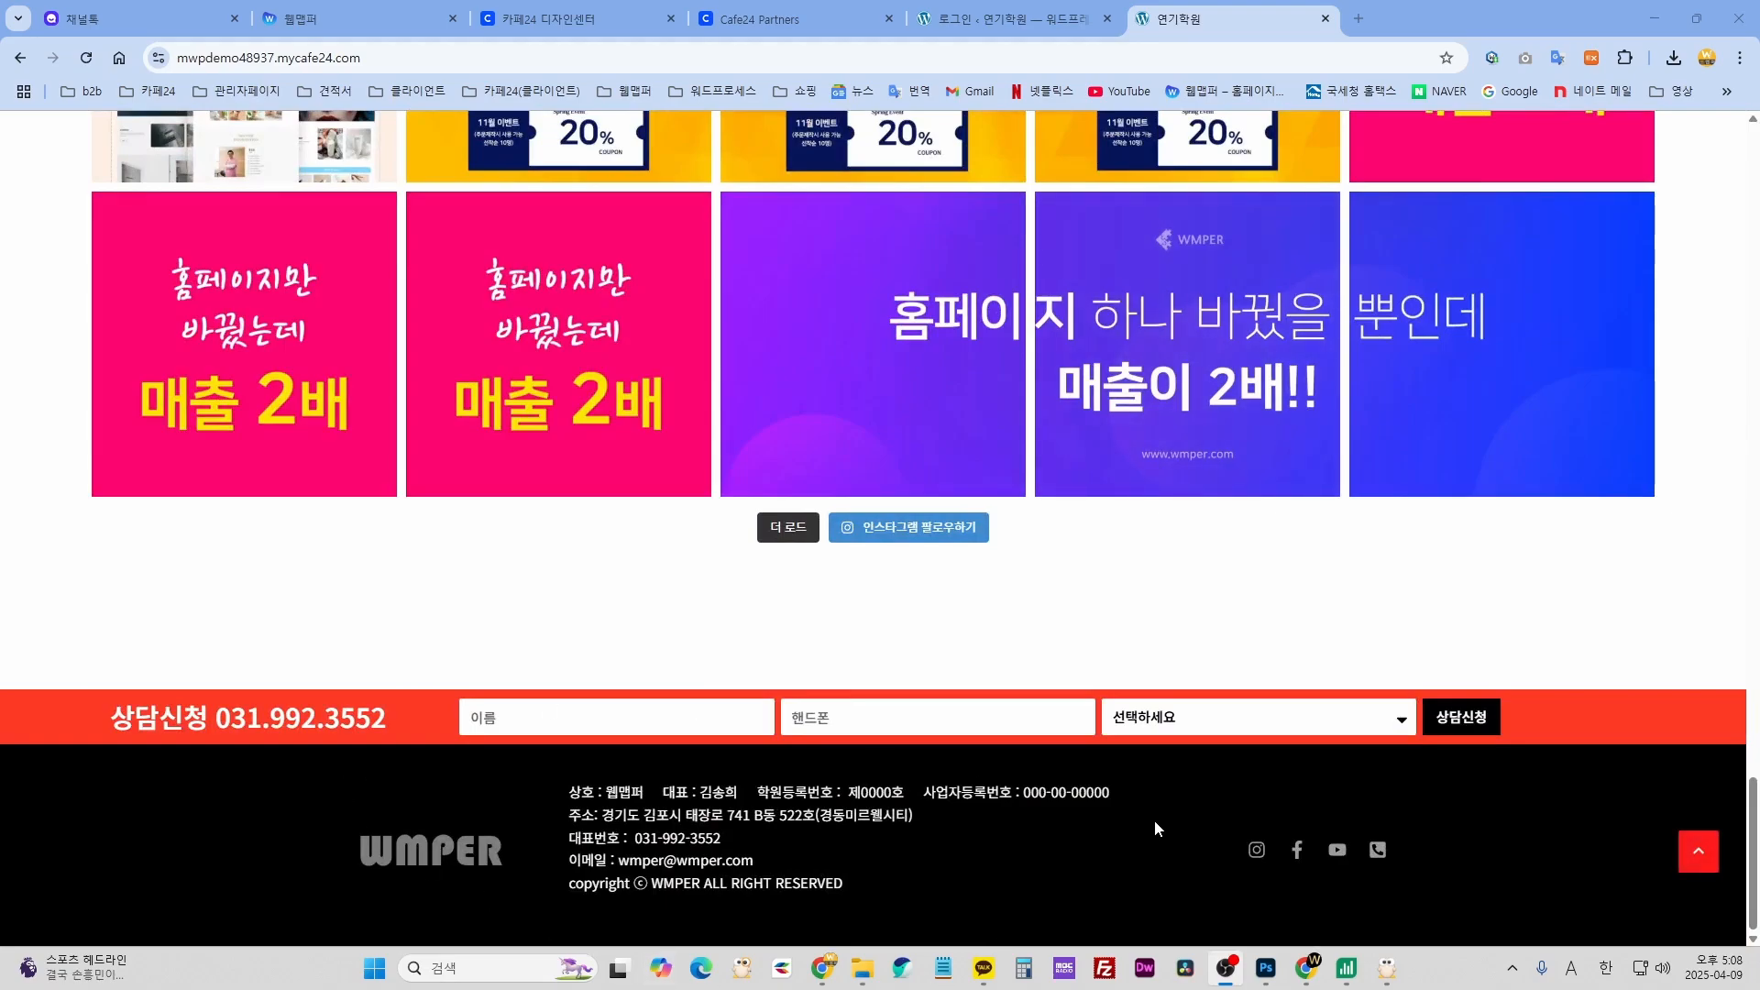
- Scroll the live WMPER home page up from the footer to the top hero slider
scroll(1164, 871, "up", 20)
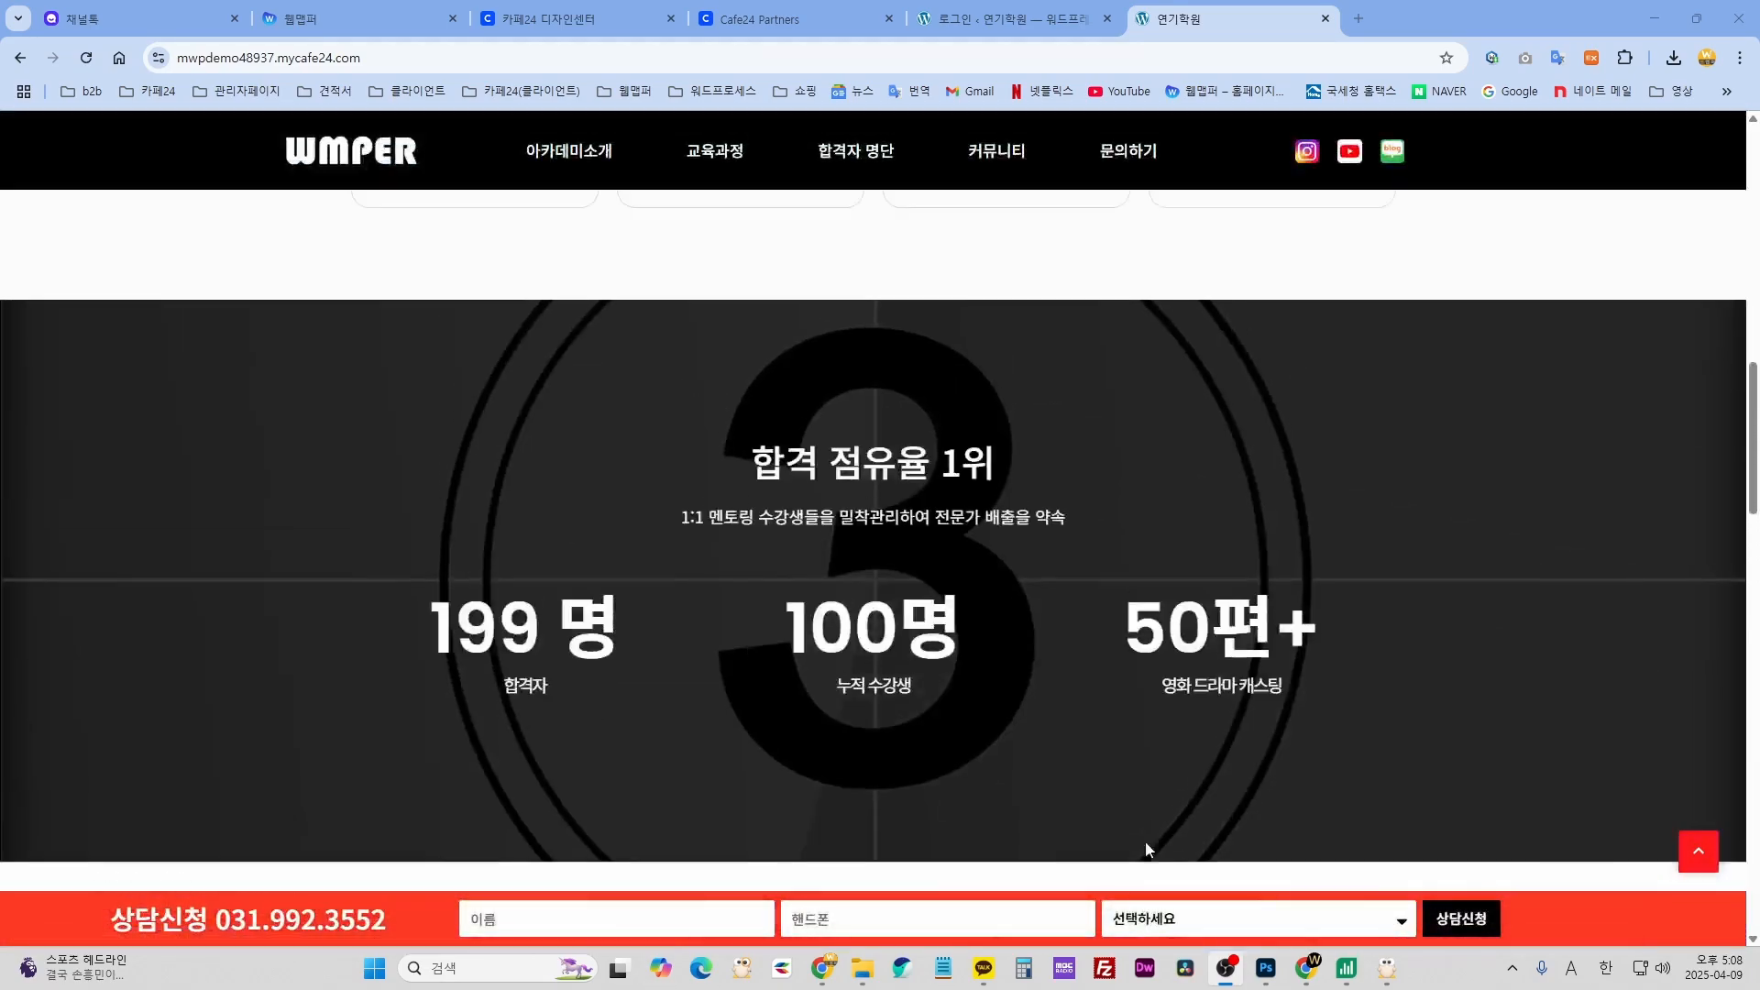
scroll(1136, 843, "up", 5)
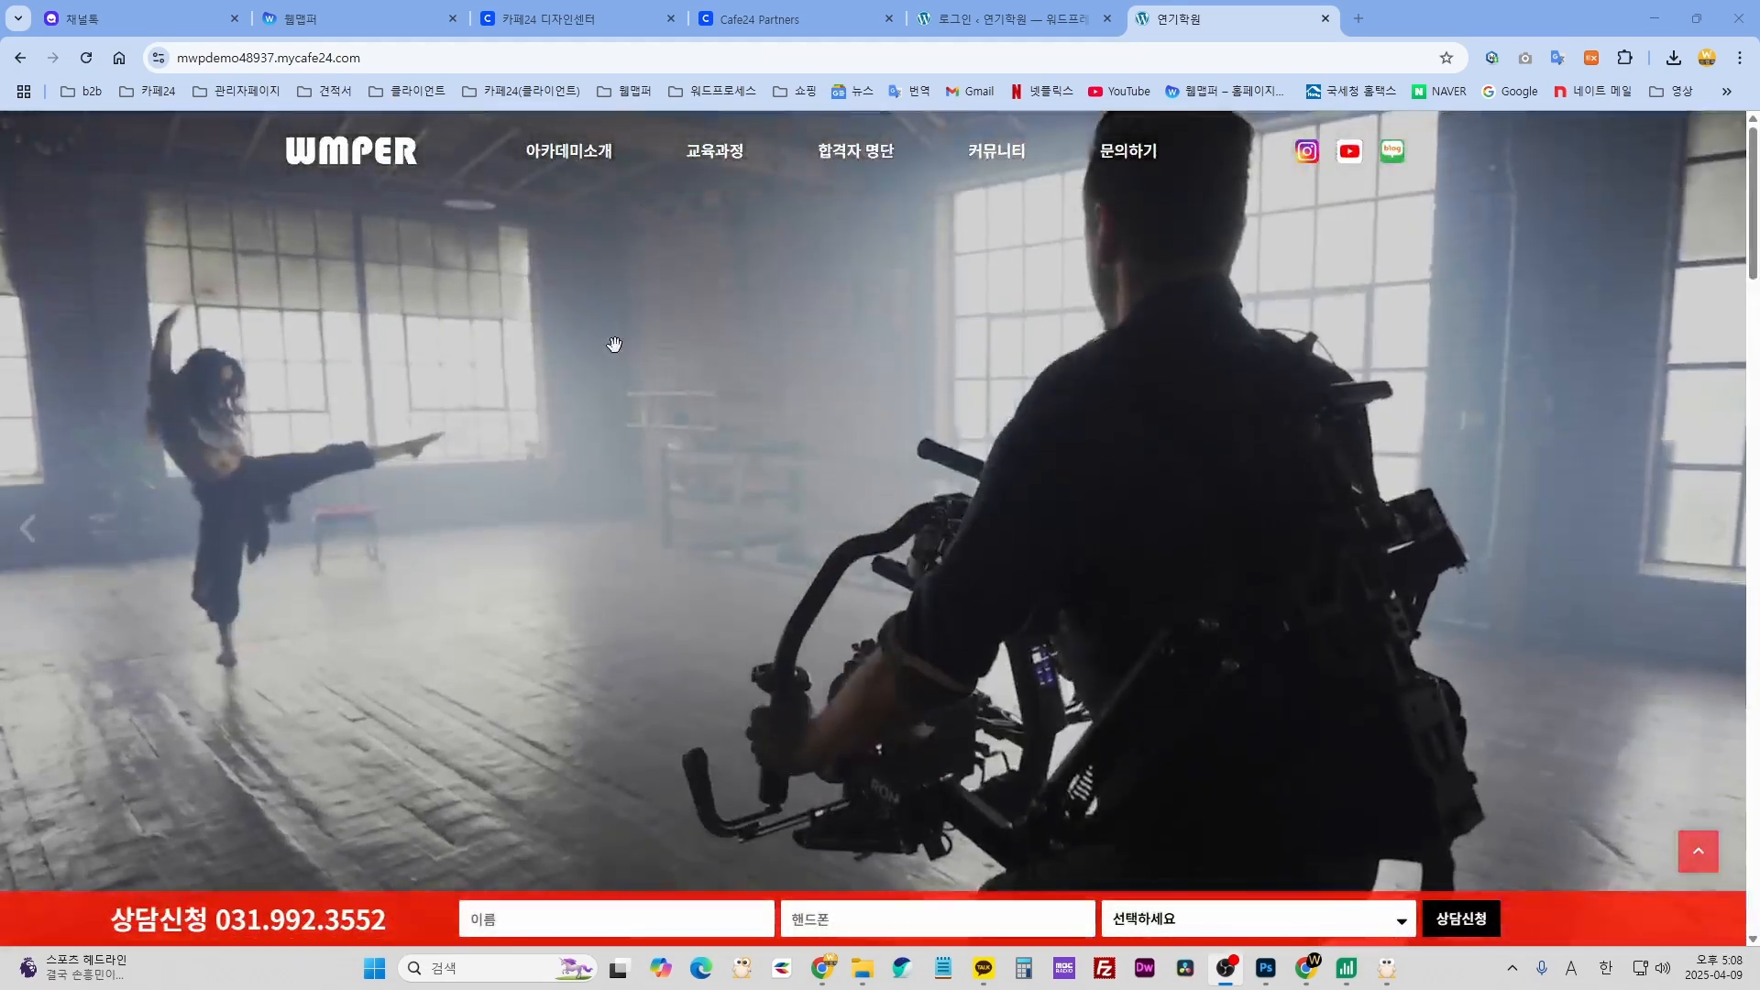
mouse_move(610, 148)
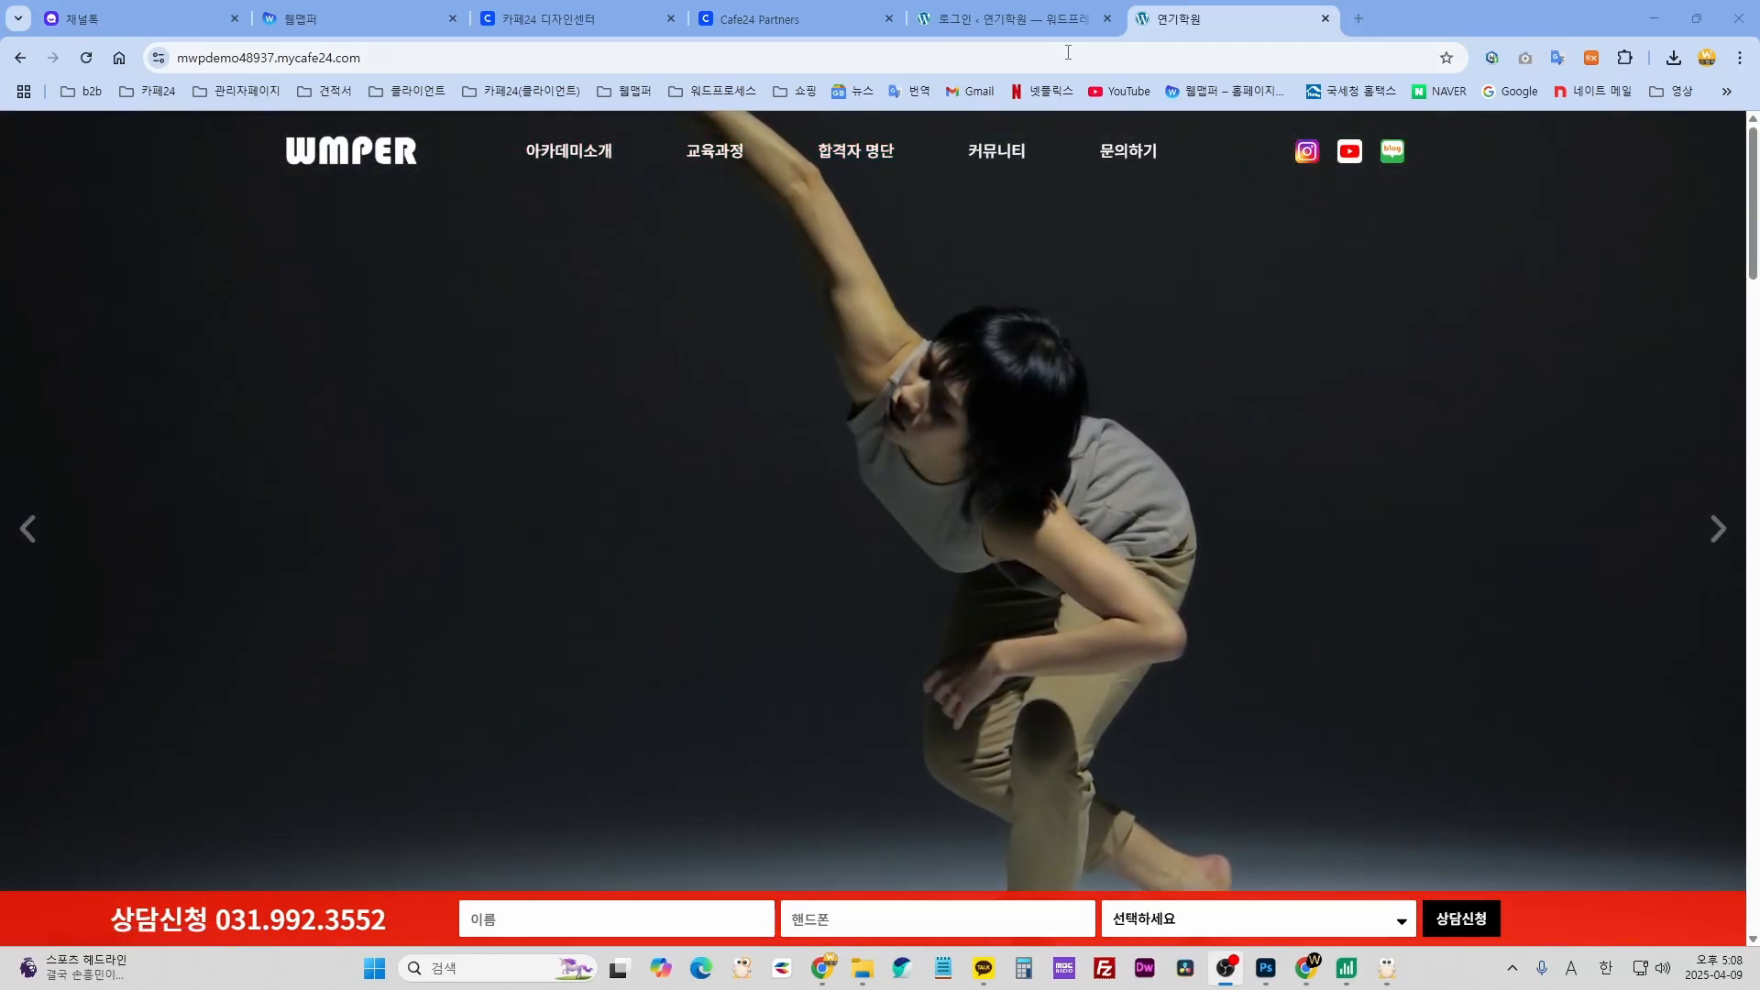
- Log in to the WordPress admin using the browser's saved login credentials
left_click(1026, 20)
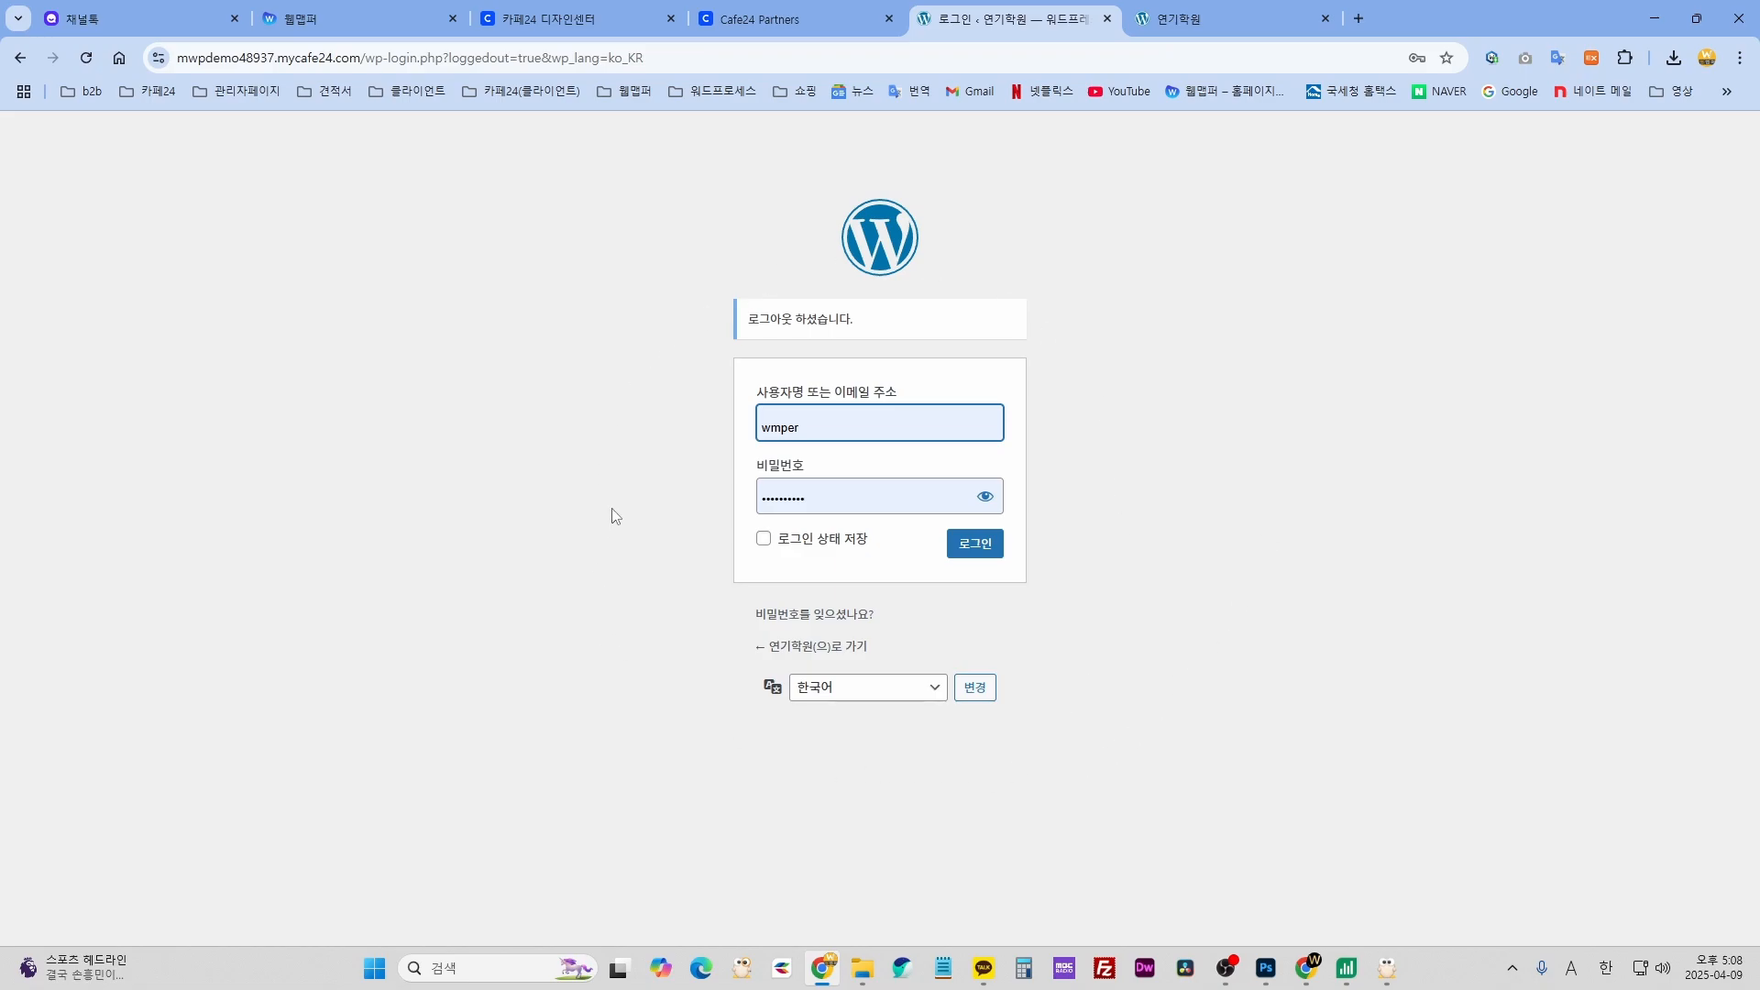
left_click(846, 420)
left_click(888, 496)
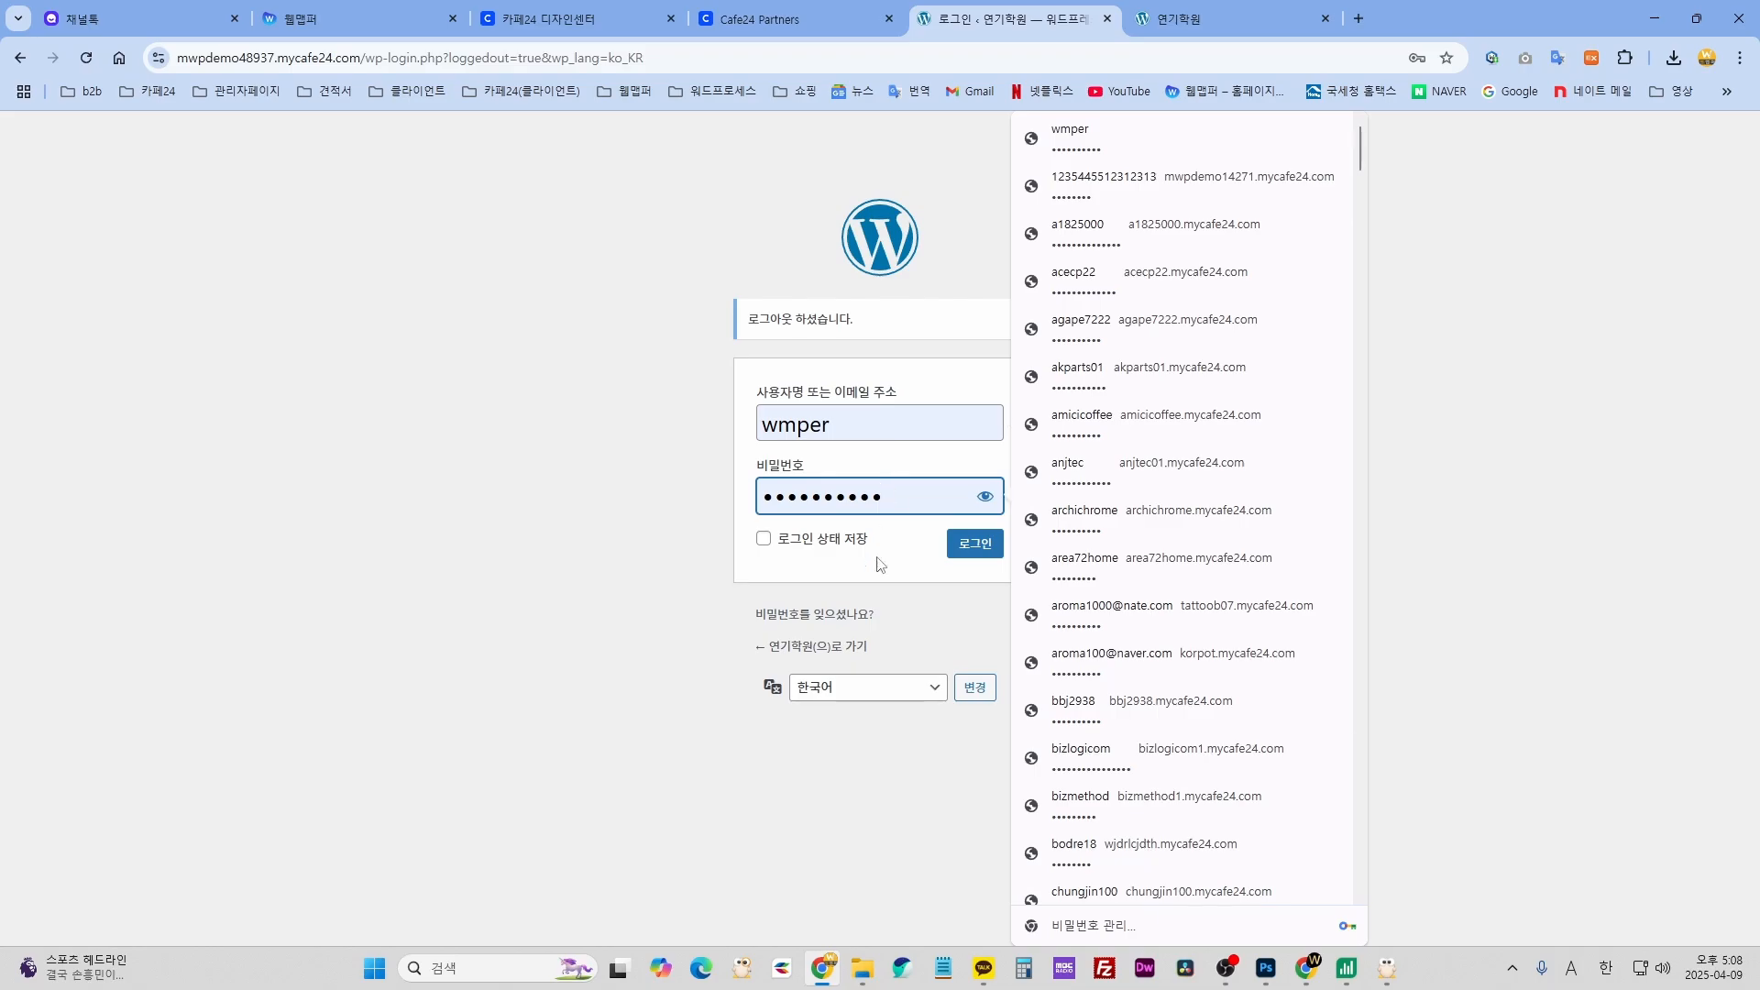
left_click(899, 604)
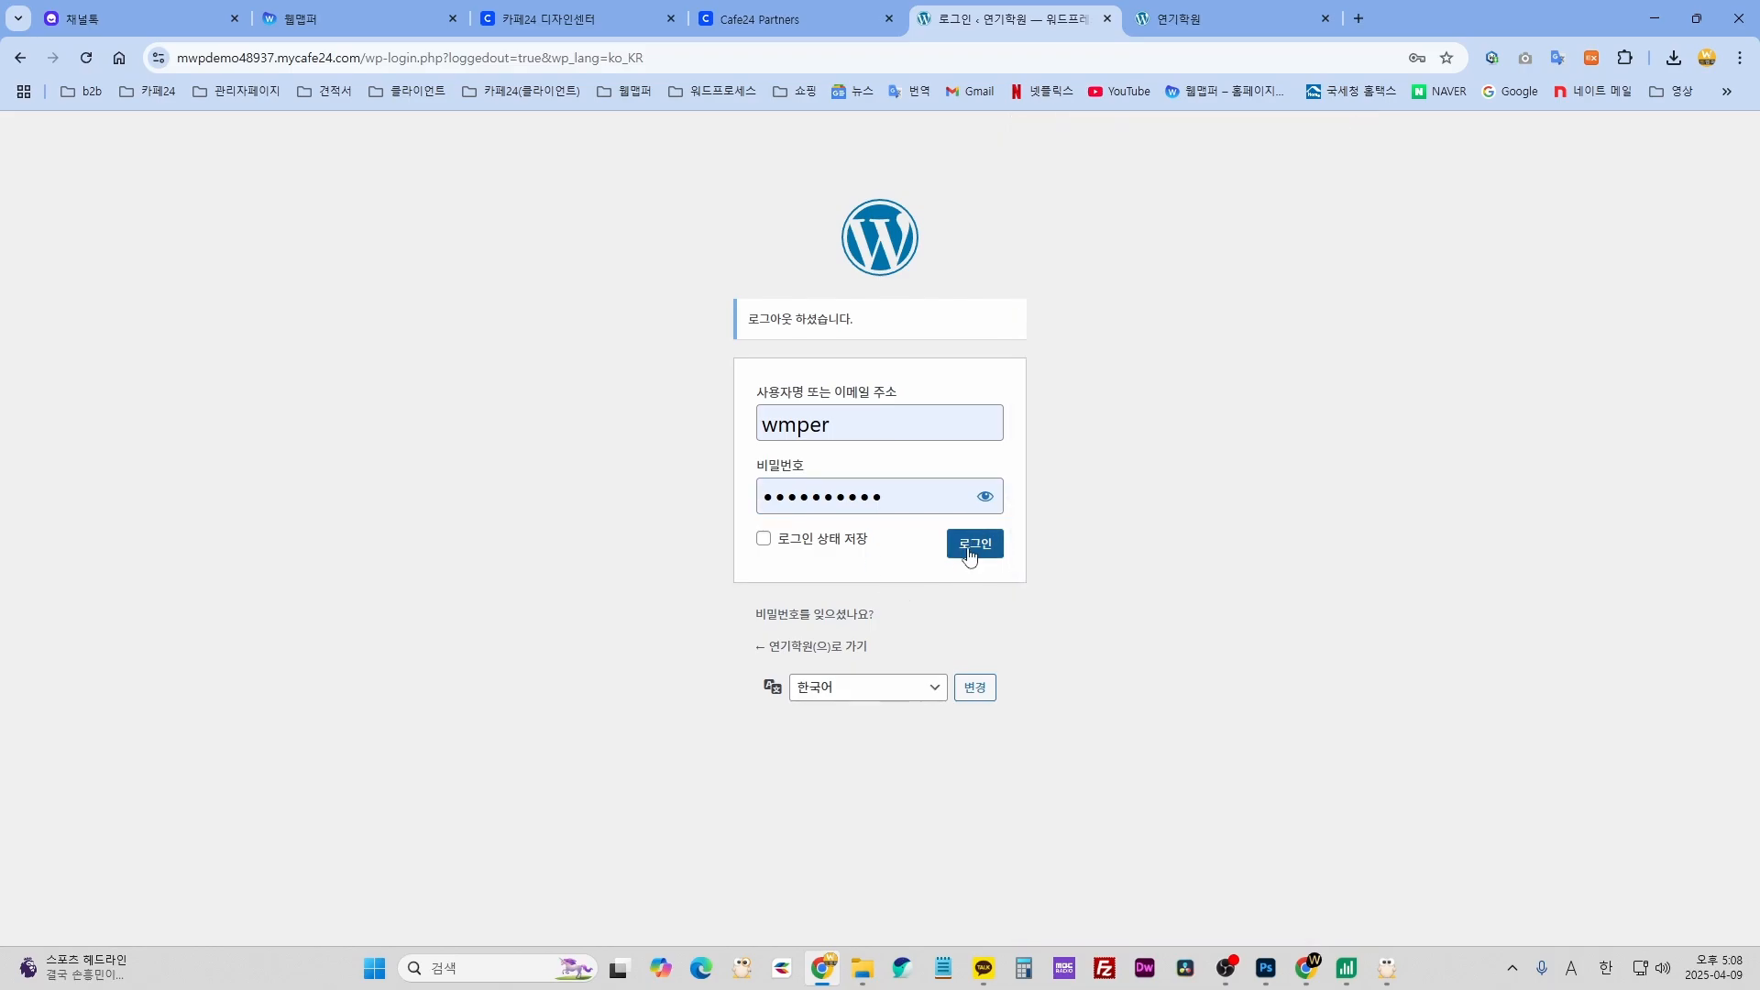
left_click(972, 545)
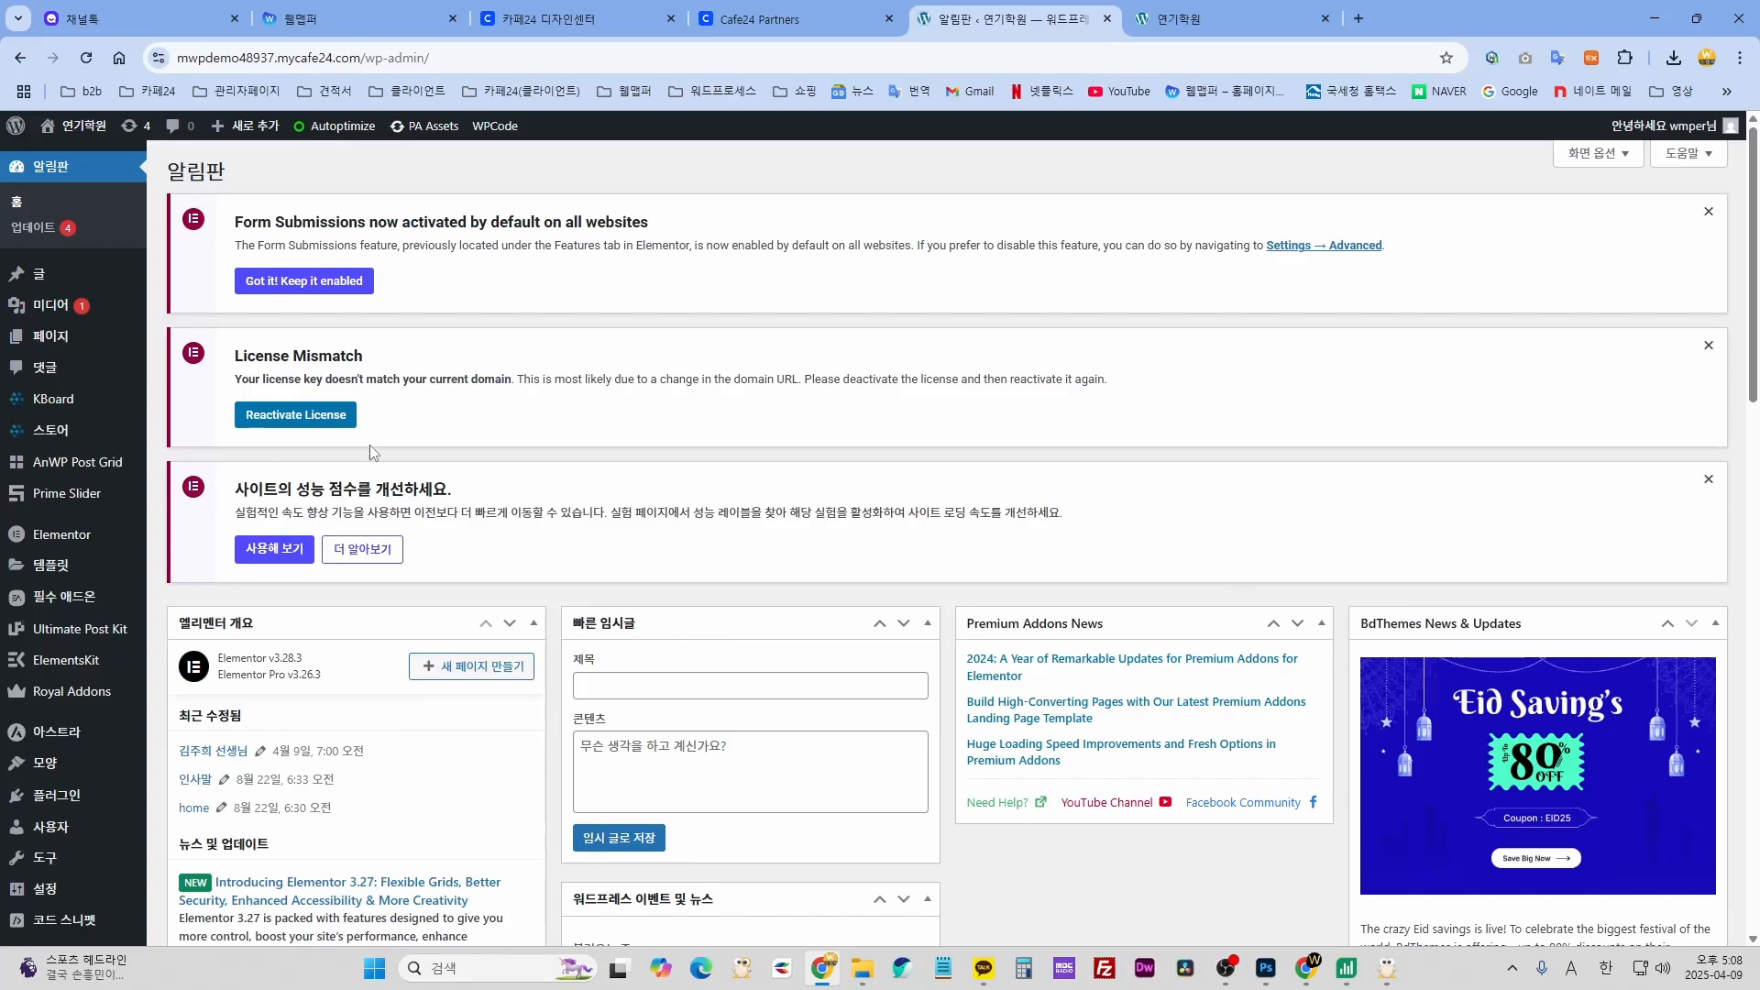
- Glance at the live home page, then come back to the WordPress dashboard
scroll(194, 763, "down", 10)
scroll(194, 764, "up", 10)
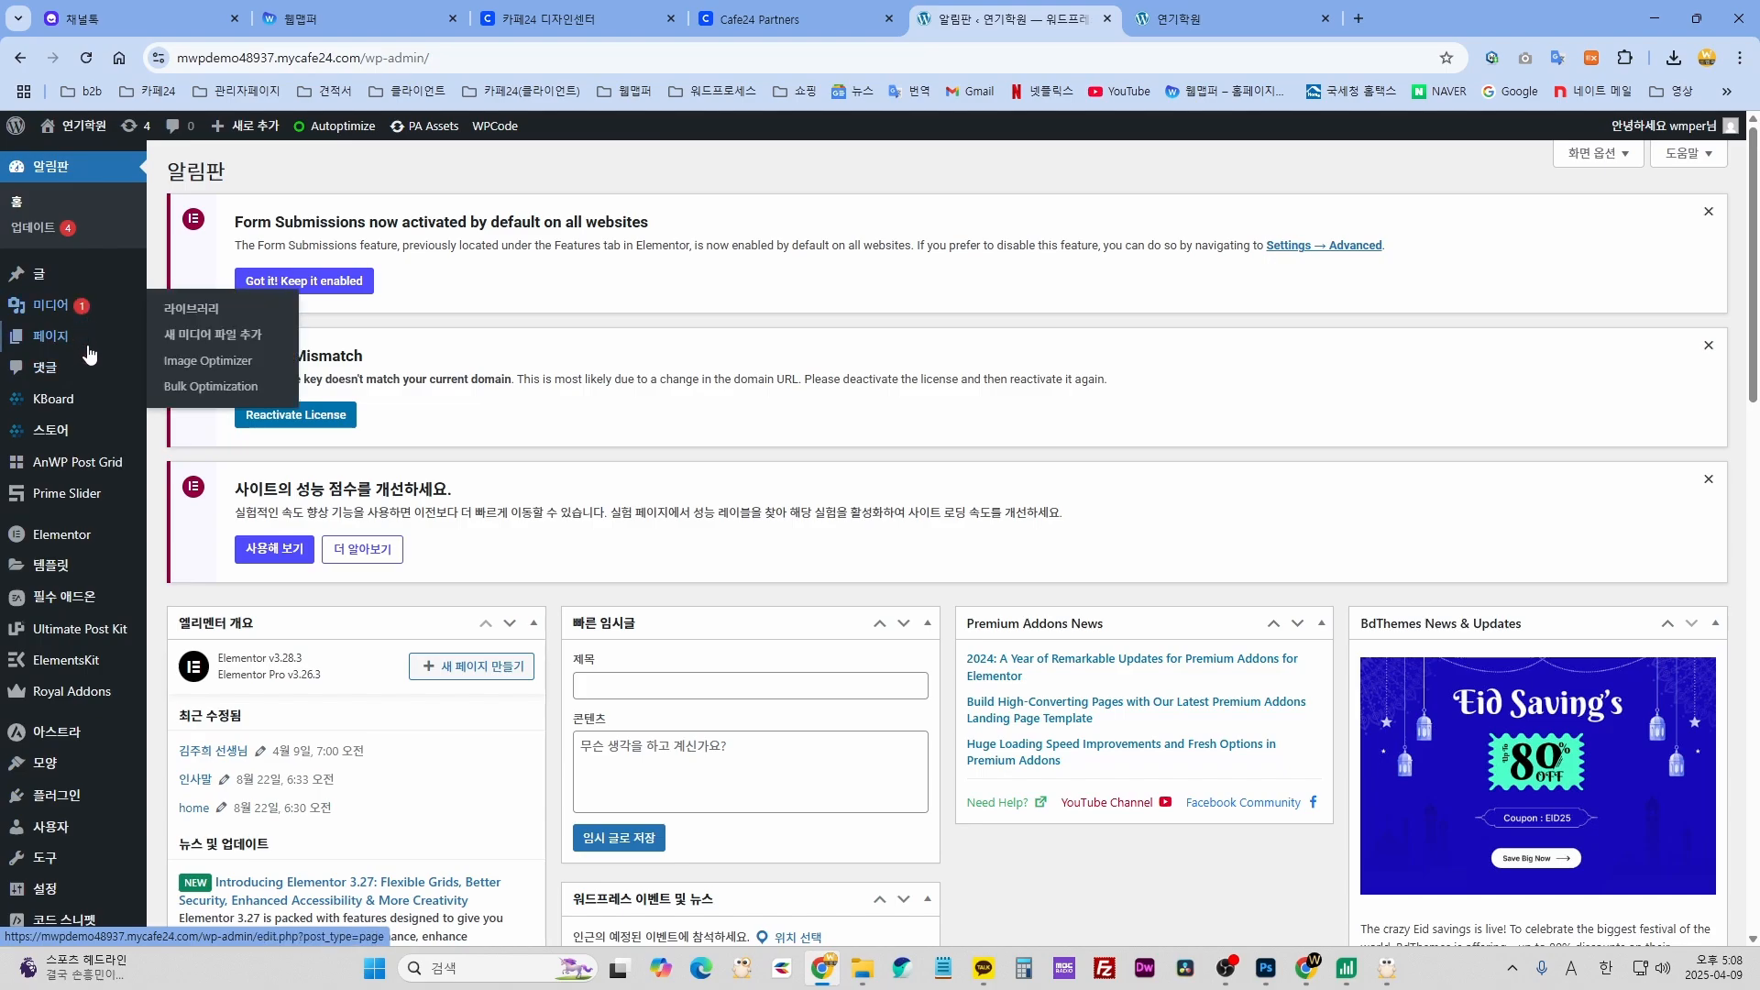
mouse_move(201, 325)
left_click(1230, 20)
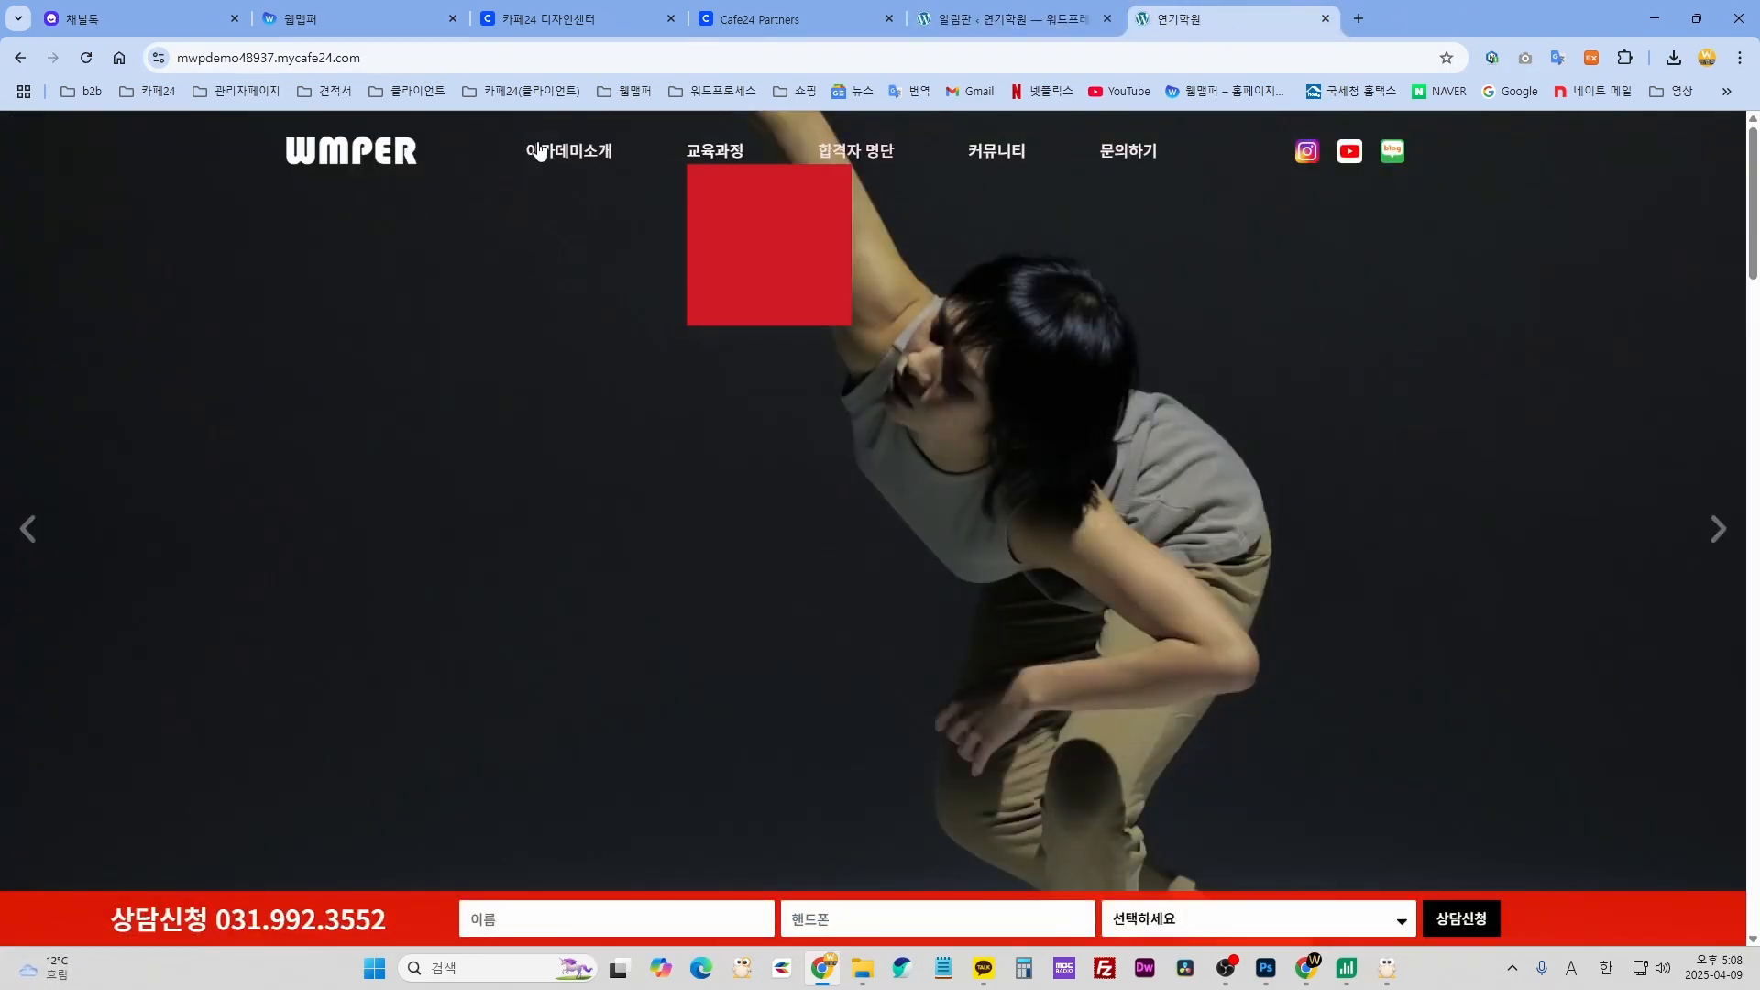
left_click(990, 21)
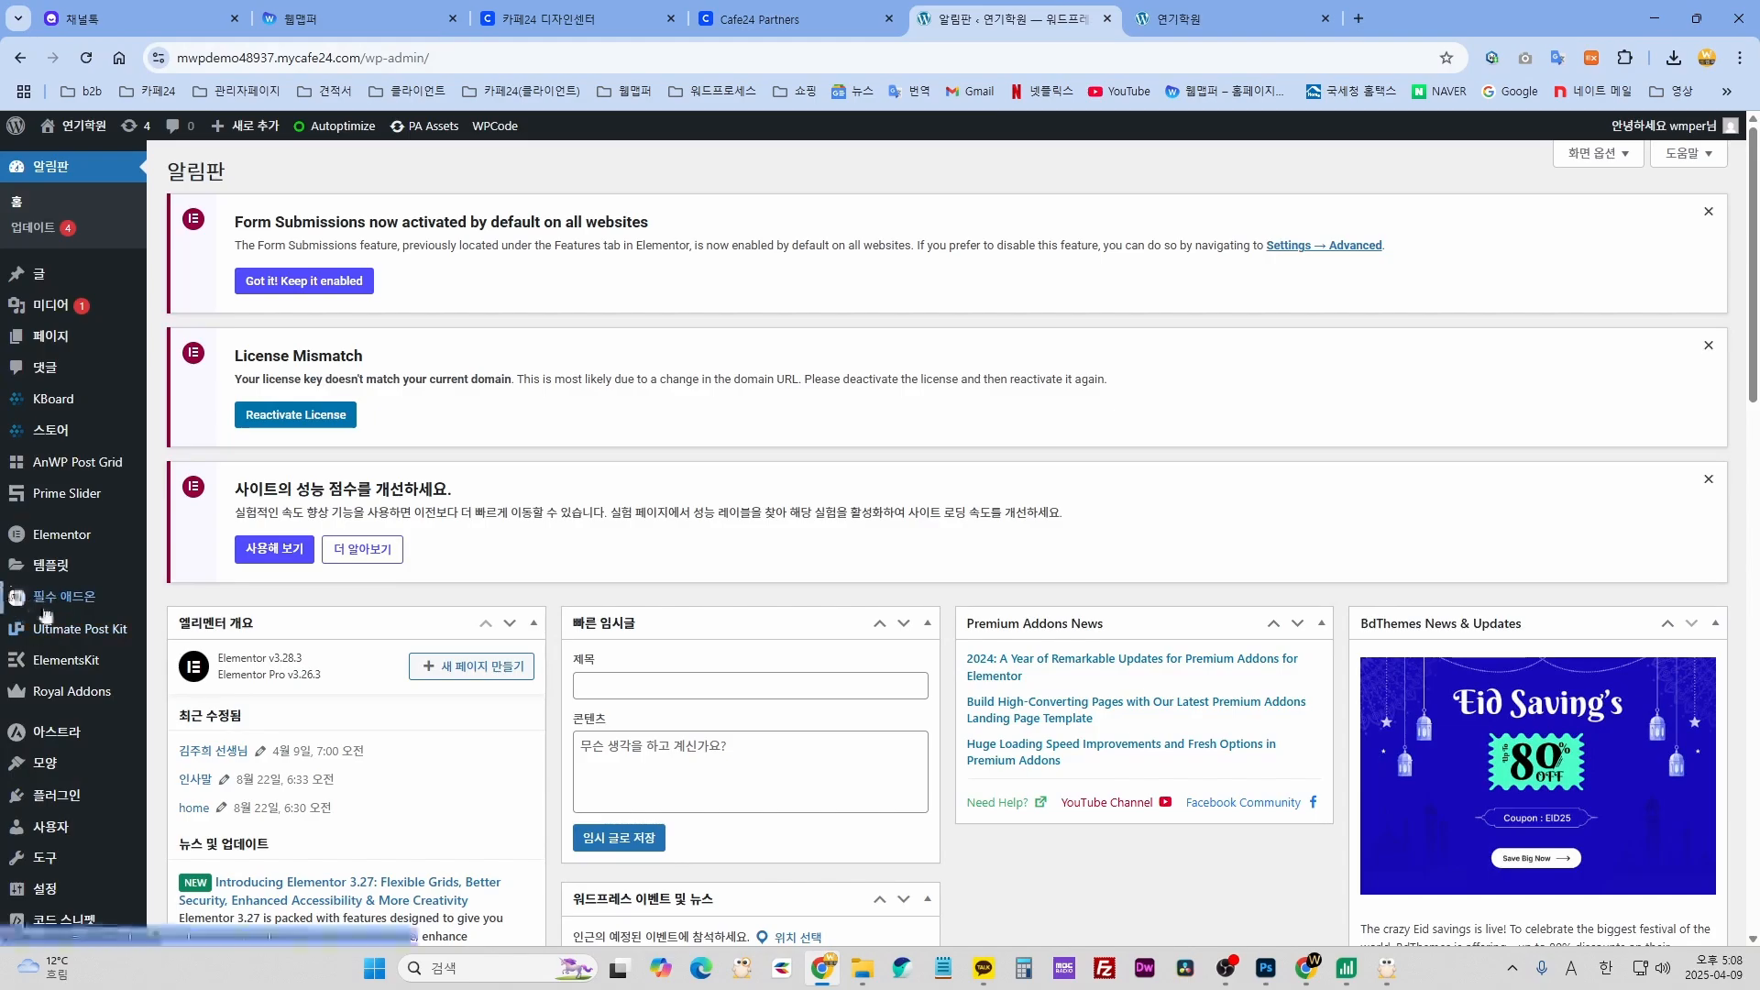
- Open ElementsKit's 머리글 바닥글 list and edit the header template with Elementor
scroll(55, 610, "down", 3)
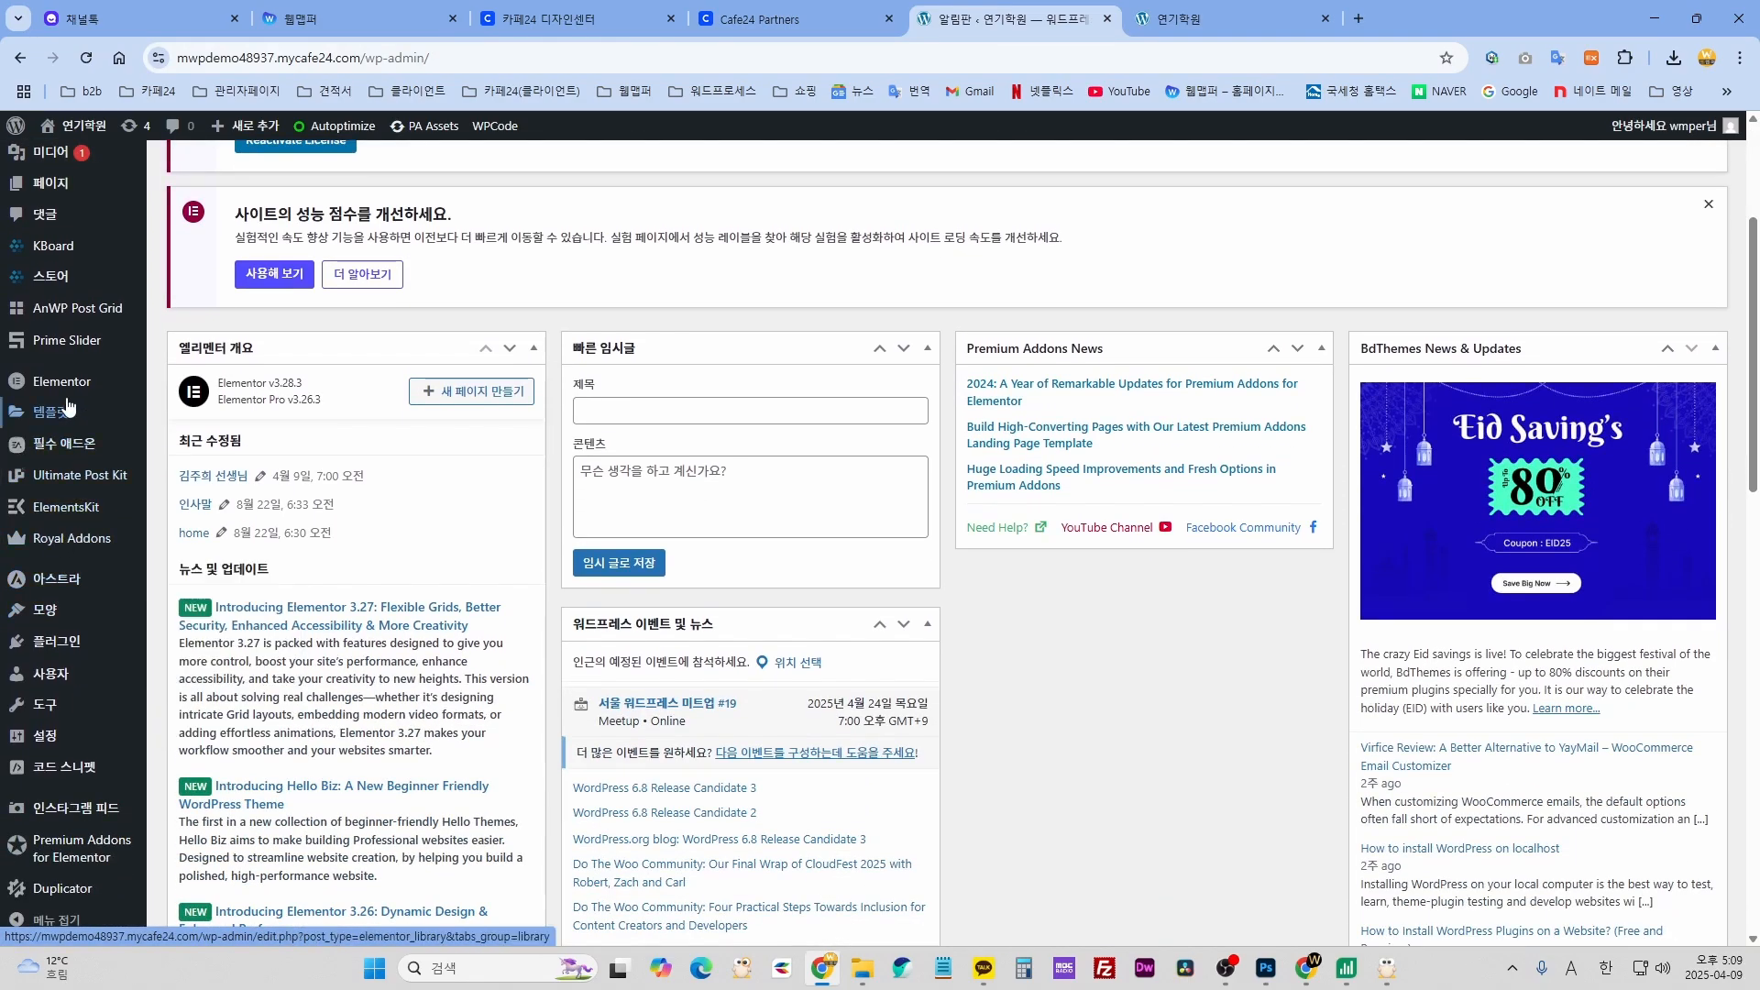
scroll(67, 454, "up", 2)
scroll(67, 453, "up", 1)
scroll(60, 660, "down", 2)
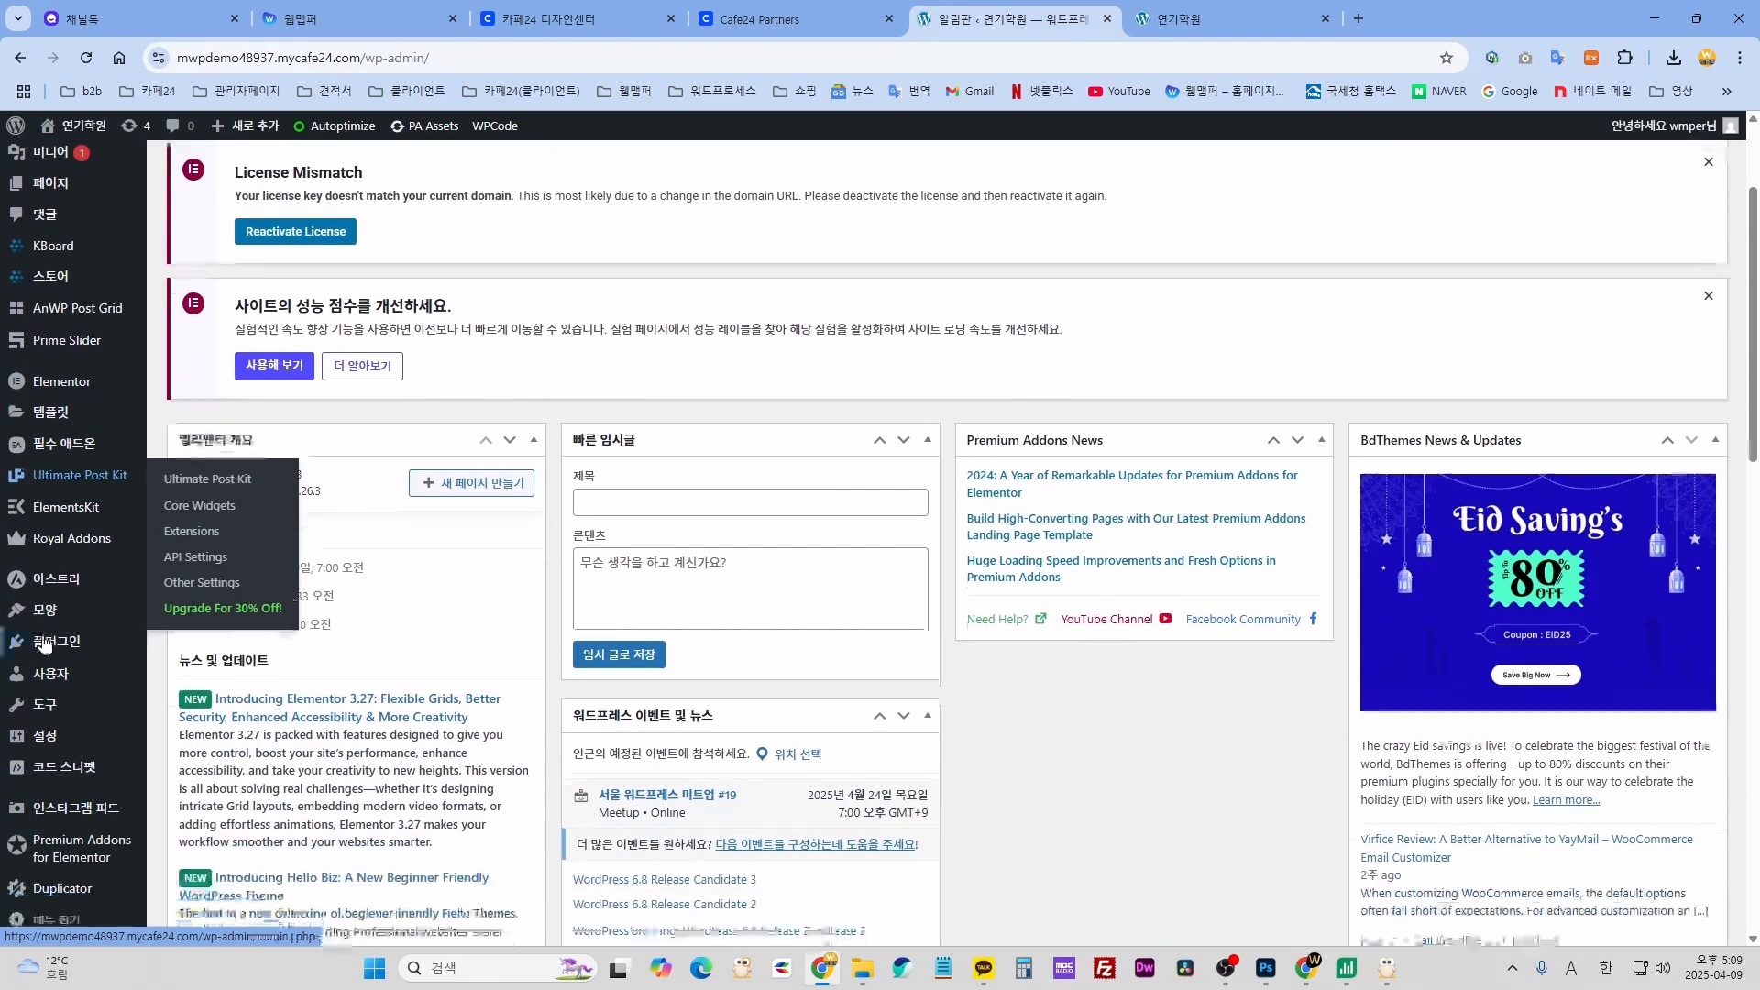
mouse_move(89, 610)
scroll(89, 610, "down", 2)
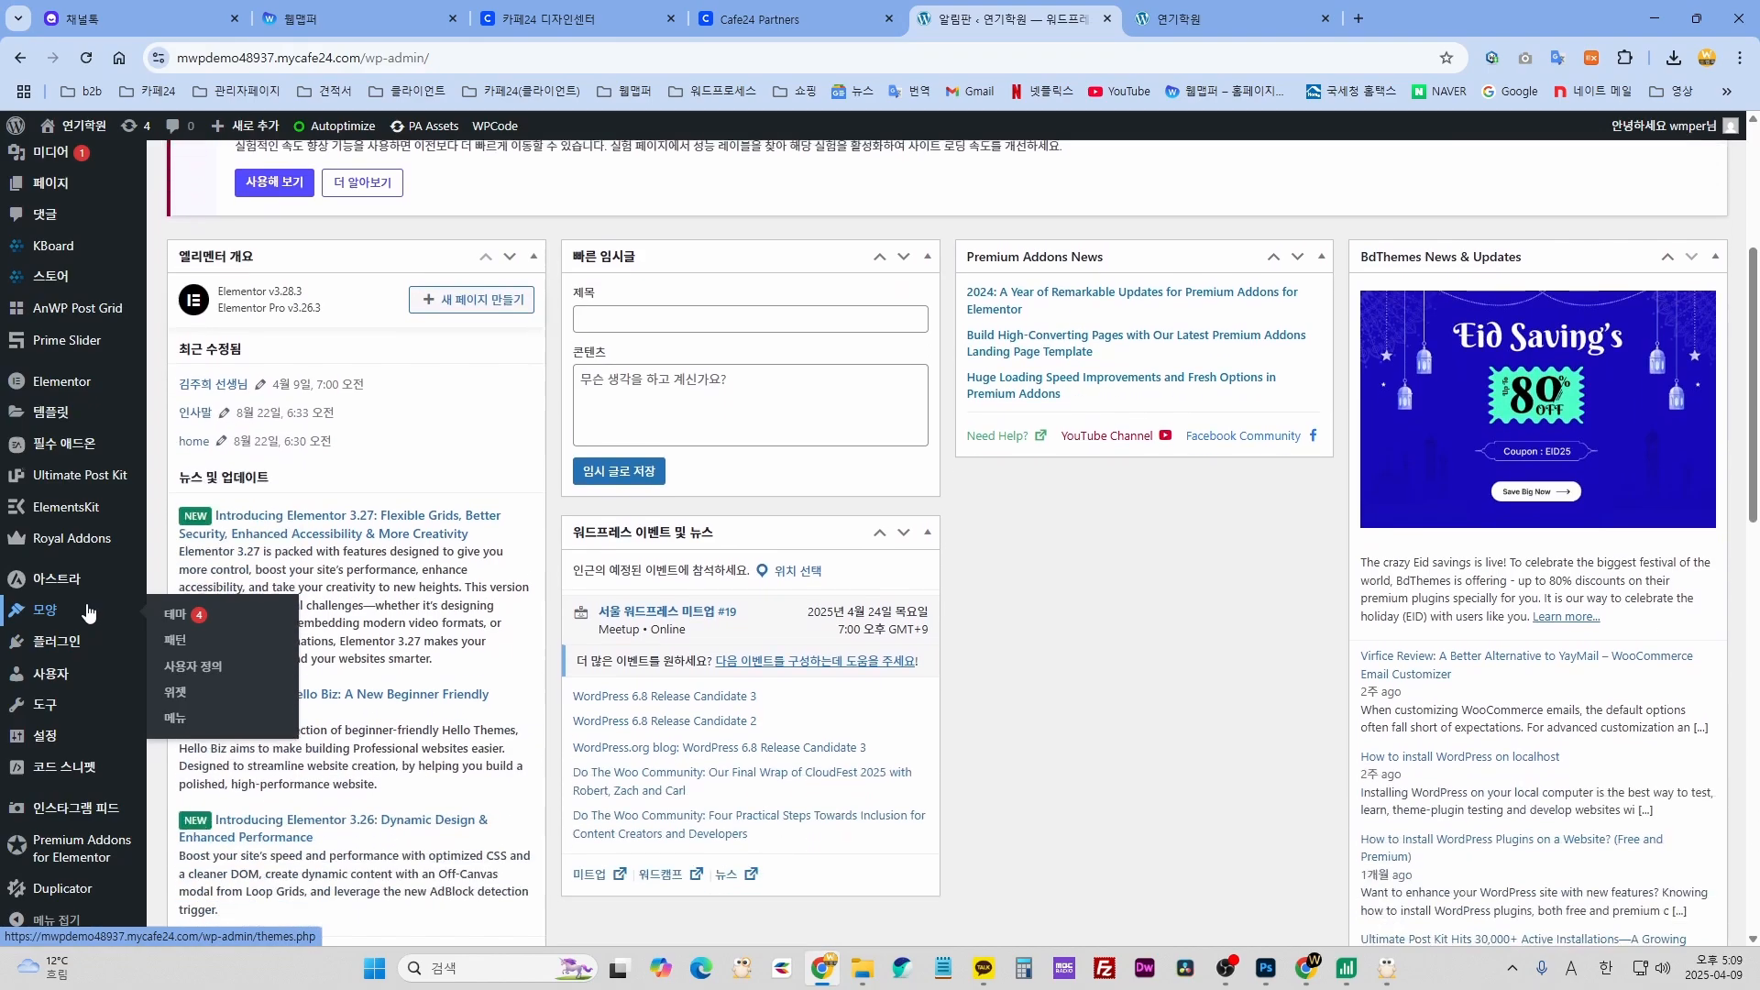
mouse_move(81, 510)
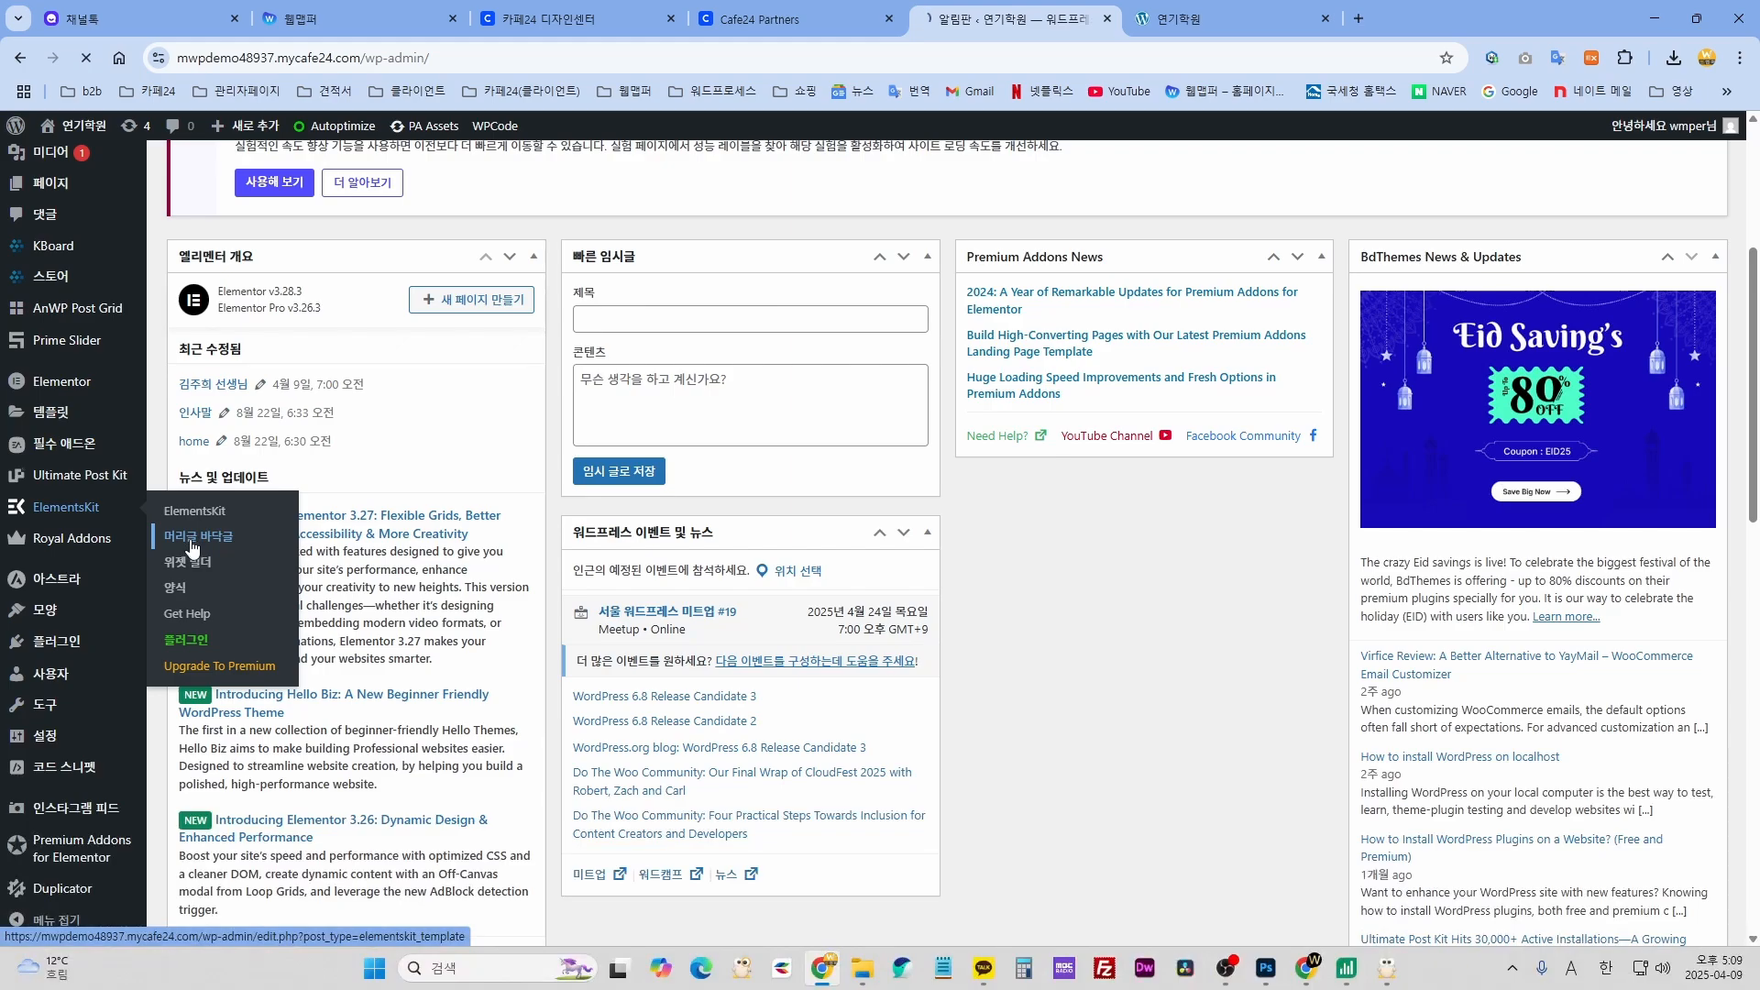
scroll(557, 682, "down", 3)
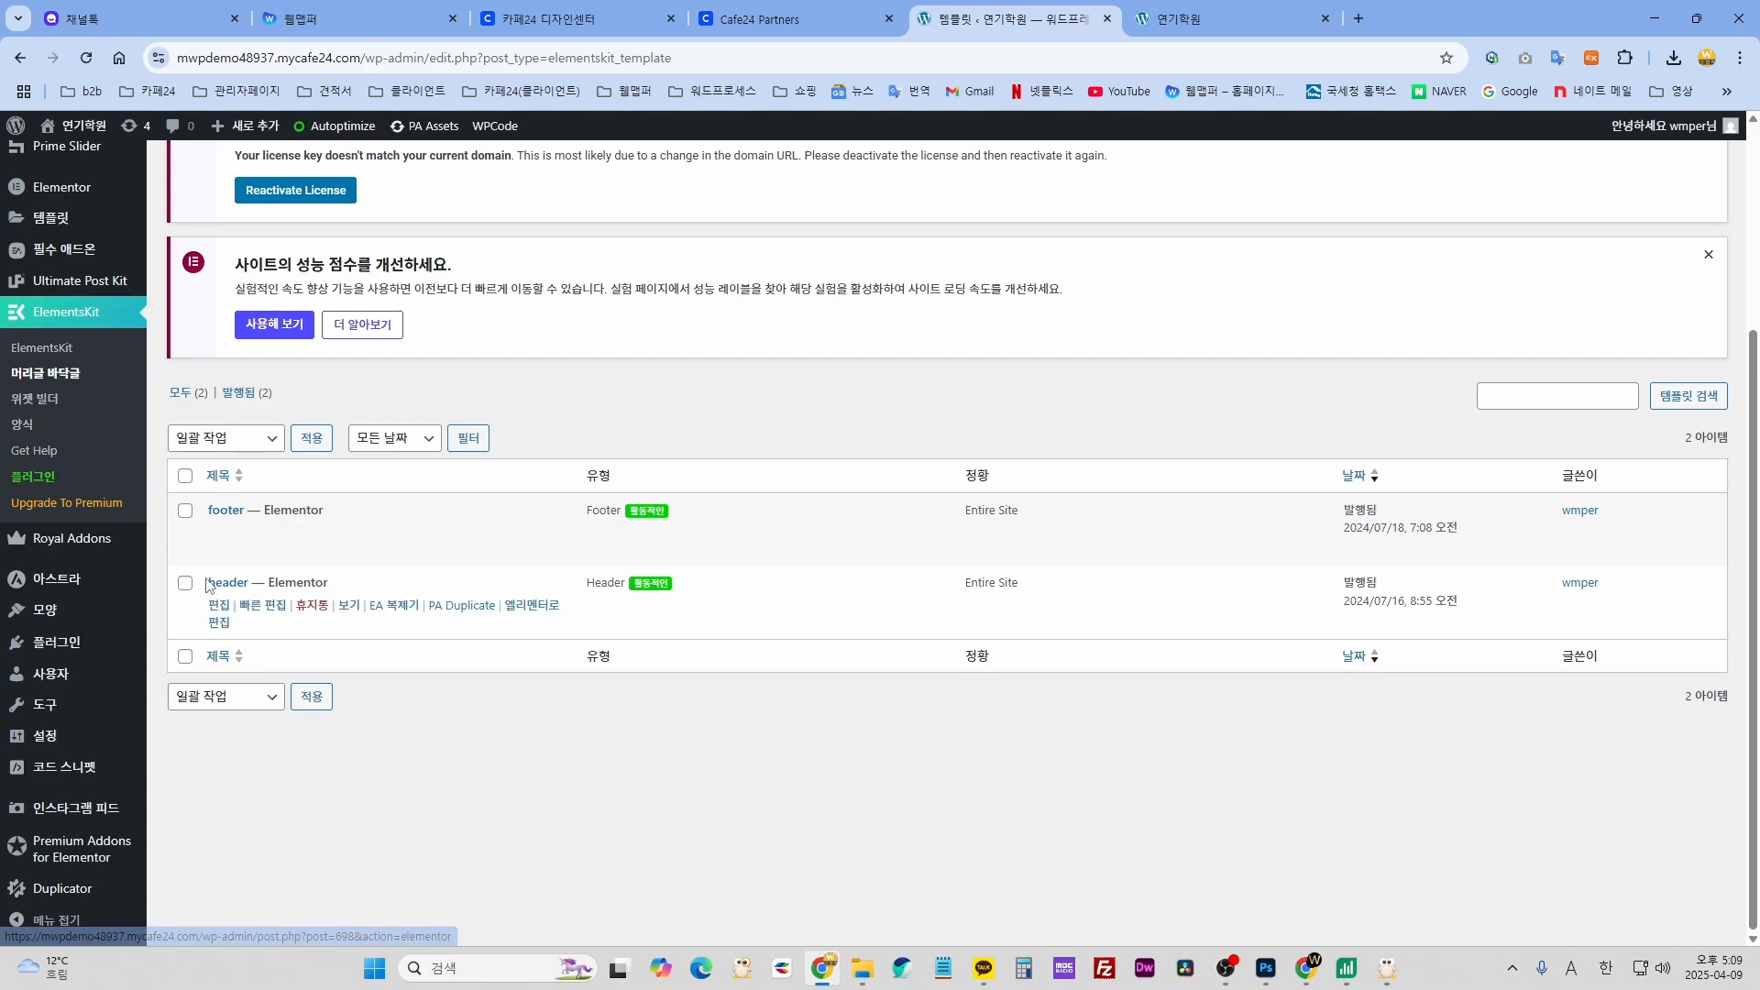
mouse_move(217, 592)
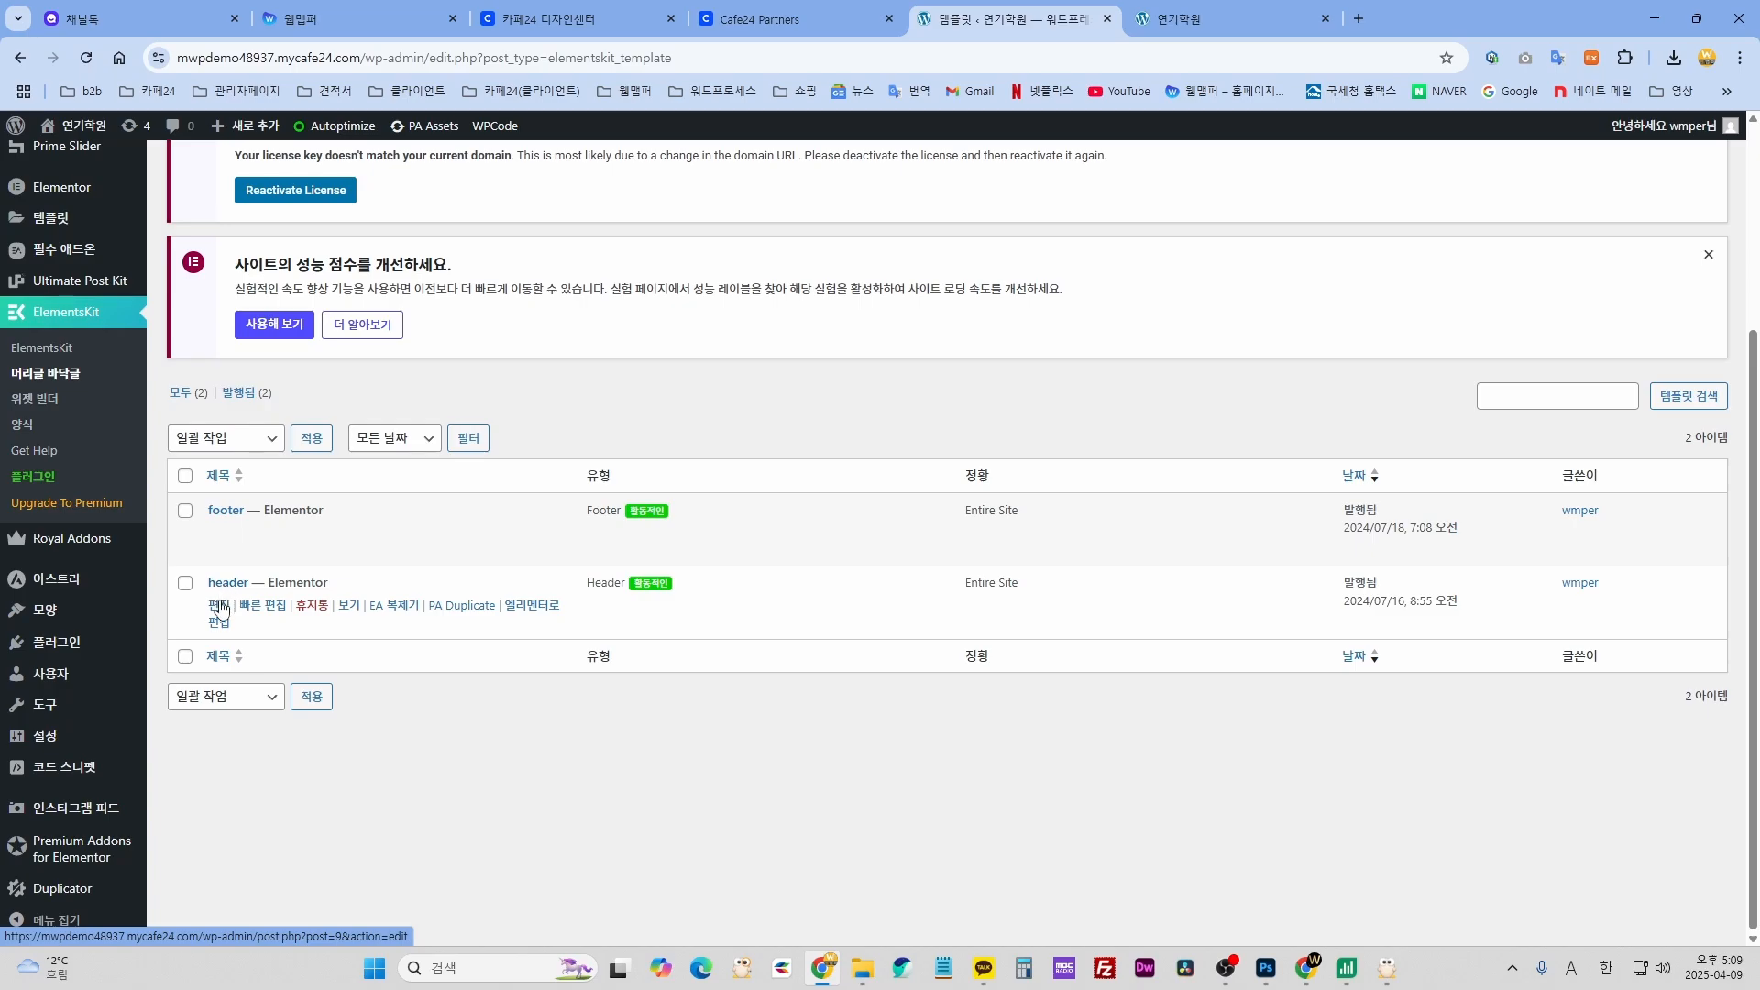
left_click(527, 615)
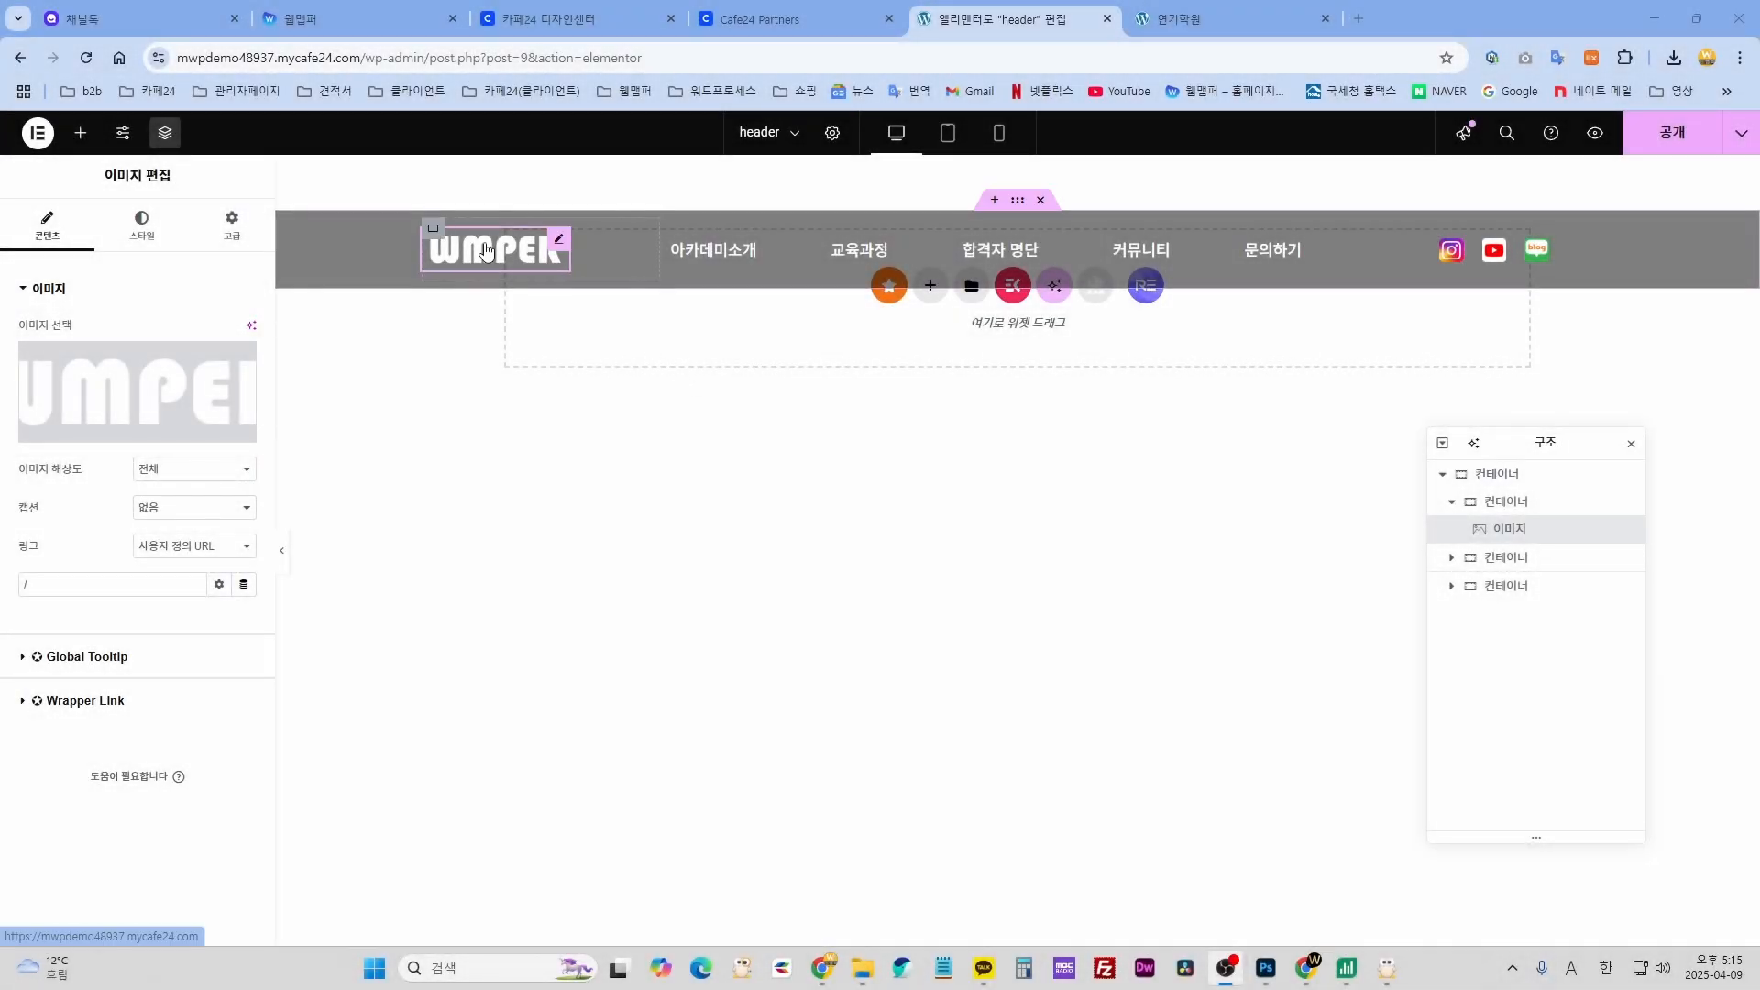
- Open the Image widget settings for the header's WMPER logo via its edit handle
mouse_move(944, 264)
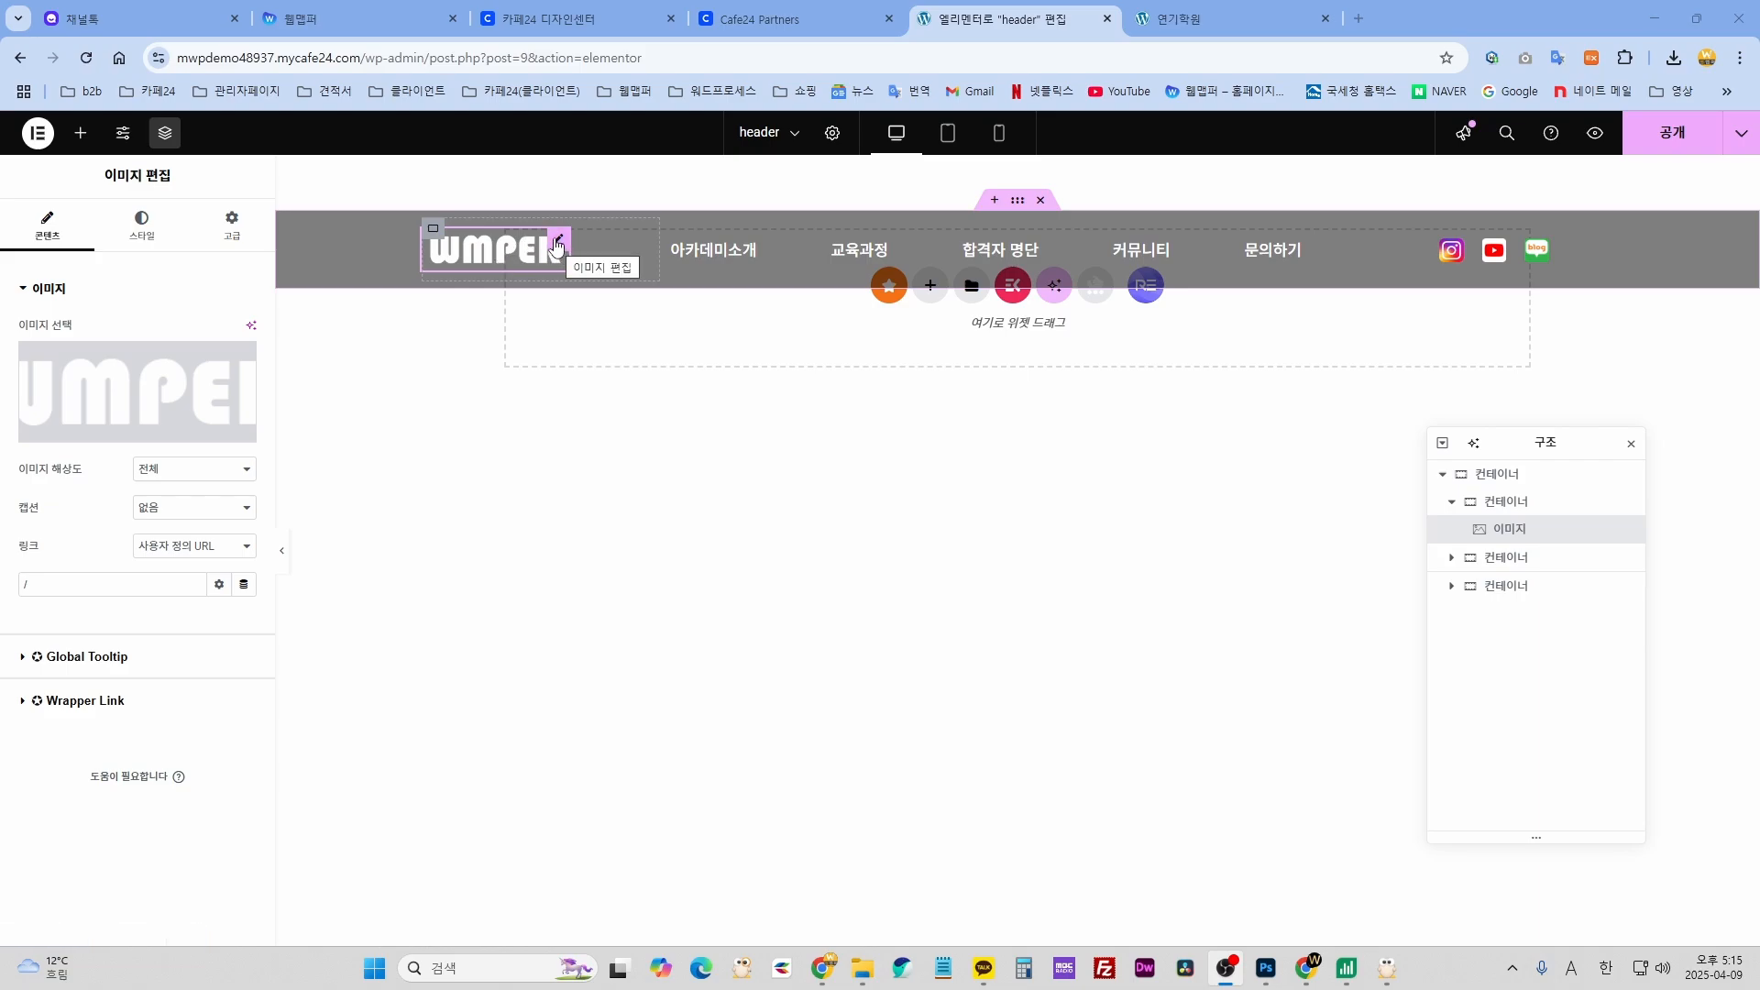
left_click(556, 245)
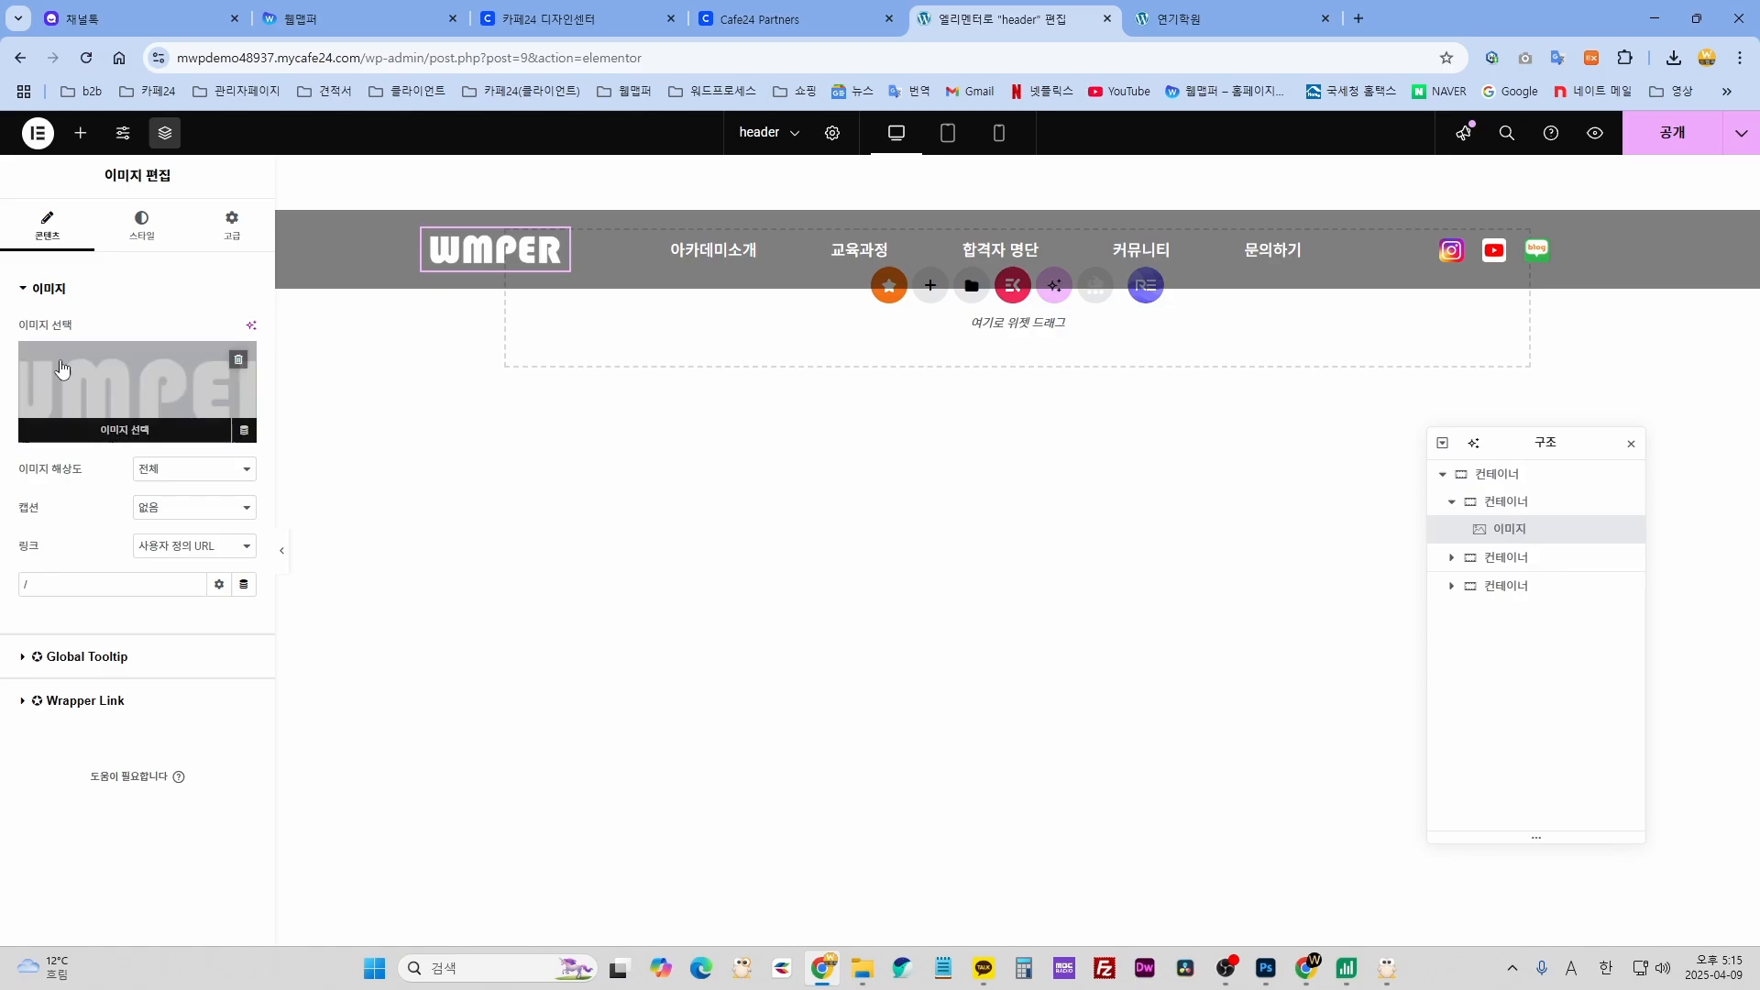
- Browse the media library, inspecting the black MPE logo and the 291 x 84 white LOGO_W
left_click(122, 380)
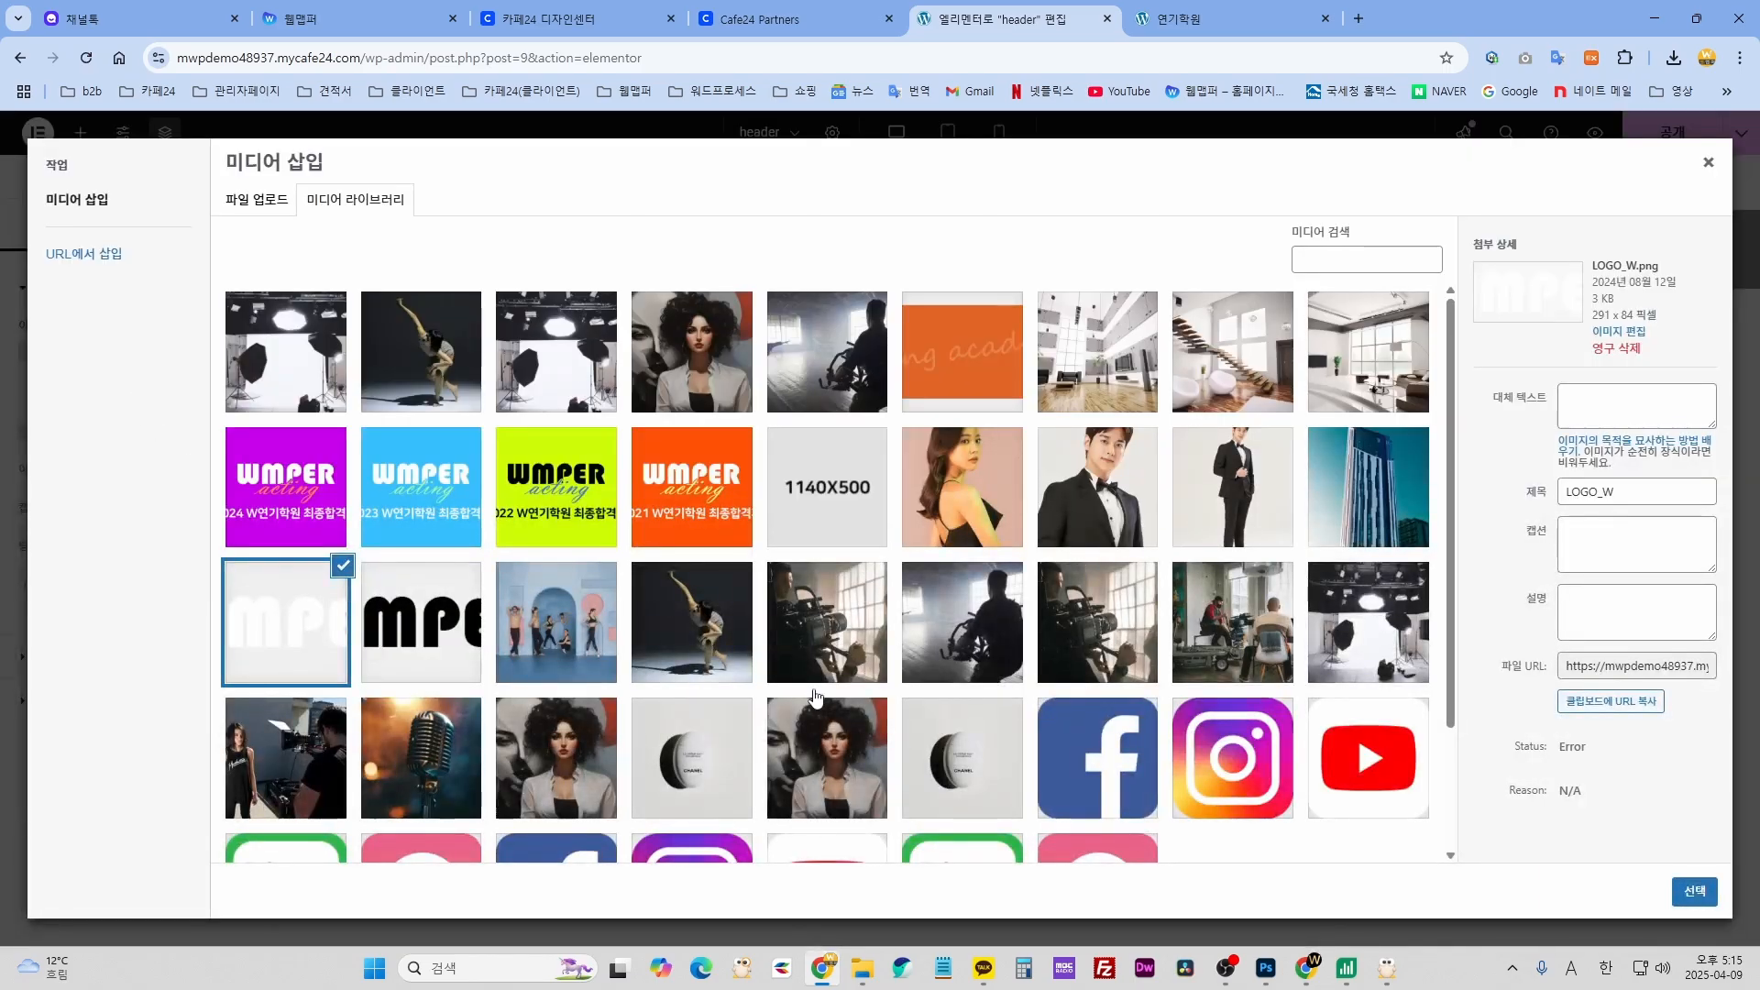
scroll(290, 485, "down", 3)
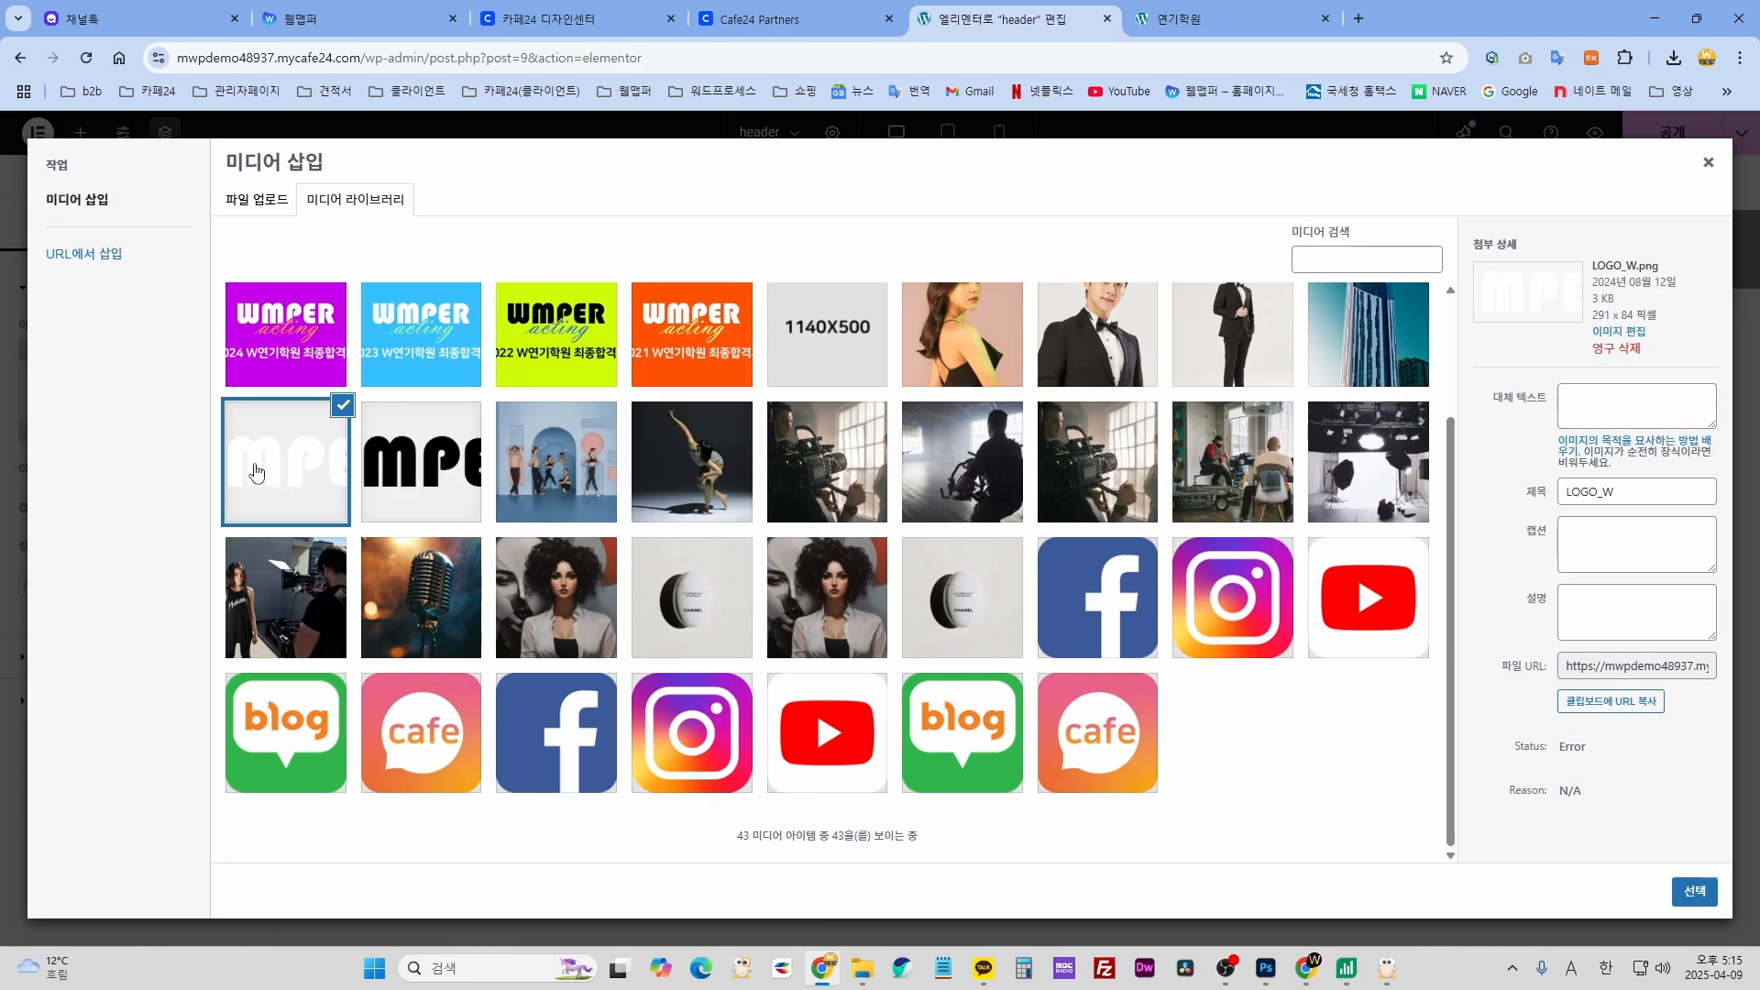
left_click(431, 465)
left_click(312, 472)
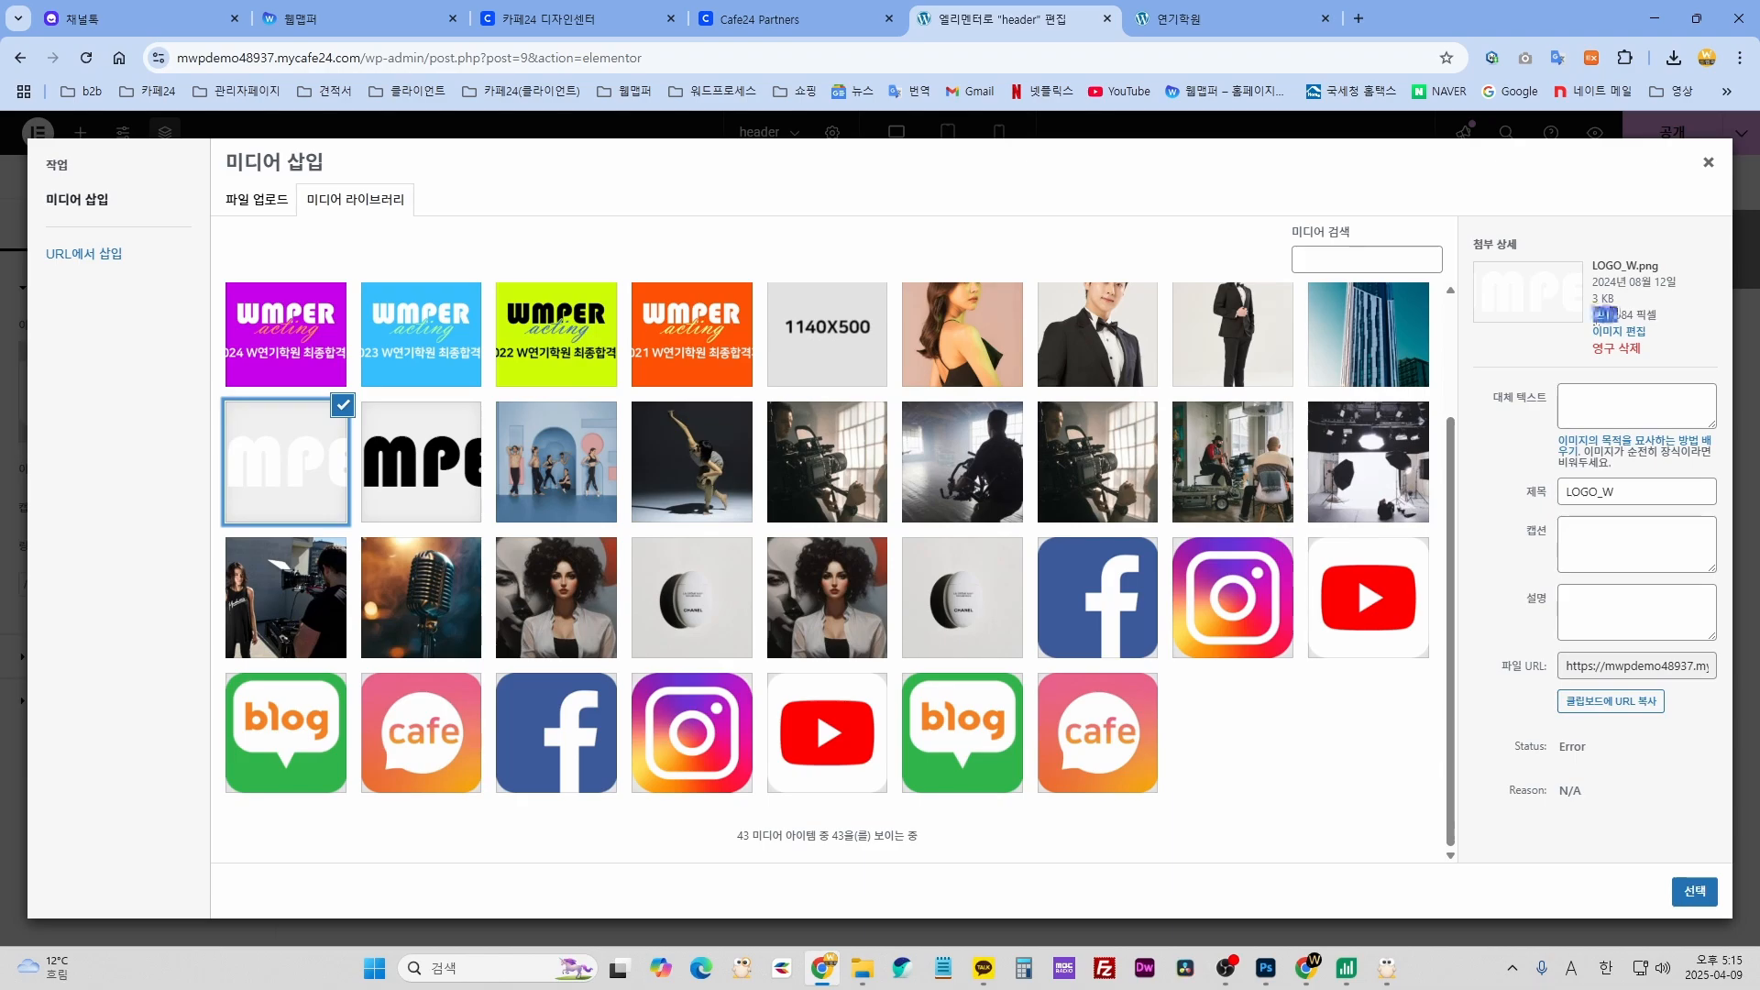
left_click_drag(1616, 314, 1610, 314)
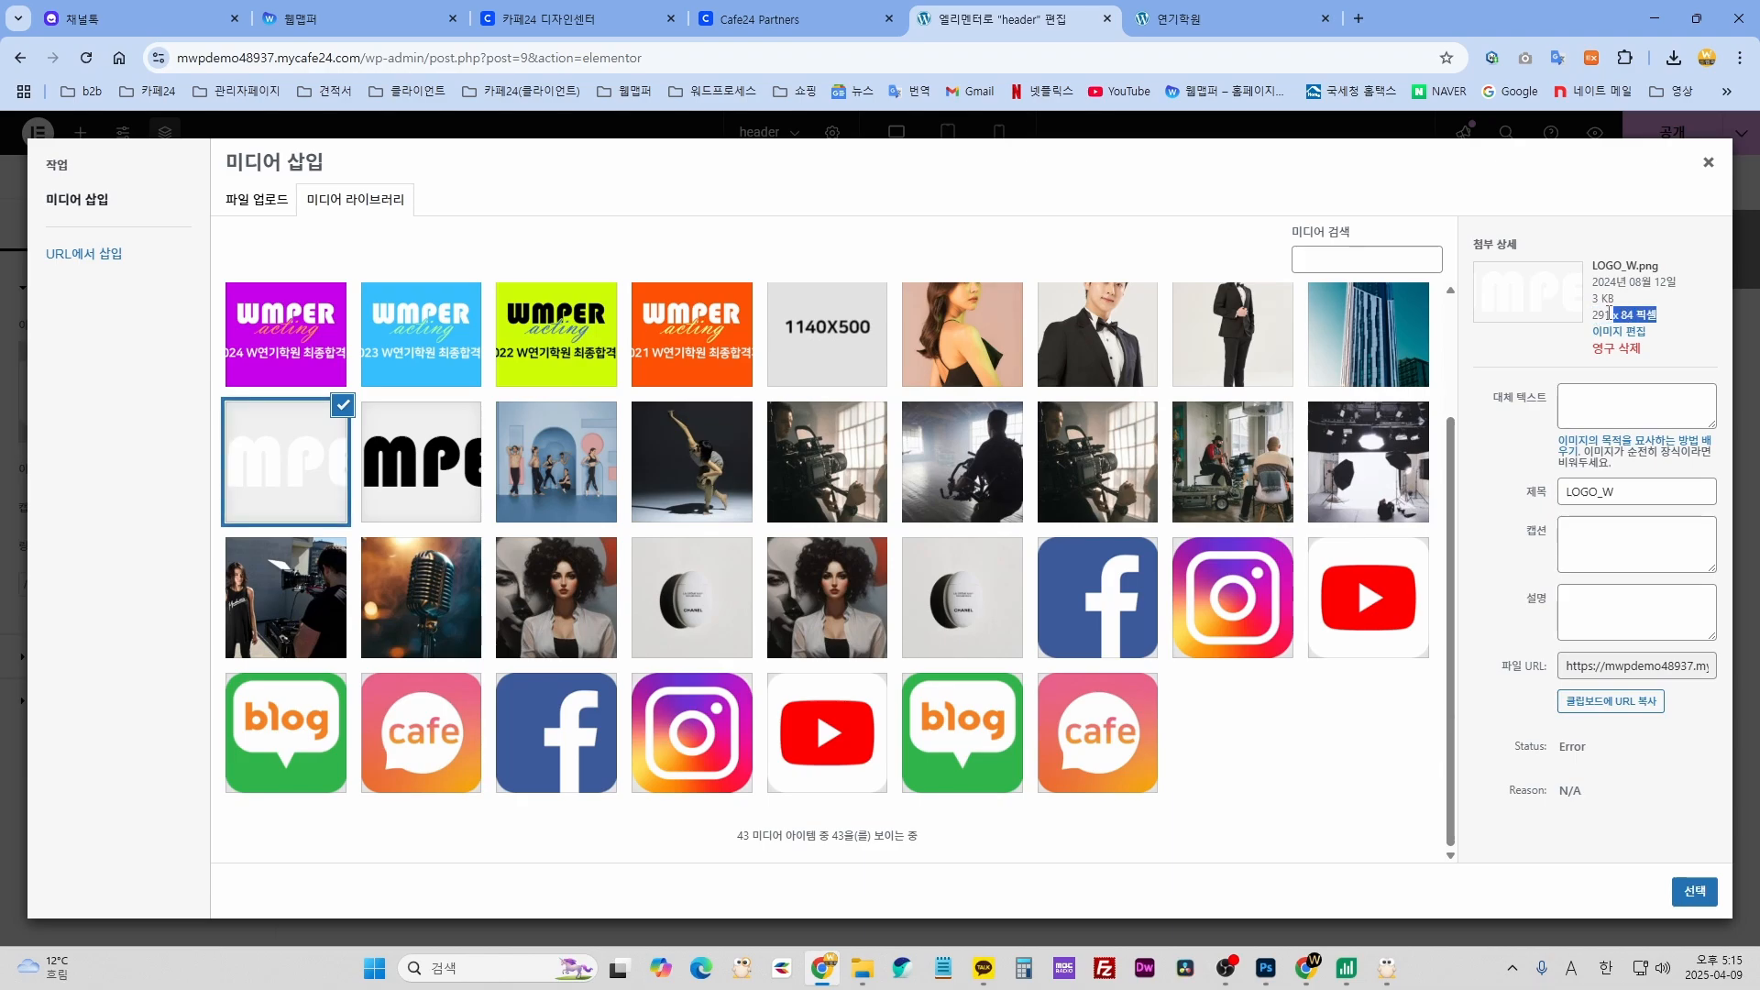
left_click(1603, 314)
- Upload the lime-green LOGO_001 to the media library and insert it as the header logo
left_click(861, 968)
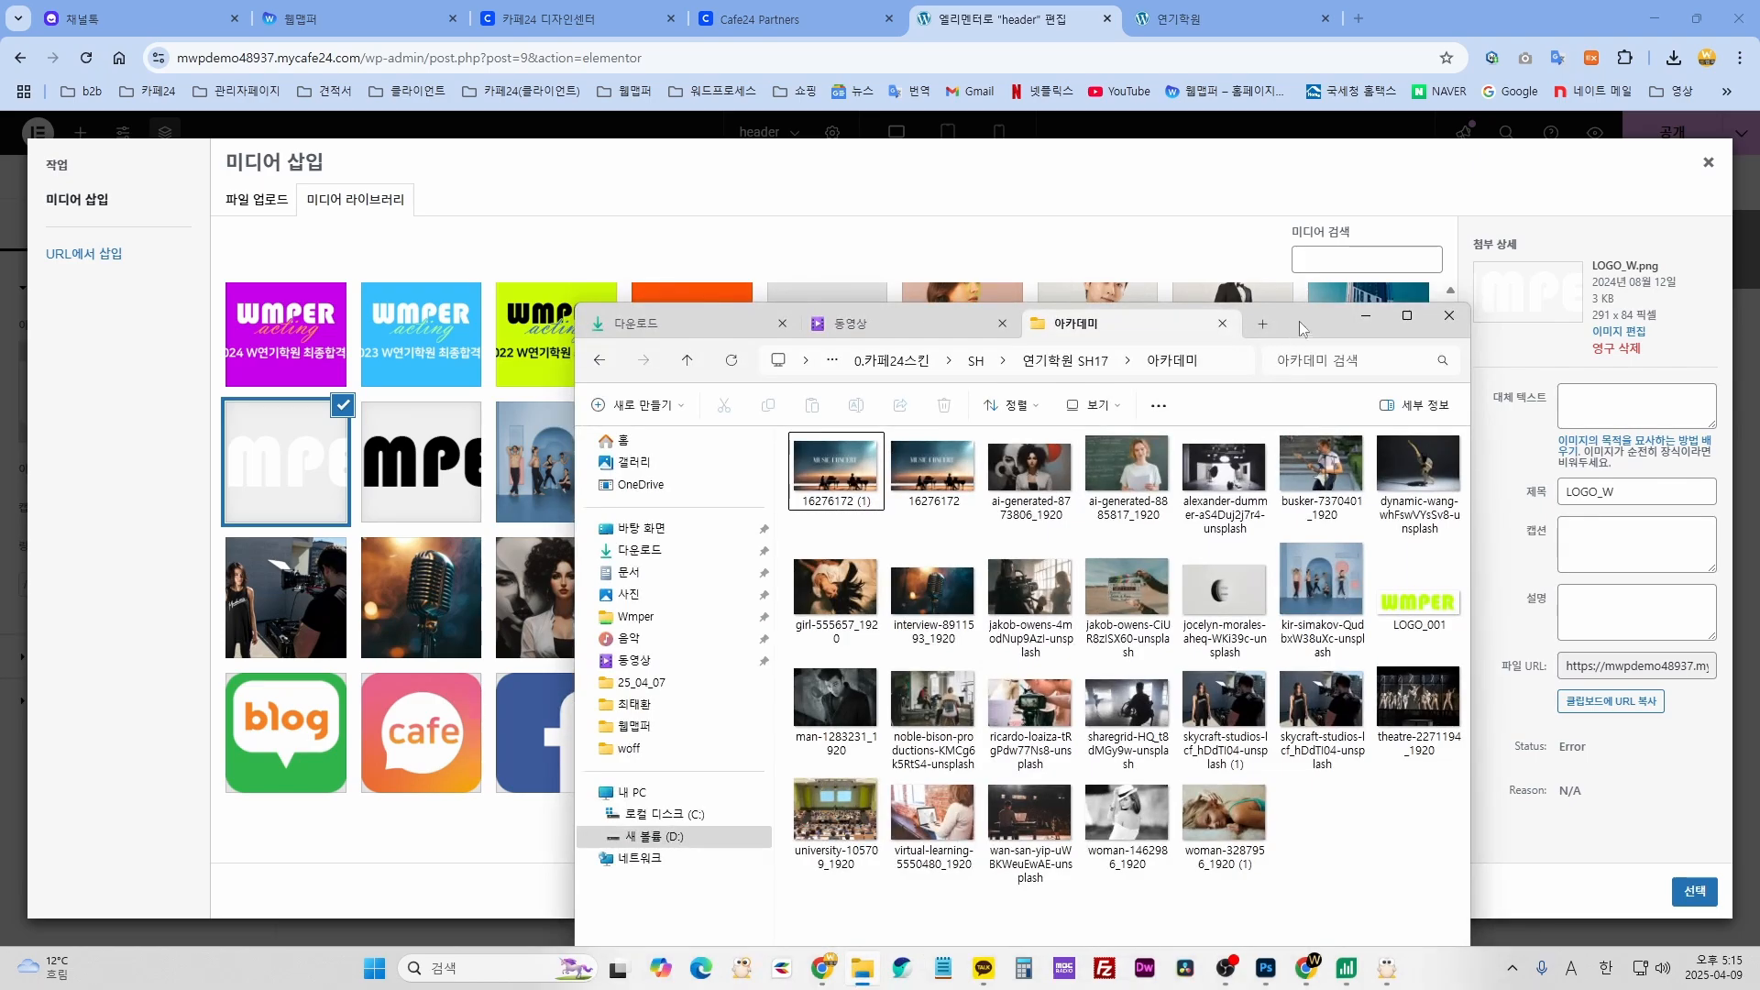
left_click_drag(1300, 321, 1020, 319)
left_click_drag(1142, 587, 1295, 722)
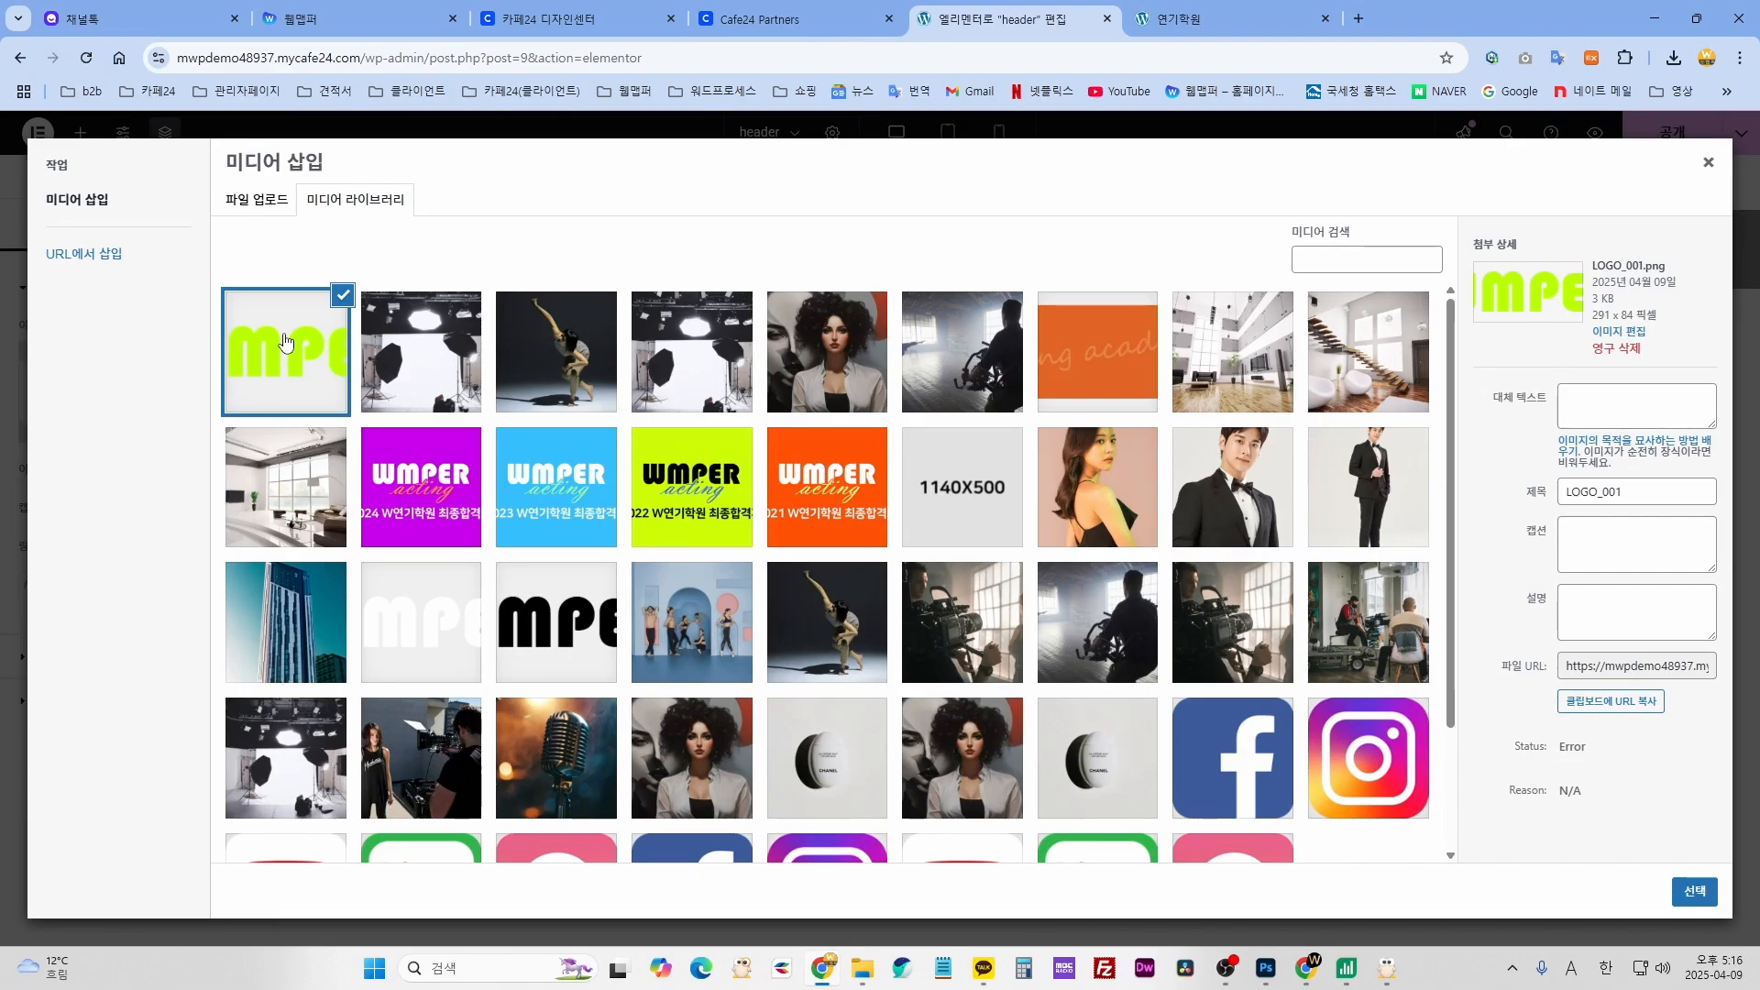
left_click(260, 199)
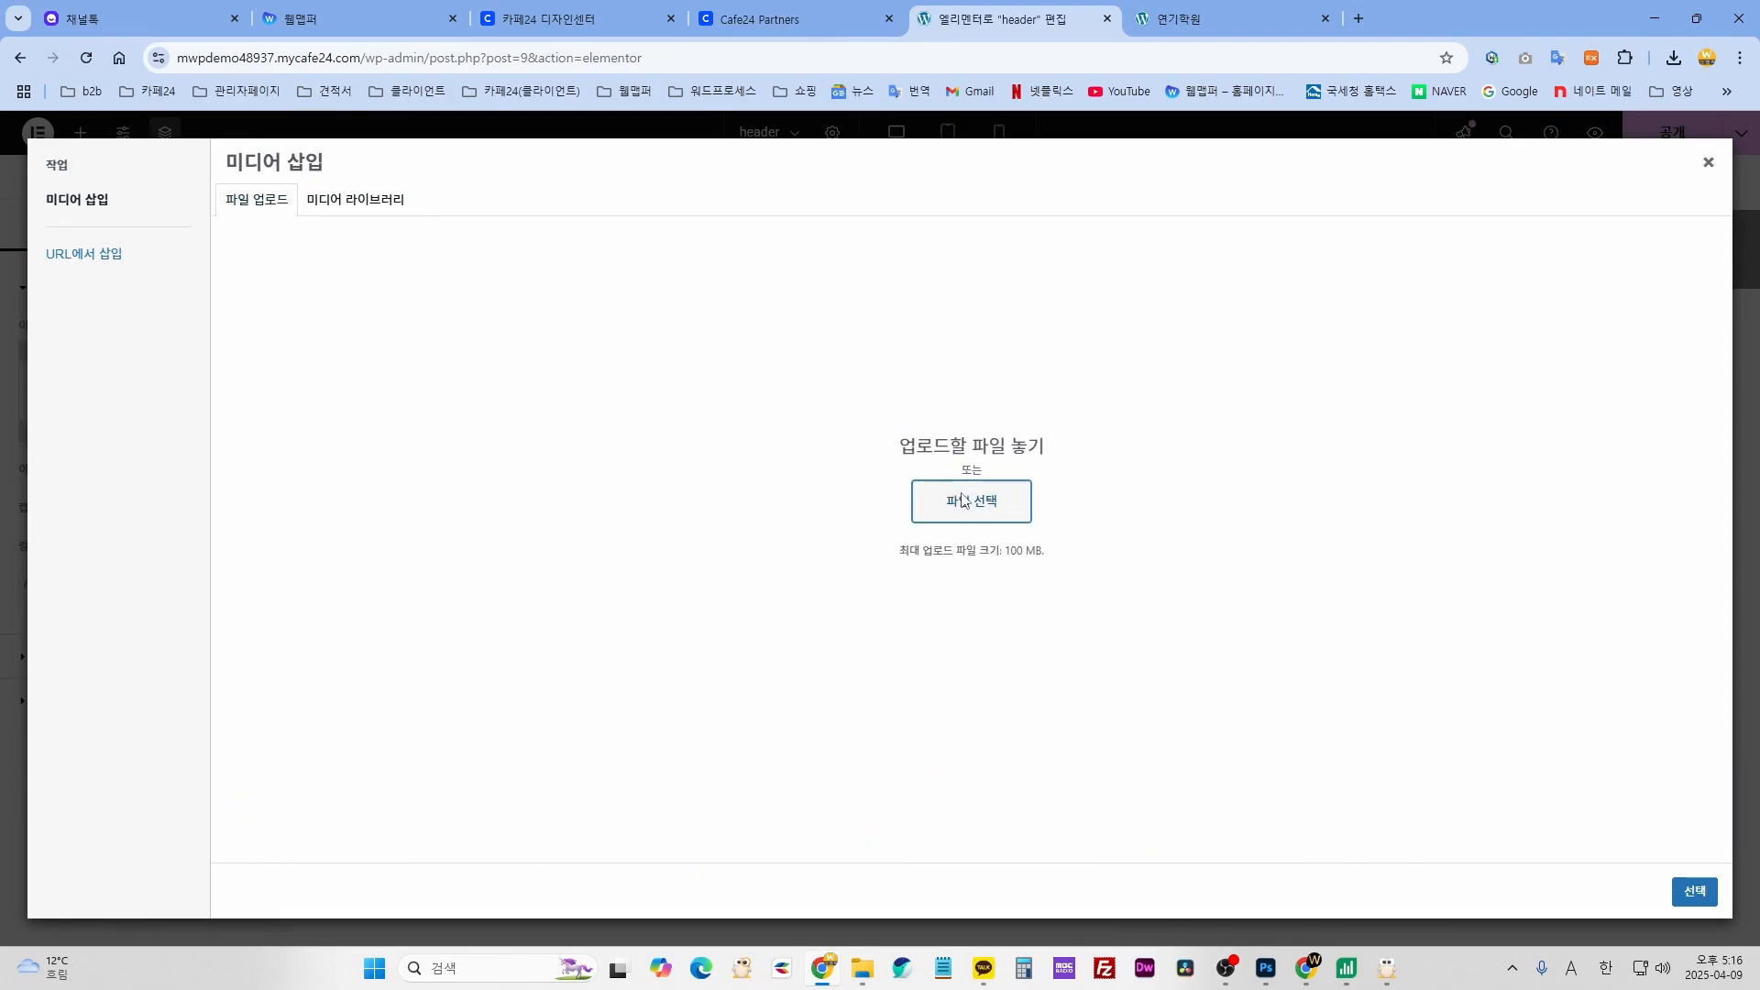
left_click(953, 502)
scroll(105, 243, "up", 3)
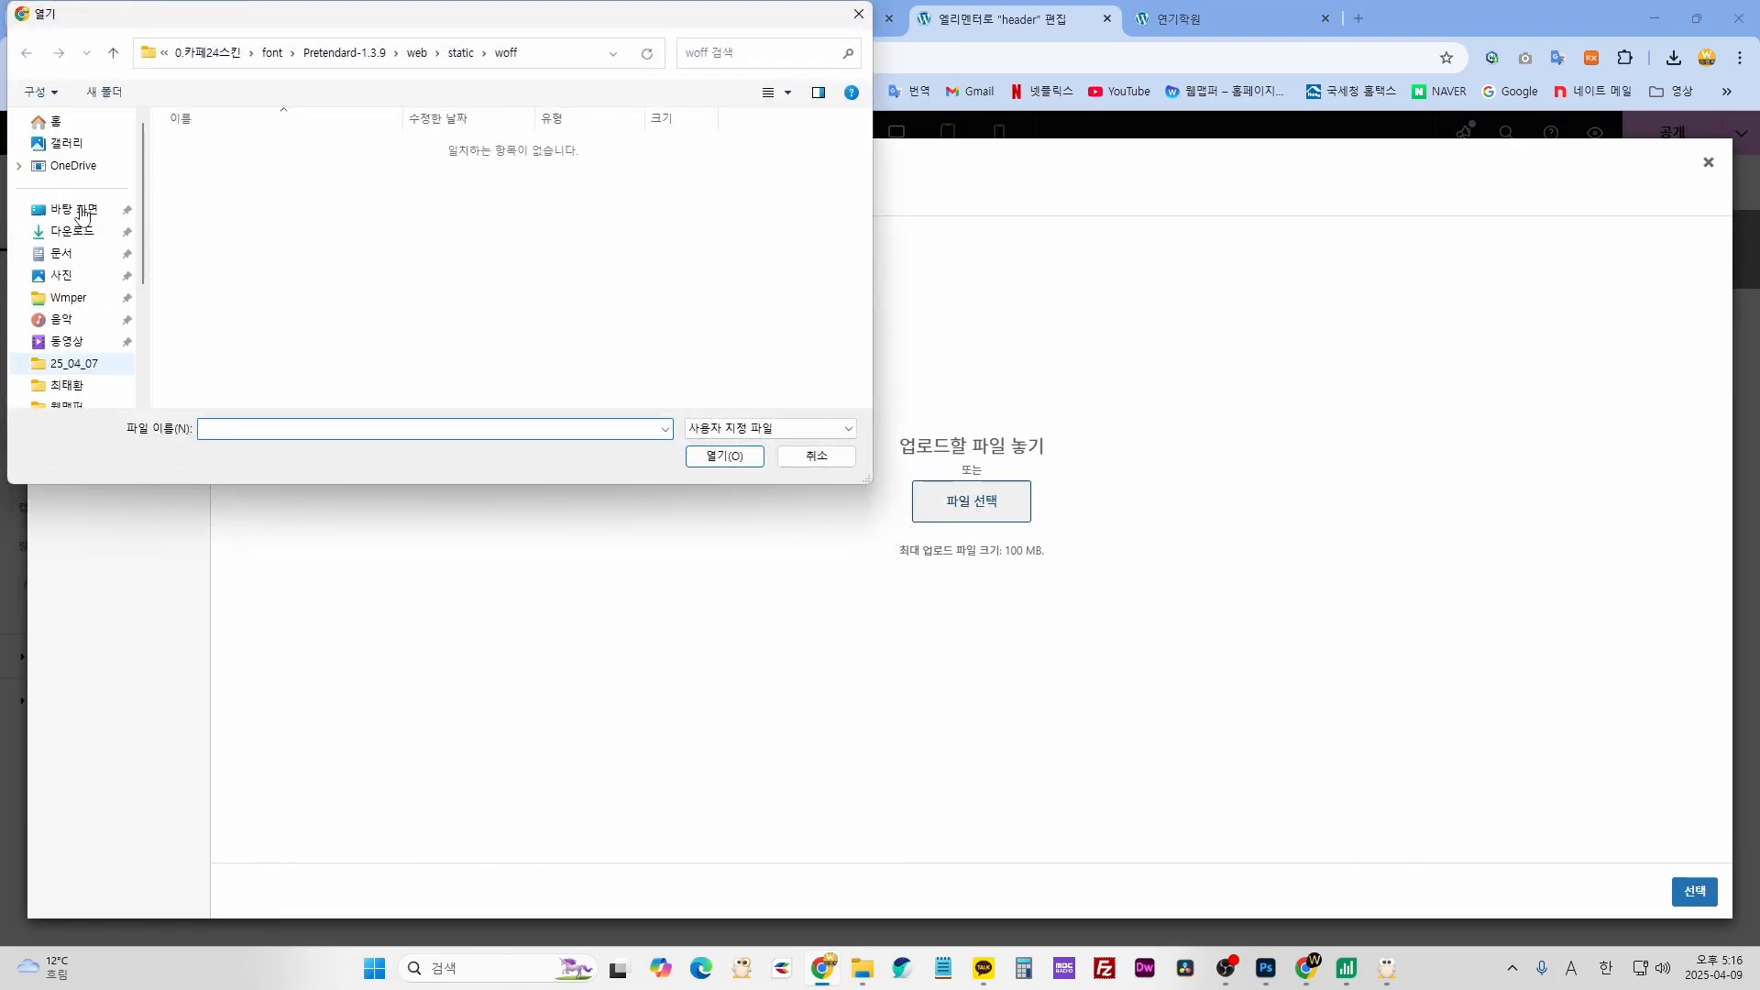
left_click(71, 231)
scroll(676, 274, "down", 10)
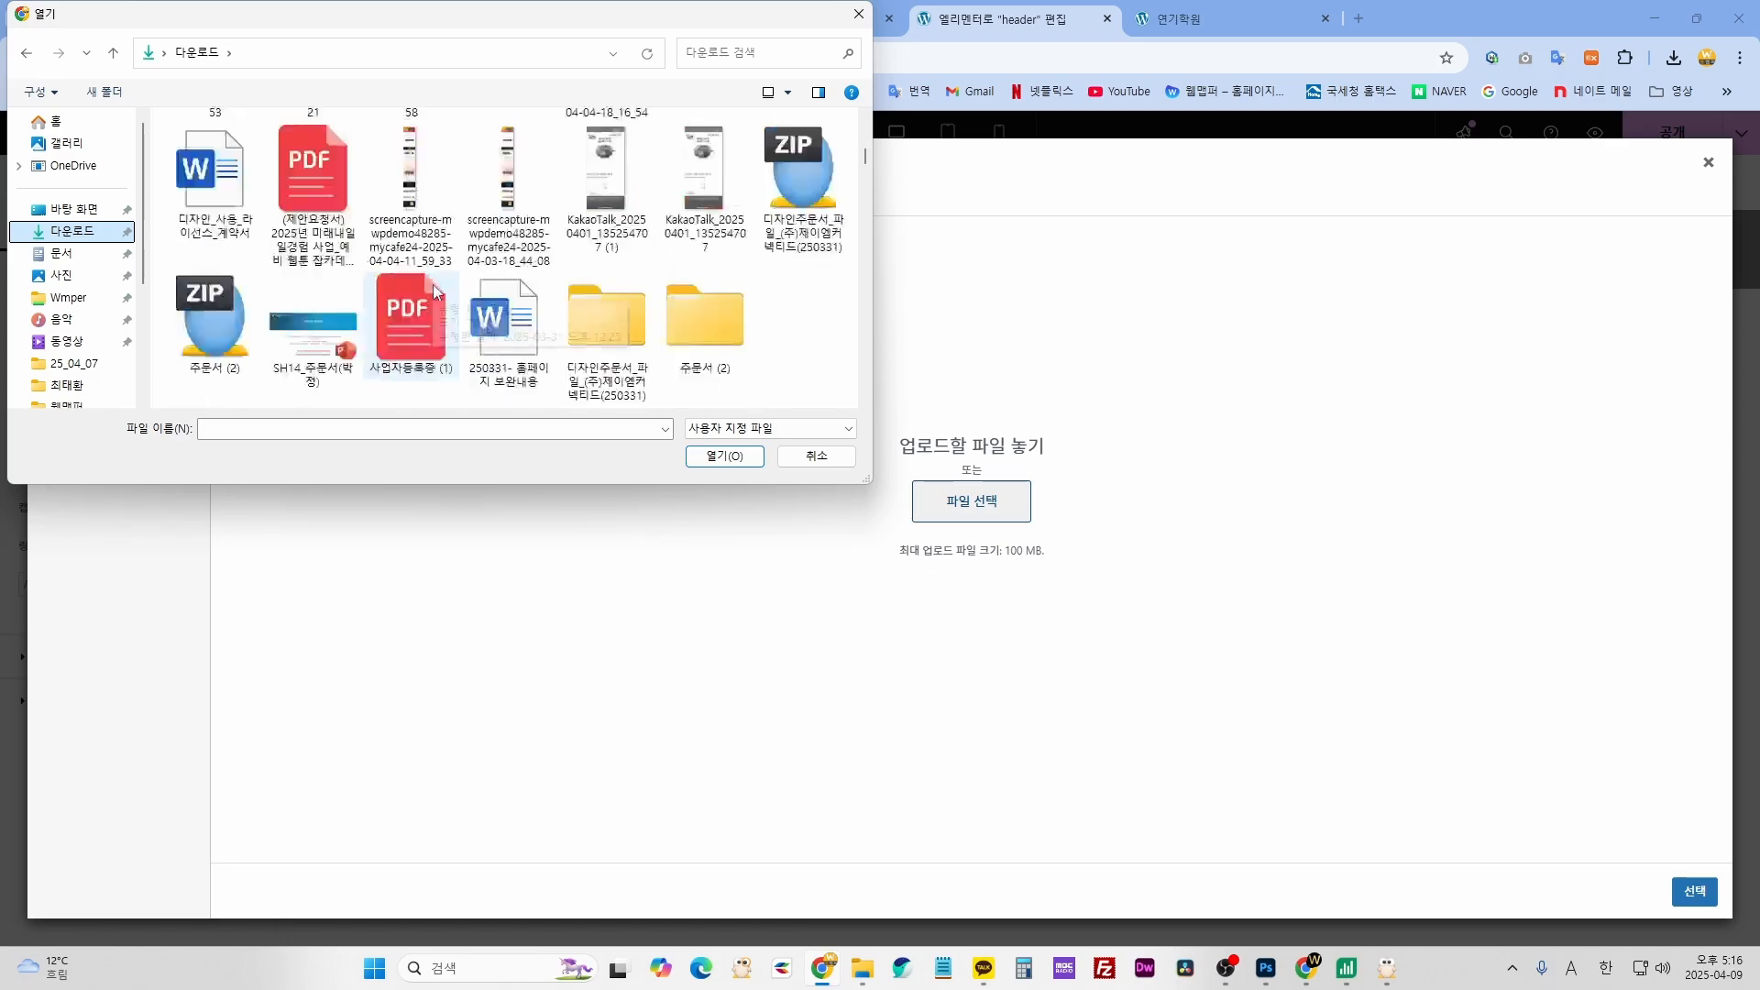
left_click(605, 244)
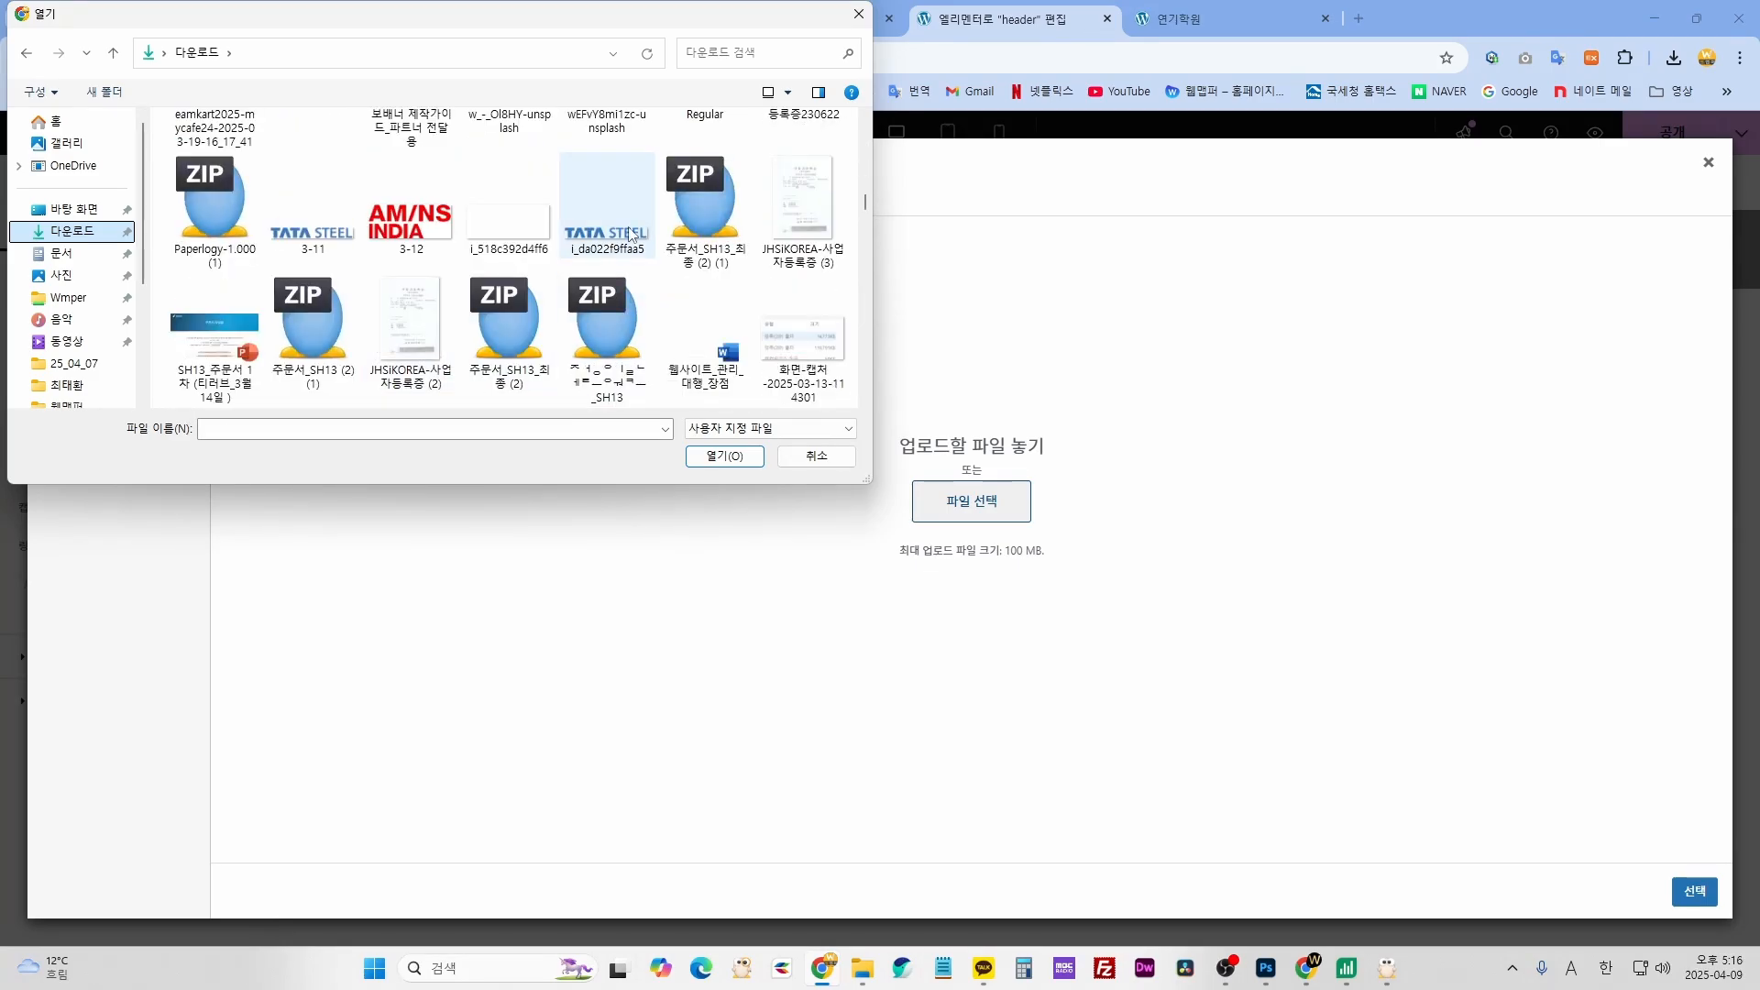
double_click(627, 233)
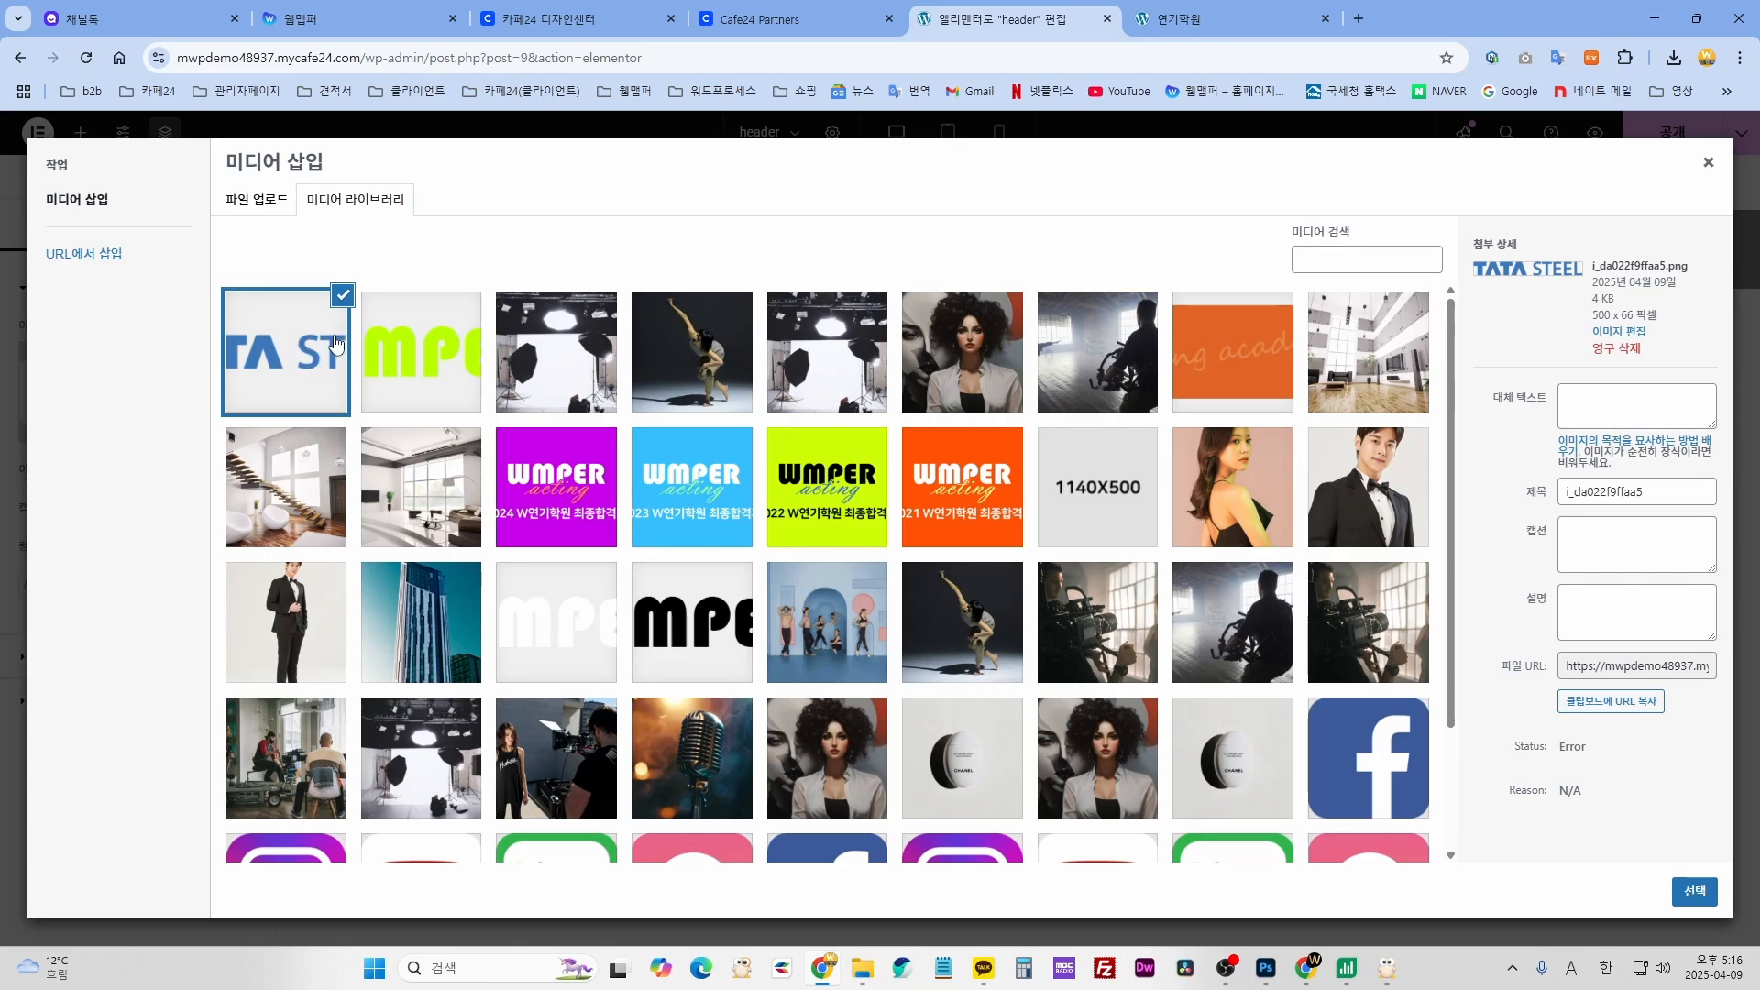
left_click(427, 357)
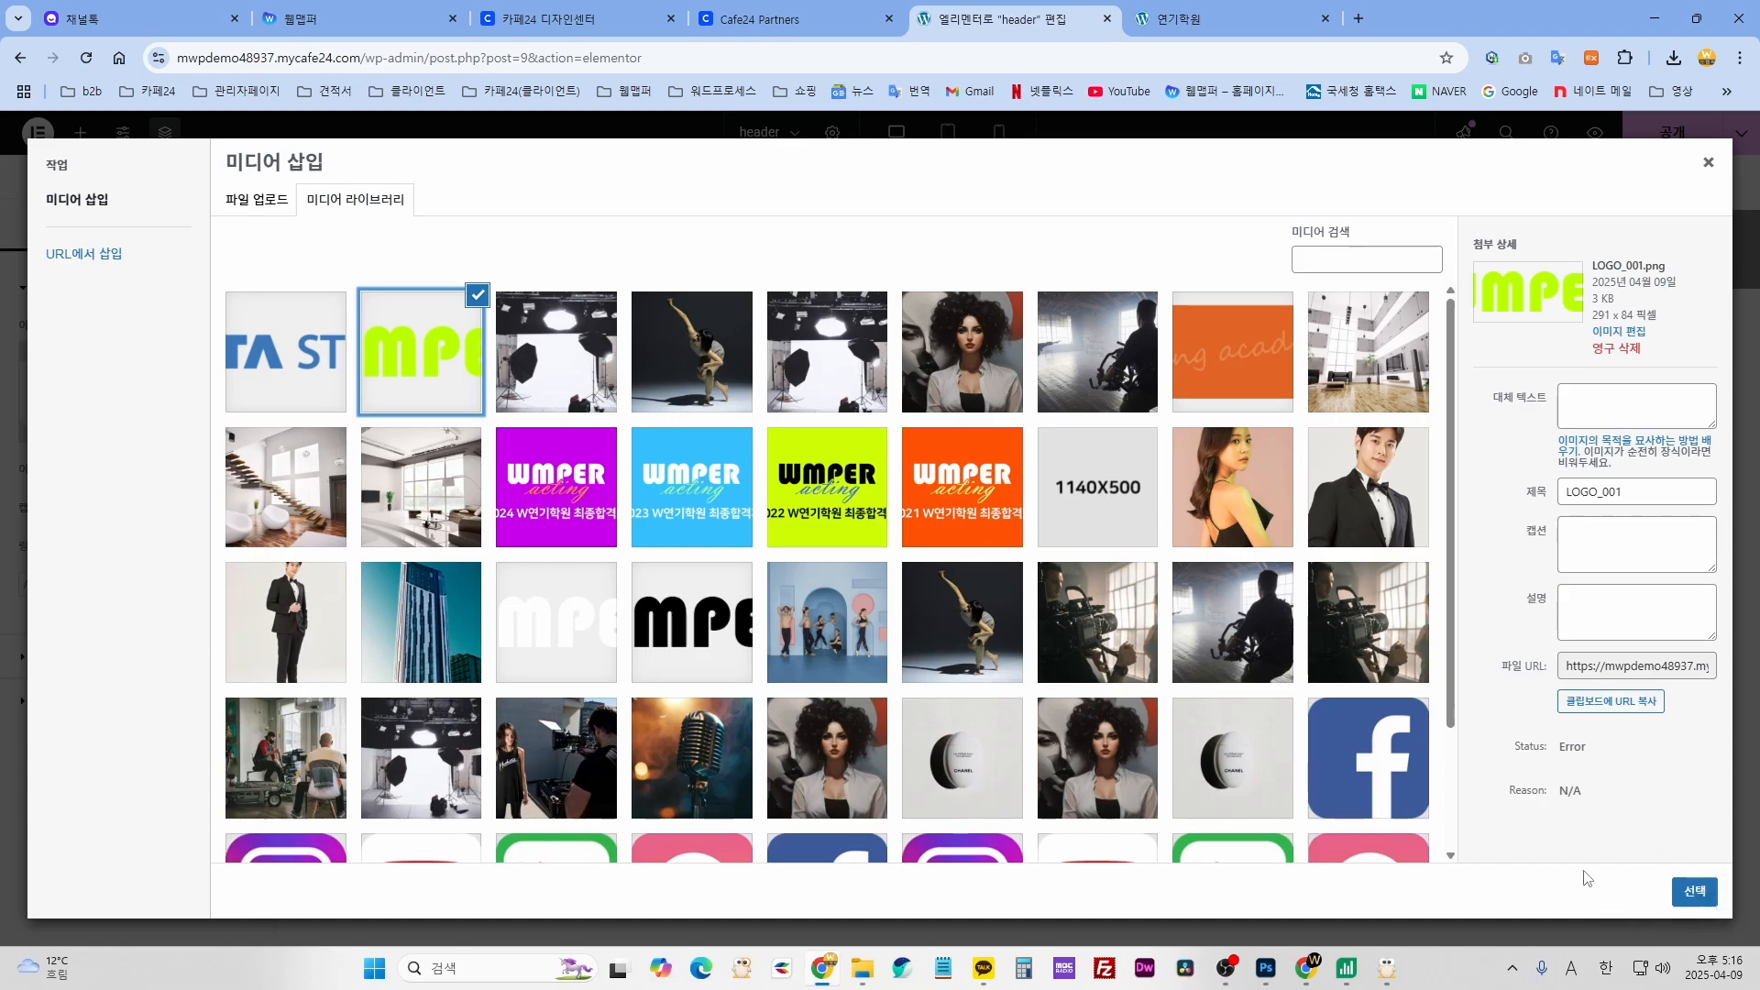
left_click(1696, 903)
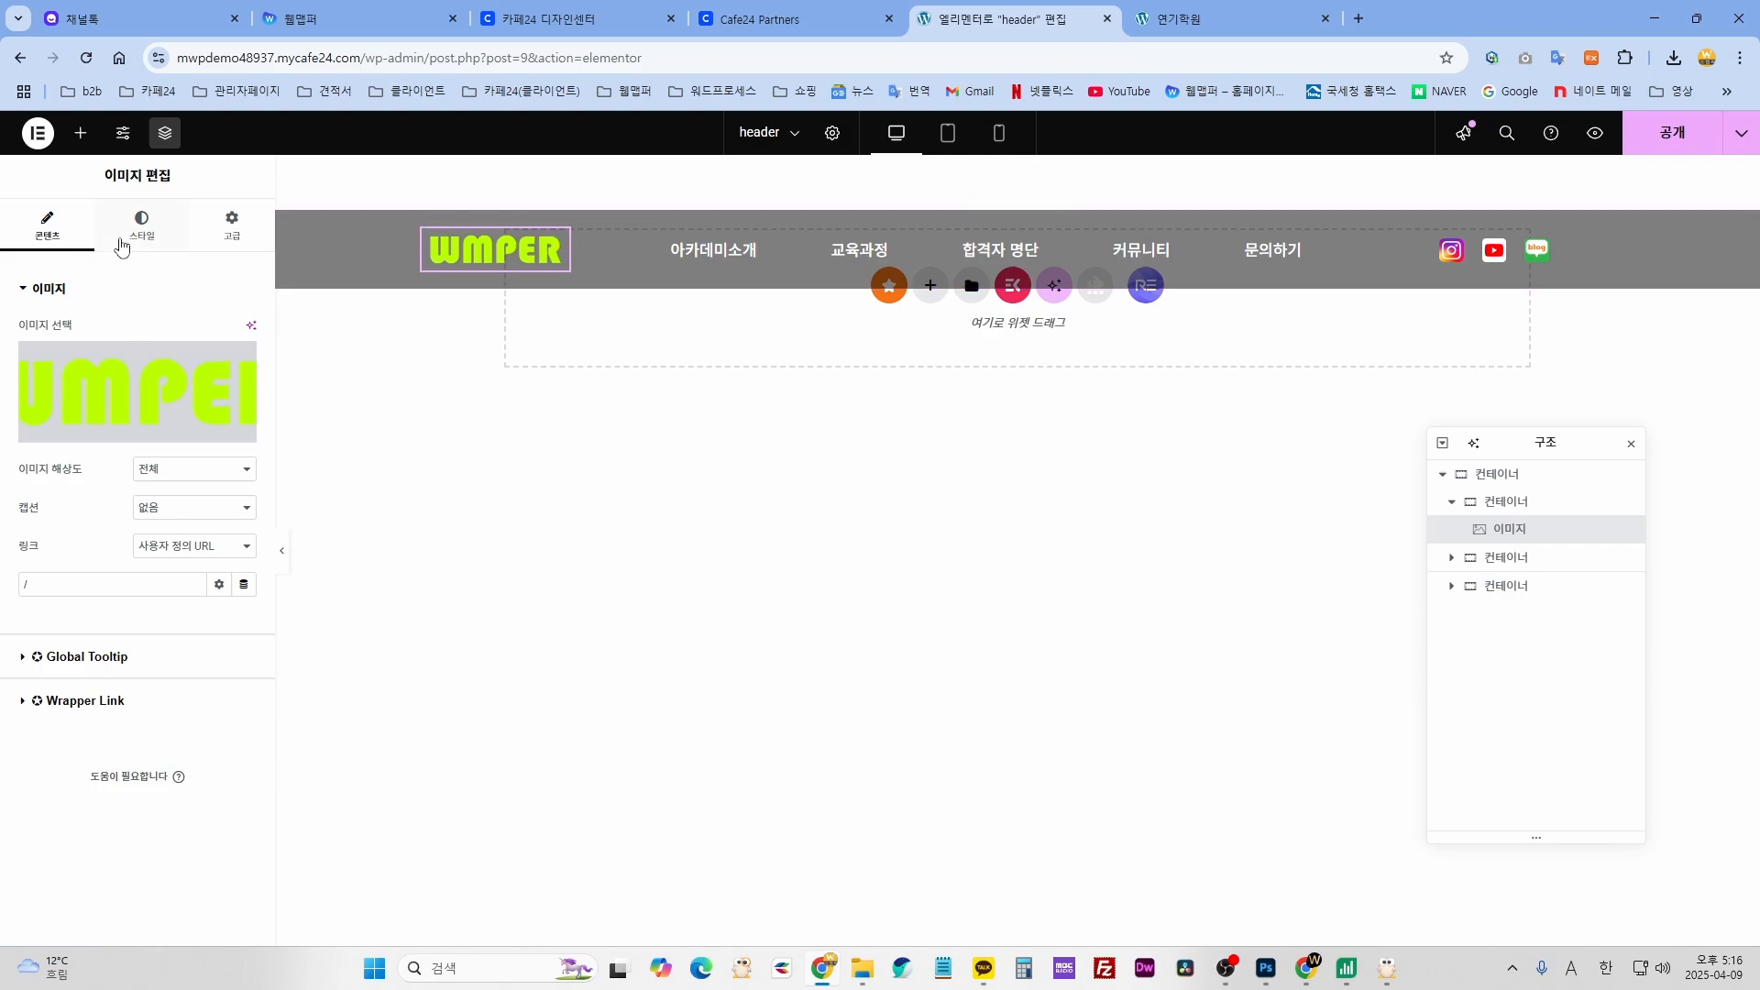
- Preview larger logo widths on the Style tab, then set the width back to 161 px
left_click(127, 228)
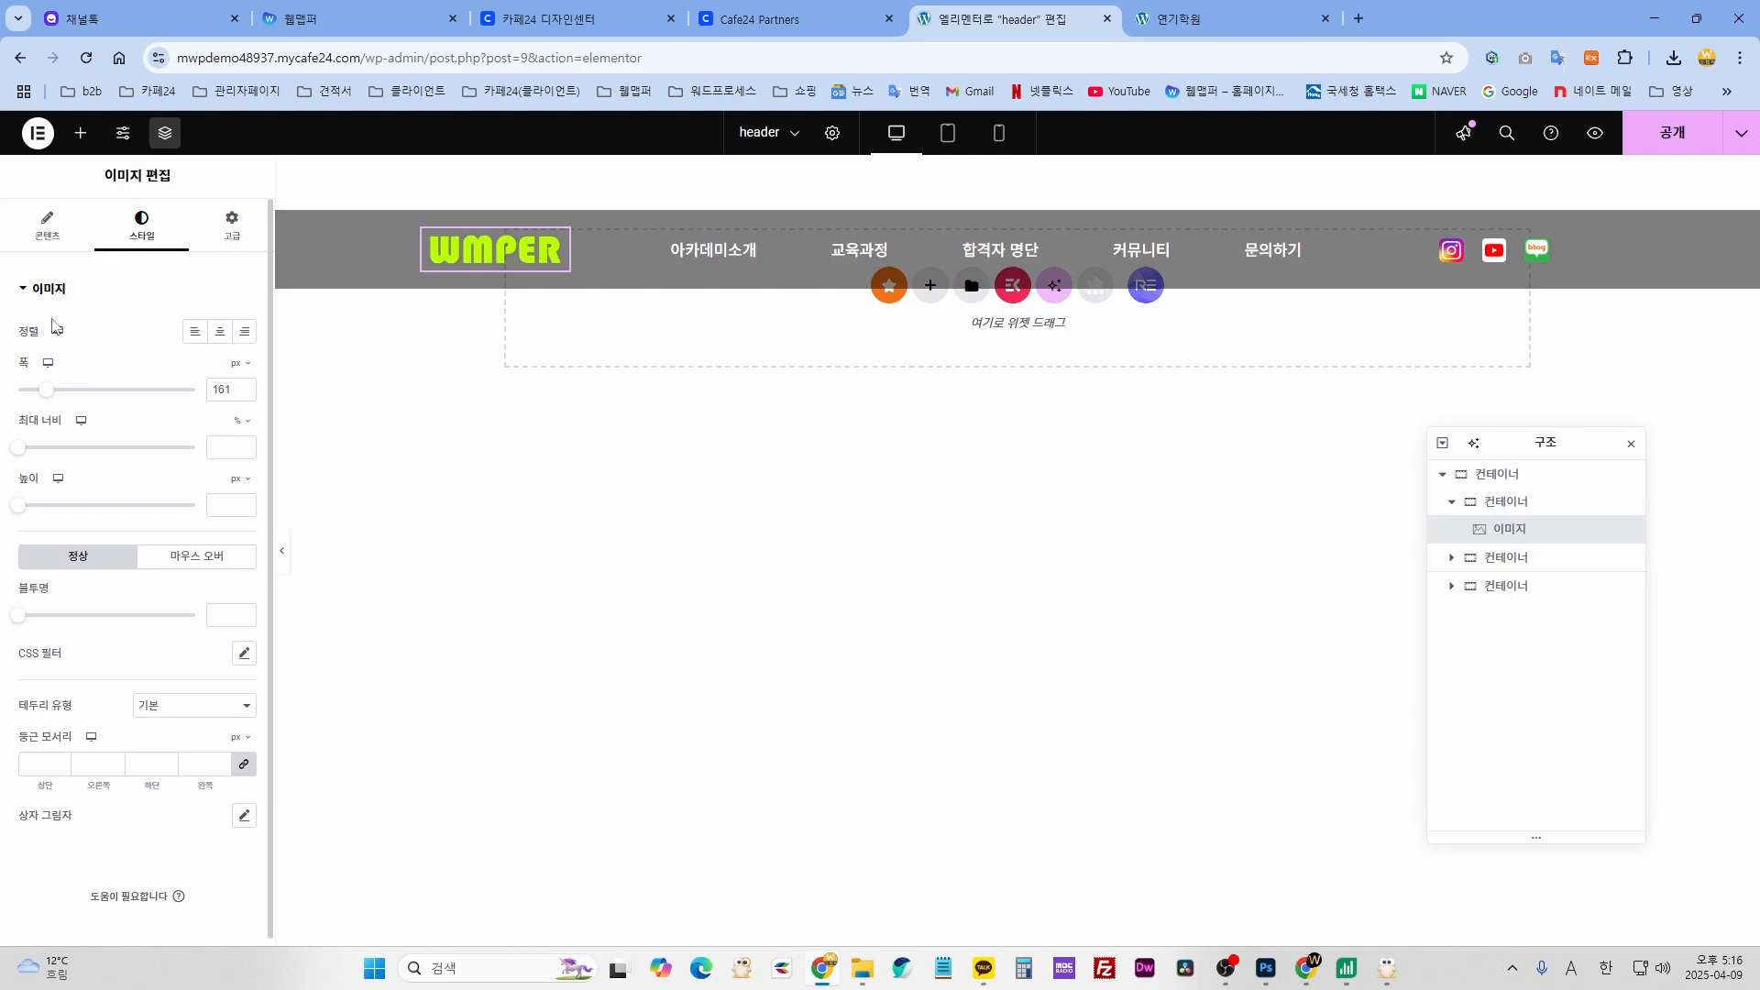
left_click_drag(48, 396, 96, 394)
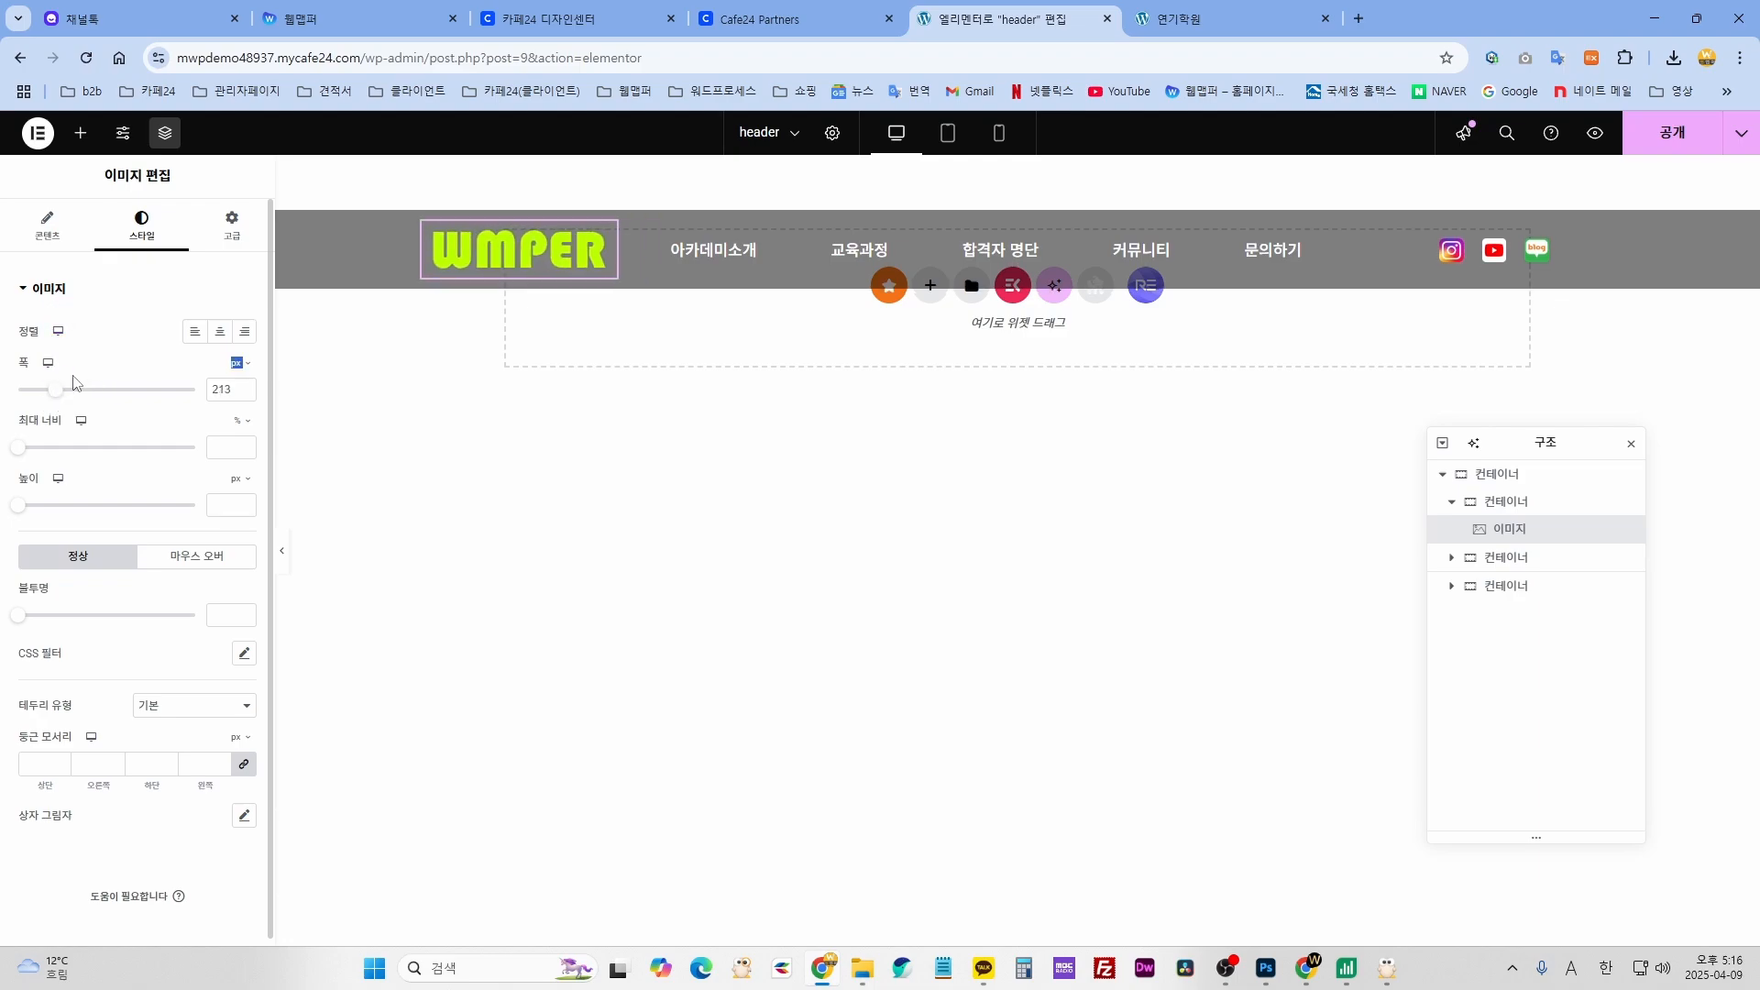
left_click_drag(60, 392, 89, 396)
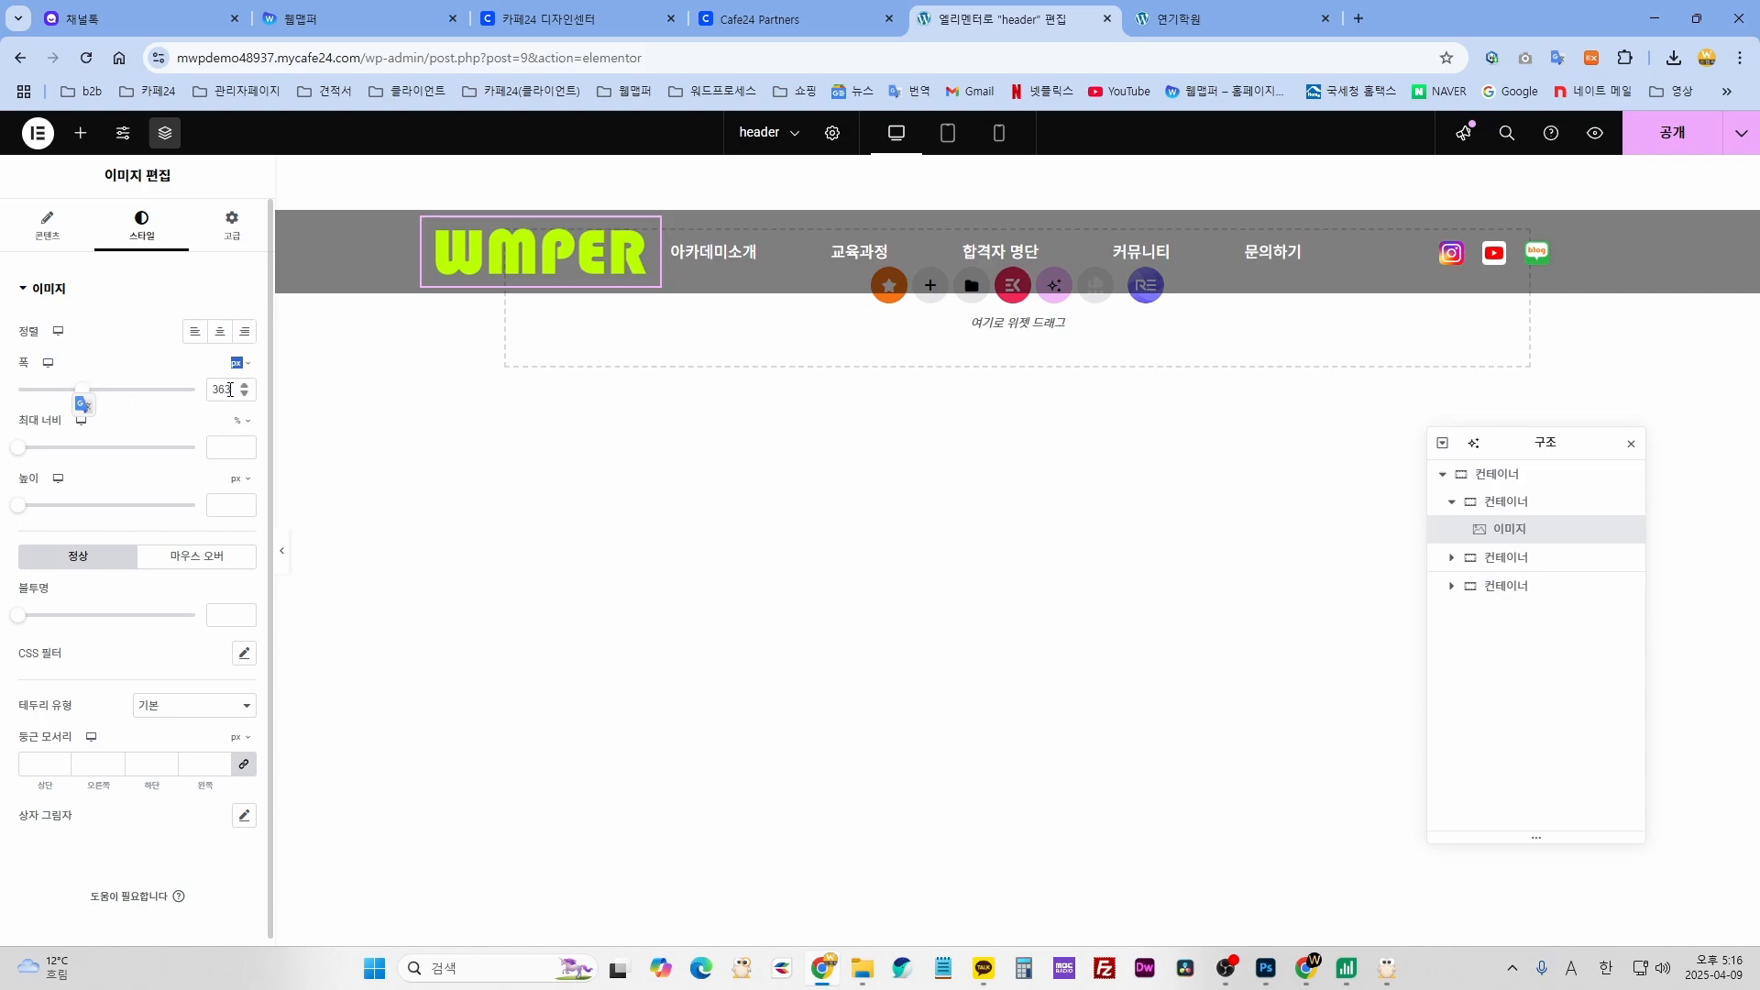
left_click_drag(231, 389, 189, 396)
type("161")
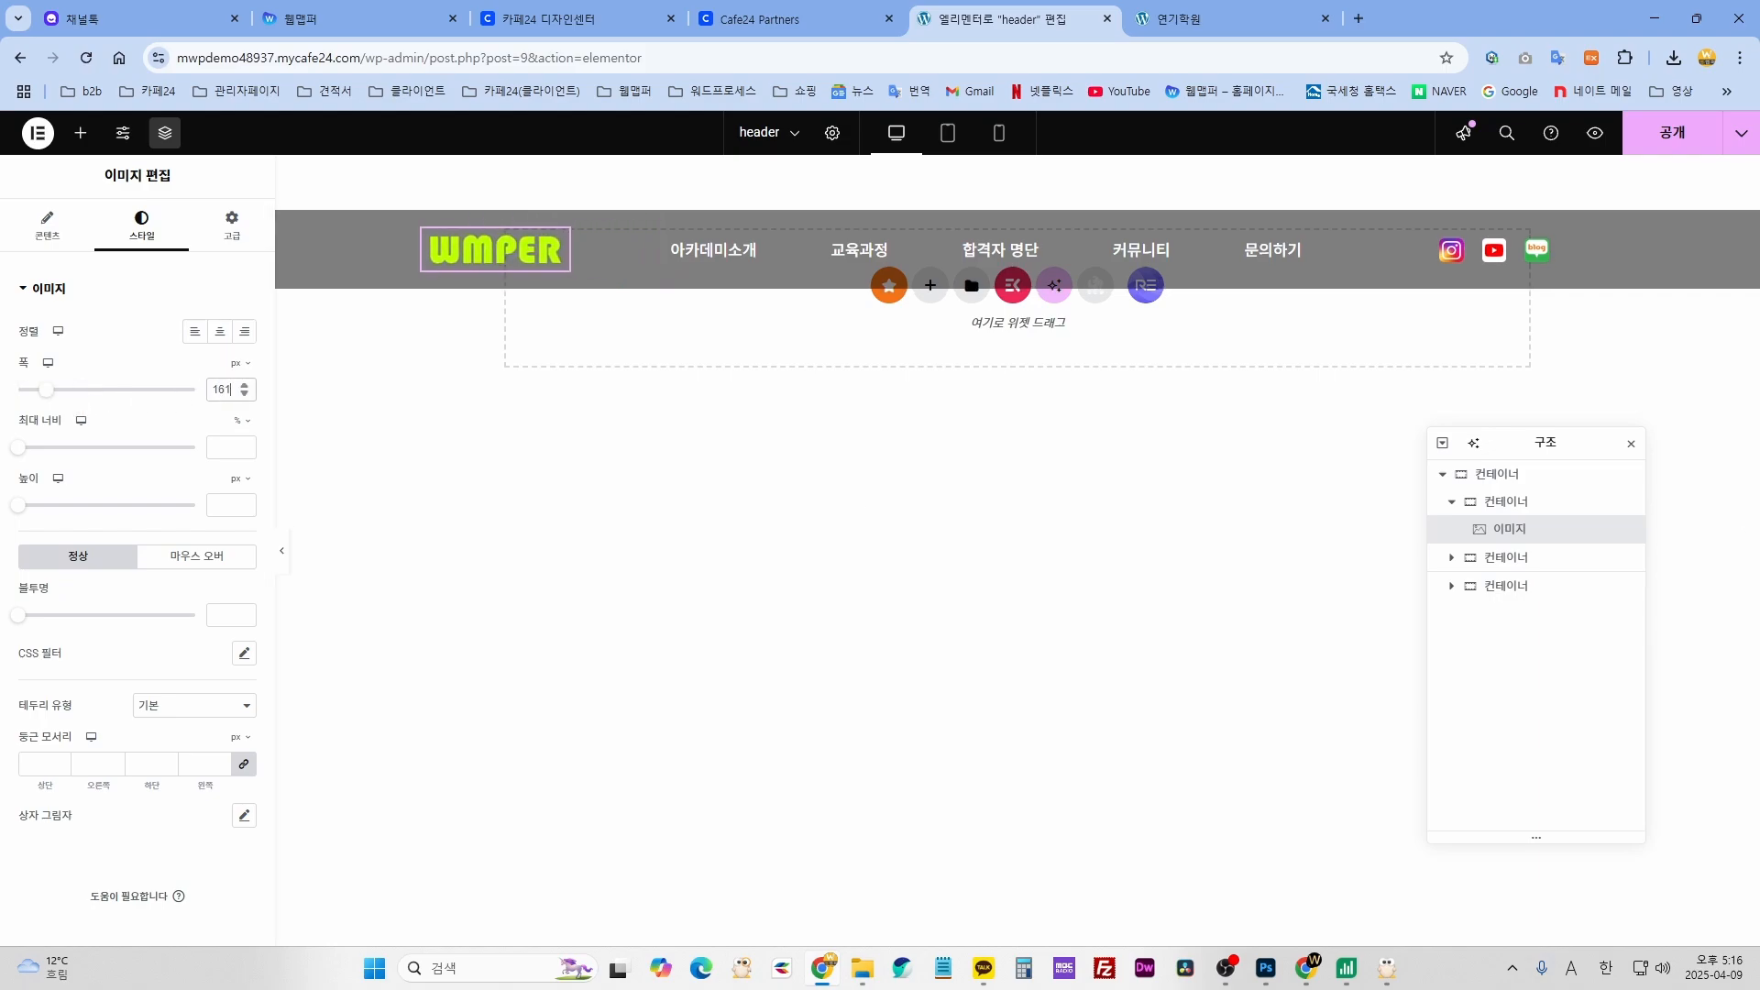
- Select the header's ElementsKit nav menu and show its Style settings
left_click(971, 554)
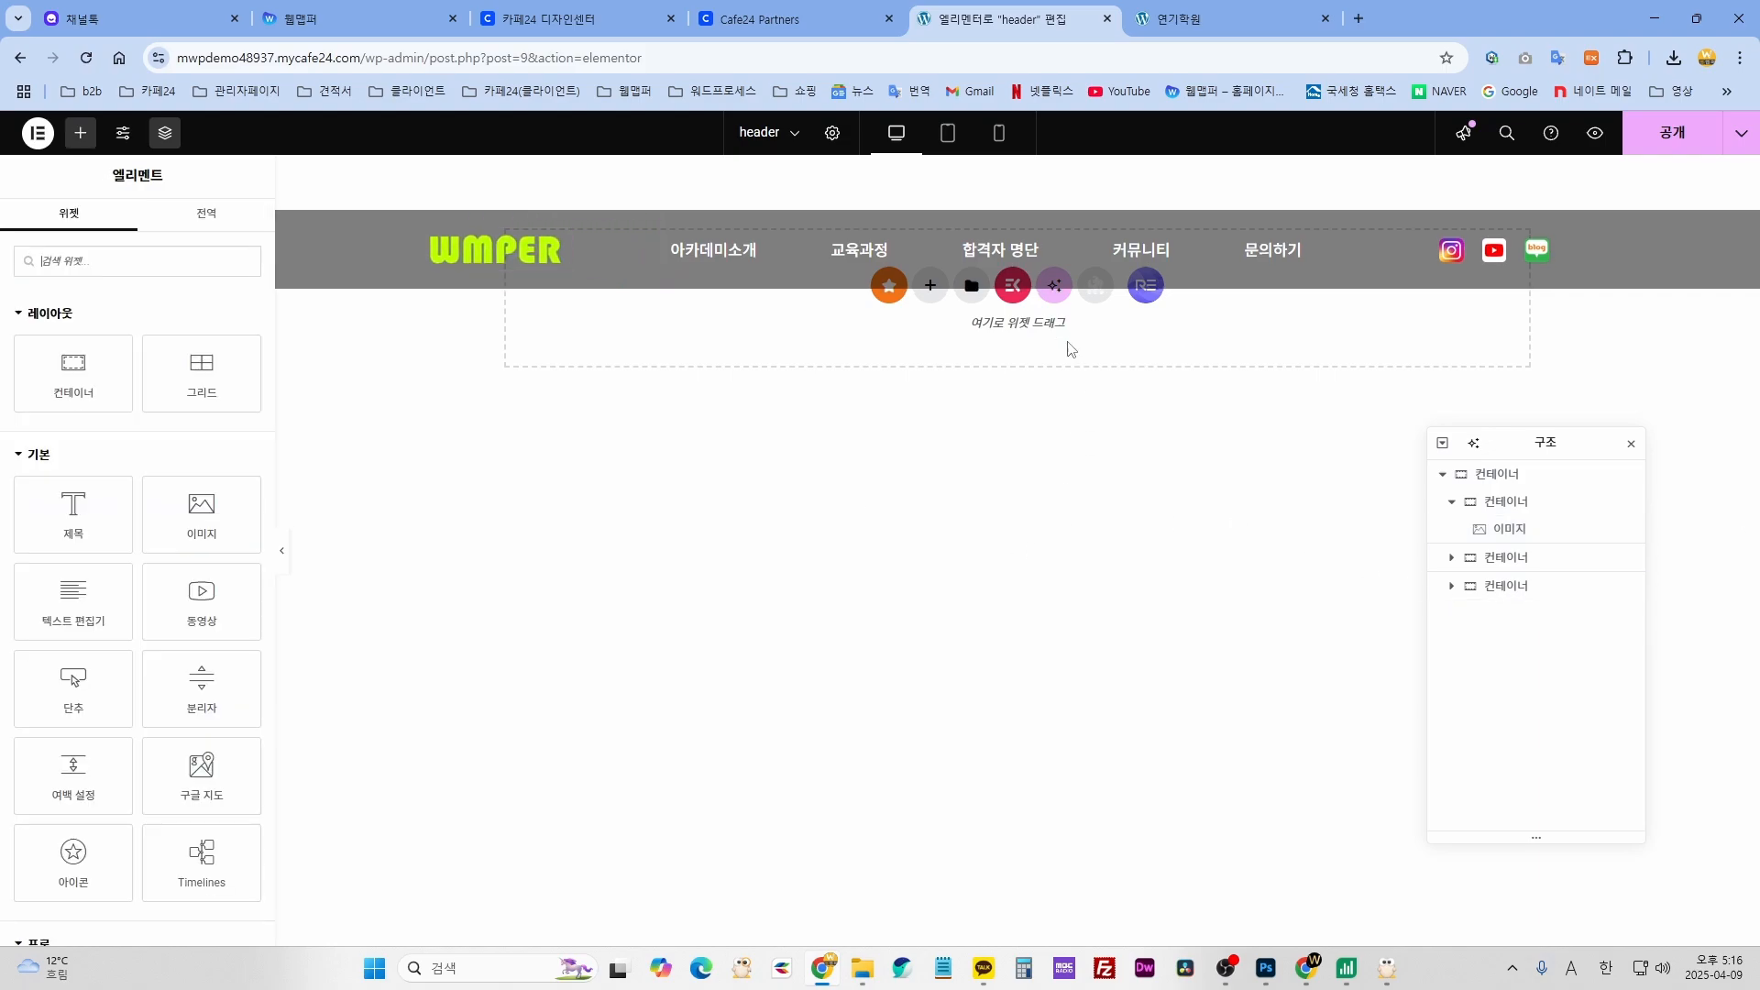
mouse_move(1015, 255)
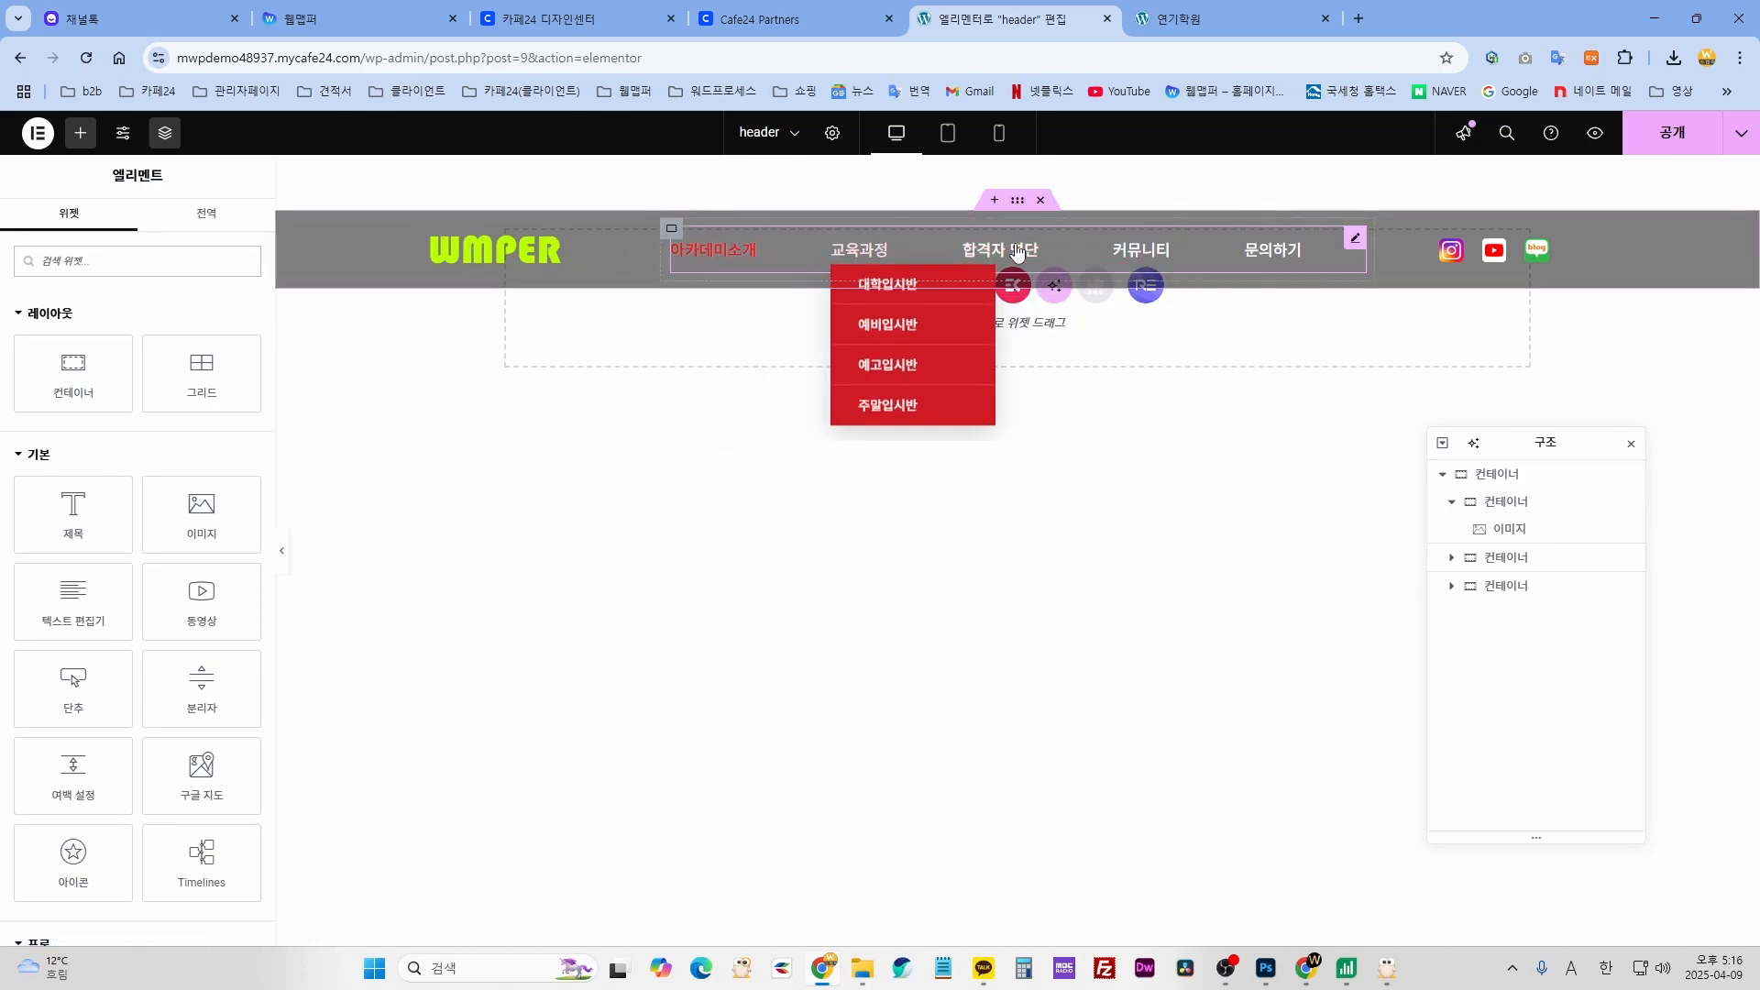
left_click(1355, 238)
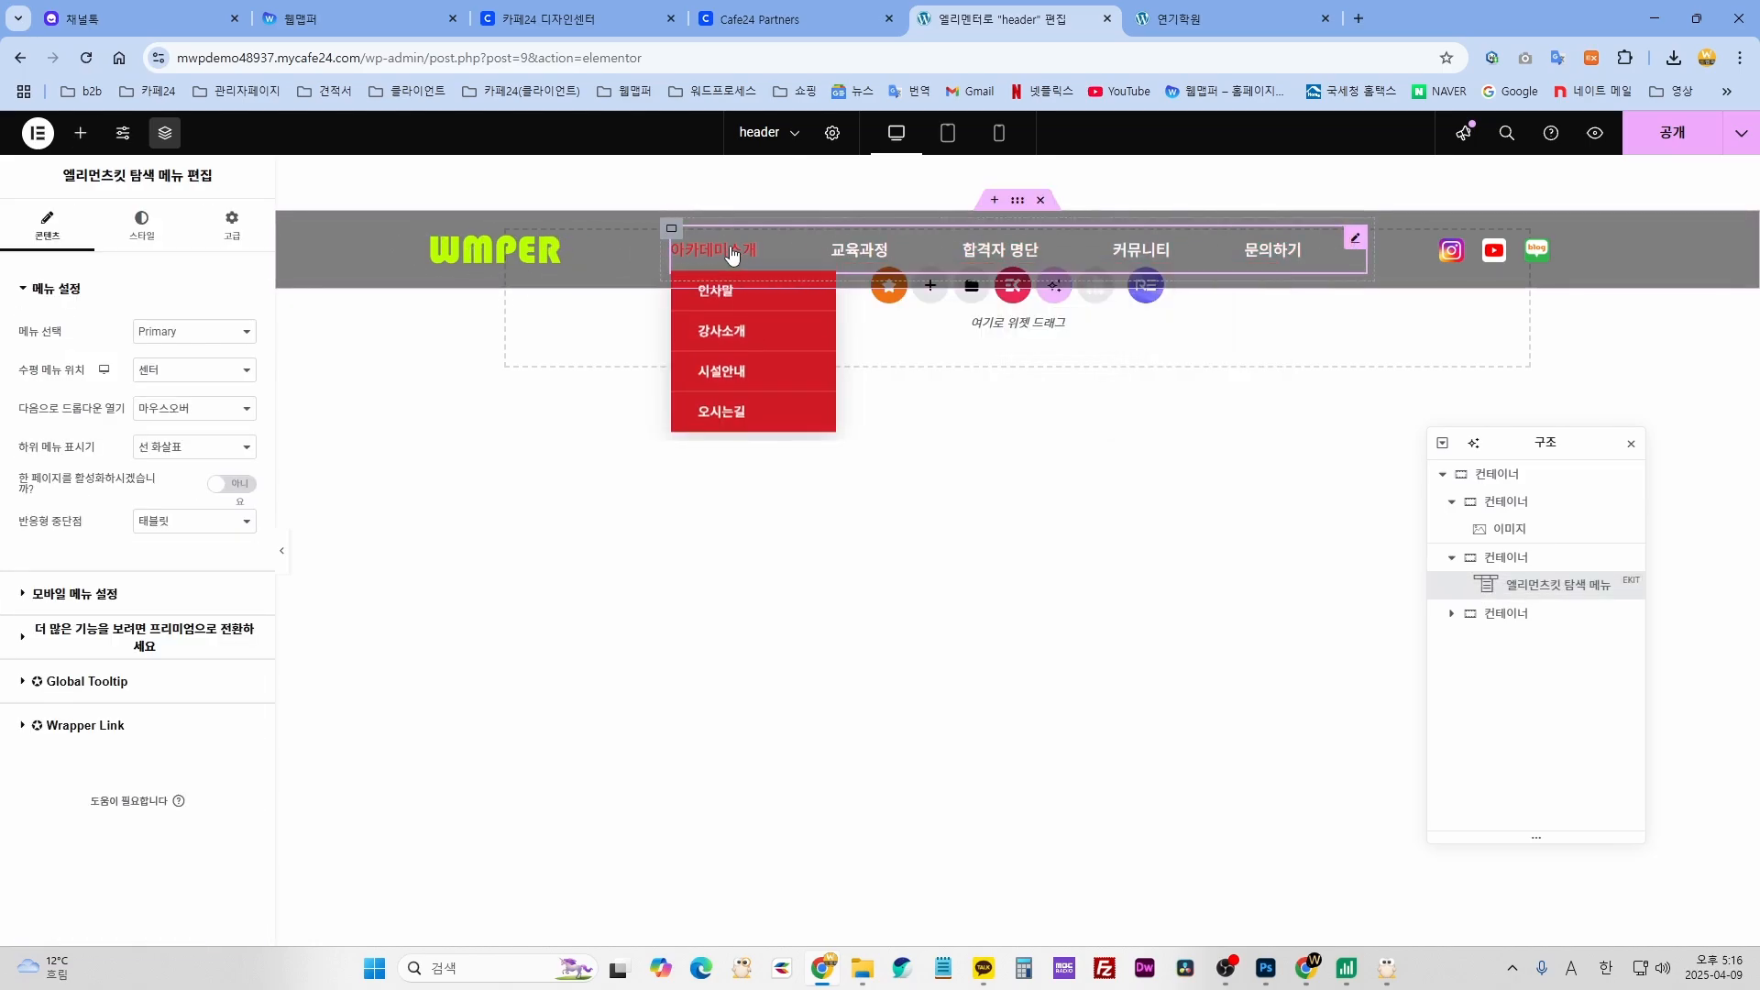
mouse_move(1198, 264)
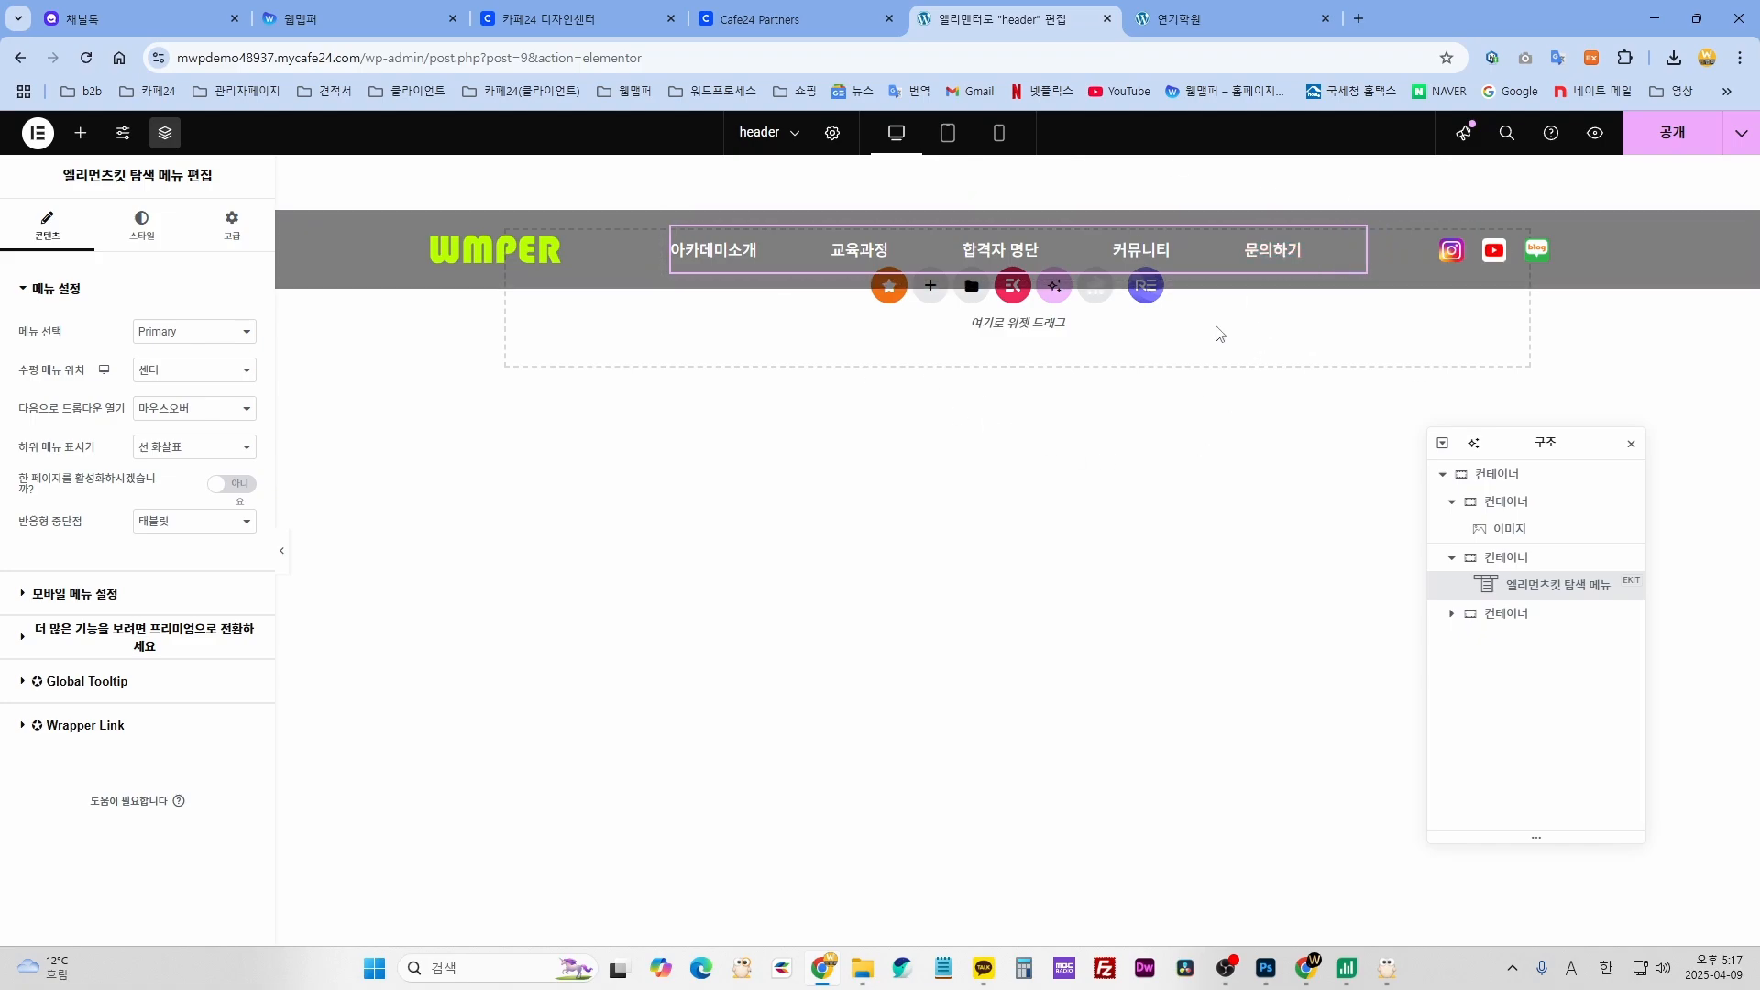
left_click(138, 229)
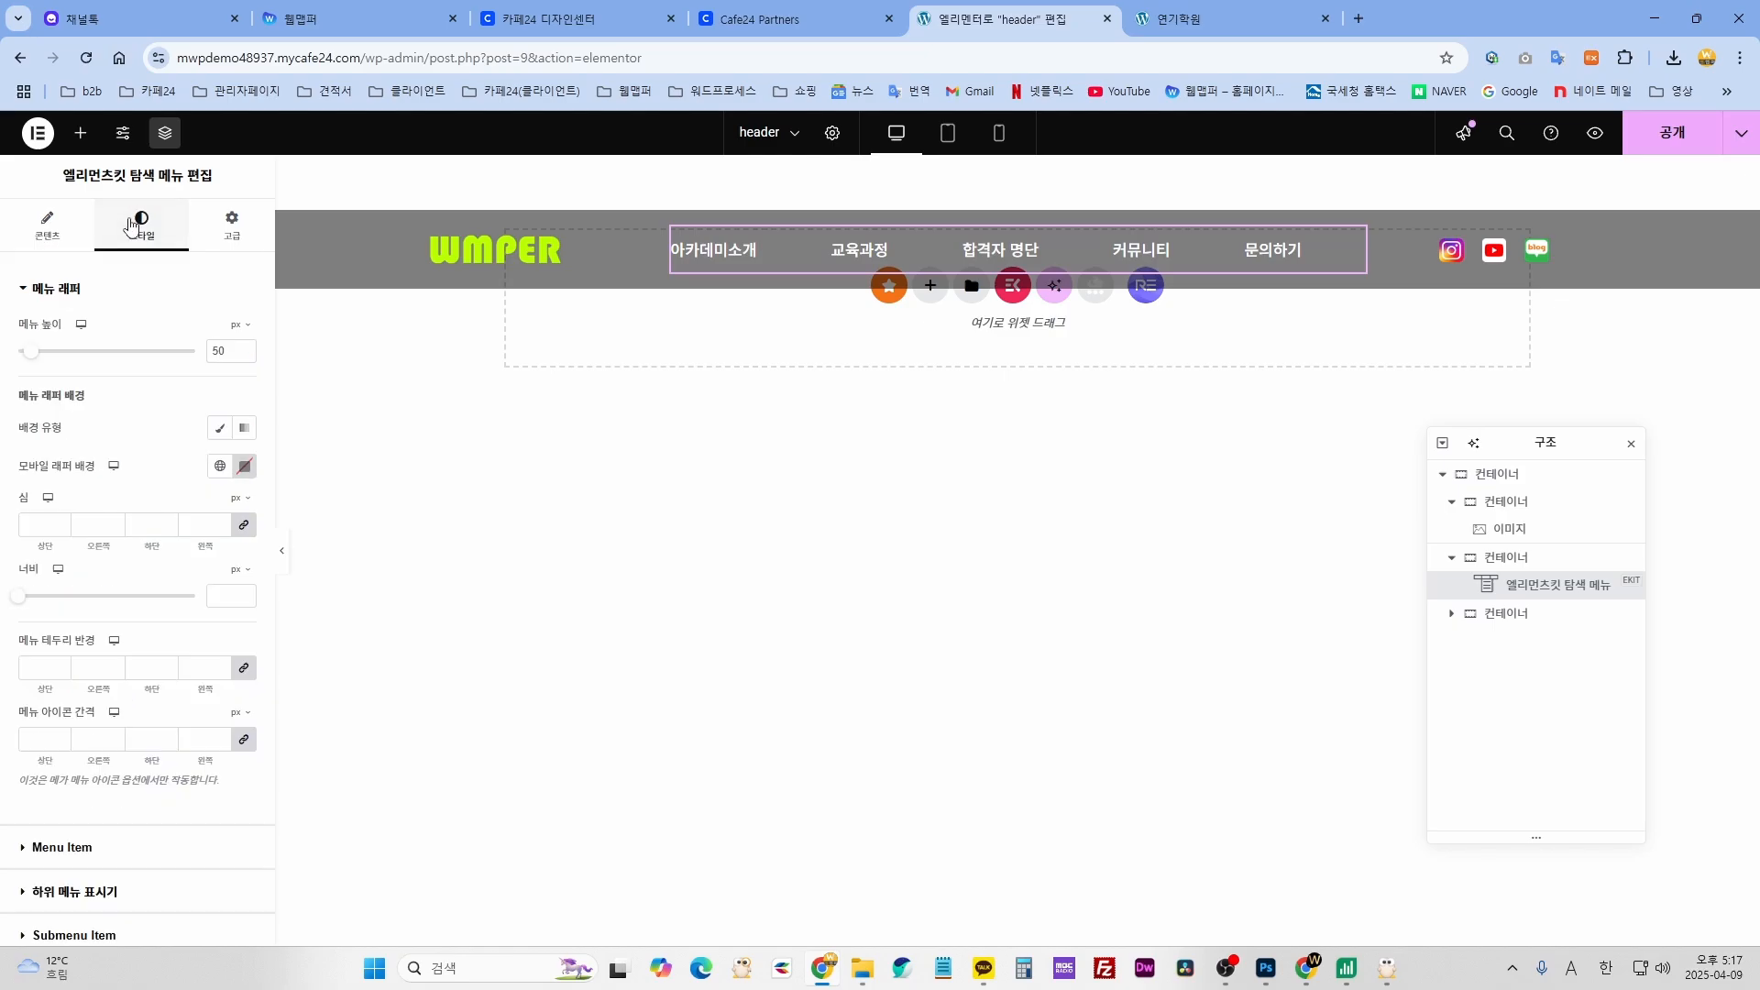
- Expand Menu Item styling, try red normal text colour, then undo it
scroll(255, 737, "down", 3)
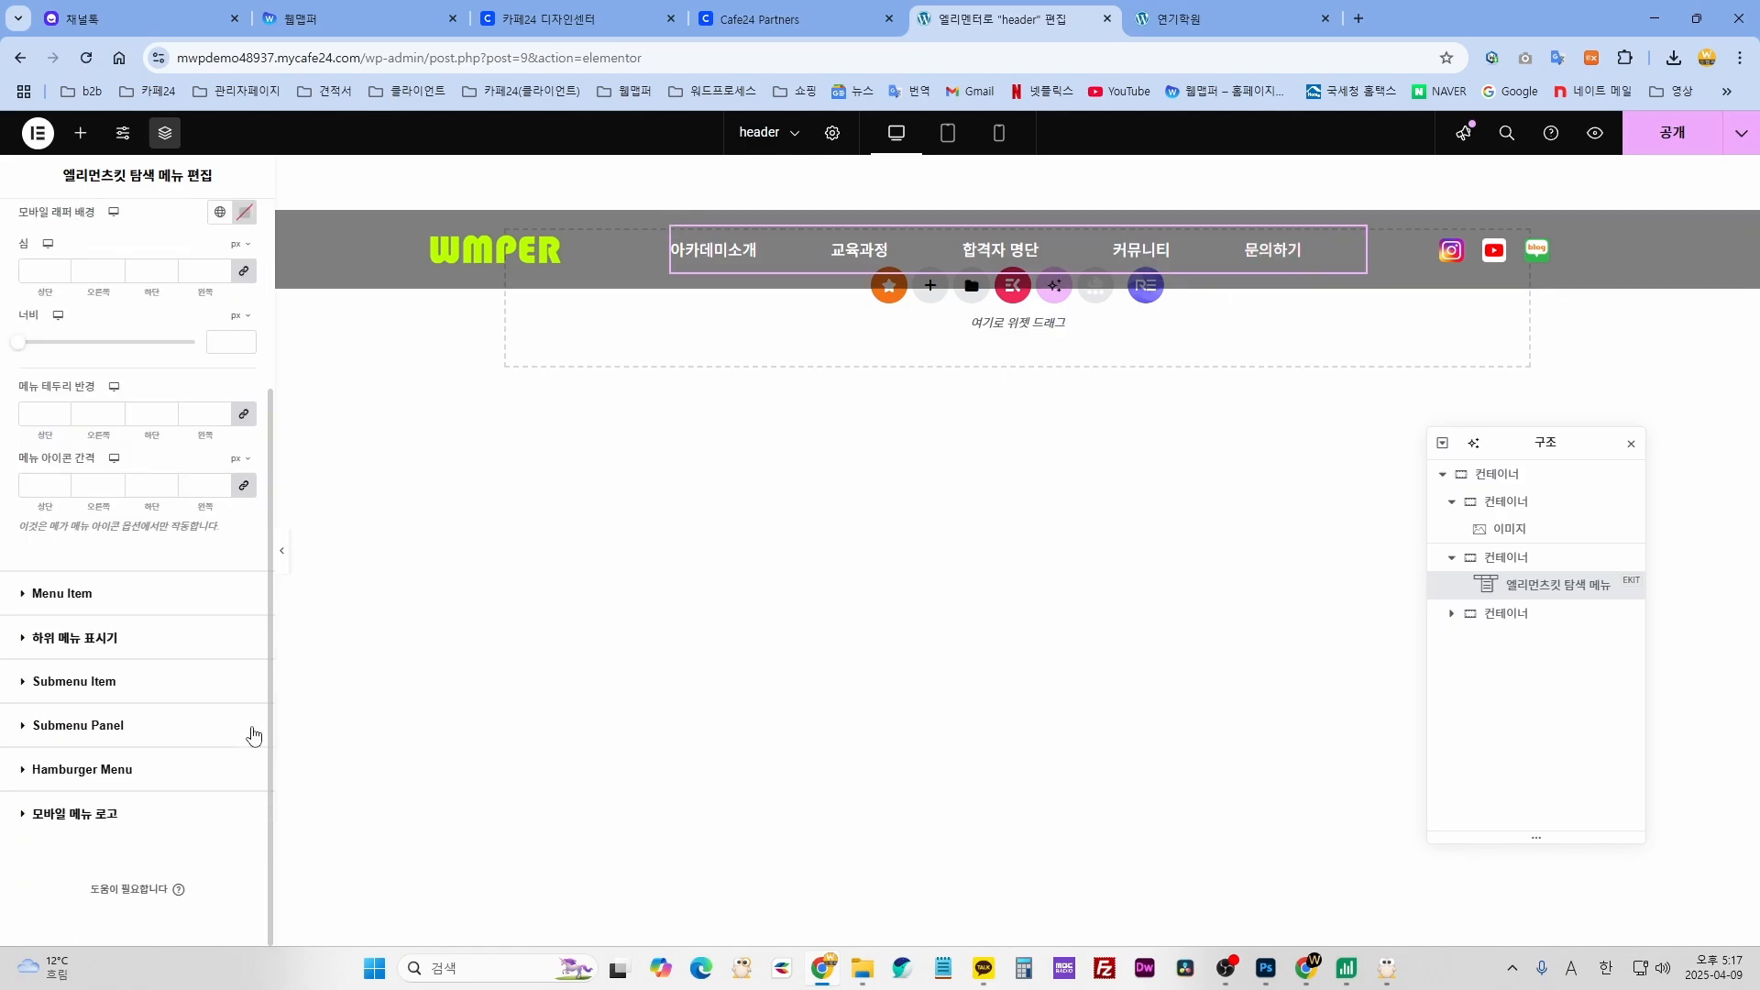
scroll(175, 537, "up", 3)
left_click(57, 289)
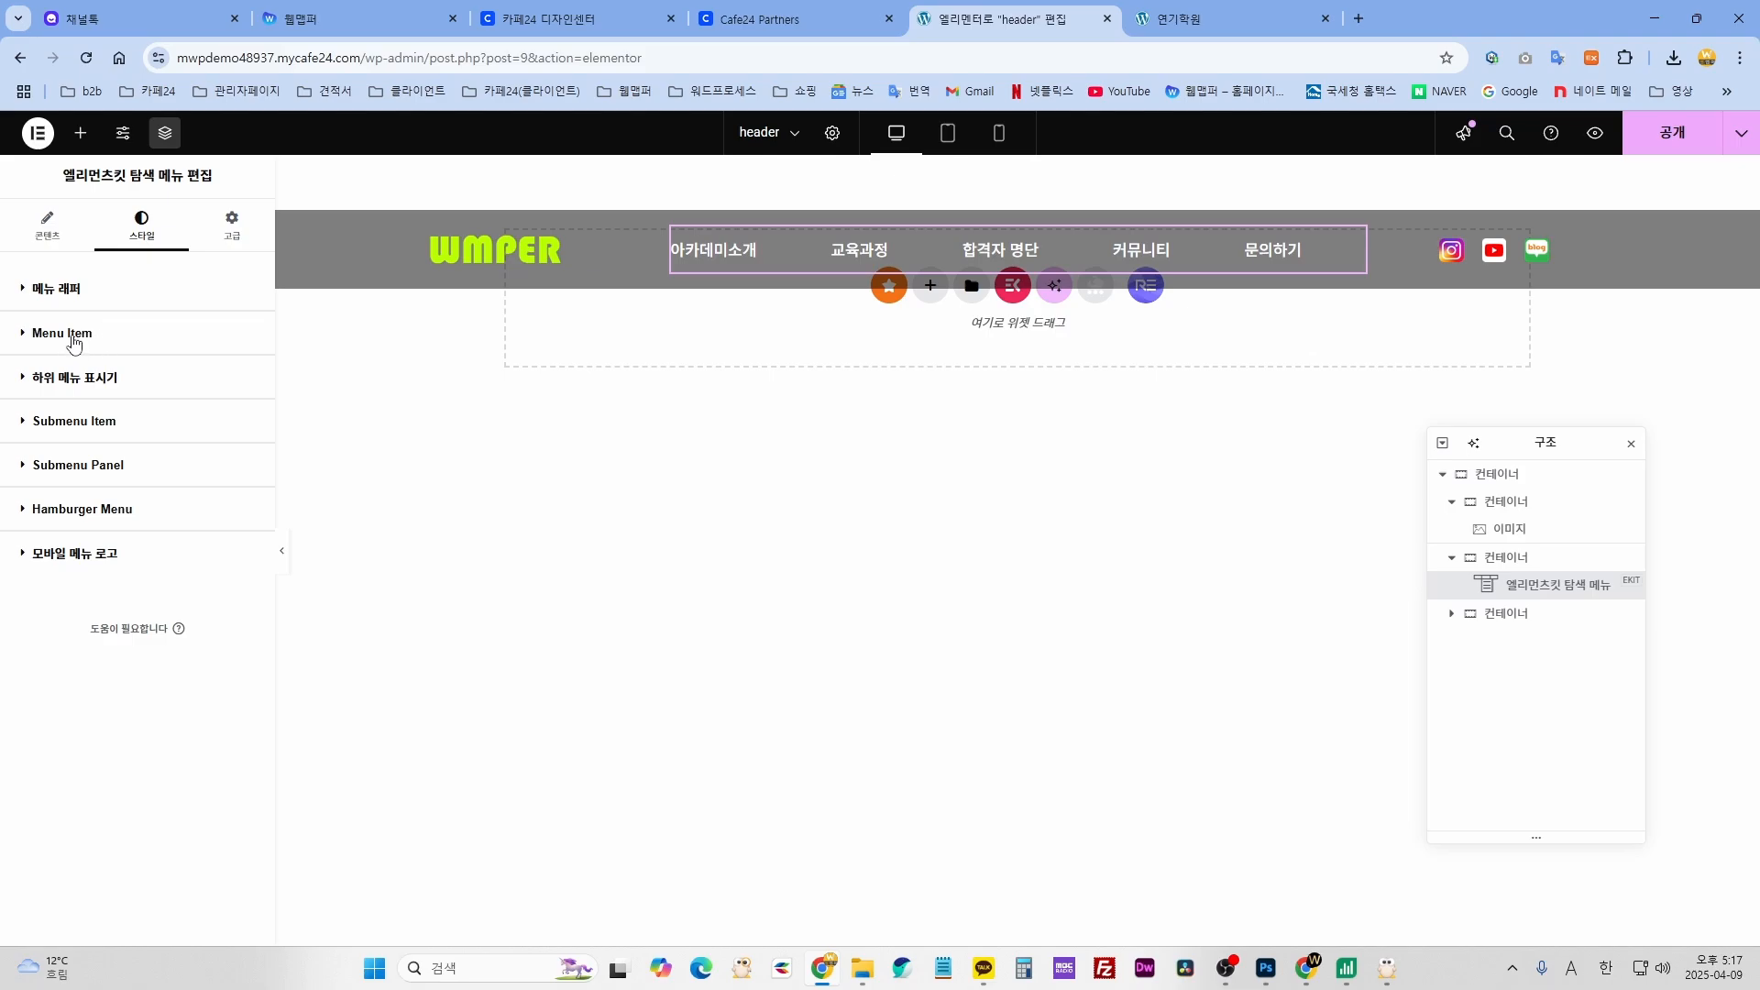
left_click(76, 335)
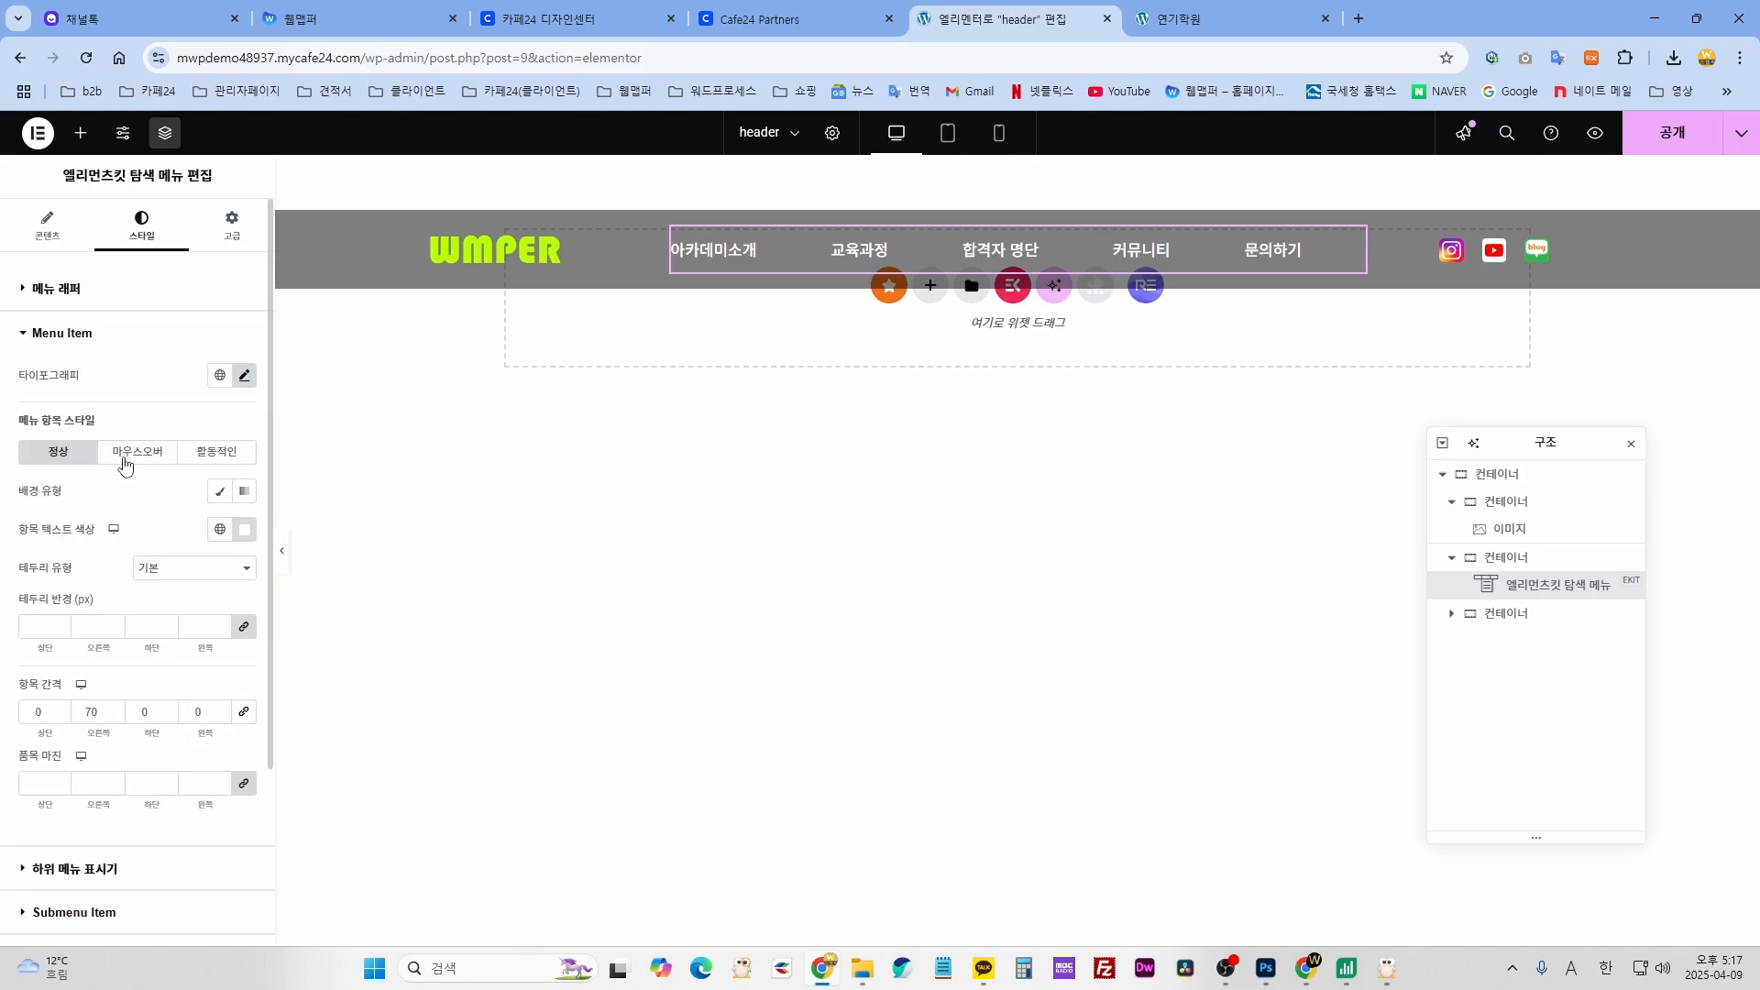
scroll(128, 458, "down", 2)
scroll(133, 458, "up", 1)
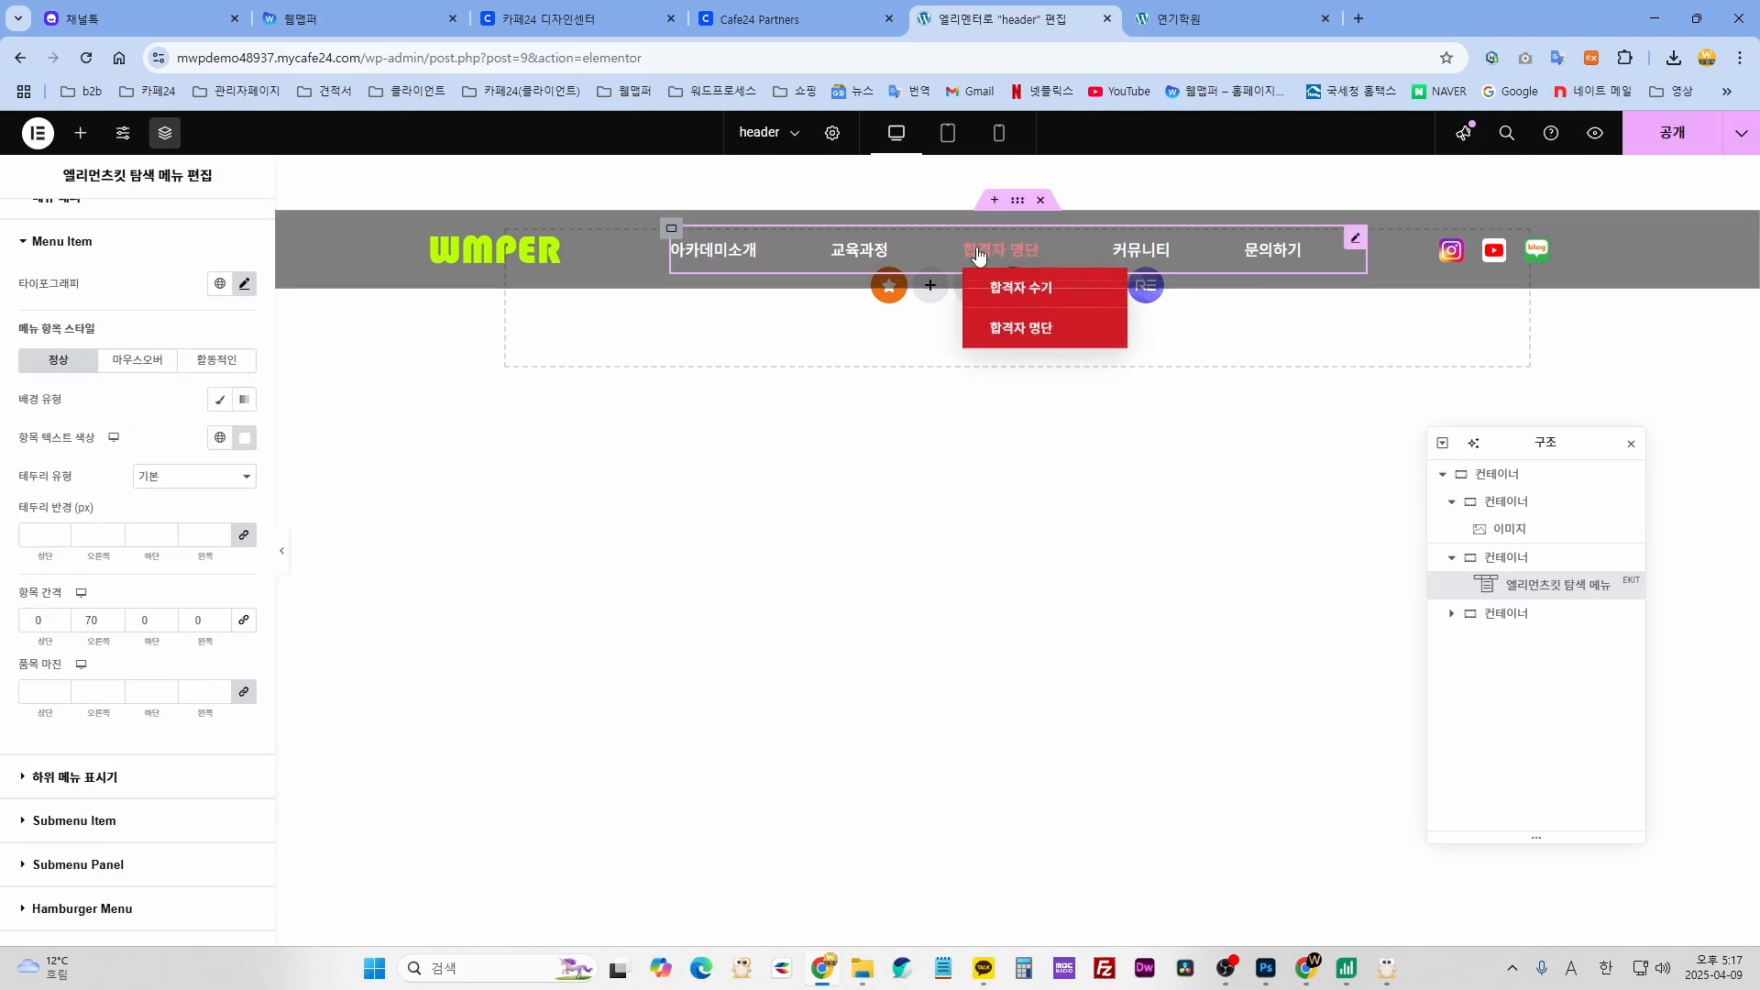
left_click(243, 437)
left_click_drag(267, 537, 345, 511)
mouse_move(917, 261)
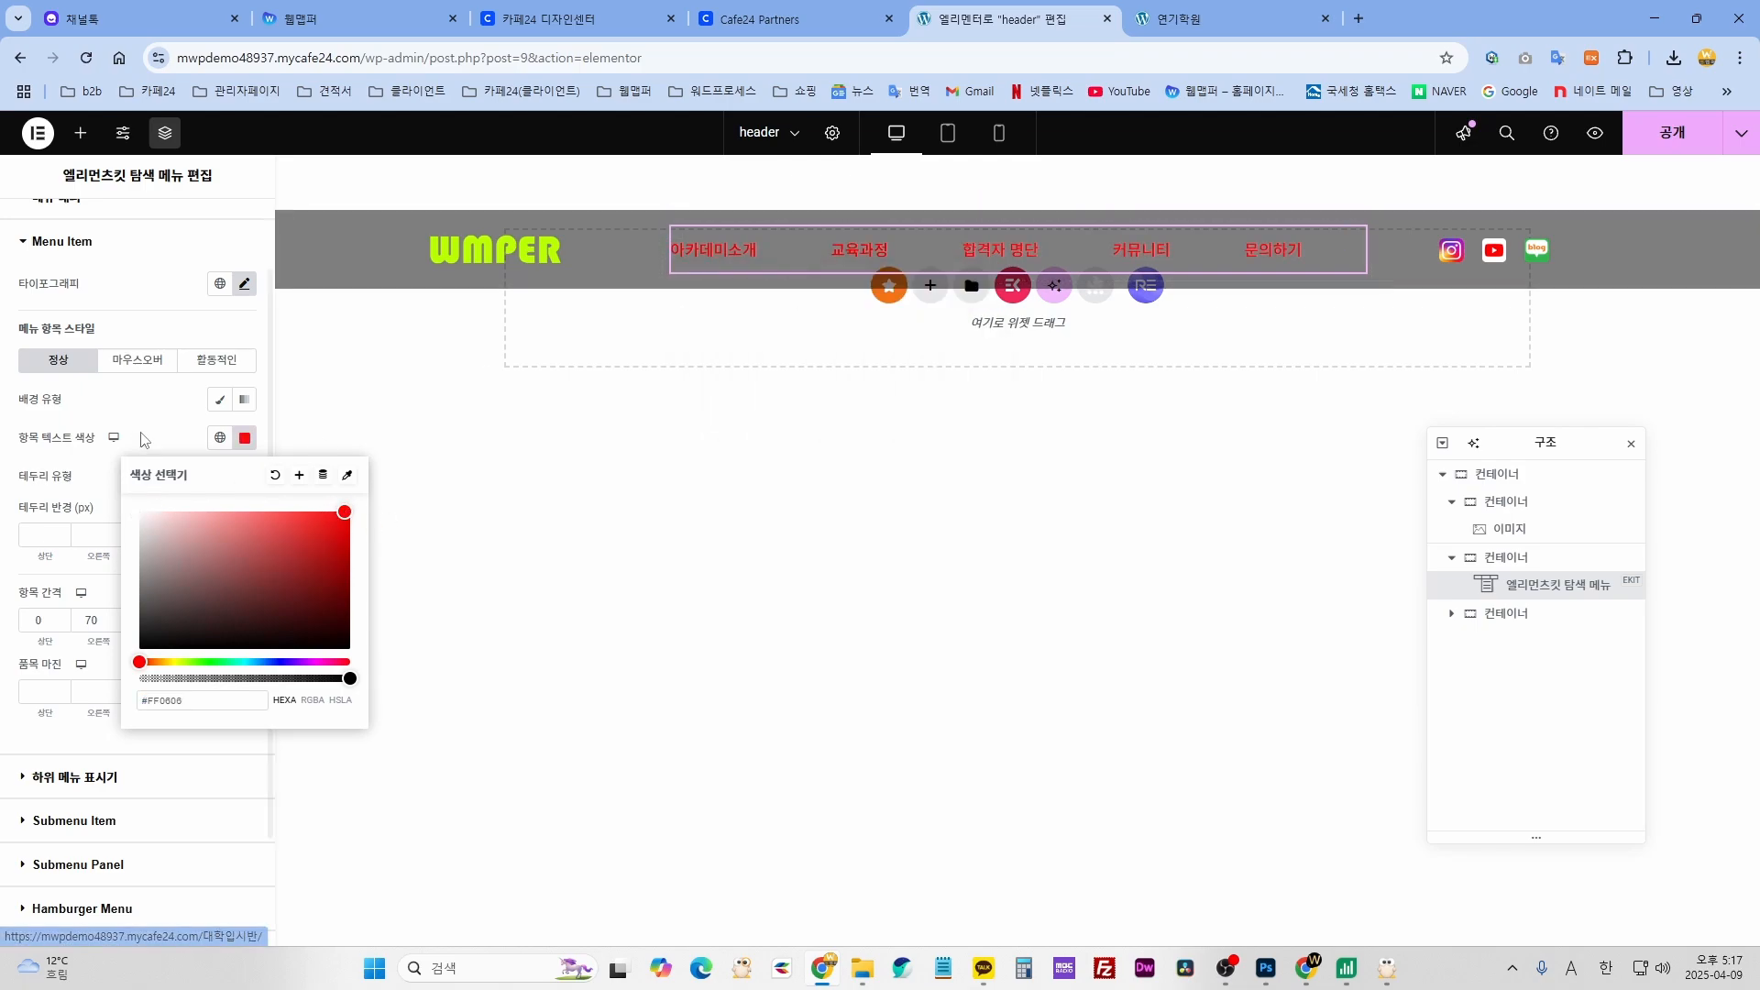
left_click(169, 439)
key("ctrl+z")
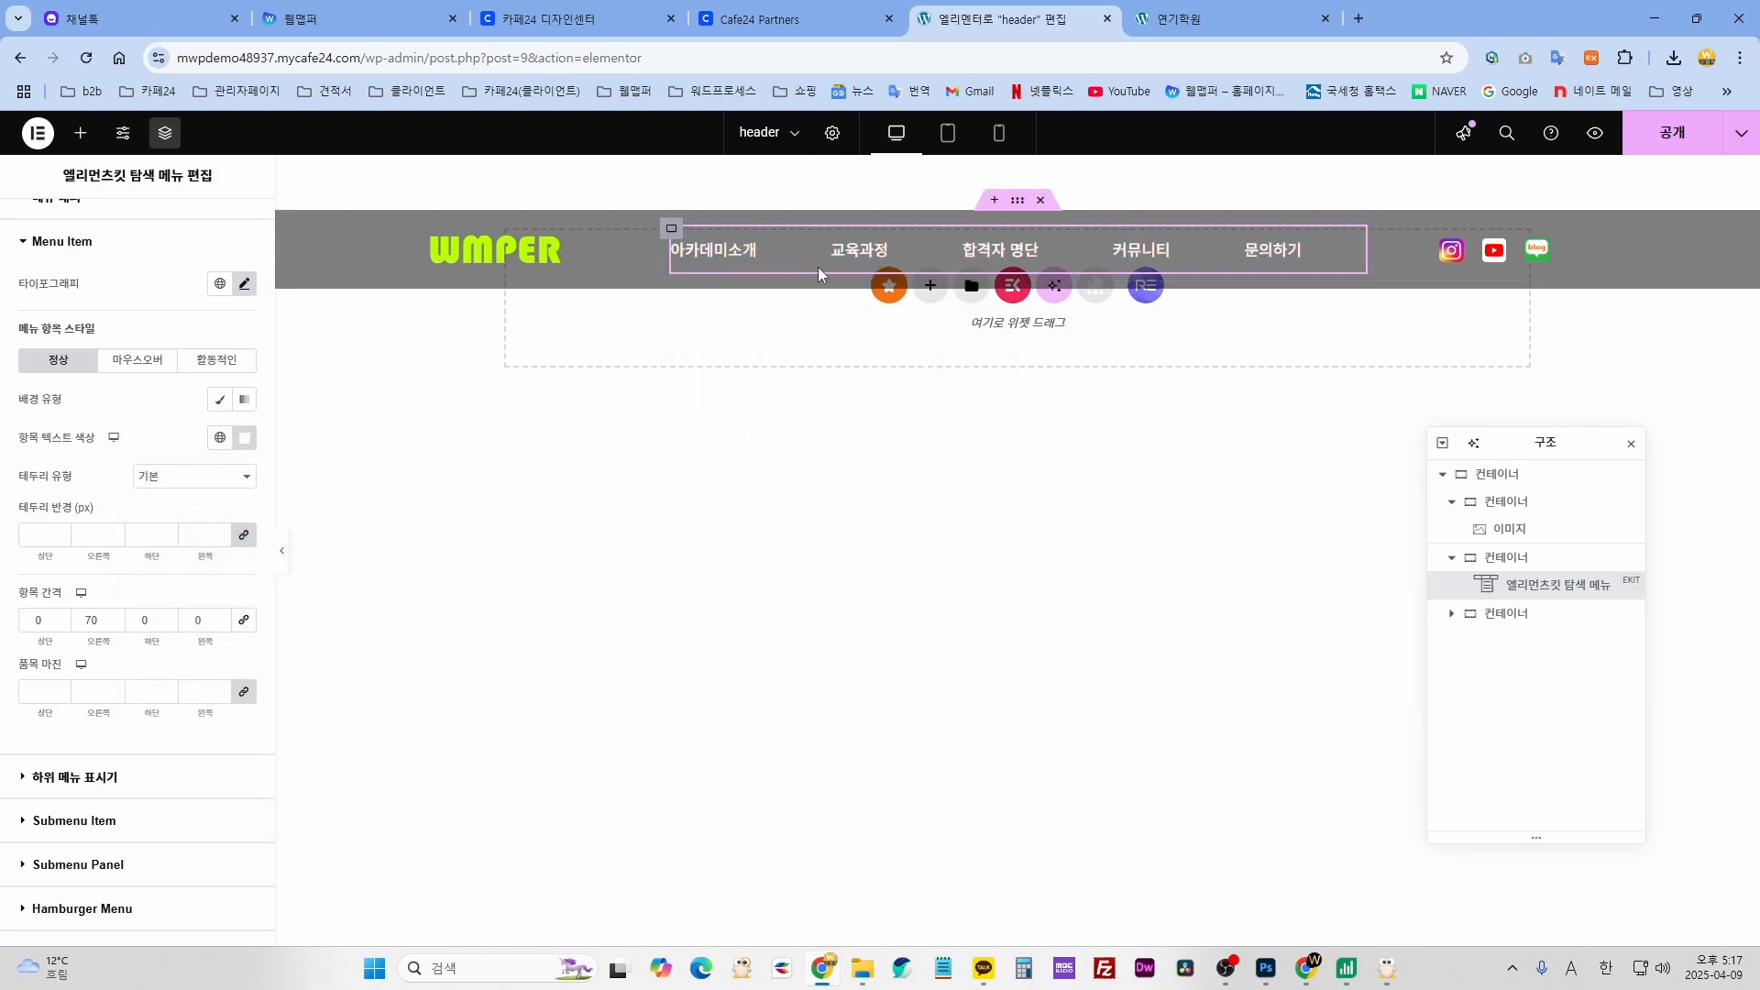
- Set the menu items' hover text colour to blue #0082FC
left_click(139, 361)
mouse_move(857, 262)
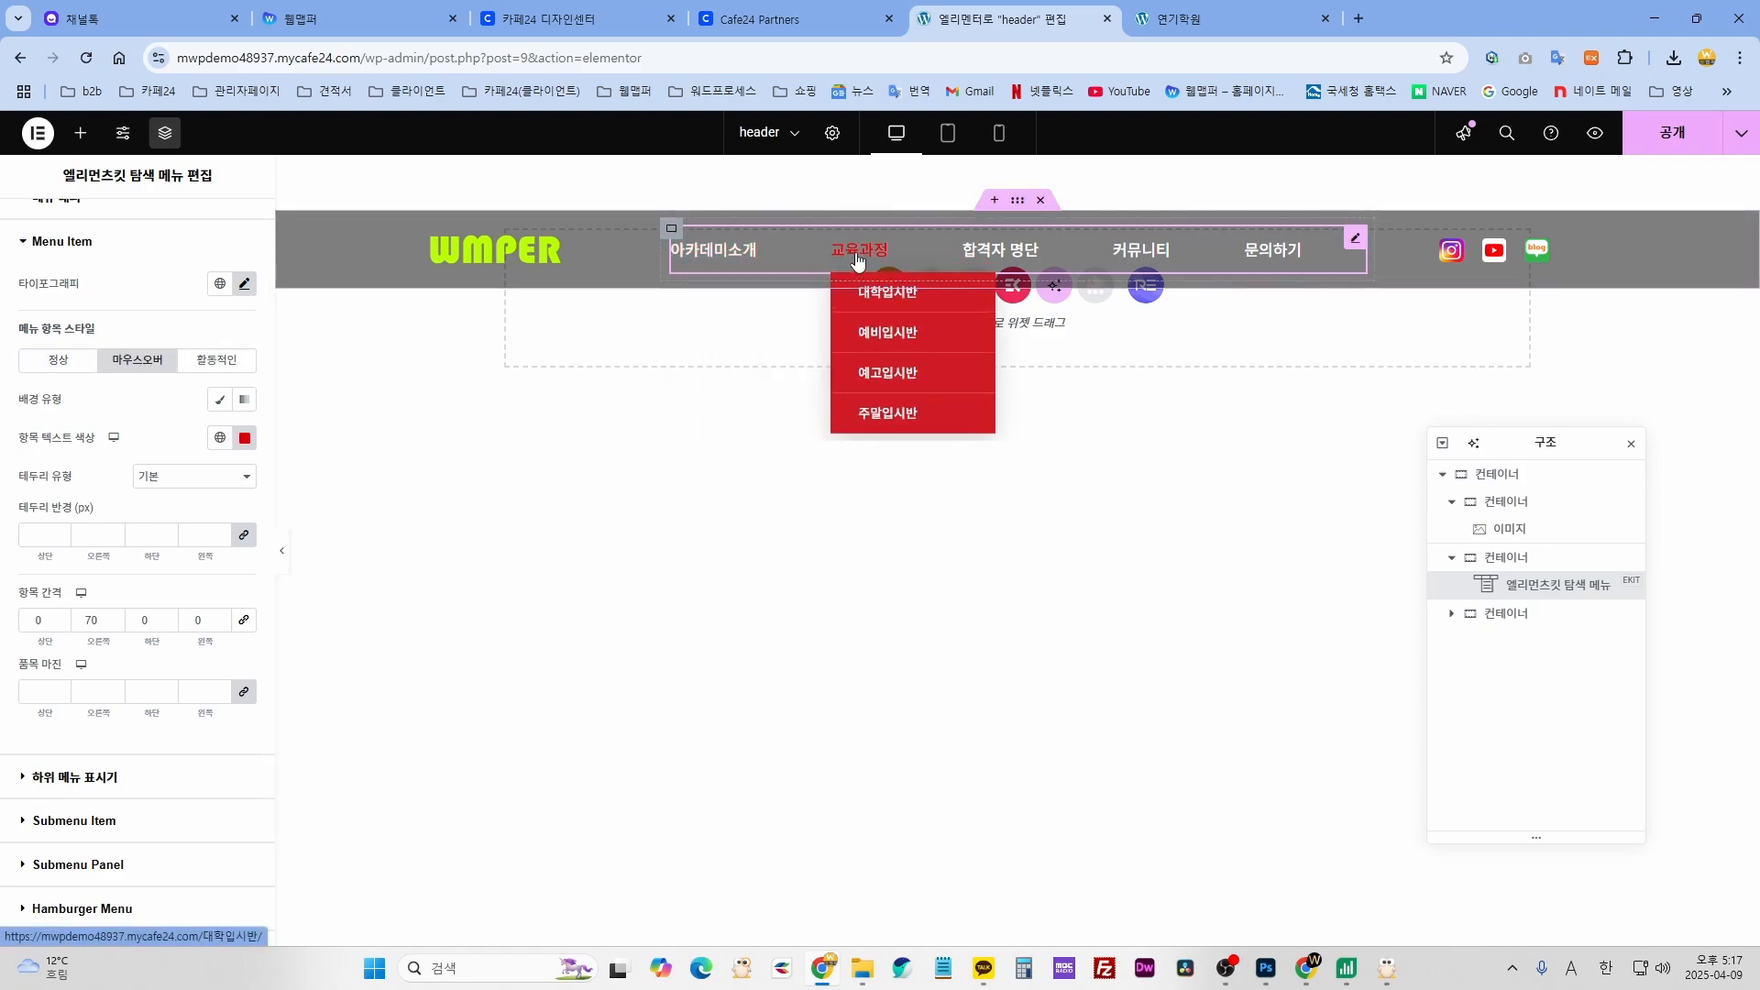
left_click(245, 438)
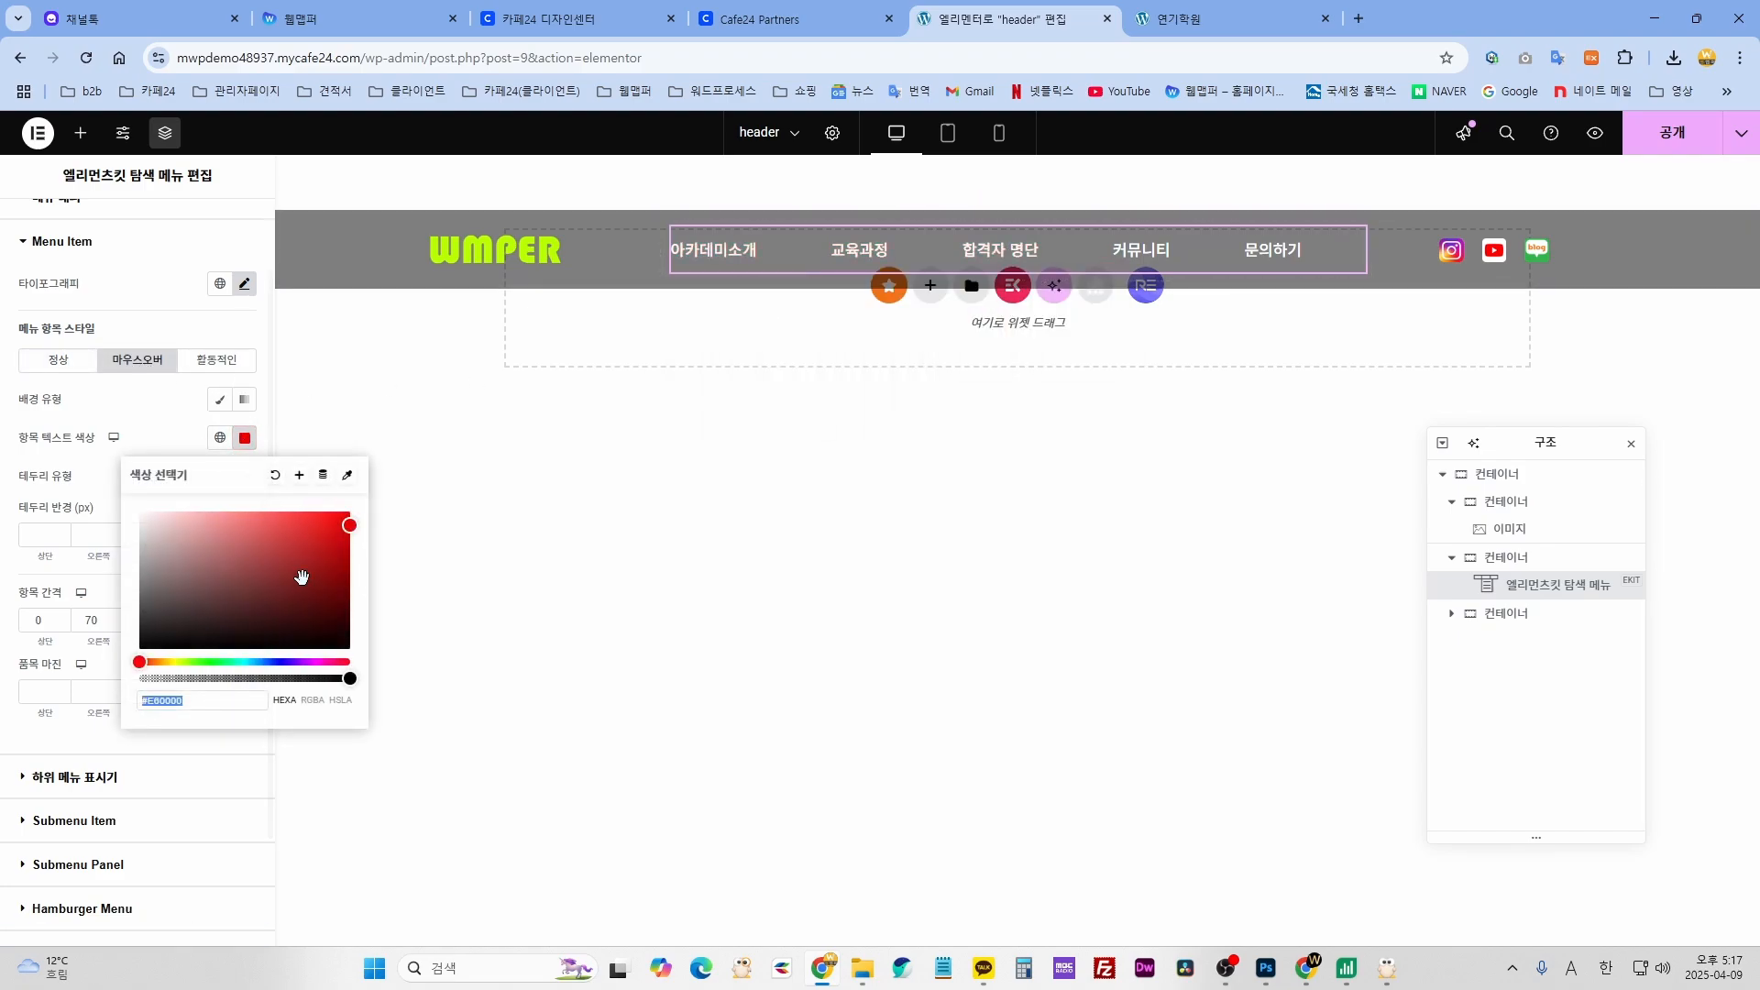
left_click_drag(280, 661, 262, 661)
left_click(350, 512)
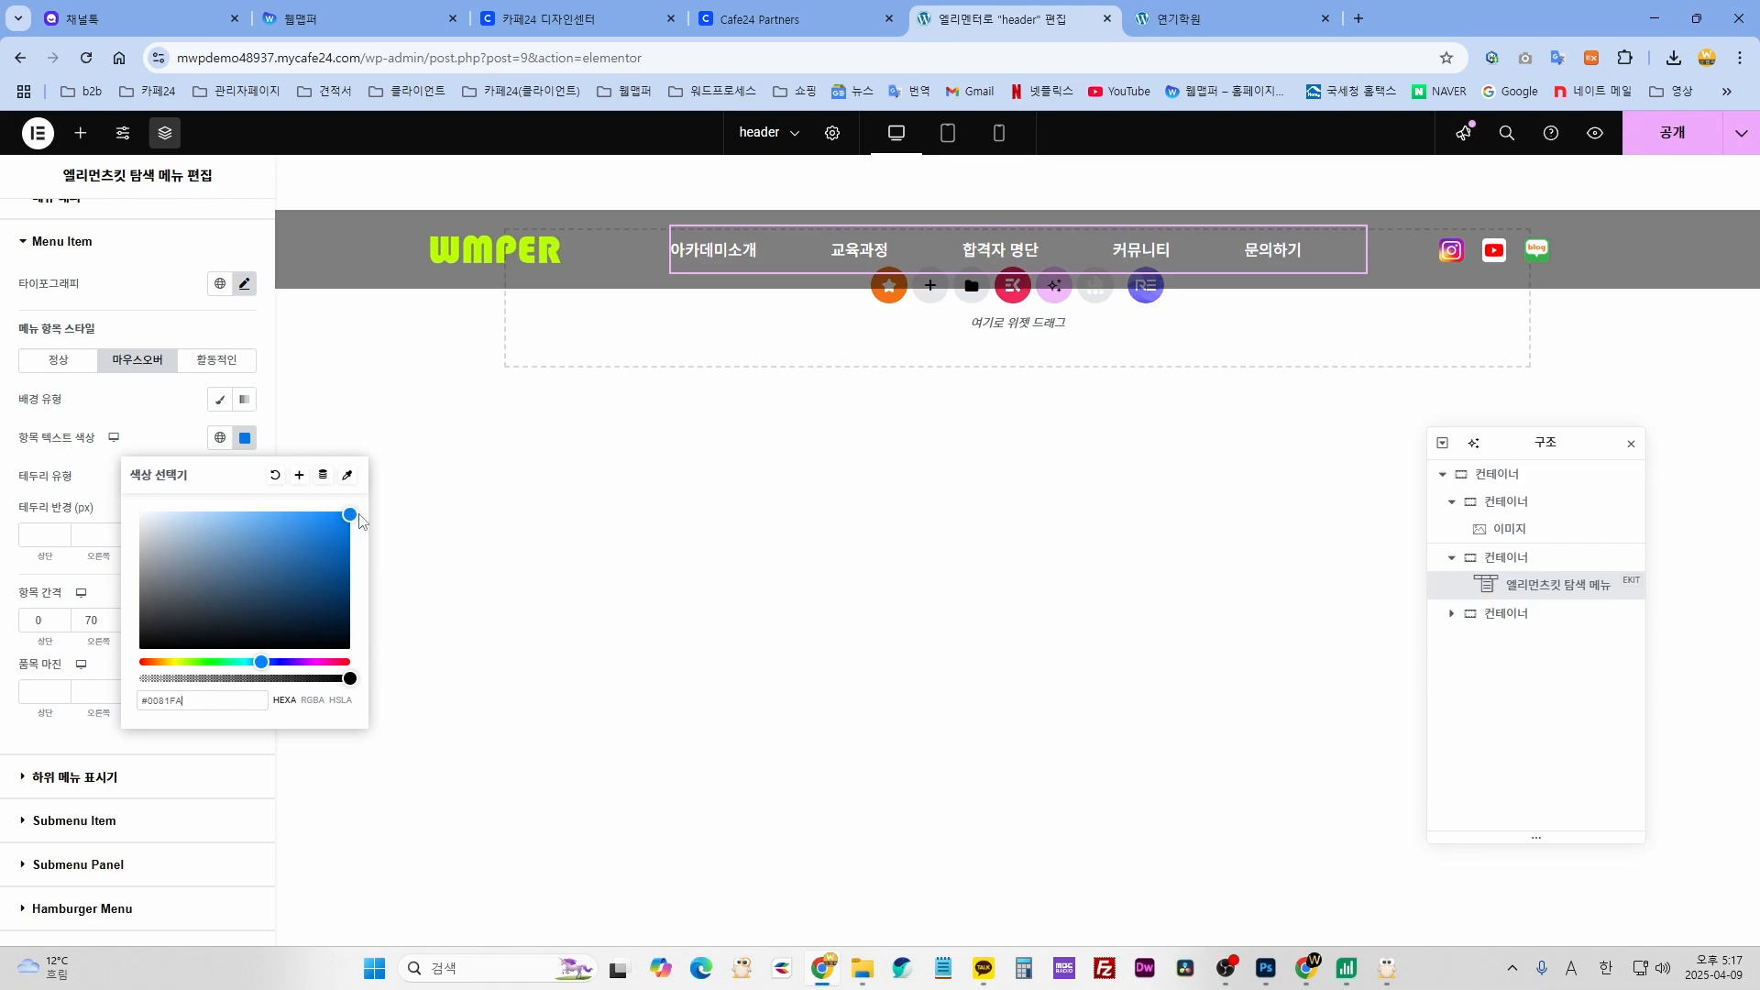
mouse_move(840, 280)
mouse_move(1197, 267)
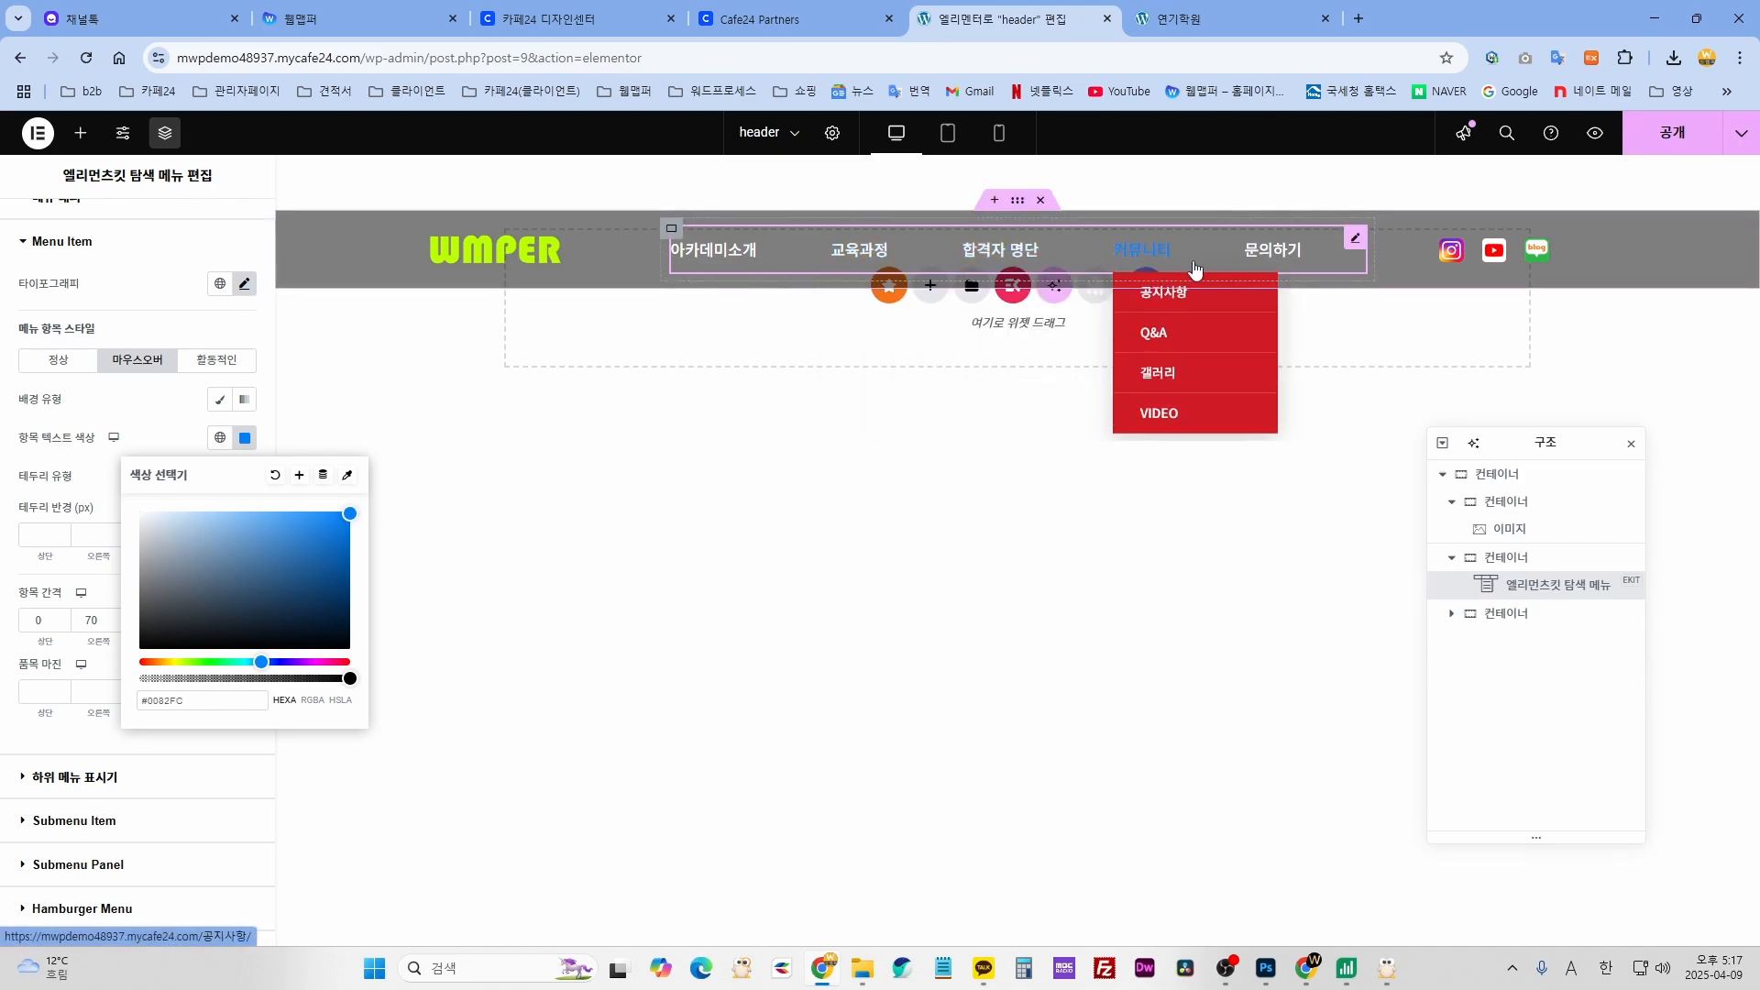
left_click(149, 423)
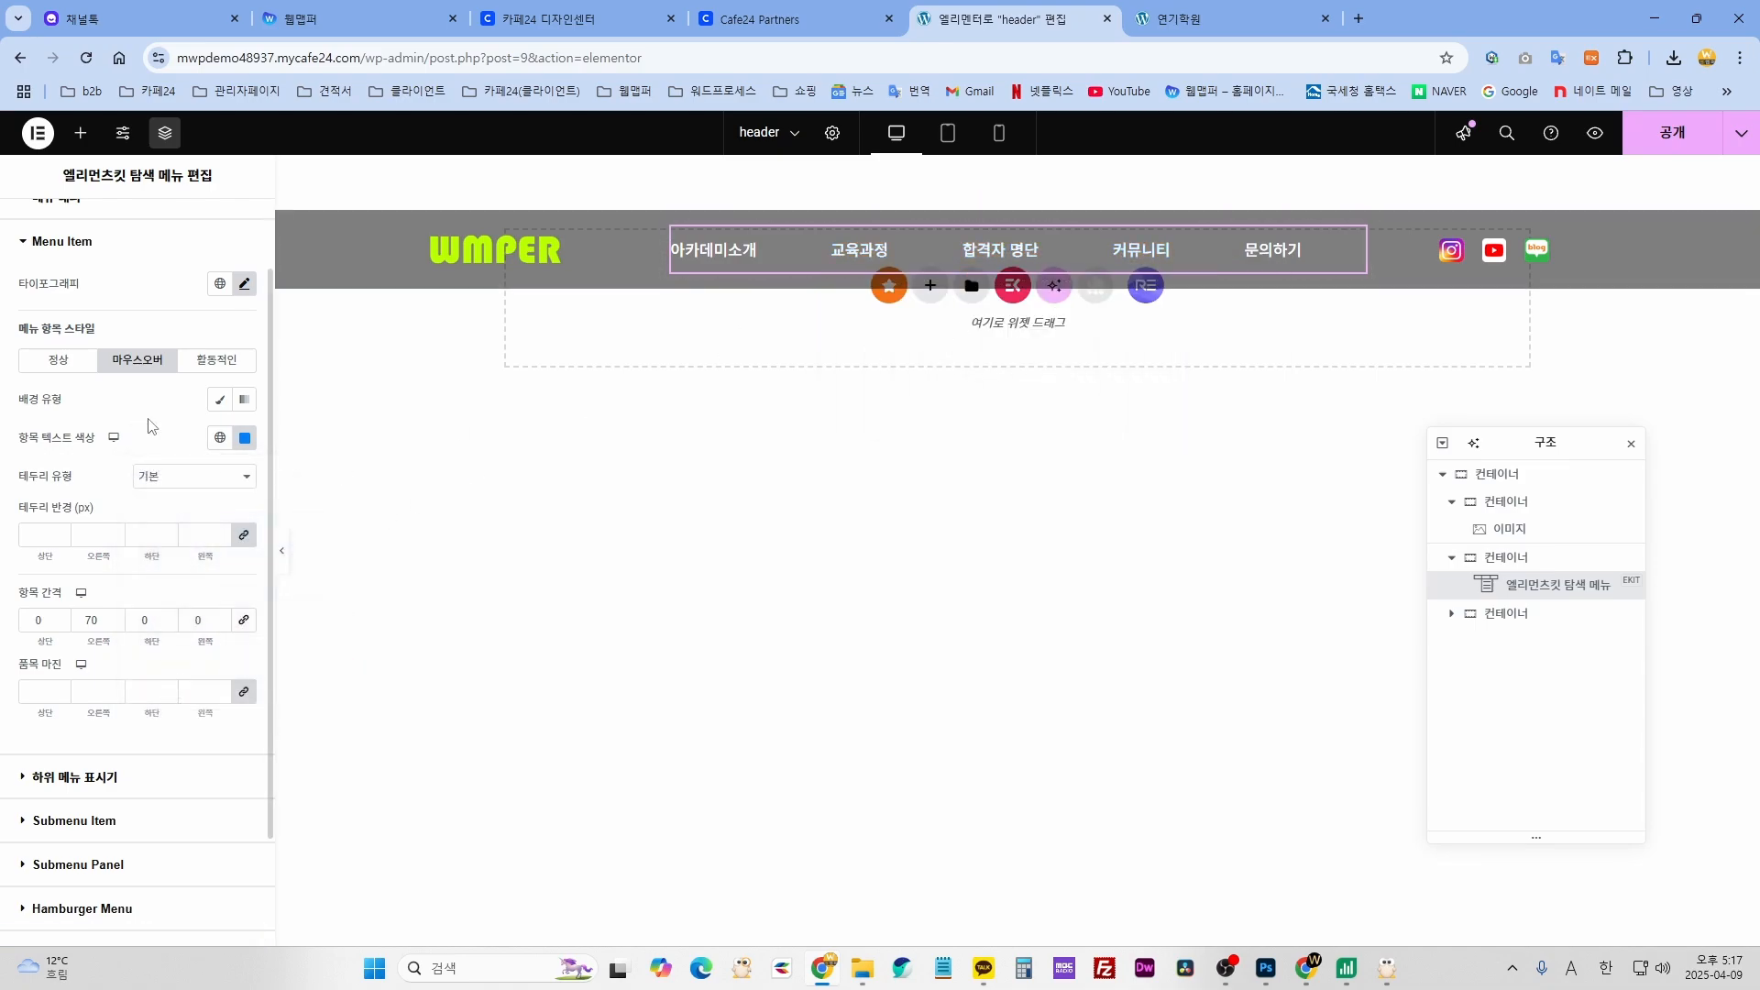
- Set the active menu item text colour to teal #0DA2B6
left_click(216, 360)
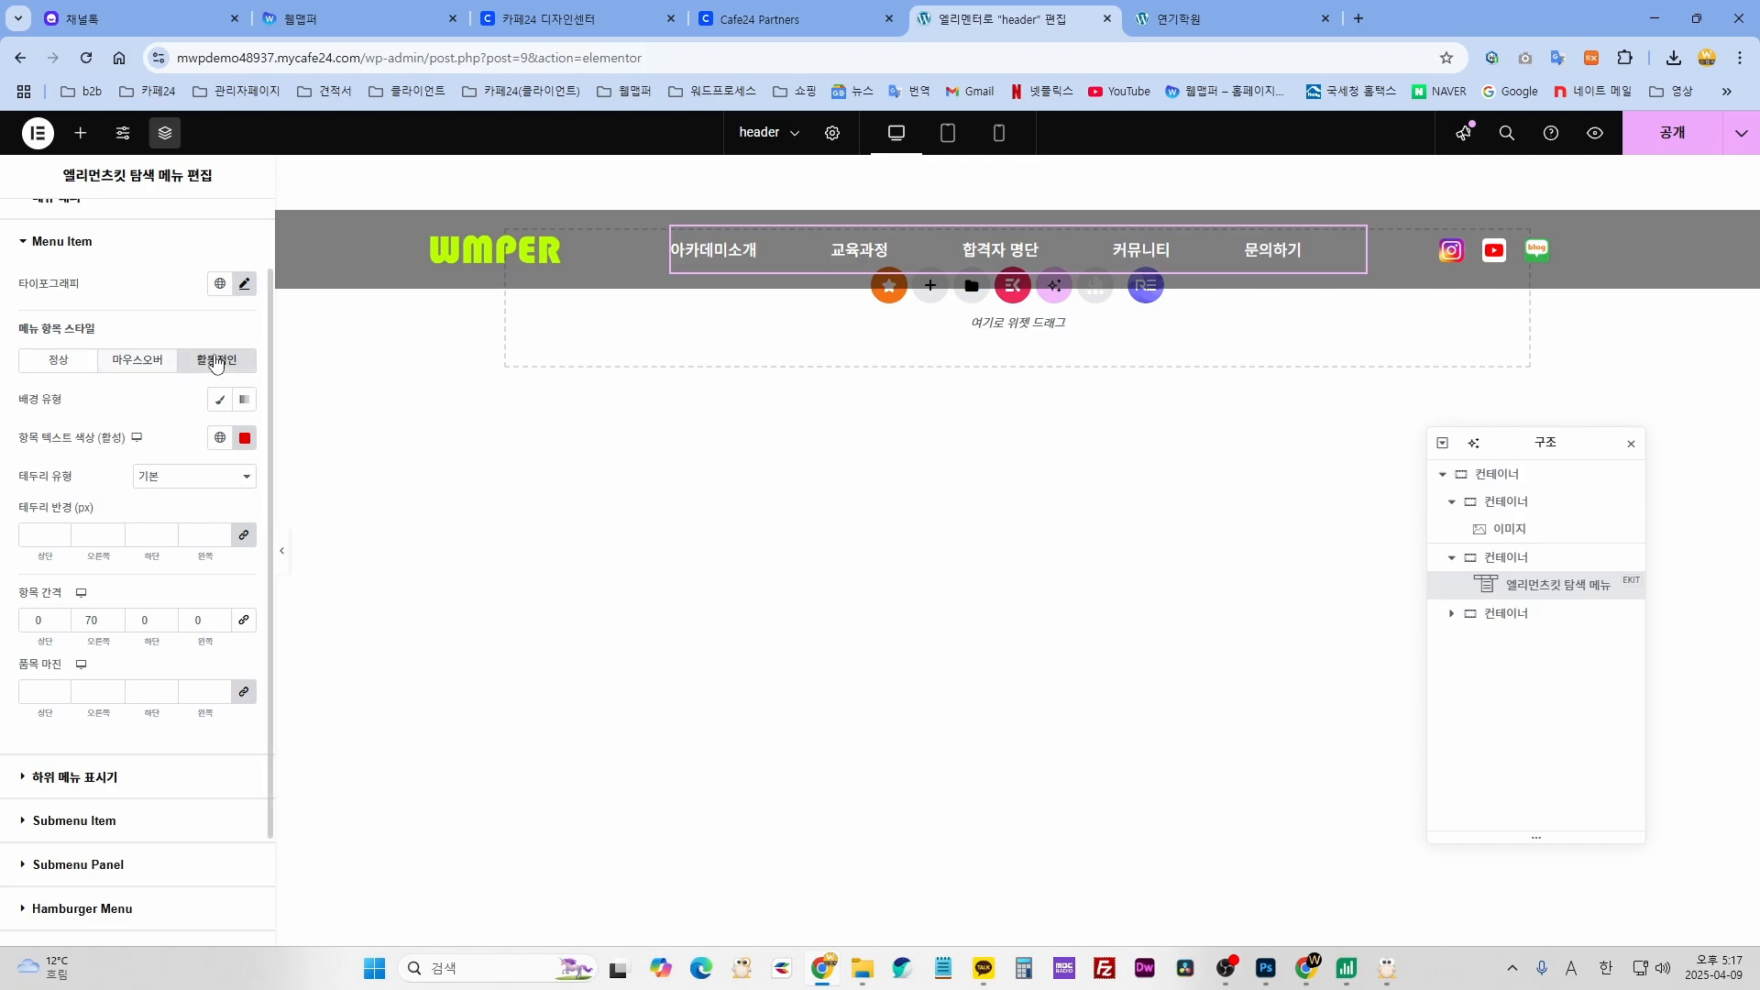
mouse_move(1011, 269)
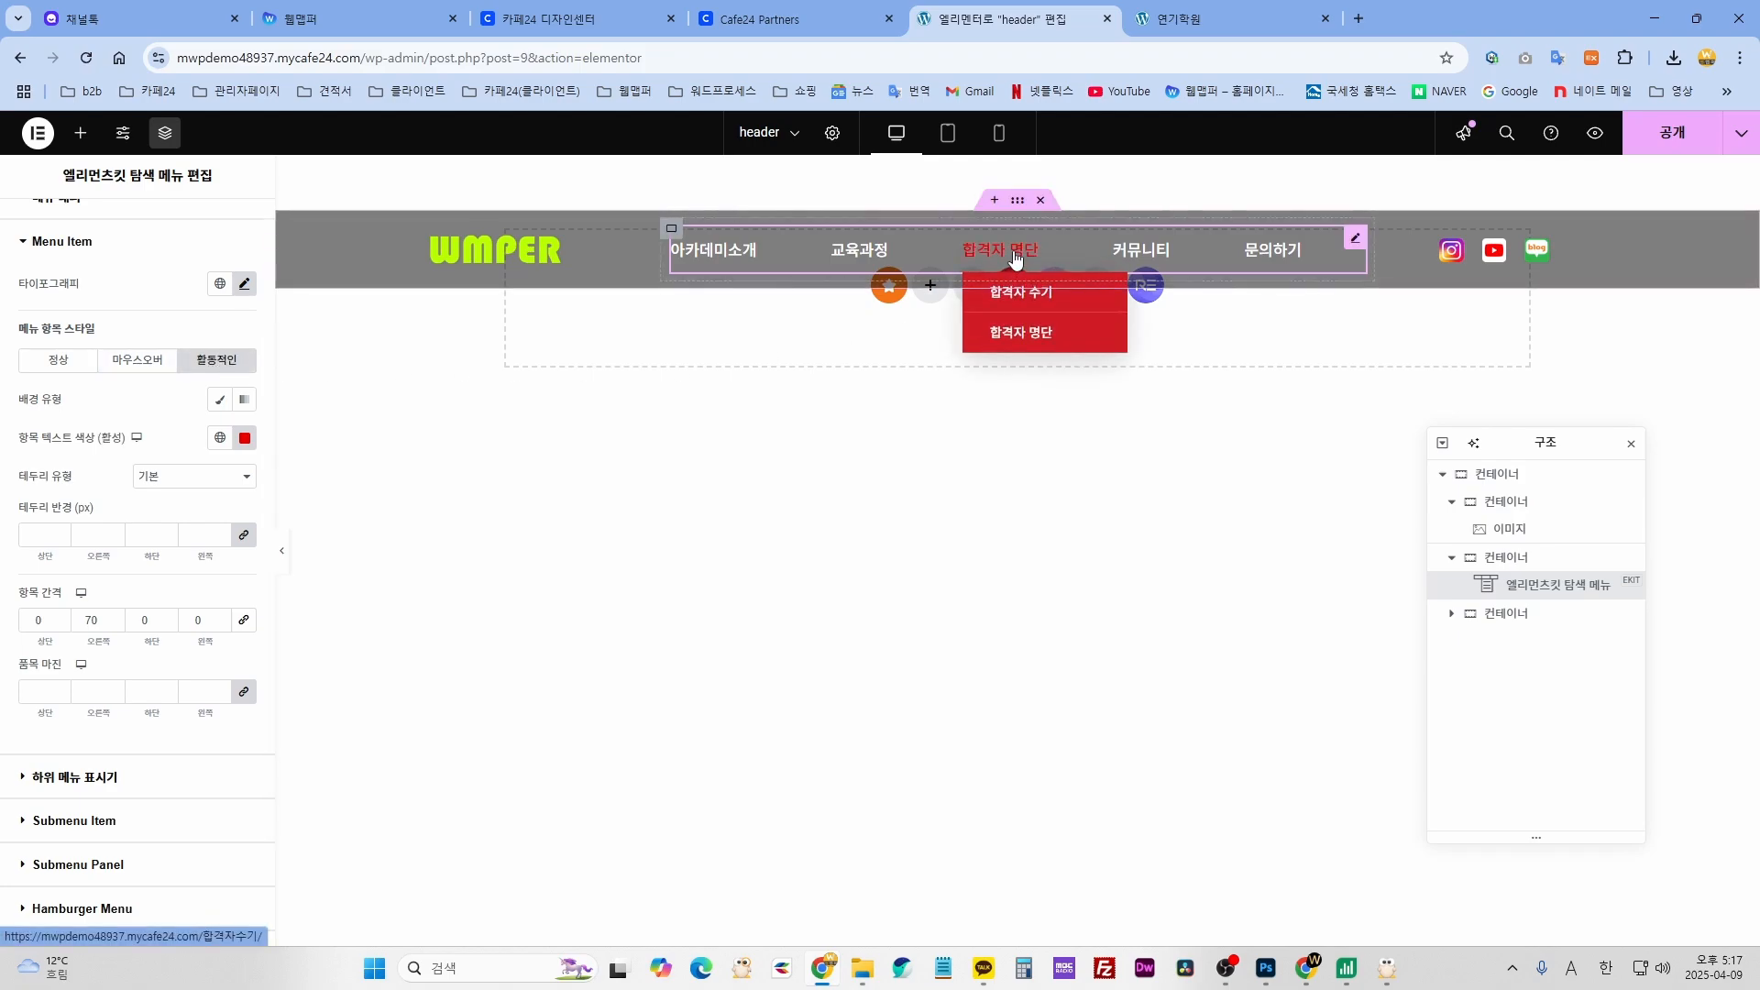
left_click(246, 440)
left_click_drag(291, 569, 292, 592)
left_click_drag(268, 662, 249, 665)
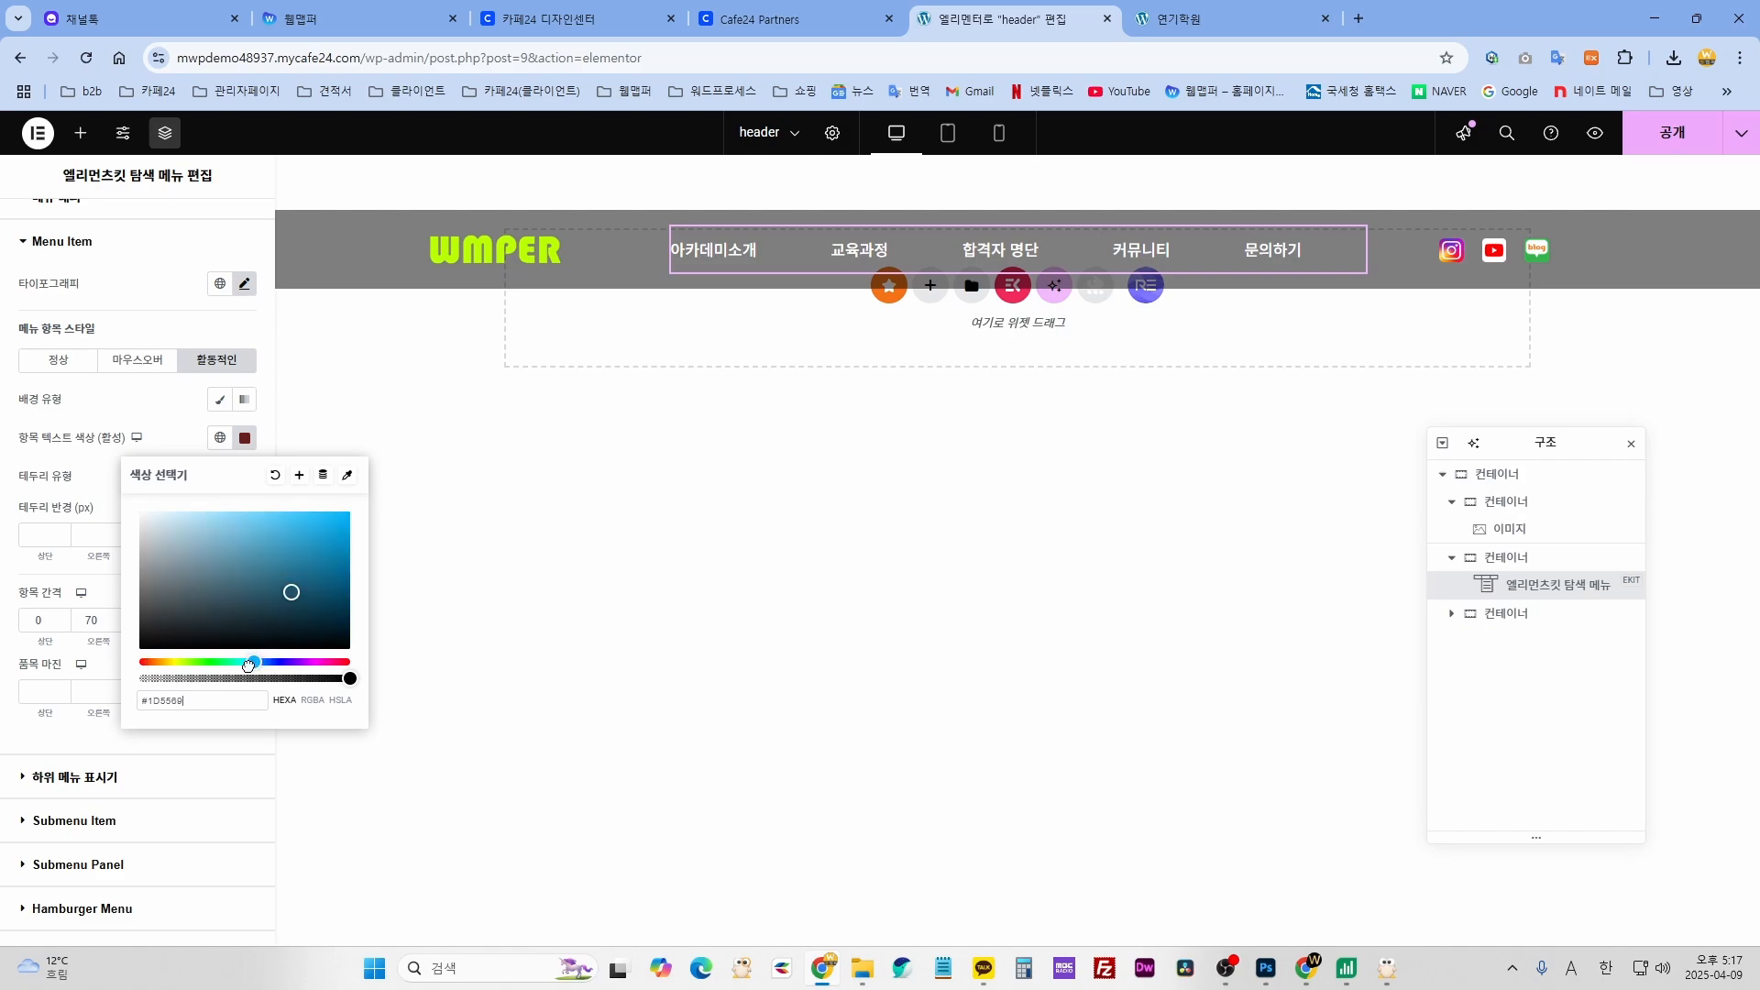
left_click_drag(292, 592, 335, 550)
left_click(979, 257)
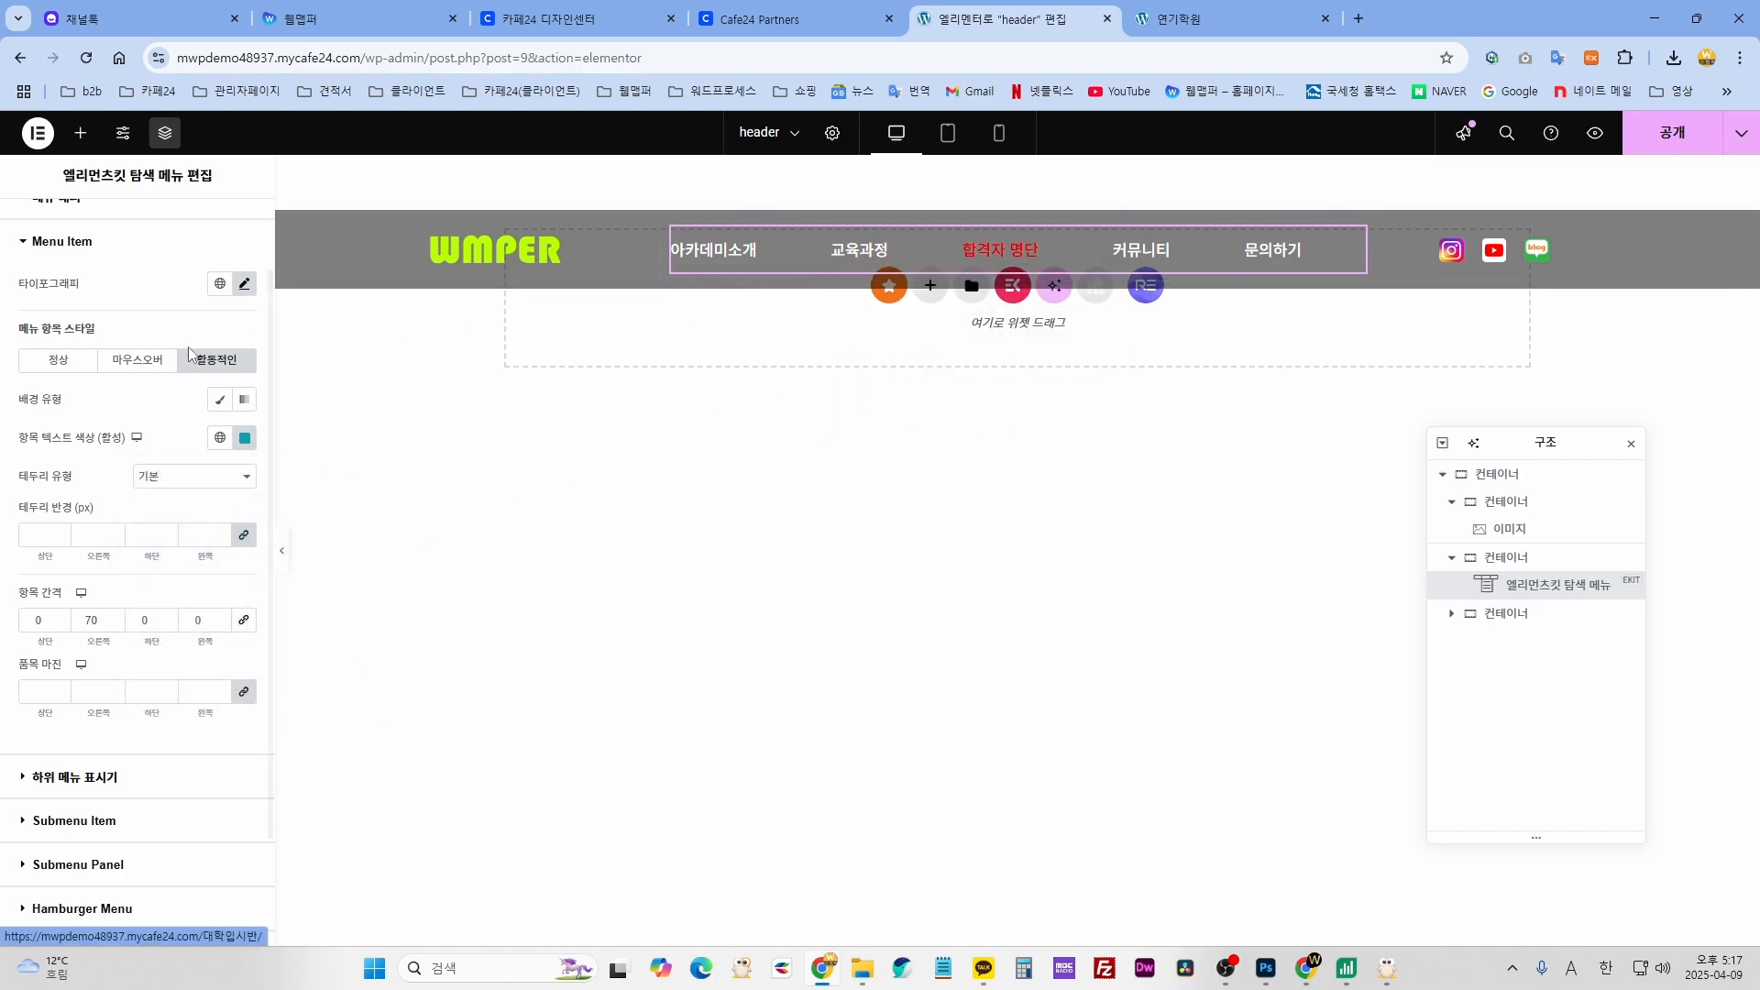
- Try a mid blue #0A70CF for the menu items' hover text colour
left_click(137, 359)
left_click(245, 437)
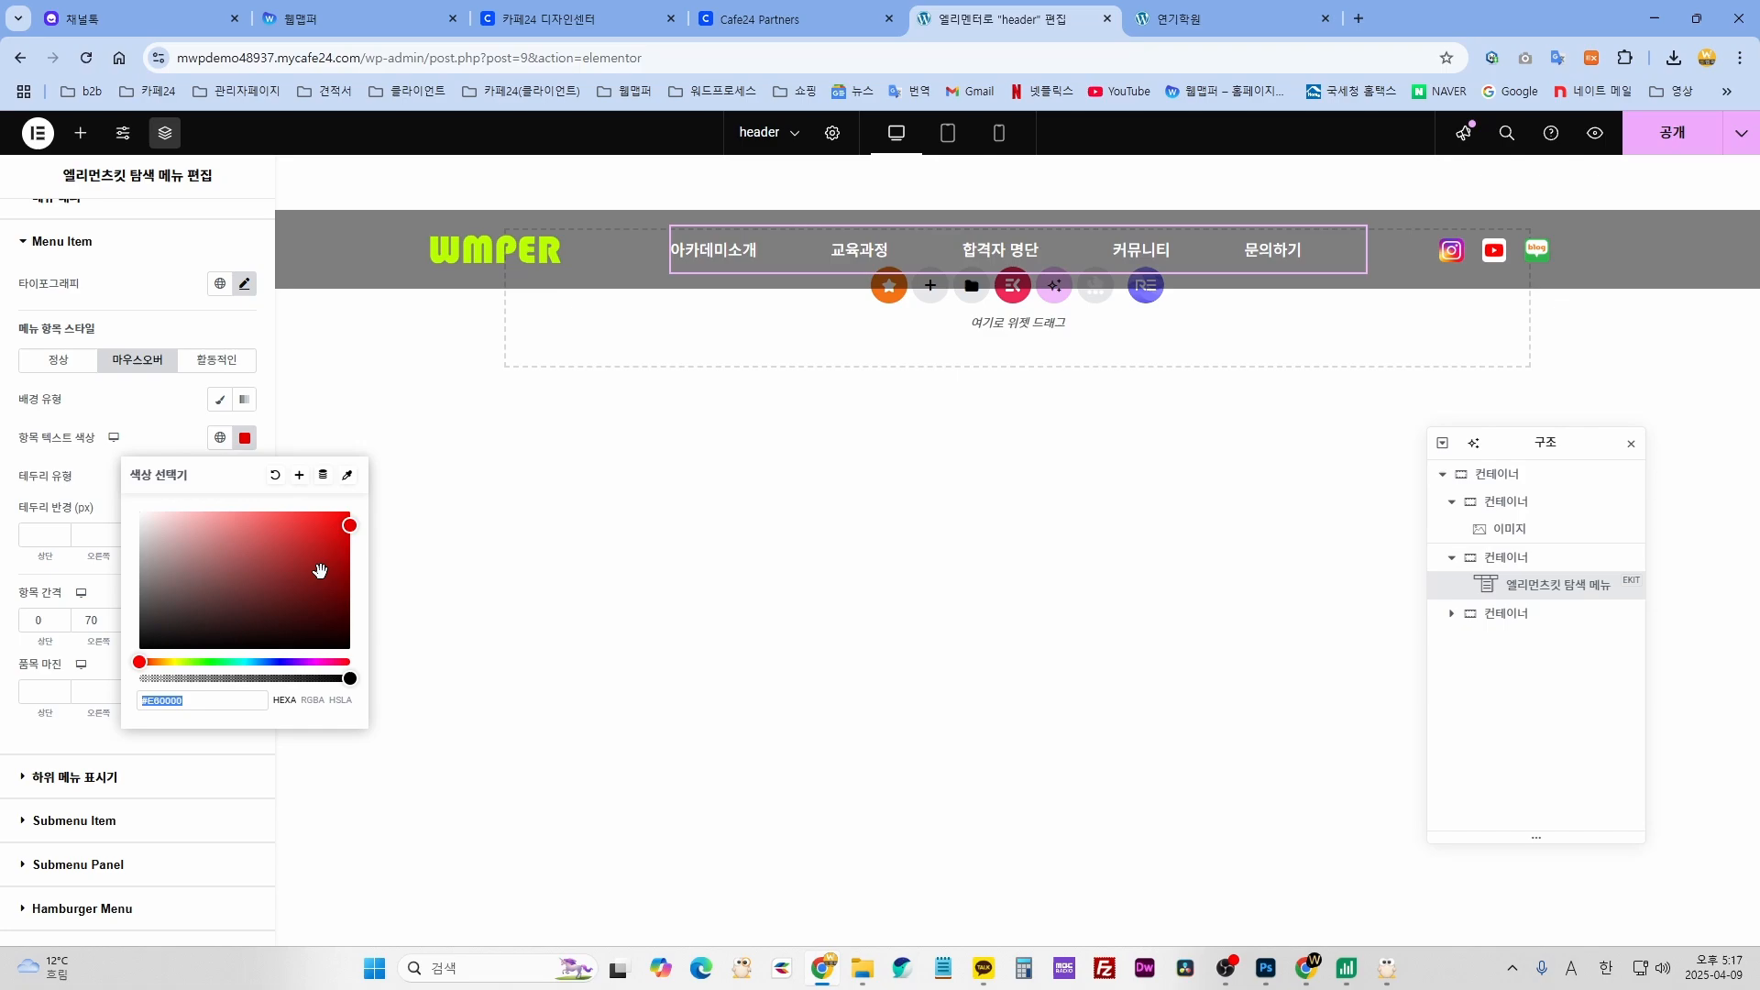
left_click(261, 662)
left_click(339, 537)
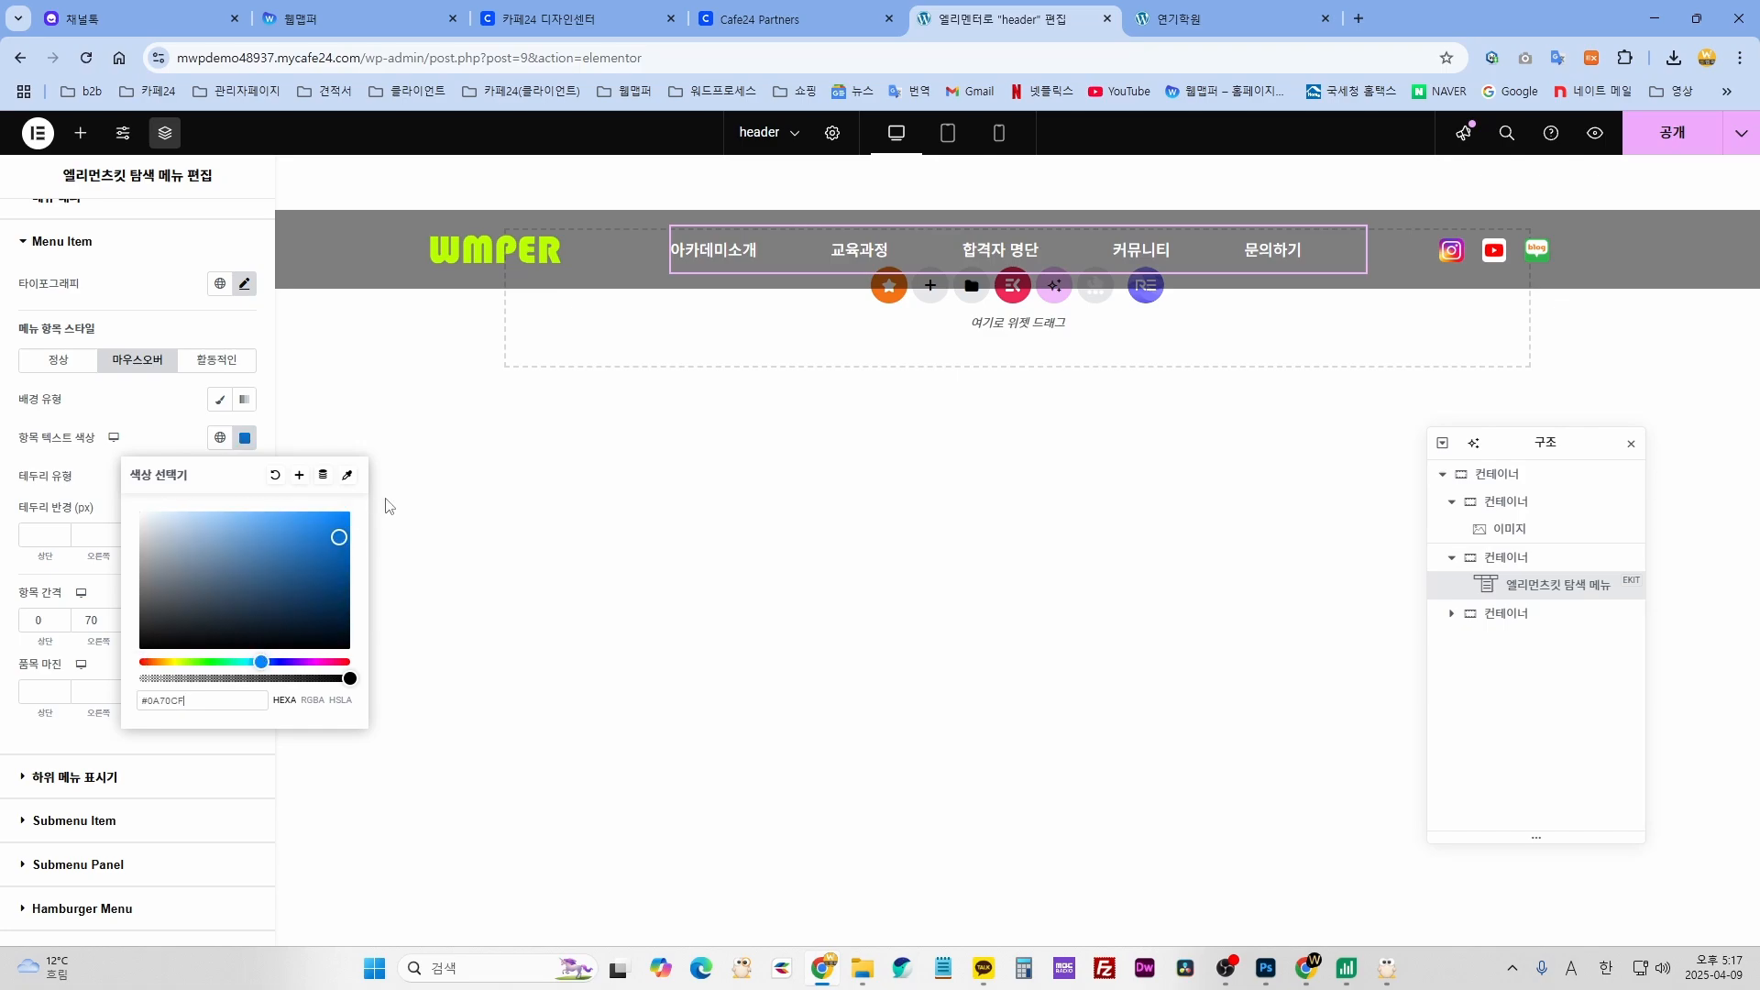
left_click(1024, 259)
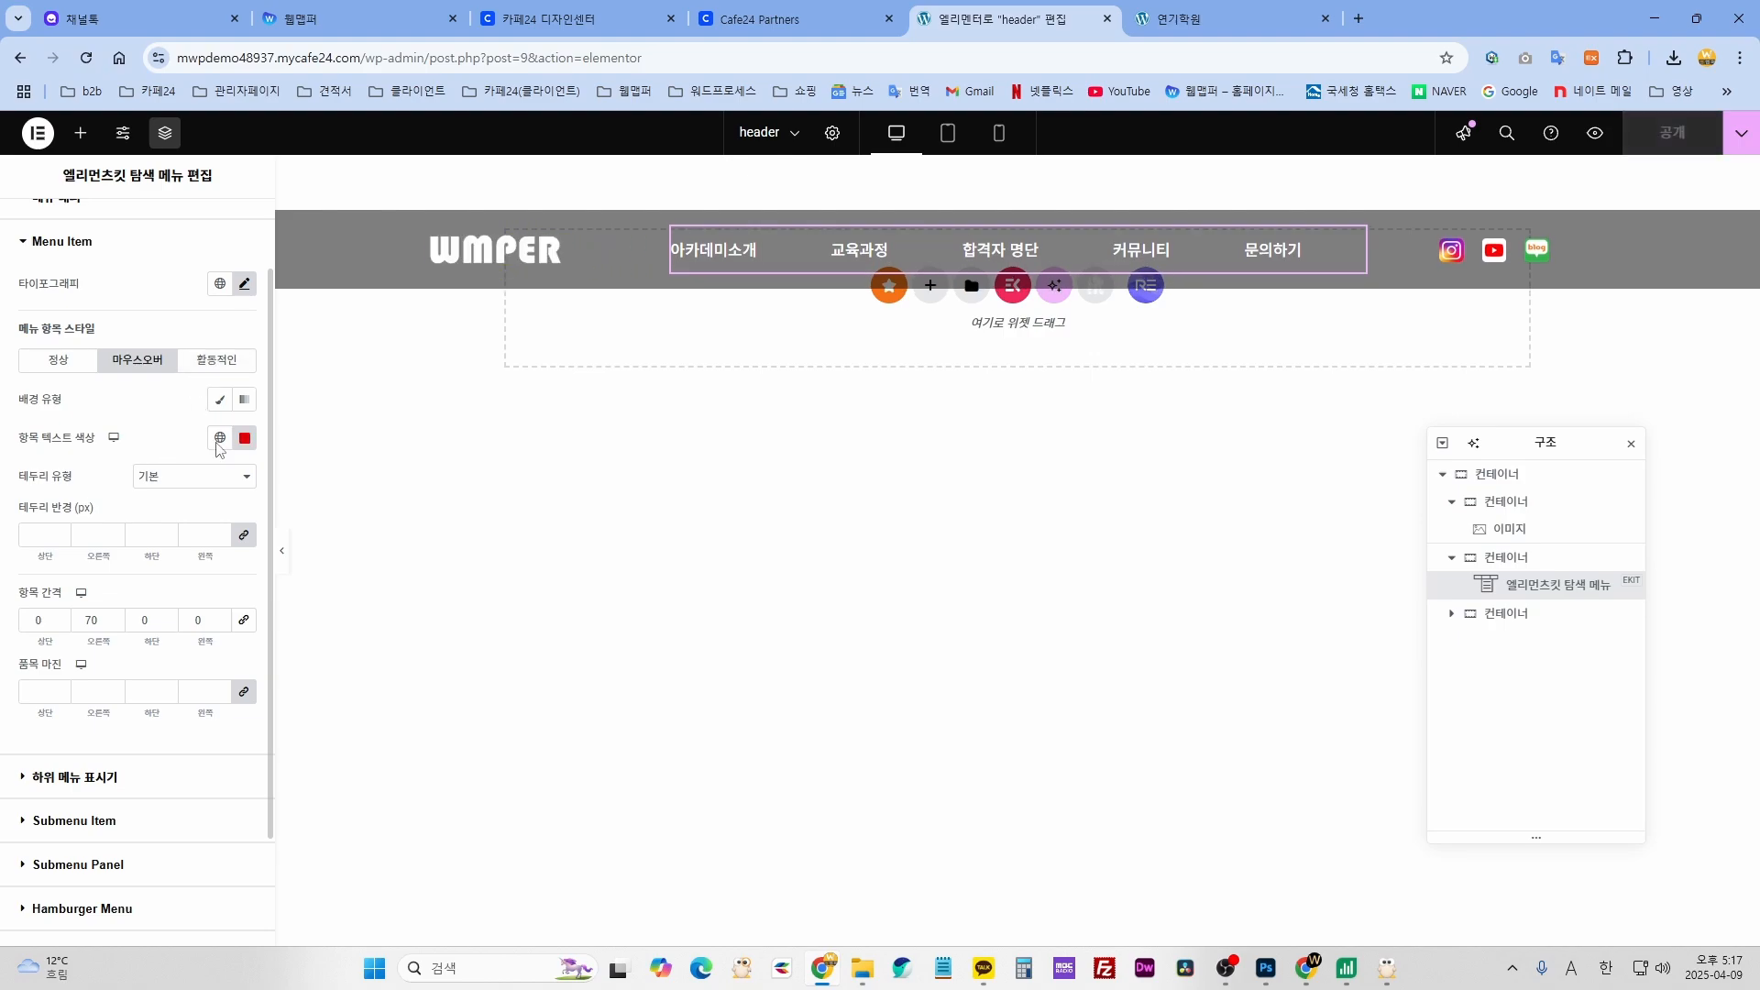
mouse_move(1076, 256)
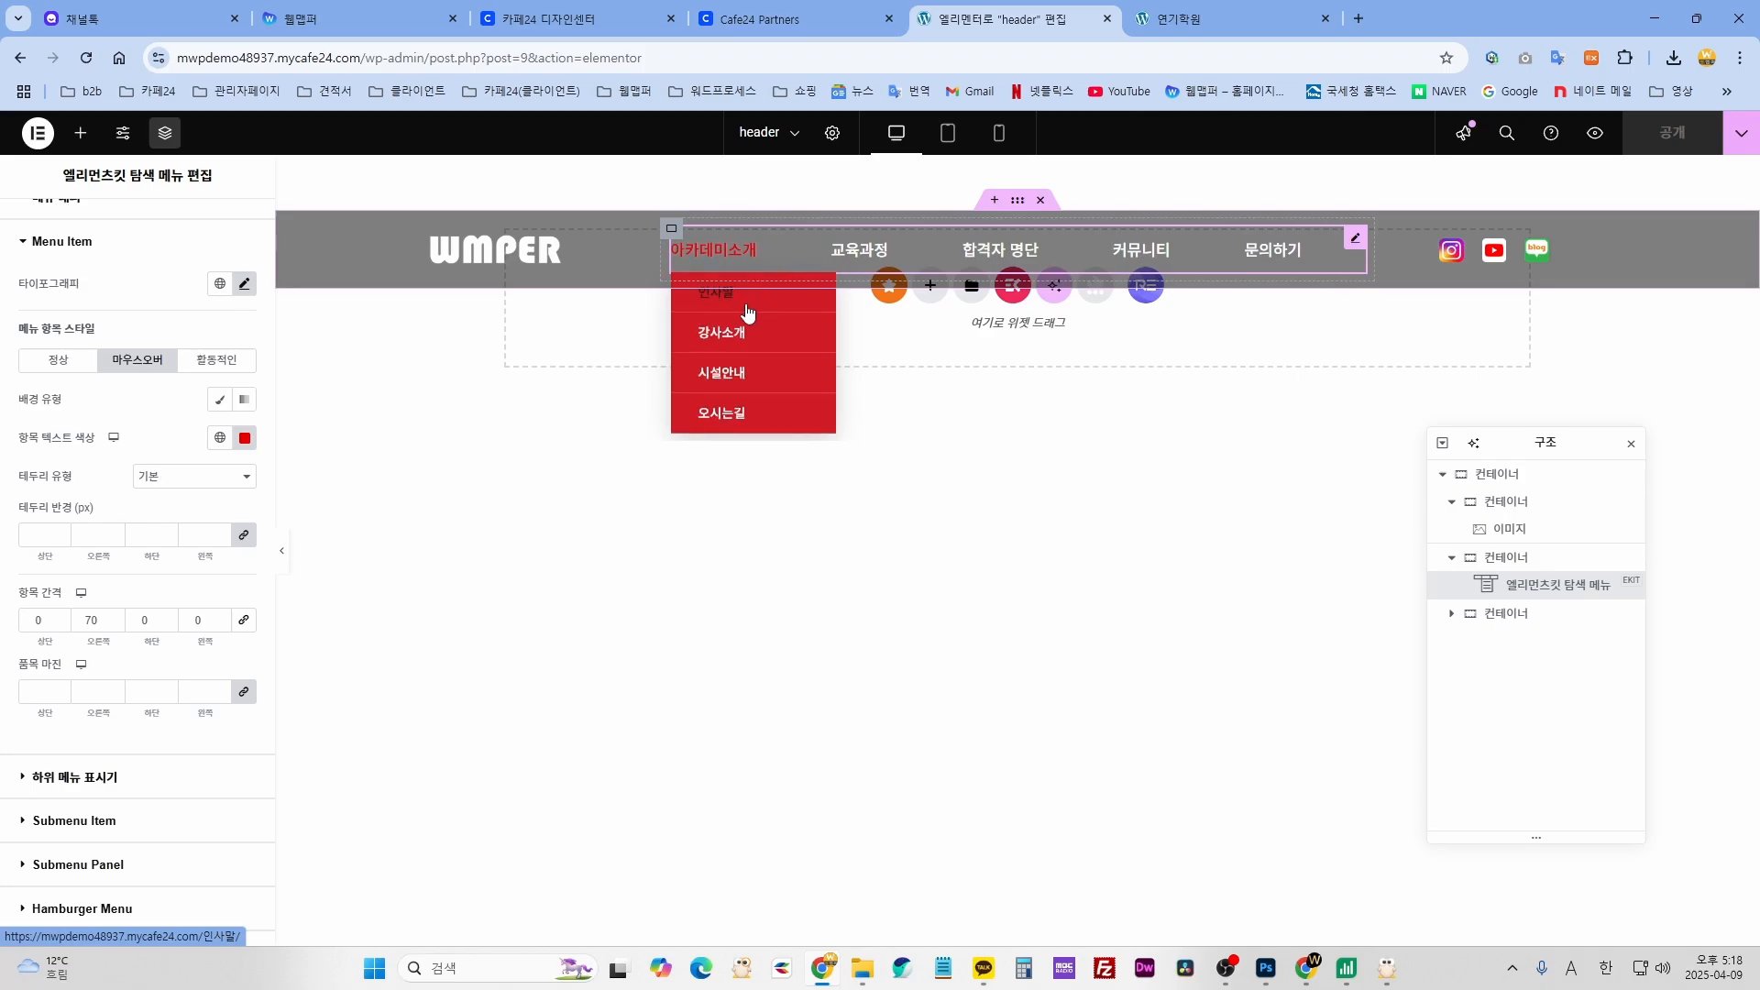
scroll(207, 747, "down", 1)
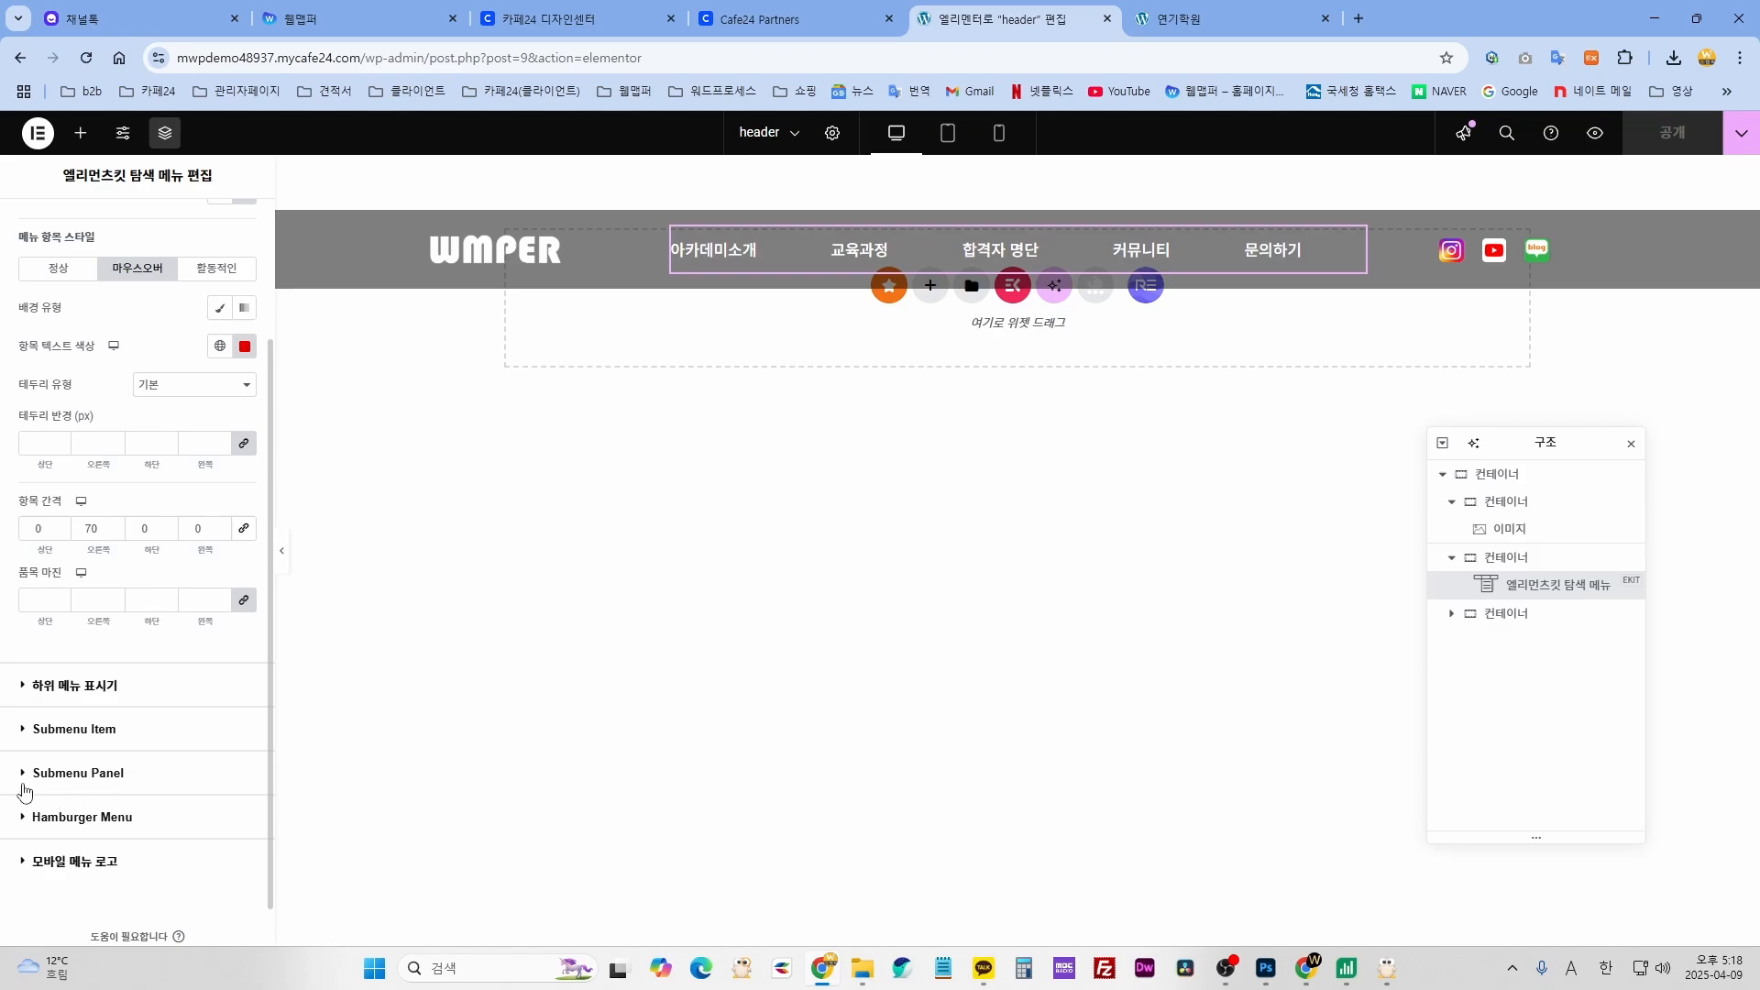
left_click(98, 782)
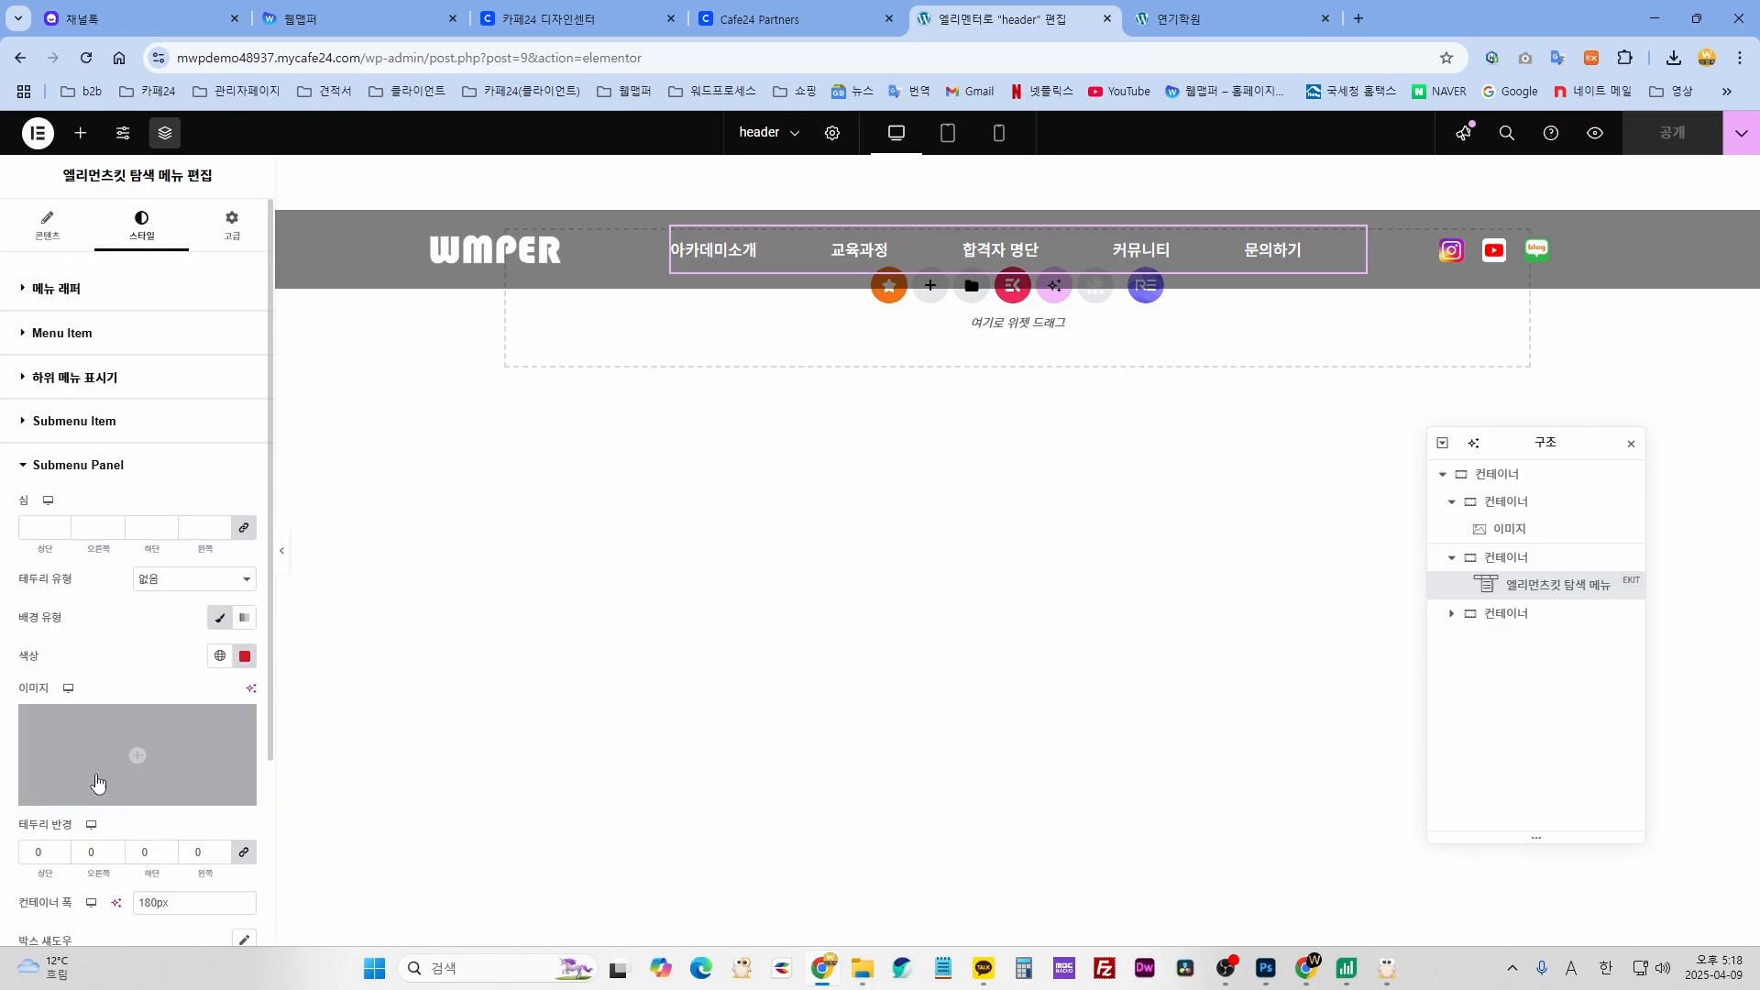
scroll(122, 653, "down", 1)
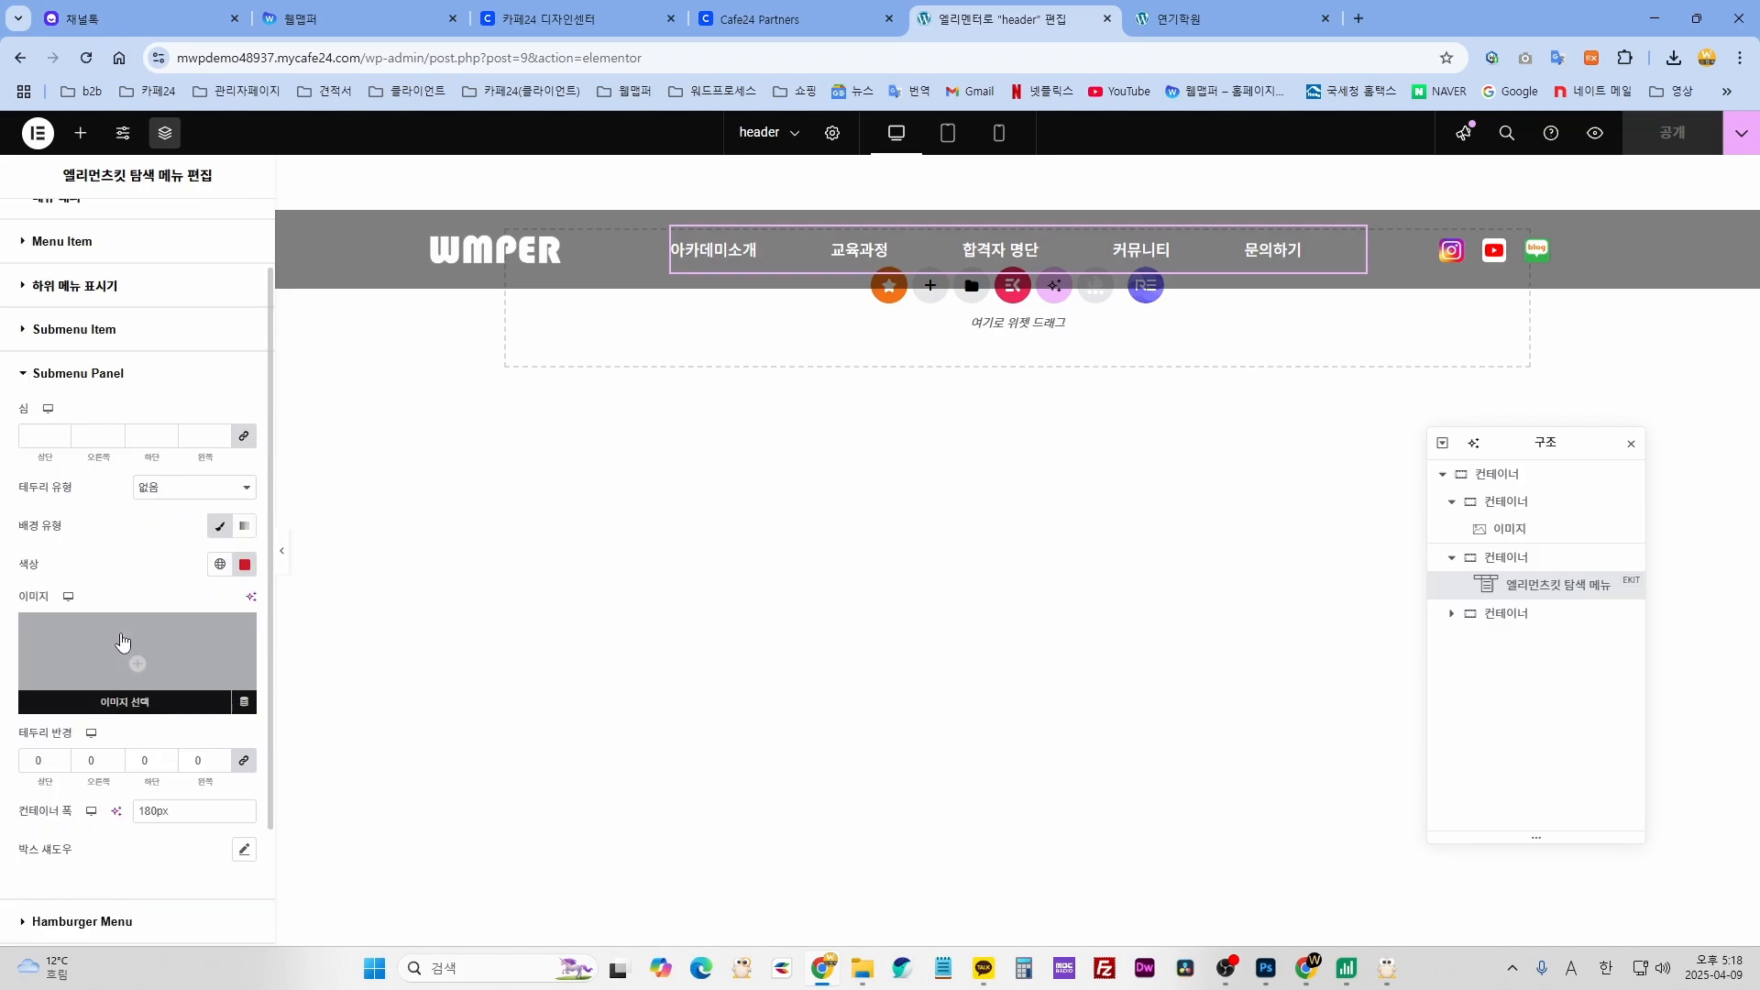
left_click(245, 563)
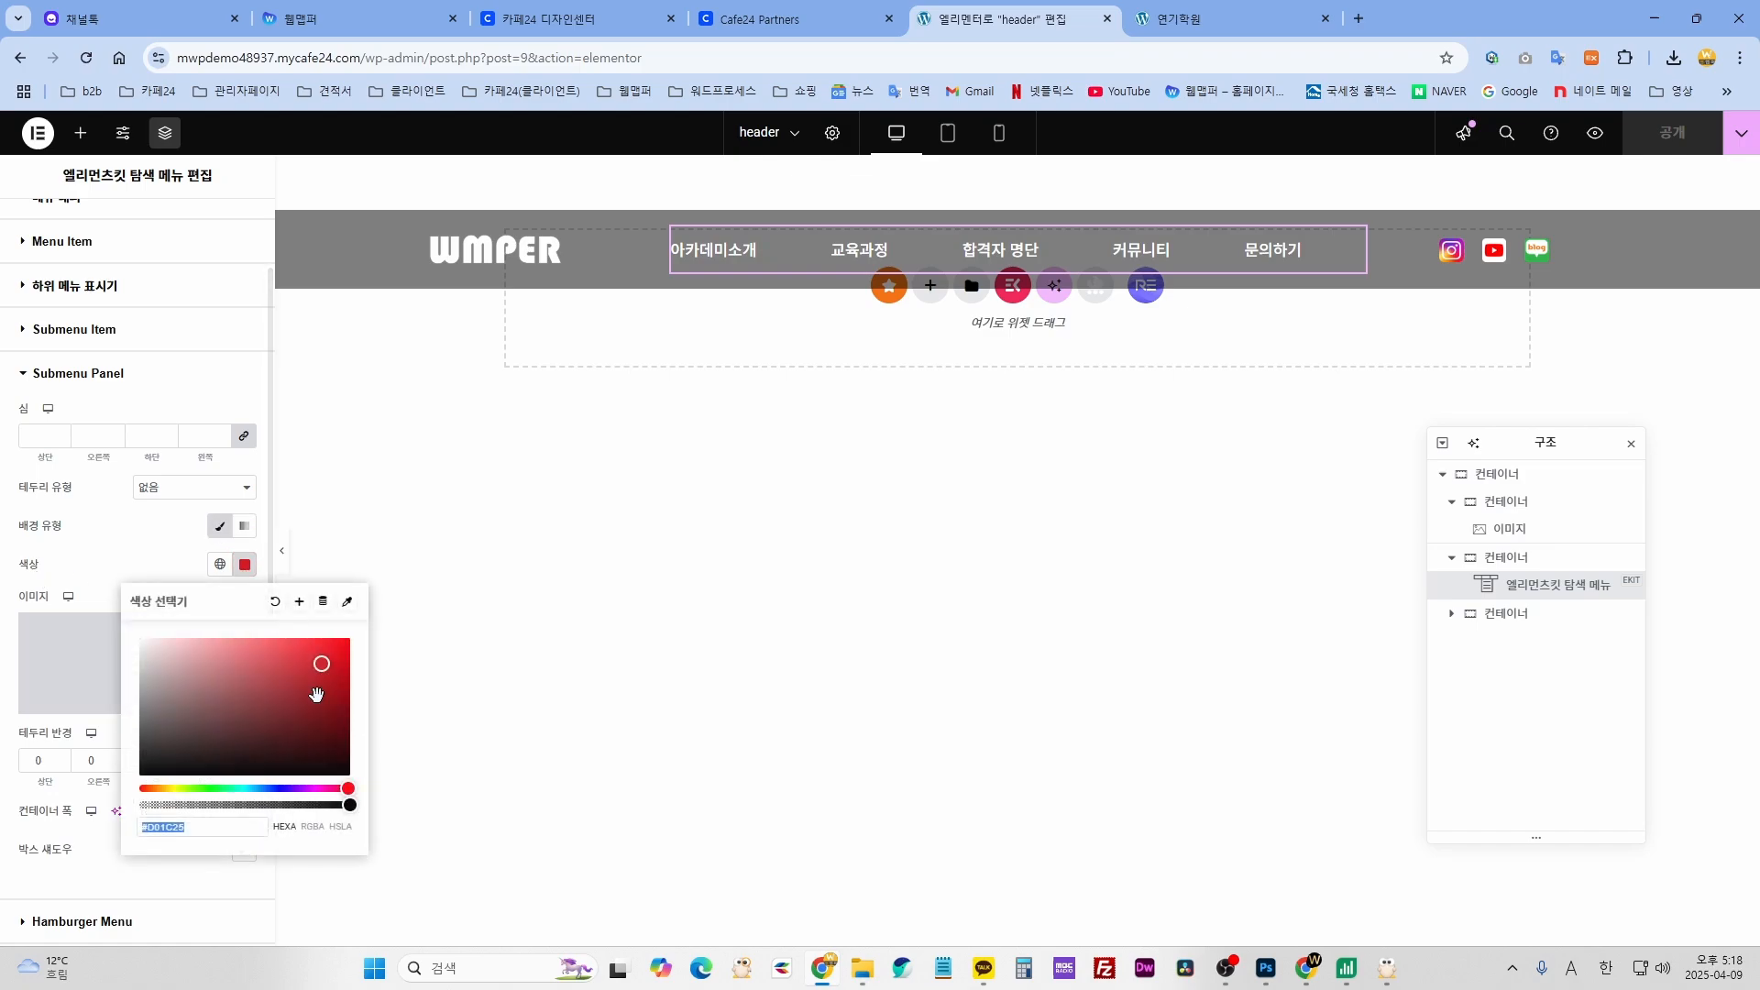
left_click(256, 789)
left_click_drag(321, 665, 345, 639)
left_click(165, 551)
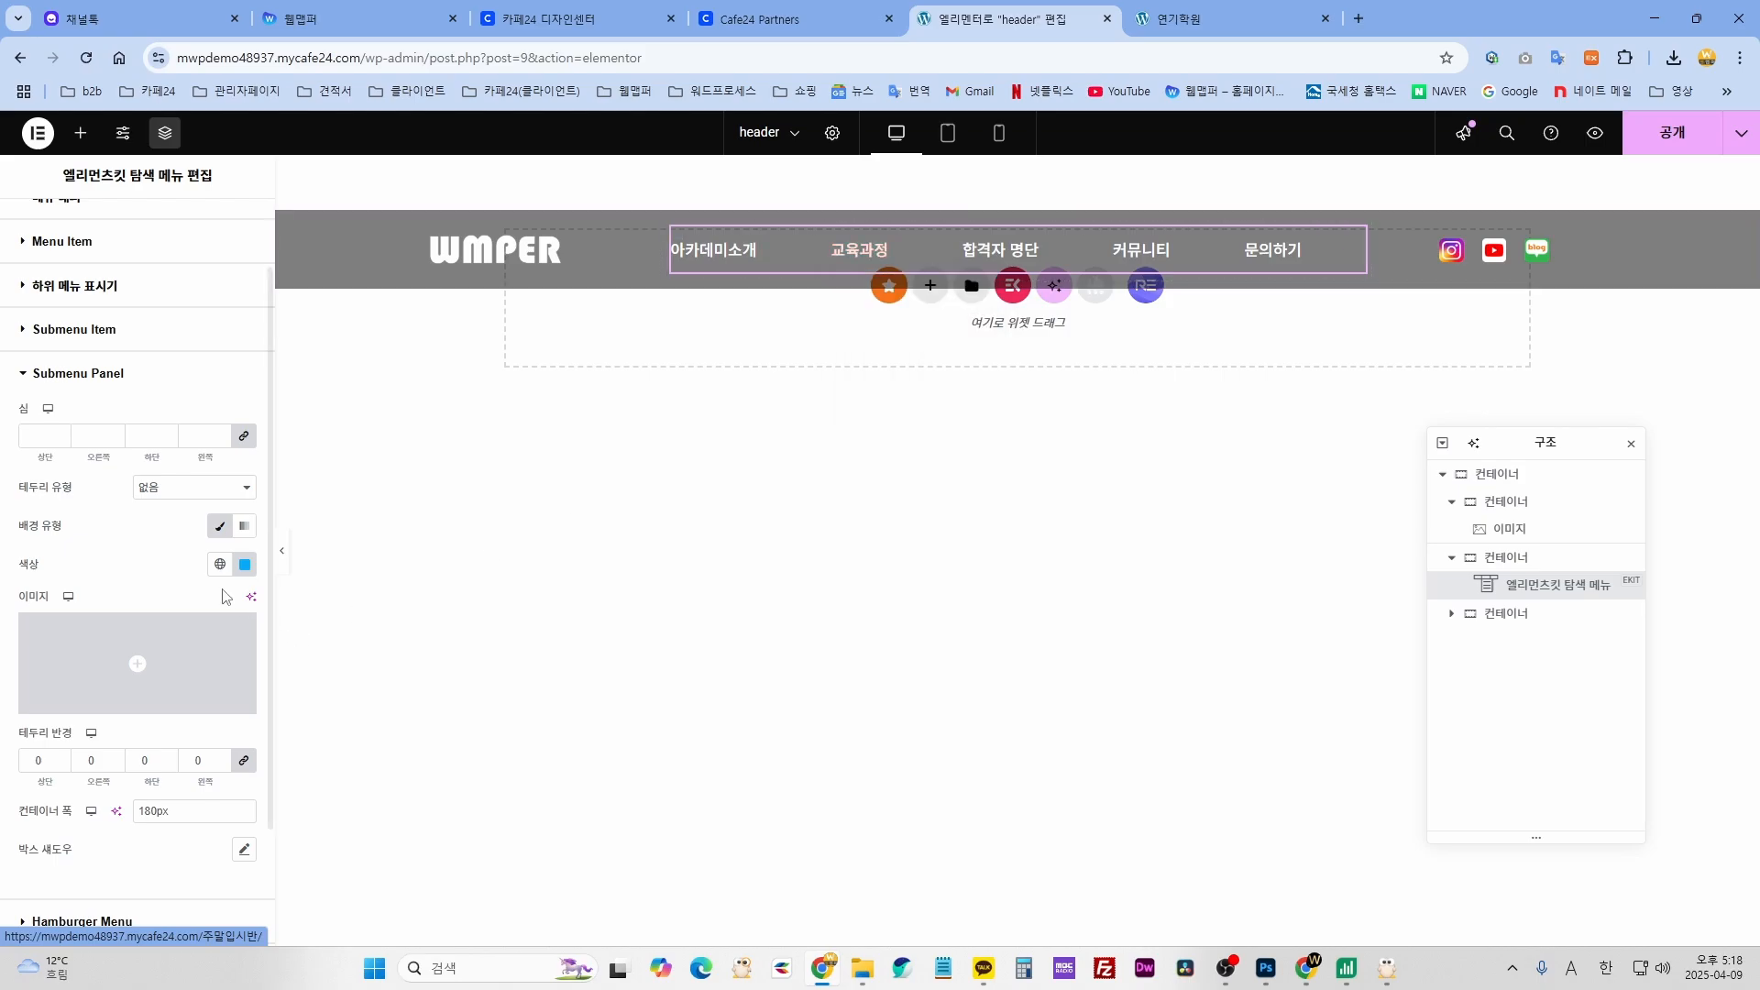
key("ctrl+z")
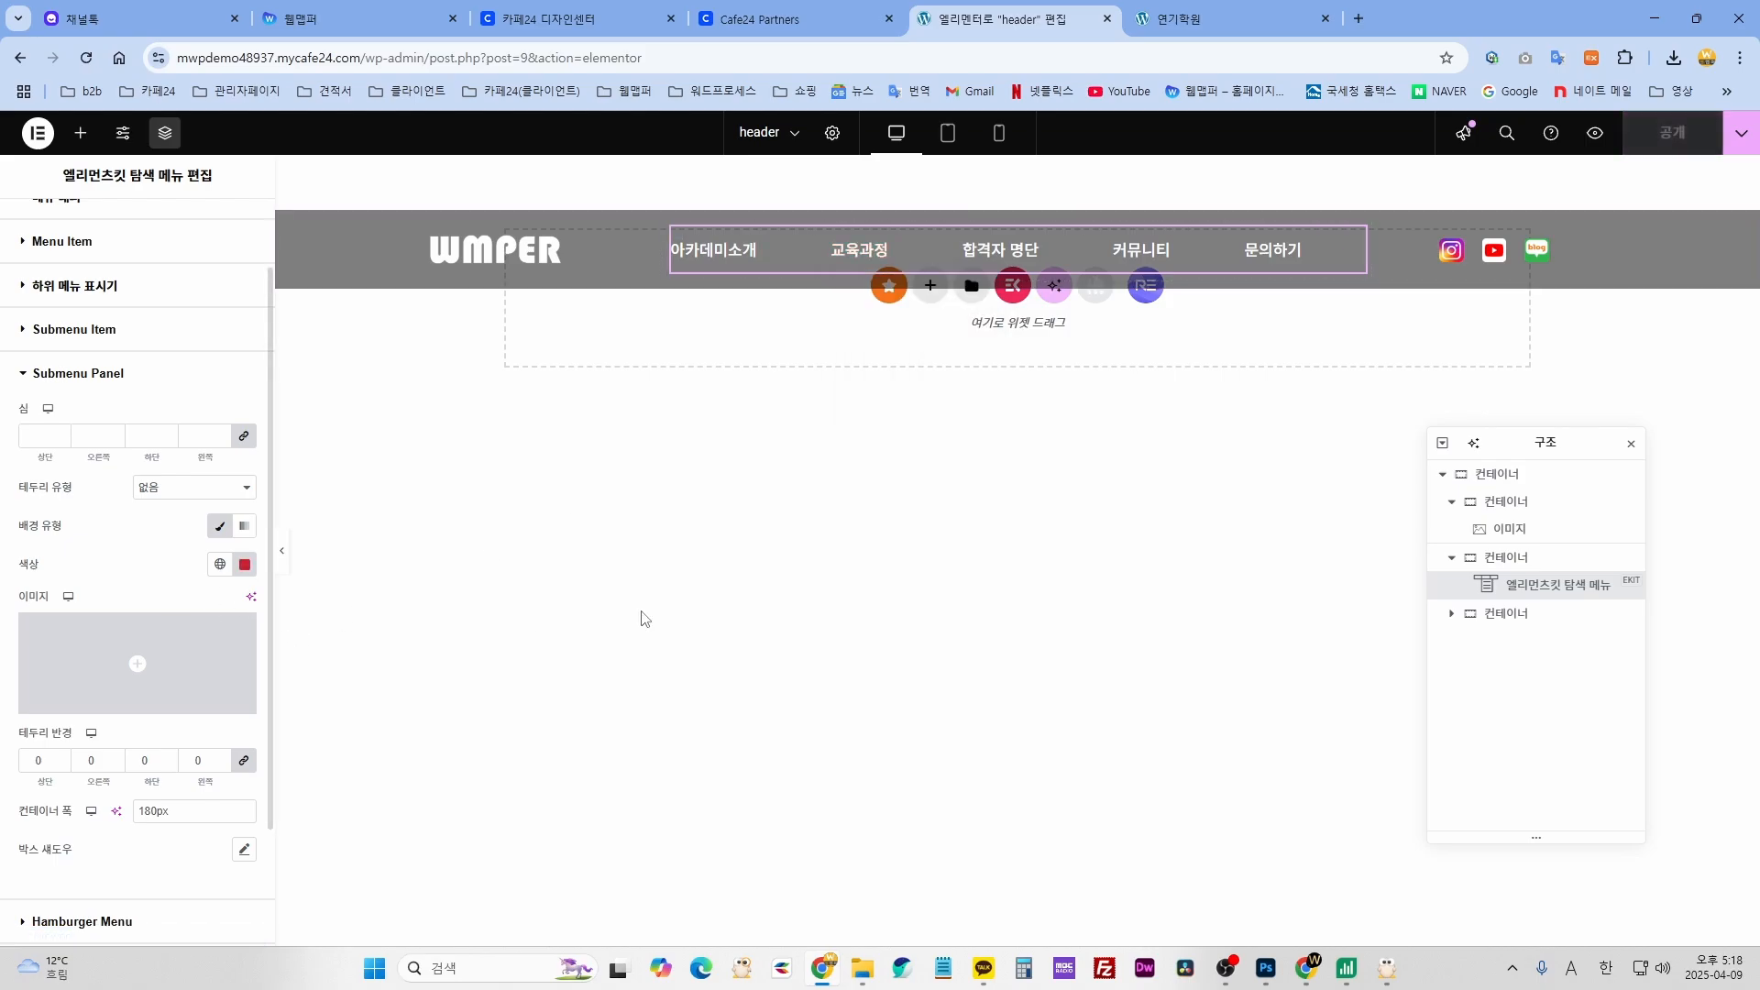
mouse_move(1013, 246)
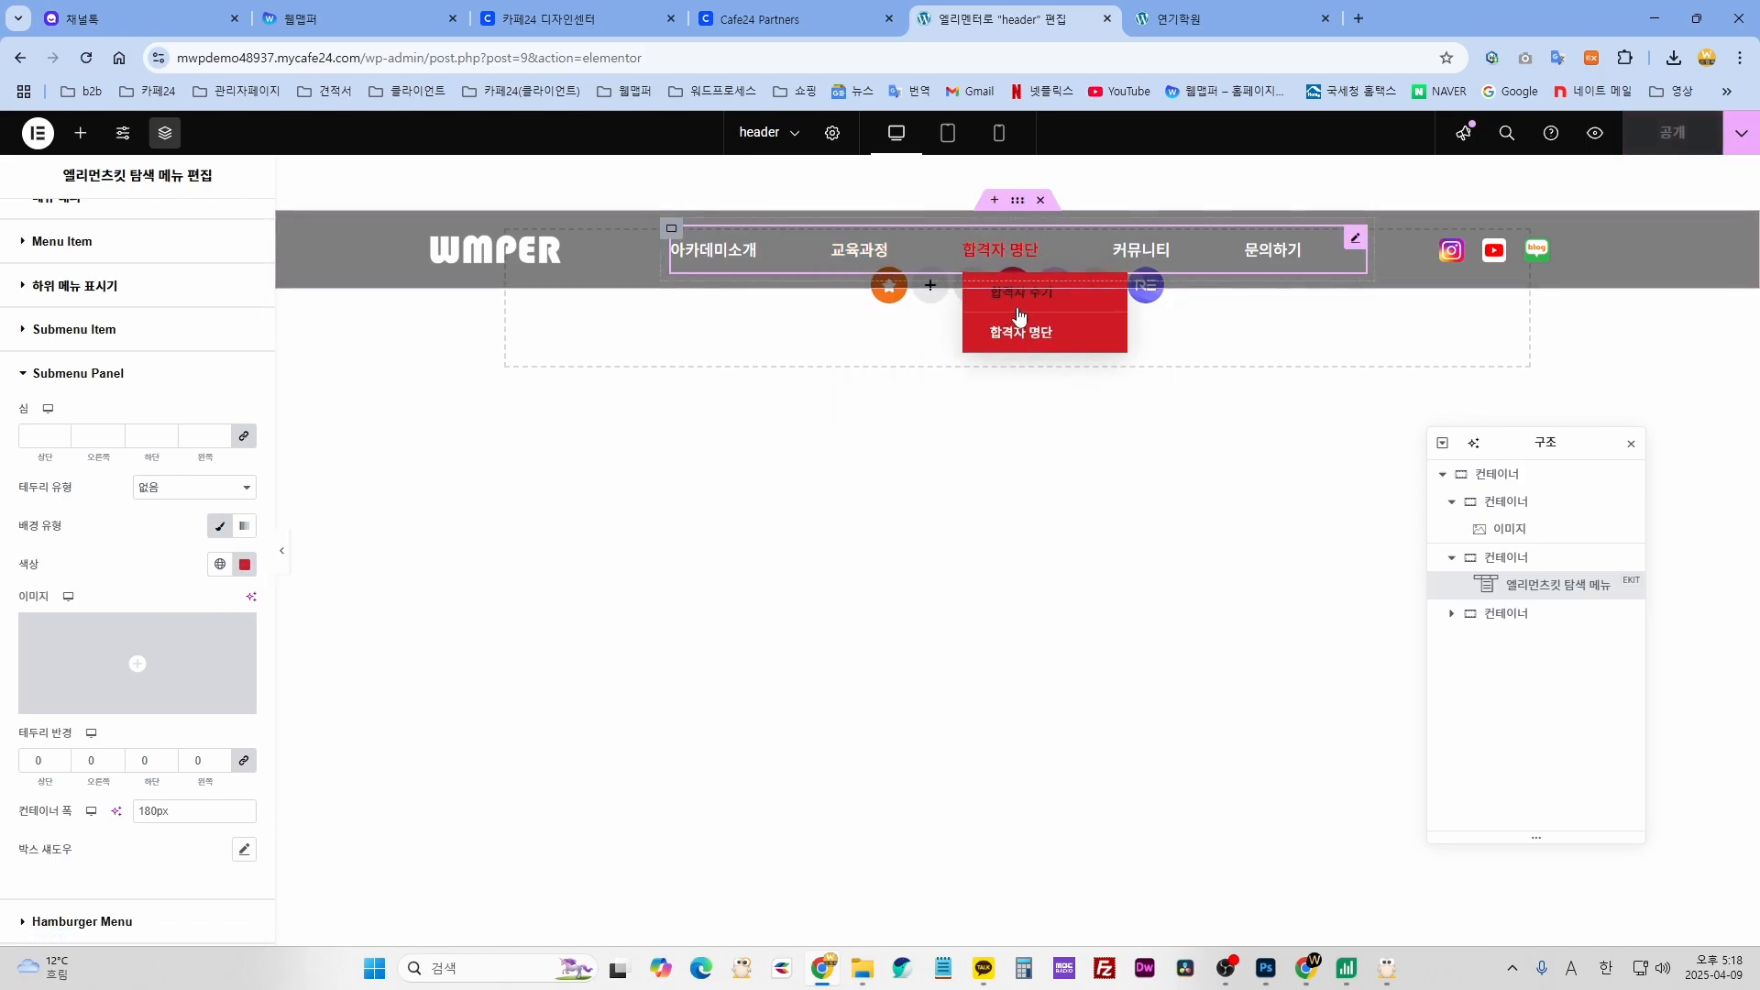
left_click(1260, 501)
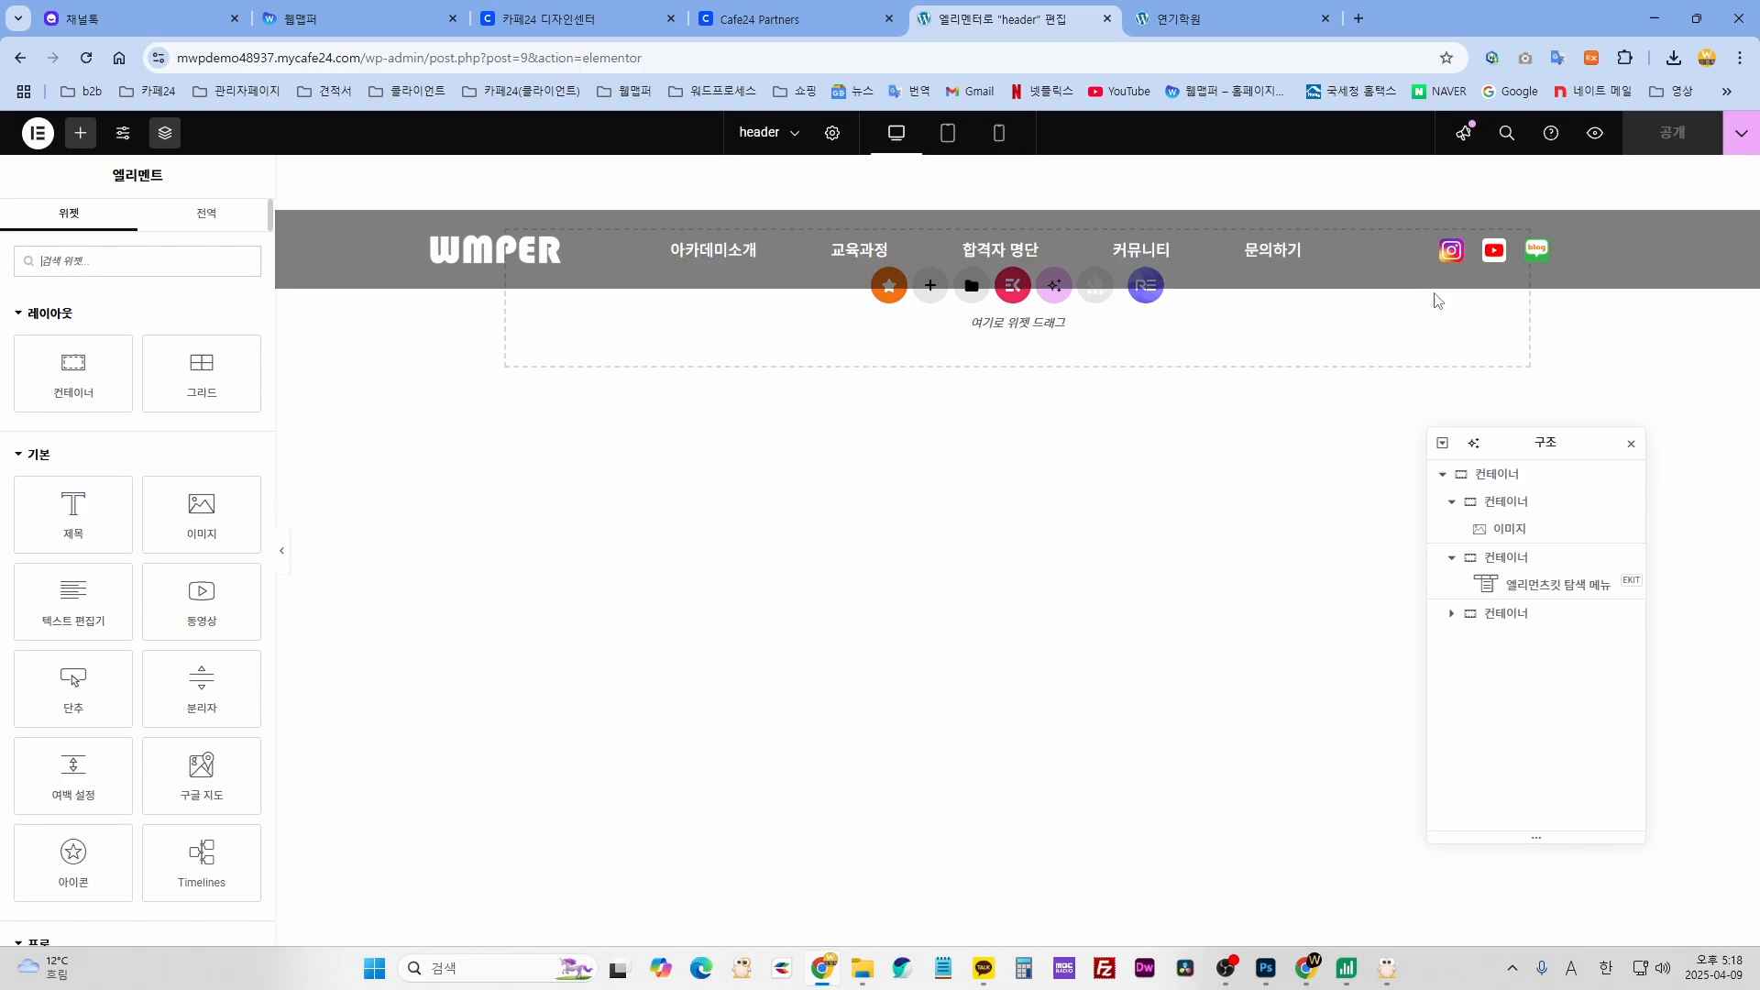
- Replace the header's Instagram icon image with blog.png from the media library
left_click(1457, 253)
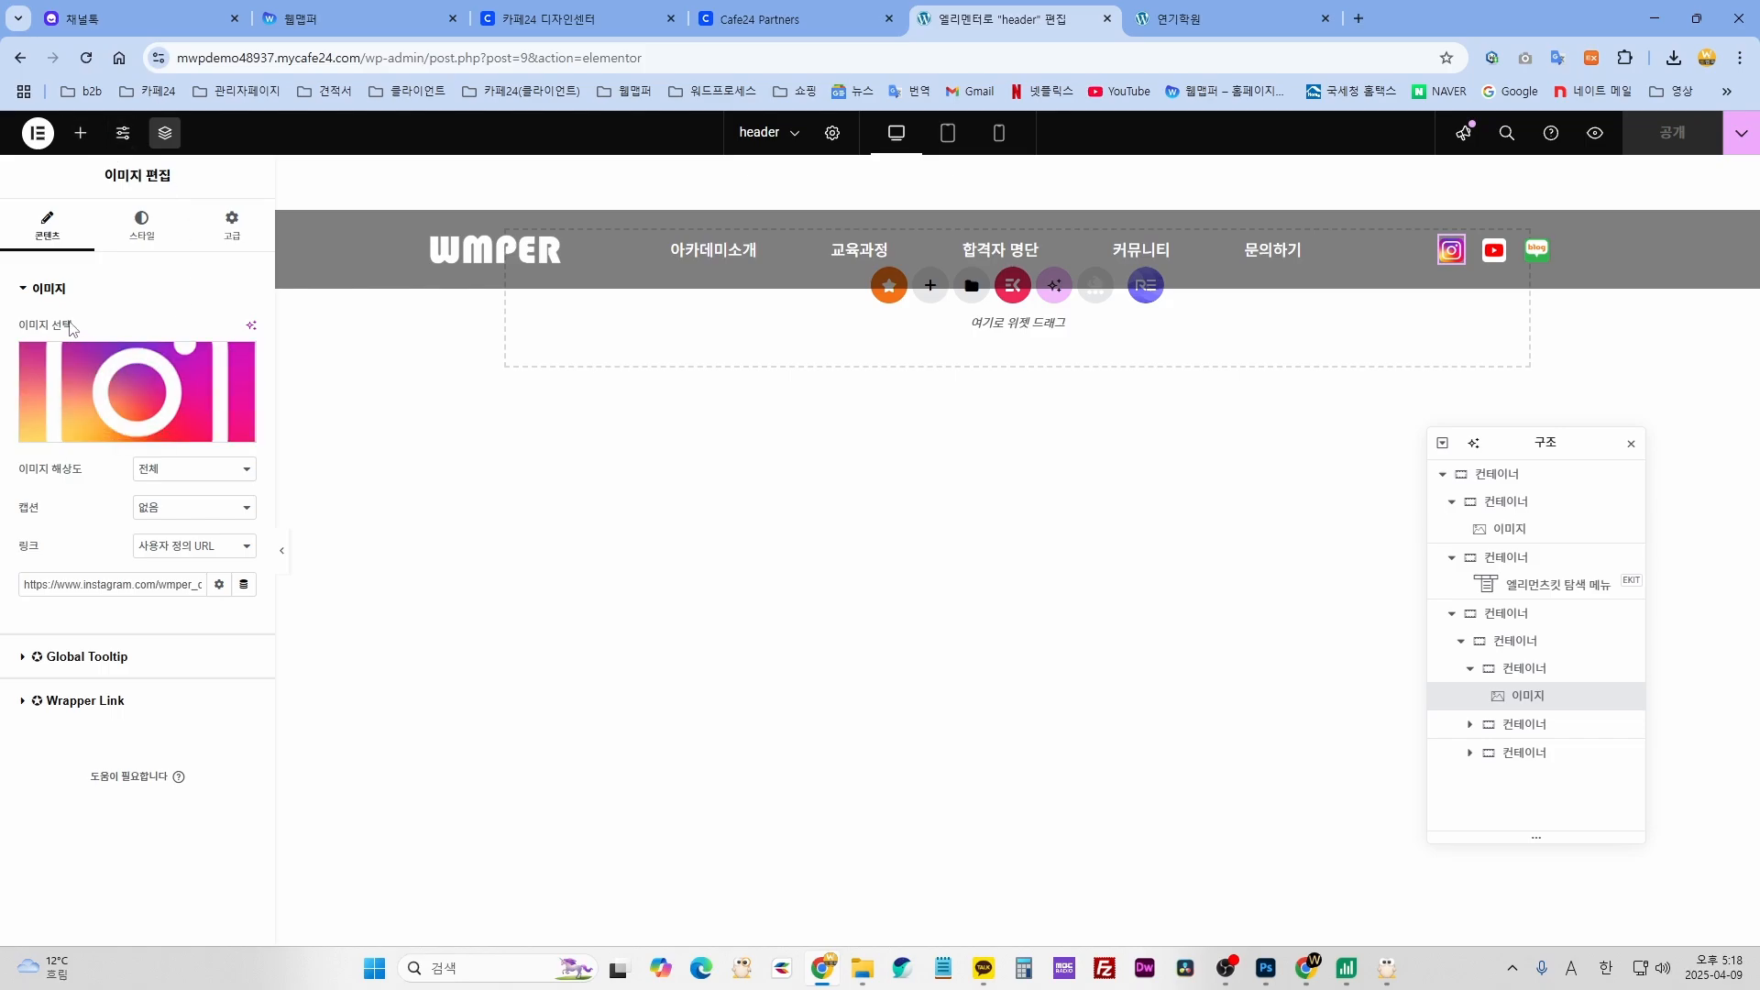
left_click(98, 385)
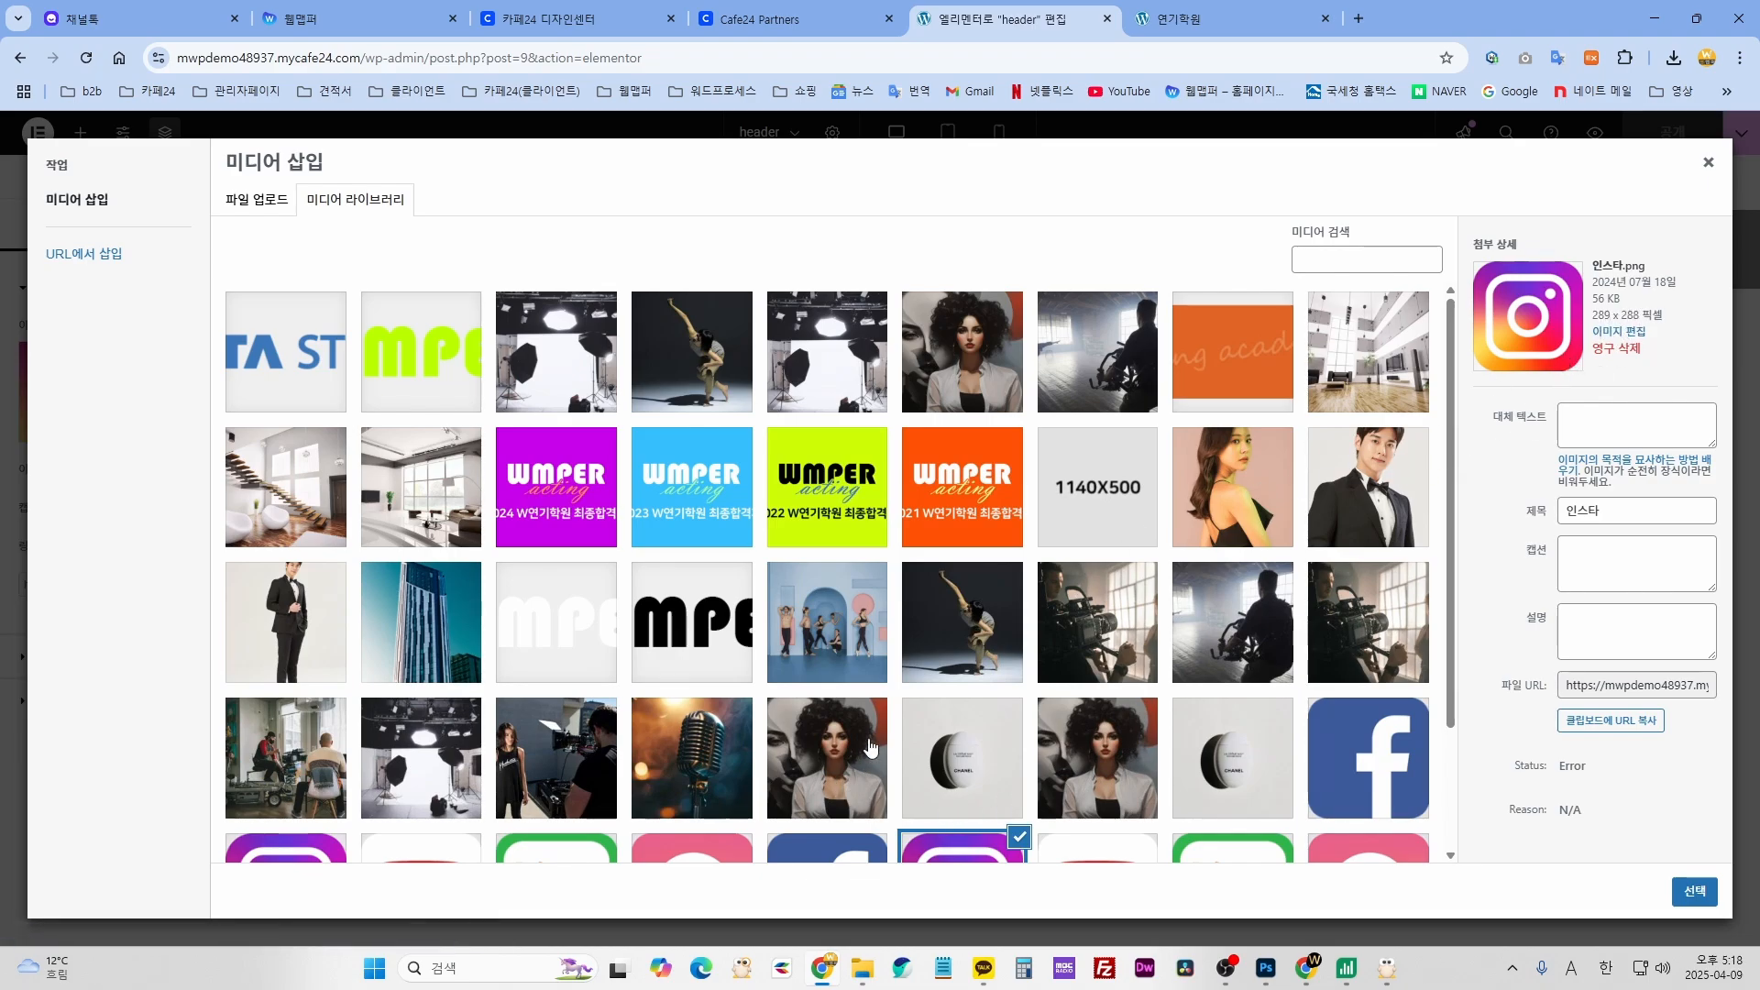
scroll(871, 749, "down", 2)
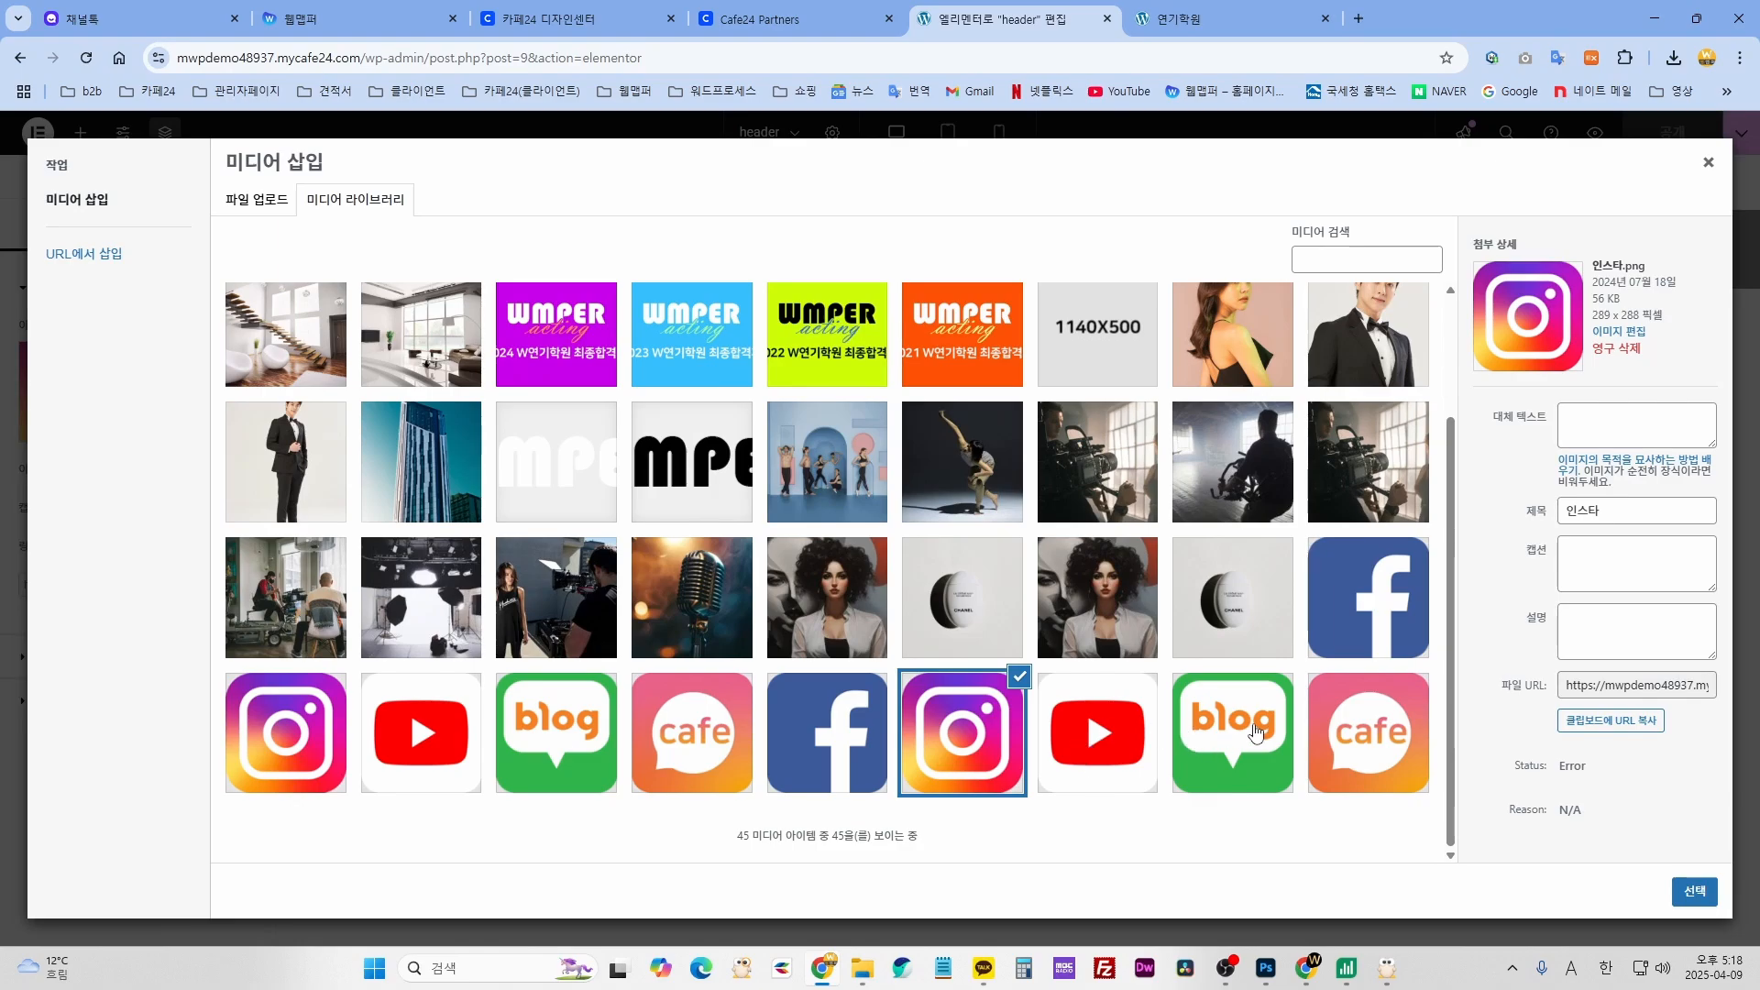
left_click(1251, 750)
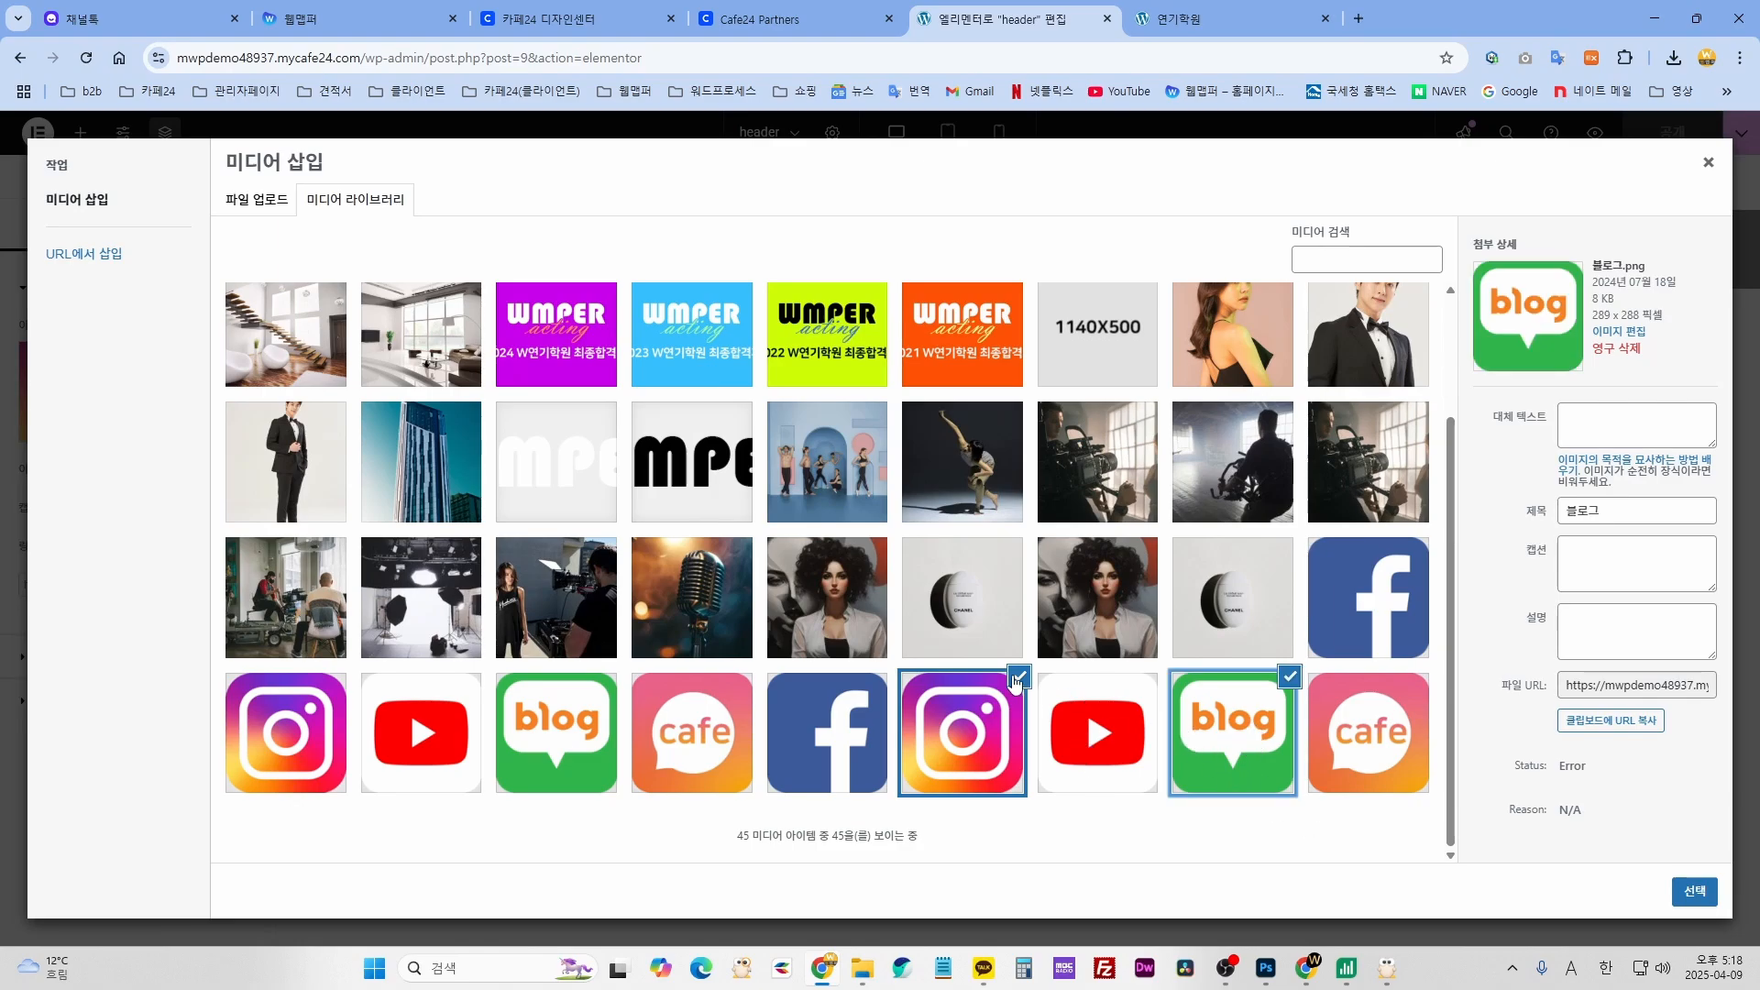
left_click(1014, 683)
left_click(1233, 731)
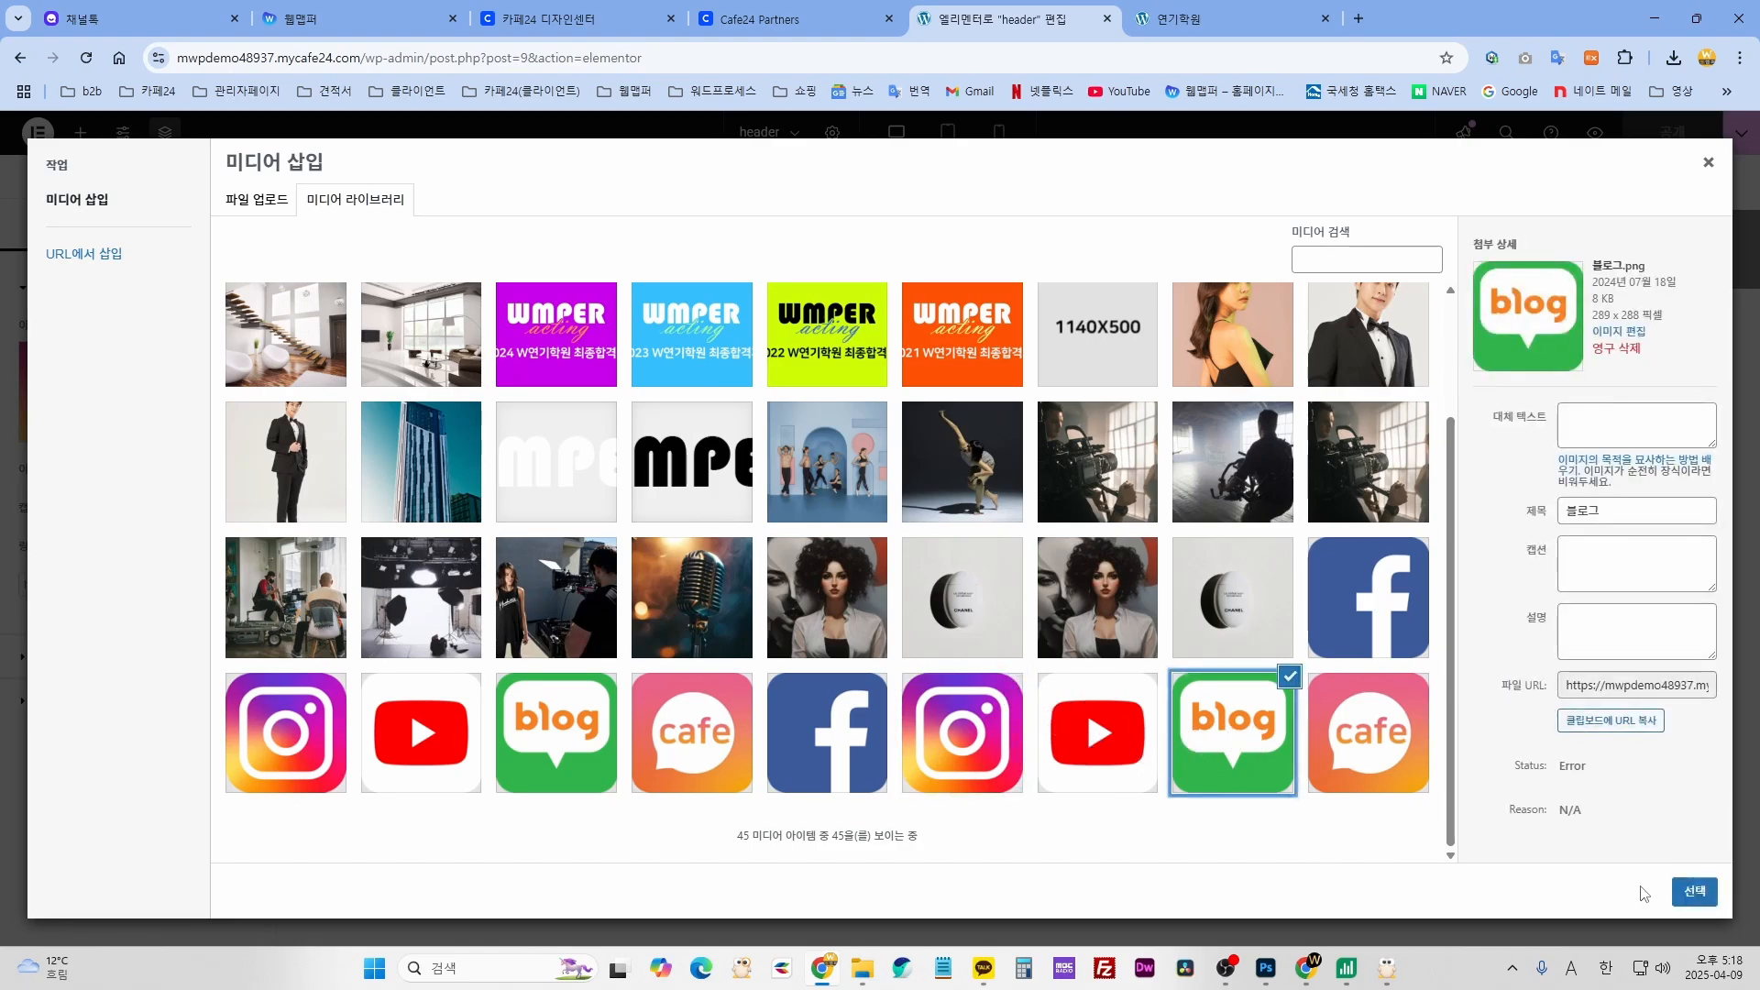
left_click(857, 971)
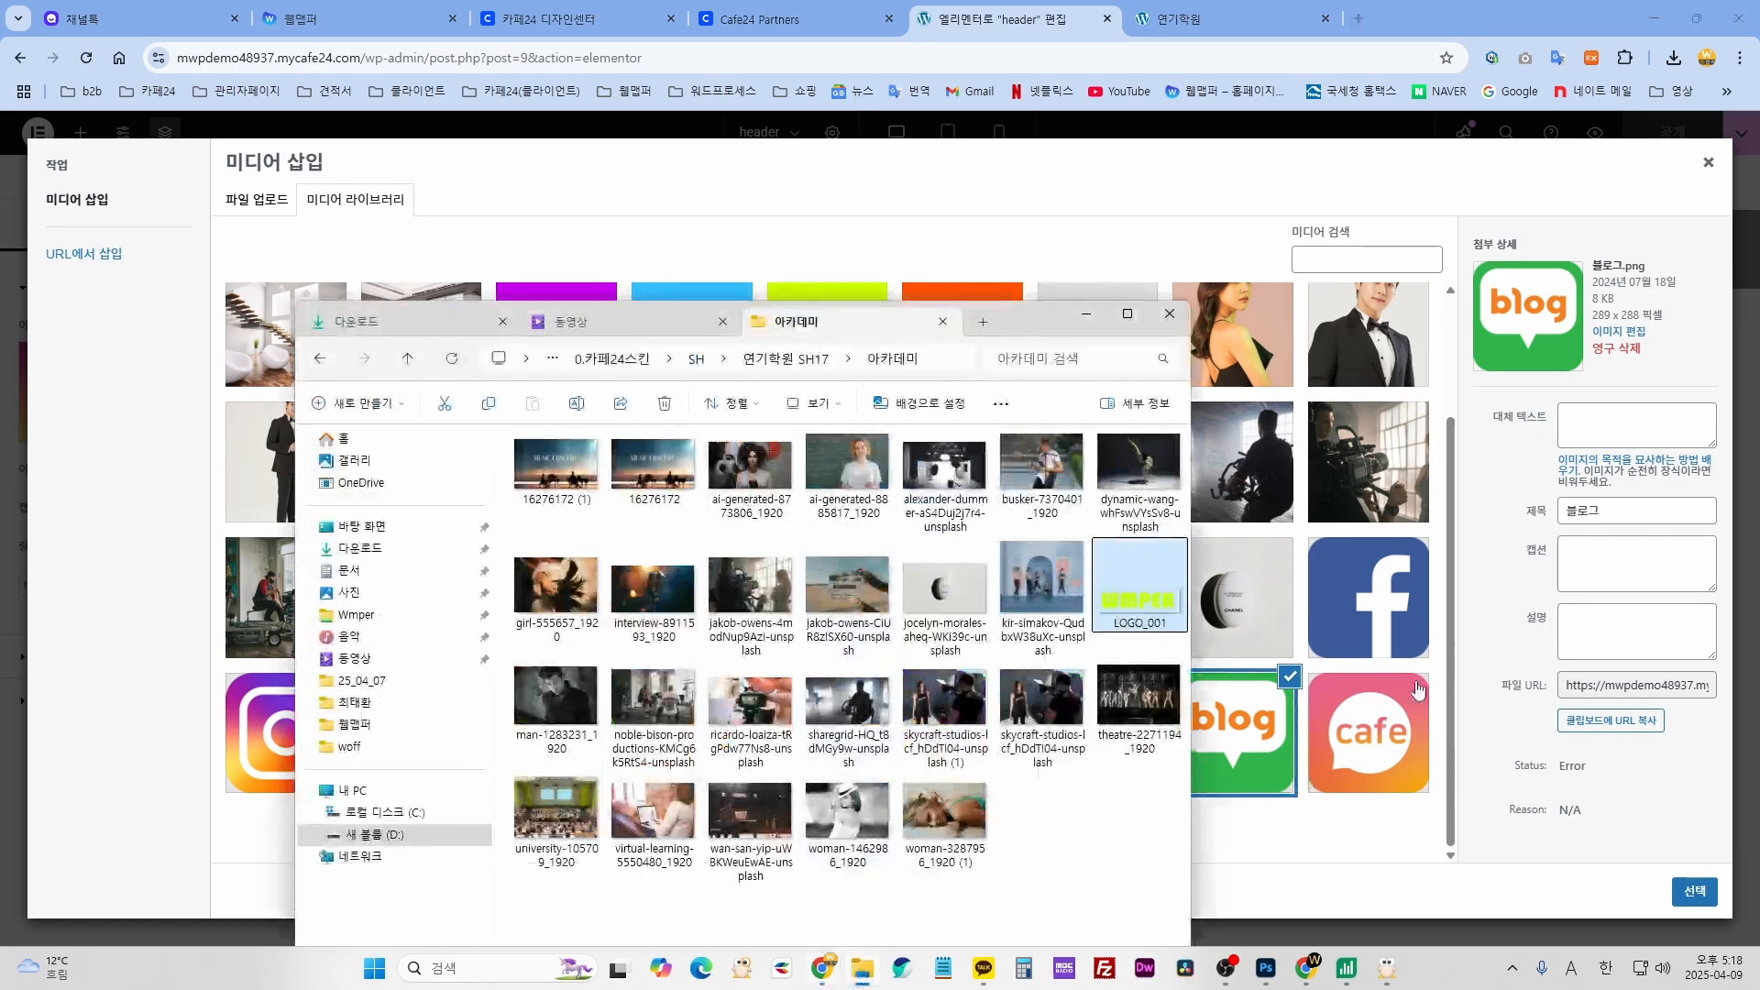
left_click(1086, 314)
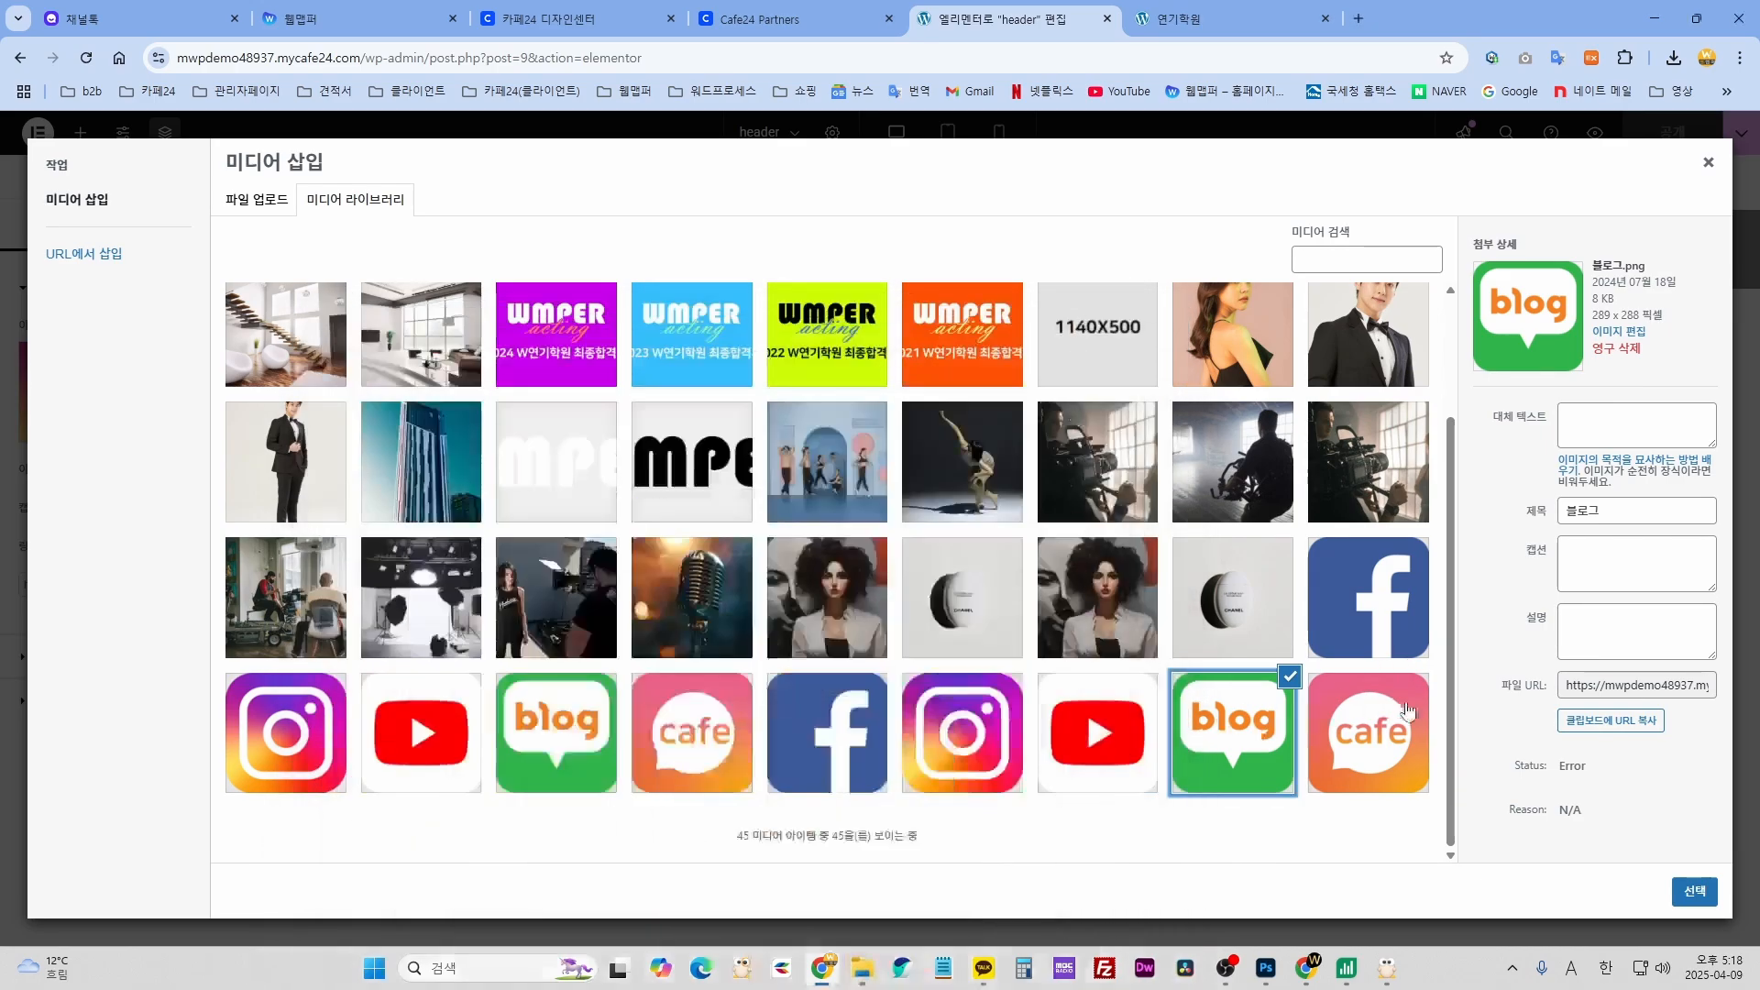
left_click(1707, 893)
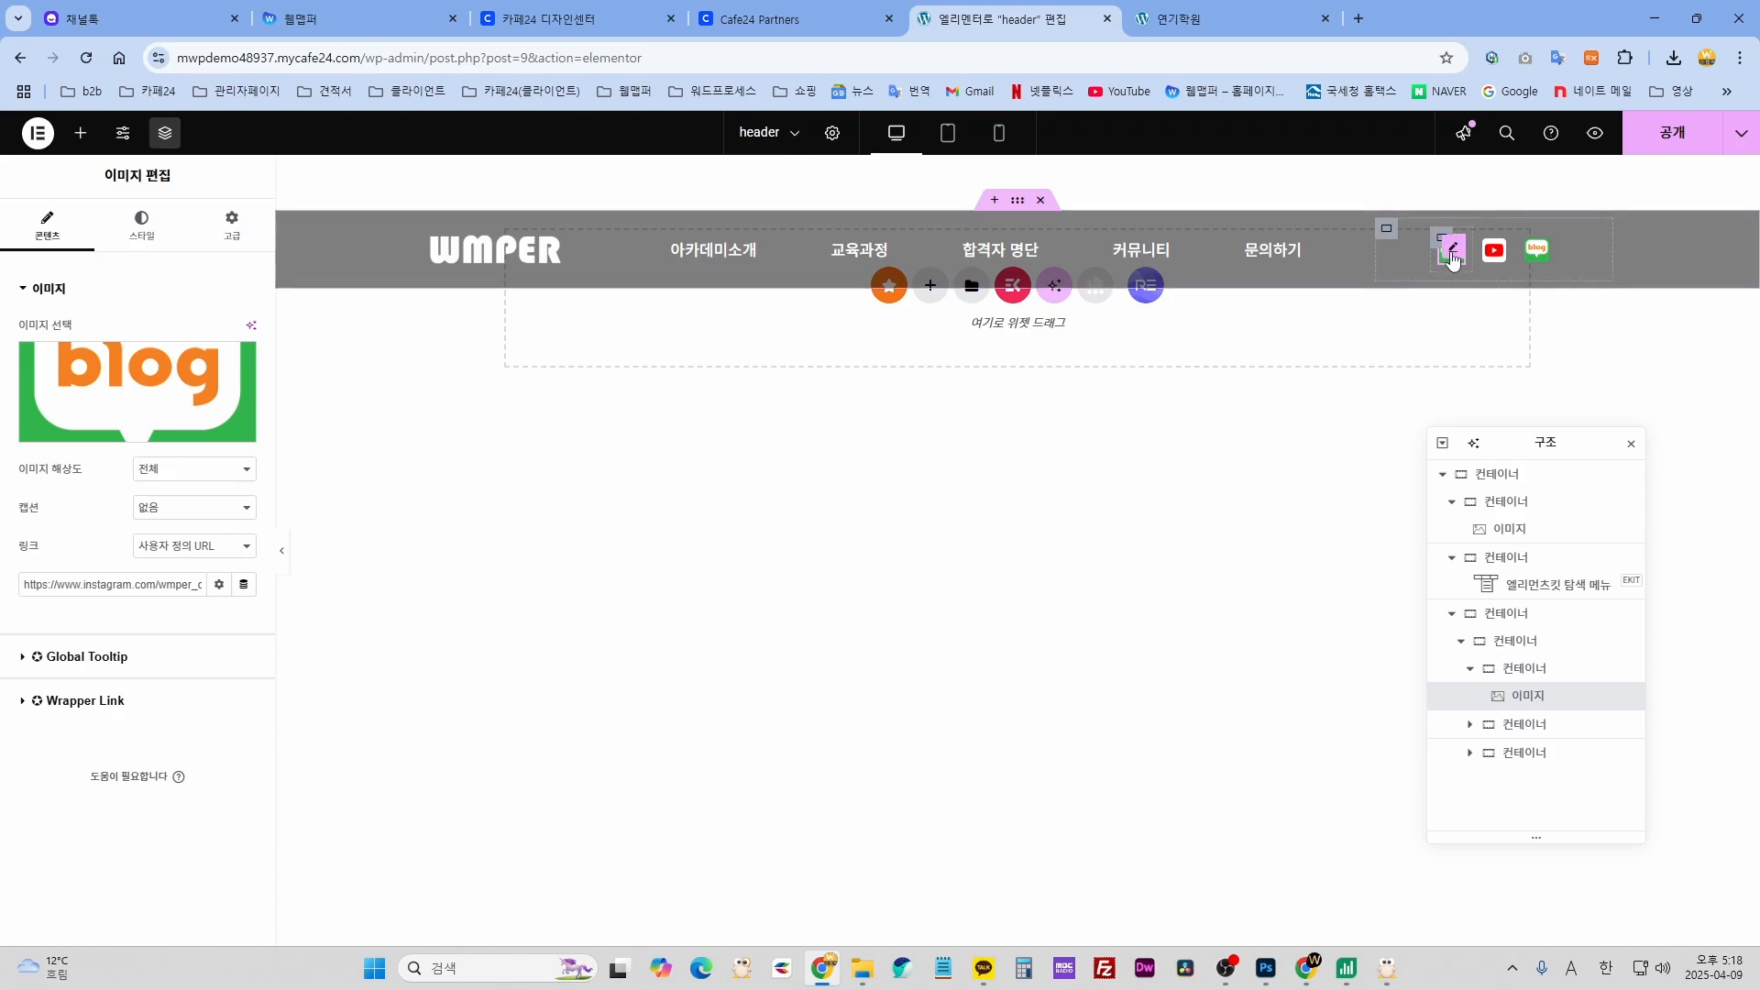
- Put the 인스타.png image back on the header's first social icon
left_click(138, 390)
left_click(955, 736)
left_click(1694, 891)
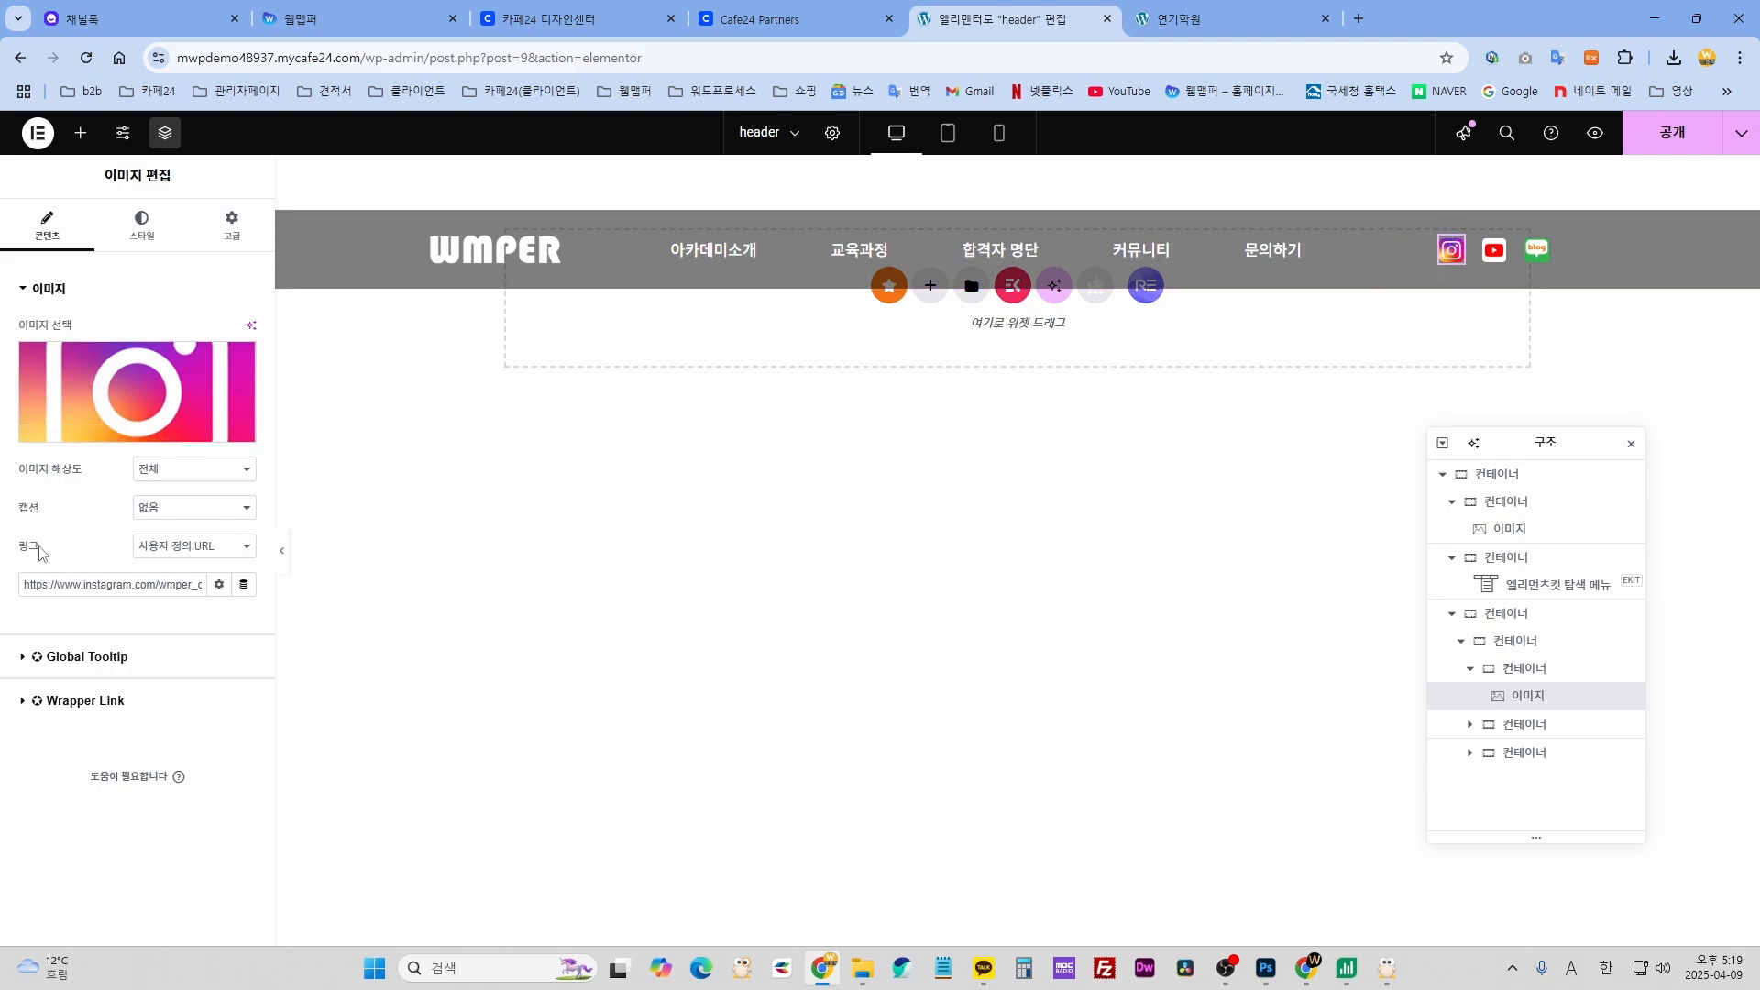
- Select the Instagram icon's link URL to inspect it
left_click(49, 588)
left_click_drag(64, 587, 201, 588)
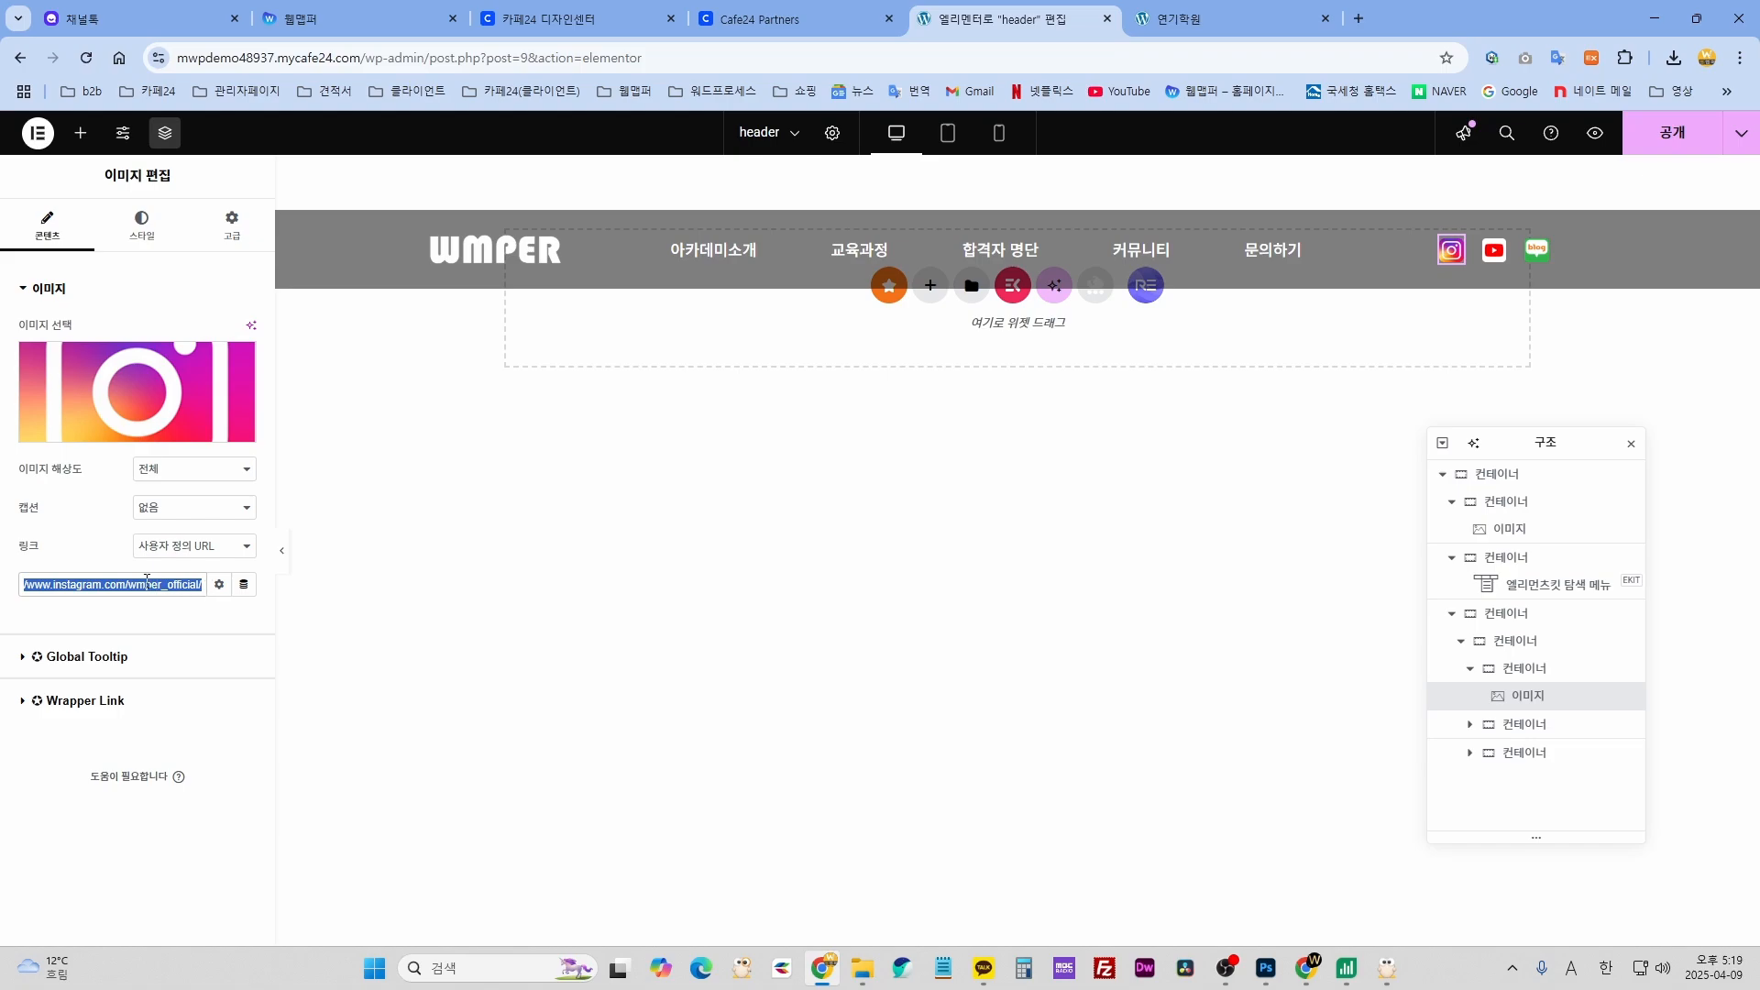
left_click(33, 584)
left_click_drag(190, 585, 1, 571)
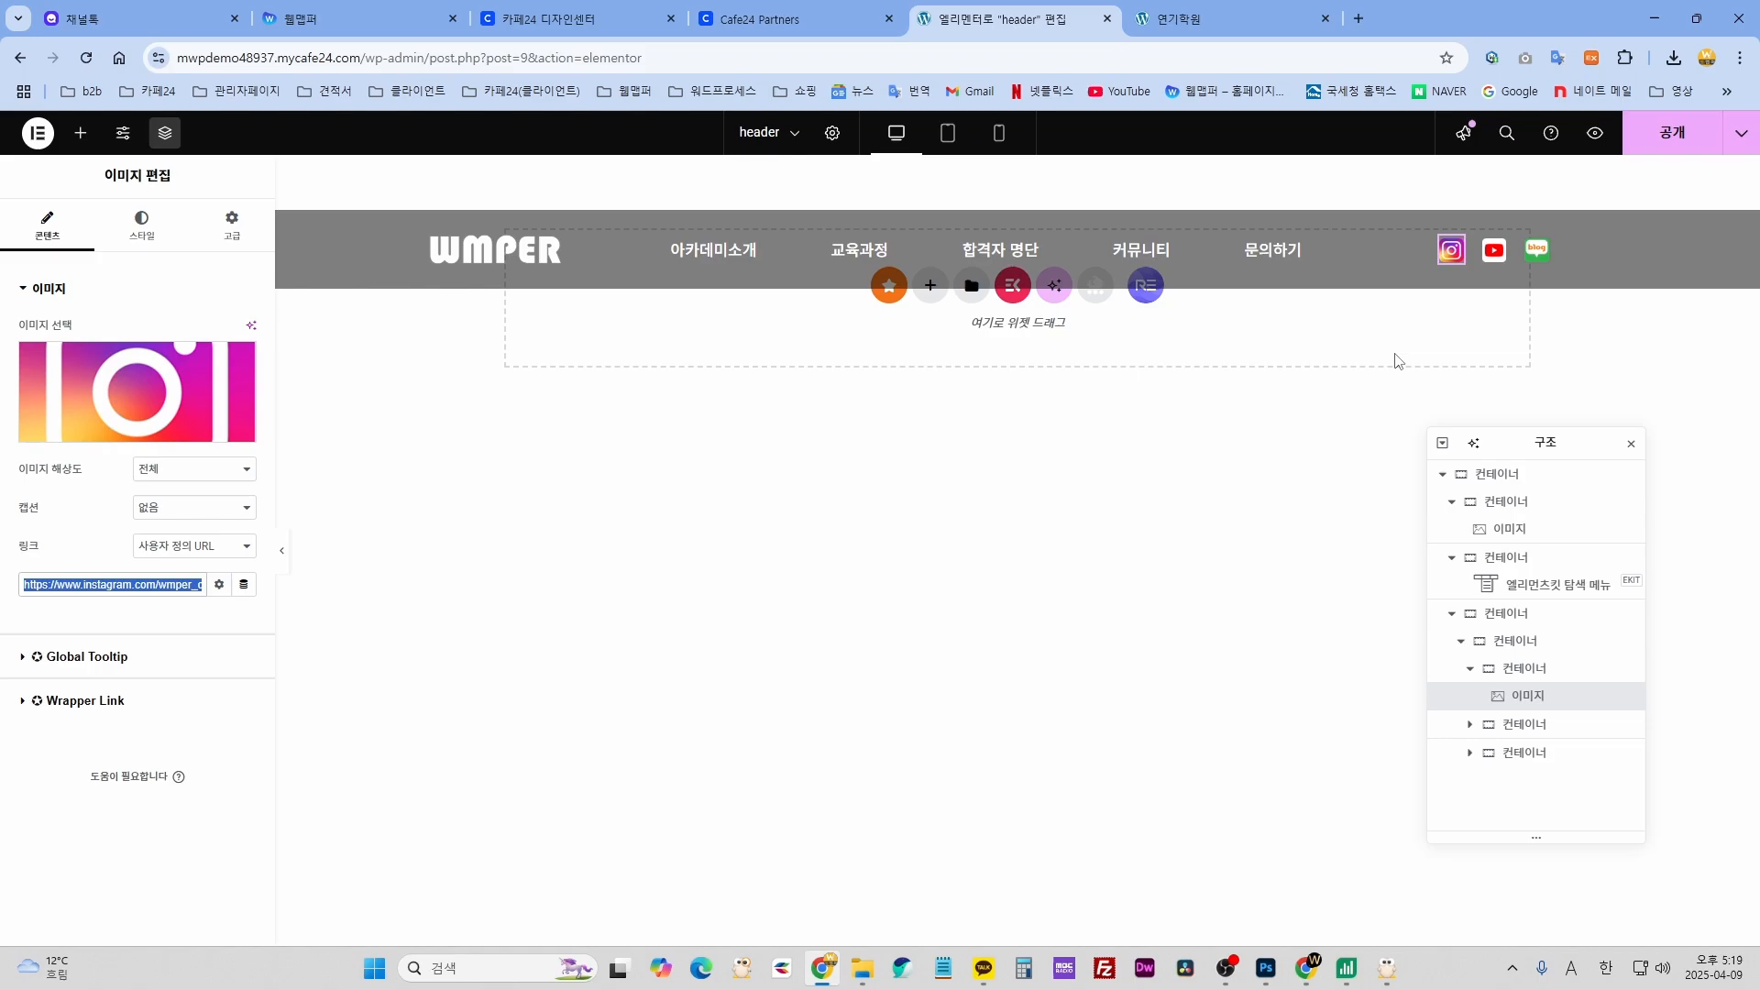
- Inspect the YouTube and blog icons' link URLs; the blog icon links to a Naver Cafe address
left_click(1494, 249)
left_click(80, 415)
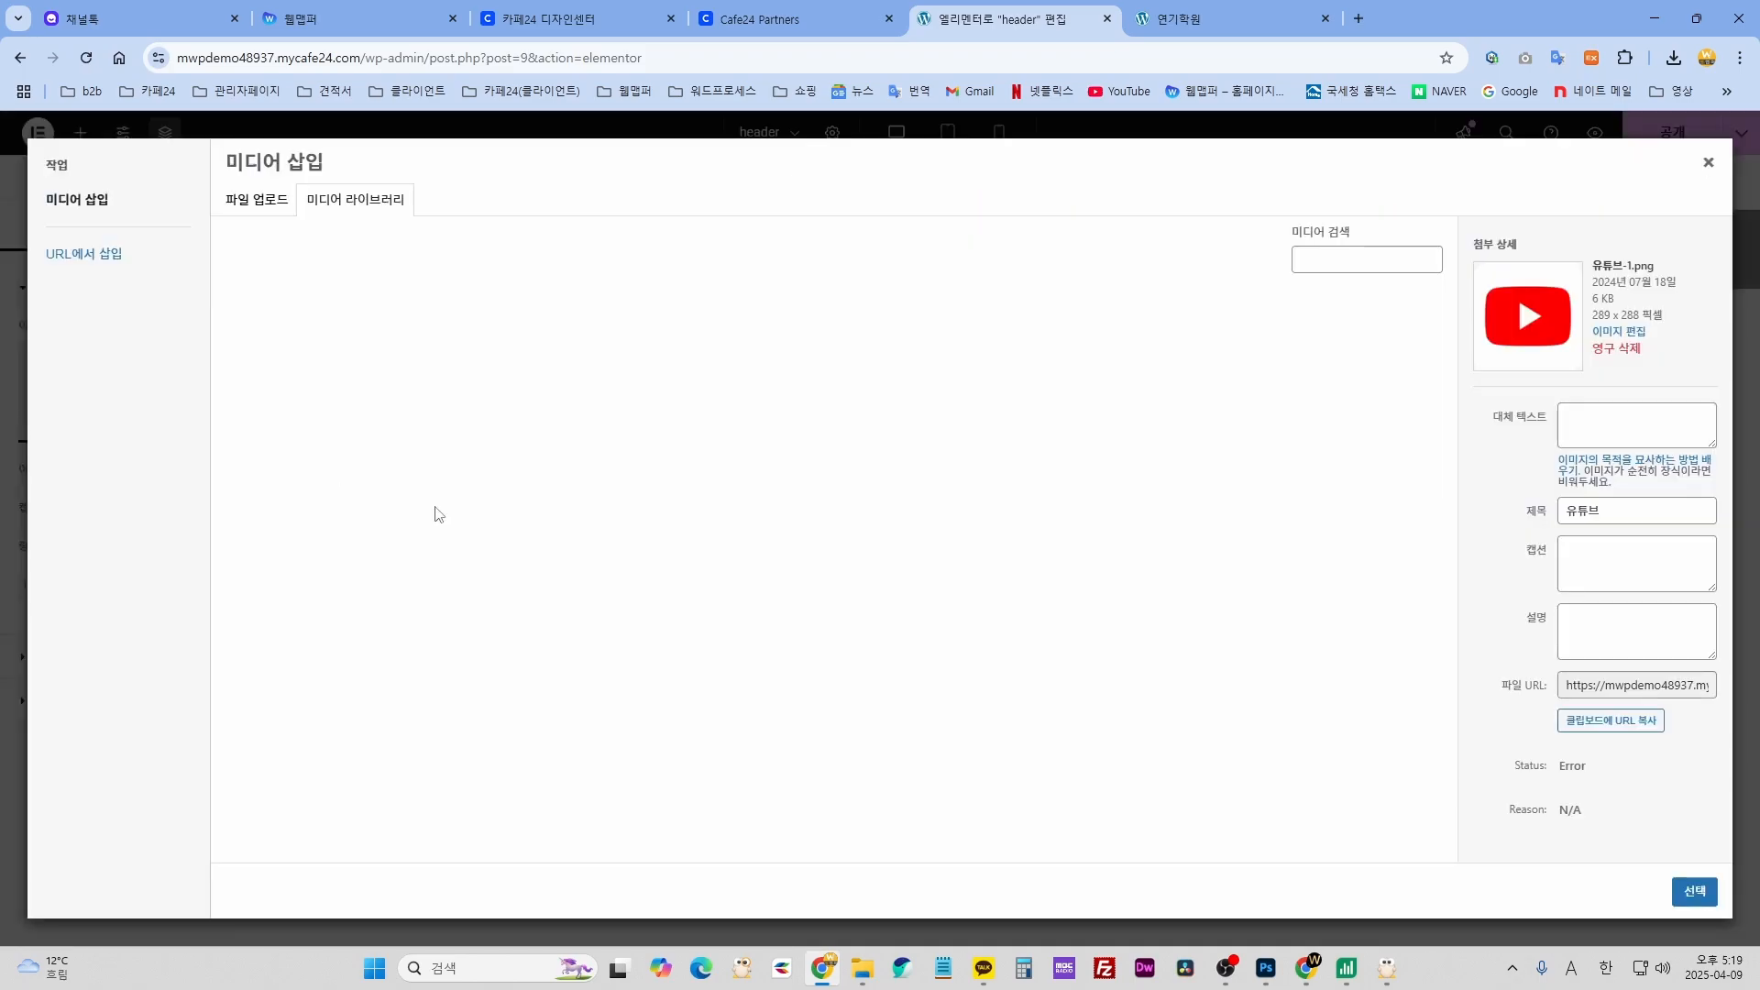
scroll(913, 724, "down", 3)
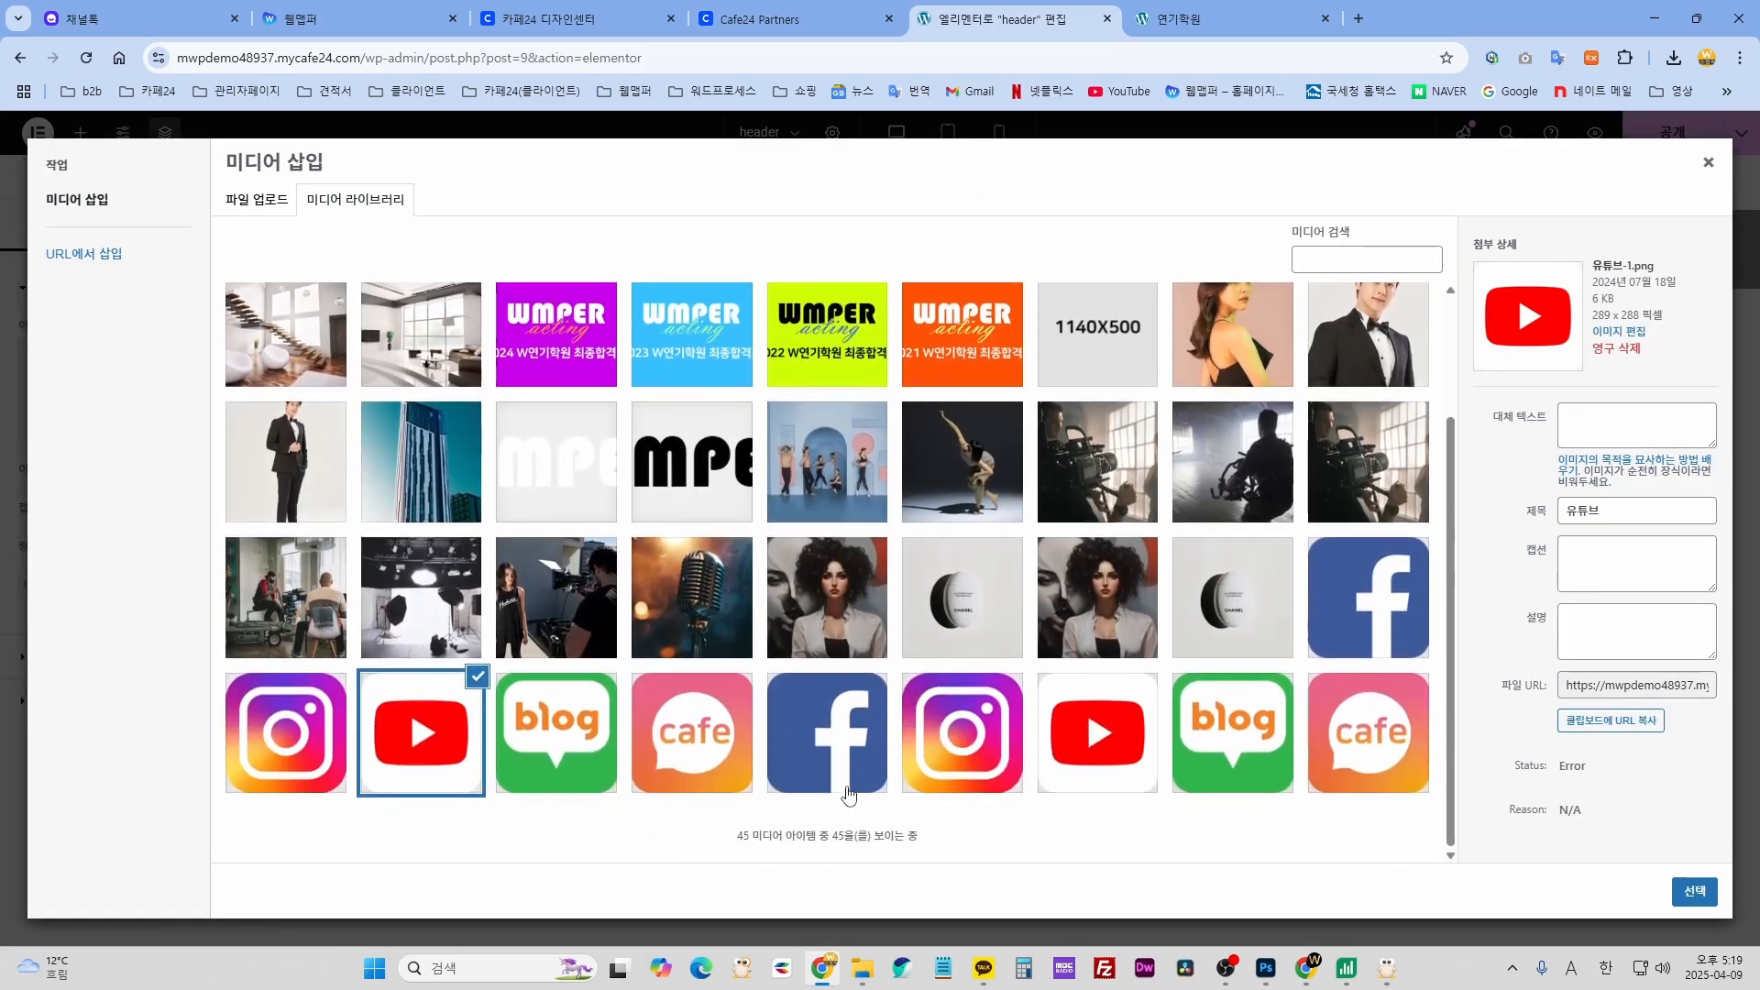
left_click(1708, 161)
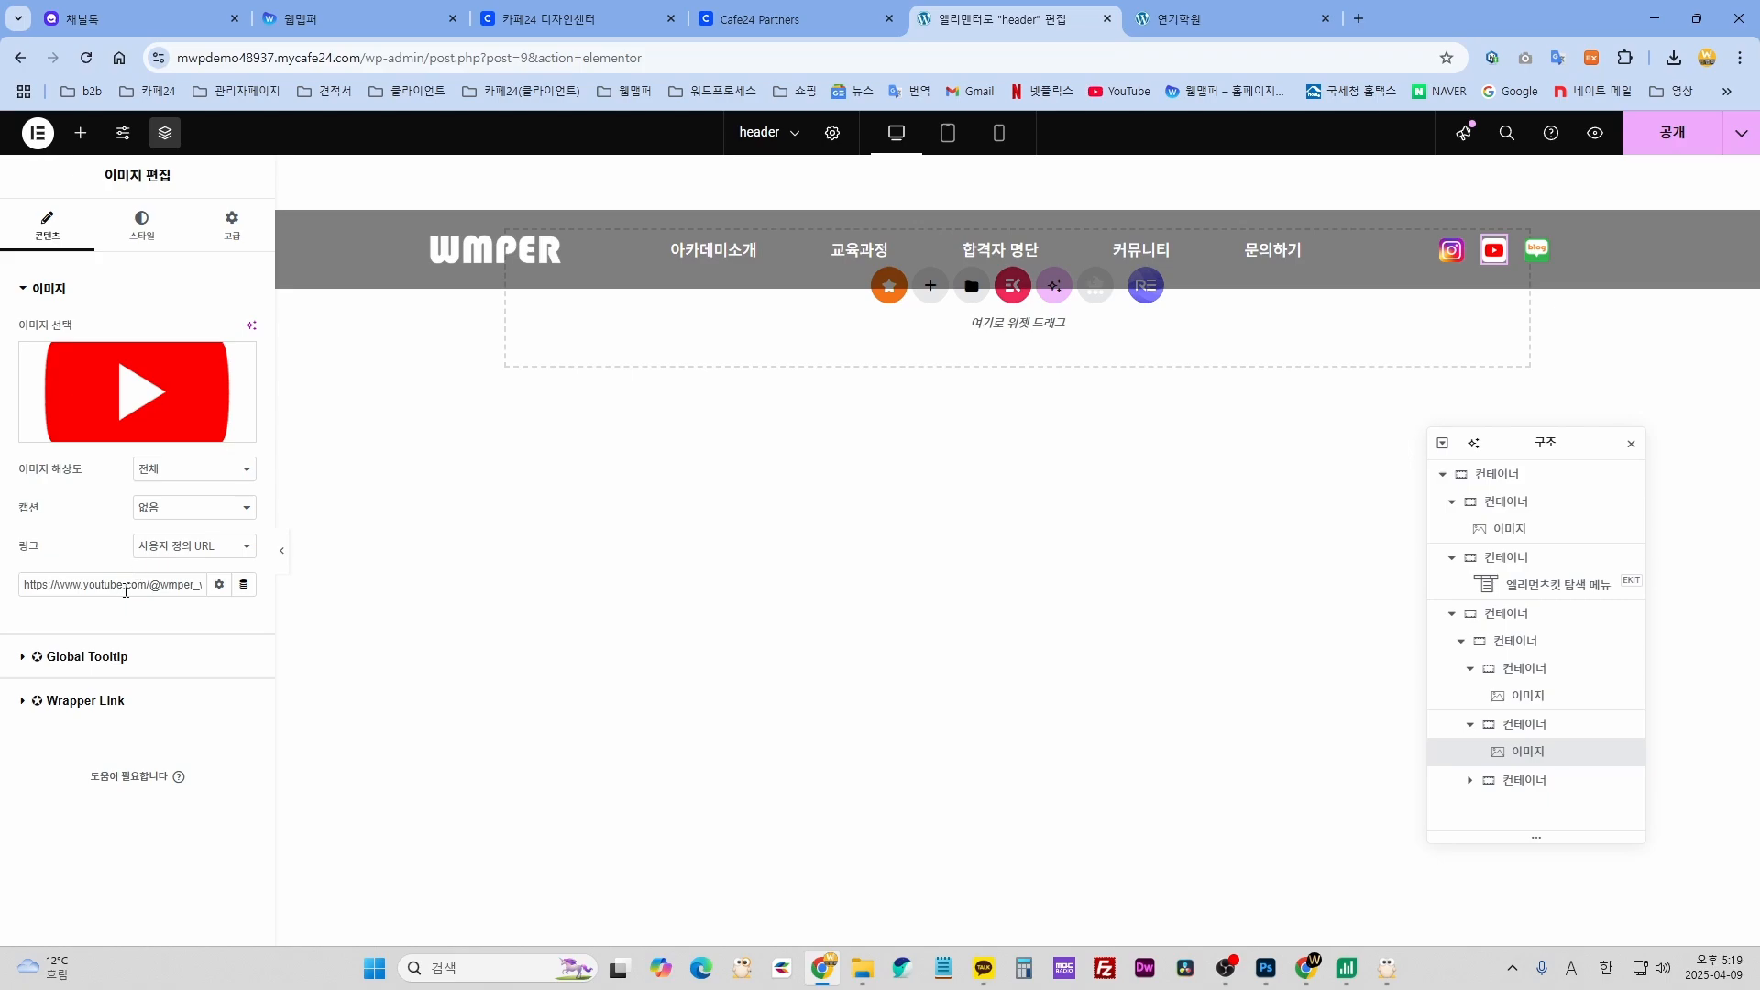
left_click_drag(126, 591, 3, 589)
left_click(1537, 248)
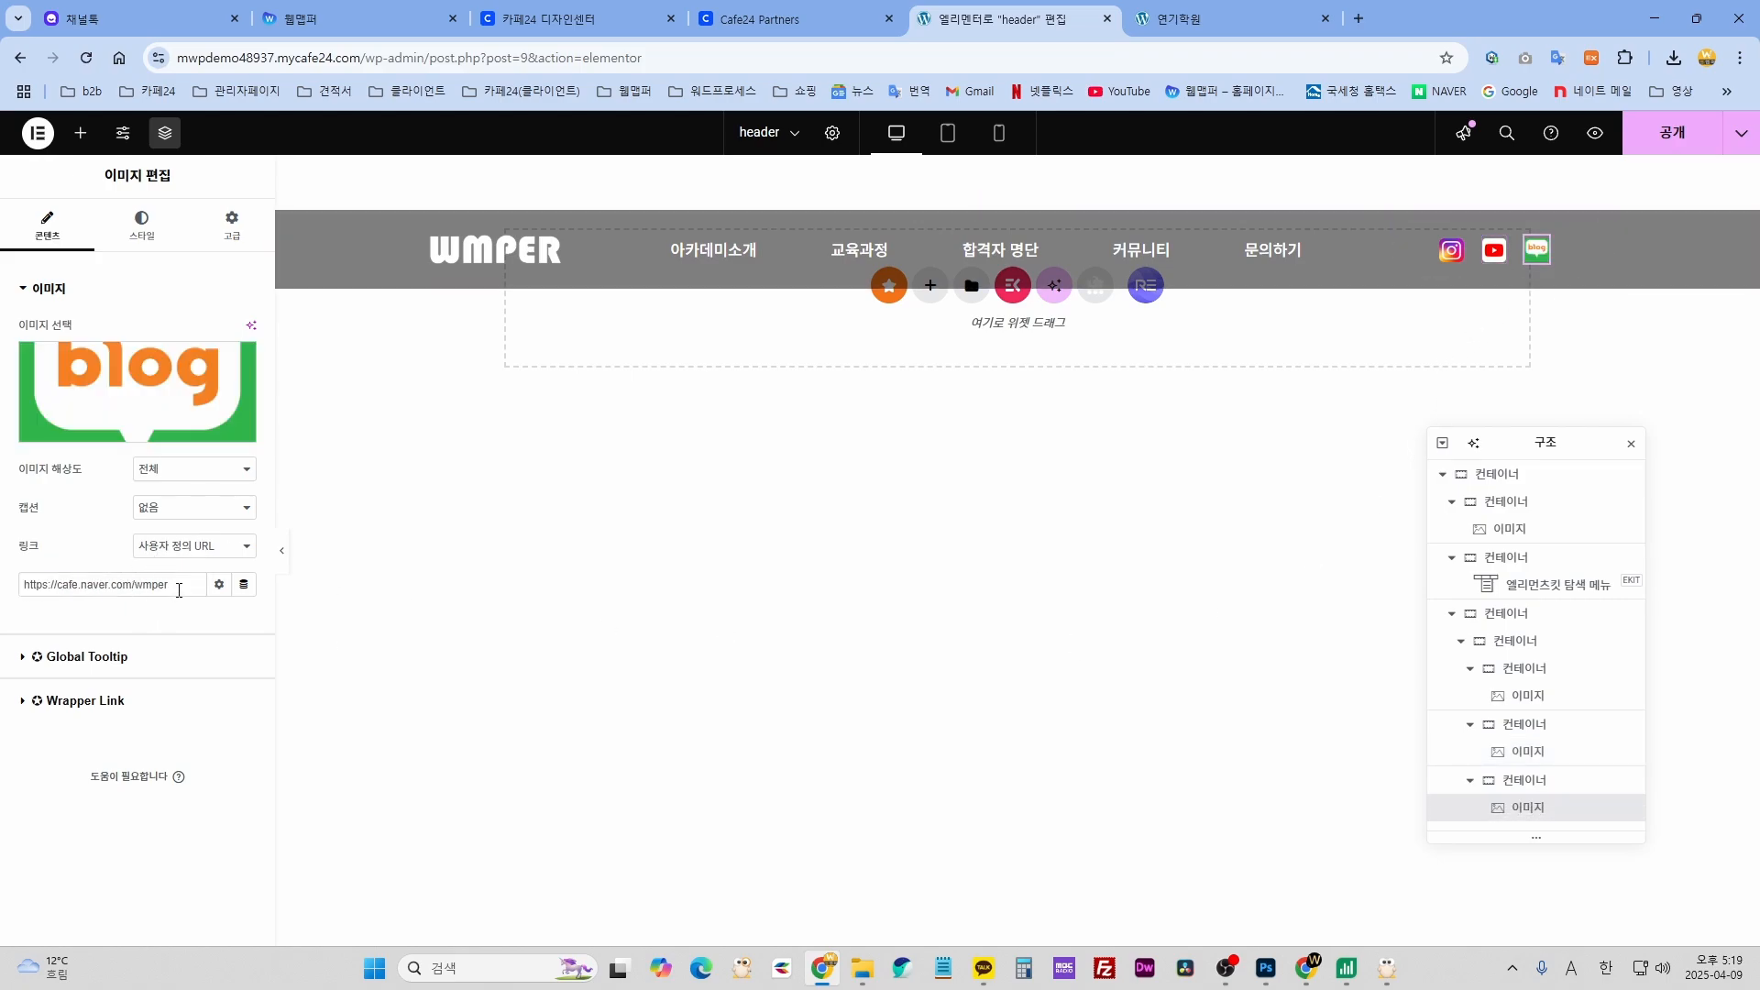
left_click_drag(179, 591, 25, 591)
left_click(943, 611)
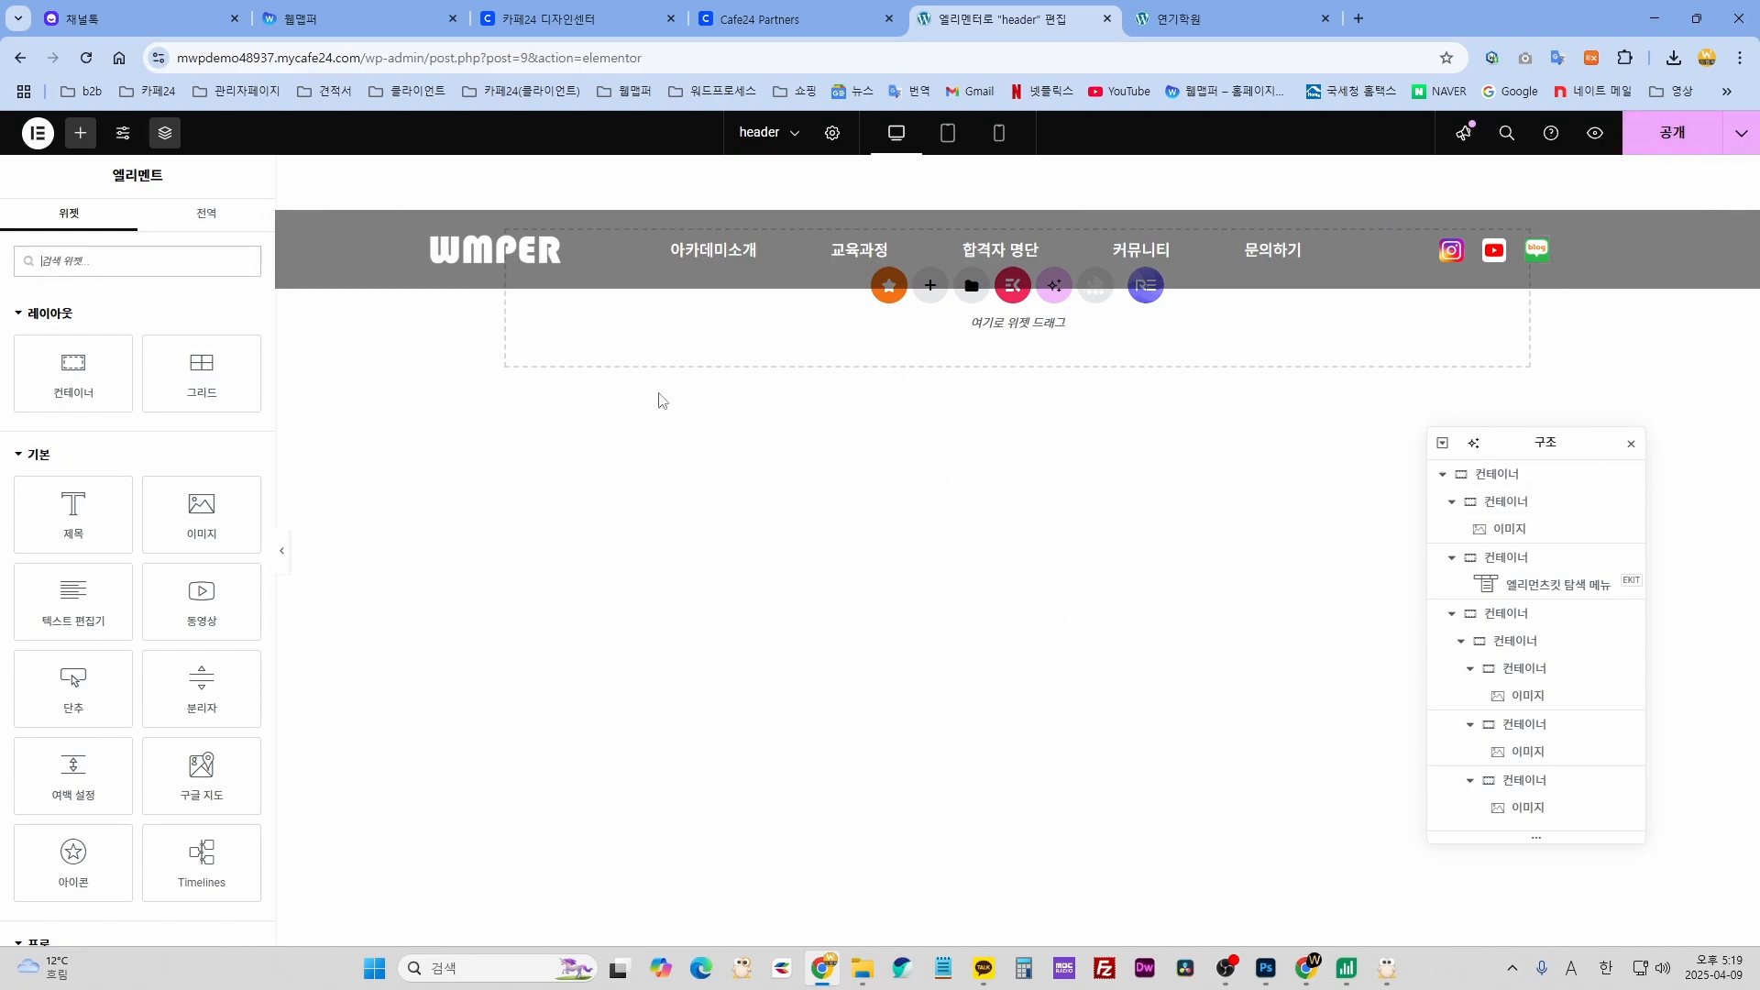
- Publish the header template with 공개 and preview it in a new tab
left_click(1672, 133)
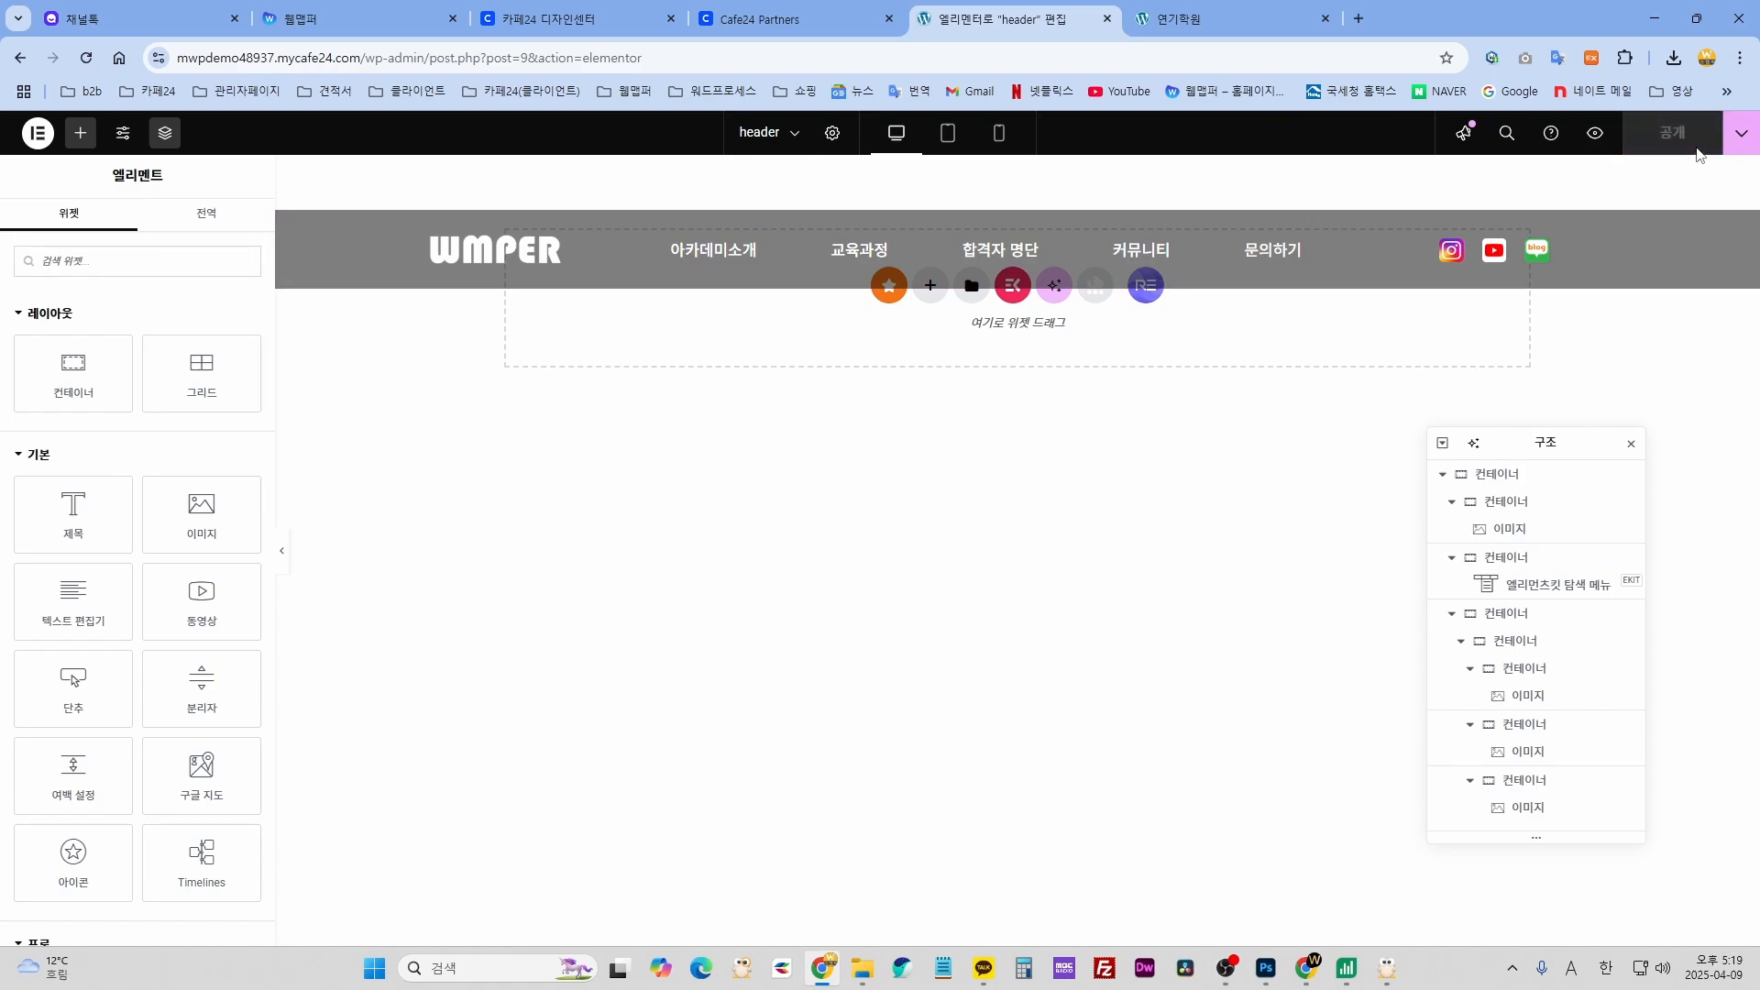
left_click(1598, 136)
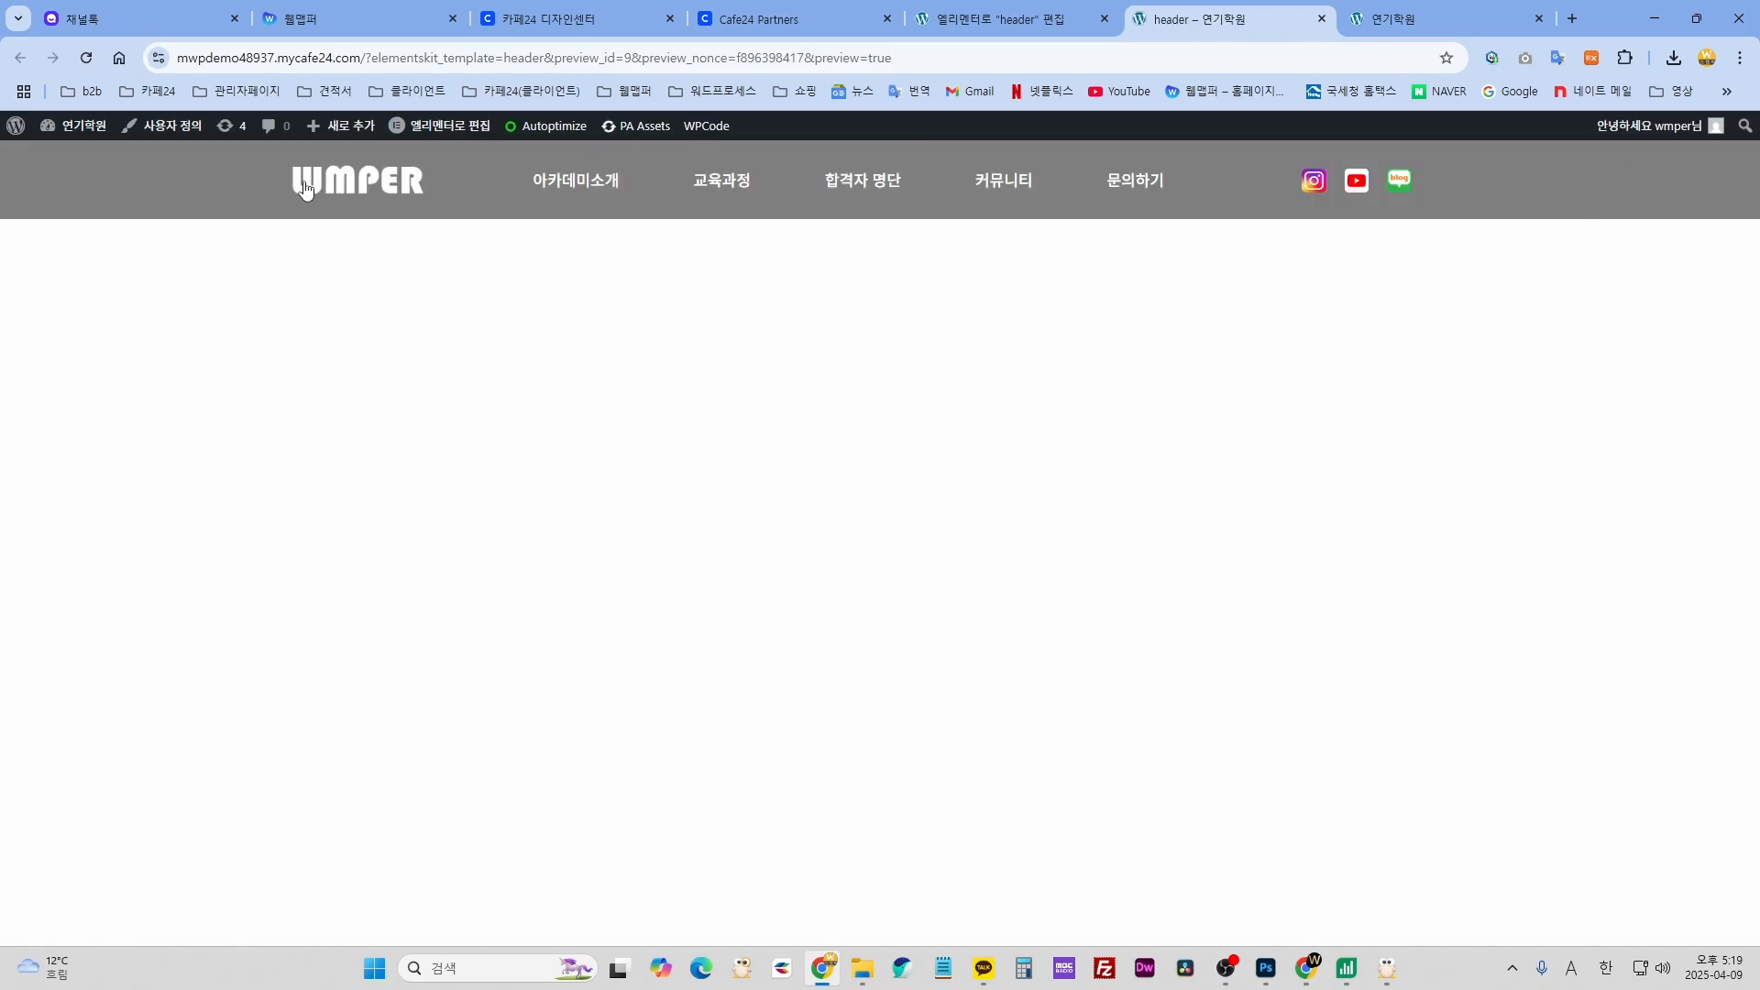
- Review the live header menu, load the home page from the WMPER logo, then return to the editor
mouse_move(1024, 199)
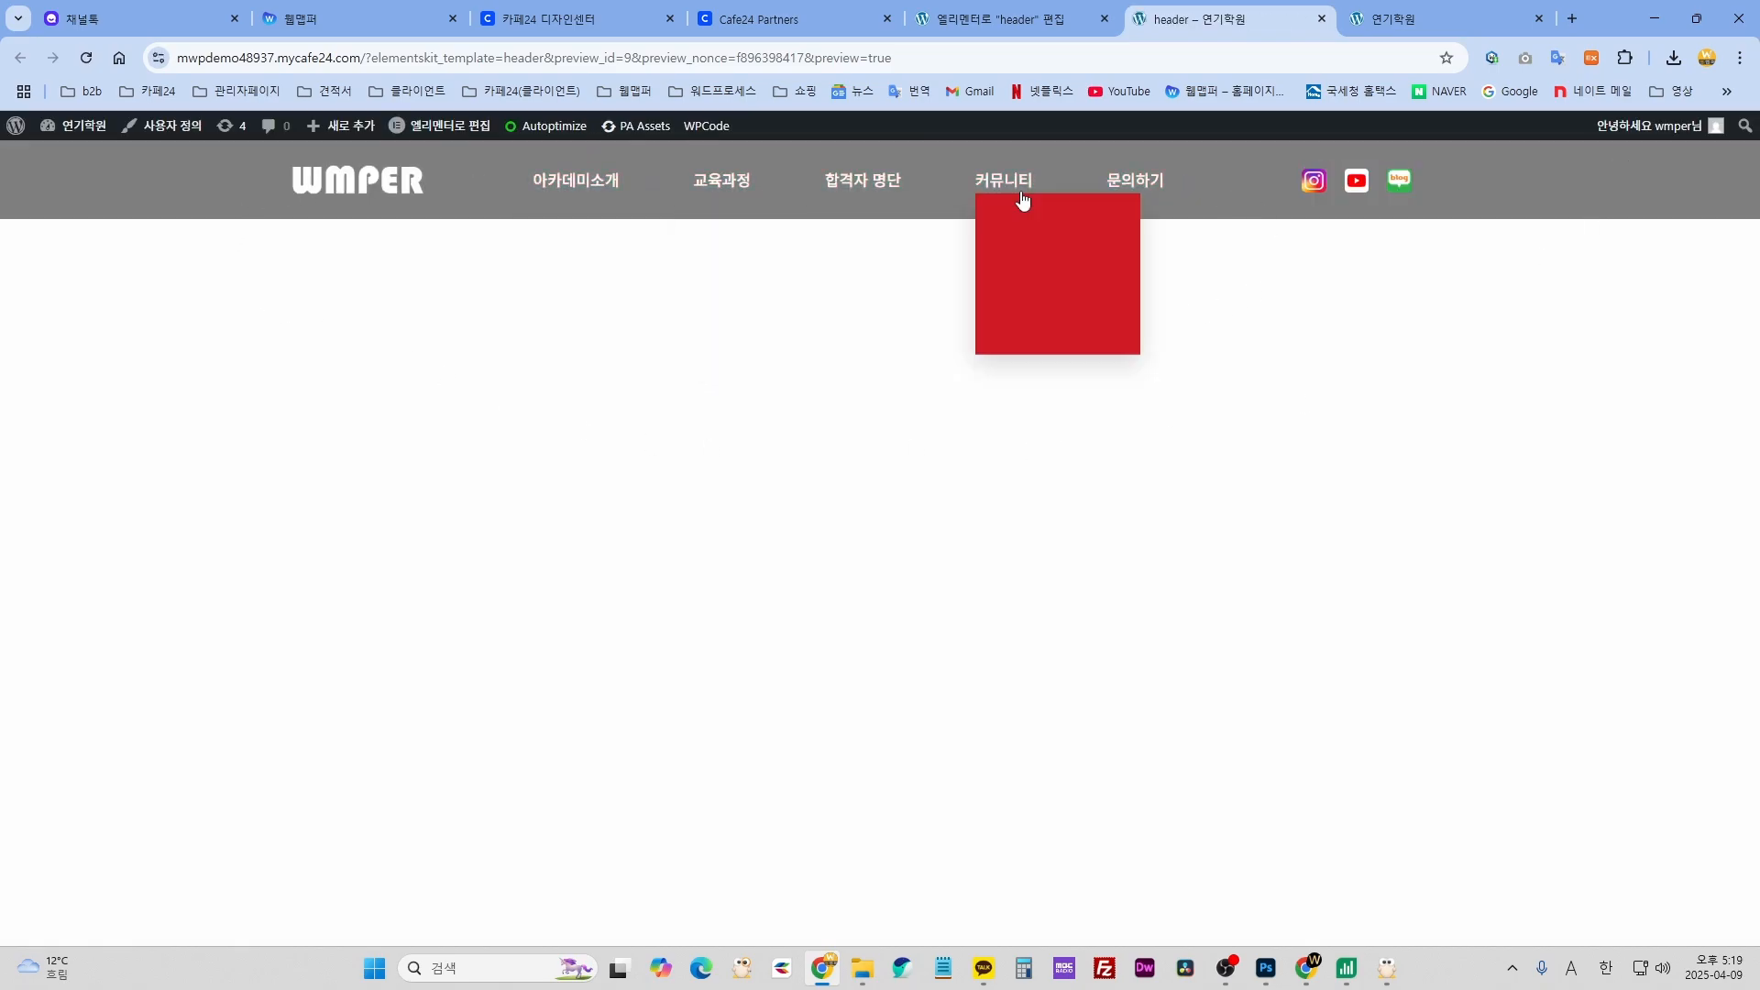
left_click(345, 190)
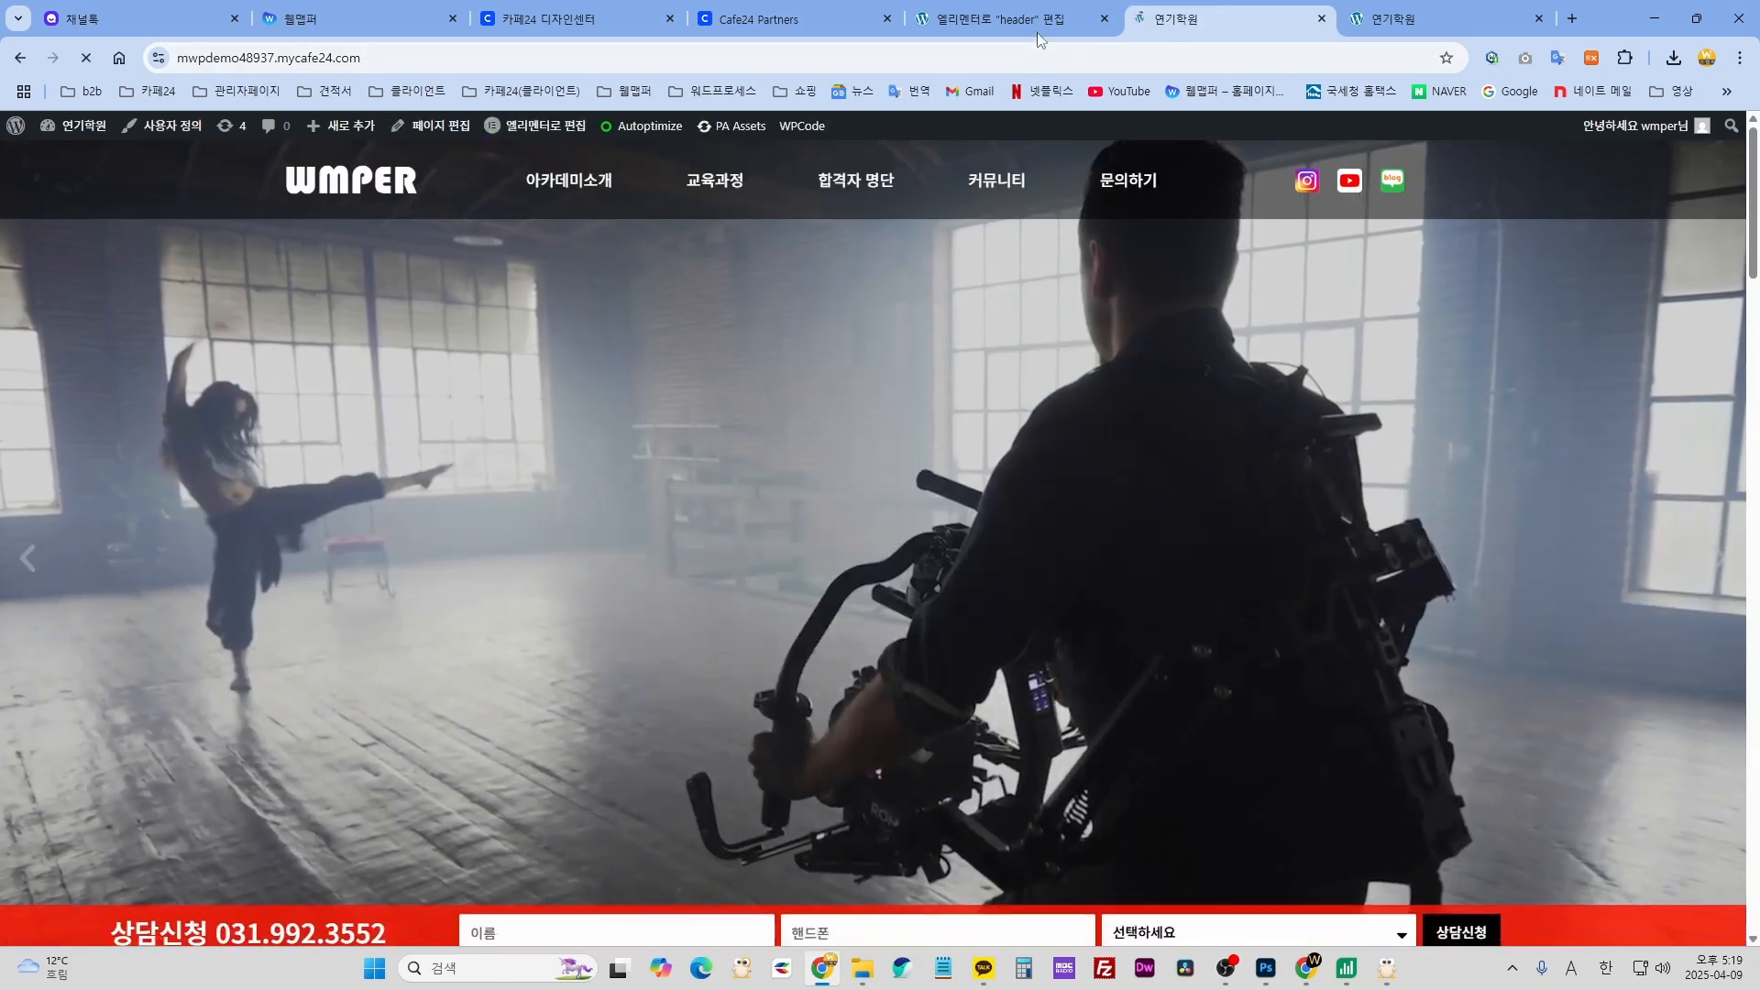
left_click(1036, 31)
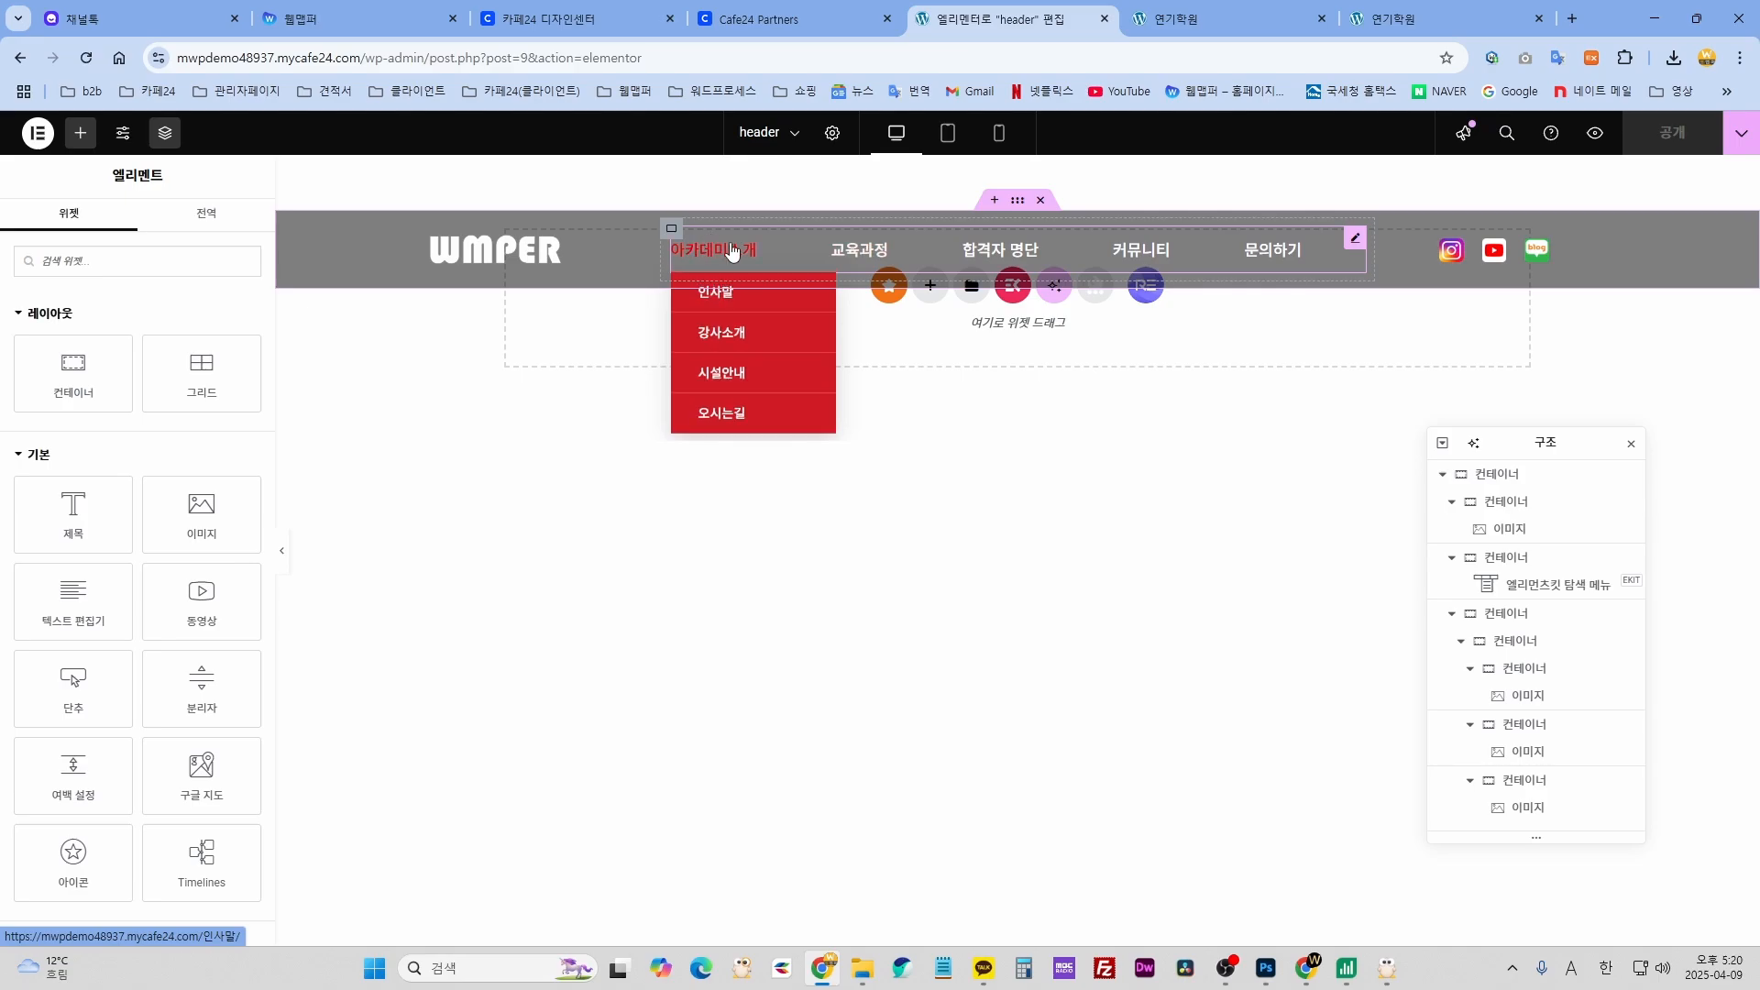
- Select the header nav menu widget, then choose 워드프레스로 나가기 (Exit to WordPress) from the editor menu
mouse_move(899, 261)
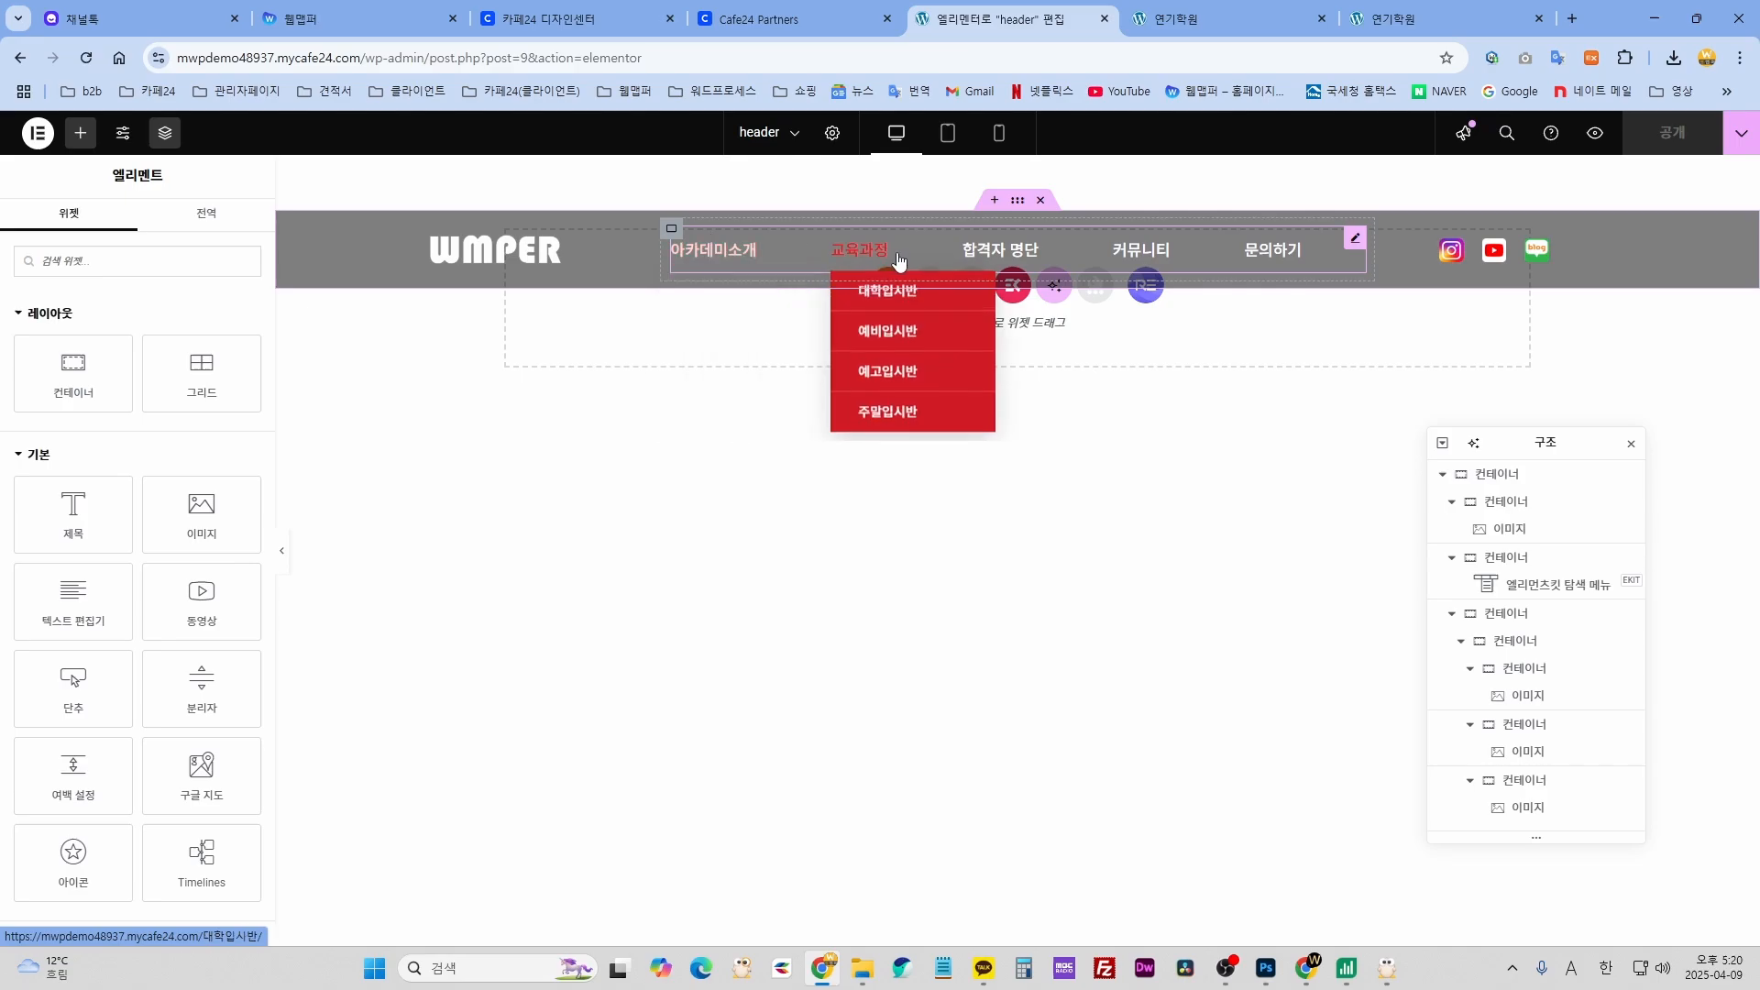
left_click(1354, 240)
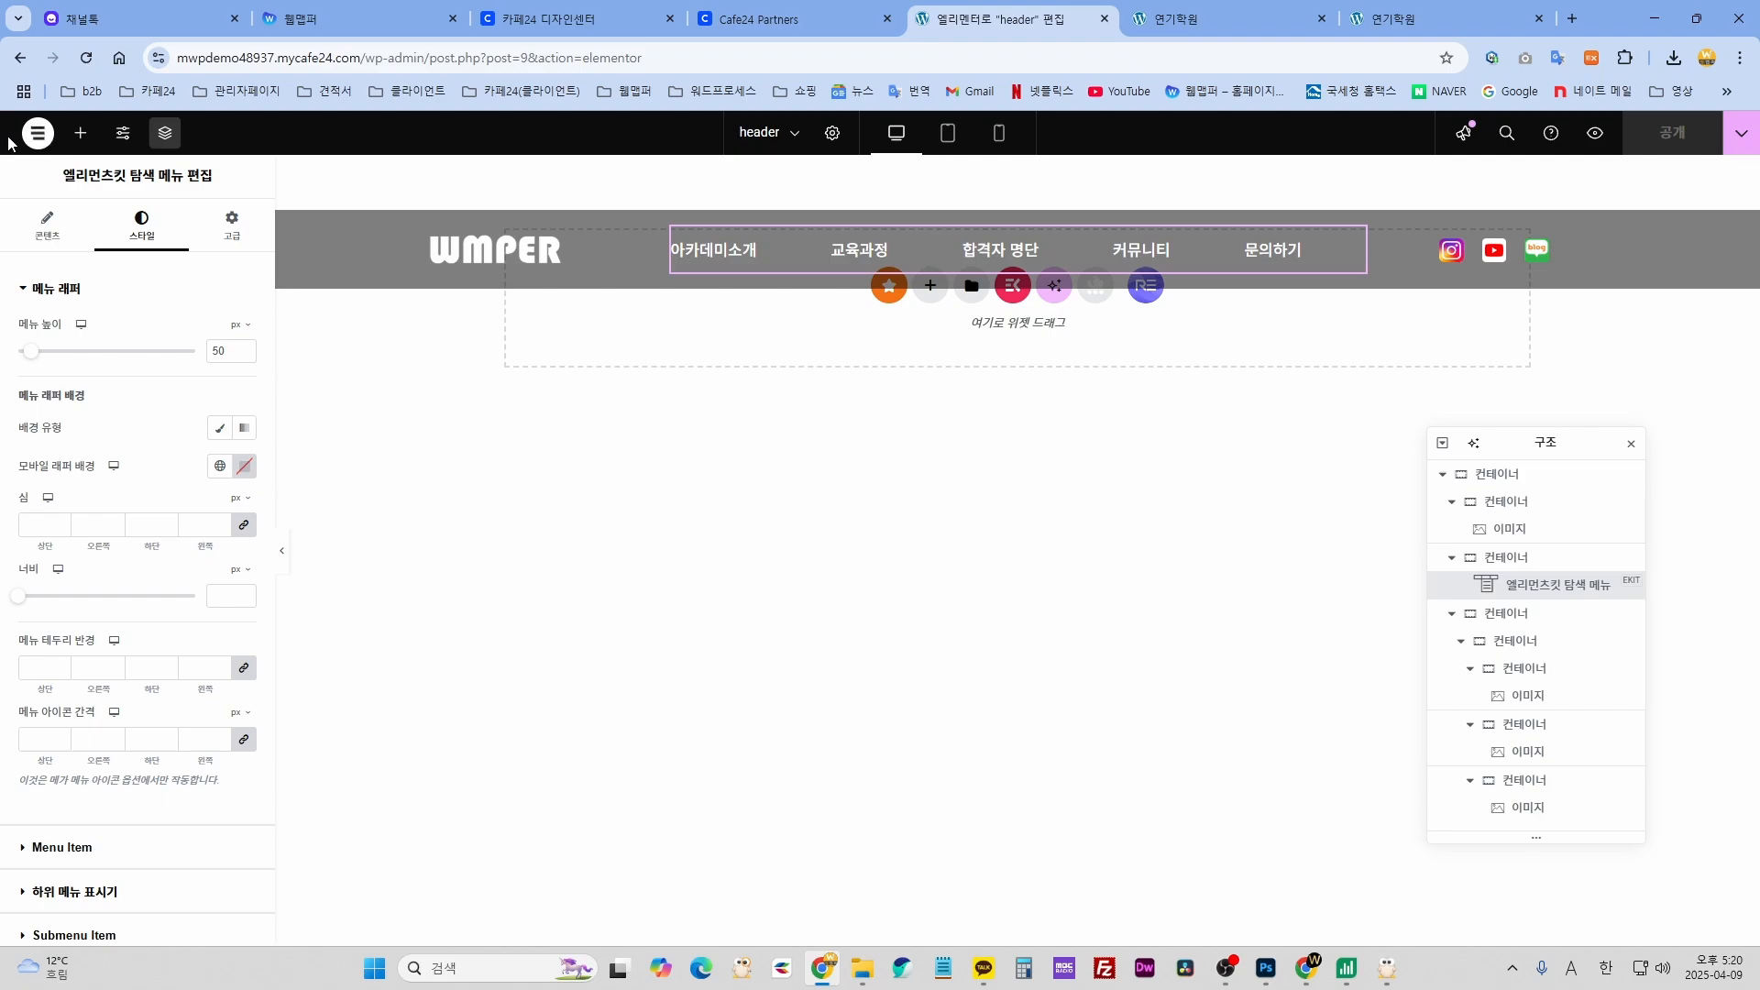
left_click(38, 136)
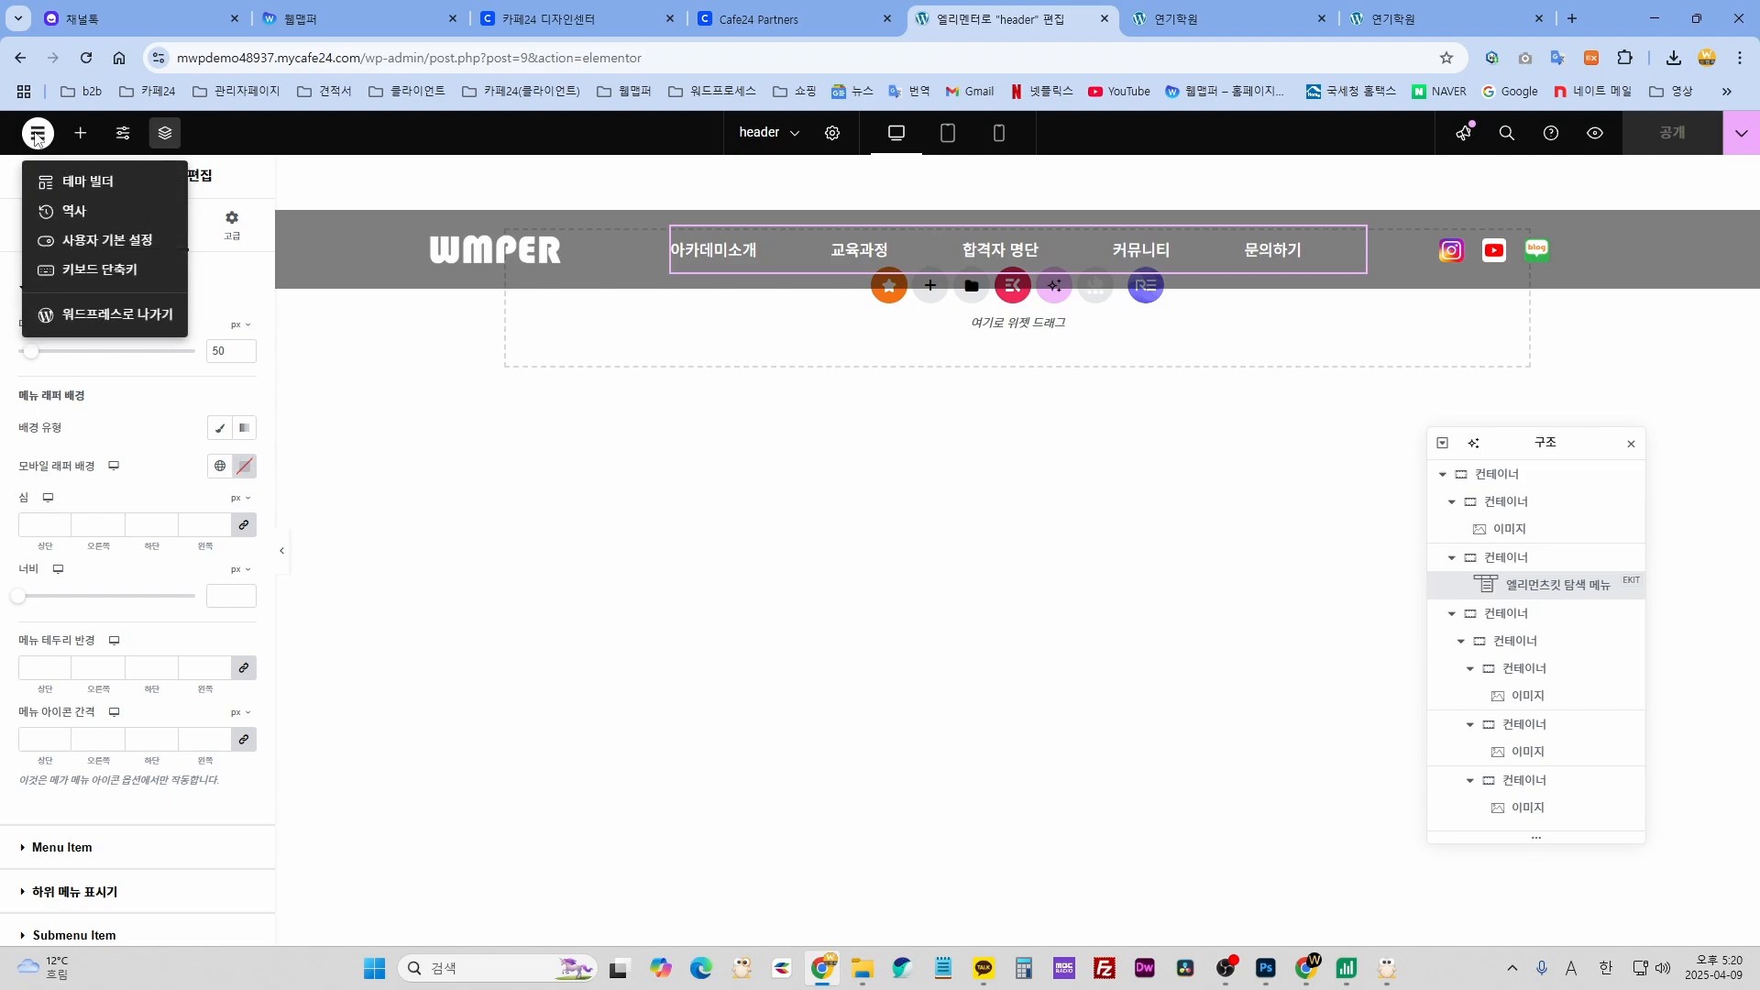
left_click(100, 317)
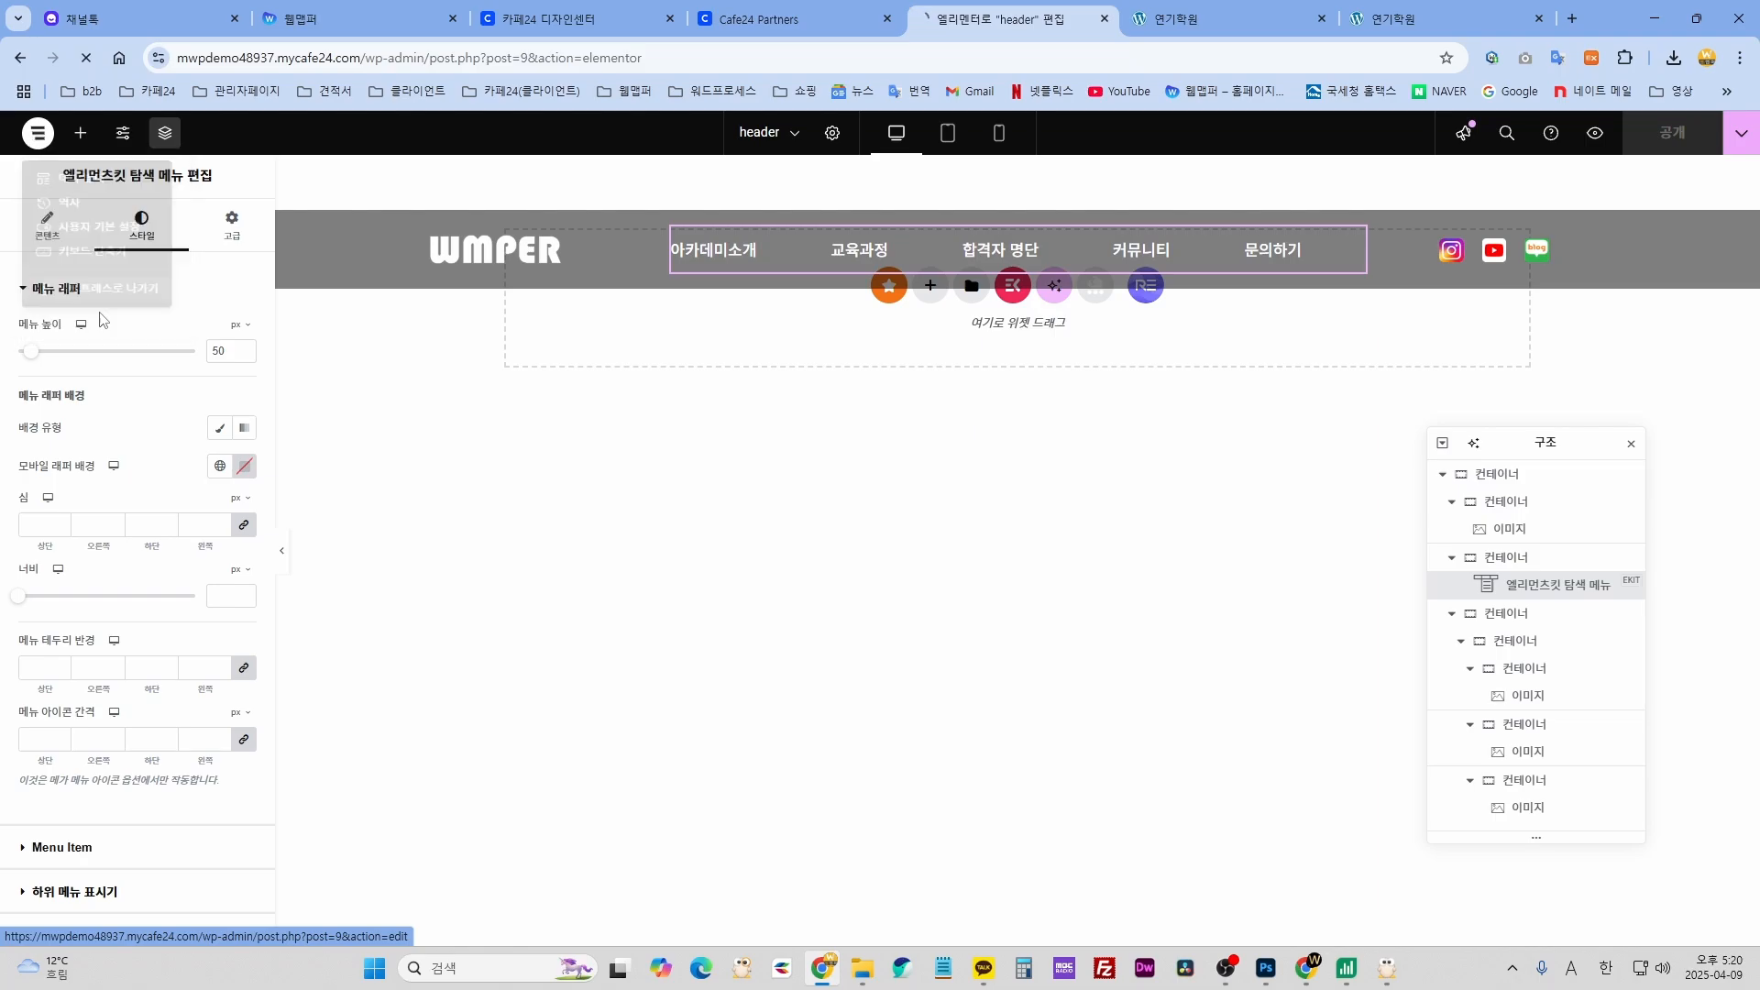
- Glance over the live site's menu, then switch to the 'Edit template header' admin tab
scroll(514, 642, "down", 5)
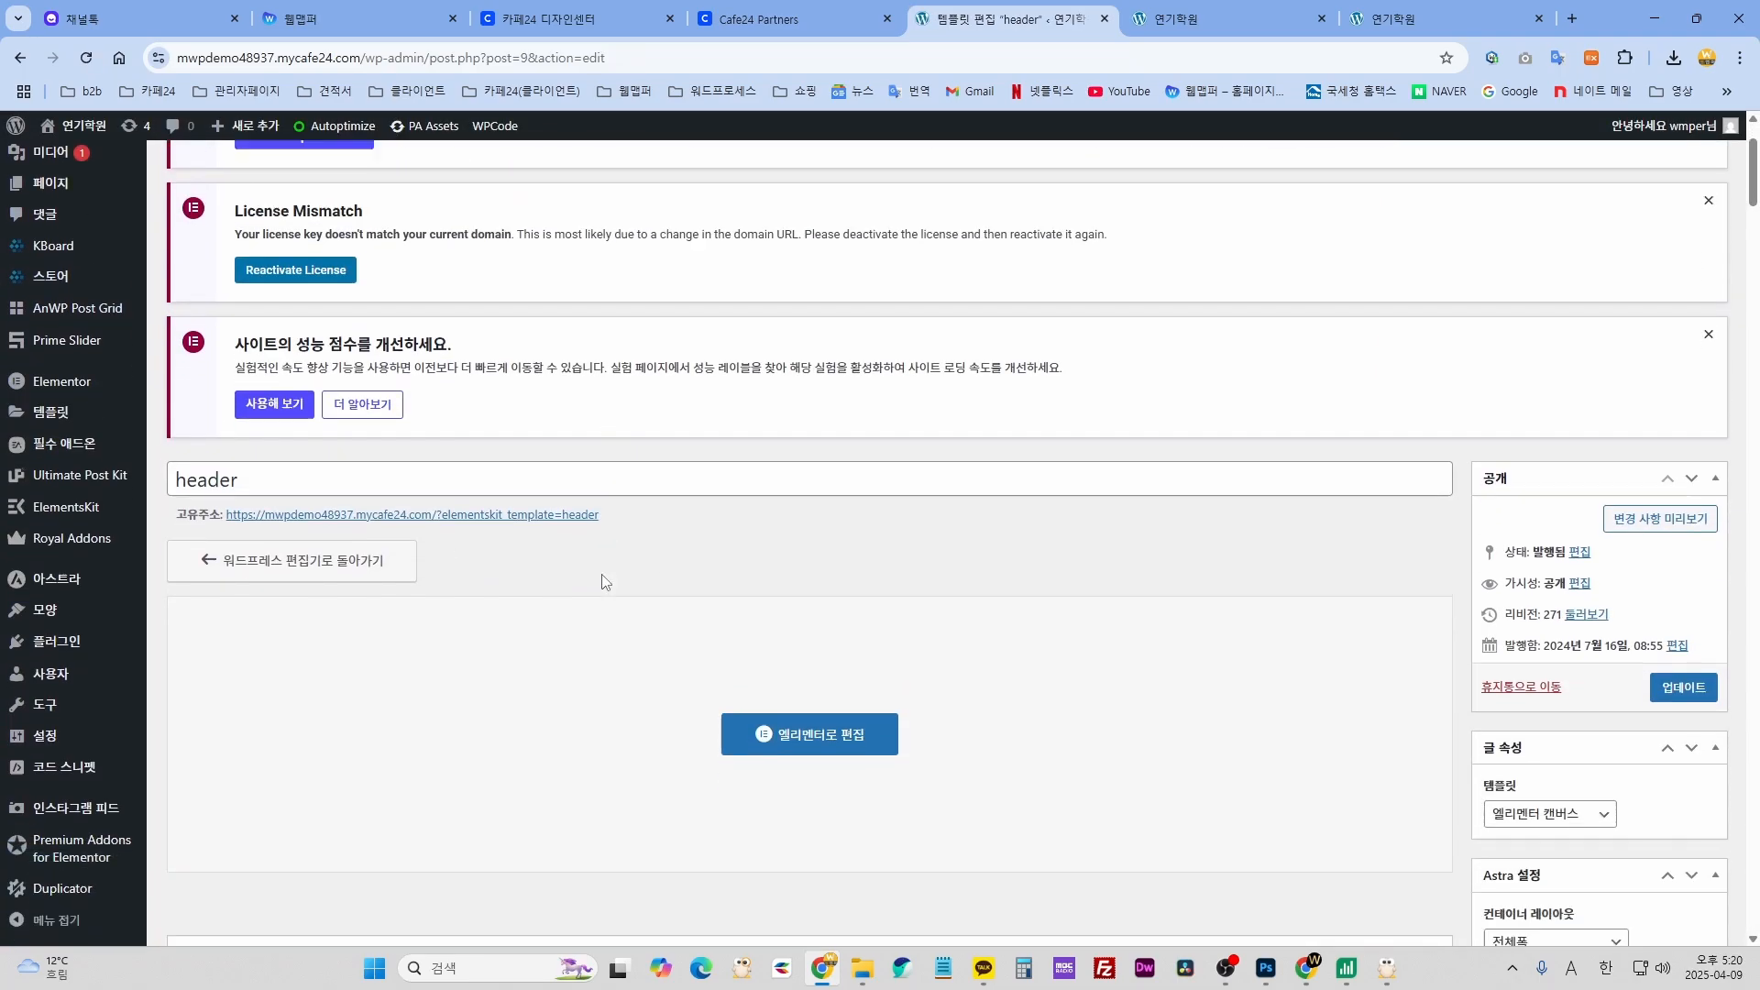
scroll(385, 679, "up", 5)
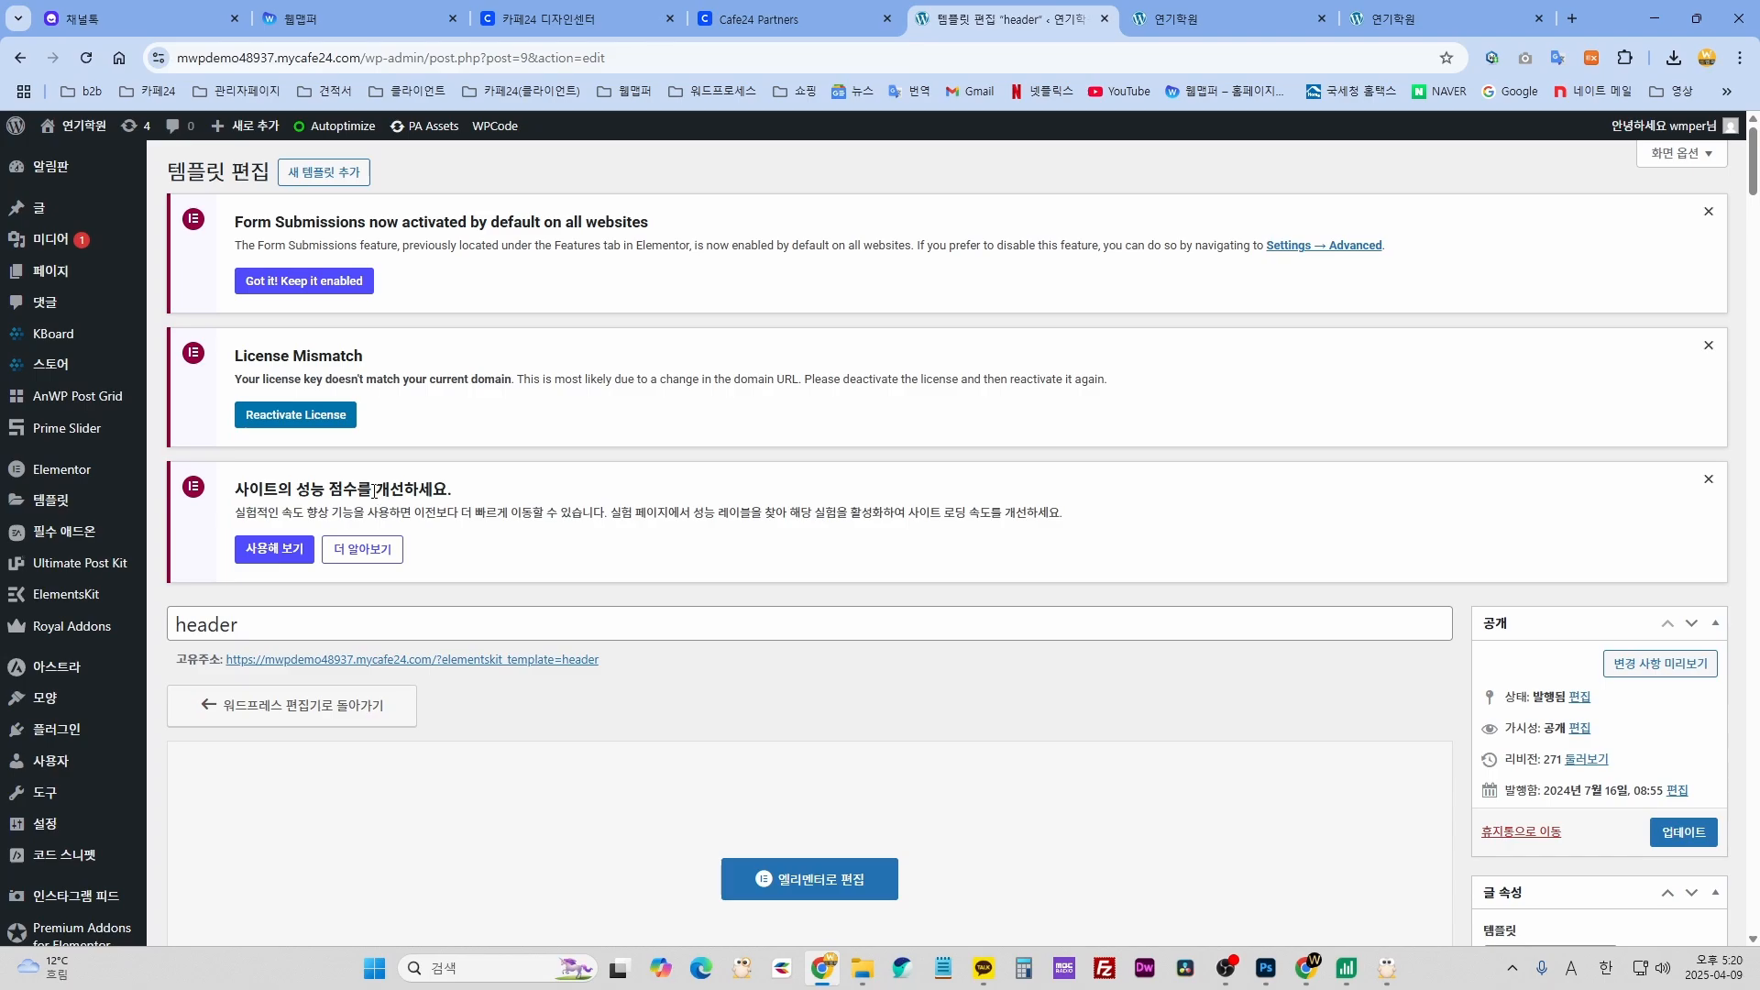
left_click(1155, 25)
mouse_move(573, 194)
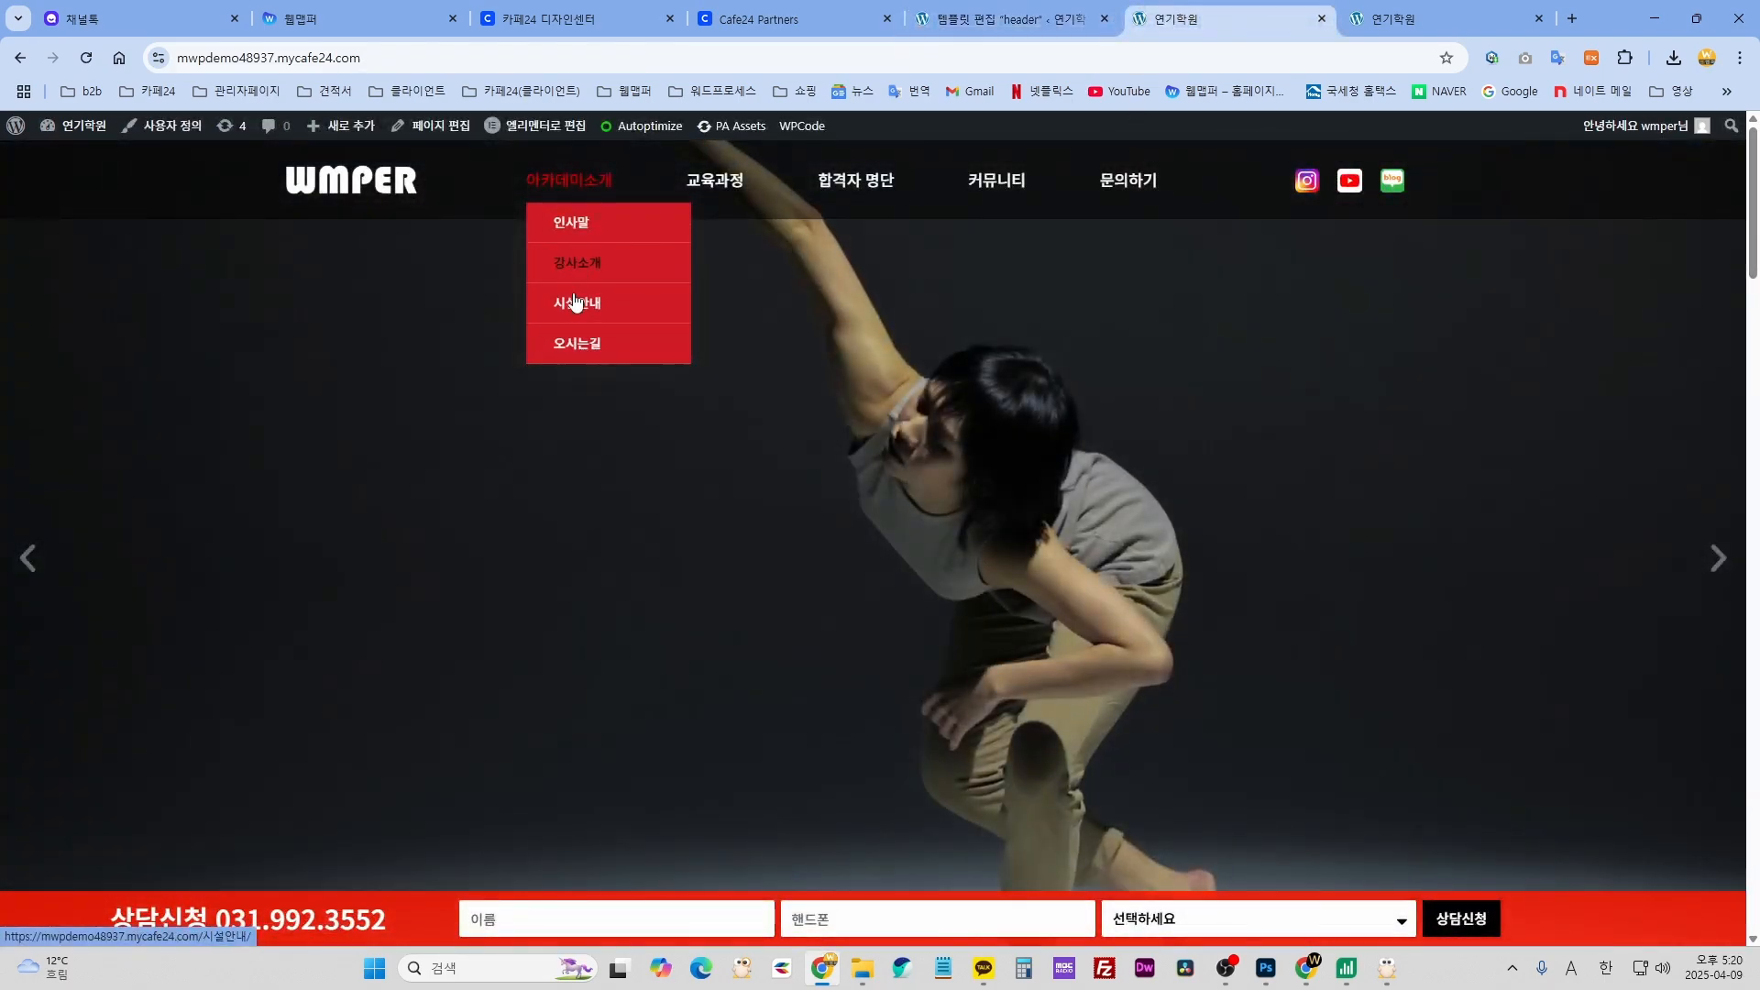
mouse_move(722, 190)
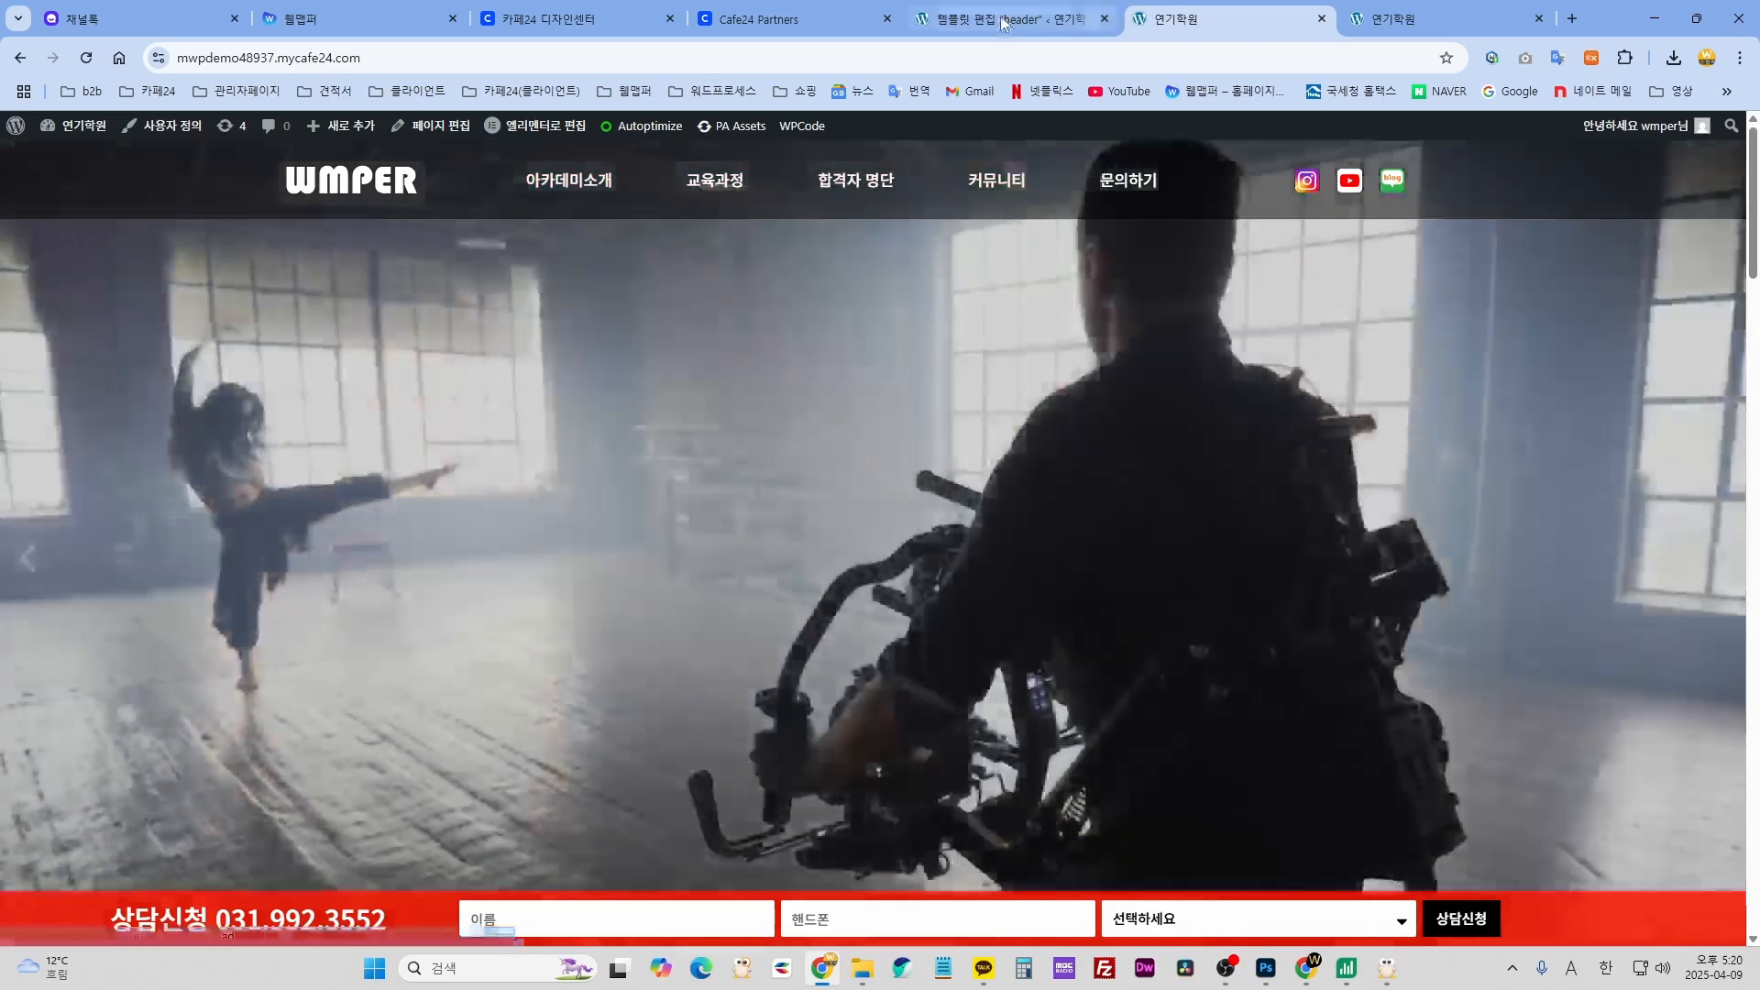
key("ctrl+Page_Up")
mouse_move(58, 280)
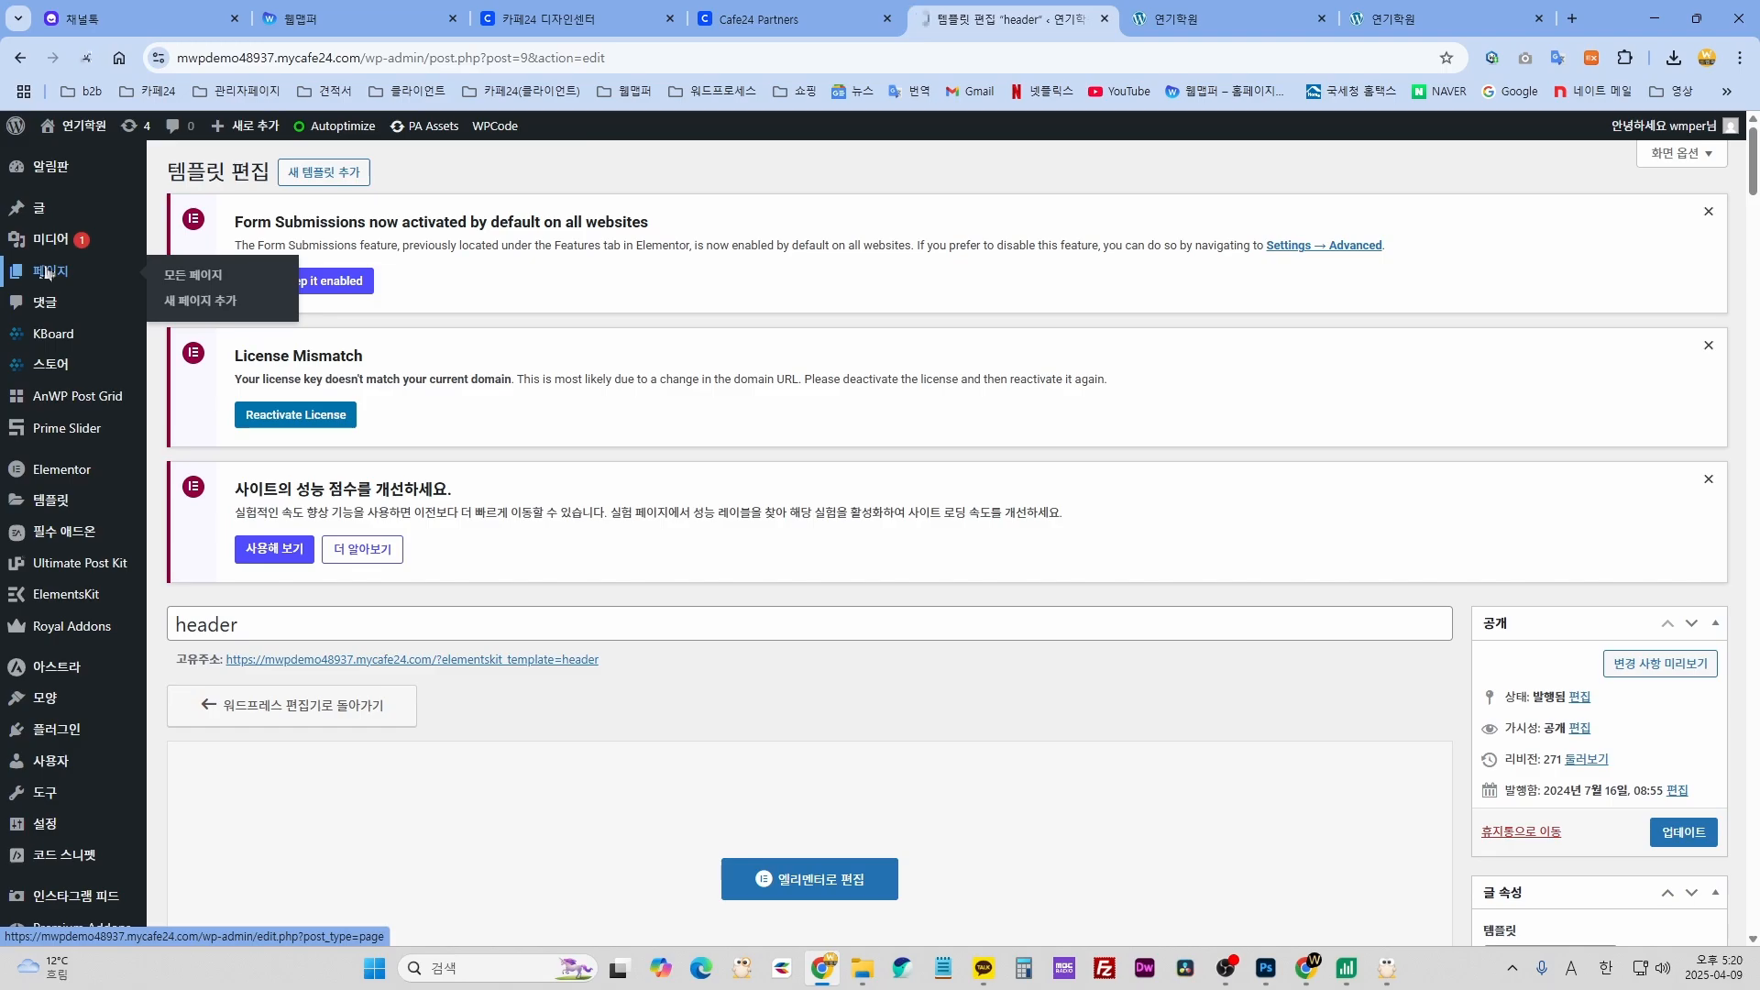
- Compare the admin Pages list with the live site's 아카데미소개 dropdown before editing 인사말
scroll(699, 589, "down", 4)
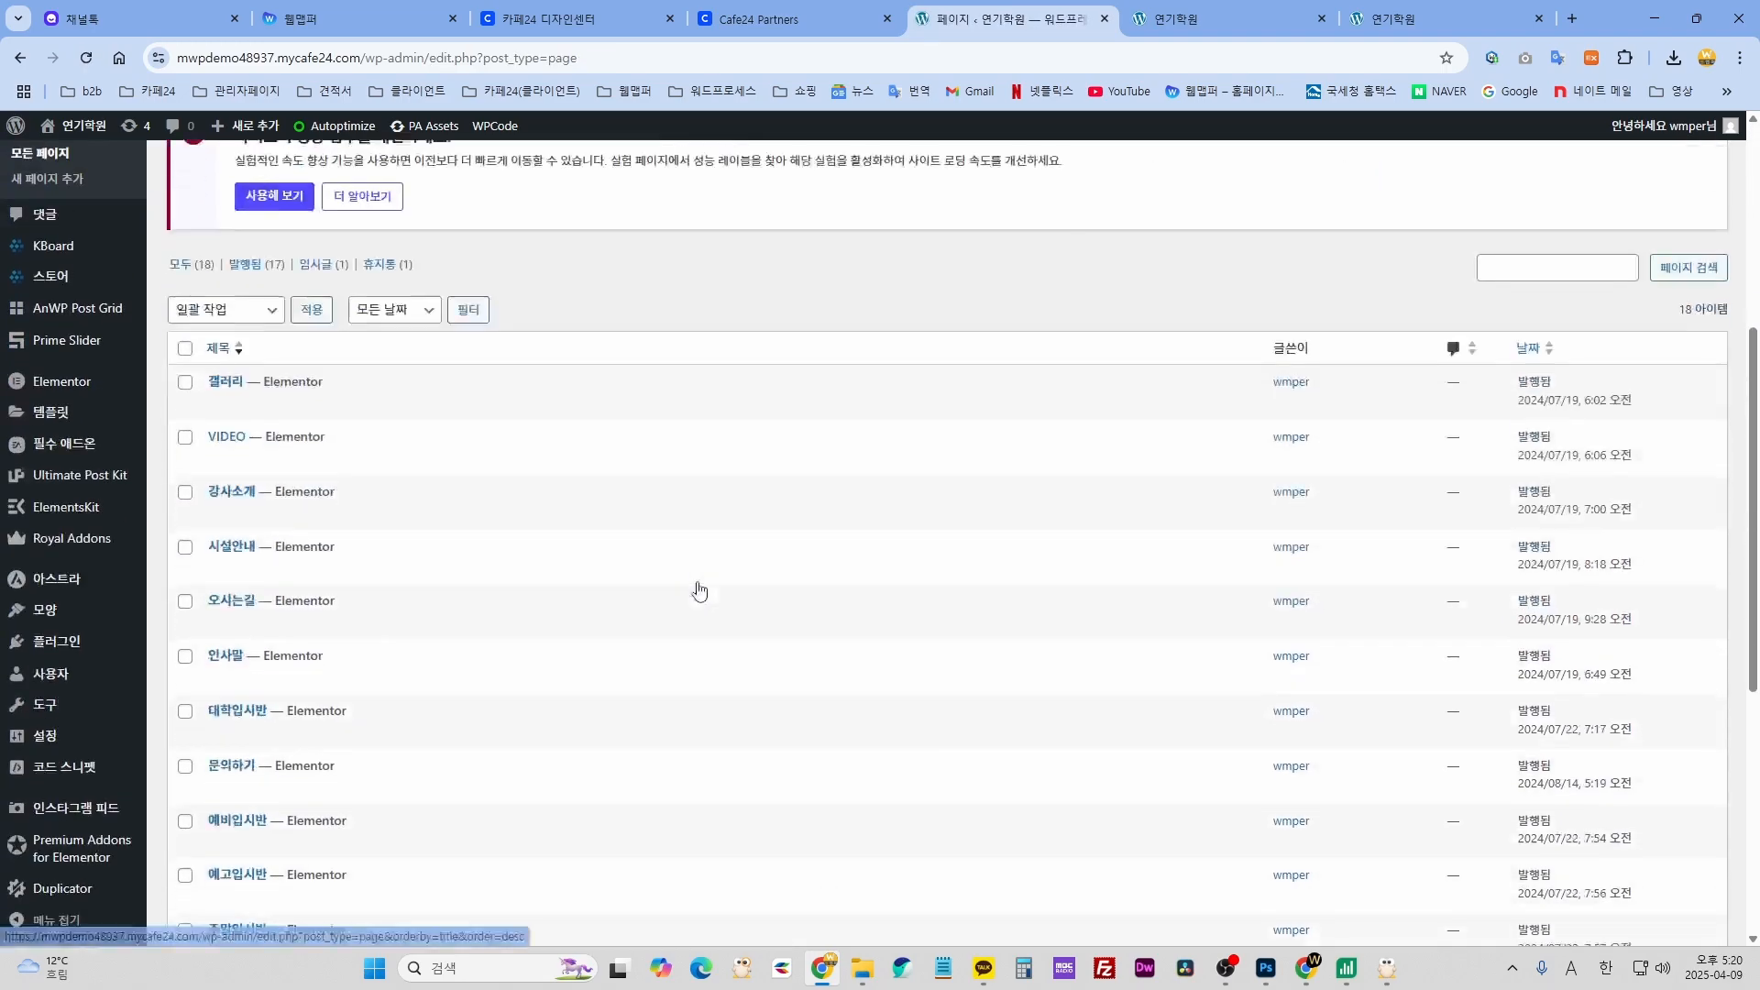
scroll(699, 589, "down", 5)
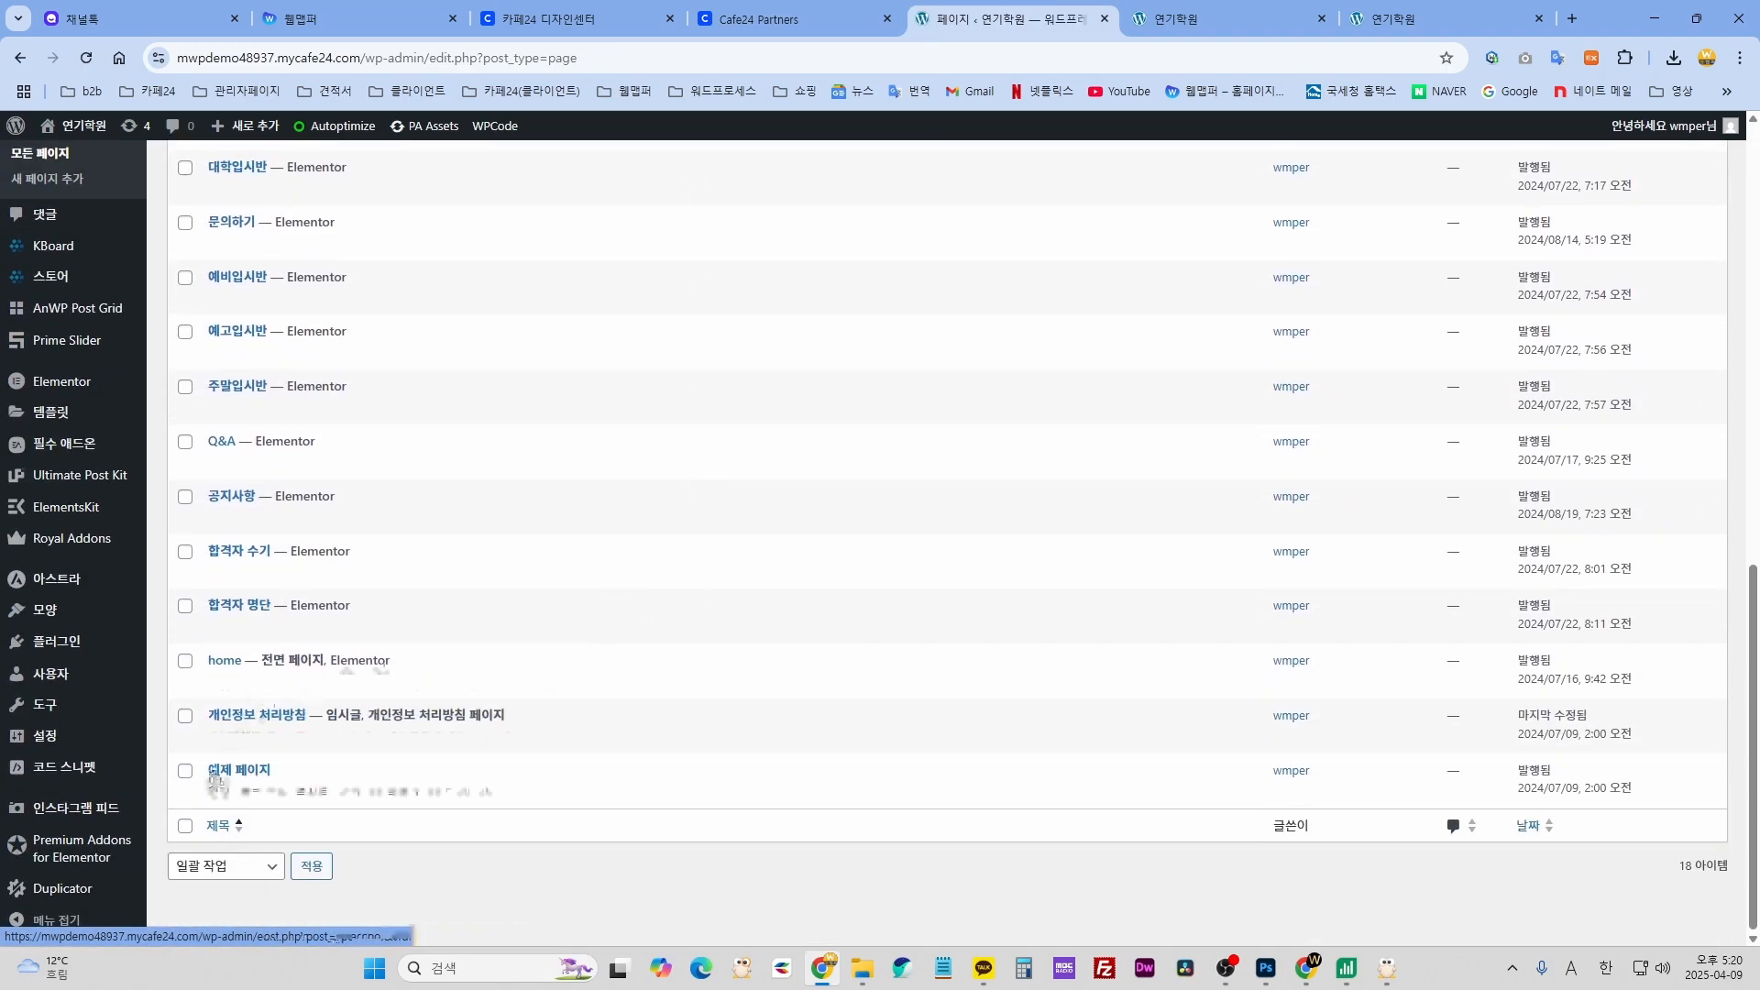
scroll(216, 779, "up", 3)
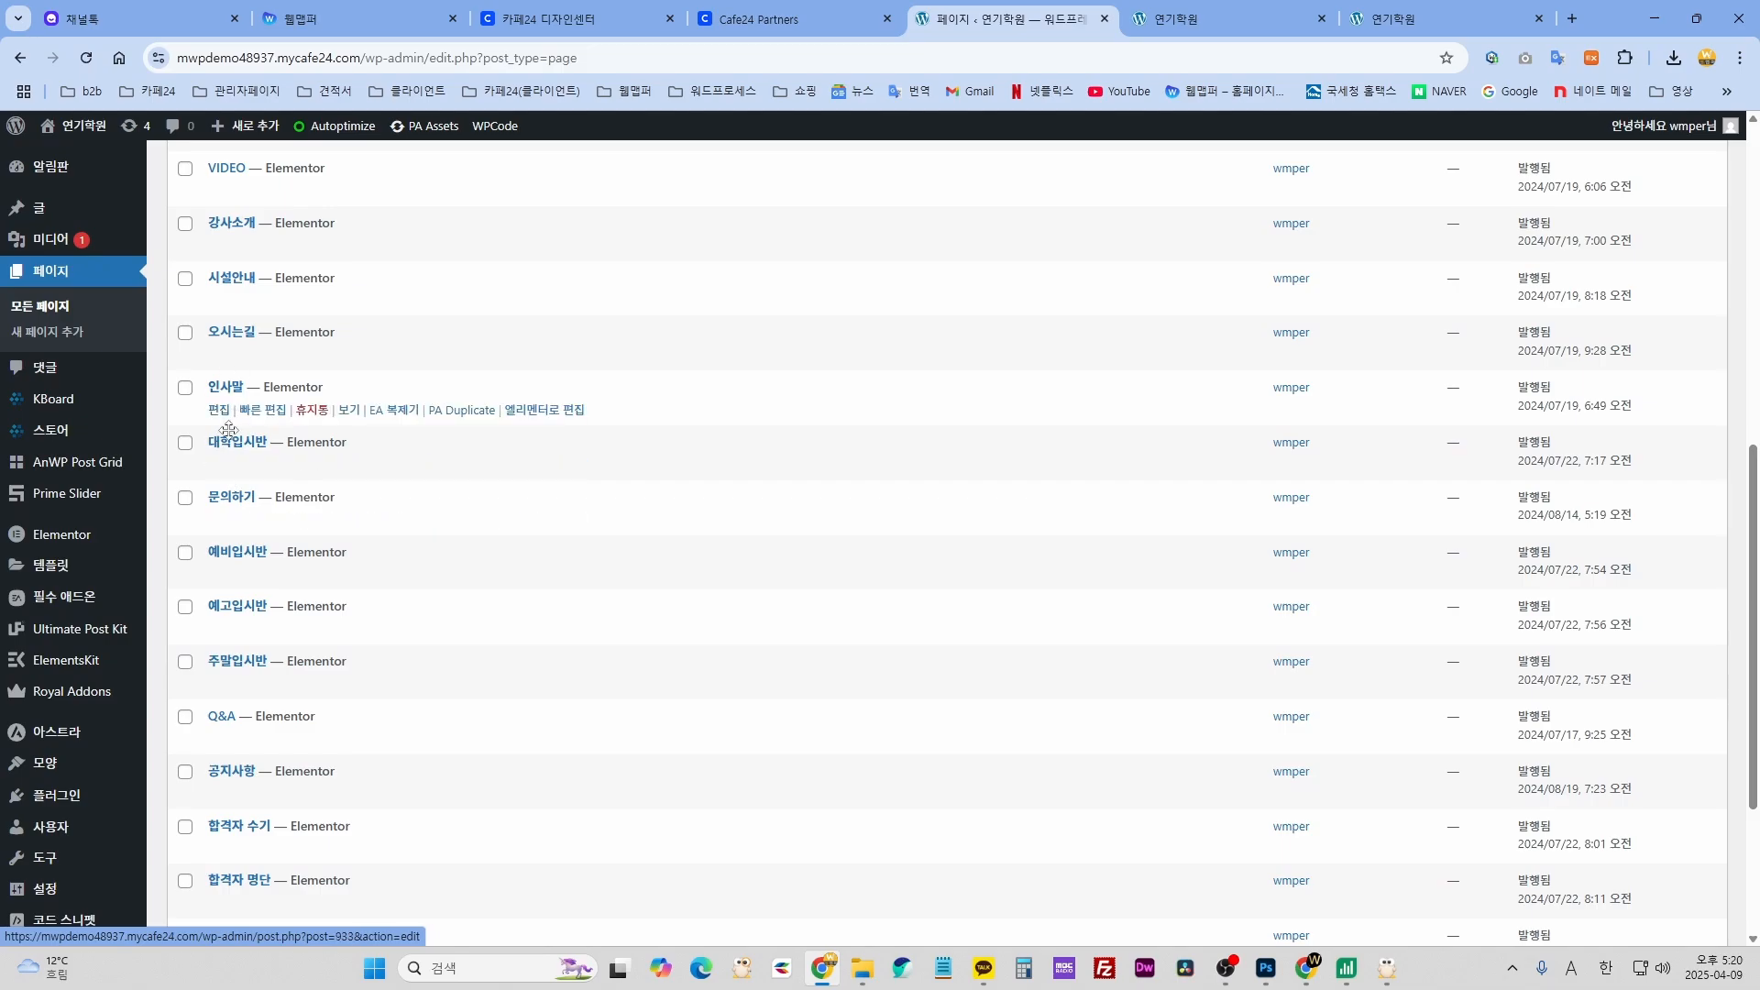
scroll(228, 430, "up", 2)
left_click(1221, 19)
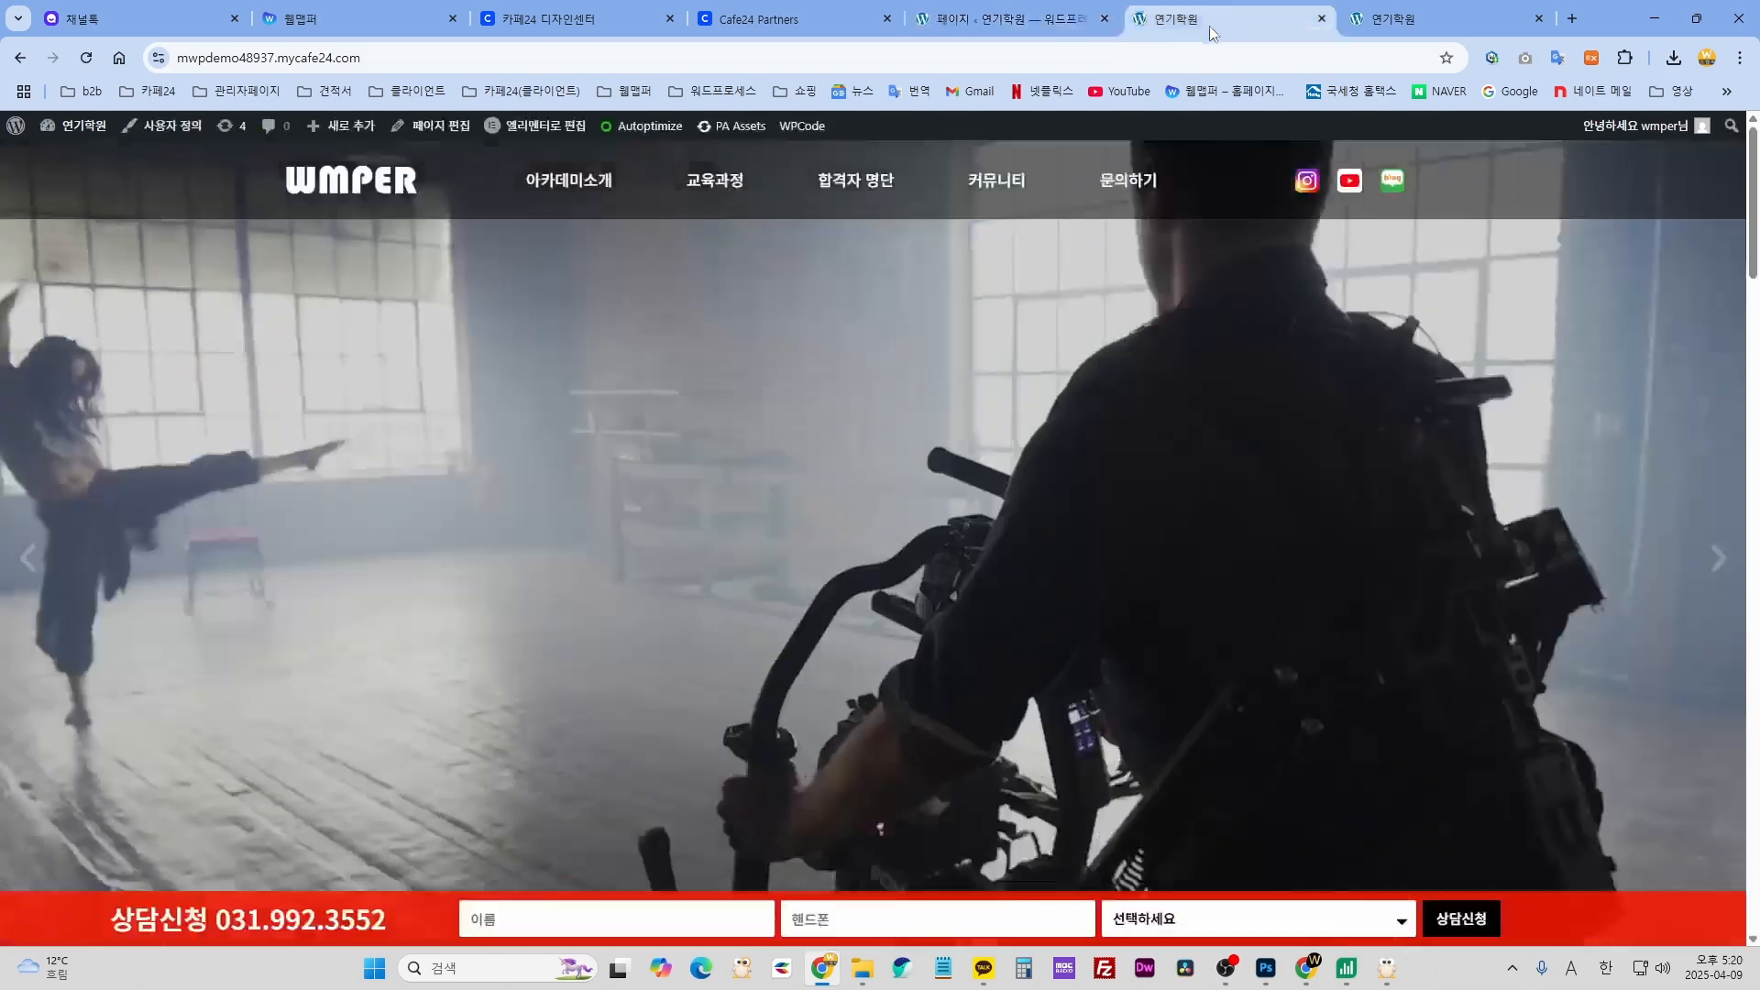
mouse_move(593, 187)
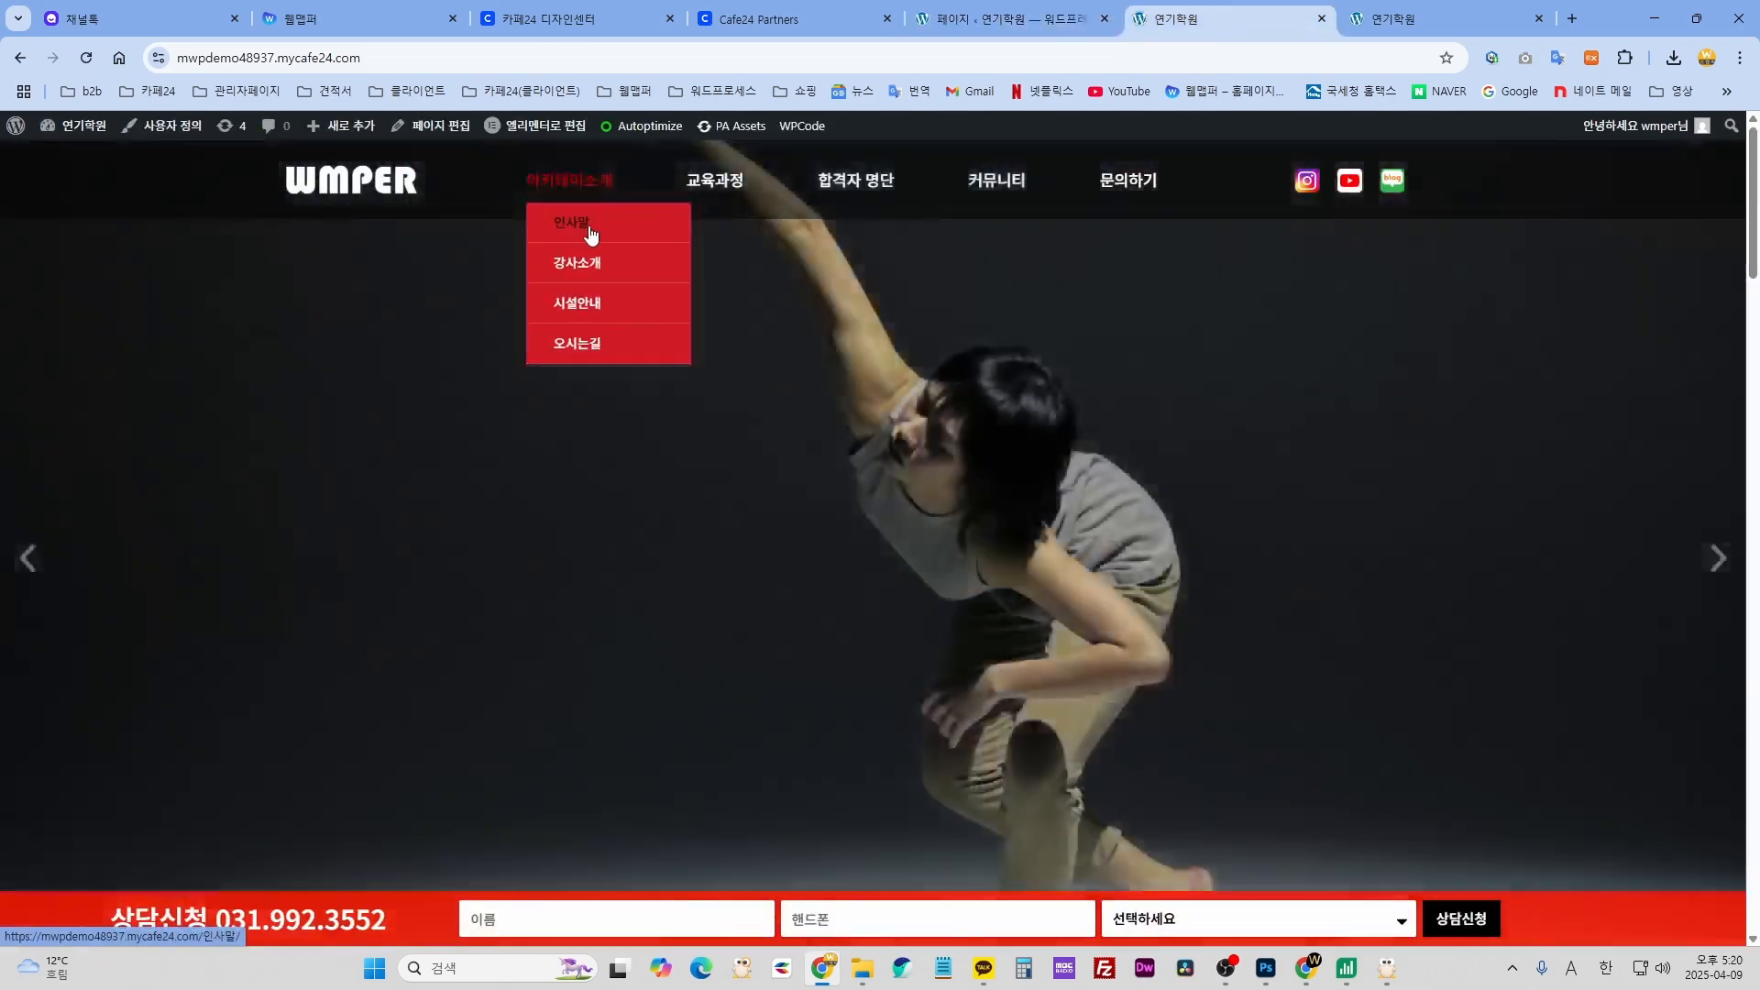
left_click(1009, 18)
scroll(357, 550, "down", 2)
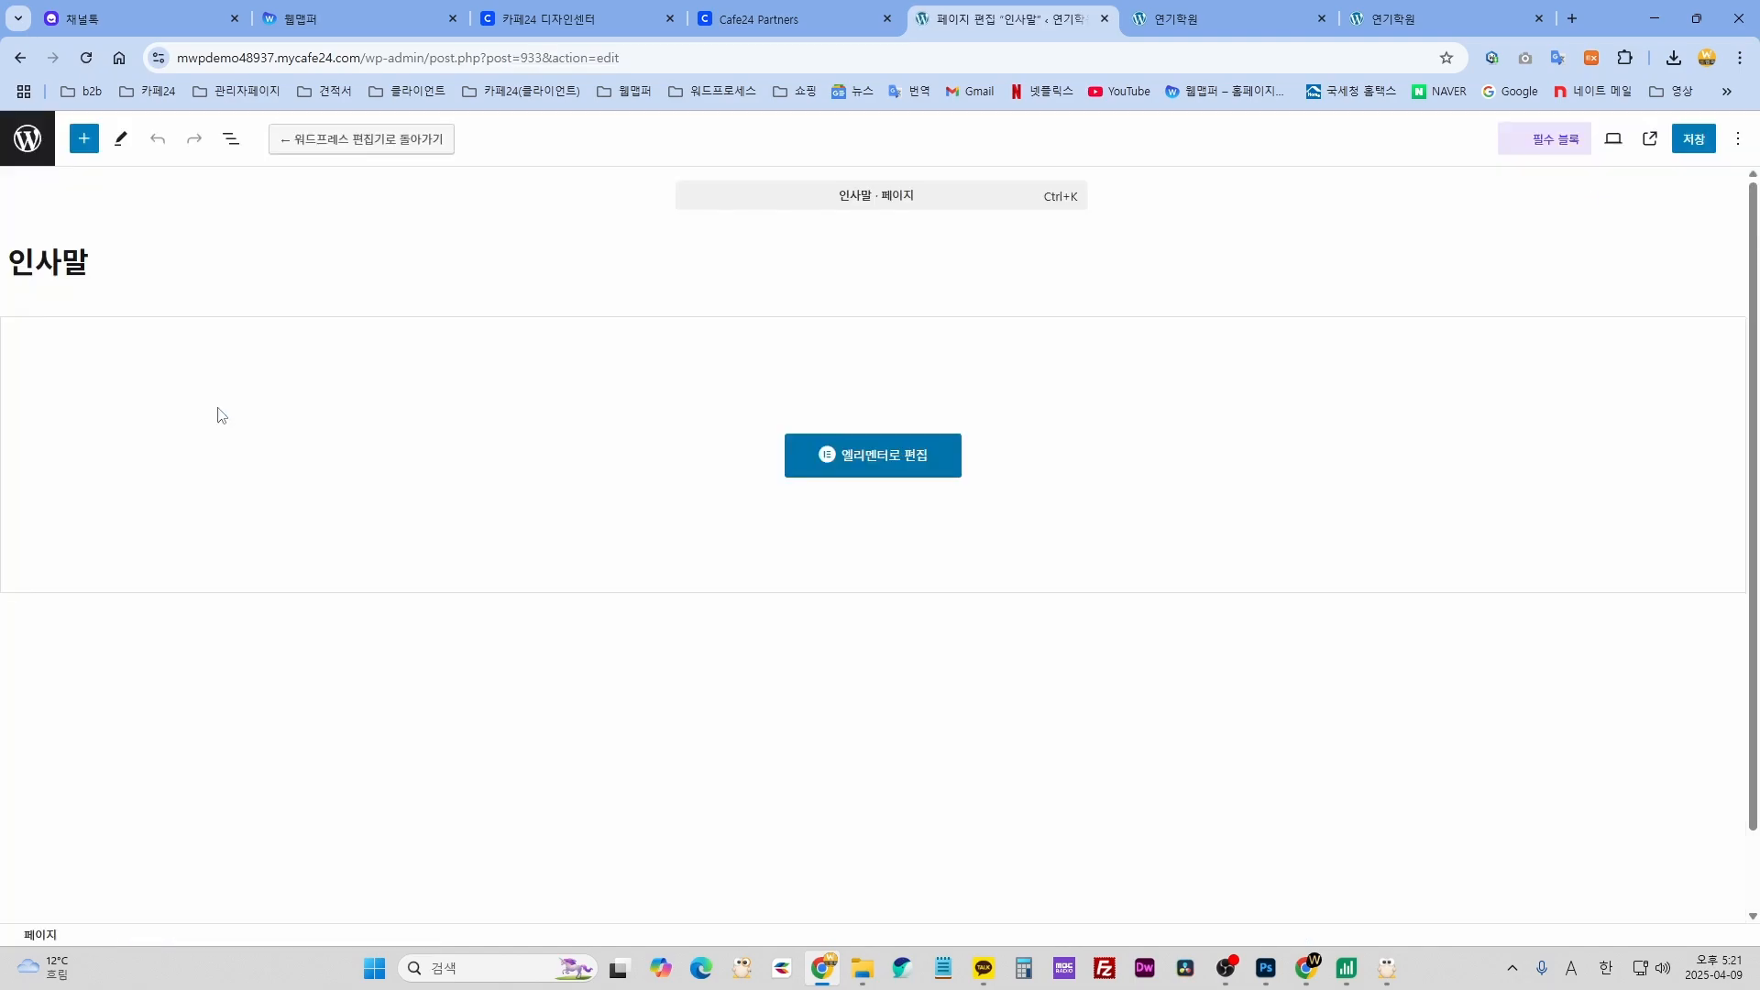
- Retitle the 인사말 page as 회사소개, save, and check the live menu
left_click(120, 265)
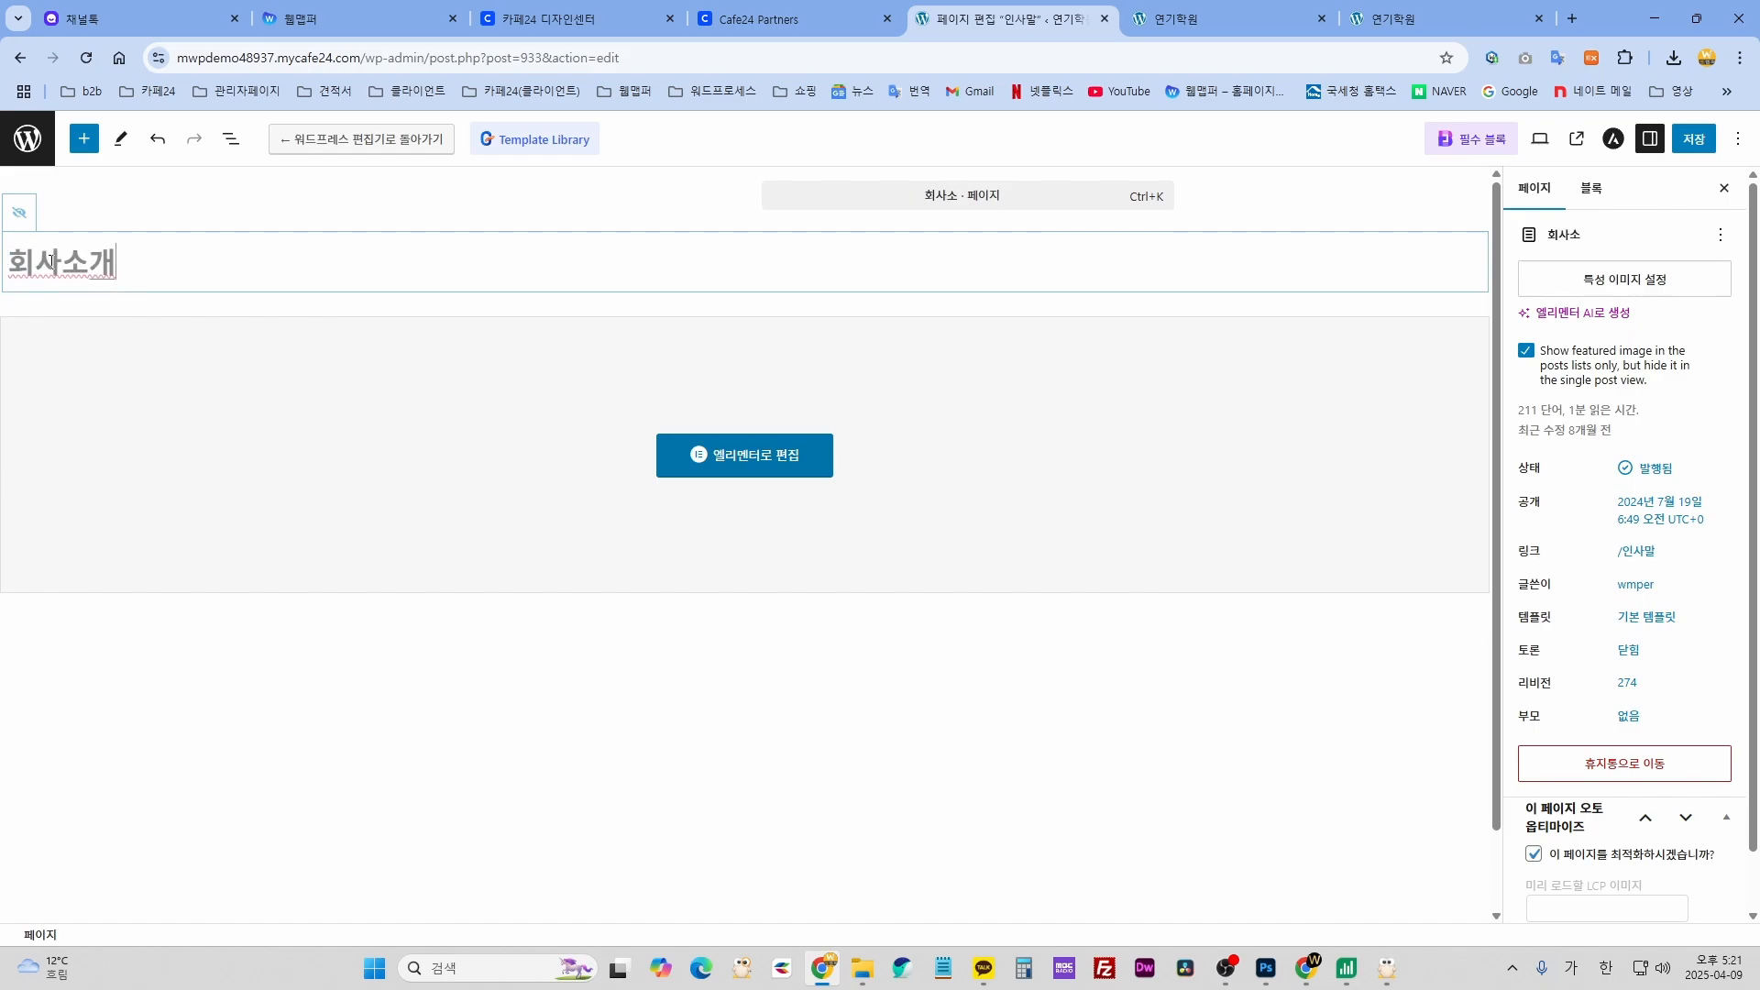
left_click(1695, 140)
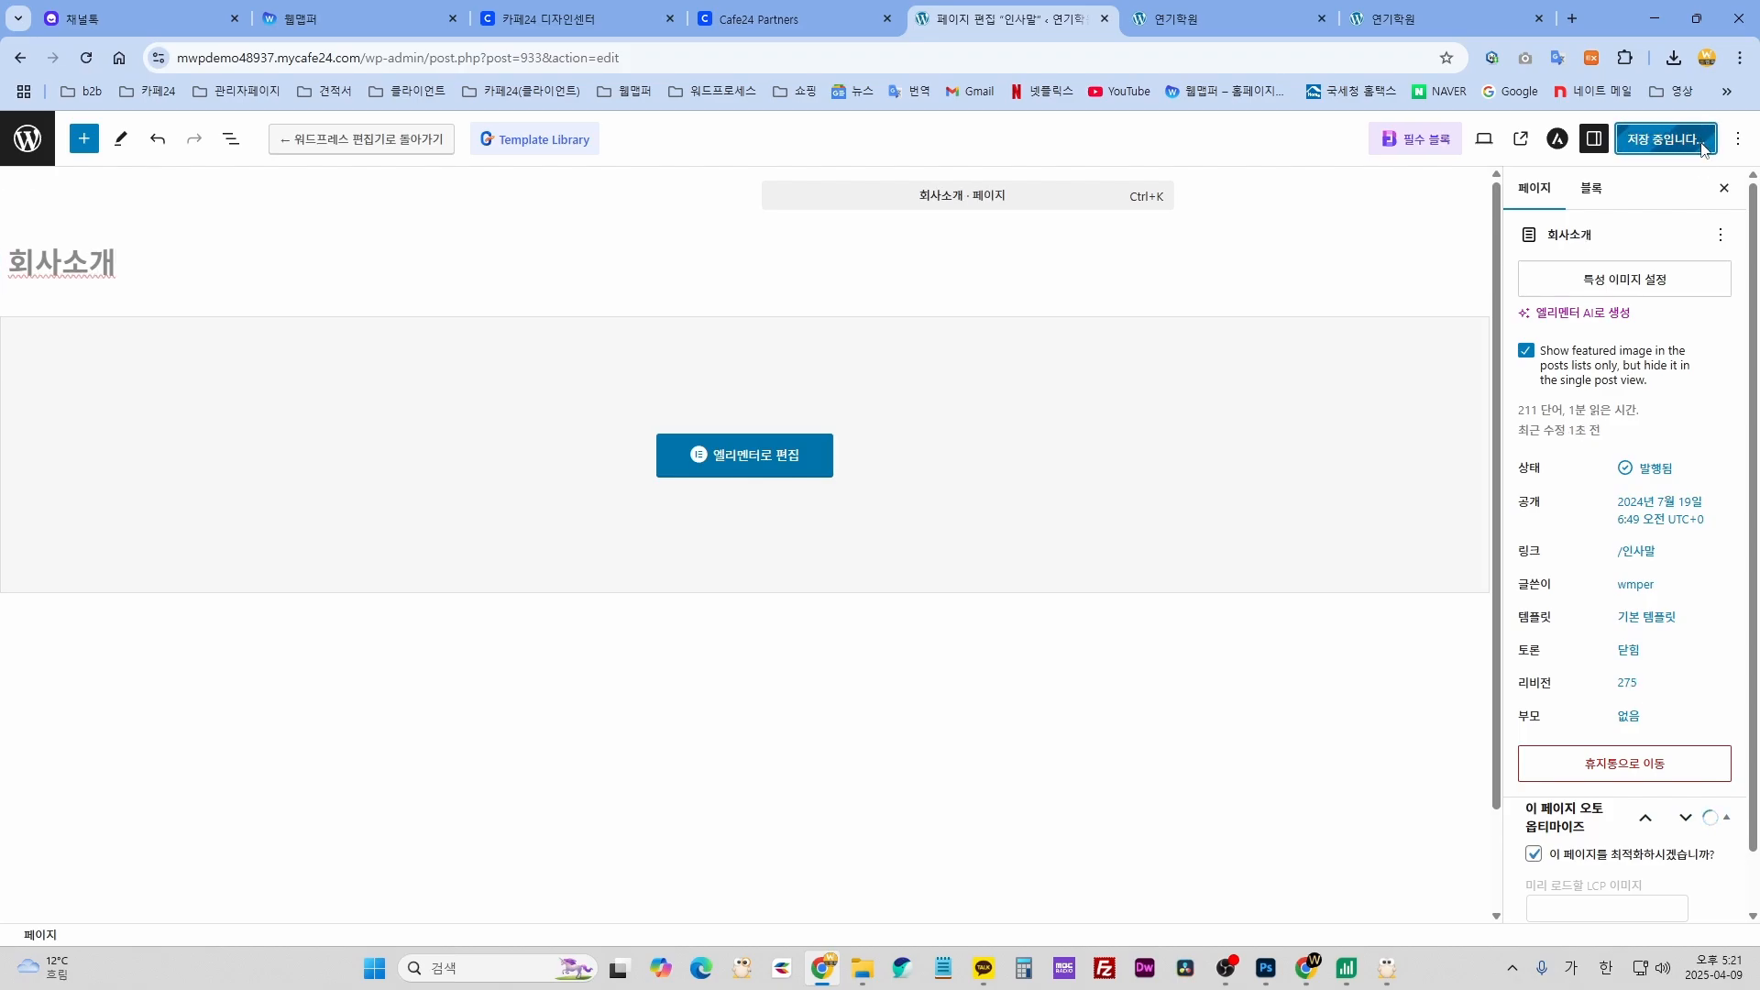
left_click(1185, 31)
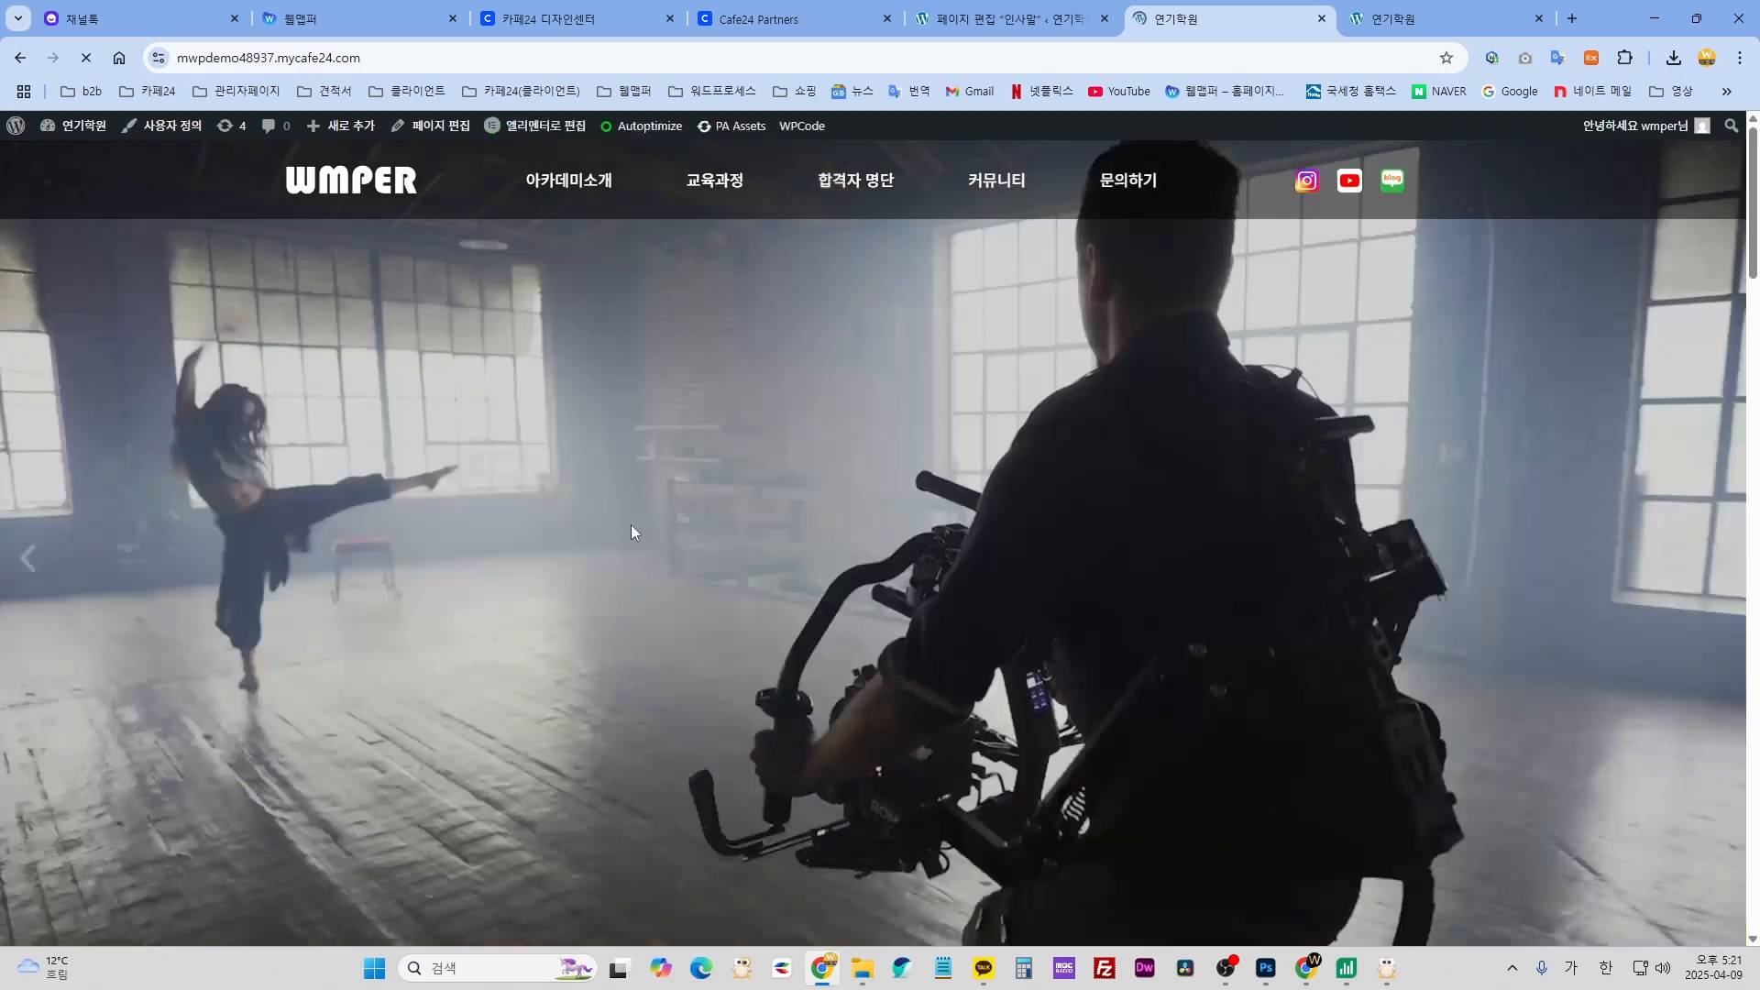
mouse_move(605, 197)
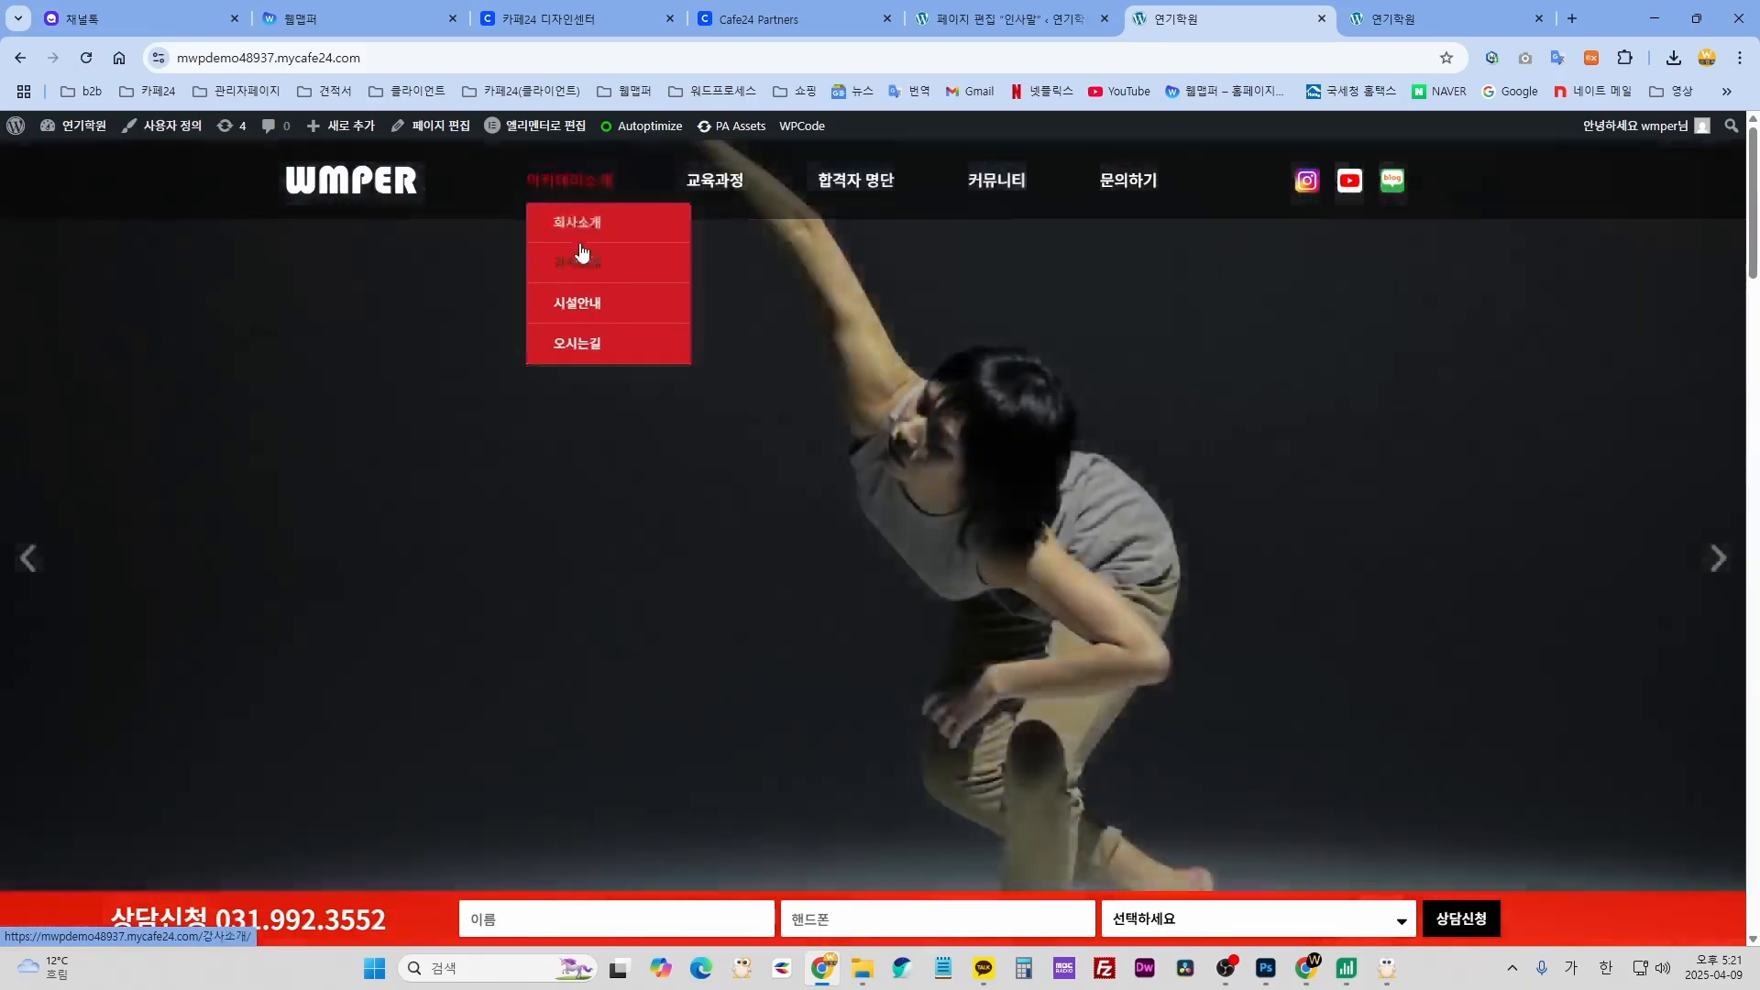
left_click(1031, 20)
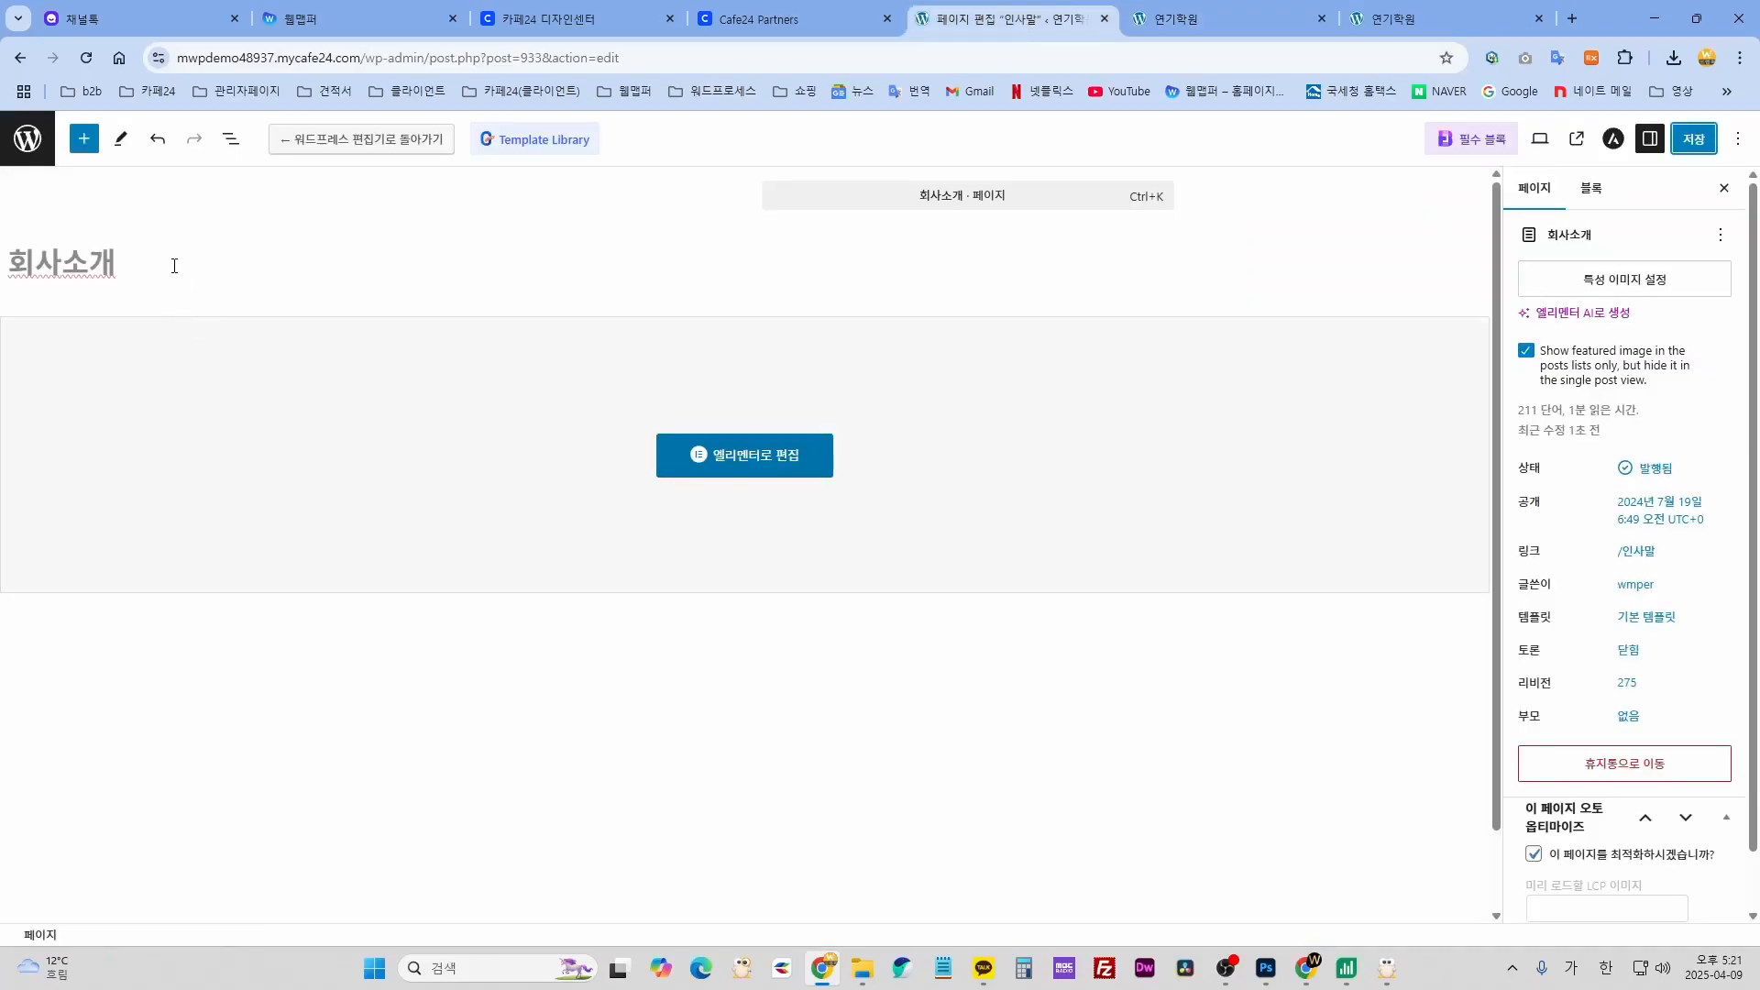
- Restore the 인사말 title, save, and confirm it in the live menu
left_click_drag(174, 266, 59, 263)
type("ㅇ")
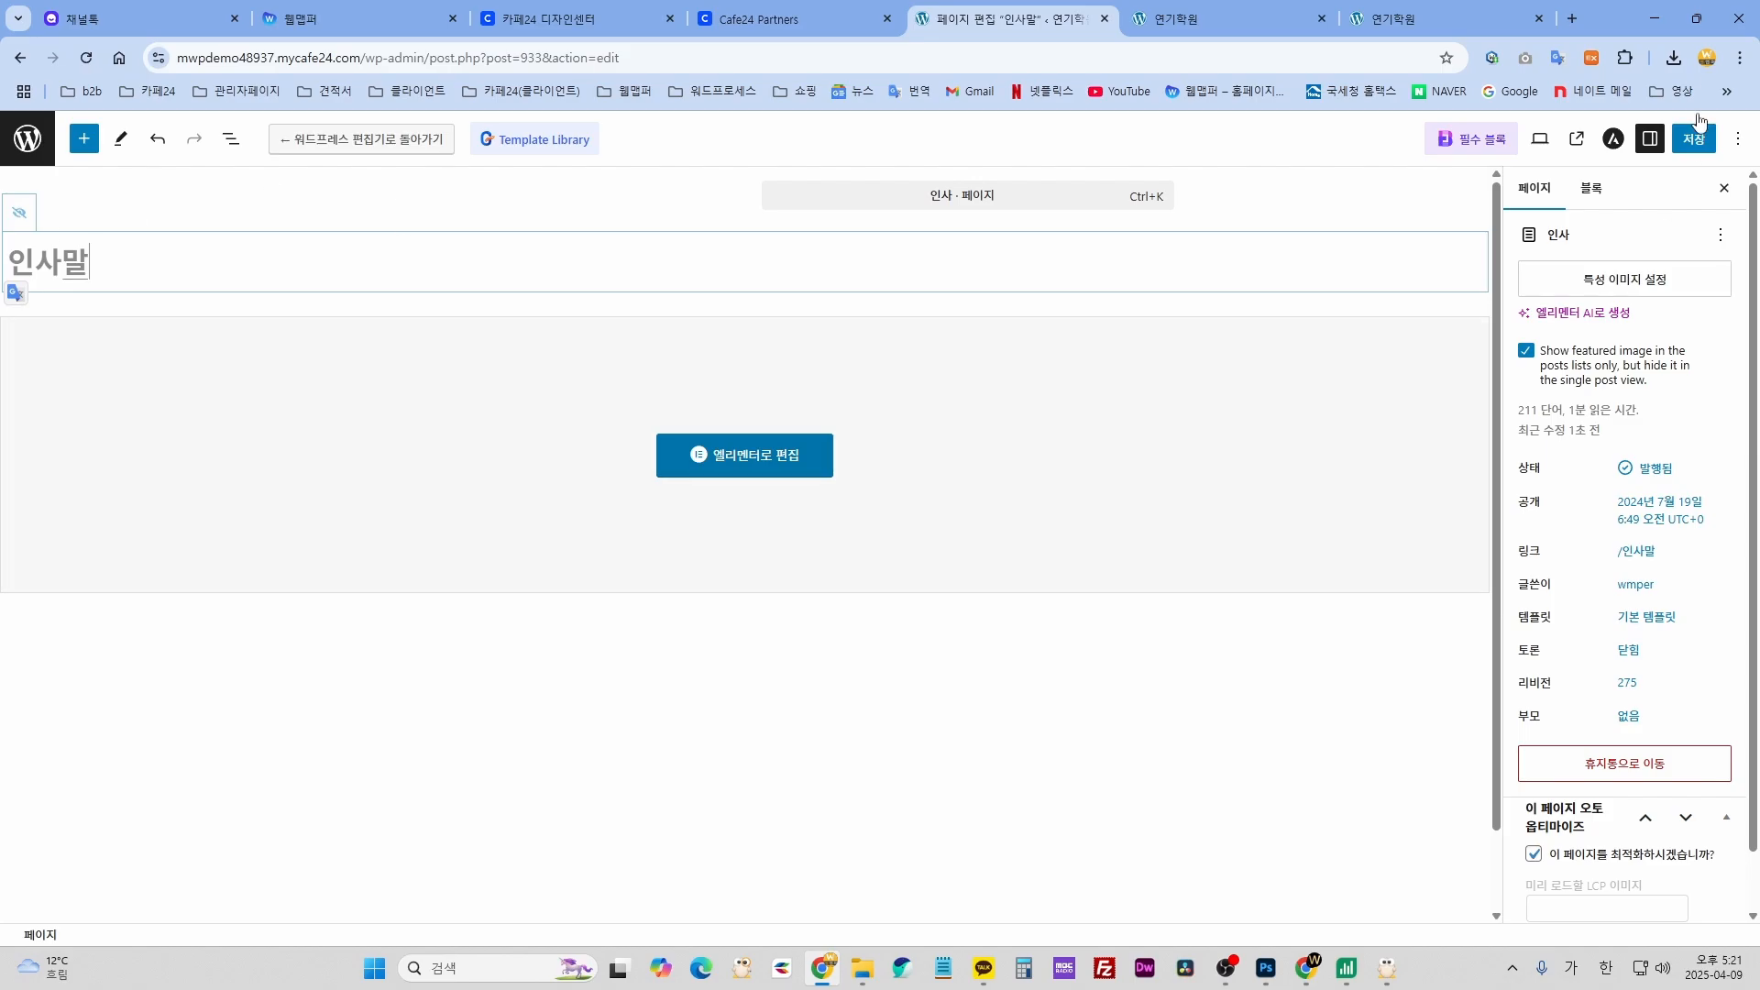
left_click(1711, 145)
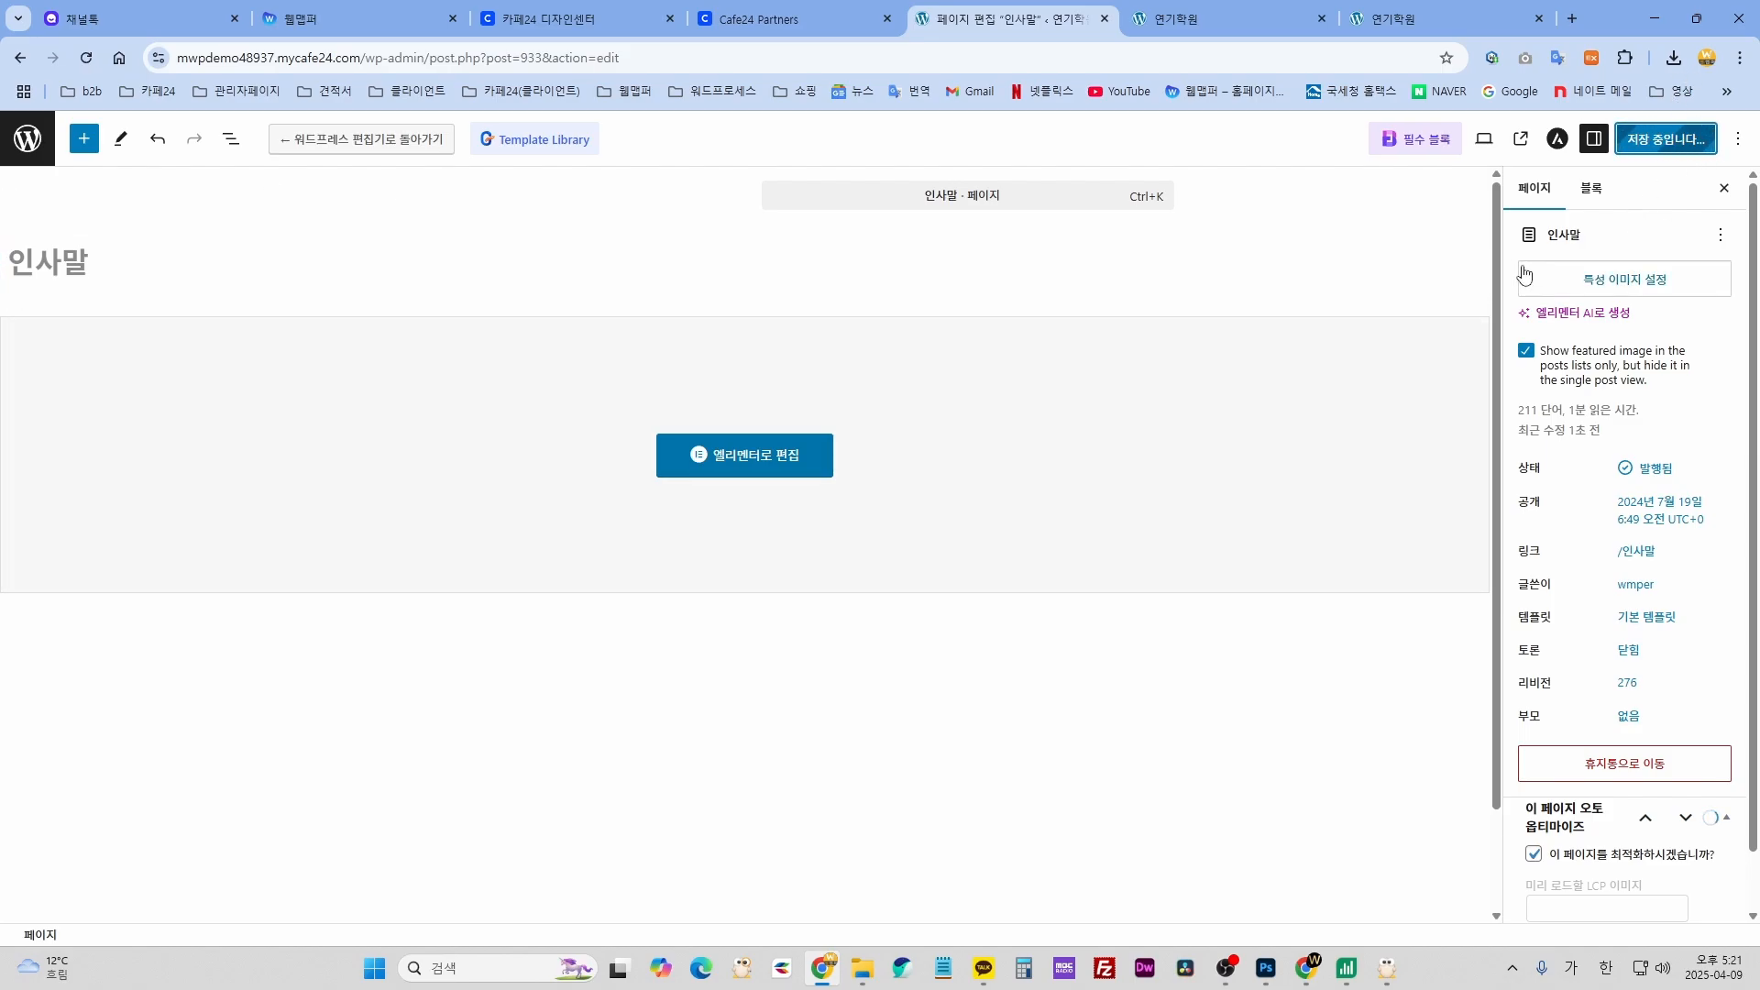
left_click(1219, 19)
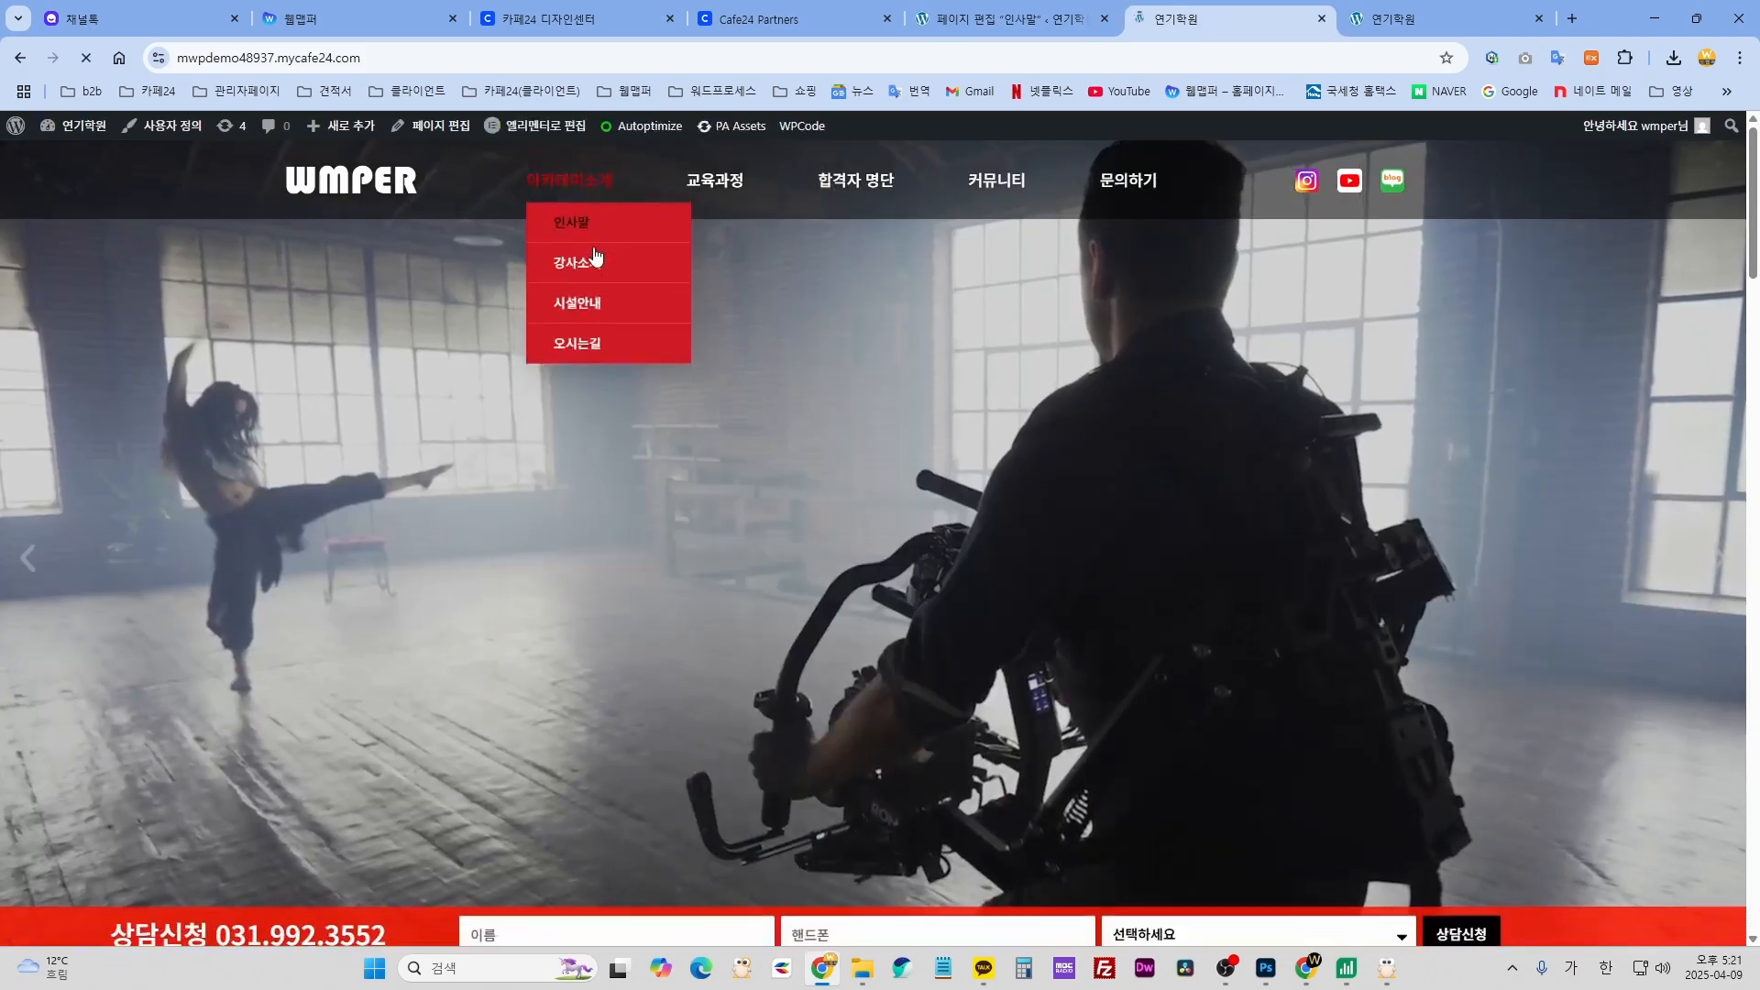
mouse_move(715, 194)
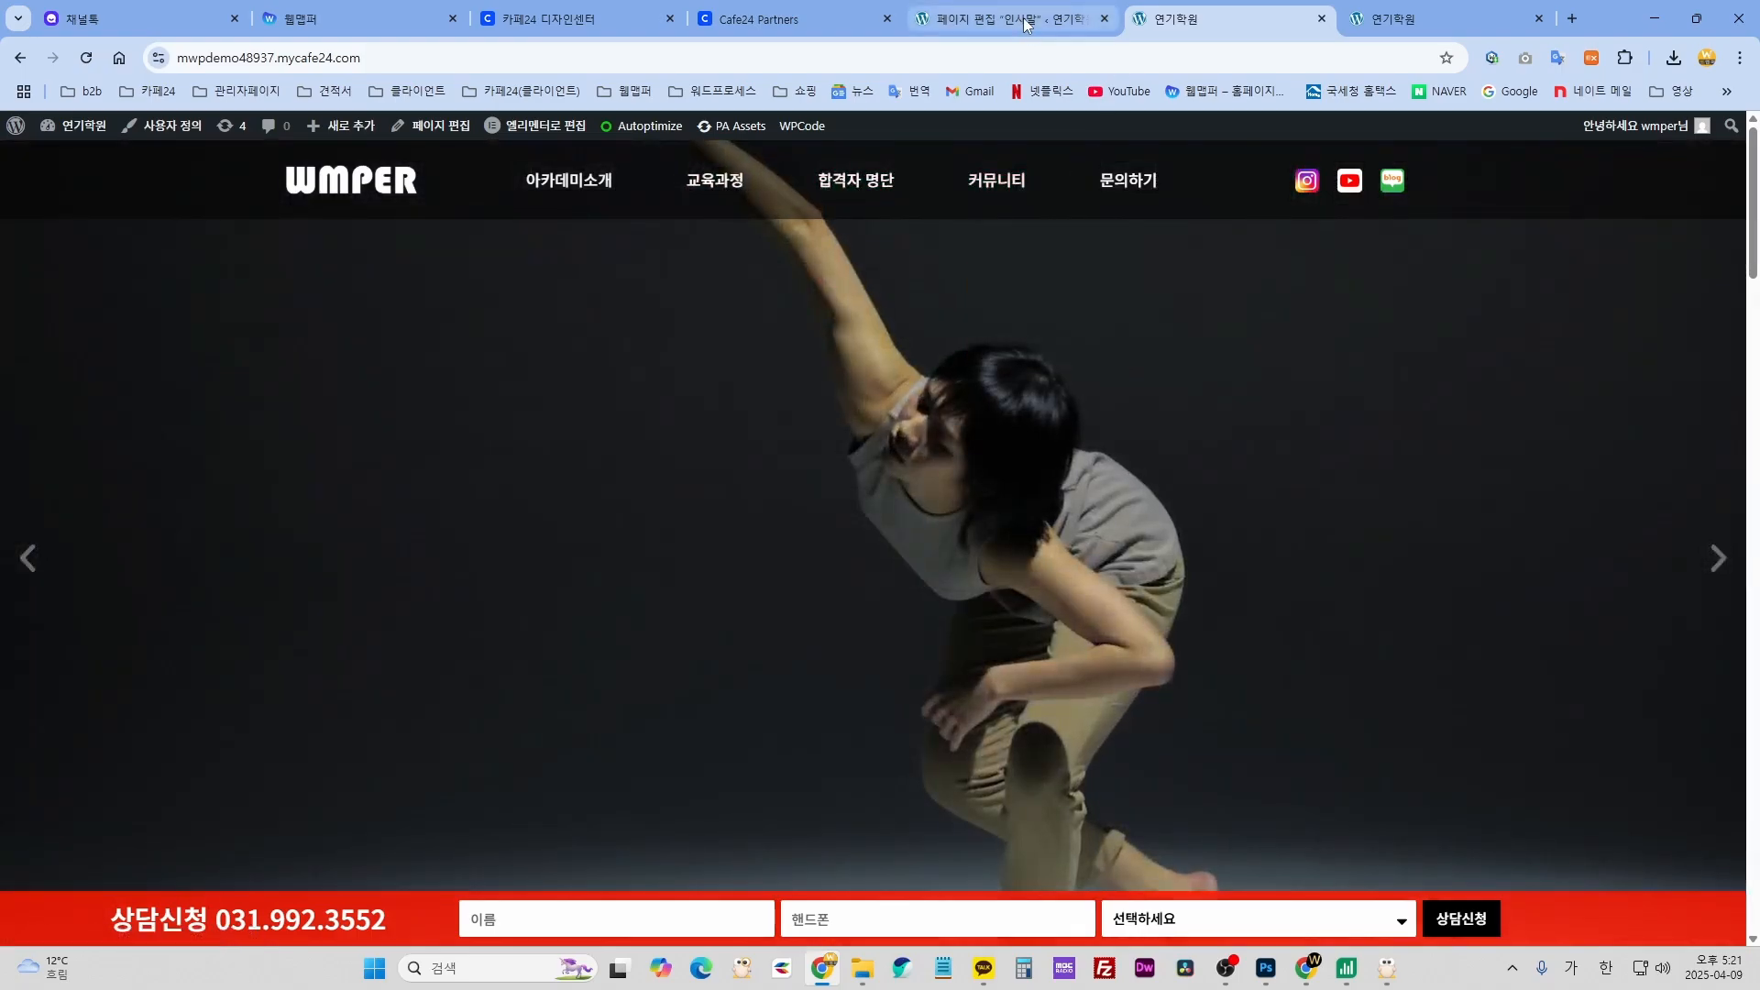
left_click(1025, 24)
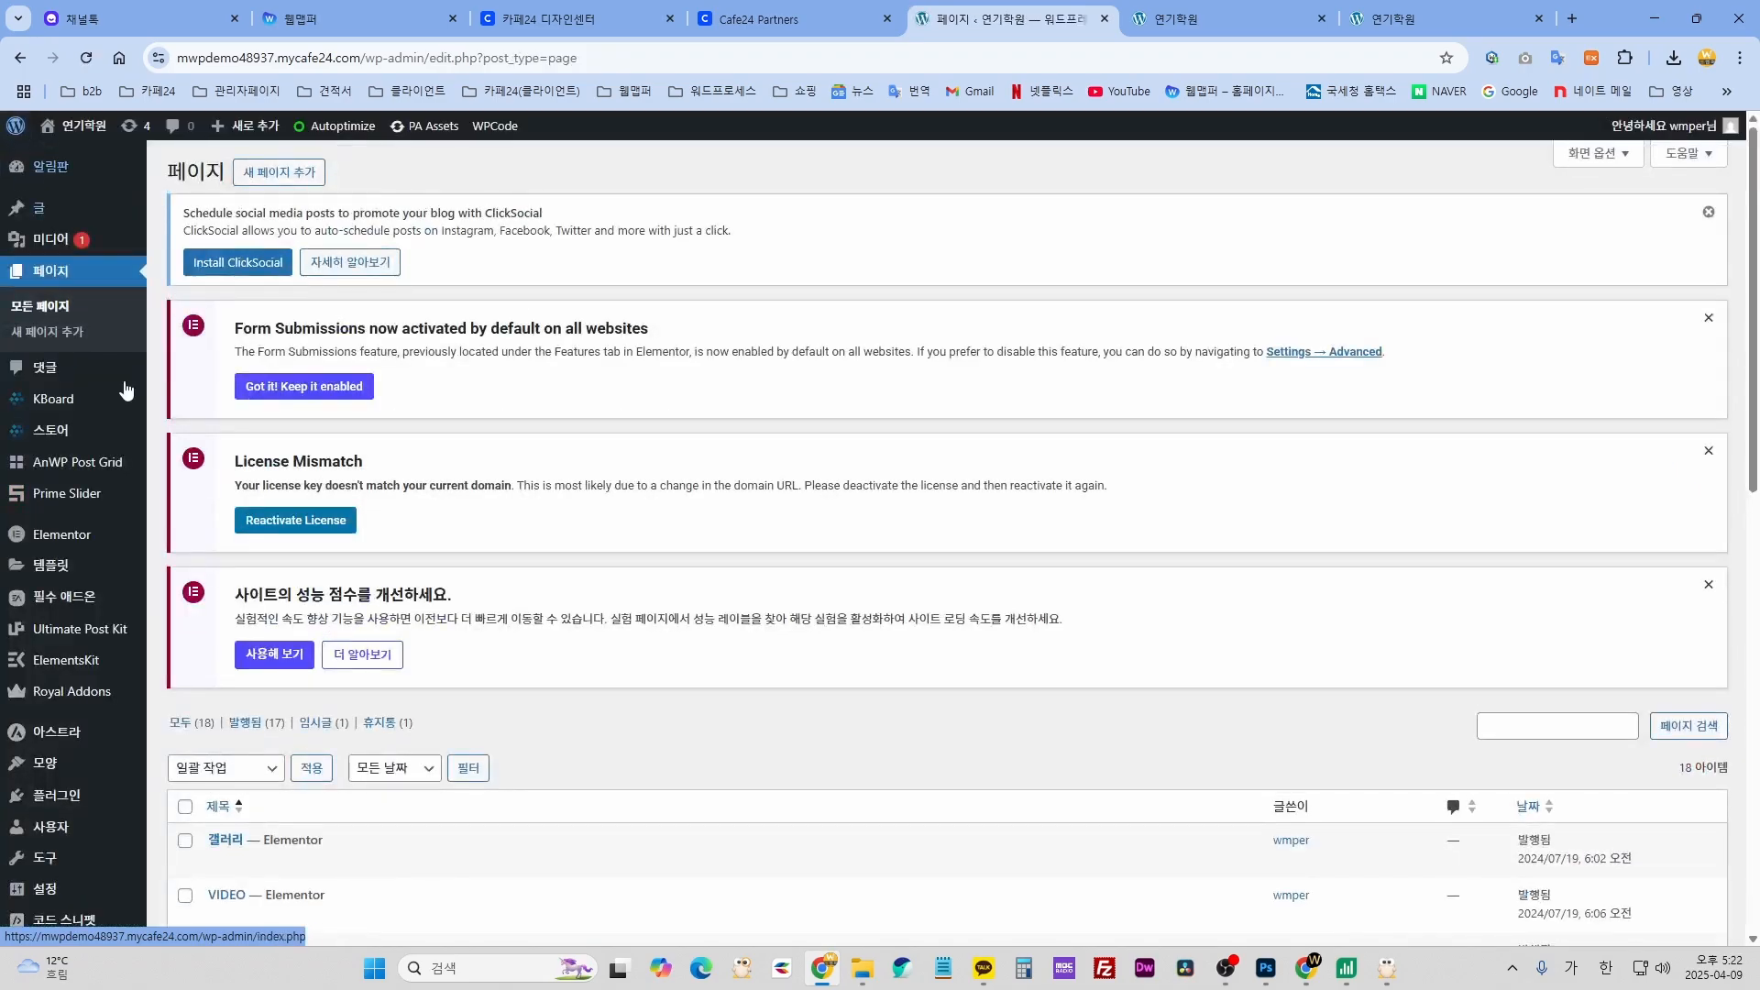
- Compare the live site's menu with the admin Pages list, locating the 강사소개 row
scroll(444, 555, "down", 10)
scroll(436, 538, "up", 2)
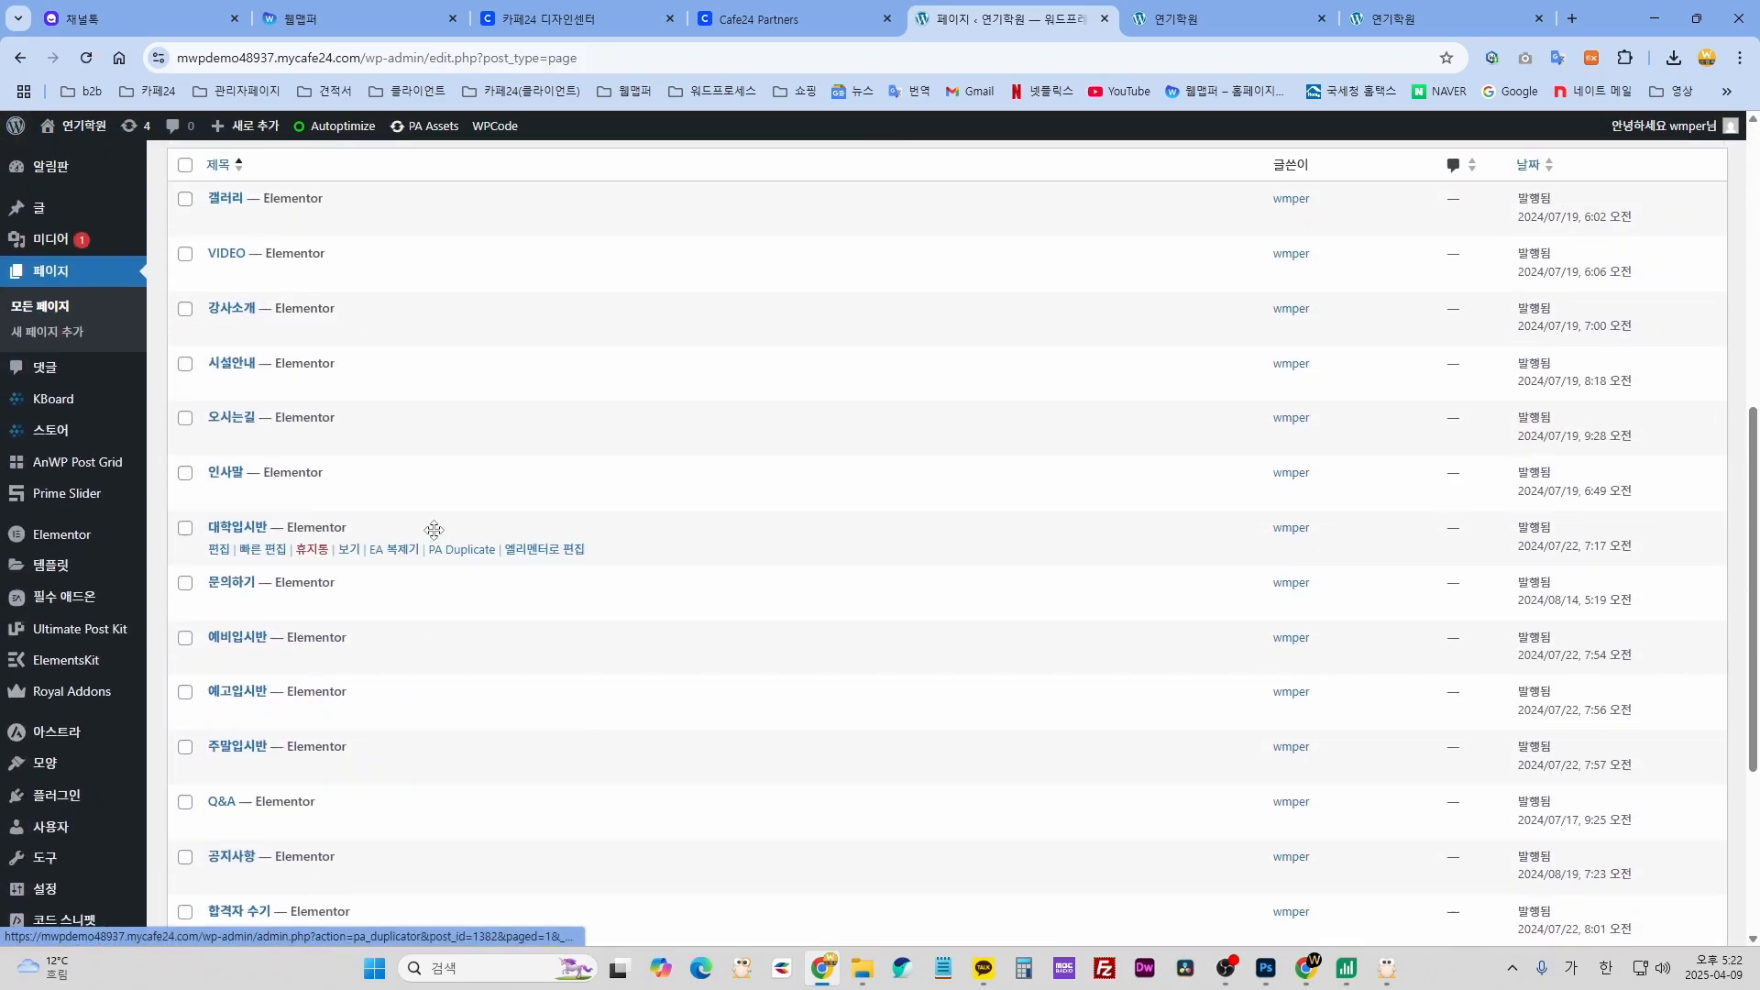
left_click(1233, 20)
mouse_move(589, 196)
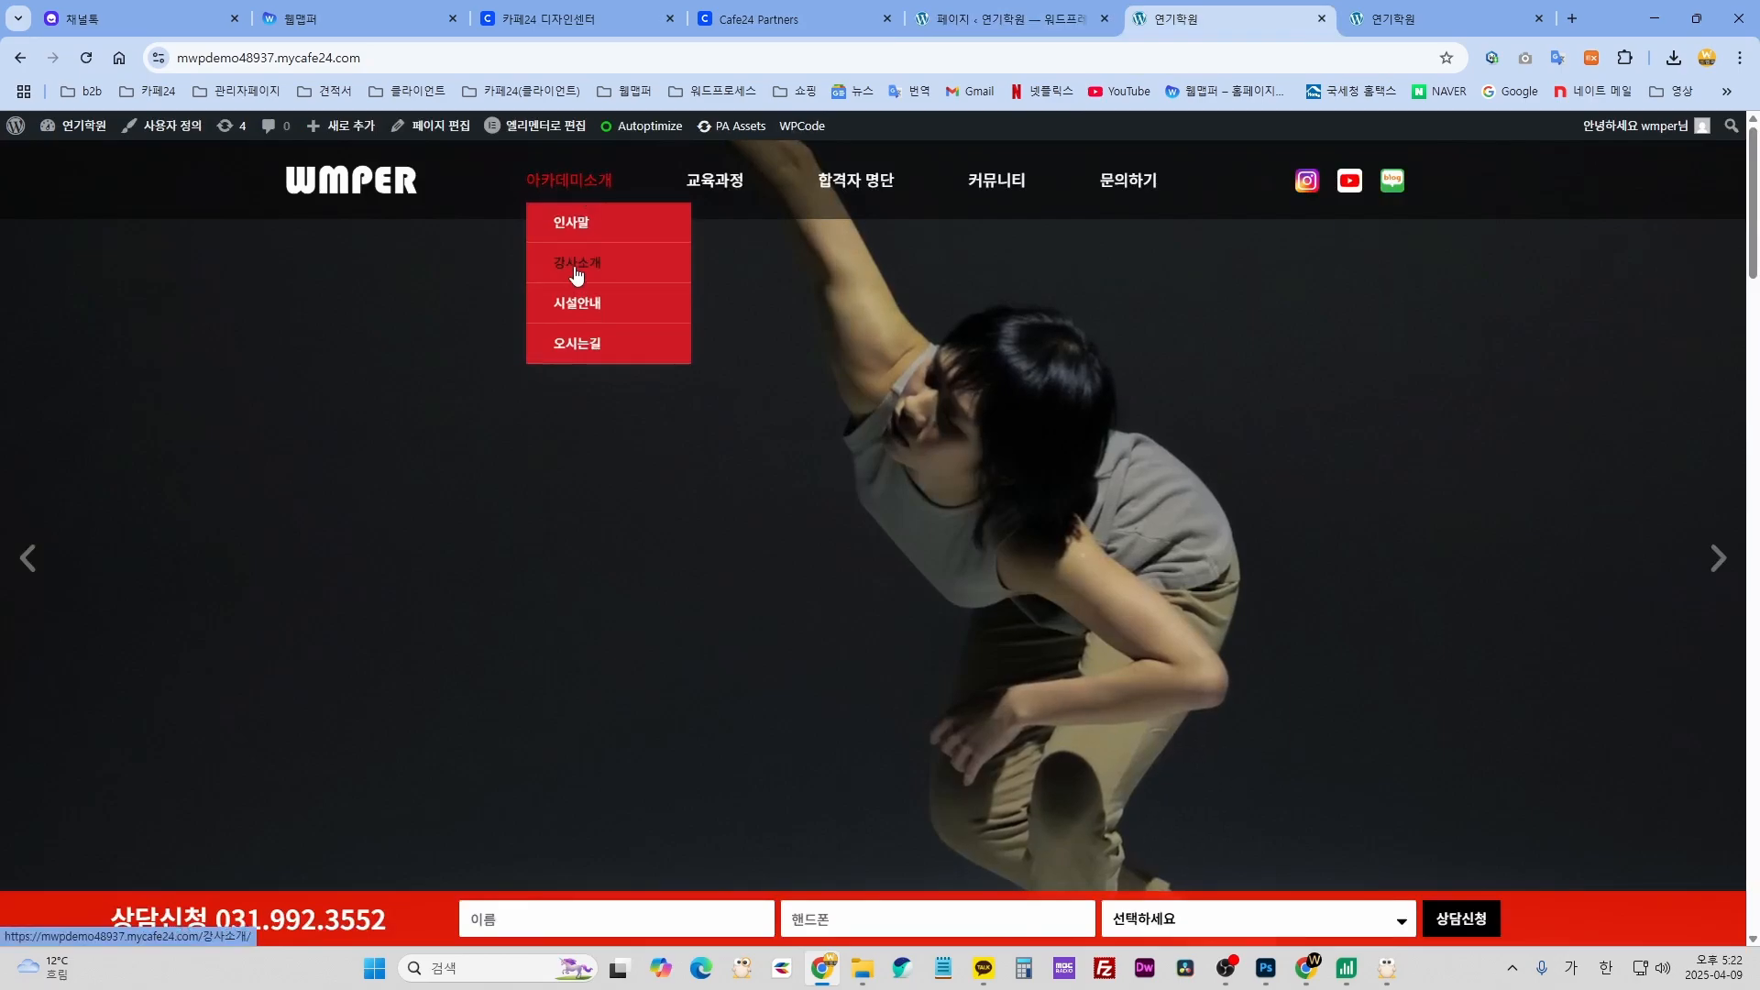
left_click(1008, 18)
scroll(307, 495, "down", 3)
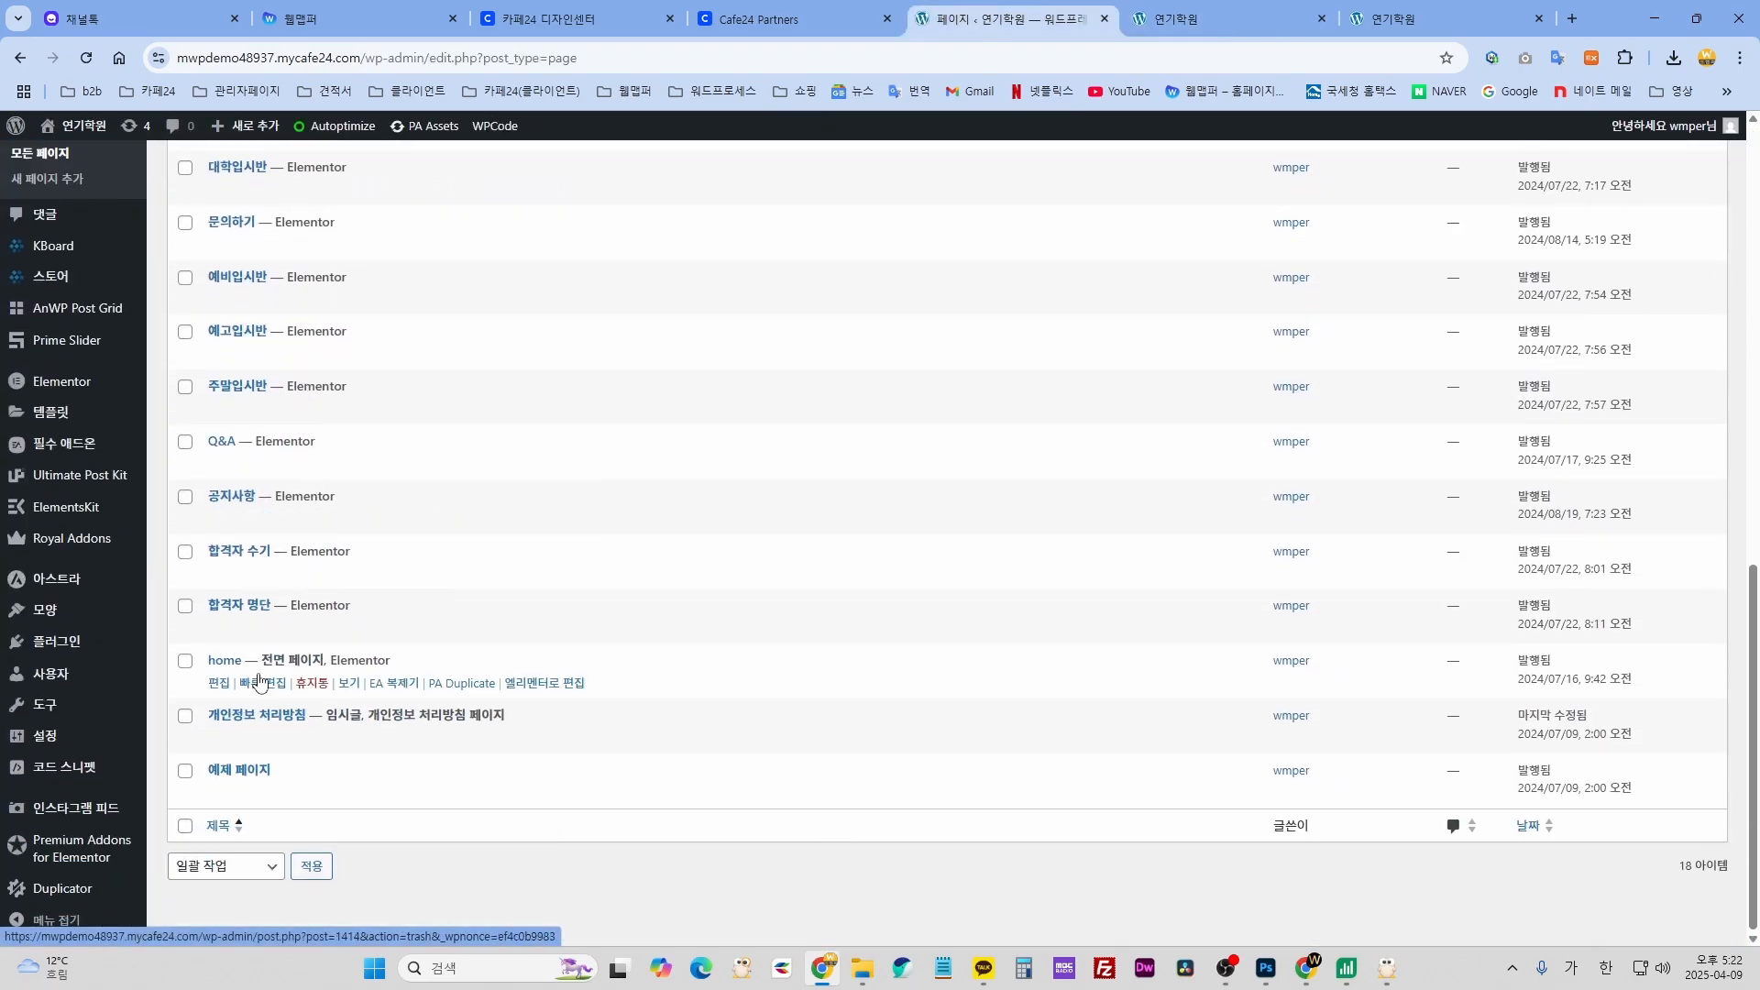
scroll(244, 596, "up", 5)
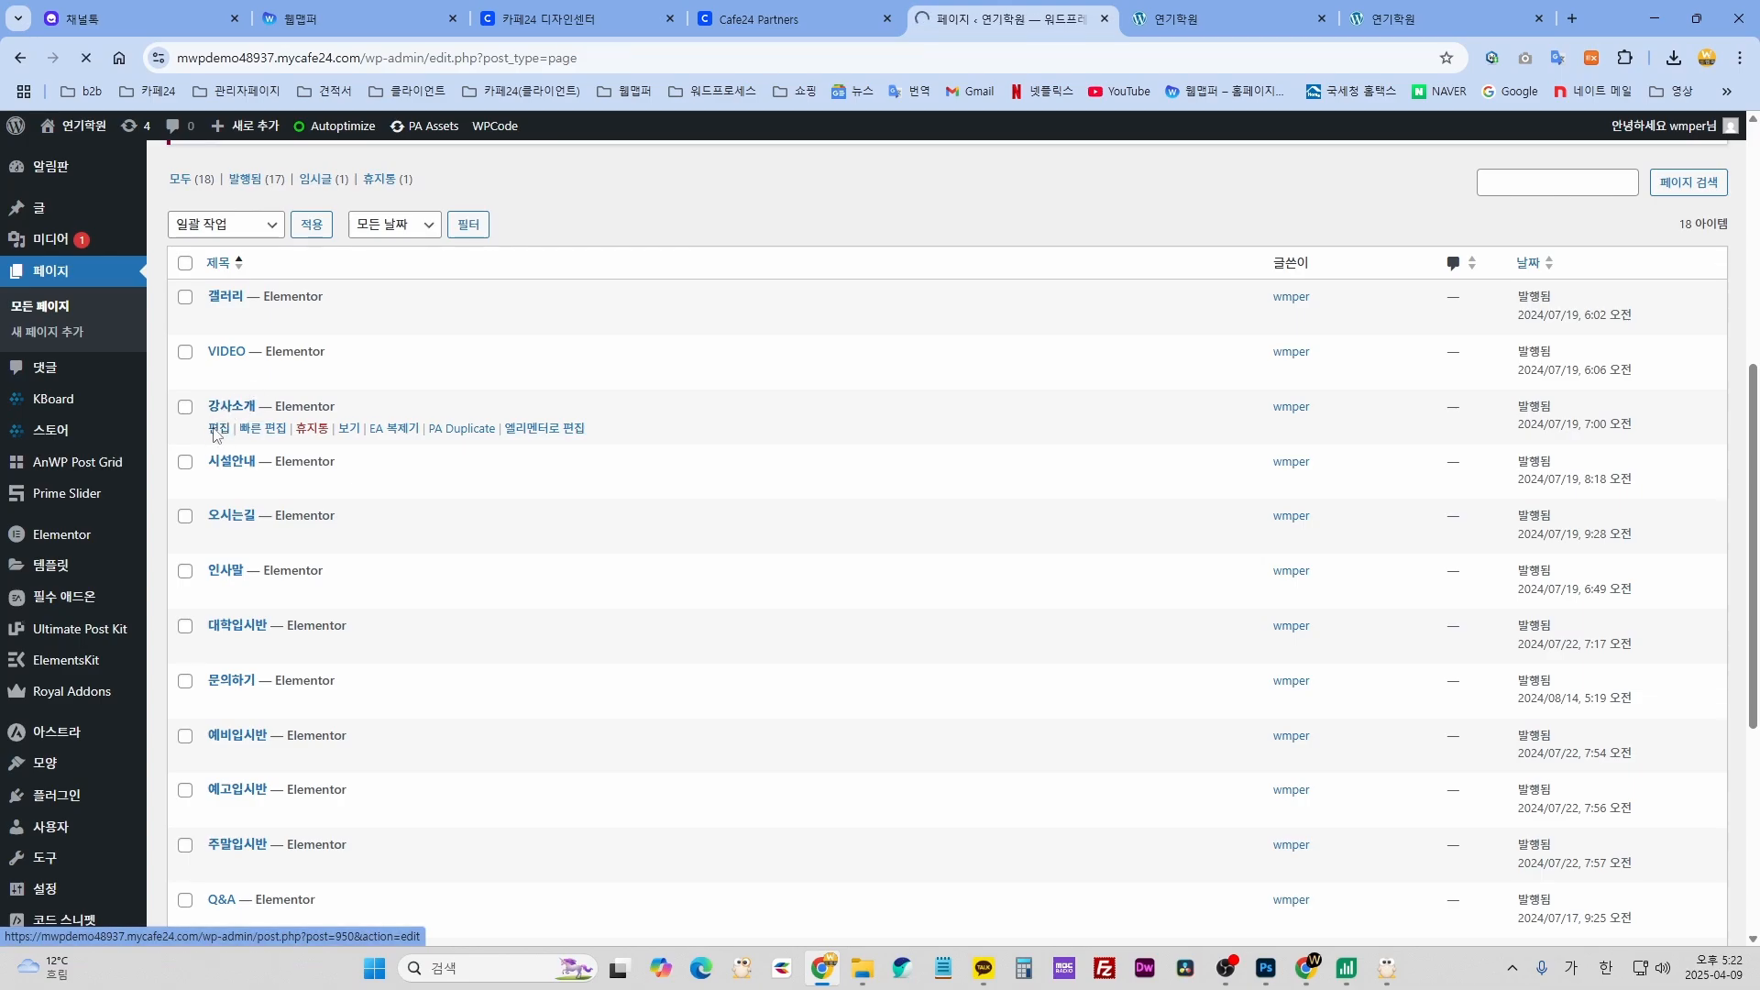
- Retitle the 강사소개 page as 강사소개1, save, and check the live menu
left_click_drag(157, 279, 47, 283)
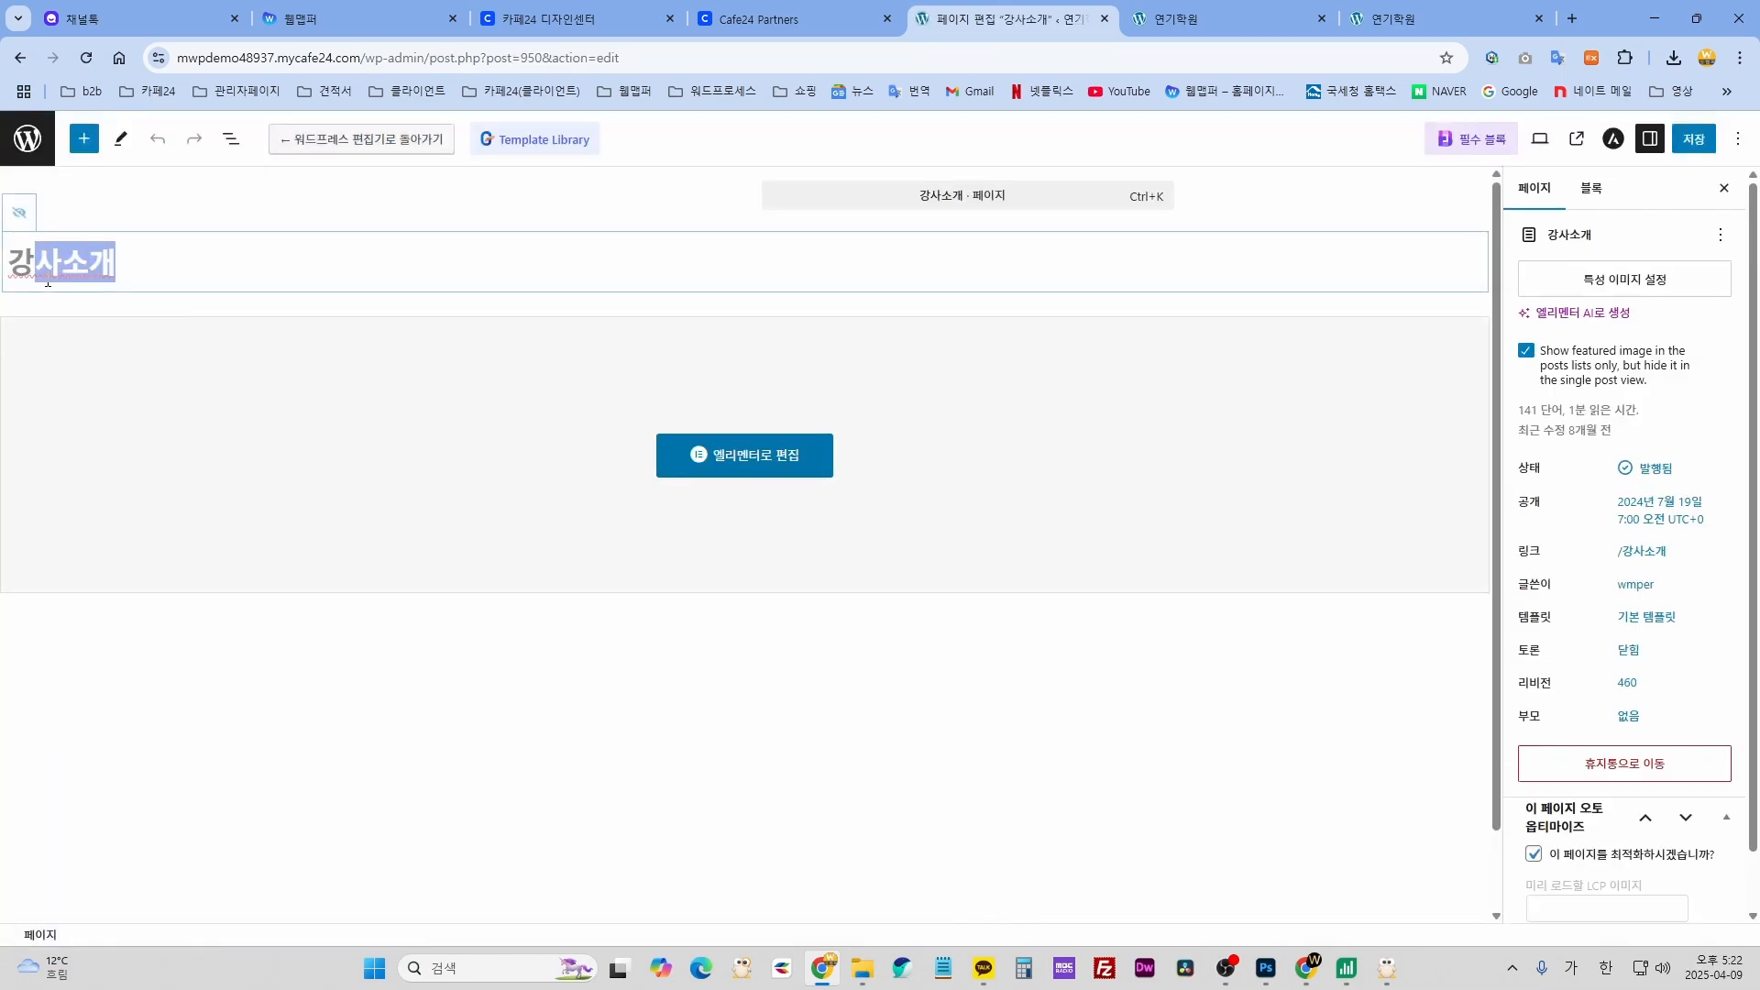
left_click(163, 265)
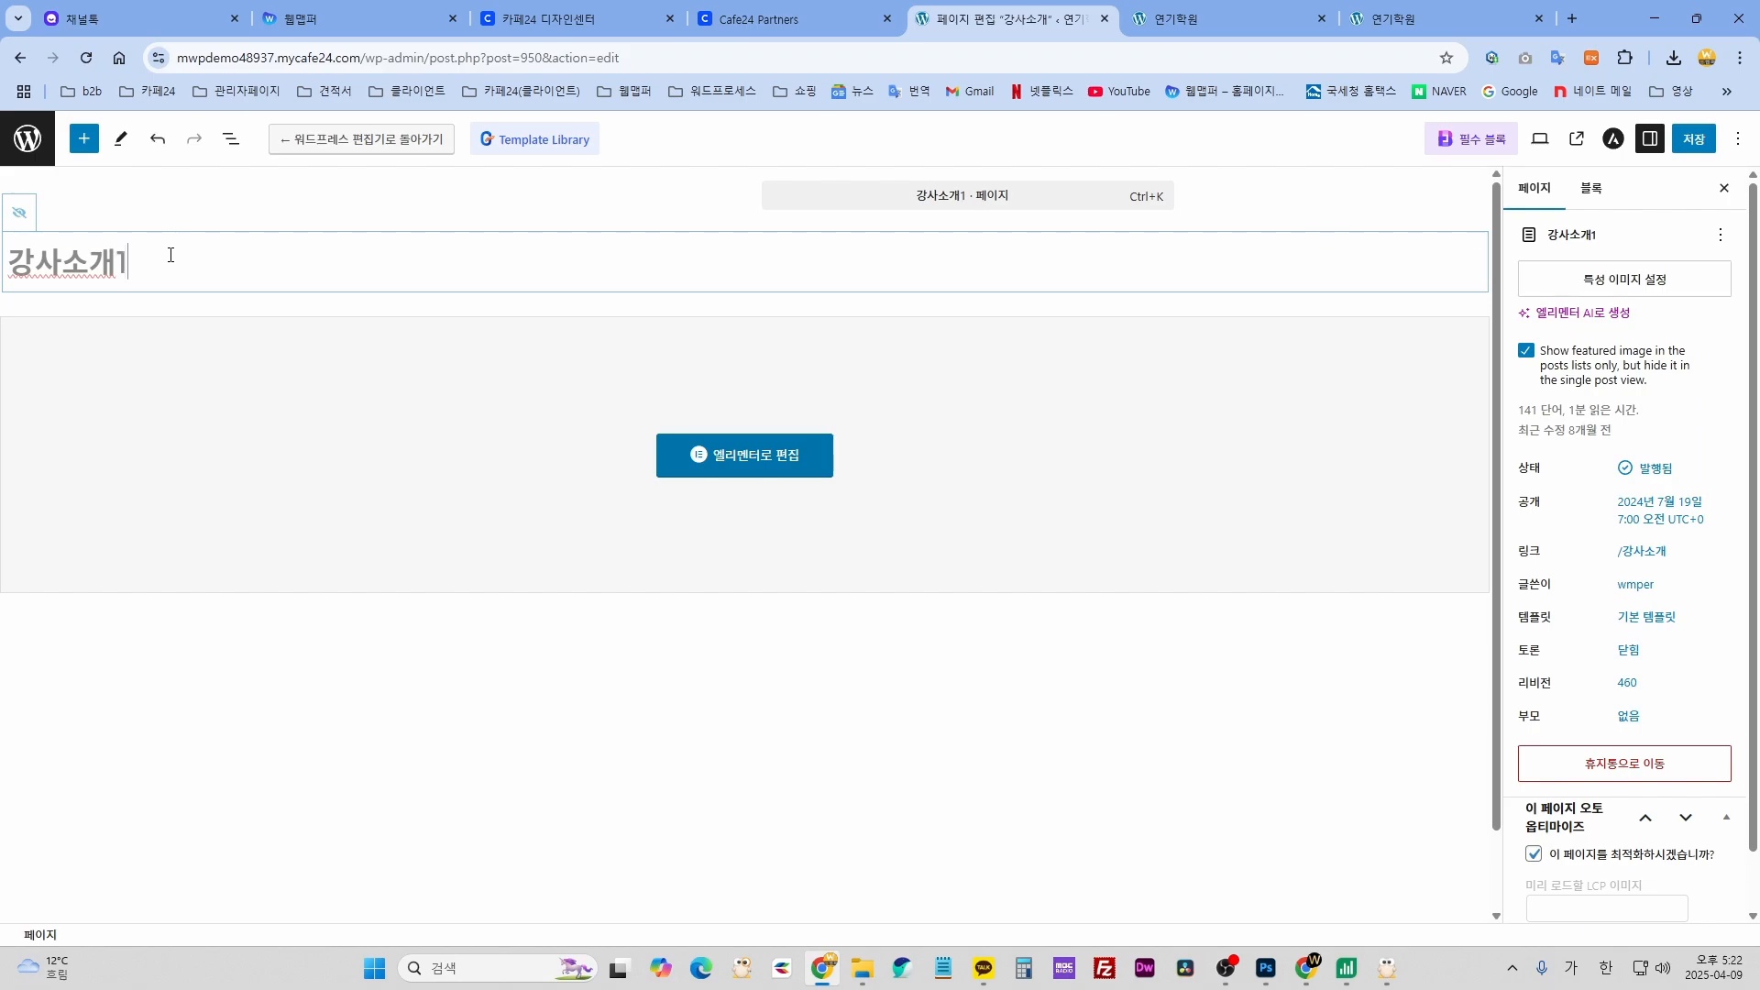
left_click(1707, 143)
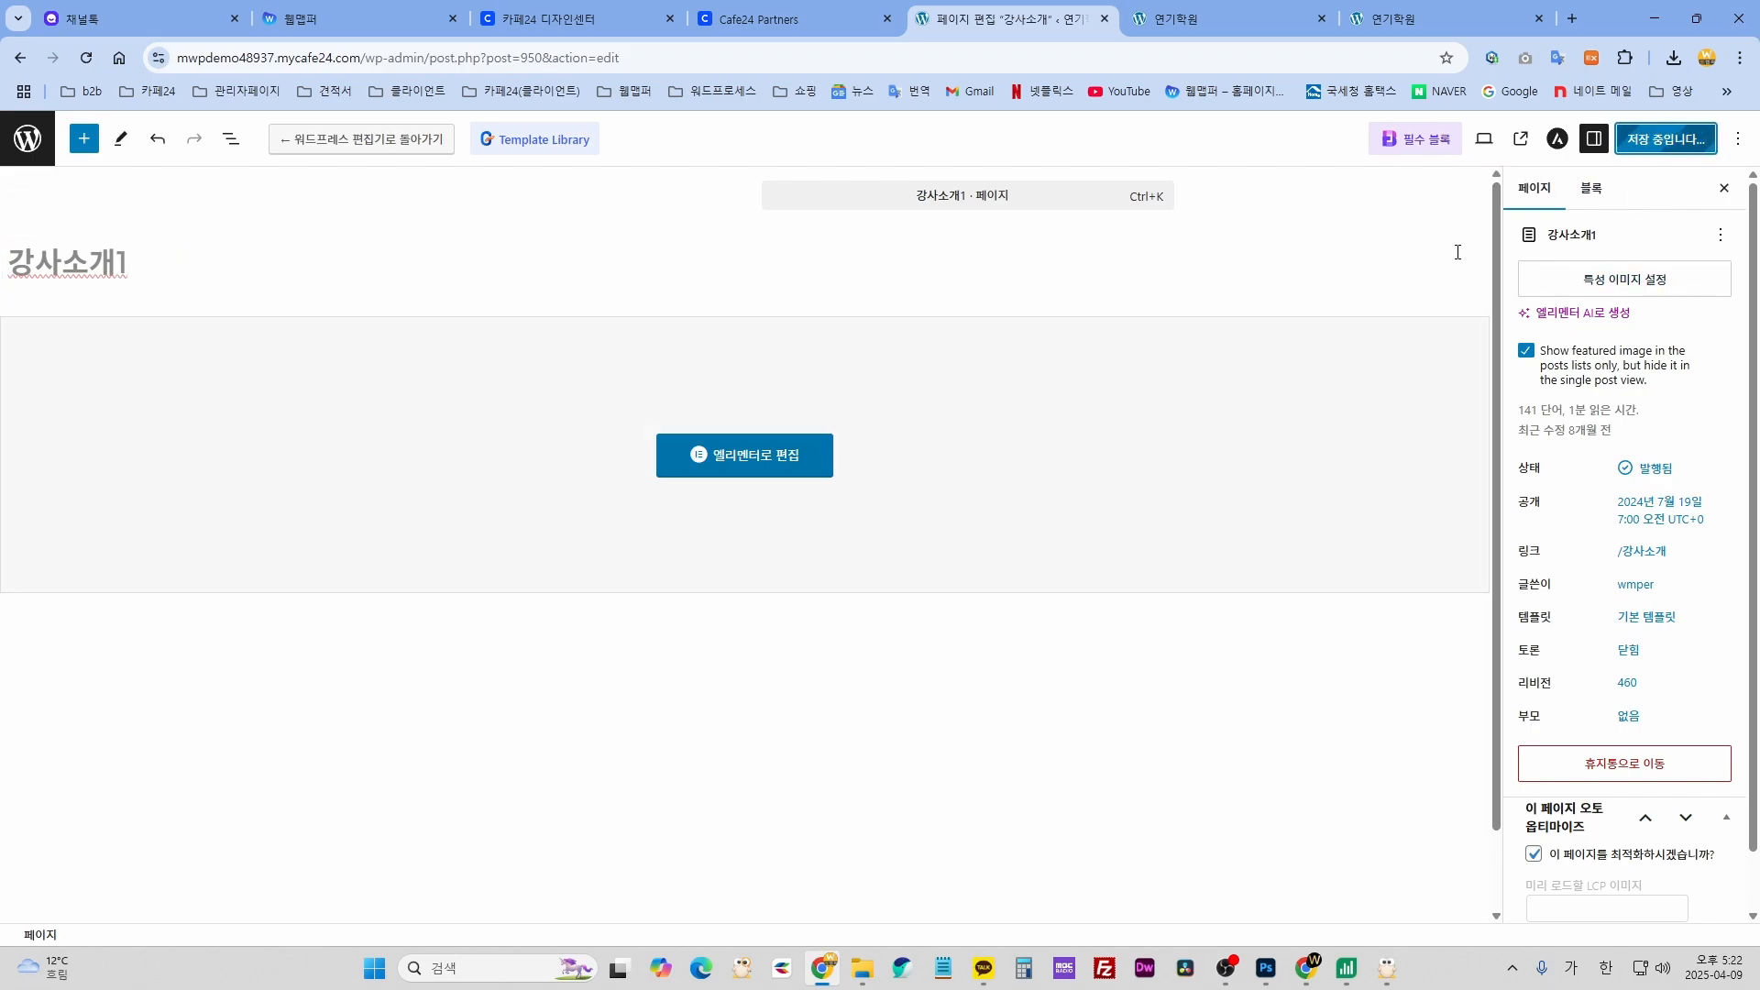
left_click(1235, 19)
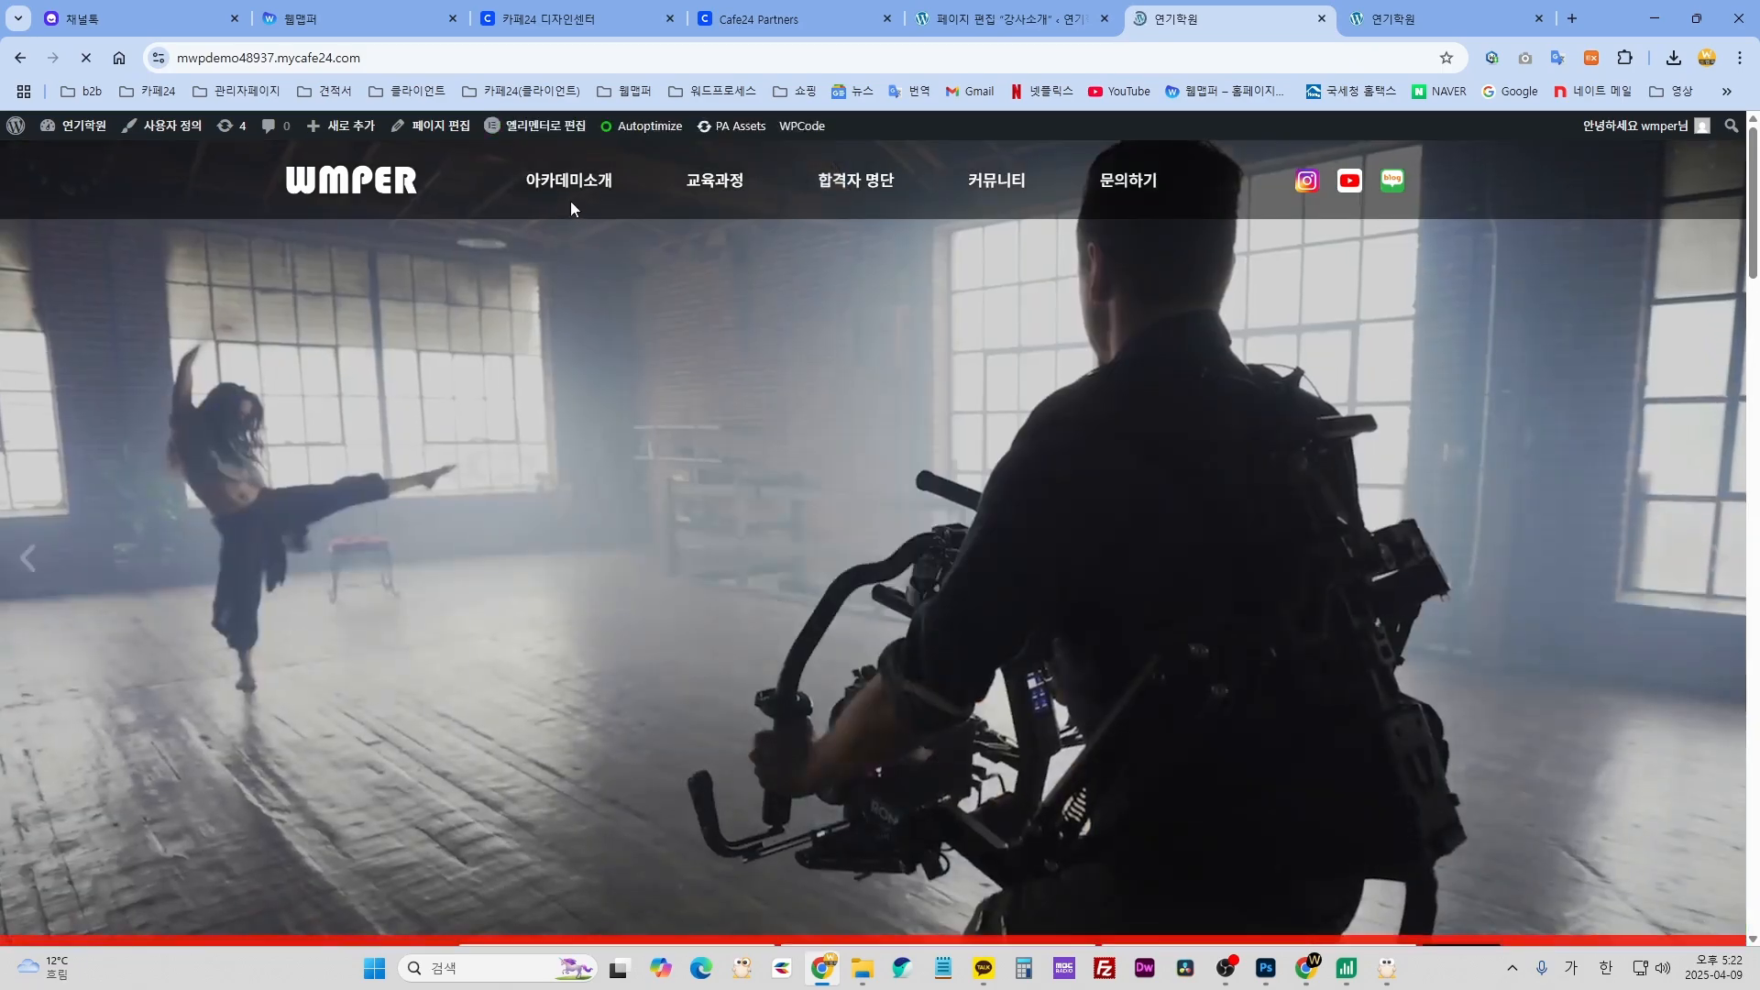
mouse_move(570, 201)
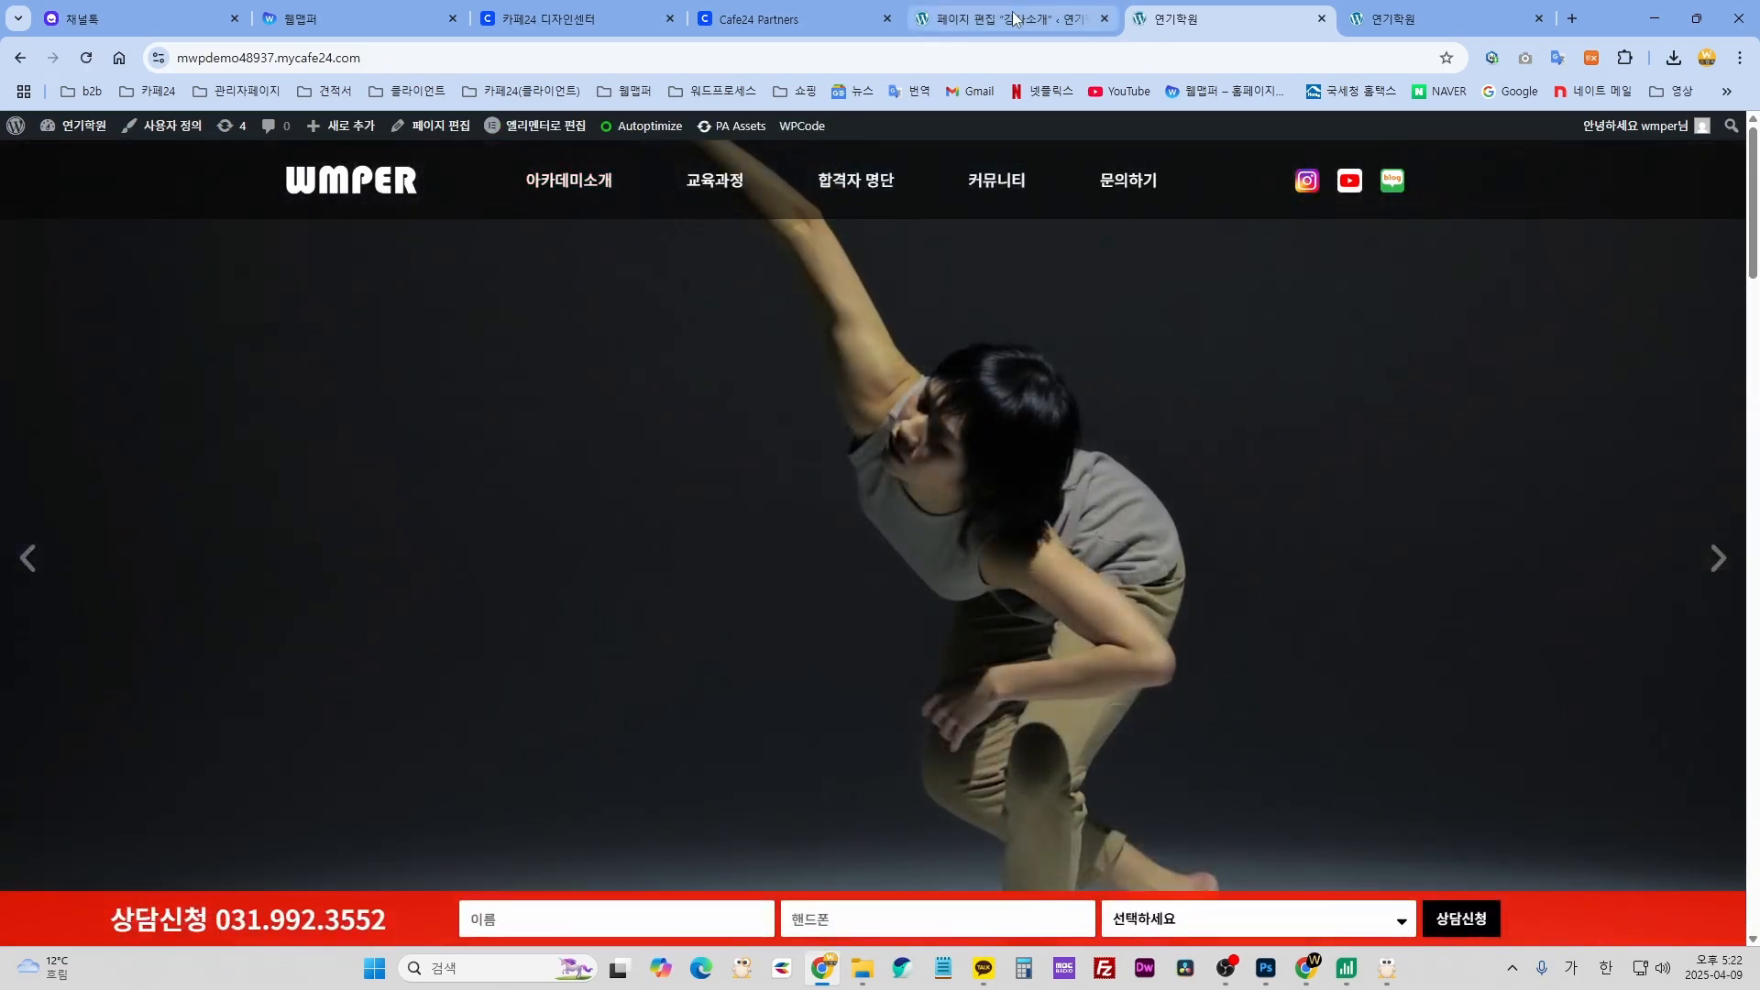
- Restore the 강사소개 title and save the page
left_click(1015, 19)
left_click(183, 264)
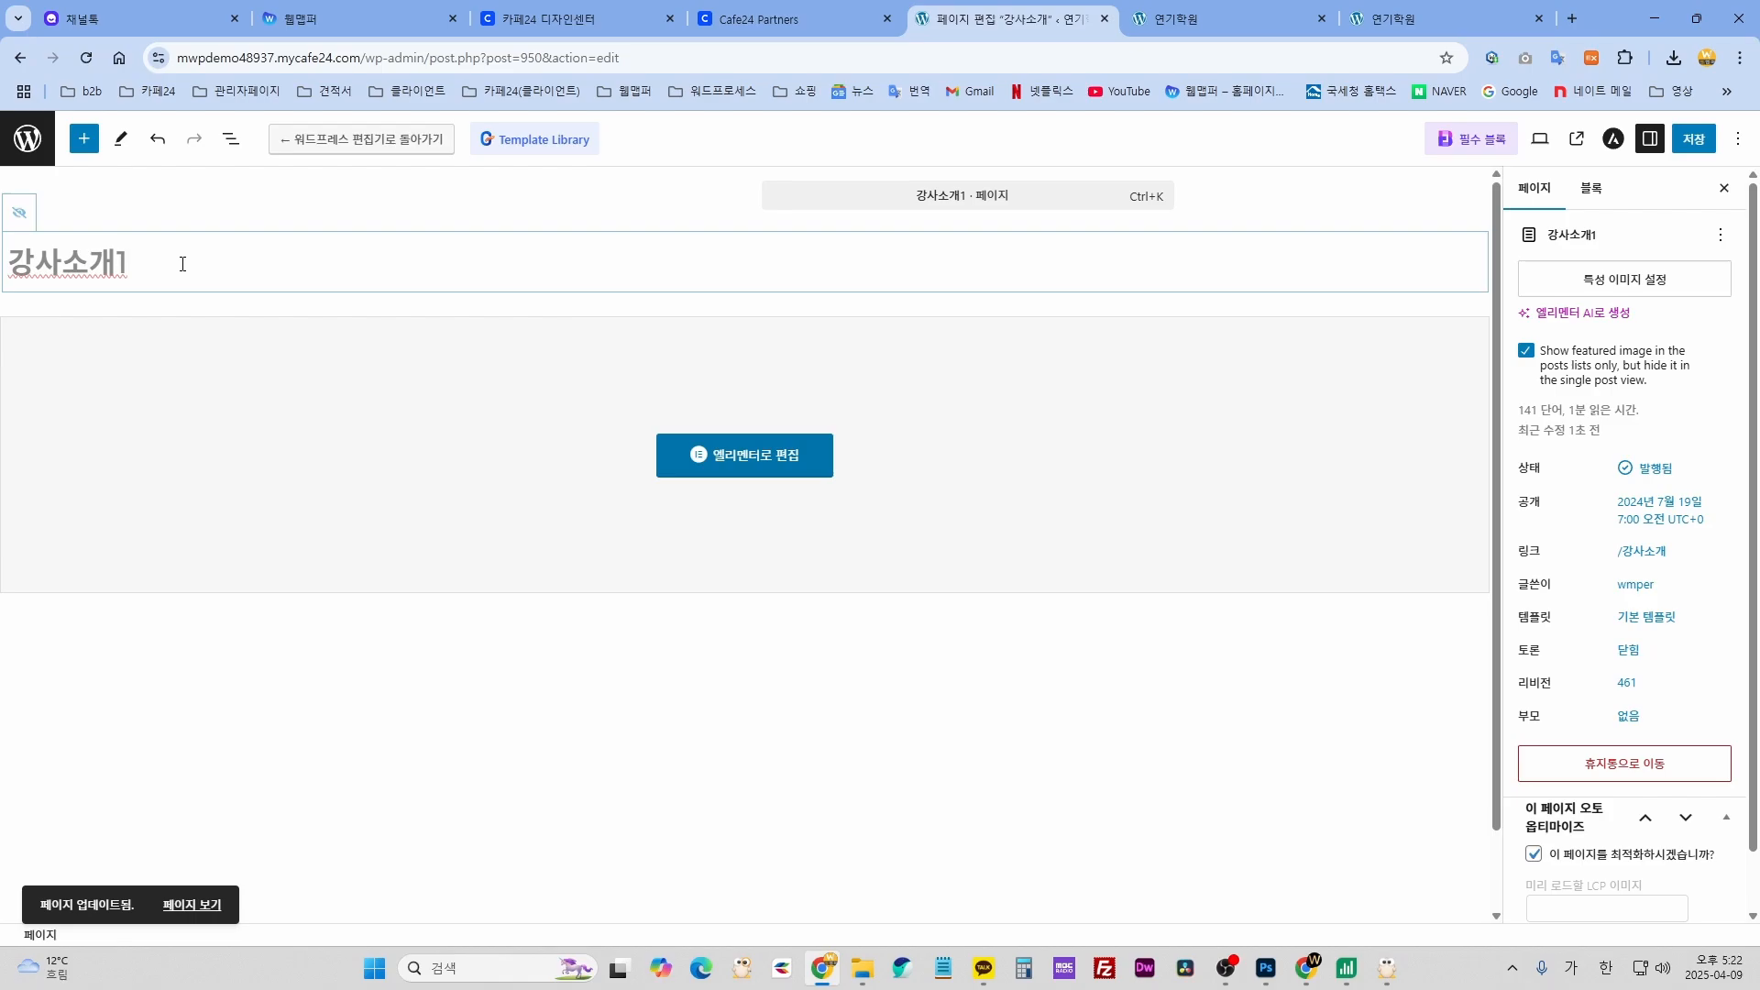
left_click(1688, 147)
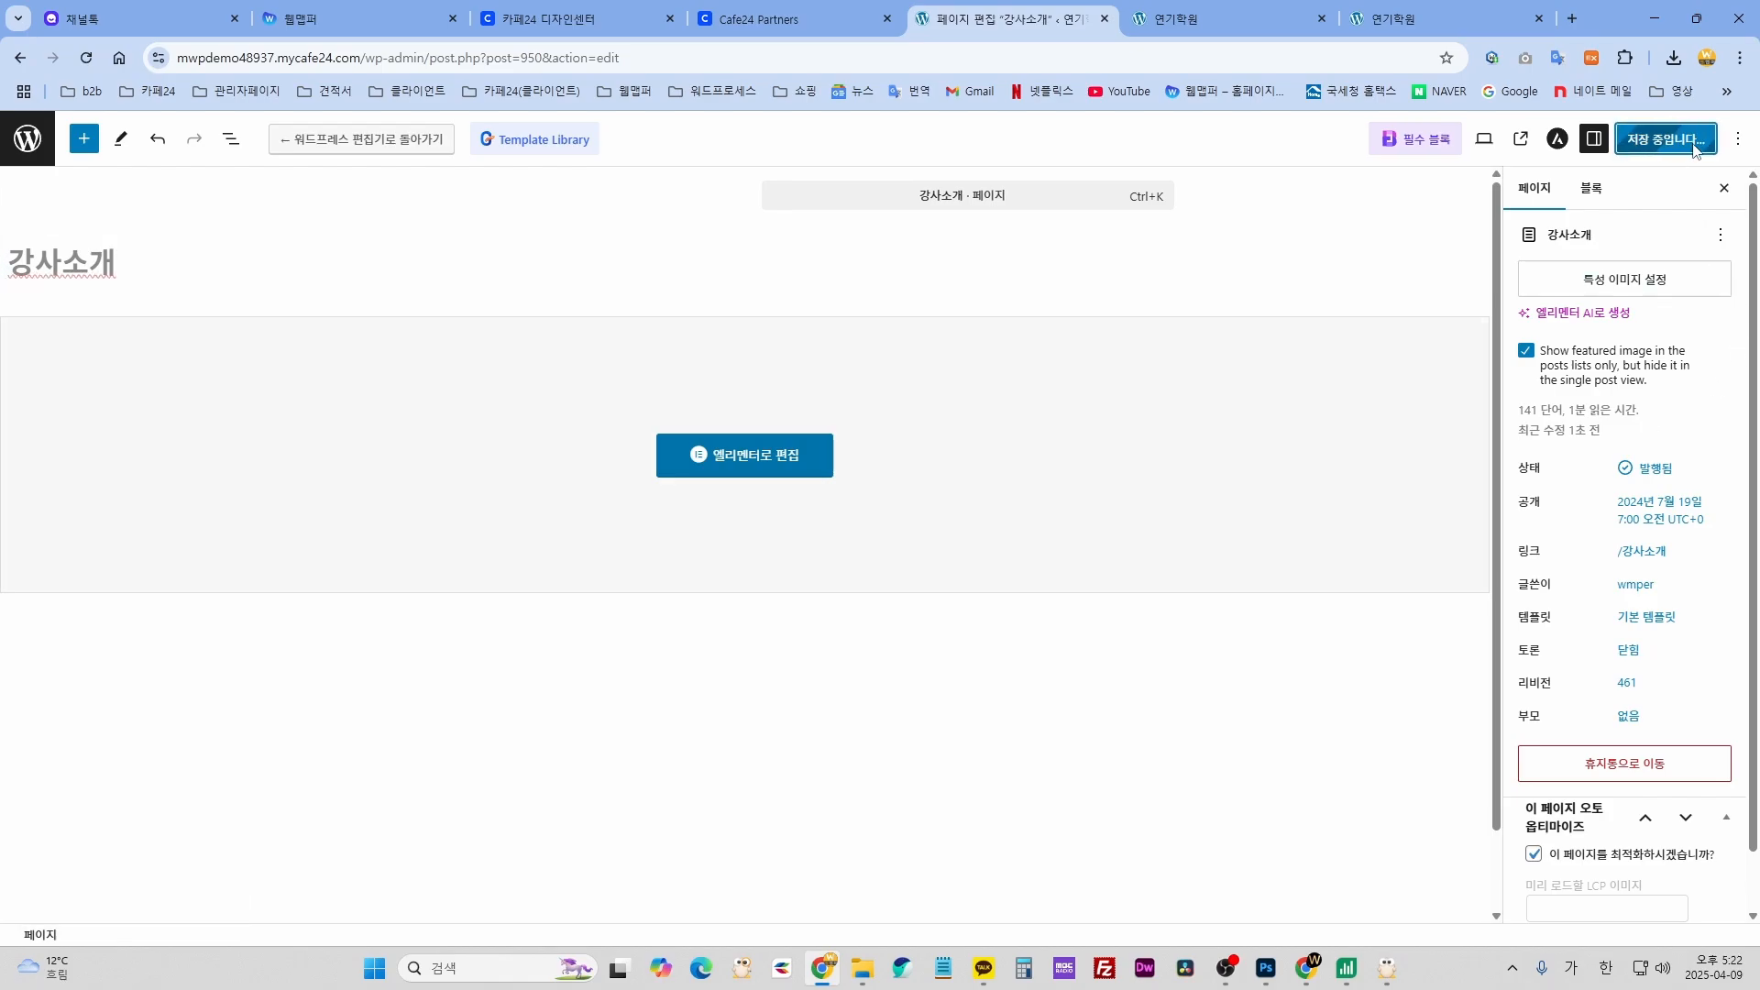
- Check the live 아카데미소개 submenu, then scroll through the 강사소개 page editor
left_click(1240, 19)
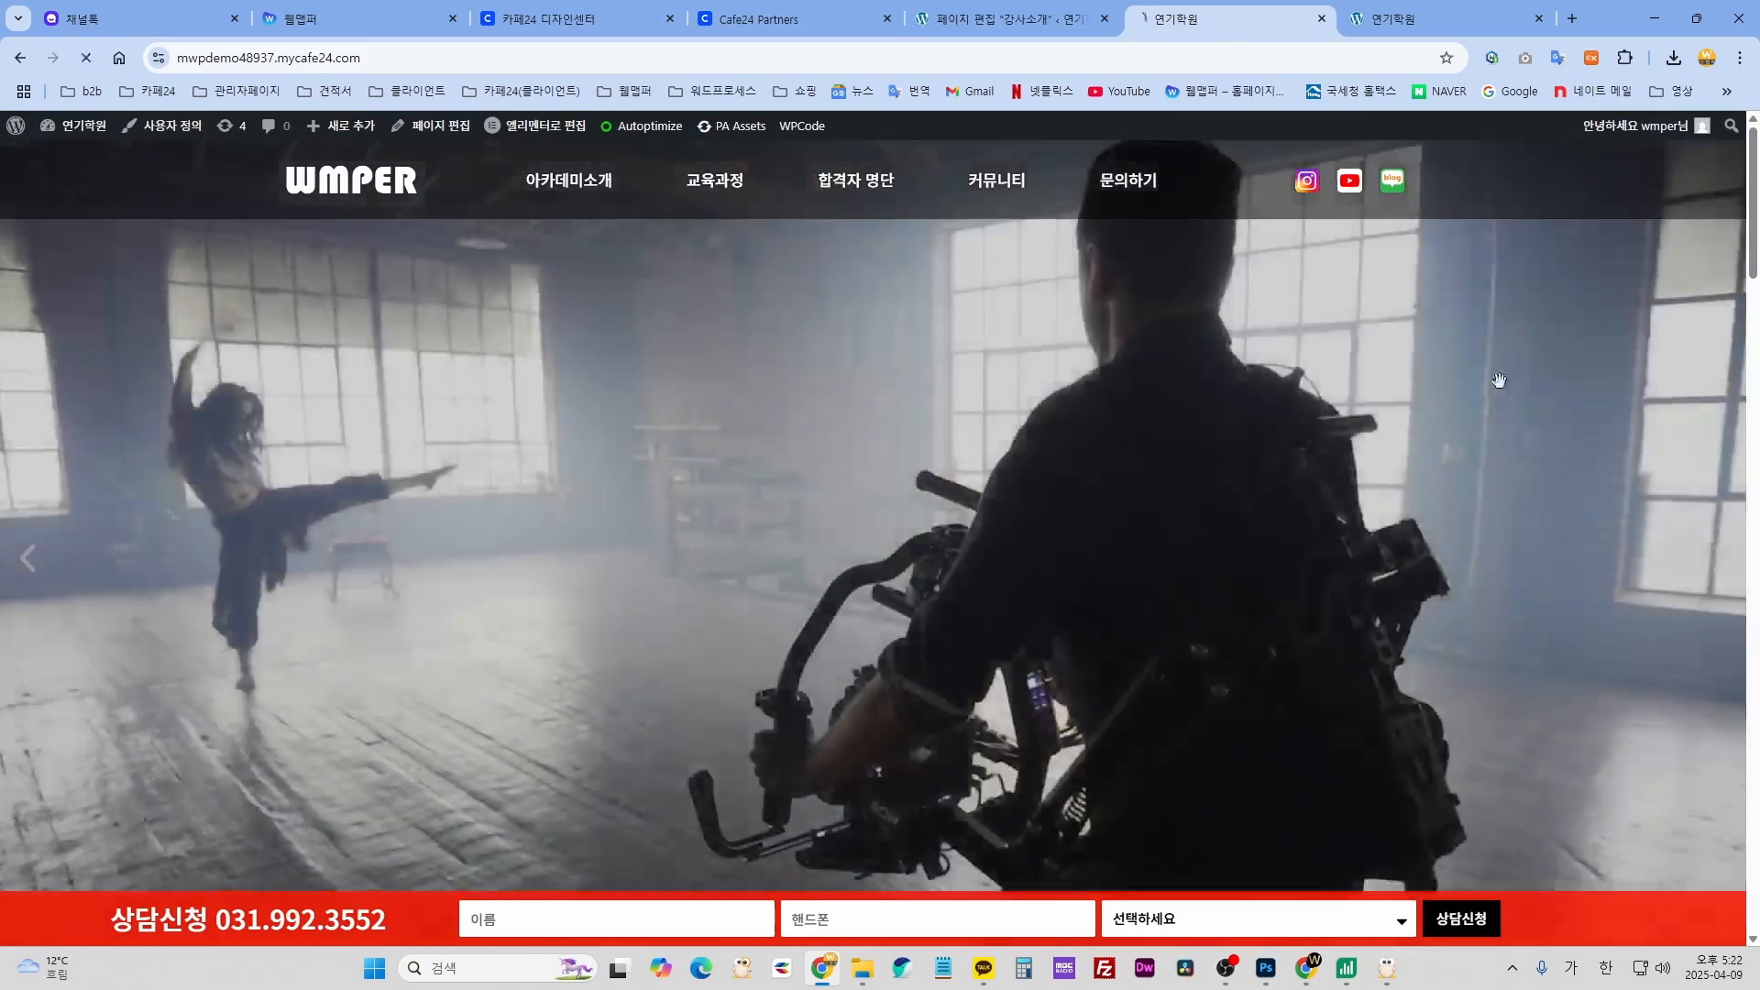
left_click(605, 183)
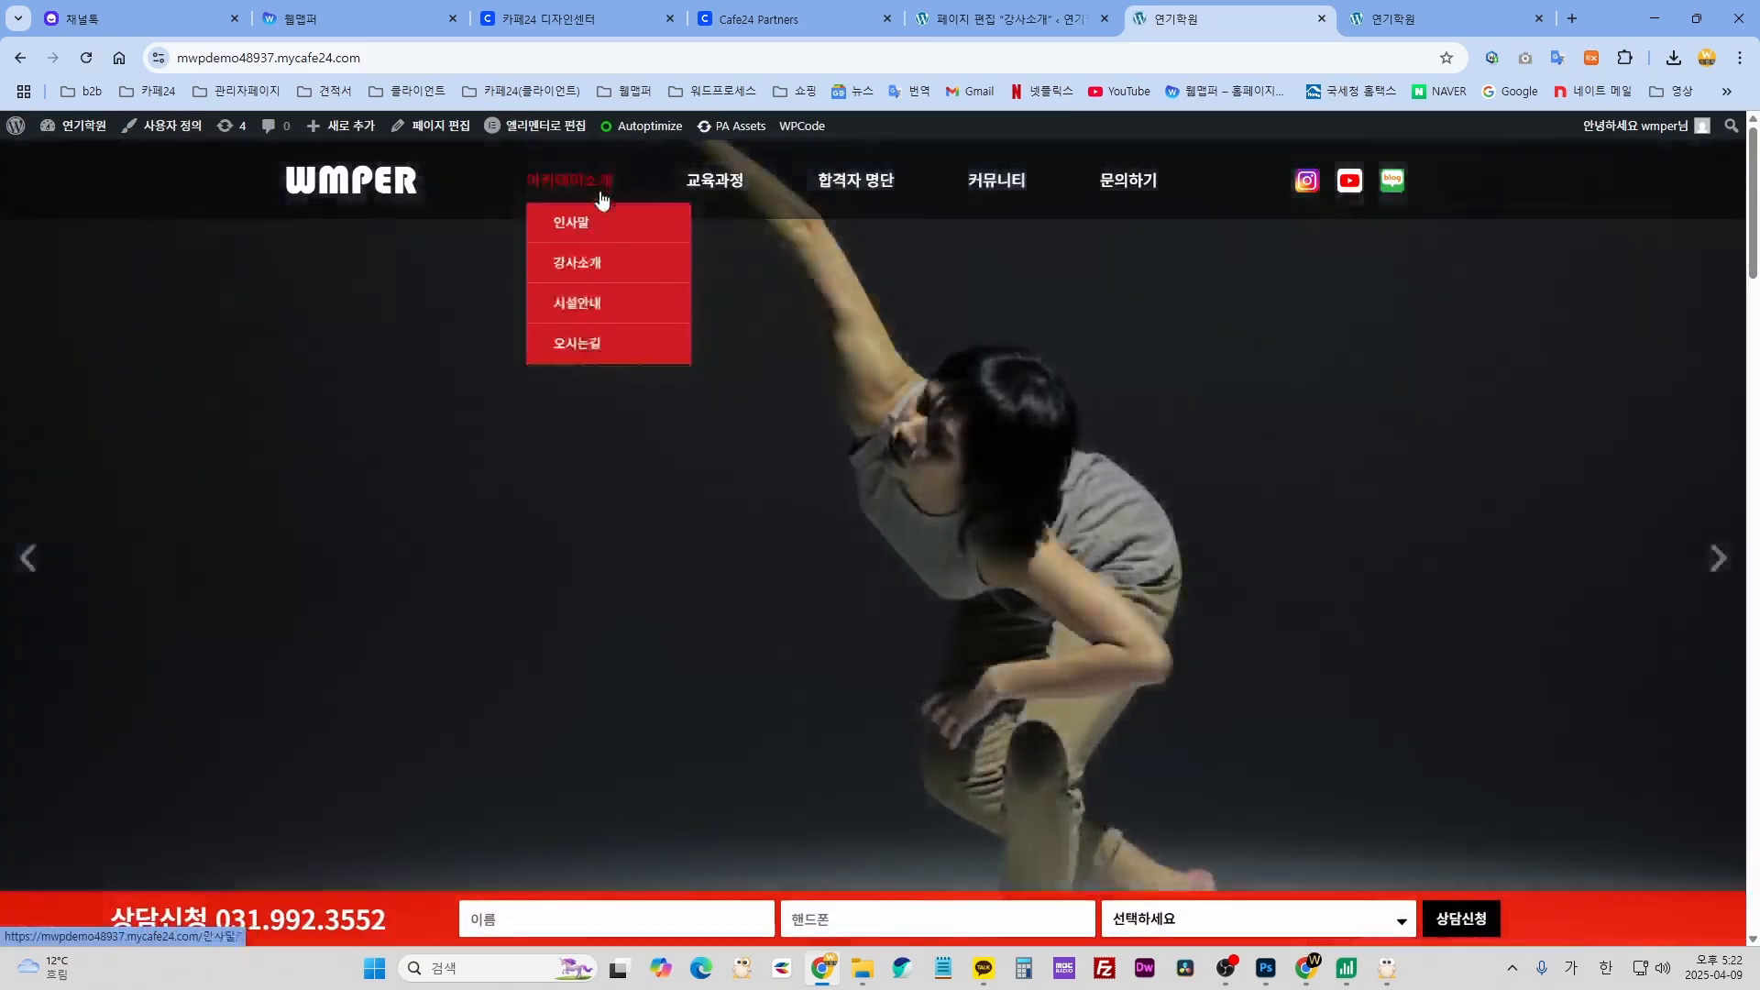
mouse_move(696, 213)
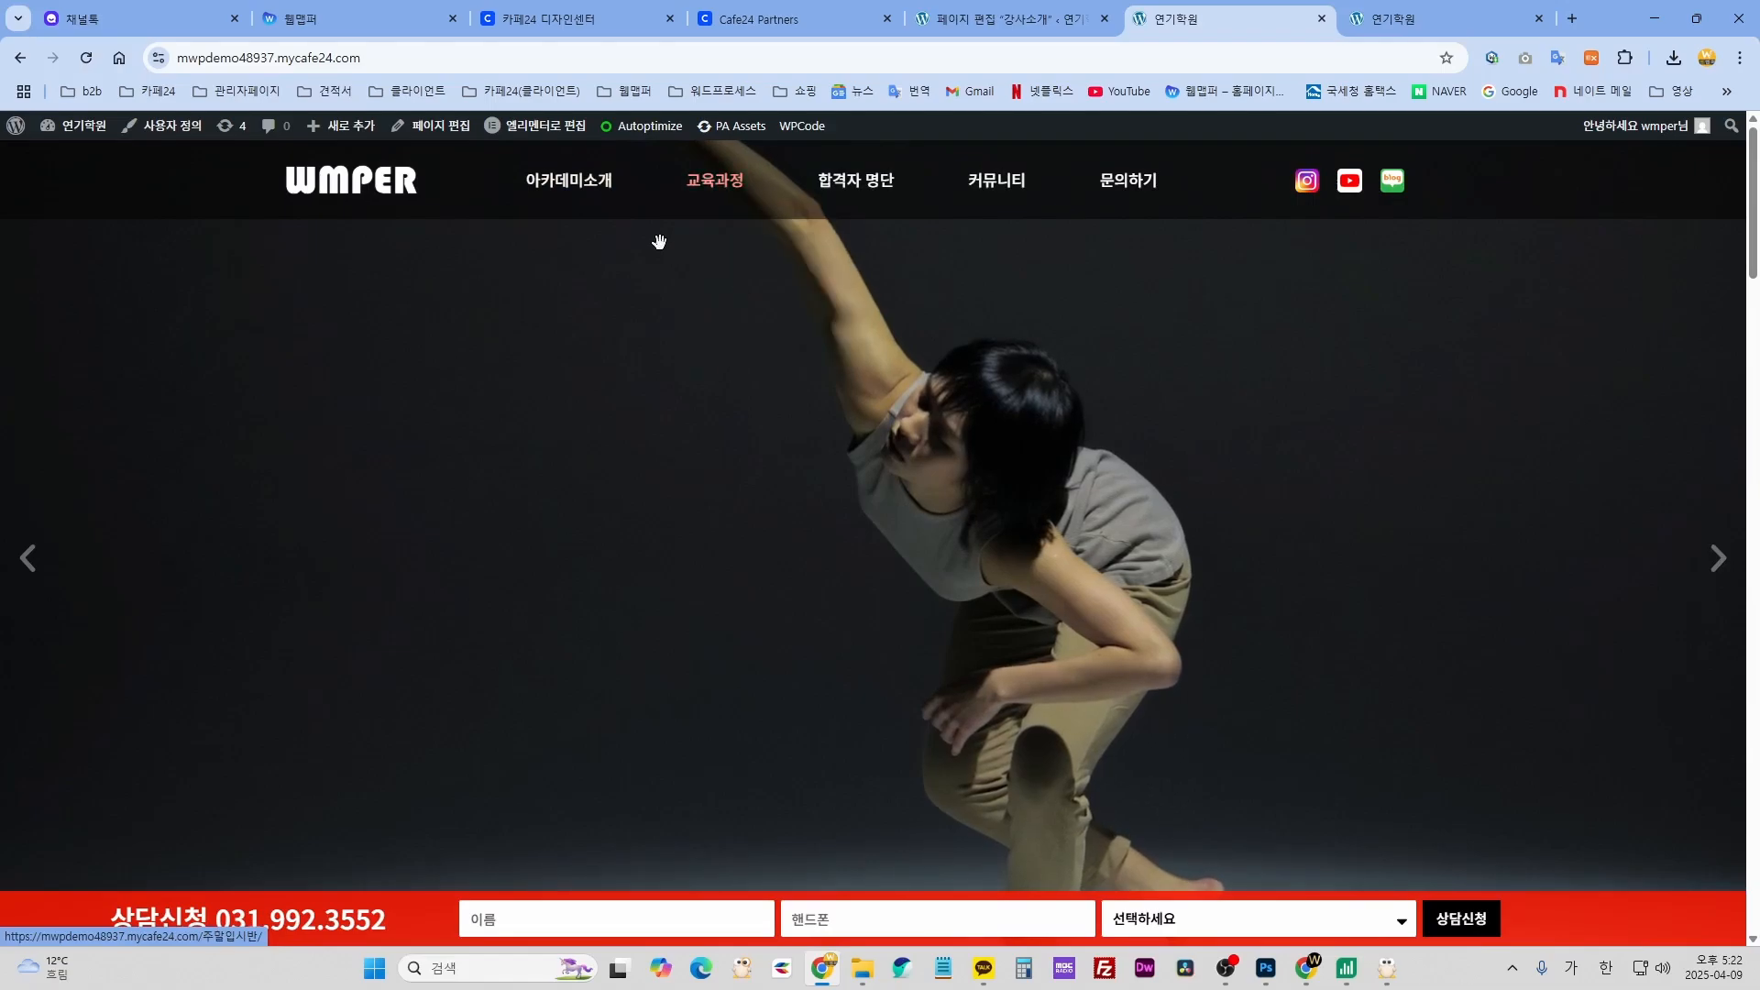
mouse_move(573, 220)
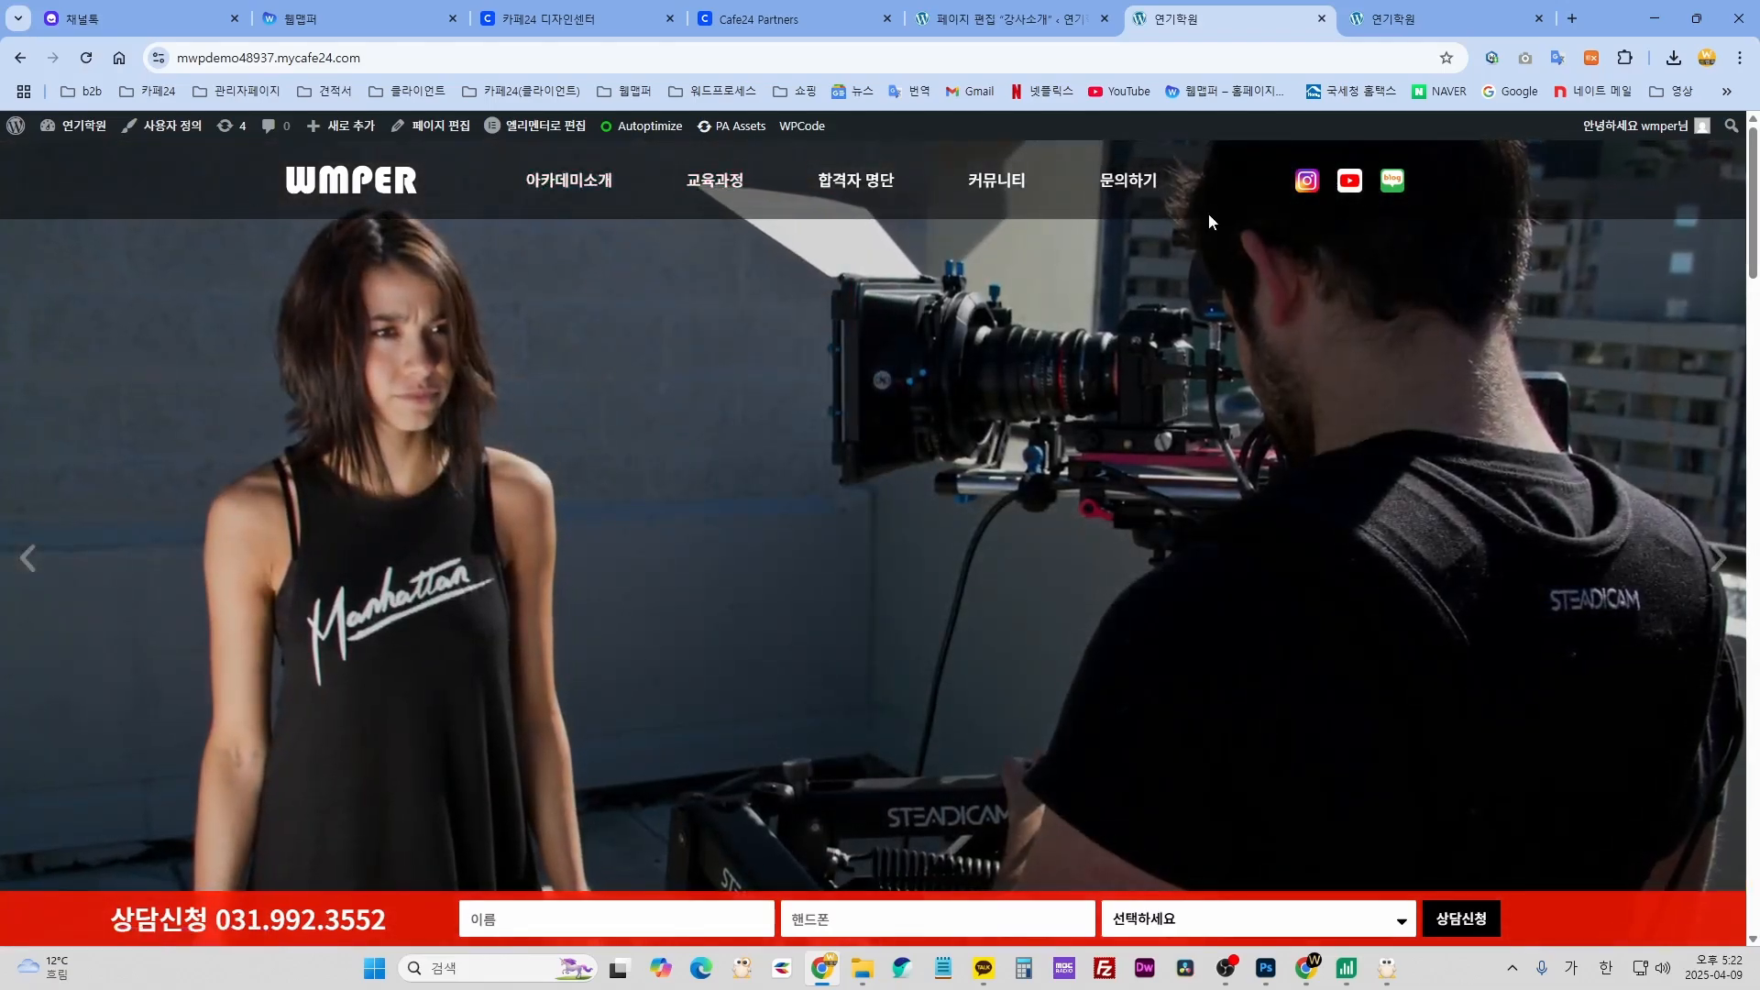
left_click(1004, 25)
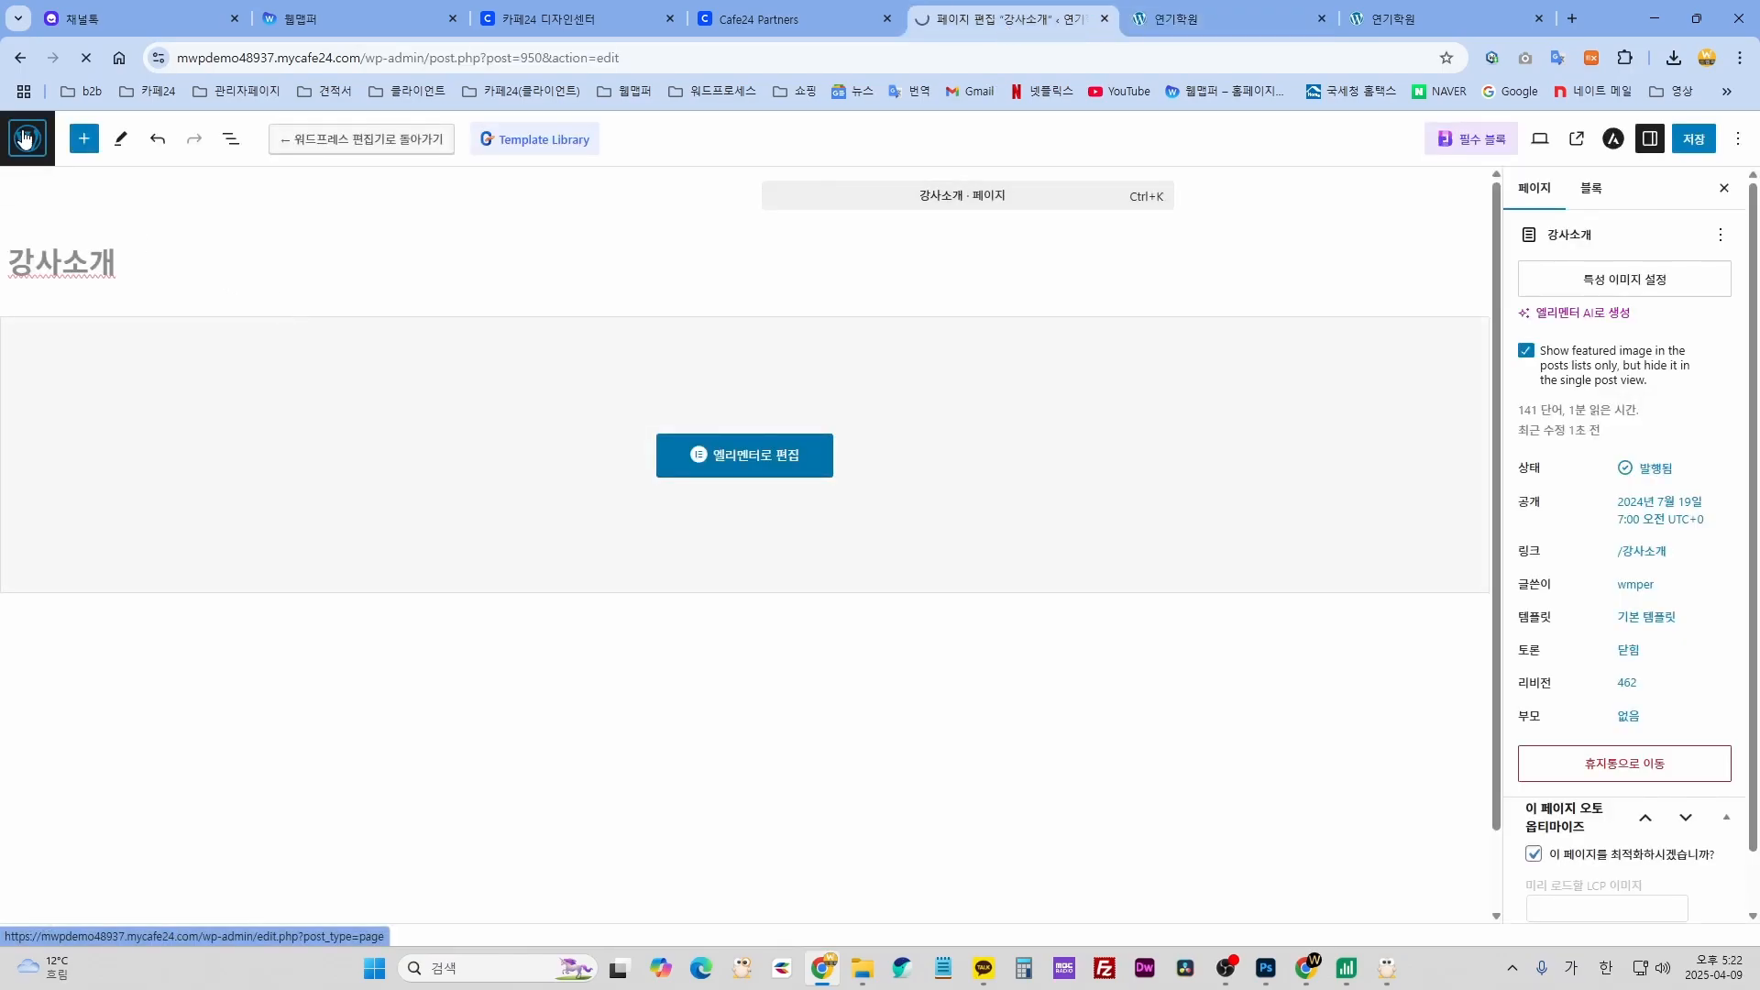
scroll(66, 616, "down", 1)
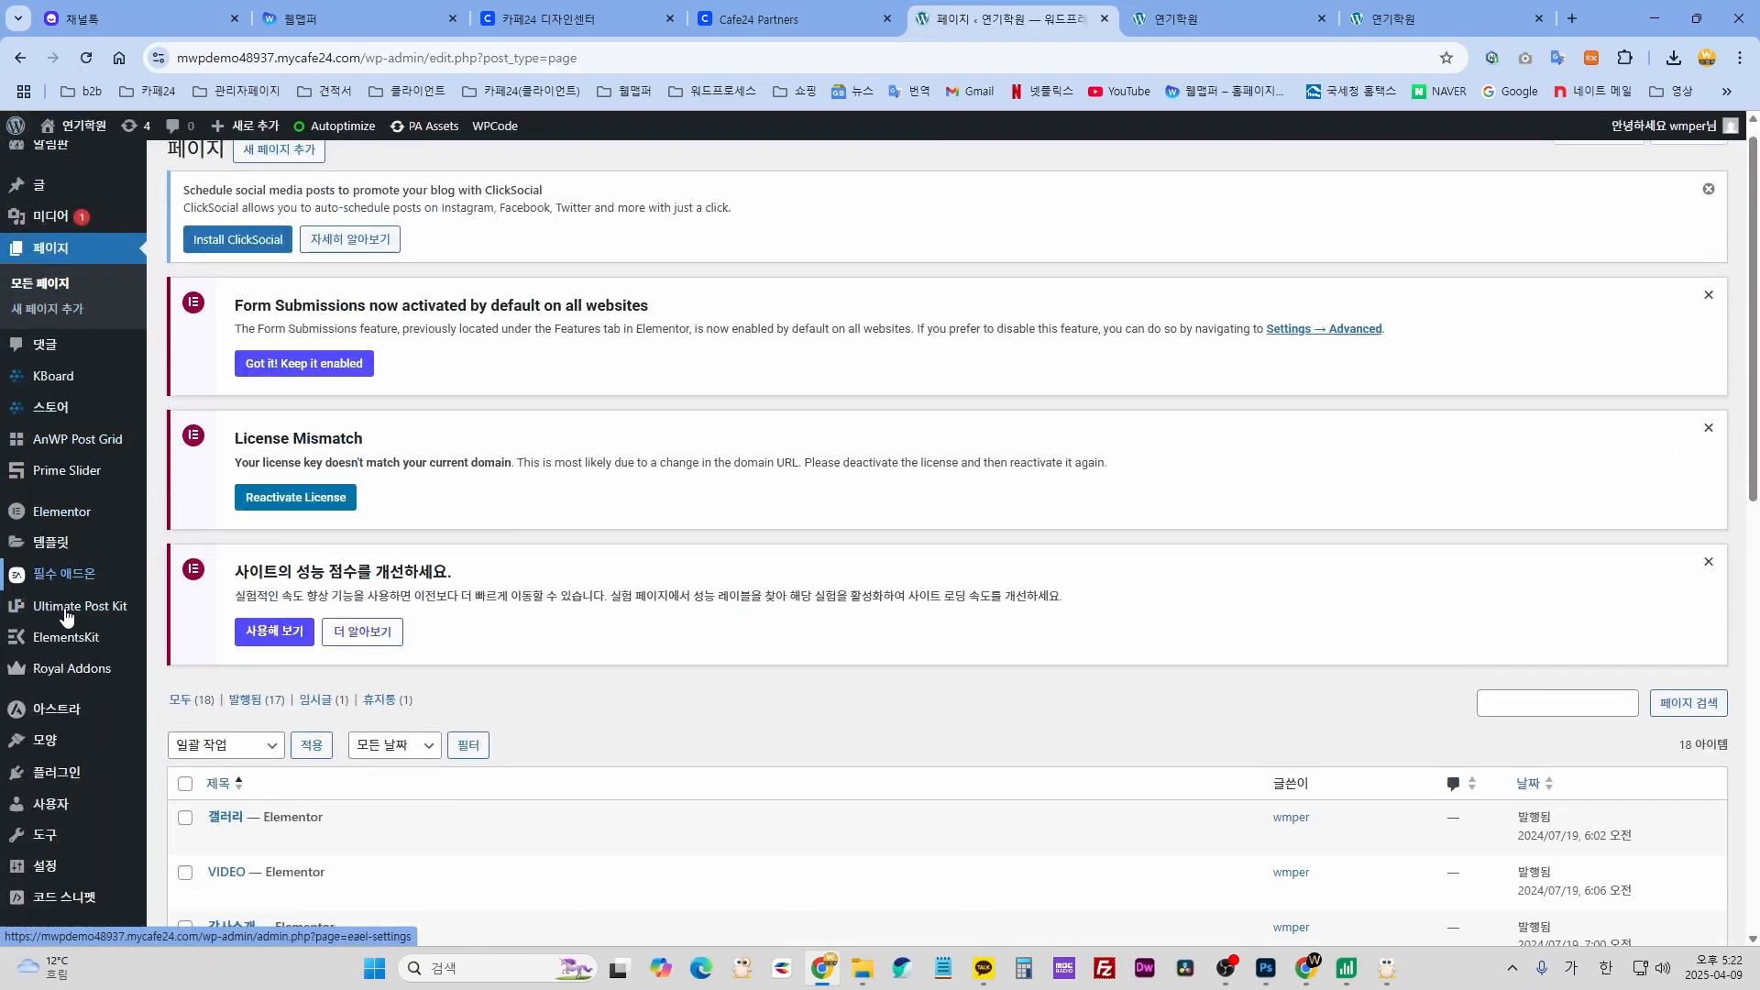
scroll(99, 684, "down", 3)
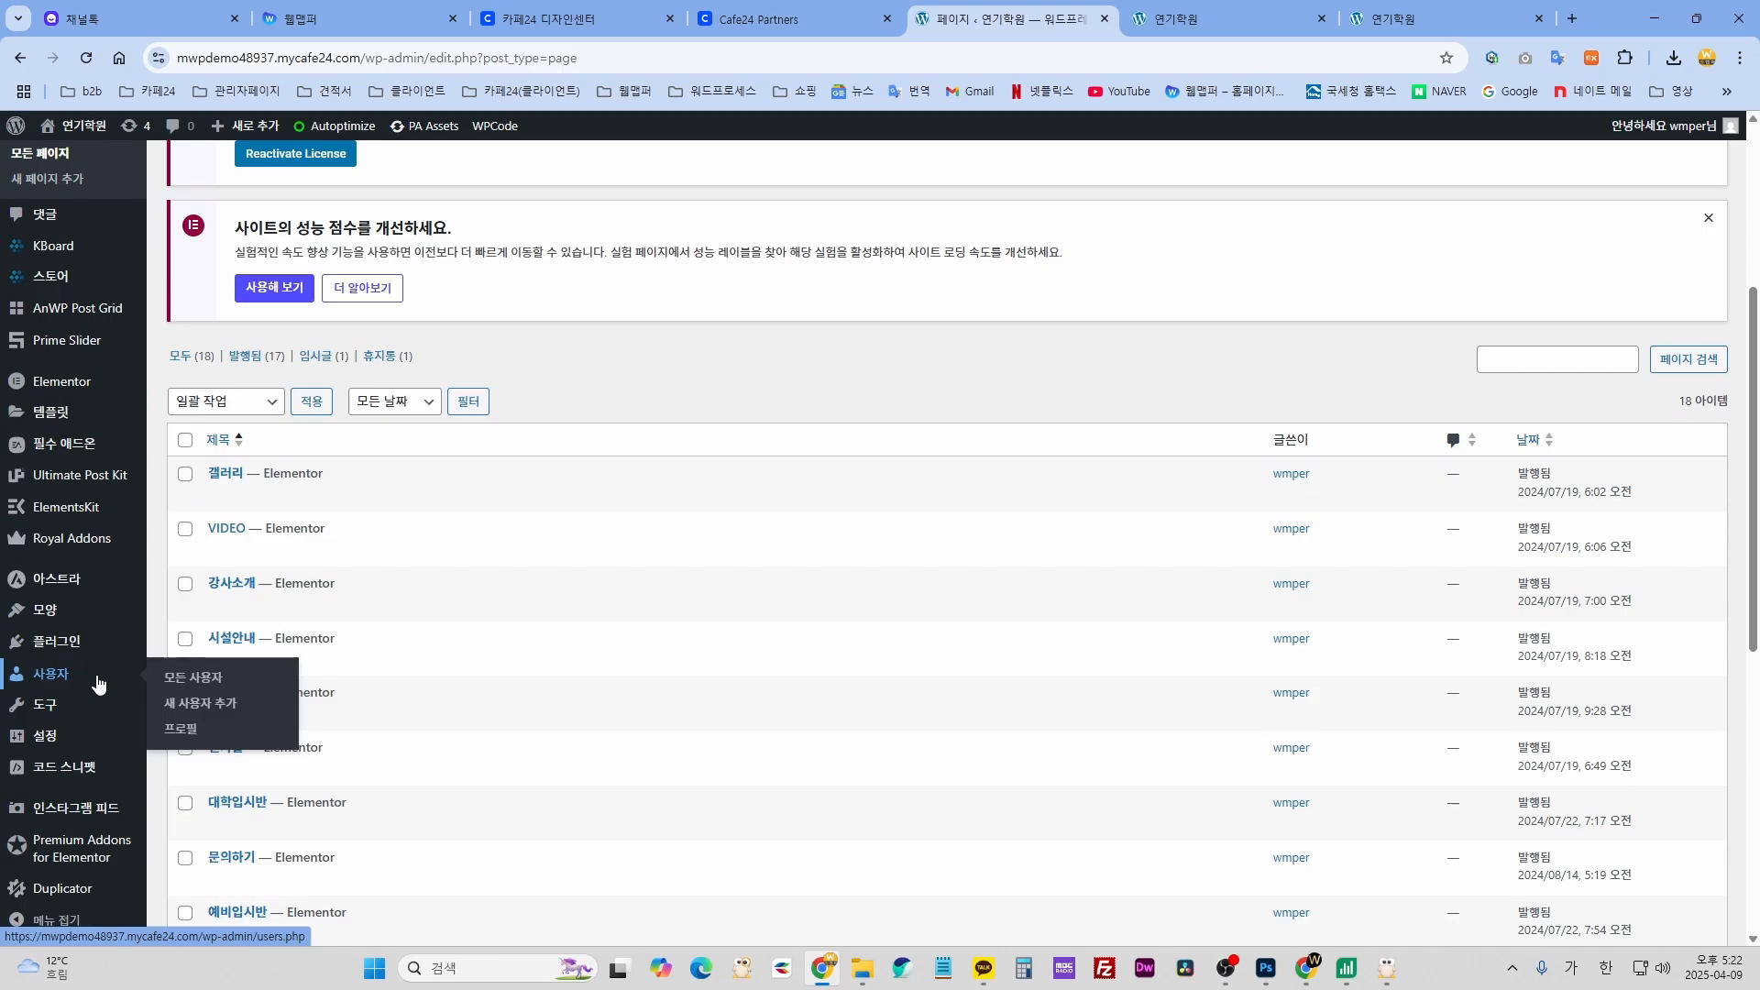
- Recheck the live site menu, then return to the WordPress Pages admin
left_click(1237, 21)
mouse_move(547, 186)
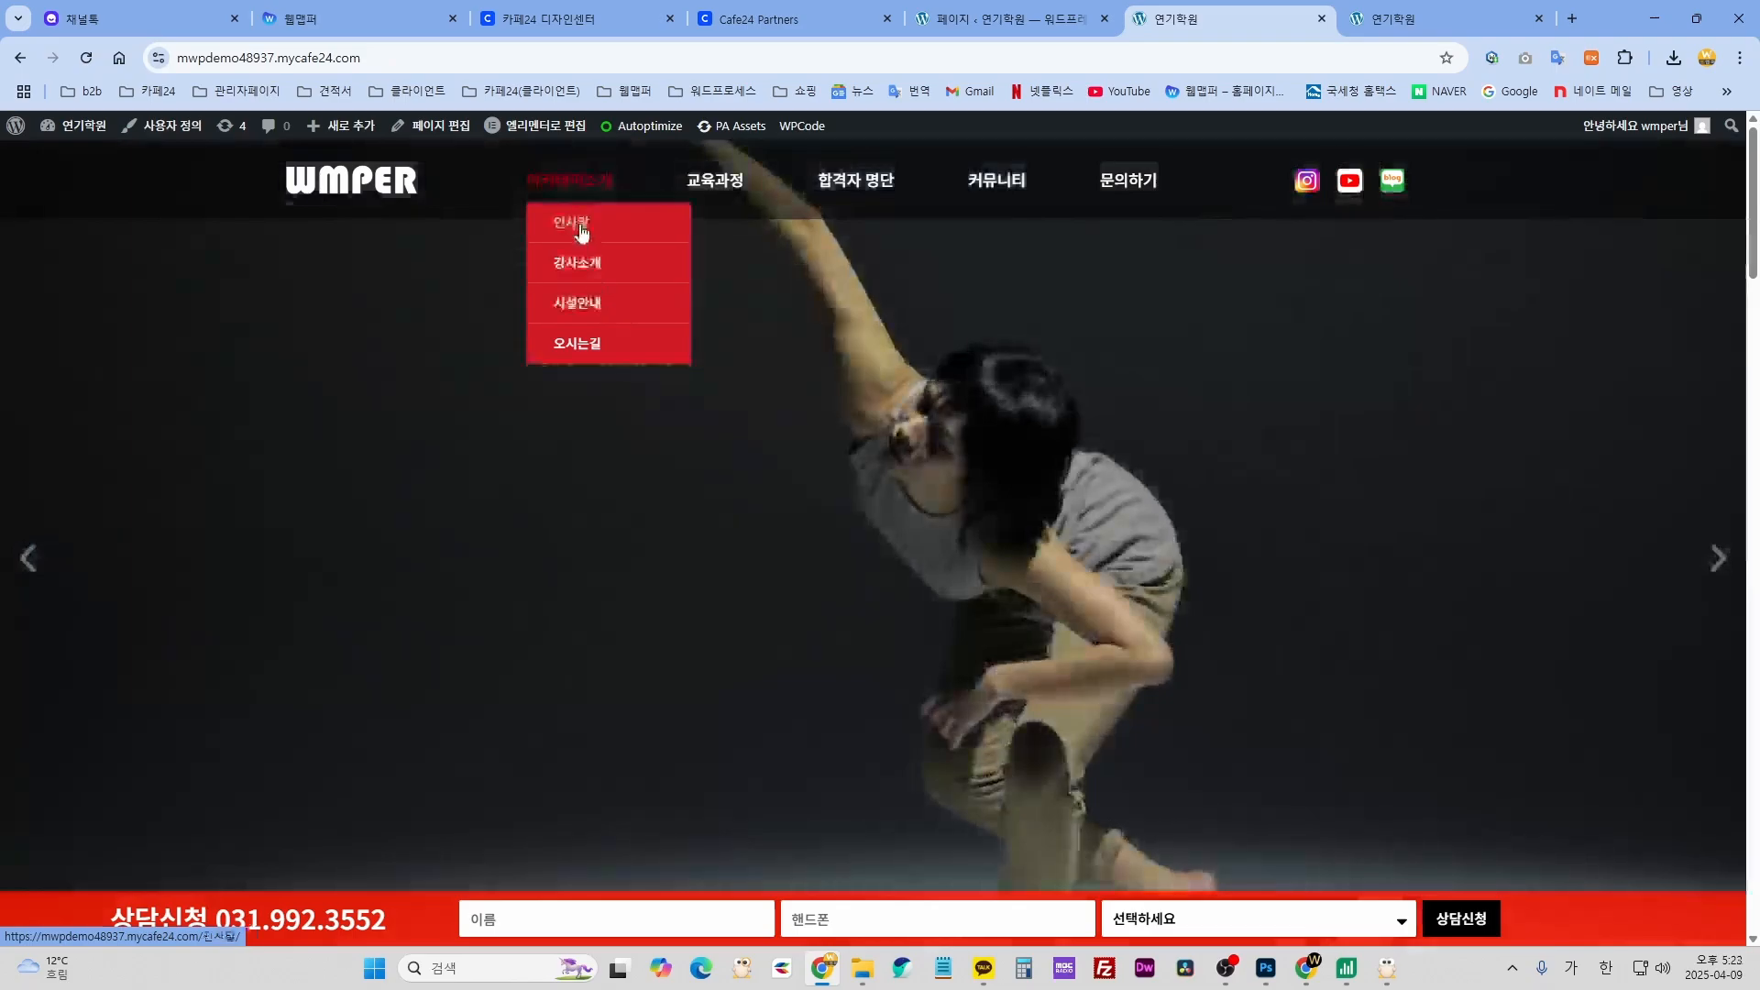
mouse_move(714, 183)
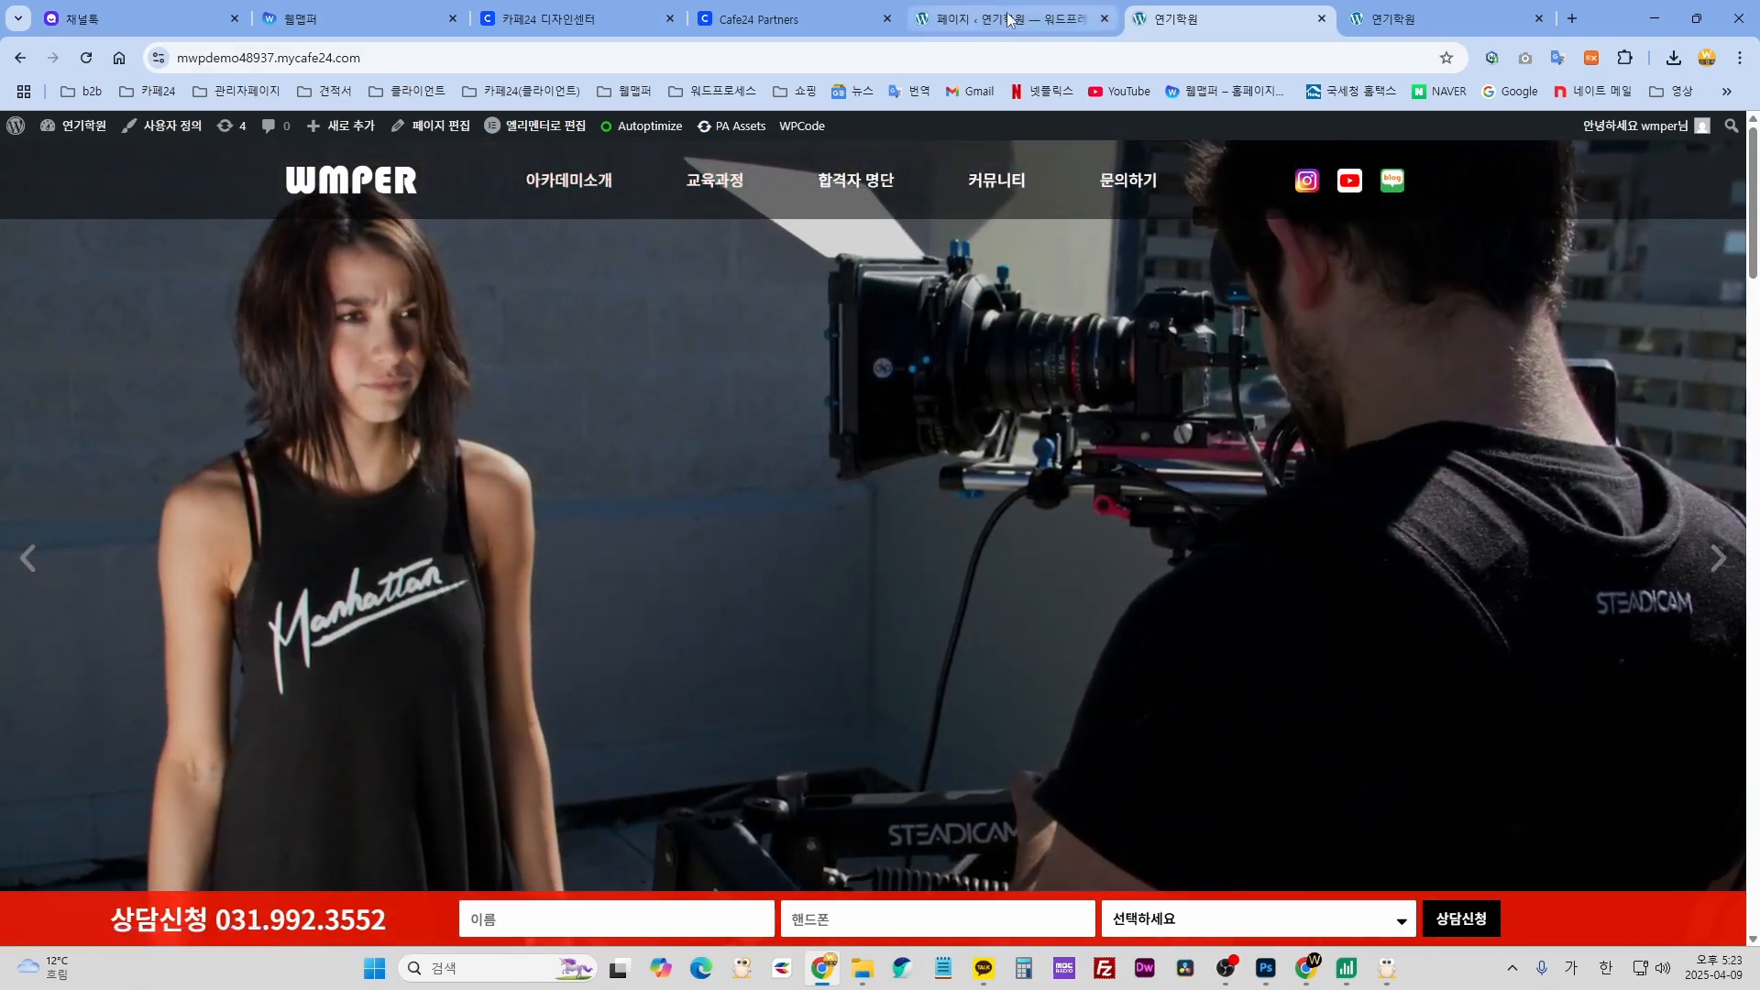
key("ctrl+Page_Up")
mouse_move(52, 713)
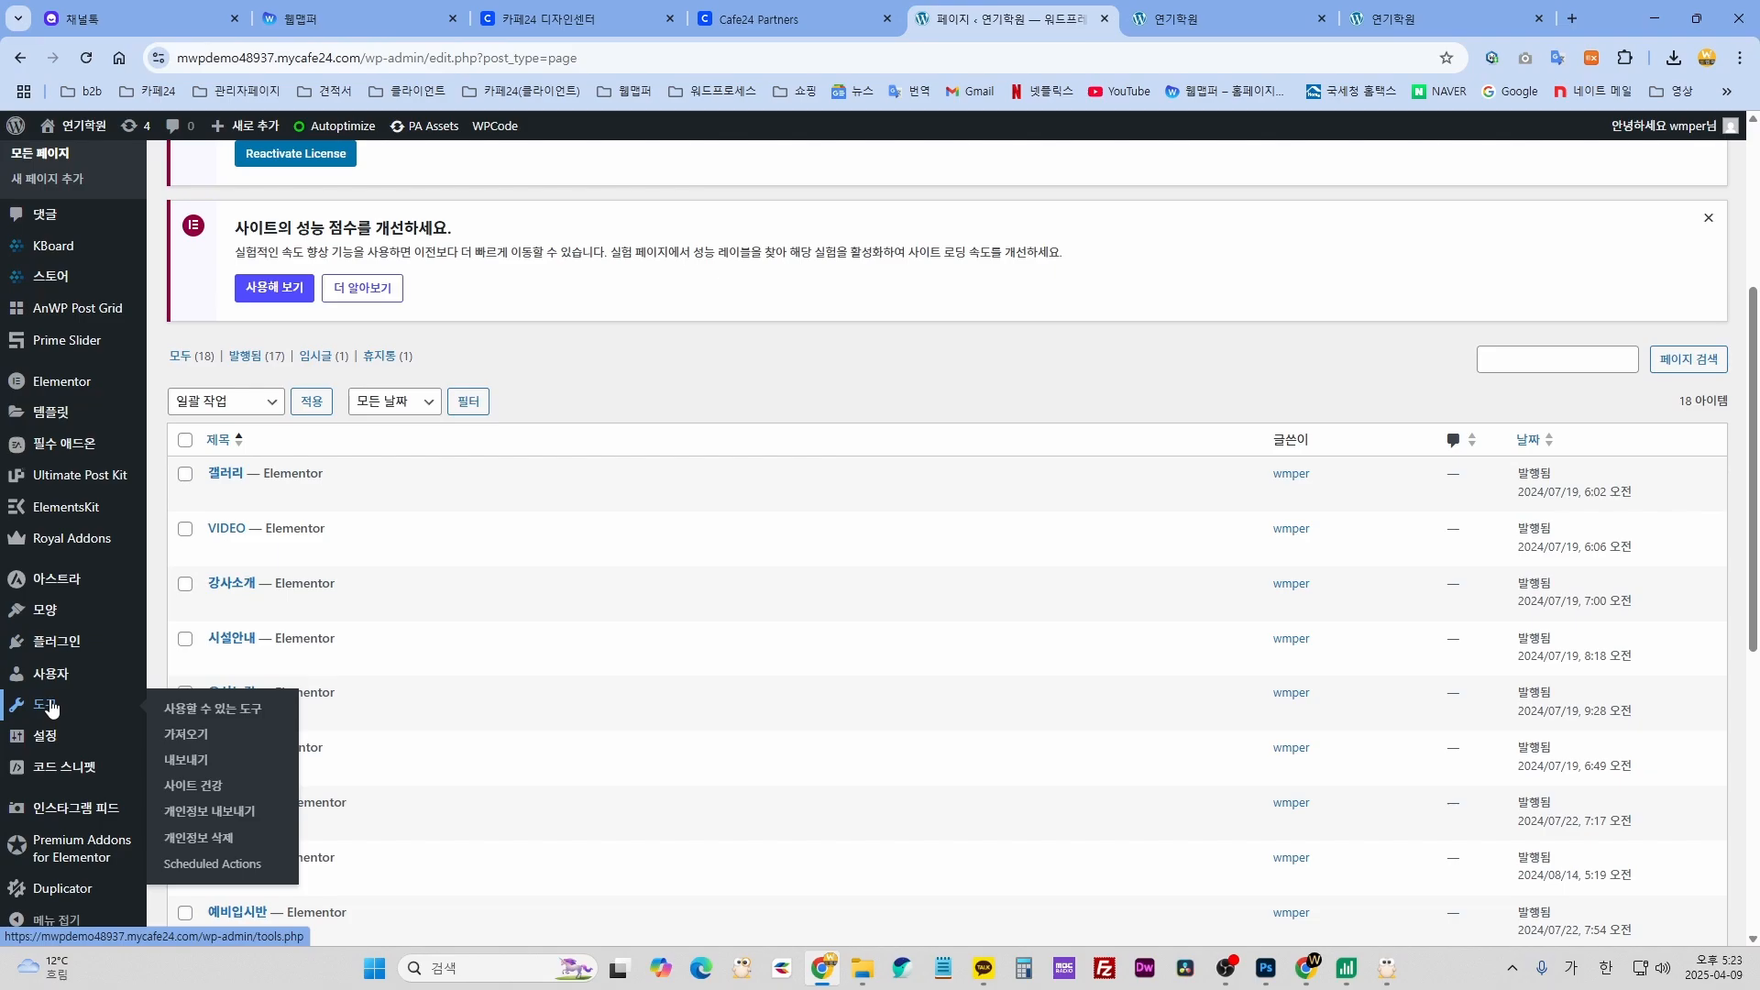
mouse_move(56, 614)
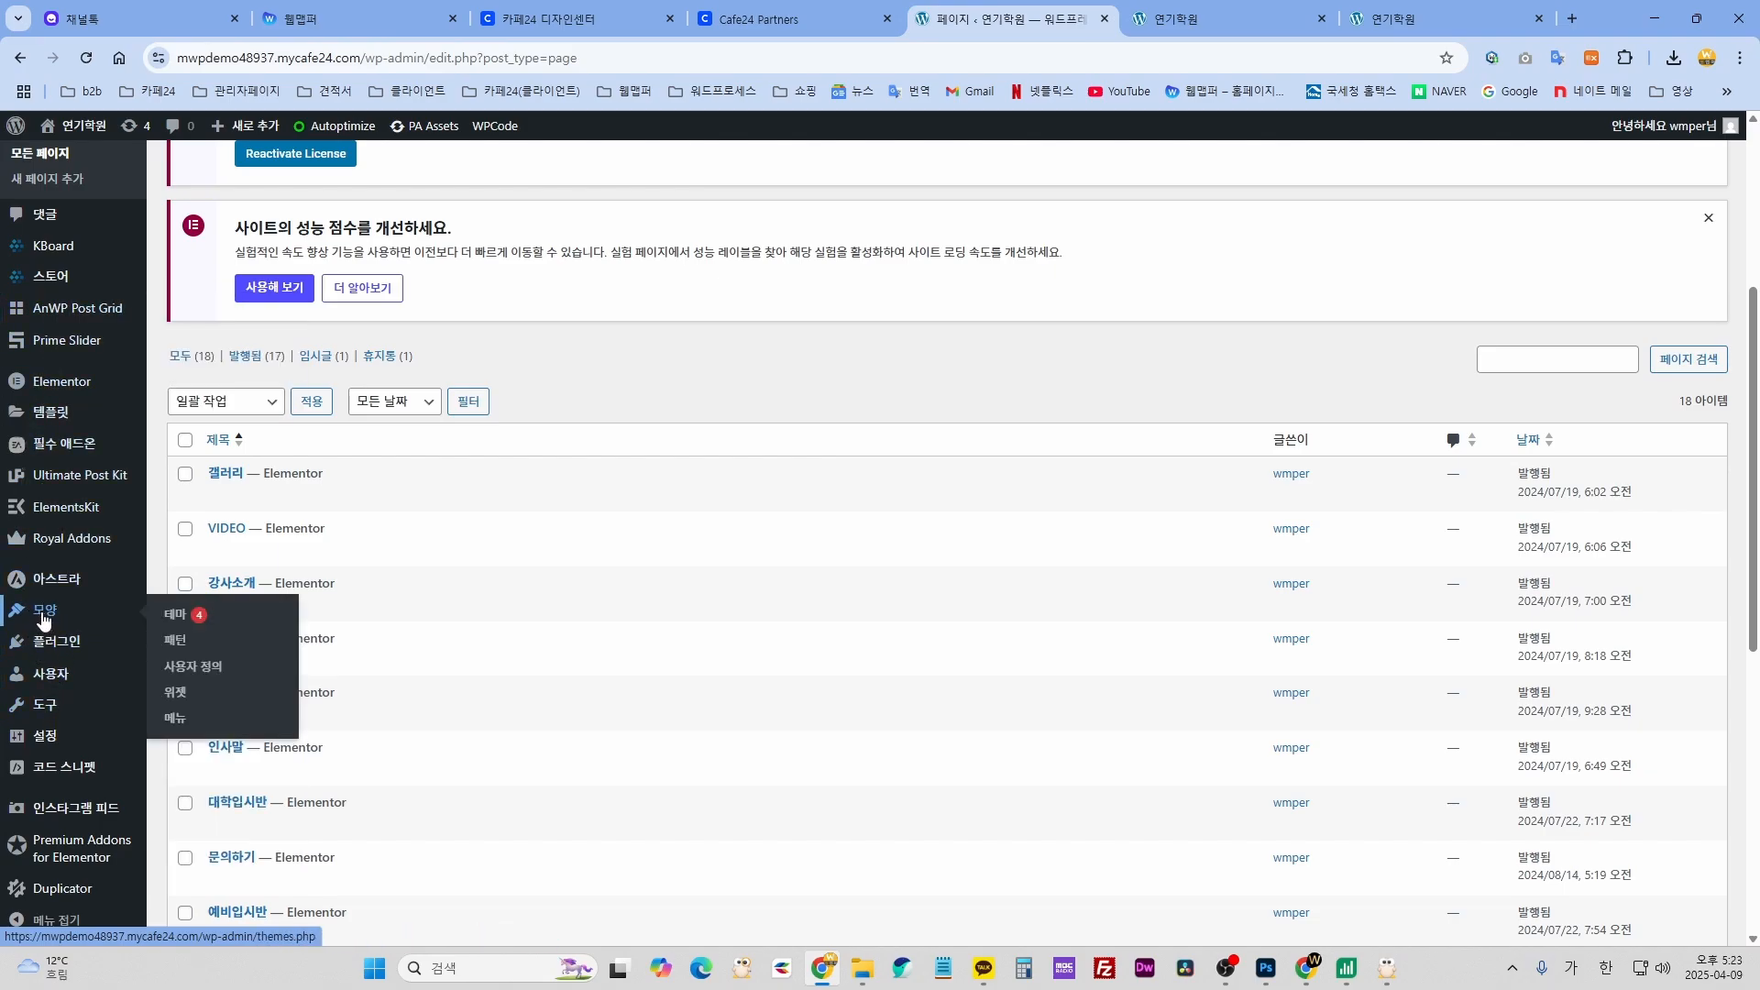
- Remove 시설안내 from the 아카데미소개 submenu, leaving 인사말, 강사소개 and 오시는길
left_click(175, 722)
scroll(664, 745, "down", 5)
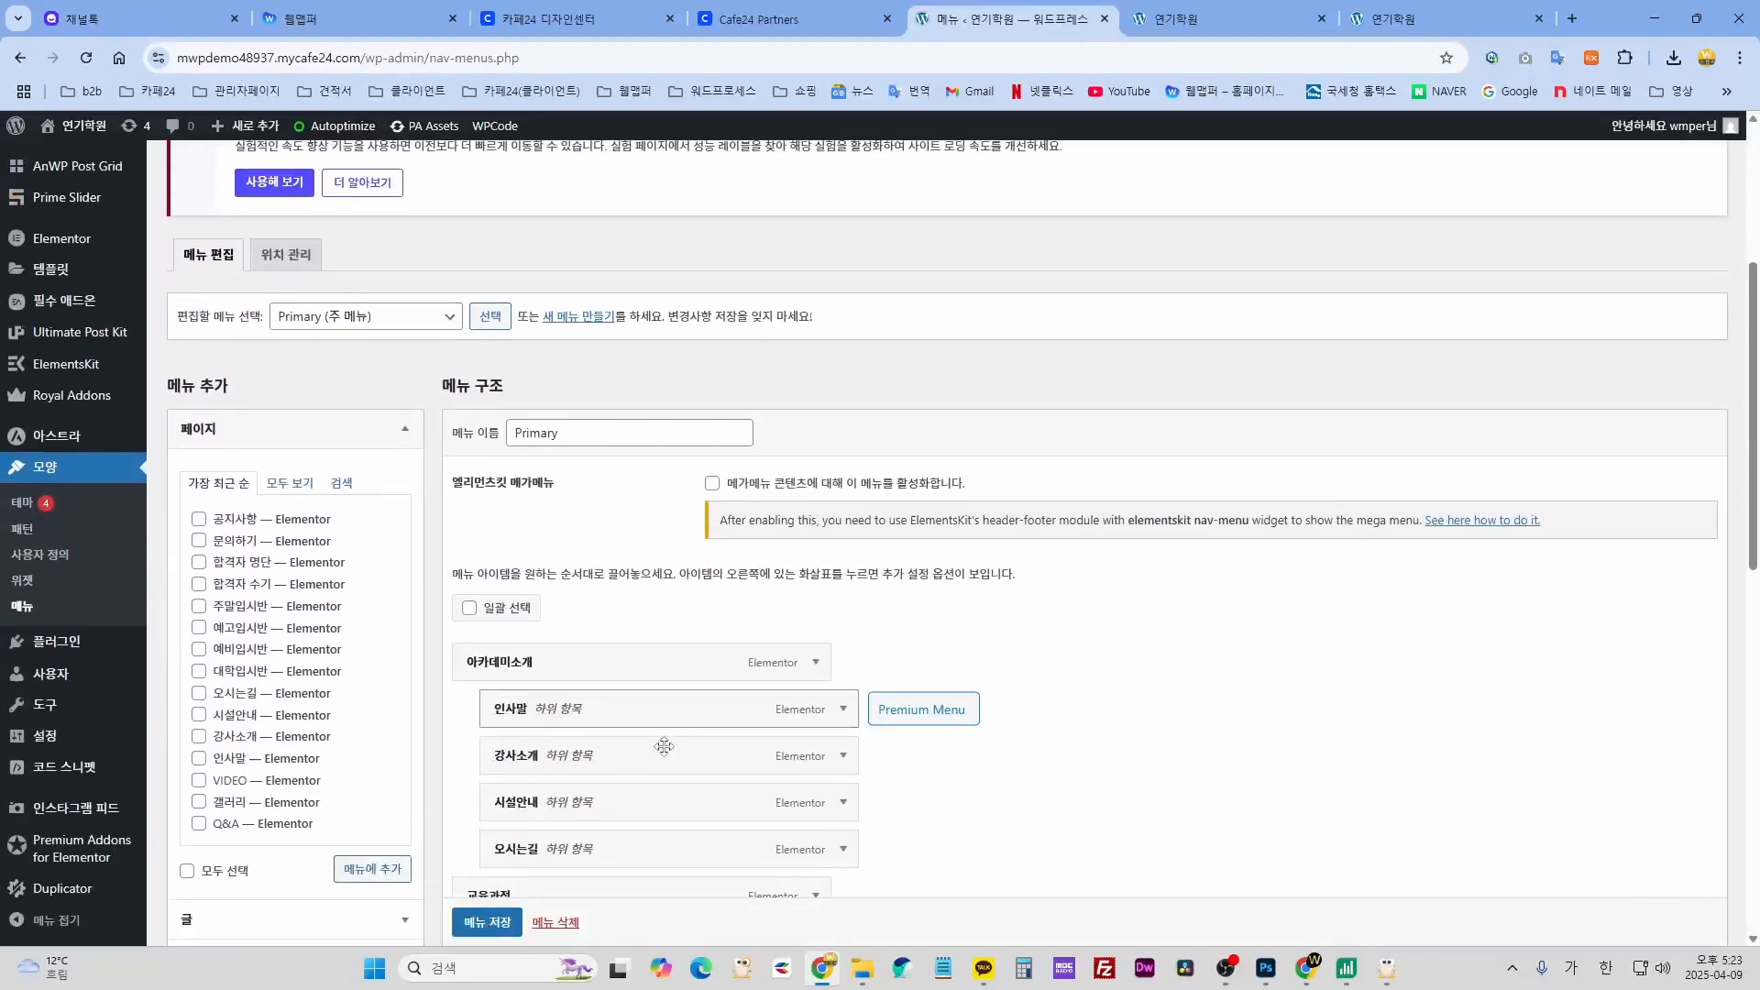
scroll(1008, 748, "down", 2)
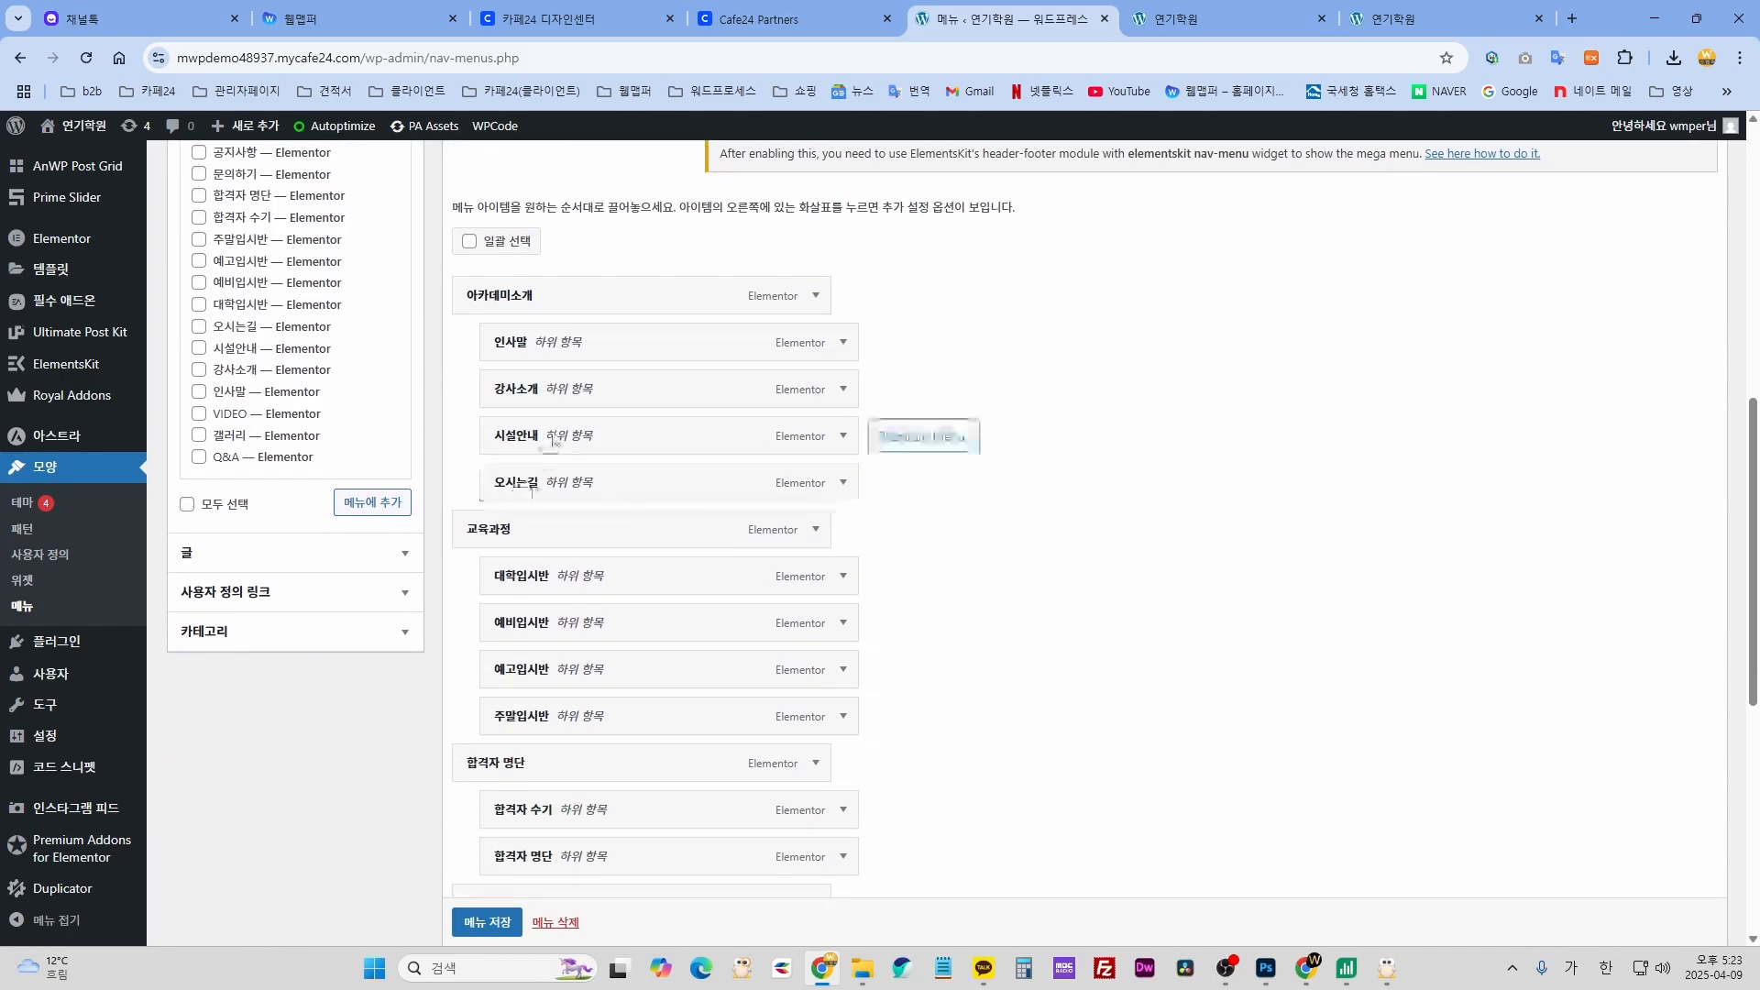
left_click(844, 437)
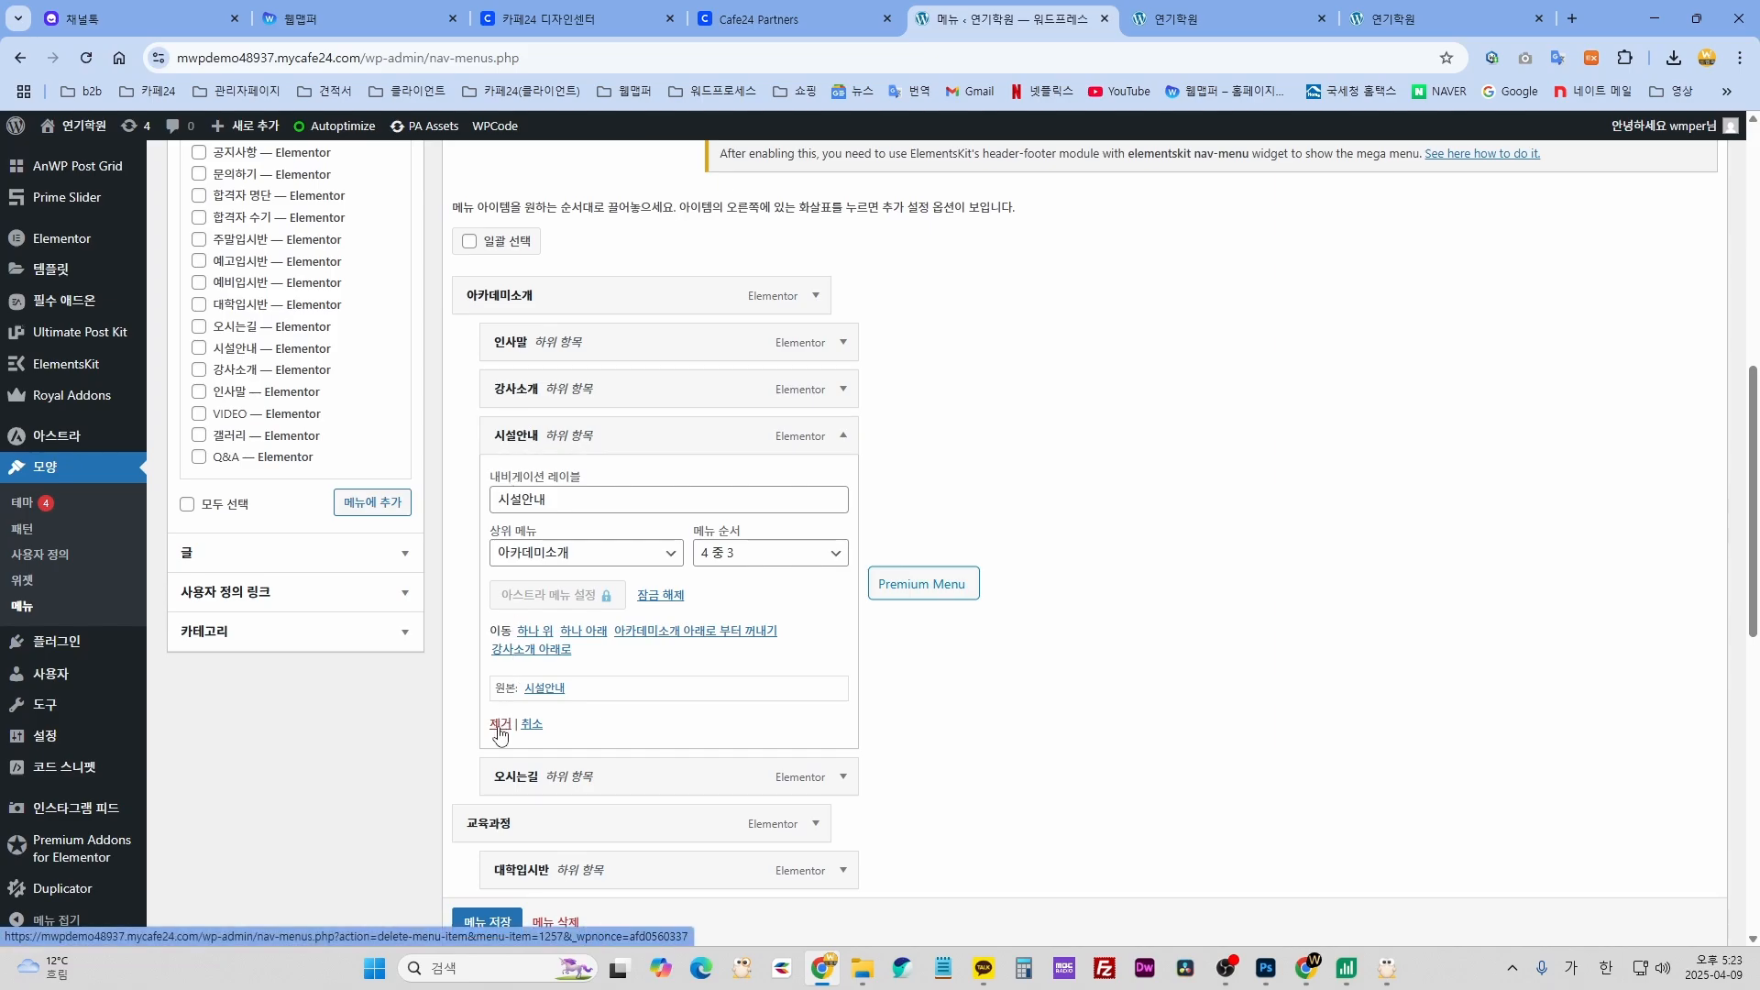
left_click(500, 724)
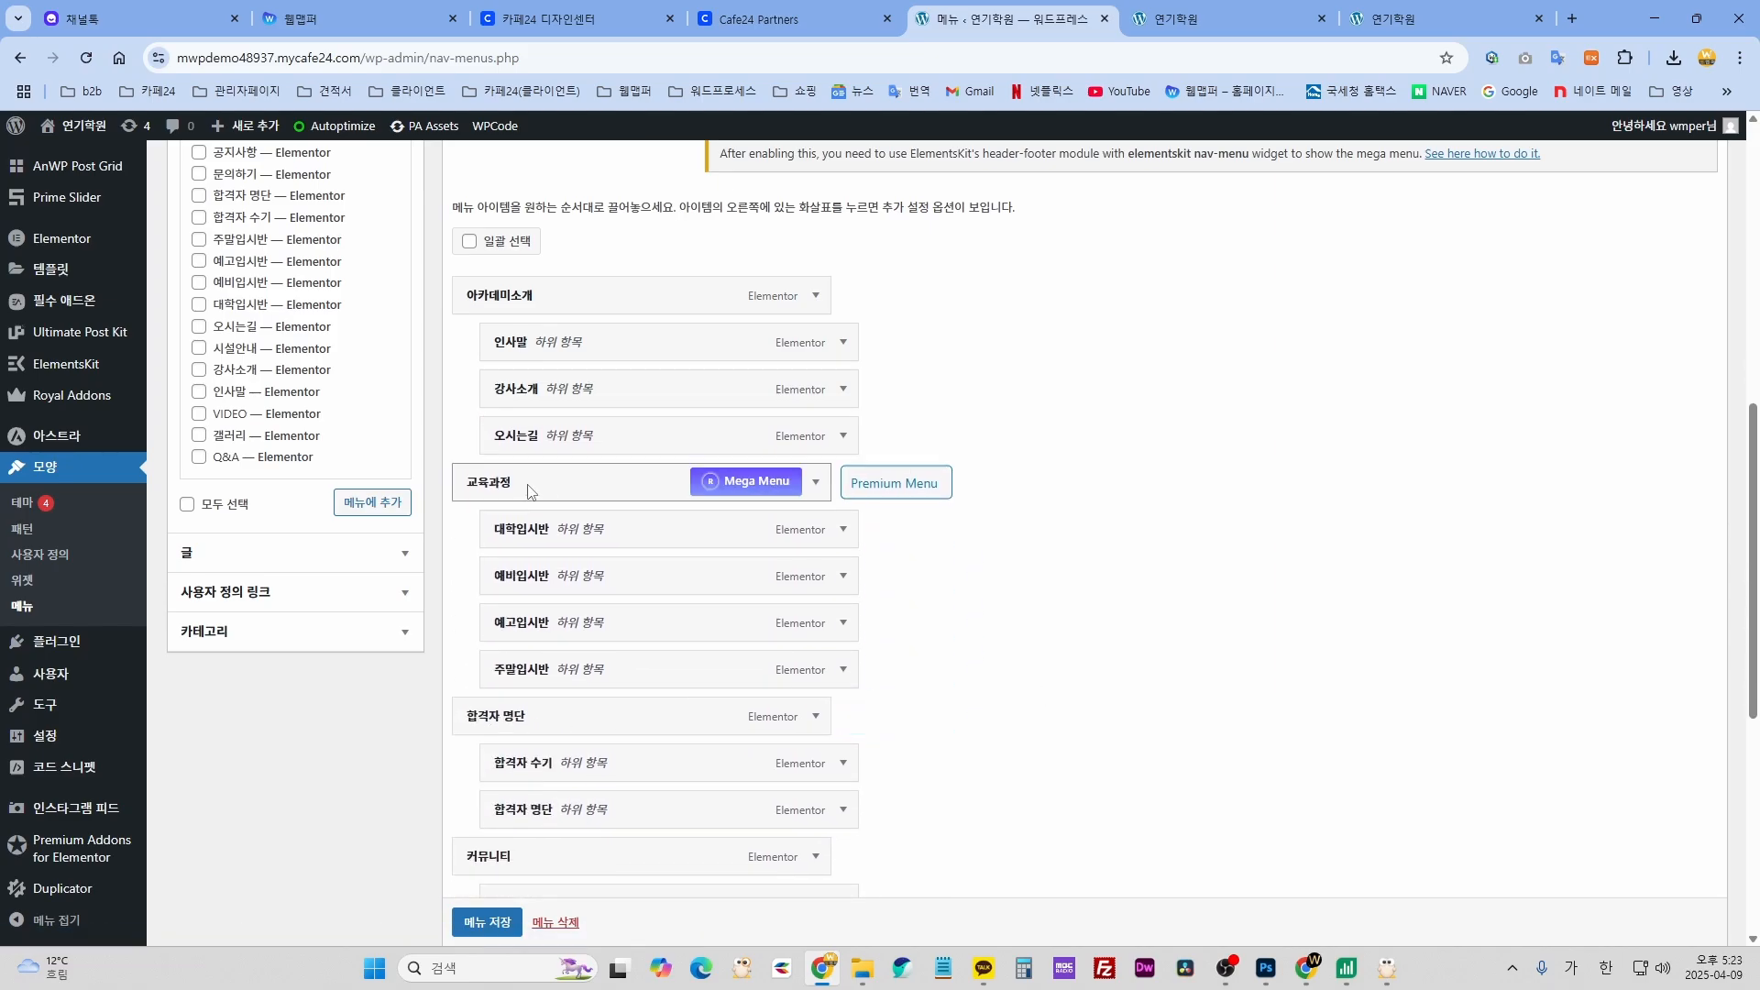
scroll(862, 864, "down", 2)
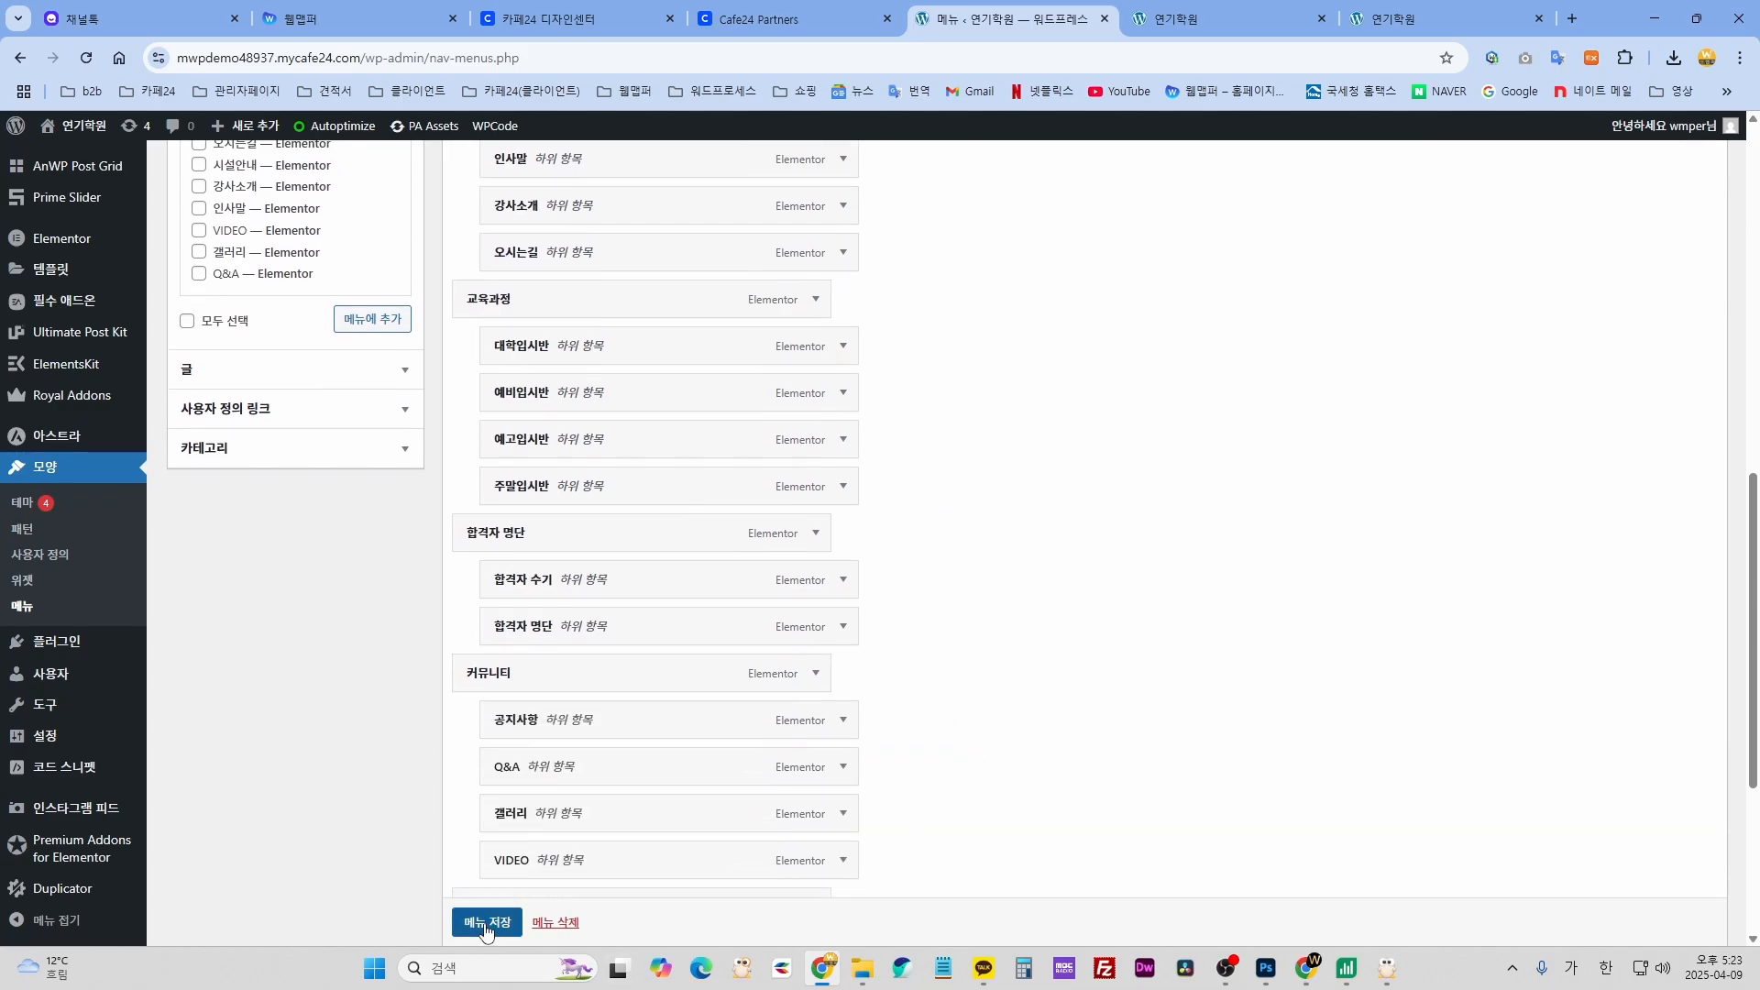
scroll(487, 931, "down", 1)
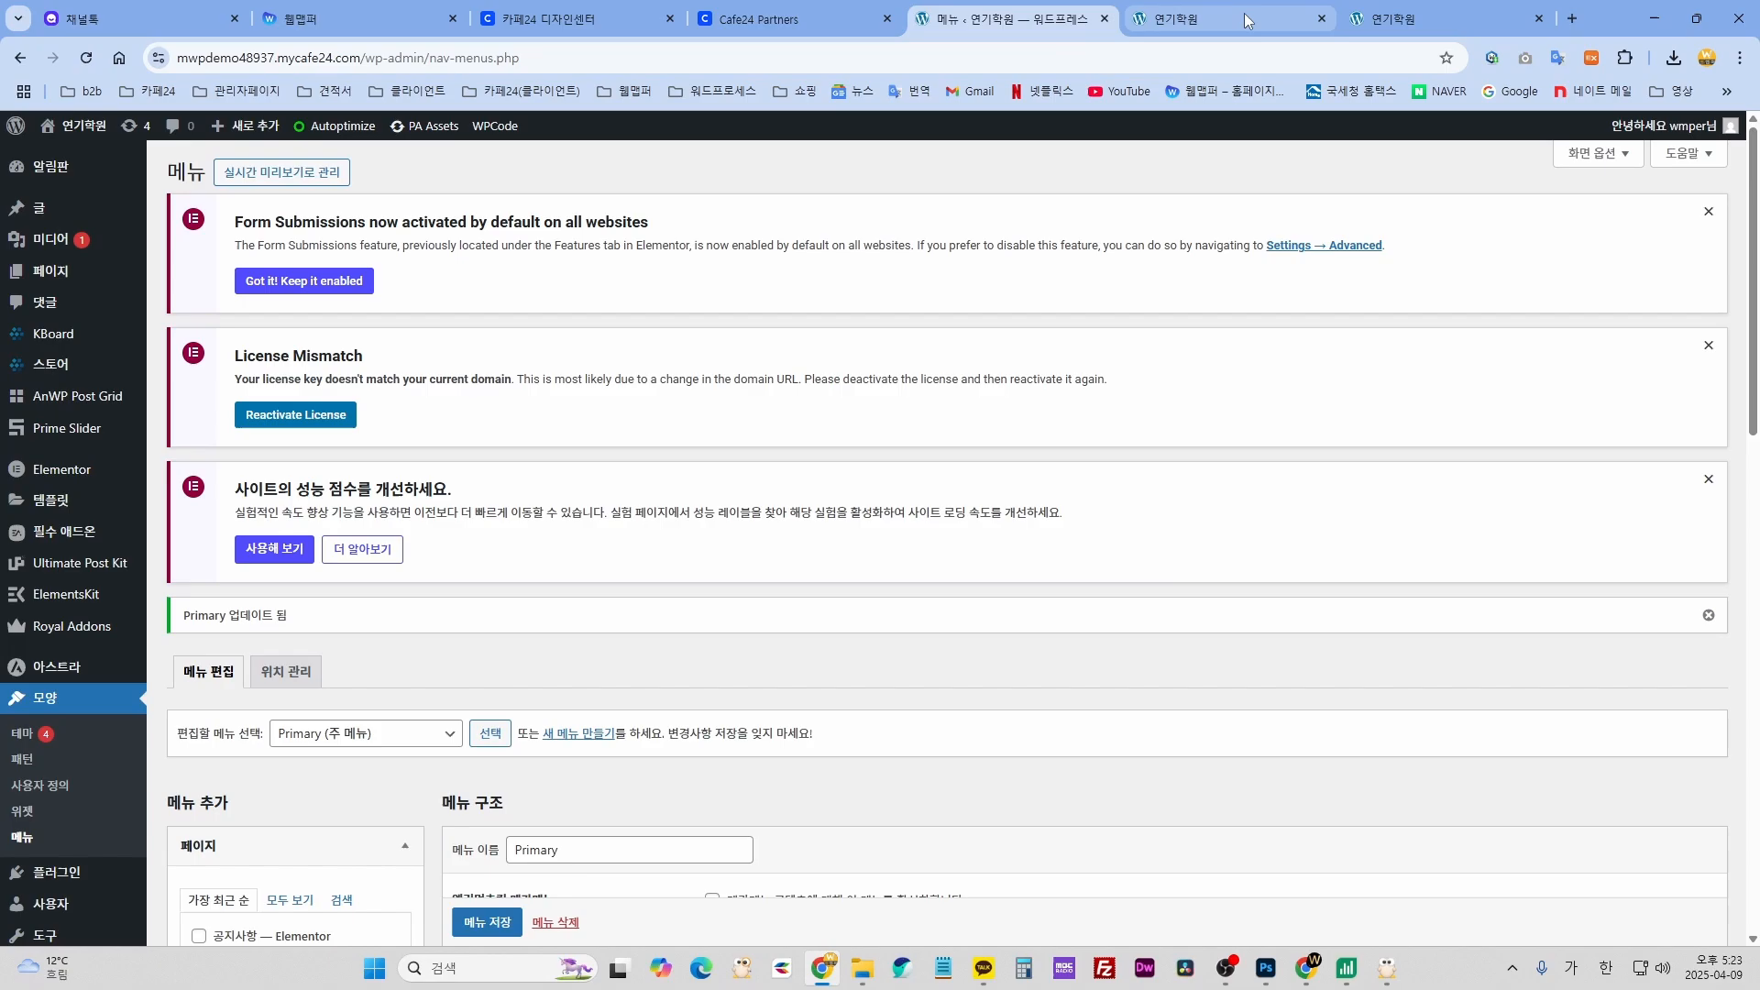
left_click(1245, 19)
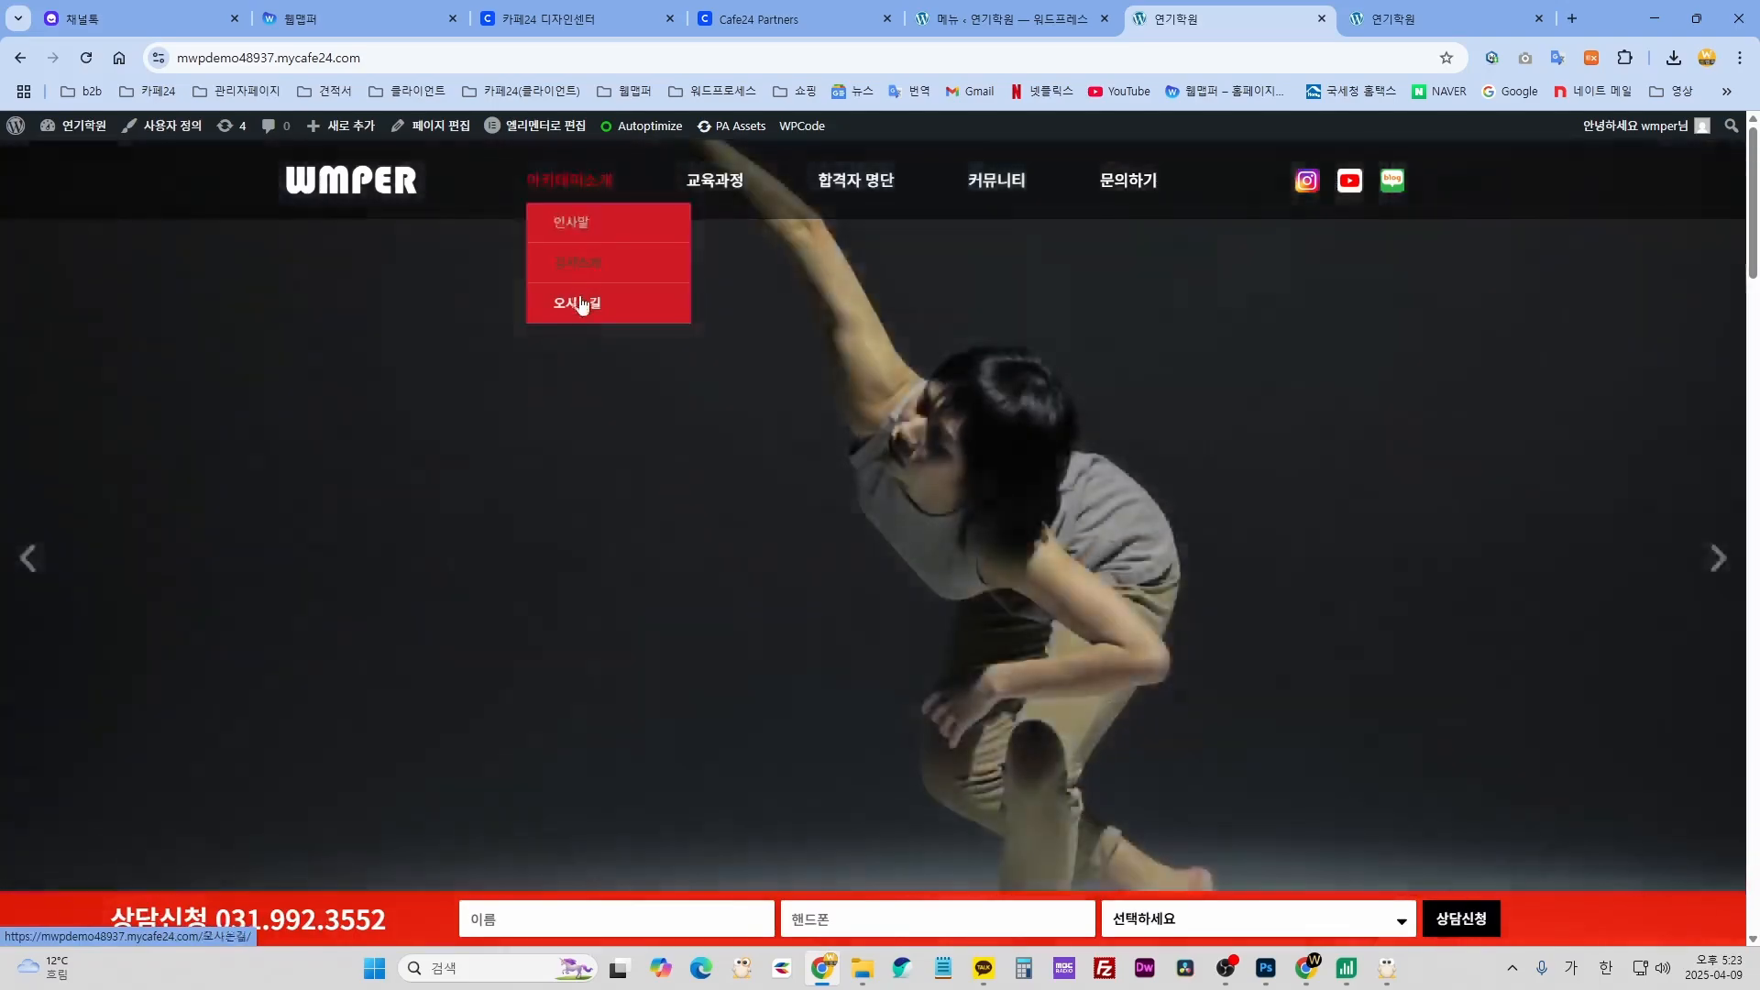
mouse_move(715, 184)
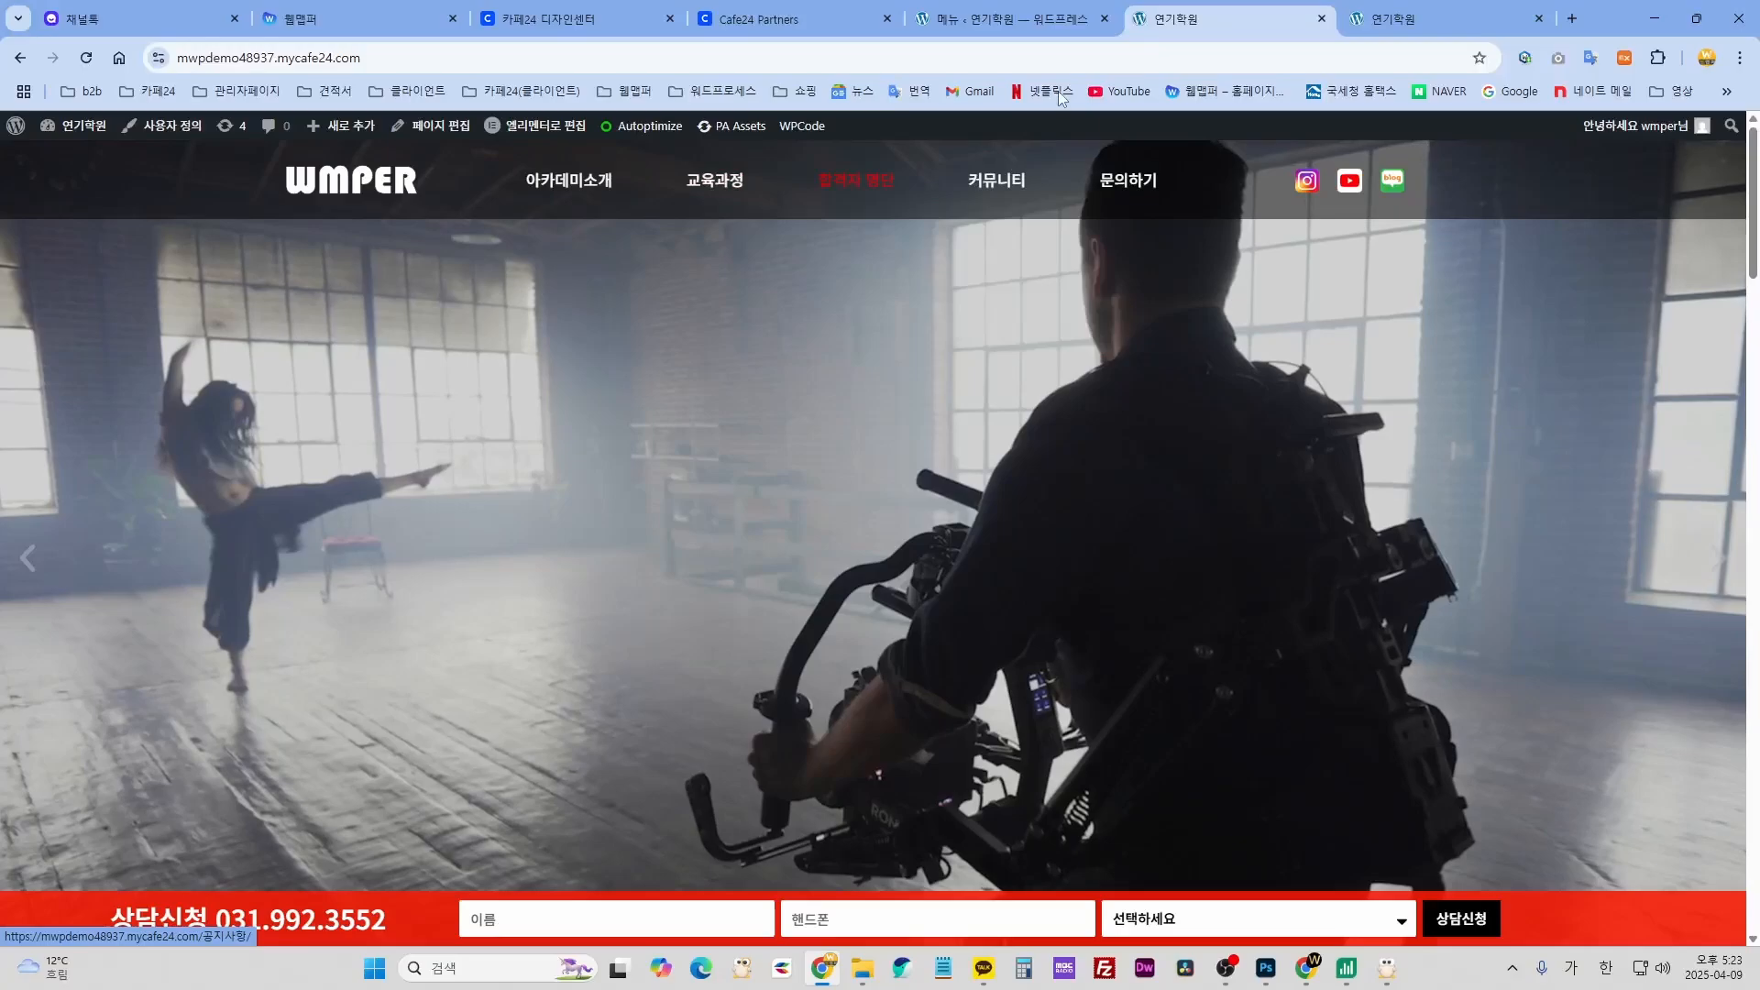
left_click(1019, 25)
scroll(529, 539, "down", 6)
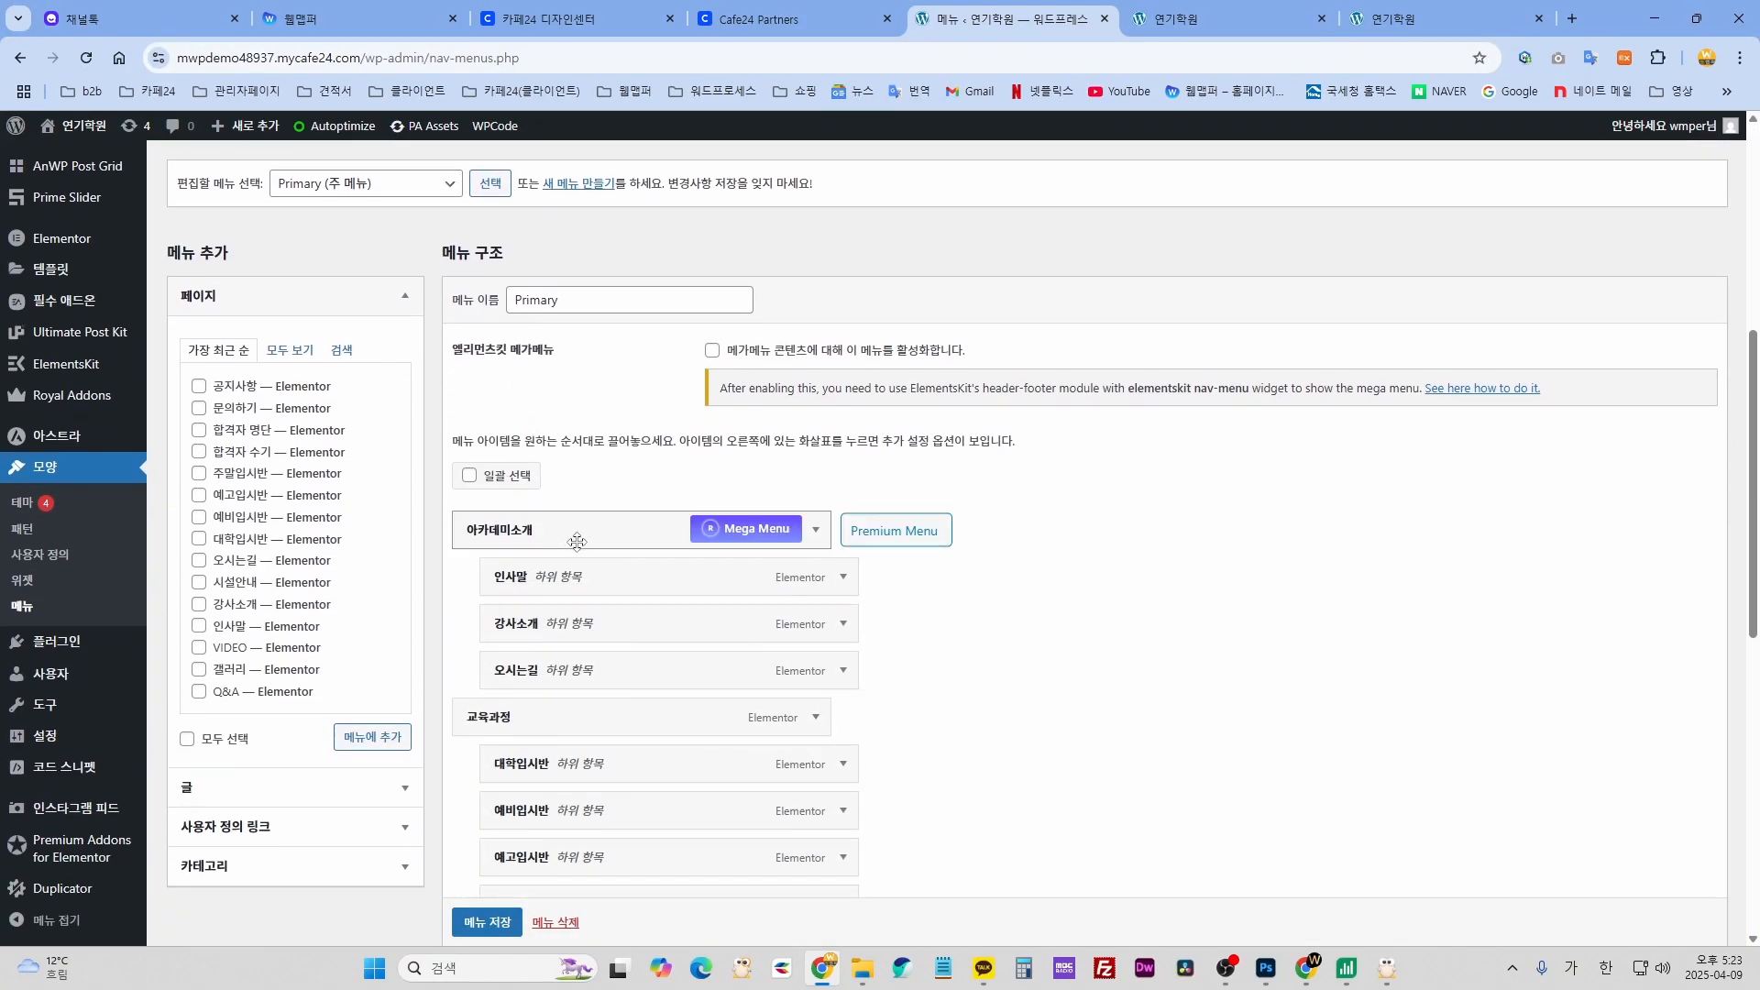
- Add the 시설안내 page back to the menu between 강사소개 and 오시는길
left_click(198, 583)
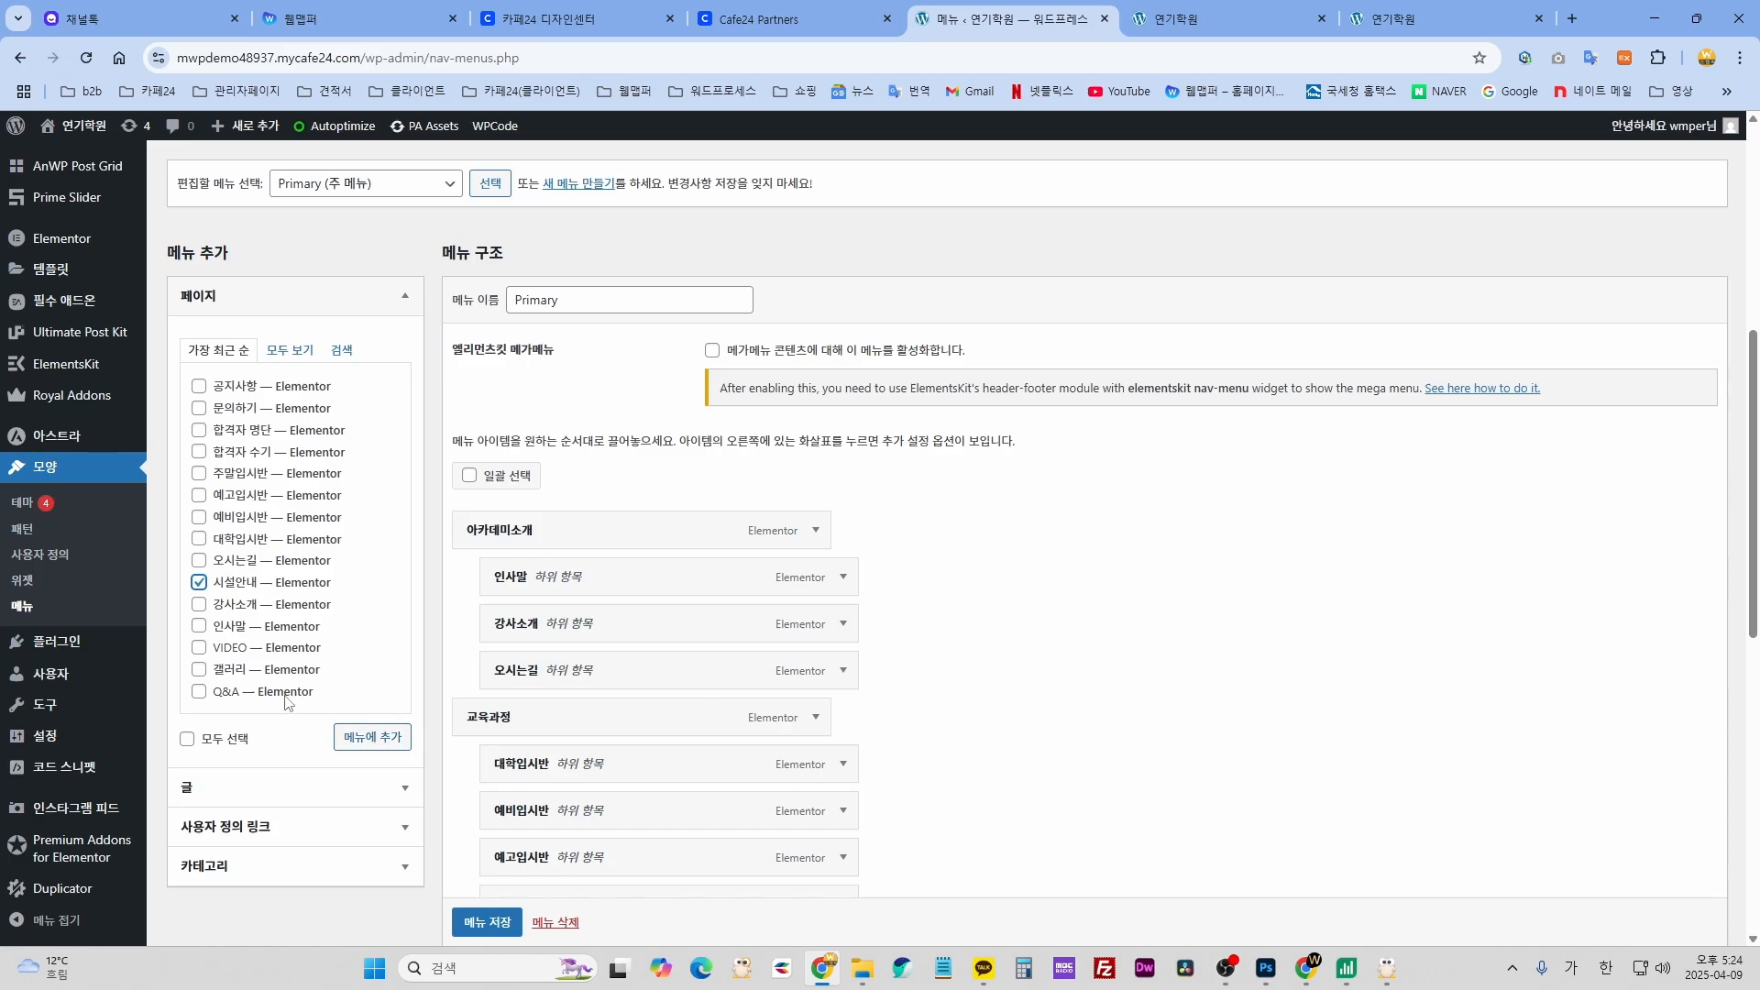
left_click(364, 743)
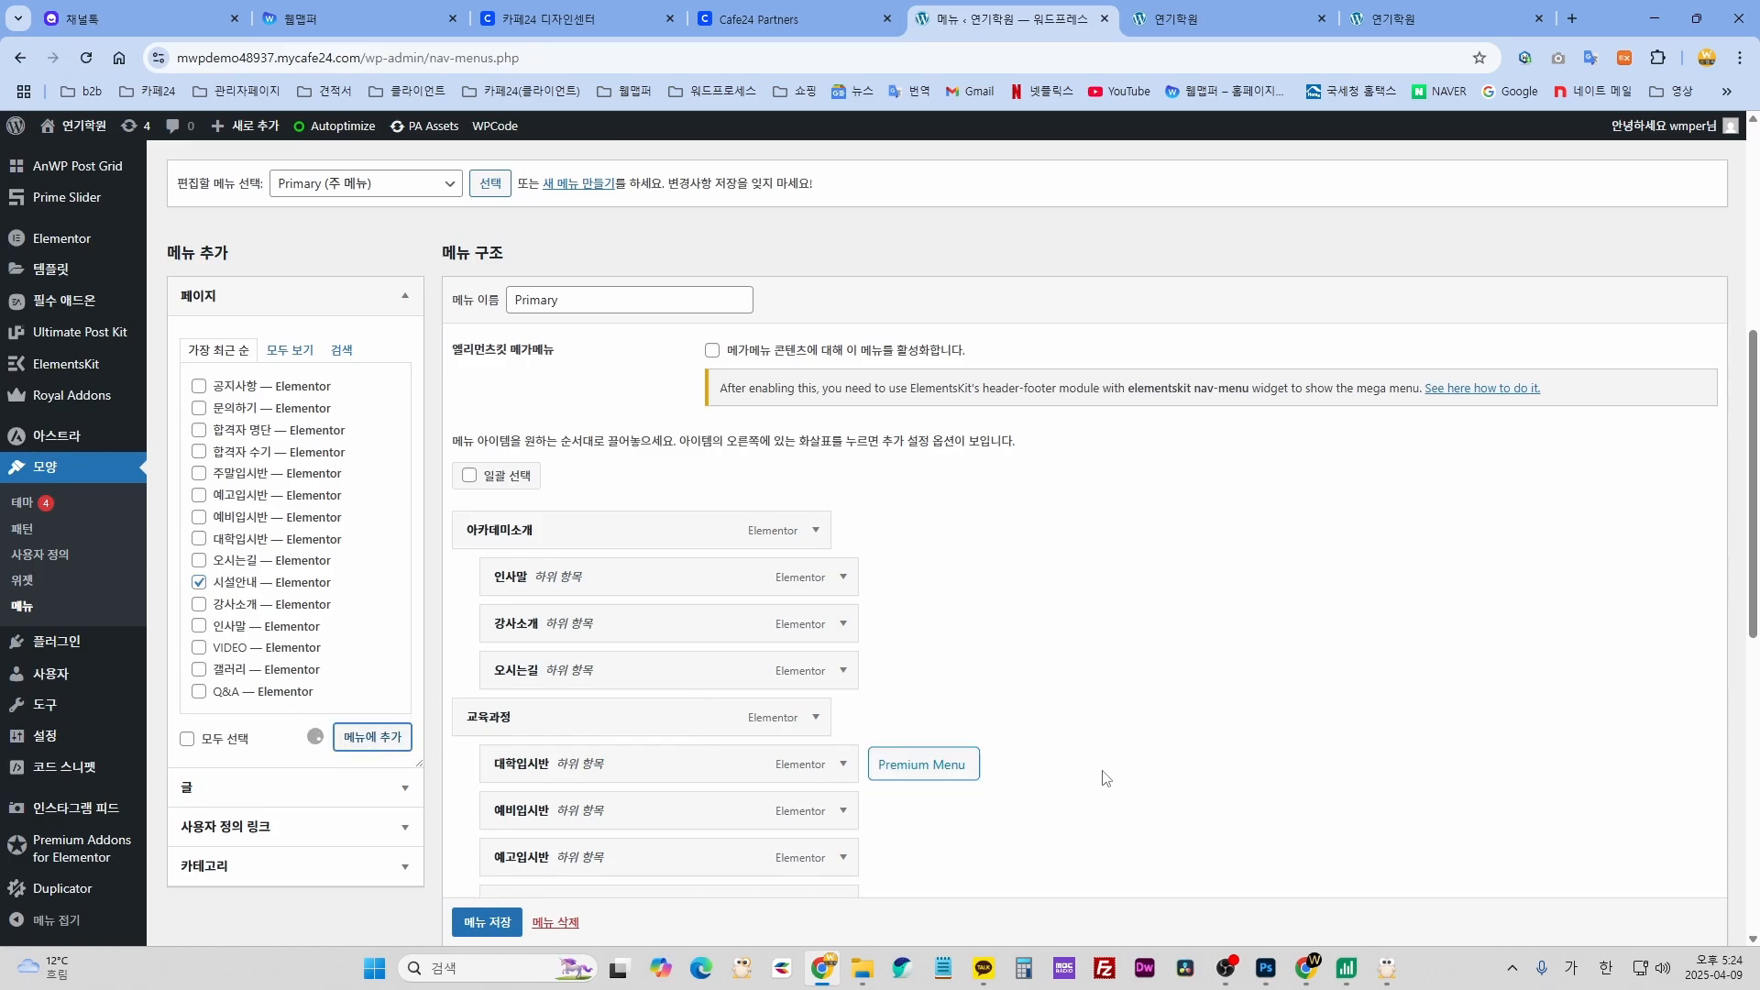
scroll(1102, 776, "down", 8)
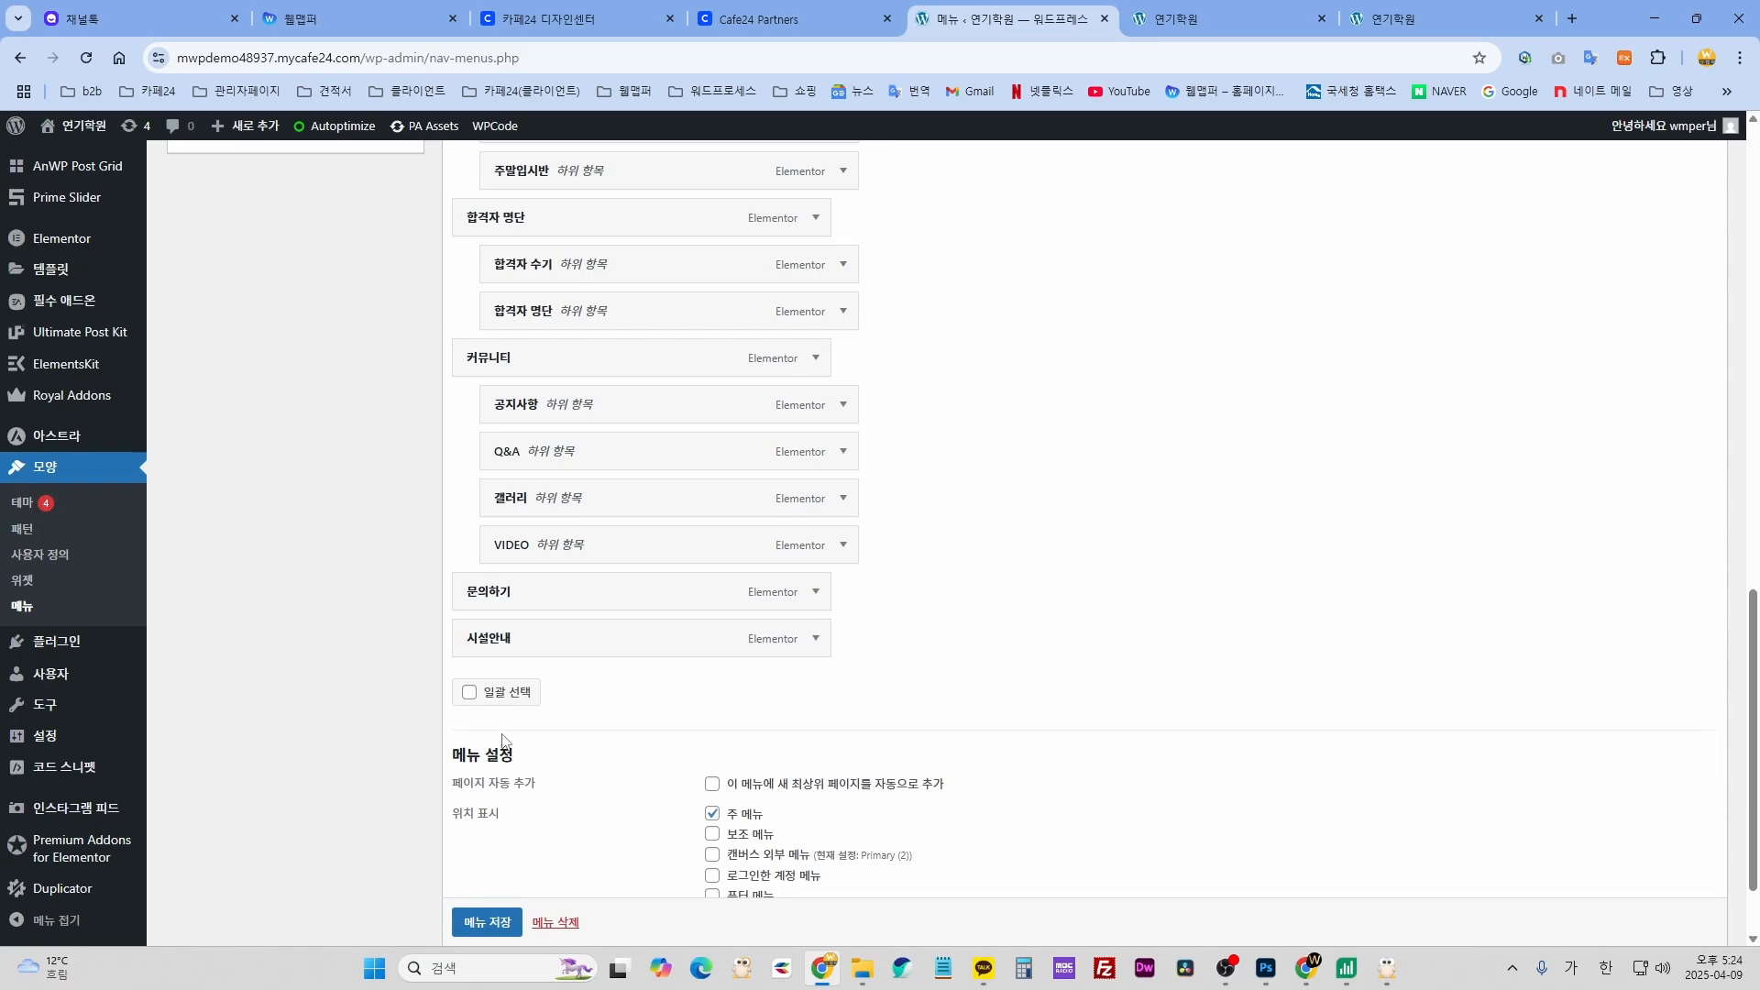
left_click_drag(589, 644, 527, 400)
- Save the Primary menu and switch to the live site
scroll(550, 801, "up", 2)
scroll(672, 491, "up", 3)
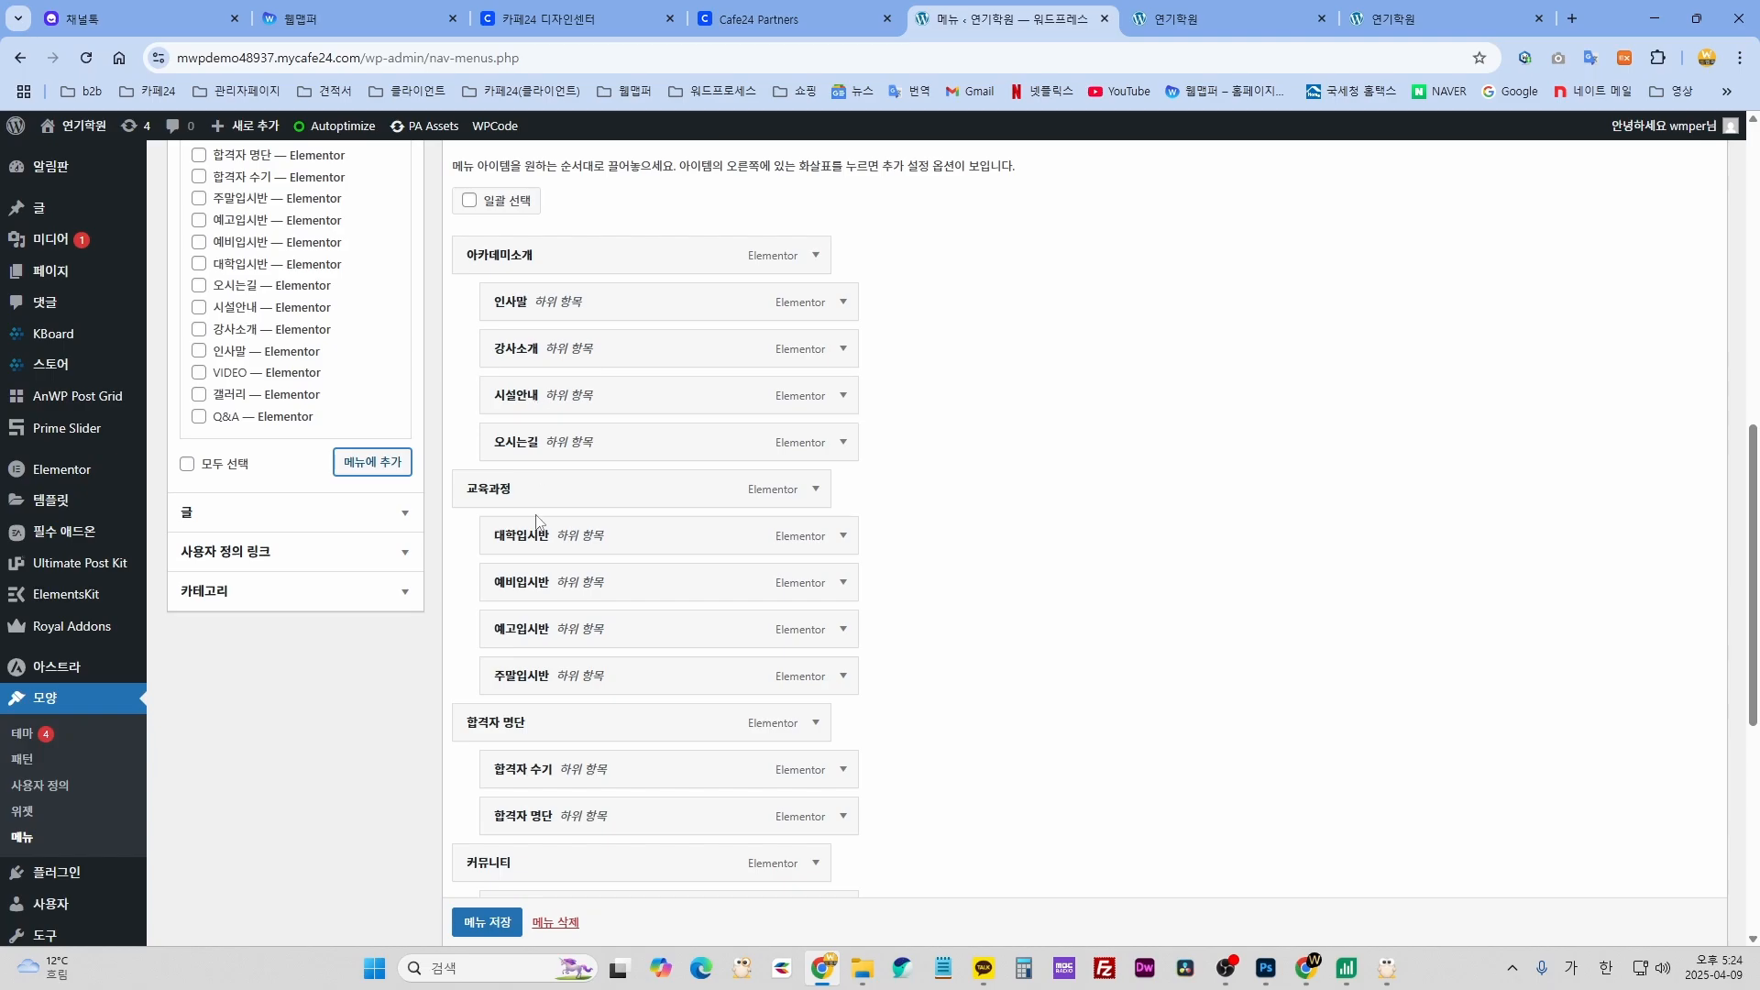
left_click(487, 922)
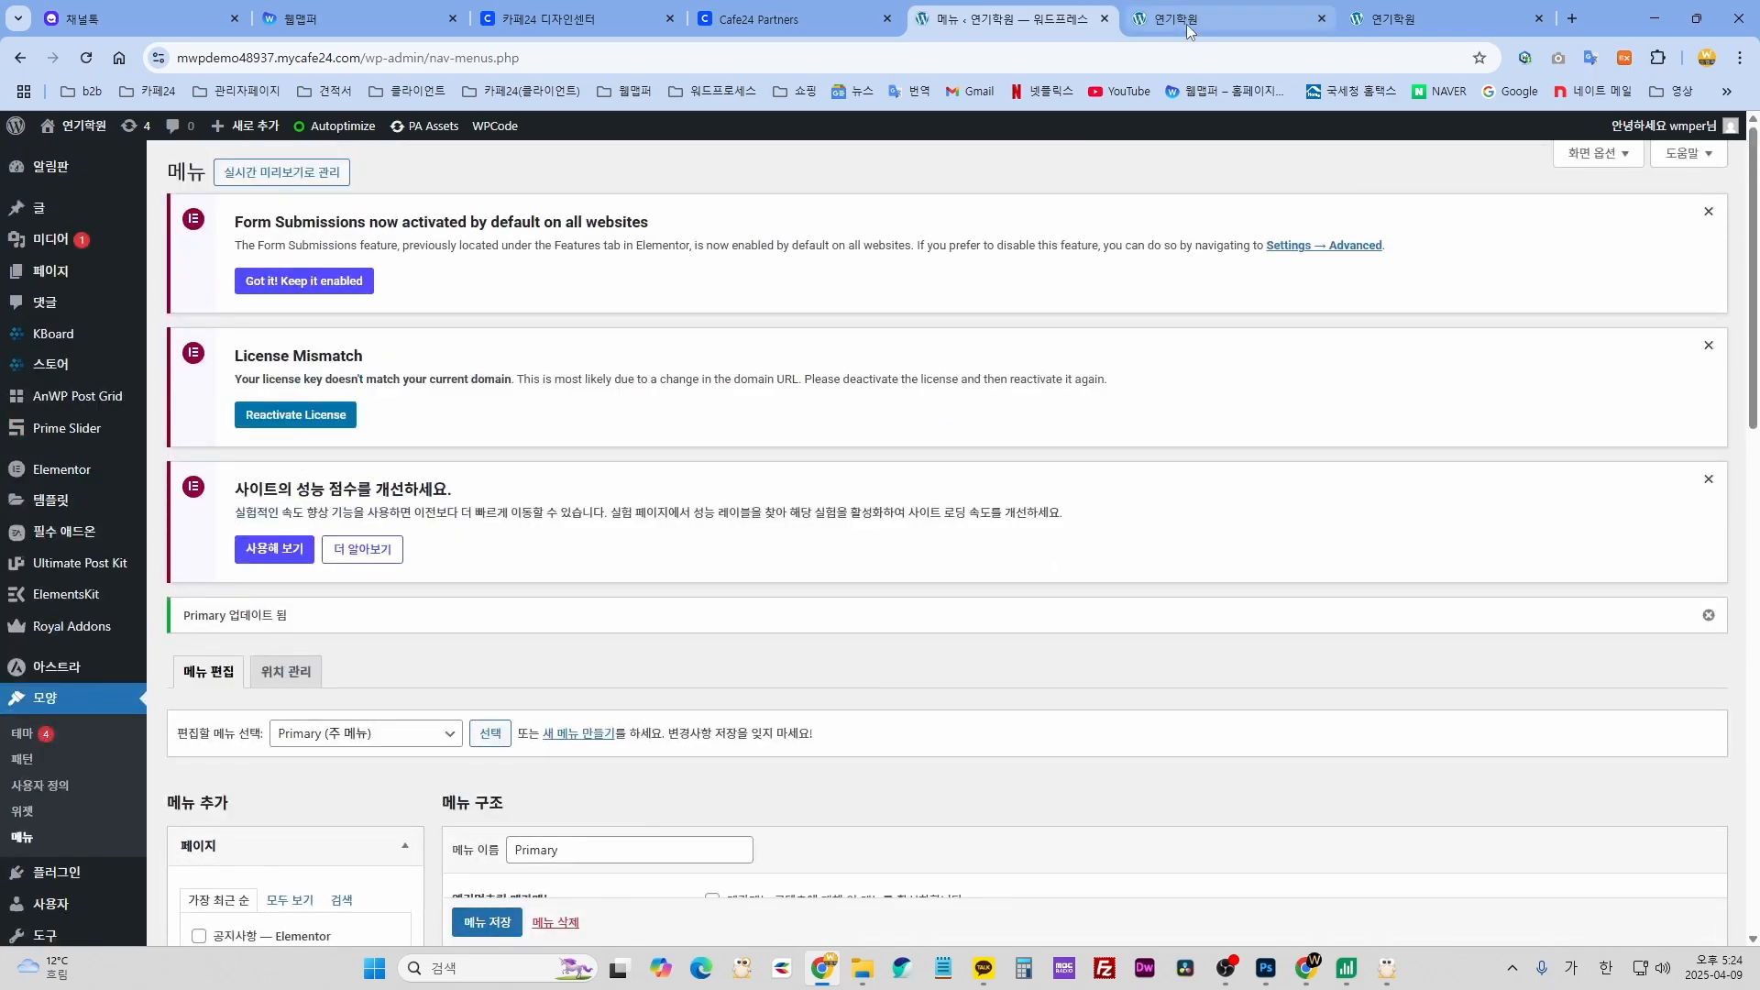
left_click(1219, 19)
- Reload the site and confirm the 아카데미소개 dropdown lists 인사말, 강사소개, 시설안내, 오시는길
mouse_move(610, 183)
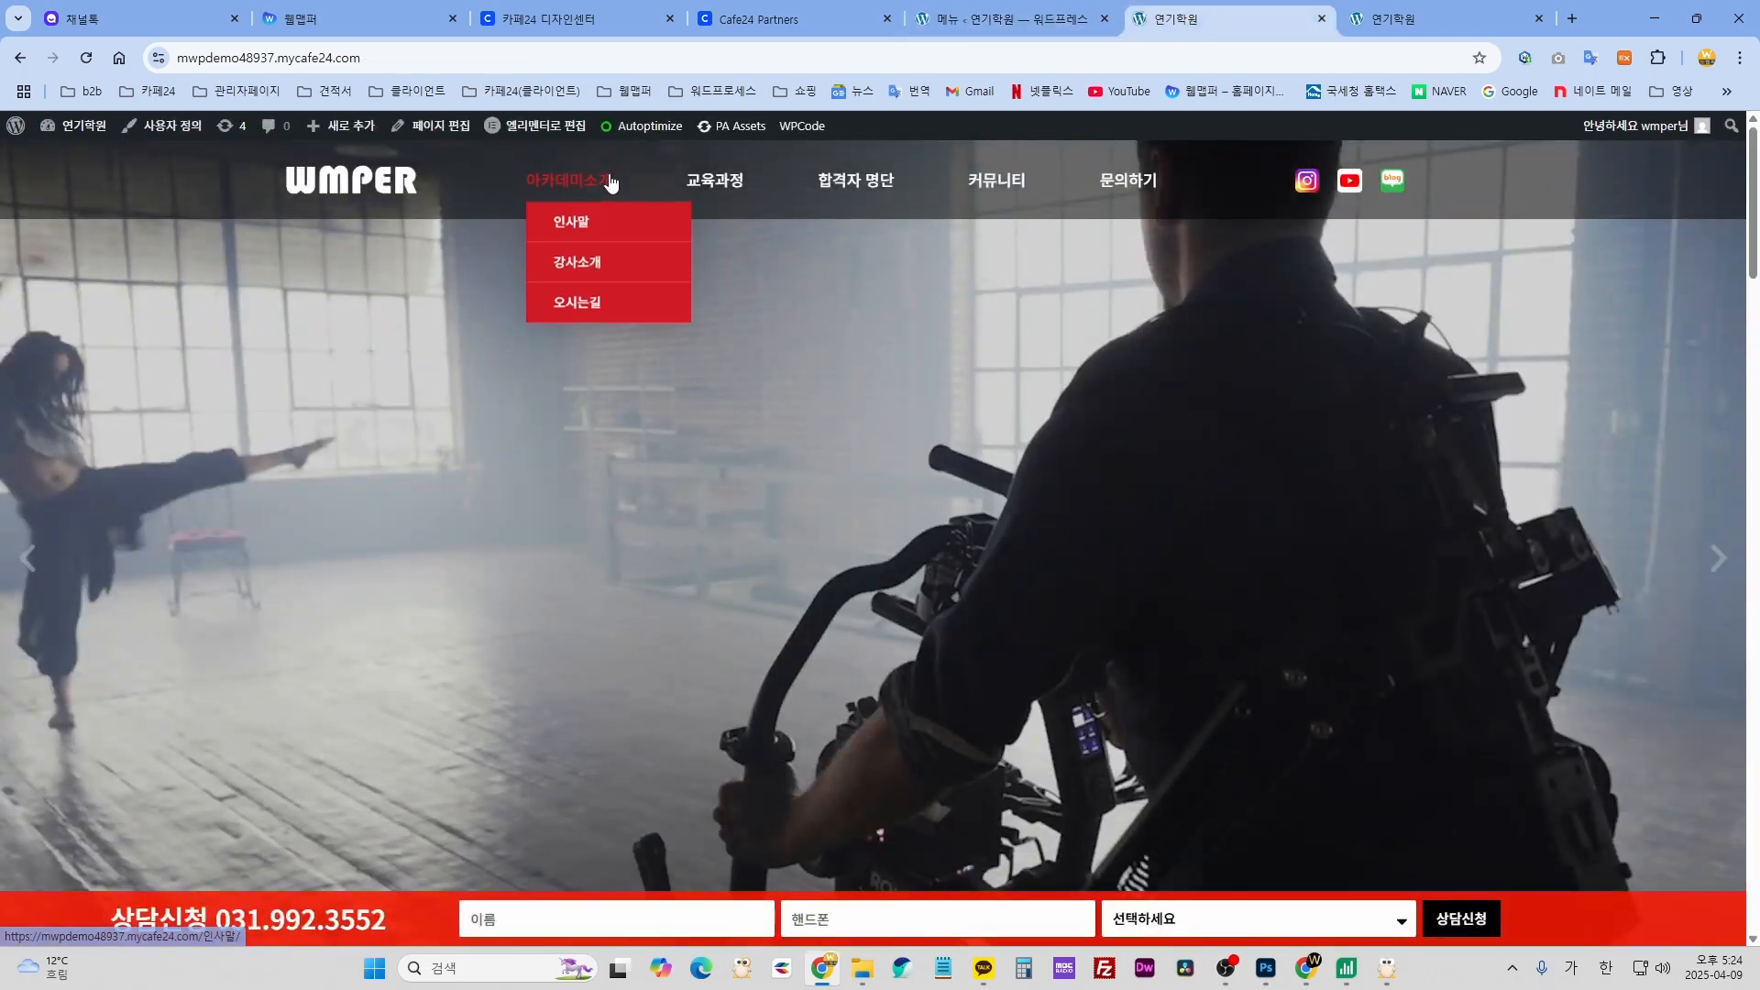
left_click(785, 318)
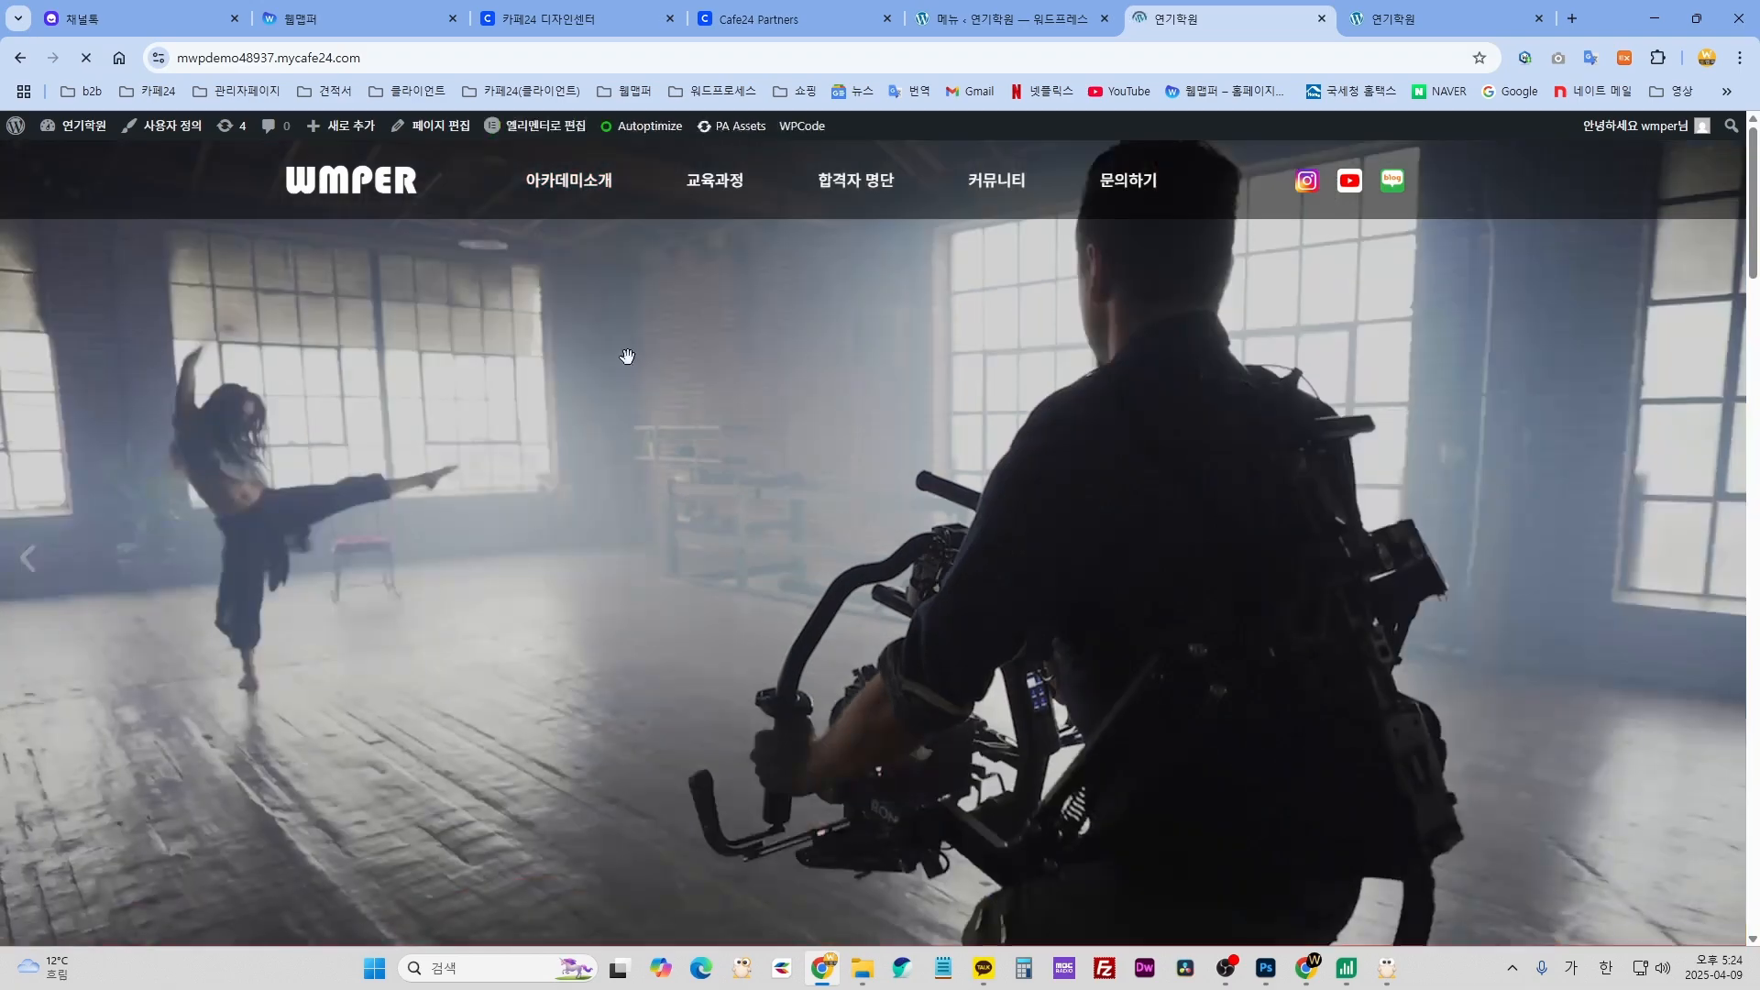
mouse_move(572, 183)
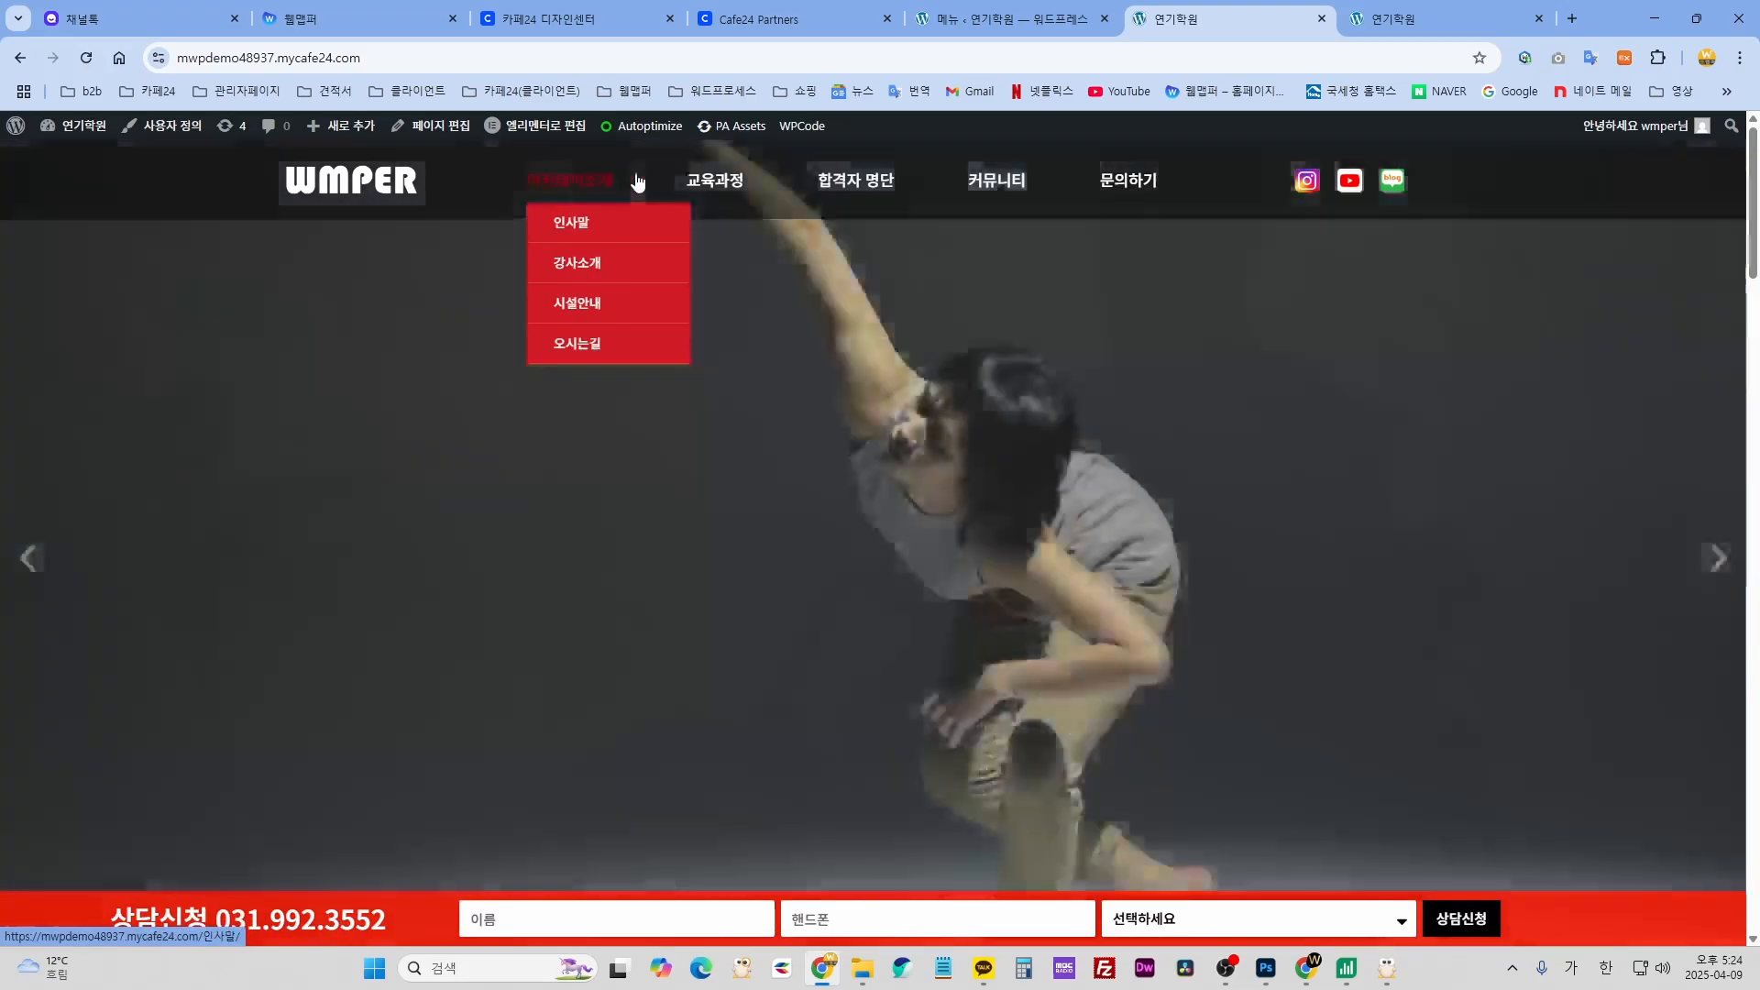
mouse_move(1002, 188)
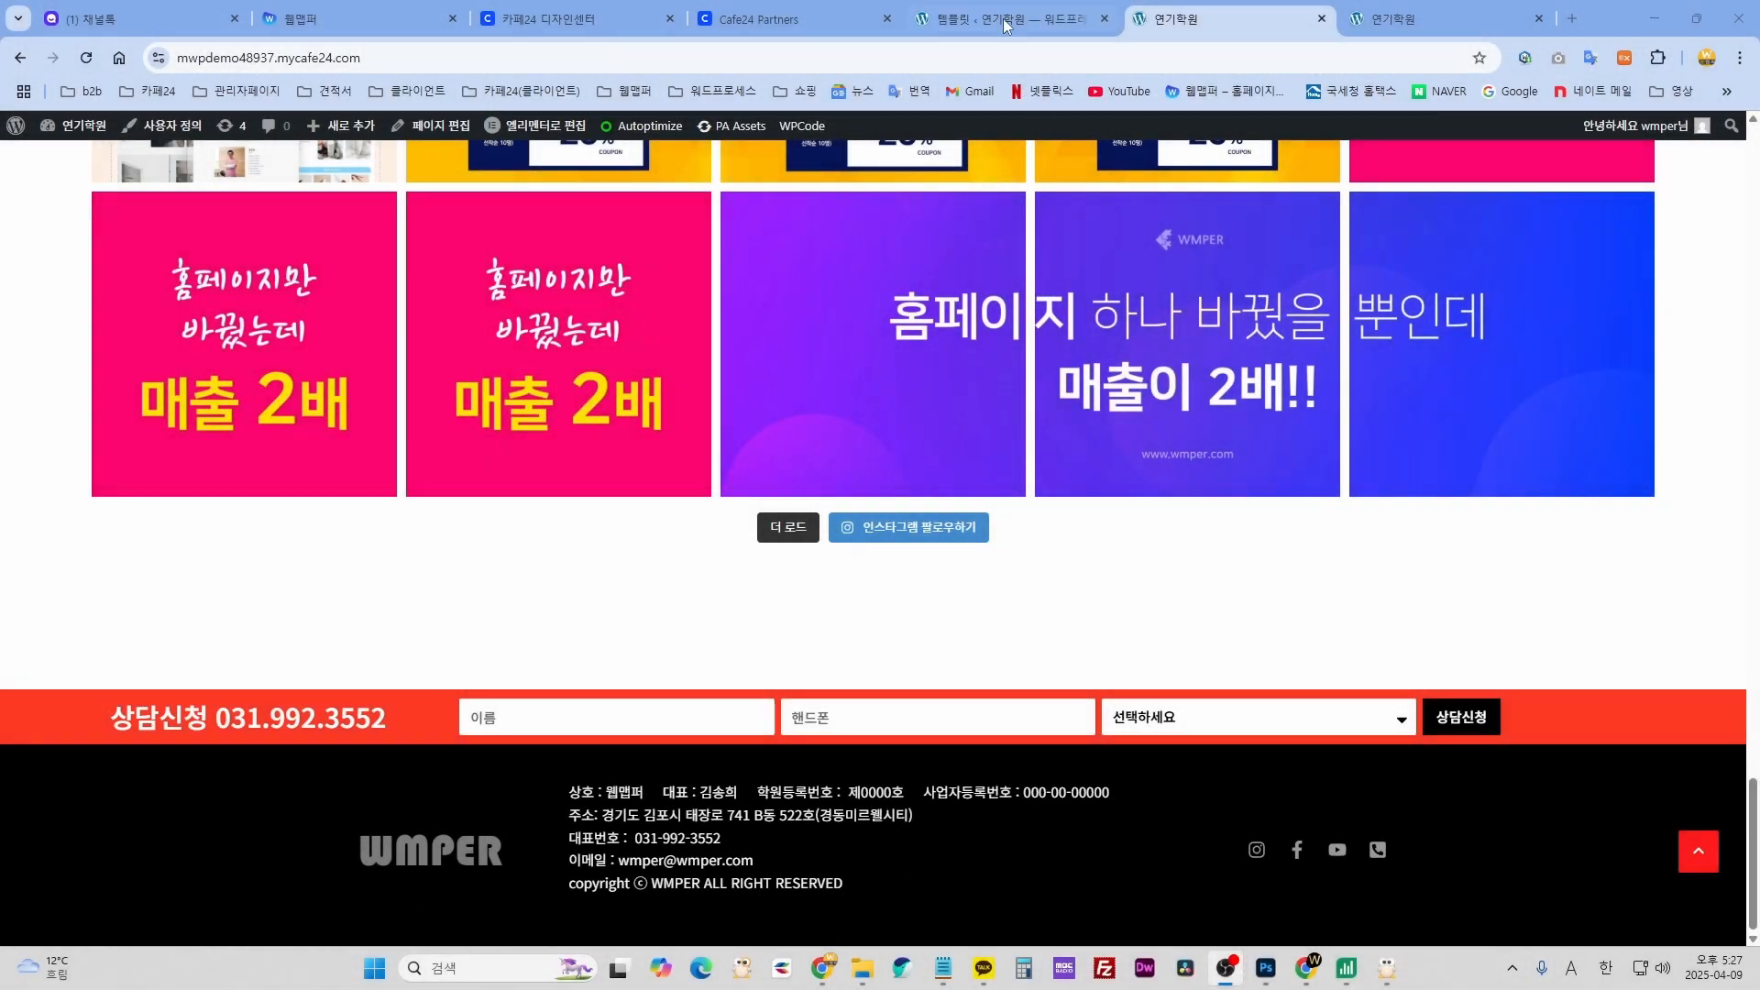
- Open the footer template from ElementsKit Header Footer with Elementor
left_click(1006, 22)
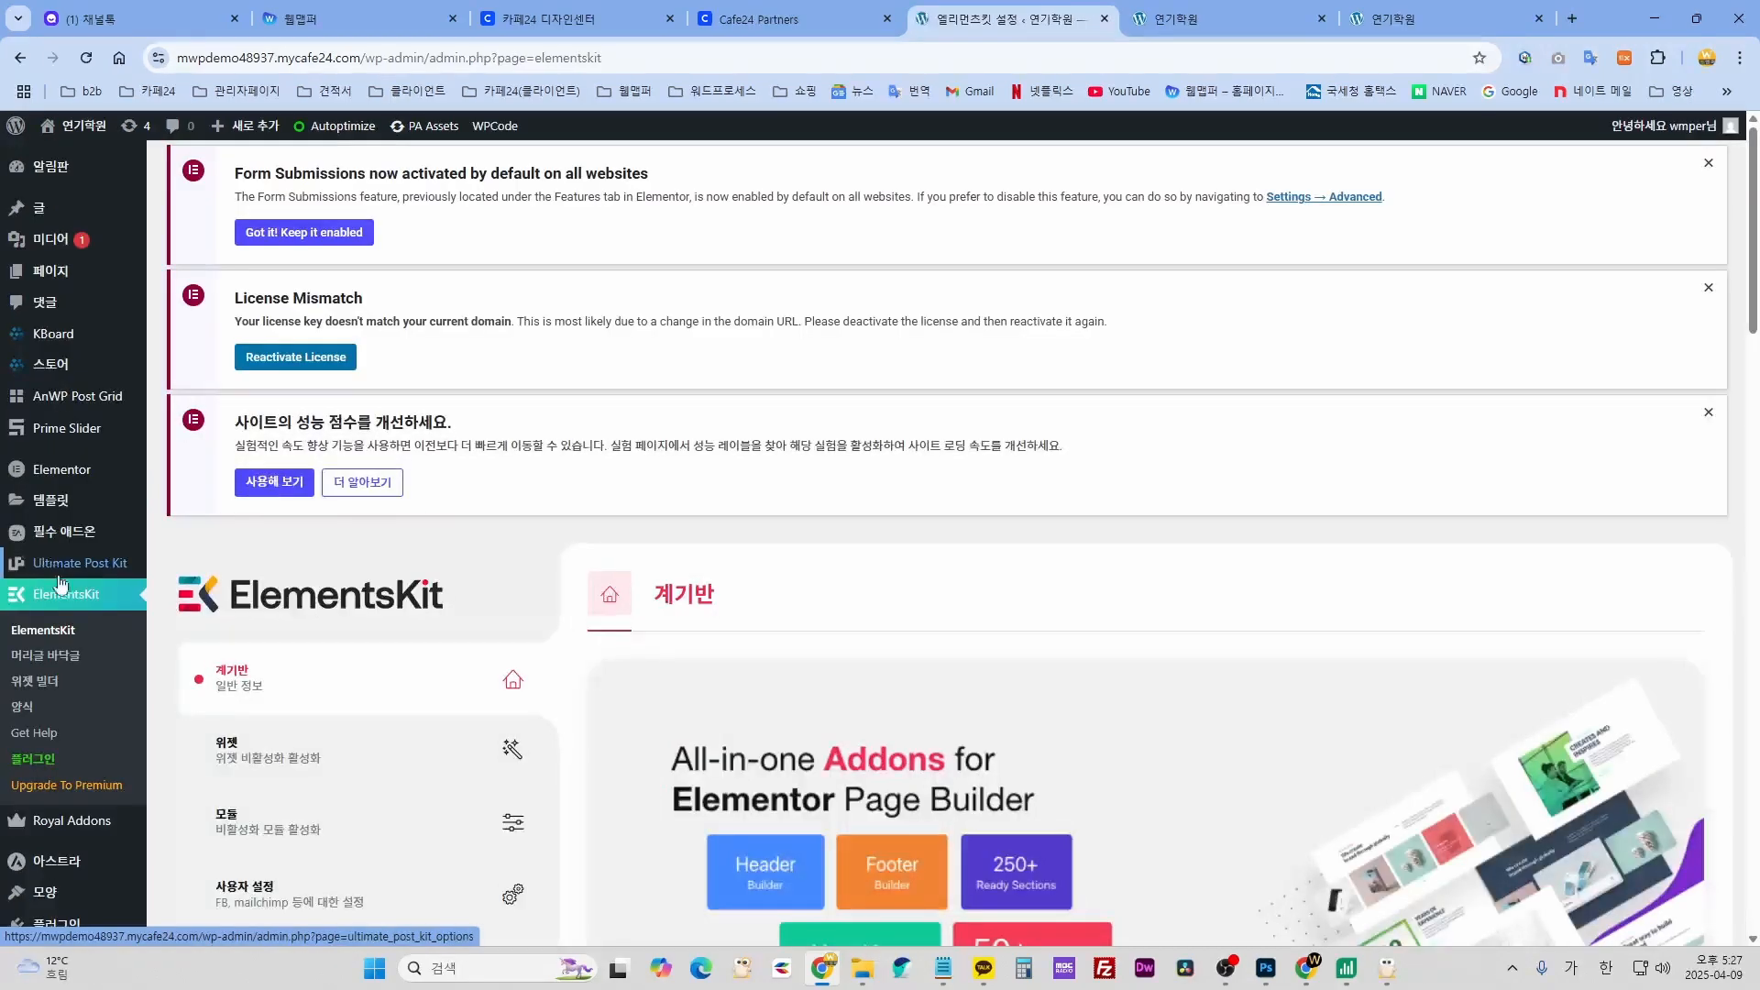
left_click(61, 662)
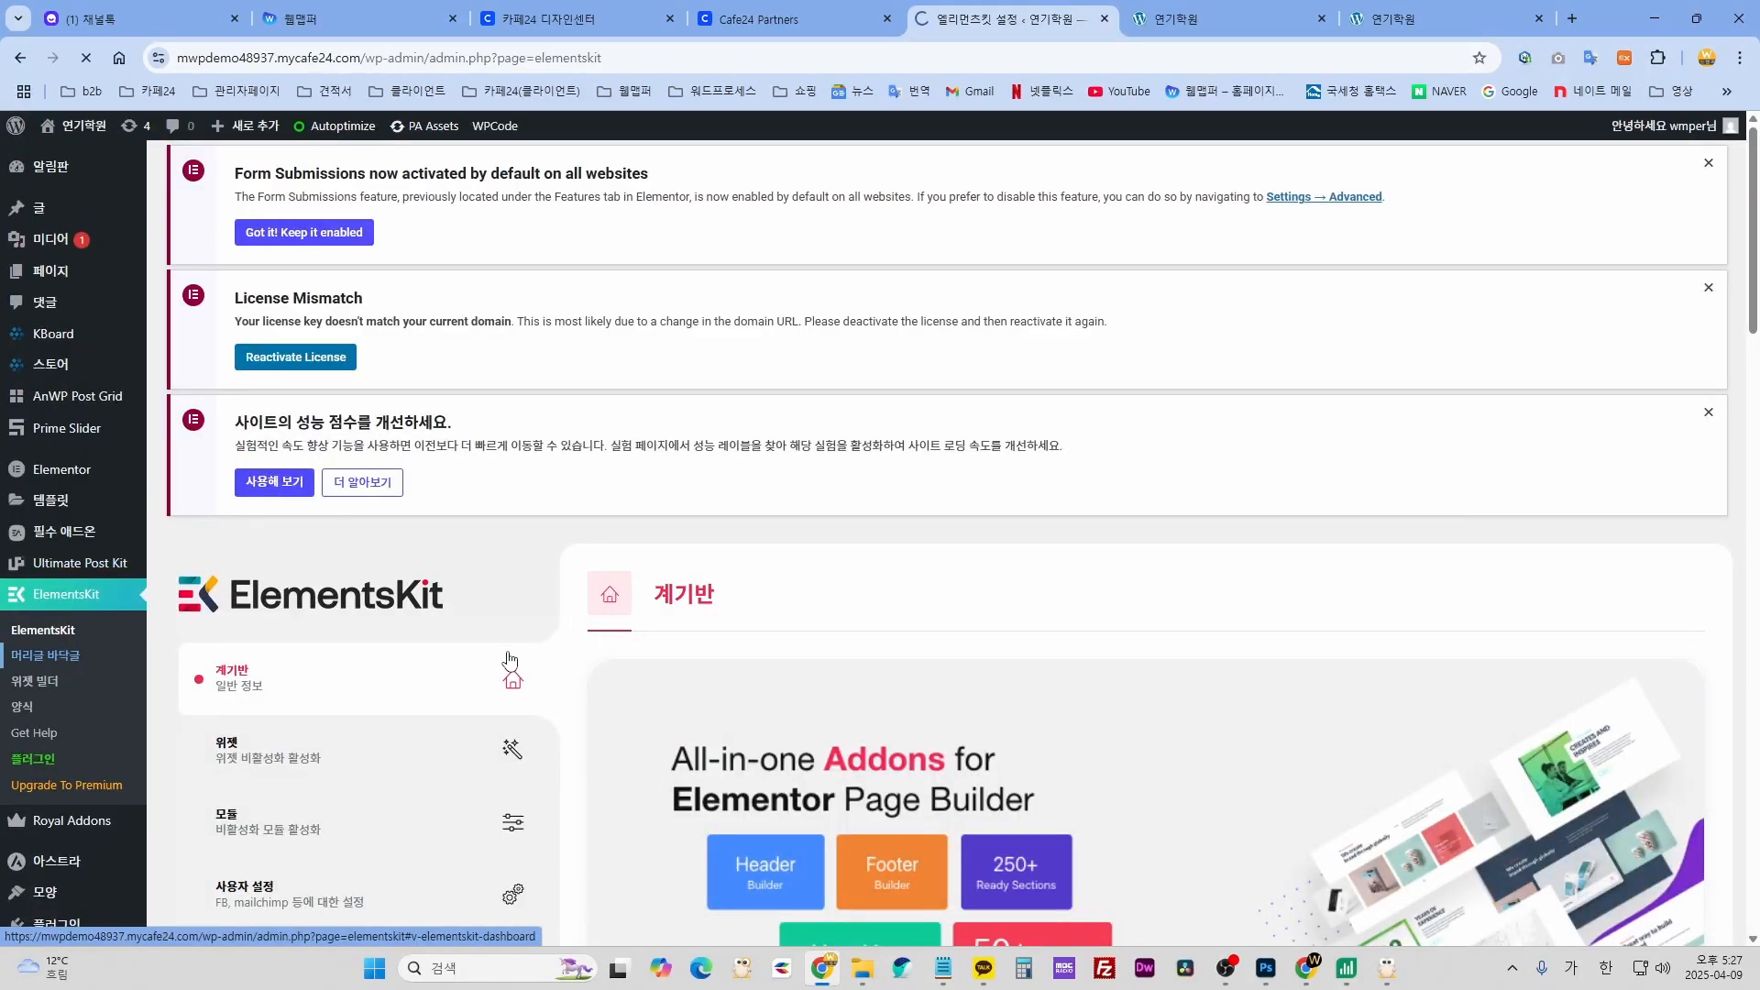
scroll(315, 629, "down", 3)
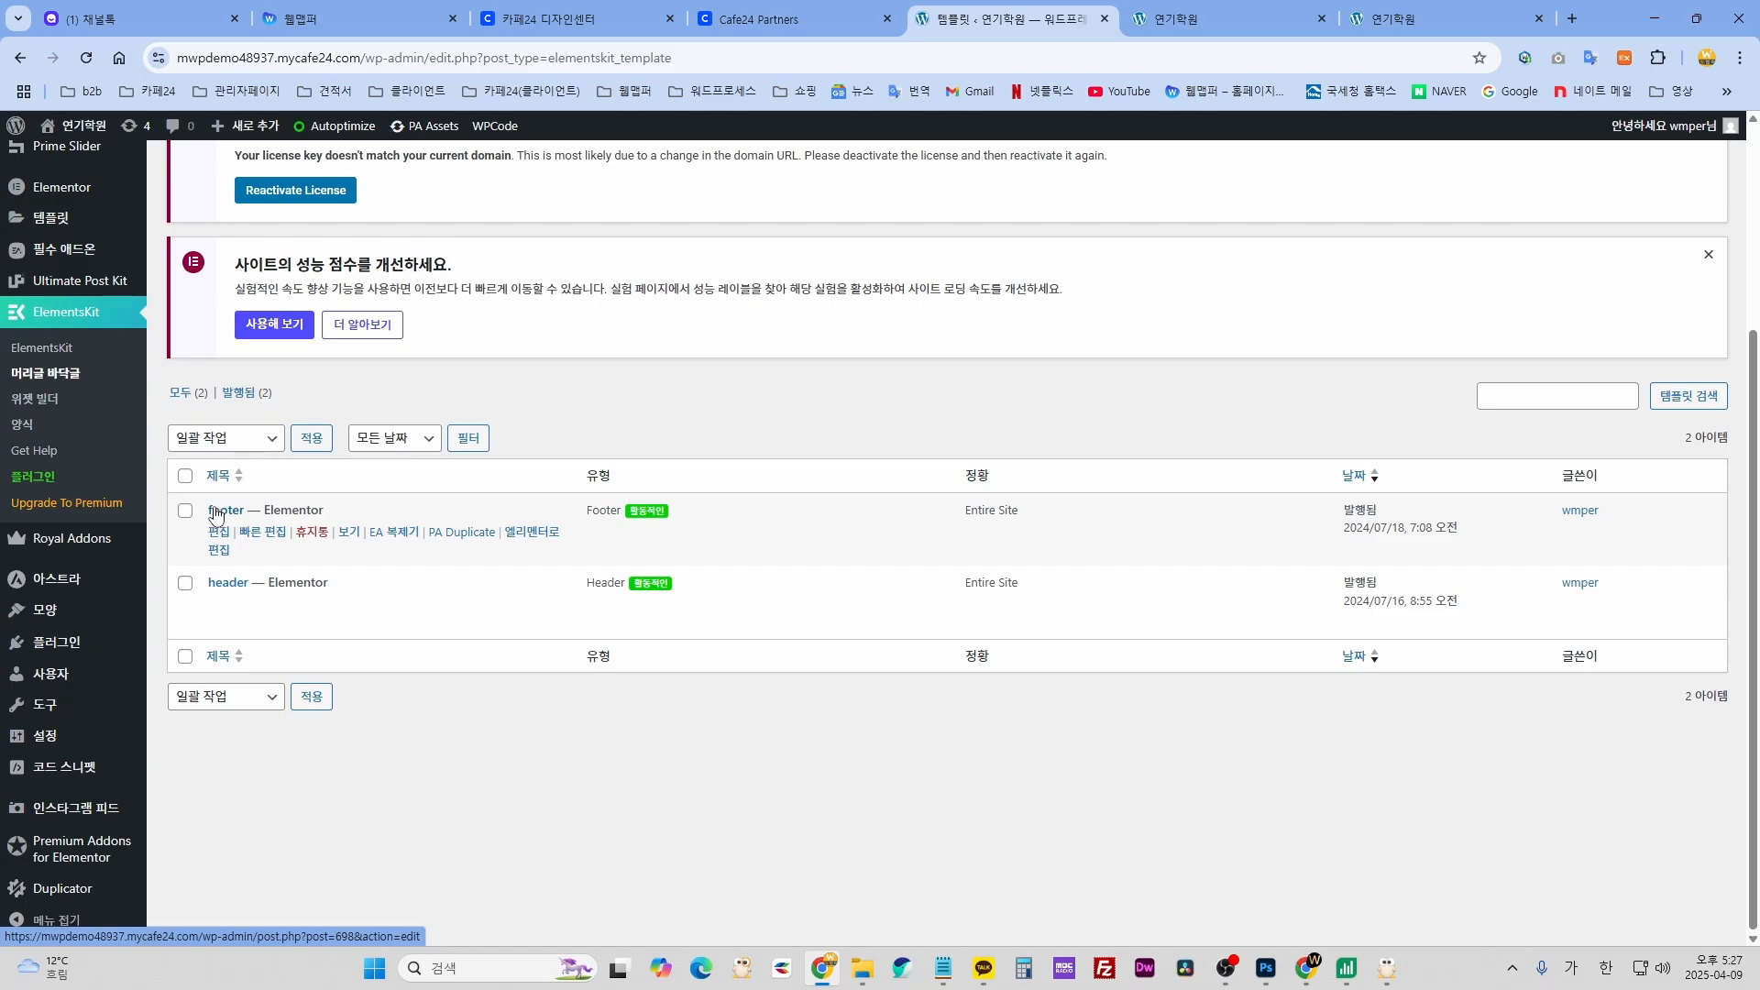
left_click(525, 536)
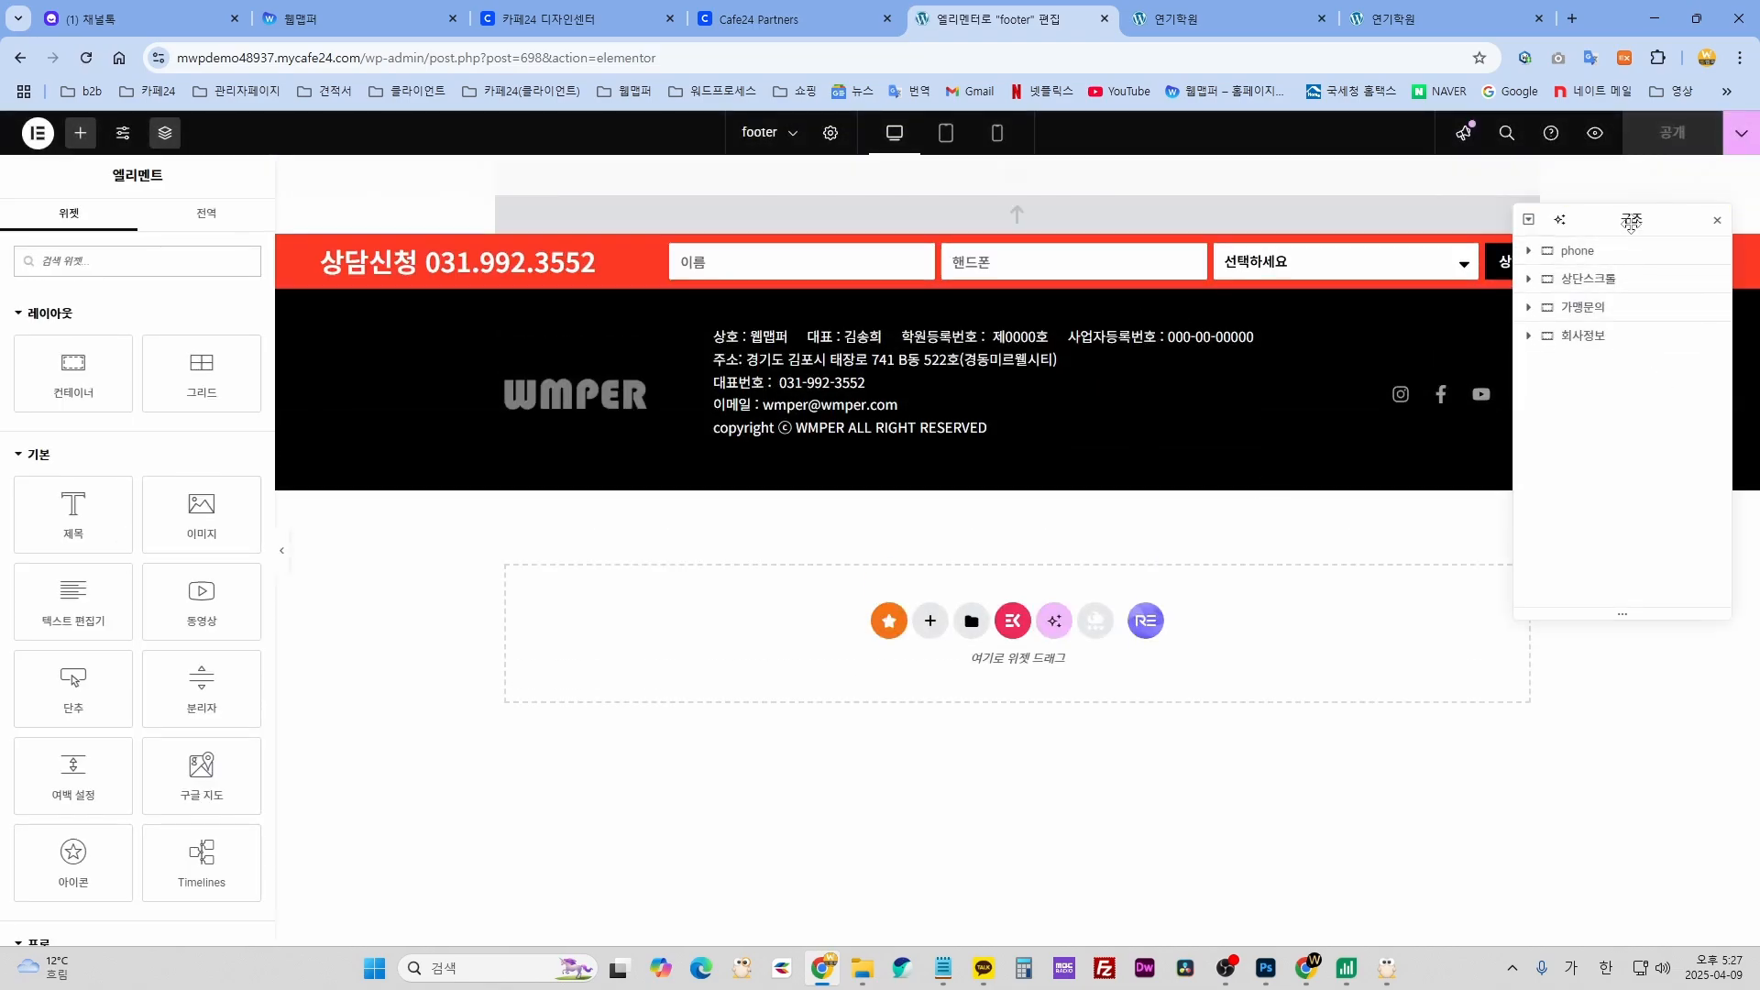
left_click_drag(1632, 218, 1566, 551)
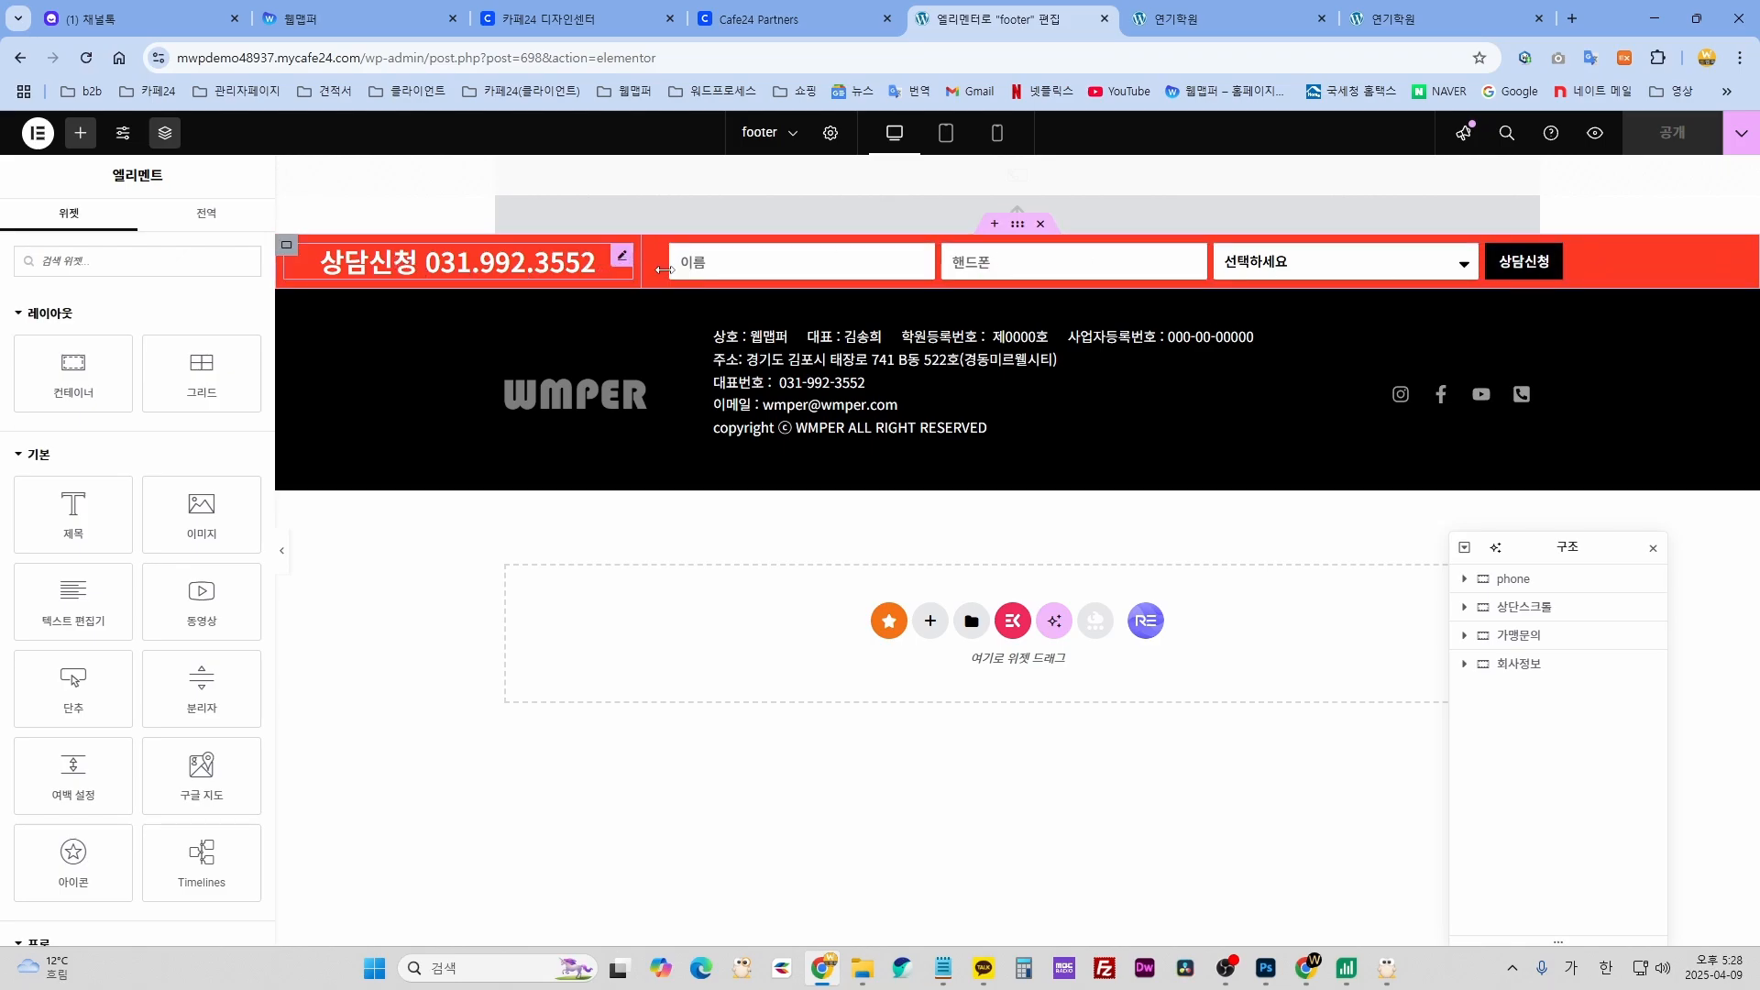
left_click(1017, 226)
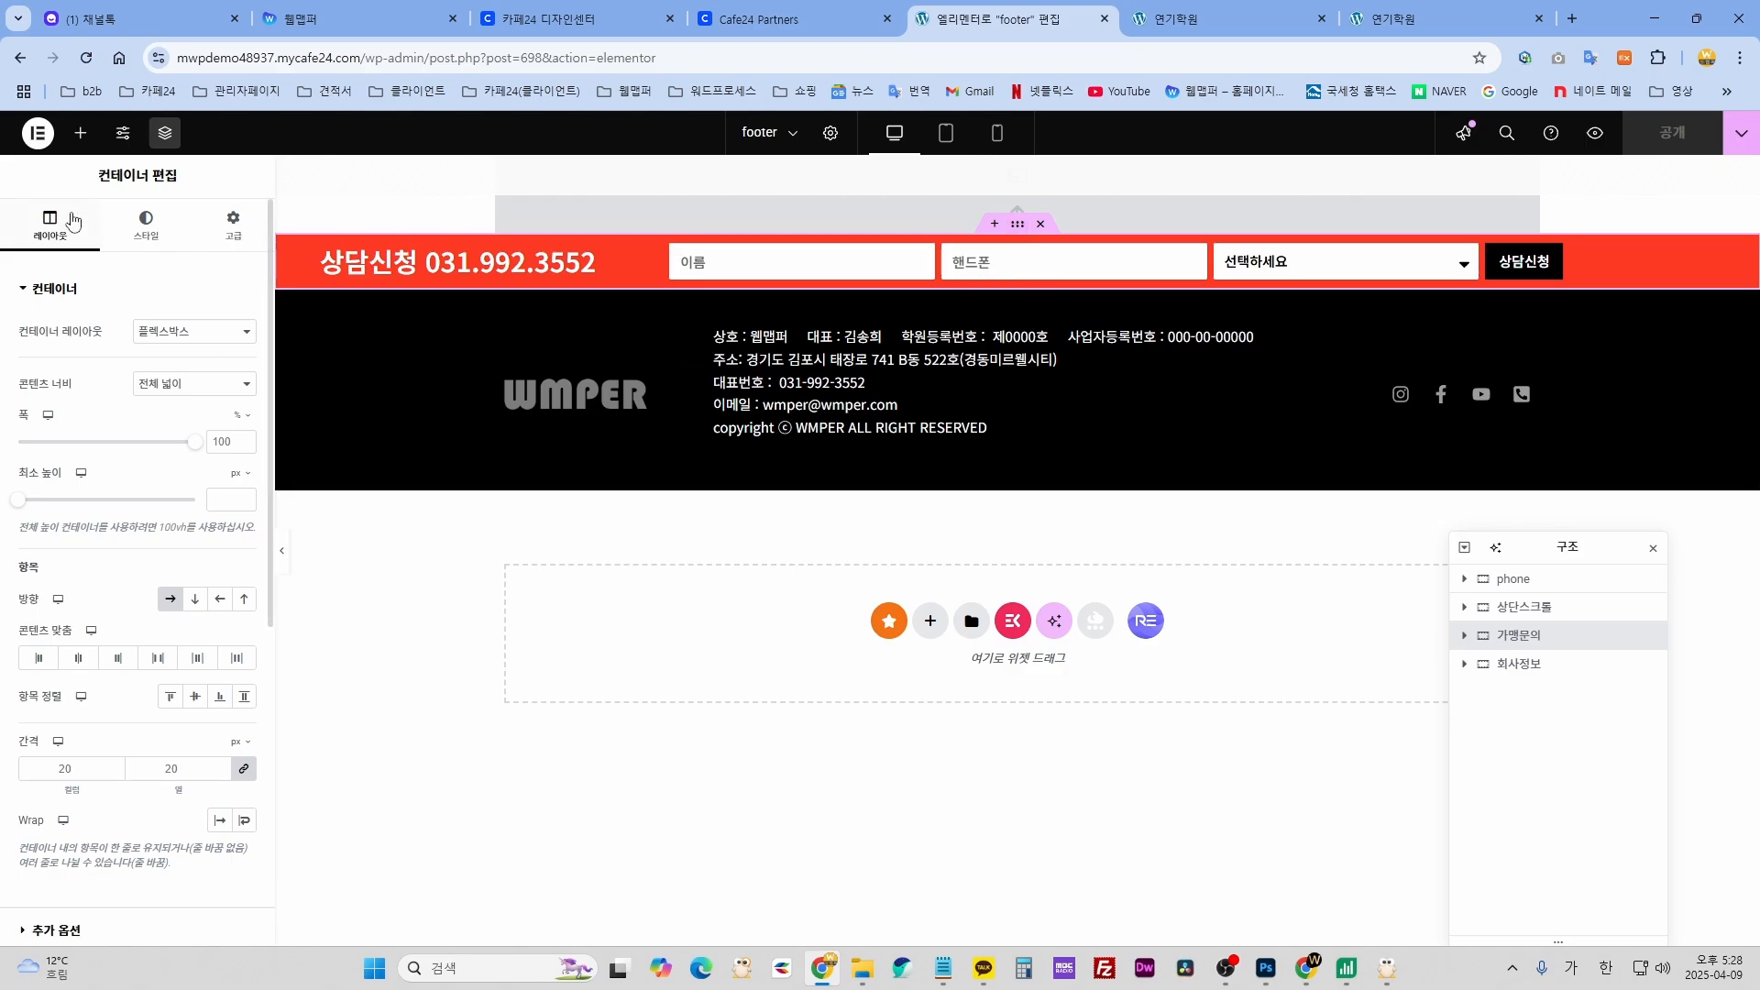
left_click(138, 229)
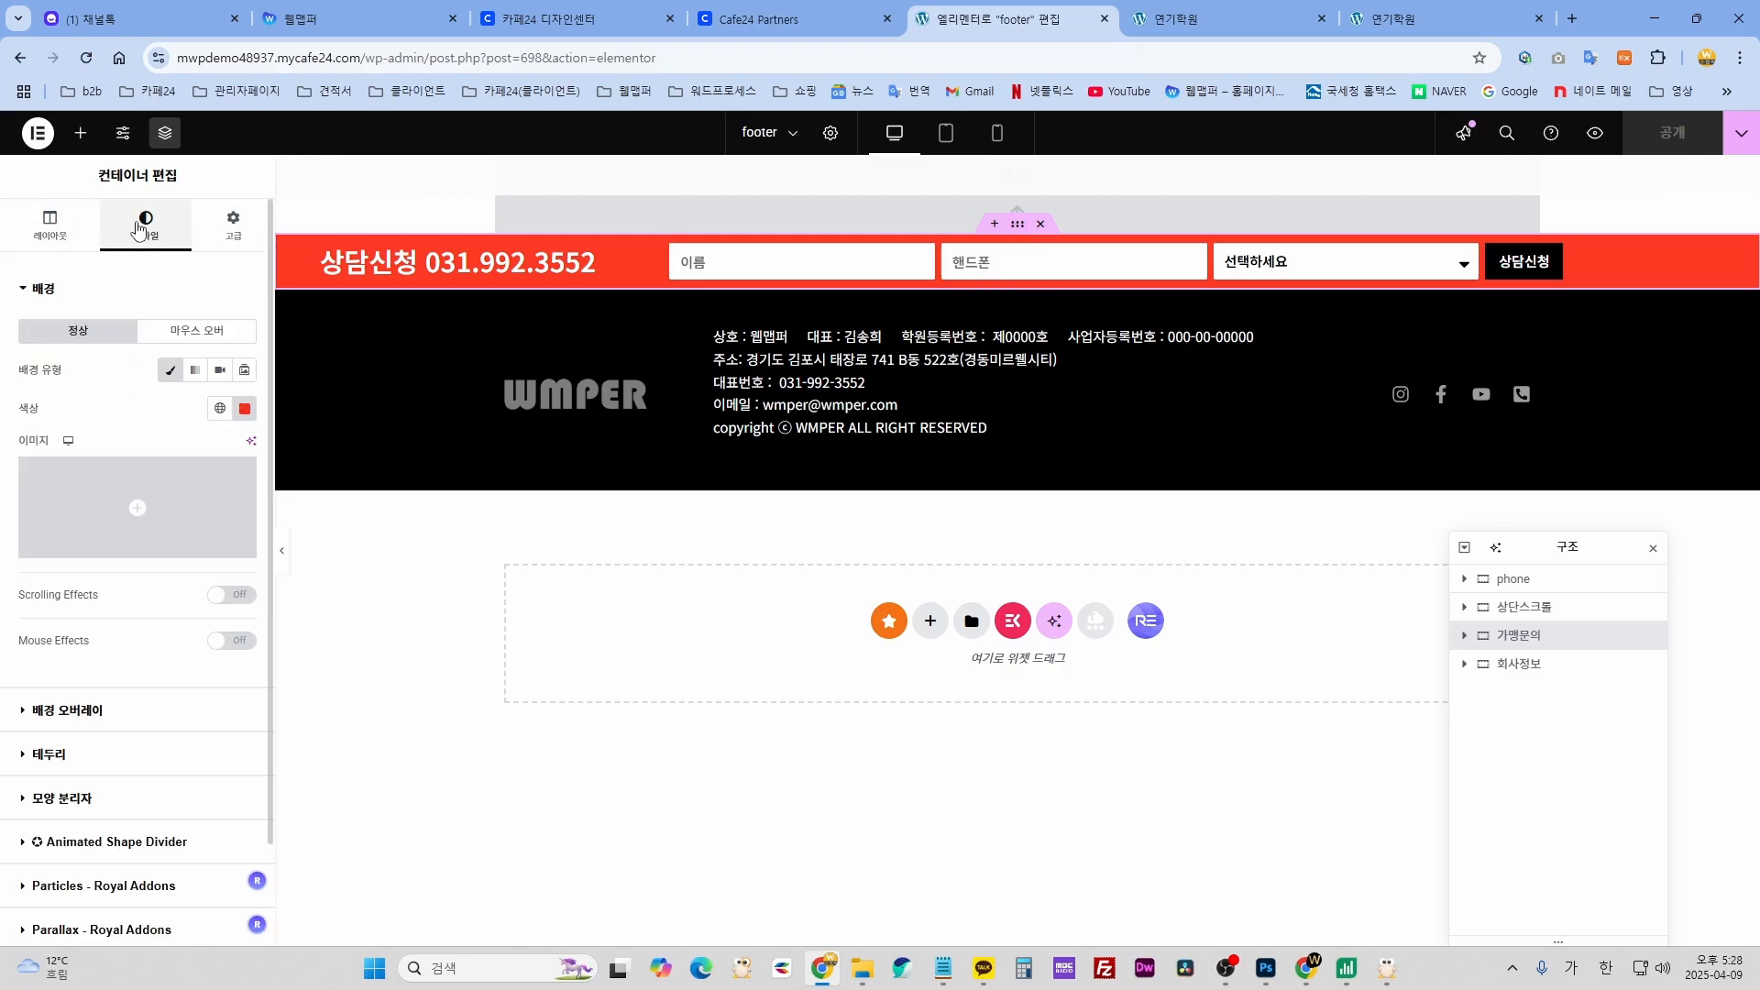
left_click(244, 408)
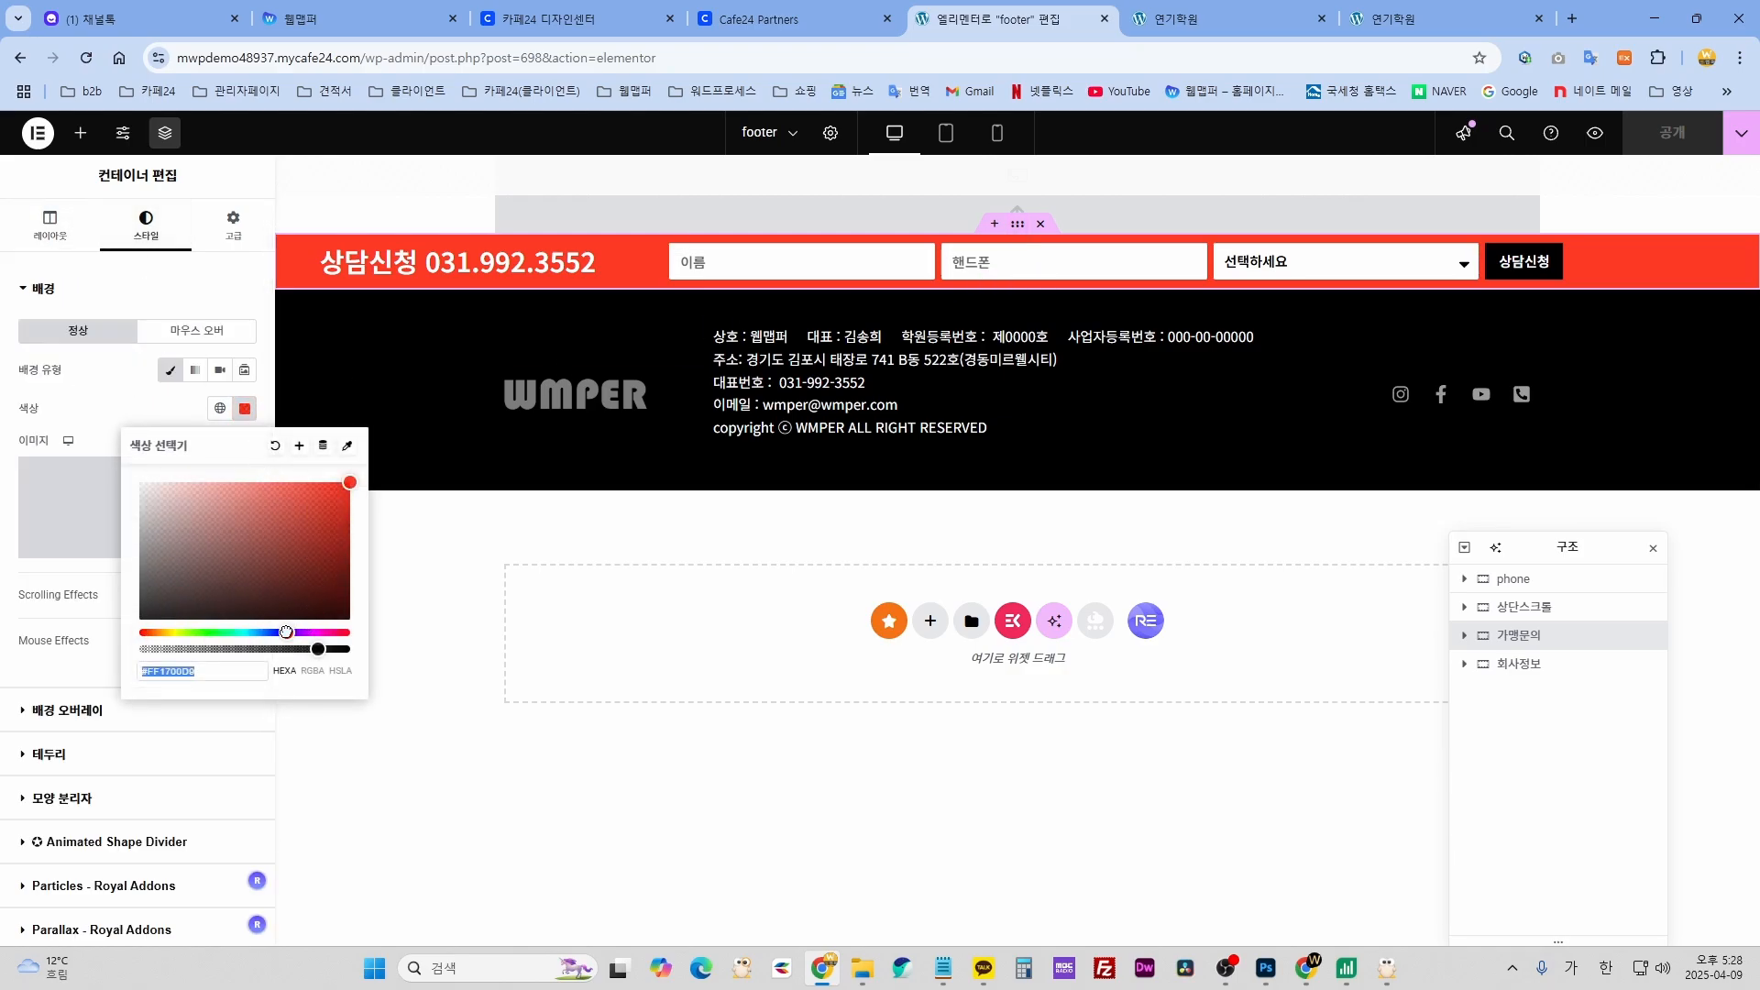
left_click_drag(285, 631, 272, 632)
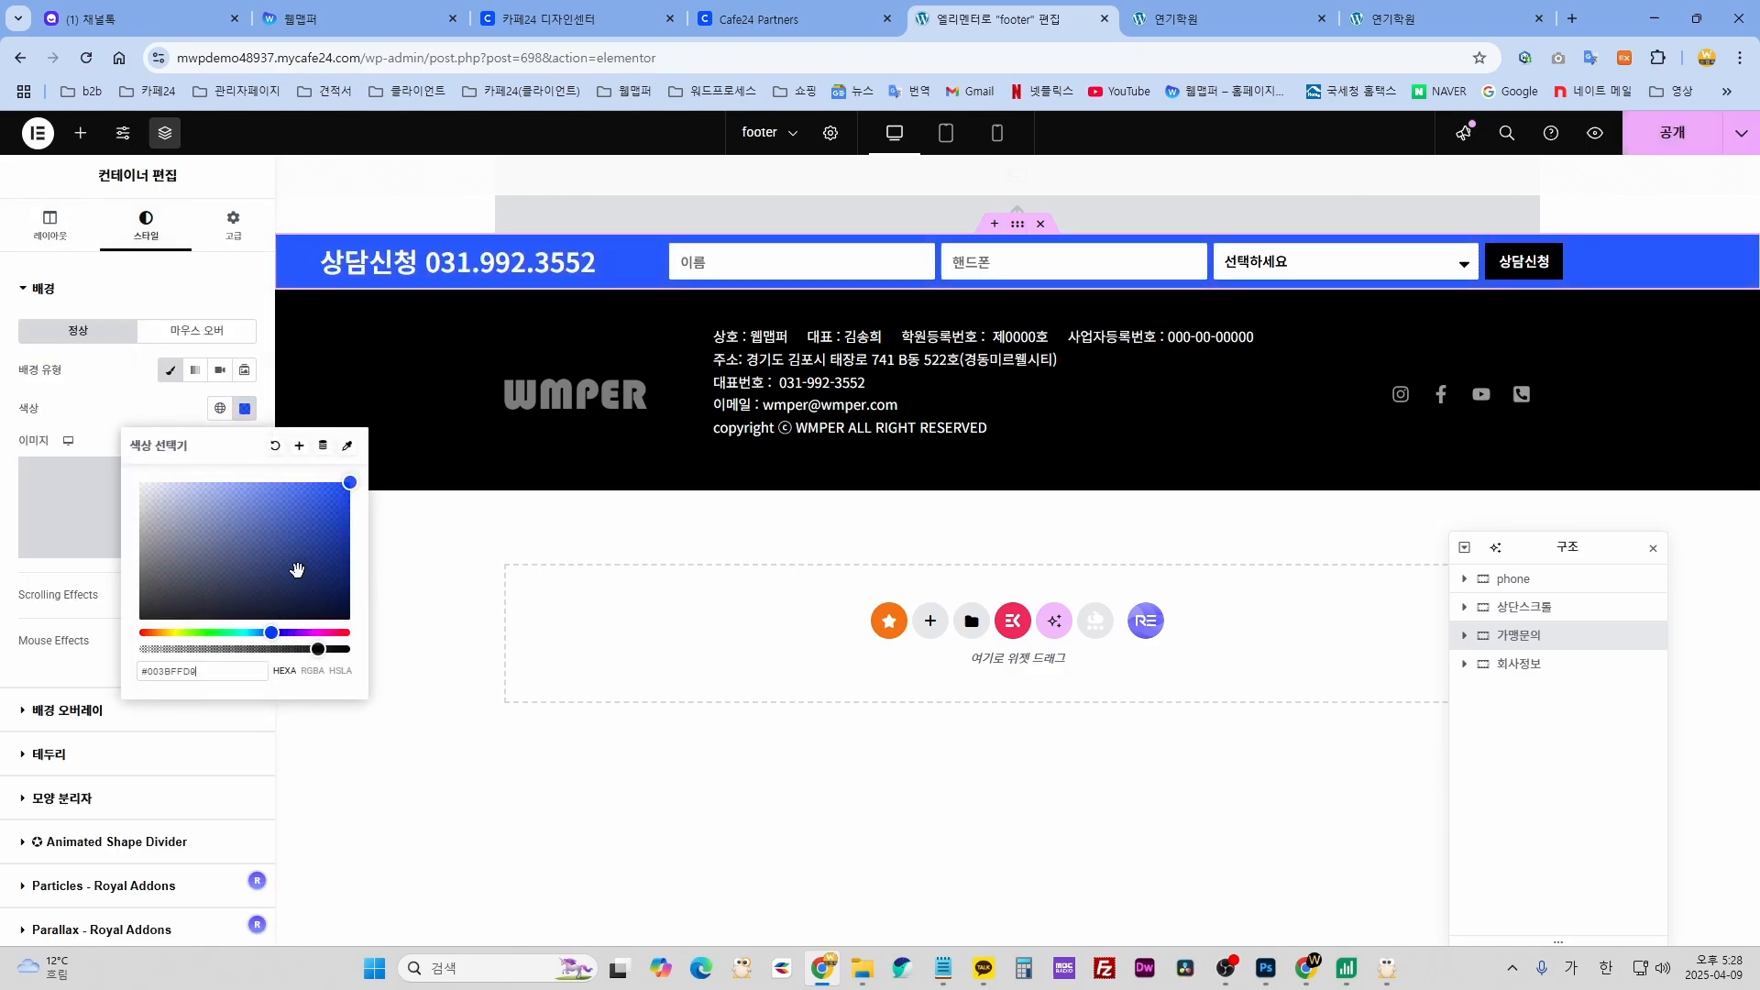
left_click(121, 401)
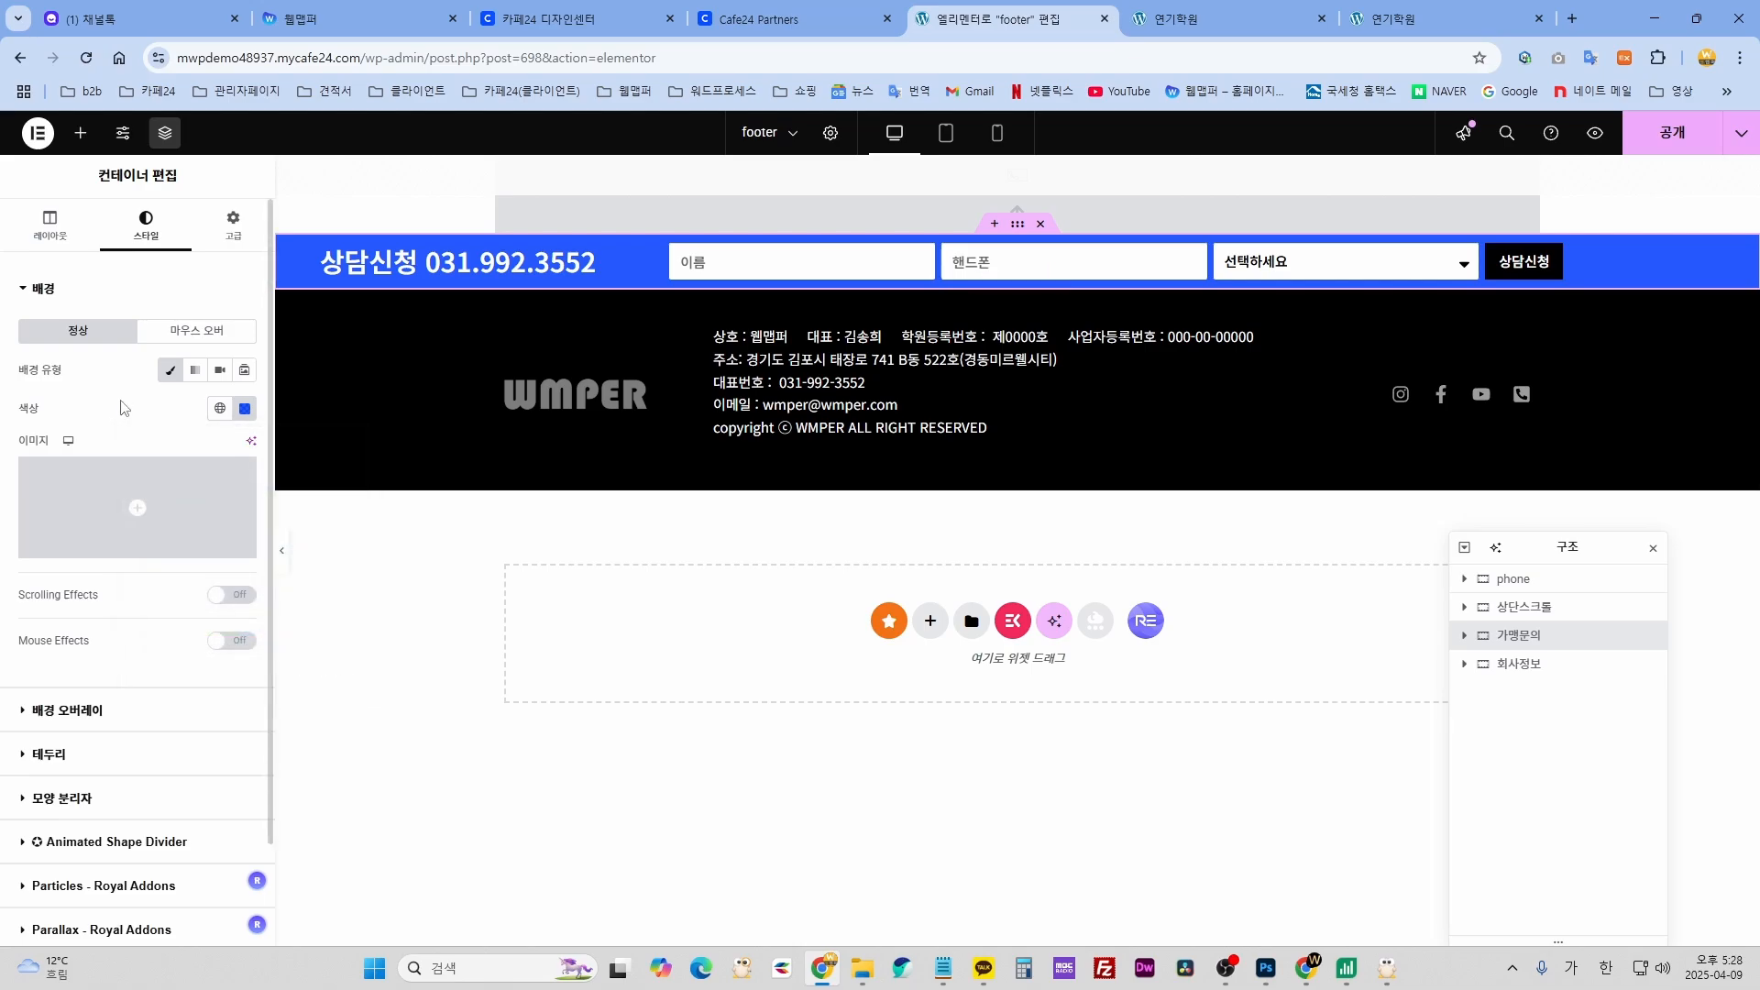
key("ctrl+z")
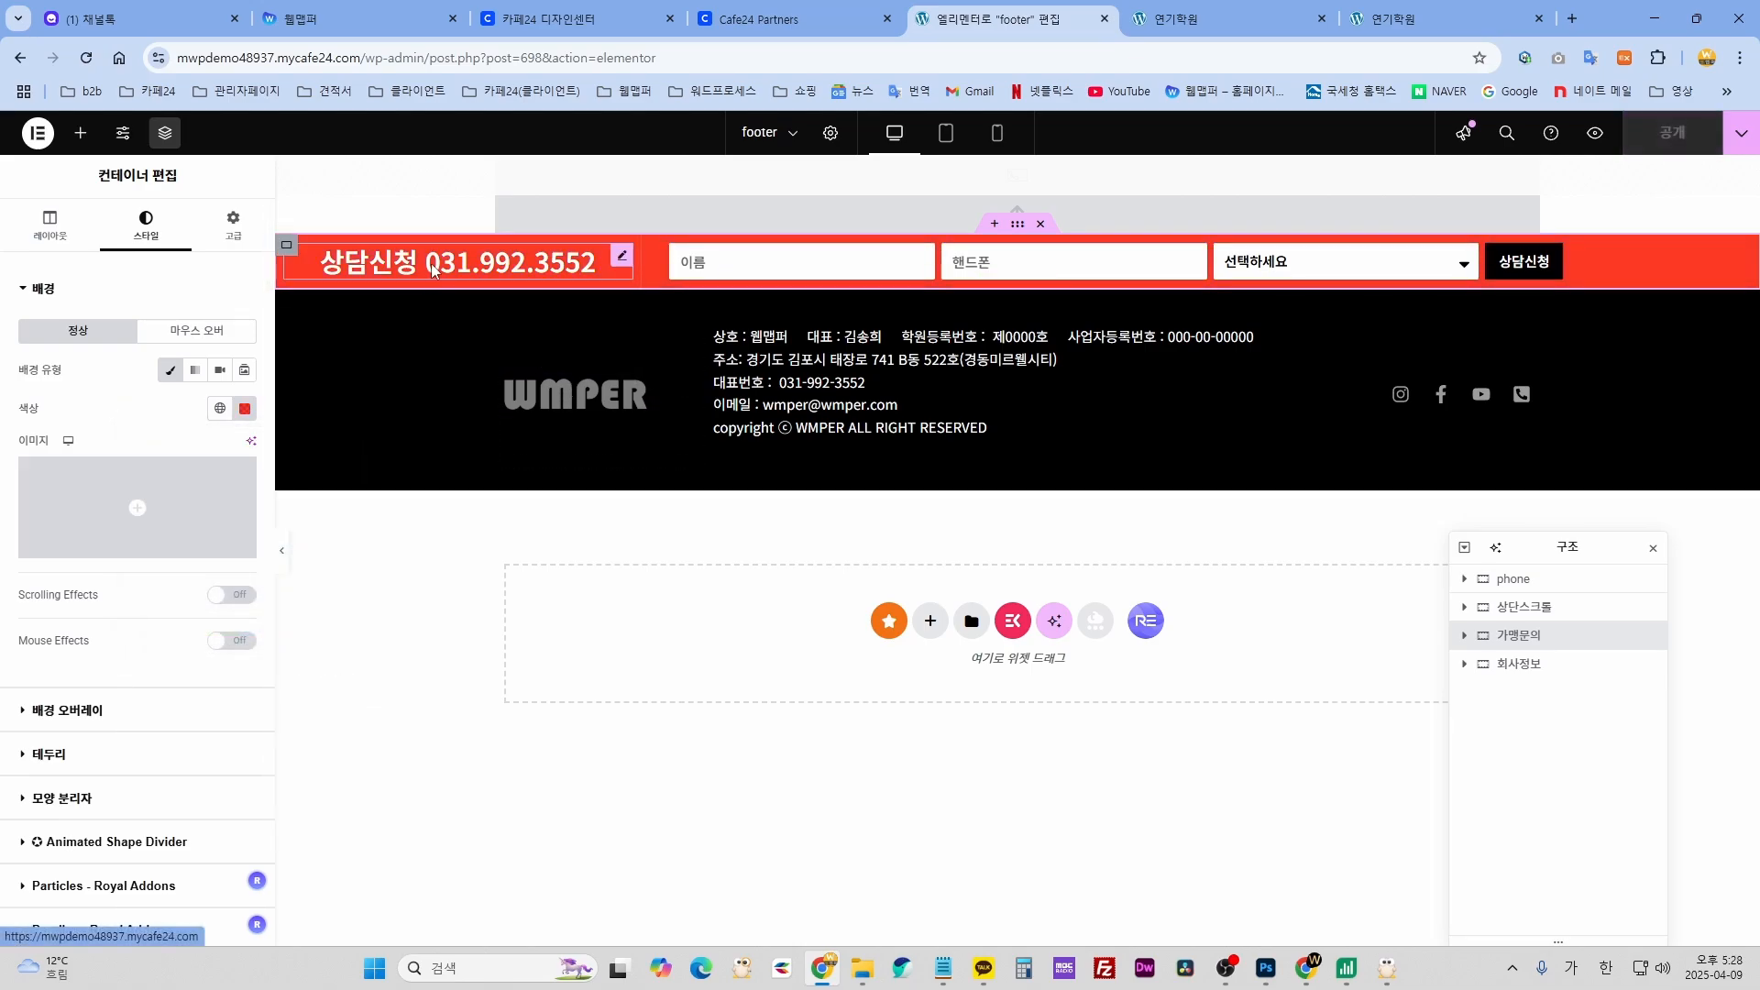
left_click(631, 260)
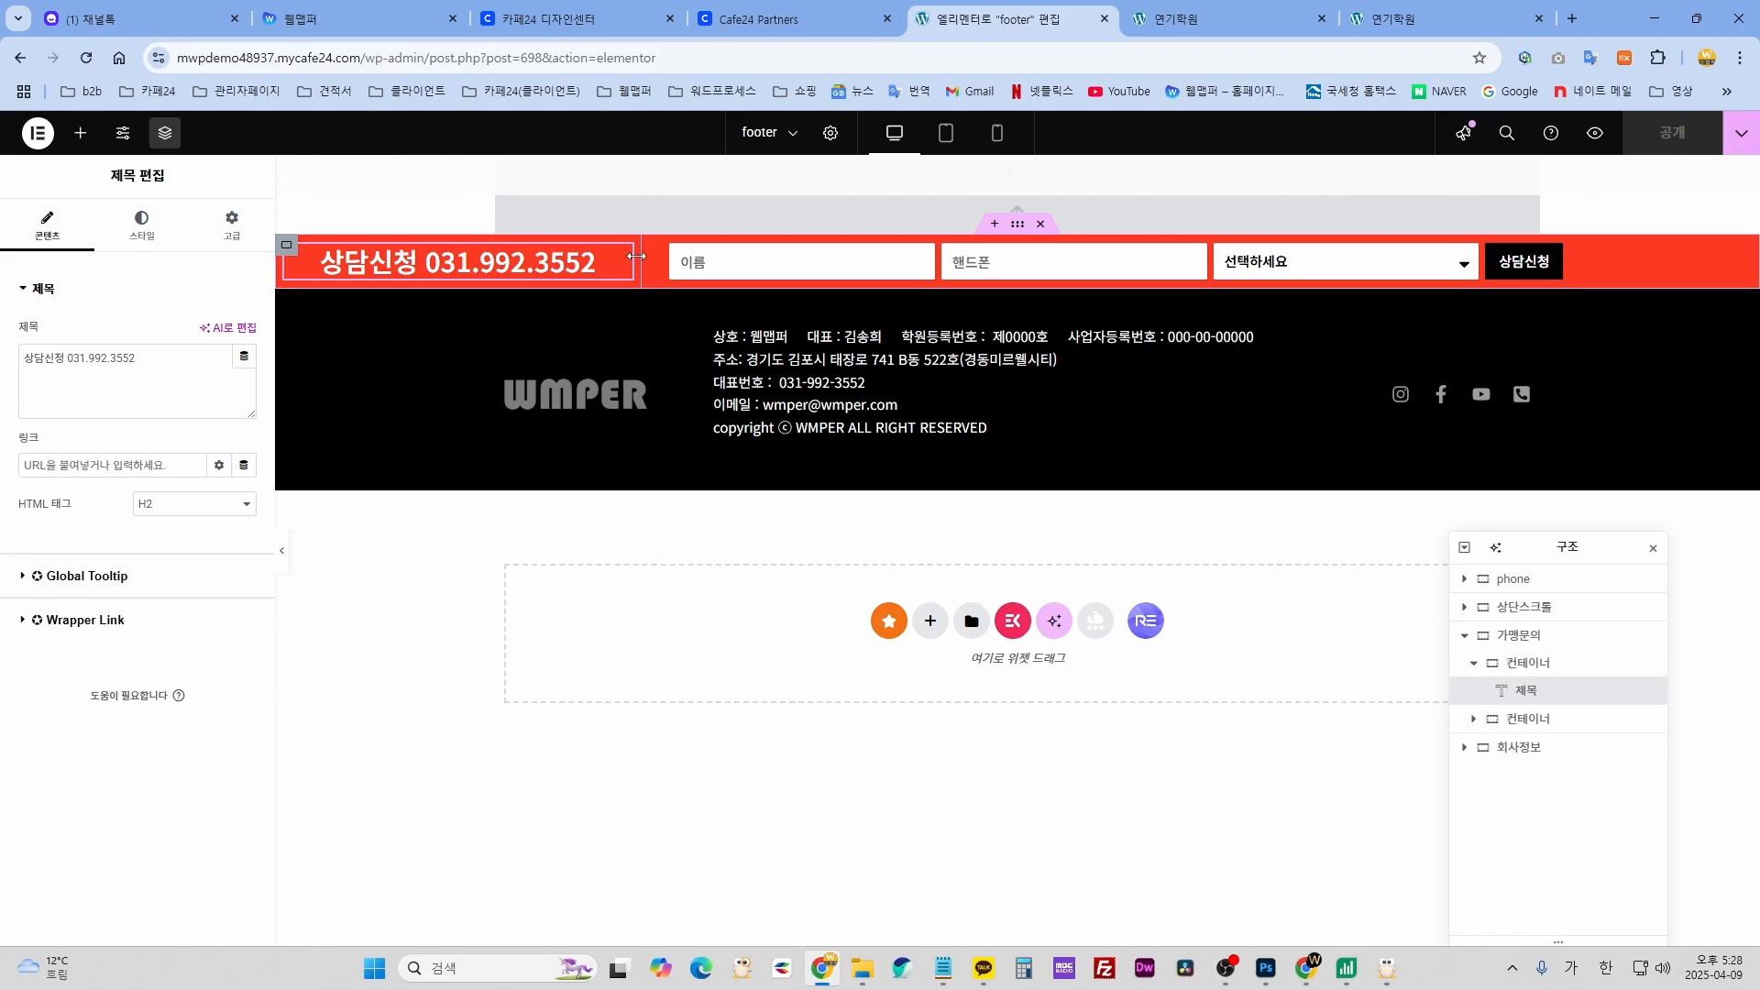
left_click_drag(161, 355, 13, 358)
left_click(151, 361)
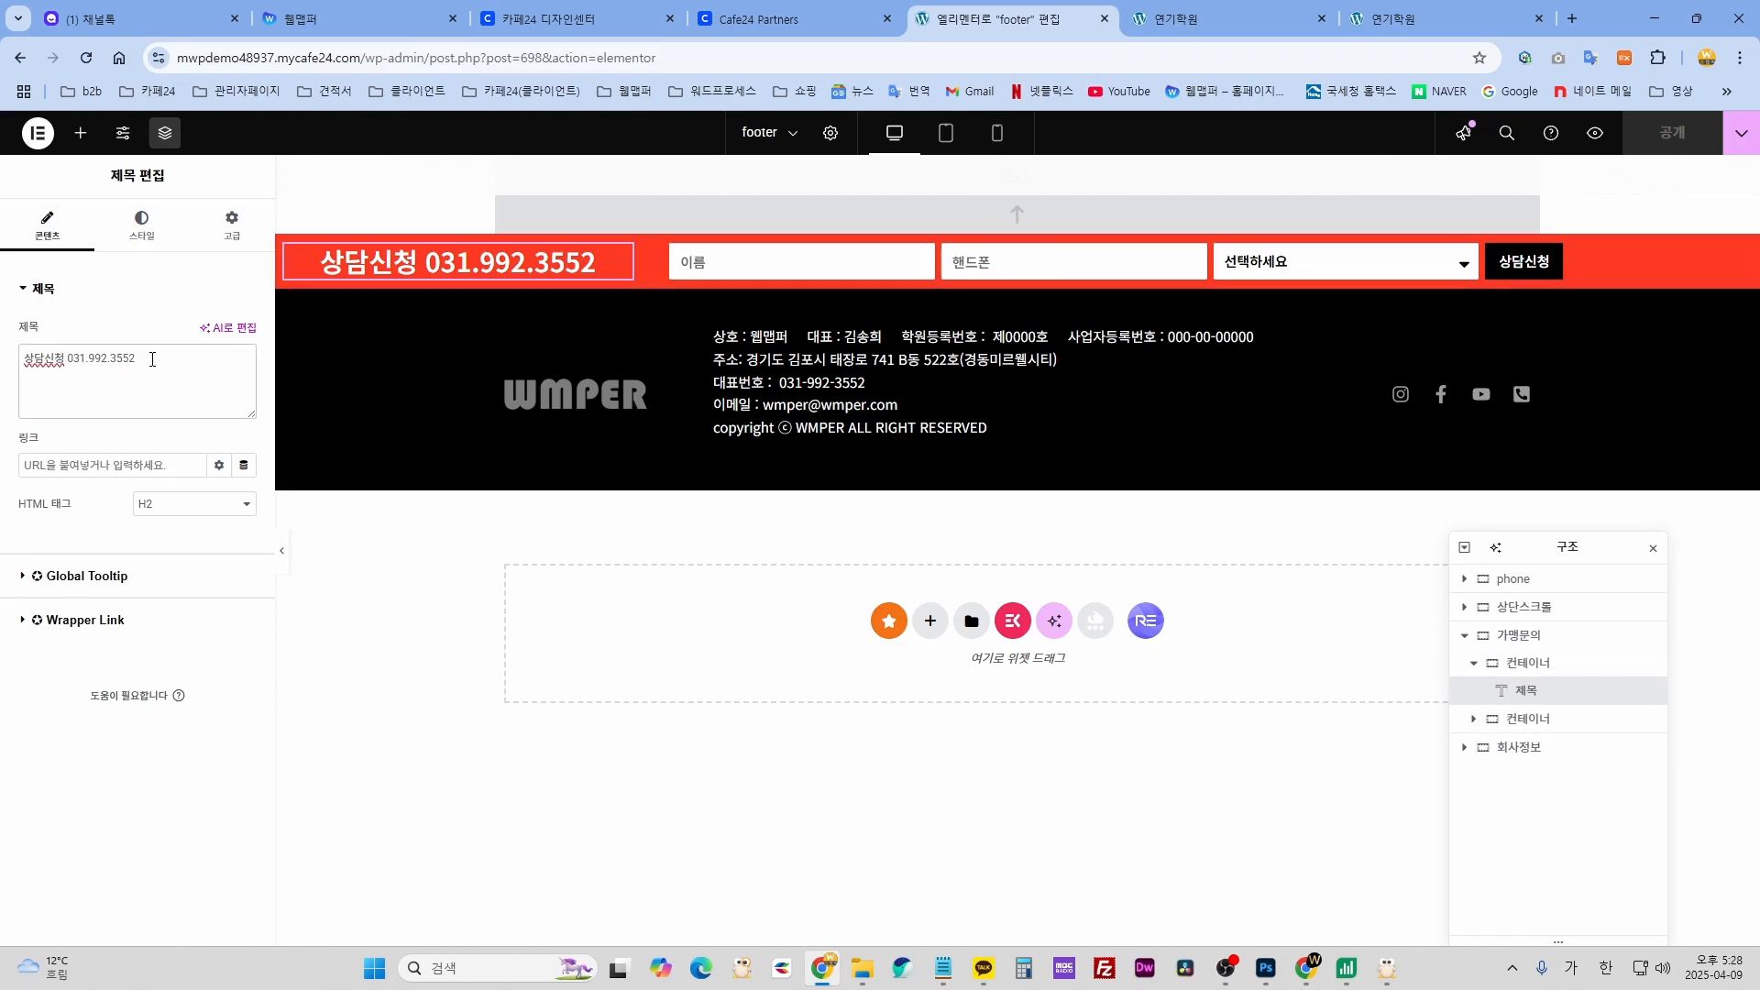
left_click_drag(102, 348, 147, 359)
type("000.0000")
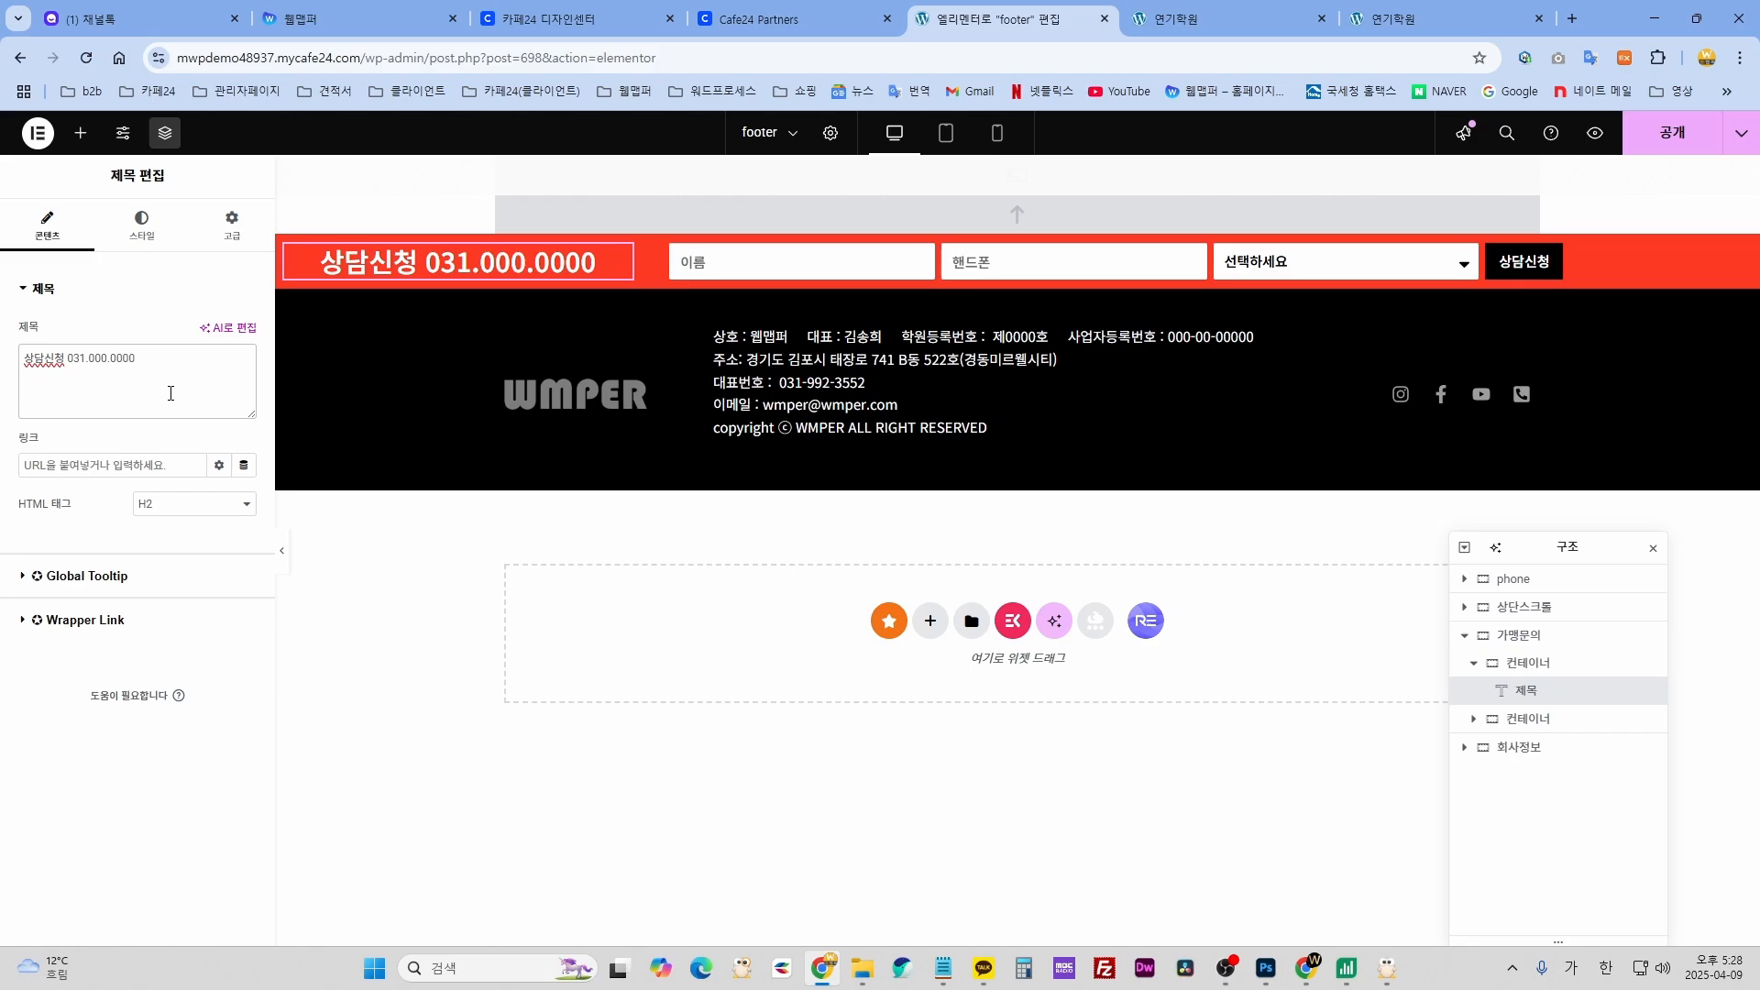
key("ctrl+z")
key("ctrl+z")
key("ctrl+z")
key("ctrl+z")
key("ctrl+z")
key("ctrl+z")
key("ctrl+z")
key("ctrl+z")
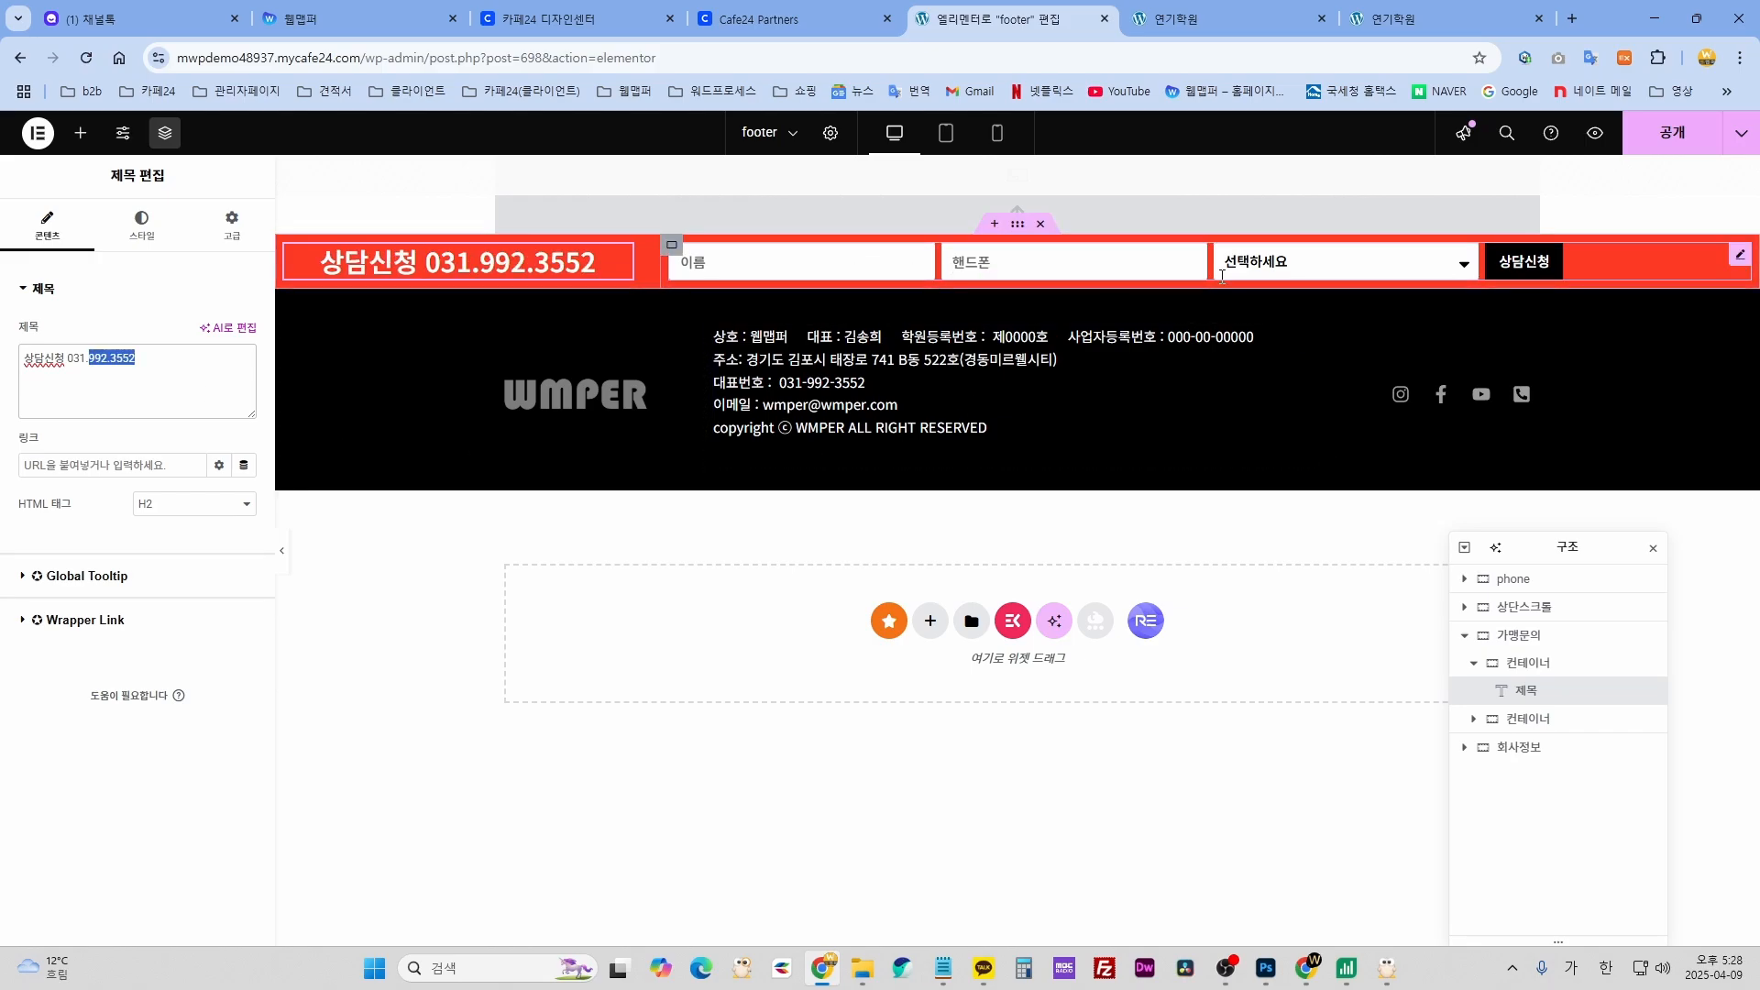
- Review the footer form's 이름, 핸드폰 and 커리큘럼 fields, curriculum choices, and Buttons settings
left_click(1737, 259)
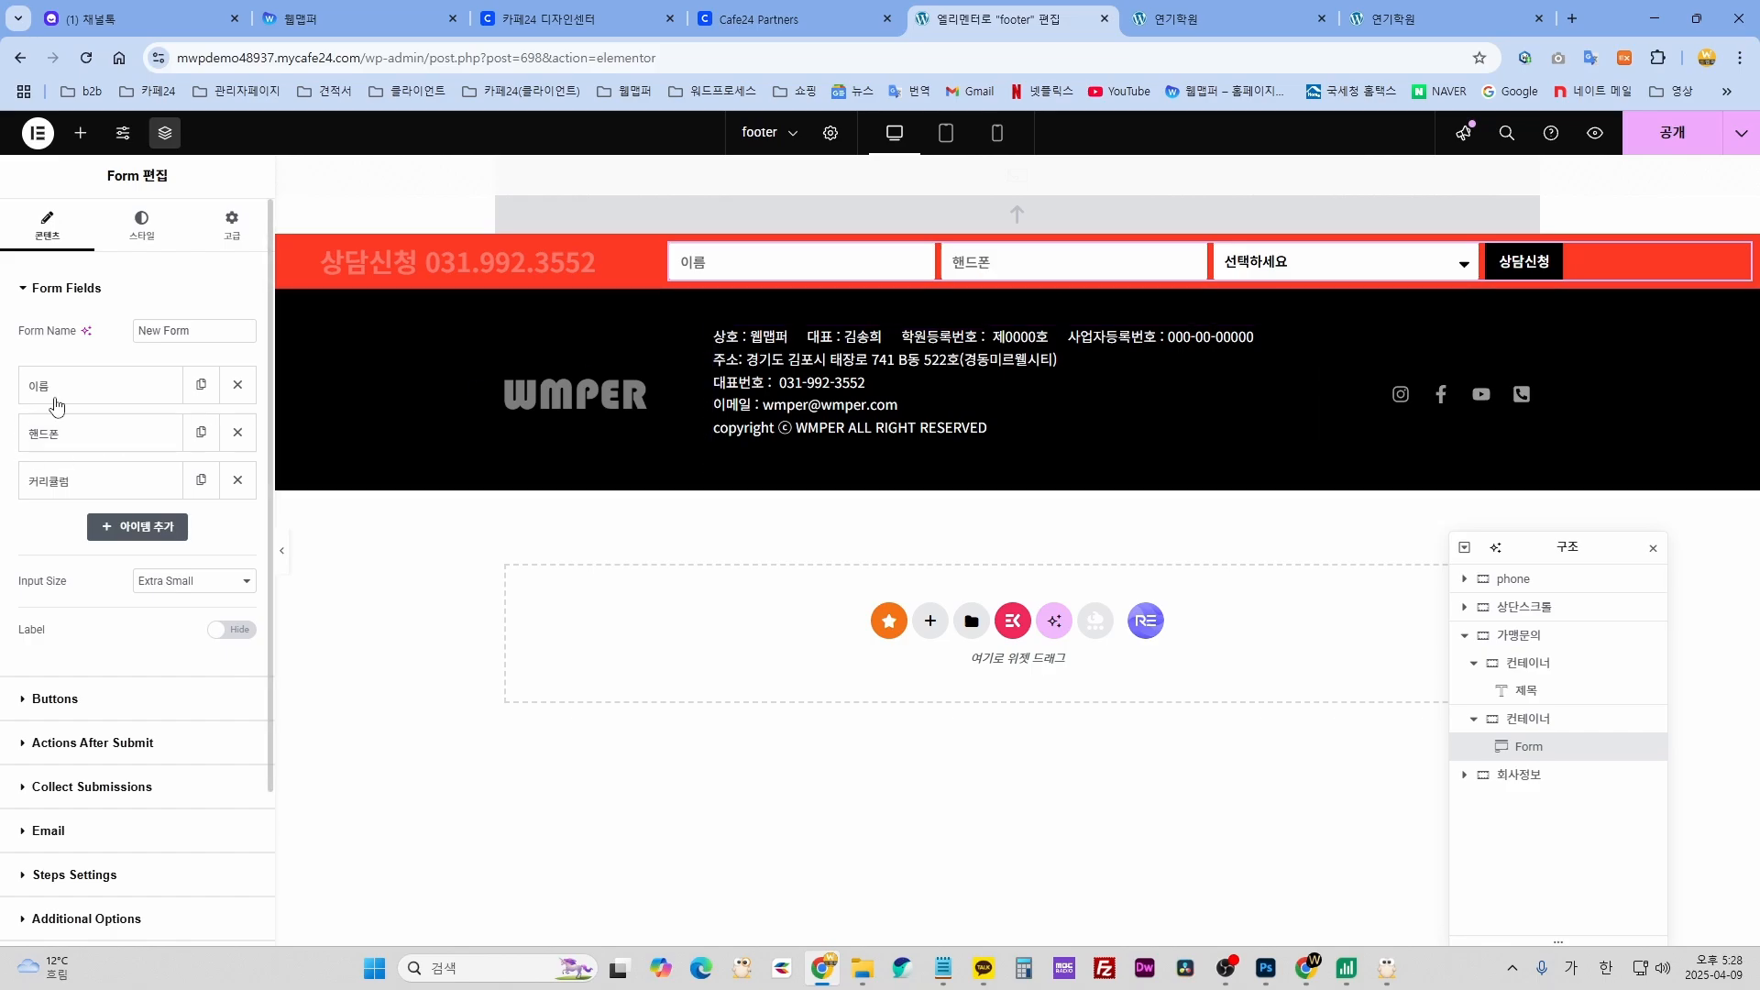
left_click(104, 394)
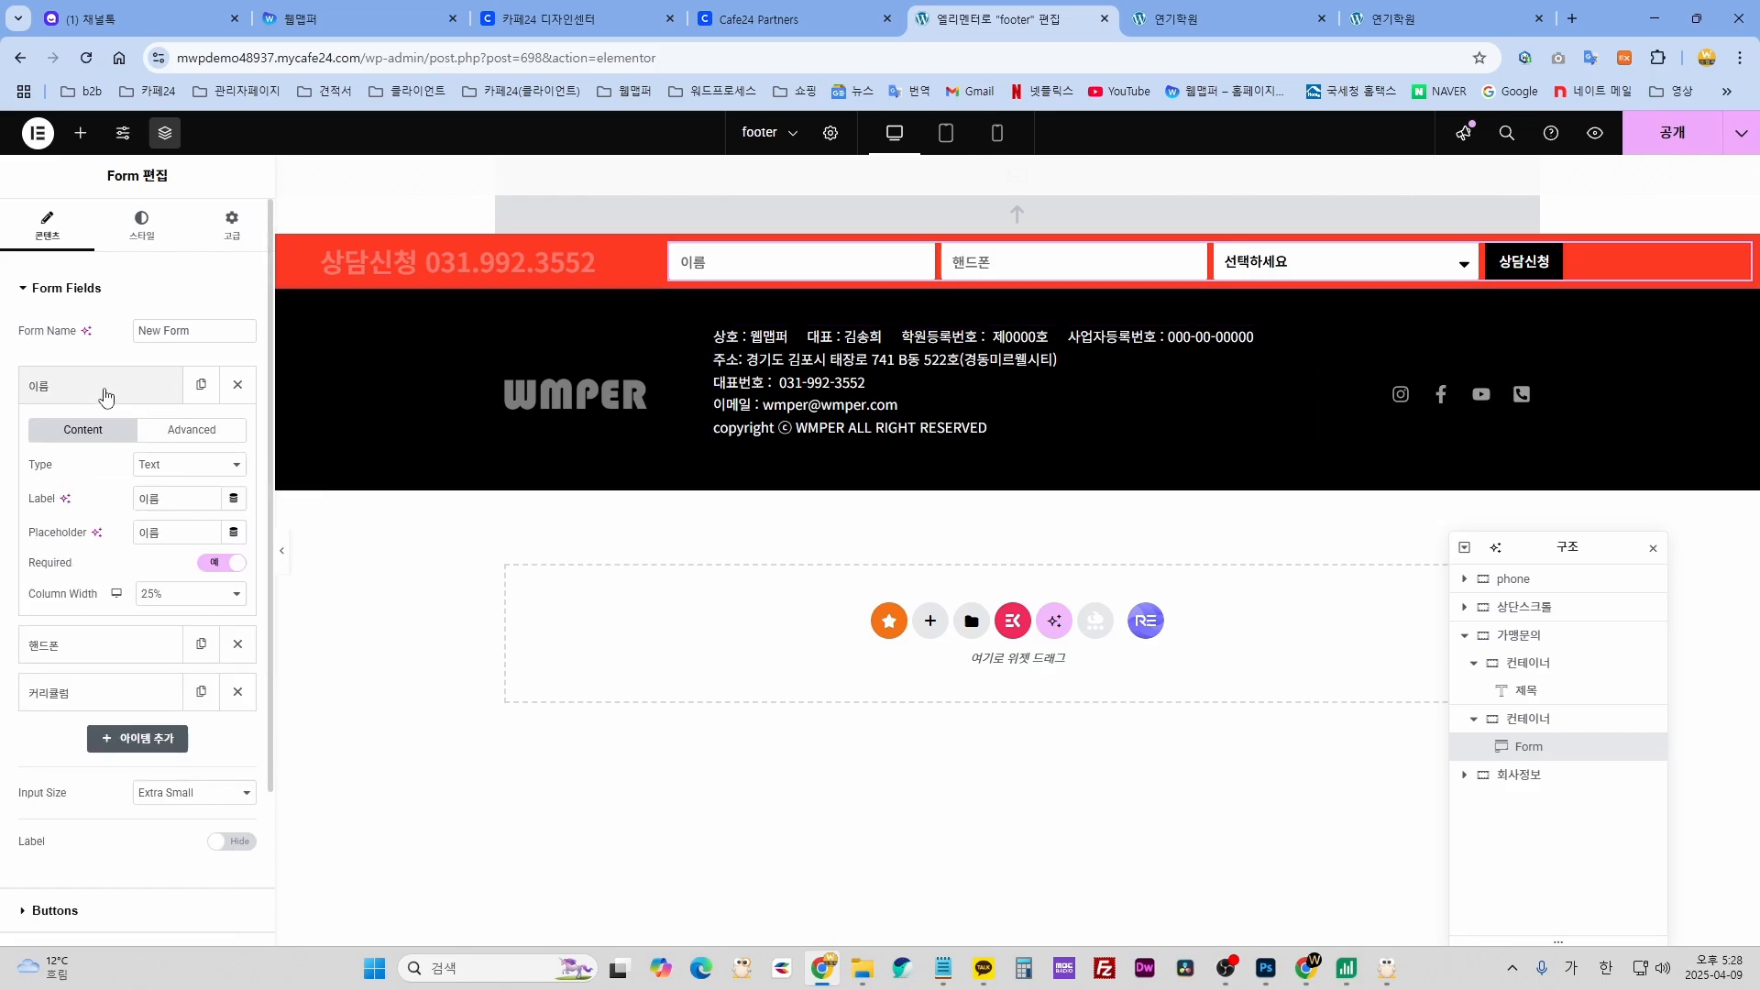
left_click(105, 394)
left_click(86, 433)
left_click(86, 433)
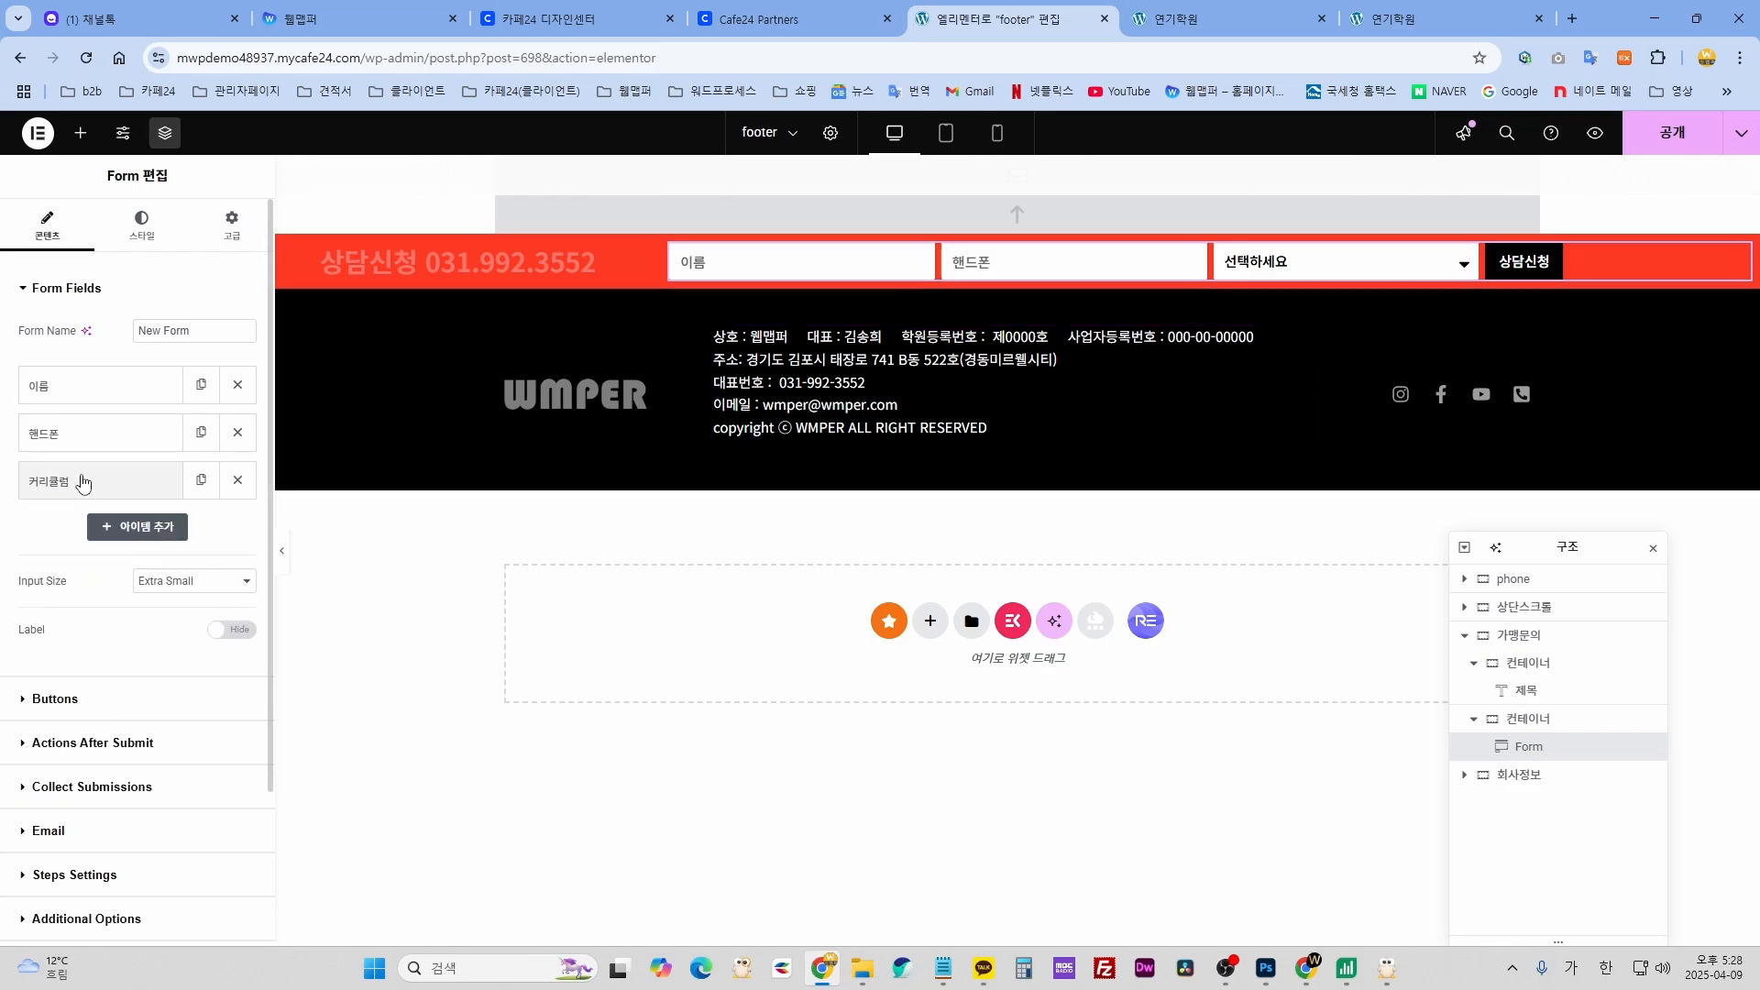
left_click(82, 485)
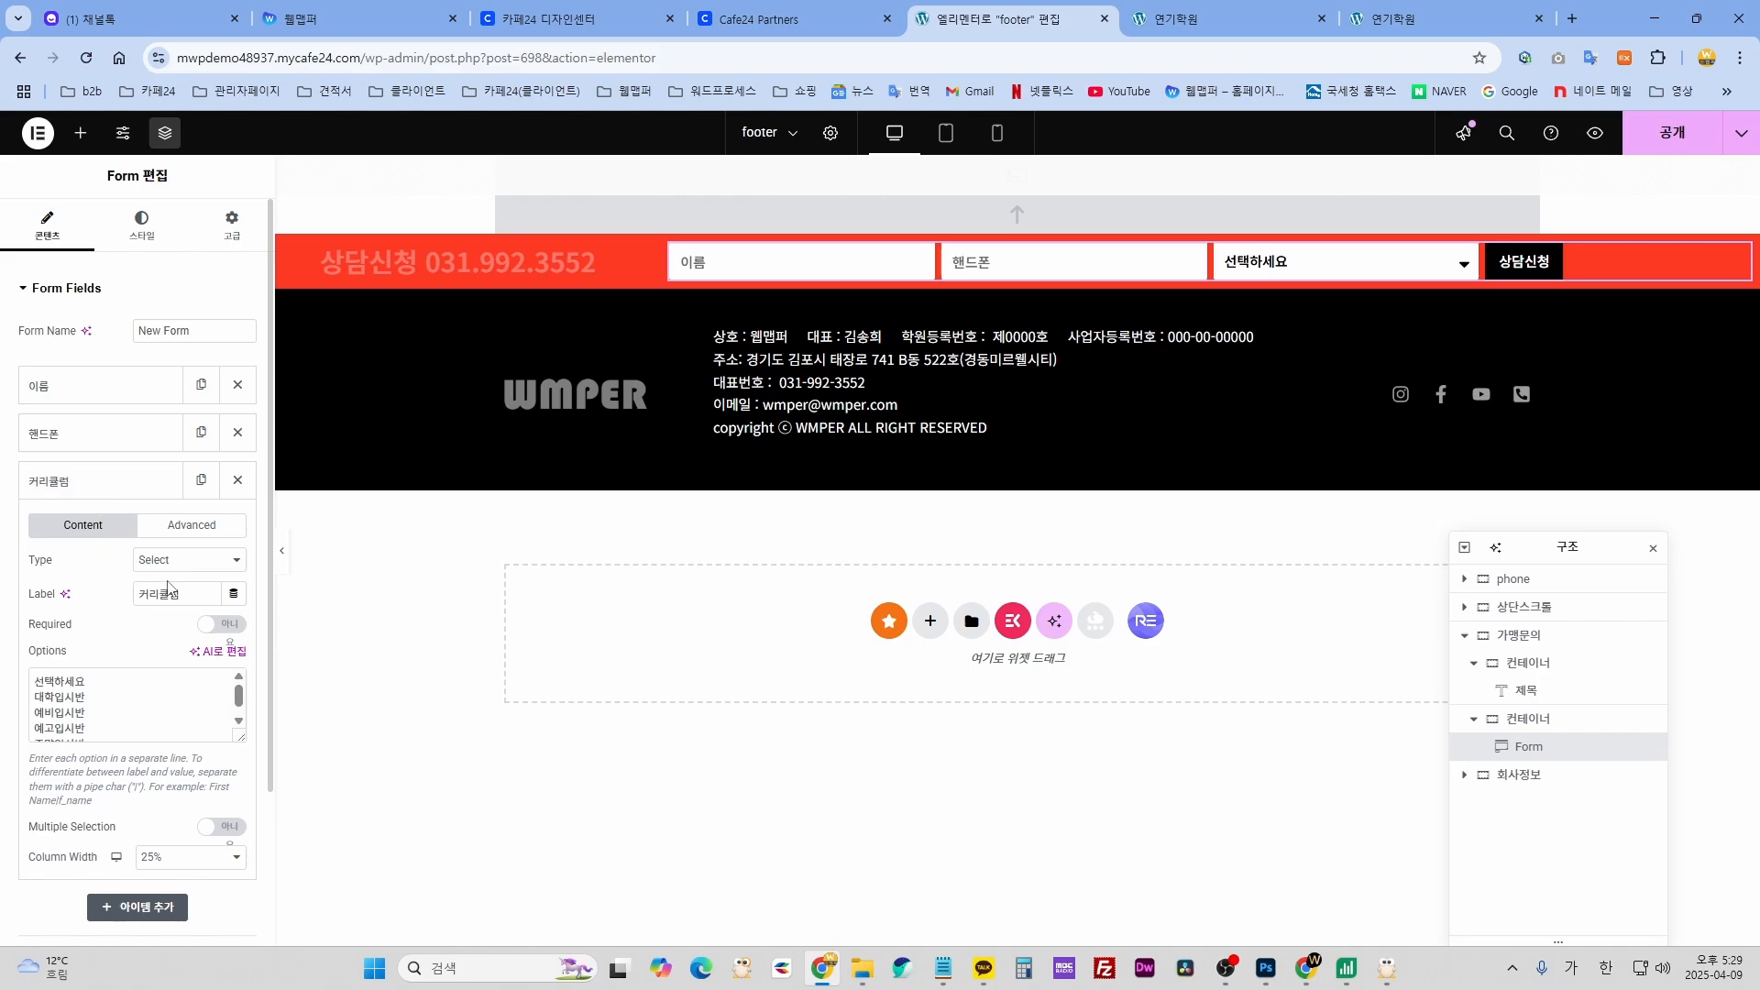
left_click(1464, 265)
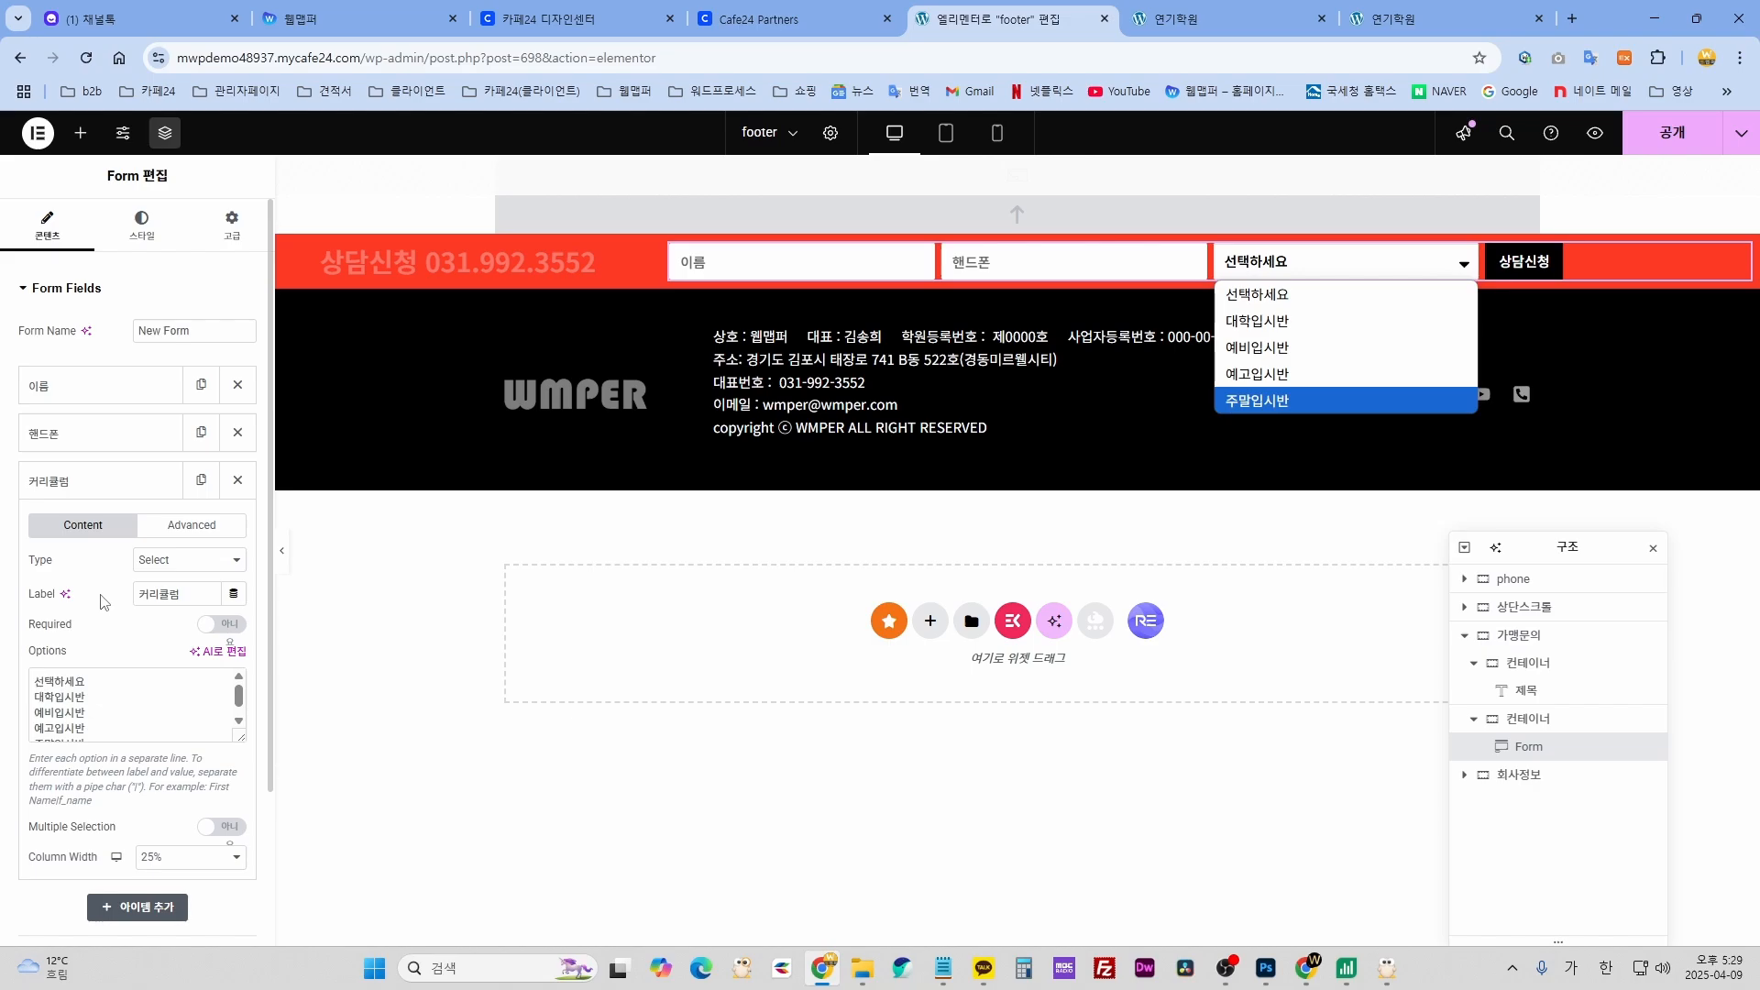
left_click(103, 484)
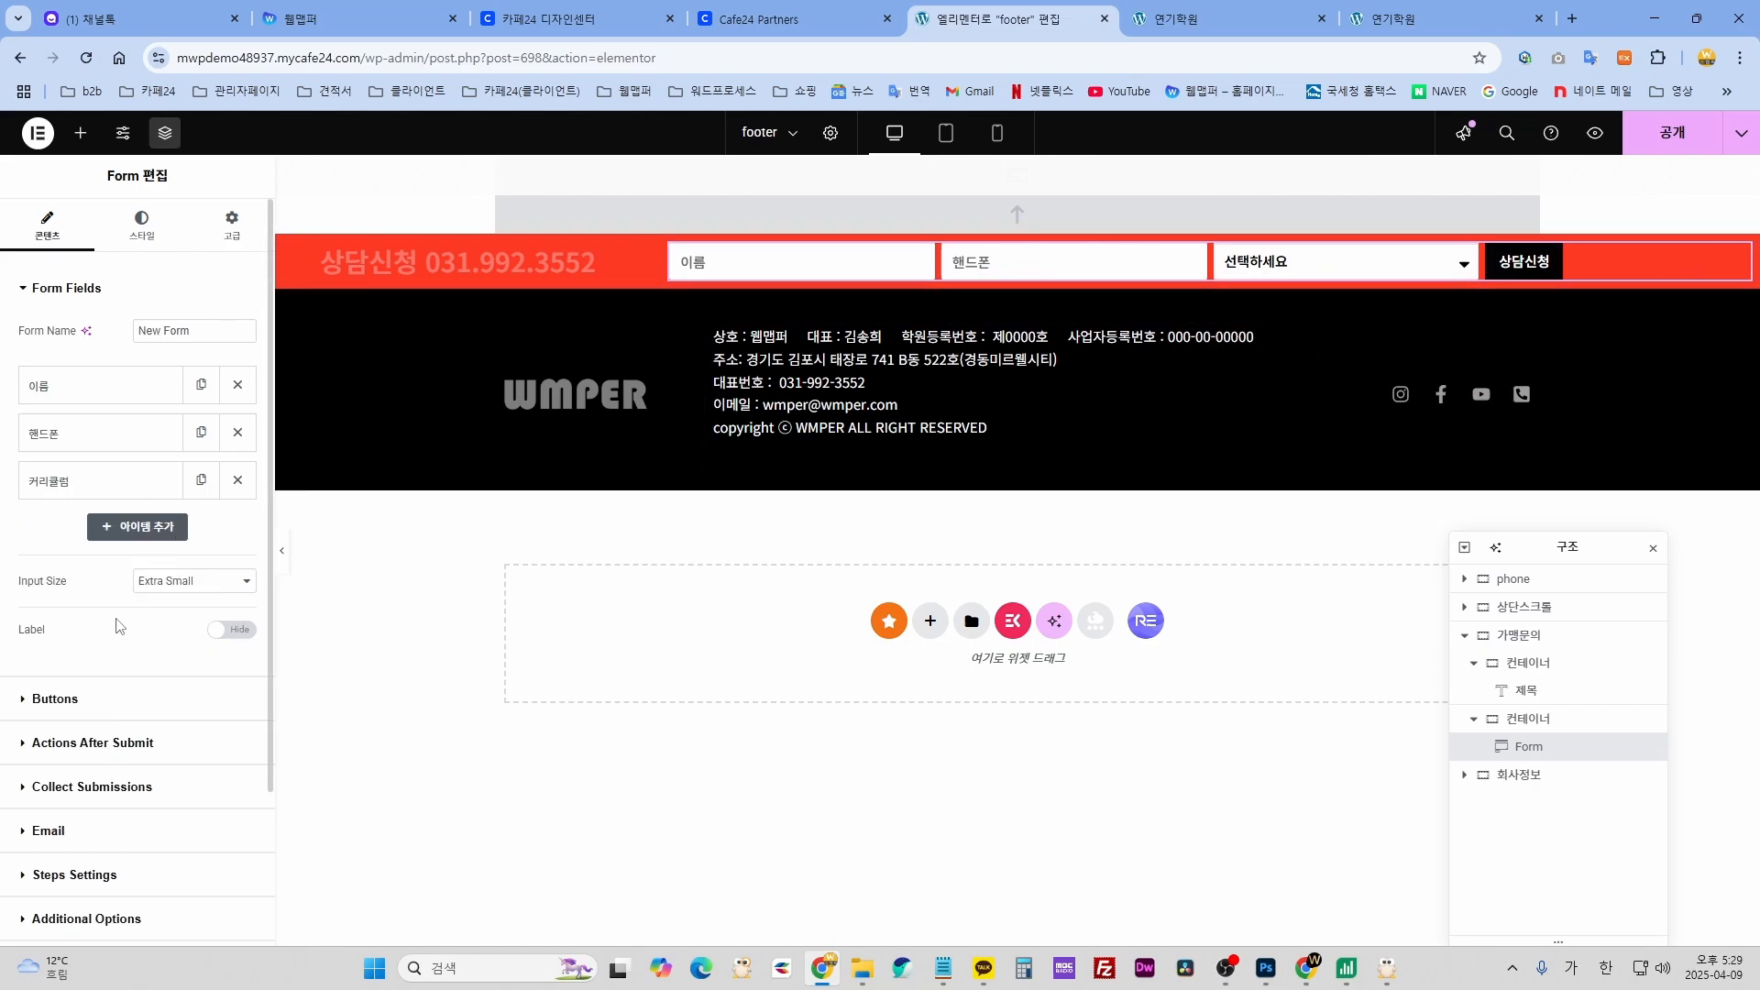
scroll(119, 627, "down", 2)
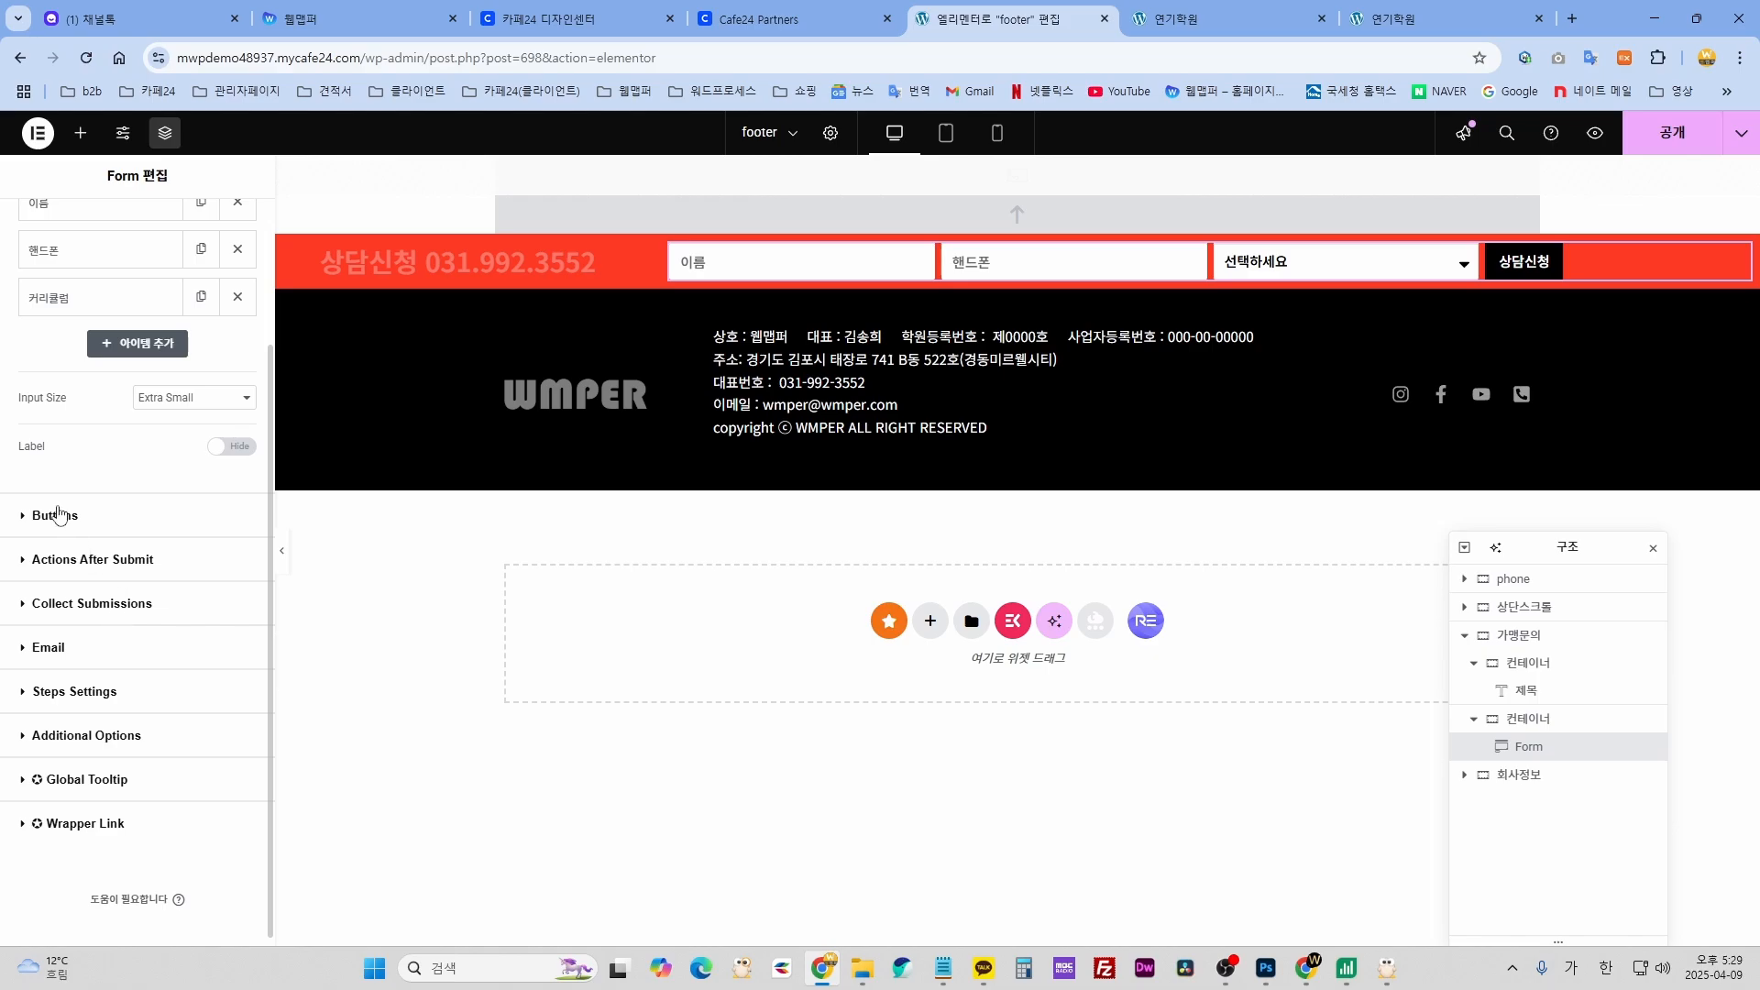
left_click(59, 514)
left_click(68, 333)
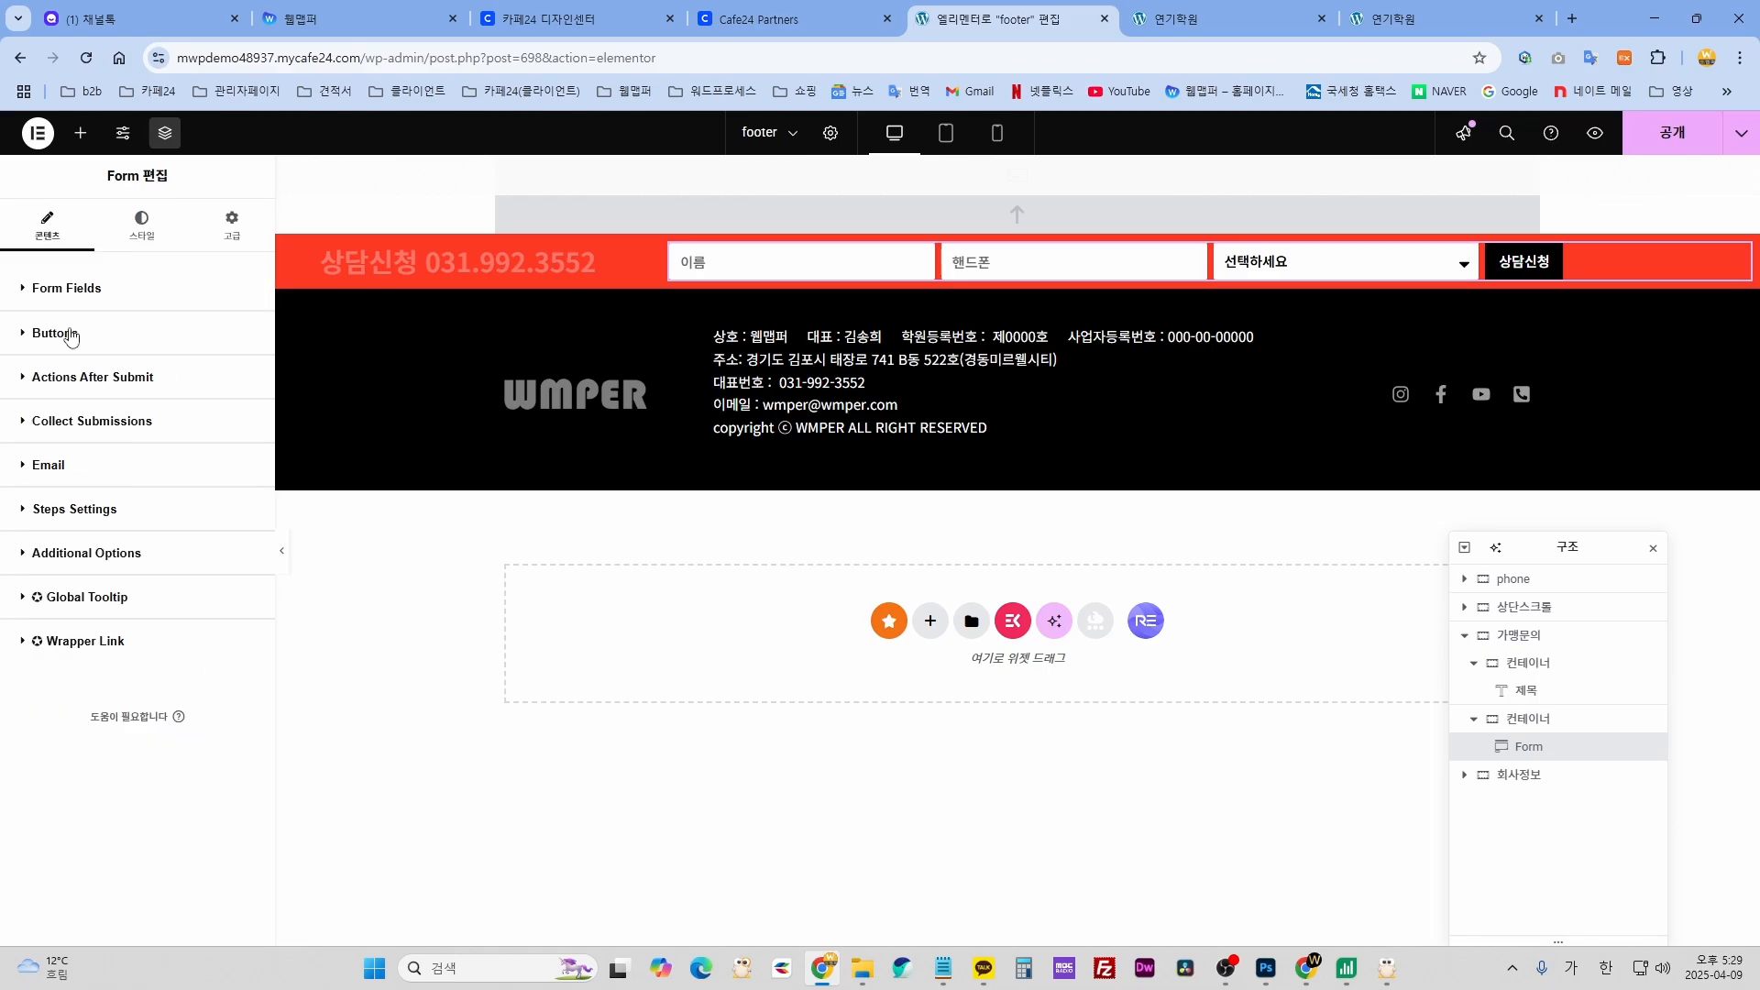
- Replace the form's To and From Email addresses with placeholder values
left_click(49, 466)
scroll(168, 500, "up", 1)
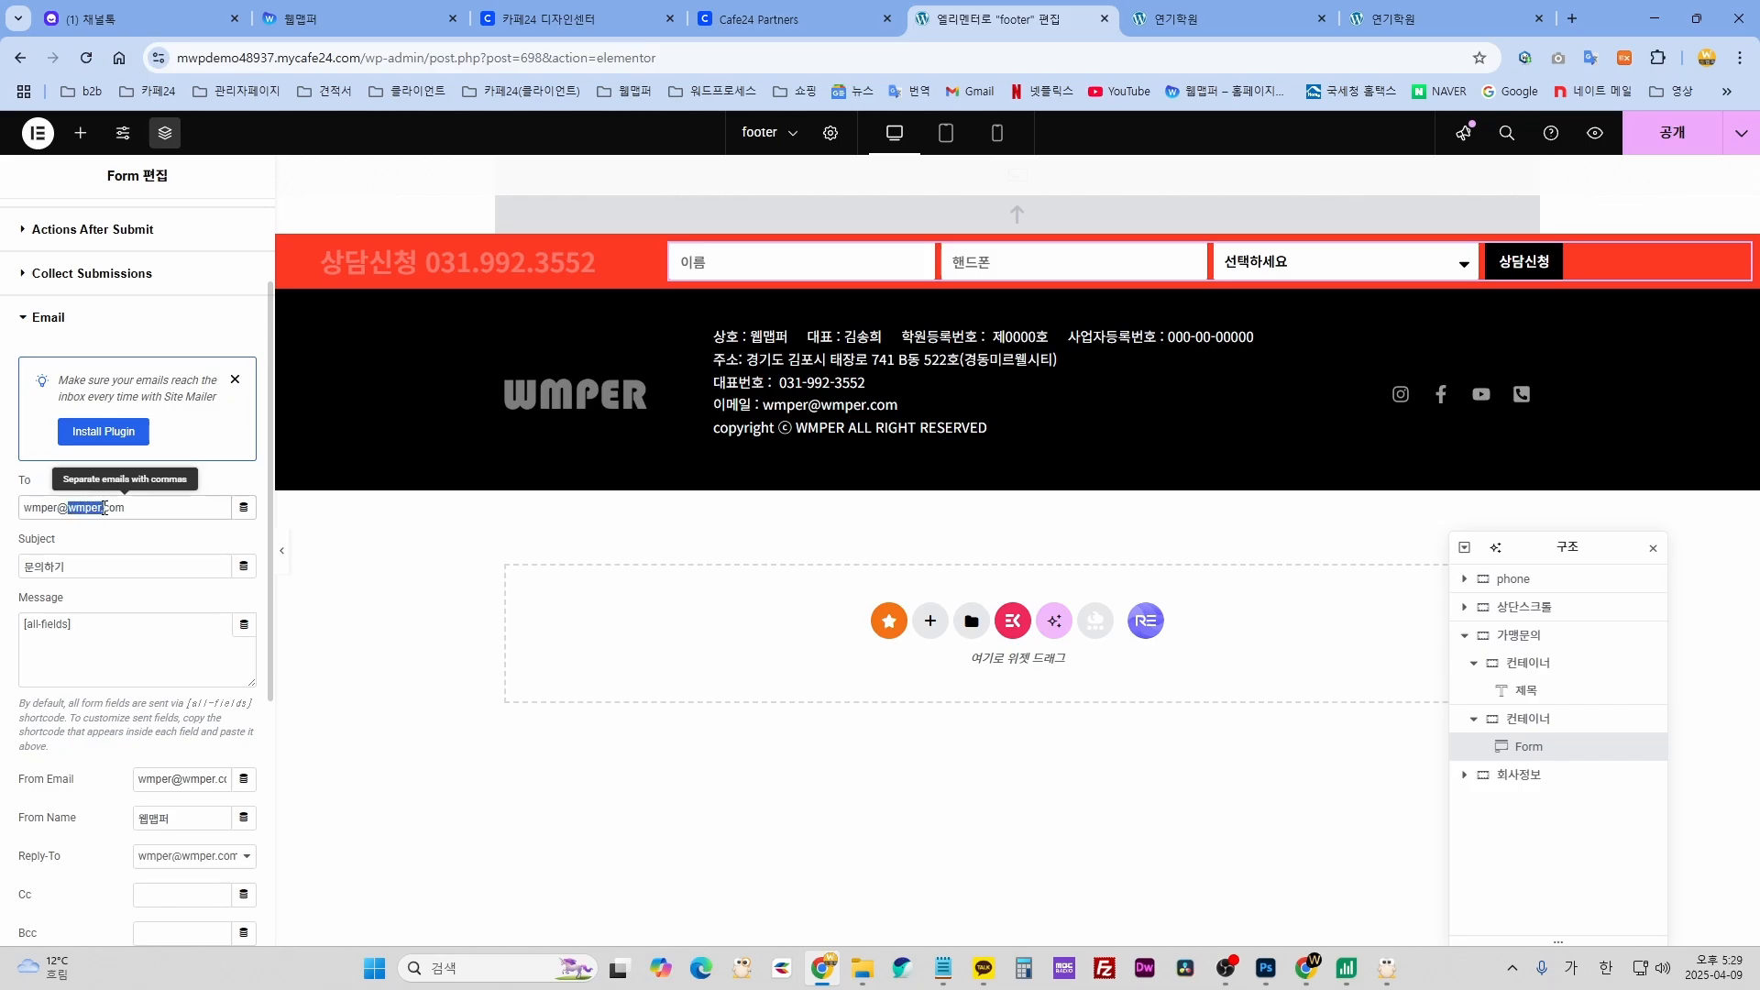
type("000")
scroll(186, 775, "down", 1)
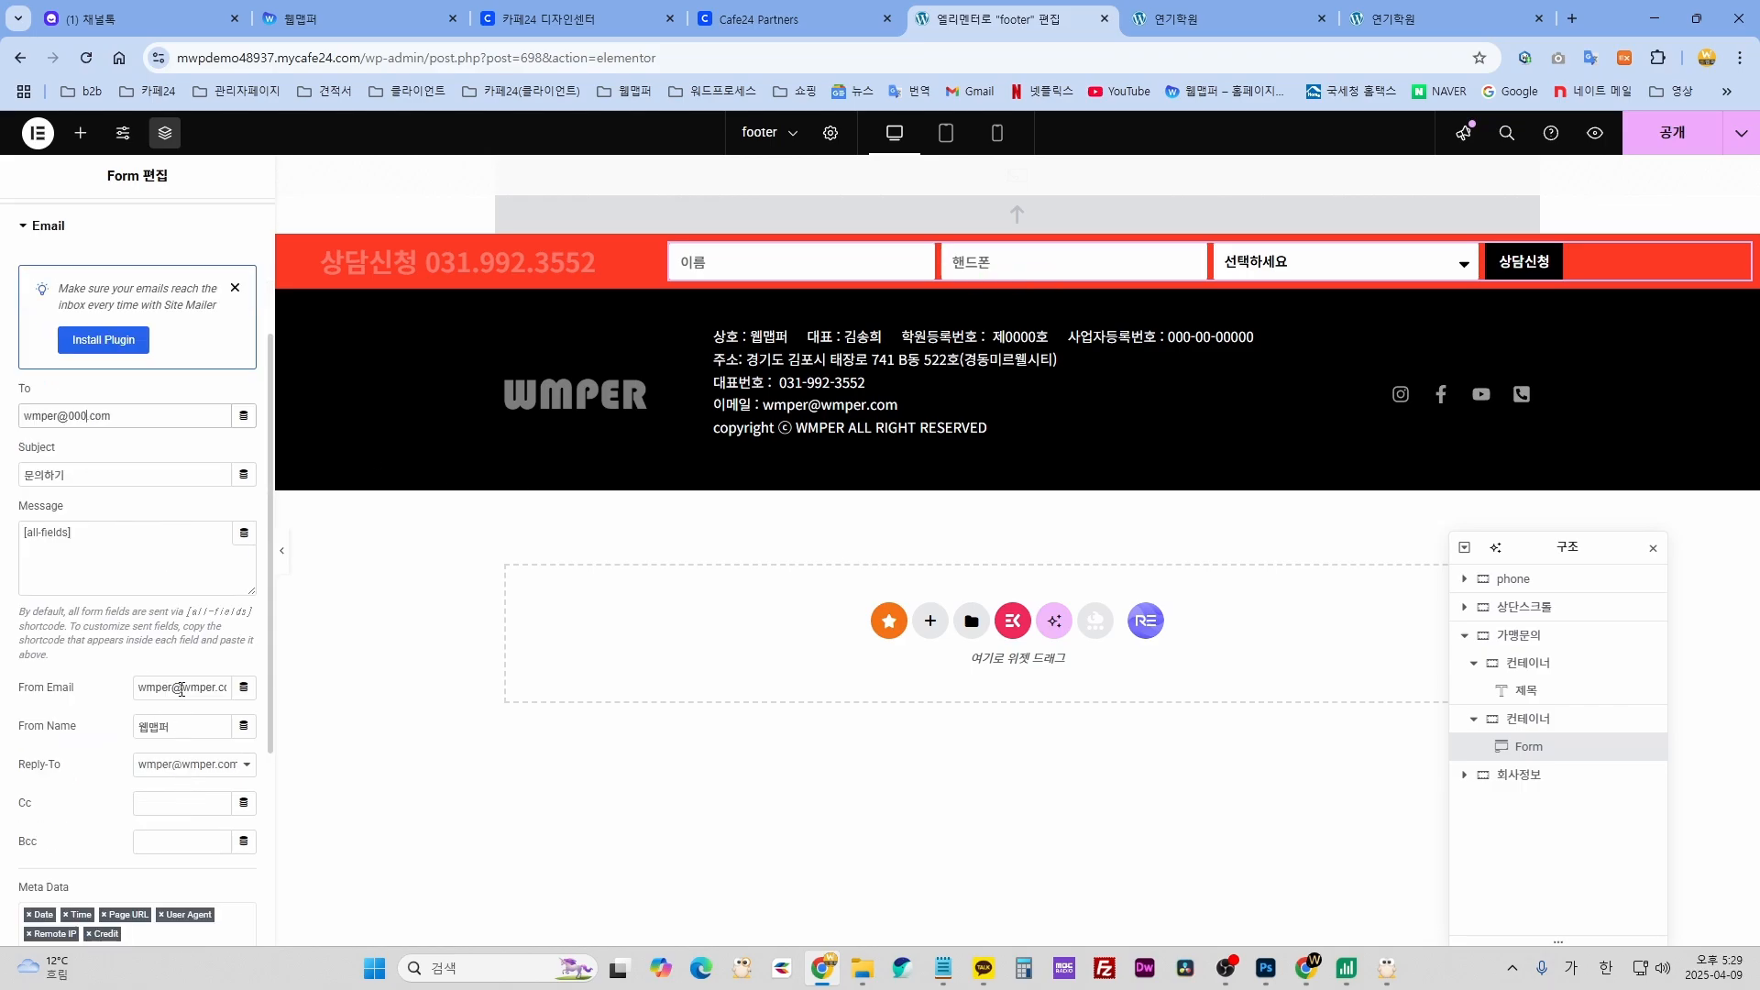
left_click_drag(197, 689, 213, 688)
type("000")
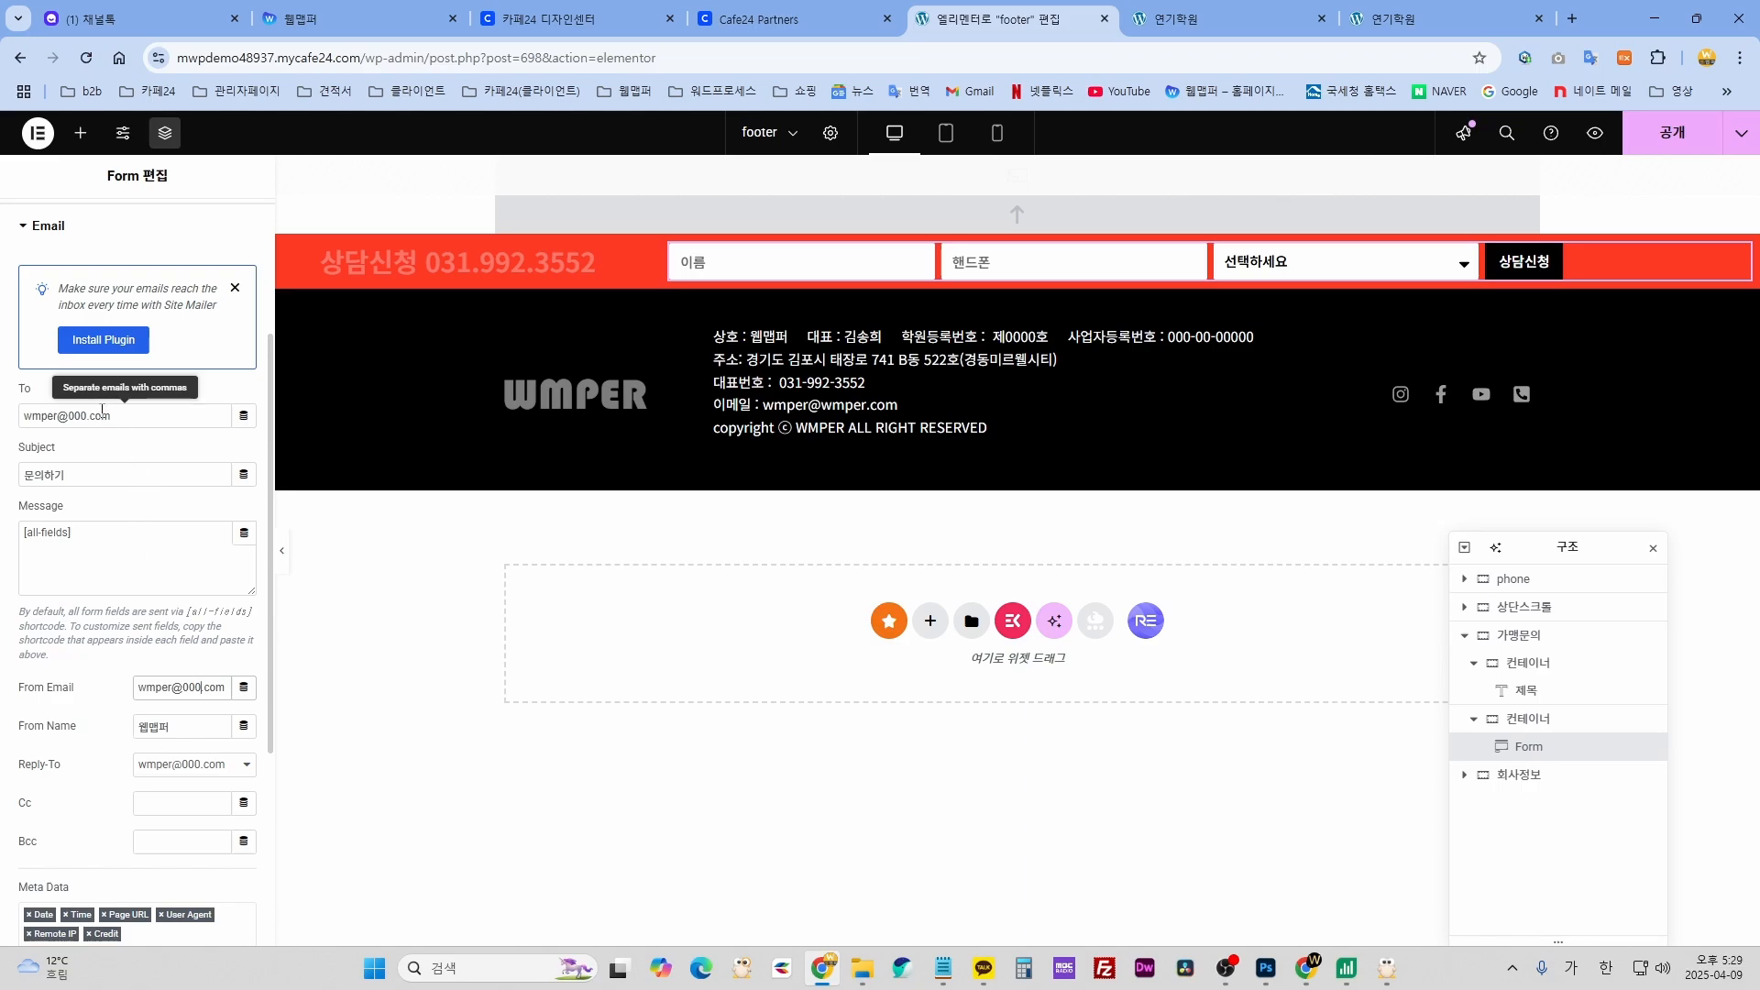
left_click_drag(82, 701, 55, 680)
- Replace the From Name field's text with a placeholder
left_click(184, 728)
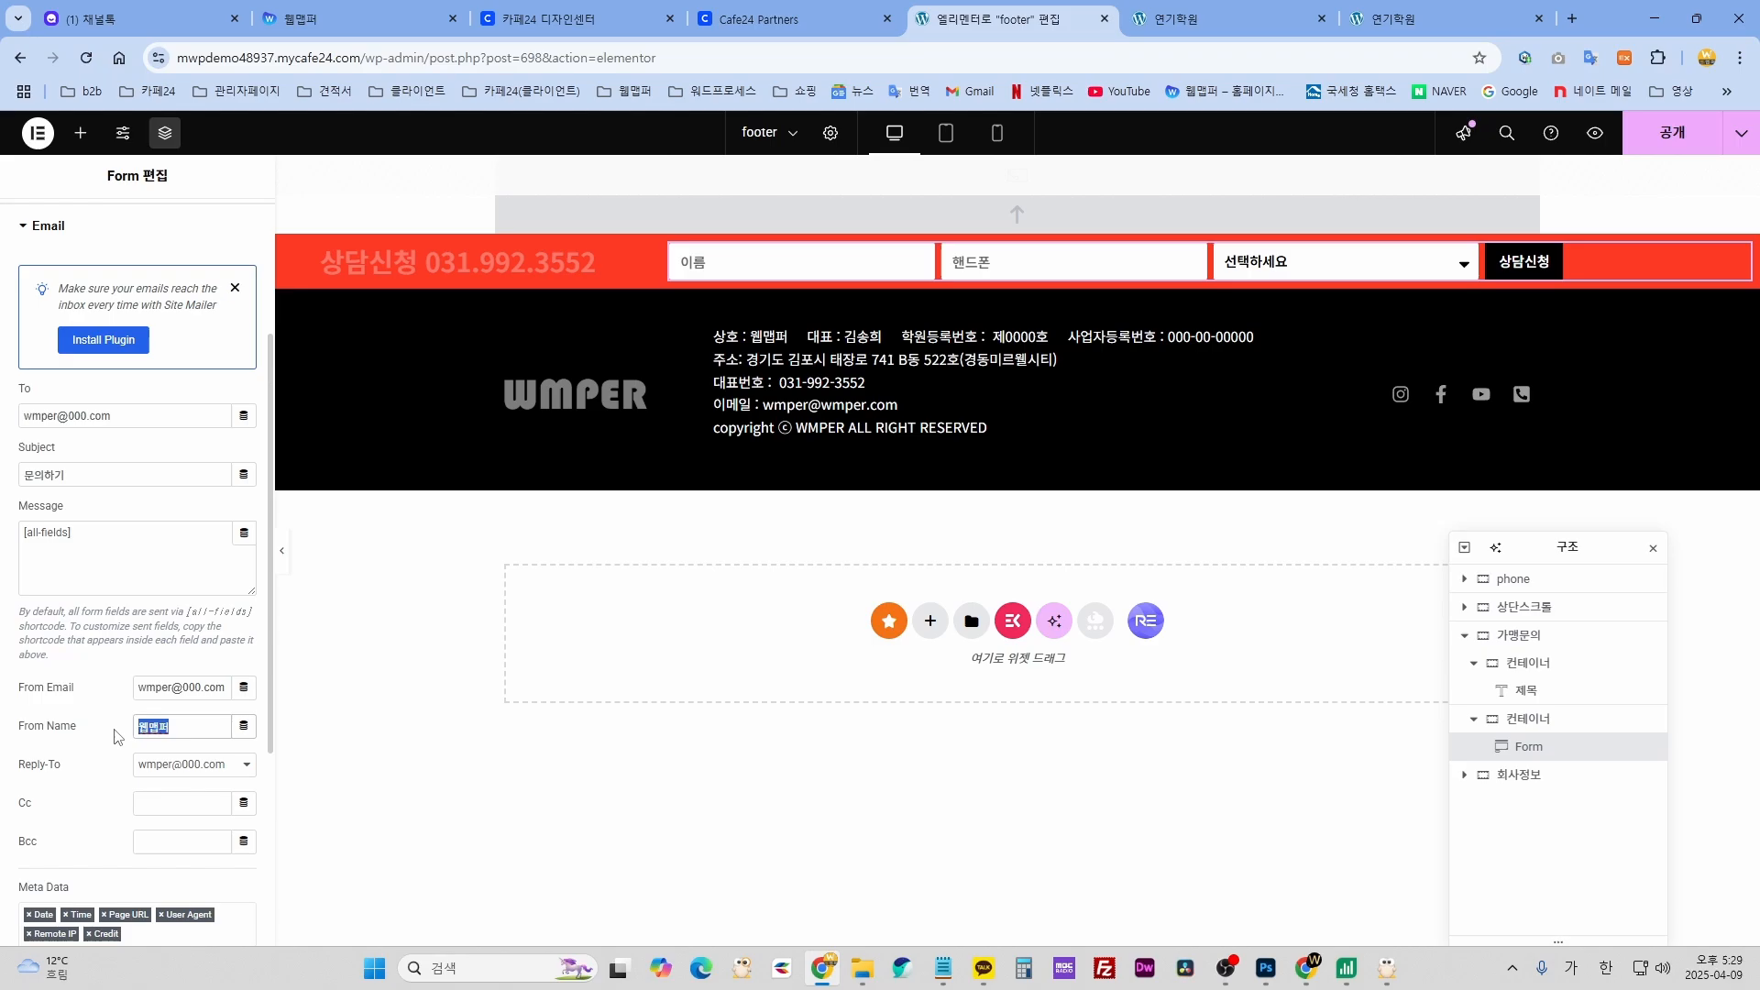
left_click_drag(191, 729, 128, 731)
left_click(183, 728)
key("ctrl+a")
type("0")
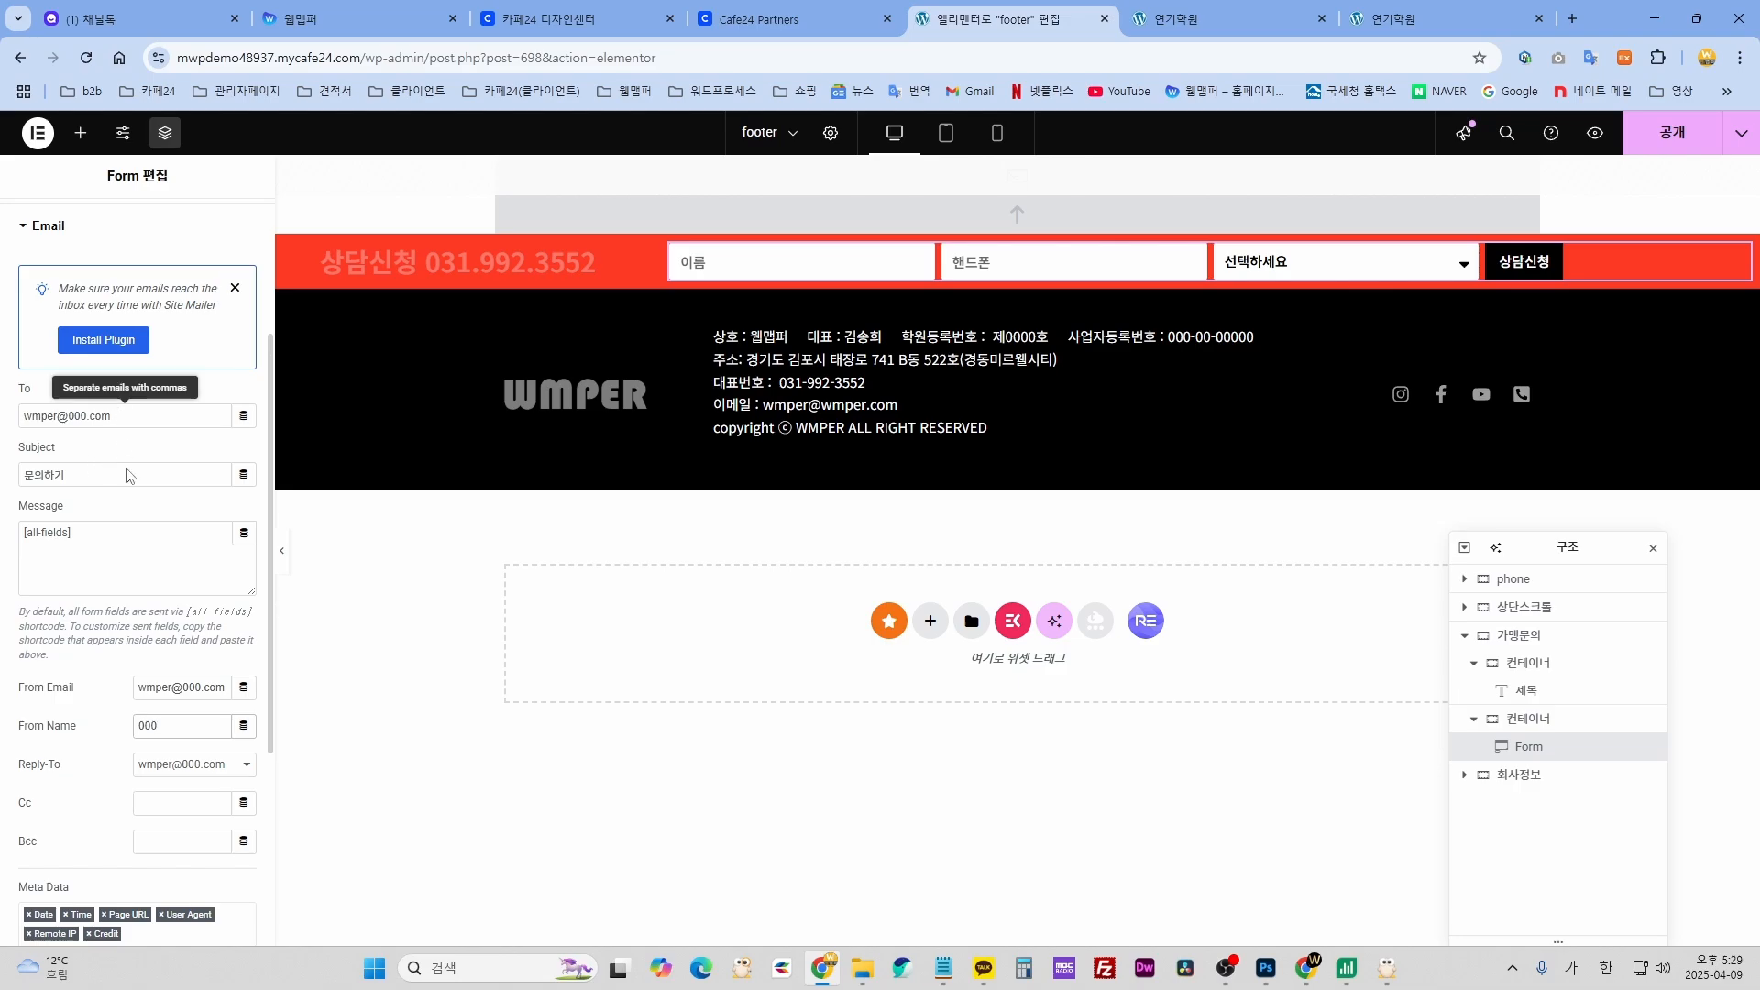
scroll(82, 713, "down", 2)
scroll(101, 697, "up", 3)
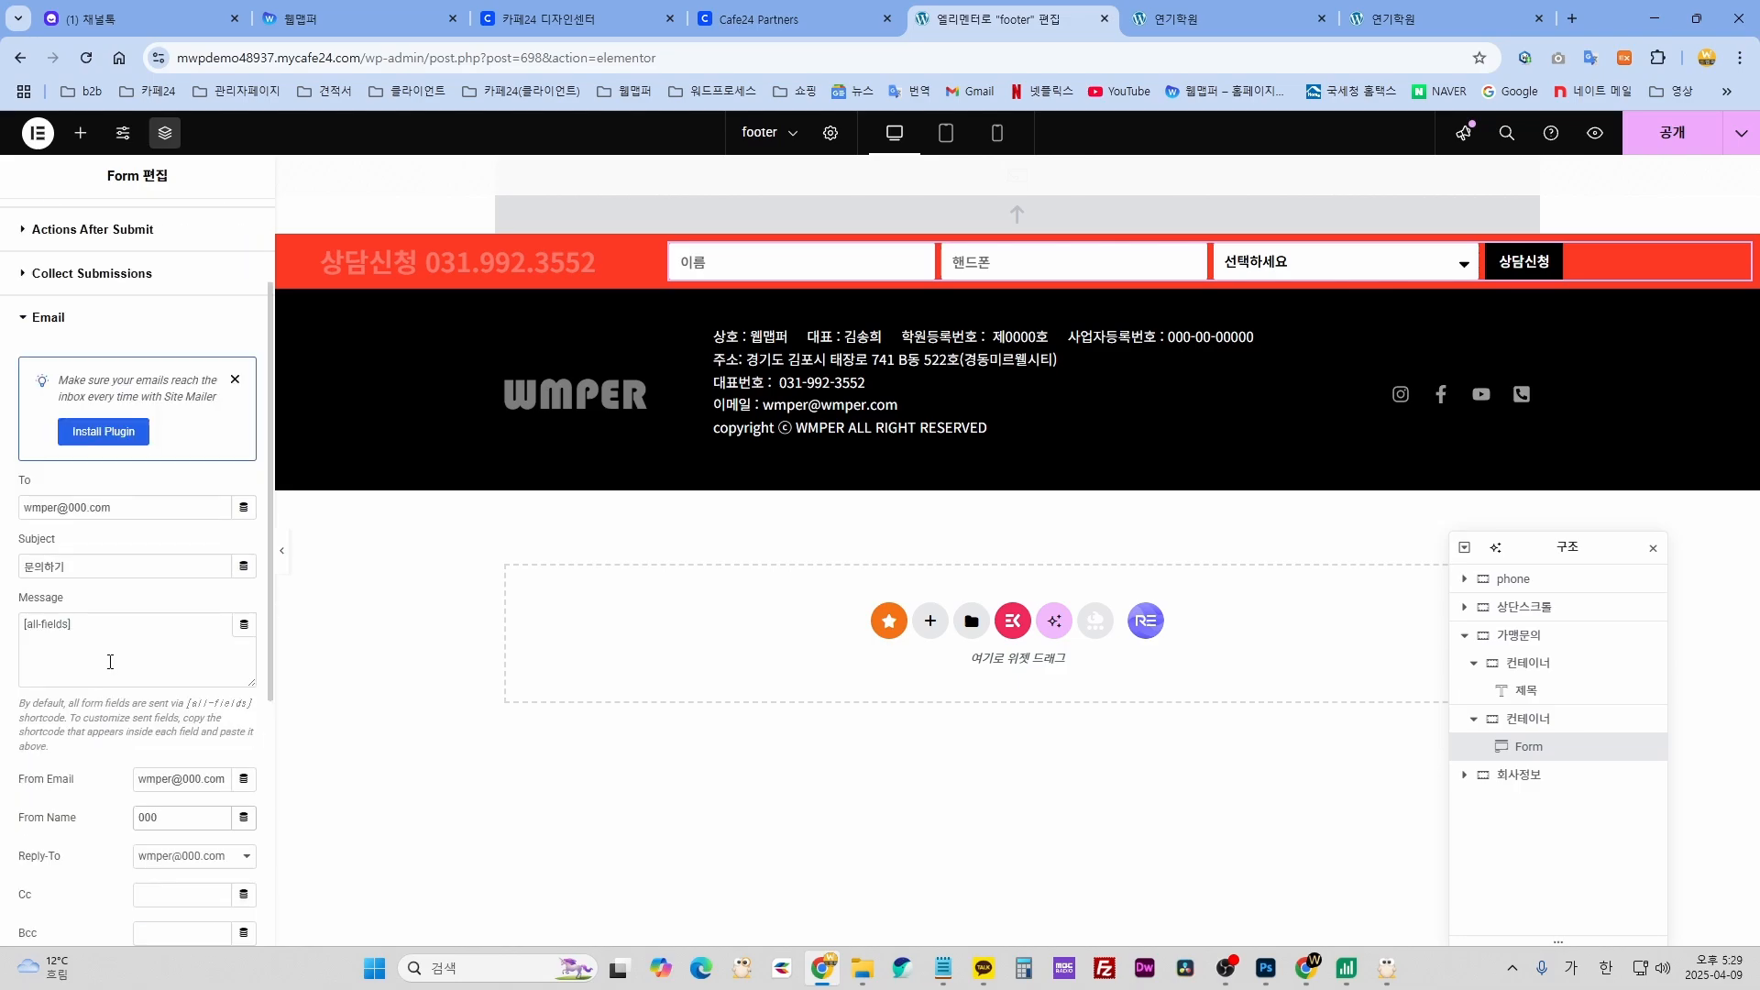
- Retype the From Name as '웹맵ㅍ' and select the WMPER footer logo
left_click_drag(126, 512, 16, 519)
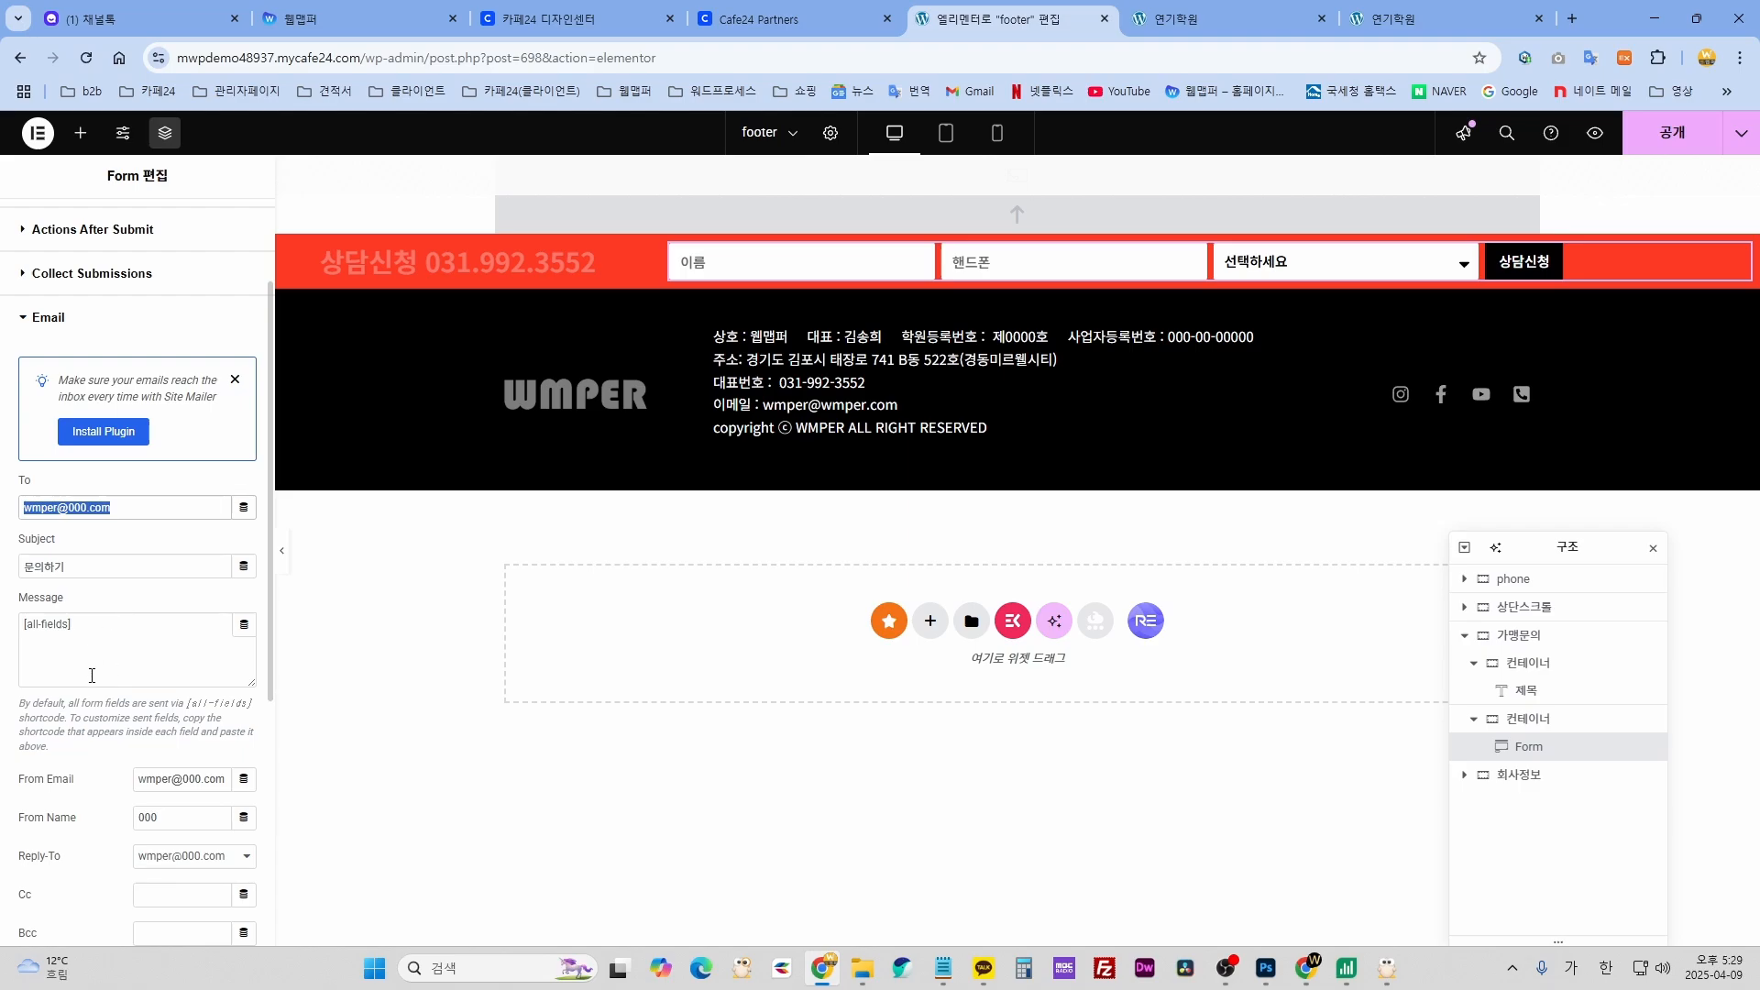
left_click(164, 506)
left_click_drag(112, 507, 20, 508)
scroll(142, 768, "down", 1)
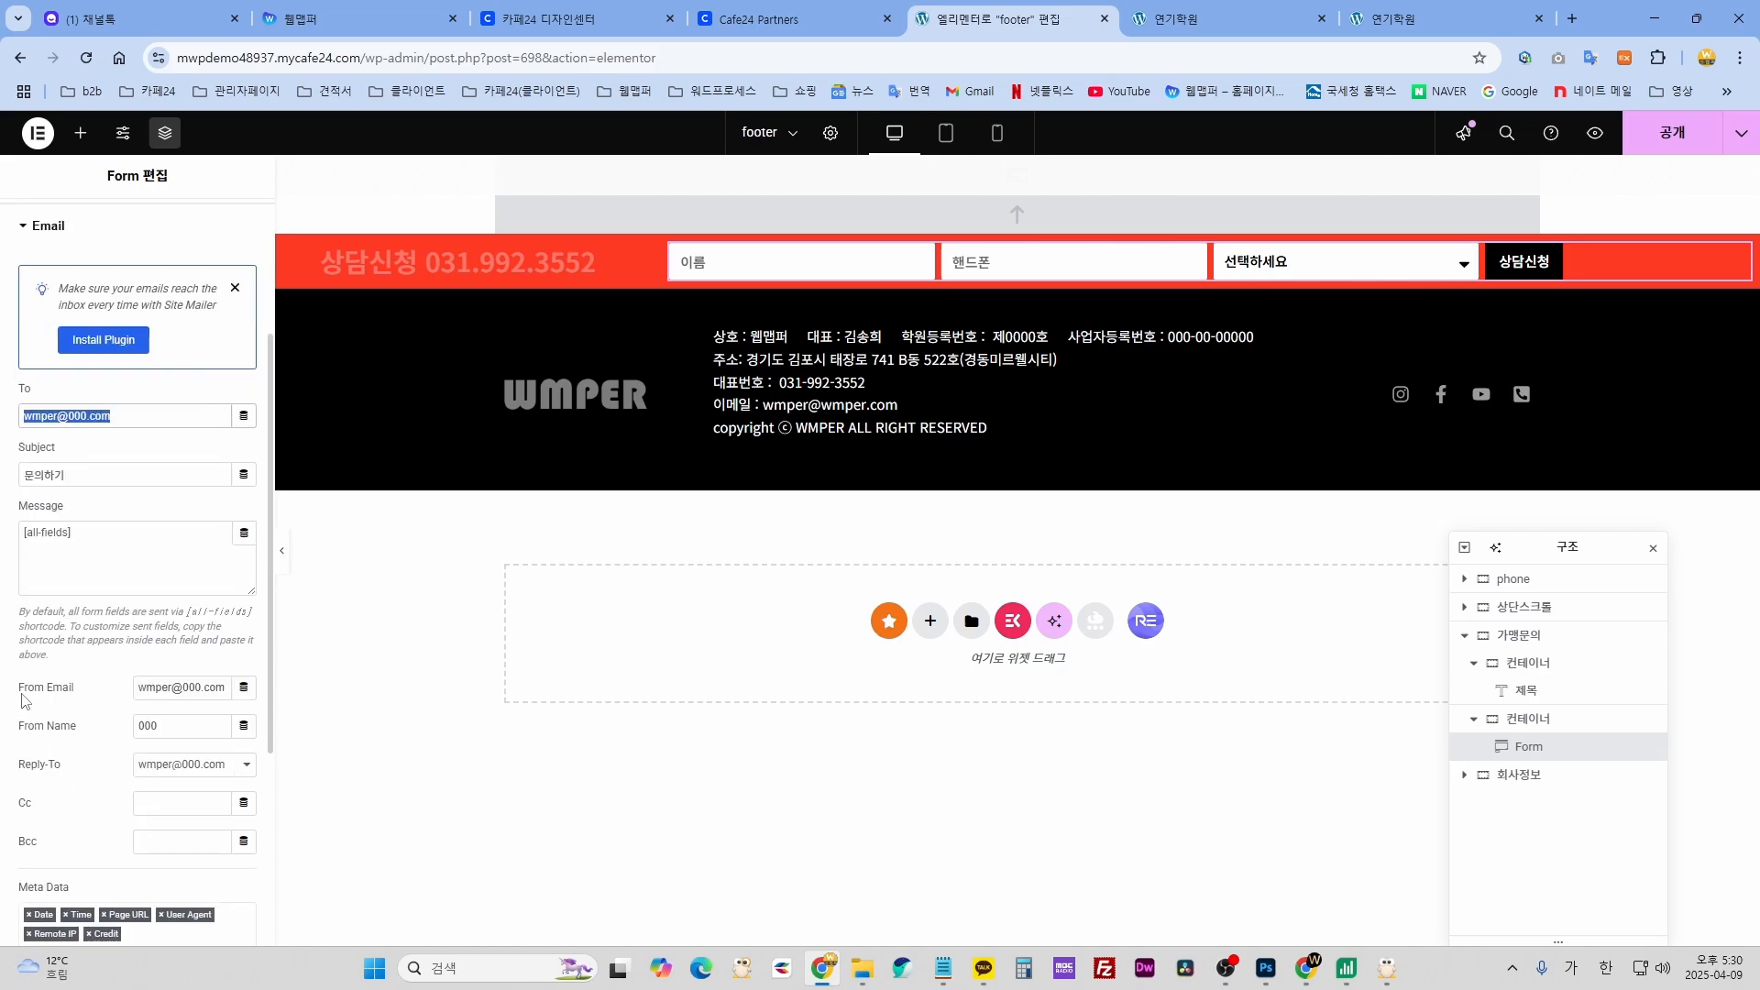
left_click_drag(187, 731, 134, 739)
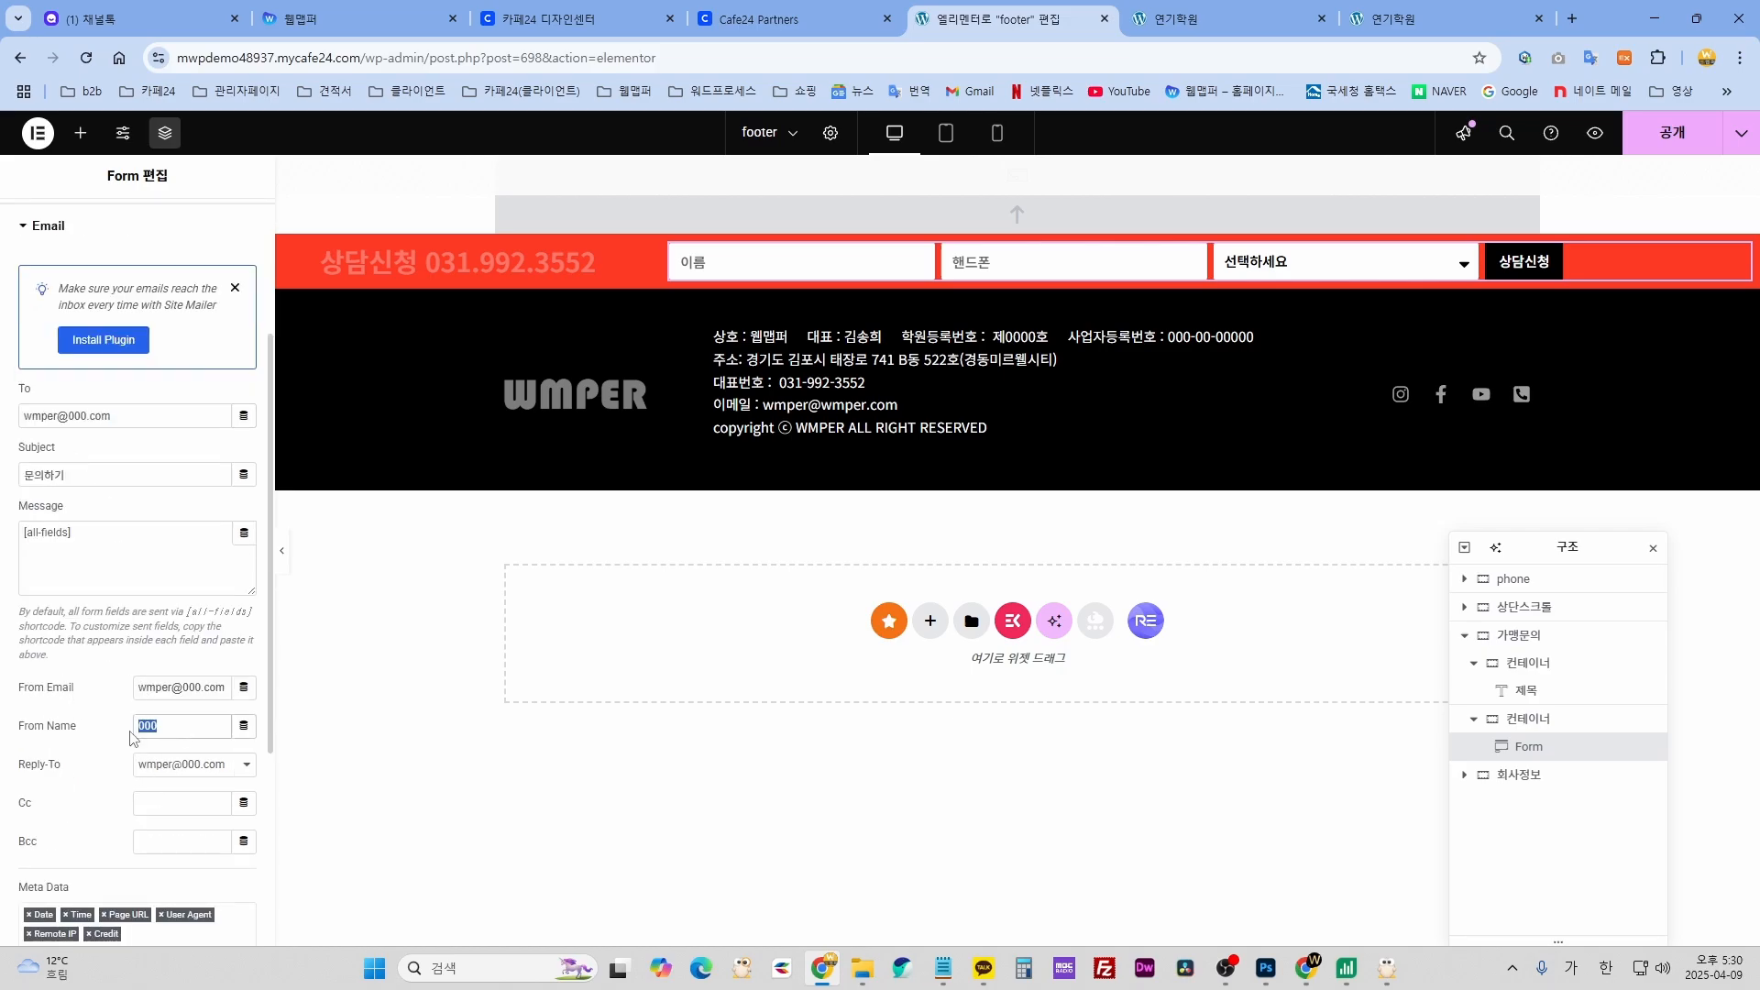
type("웹맵ㅍ")
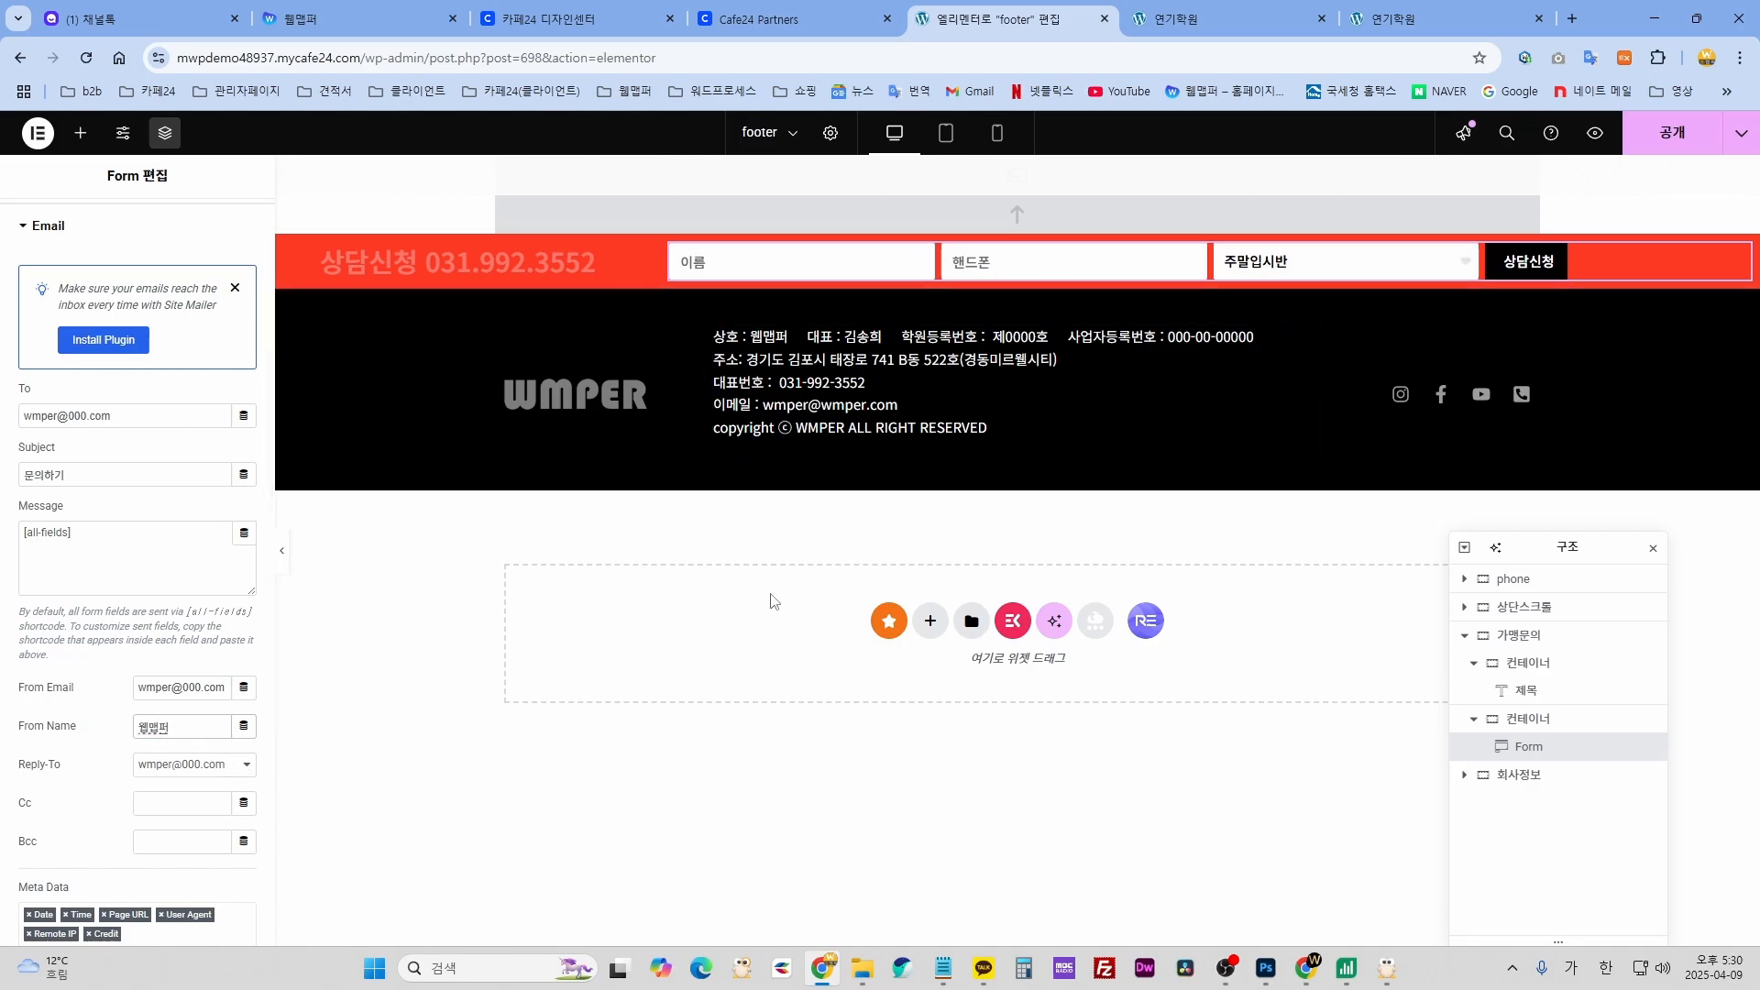
left_click(662, 392)
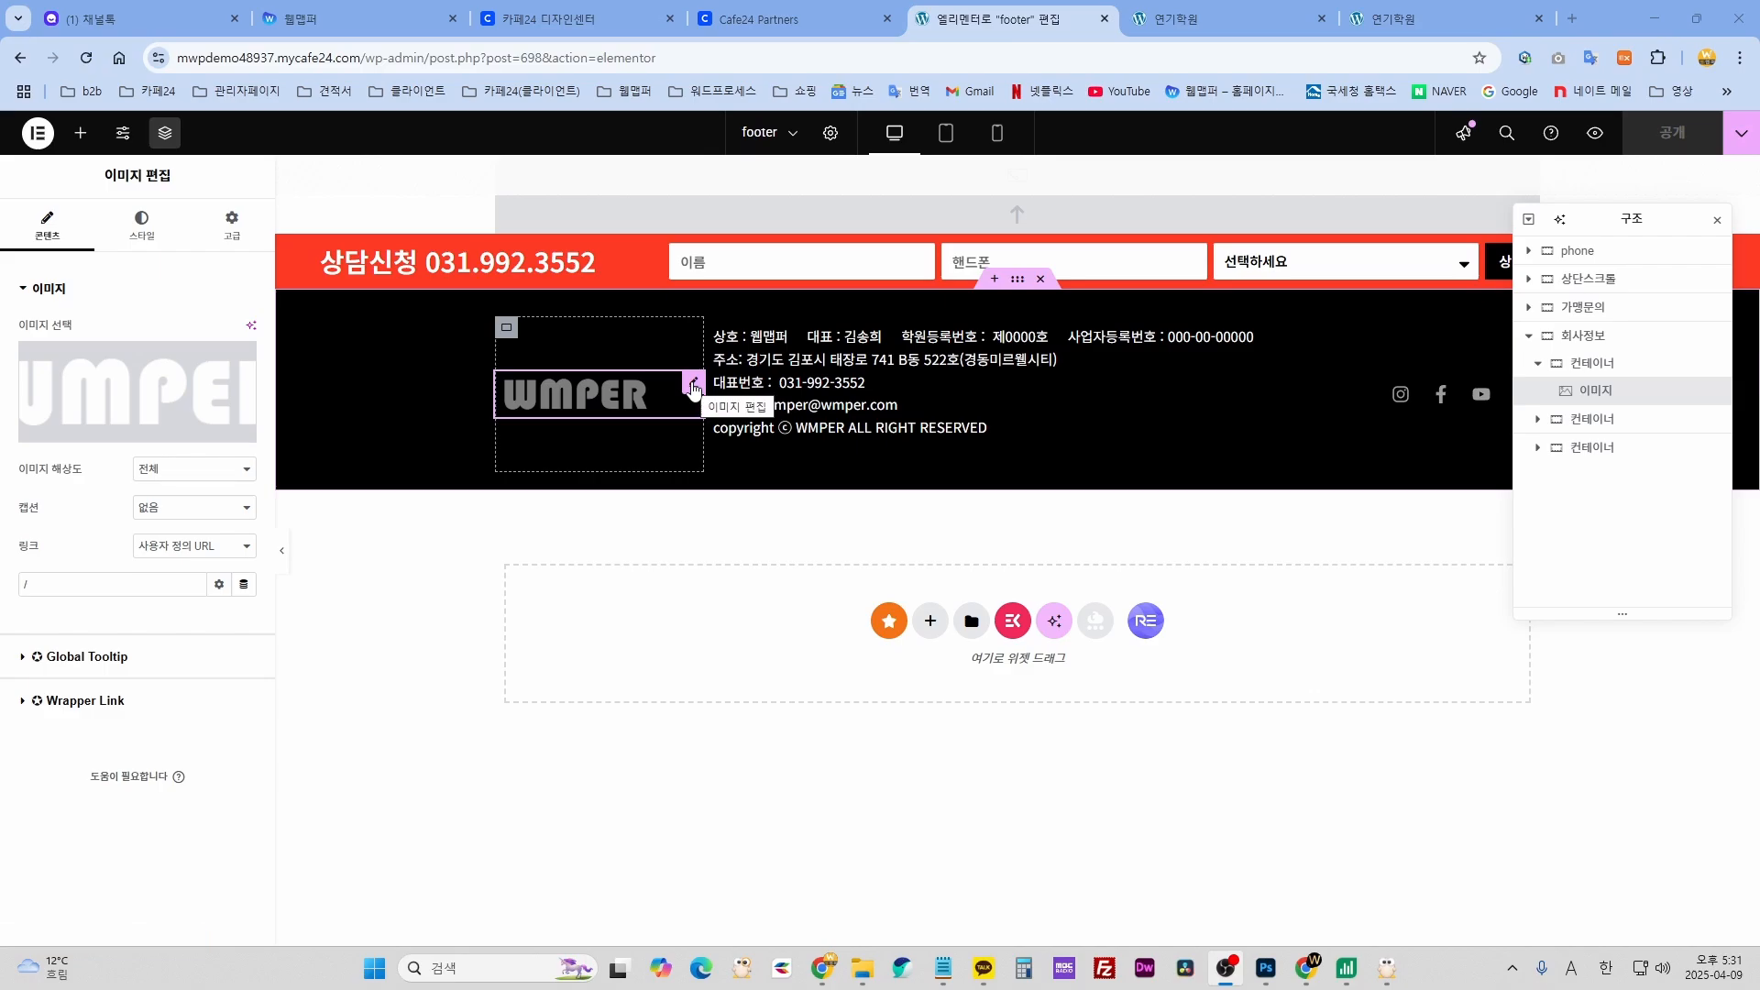
left_click(694, 390)
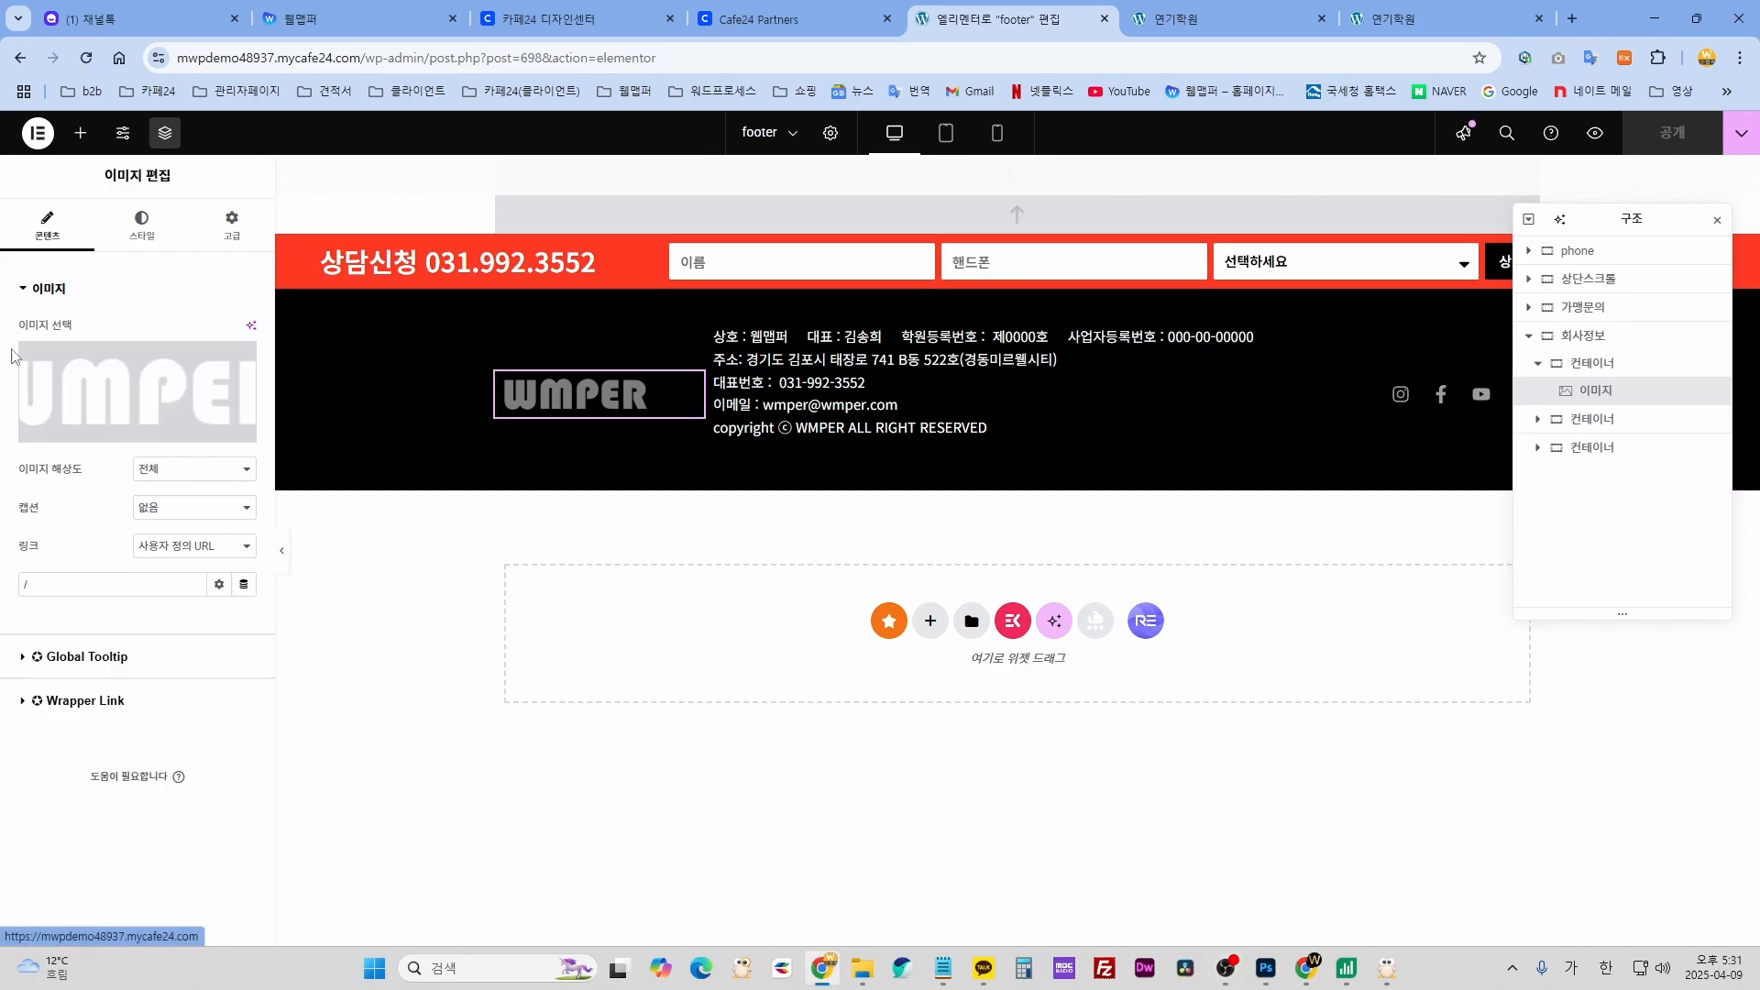
left_click(135, 385)
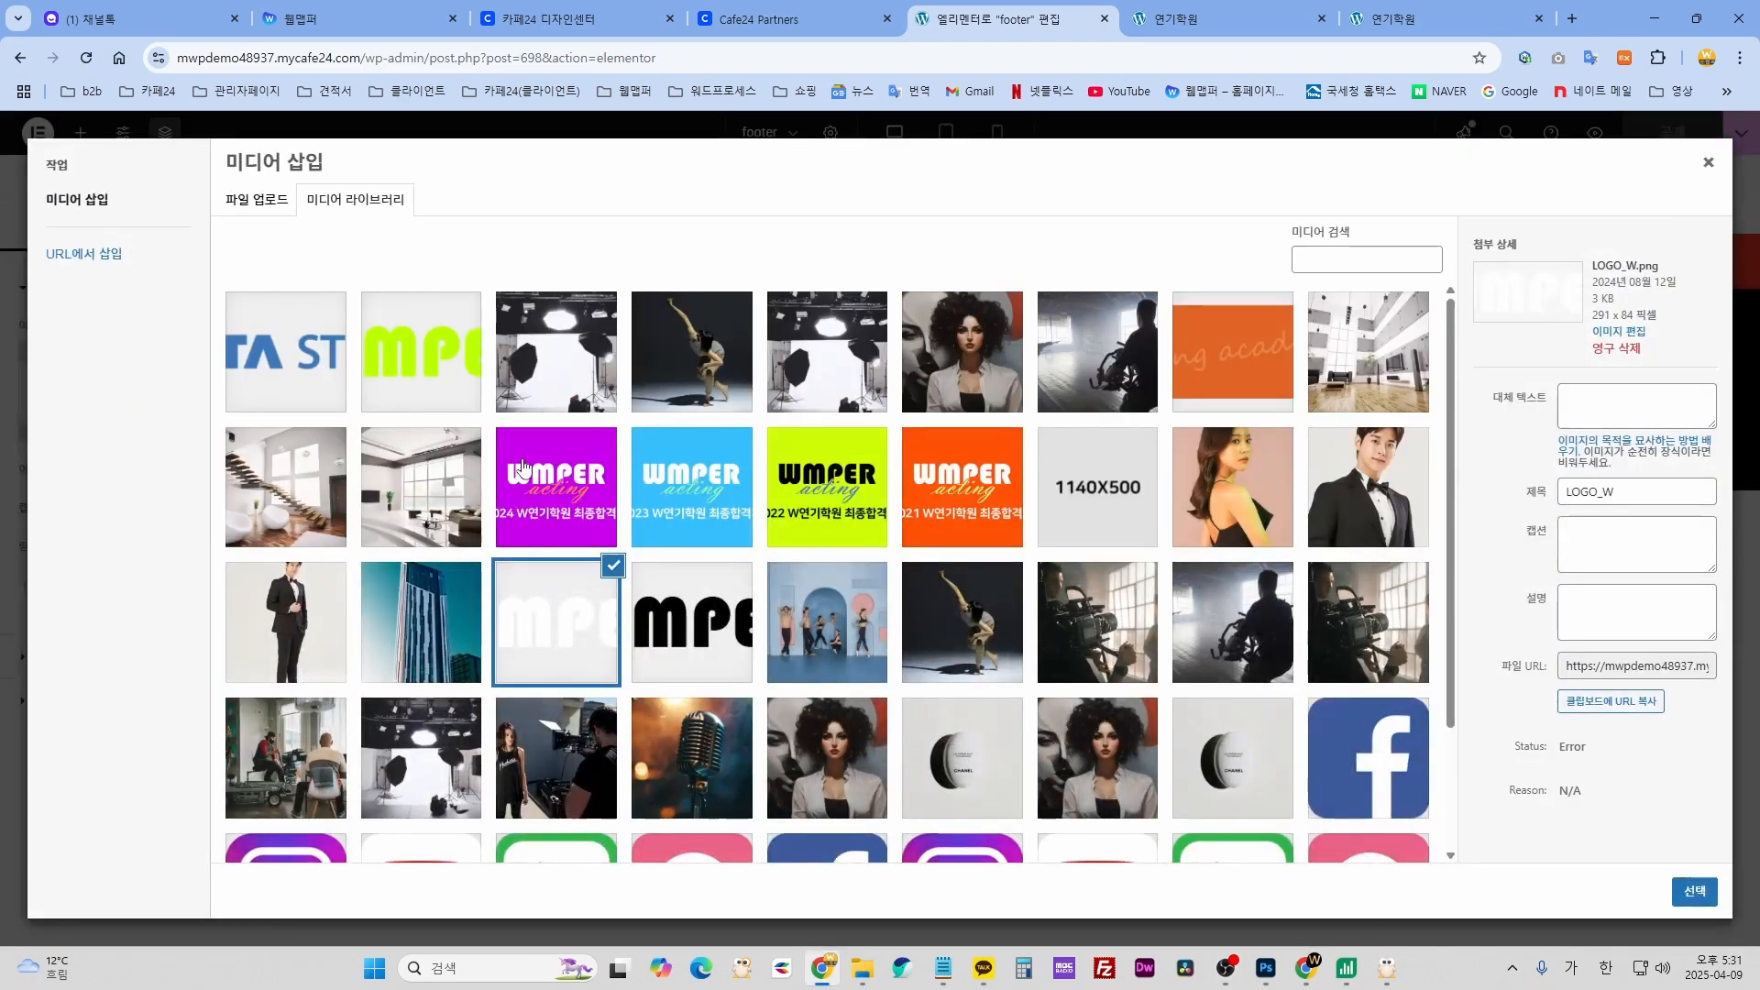
left_click(409, 355)
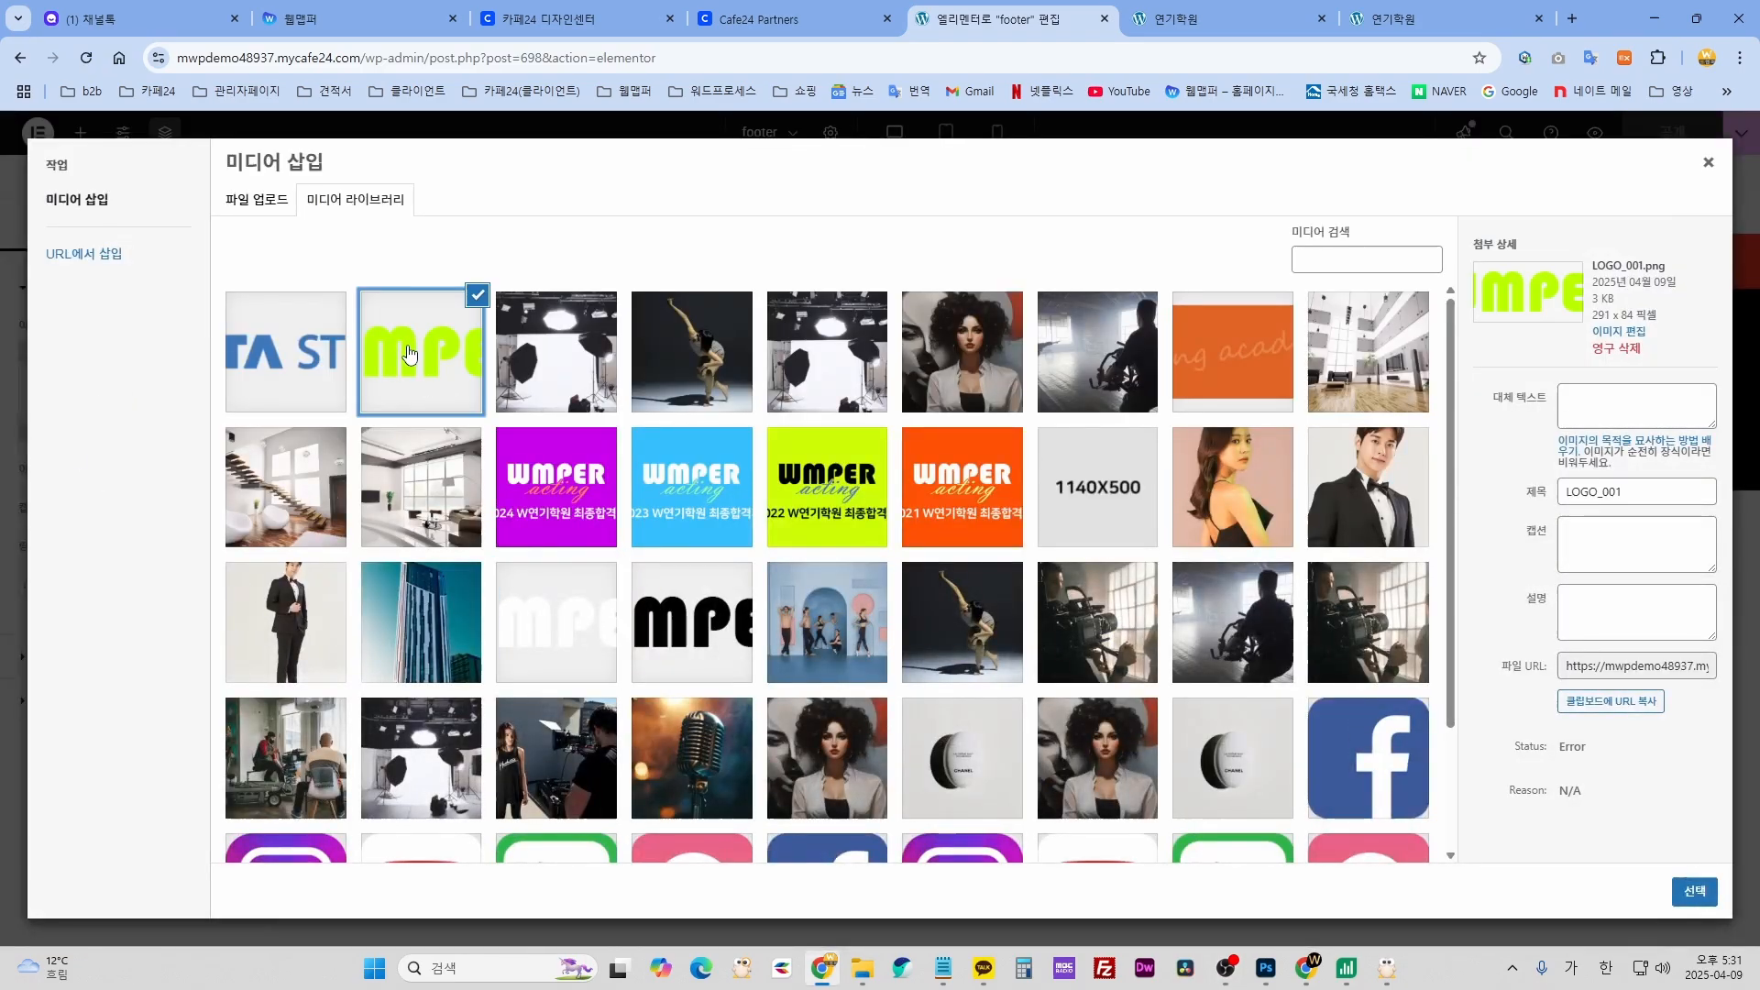
left_click(1692, 890)
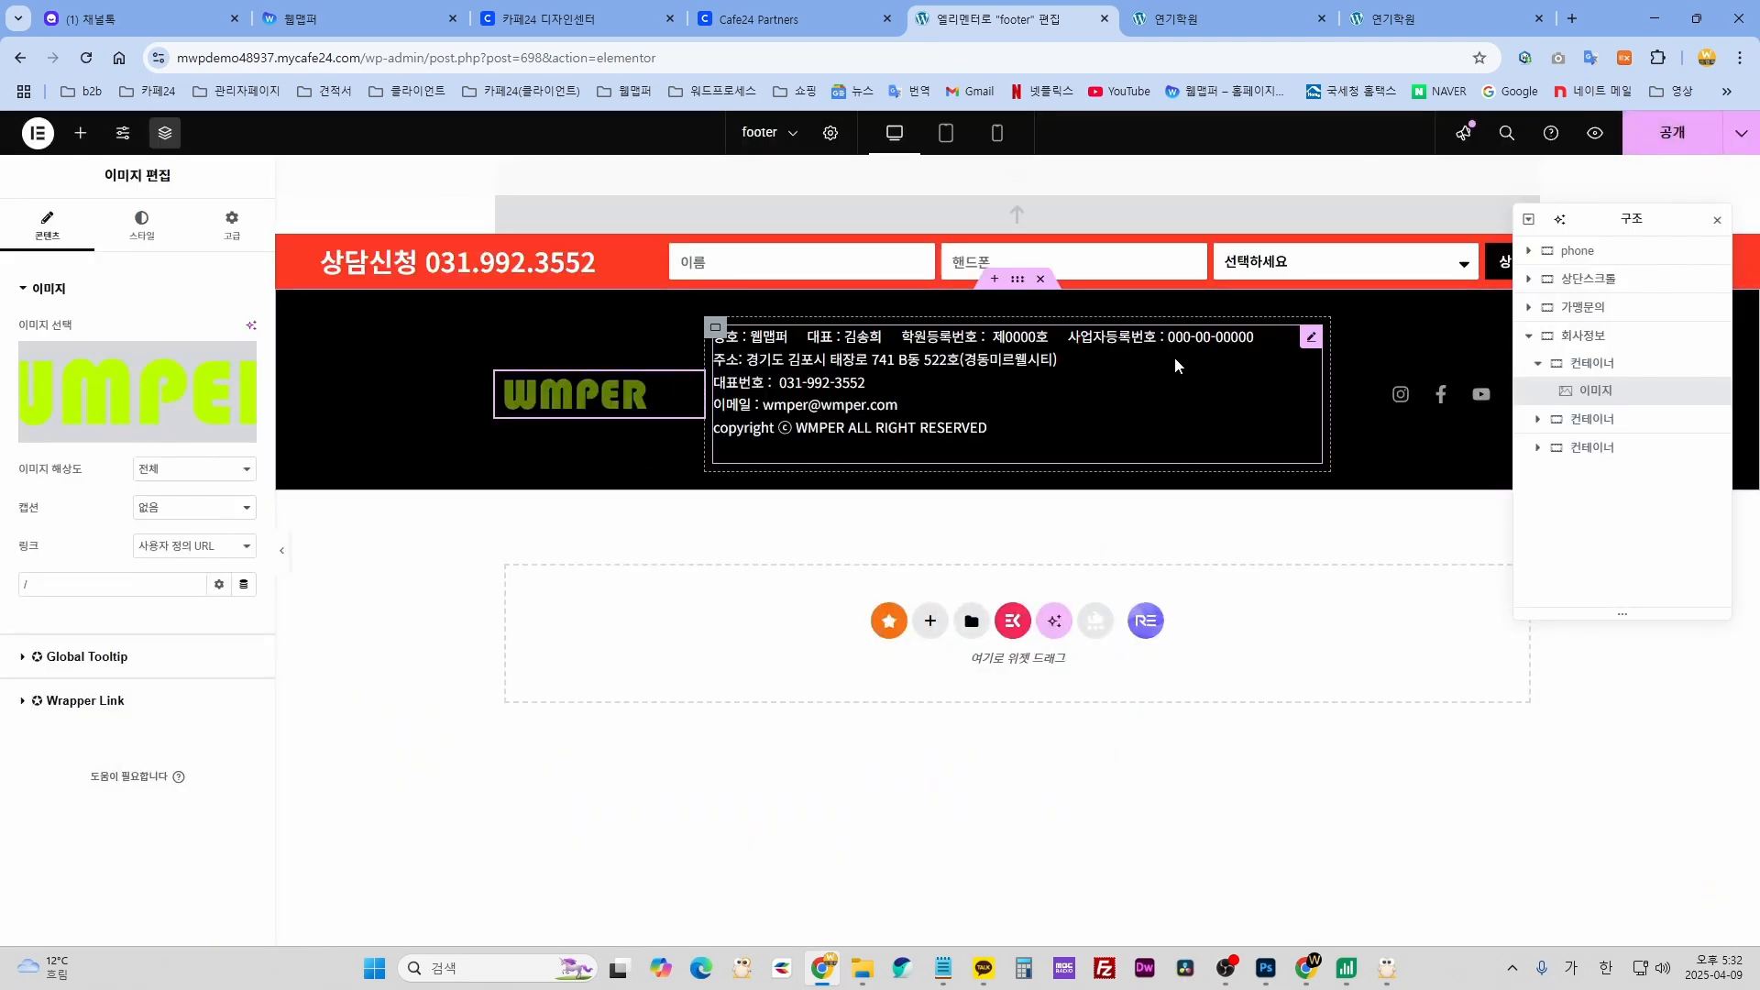
- Open the footer's company-details text editor and move the Navigator to the bottom right
left_click(1313, 341)
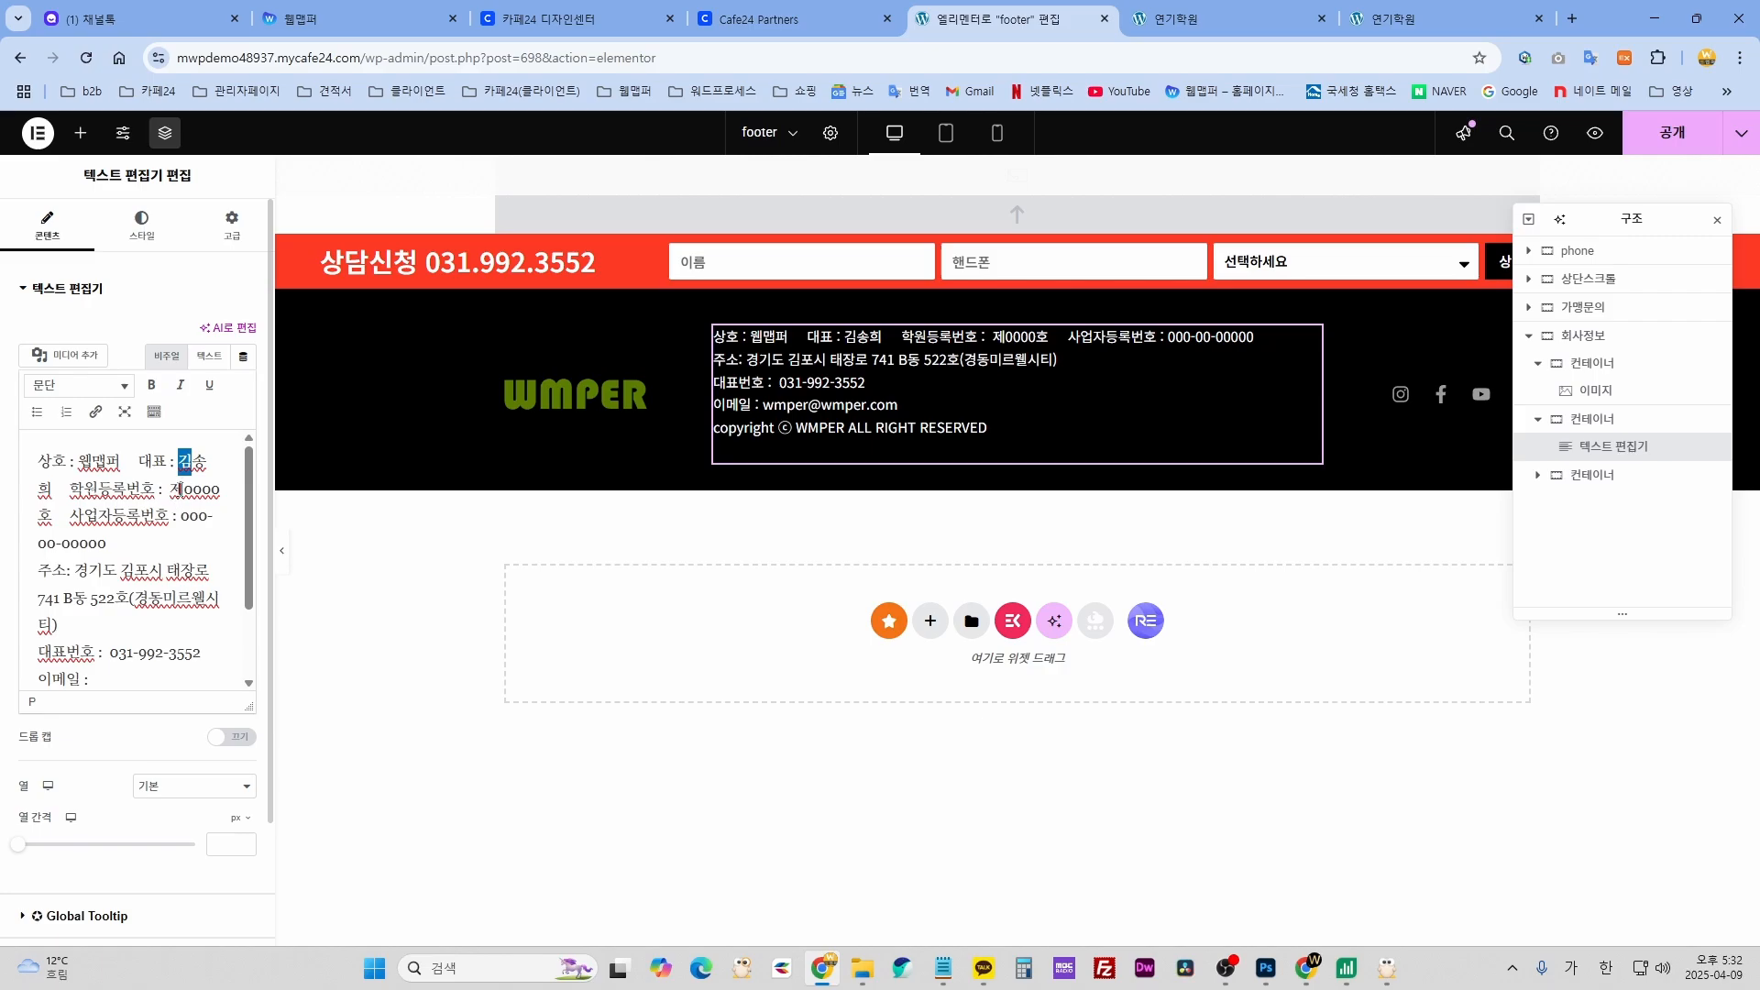
scroll(110, 656, "down", 2)
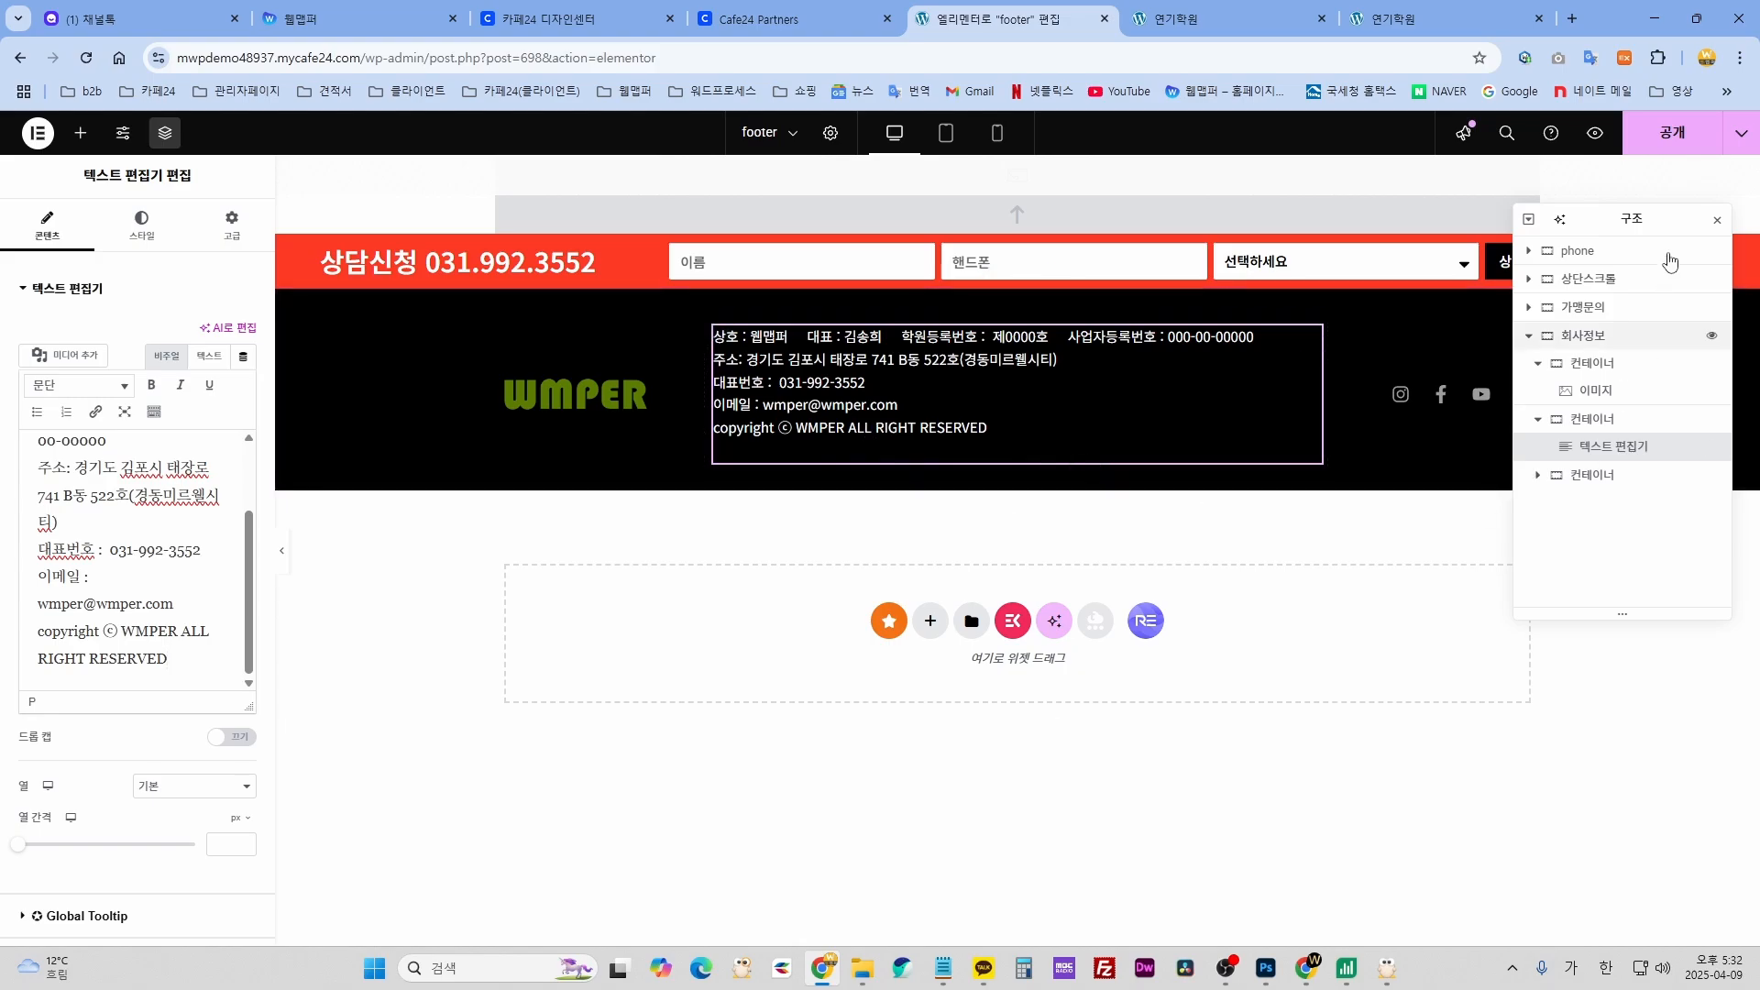
left_click_drag(1641, 223, 1589, 628)
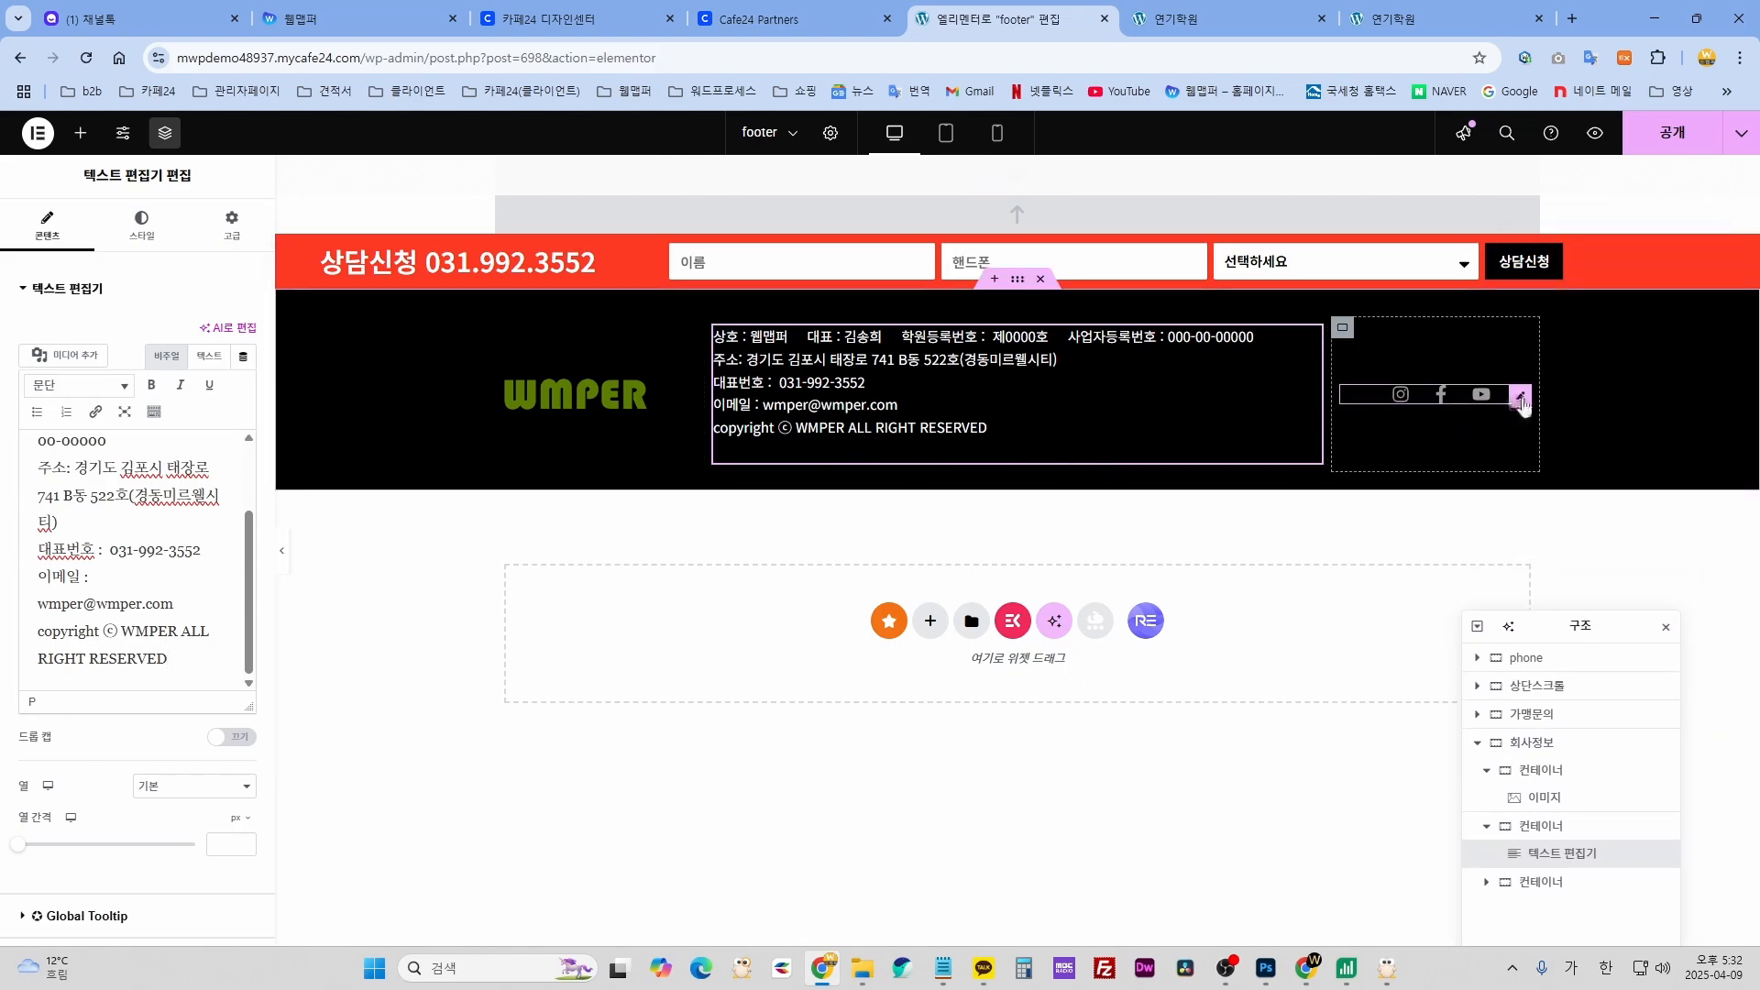
- Try a LinkedIn icon on the Instagram social item, then restore Instagram
left_click(1522, 397)
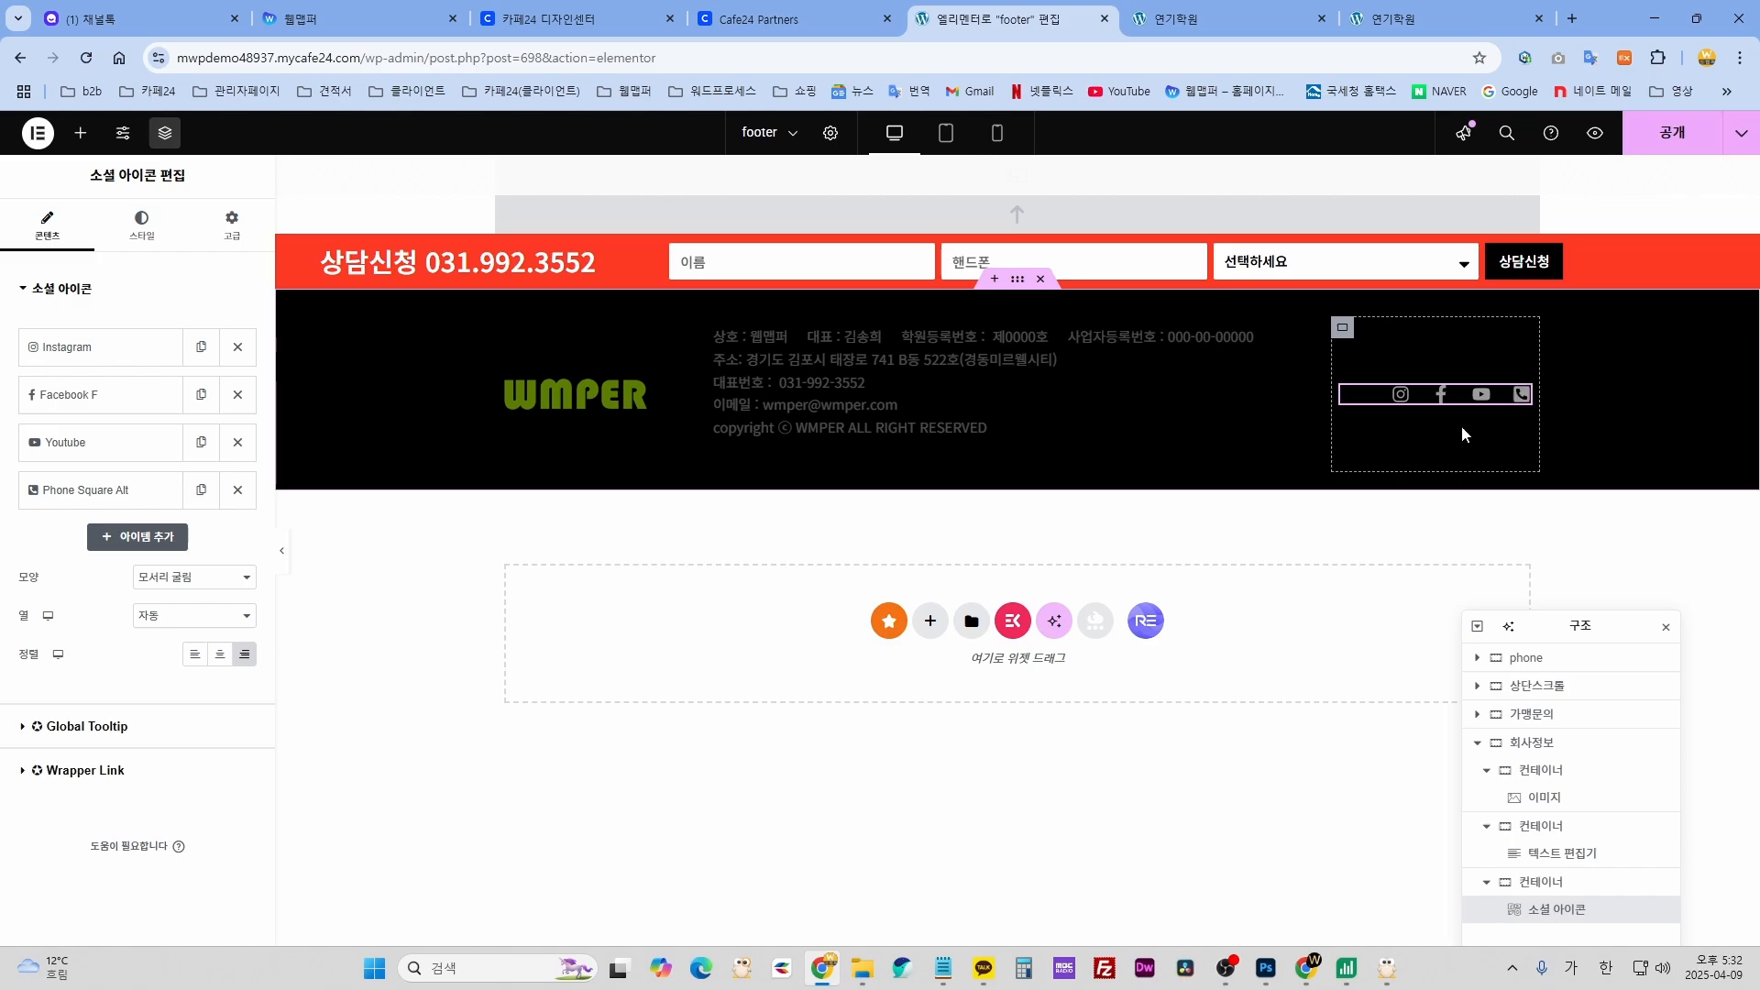
left_click(117, 506)
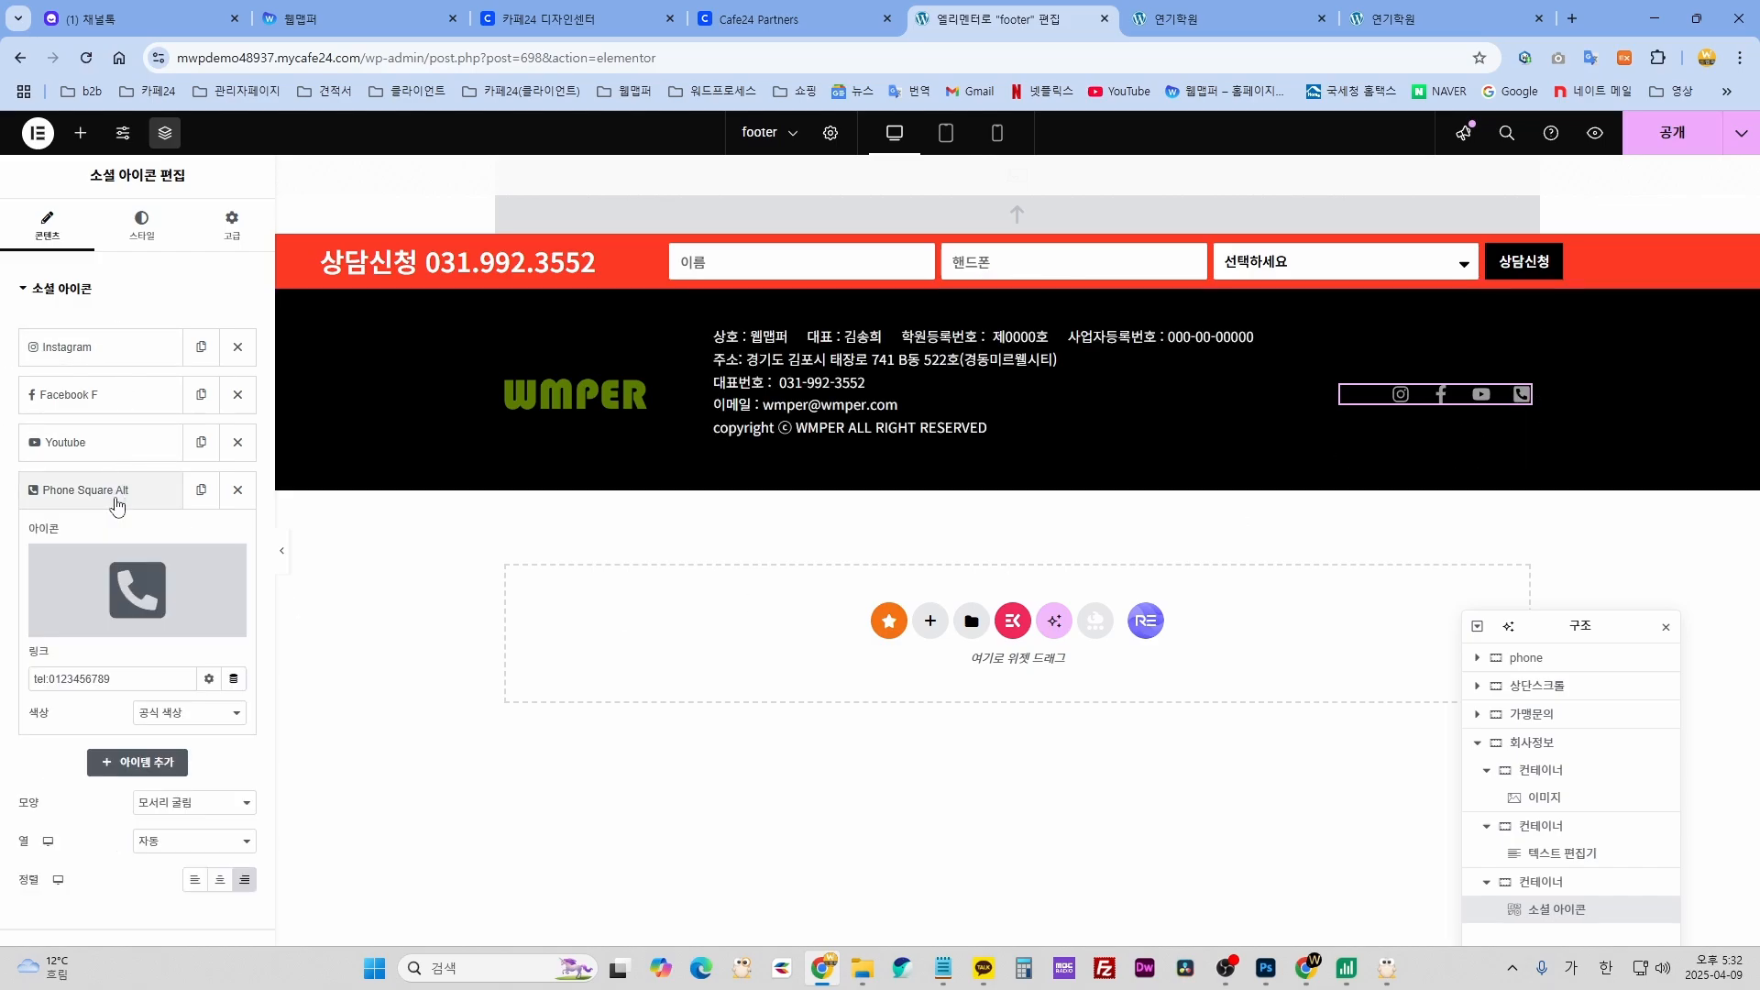
left_click(117, 495)
left_click(106, 350)
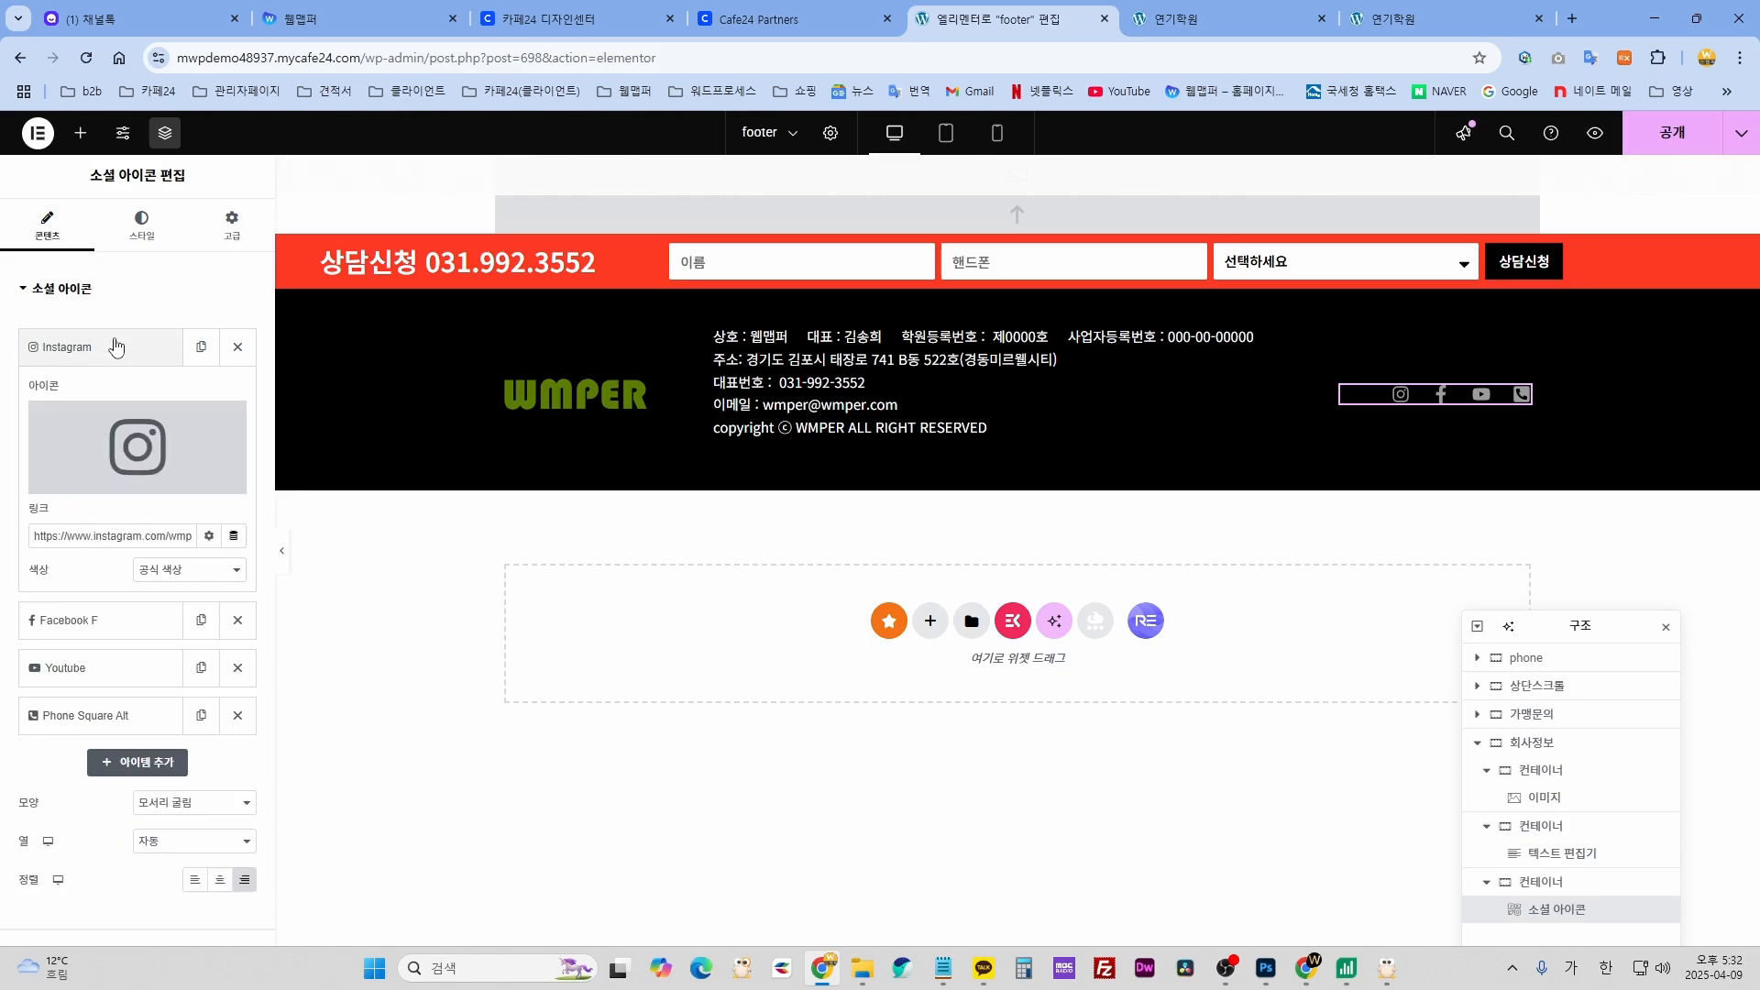
left_click(149, 439)
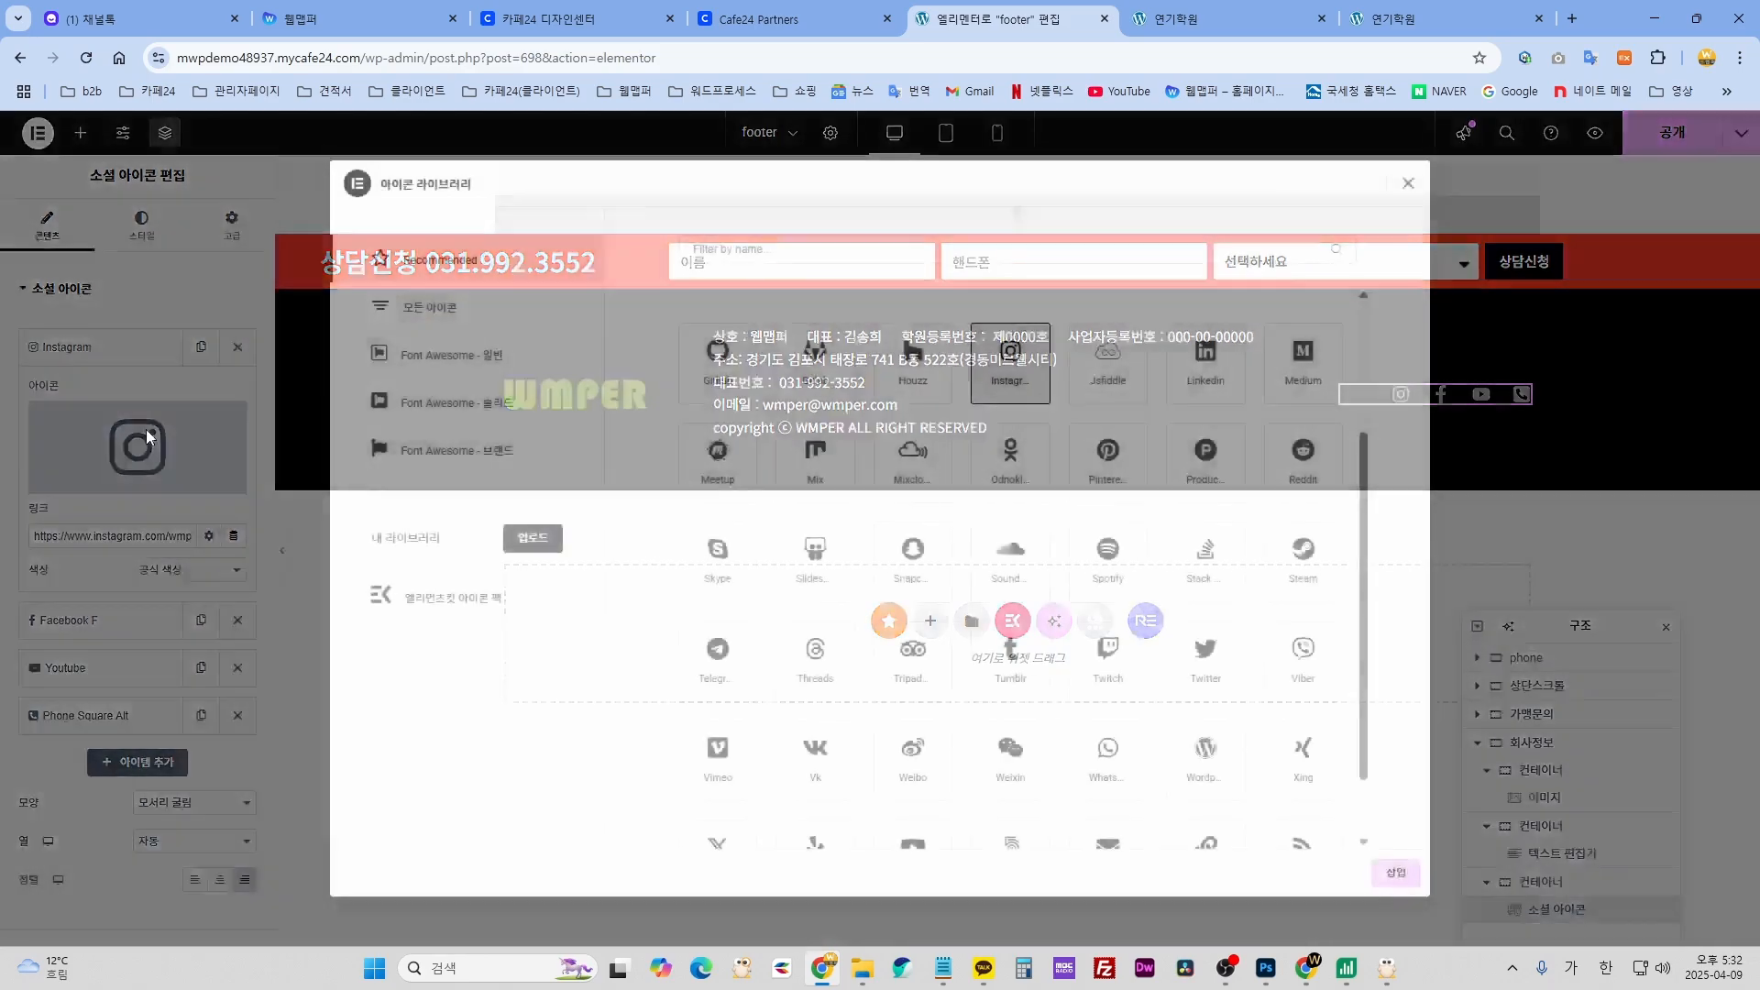
left_click(1214, 383)
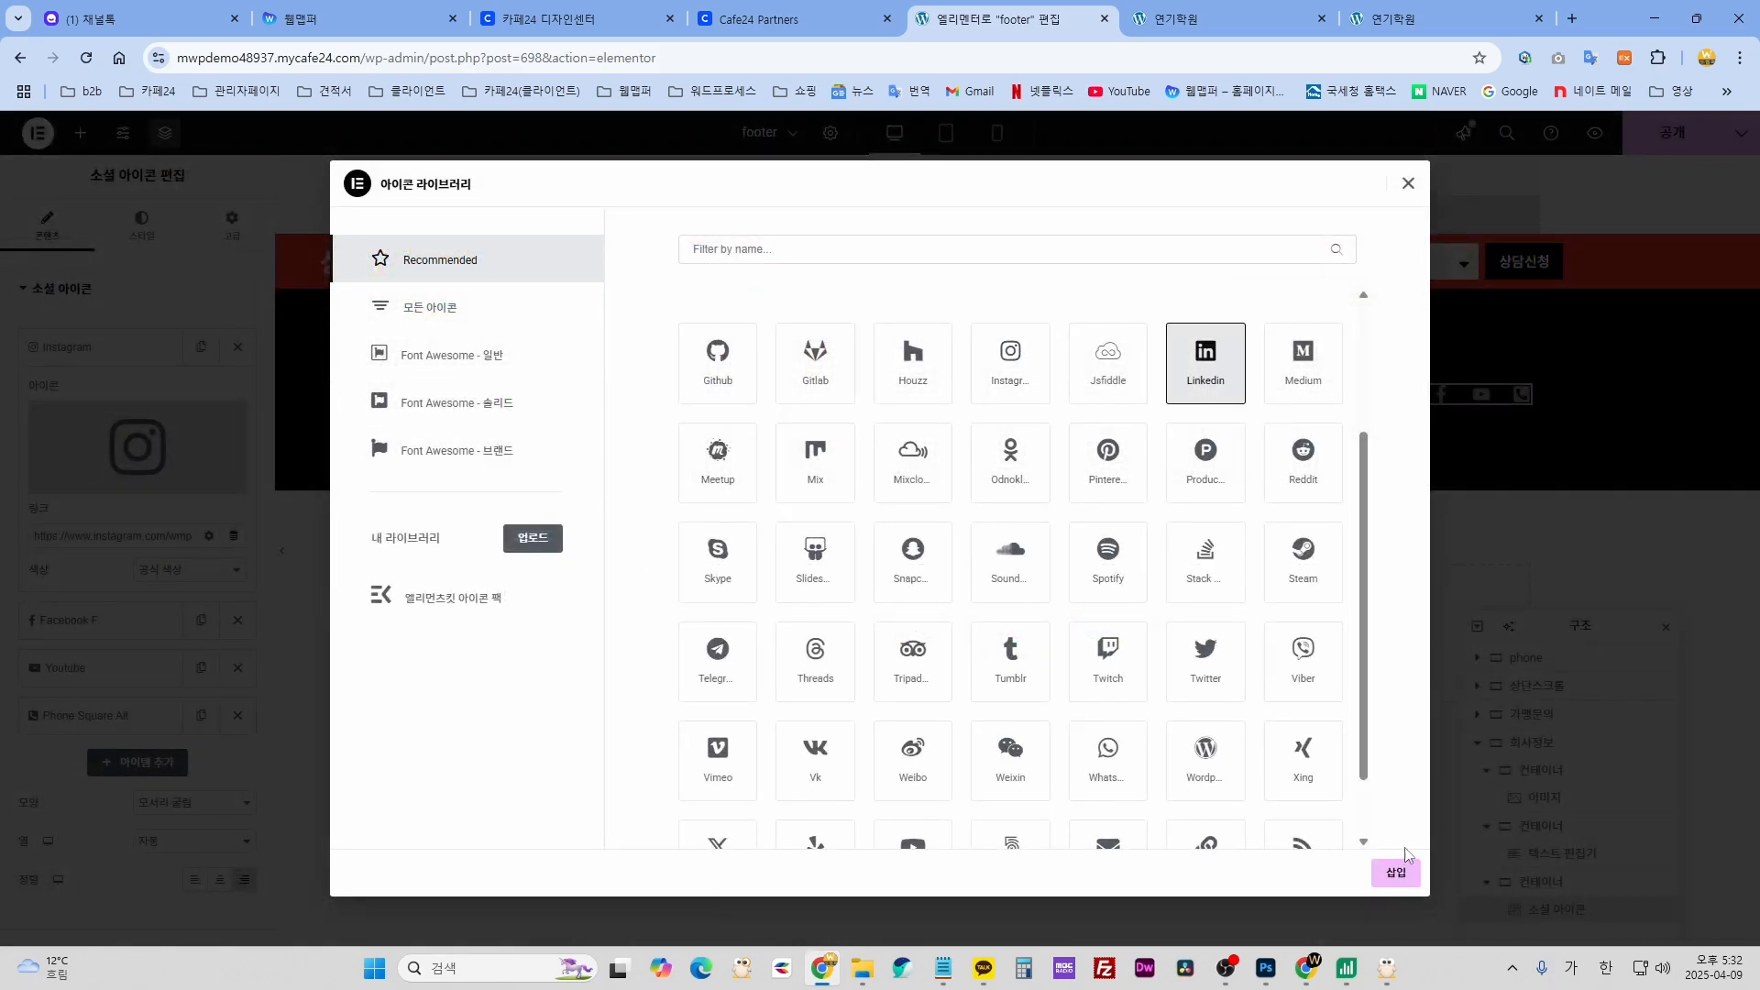
left_click(1395, 872)
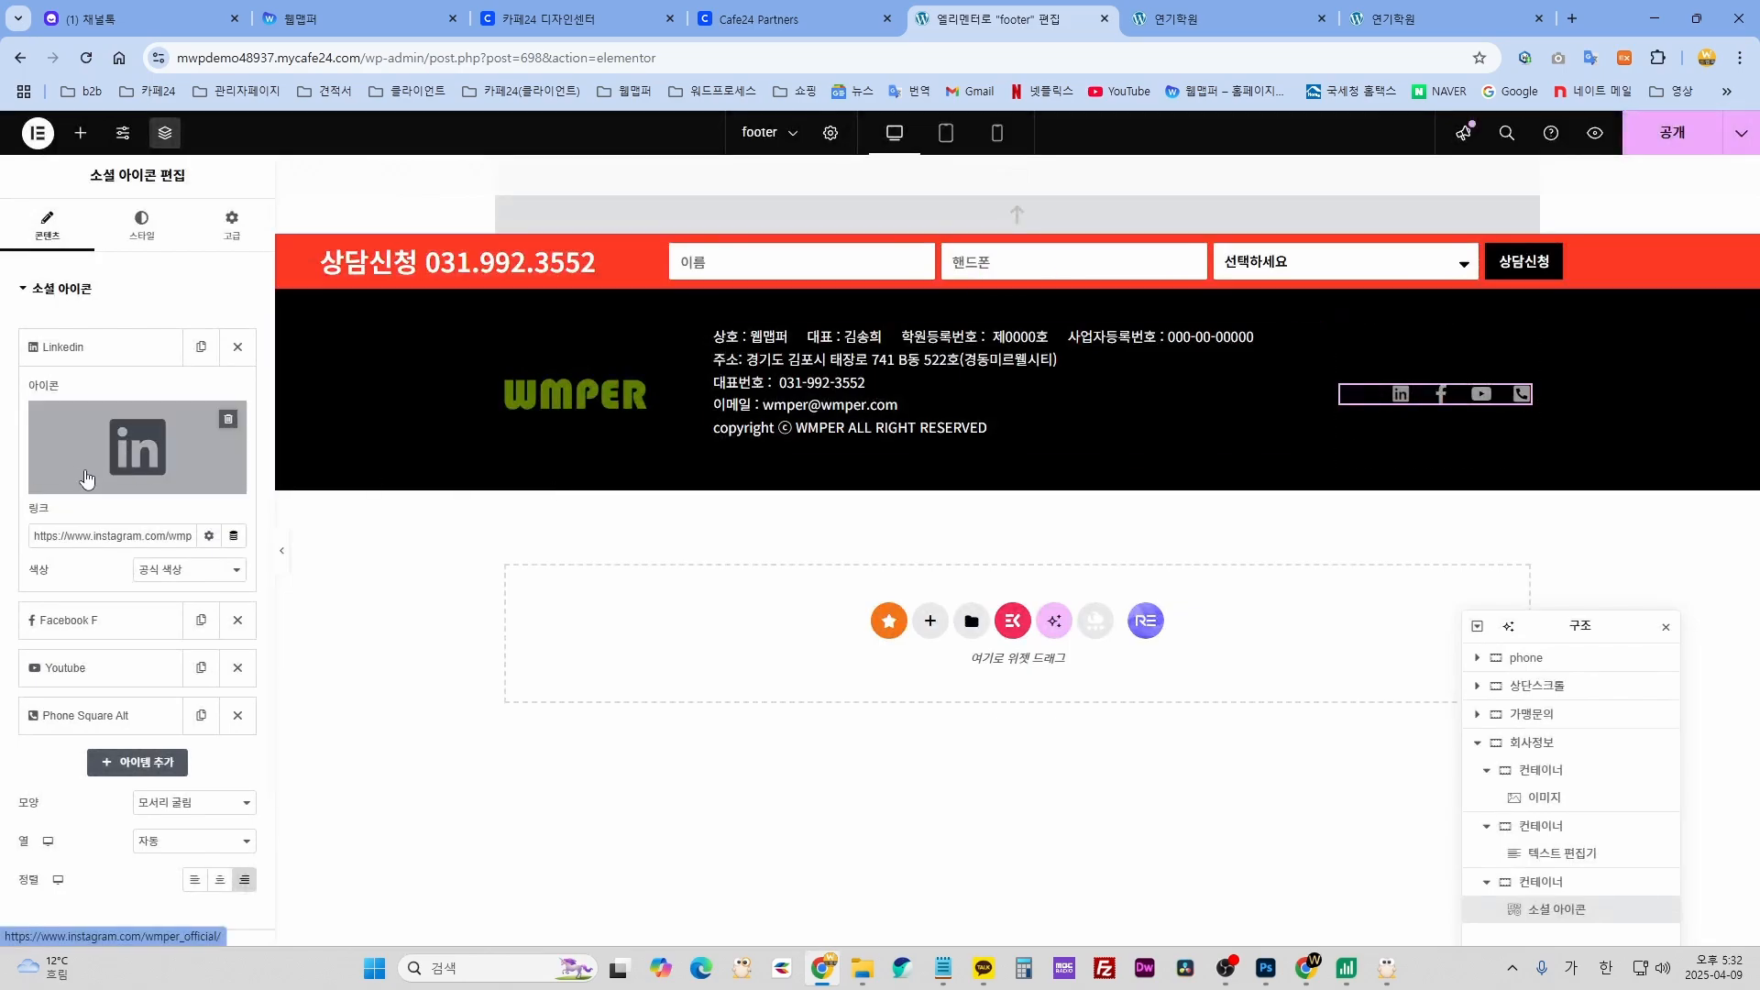
left_click(137, 448)
left_click(1008, 372)
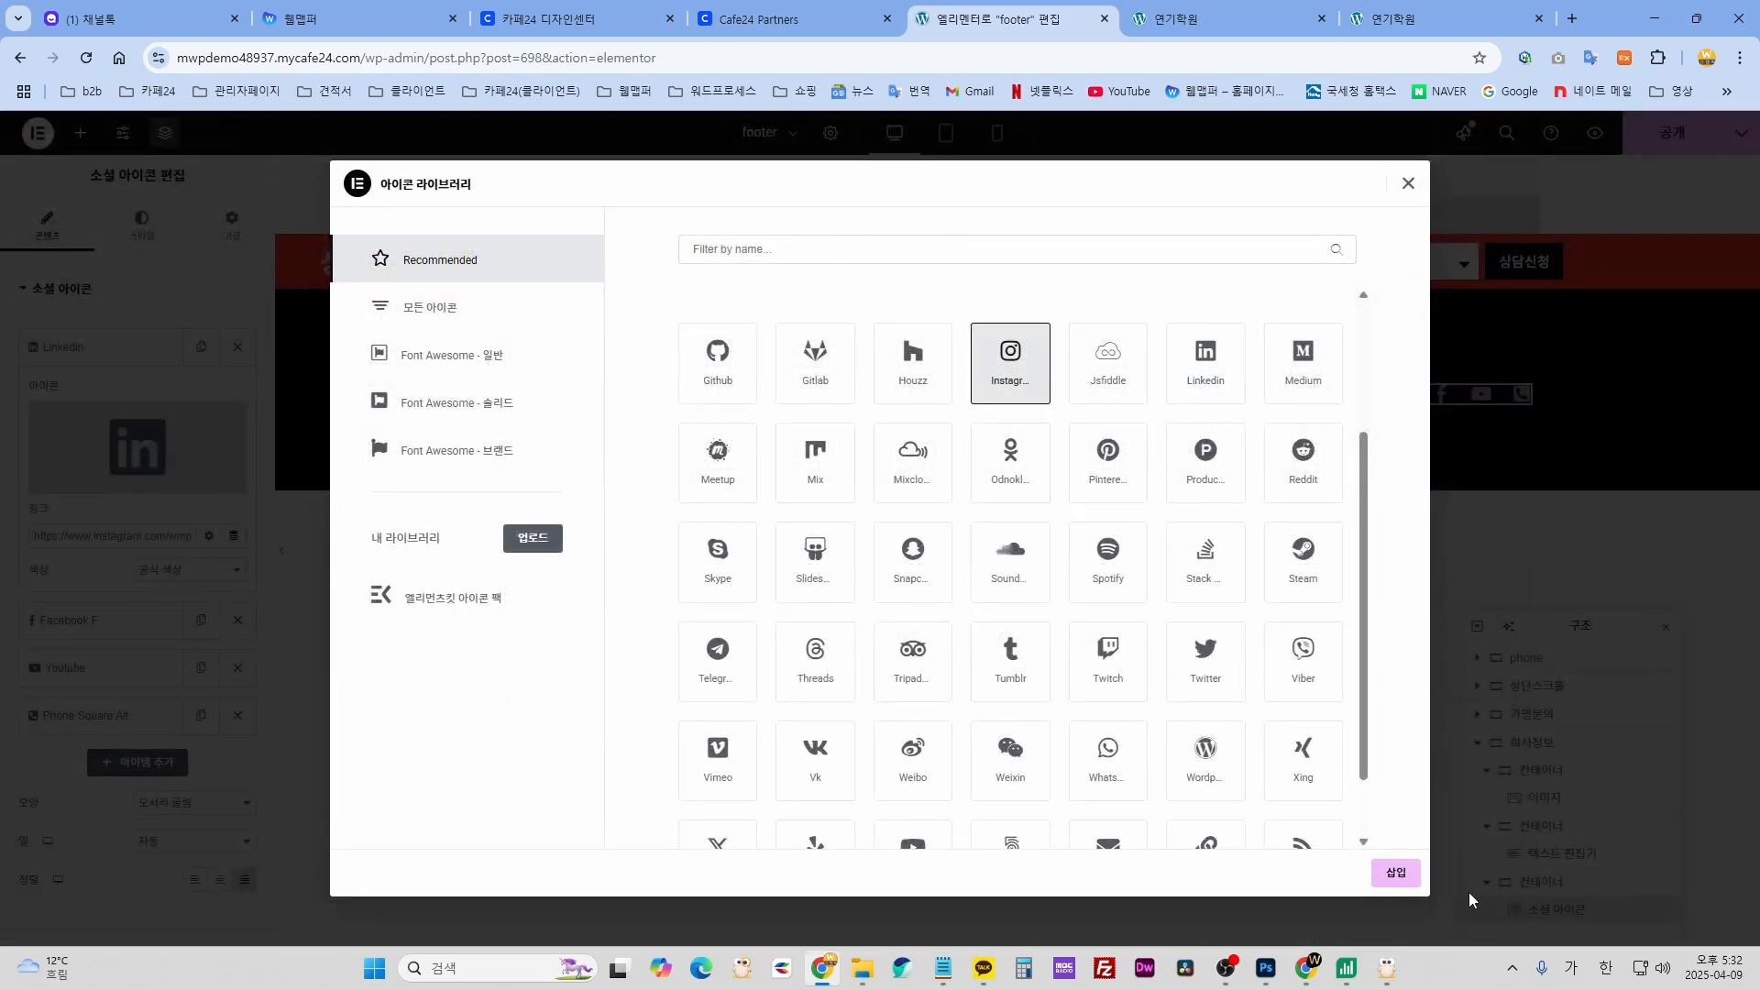
left_click(1395, 872)
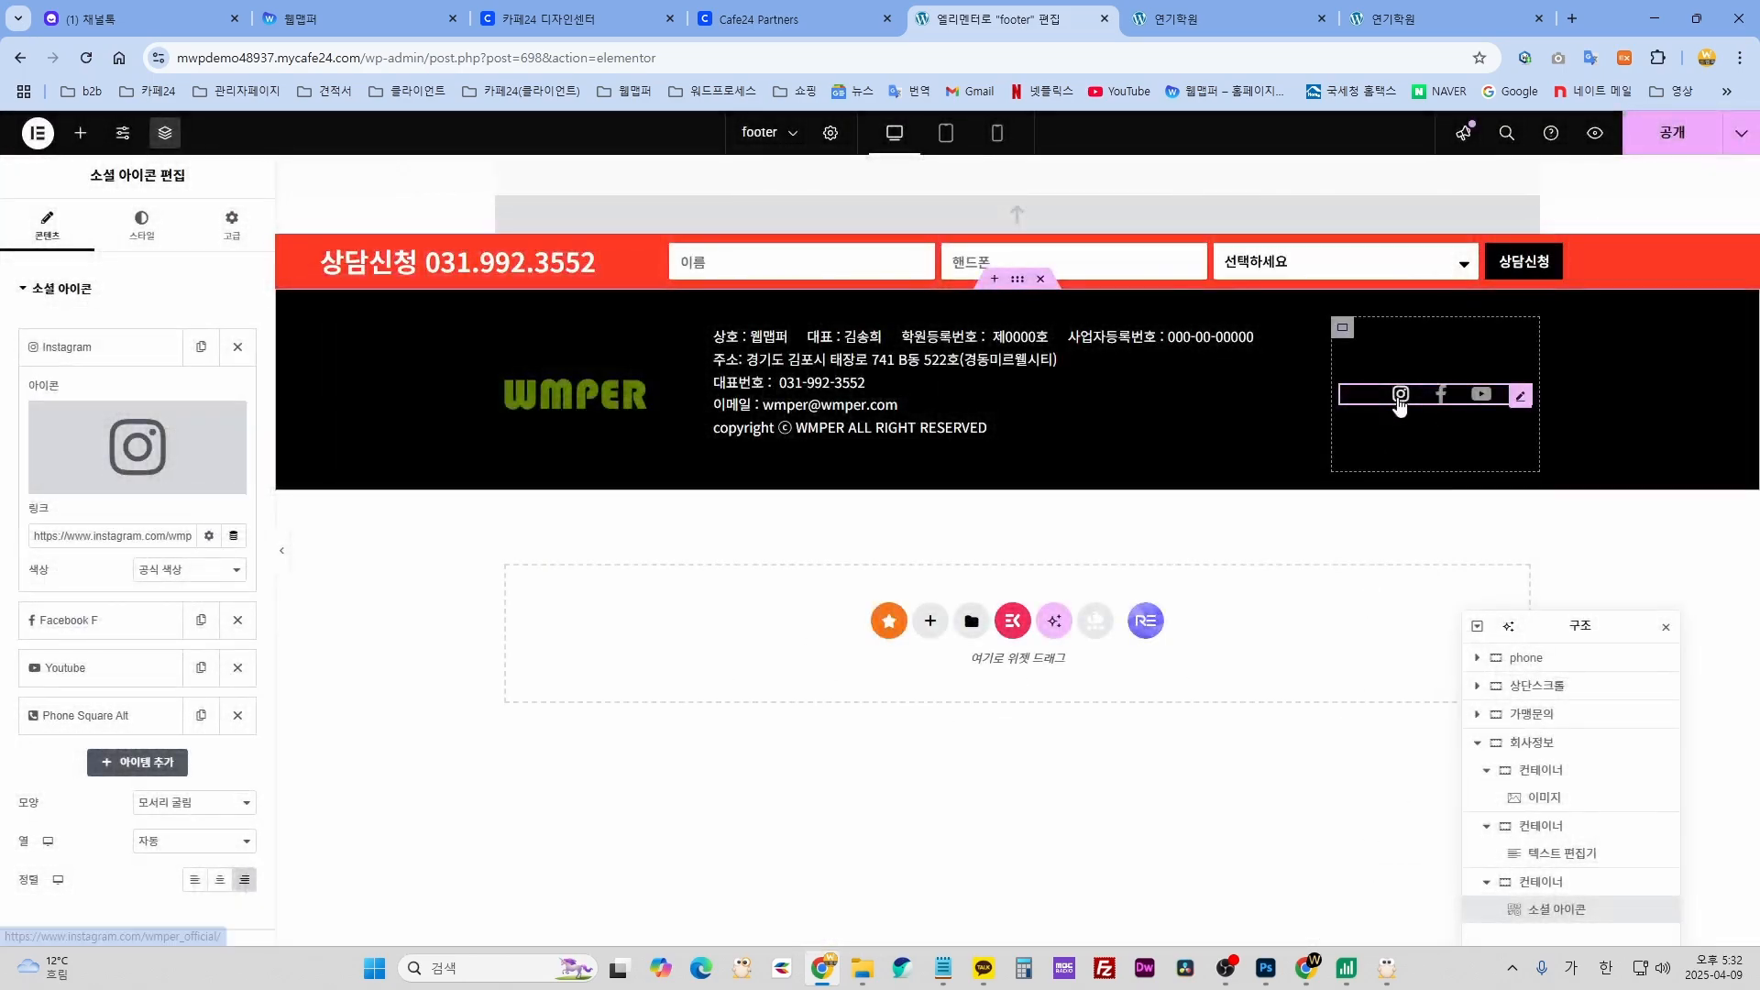
- Check the Instagram, Facebook and YouTube links and remove the phone icon item
left_click_drag(166, 536, 57, 538)
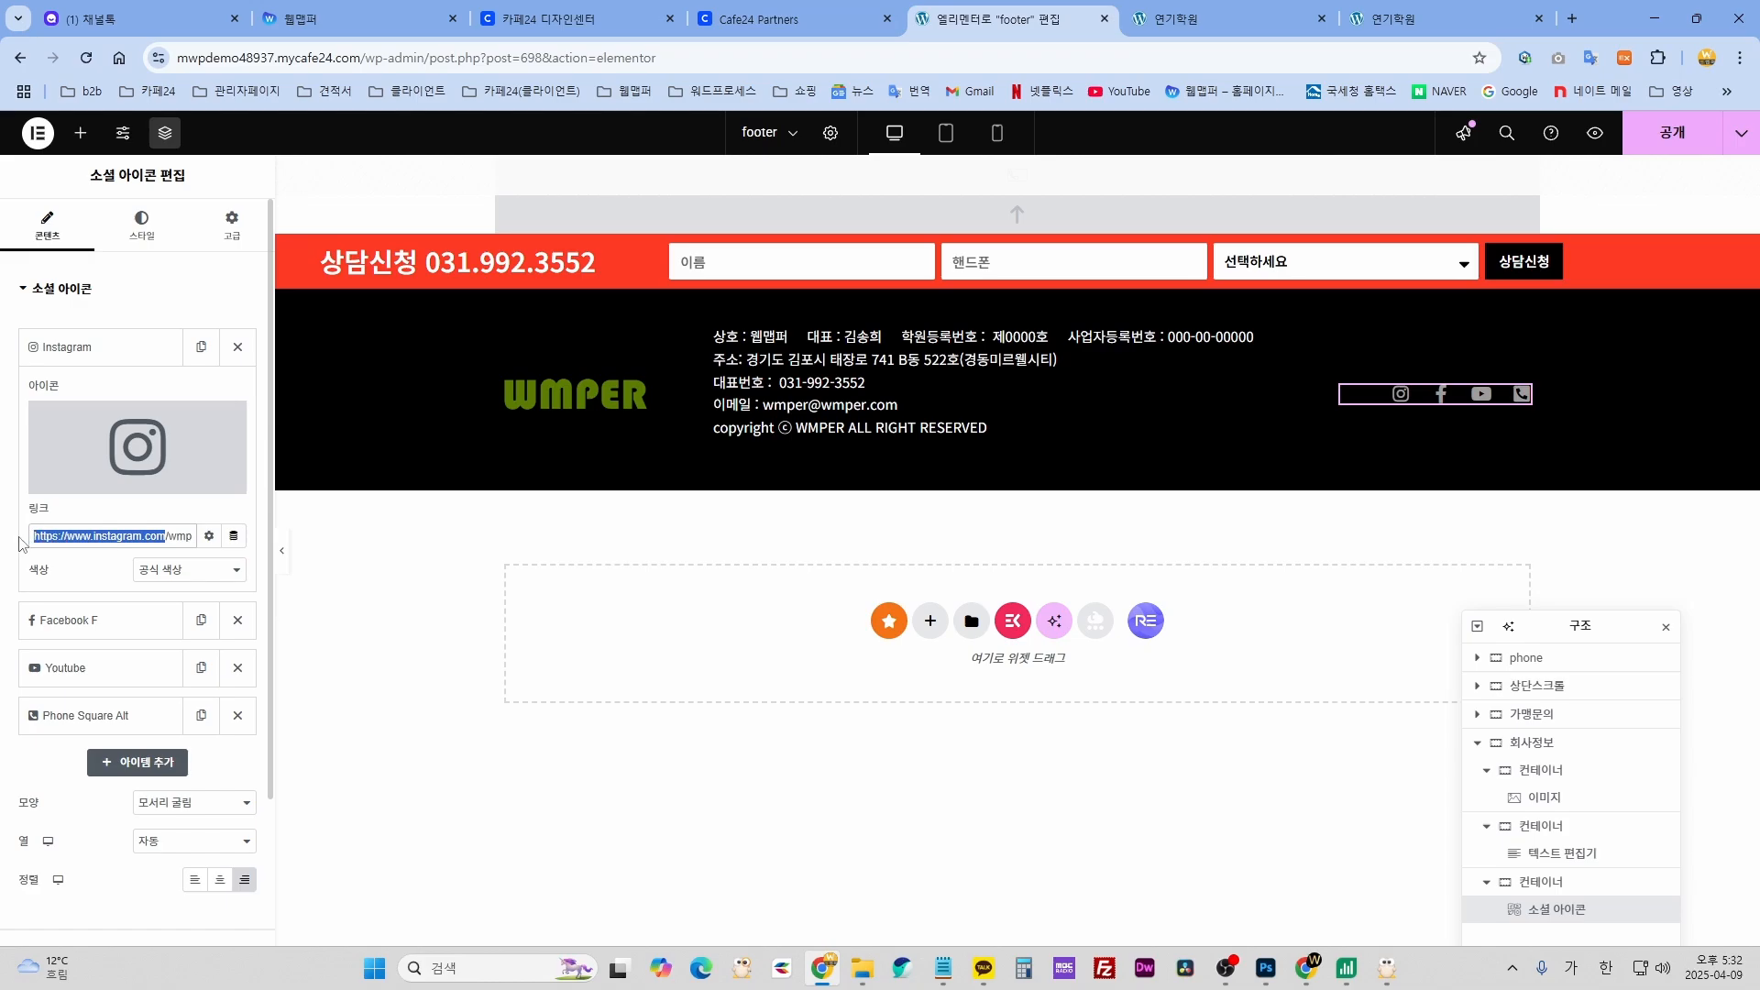
left_click(96, 620)
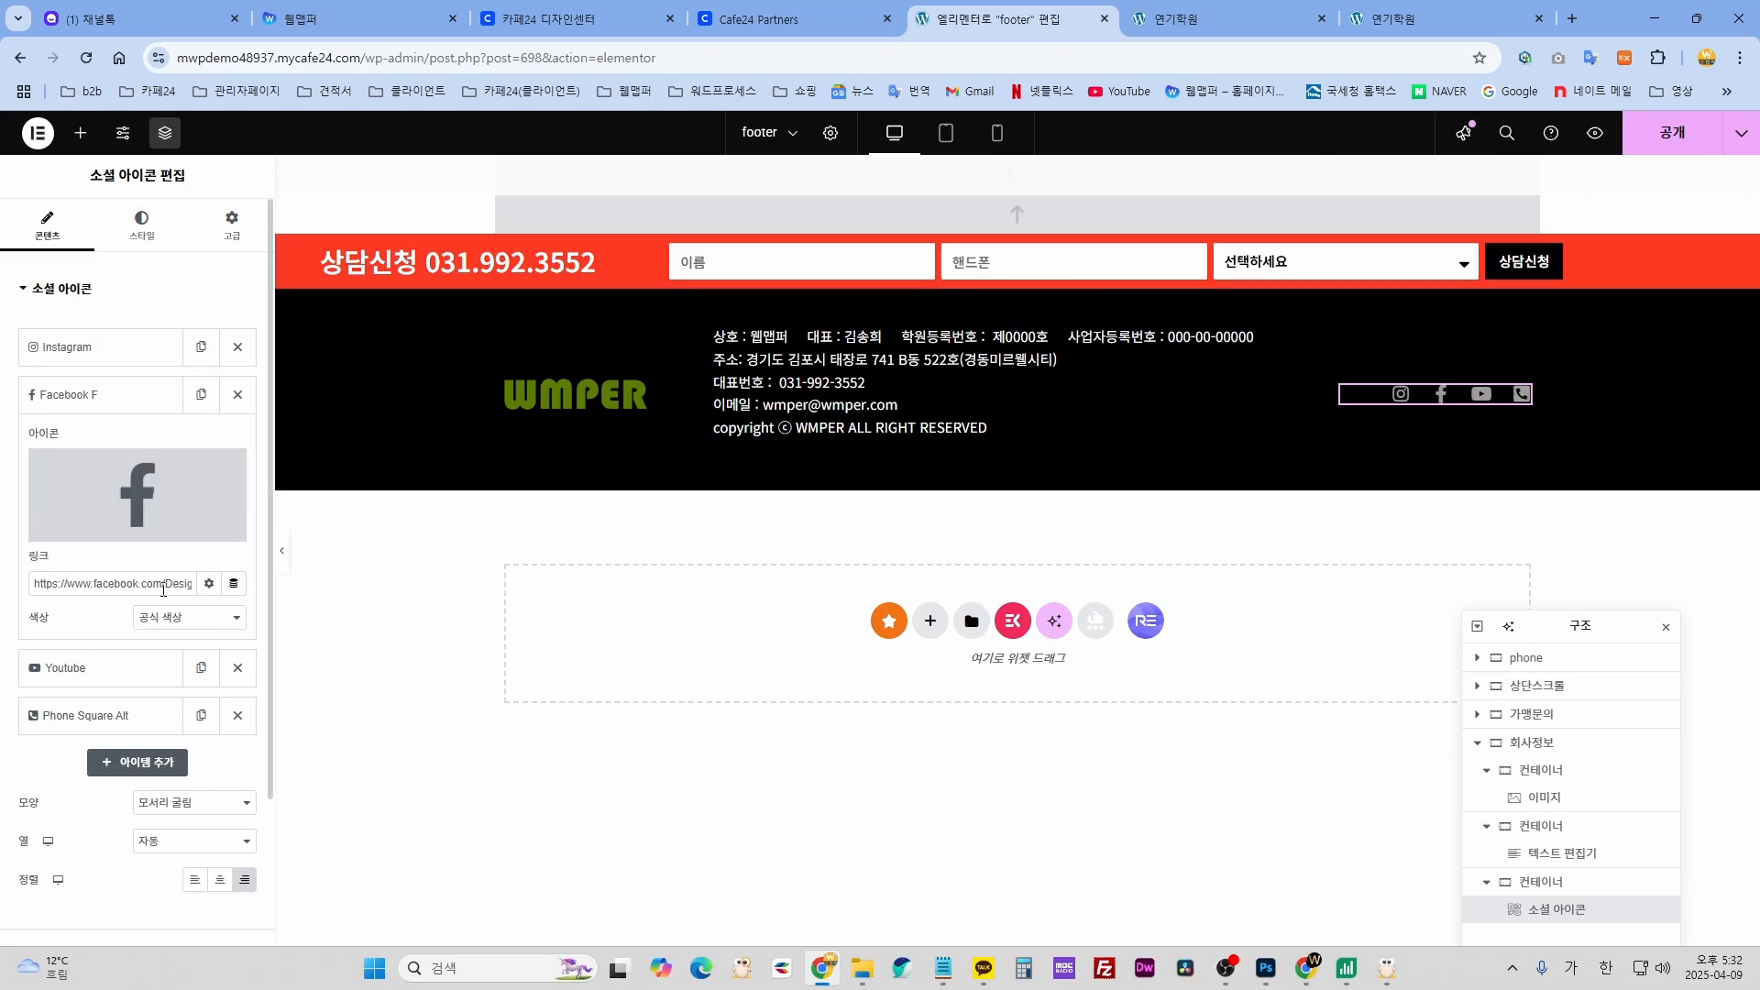
left_click_drag(176, 583, 193, 583)
left_click(104, 672)
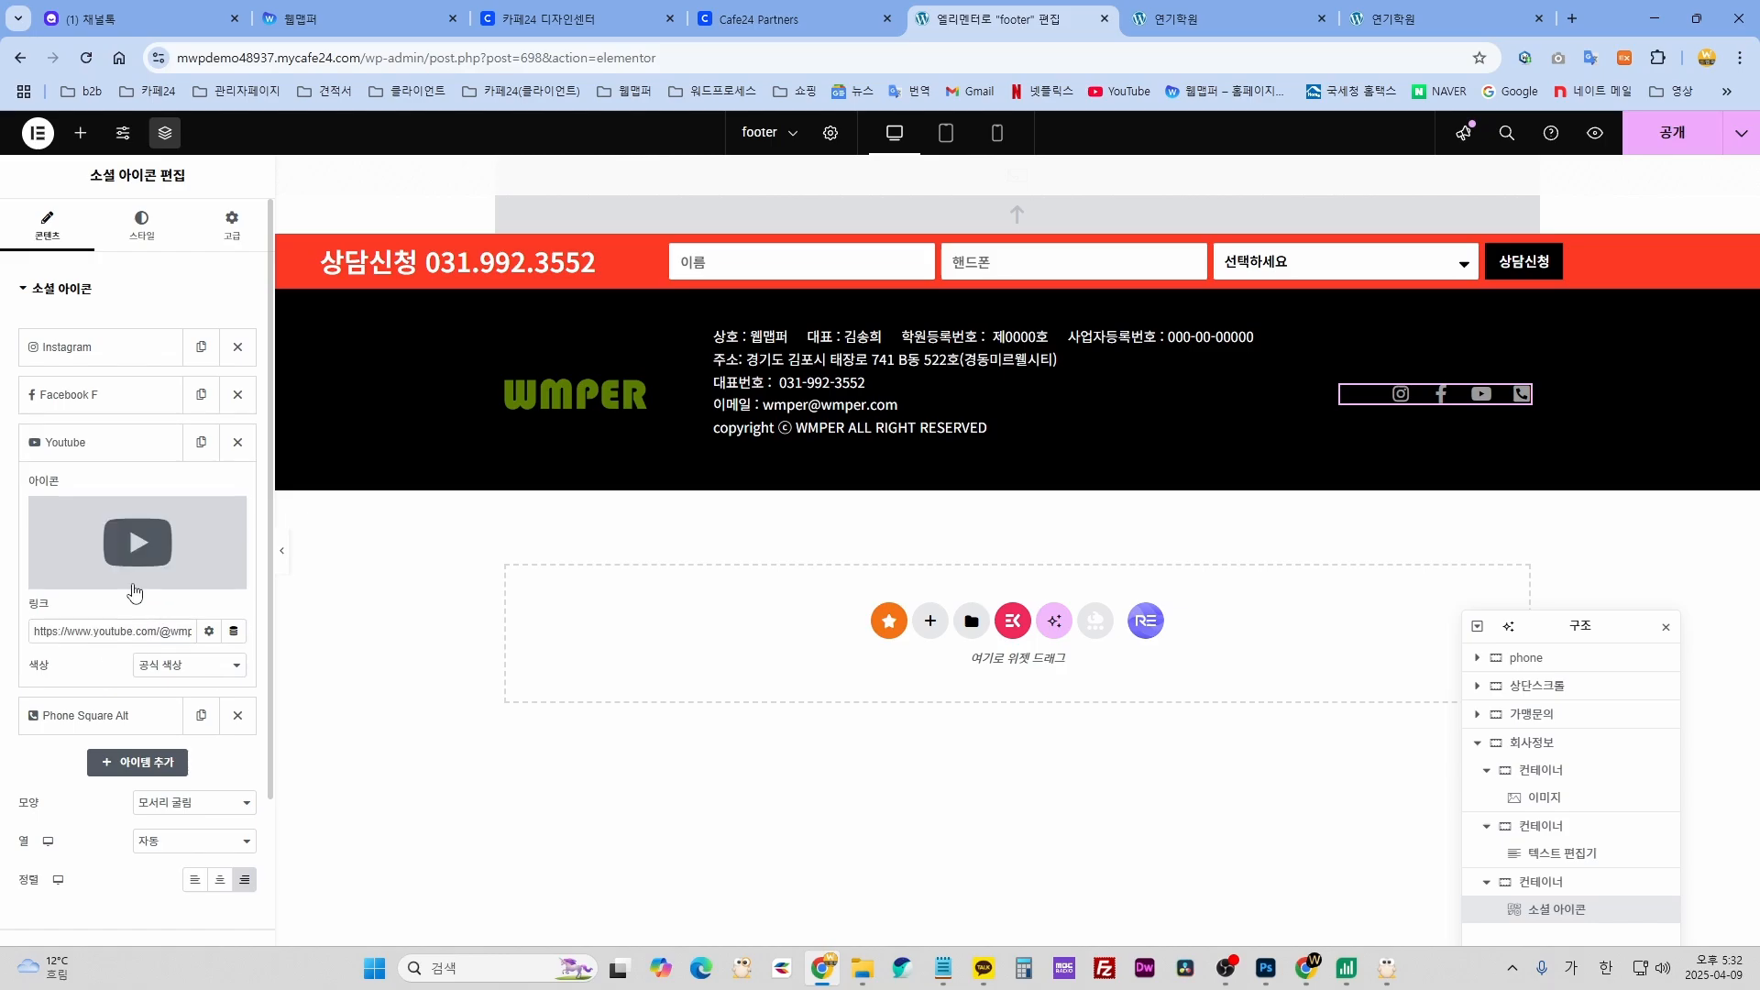
left_click(137, 541)
left_click(1409, 184)
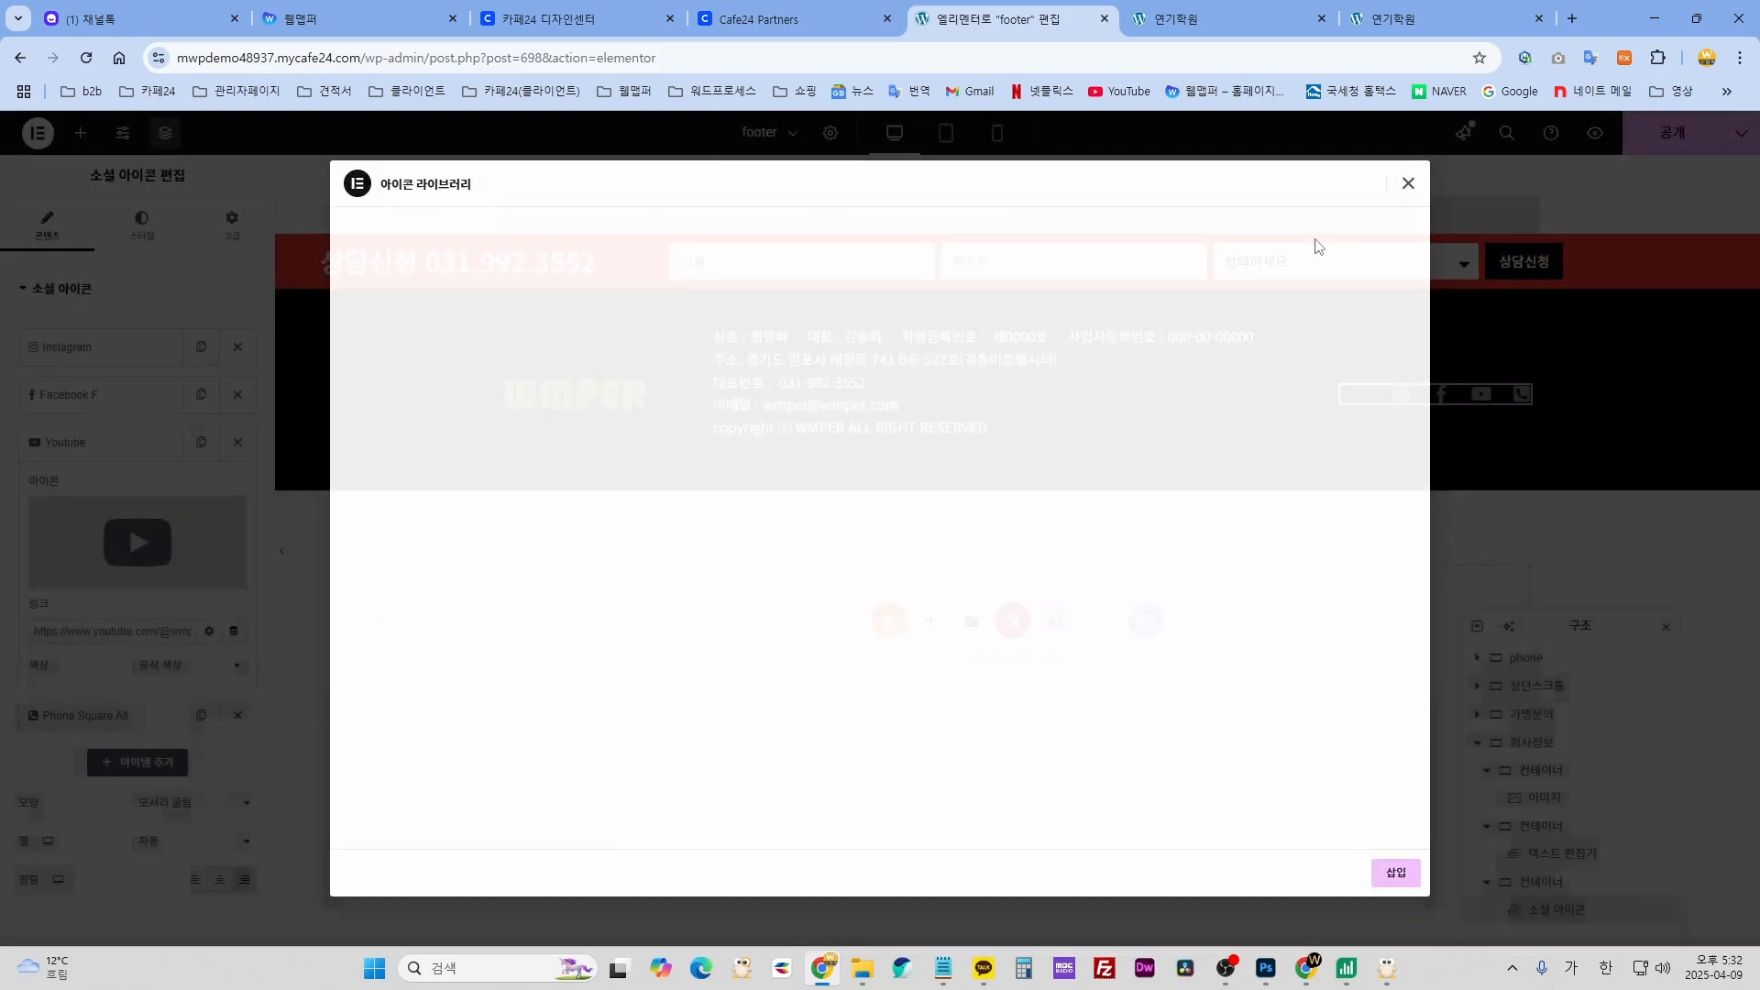
left_click_drag(156, 632, 25, 639)
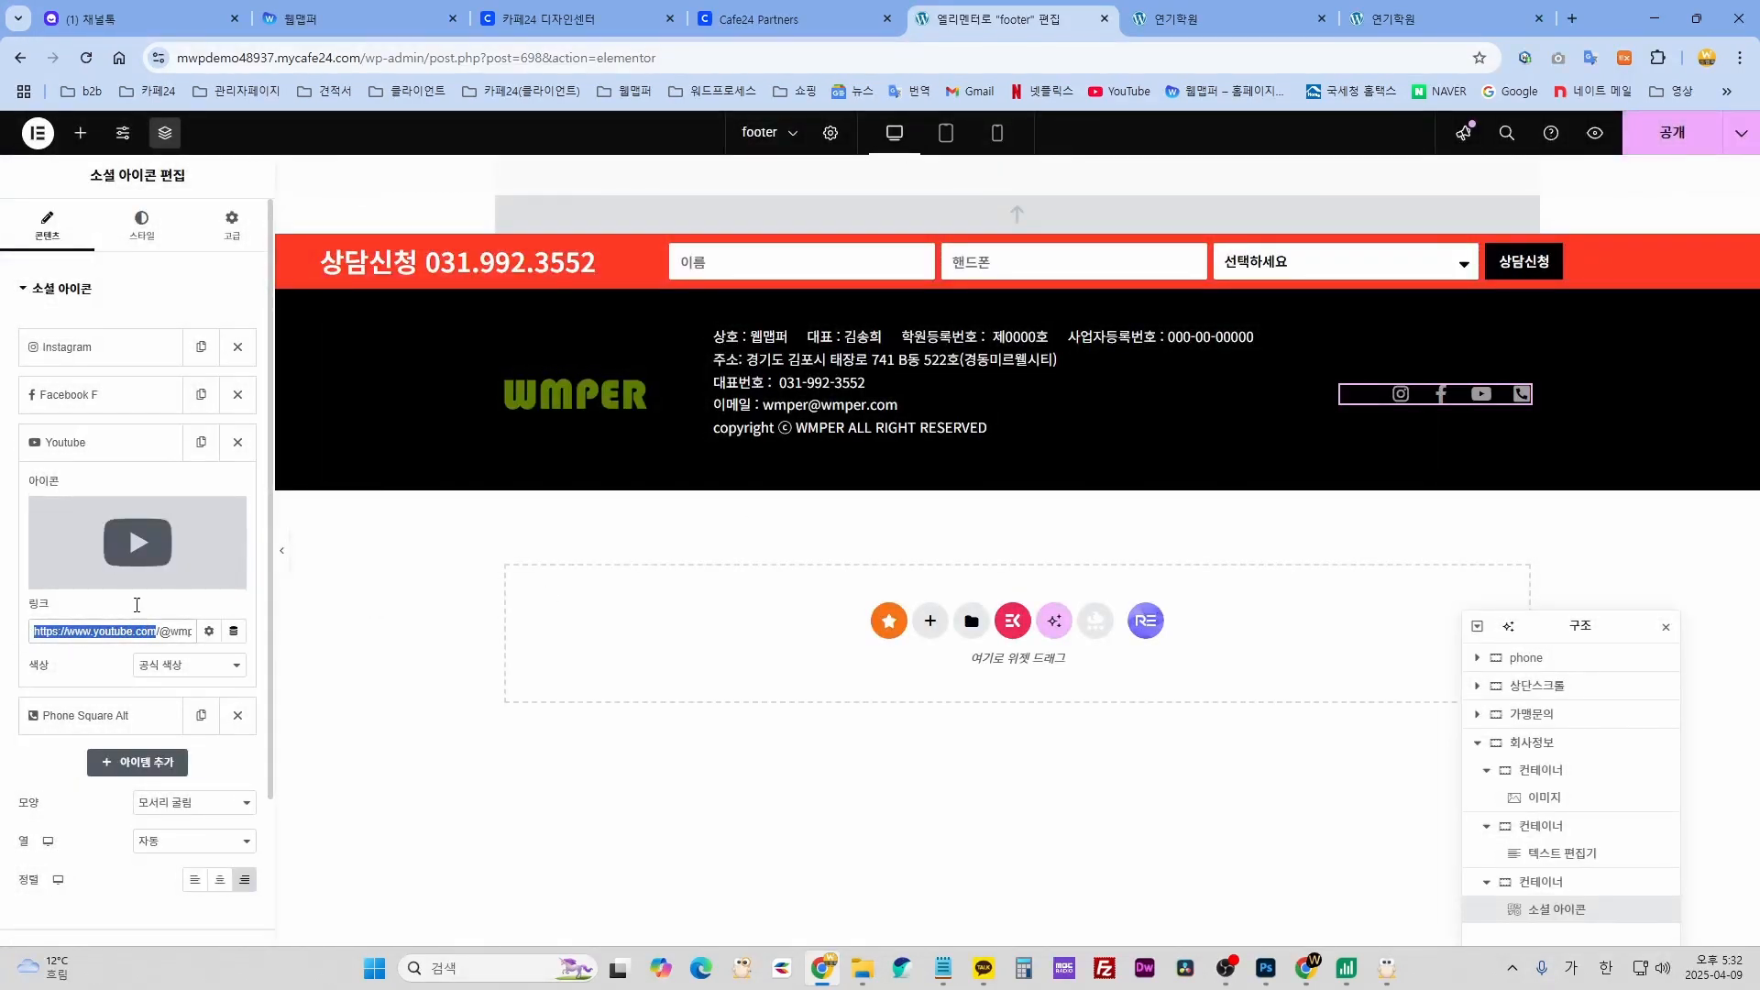
left_click(115, 442)
left_click(104, 491)
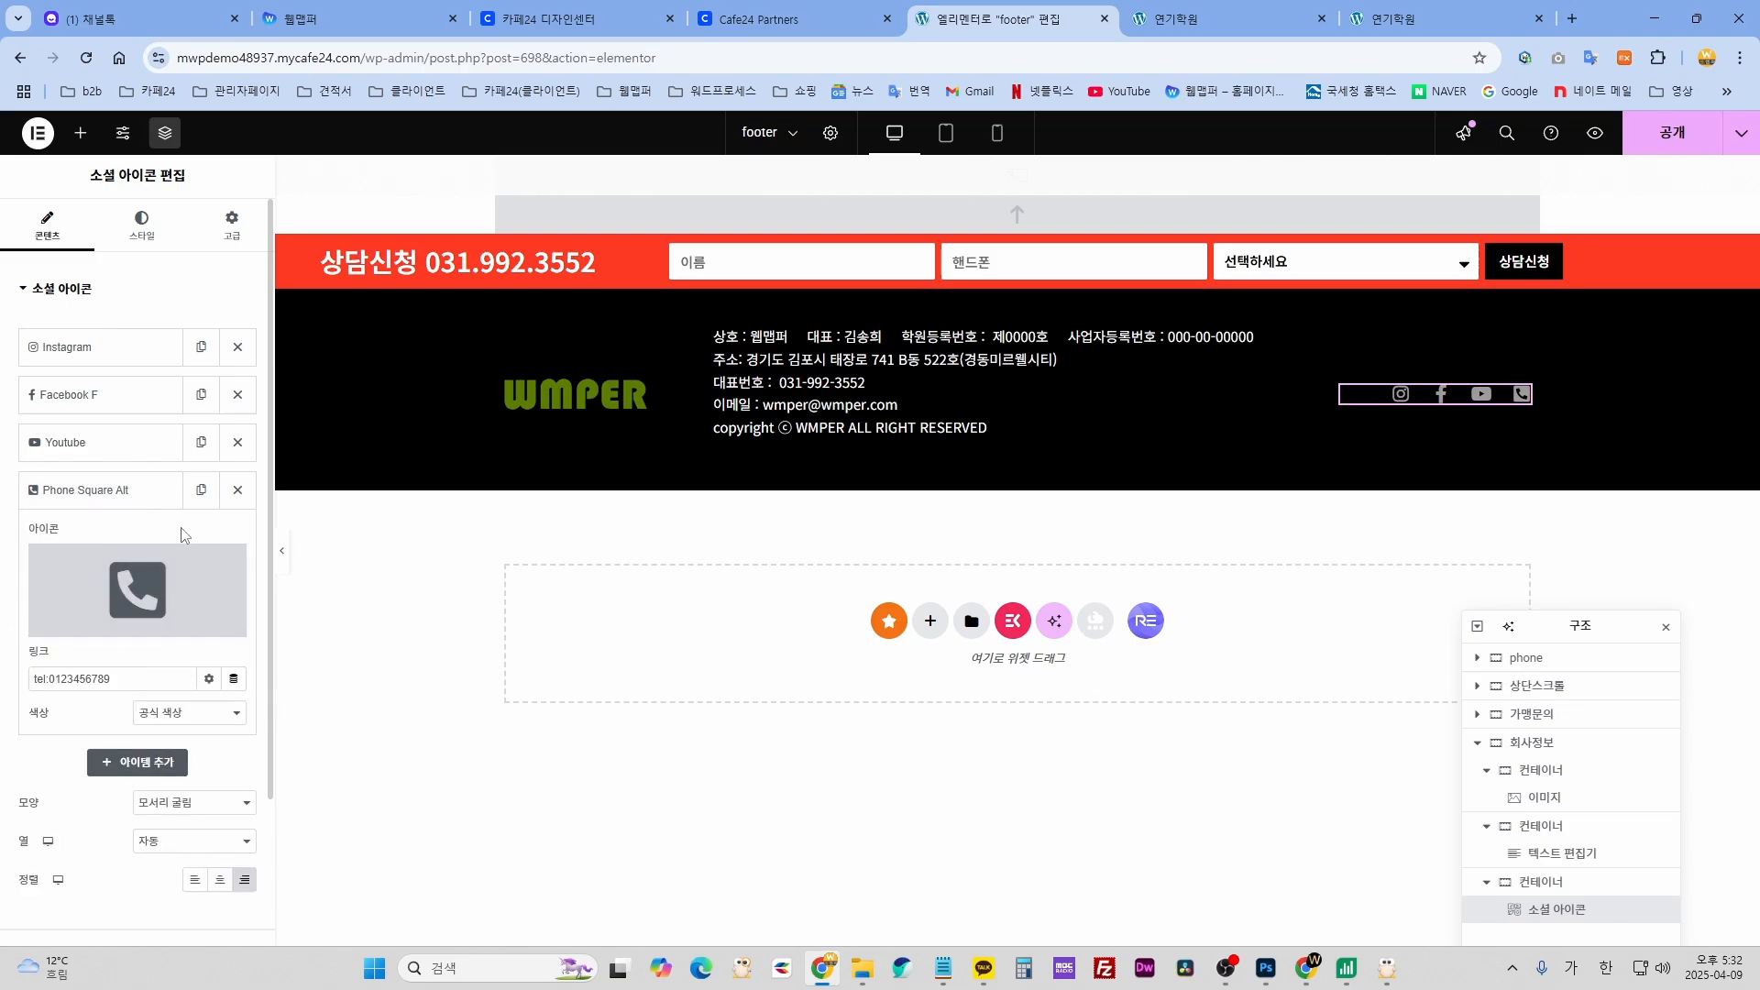
left_click(237, 491)
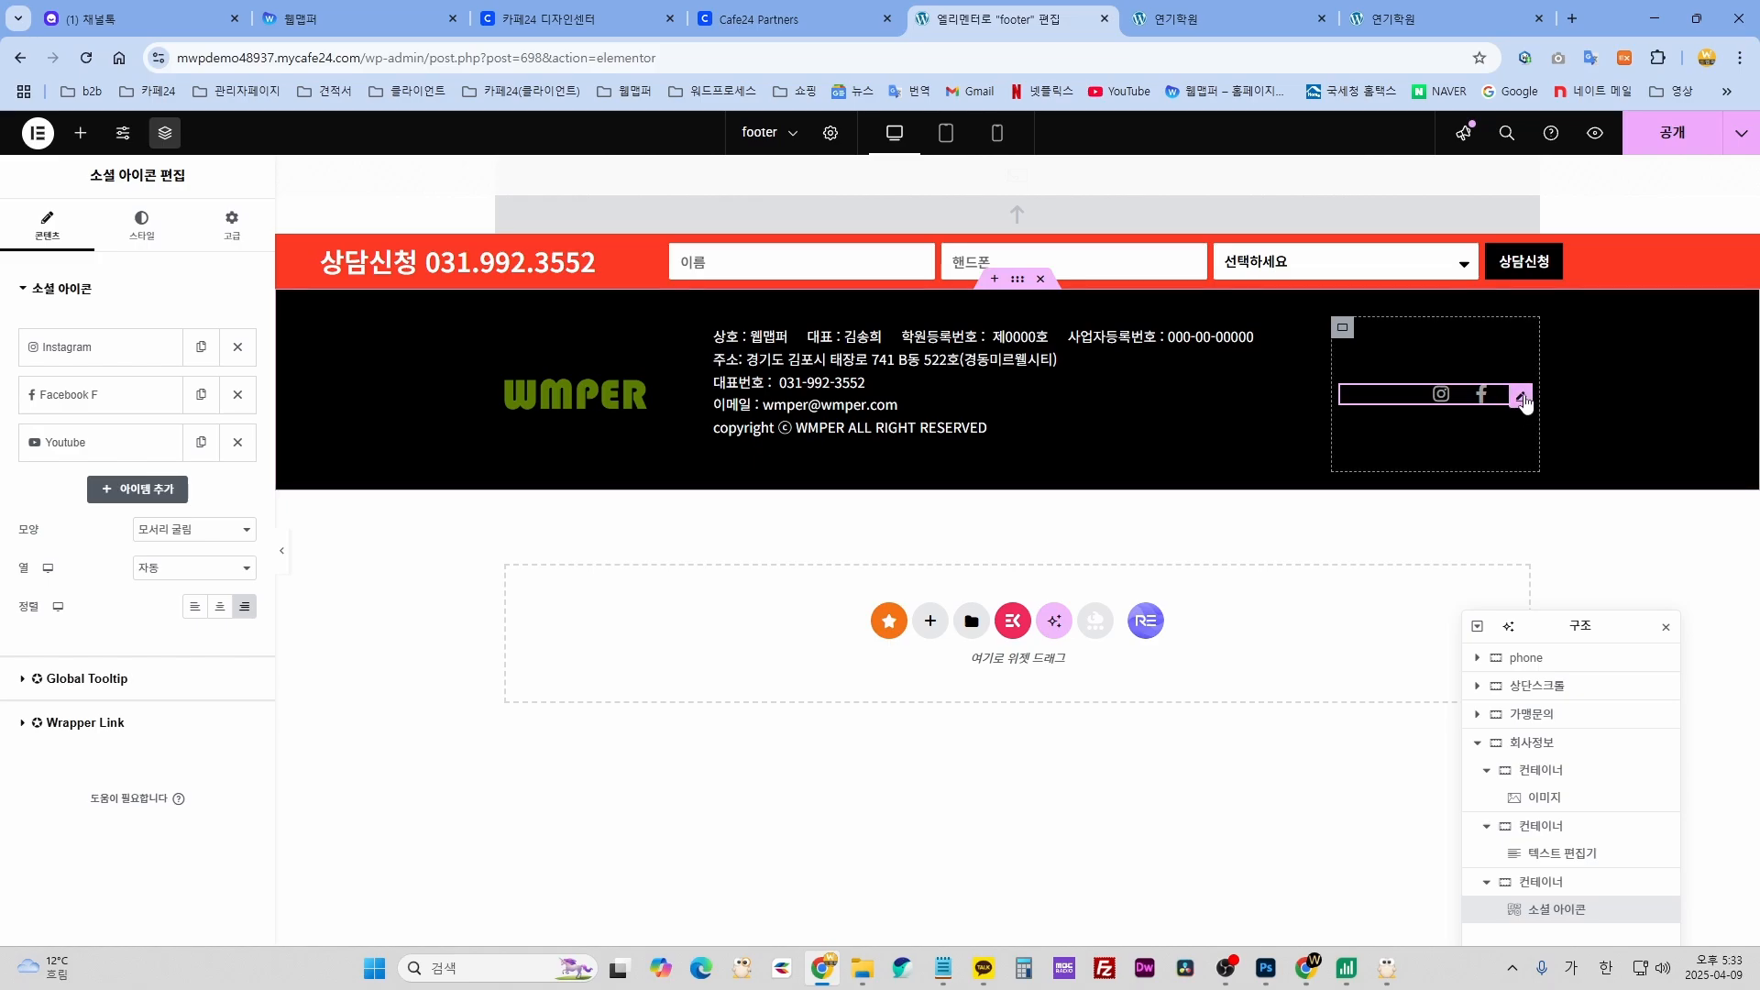
- Duplicate the YouTube item and change the copy's icon to Twitter
left_click(202, 444)
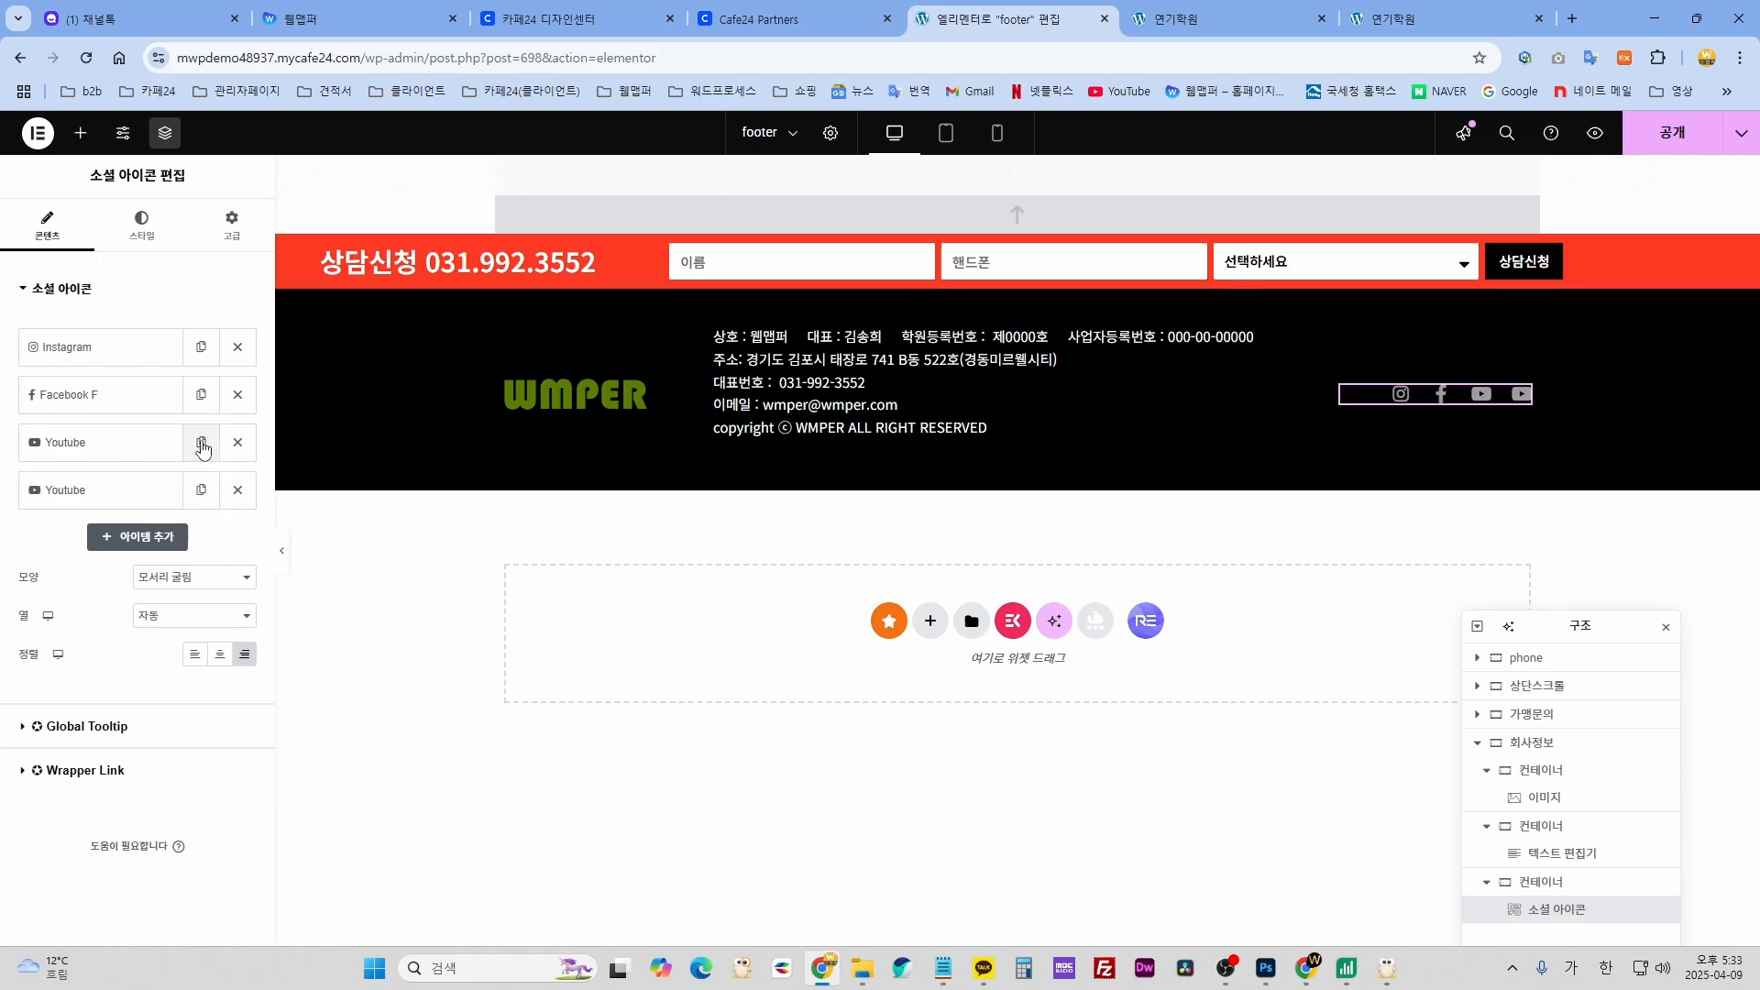
left_click(65, 490)
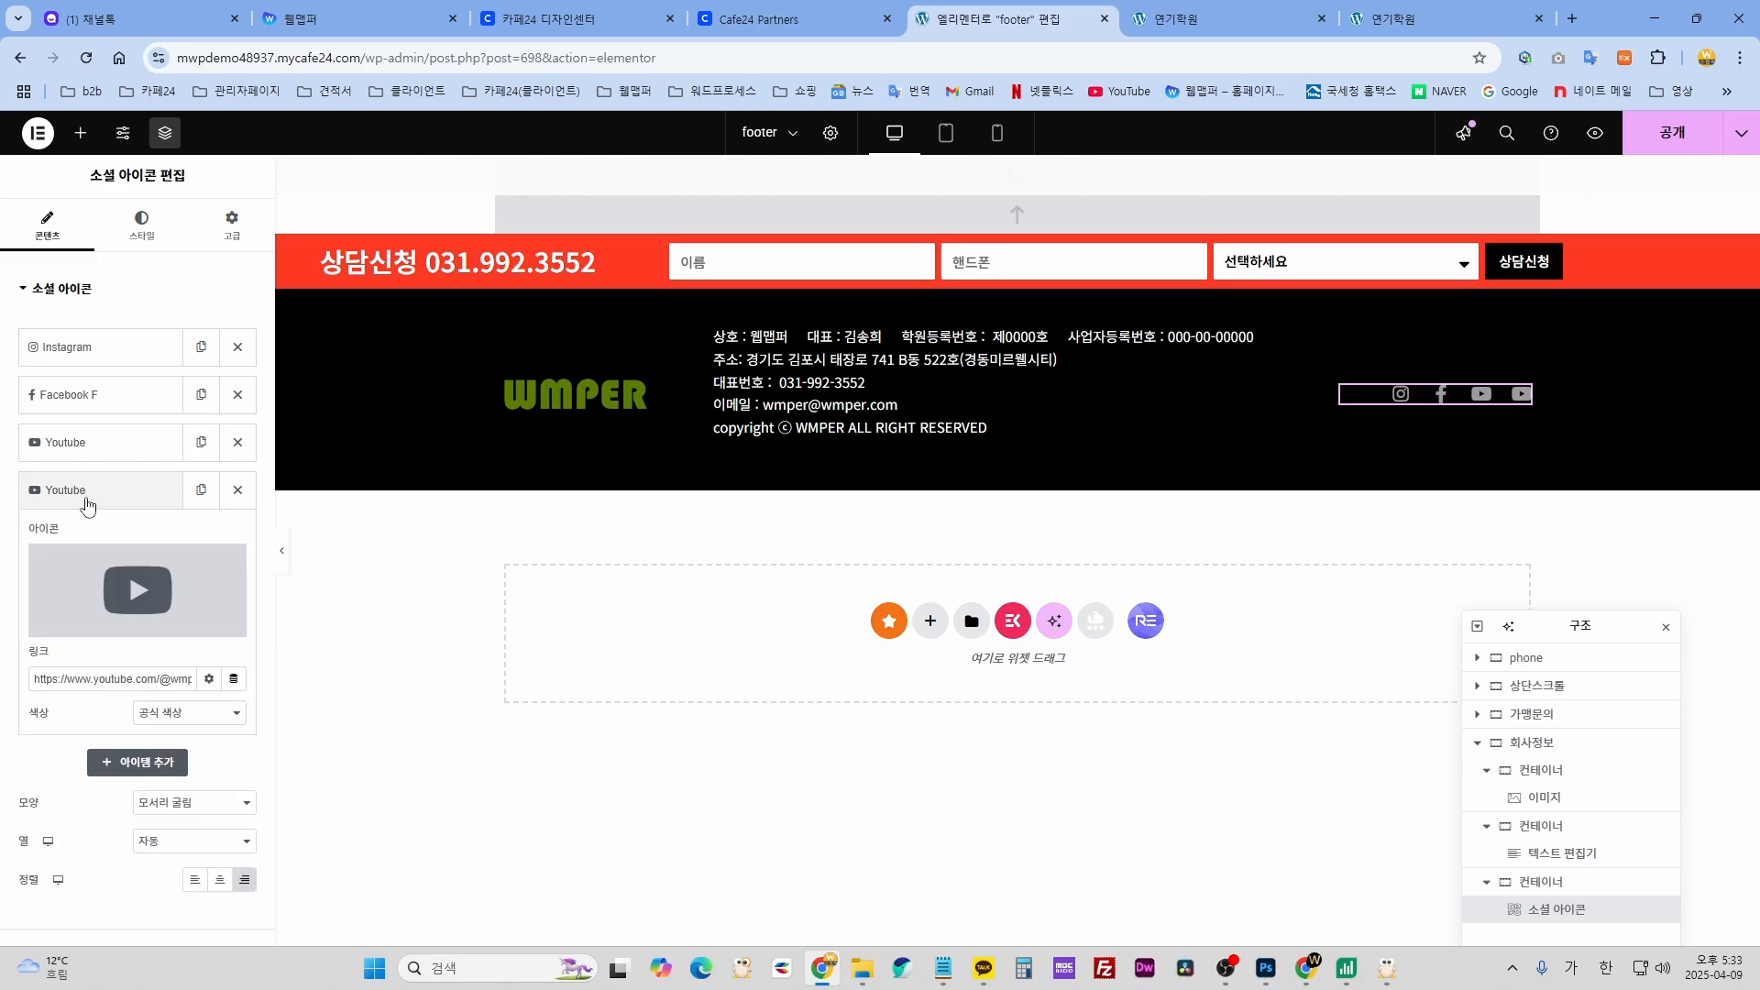
left_click(137, 591)
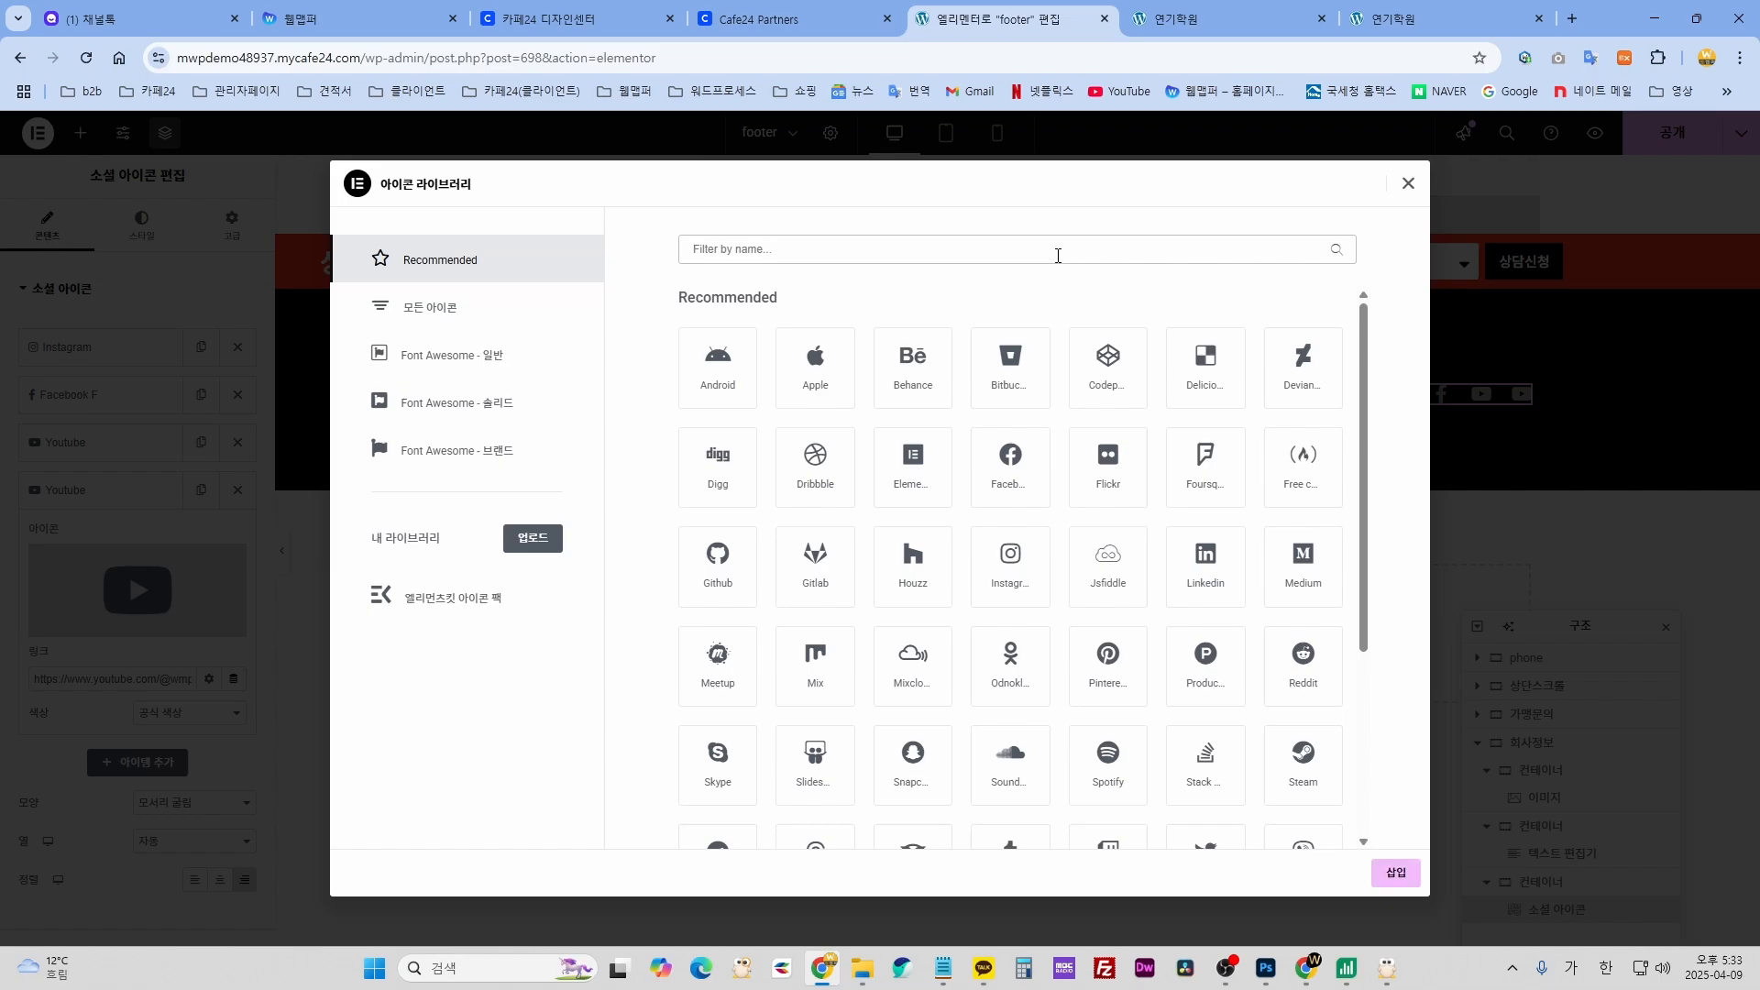
left_click(1058, 256)
type("ㅅ디")
key("BackSpace")
key("BackSpace")
key("Hangul")
type("tel")
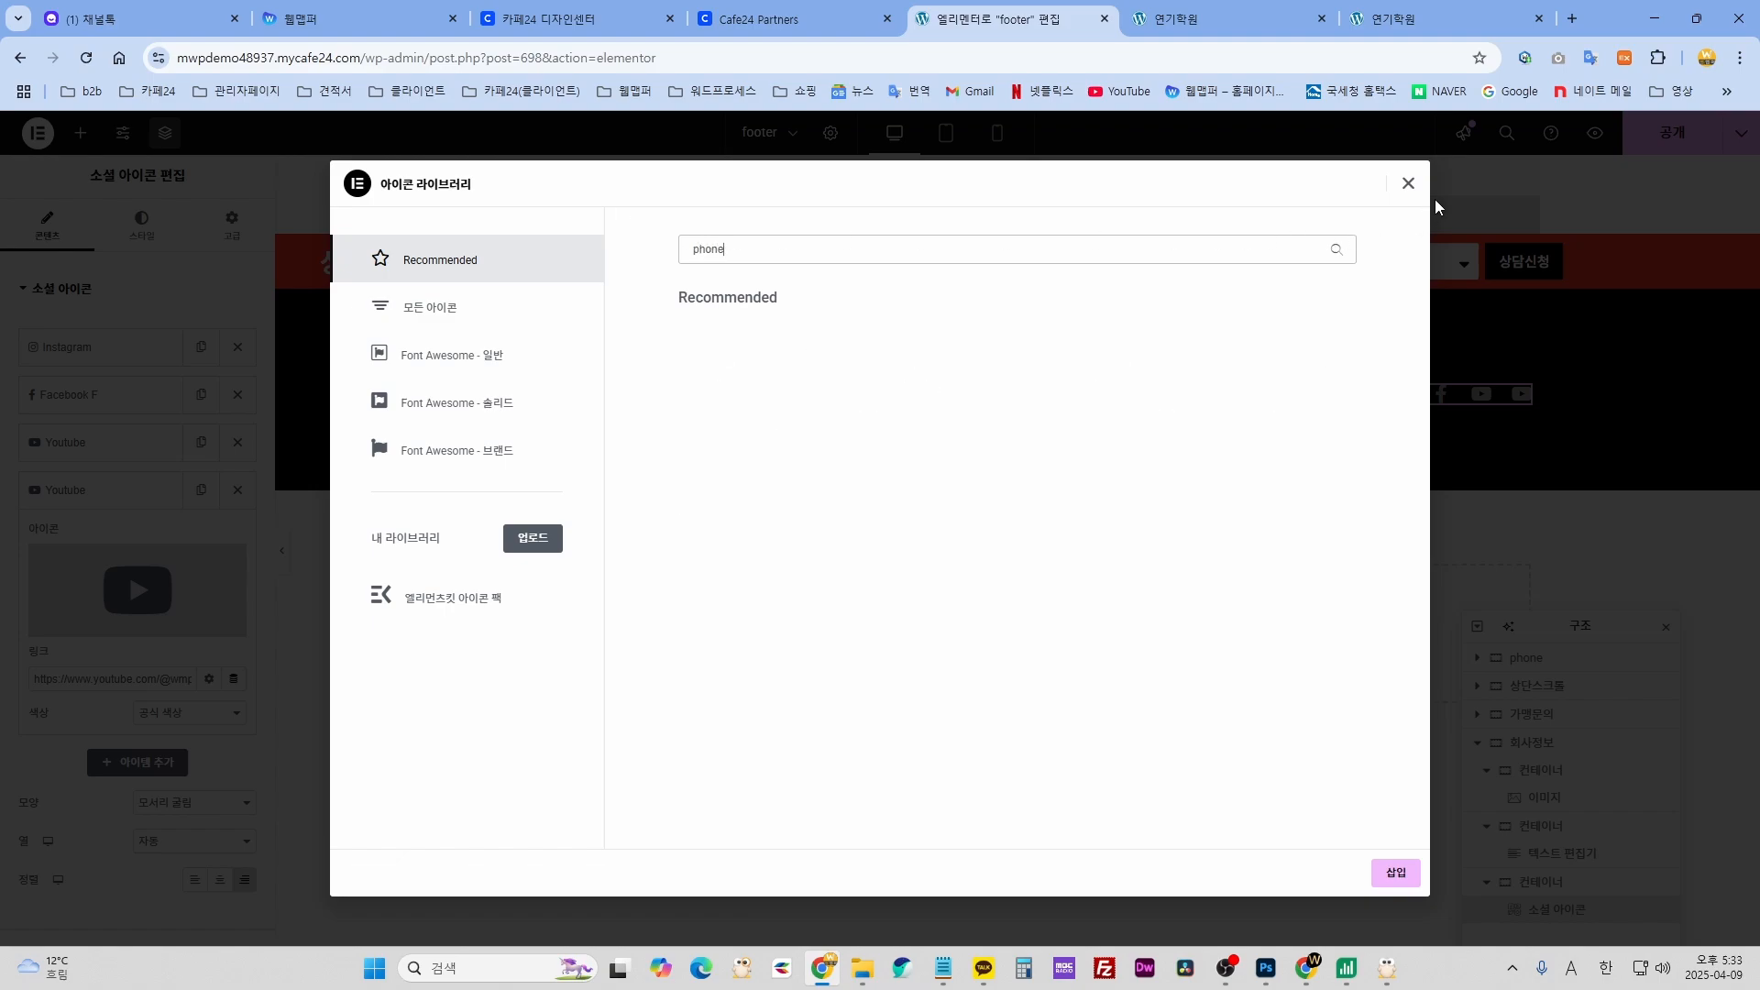
key("ctrl+a")
type("te")
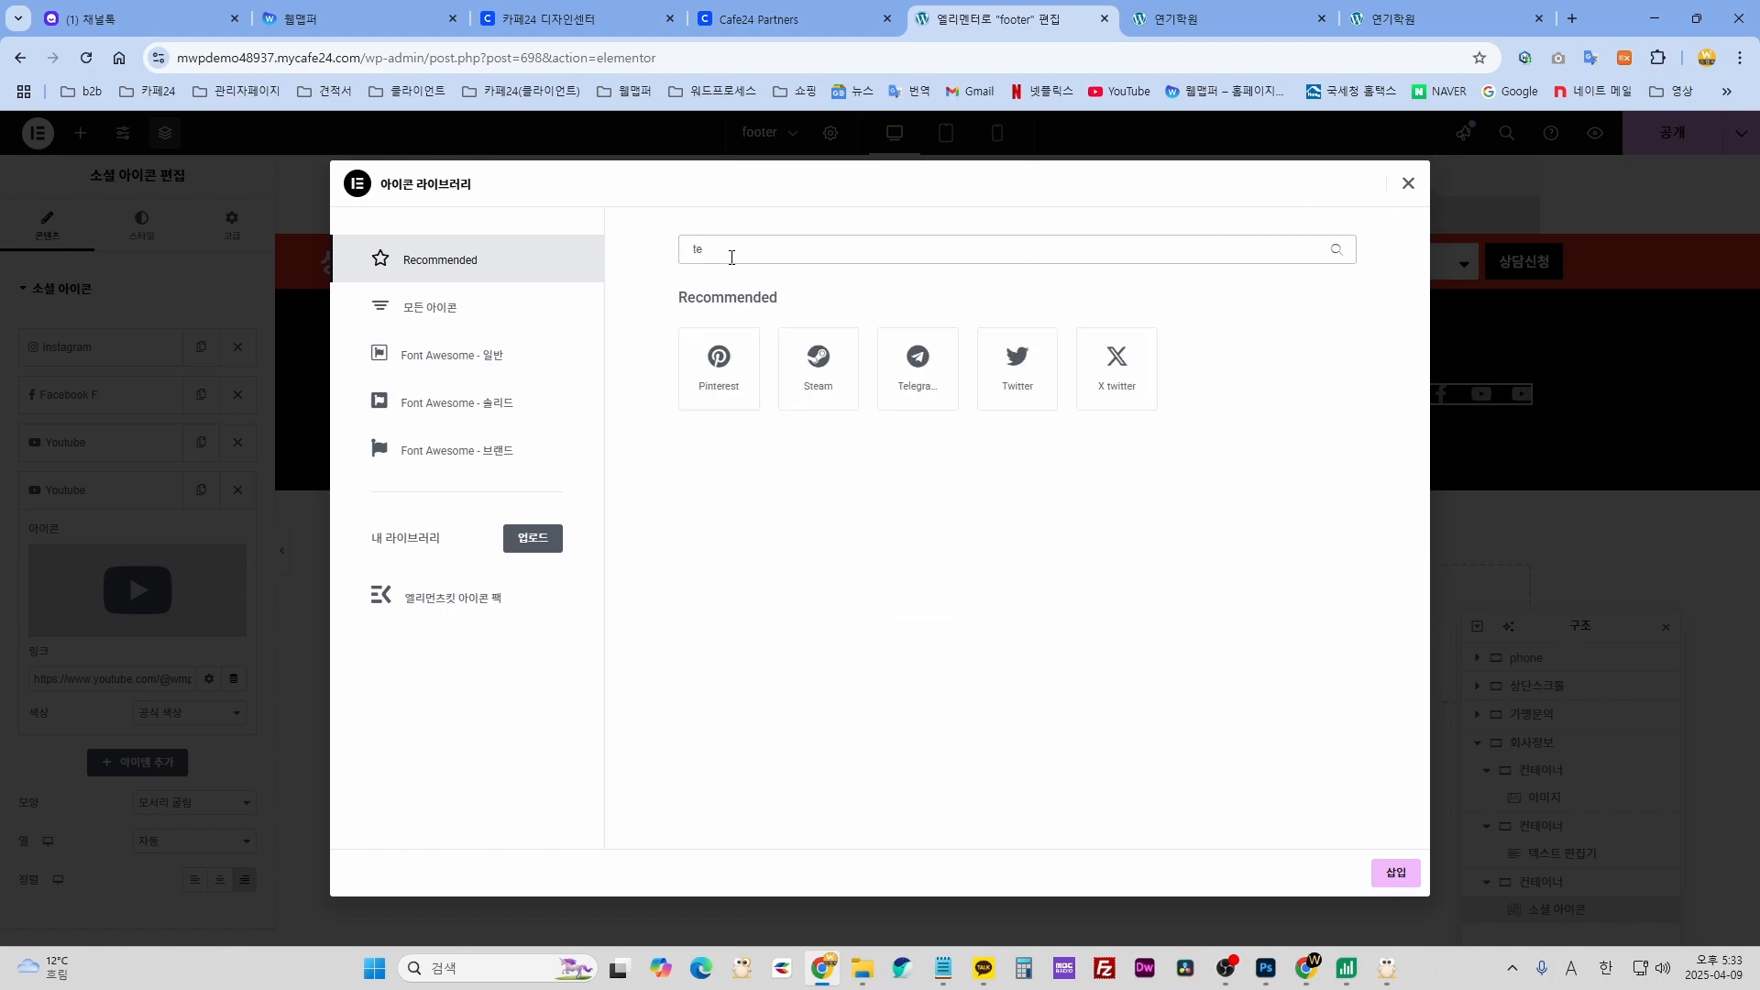
left_click(1028, 376)
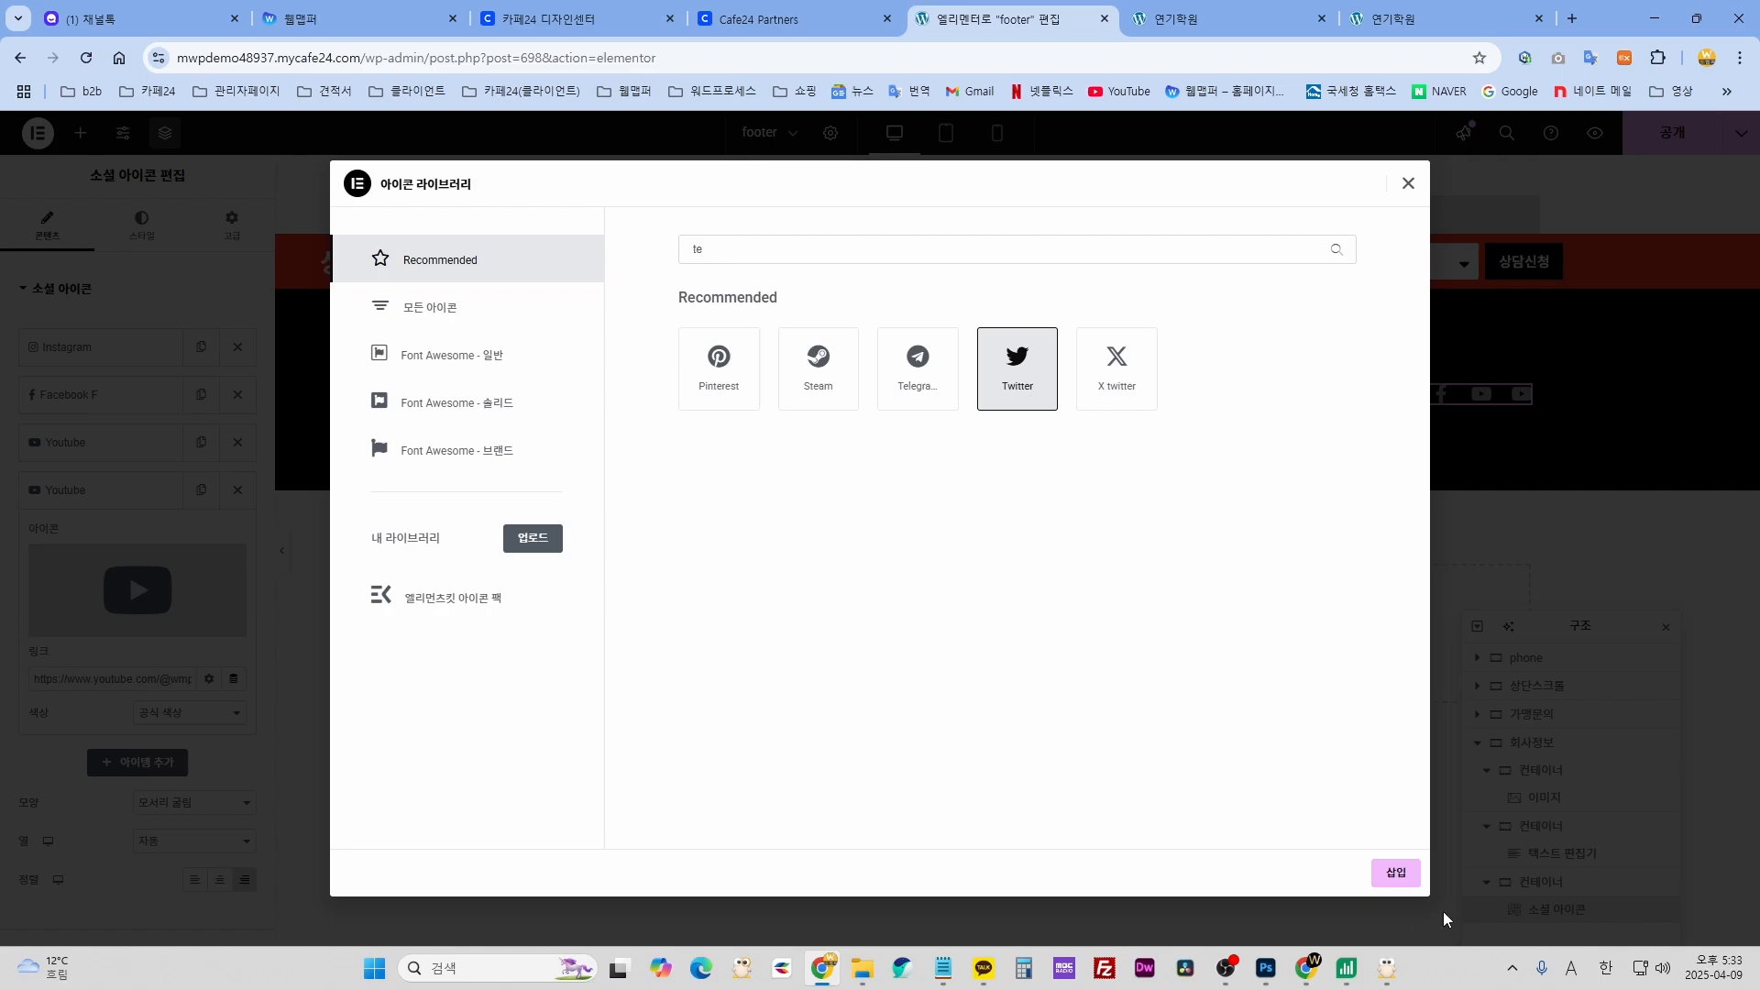
left_click(1395, 872)
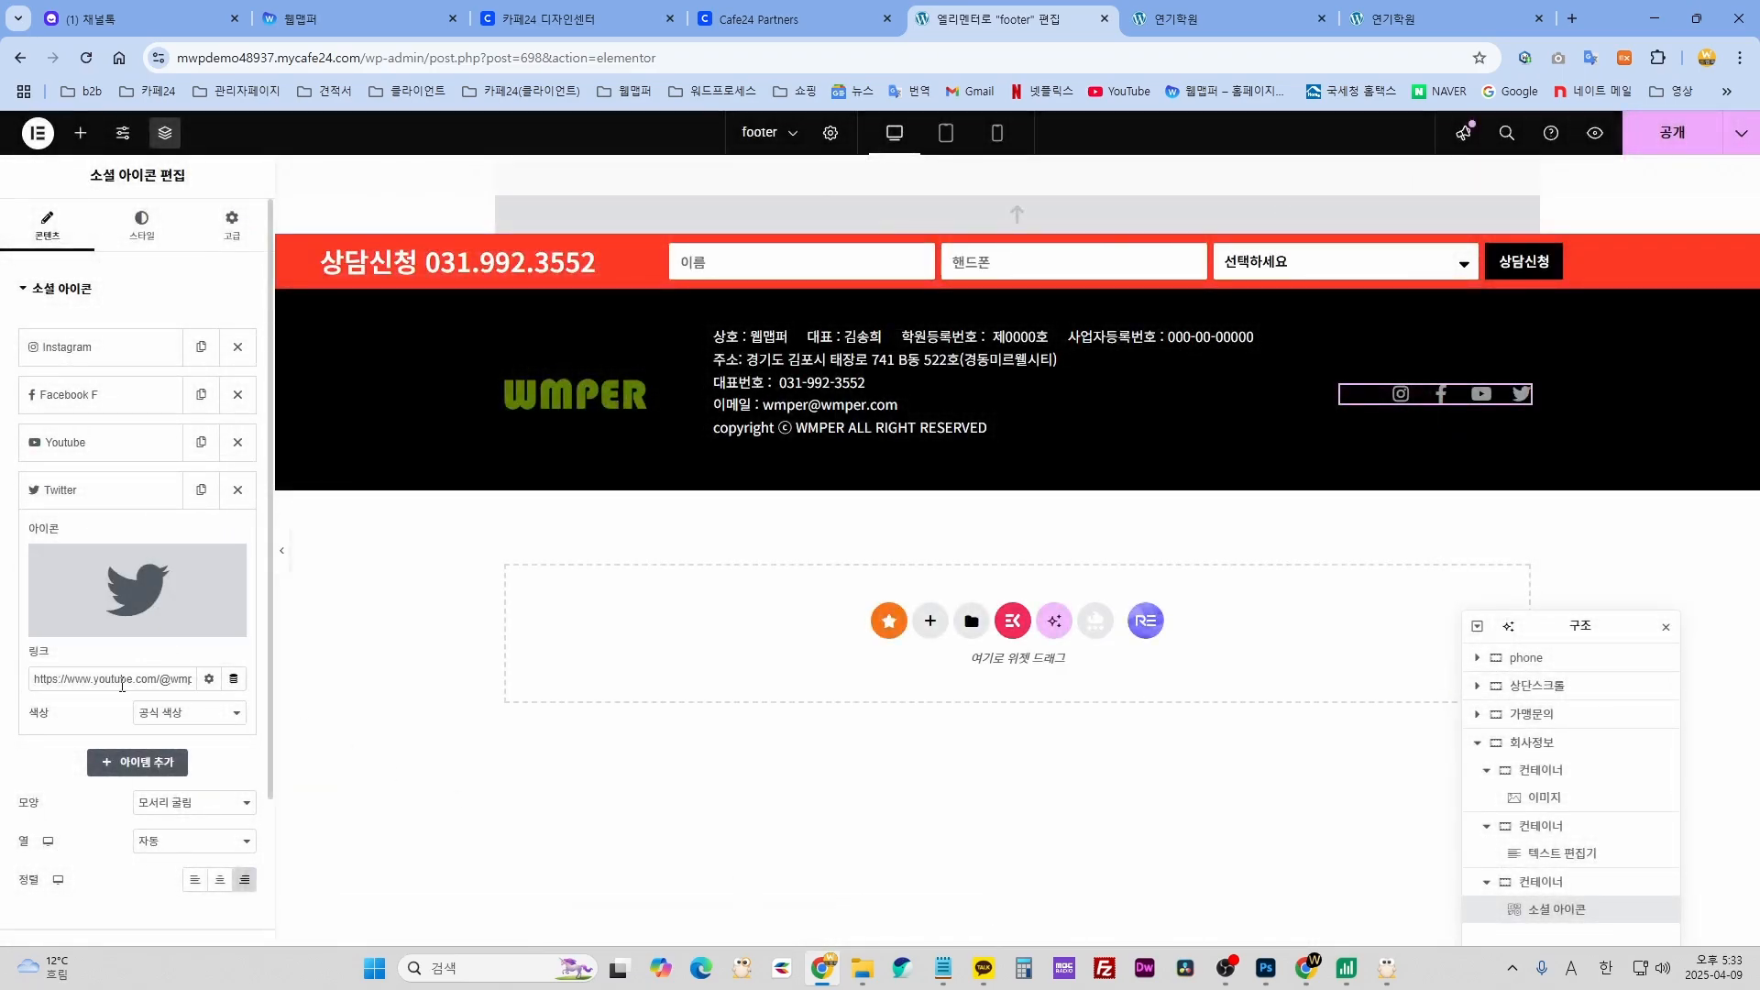
- Delete the Twitter item, then undo back to Instagram, Facebook, YouTube and Phone
left_click_drag(141, 680, 18, 679)
left_click(239, 490)
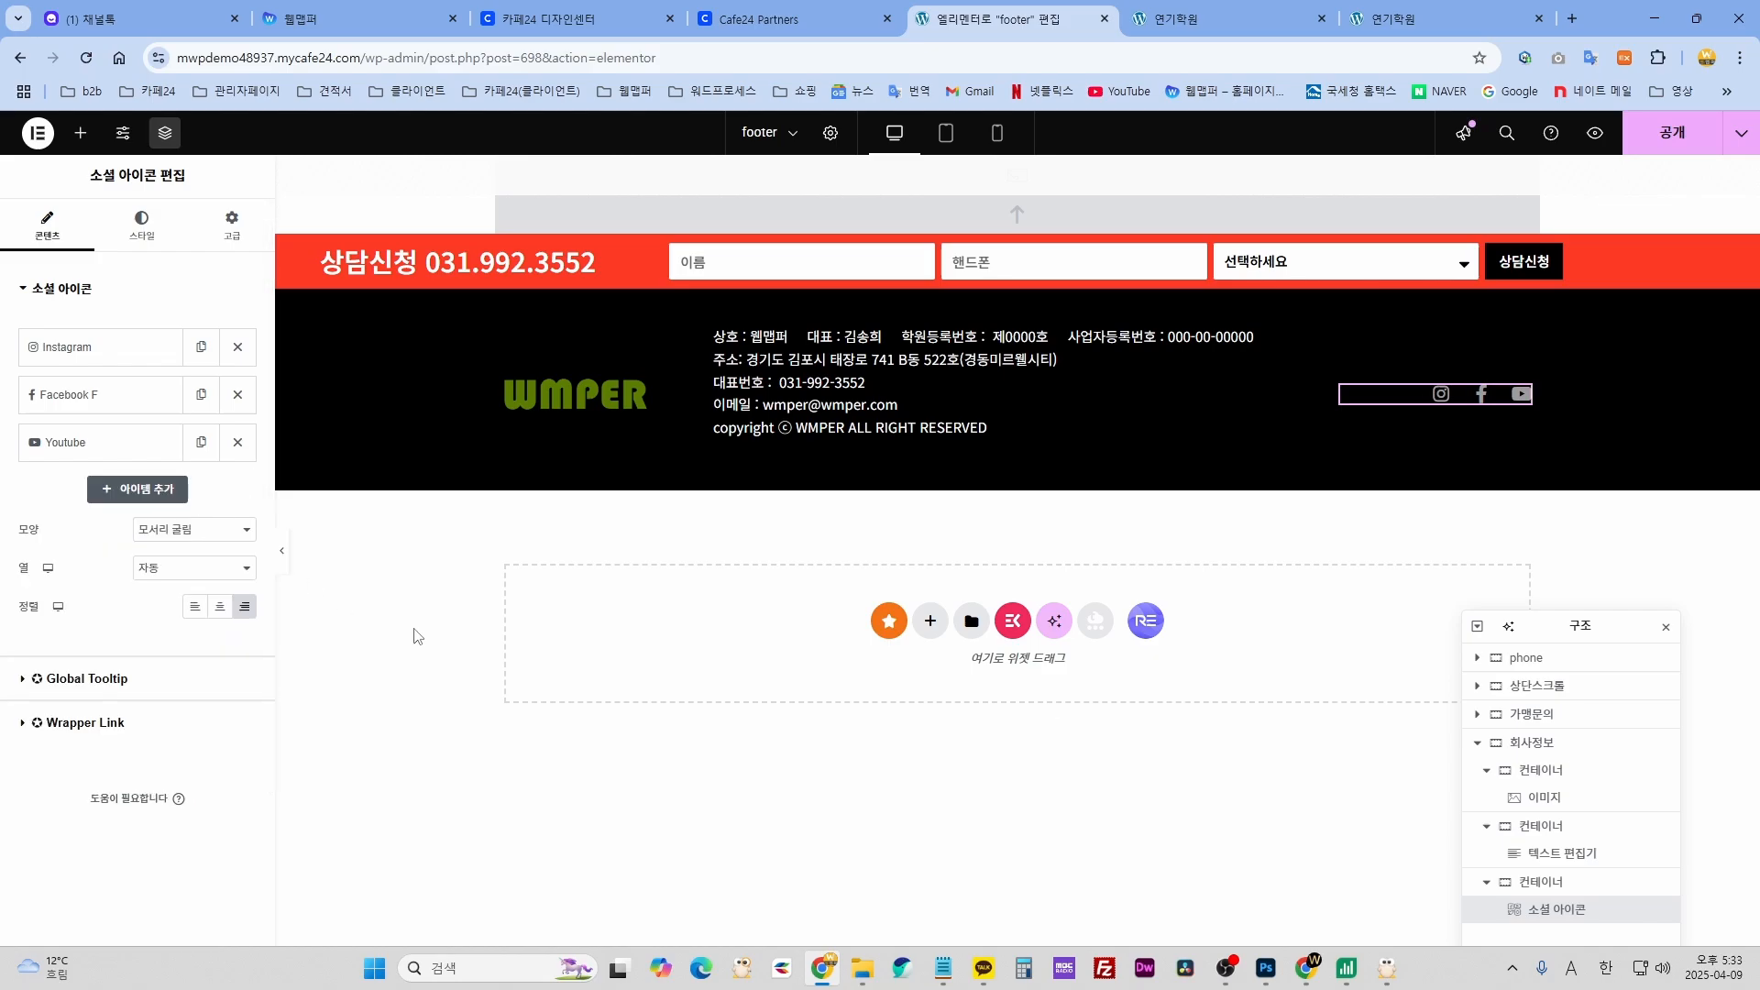
key("ctrl+z")
key("ctrl+z")
key("ctrl+z")
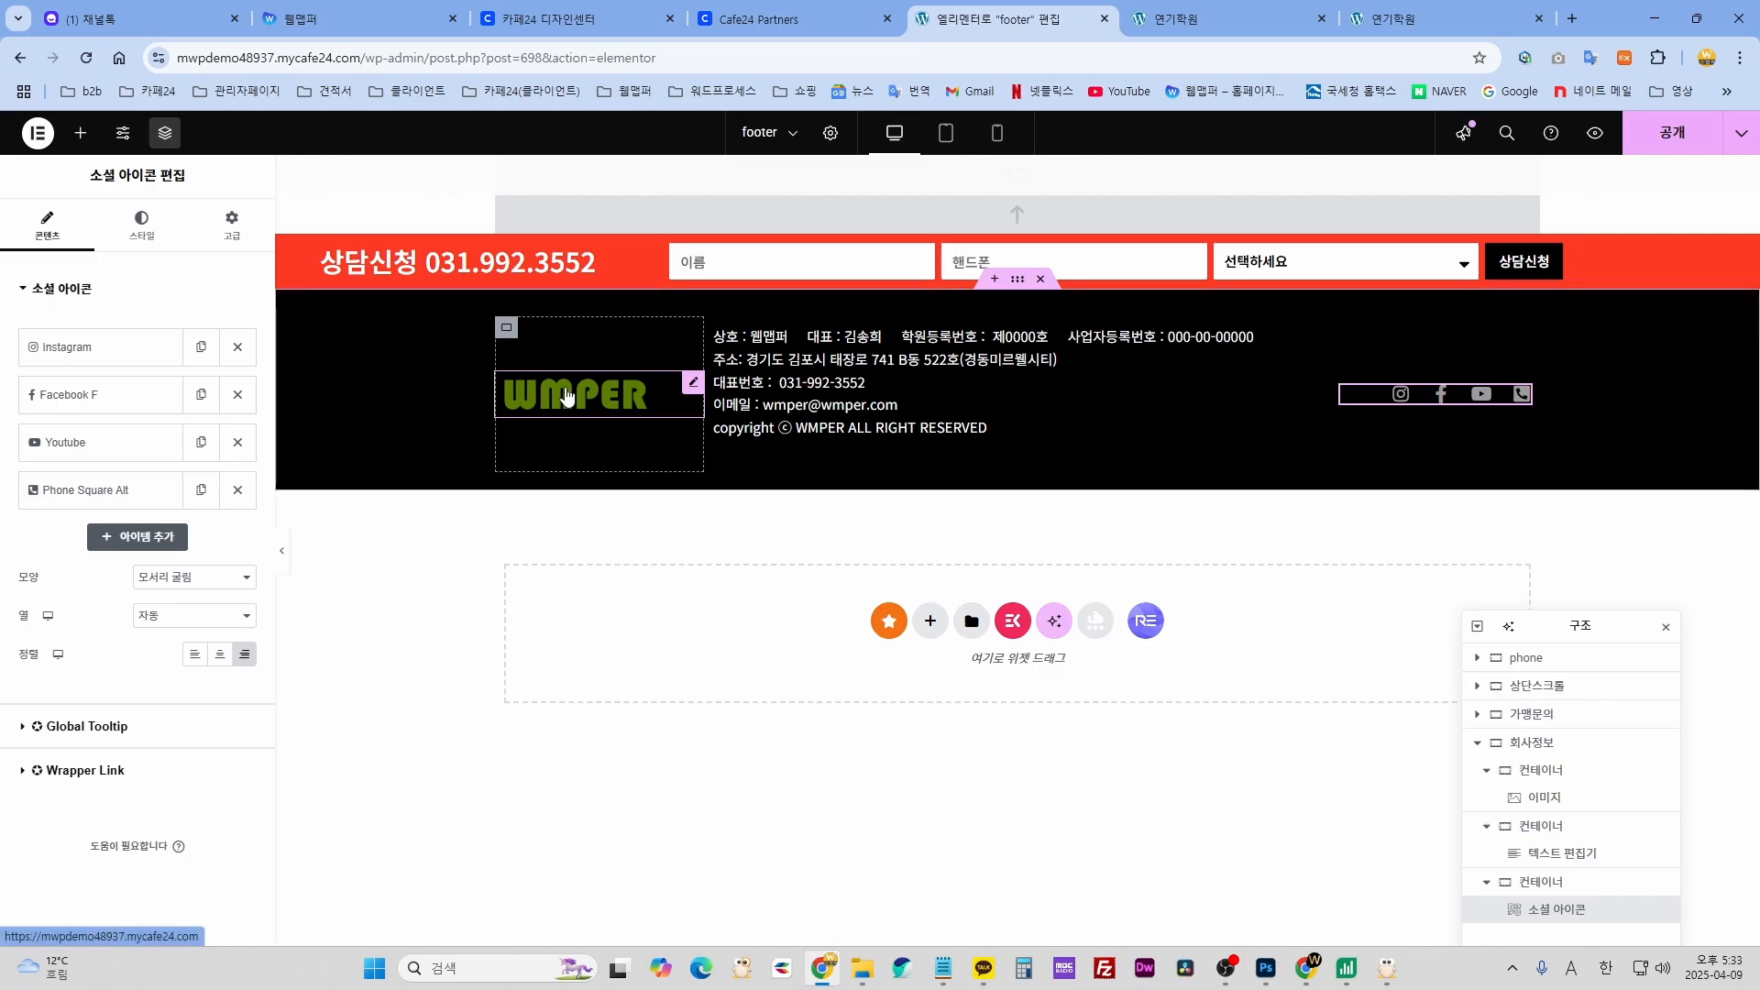
- Swap the footer logo for the white LOGO_W.png image
left_click(536, 394)
left_click(138, 385)
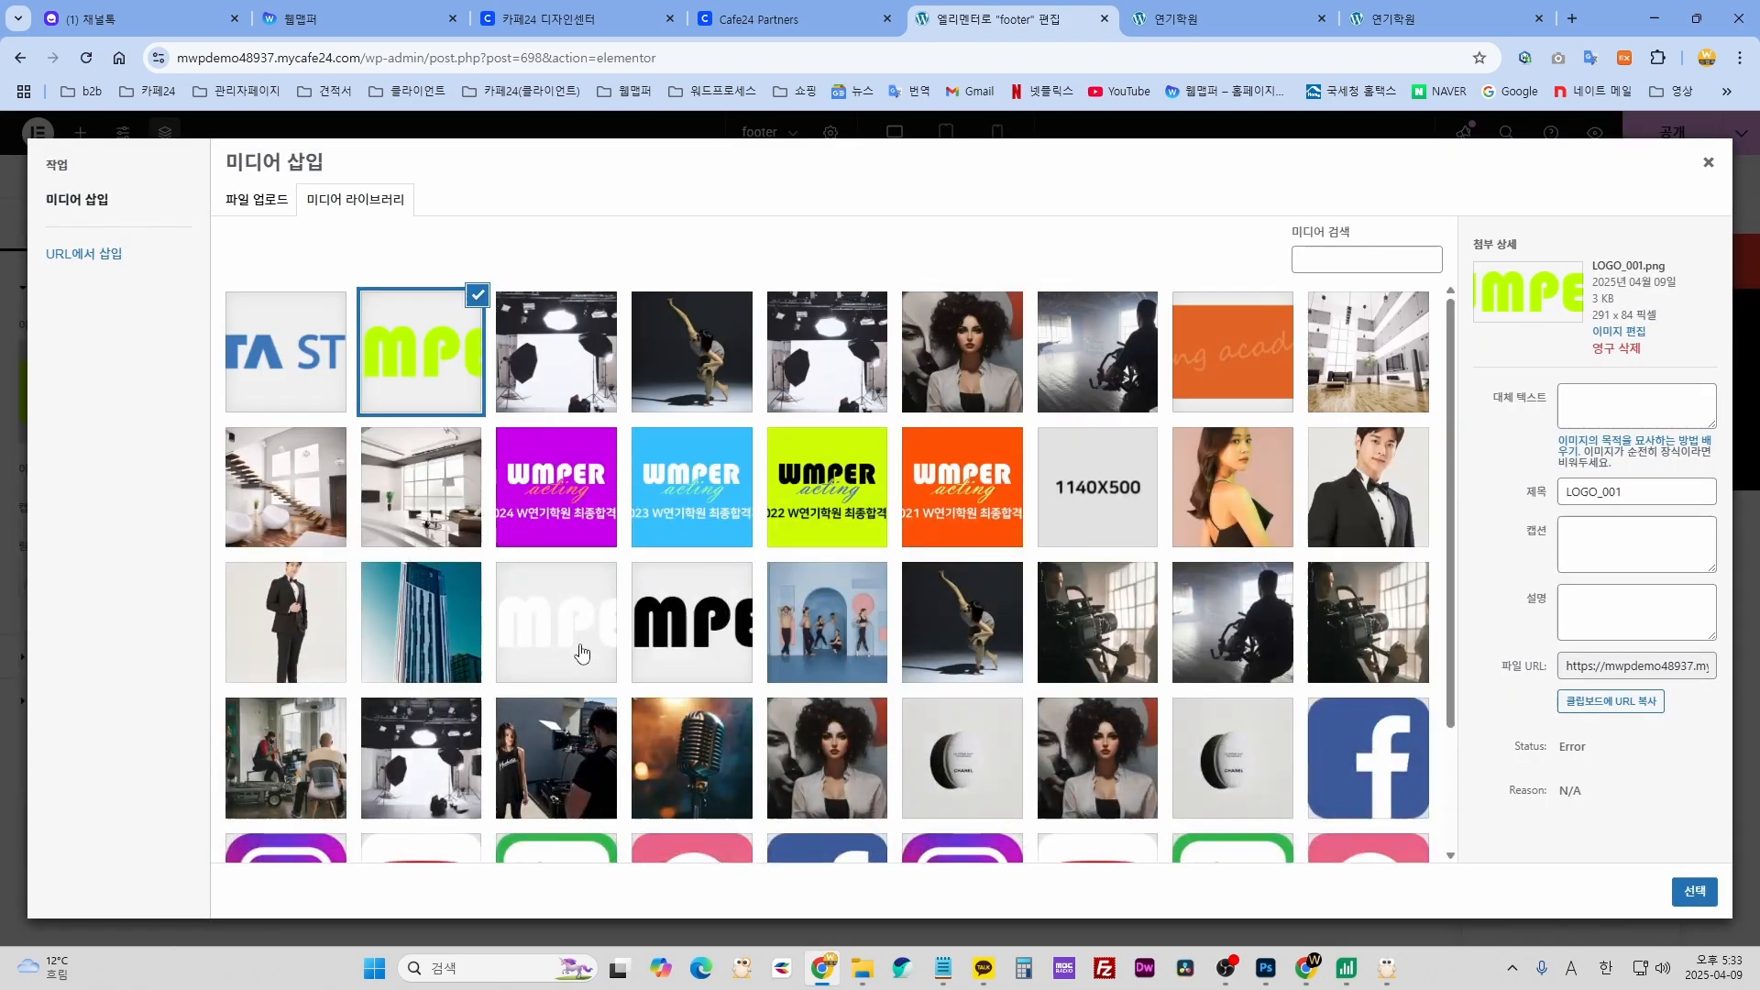
left_click(580, 652)
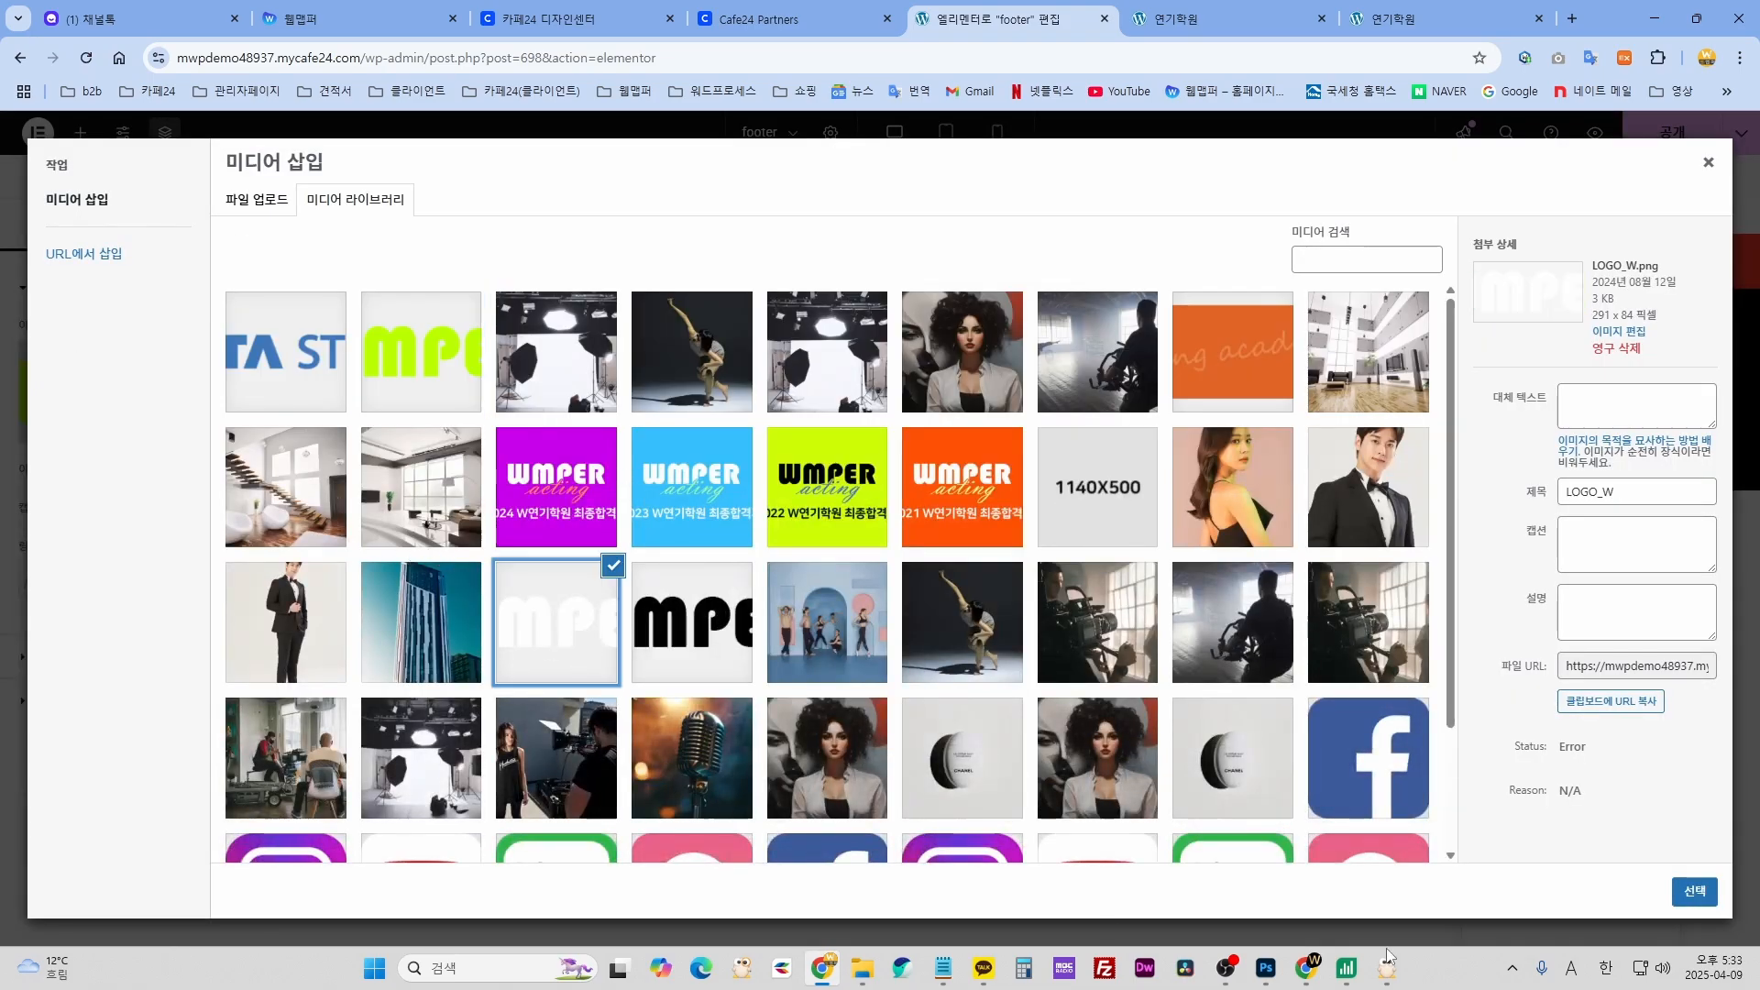
left_click(1693, 891)
- Publish the footer template and preview it in a new tab
left_click(938, 811)
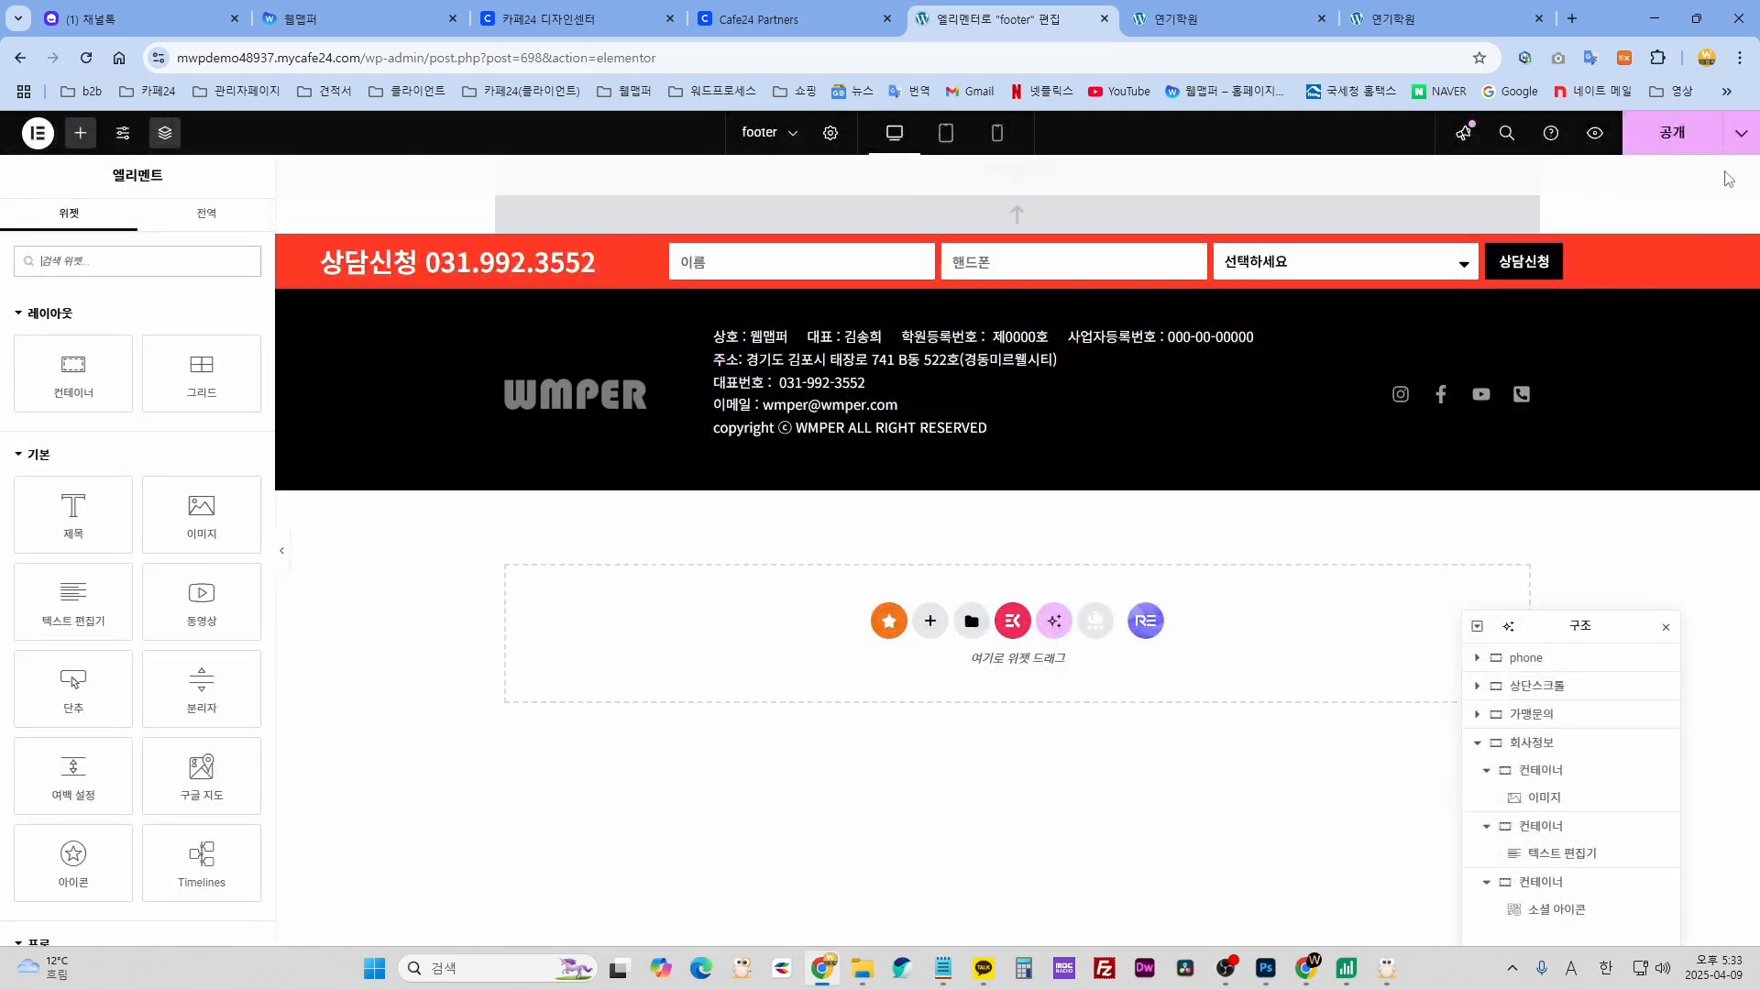
left_click(1673, 137)
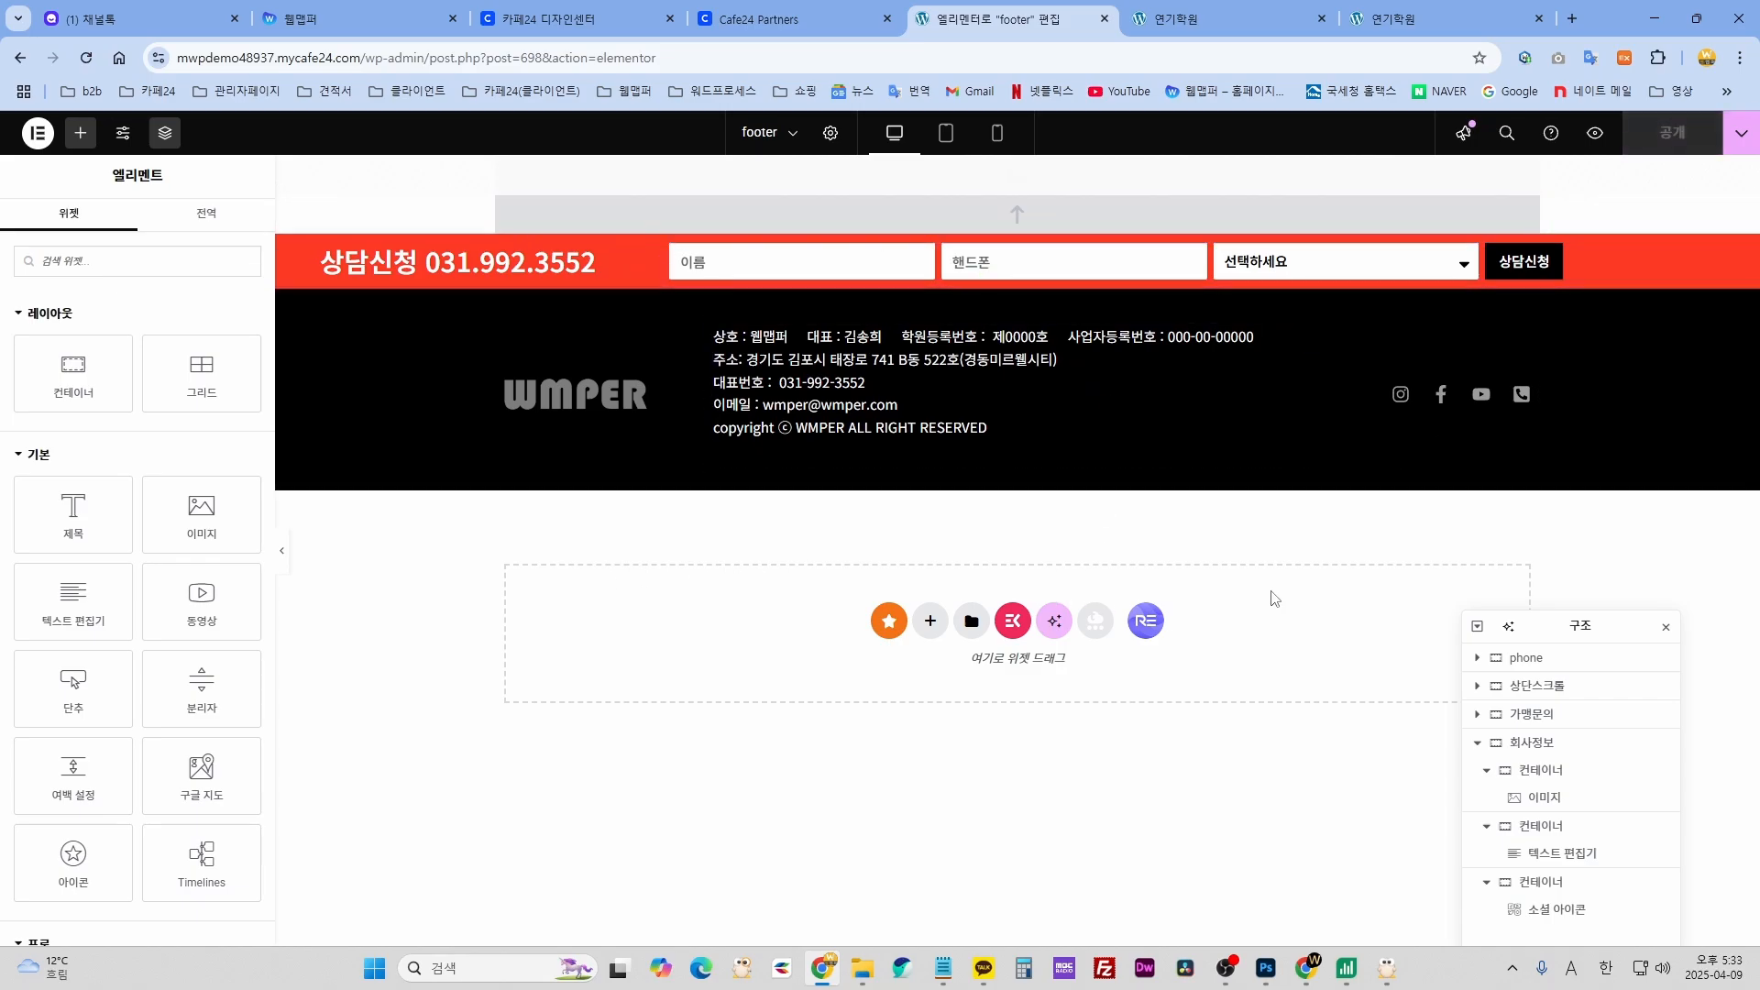
left_click(1595, 136)
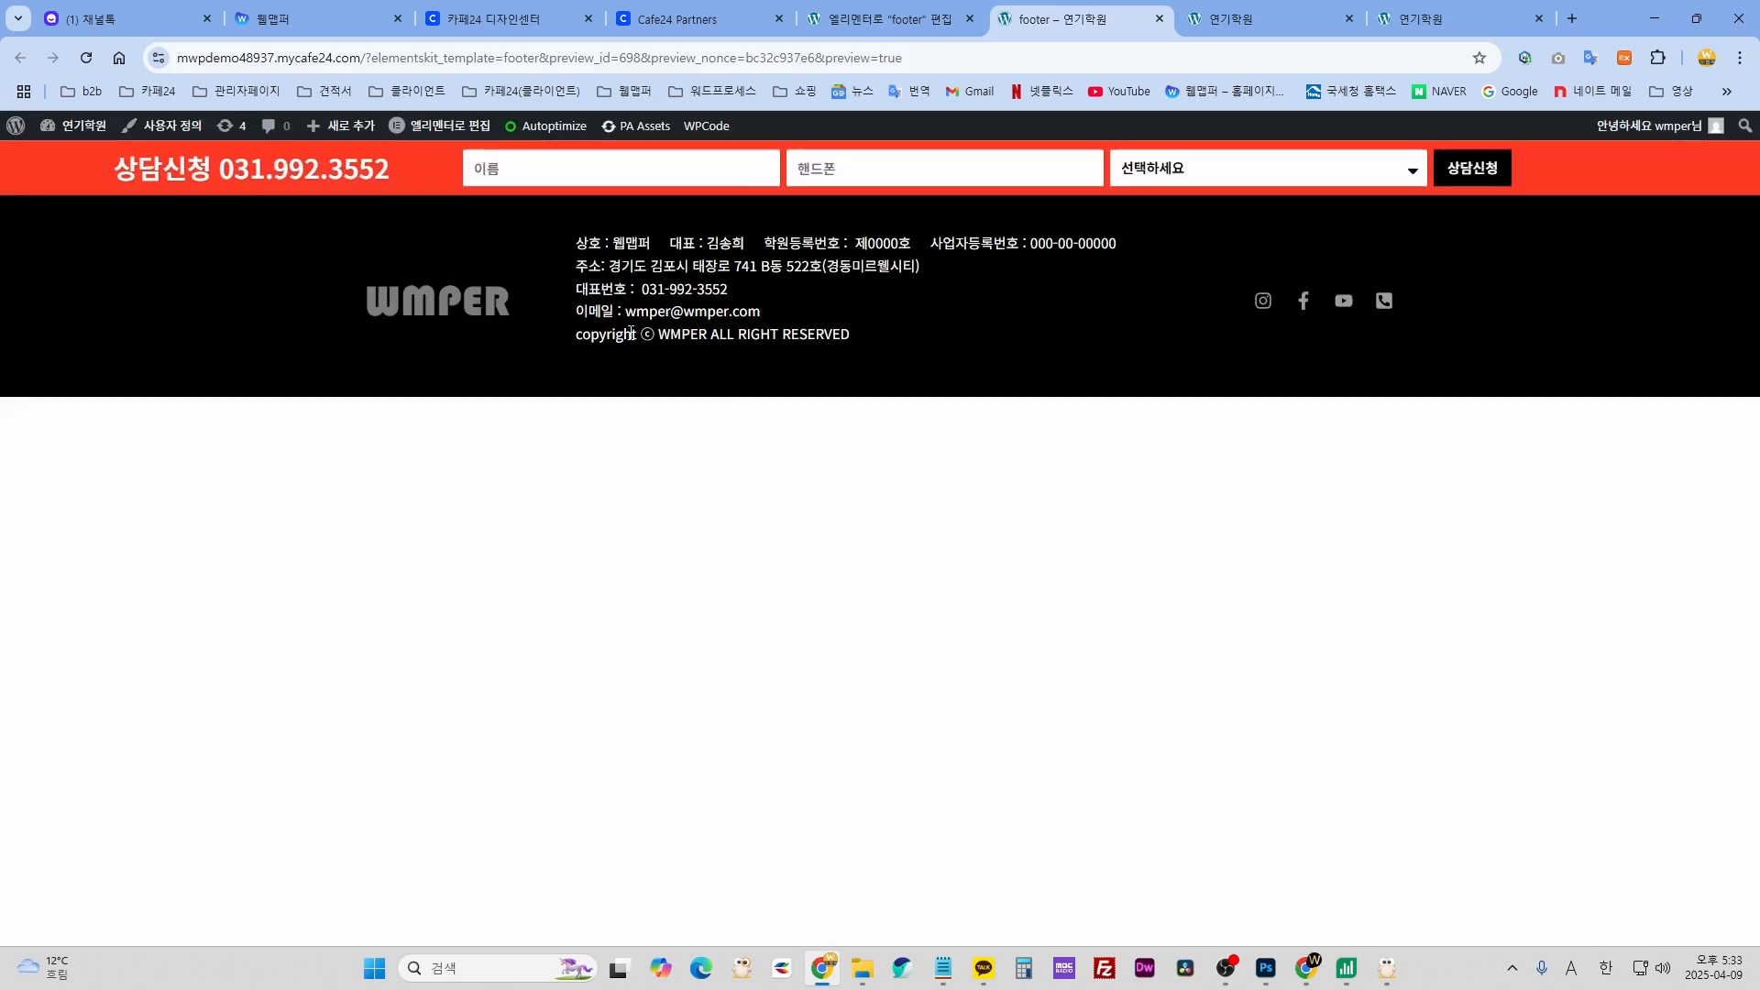
- Close the footer preview and return to the admin Pages list via the live site
left_click(1159, 20)
left_click(1186, 28)
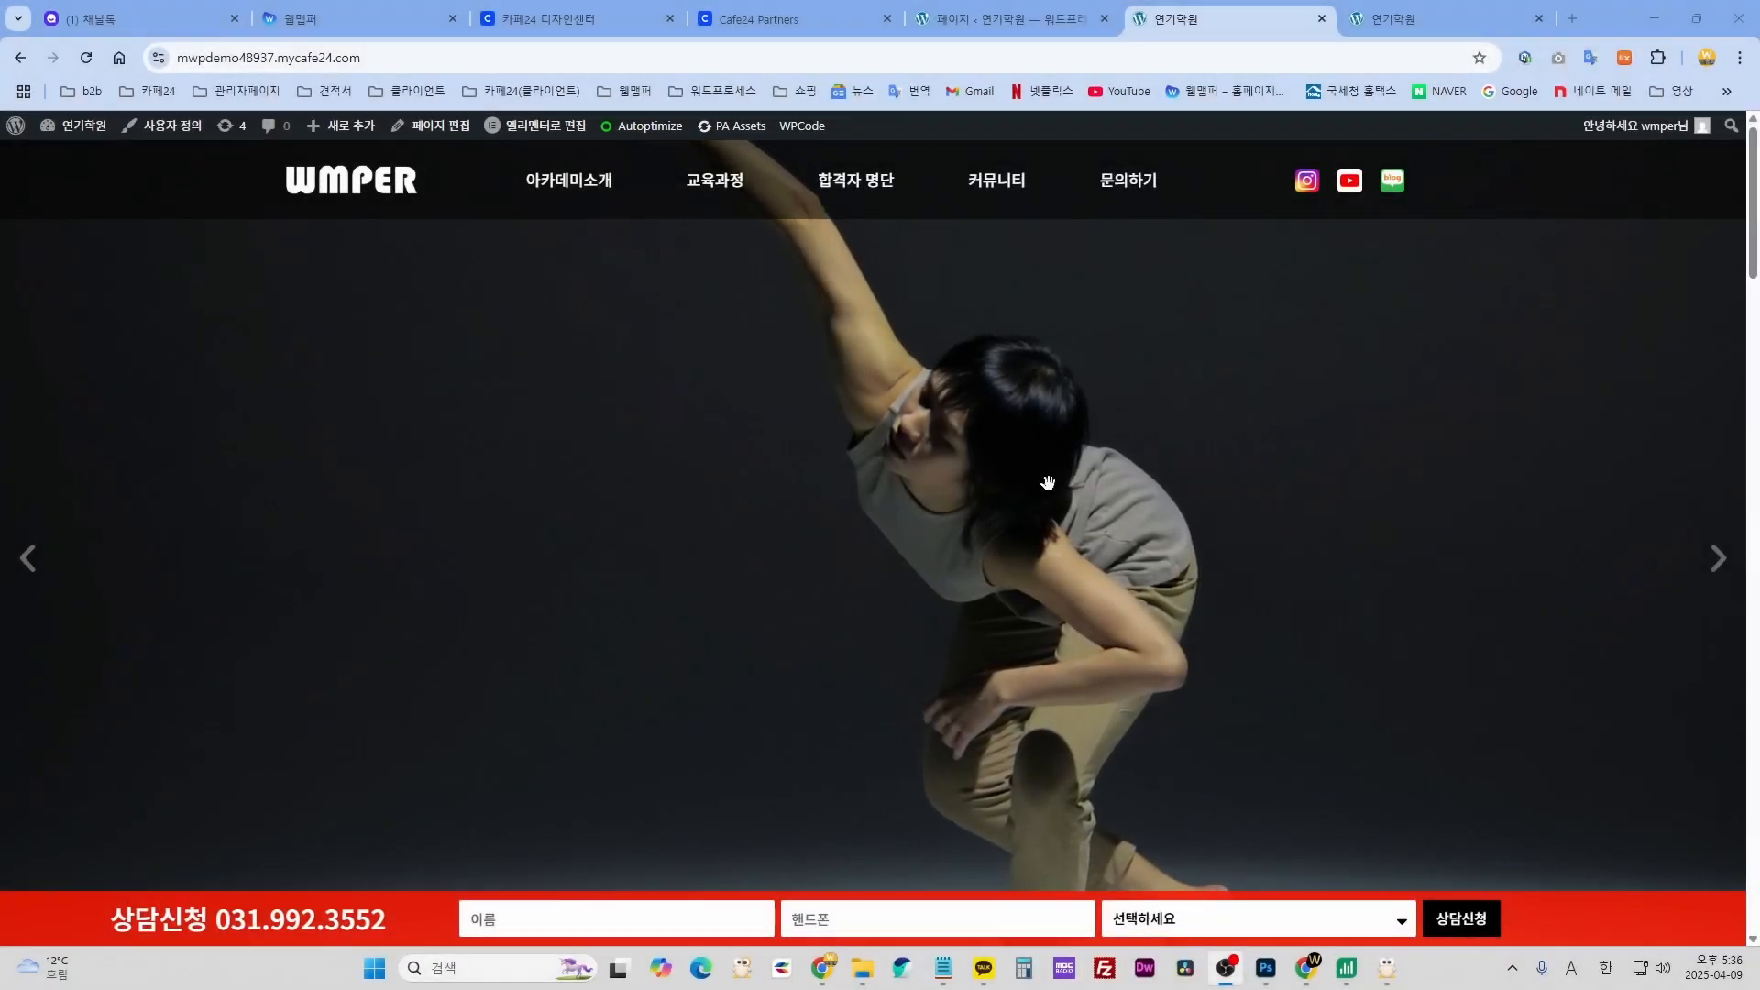
left_click(1030, 20)
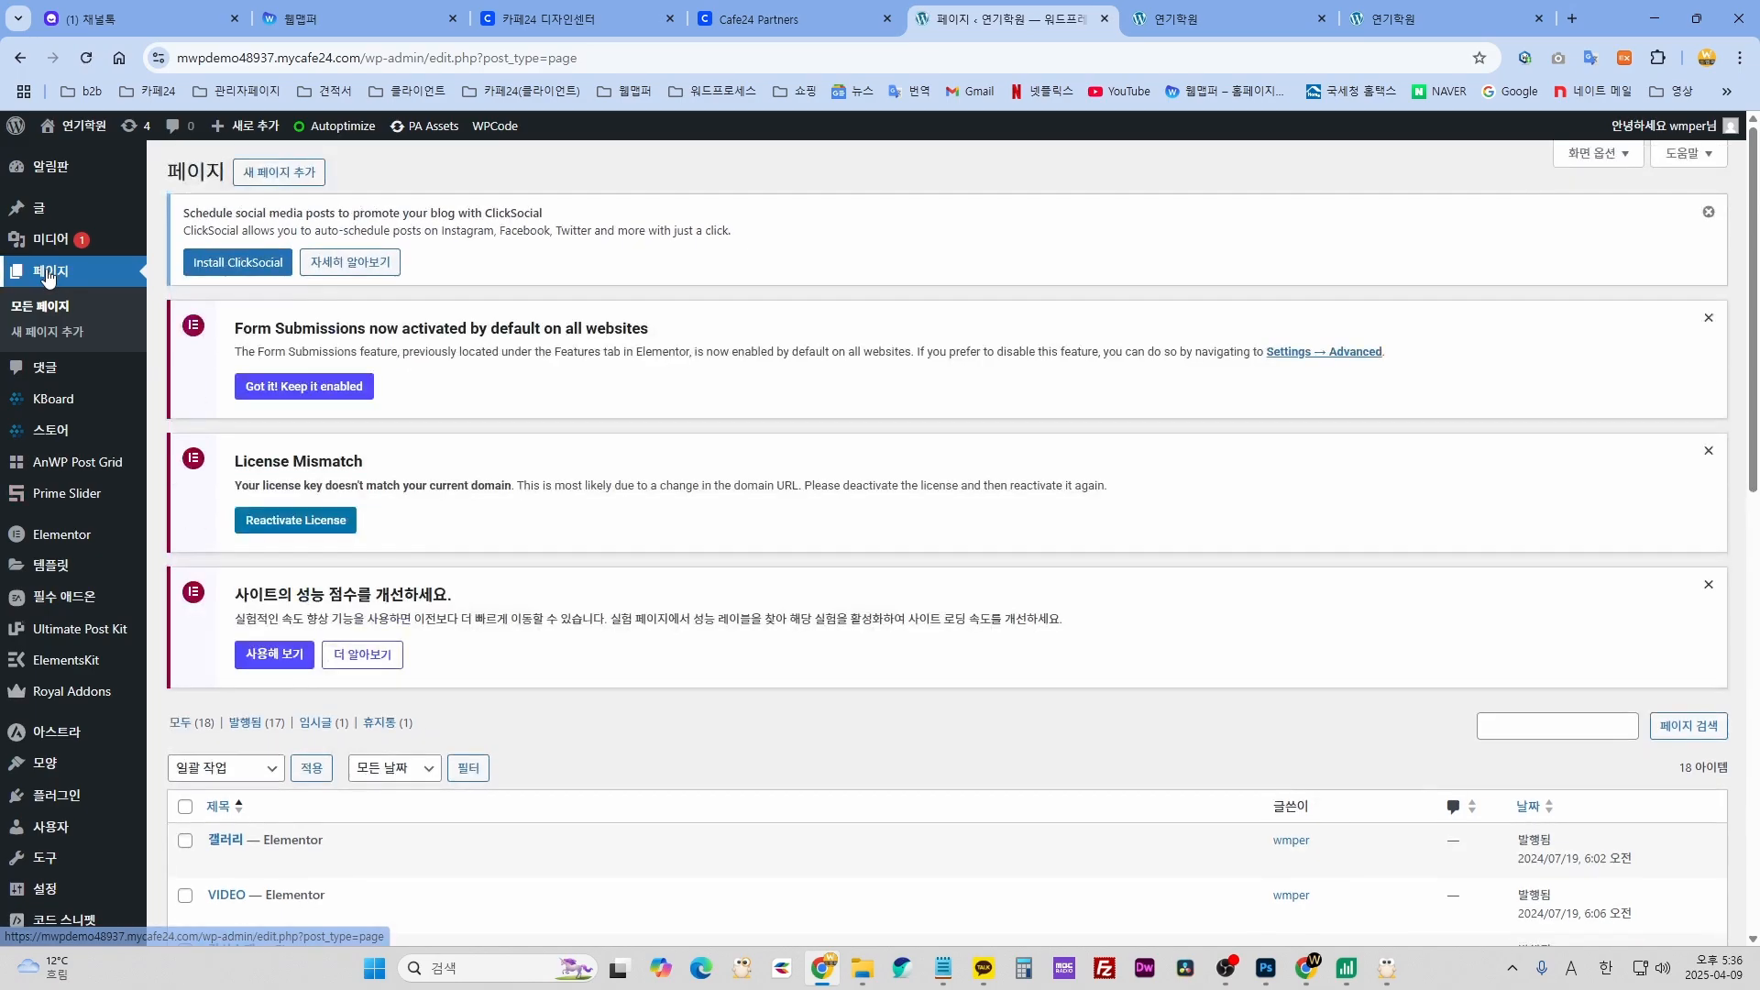
- Open the 'home' page from the Pages list in the Elementor editor
scroll(874, 564, "down", 10)
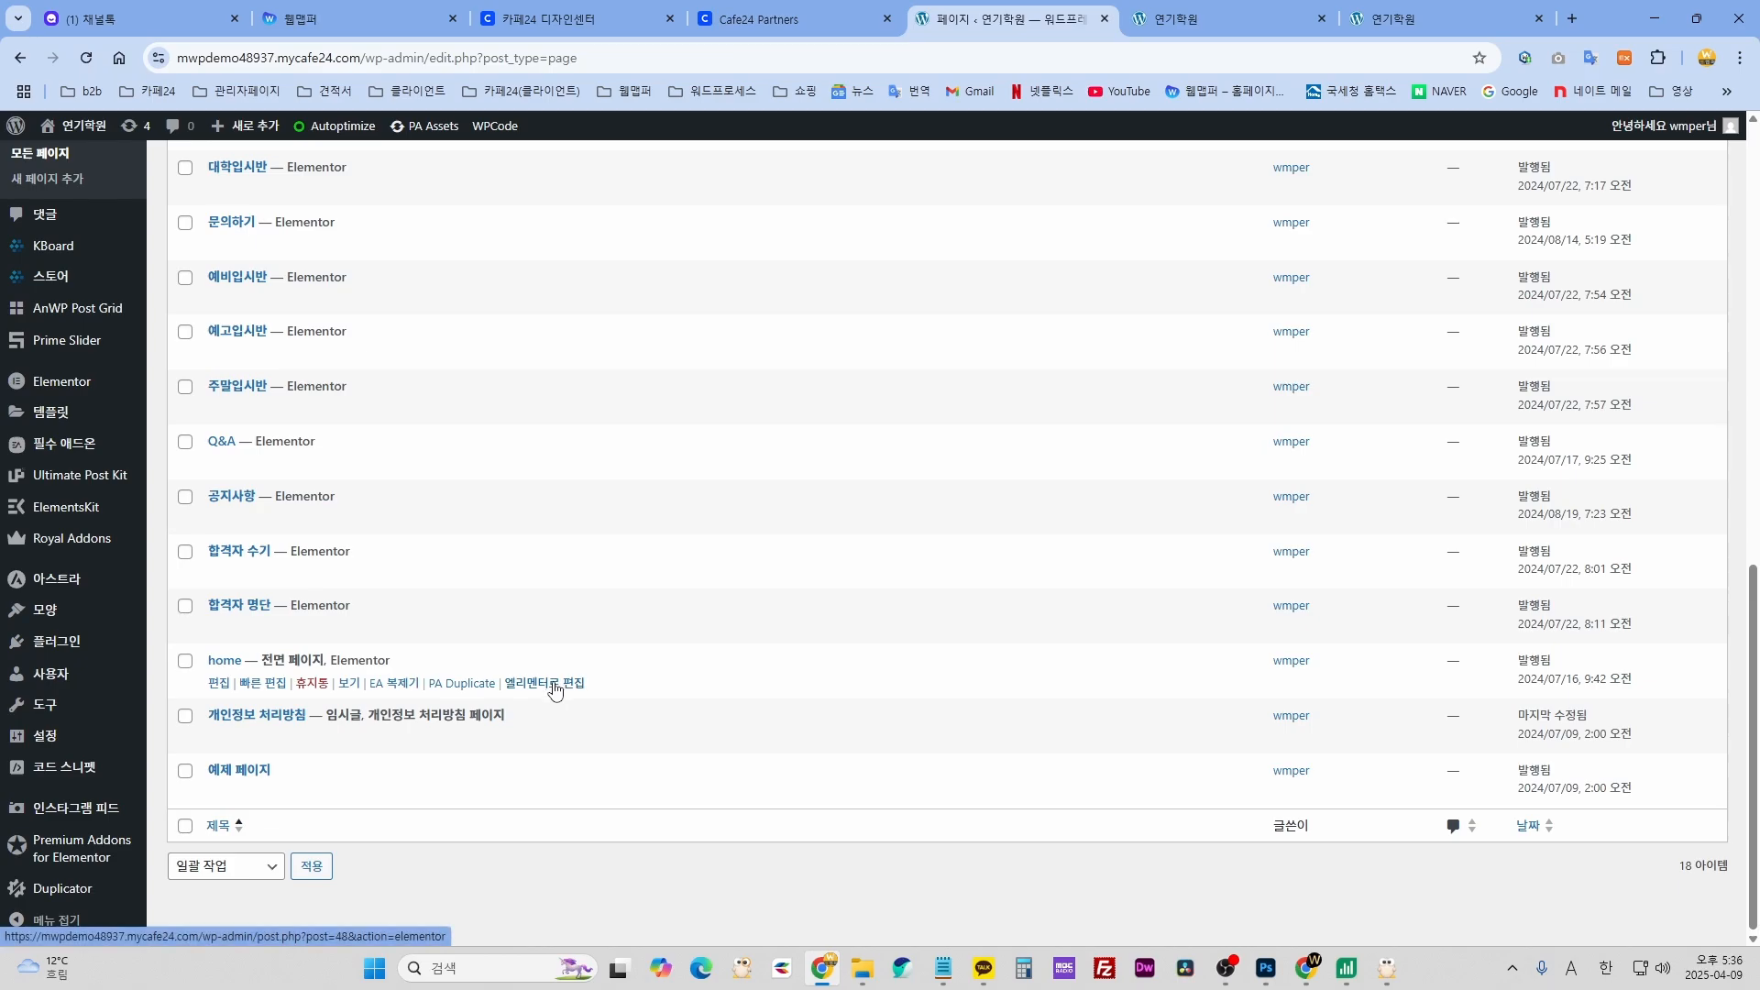
left_click(516, 695)
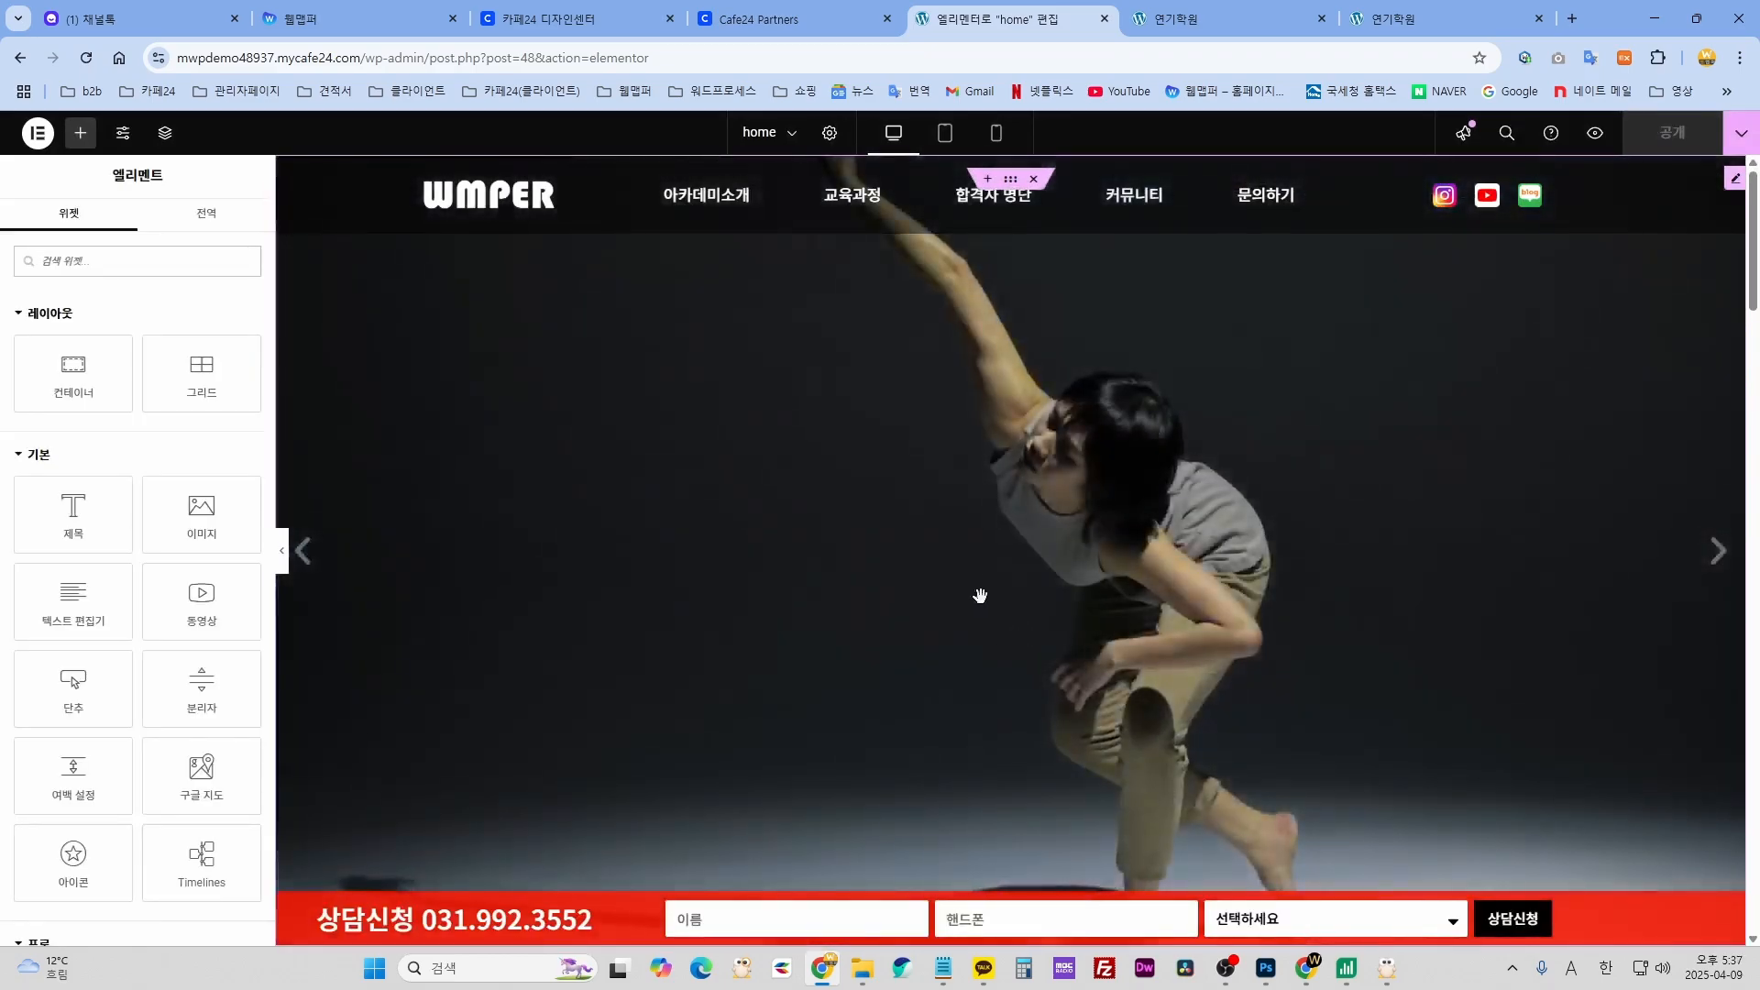
- Select the hero slider and open the Navigator, moving it to the side
scroll(951, 651, "down", 8)
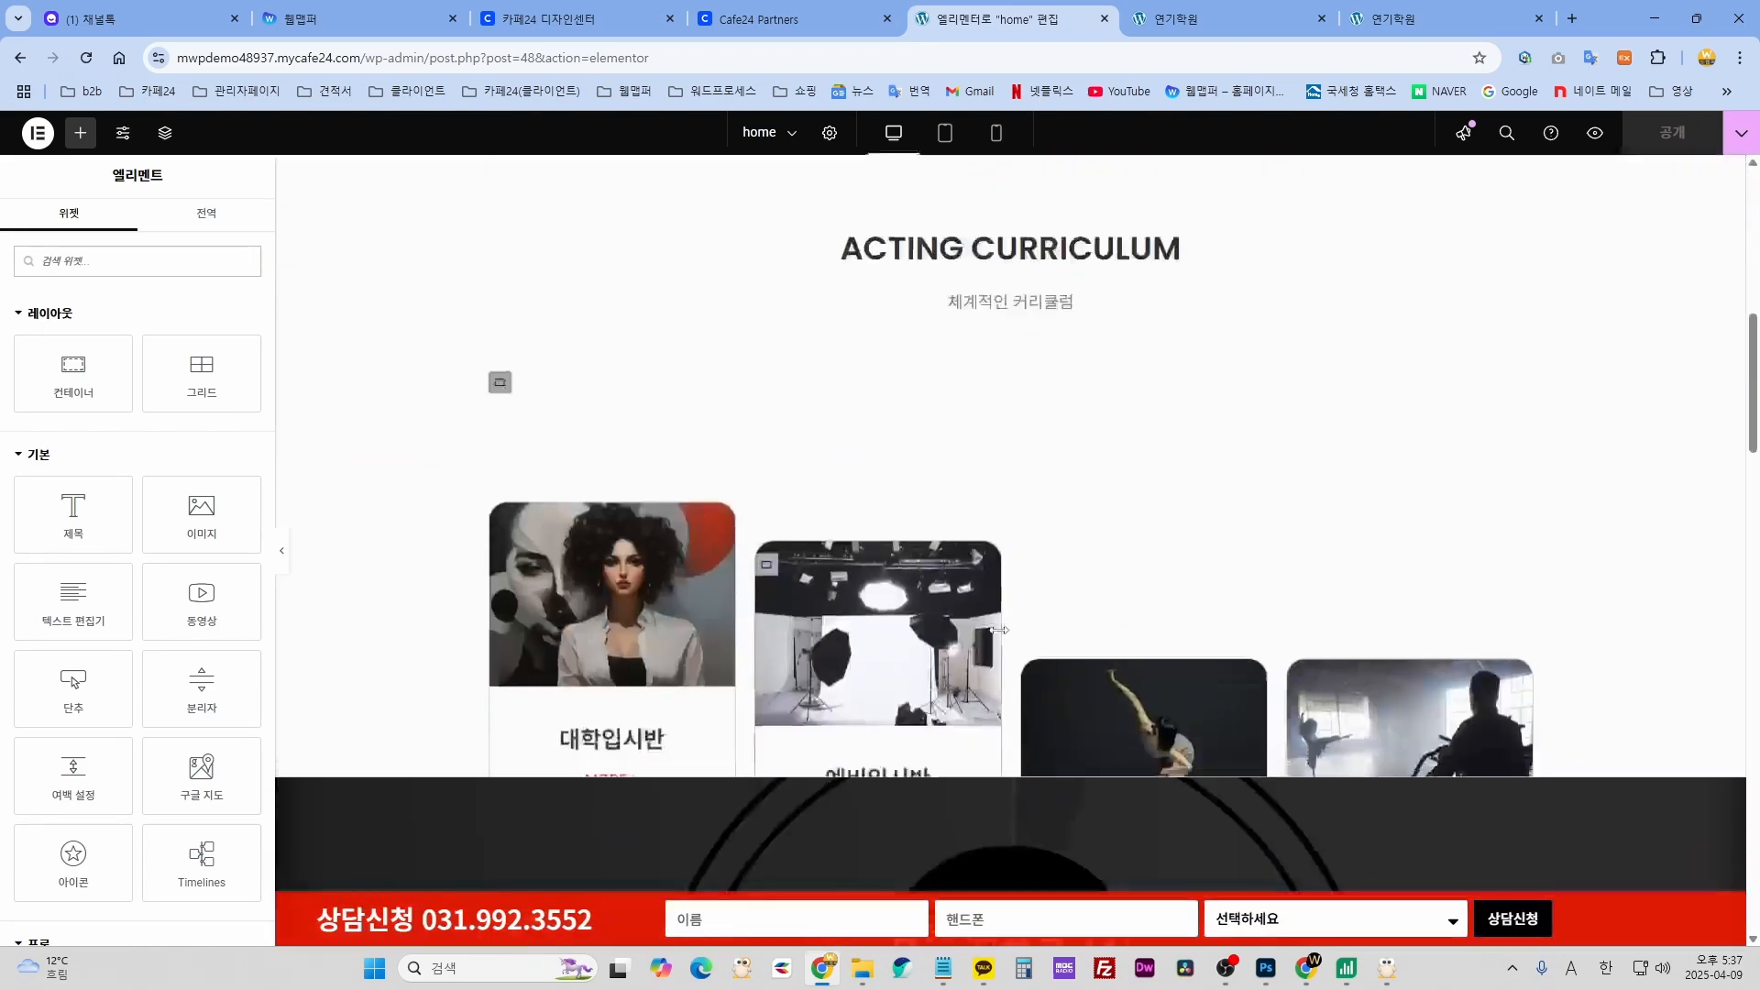
scroll(997, 550, "up", 8)
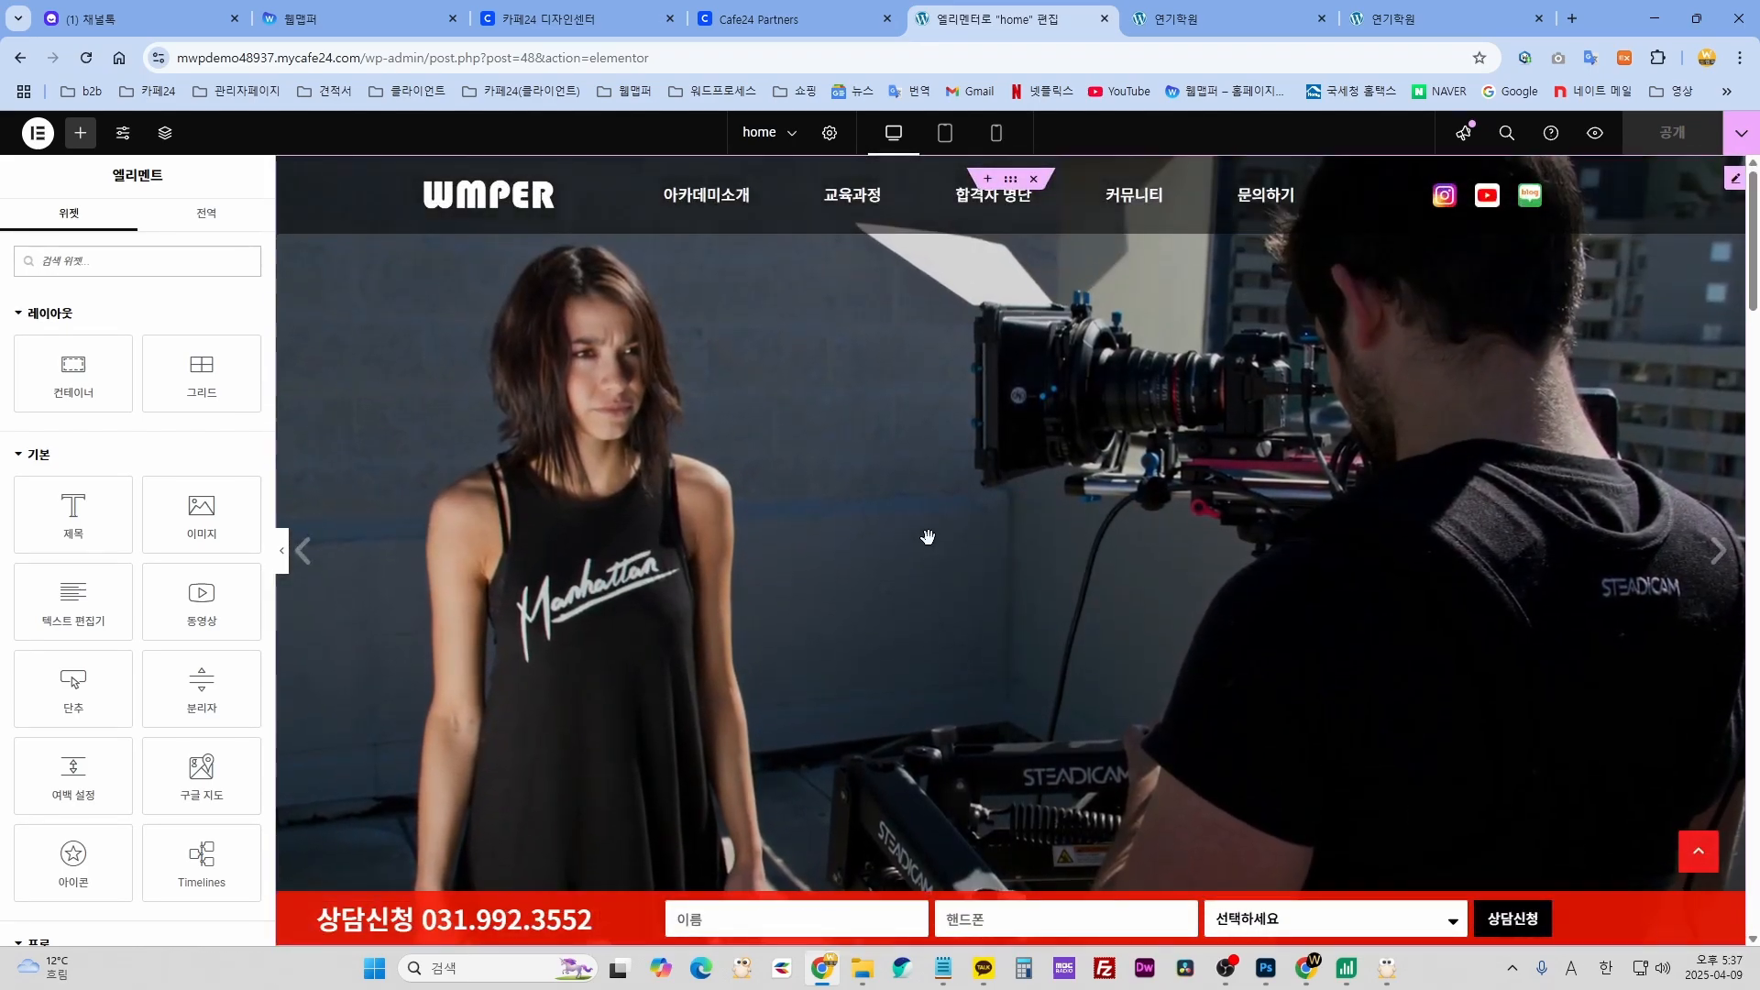
left_click(929, 538)
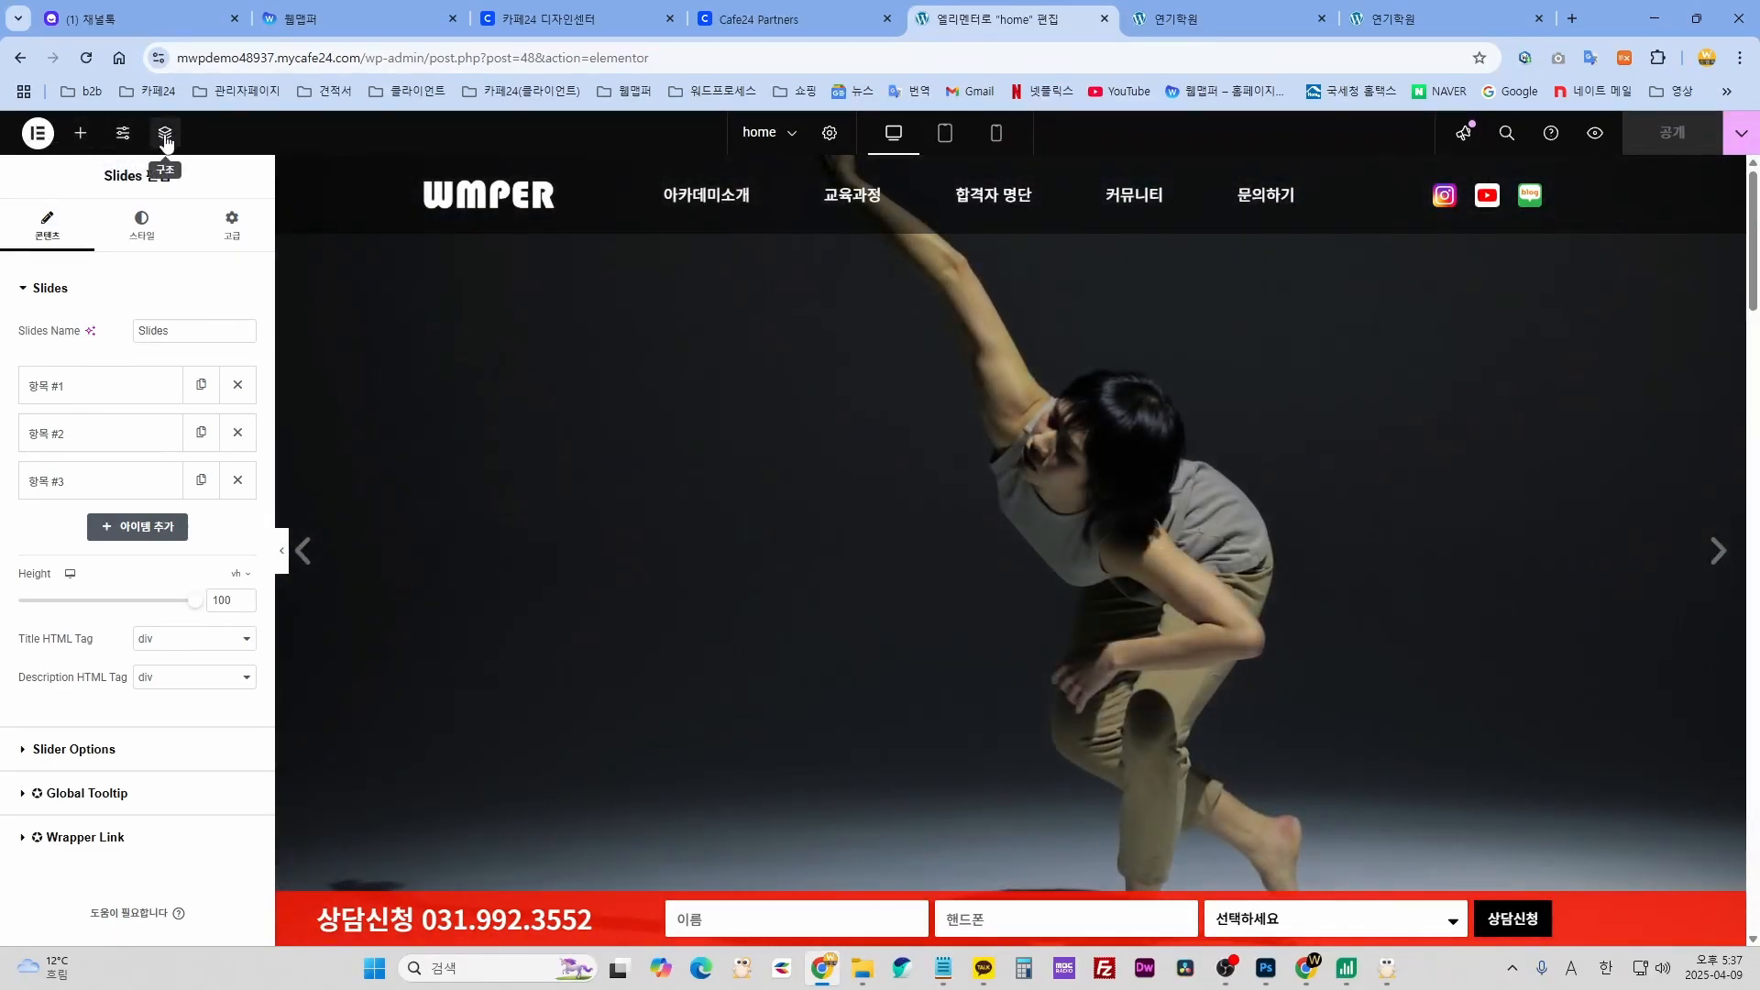
left_click(165, 138)
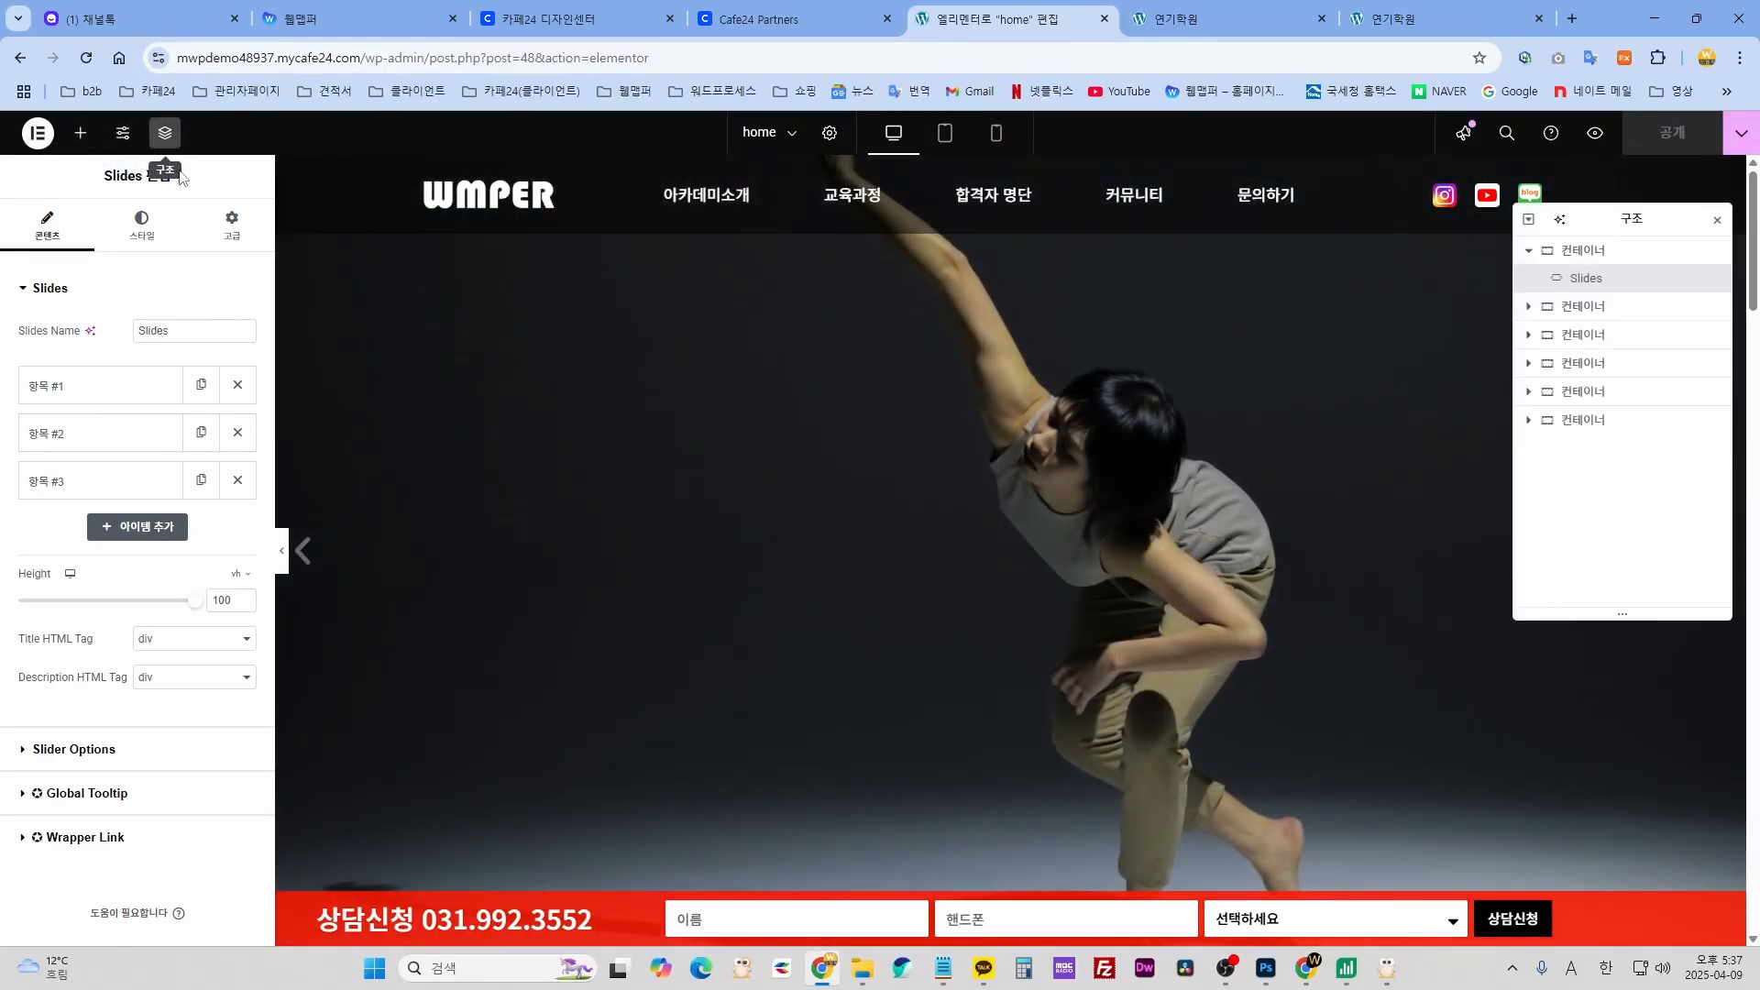
left_click_drag(1656, 218, 1615, 305)
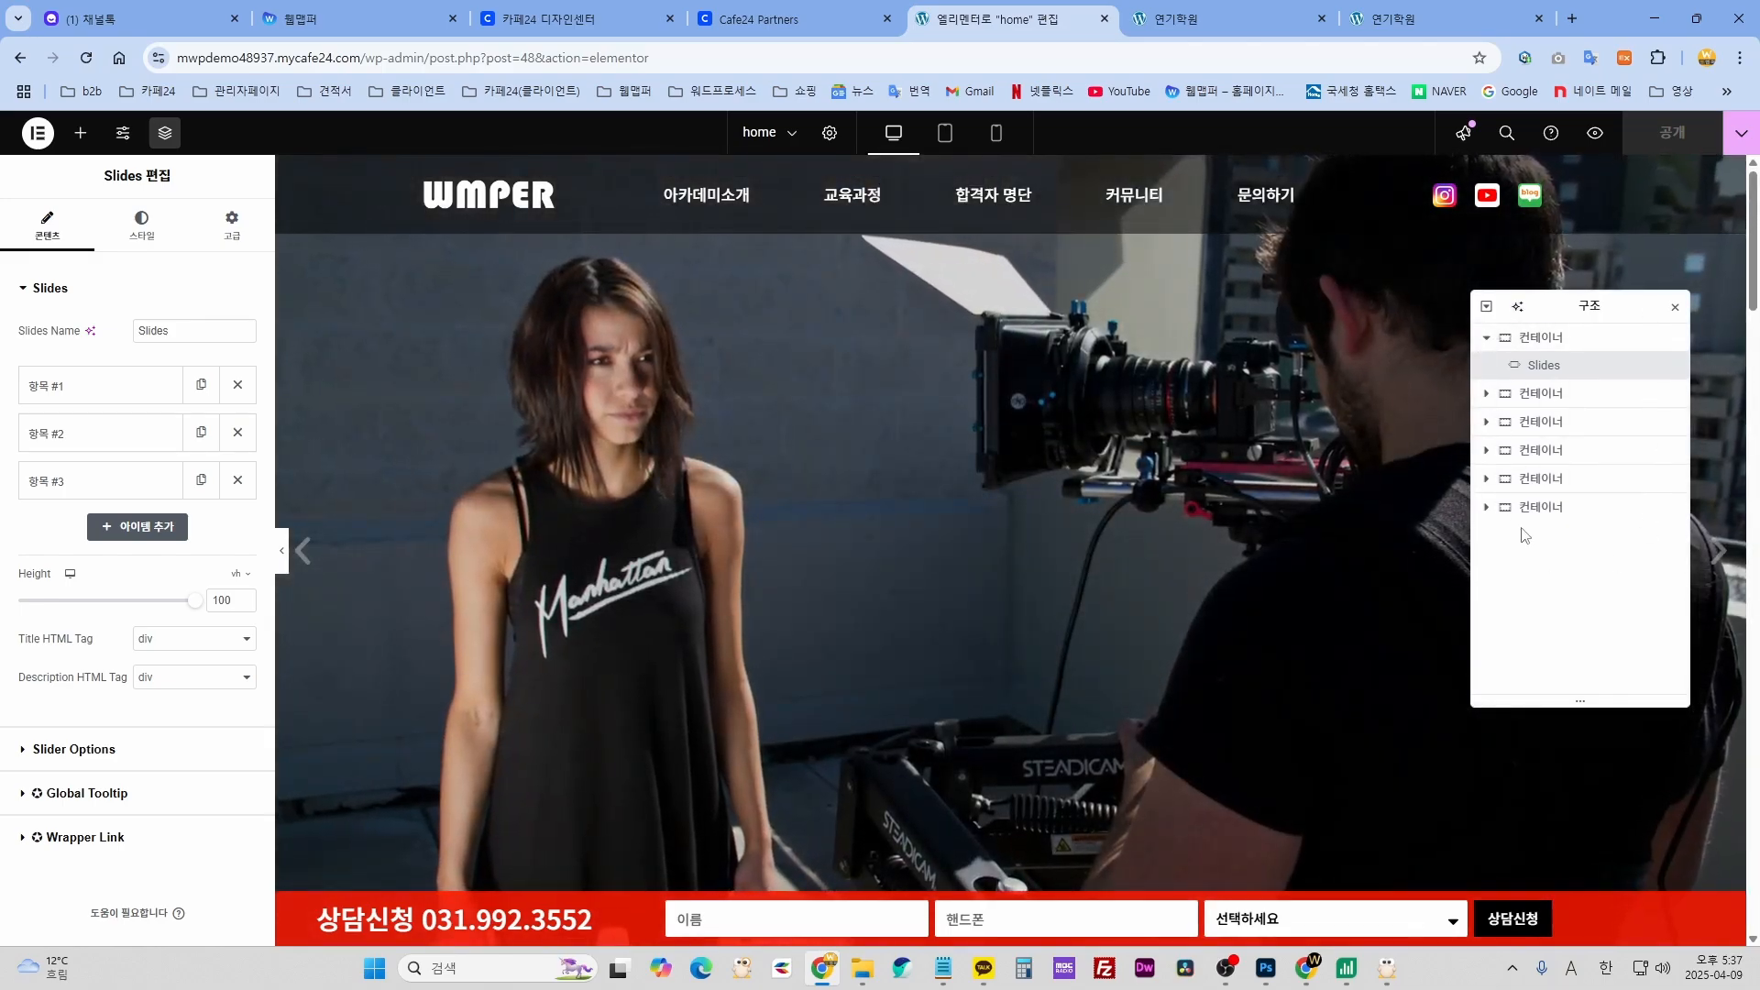
left_click_drag(1589, 310, 1614, 302)
- Inspect the page's second through fifth containers in the Navigator
left_click(1600, 389)
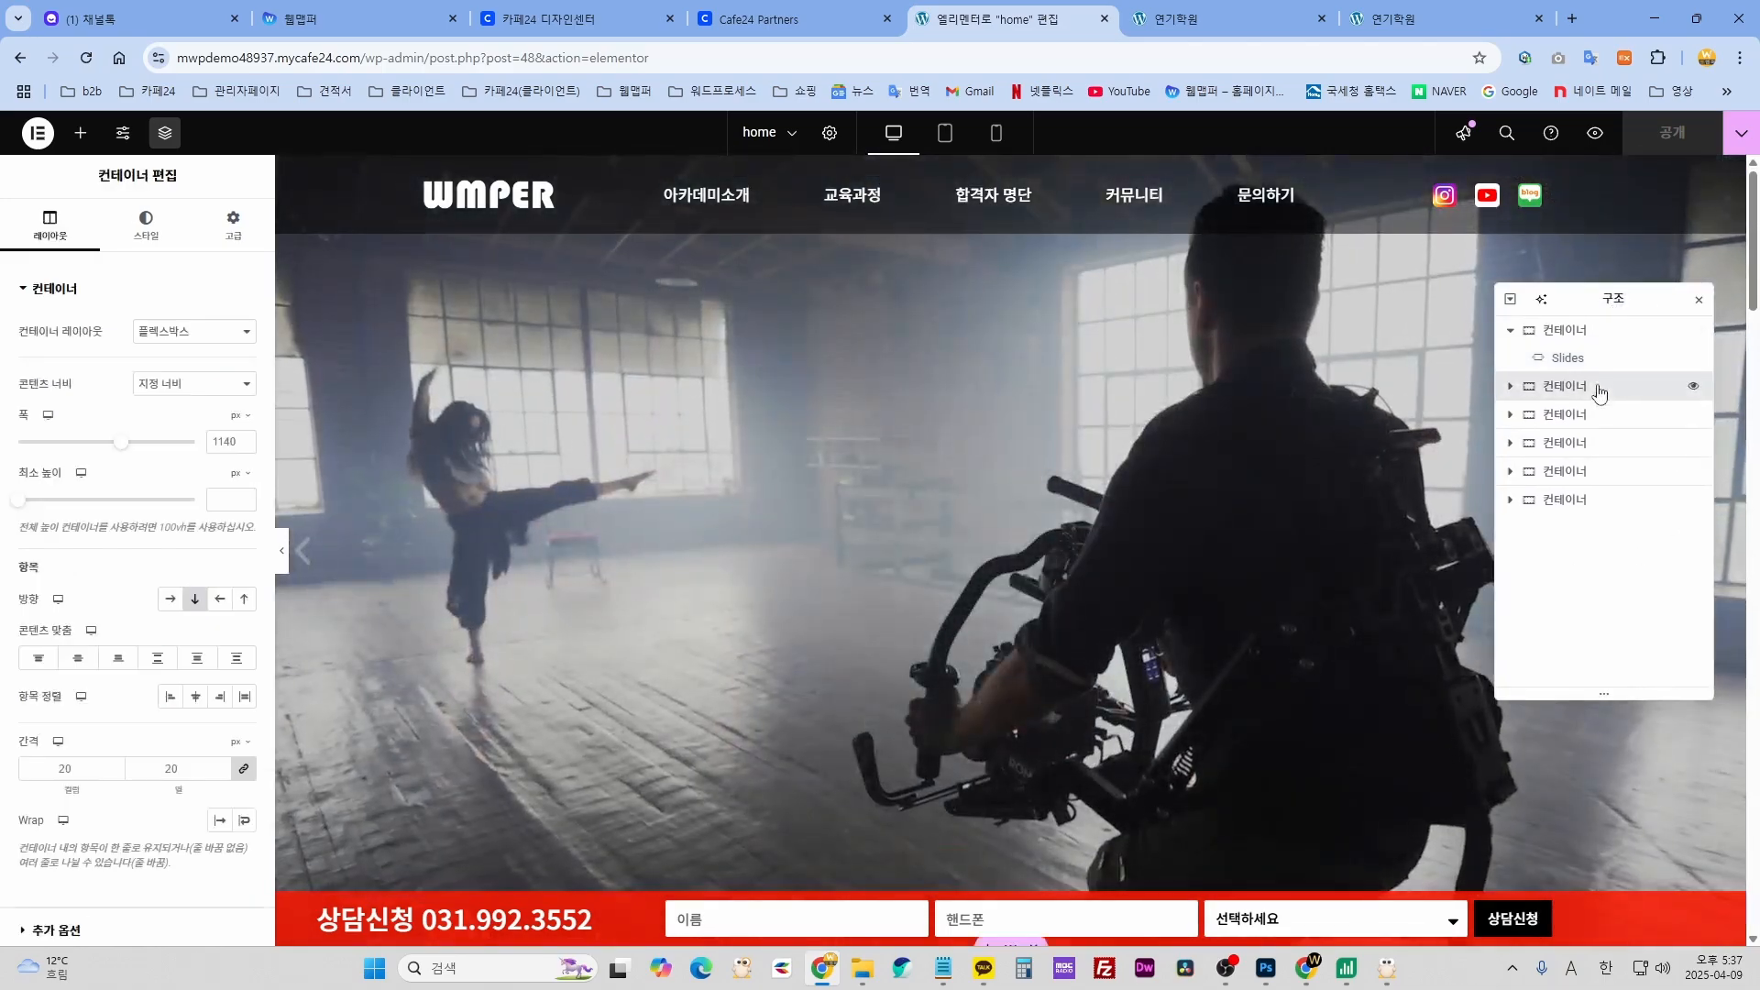
left_click(1583, 415)
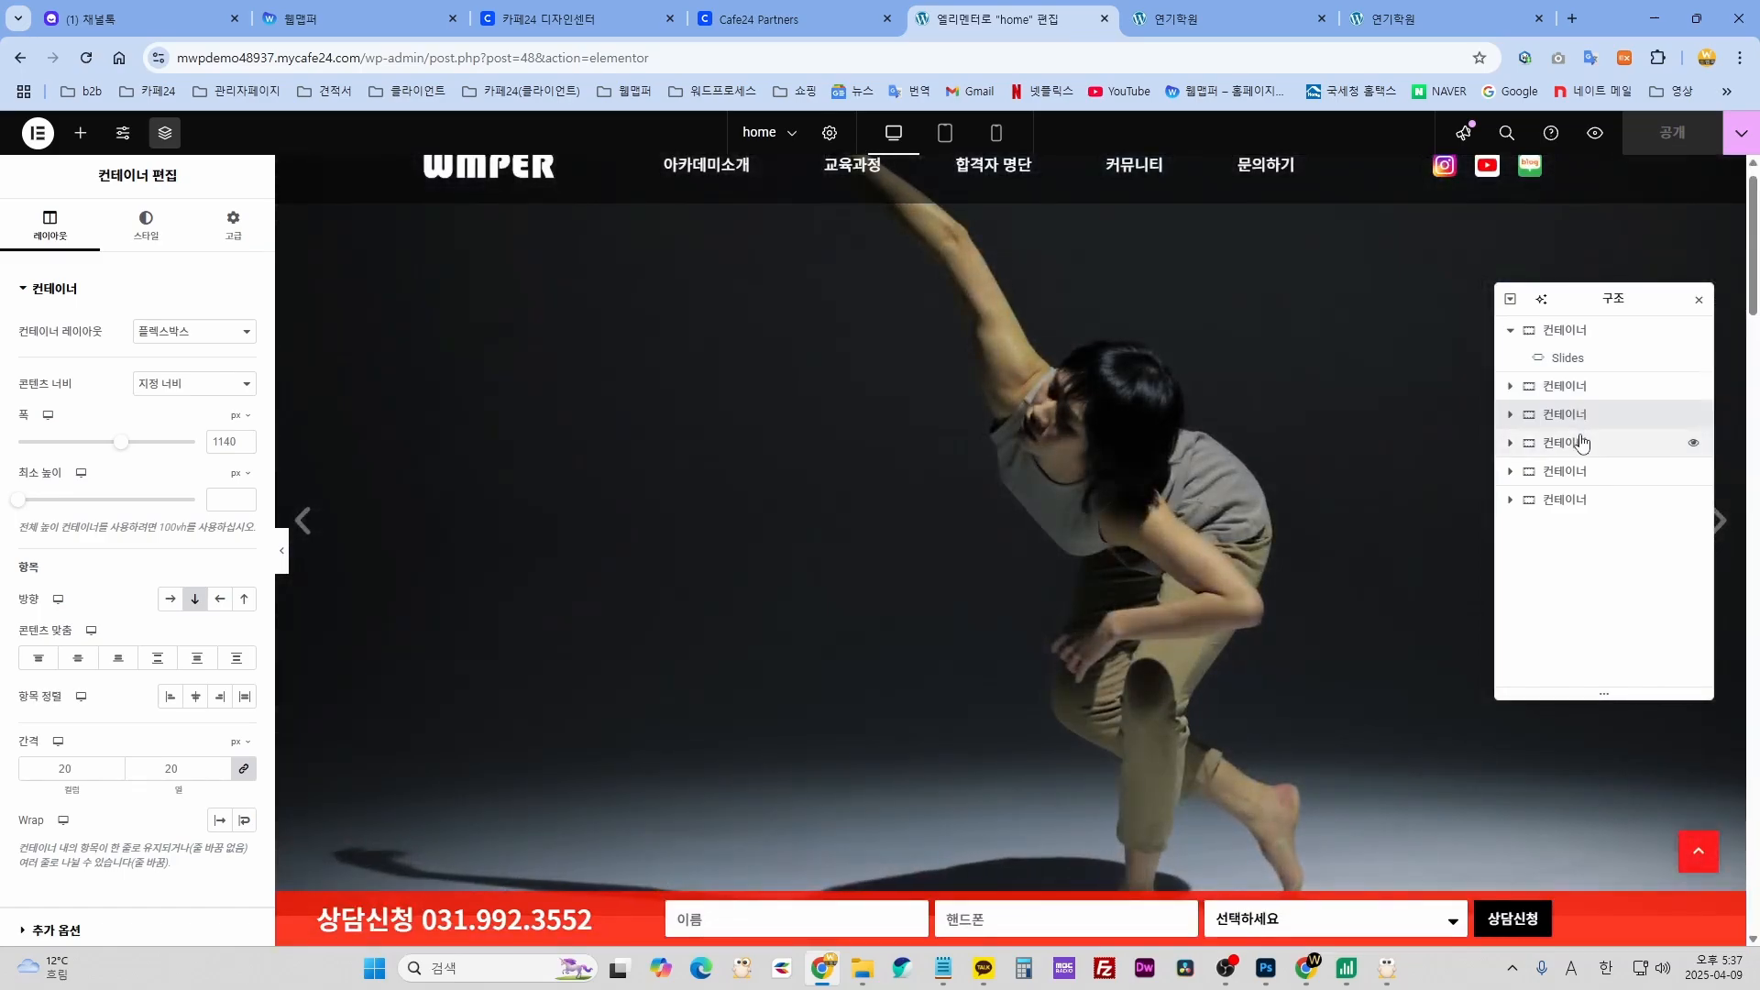
left_click(1583, 443)
left_click(1583, 471)
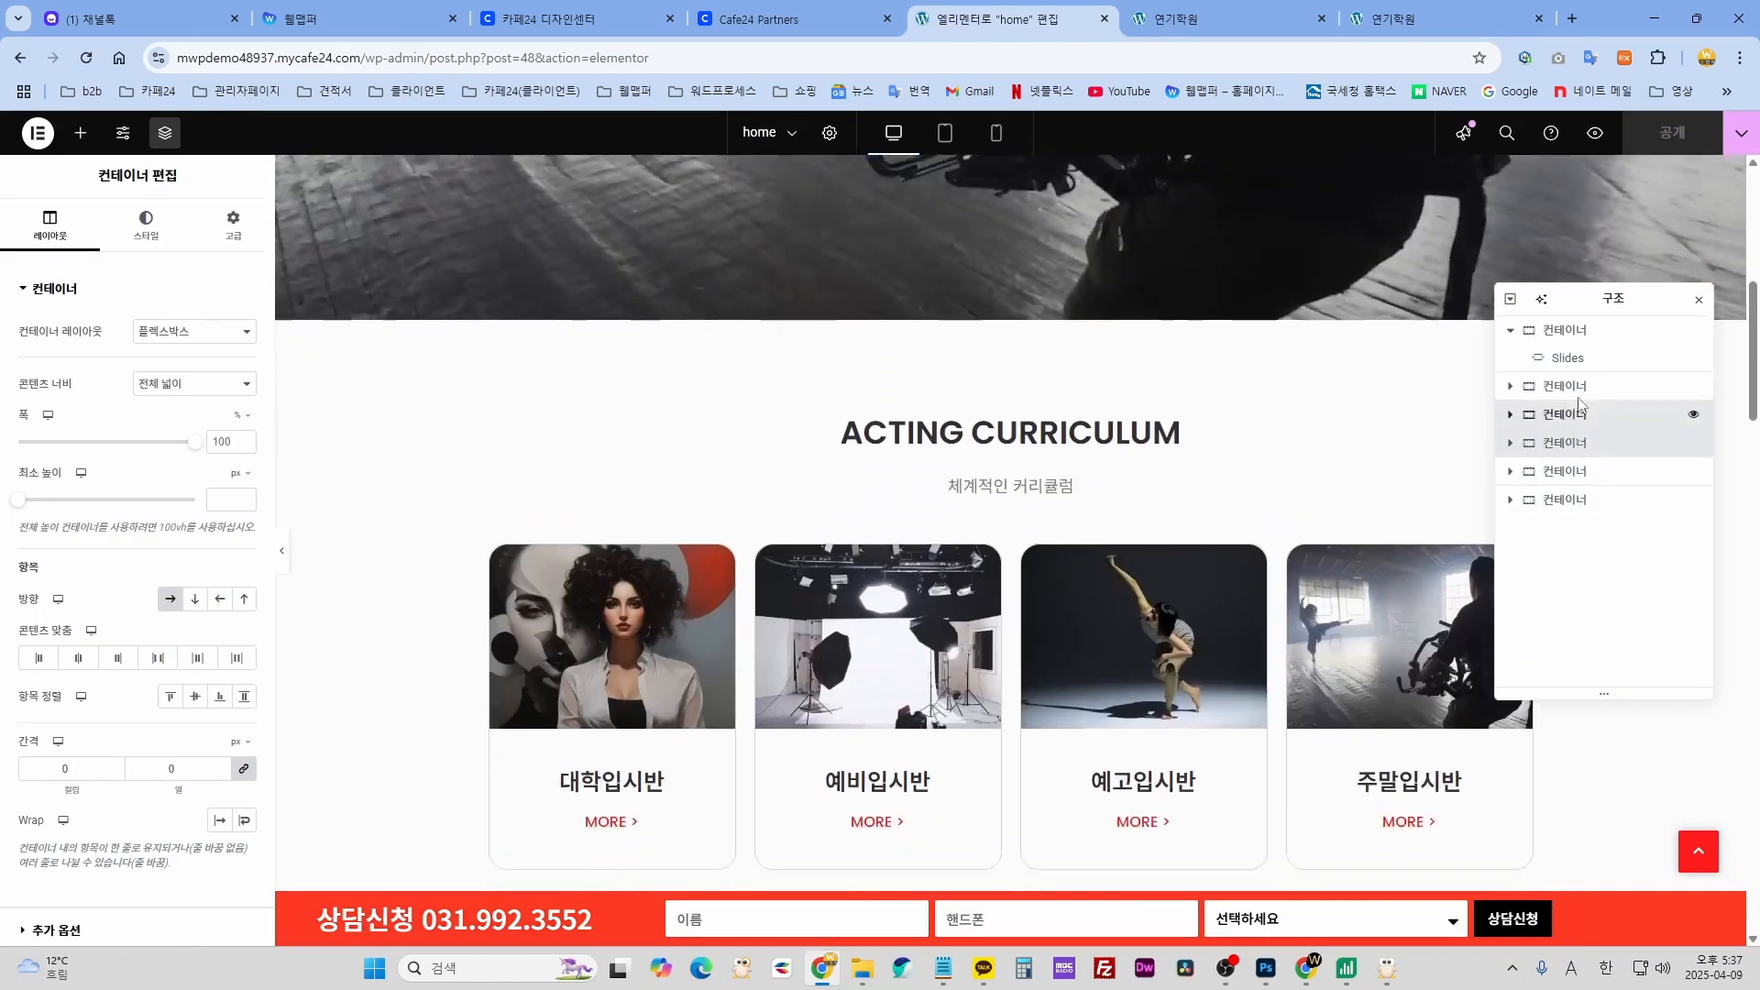
scroll(1308, 704, "down", 15)
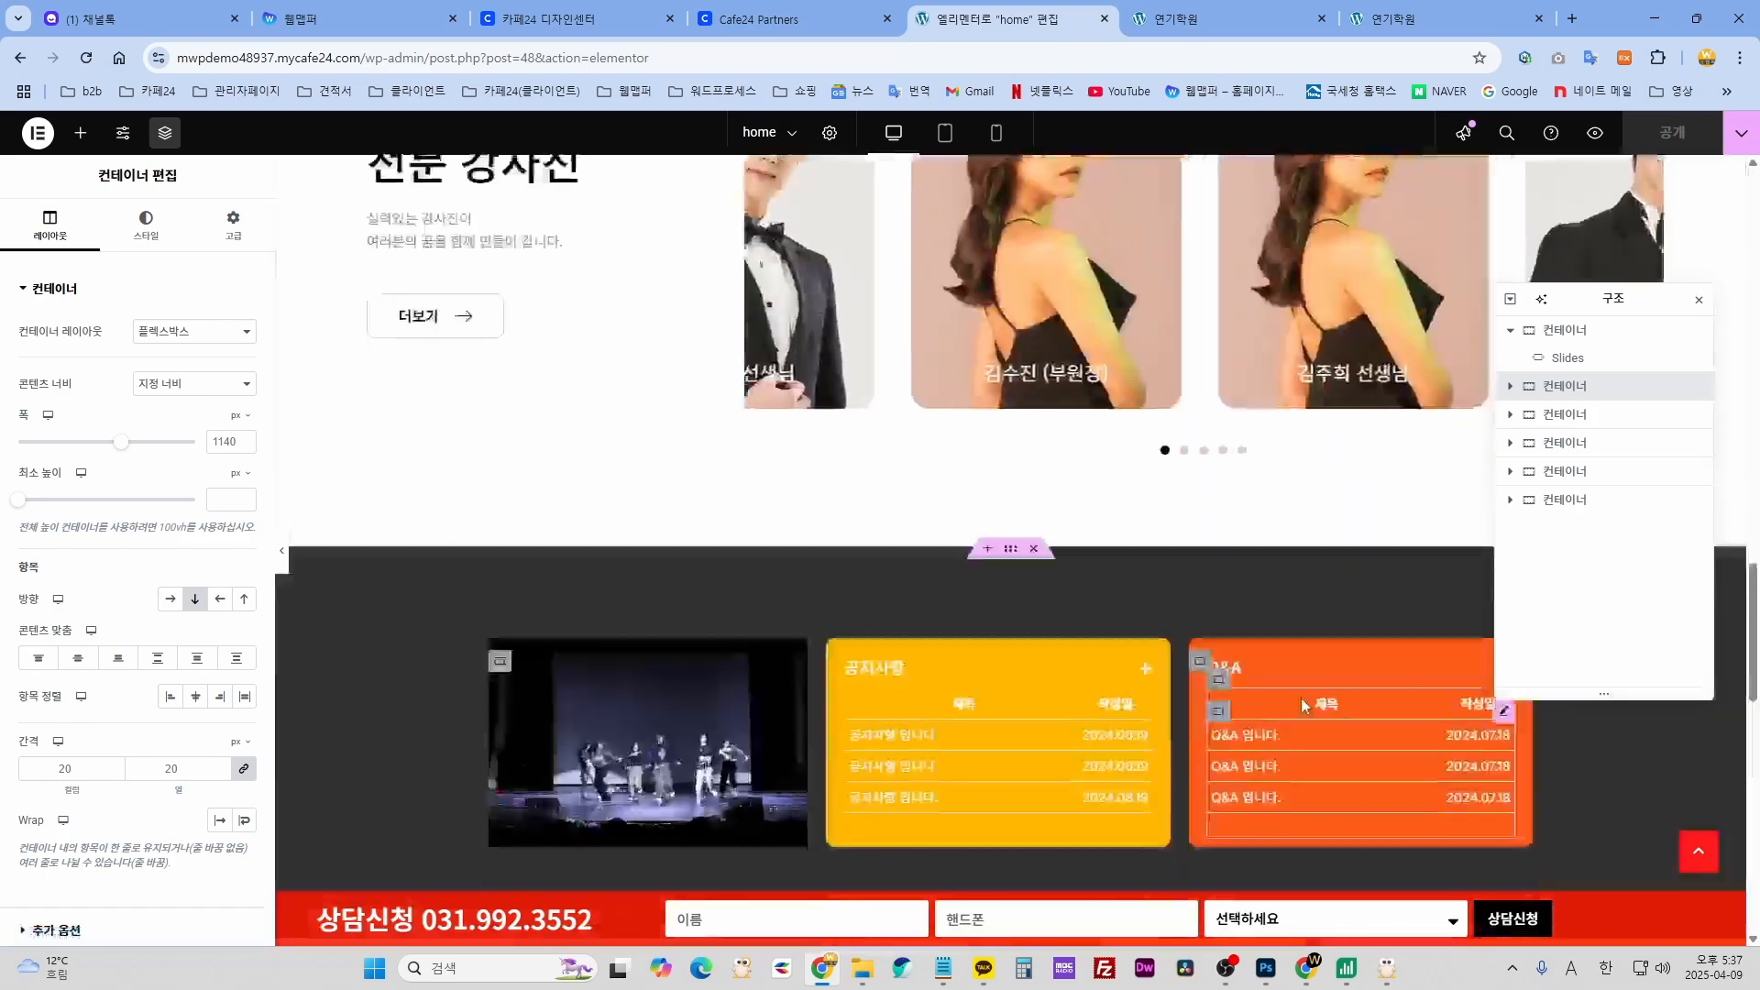
scroll(1301, 708, "up", 10)
scroll(1267, 652, "up", 6)
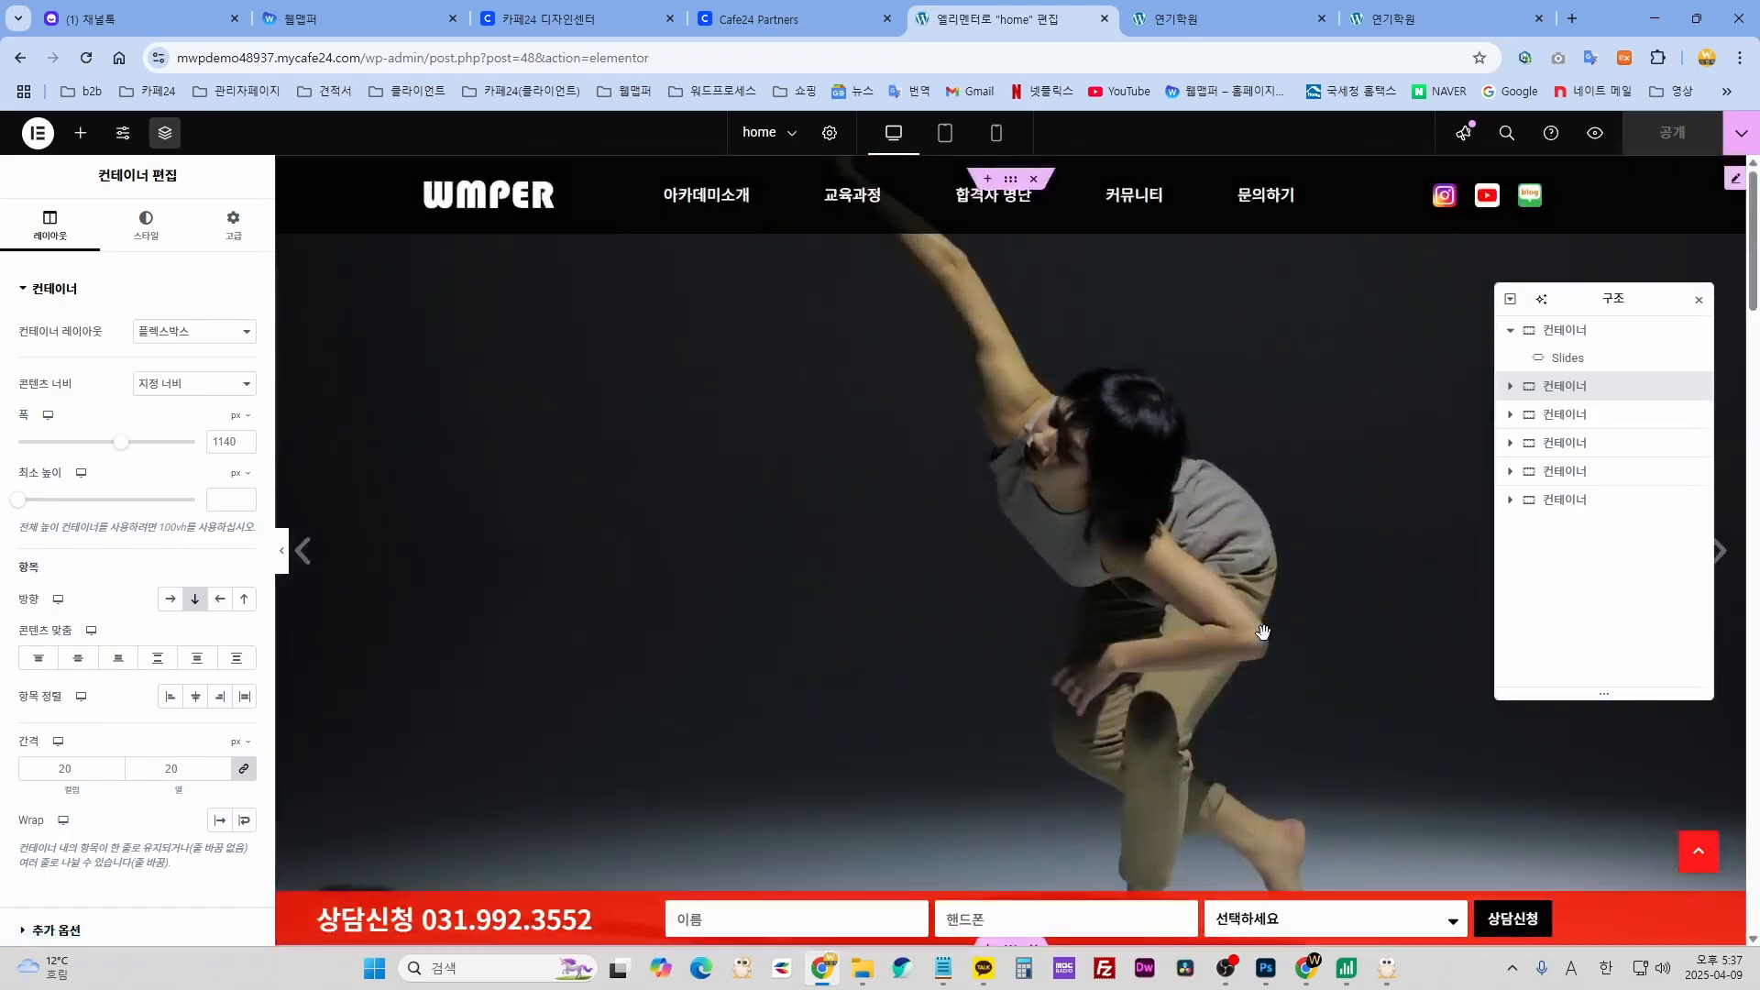
- Select the top container, close the Navigator, and reselect the hero Slides widget
left_click(1604, 343)
key("ctrl+i")
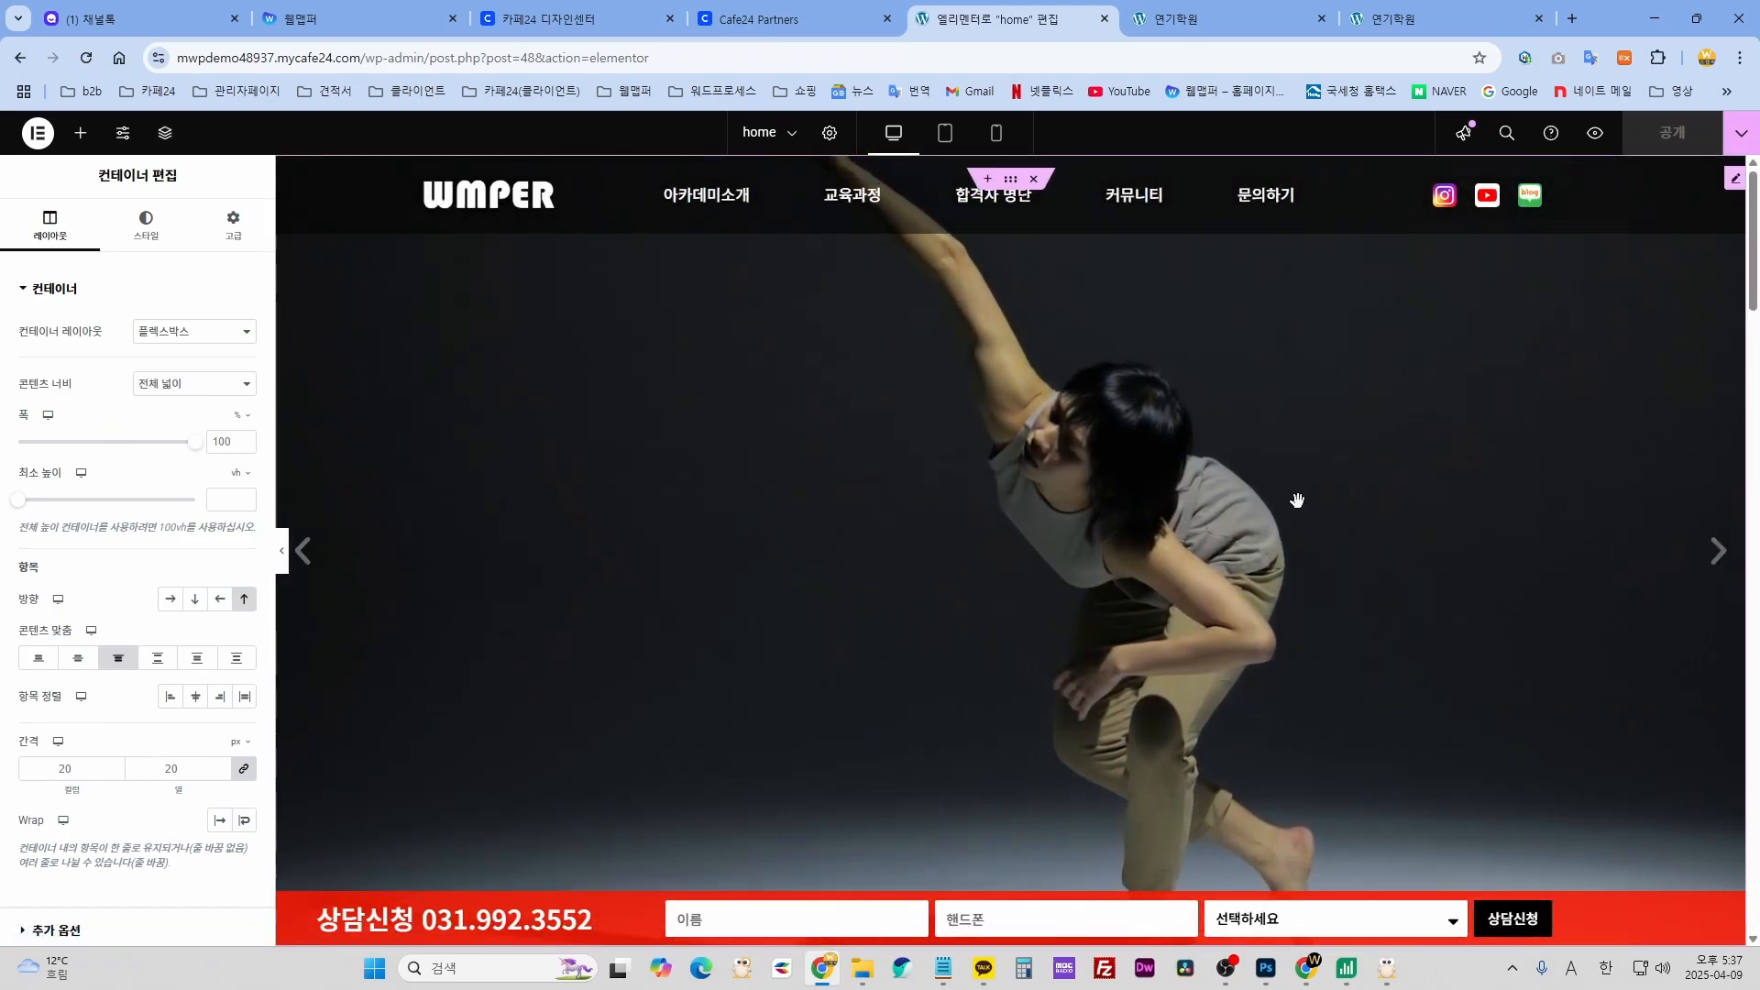
left_click(1060, 406)
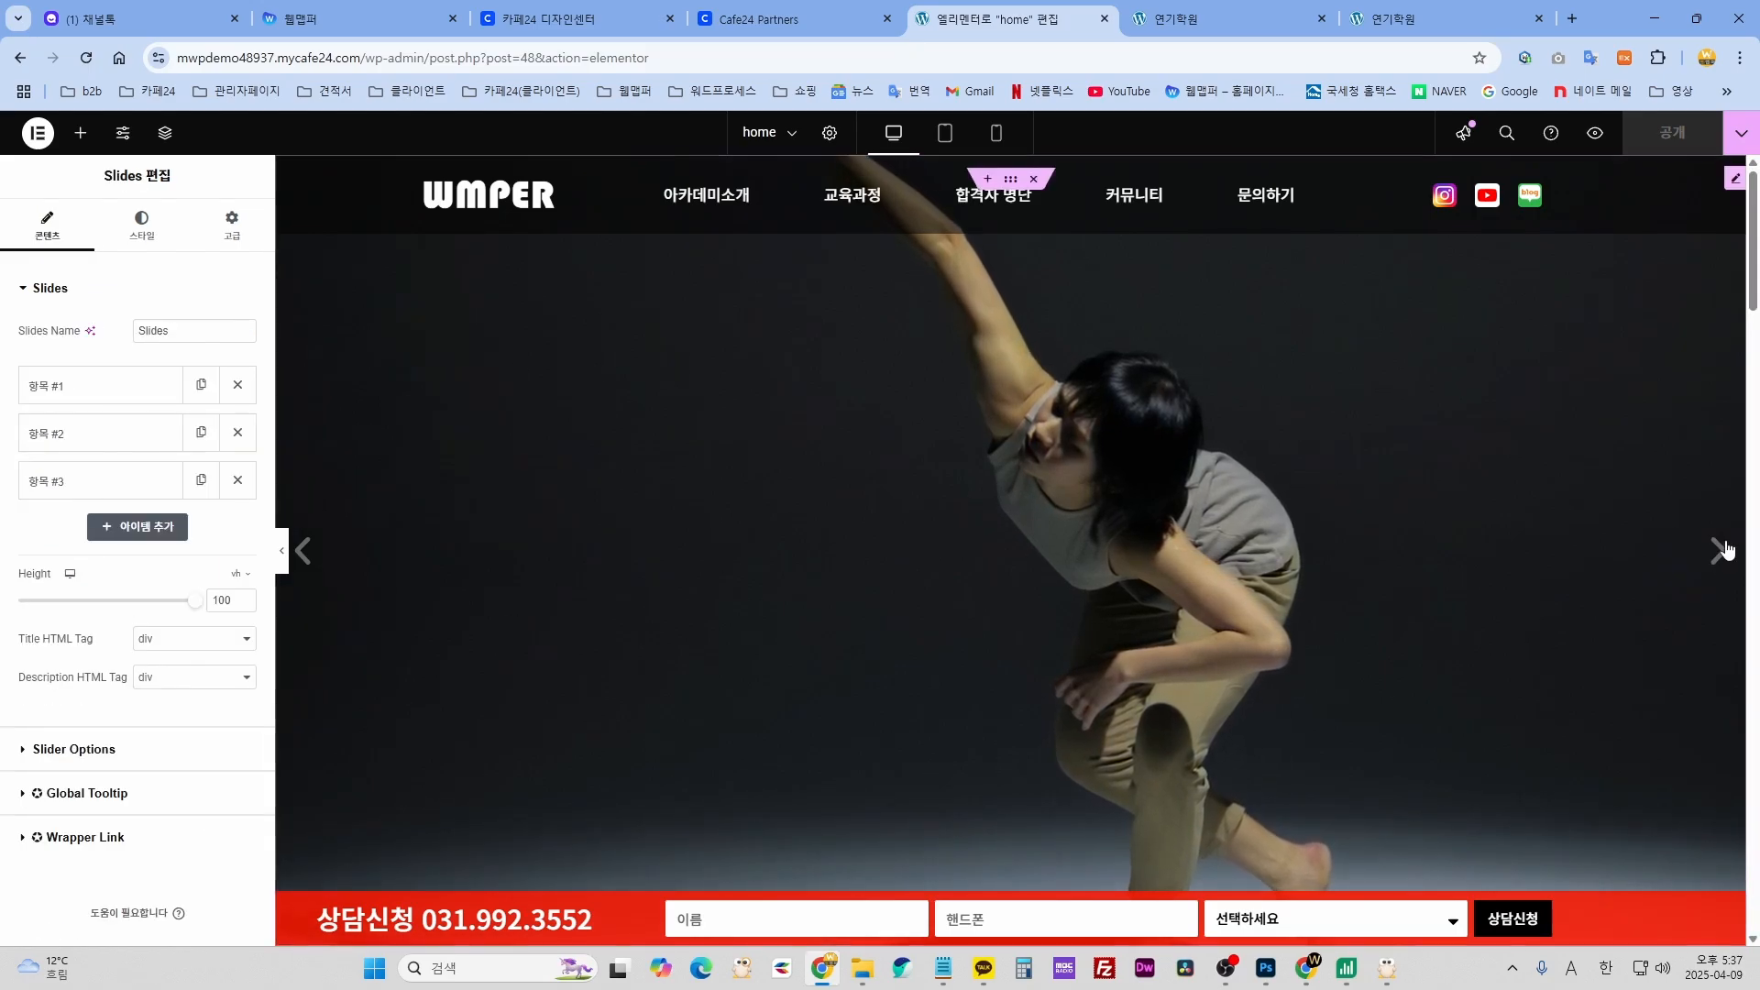
- Cycle through the hero slides and expand slide items #1, #2 and #3 to review them
left_click(1719, 551)
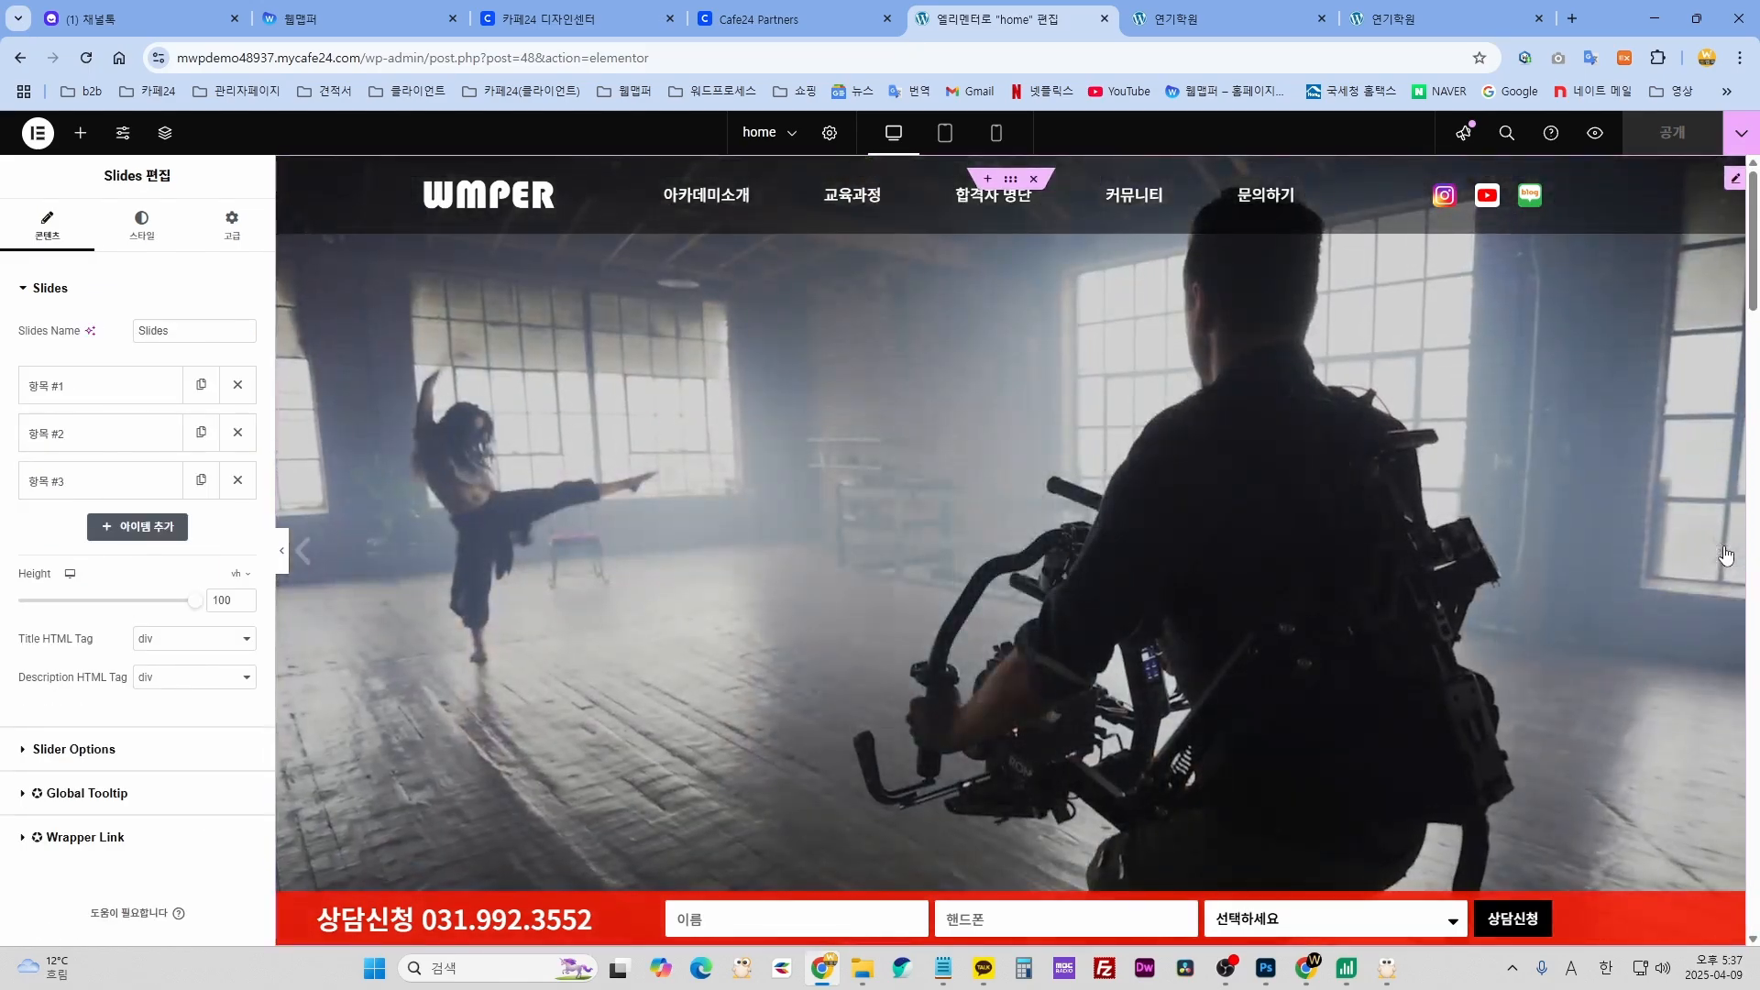
left_click(1721, 551)
left_click(1722, 553)
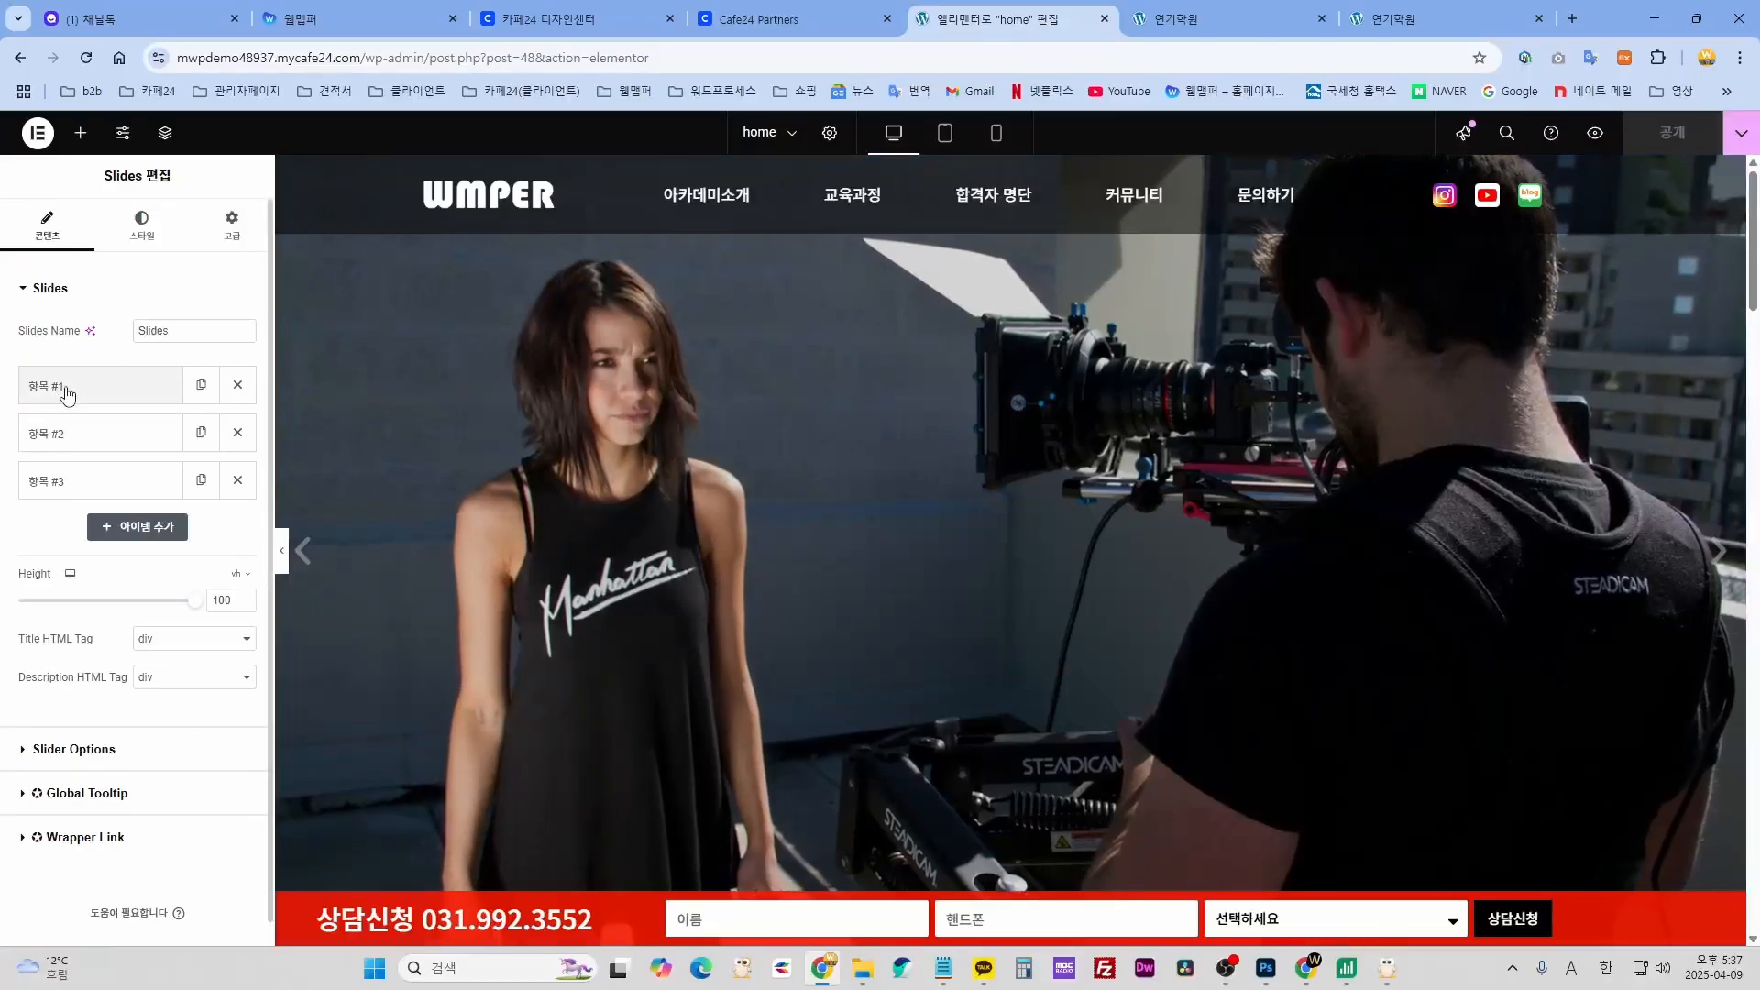
left_click(73, 387)
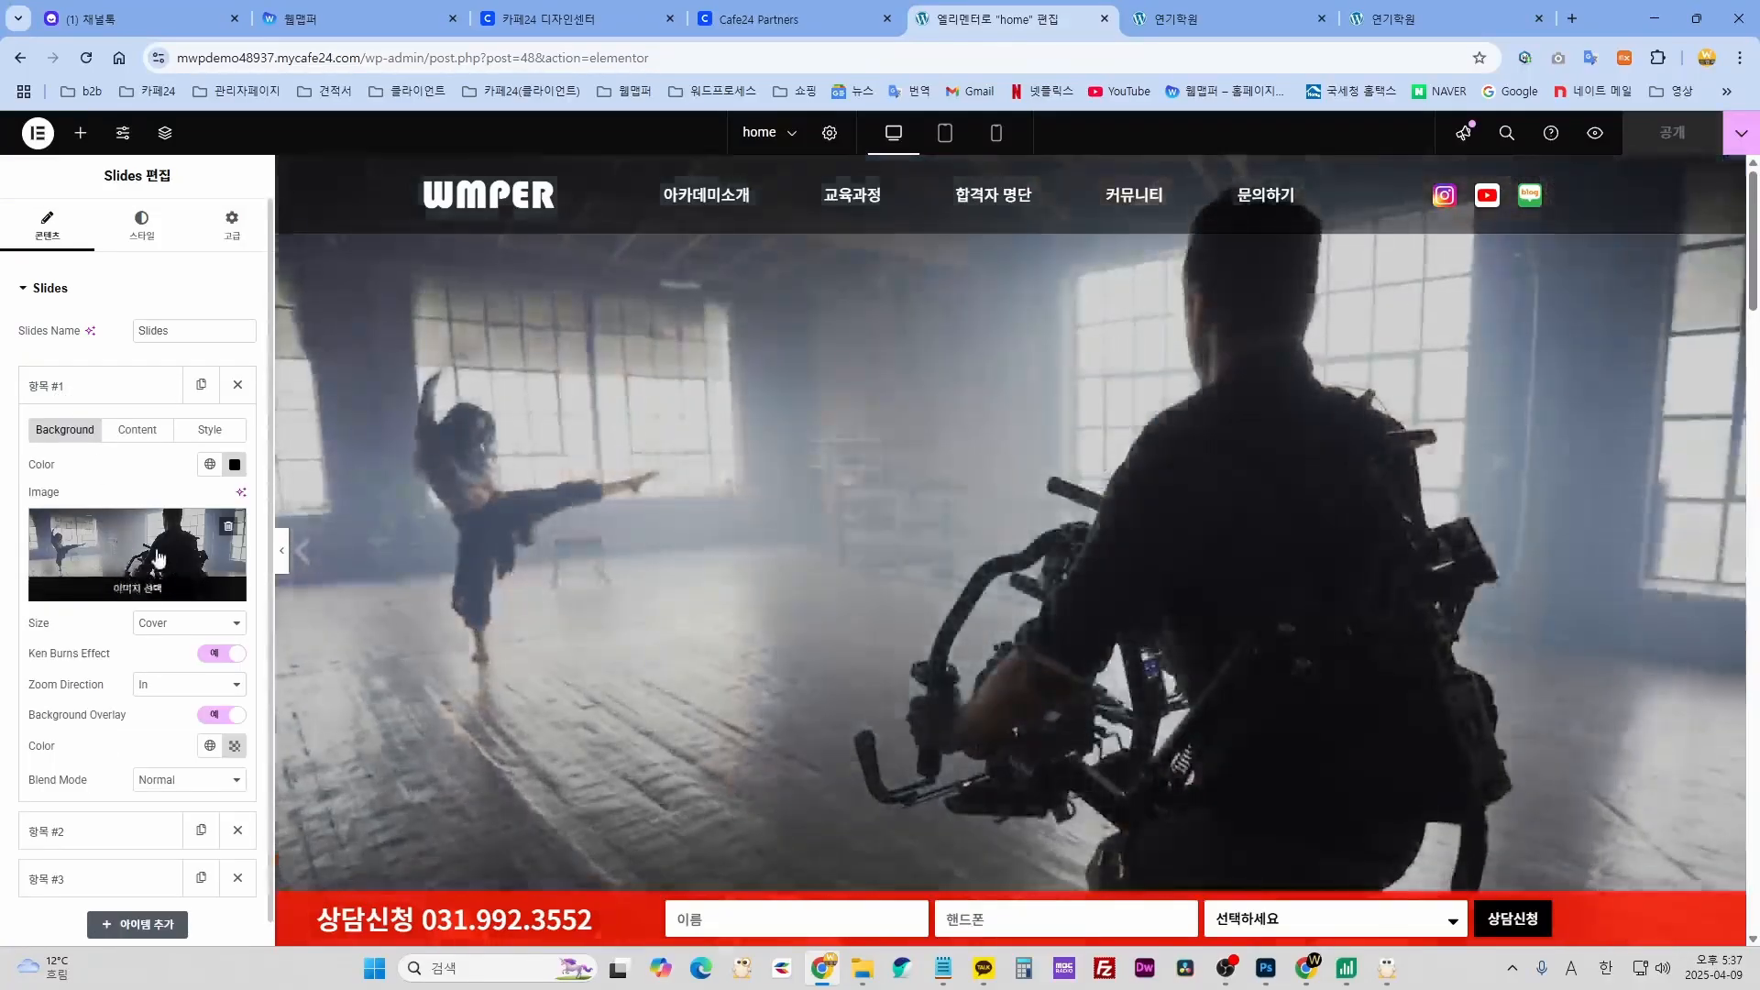
scroll(122, 561, "down", 3)
left_click(122, 561)
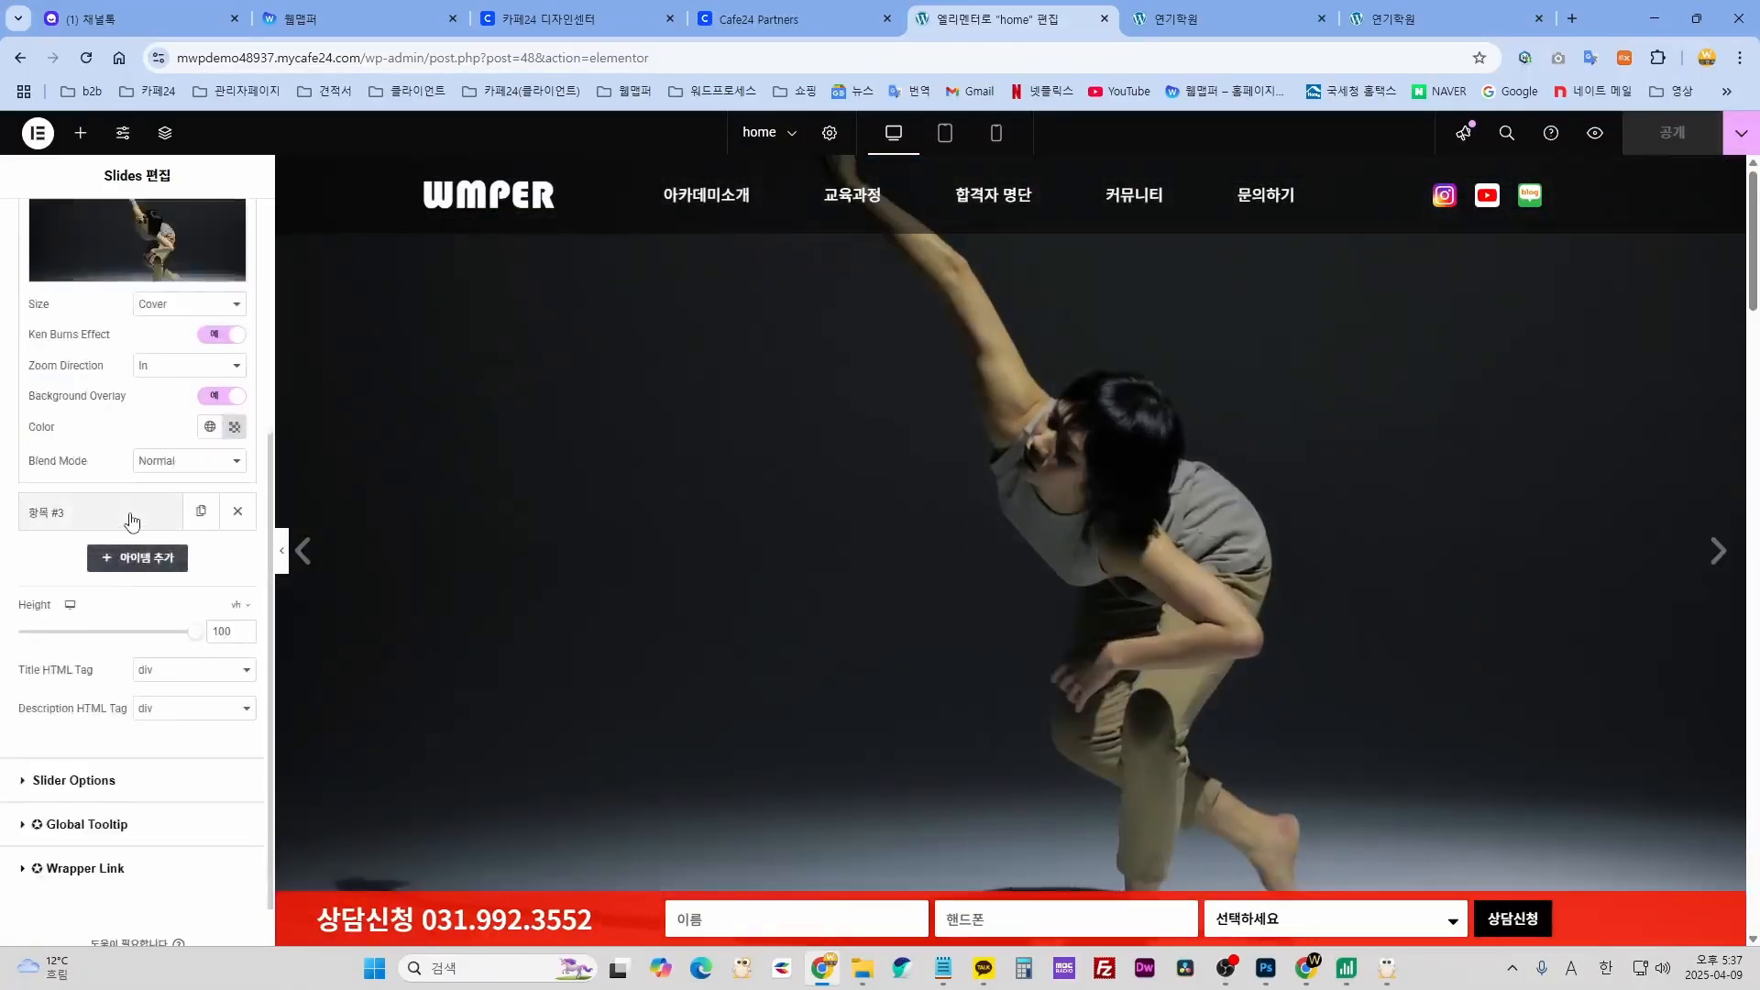
left_click(129, 511)
scroll(110, 633, "up", 4)
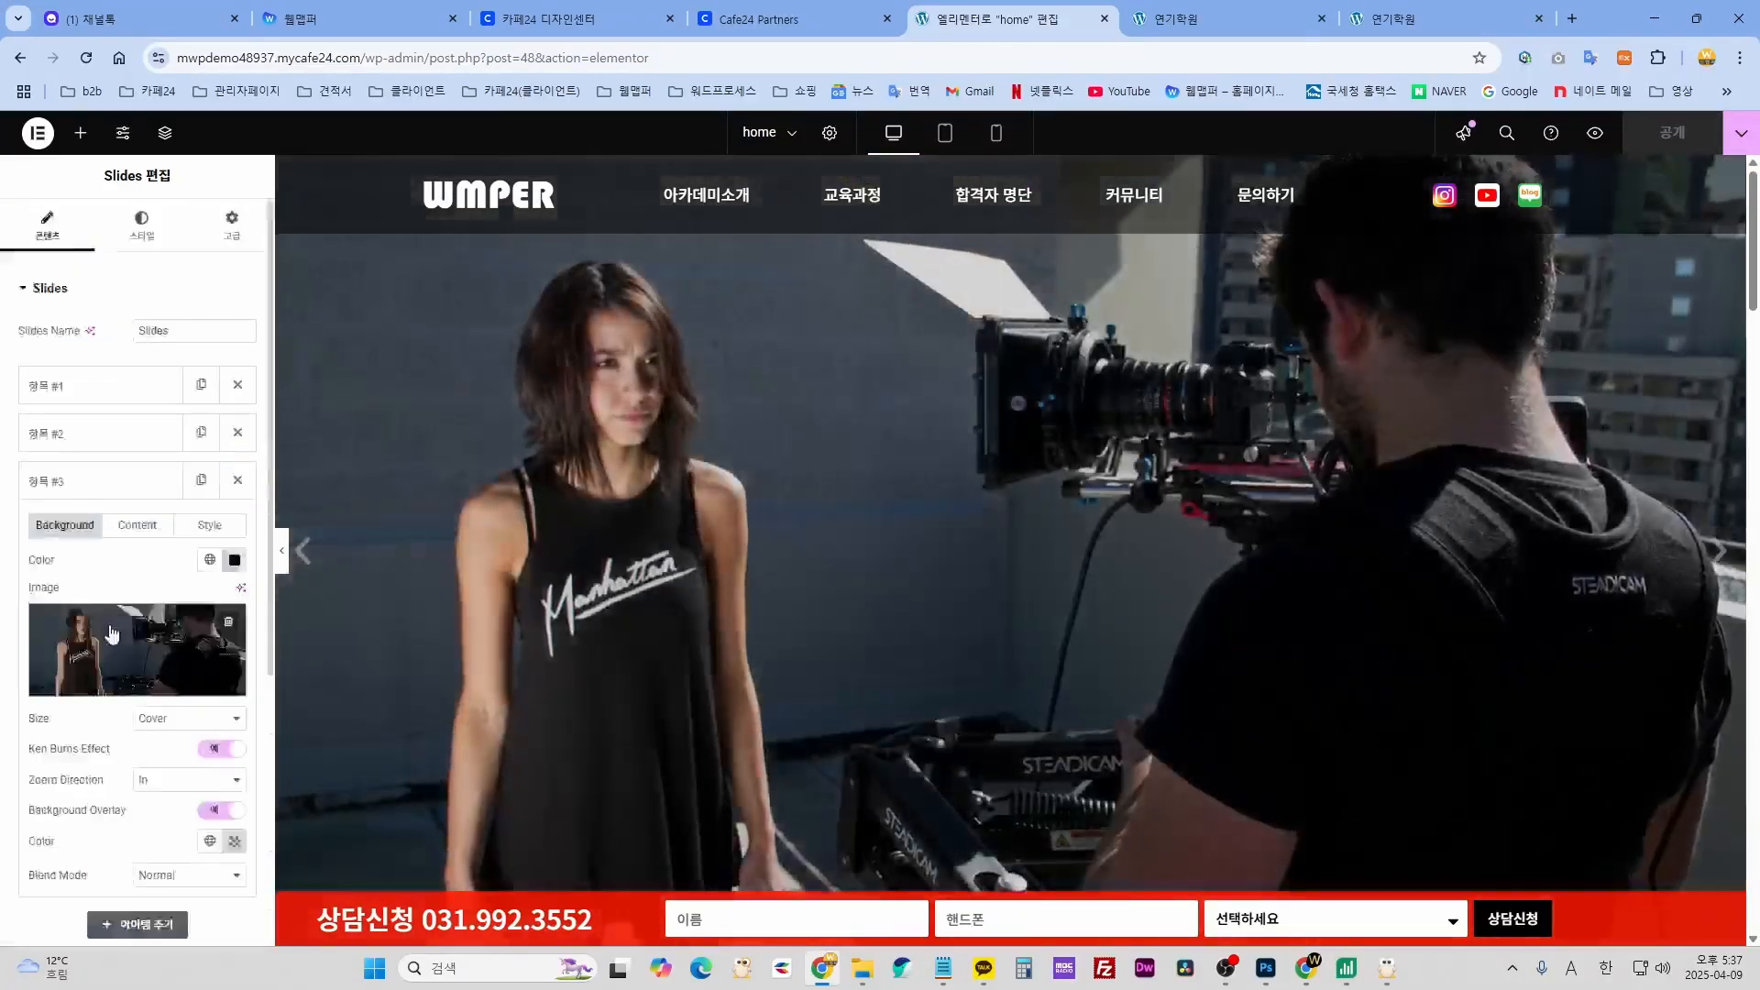
- Reopen slide #1 and launch the media library from its background image
left_click(83, 389)
scroll(81, 463, "down", 1)
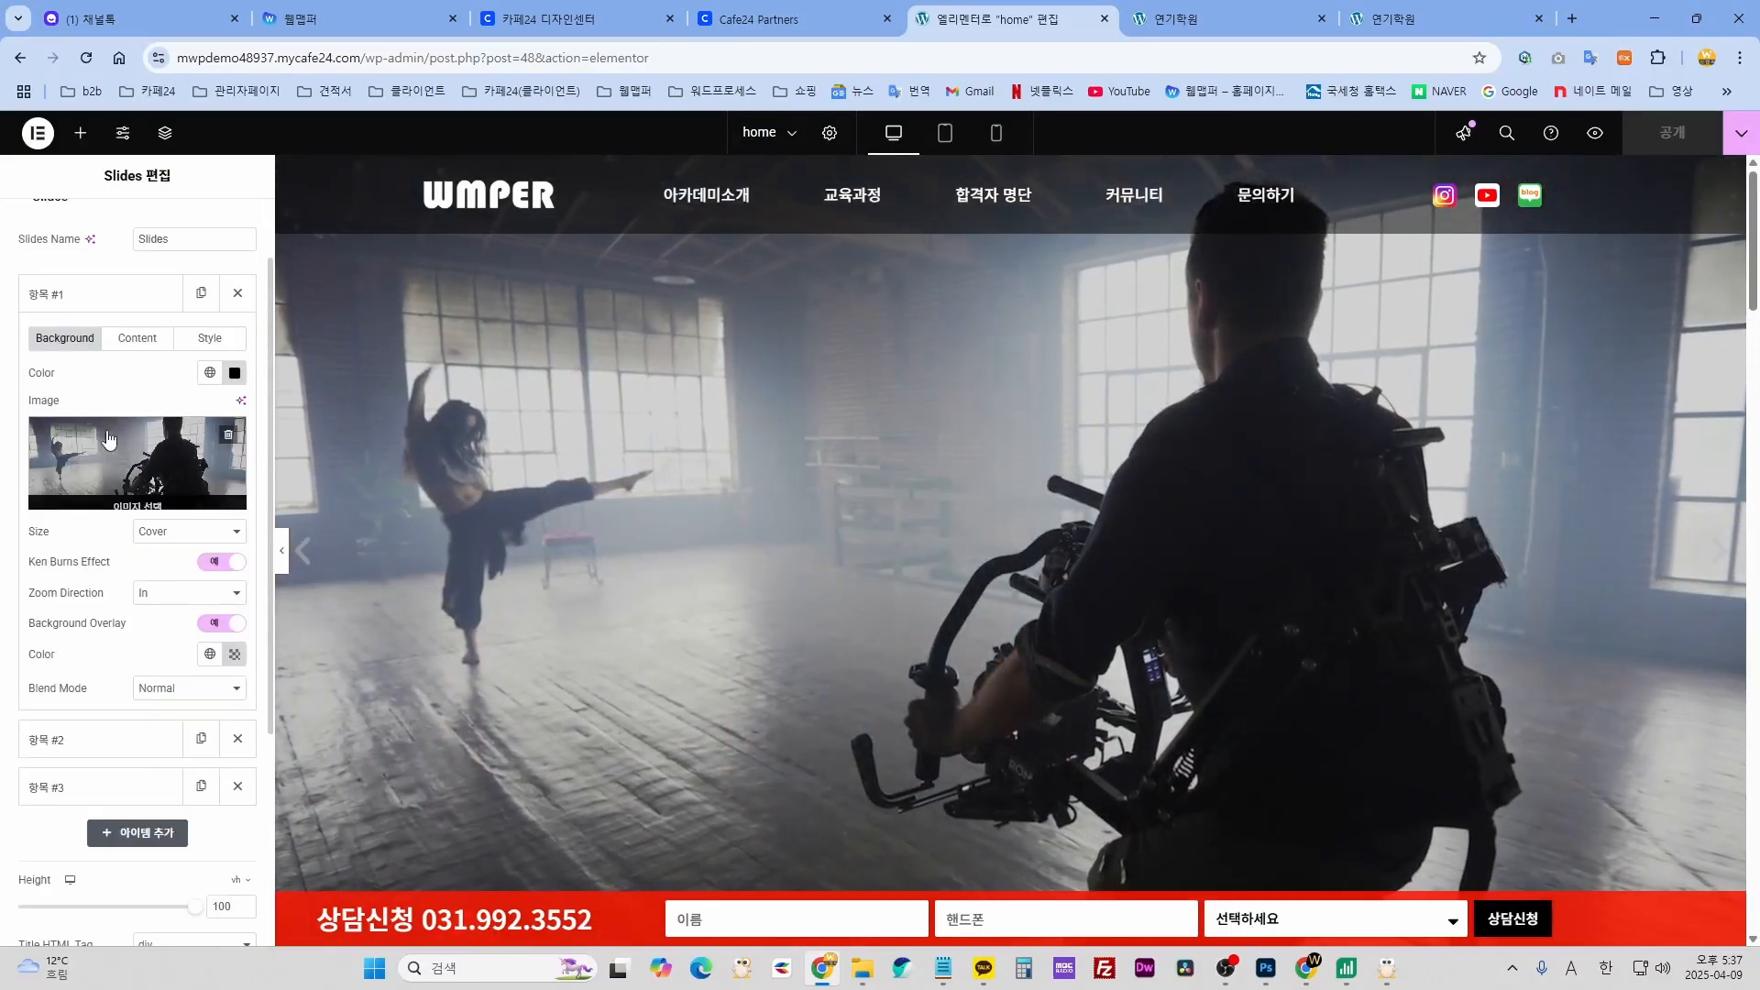
left_click(81, 450)
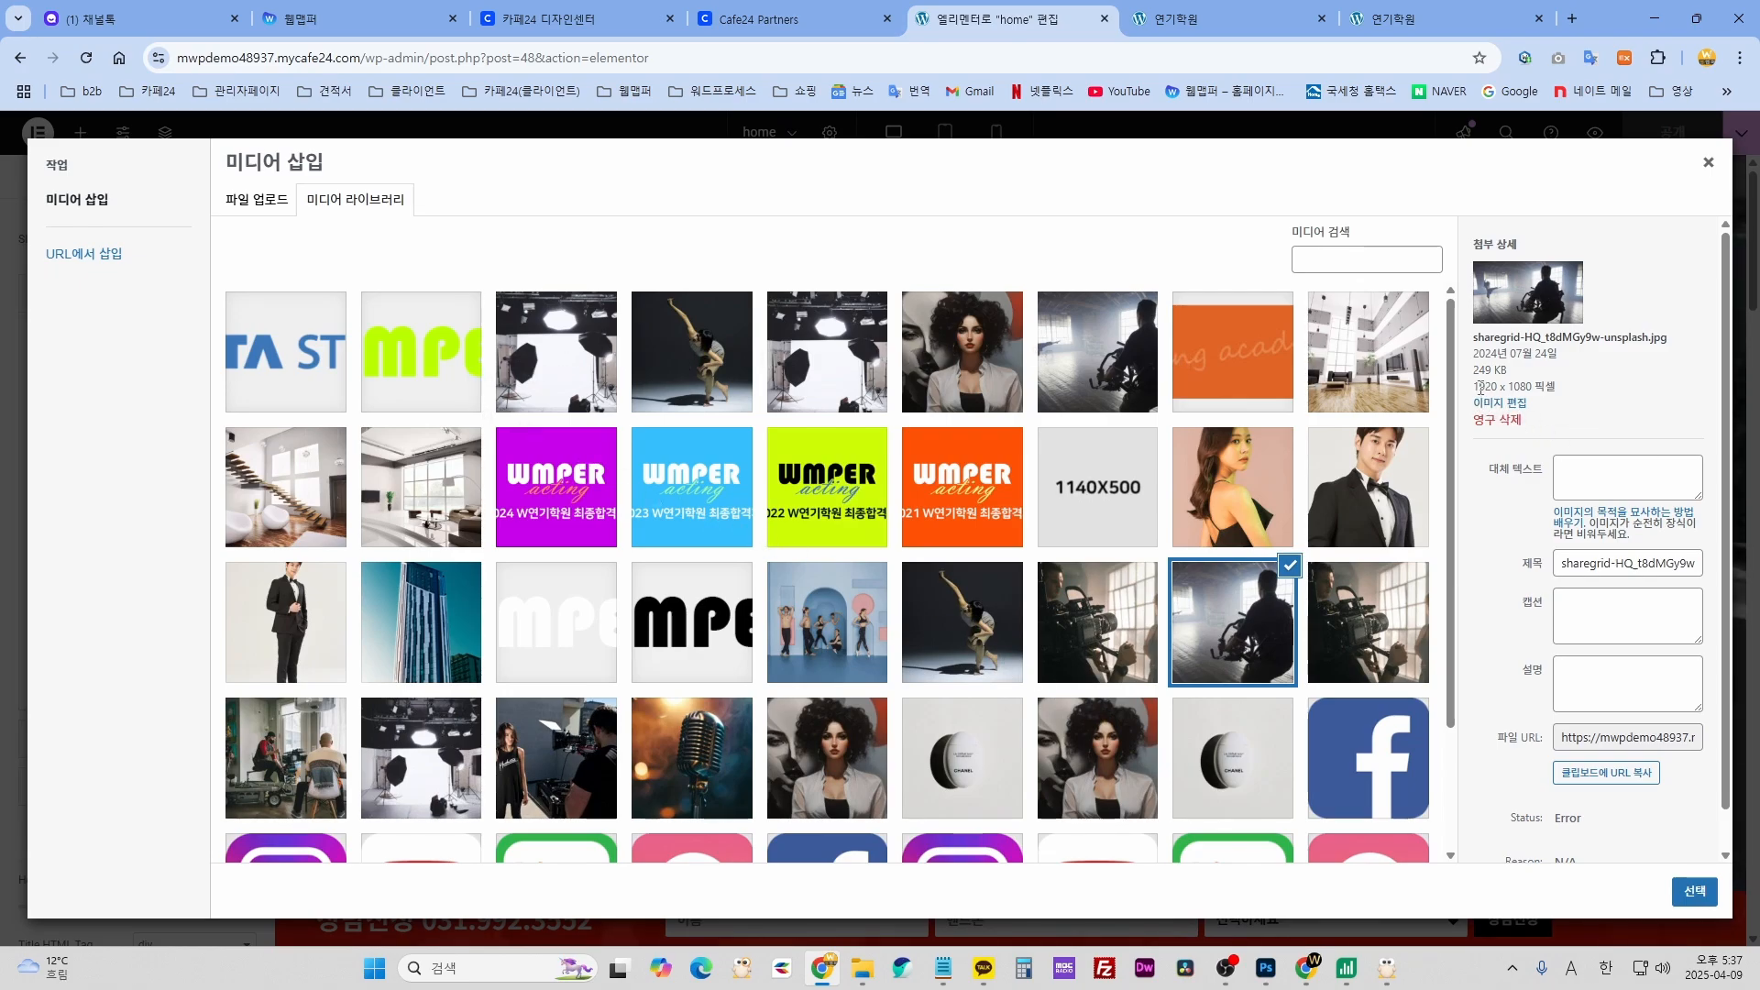
left_click_drag(1522, 386, 1537, 386)
left_click_drag(1530, 386, 1534, 386)
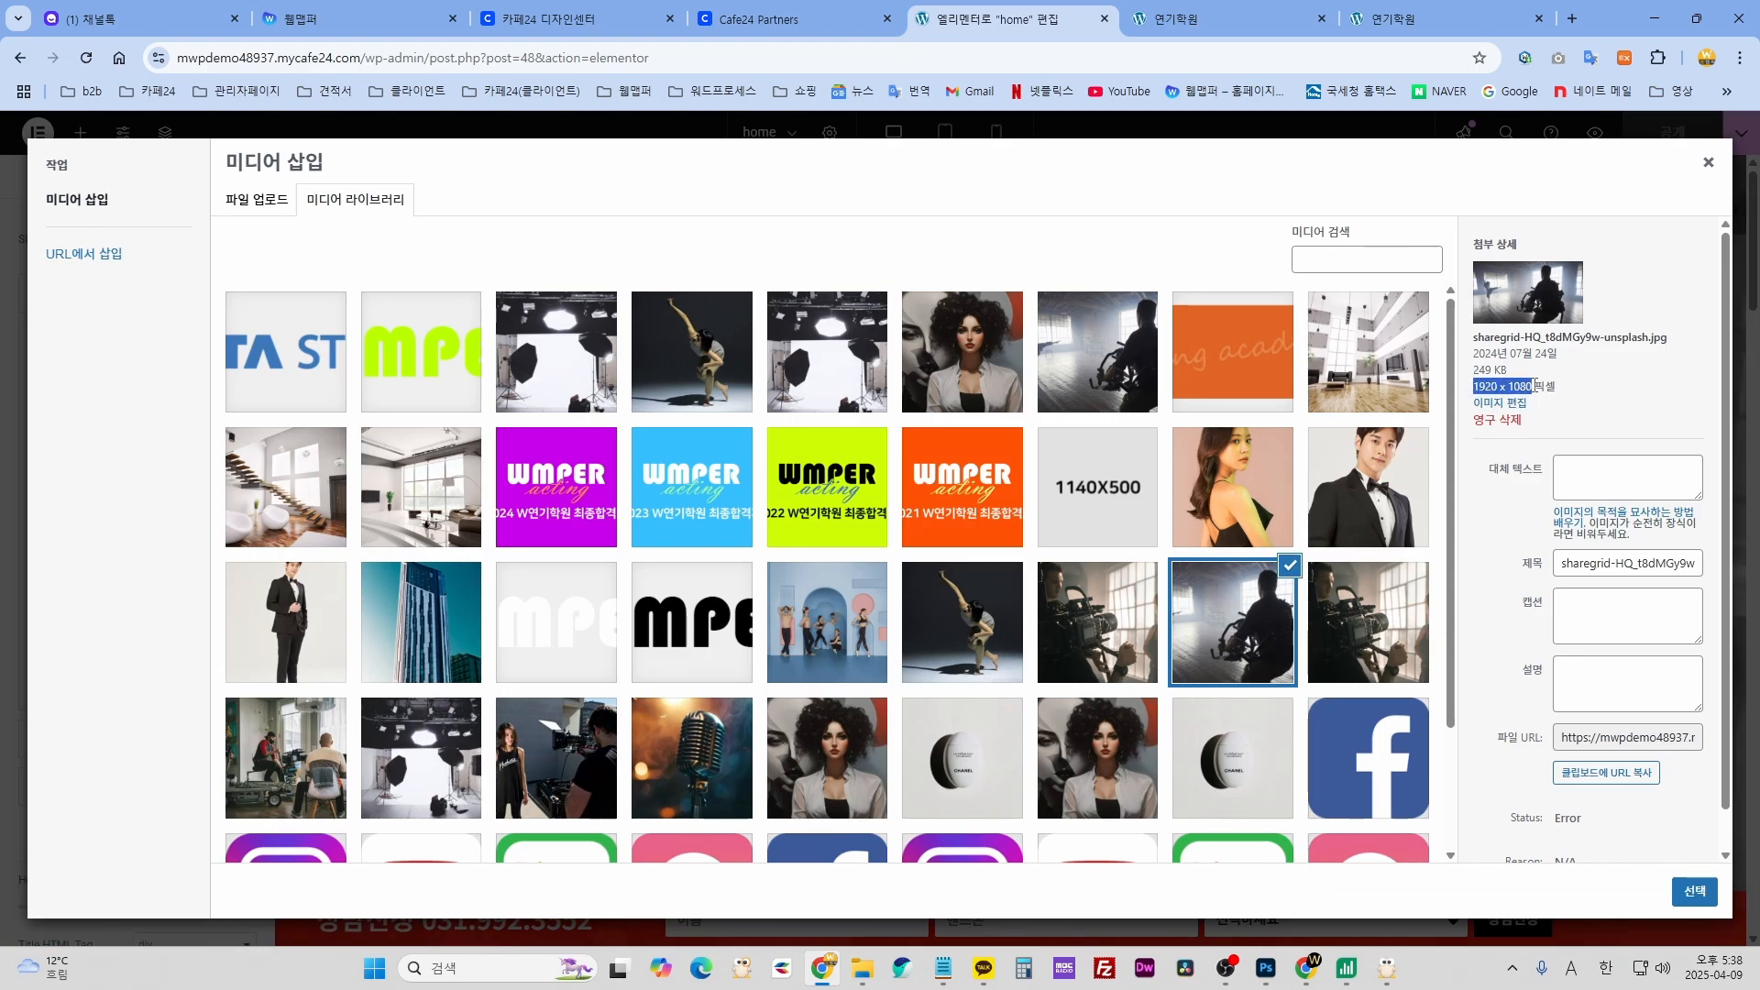
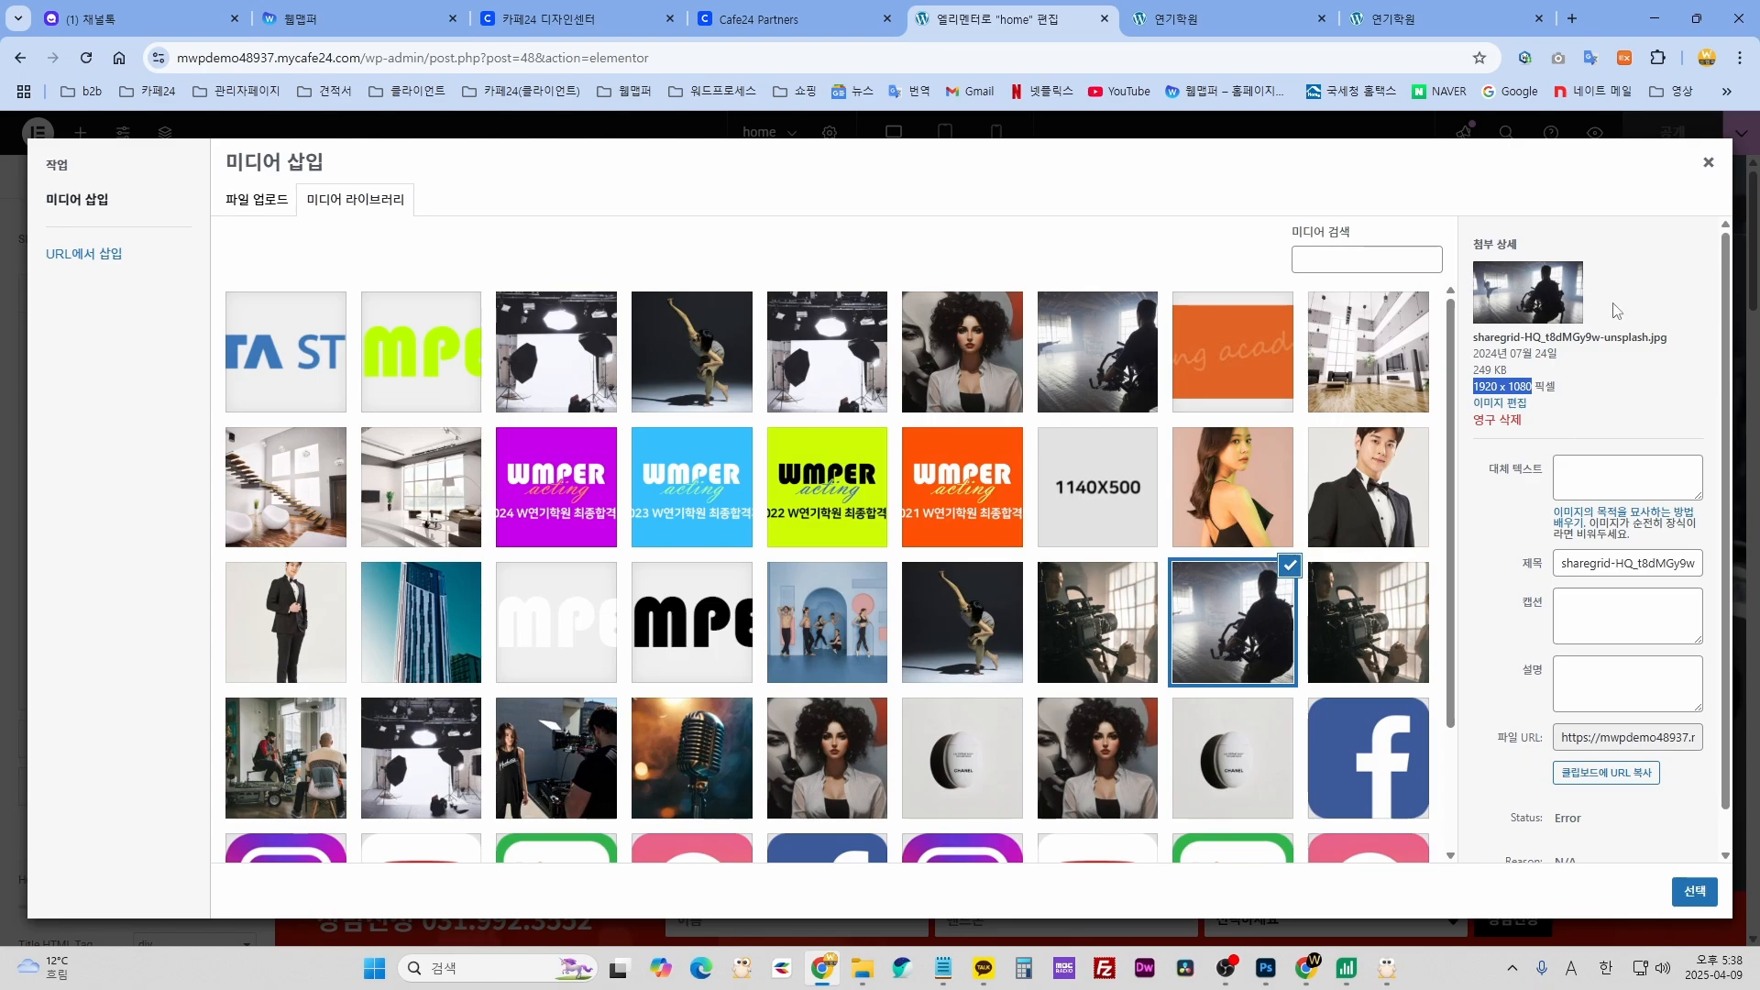
- Reopen slide 1's media library and browse the existing dancer and curly-haired woman images
left_click(1709, 164)
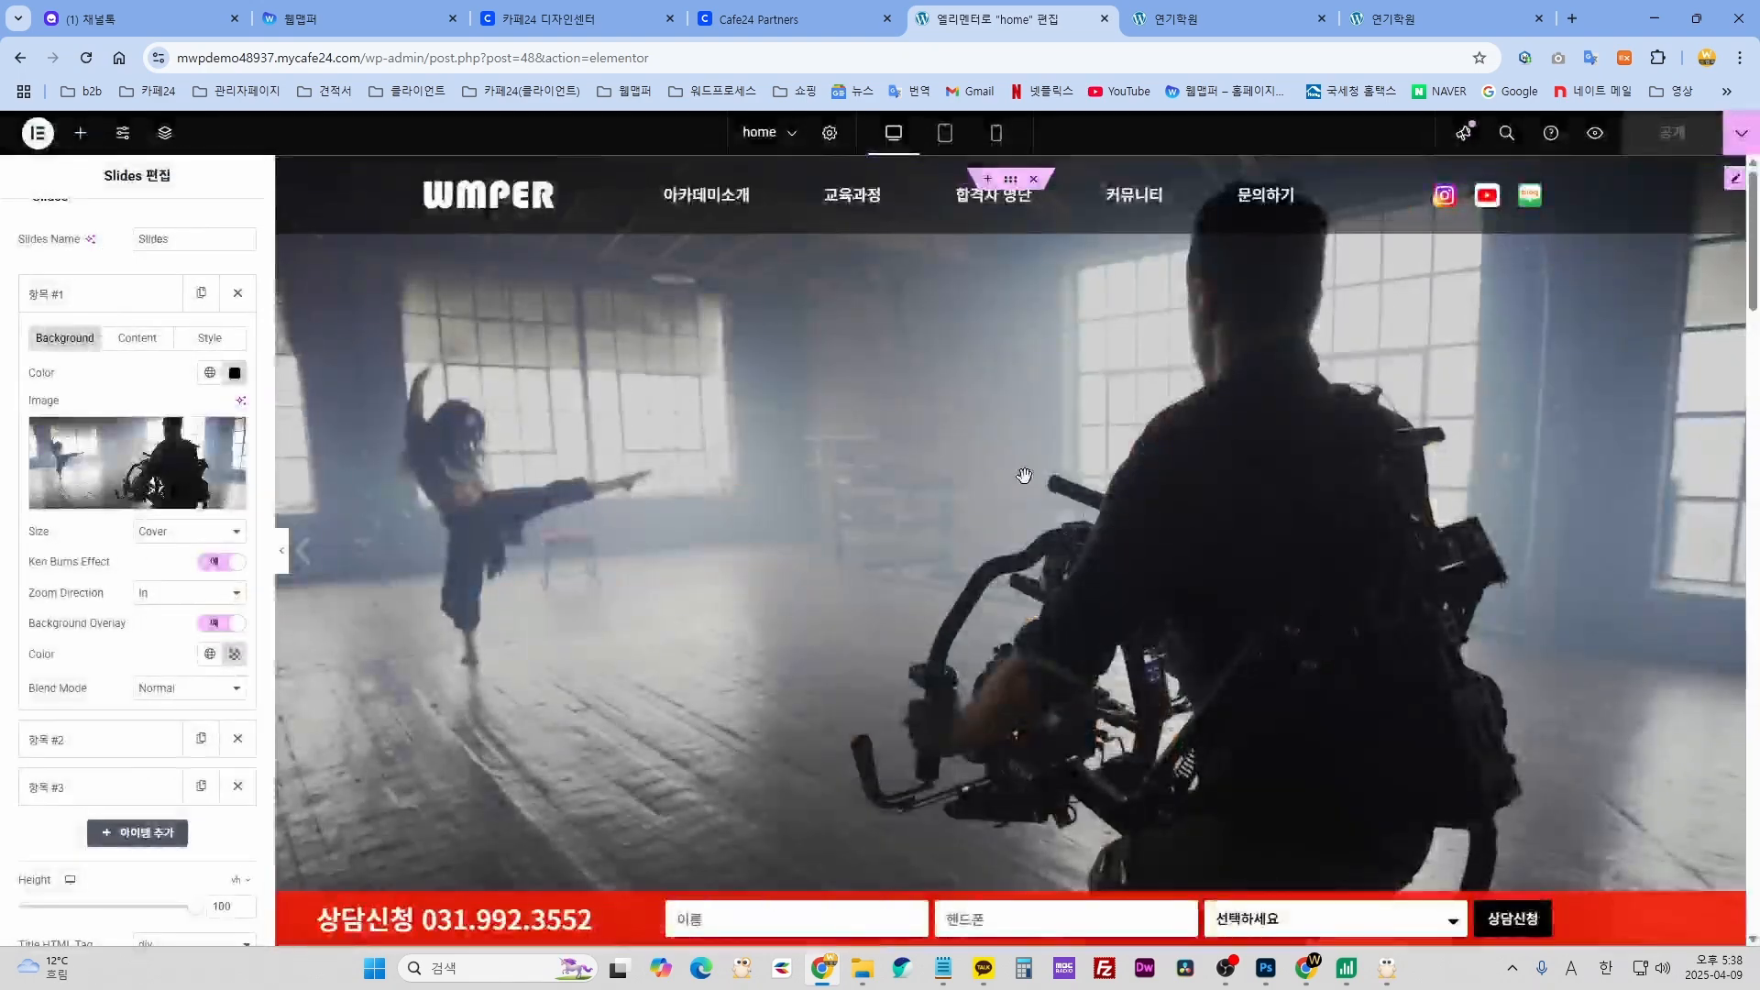
left_click(99, 456)
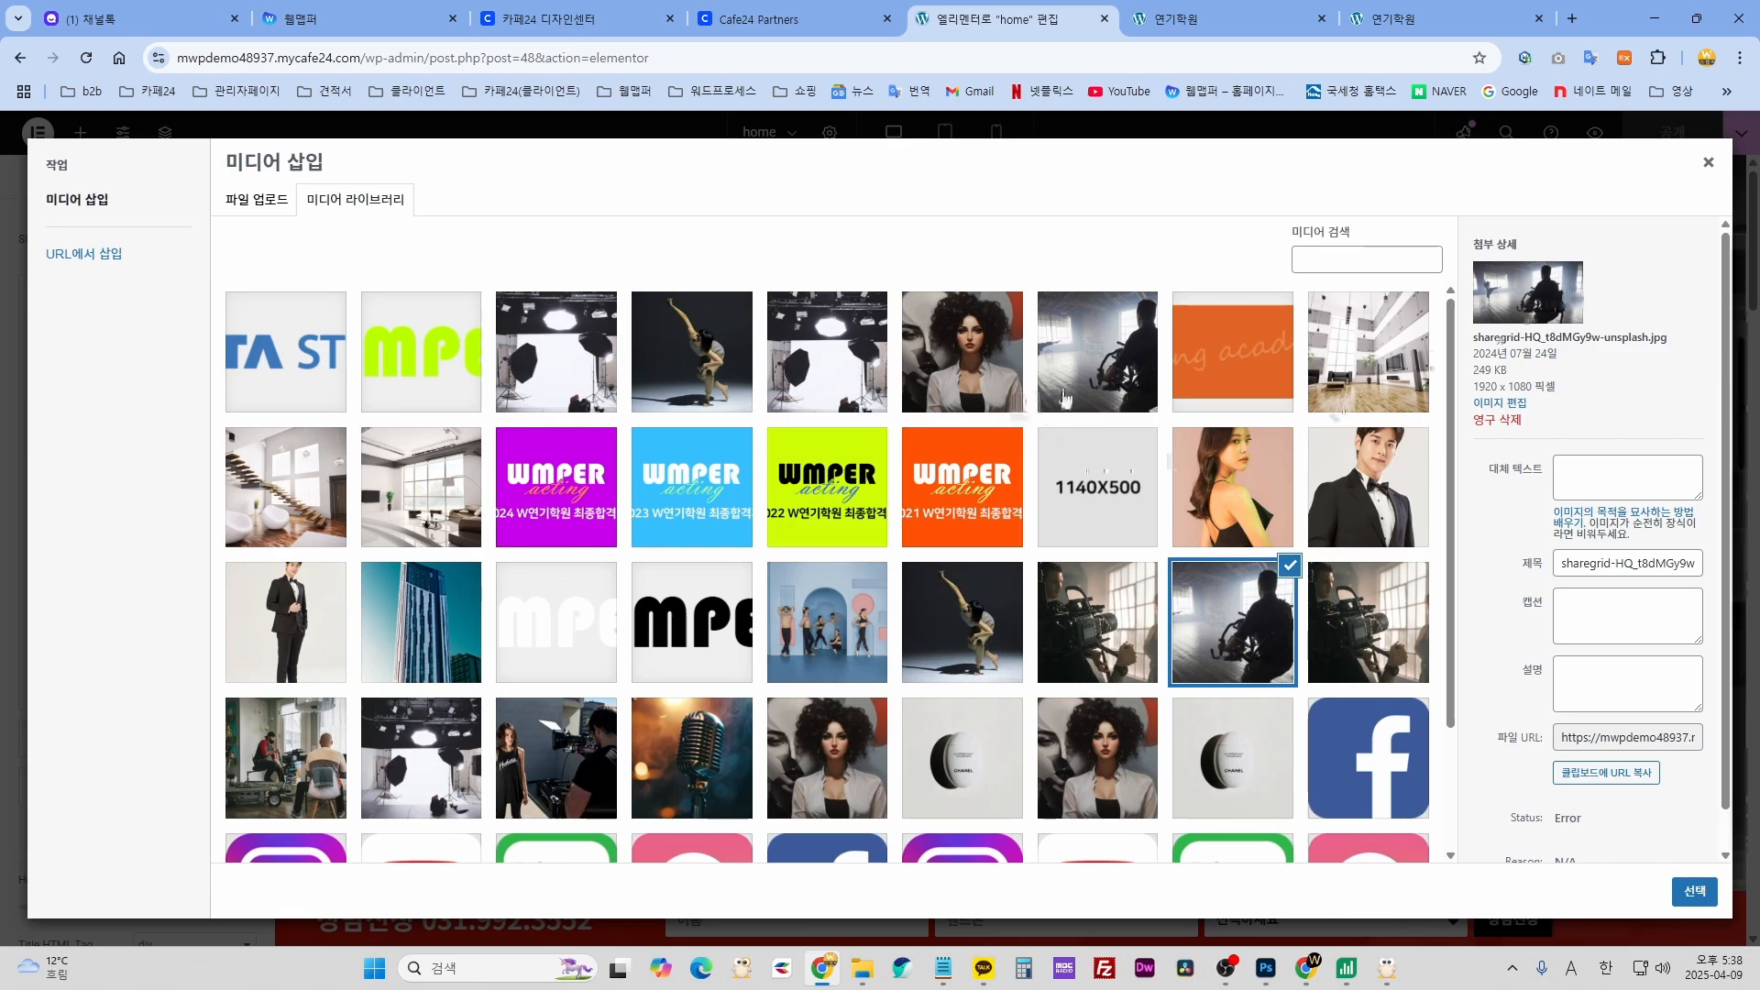
left_click(666, 369)
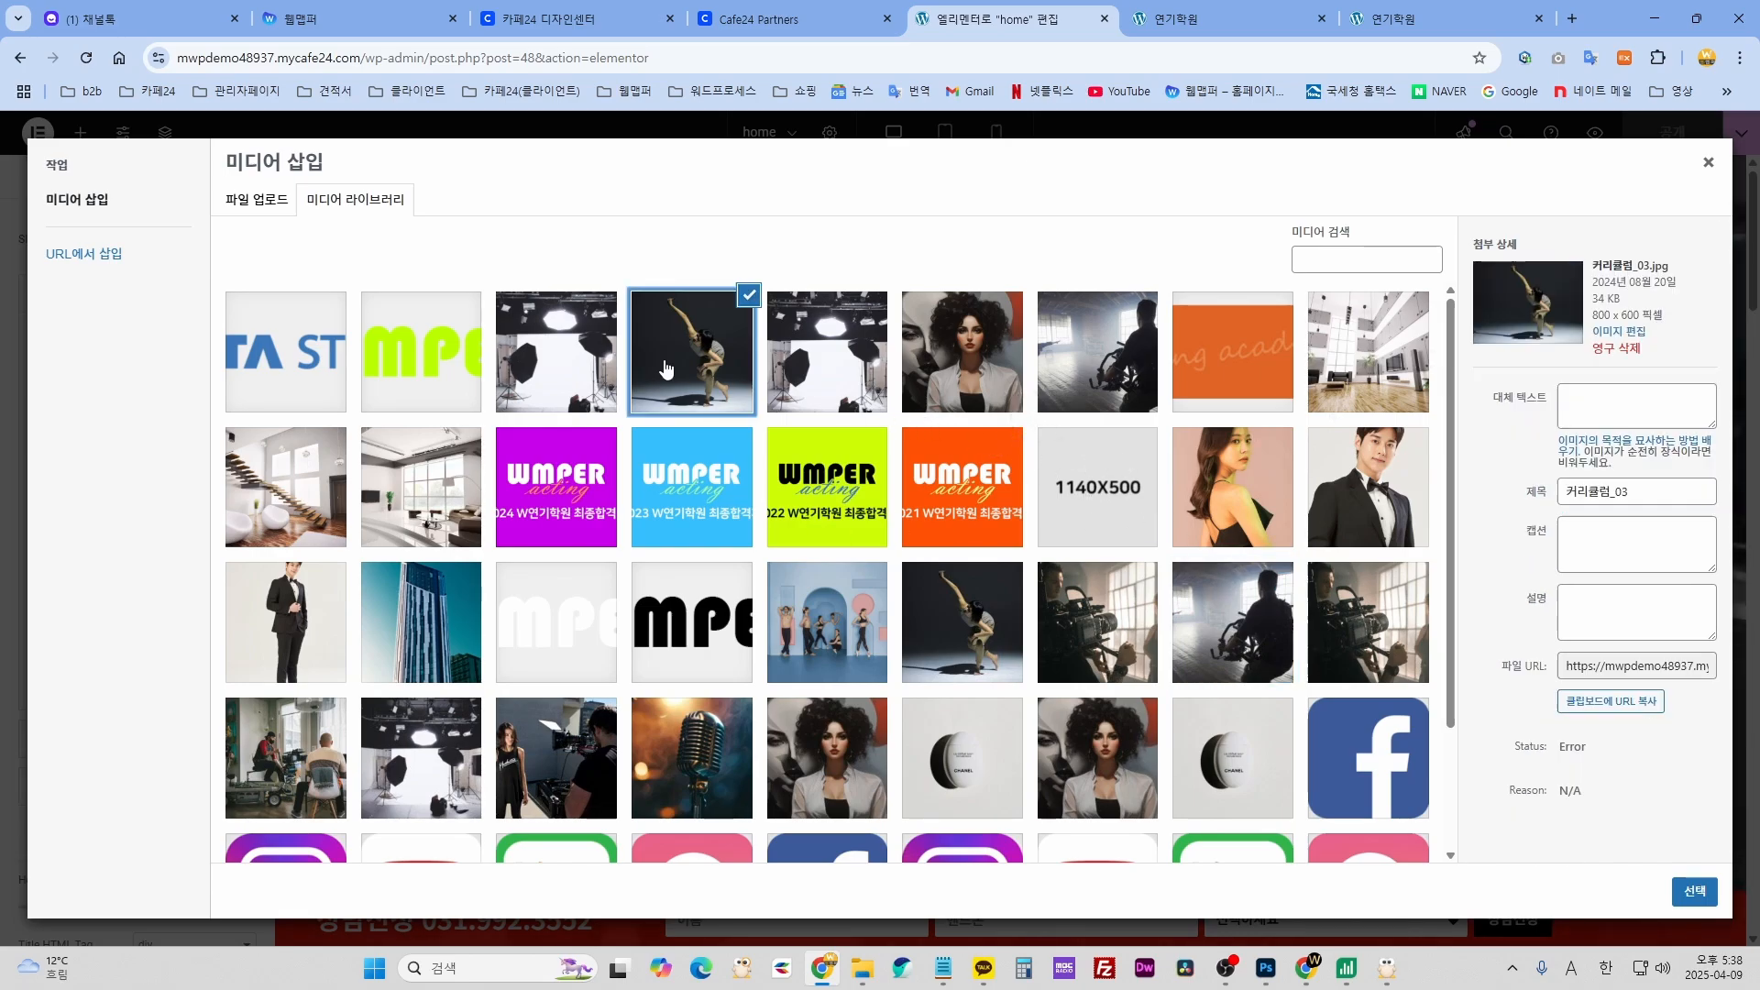
left_click(964, 367)
scroll(965, 367, "down", 5)
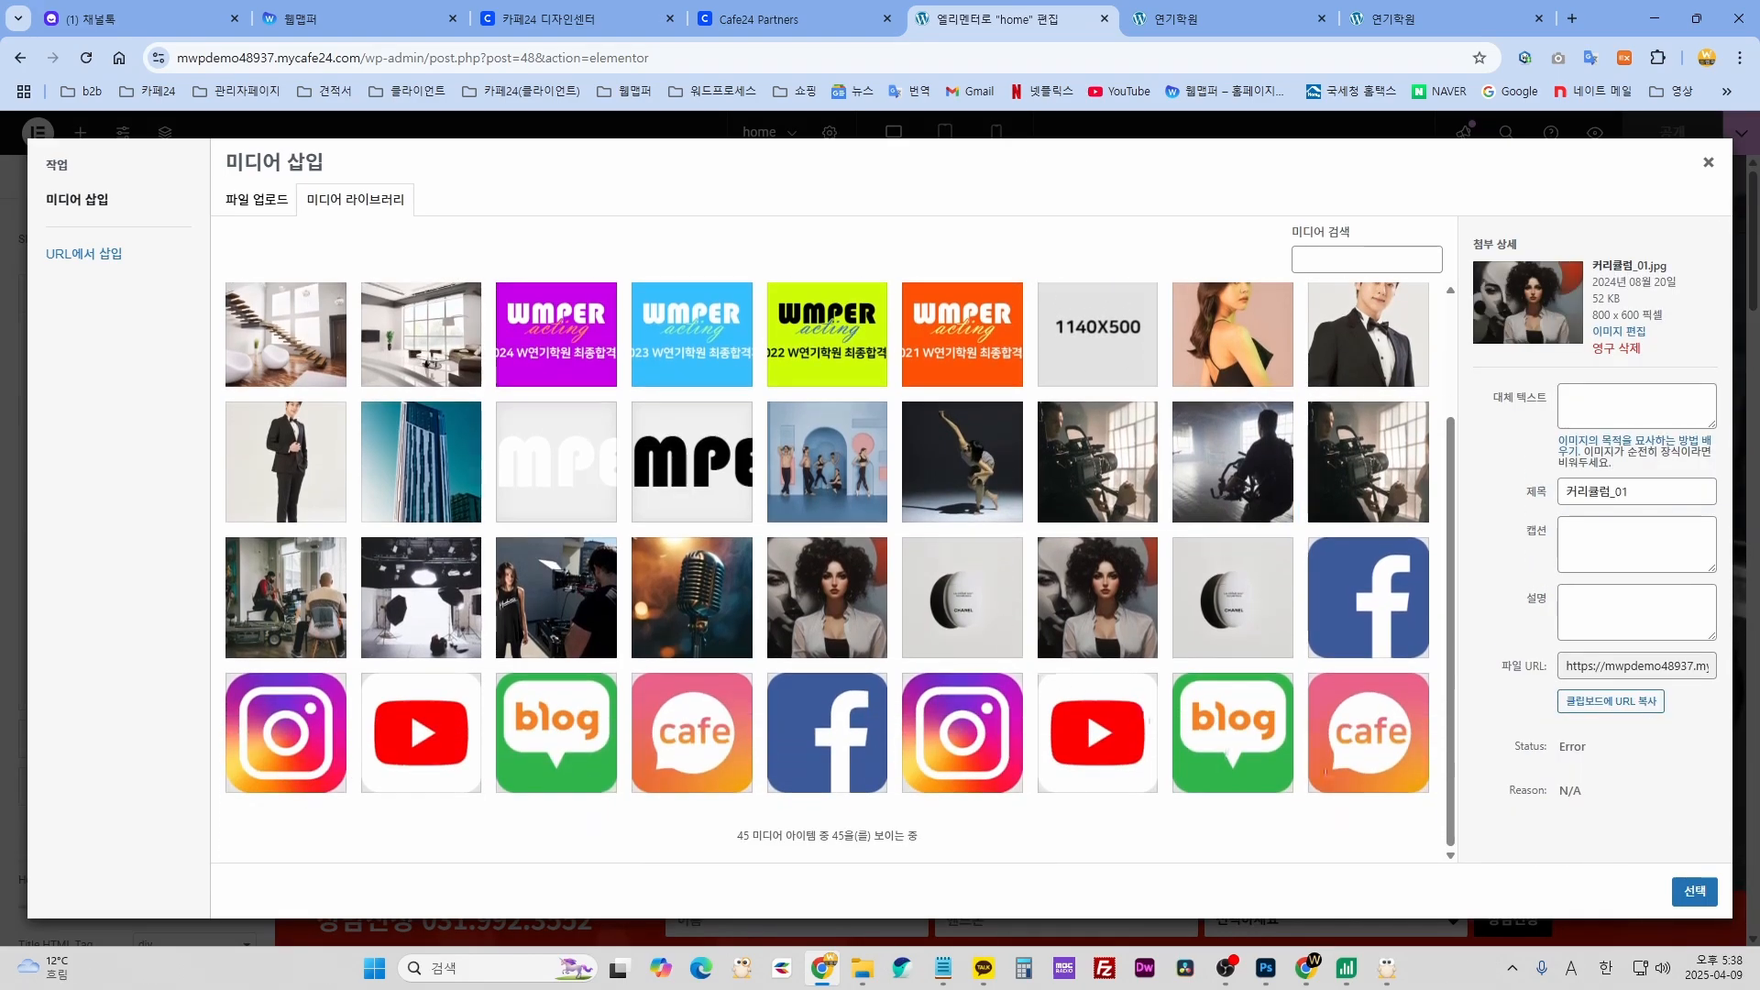
- Upload ai-generated-8885817_1920 teacher photo as slide 1's background and preview the slider
left_click(861, 969)
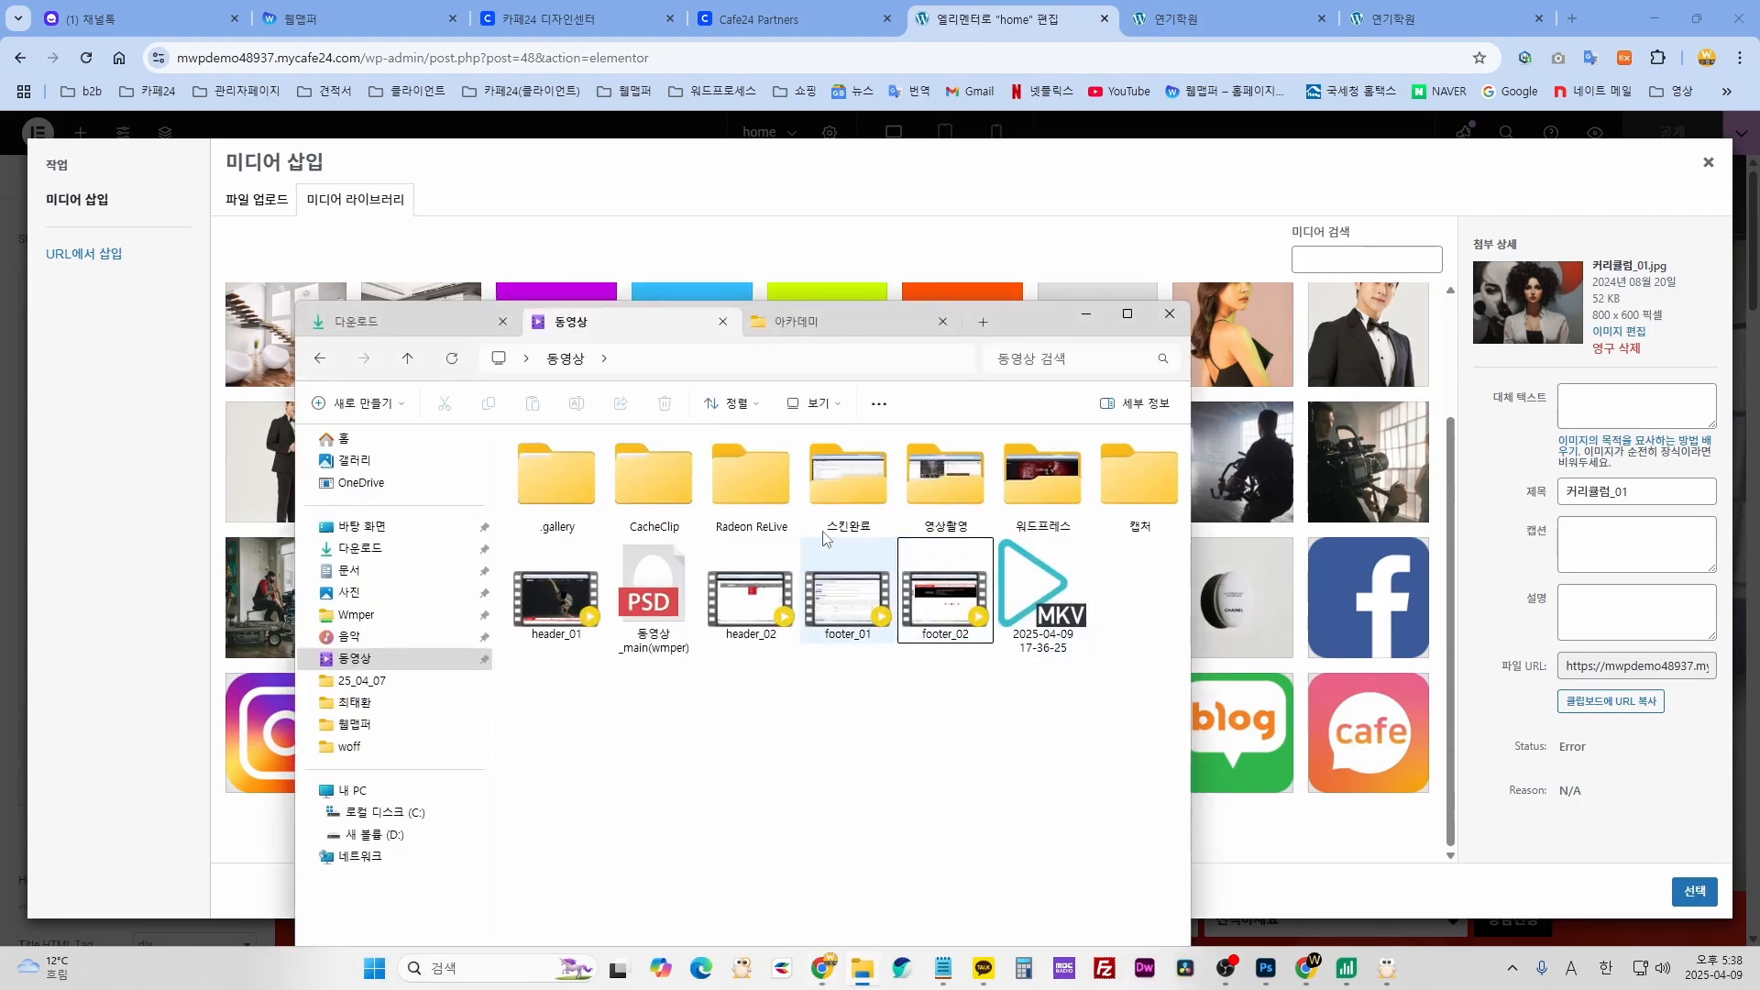
left_click(797, 322)
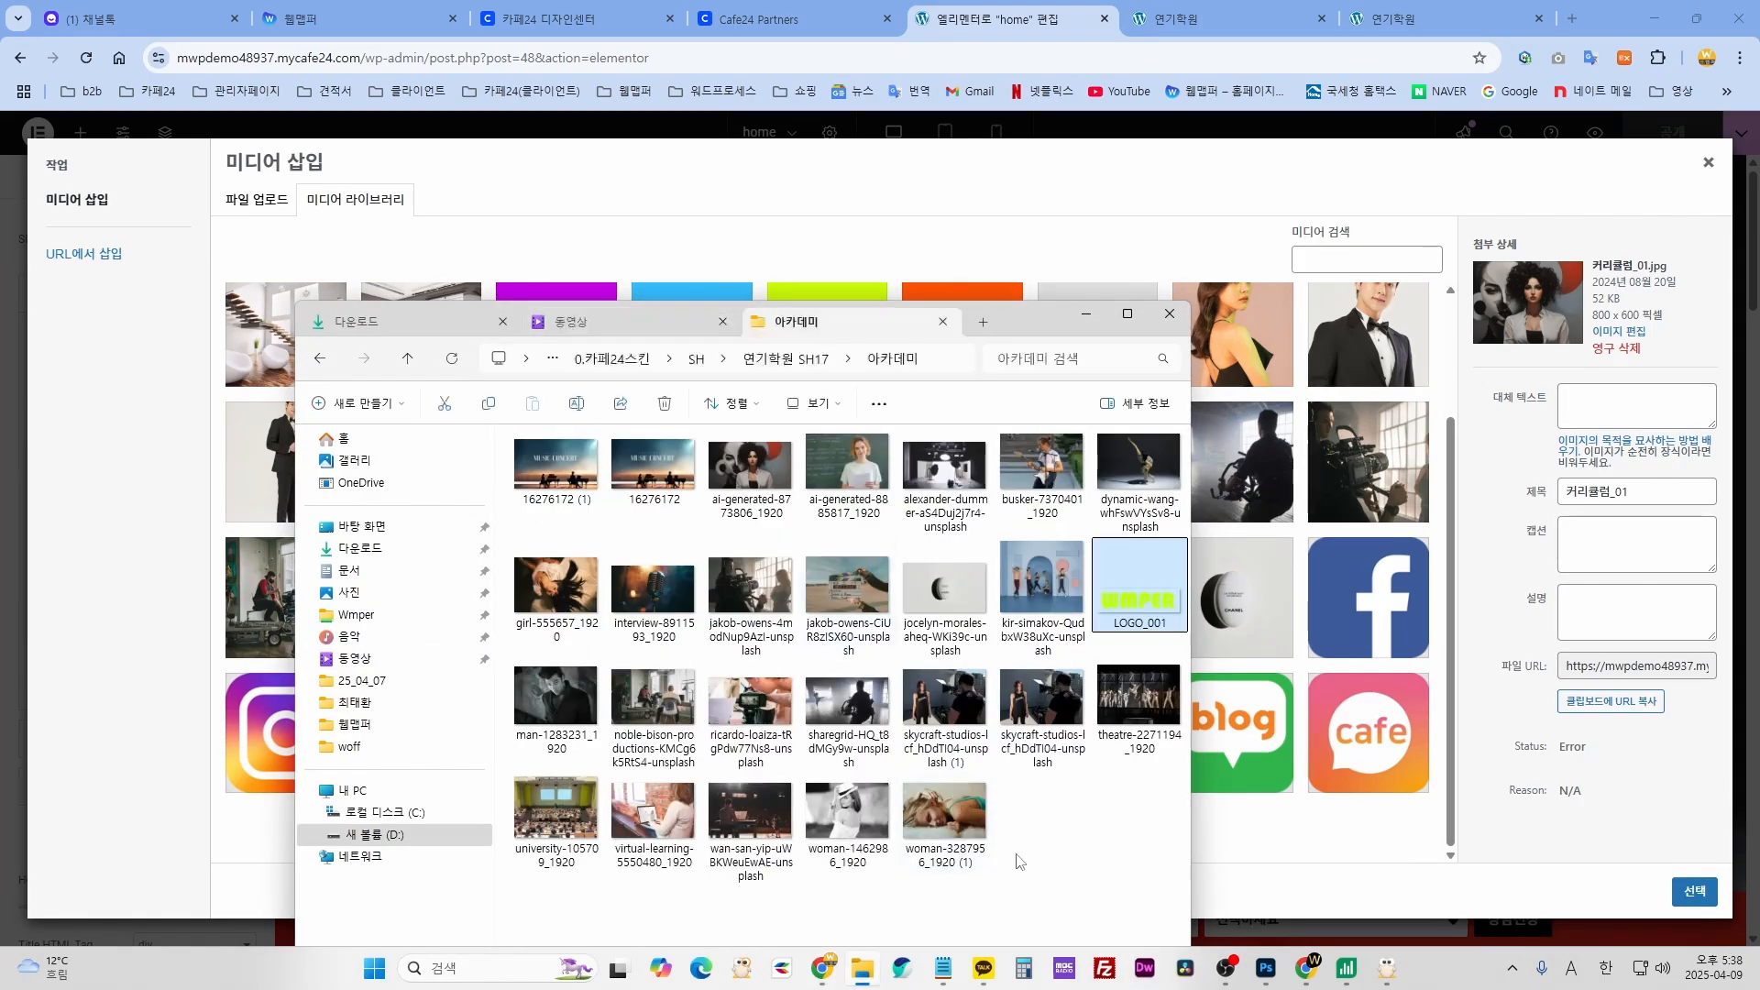
left_click(860, 478)
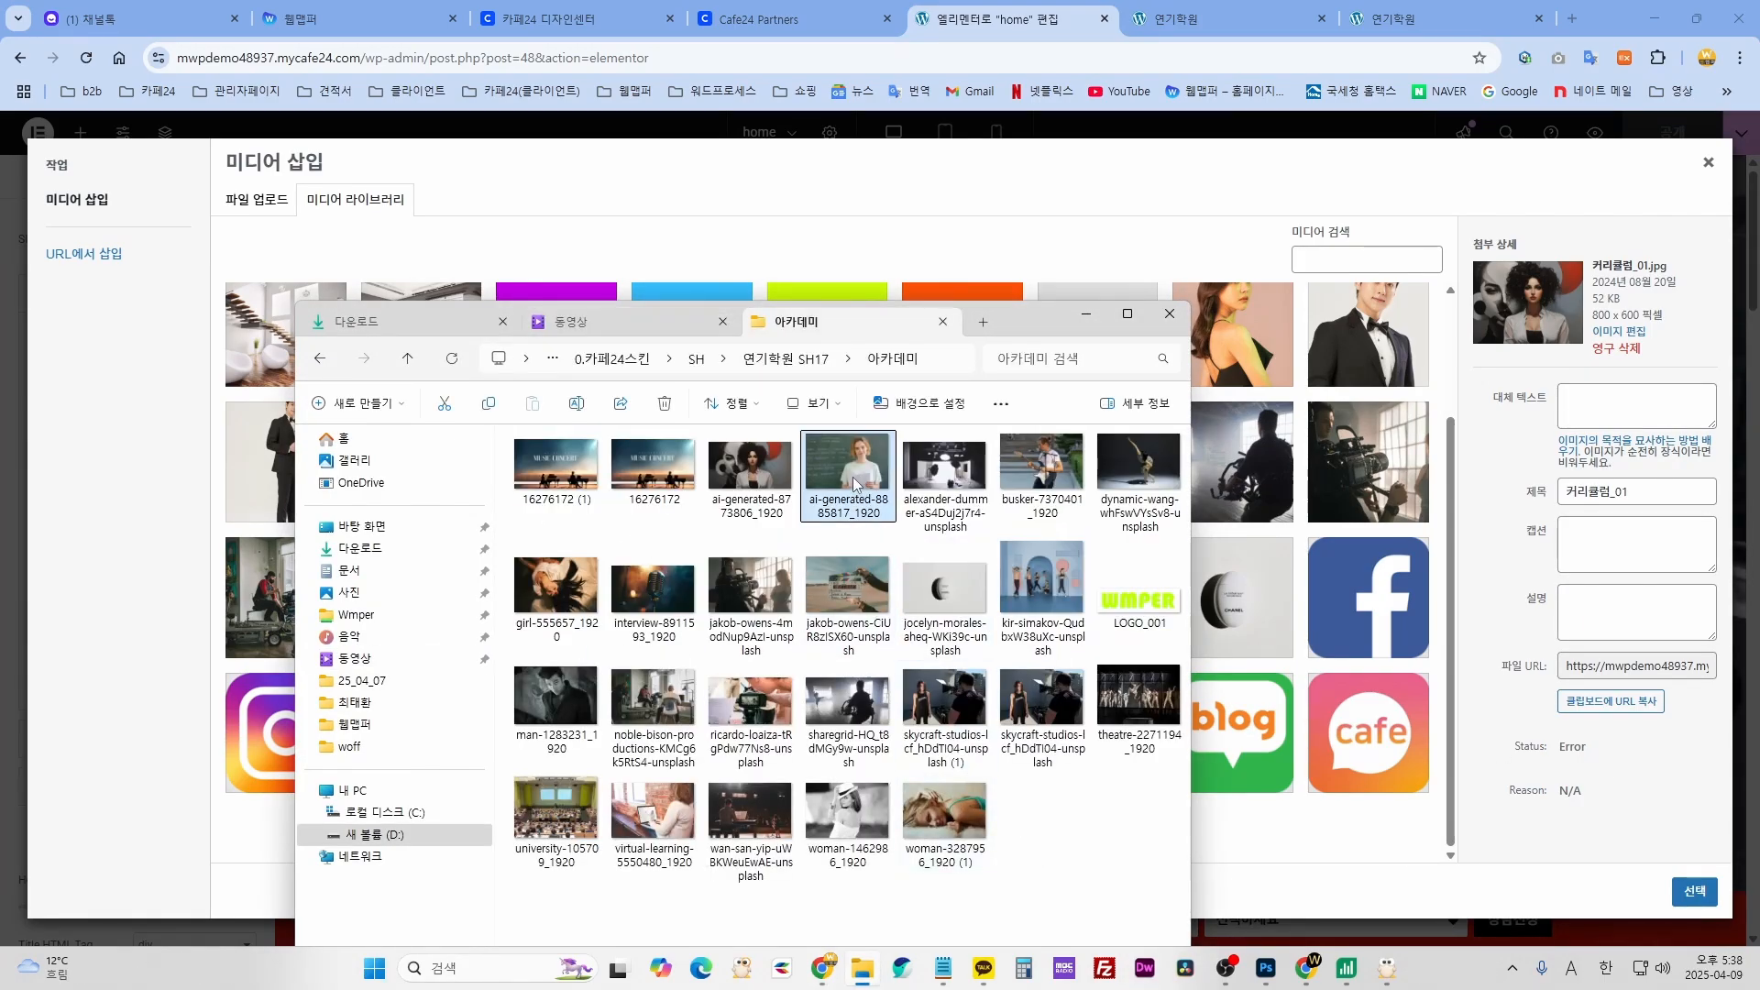
left_click_drag(860, 478, 1346, 656)
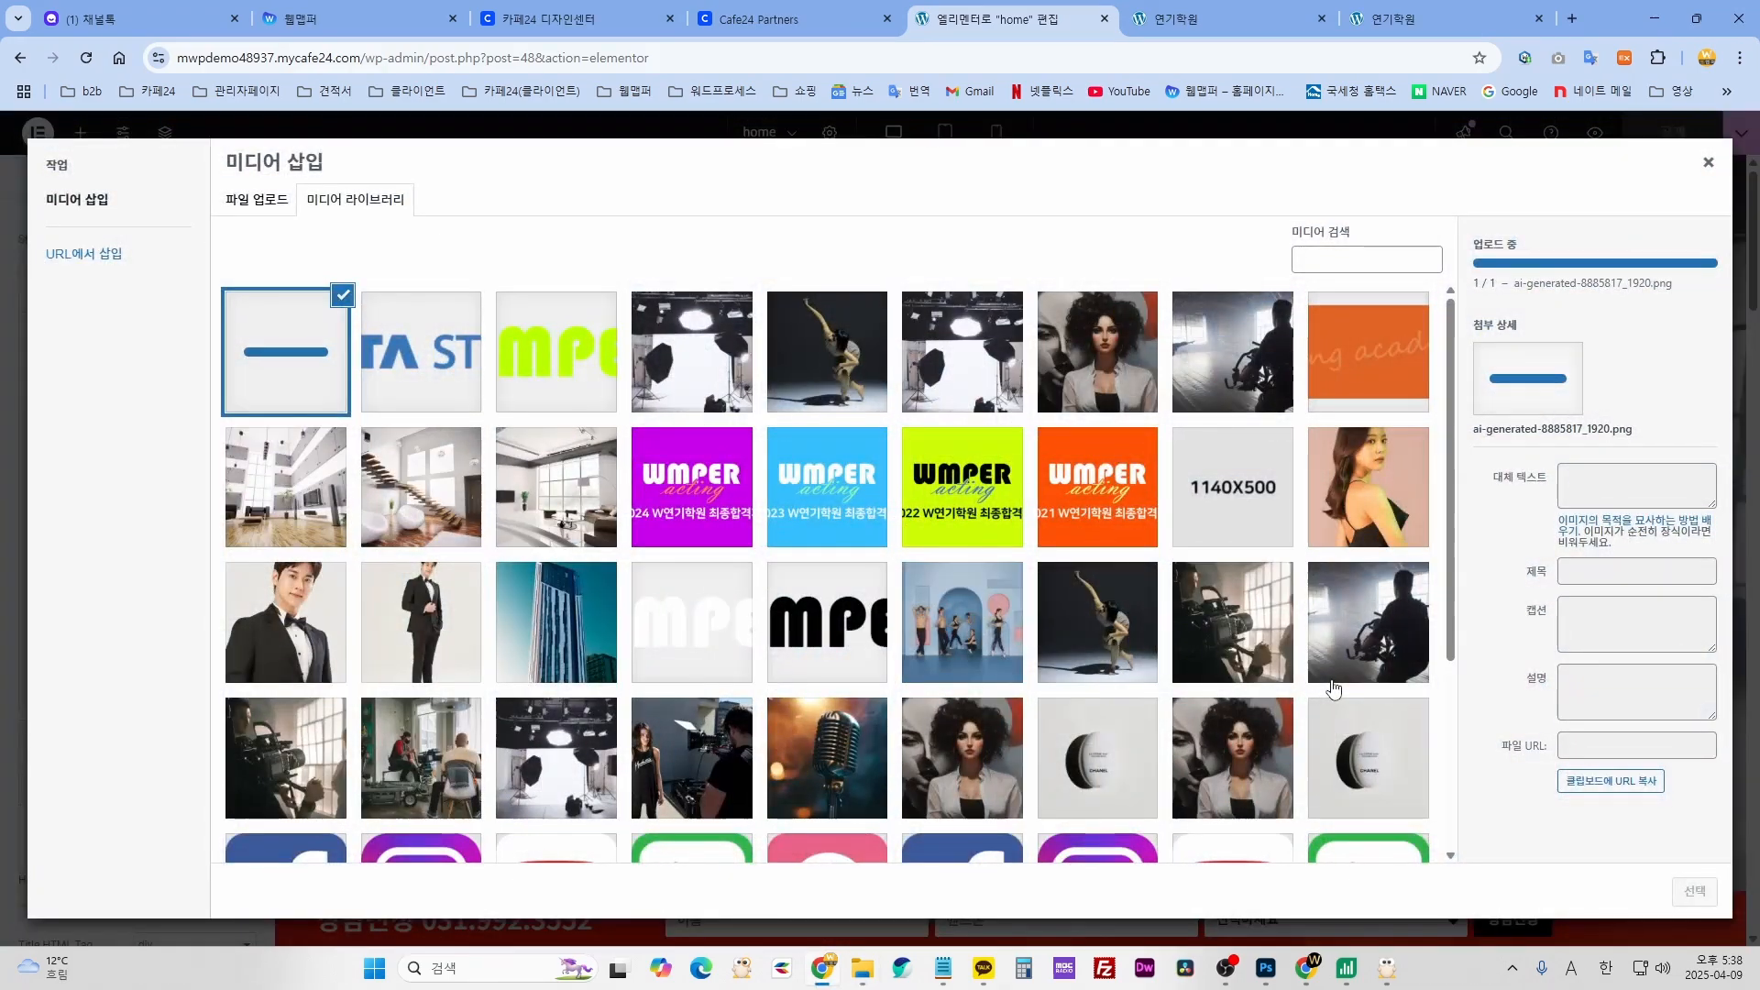
left_click(1695, 894)
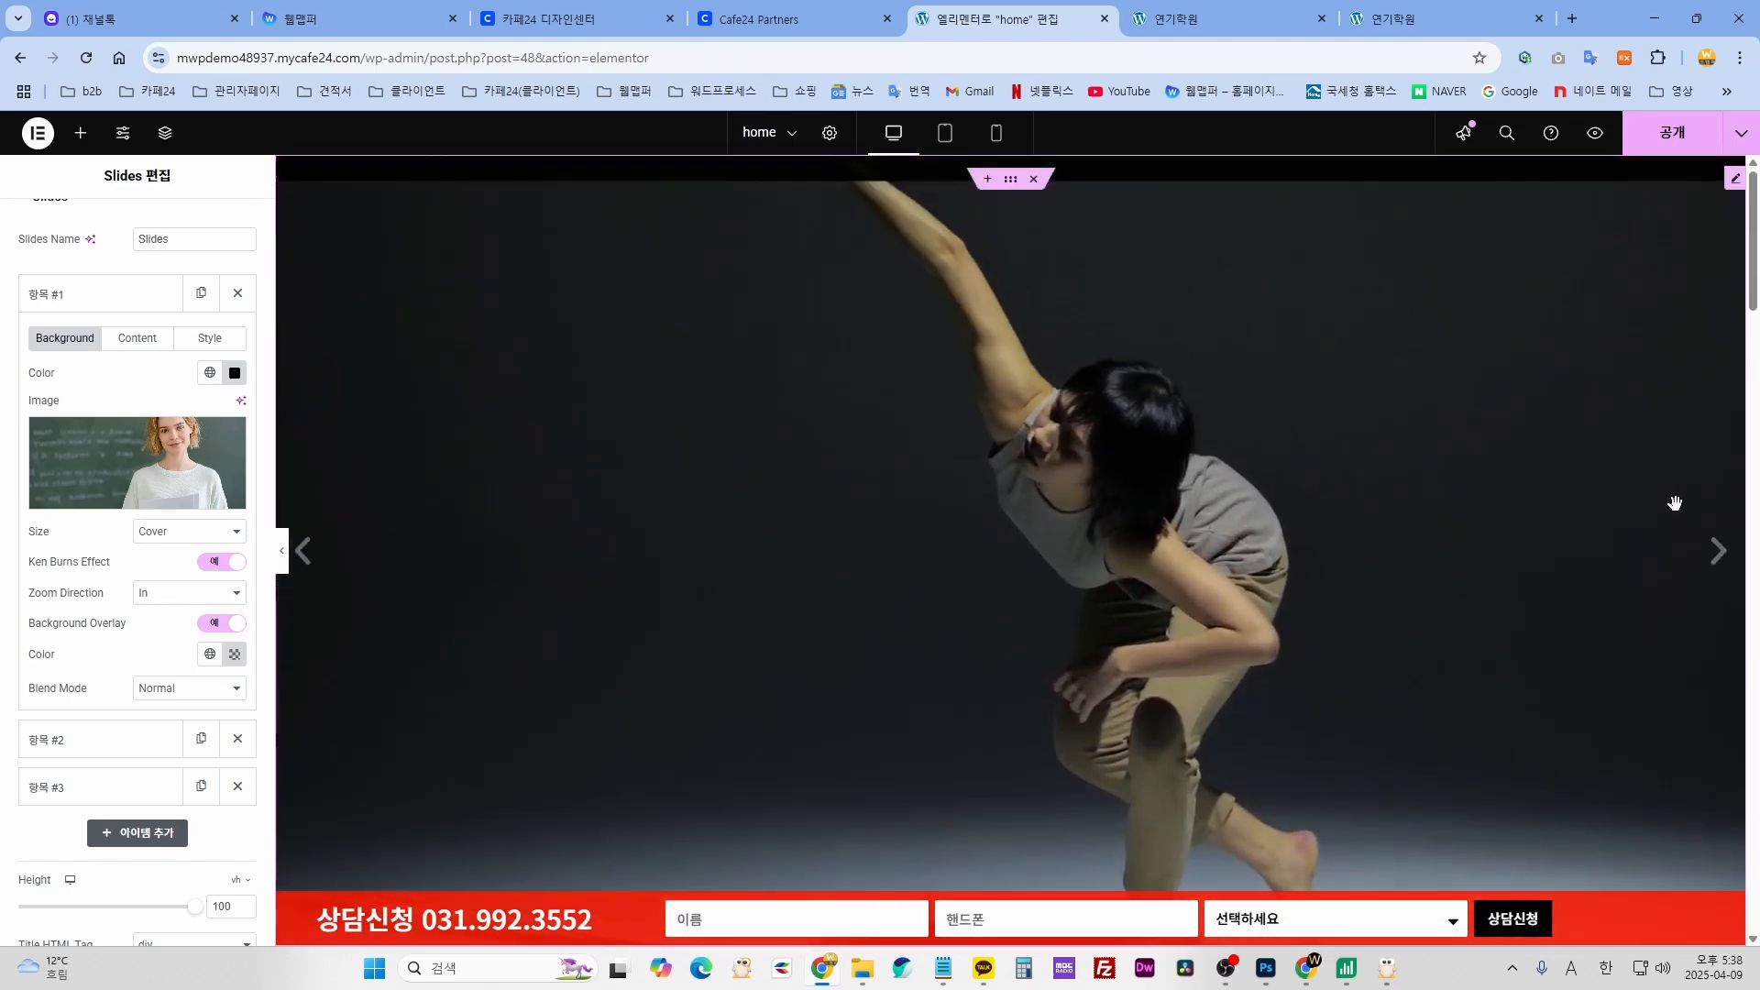
left_click(1718, 552)
left_click(1718, 552)
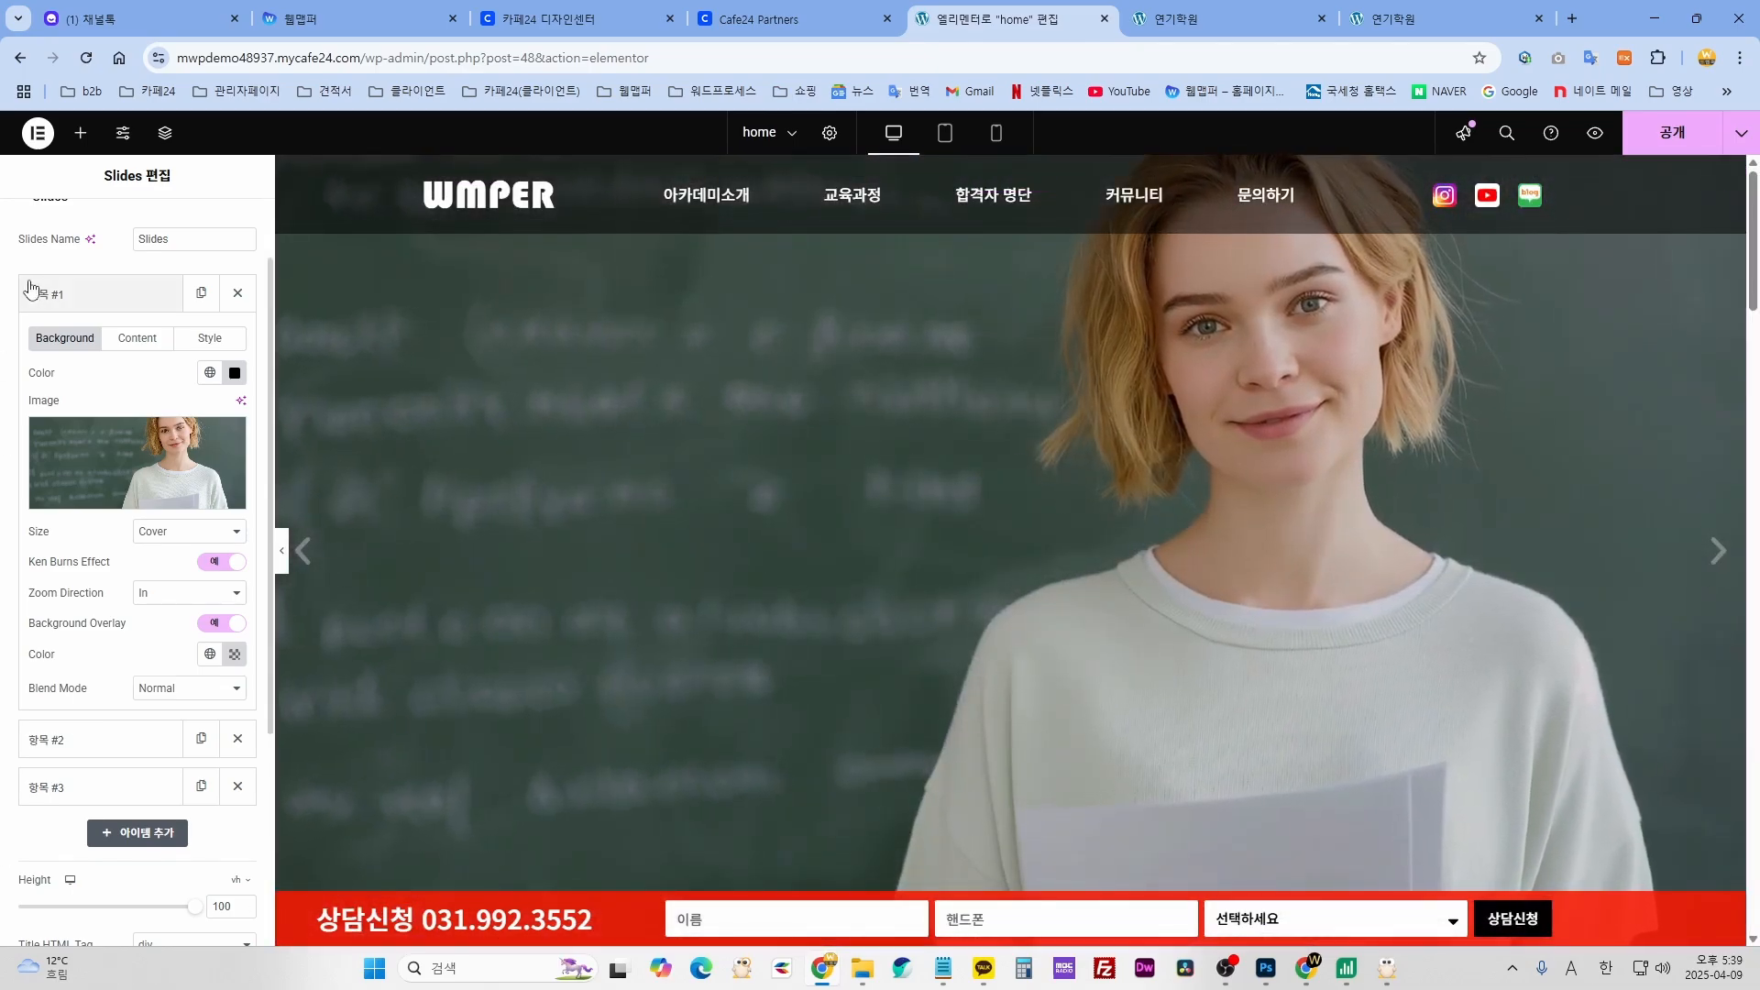
- Upload the kir-simakov blue-arches dancers photo and set it as slide #2's background
left_click(111, 294)
left_click(96, 342)
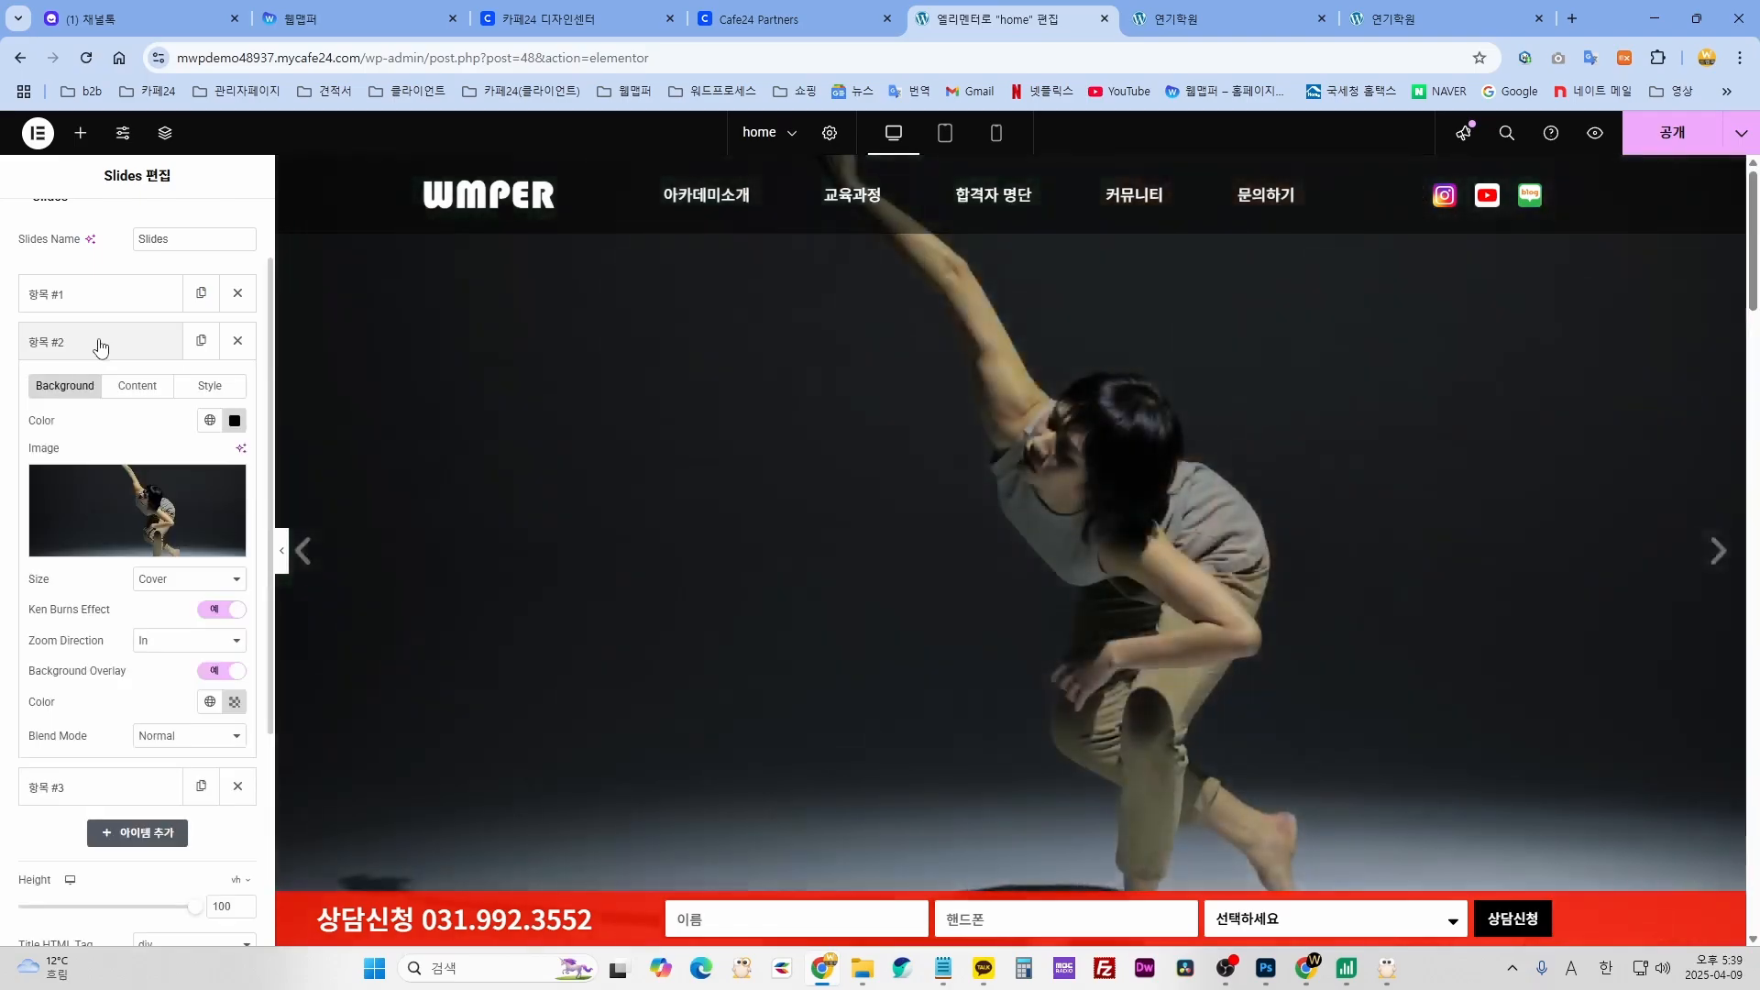
left_click(81, 520)
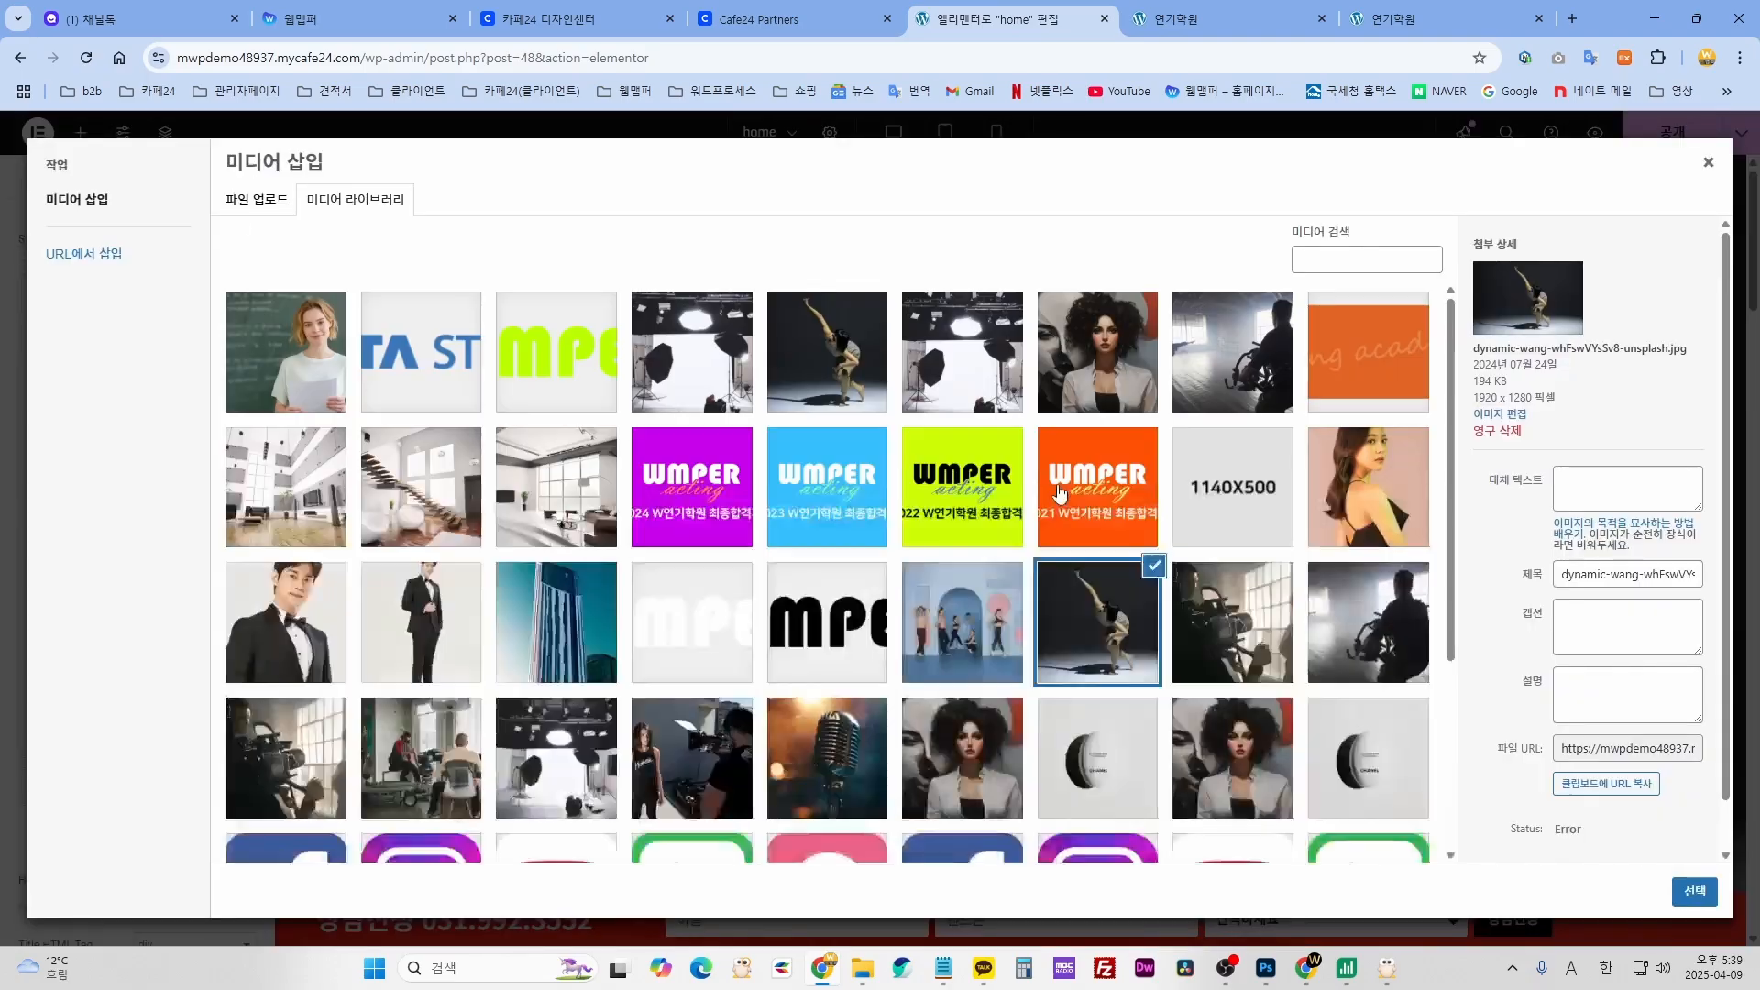
left_click(863, 972)
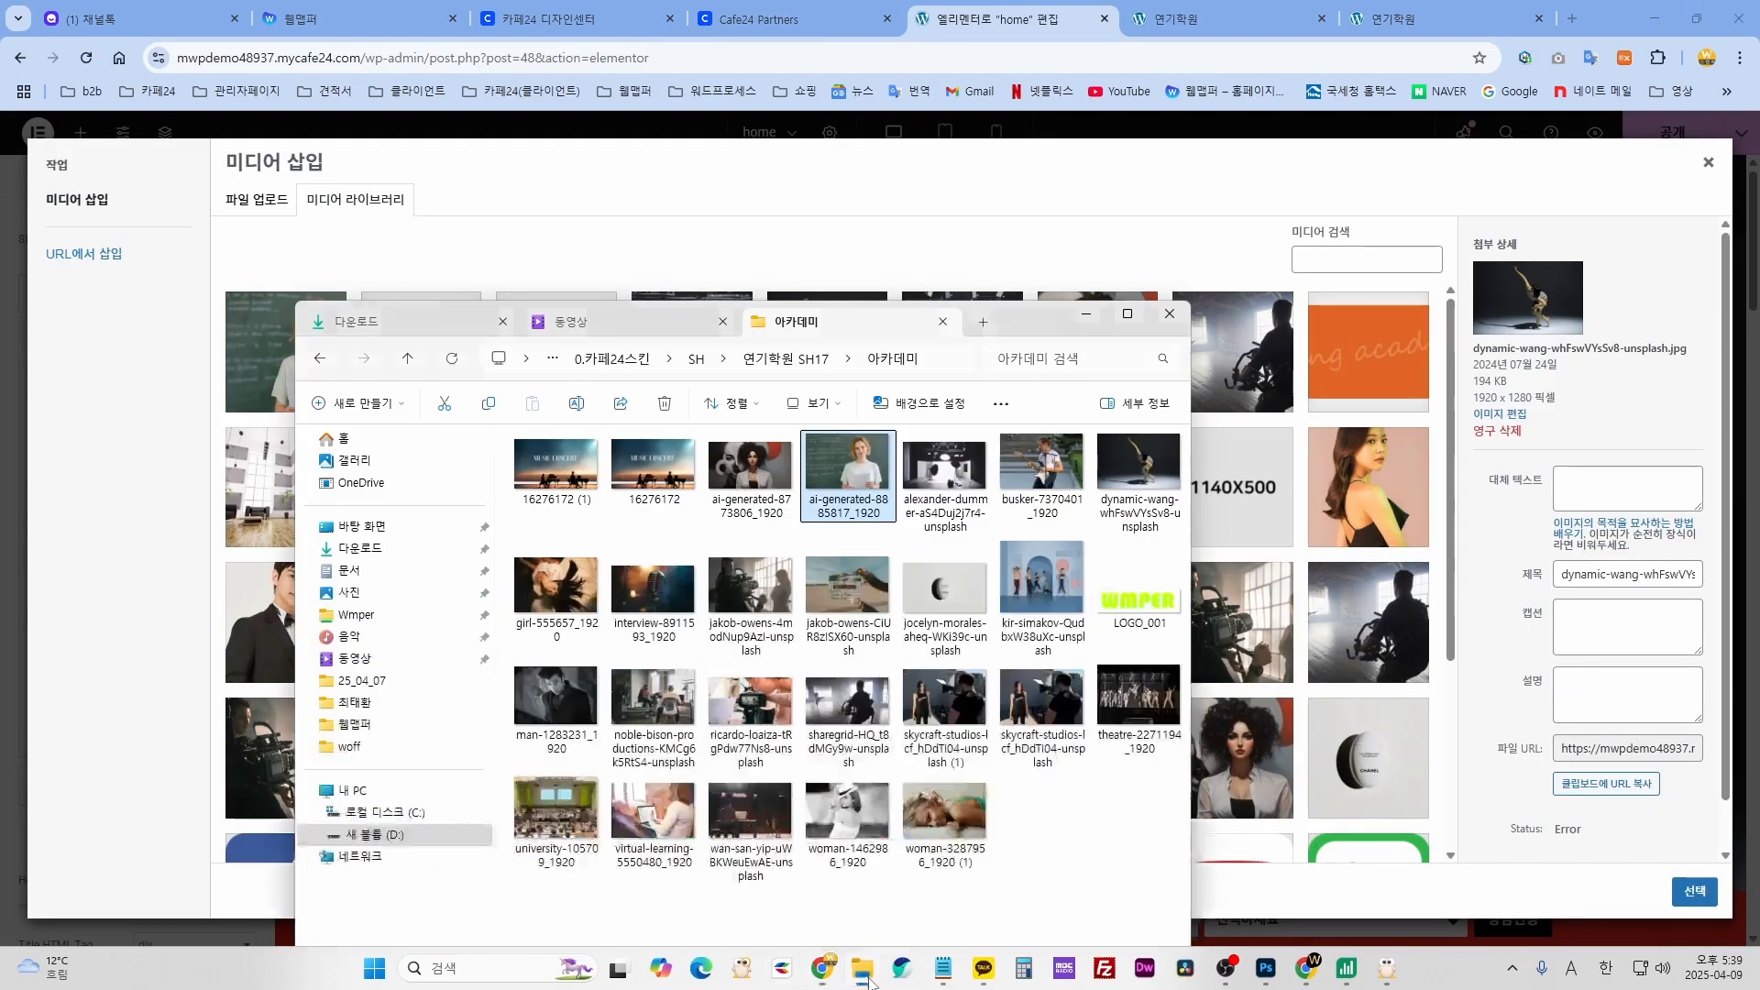
left_click(634, 465)
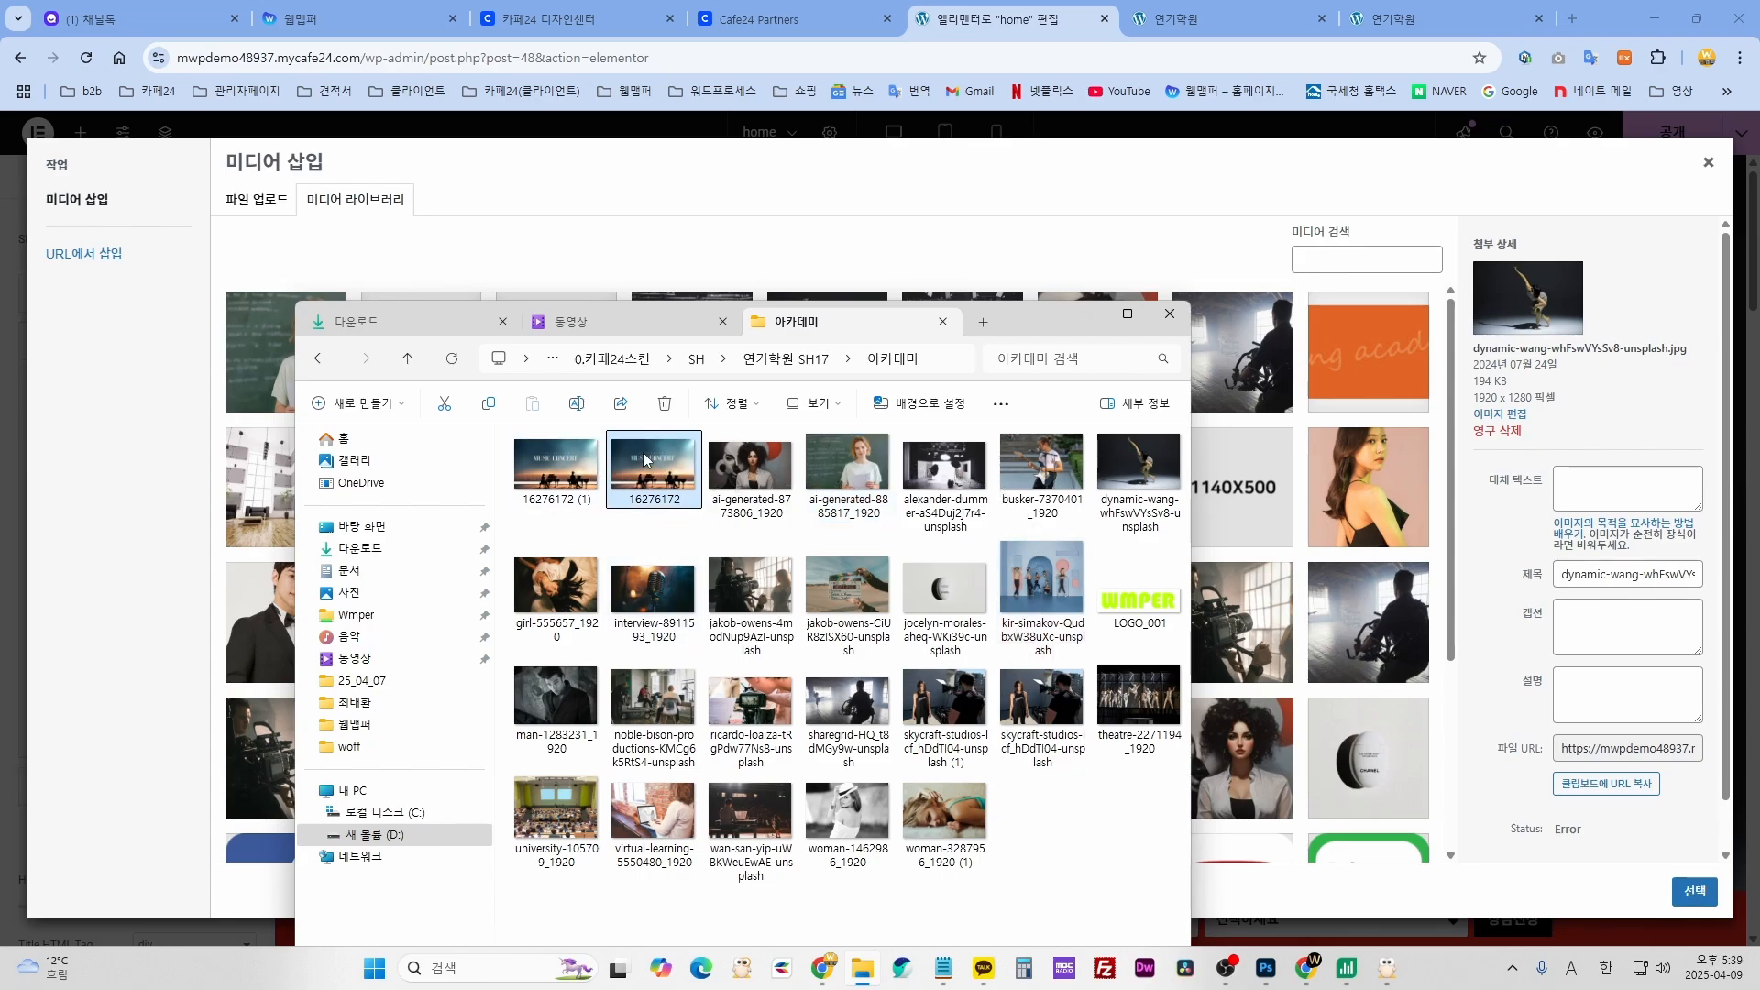
left_click_drag(645, 460, 1353, 657)
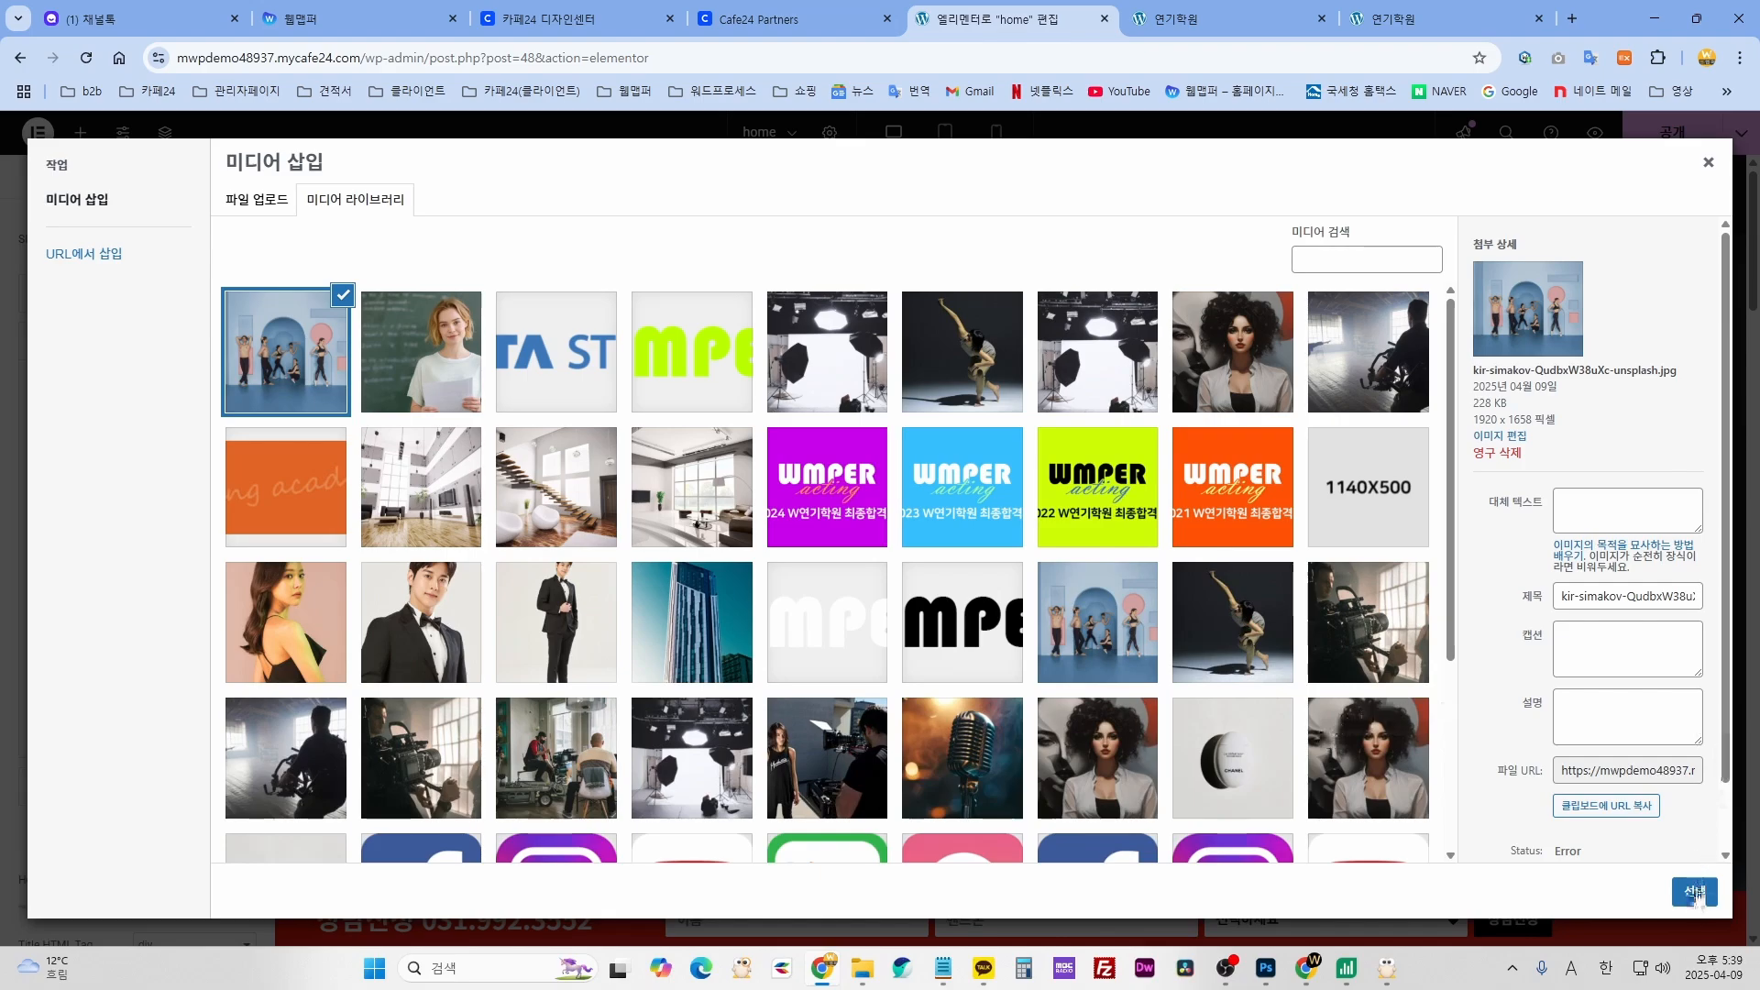
left_click(1694, 893)
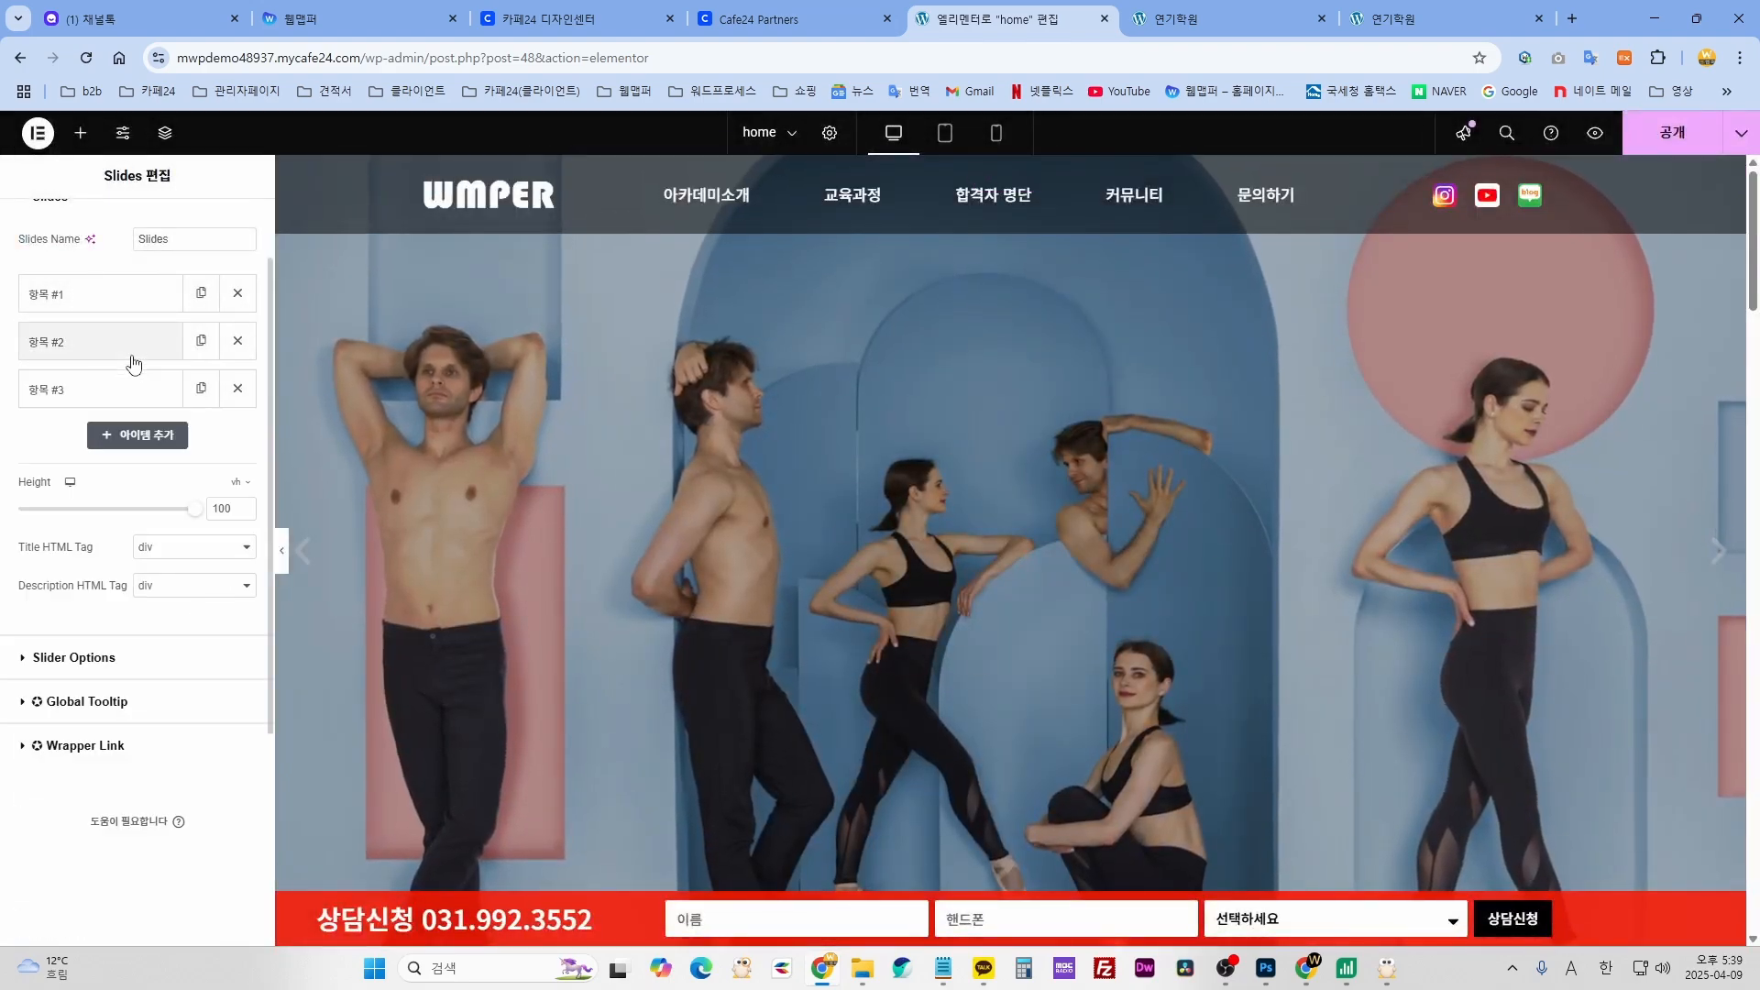
- Upload jocelyn-morales-aheq-WKi39c-unsplash cream-jar photo and set it as slide #3's background
left_click(118, 390)
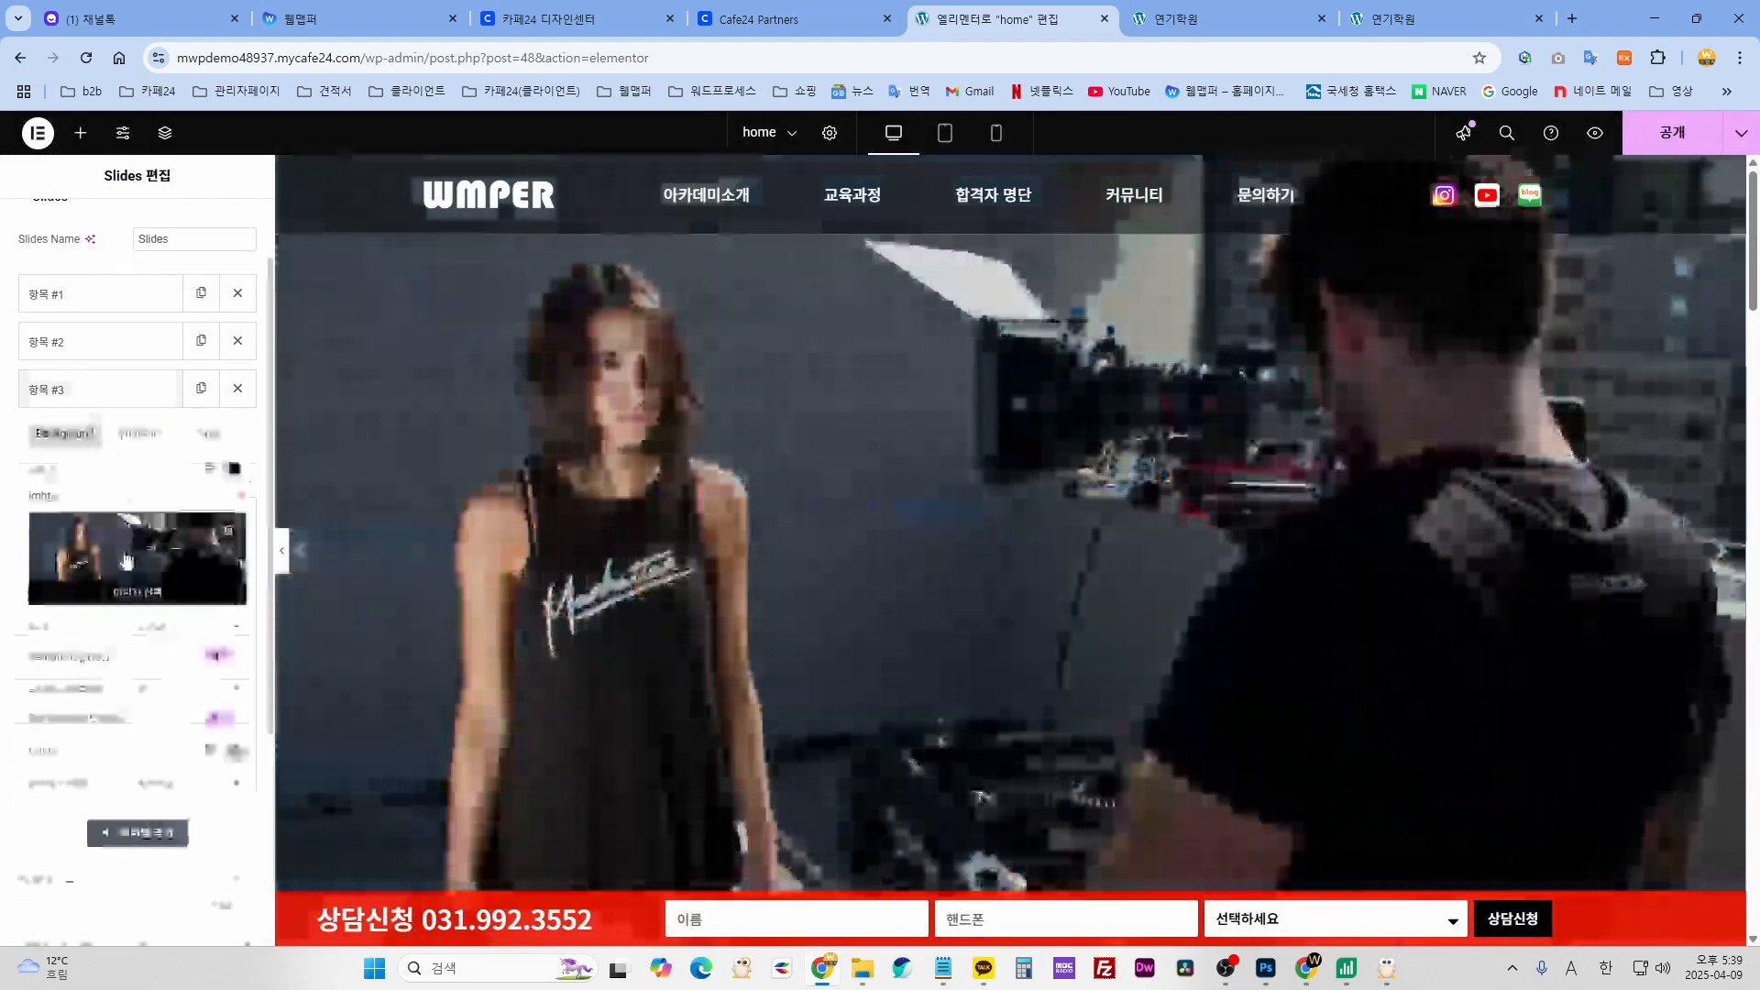
left_click(127, 561)
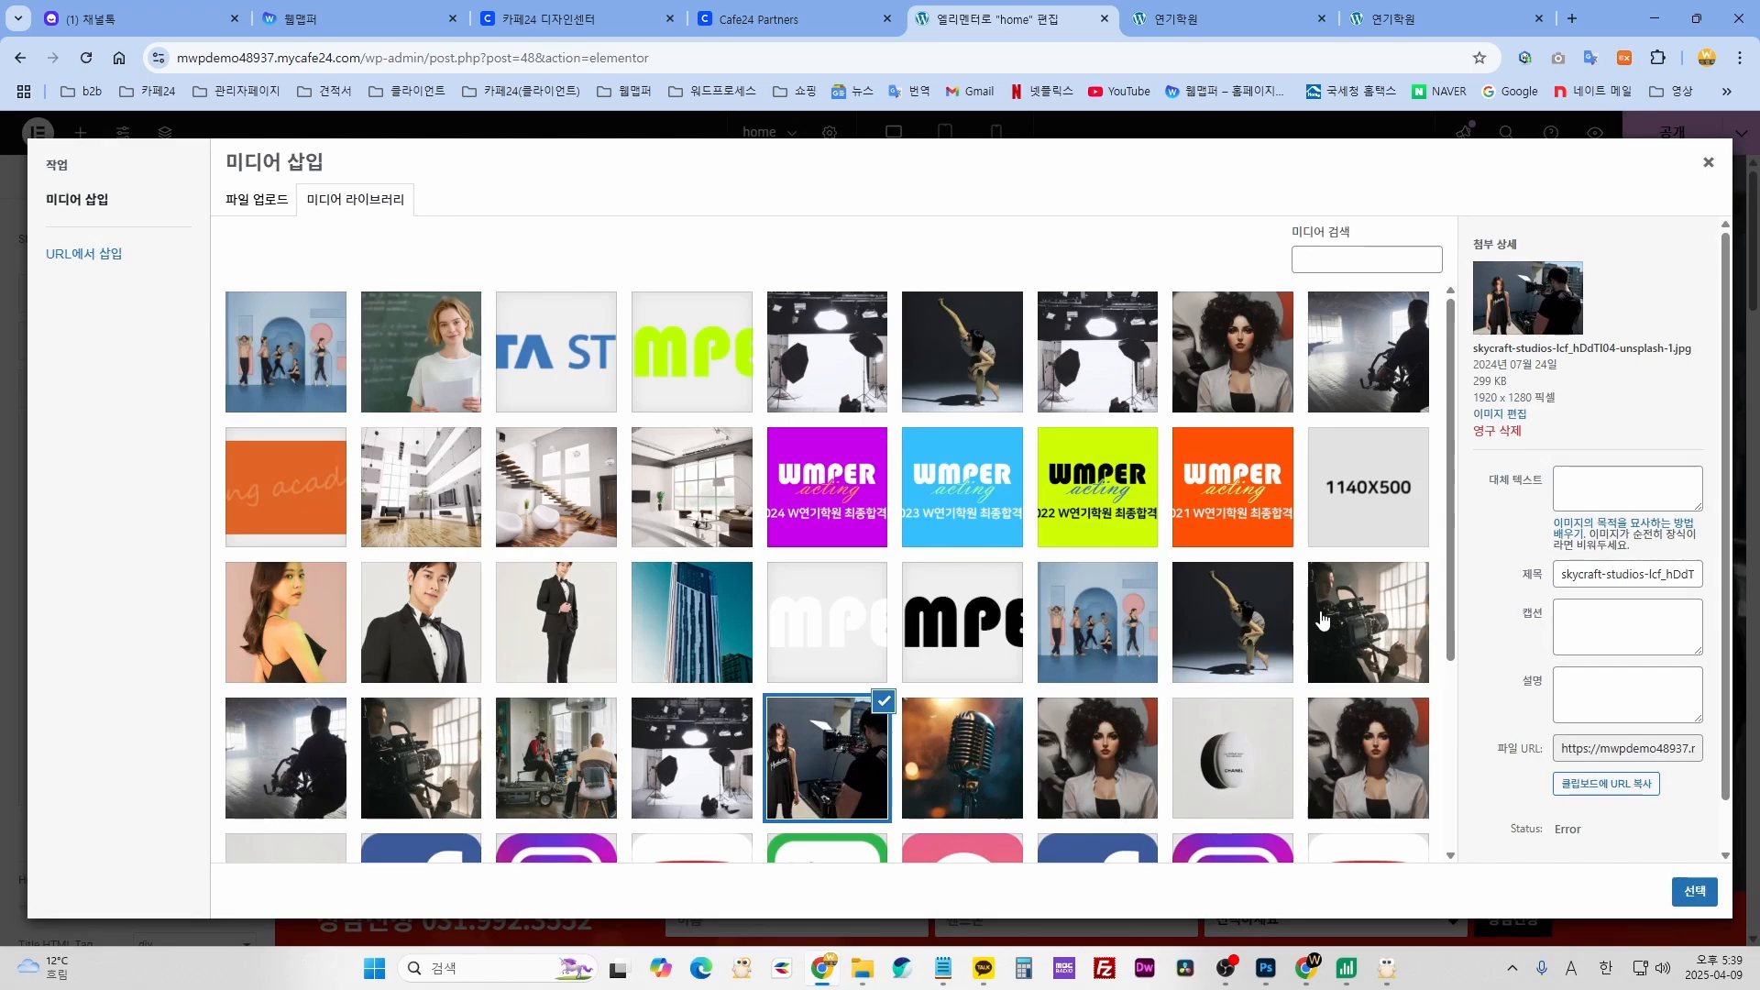
left_click(865, 972)
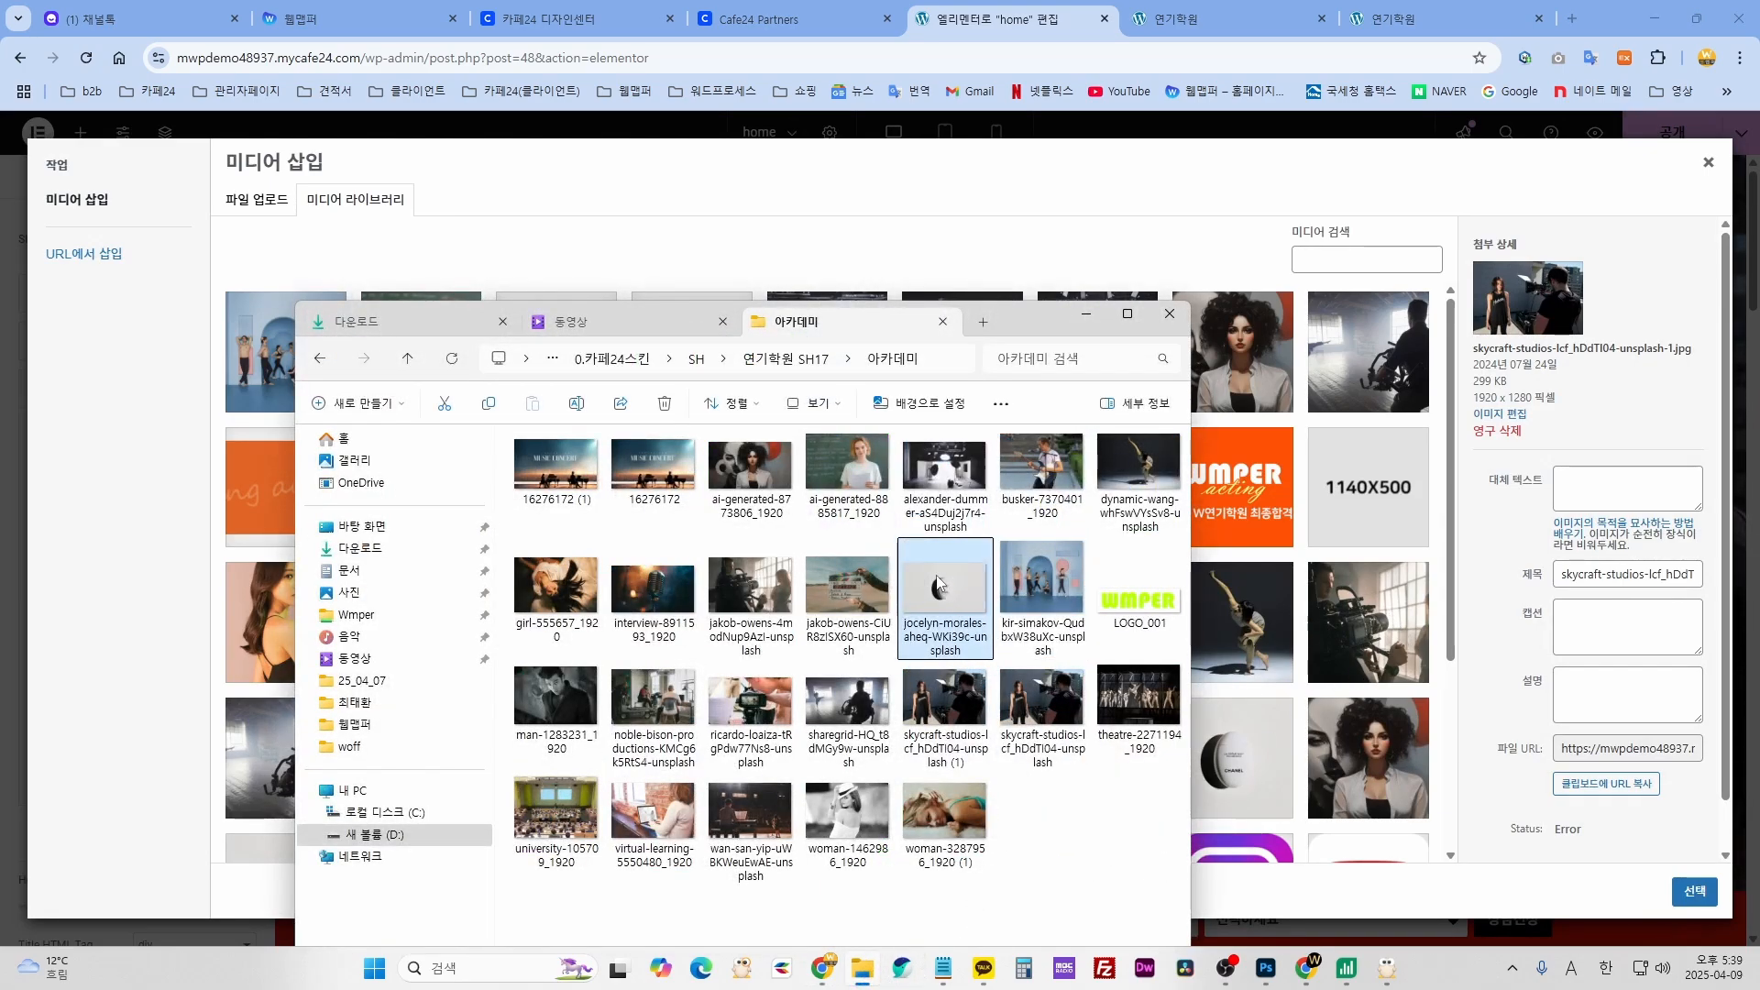
left_click_drag(934, 584, 1338, 573)
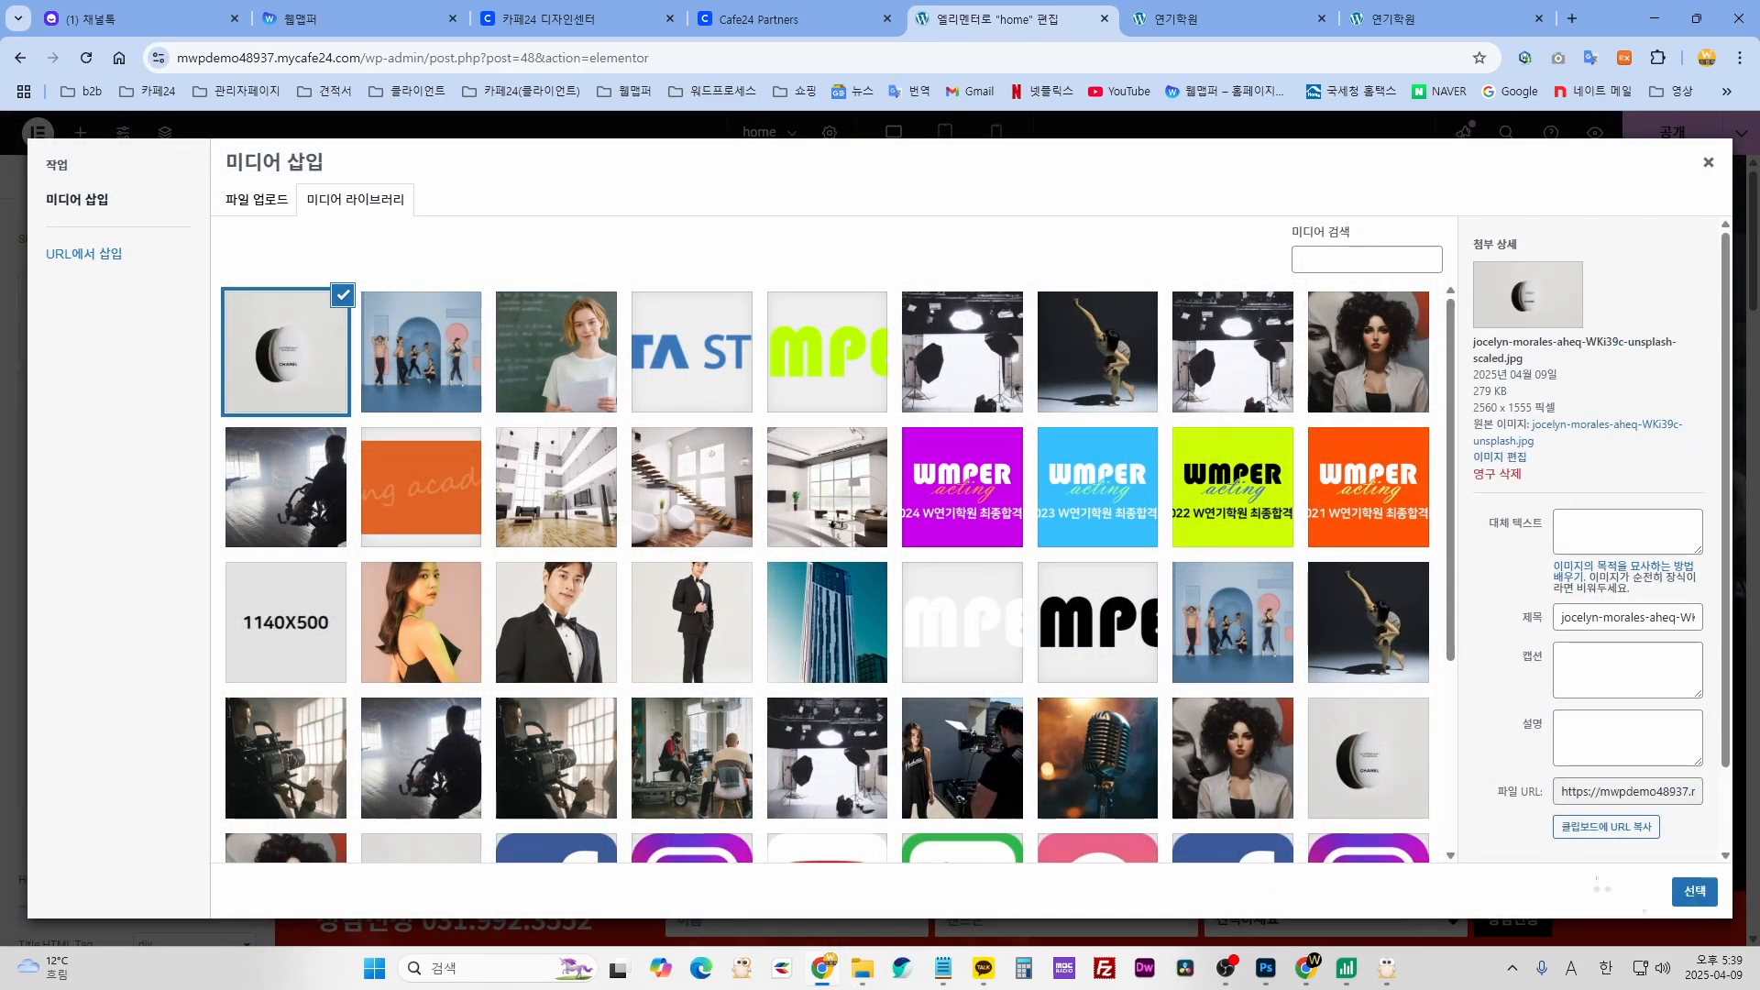
left_click(1694, 891)
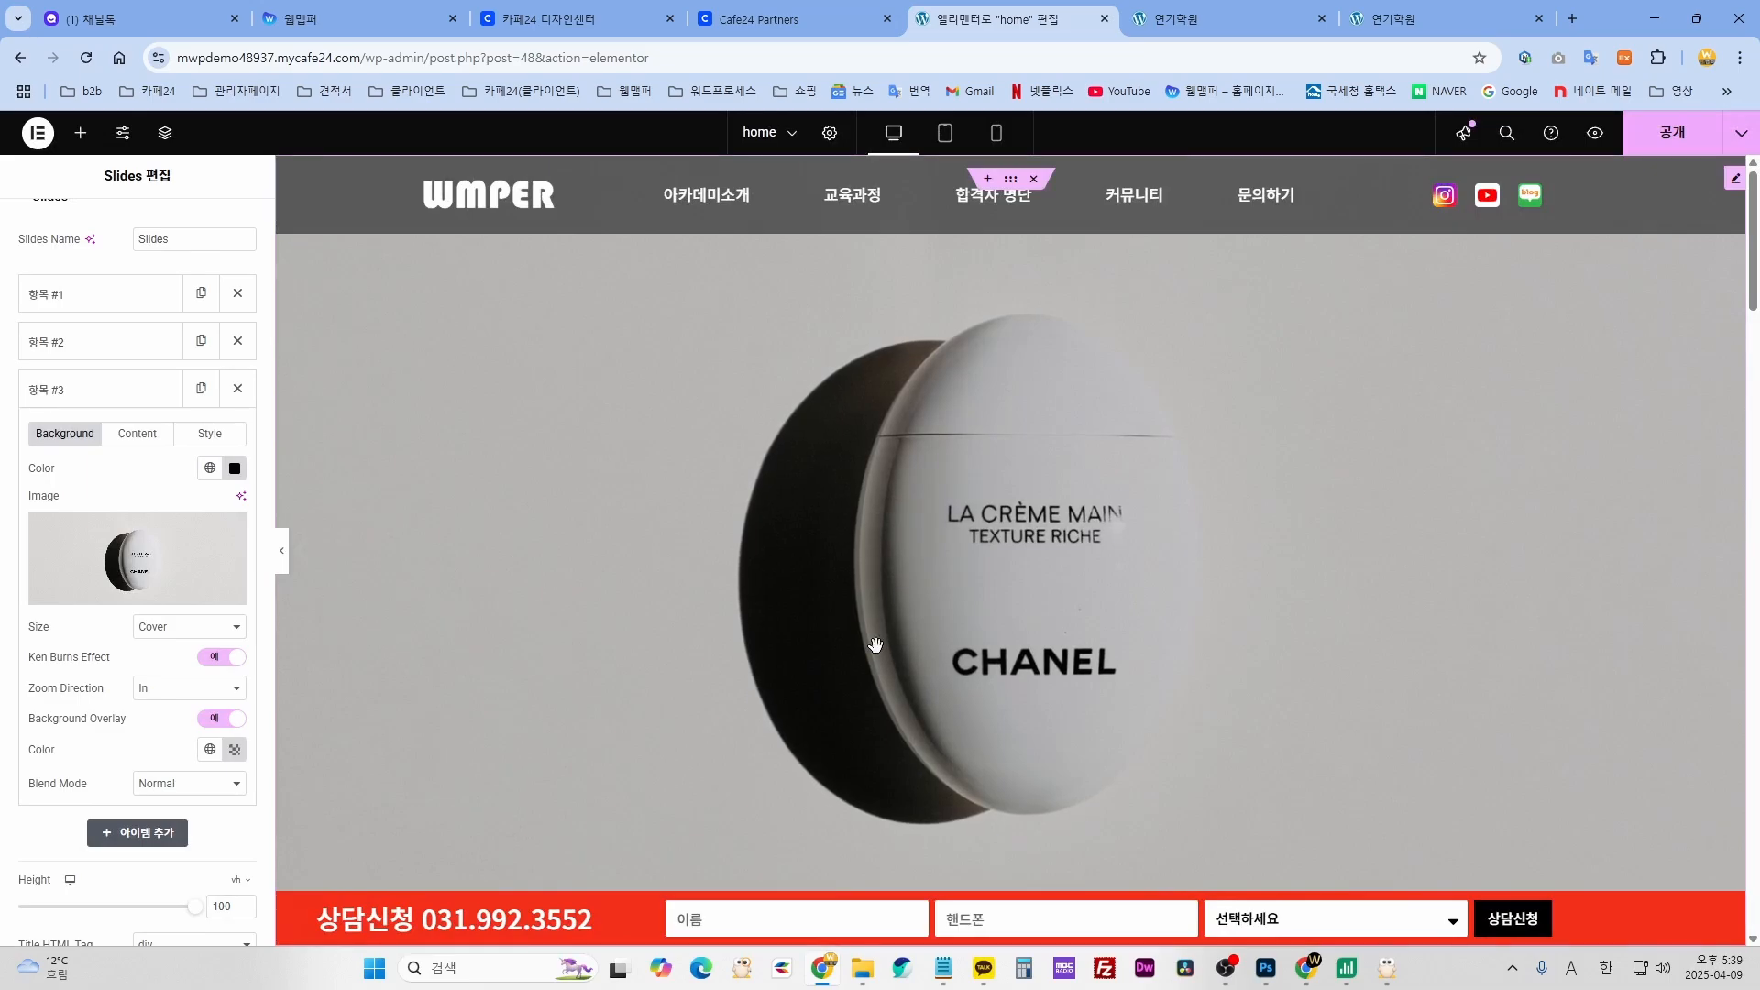
left_click(138, 391)
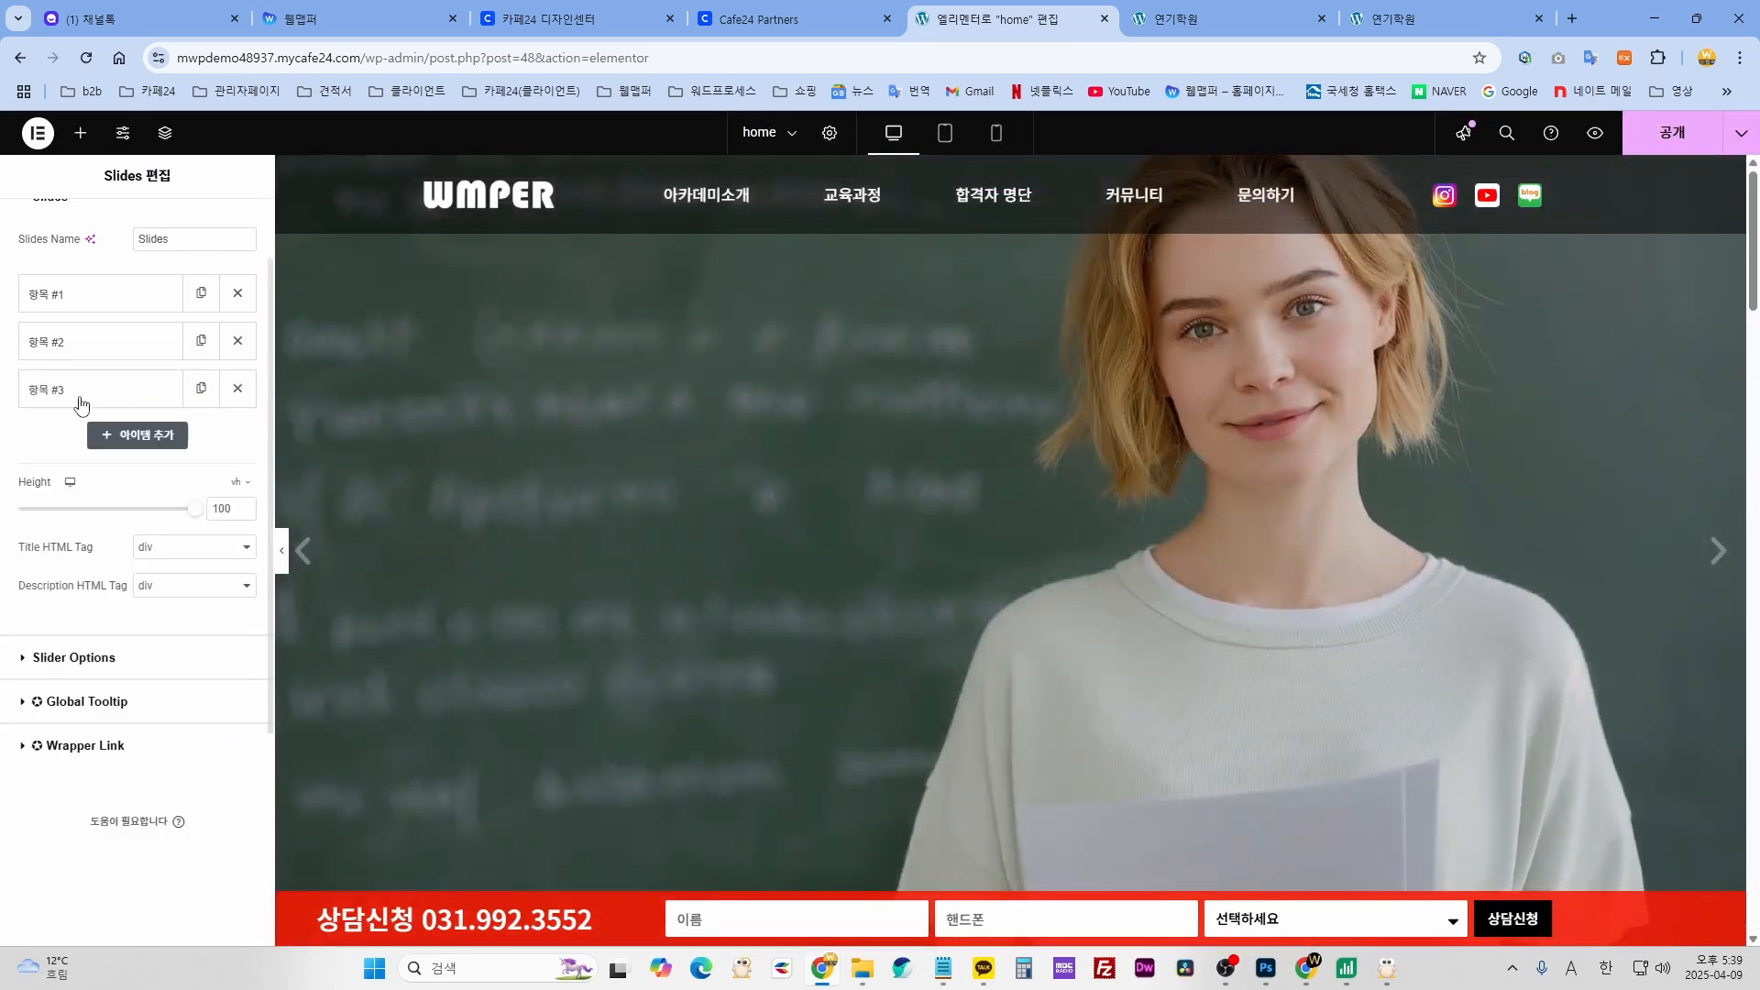
left_click(204, 391)
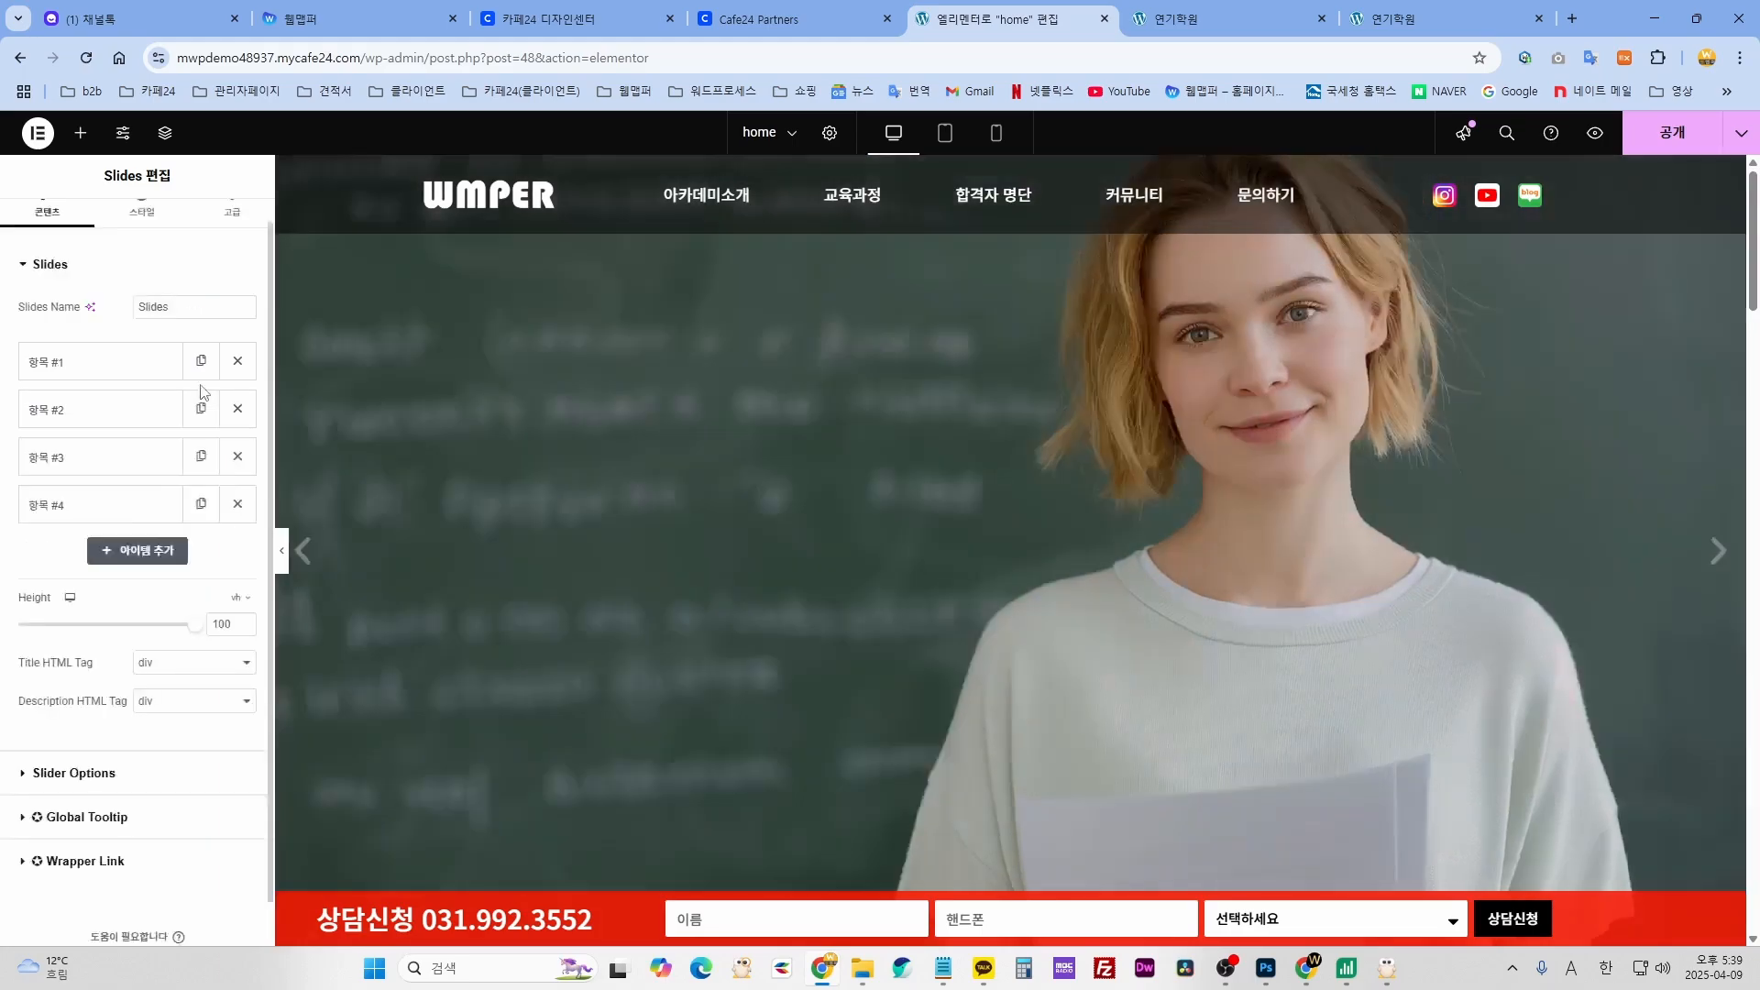
left_click(119, 511)
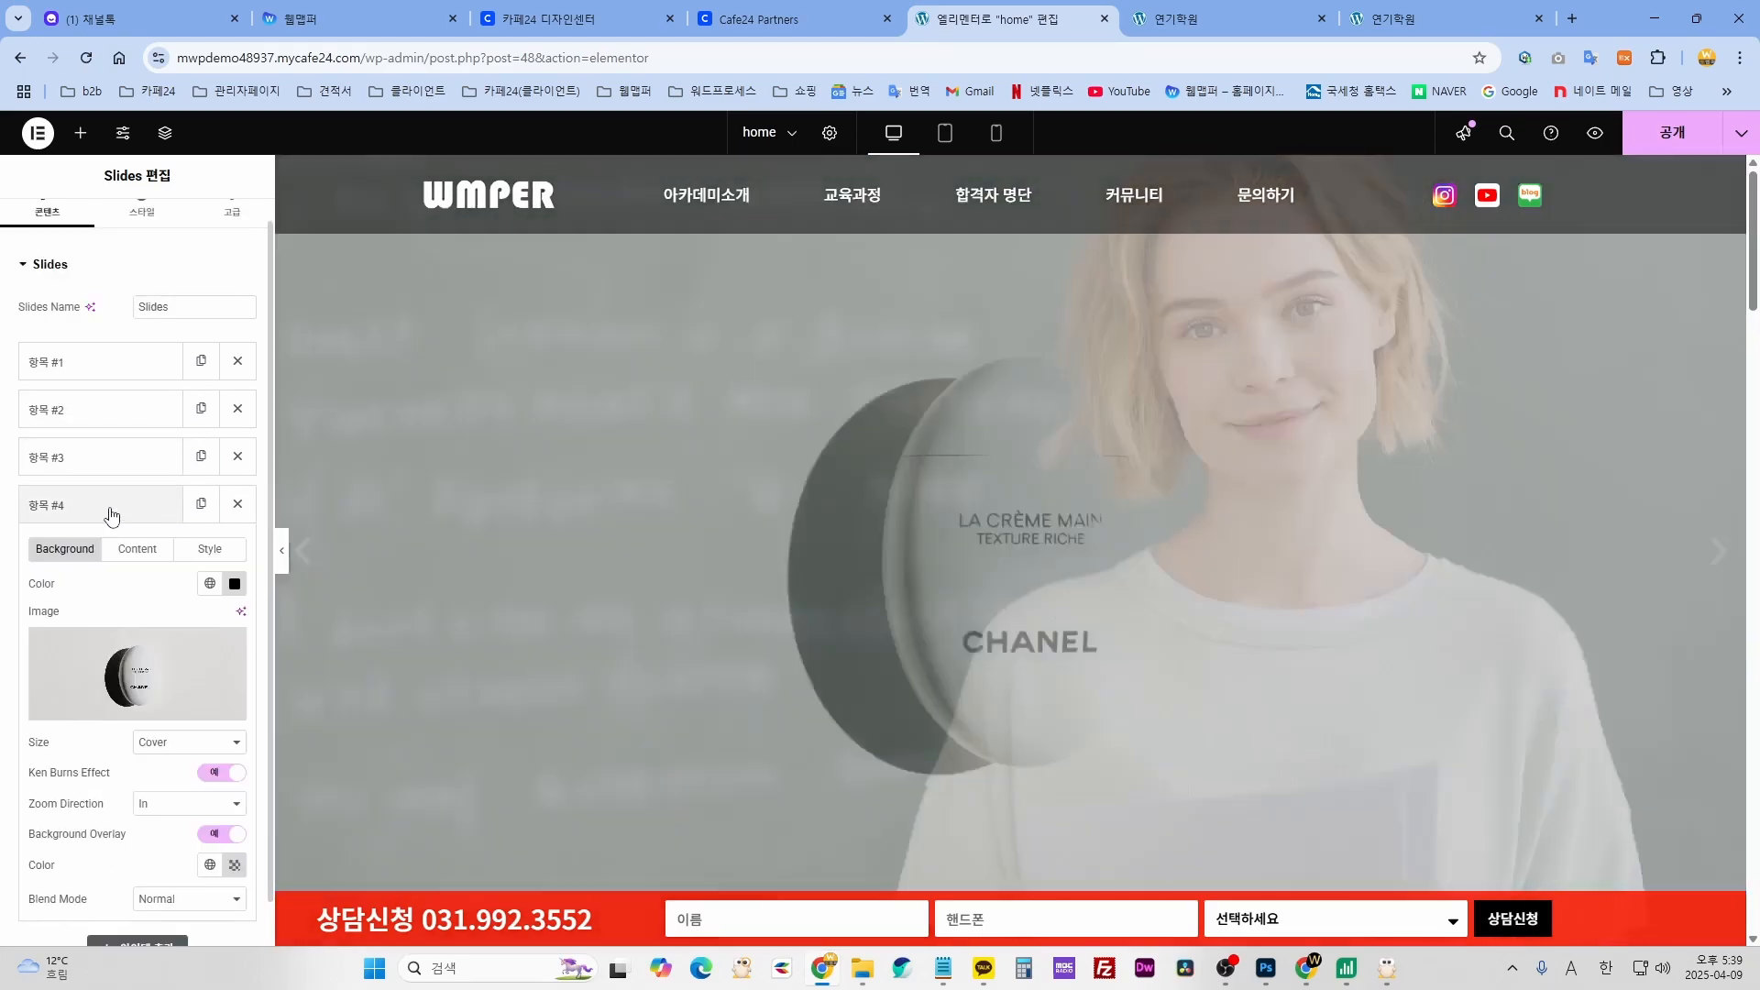
left_click(136, 513)
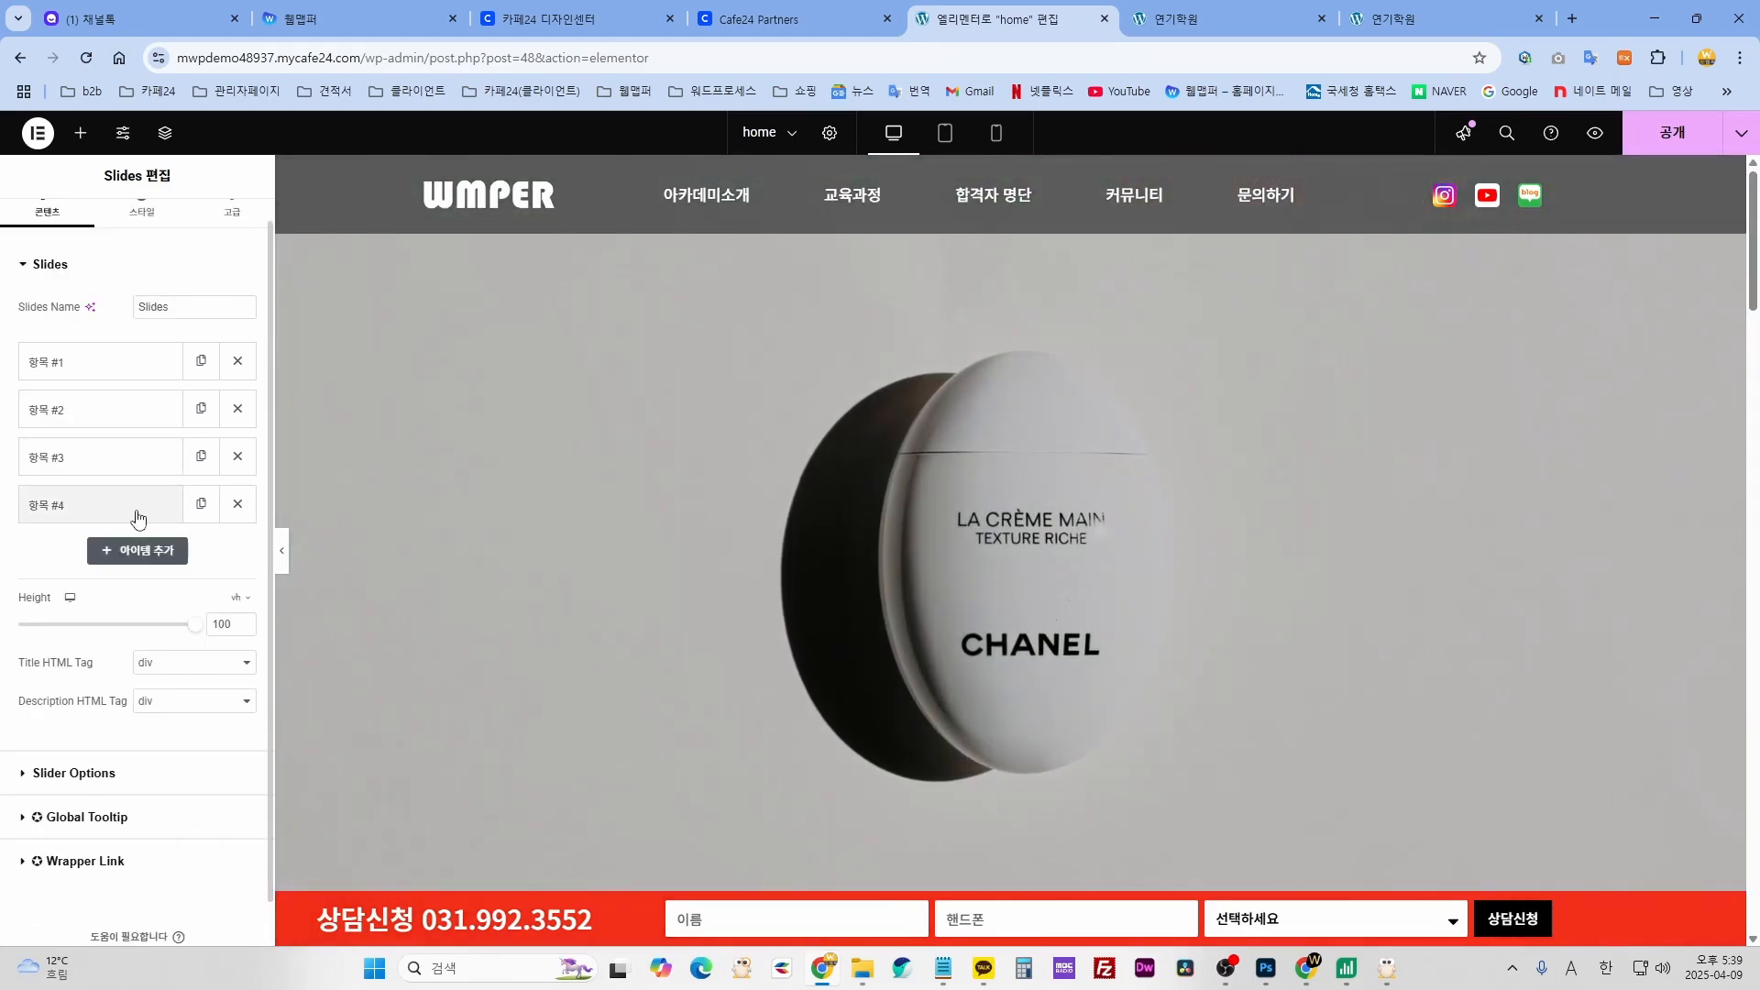
left_click(201, 505)
left_click(119, 553)
left_click(231, 740)
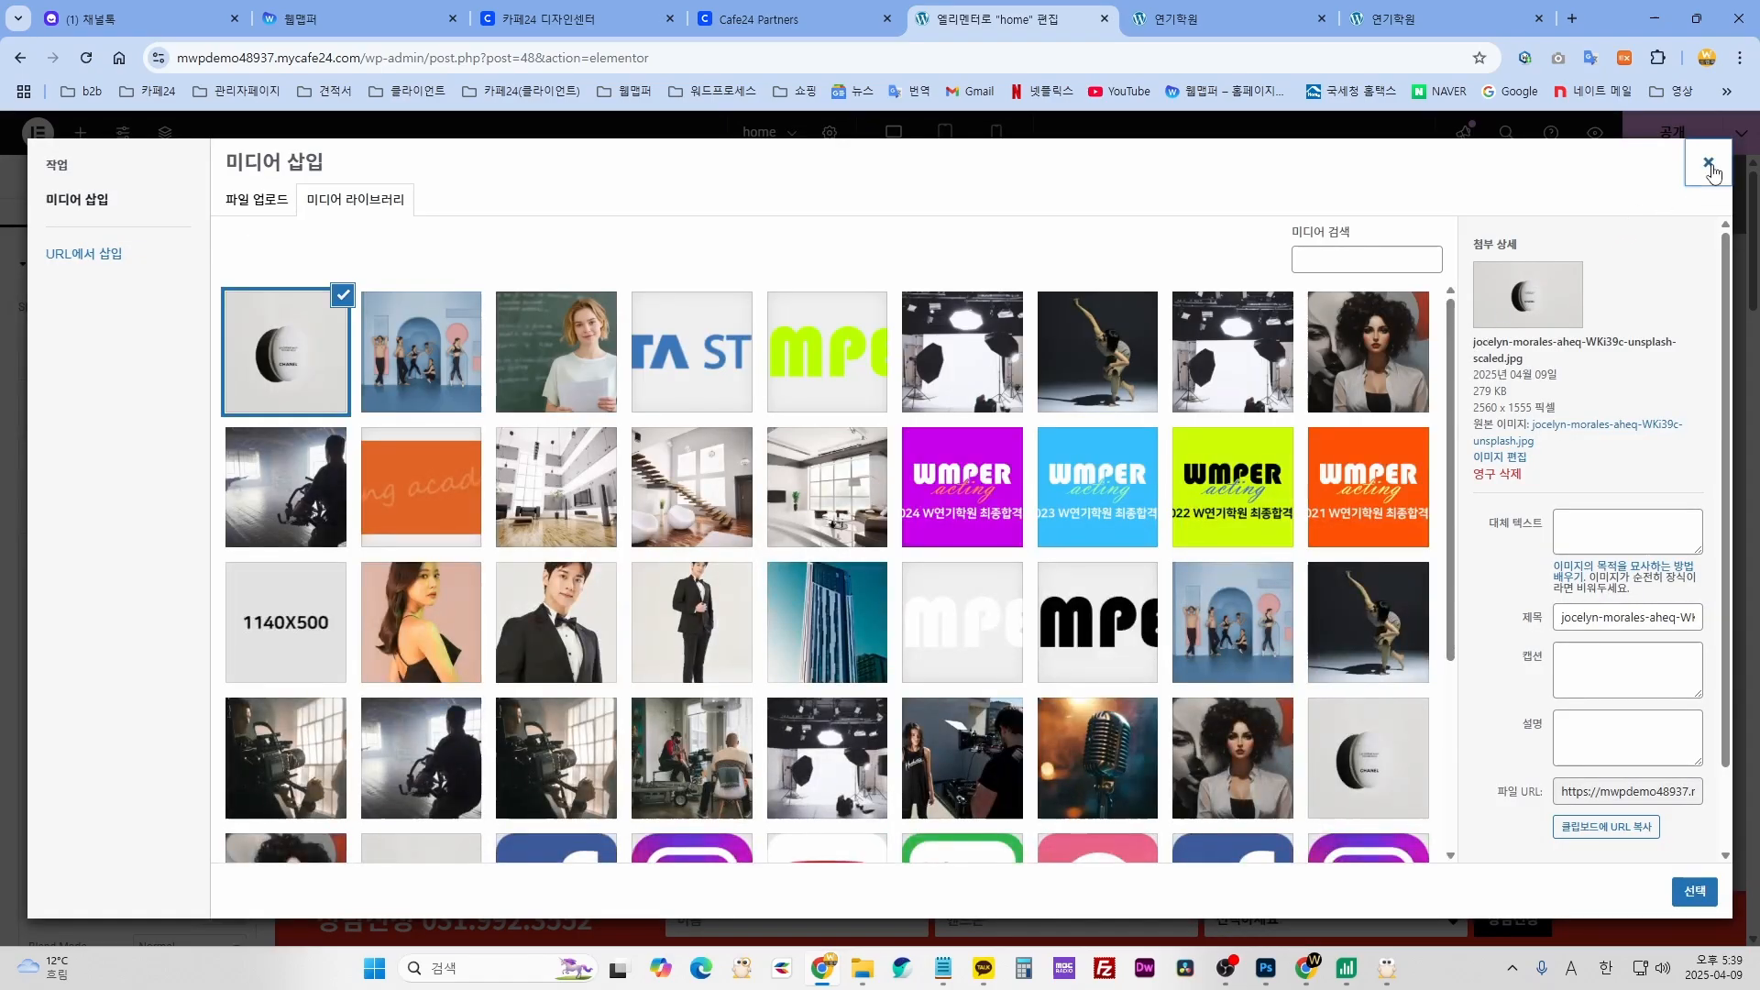
left_click(1709, 165)
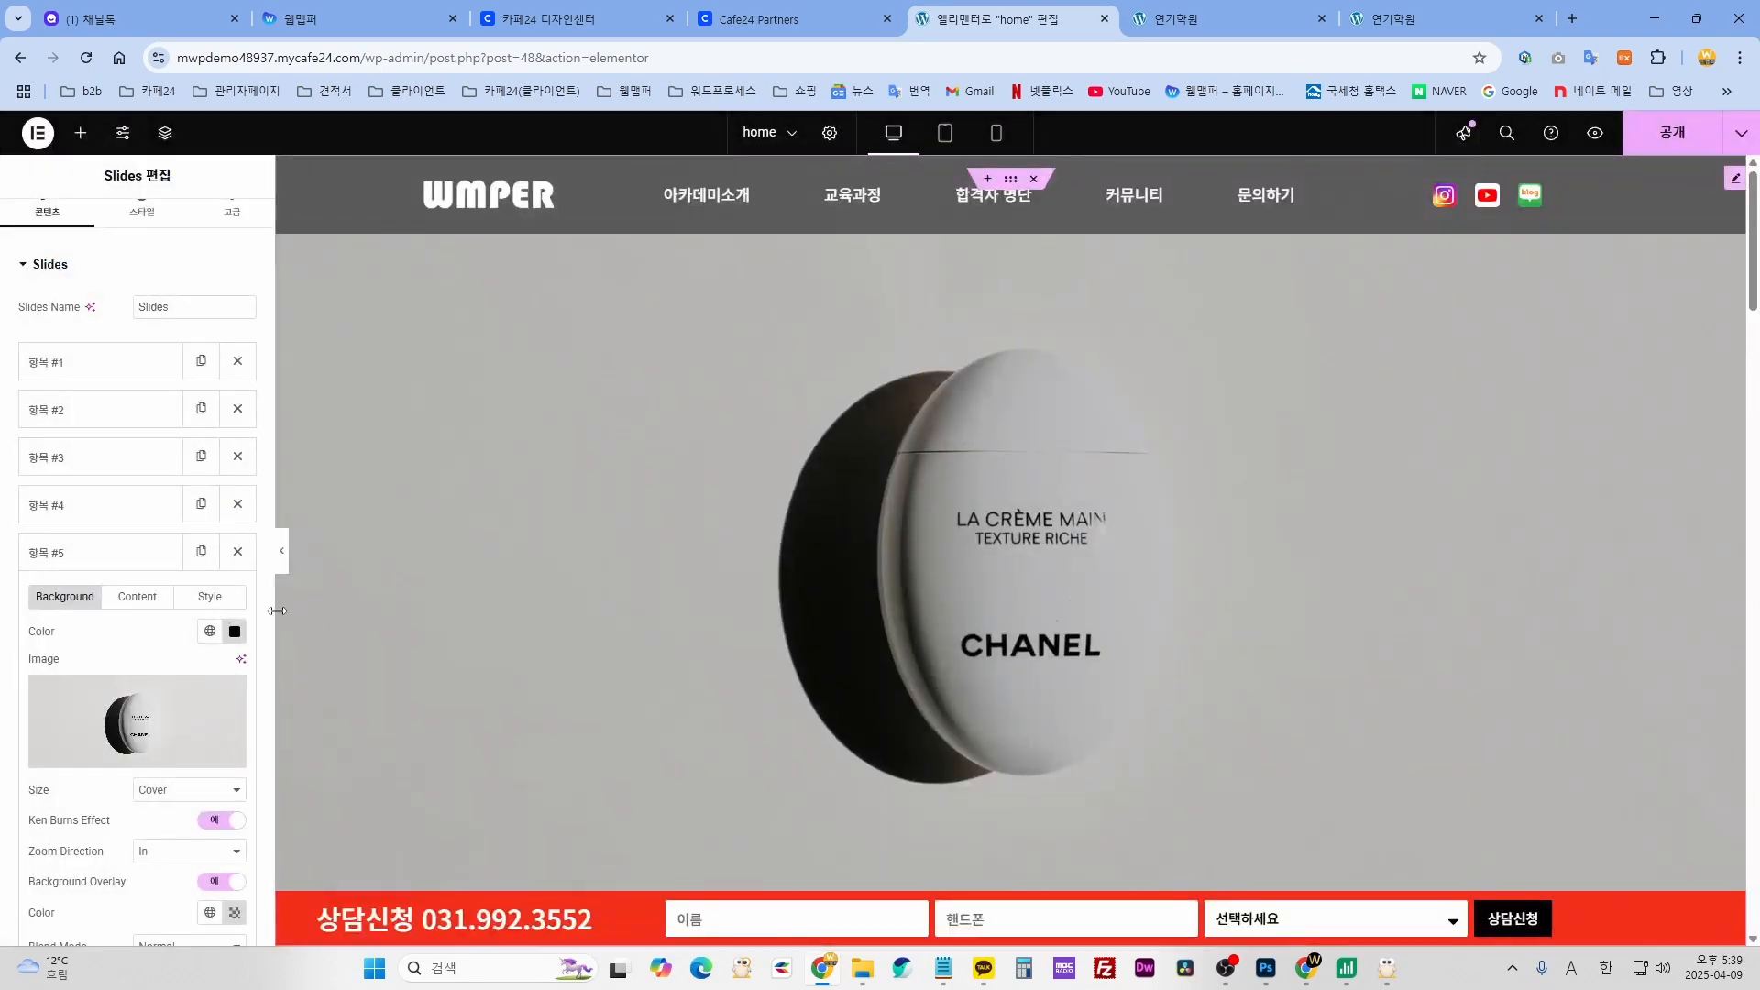
left_click(236, 552)
left_click(239, 506)
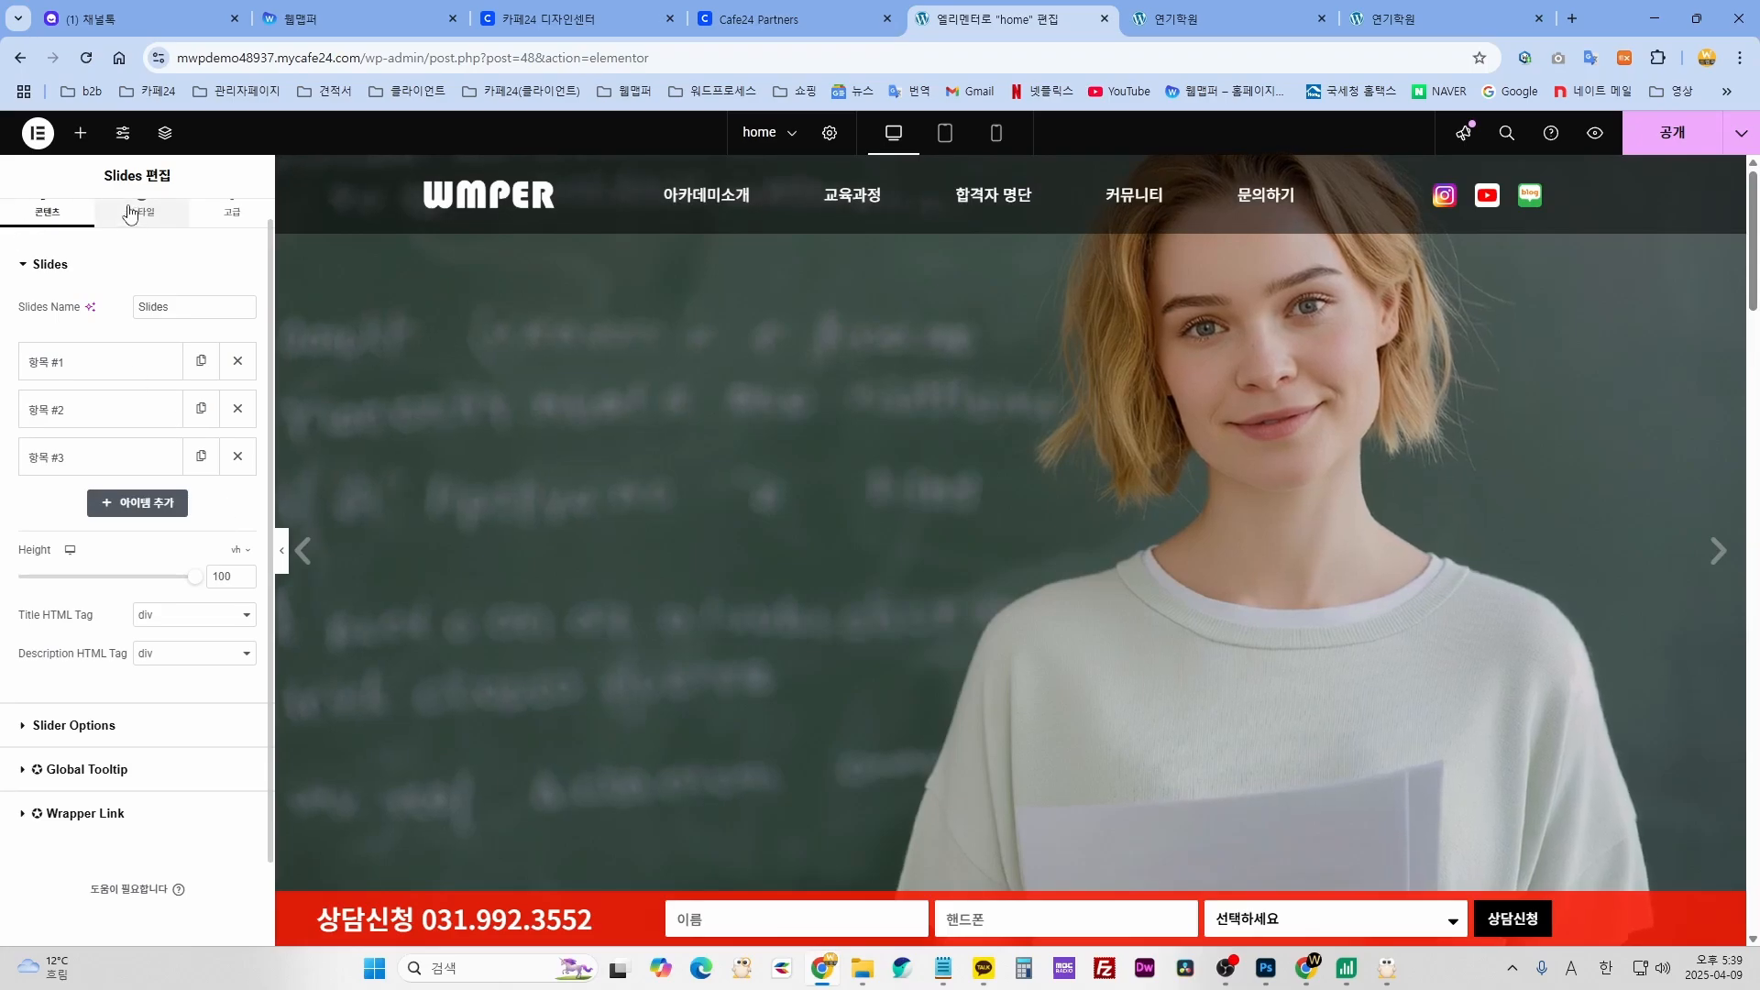
scroll(1226, 713, "down", 4)
- Clear the ACTING CURRICULUM1111 text from the curriculum section heading
scroll(1227, 712, "down", 4)
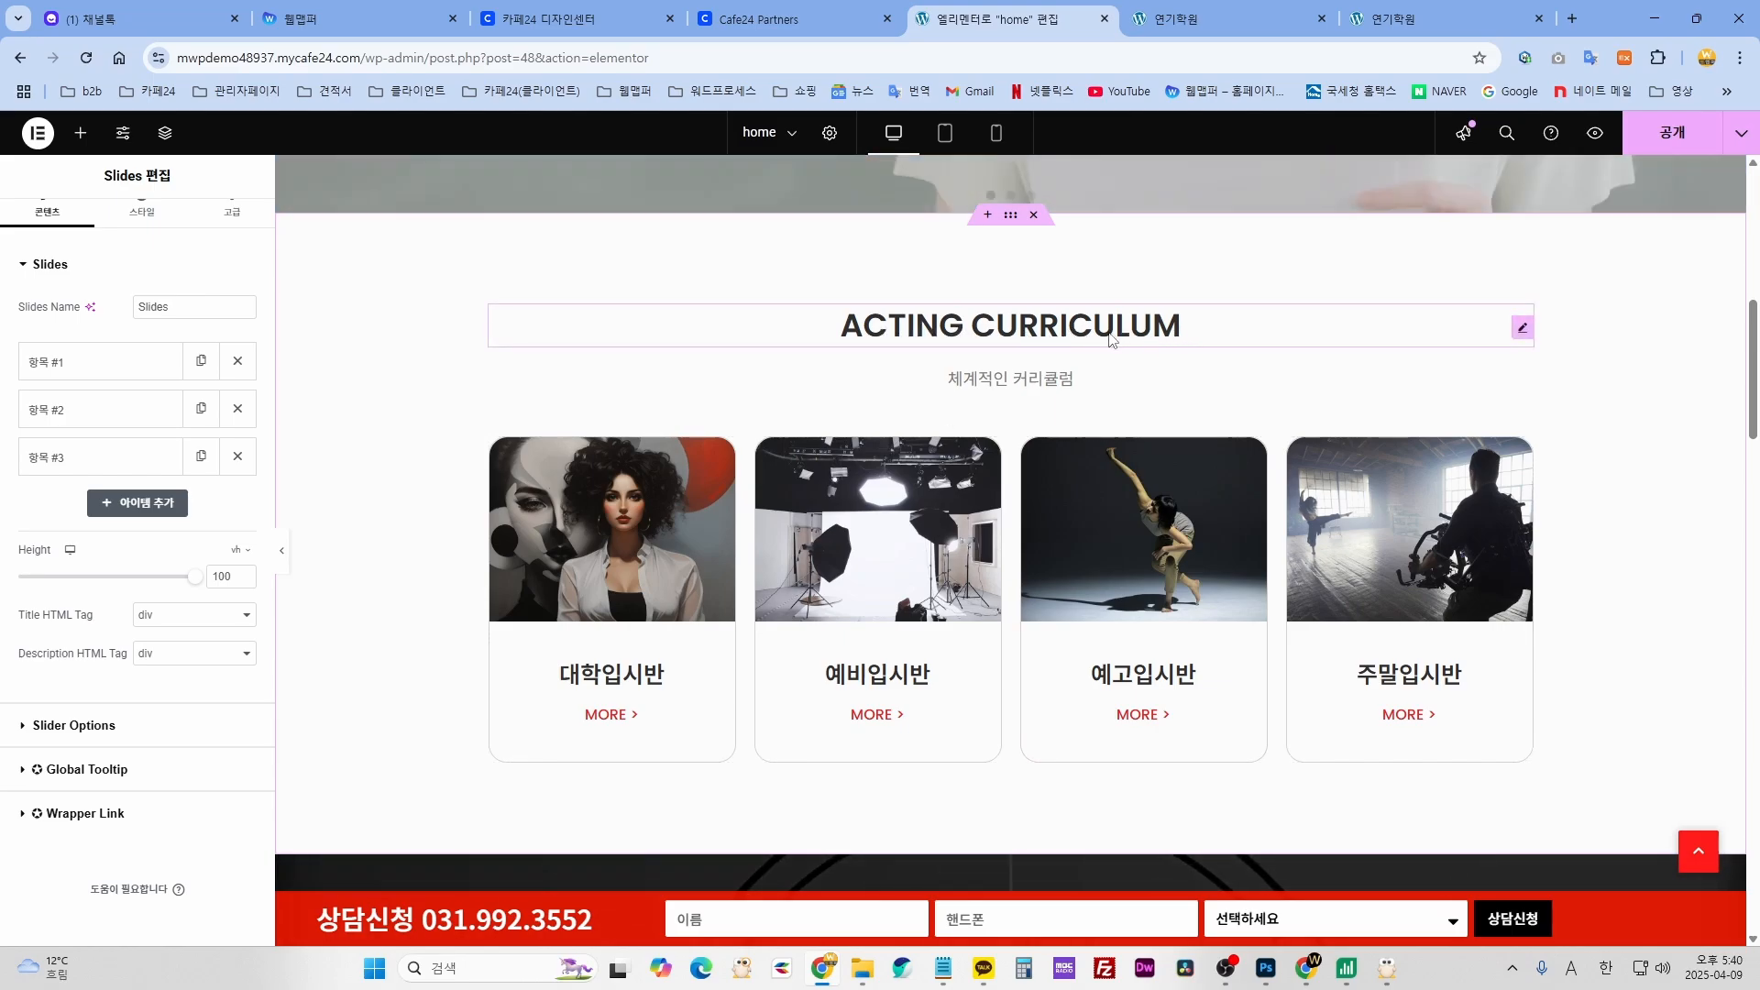
left_click(1177, 332)
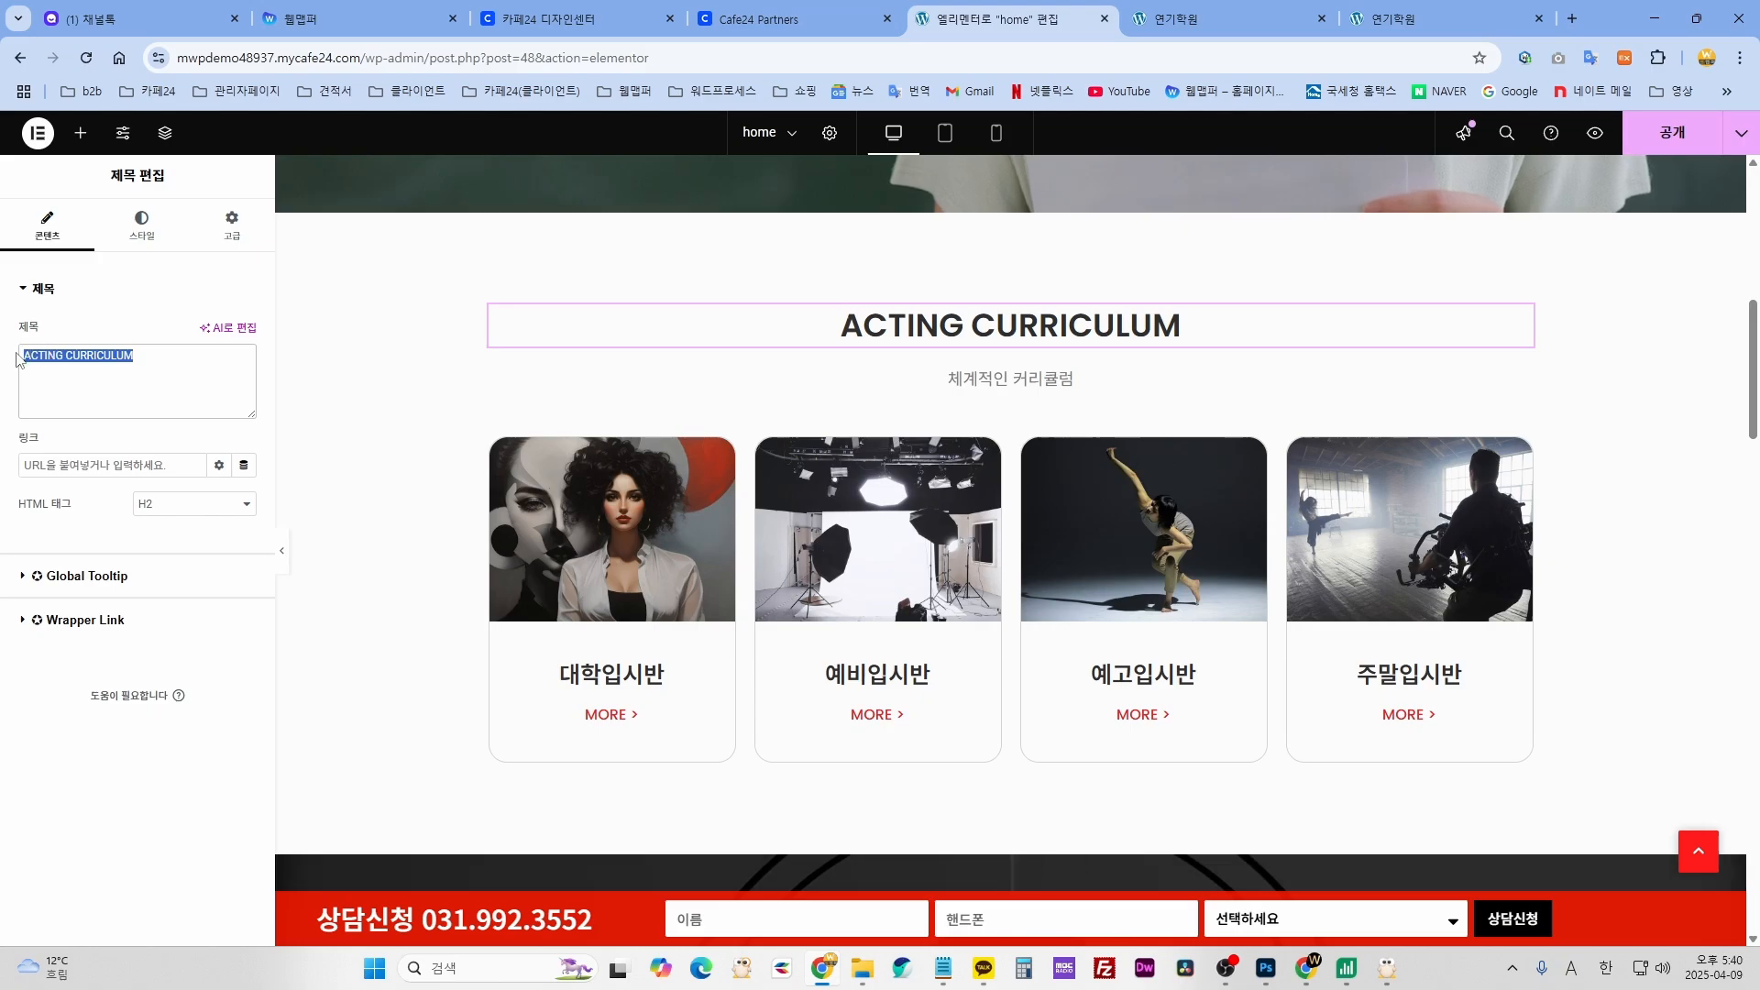
left_click(157, 362)
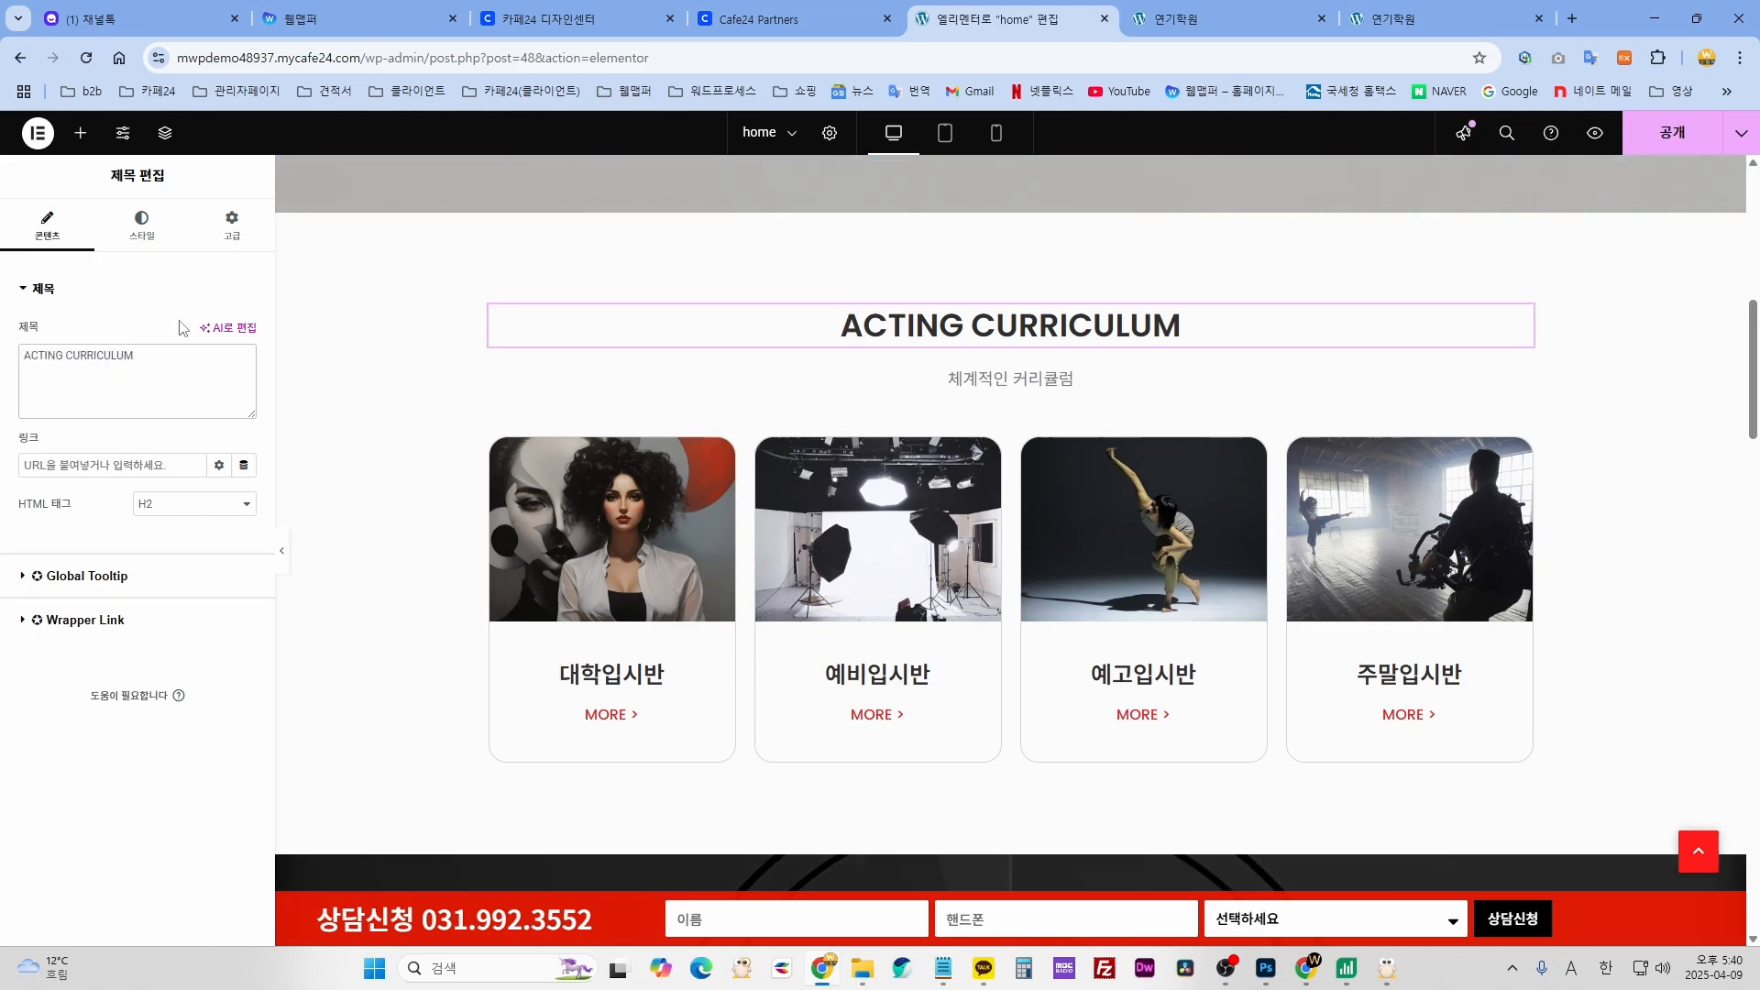
type("1111")
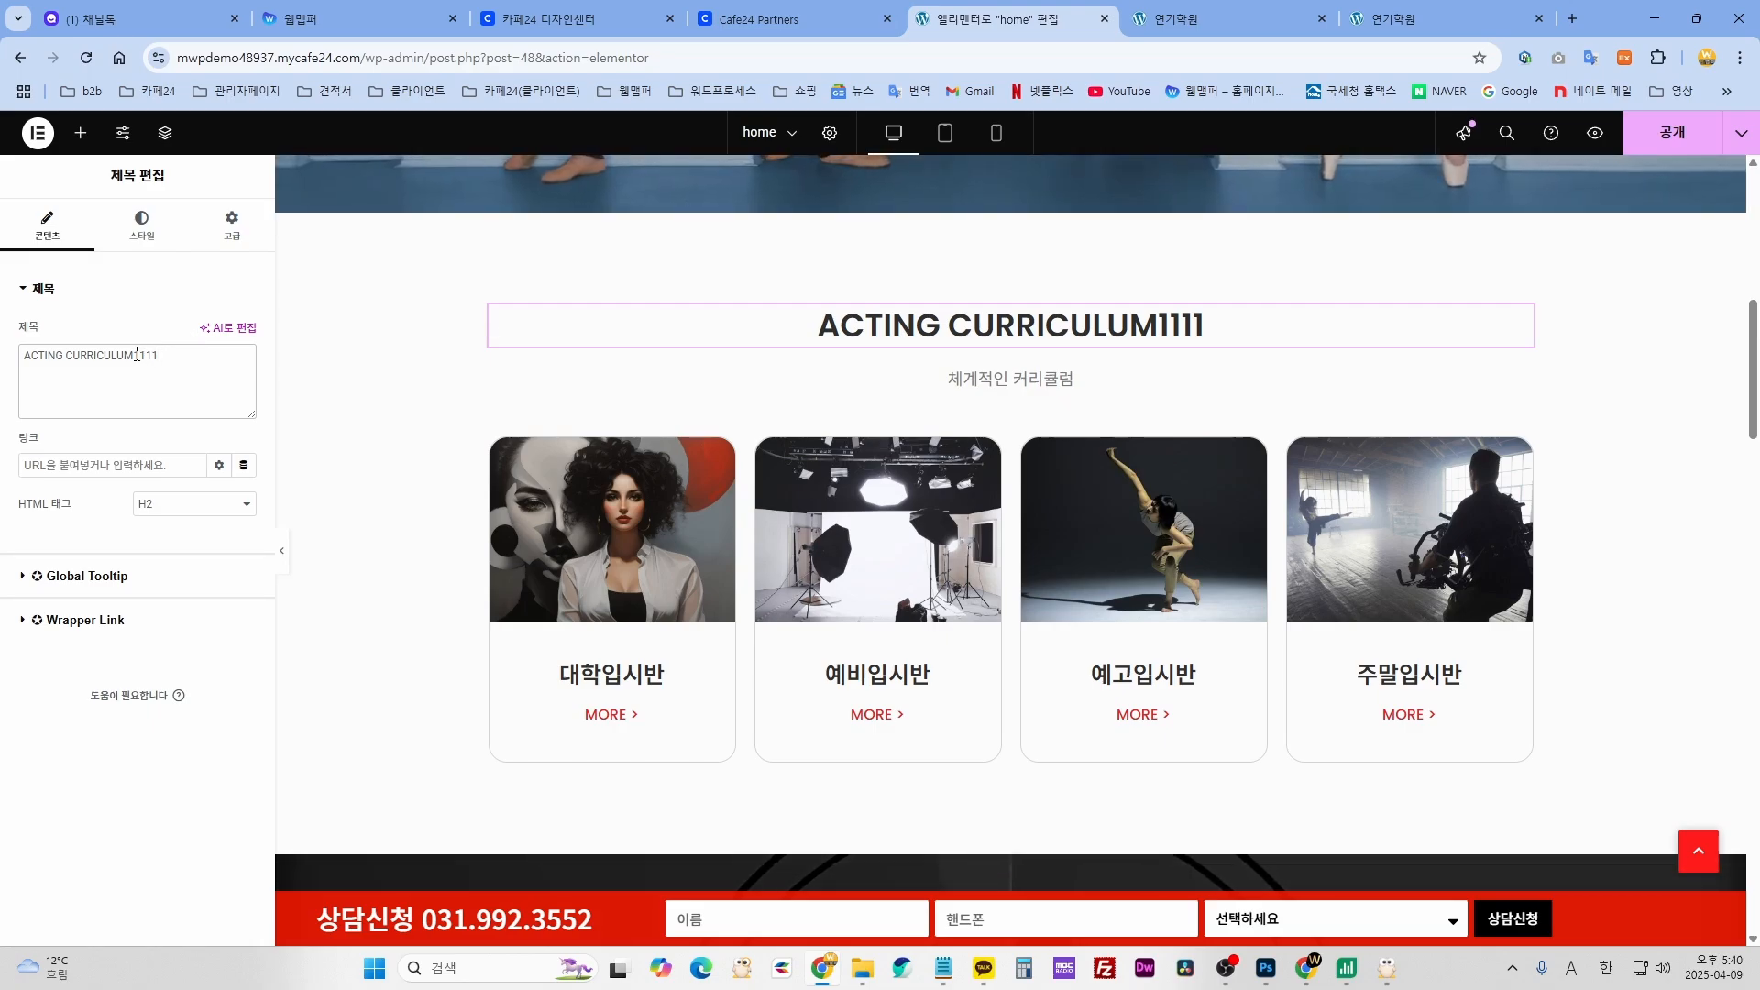
key("BackSpace")
left_click_drag(147, 358, 46, 362)
key("BackSpace")
- Type the Korean placeholder heading '제목 입력해주세요.' and select the subtitle below it
type("wp")
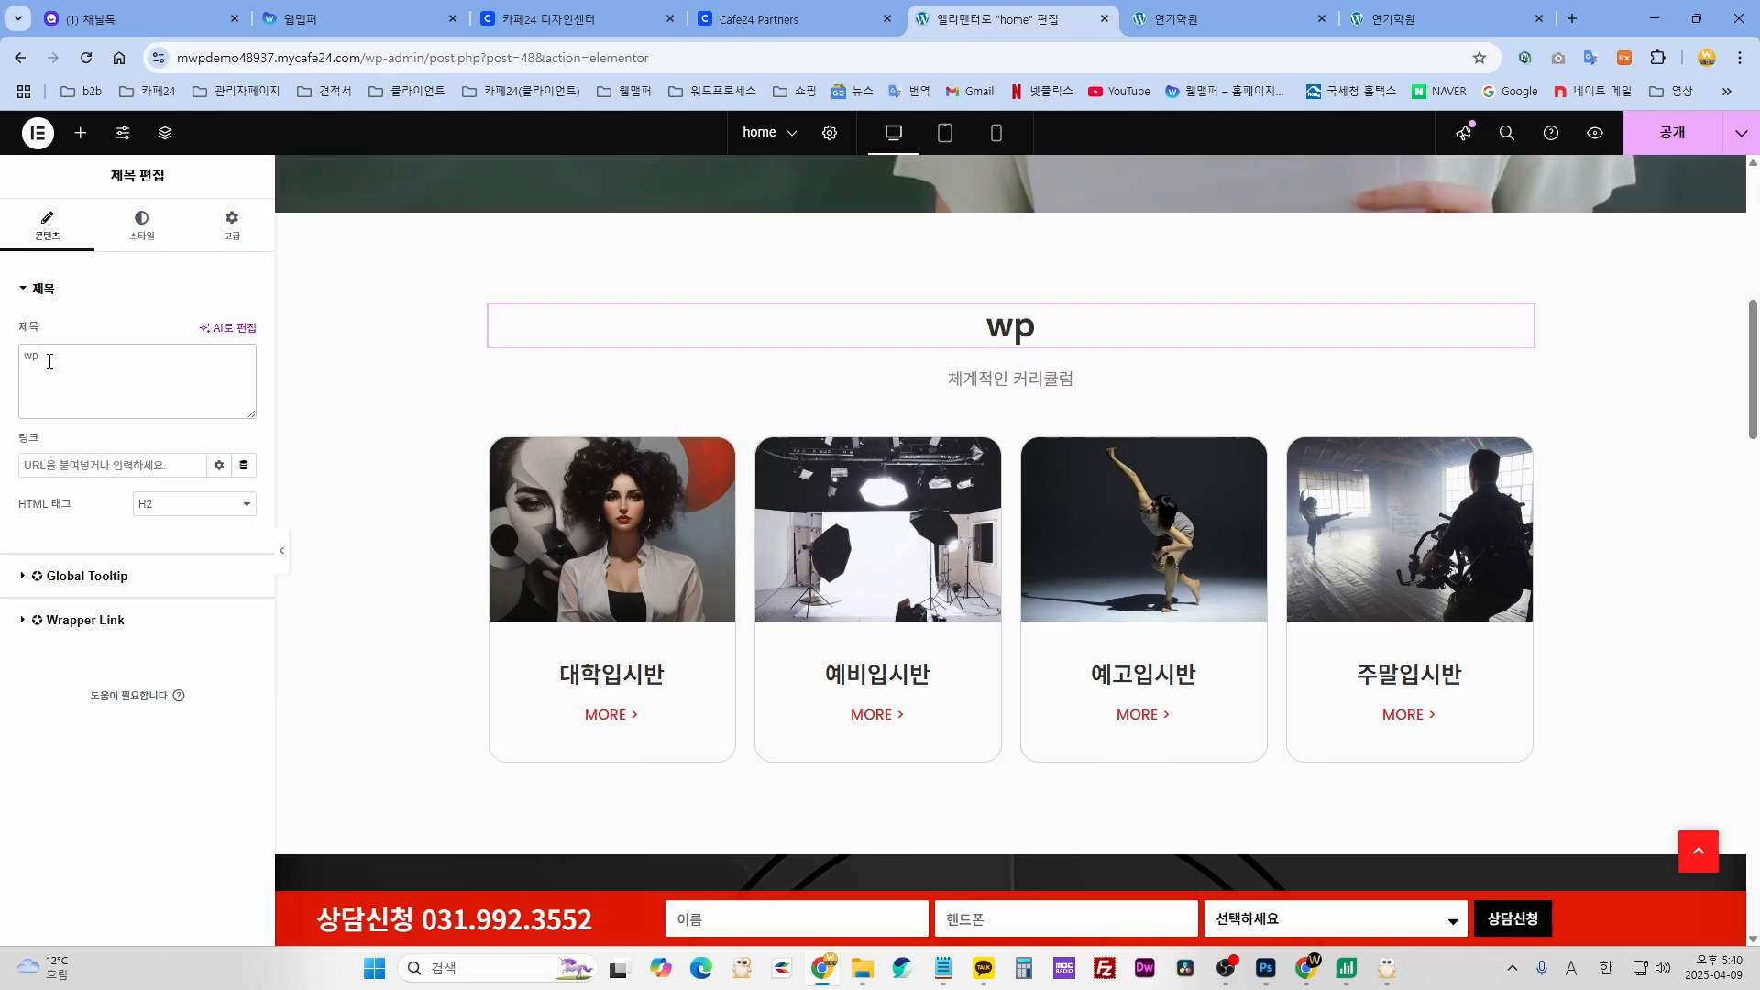
key("BackSpace")
type("w")
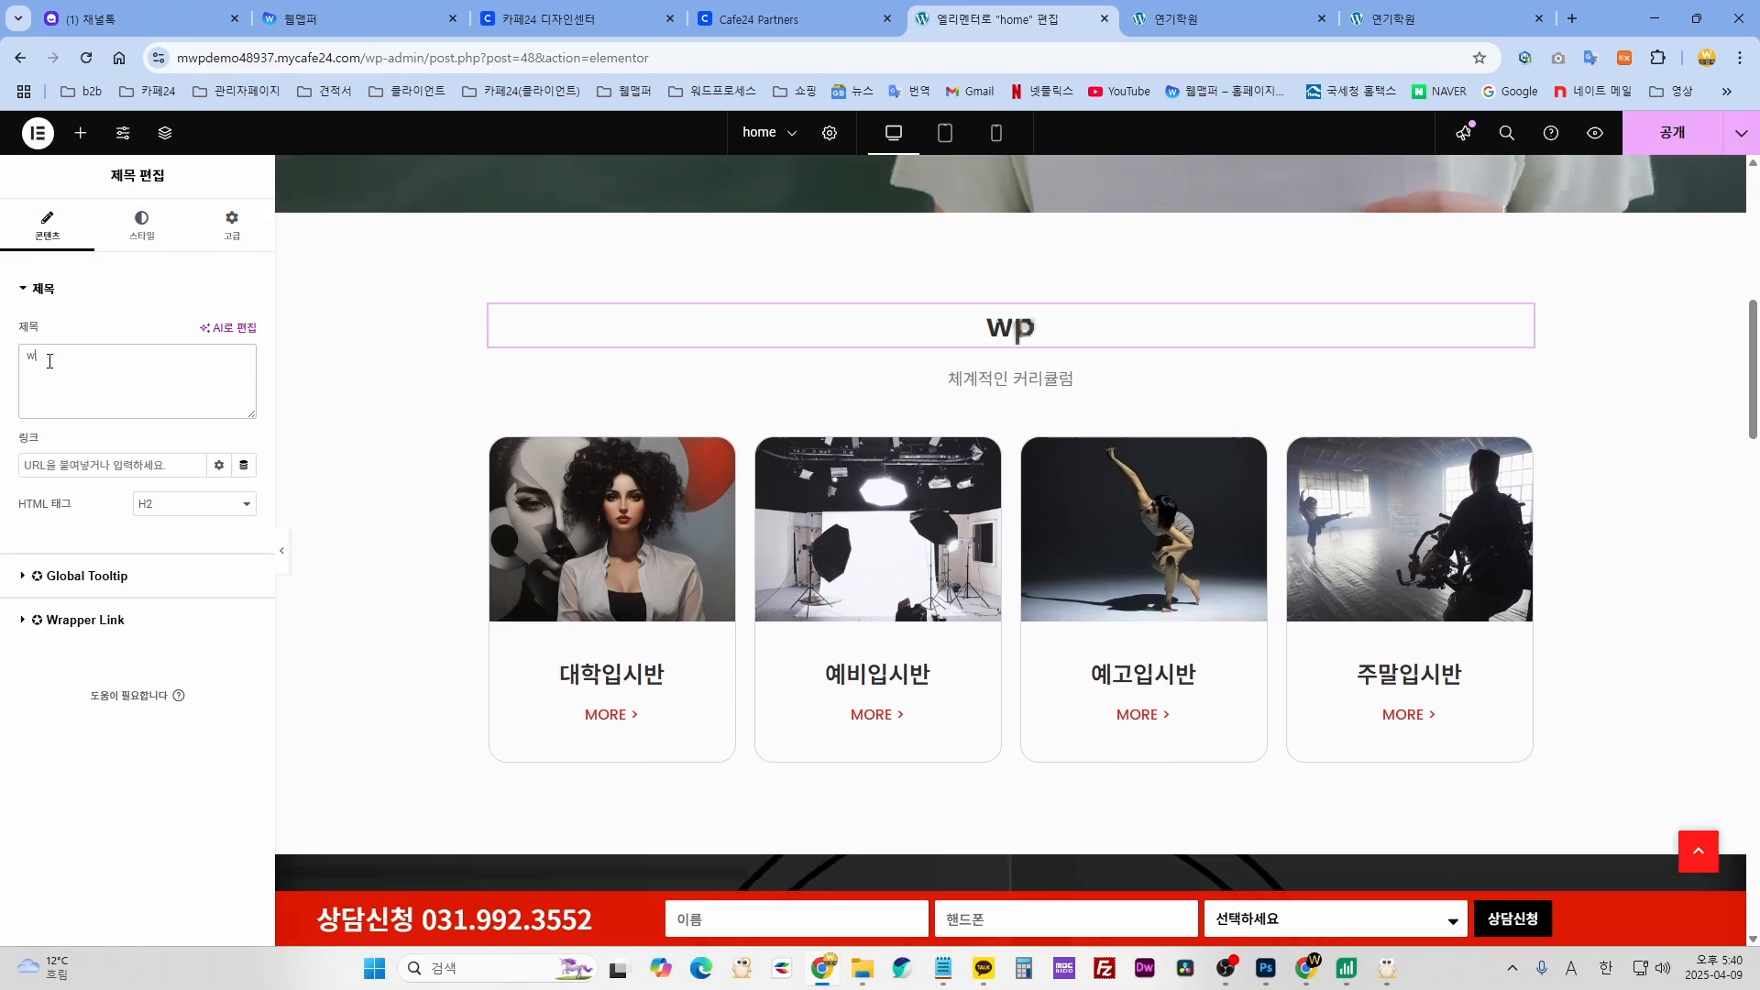
key("BackSpace")
key("Hangul")
type("ㅈ목")
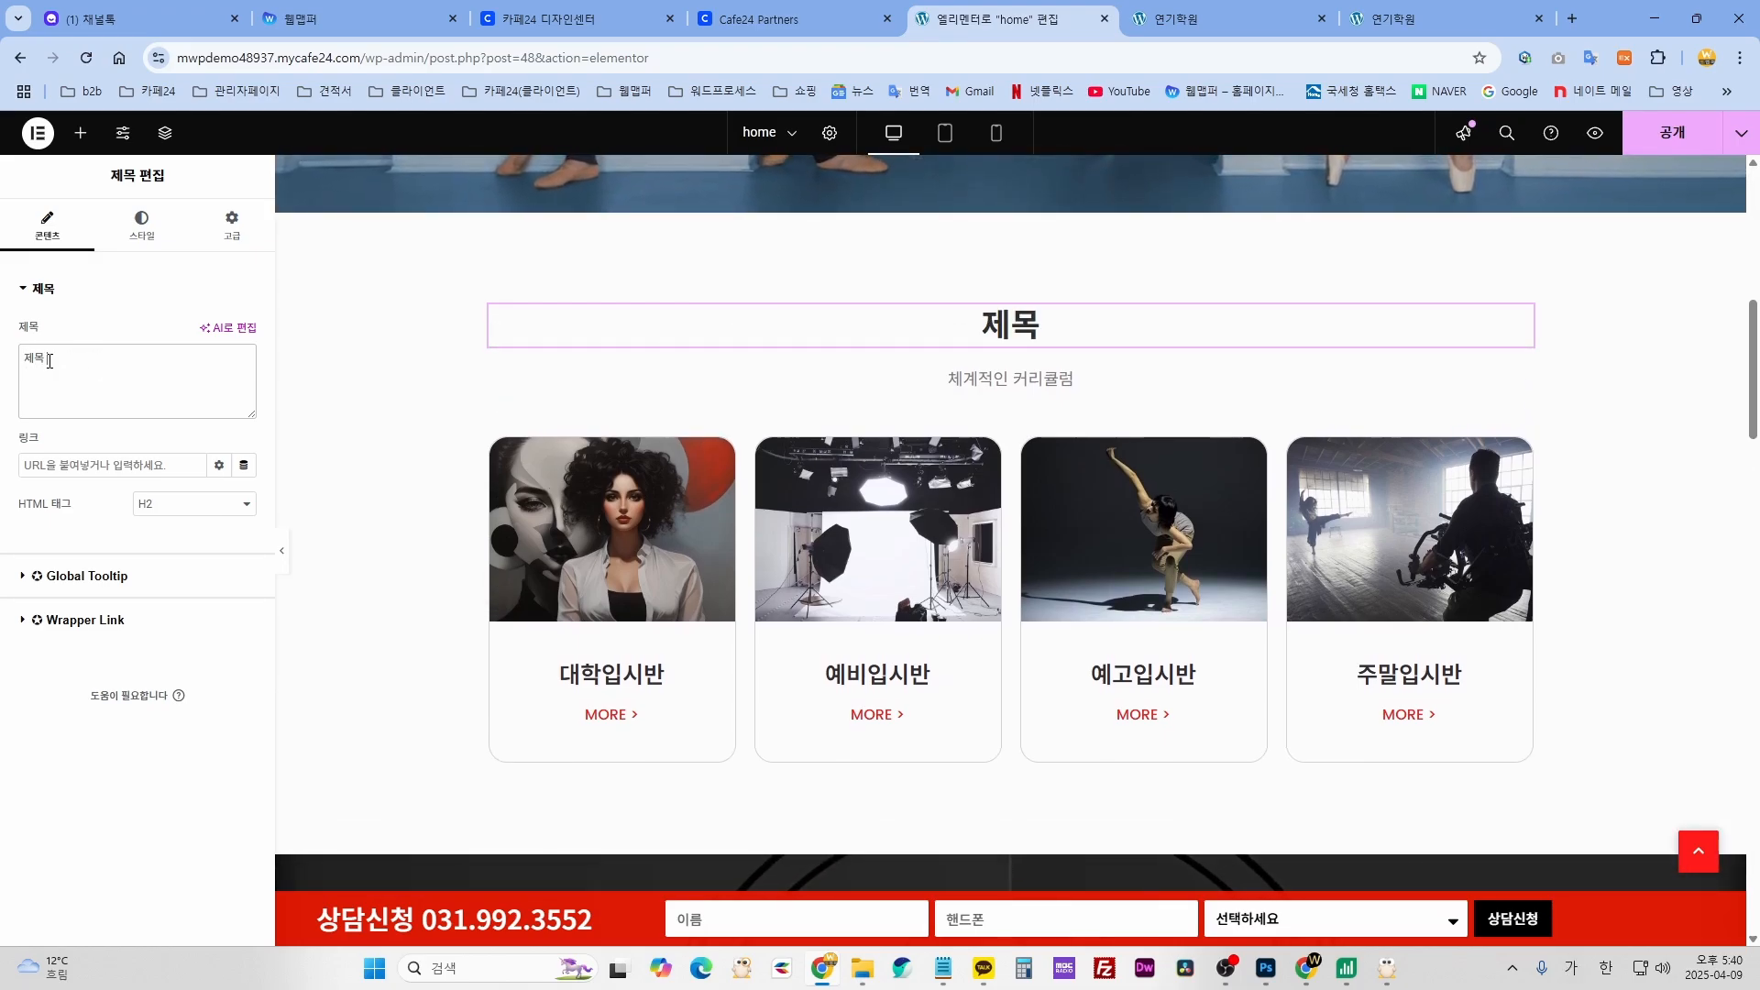
type(" 입력해주세요.")
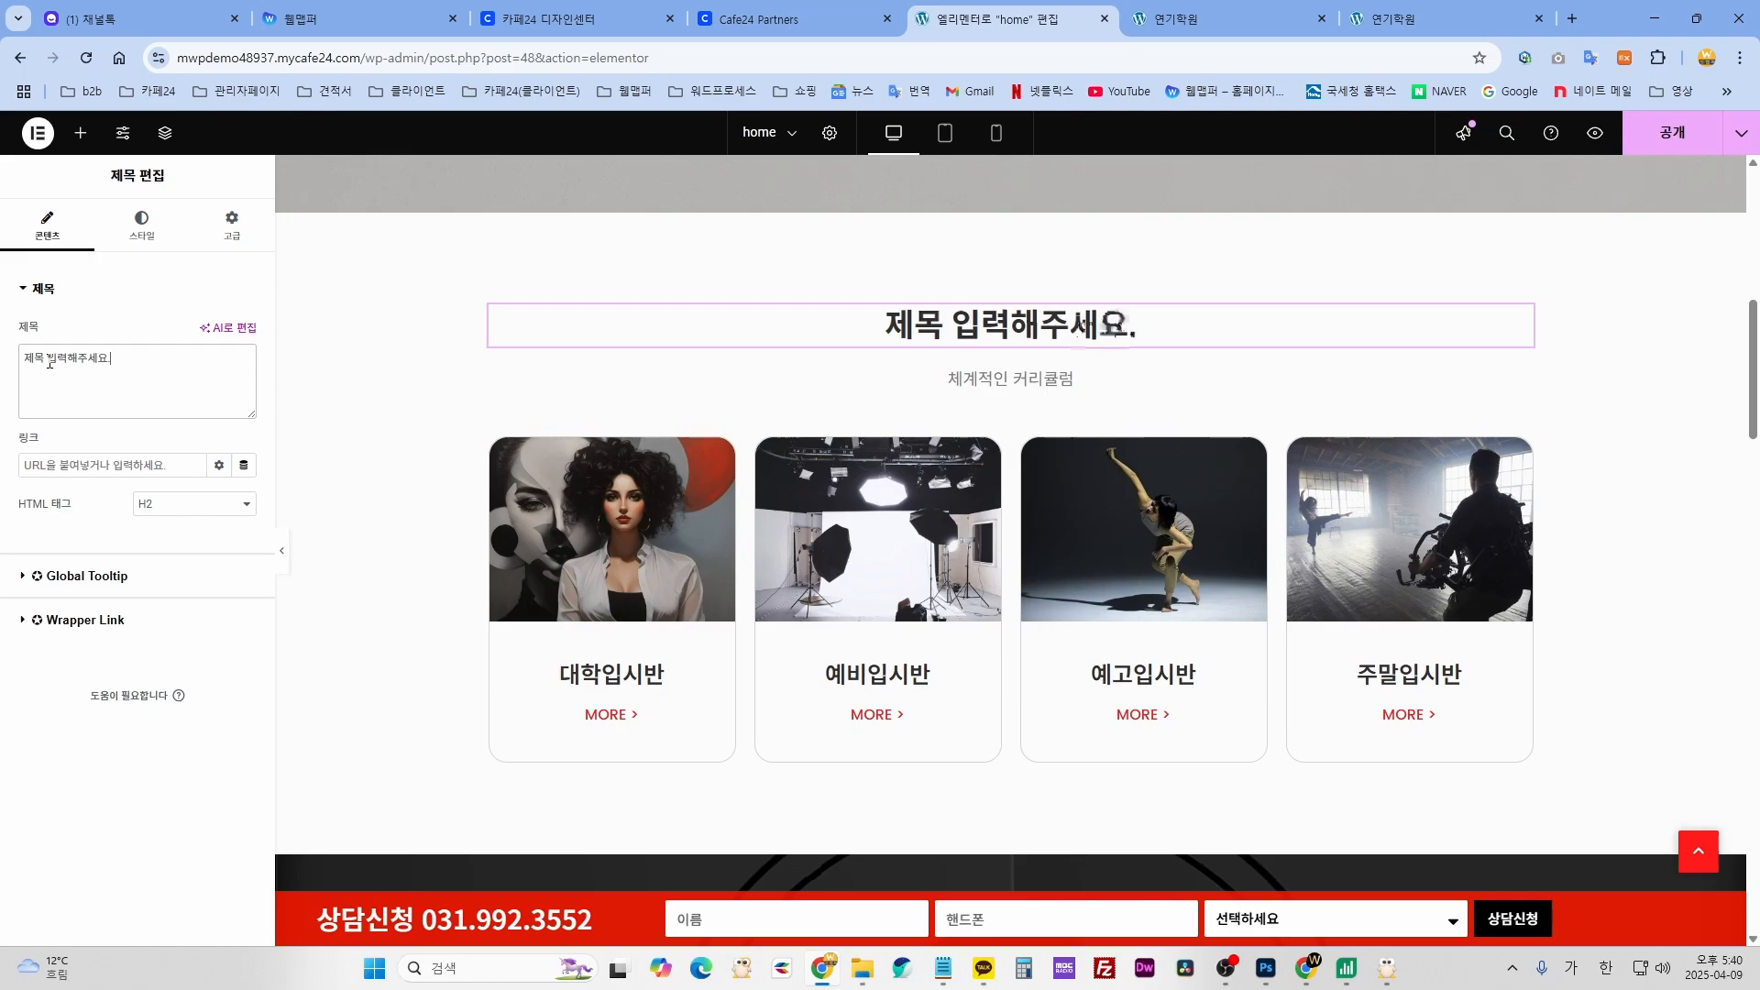
left_click(1051, 389)
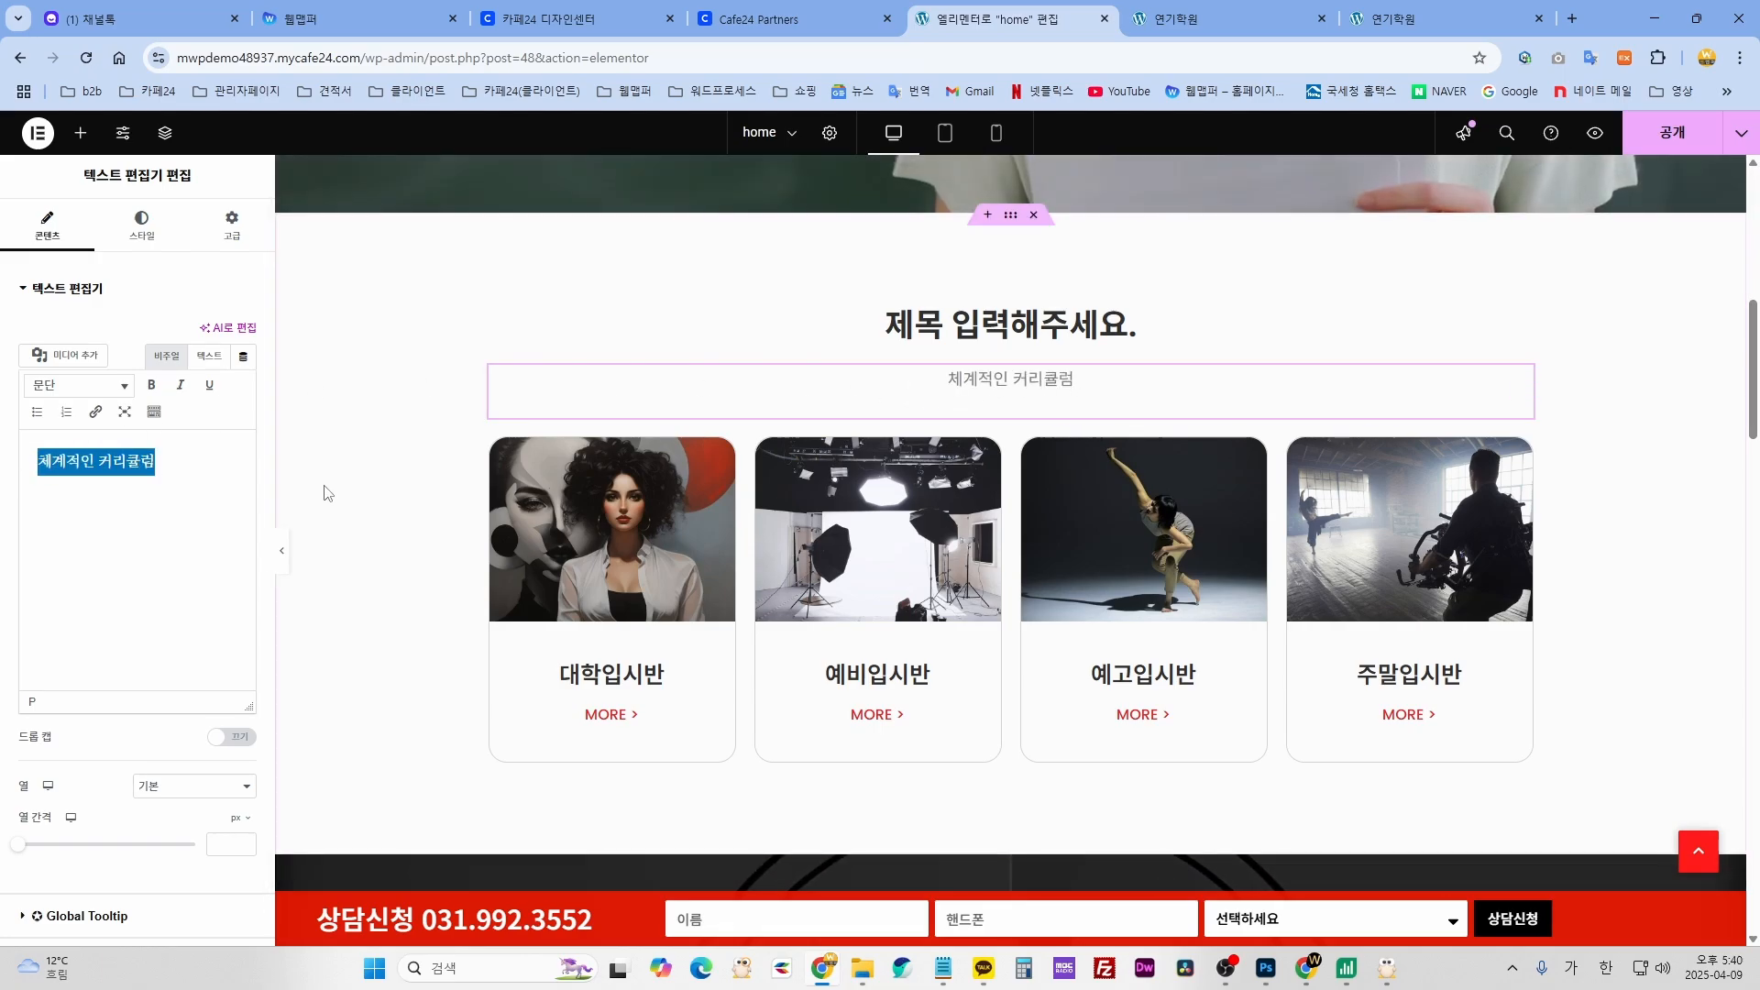
- Paste ACTING CURRICULUM as the section subtitle text
key("ctrl+v")
scroll(909, 398, "down", 2)
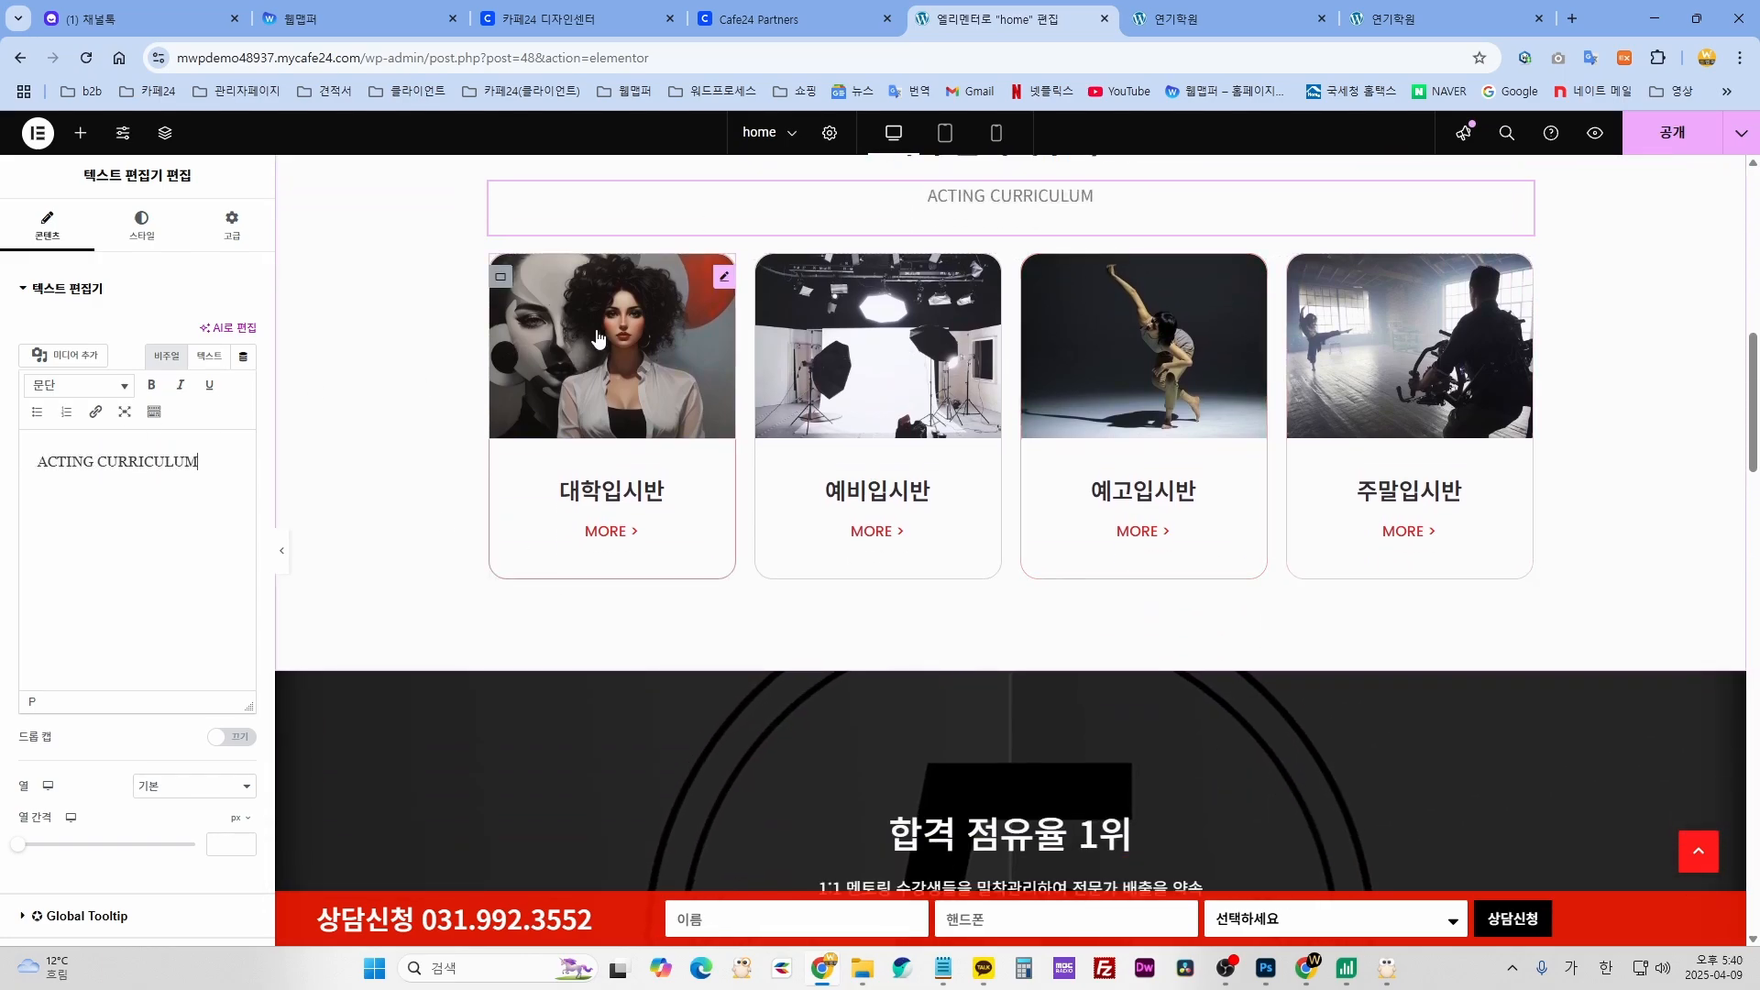
scroll(754, 464, "up", 1)
scroll(753, 465, "up", 1)
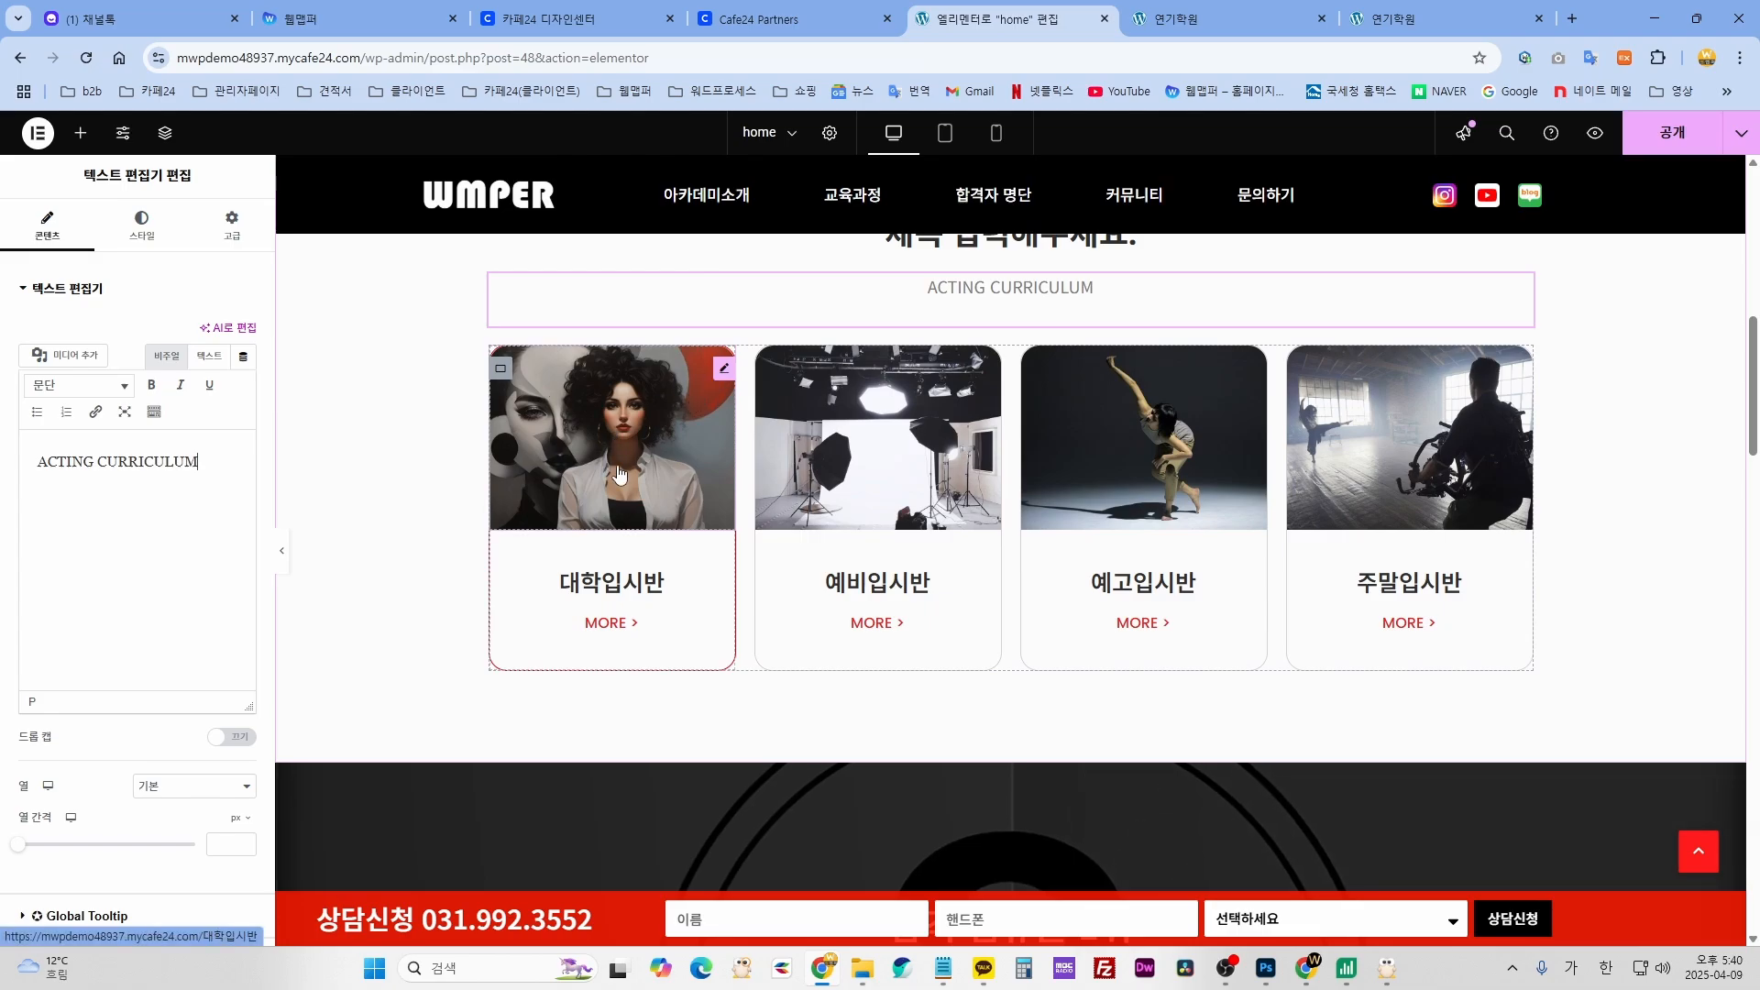
- Replace the first curriculum card's image with the studio photo 커리큘럼_02.jpg
left_click(723, 371)
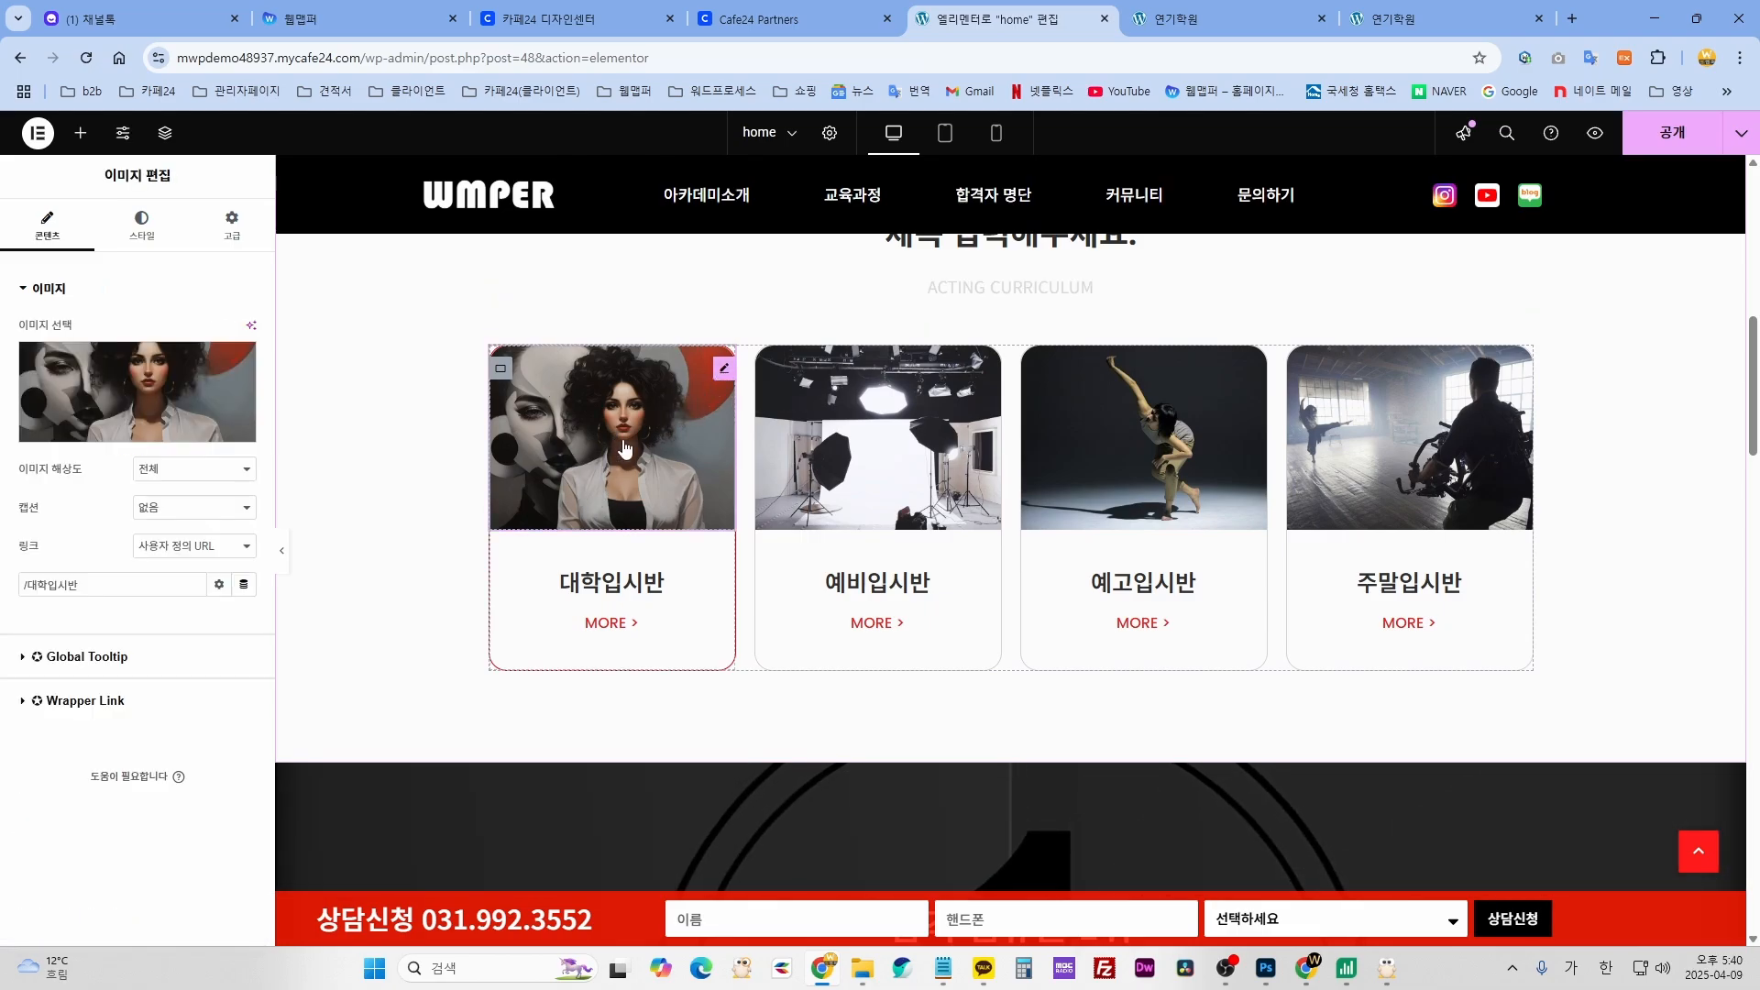
left_click(114, 387)
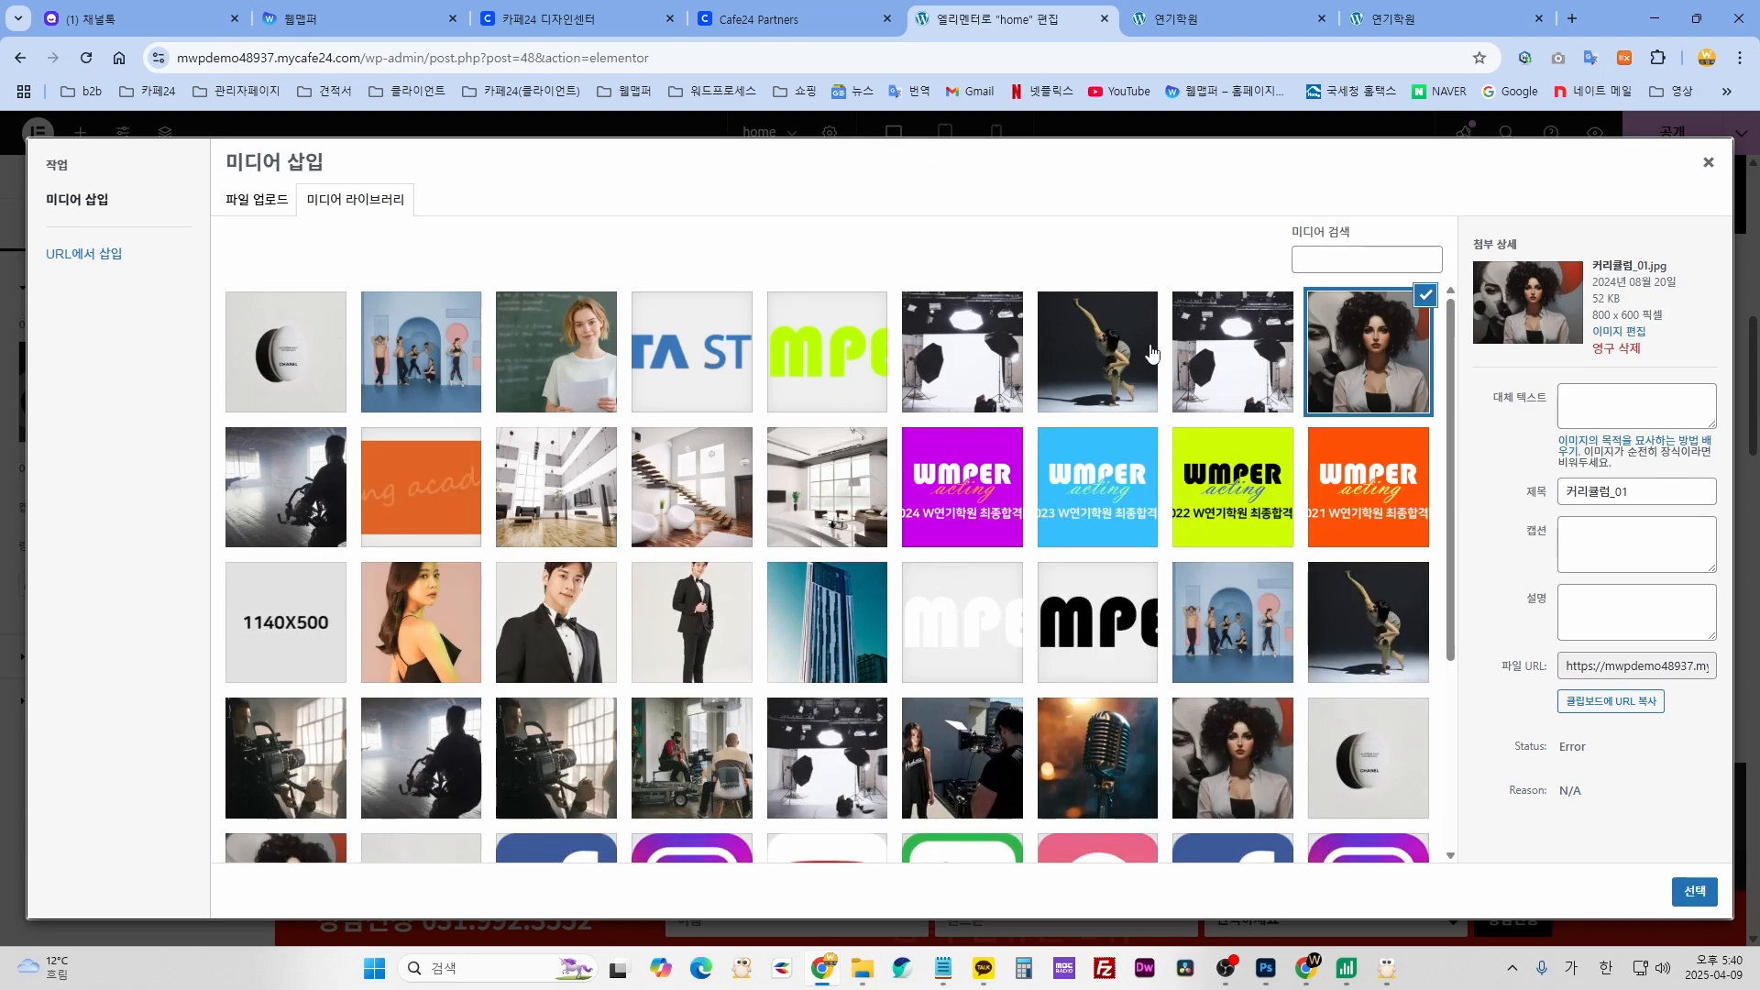
left_click(1216, 354)
left_click(1694, 891)
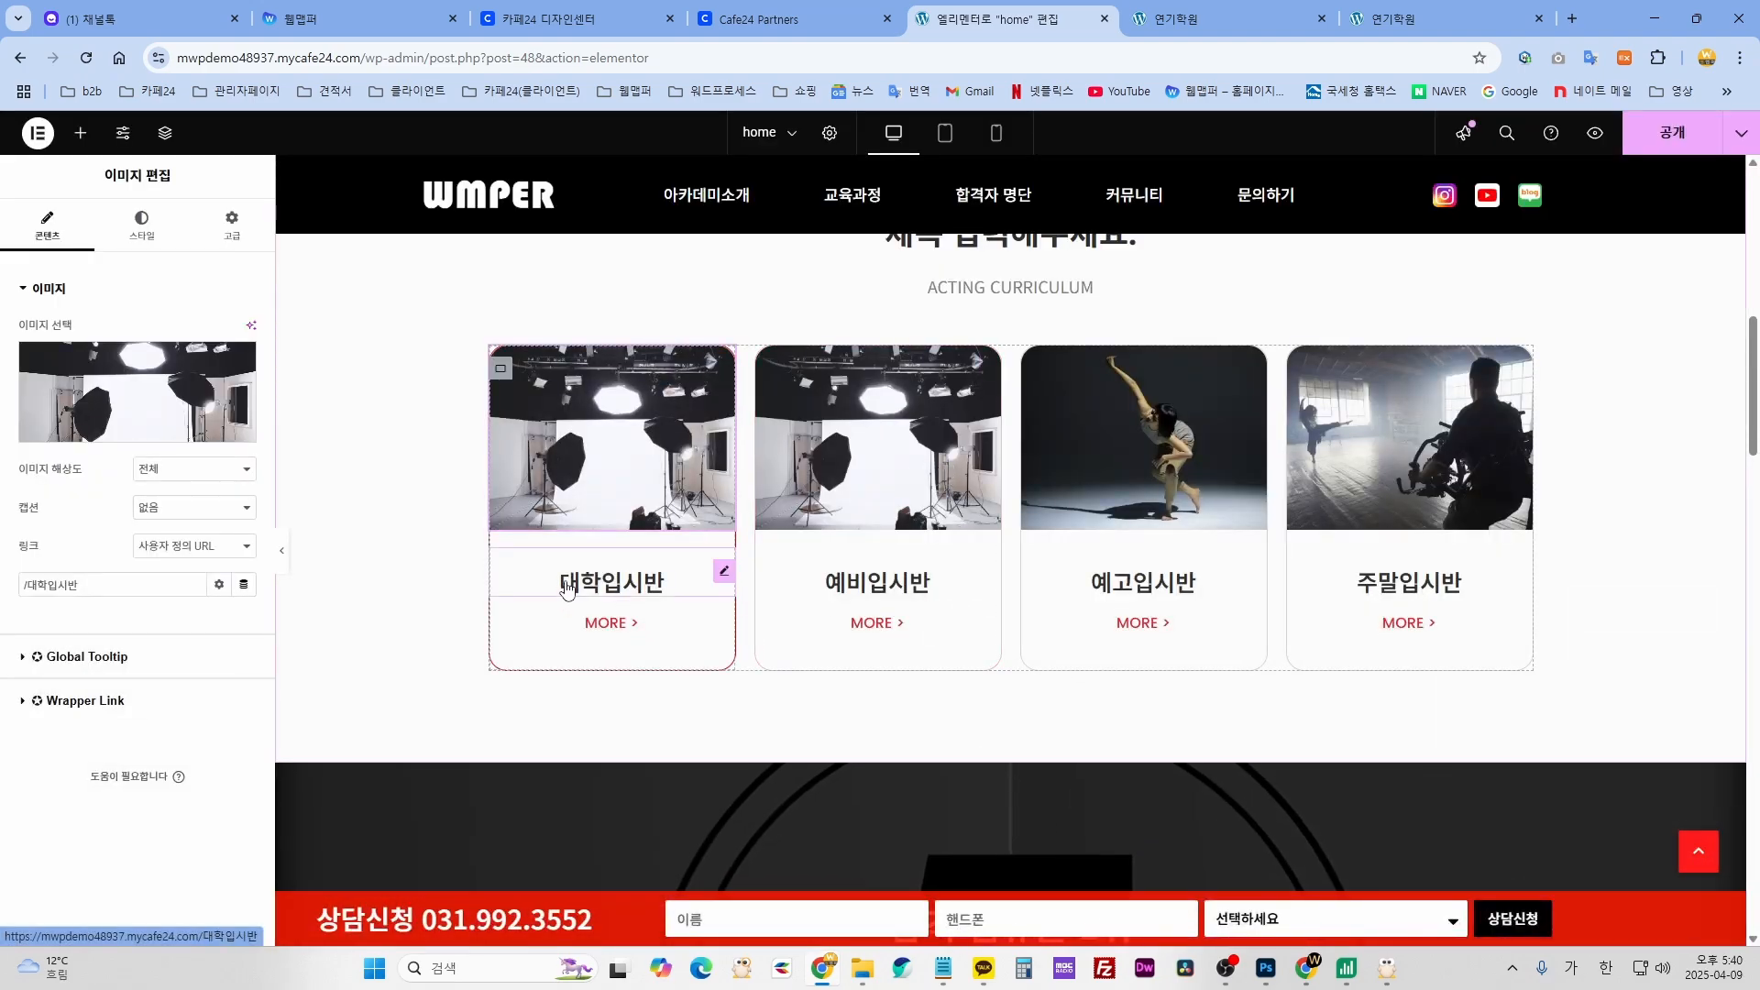
- Rename the first card to 대학입시반01 and change its MORE link text to 더보기
left_click(724, 577)
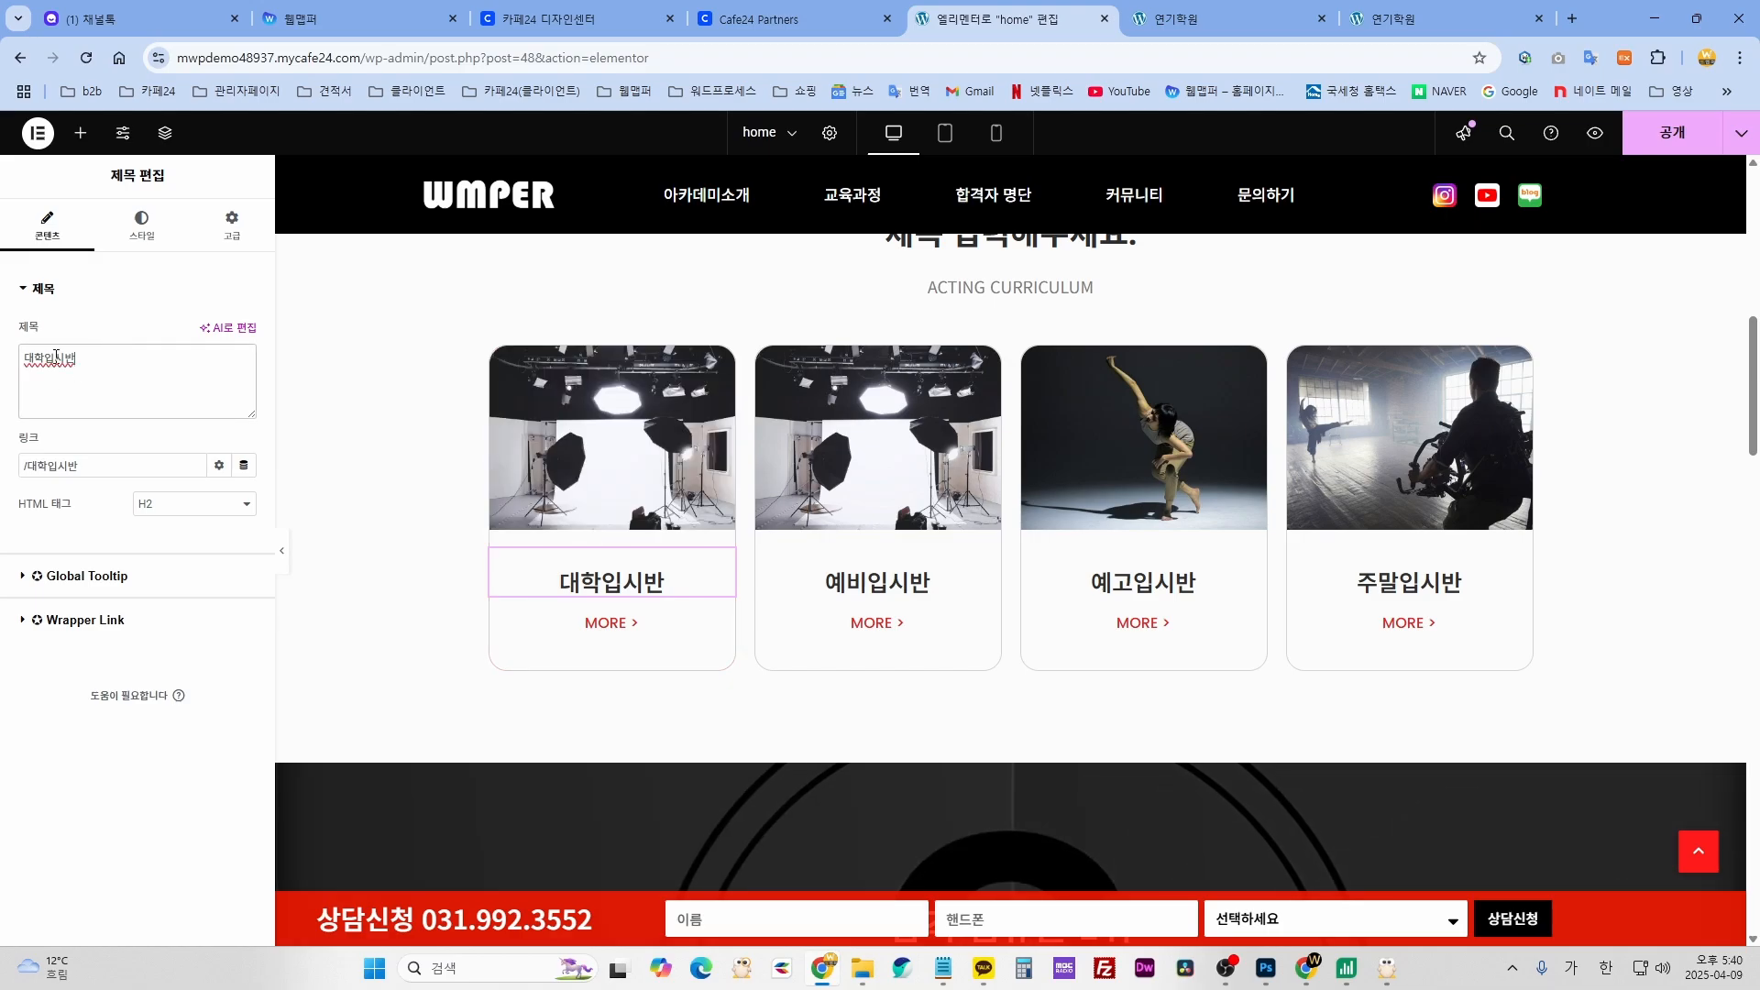
type("01")
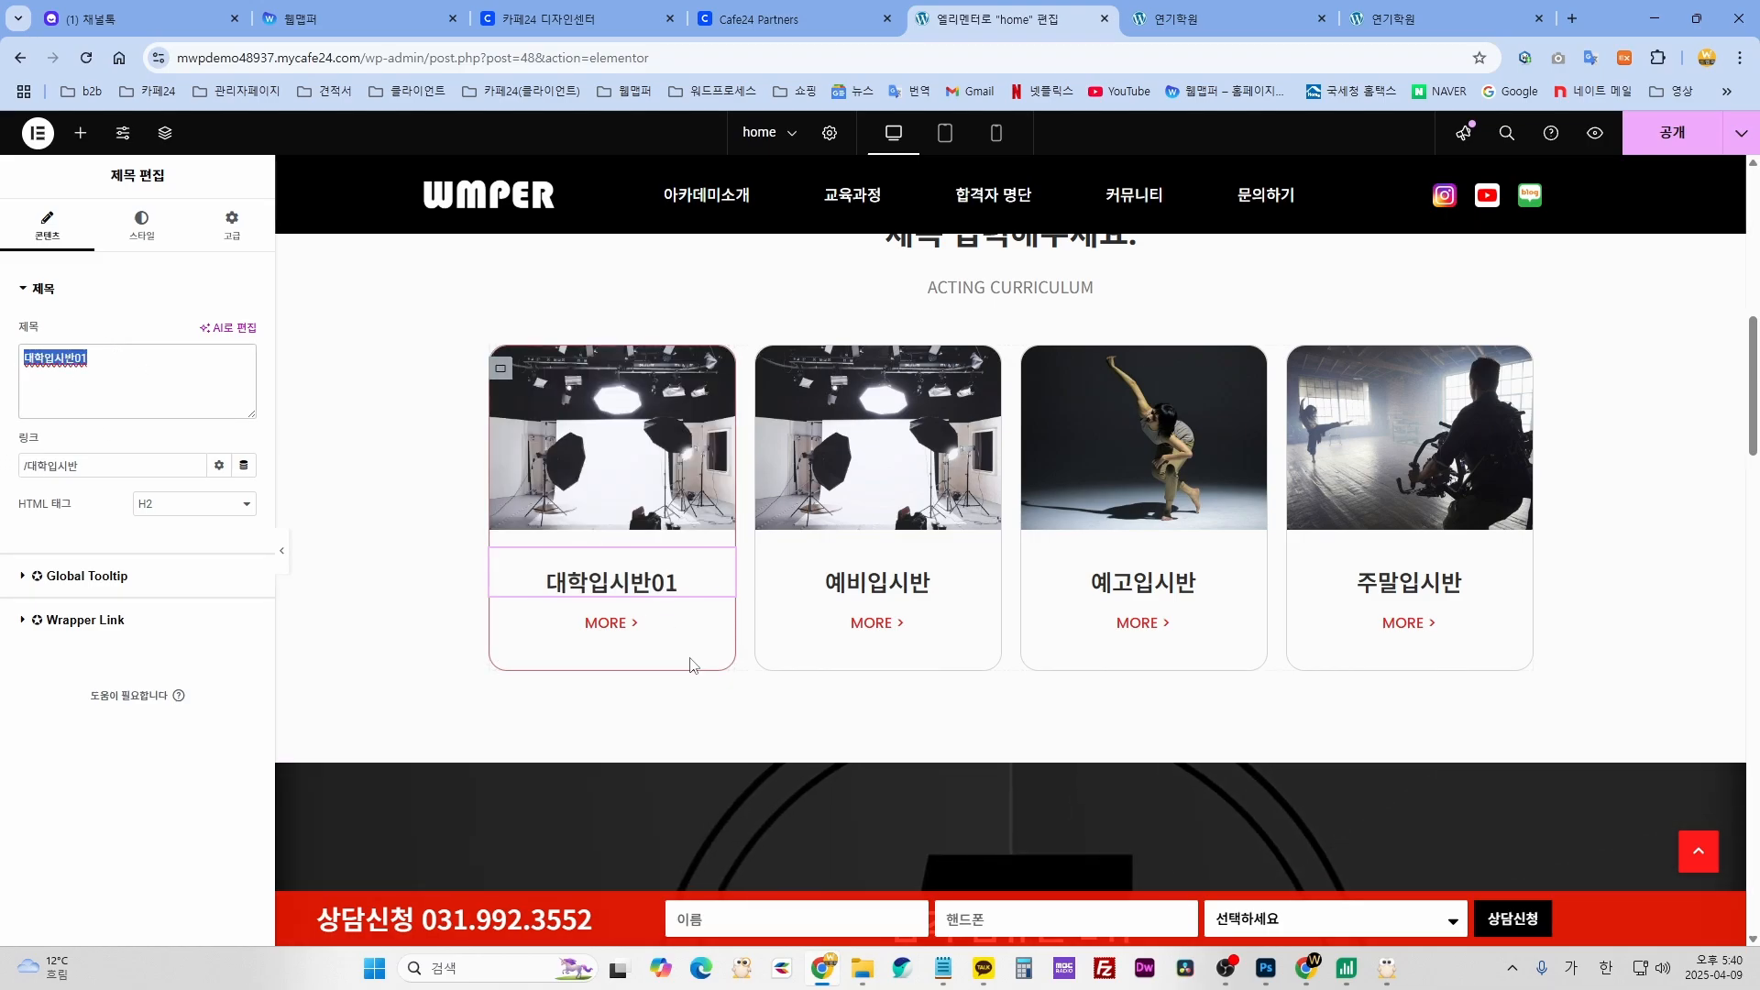
left_click(632, 623)
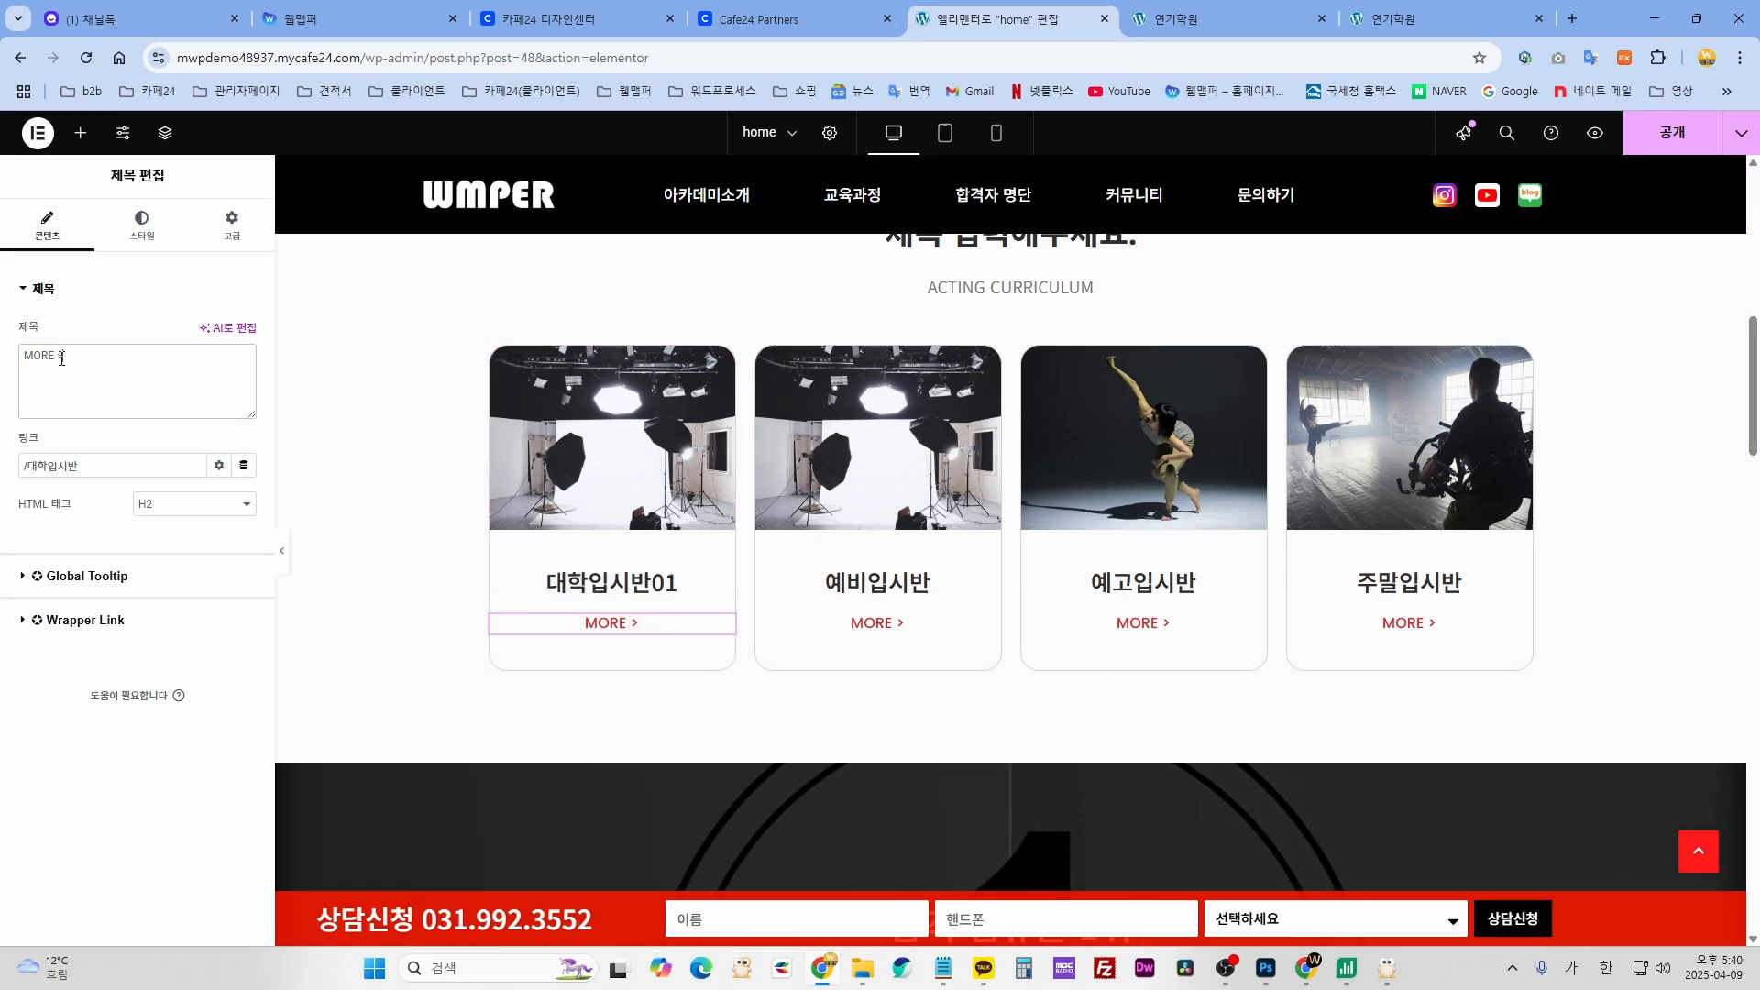
type("더보기")
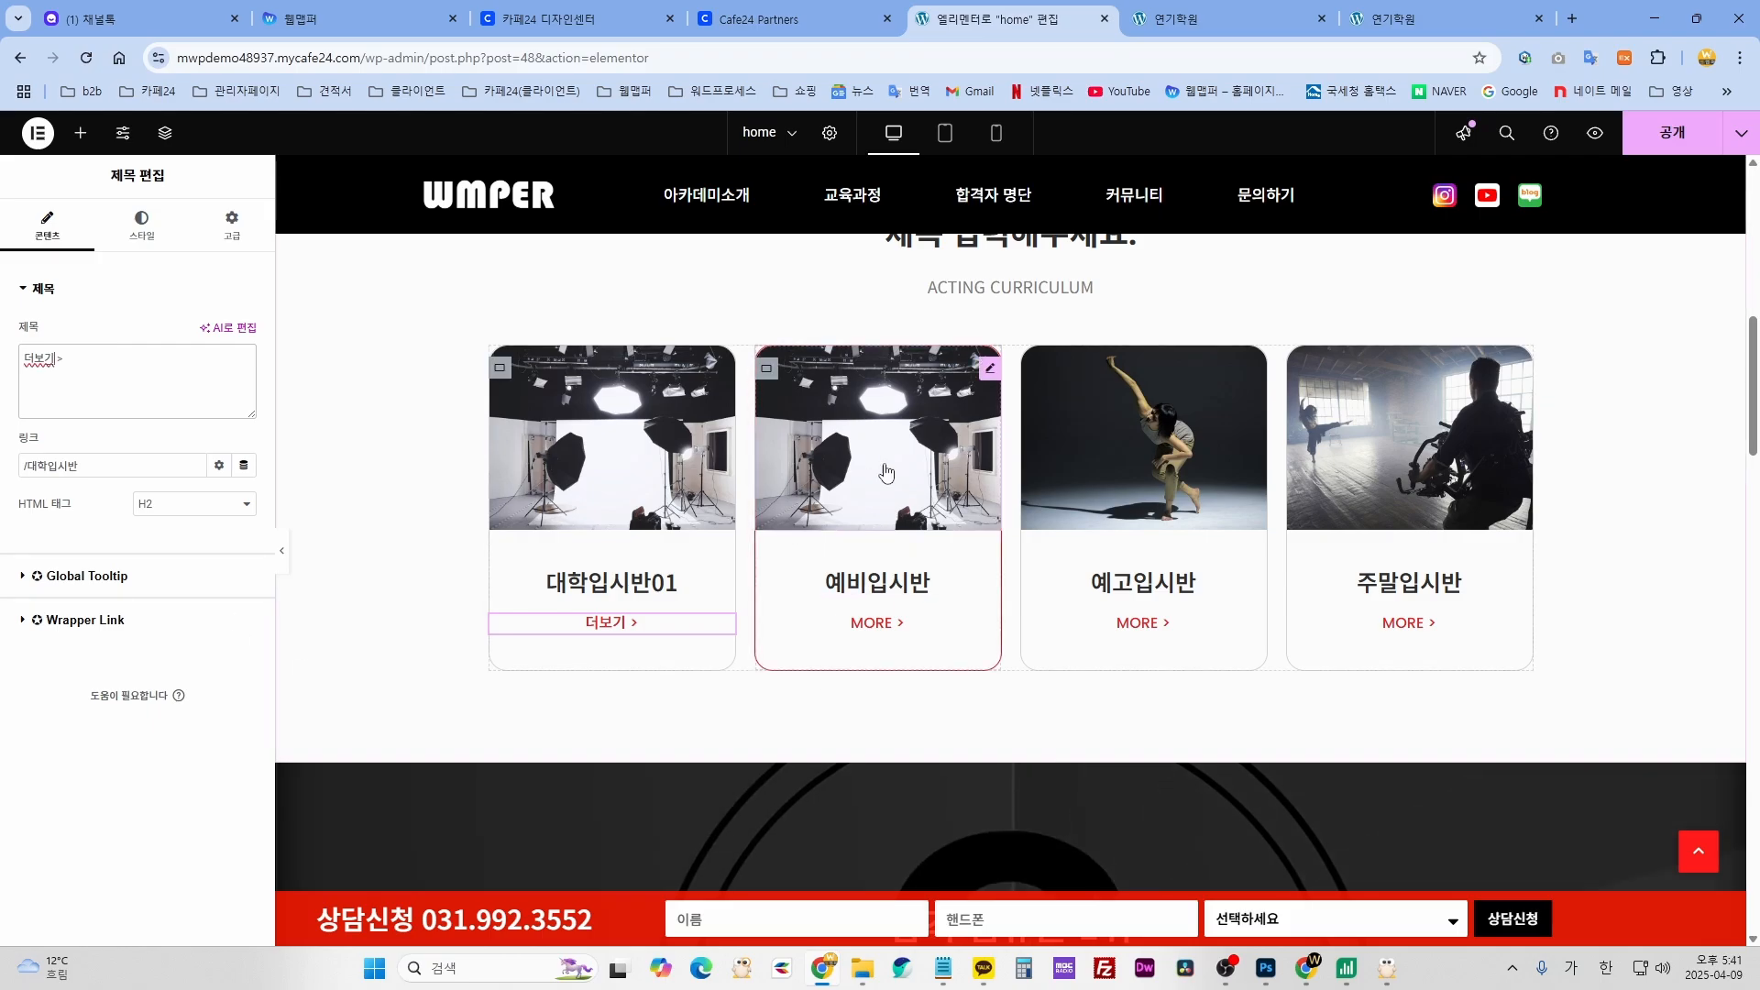
- Give the second card 예비입시반 the curly-haired woman photo, then select the remaining cards
left_click(905, 466)
left_click(110, 421)
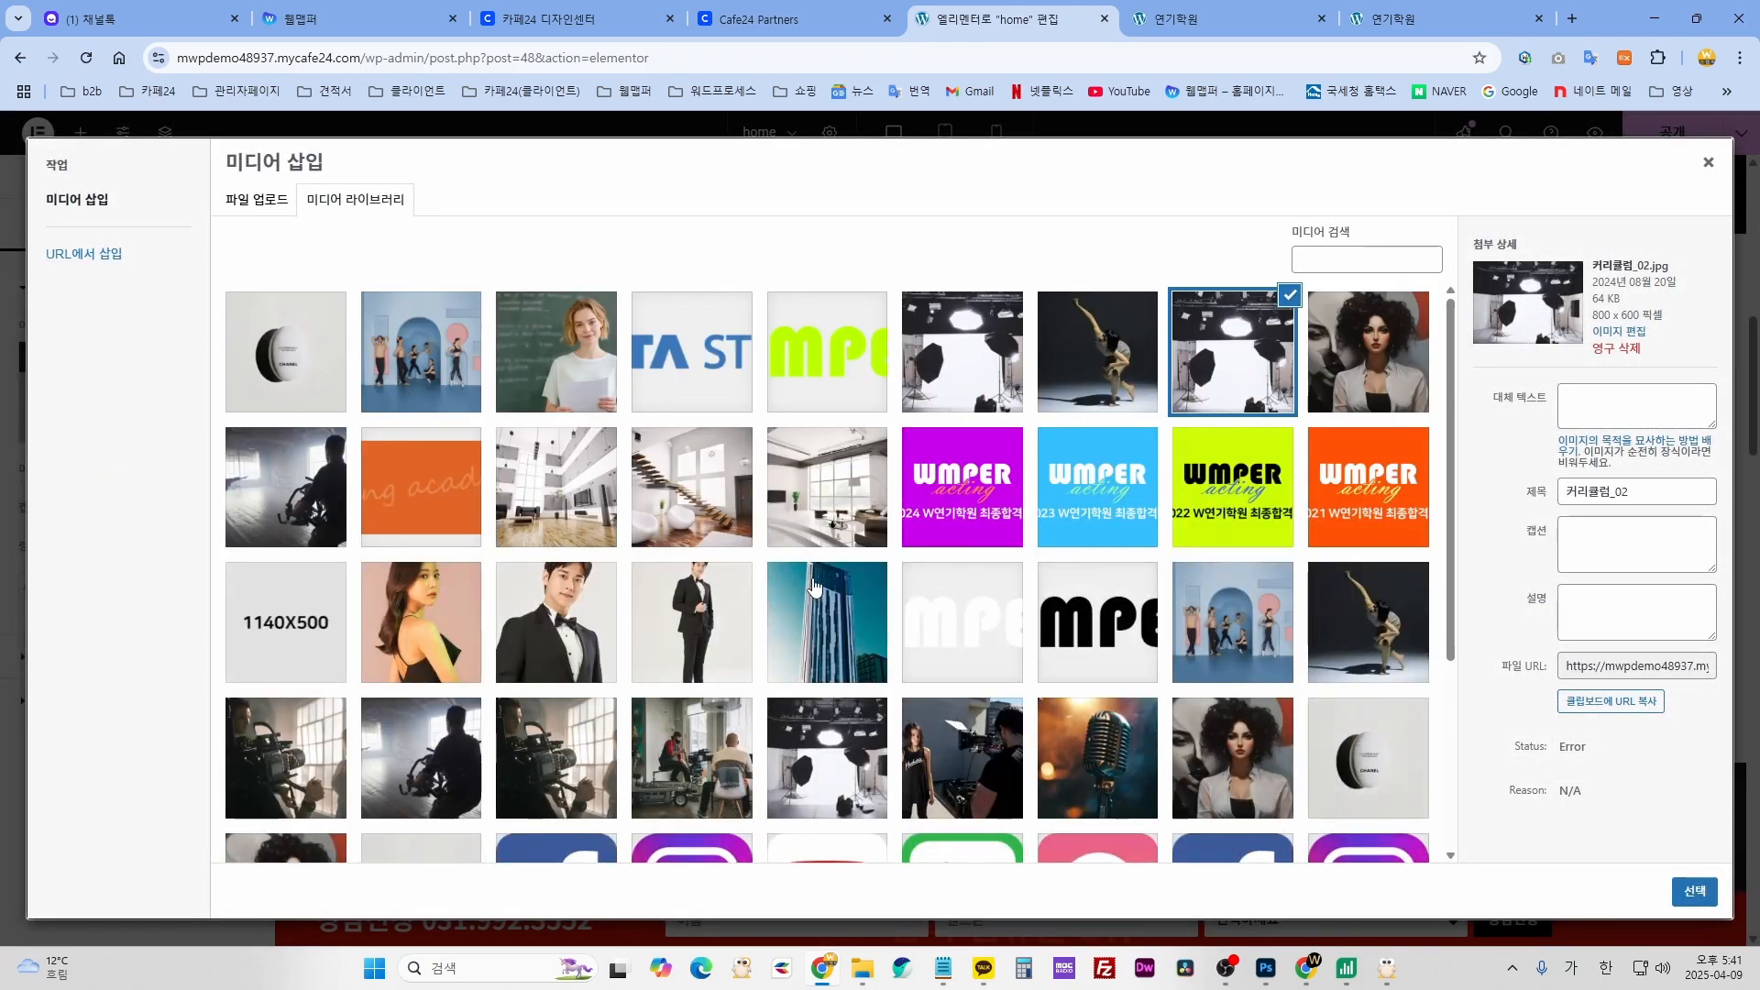
left_click(1358, 404)
left_click(1694, 891)
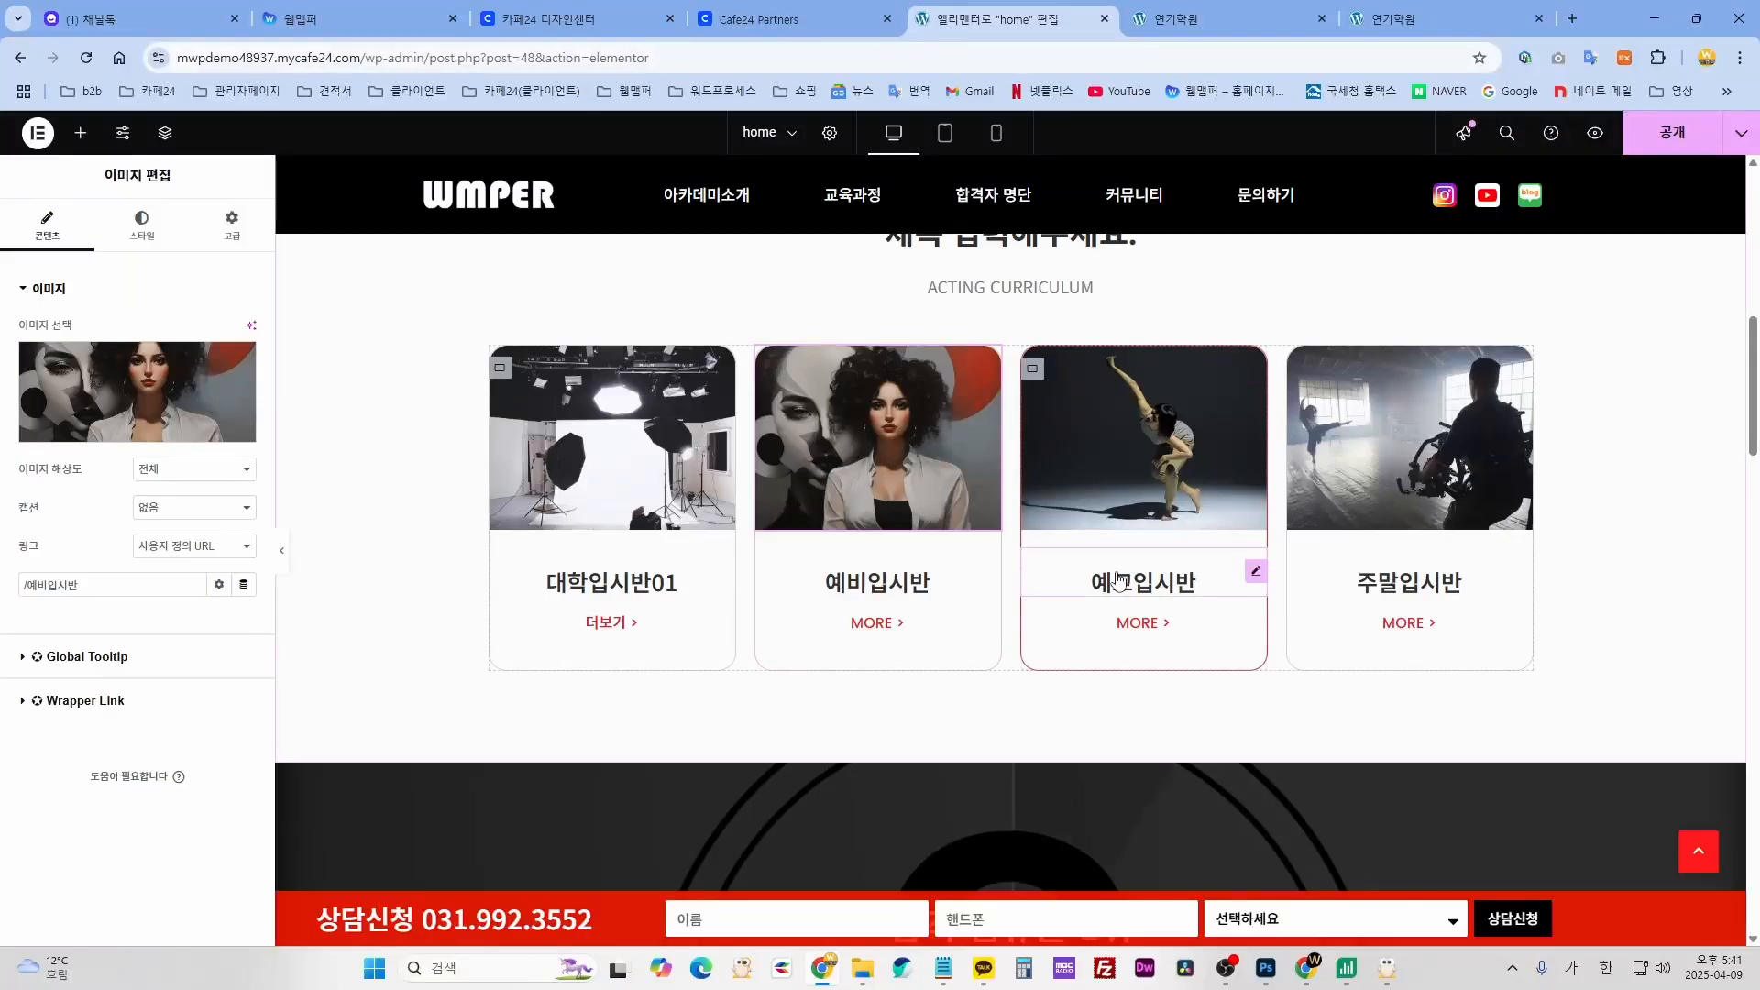
left_click(927, 582)
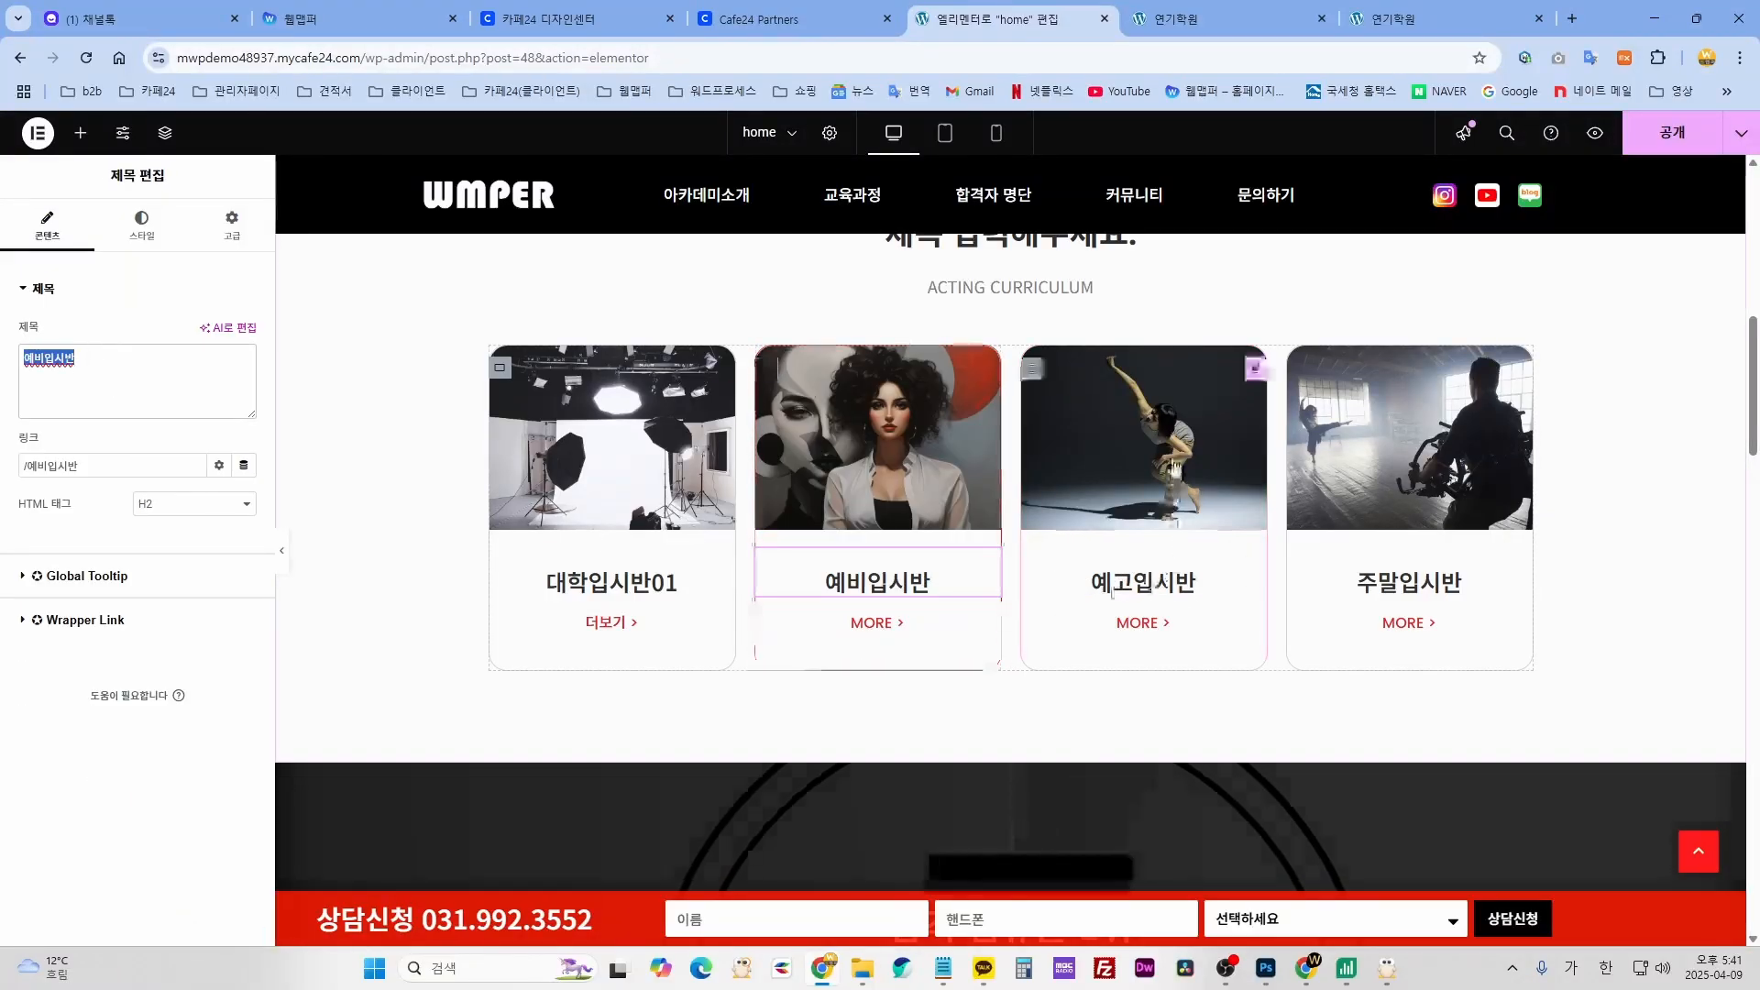
left_click(1222, 538)
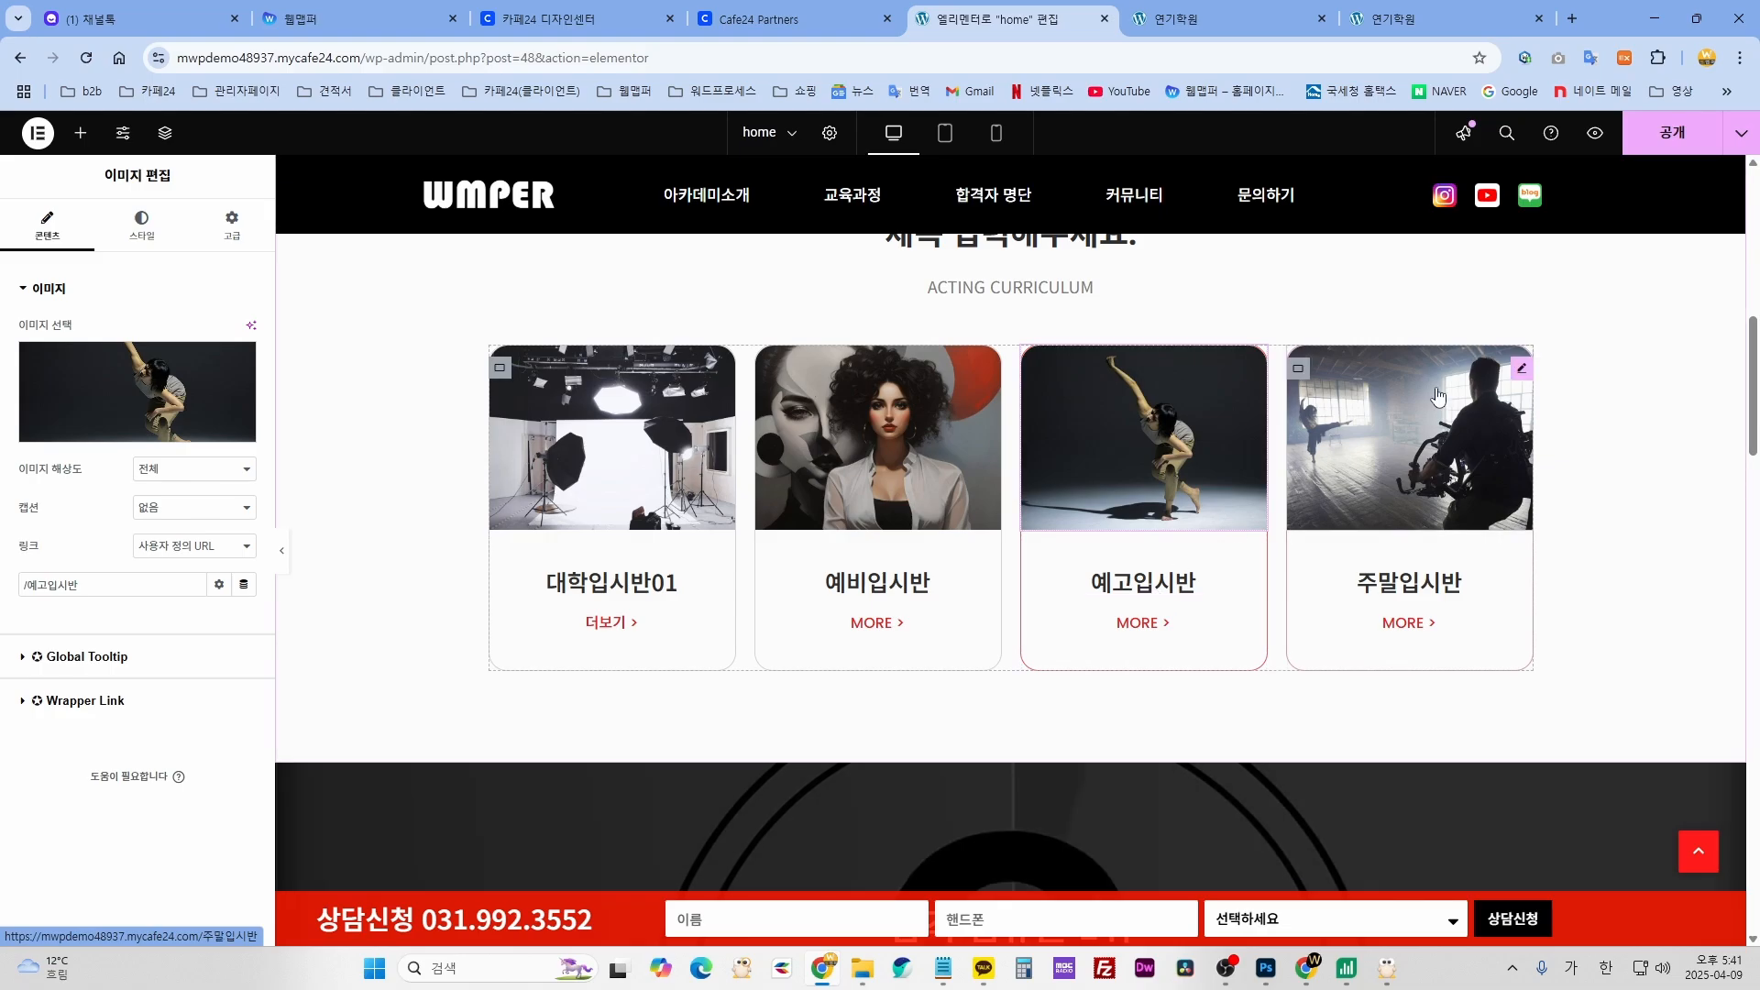
left_click(1300, 518)
- Review the stats container's YouTube background video link and its 10–70 second start/end times
scroll(1234, 618, "down", 6)
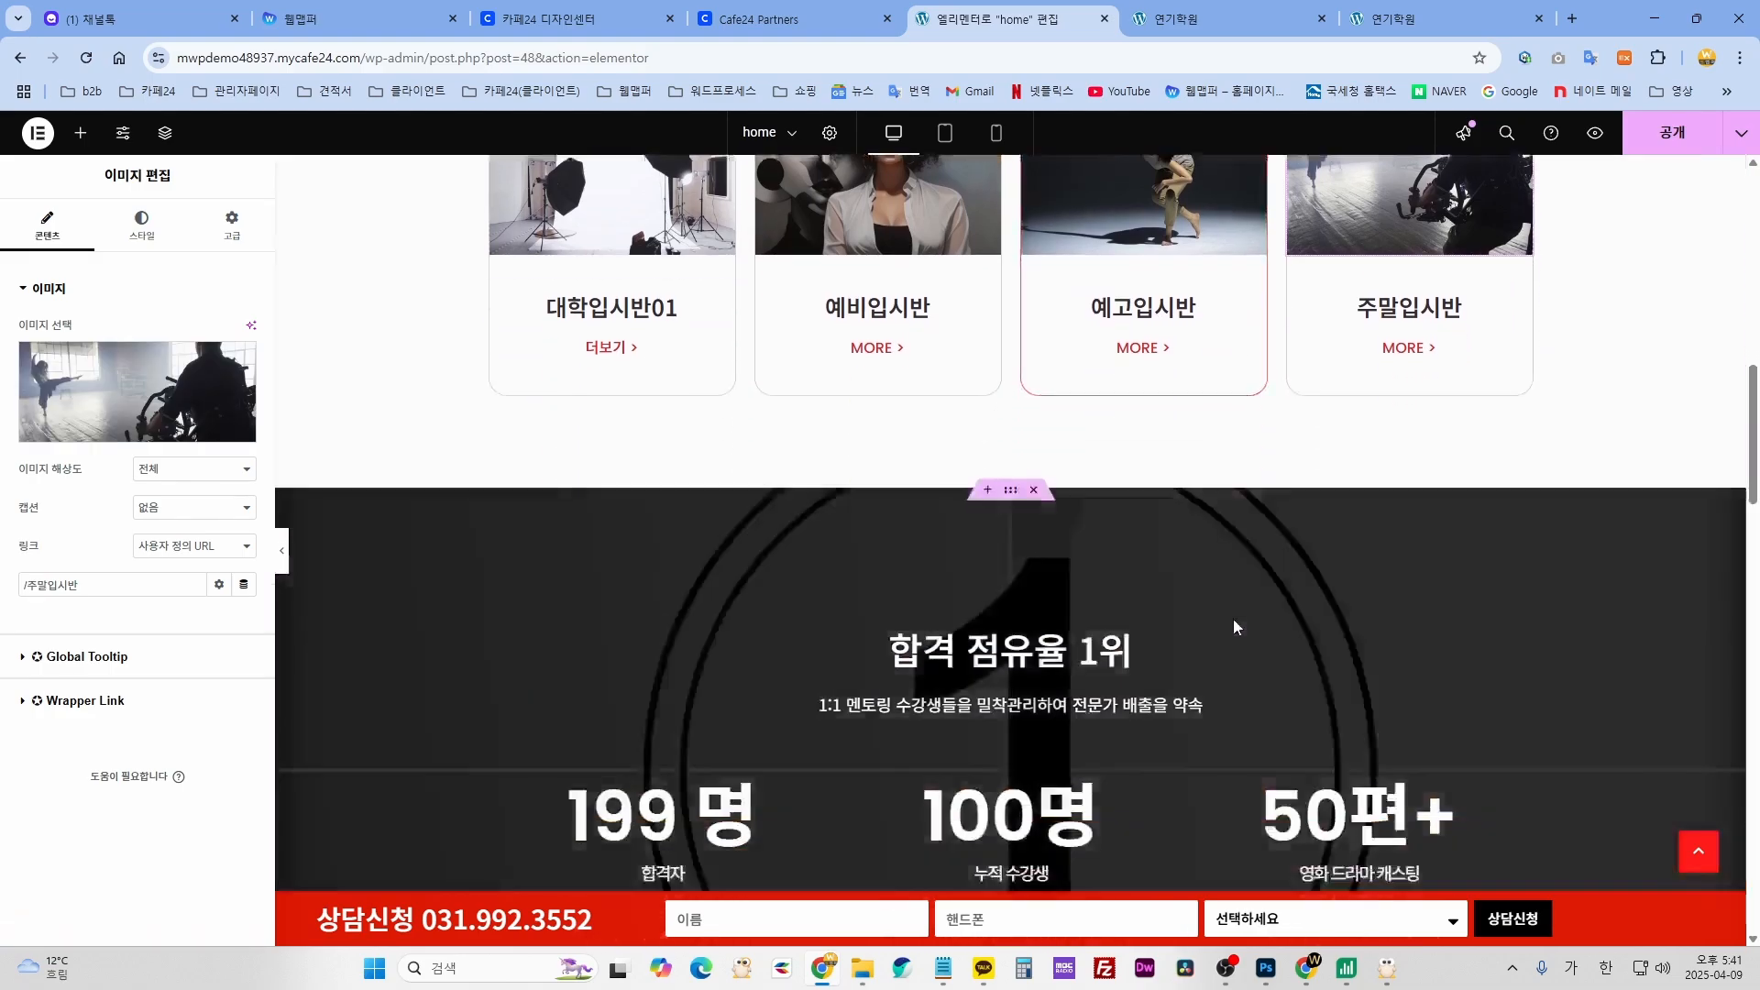
scroll(959, 601, "up", 1)
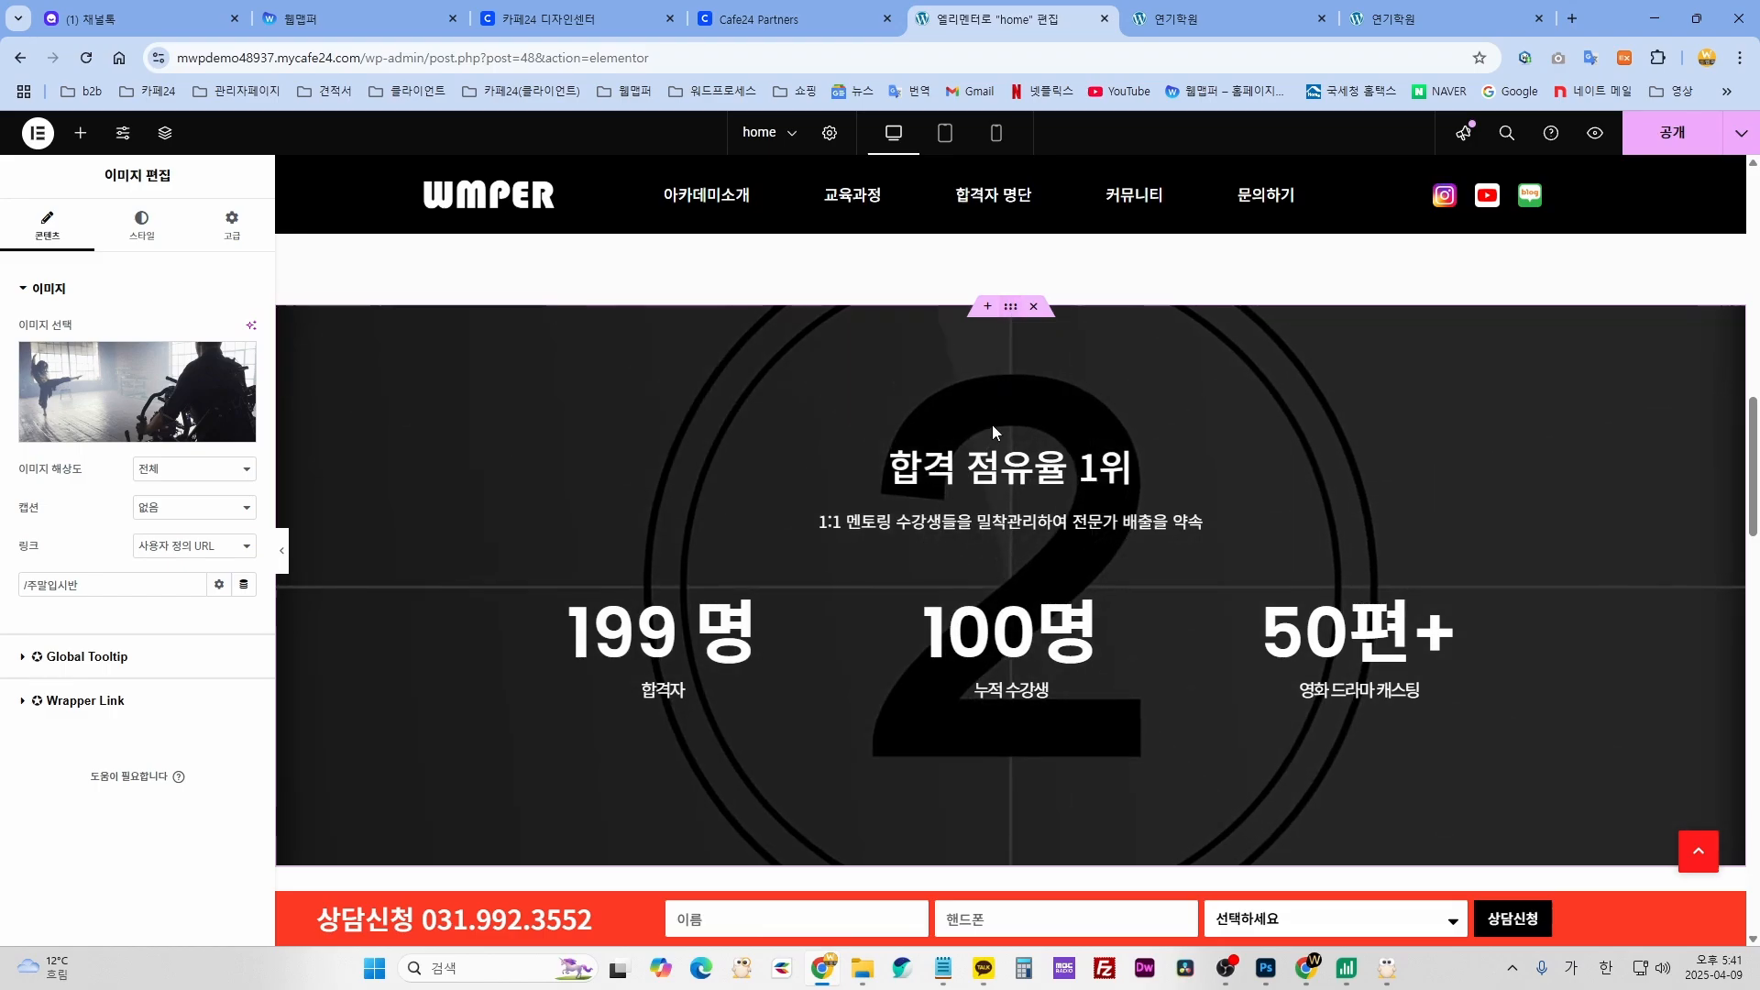
left_click(1011, 308)
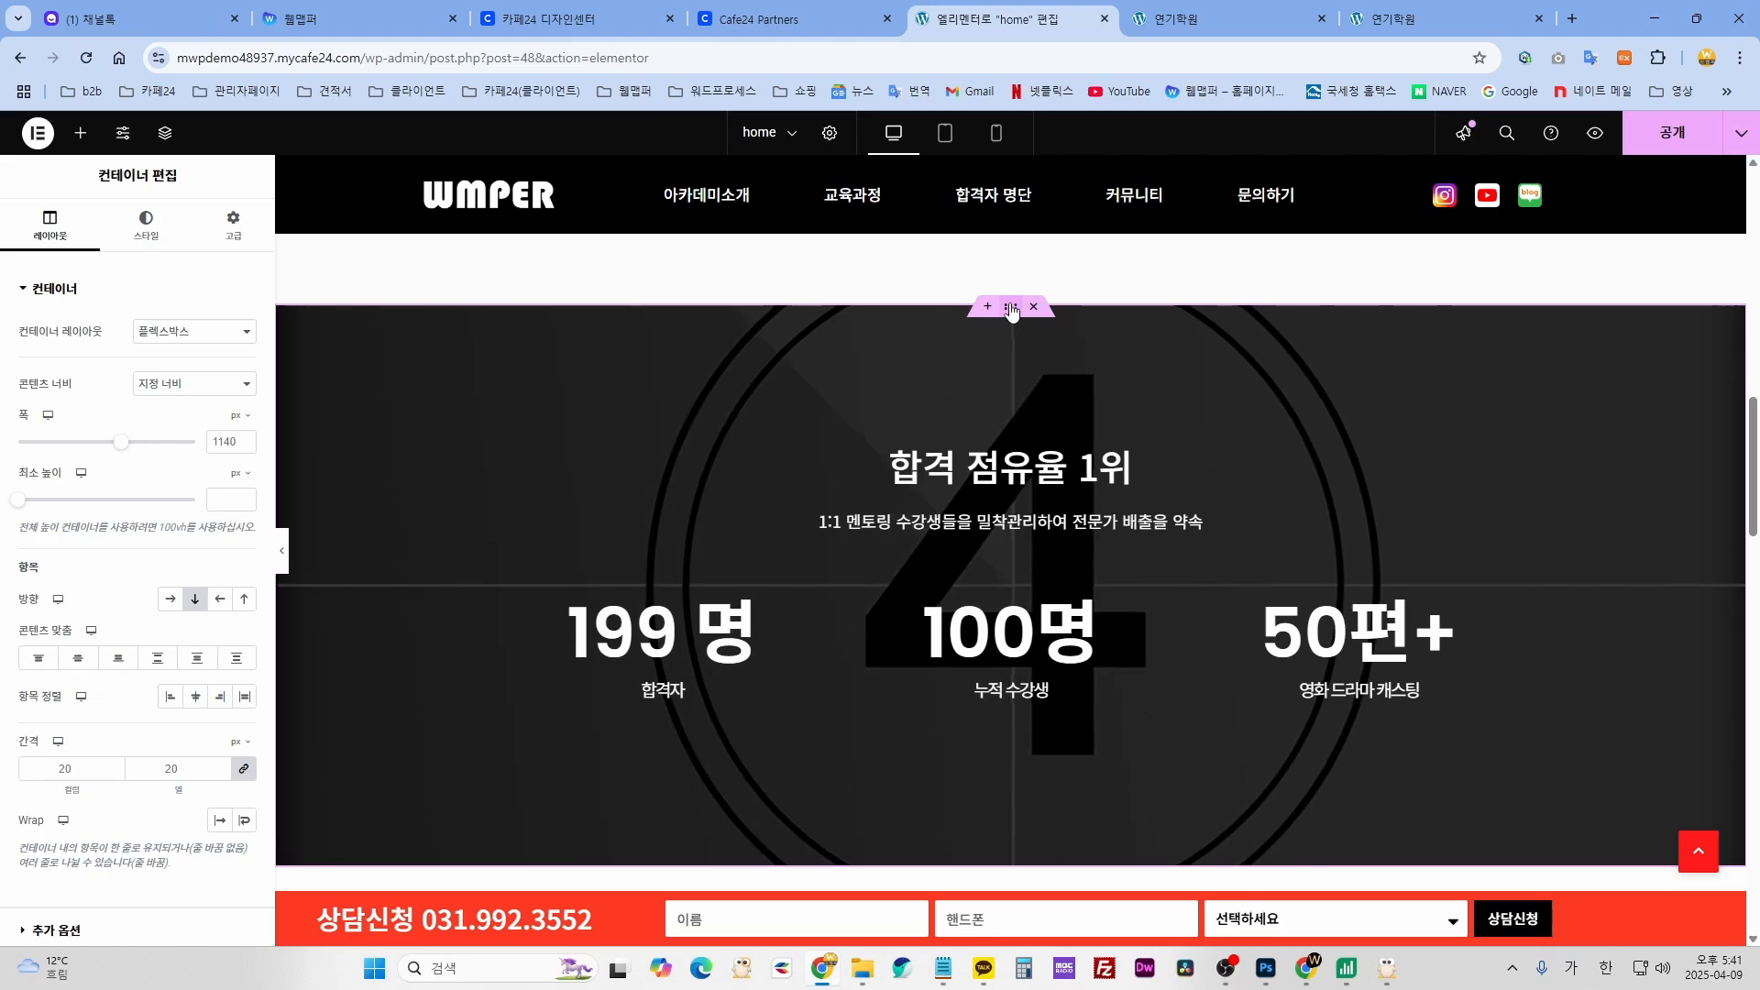
left_click(145, 229)
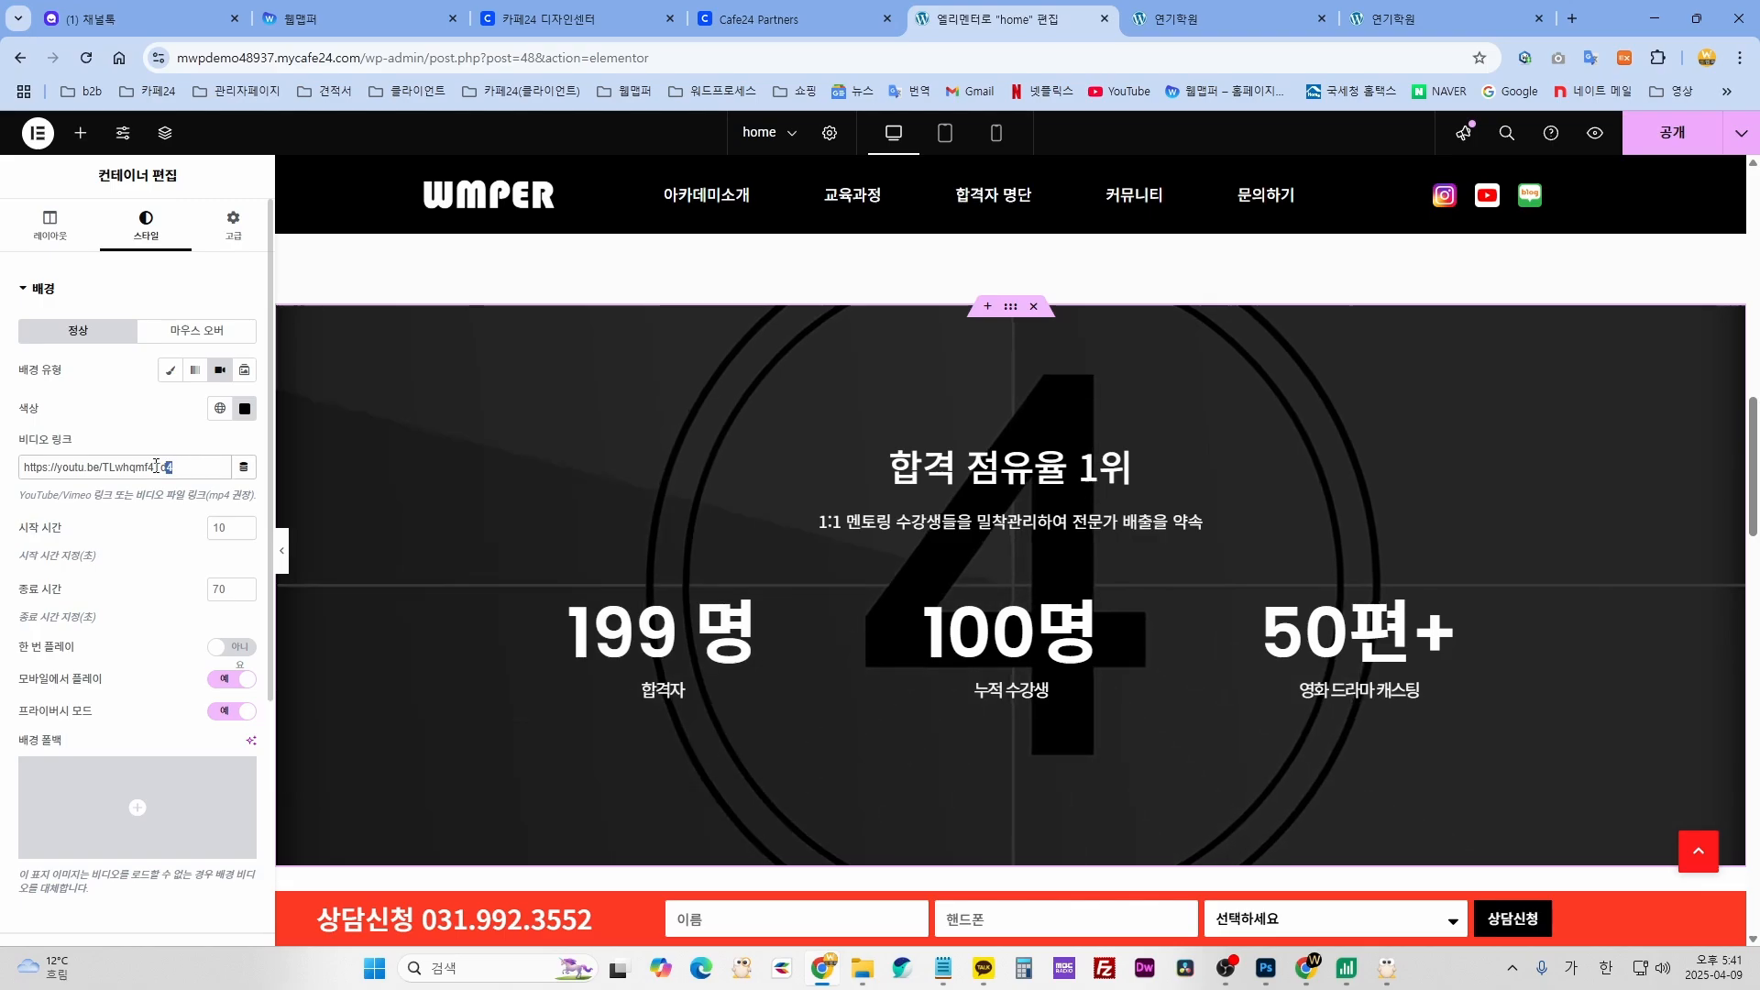
left_click_drag(156, 465, 24, 465)
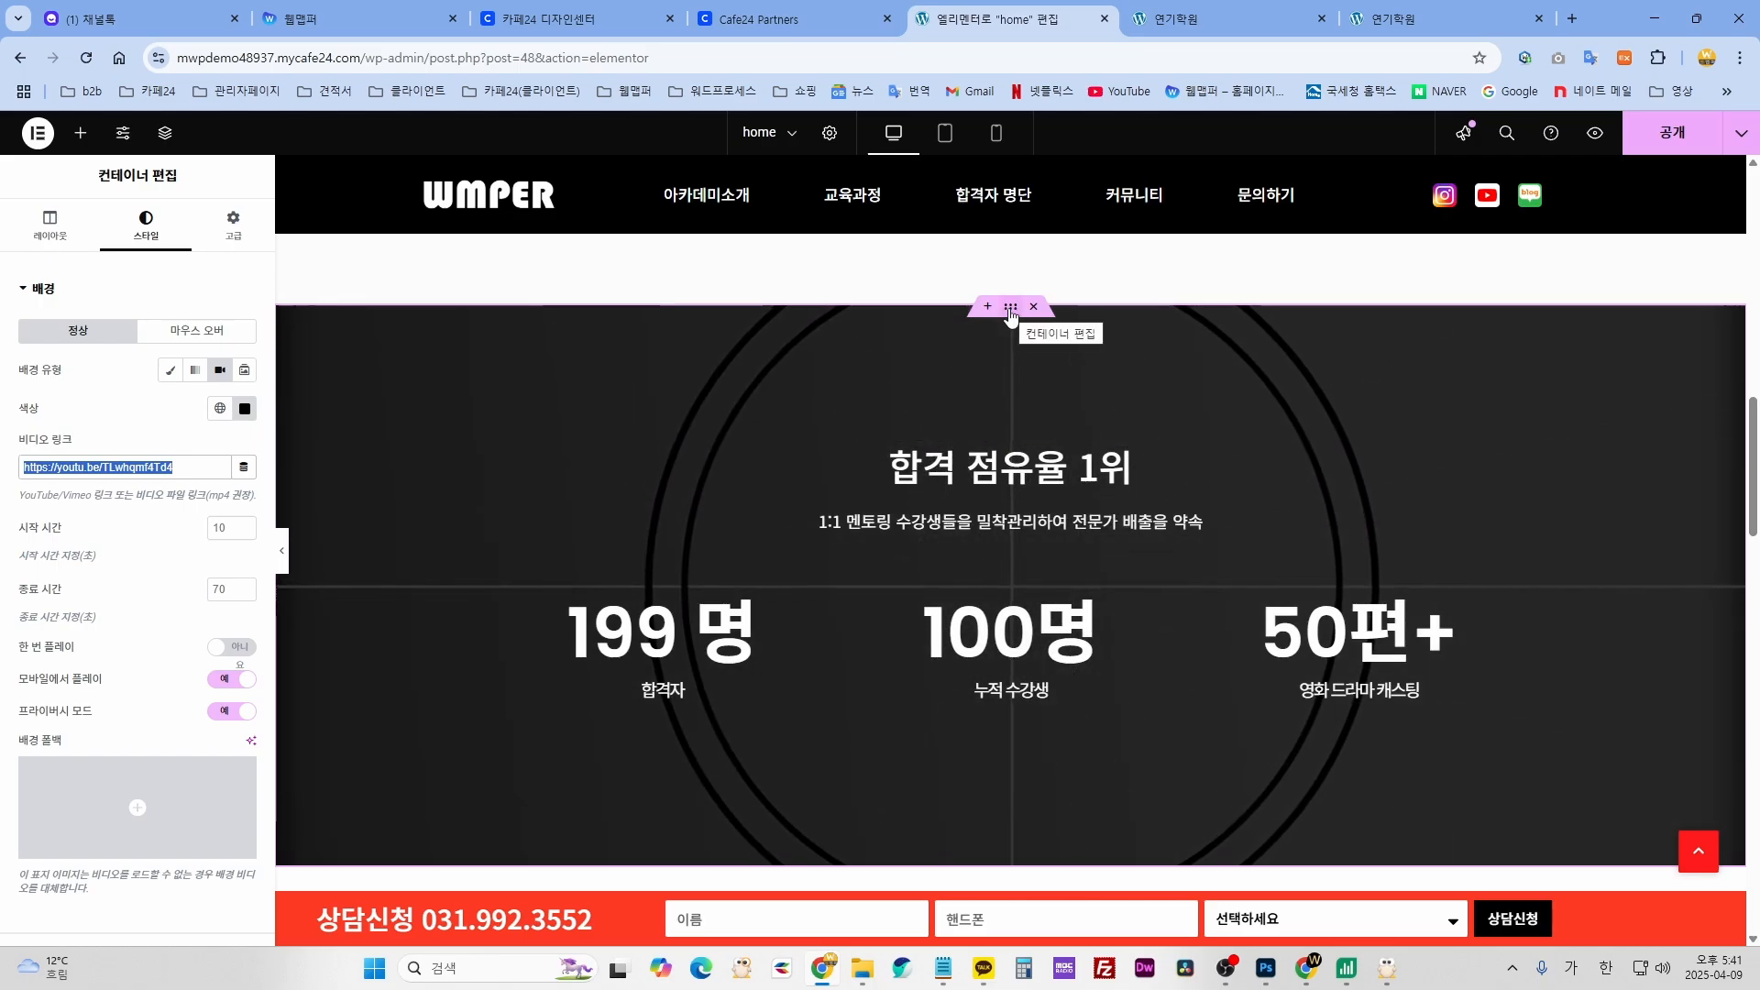
left_click(203, 469)
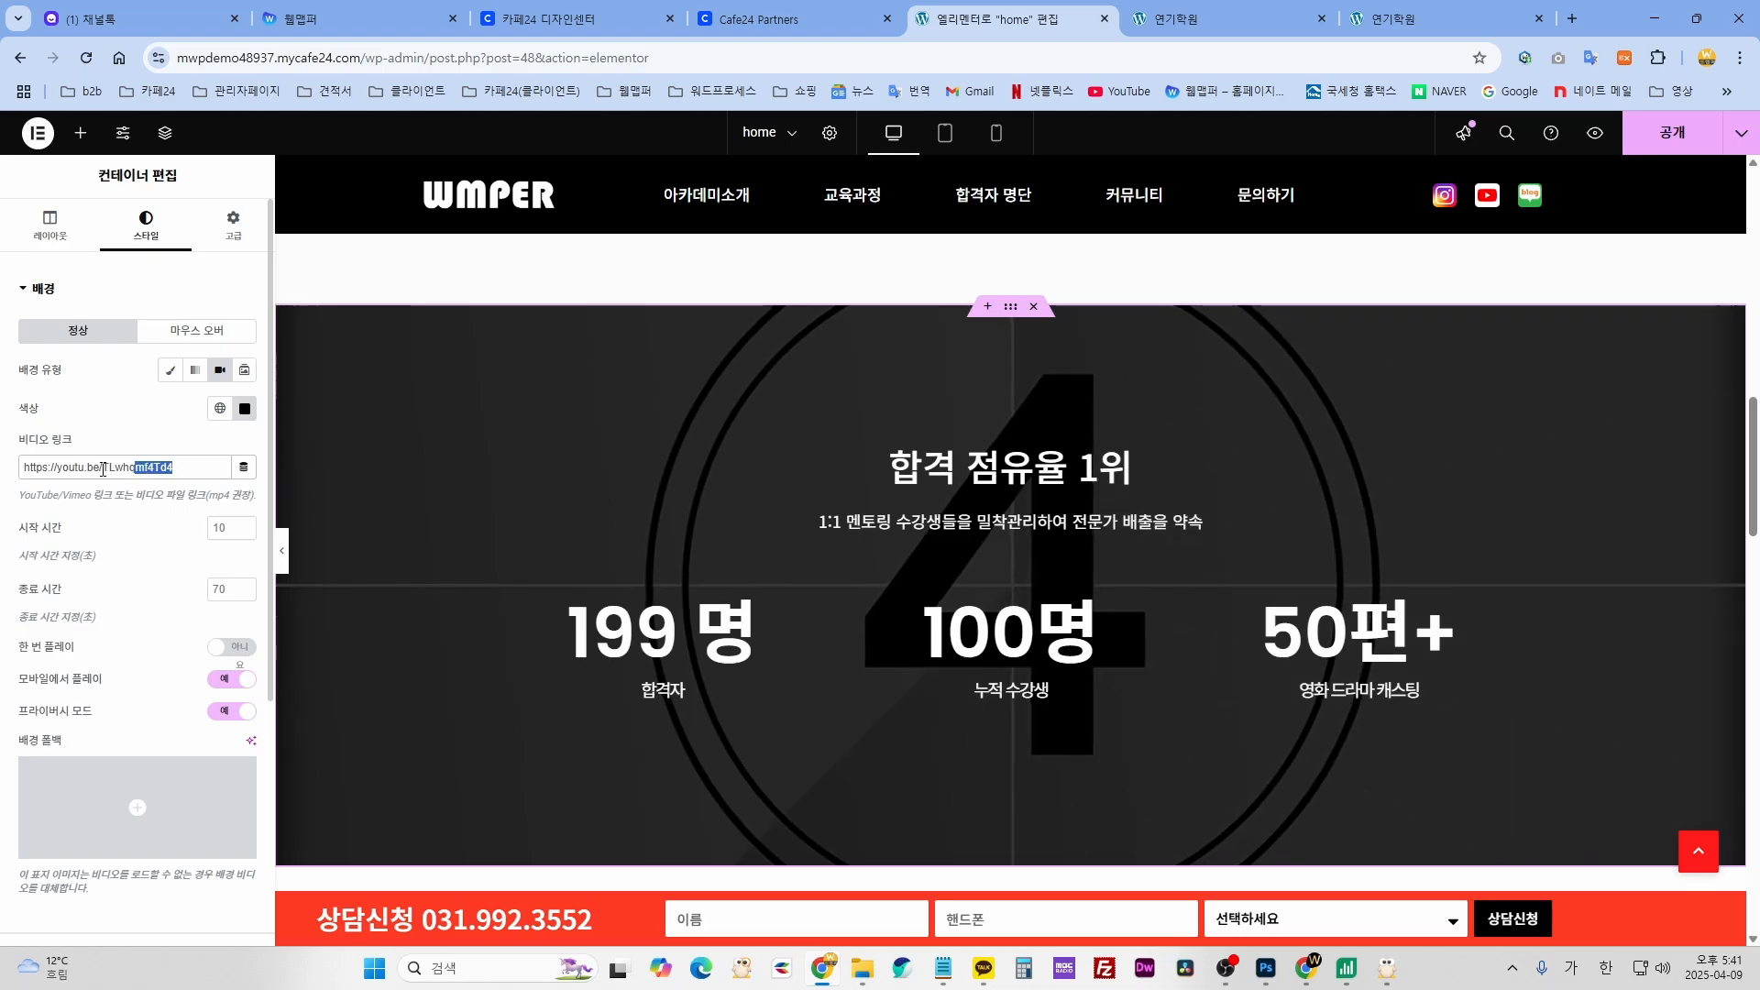
left_click_drag(103, 468, 14, 474)
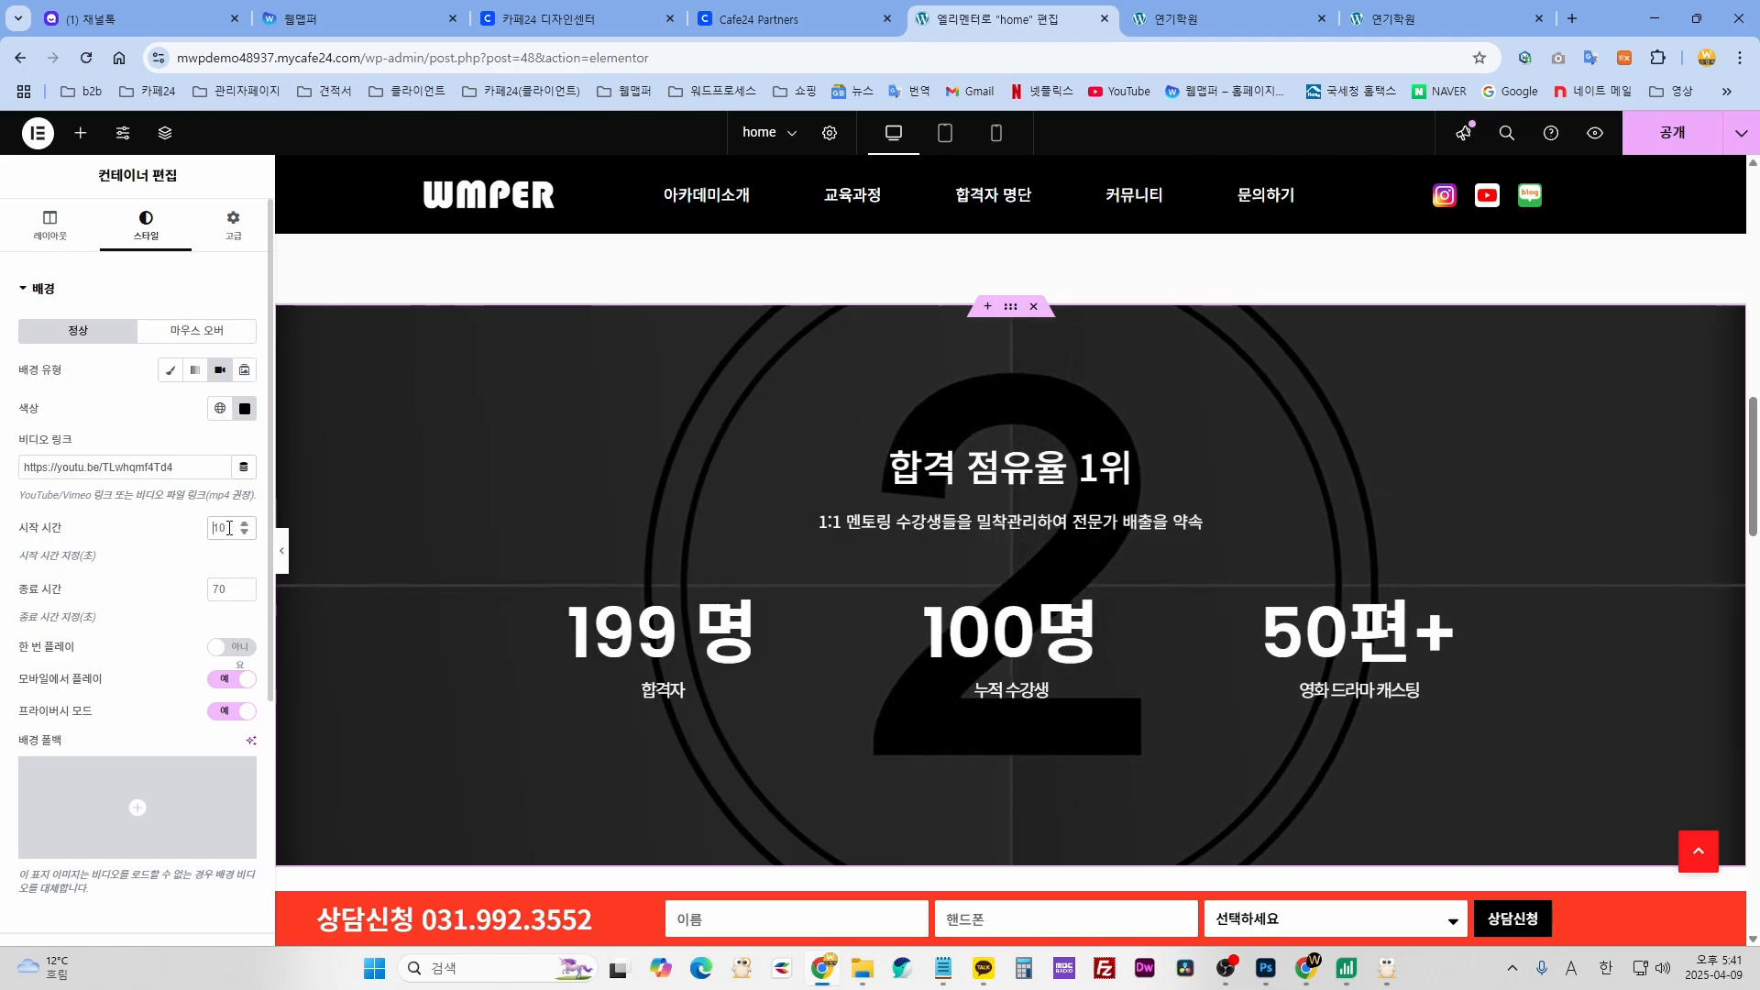
left_click(218, 592)
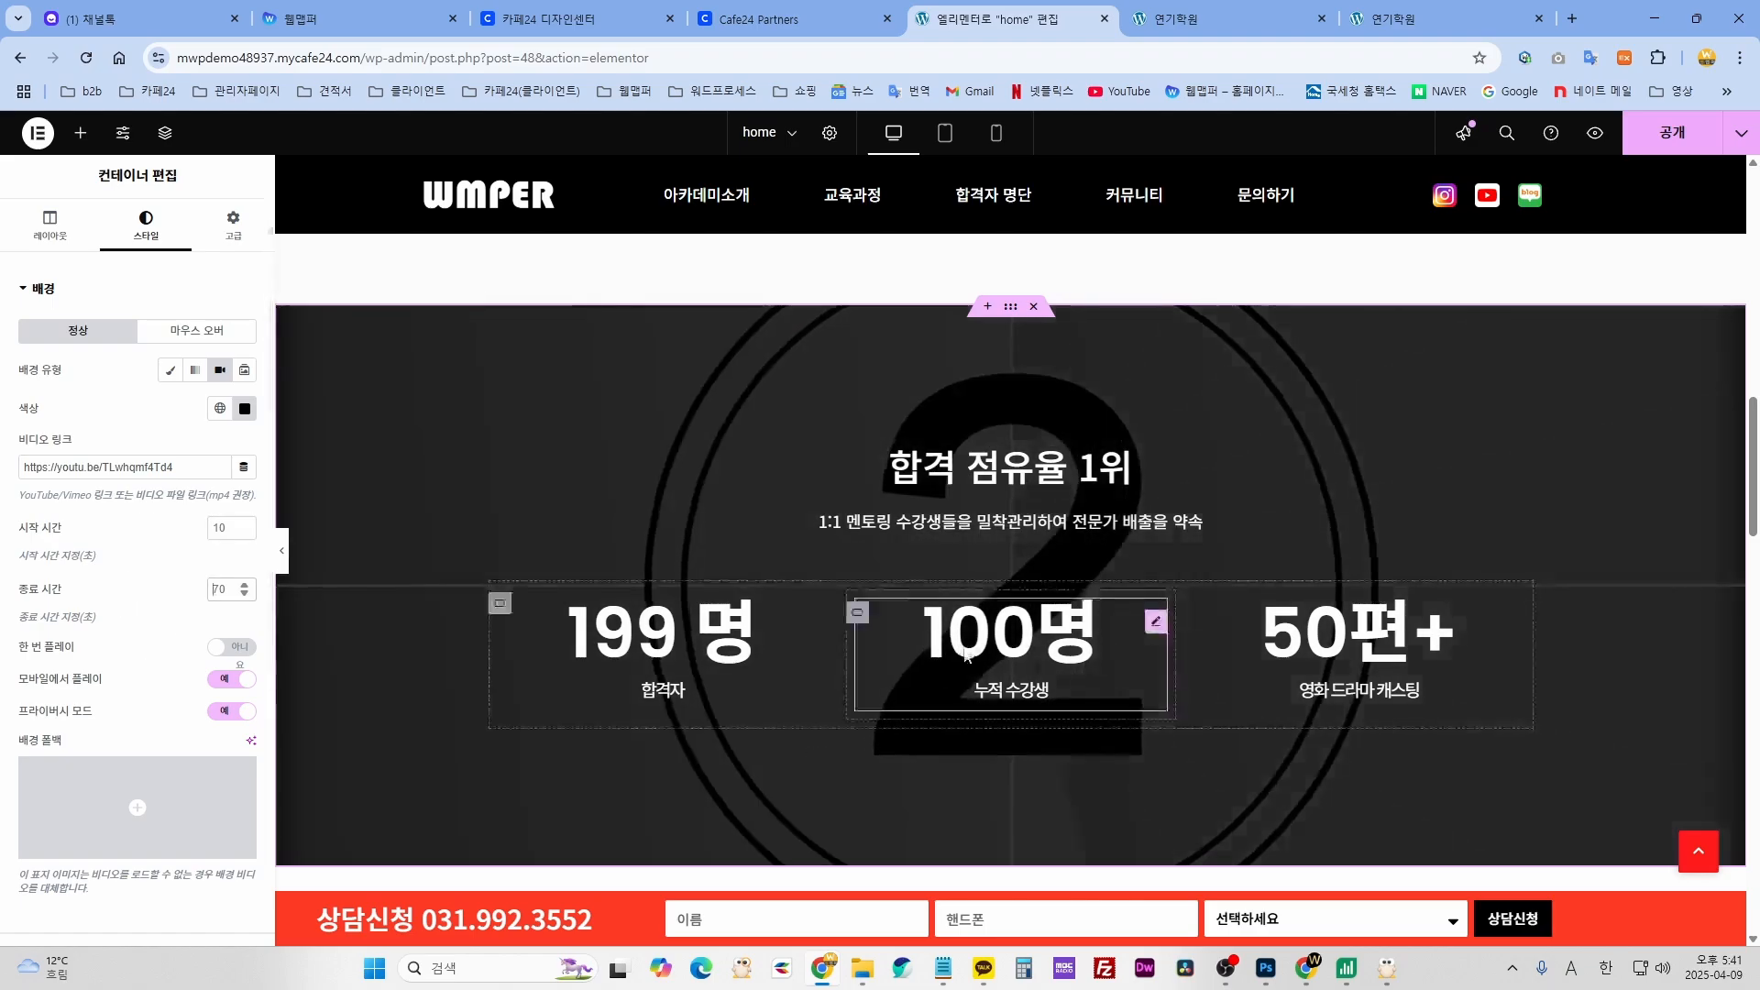
scroll(917, 642, "down", 1)
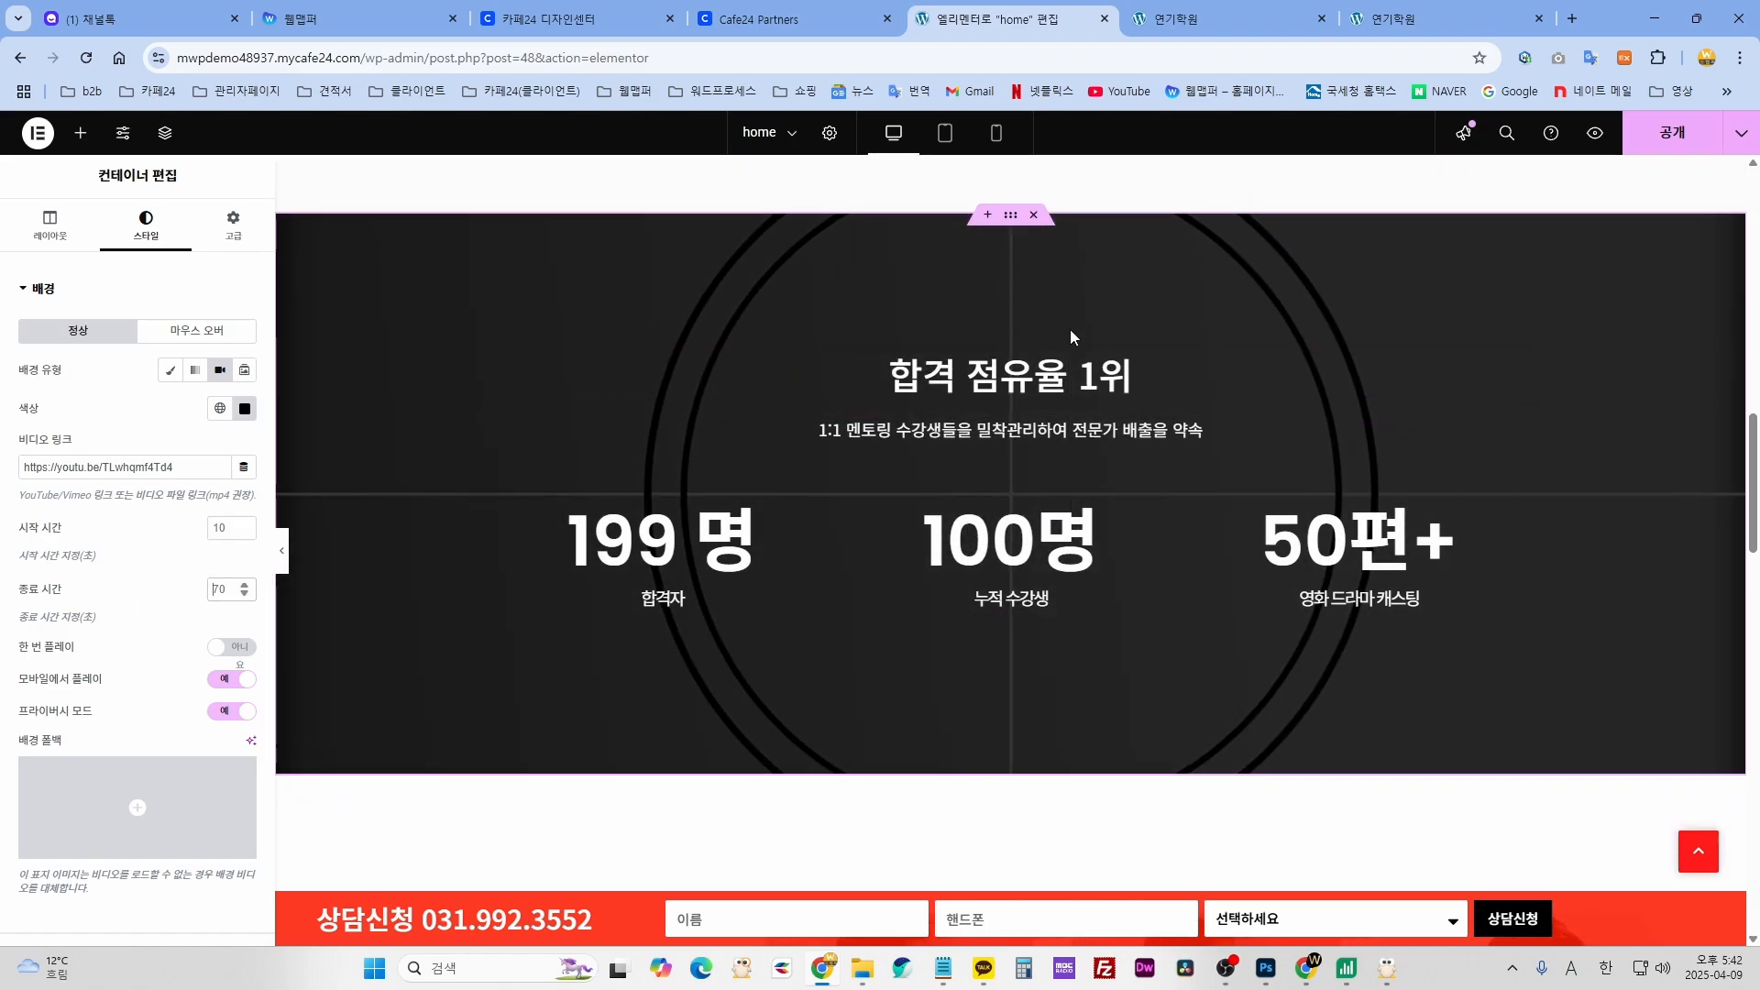
left_click(1103, 390)
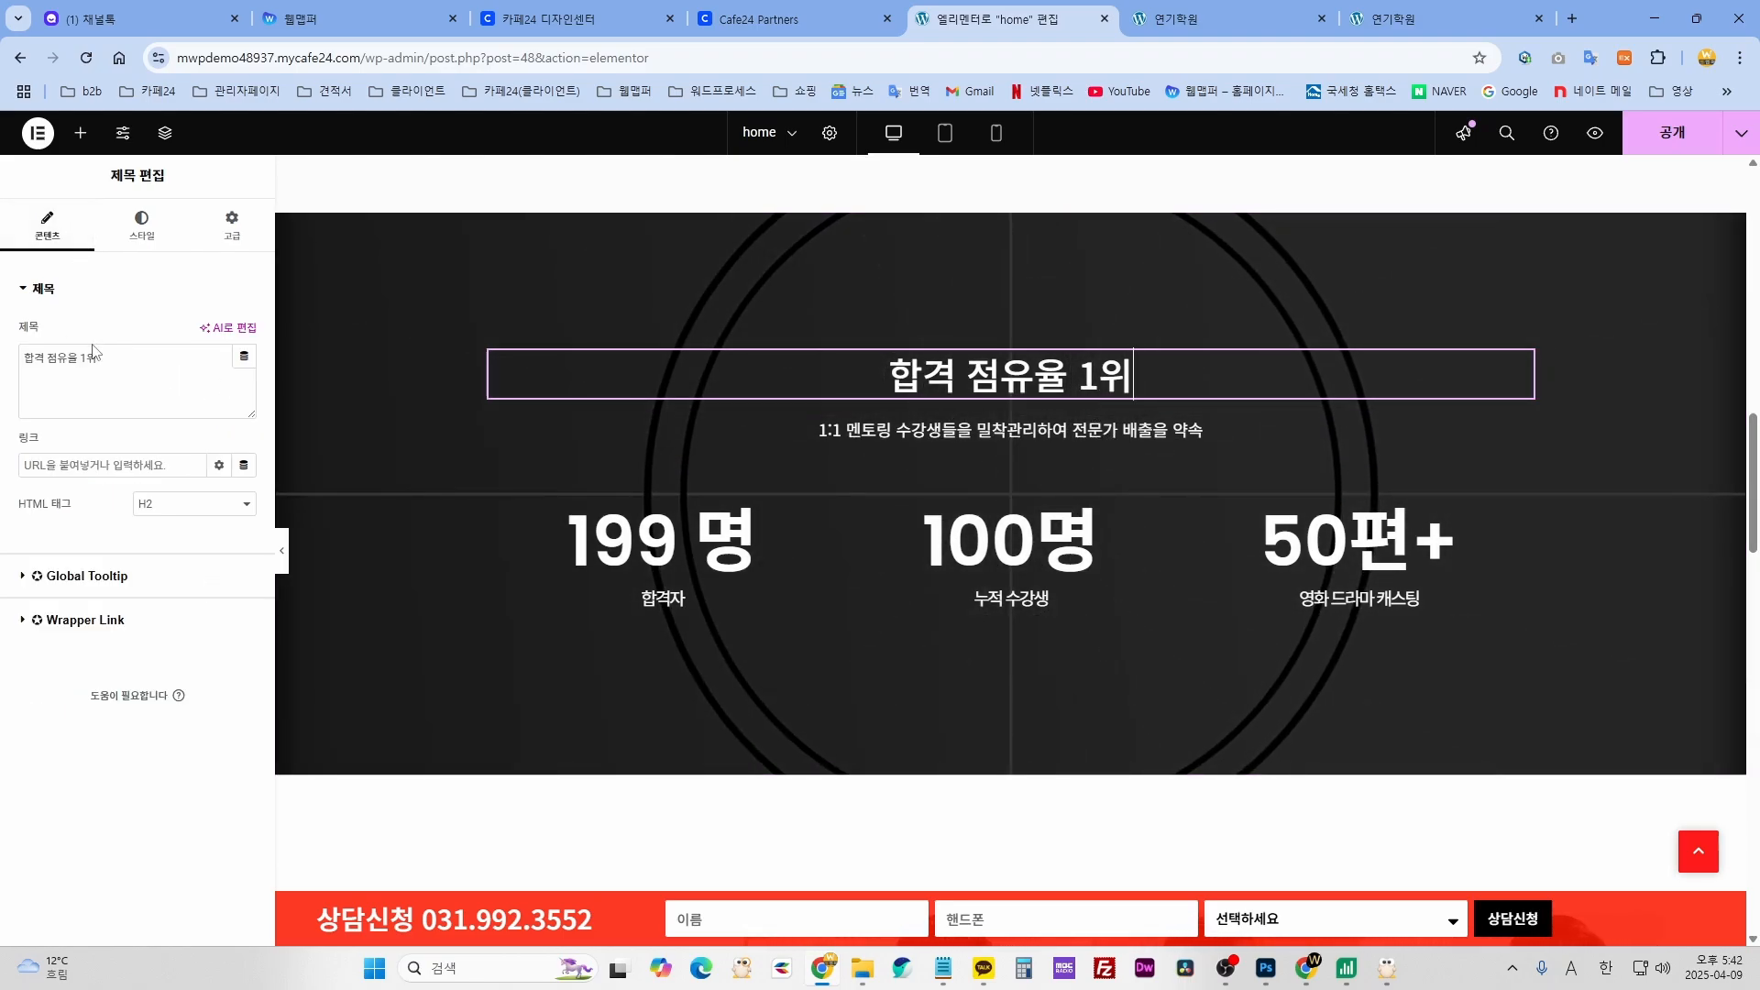
left_click_drag(39, 358, 9, 366)
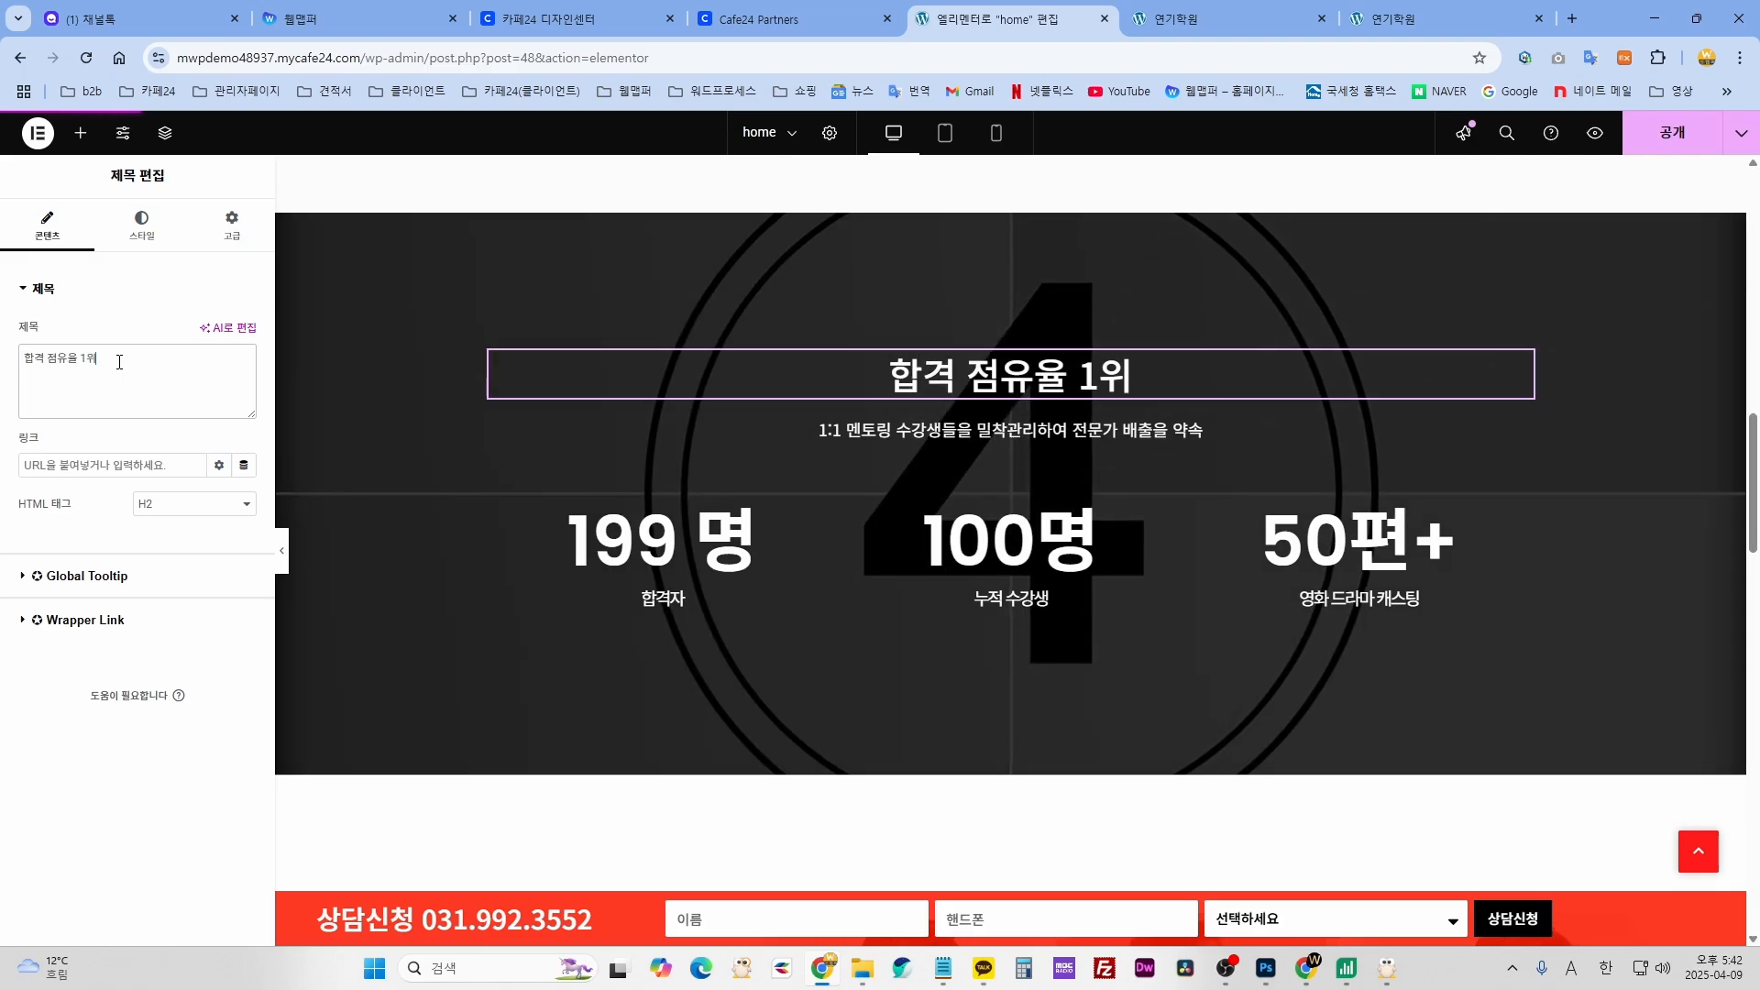
left_click(936, 439)
left_click_drag(190, 488, 34, 457)
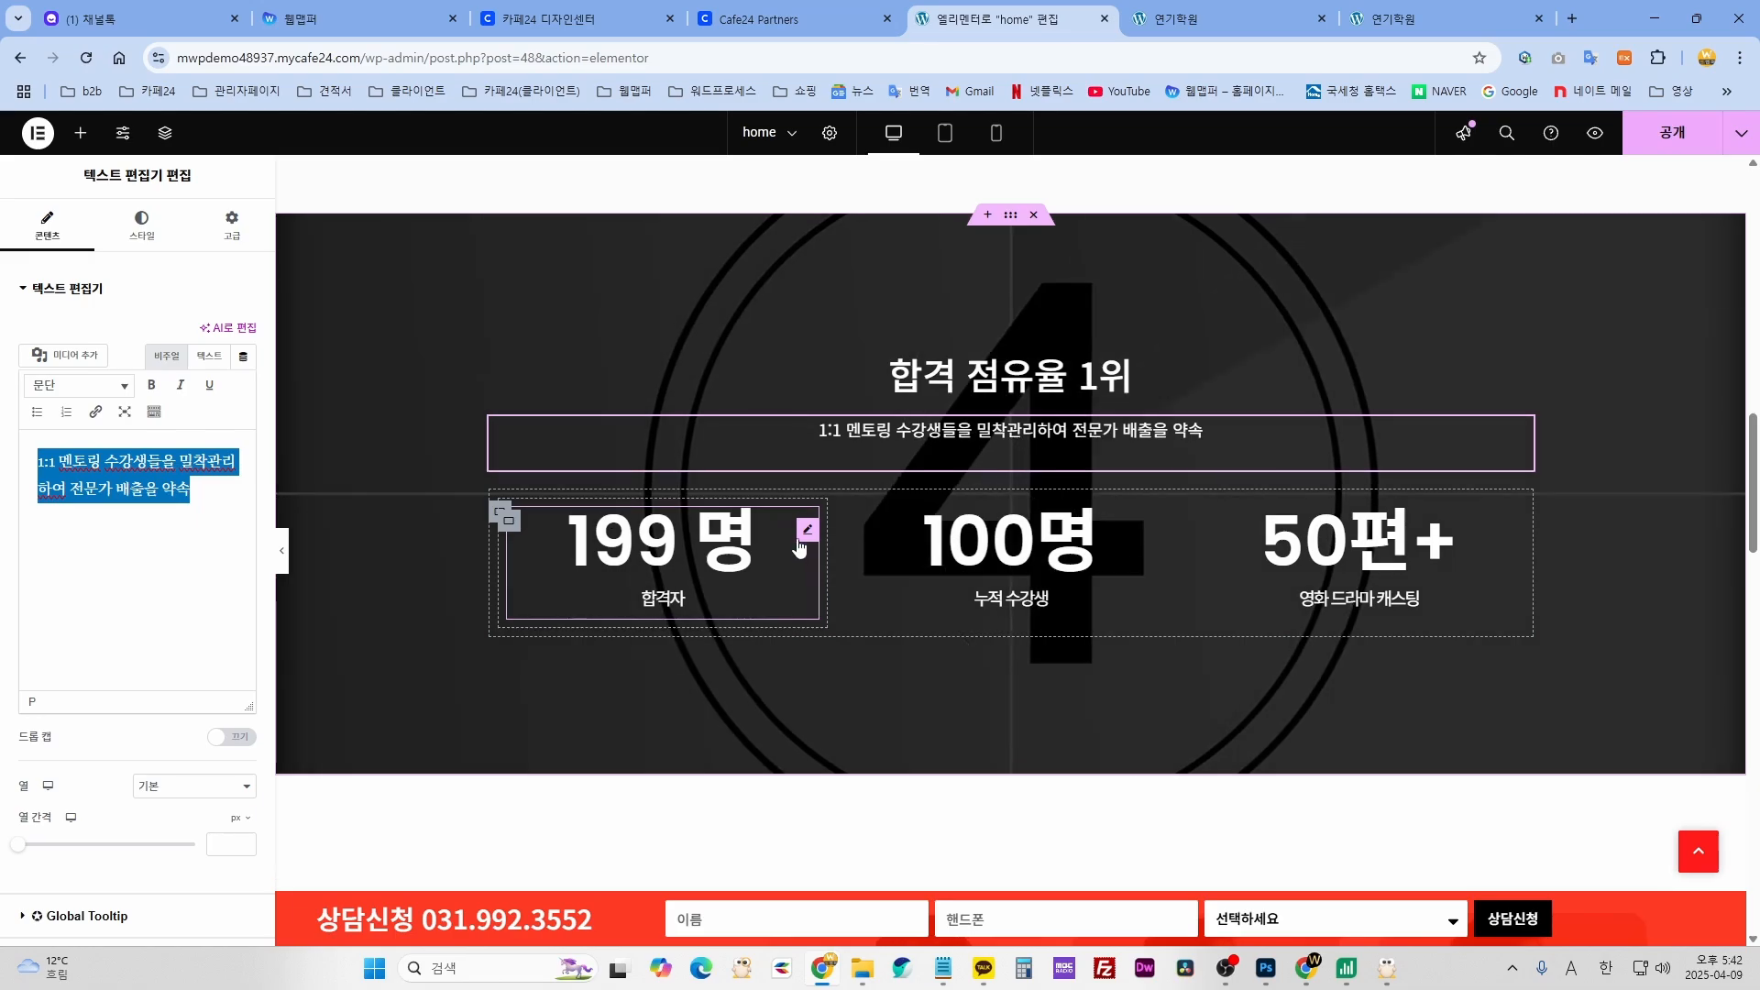
left_click(807, 531)
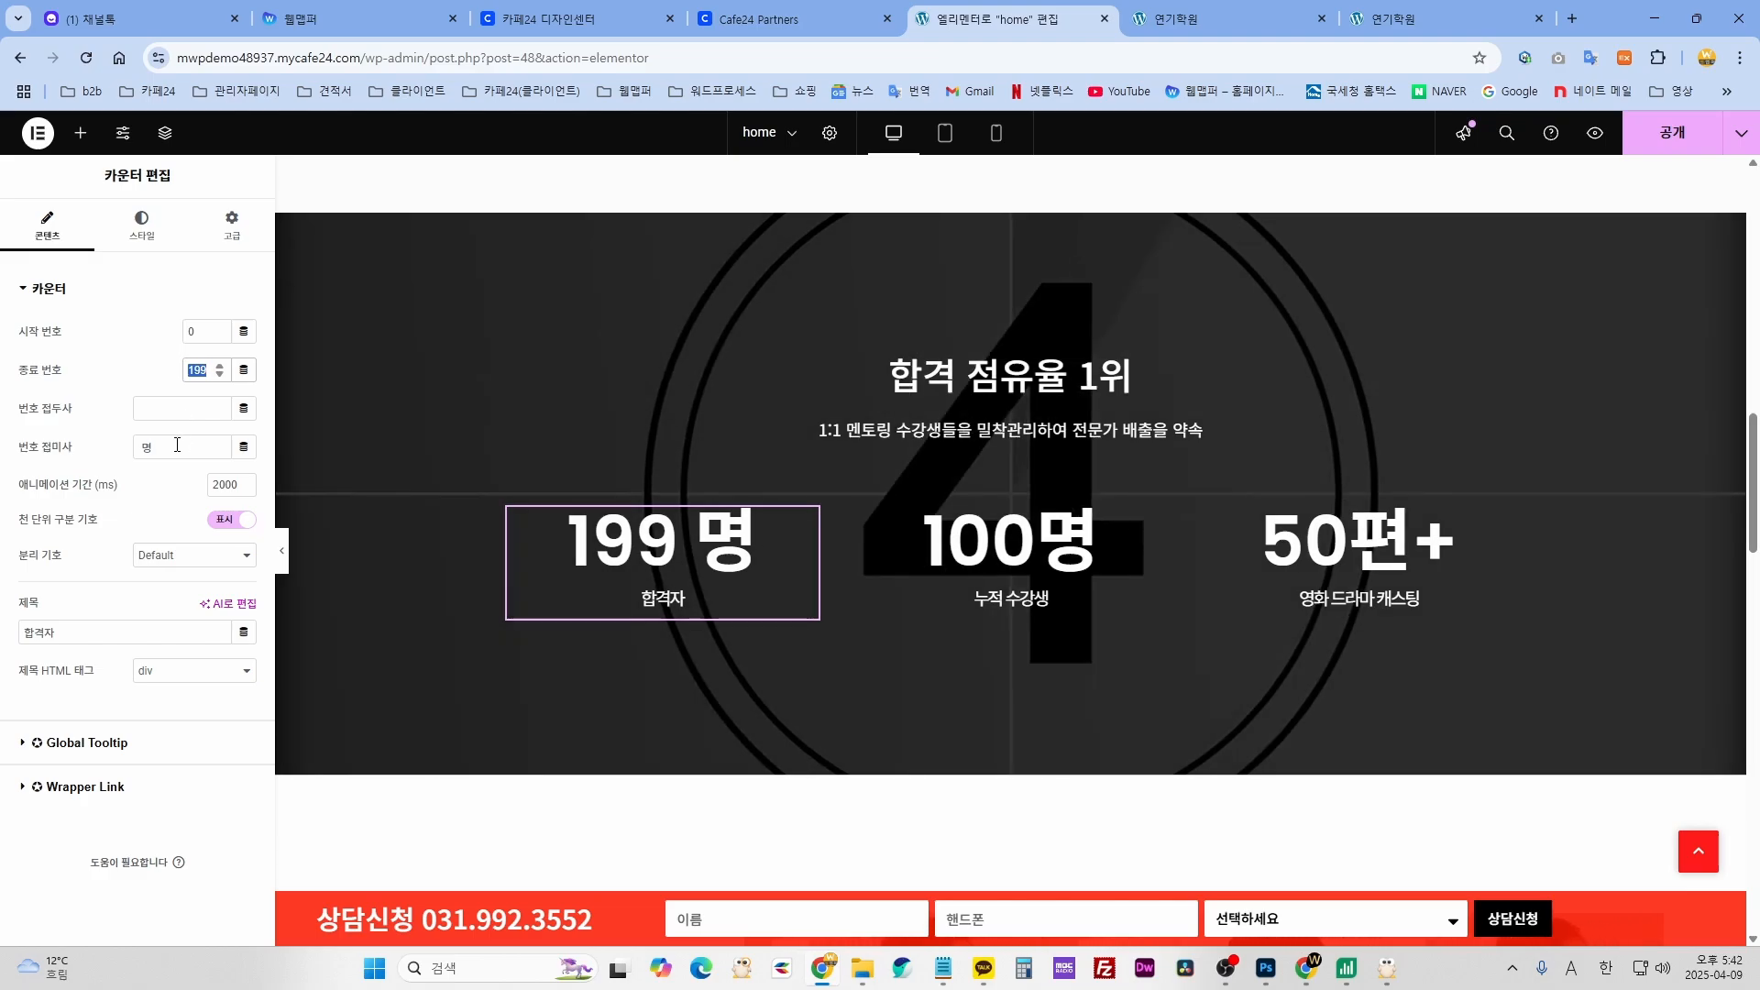
left_click_drag(171, 453, 138, 446)
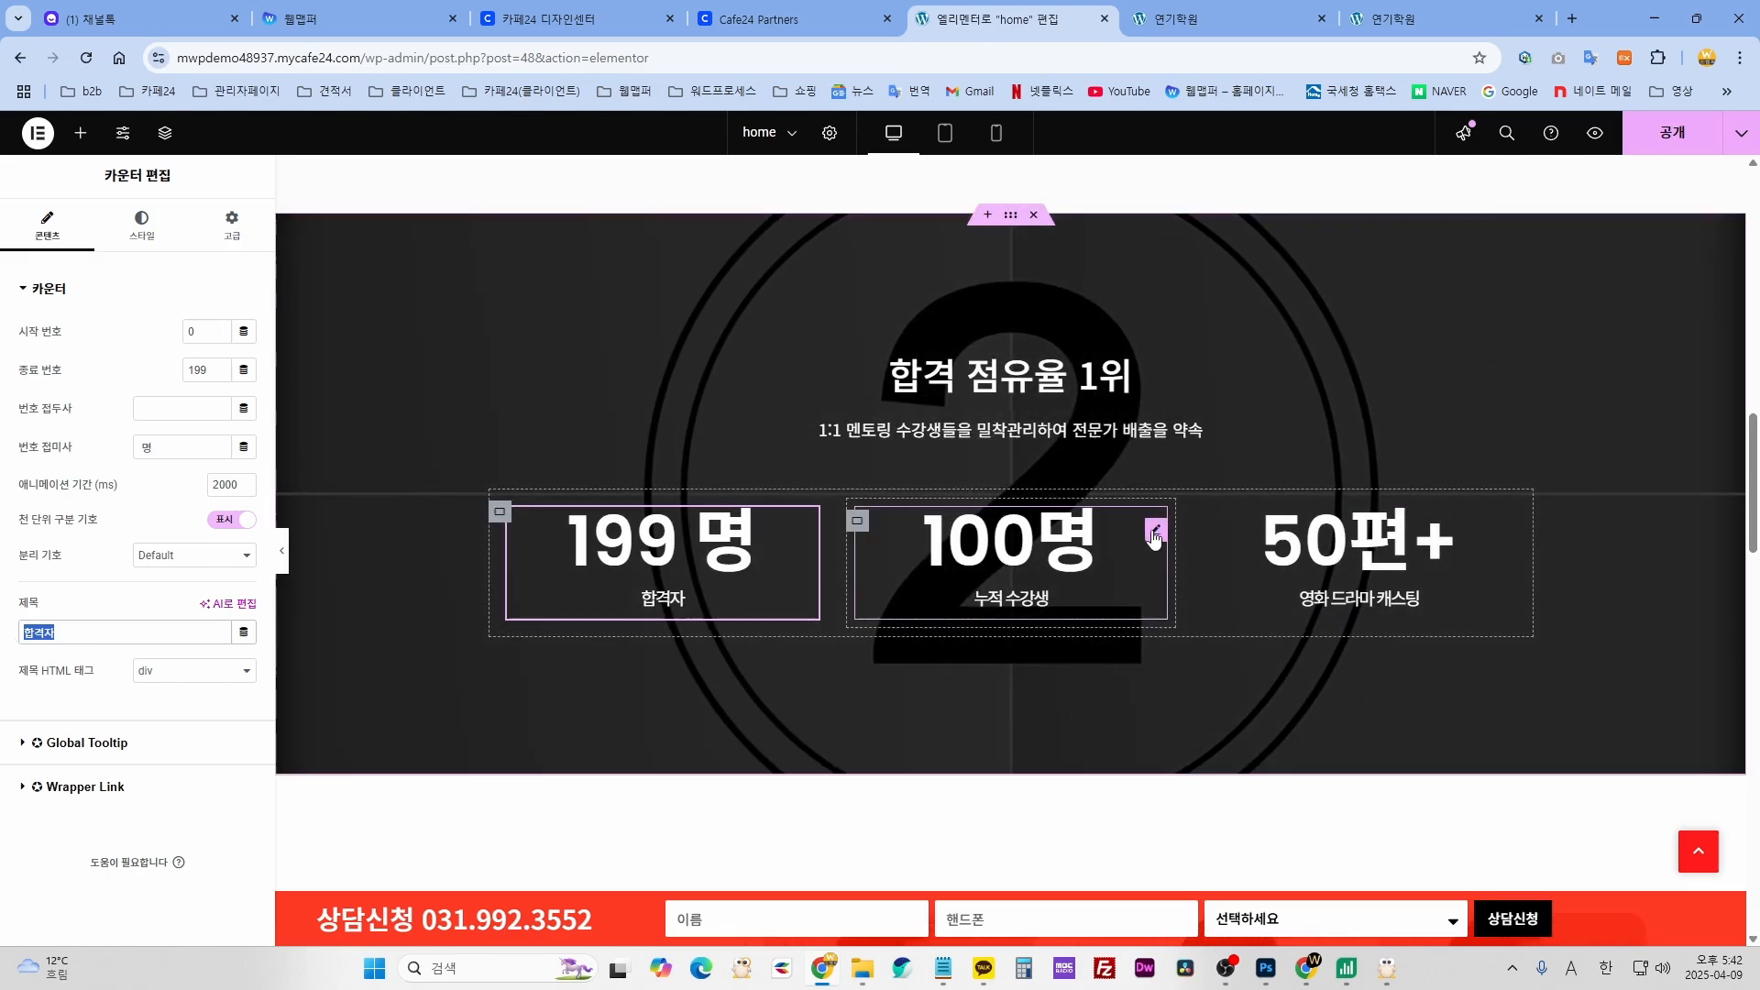
left_click(1131, 537)
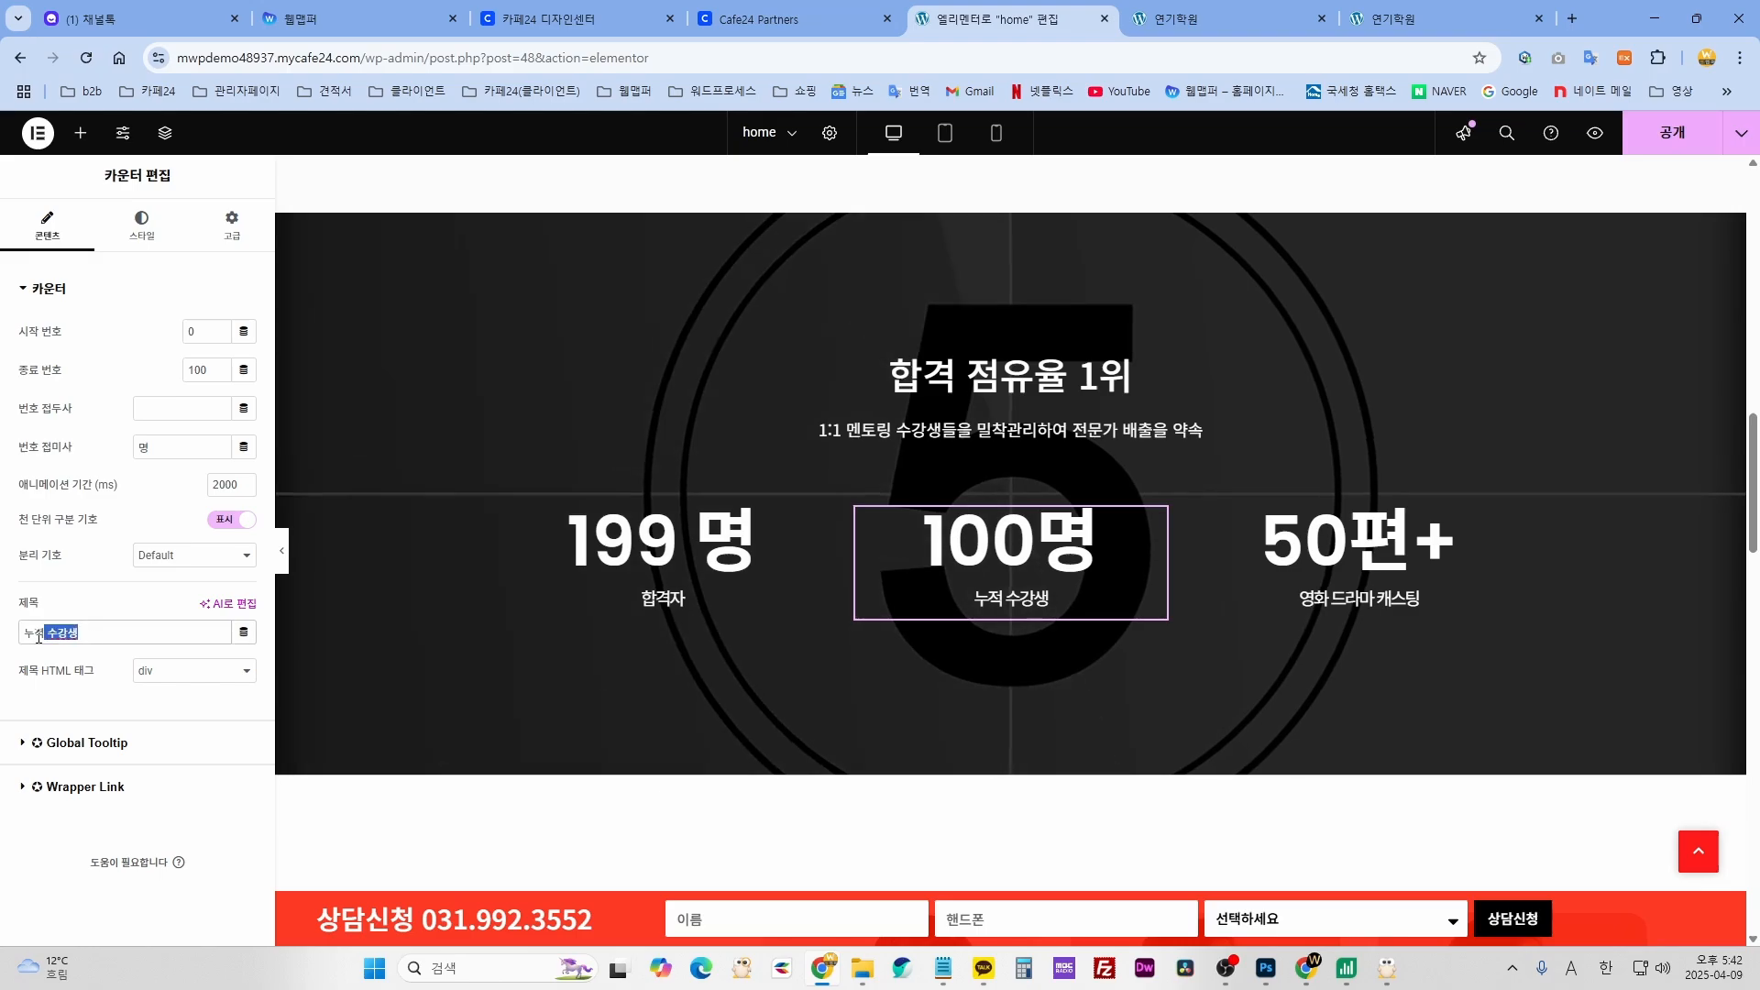
left_click_drag(39, 635, 22, 634)
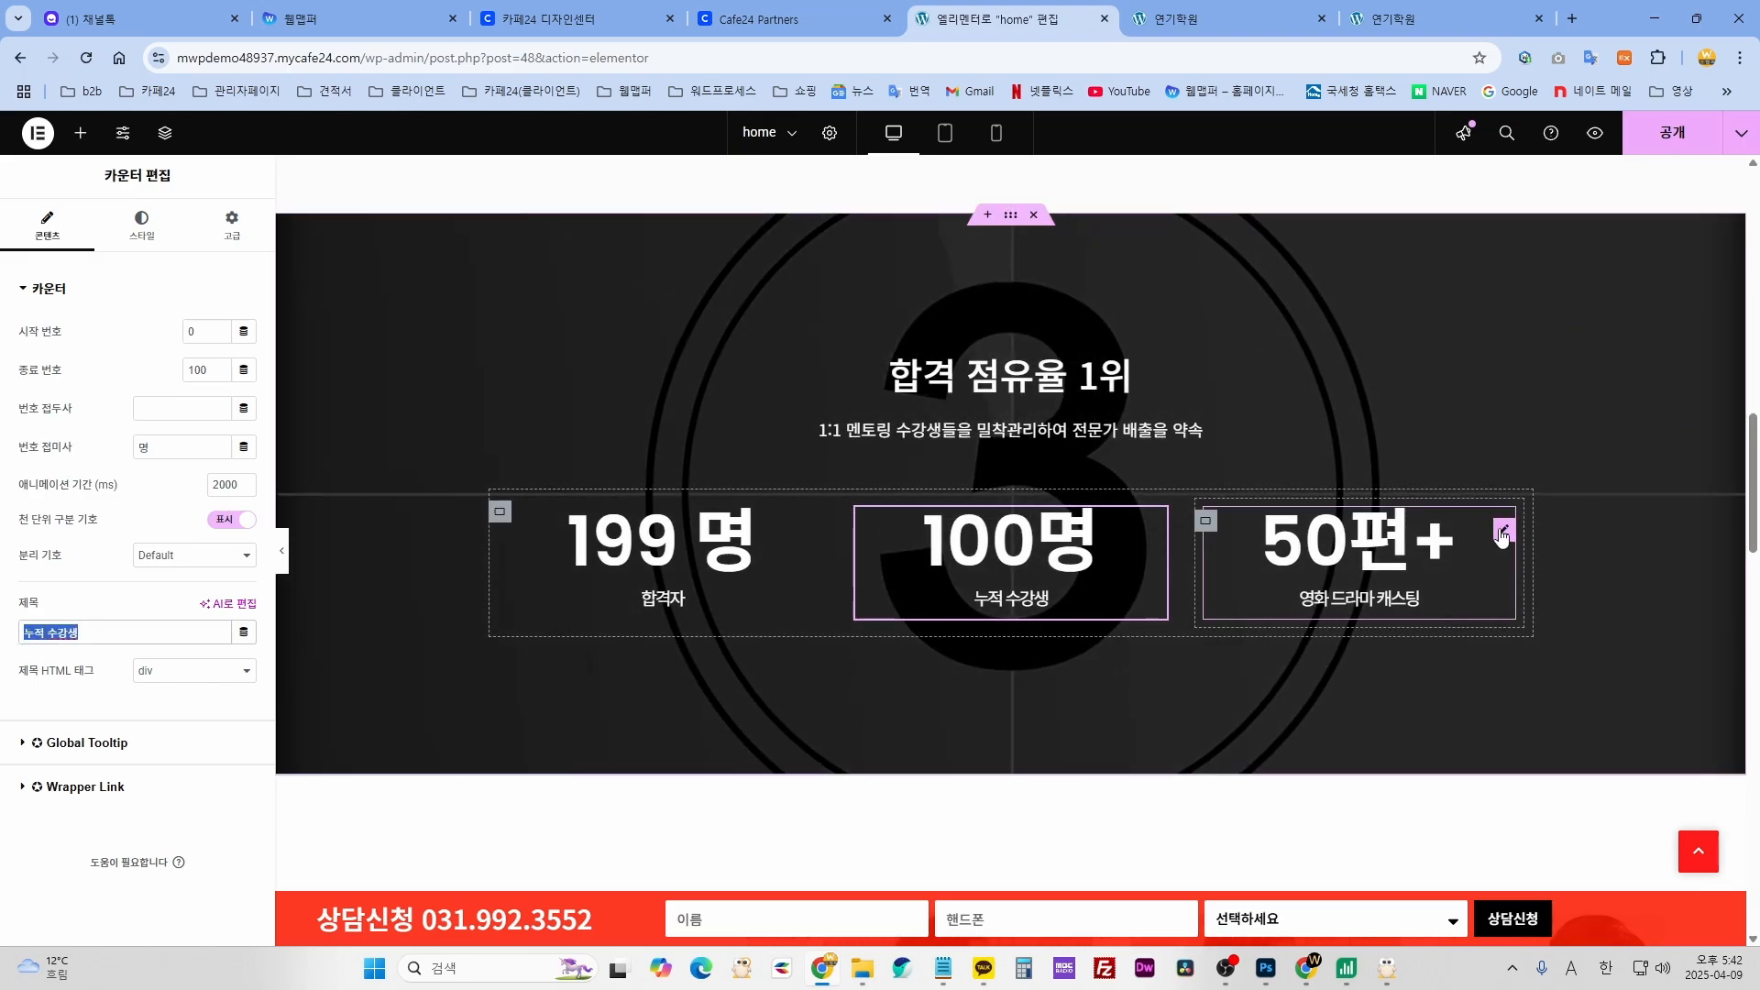
left_click(1501, 536)
scroll(1140, 471, "down", 7)
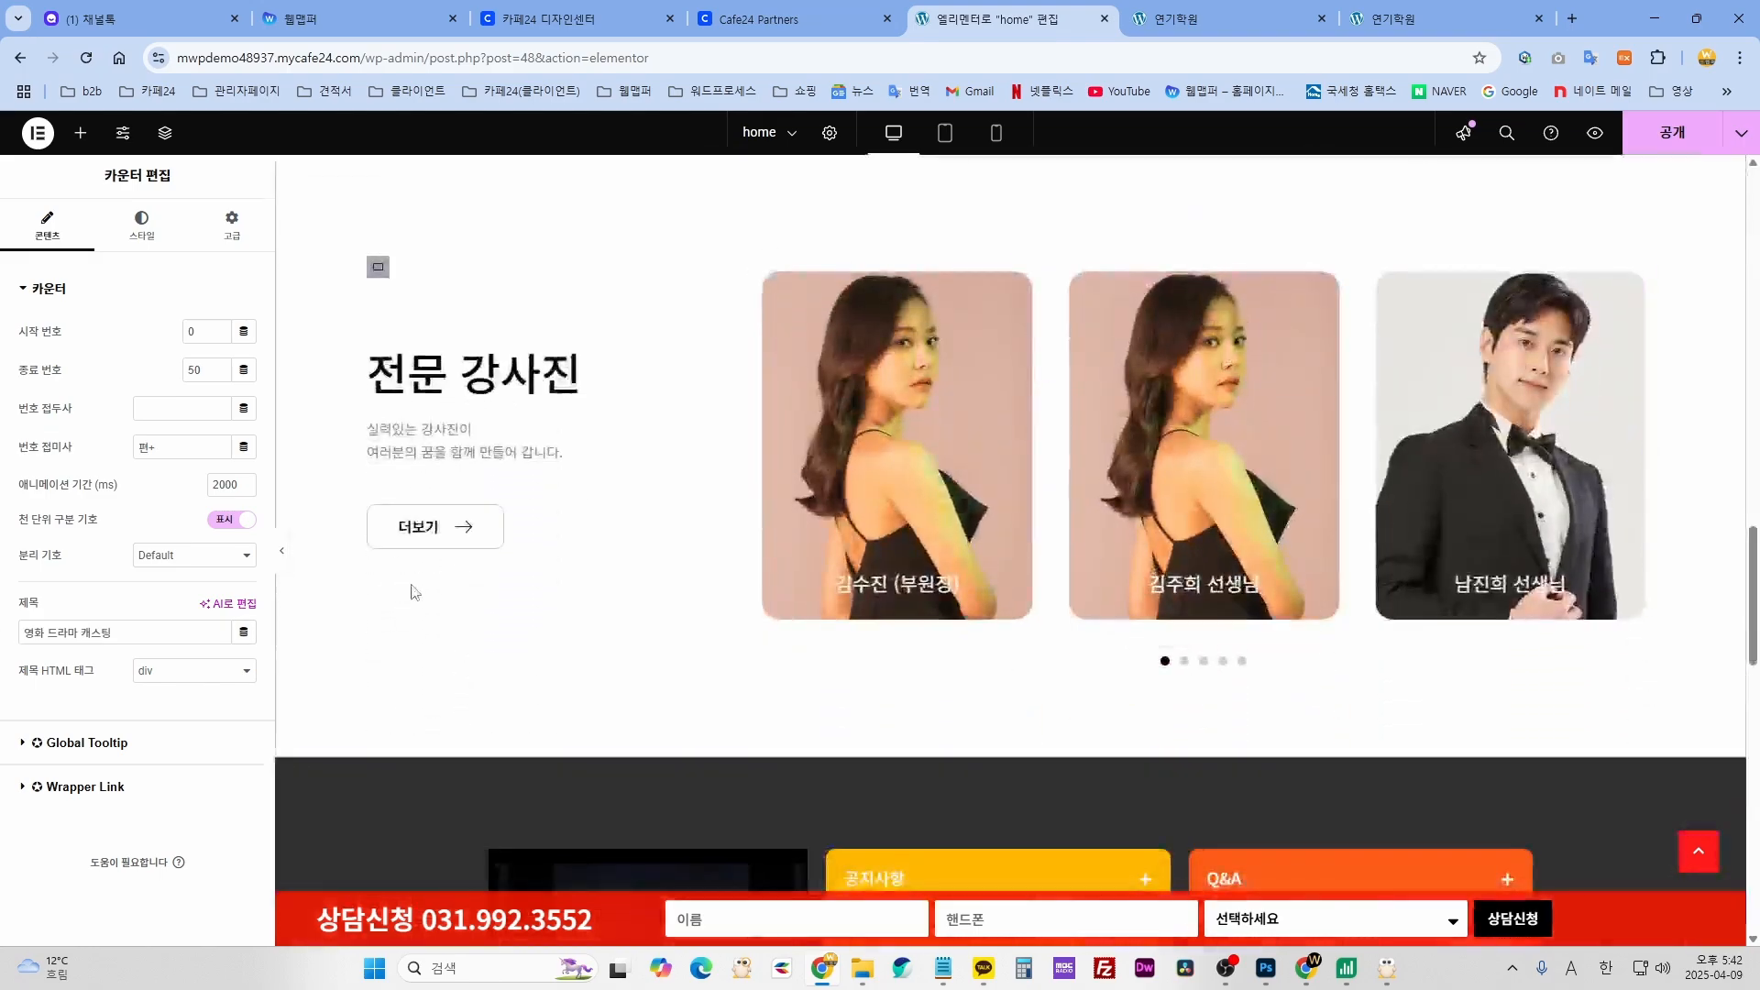
- Inspect the 전문 강사진 heading, description paragraph and 더보기 button settings
scroll(596, 573, "up", 2)
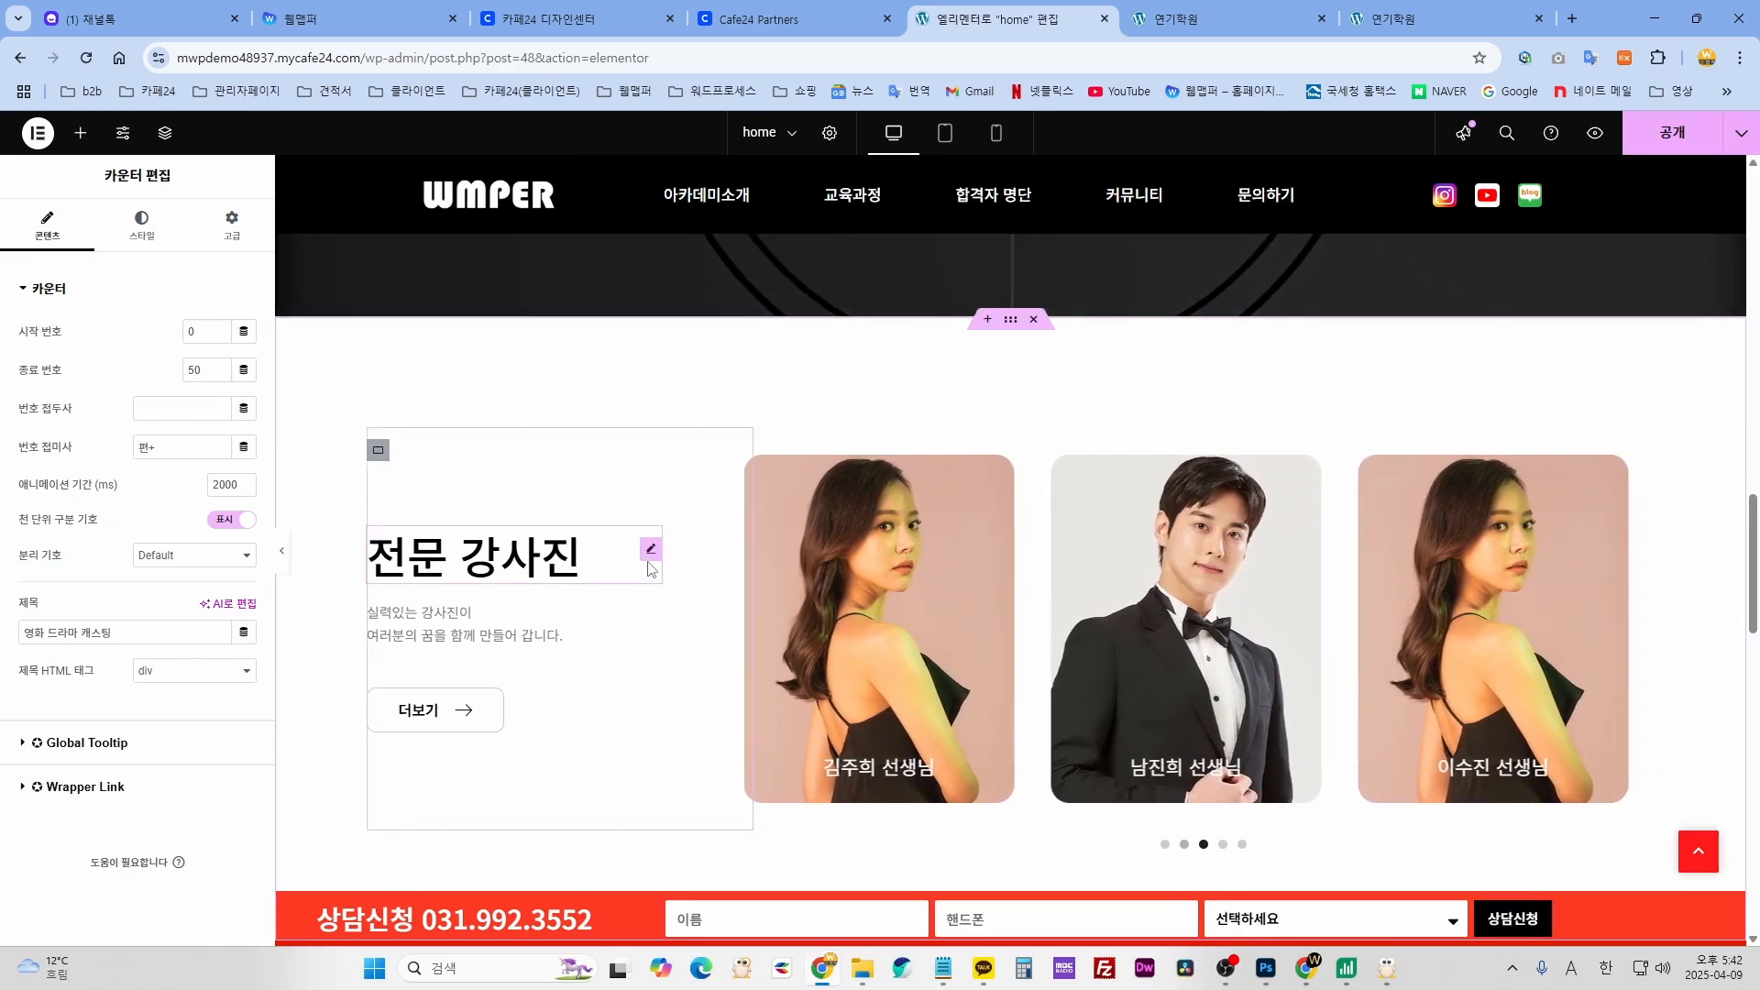
left_click(651, 550)
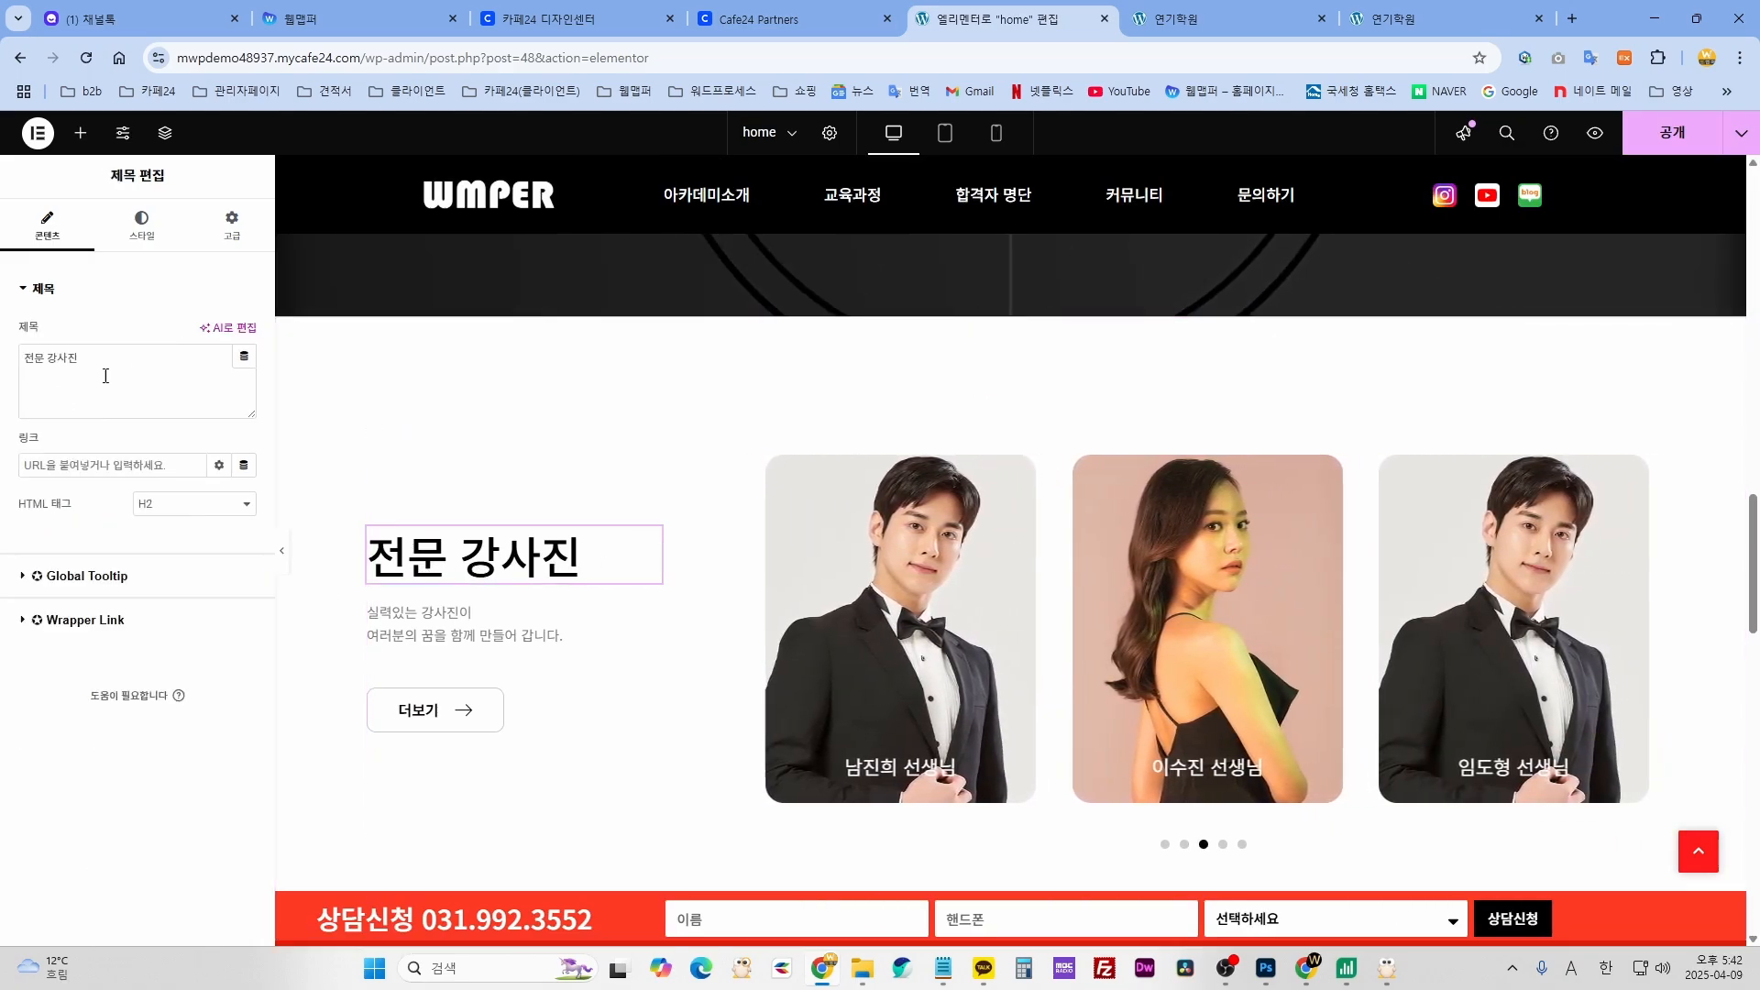
left_click_drag(79, 357, 22, 357)
left_click(519, 639)
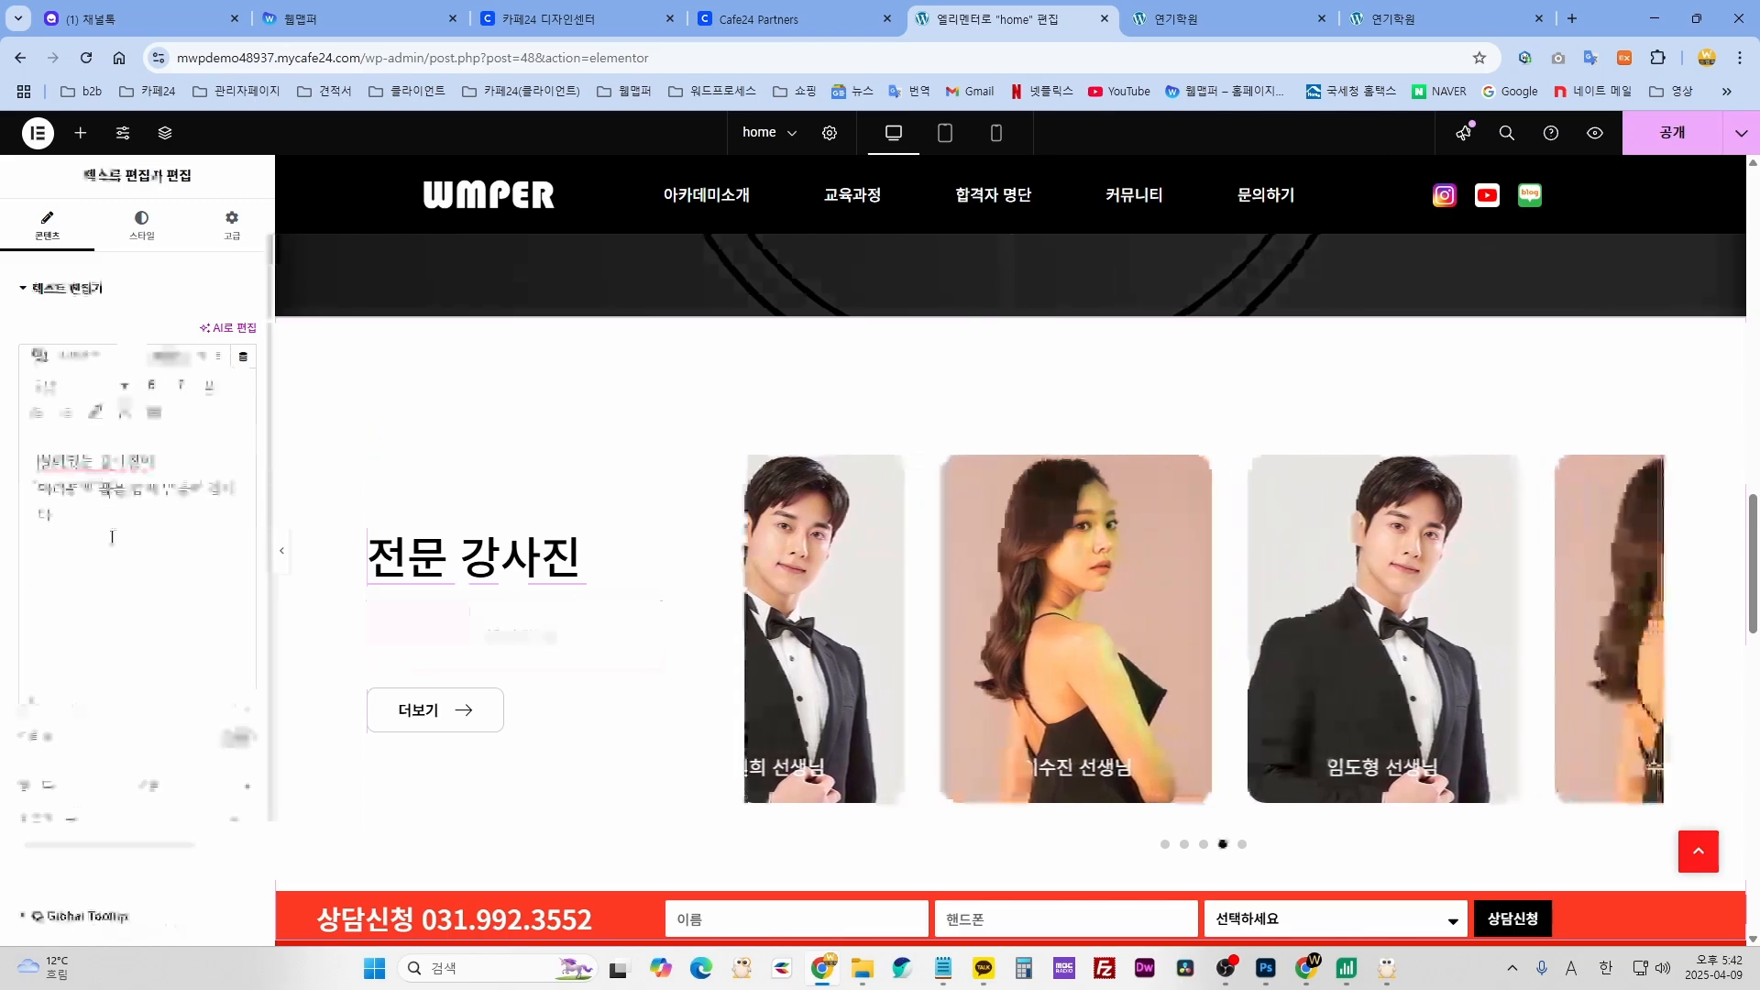
left_click(536, 725)
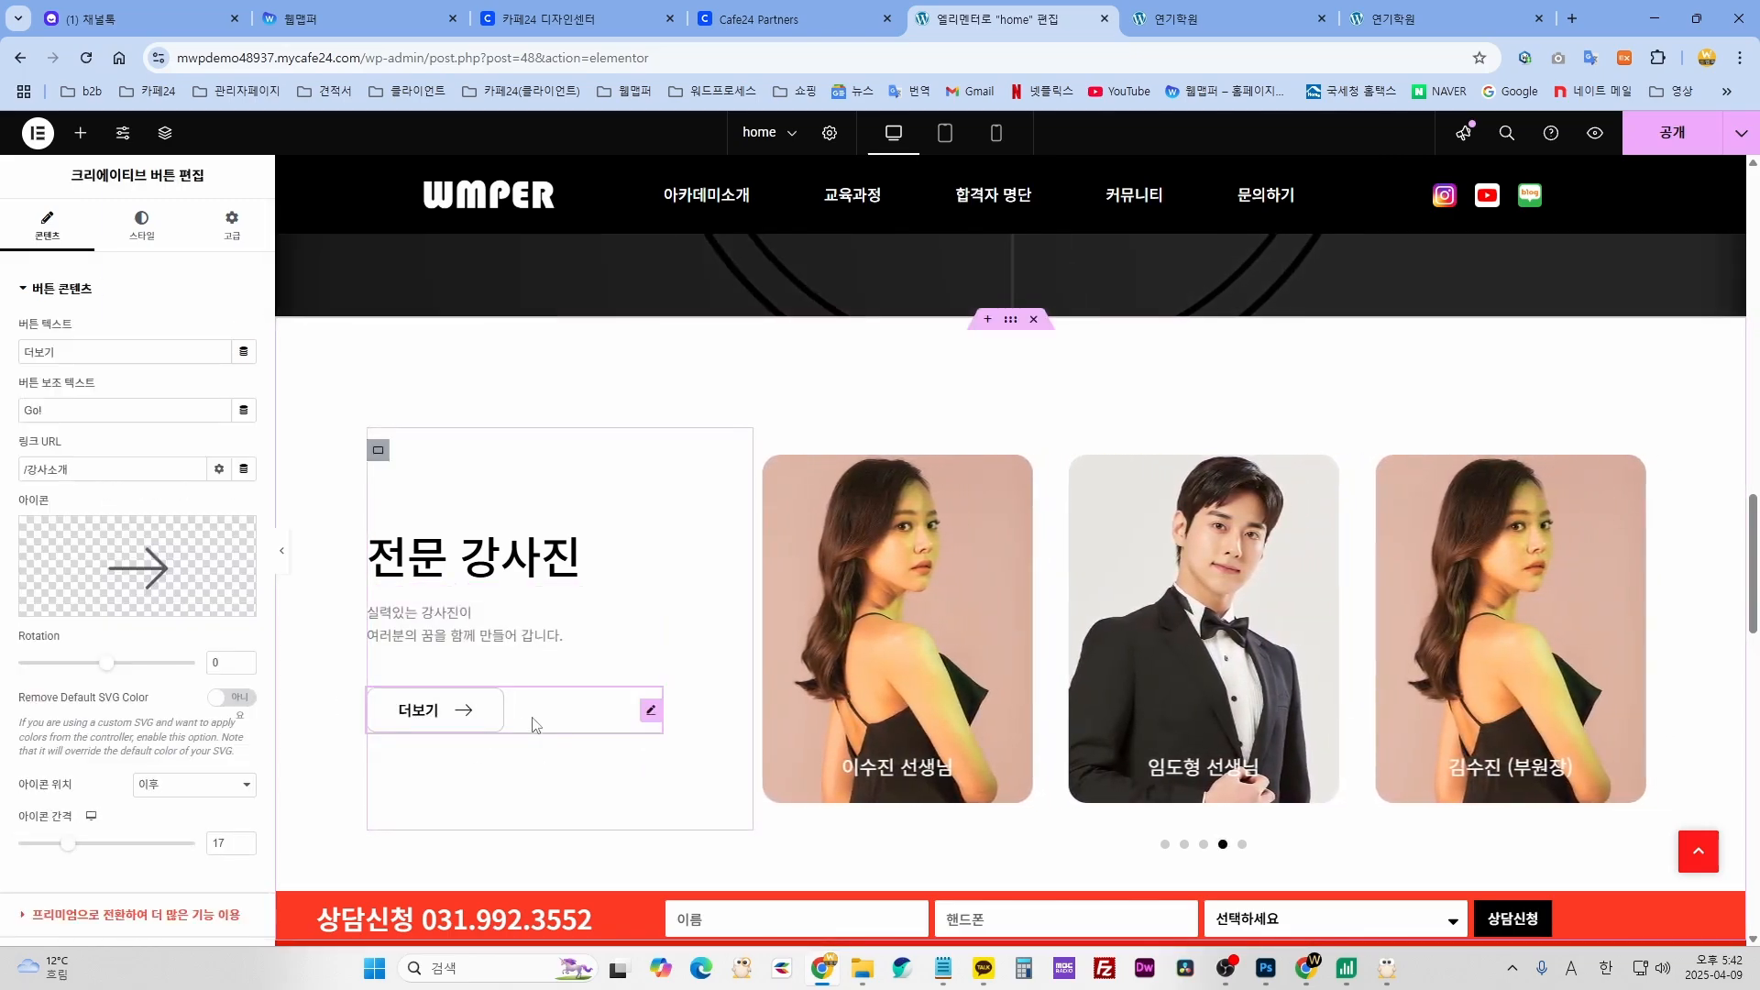
left_click_drag(61, 356, 22, 356)
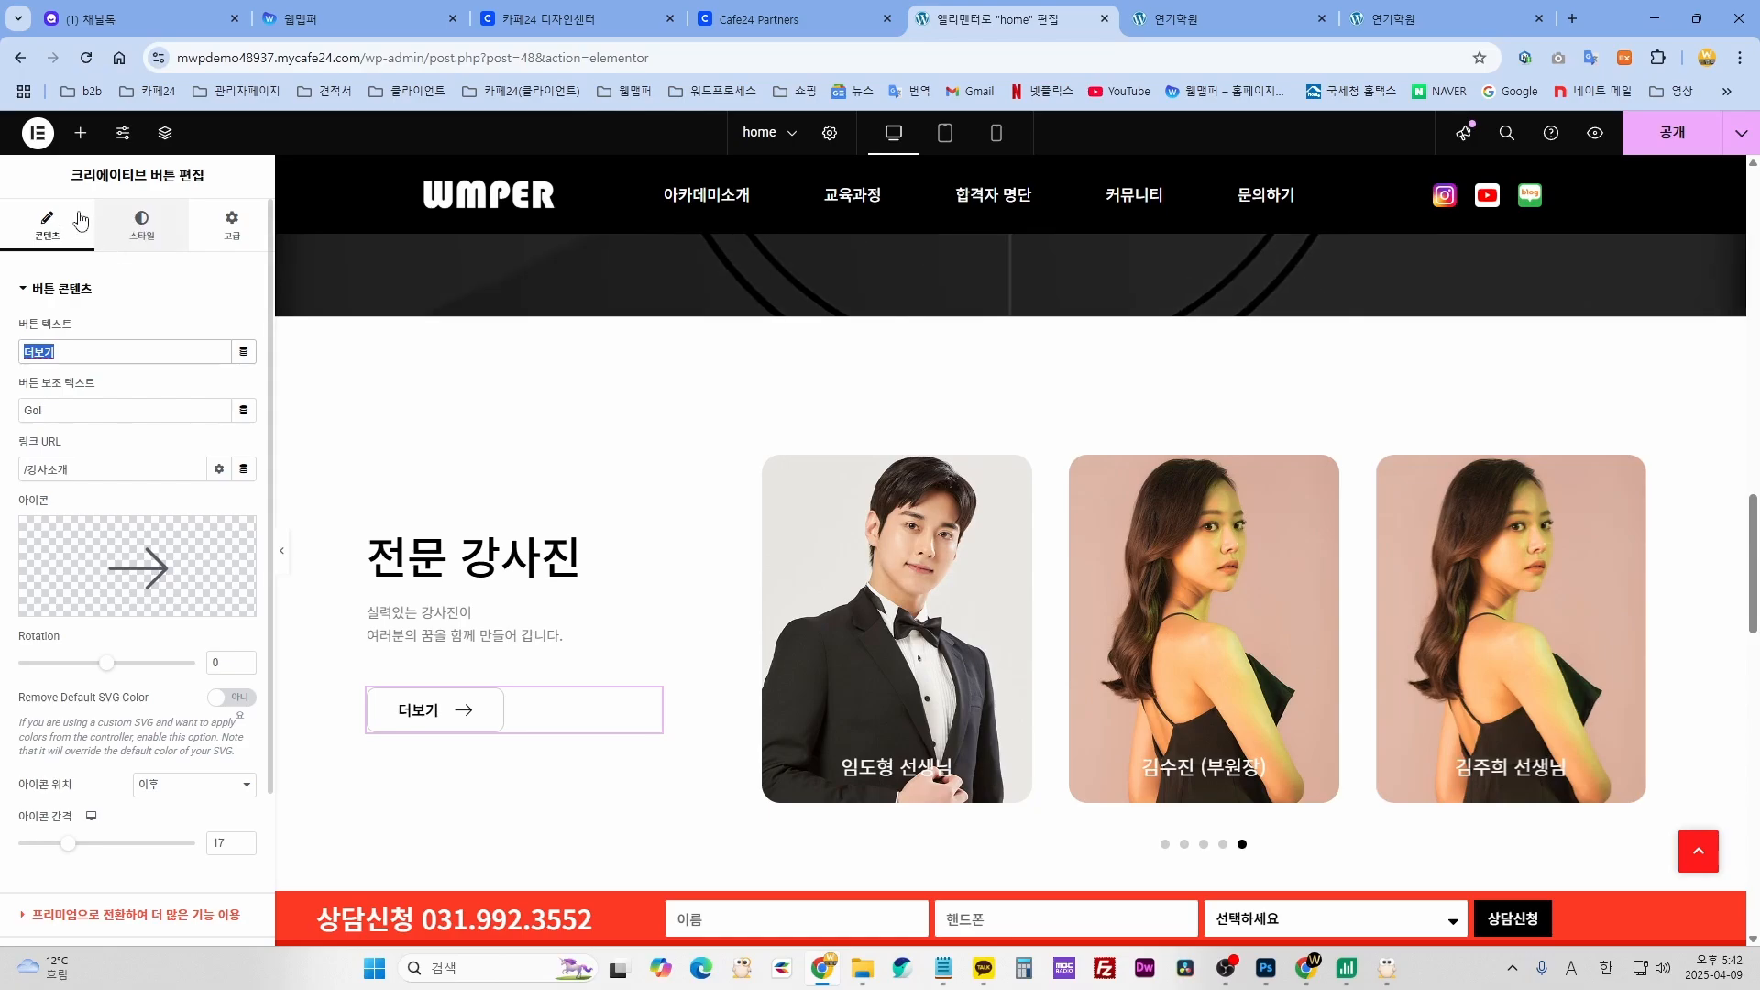
- Give the 더보기 button a bright blue hover background colour
left_click(146, 229)
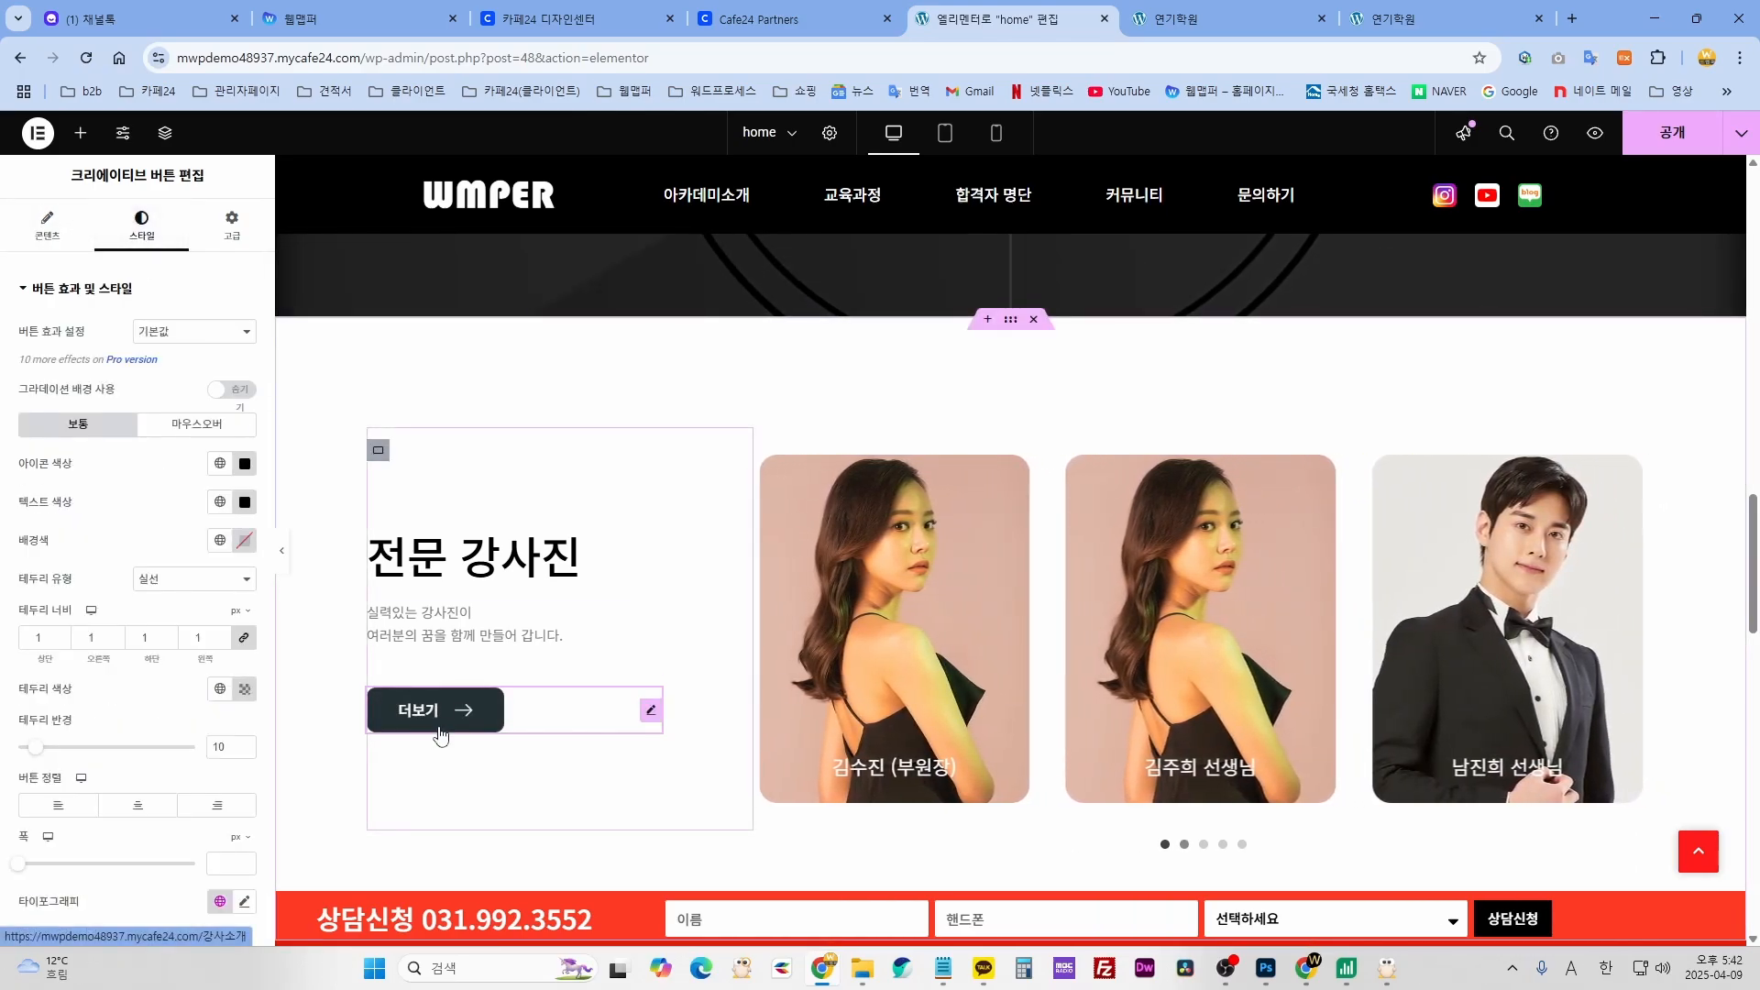
left_click(197, 424)
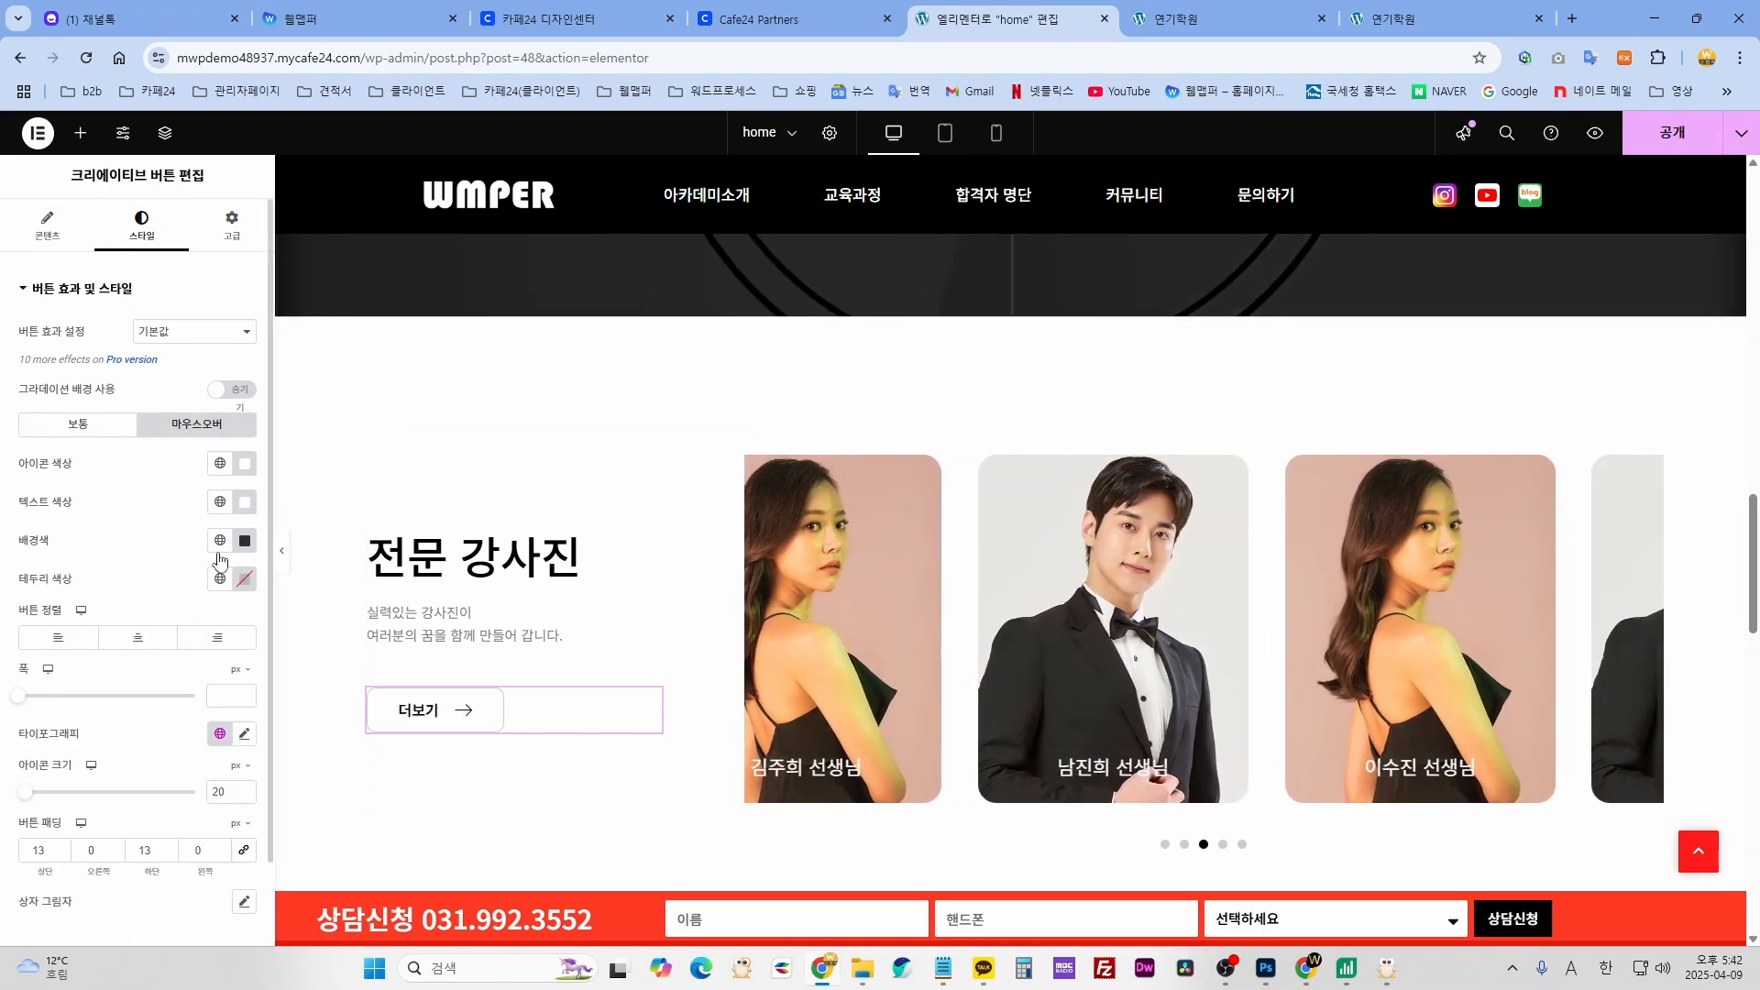
left_click(245, 541)
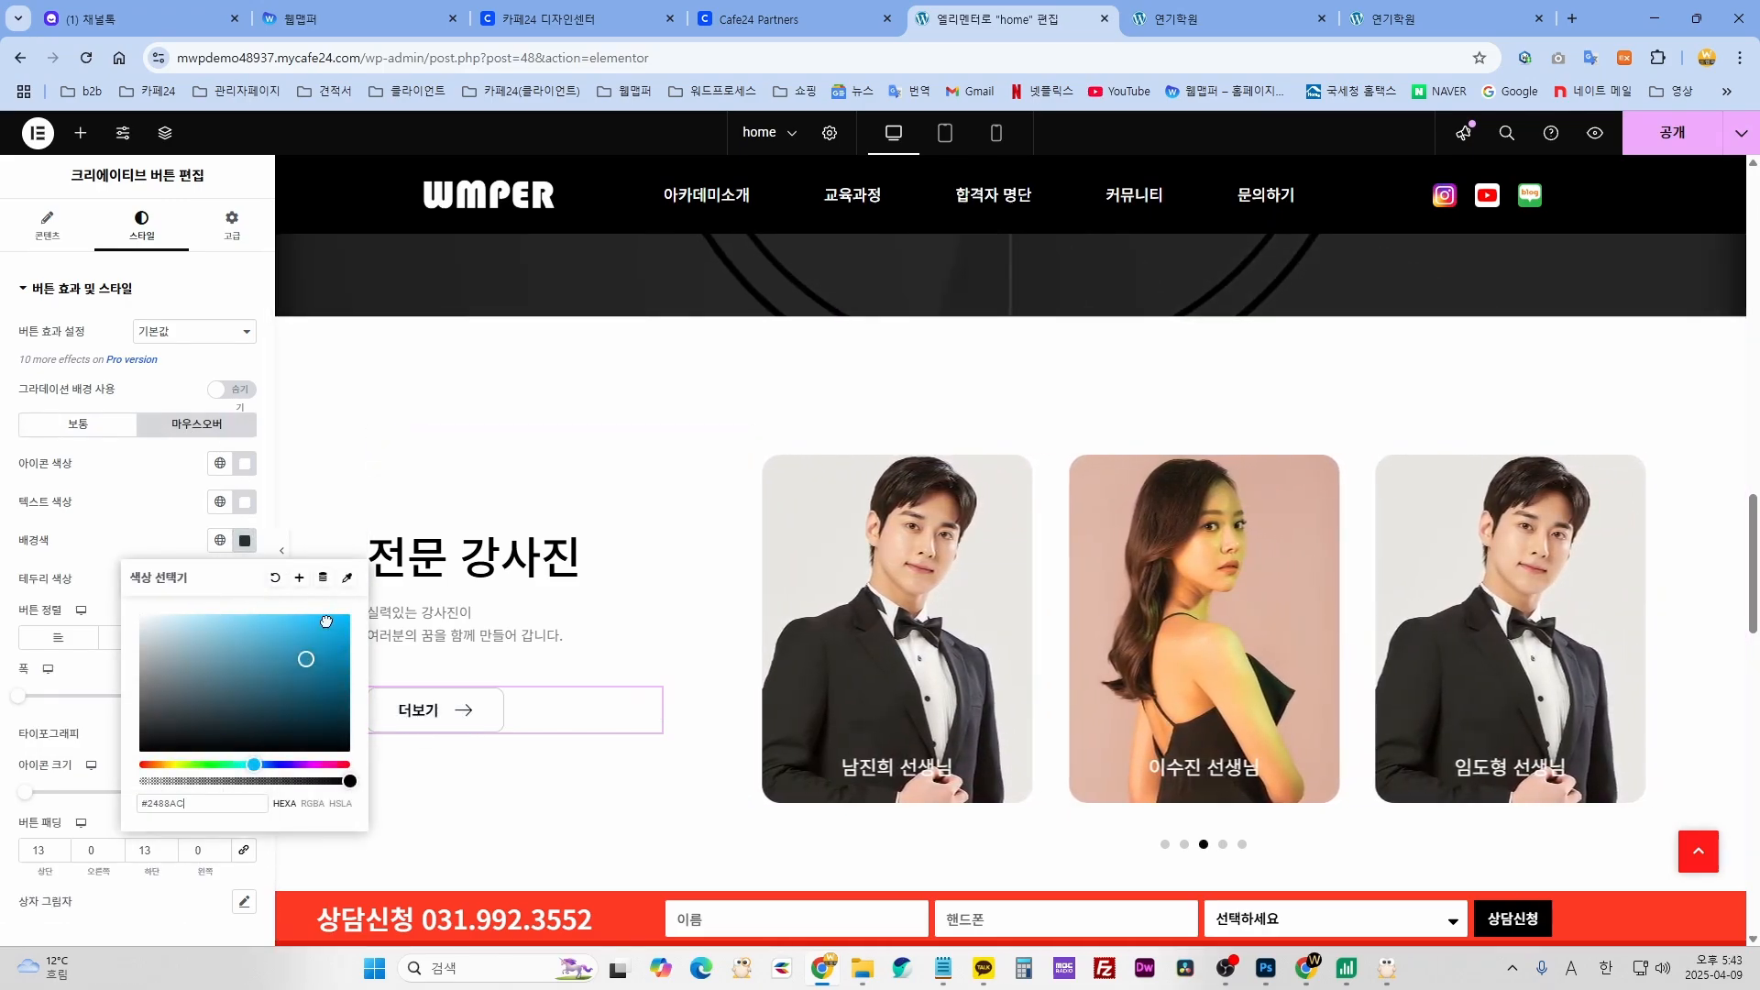
left_click(345, 614)
left_click(108, 541)
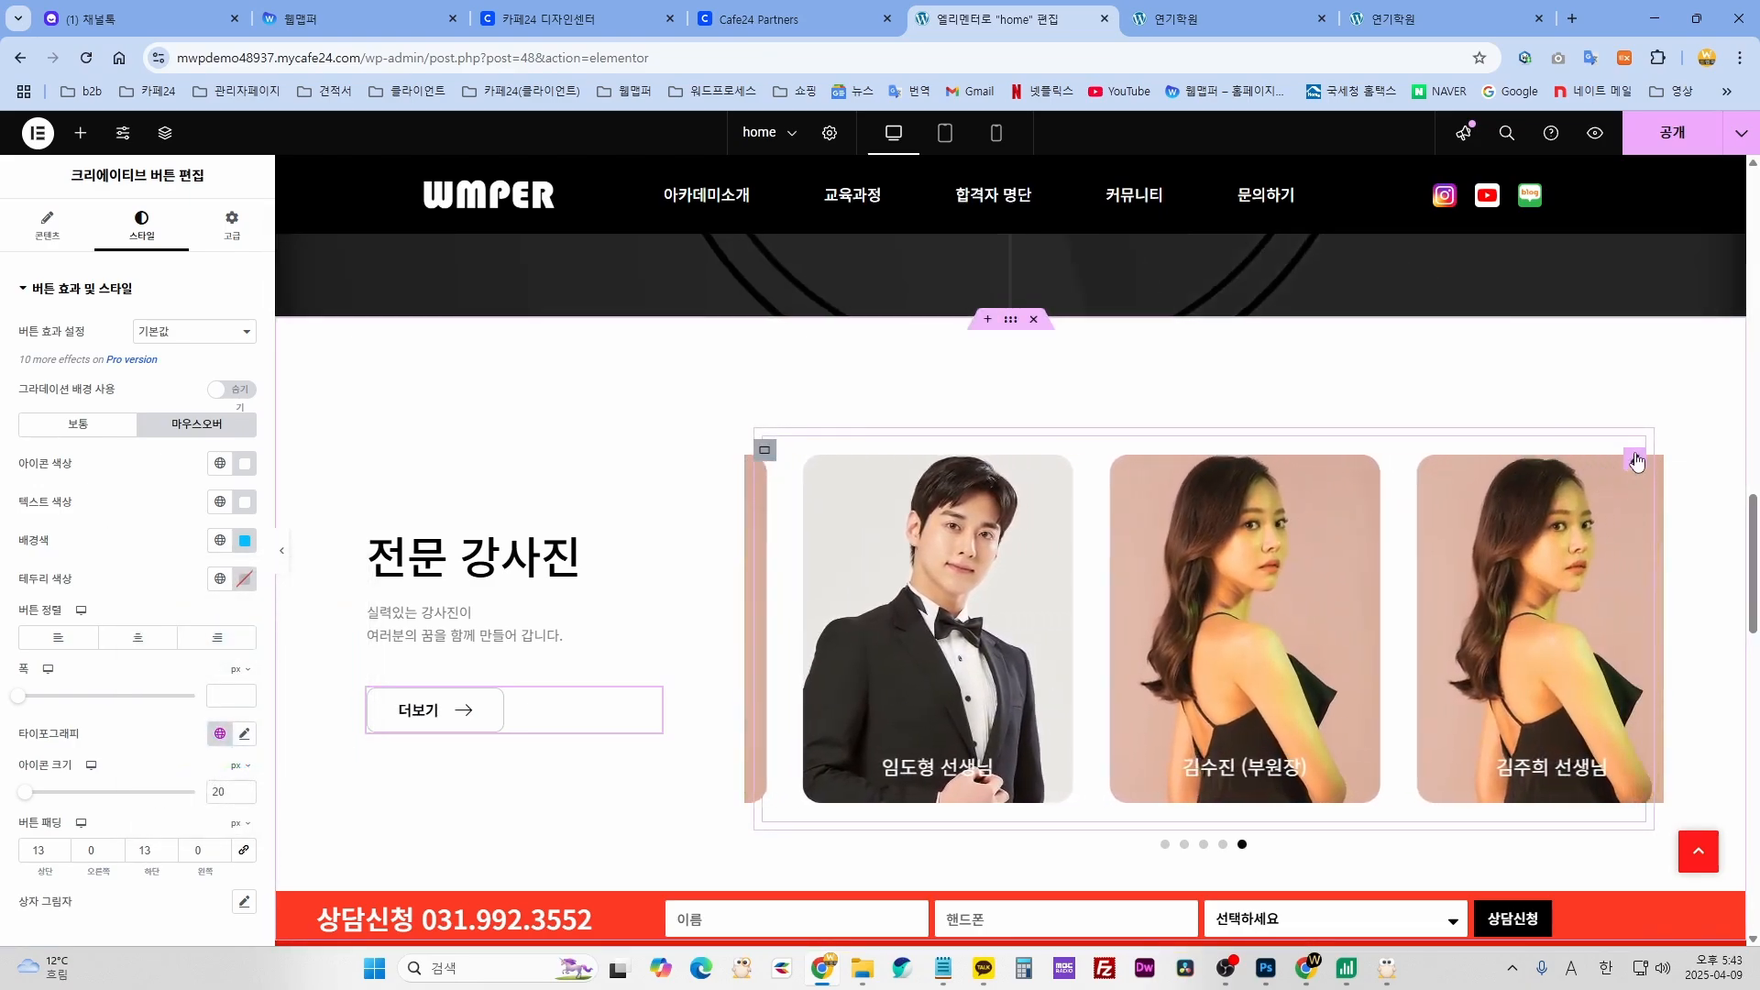
- Select the 전문 강사진 instructor carousel to review its layout settings
left_click(1636, 461)
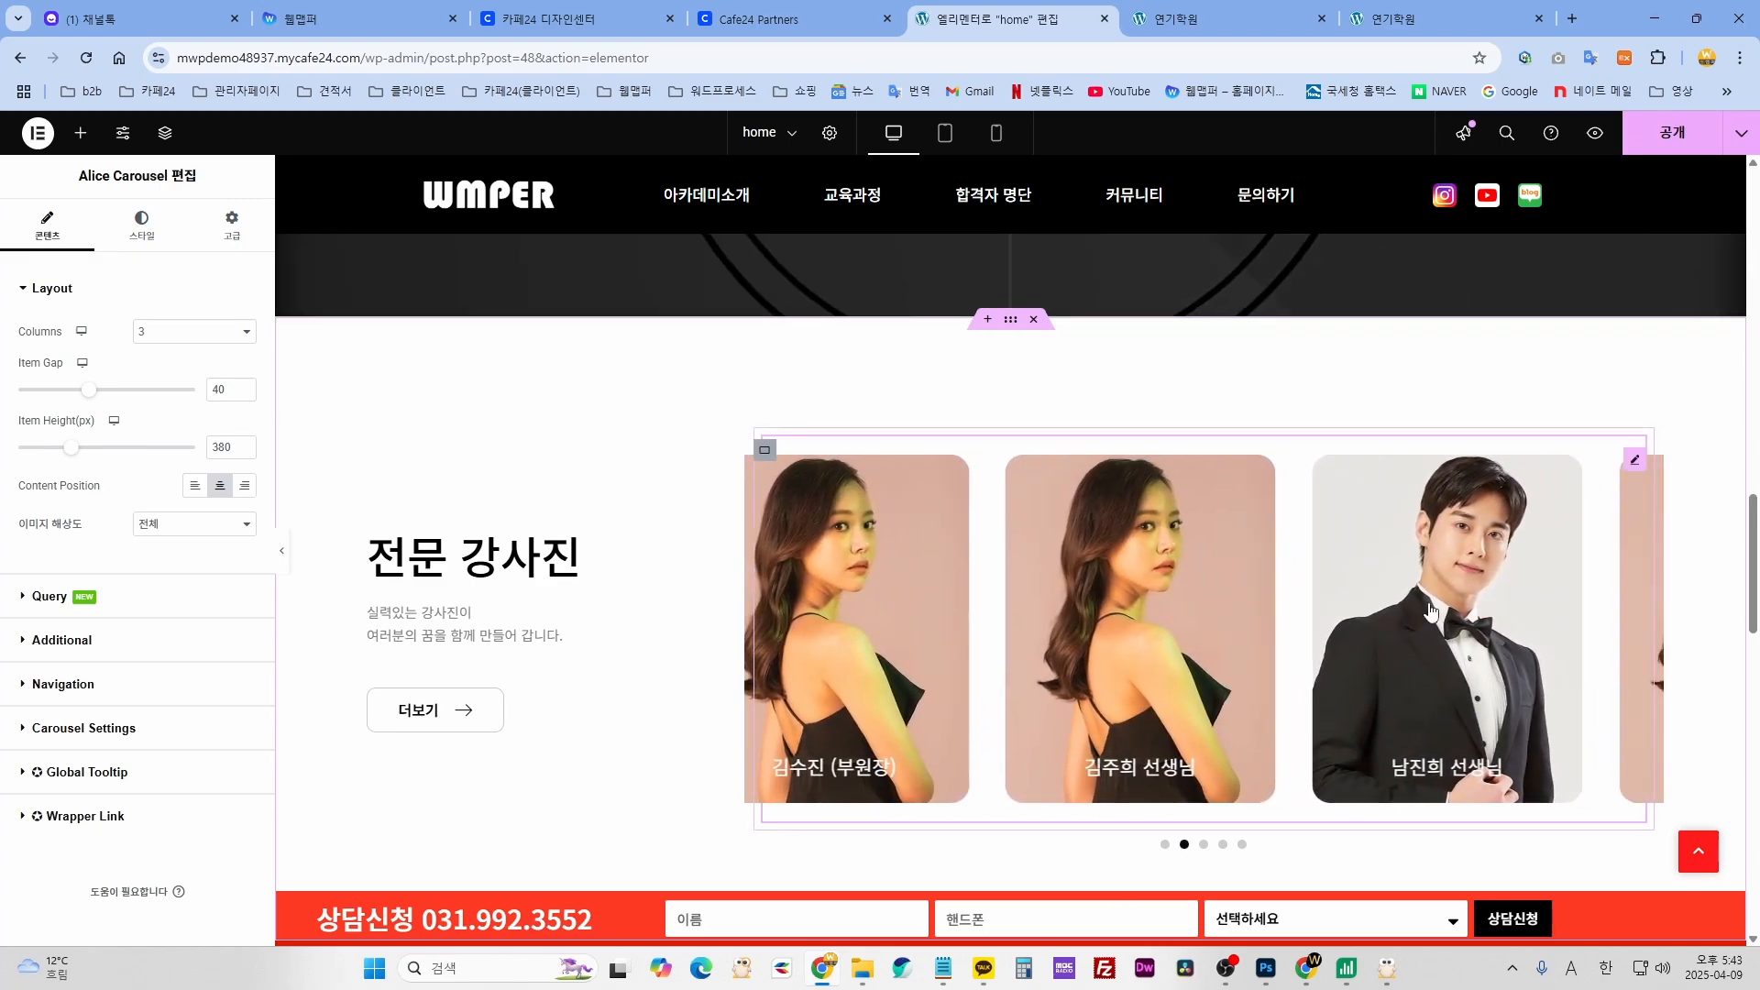
mouse_move(734, 199)
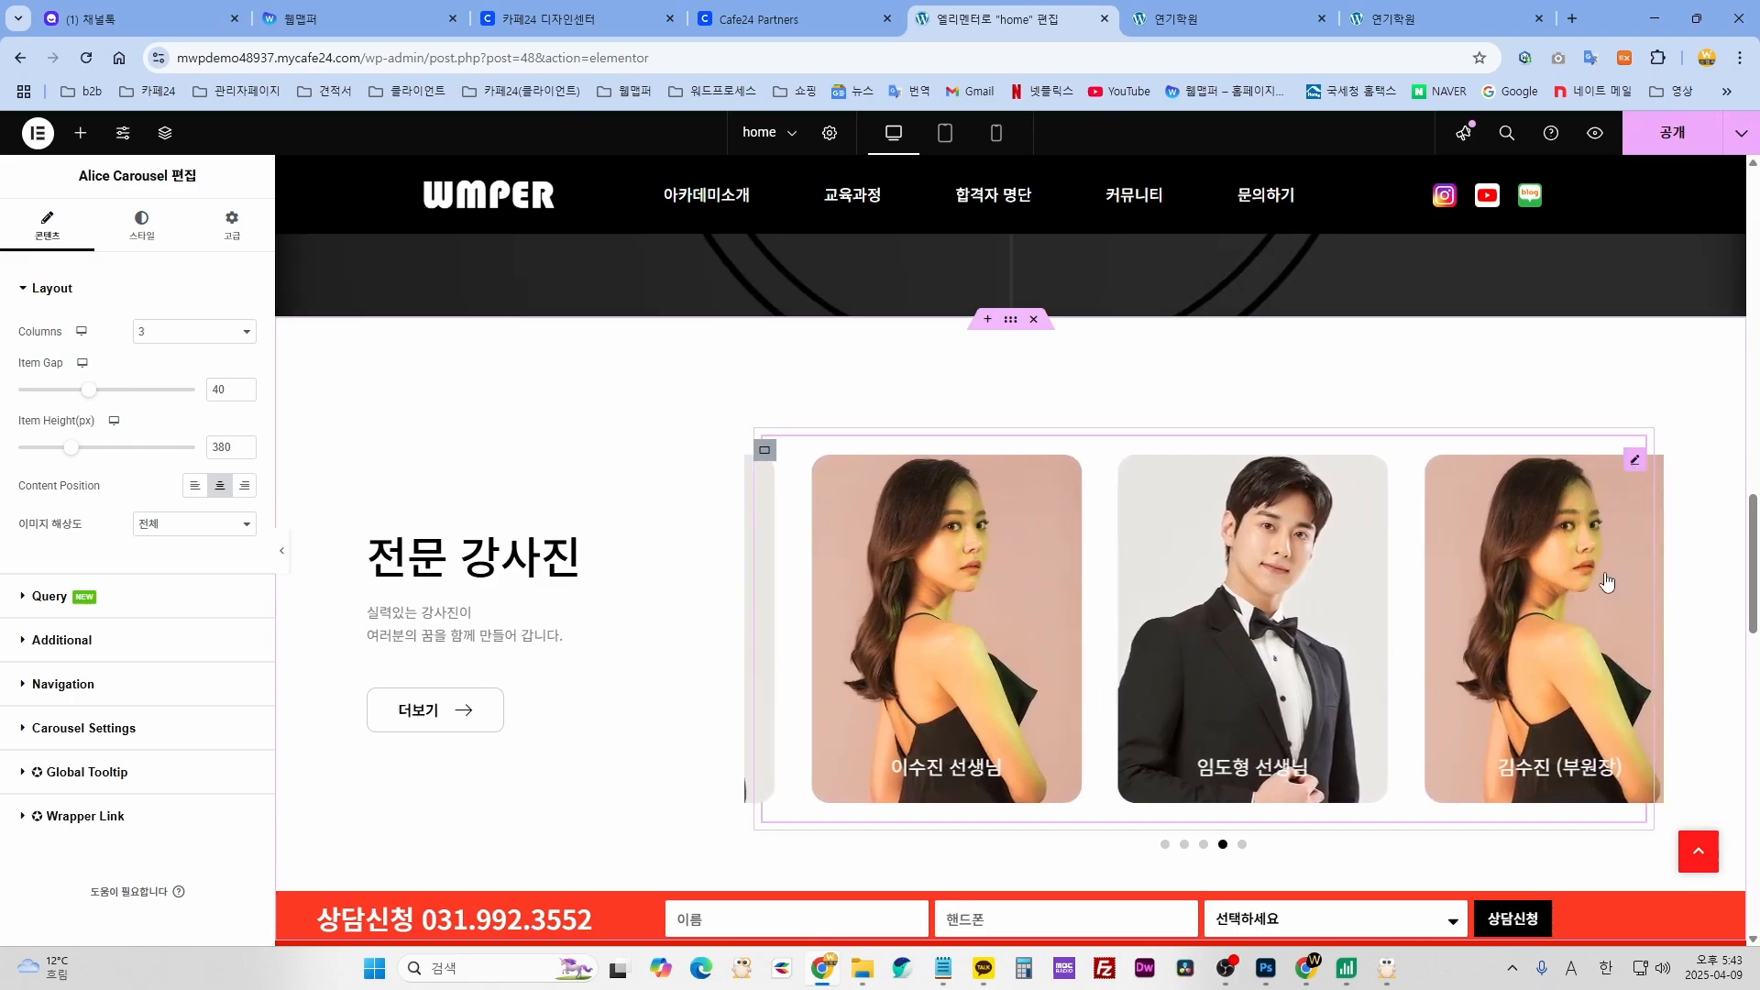
scroll(999, 730, "down", 6)
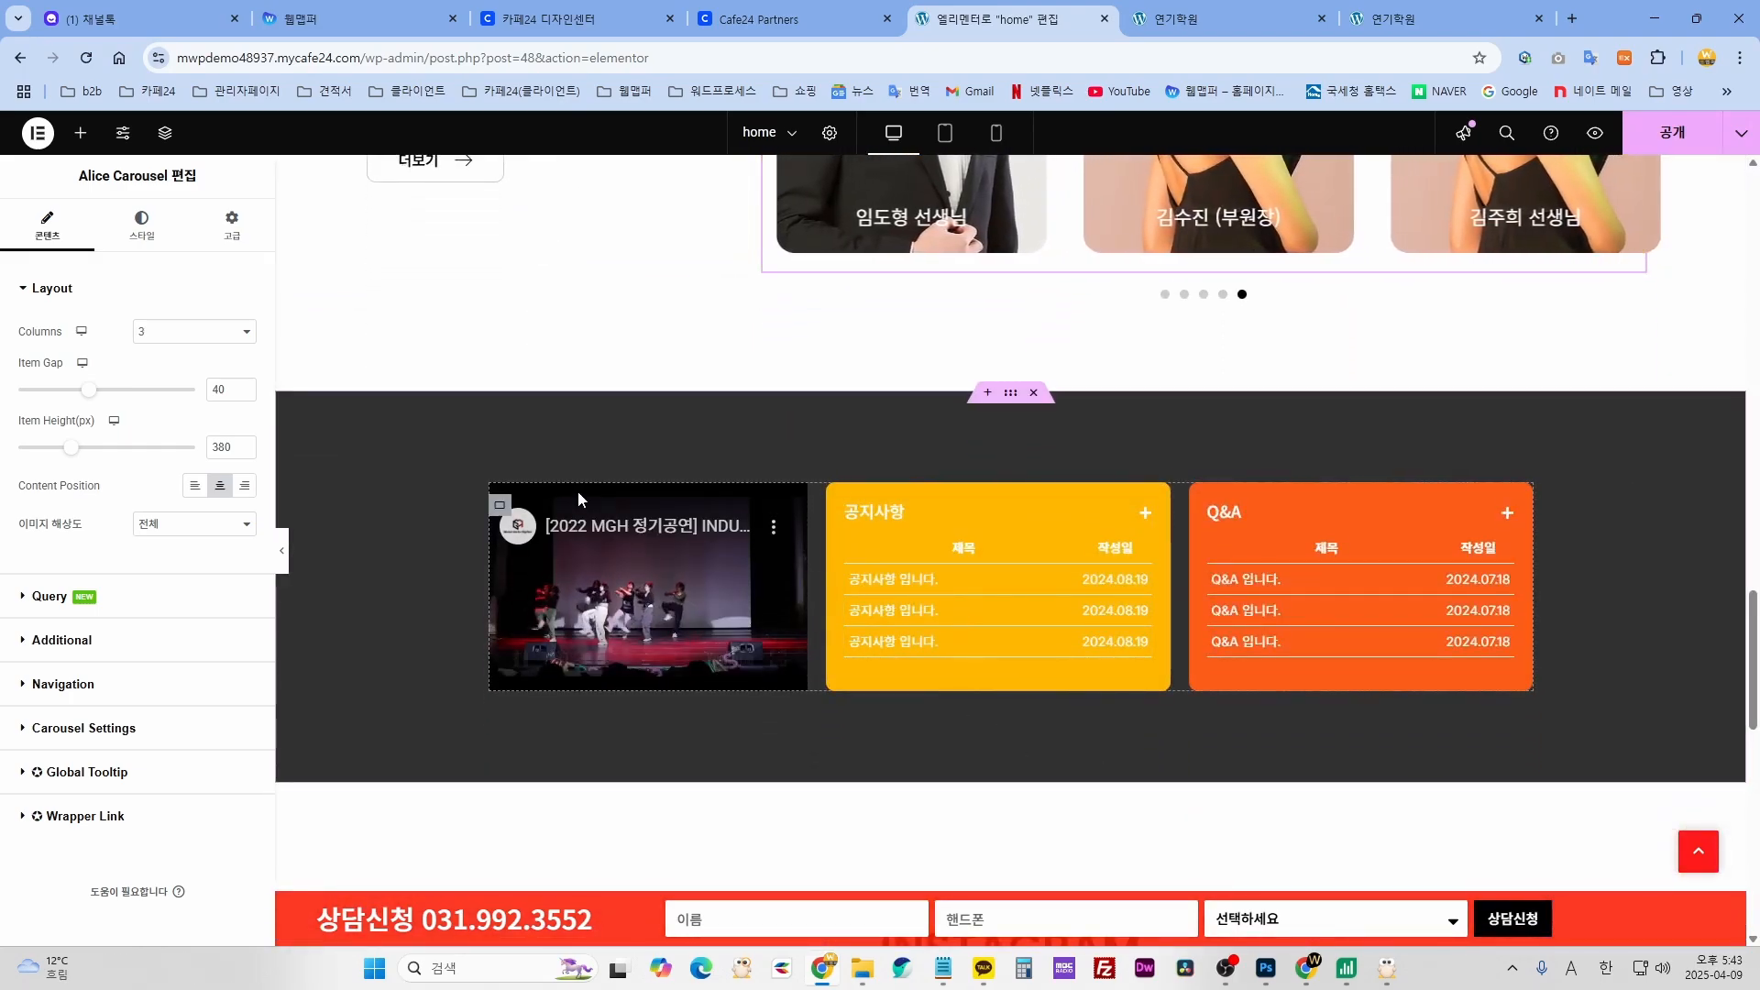
left_click(1012, 395)
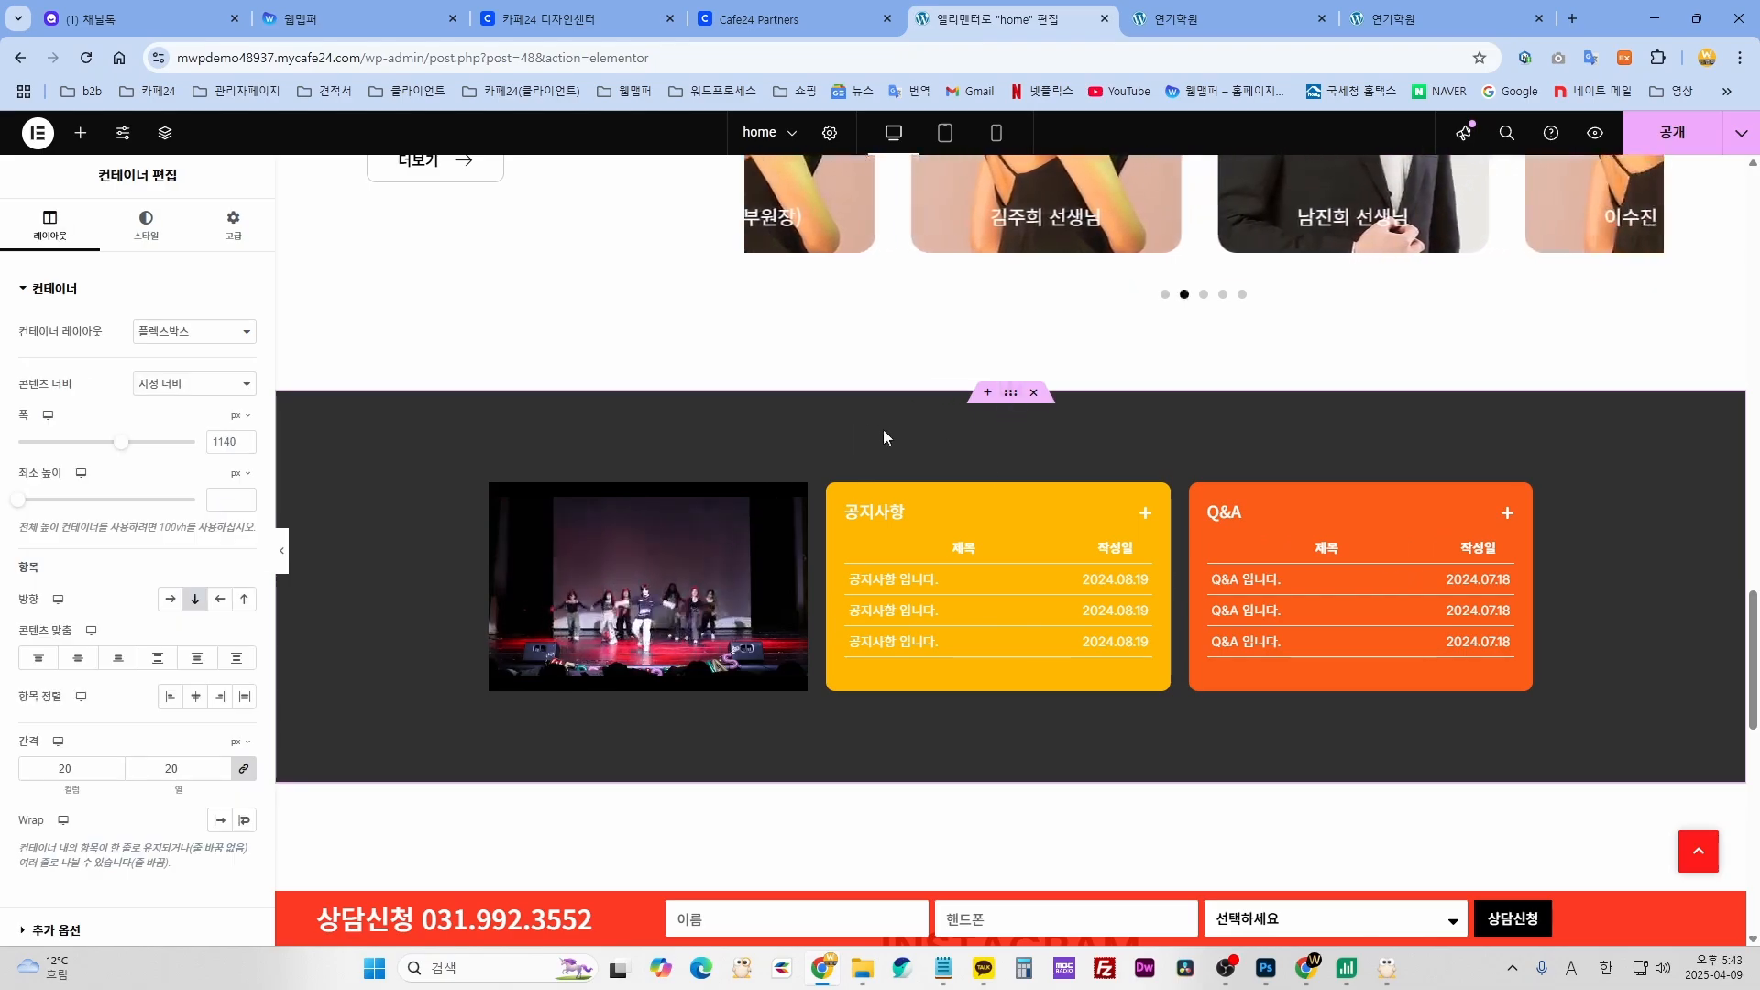
left_click(146, 225)
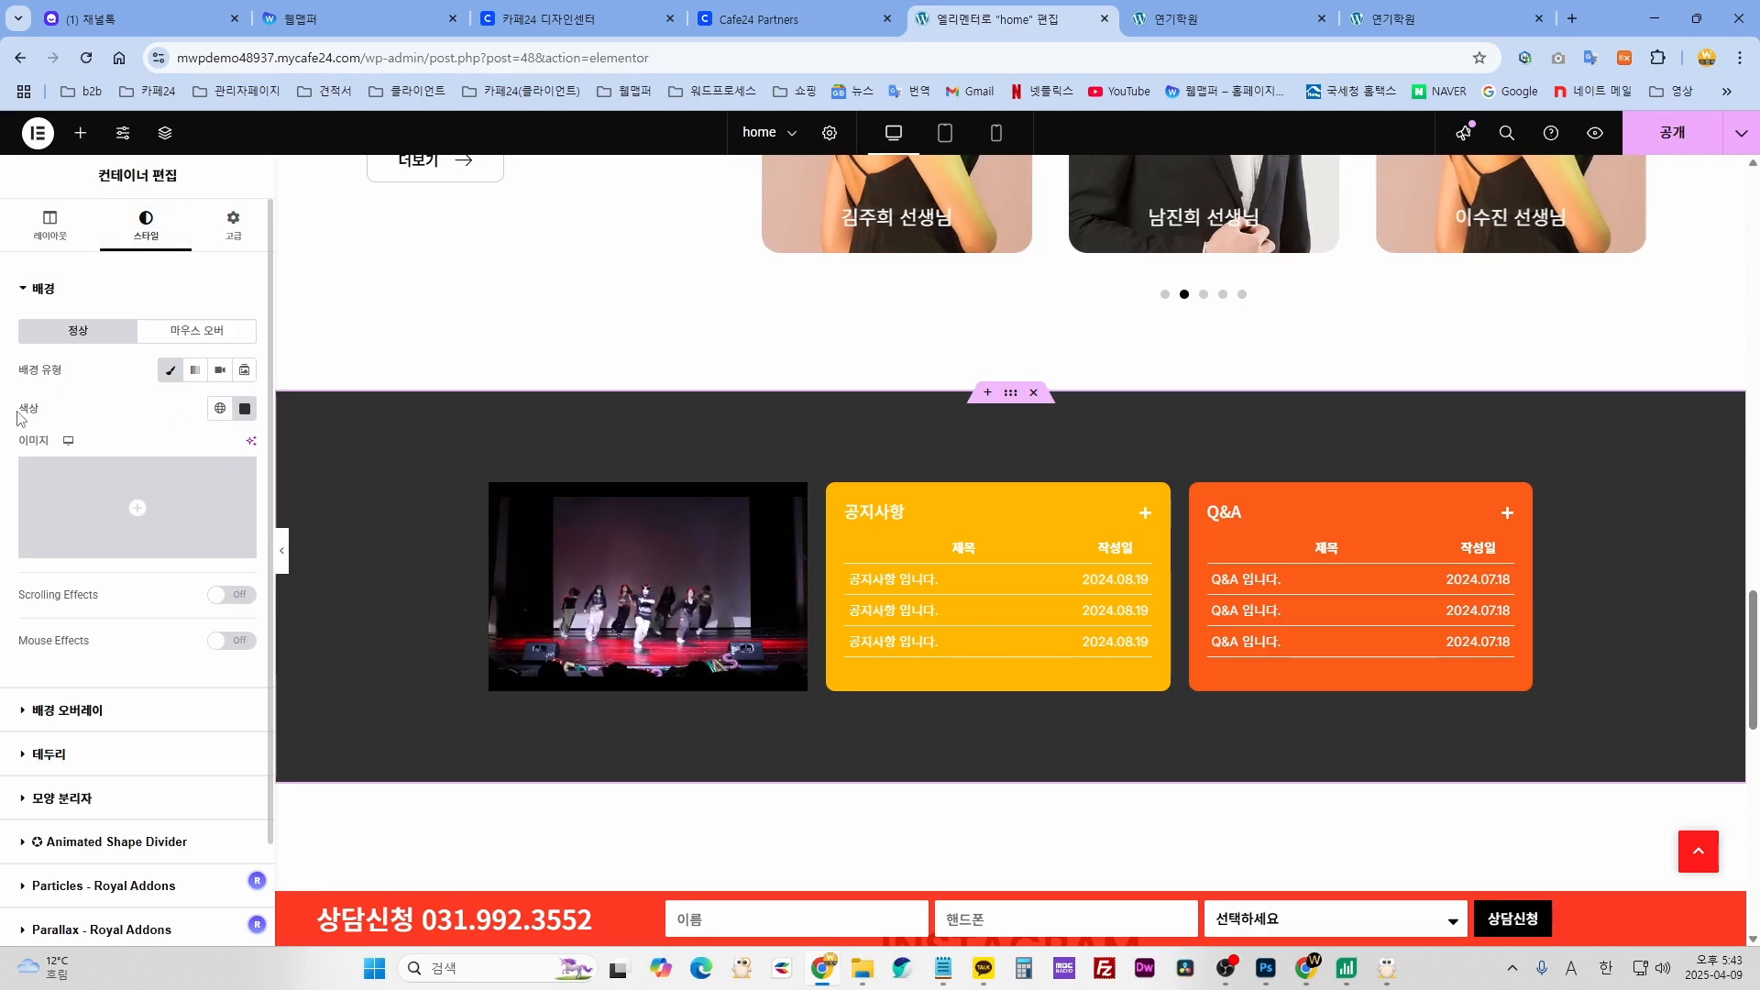
left_click(243, 418)
left_click_drag(310, 522, 352, 480)
left_click(158, 415)
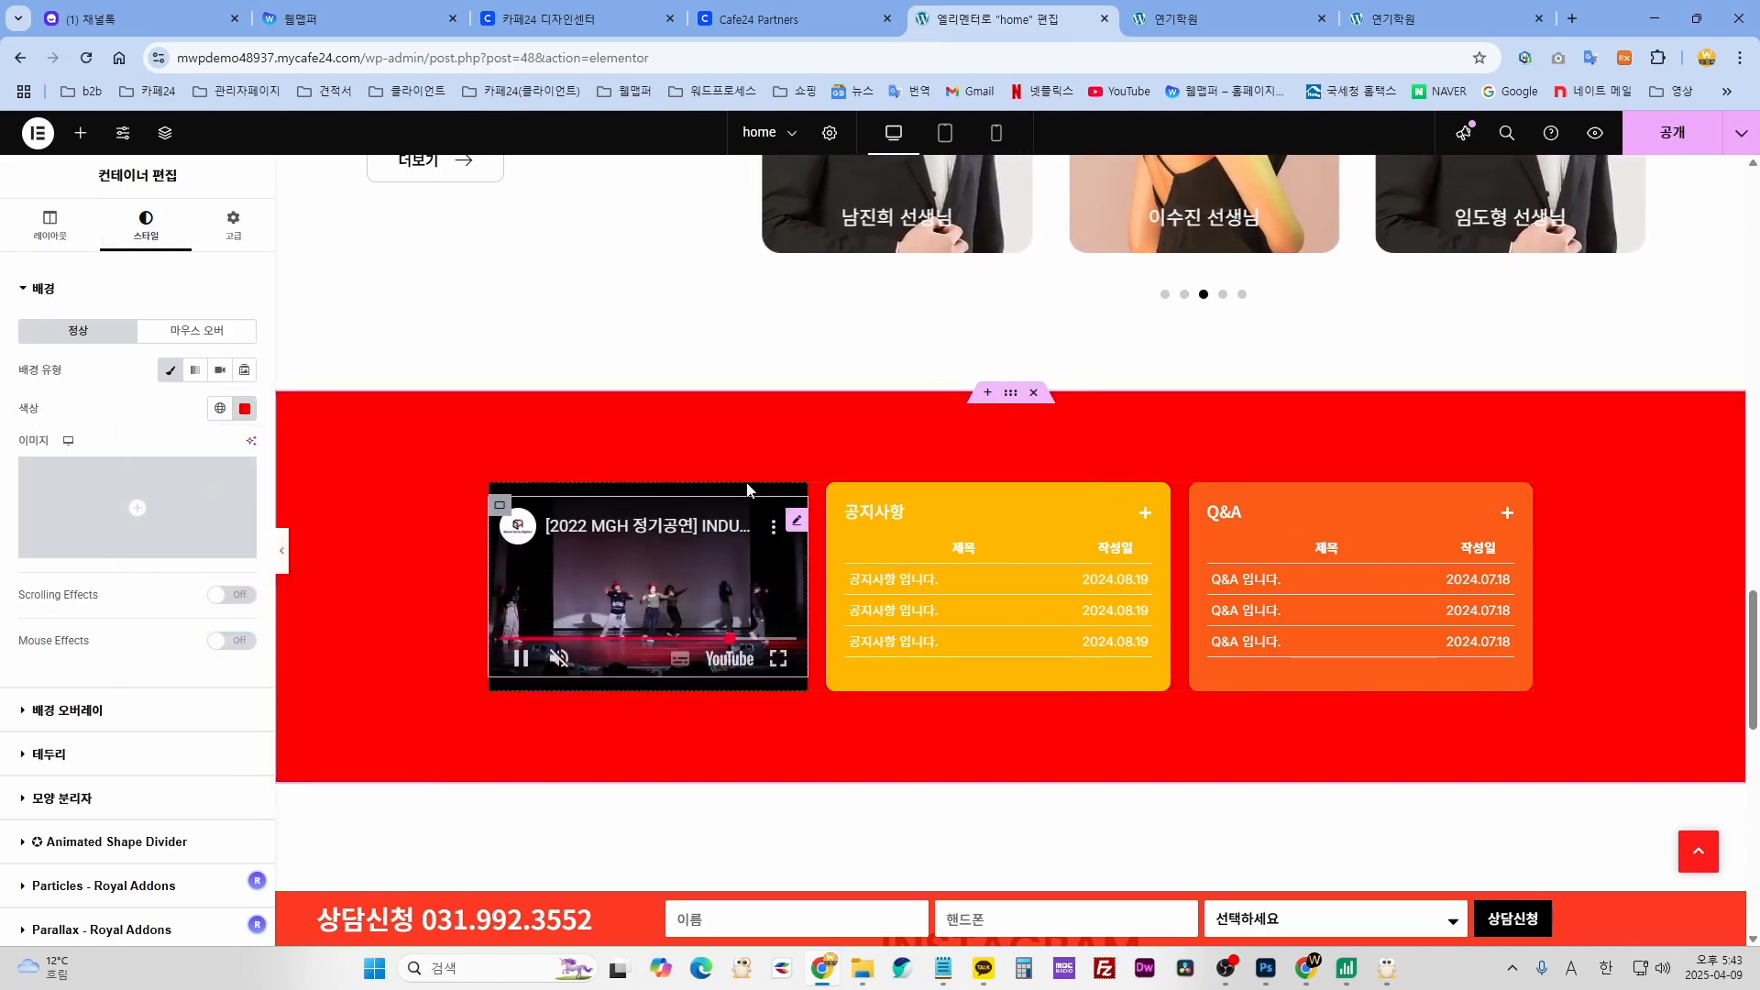
key("ctrl+z")
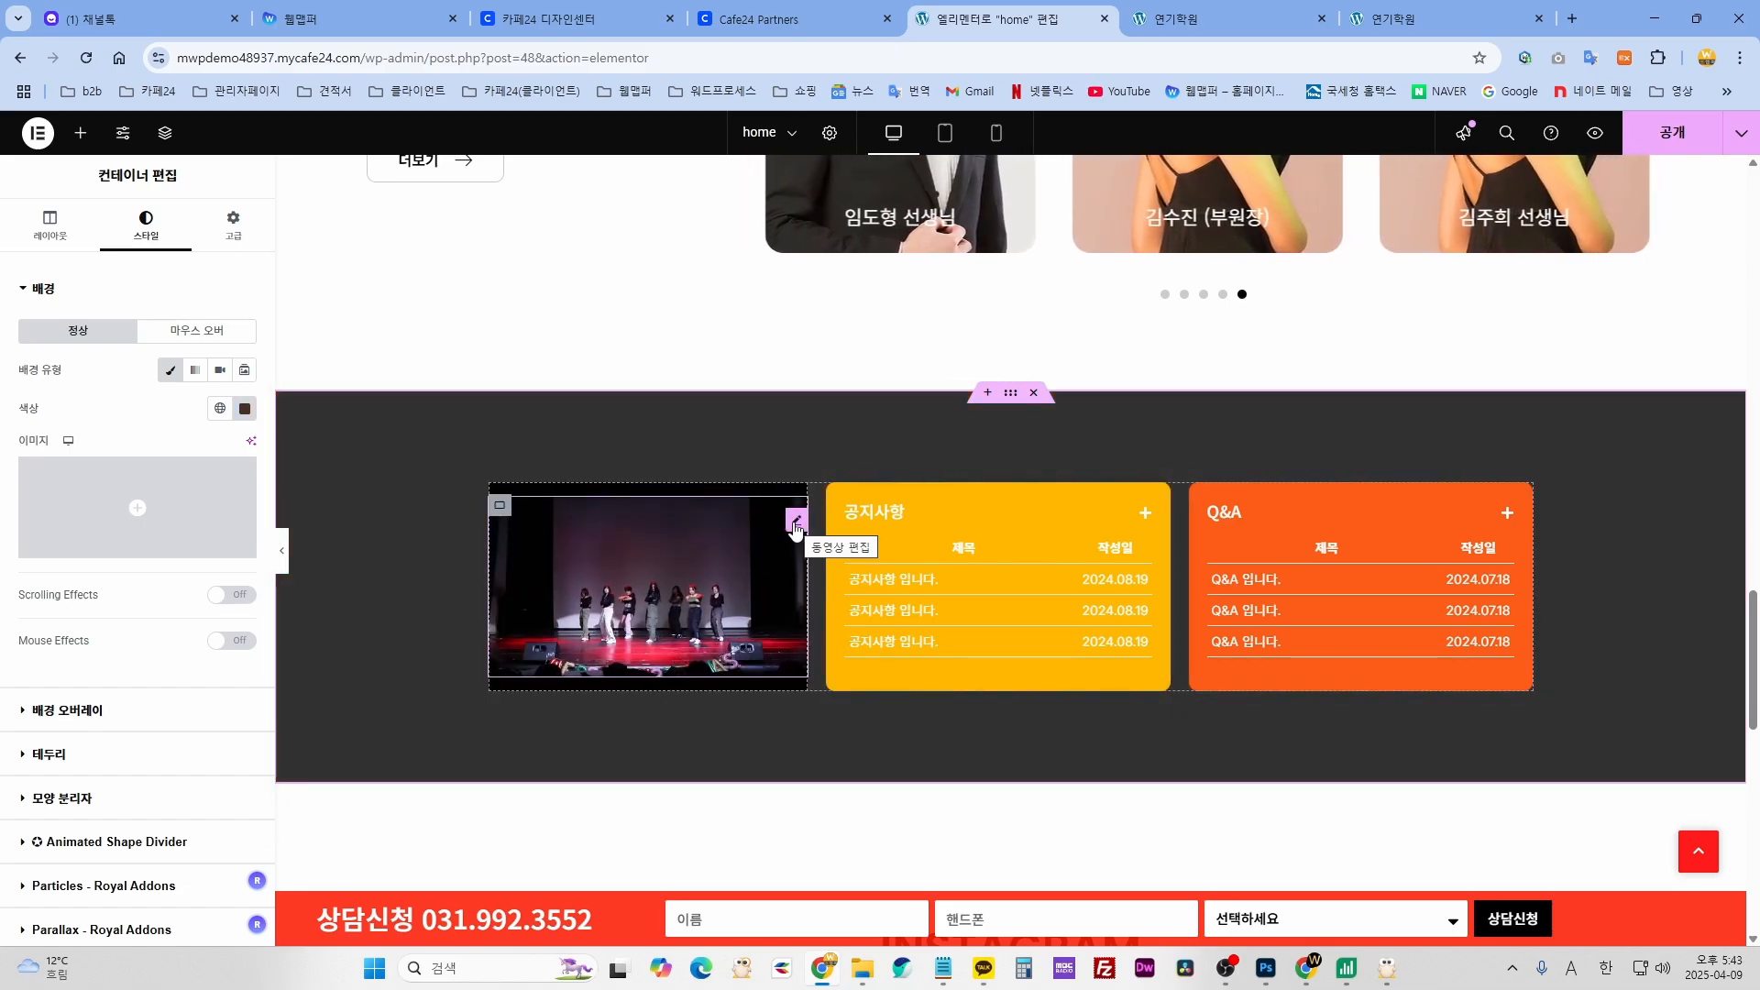
left_click(795, 523)
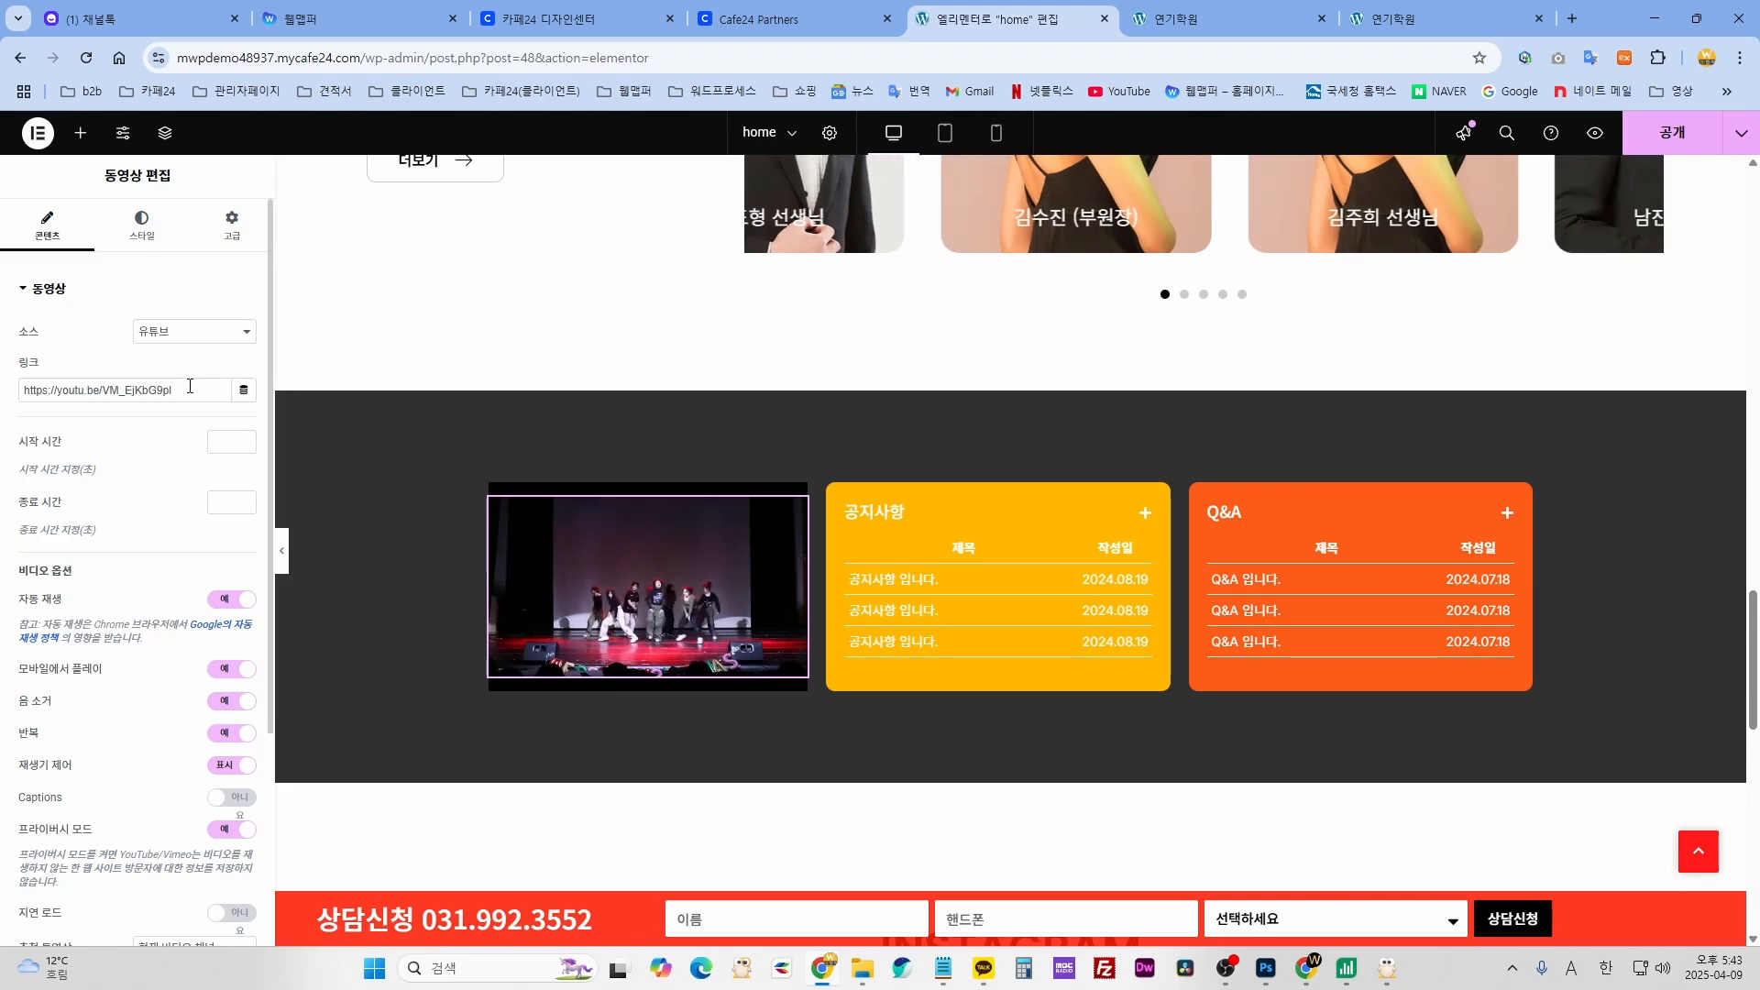
left_click_drag(210, 391, 30, 390)
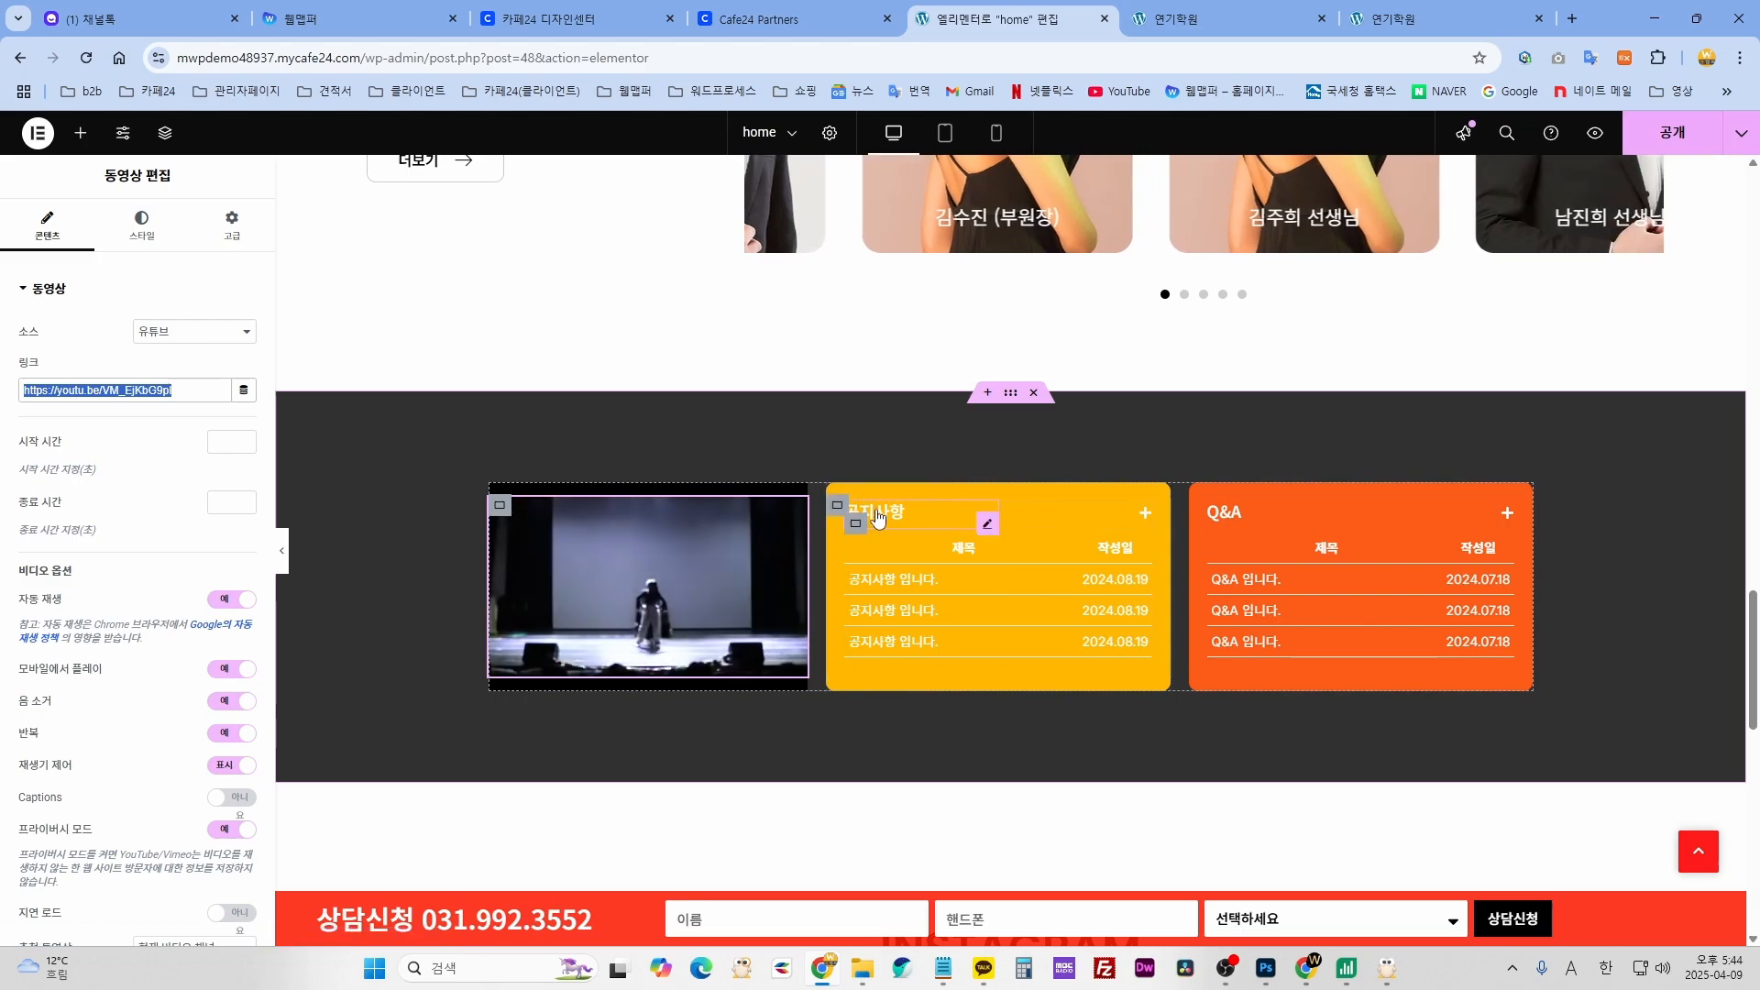
left_click(987, 526)
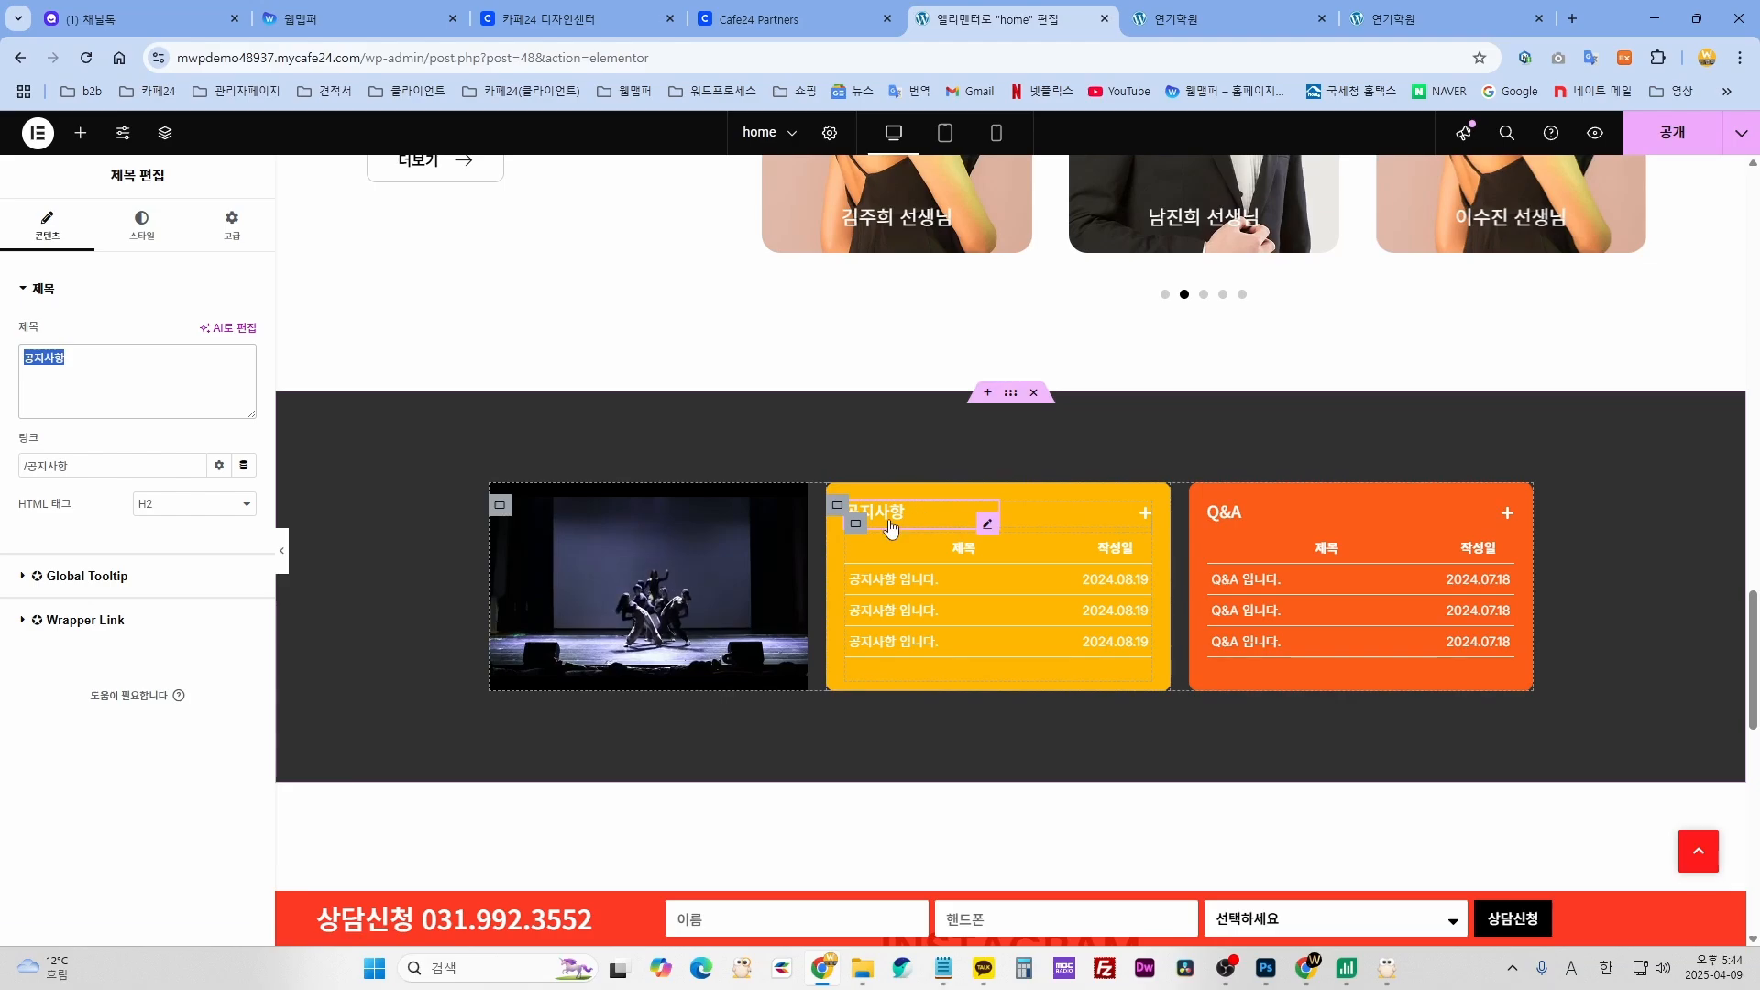
left_click(1250, 513)
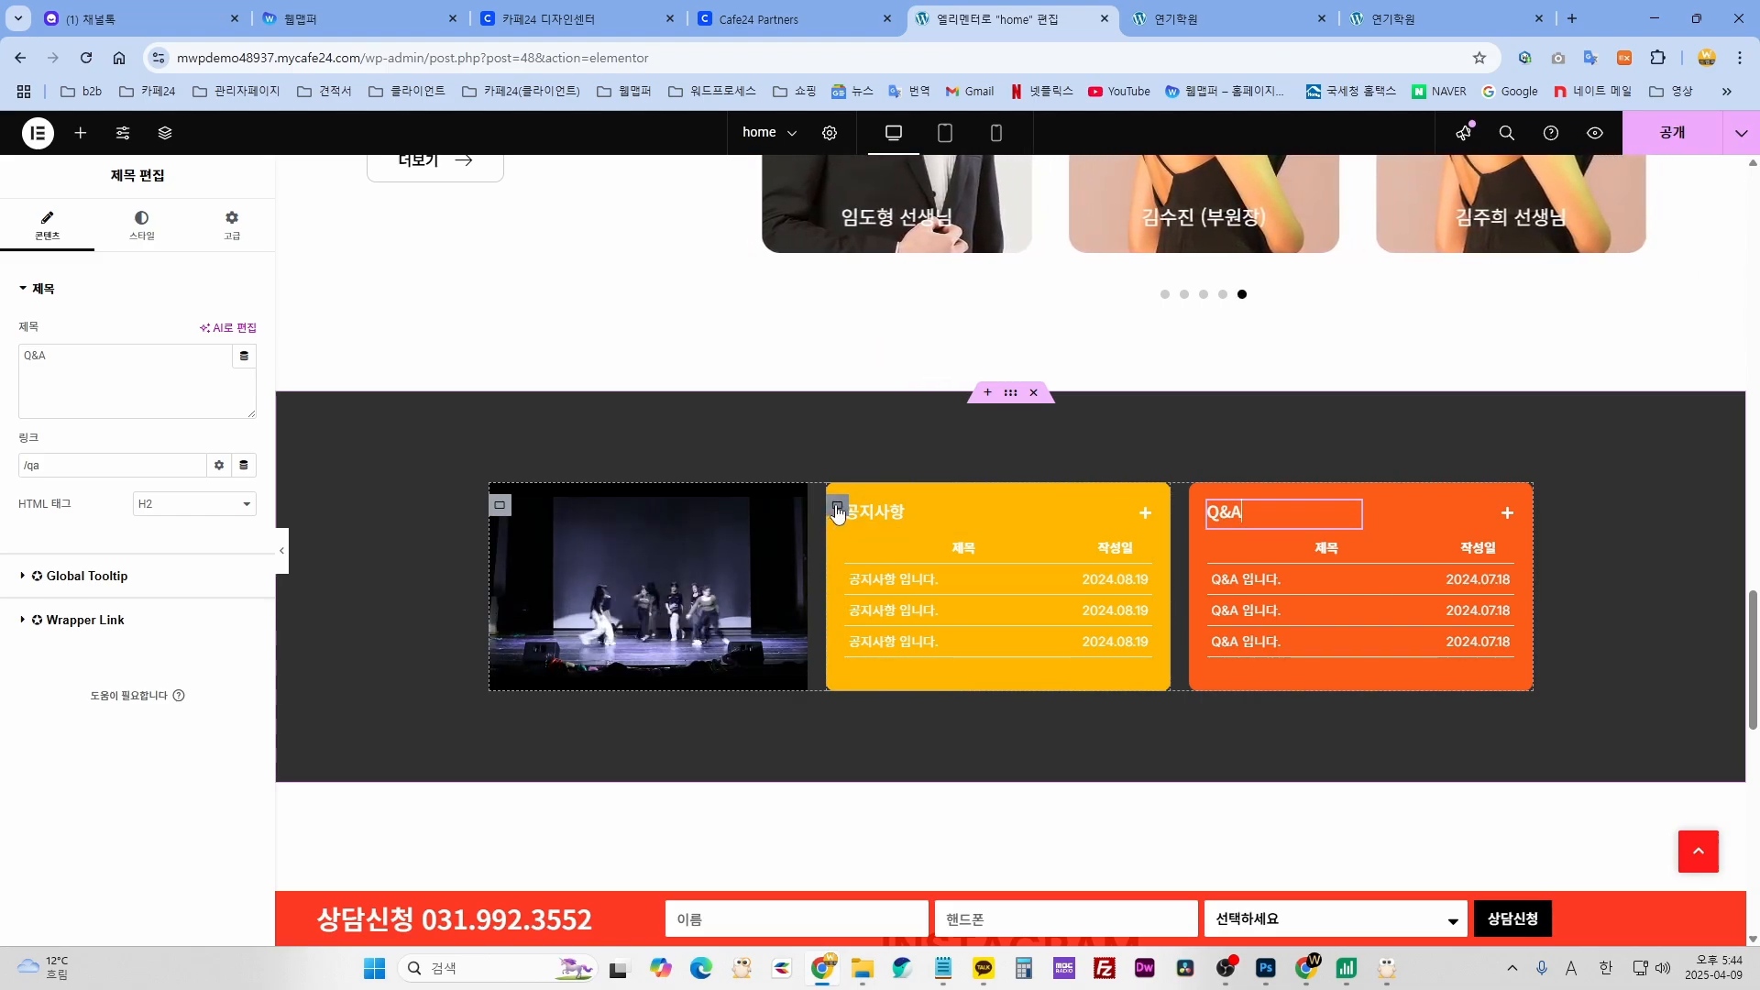
left_click(837, 507)
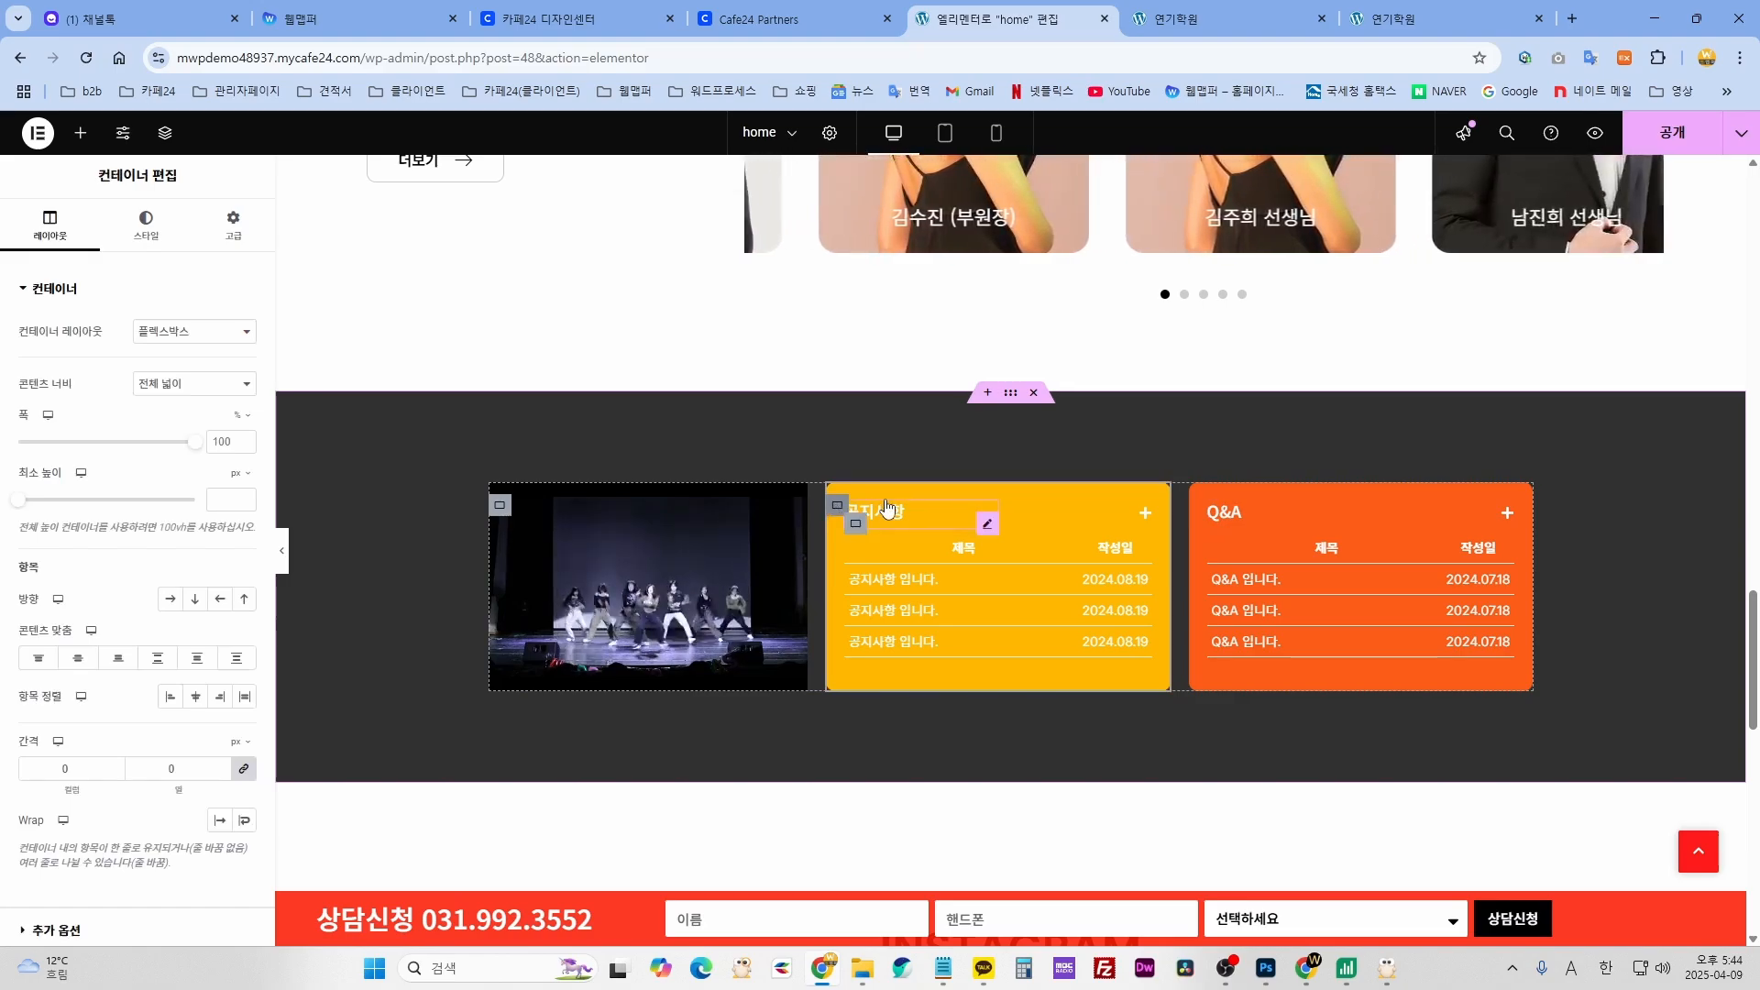
- Shift the 공지사항 box's background colour from yellow through cyan to a darker teal
left_click(158, 241)
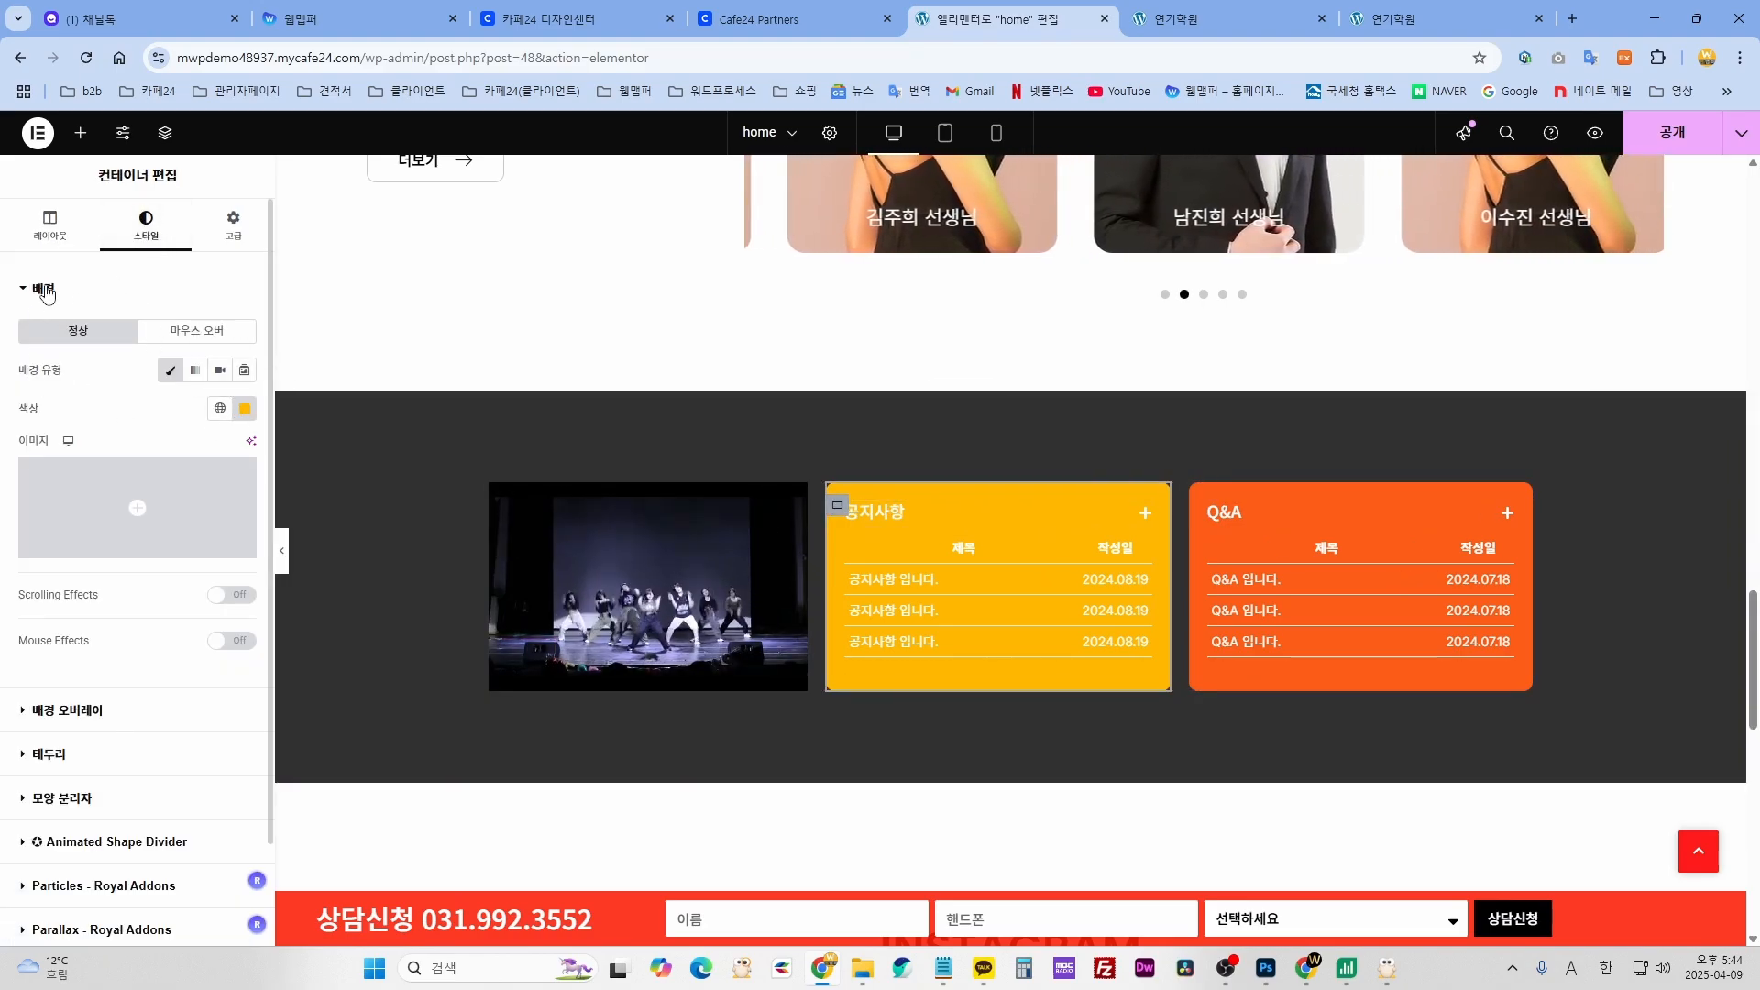
left_click(245, 408)
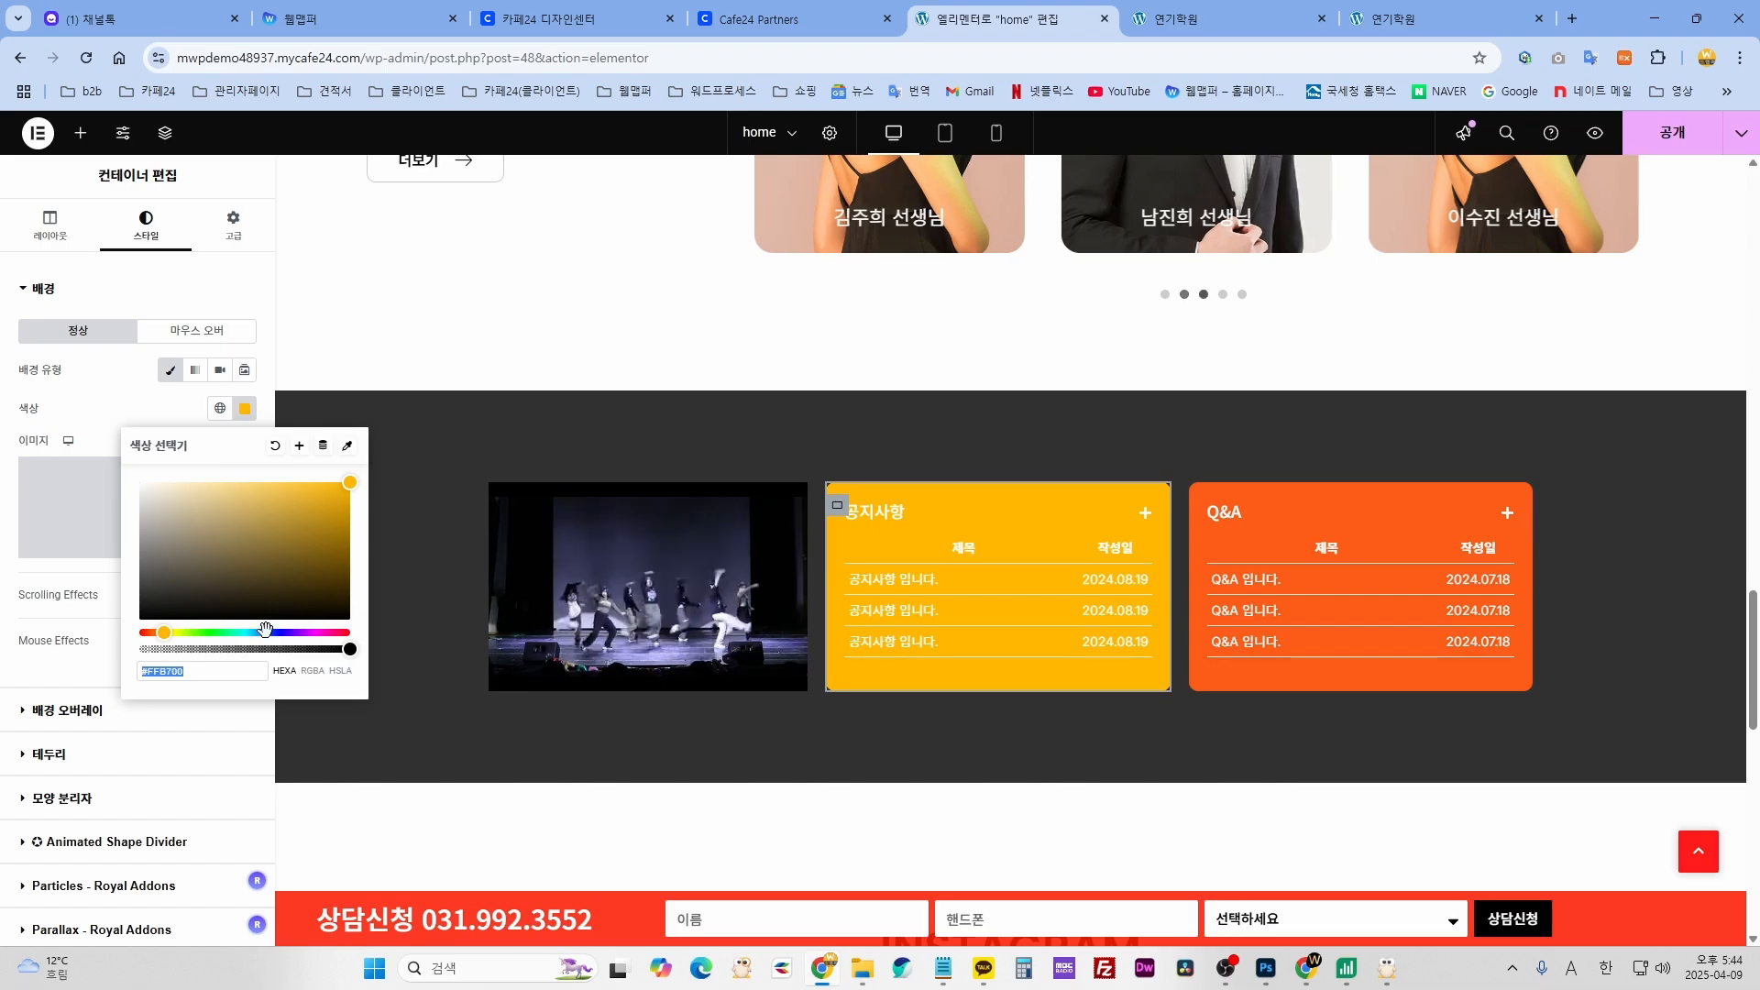
left_click_drag(270, 632, 239, 633)
left_click(348, 526)
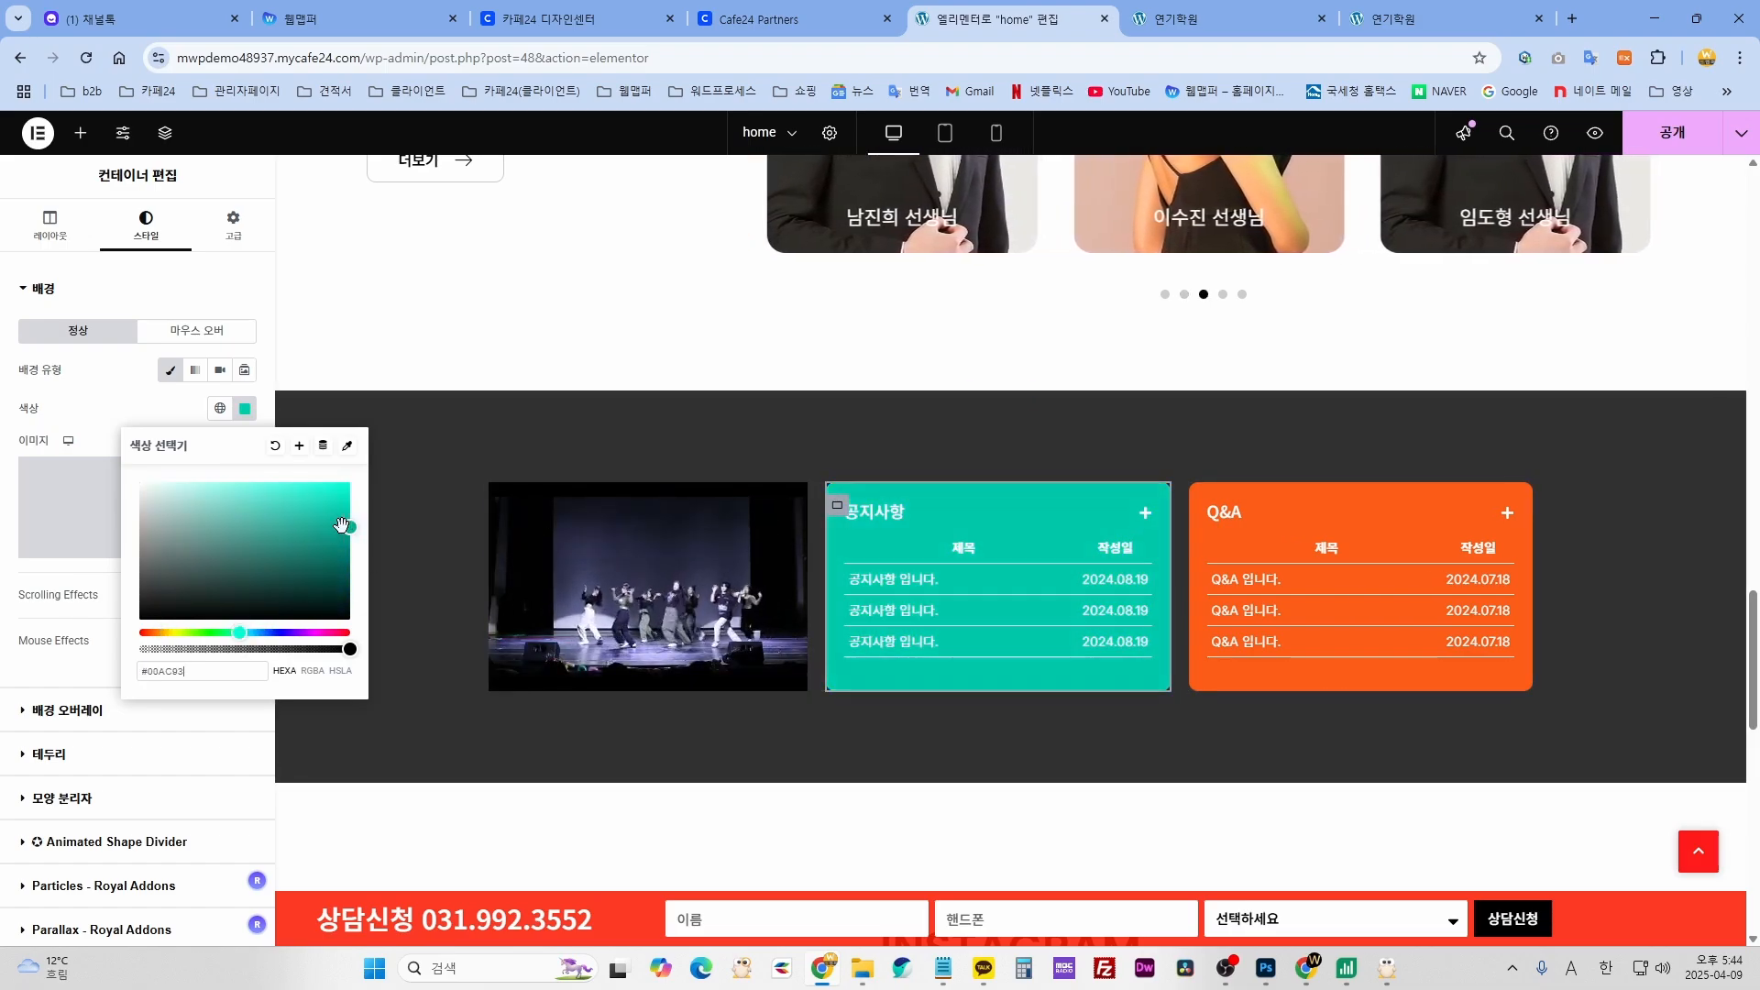
left_click(159, 404)
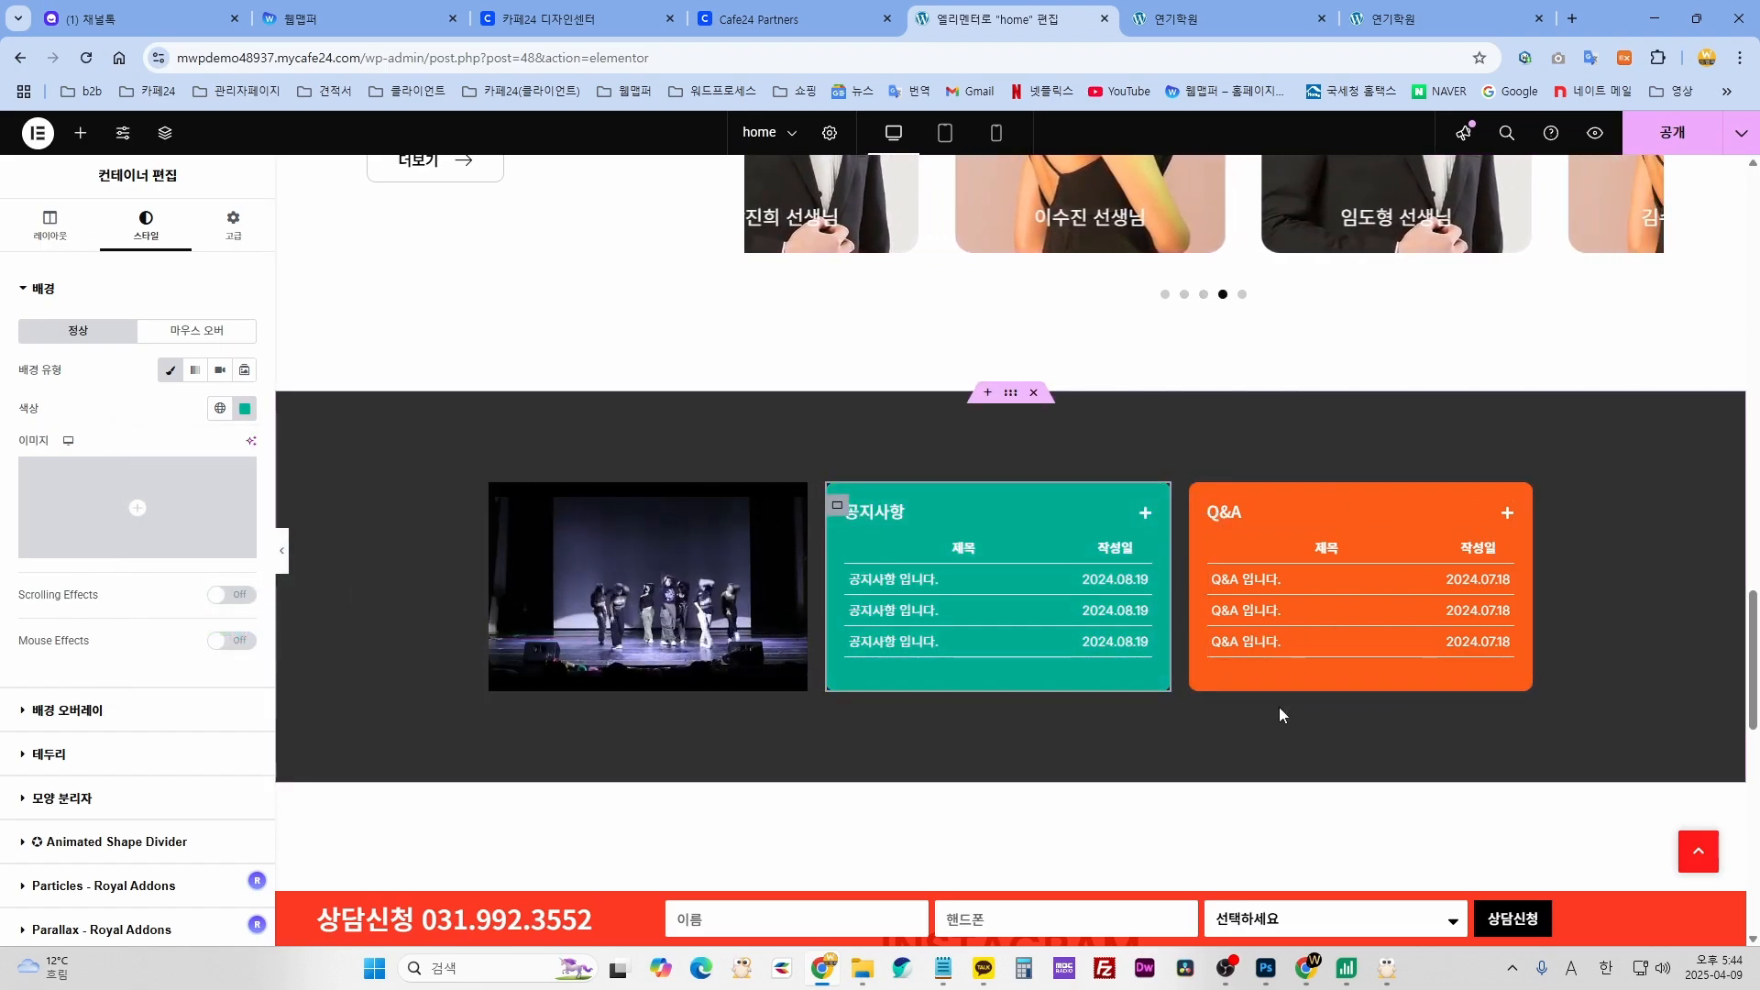
scroll(1281, 711, "down", 5)
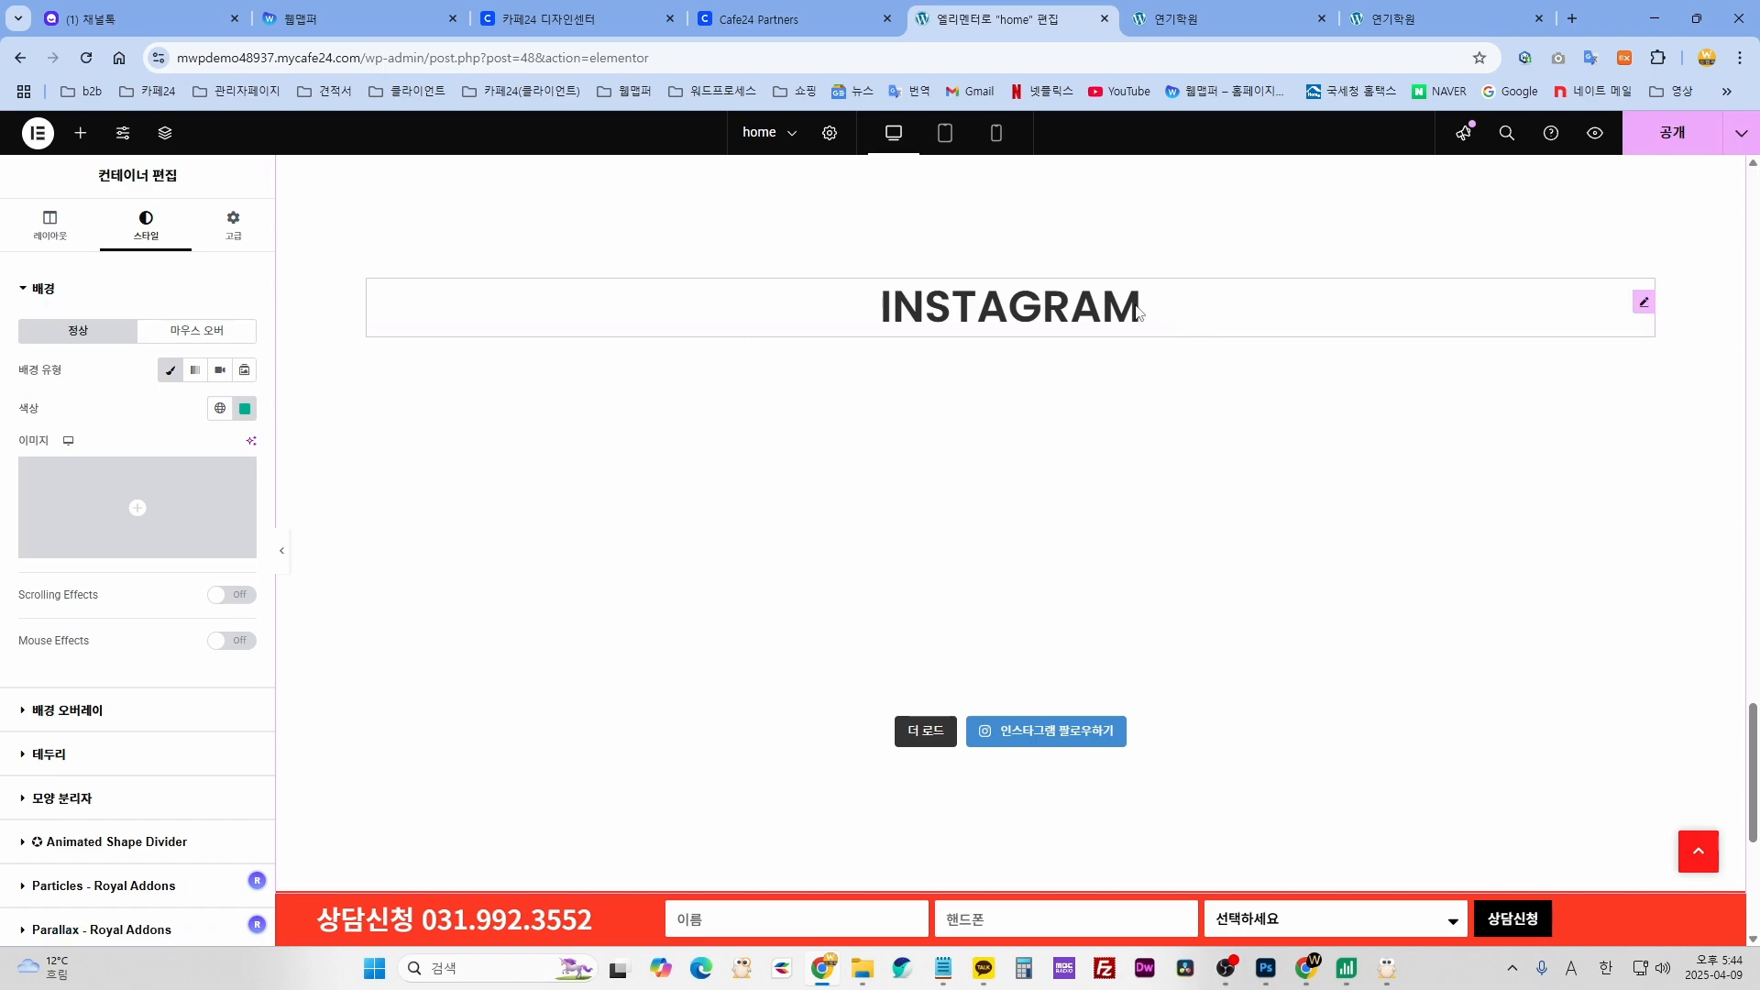
left_click(1136, 312)
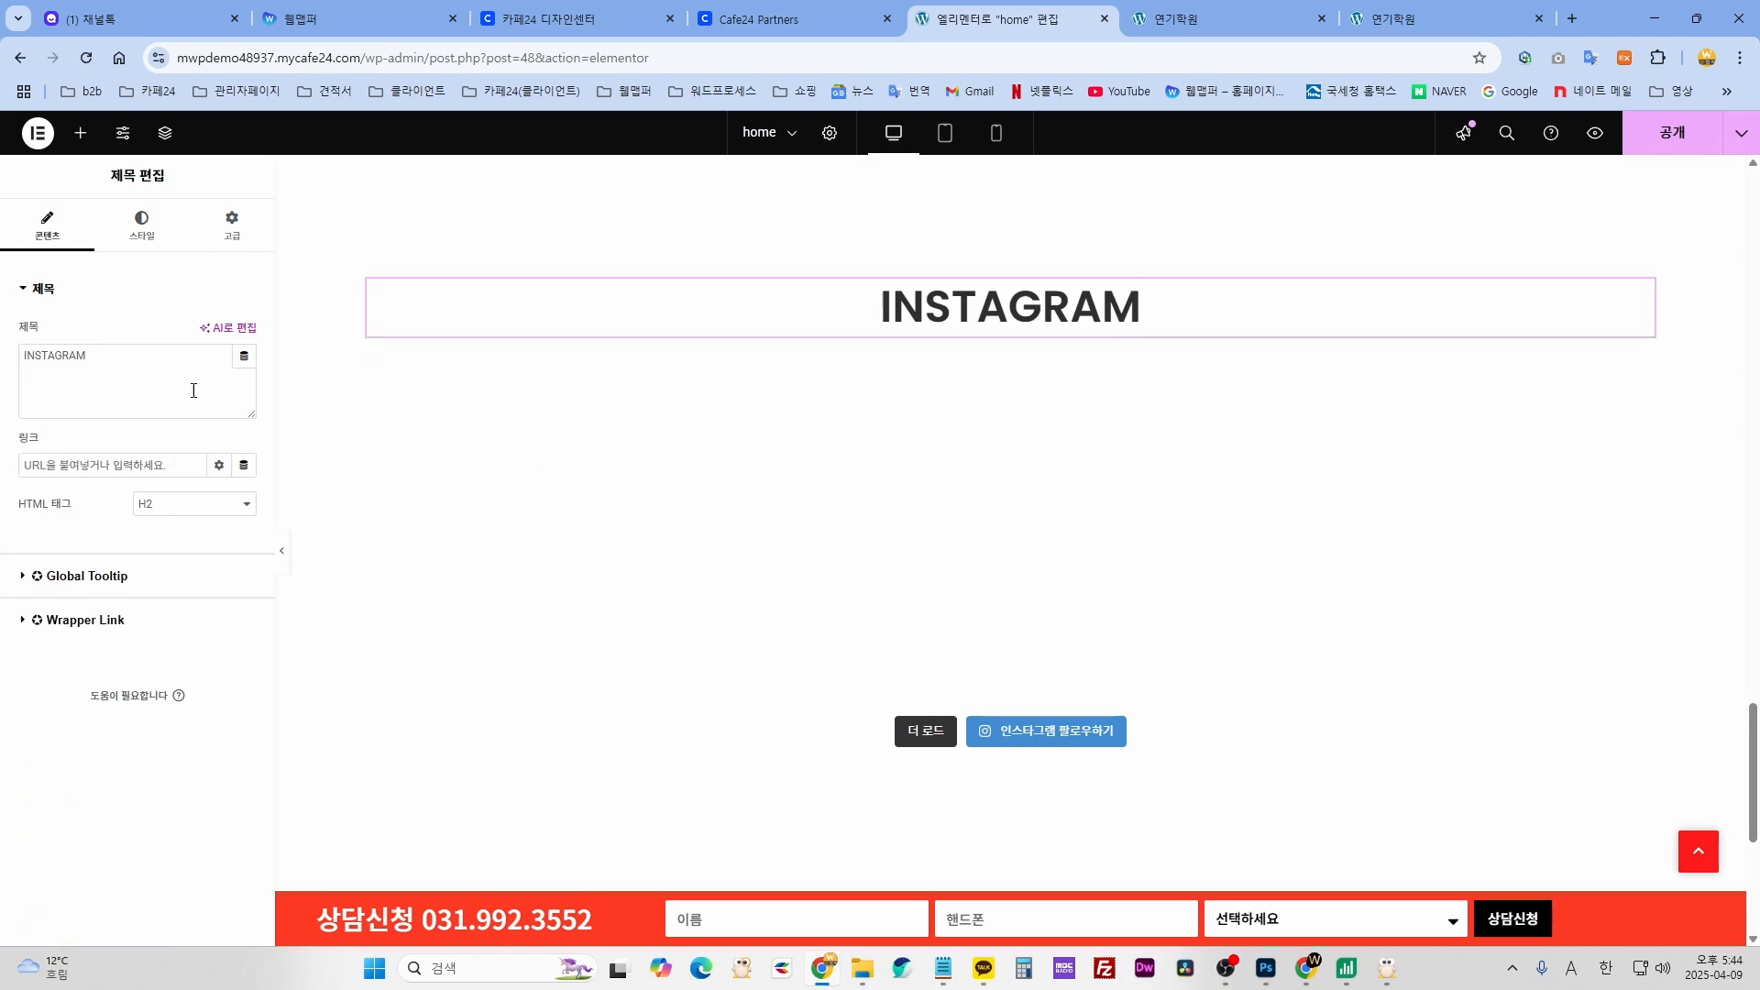
left_click_drag(25, 356, 22, 356)
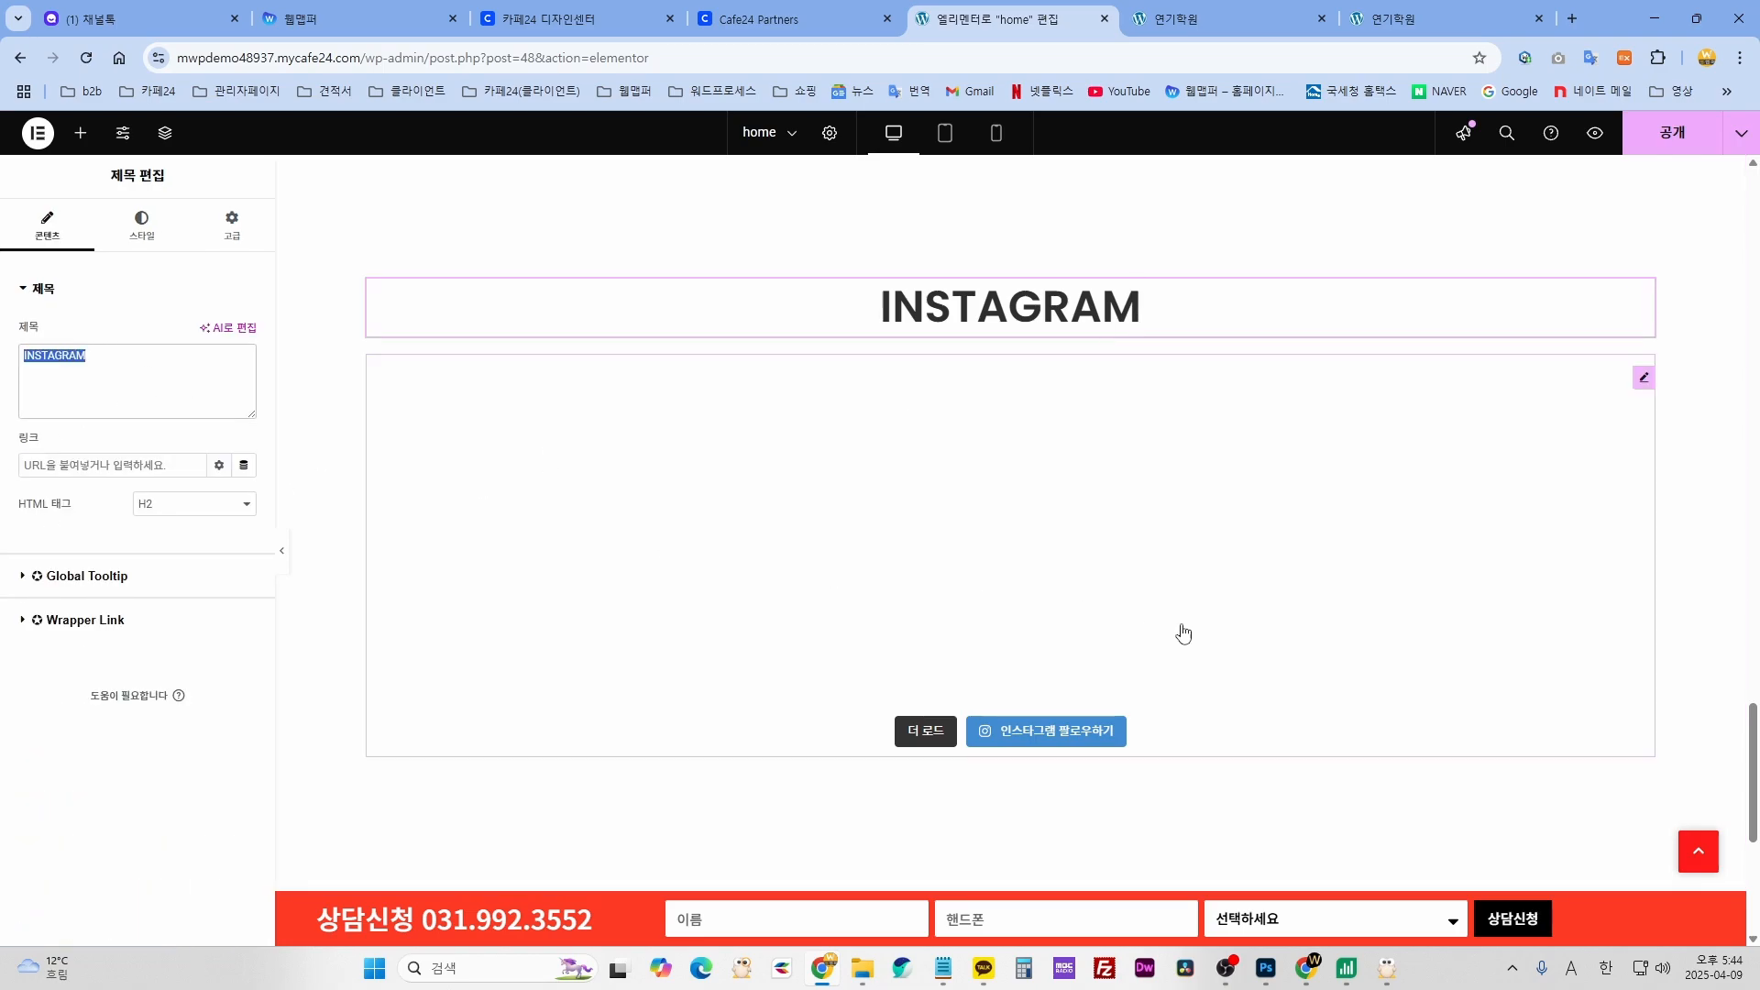
left_click(1644, 379)
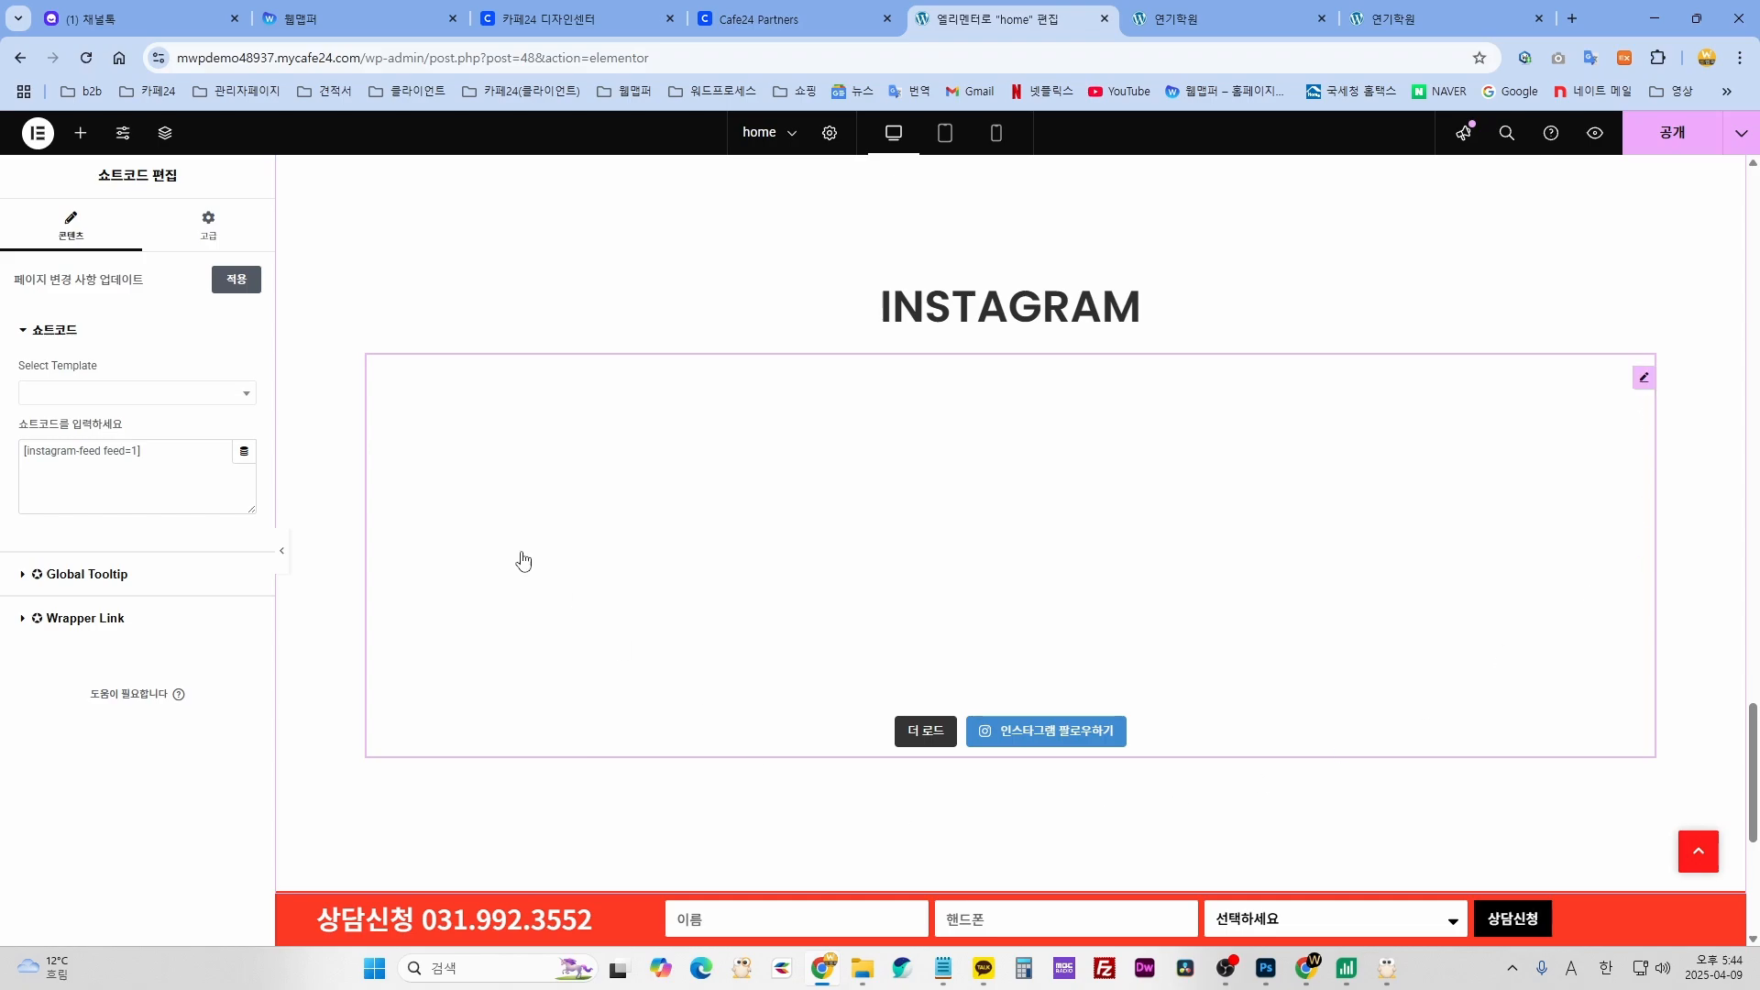
scroll(1053, 862, "down", 3)
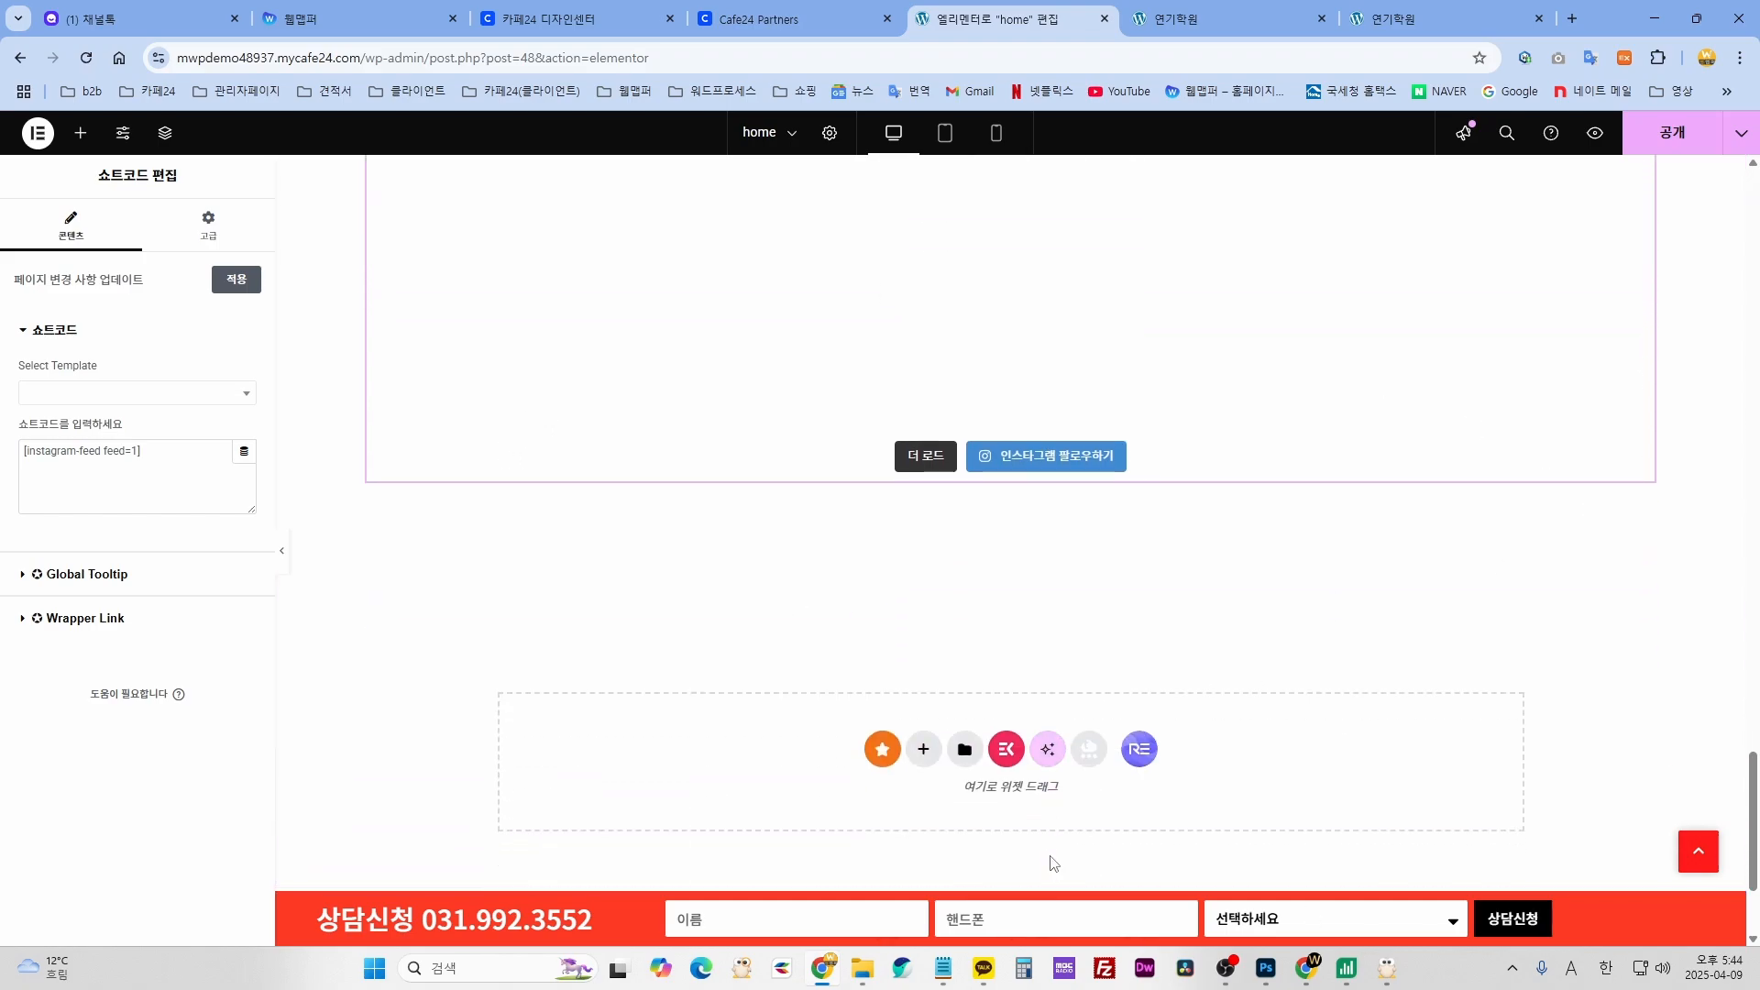
scroll(1060, 856, "down", 2)
scroll(640, 700, "up", 7)
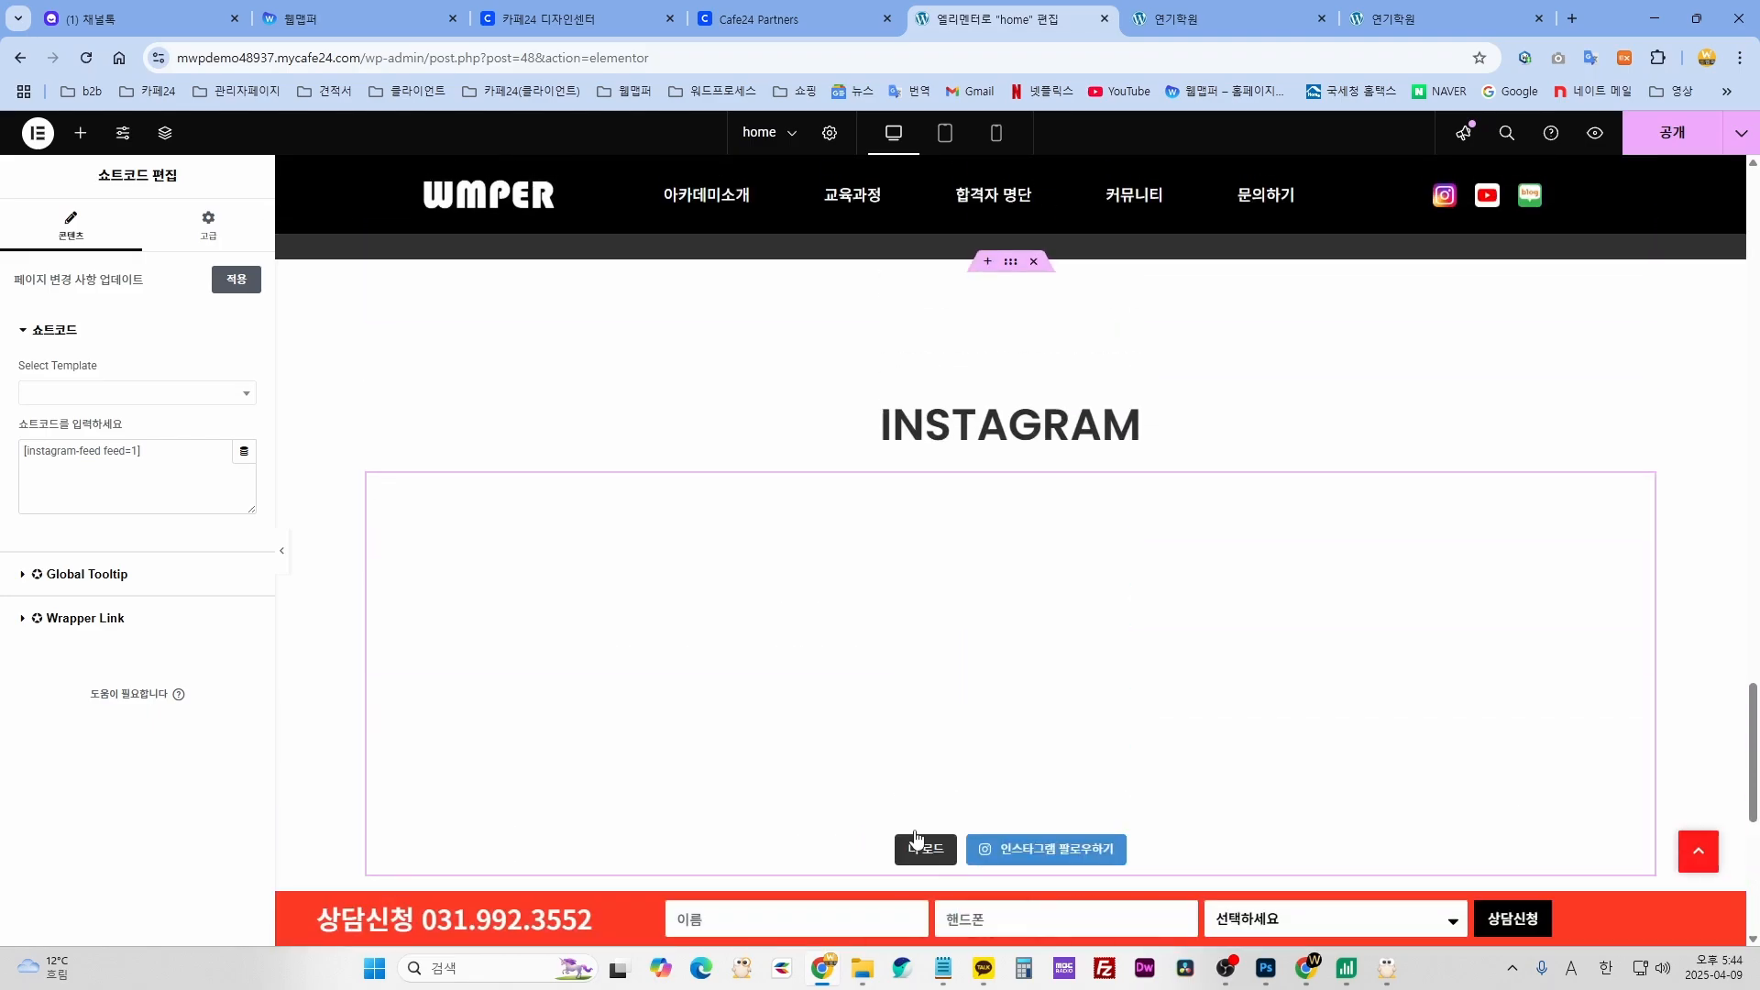
scroll(1237, 679, "up", 3)
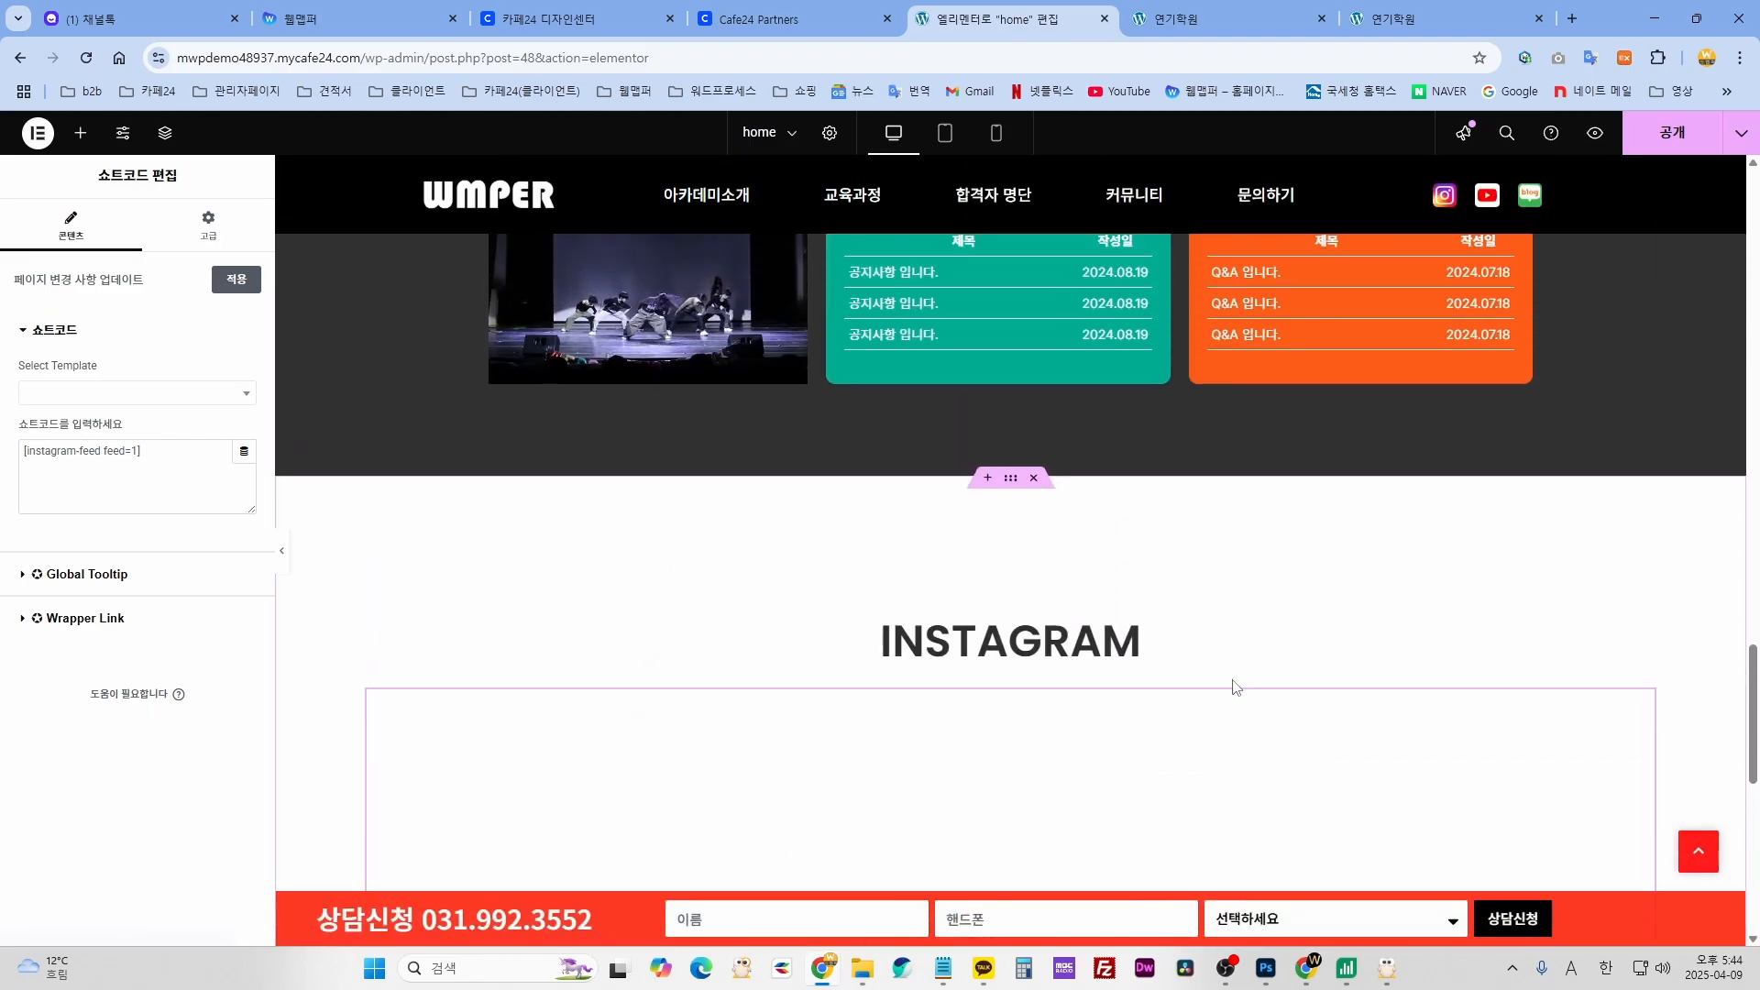
scroll(1229, 696, "up", 8)
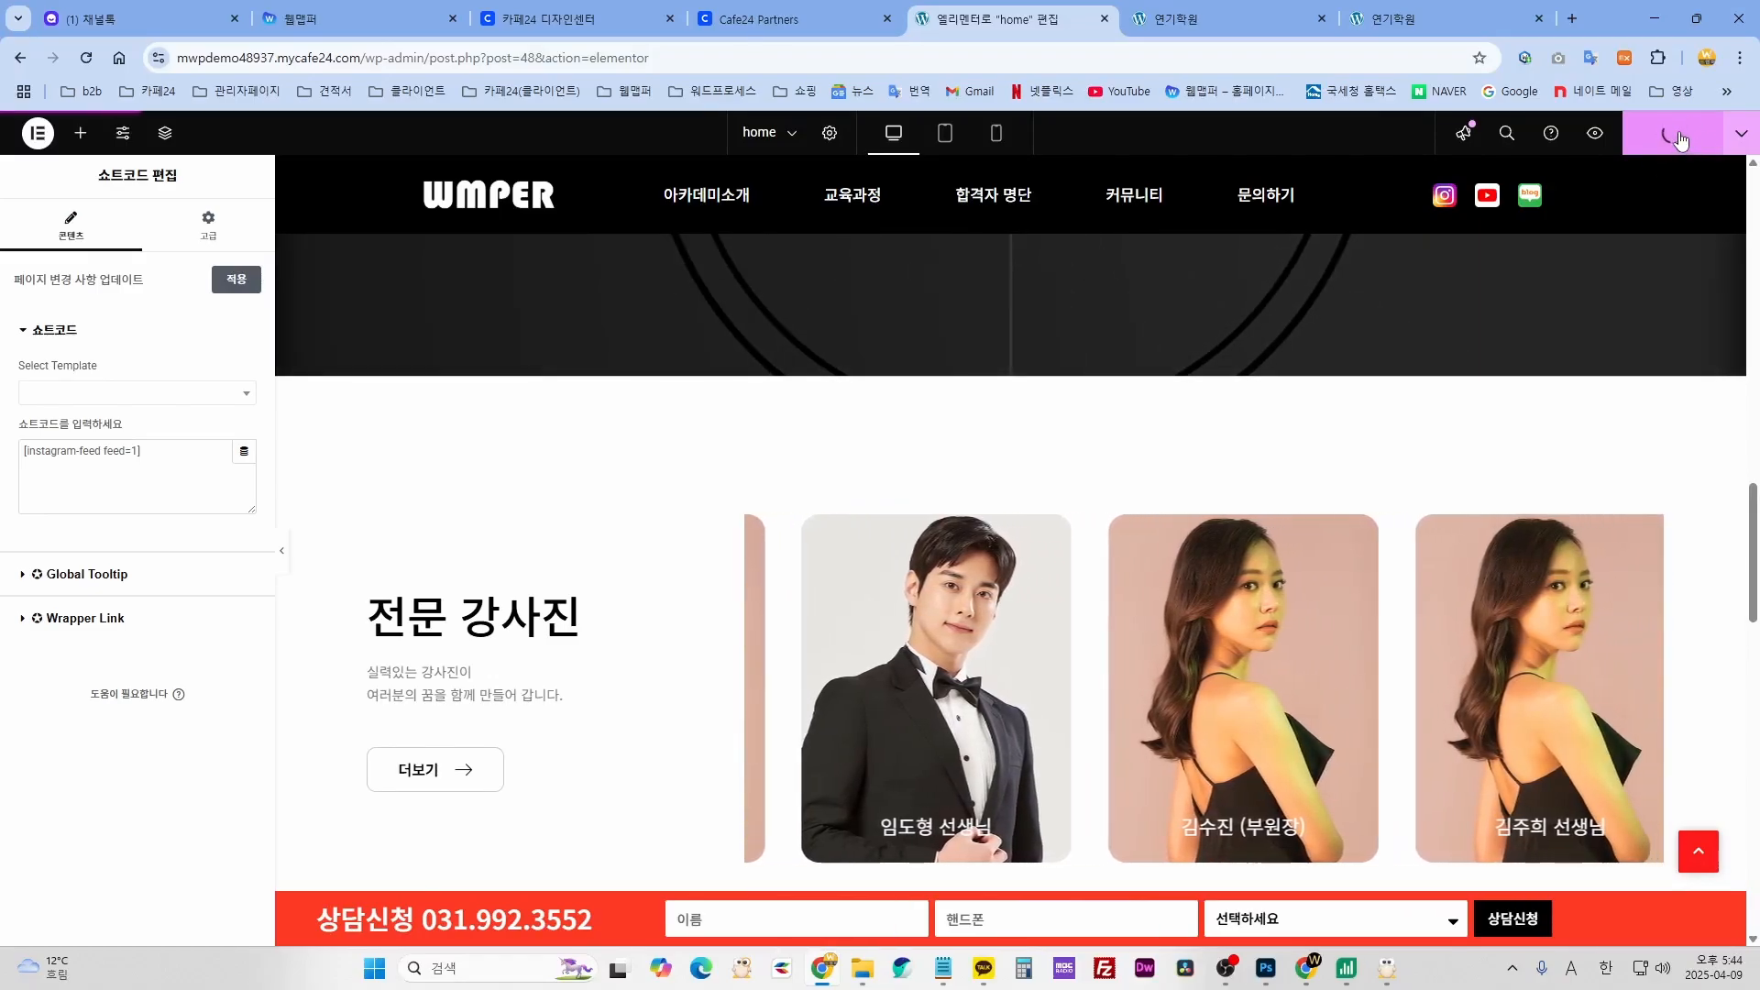
- Publish the home page and preview it, advancing through the hero slides
left_click(1678, 136)
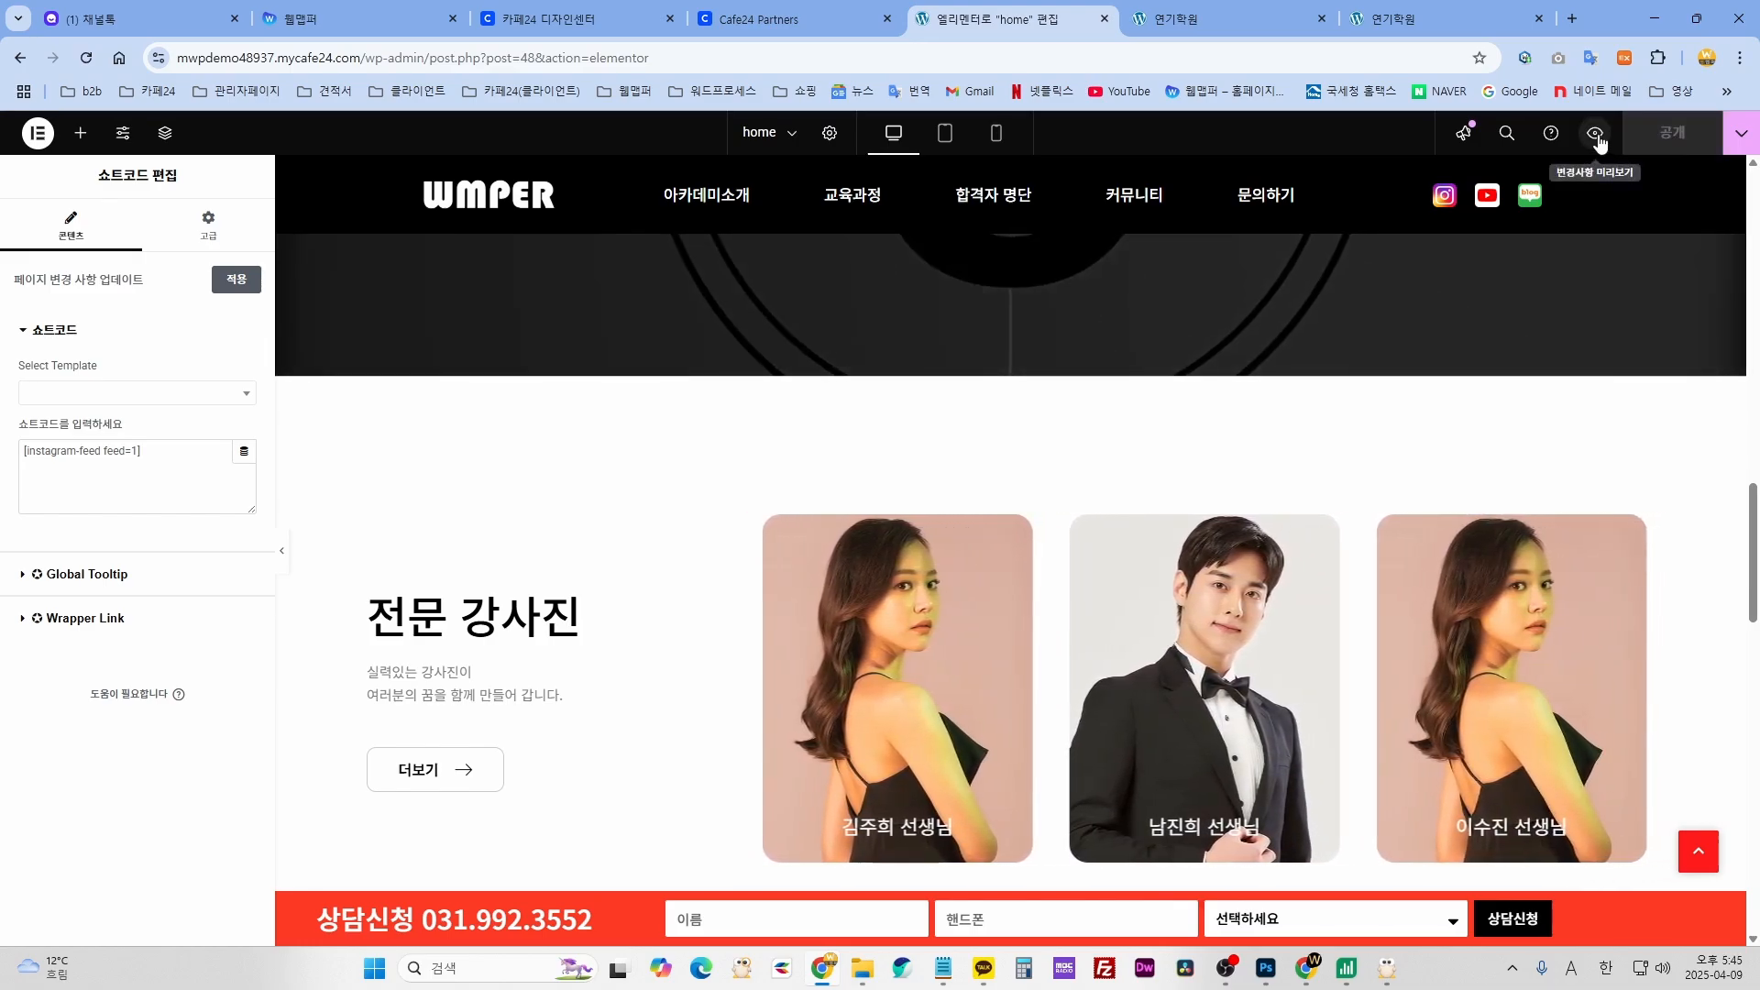
left_click(1595, 135)
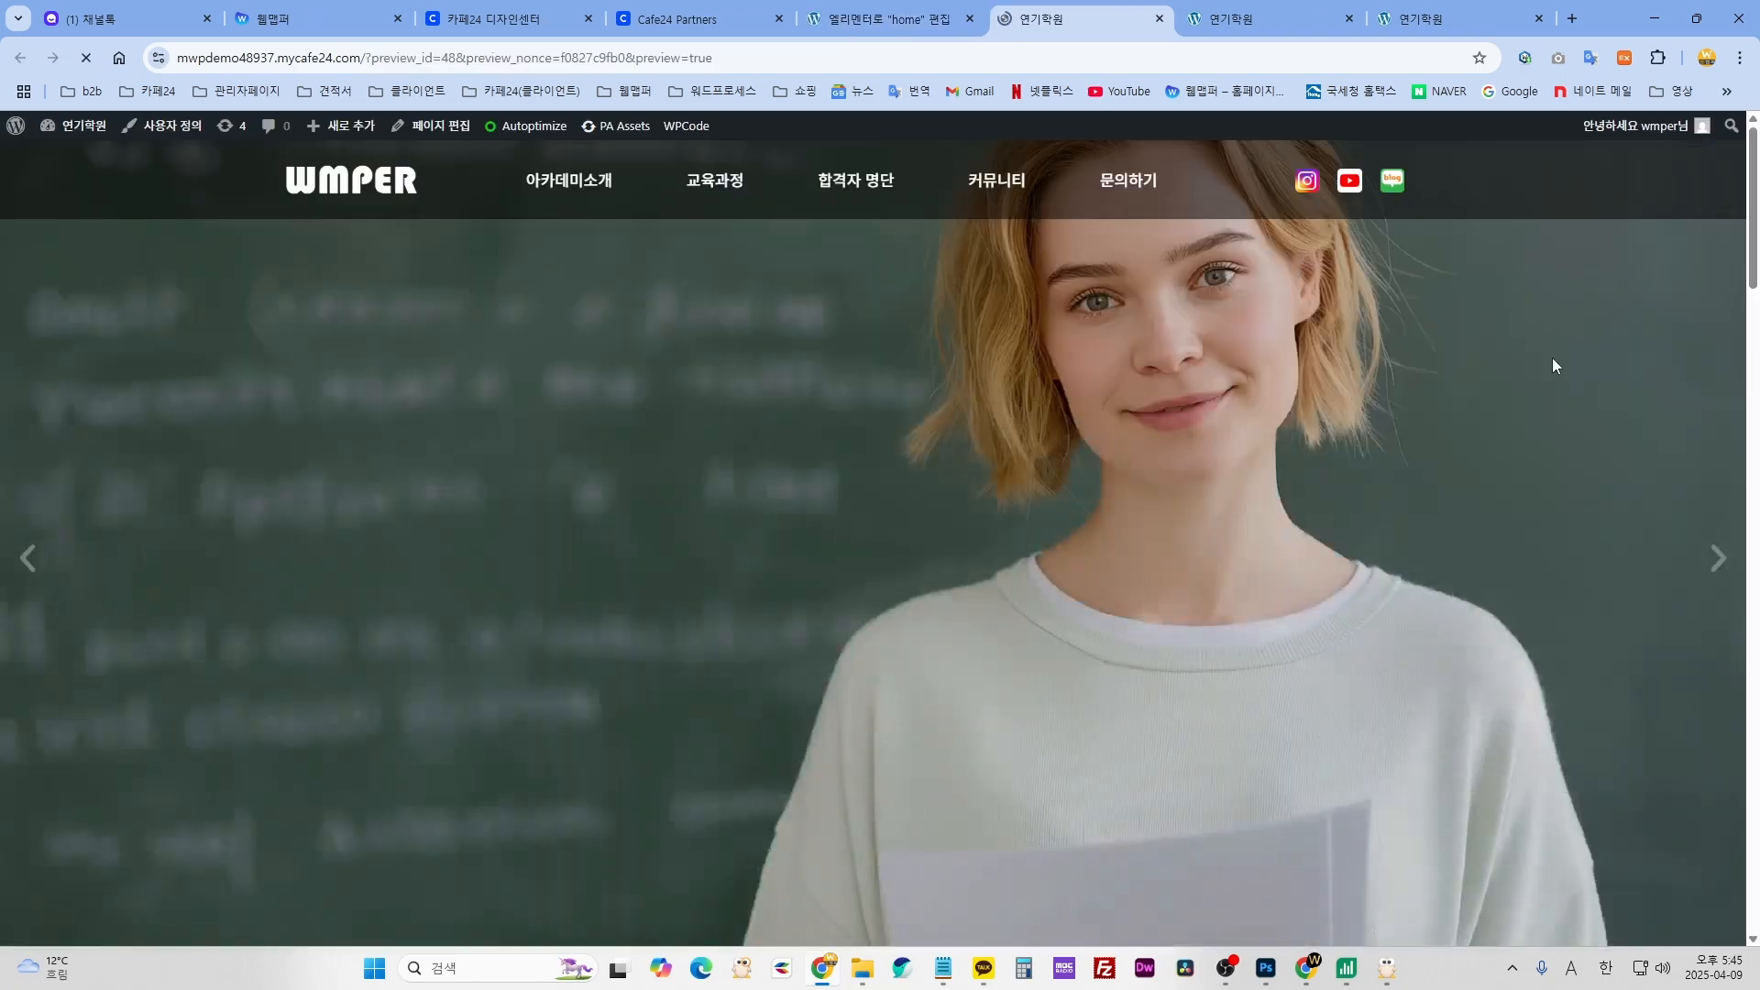
left_click(1718, 562)
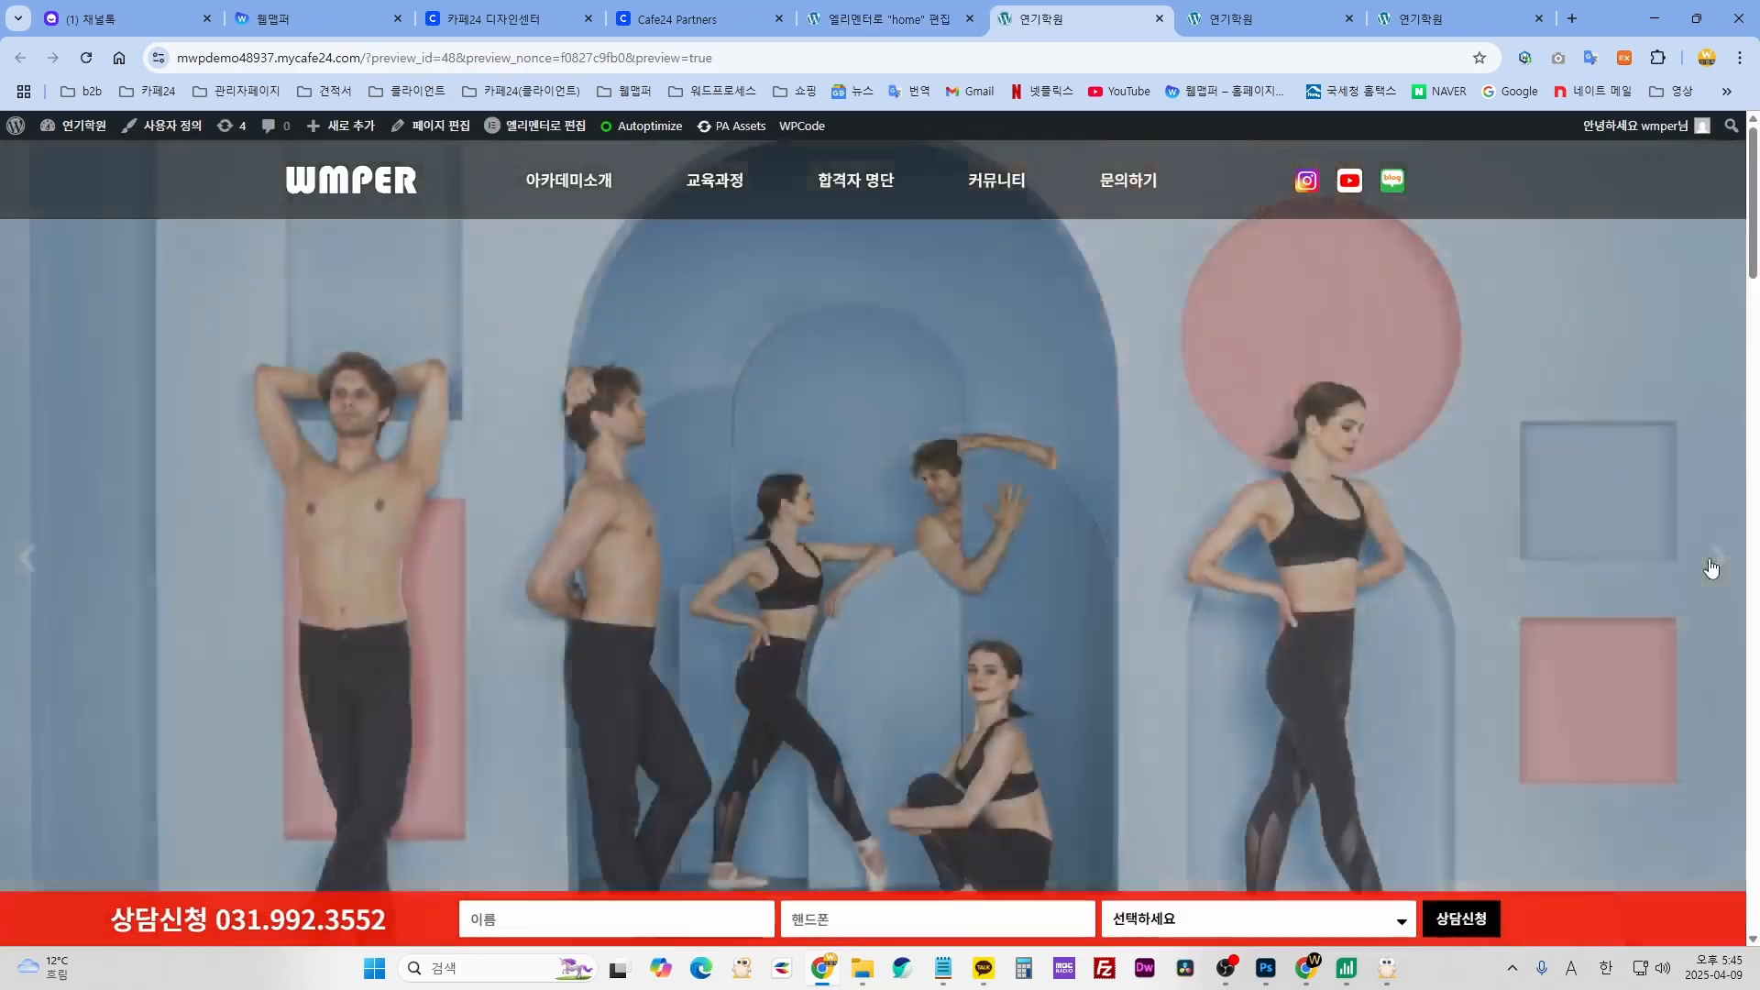
left_click(1713, 570)
- Scroll up and down through the published home page preview
scroll(1544, 611, "down", 14)
scroll(1541, 613, "down", 8)
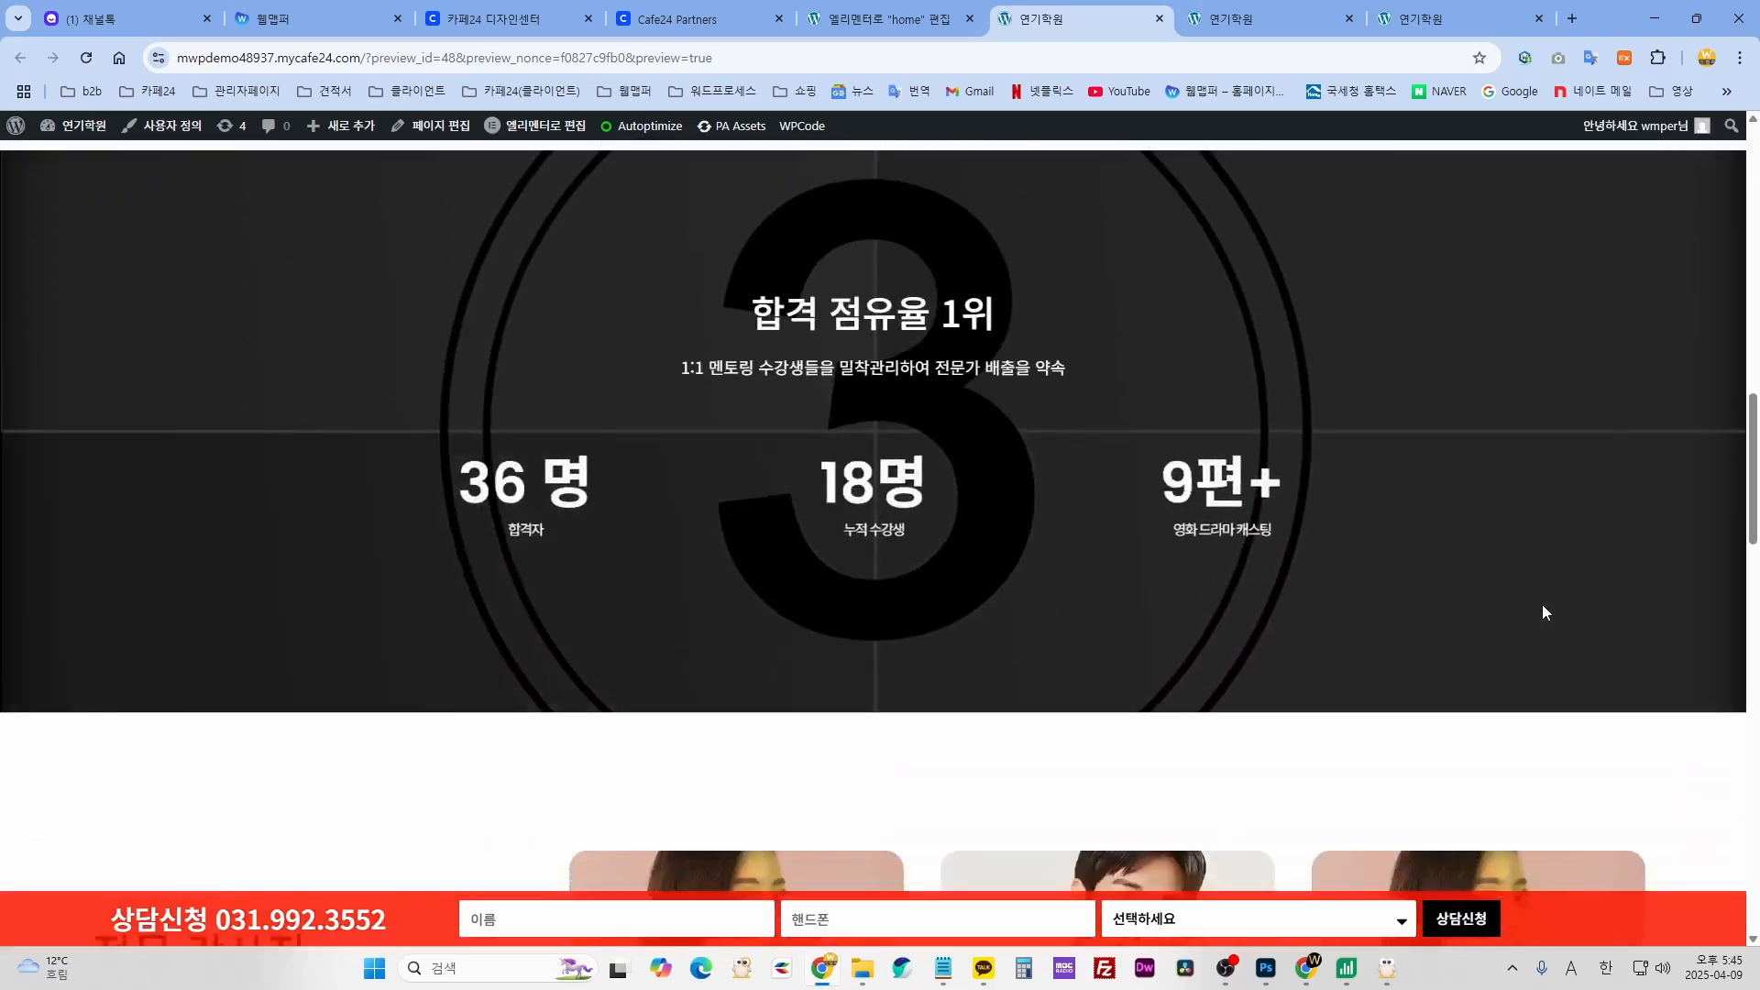
scroll(1542, 612, "up", 15)
scroll(1547, 613, "down", 20)
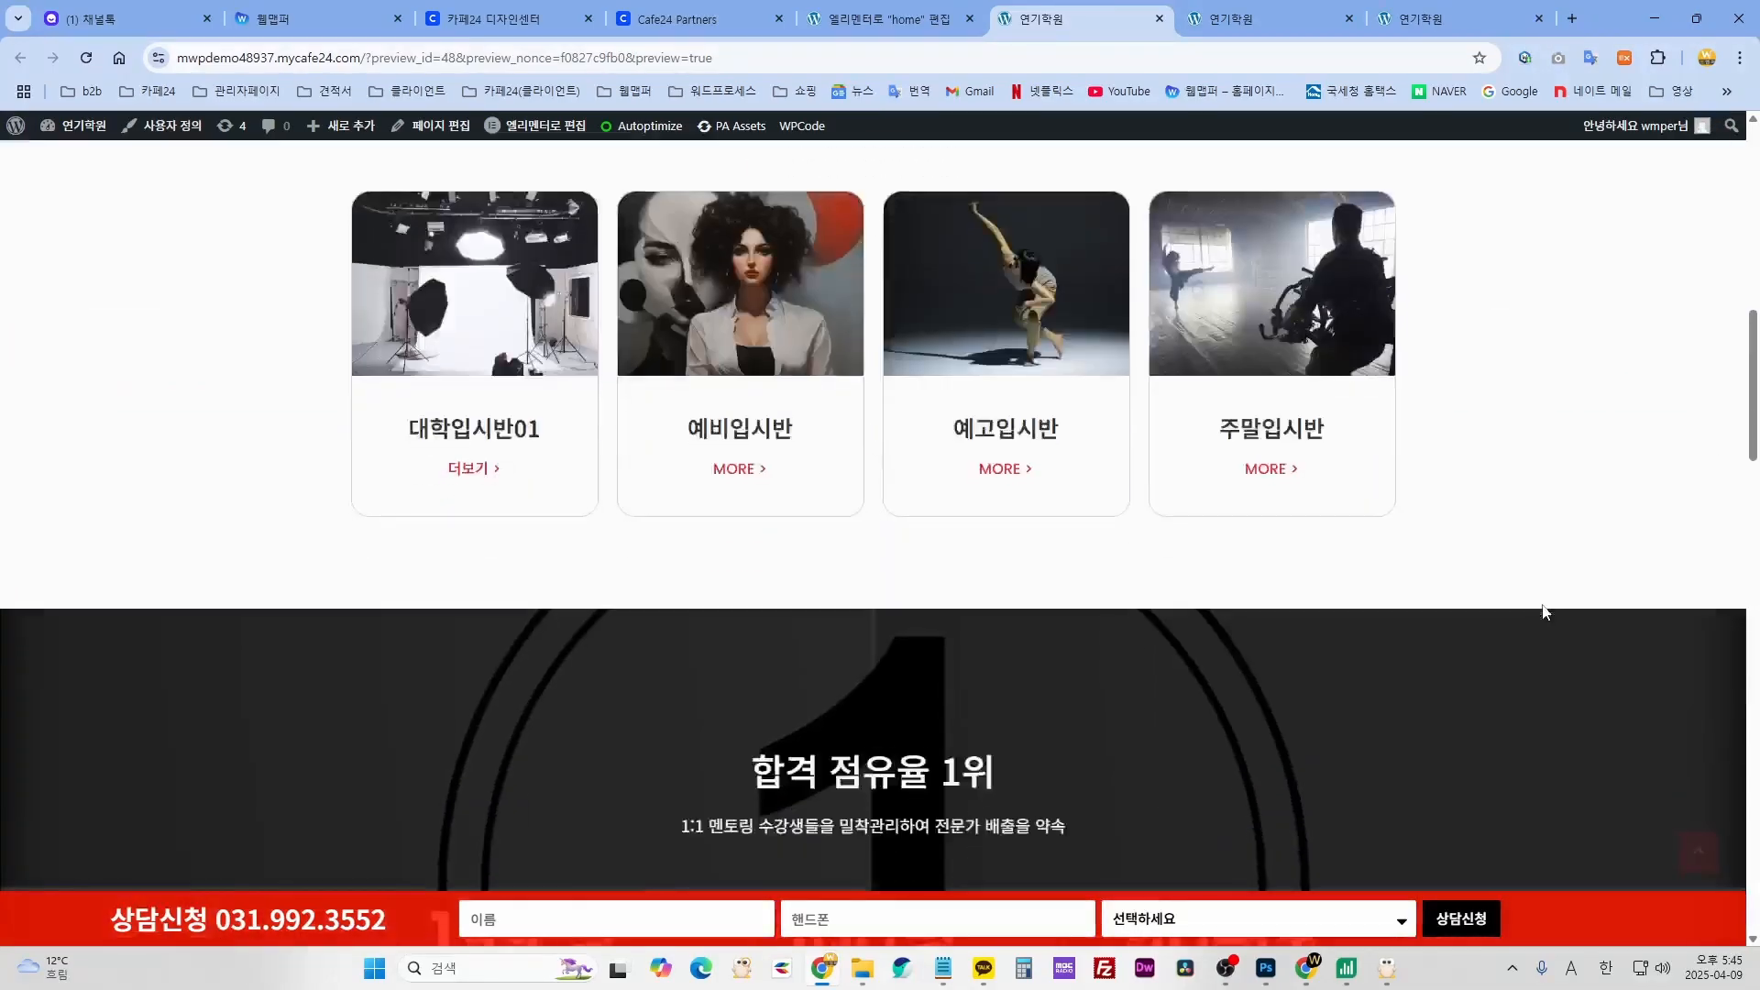
scroll(1210, 538, "down", 10)
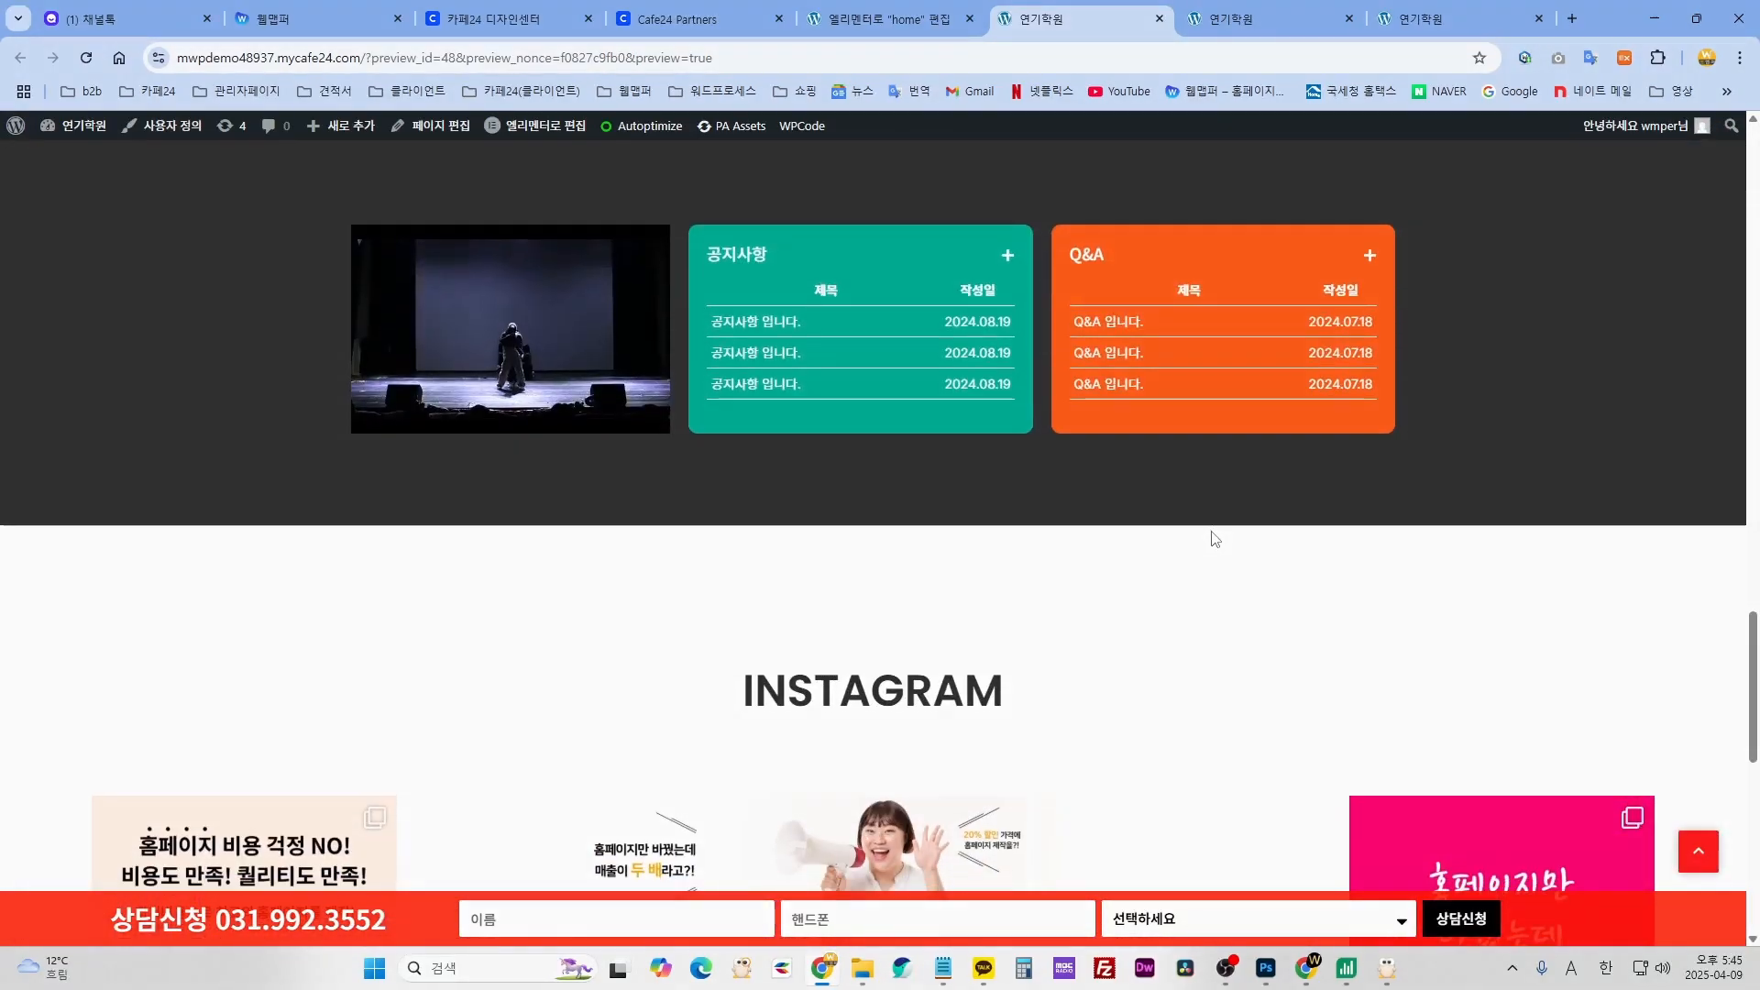
scroll(996, 729, "up", 20)
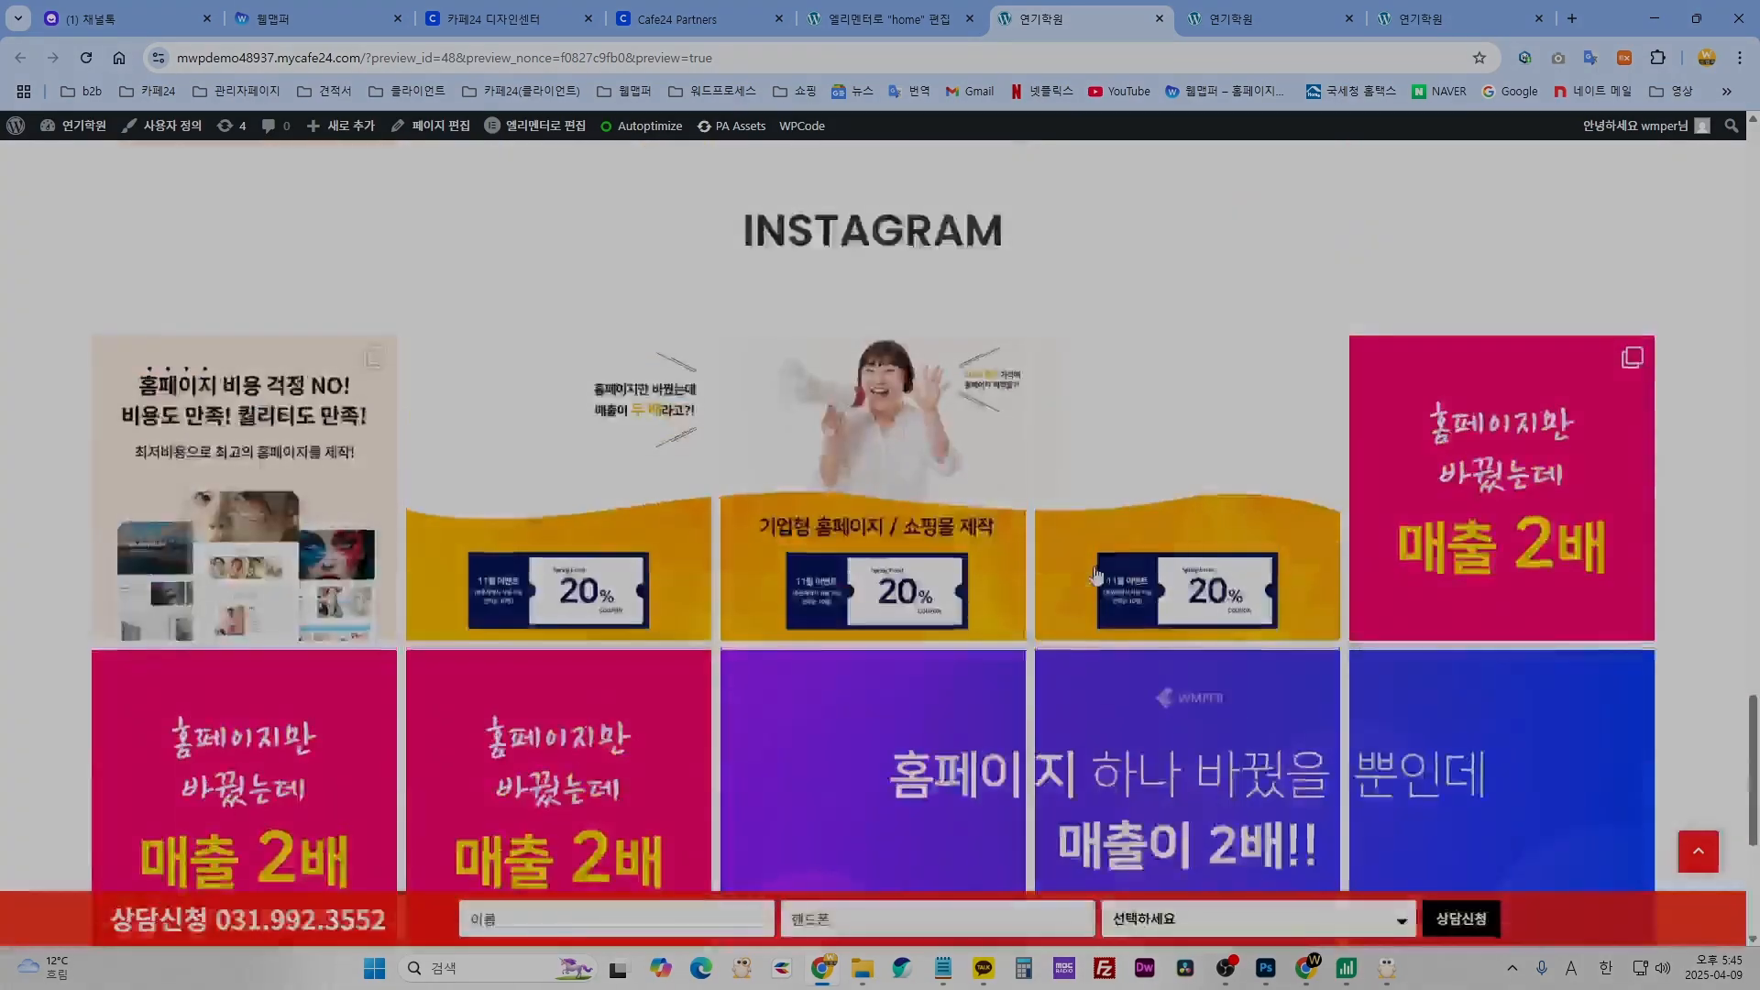
scroll(1091, 555, "up", 5)
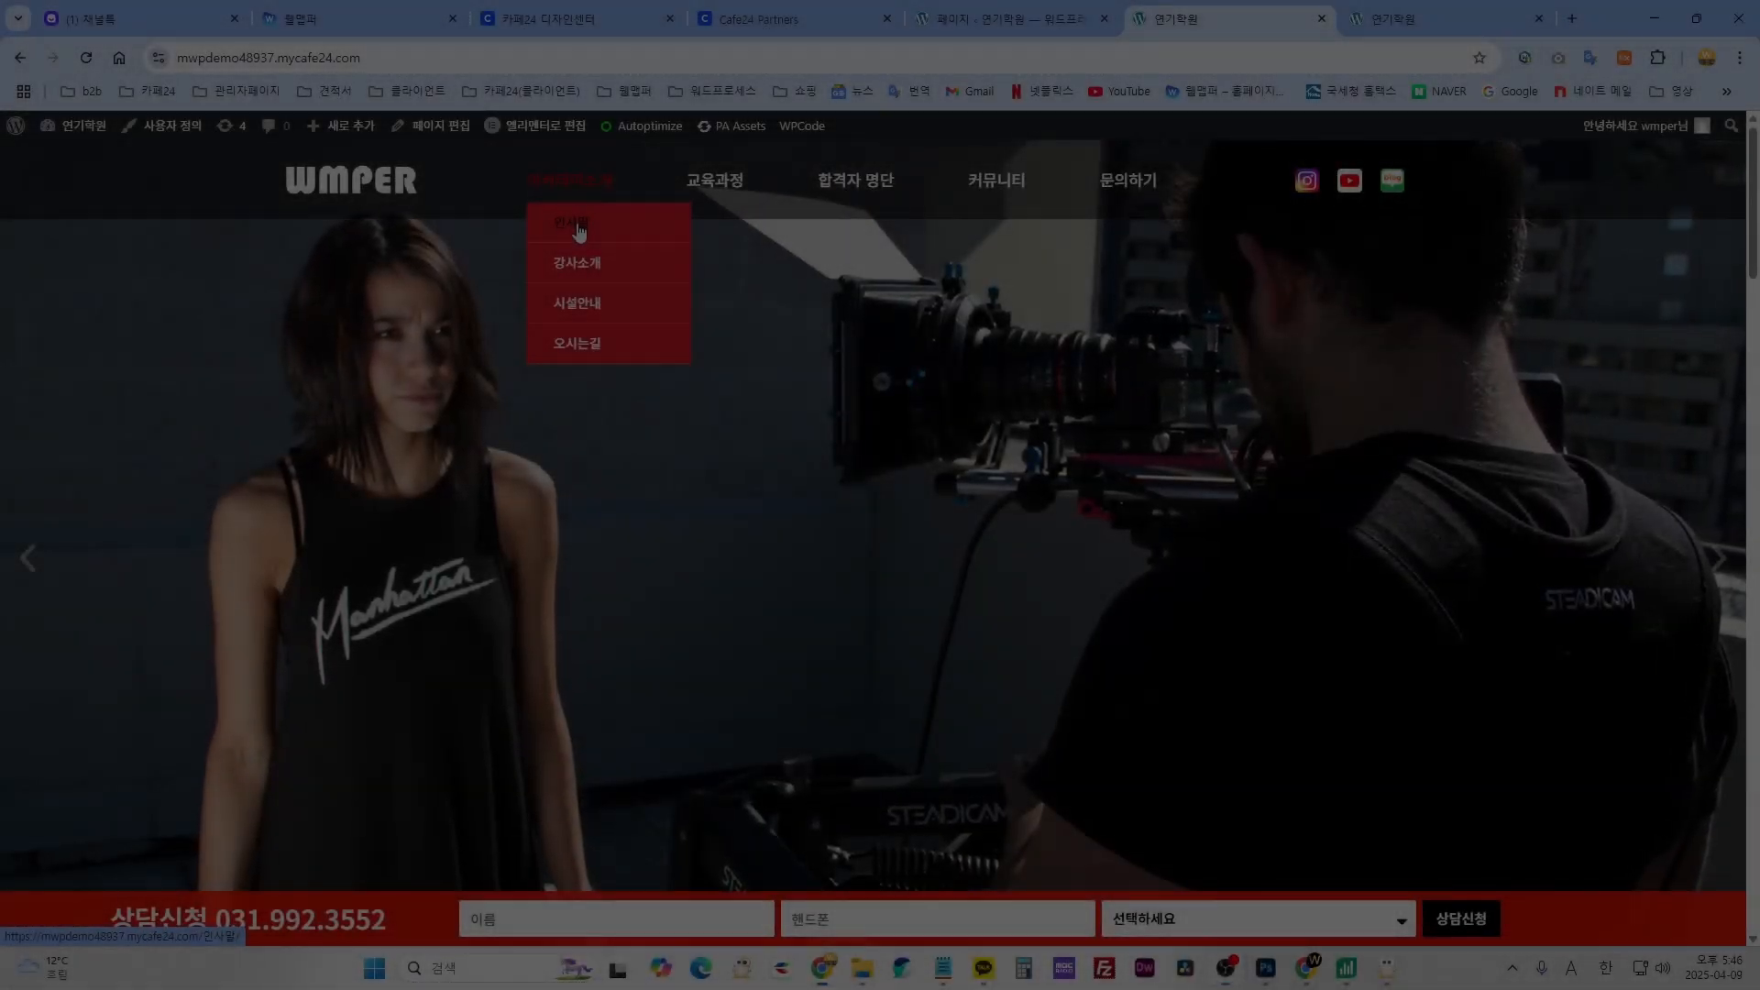
- View the live 인사말 greeting page, then return to the '페이지 ‹ 연기학원' admin tab
left_click(580, 230)
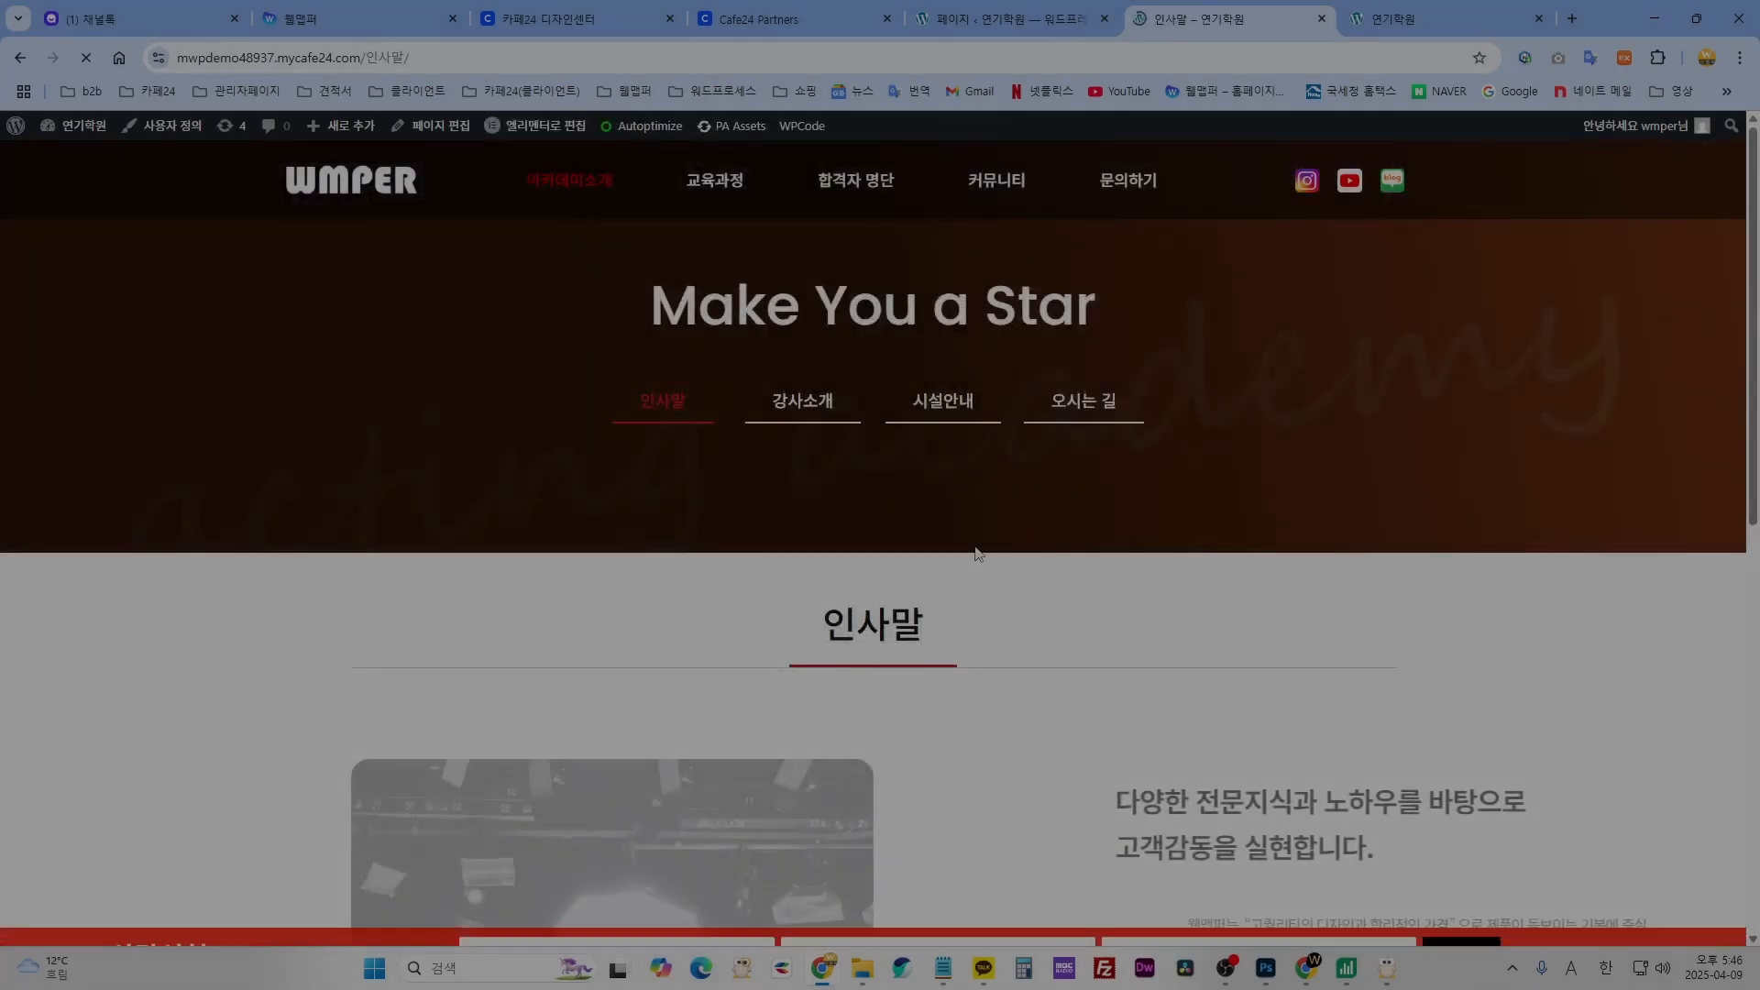
scroll(1048, 609, "down", 3)
scroll(1048, 609, "down", 6)
scroll(998, 740, "up", 5)
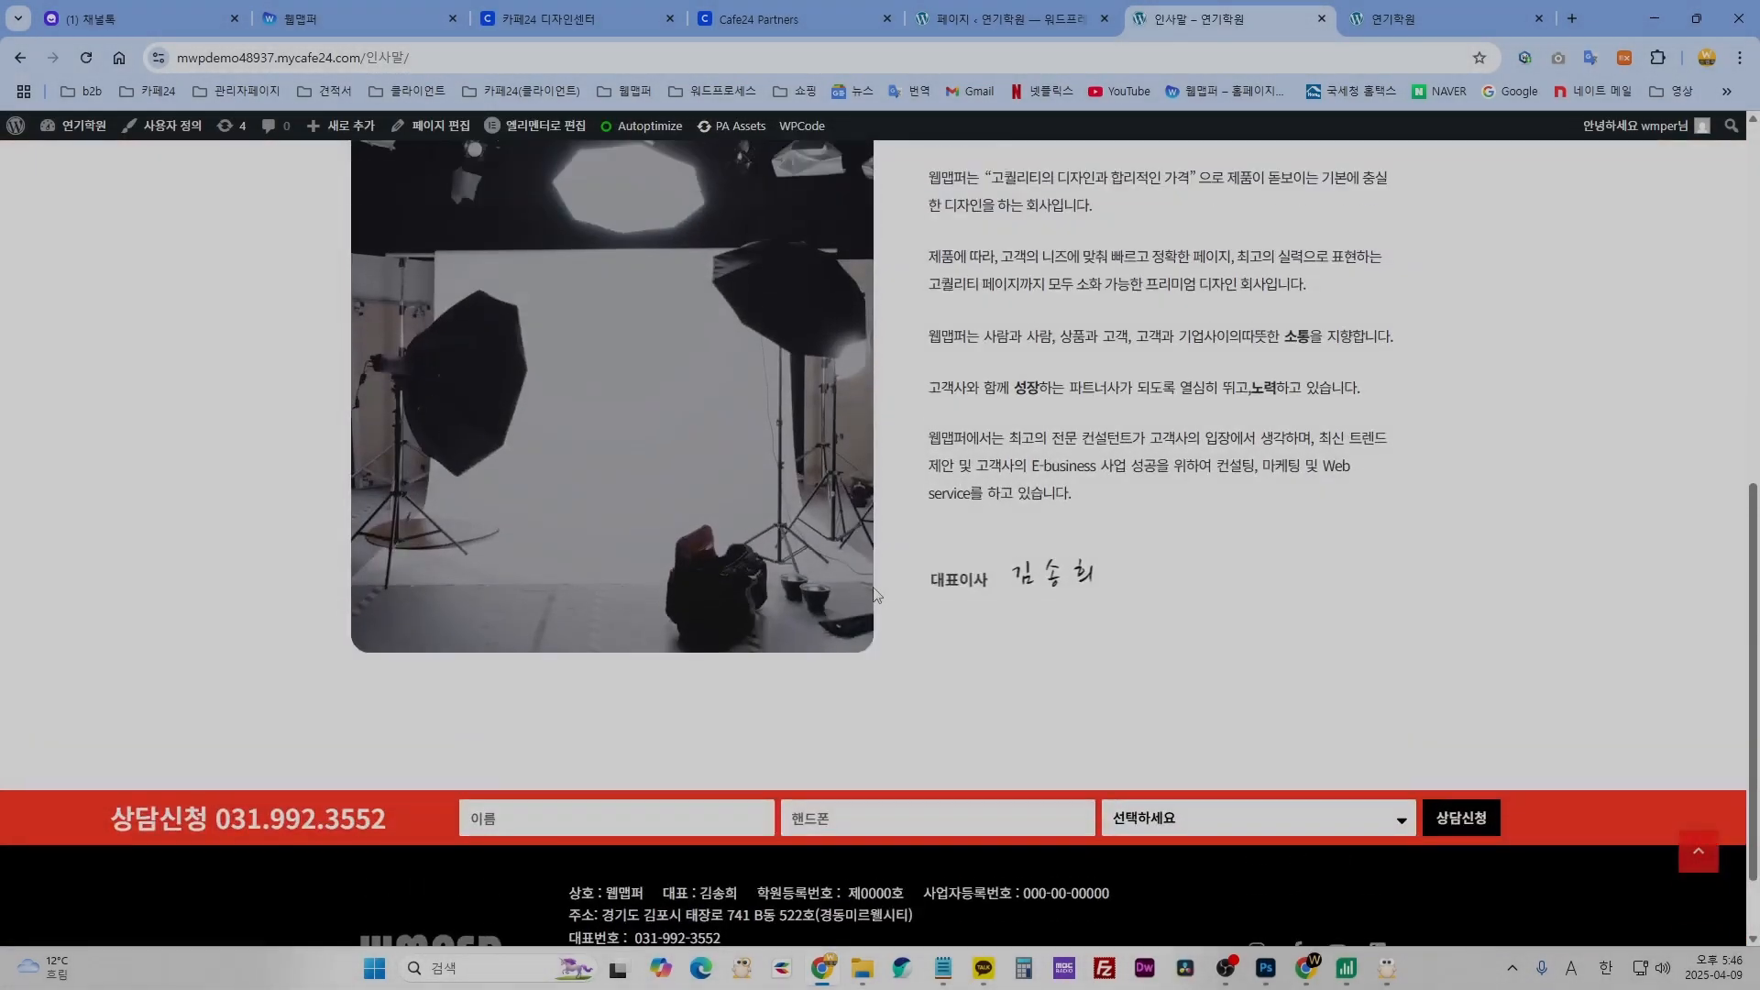
scroll(896, 646, "up", 2)
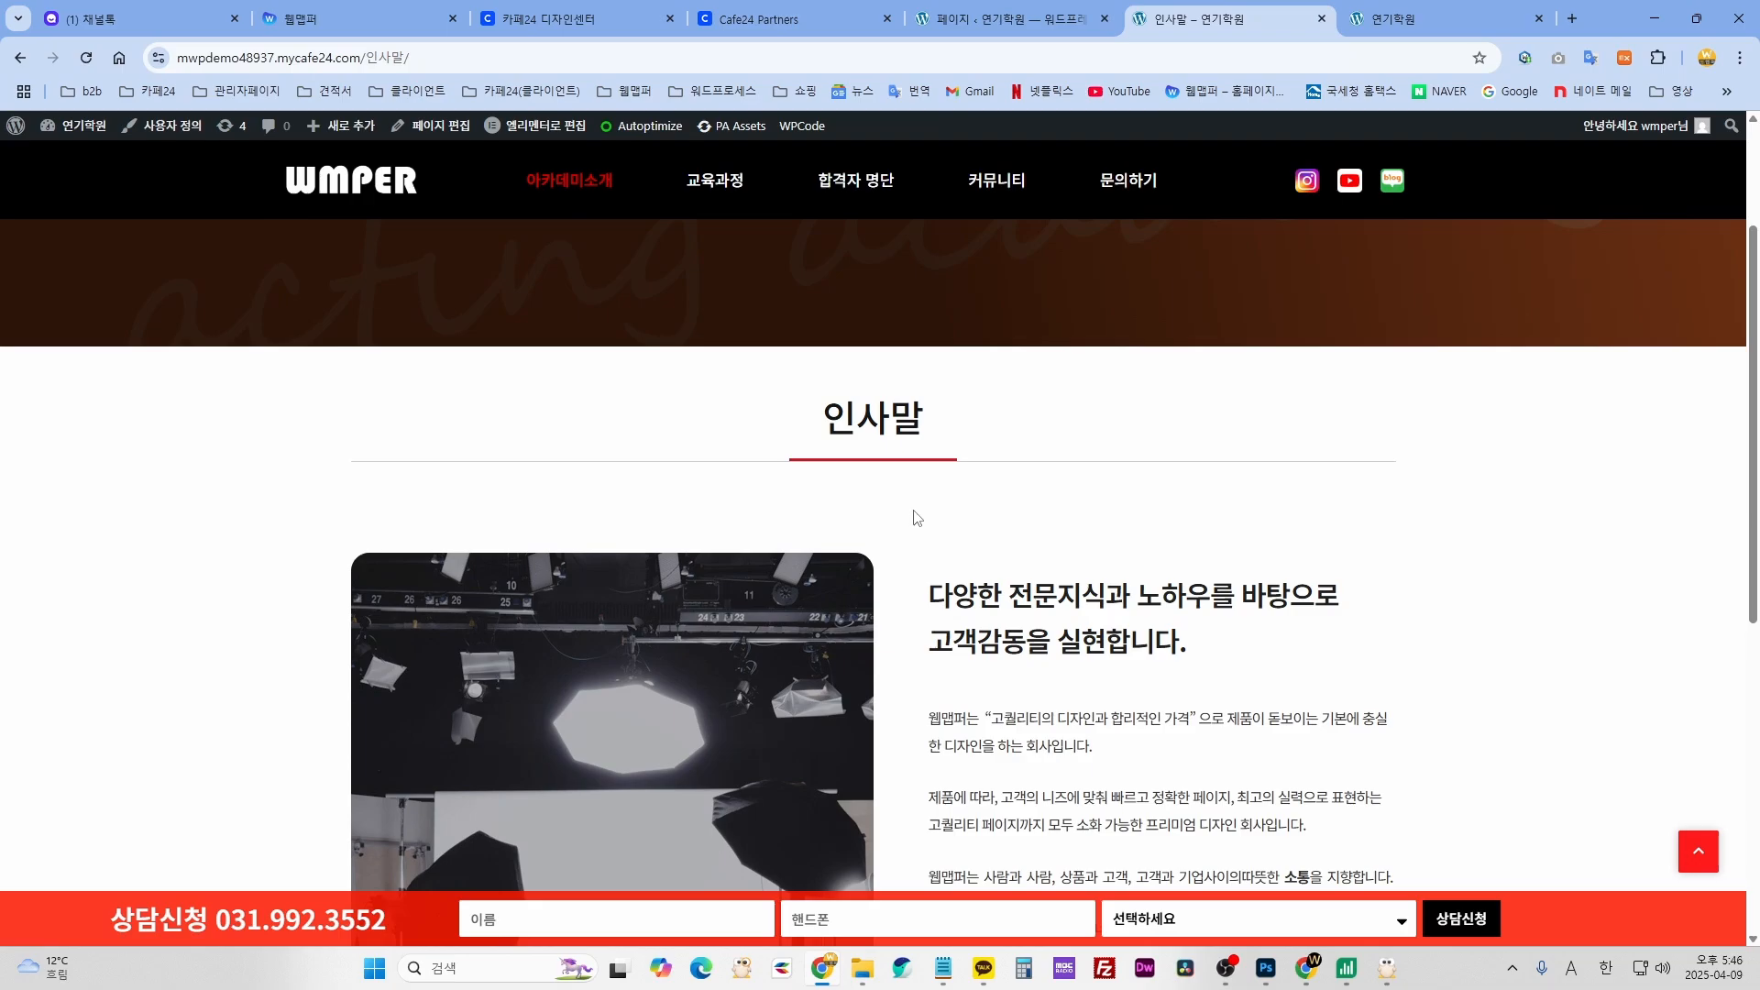
left_click(1032, 28)
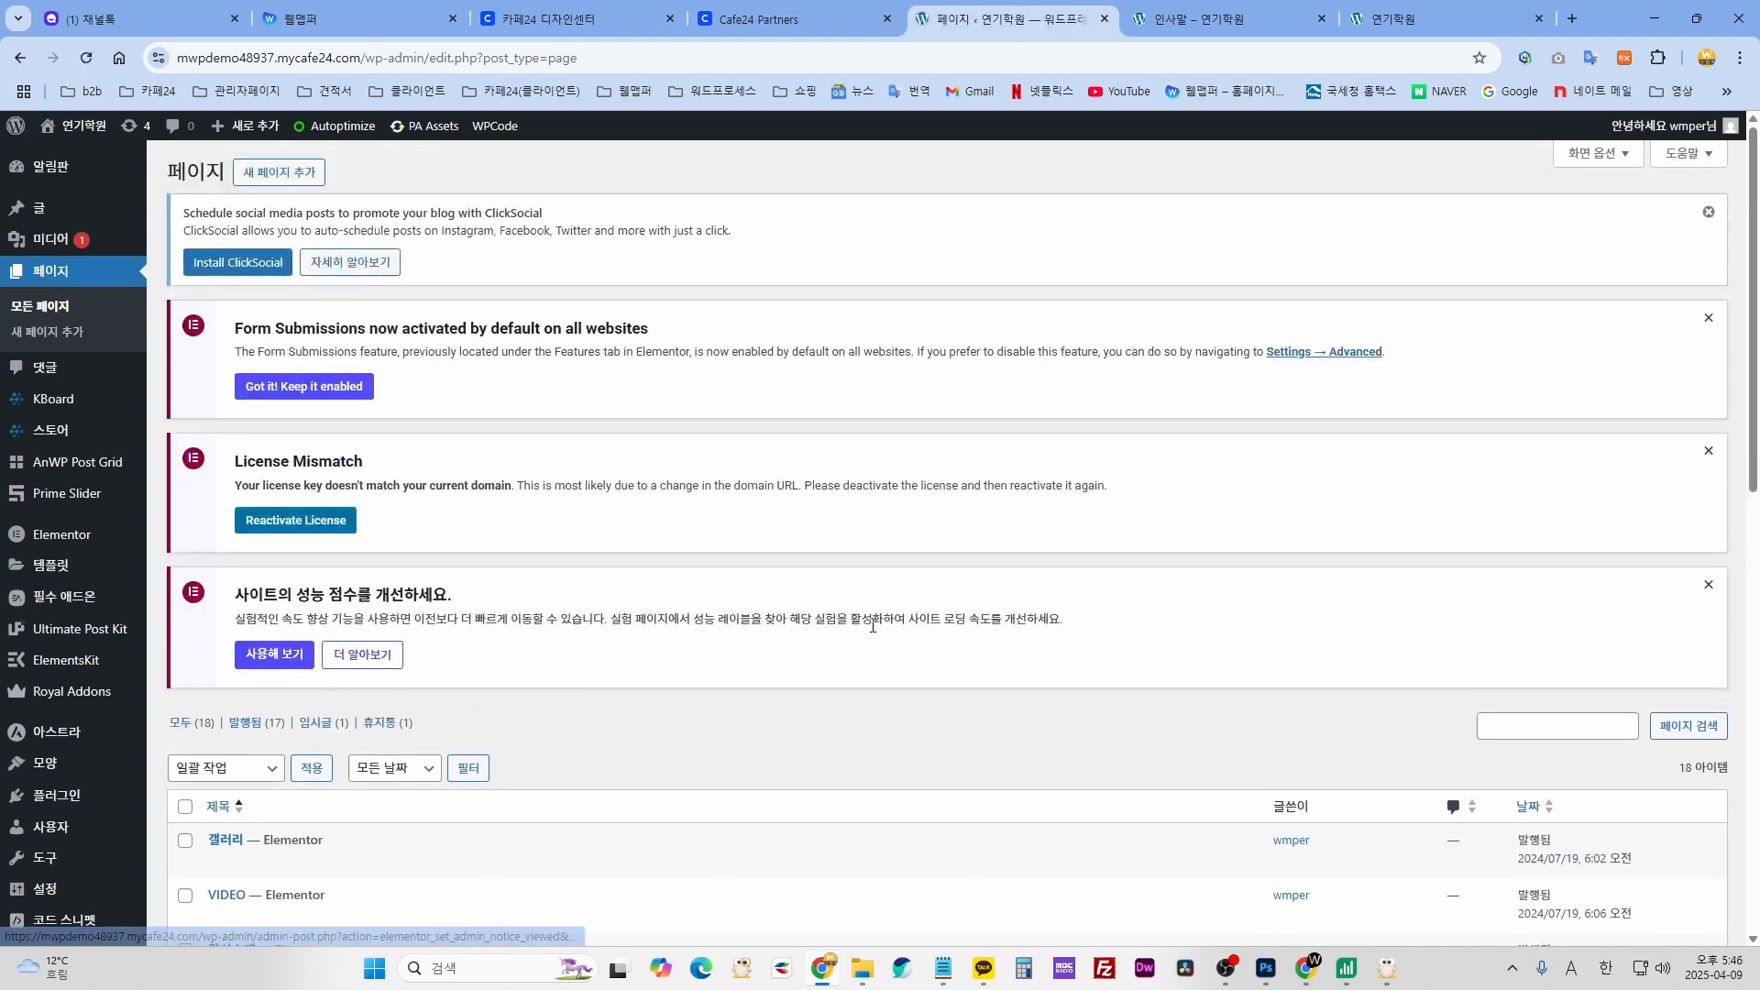
- Scroll down the Pages list to reach the 인사말 greeting page
scroll(865, 623, "down", 8)
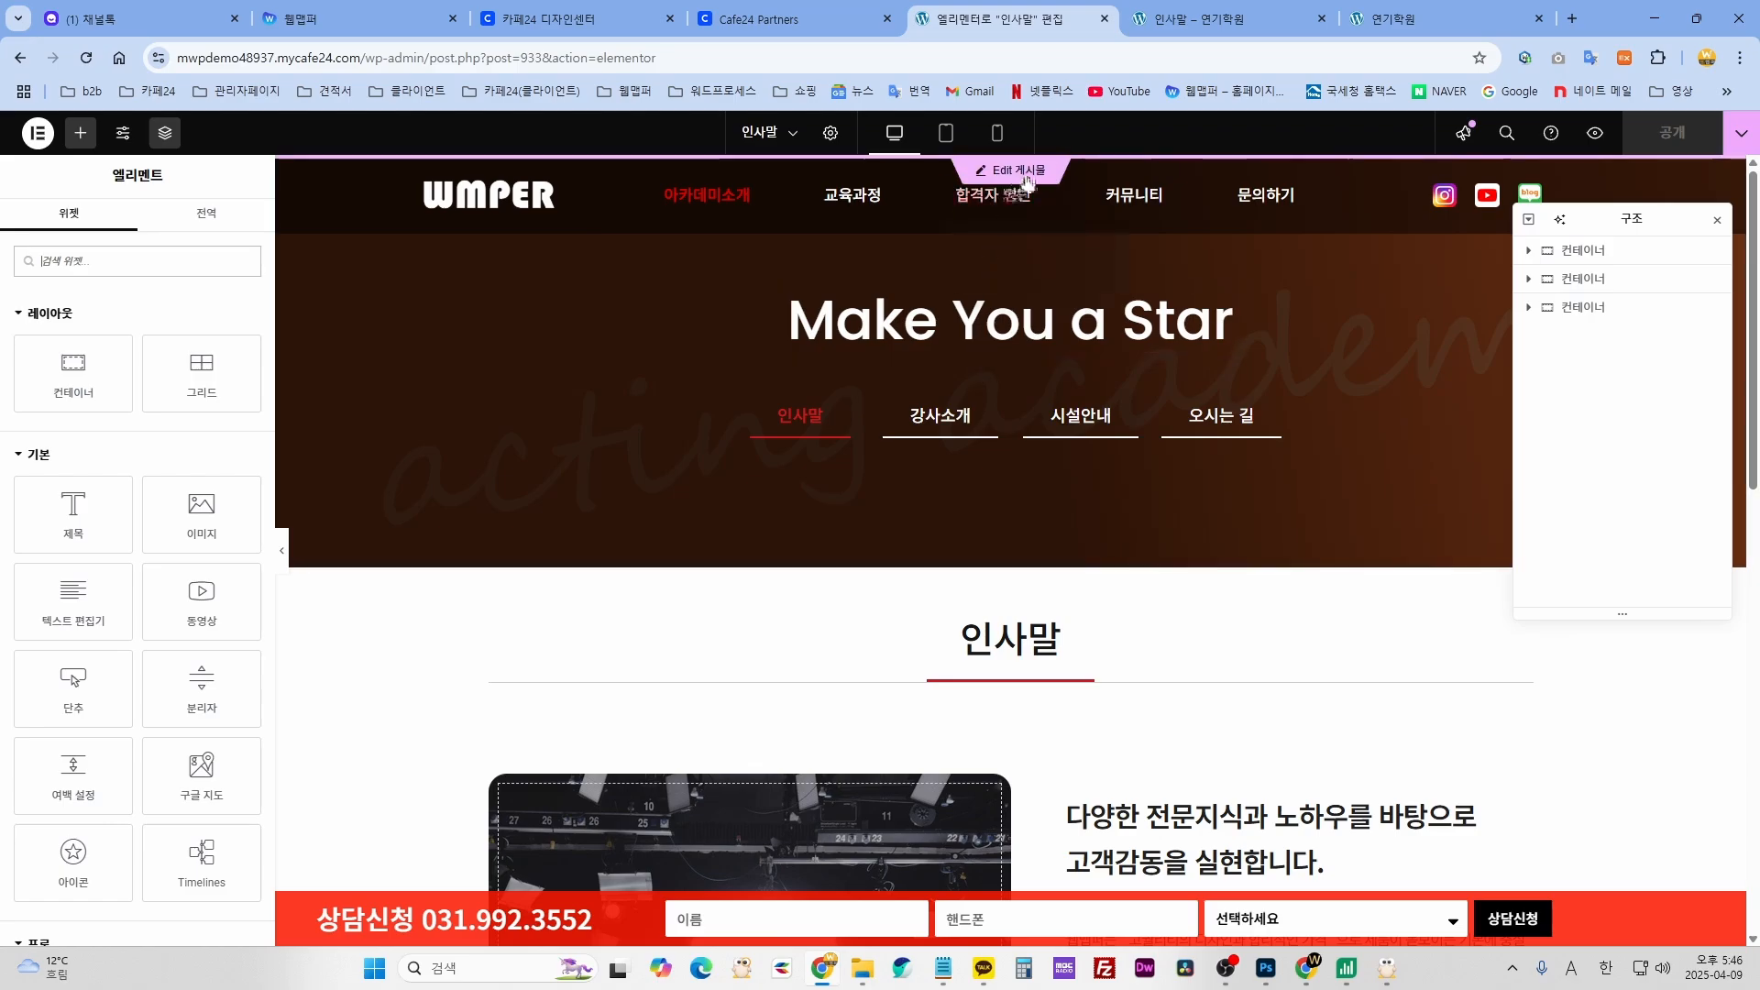
- Reopen the Navigator, move it lower-left, and select the banner's first 컨테이너 row
left_click(1587, 254)
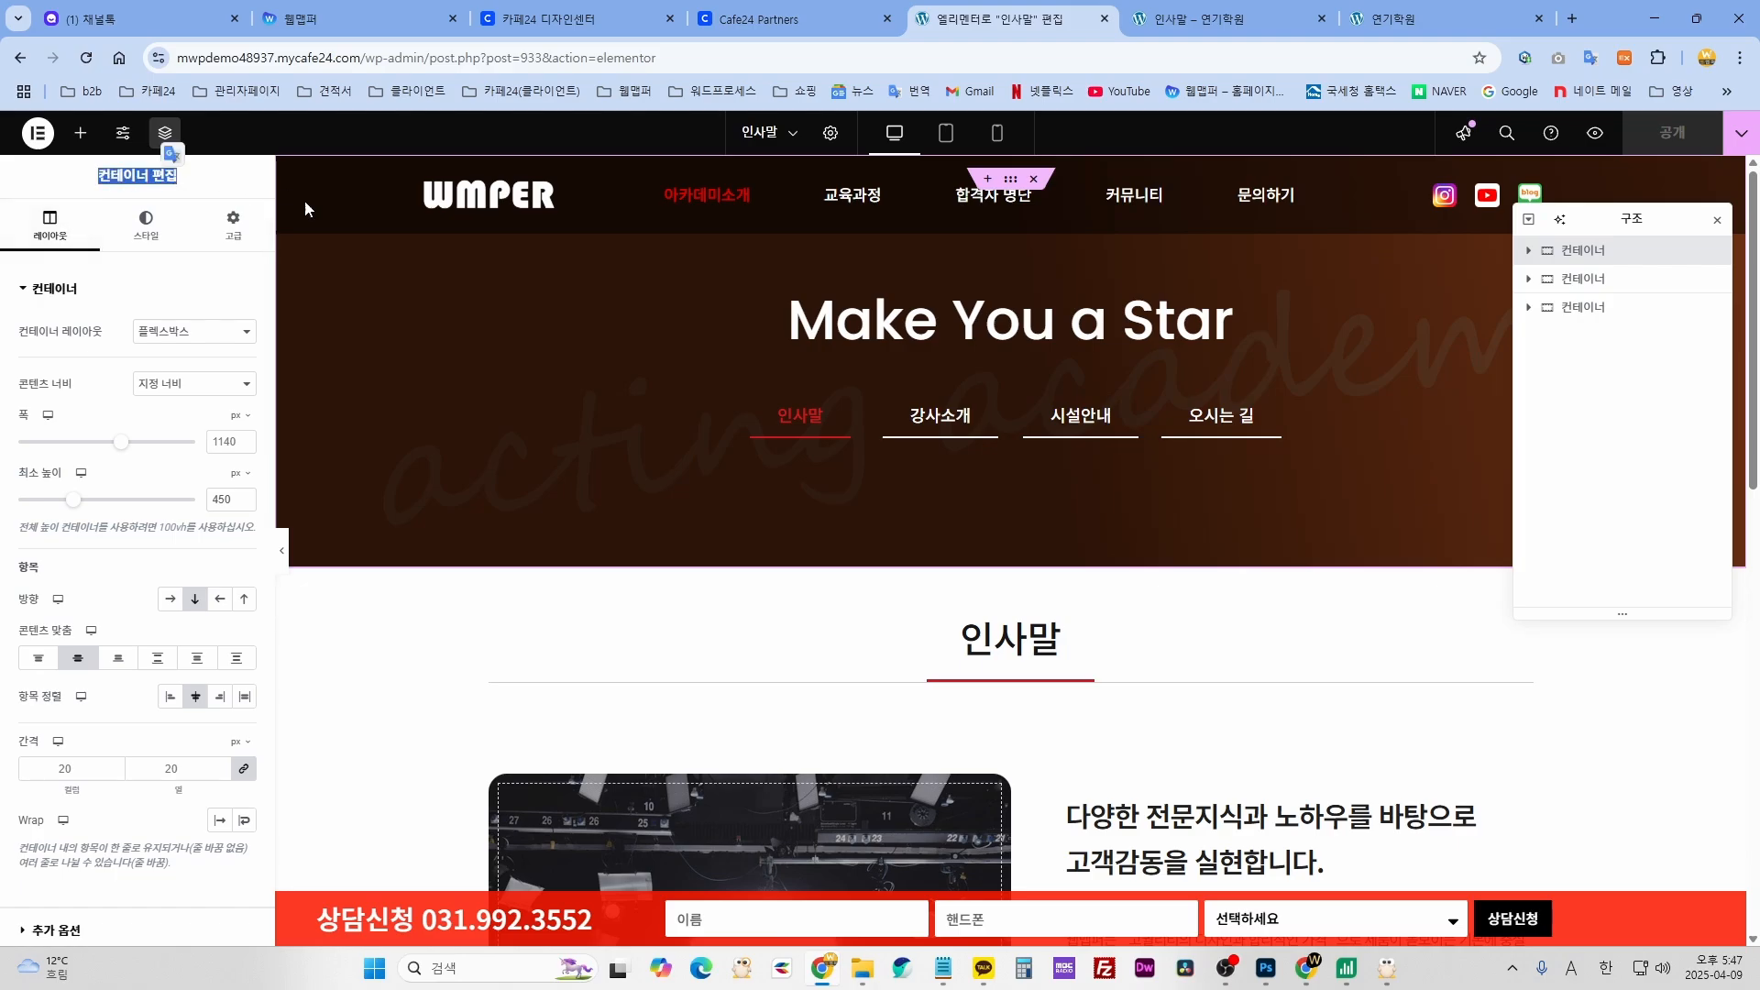
left_click(1717, 220)
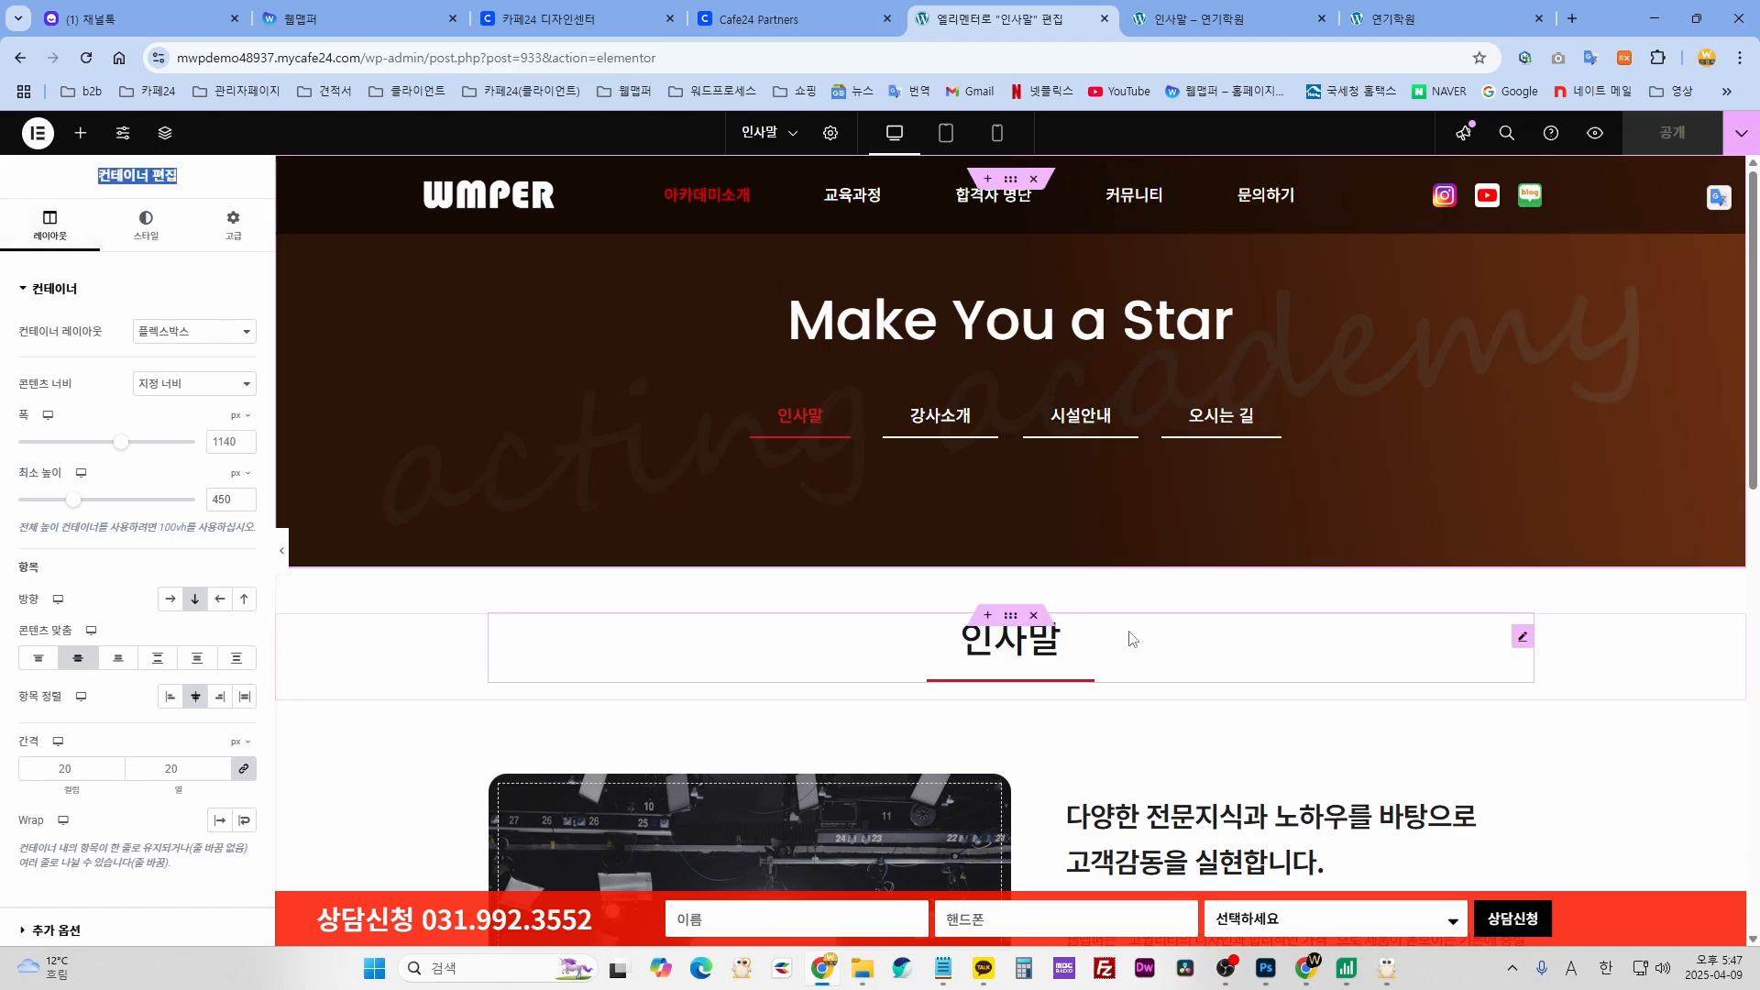
left_click(1141, 646)
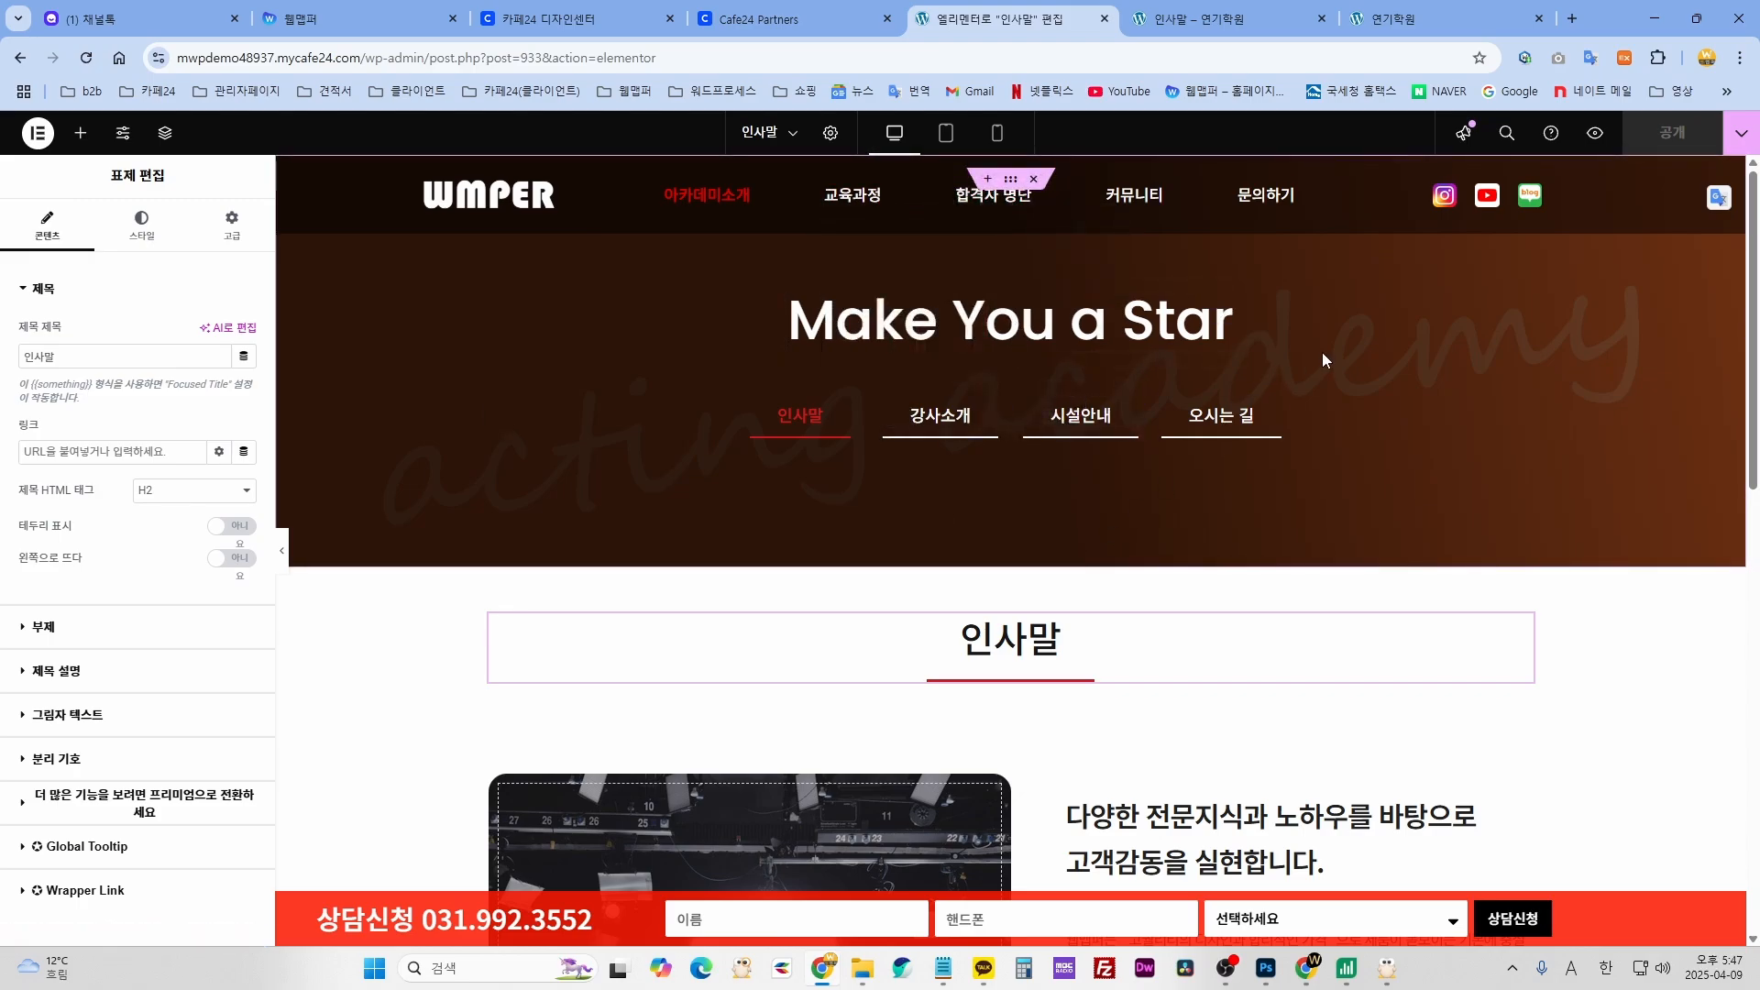
left_click(164, 136)
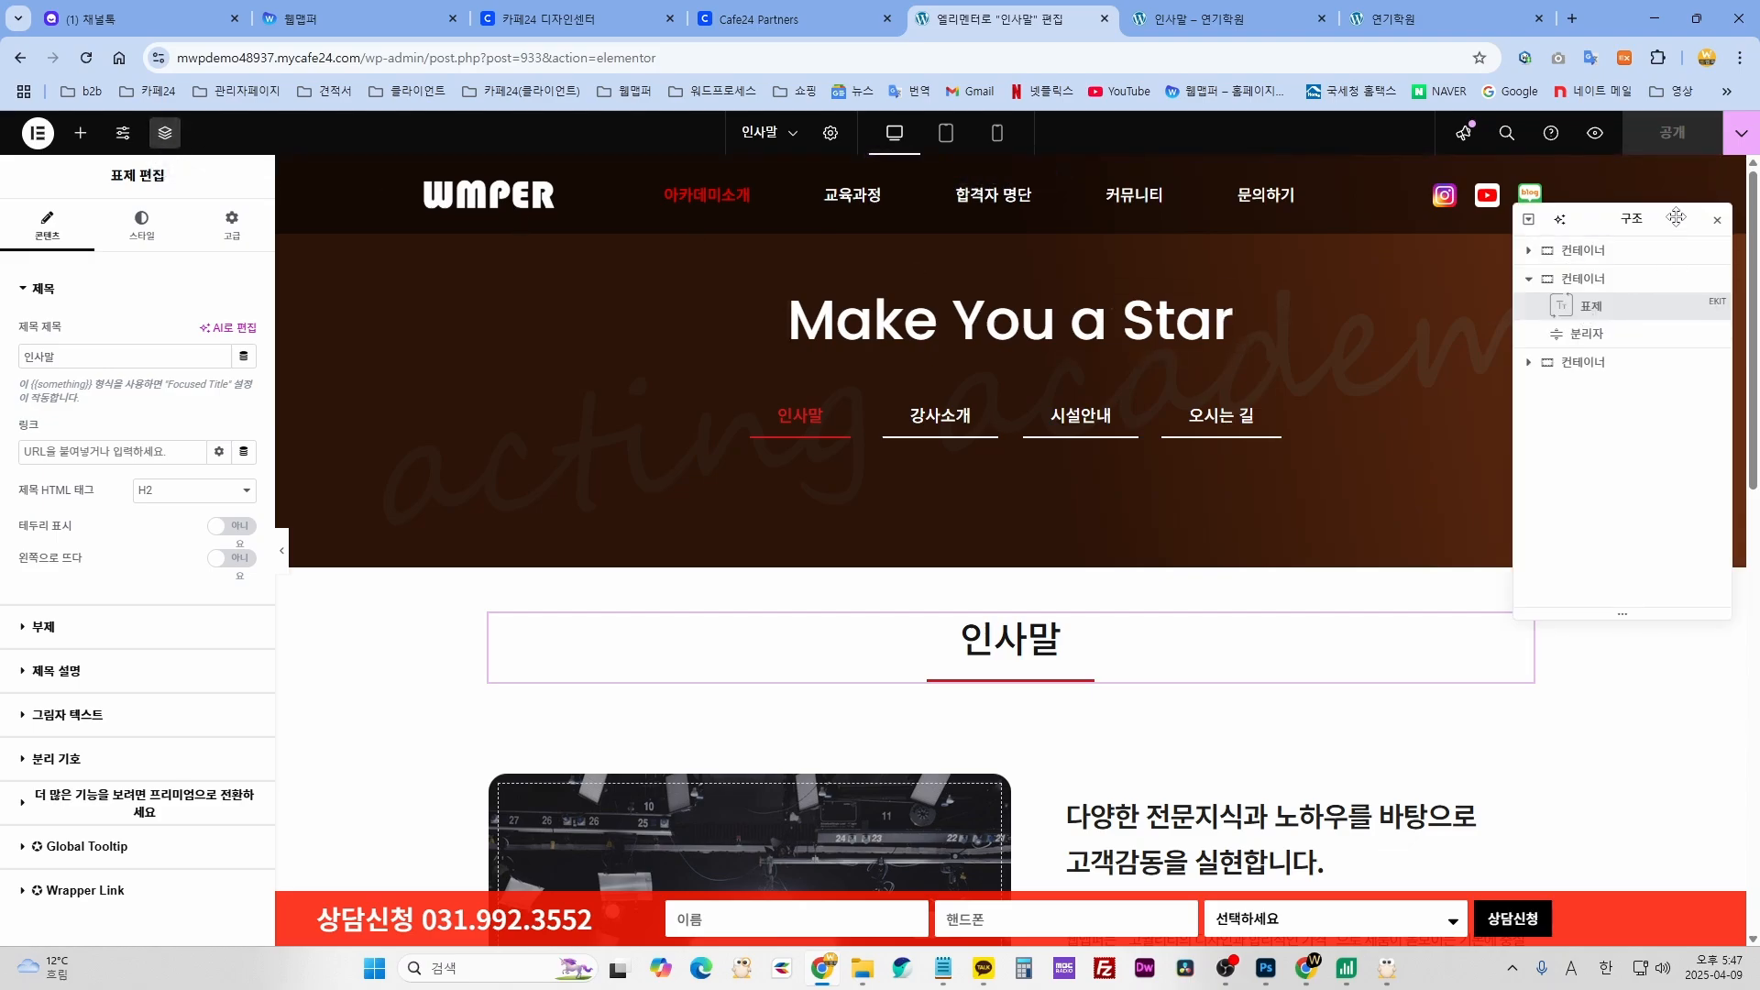
left_click(1717, 224)
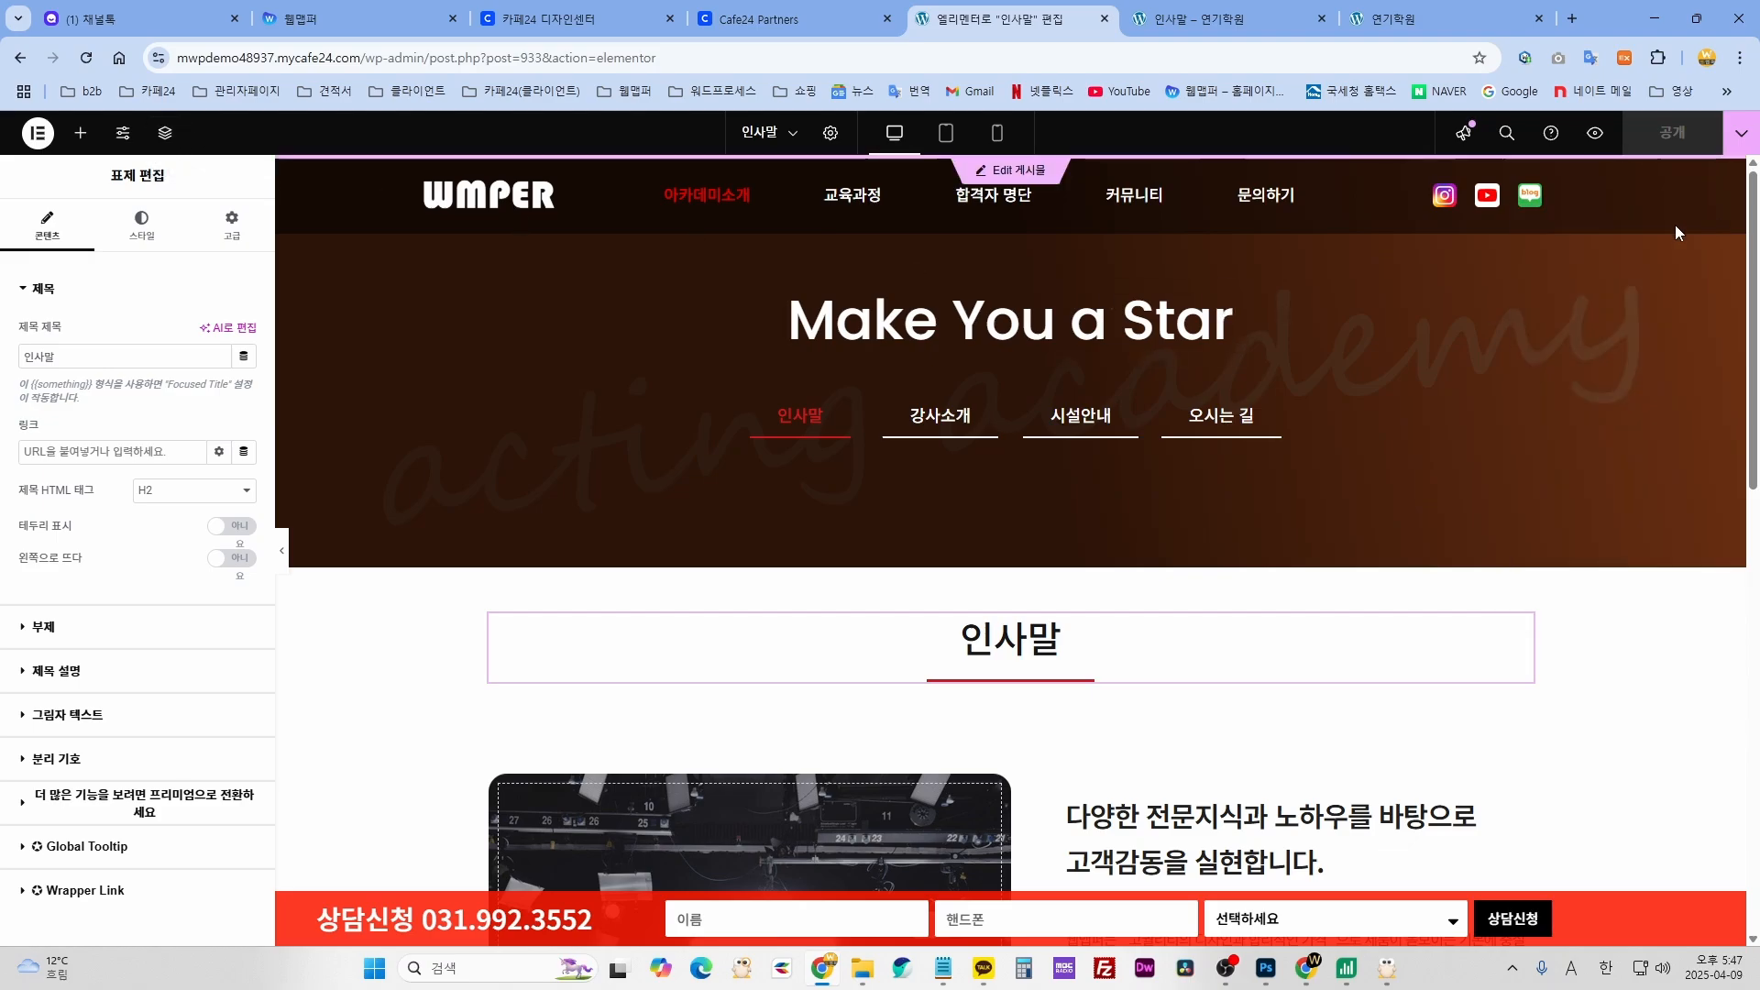
left_click(167, 134)
left_click_drag(1625, 222, 1467, 403)
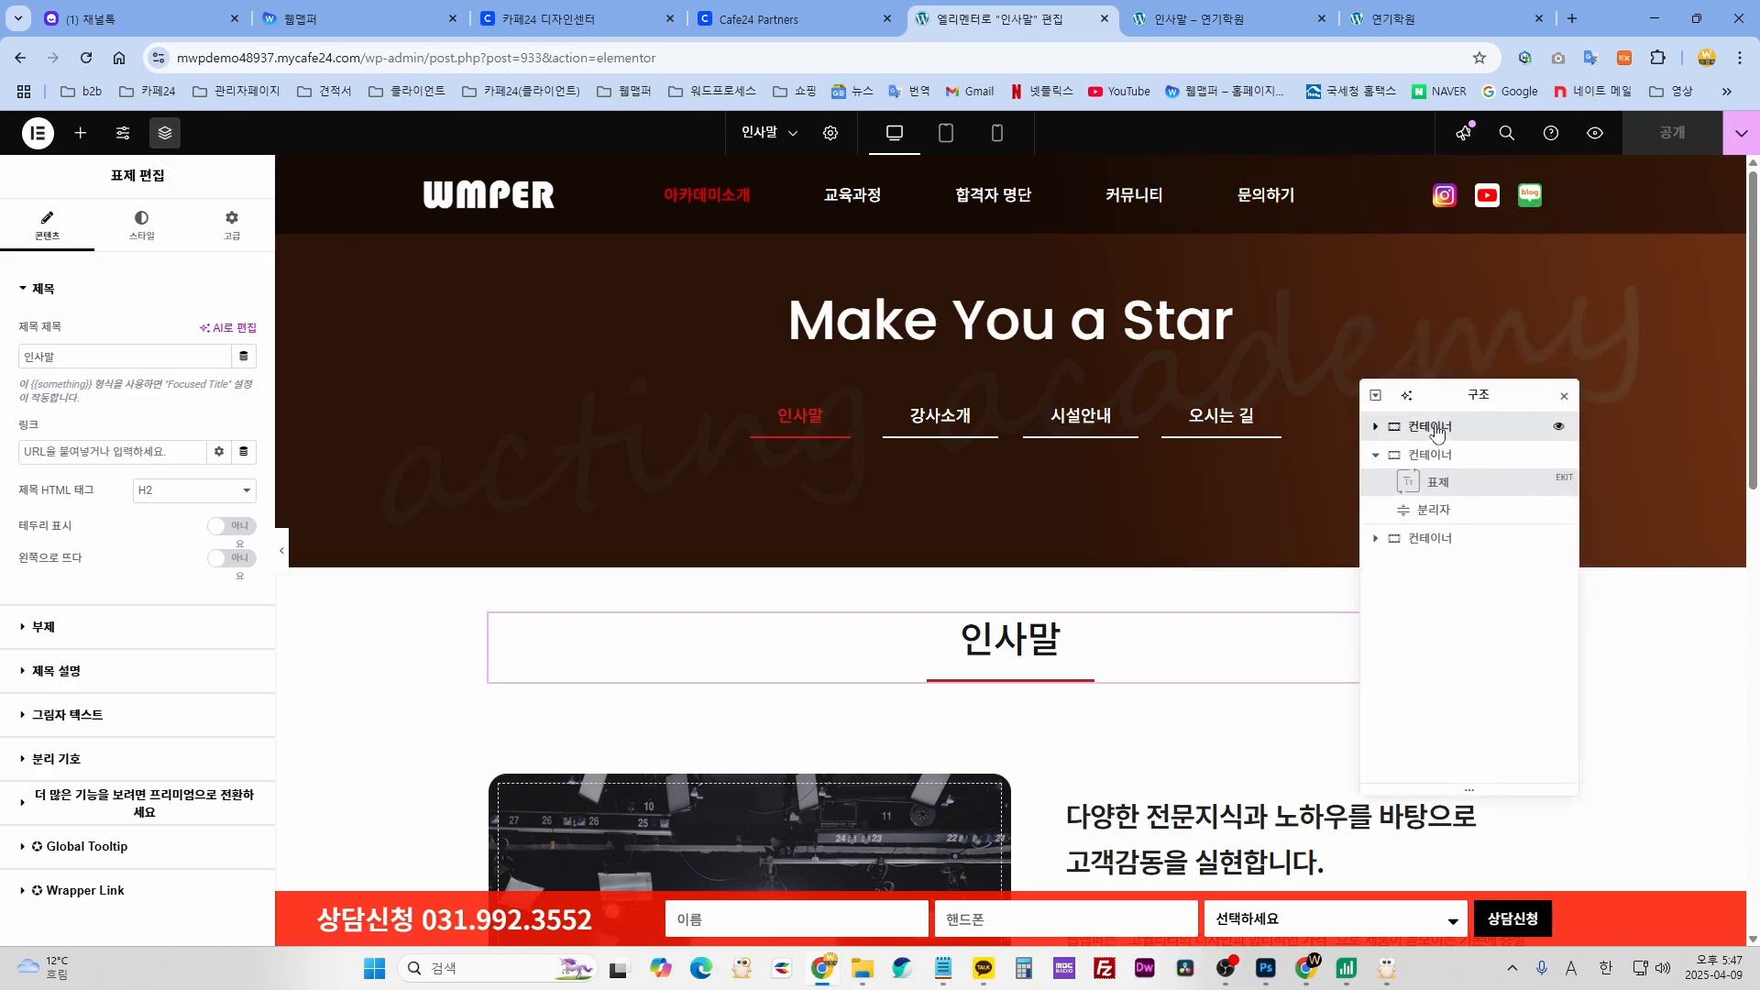
left_click(1437, 429)
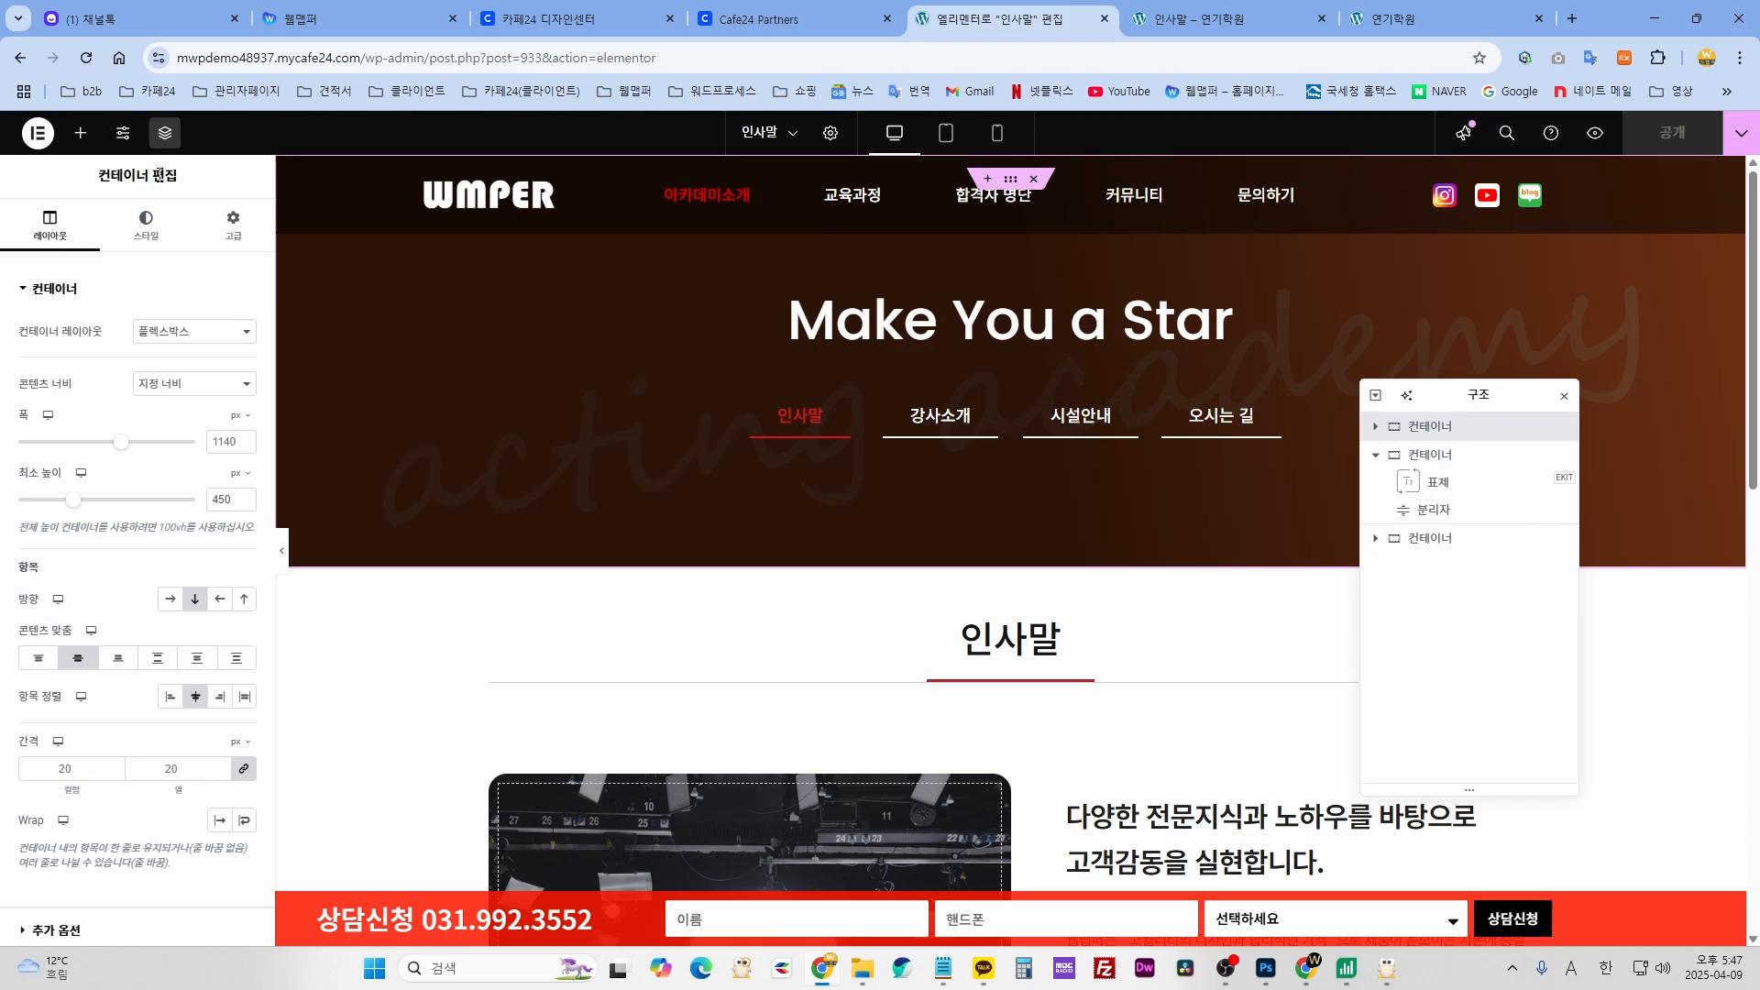
- Set the banner background image to ai-generated-8885817_1920.jpg, the woman at a chalkboard
left_click(145, 226)
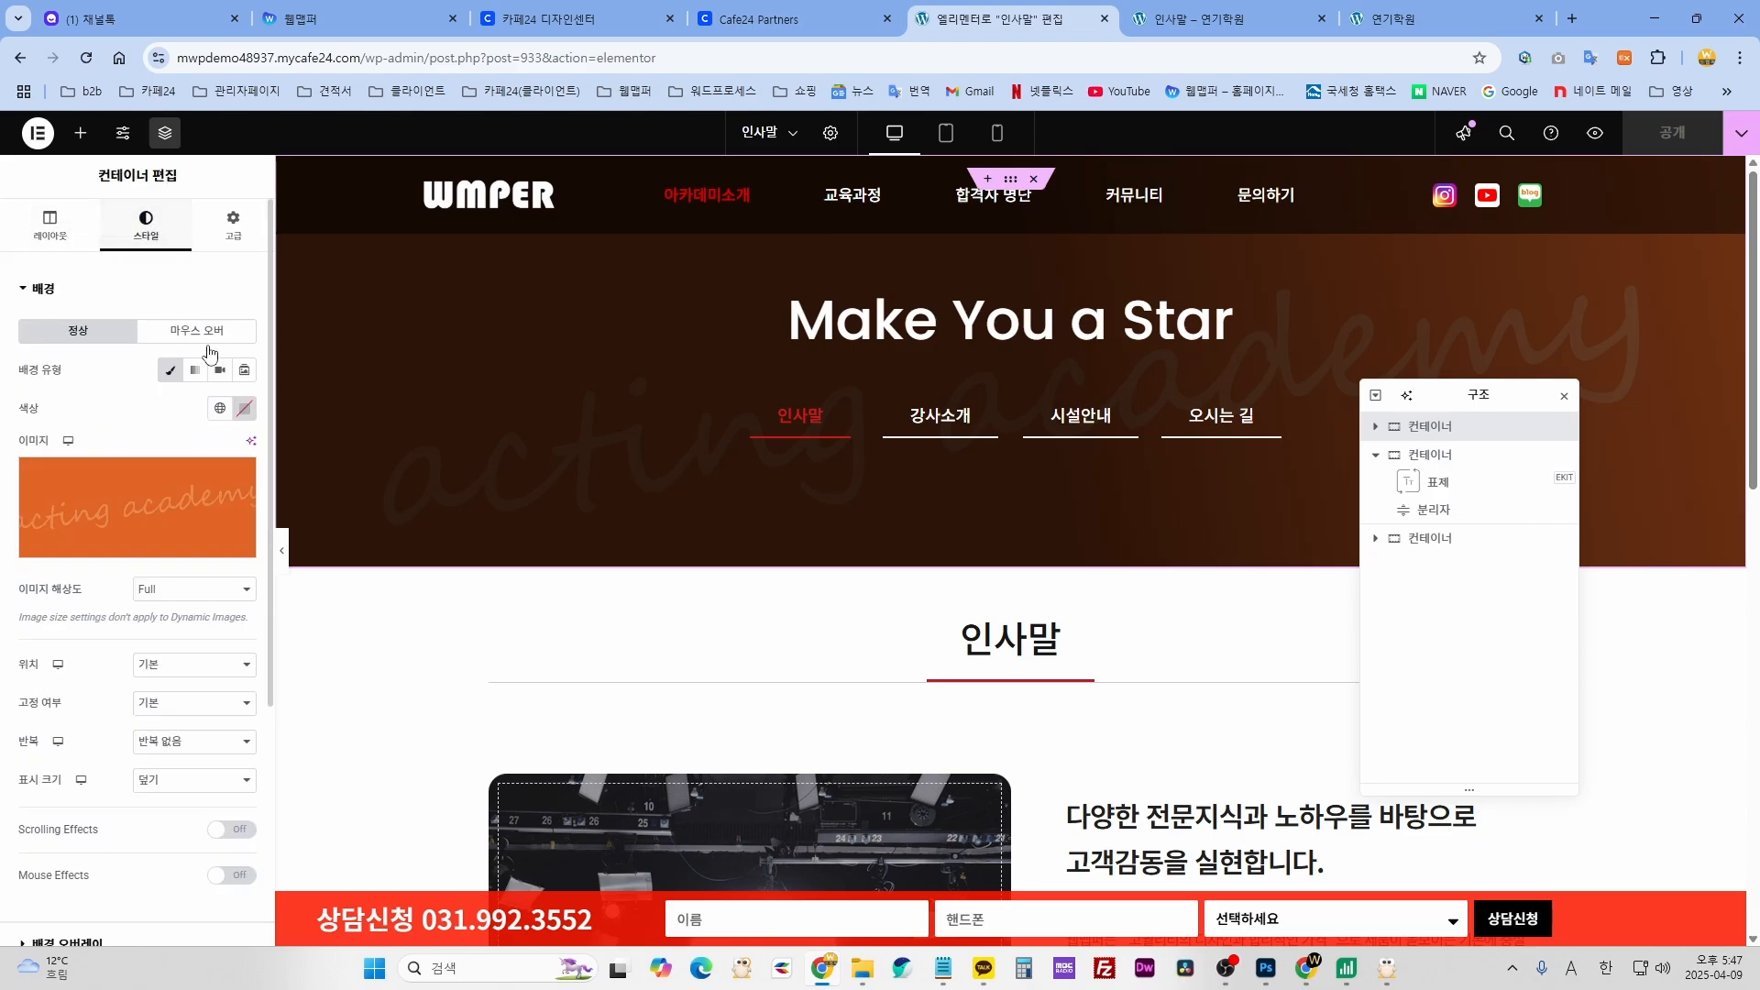
left_click(159, 502)
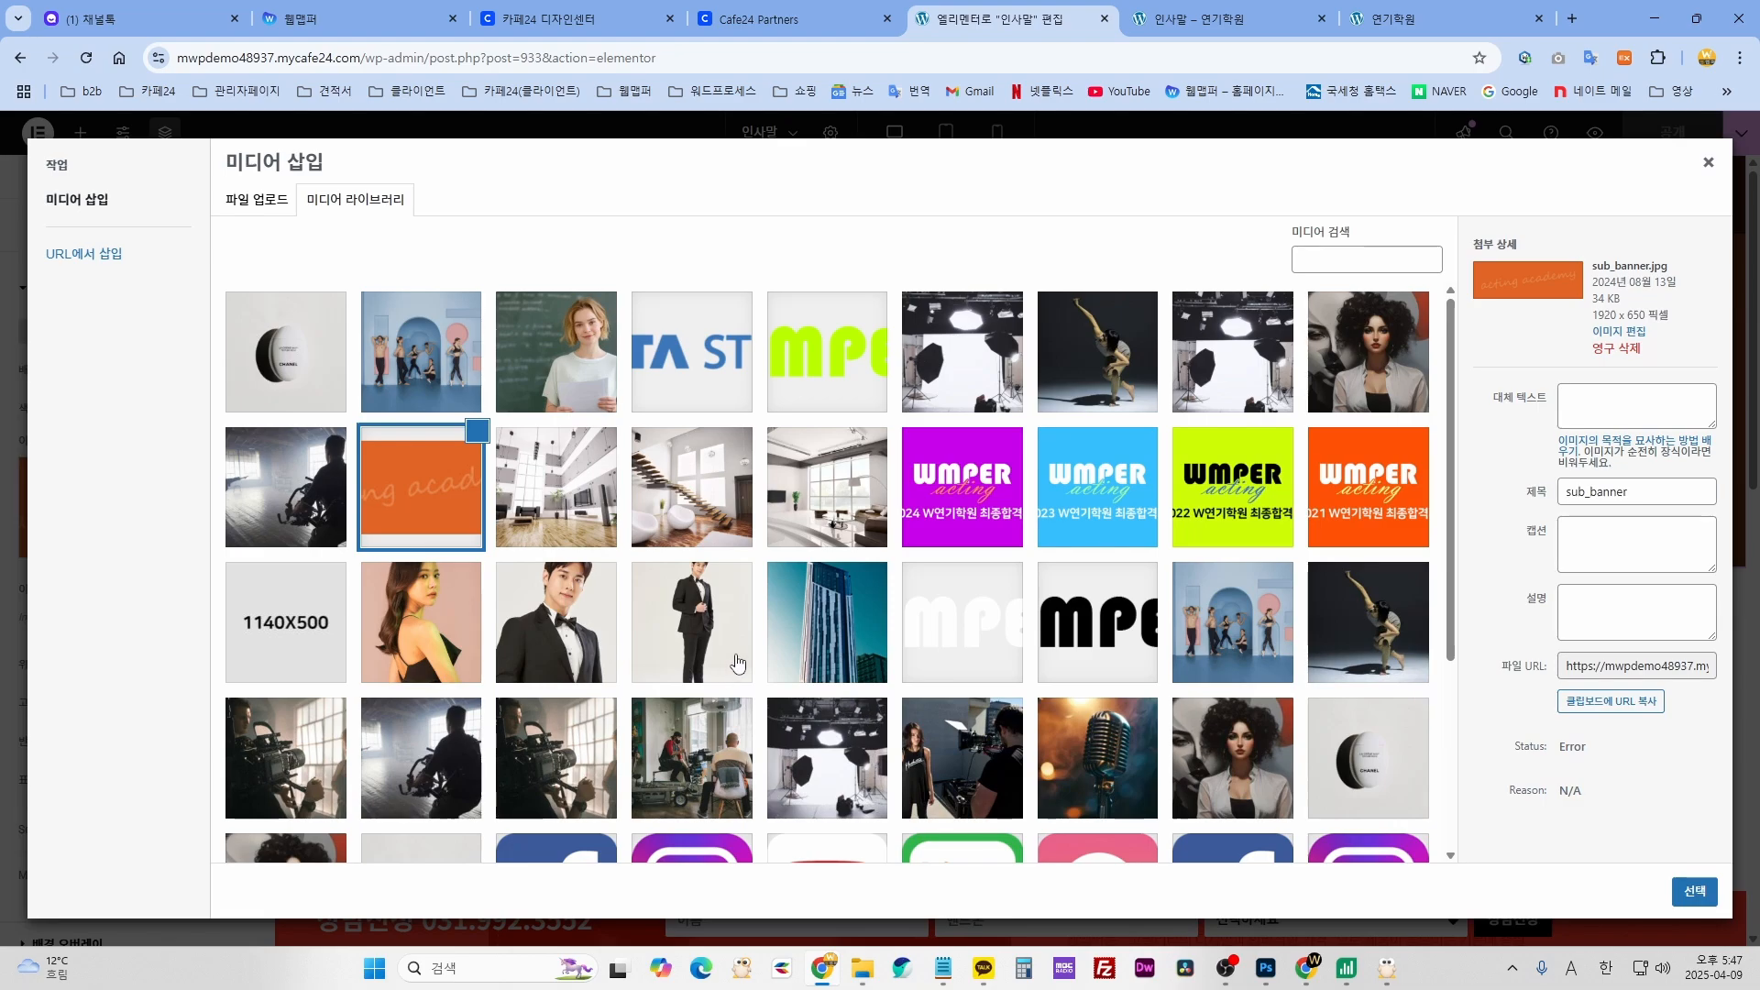
left_click(587, 385)
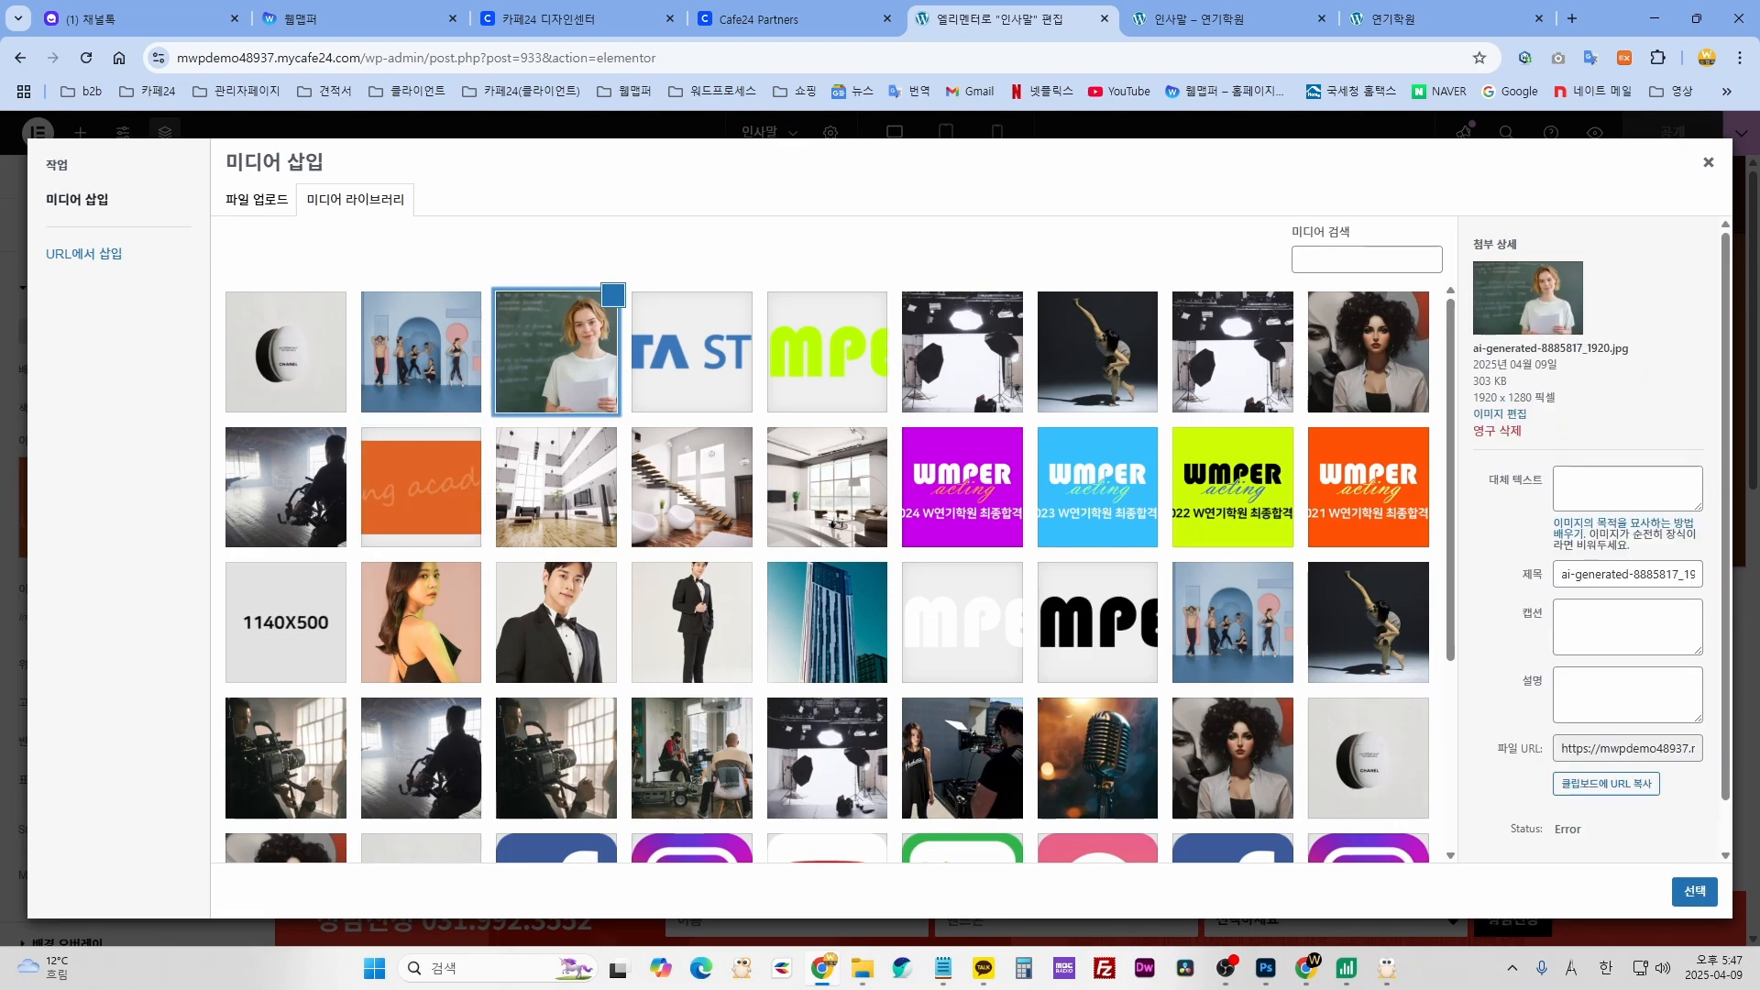
left_click(1695, 893)
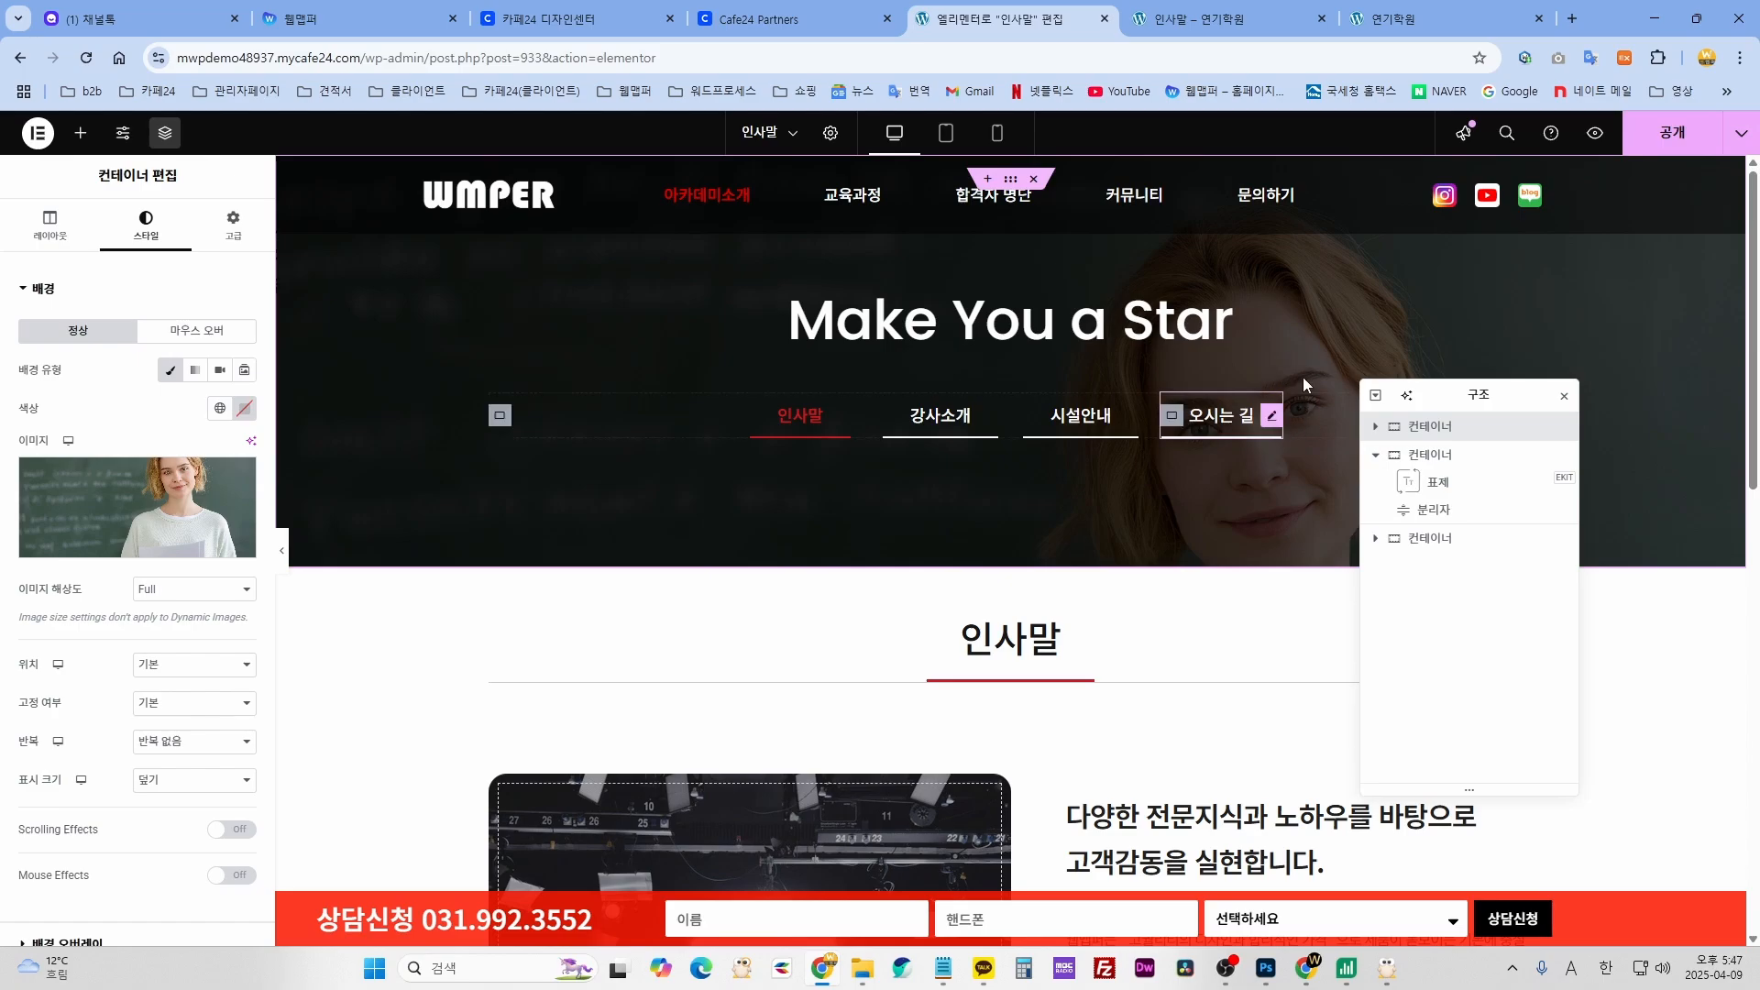
mouse_move(108, 471)
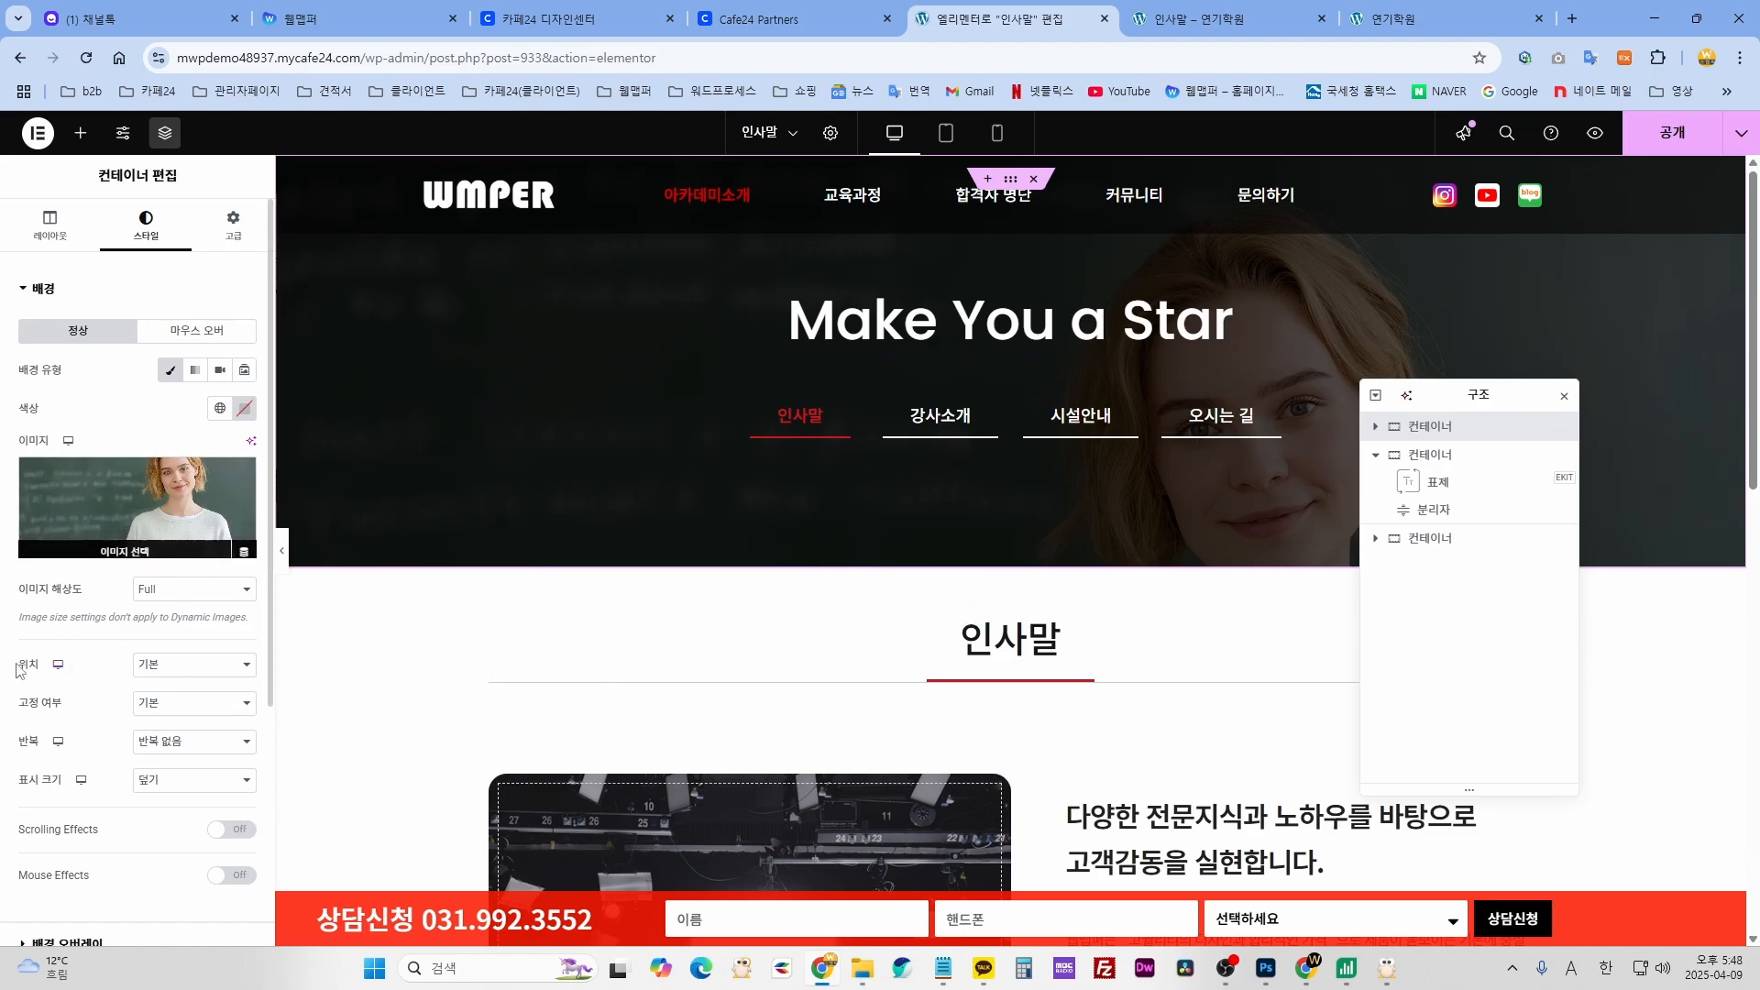
- Try centre, centre-left, top-centre and a custom offset as the background position
left_click(190, 664)
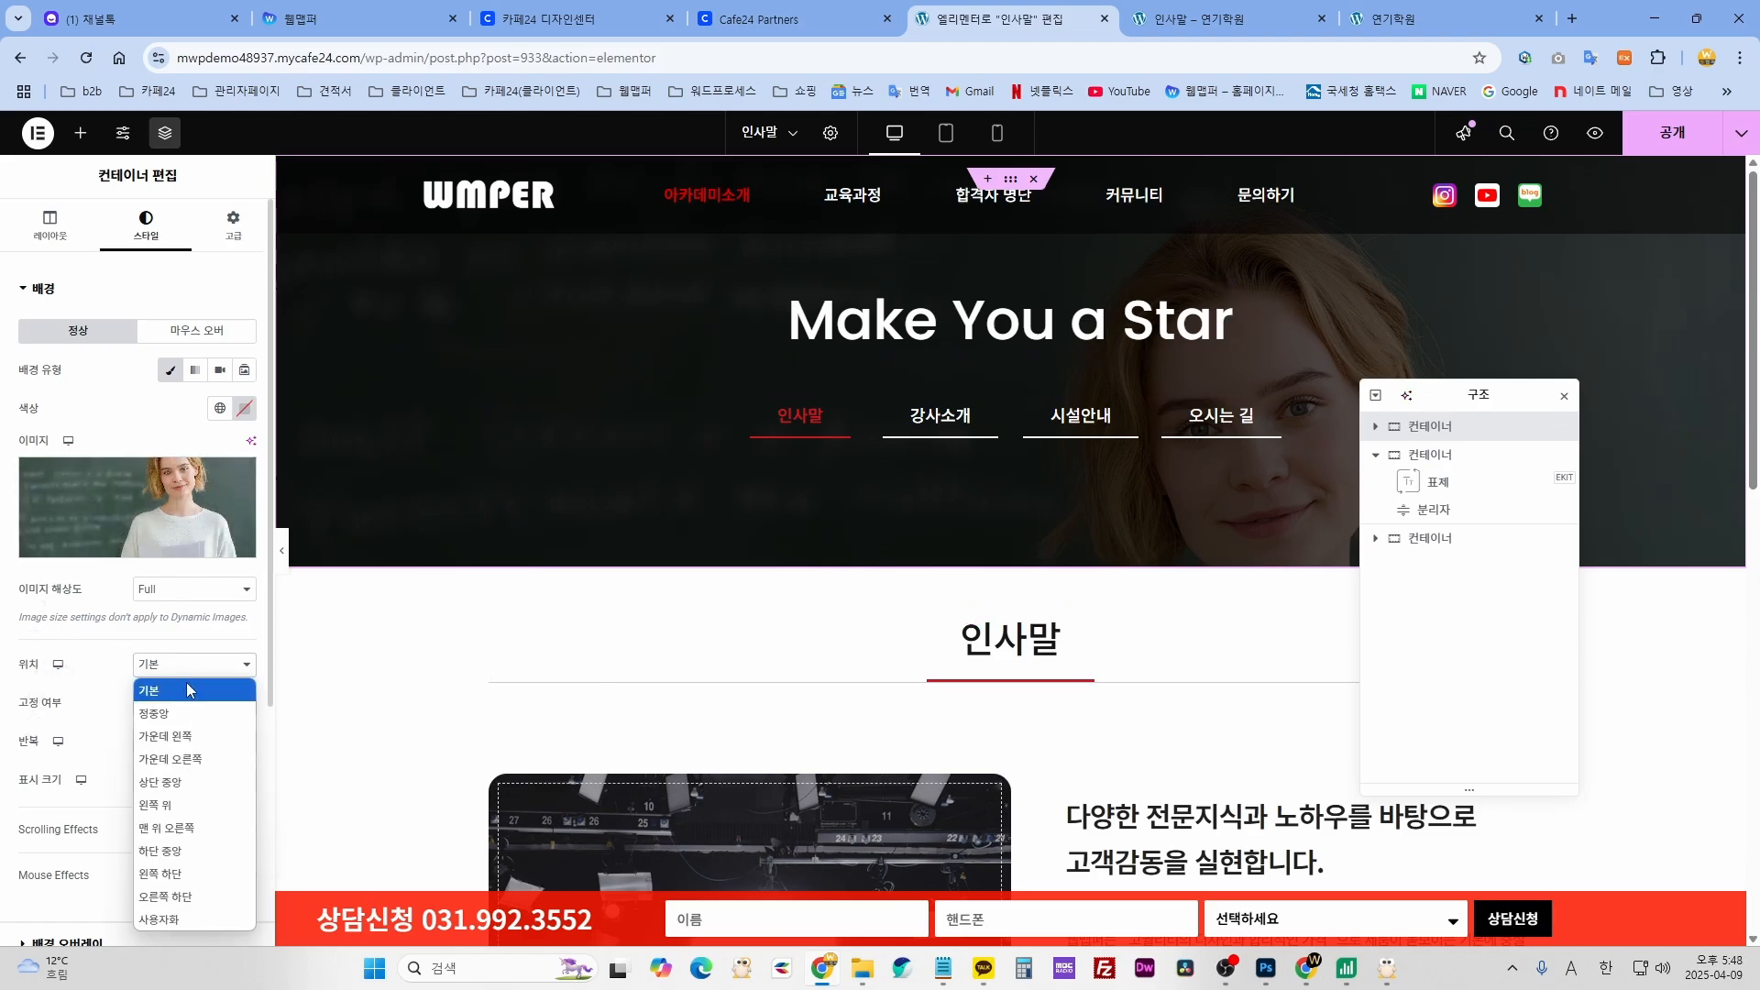
left_click(190, 702)
left_click(190, 670)
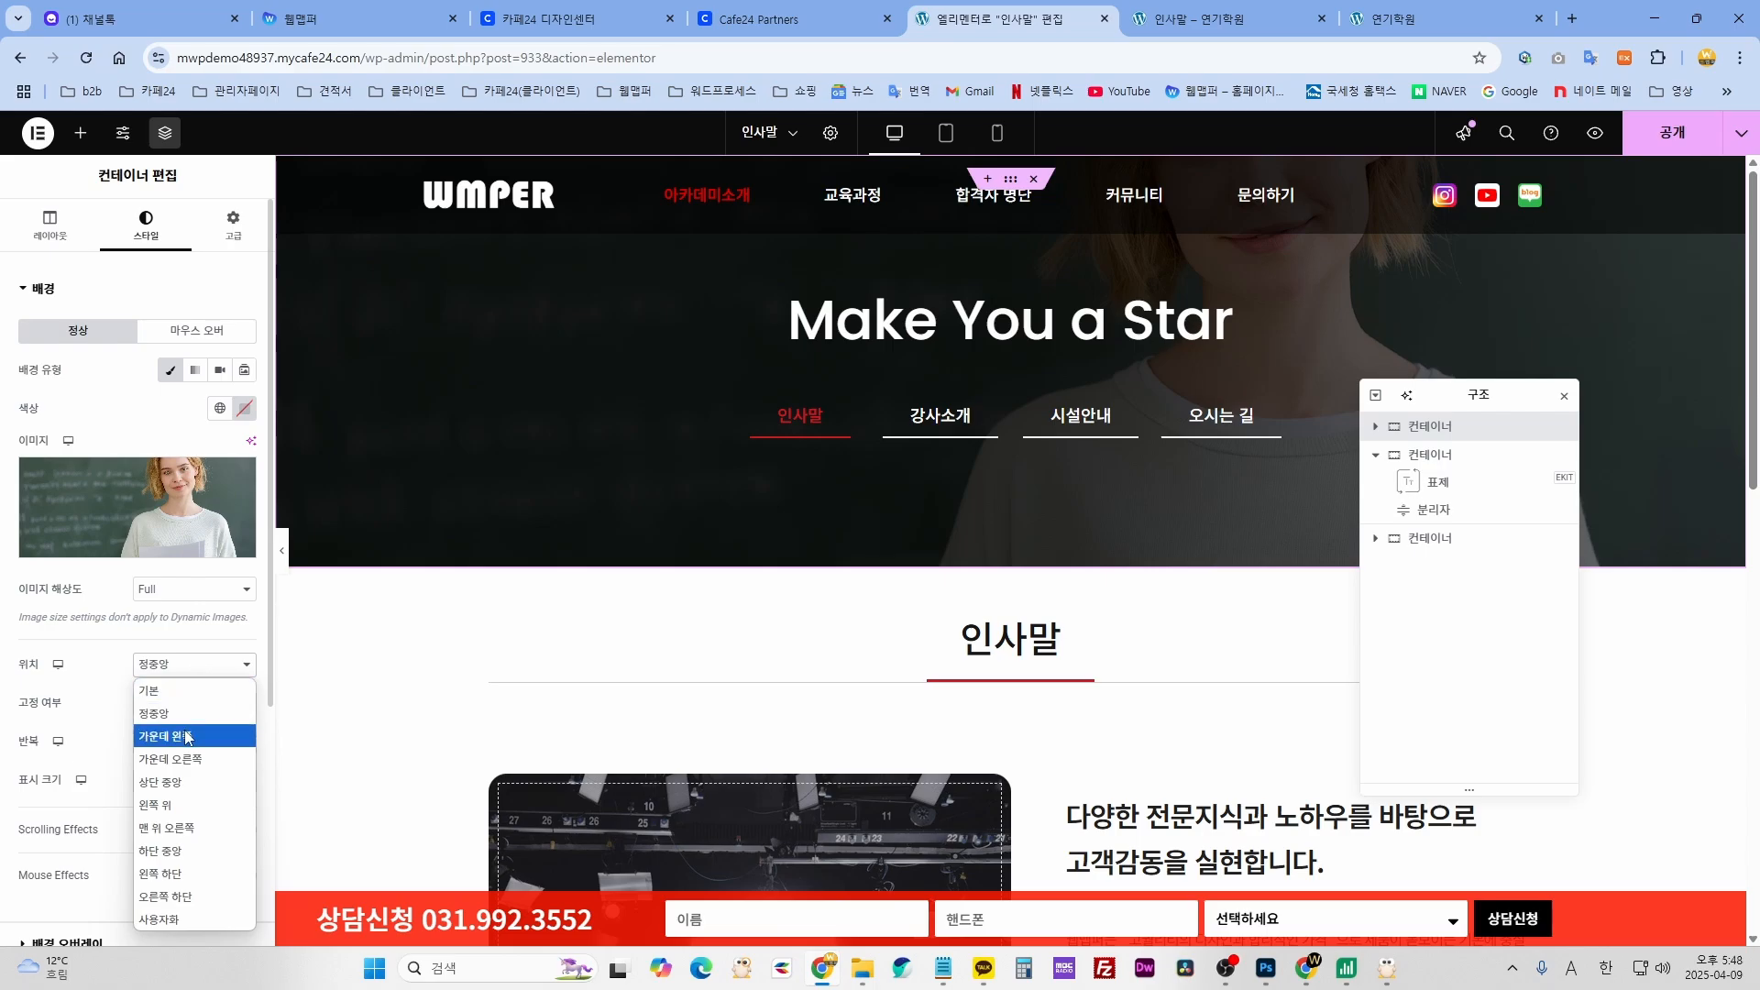
left_click(186, 739)
left_click(190, 668)
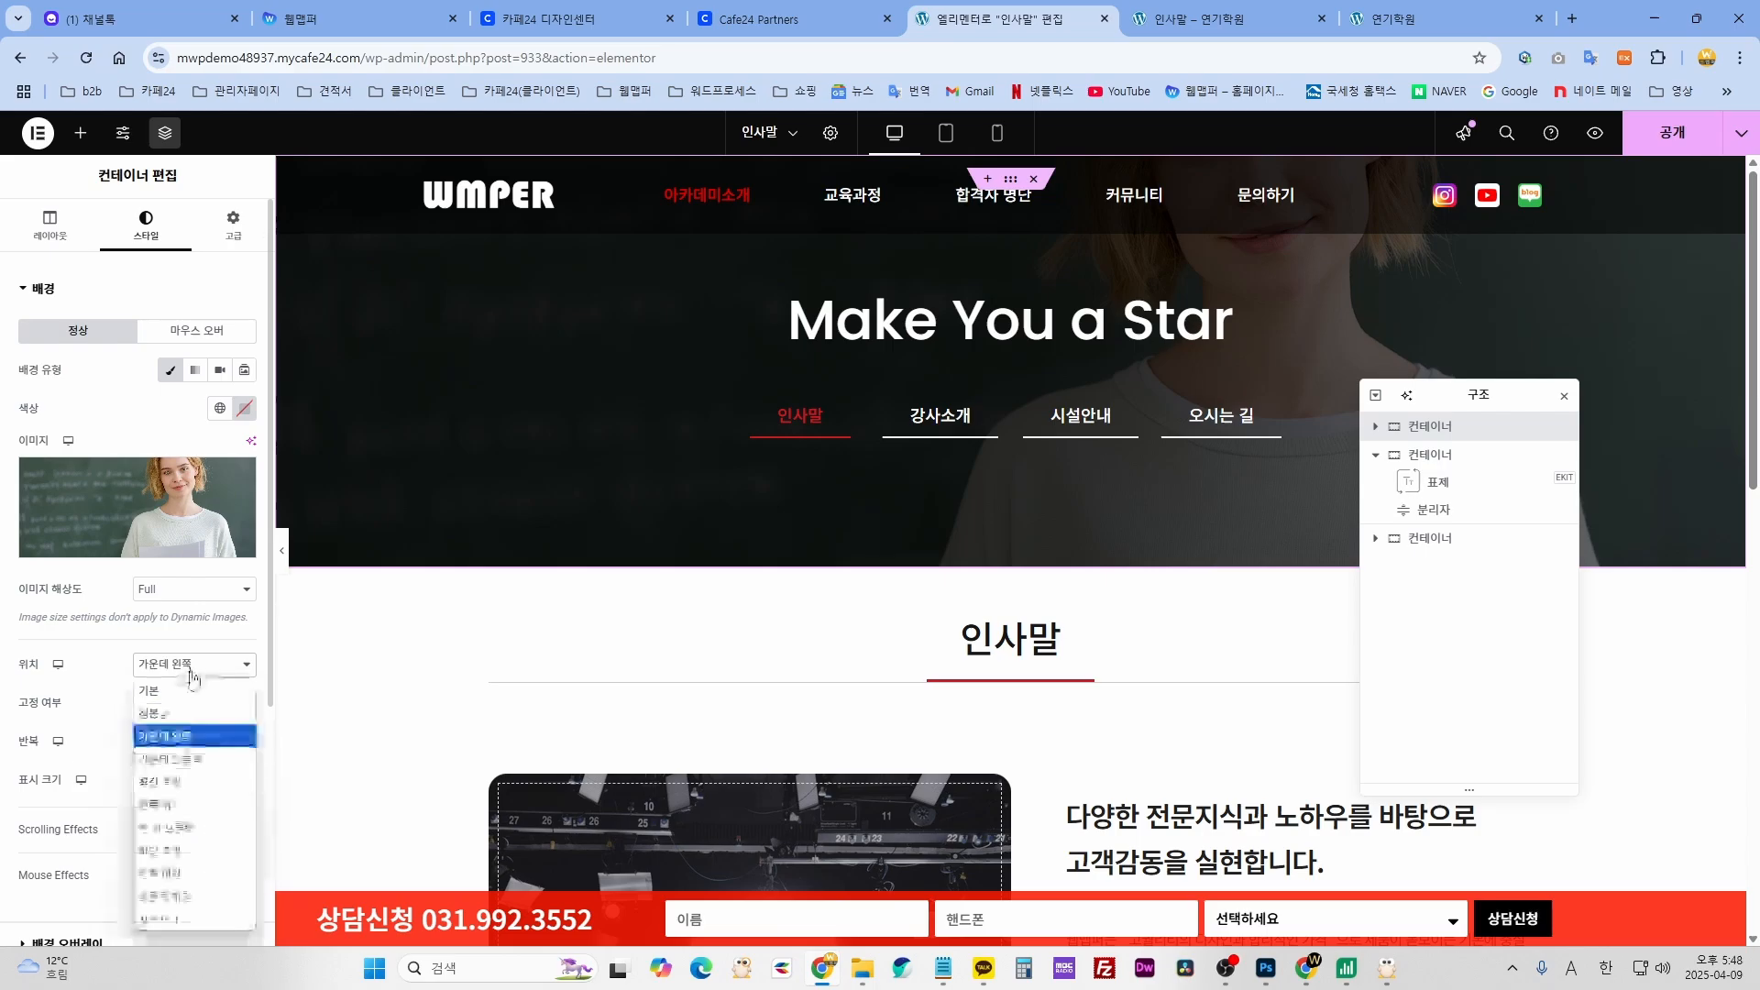
left_click(167, 792)
left_click(195, 662)
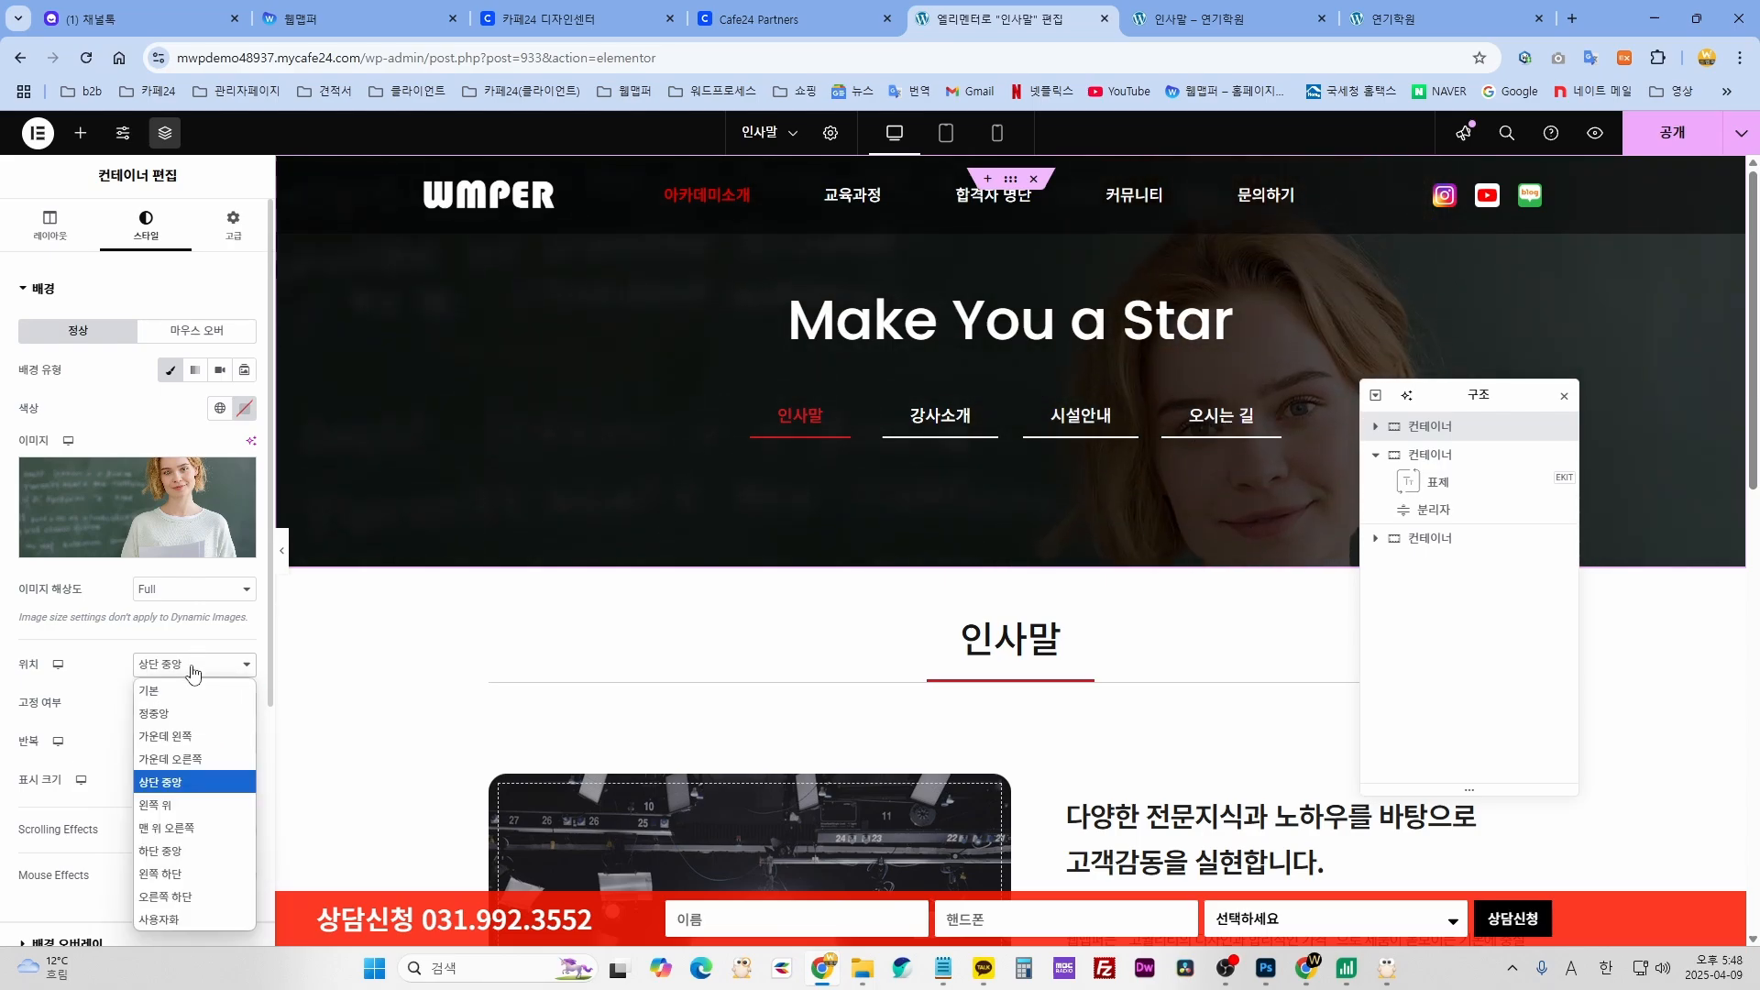
left_click(167, 918)
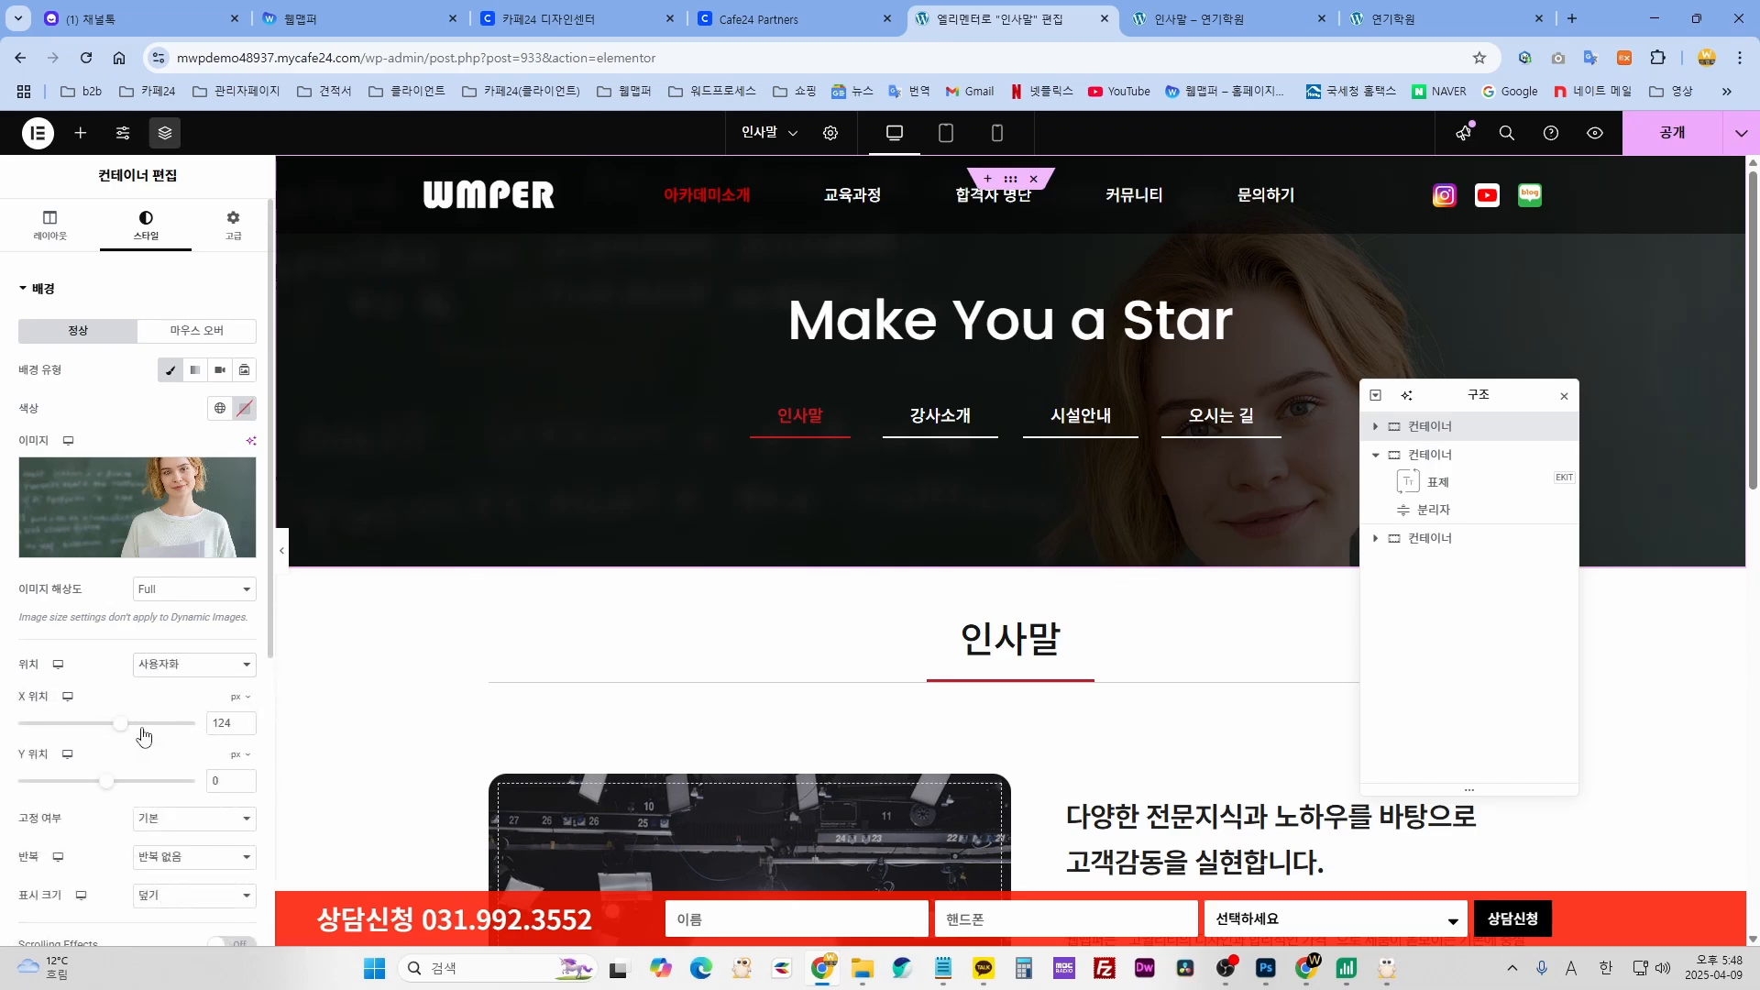
left_click_drag(99, 729, 57, 724)
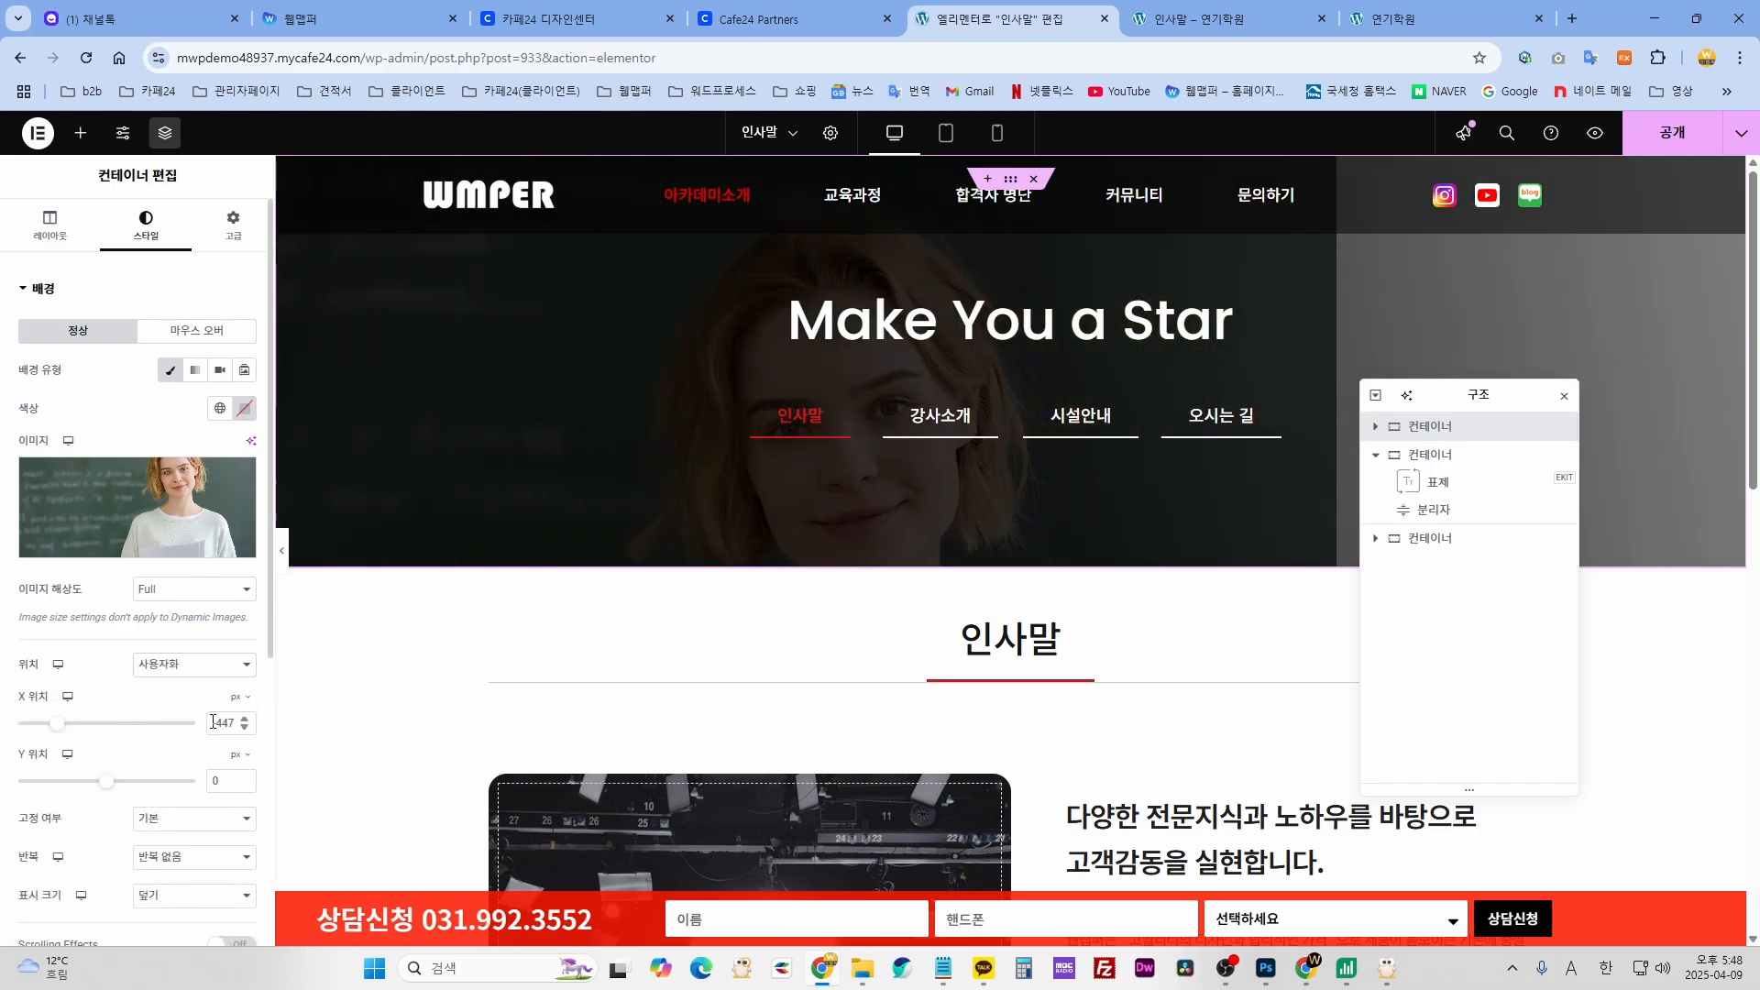
- Reset the background position to Default and swap the image for sub_banner
left_click(203, 666)
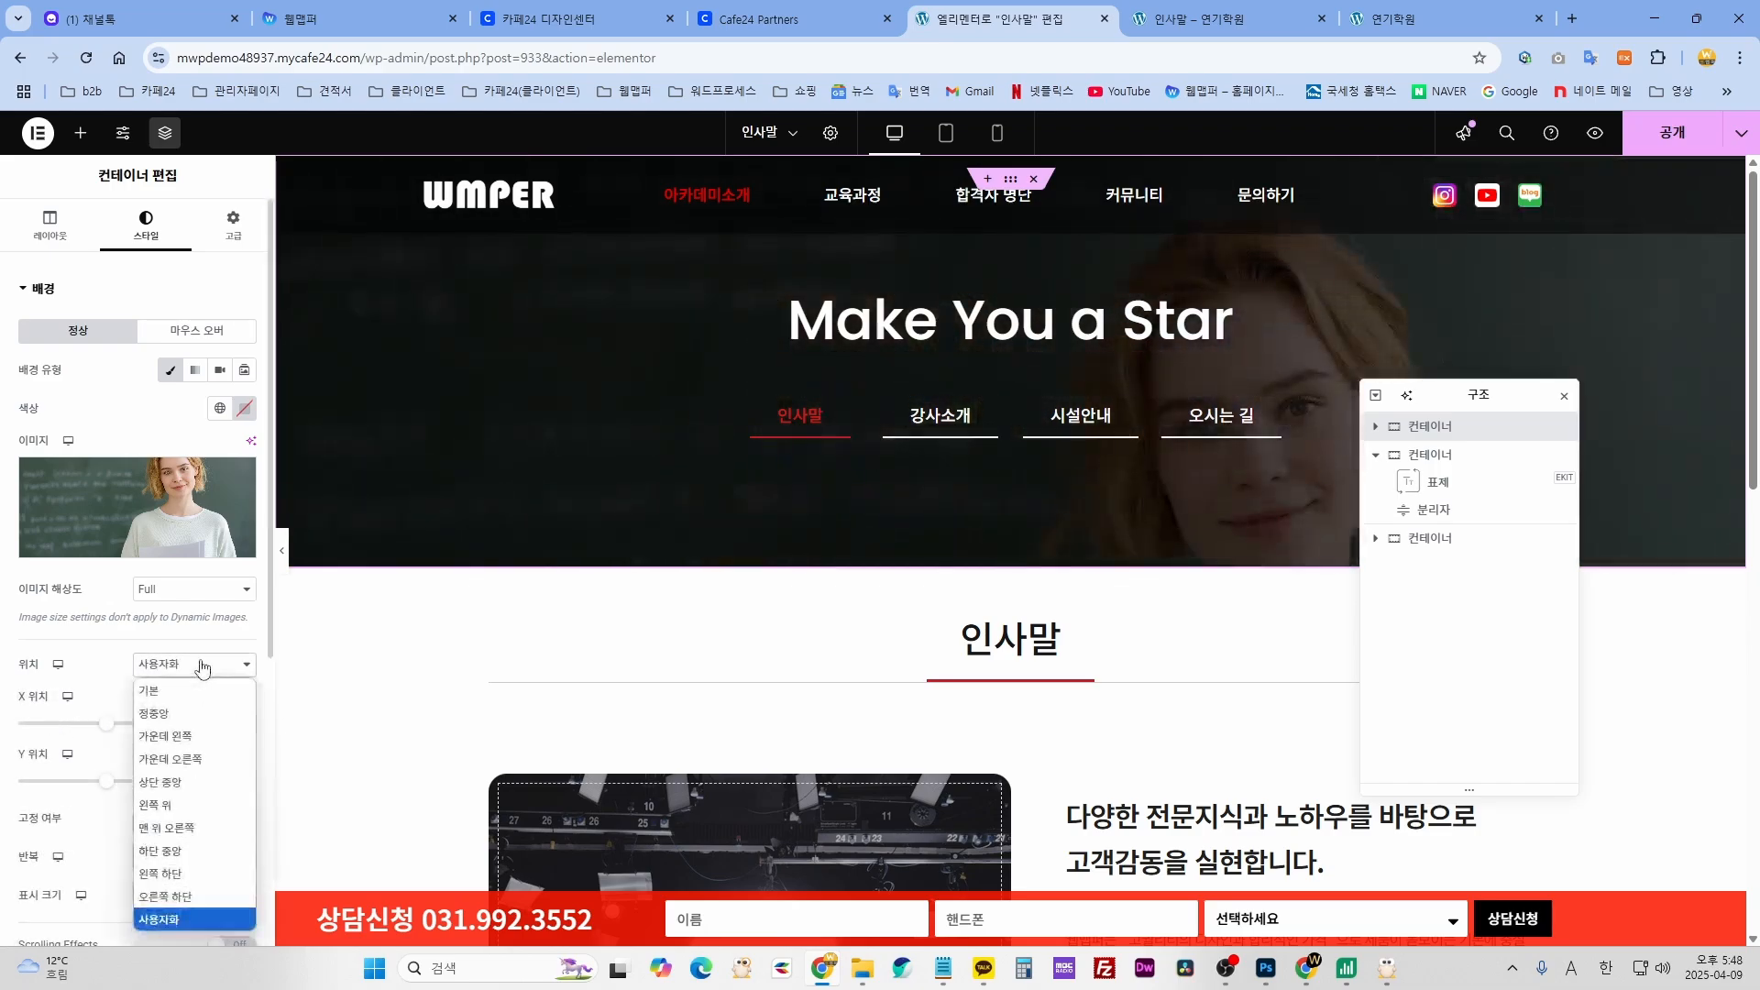
left_click(165, 695)
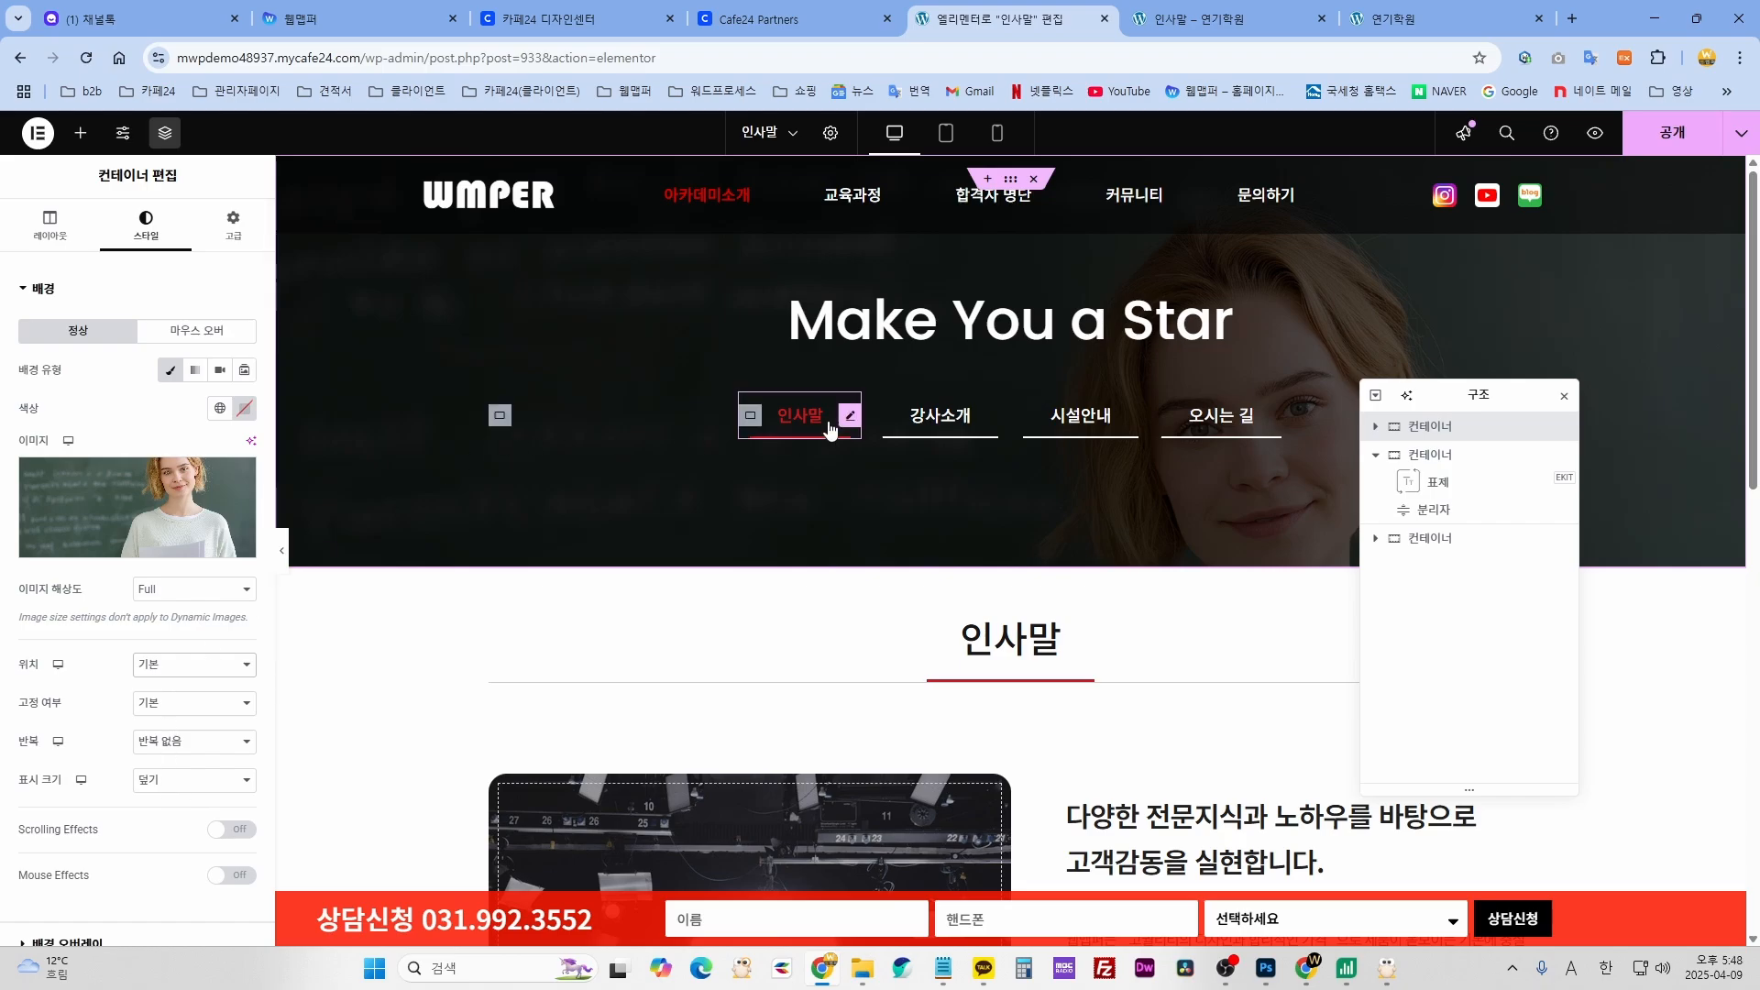
left_click(126, 510)
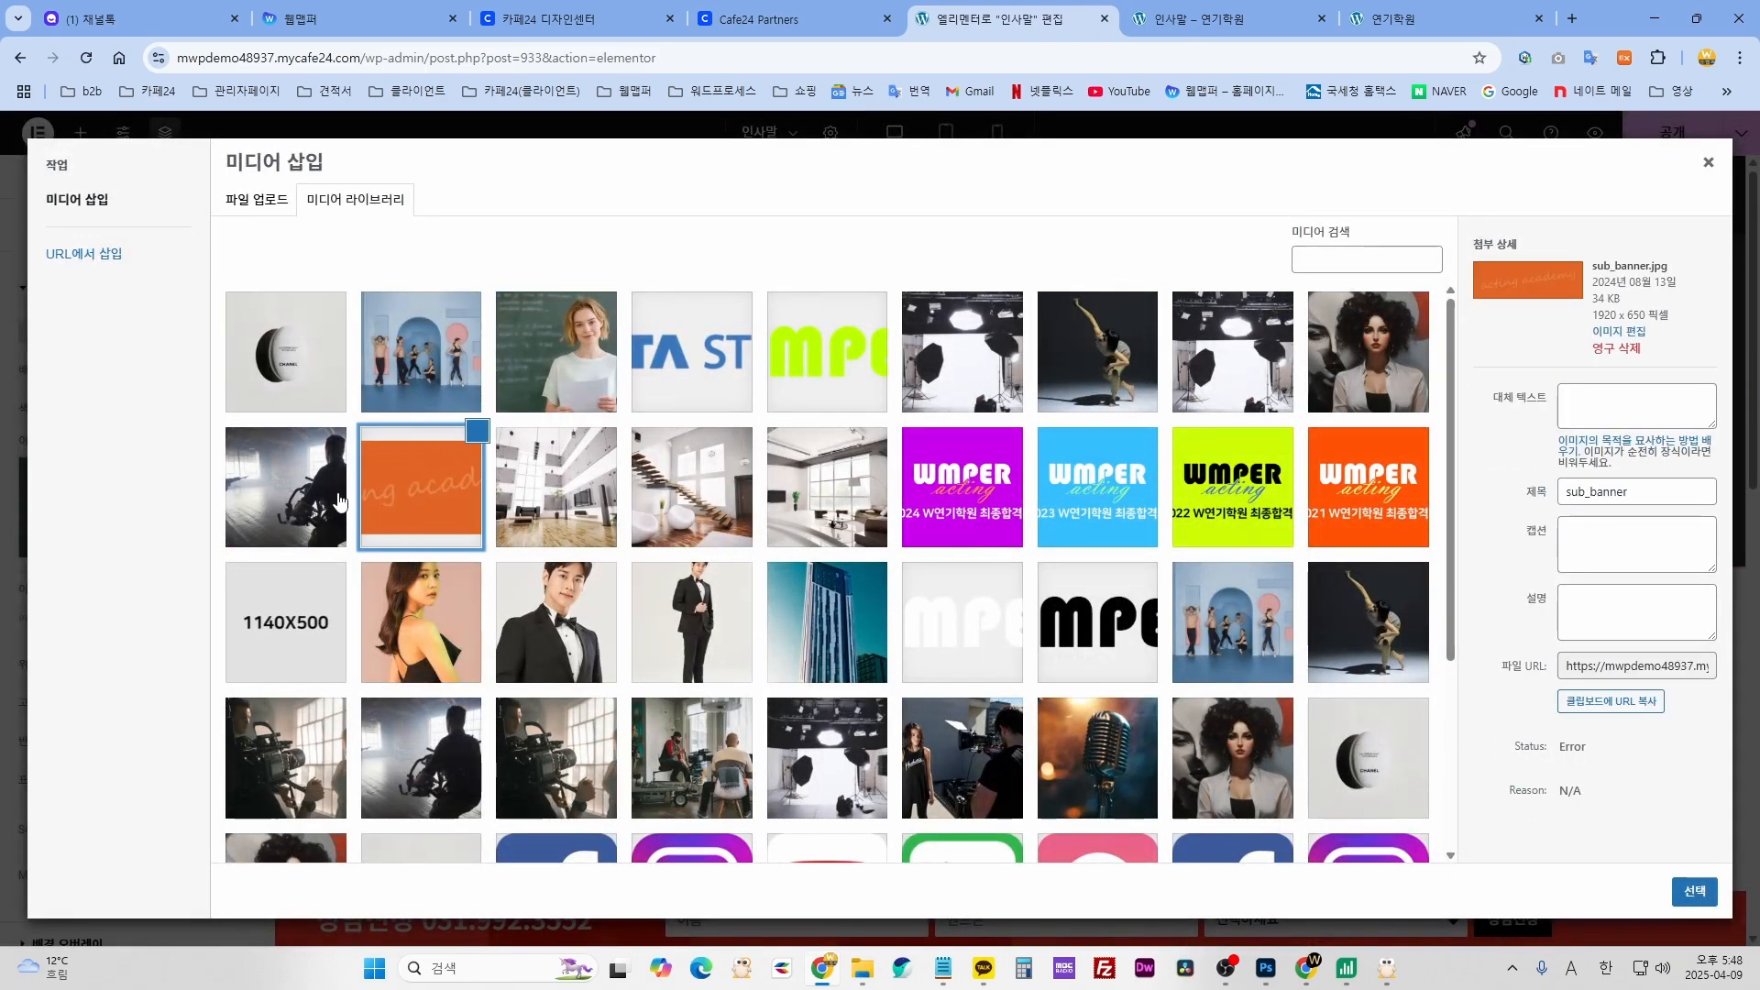
left_click(1693, 891)
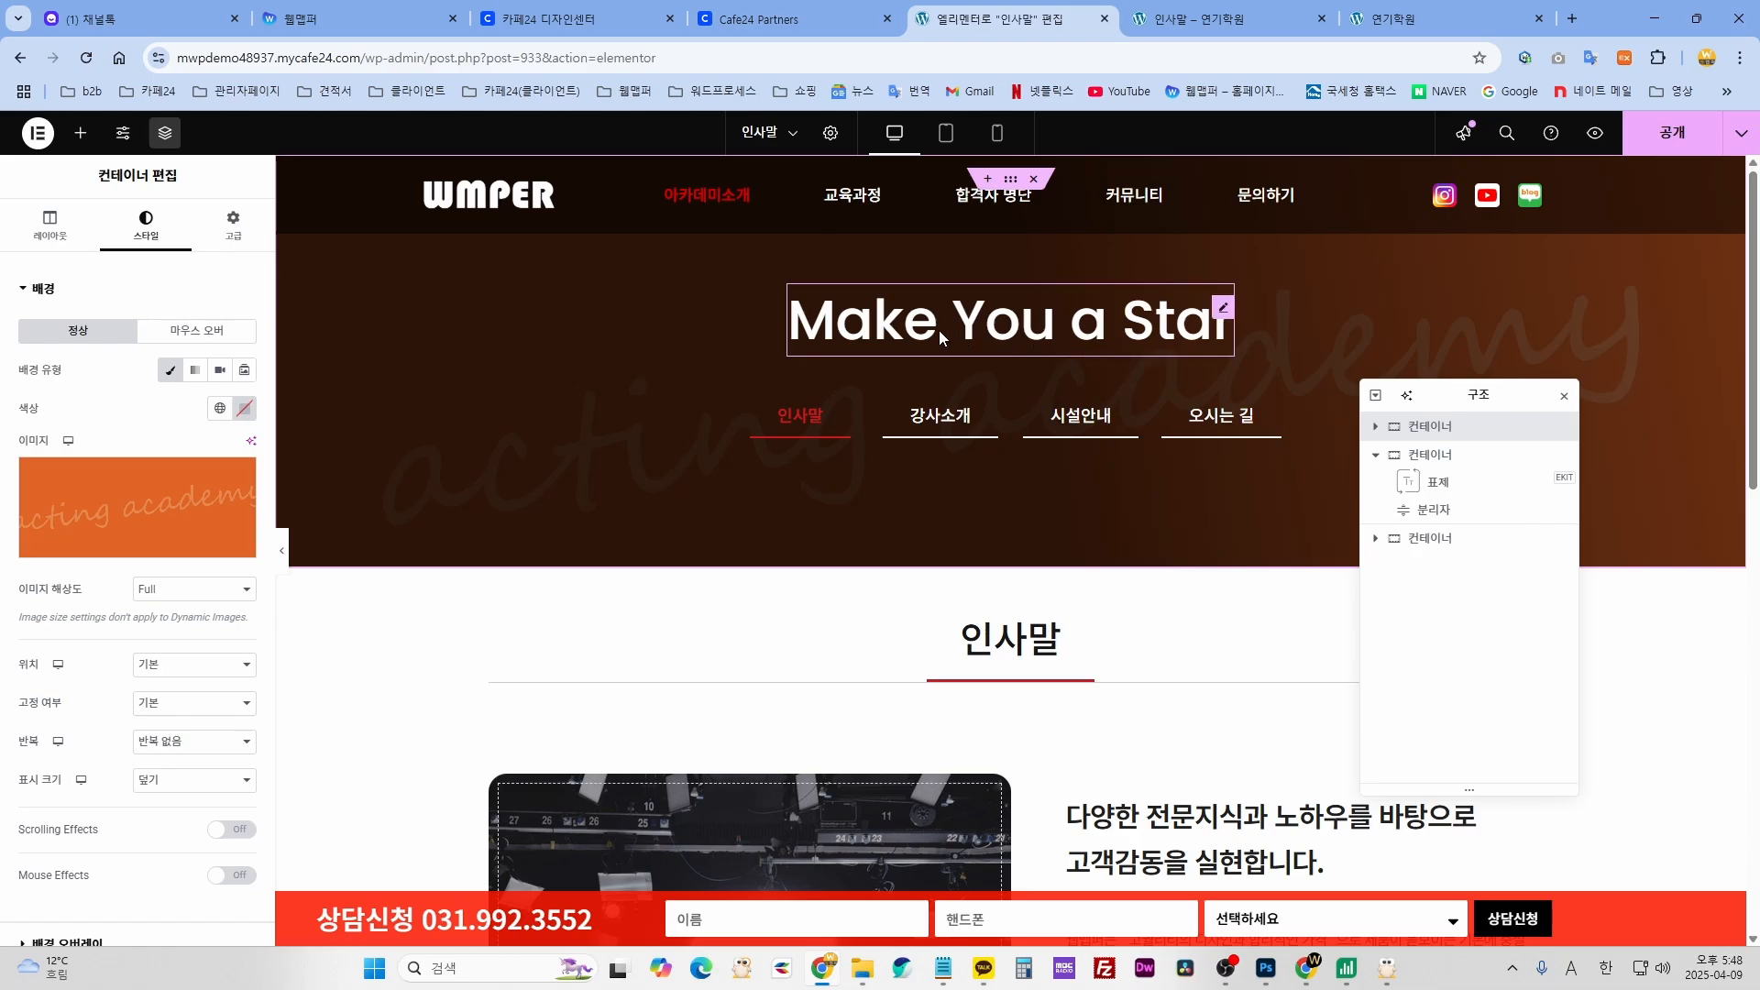
- Replace the banner heading text 'Make You a Star' with the Korean placeholder 제목입력
left_click(1170, 336)
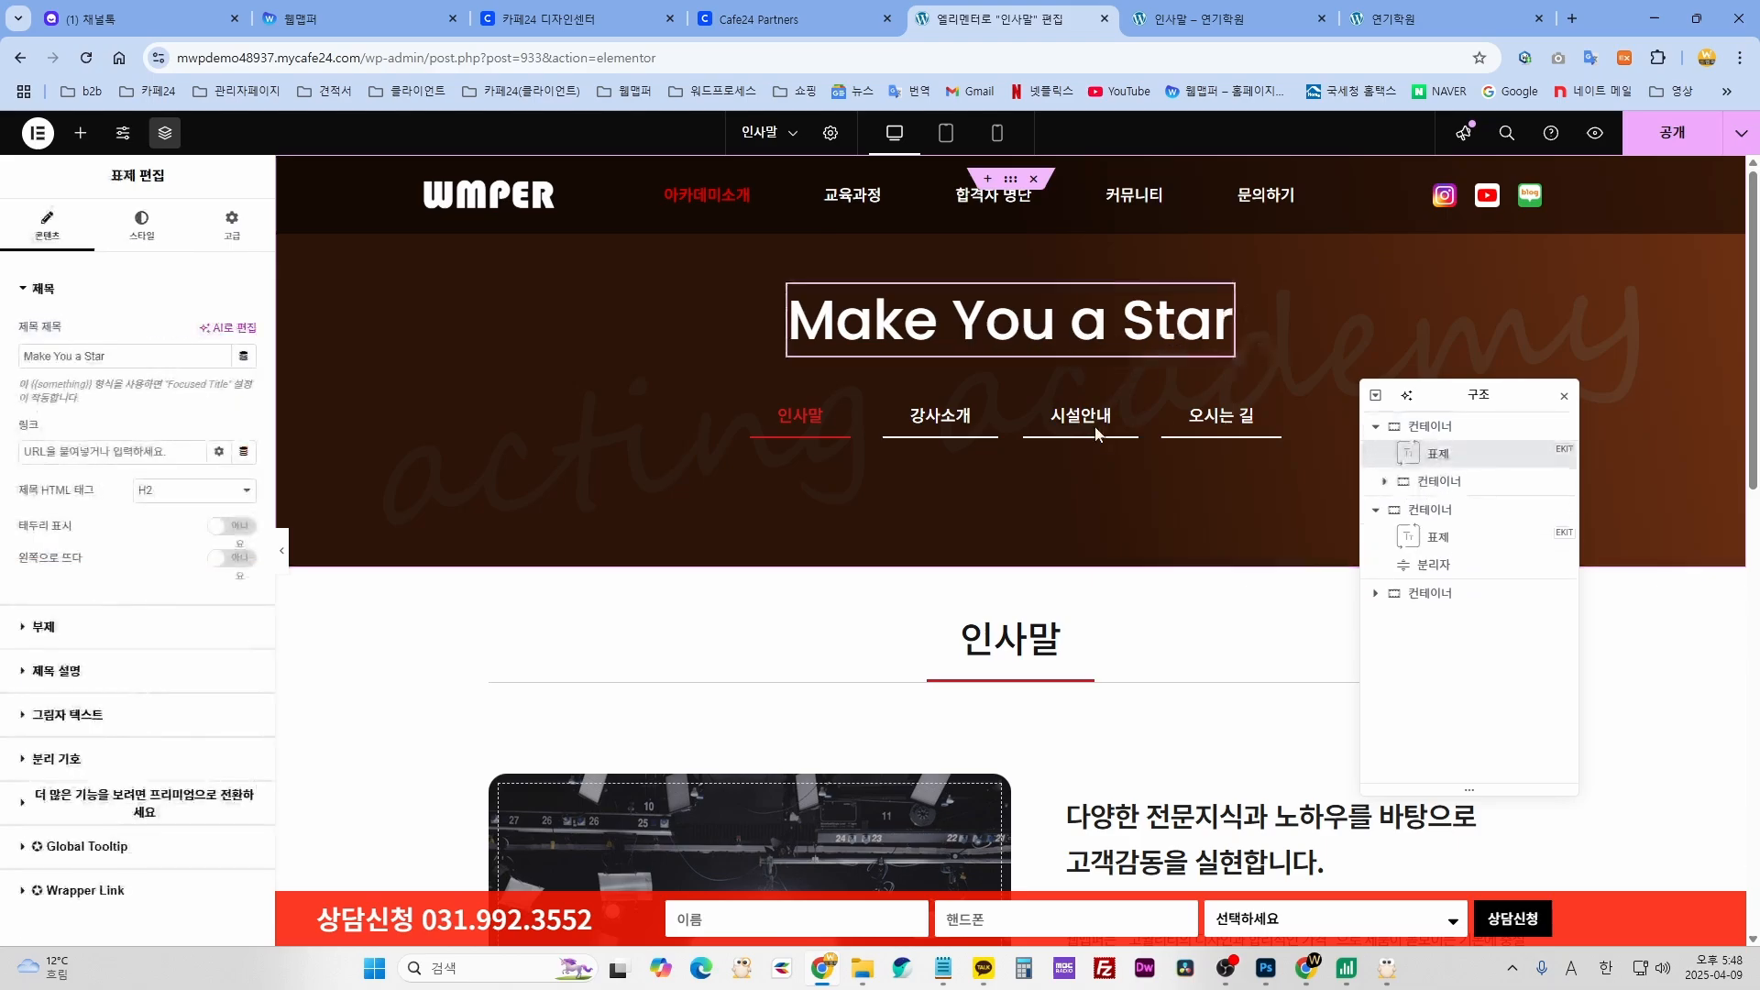
left_click(147, 355)
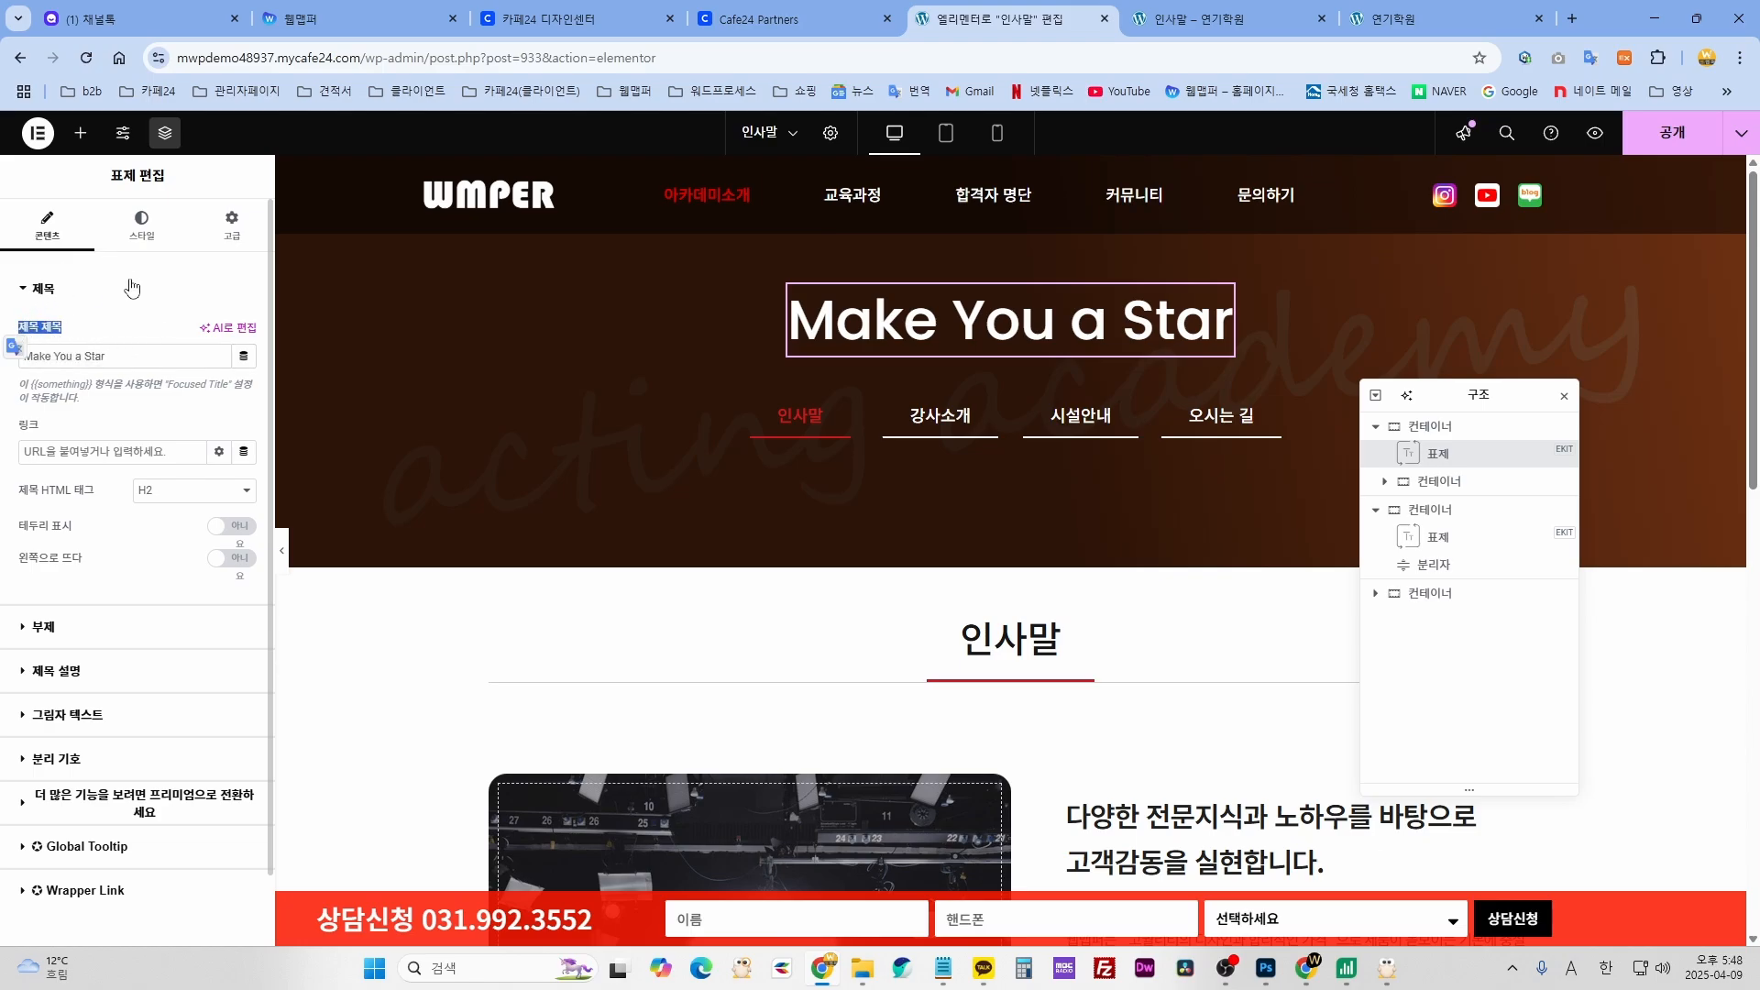
left_click(154, 300)
left_click(117, 292)
left_click_drag(115, 355, 22, 358)
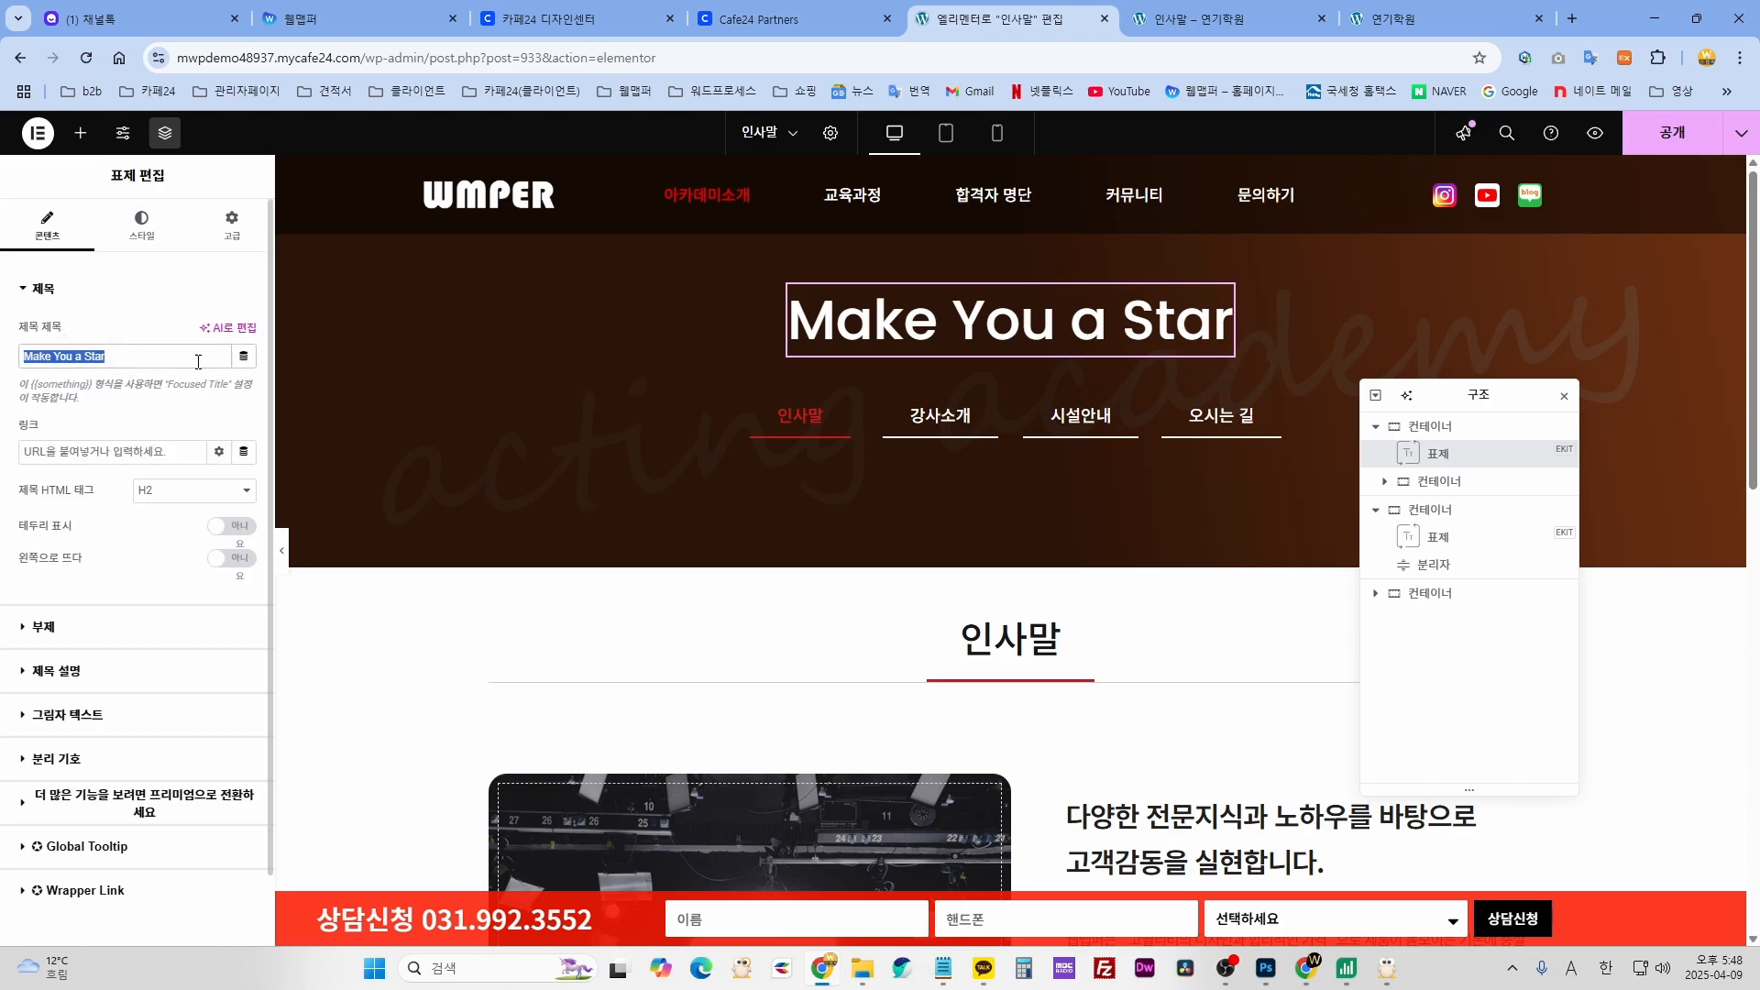
left_click(129, 358)
left_click_drag(146, 360, 22, 357)
type("W")
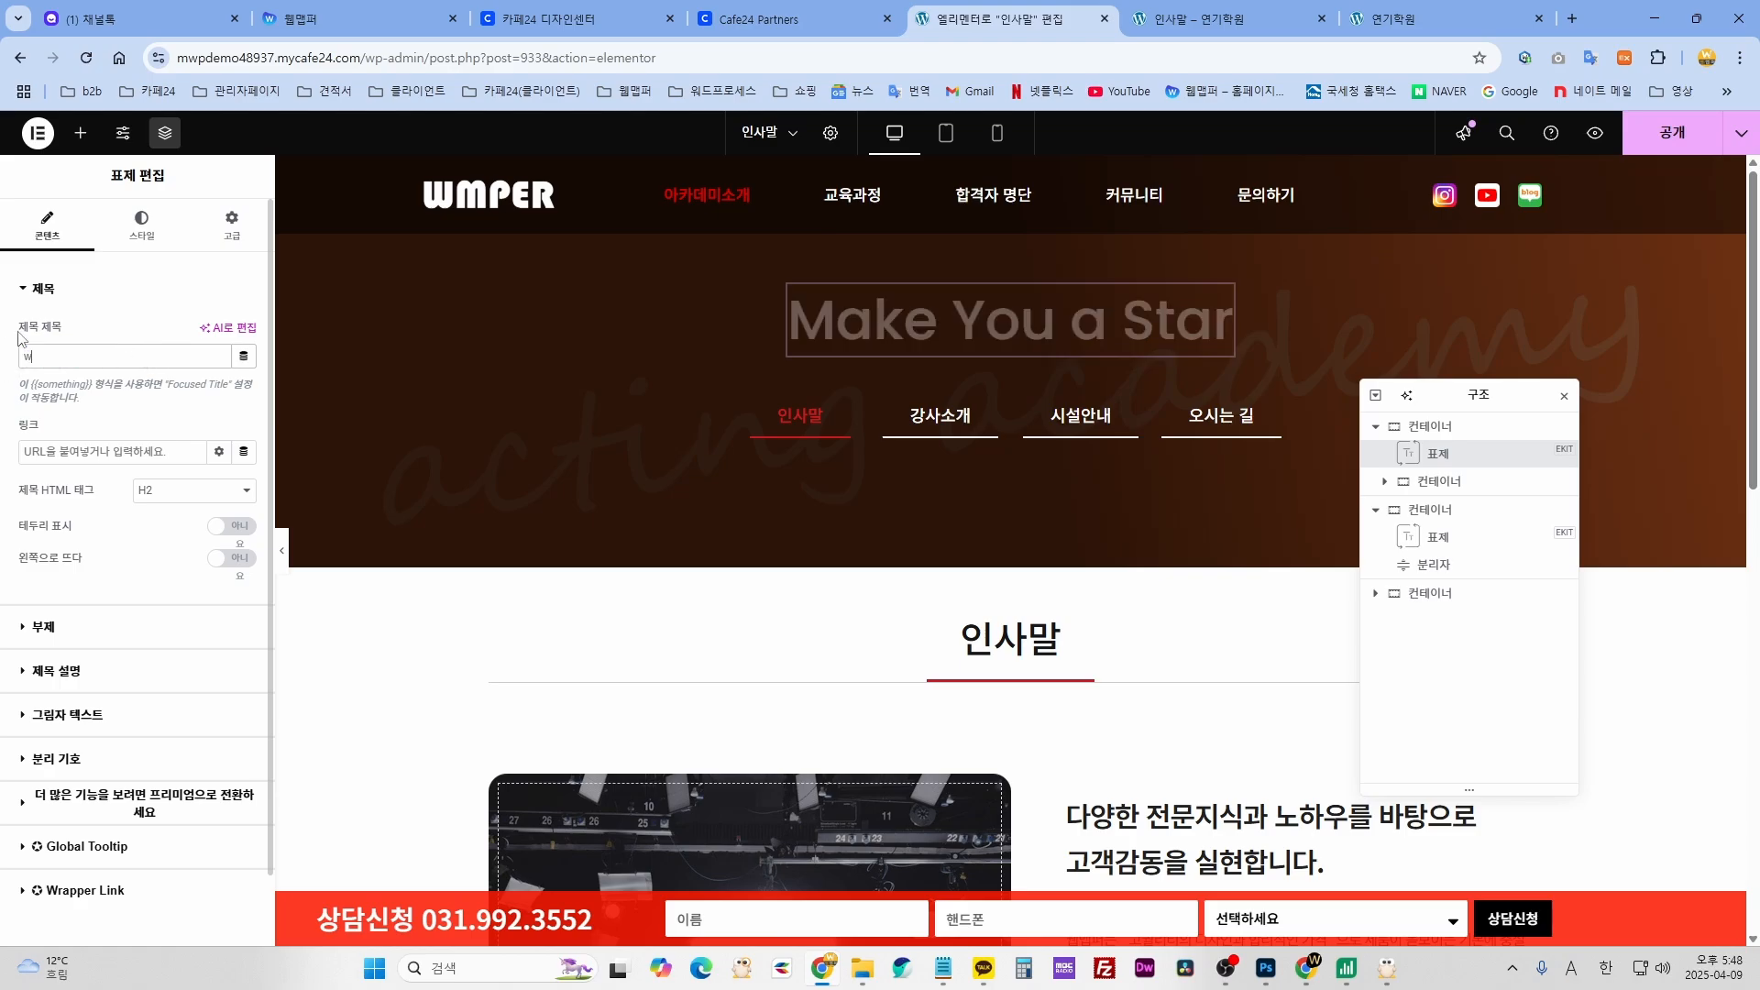
key("BackSpace")
key("Hangul")
type("제")
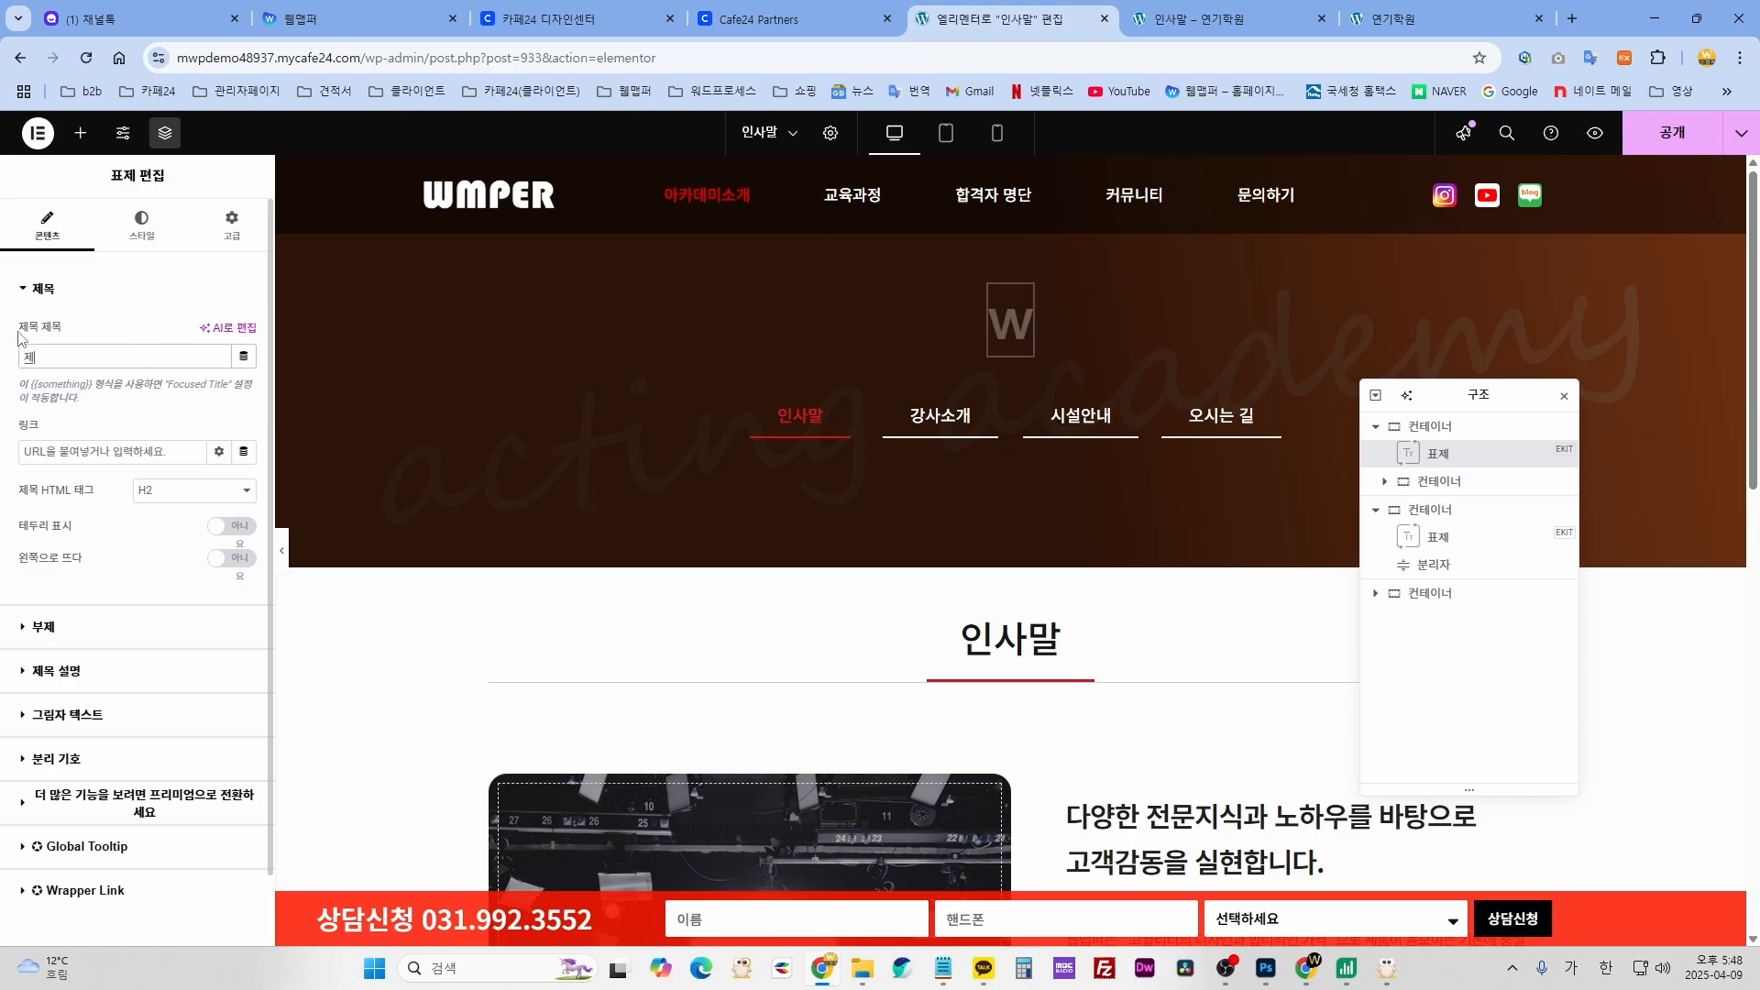
type("목입력")
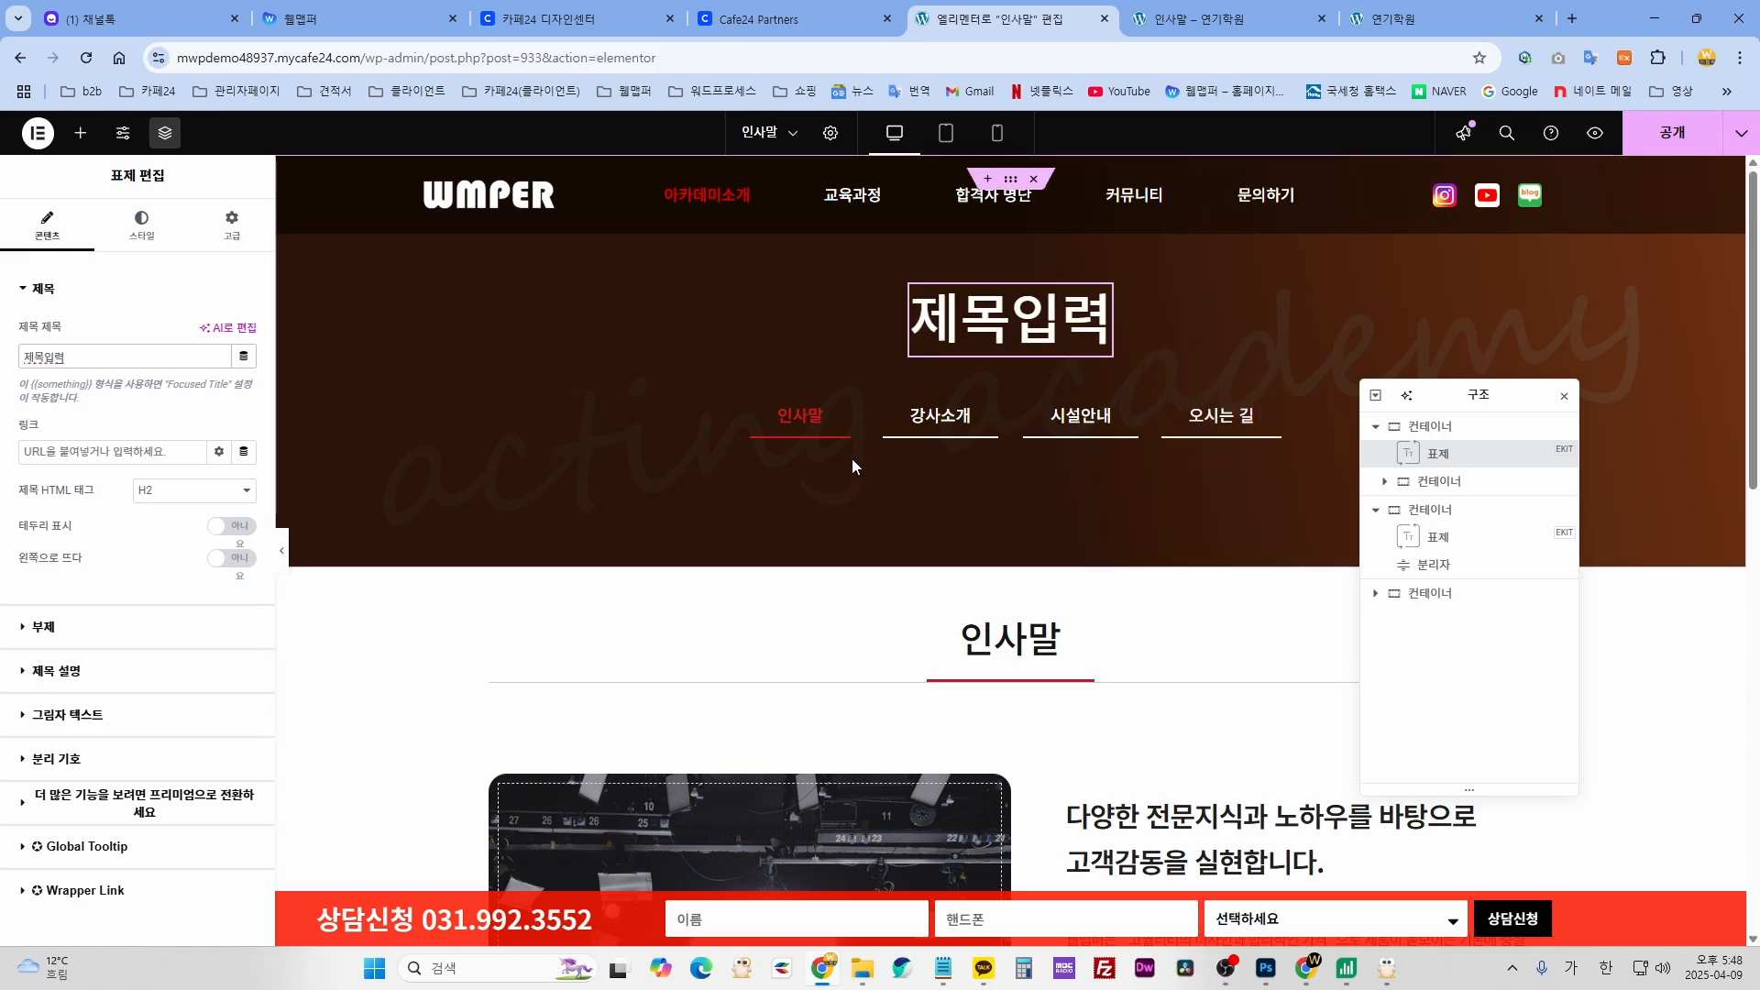
left_click(848, 421)
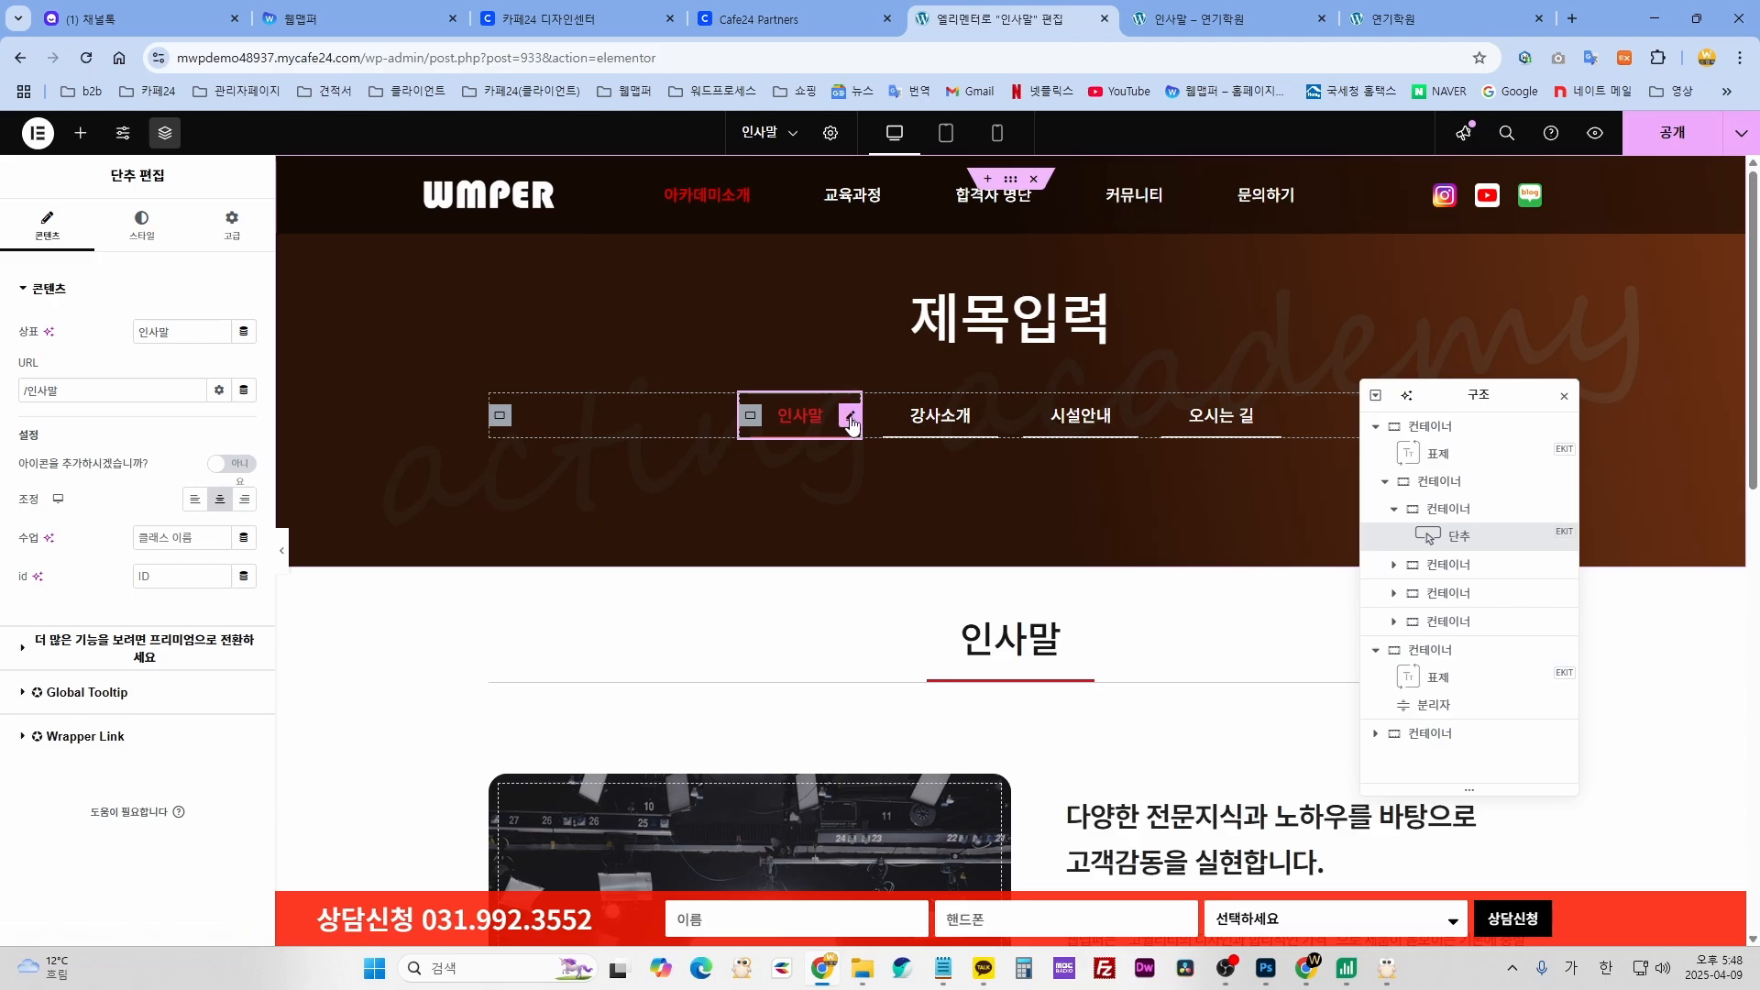
- Inspect the 인사말 button's label and /인사말 link, leaving the label unchanged
double_click(144, 331)
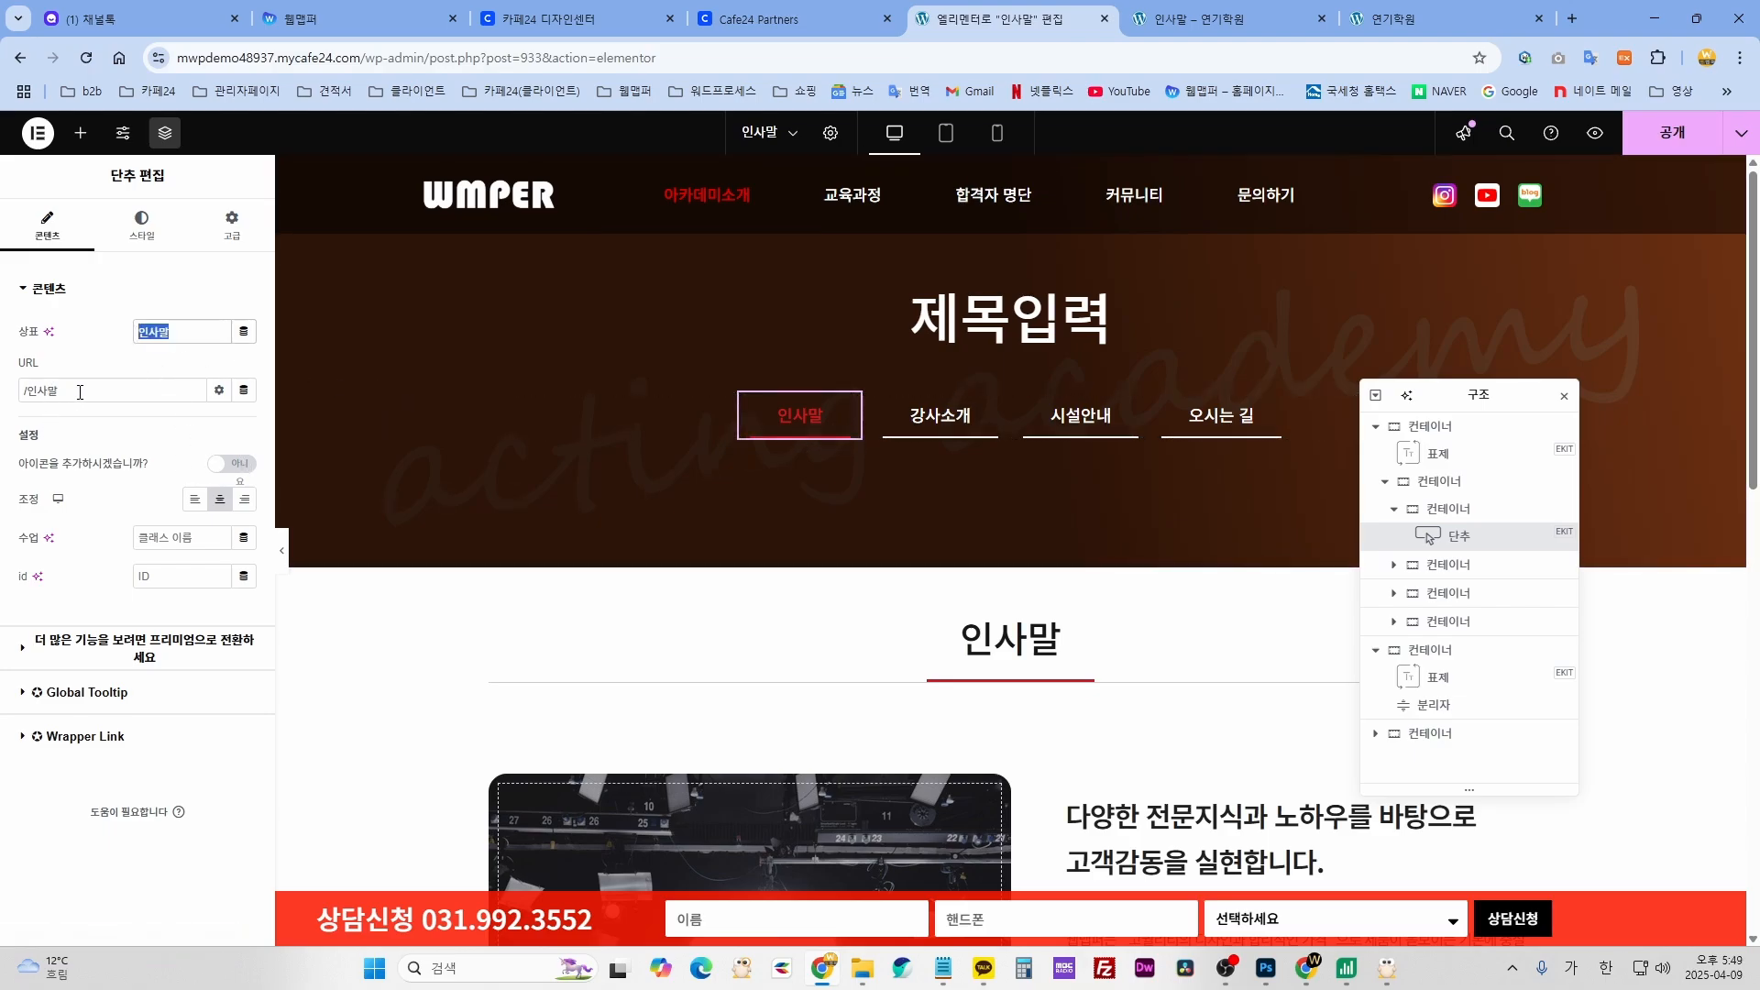
left_click_drag(80, 392, 24, 392)
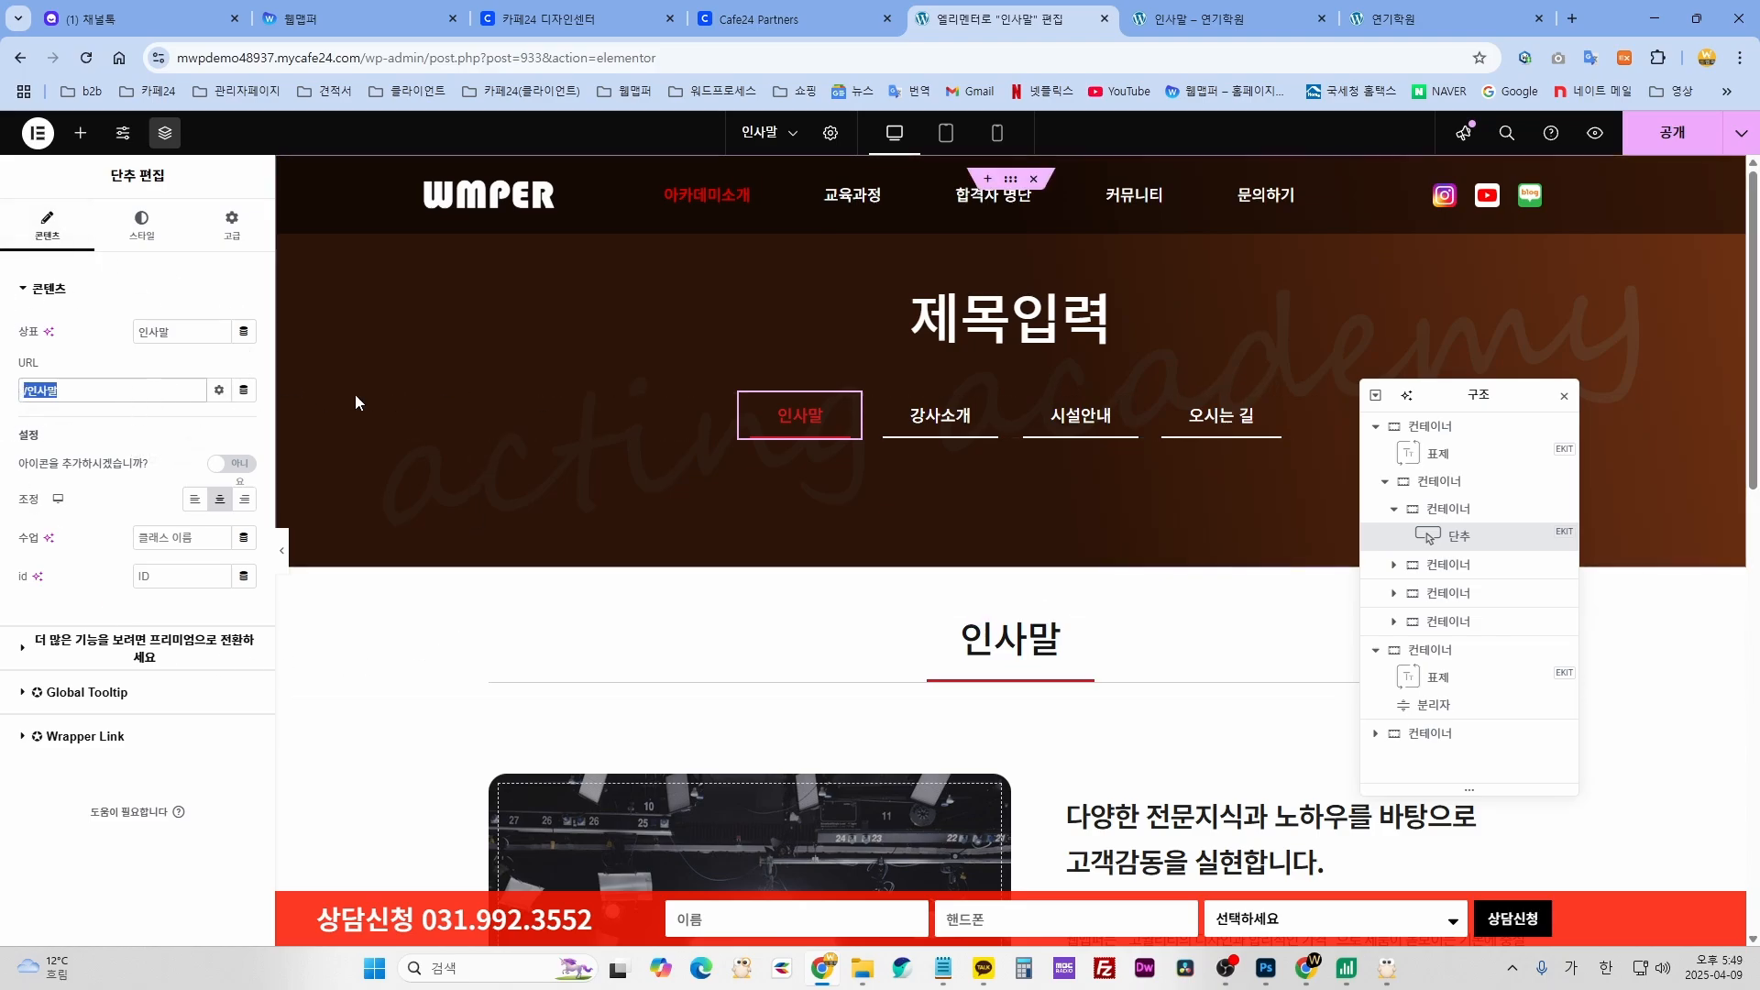
left_click(850, 420)
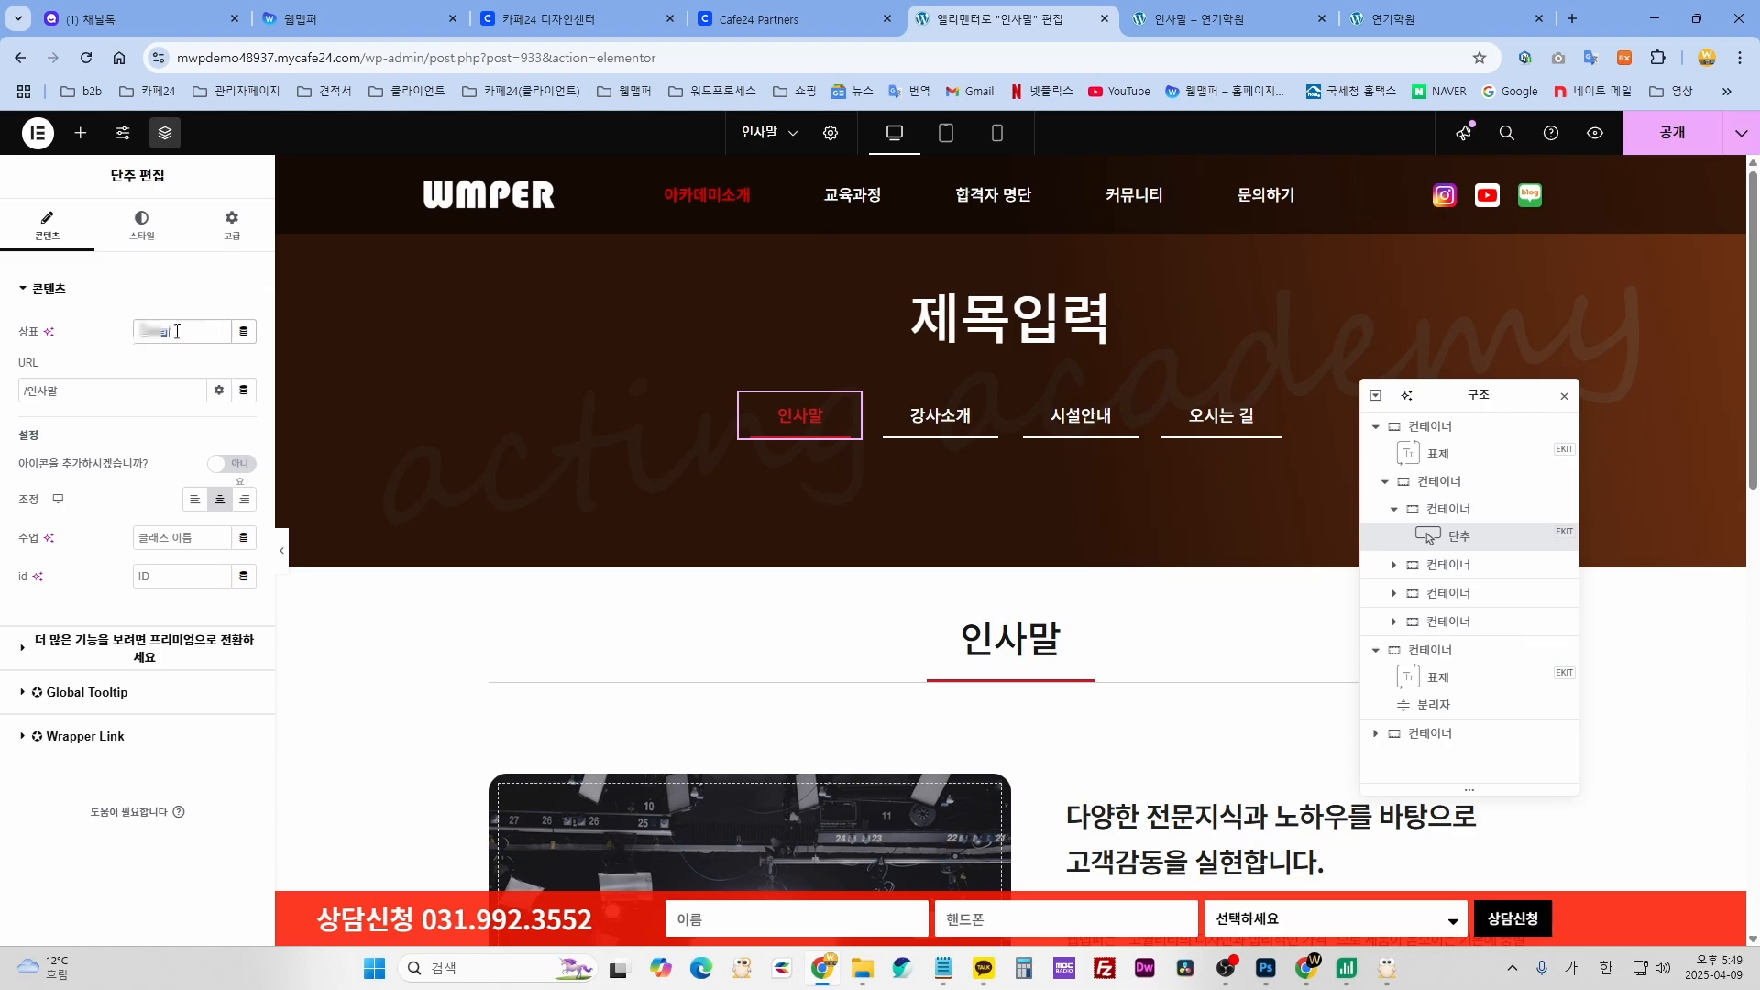
type("1")
key("BackSpace")
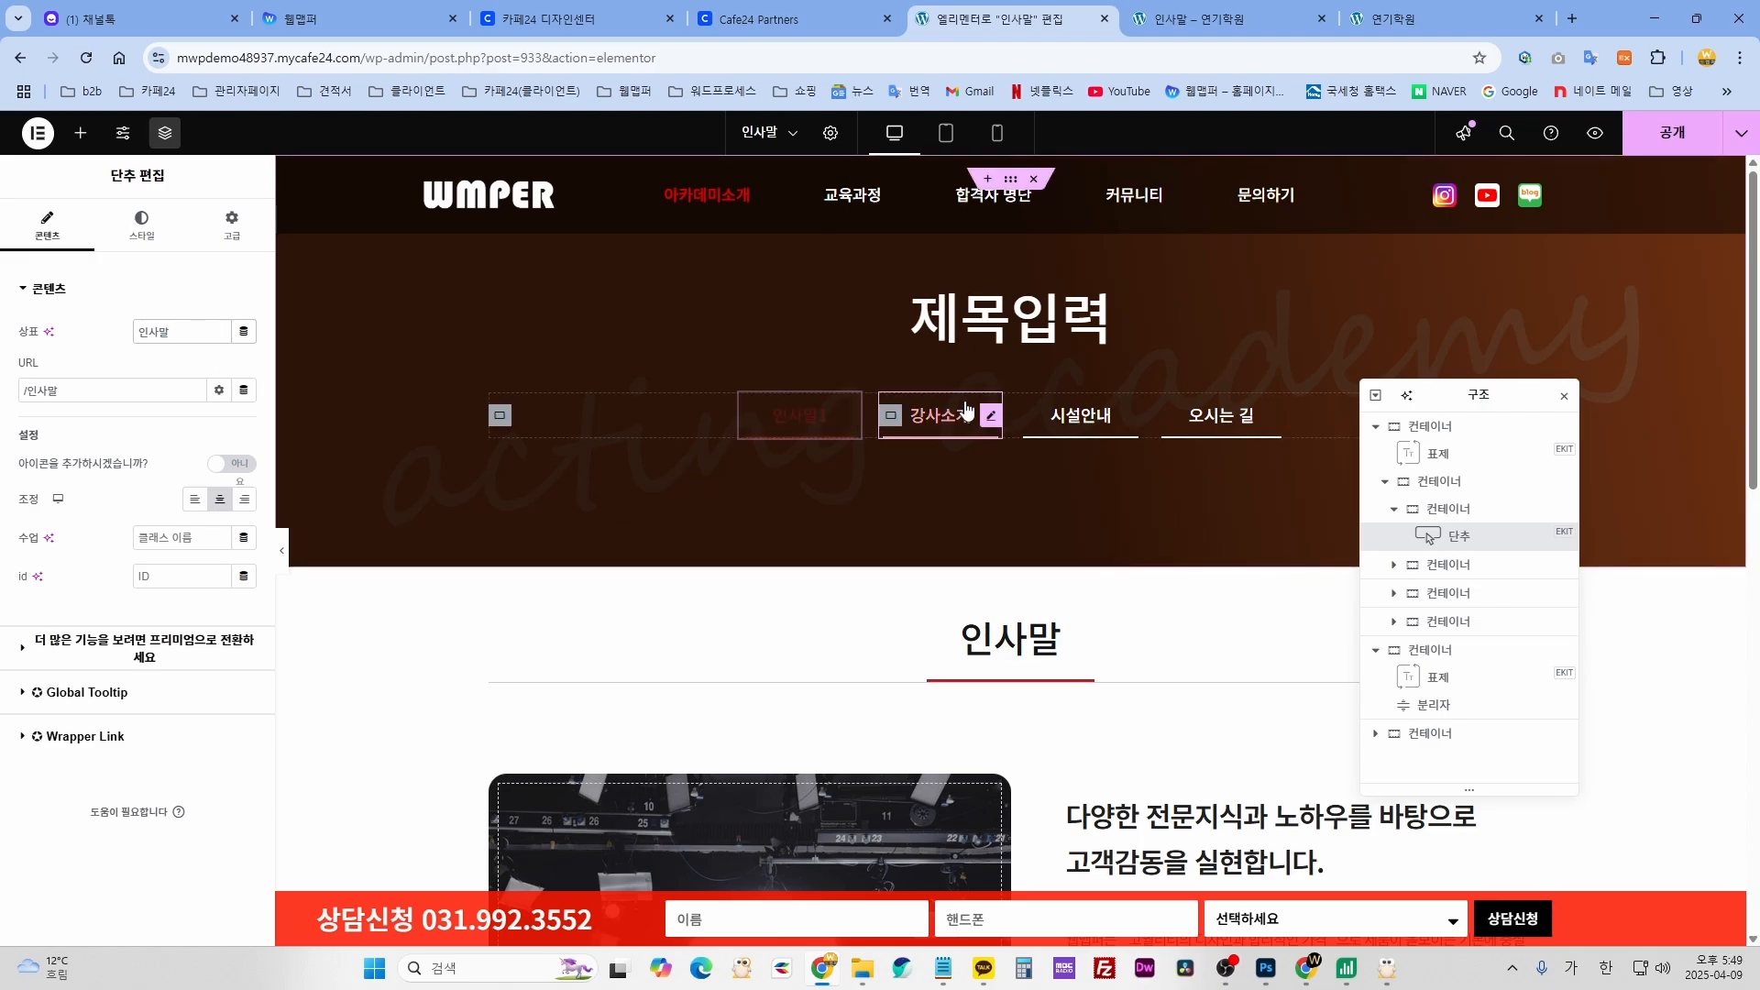
- Try a blue hover text colour on the 강사소개 button, then undo back to red
left_click(992, 418)
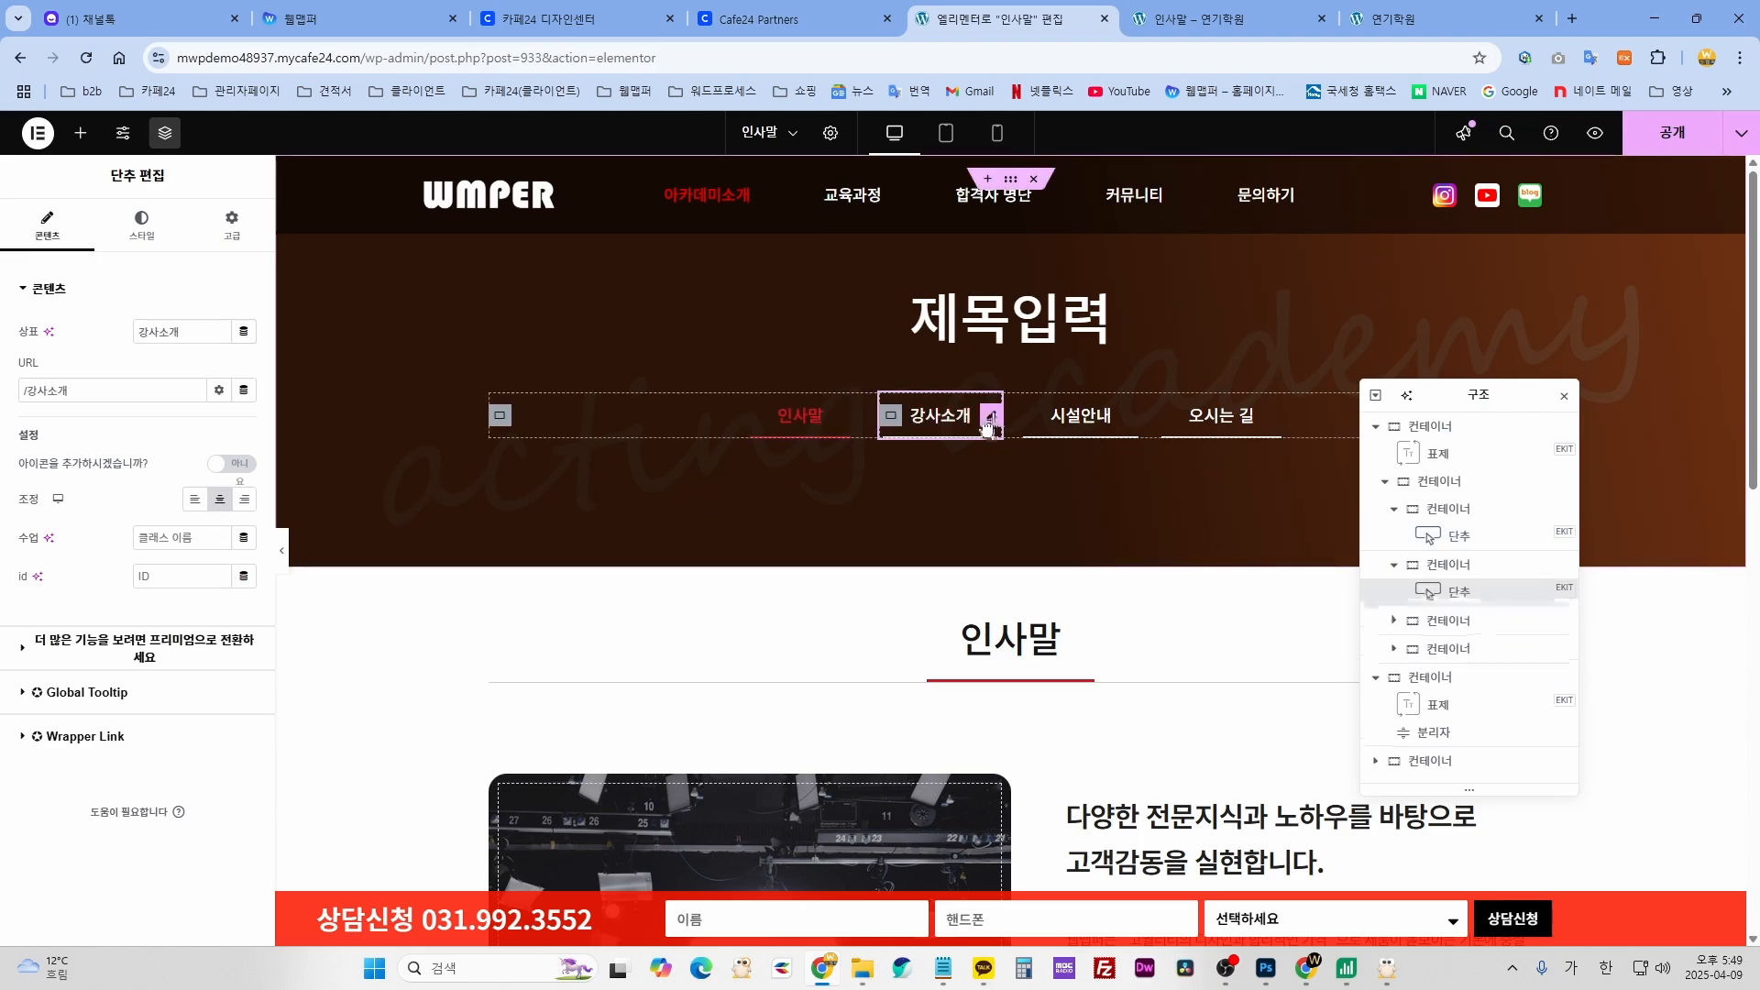
double_click(177, 332)
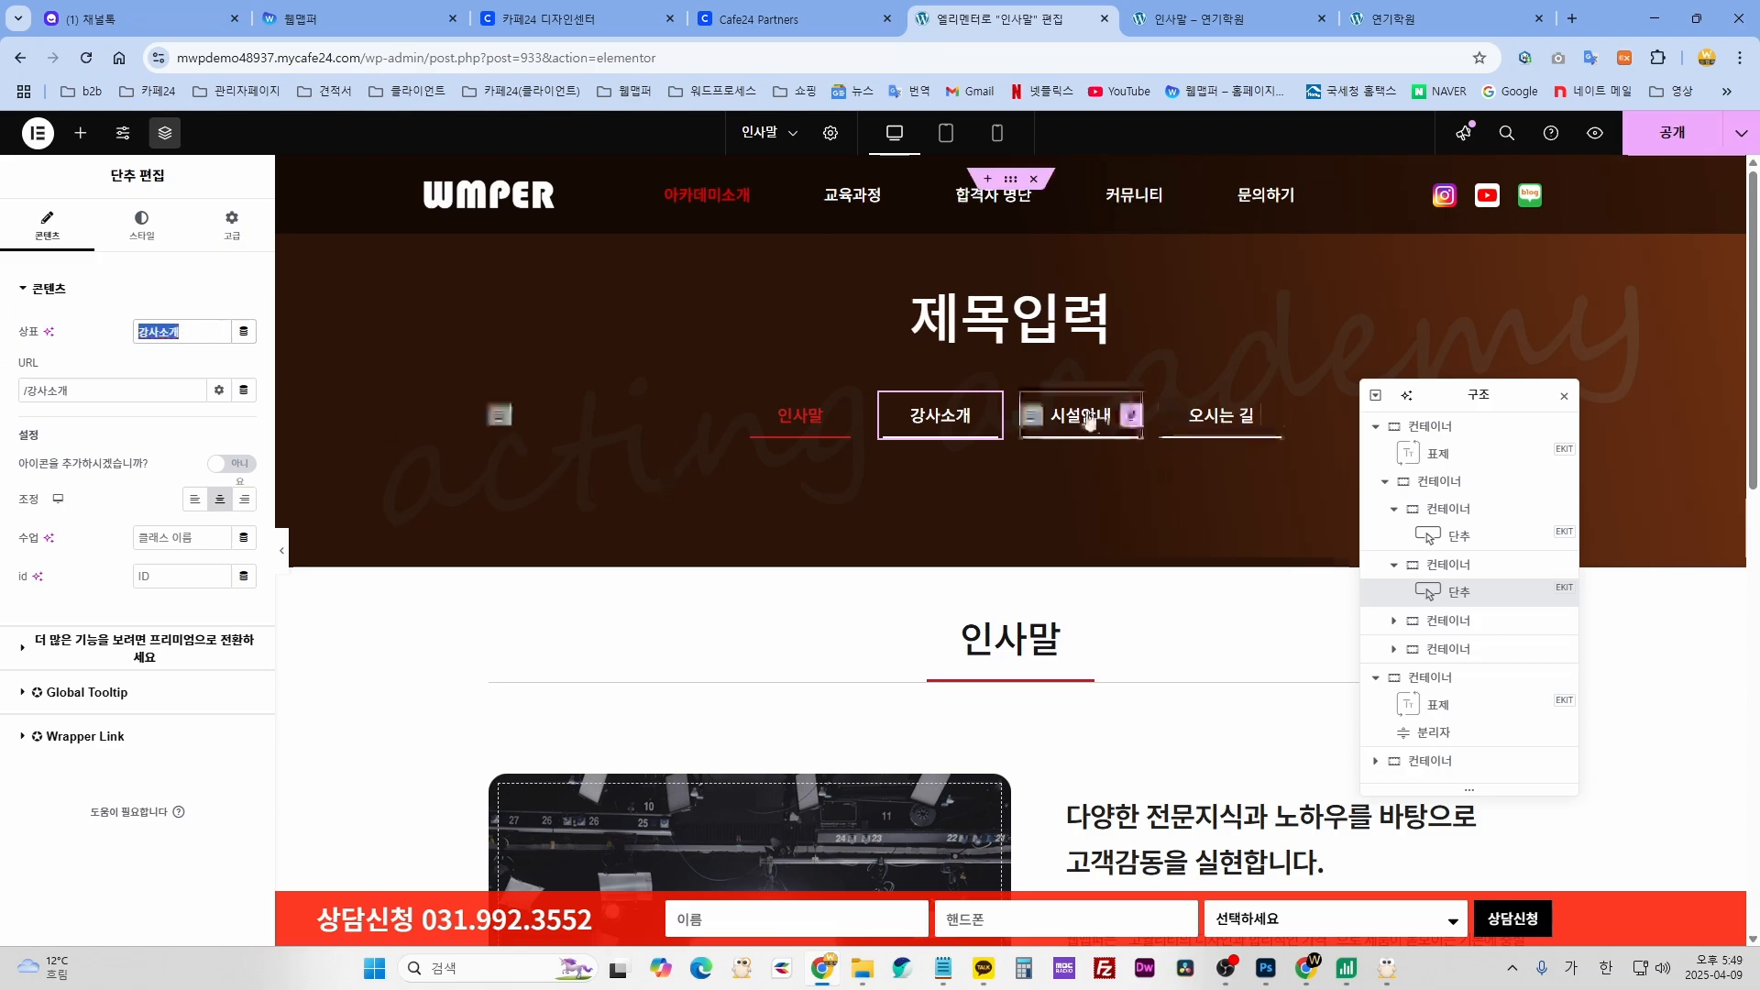
left_click(142, 224)
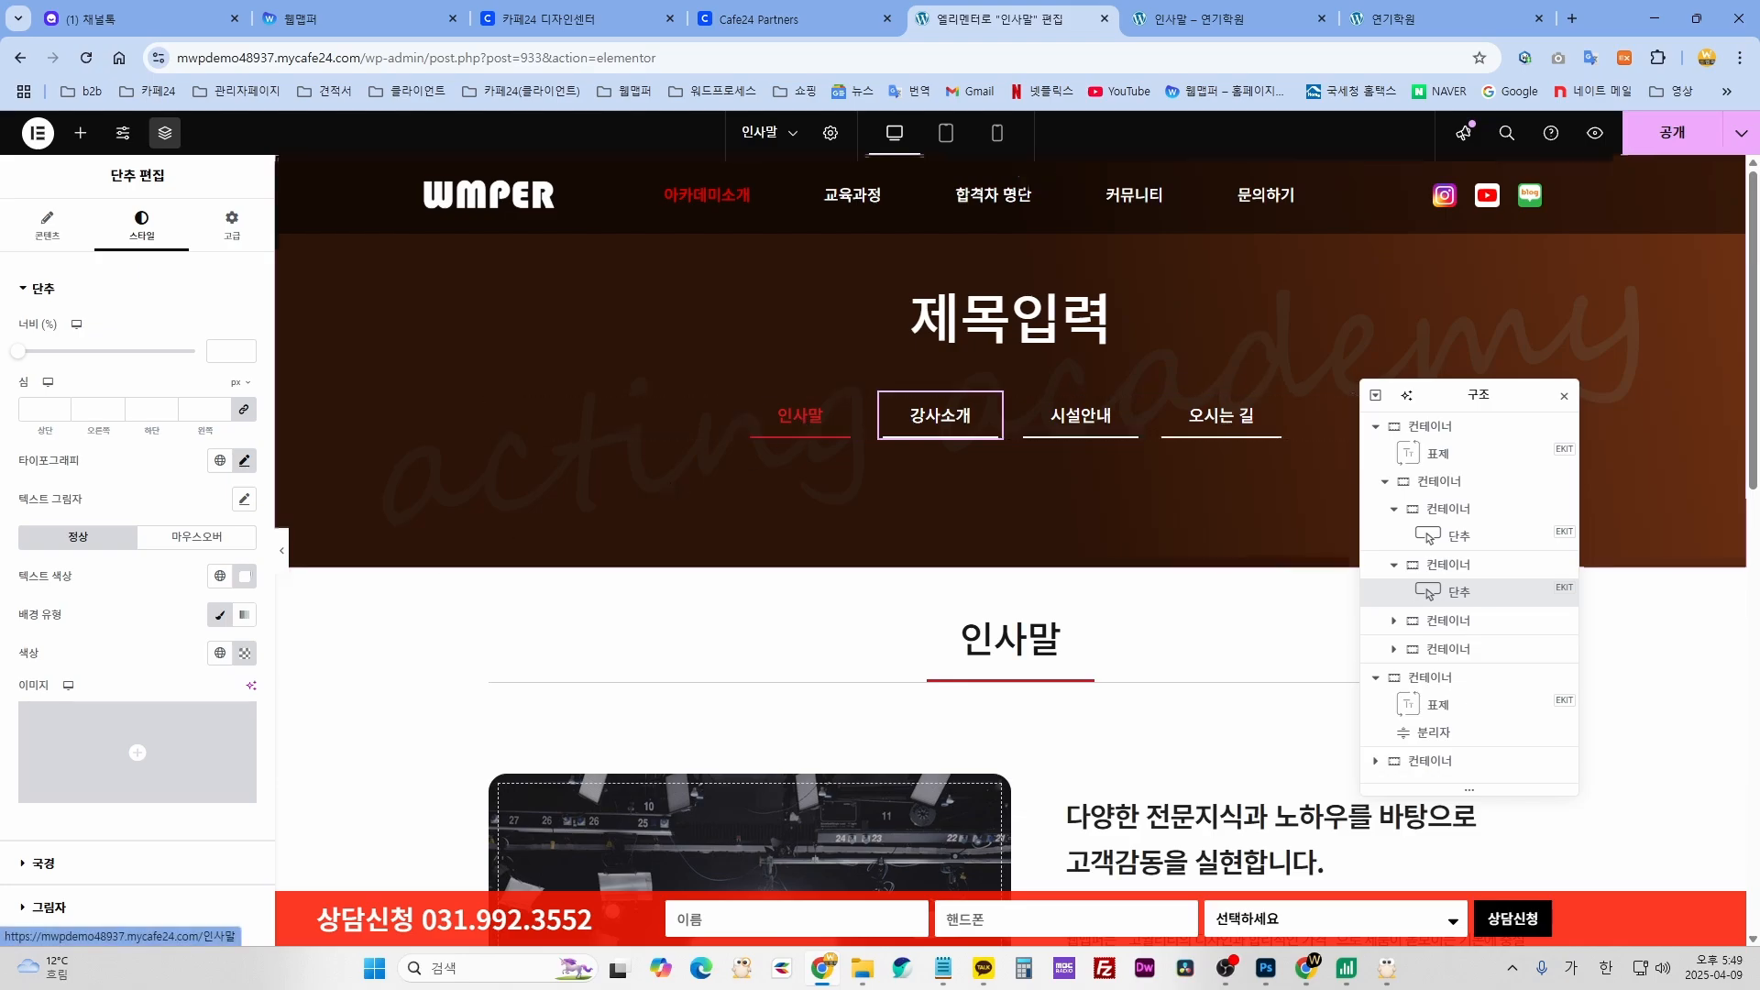
left_click(193, 541)
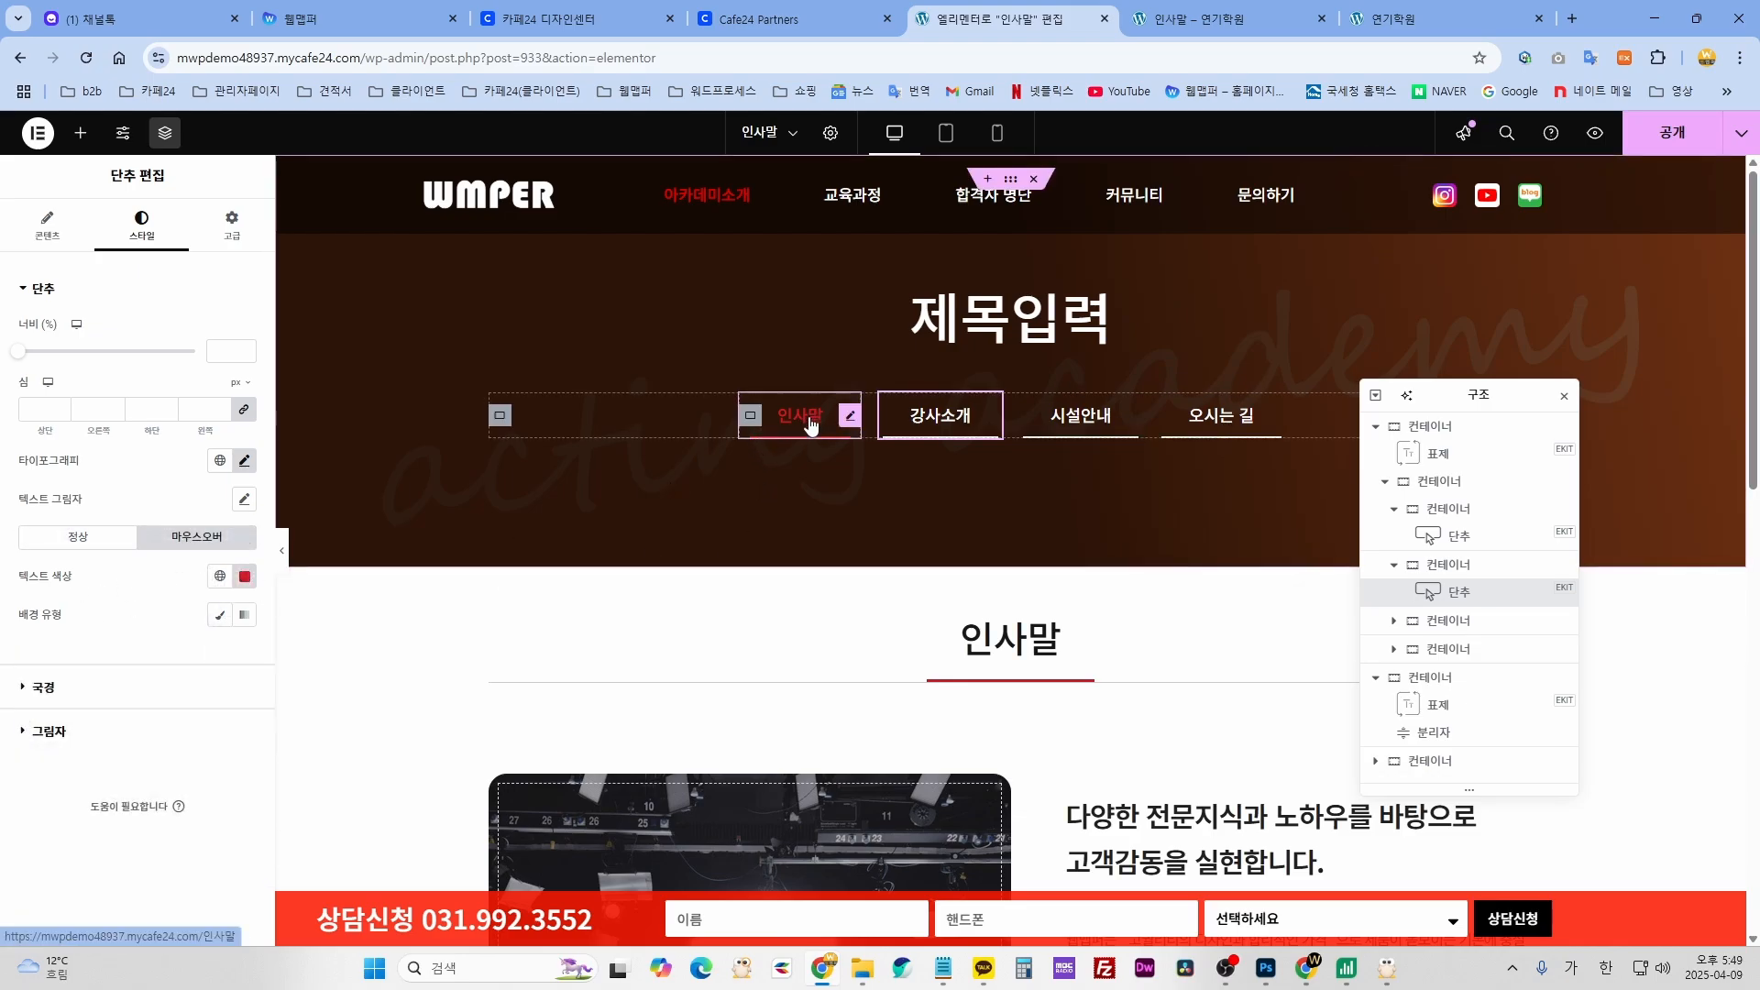
left_click(244, 579)
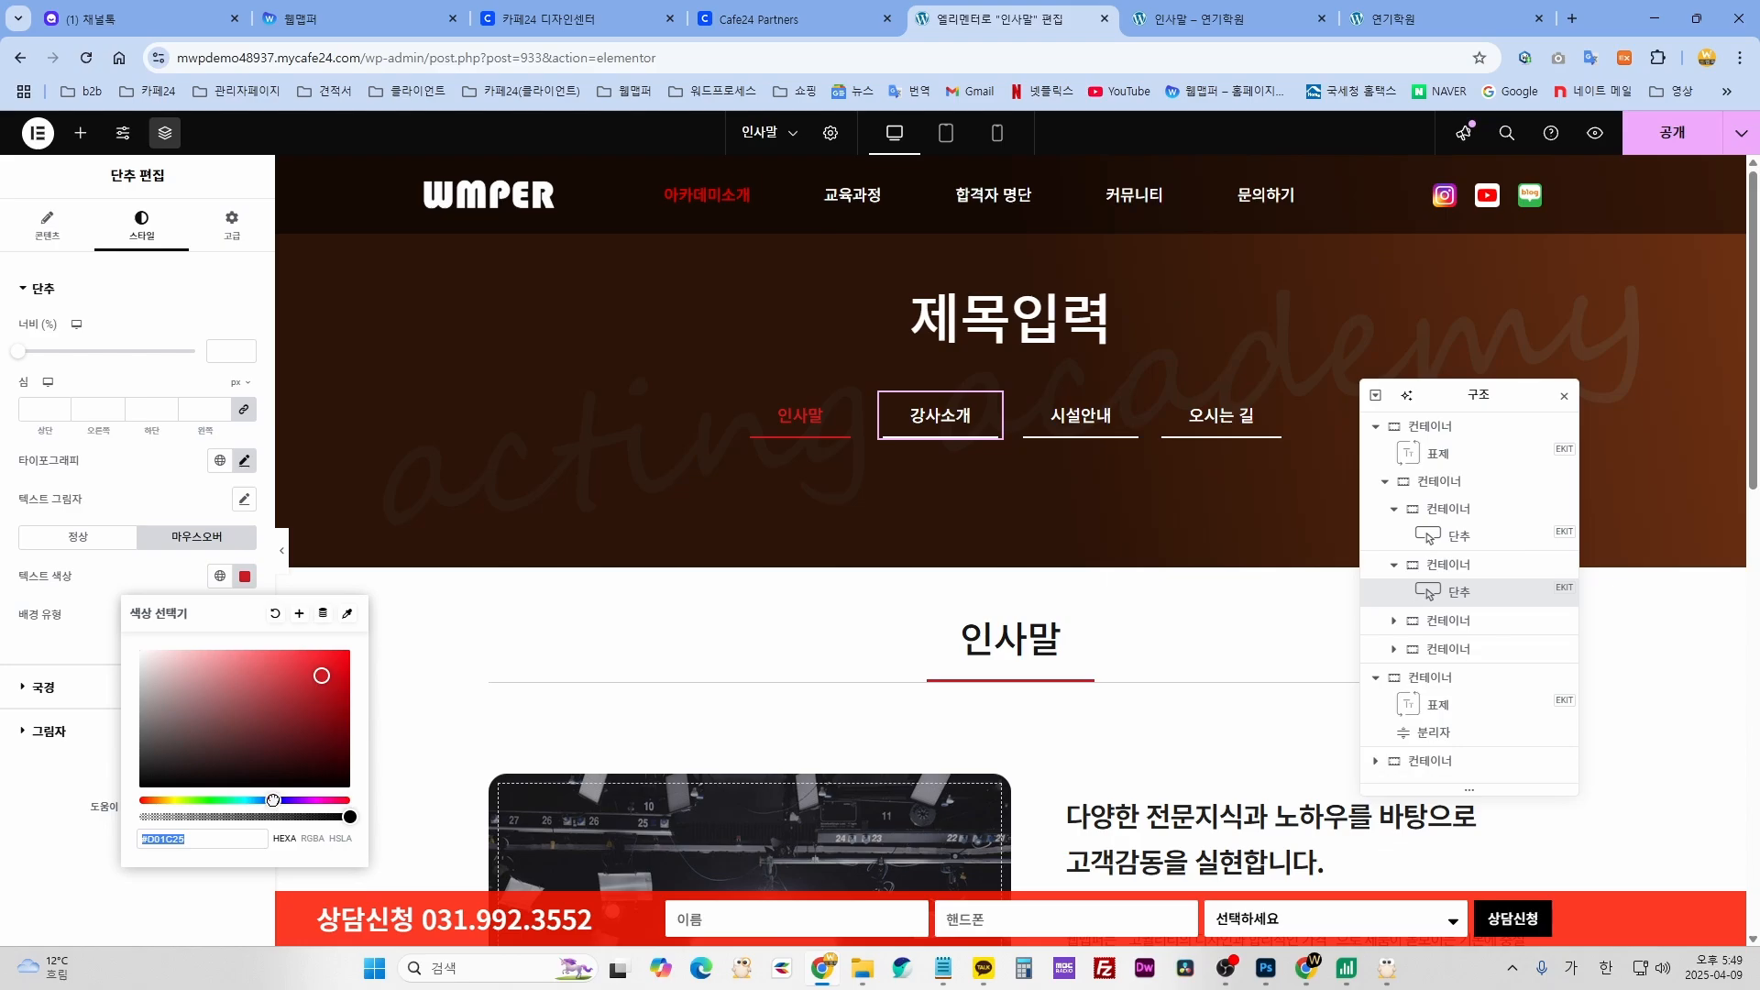
left_click_drag(272, 800, 256, 801)
left_click_drag(322, 676, 349, 697)
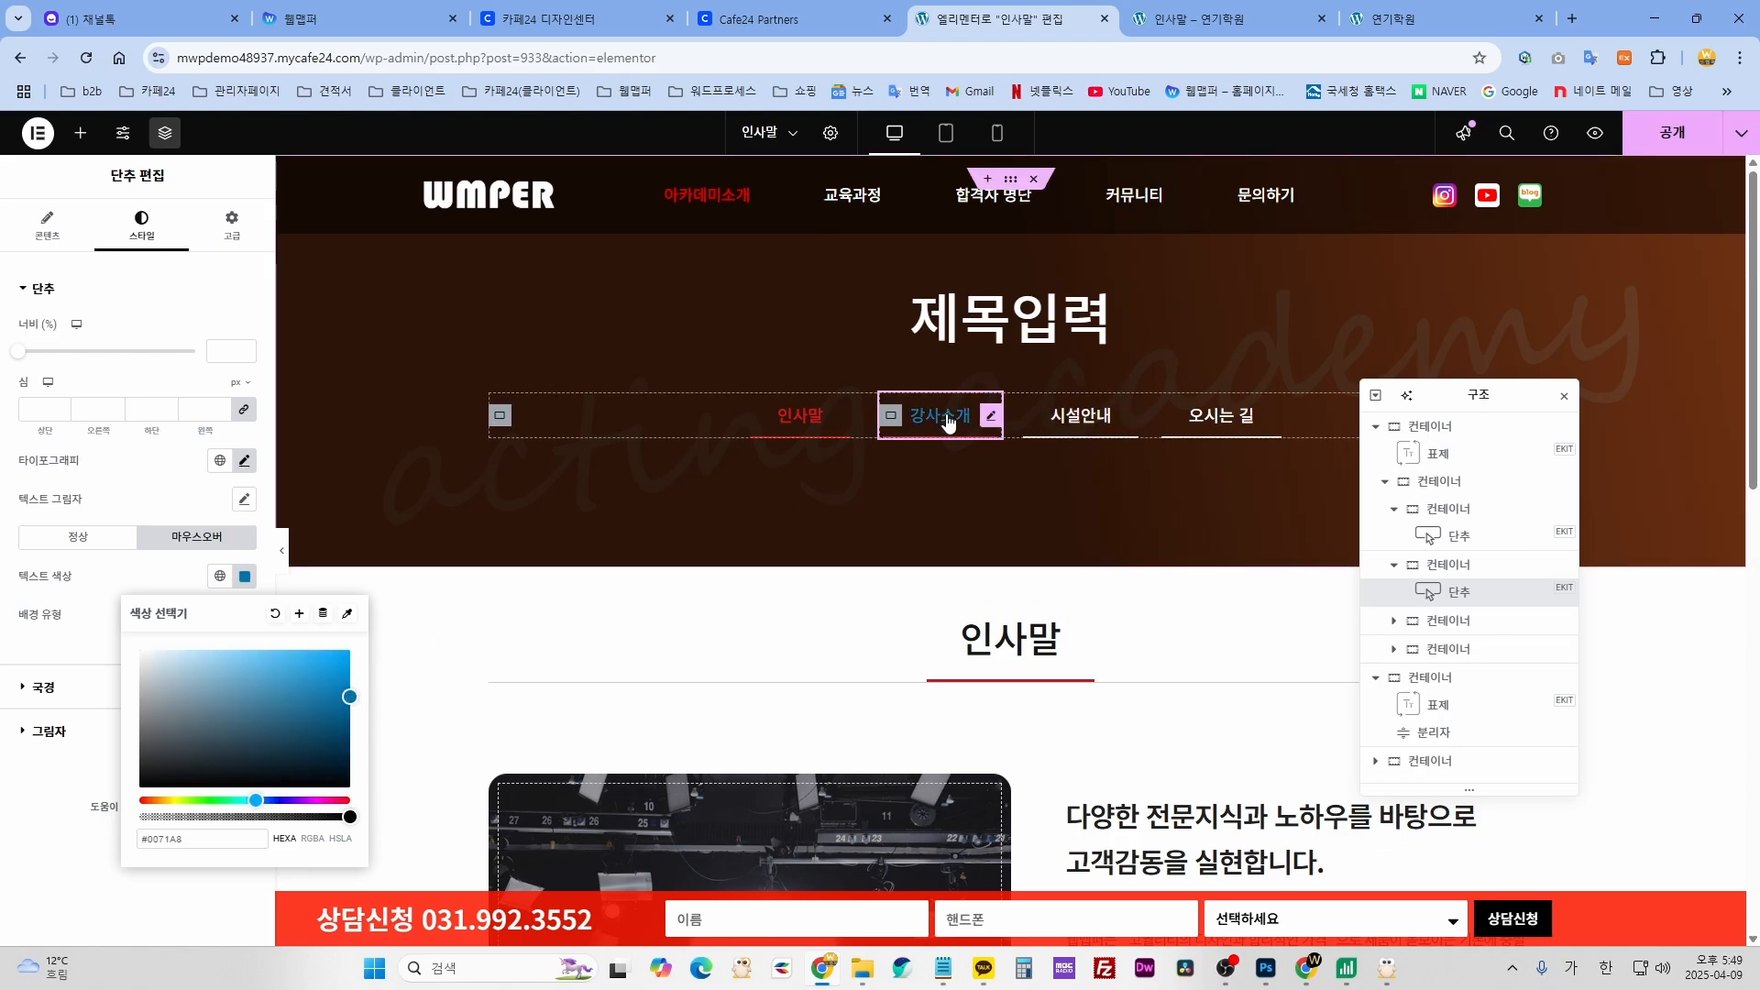
left_click(164, 580)
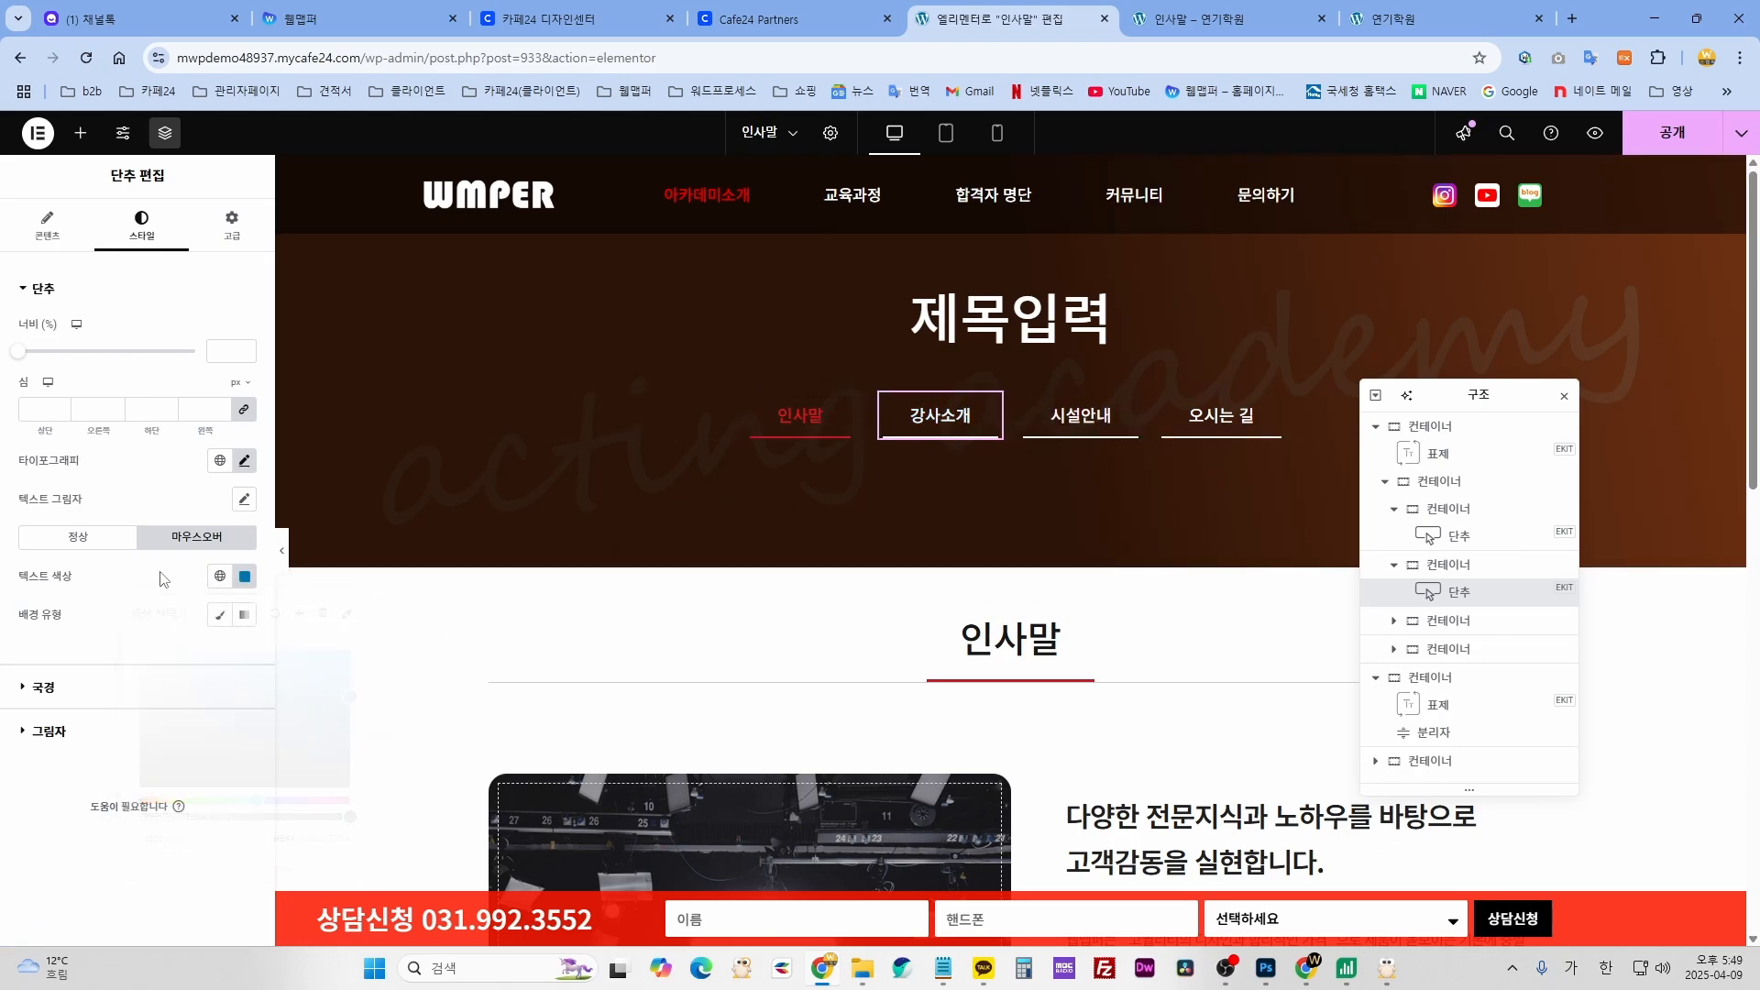
key("ctrl+z")
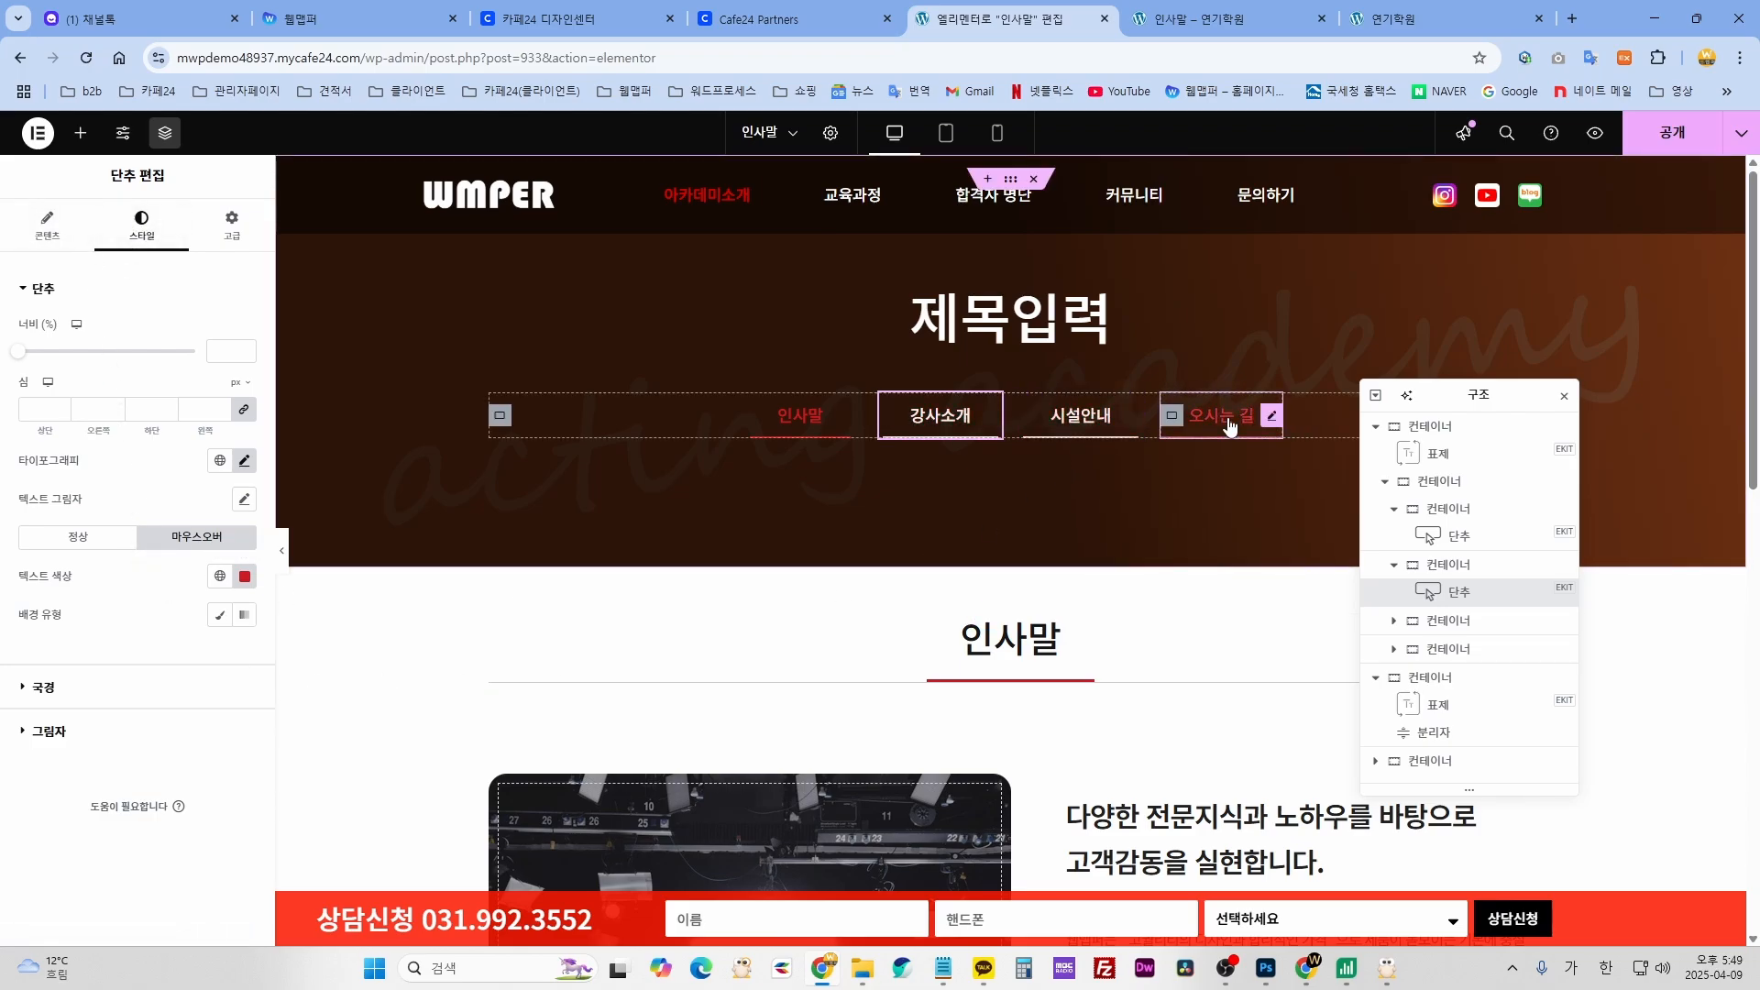
- Scroll down and inspect the 인사말 section heading's title text
scroll(1171, 606, "down", 3)
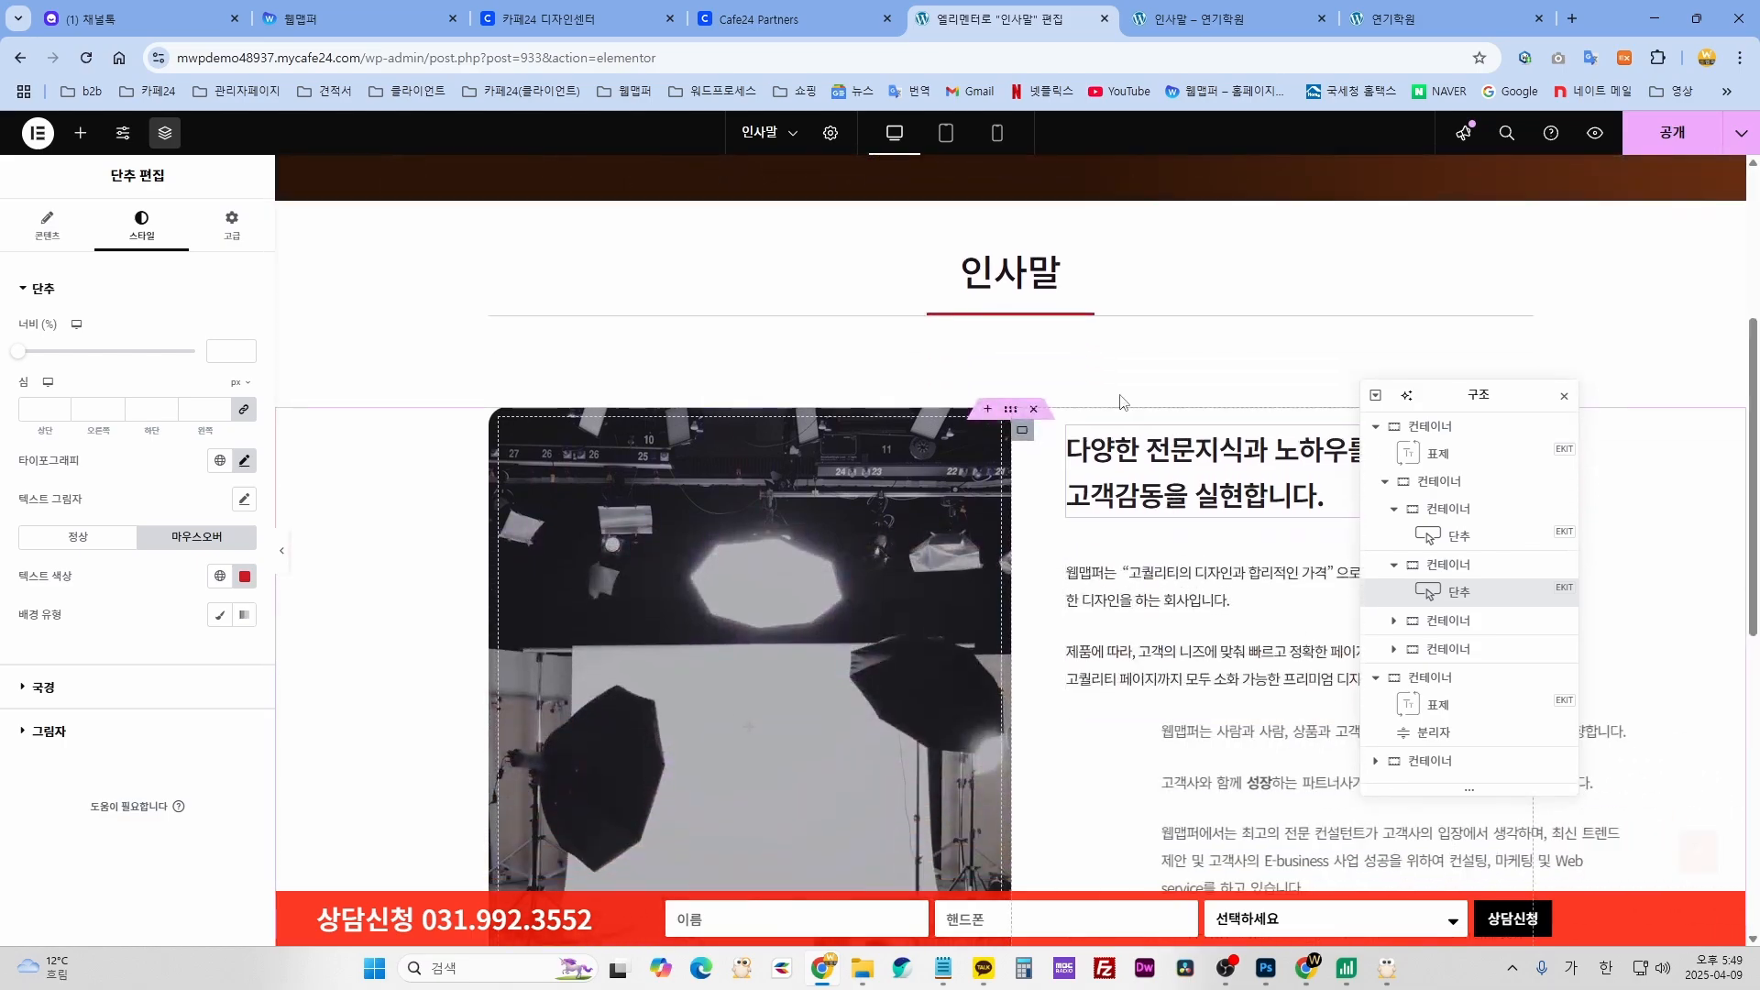
left_click(1064, 291)
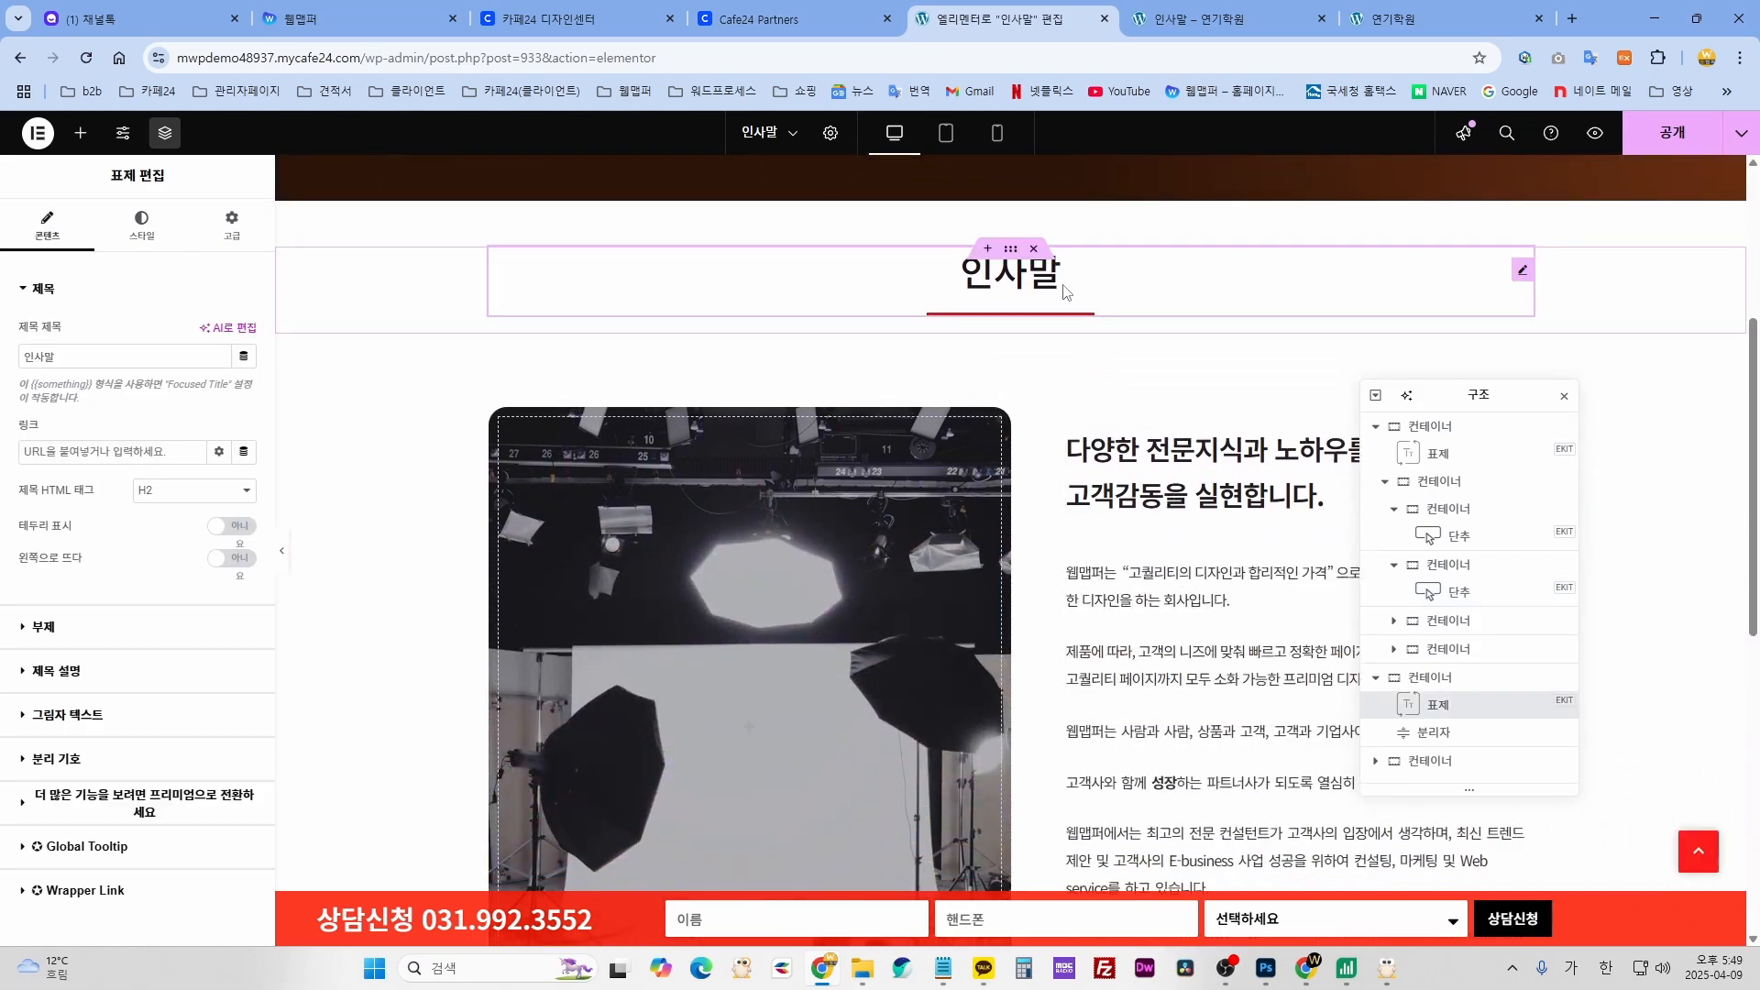
double_click(83, 361)
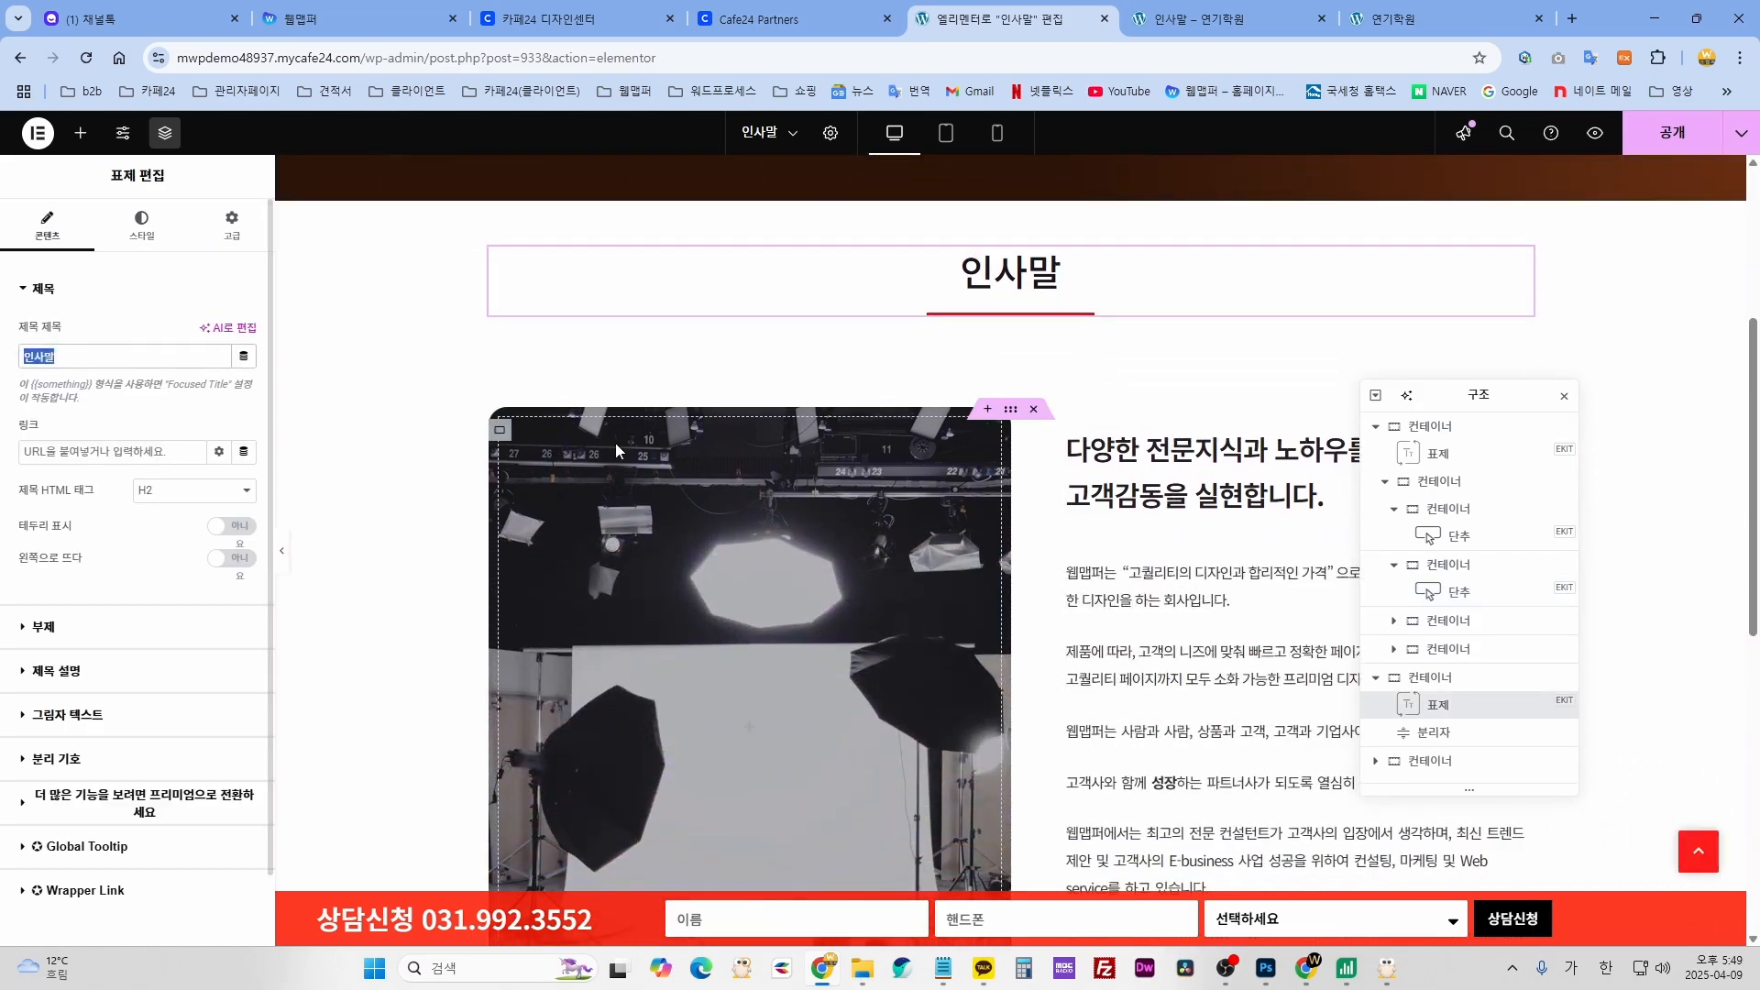
scroll(975, 488, "down", 2)
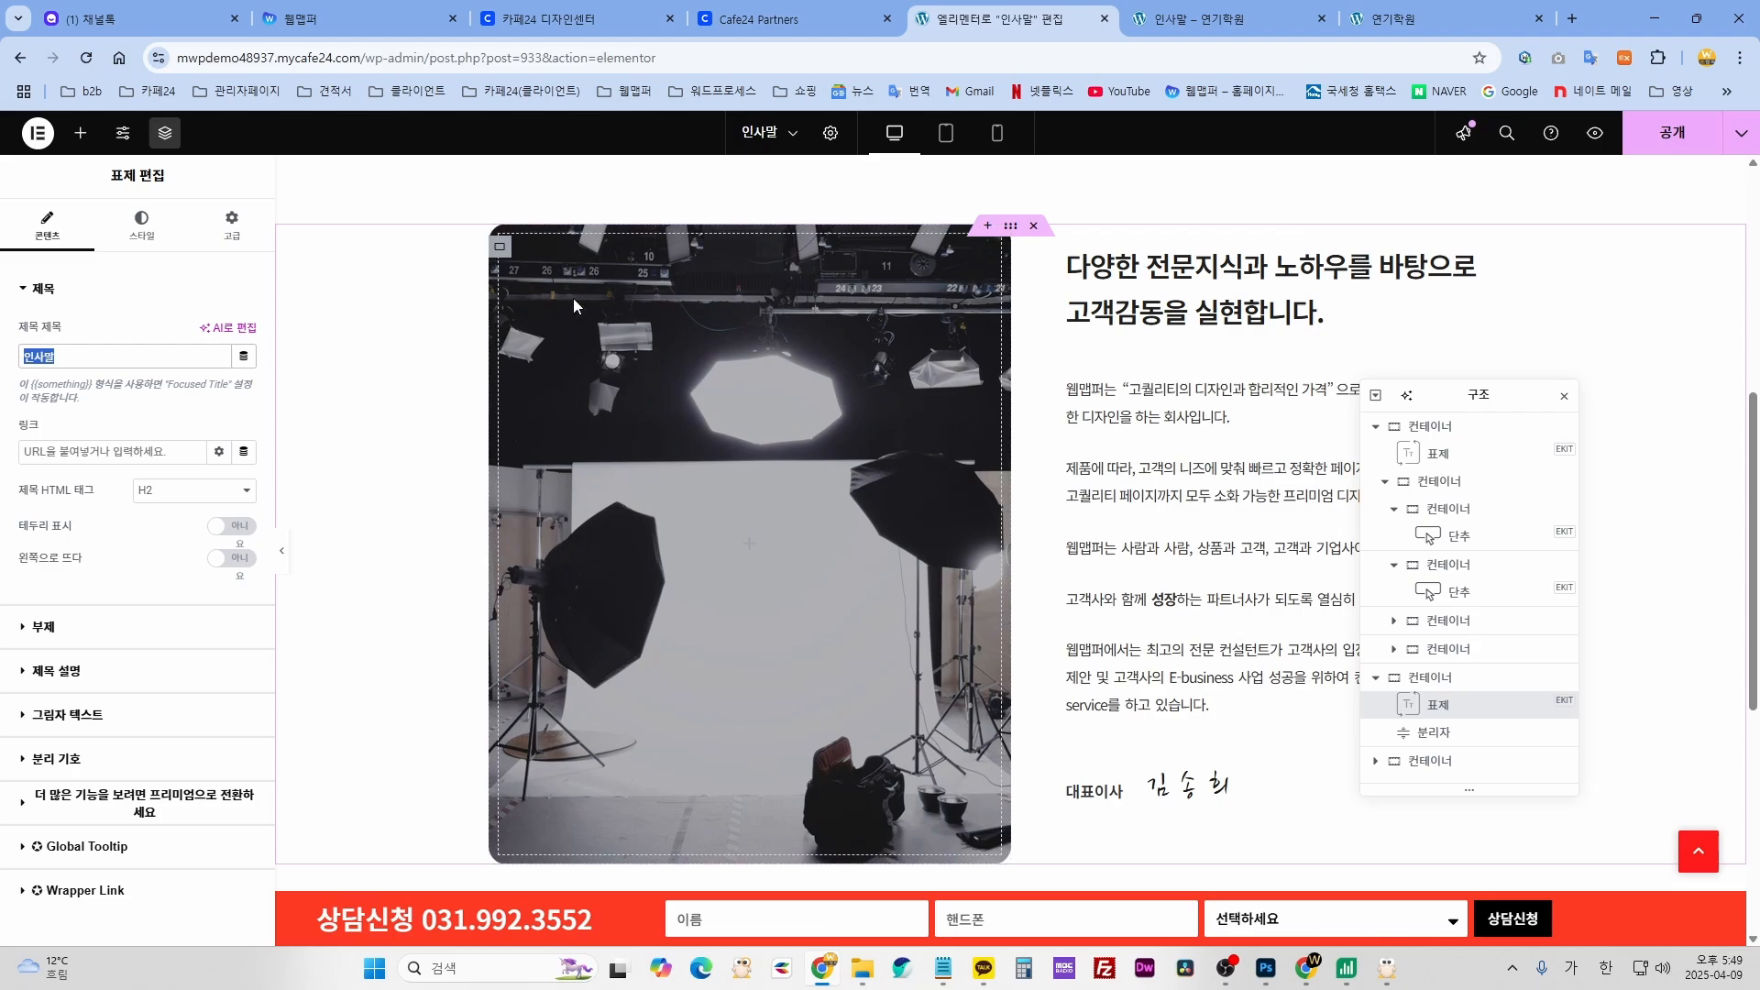
left_click(808, 501)
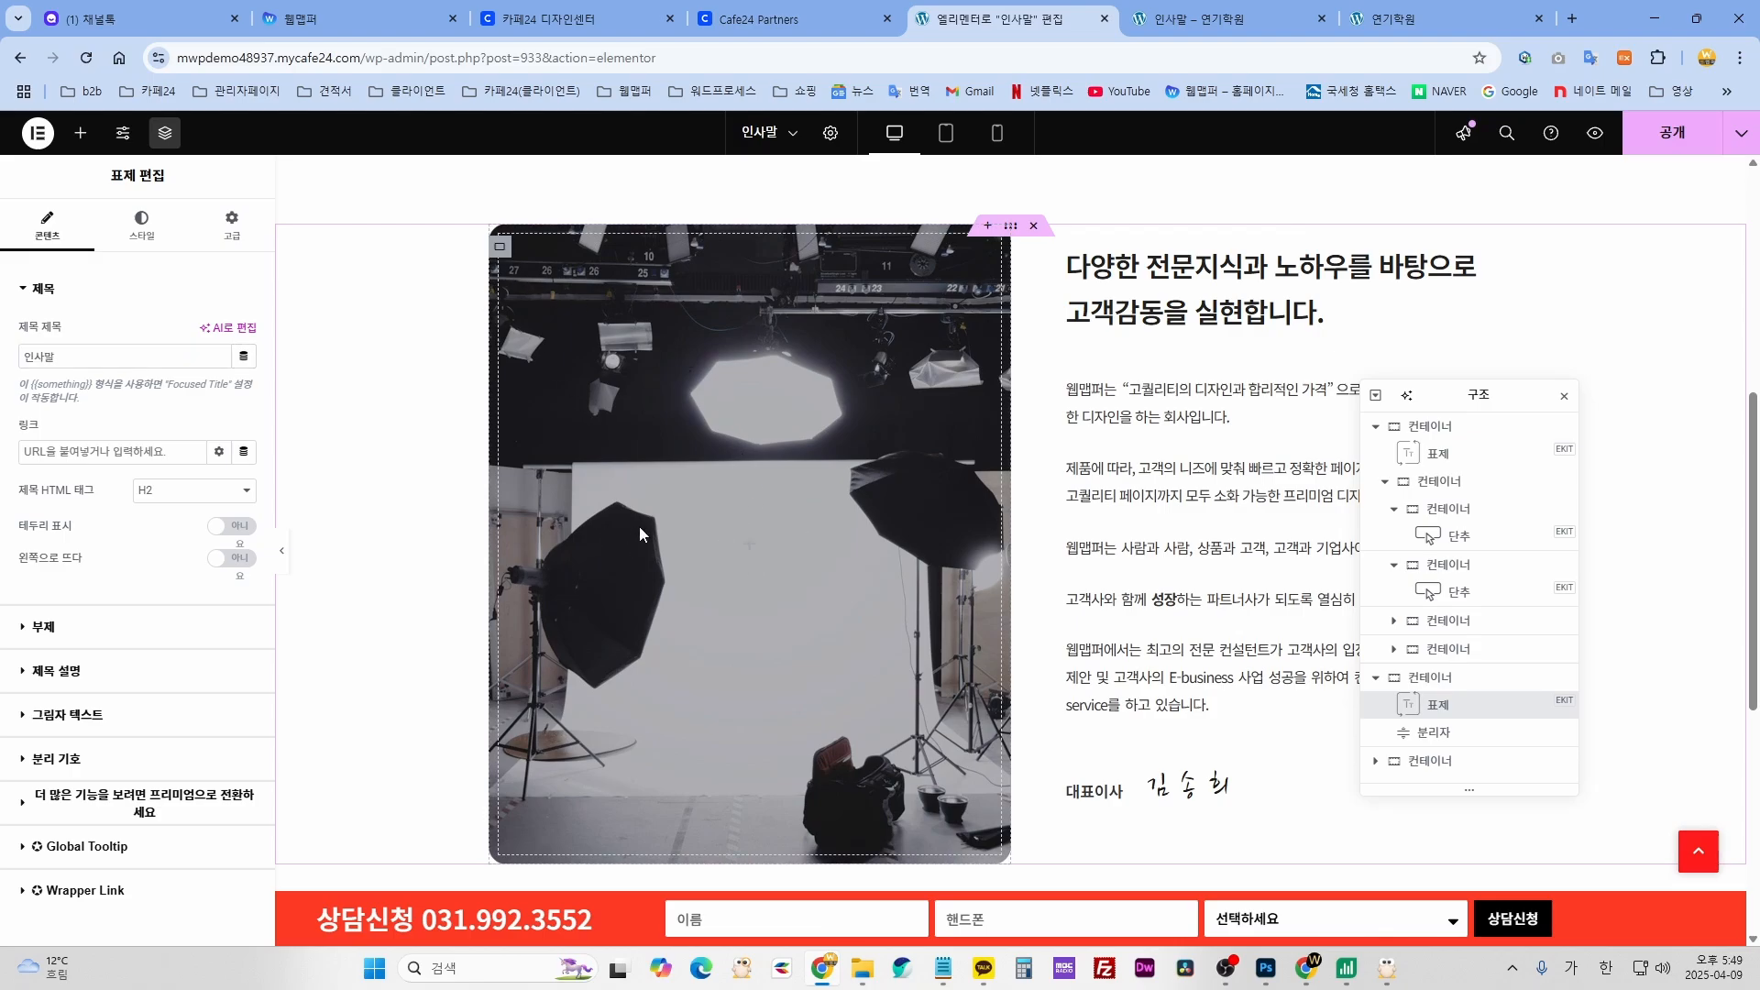
scroll(640, 530, "up", 2)
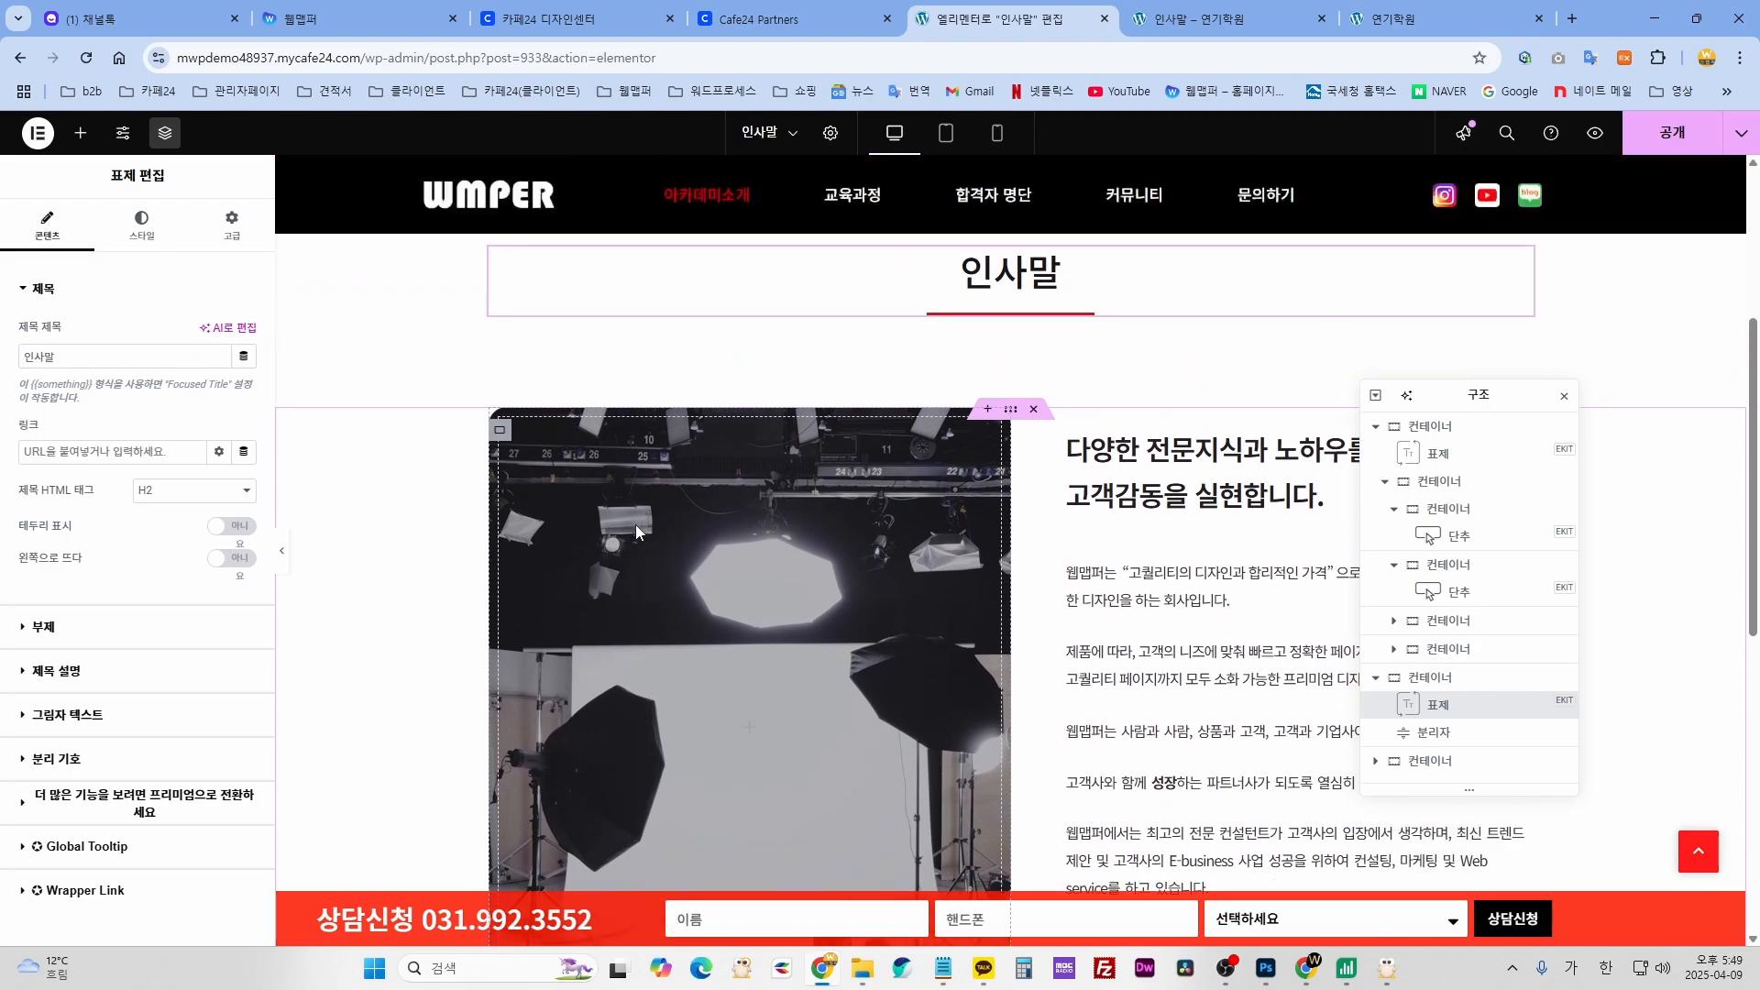
- Open the photo container's background image in the Media Library, keeping the 인사말.jpg studio photo
left_click(501, 431)
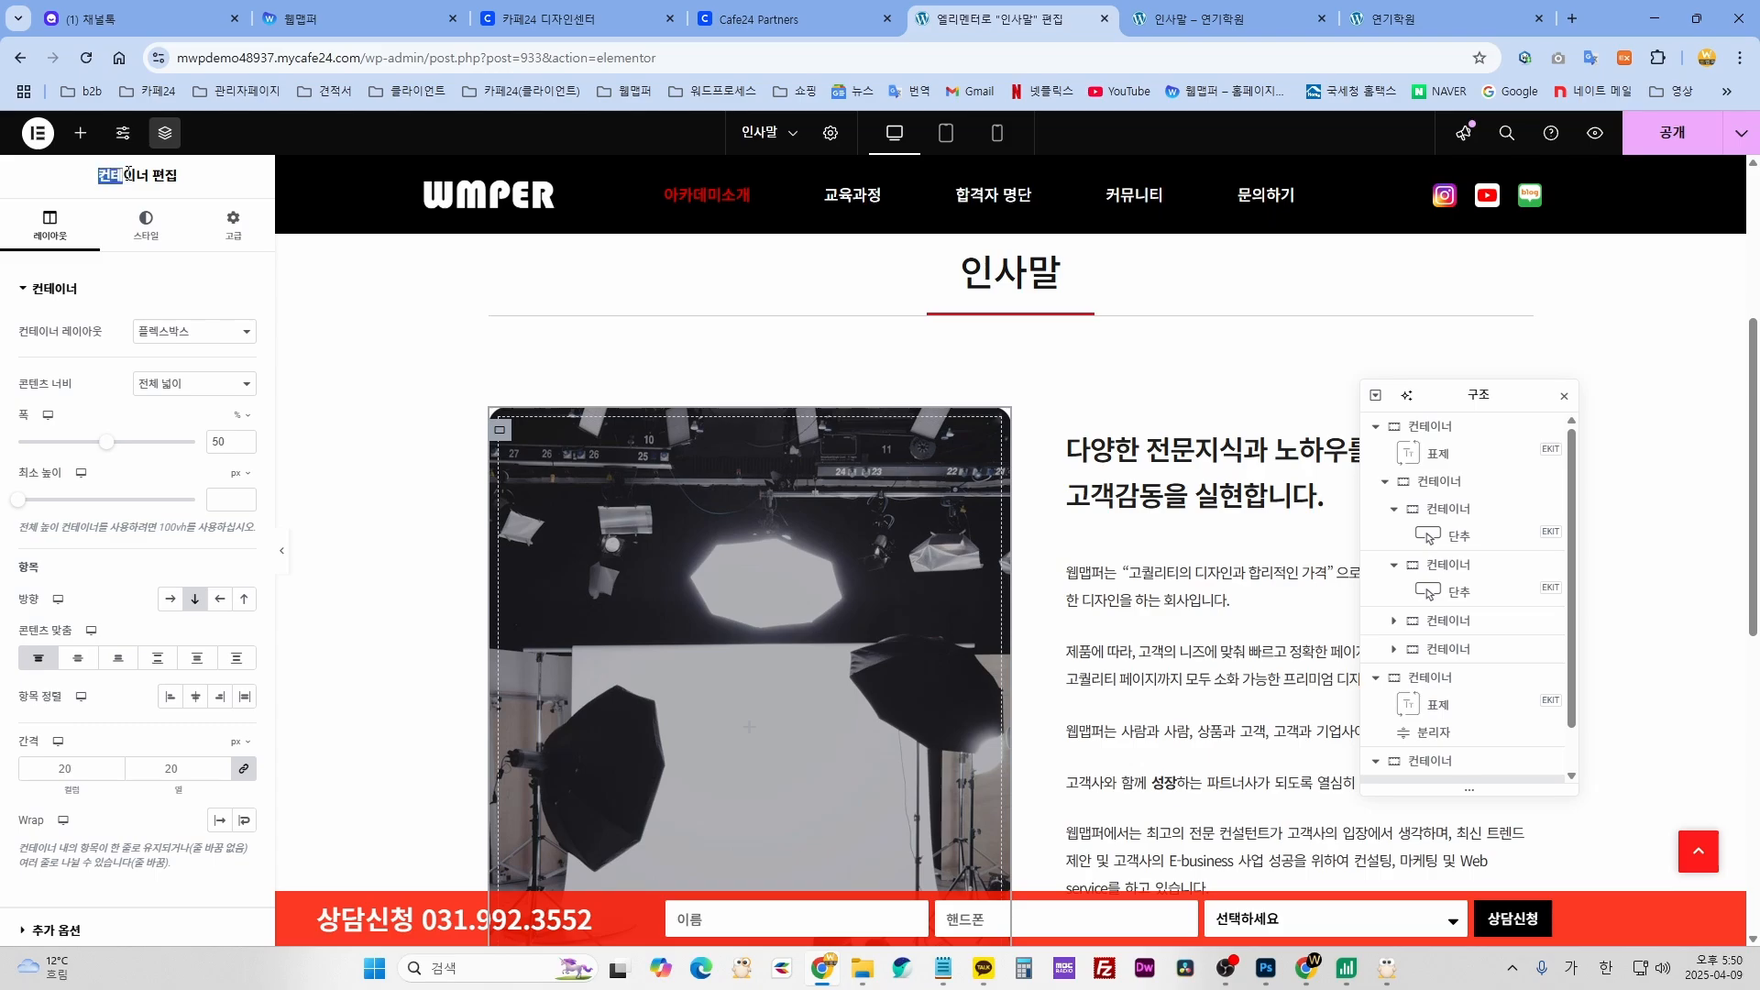
left_click(137, 234)
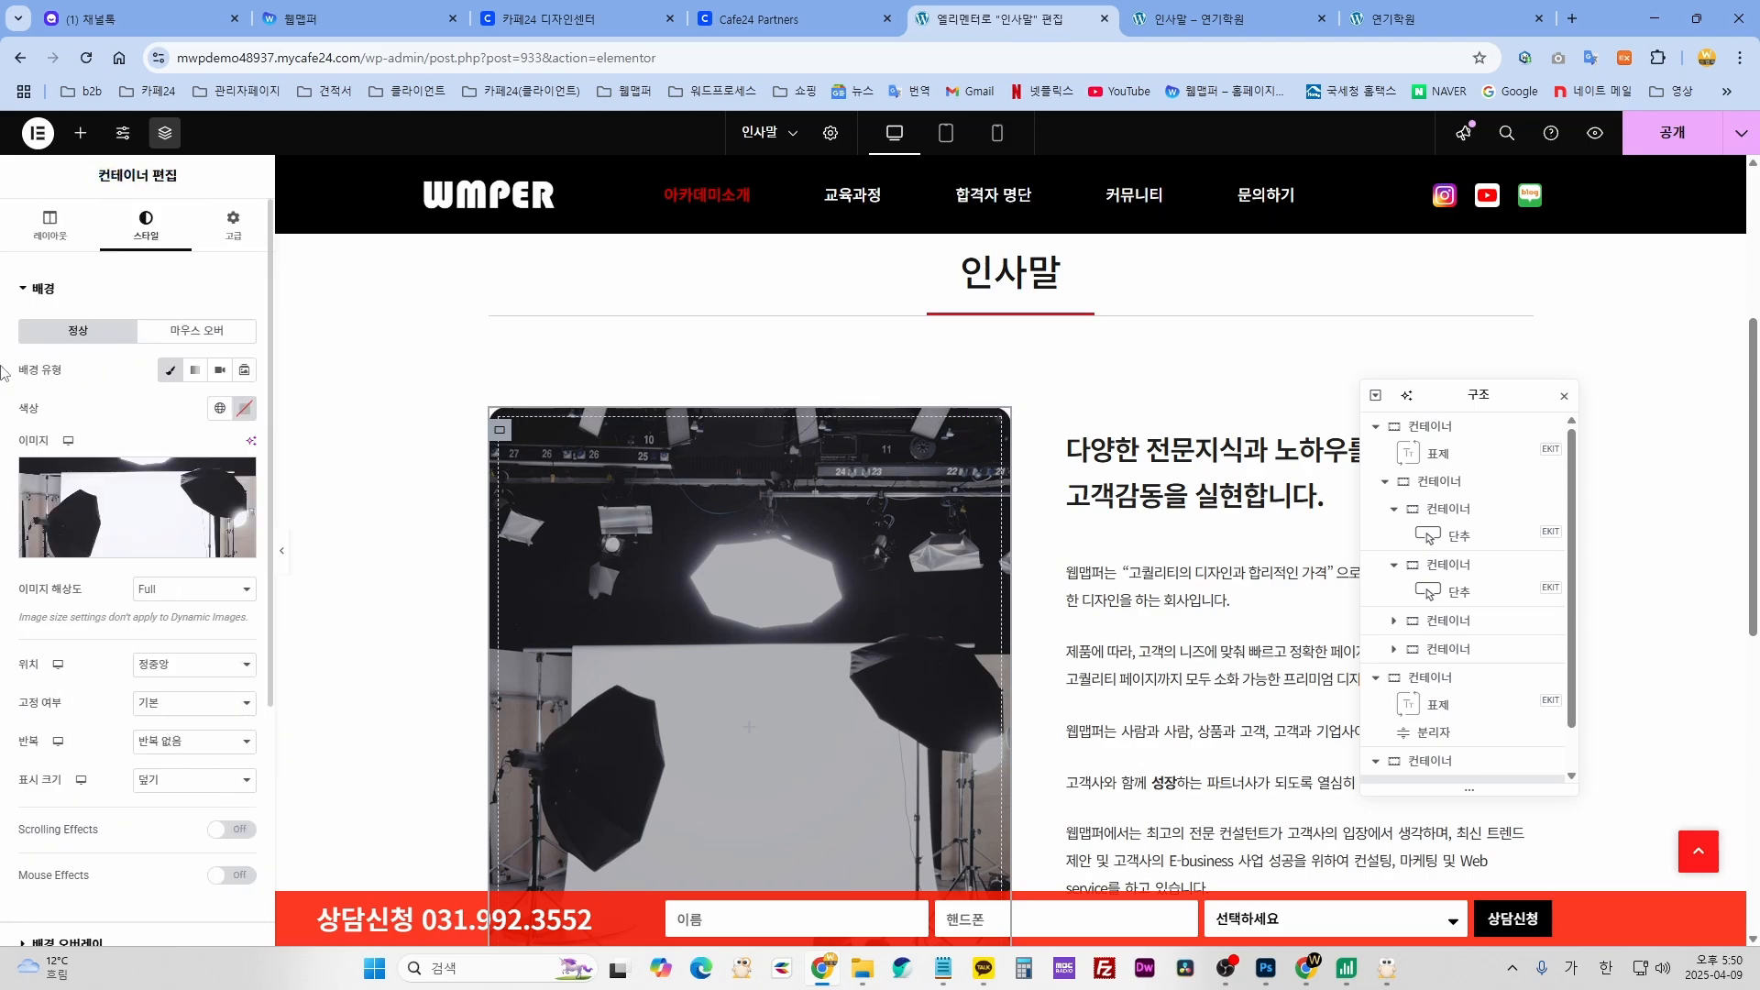
left_click(133, 513)
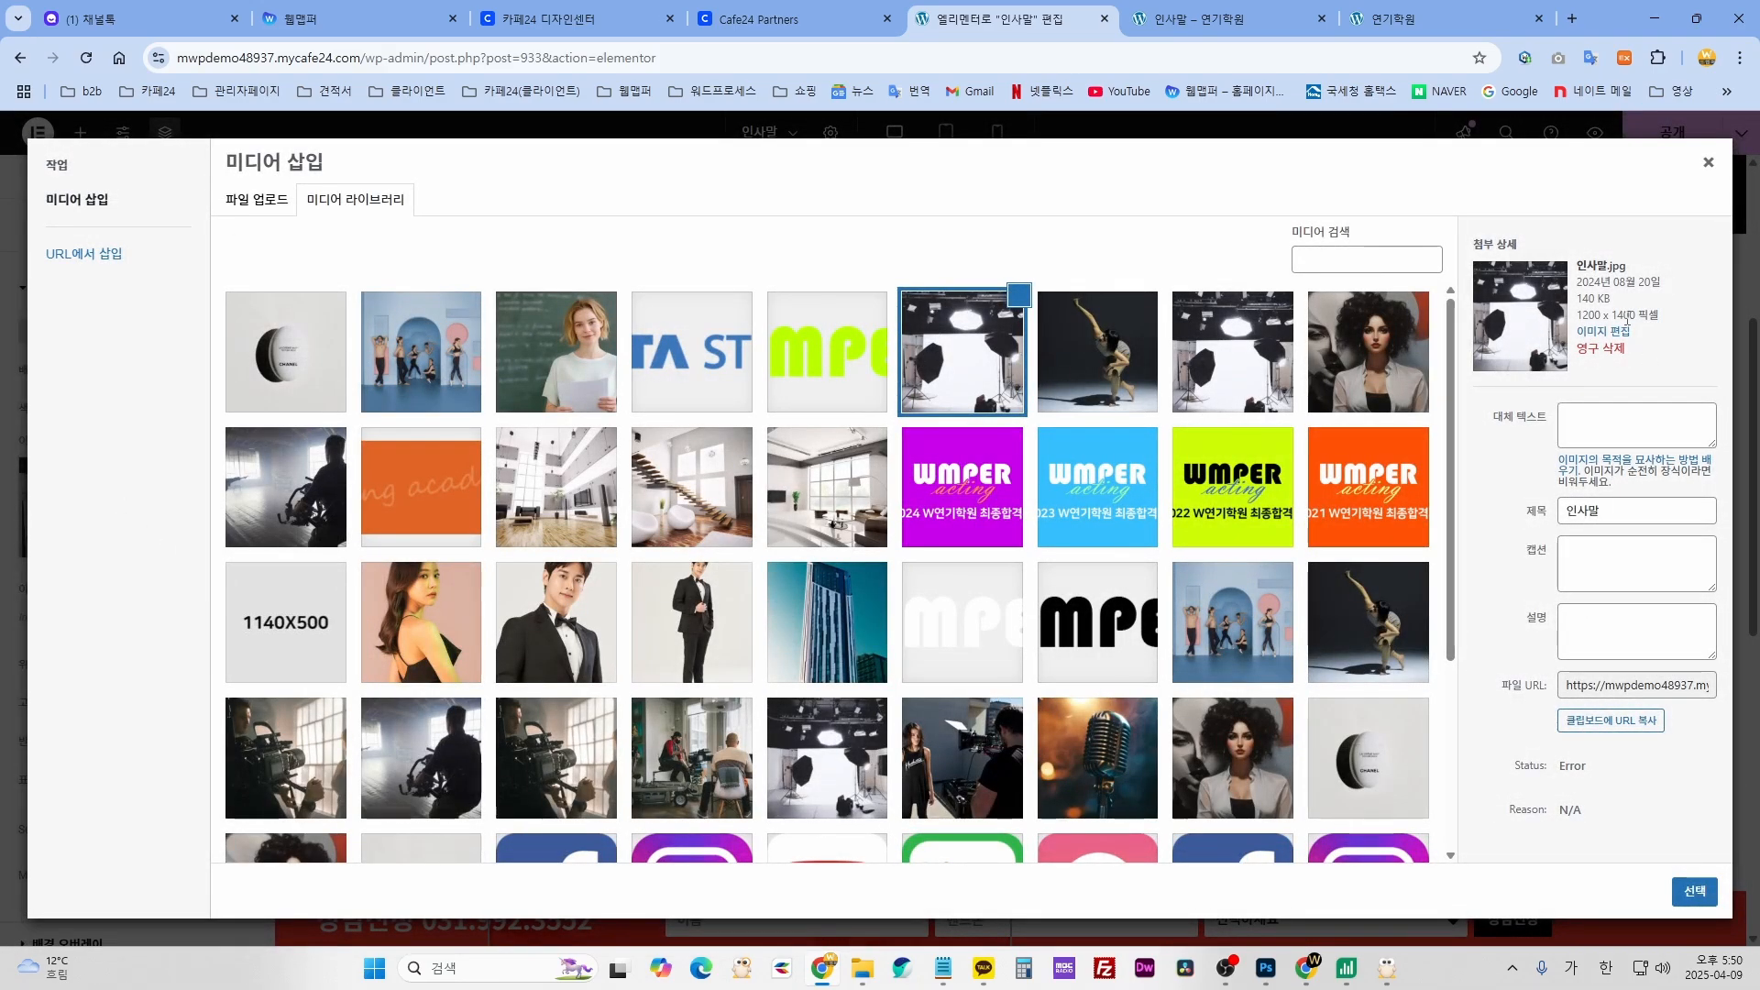
left_click(1092, 355)
left_click(954, 368)
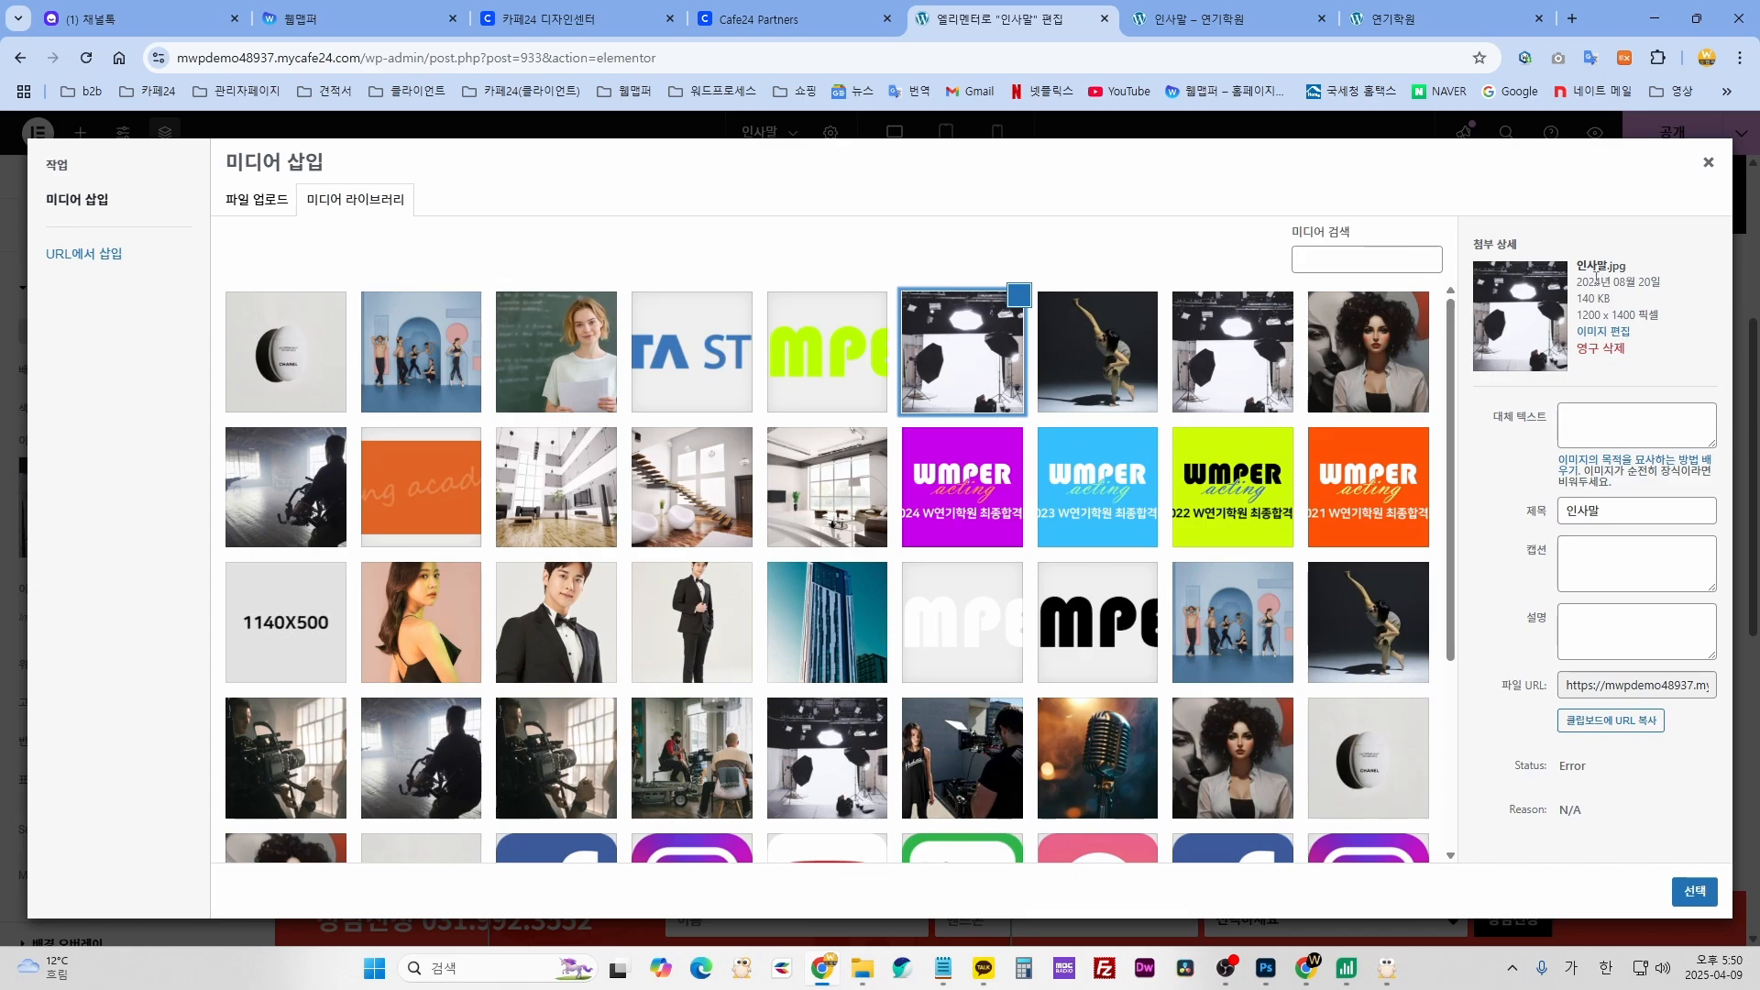
left_click(1708, 163)
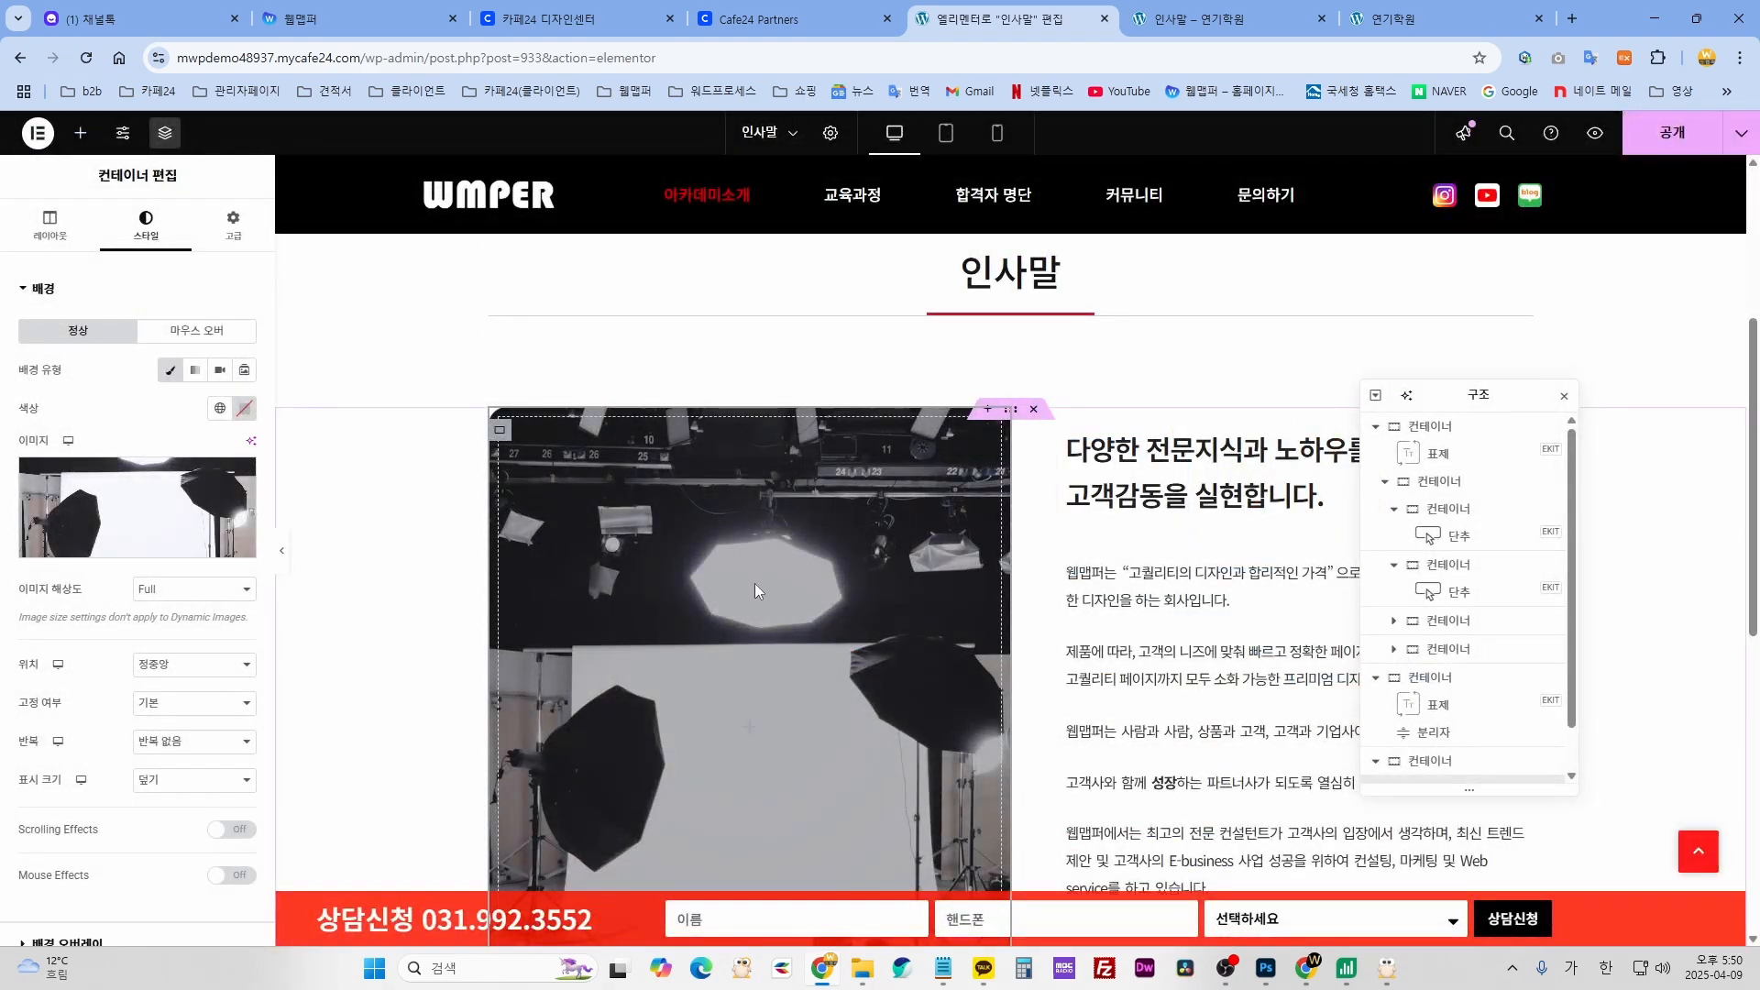
- Close the Navigator and inspect the line break in the 인사말 heading
left_click(1564, 396)
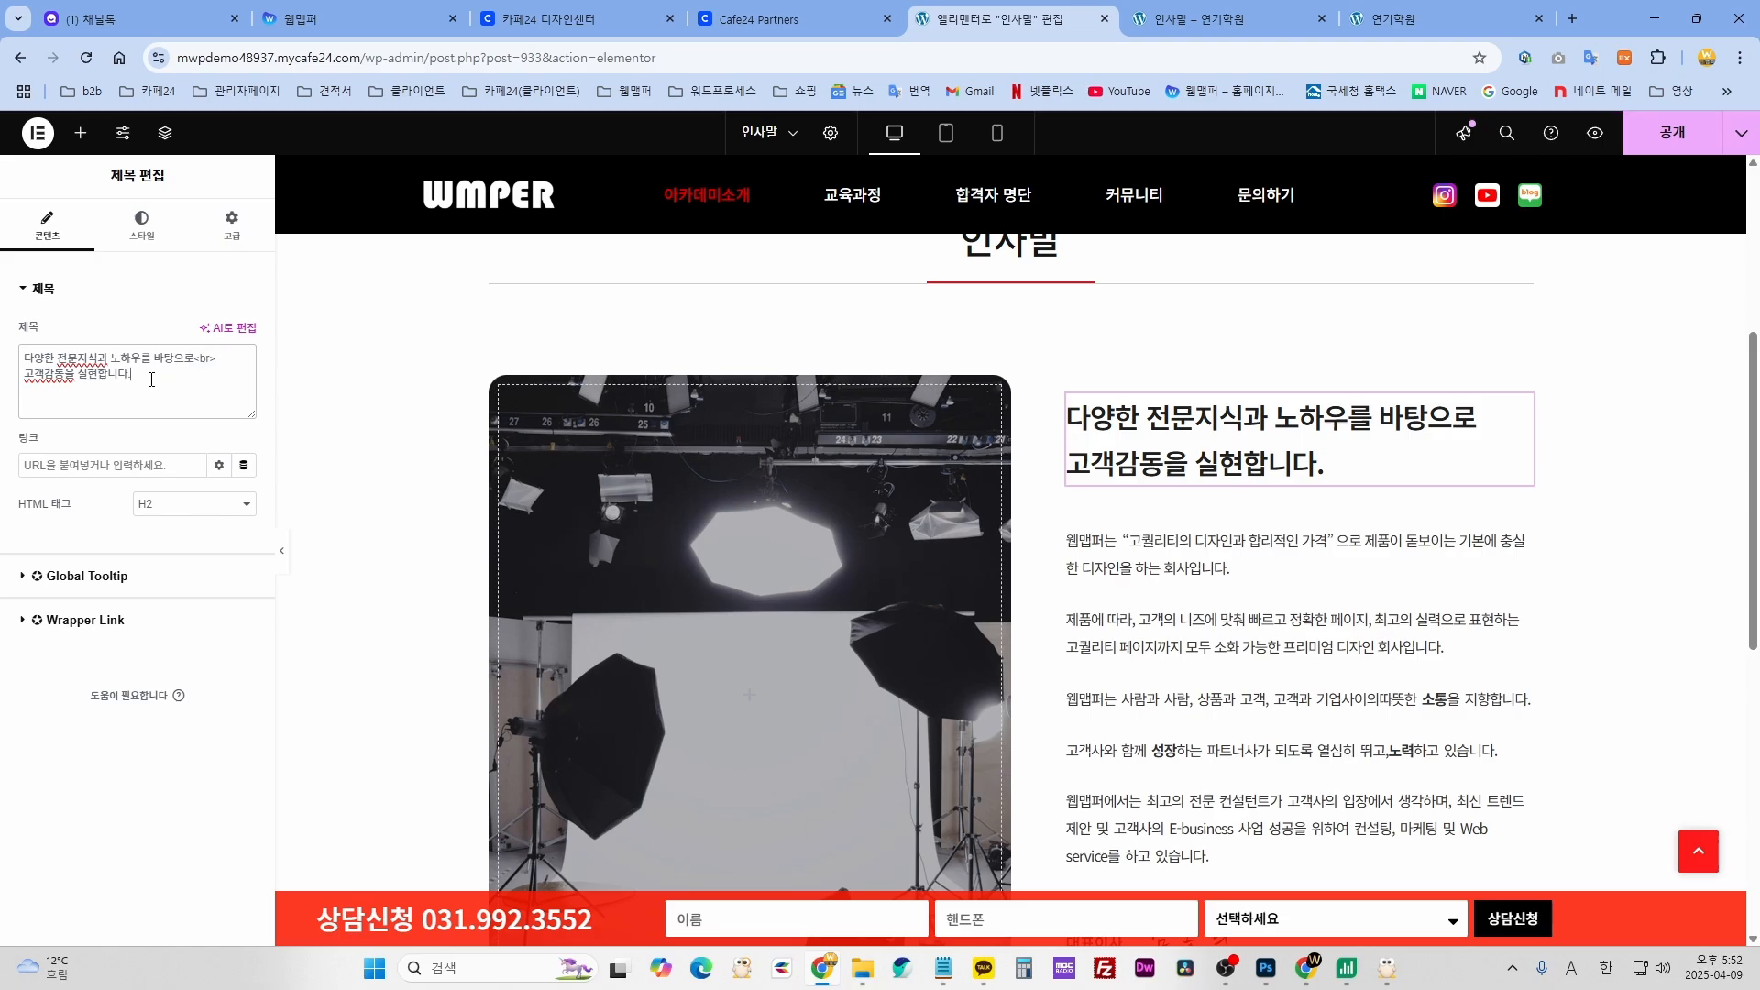
left_click_drag(151, 379, 217, 357)
scroll(1106, 371, "down", 2)
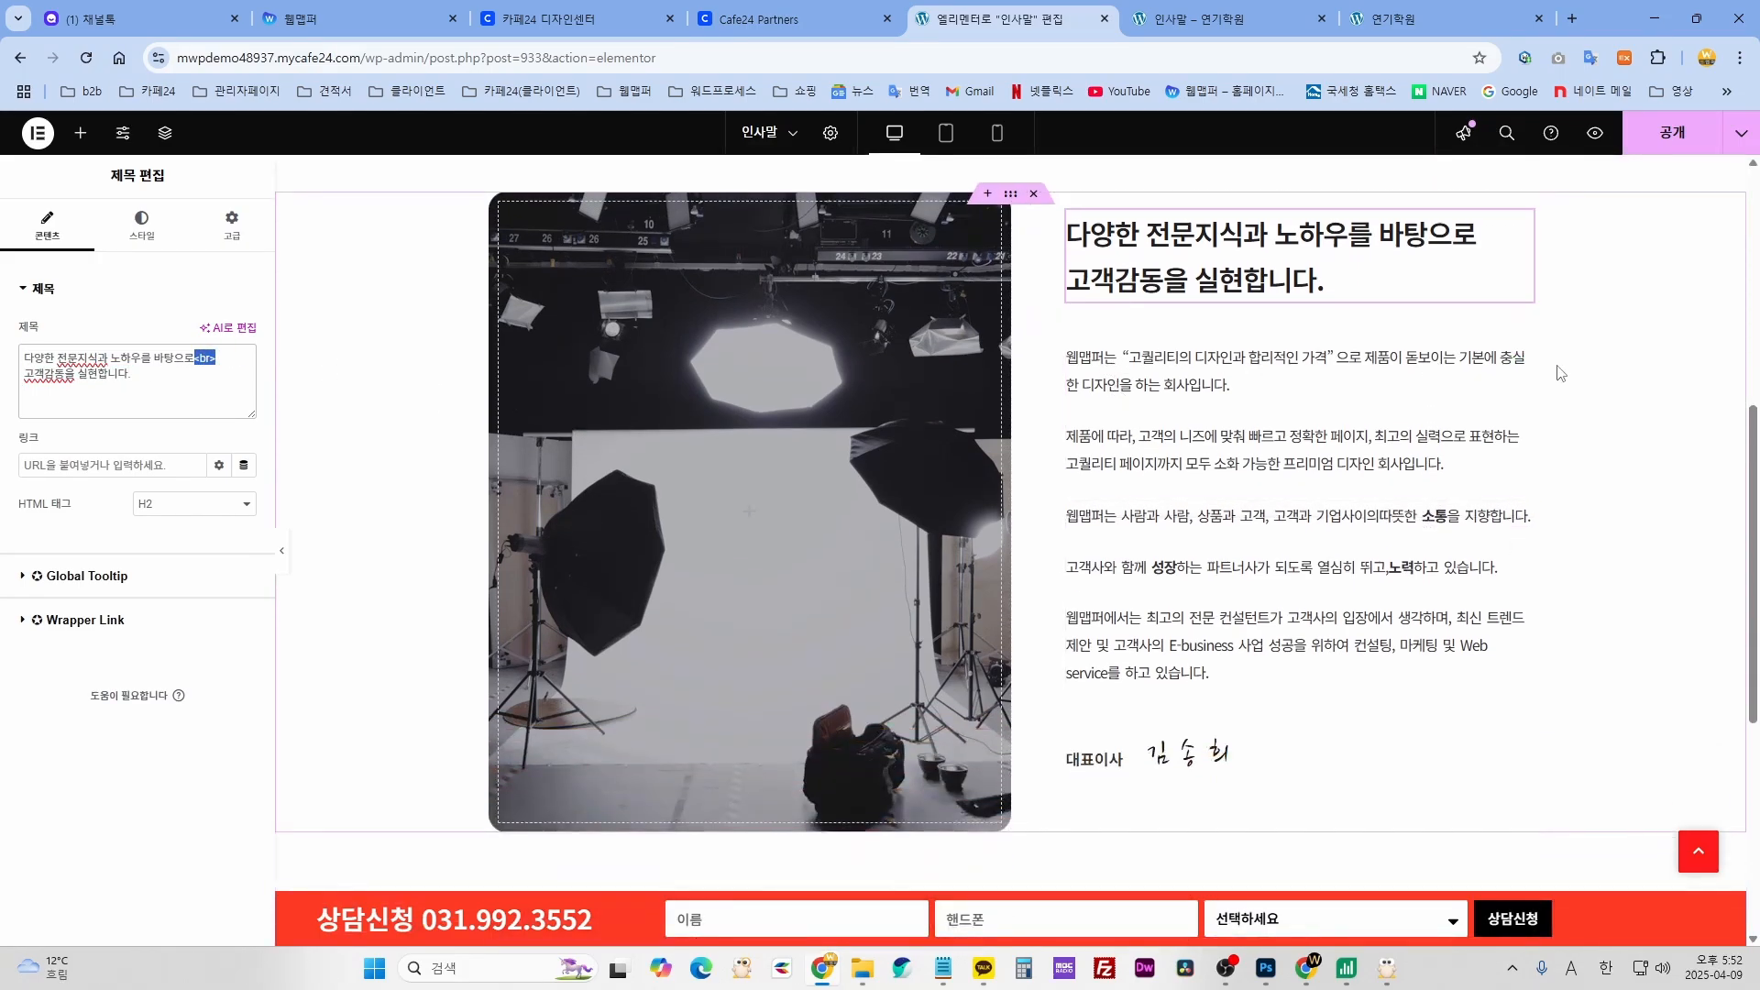
- Review the two paragraph text blocks, the 대표이사 title and the signature name
left_click(1523, 348)
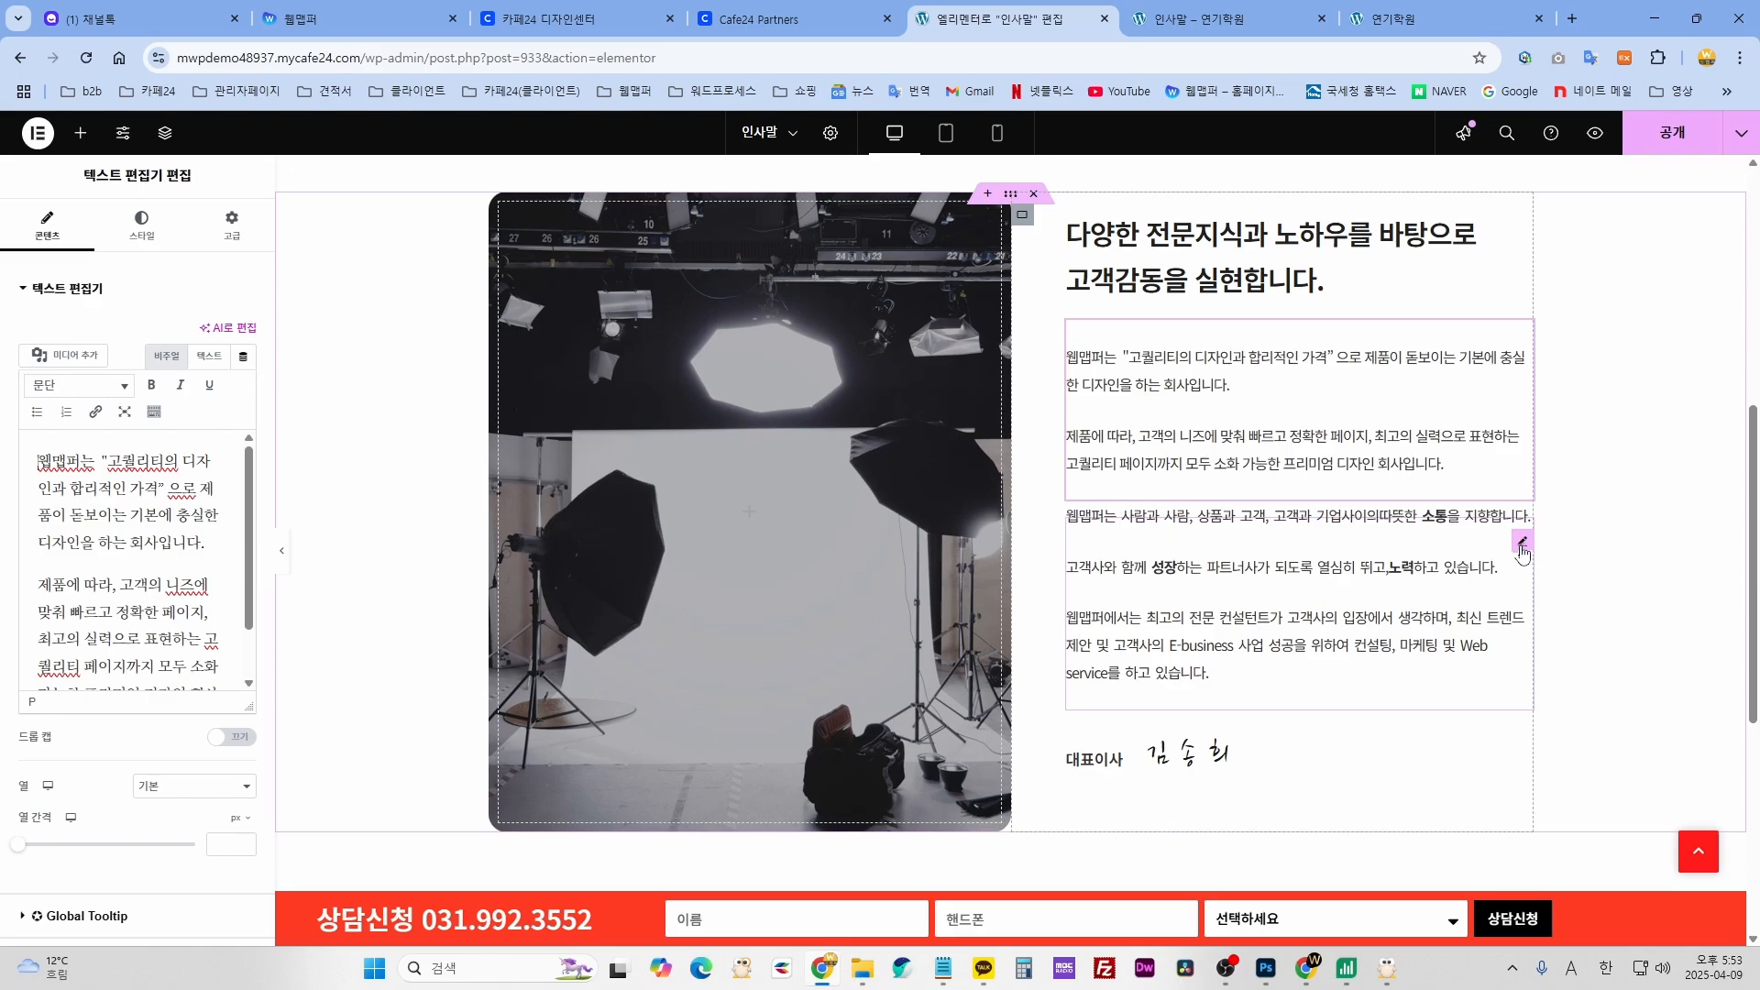
left_click(1523, 543)
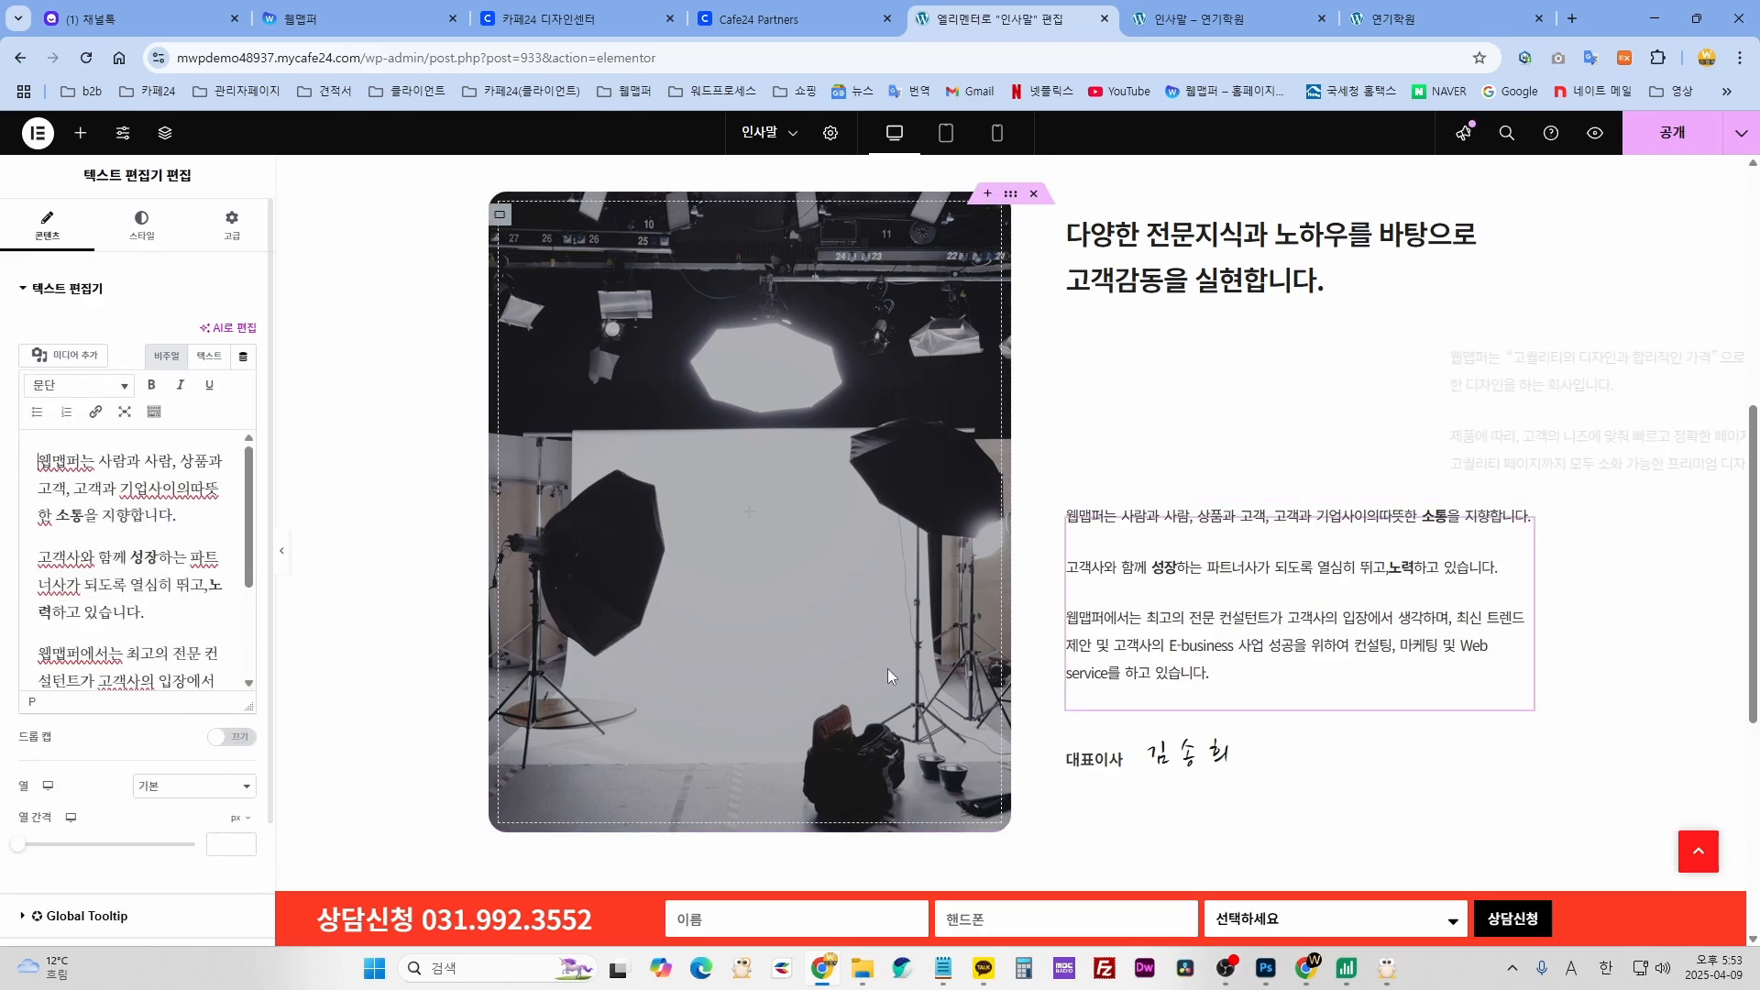
scroll(888, 677, "down", 2)
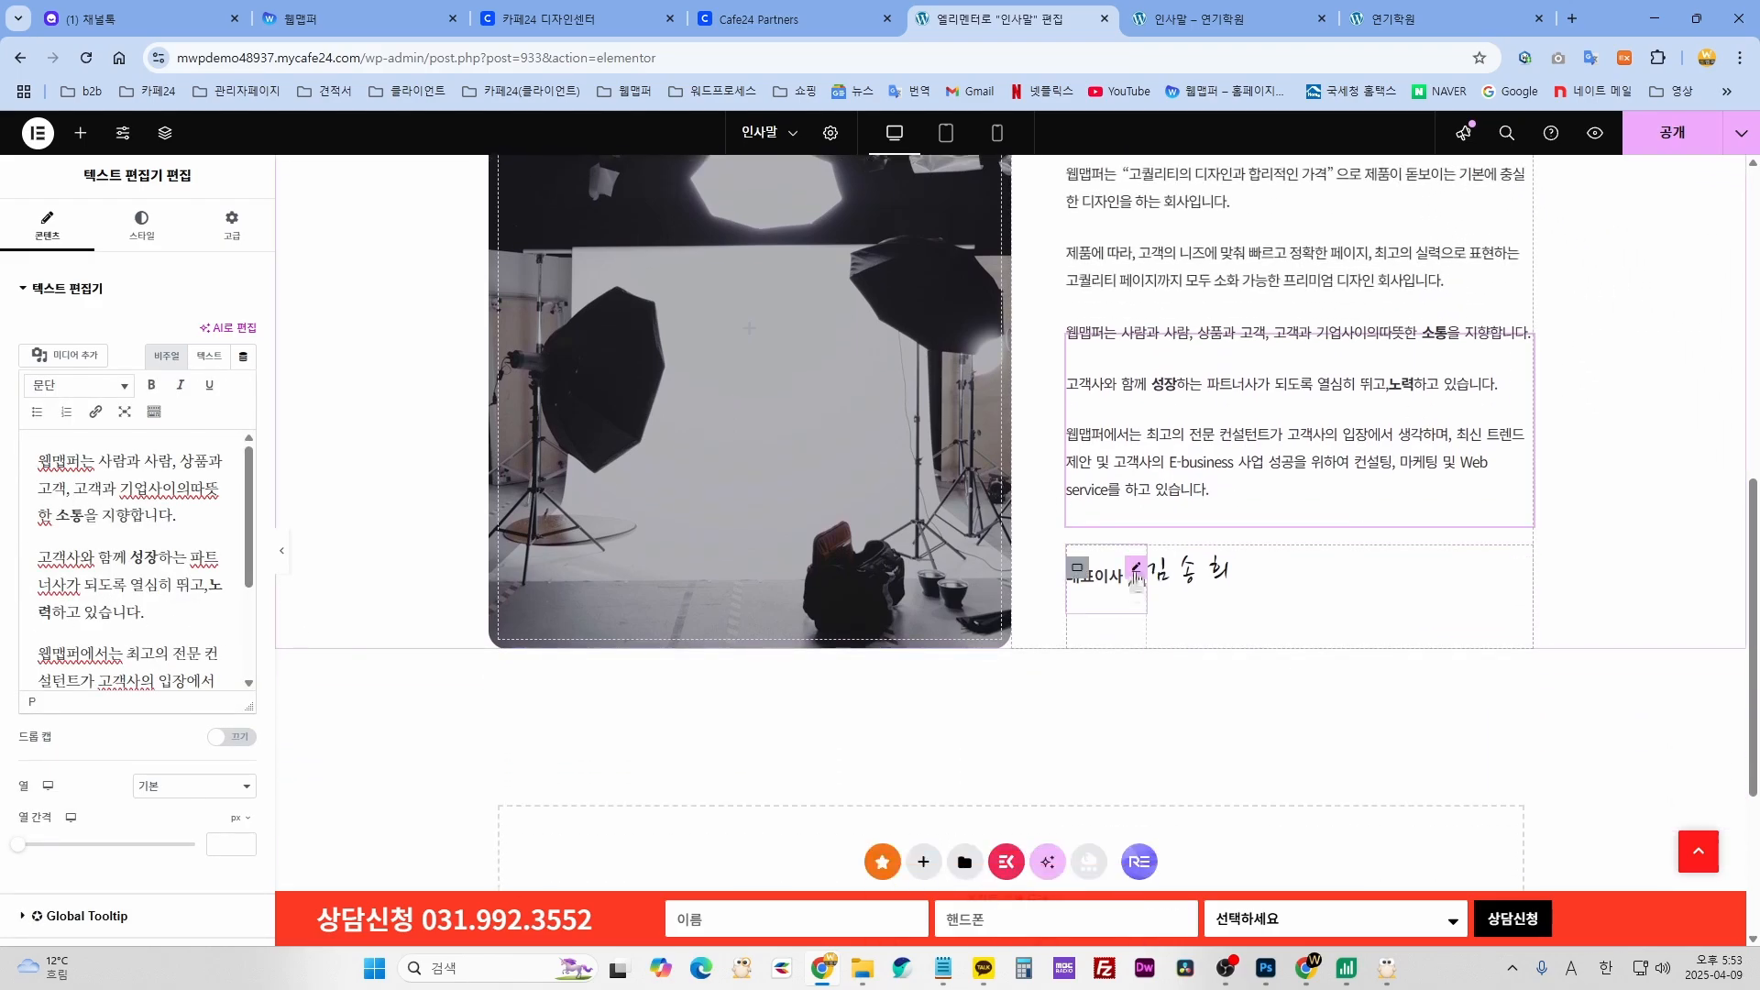
left_click(1136, 568)
left_click(1249, 563)
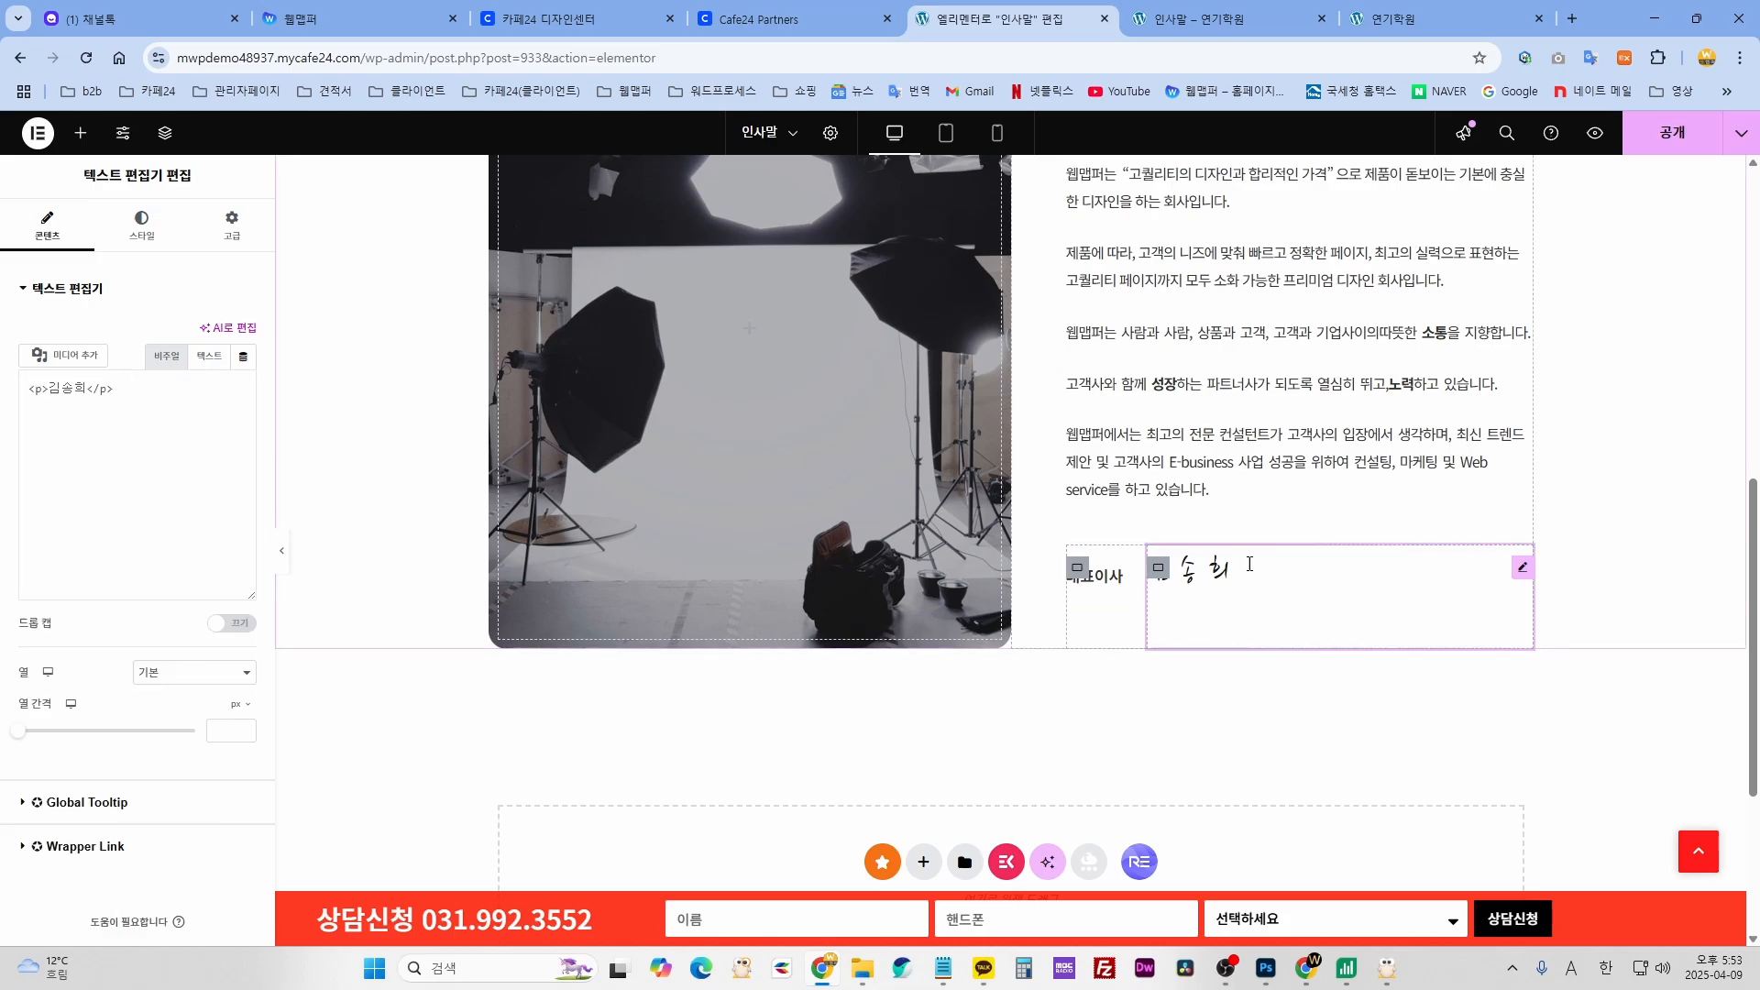
scroll(1681, 624, "up", 3)
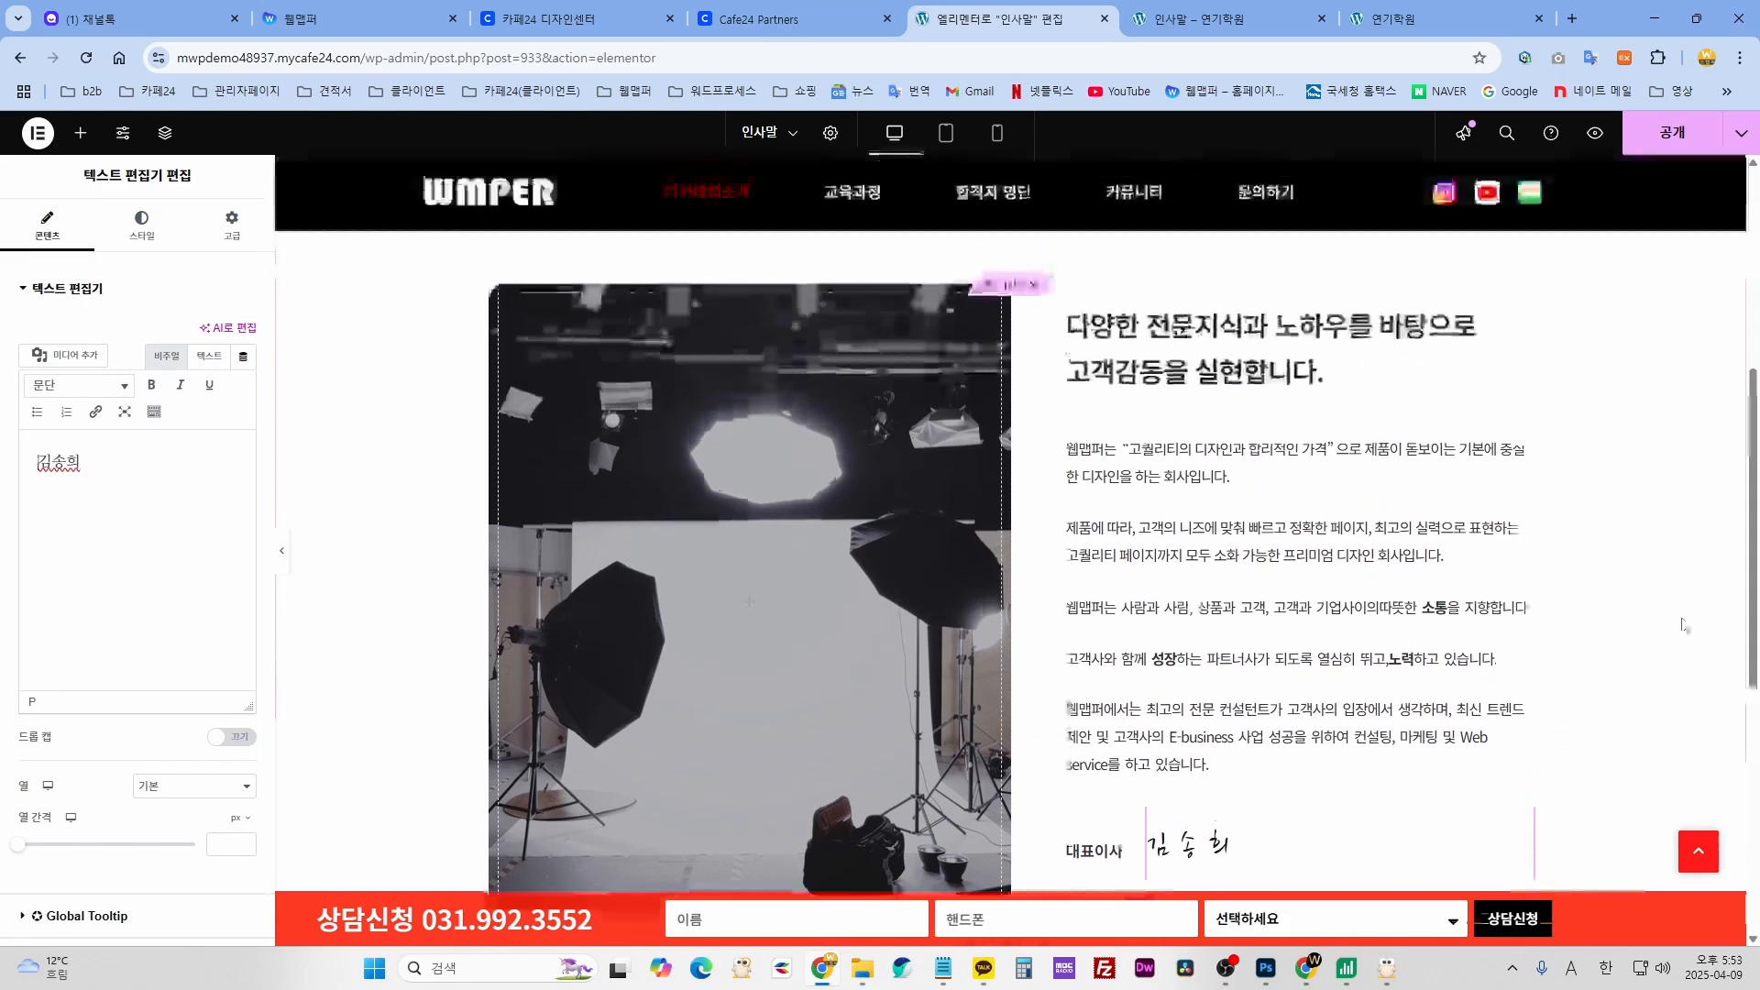
scroll(1602, 314, "up", 5)
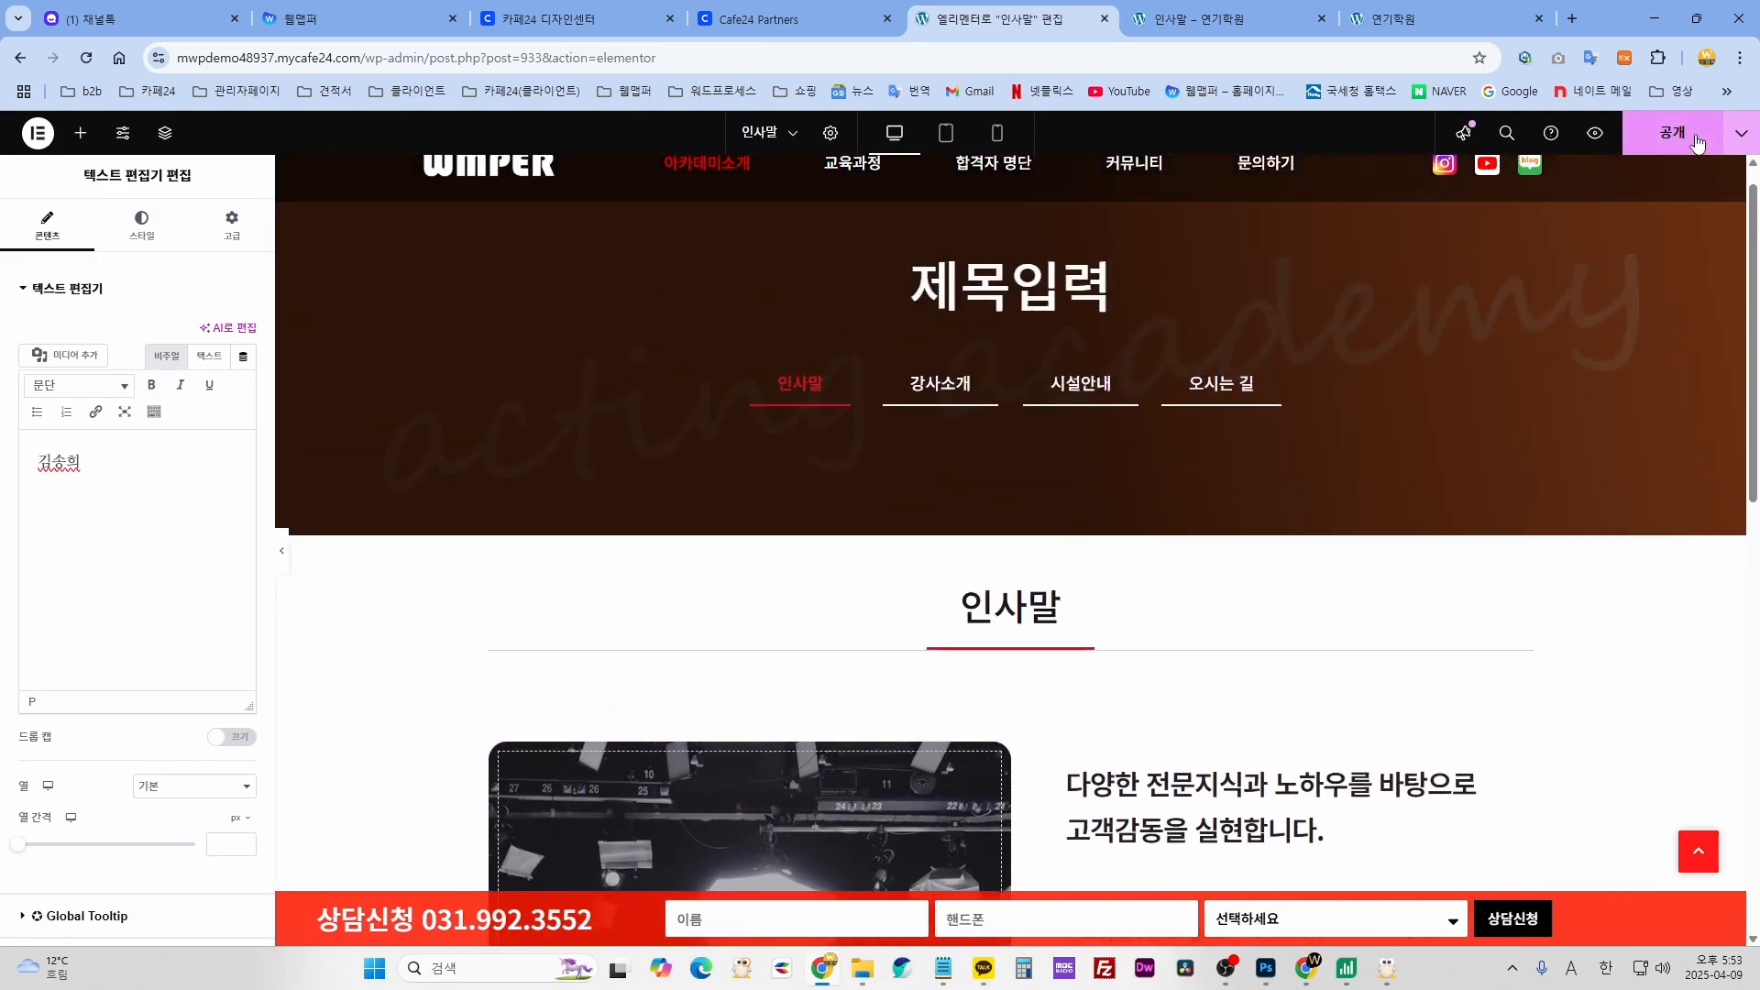
- Publish the 인사말 page changes and preview the page in a new tab
left_click(1672, 133)
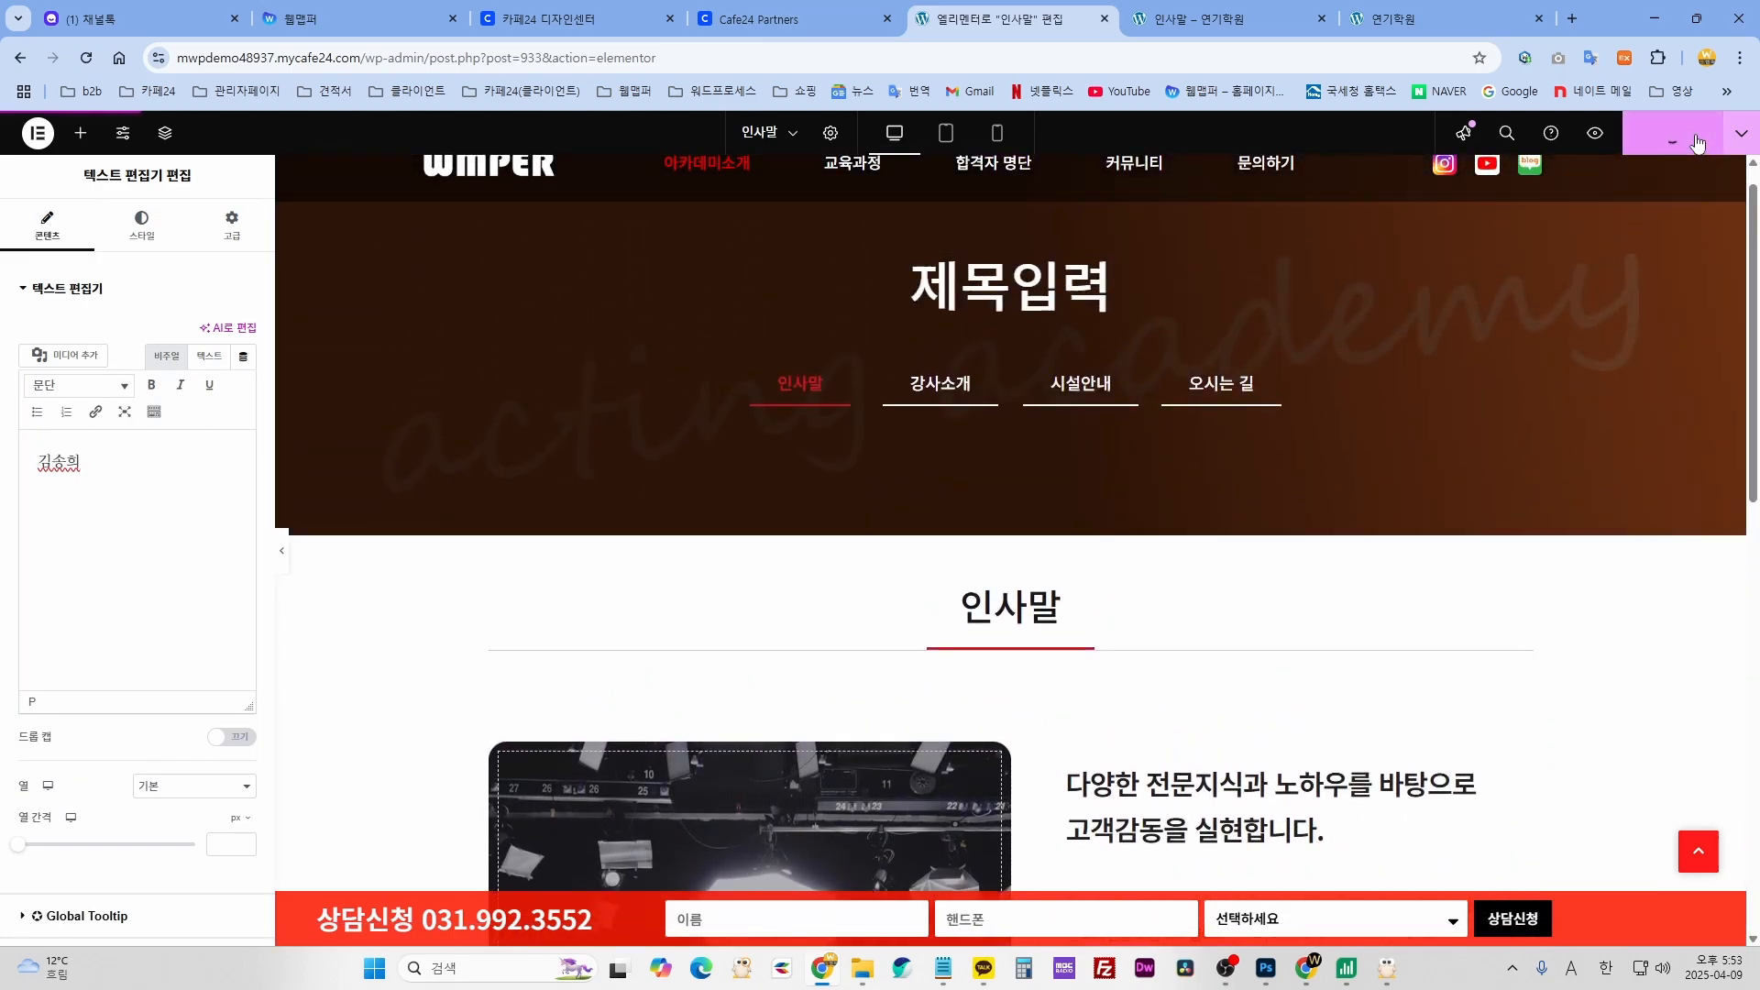
left_click(1595, 136)
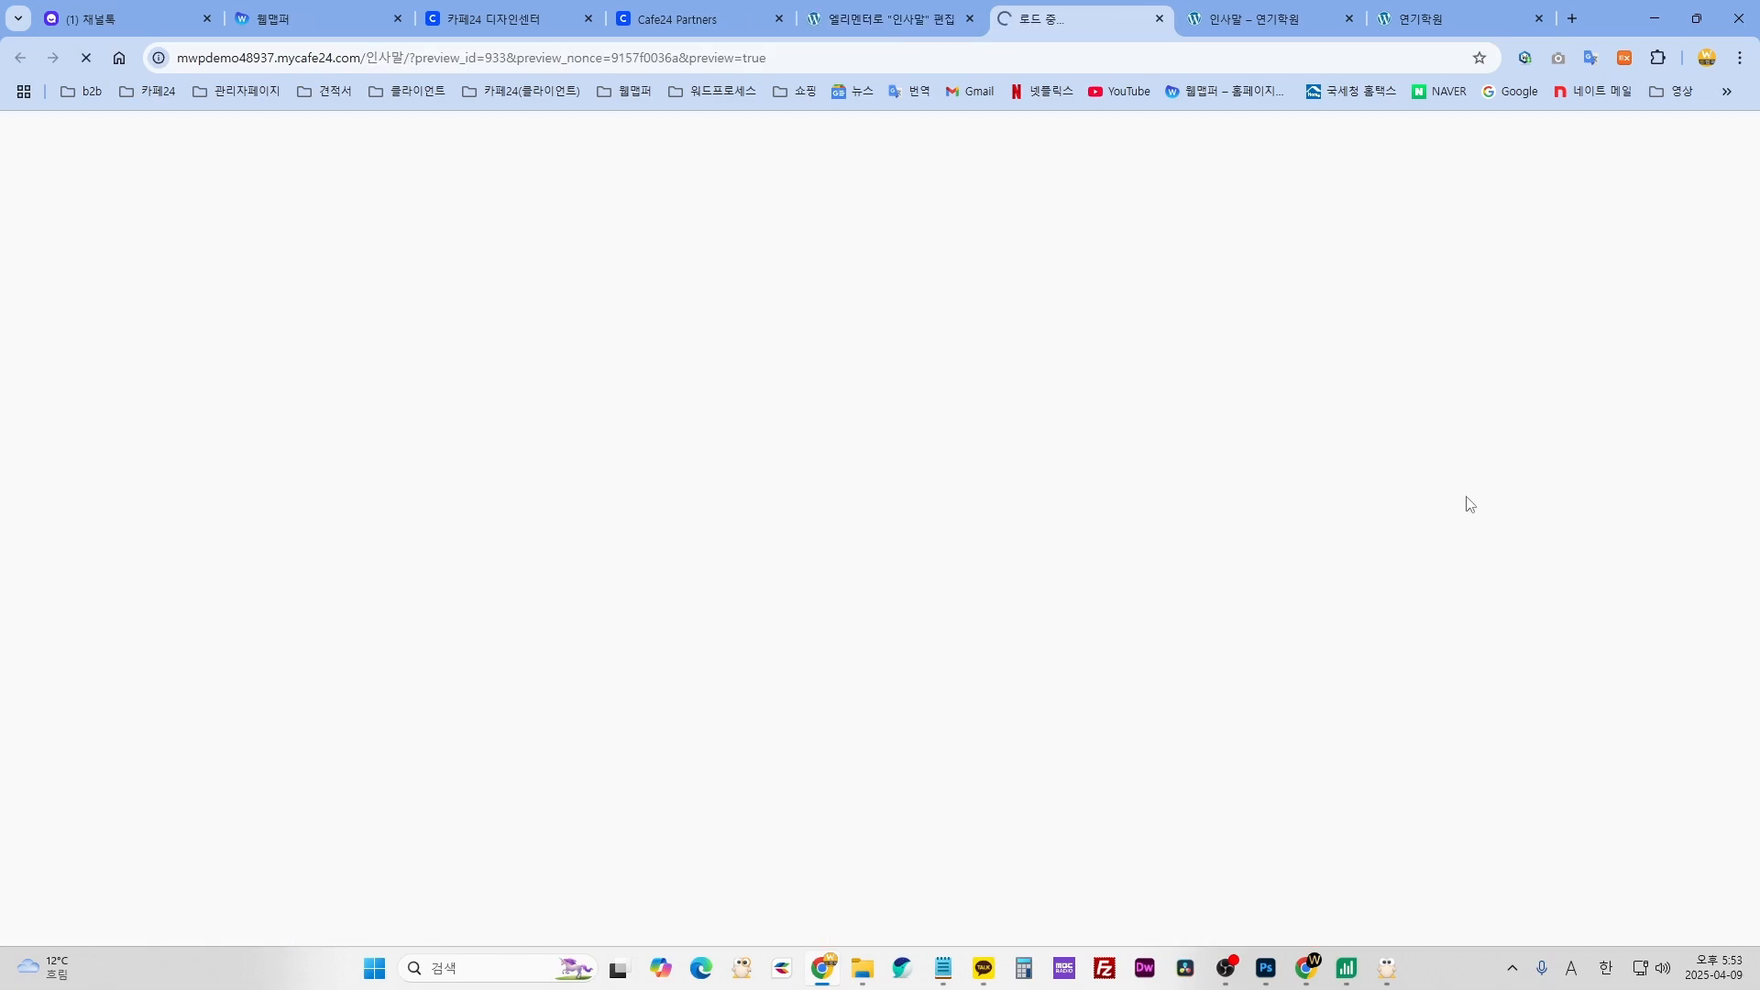
scroll(1465, 498, "down", 10)
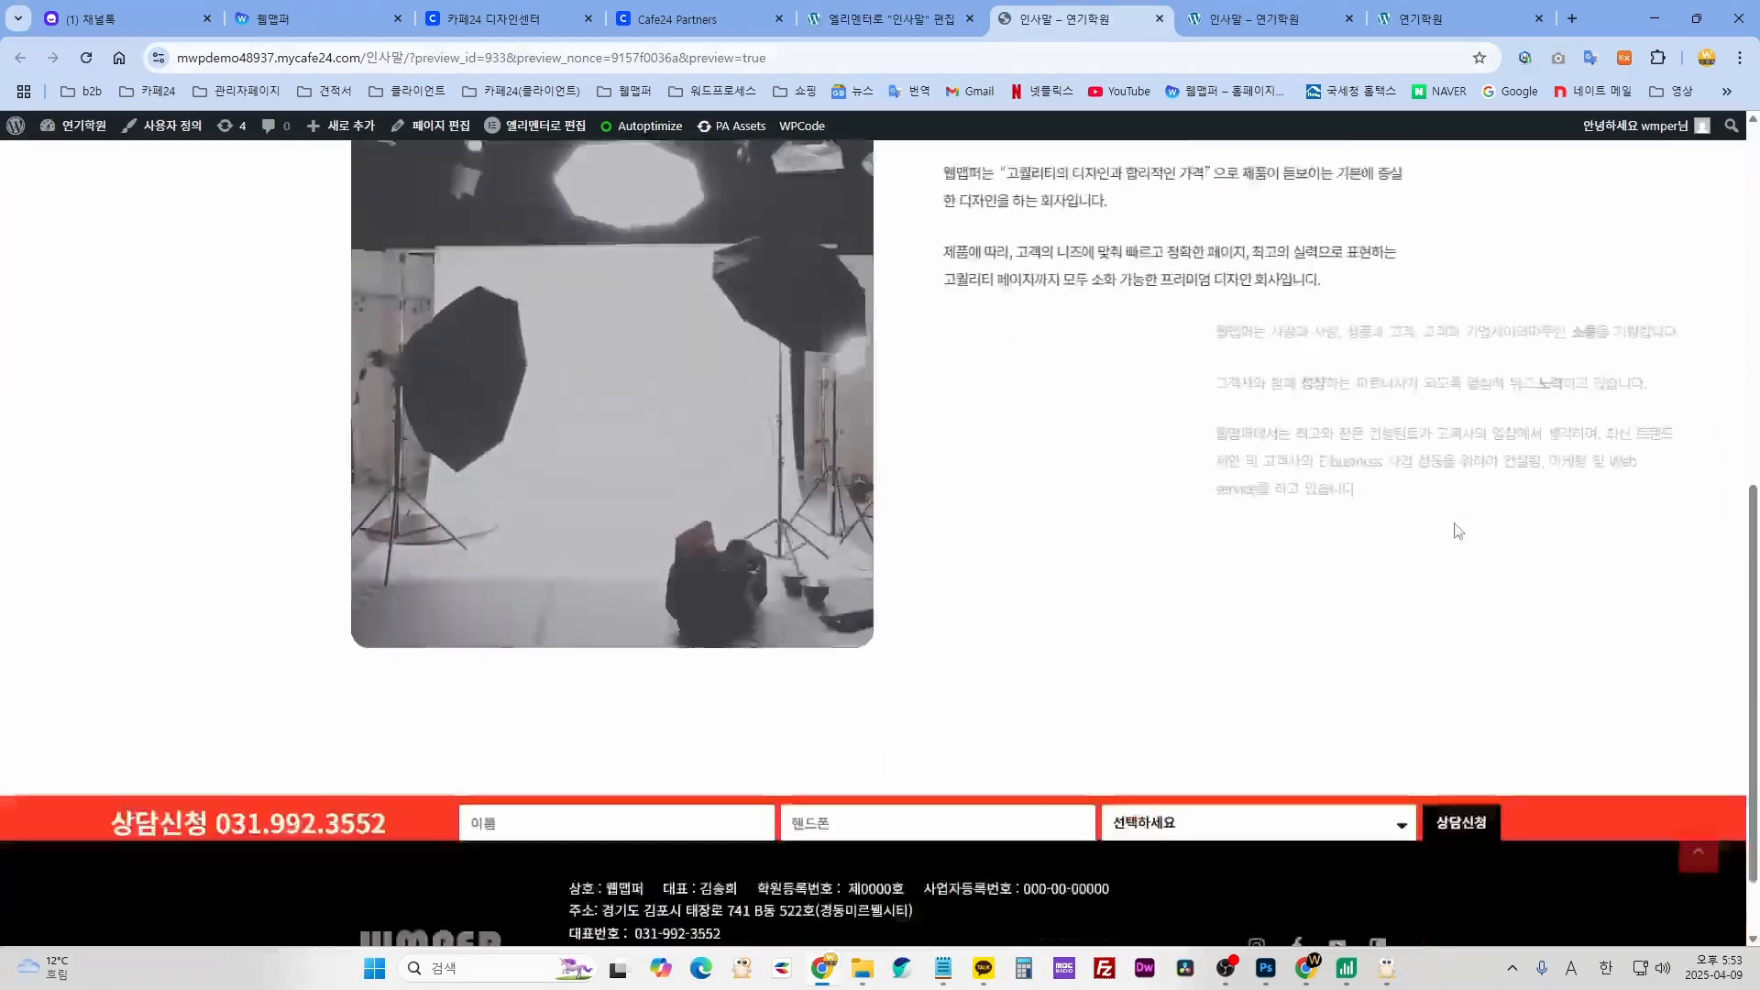
scroll(1458, 534, "up", 10)
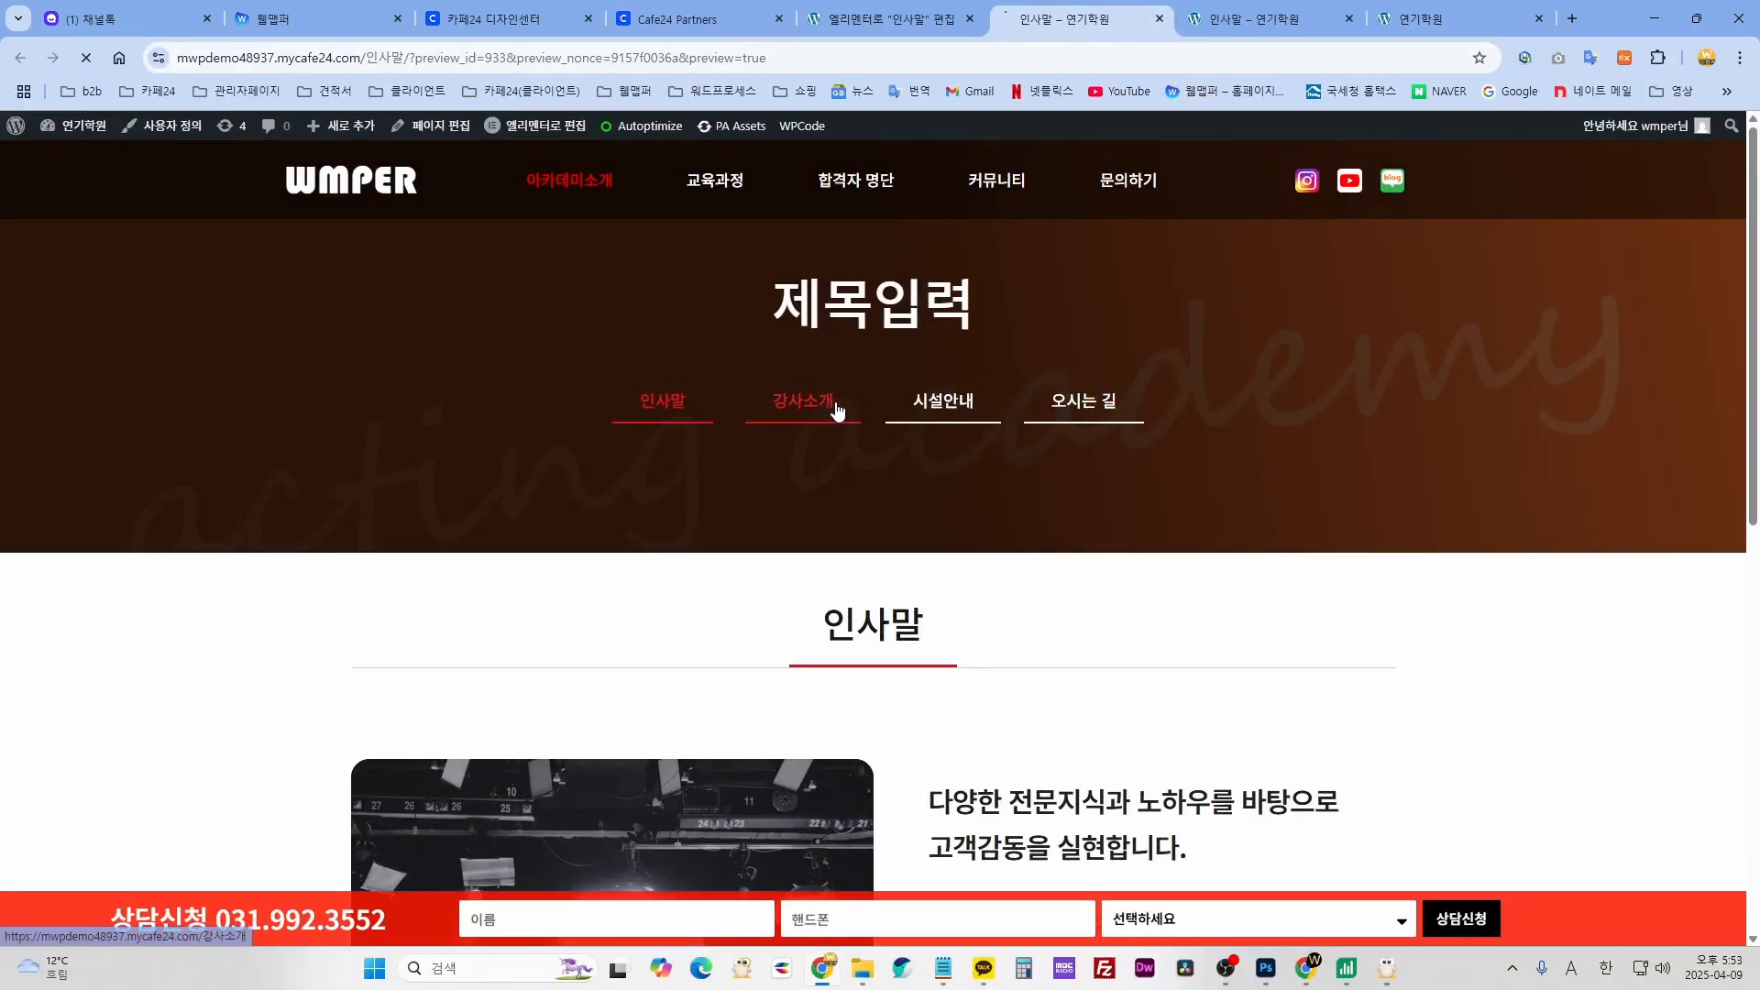
- Visit the 강사소개 and home pages in the preview, then close the preview tab
left_click(954, 410)
left_click(800, 408)
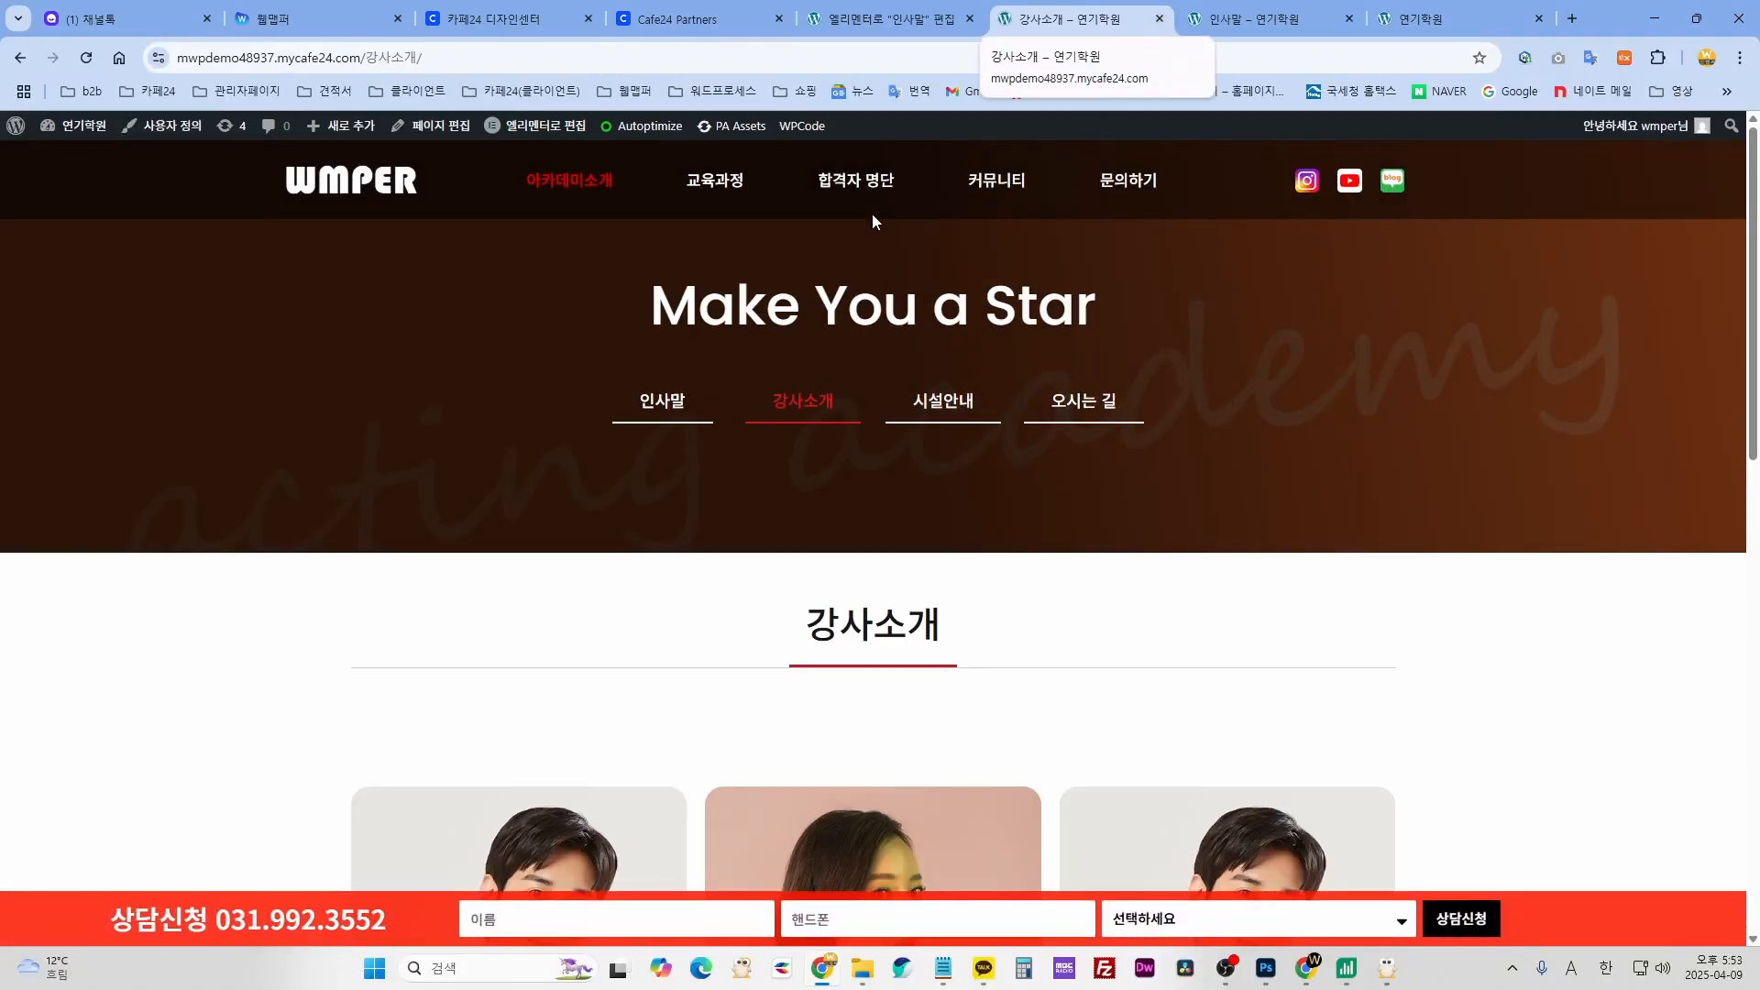
left_click(386, 188)
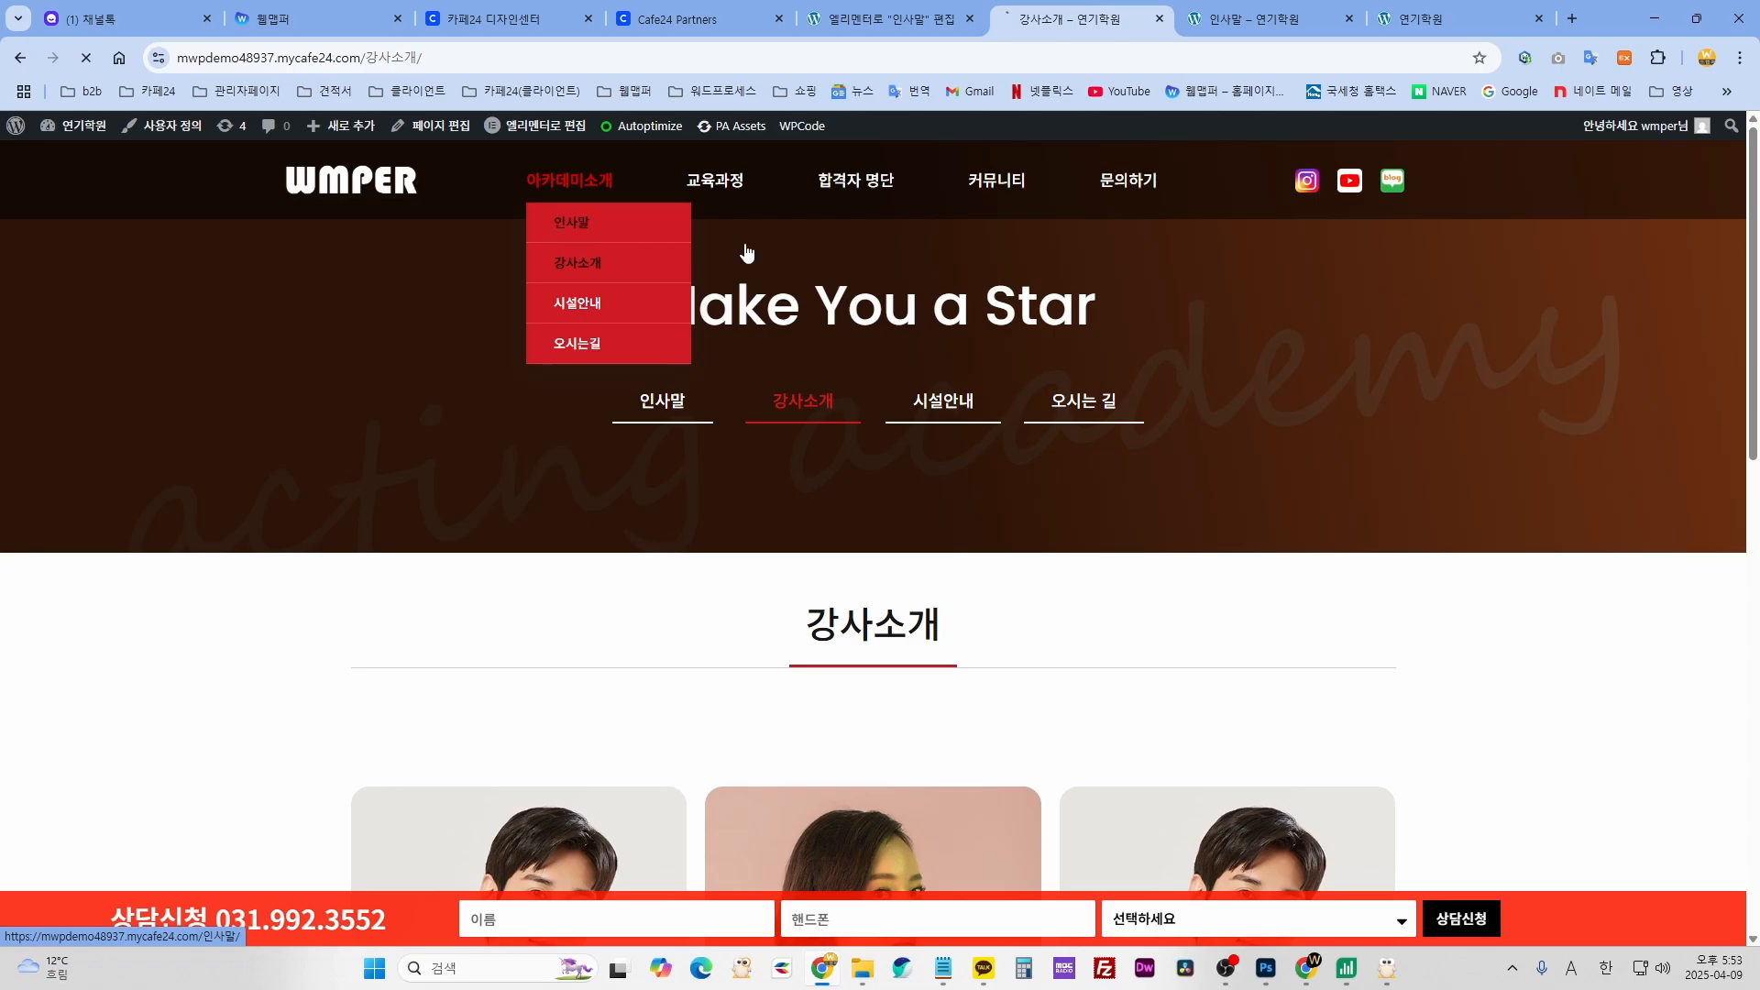
left_click(1158, 18)
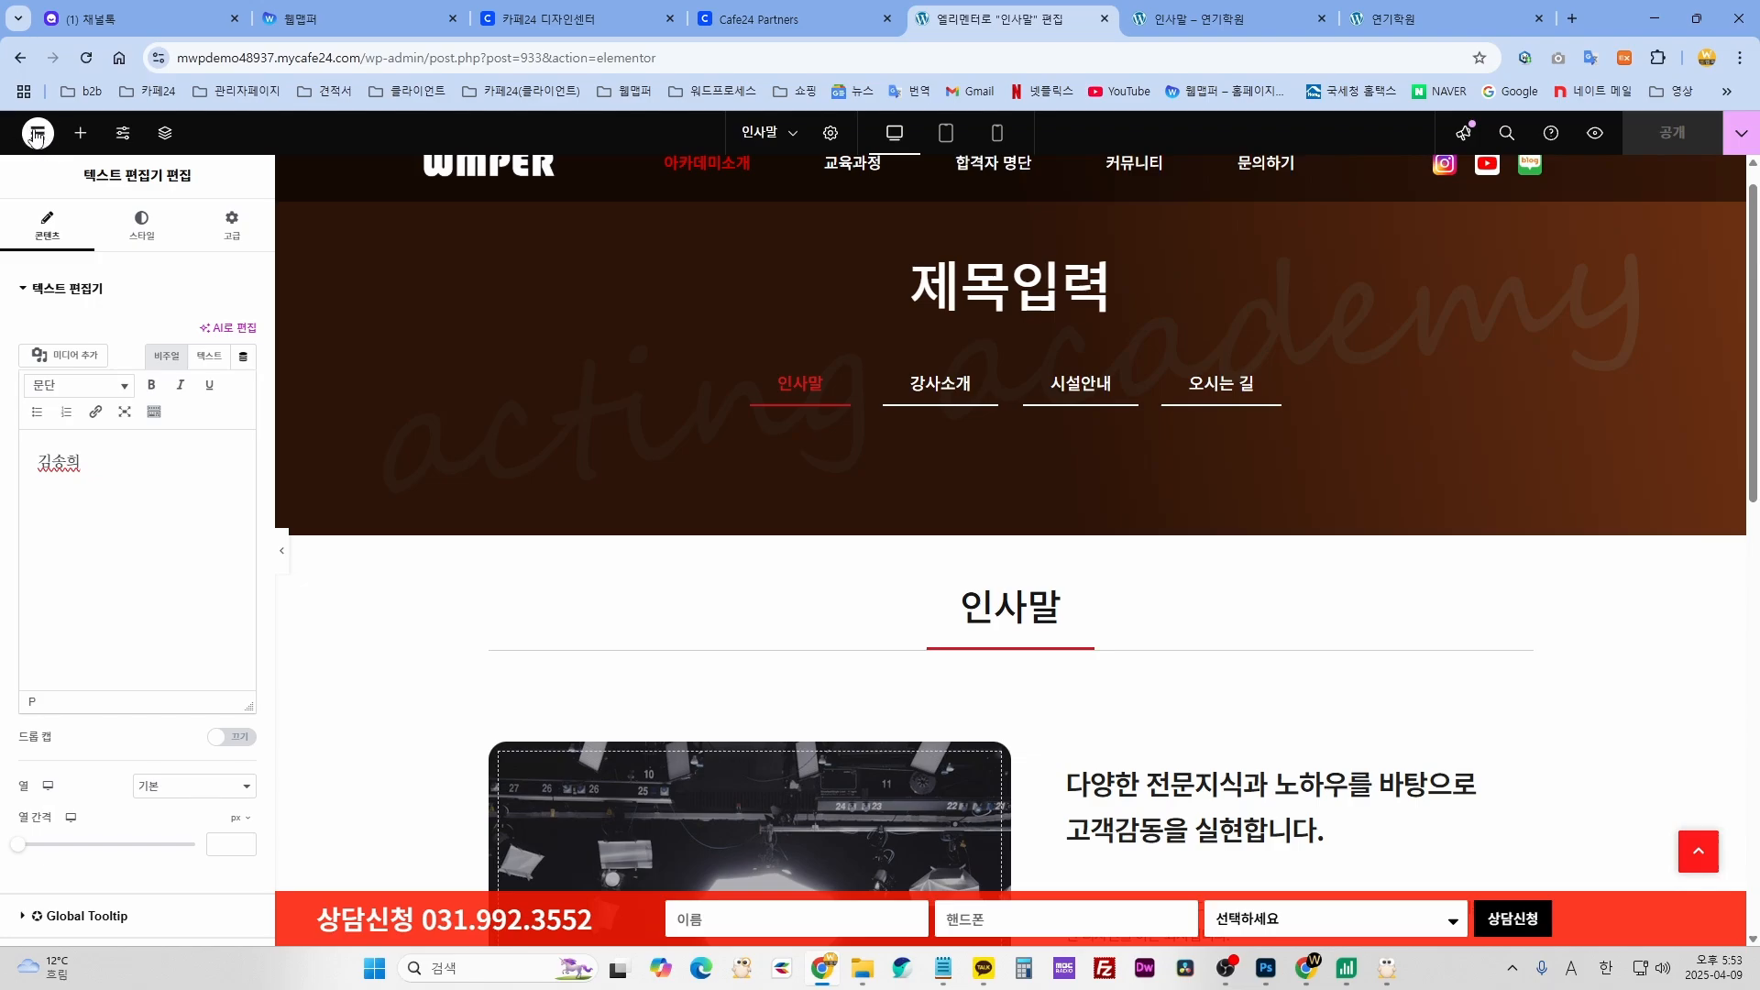
- Exit Elementor via 워드프레스로 나가기 and go to the WordPress Pages list
left_click(36, 135)
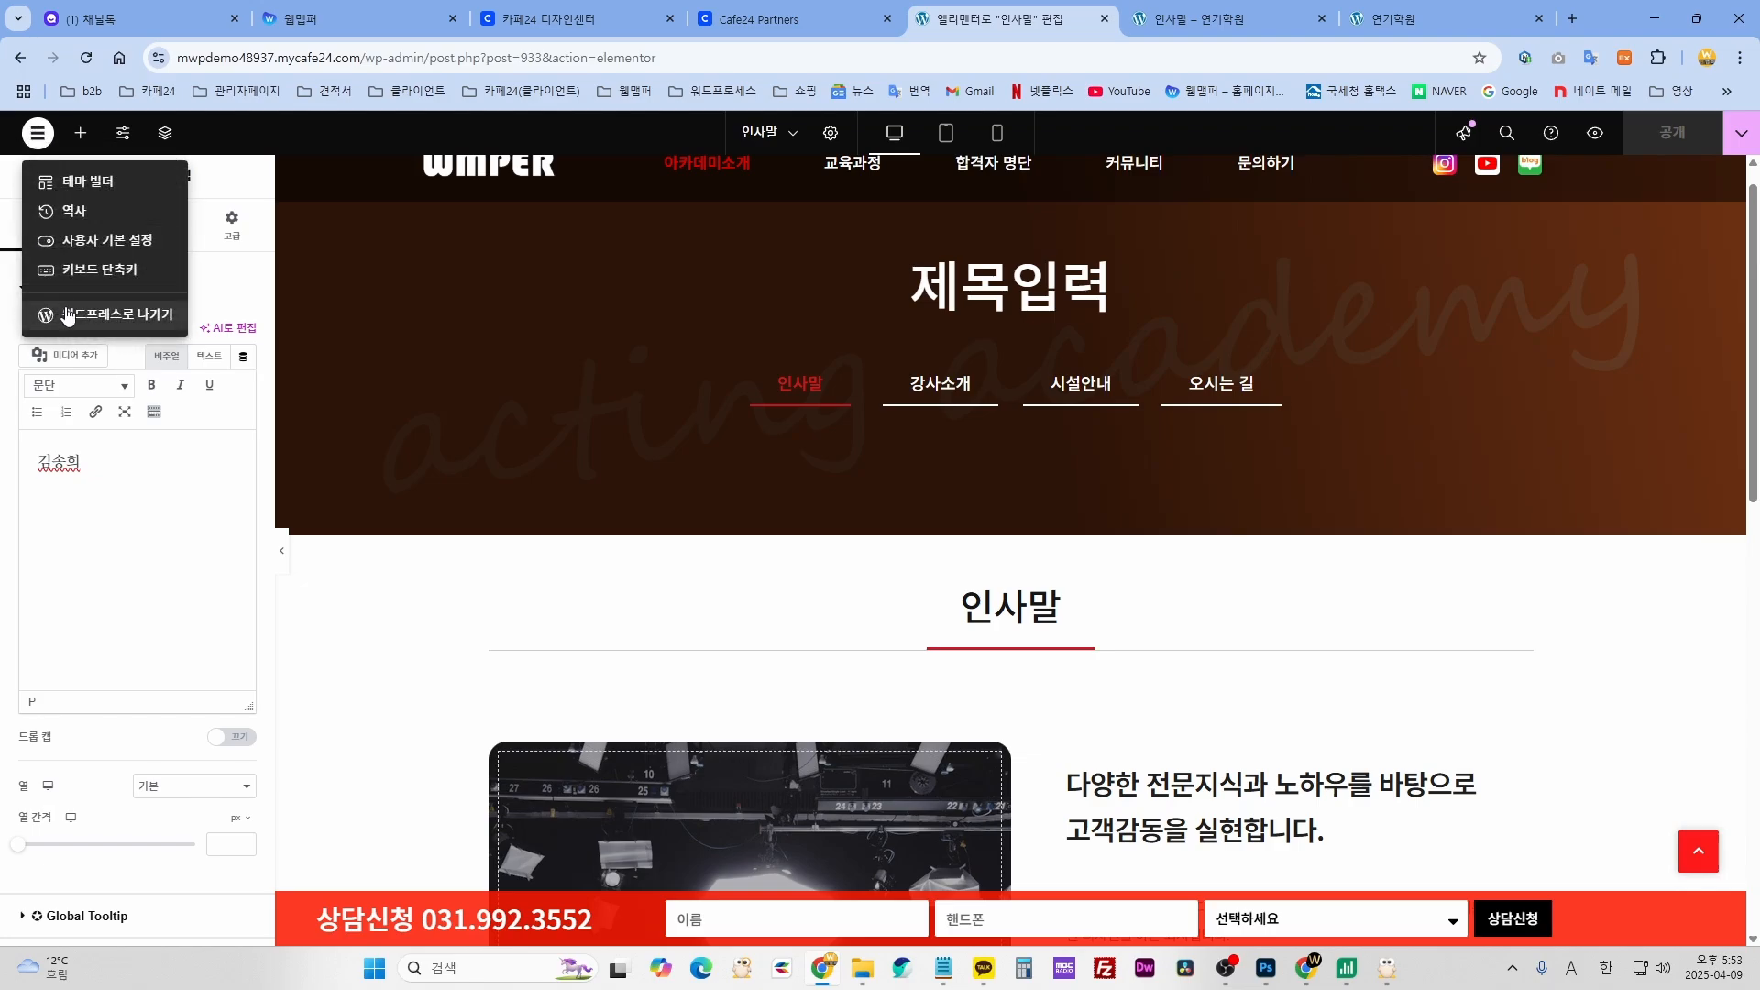
left_click(118, 315)
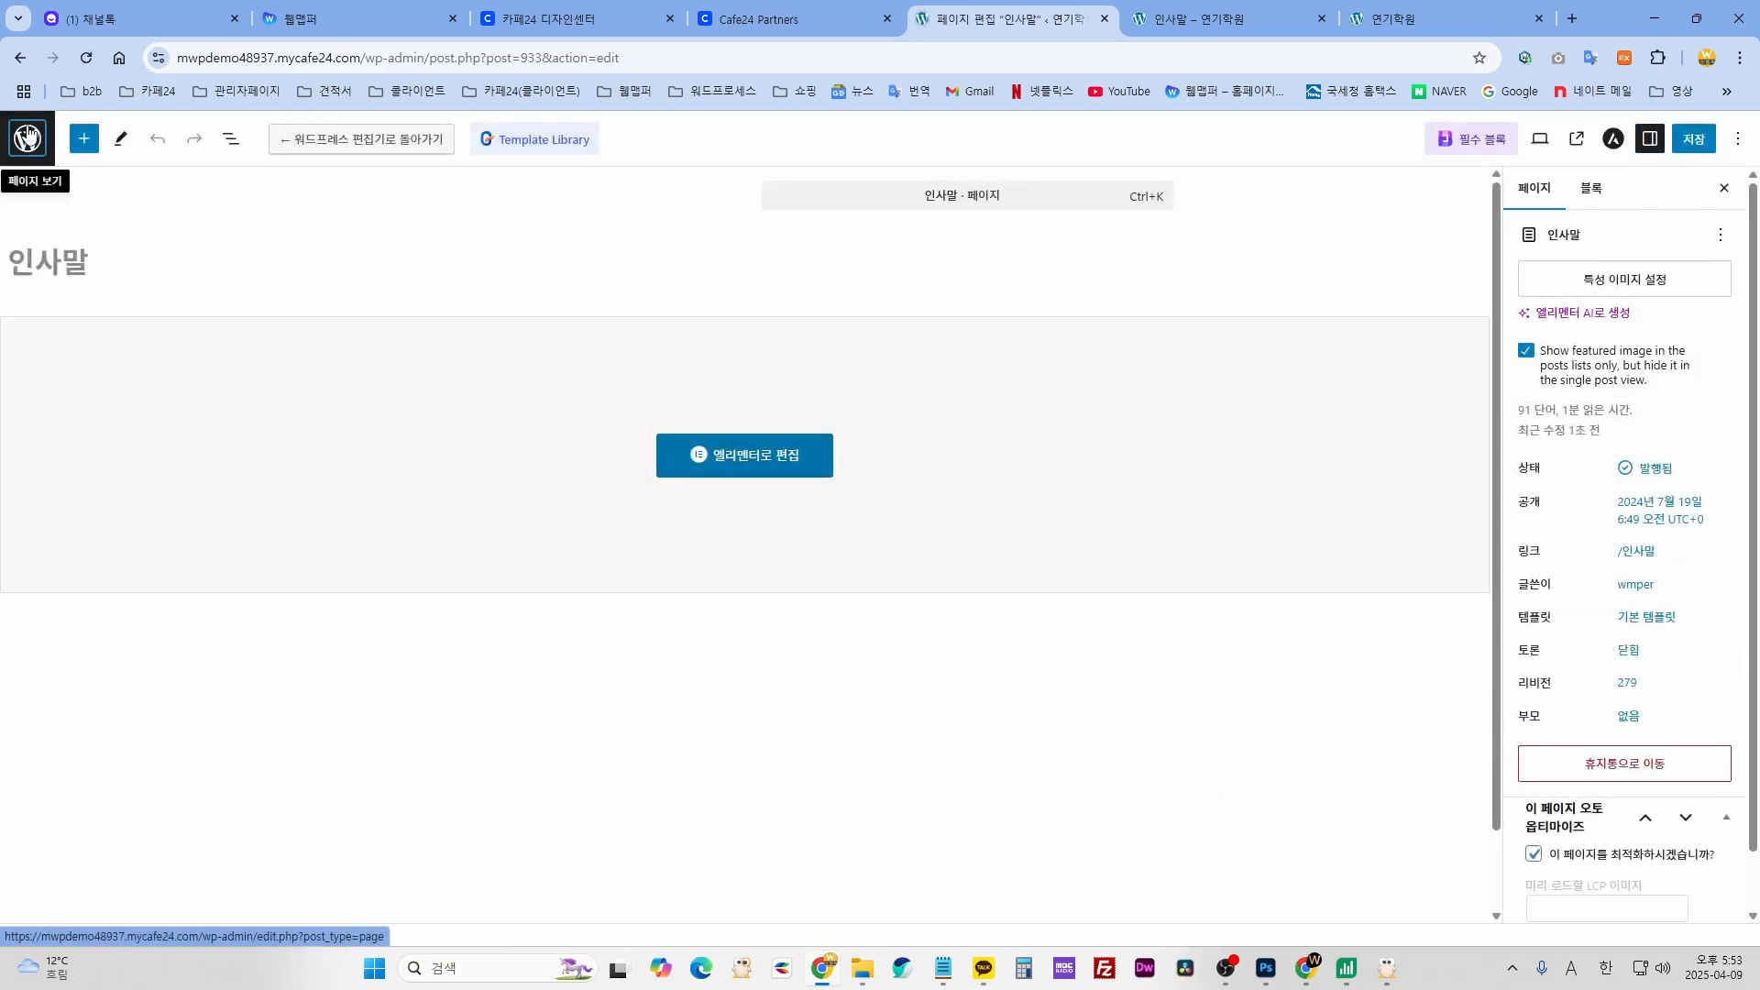
left_click(27, 137)
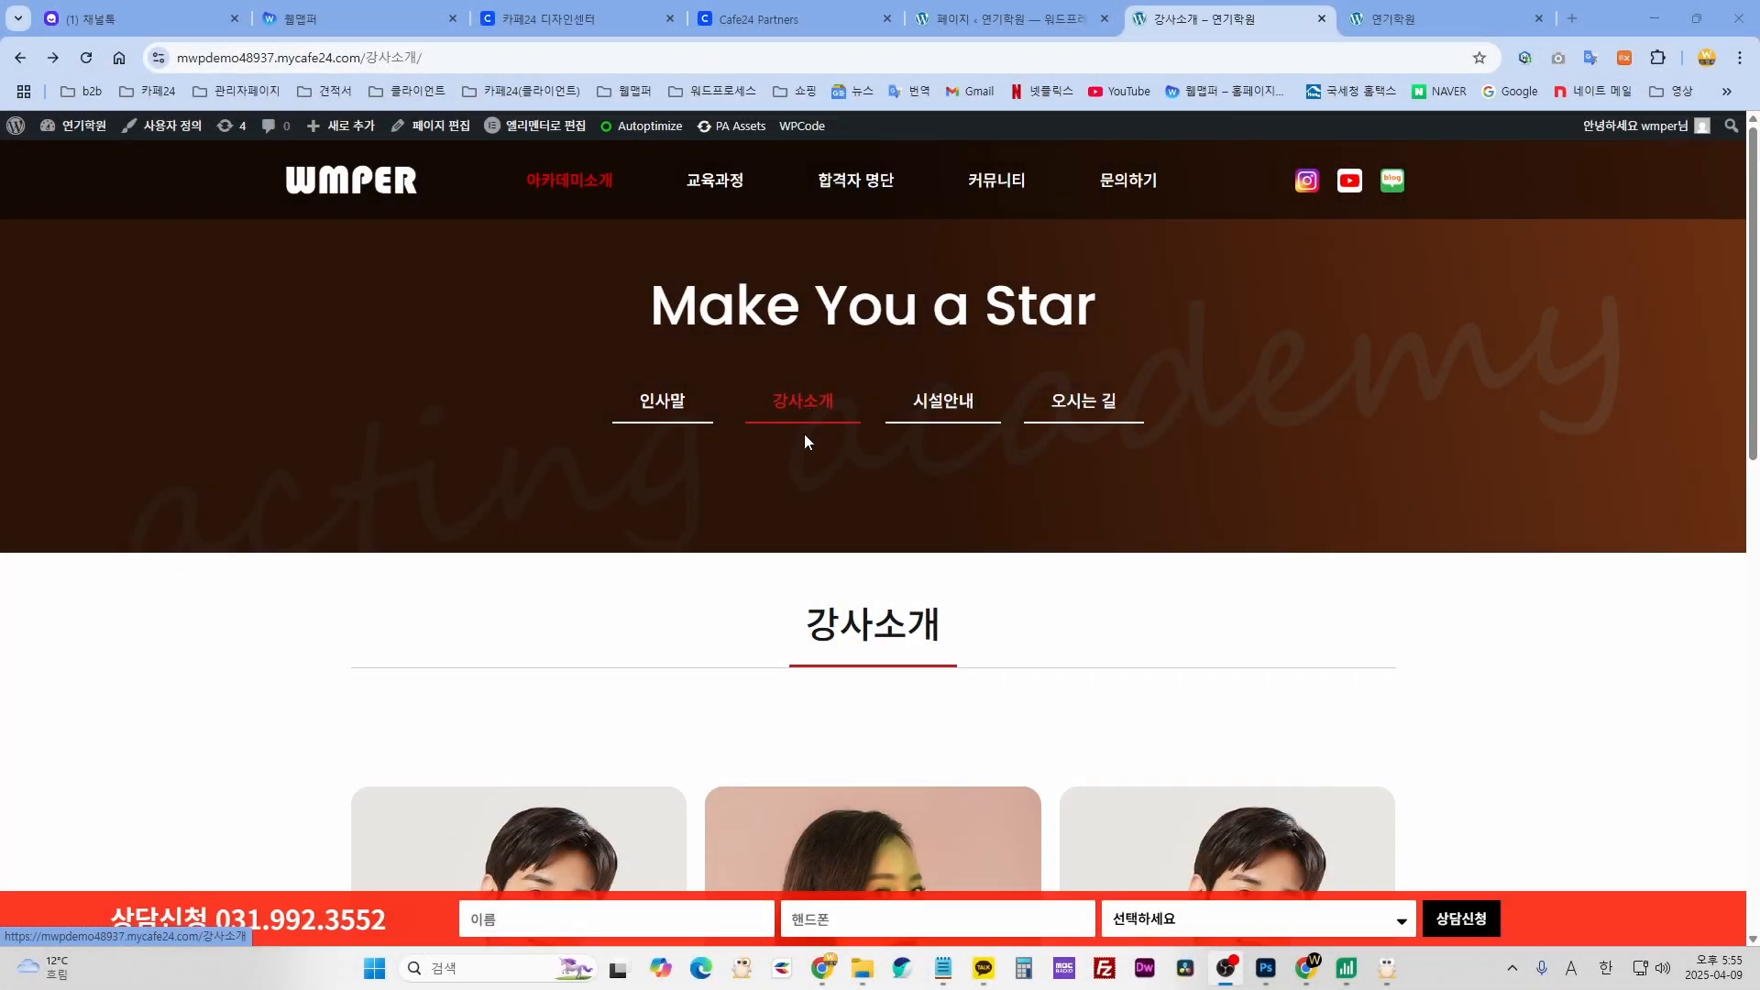
scroll(805, 435, "down", 4)
scroll(805, 436, "up", 4)
- Browse the live 시설안내 facilities page, then return to the 강사소개 instructor page
left_click(944, 420)
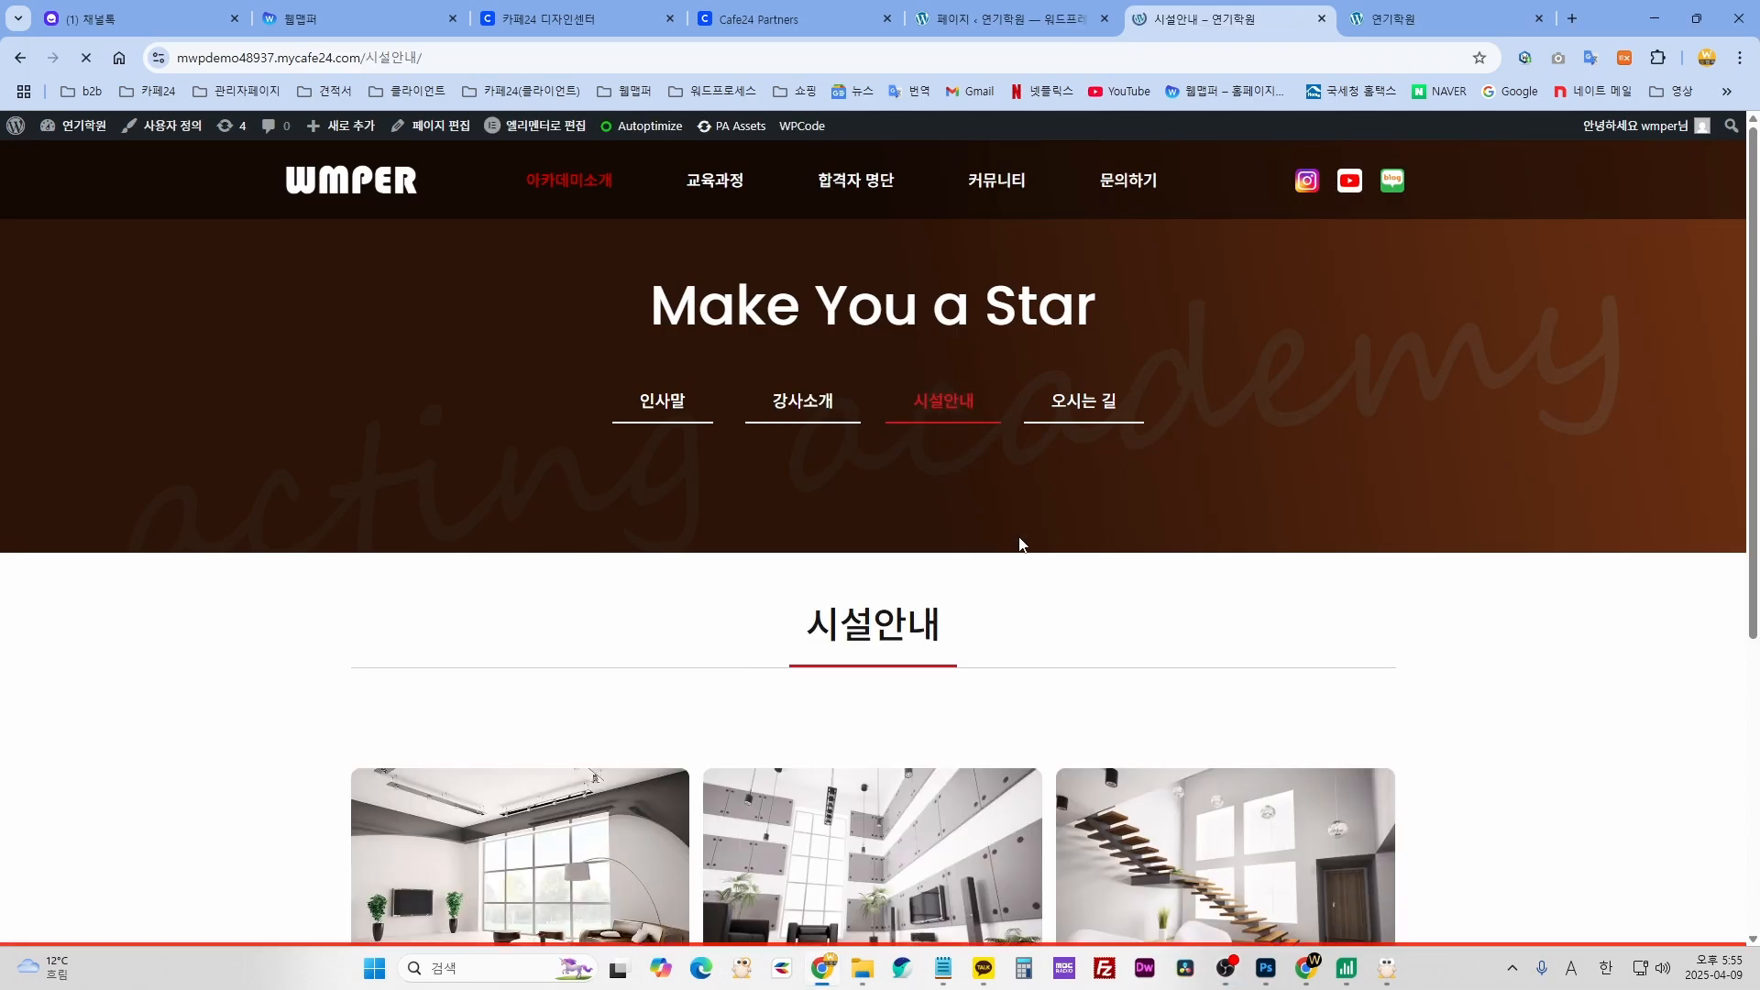
scroll(1029, 440, "down", 4)
left_click(1111, 632)
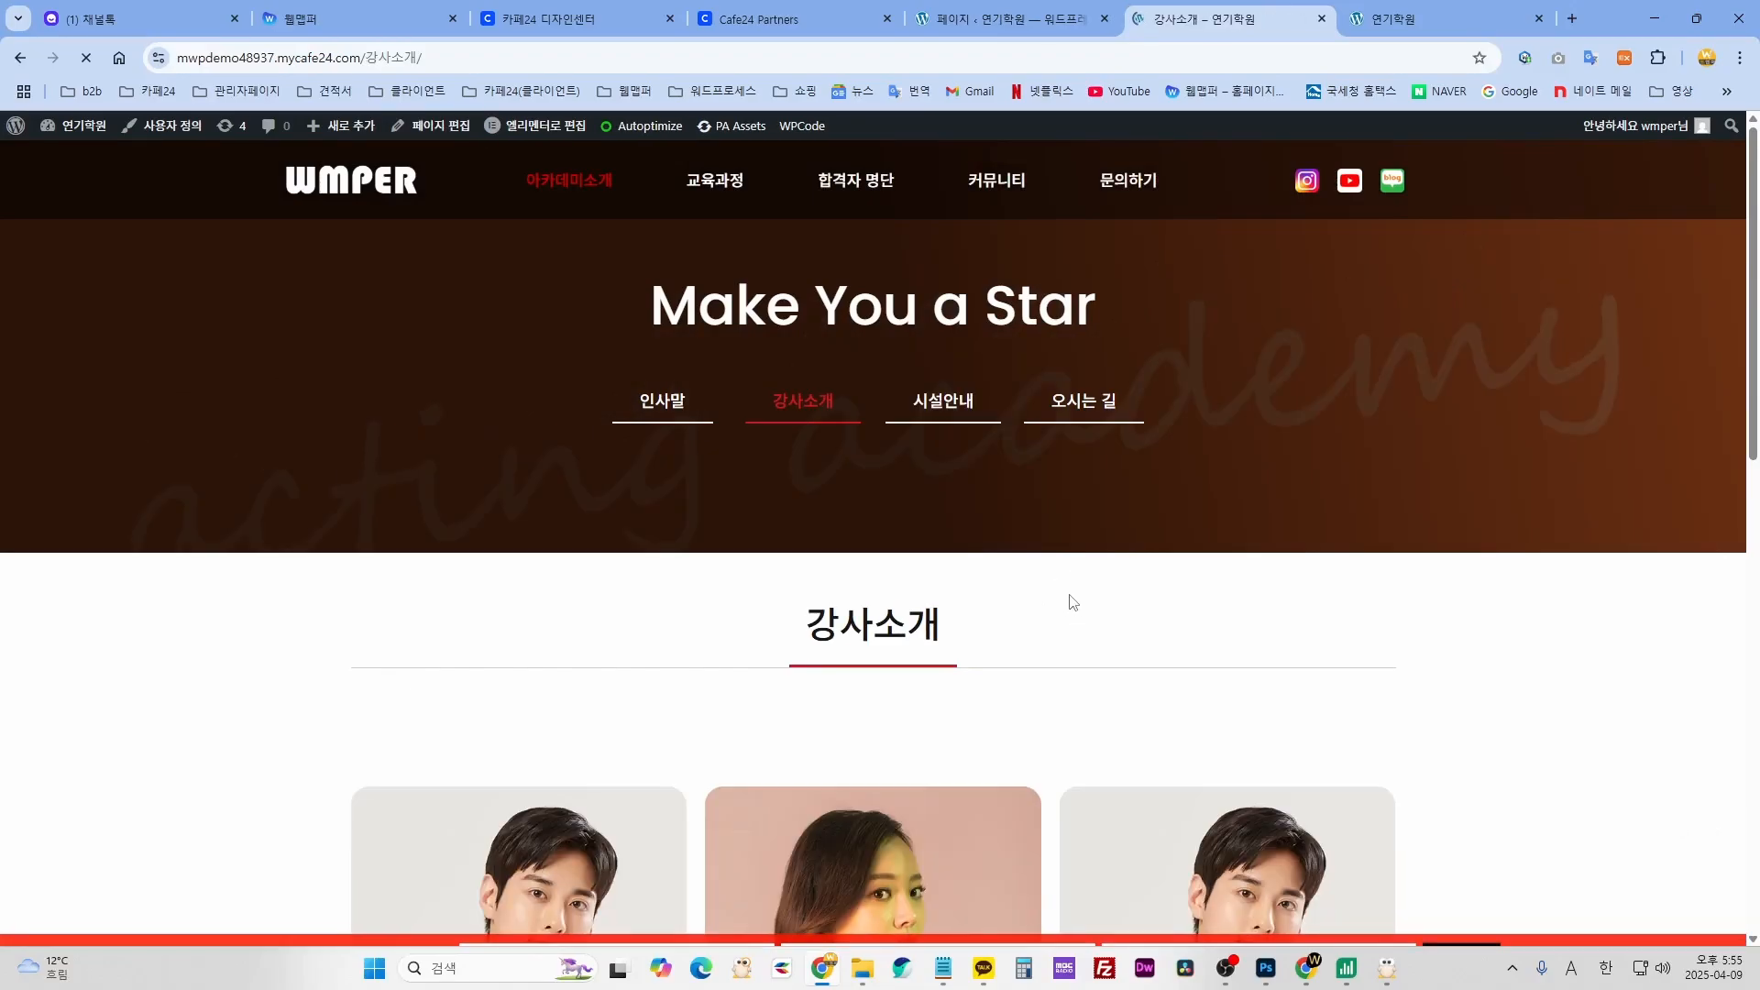
scroll(1069, 600, "down", 5)
scroll(1069, 600, "up", 4)
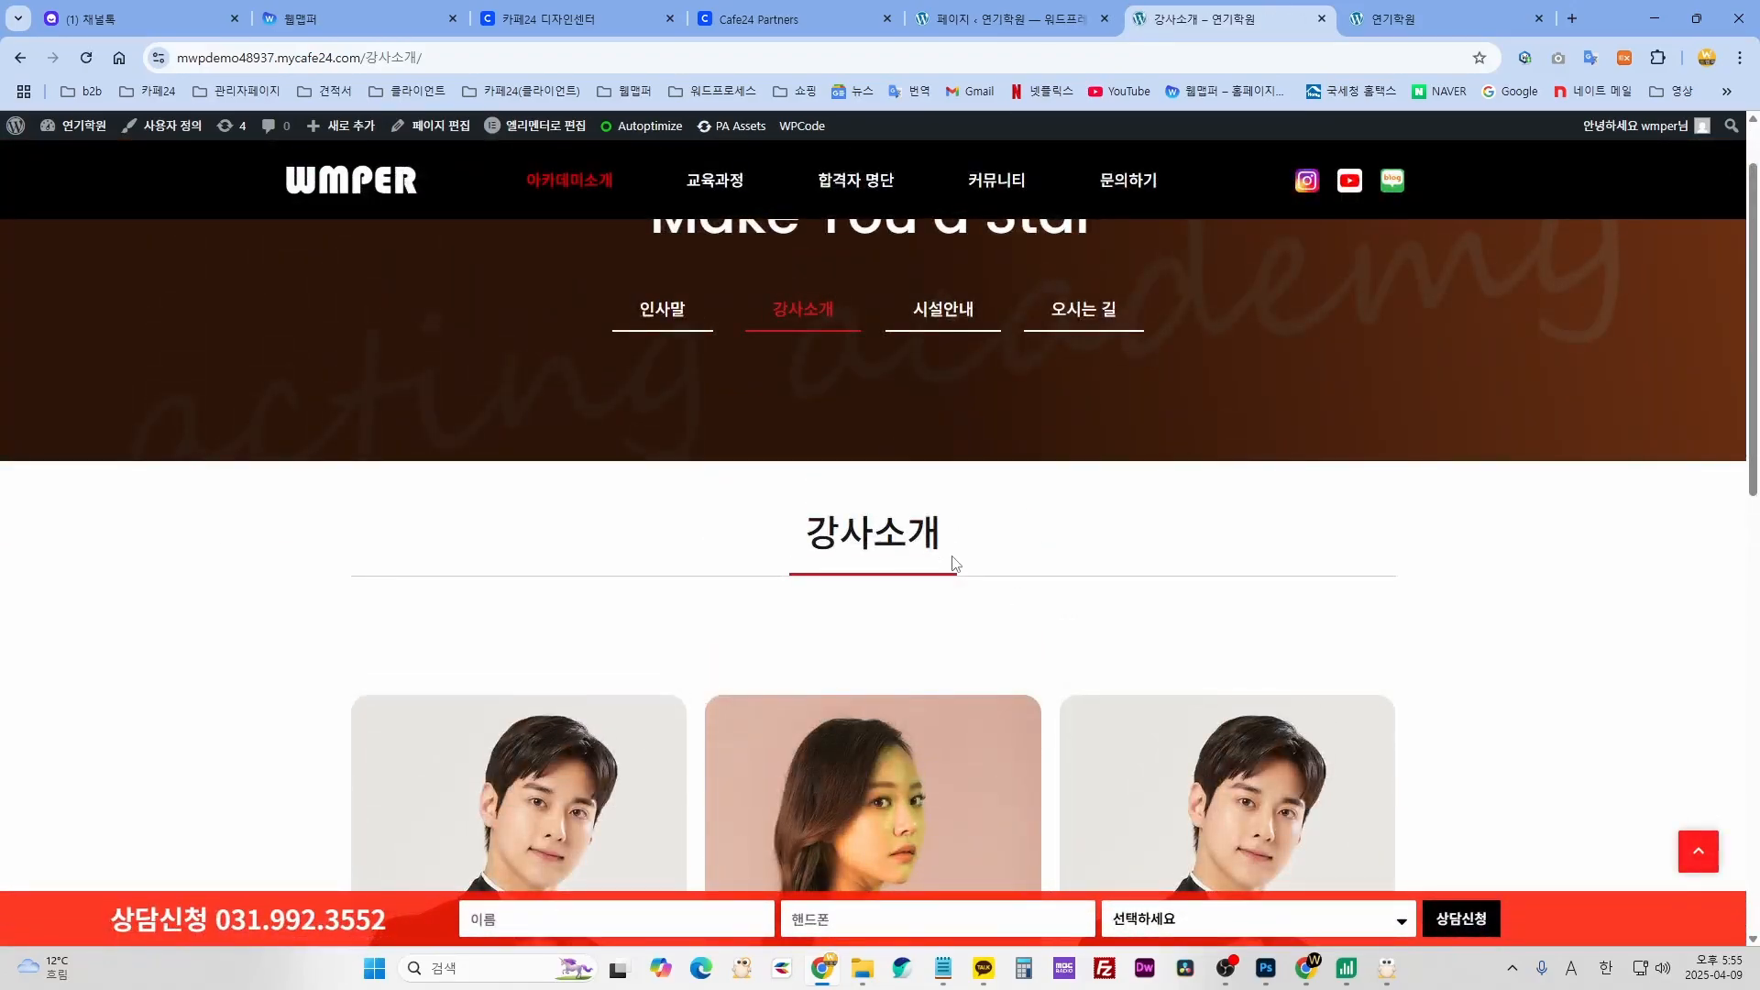
- From the All Pages list, launch 엘리멘터로 편집 on the 강사소개 page row
left_click(1004, 19)
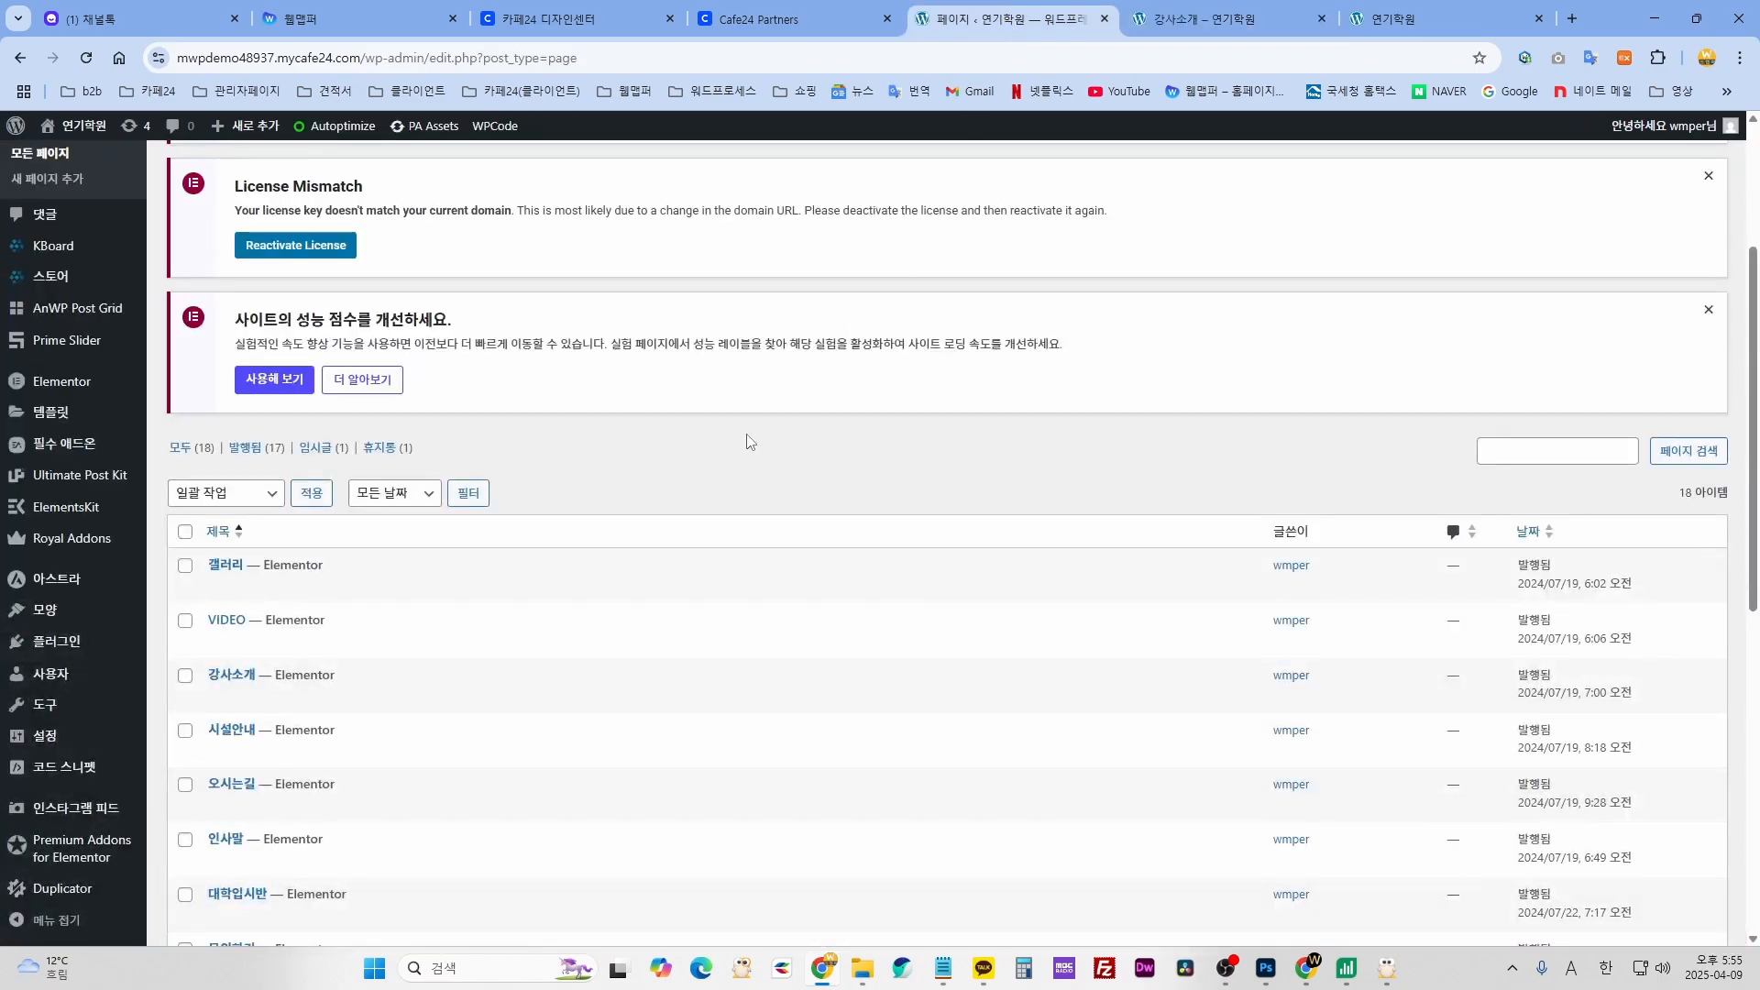
scroll(108, 515, "up", 2)
scroll(108, 515, "up", 1)
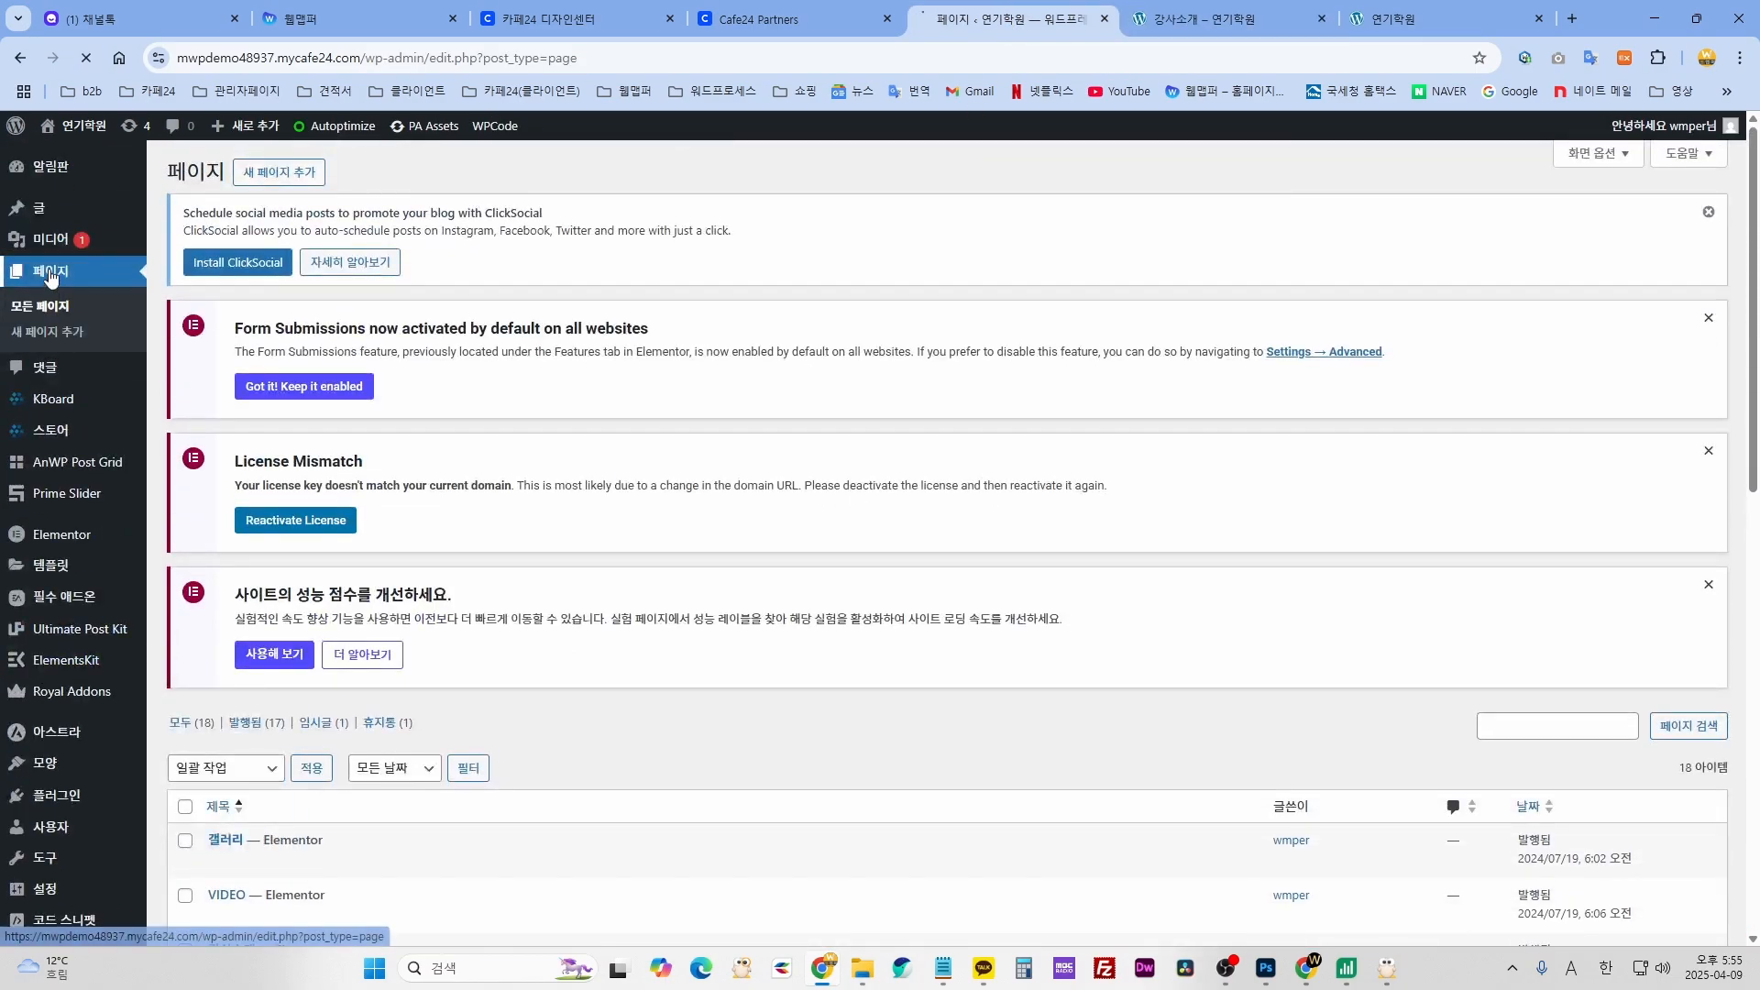
scroll(565, 689, "down", 4)
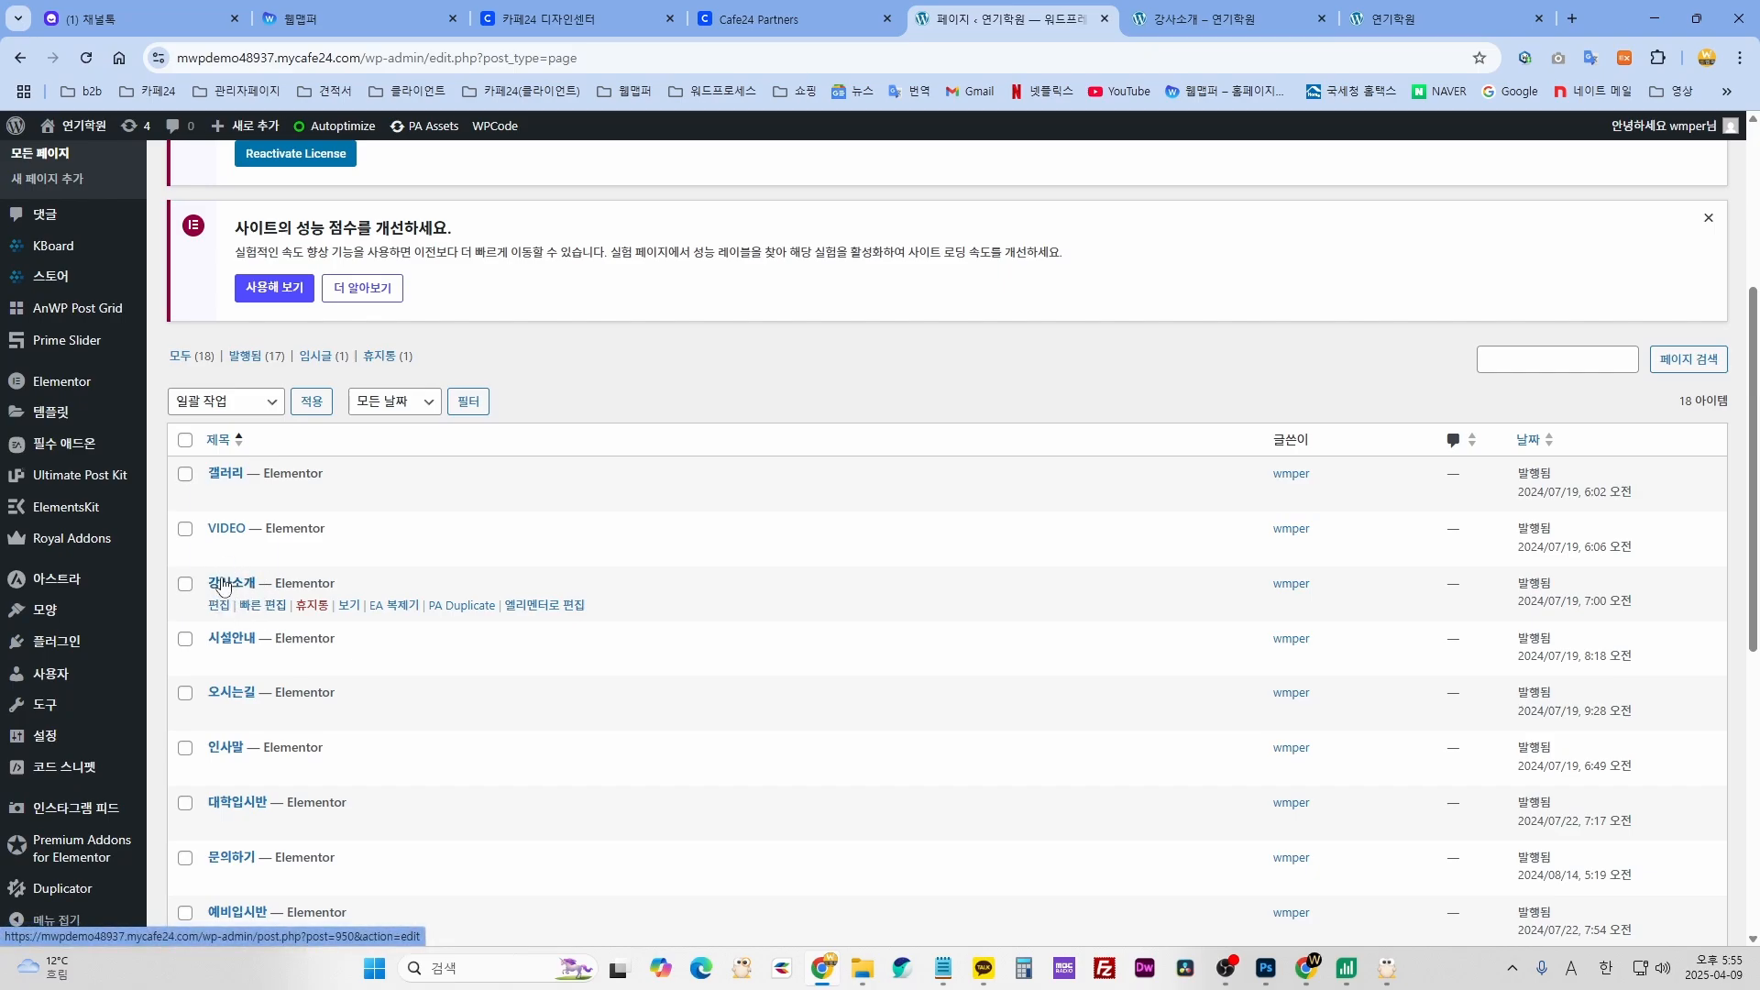
left_click(546, 605)
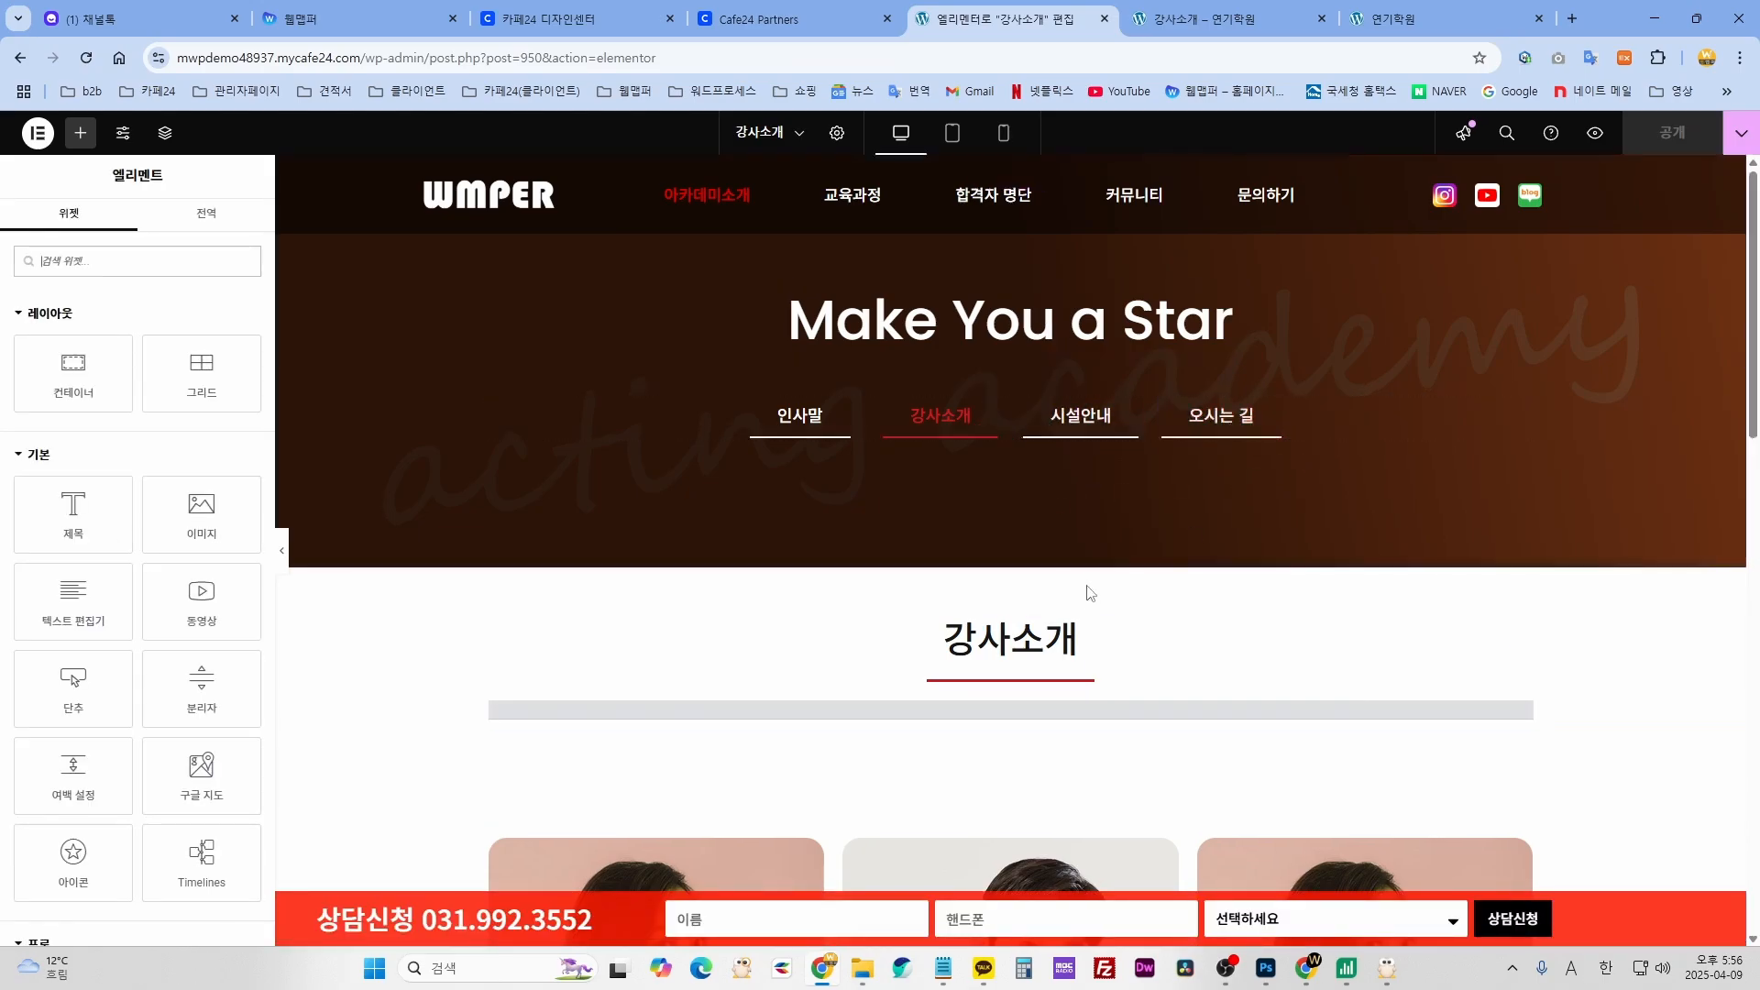
scroll(1179, 597, "down", 2)
scroll(1178, 596, "down", 6)
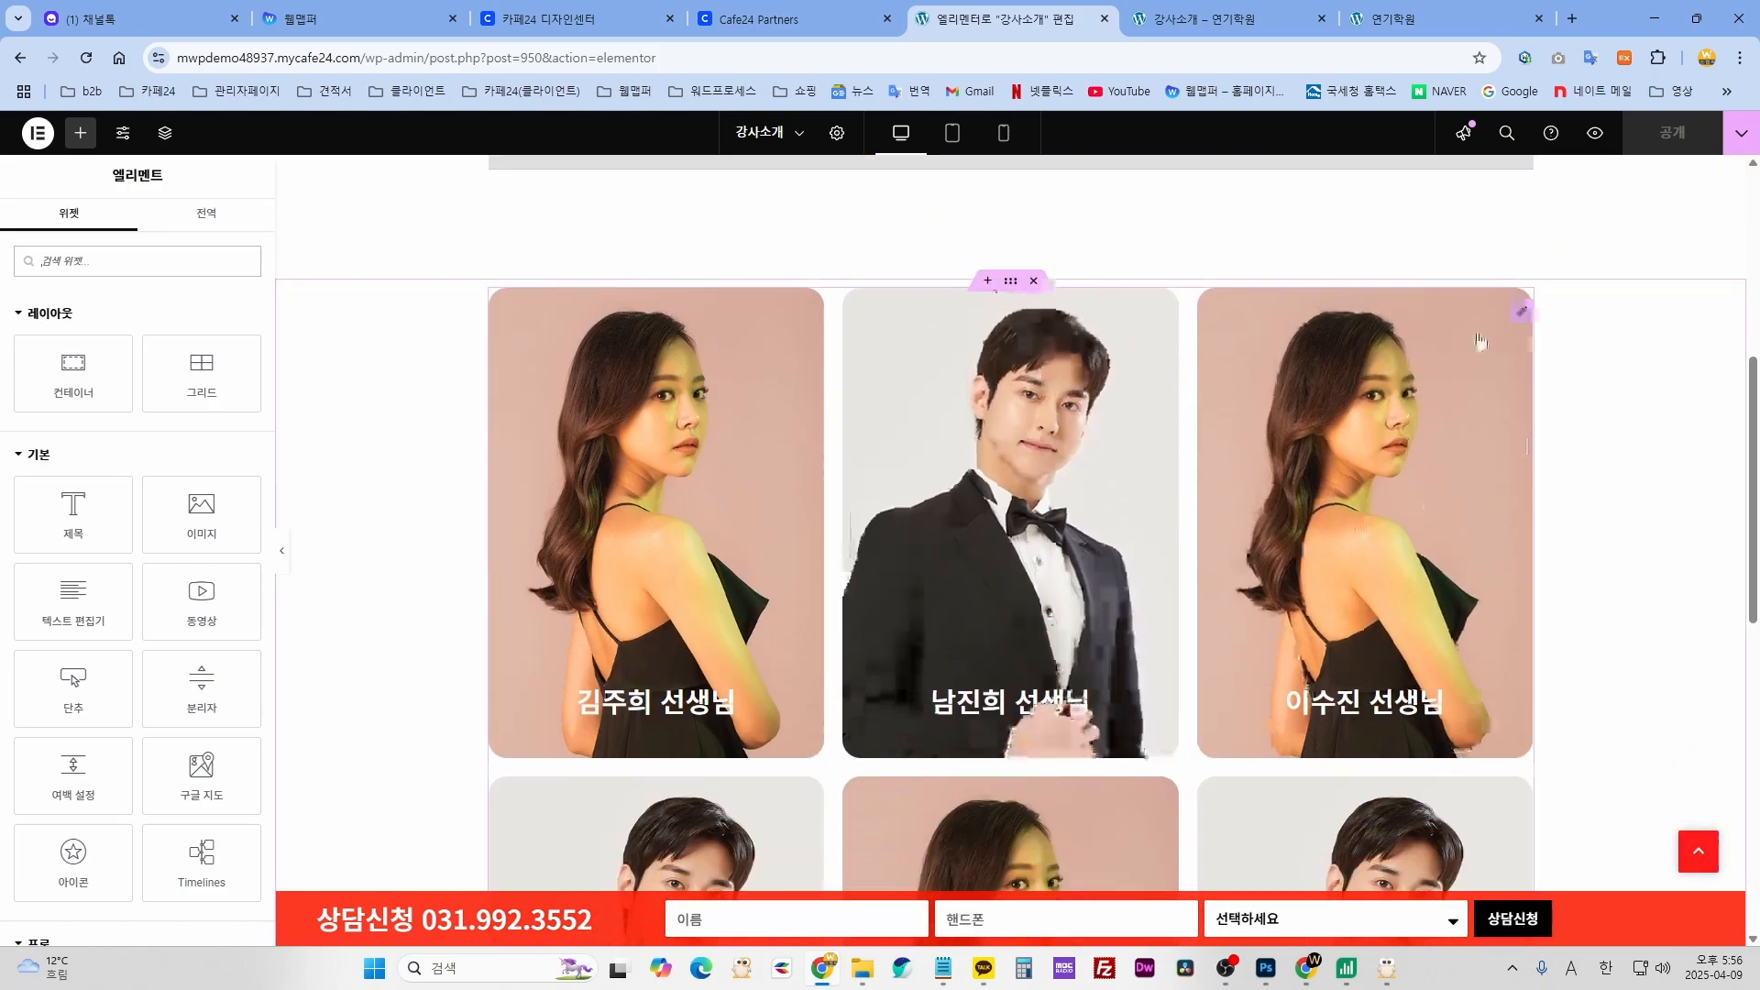
left_click(1004, 524)
scroll(1004, 524, "down", 4)
scroll(1162, 648, "up", 5)
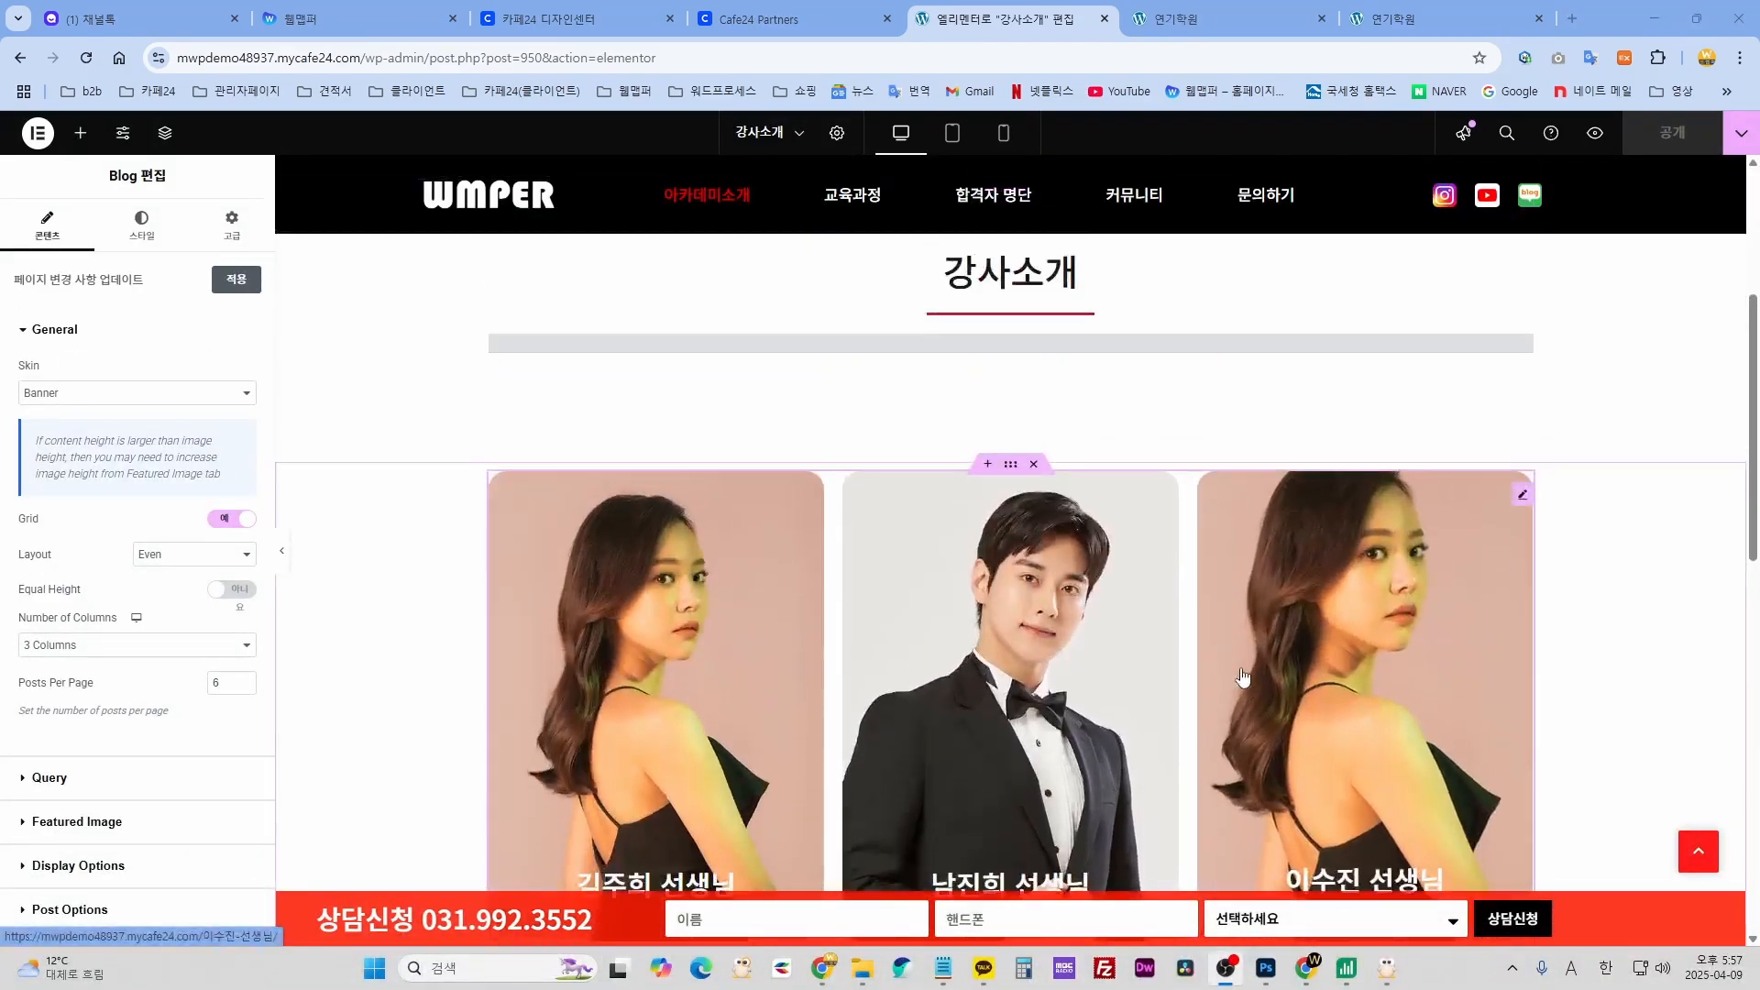
left_click(1222, 11)
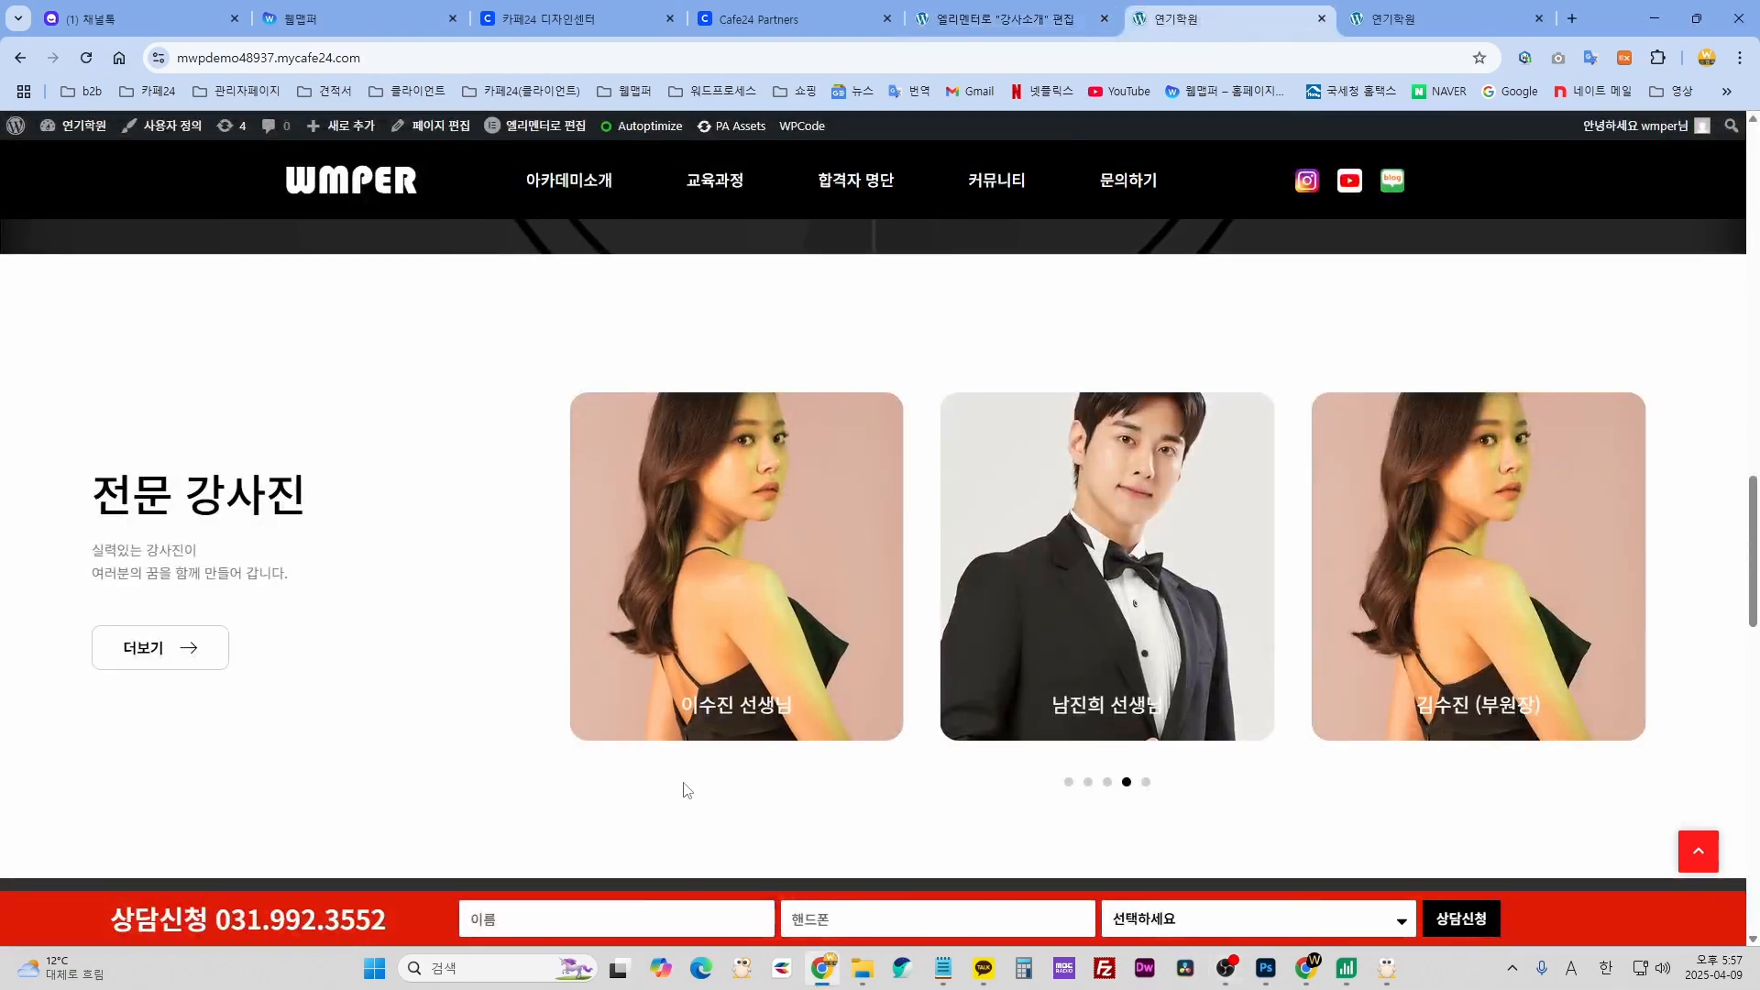
scroll(563, 724, "up", 5)
scroll(562, 711, "down", 9)
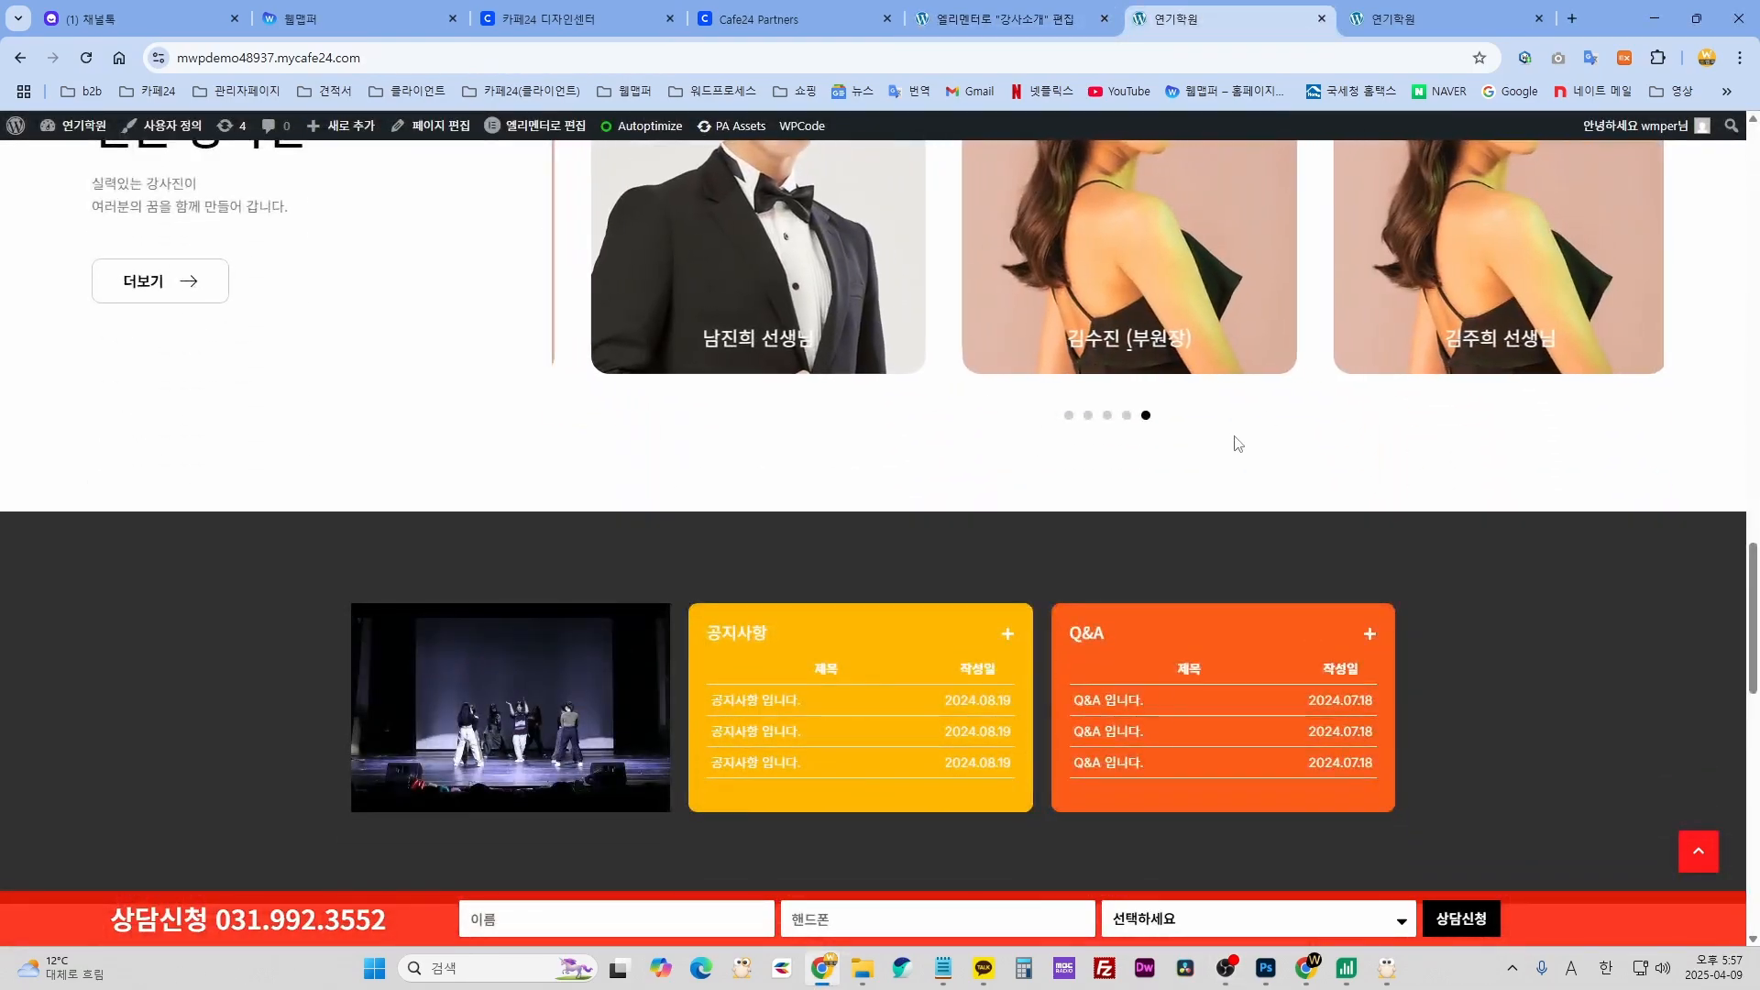
scroll(931, 380, "up", 4)
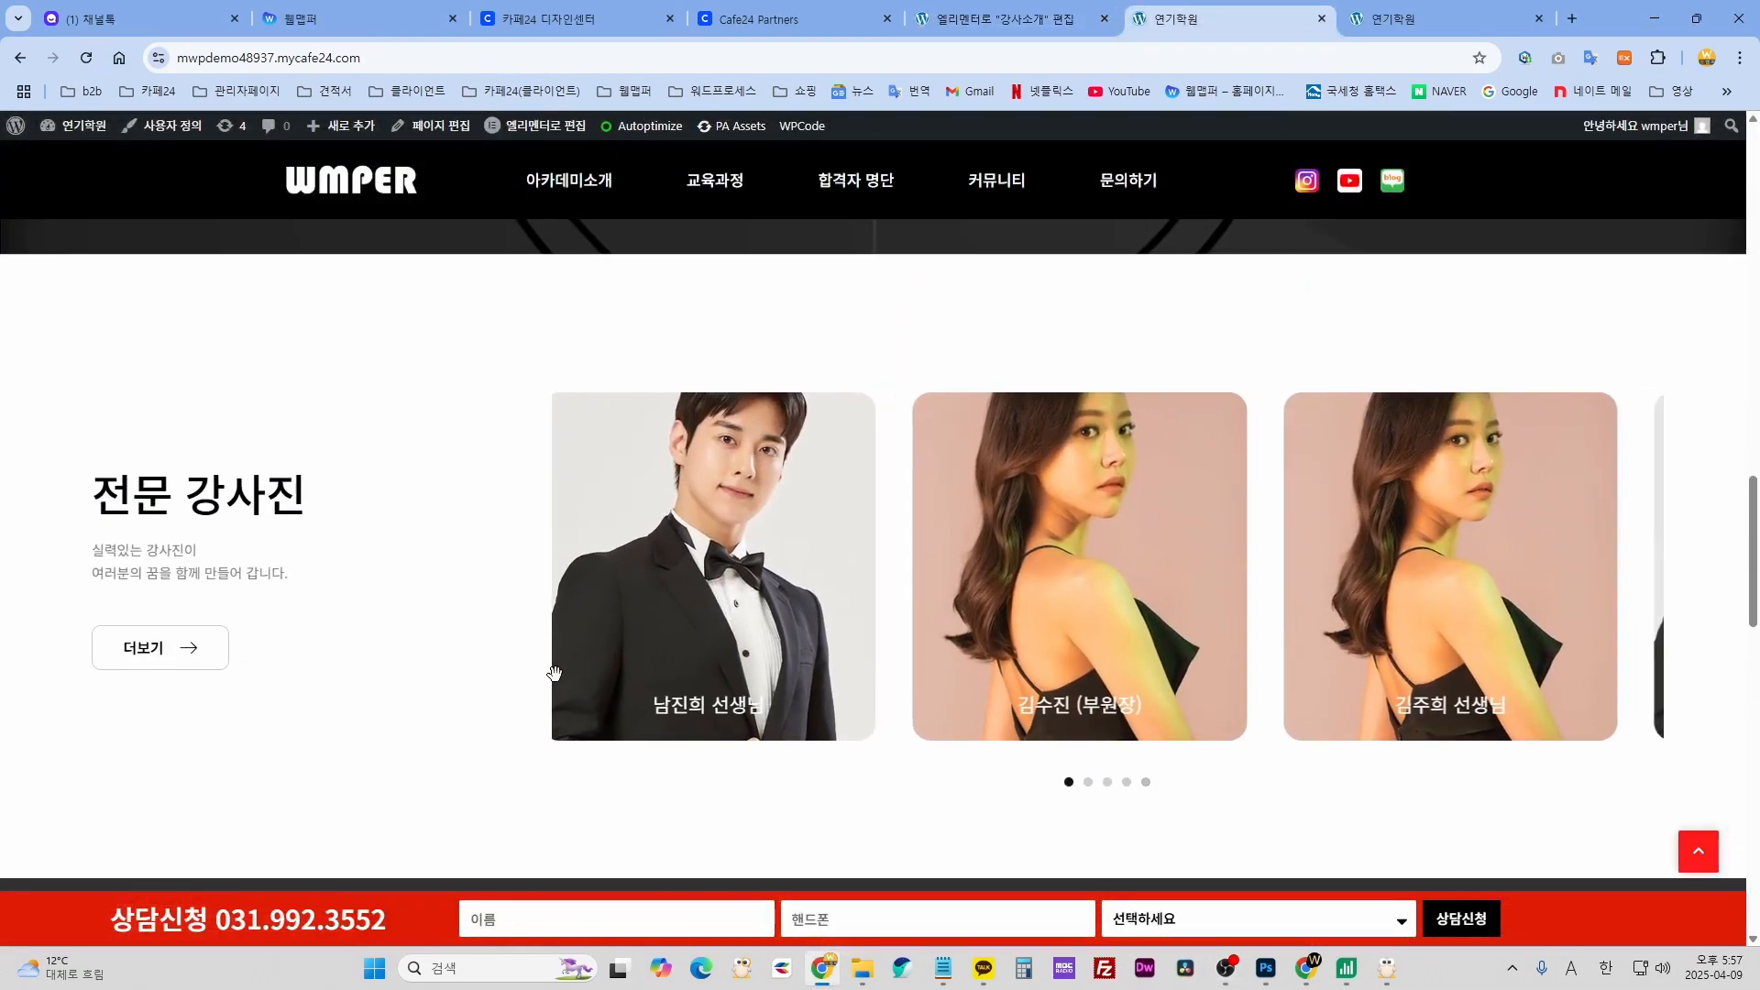
left_click(1009, 18)
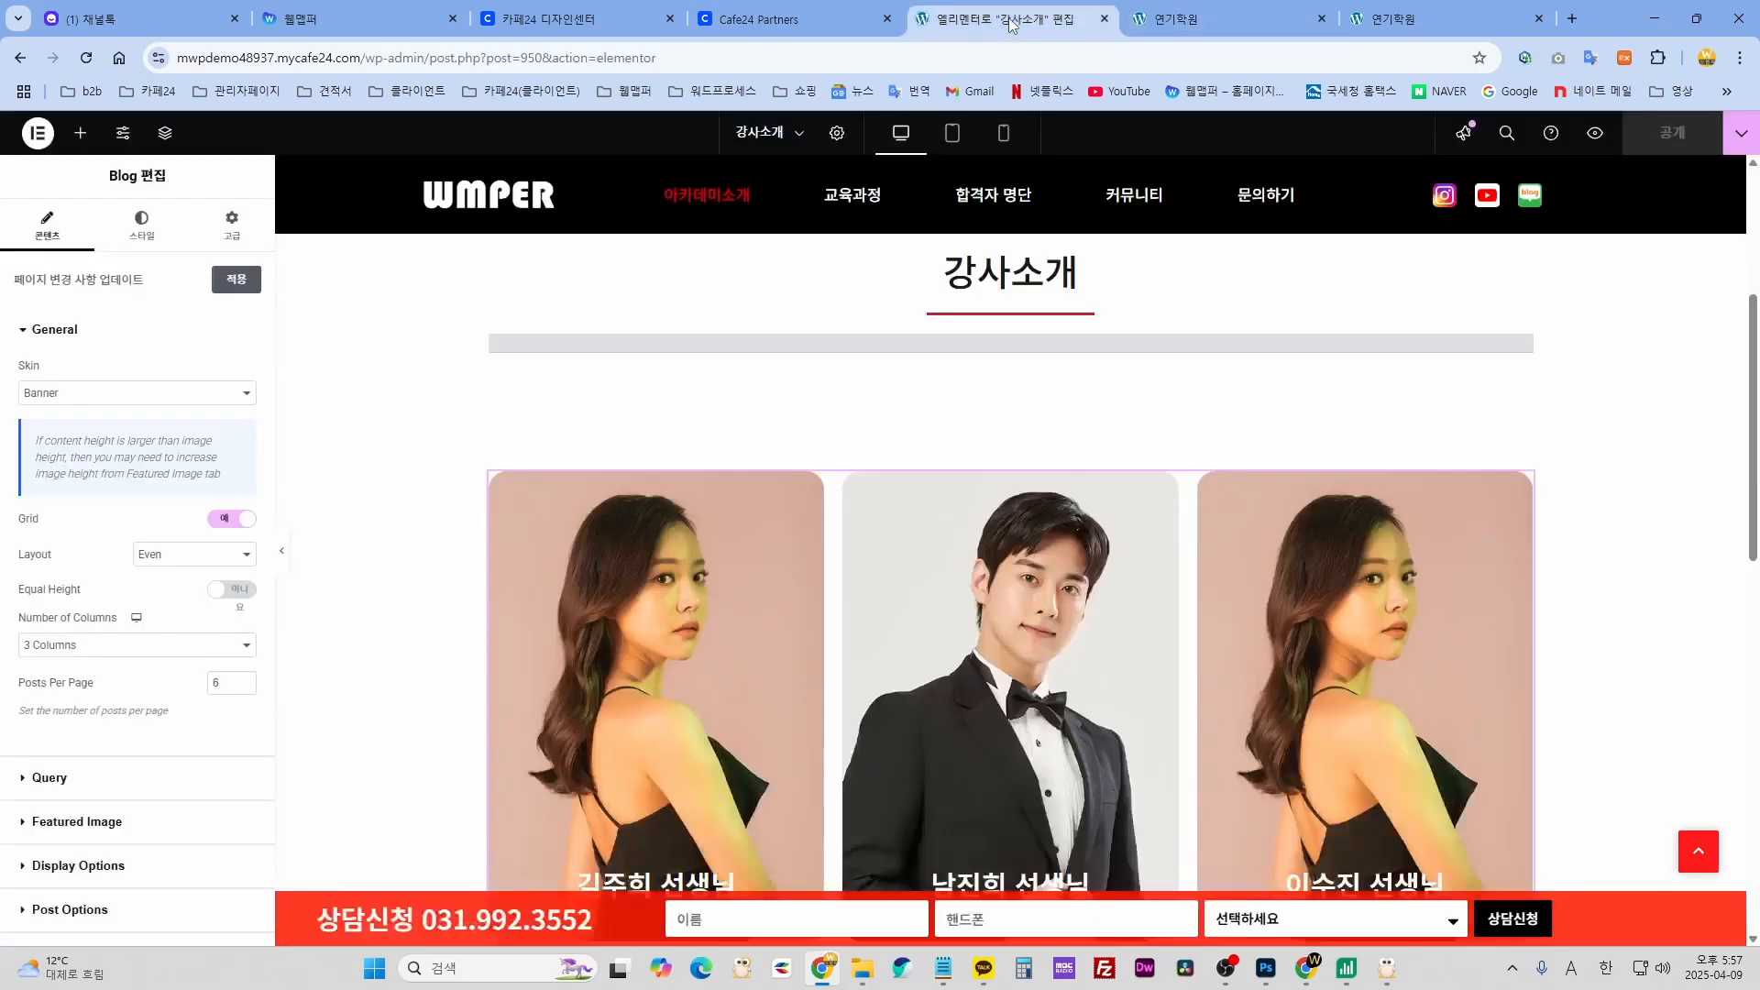
left_click(35, 135)
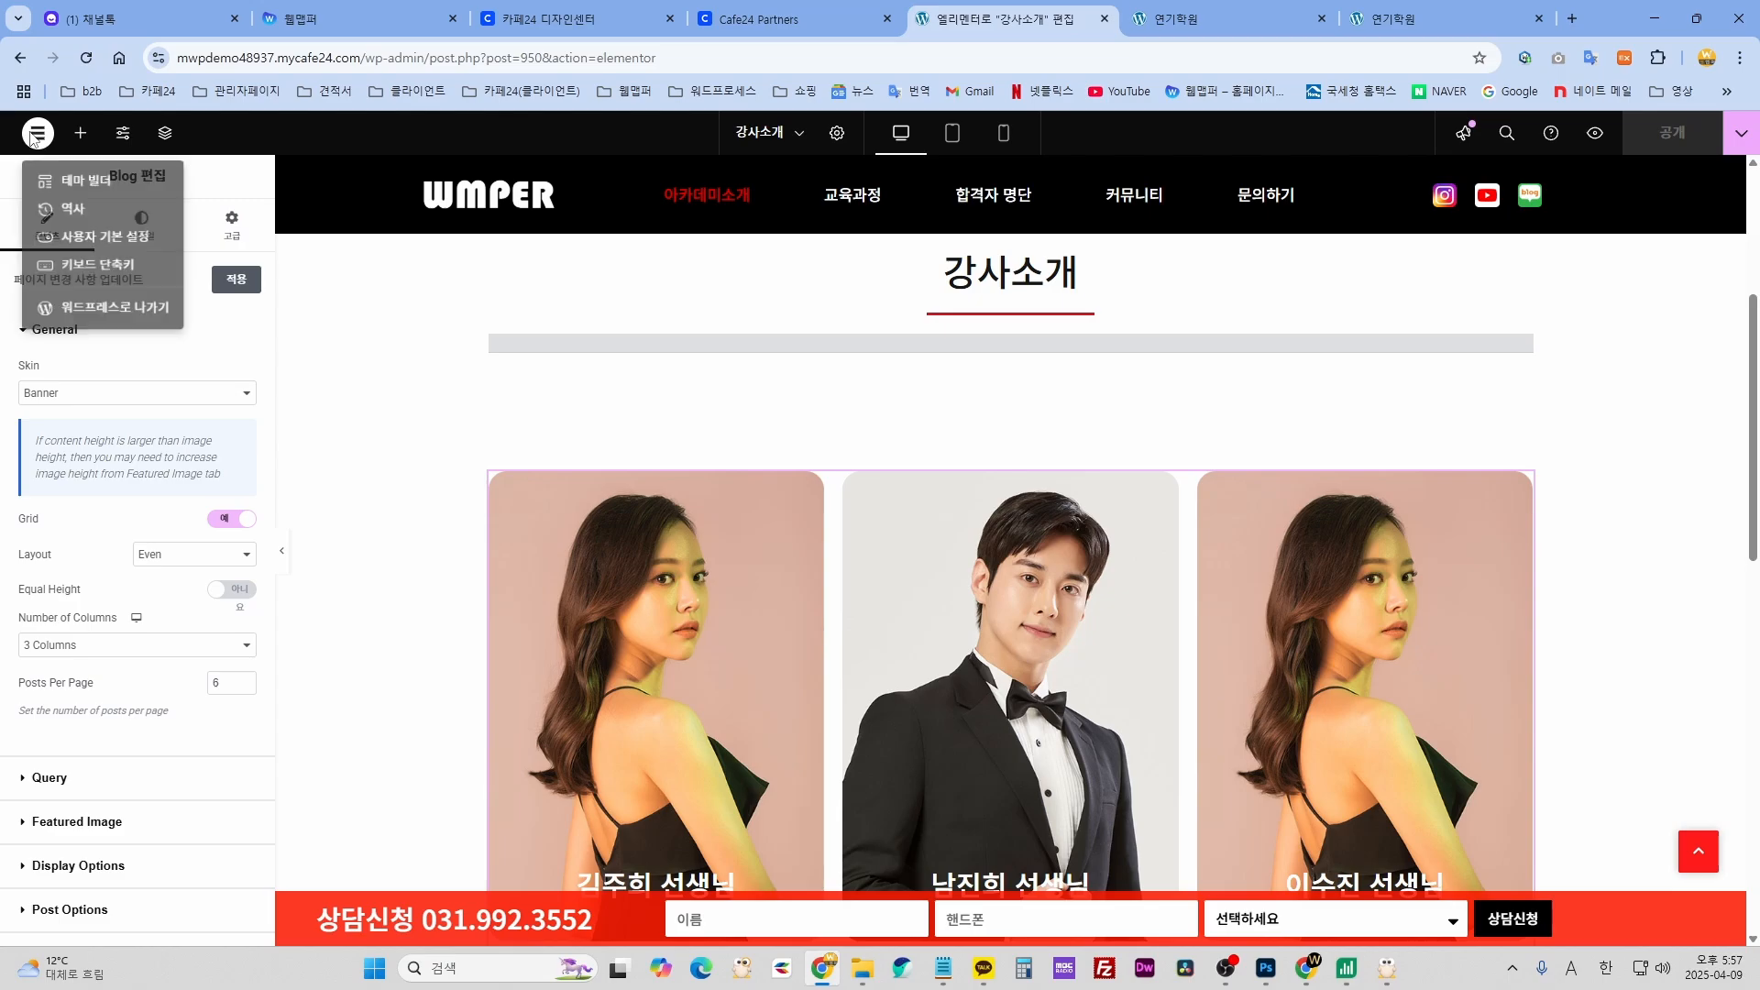
left_click(81, 316)
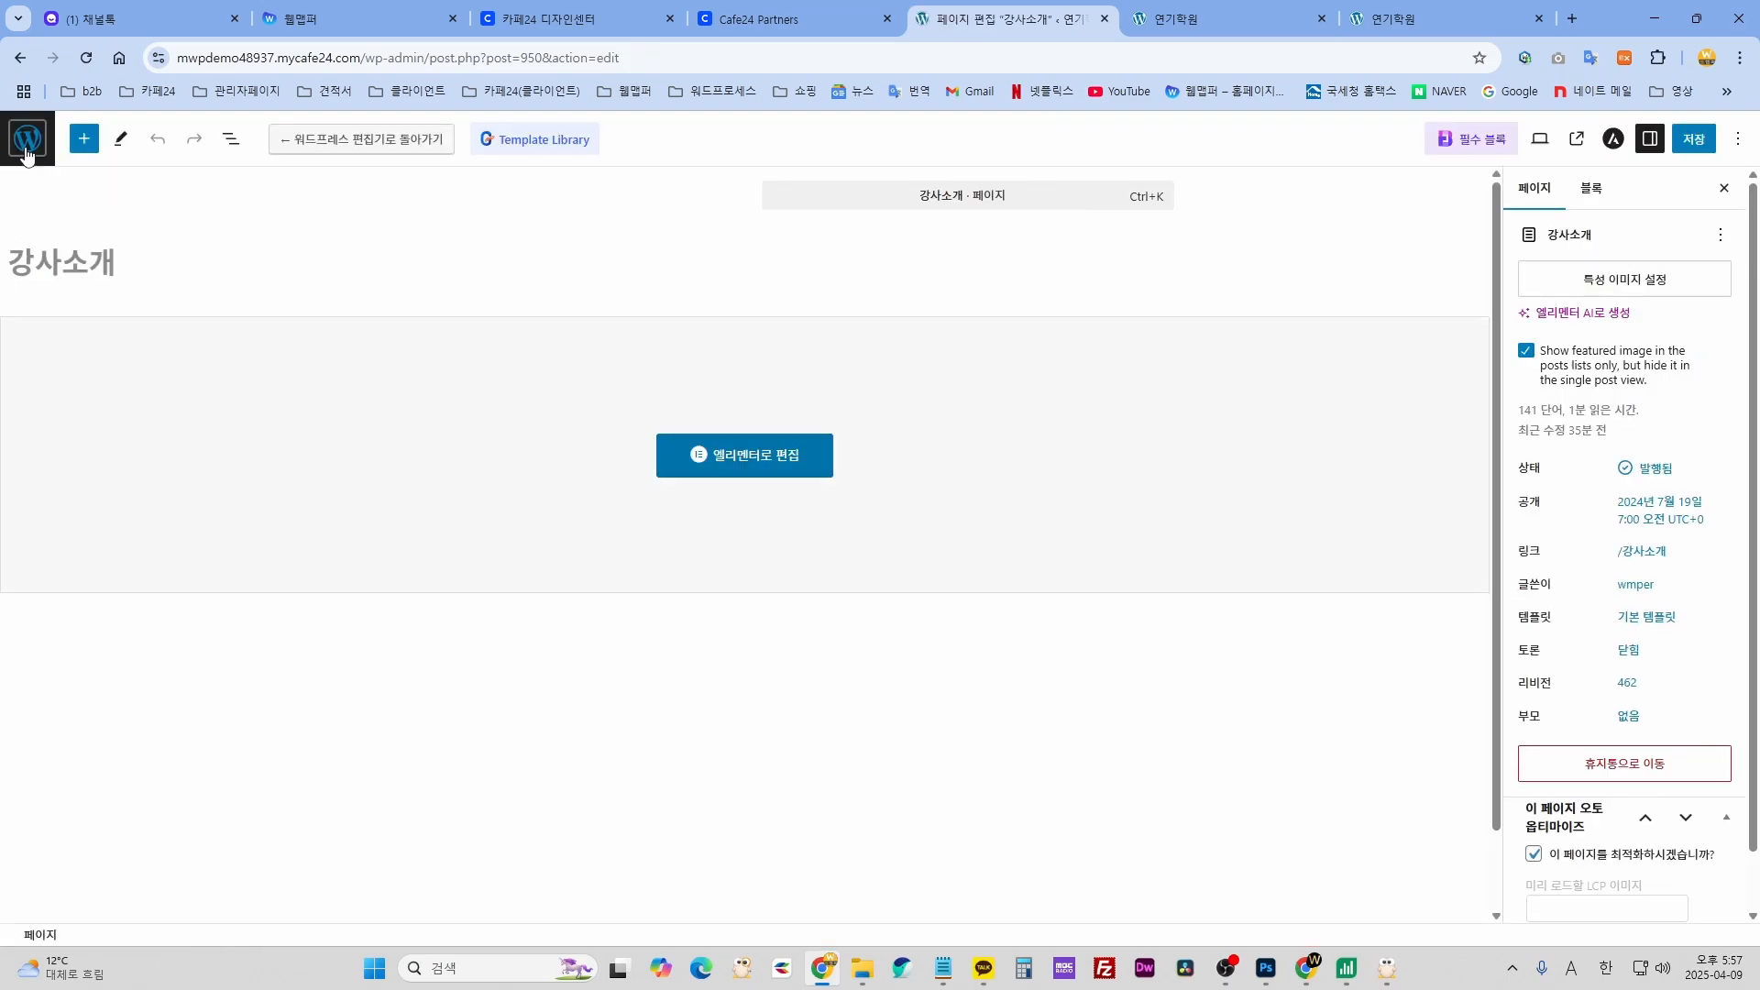
left_click(28, 144)
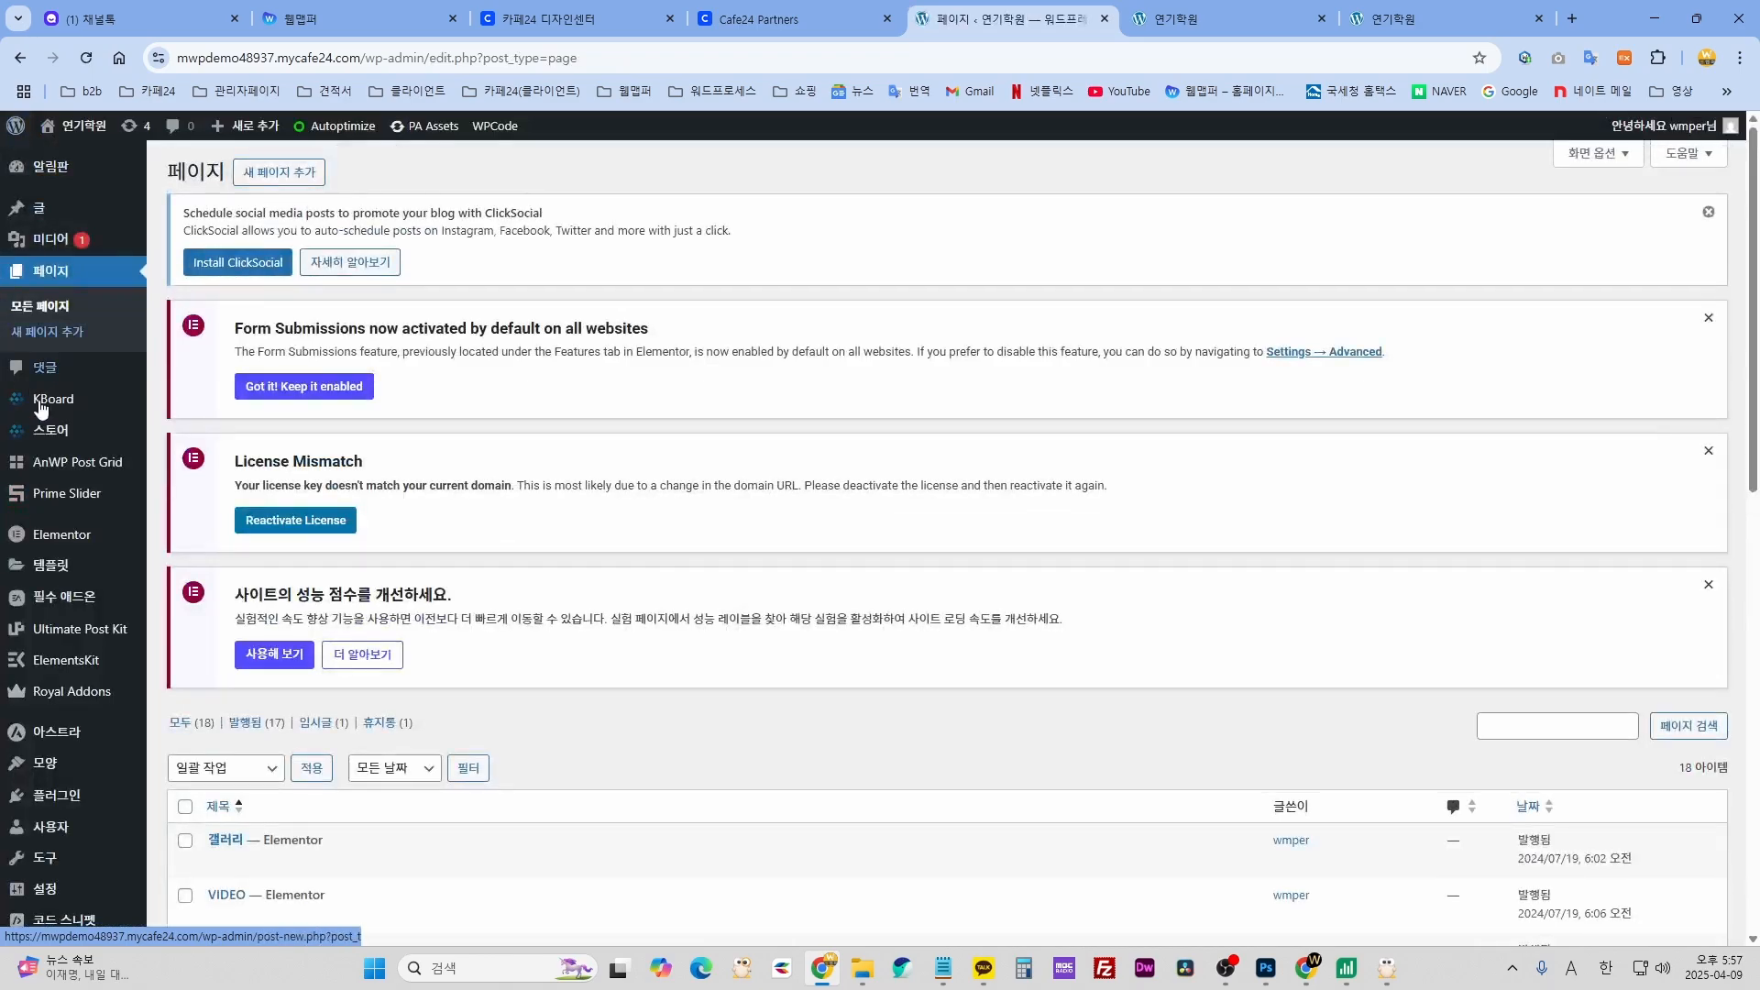
mouse_move(53, 222)
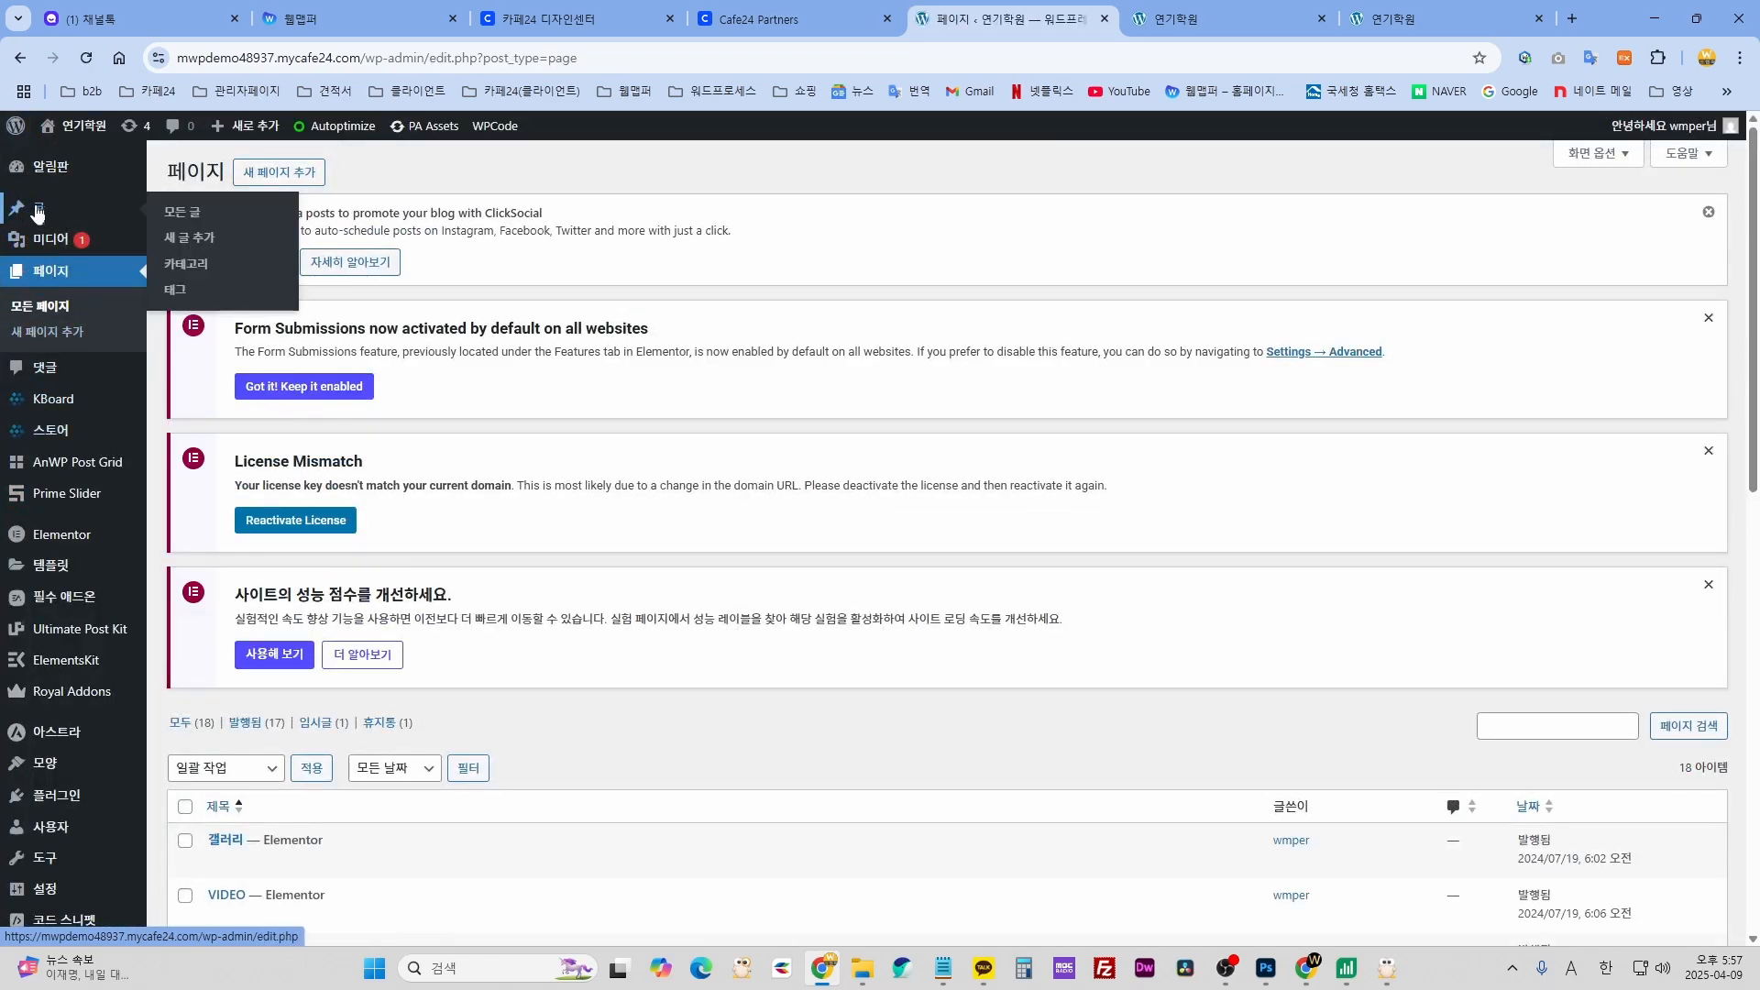
scroll(513, 550, "down", 4)
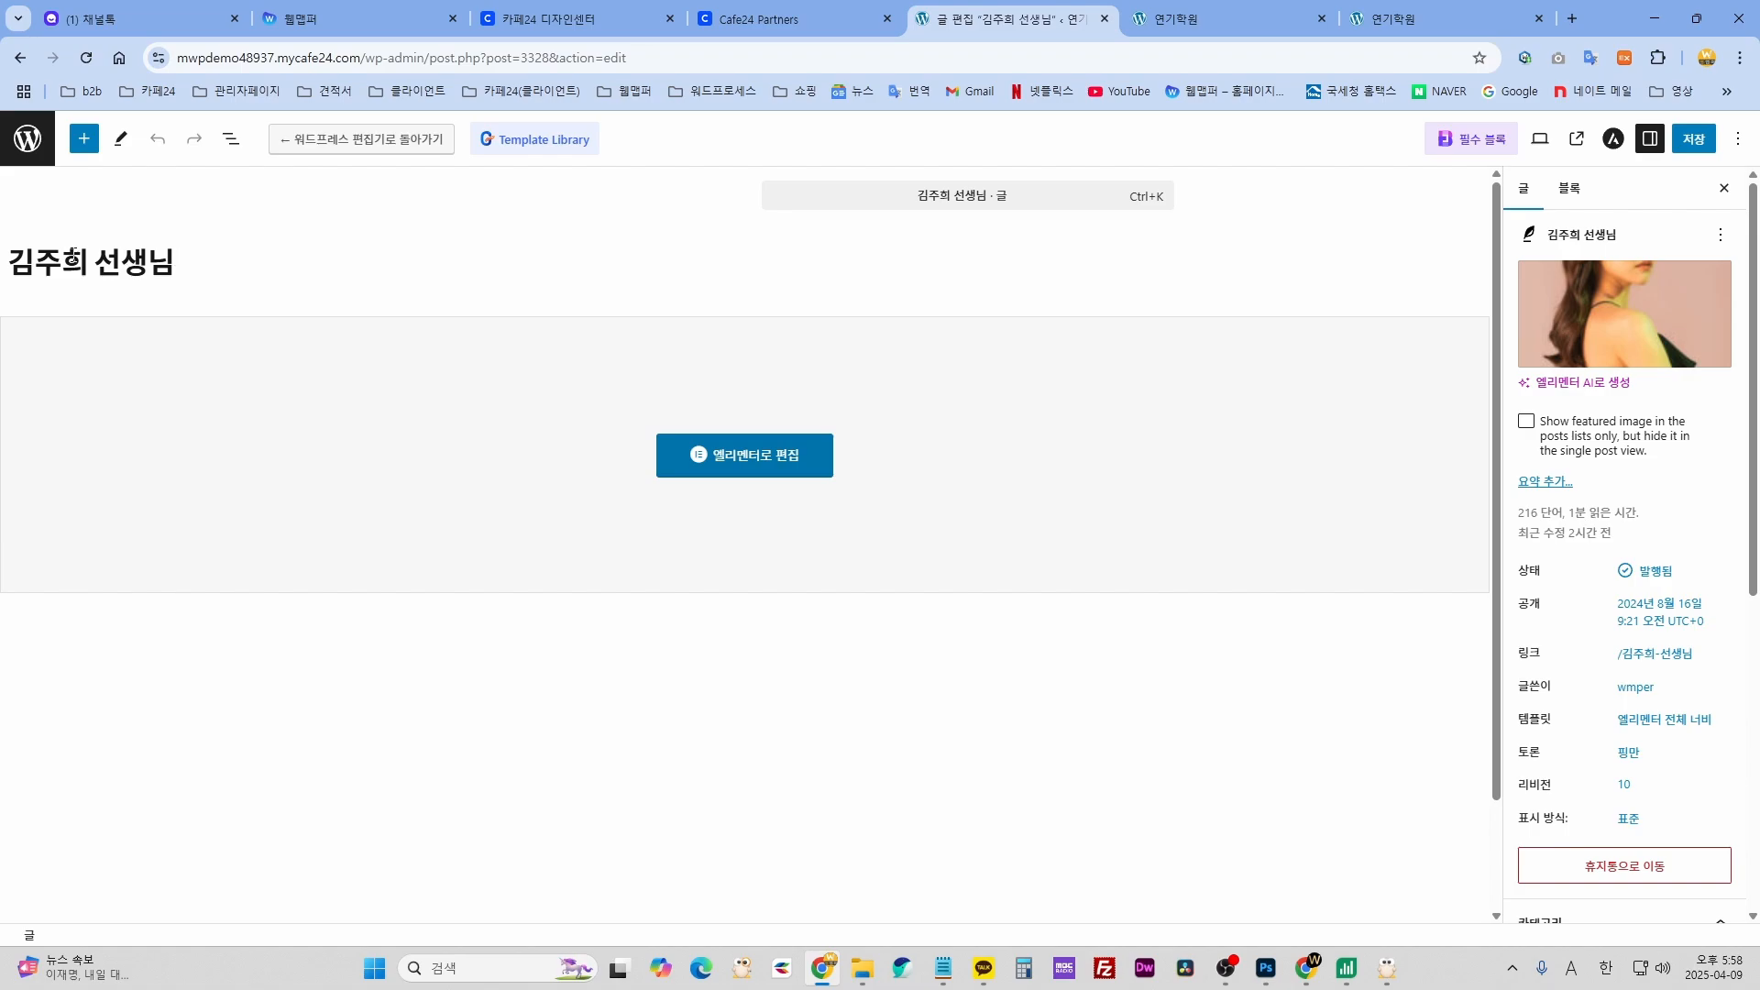
left_click_drag(85, 261, 14, 259)
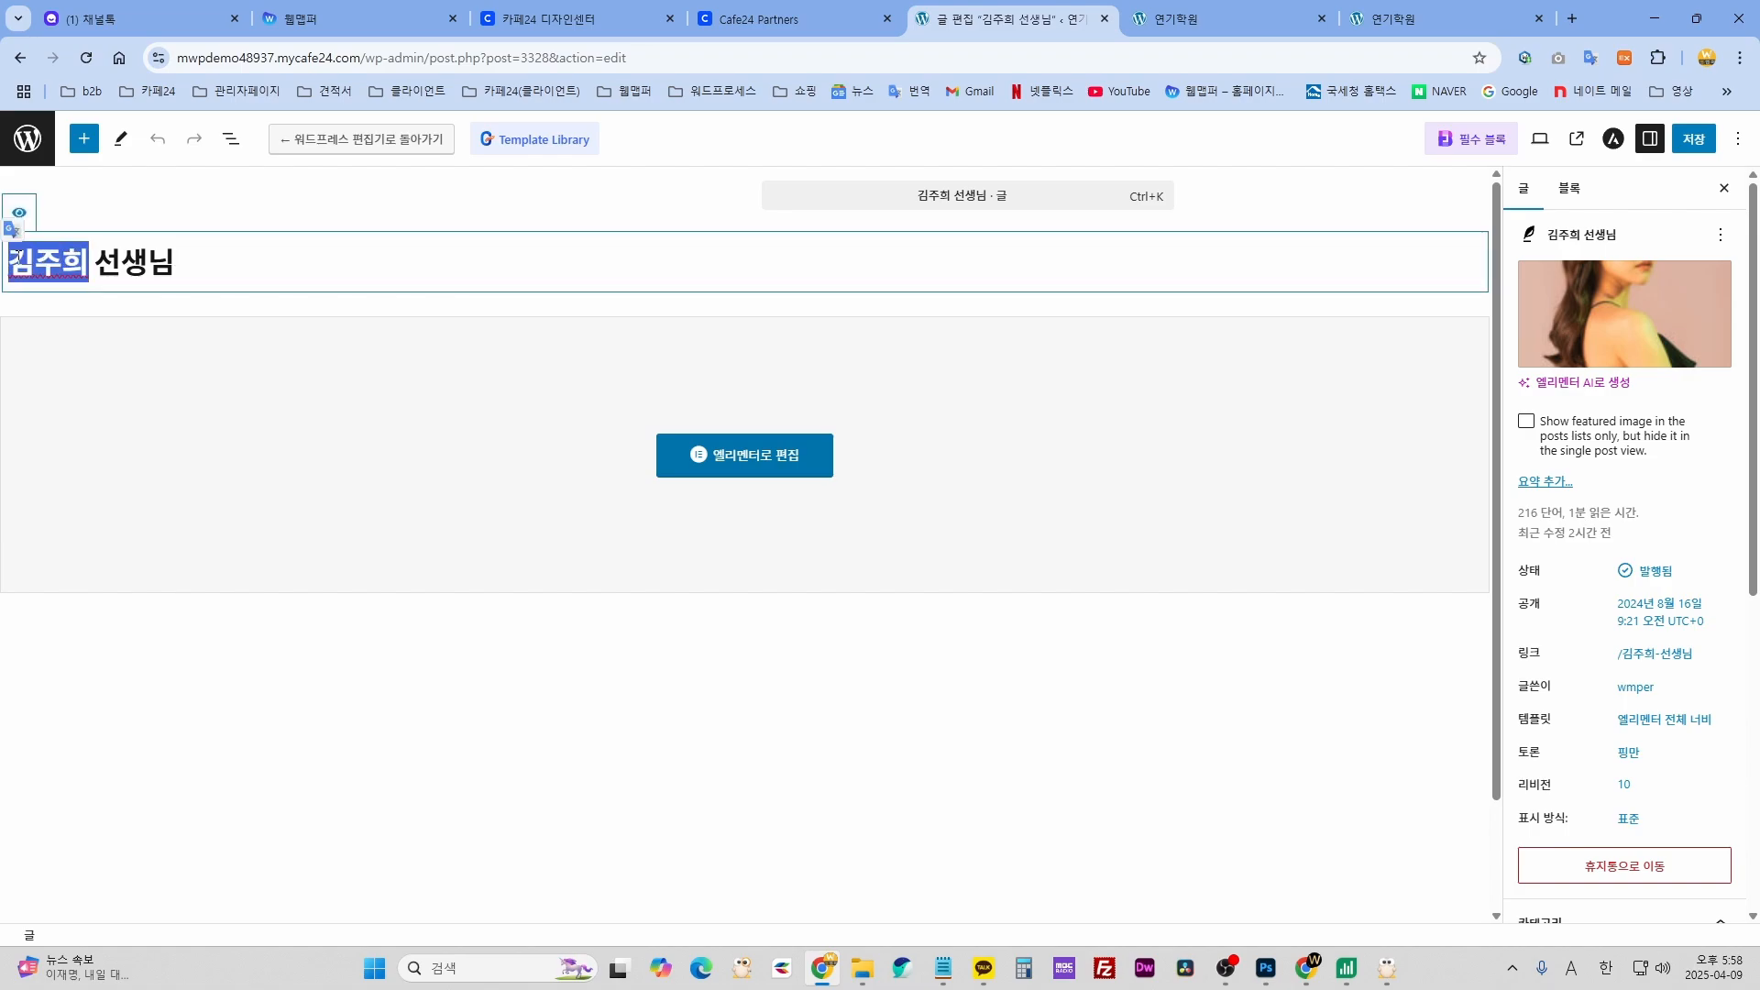
key("BackSpace")
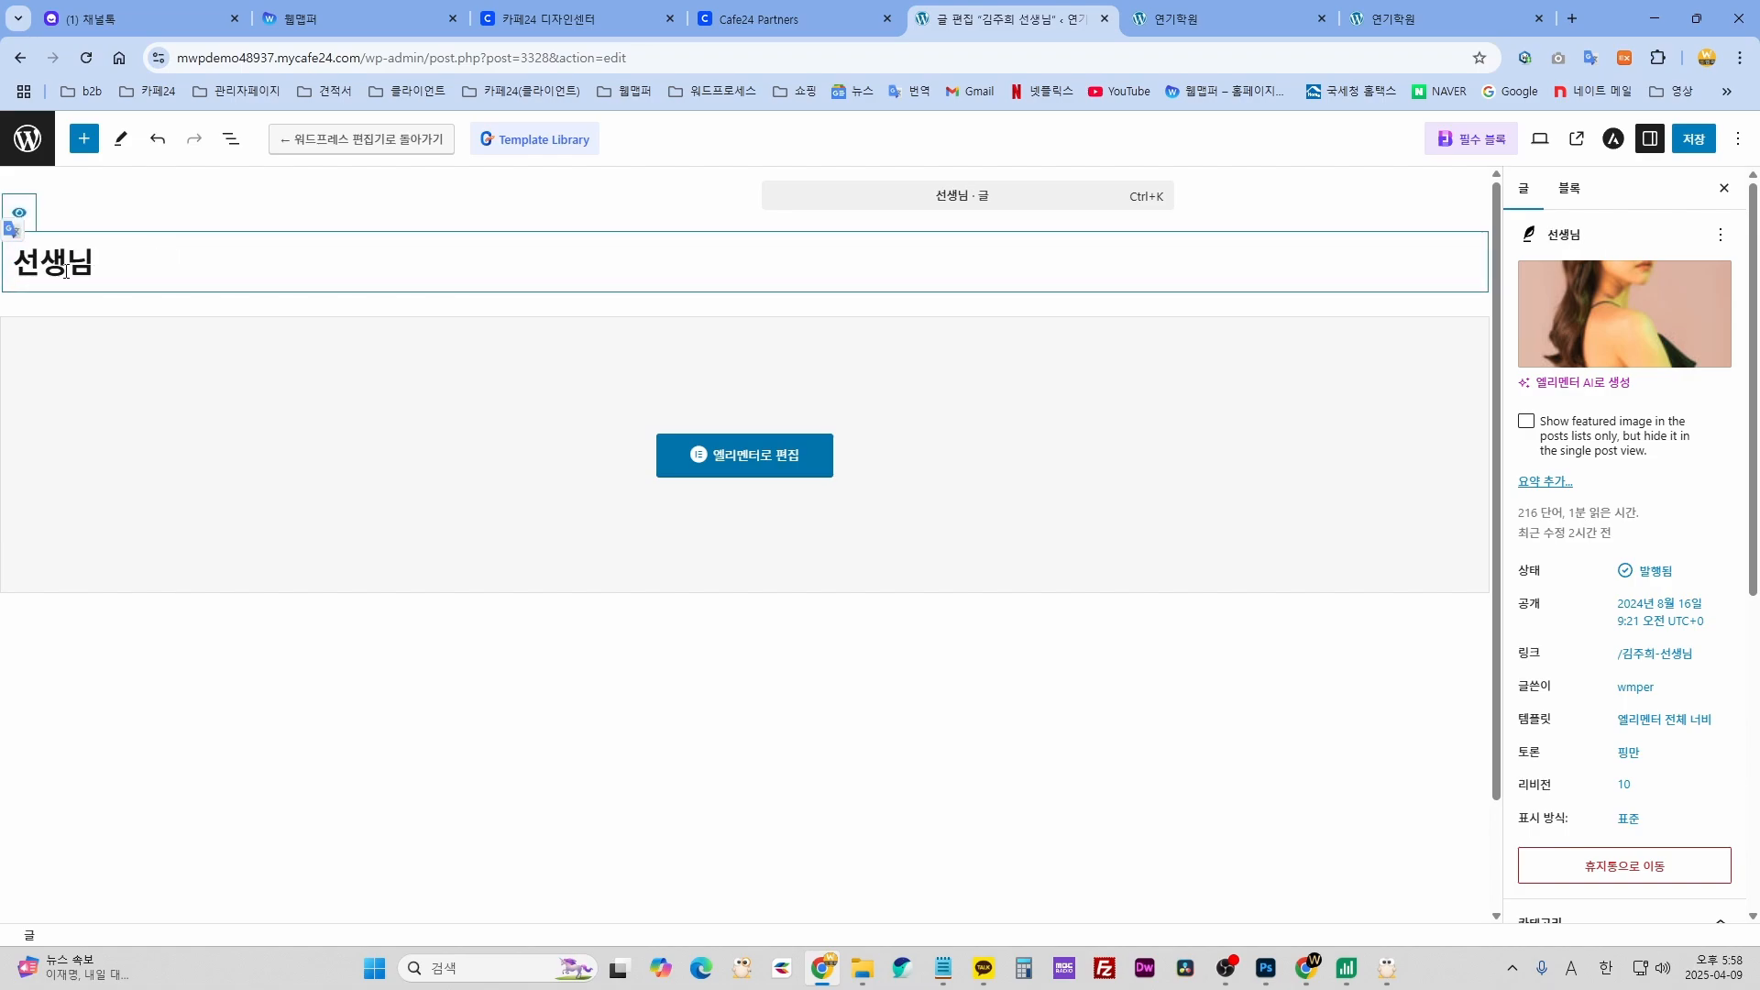
type("rl")
key("BackSpace")
key("BackSpace")
type("rla")
key("BackSpace")
key("BackSpace")
key("BackSpace")
key("Hangul")
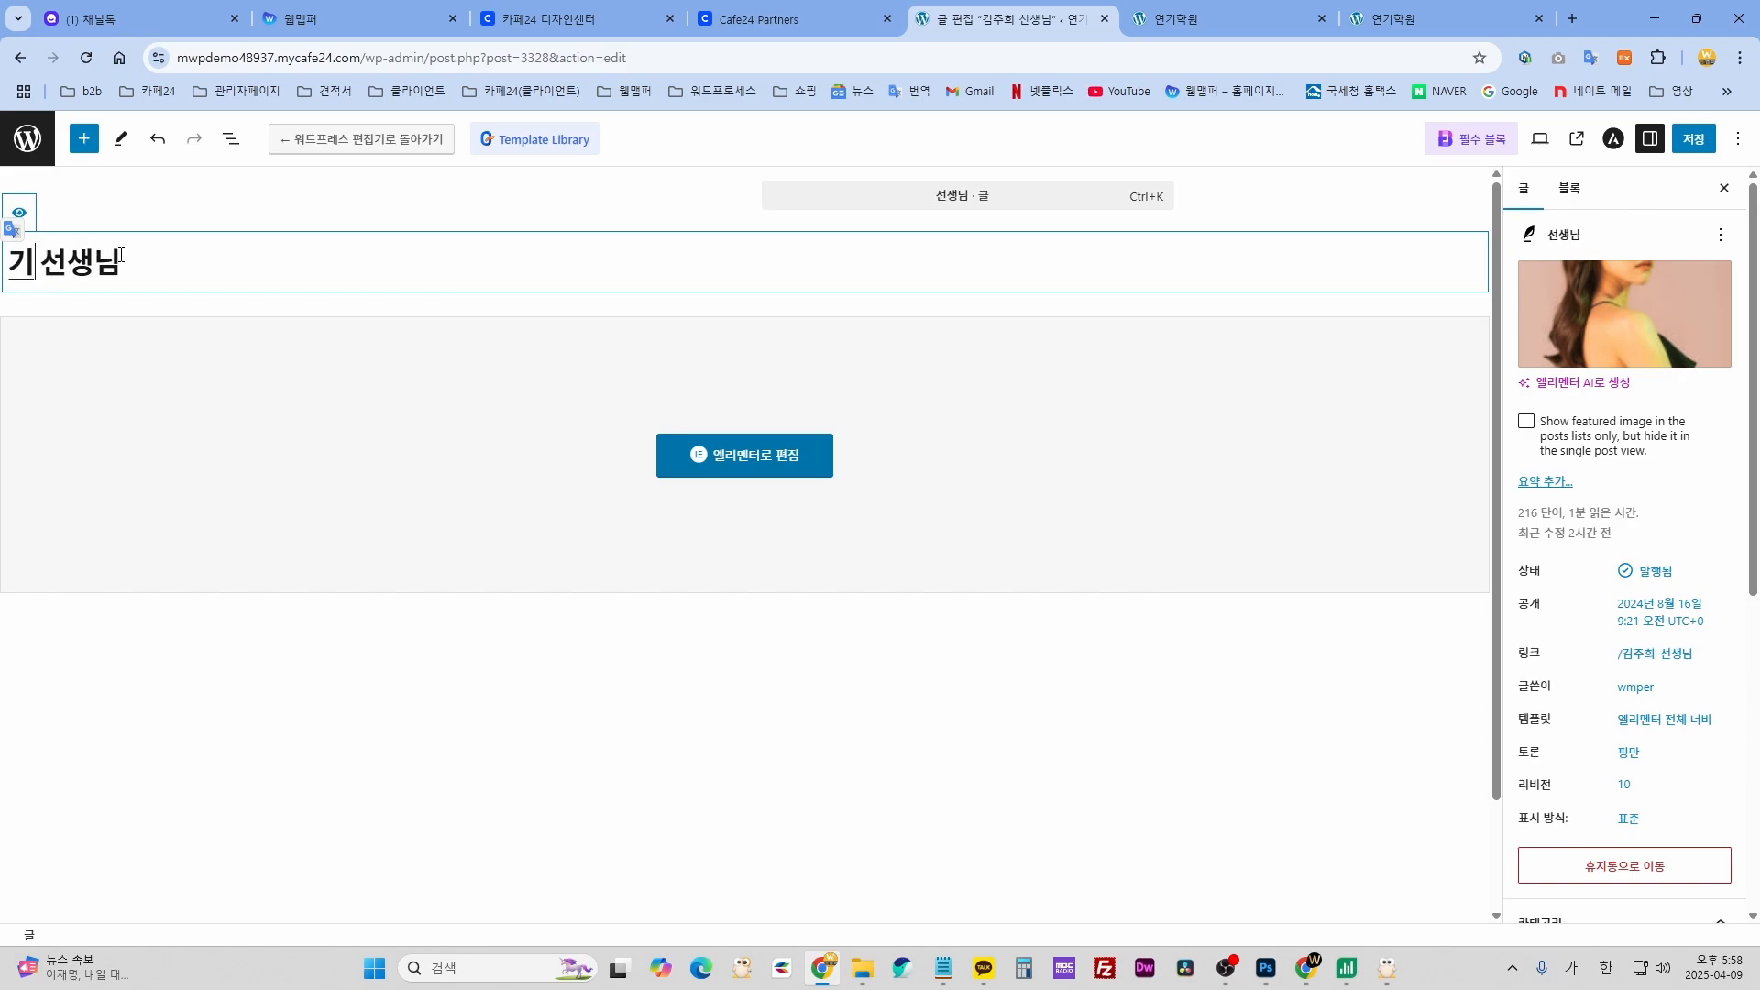
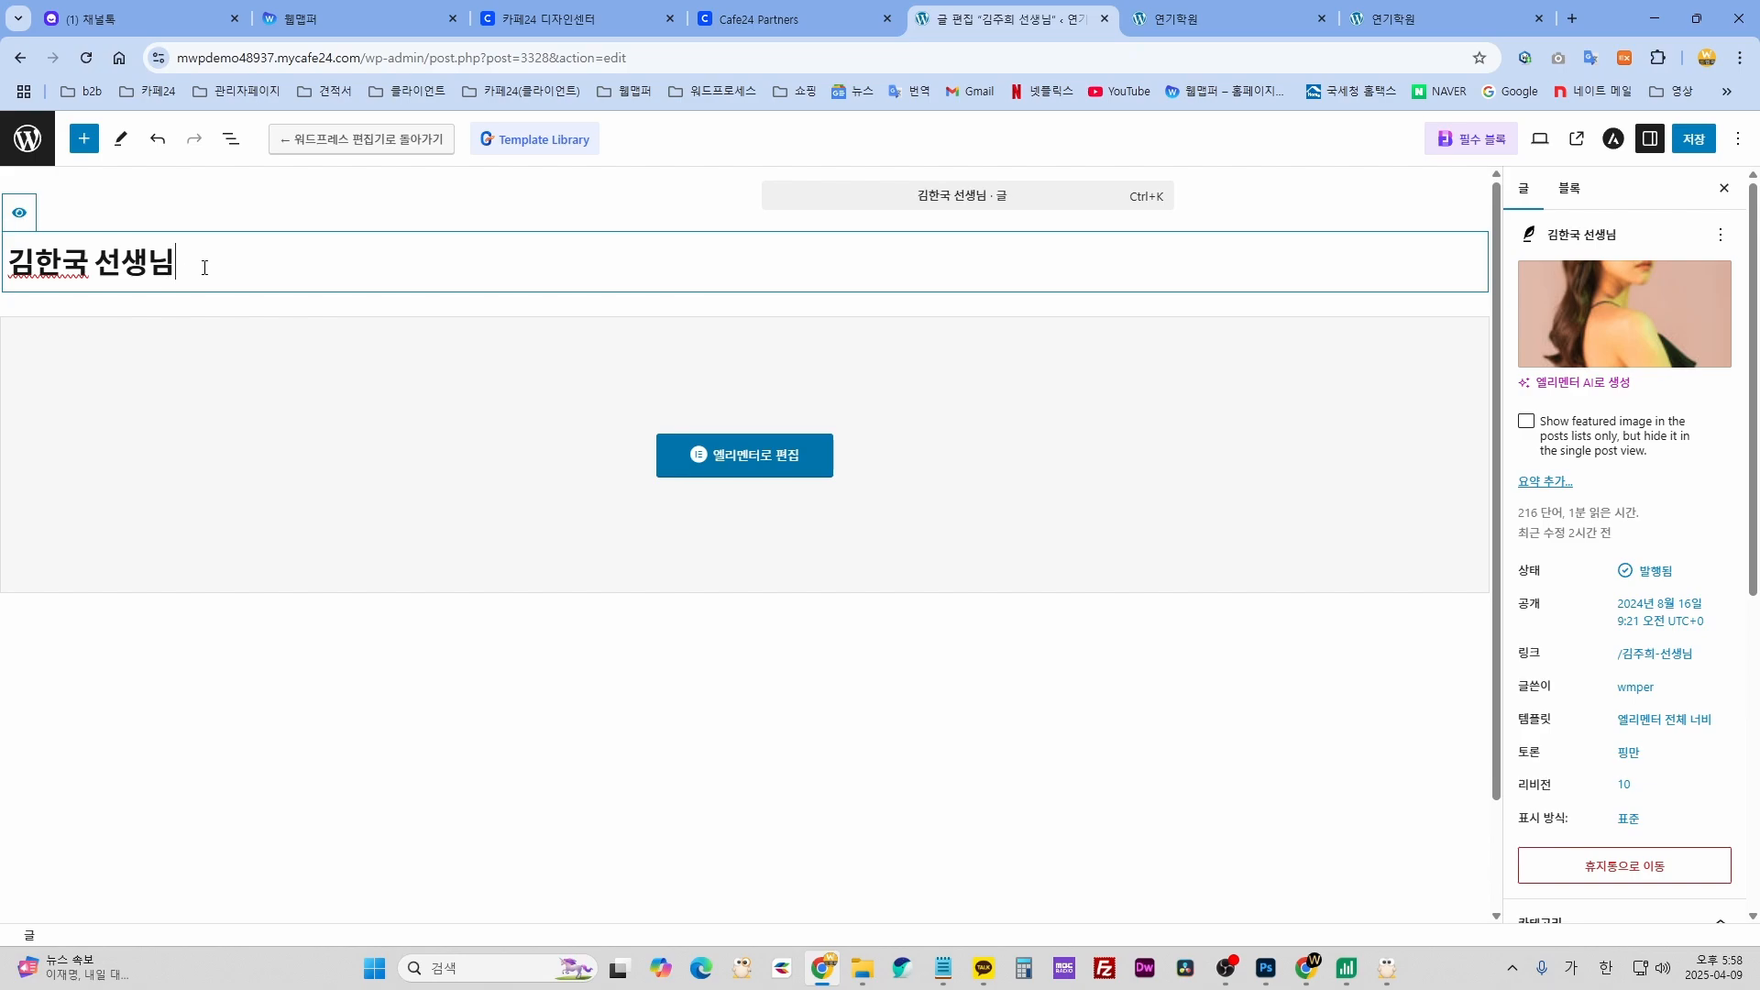
left_click_drag(203, 263, 47, 249)
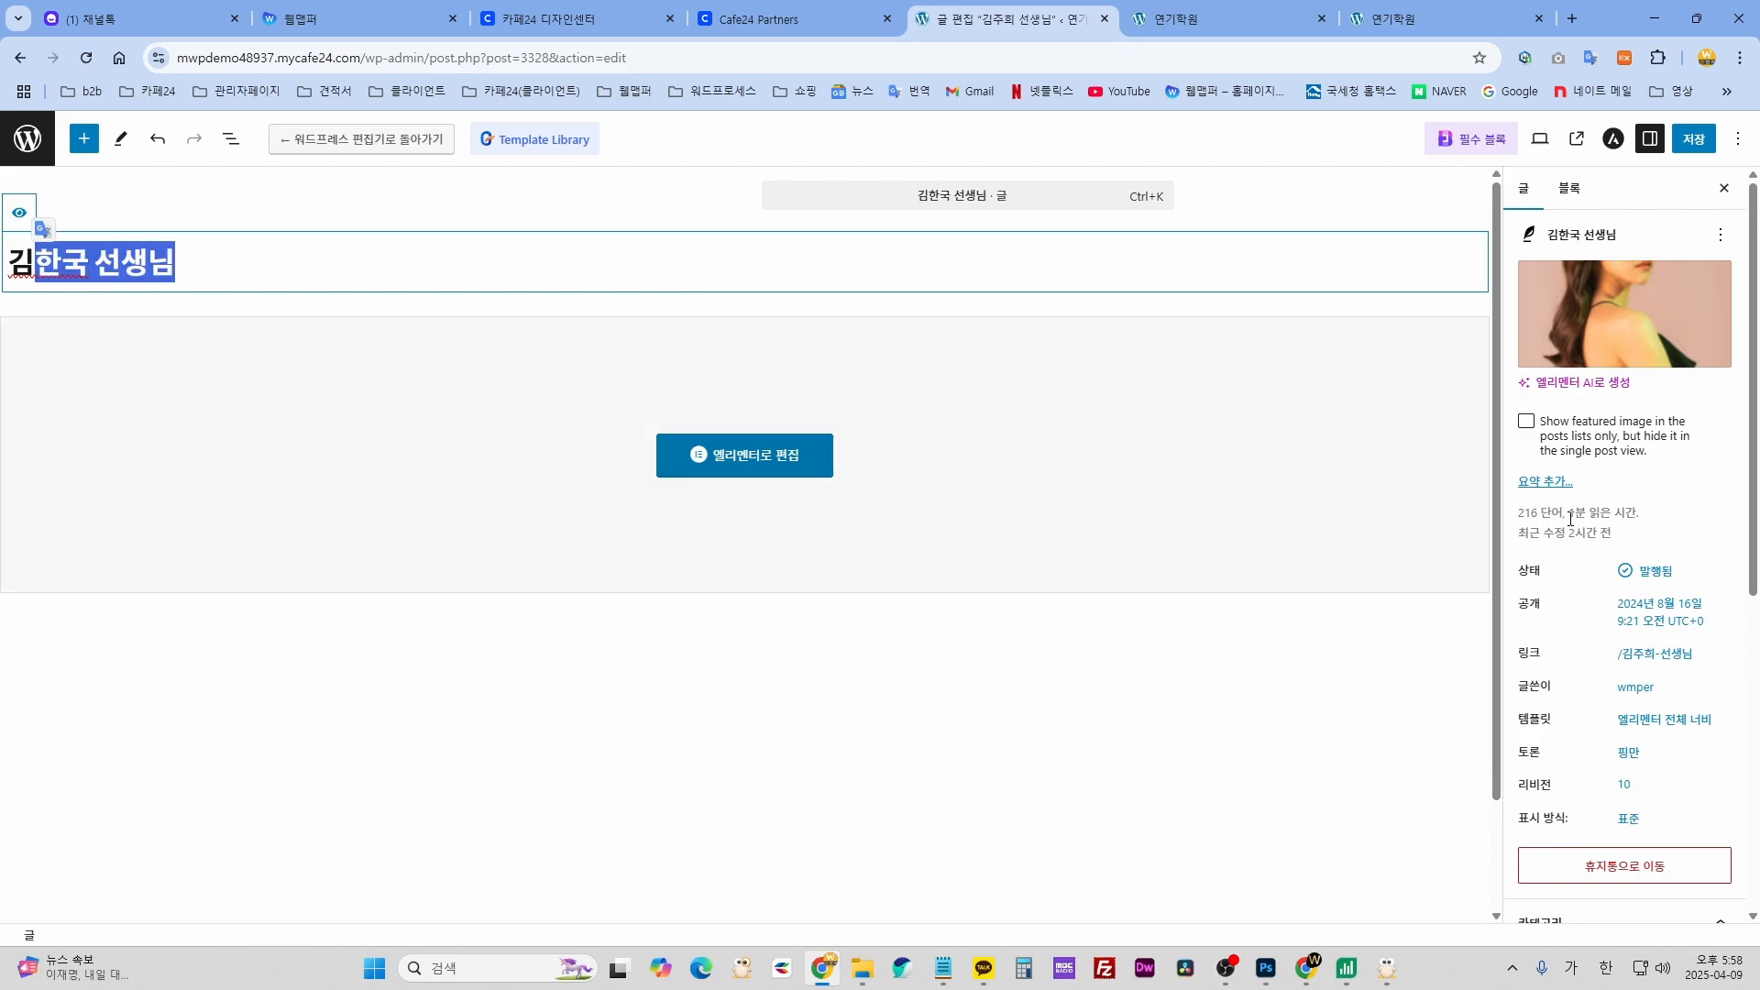
- Open the featured image picker from the post settings sidebar
mouse_move(1601, 279)
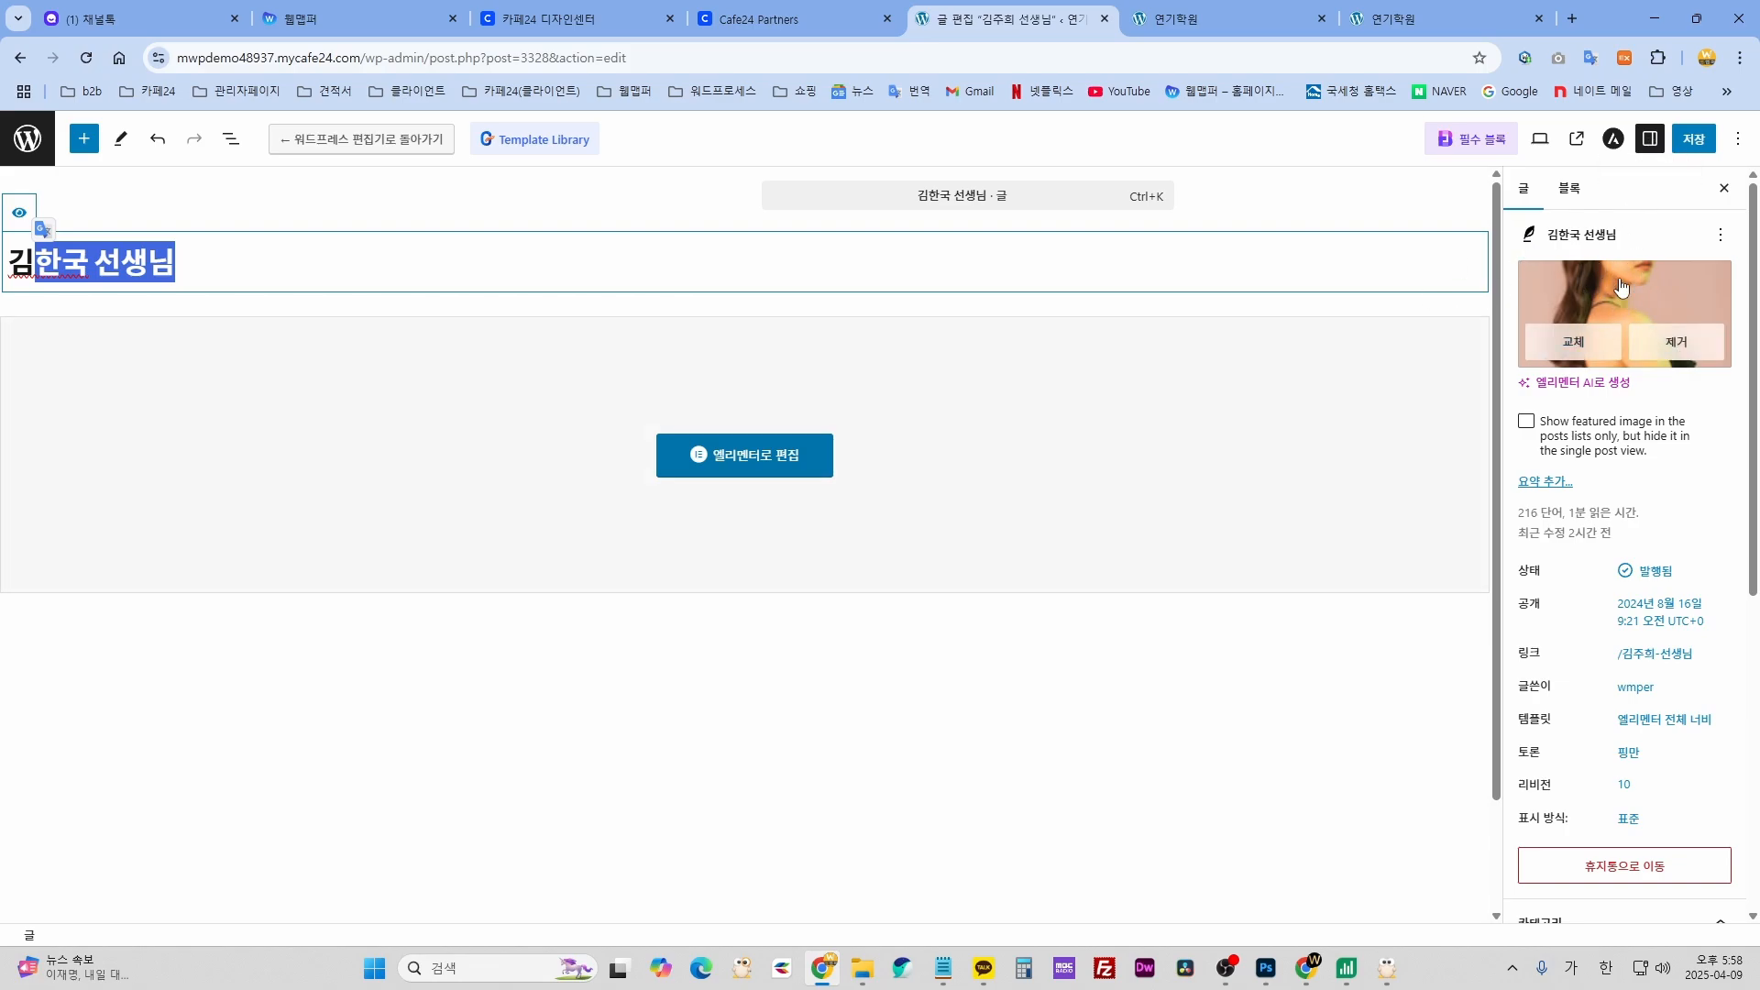
left_click(1660, 137)
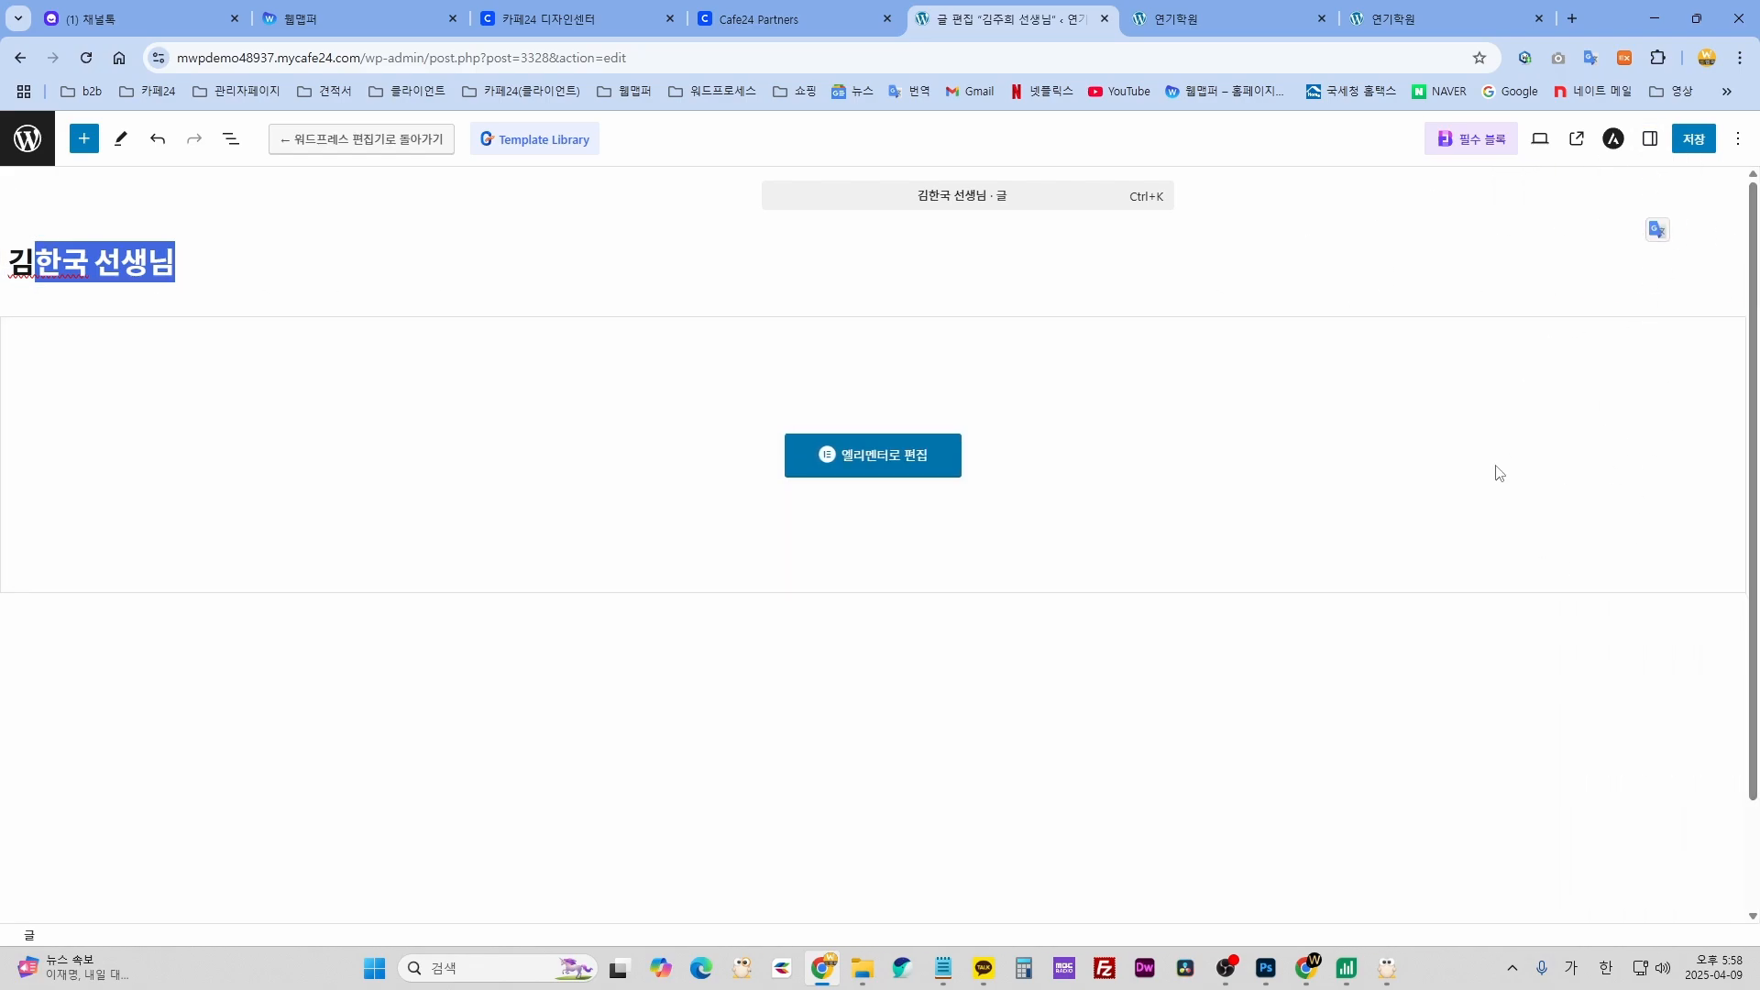
left_click(1649, 140)
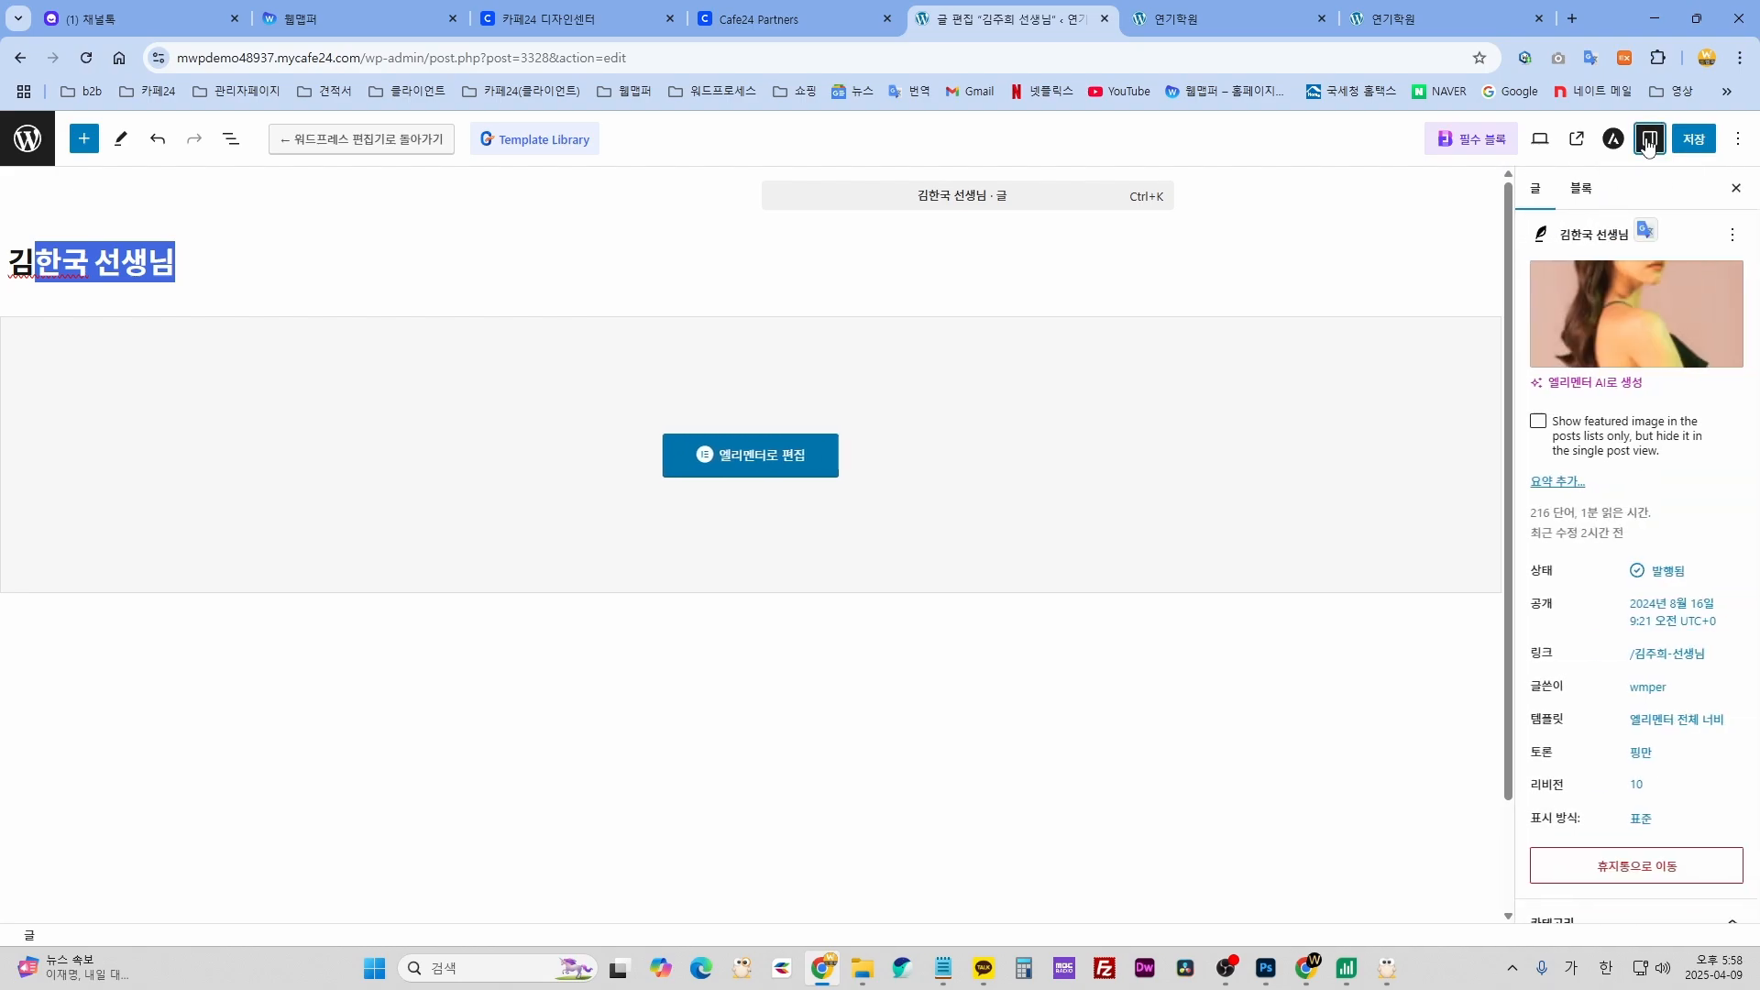
left_click(1638, 293)
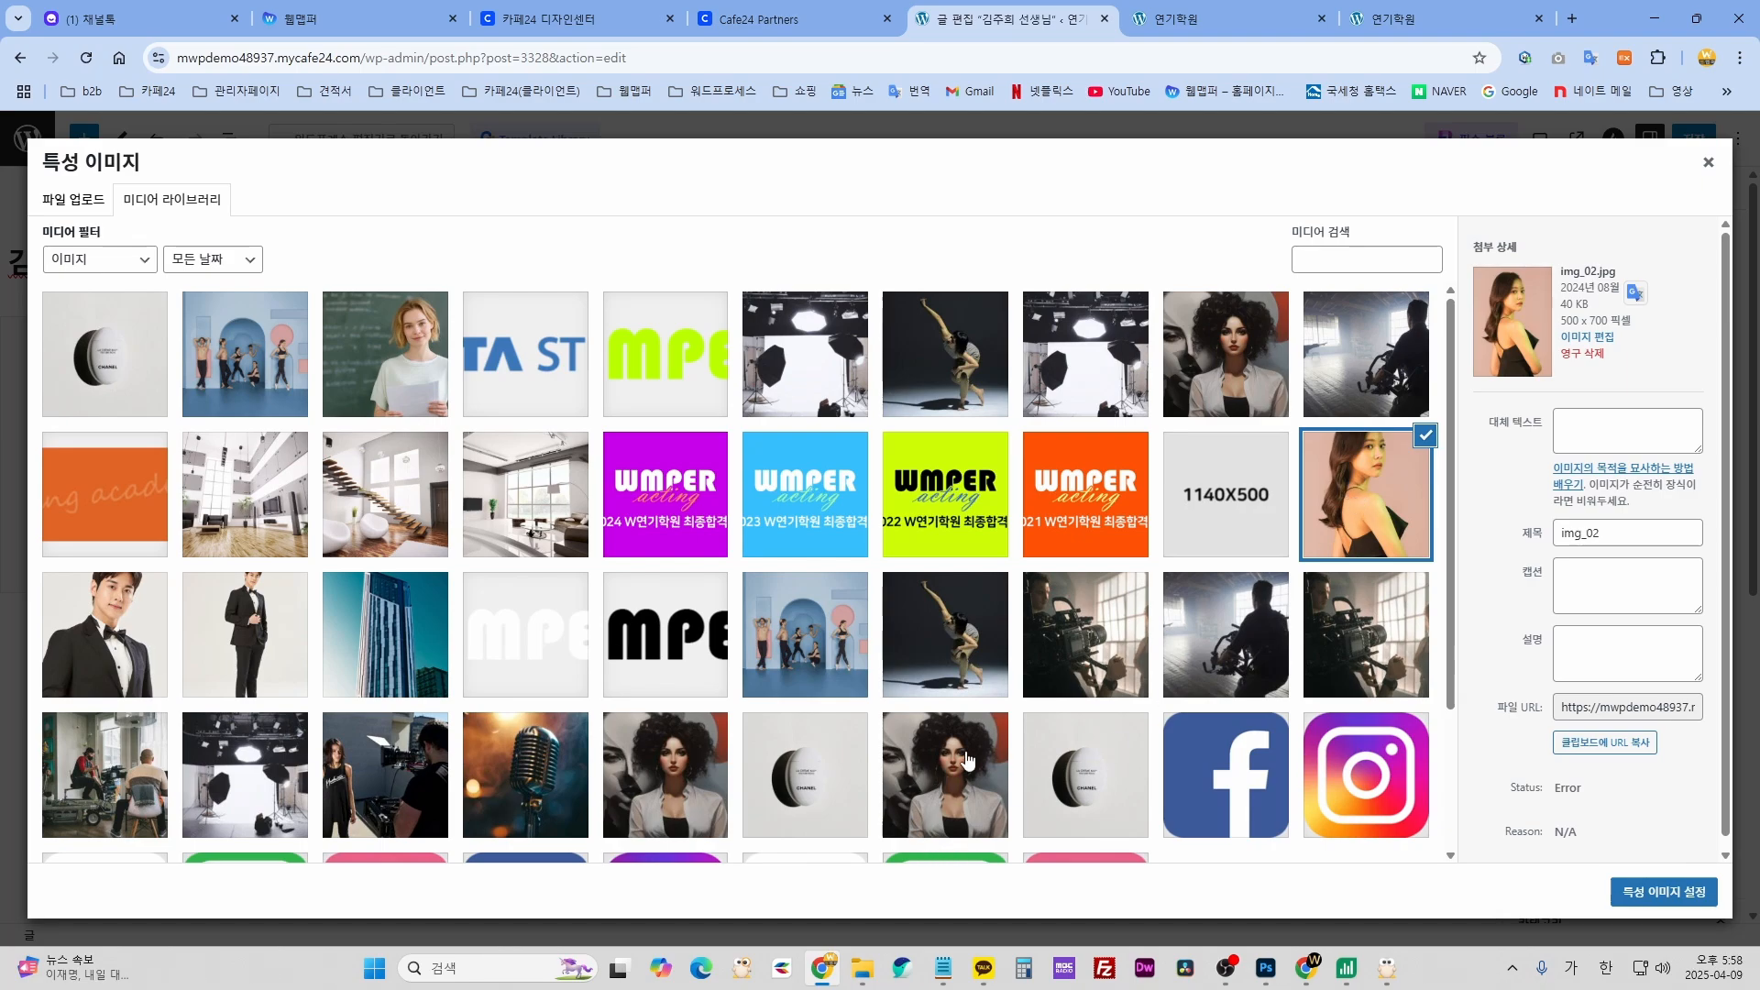
- Check the live 강사소개 instructor page for comparison, then return to the image picker
left_click(1238, 41)
scroll(1198, 621, "down", 4)
scroll(610, 200, "up", 8)
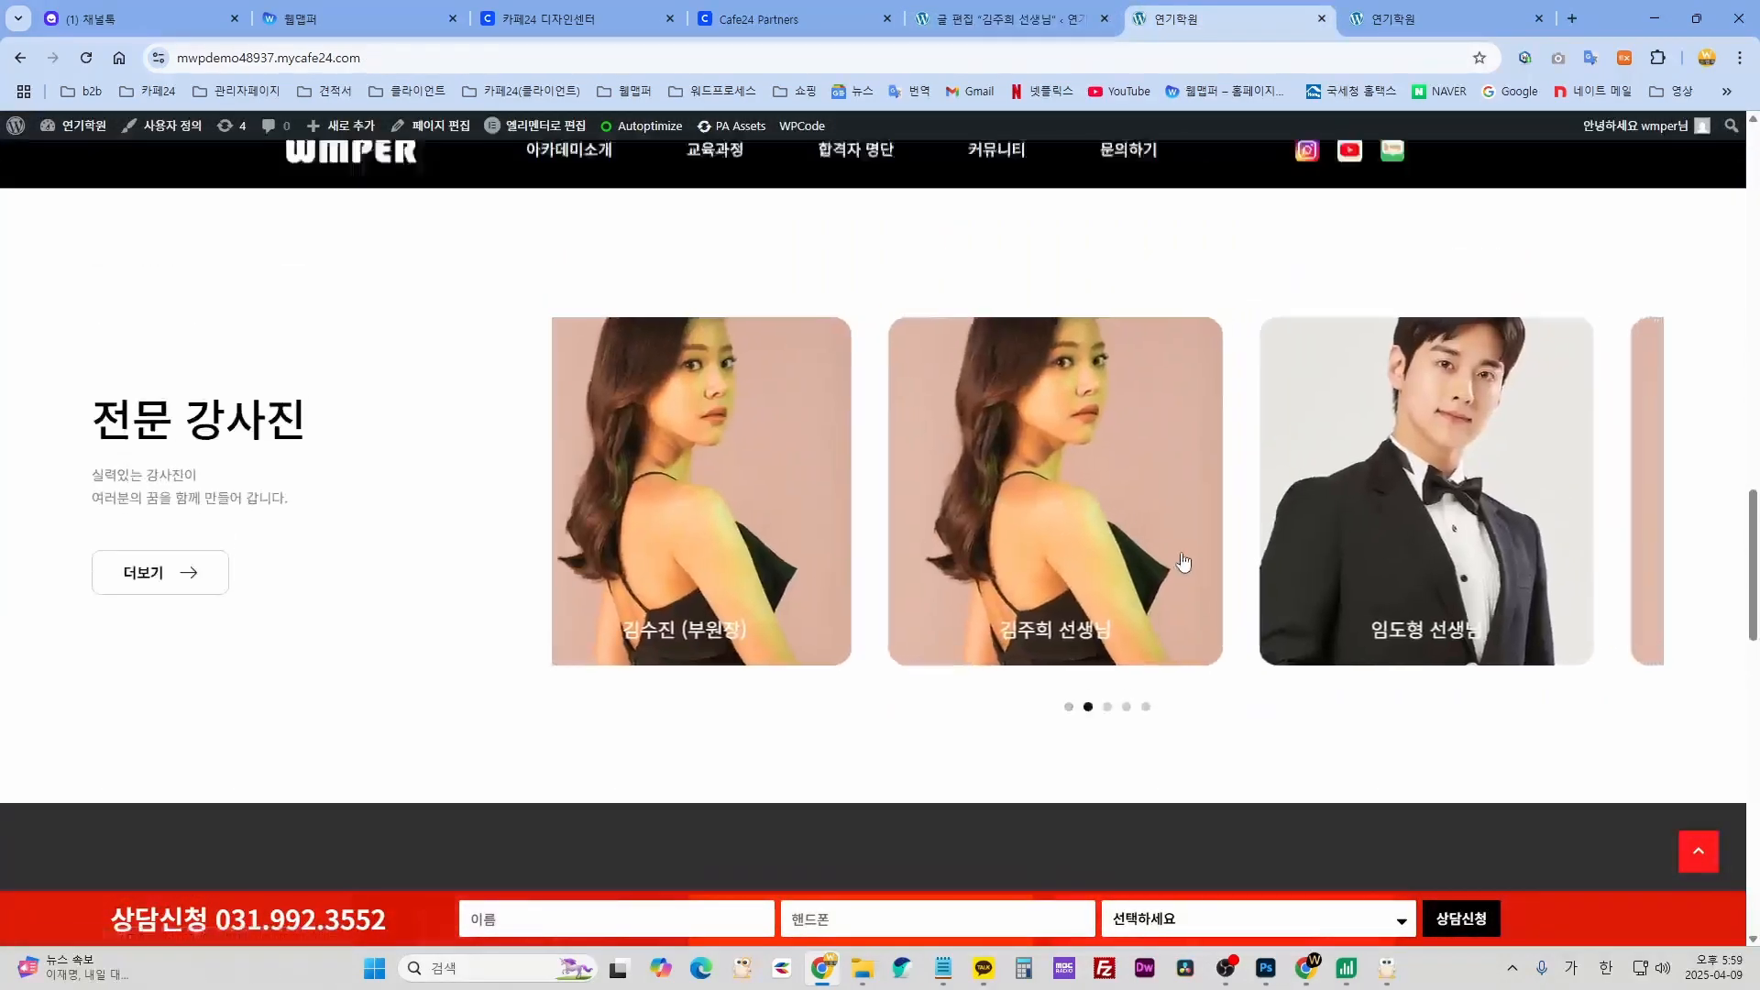
mouse_move(578, 183)
left_click(577, 265)
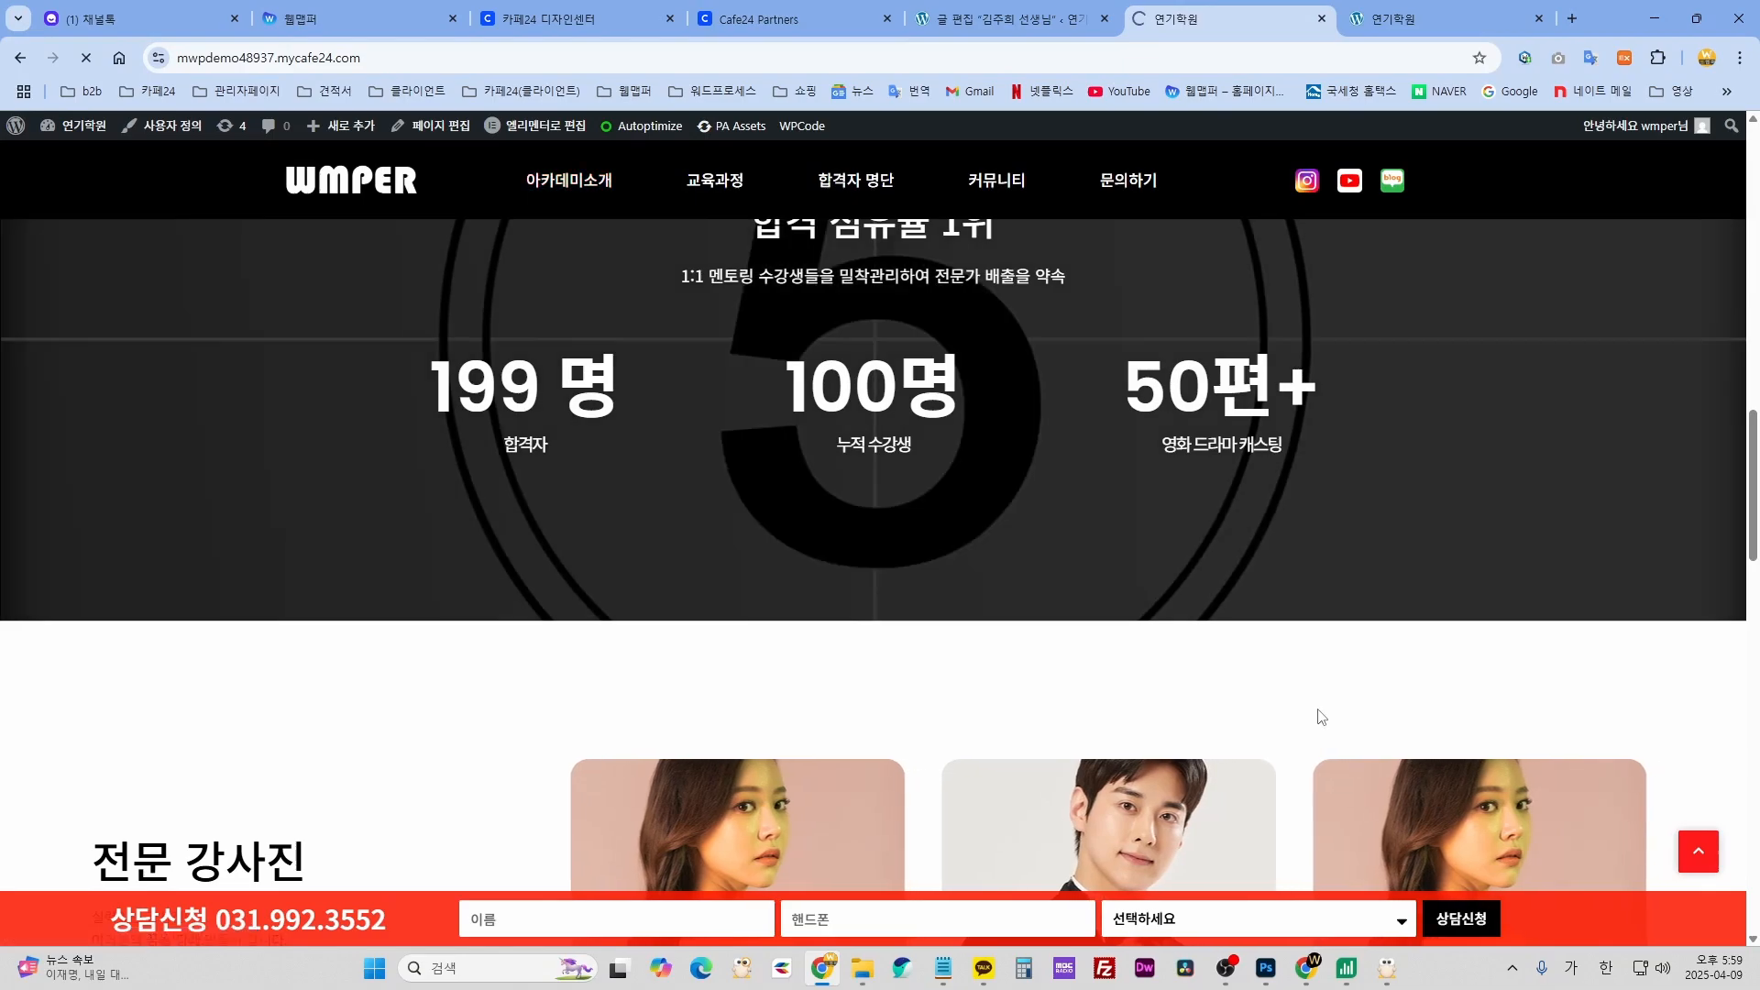
scroll(1320, 715, "down", 10)
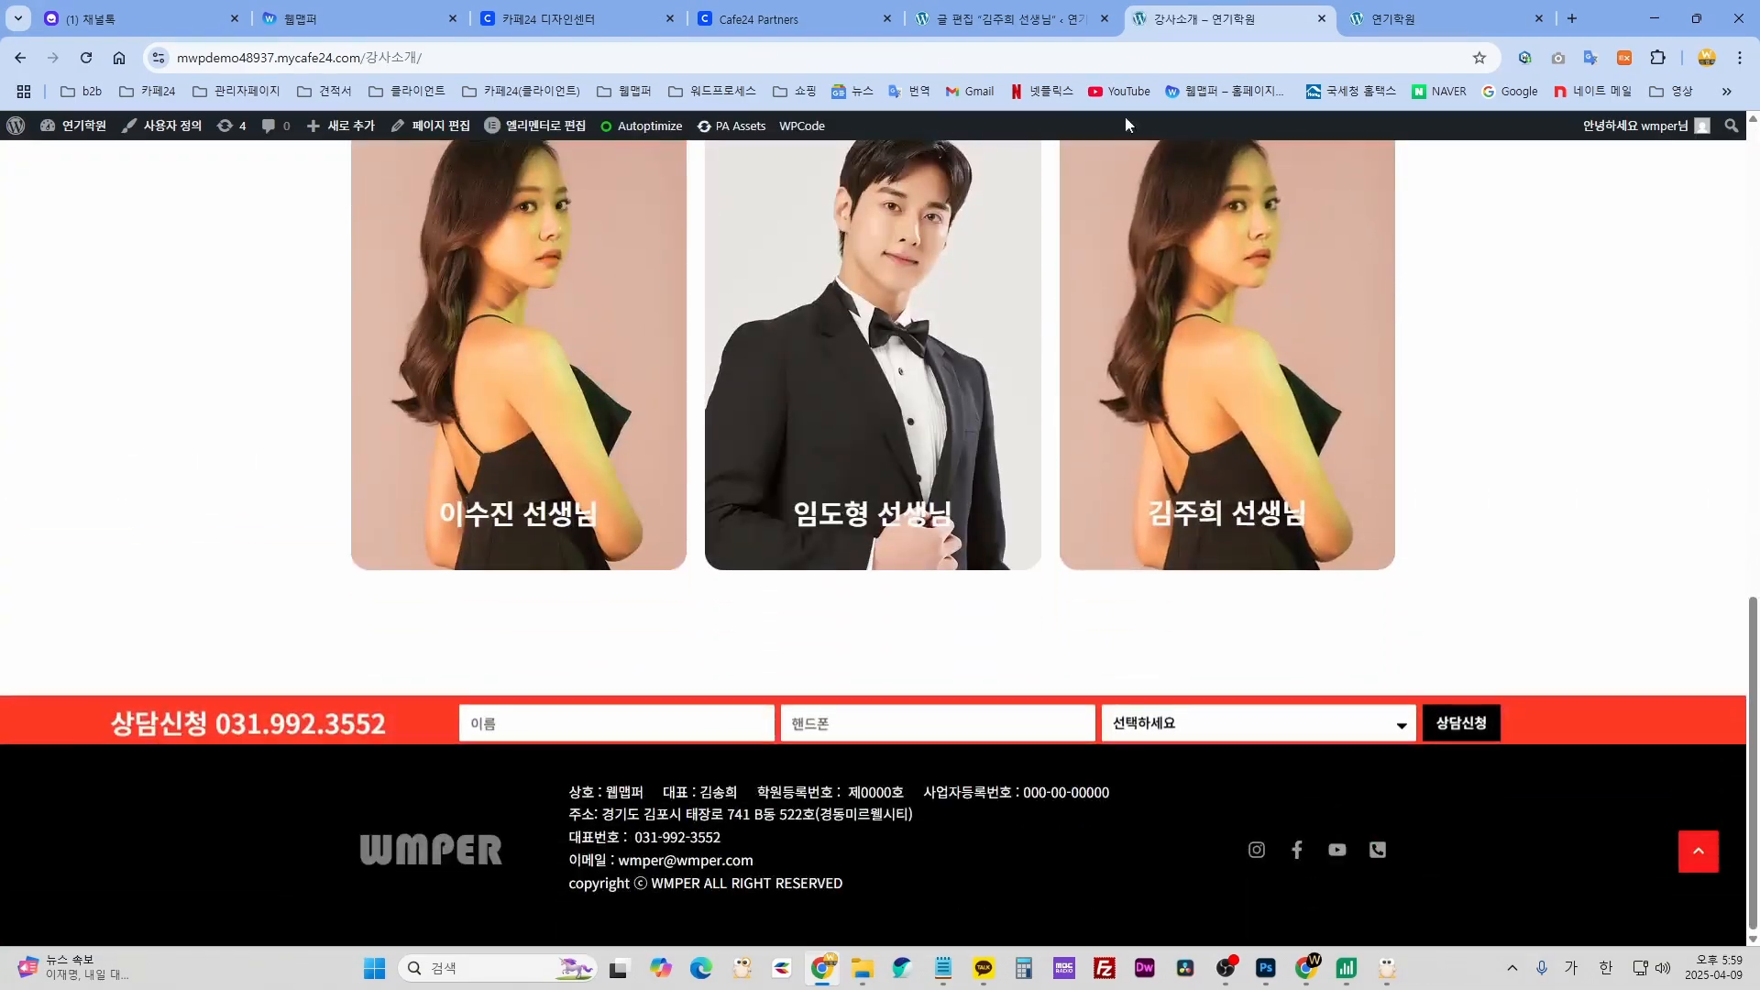
left_click(1011, 20)
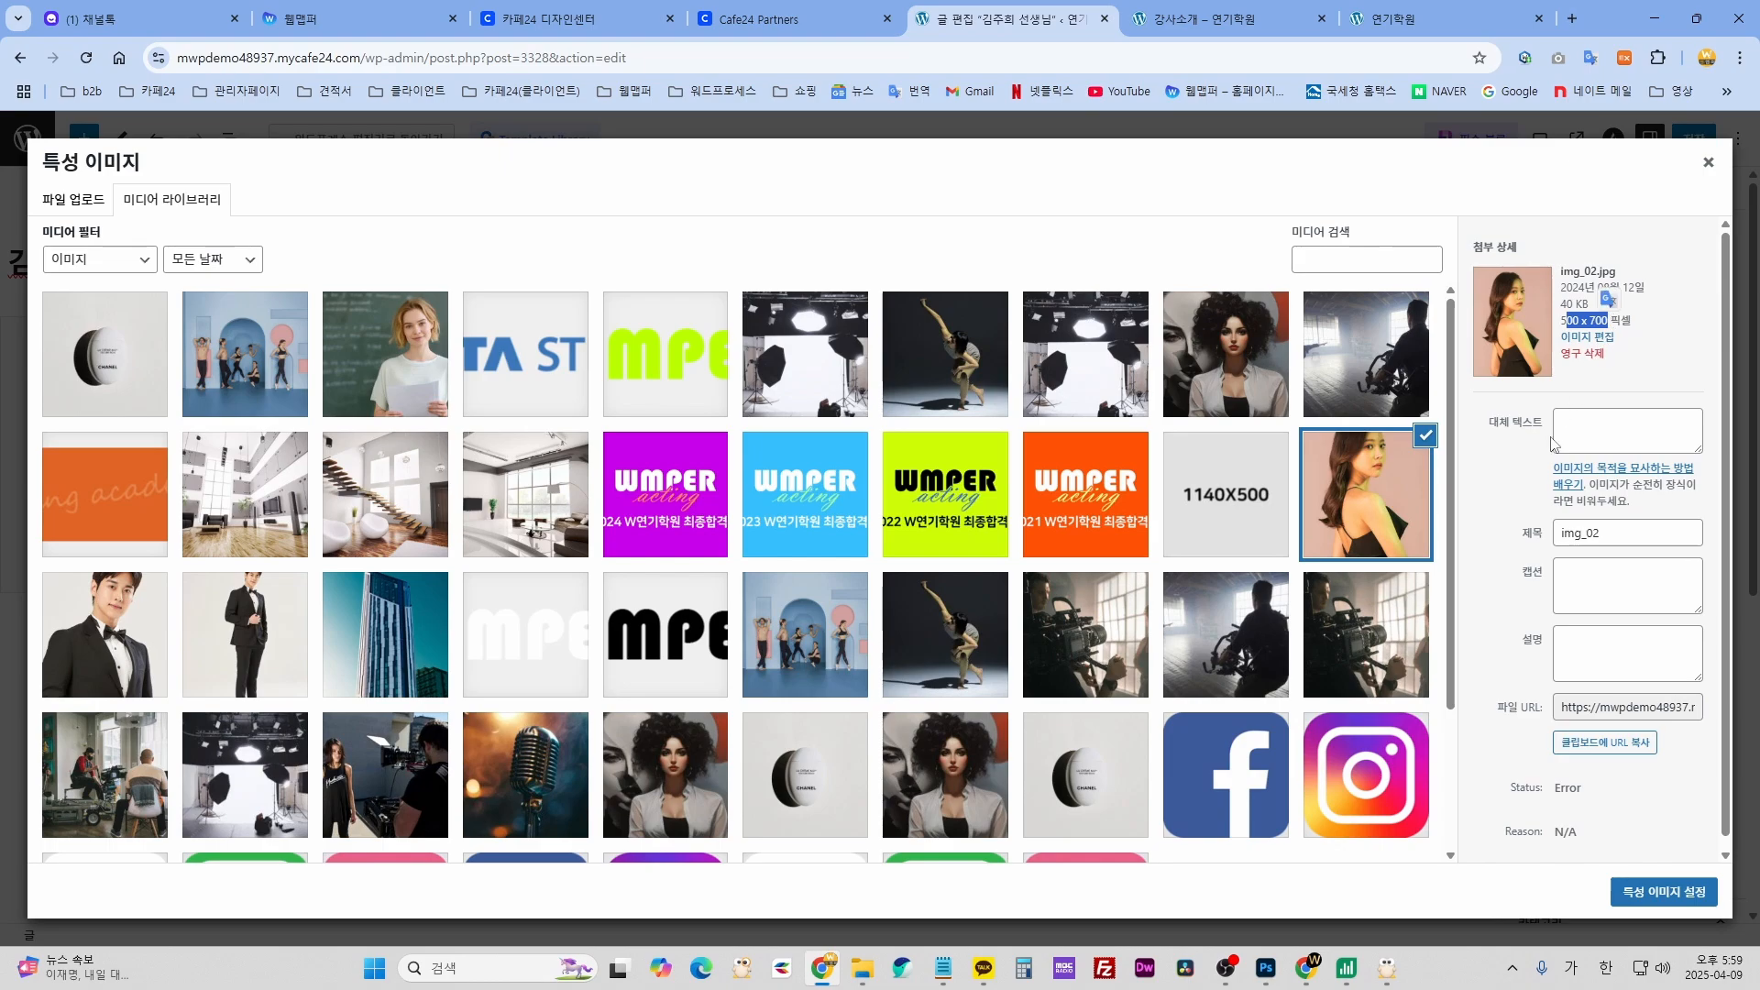
- Set the curly-haired woman photo 커리큘럼_01 as the post's featured image
left_click(964, 758)
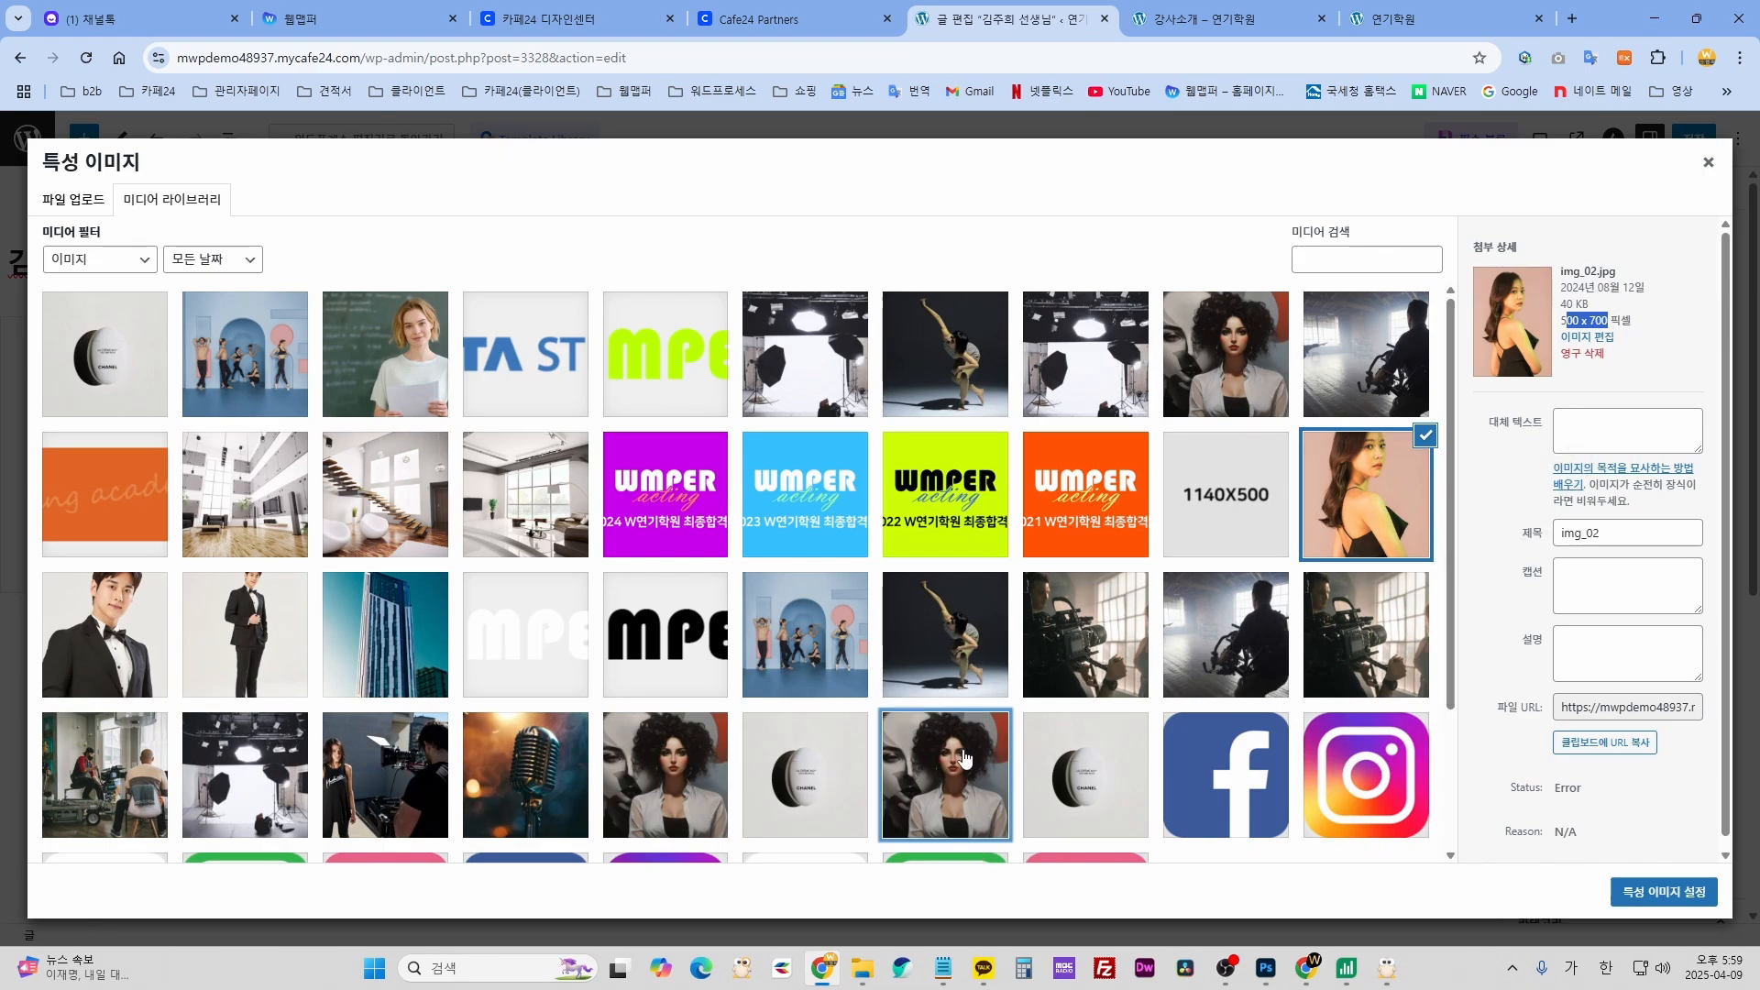
left_click(706, 796)
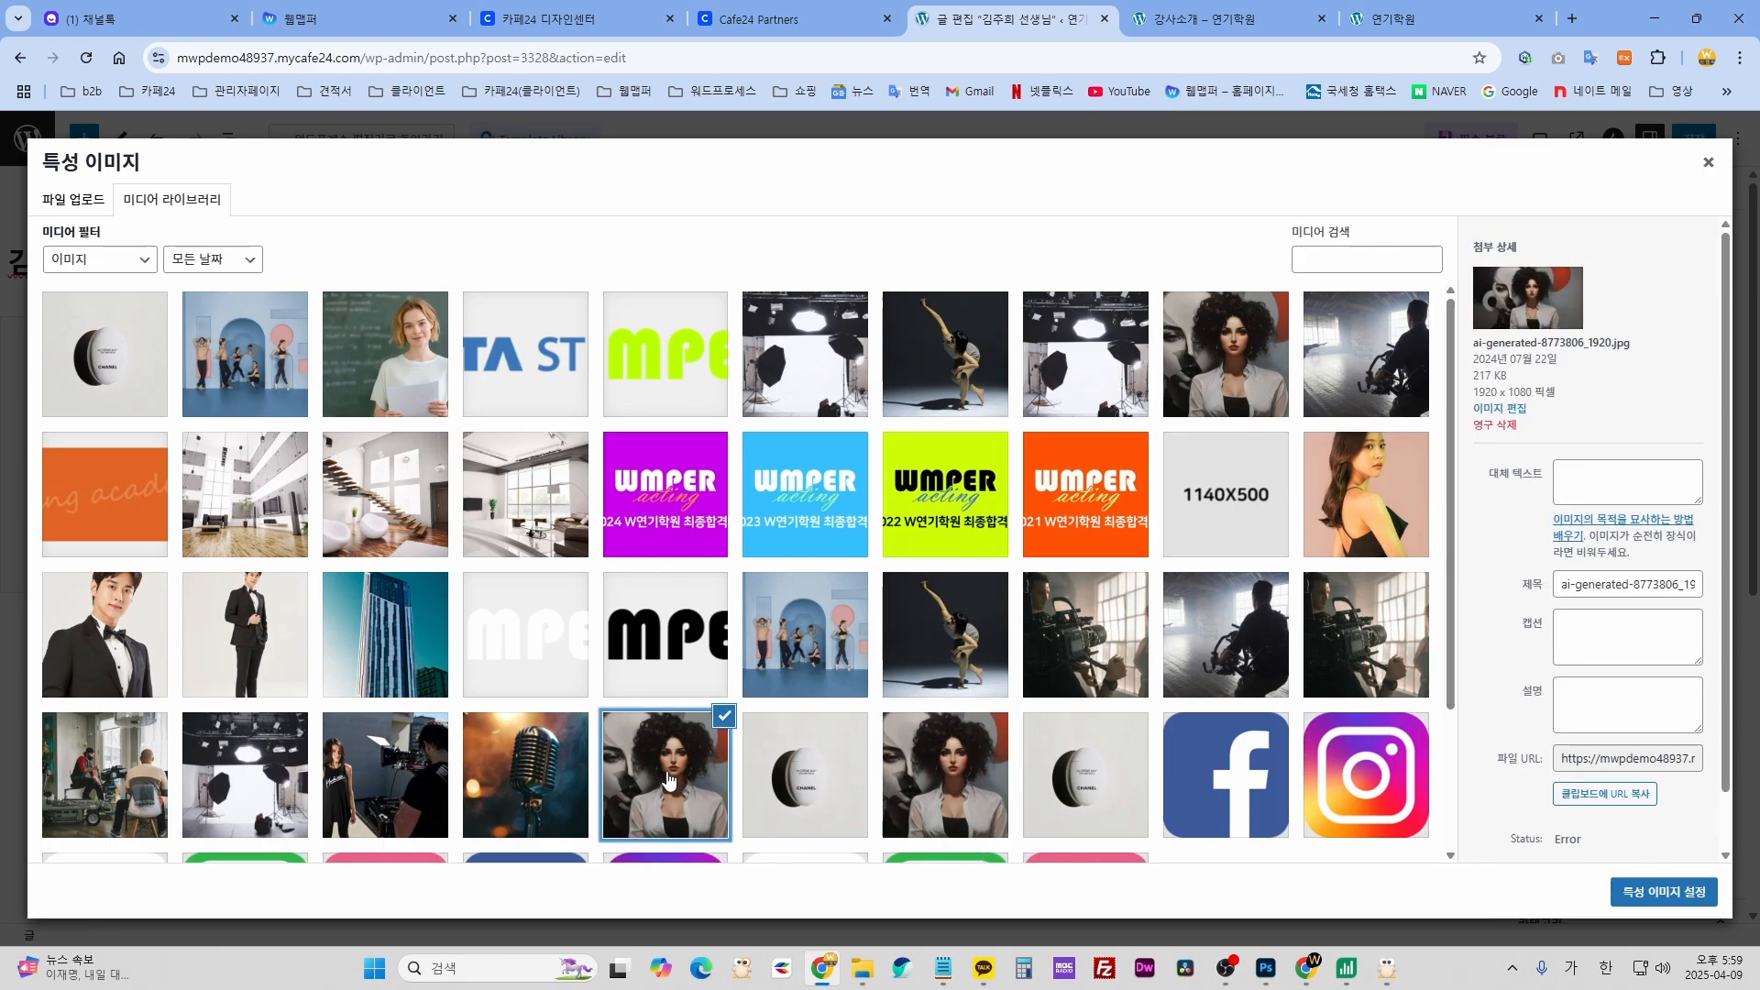
left_click(1210, 371)
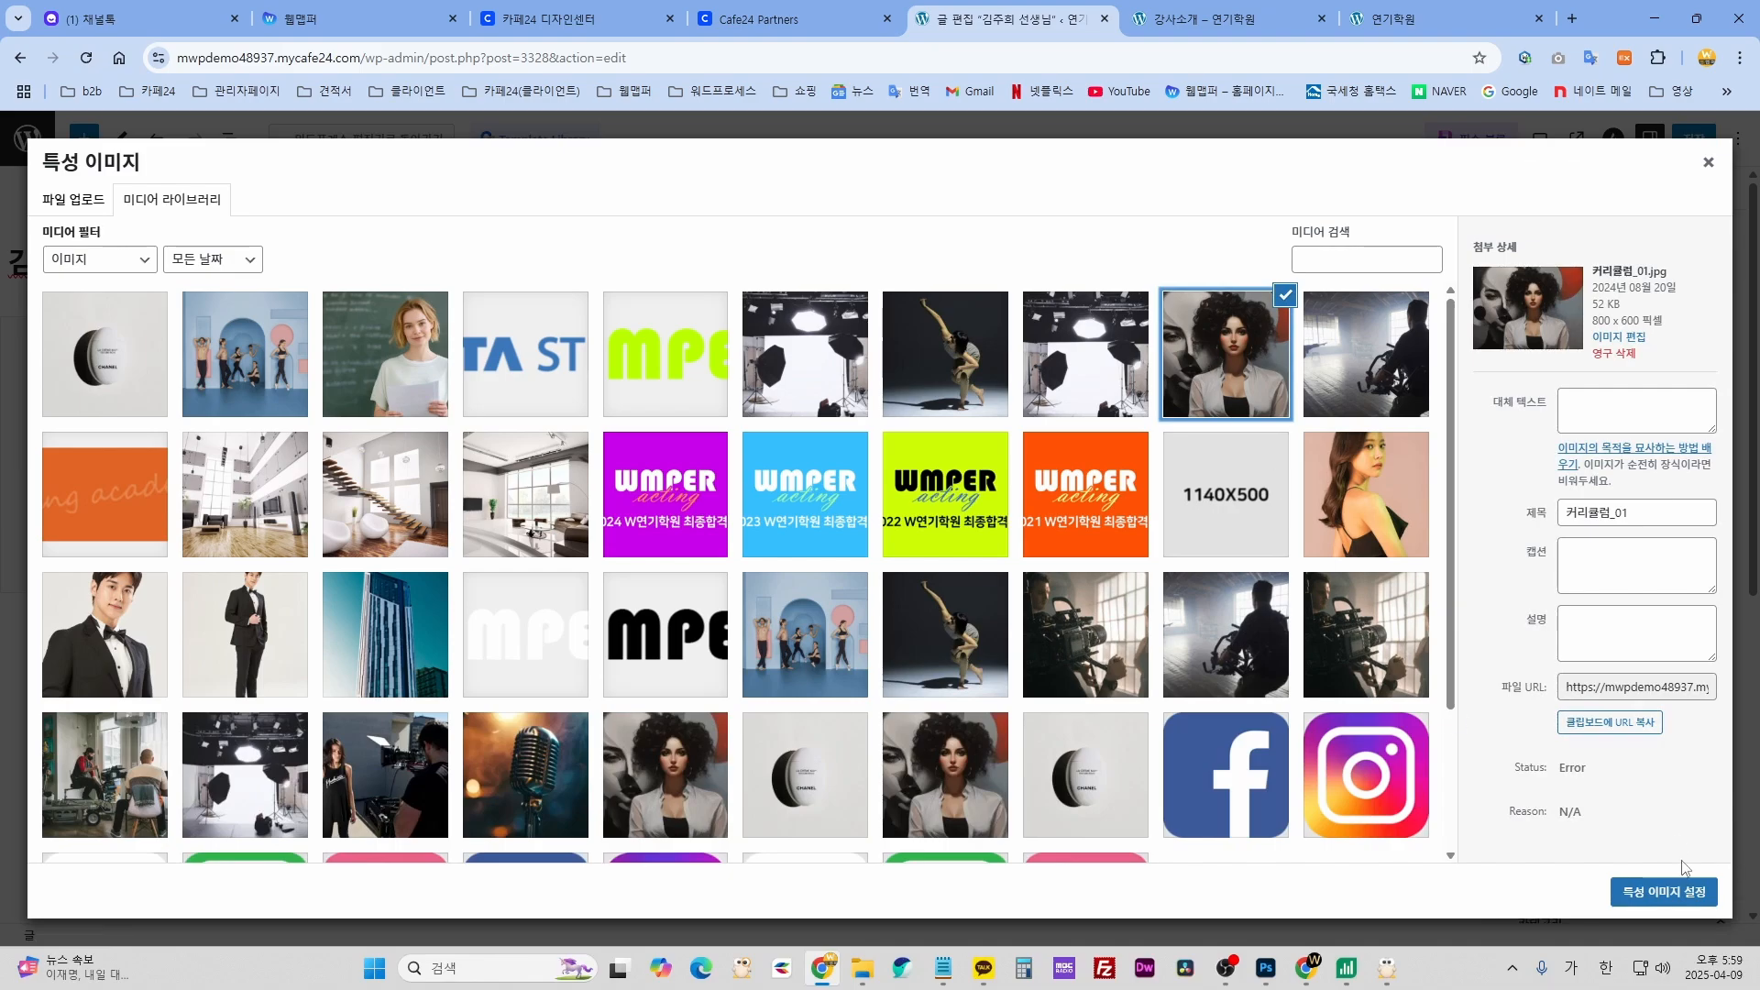
left_click(1684, 889)
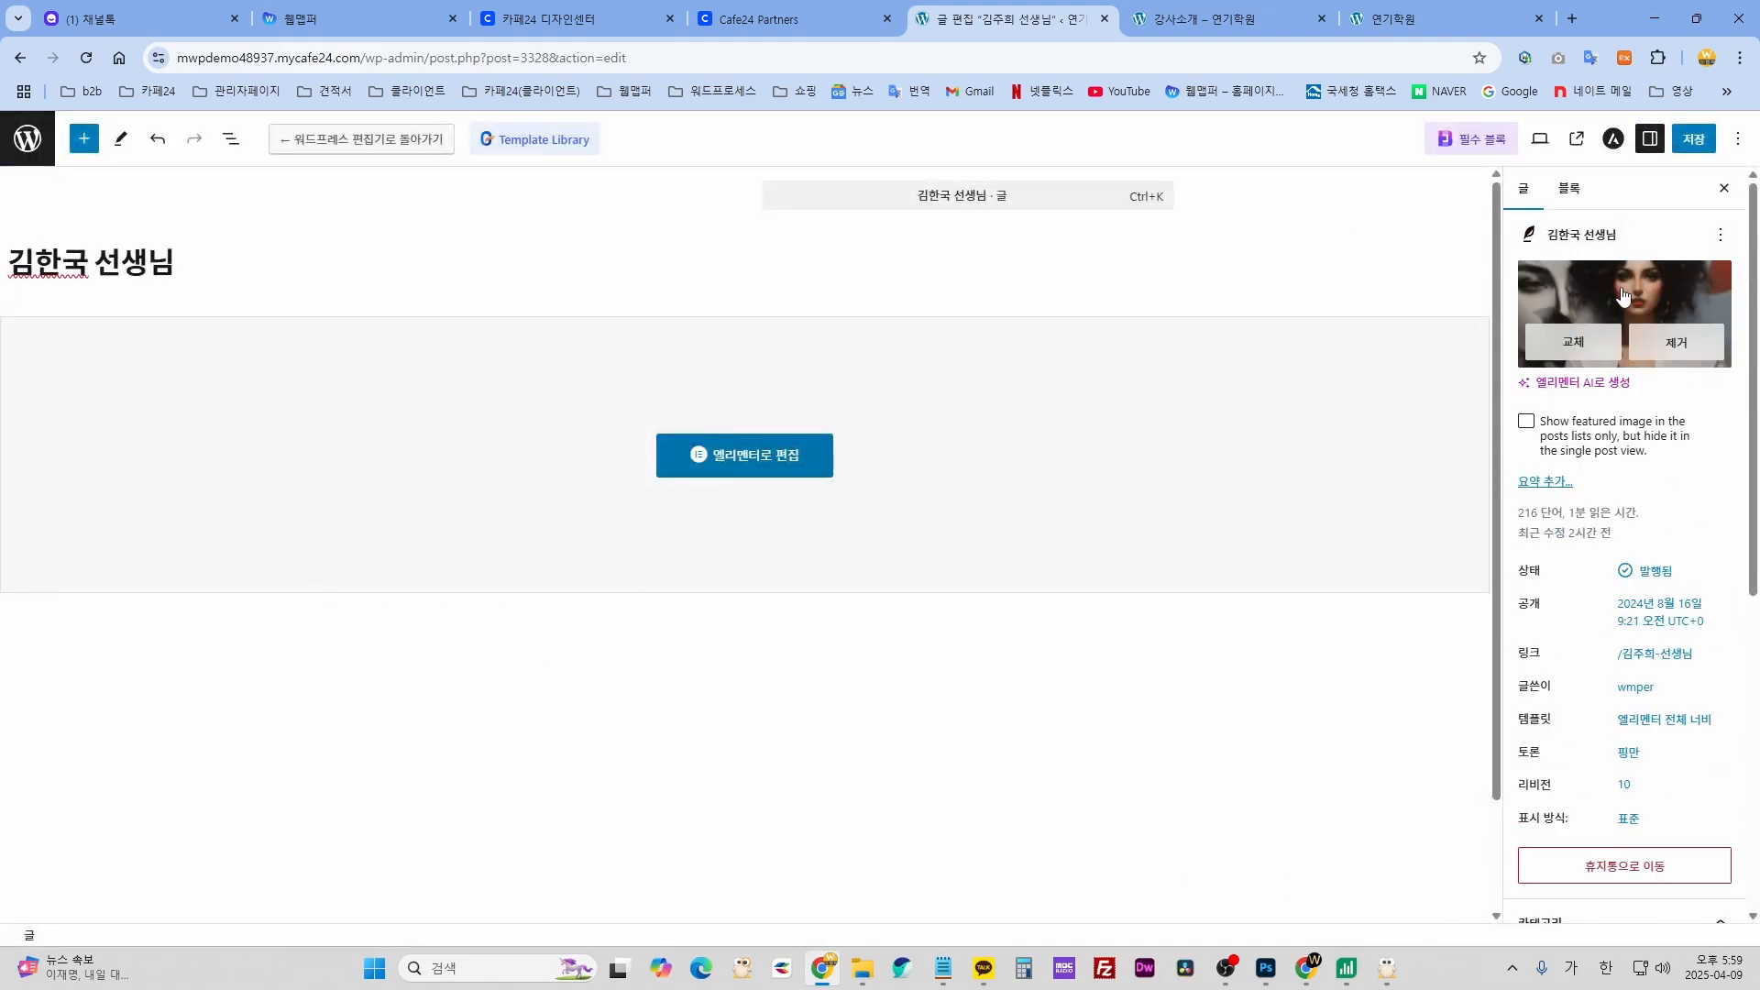
scroll(1659, 747, "down", 4)
scroll(1650, 747, "up", 3)
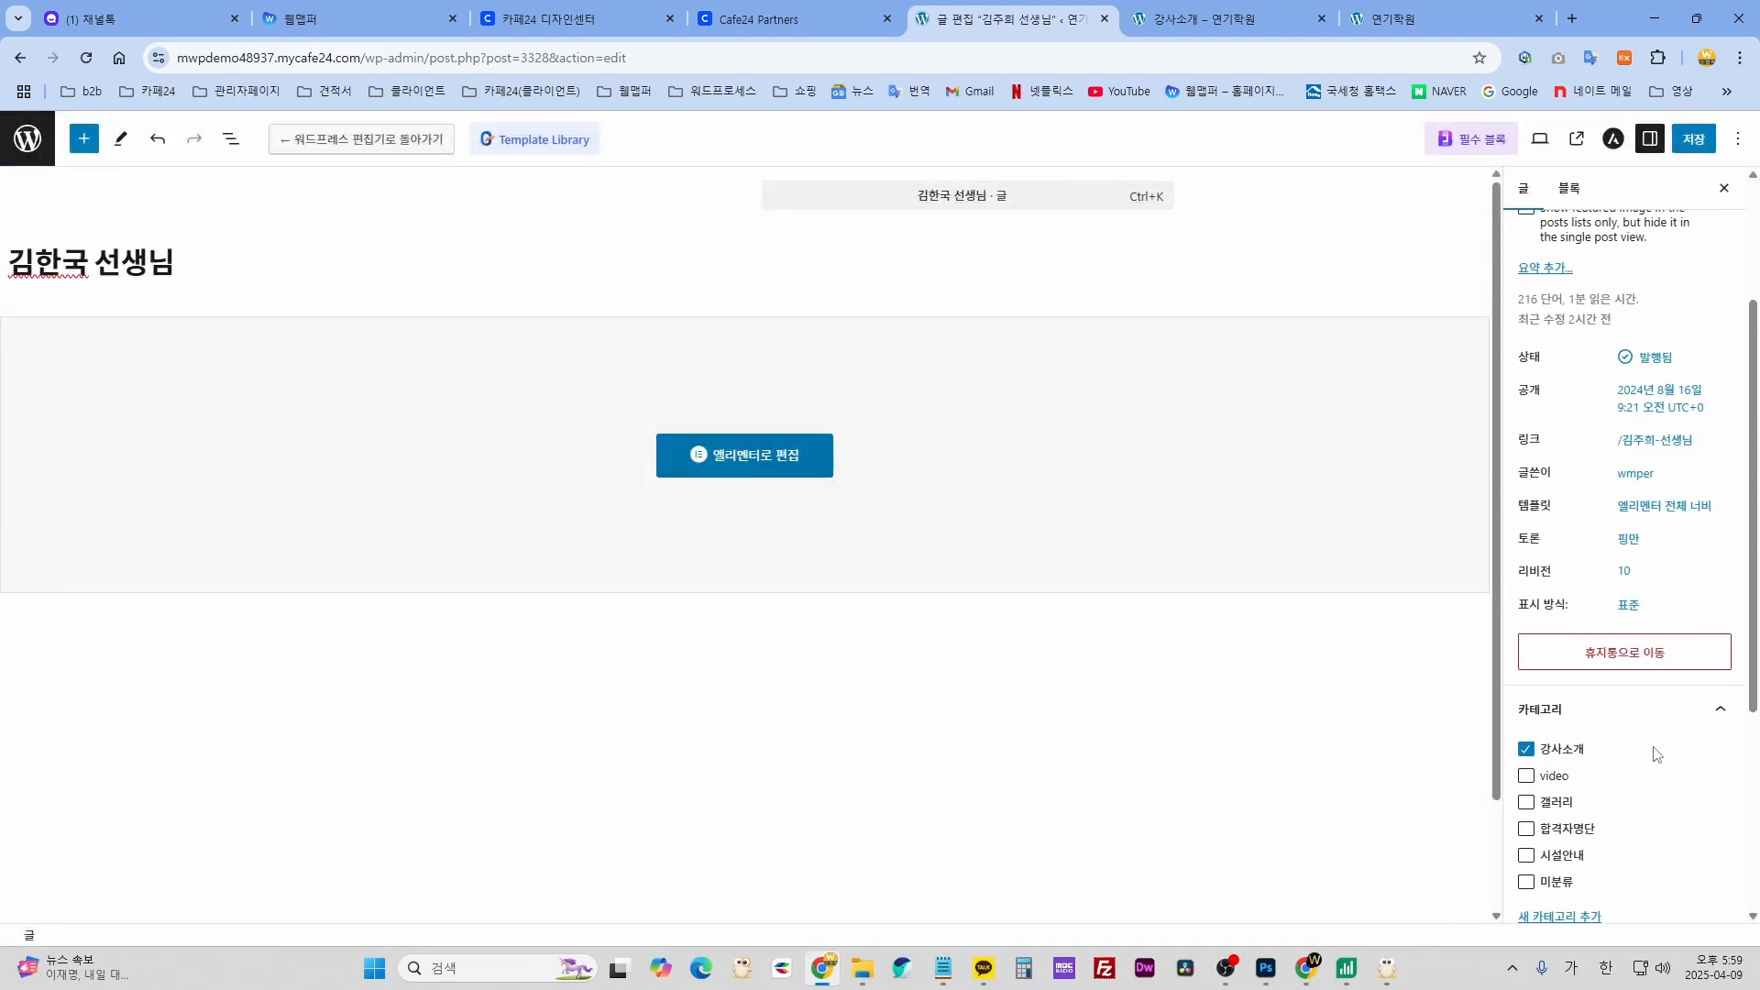
scroll(1582, 683, "down", 4)
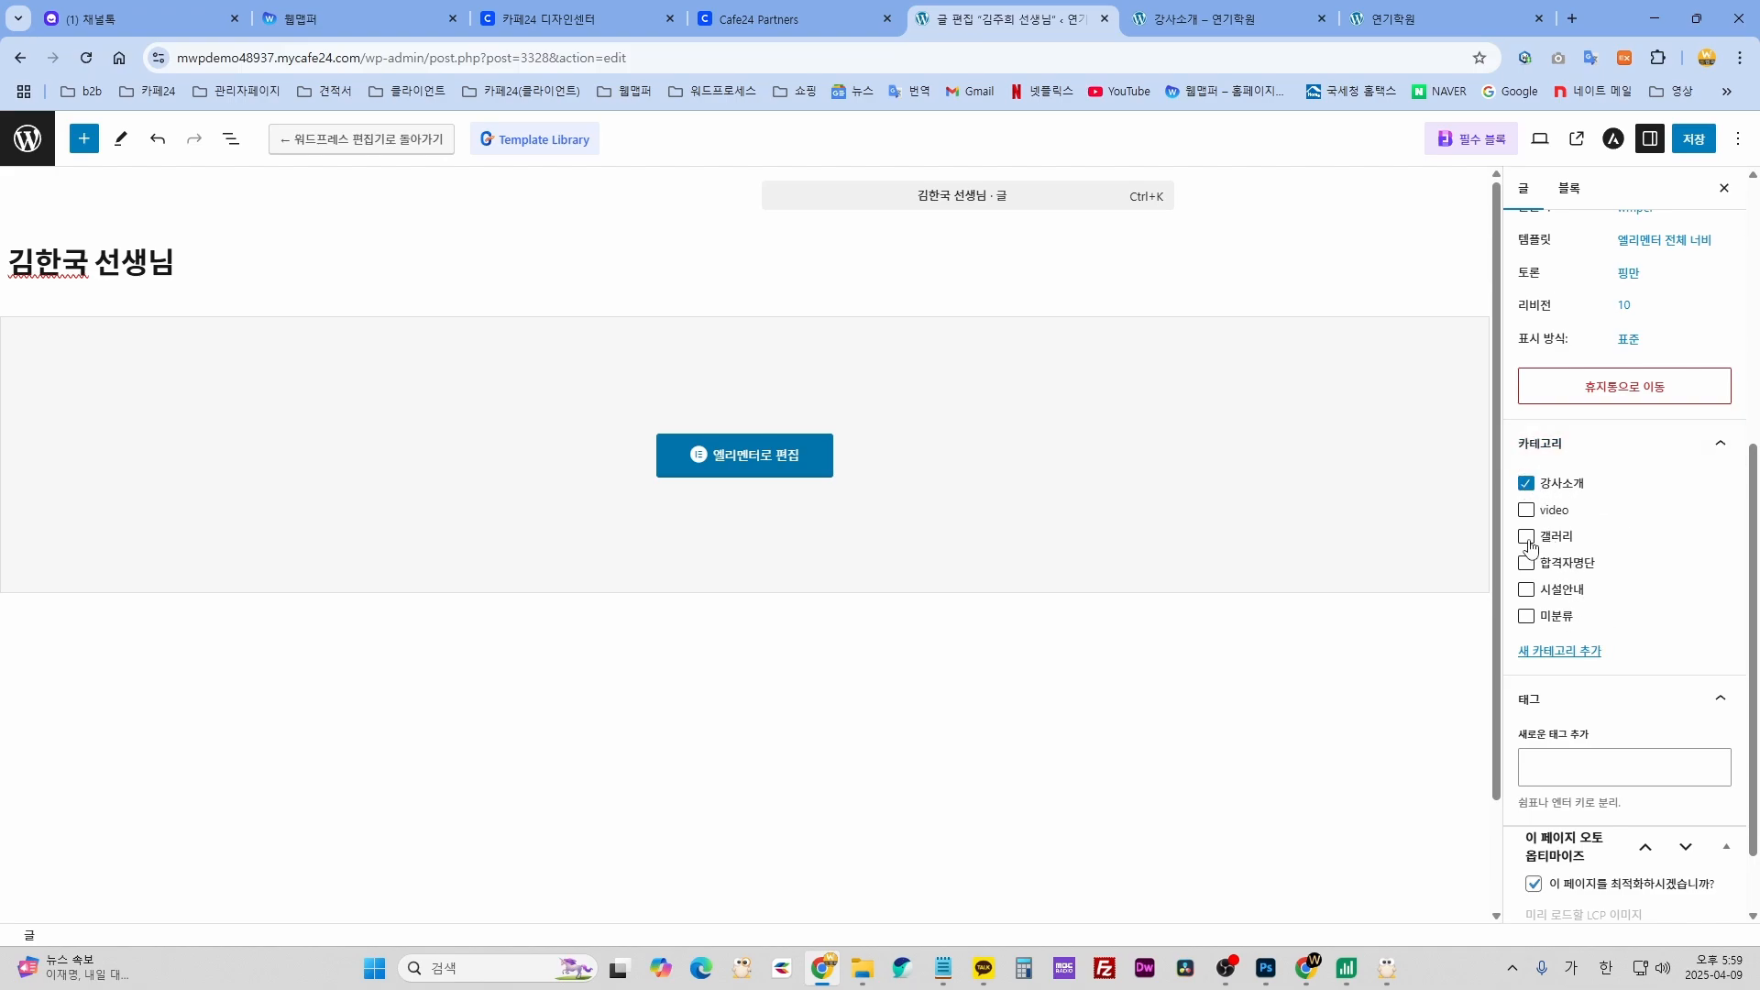
scroll(1631, 604, "up", 2)
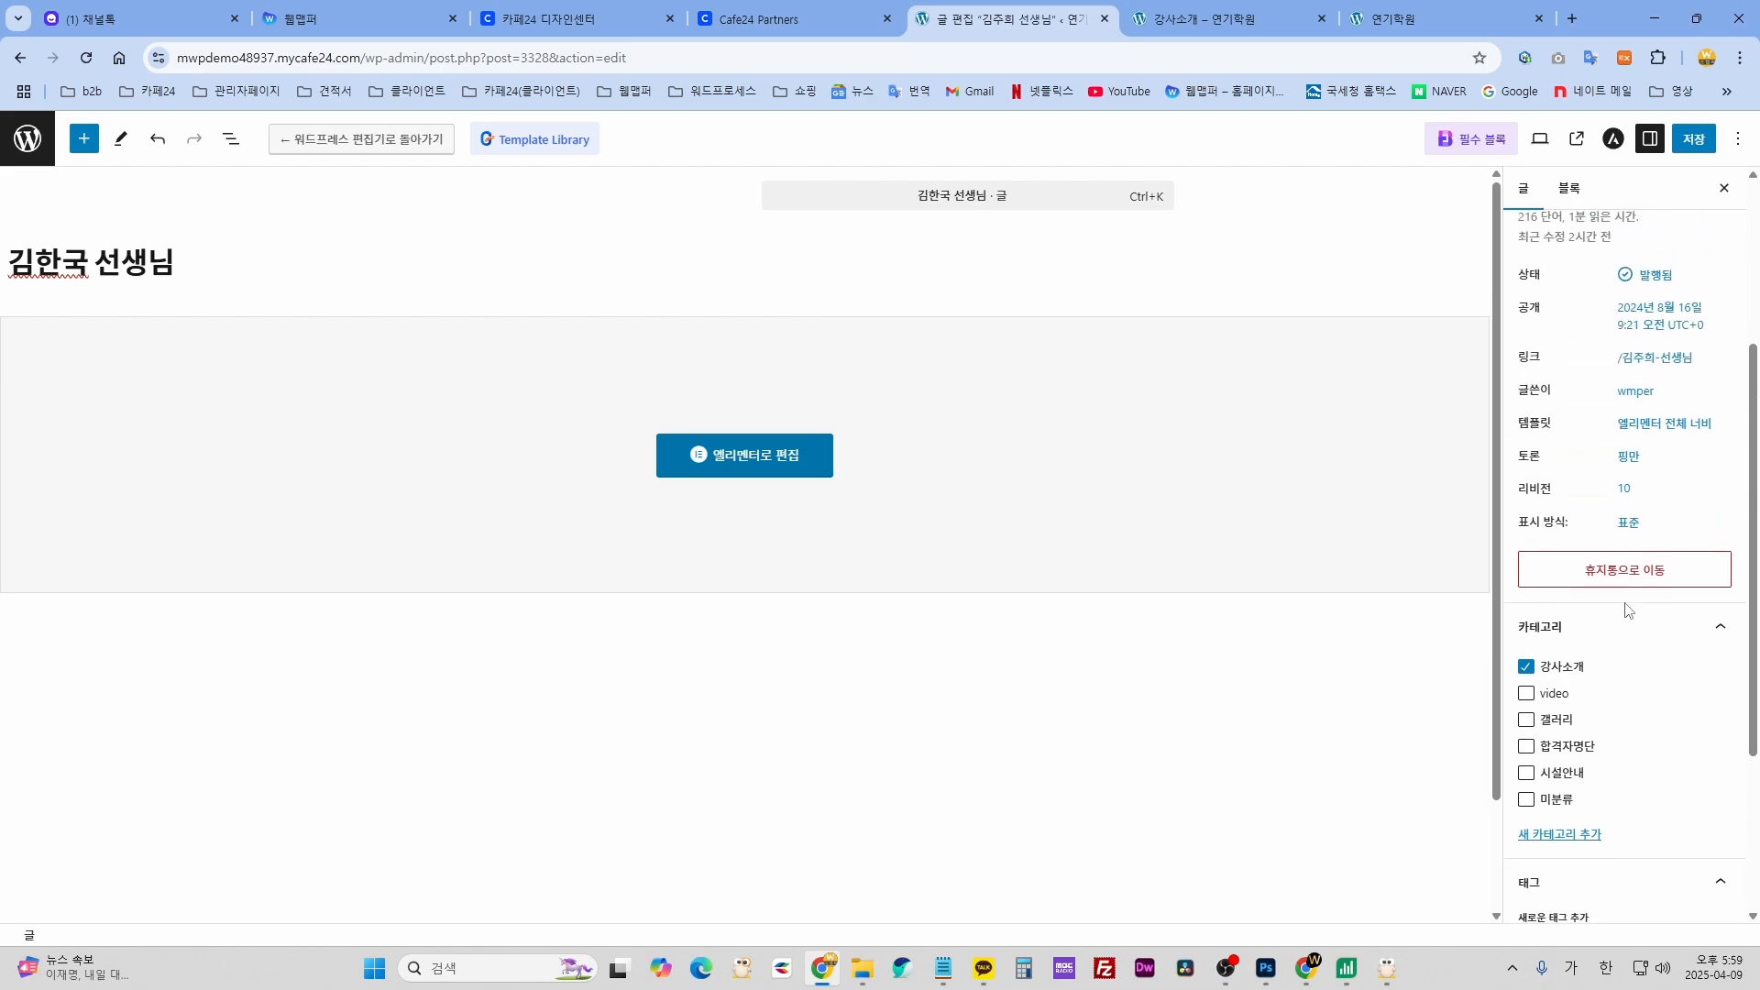
scroll(1558, 602, "down", 1)
scroll(1666, 605, "up", 2)
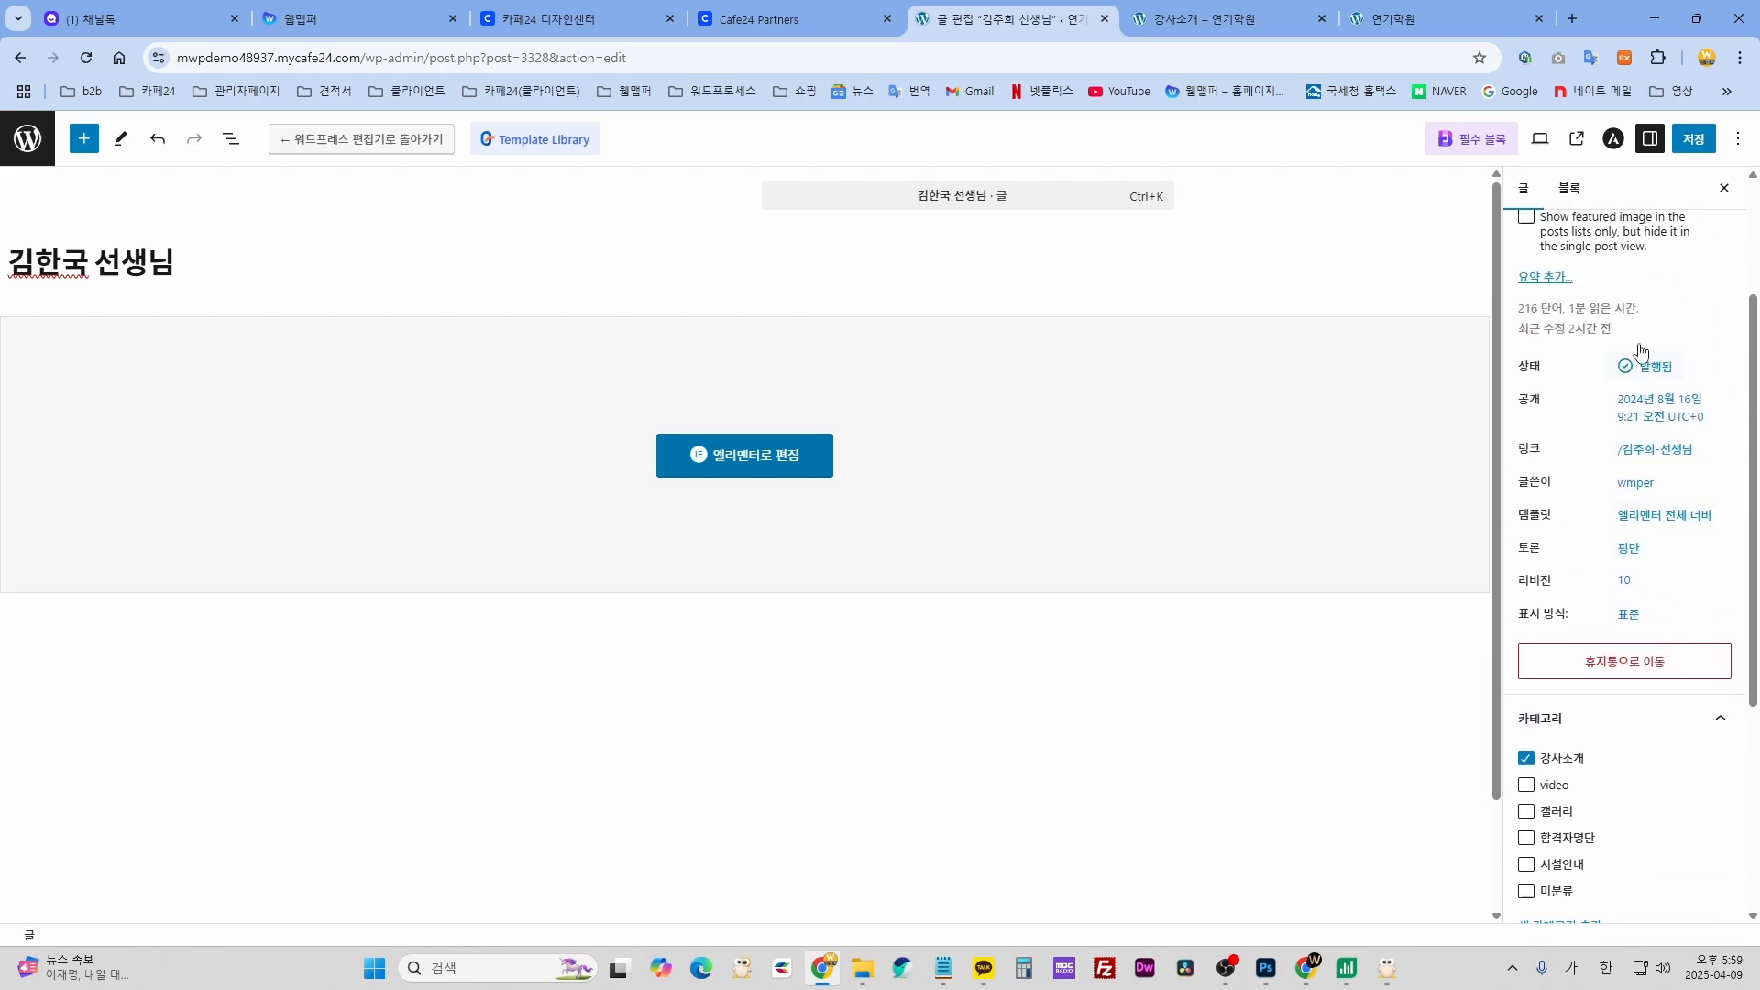
left_click(1702, 139)
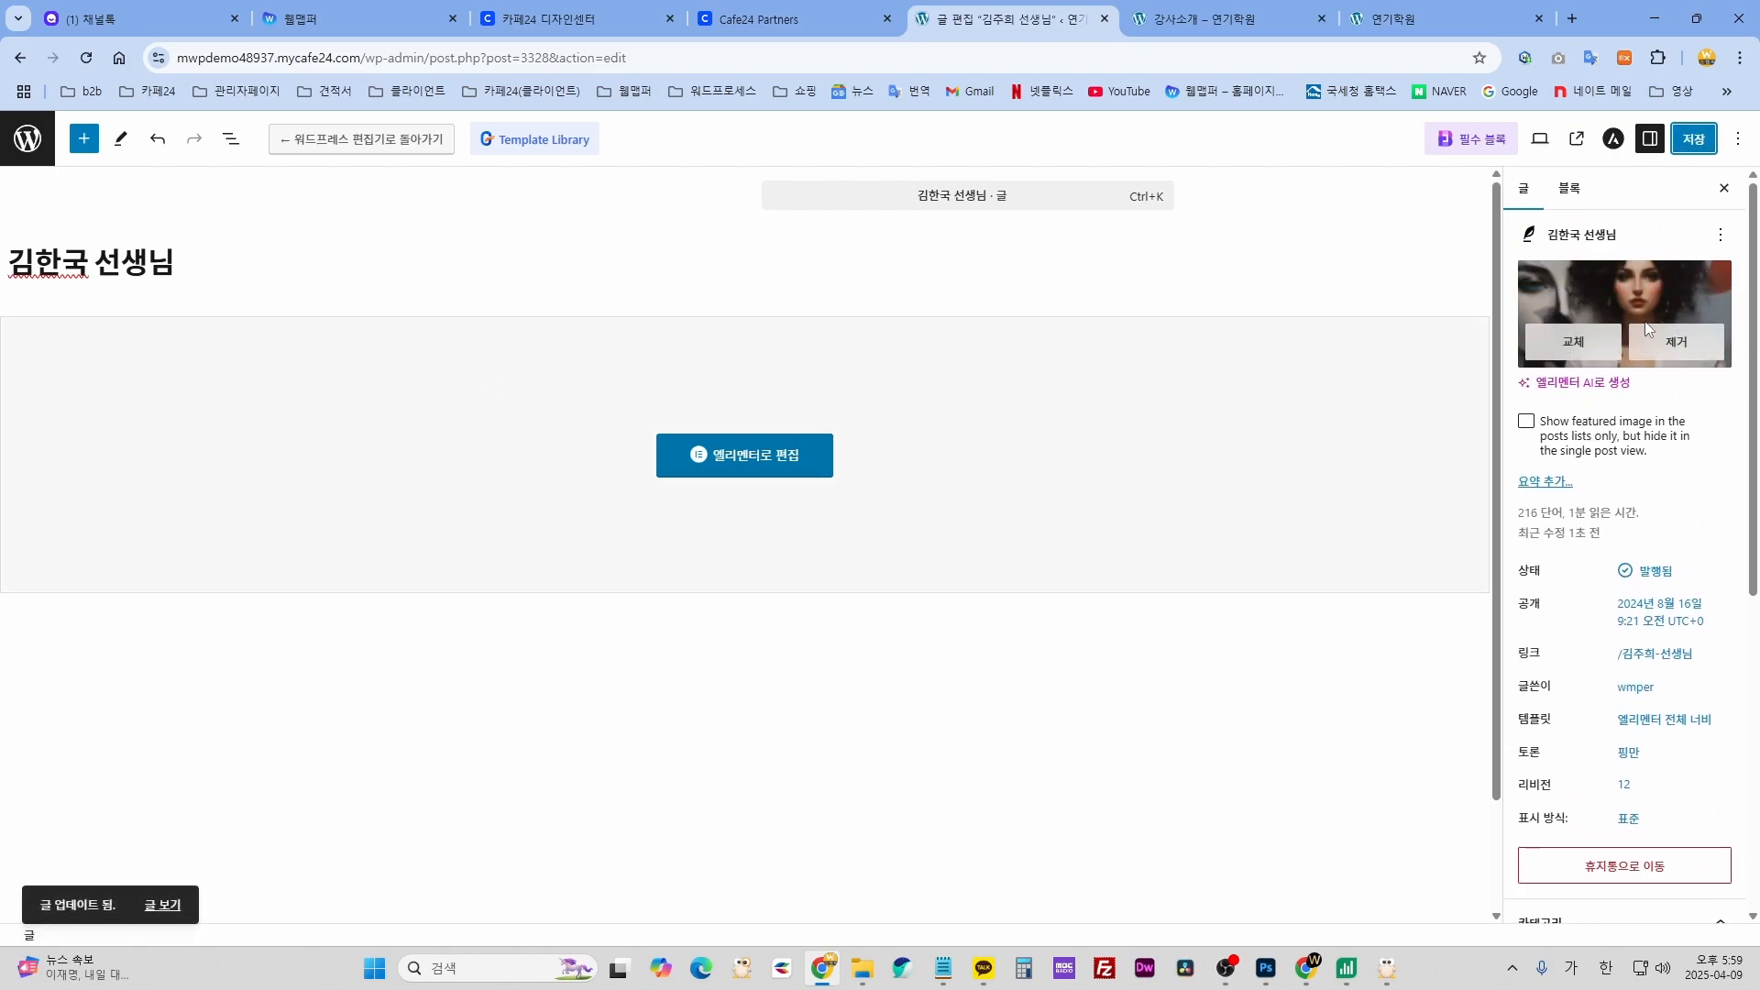
left_click(1205, 19)
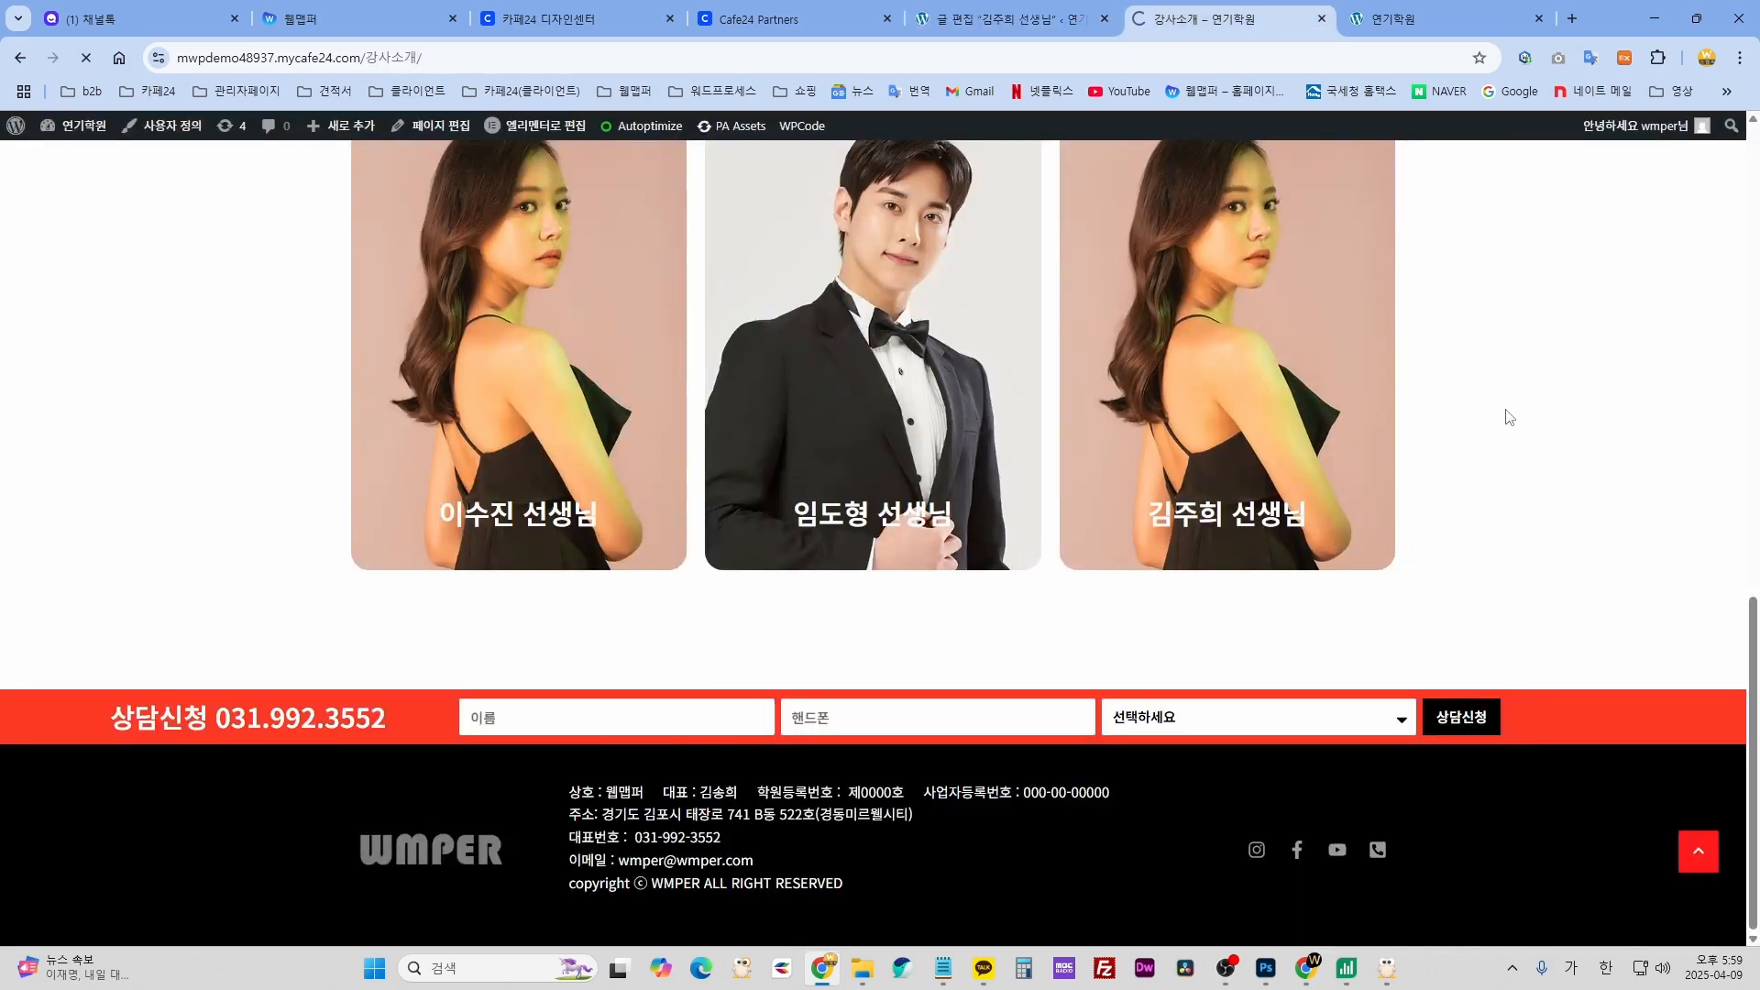
scroll(1500, 420, "up", 3)
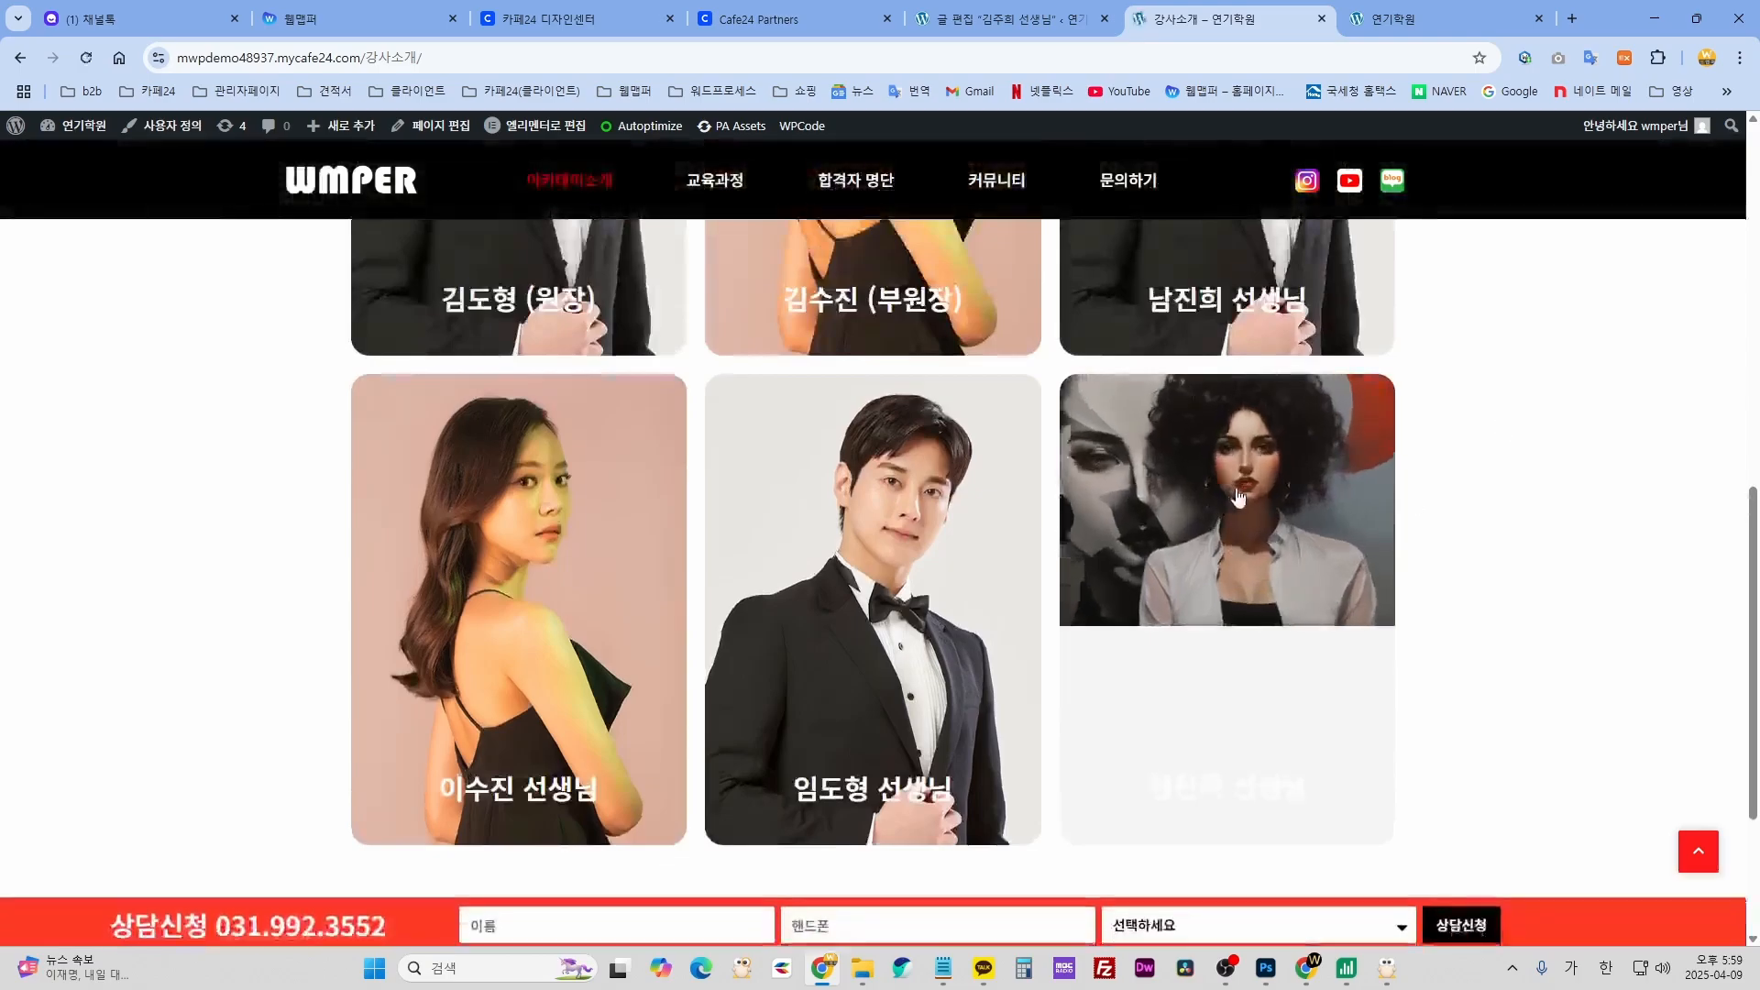
left_click(1007, 28)
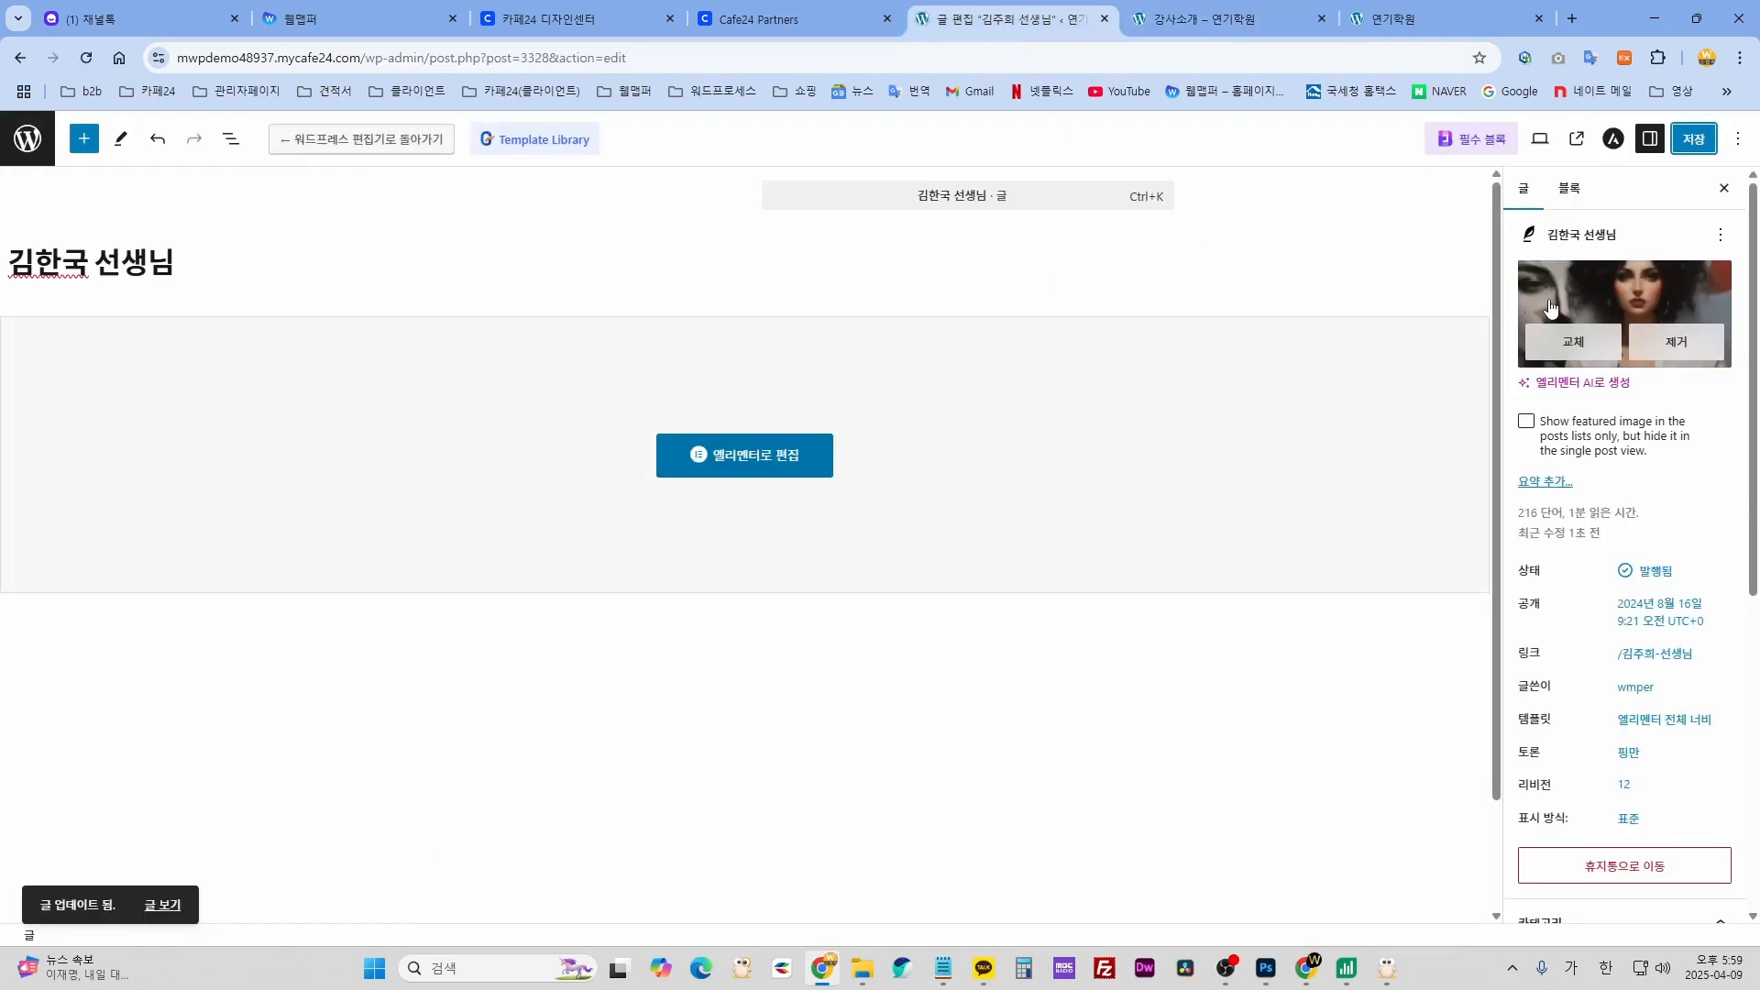
left_click(1206, 19)
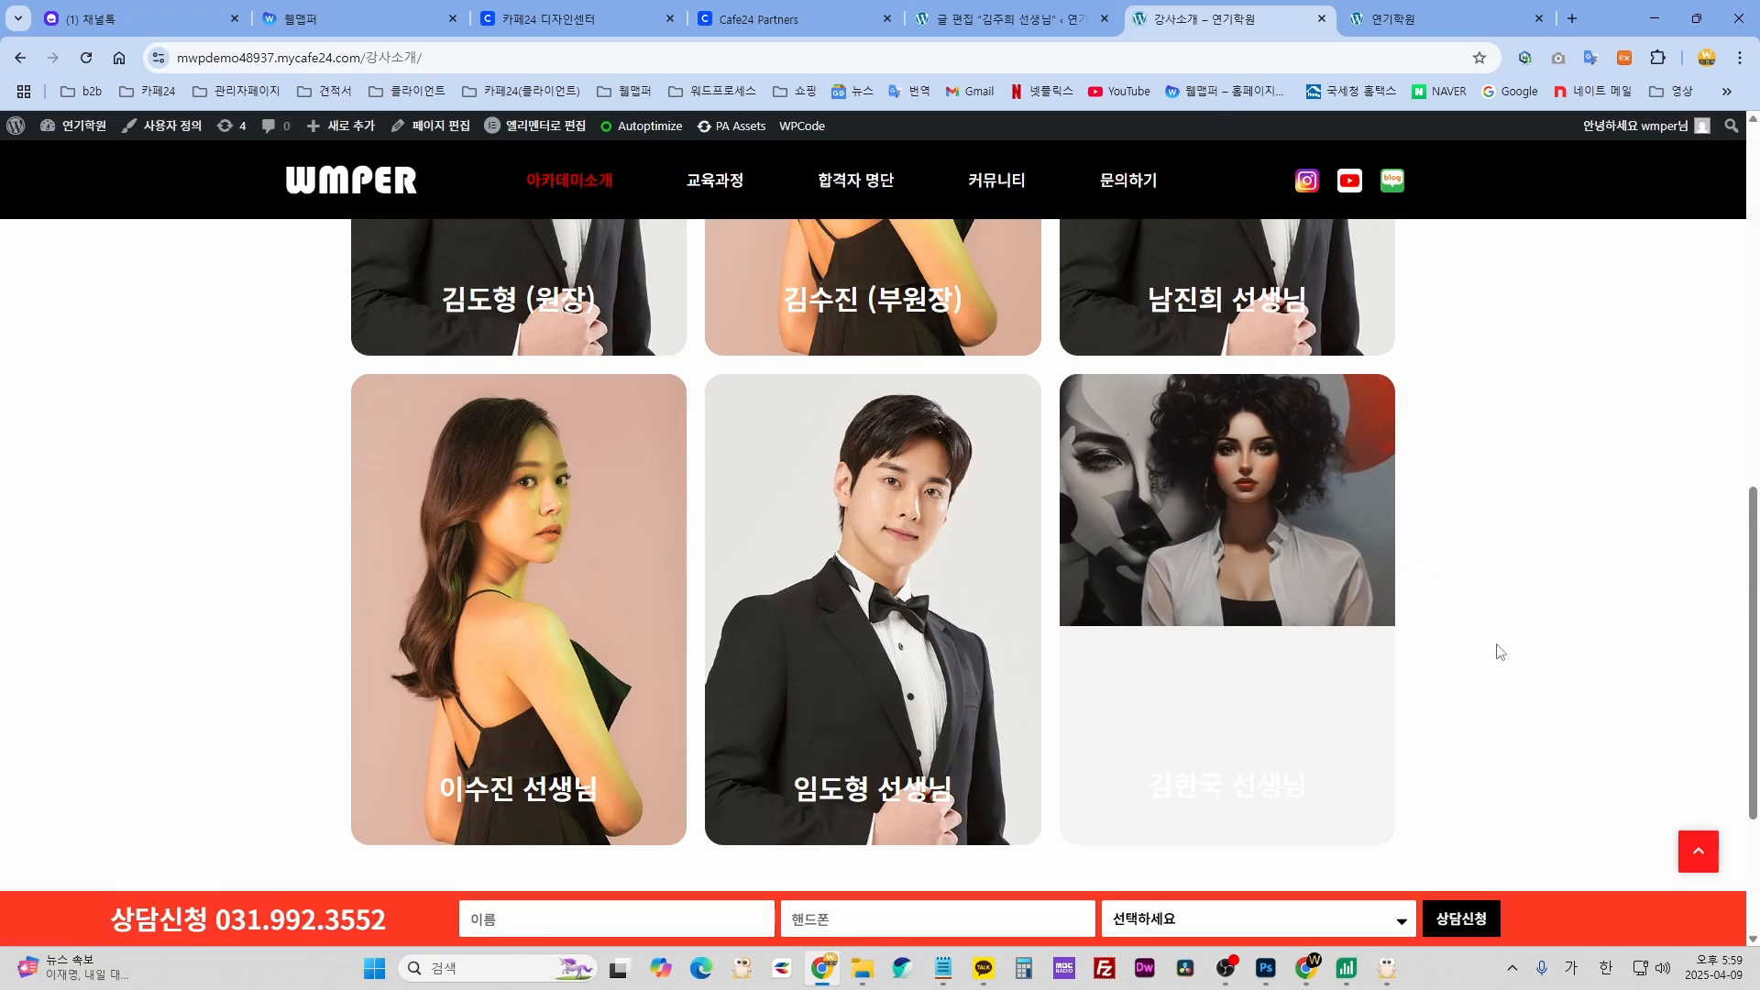
scroll(1485, 642, "down", 1)
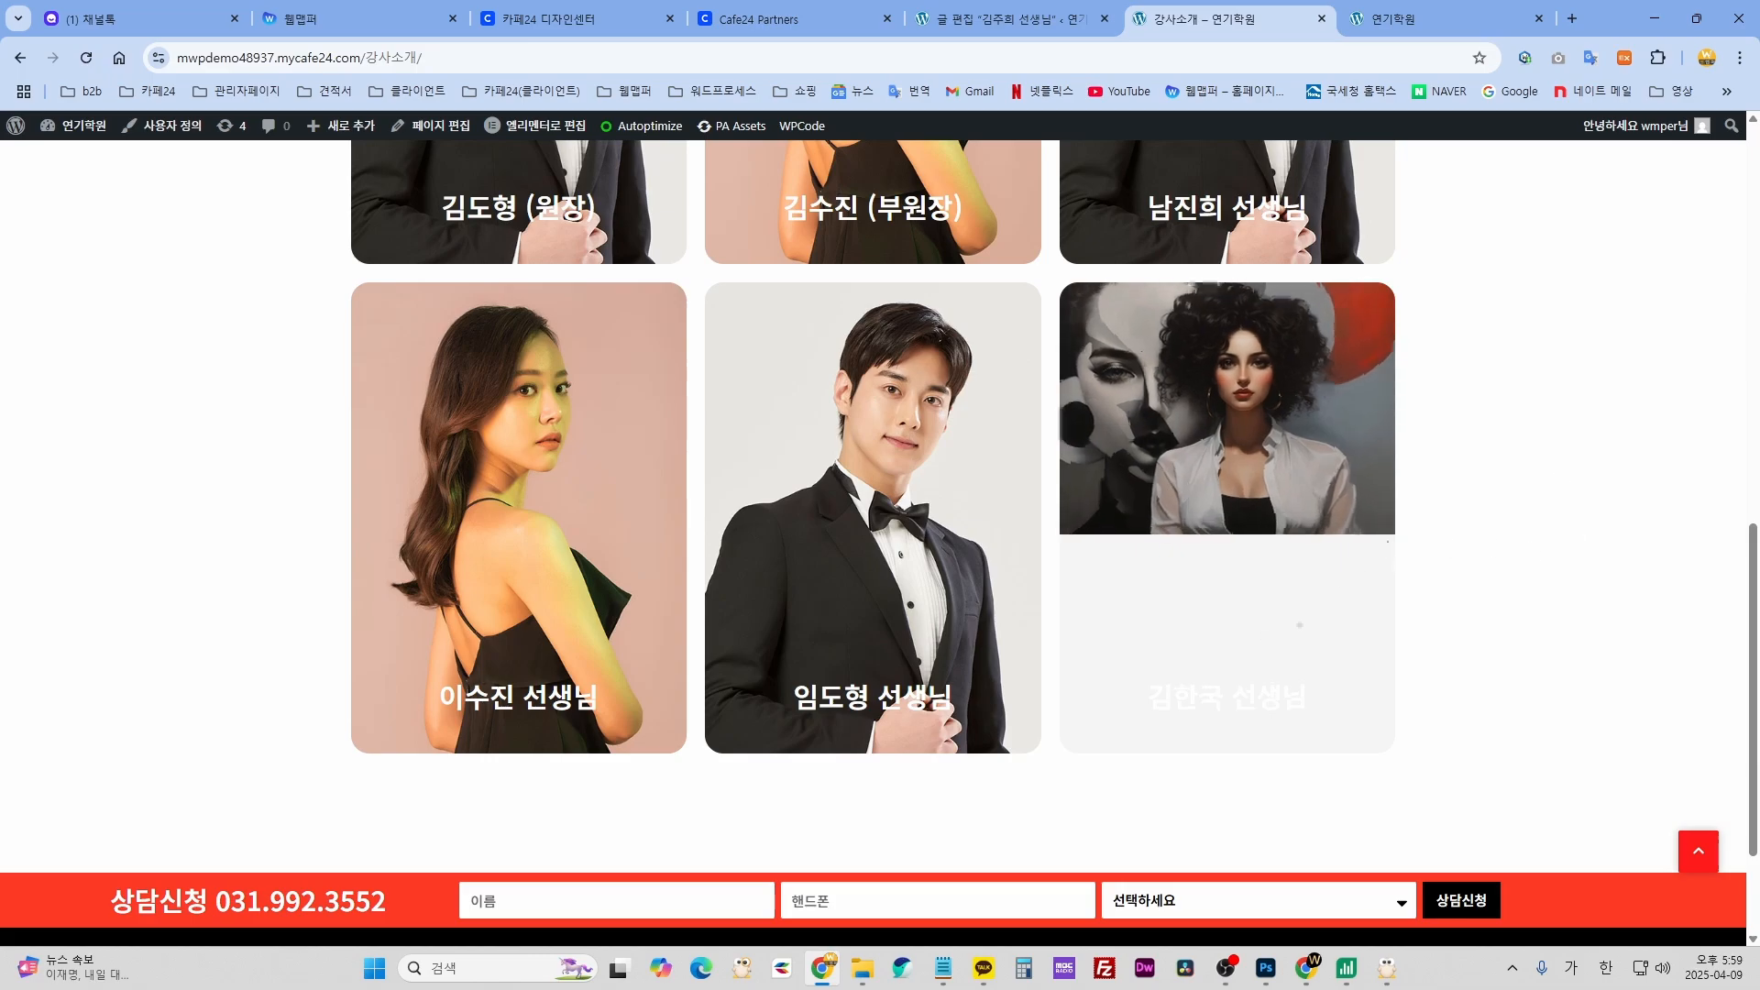
left_click(1008, 19)
left_click(1589, 313)
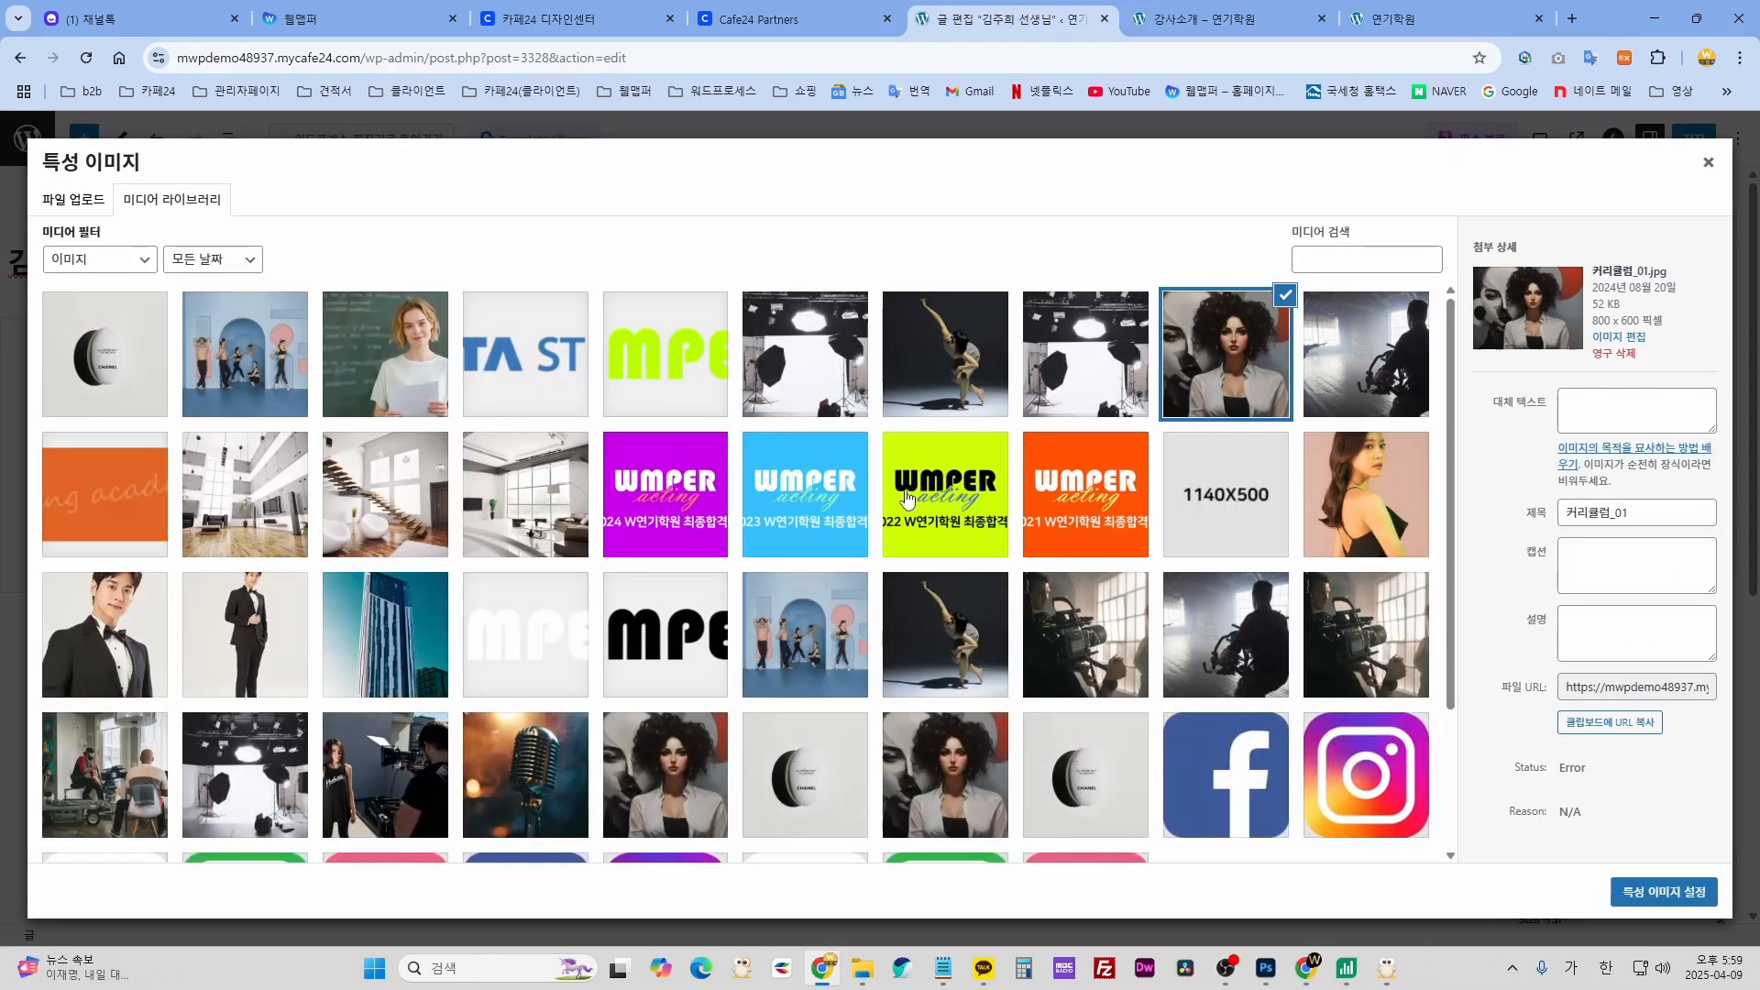
left_click(1352, 518)
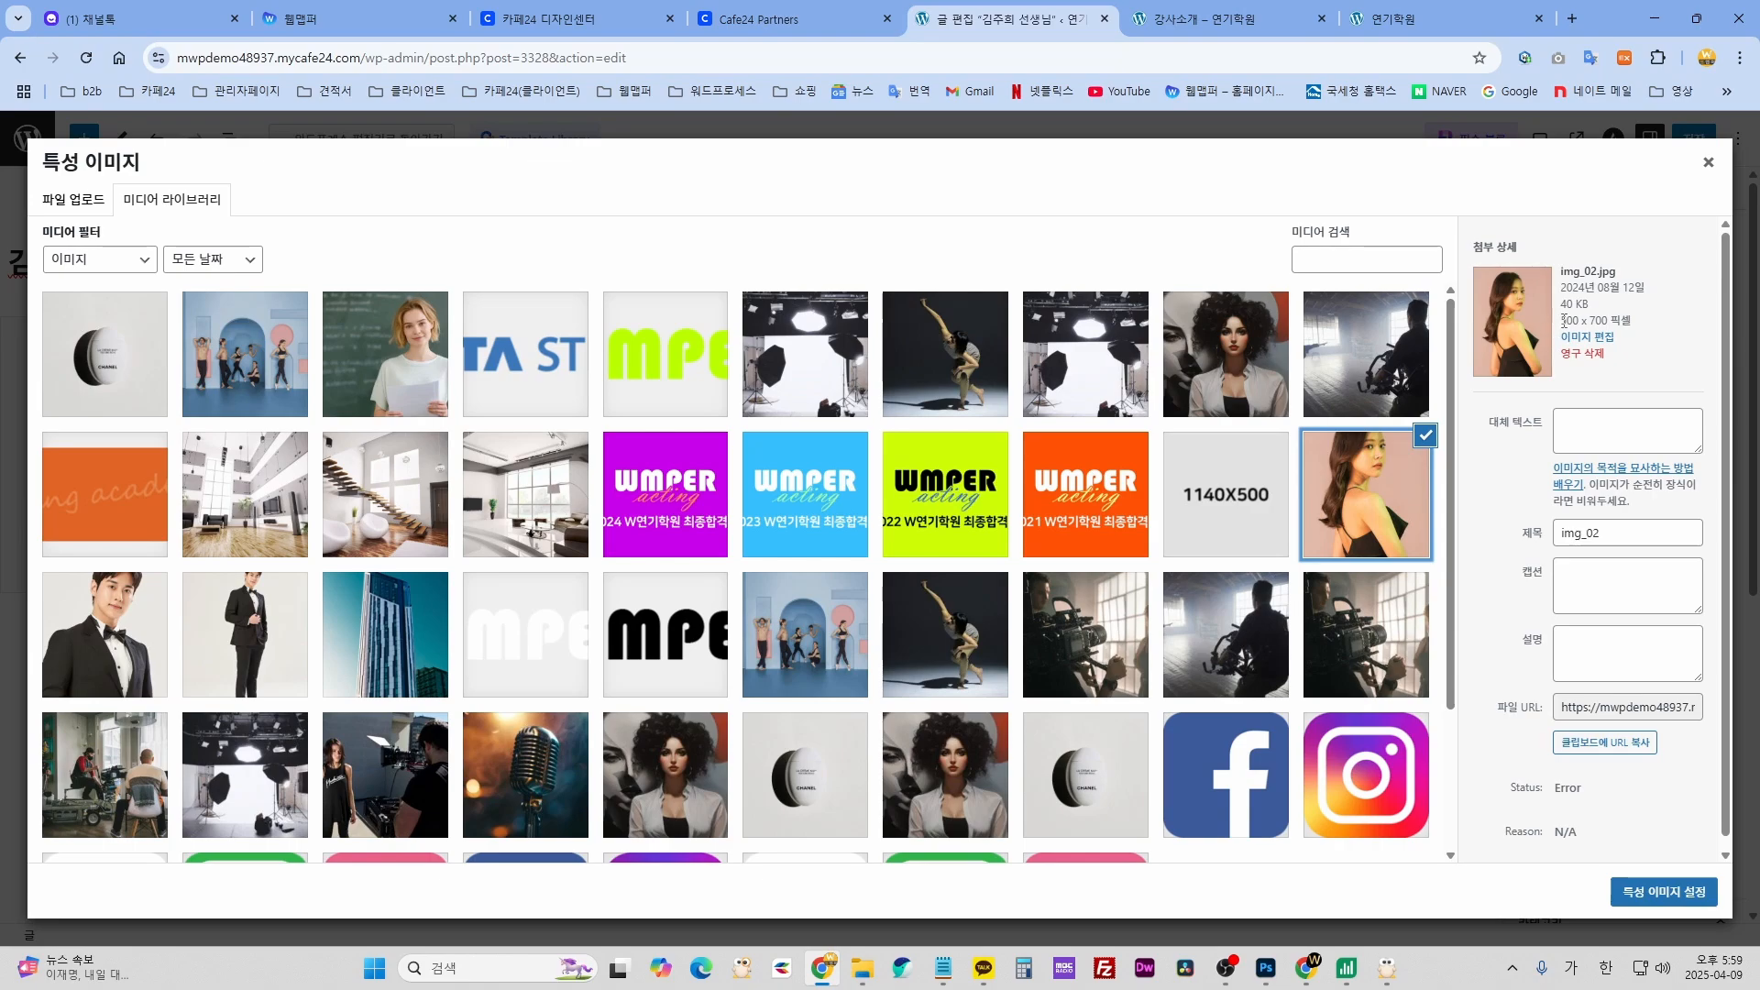
left_click(1664, 891)
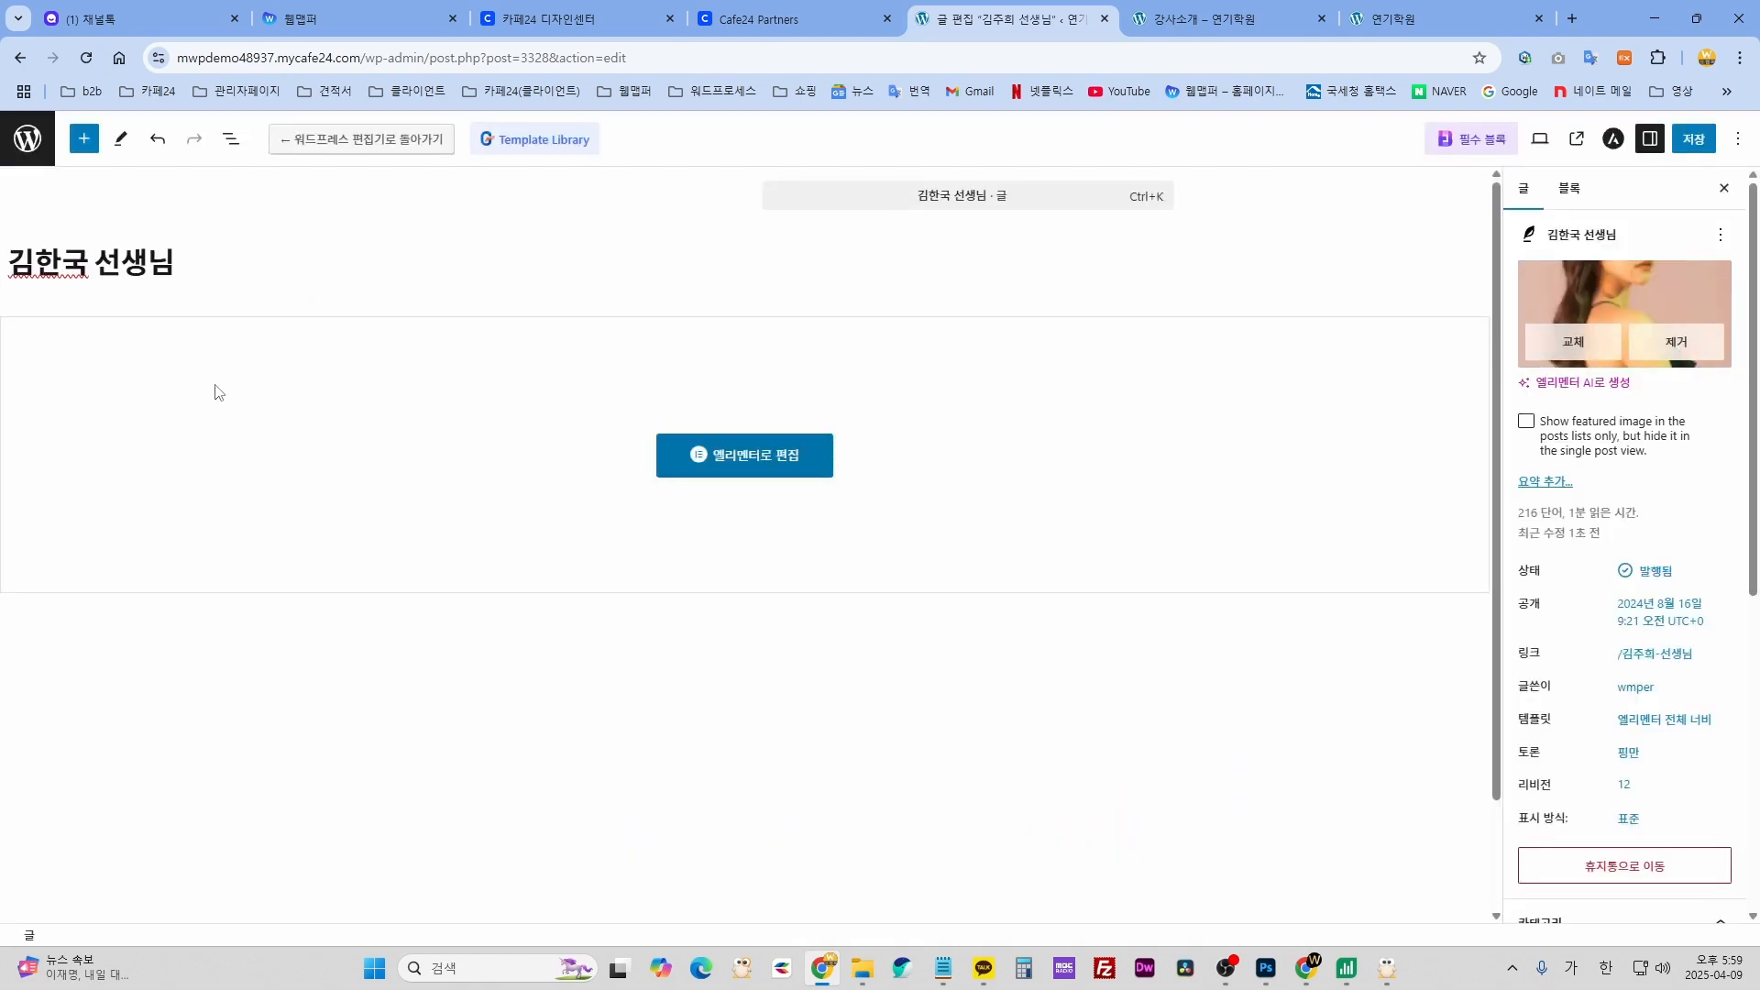
left_click_drag(95, 263, 22, 266)
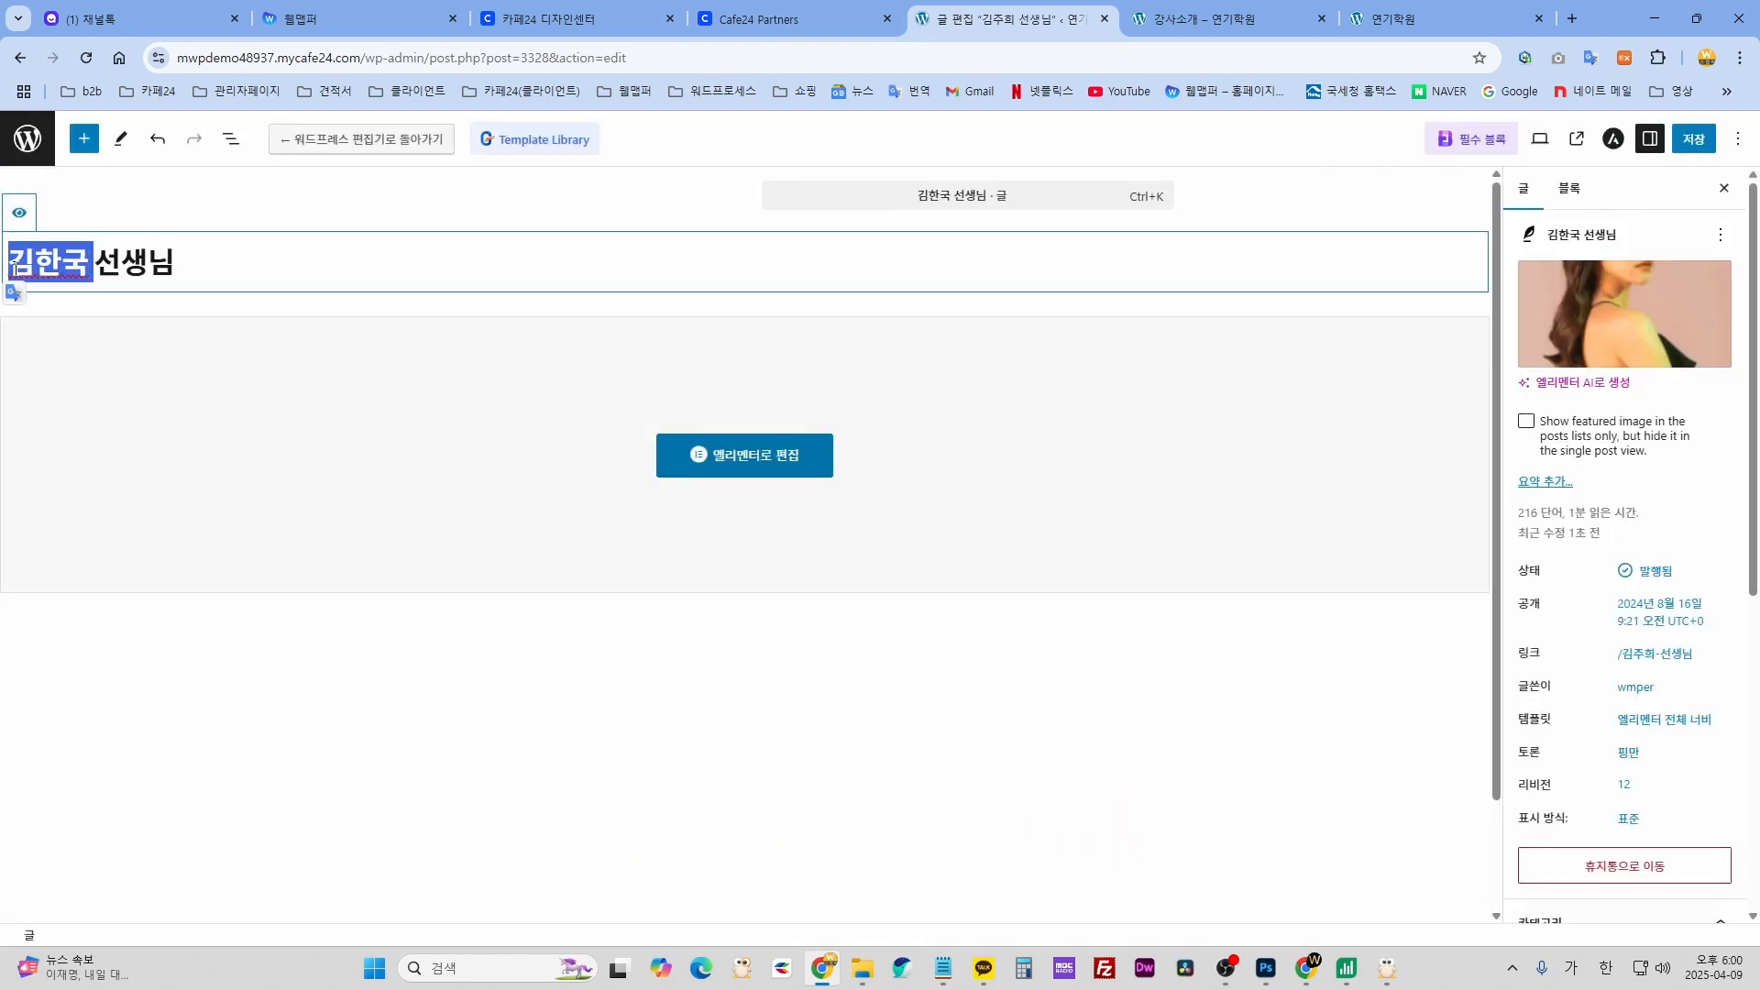
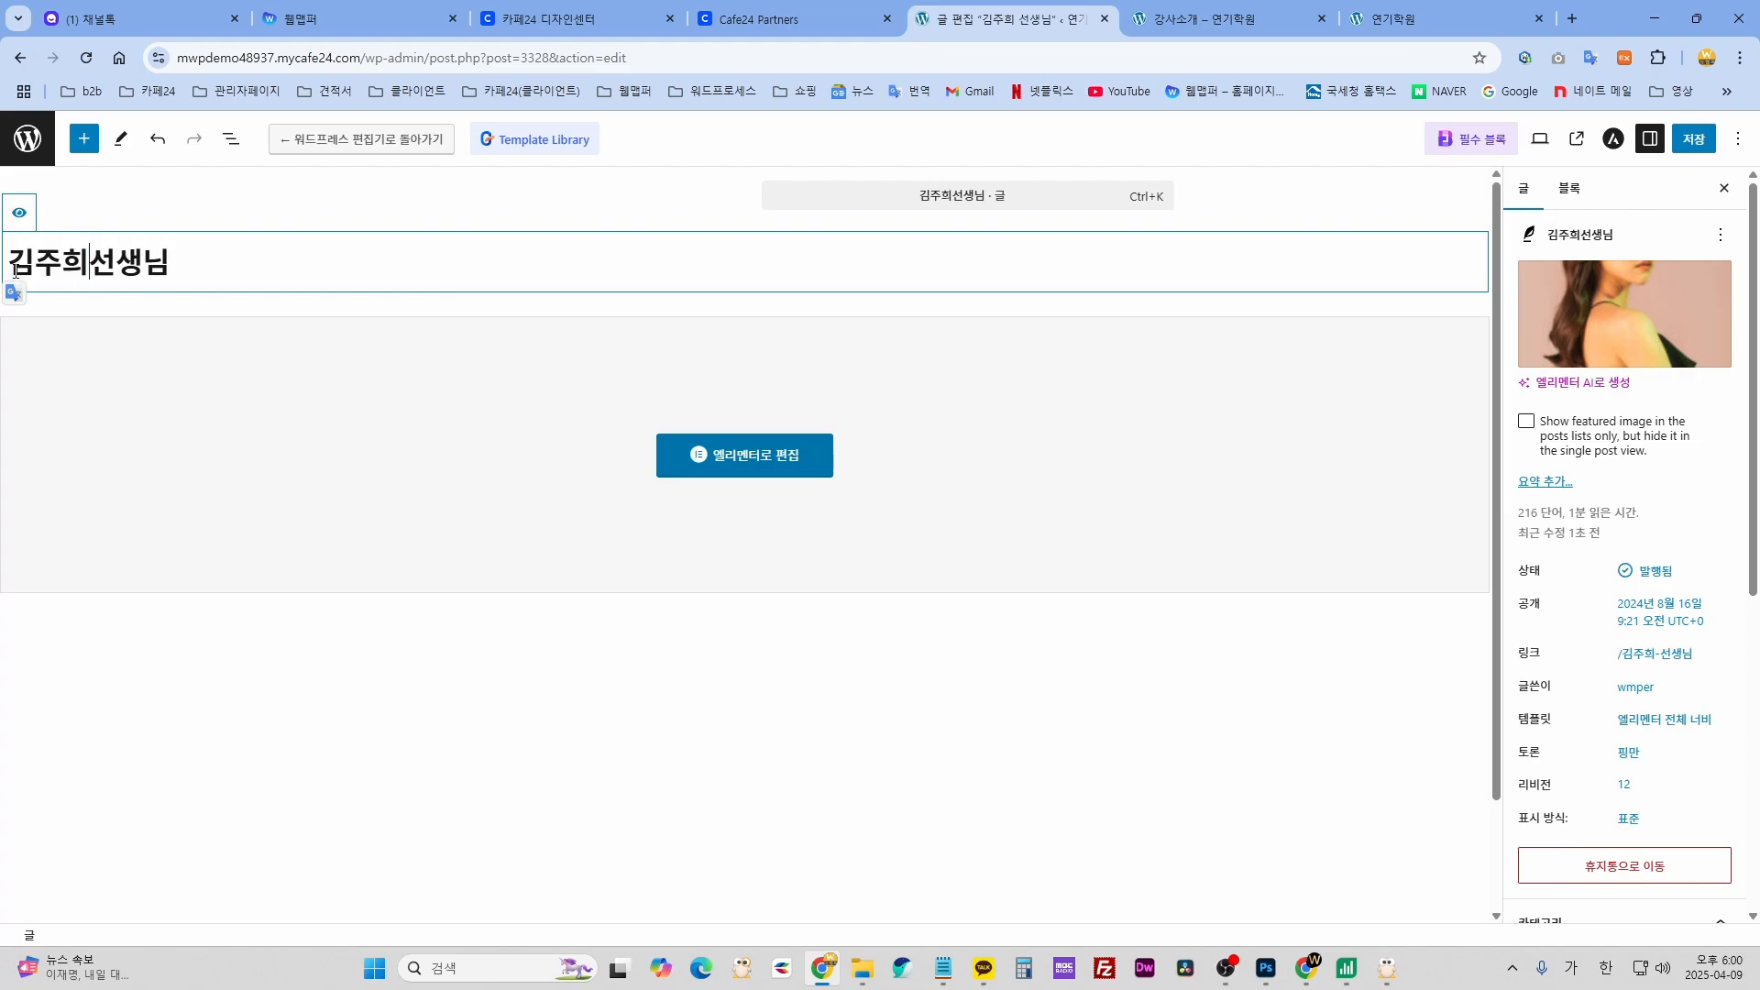
left_click(1694, 138)
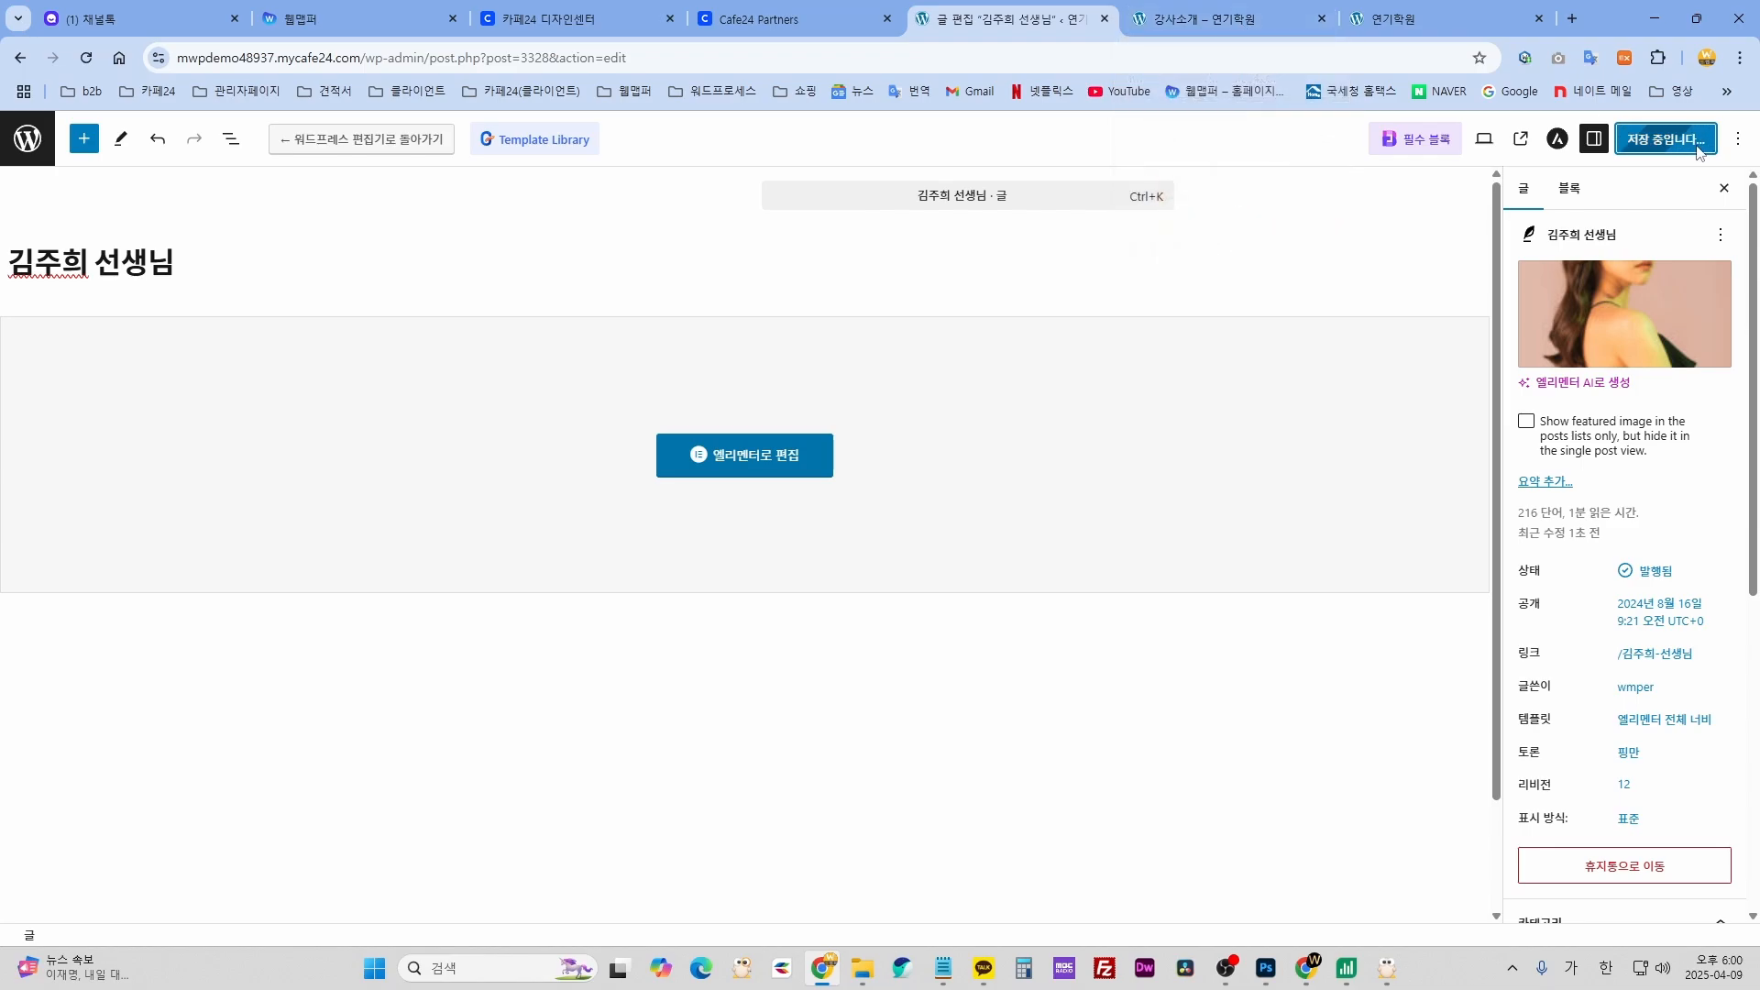
left_click(1210, 19)
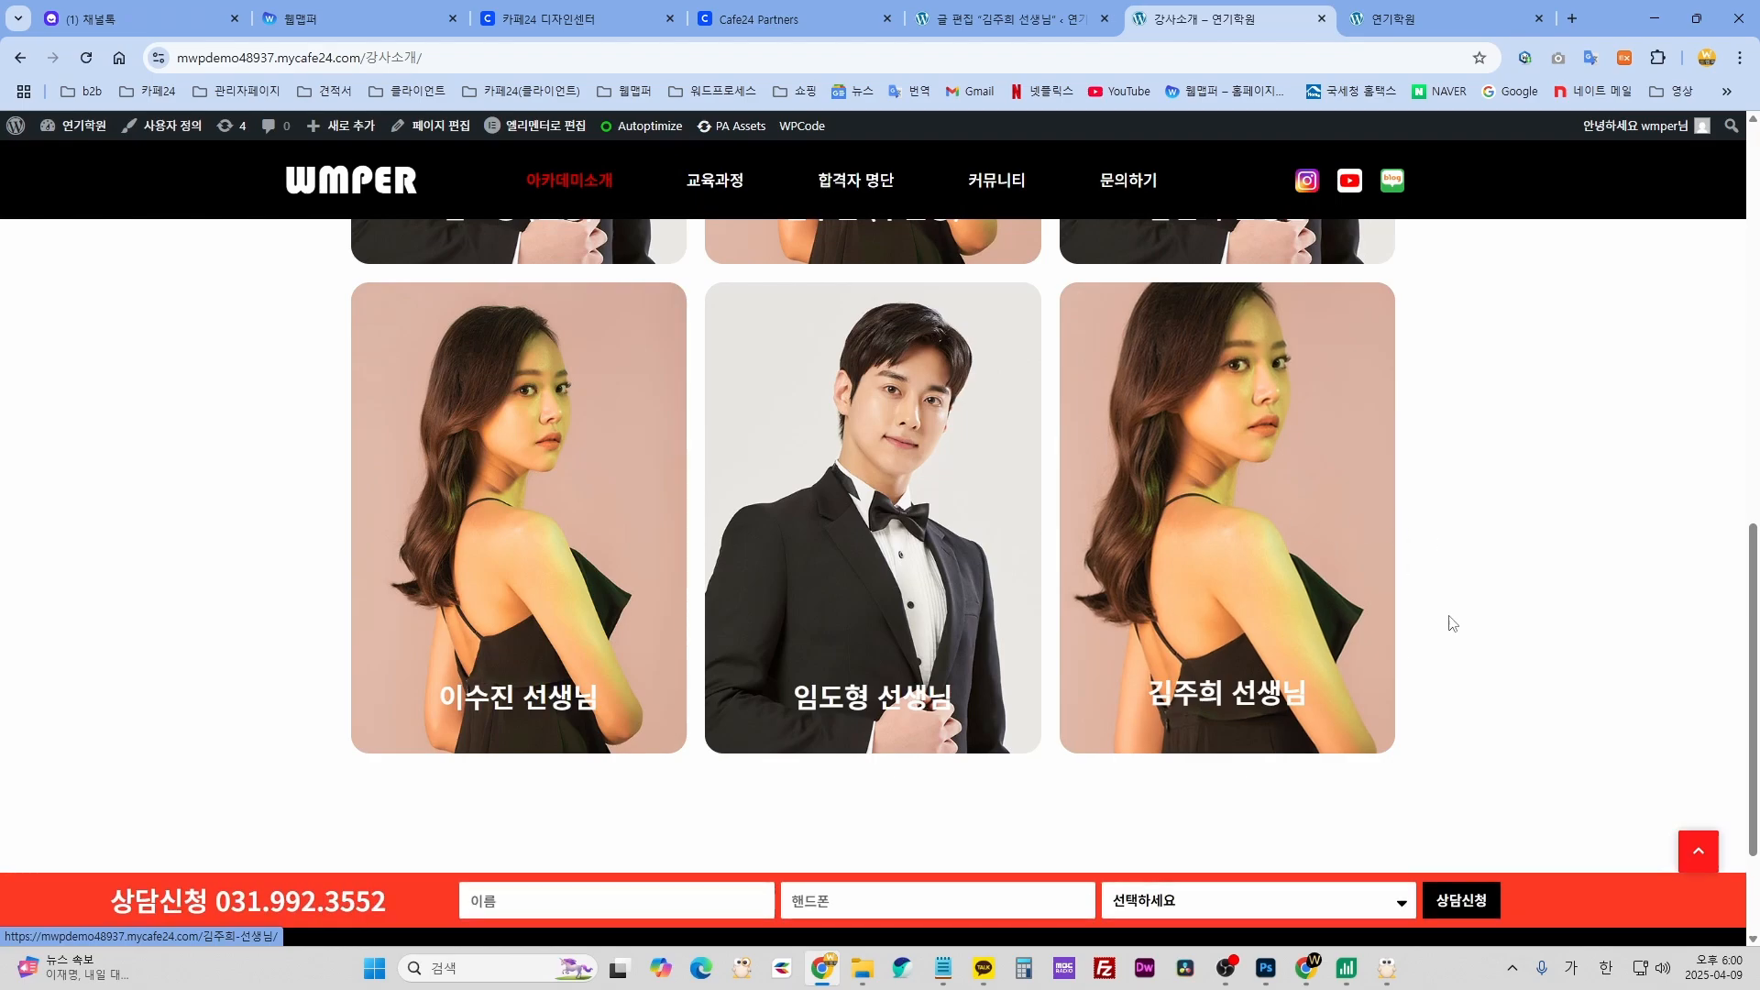
scroll(1294, 696, "up", 2)
scroll(1234, 589, "down", 2)
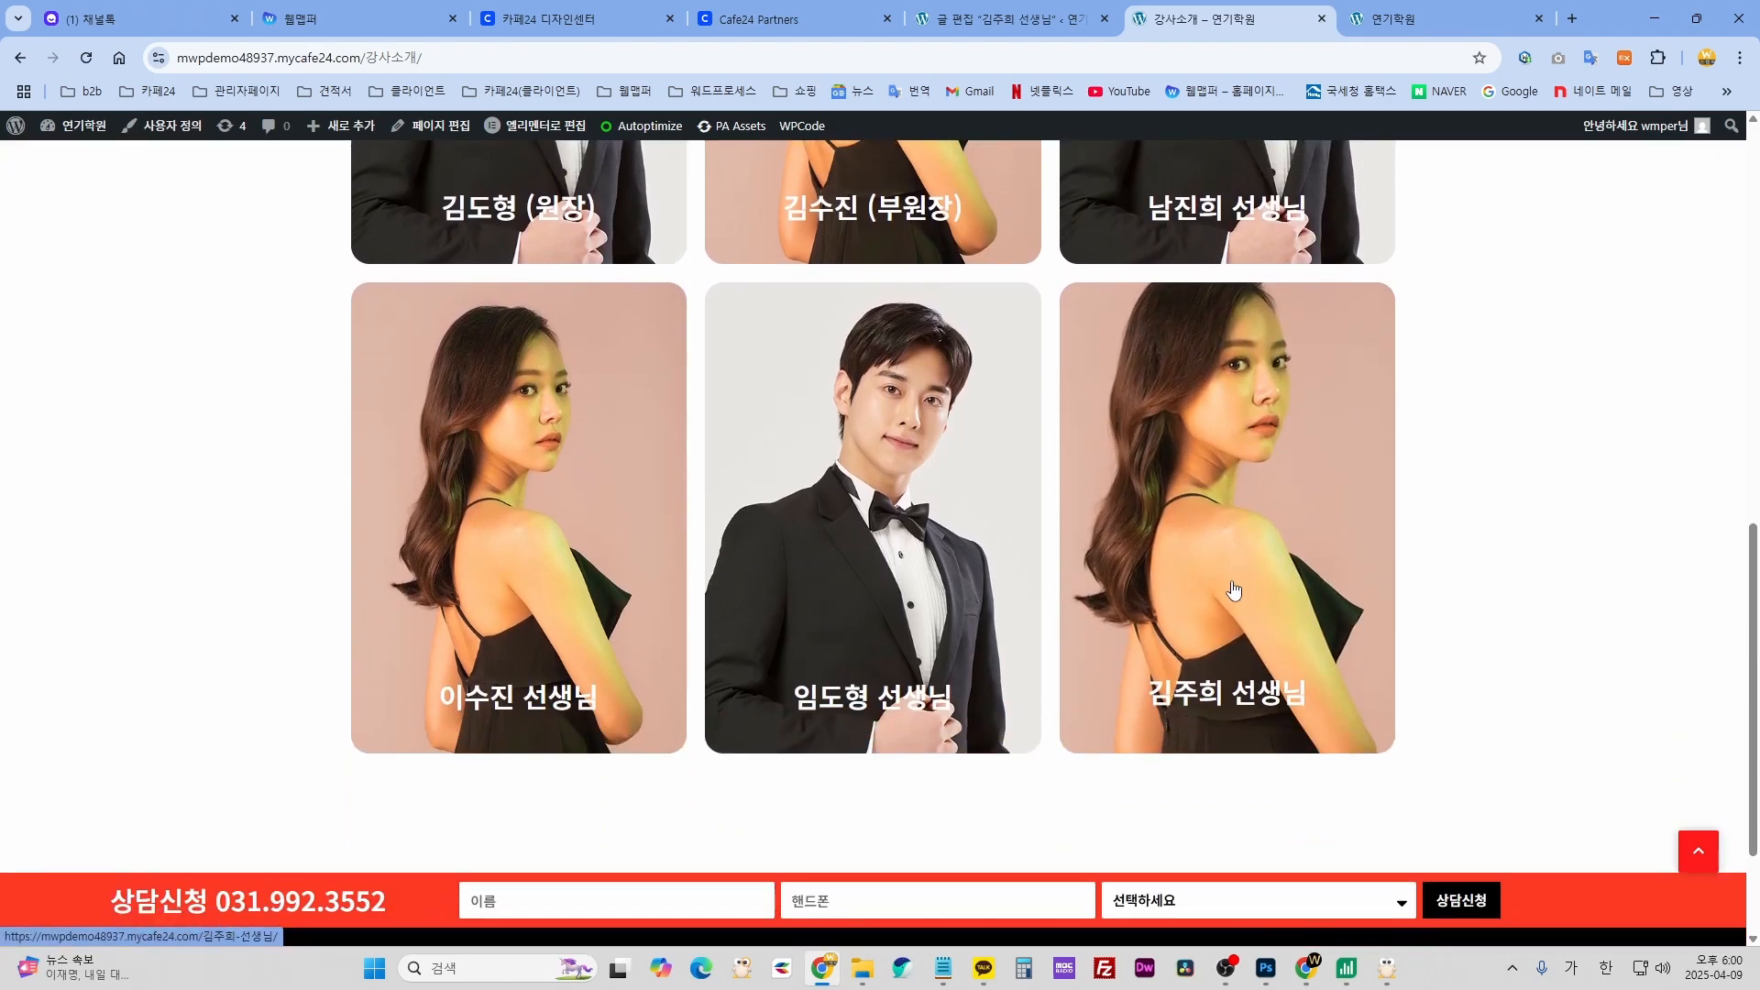
left_click(1221, 588)
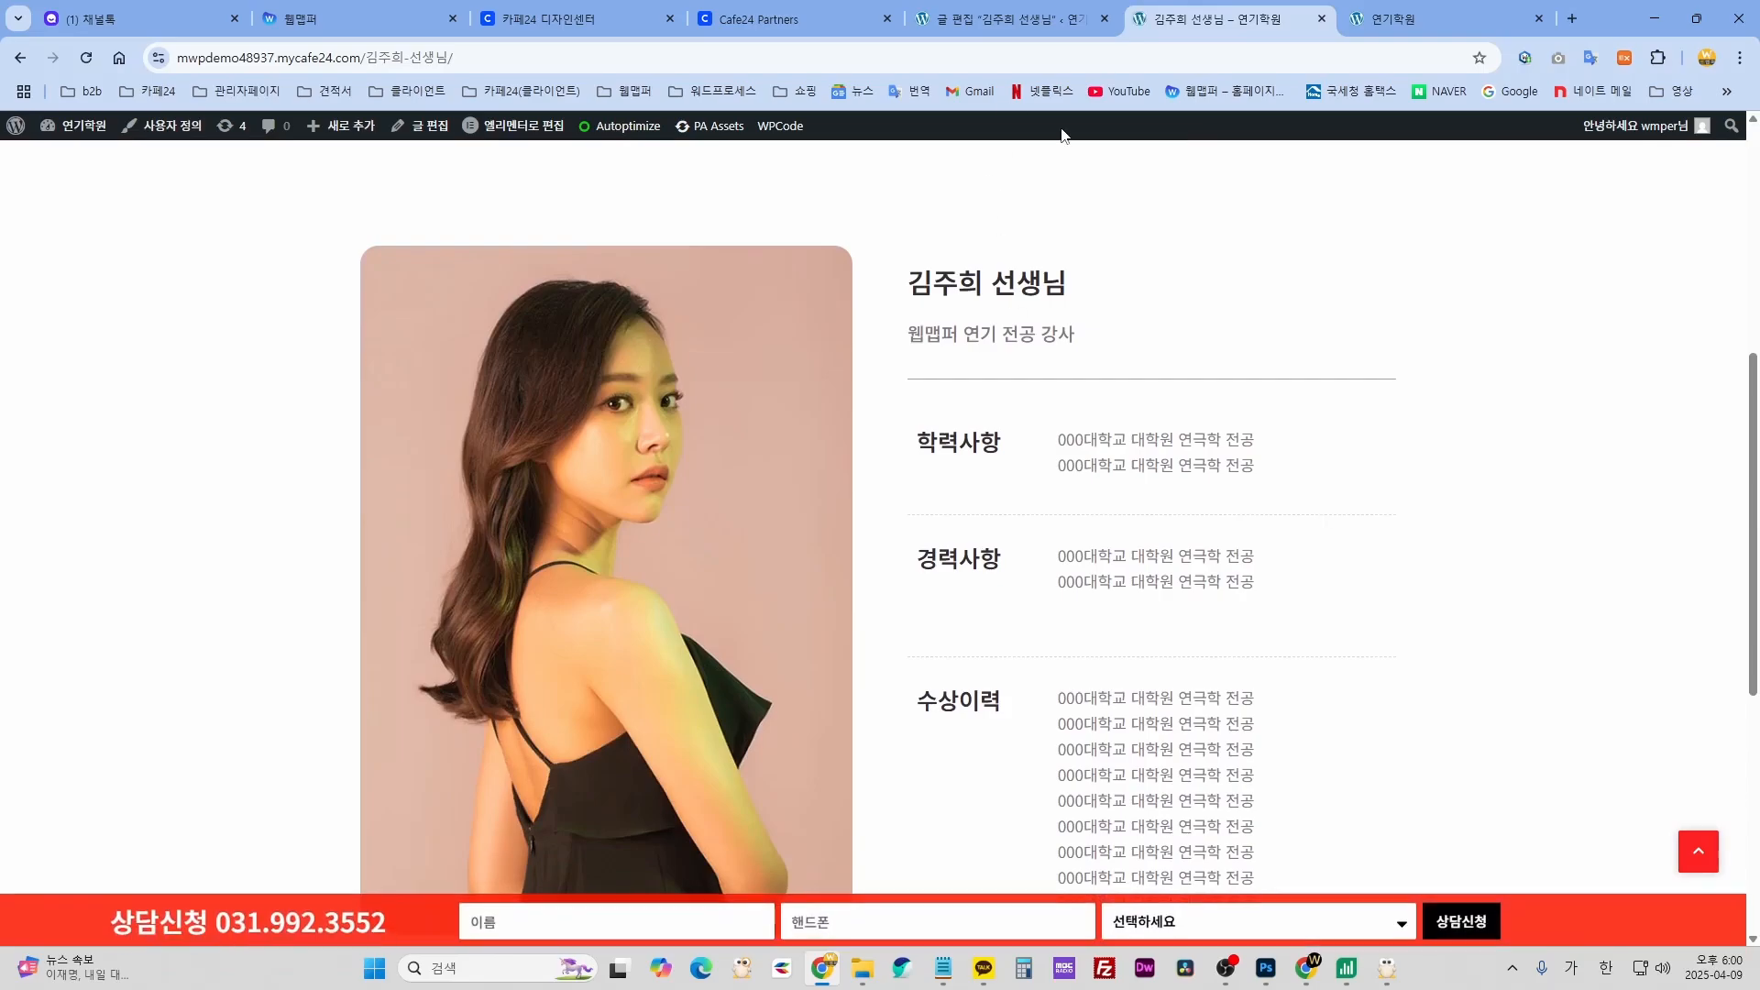
left_click(1030, 22)
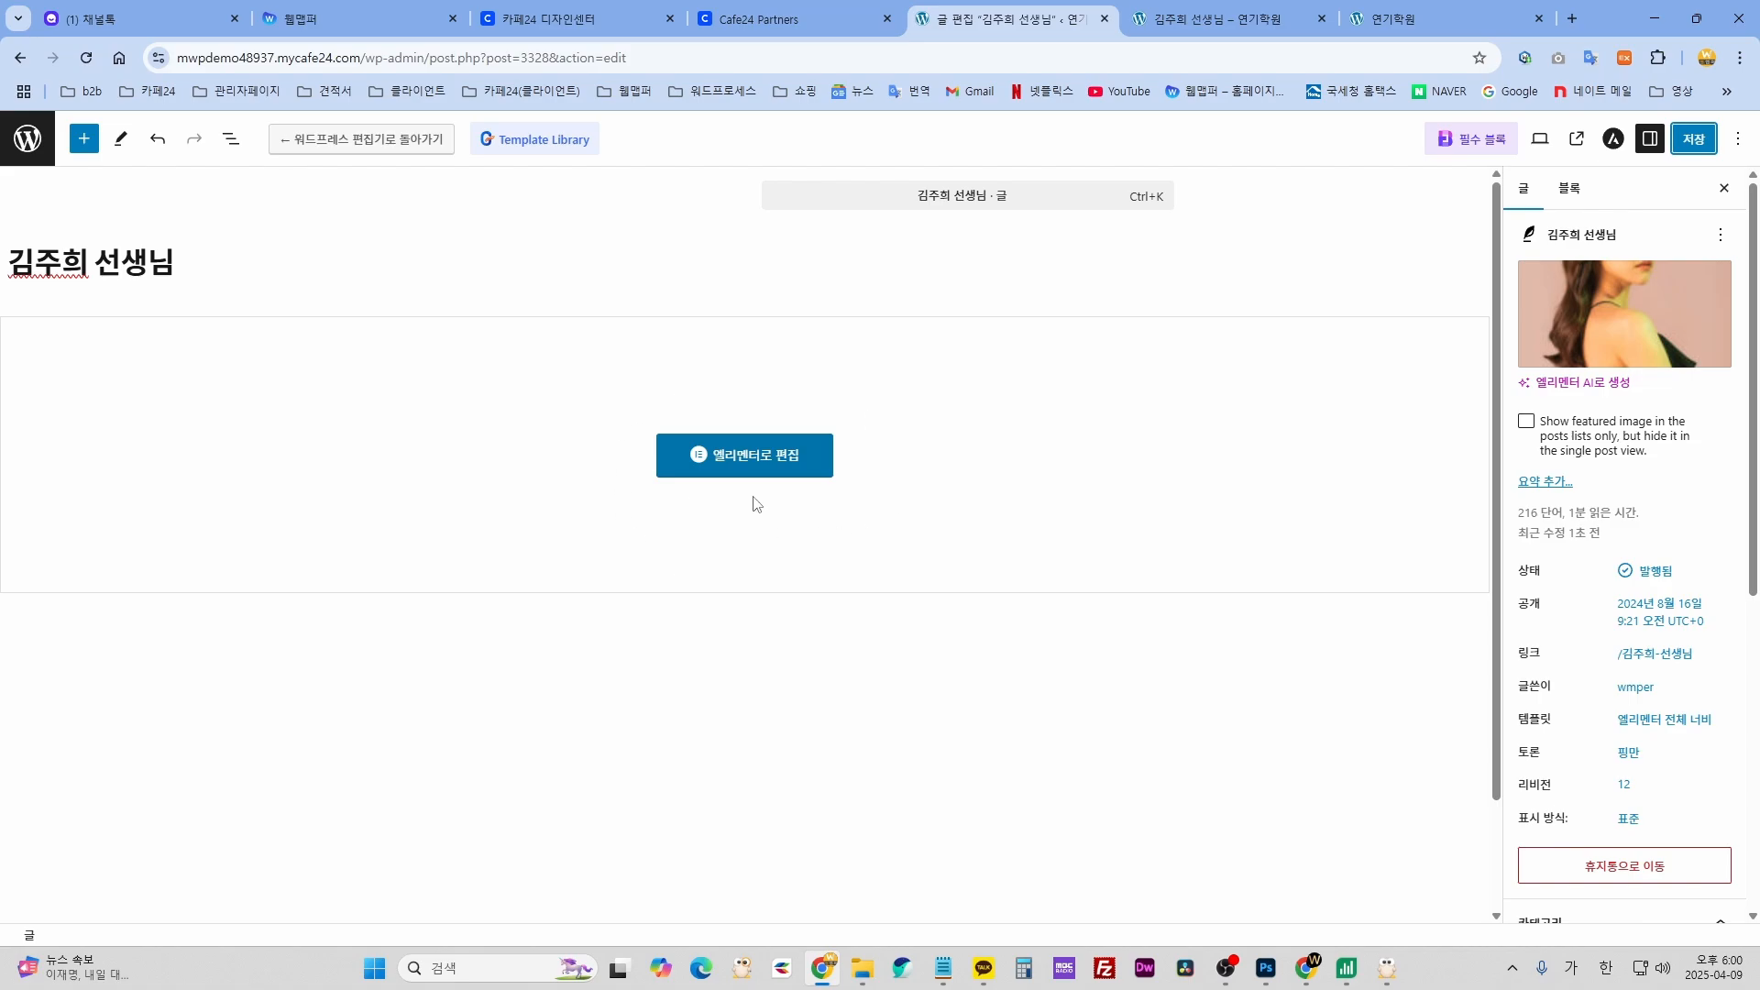
left_click(756, 463)
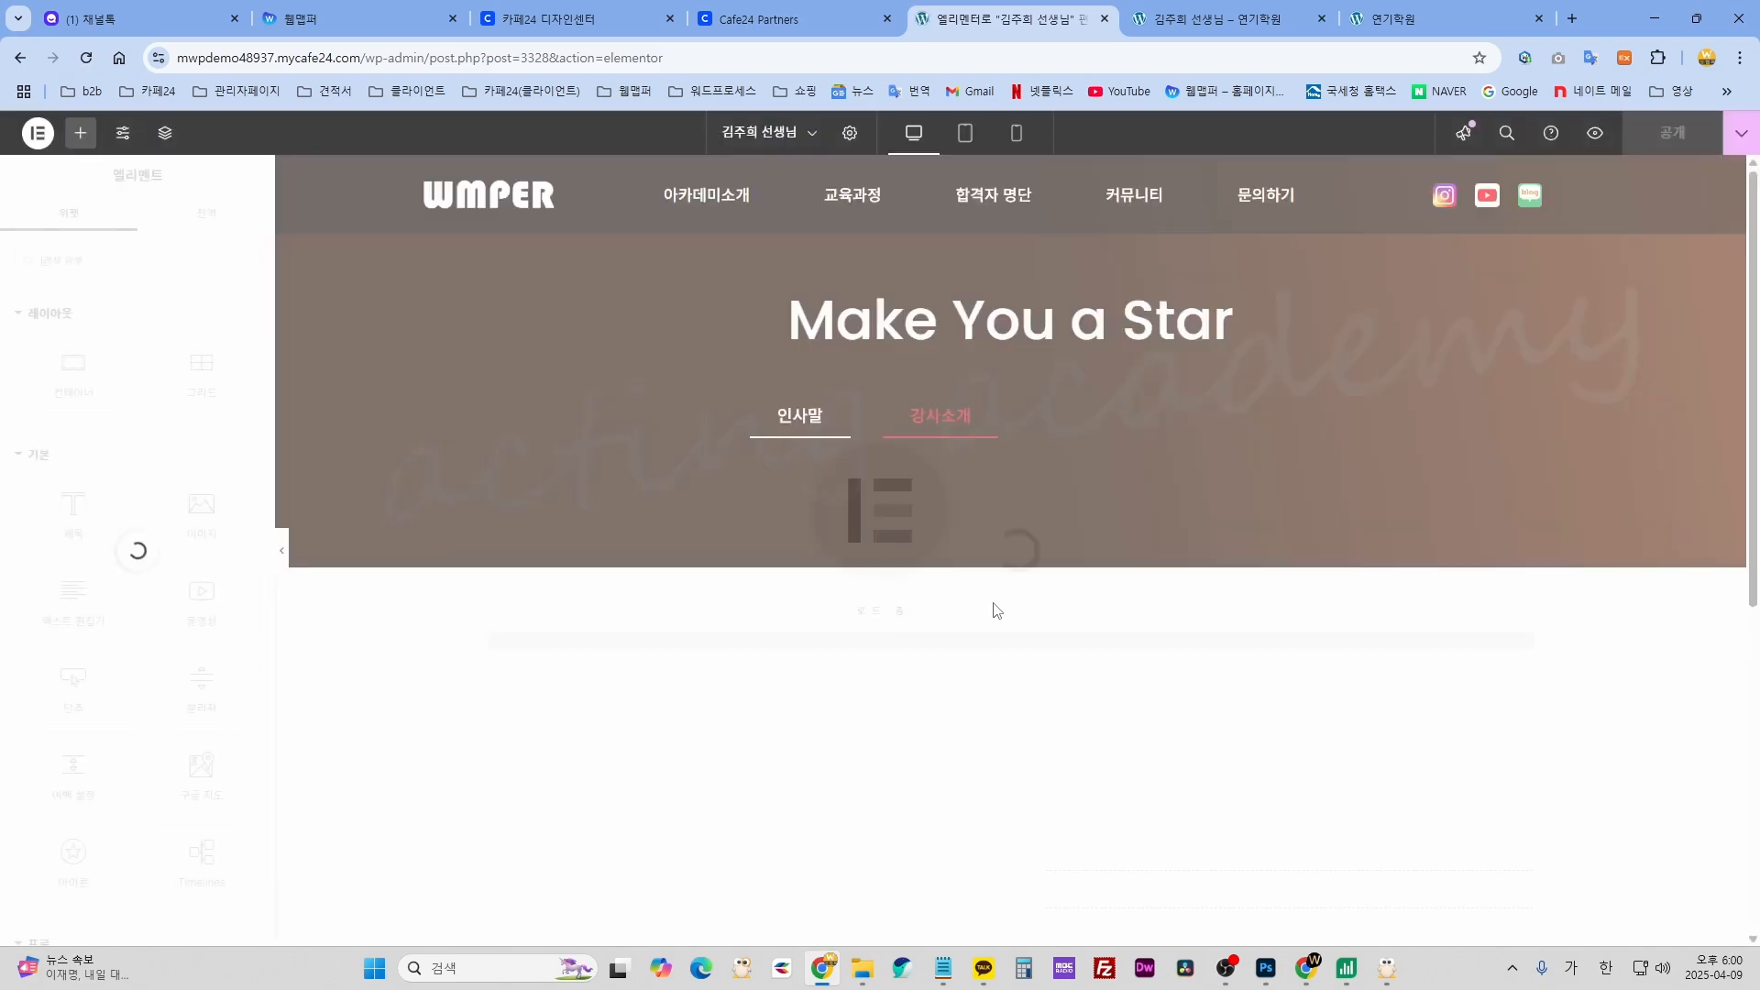
scroll(973, 676, "down", 1)
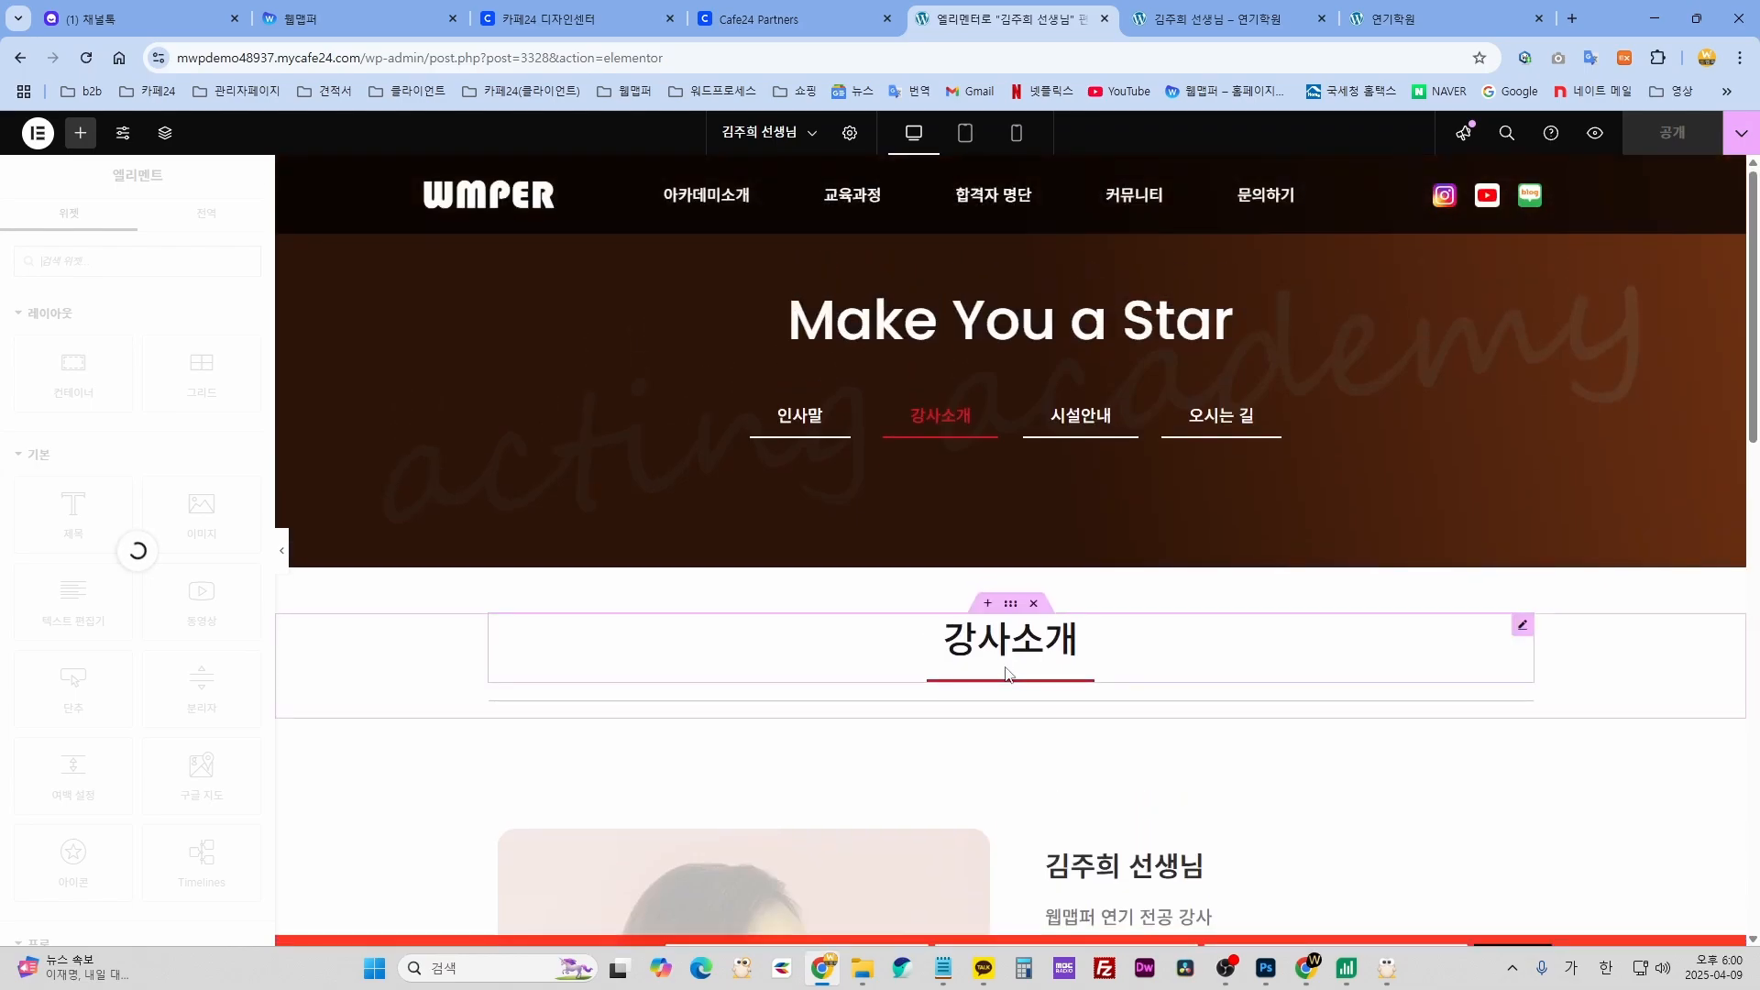
scroll(1001, 671, "down", 3)
scroll(1002, 350, "up", 3)
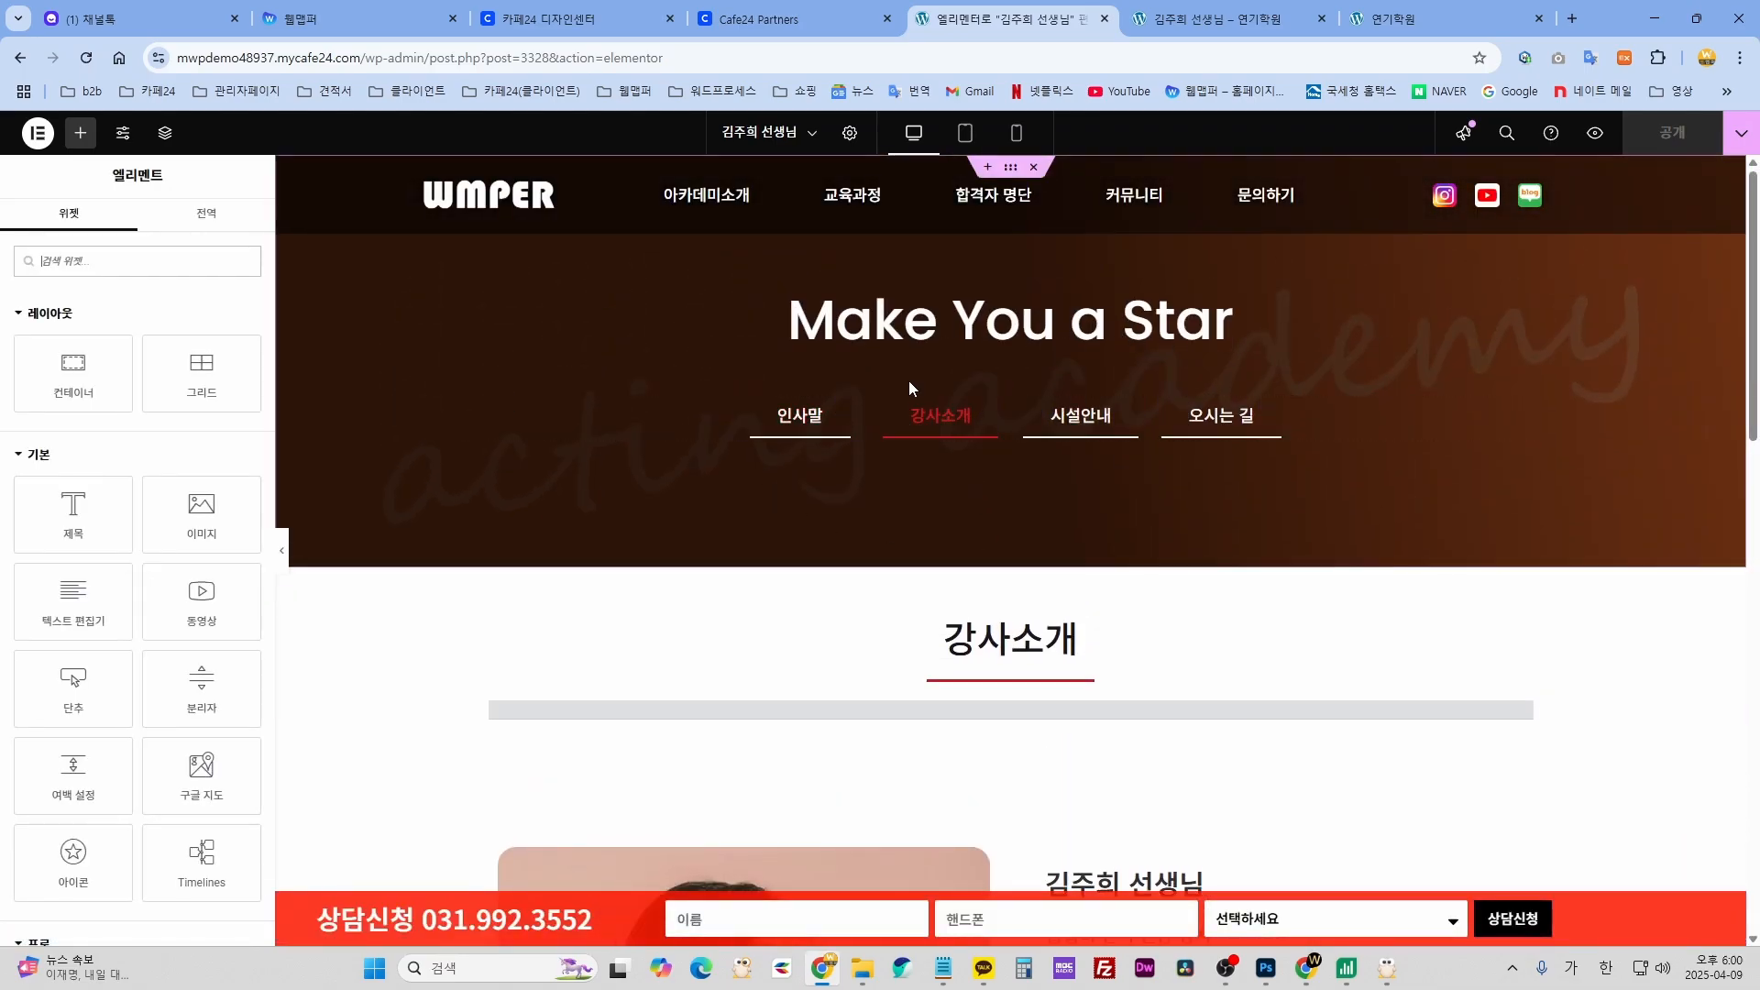
scroll(898, 349, "down", 10)
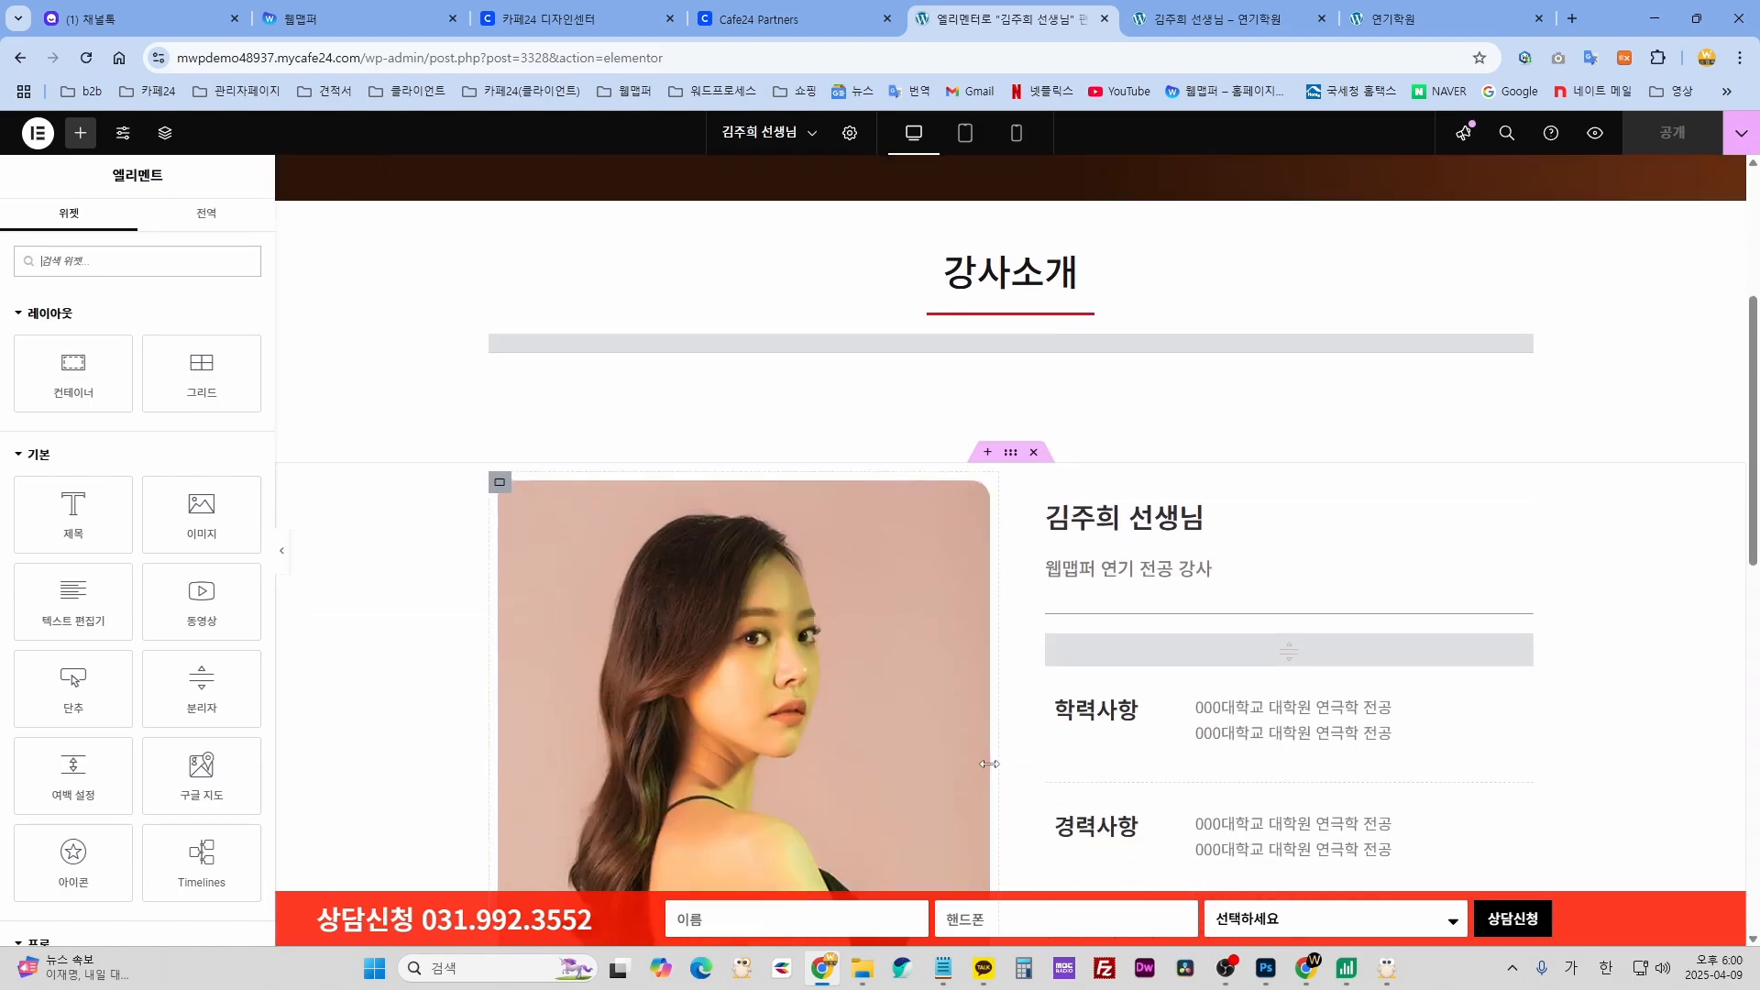
scroll(970, 746, "up", 6)
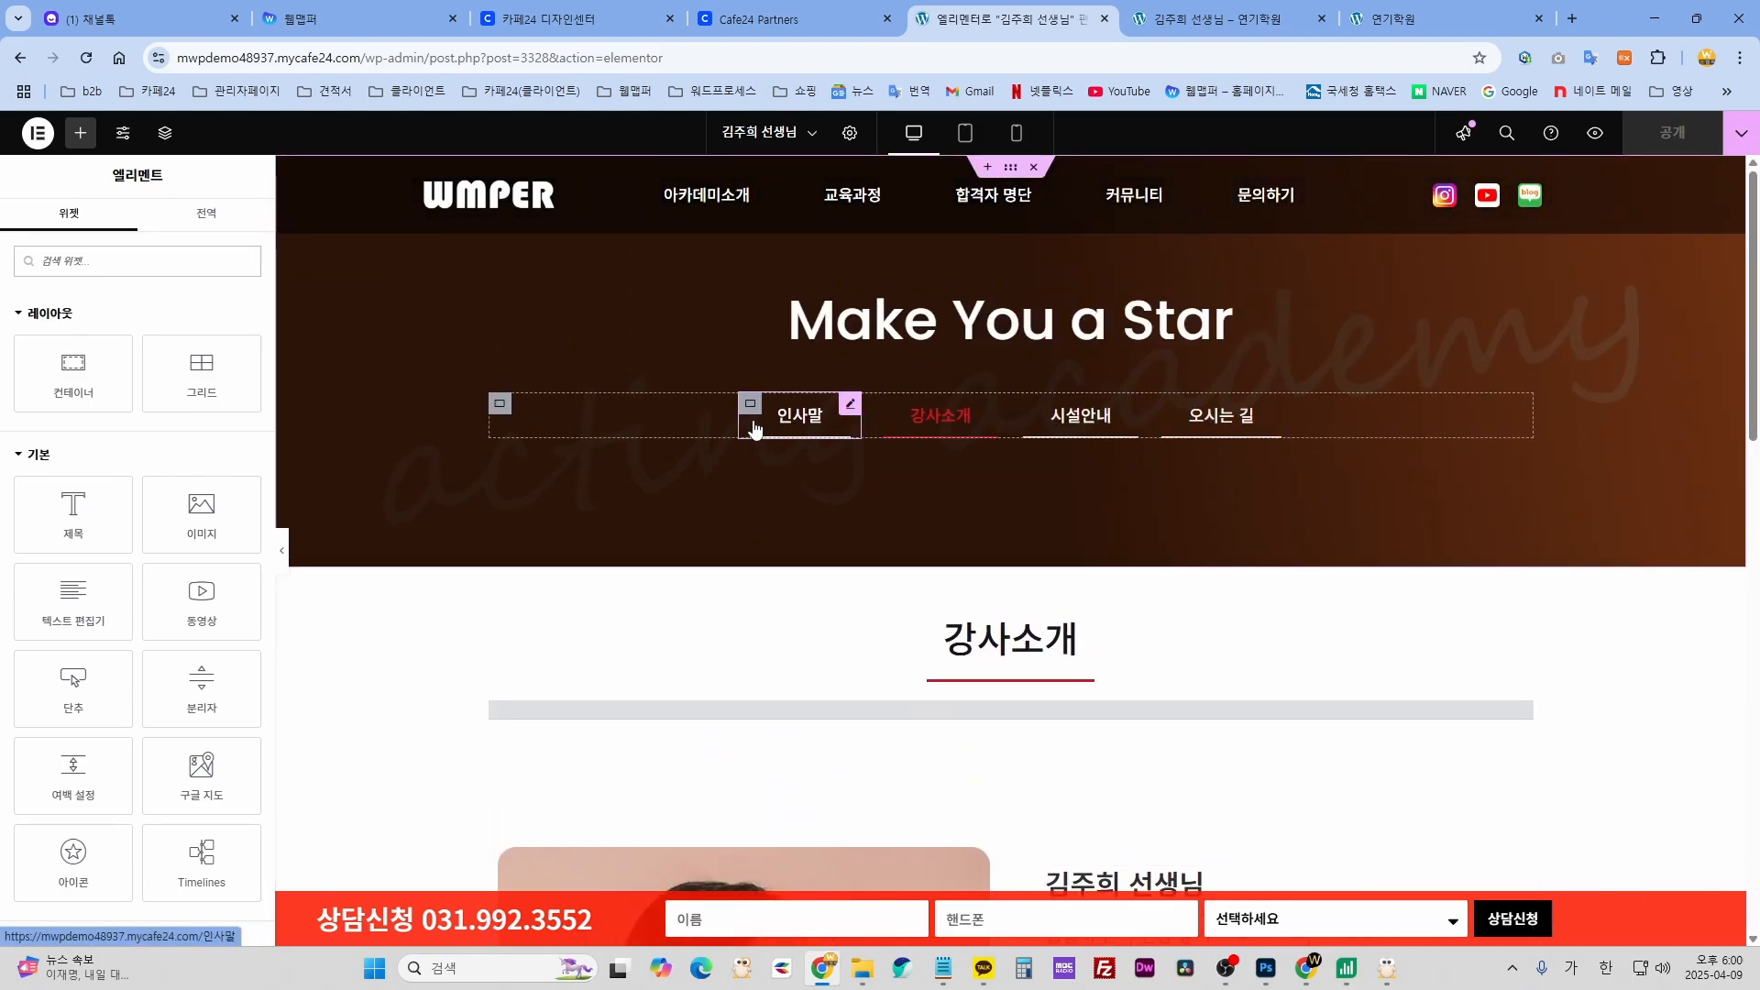
- Inspect the 인사말 button, then open the profile photo's Featured Image 편집 panel
left_click(852, 409)
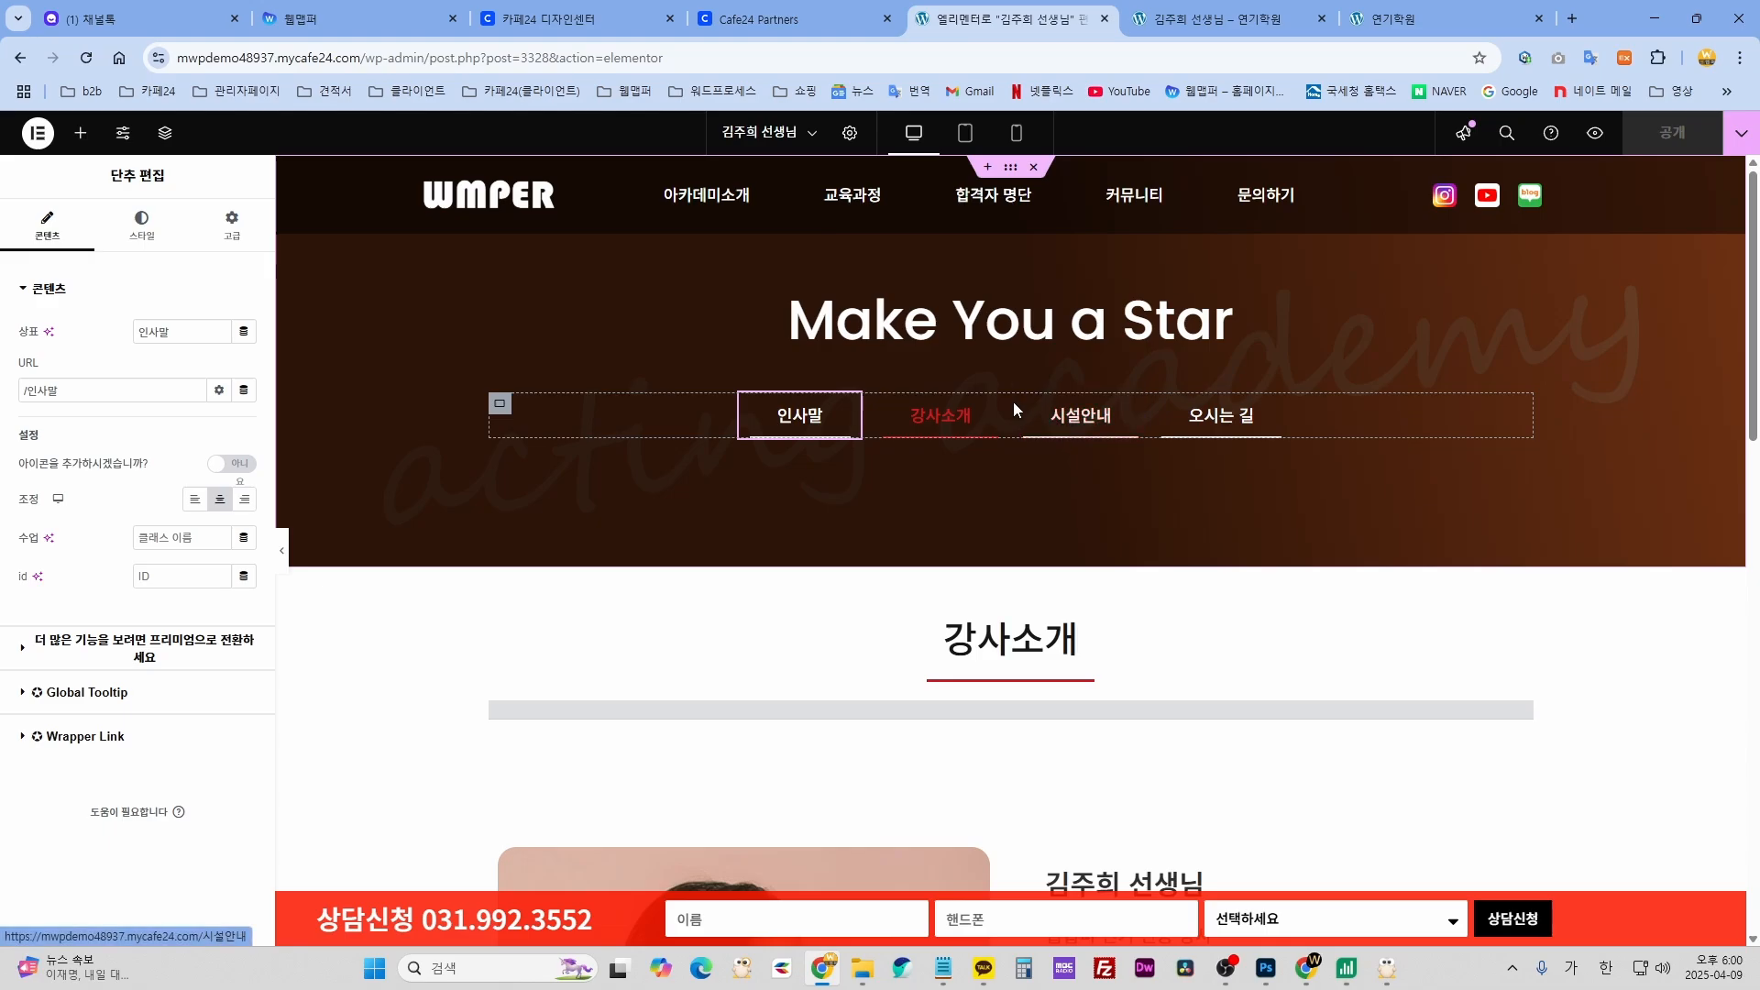
scroll(1241, 656, "down", 3)
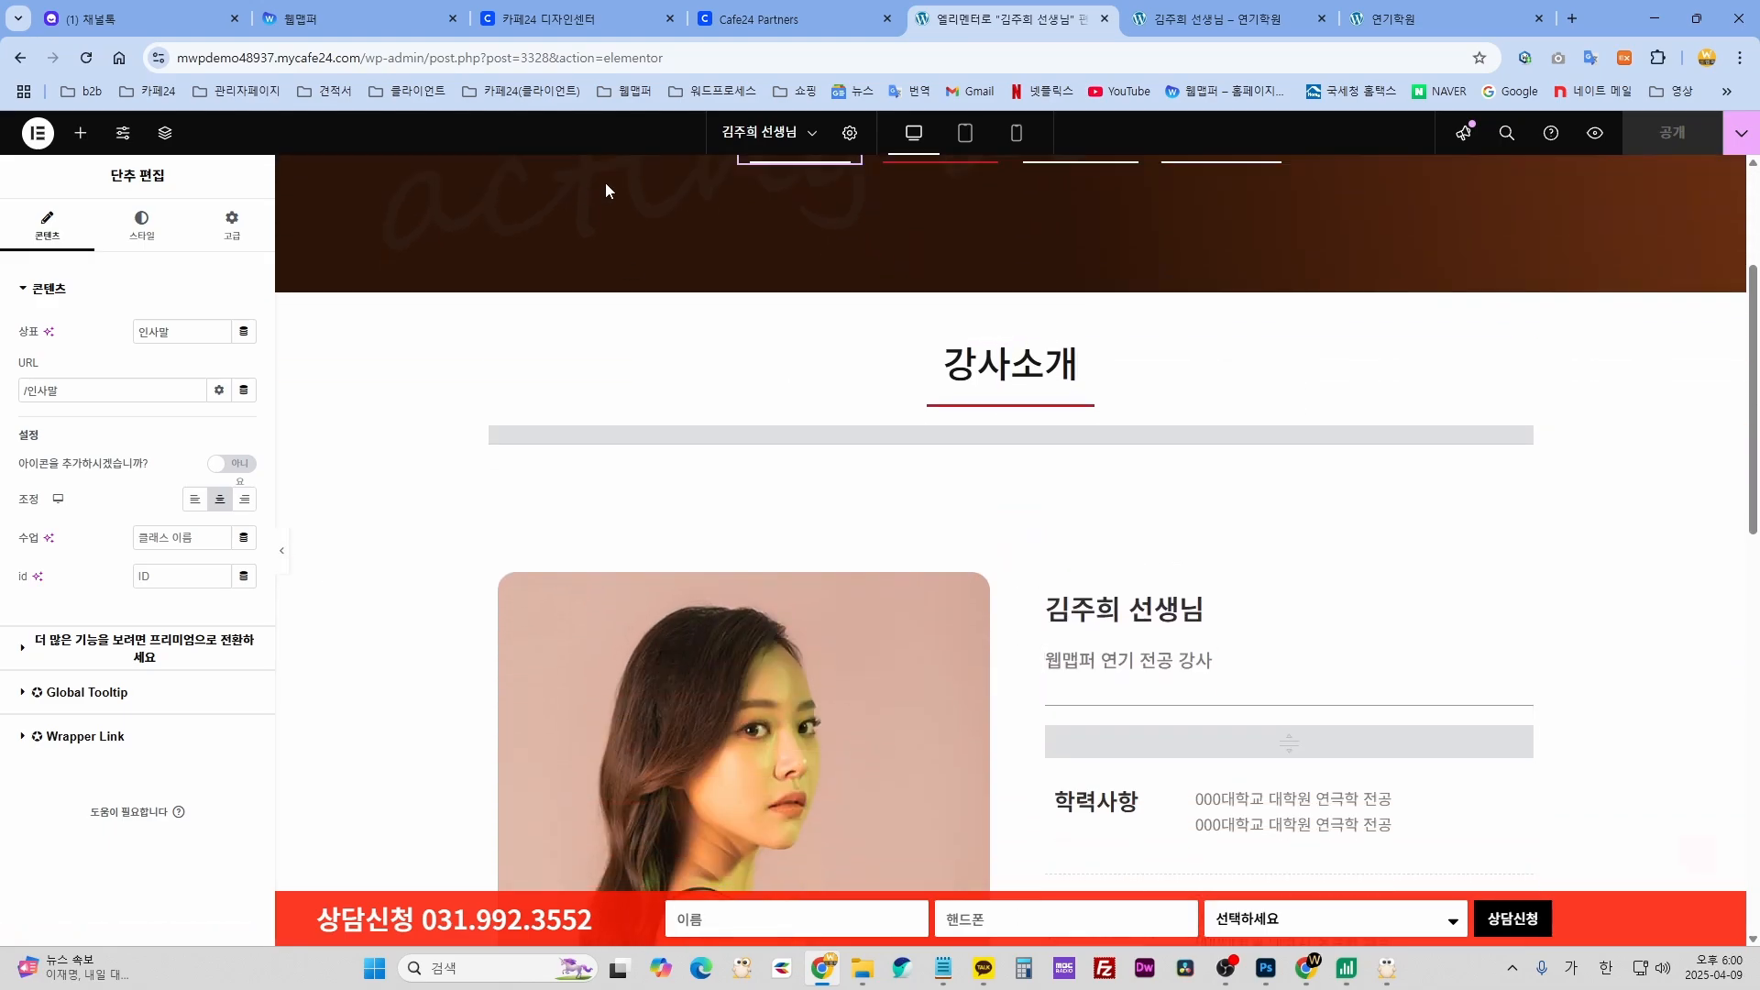
scroll(1082, 589, "down", 3)
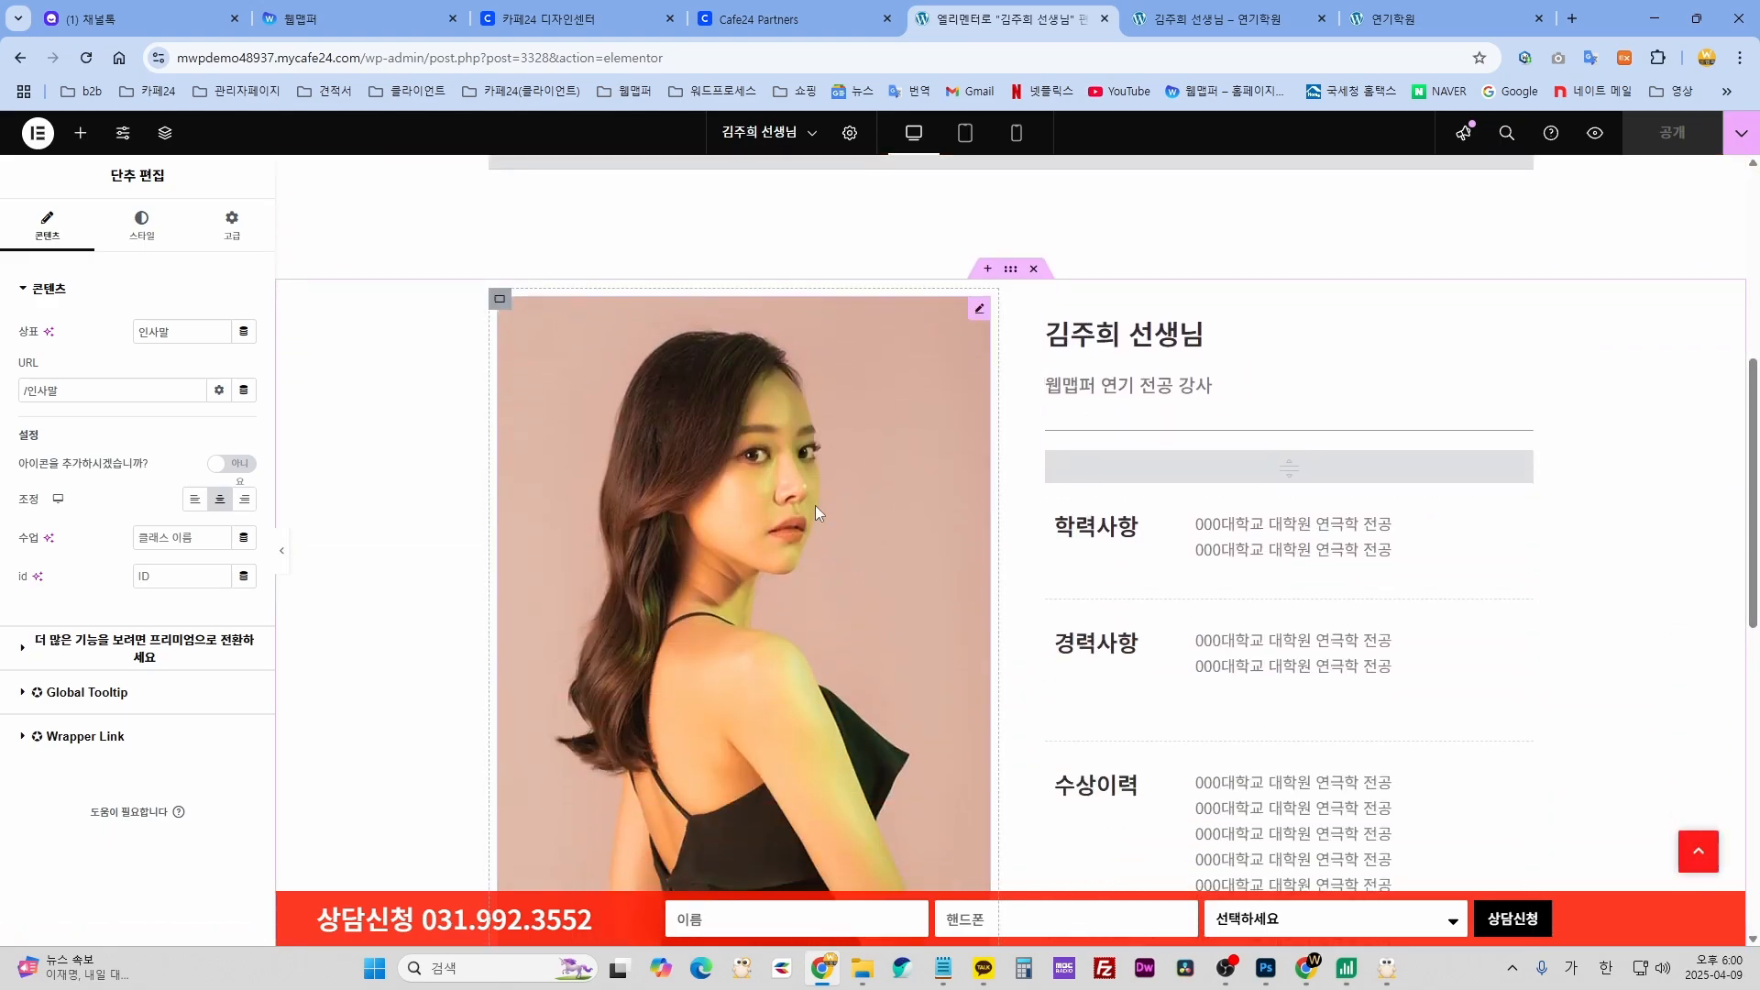
scroll(871, 523, "up", 3)
scroll(837, 678, "down", 3)
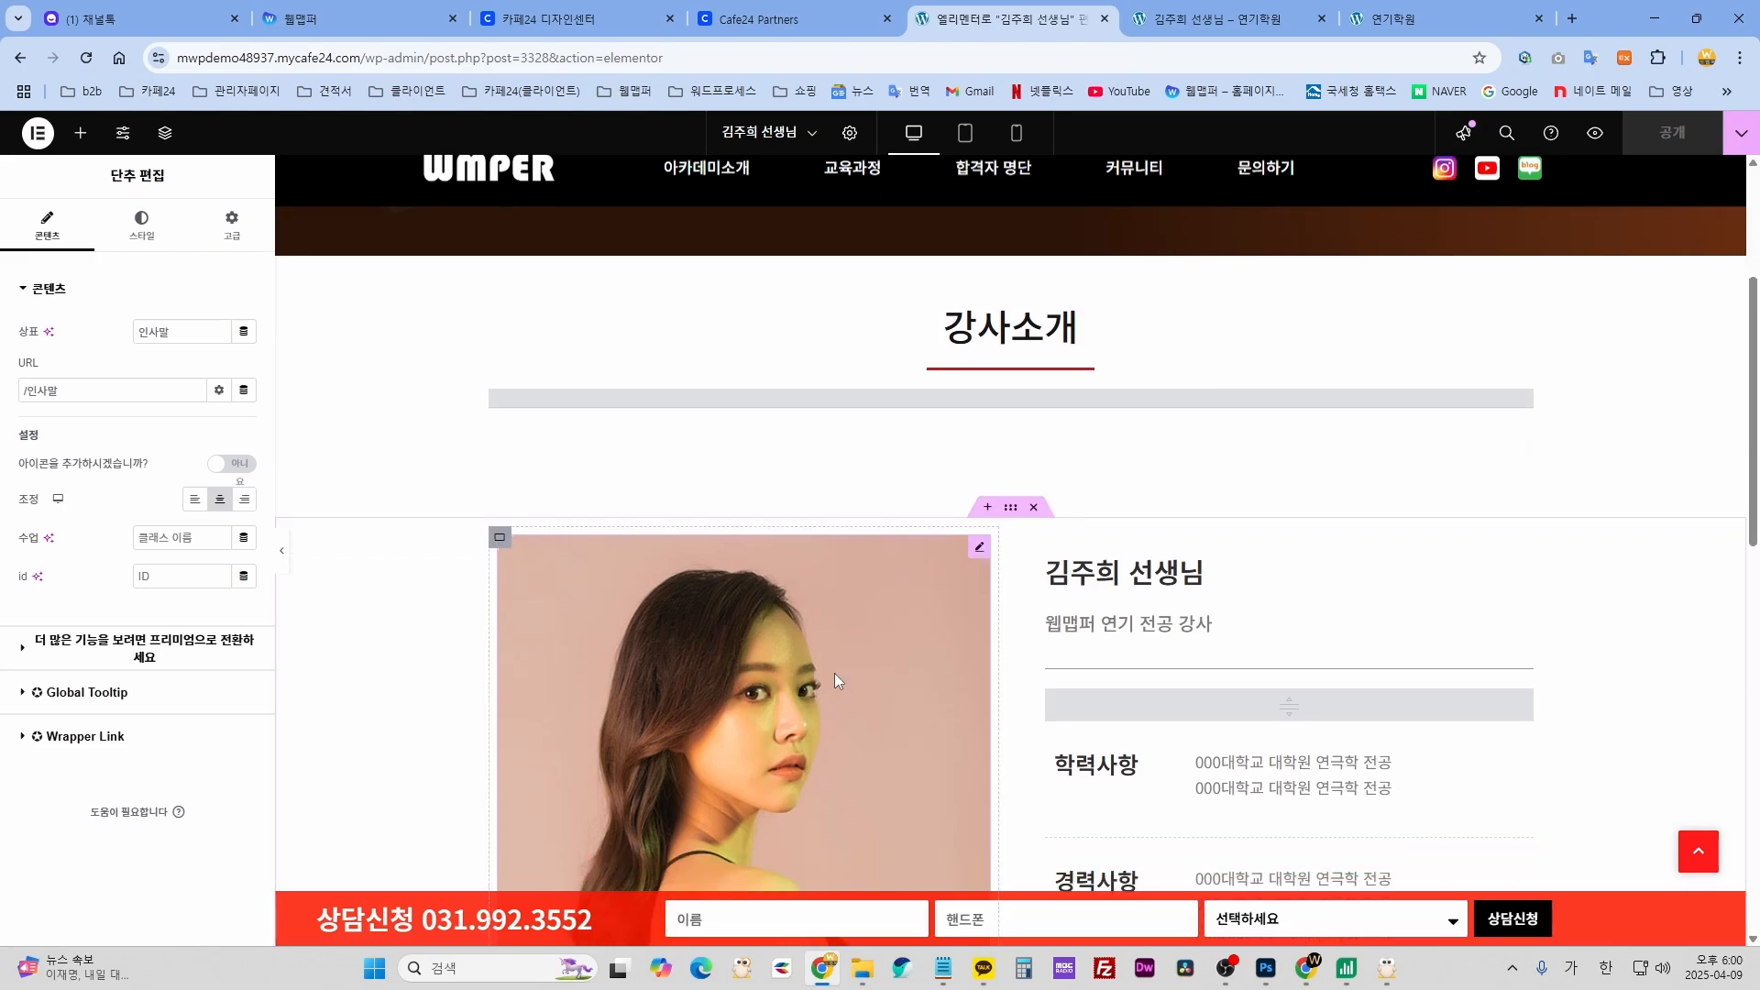
left_click(849, 589)
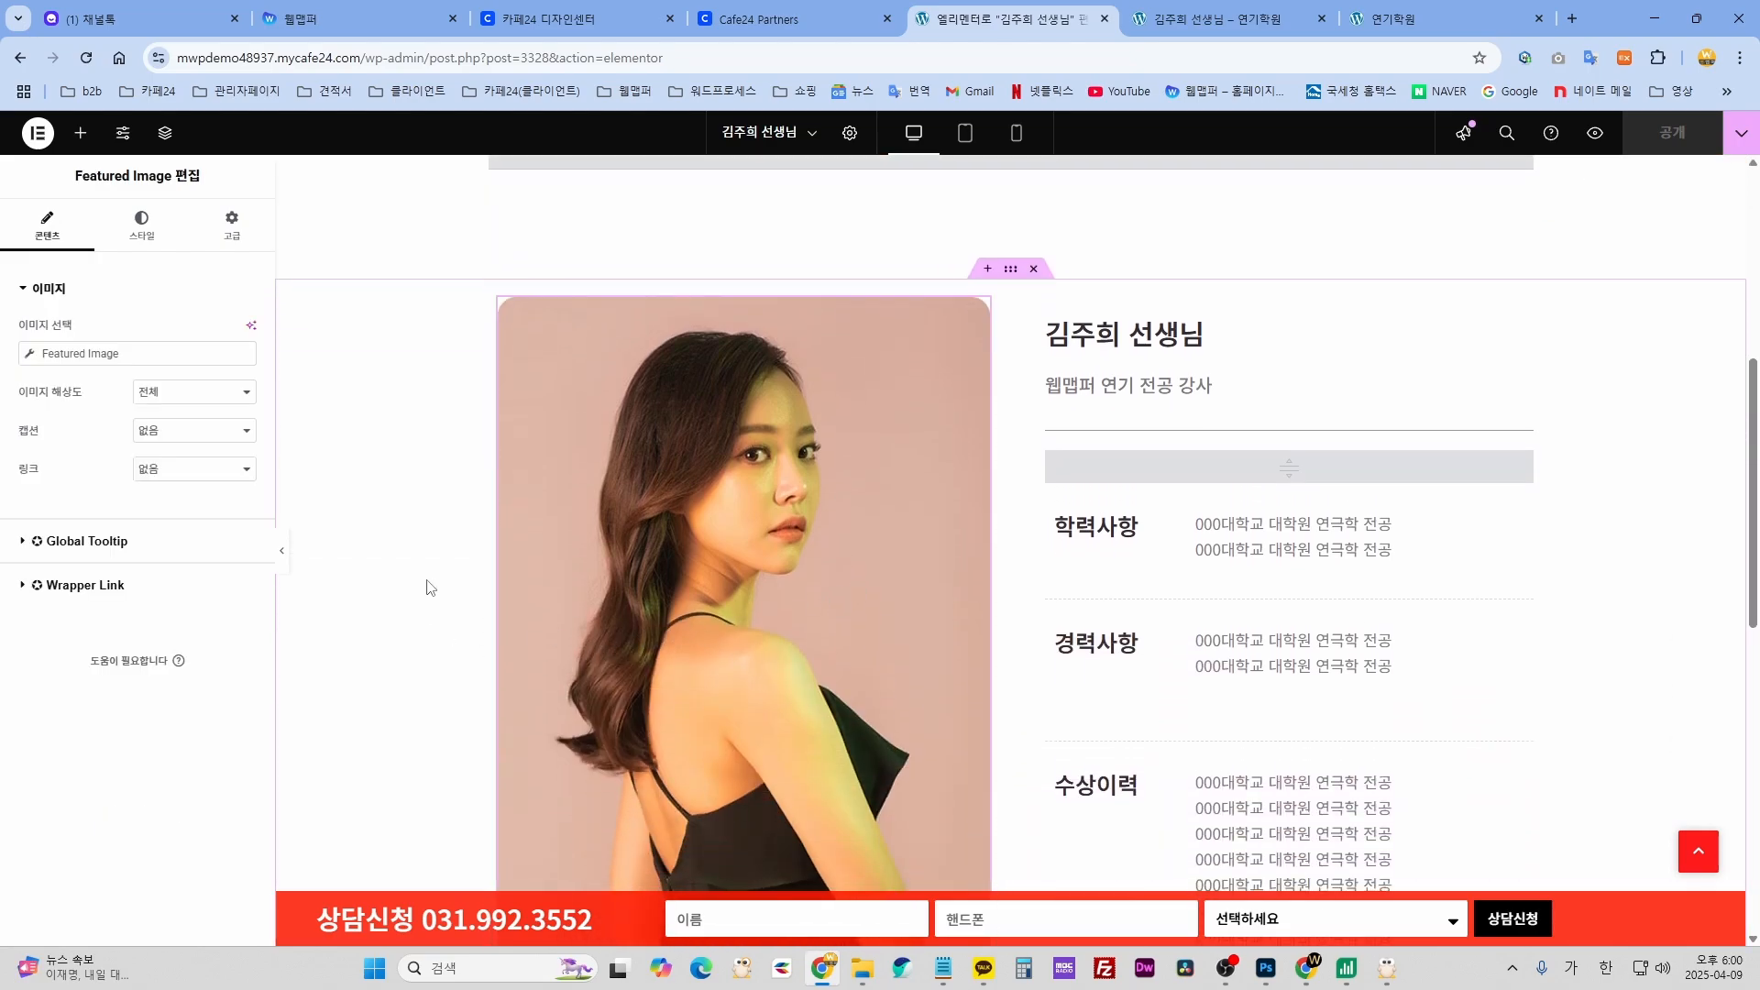
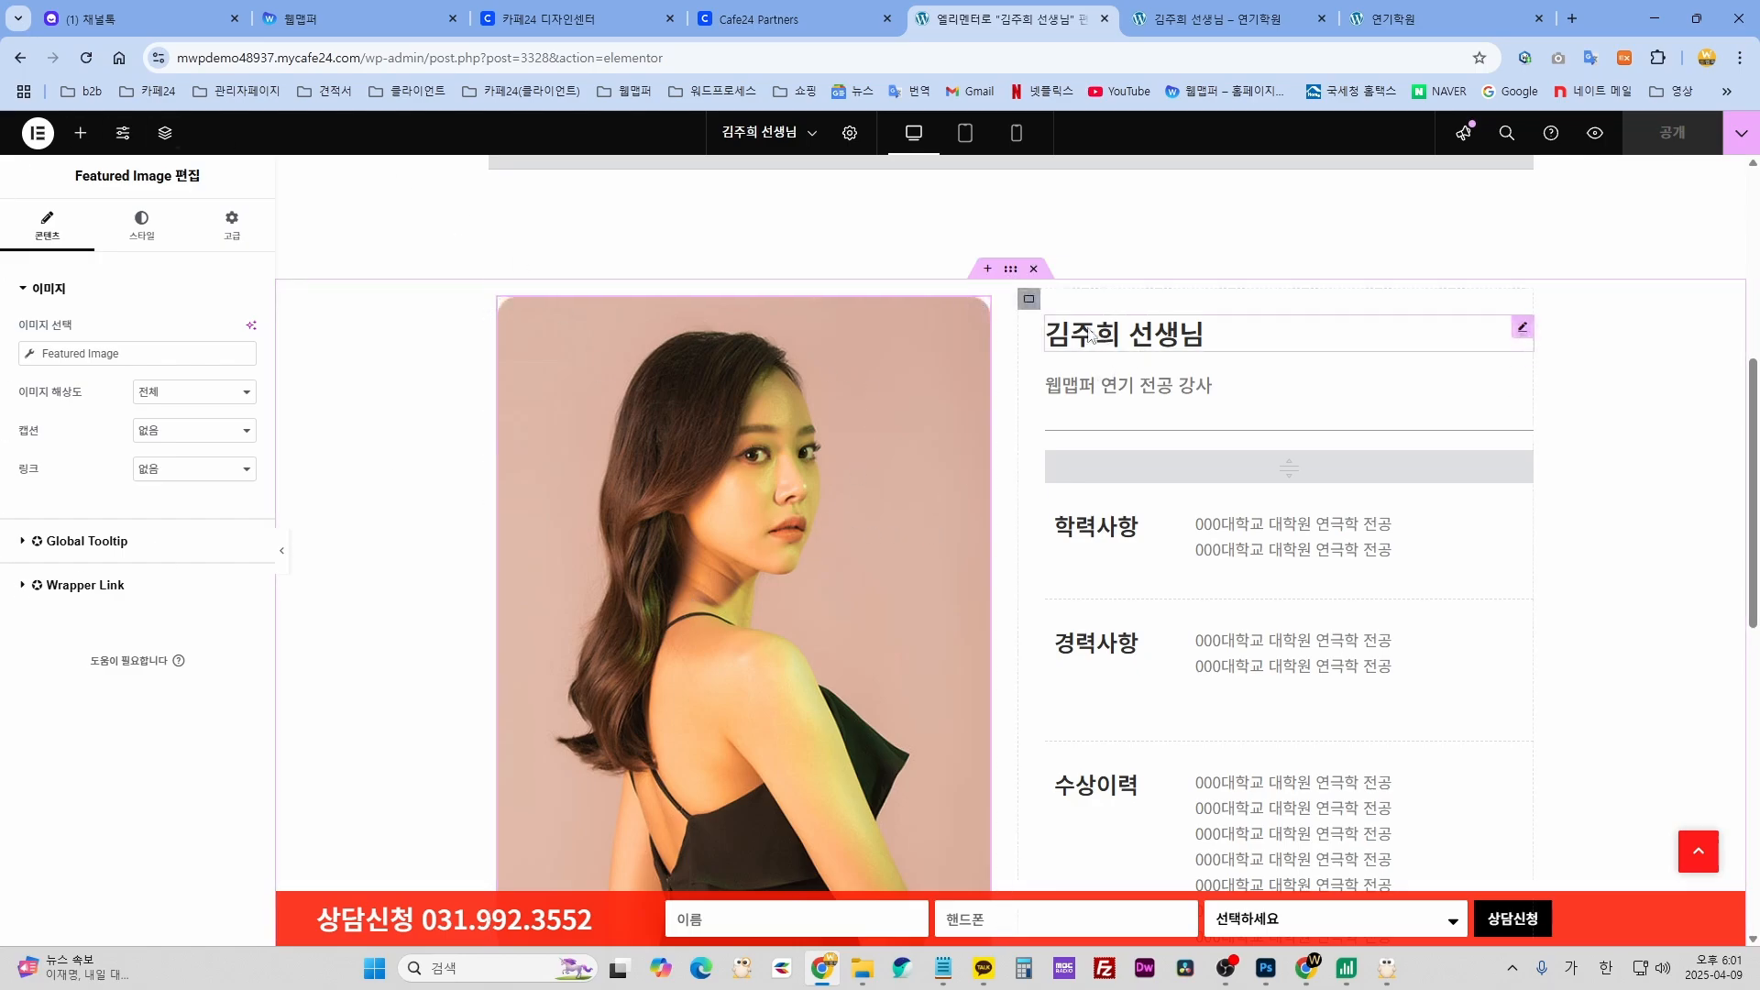
scroll(1078, 557, "down", 2)
scroll(1078, 558, "up", 2)
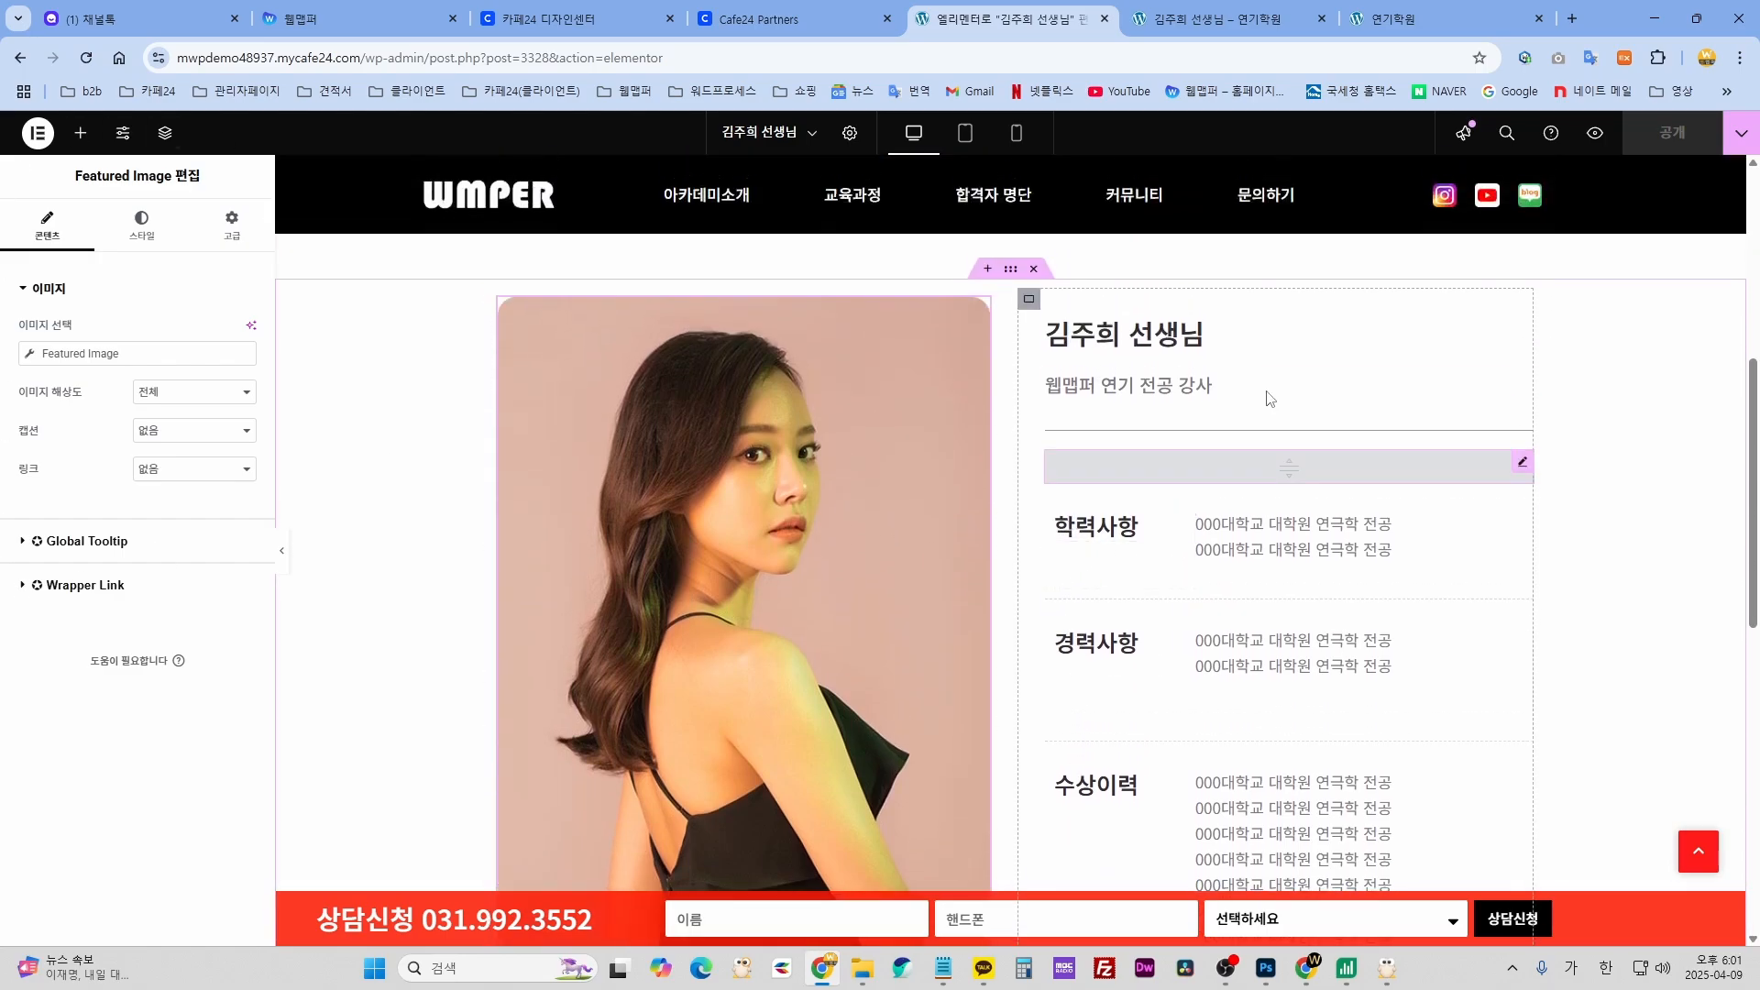
left_click(1204, 334)
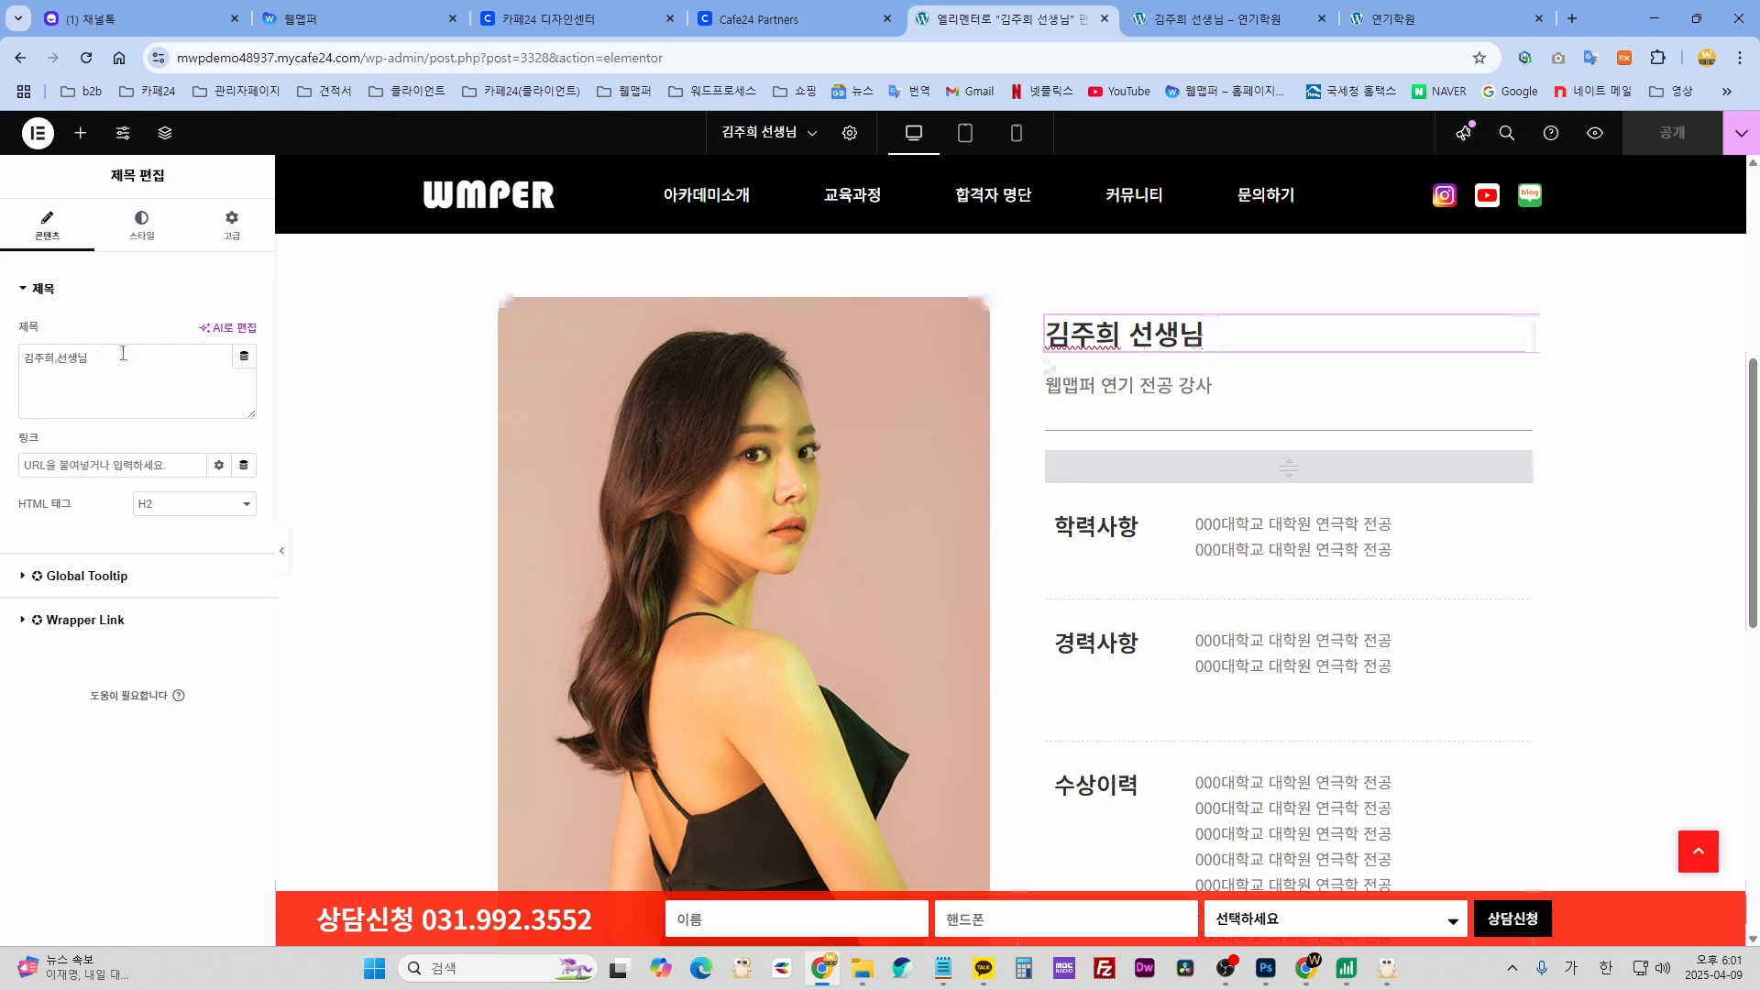
left_click_drag(123, 357, 11, 366)
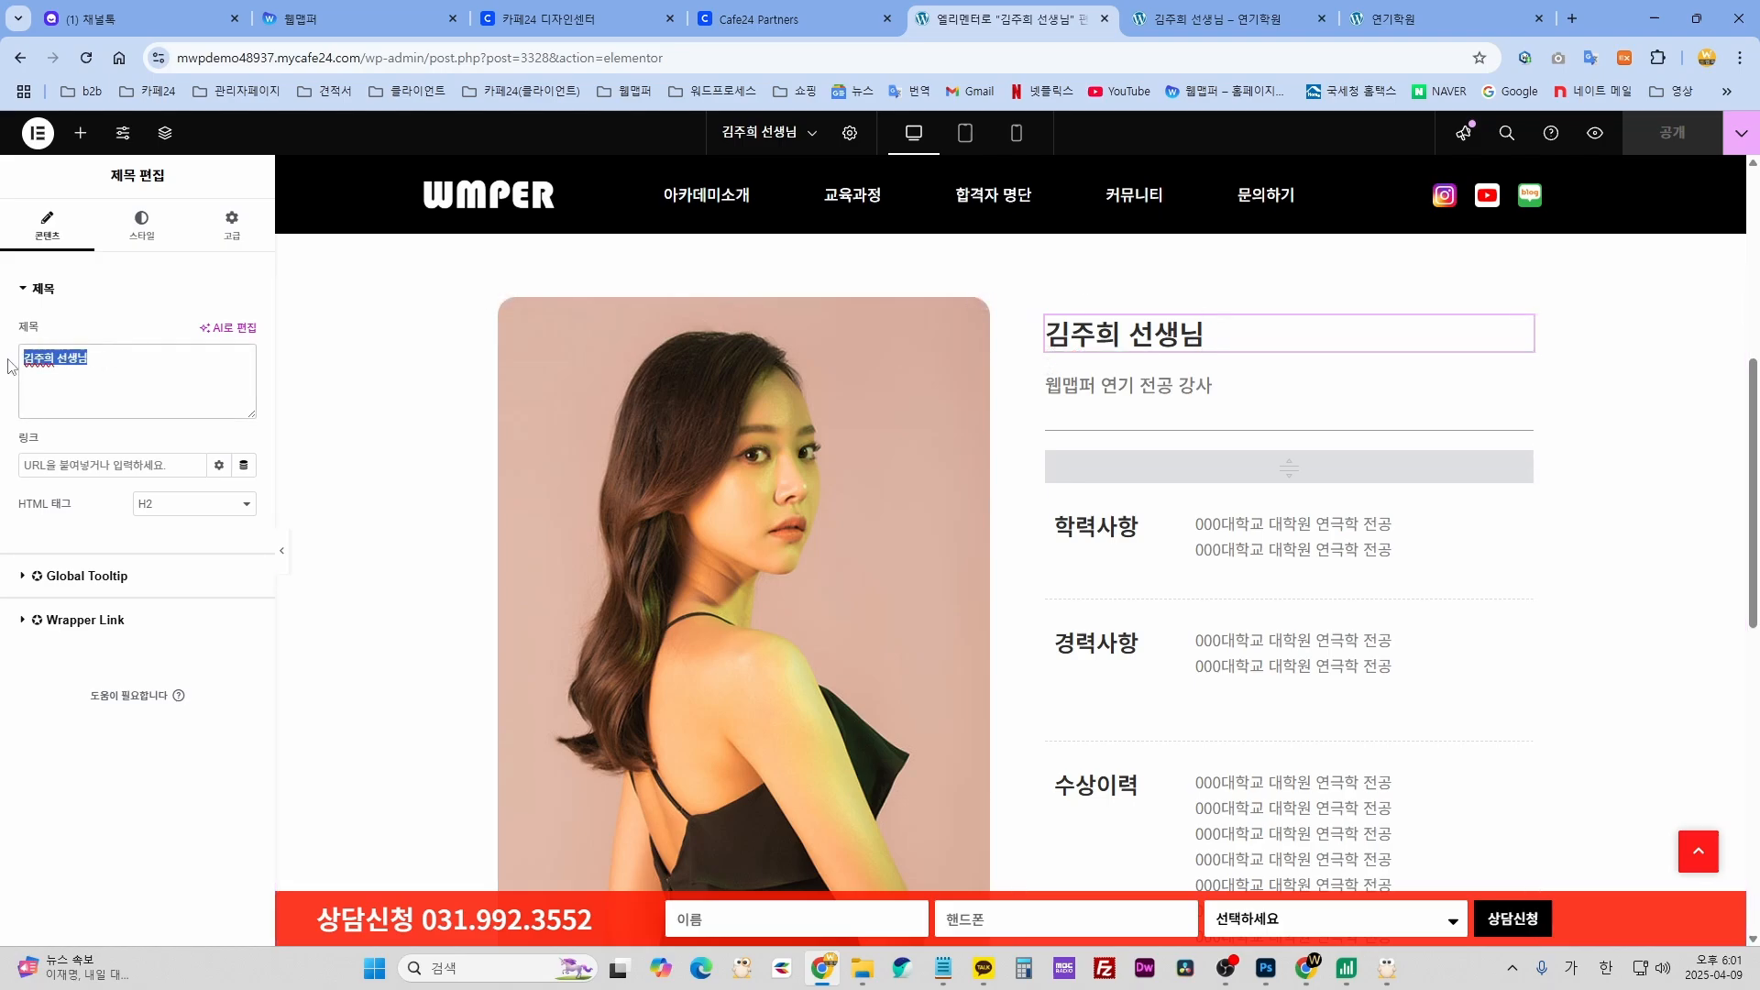
left_click(1165, 391)
left_click_drag(177, 461, 37, 461)
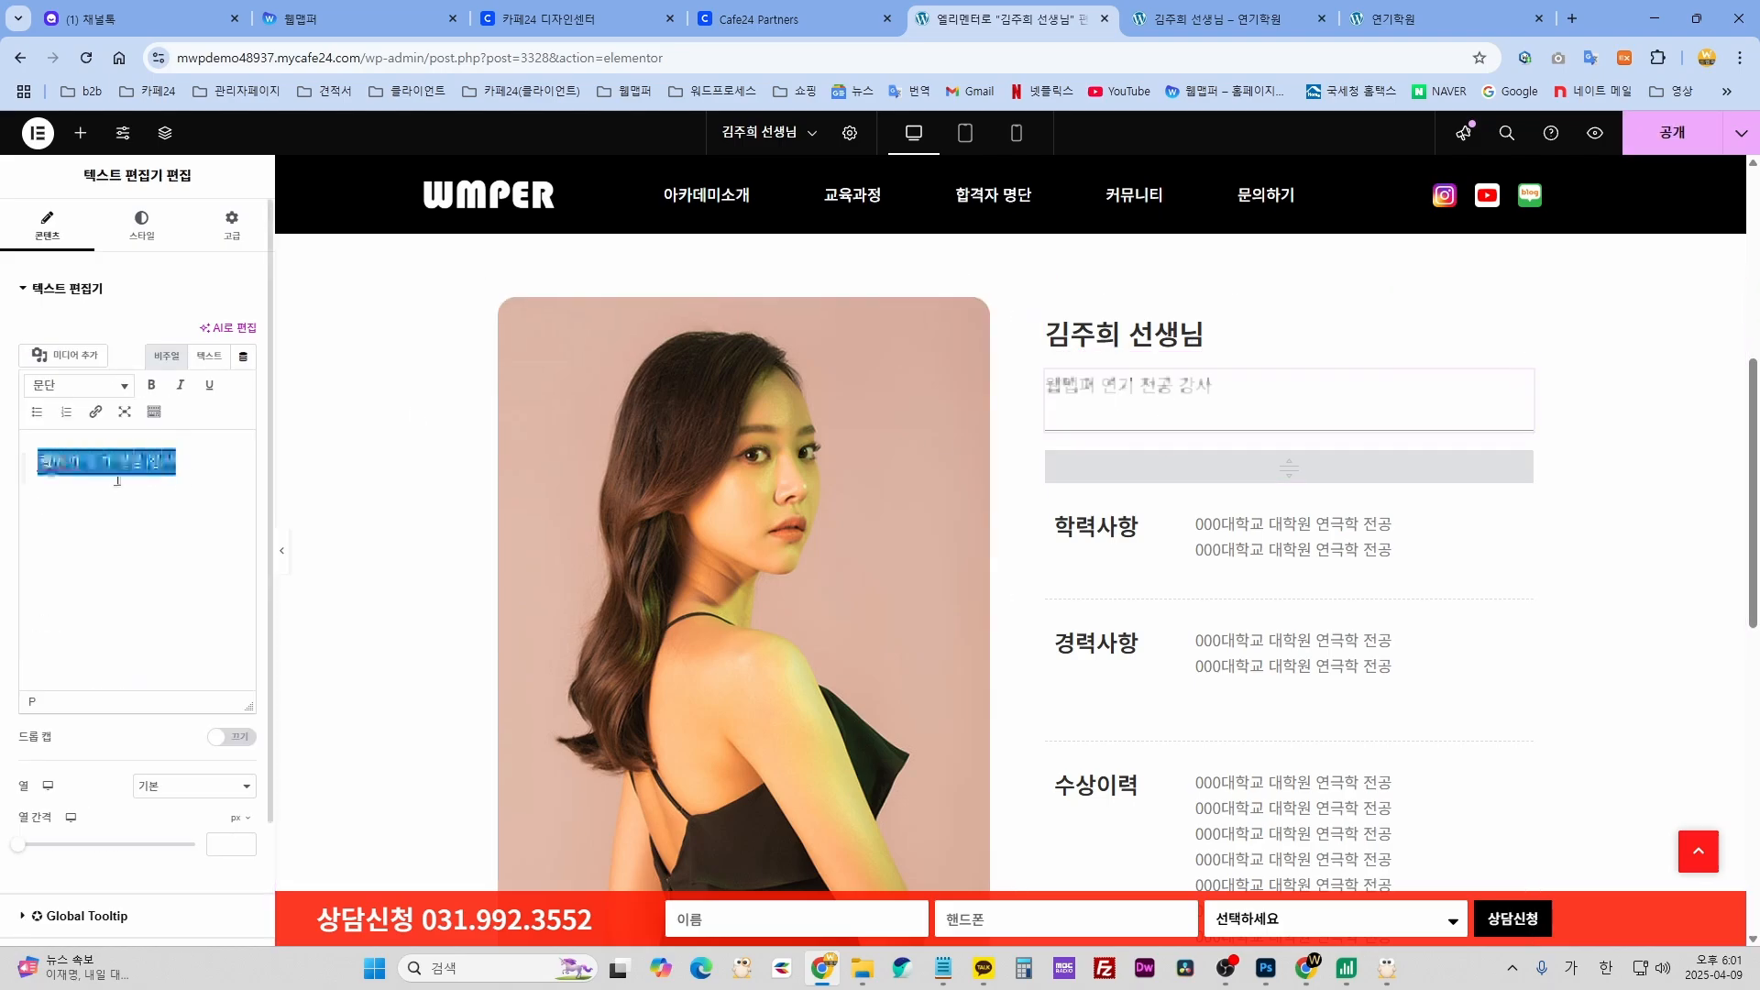
left_click(1272, 541)
left_click(1146, 527)
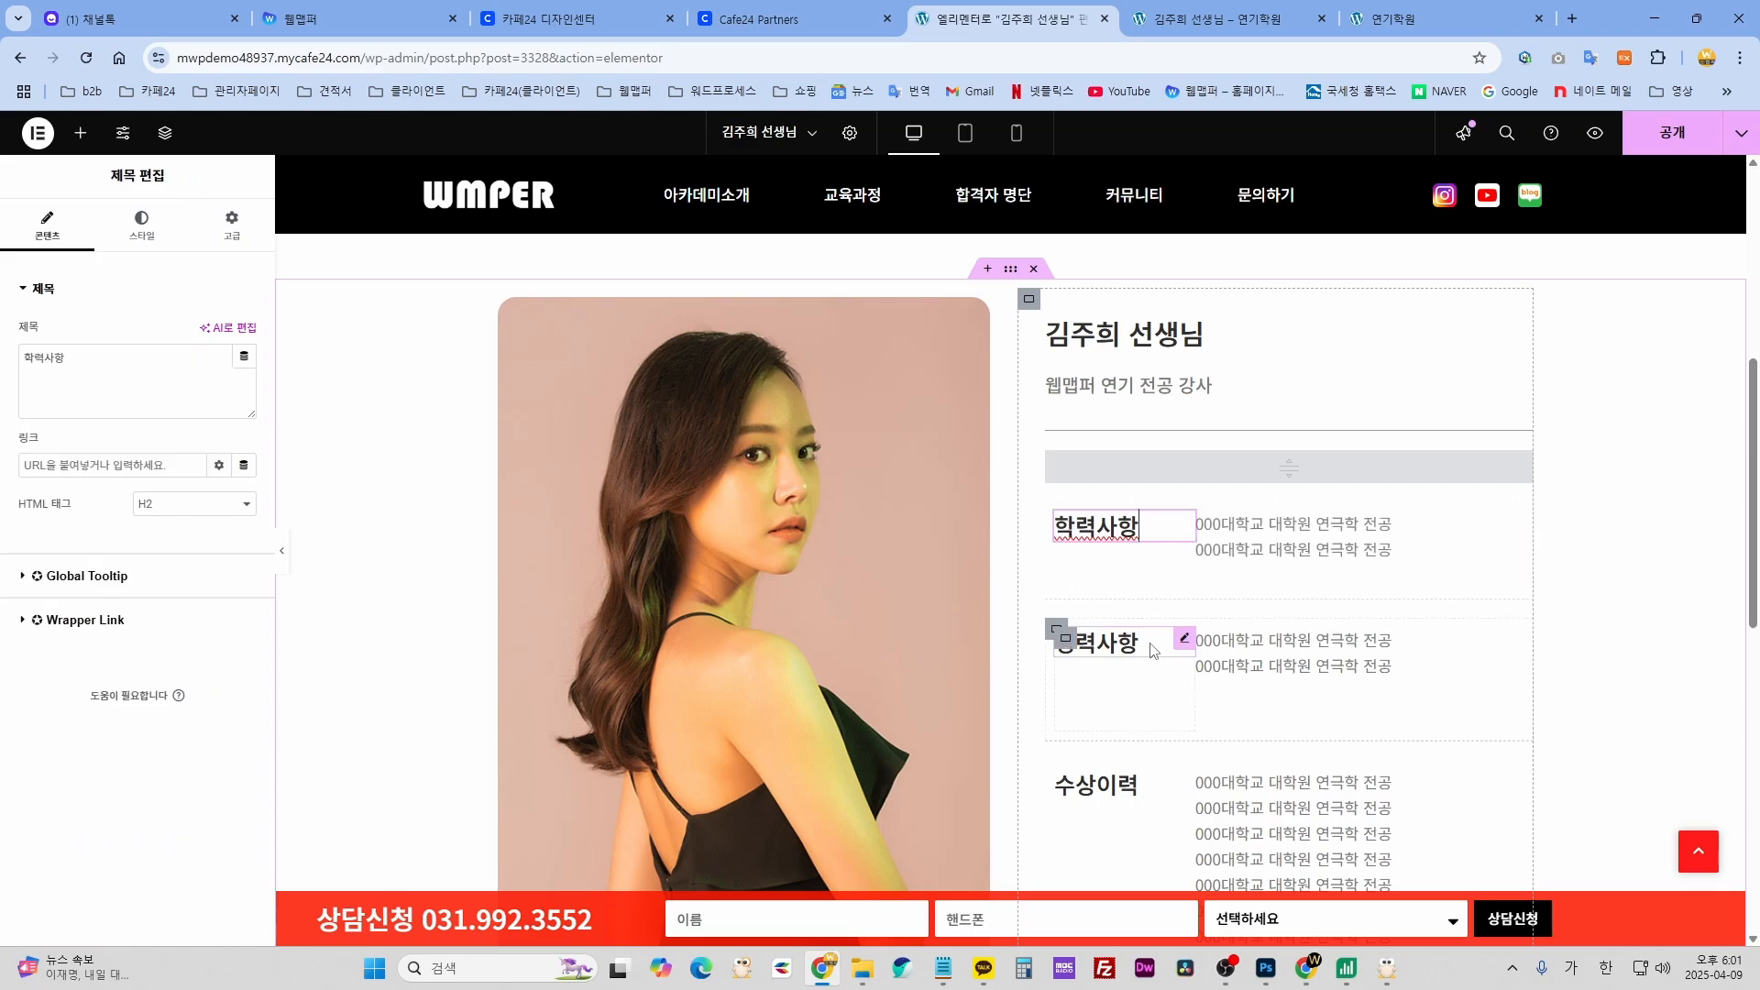
left_click(1145, 643)
left_click(1311, 671)
scroll(1192, 657, "down", 4)
scroll(547, 719, "up", 5)
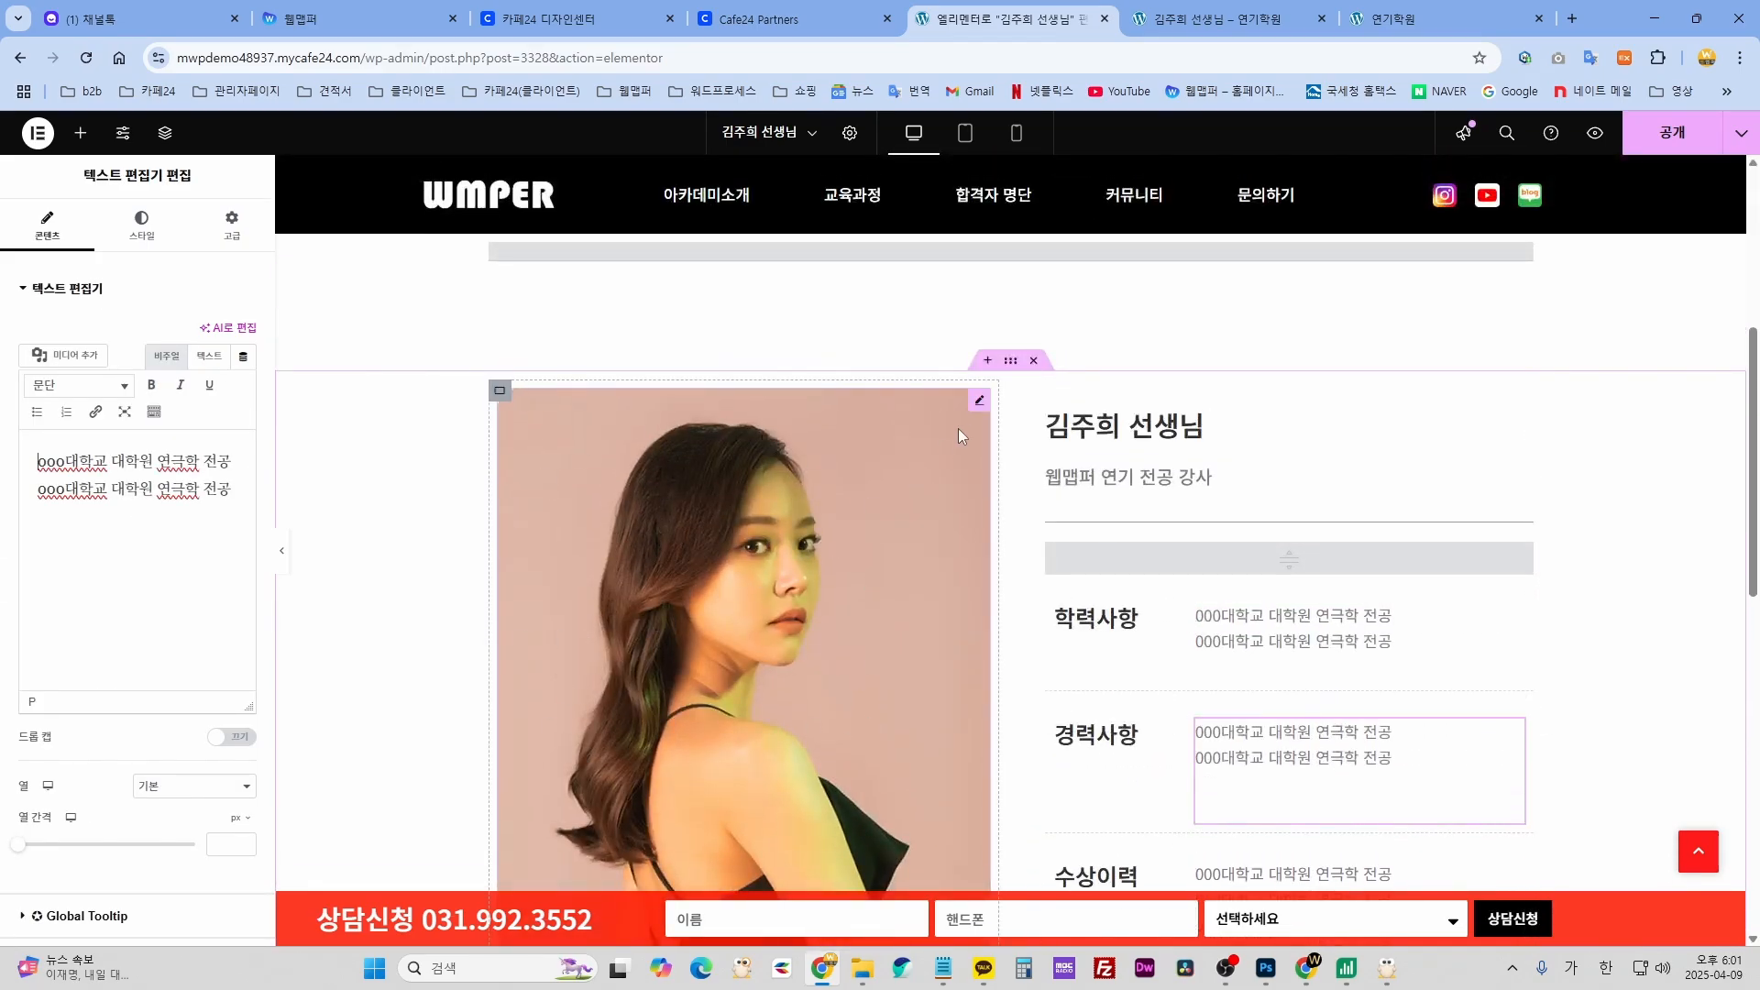
- Check the instructor photo's settings and the Make You a Star headline's style
left_click(979, 402)
scroll(1297, 605, "up", 5)
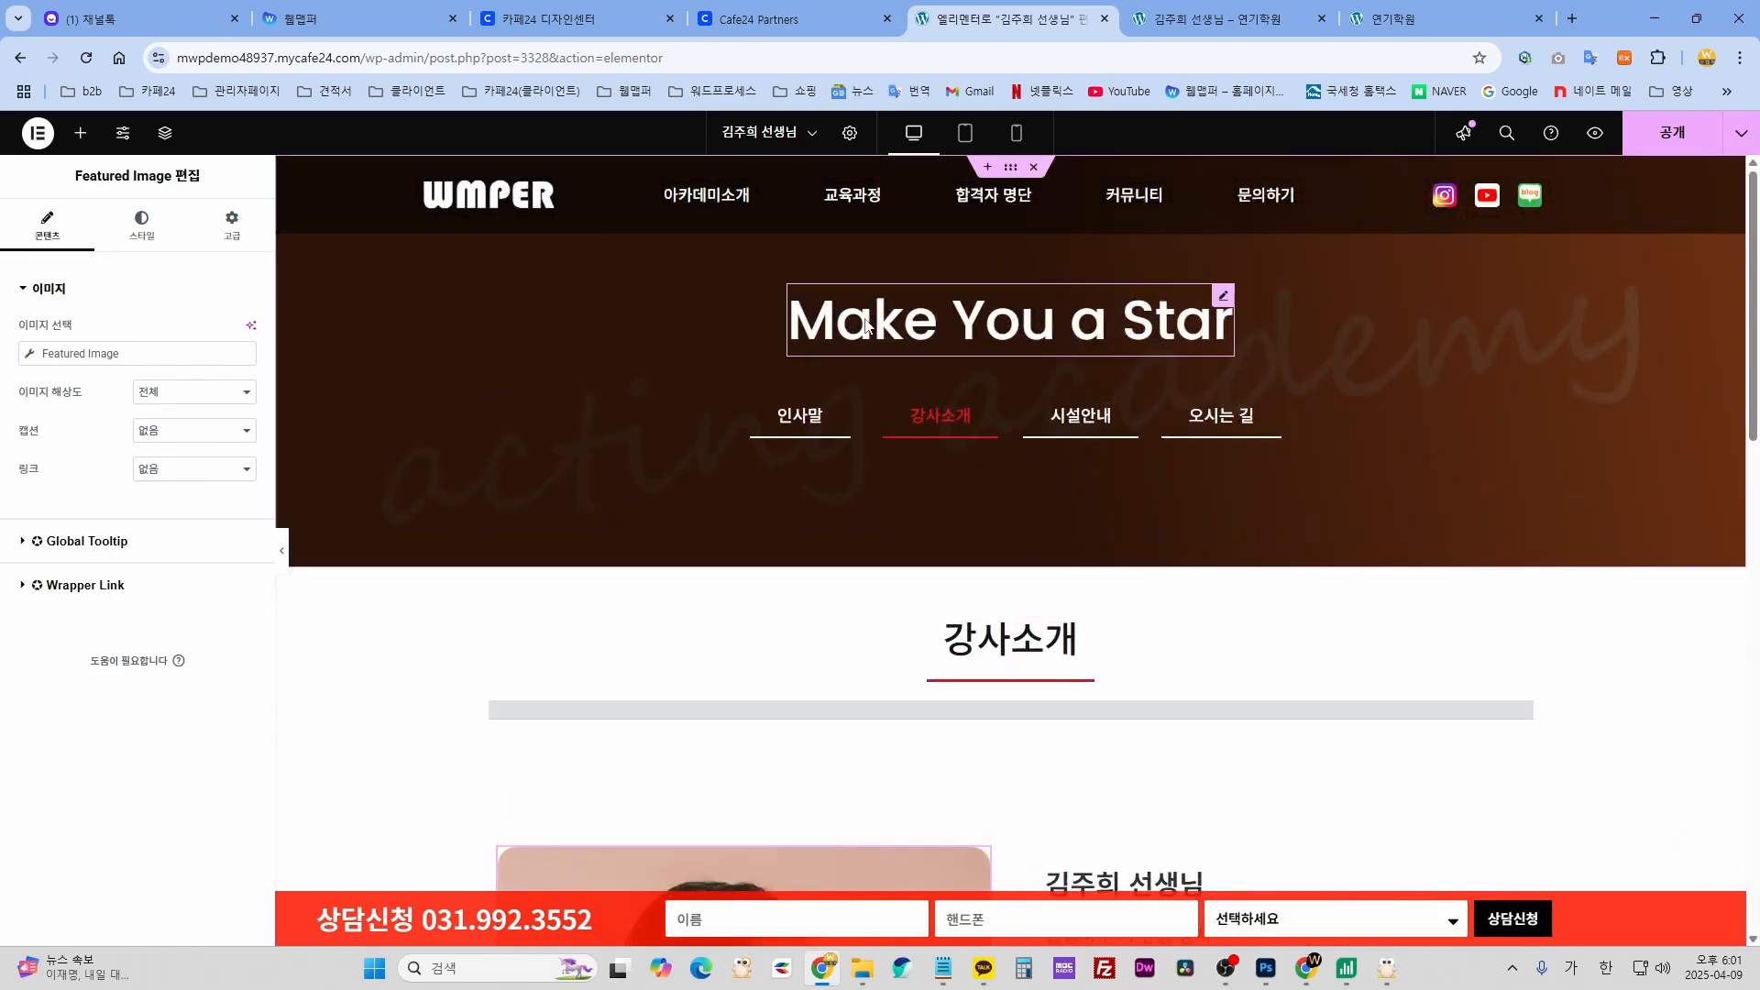
left_click(872, 328)
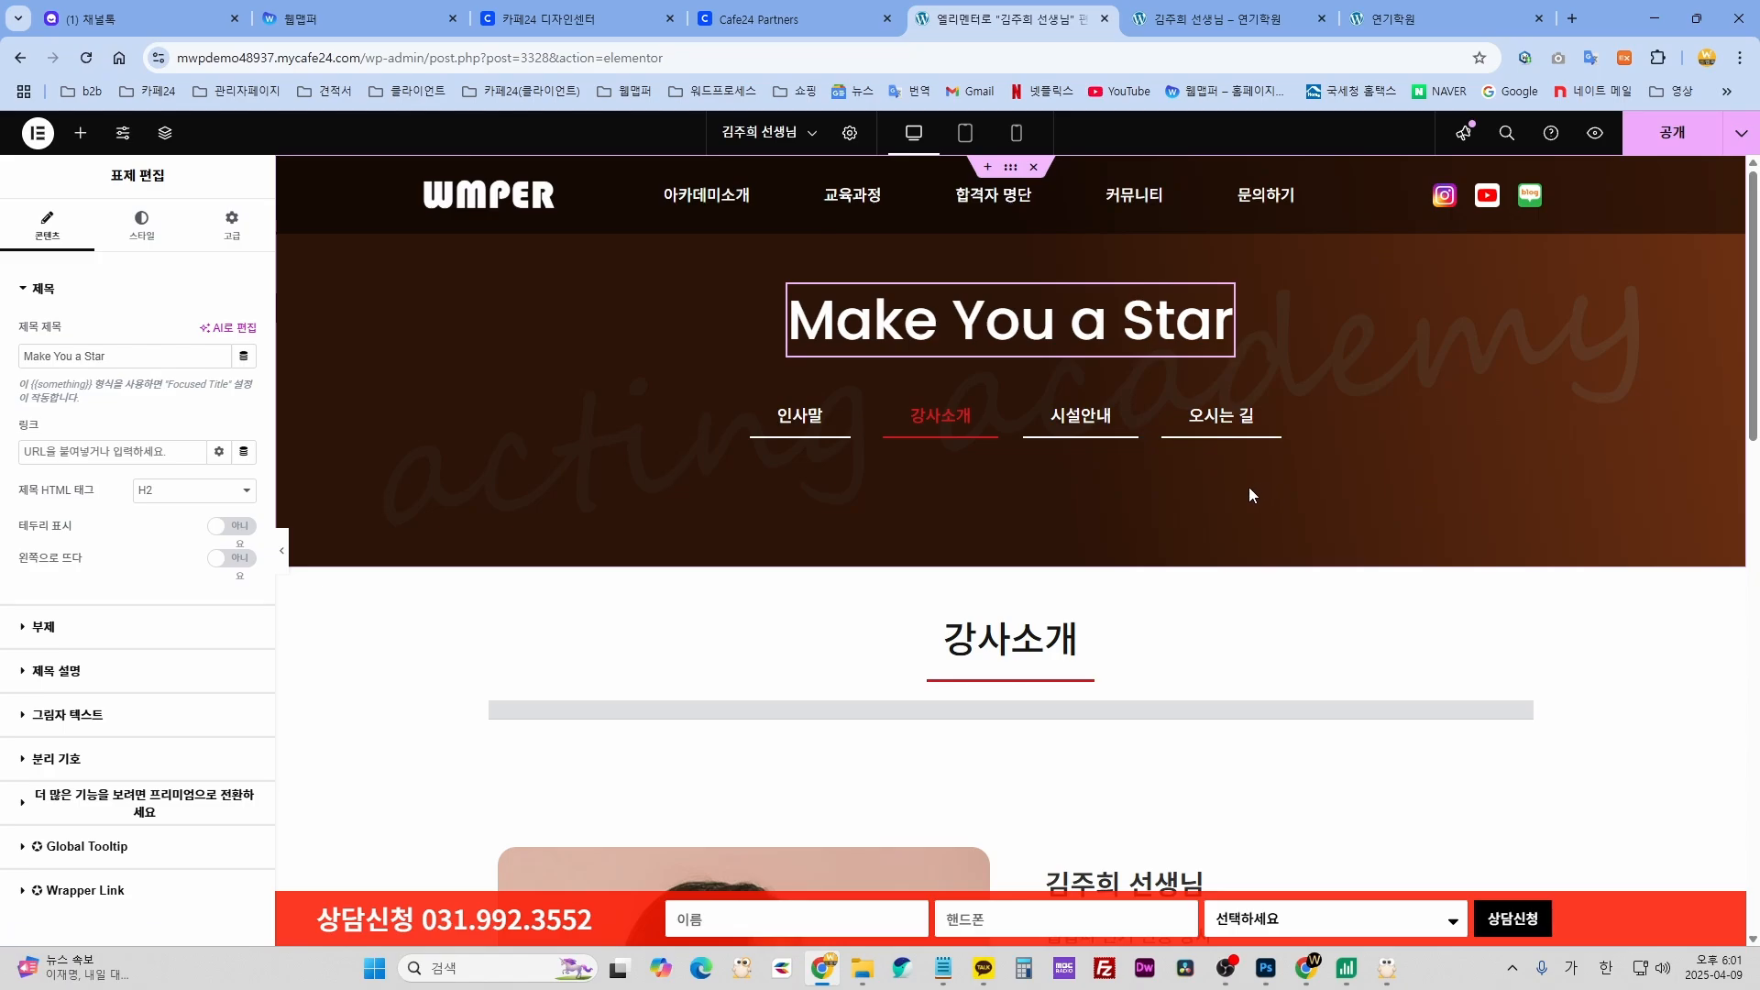
mouse_move(1059, 200)
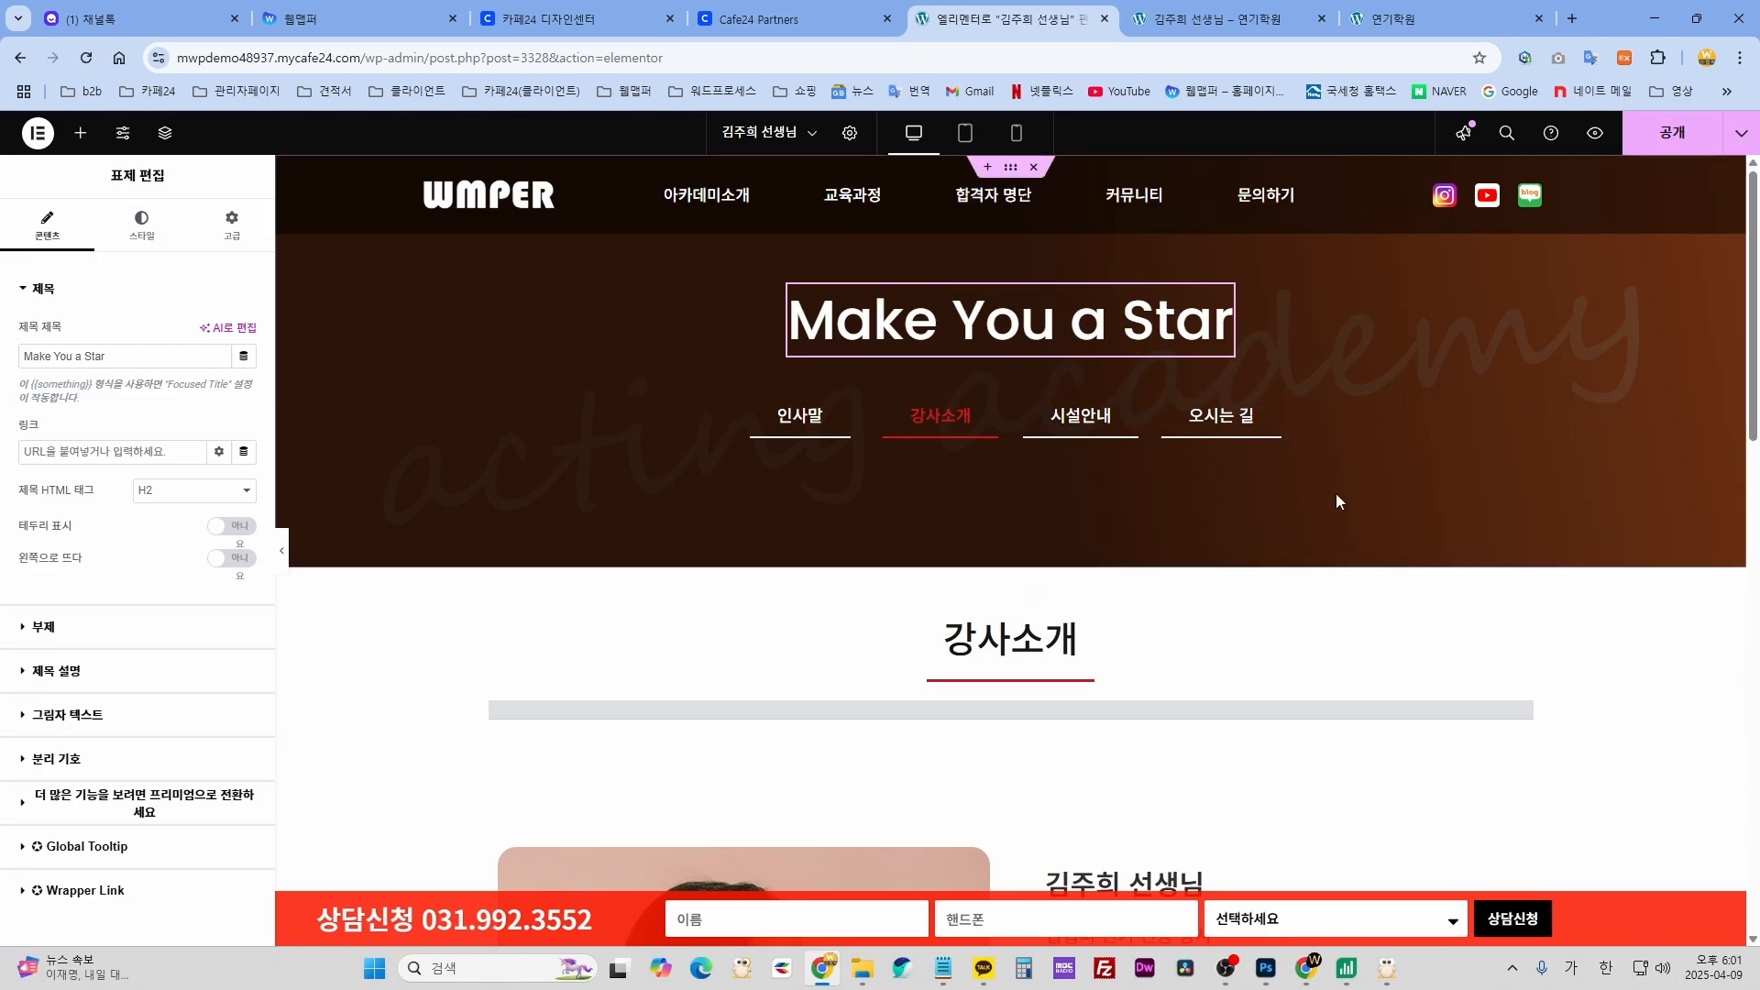
left_click(142, 227)
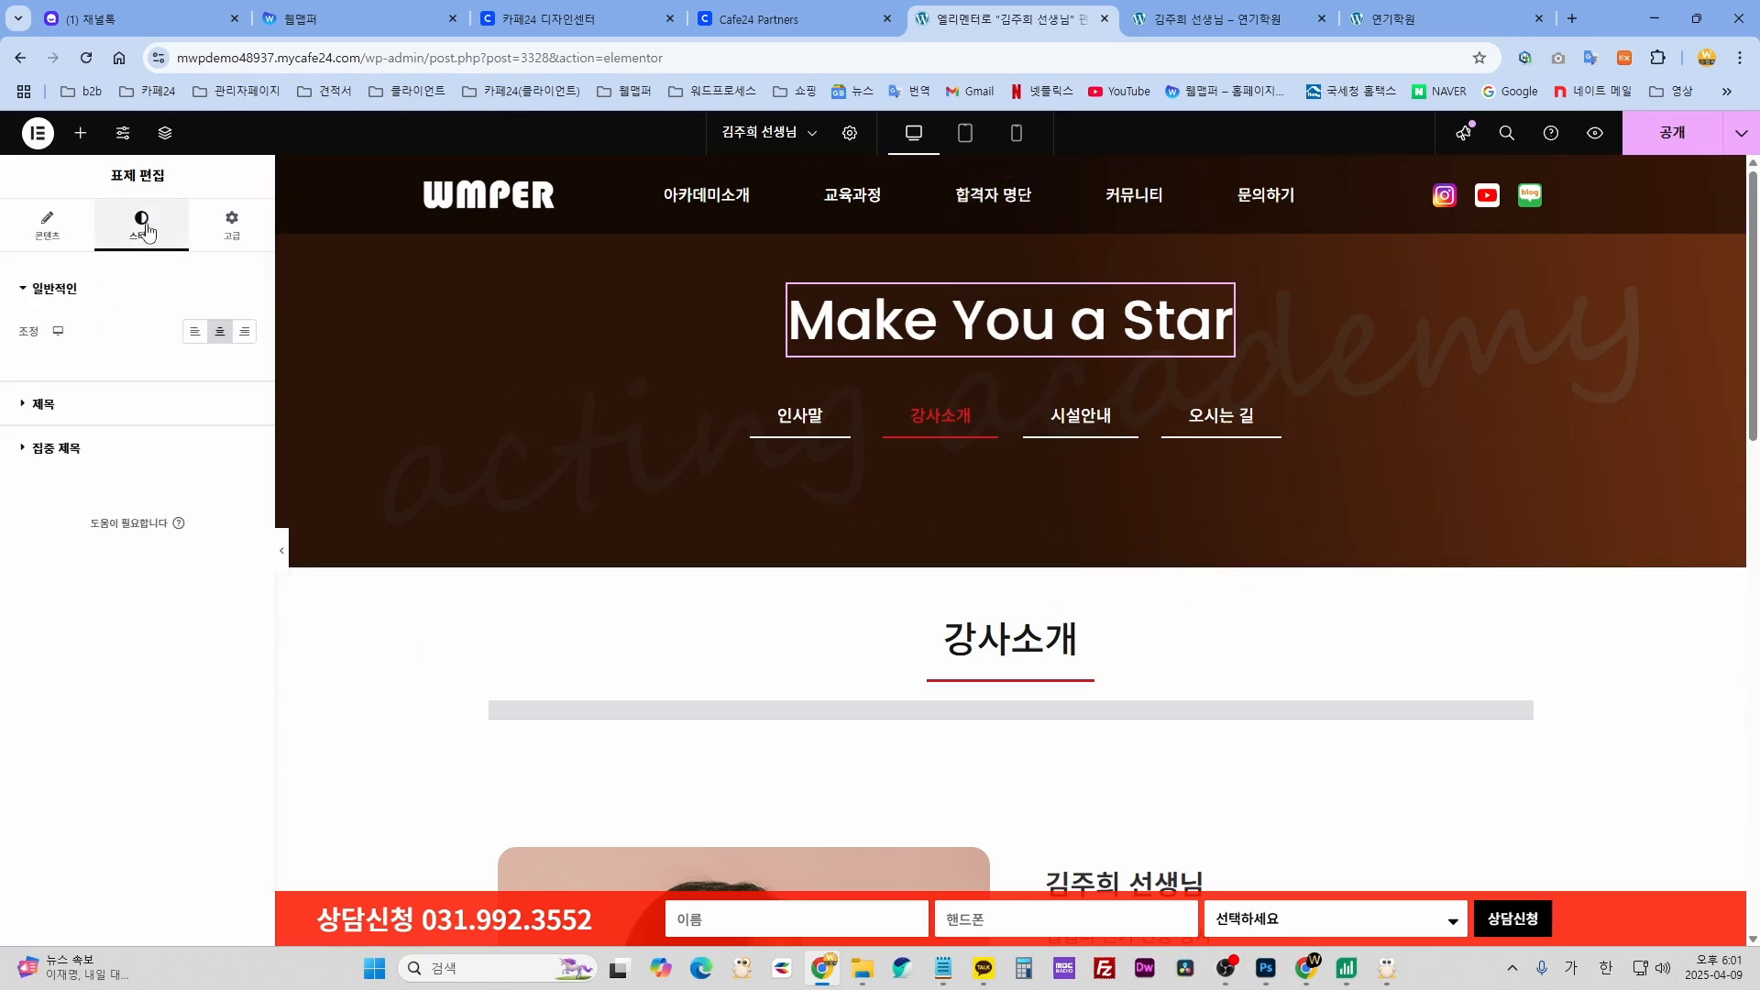
- Use the Structure navigator to select the hero banner container and view its background style
left_click(164, 135)
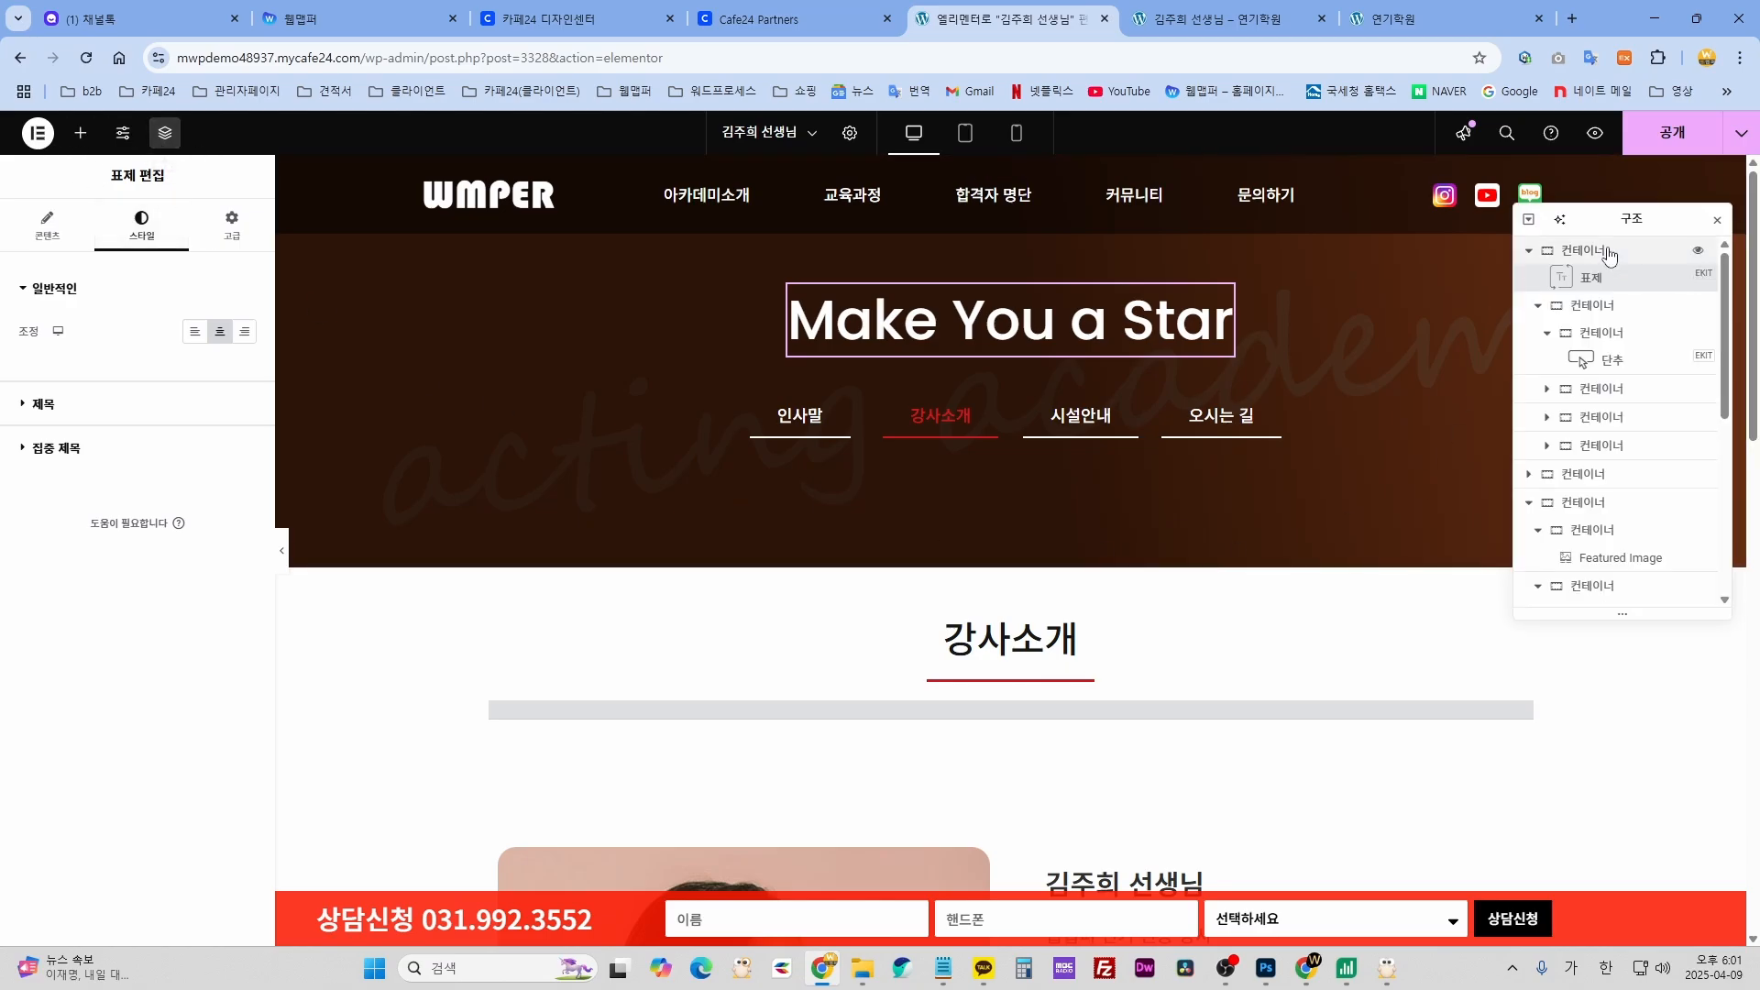
left_click_drag(1615, 213, 1580, 387)
left_click(1563, 391)
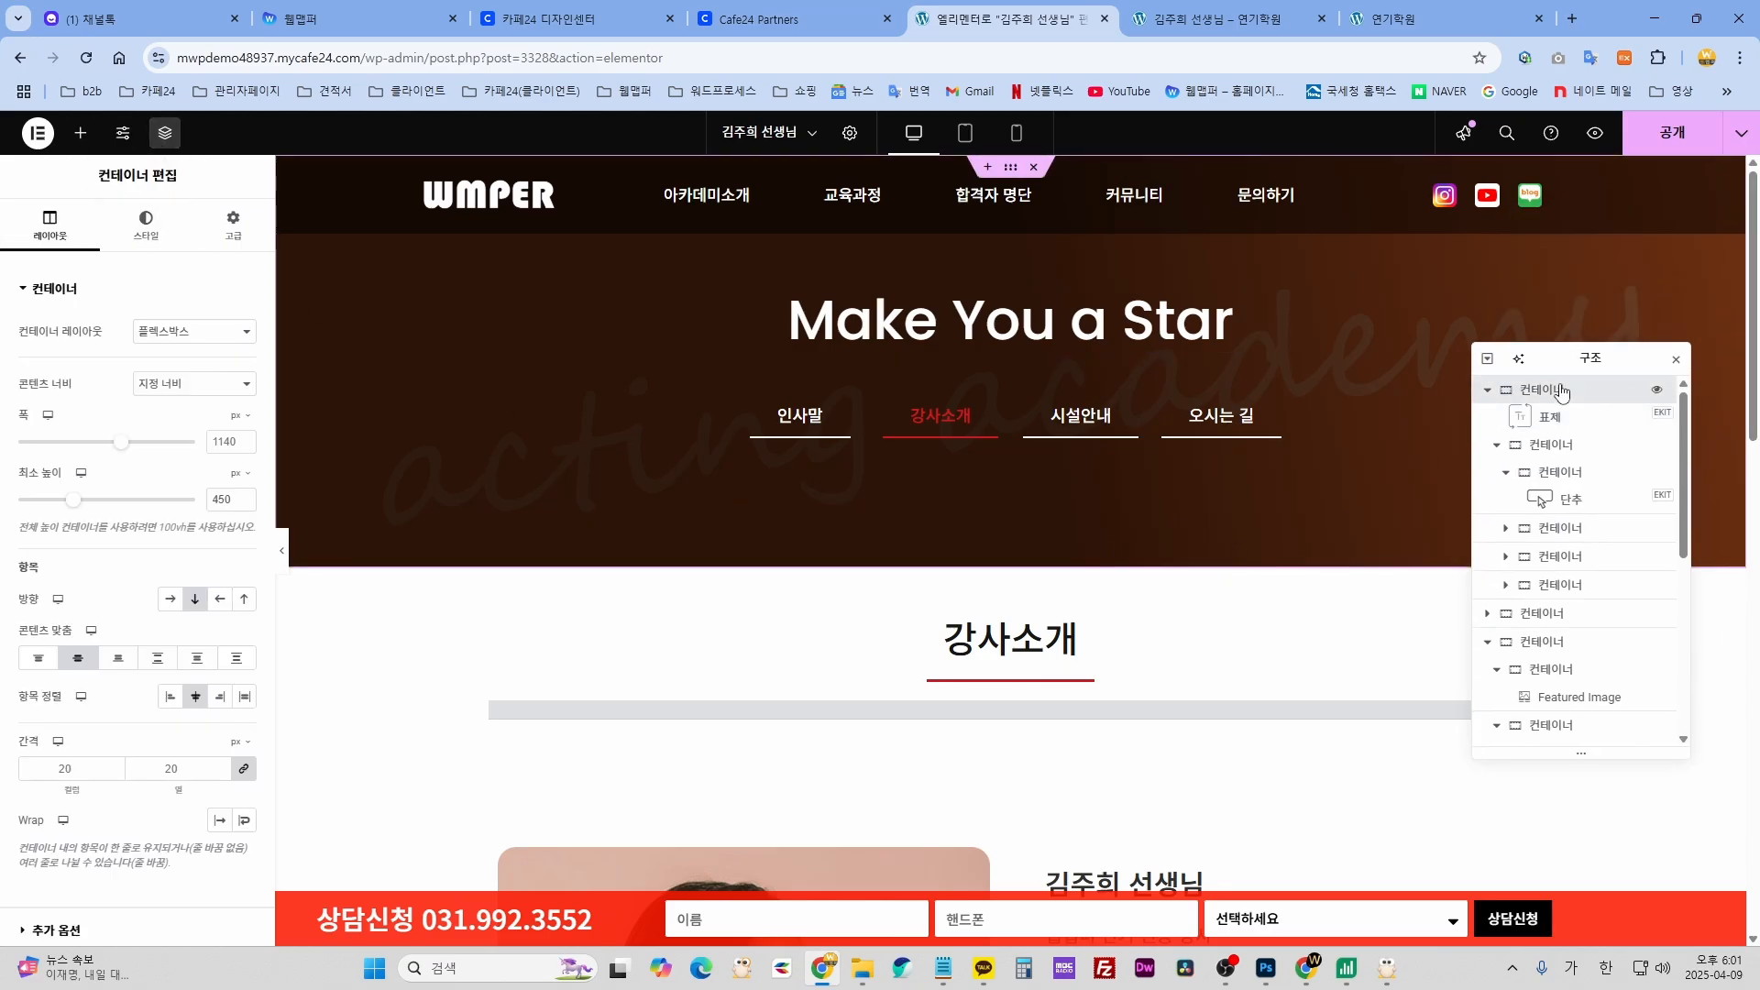
left_click(145, 224)
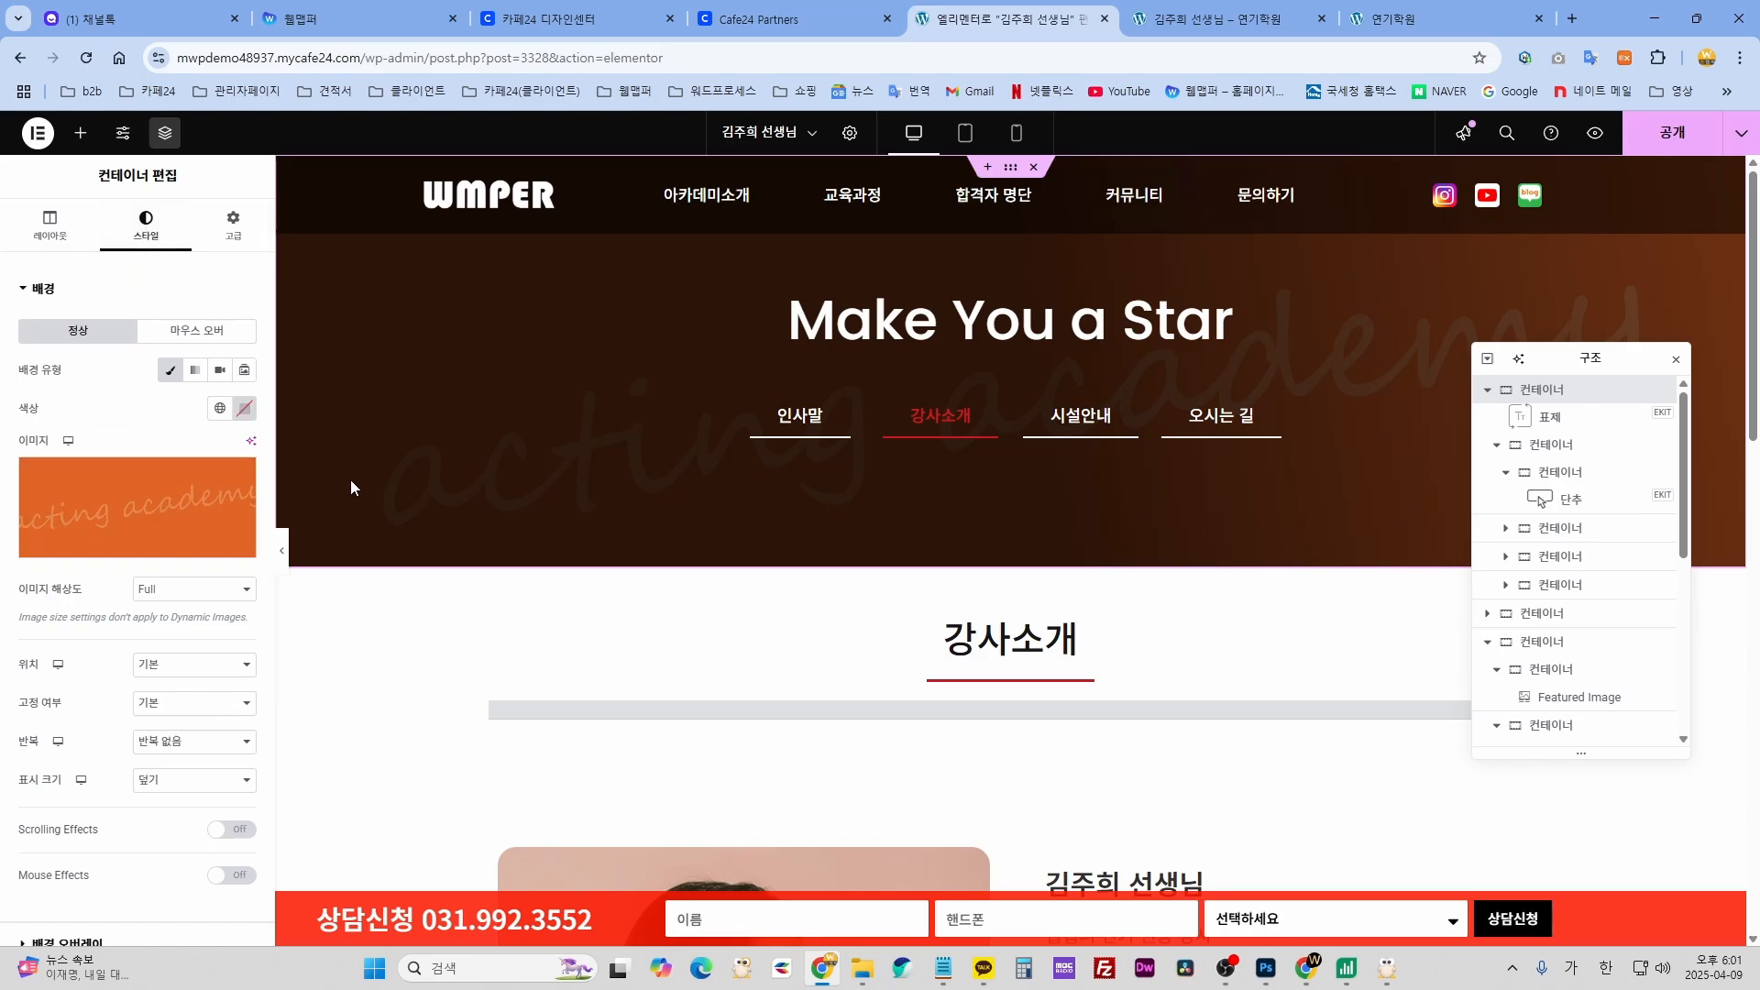
left_click(1676, 359)
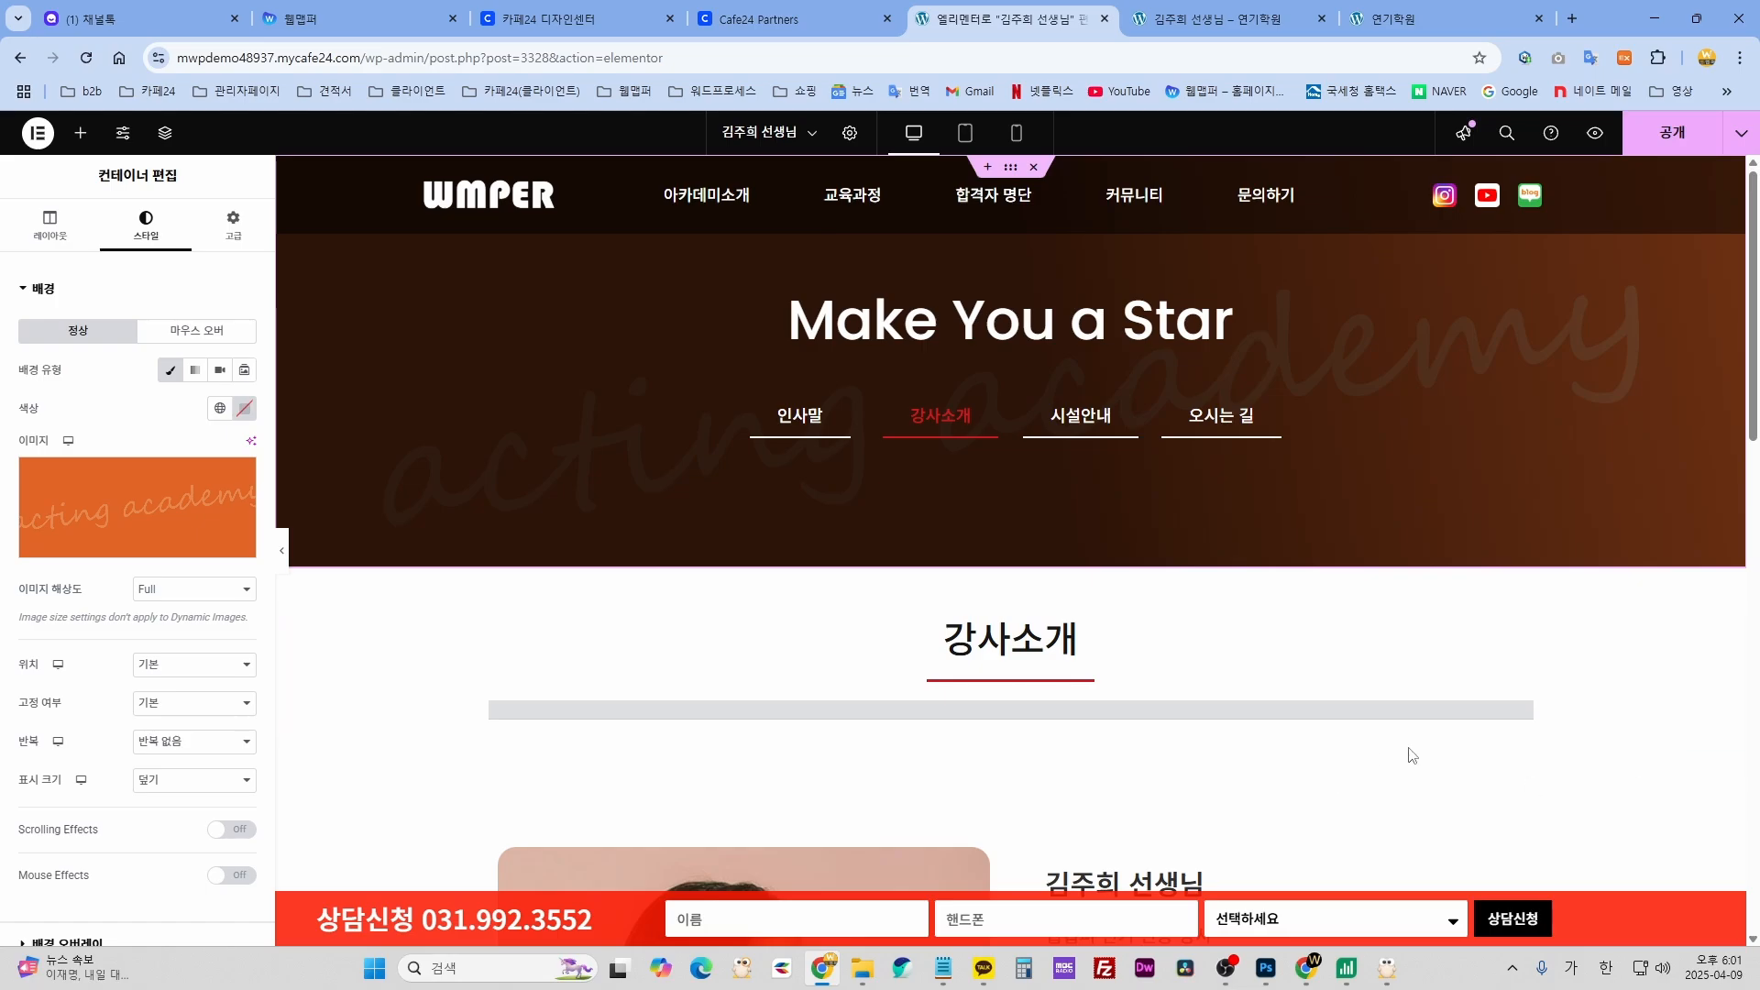
- Check the 오시는 길 button, then review the hero container's background image without changing it
left_click(1251, 424)
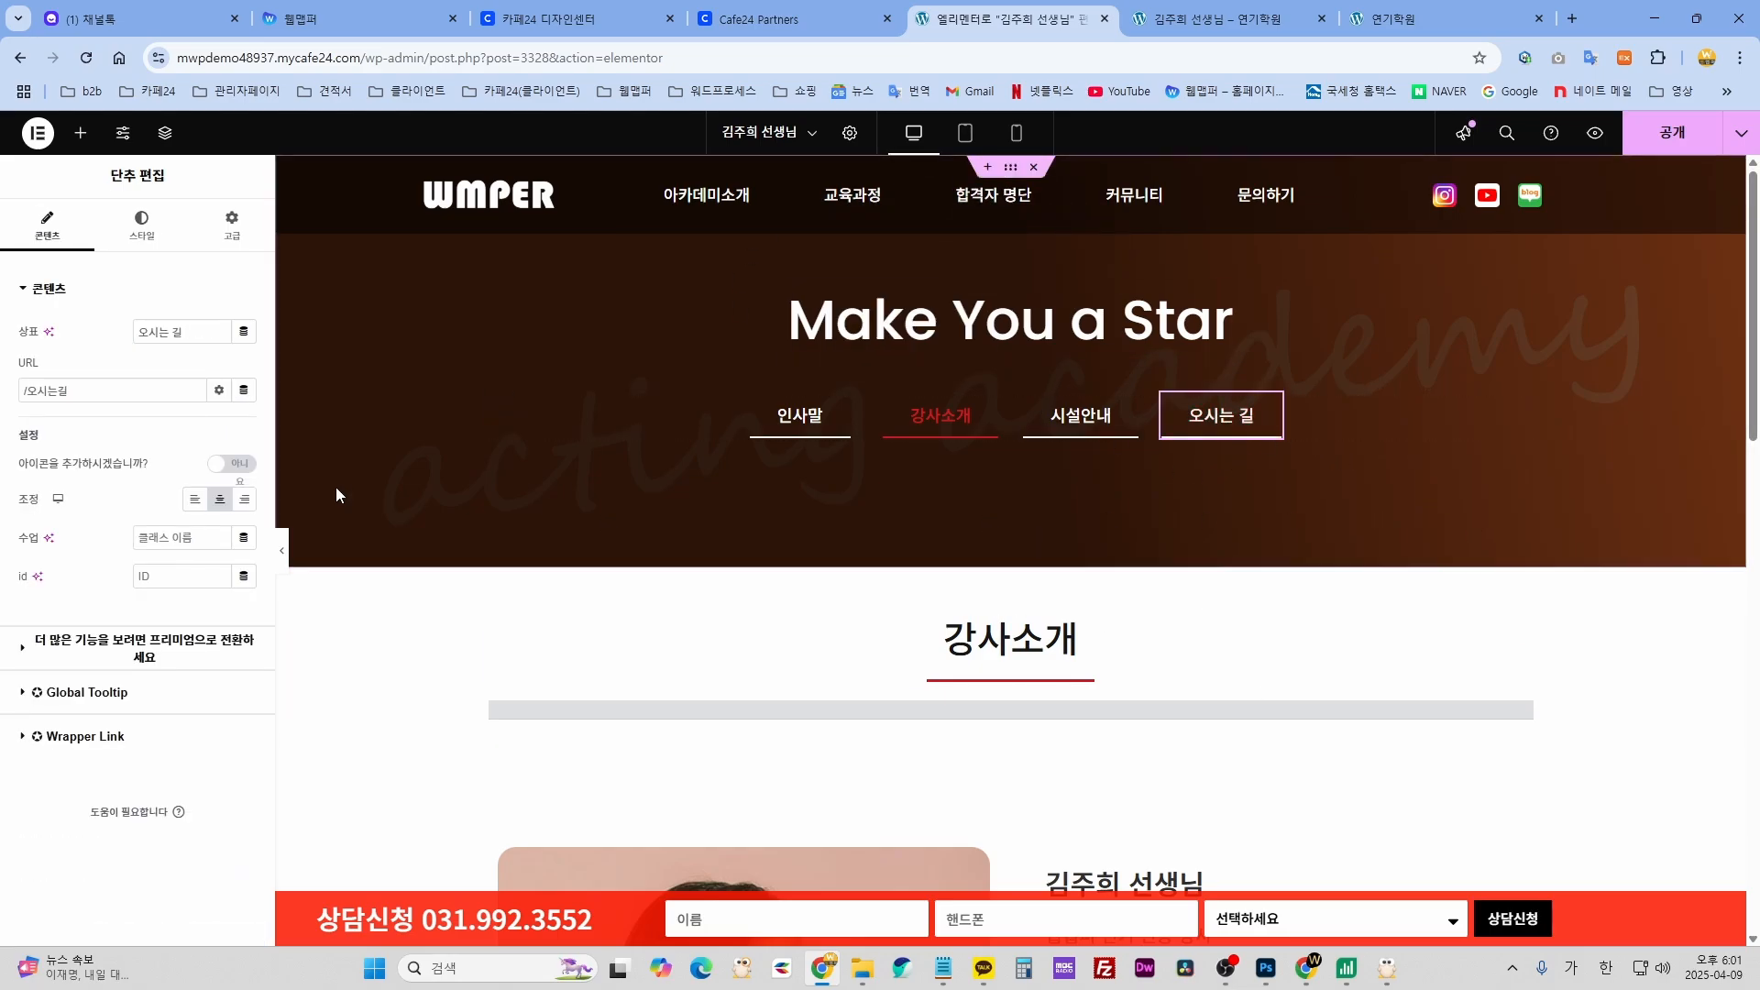
left_click(165, 135)
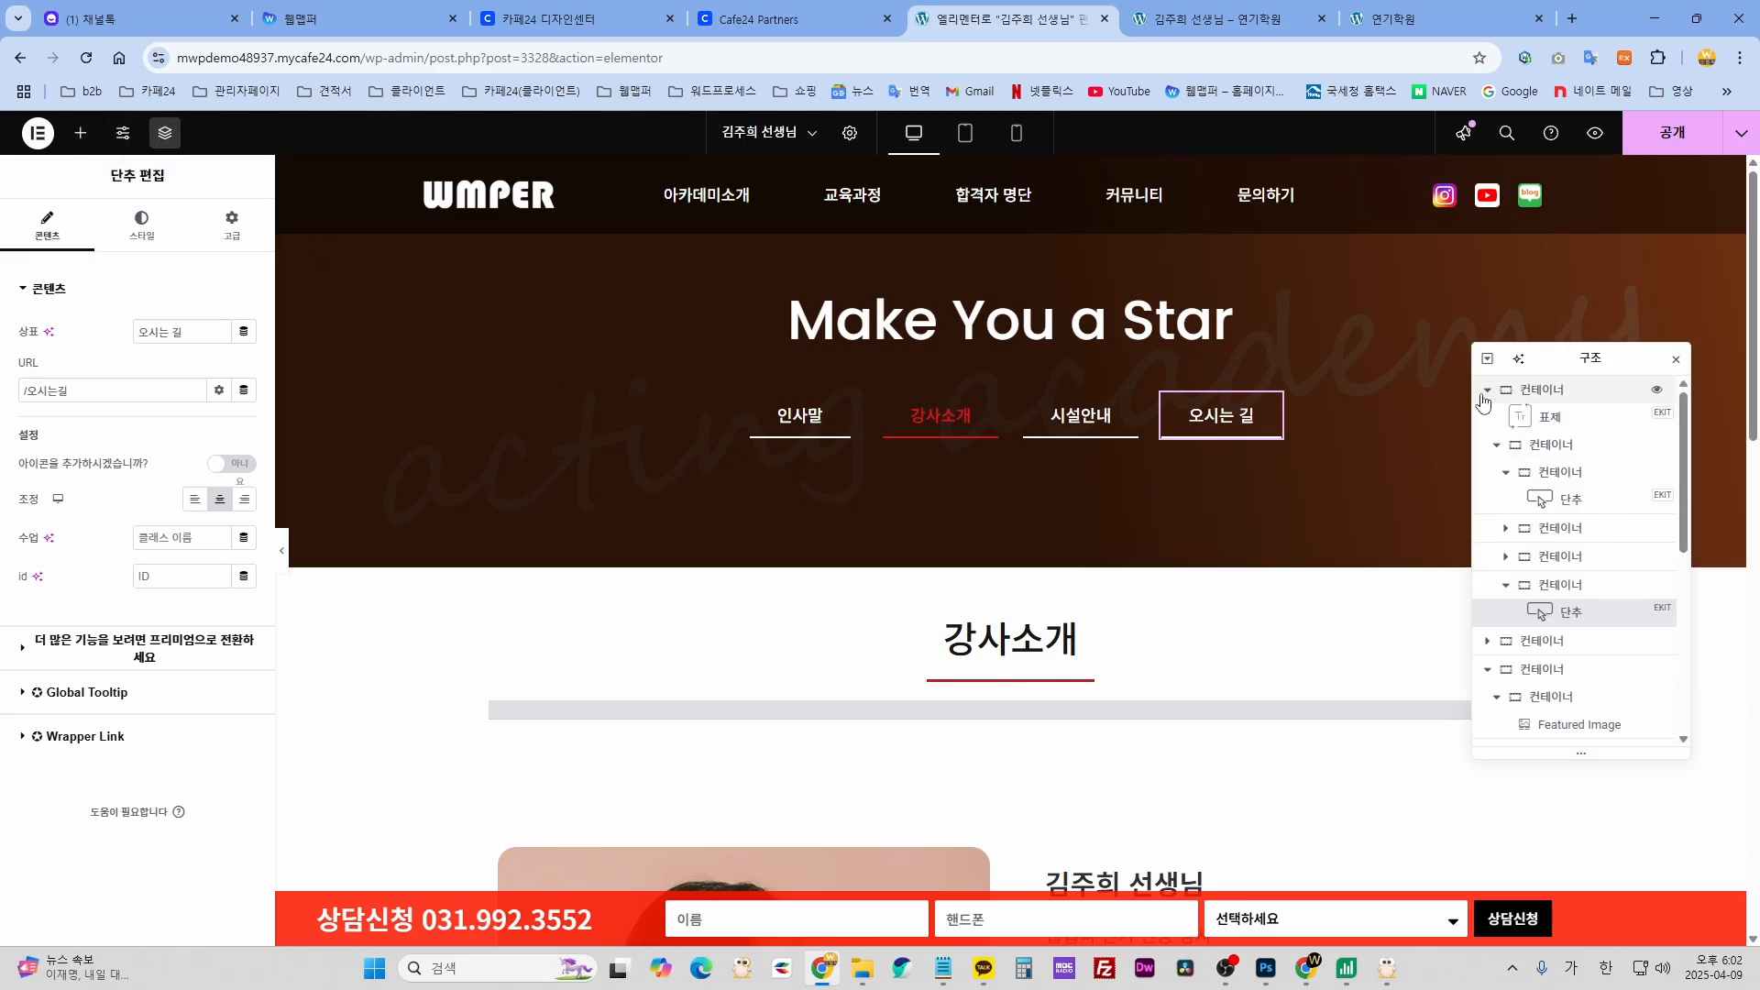
left_click(1547, 392)
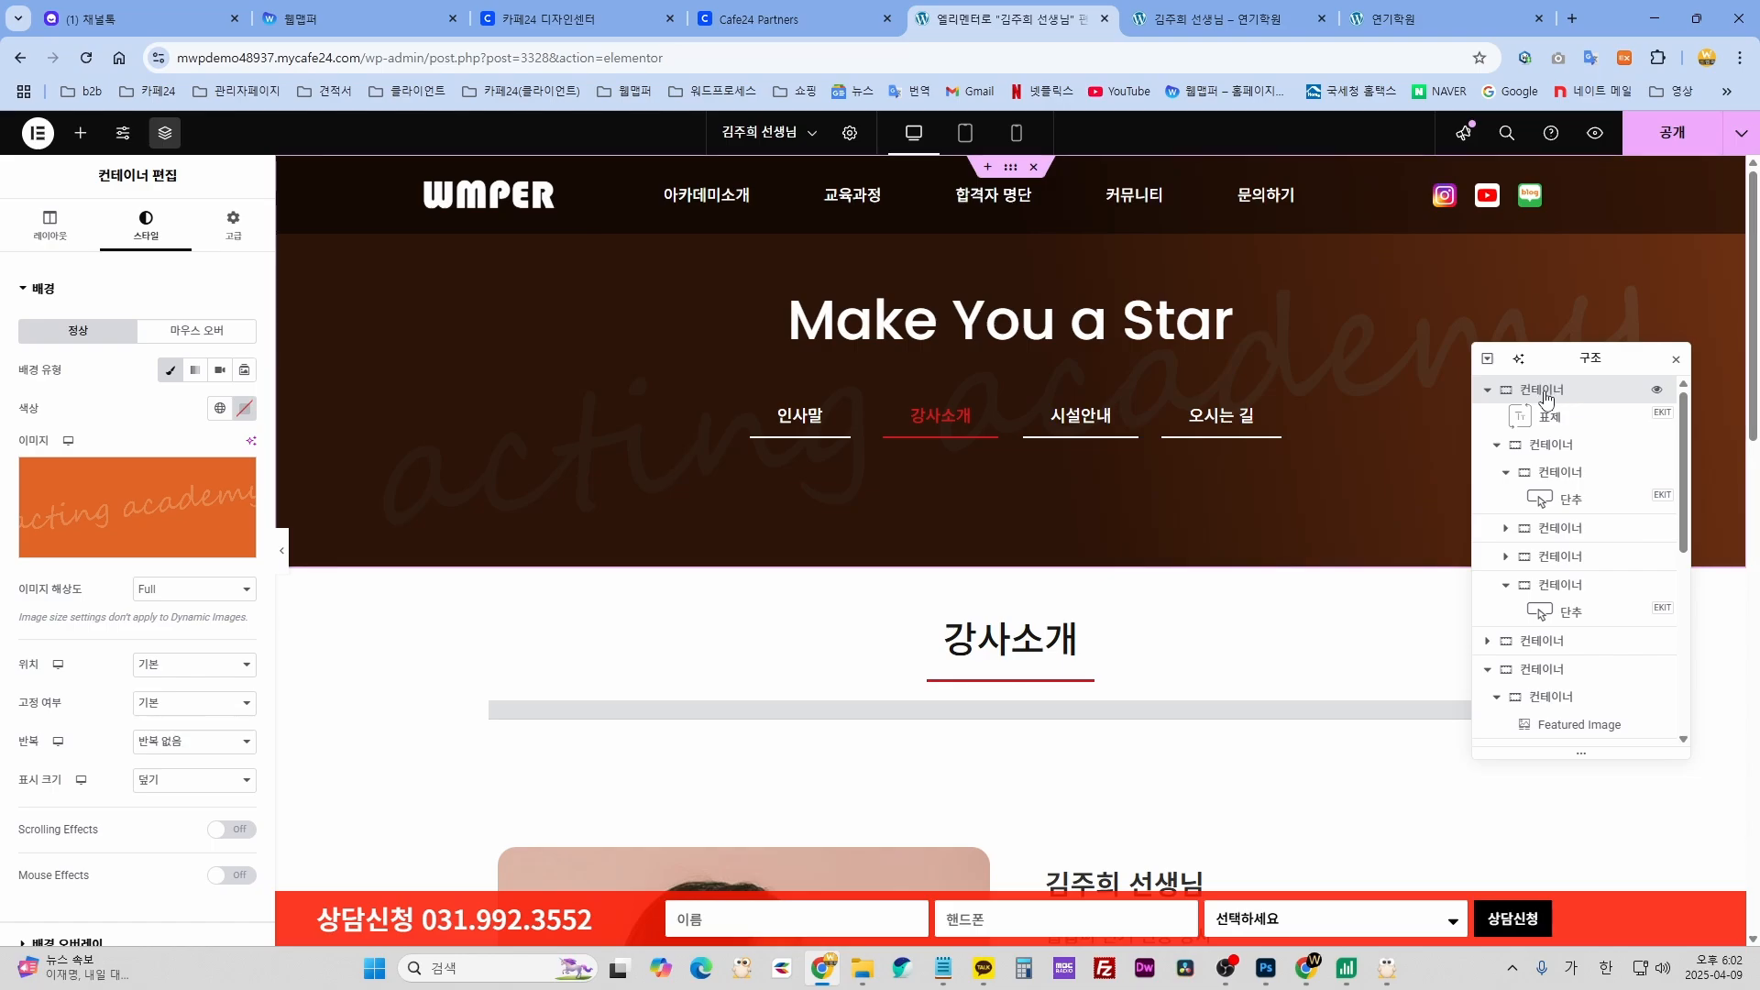
left_click(52, 223)
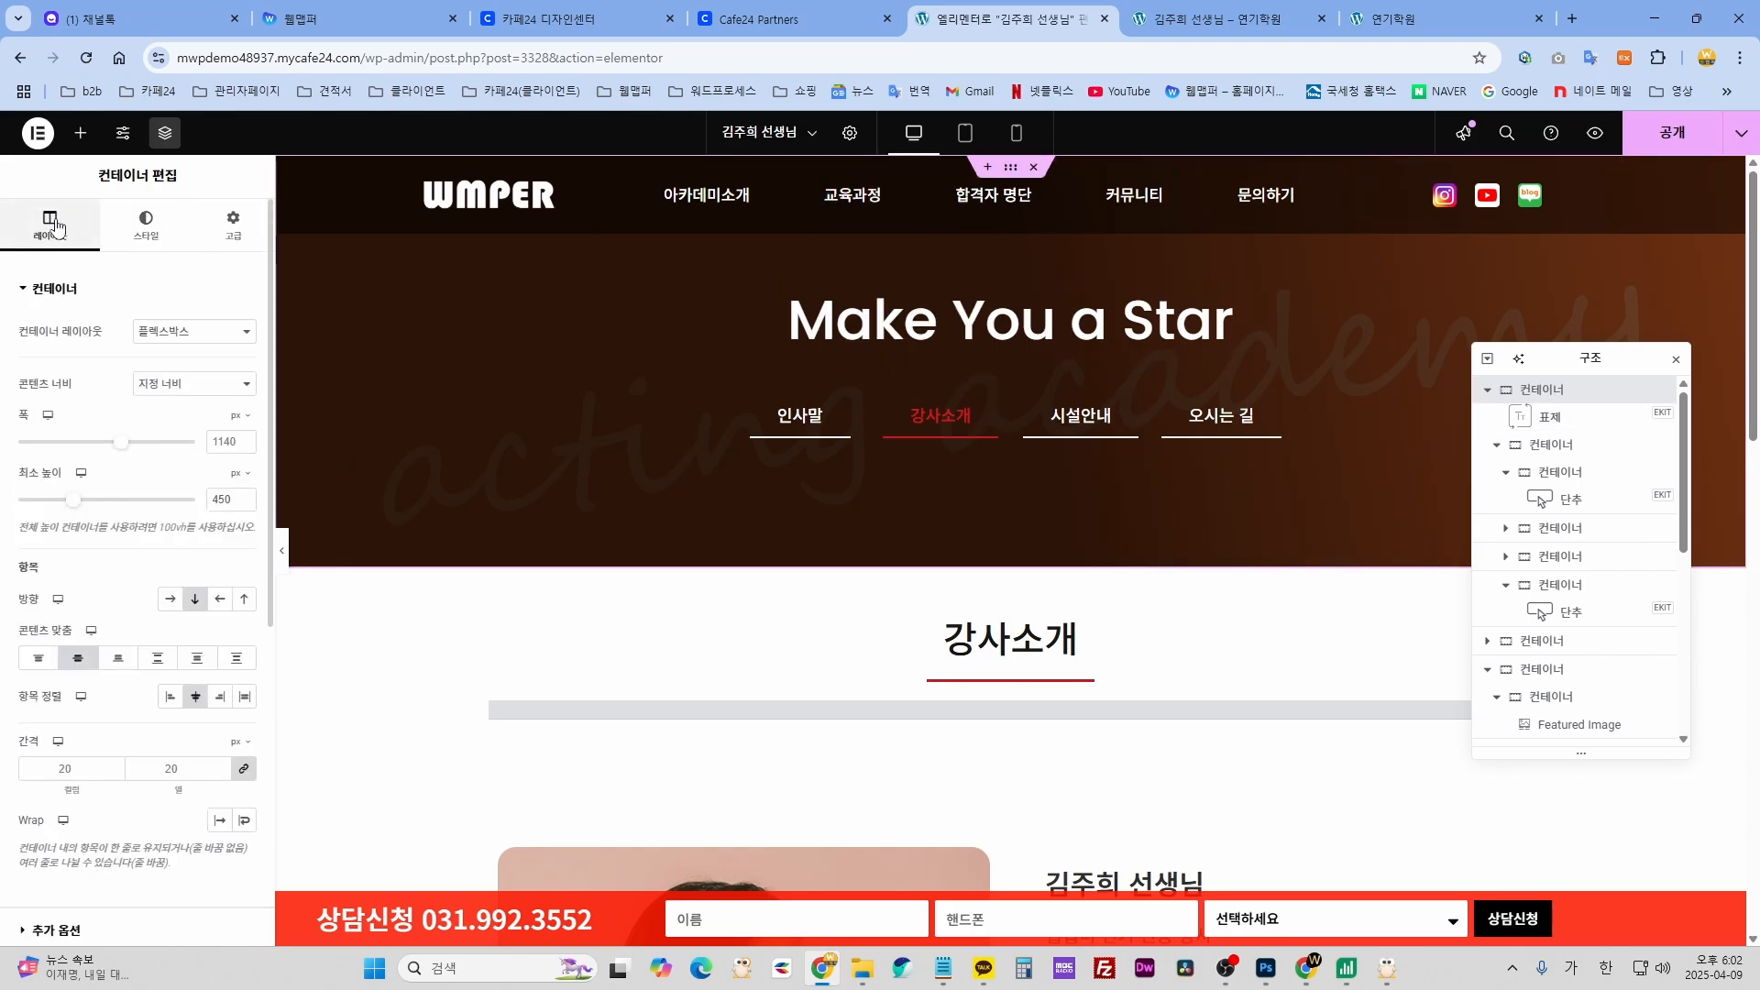
left_click(144, 225)
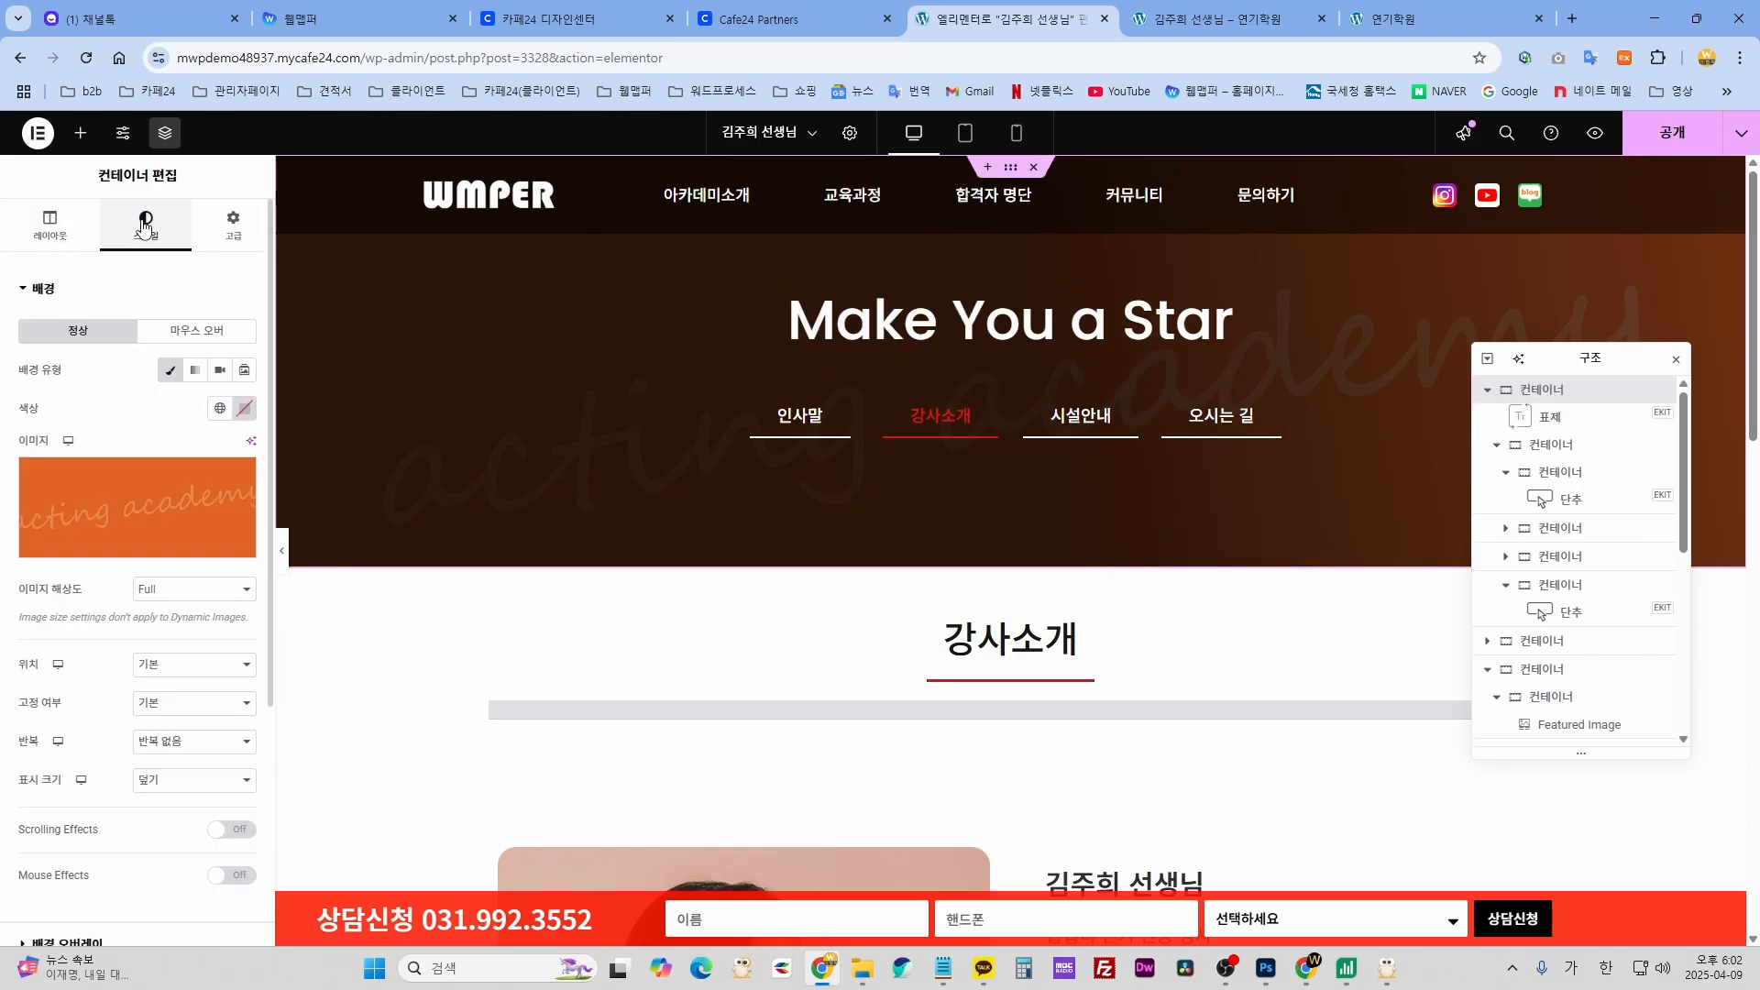
left_click(144, 492)
left_click(1706, 162)
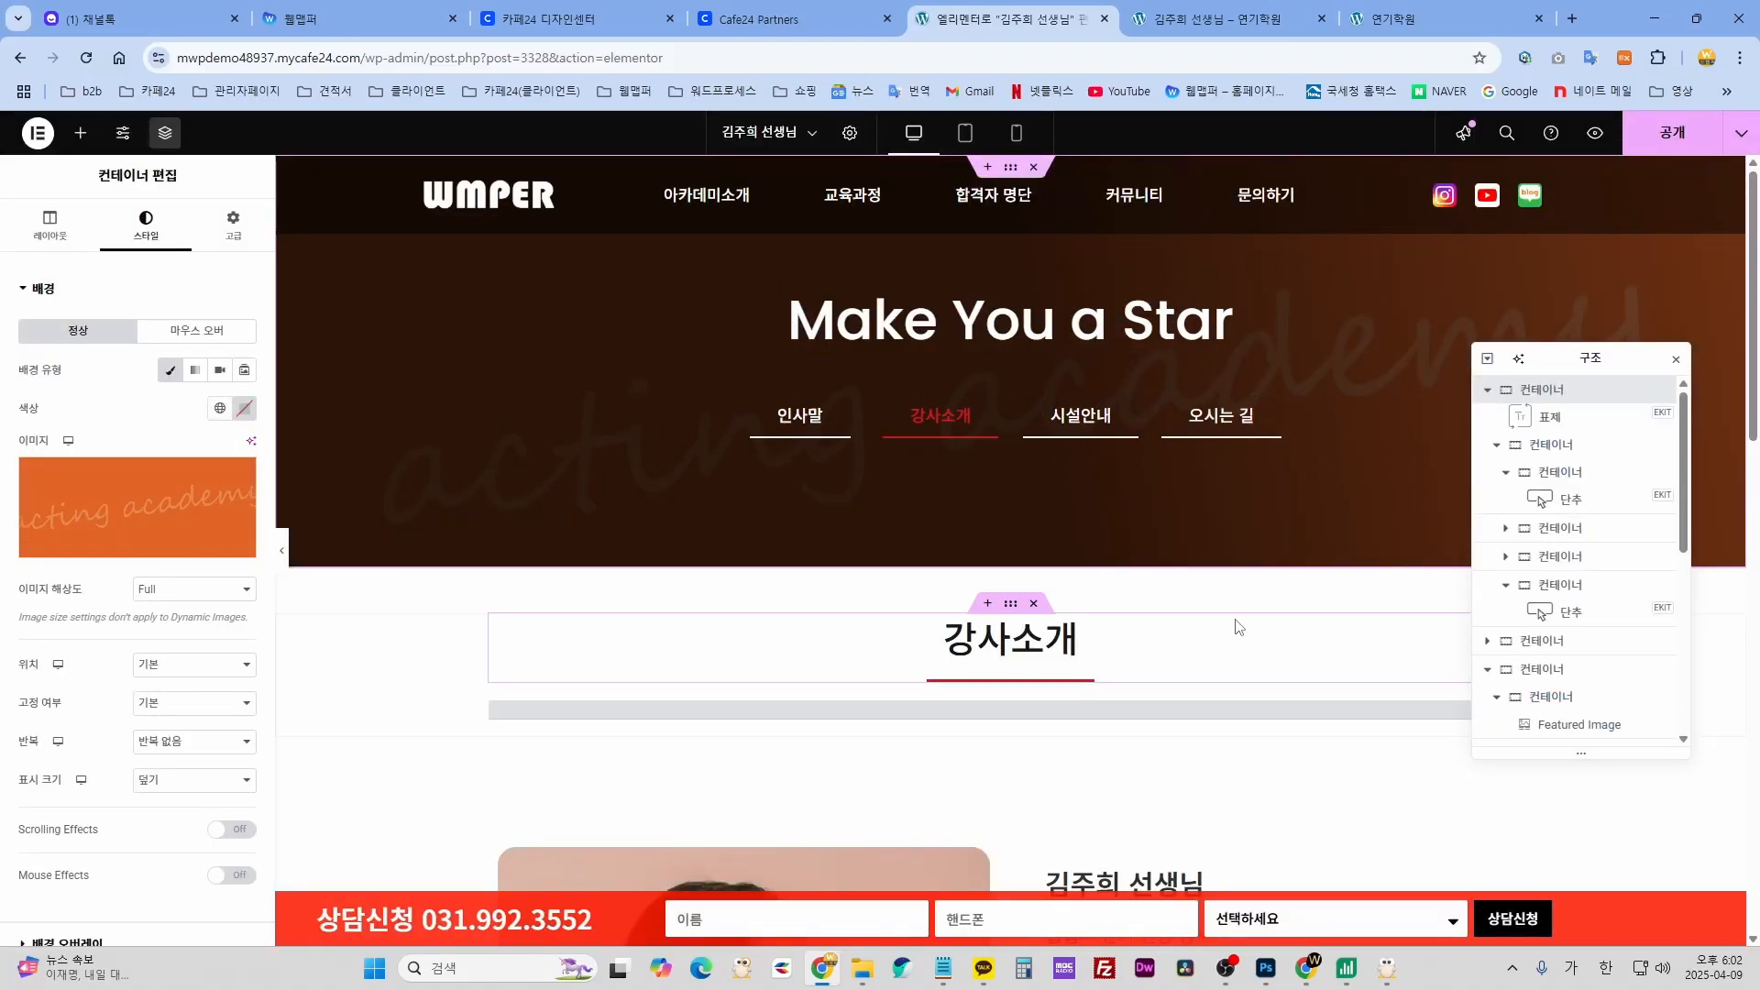
scroll(1214, 575, "down", 15)
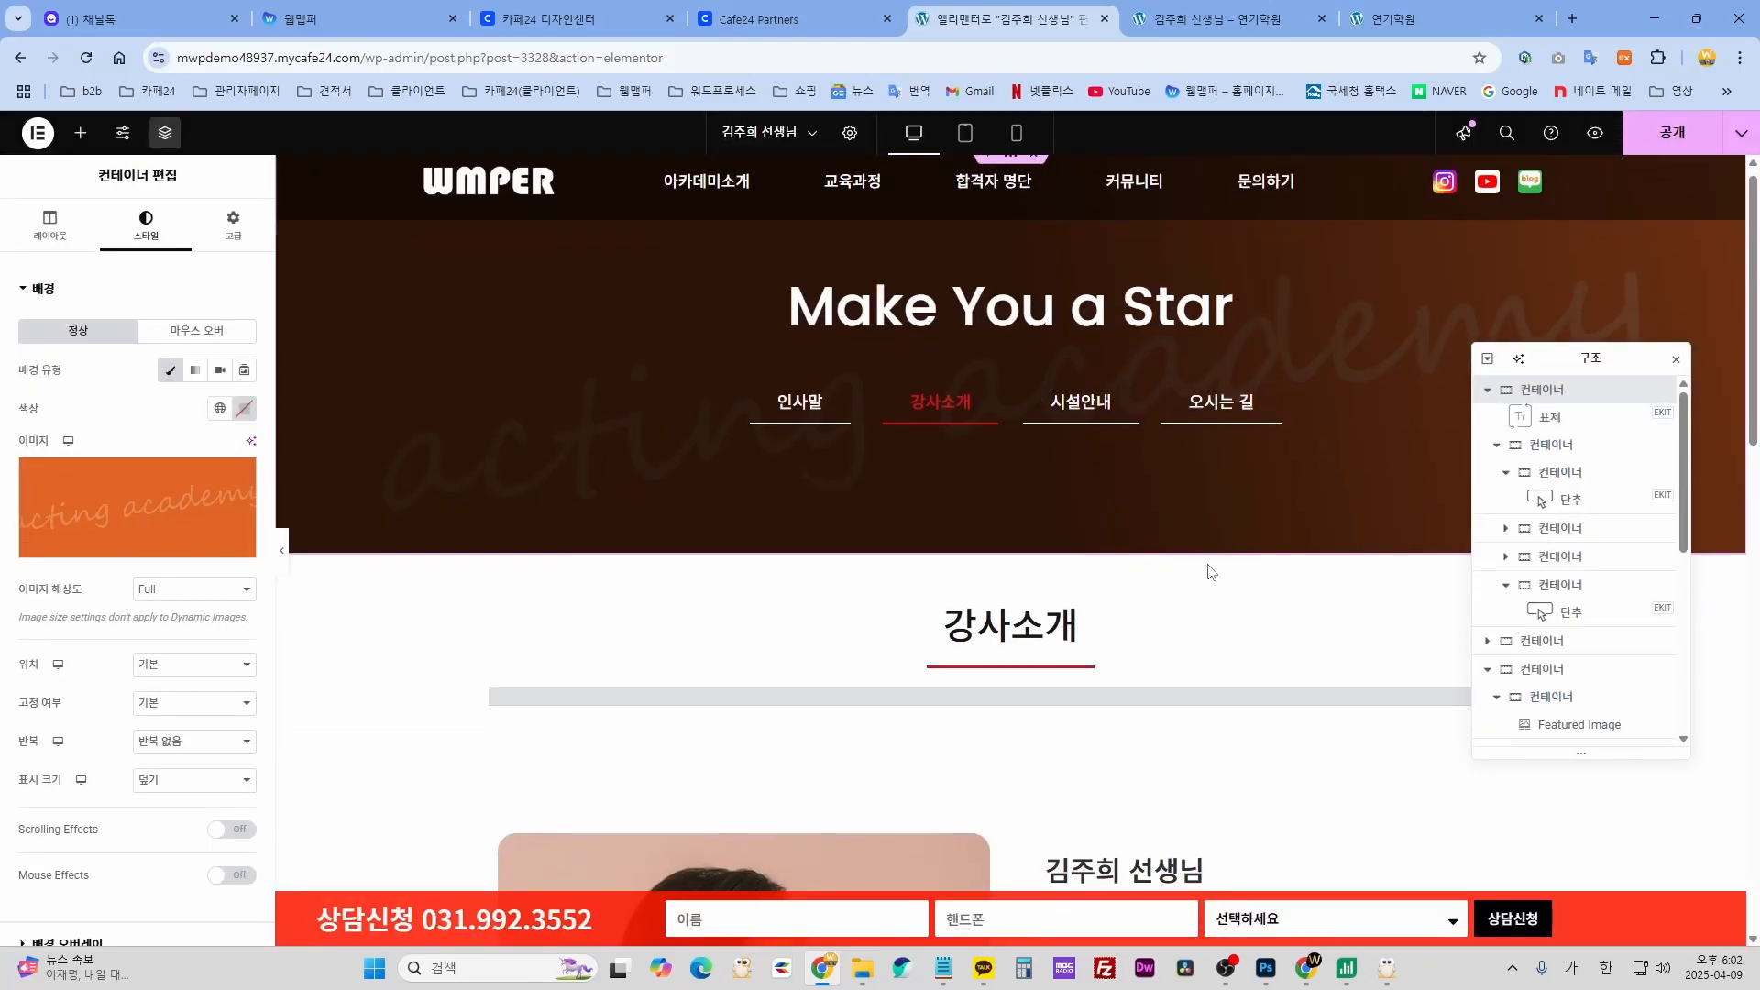
scroll(1212, 580, "up", 15)
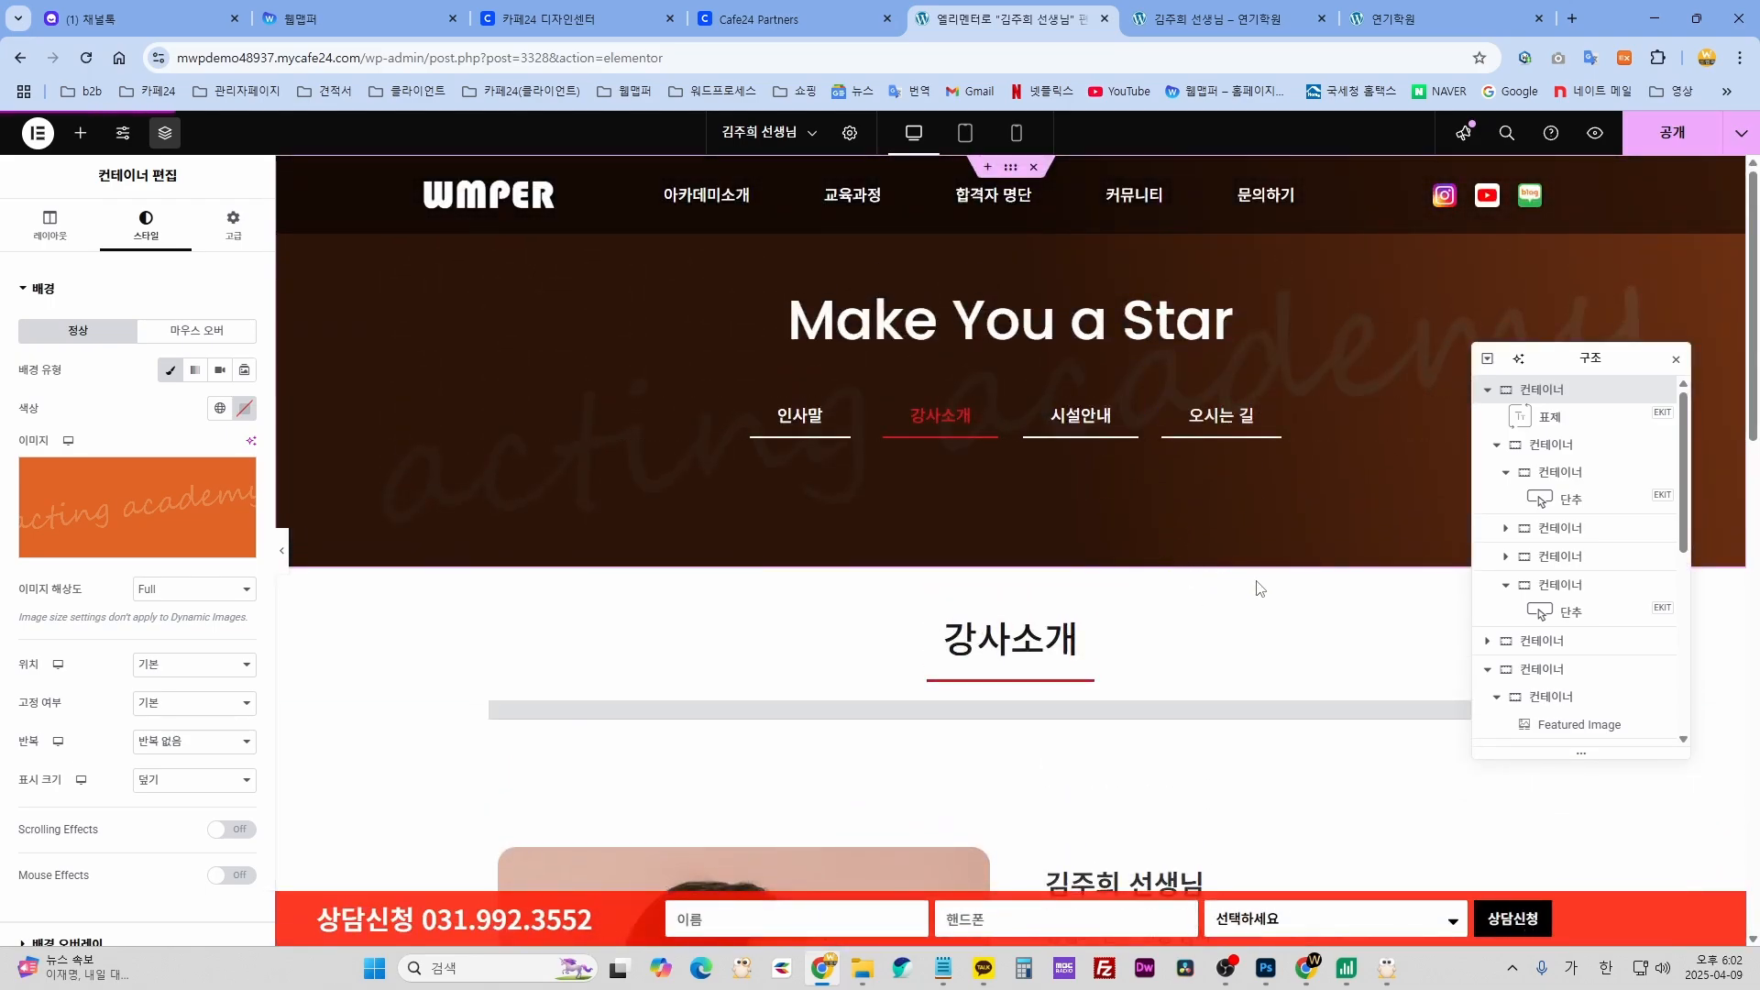
scroll(1014, 697, "down", 4)
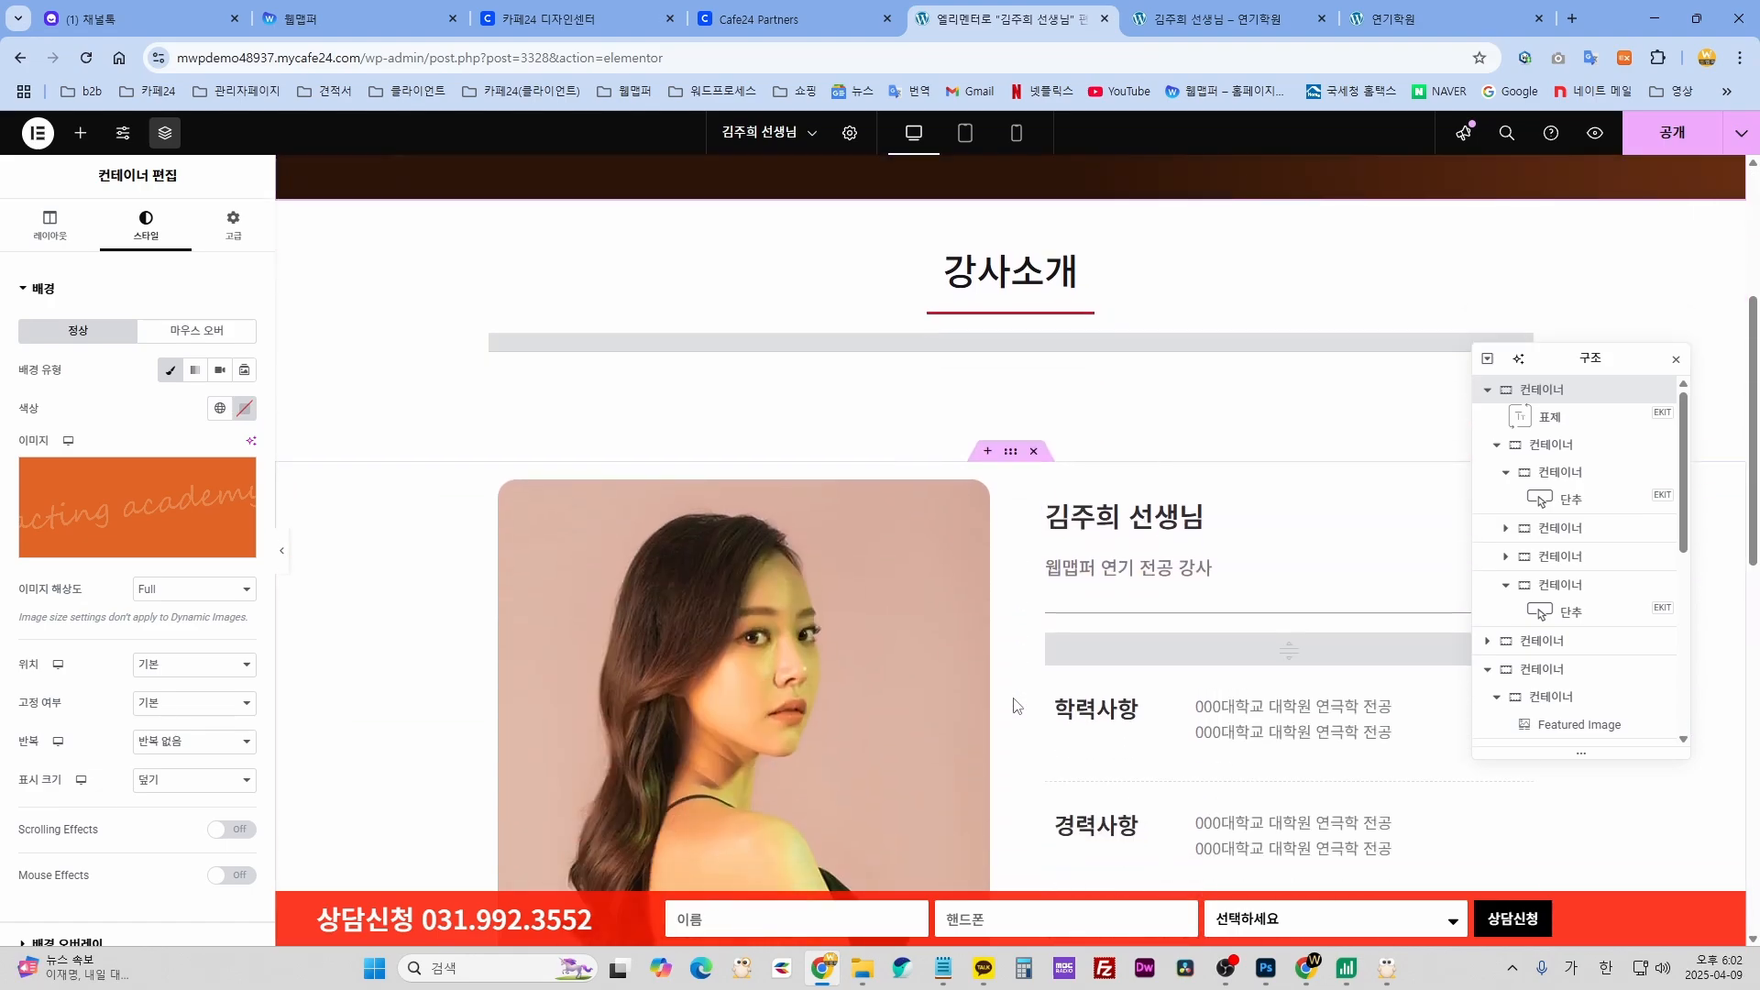
scroll(1014, 706, "up", 4)
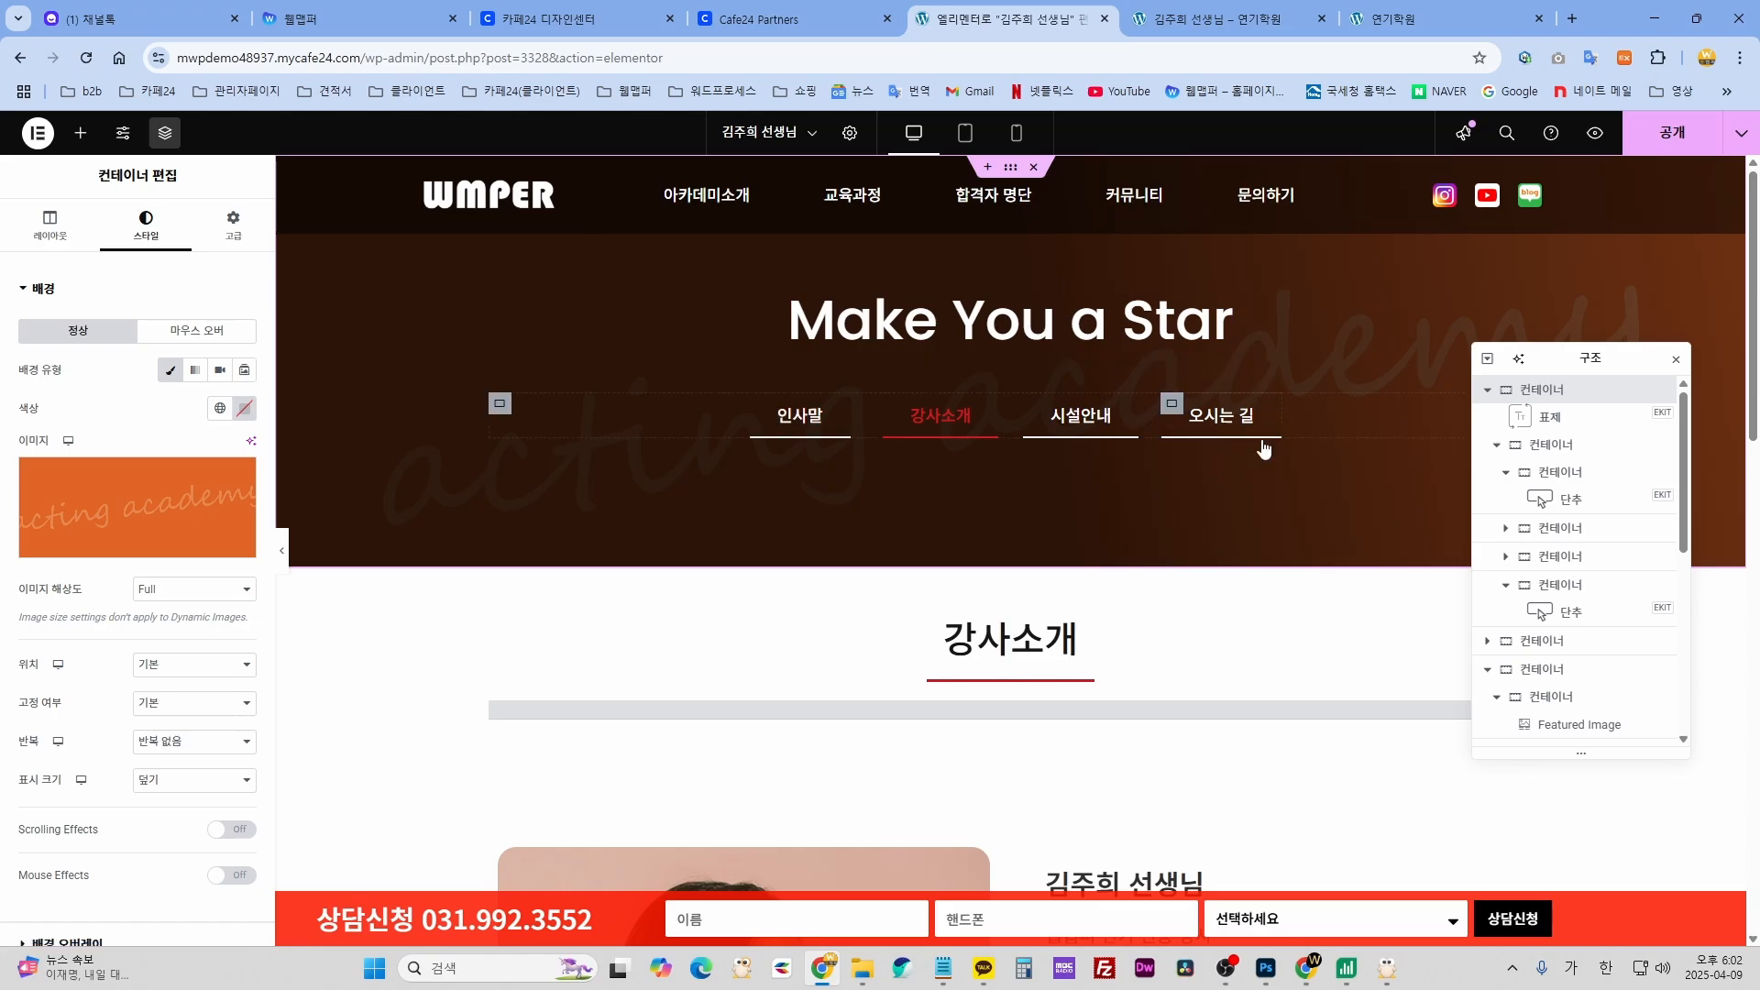
scroll(1054, 686, "down", 3)
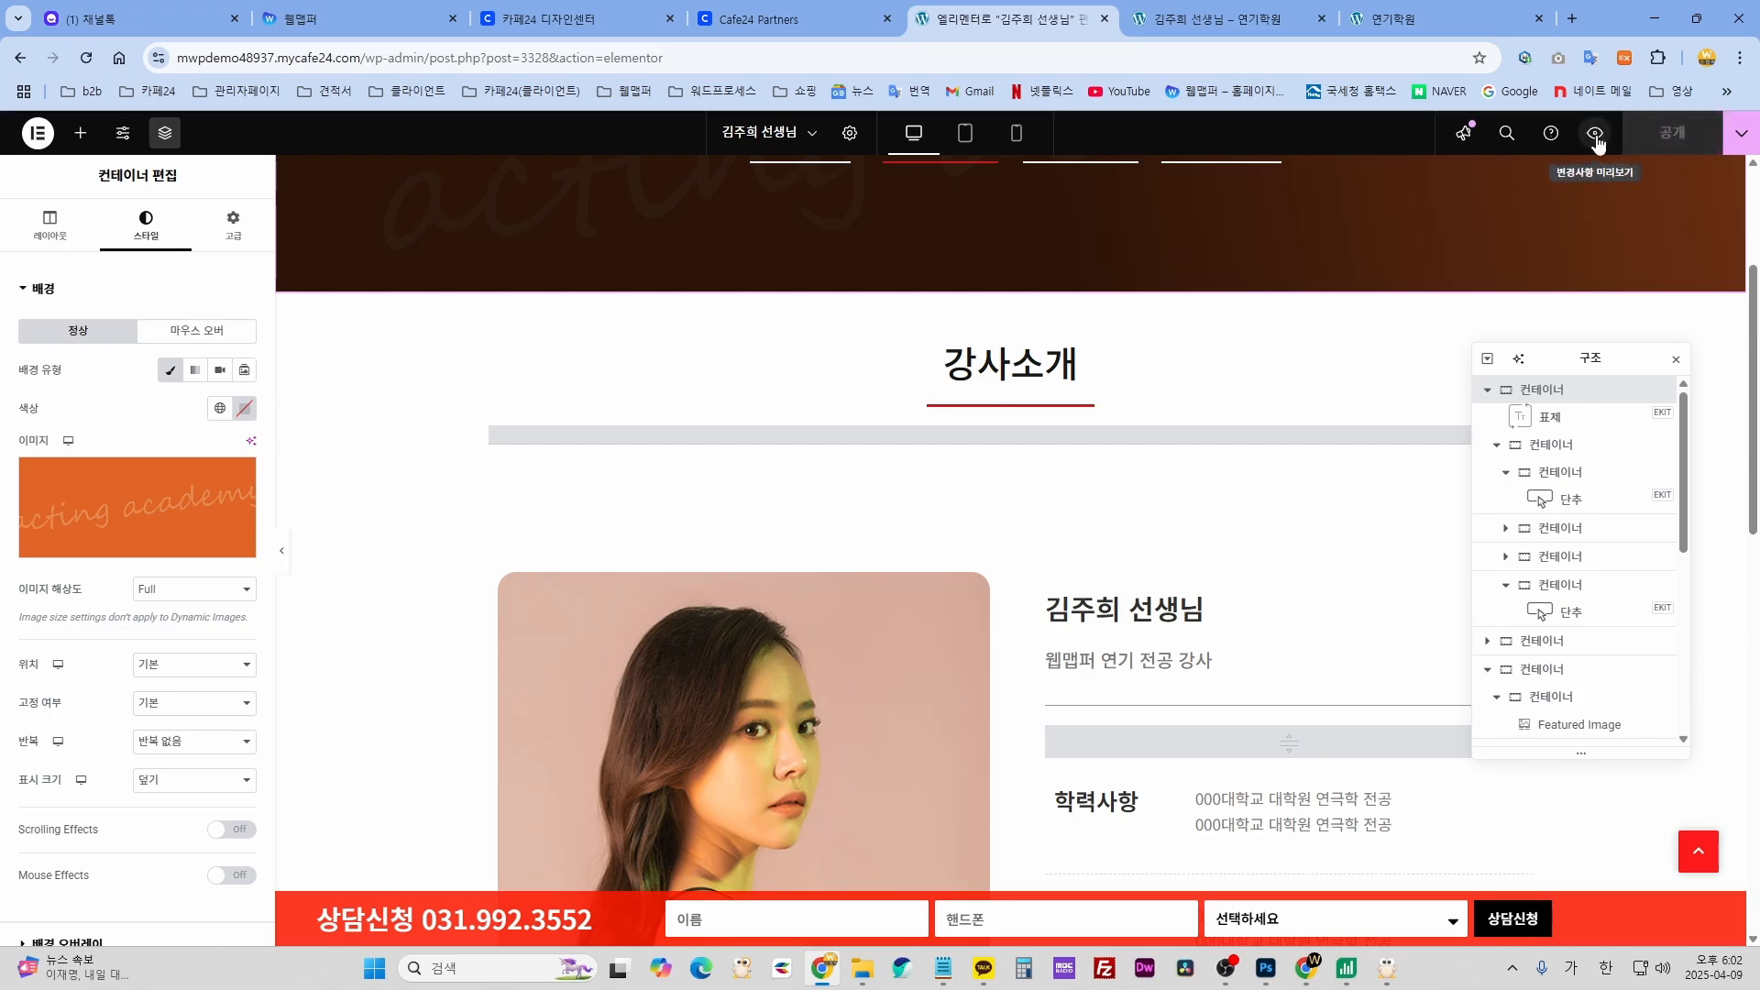
- Exit Elementor to the WordPress dashboard and go to the admin Posts list
left_click(37, 135)
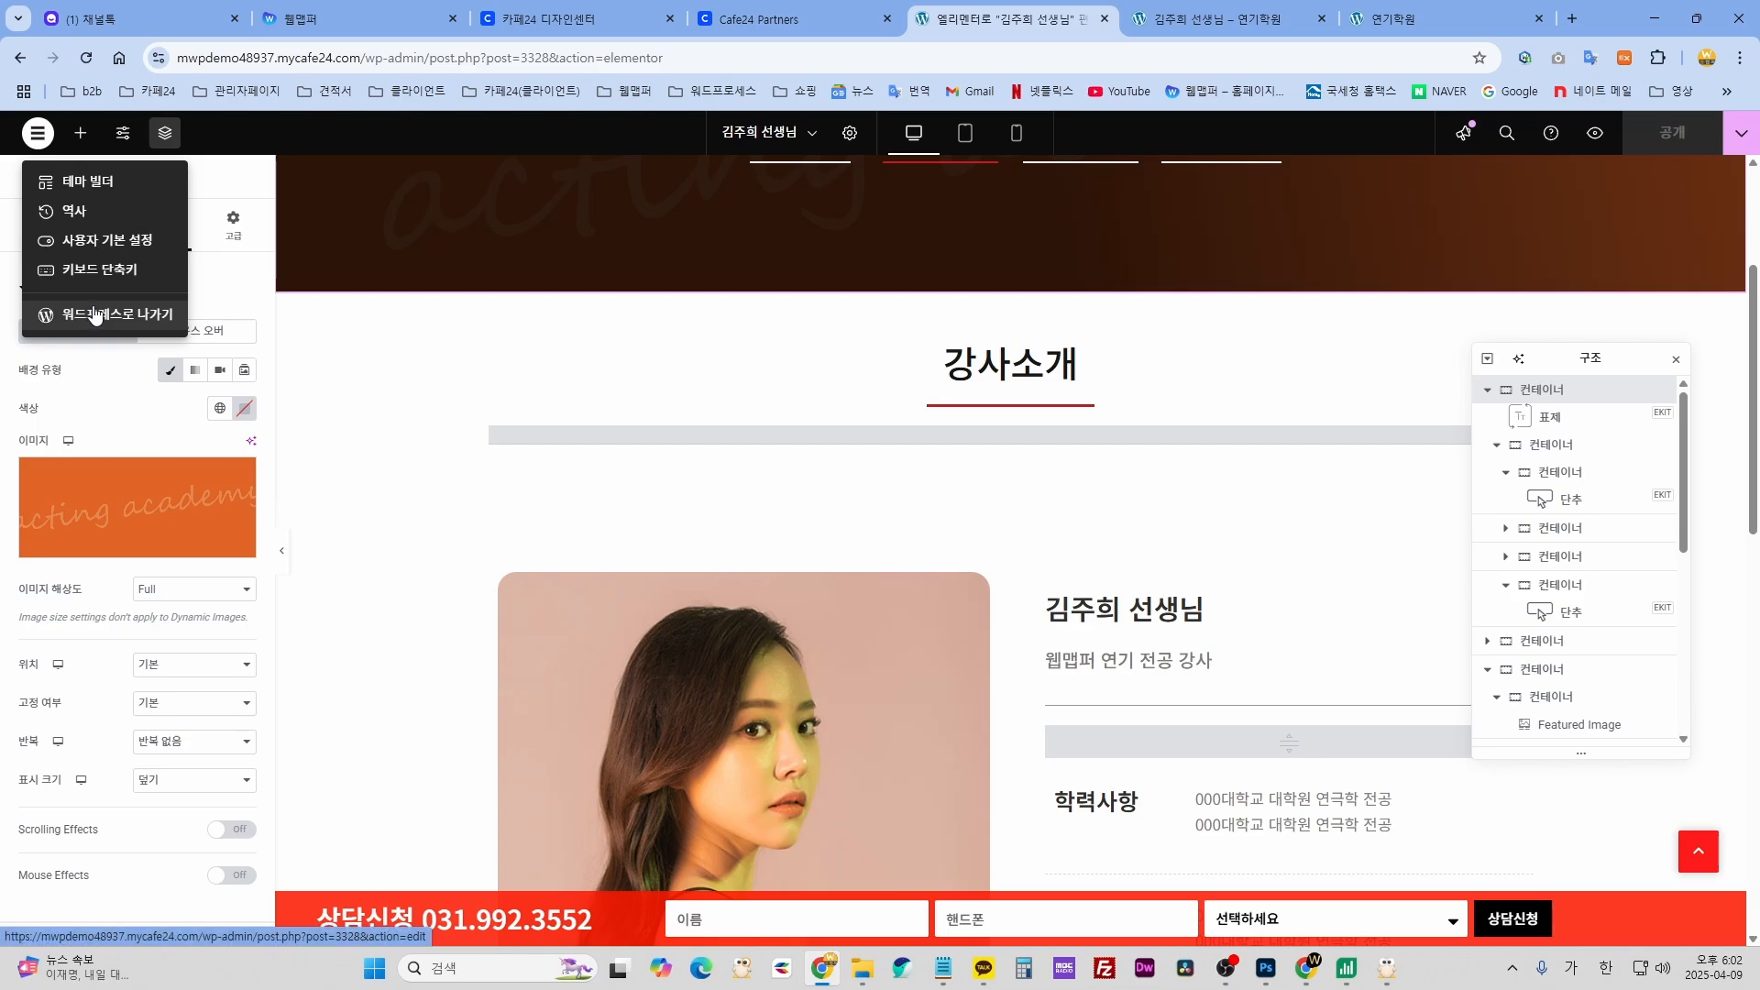
left_click(42, 312)
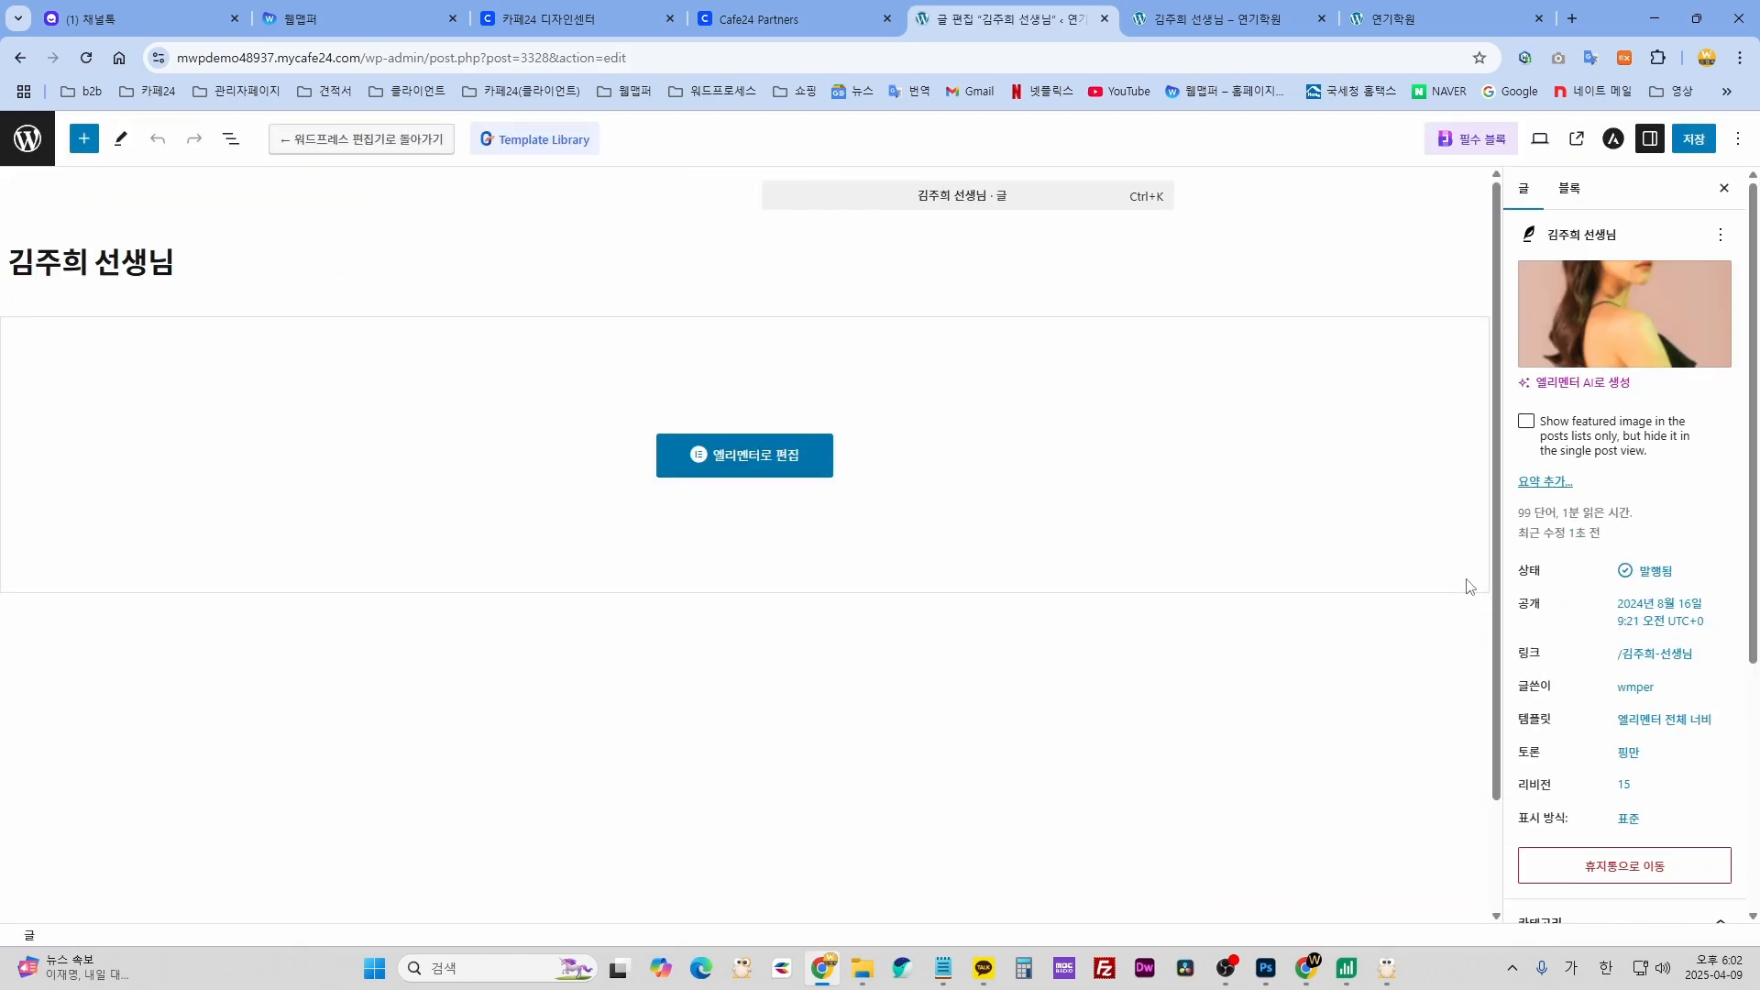
mouse_move(1613, 294)
left_click(28, 138)
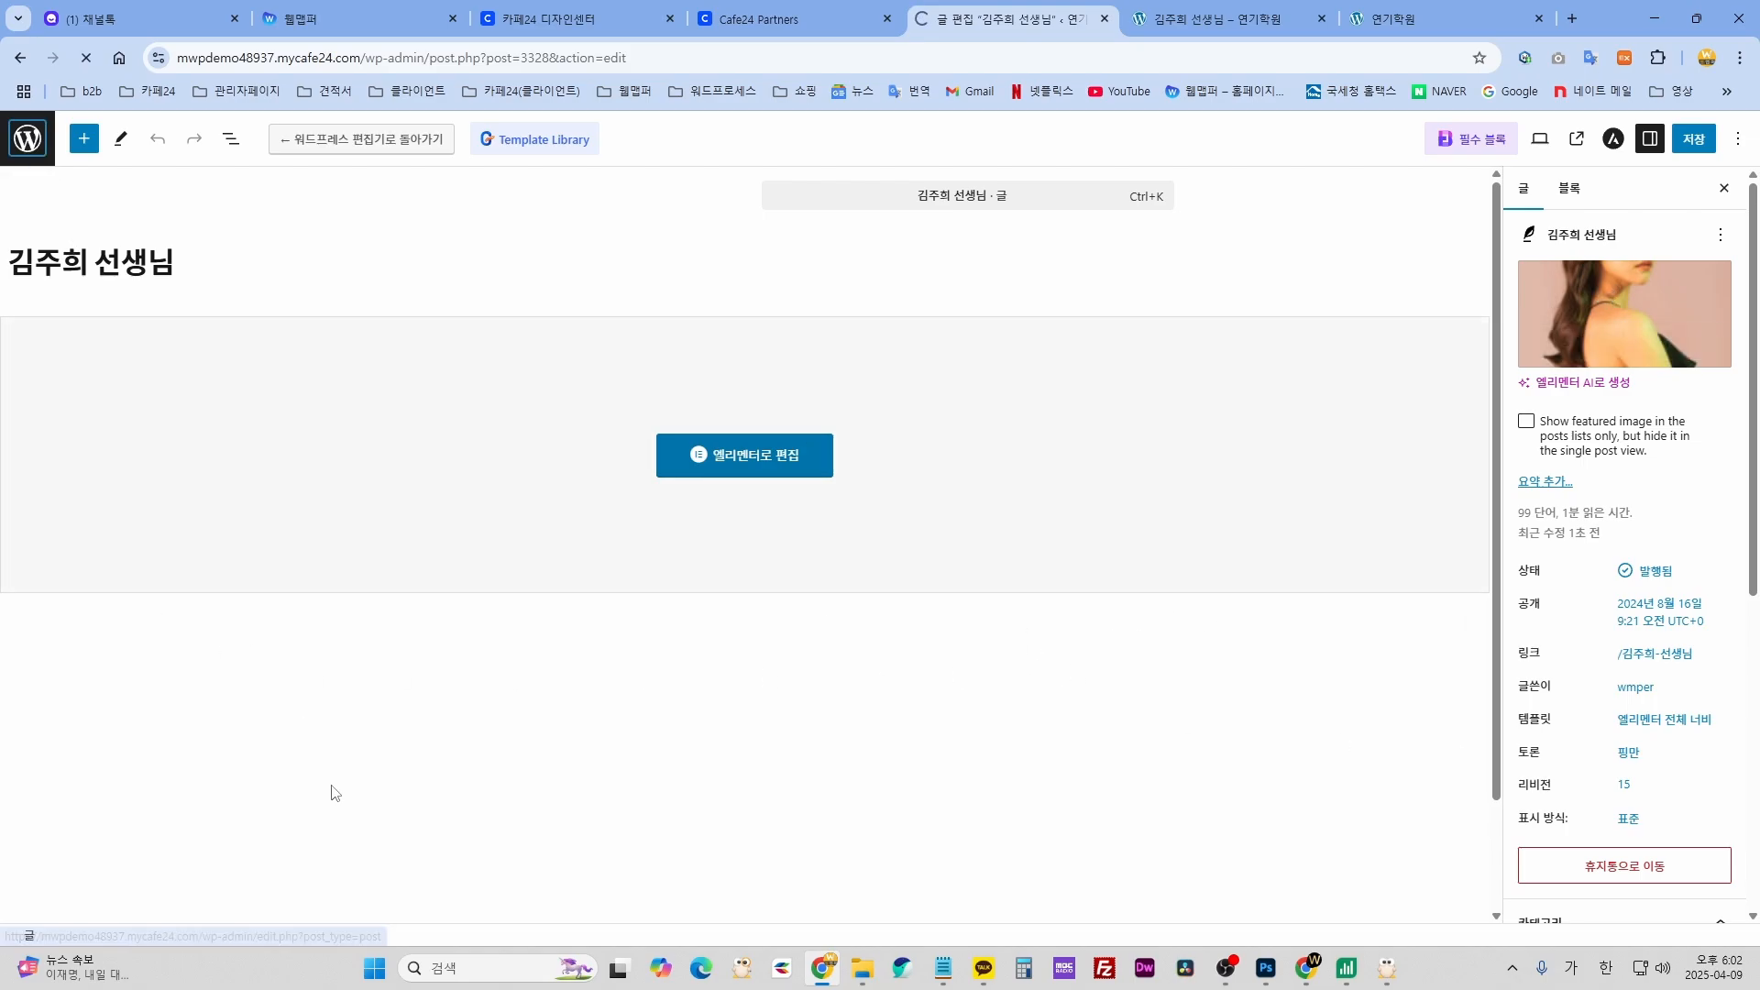
scroll(330, 789, "down", 5)
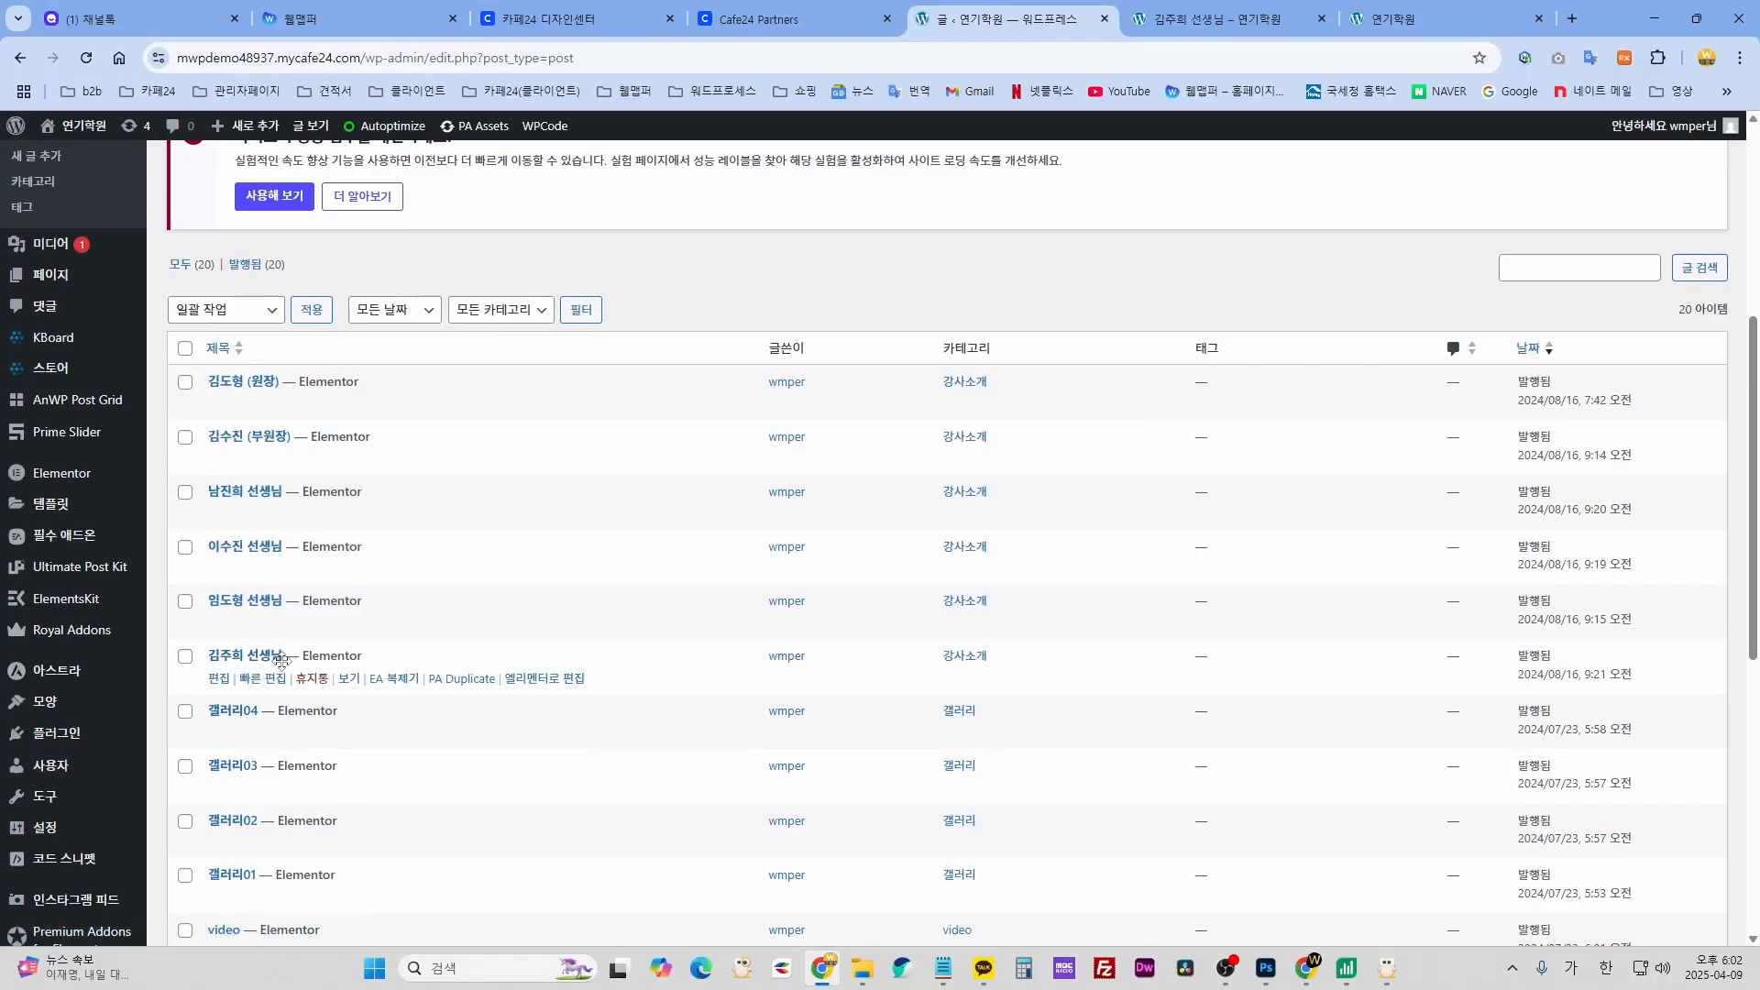
left_click(347, 679)
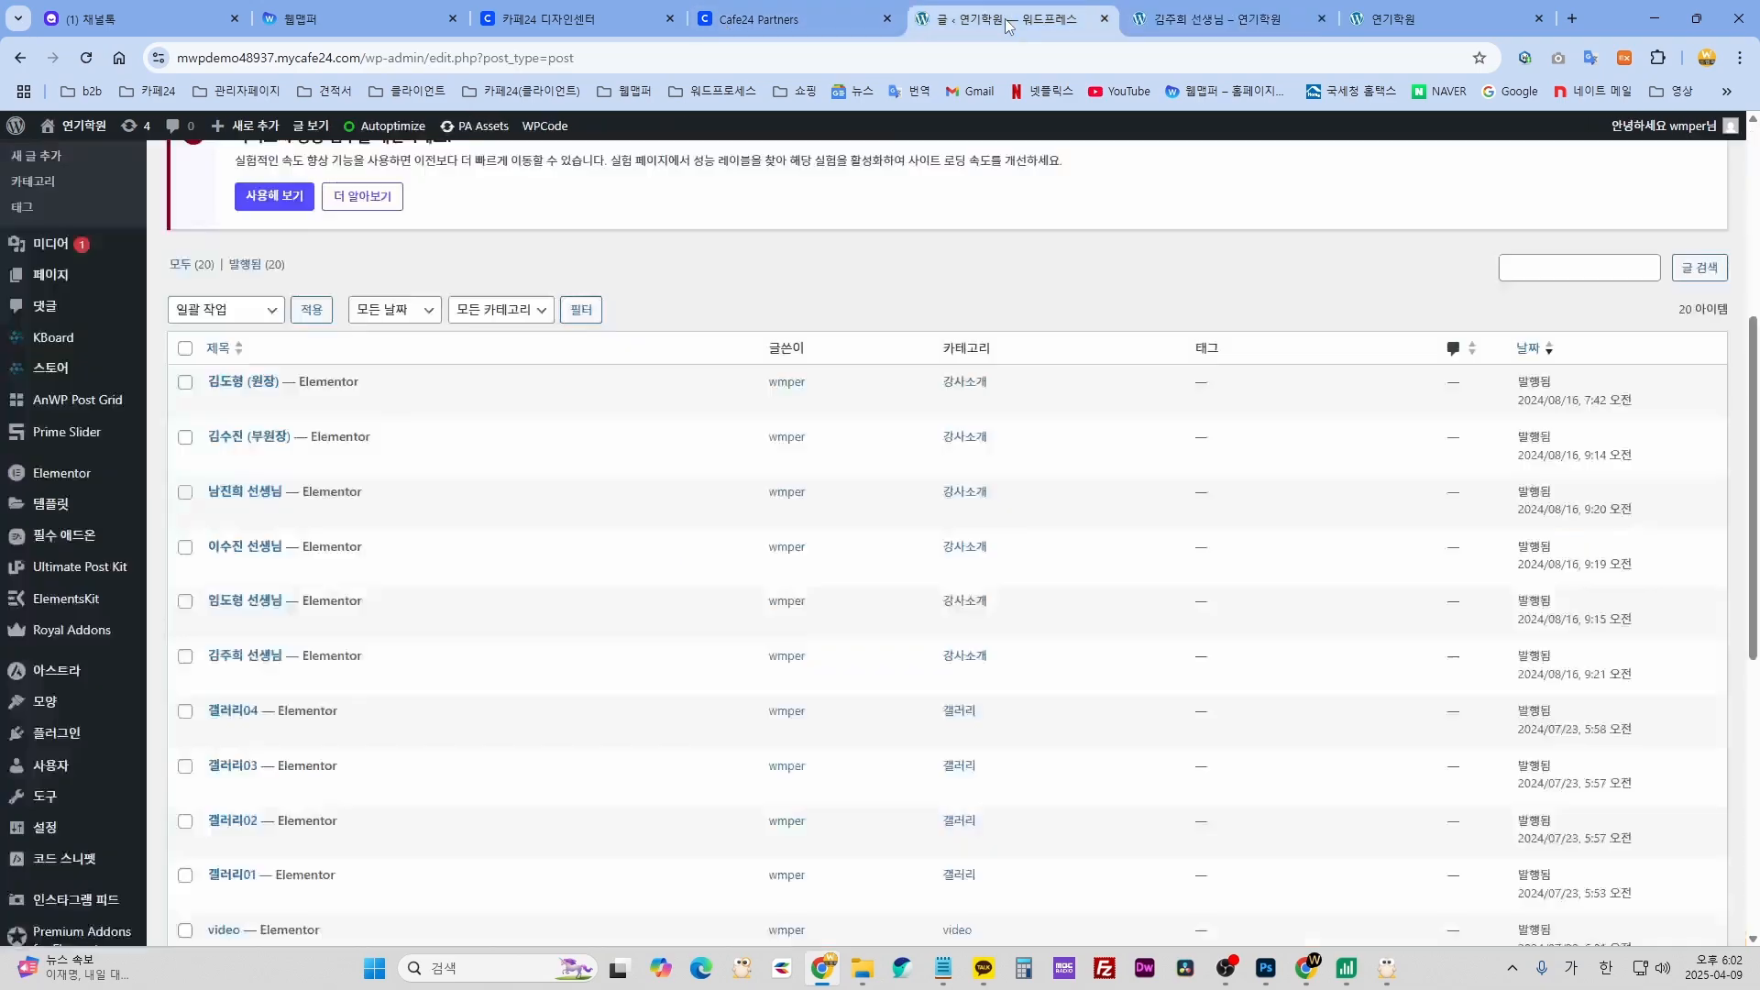
left_click(1004, 18)
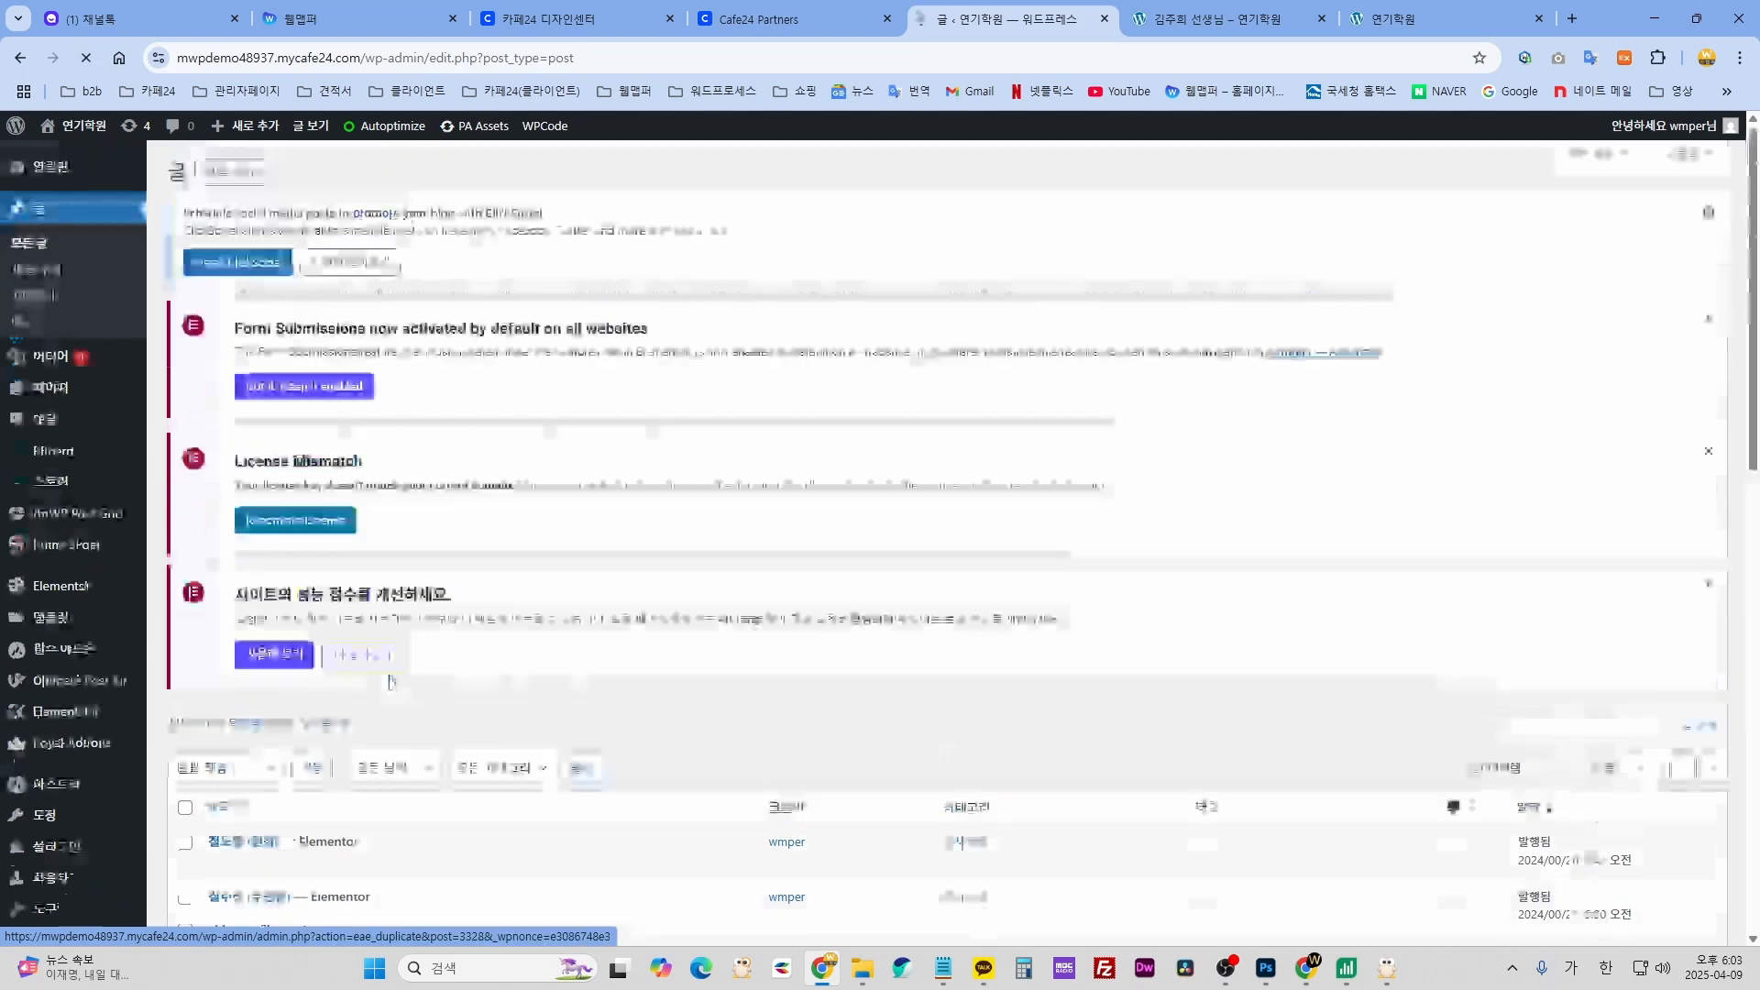
scroll(286, 332, "down", 10)
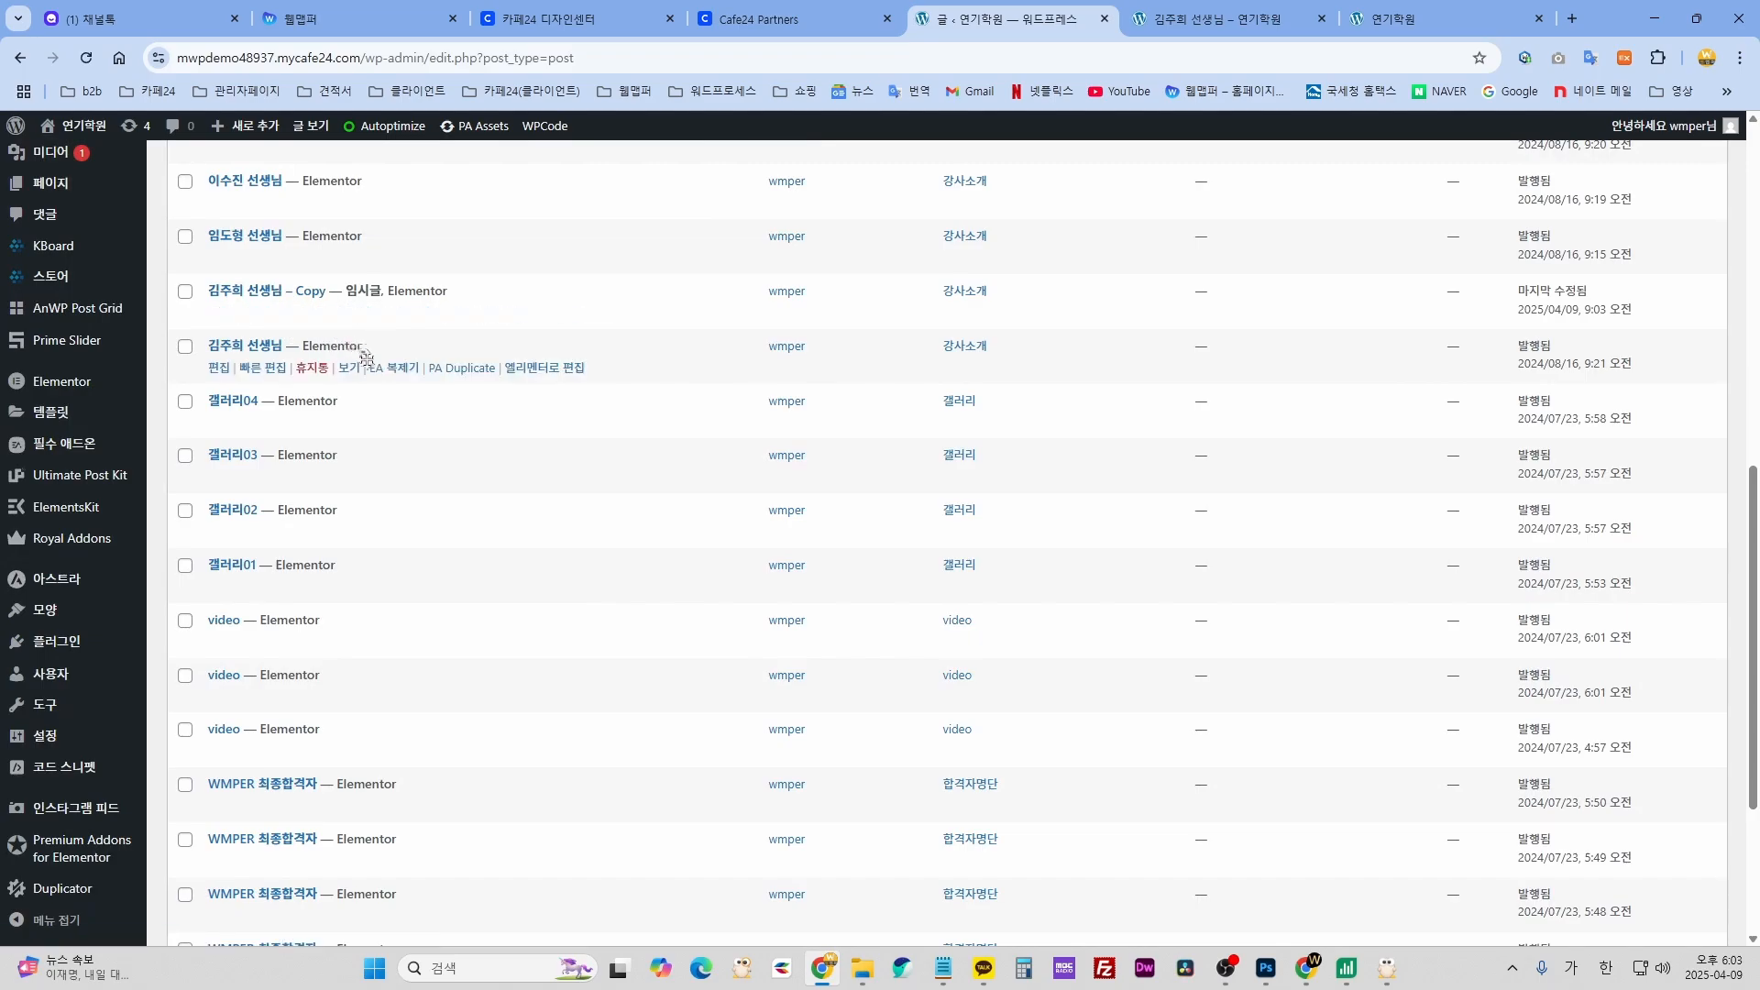
scroll(367, 426, "up", 1)
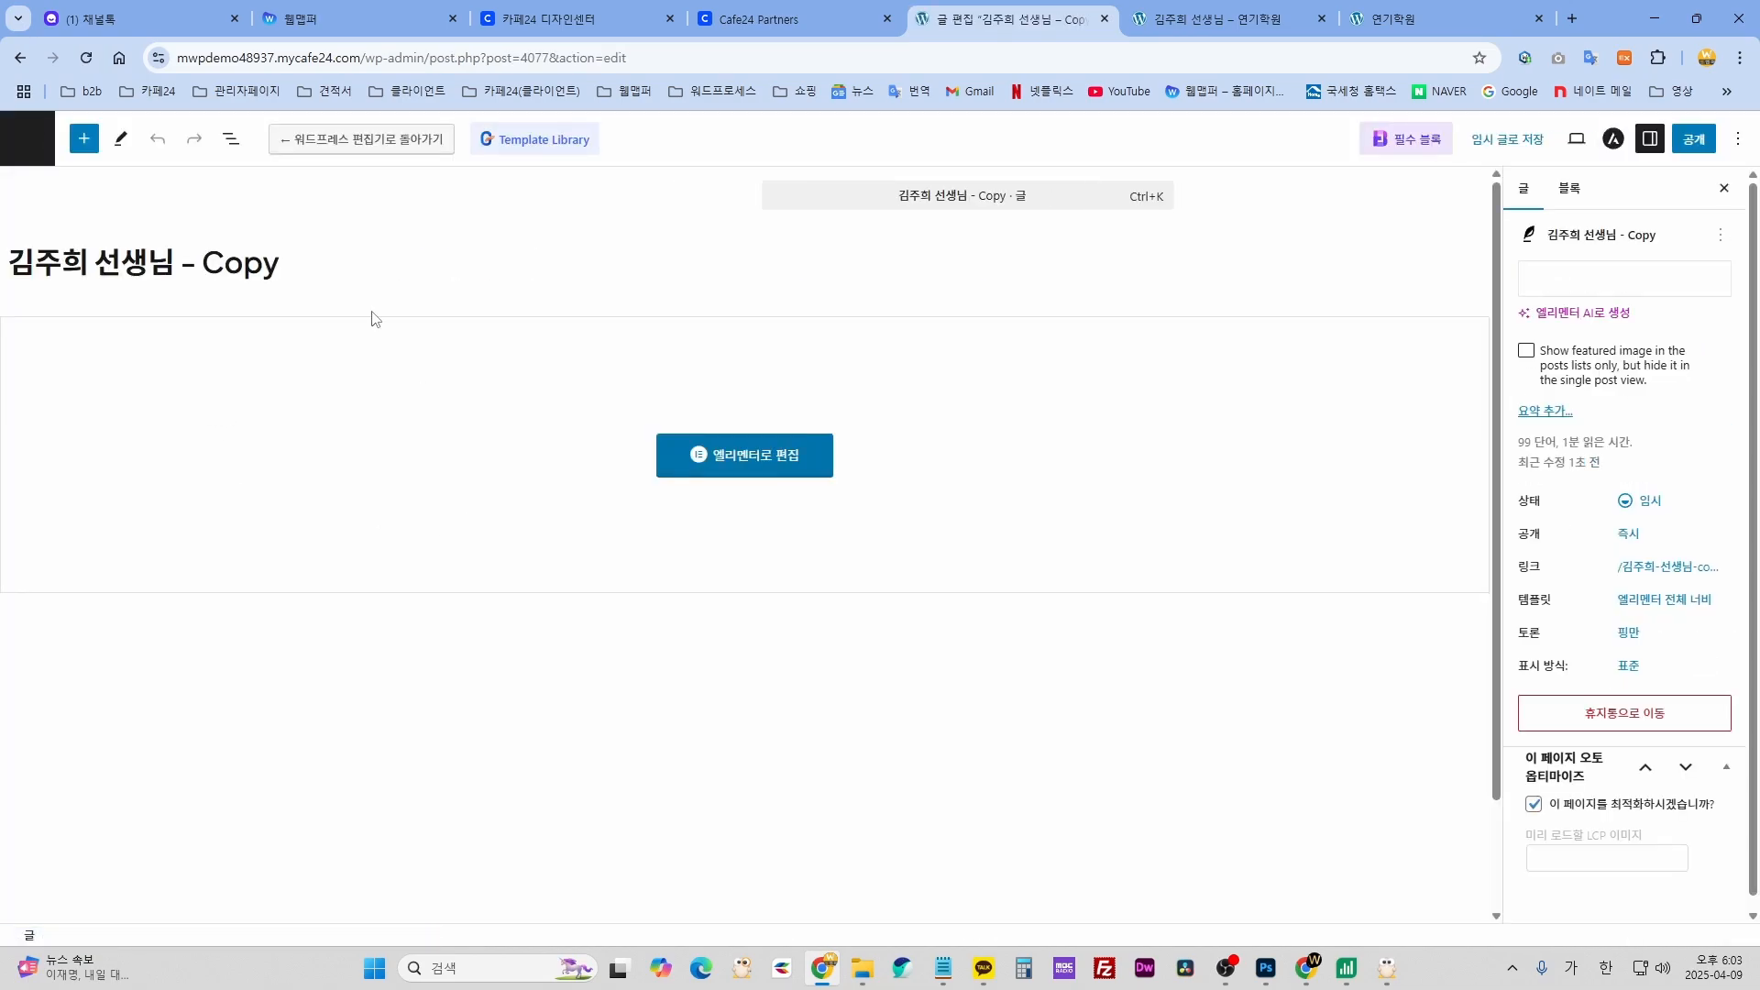
left_click(290, 269)
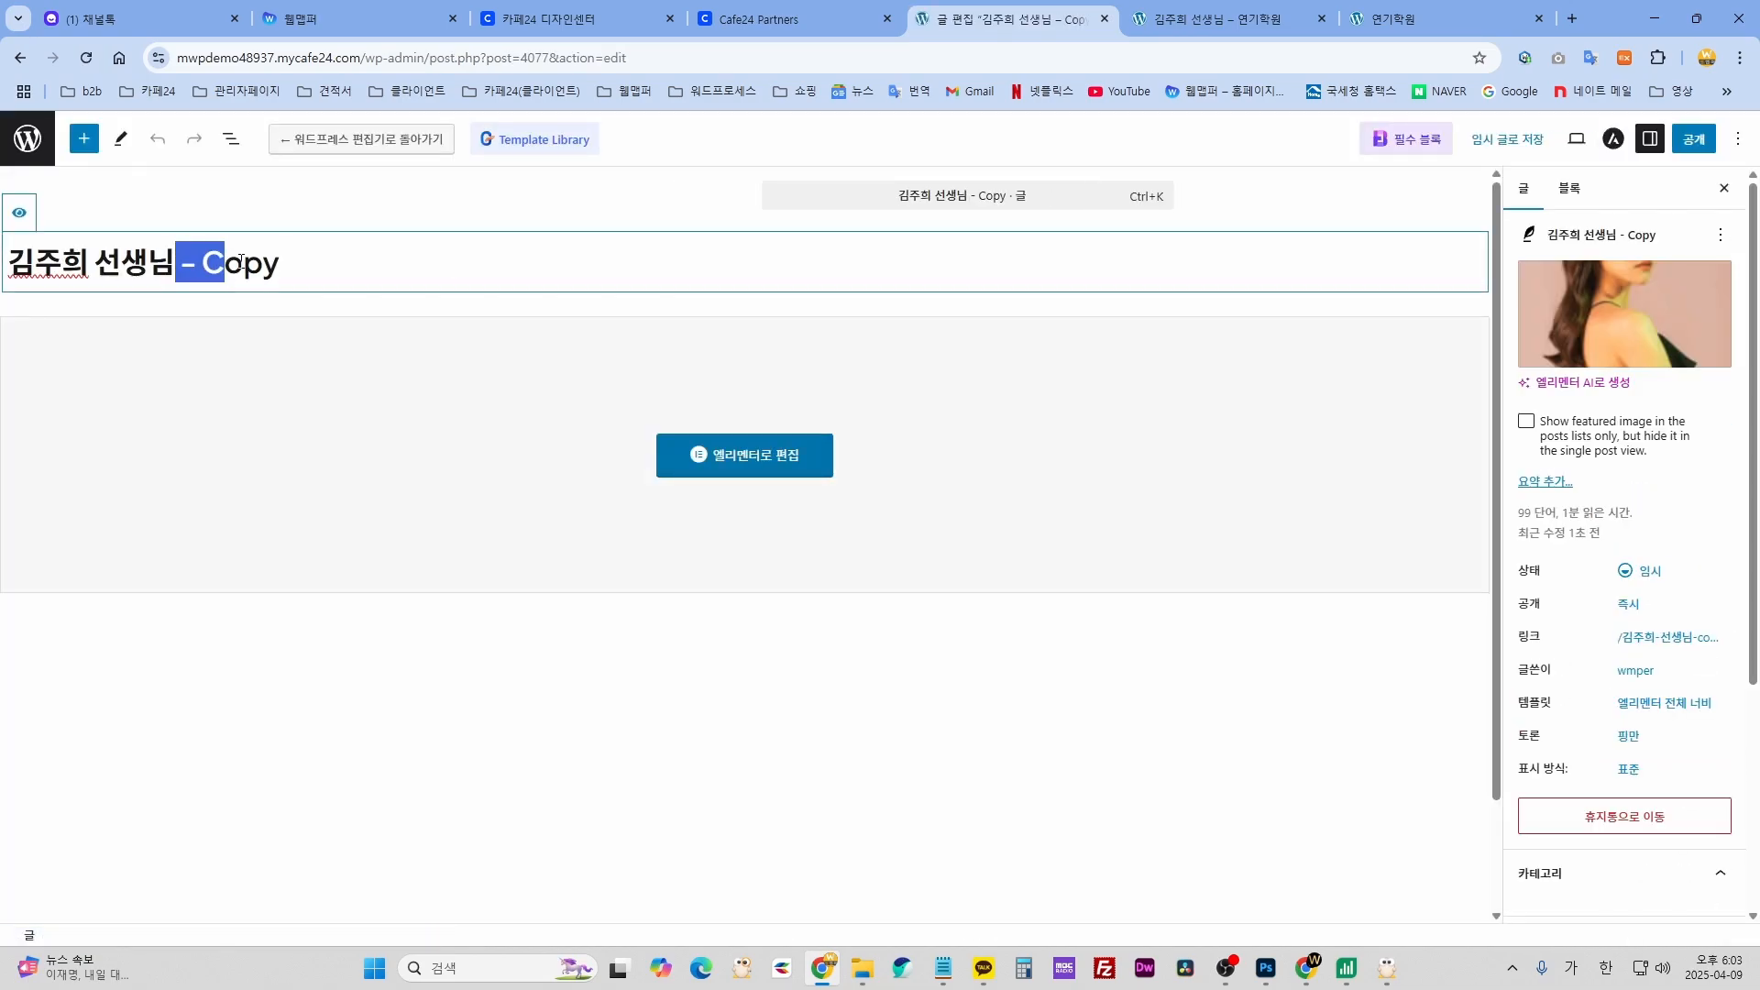
left_click_drag(240, 262, 328, 261)
key("BackSpace")
left_click_drag(83, 259, 15, 261)
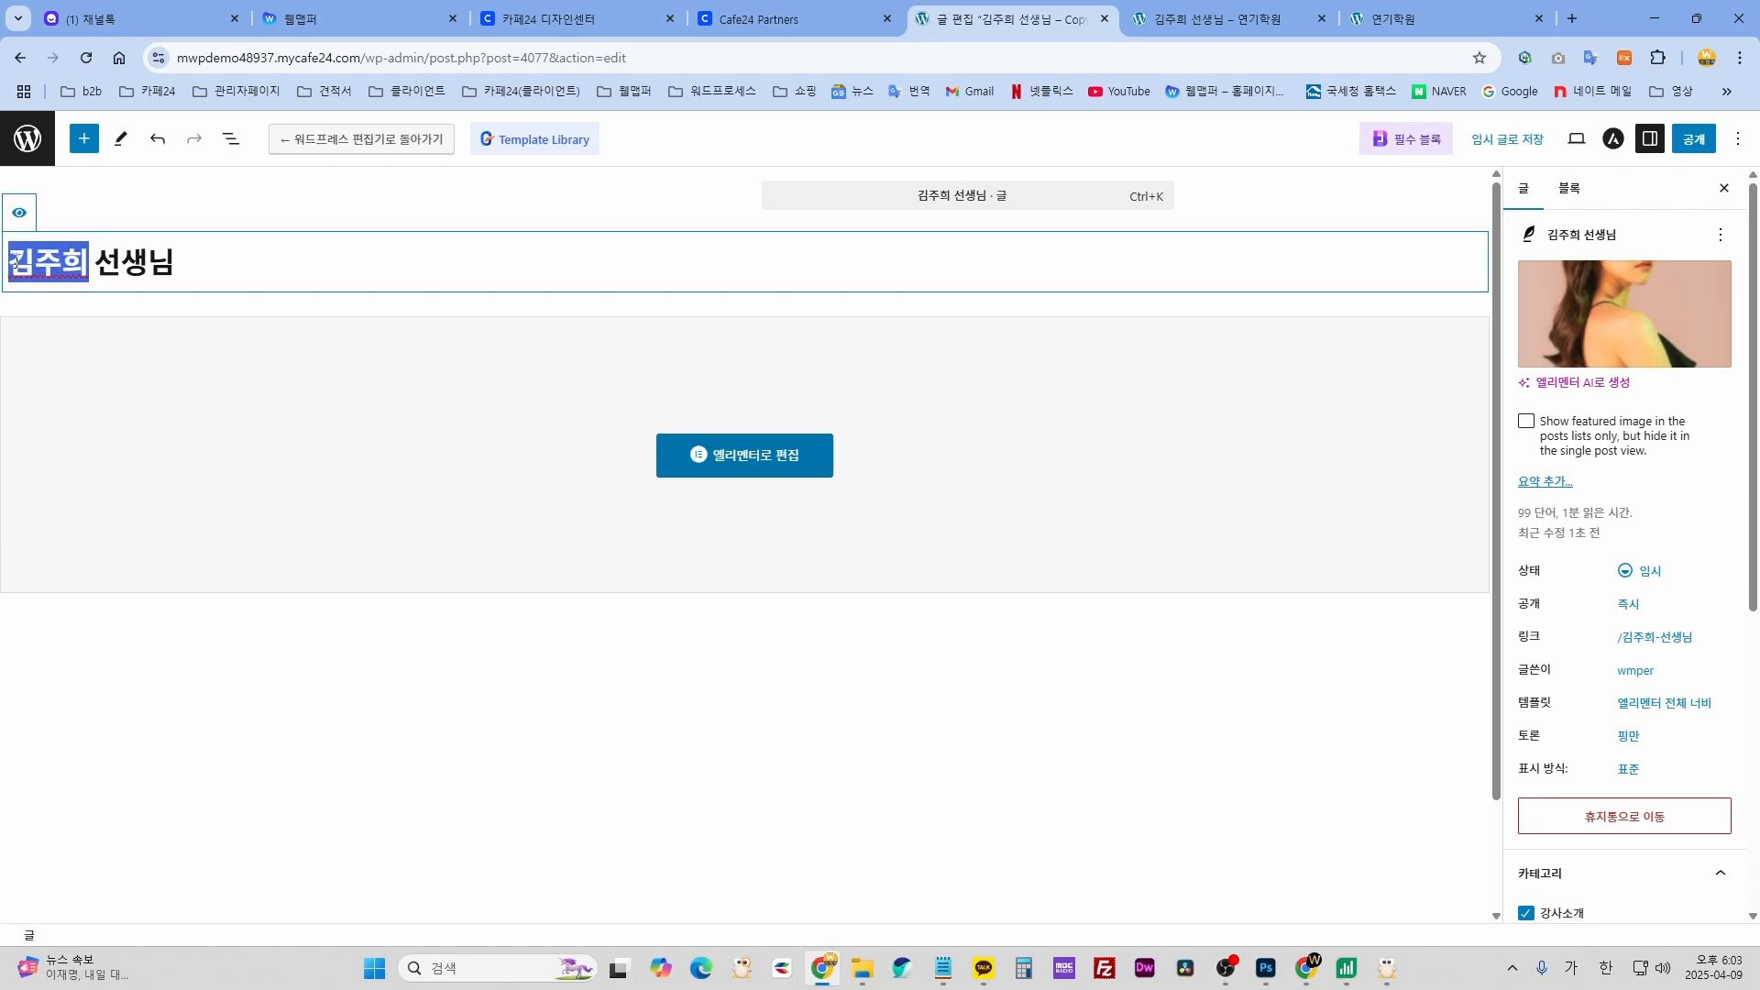
type("ㅅㄷㄴㅅ")
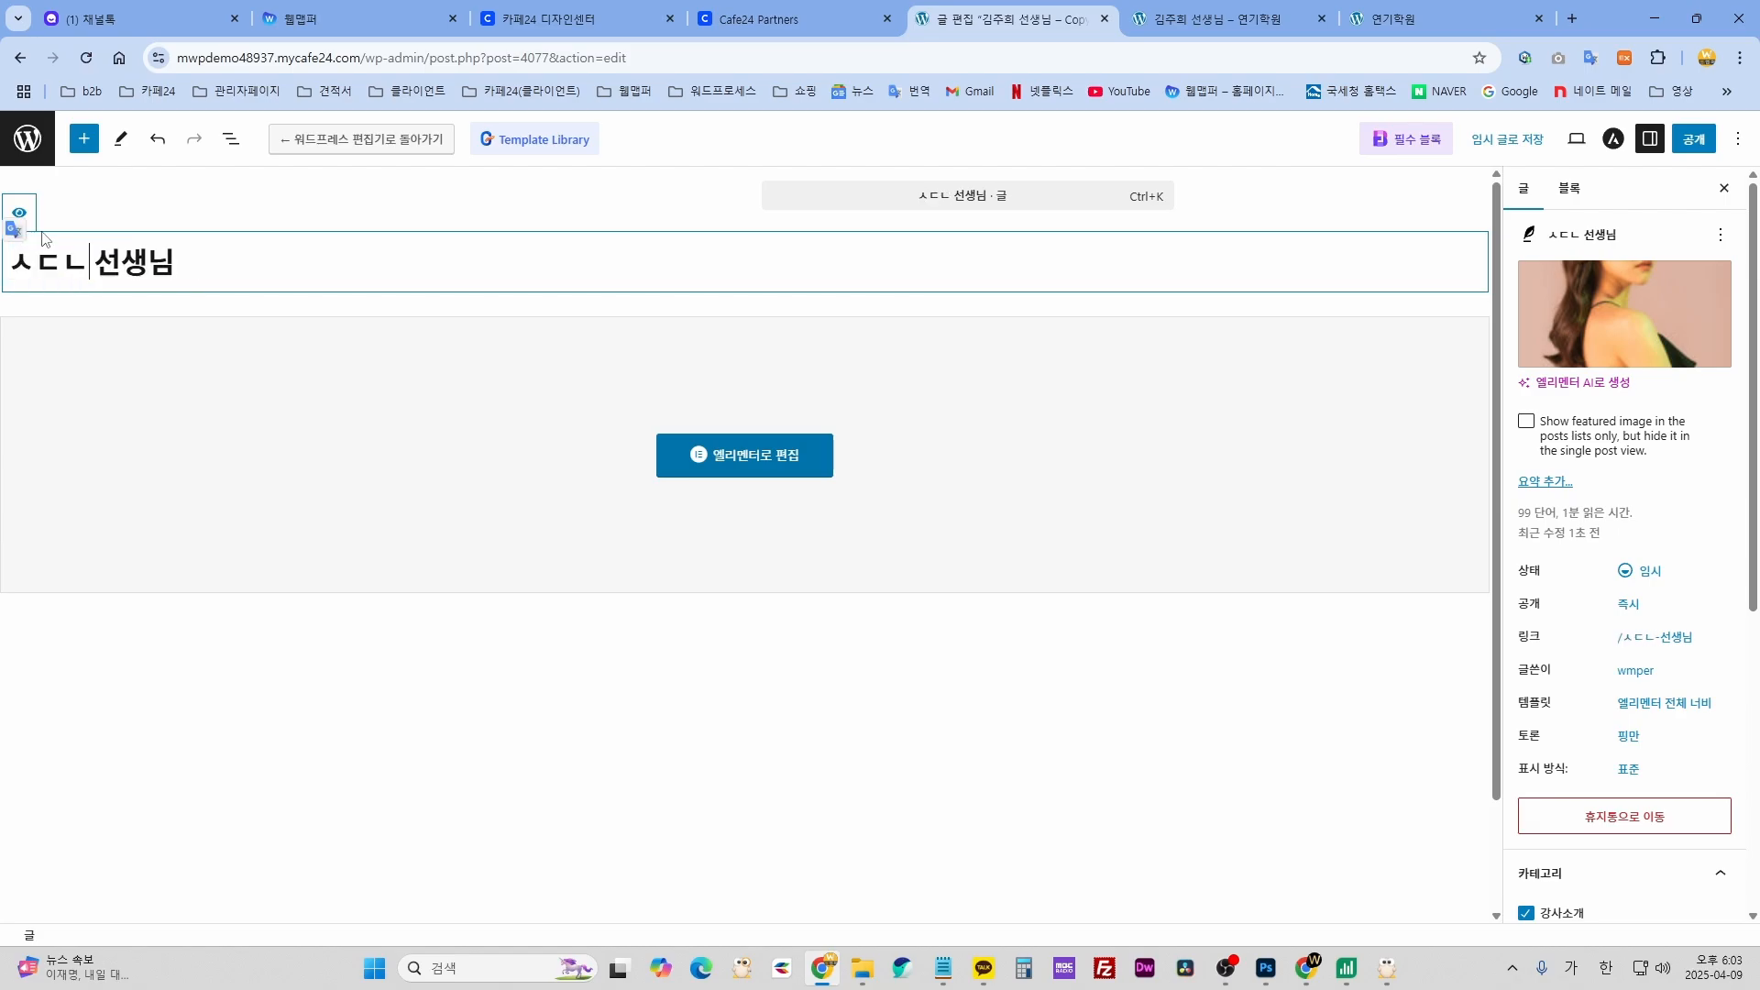
key("BackSpace")
key("BackSpace")
key("BackSpace")
key("Hangul")
type("test")
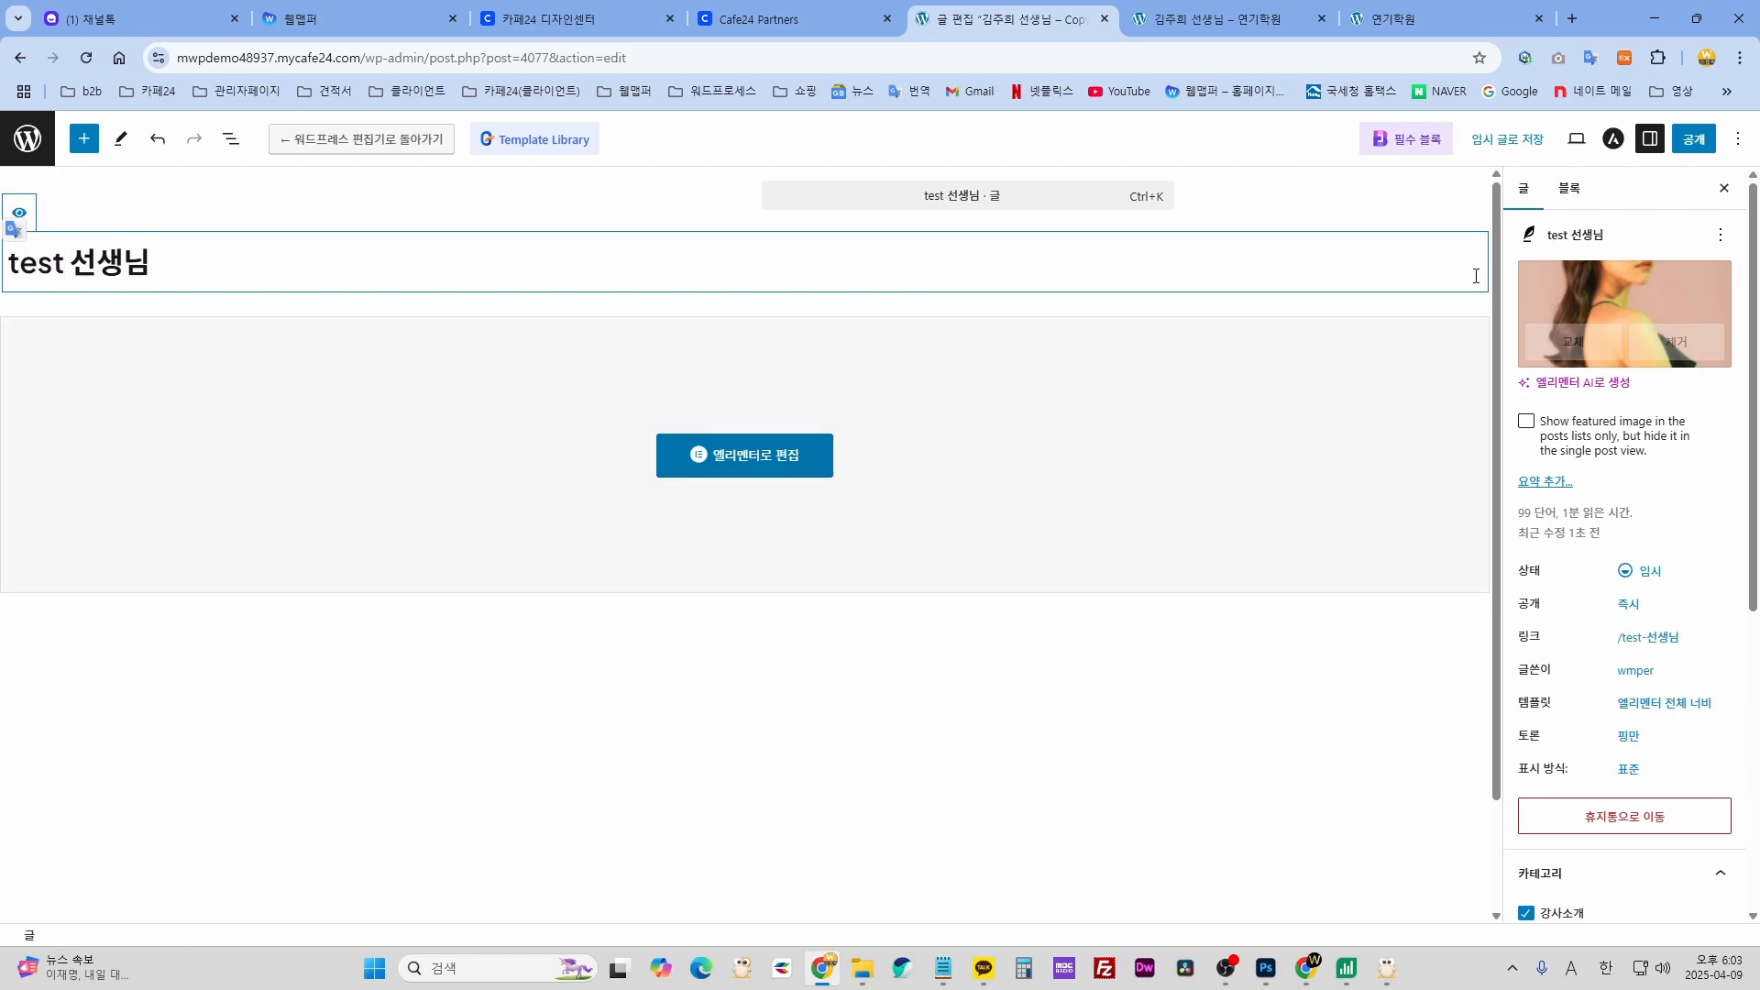
- Replace the featured image with the dancer photo
left_click(1578, 344)
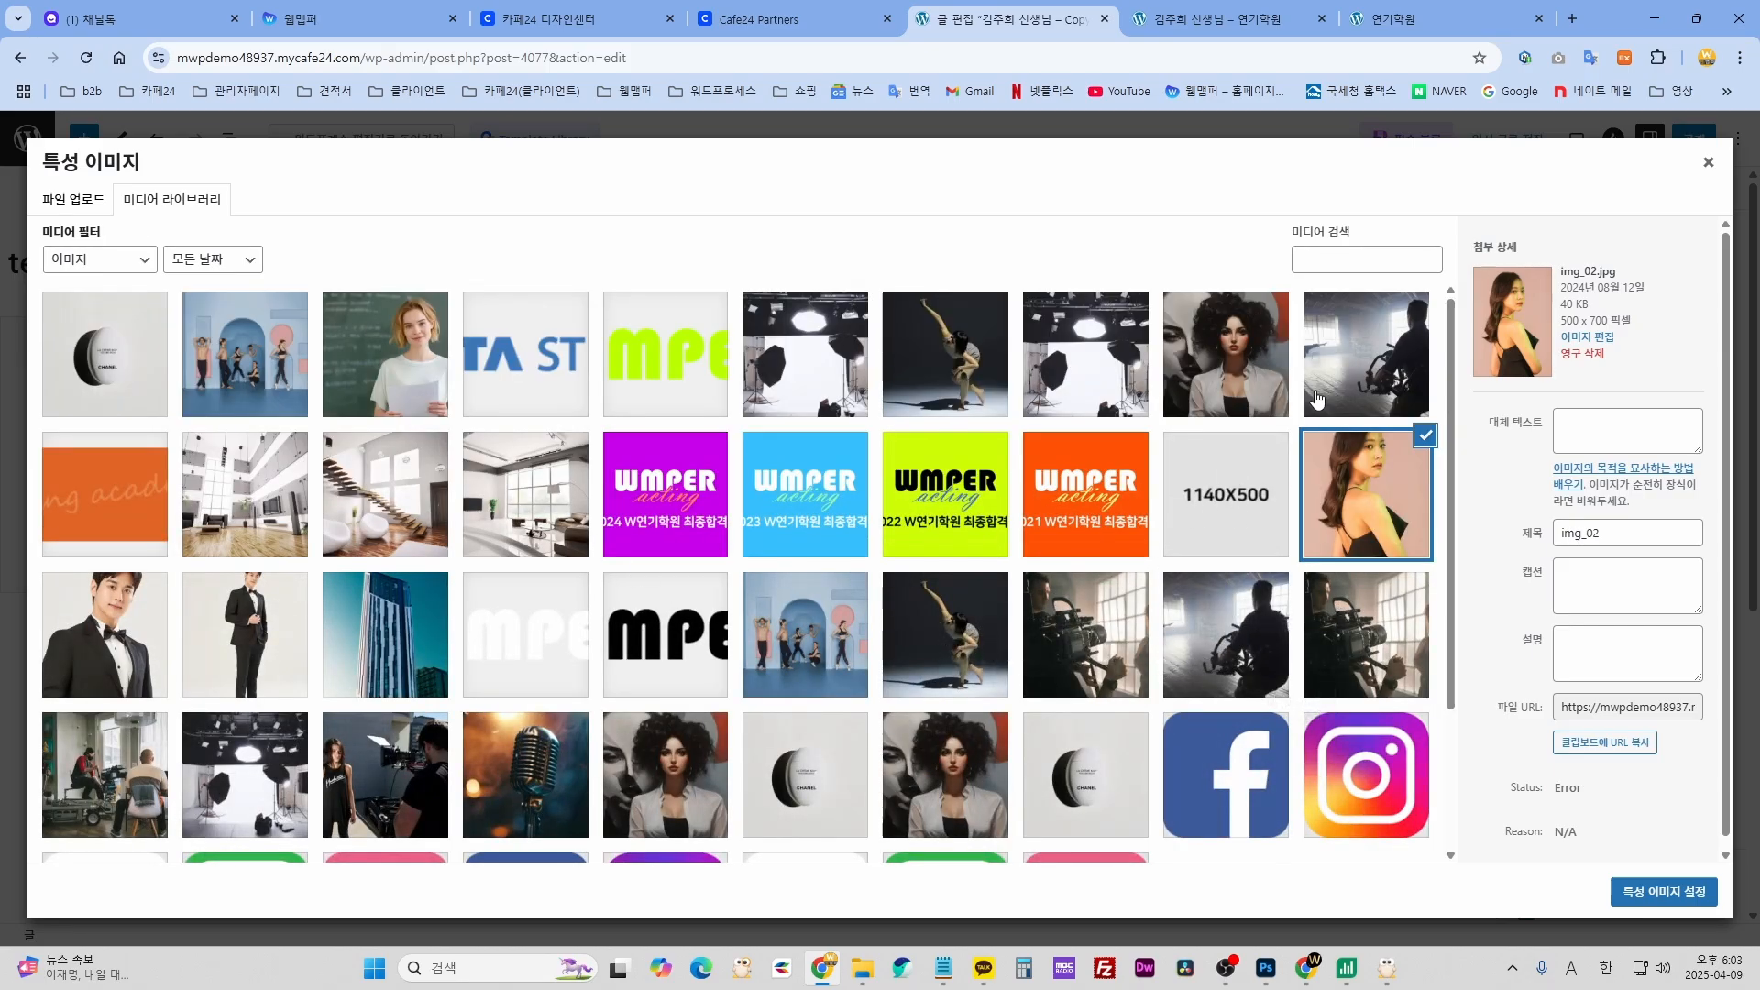
left_click(930, 370)
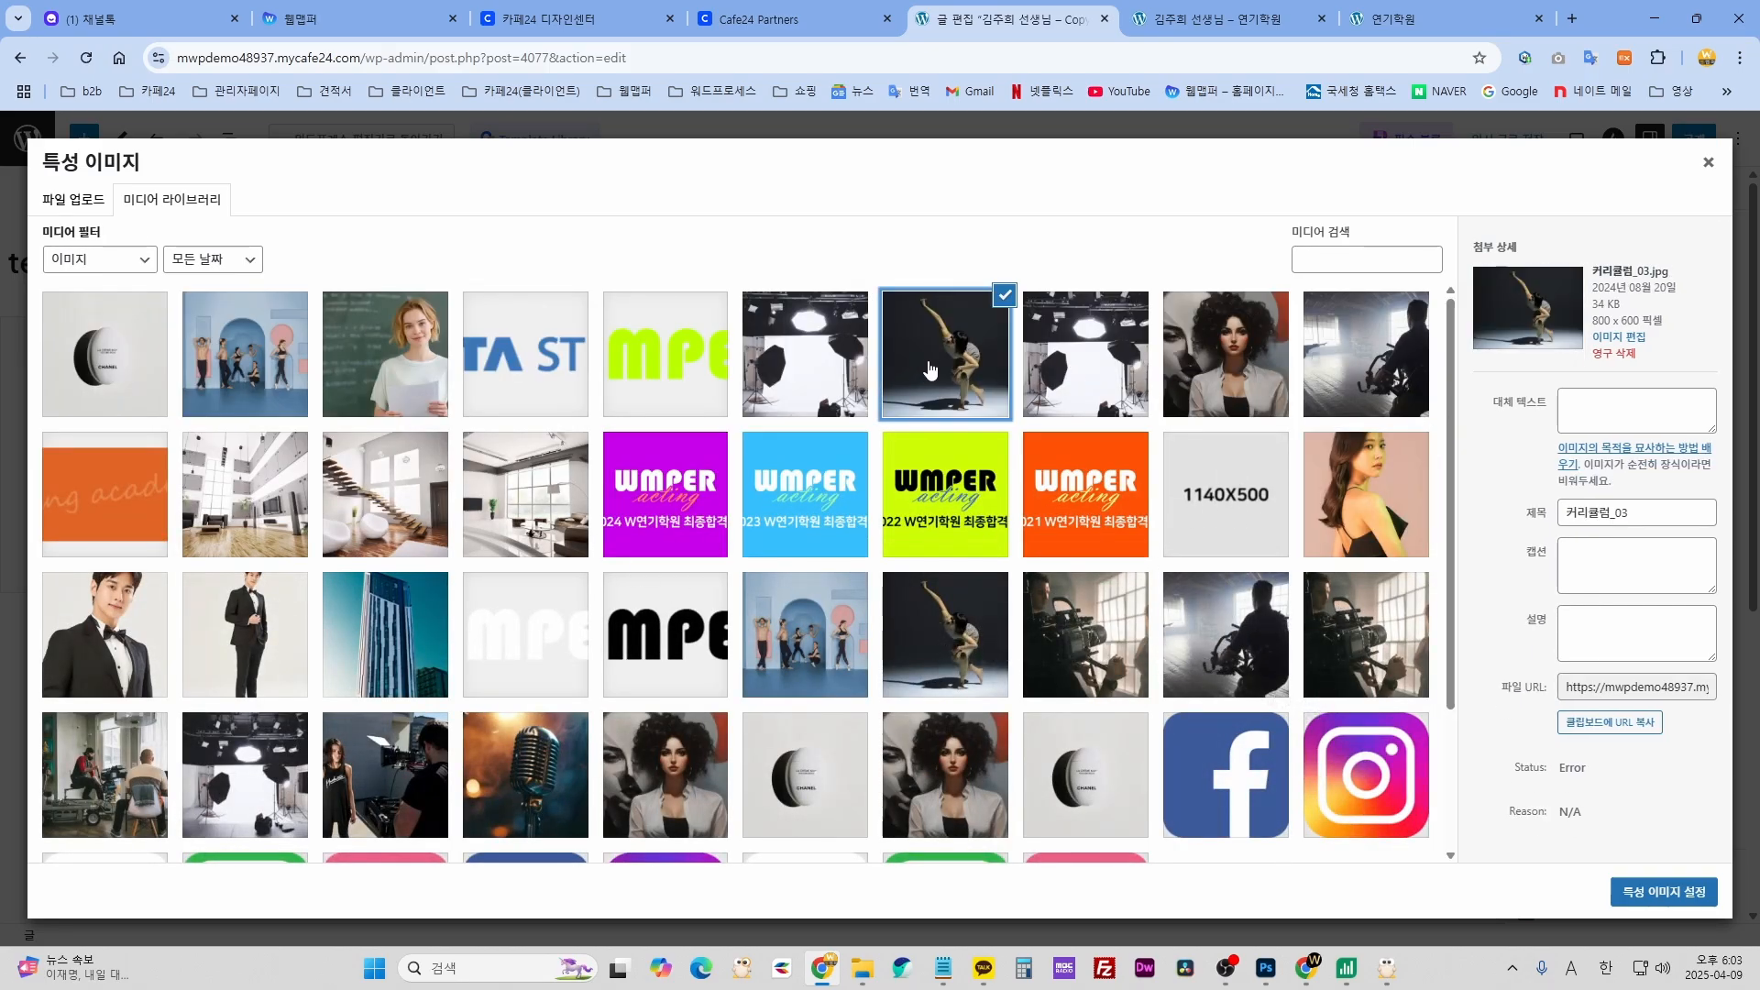
left_click(399, 351)
left_click(944, 357)
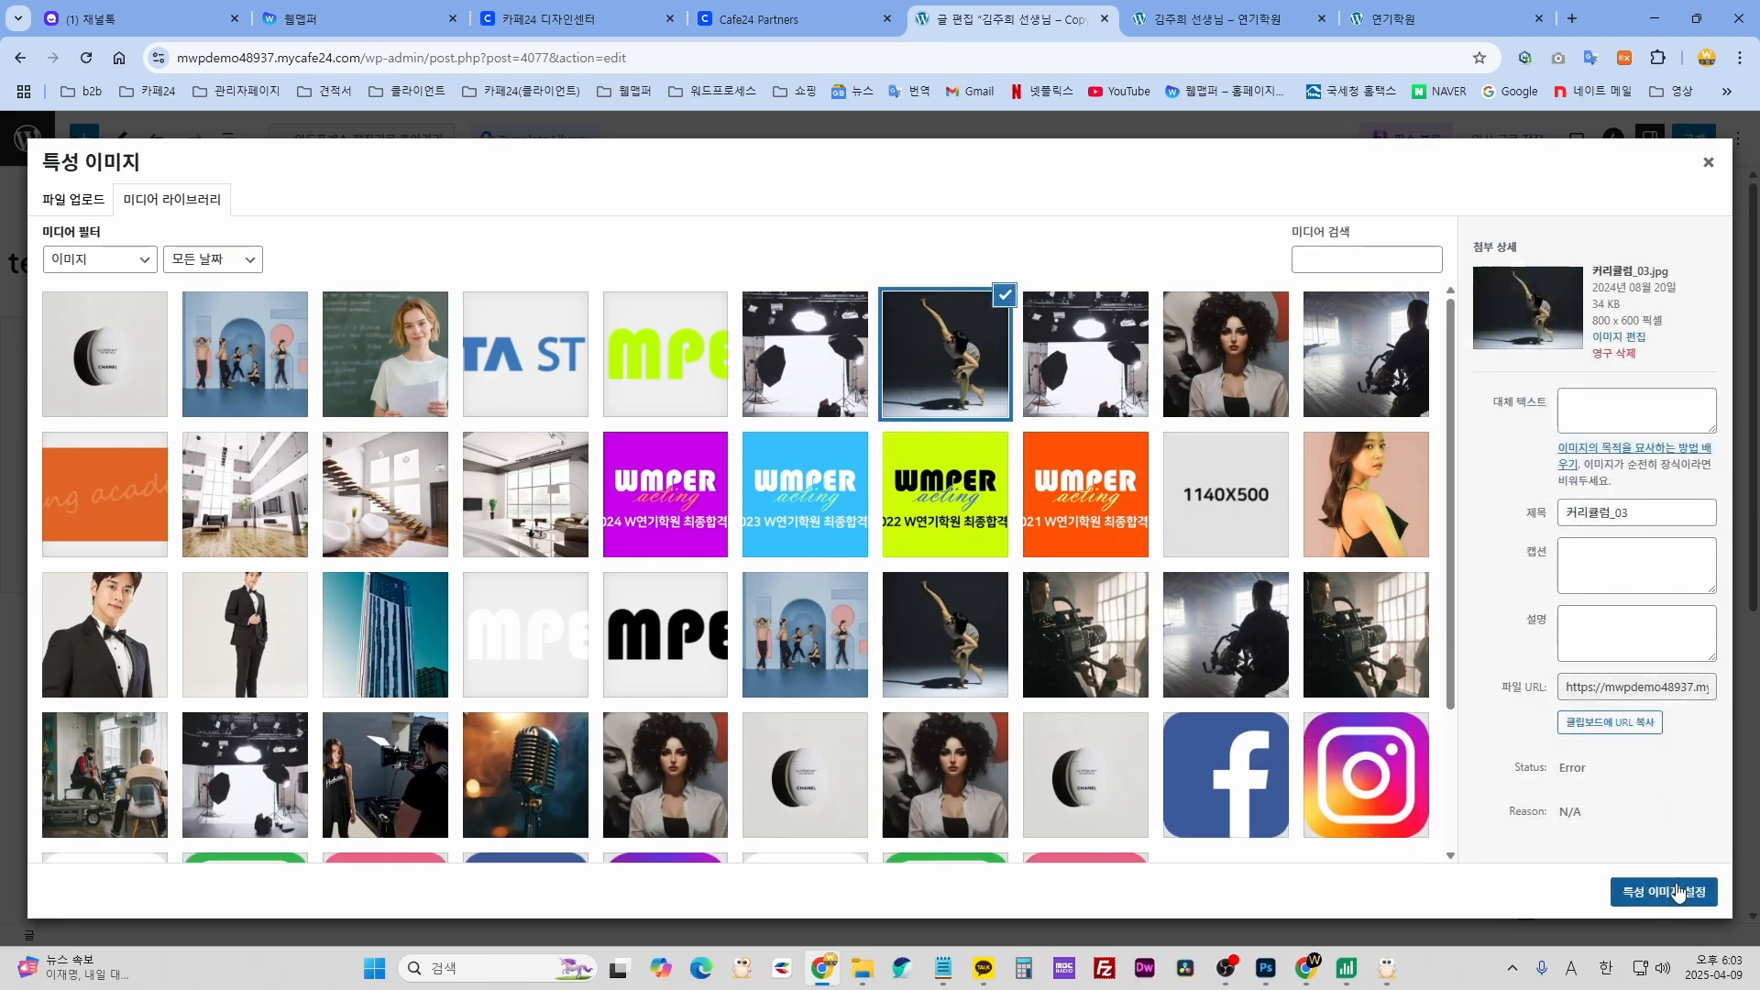
left_click(1663, 891)
scroll(1627, 639, "down", 5)
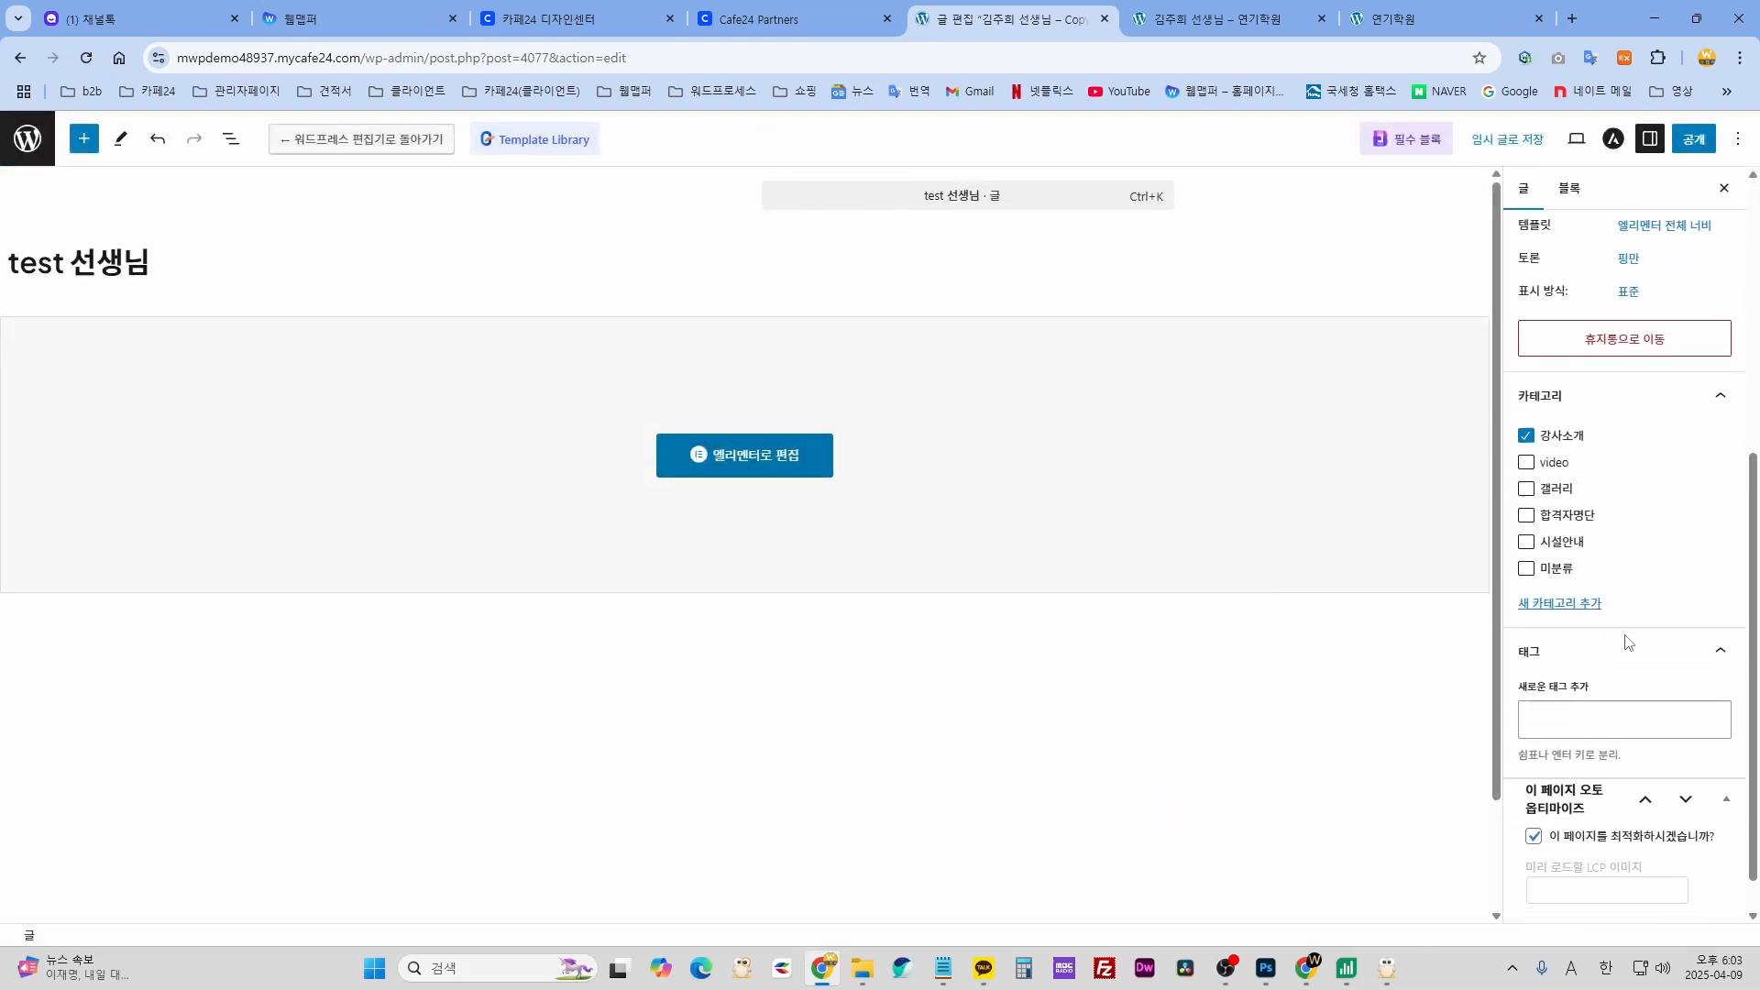
scroll(1641, 431, "up", 1)
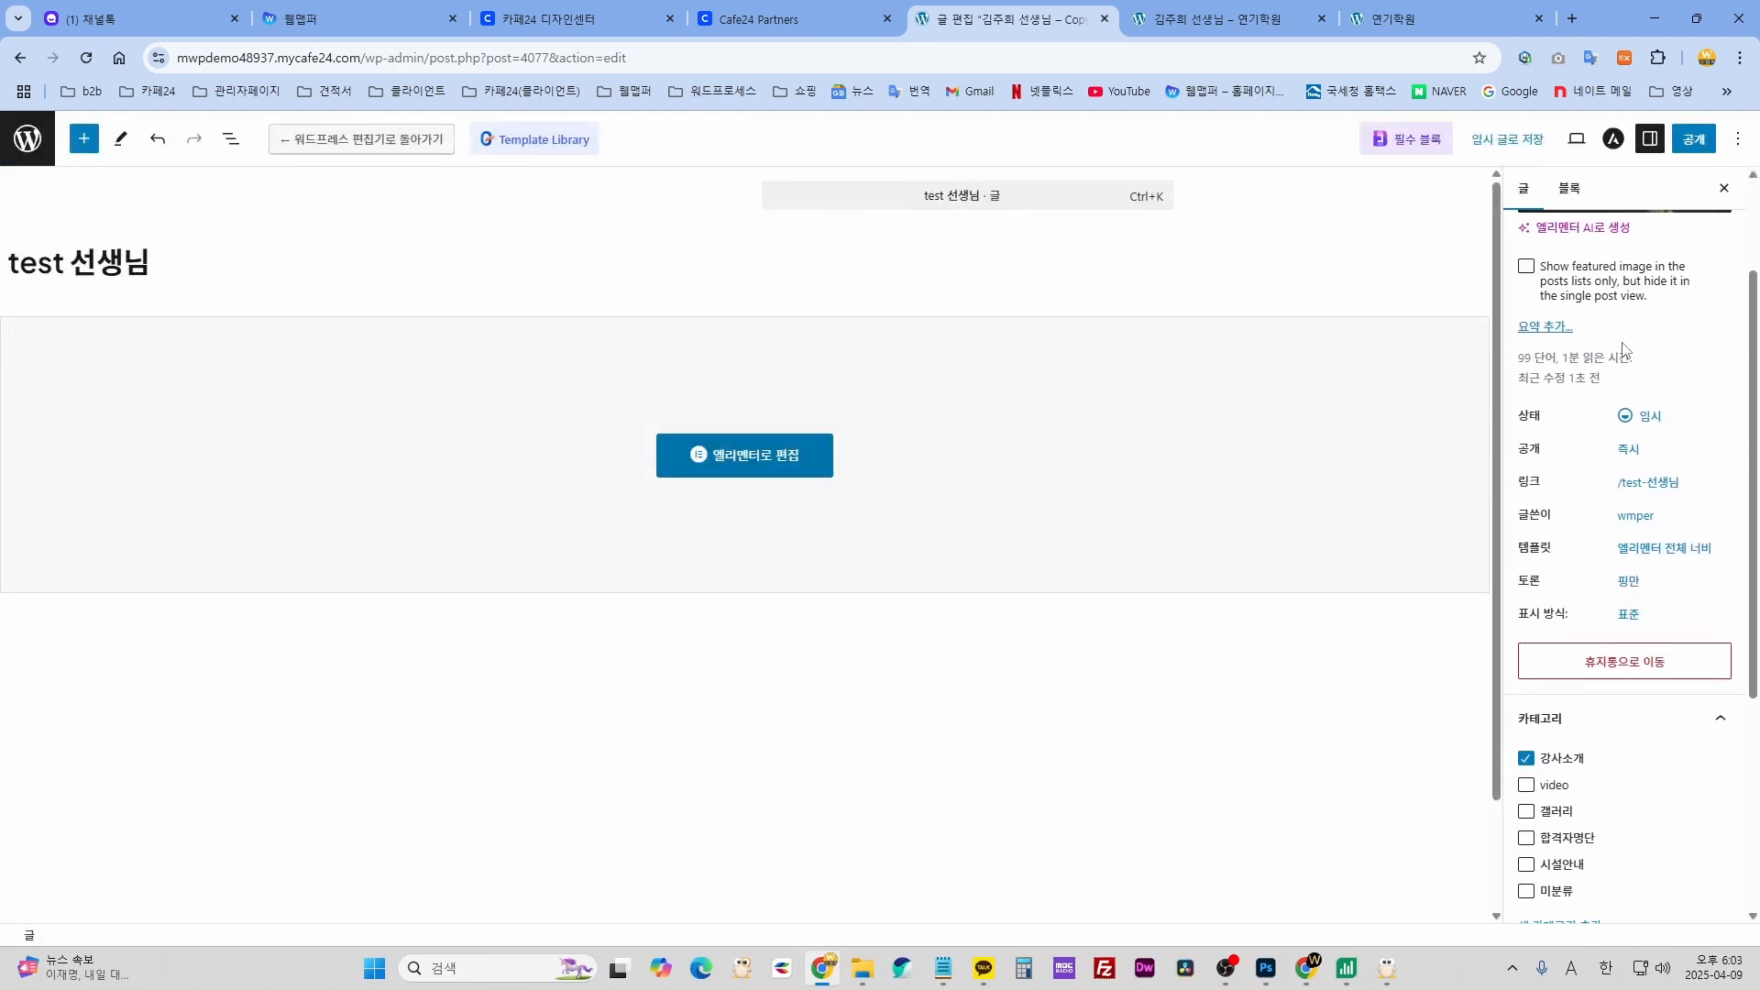
- Publish the test 선생님 post, then open the 강사소개 page on the live site
left_click(1693, 140)
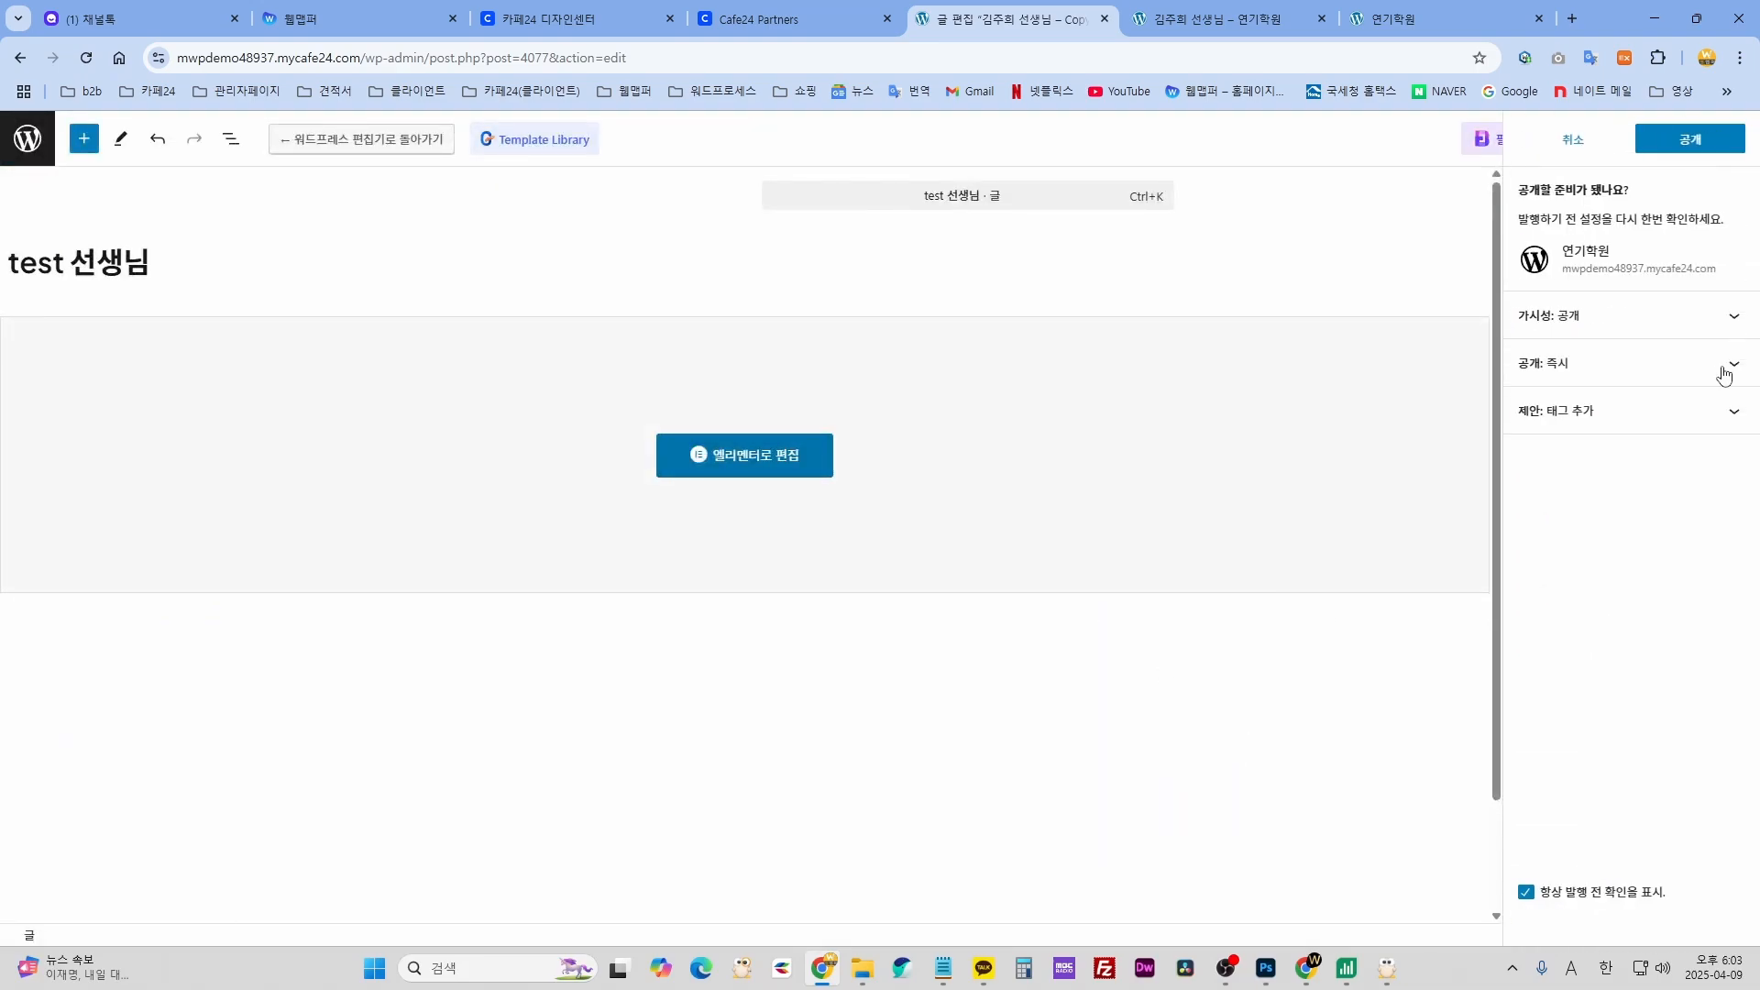
left_click(1689, 142)
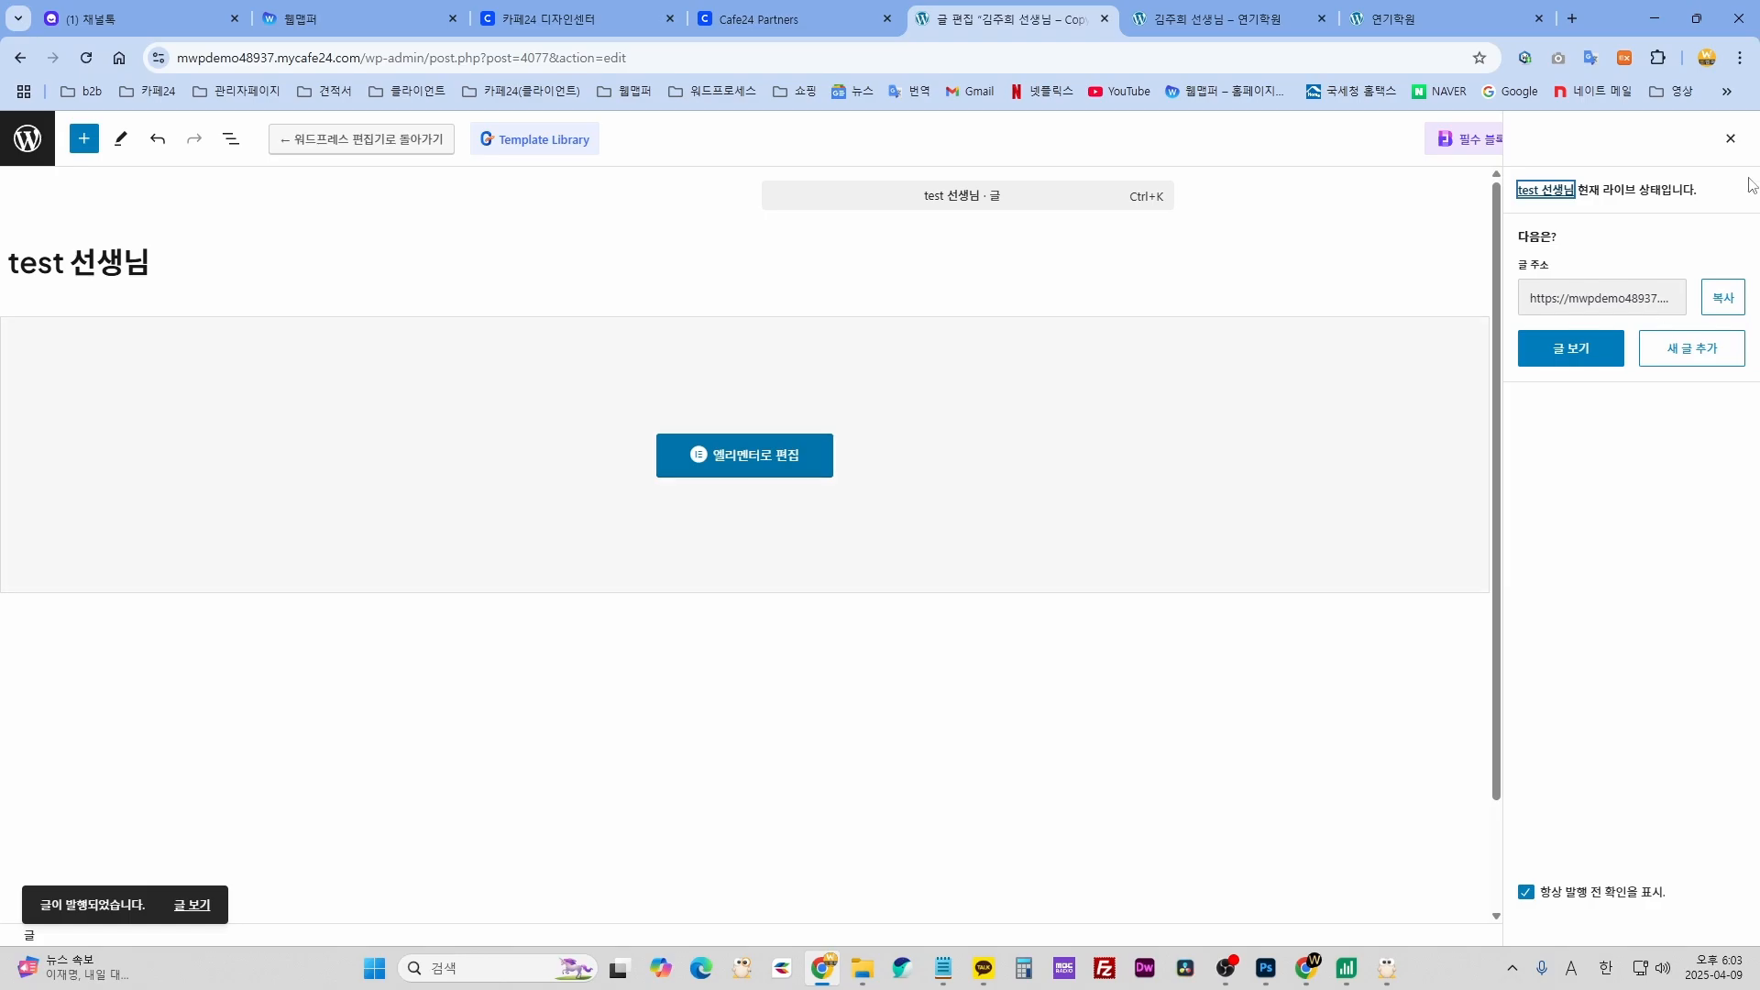
left_click(1731, 144)
left_click(1577, 140)
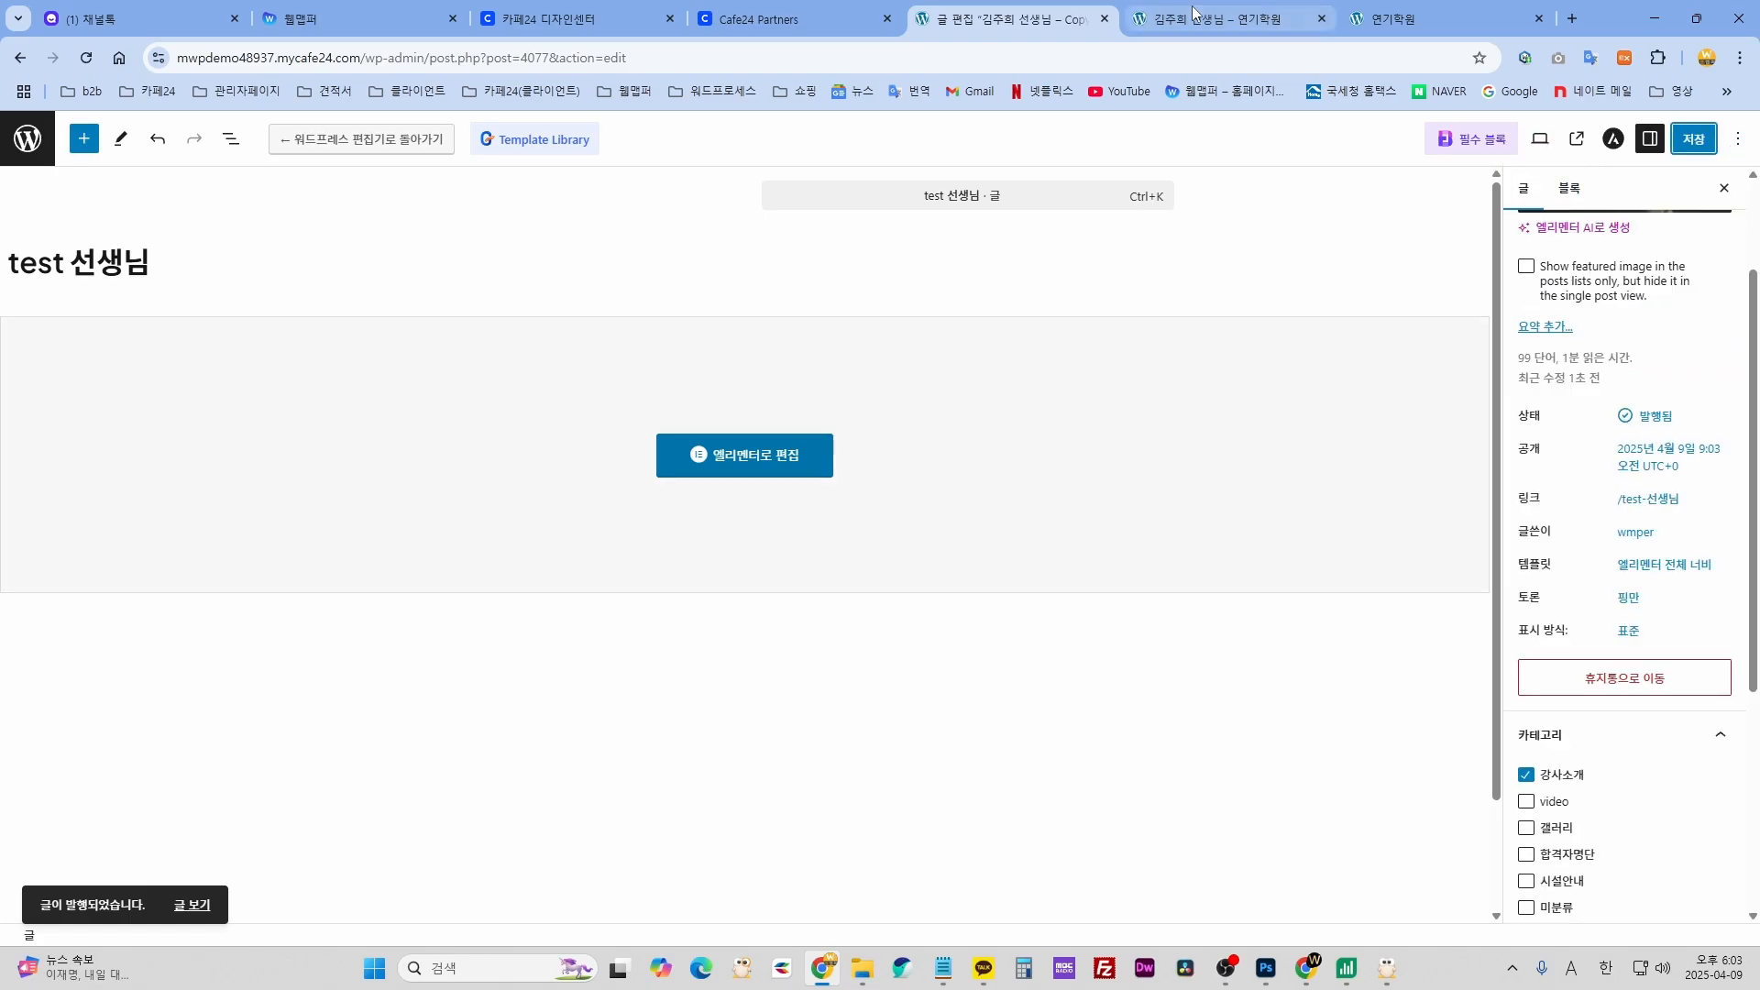
left_click(807, 402)
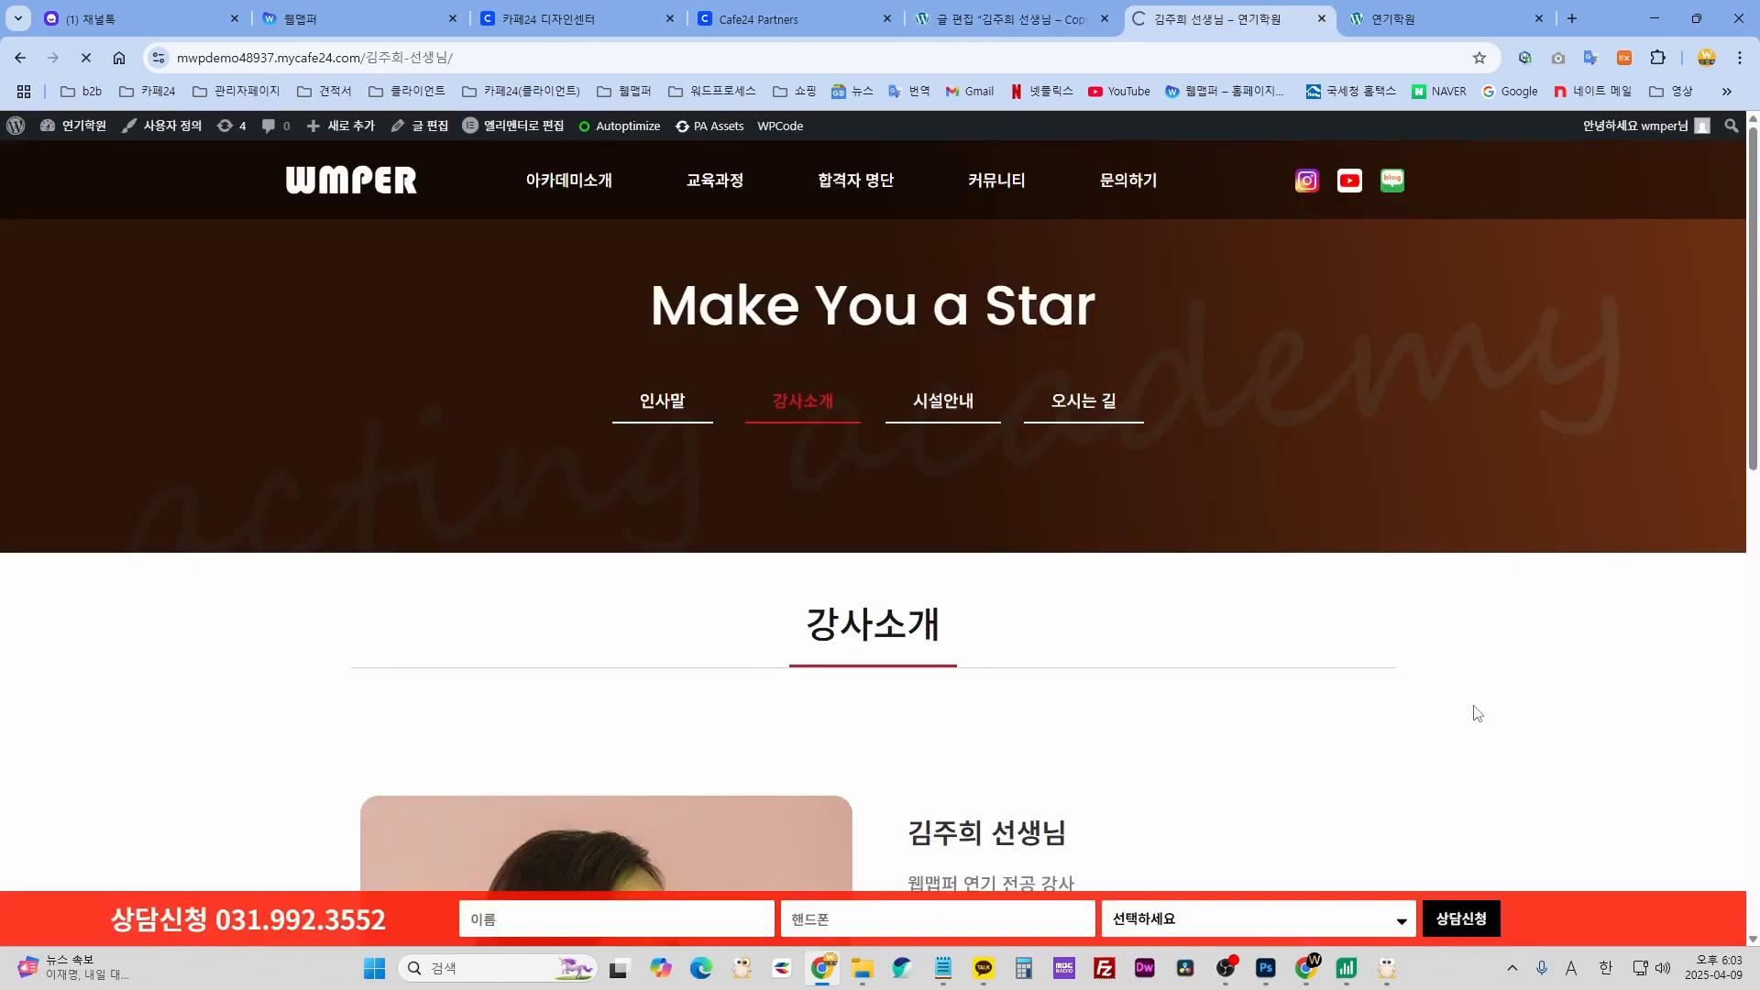
- Scroll the teacher grid and test 선생님 page to check the dancer photo, then return to the editor
scroll(1473, 714, "down", 10)
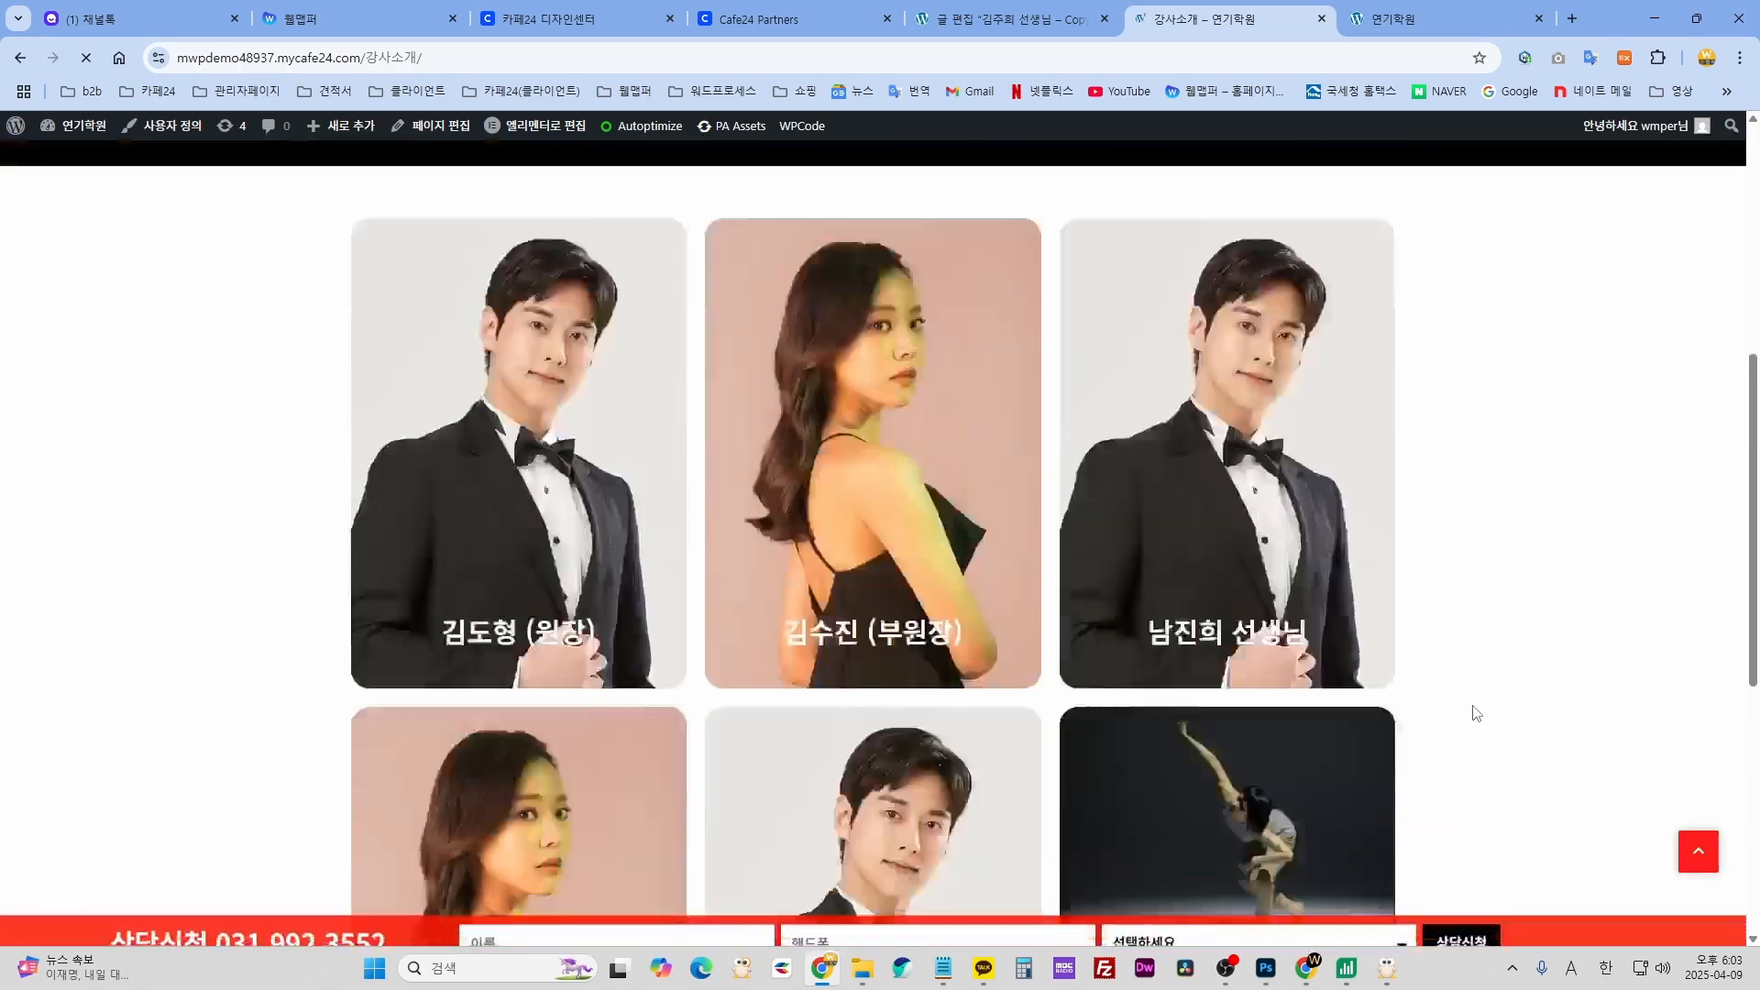
scroll(1054, 550, "down", 4)
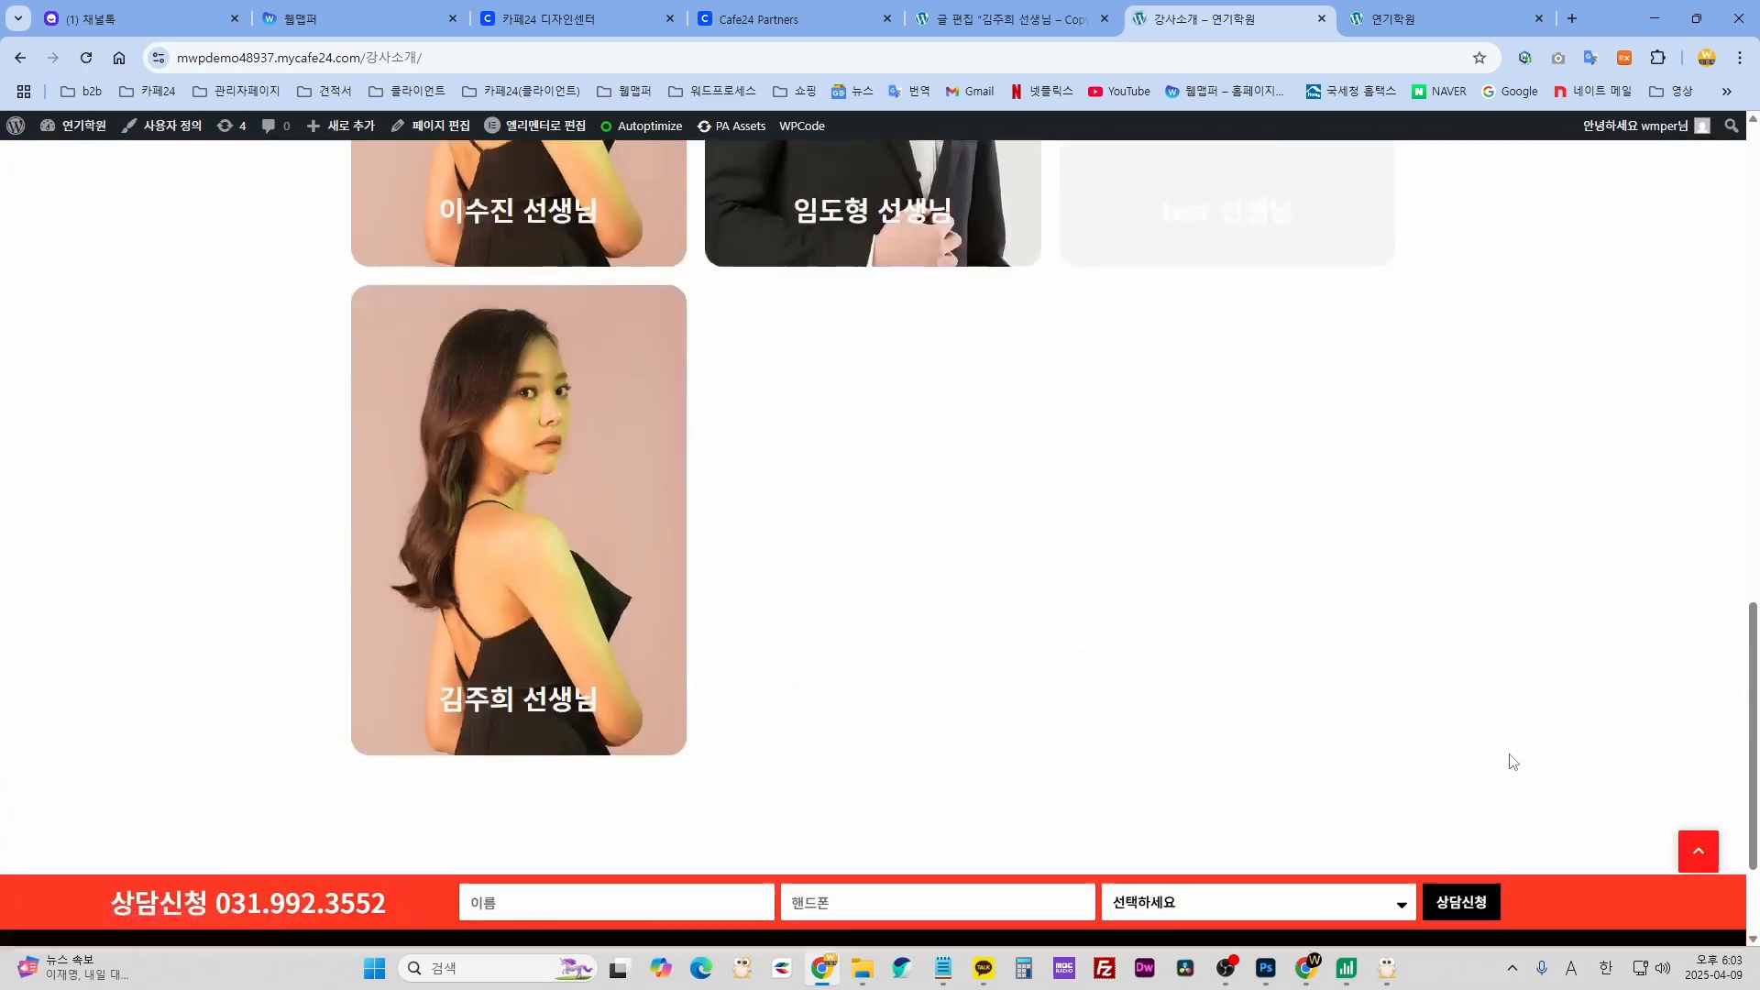
scroll(934, 730, "up", 3)
scroll(793, 725, "up", 4)
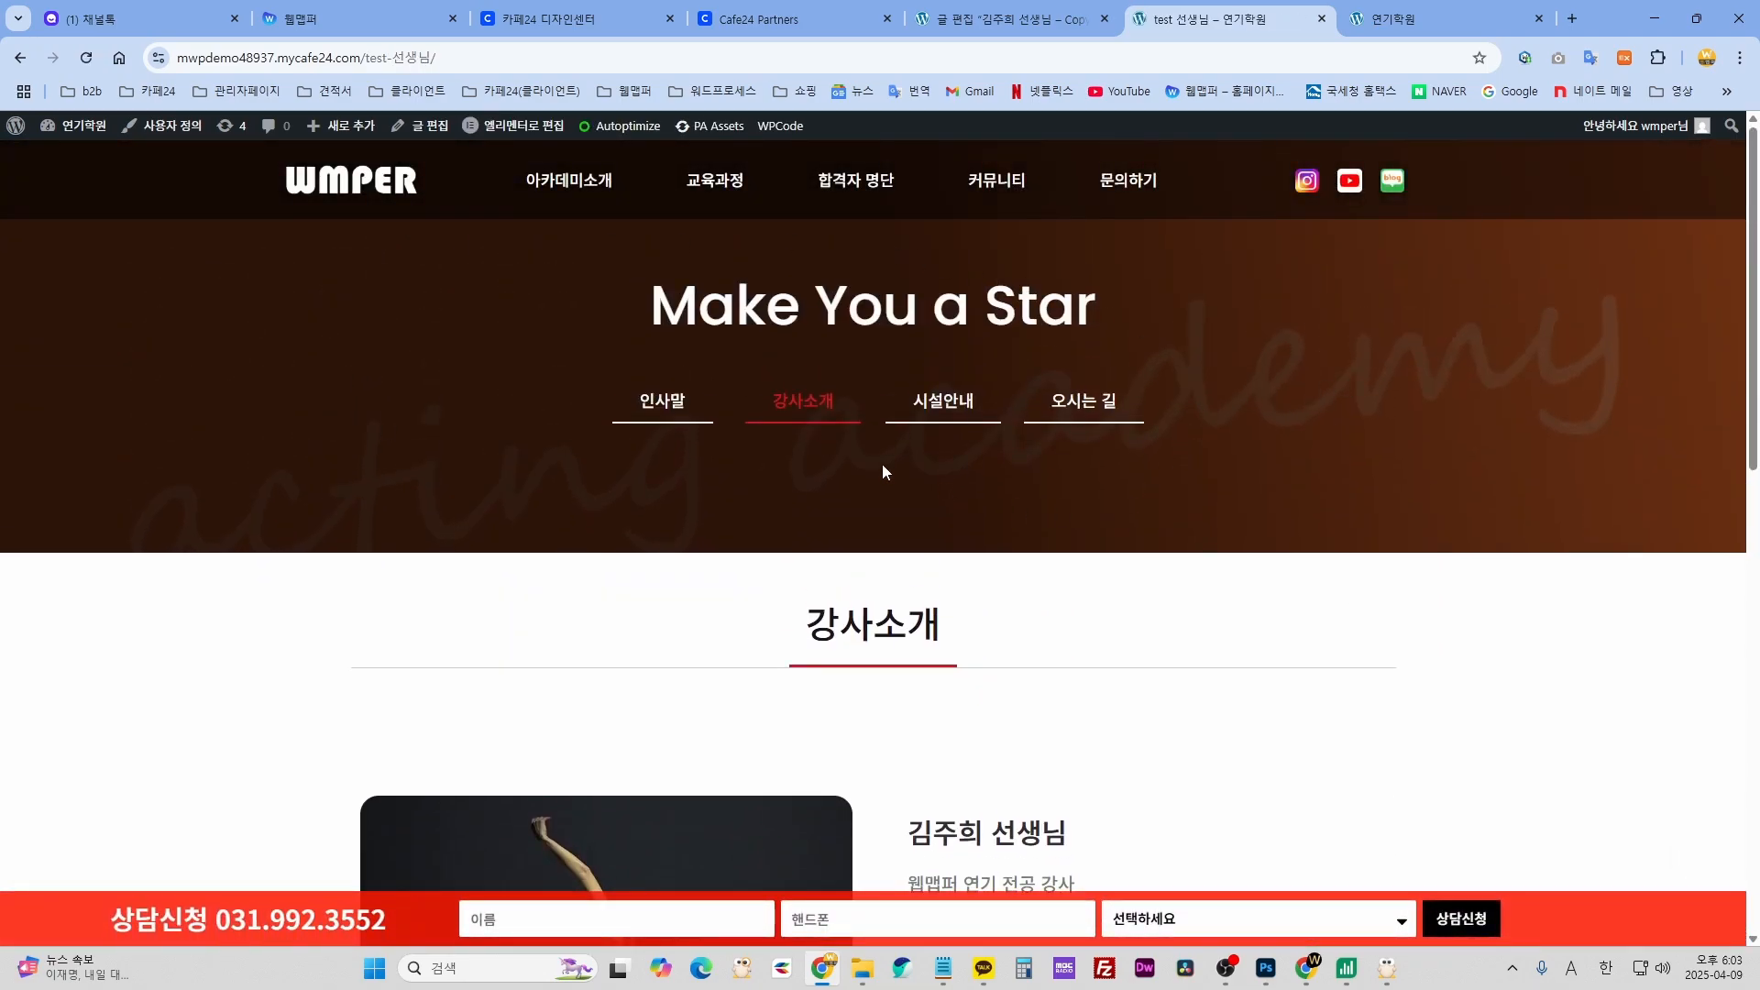
scroll(1306, 569, "down", 5)
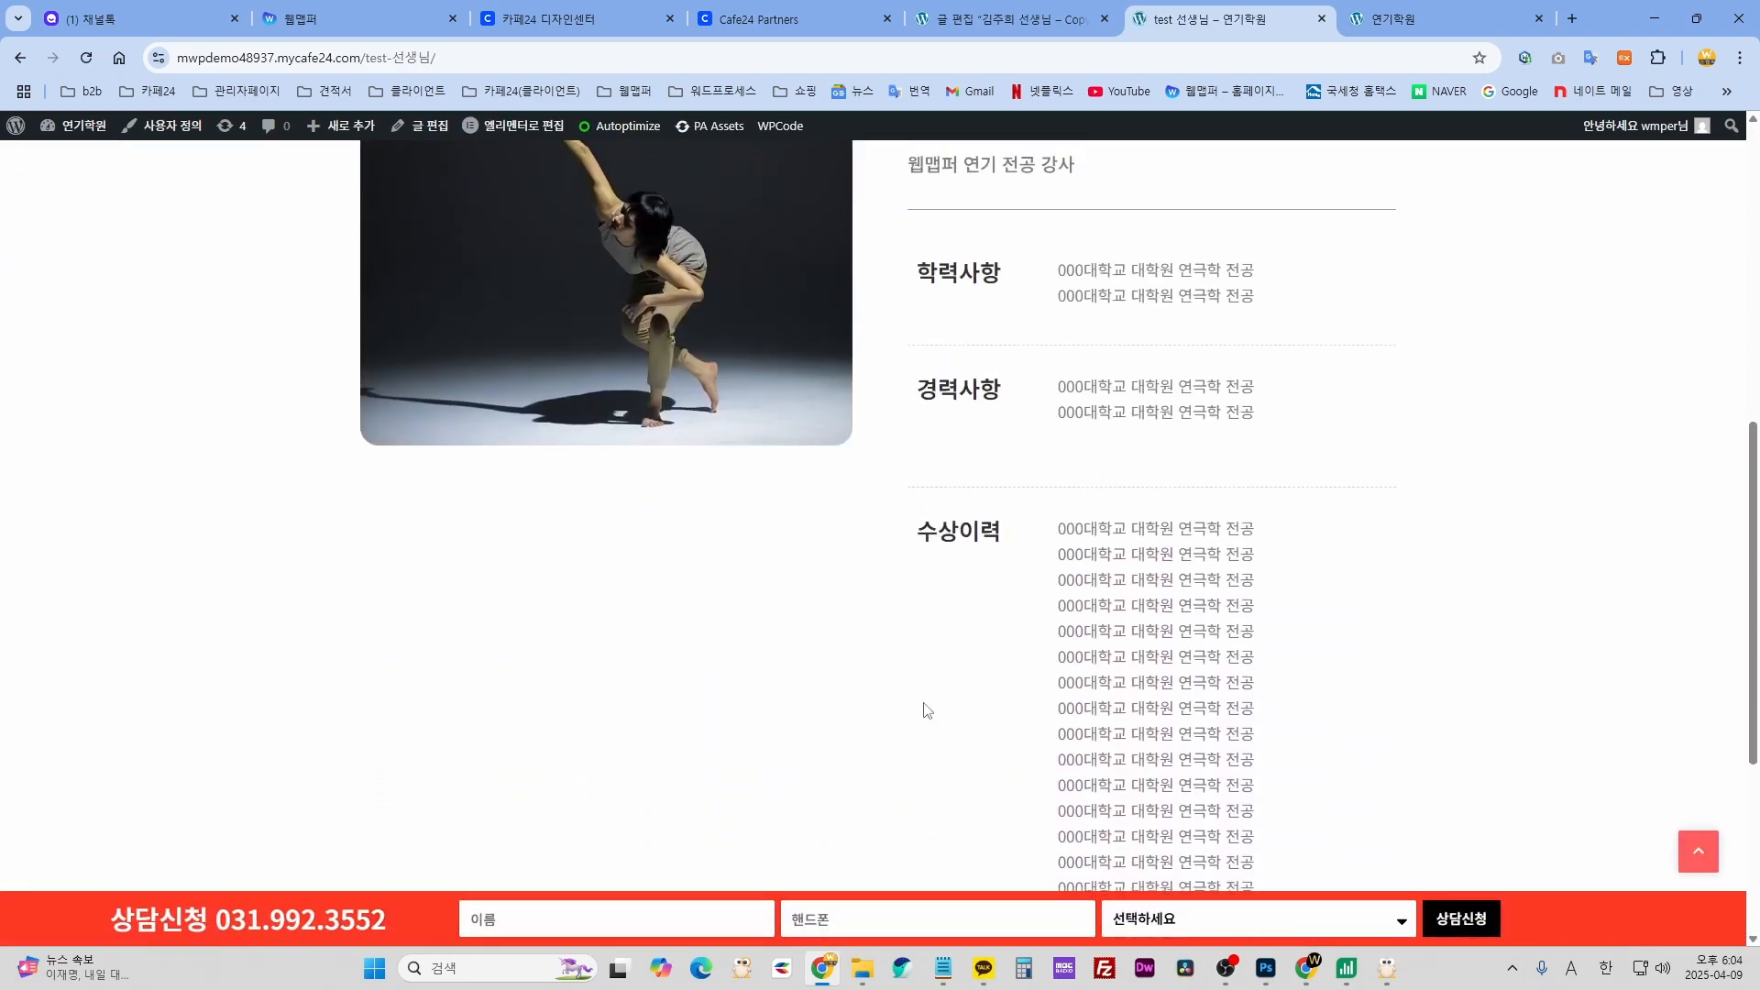
scroll(927, 711, "up", 1)
left_click(1008, 20)
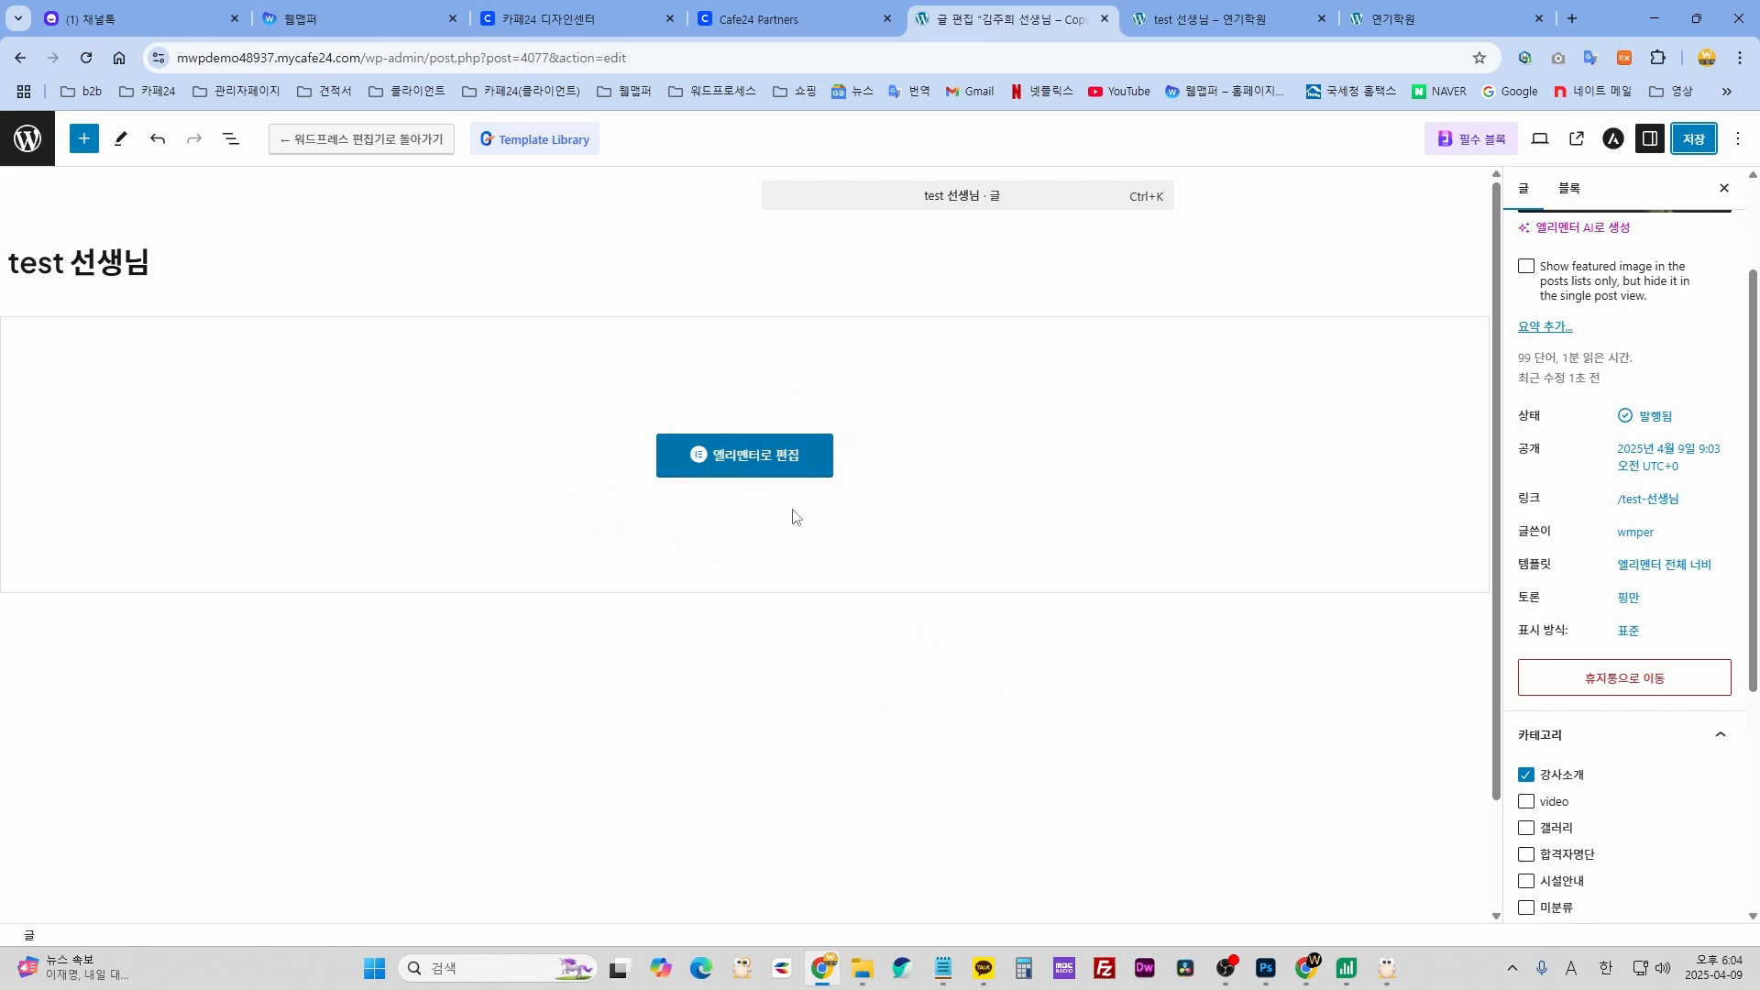
left_click(775, 469)
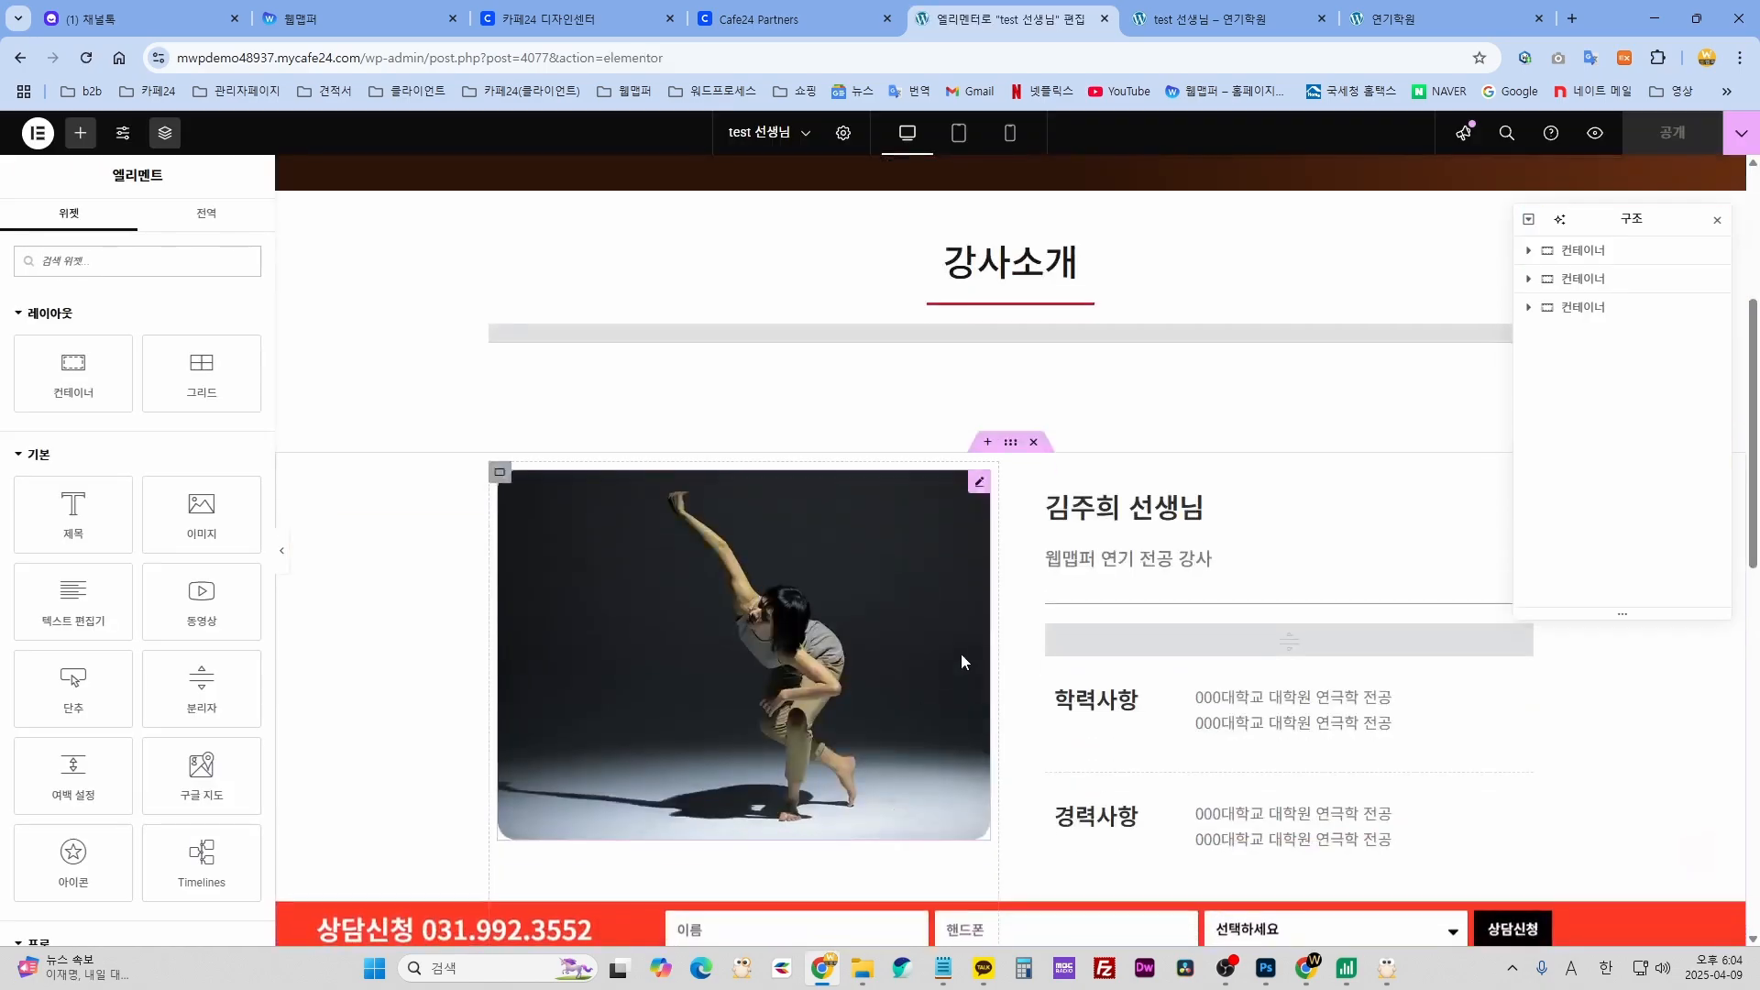
left_click(1126, 507)
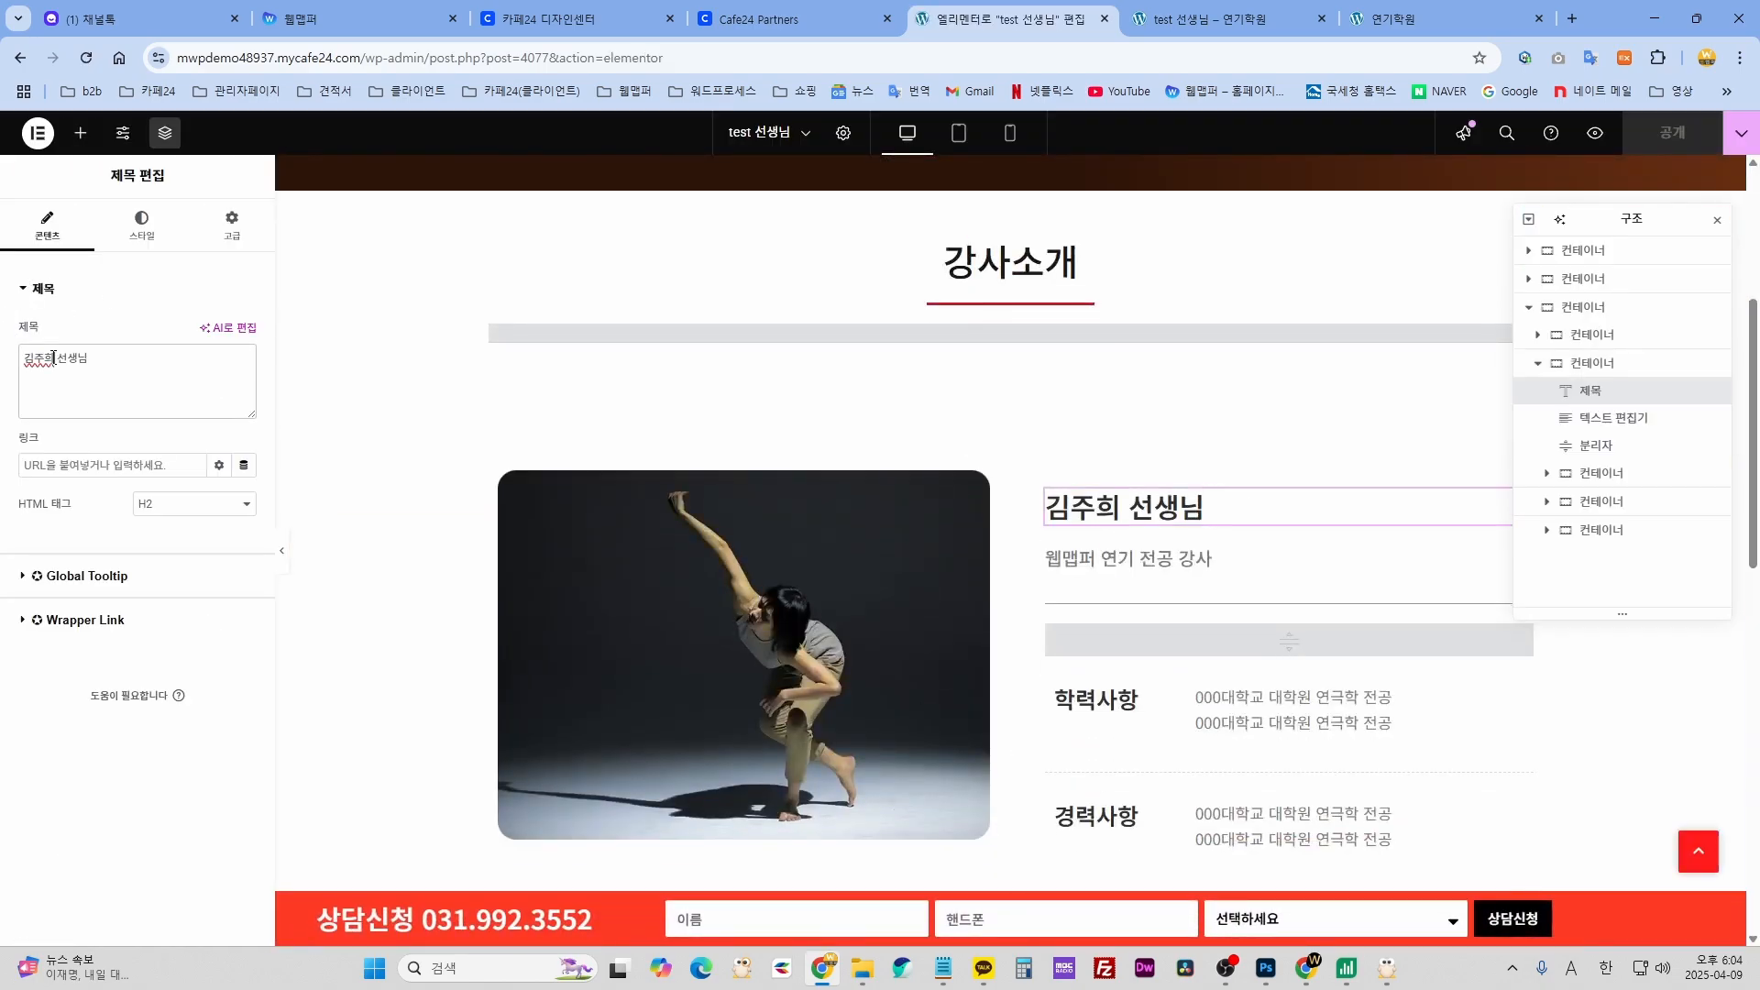
type("test")
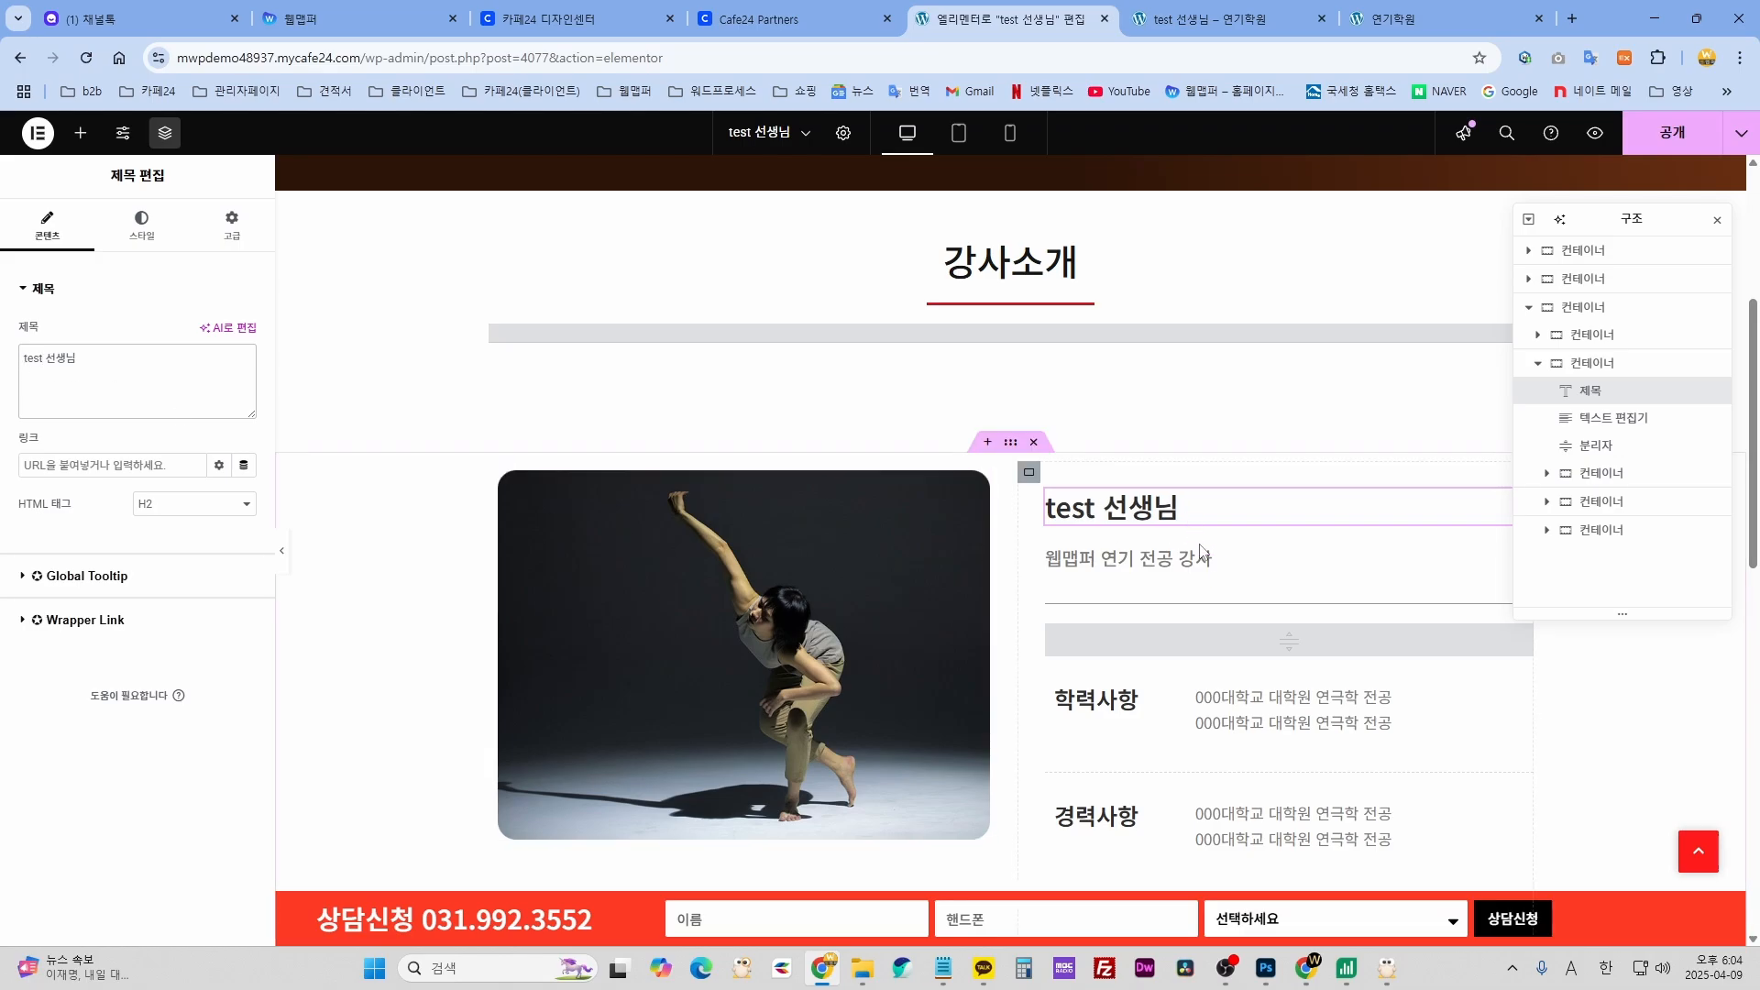
left_click(1161, 571)
scroll(752, 345, "down", 4)
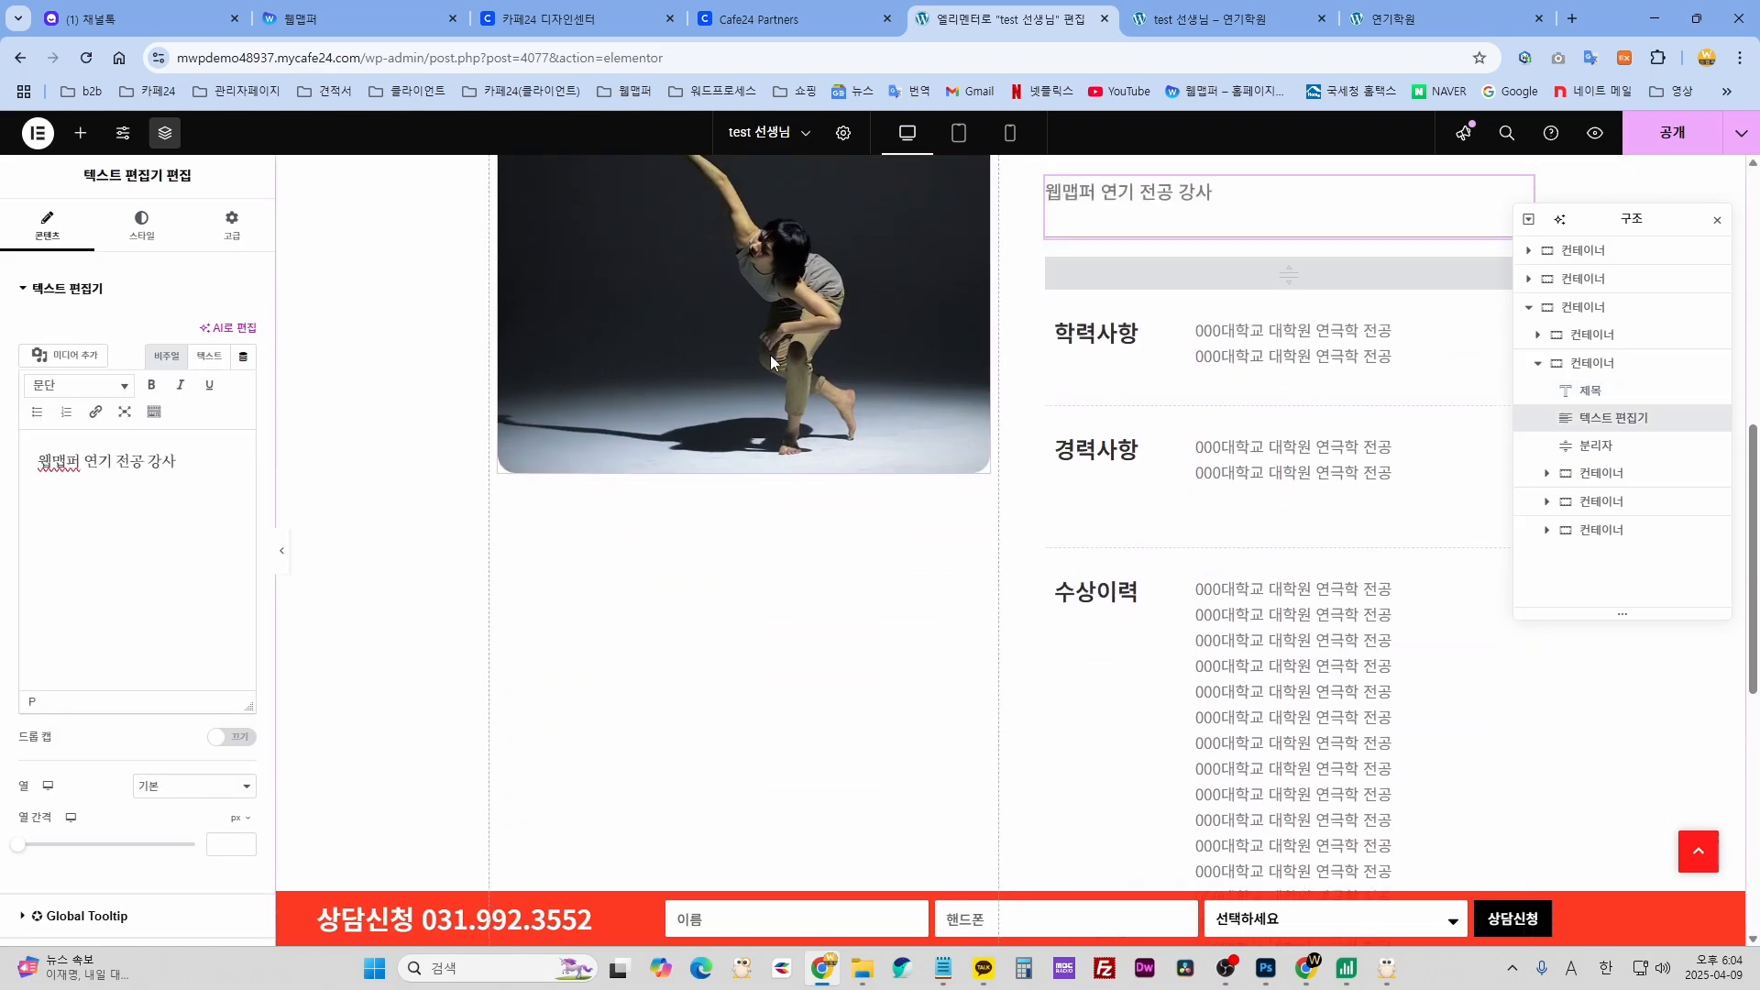
scroll(505, 397, "up", 3)
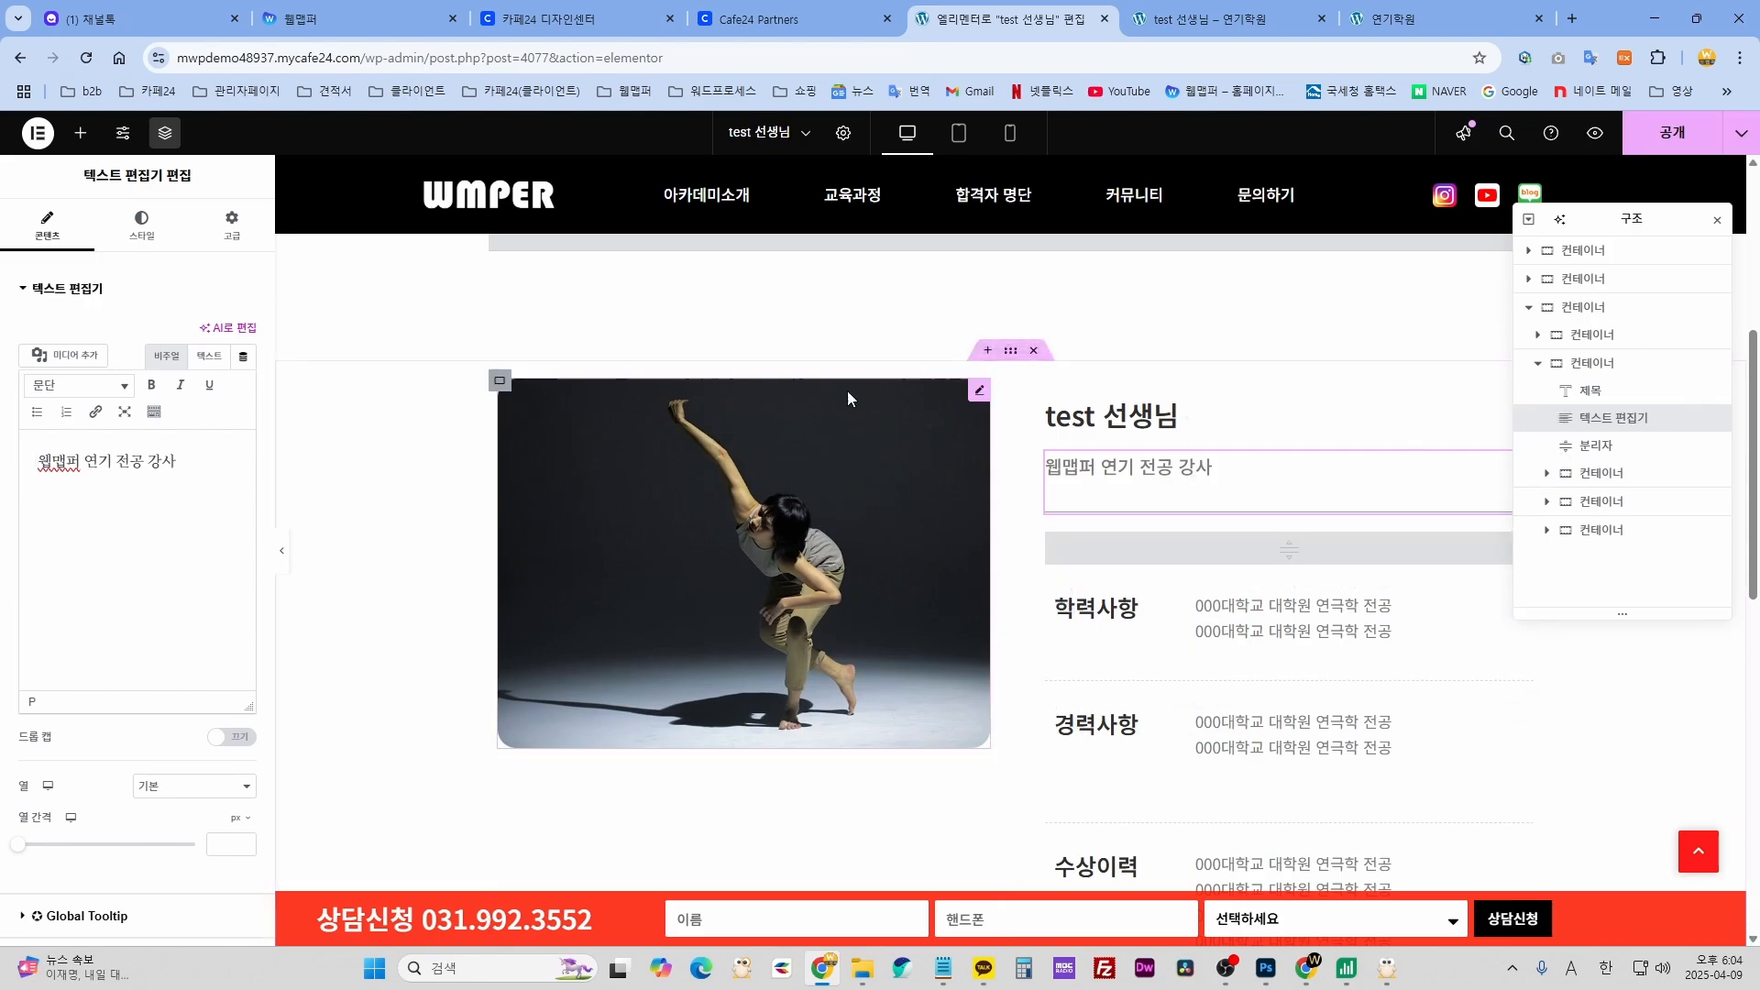
- Publish the Elementor update and exit back to the WordPress post editor
left_click(1685, 144)
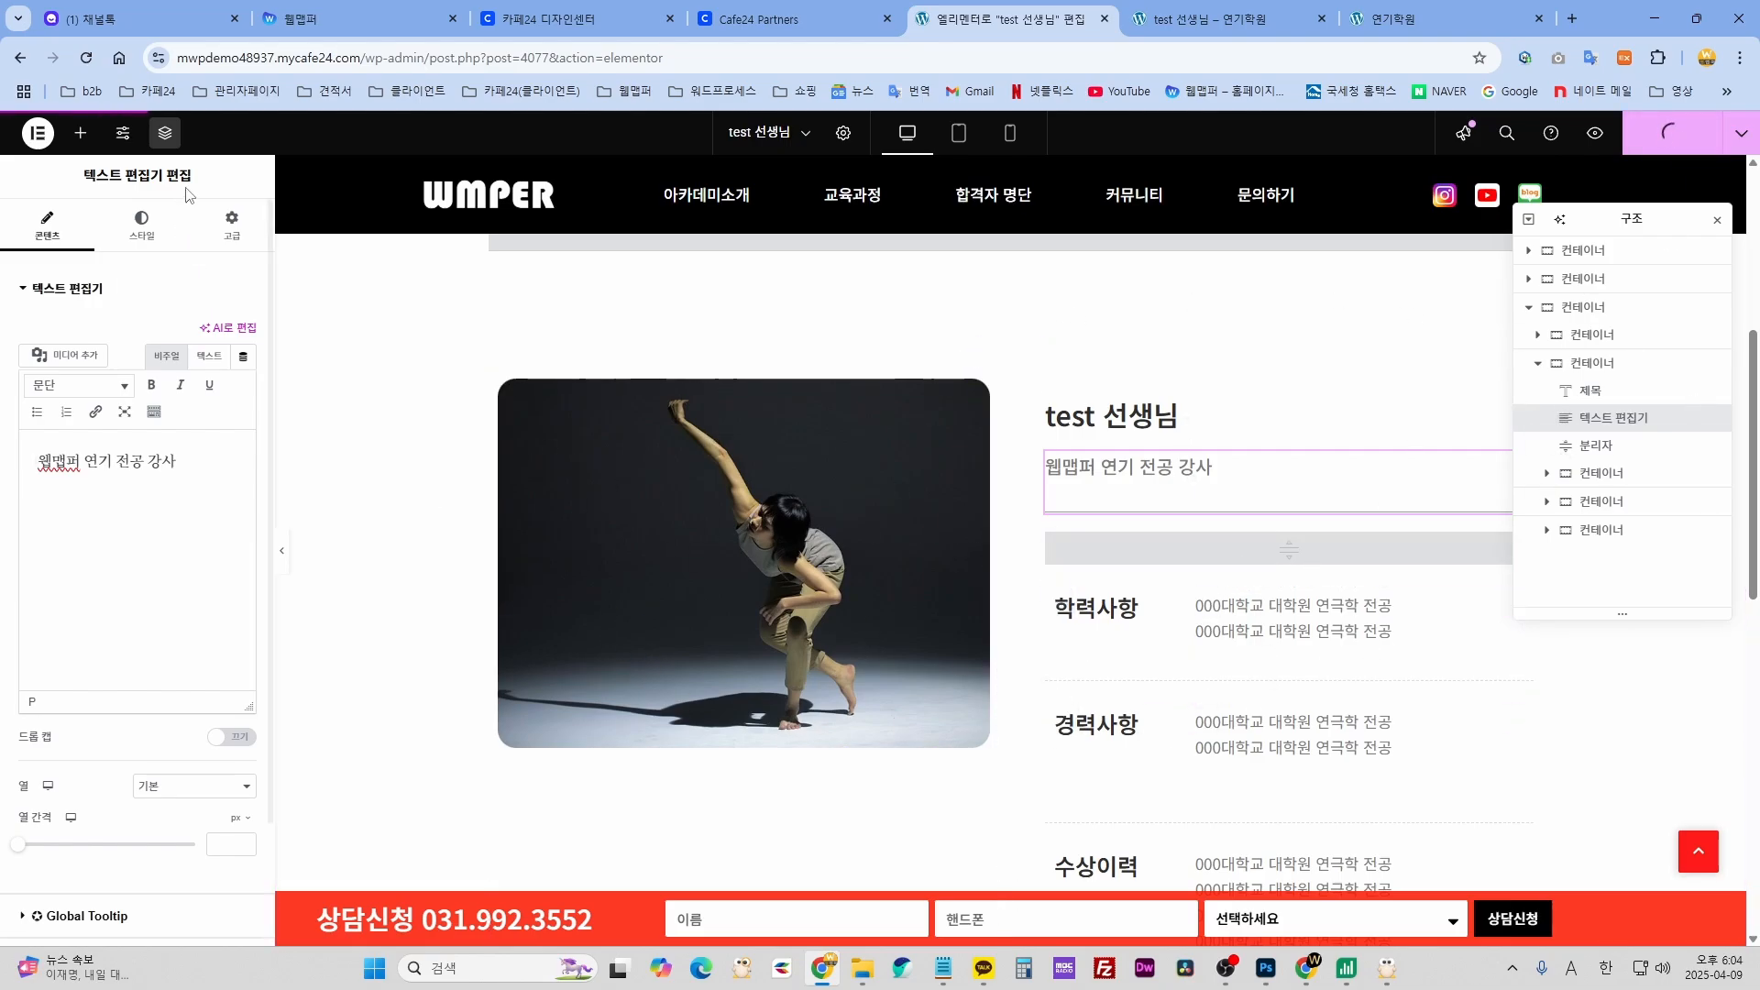
left_click(37, 135)
left_click(139, 318)
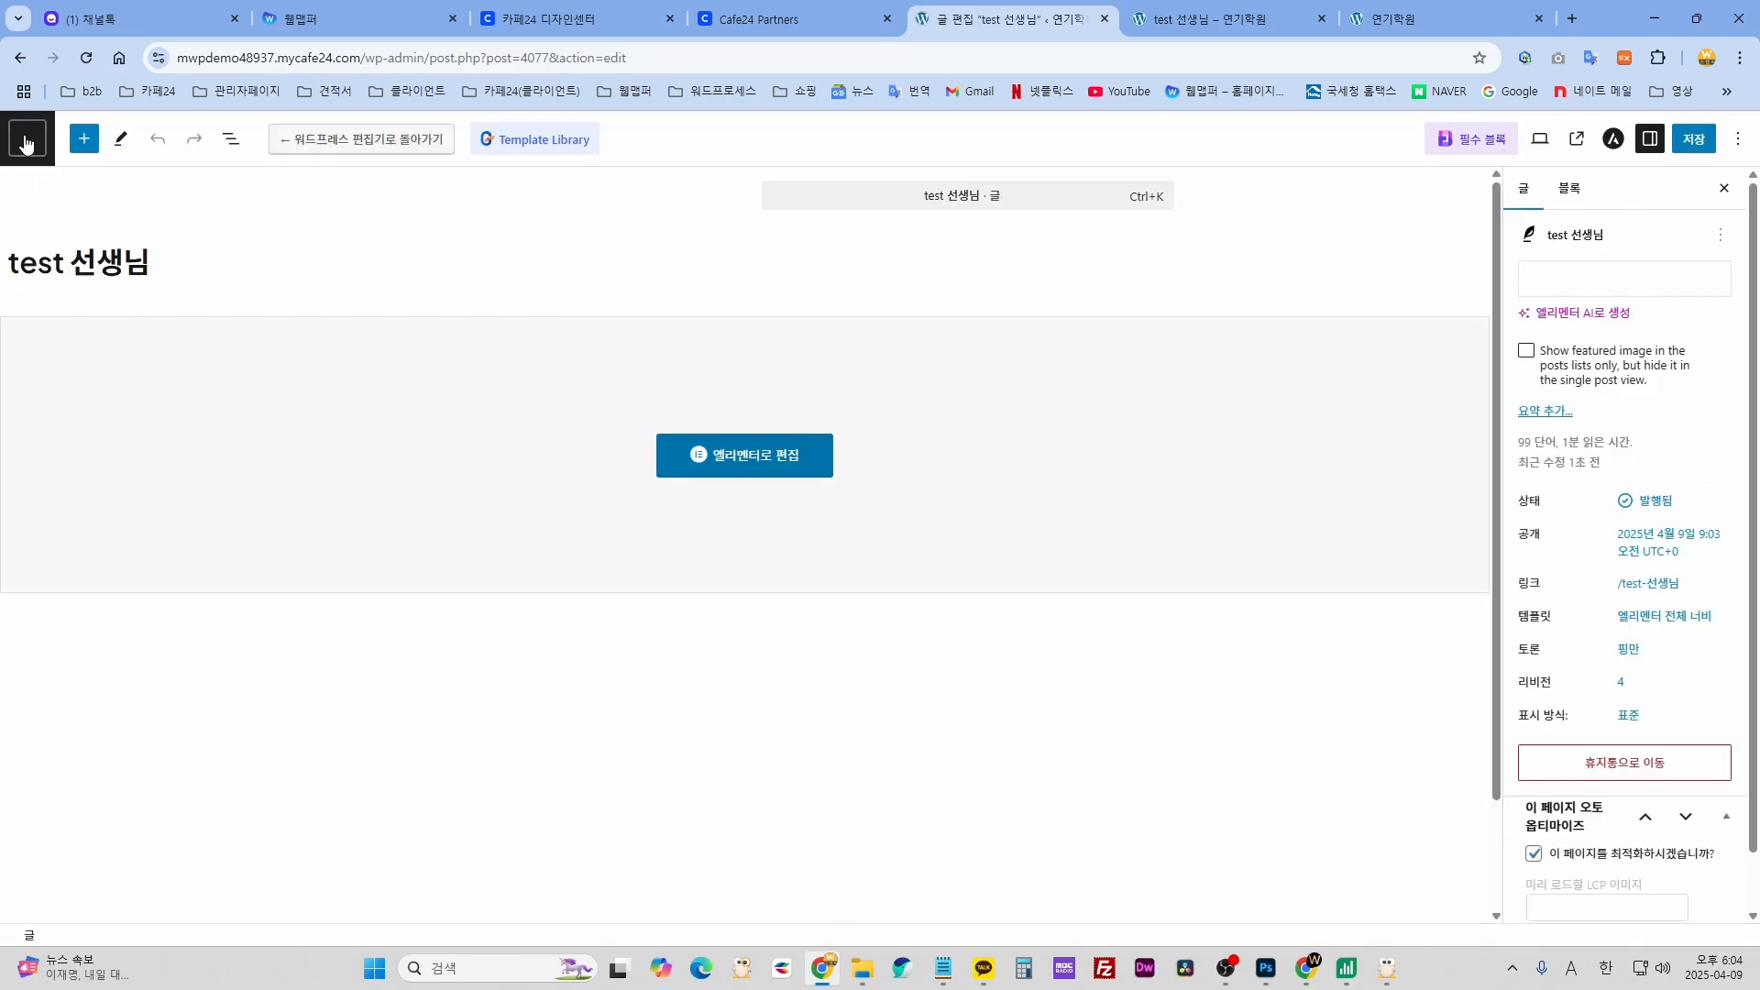
- Go to Posts > Trash and permanently delete the trashed test 선생님 post
left_click(25, 142)
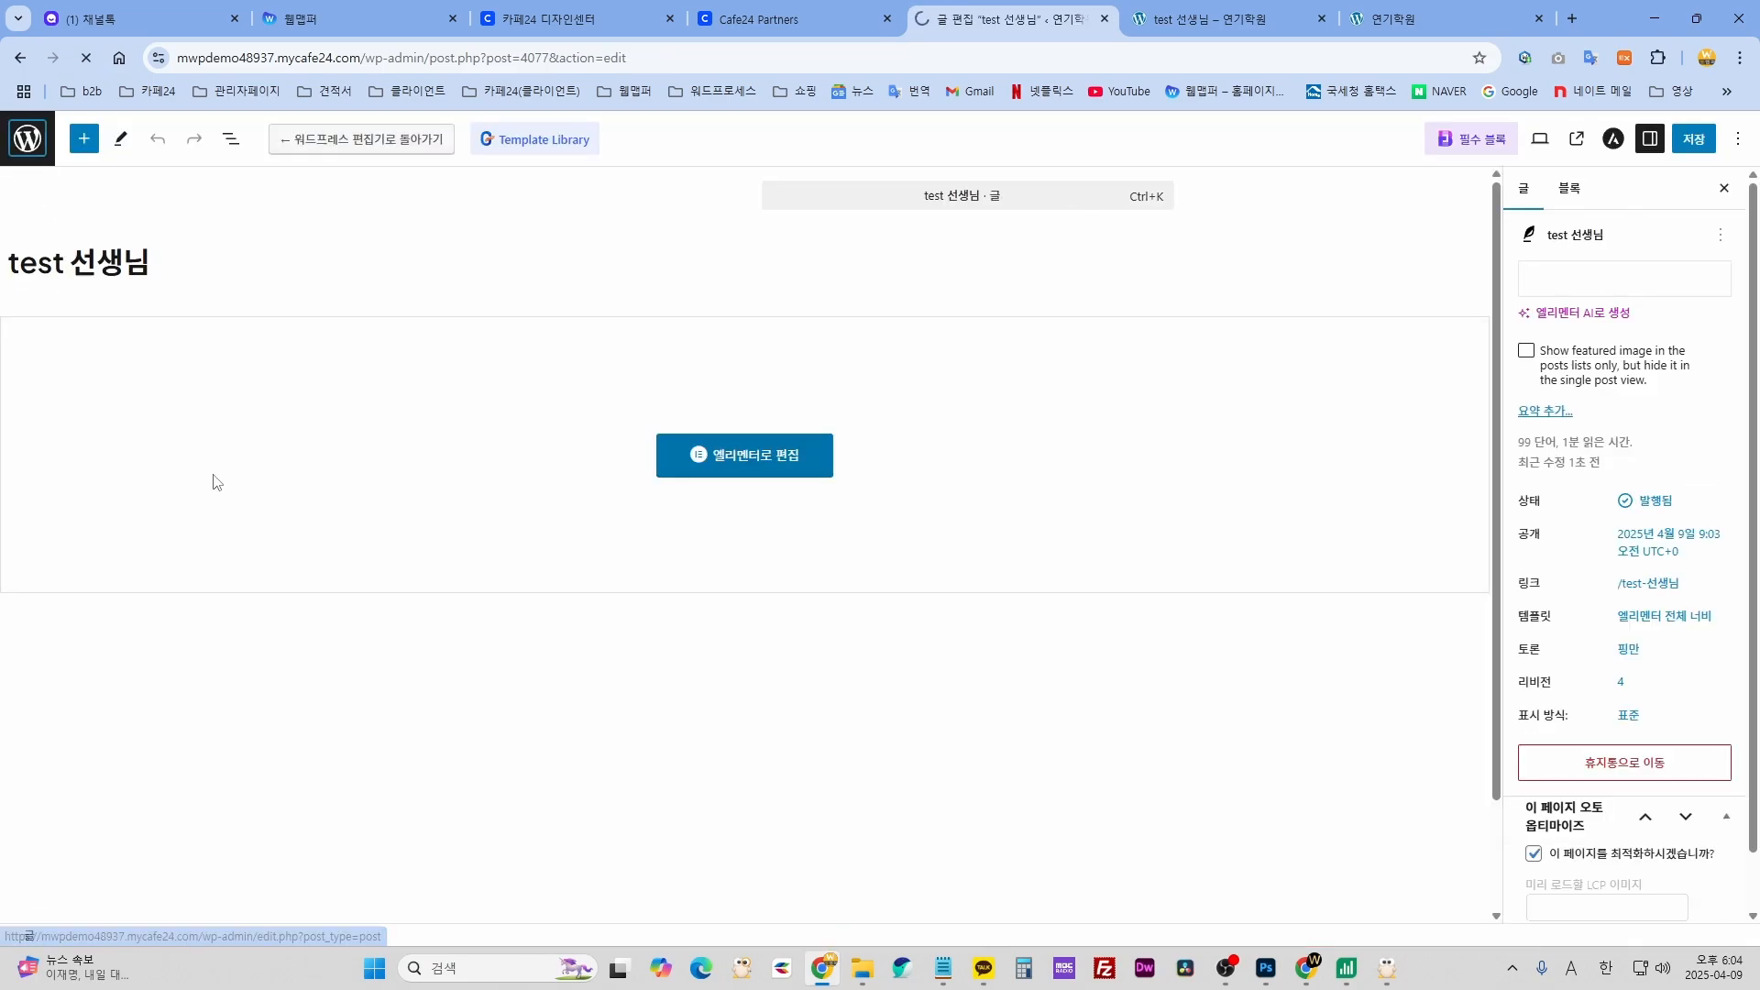
scroll(216, 481, "down", 6)
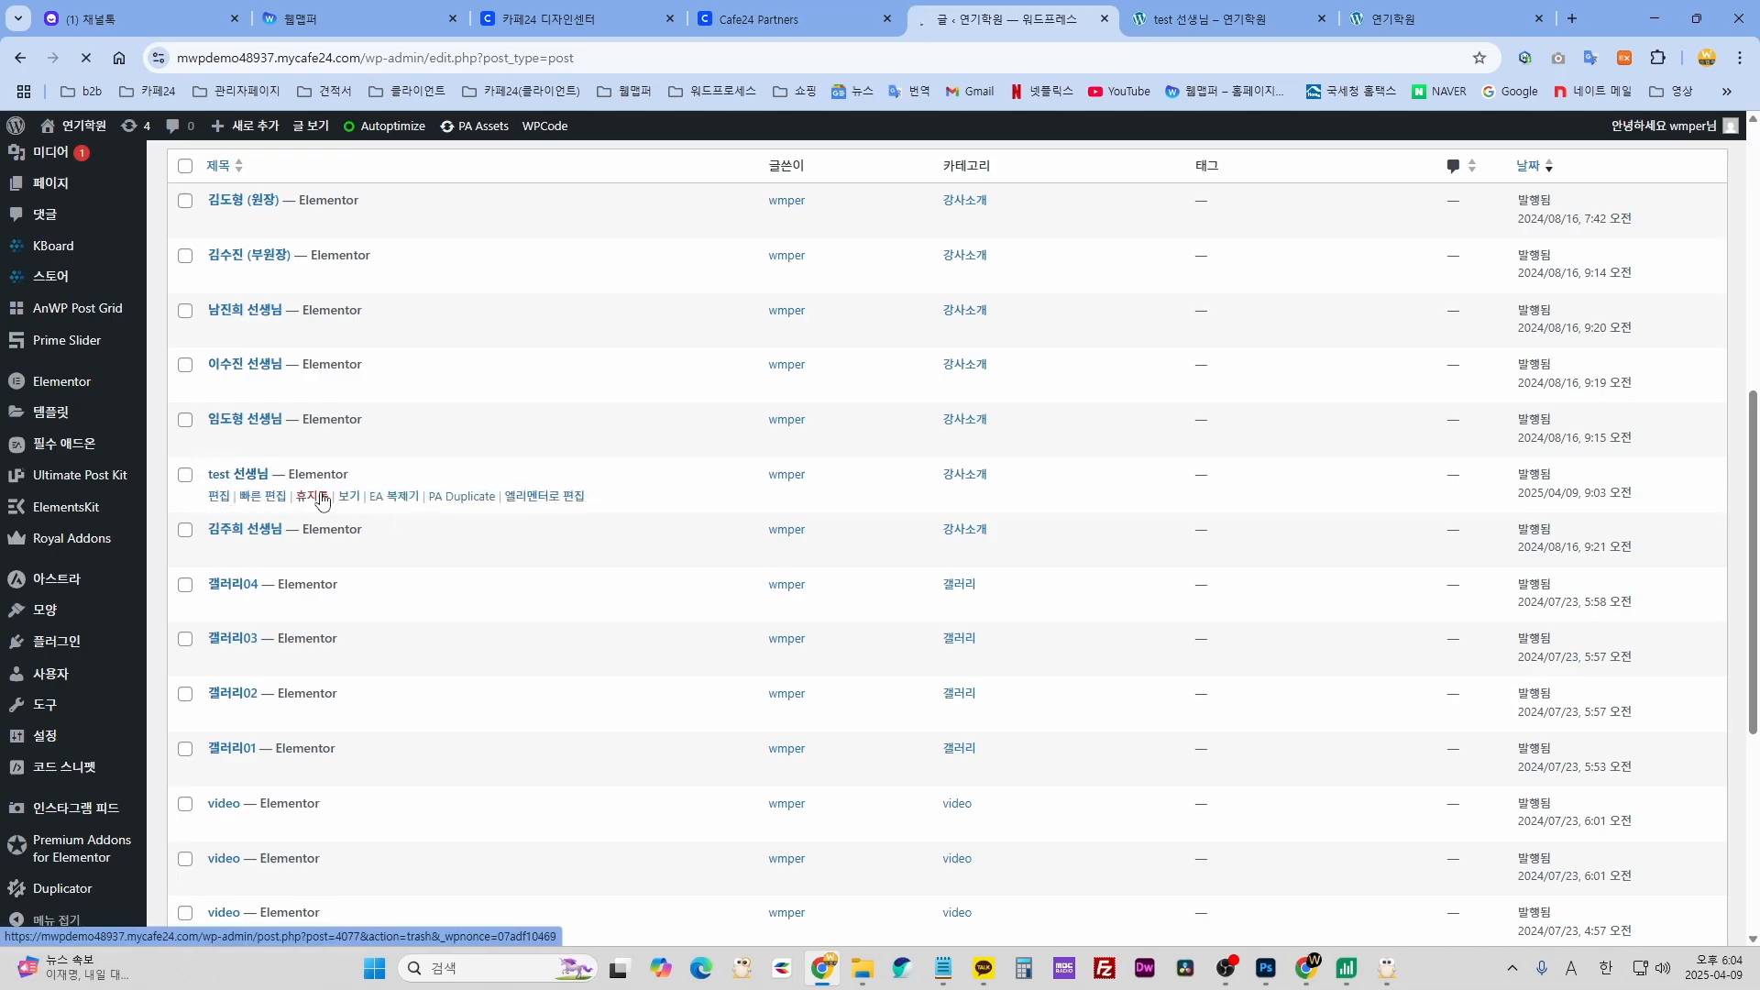
scroll(422, 579, "down", 5)
left_click(323, 321)
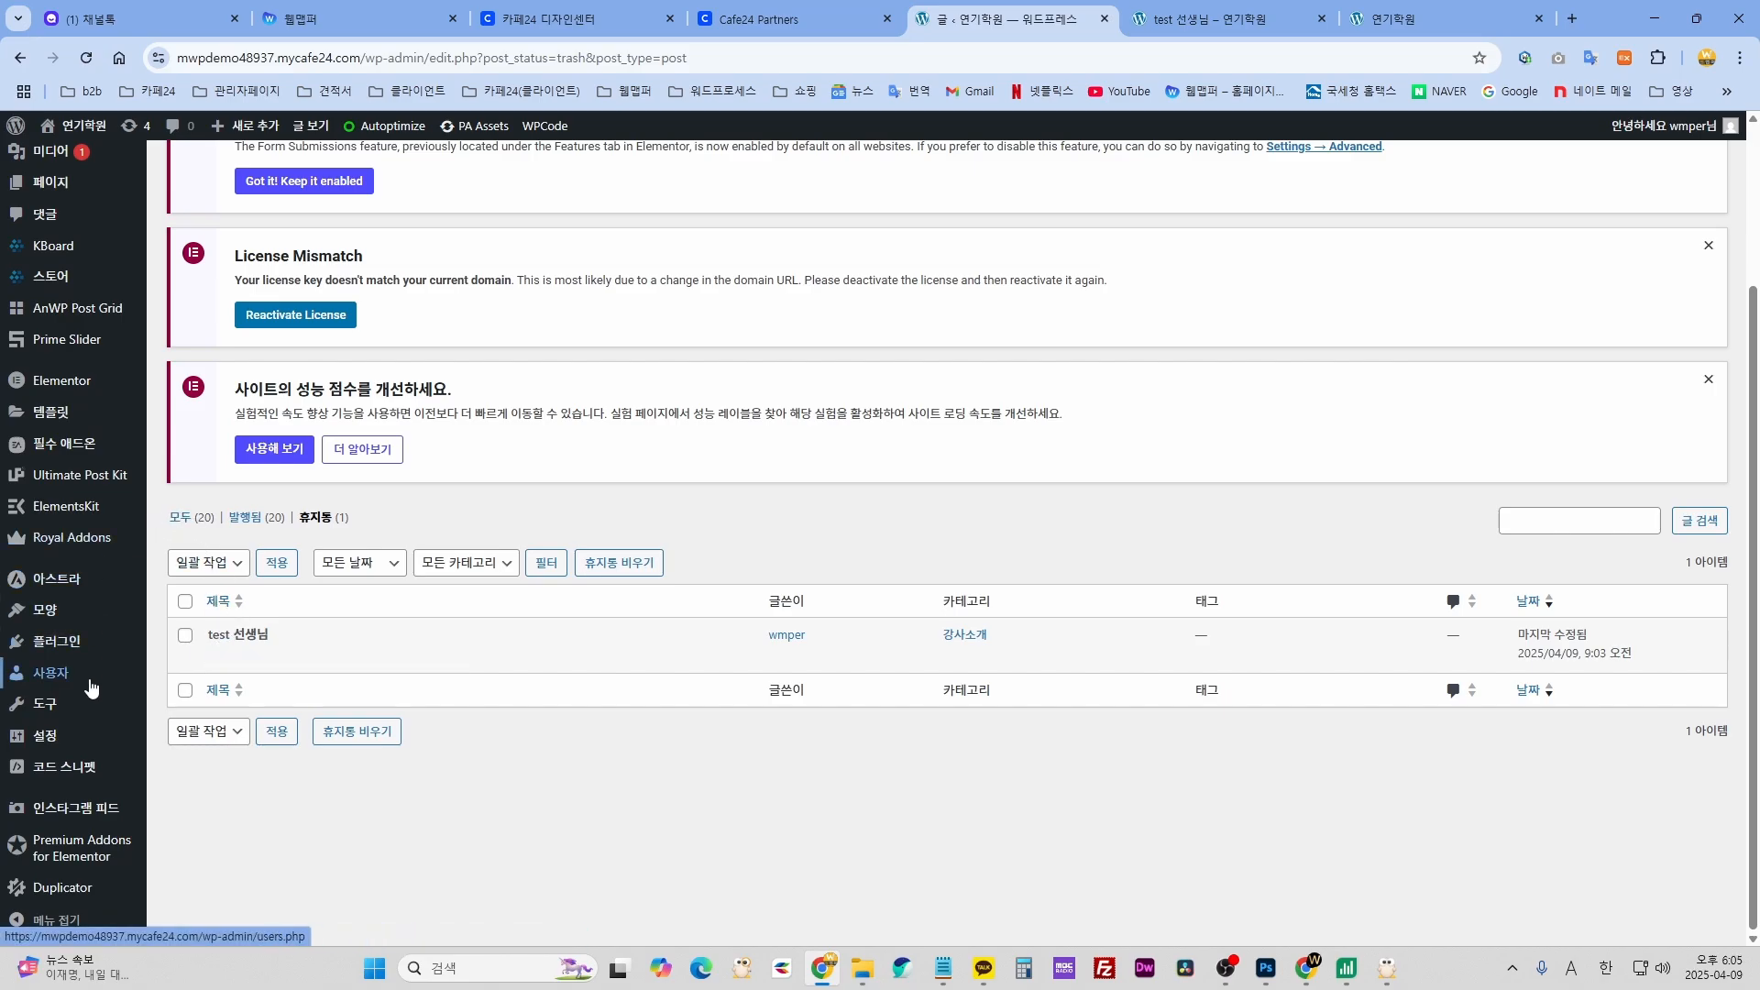
left_click(273, 660)
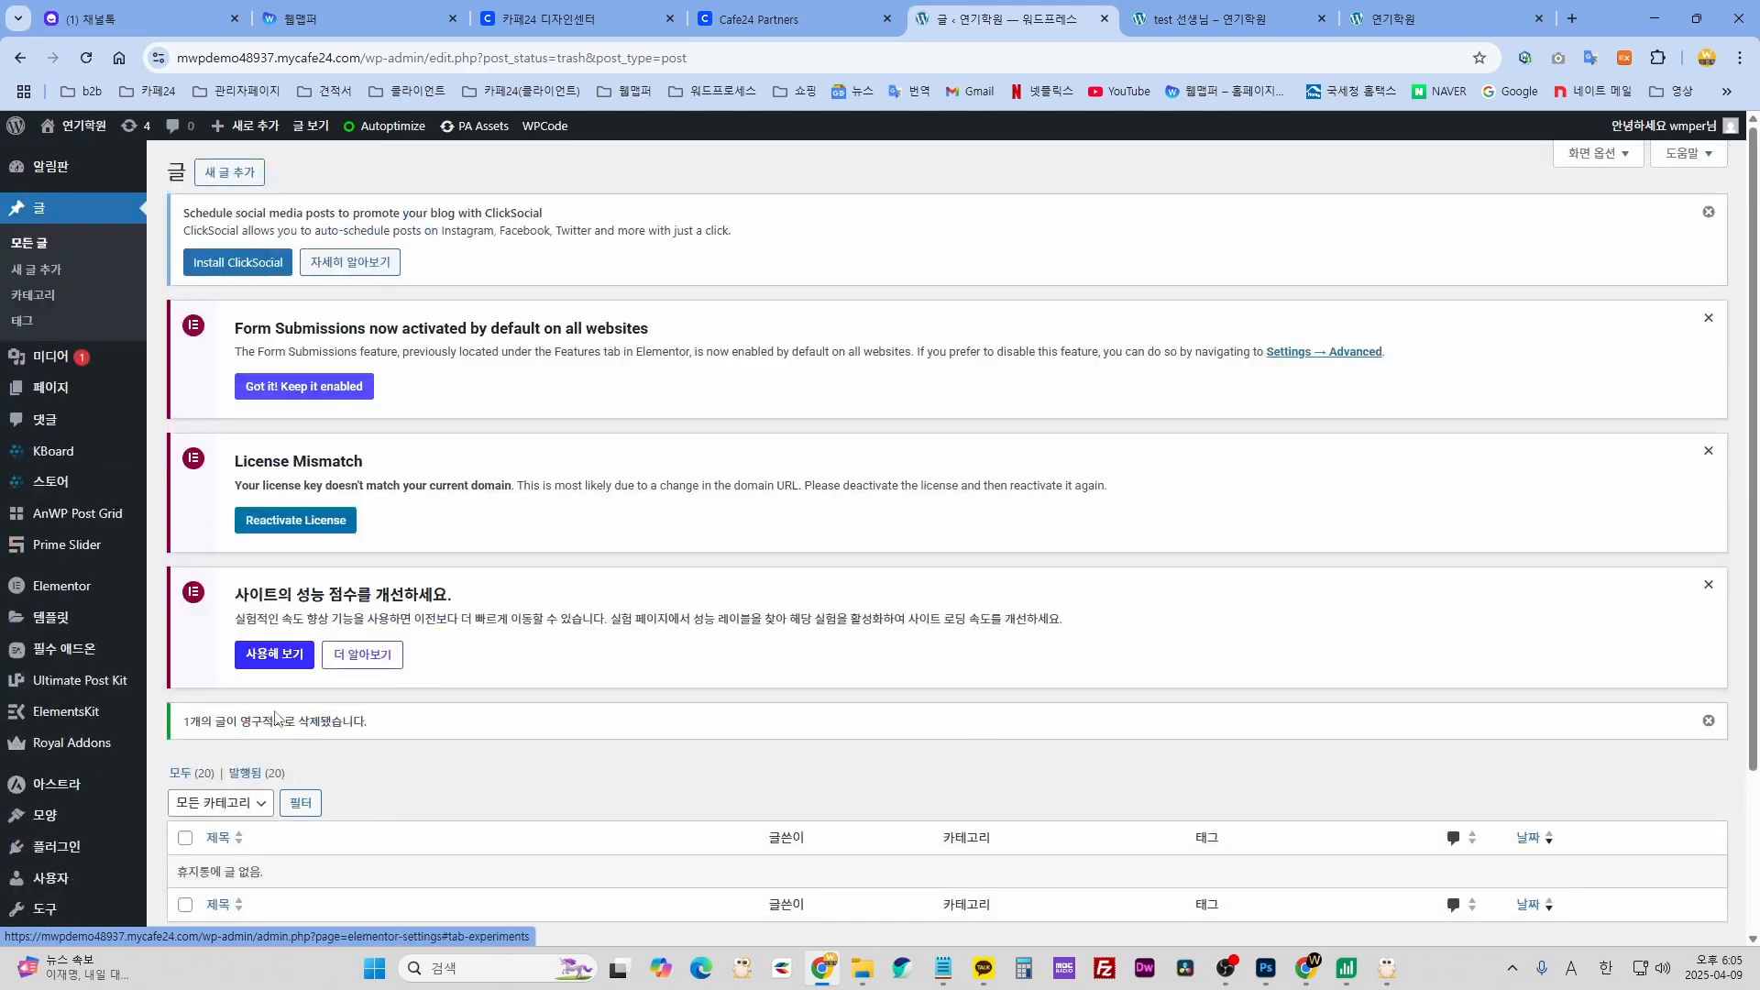
scroll(640, 688, "down", 7)
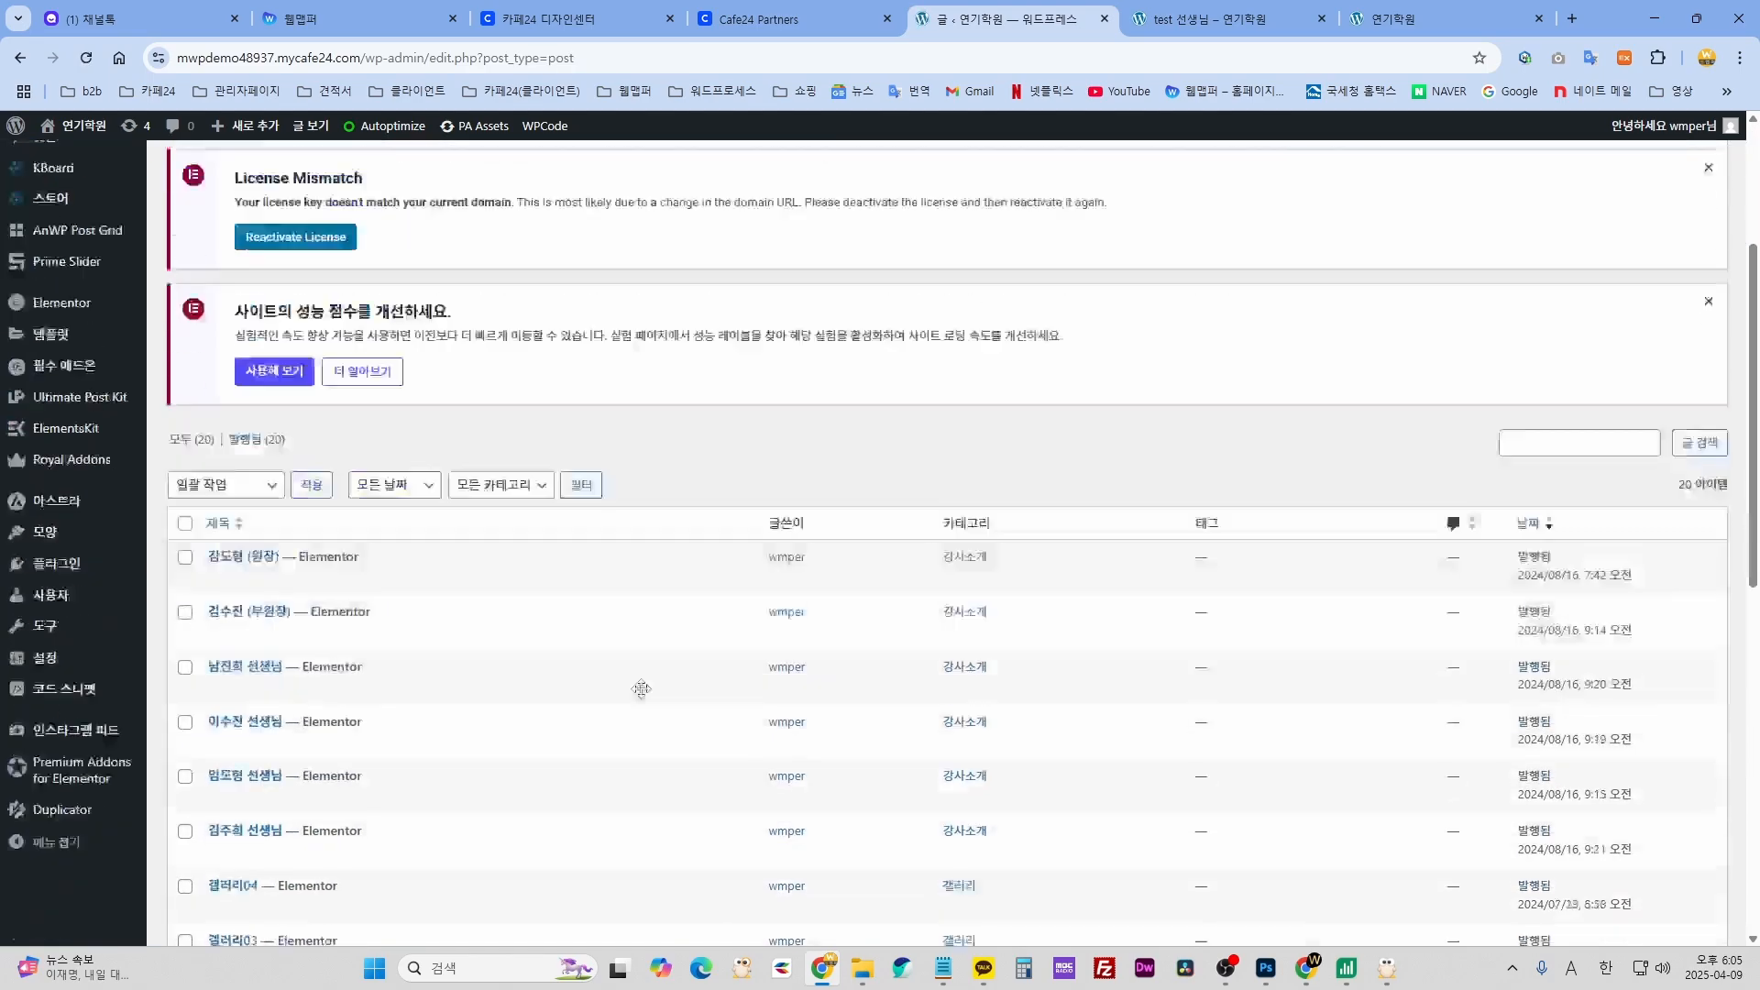
scroll(646, 674, "up", 4)
- Open the site's 강사소개 instructors page and compare it against the admin Posts list
key("ctrl+Tab")
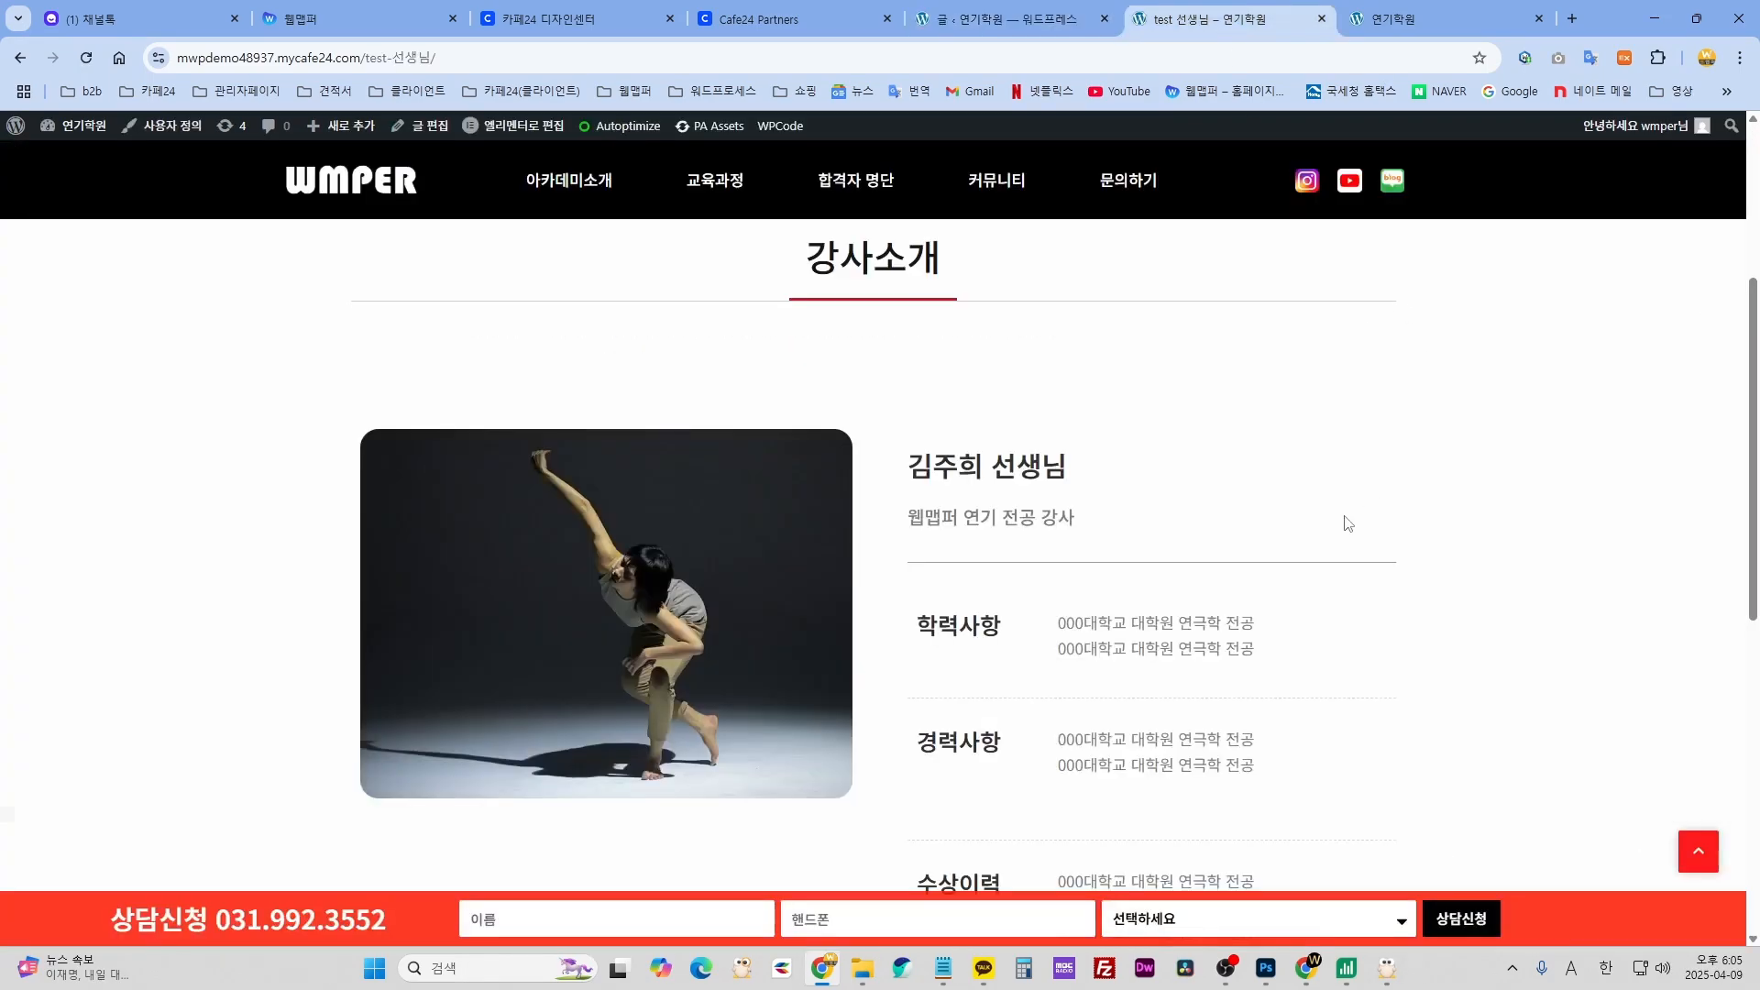
scroll(1296, 522, "up", 4)
left_click(805, 417)
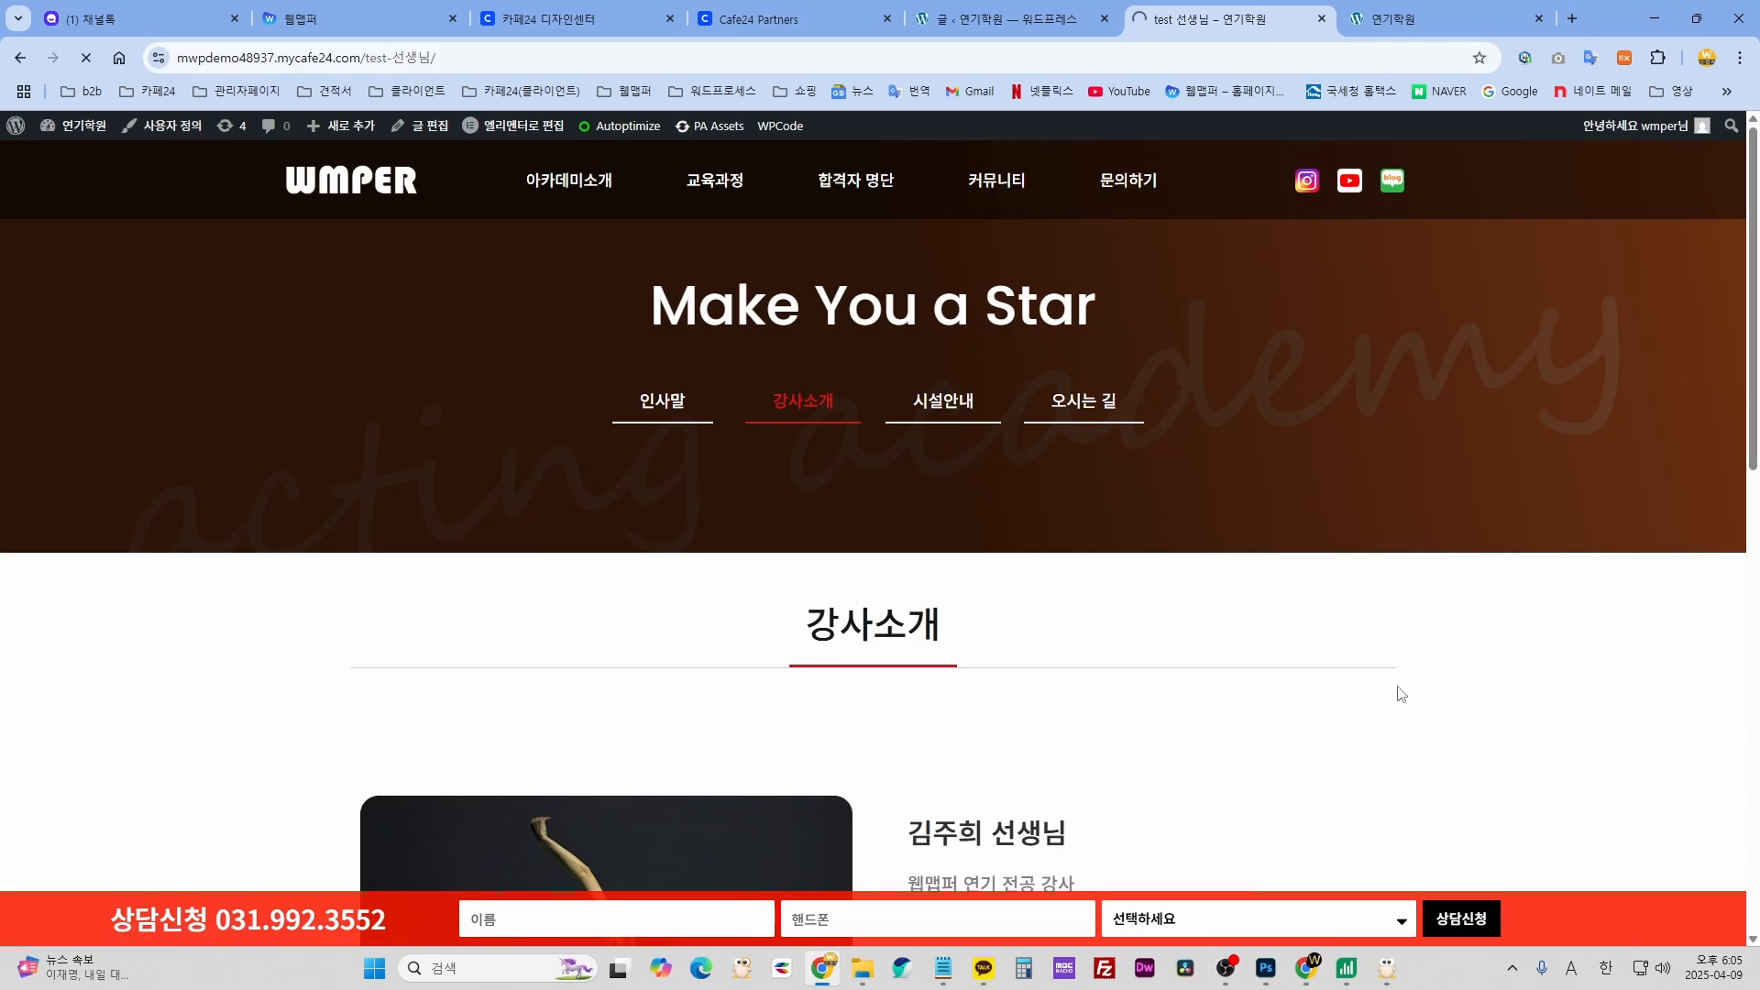
key("ctrl+shift+Tab")
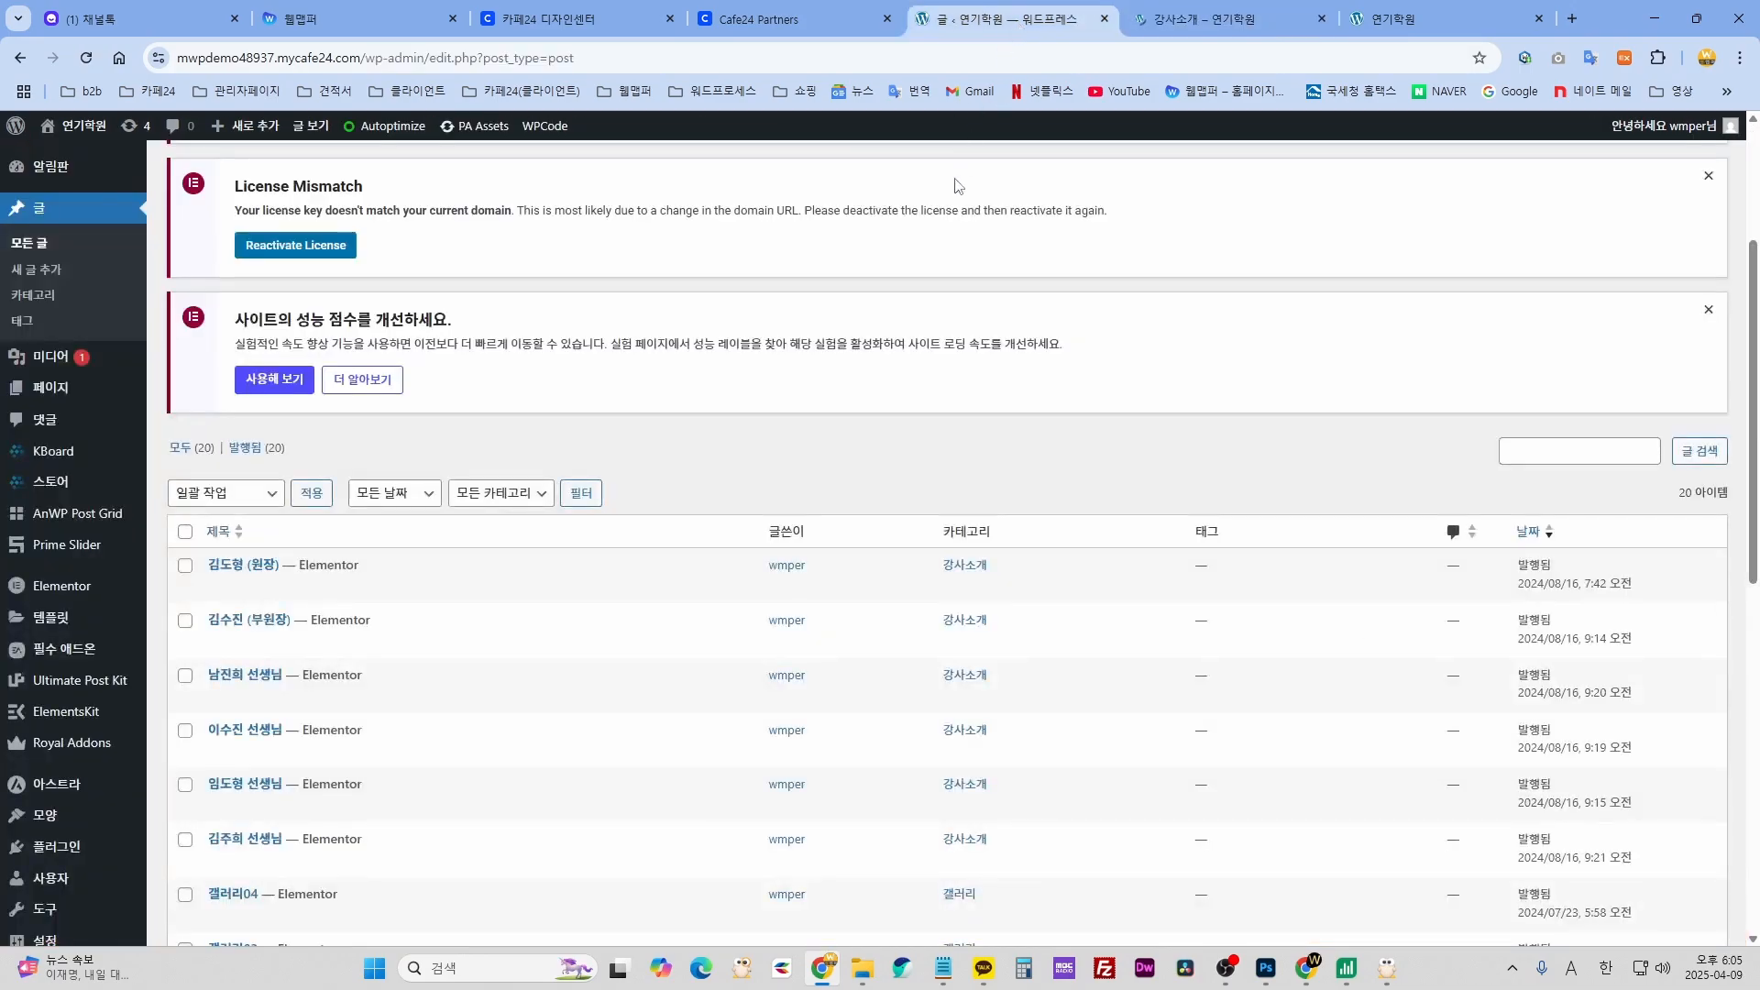
key("ctrl+Tab")
left_click(1046, 26)
left_click(1183, 19)
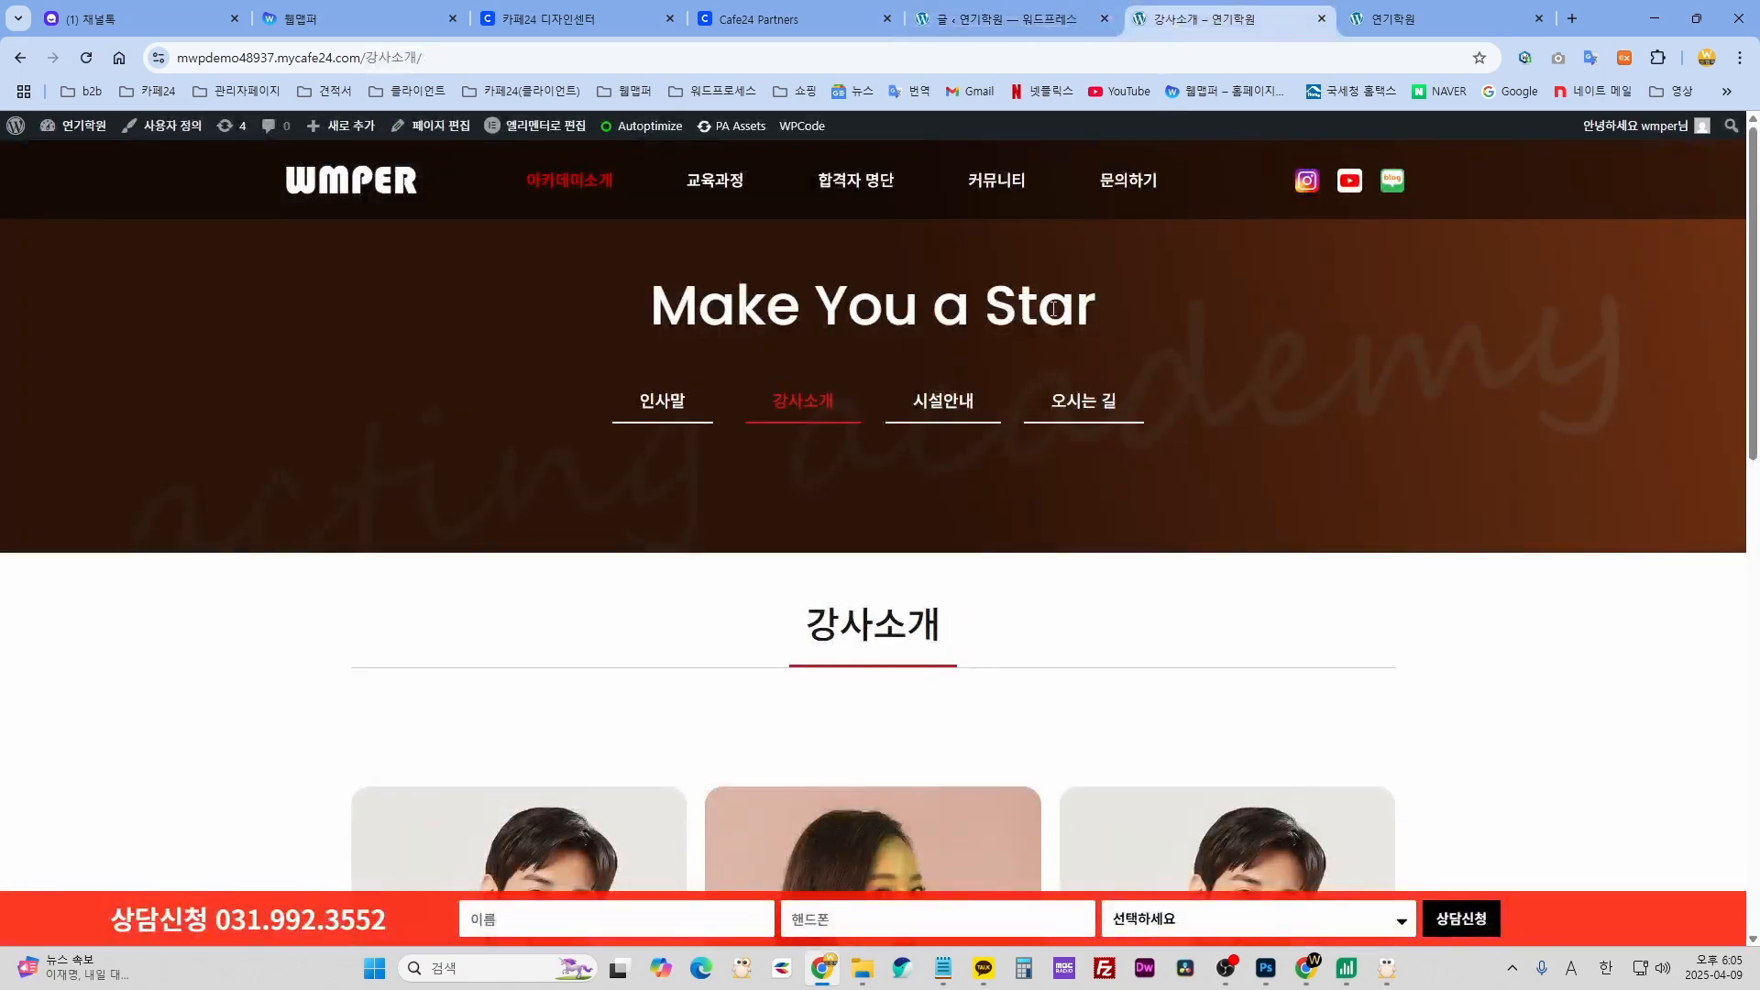
left_click(1045, 22)
scroll(699, 660, "down", 3)
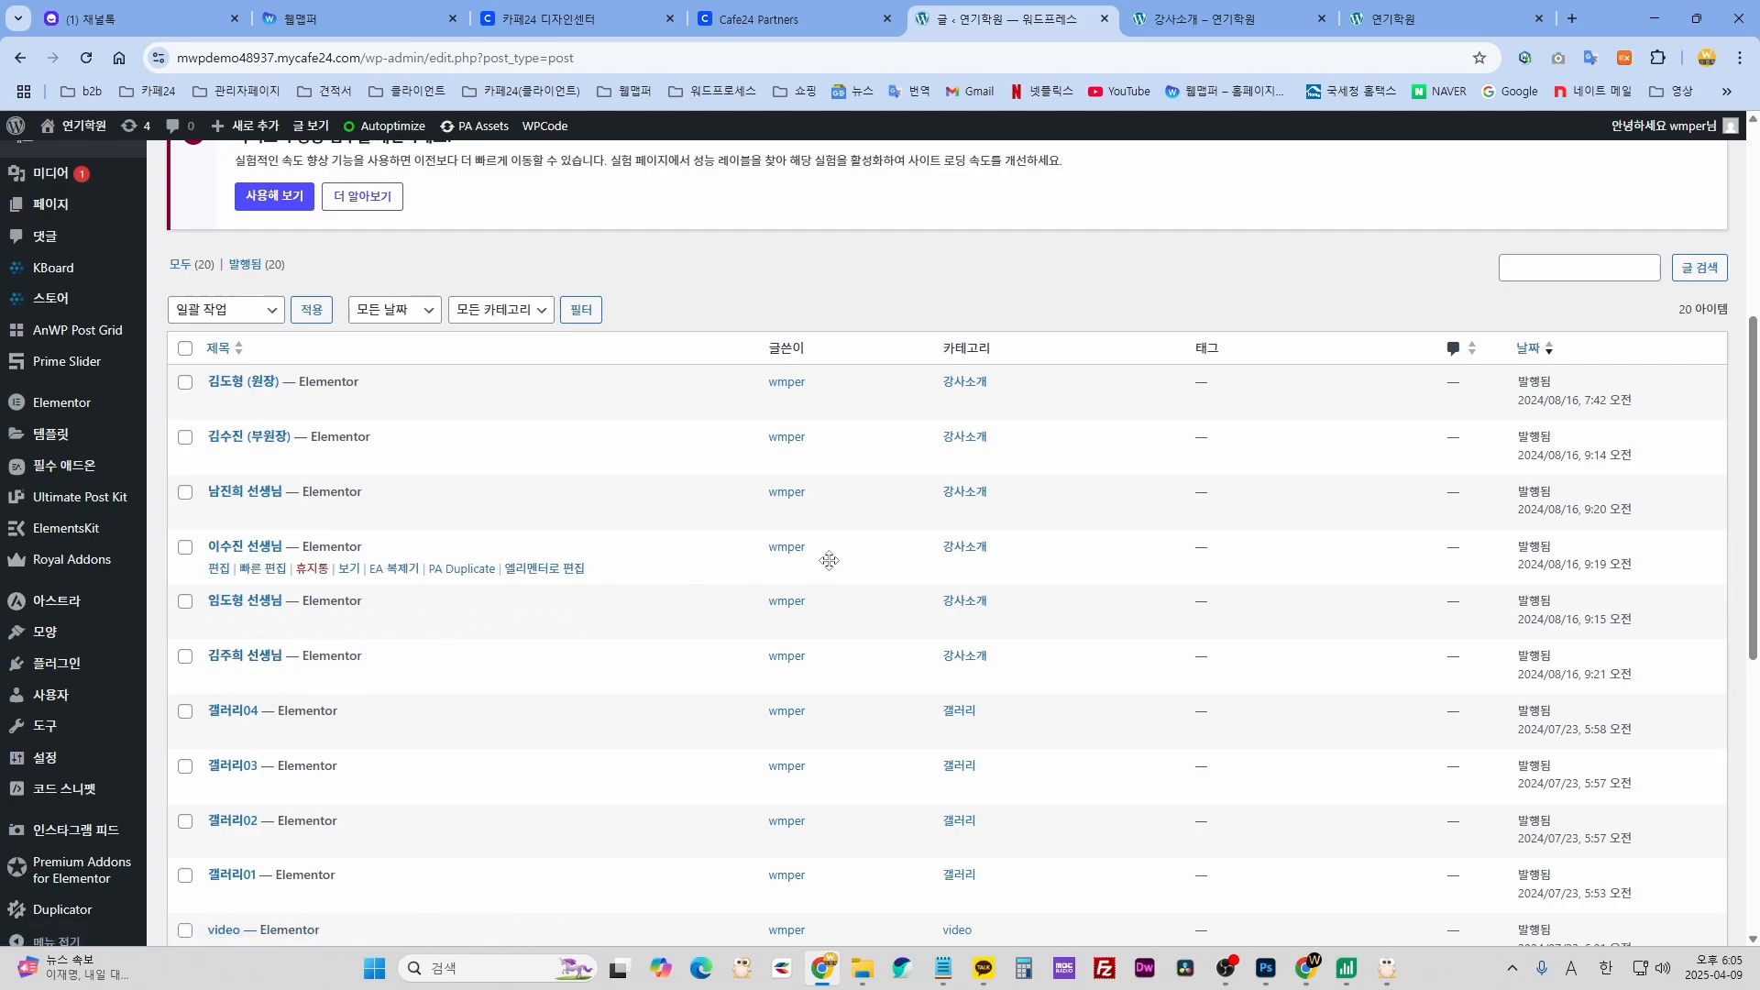
left_click(1222, 23)
- Scroll through the instructors page, then browse the site's home page via the WMPER logo
scroll(1293, 541, "down", 10)
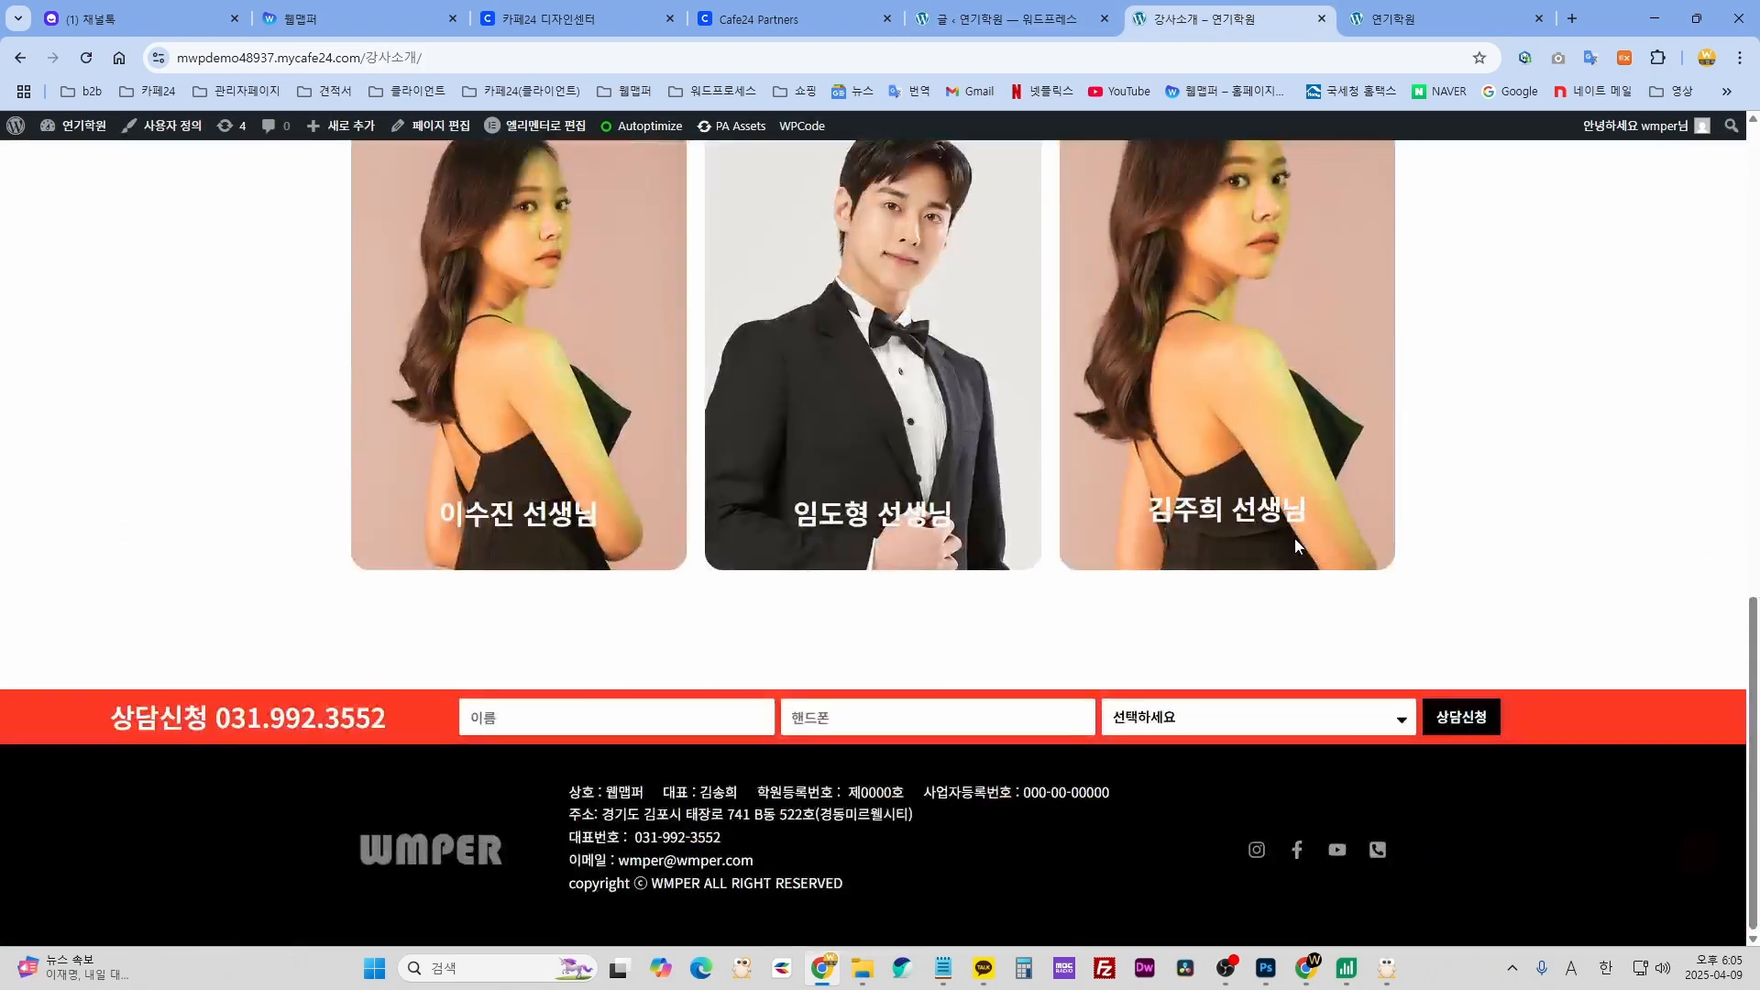
scroll(1296, 546, "up", 13)
scroll(1291, 574, "down", 5)
scroll(917, 552, "up", 4)
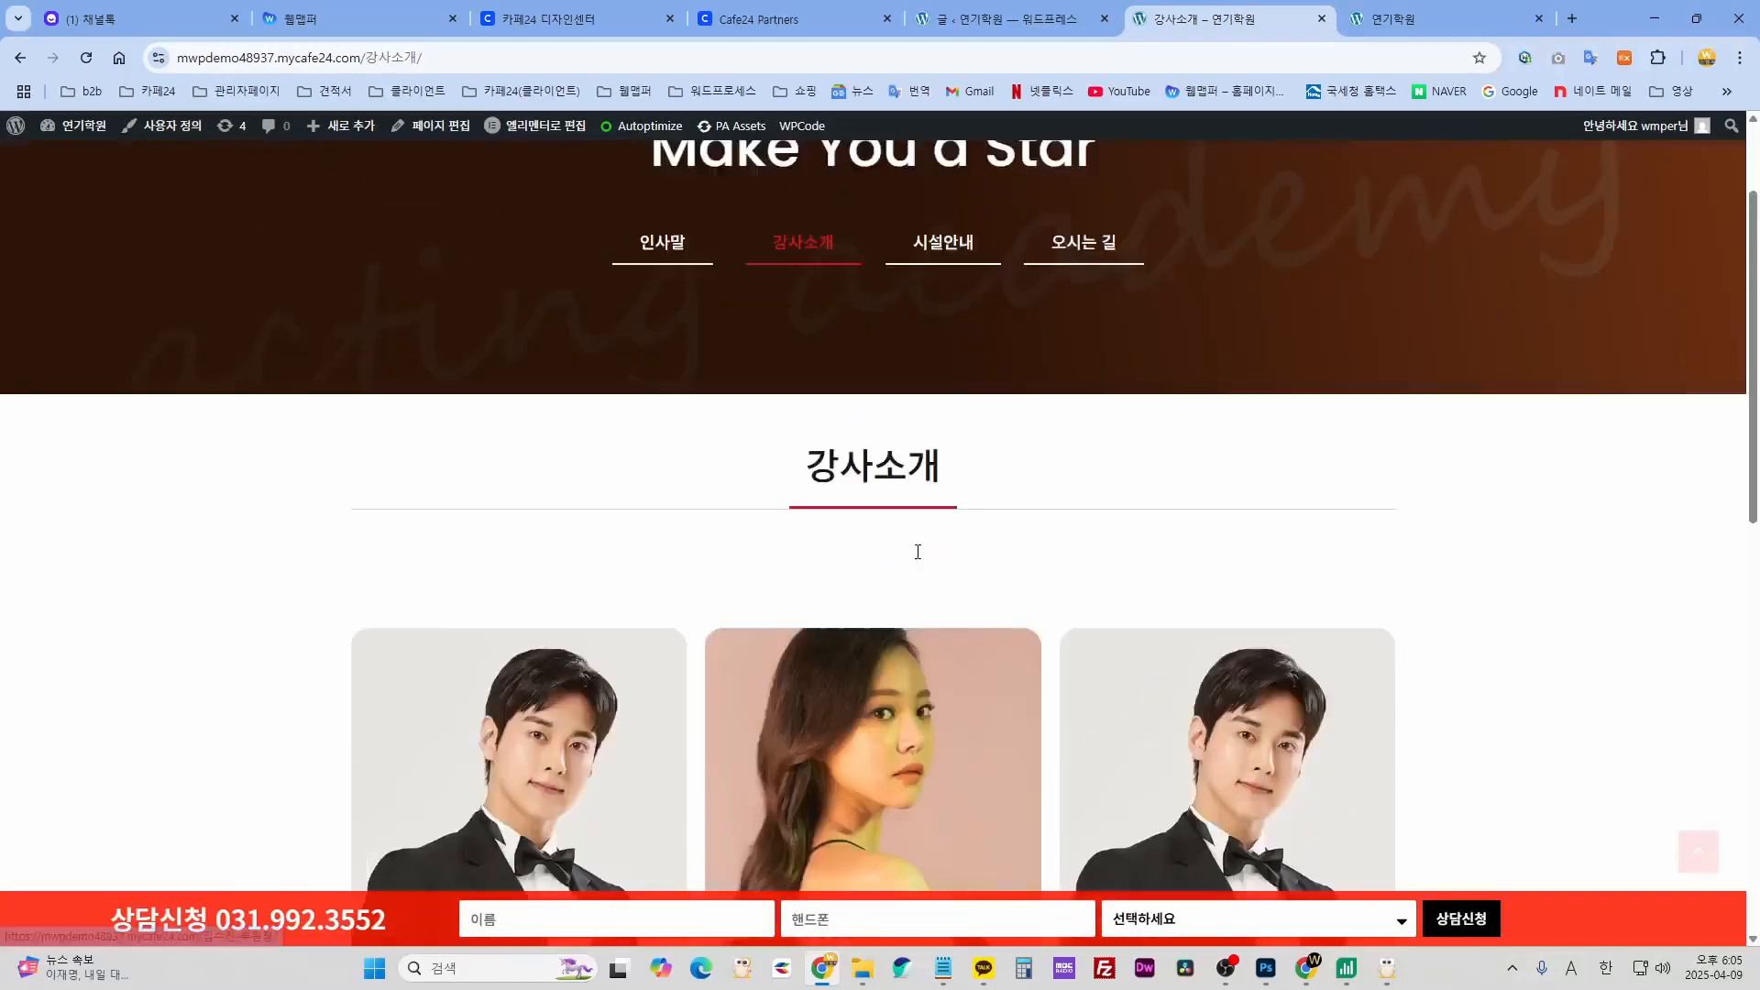
scroll(918, 551, "up", 2)
left_click(373, 192)
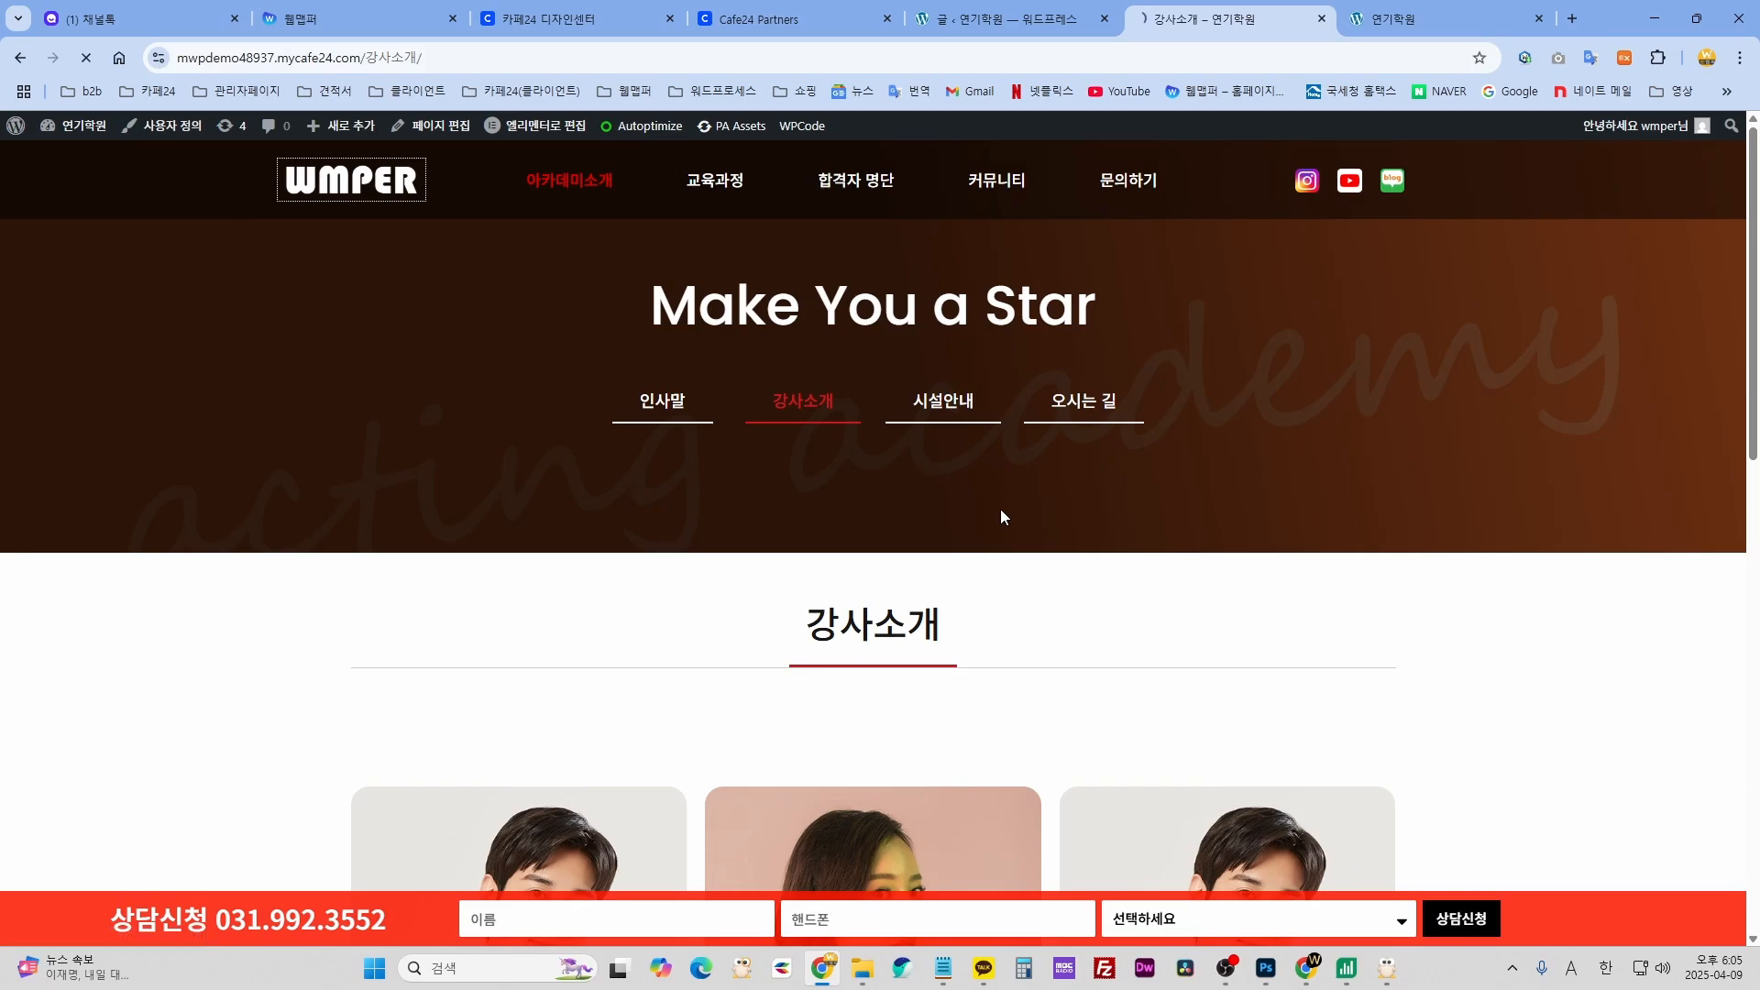
scroll(1088, 601, "down", 10)
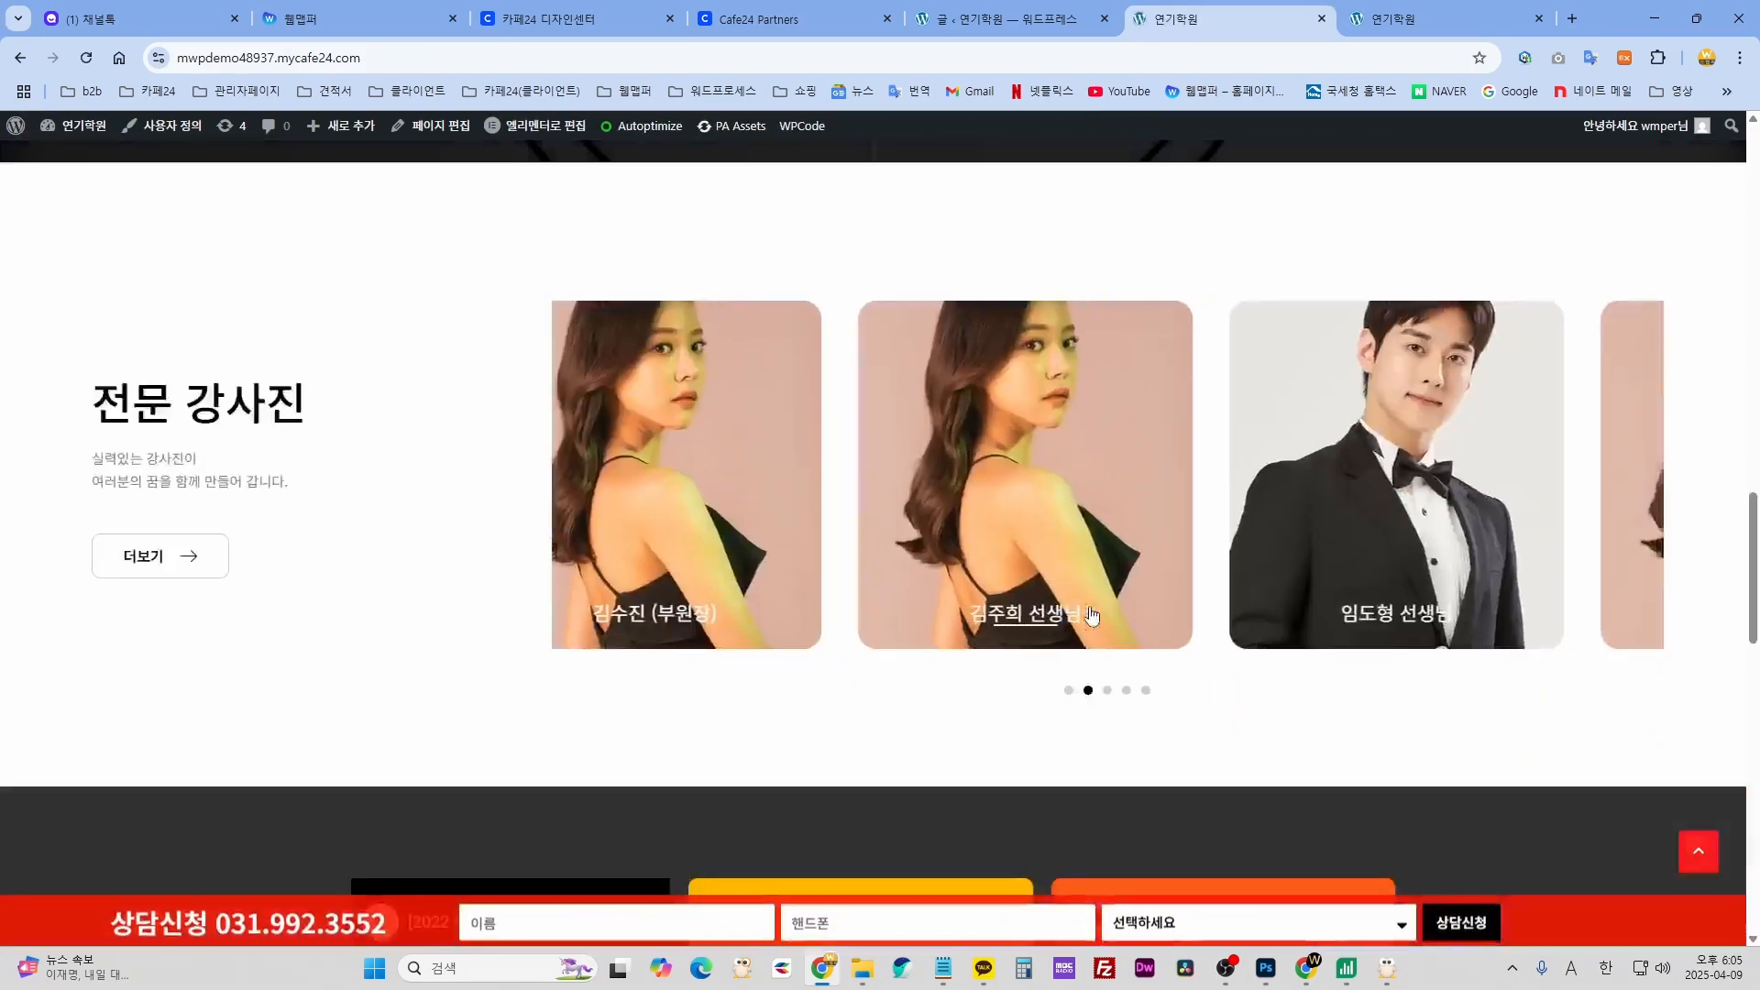
scroll(1089, 607, "up", 8)
scroll(1096, 605, "up", 8)
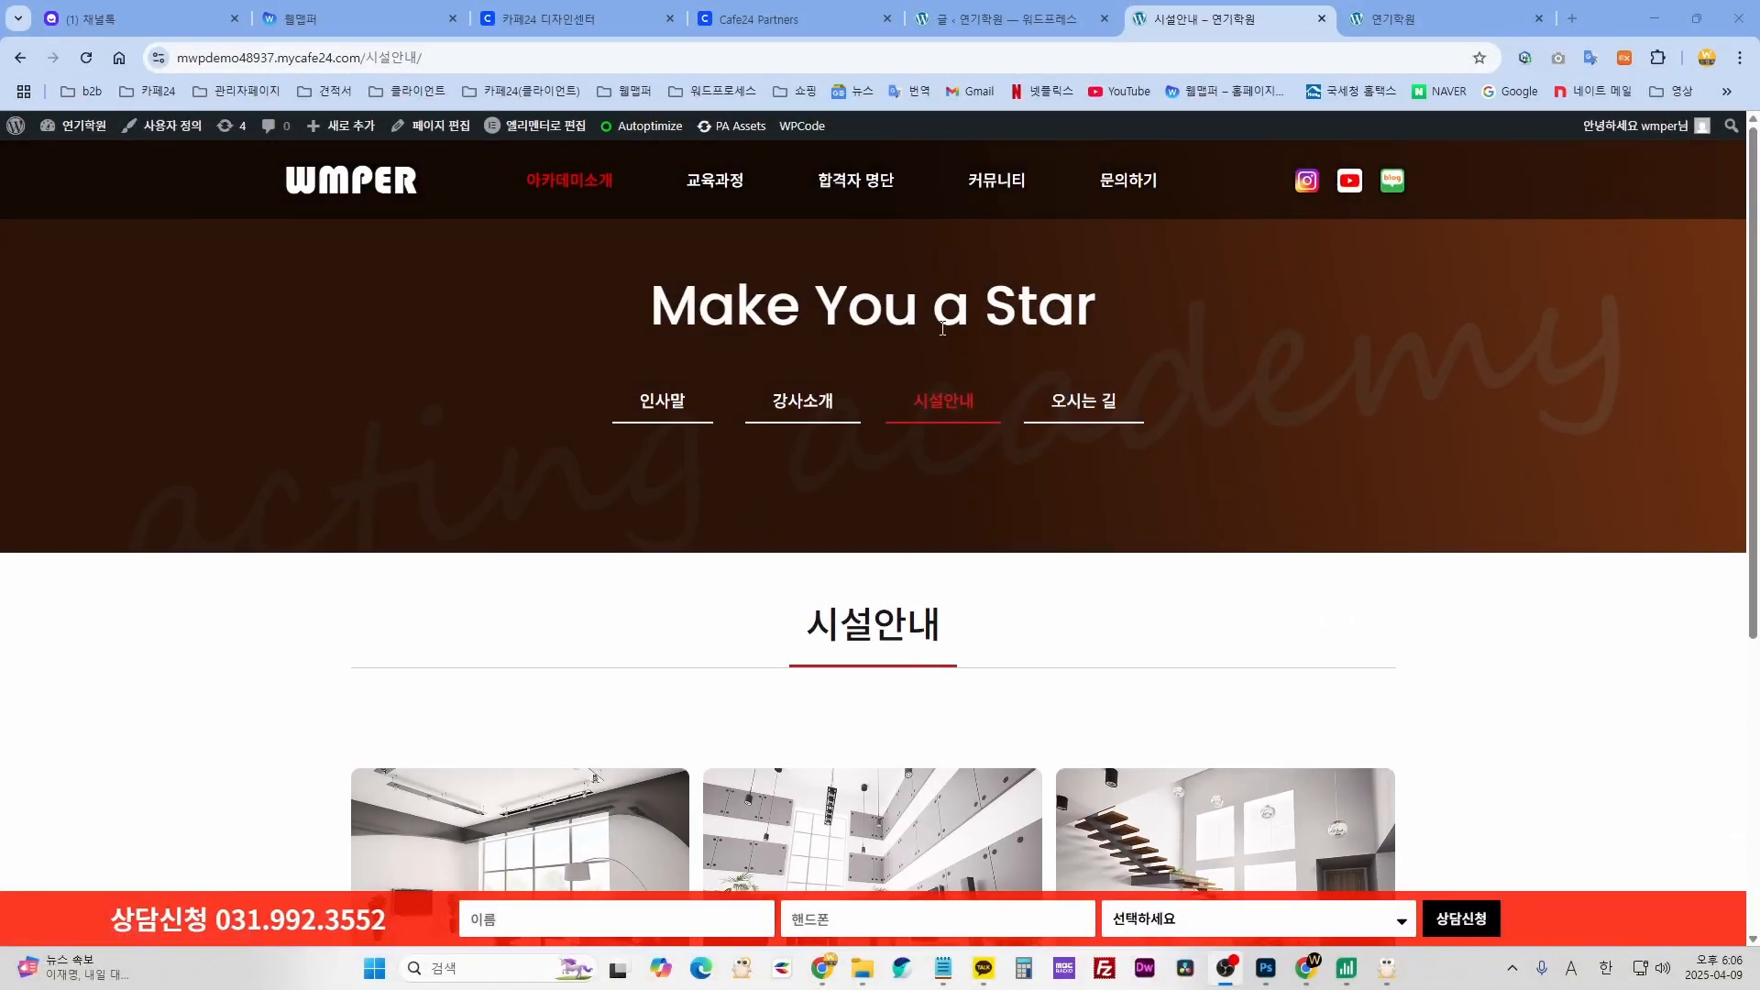
scroll(1046, 646, "down", 4)
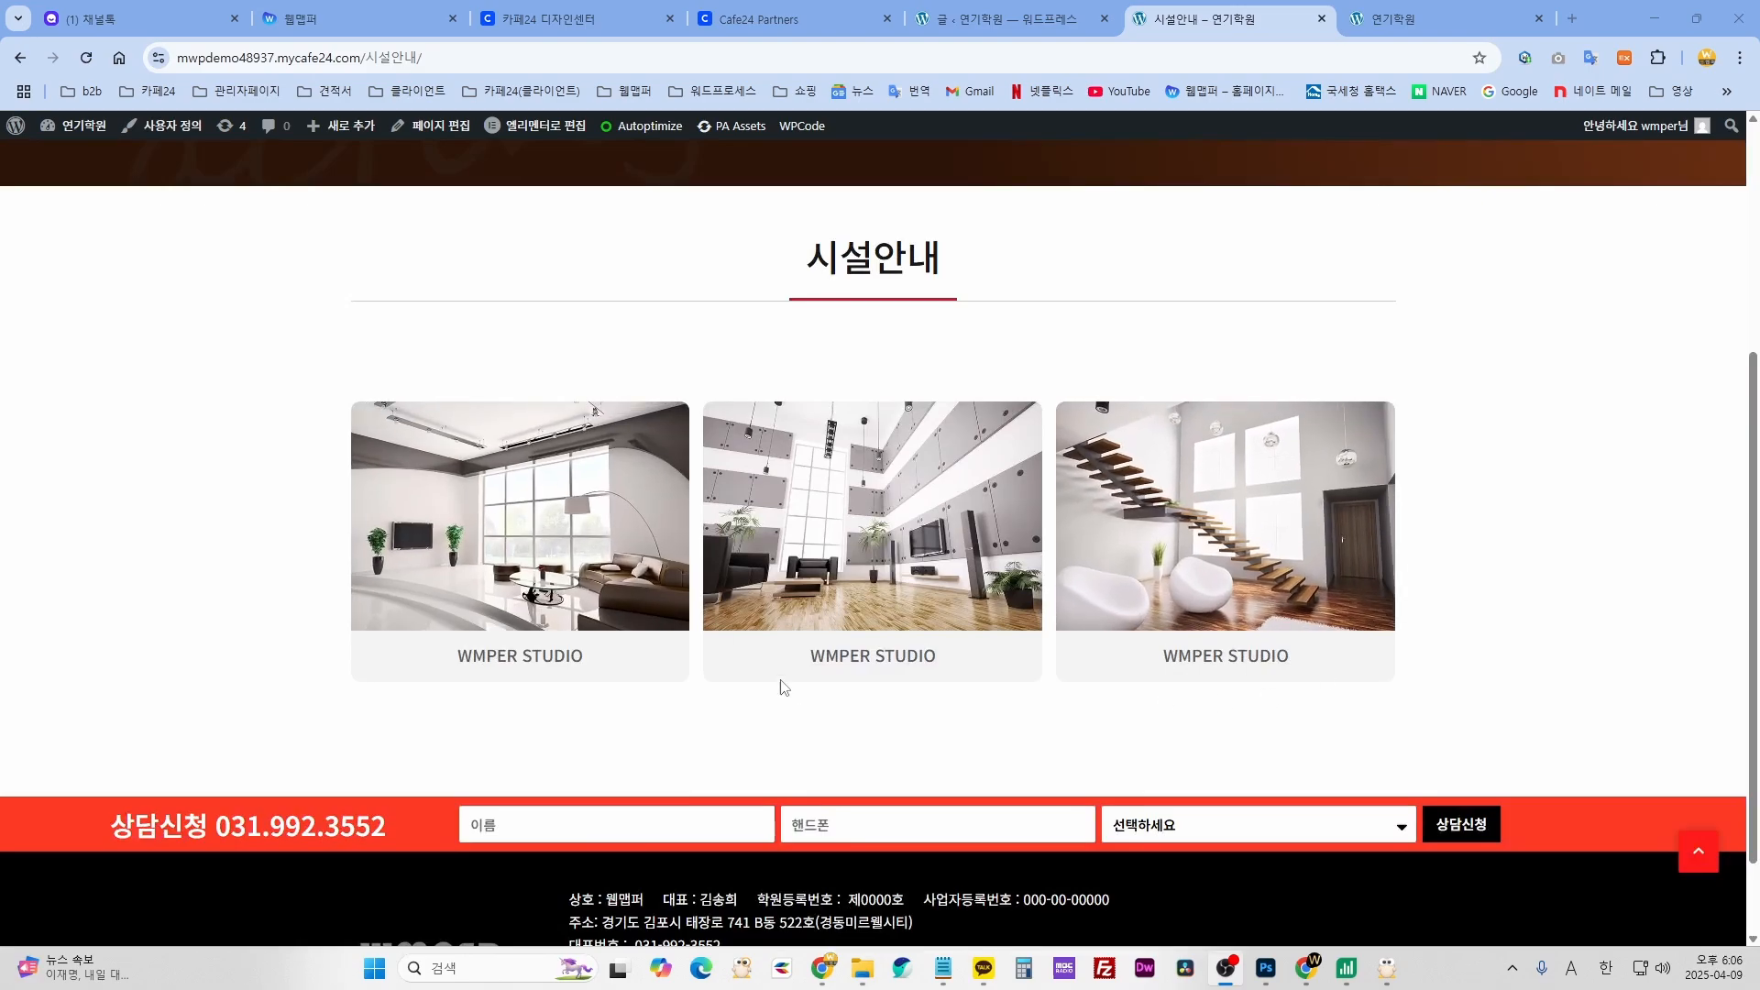
scroll(1125, 680, "up", 3)
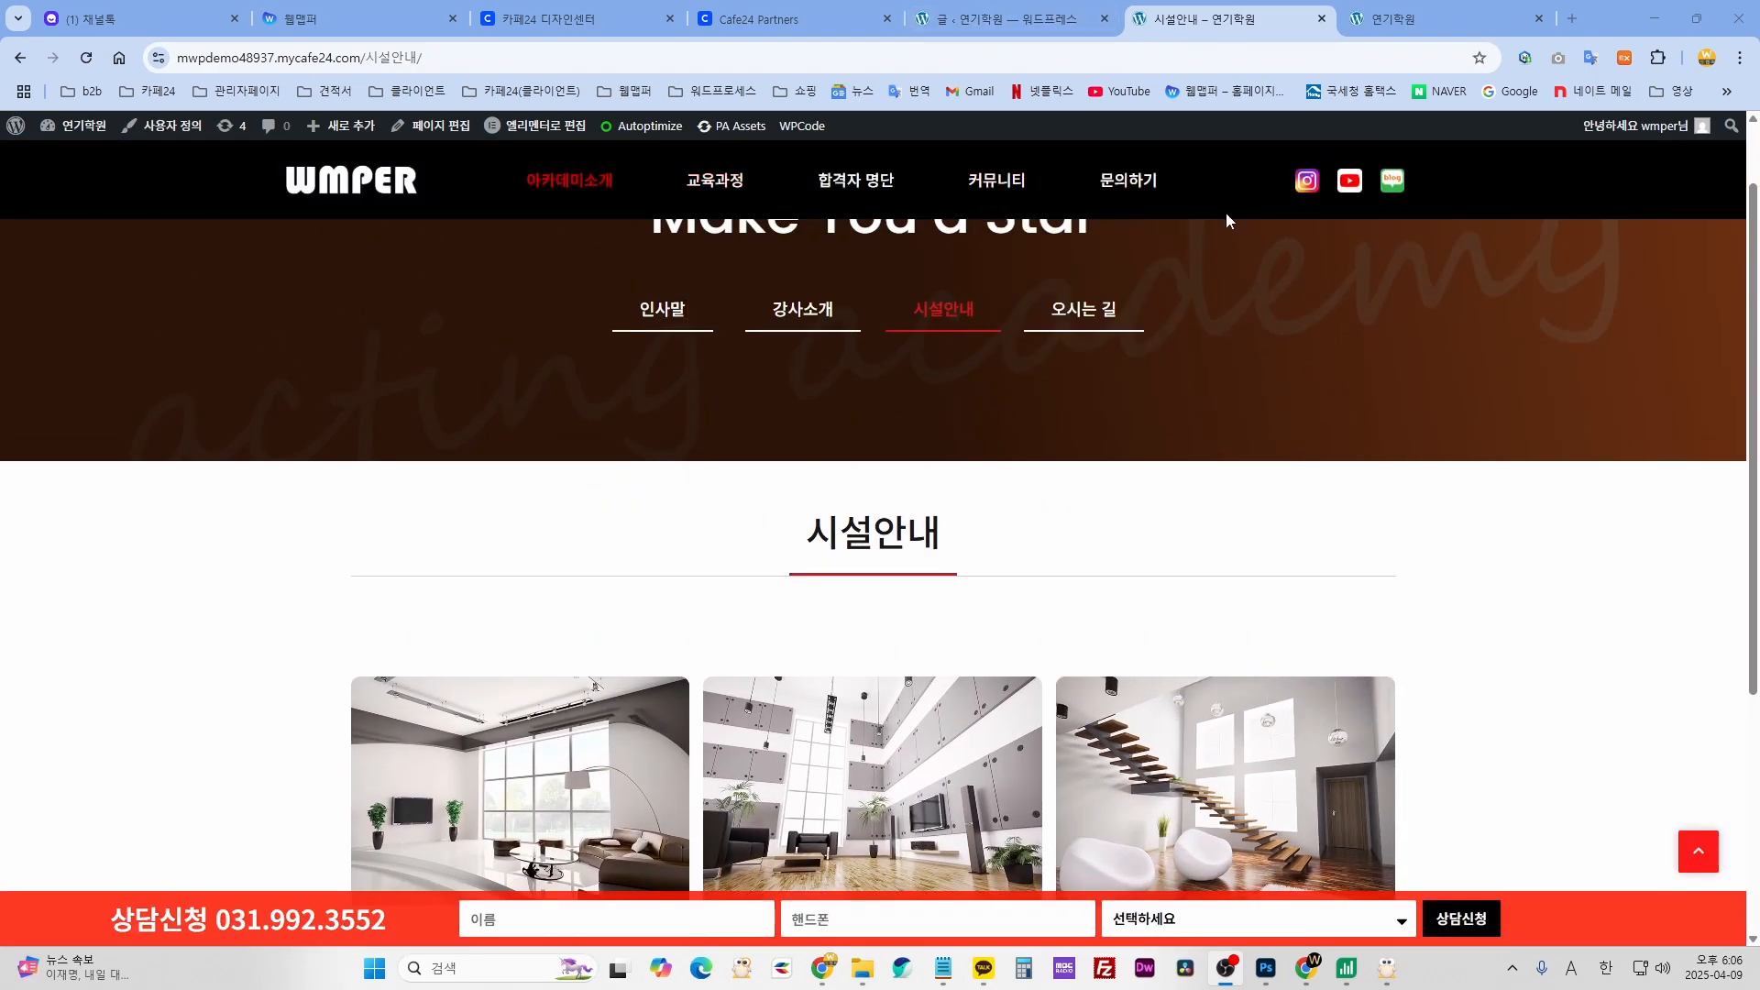
- Check the admin Posts list, then return to the 시설안내 facilities page on the site
left_click(969, 25)
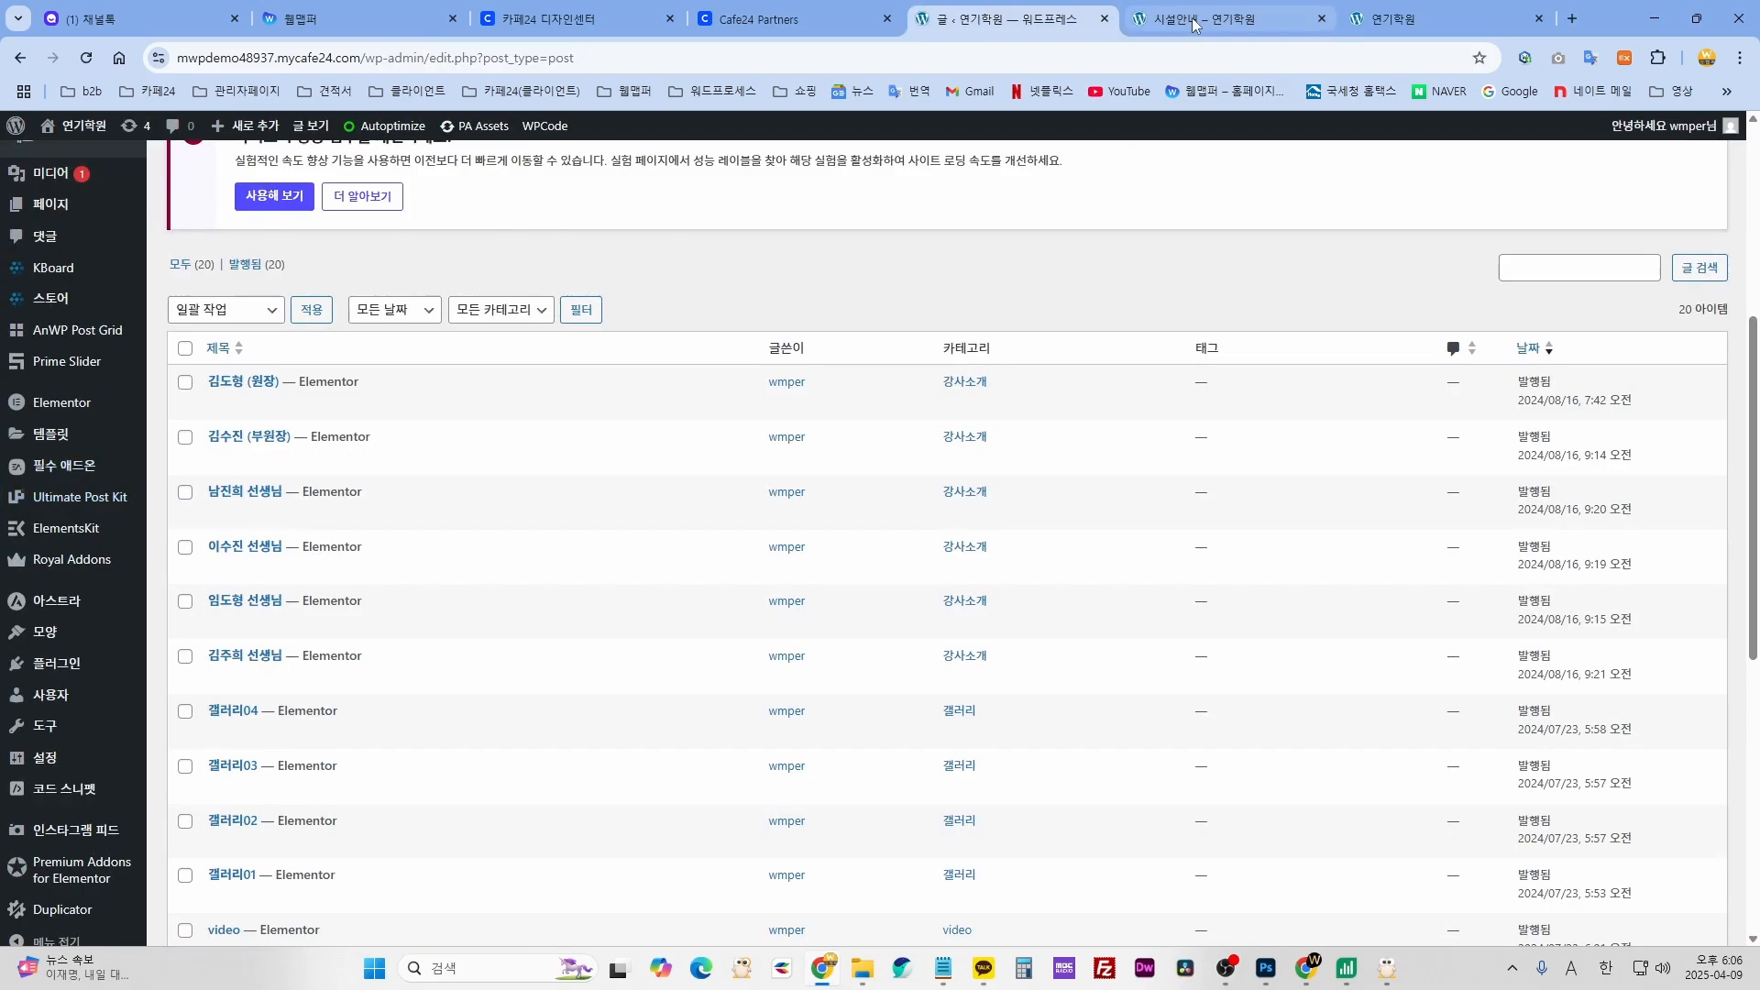
scroll(39, 346, "up", 3)
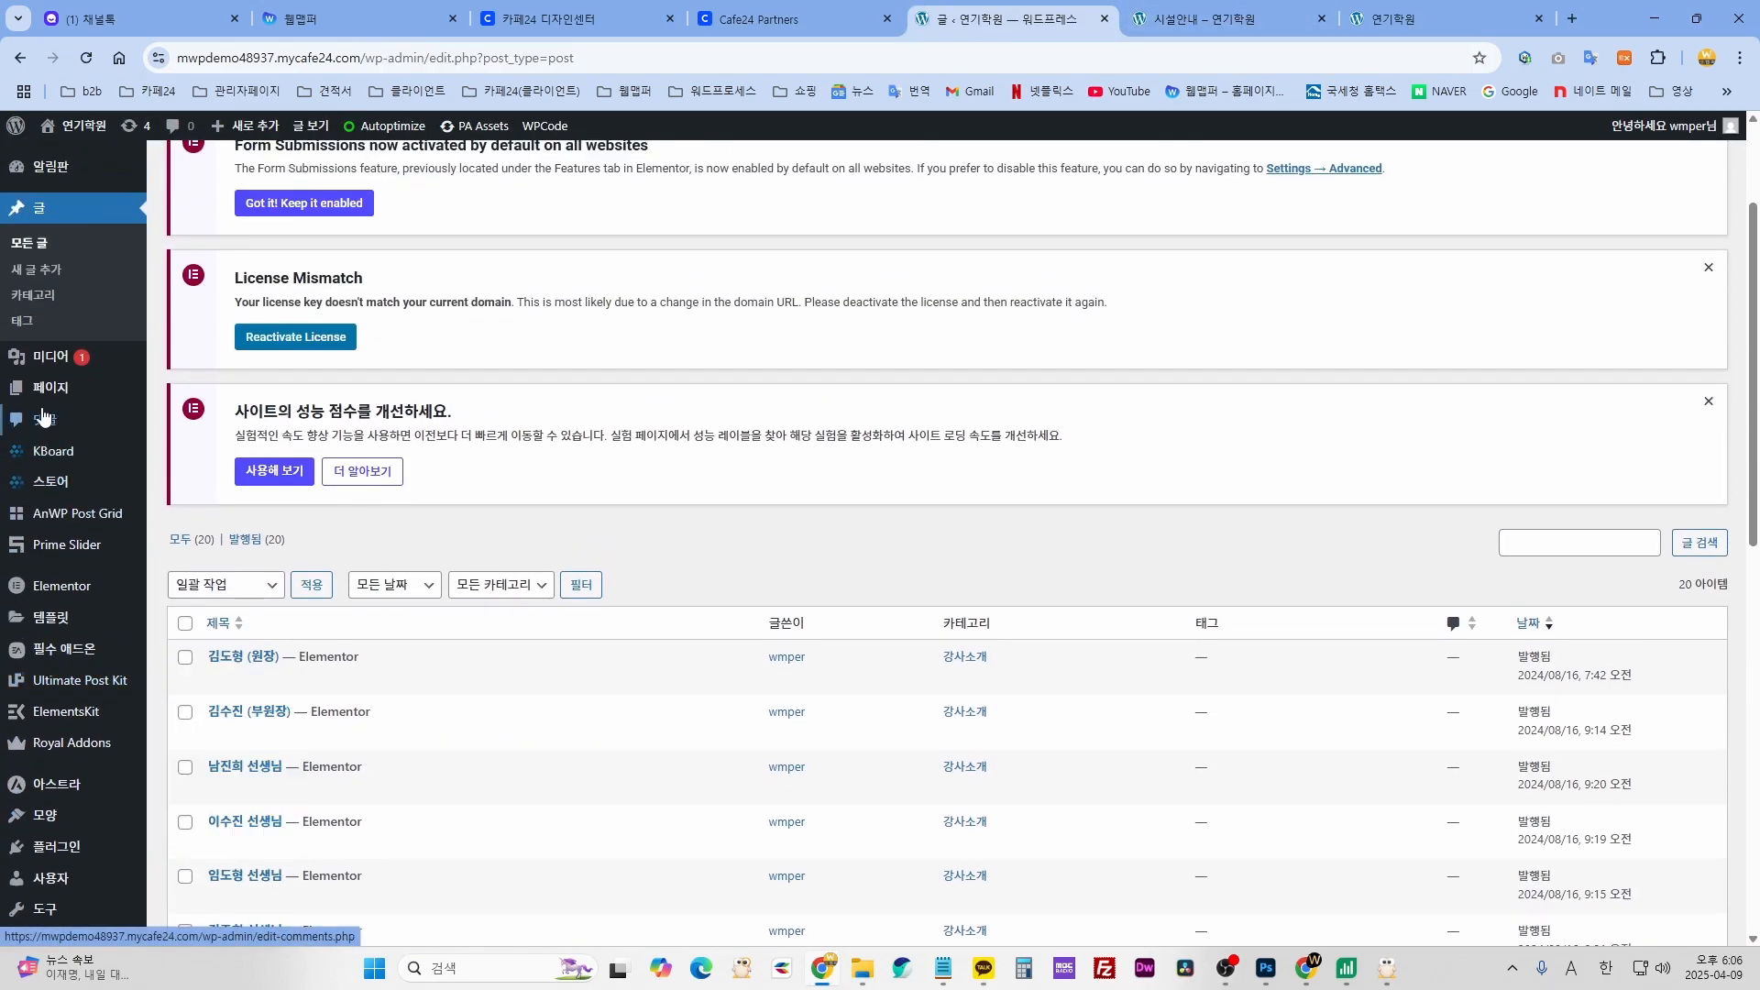
left_click(1141, 23)
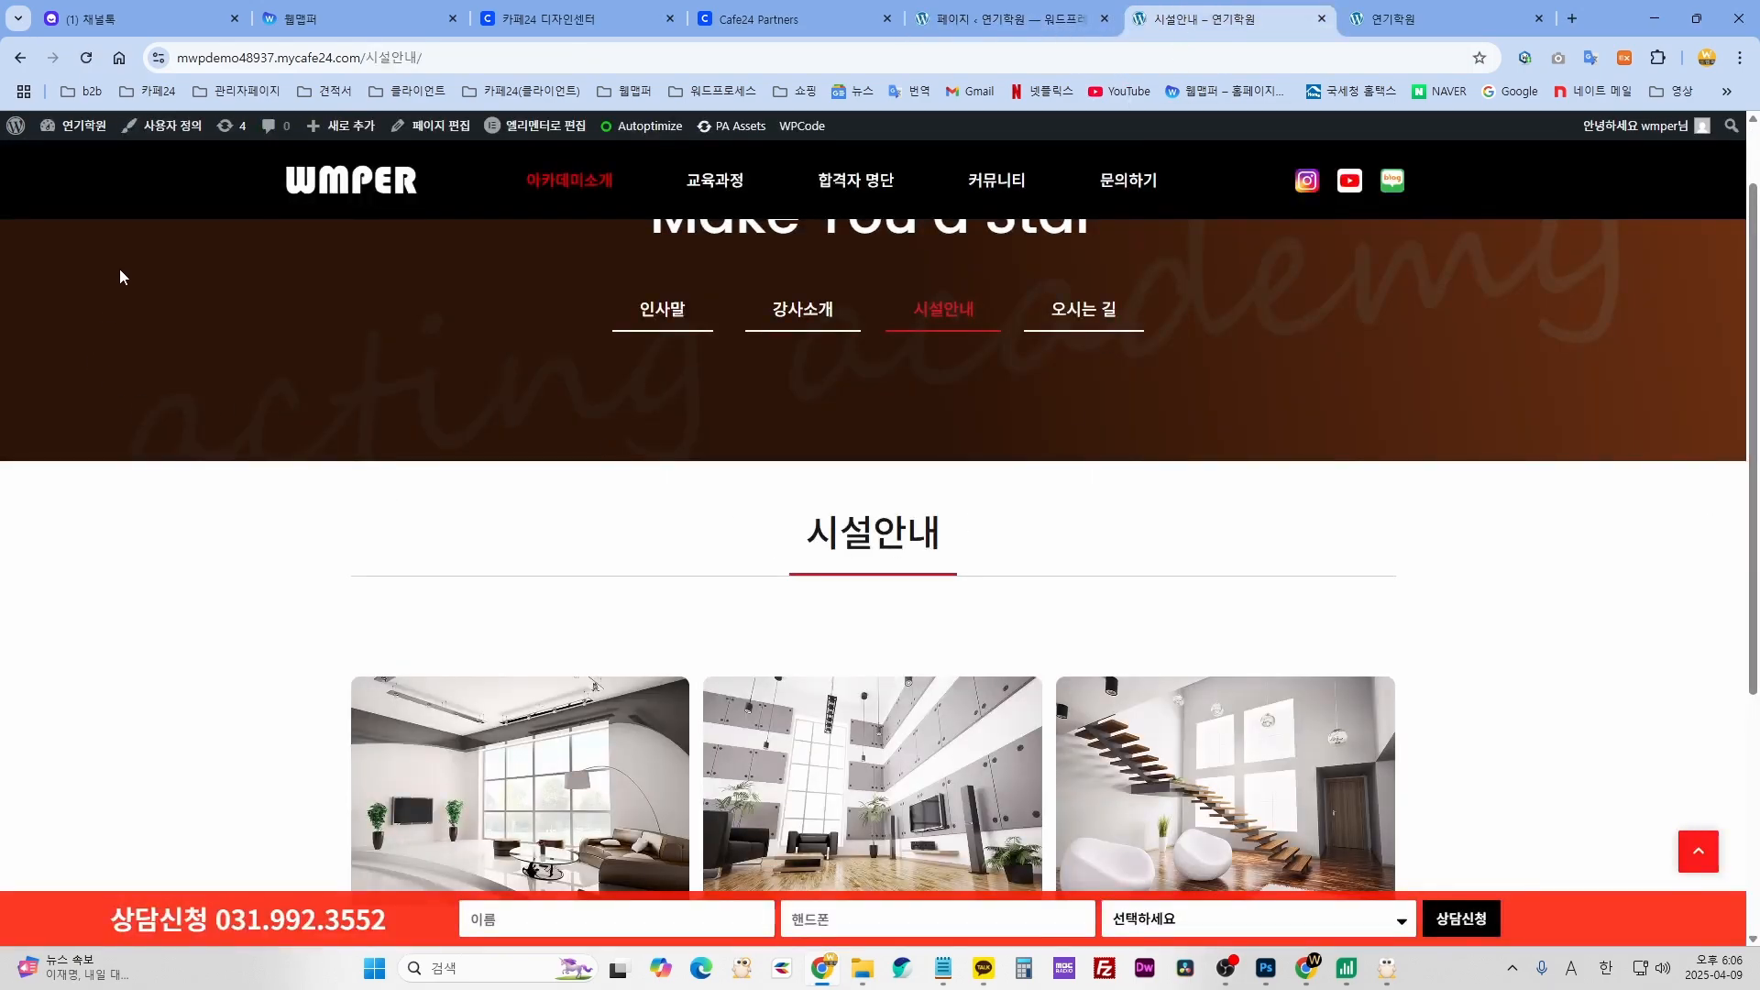
- From Pages, open 시설안내 in Elementor and inspect the WMPER STUDIO blog grid widget
left_click(995, 23)
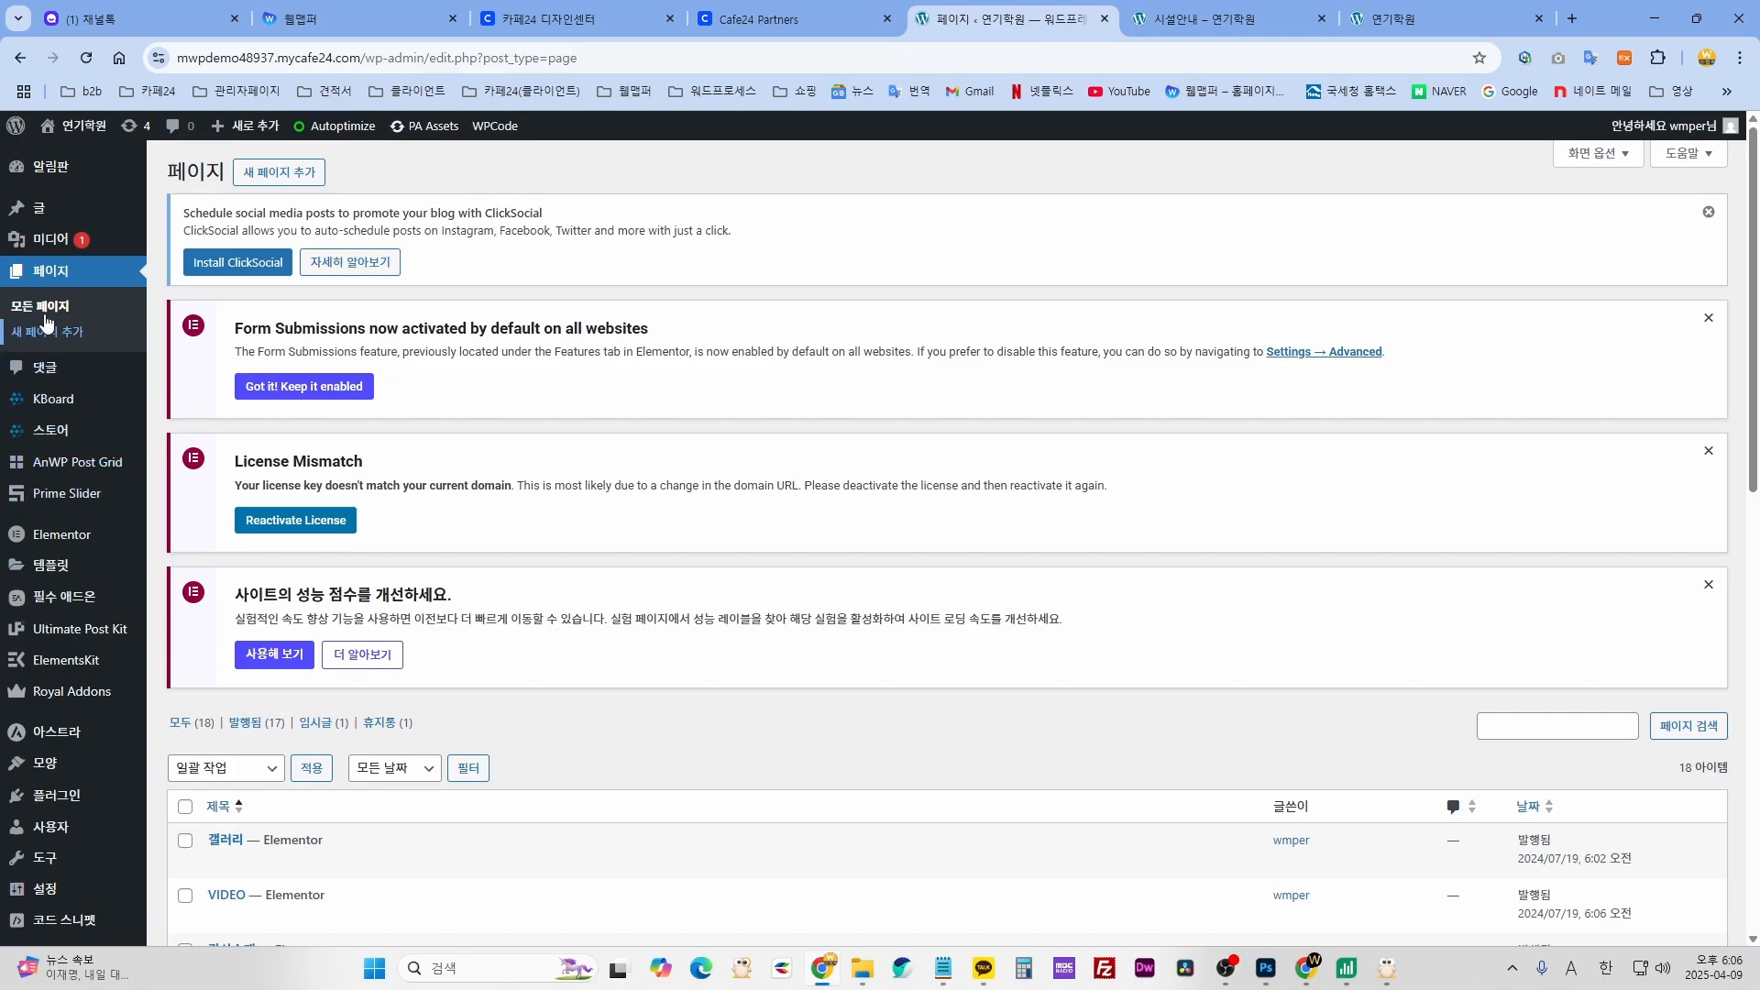
scroll(522, 774, "down", 5)
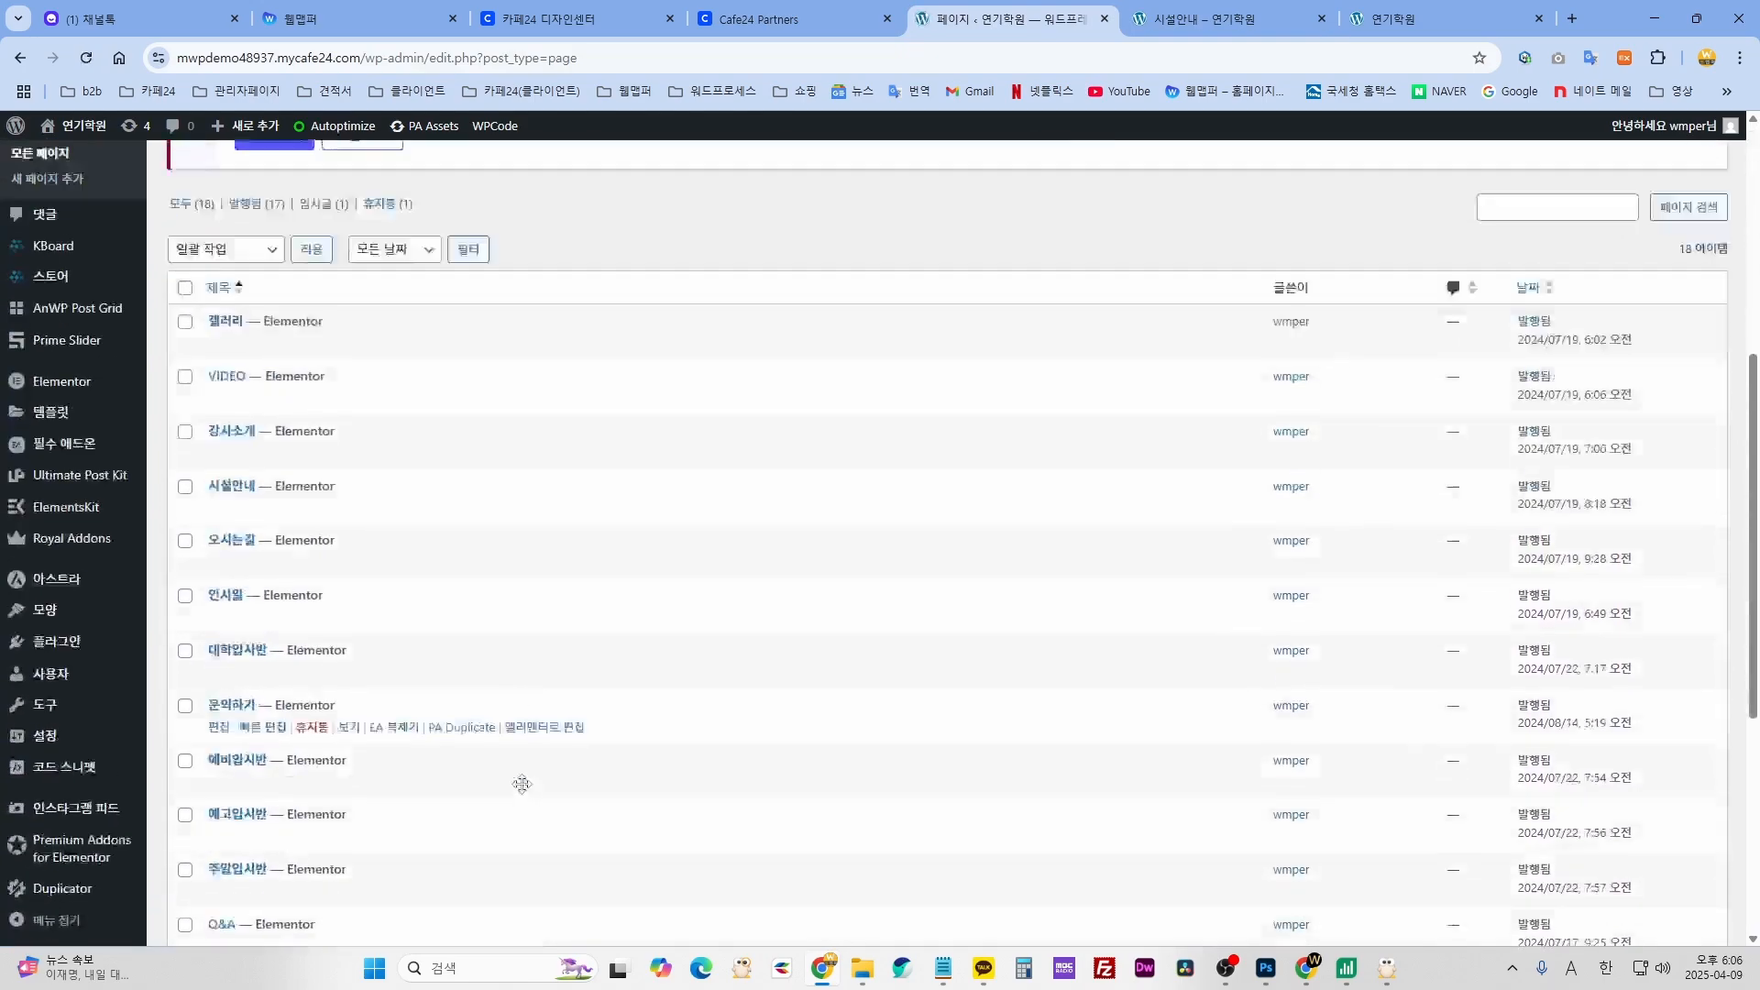
scroll(587, 786, "down", 3)
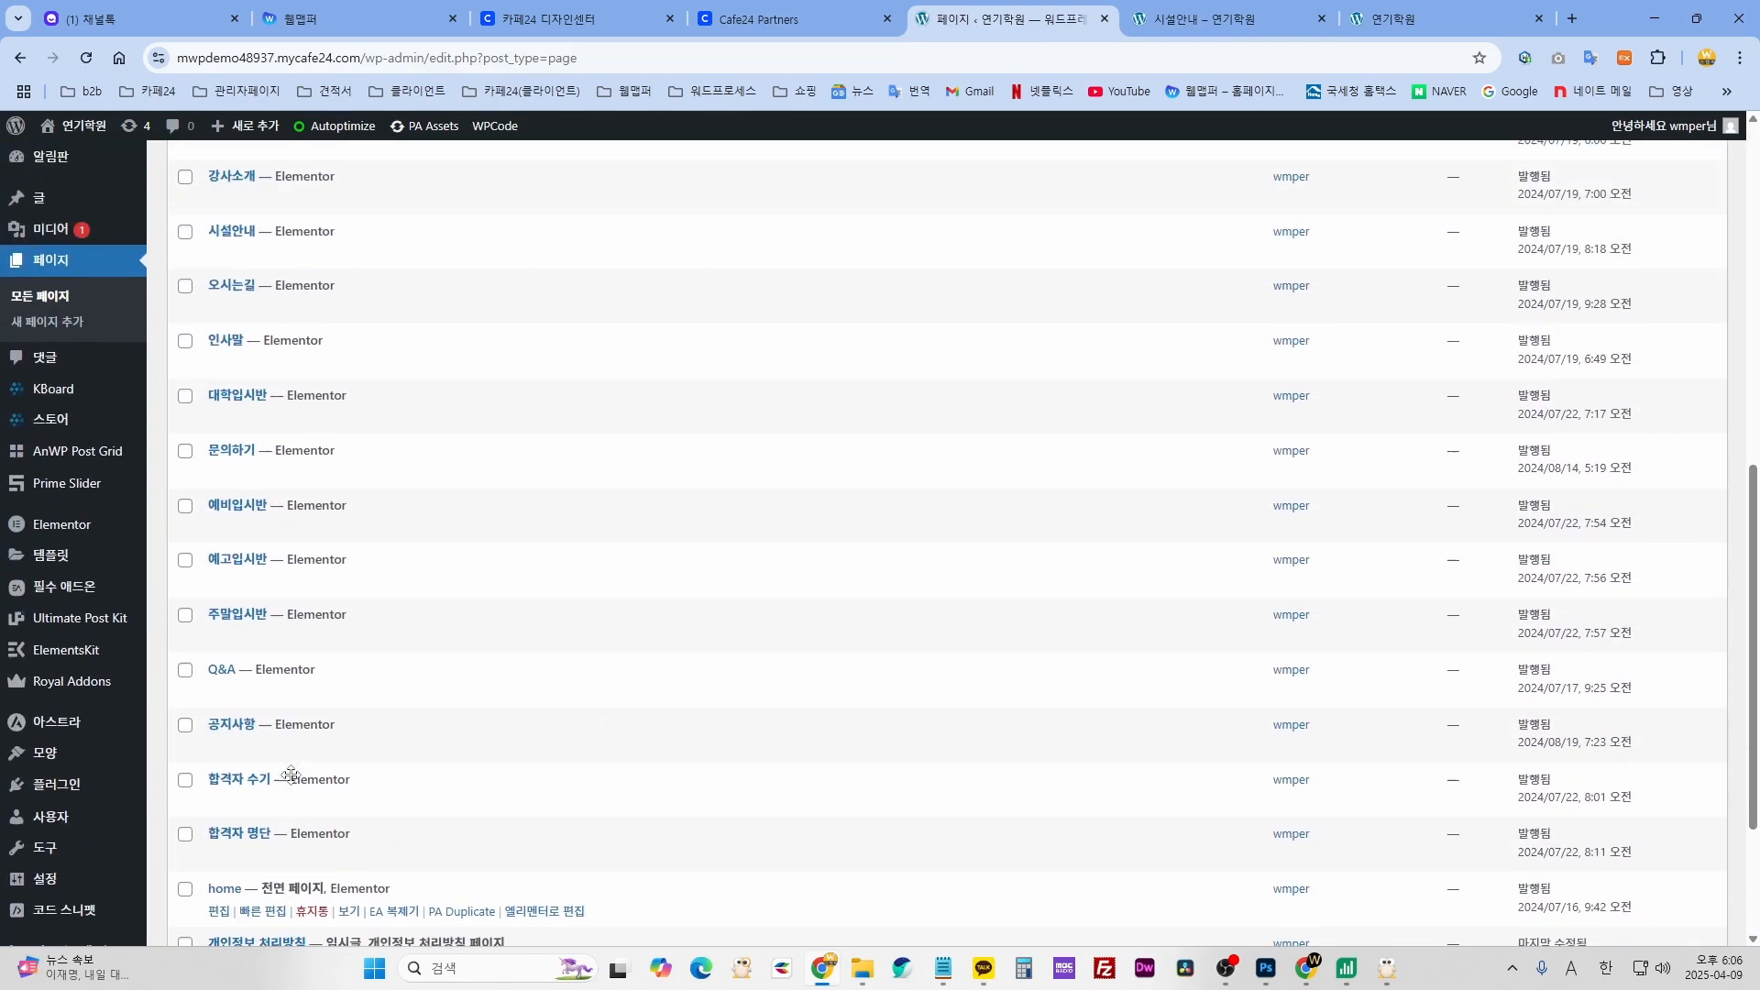
scroll(291, 774, "up", 3)
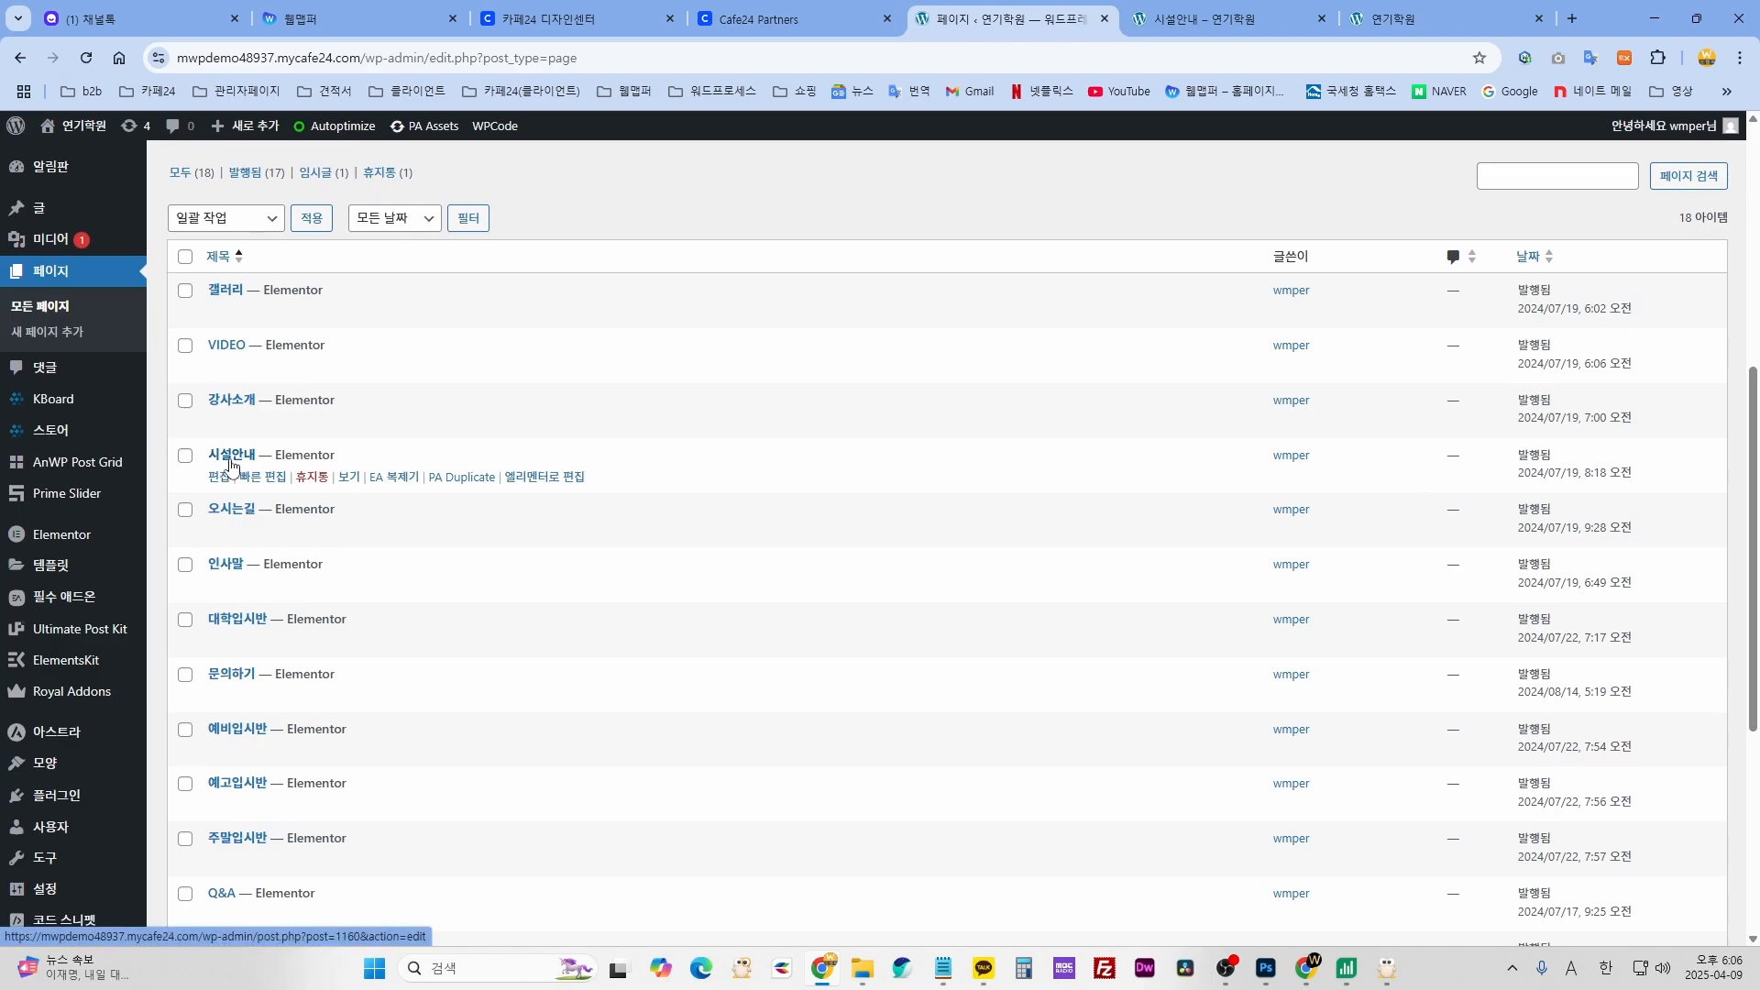
left_click(546, 476)
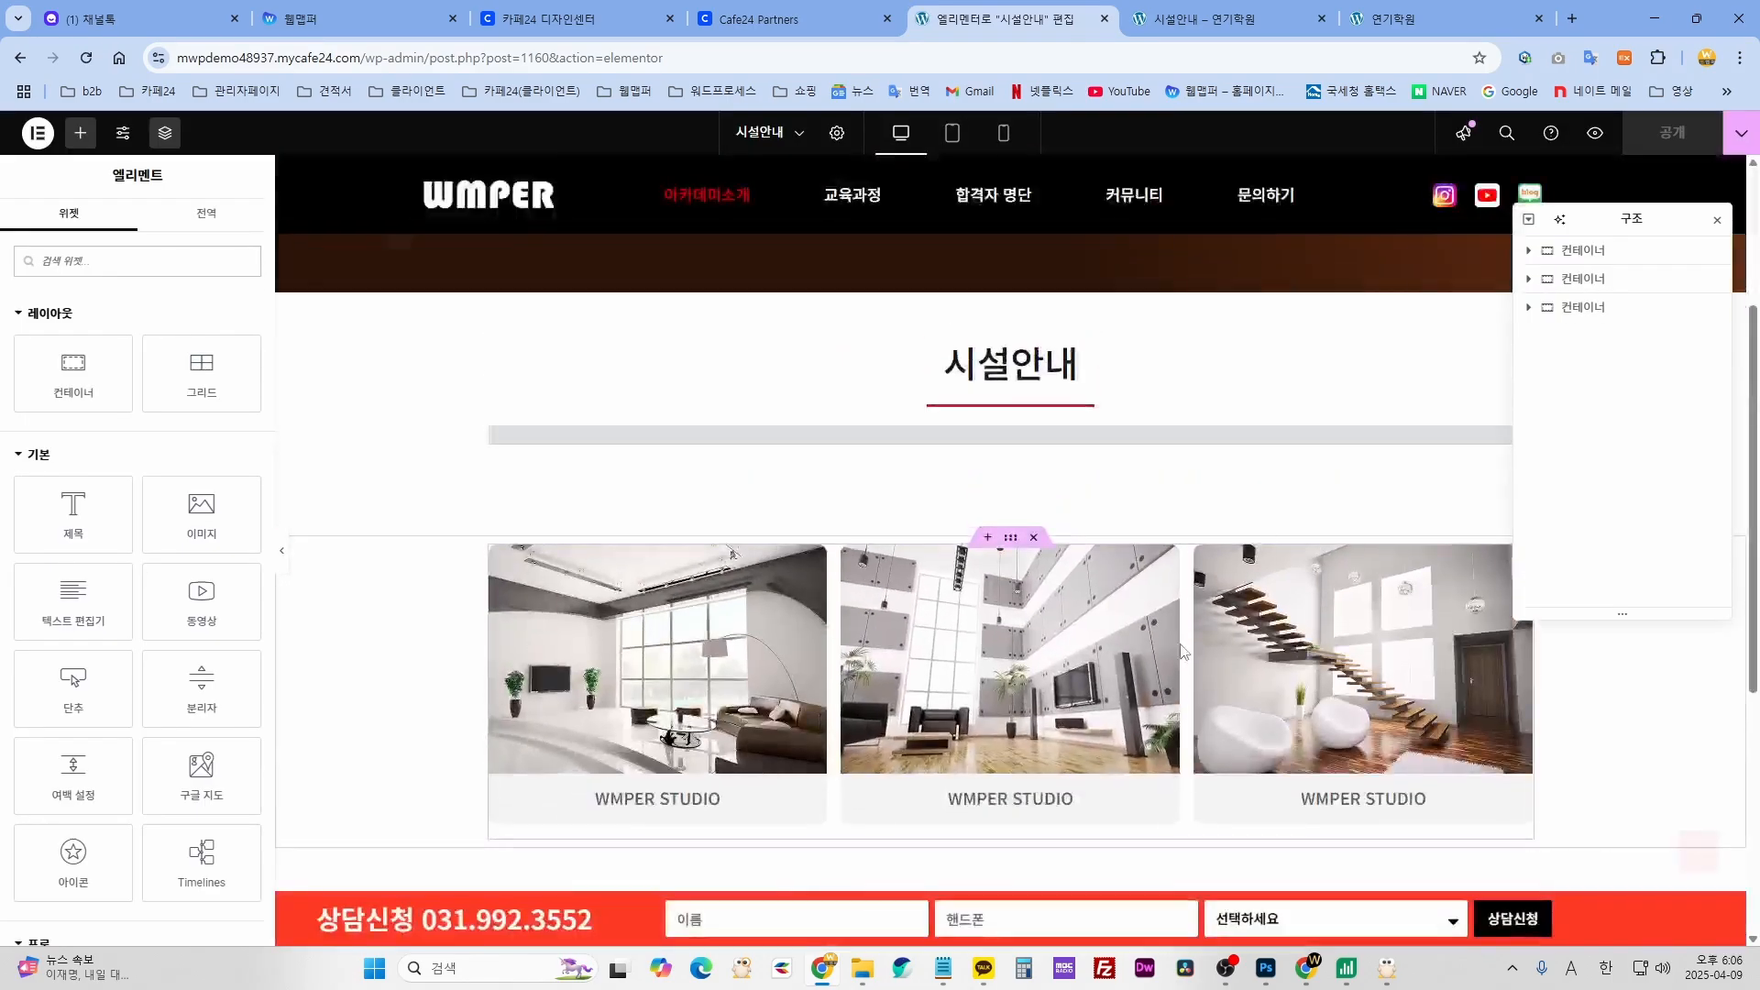
left_click(1189, 631)
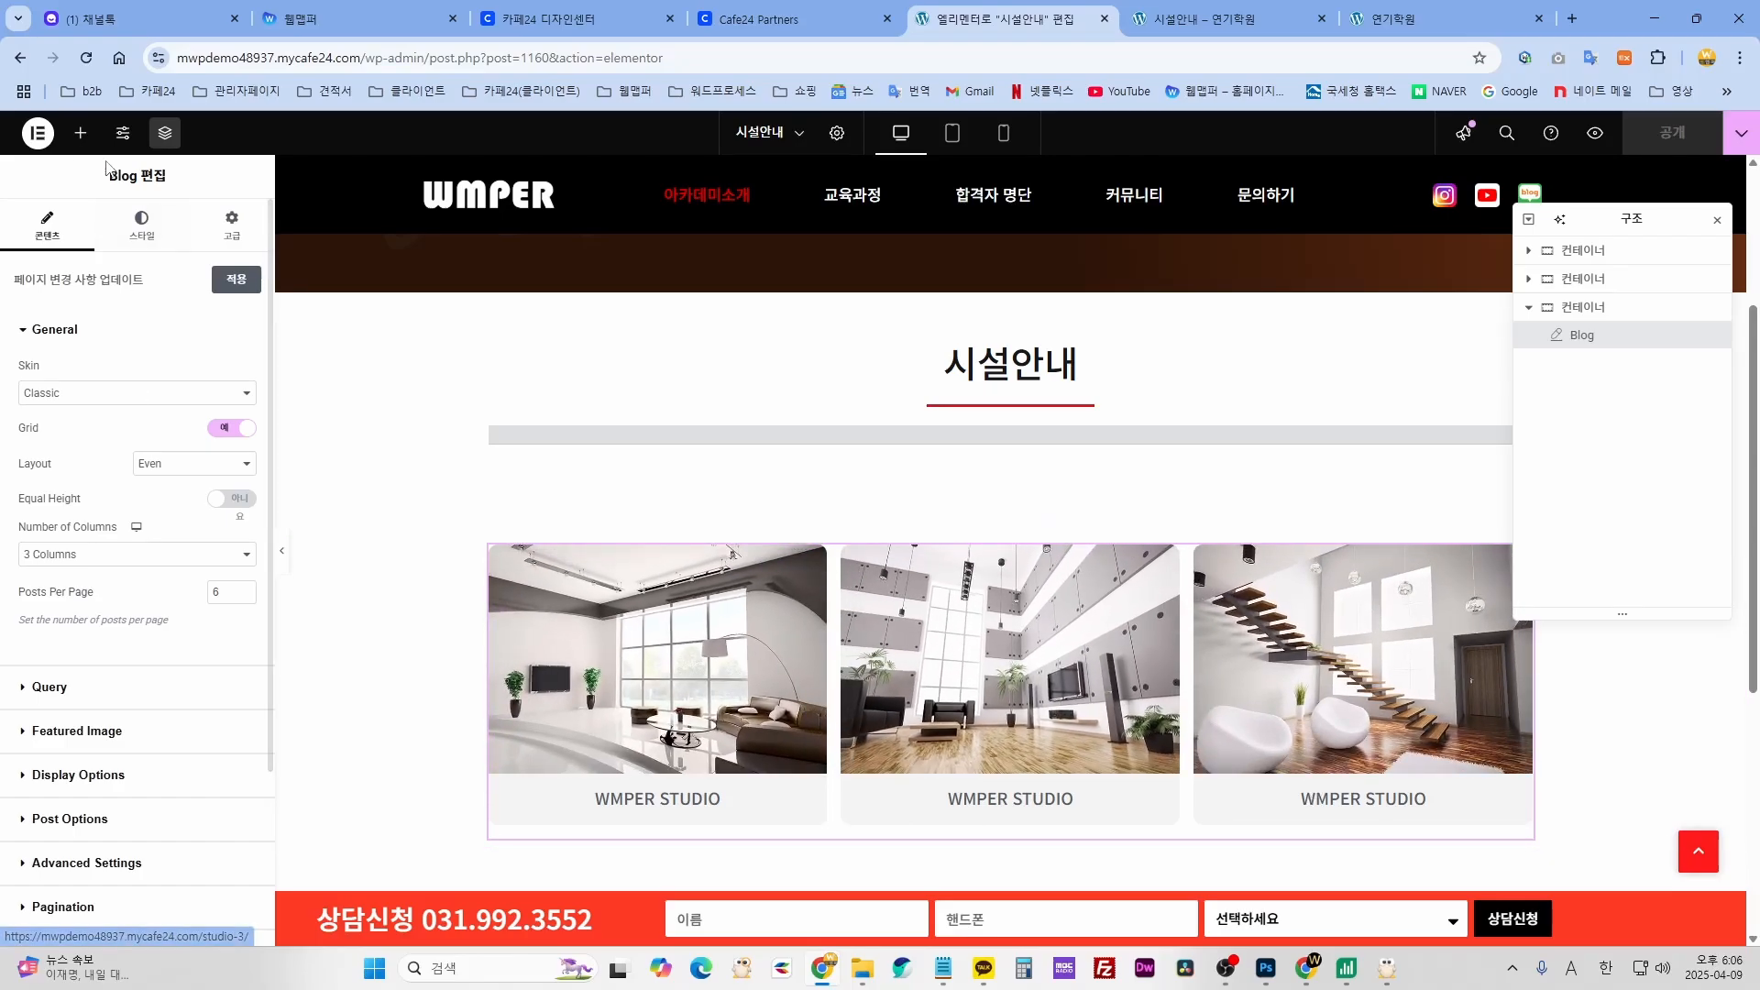
- Exit Elementor to WordPress and return to the Pages list
left_click(38, 133)
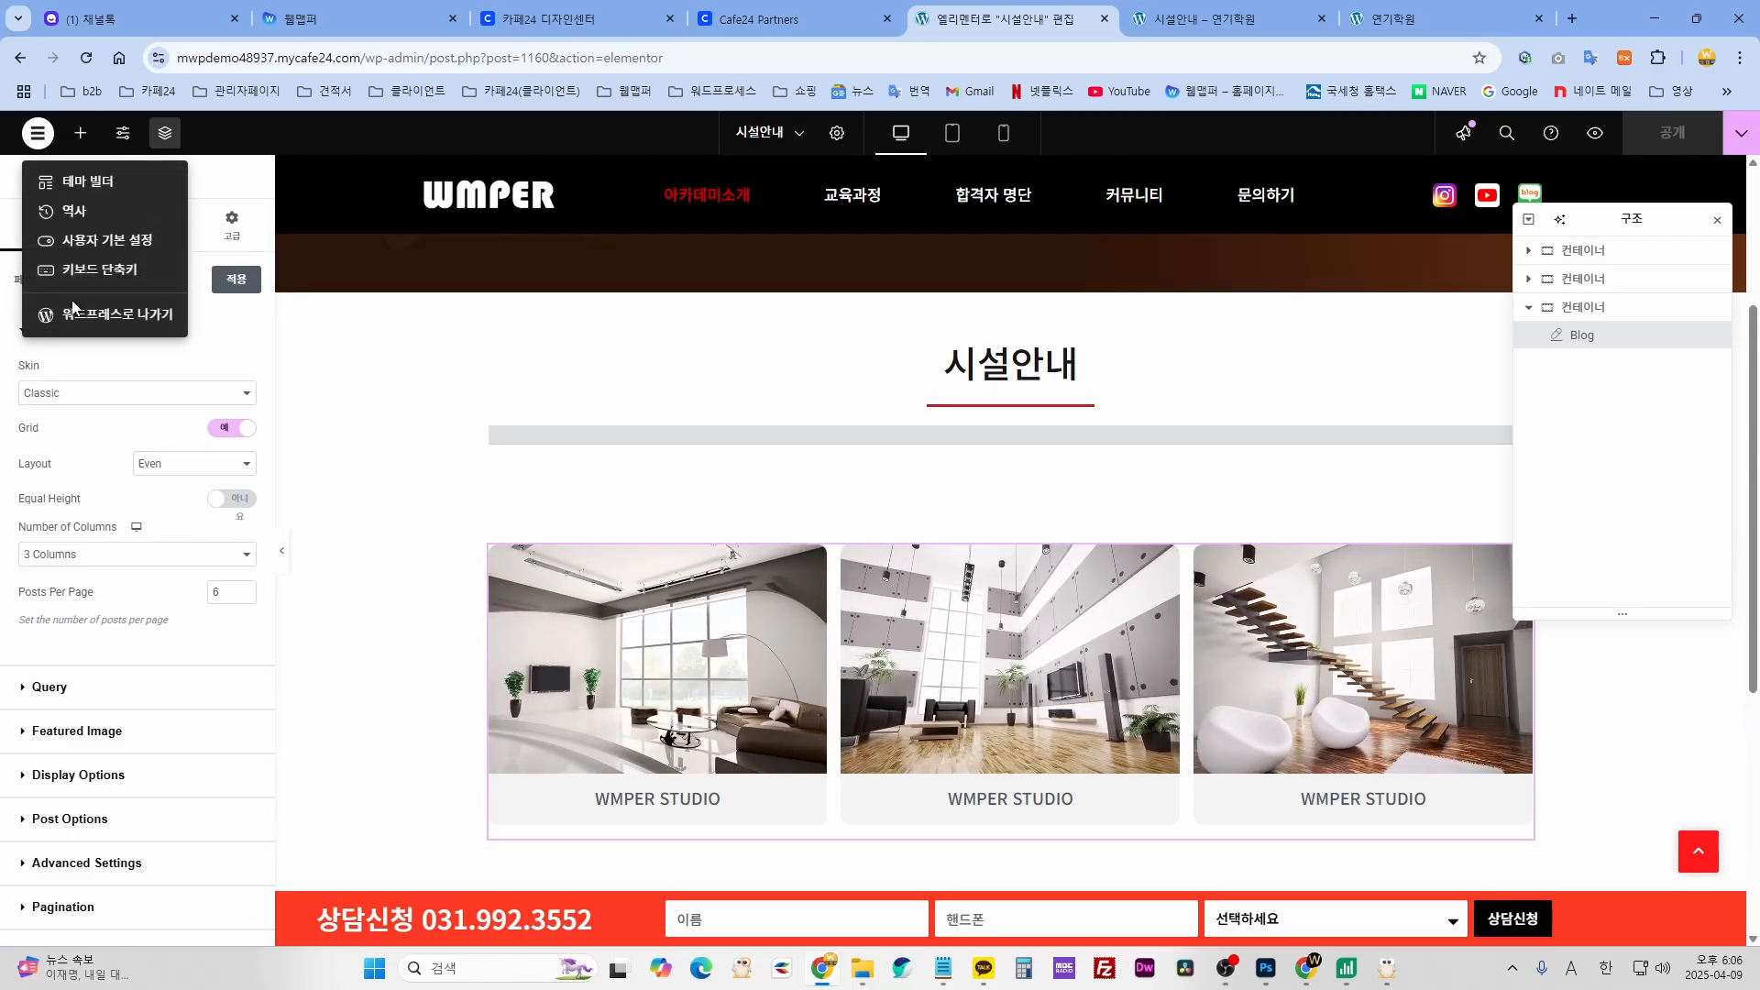
left_click(89, 316)
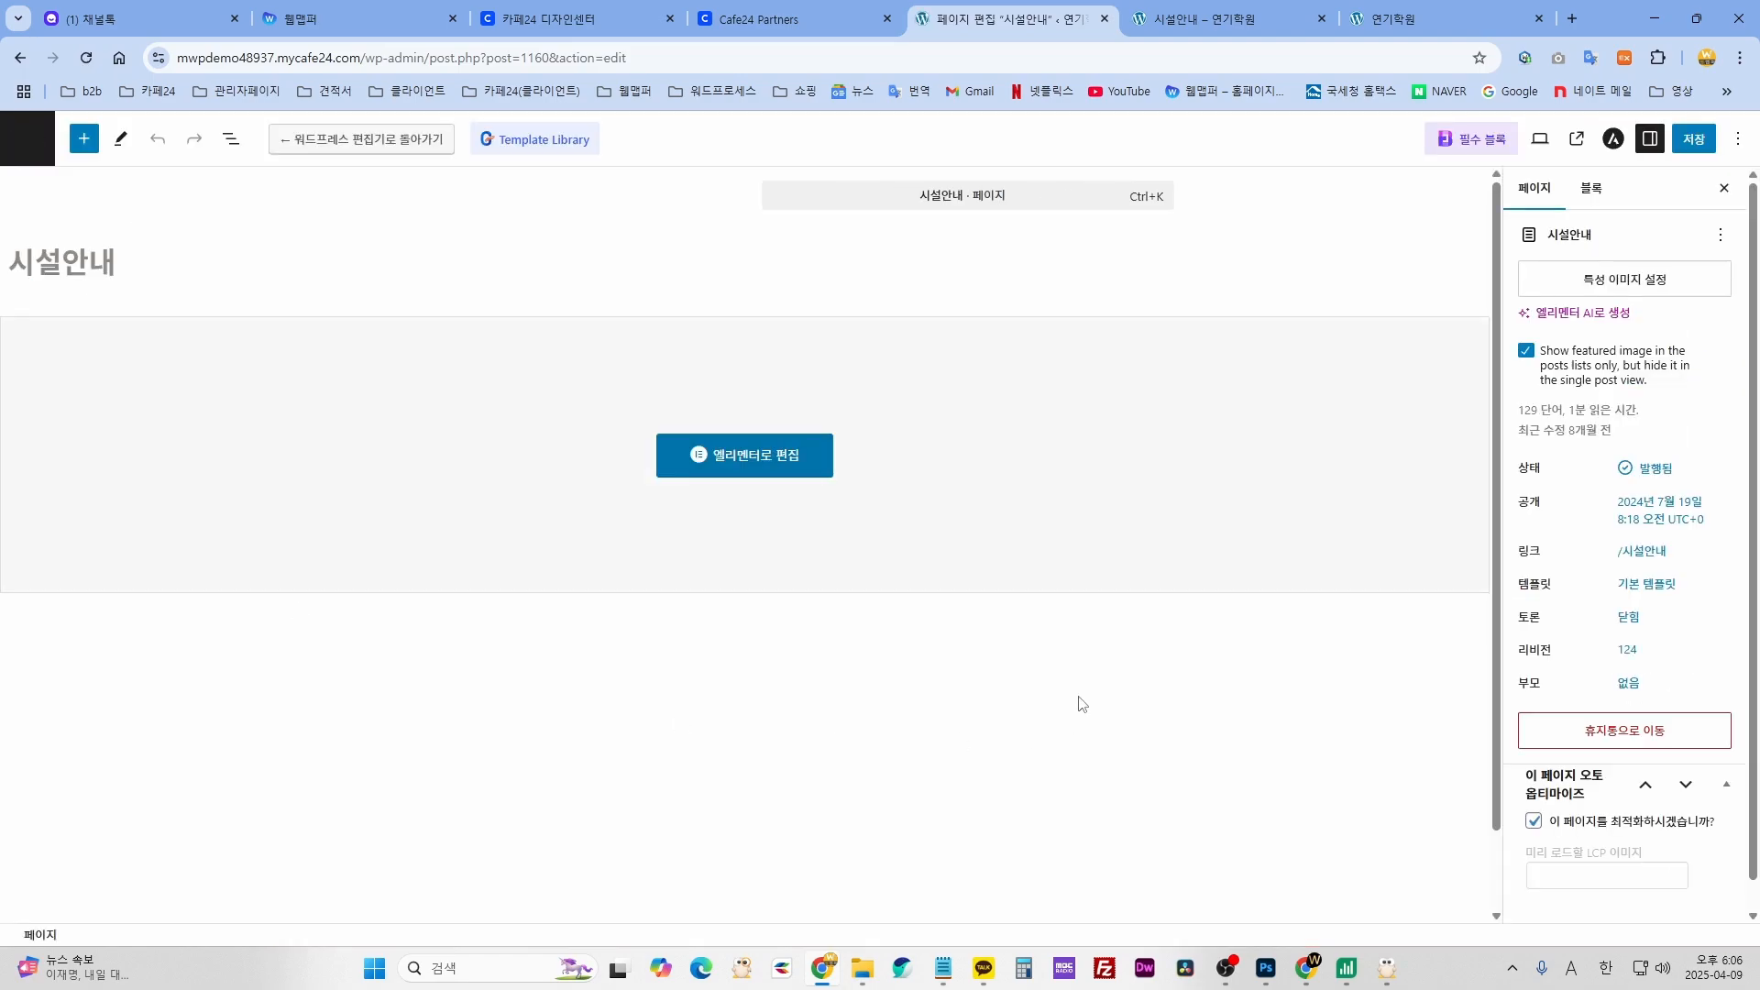
left_click(19, 147)
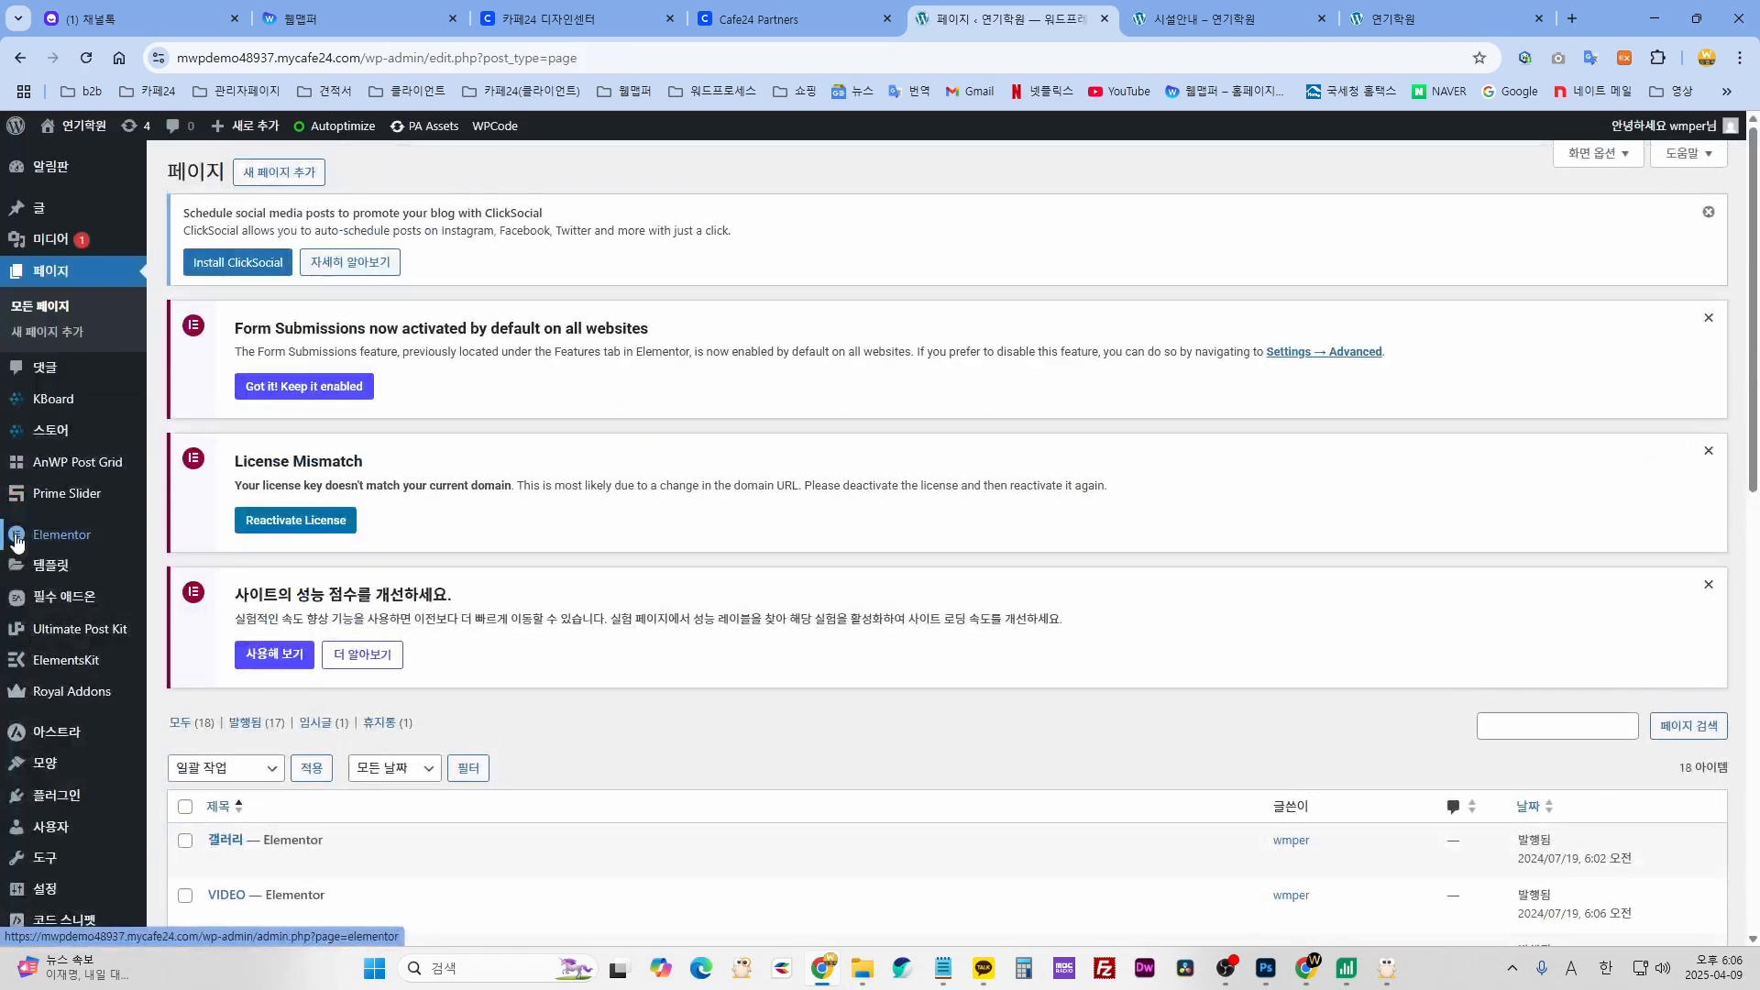
- Filter the posts to the 시설안내 category, open WMPER STUDIO, and select 'WMPER' in its title
mouse_move(36, 220)
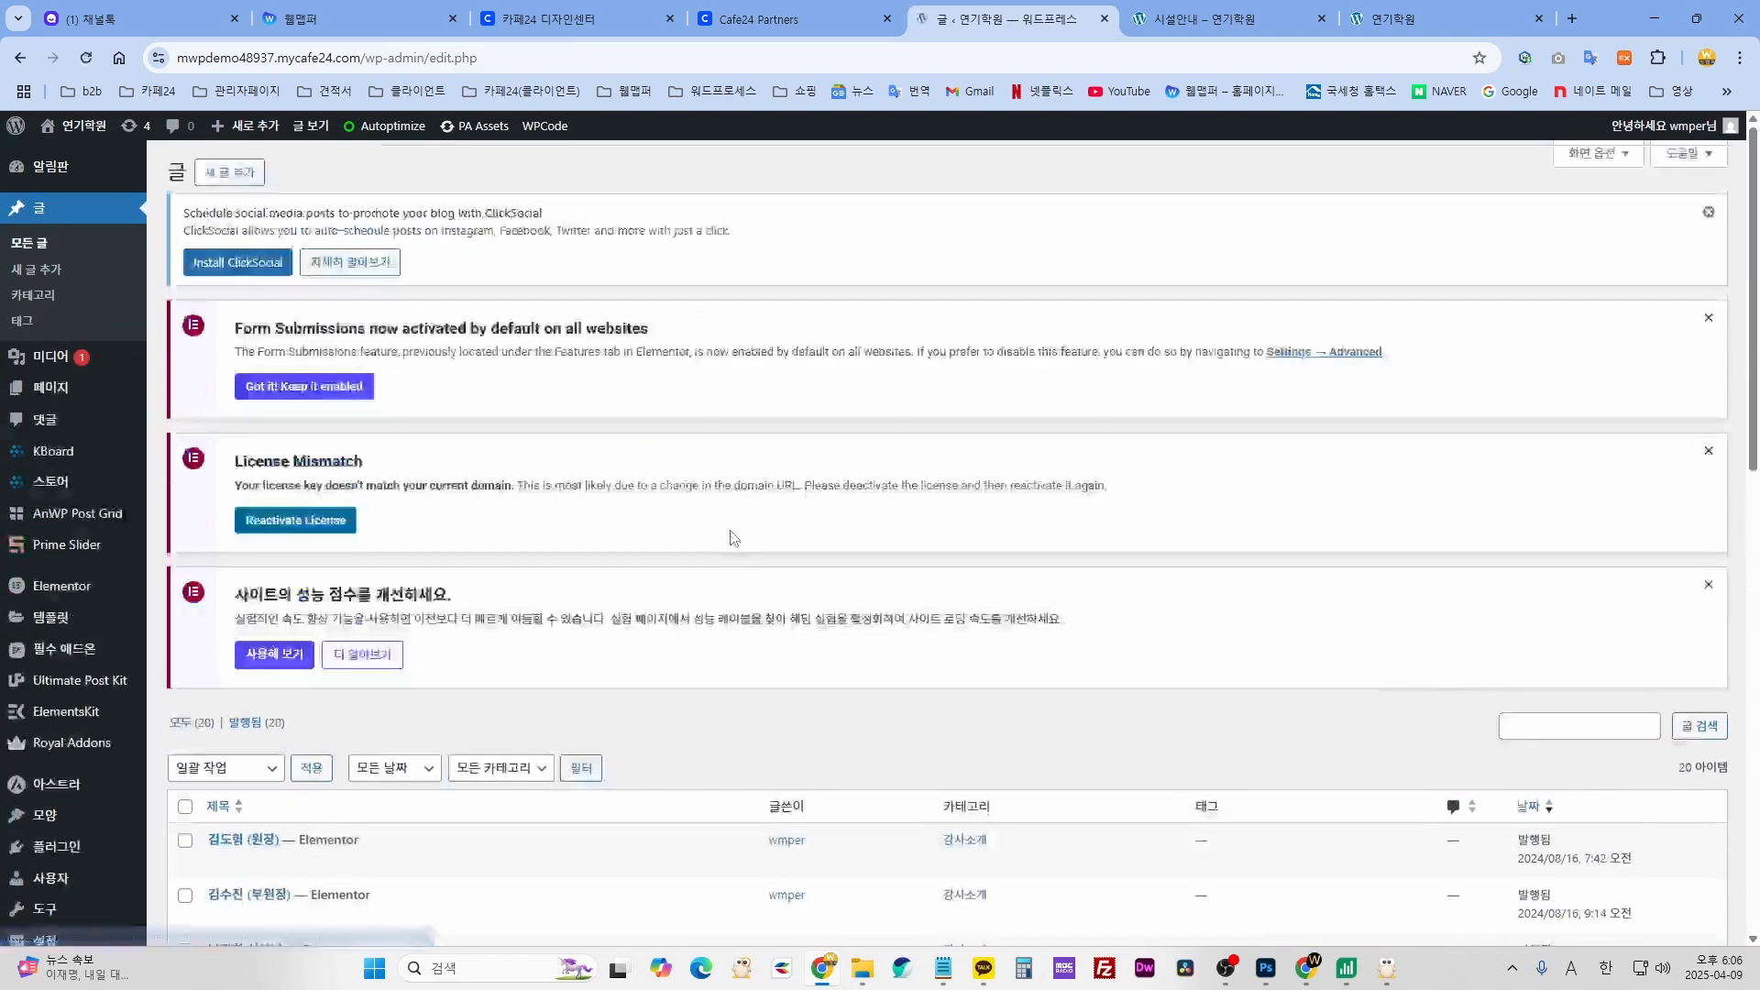
scroll(730, 538, "down", 5)
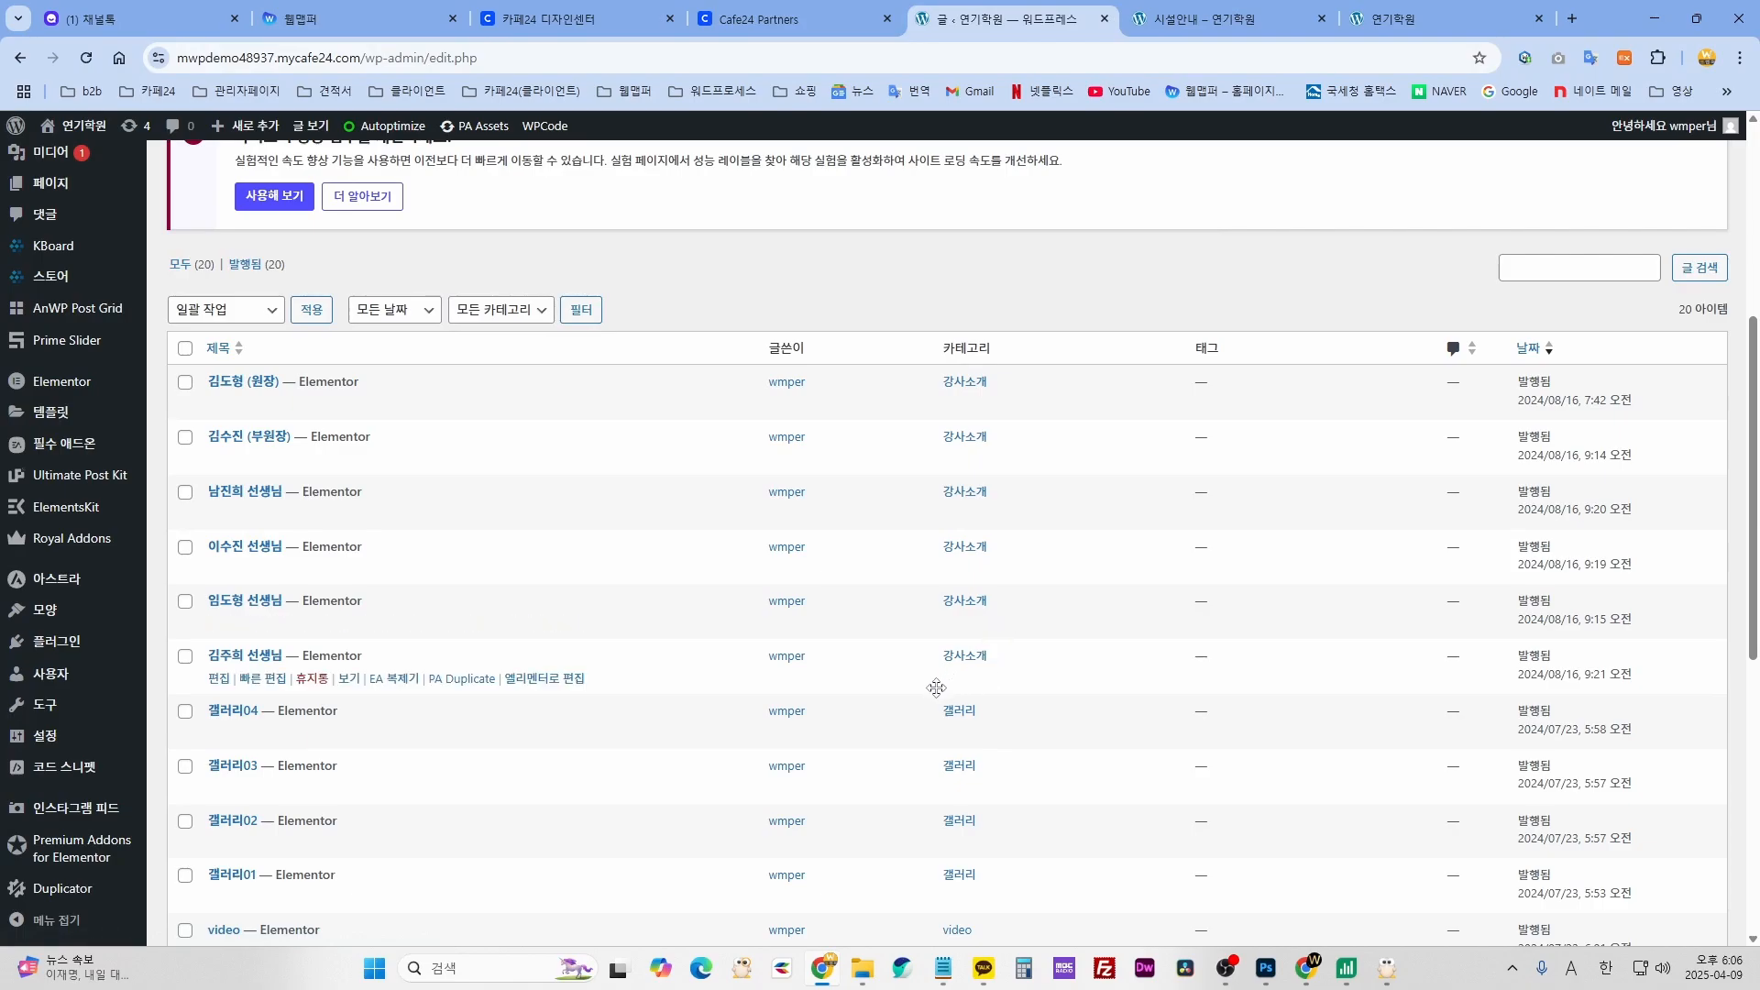
left_click(481, 310)
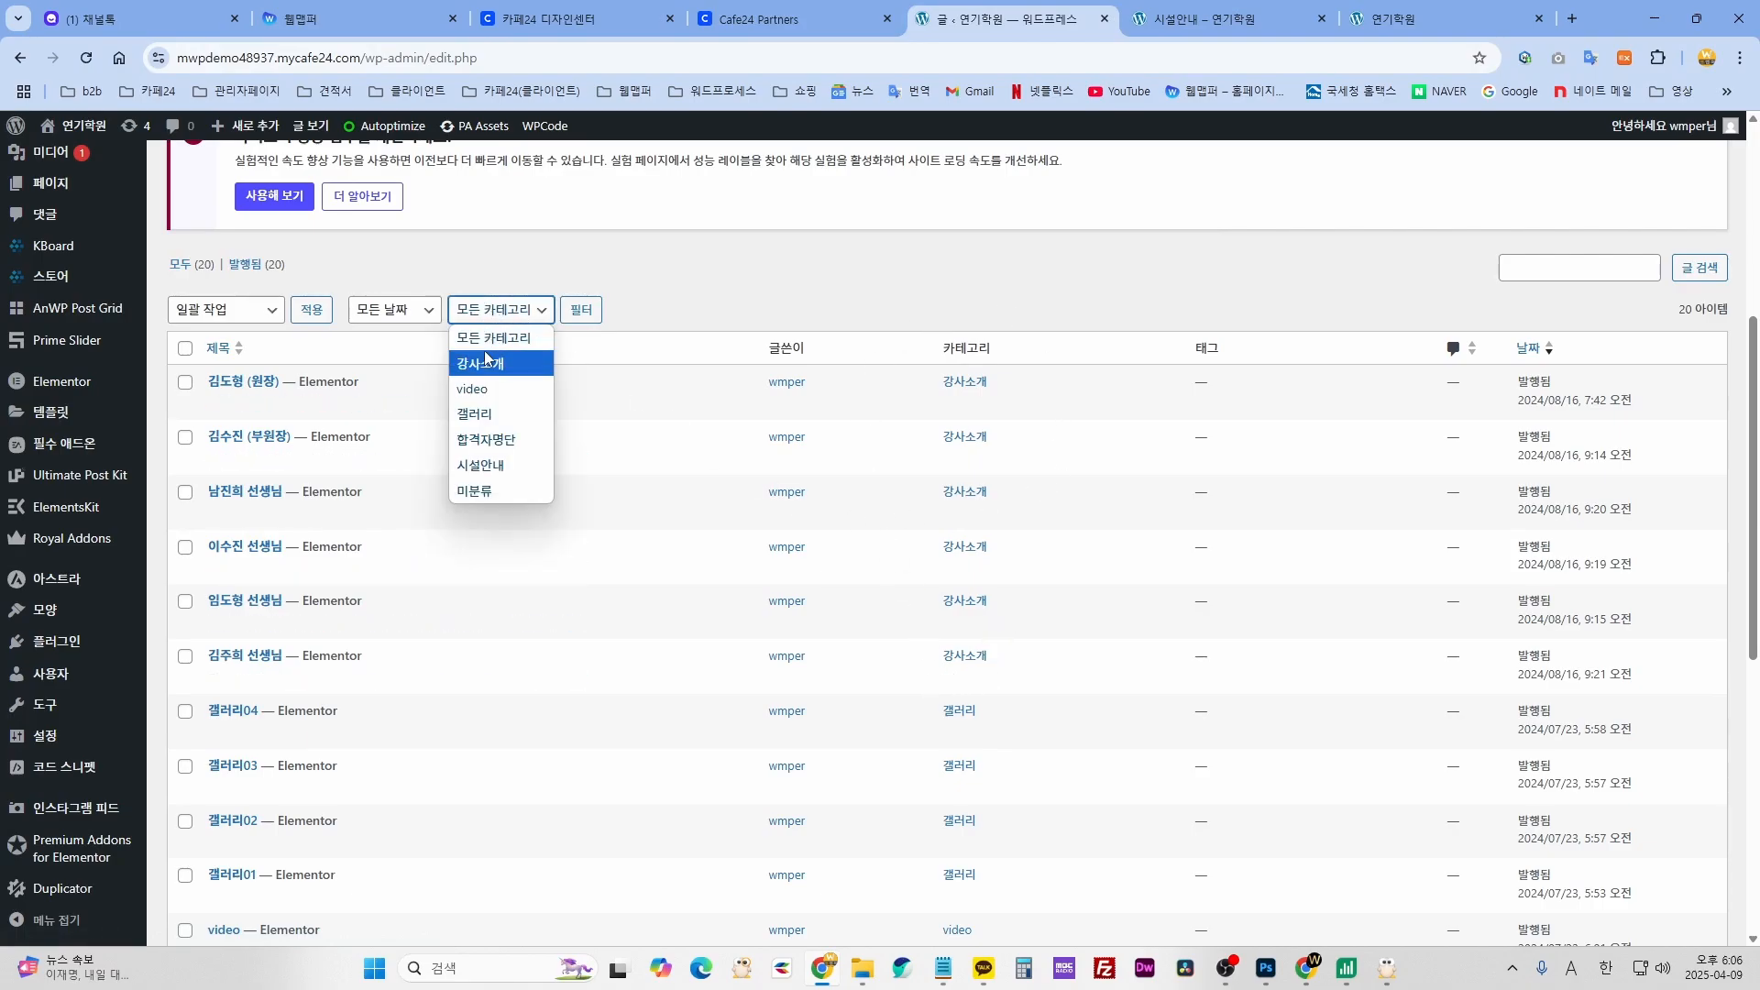
left_click(489, 466)
left_click(581, 310)
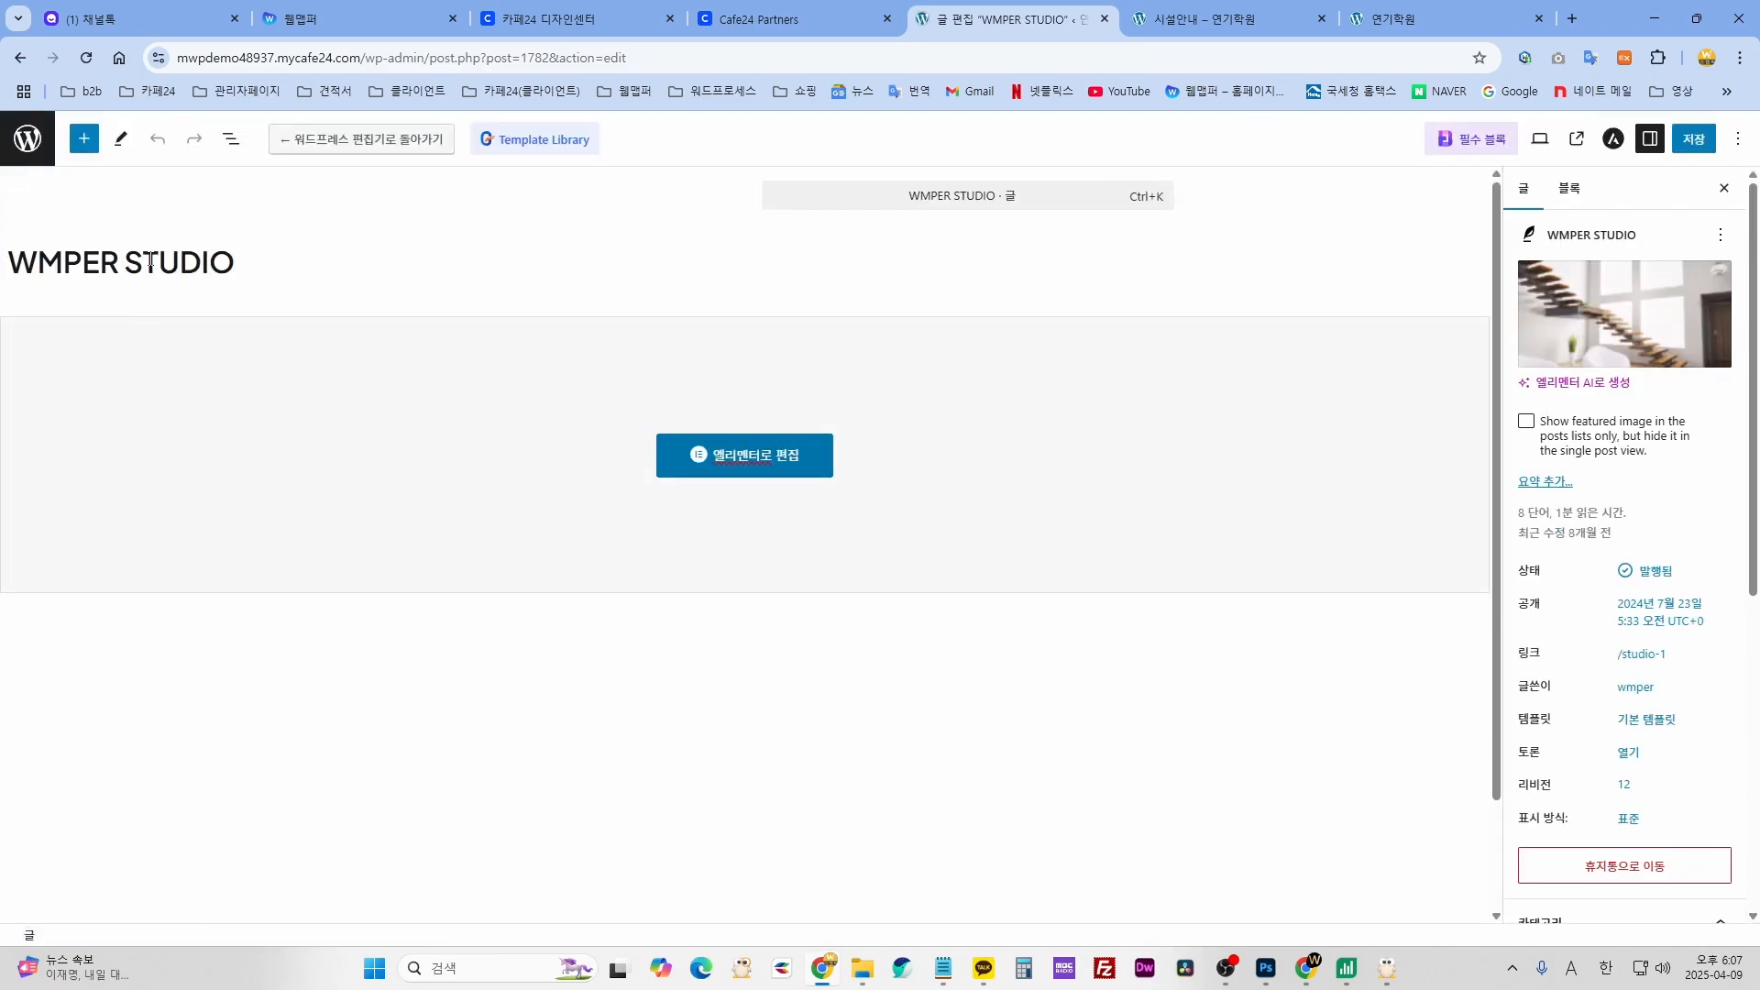
left_click_drag(115, 264, 30, 261)
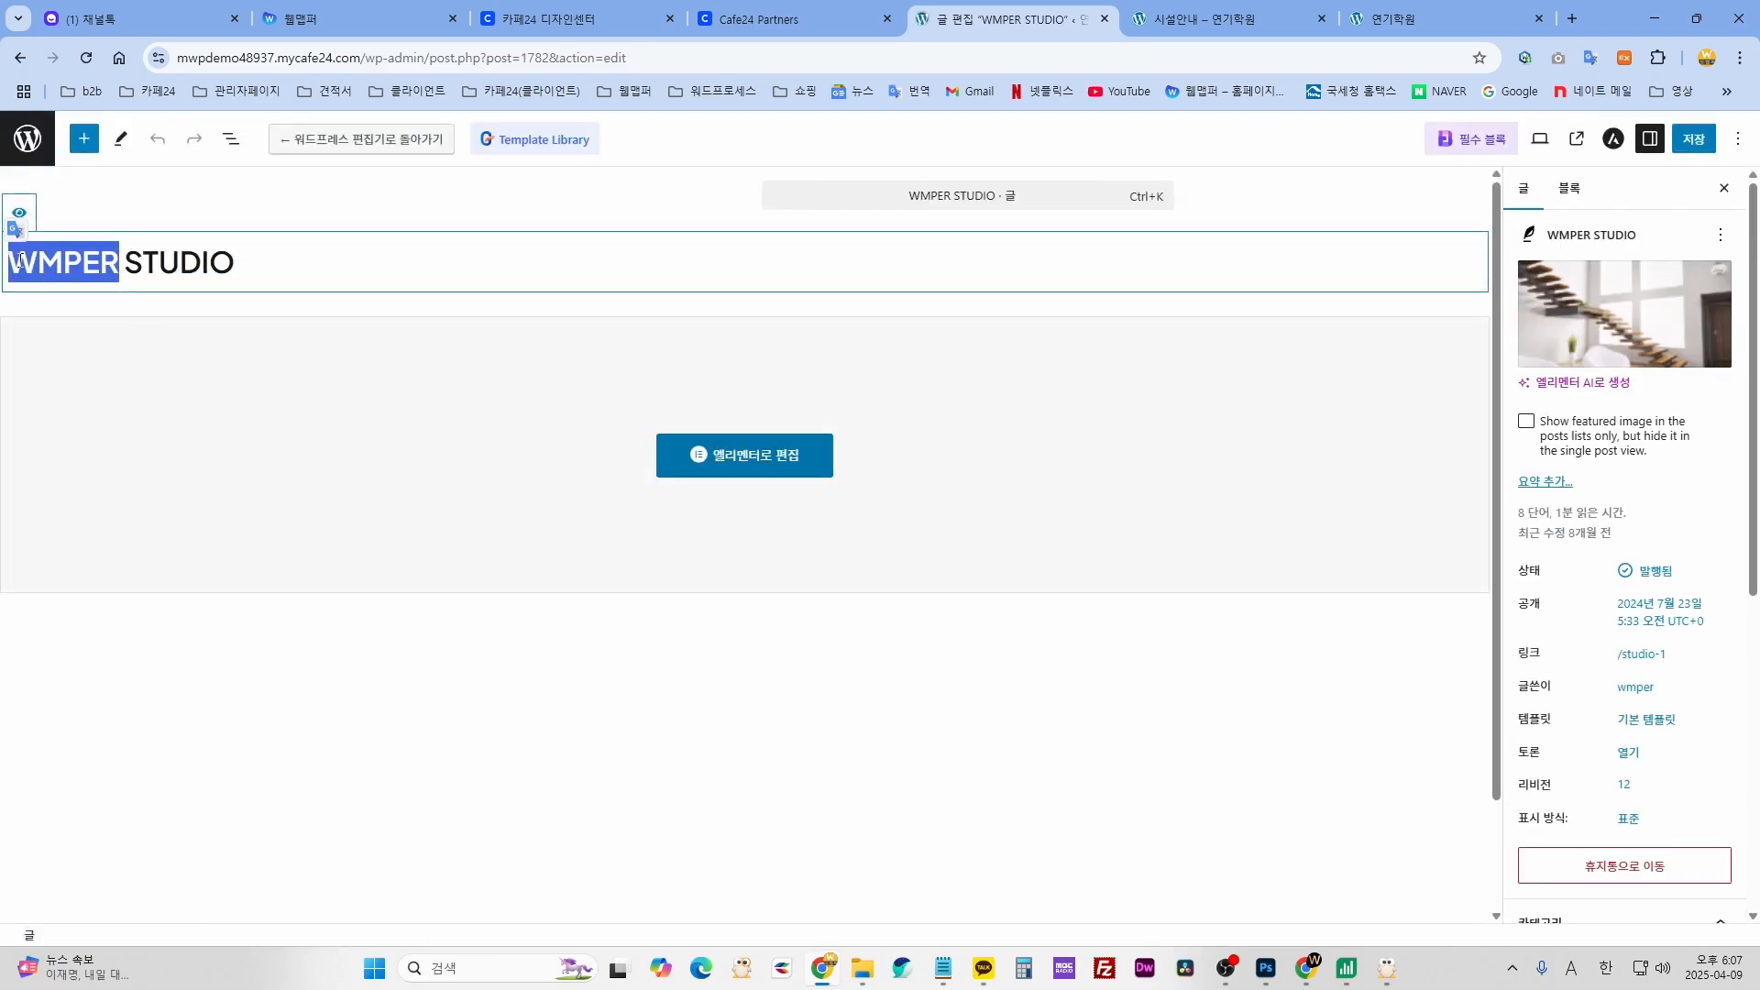
- Replace 'WMPER' with 'test' in the title and set the curly-haired woman portrait as featured image
key("Delete")
key("Delete")
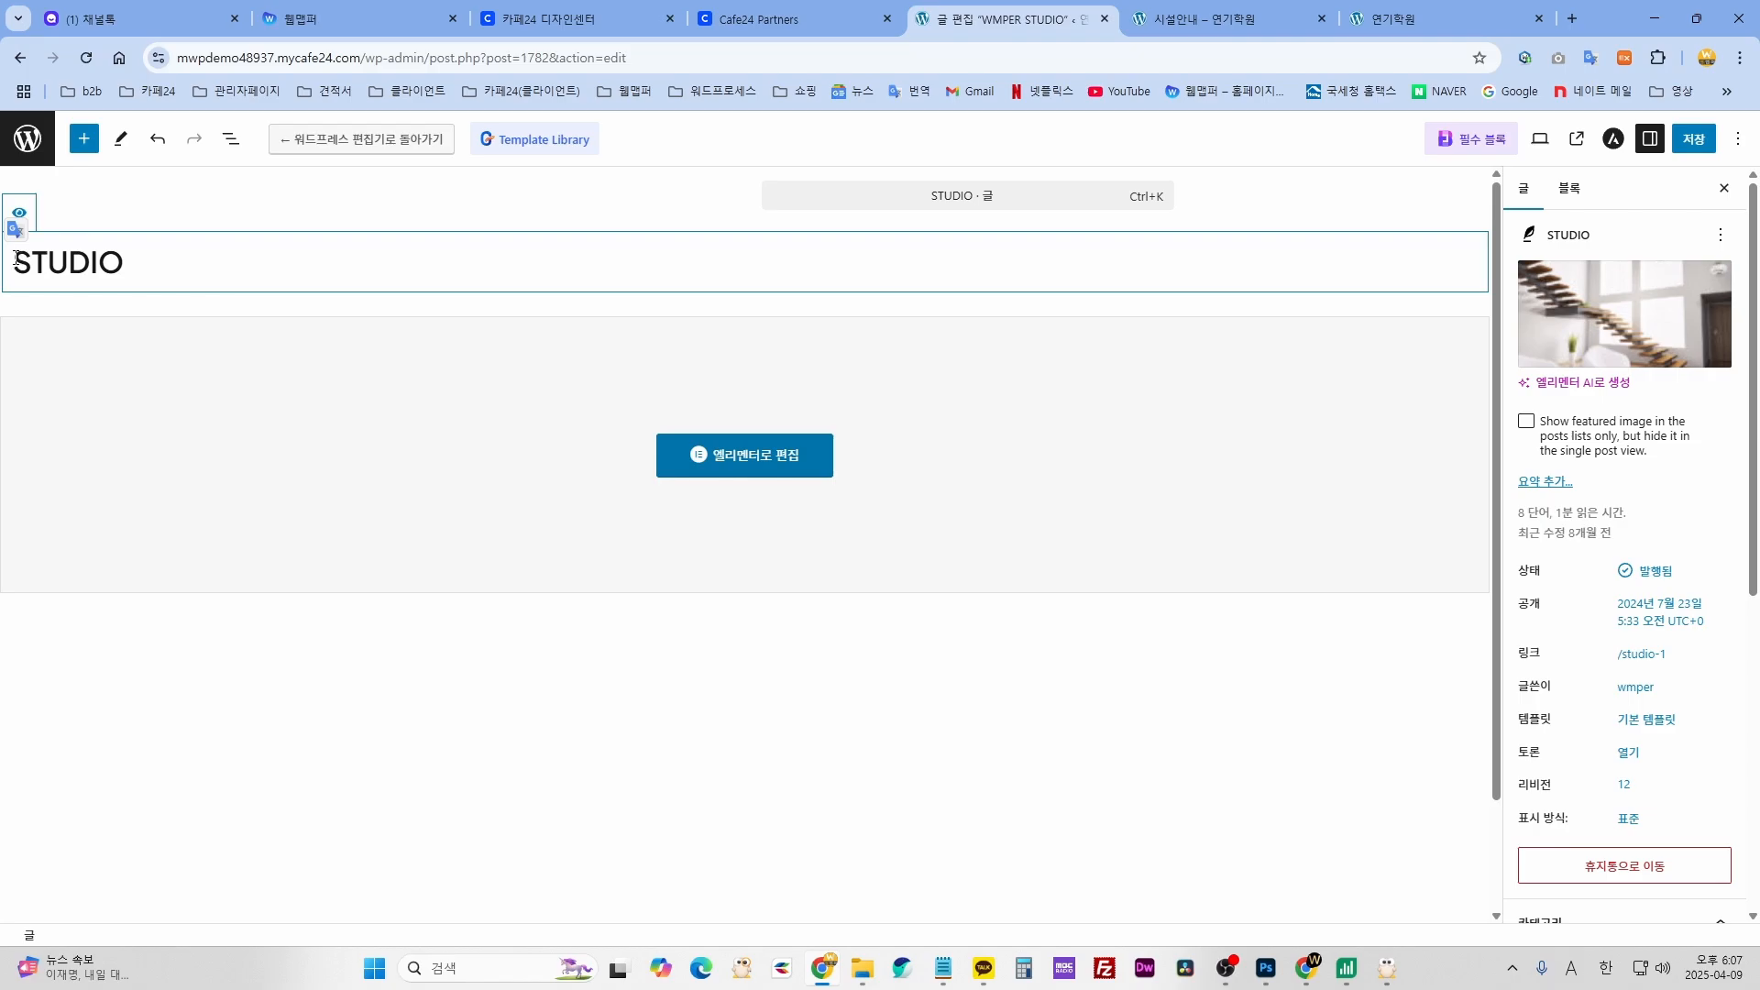
type("test")
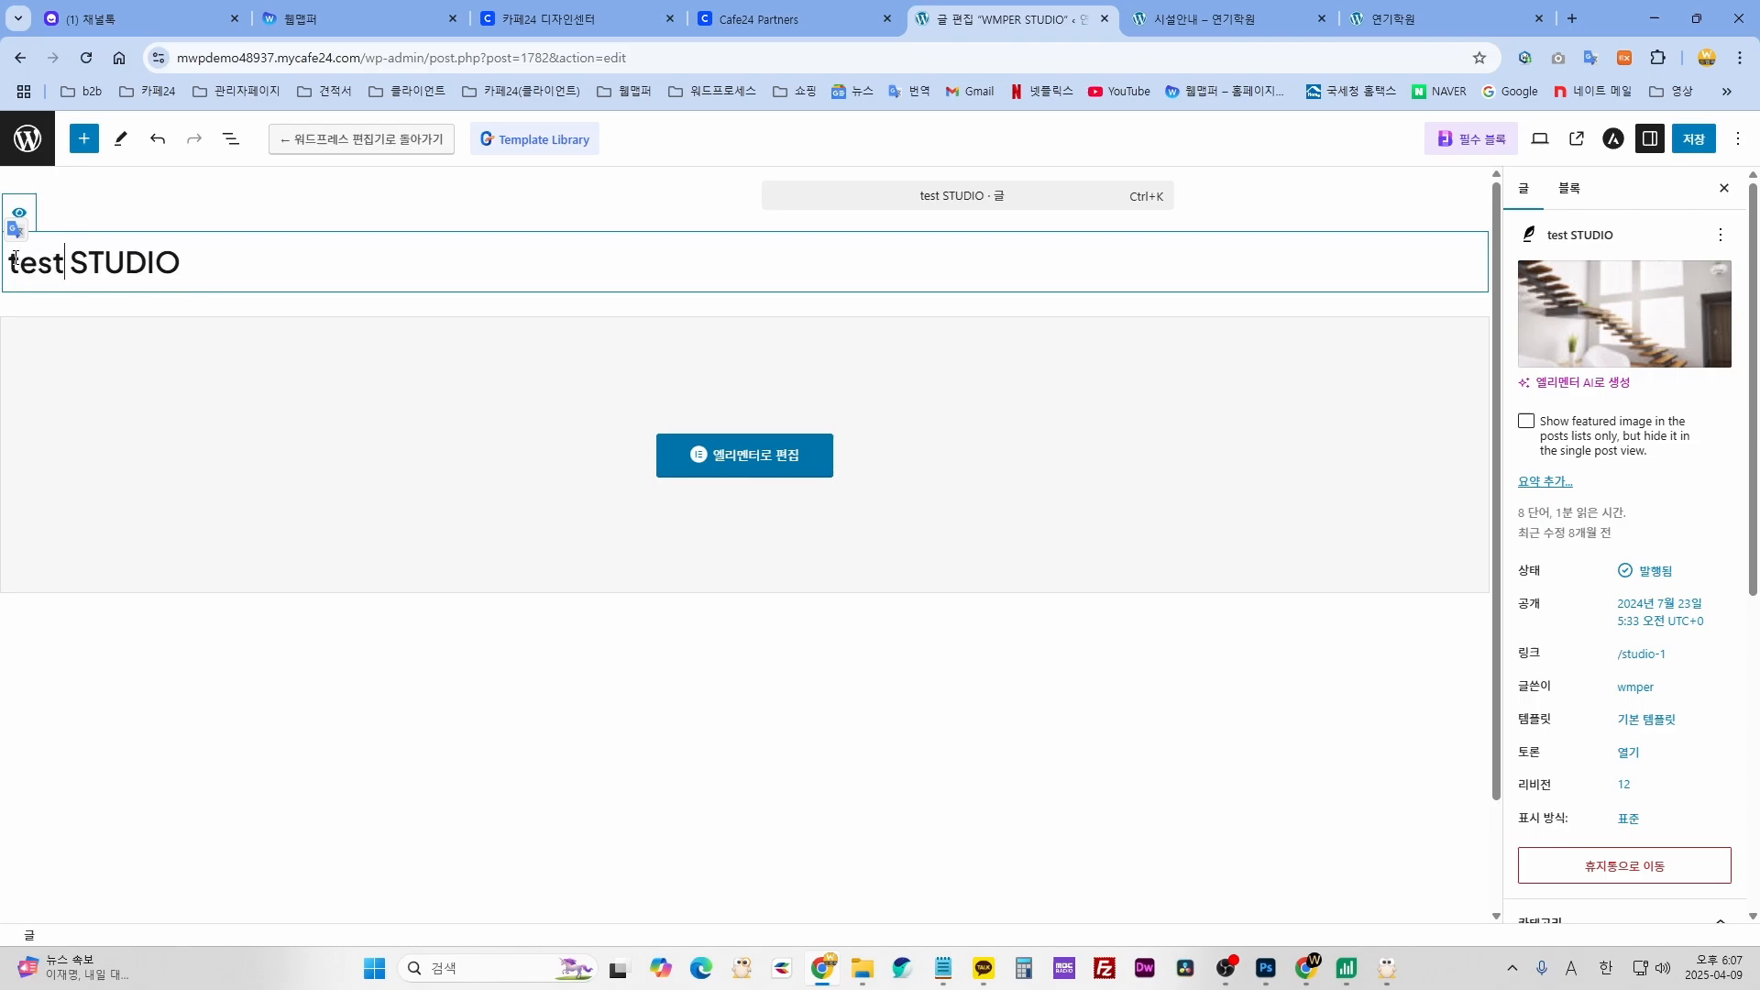
left_click(1648, 294)
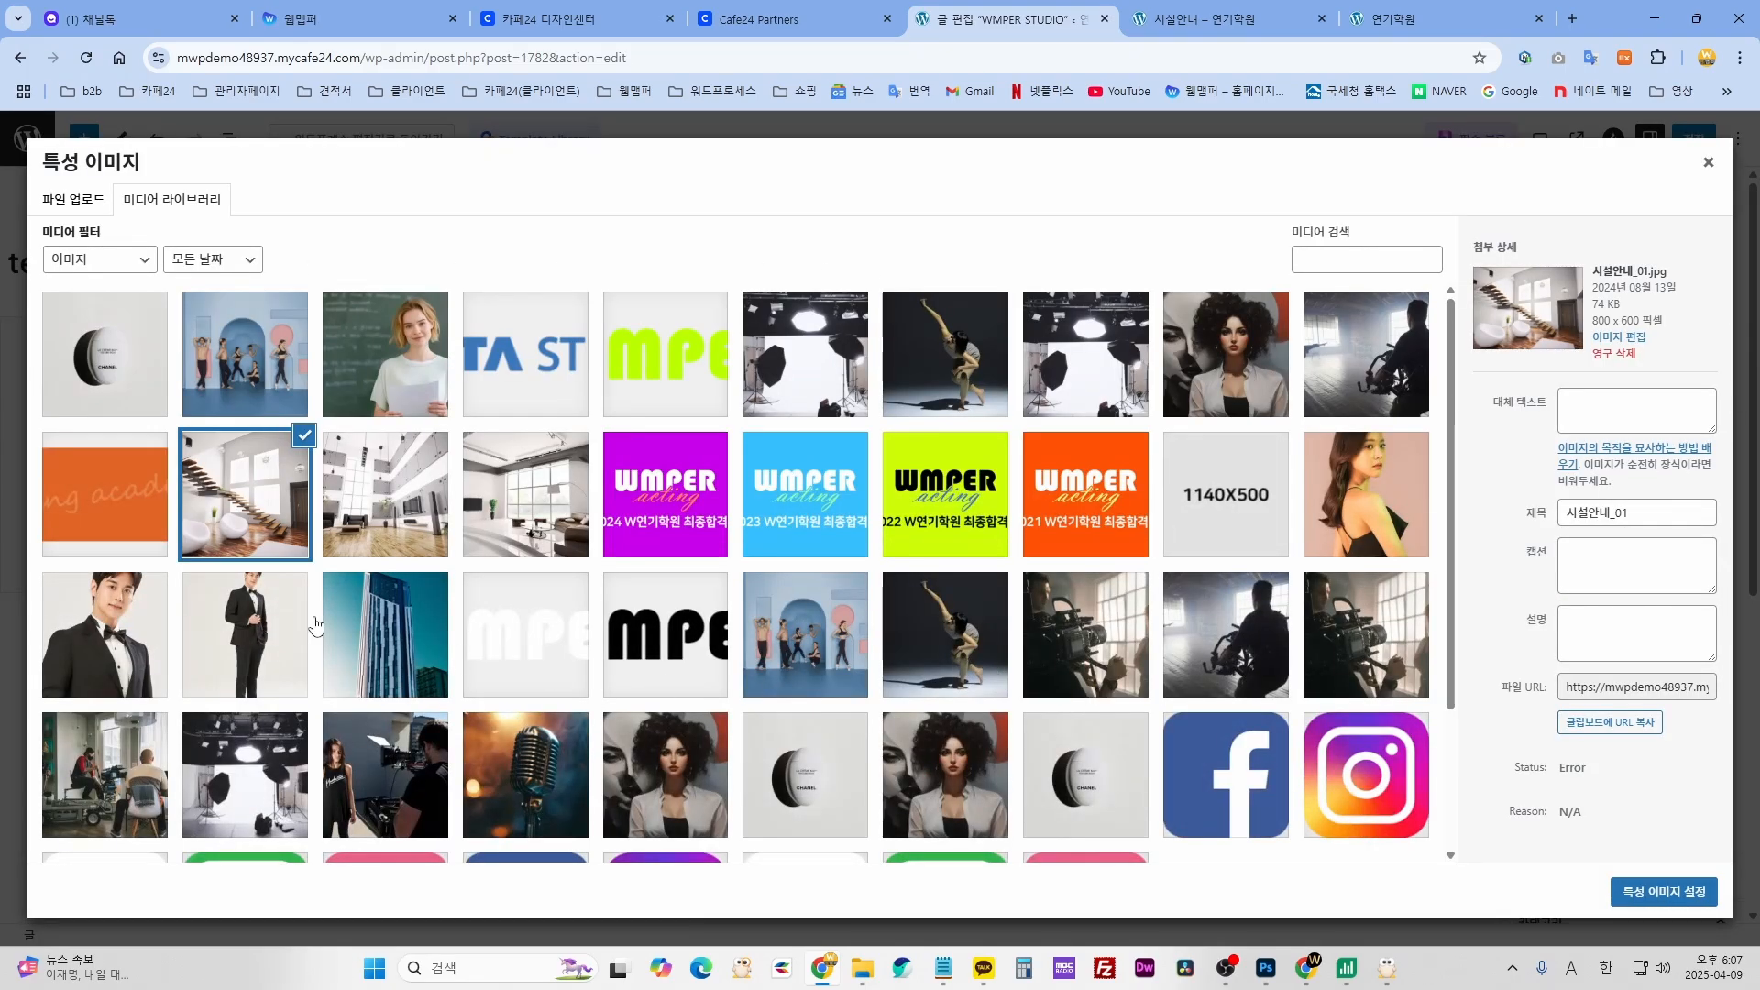
left_click(118, 347)
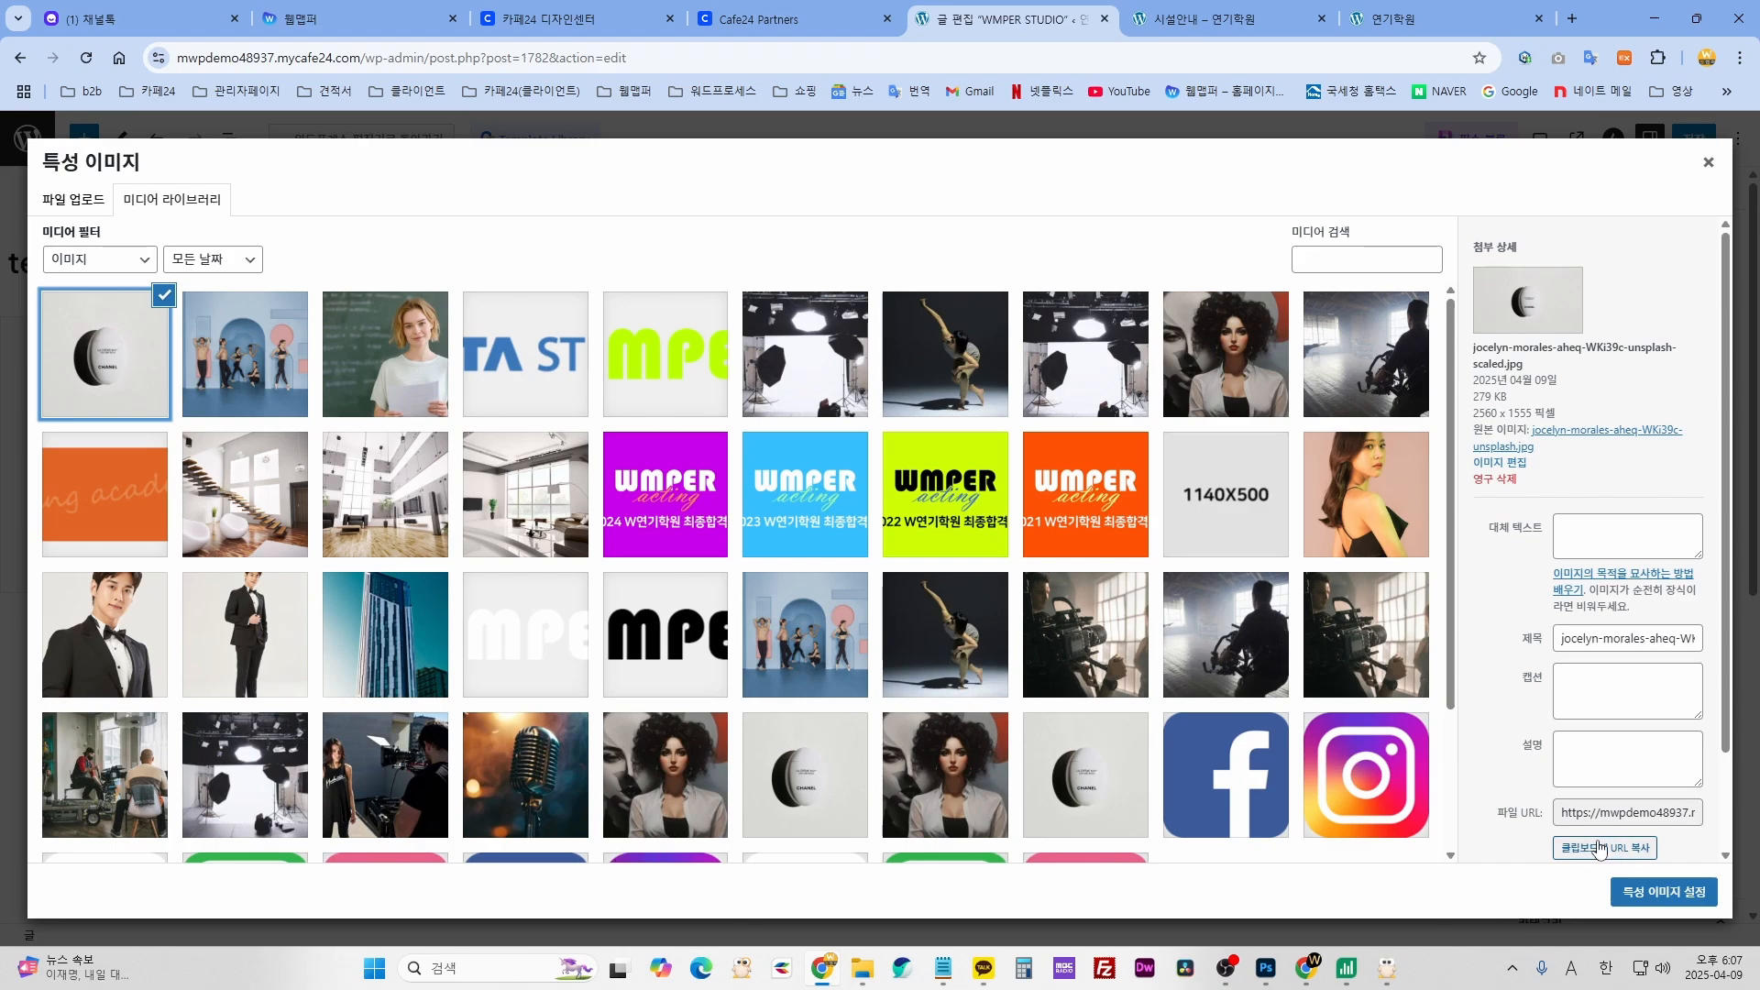
left_click(252, 536)
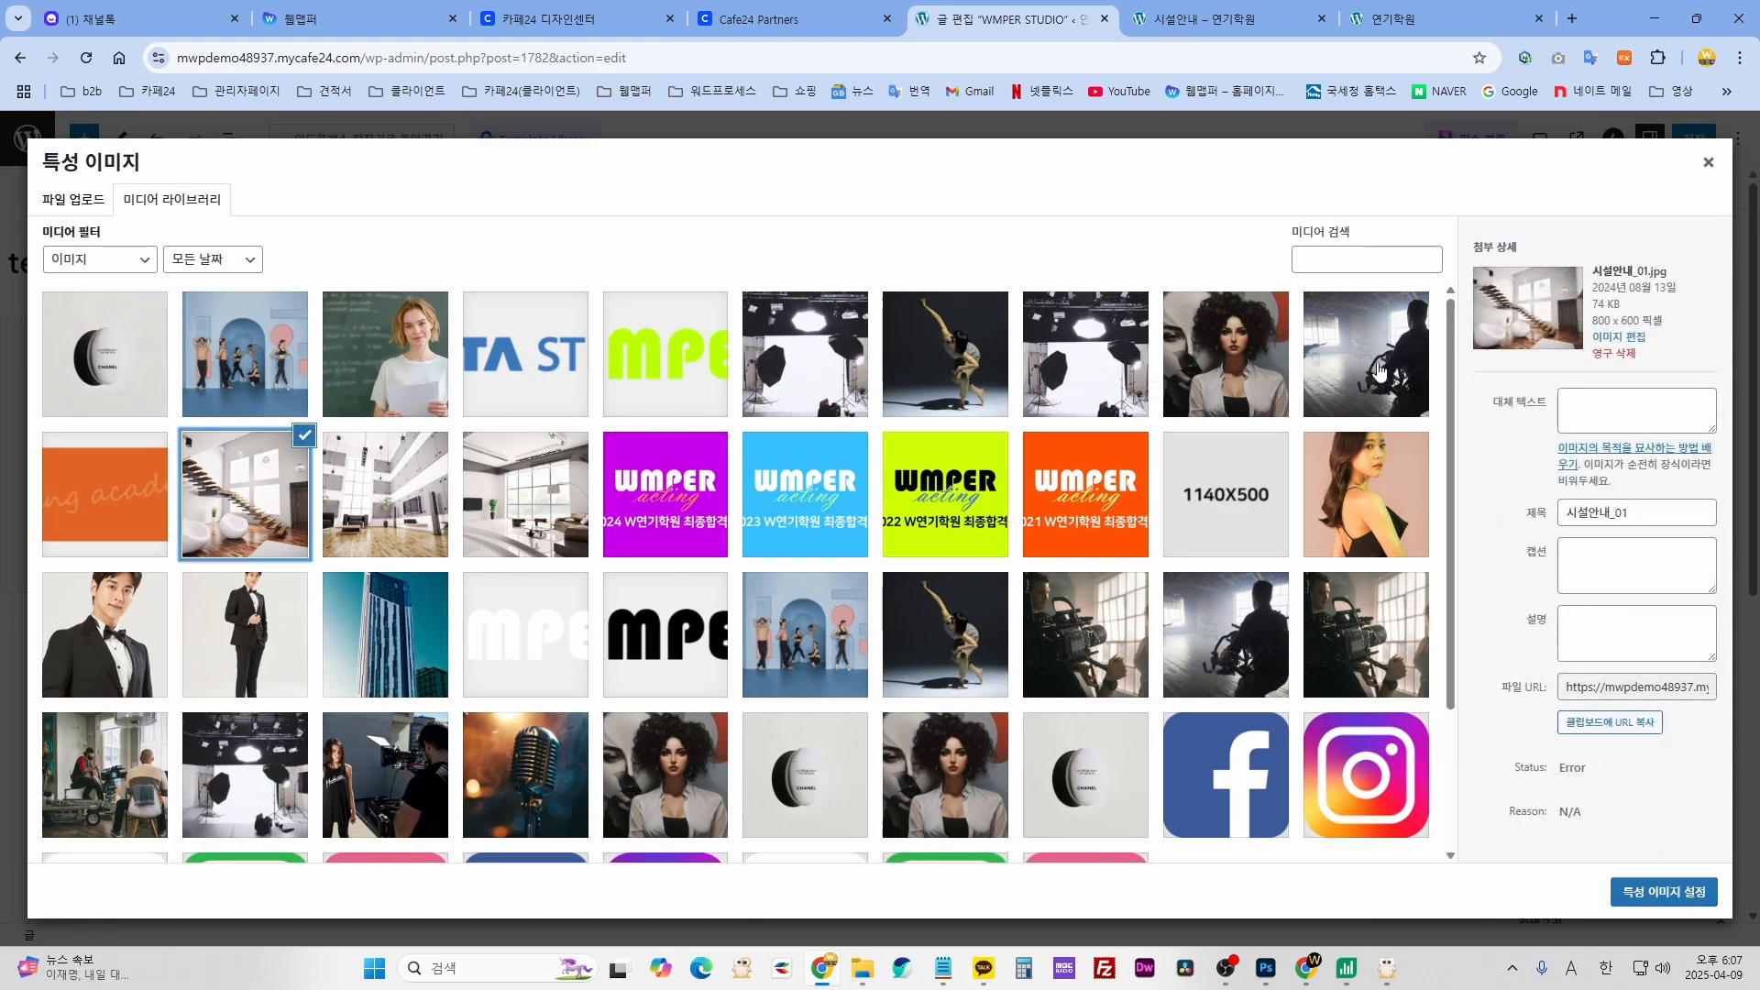
left_click(1215, 357)
left_click(280, 485)
left_click(1638, 898)
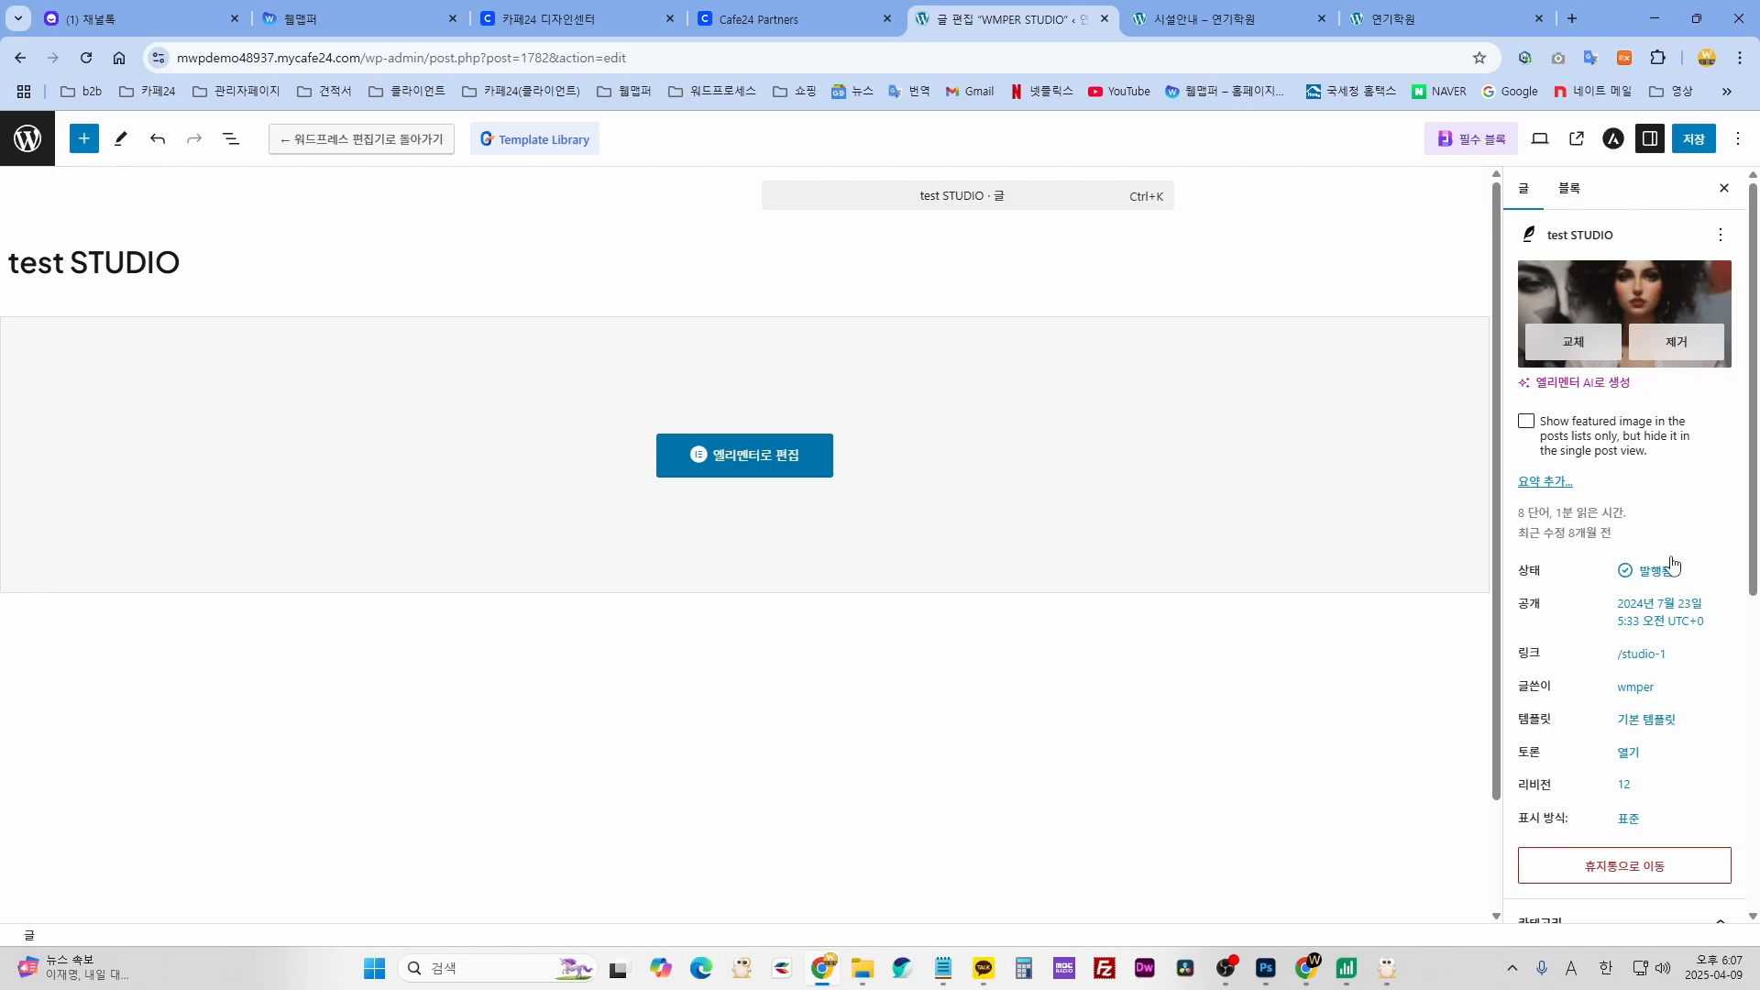
- Save the post with its 'test STUDIO' title and new portrait
scroll(1671, 563, "down", 6)
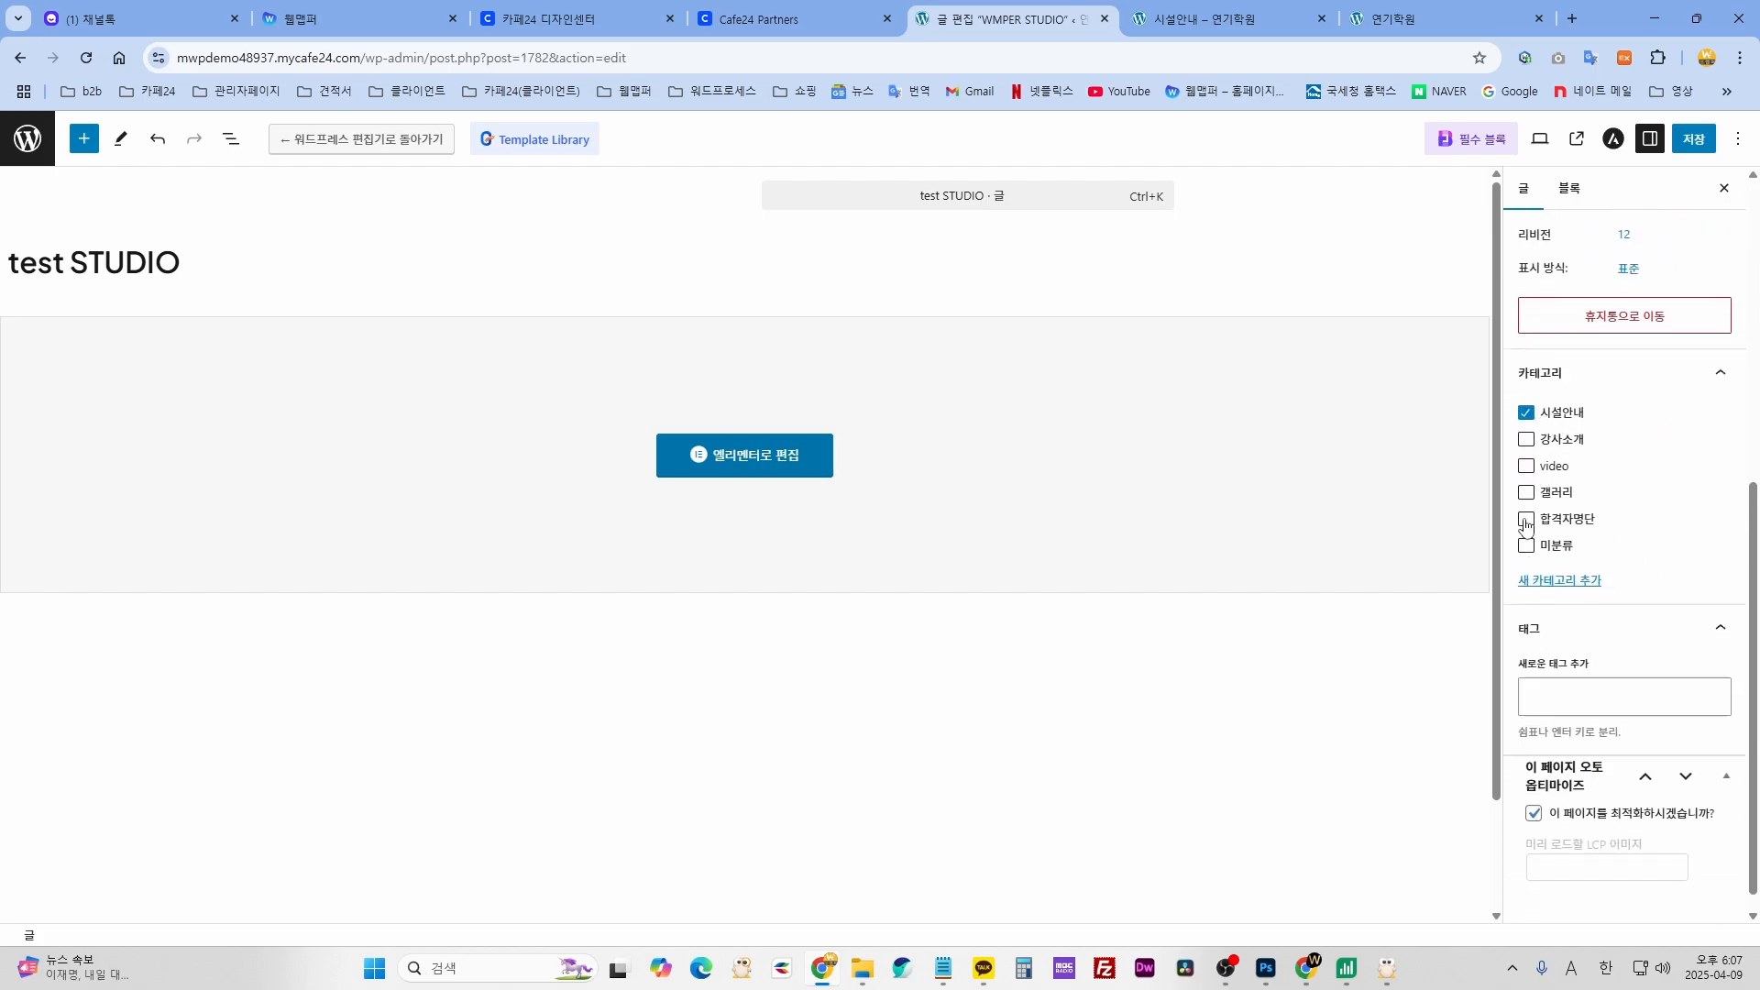
scroll(1602, 449, "up", 3)
left_click(1693, 138)
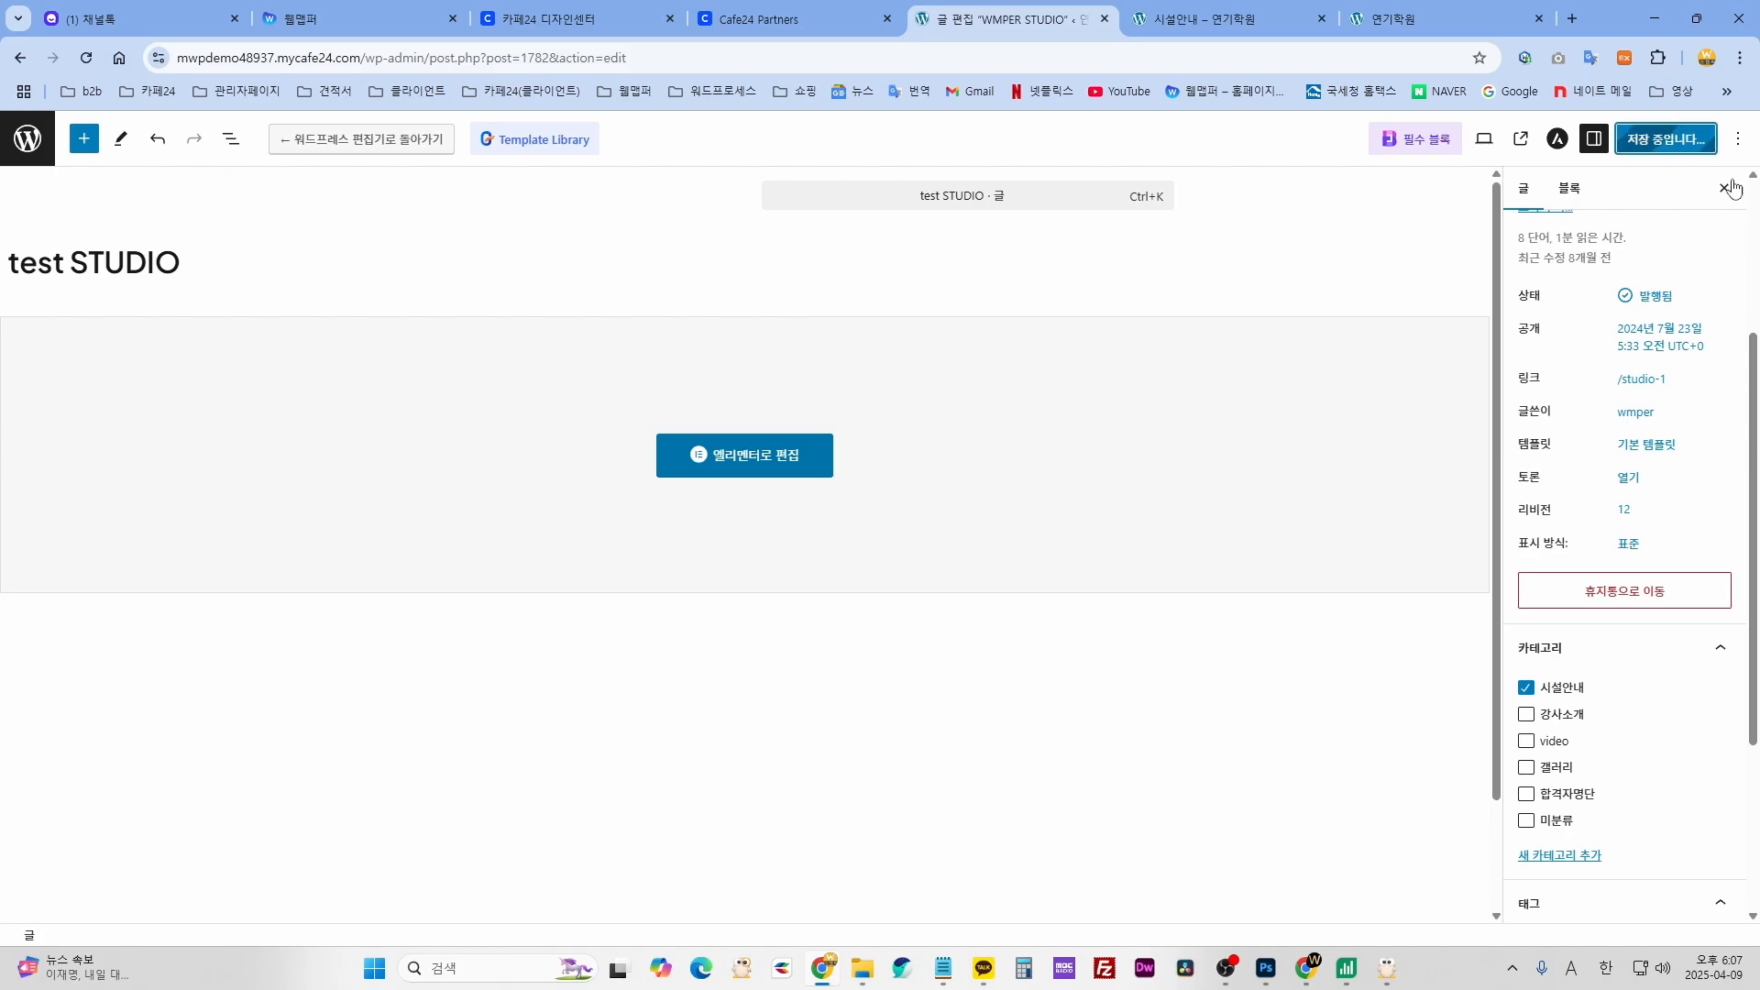
- Check the test STUDIO portrait card on the live 시설안내 page, then return to the editor
left_click(1192, 20)
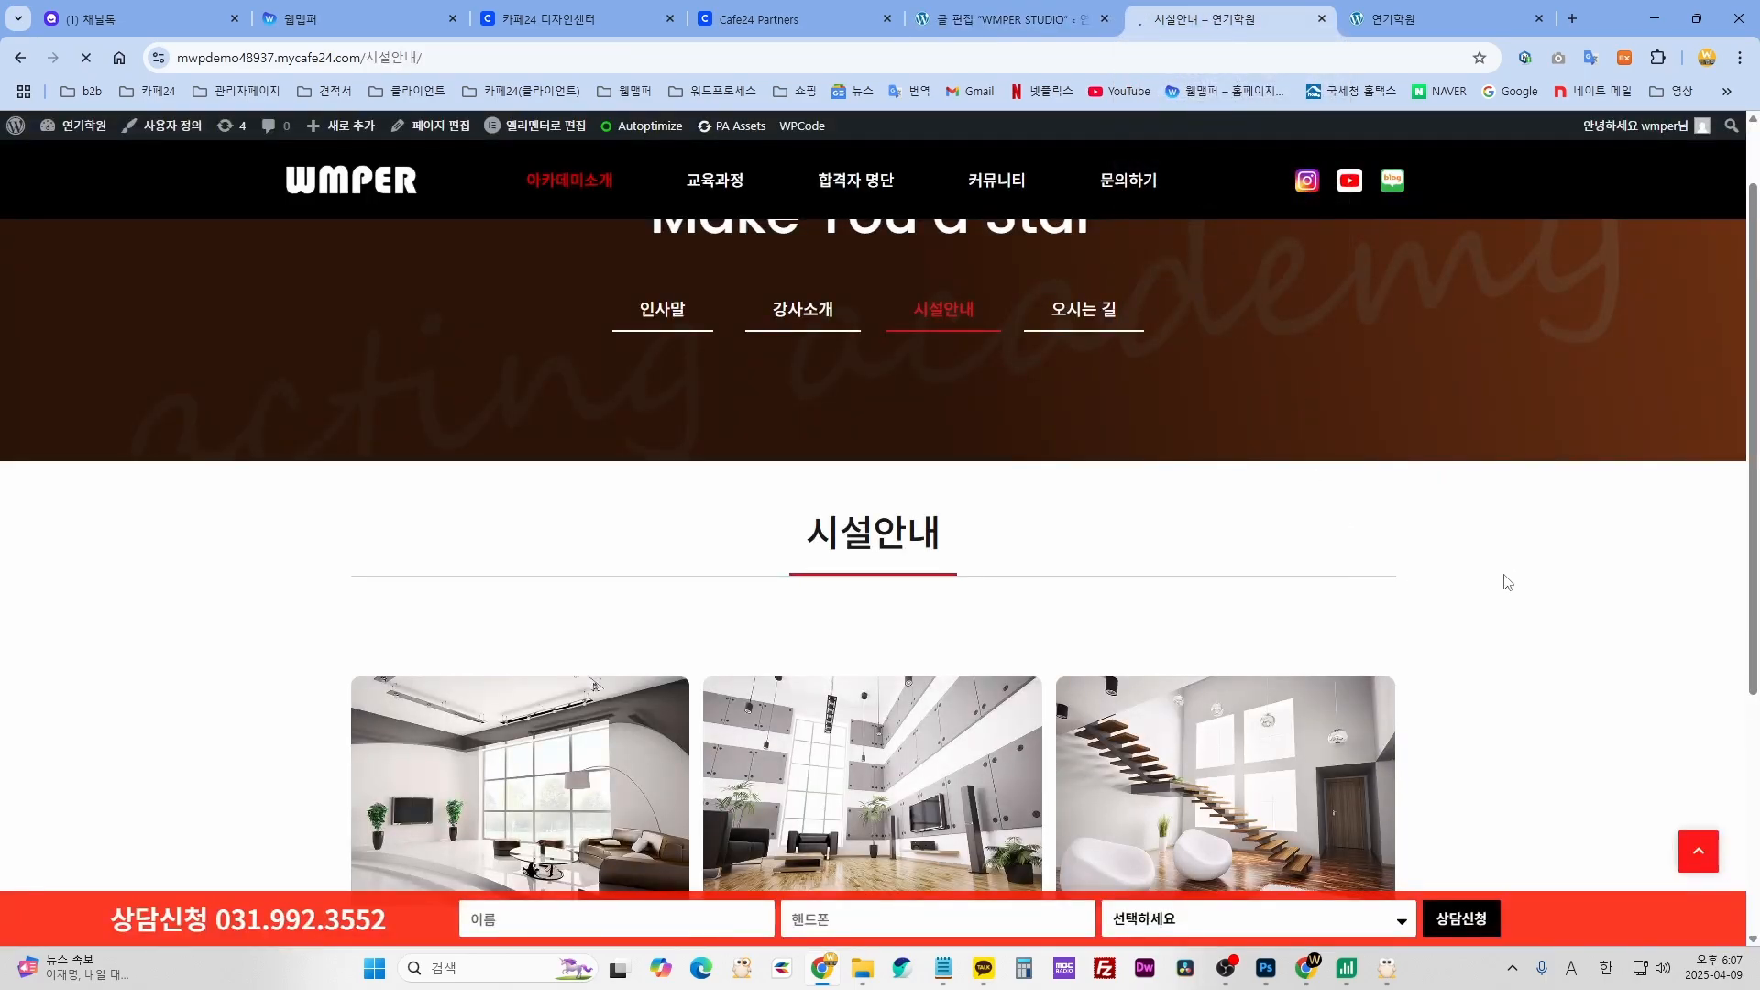
scroll(1504, 582, "down", 2)
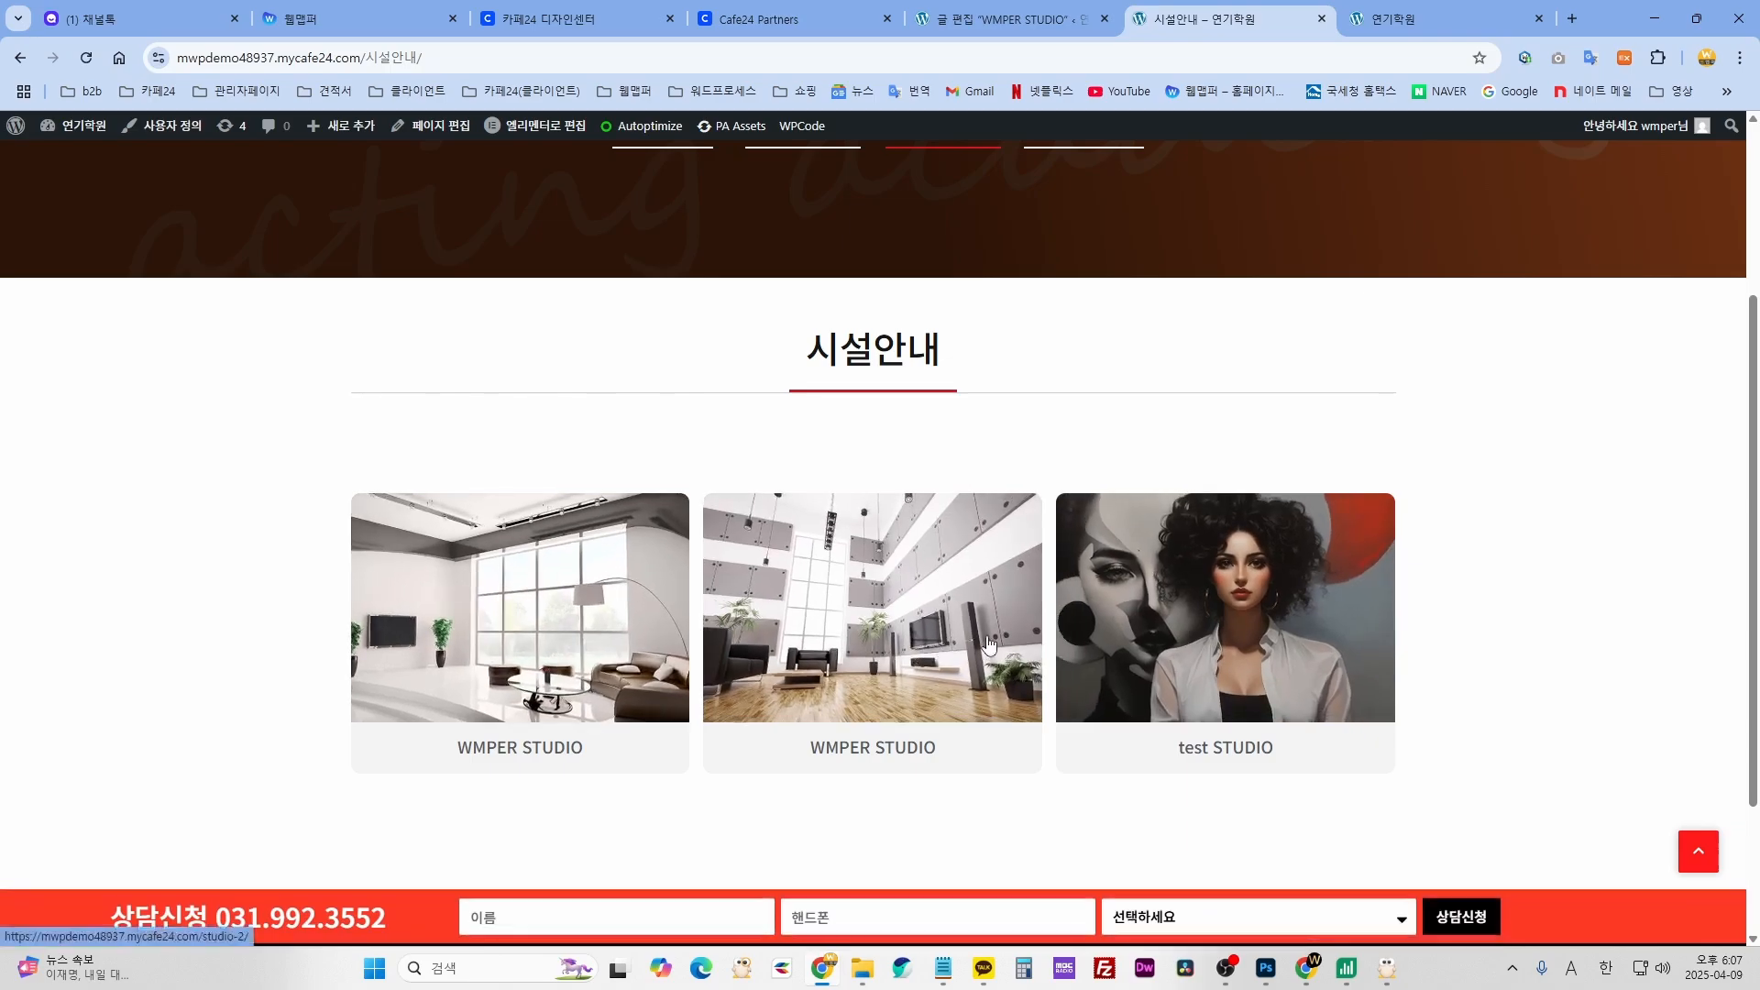
key("ctrl+shift+Tab")
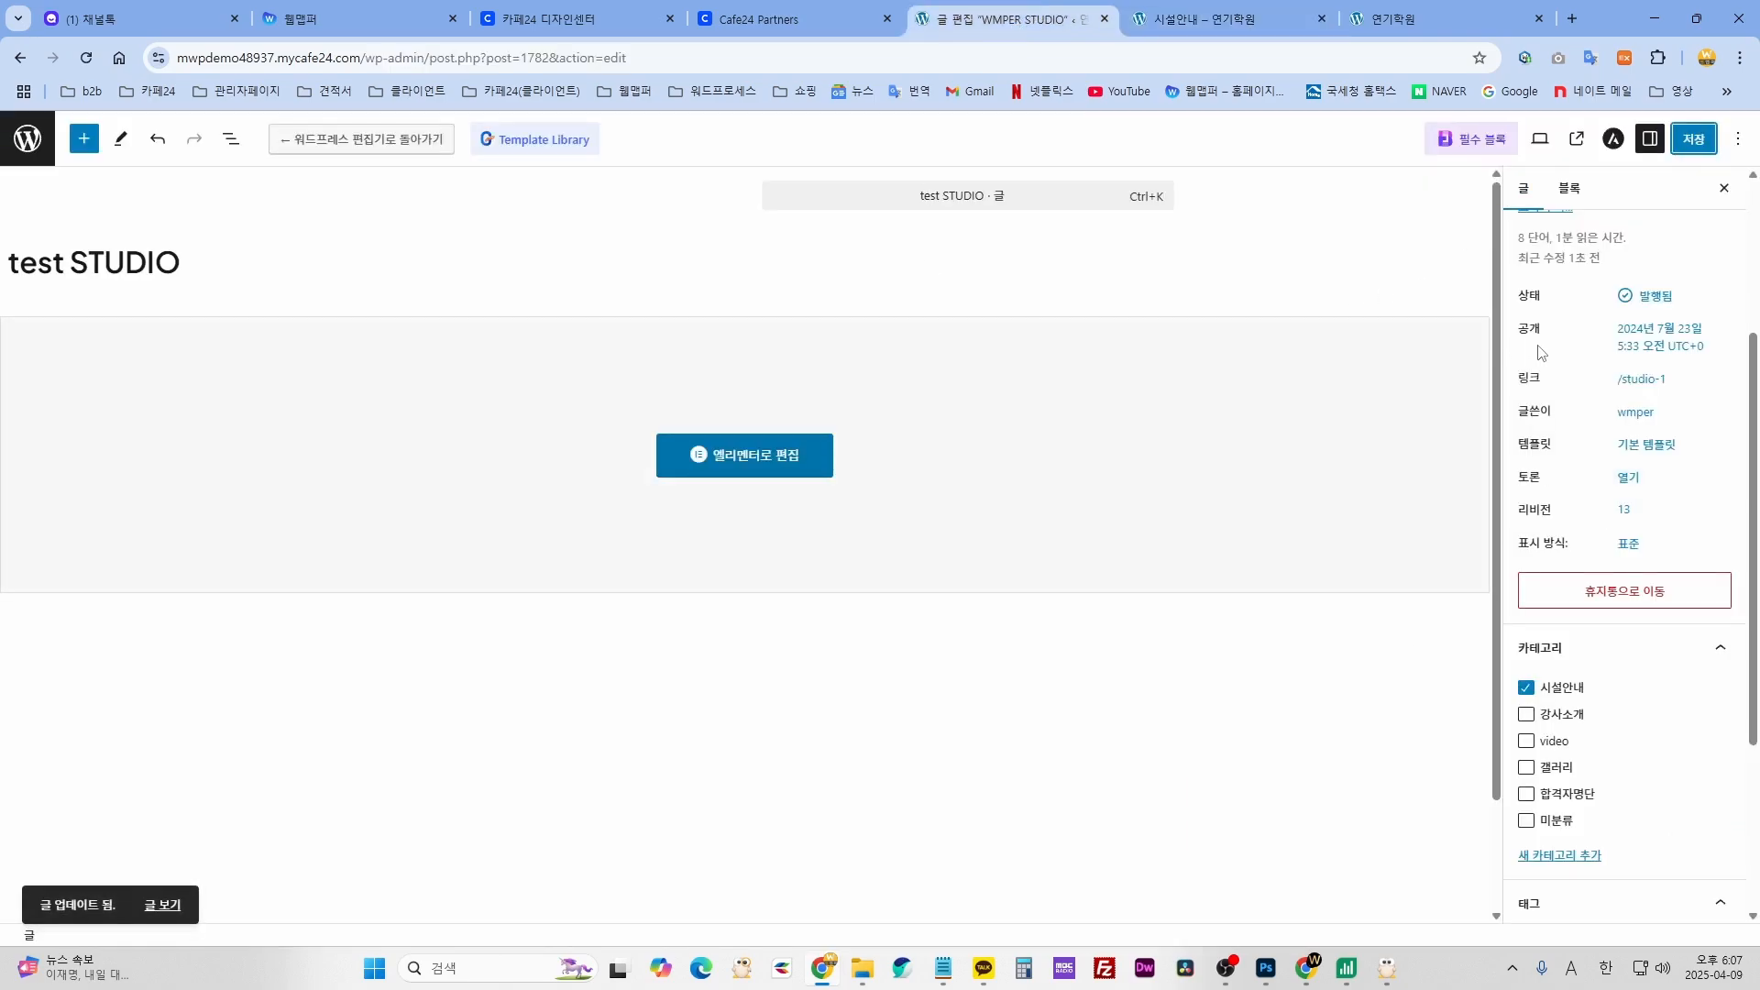
left_click(1240, 22)
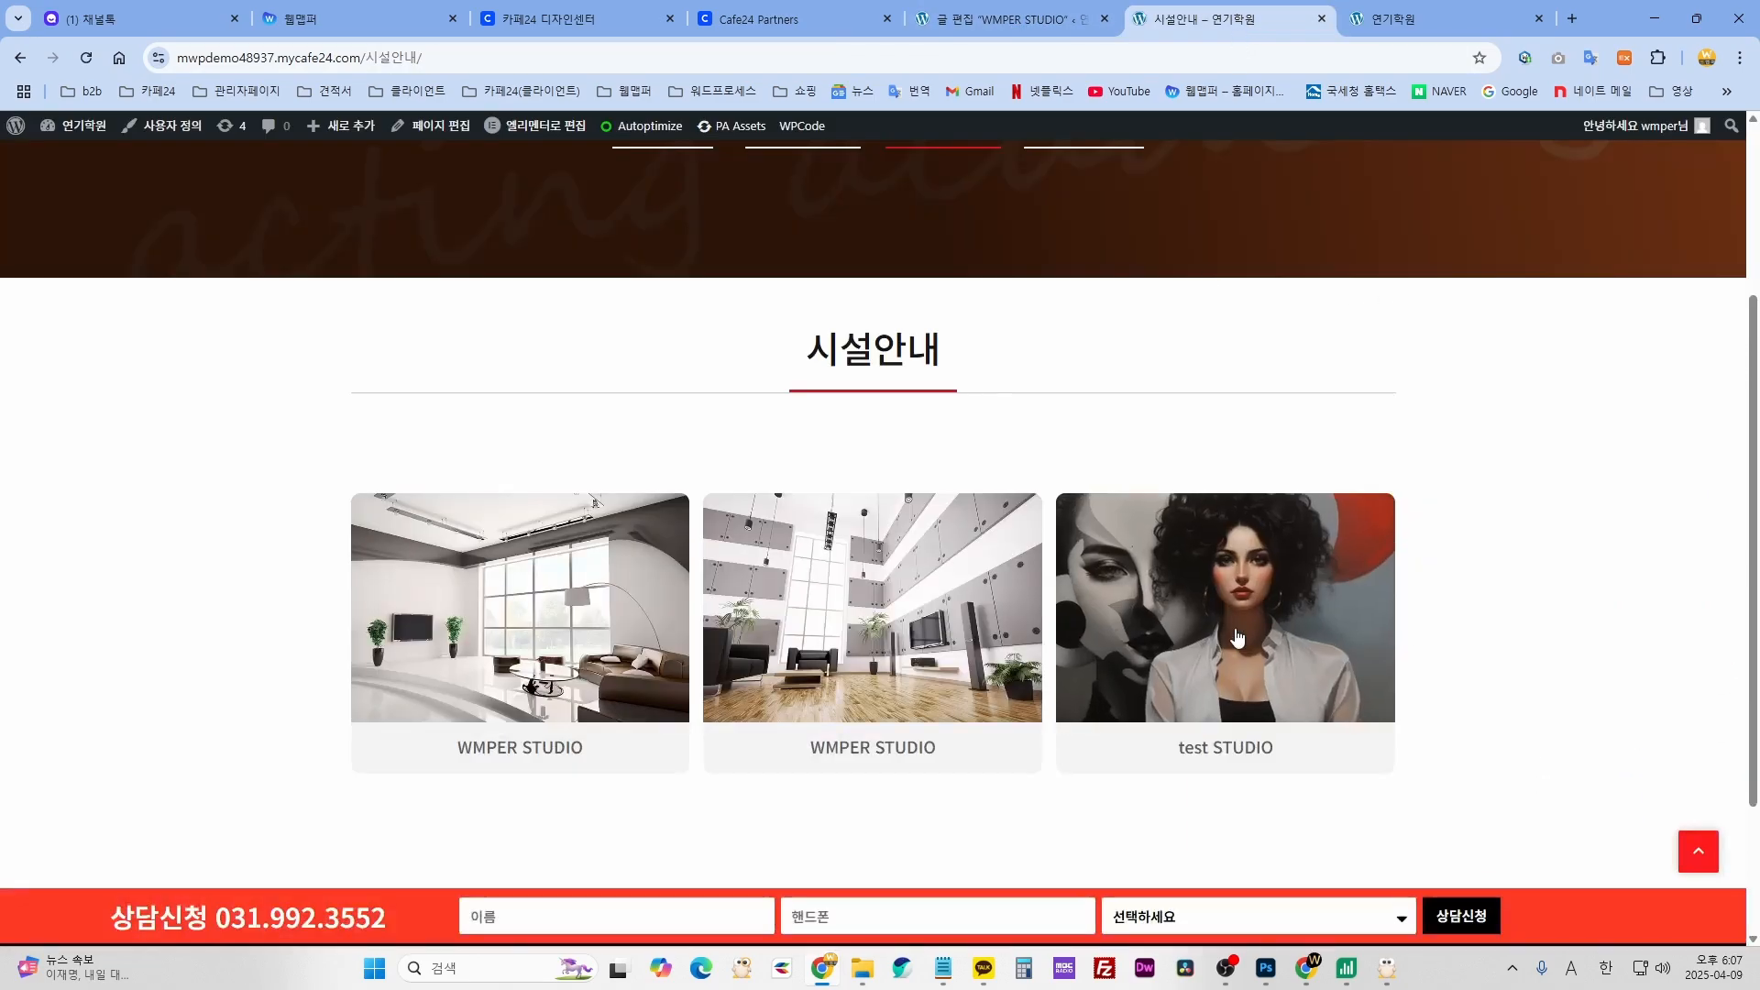
left_click(1015, 25)
mouse_move(1645, 332)
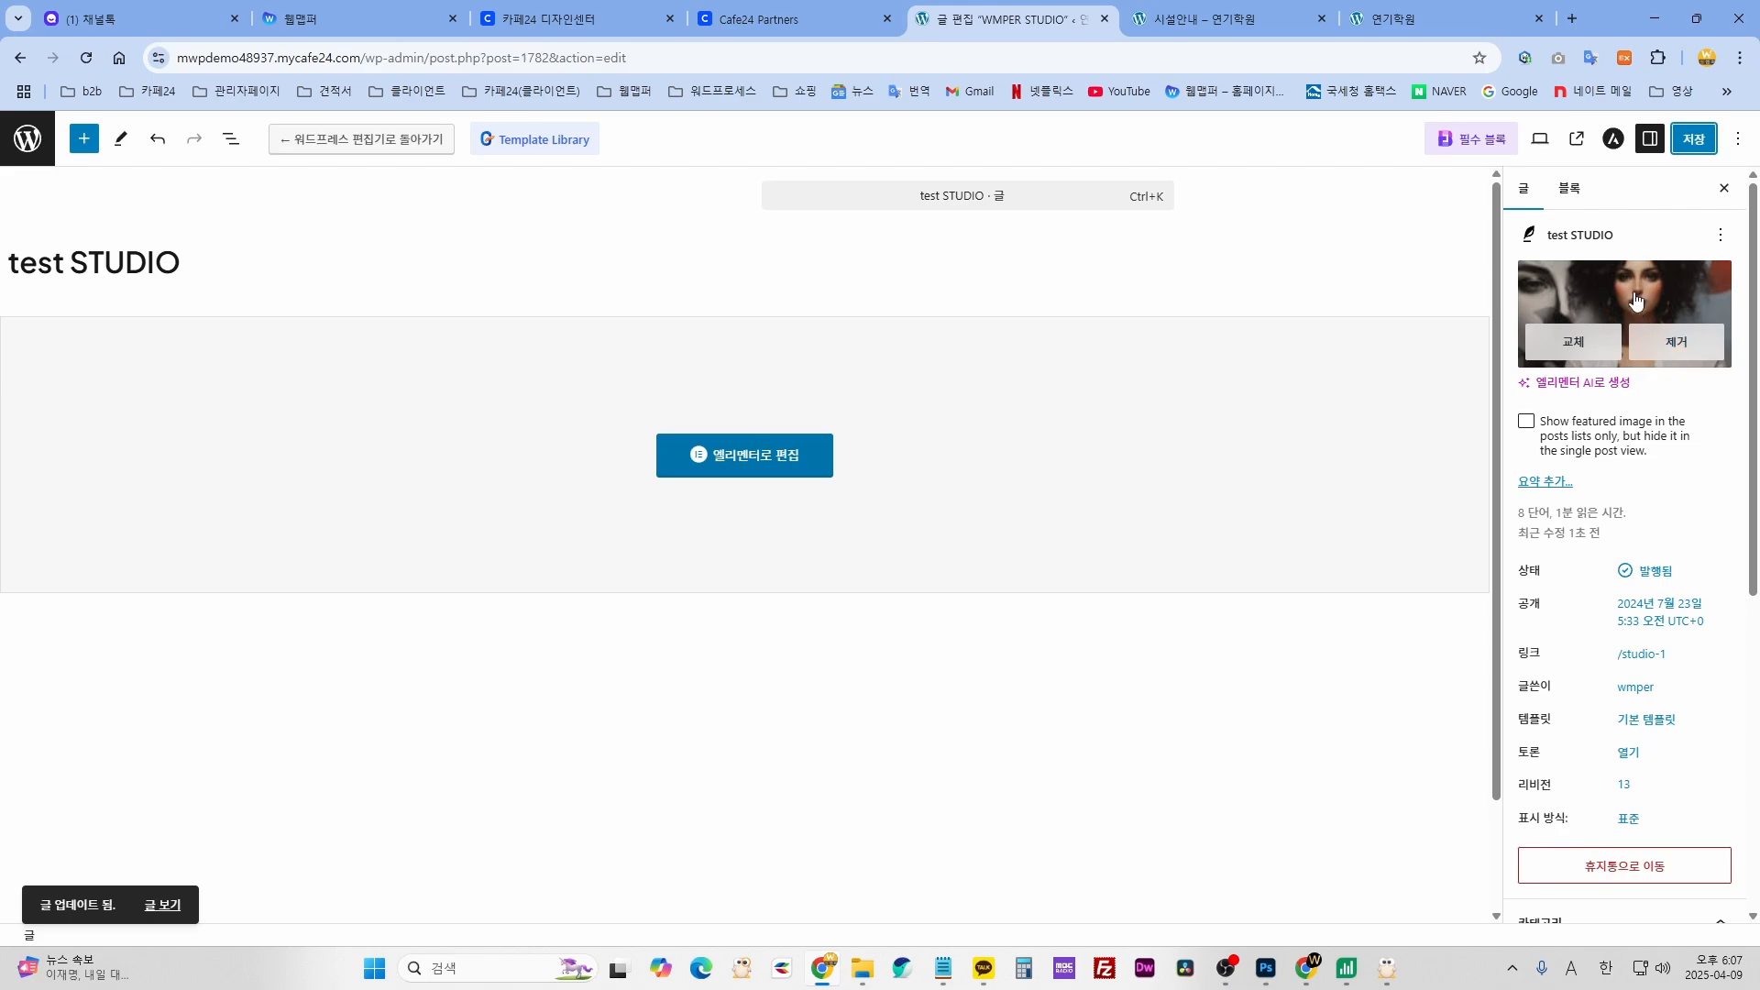
- Open test STUDIO in Elementor and select the 1140X500 placeholder image below the portrait
left_click(747, 453)
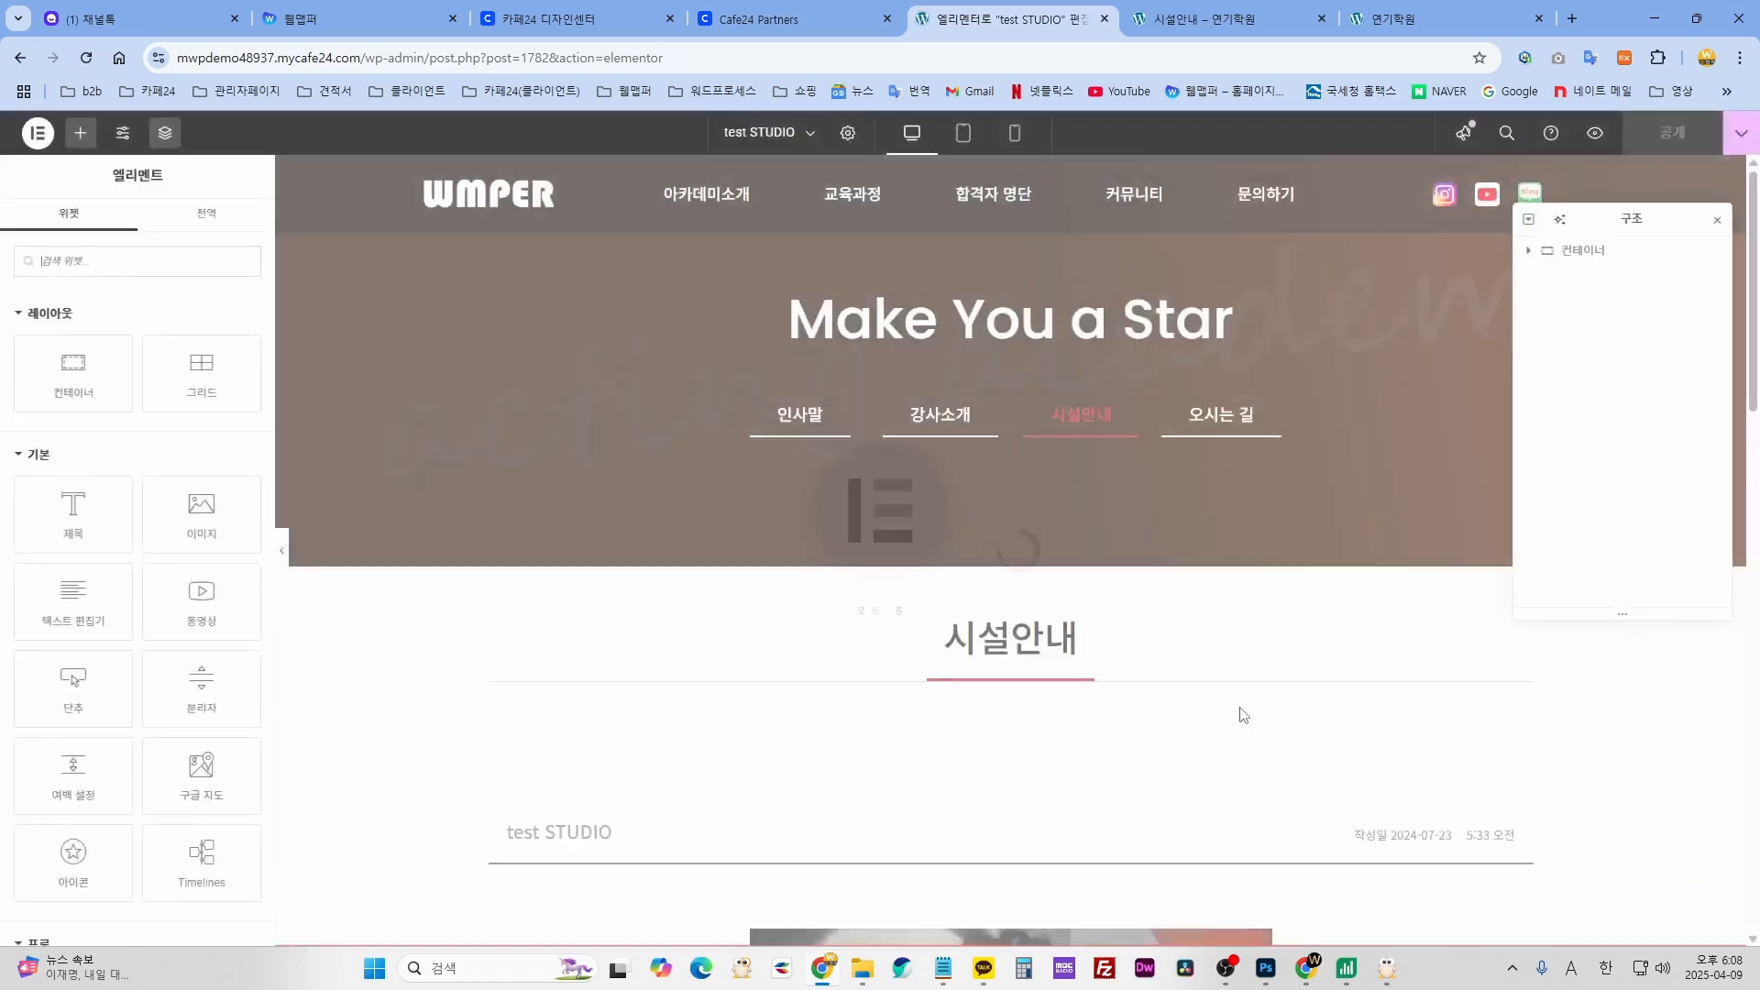
scroll(1225, 729, "down", 10)
scroll(1225, 728, "up", 2)
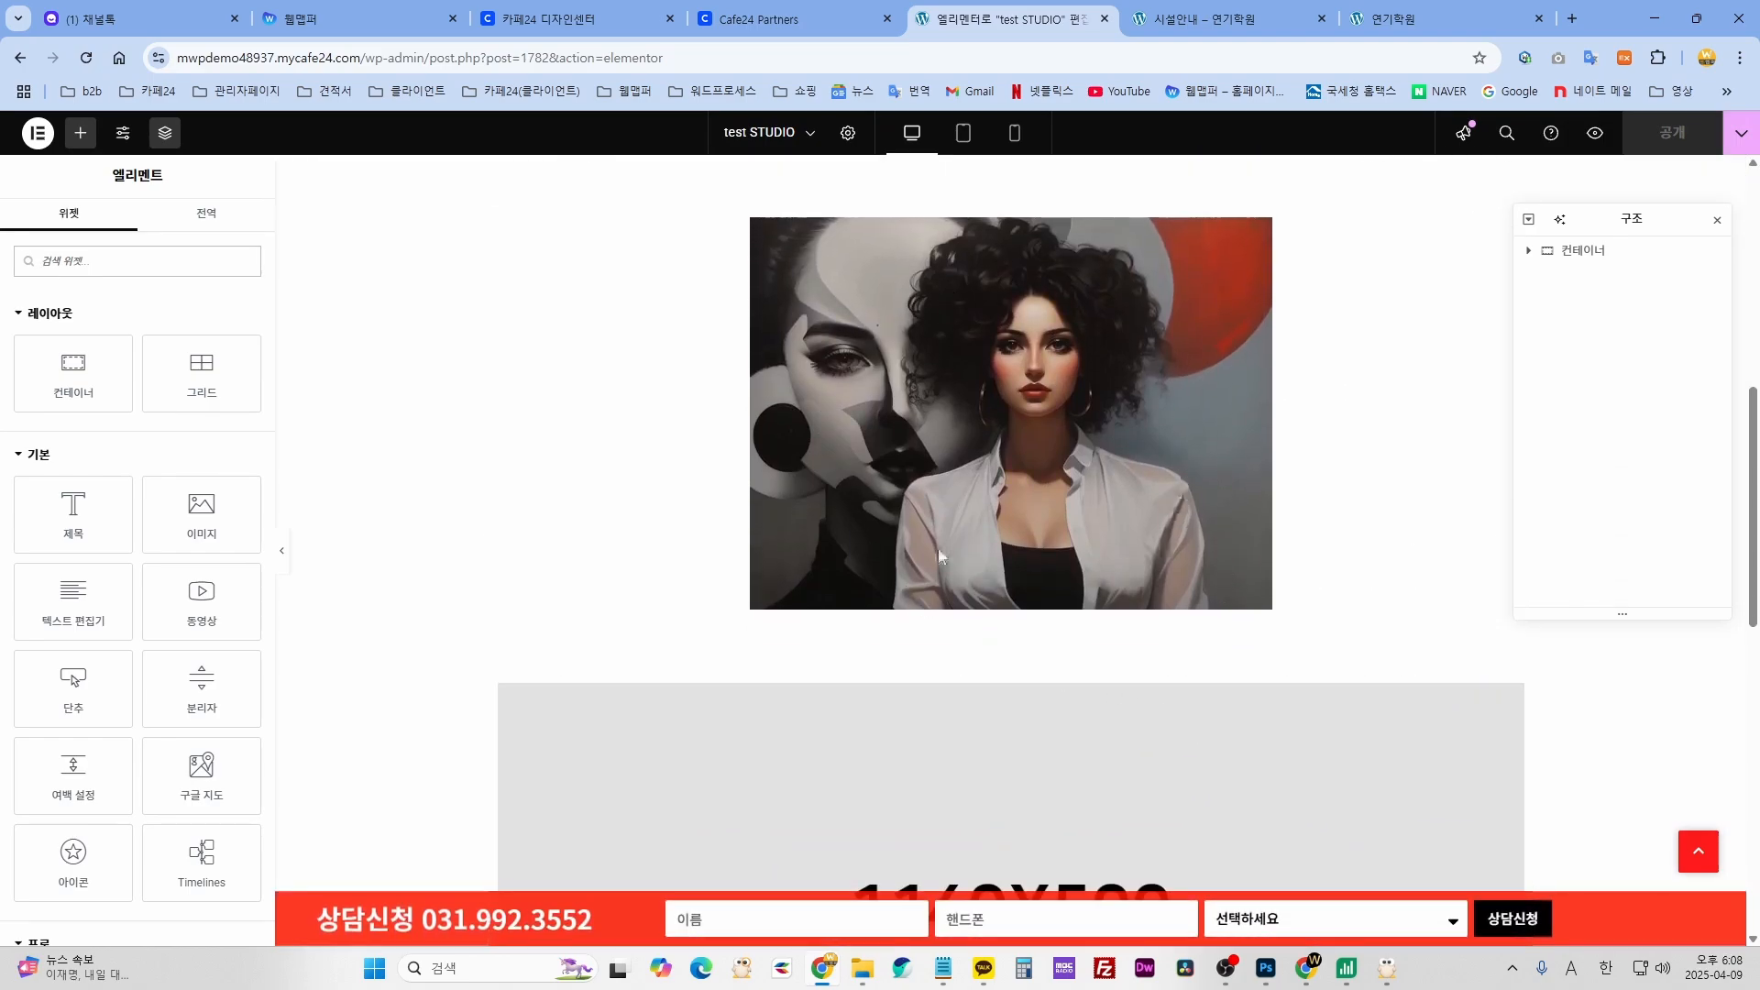
scroll(982, 510, "up", 3)
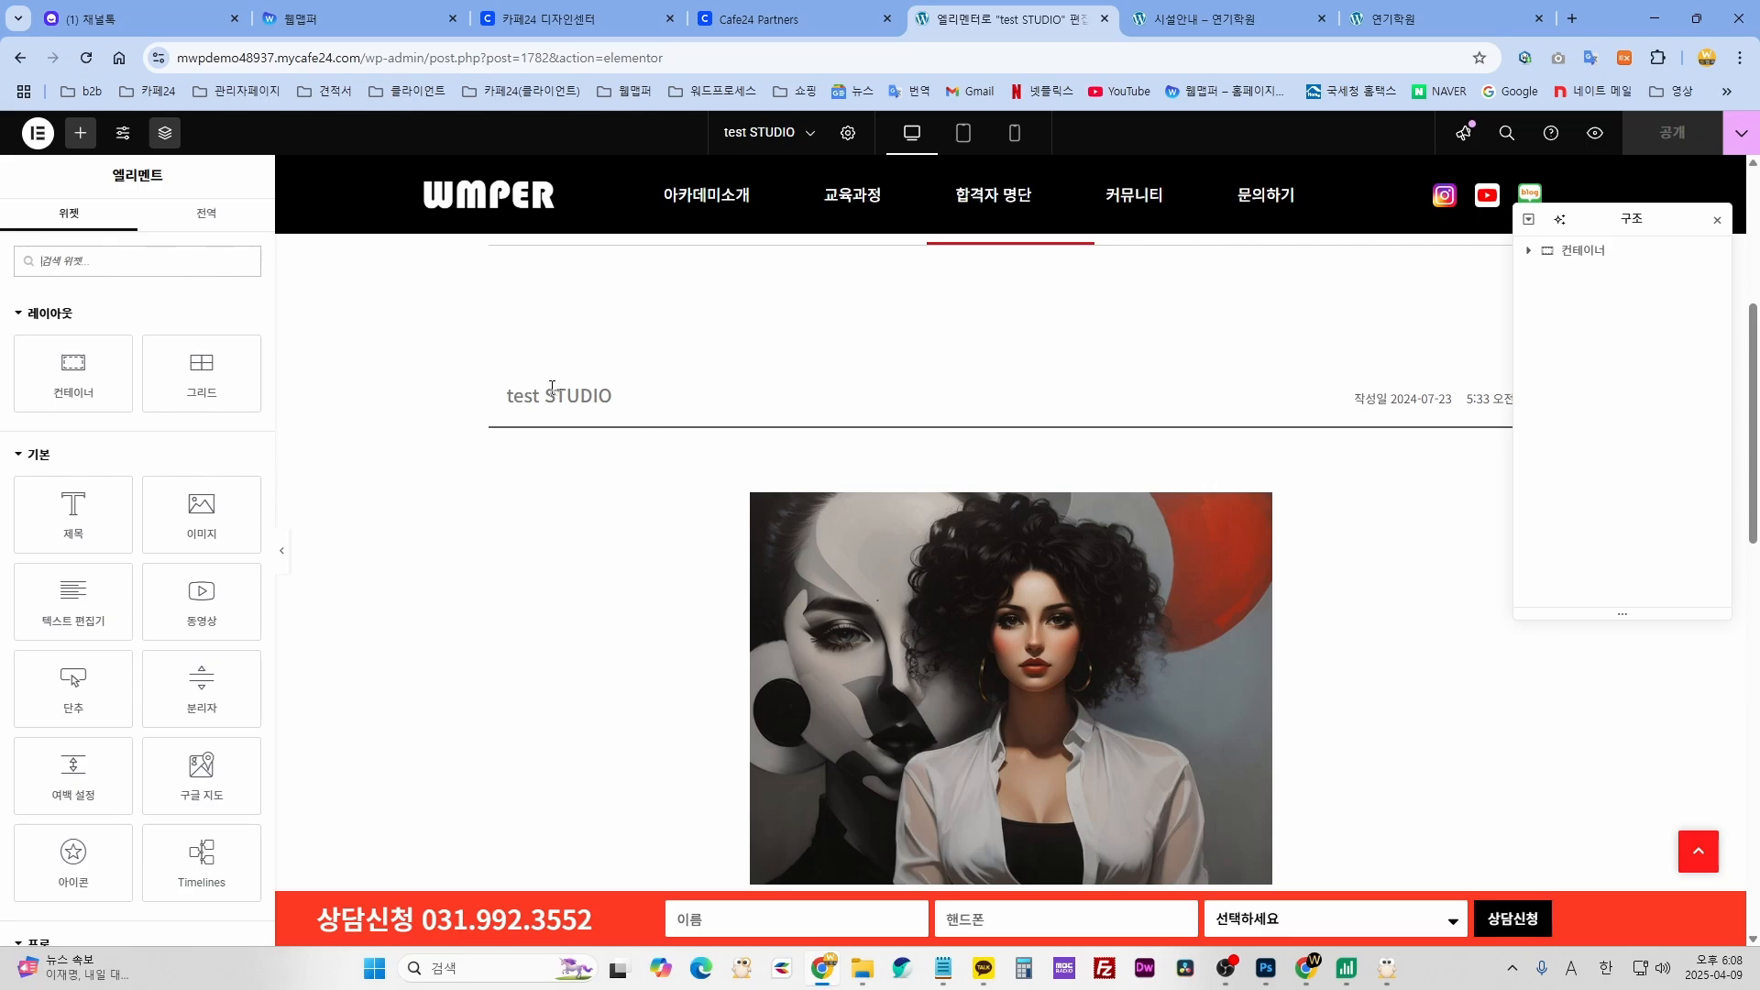
scroll(1381, 561, "down", 7)
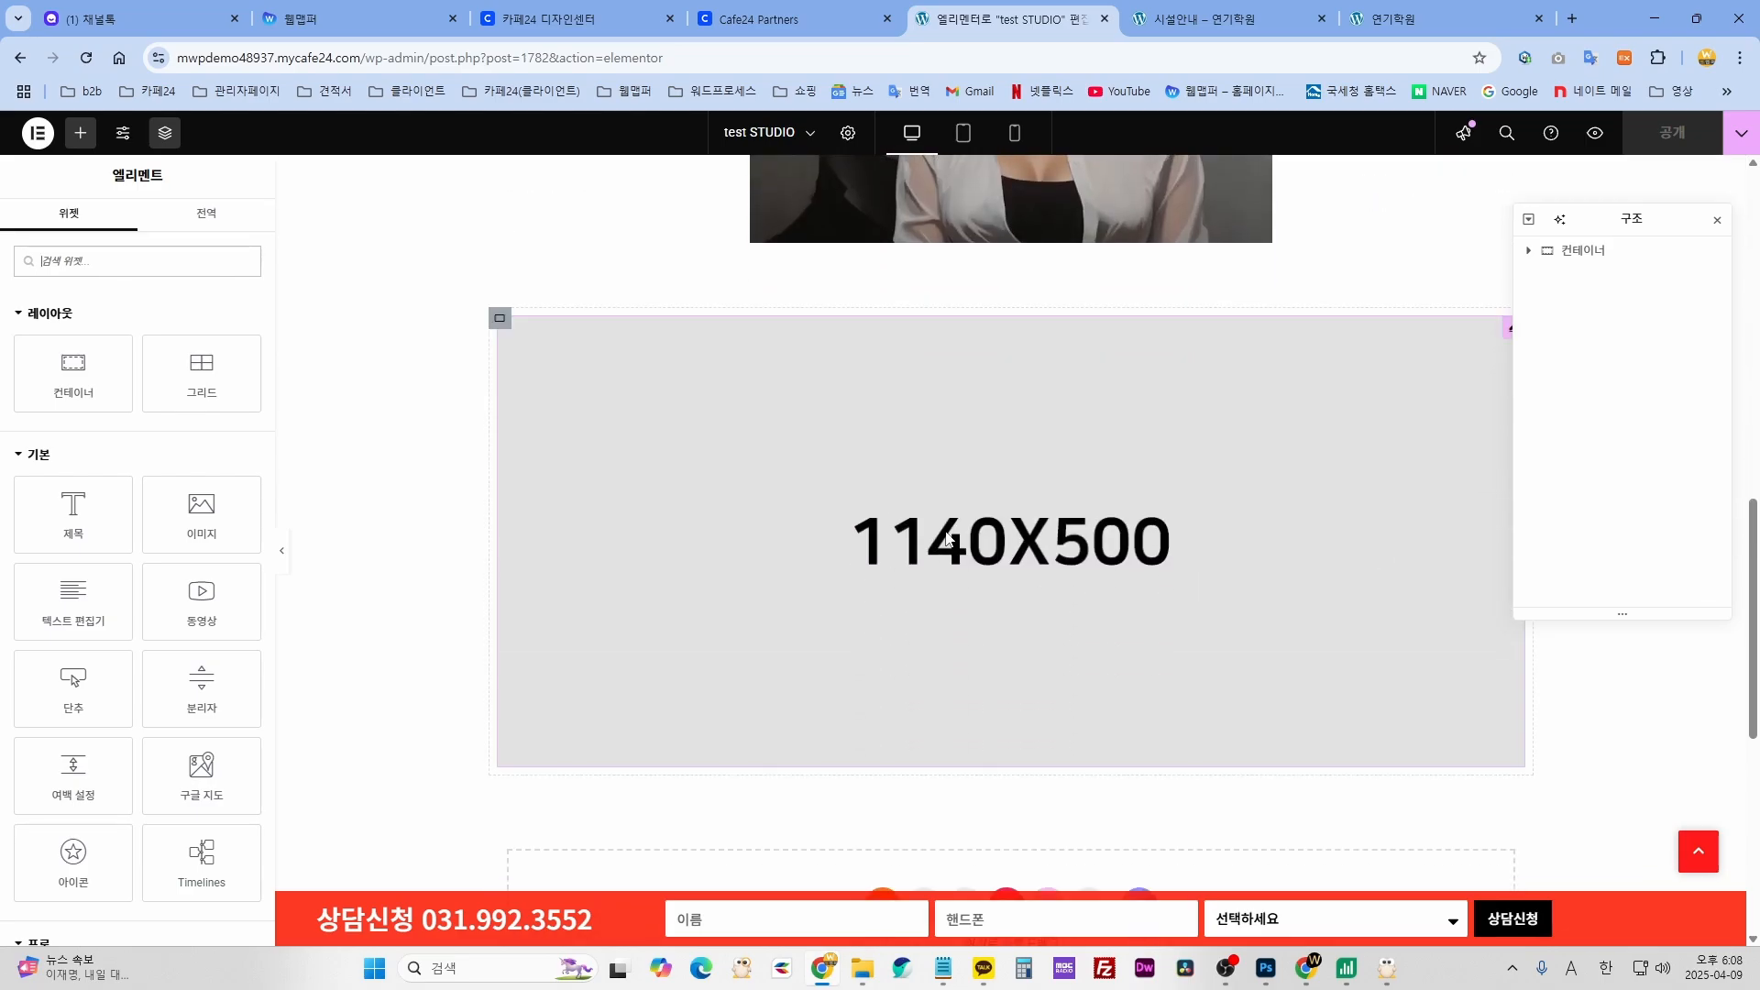
left_click(1065, 472)
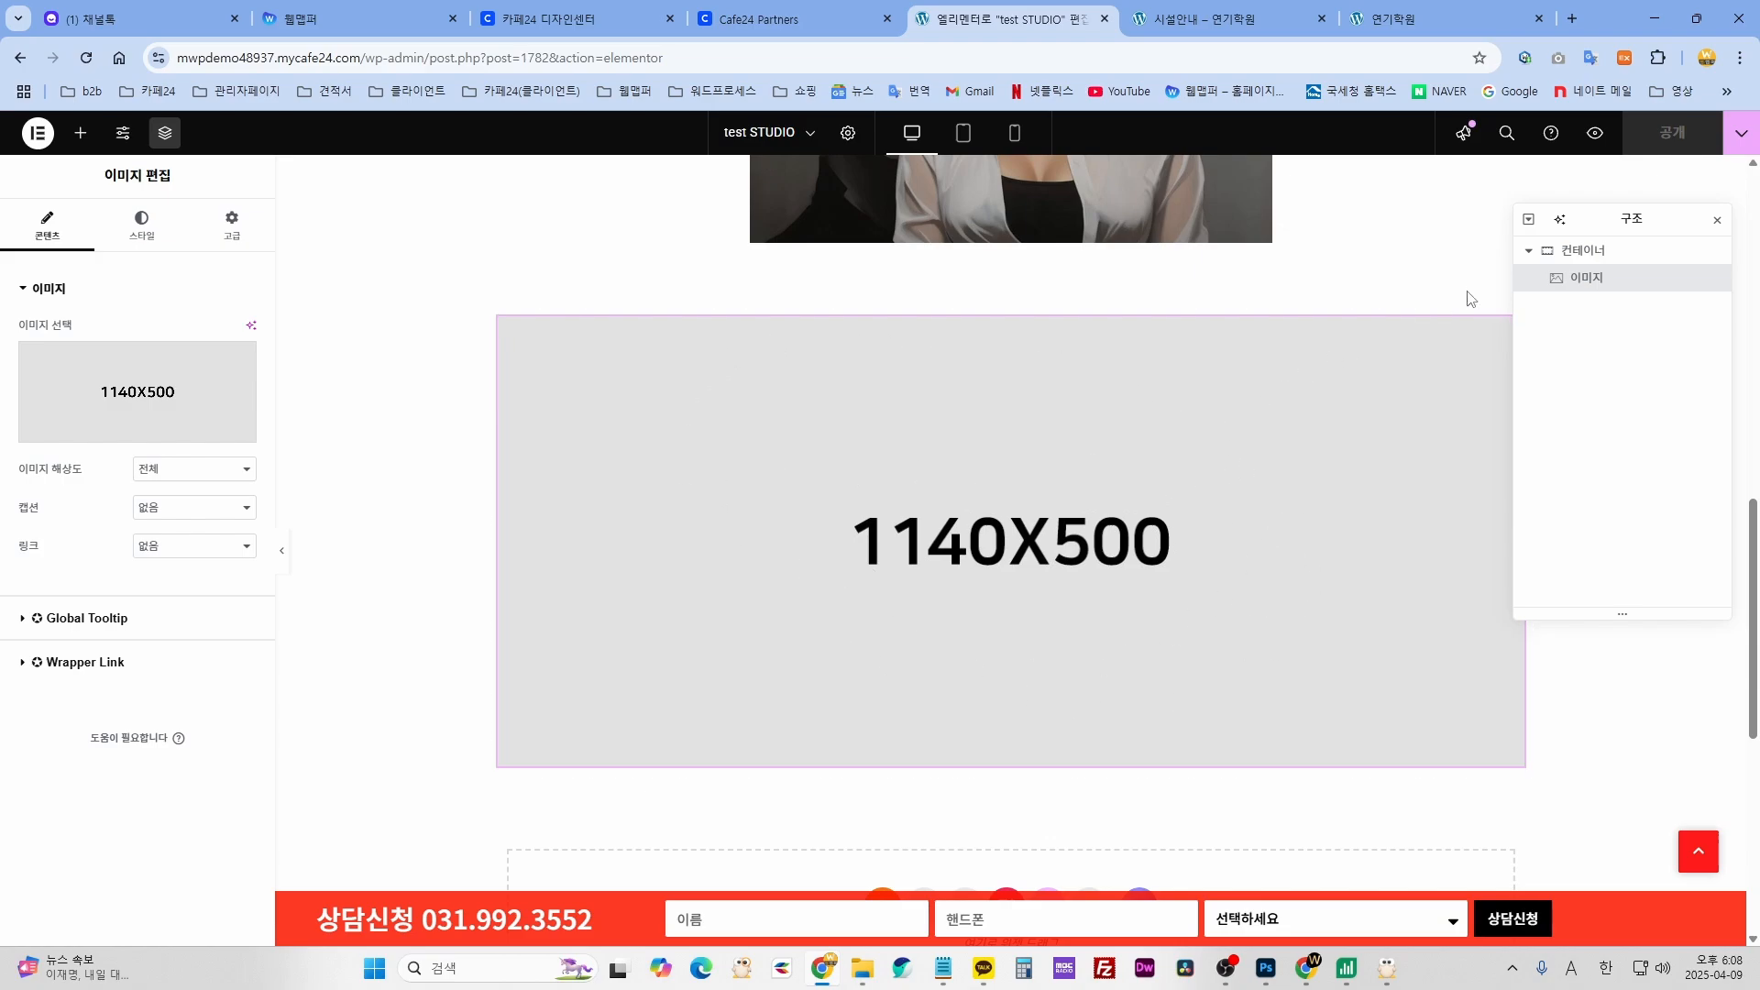
- Swap the 1140X500 placeholder for the photo of a woman holding papers at a blackboard
left_click(109, 396)
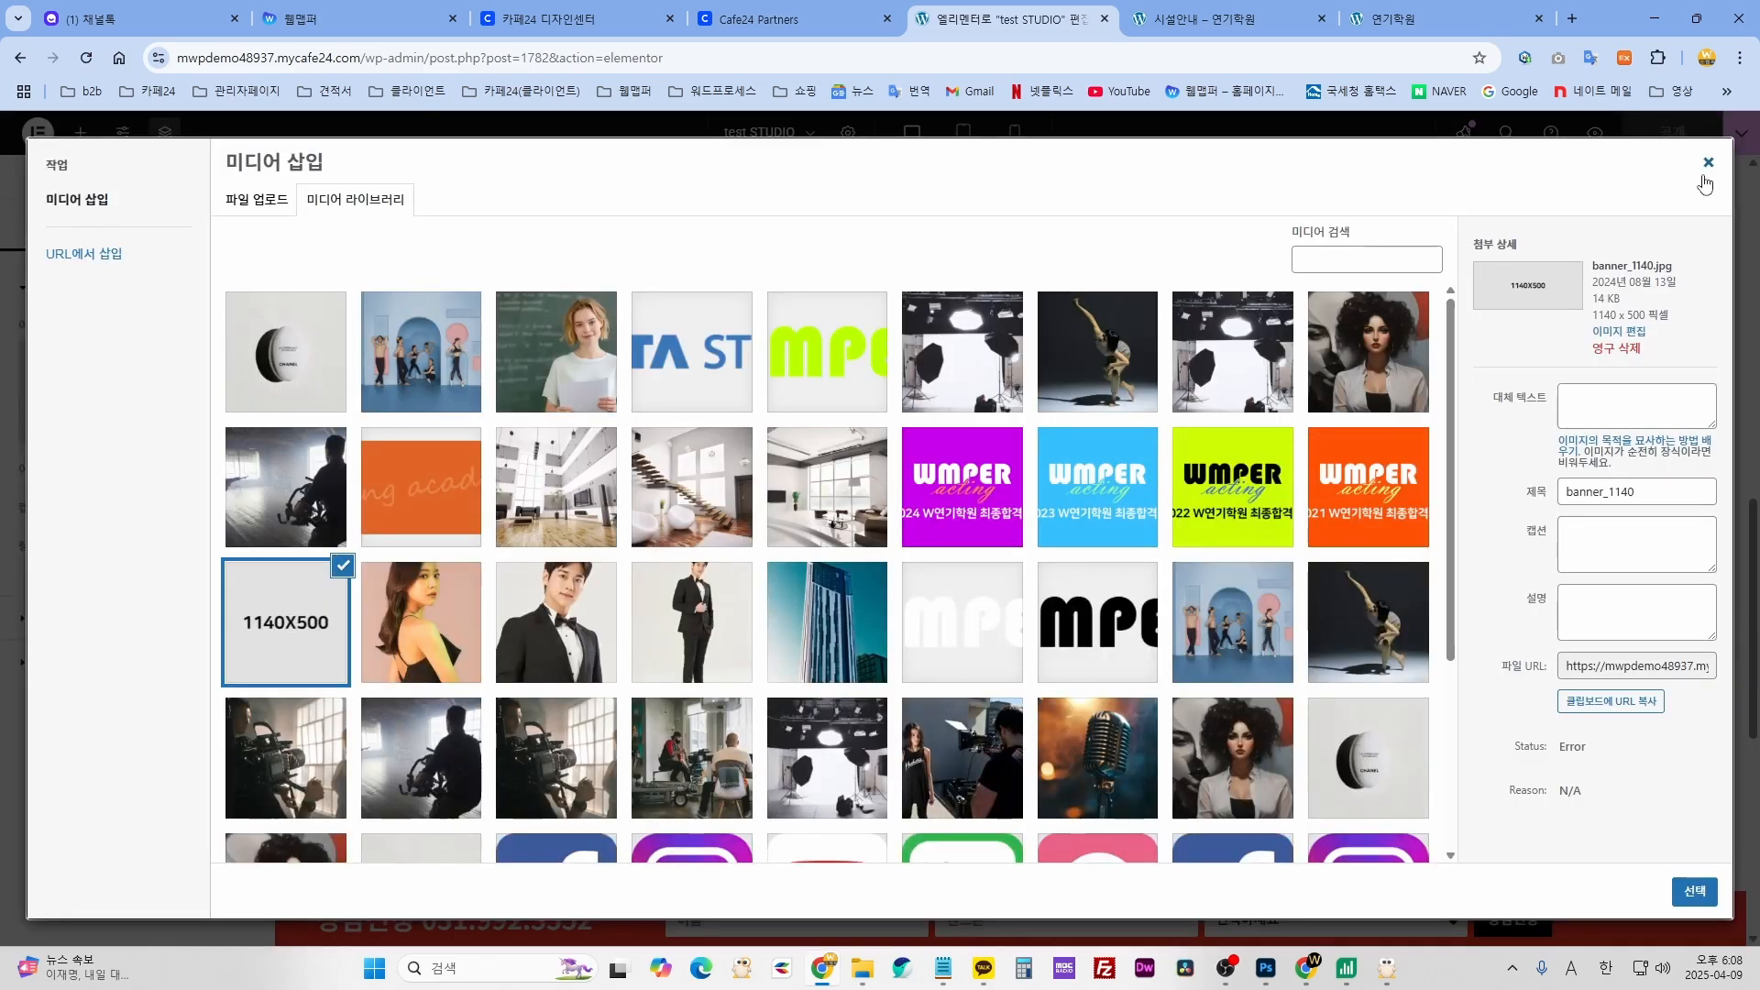
left_click(1705, 176)
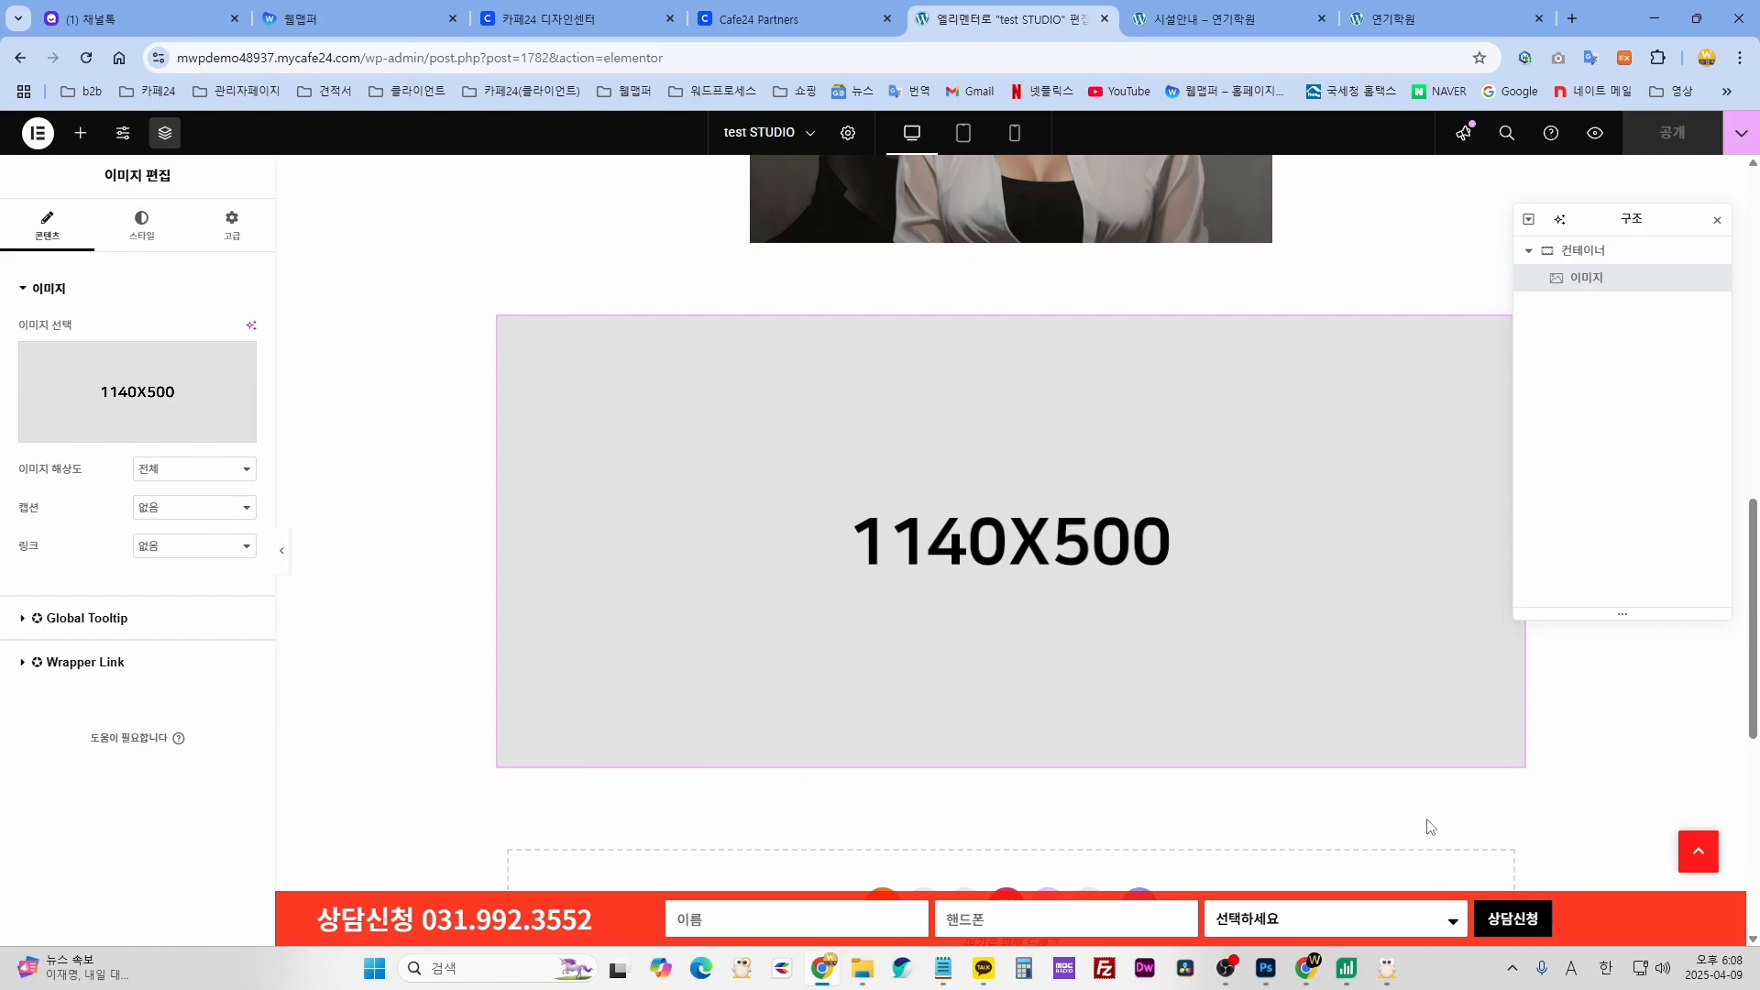
left_click(57, 356)
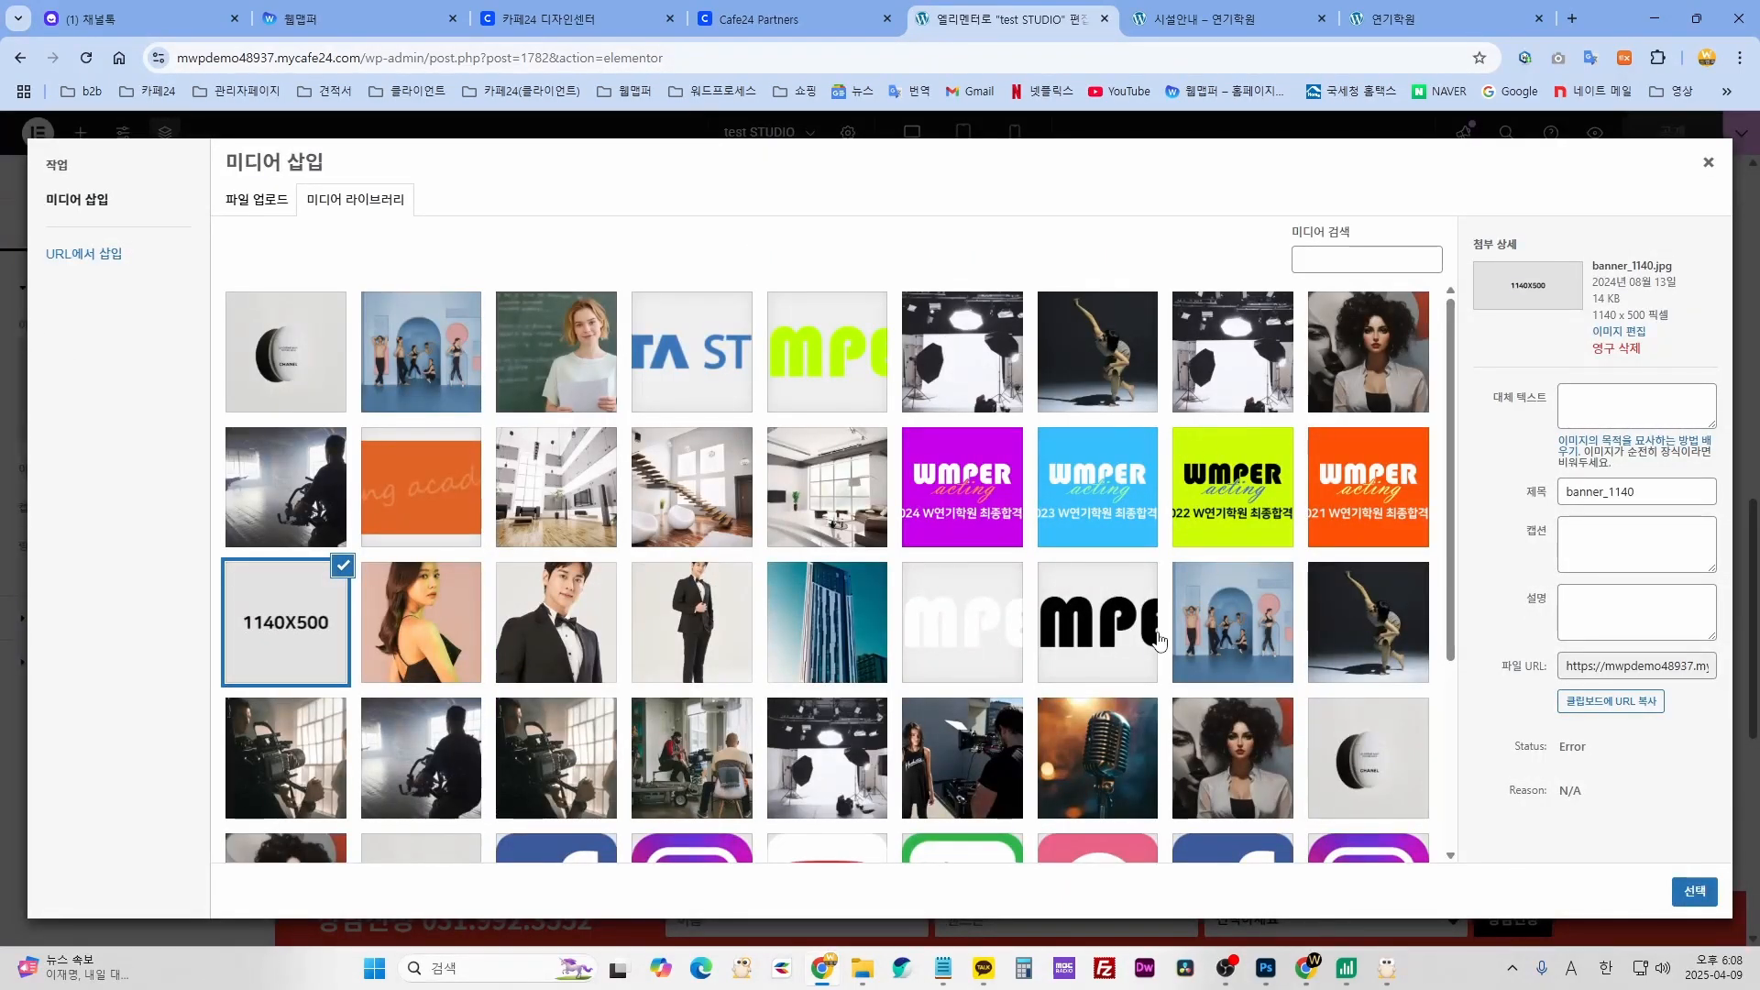
left_click(1009, 515)
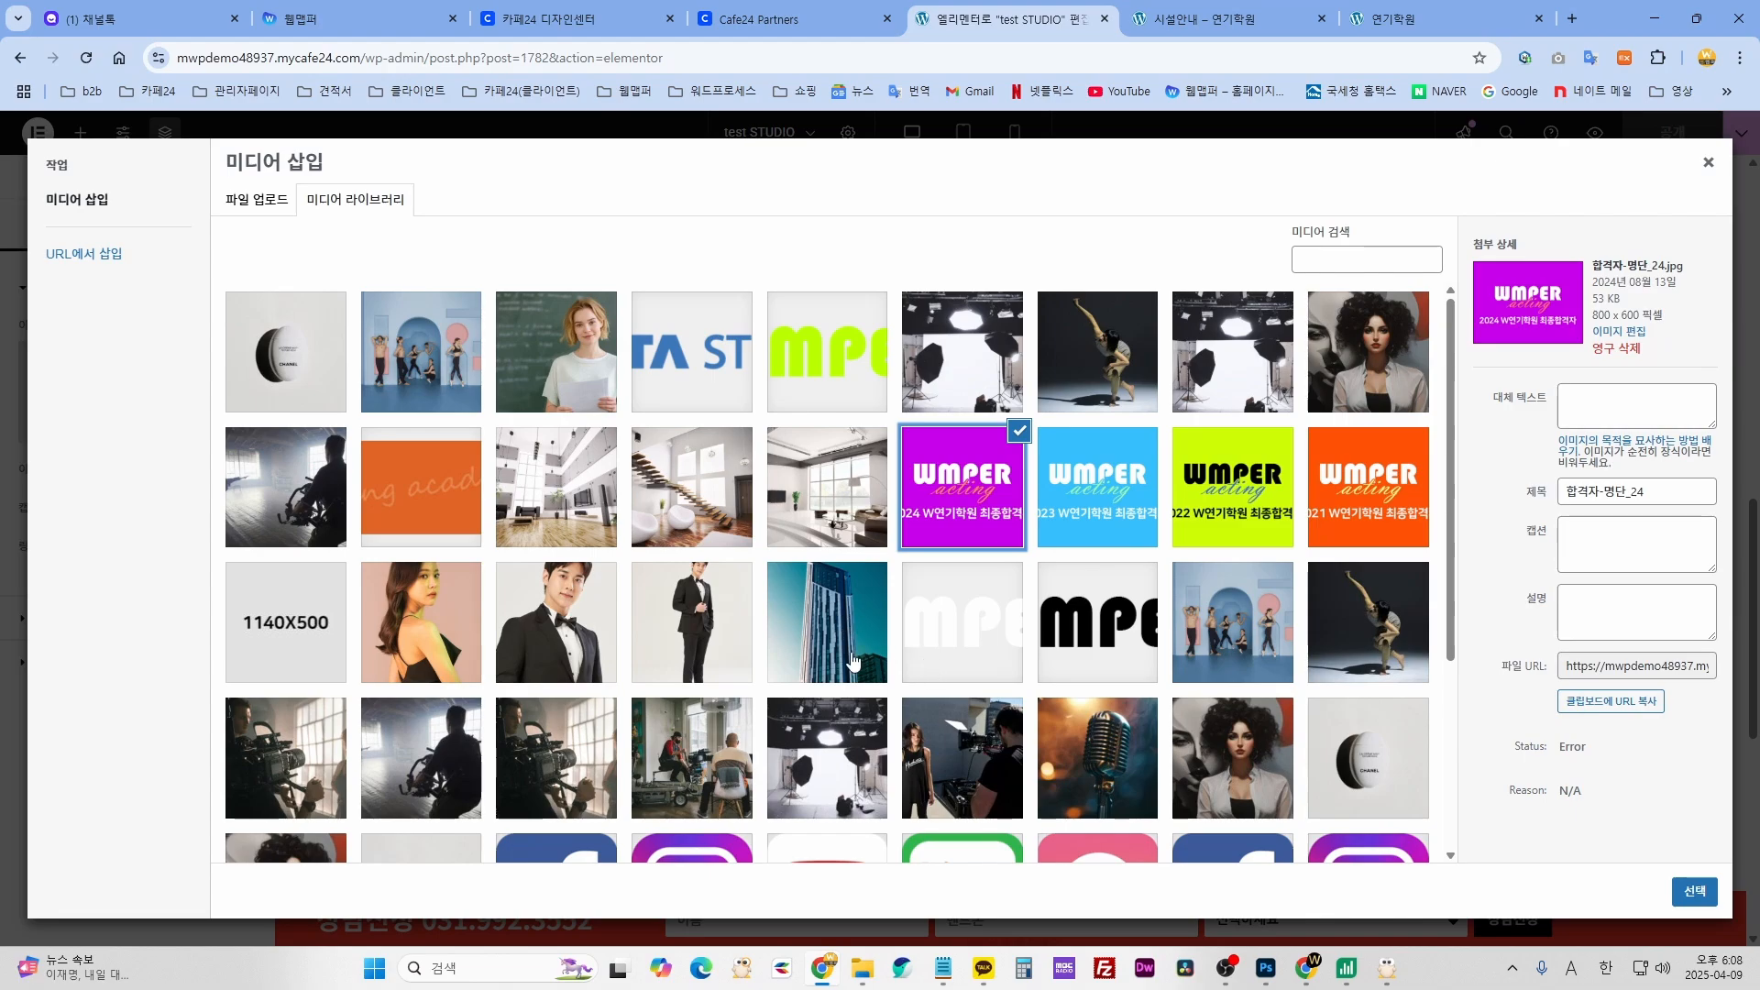
left_click(548, 349)
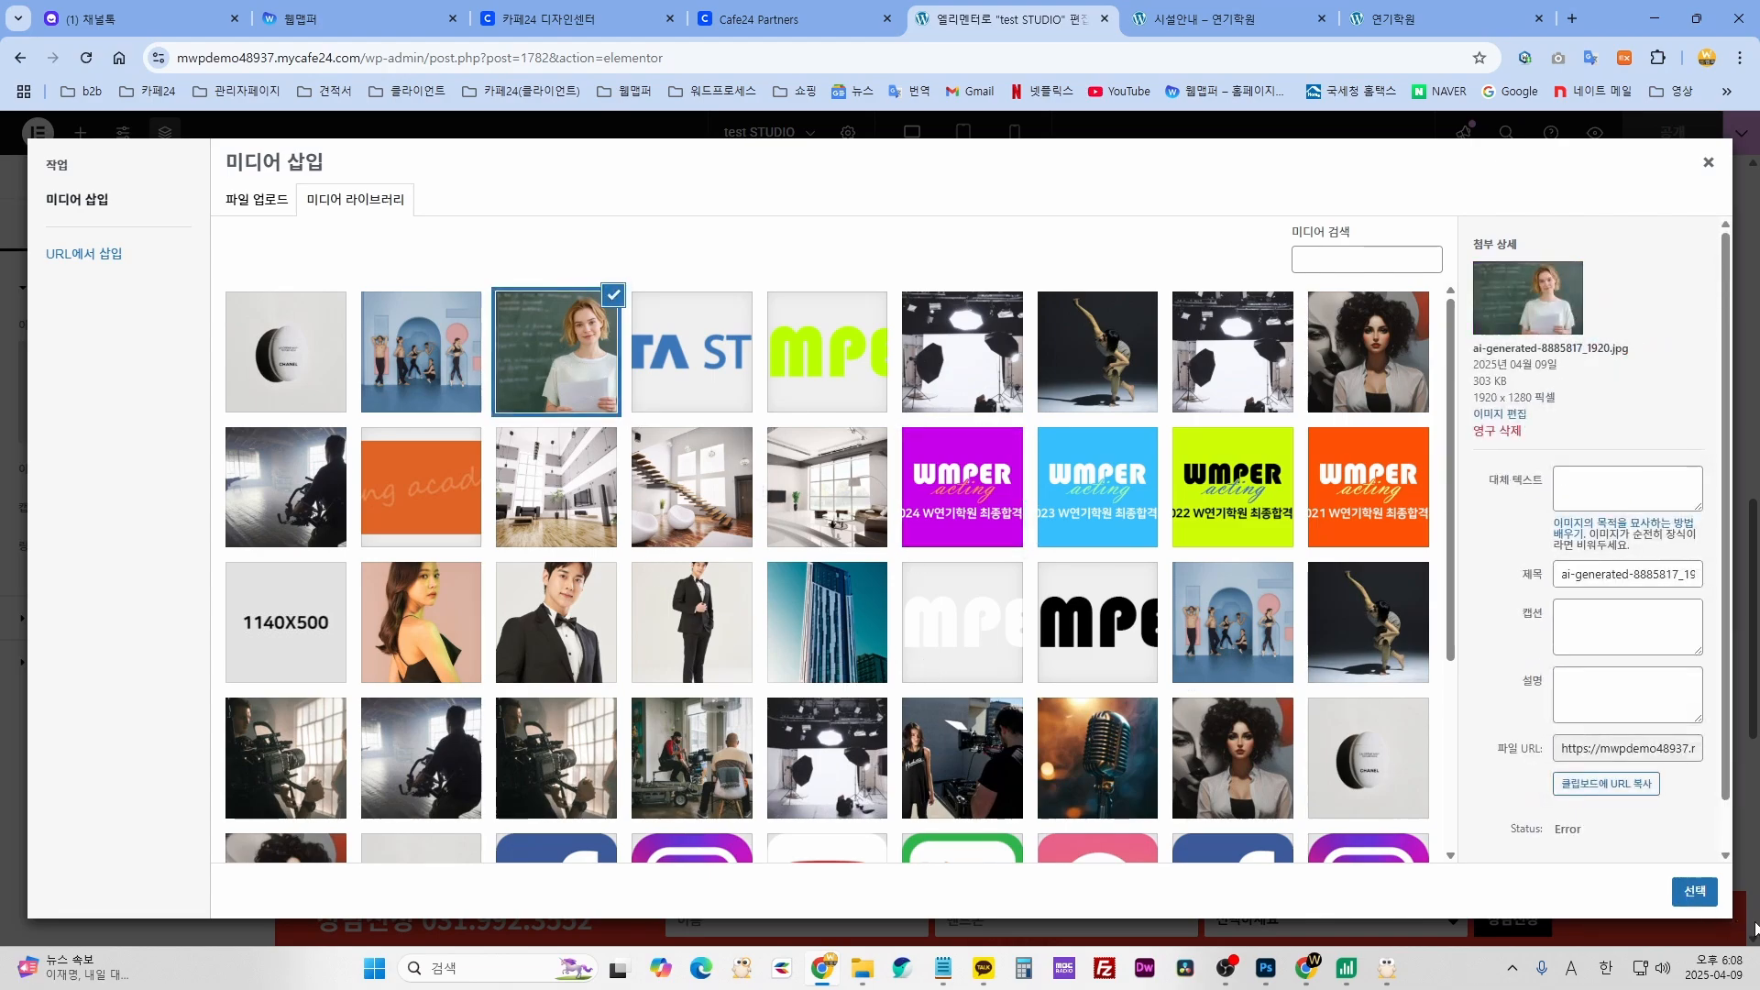
left_click(1695, 904)
scroll(974, 740, "down", 7)
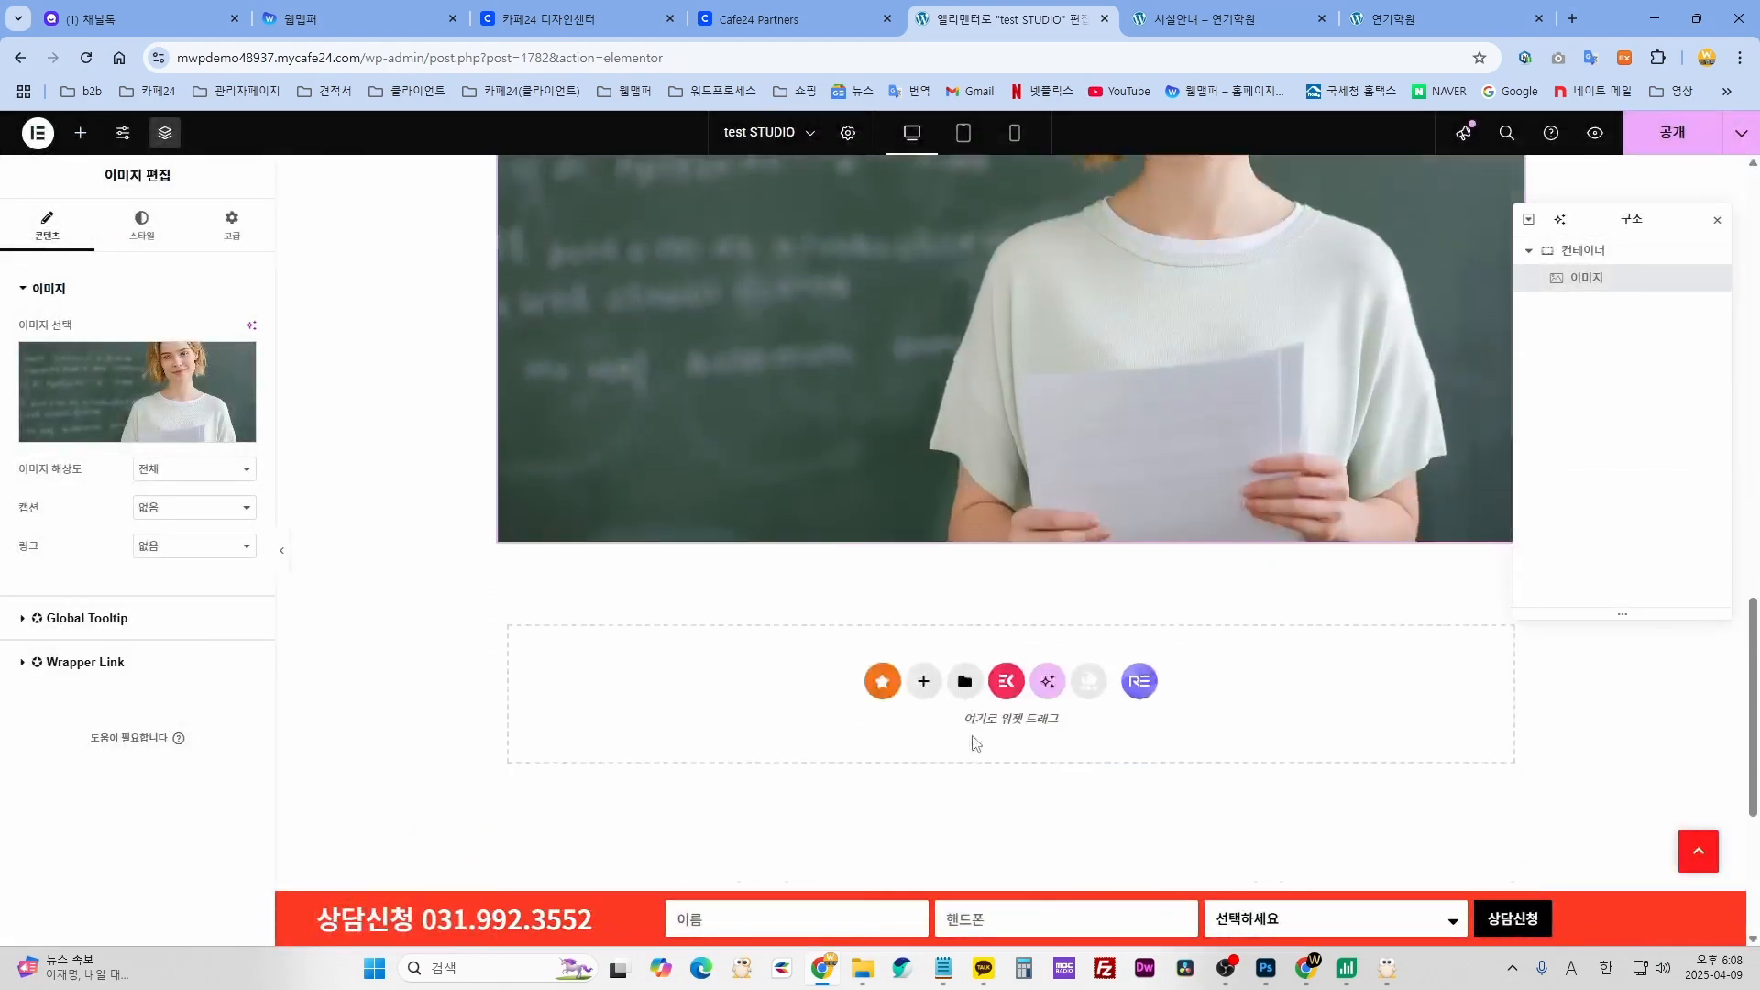
scroll(987, 717, "up", 9)
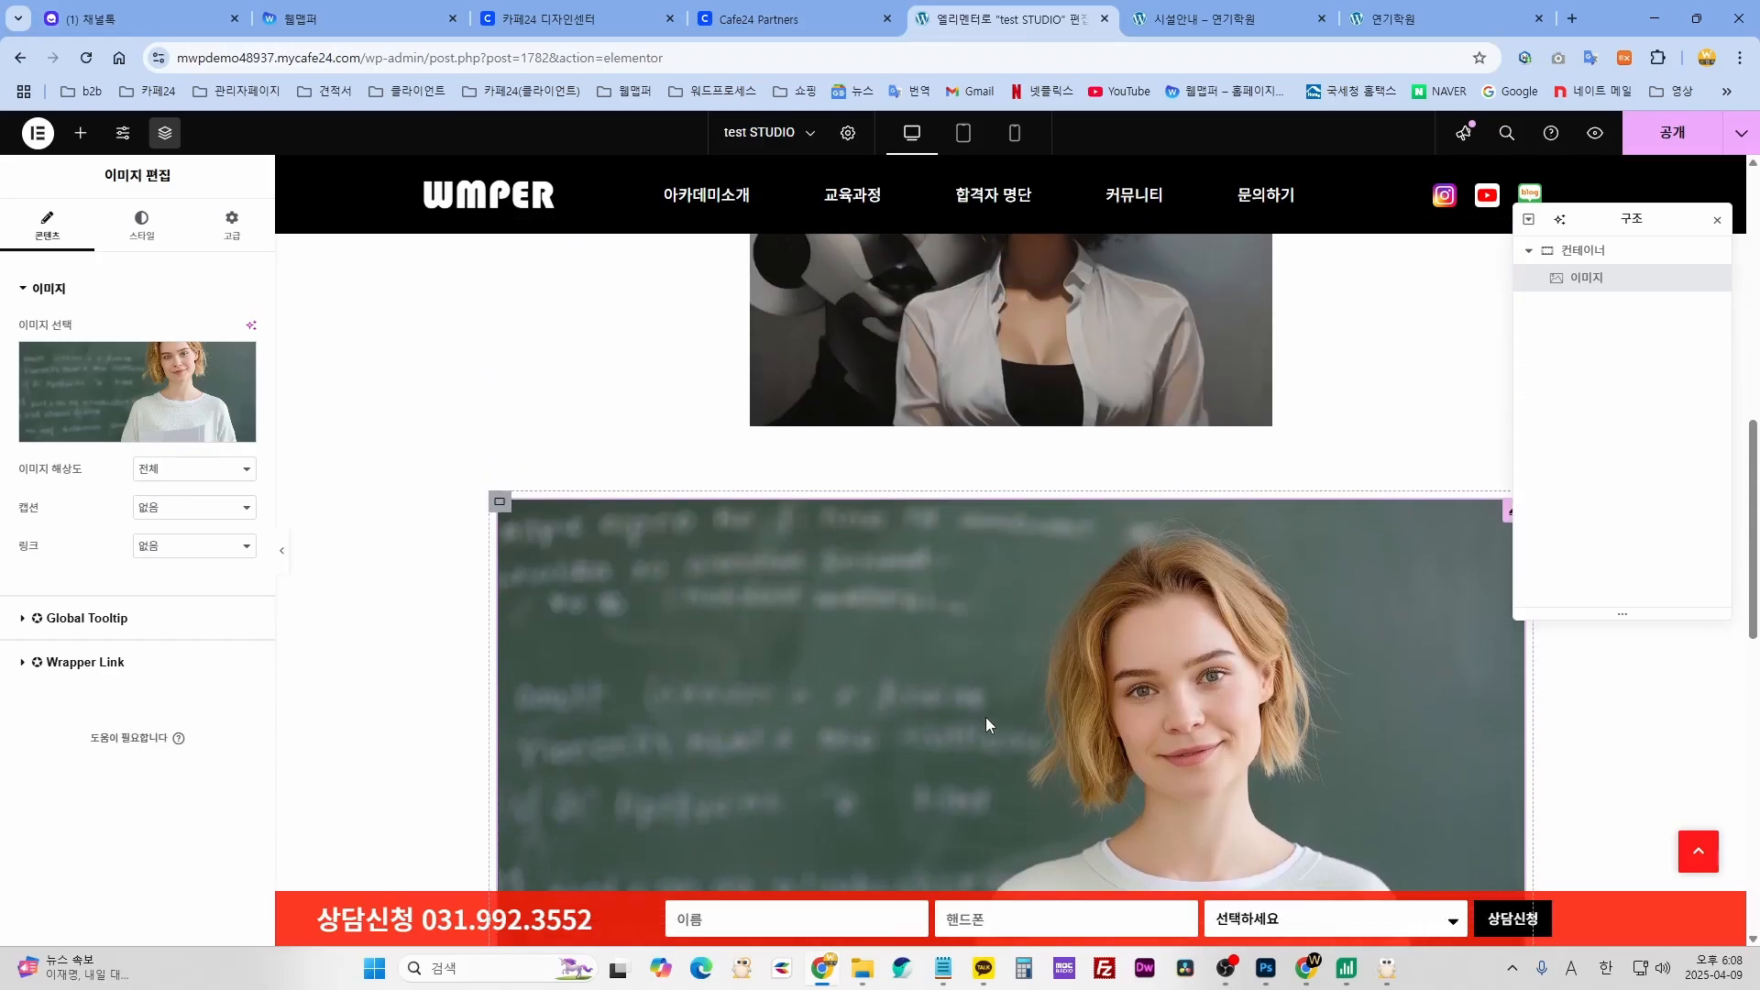
scroll(1158, 592, "down", 3)
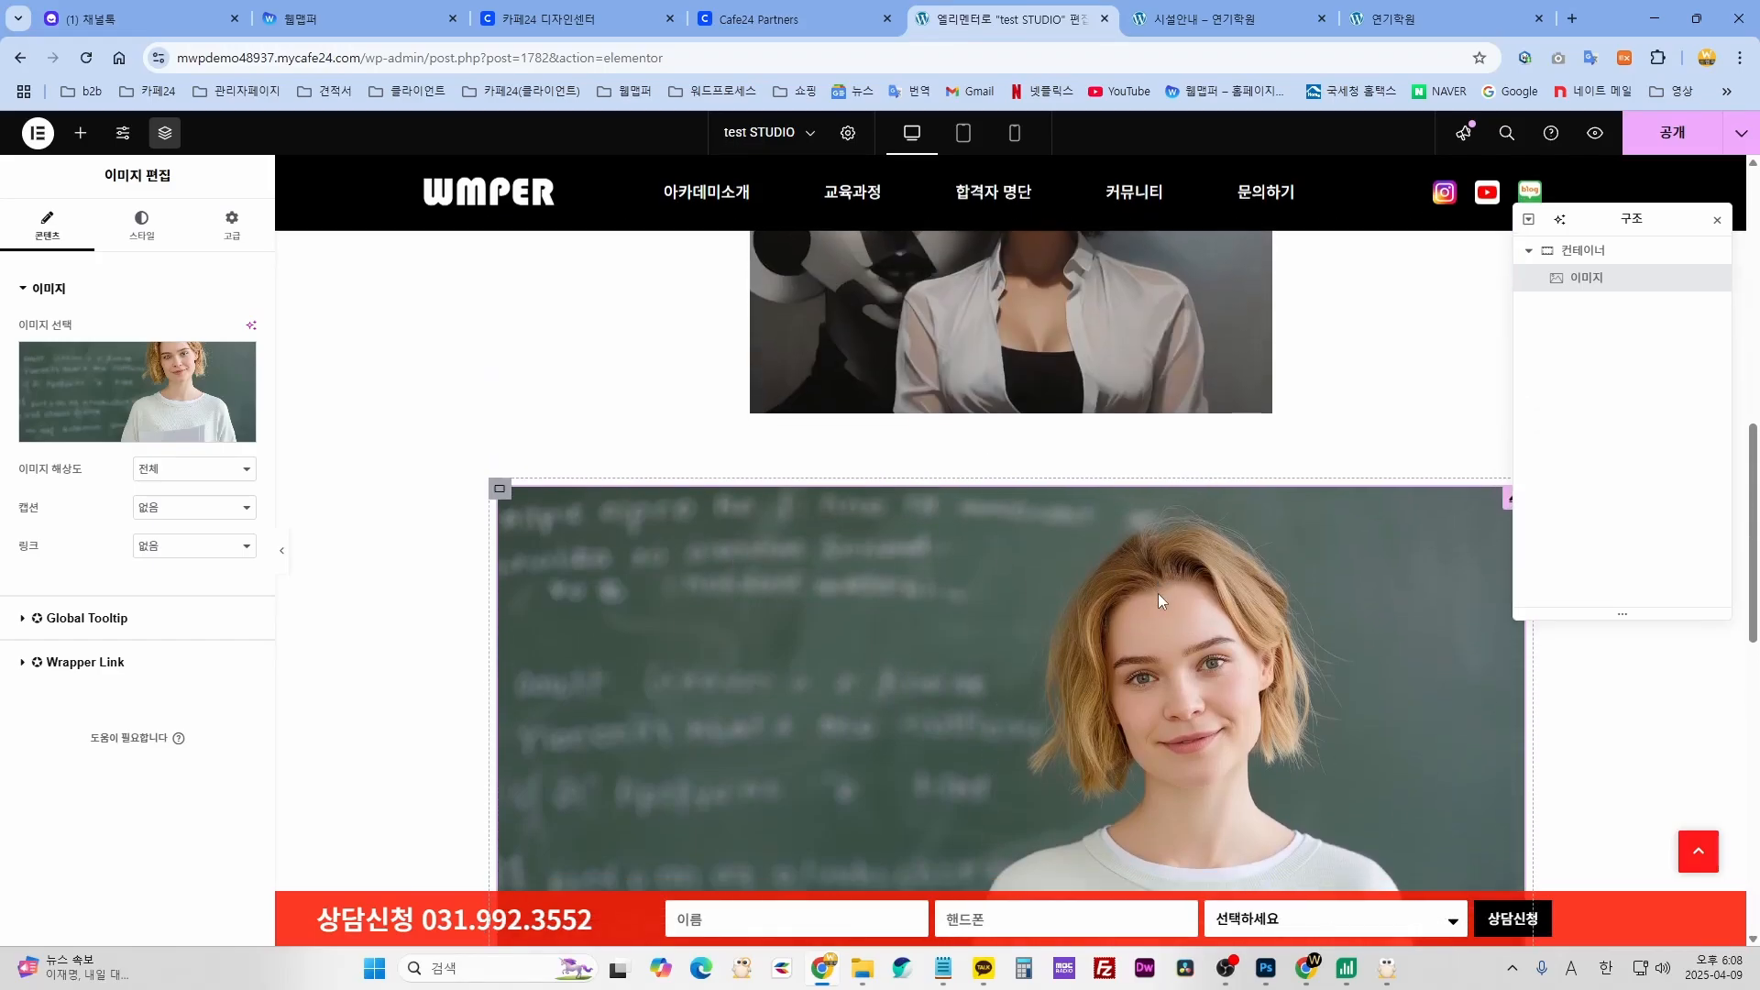
- Duplicate the blackboard photo twice
scroll(887, 482, "down", 3)
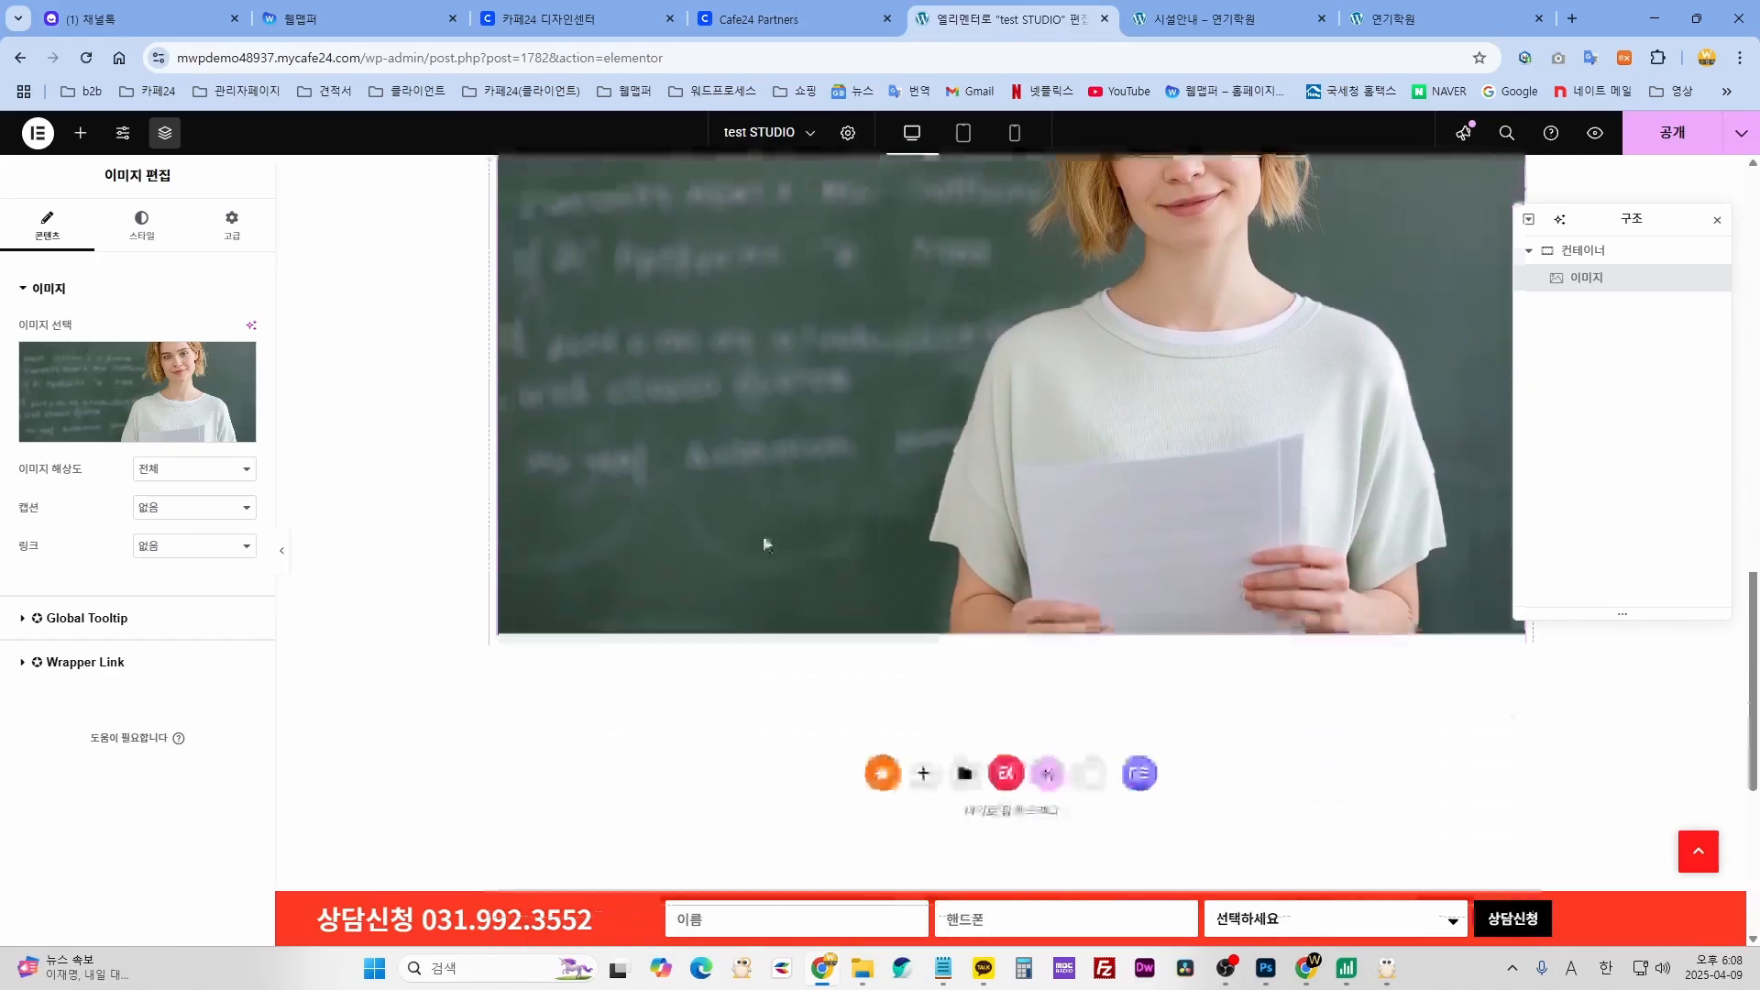
scroll(676, 527, "up", 3)
right_click(684, 519)
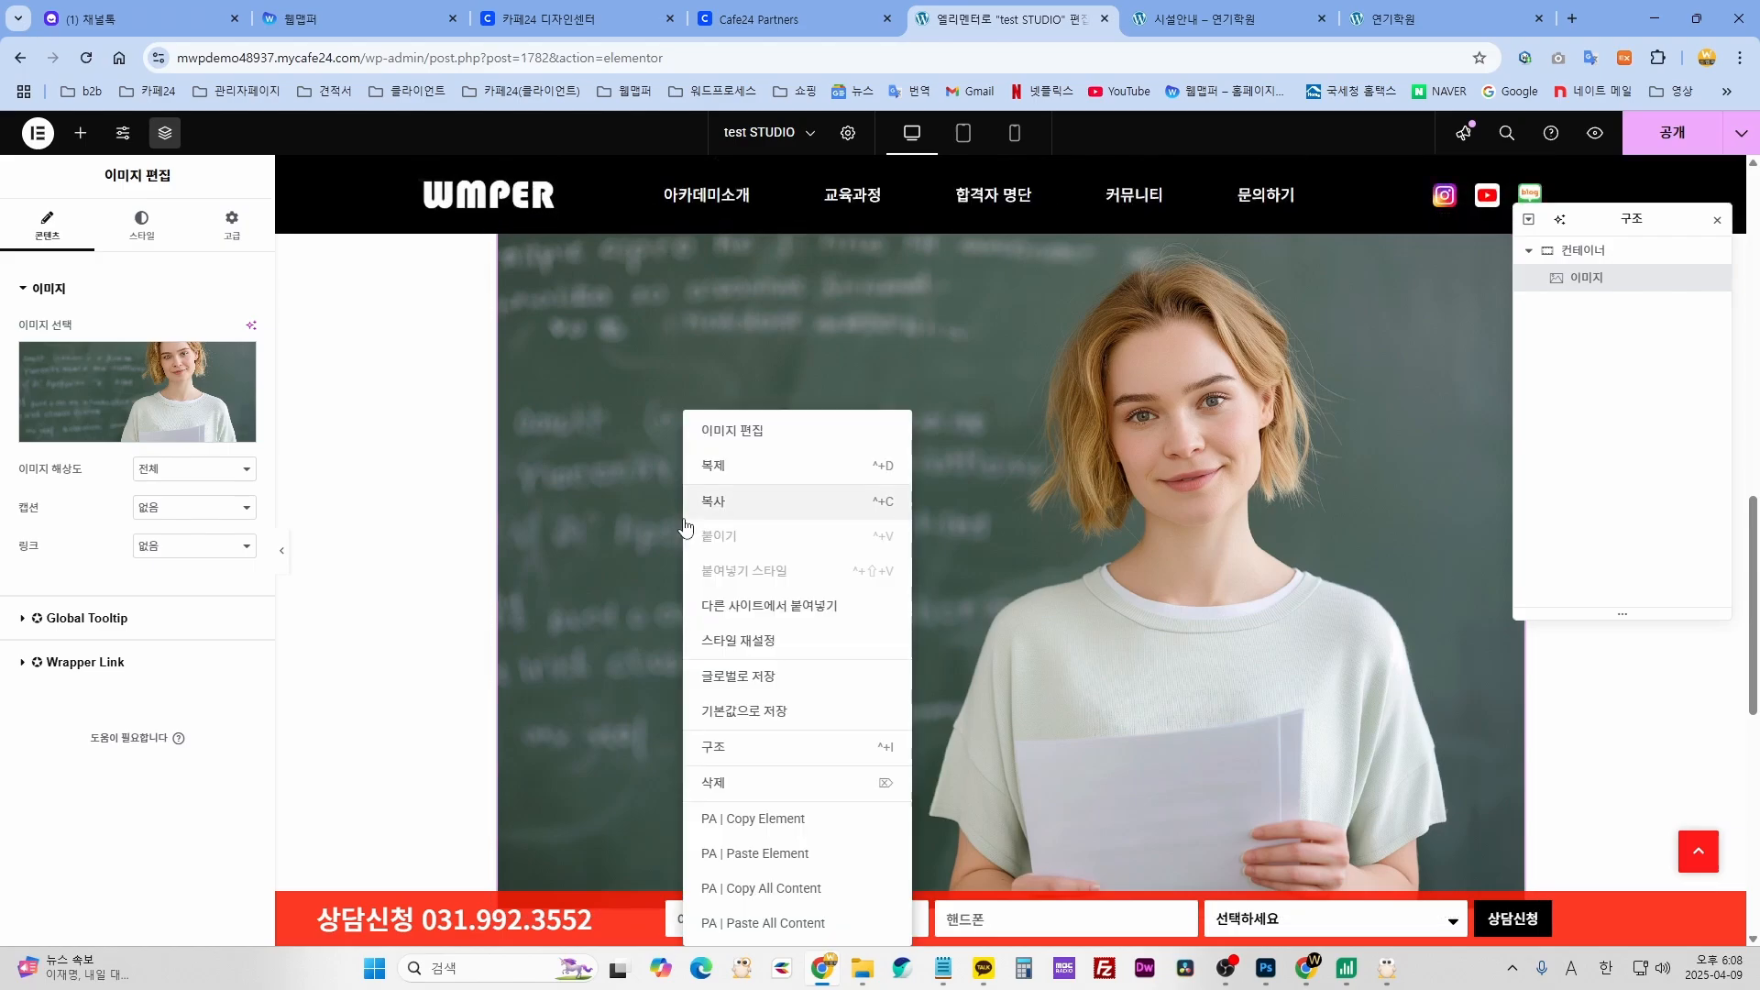
left_click(721, 468)
scroll(978, 637, "down", 12)
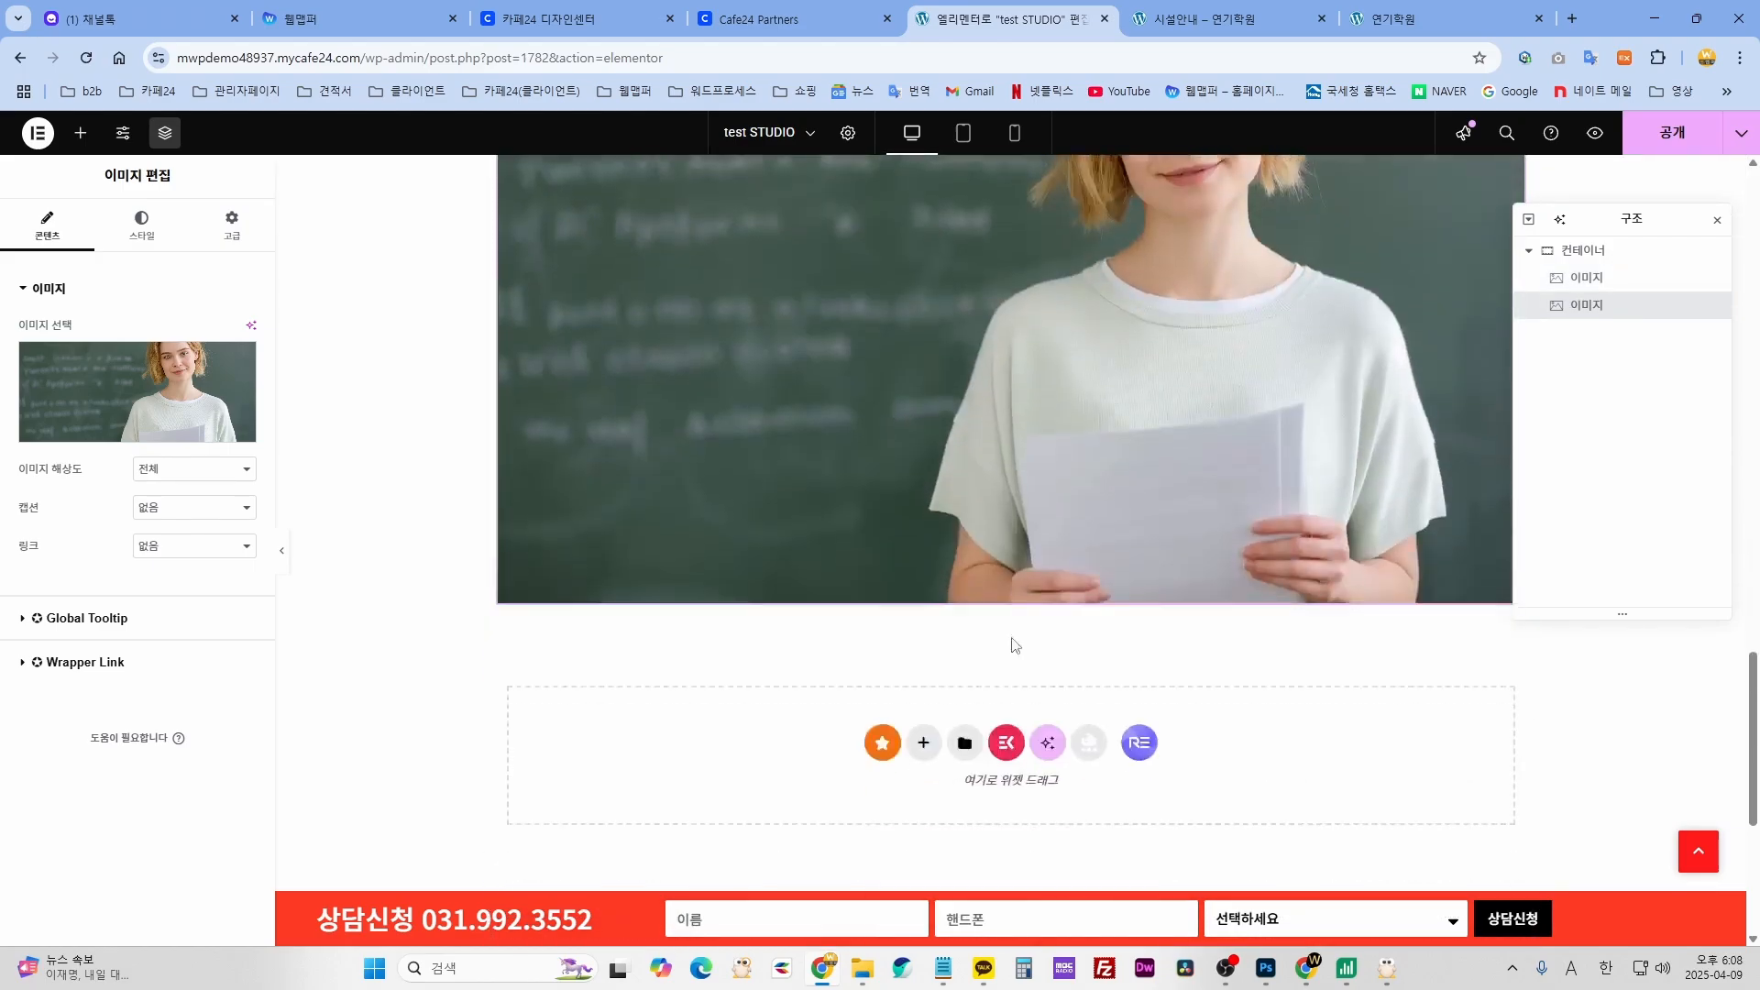
right_click(911, 482)
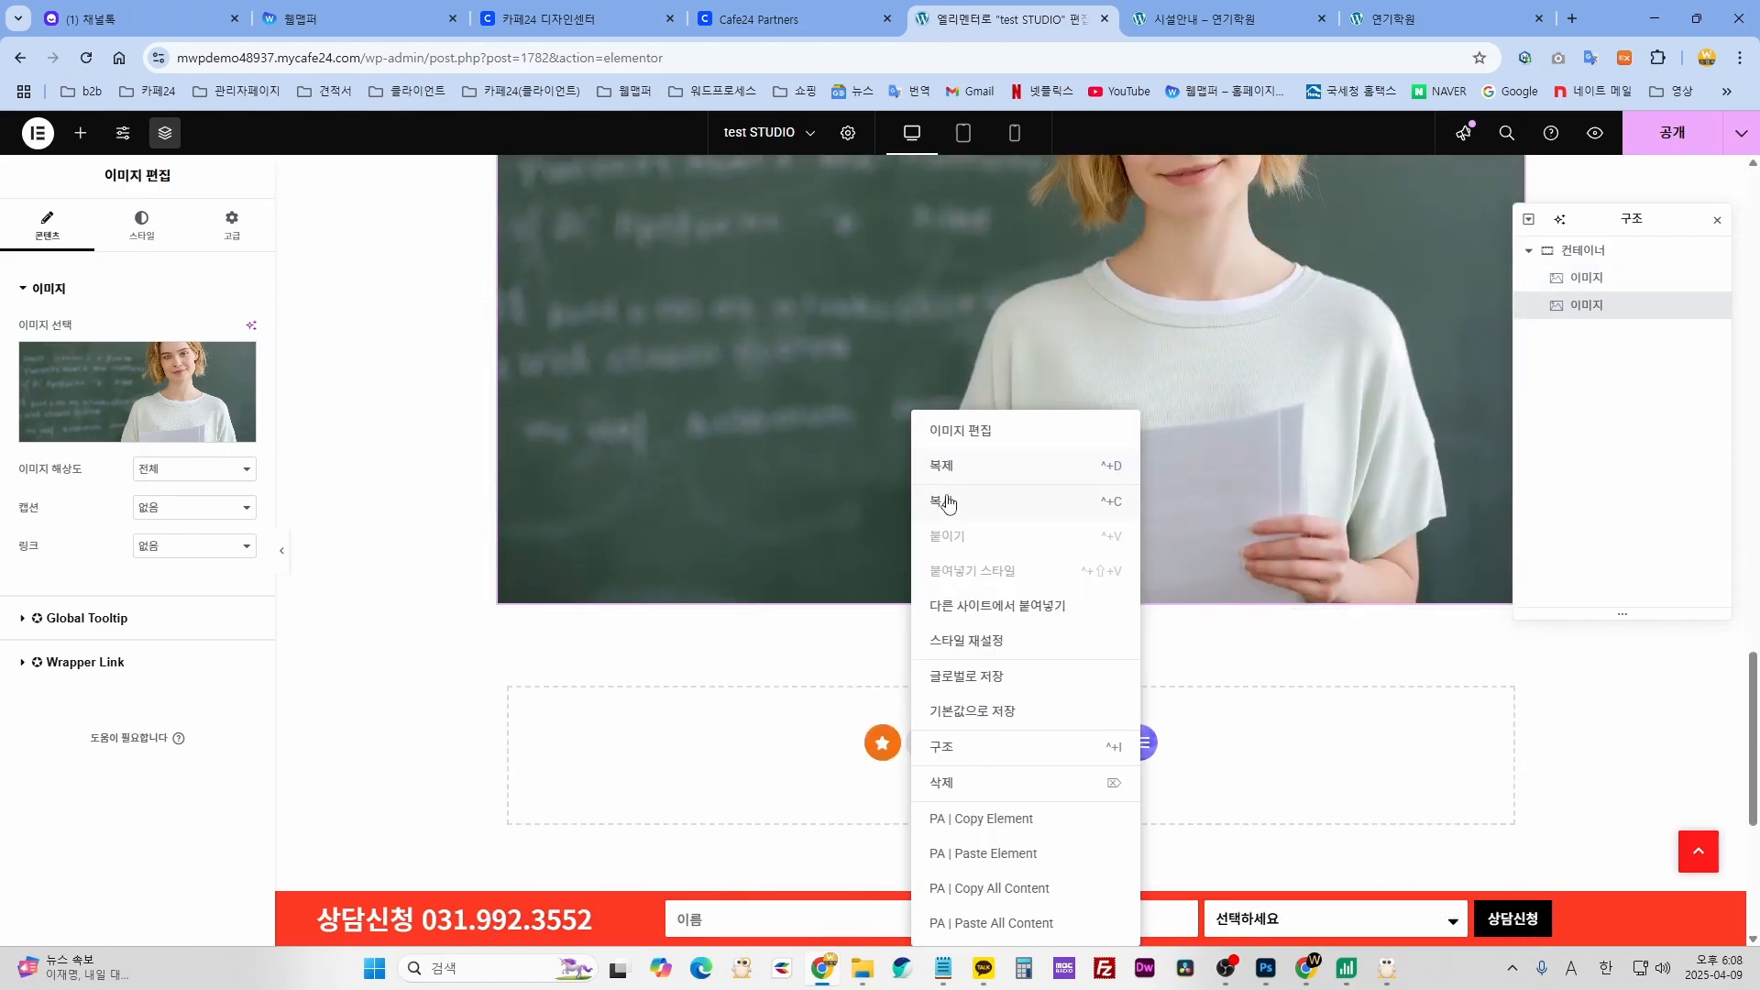
left_click(946, 465)
- Delete the two extra photo copies and publish the post
right_click(981, 667)
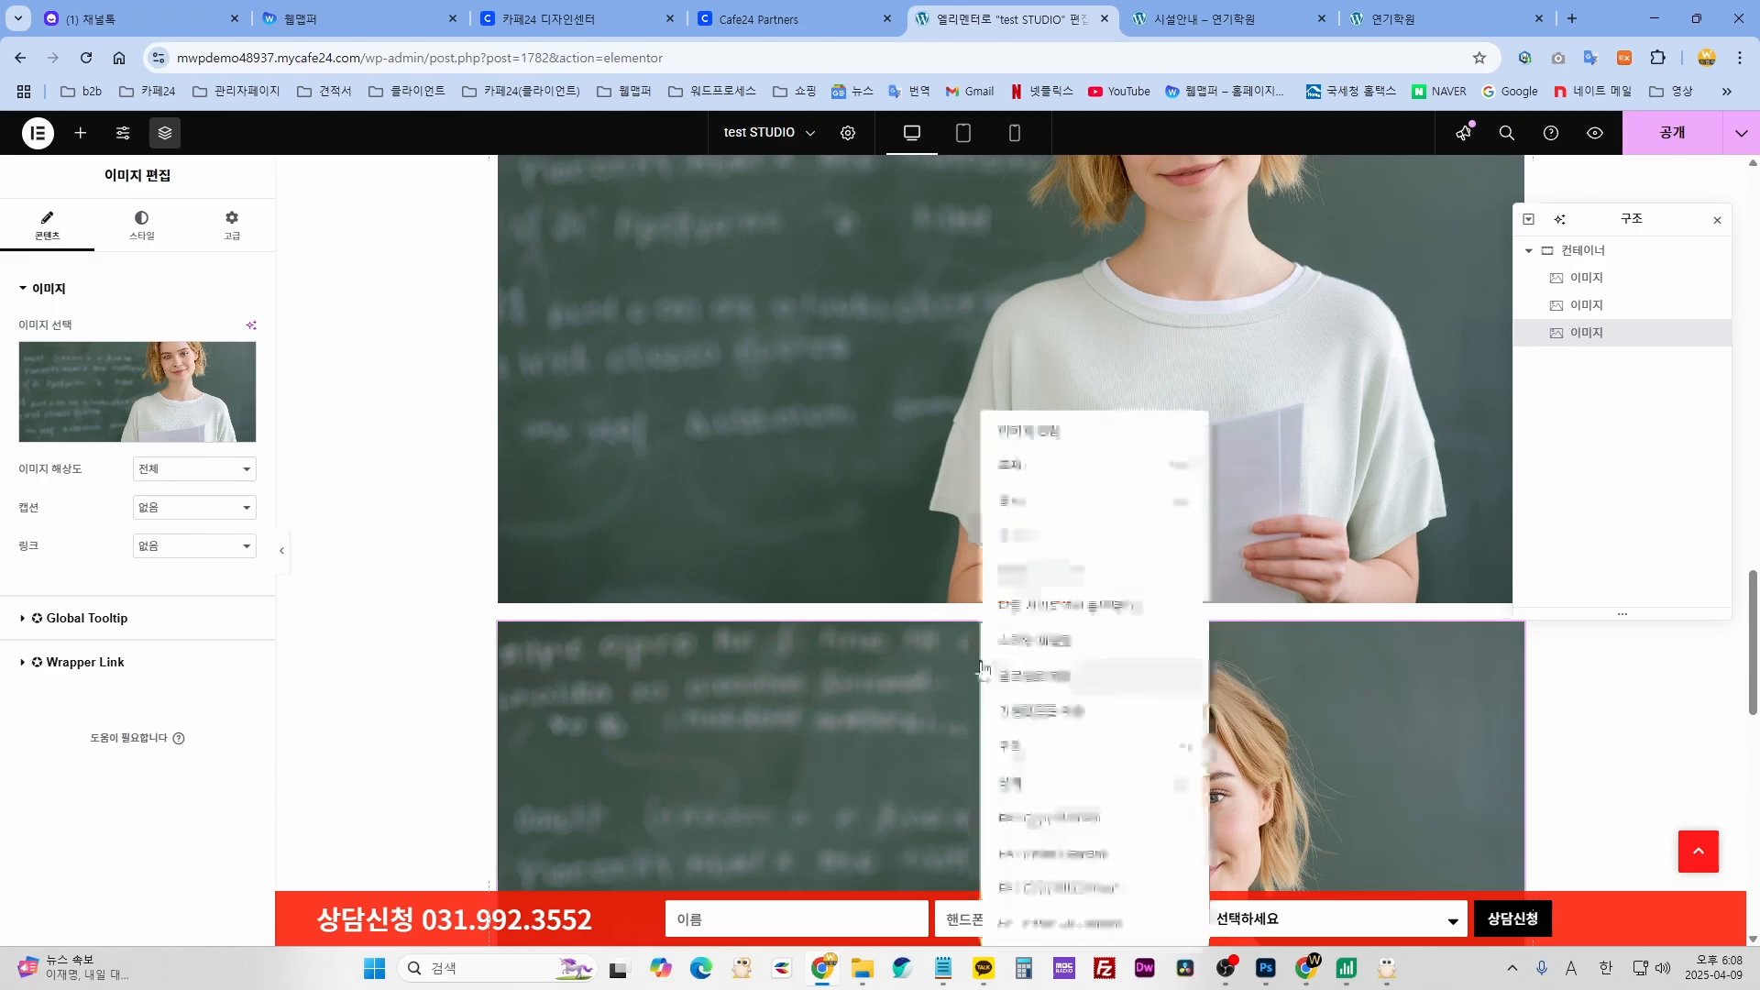
left_click(1001, 784)
right_click(959, 458)
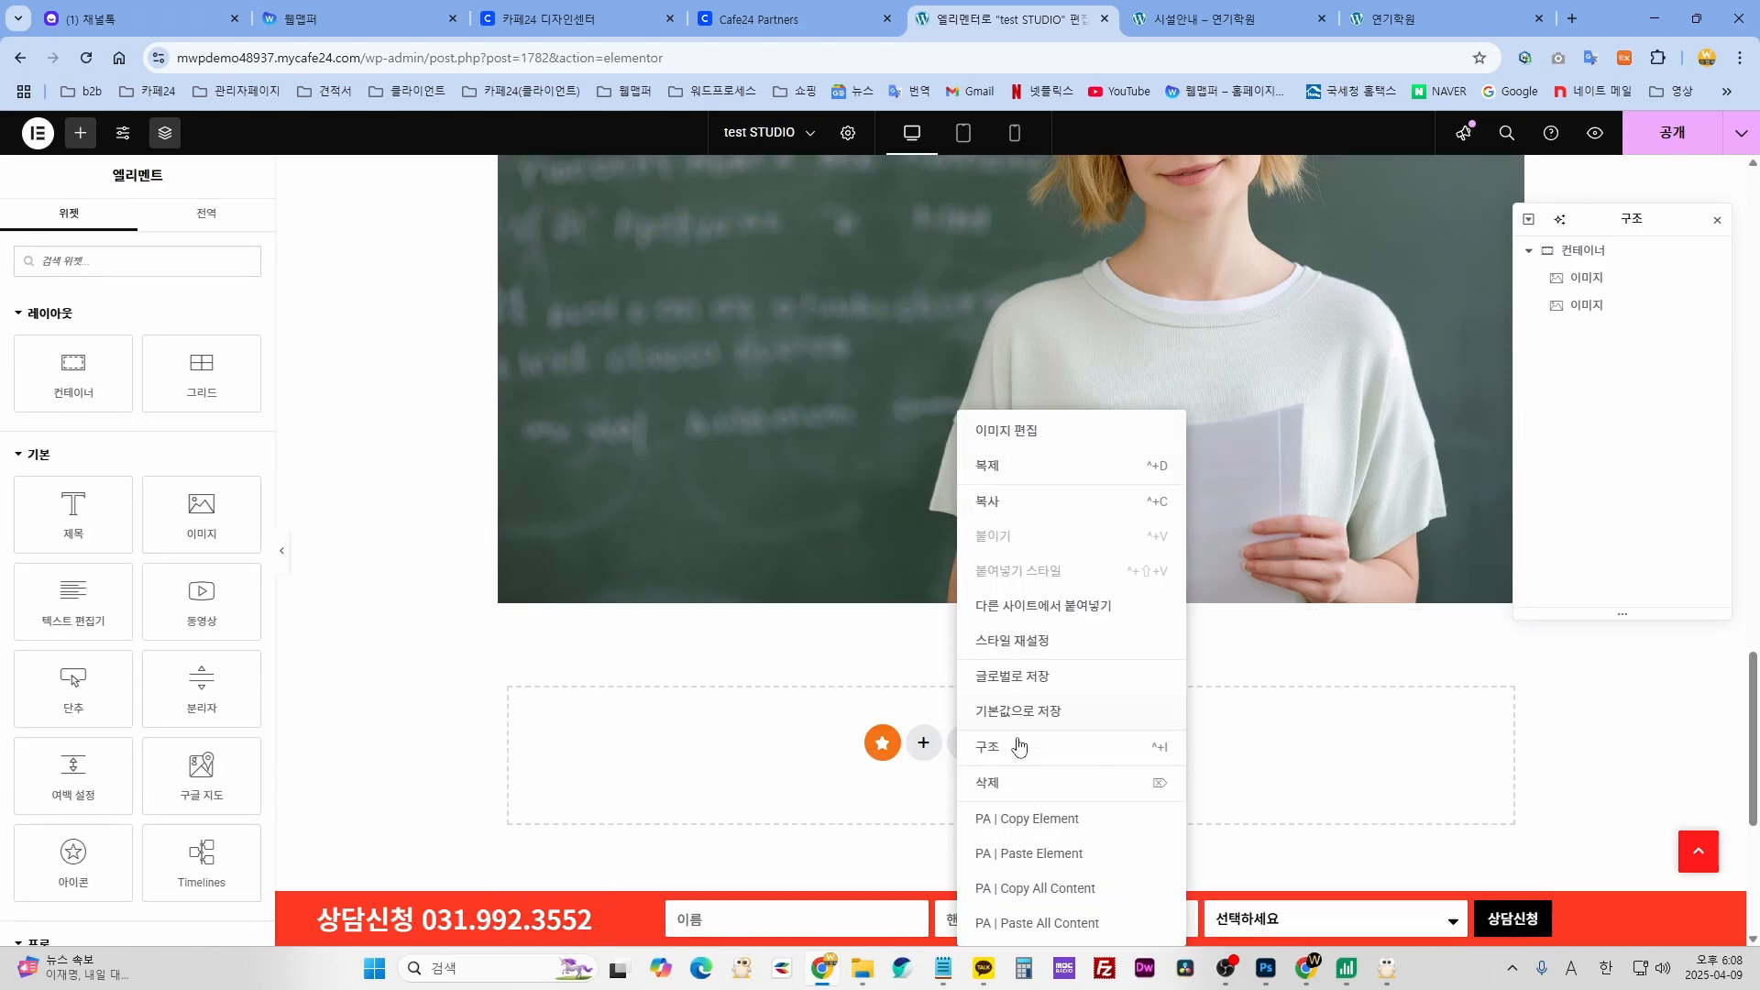
left_click(1014, 781)
scroll(1100, 596, "up", 5)
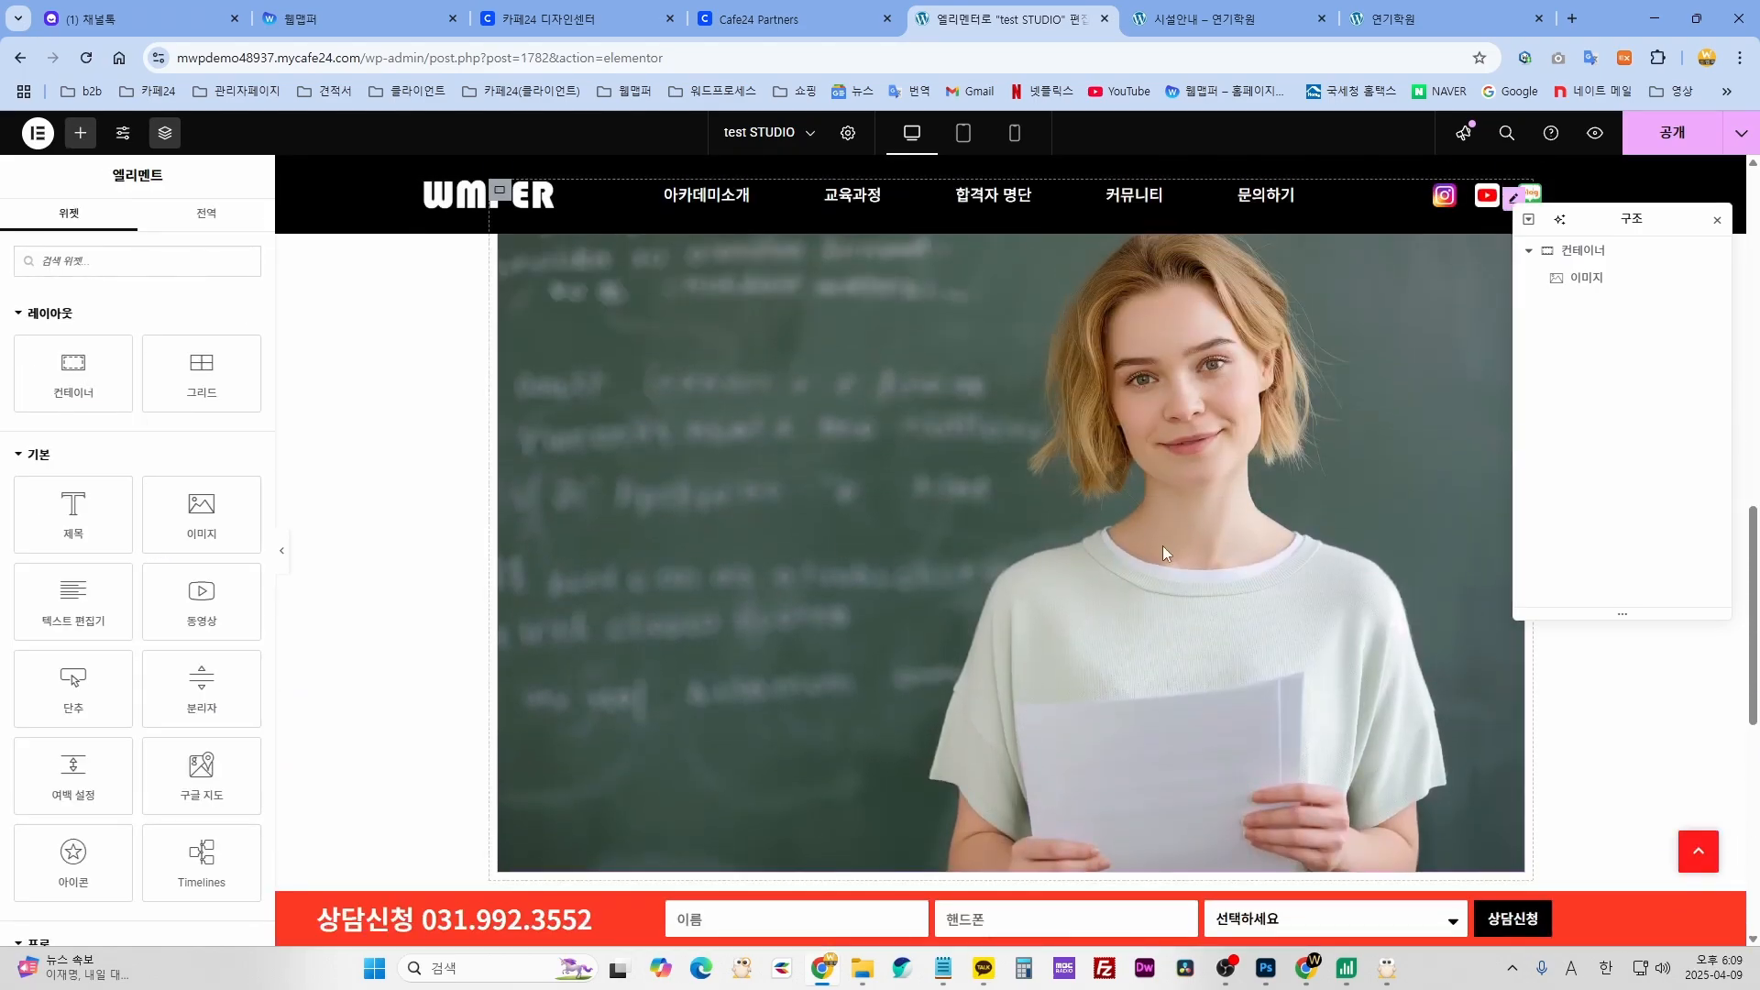
scroll(1176, 580, "up", 4)
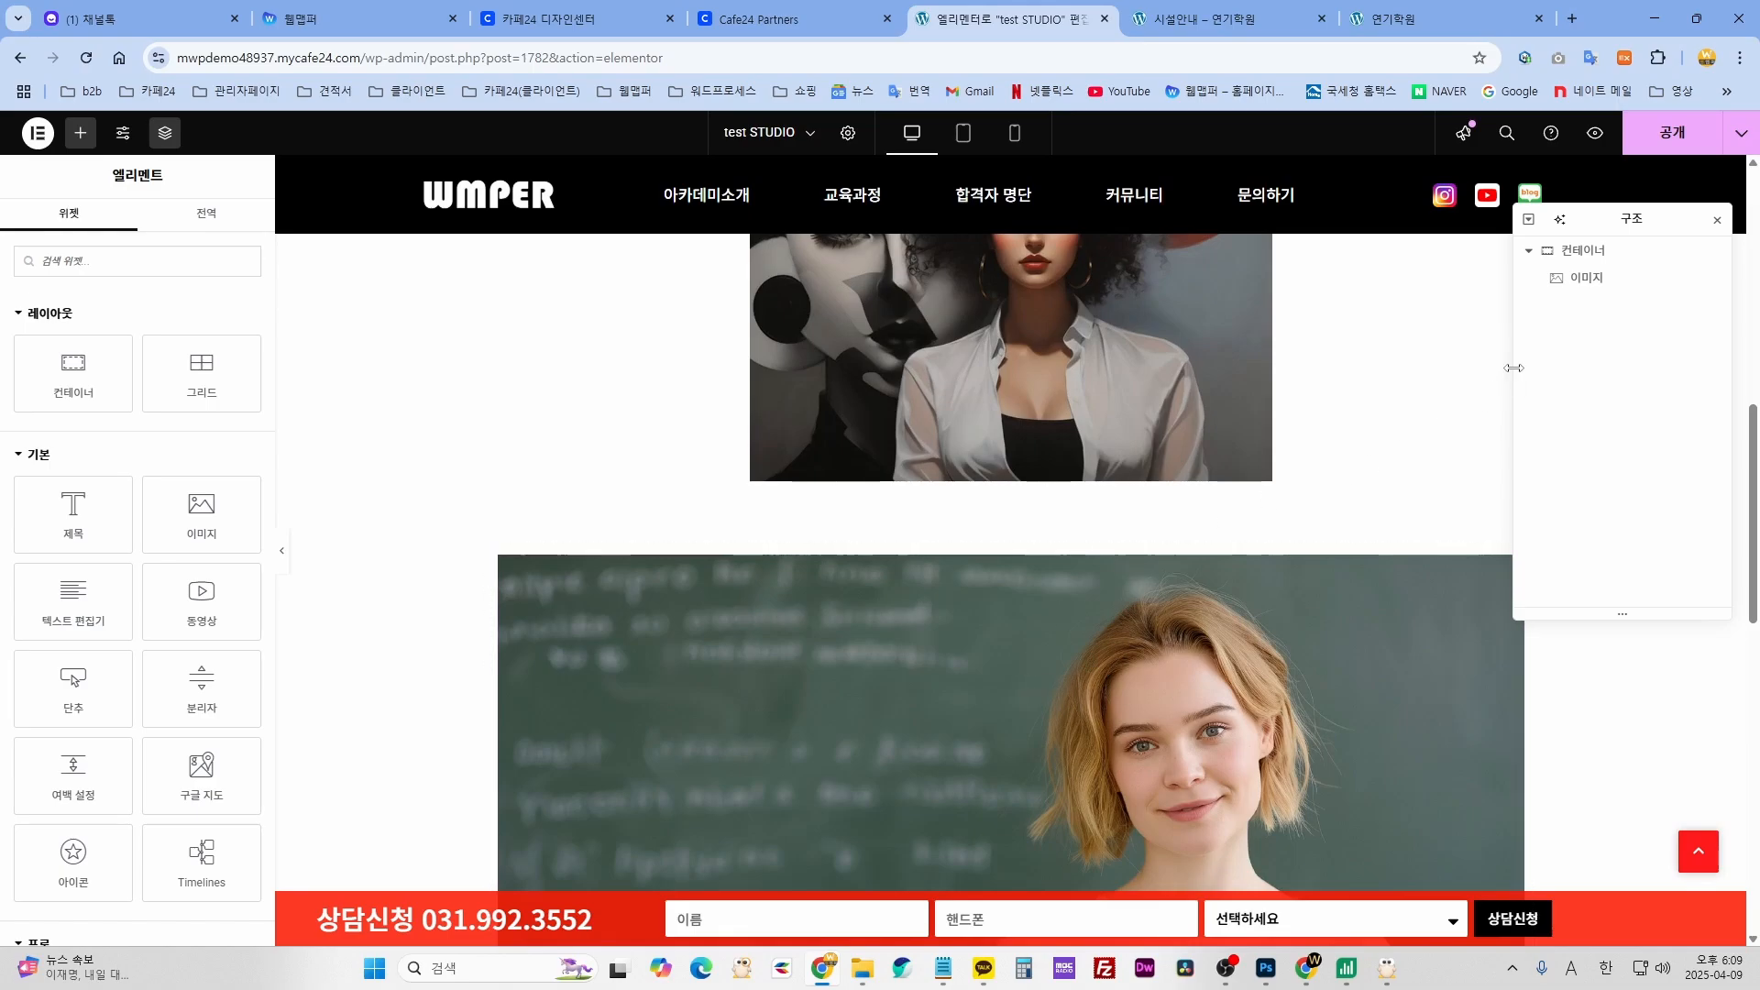
left_click(1680, 142)
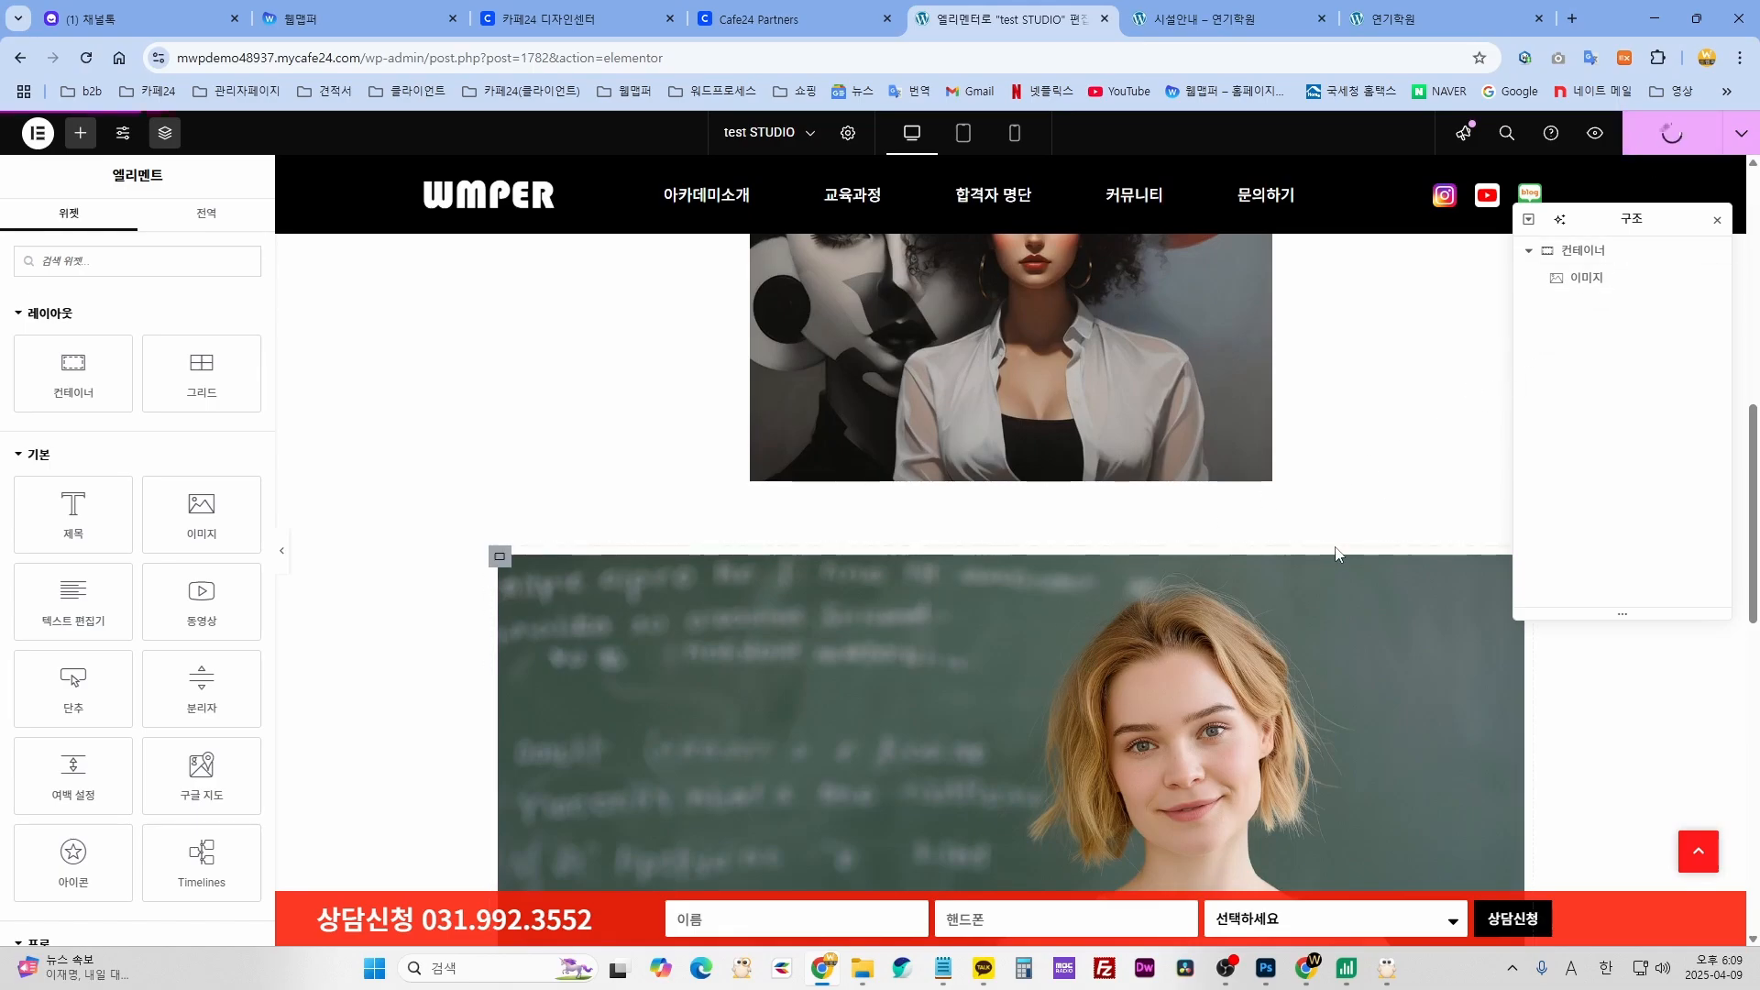
left_click(1593, 134)
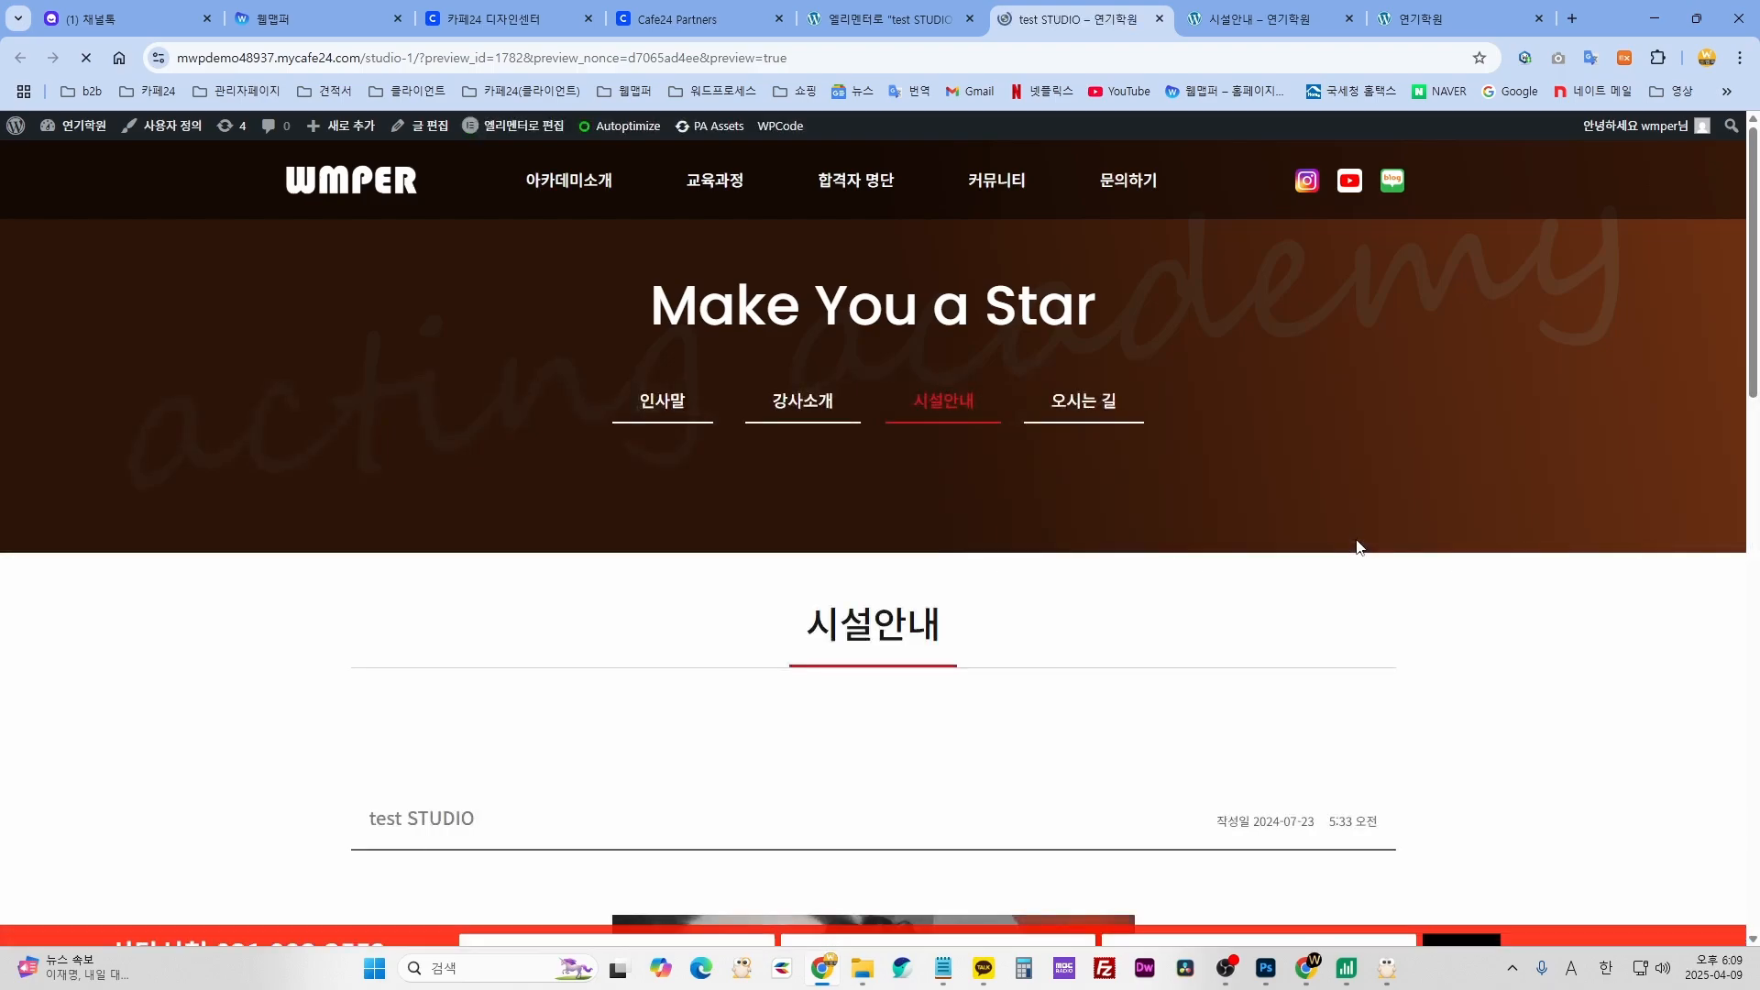
scroll(1358, 550, "down", 10)
scroll(1045, 577, "down", 3)
scroll(1113, 619, "up", 10)
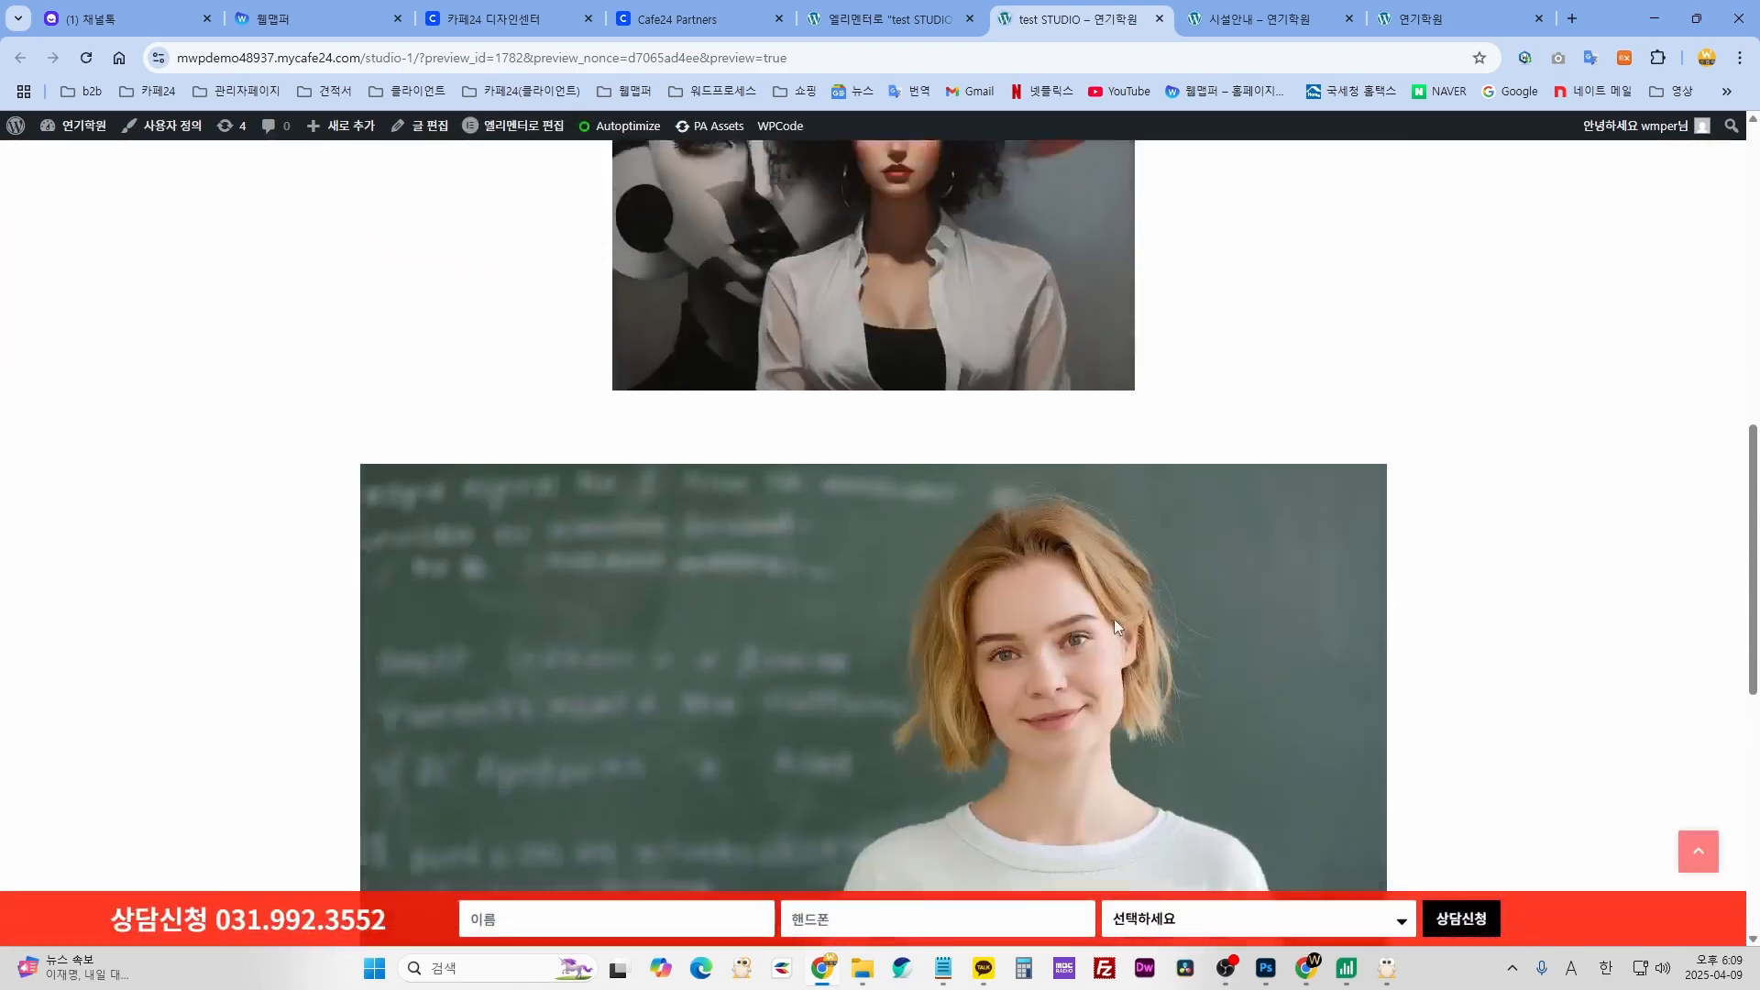
left_click(1160, 20)
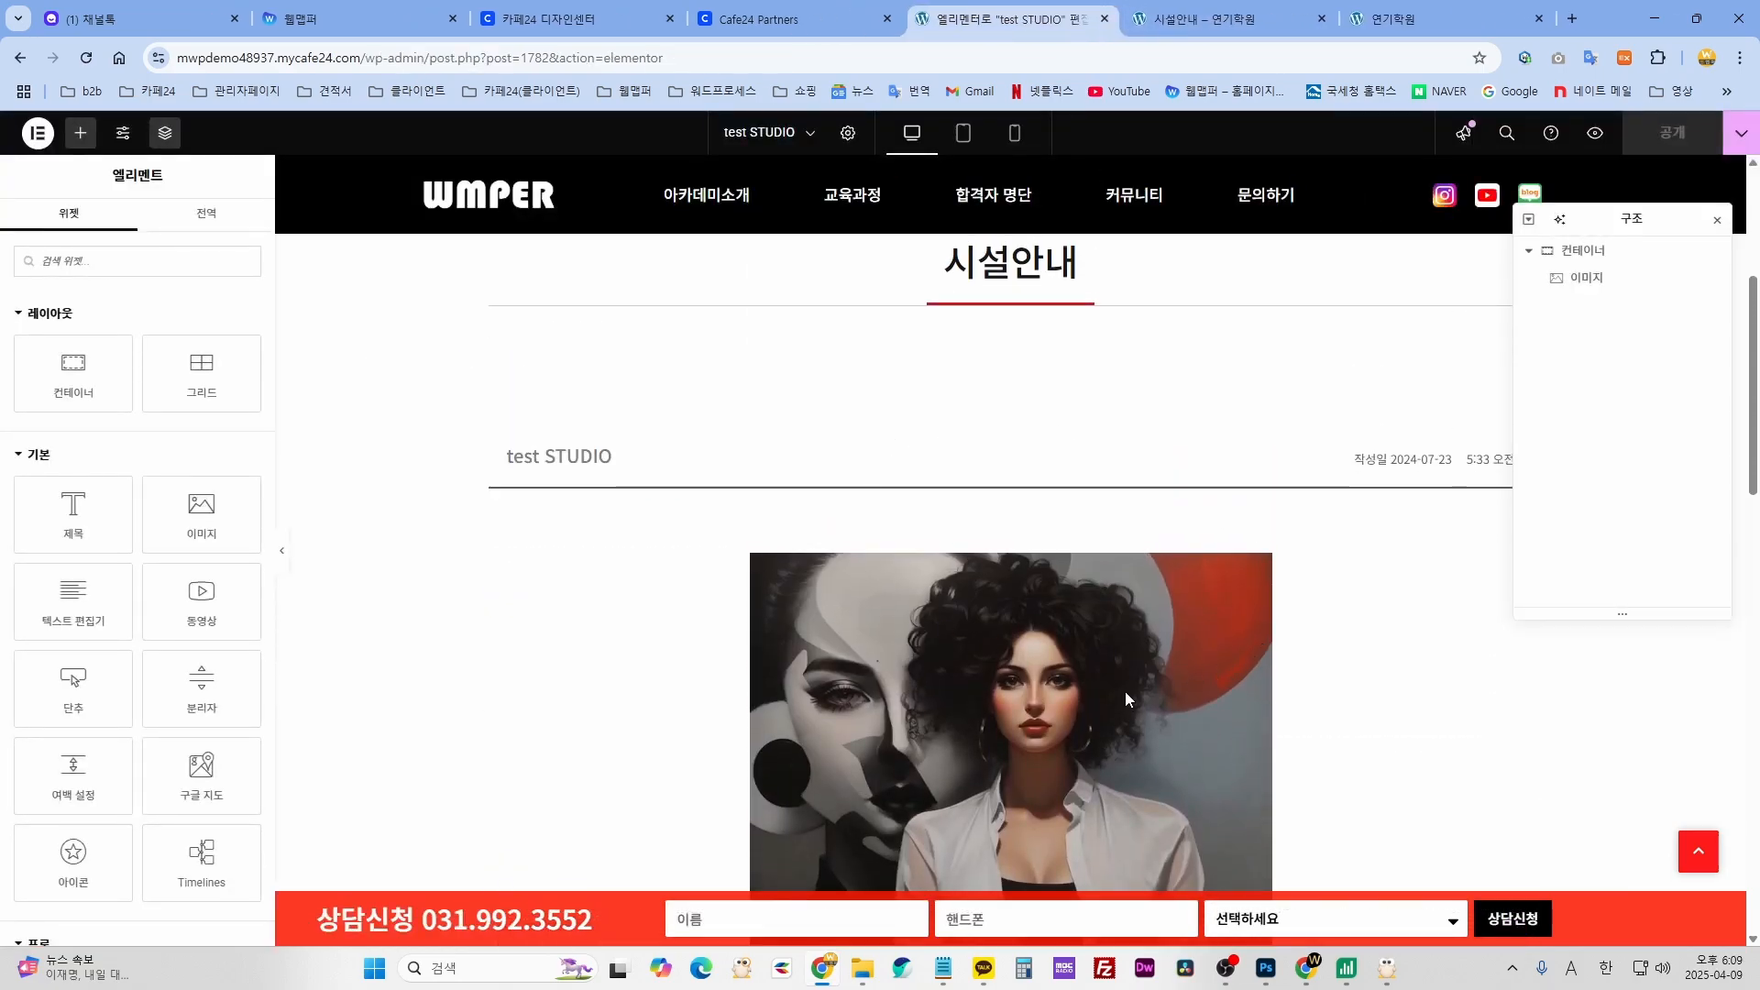
scroll(1125, 691, "up", 2)
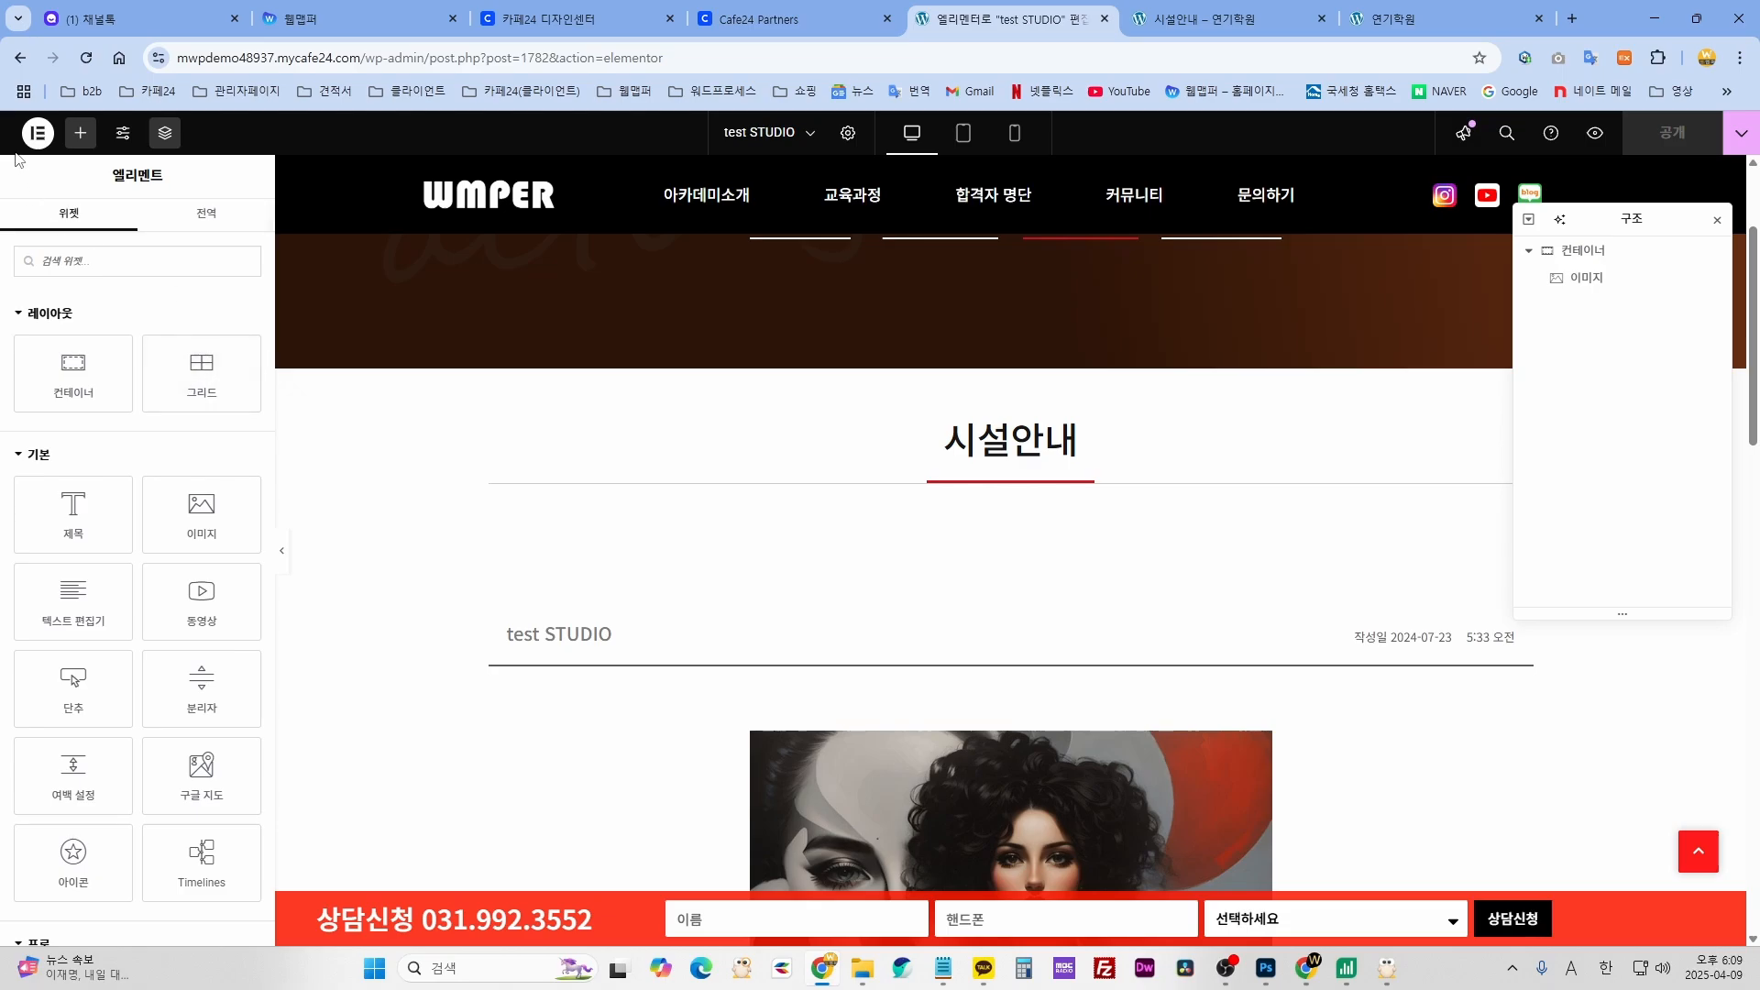
- Revert the post to 수정 시작됨 in History, publish with Ctrl+S, and exit to WordPress
left_click(38, 134)
left_click(82, 265)
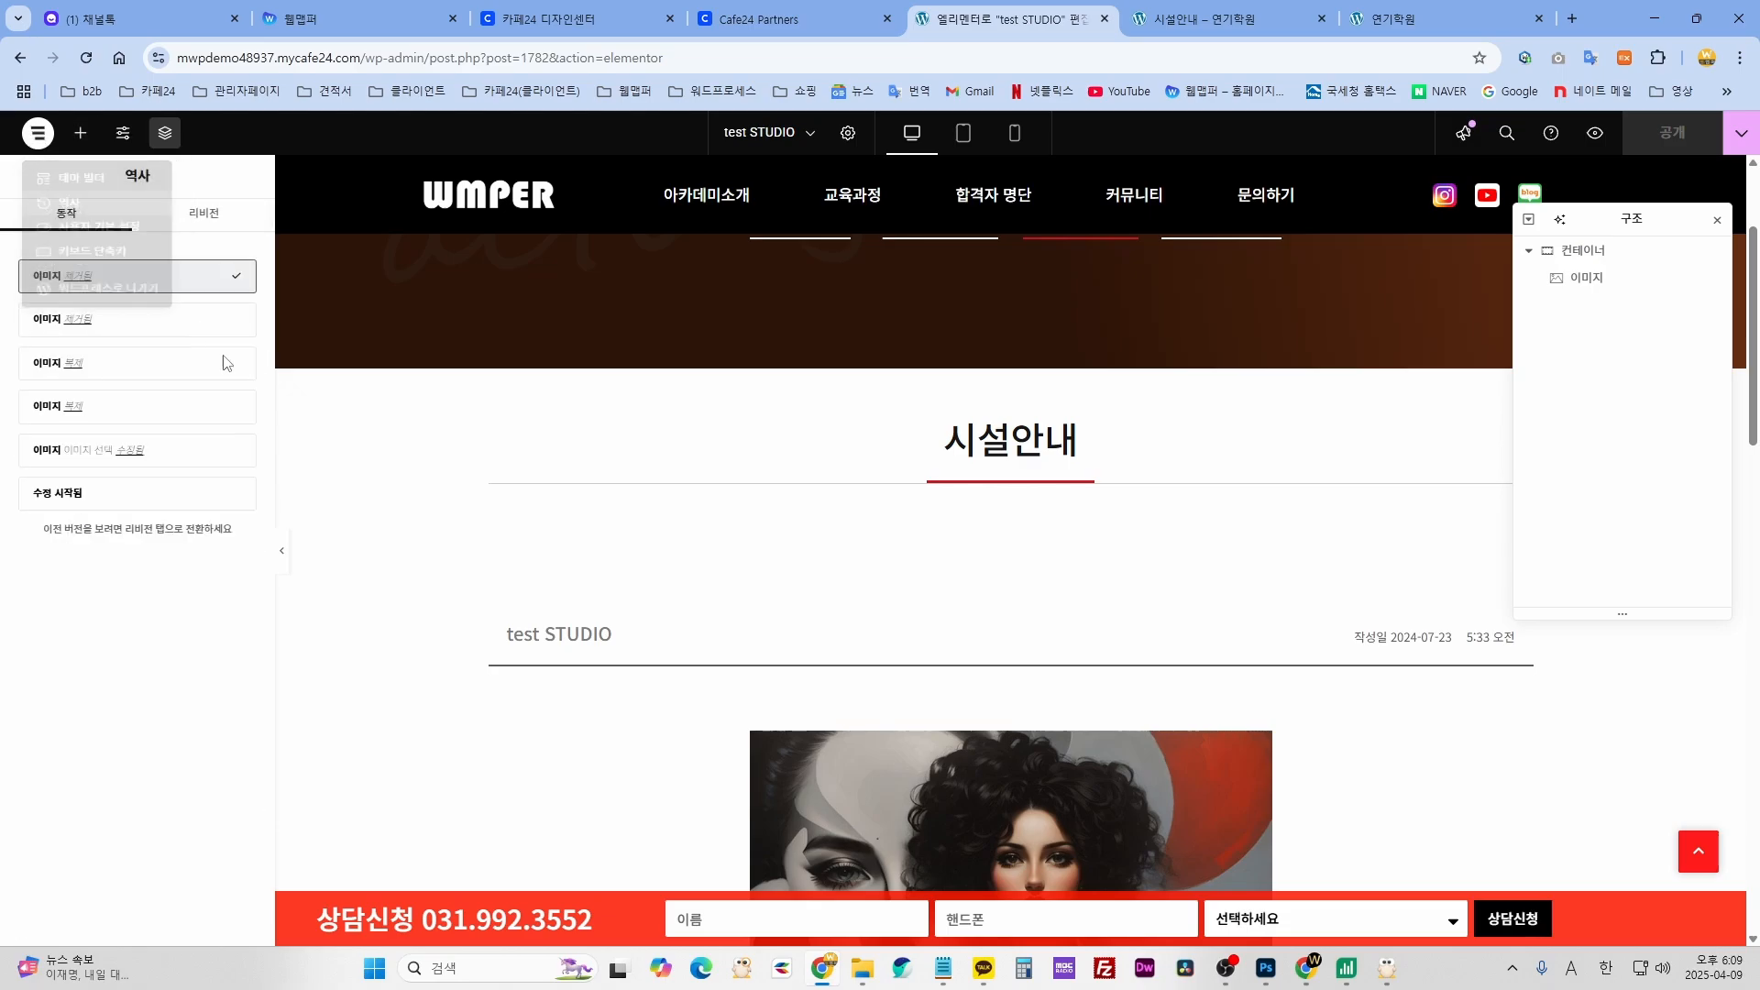
left_click(92, 492)
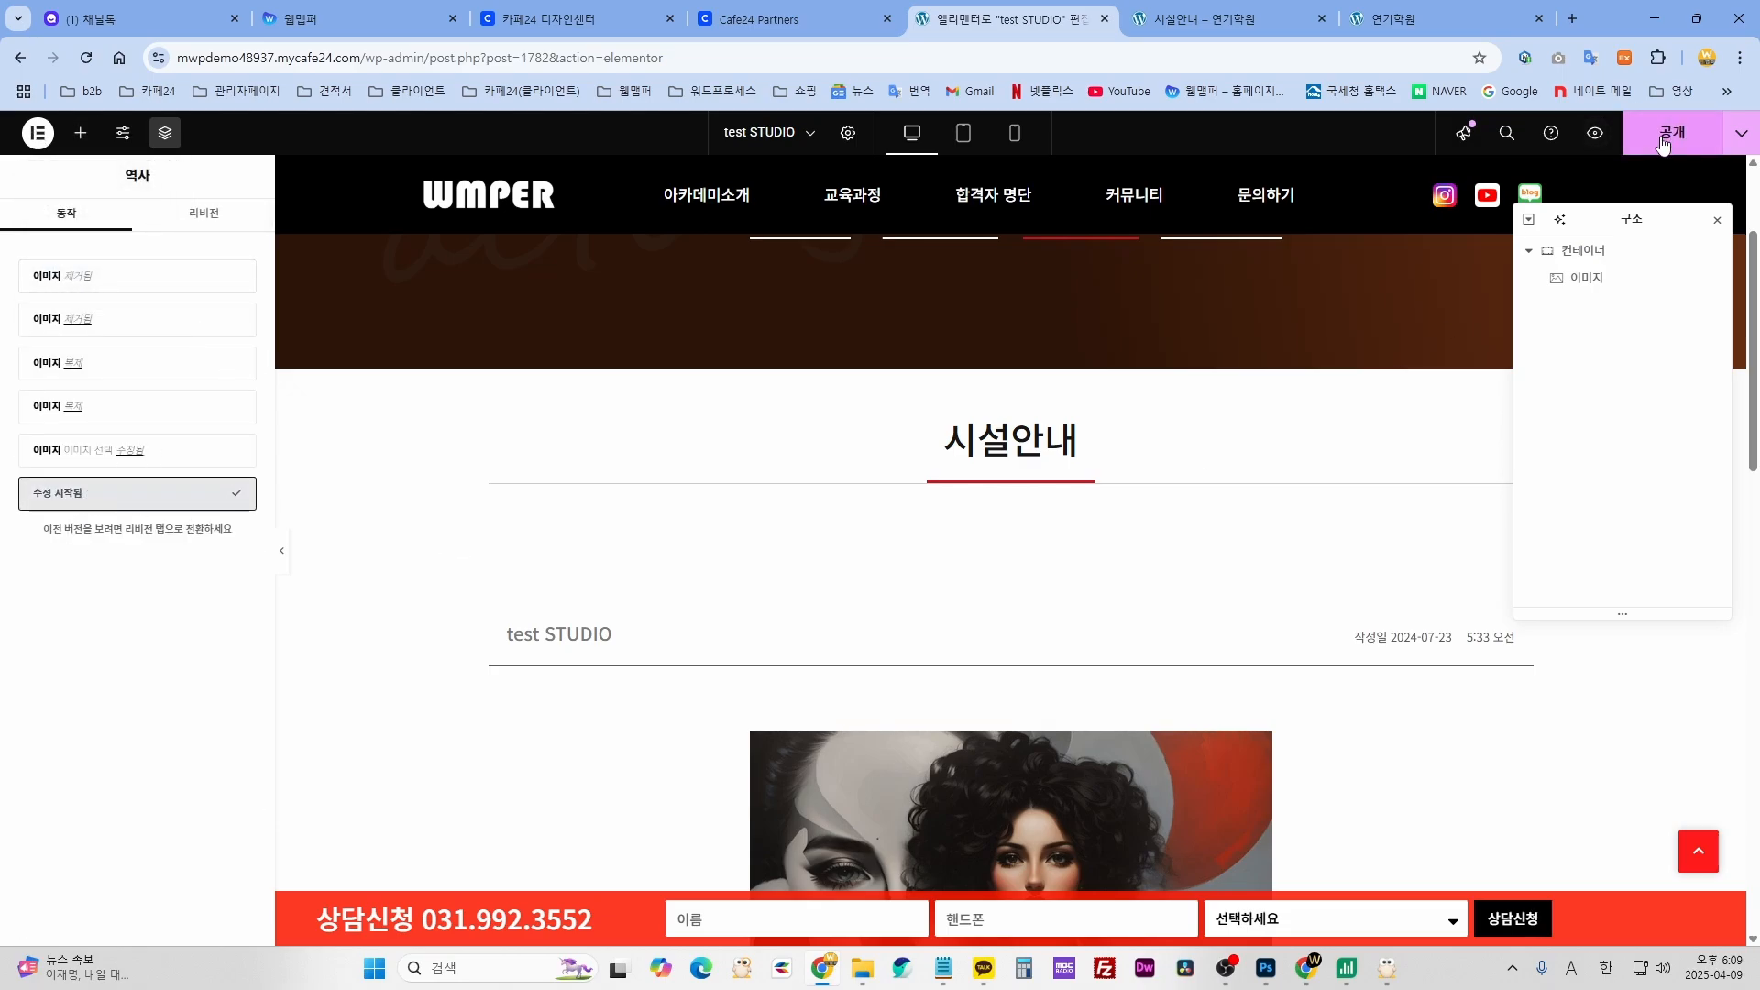
key("ctrl+s")
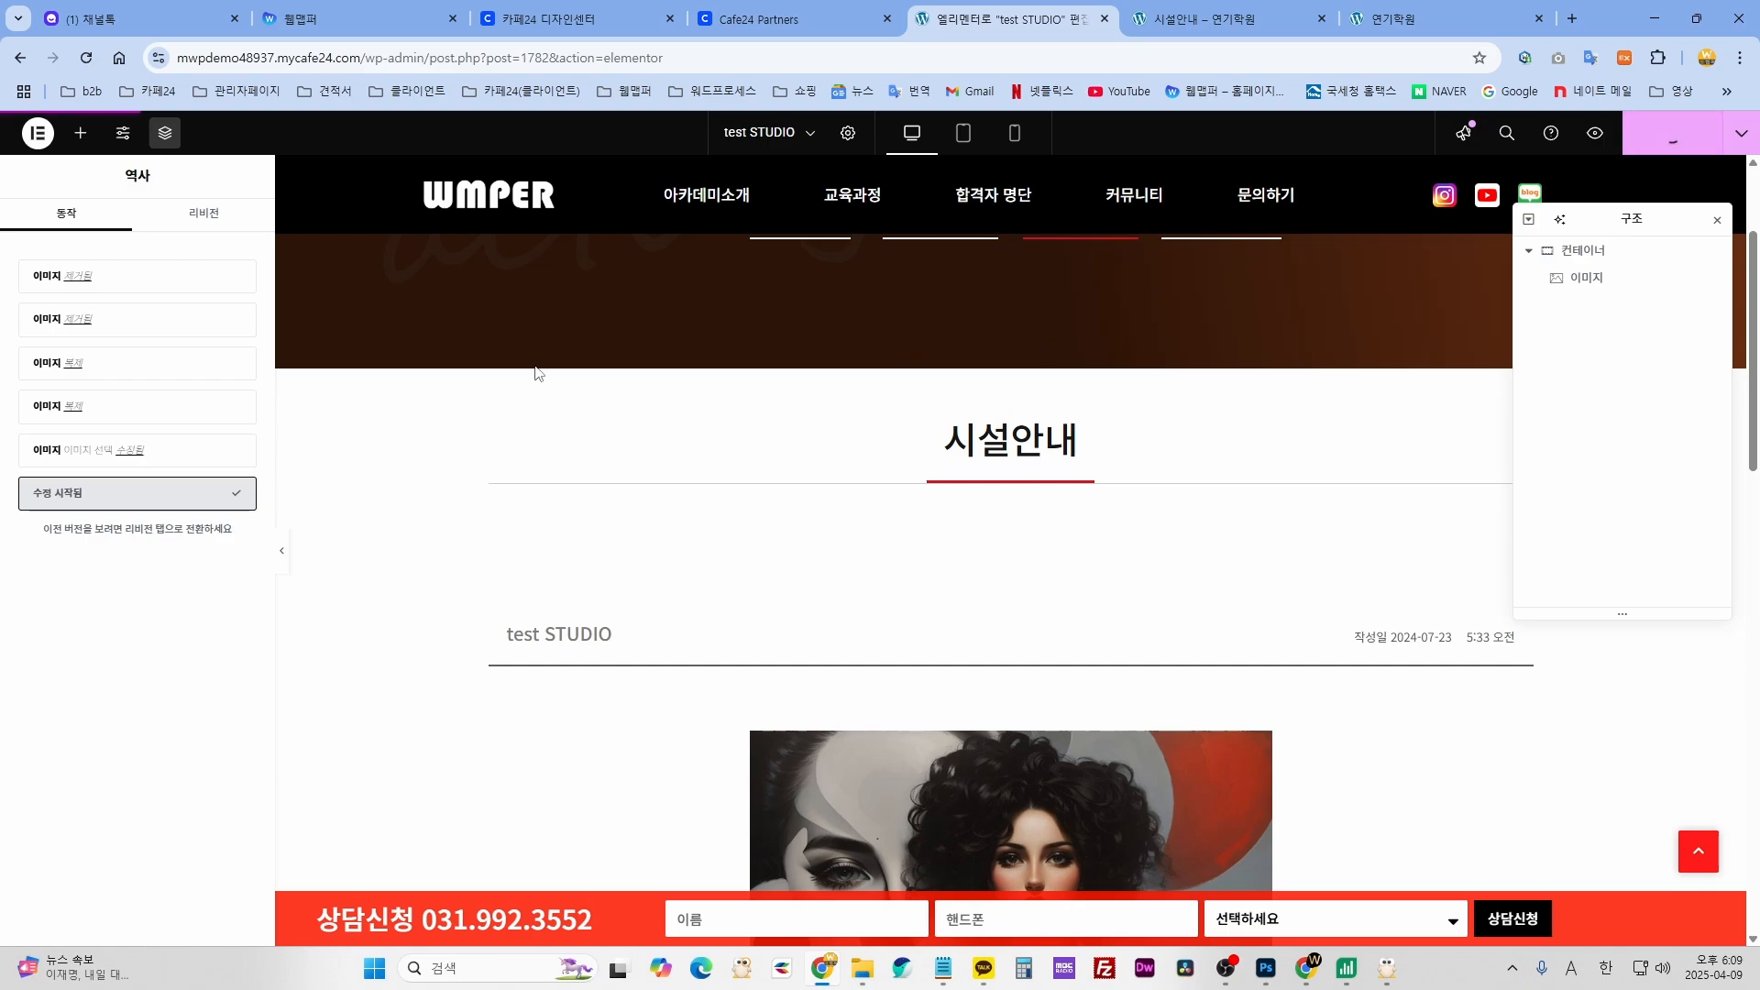
left_click(38, 134)
left_click(88, 316)
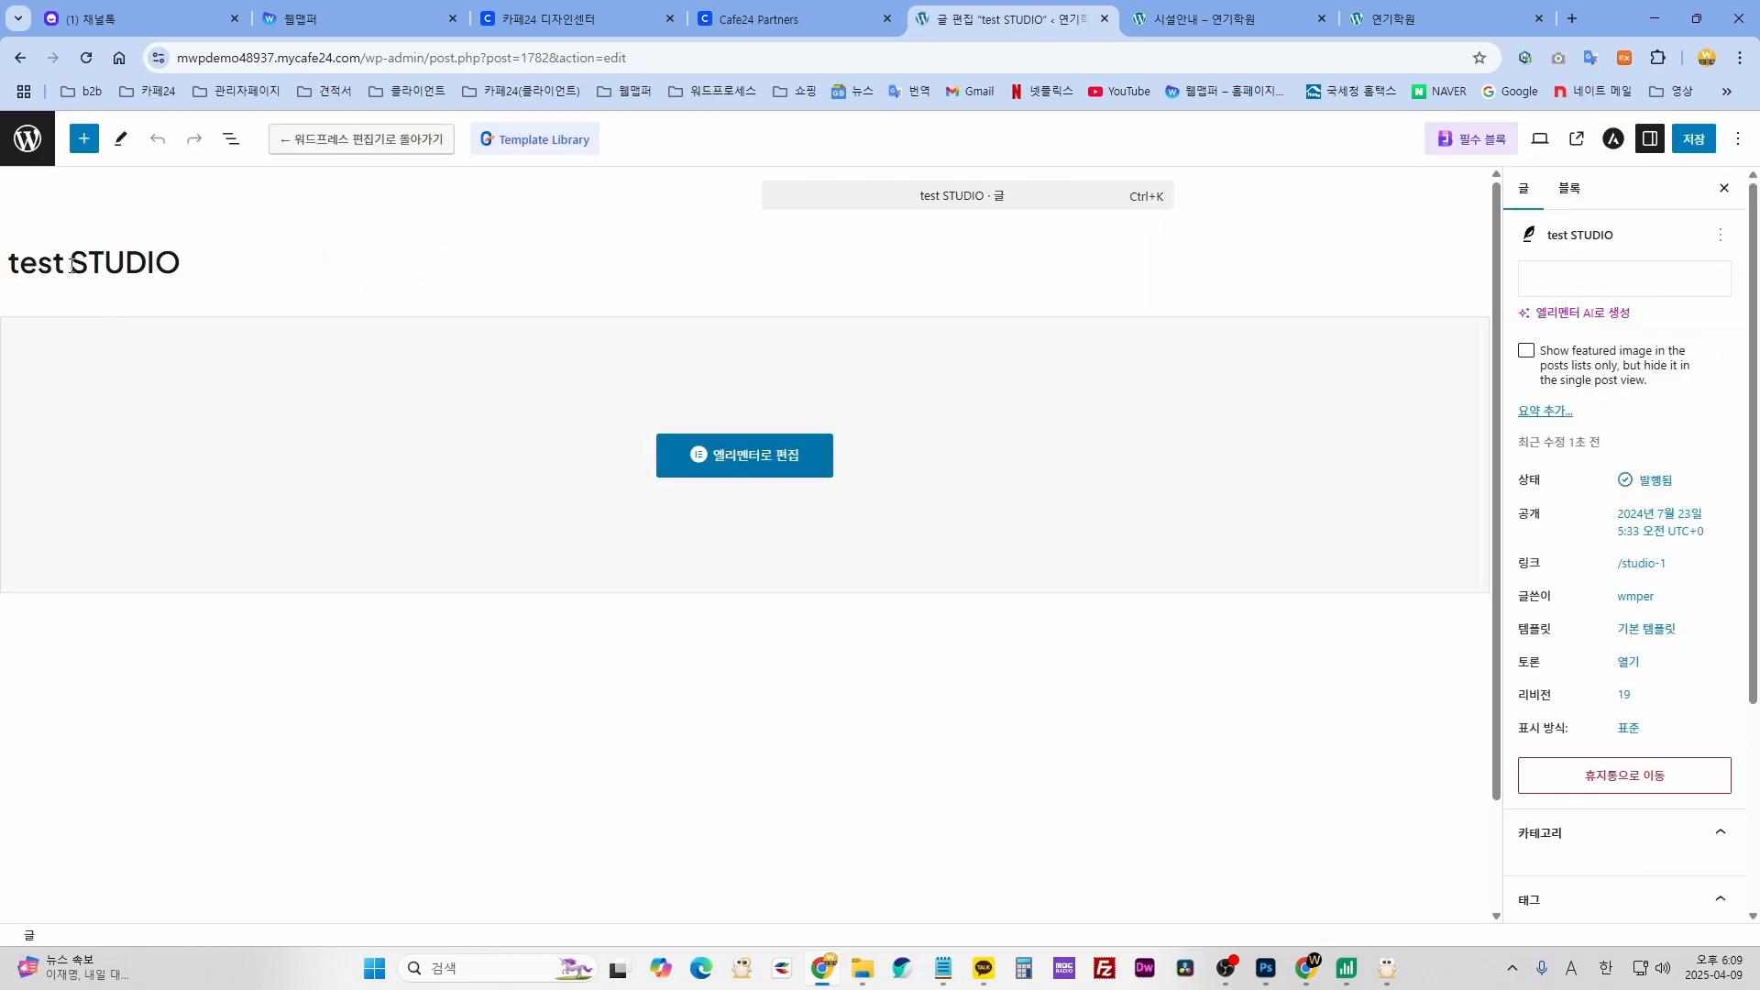
- Set 시설안내_02.jpg as the featured image and save the post
left_click(1669, 303)
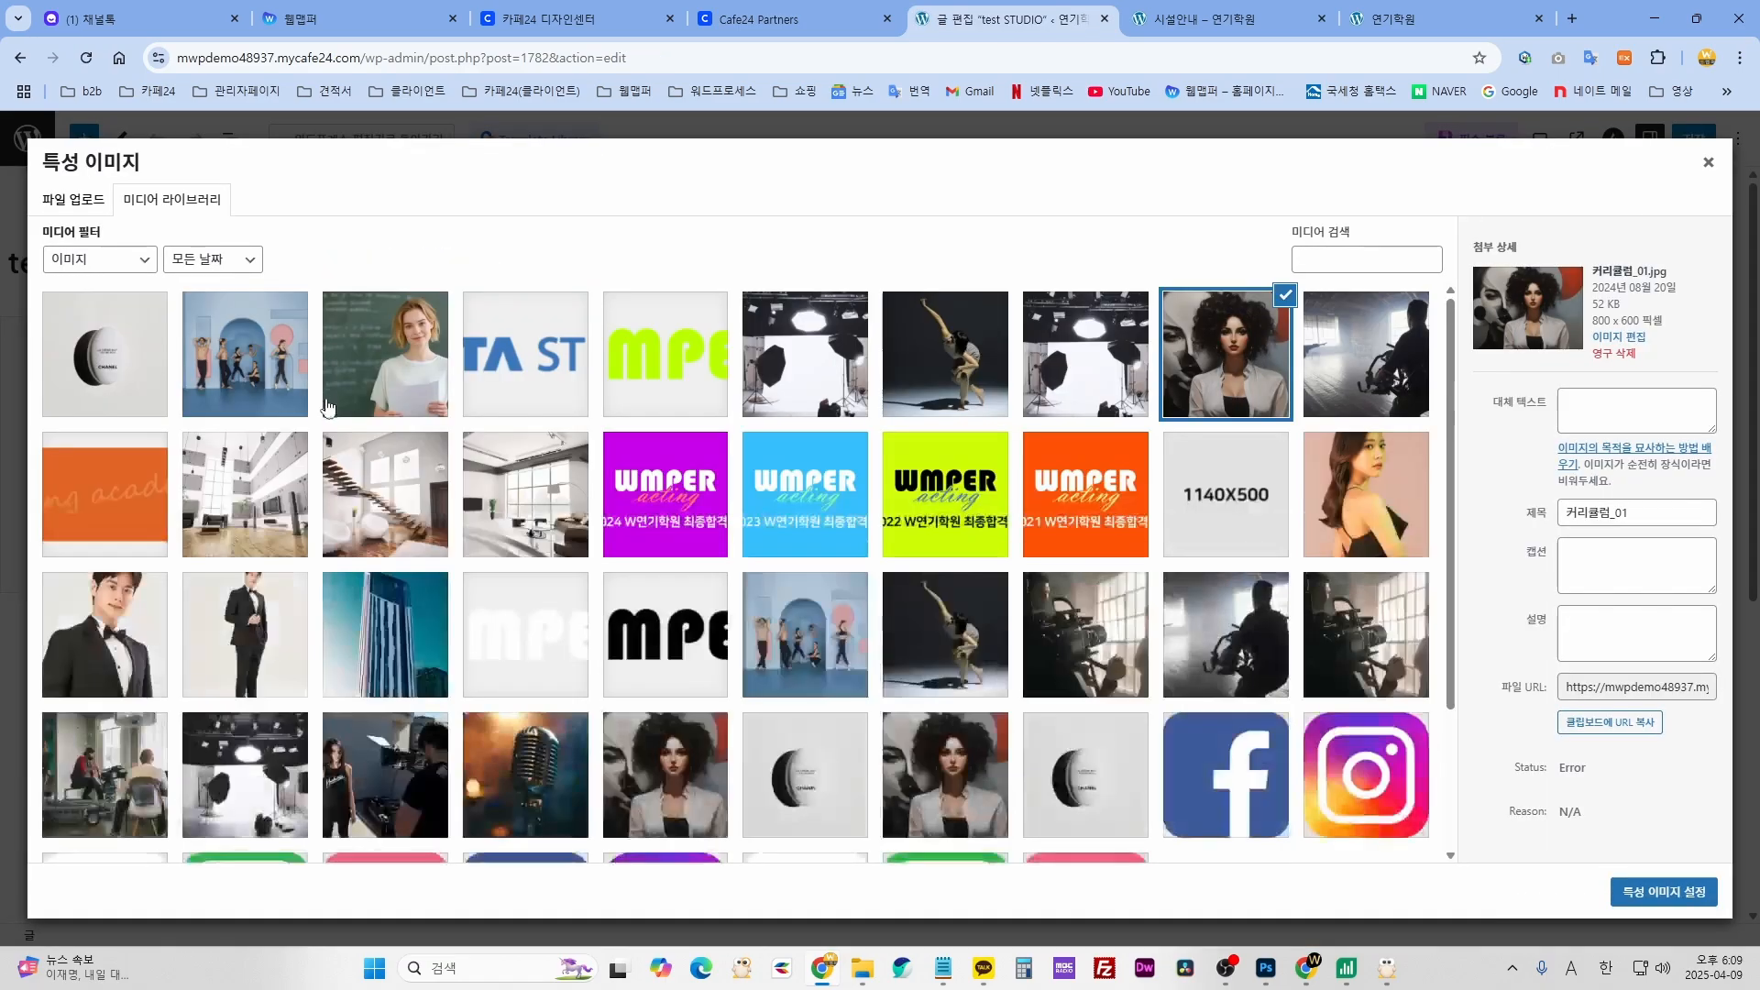
left_click(241, 500)
left_click(1677, 898)
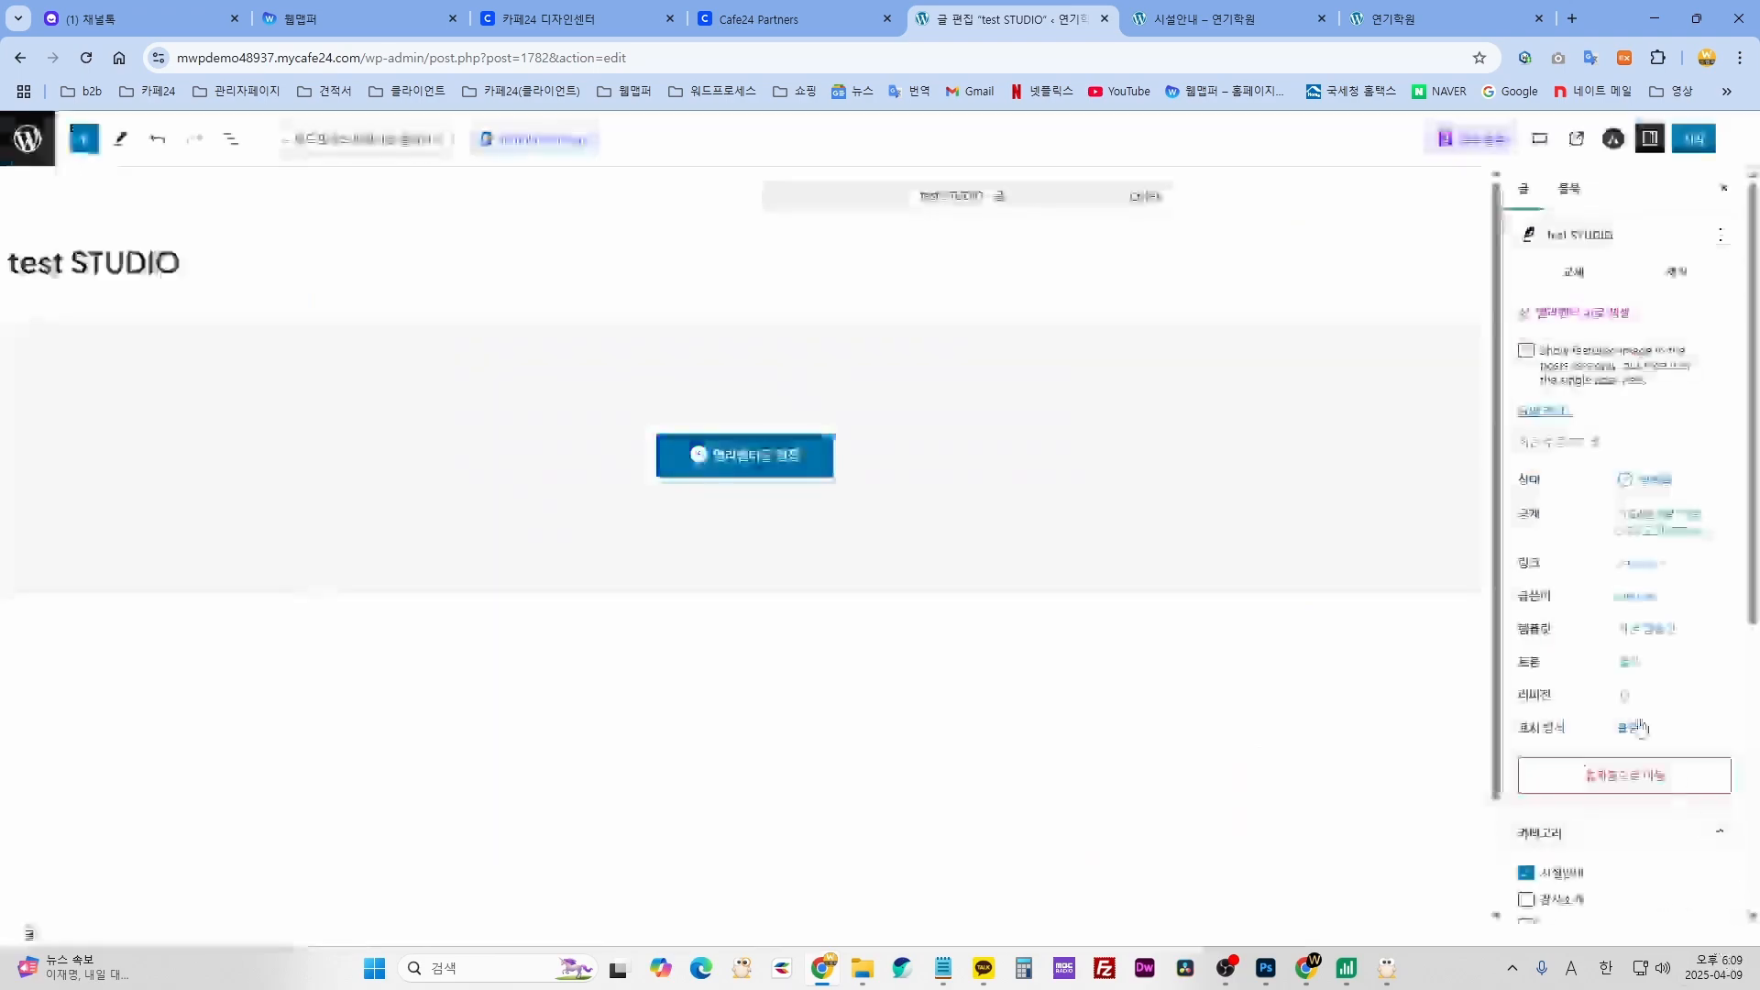
left_click(1693, 140)
- Replace 'test' with 'WMPER STUDIO', remove the duplicate 'STUDIO', and save
left_click_drag(64, 266, 8, 269)
type("WMPER STUDIO")
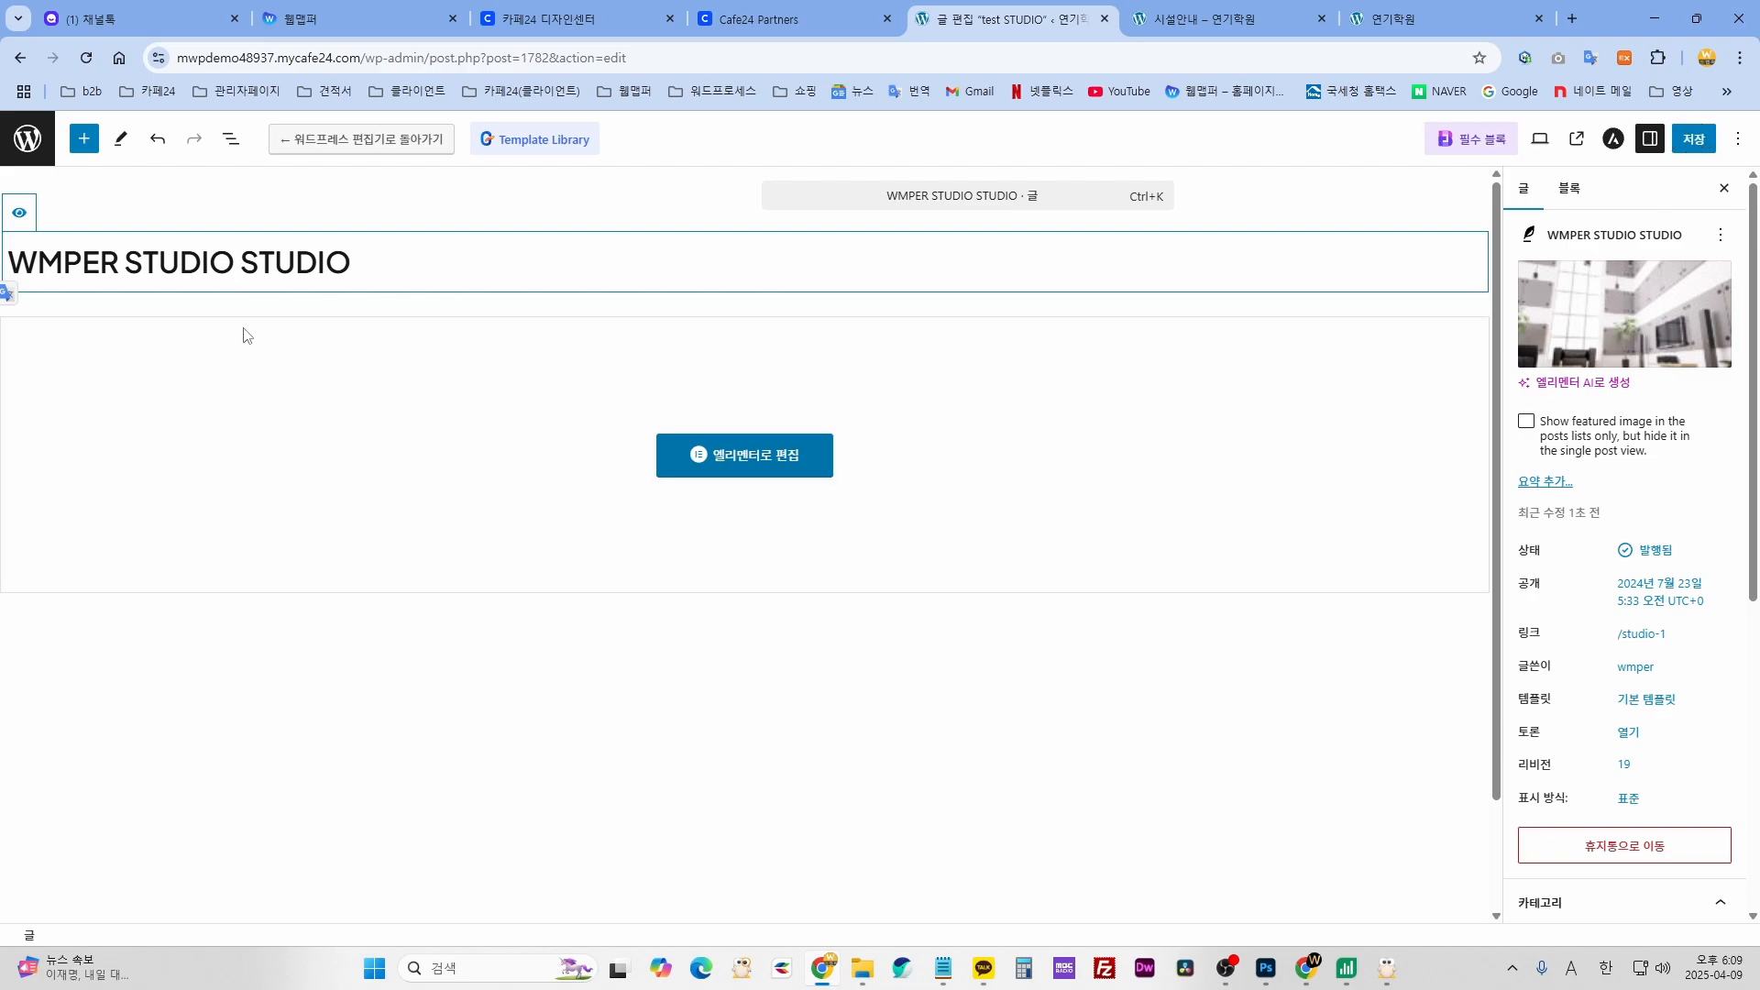
left_click_drag(126, 262, 384, 272)
key("BackSpace")
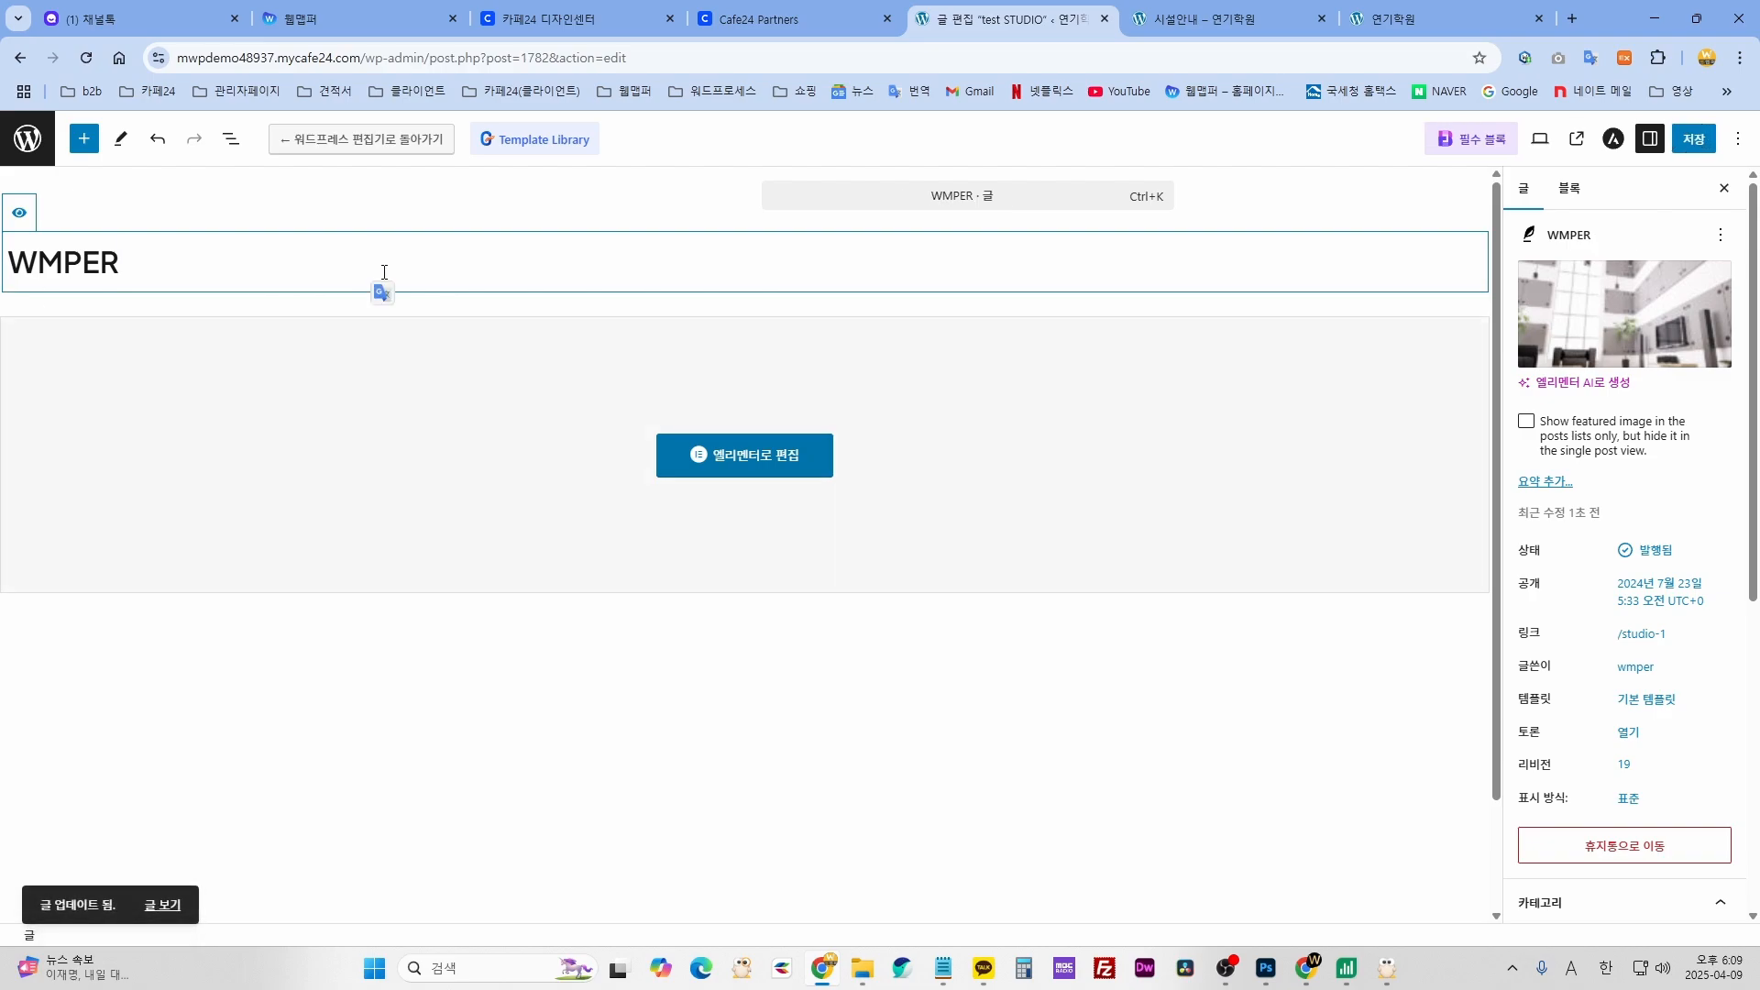
key("ctrl+z")
left_click_drag(128, 264, 235, 269)
key("BackSpace")
left_click(1693, 138)
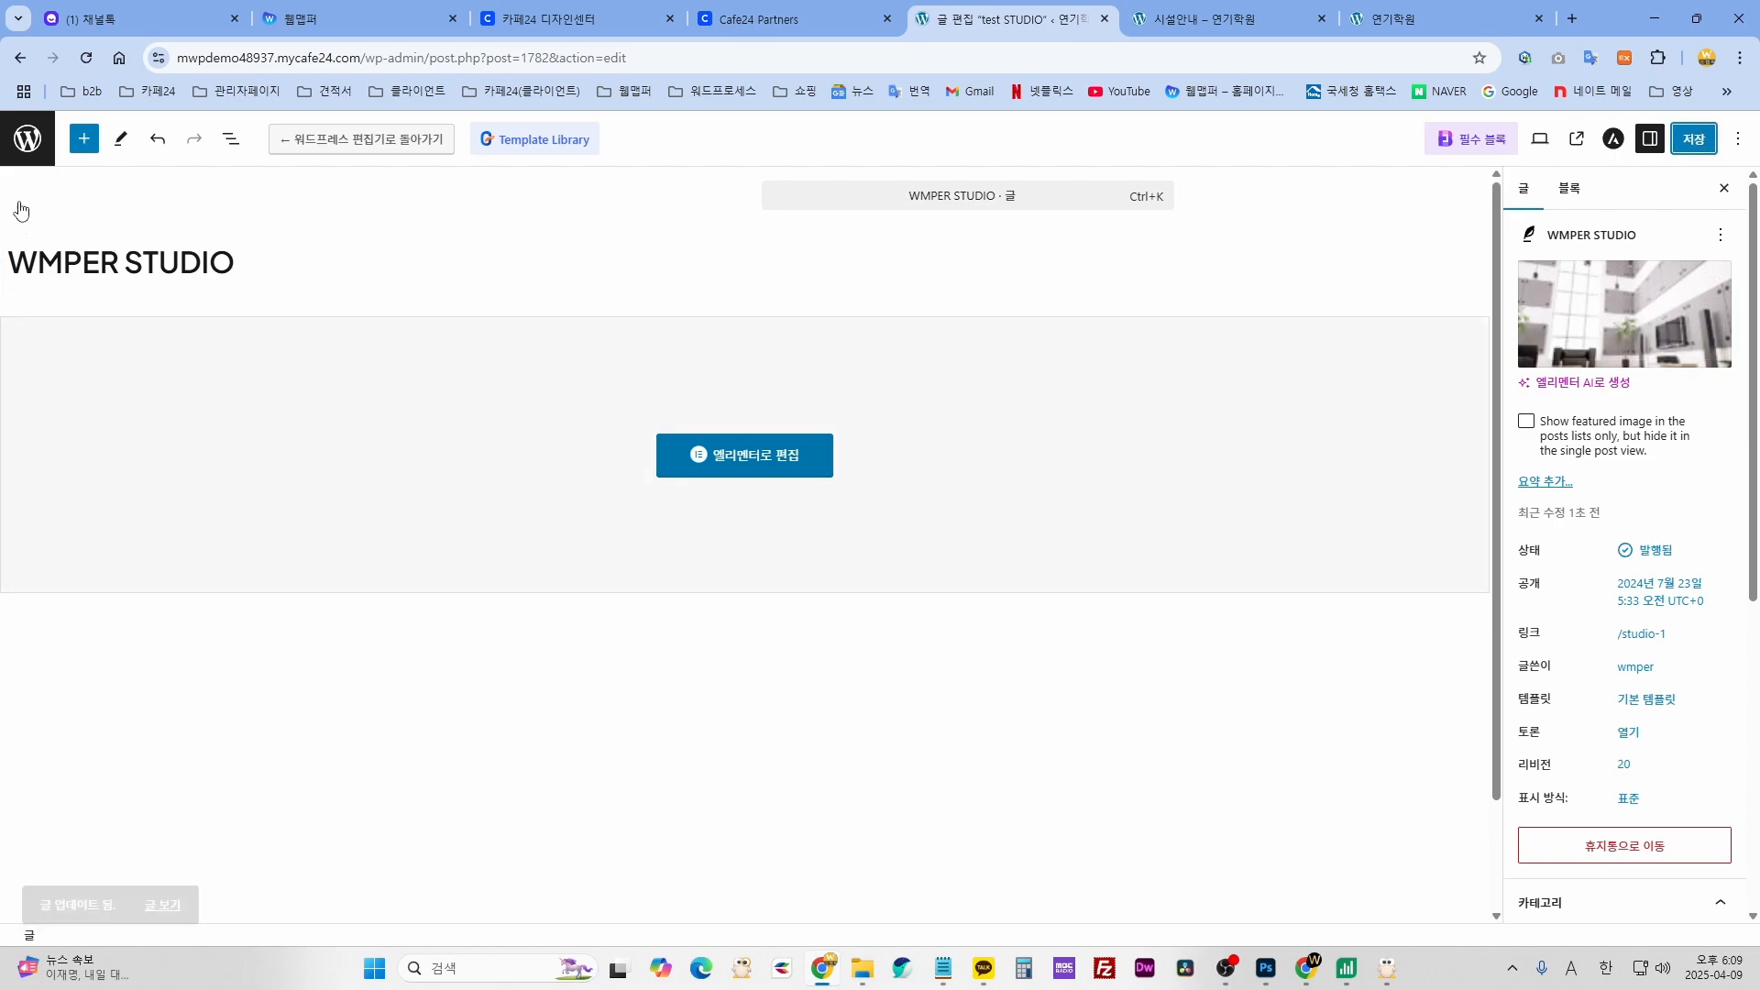
- Duplicate the WMPER STUDIO post twice with EA 복제기 from the posts list
left_click(23, 137)
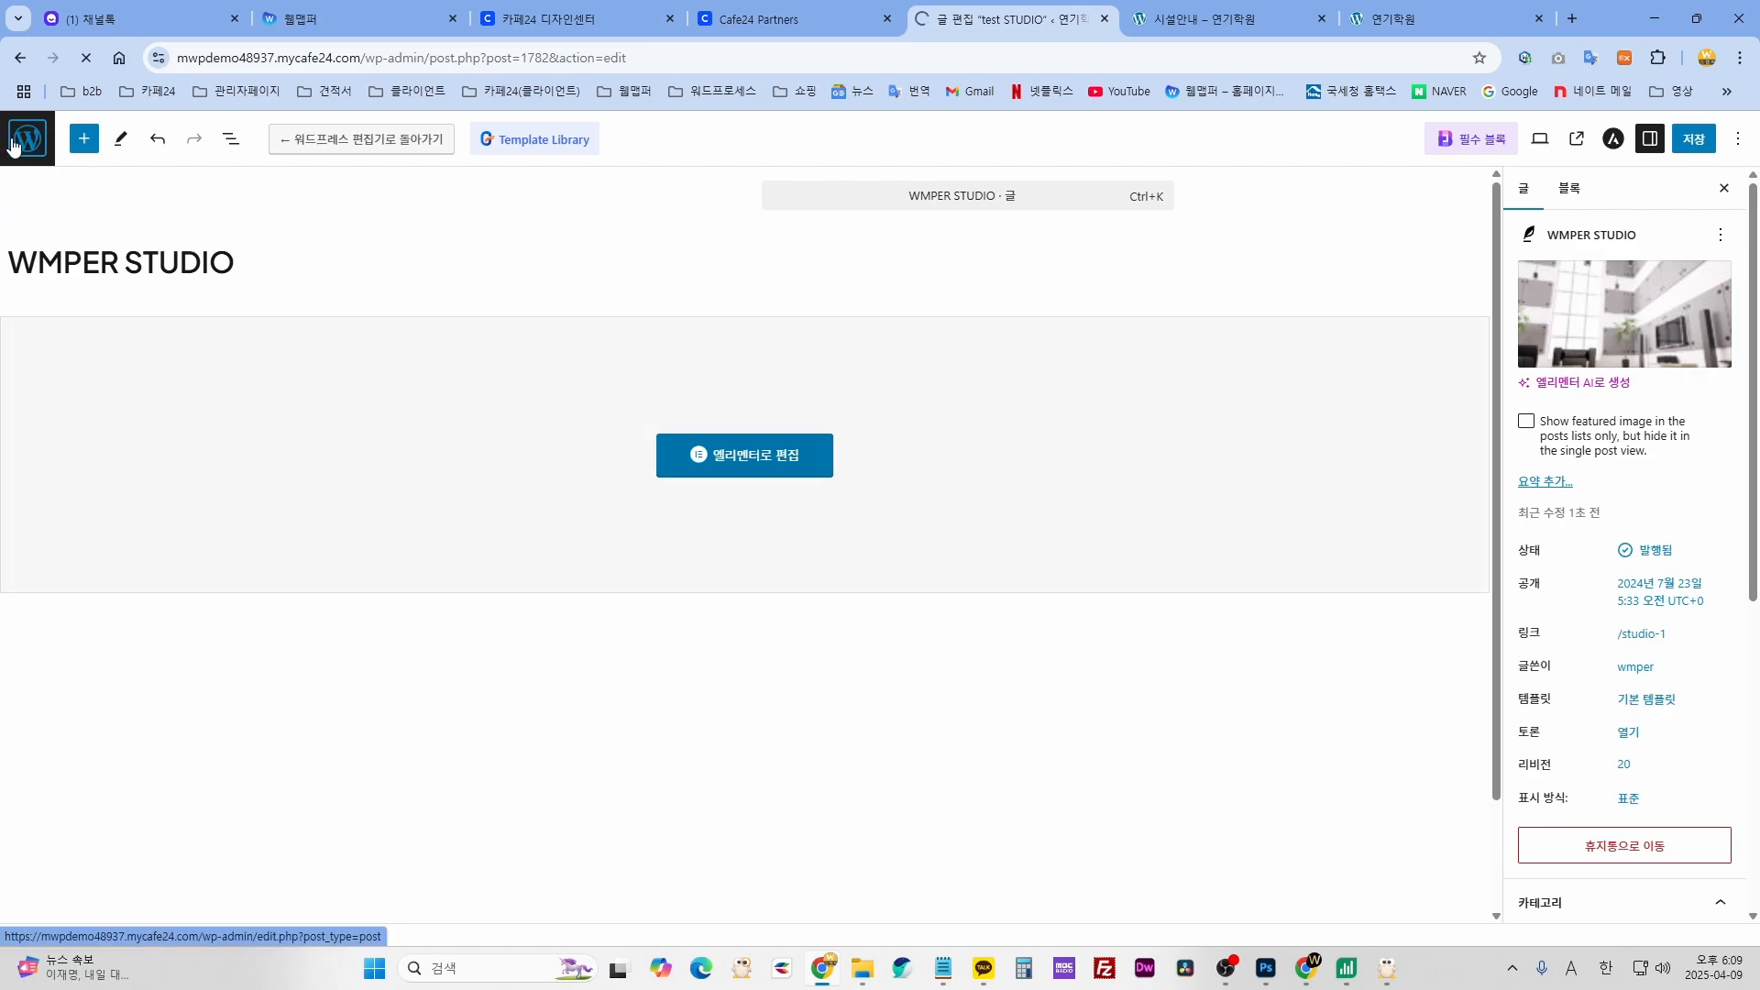
scroll(225, 711, "down", 12)
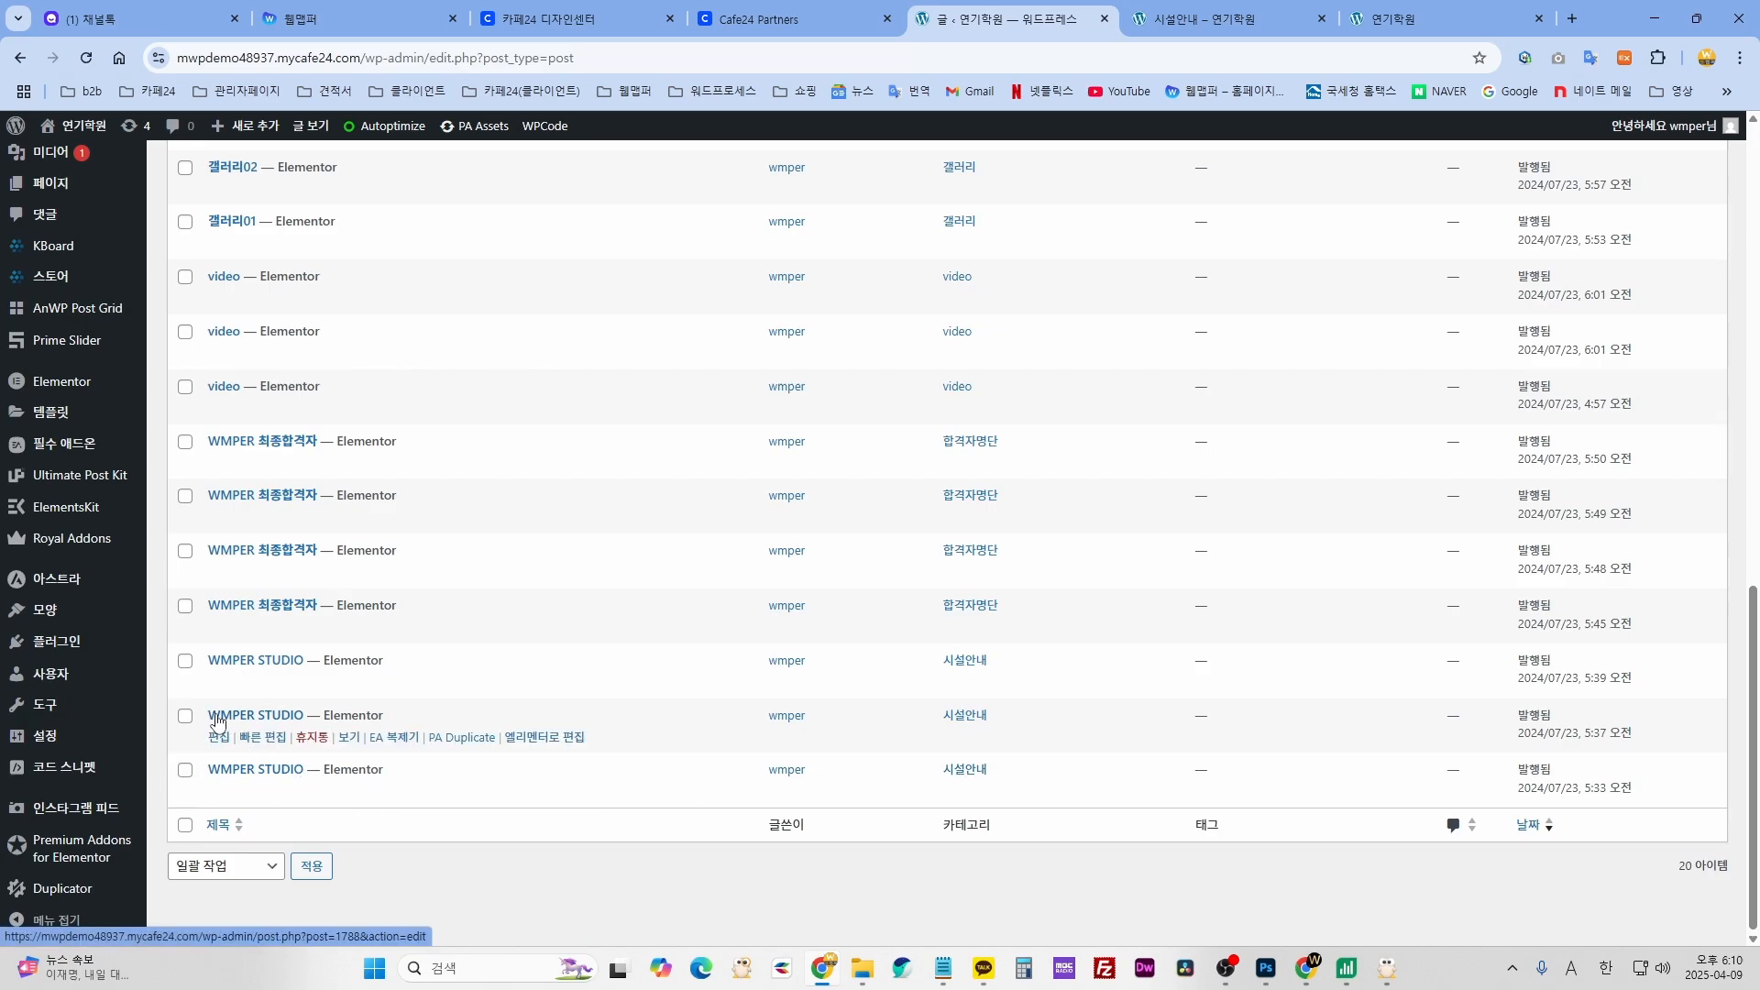
left_click(394, 793)
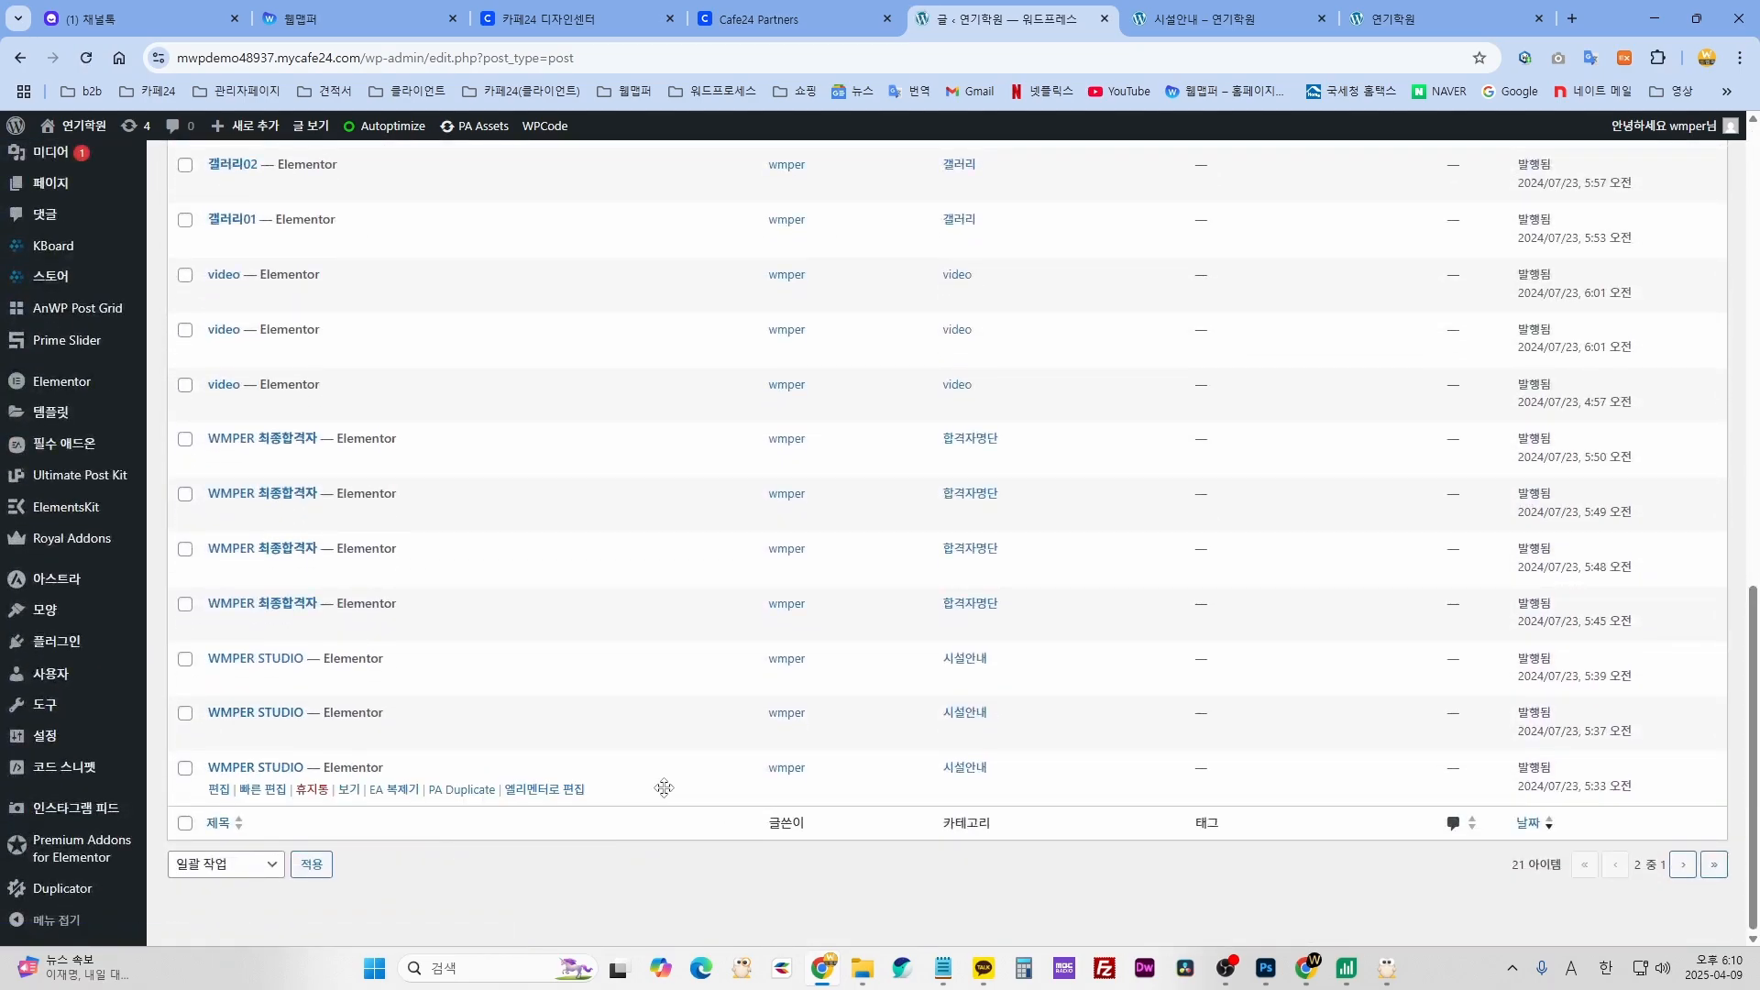
left_click(417, 790)
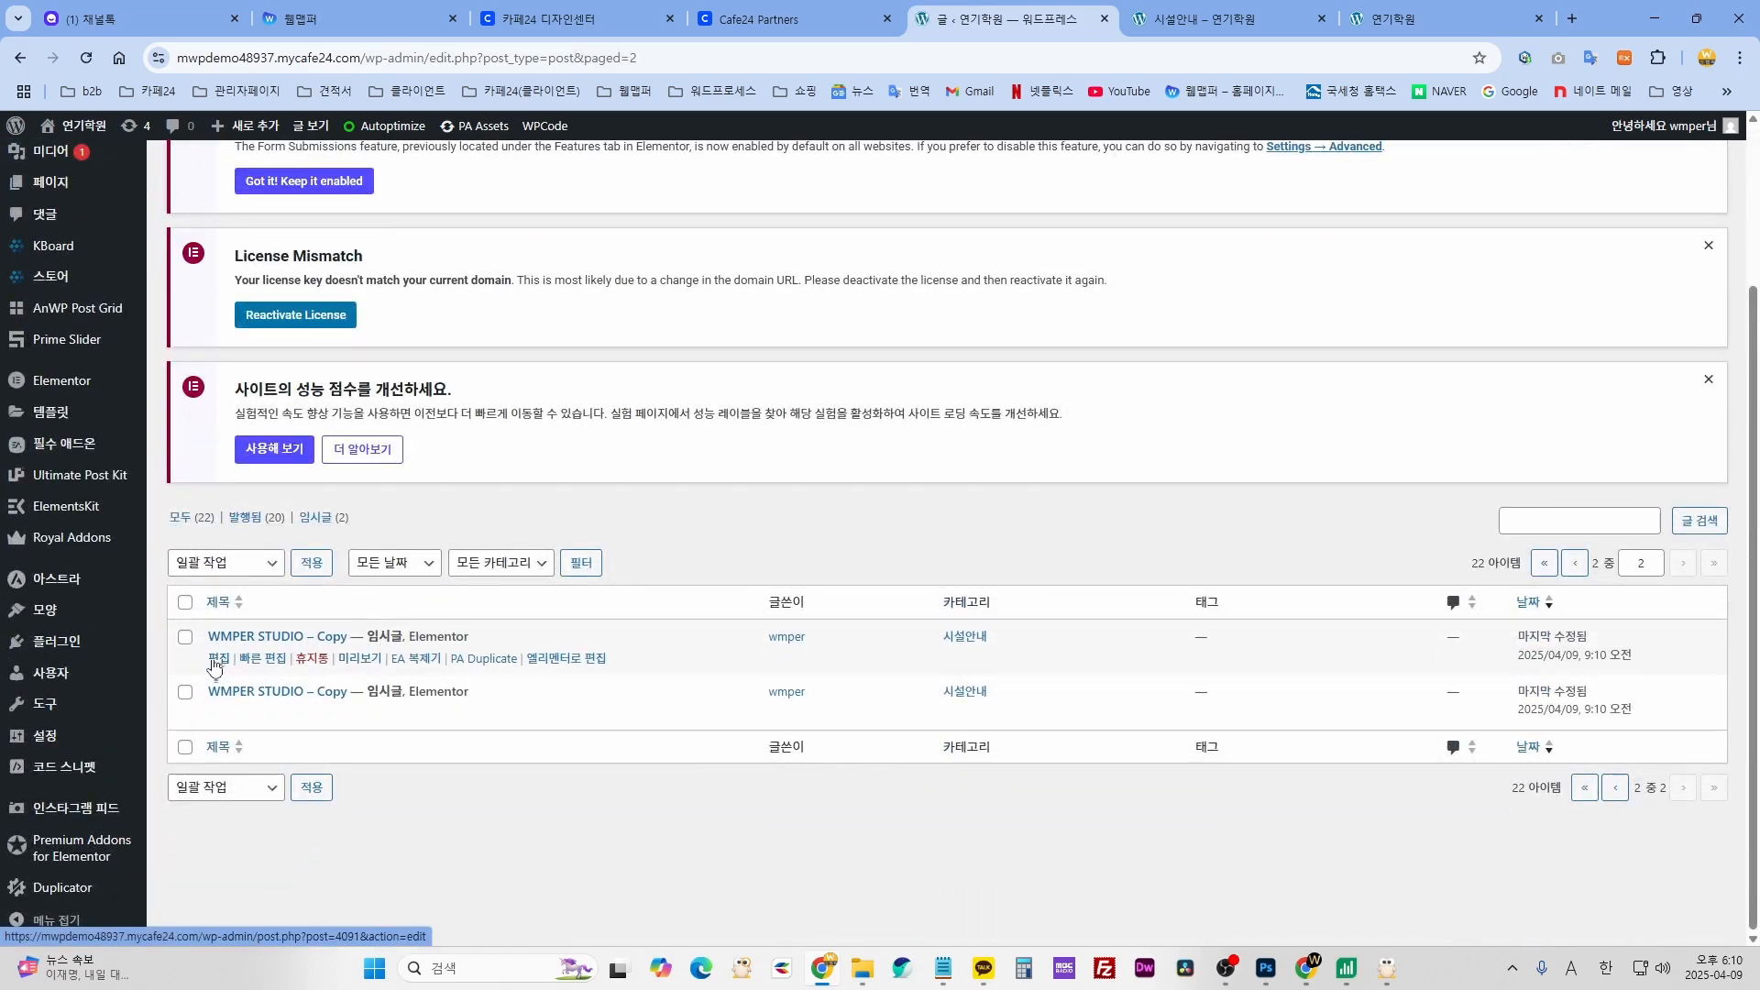
- Move both 'WMPER STUDIO – Copy' drafts to the trash with the 휴지통으로 이동 bulk action
left_click(185, 602)
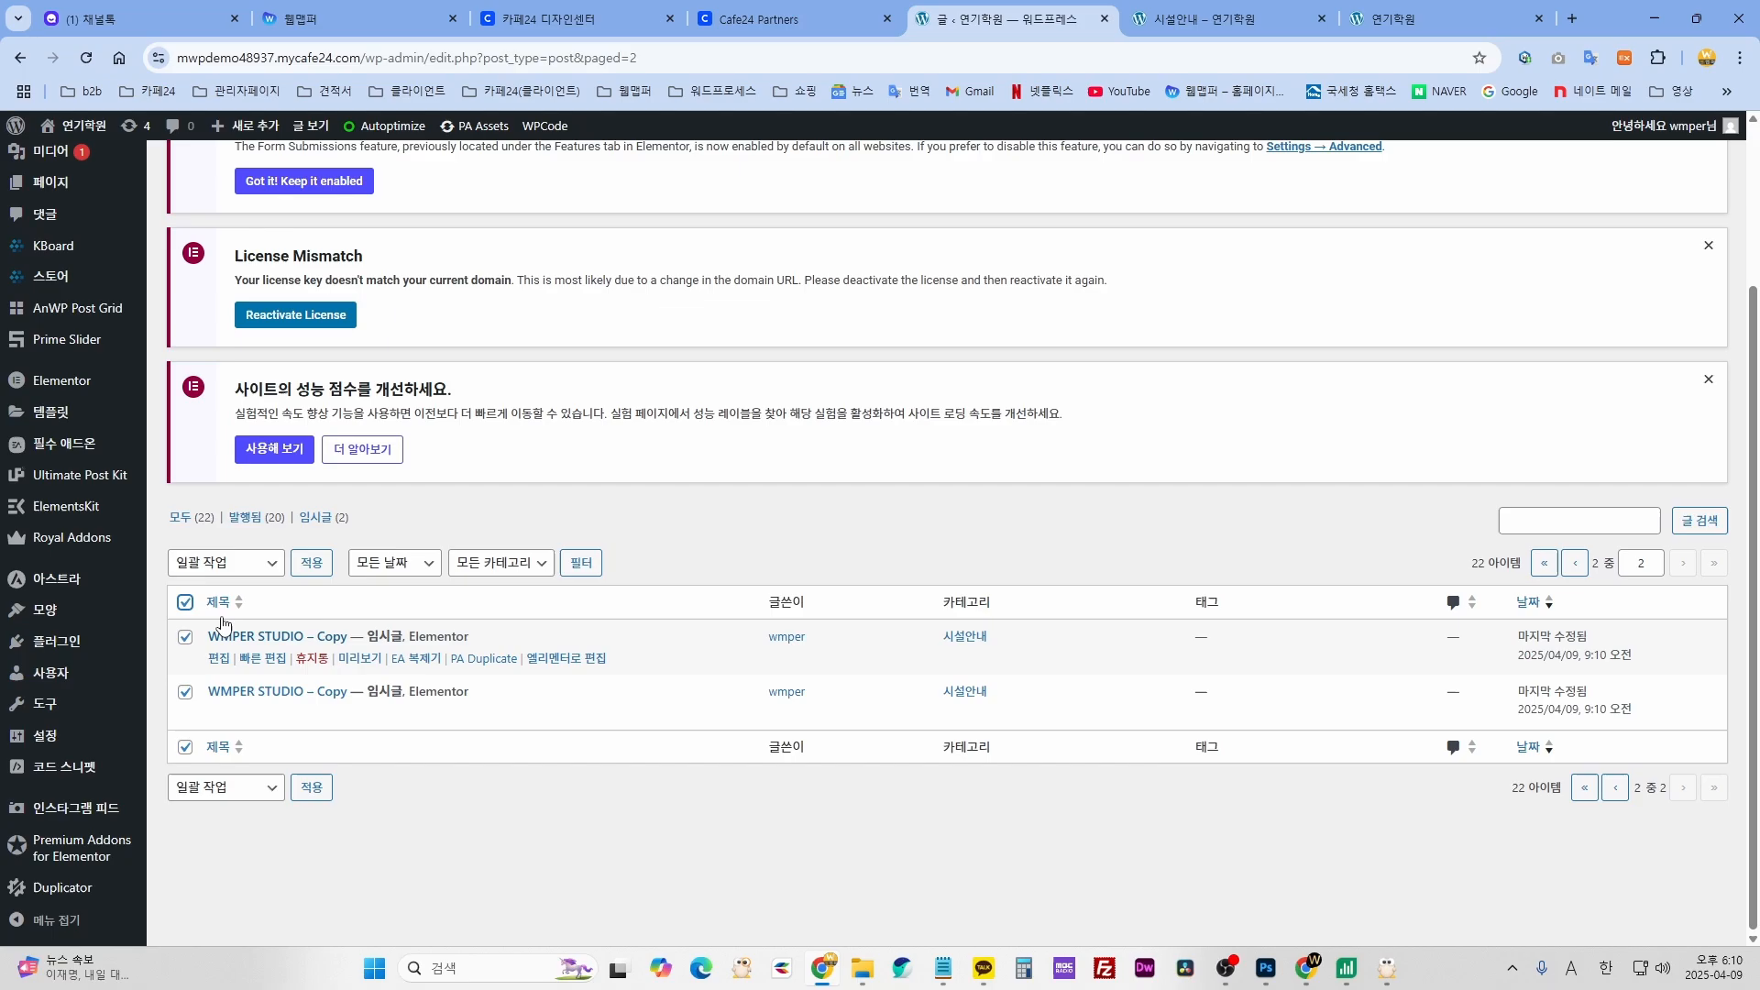
left_click(248, 561)
left_click(217, 641)
left_click(310, 562)
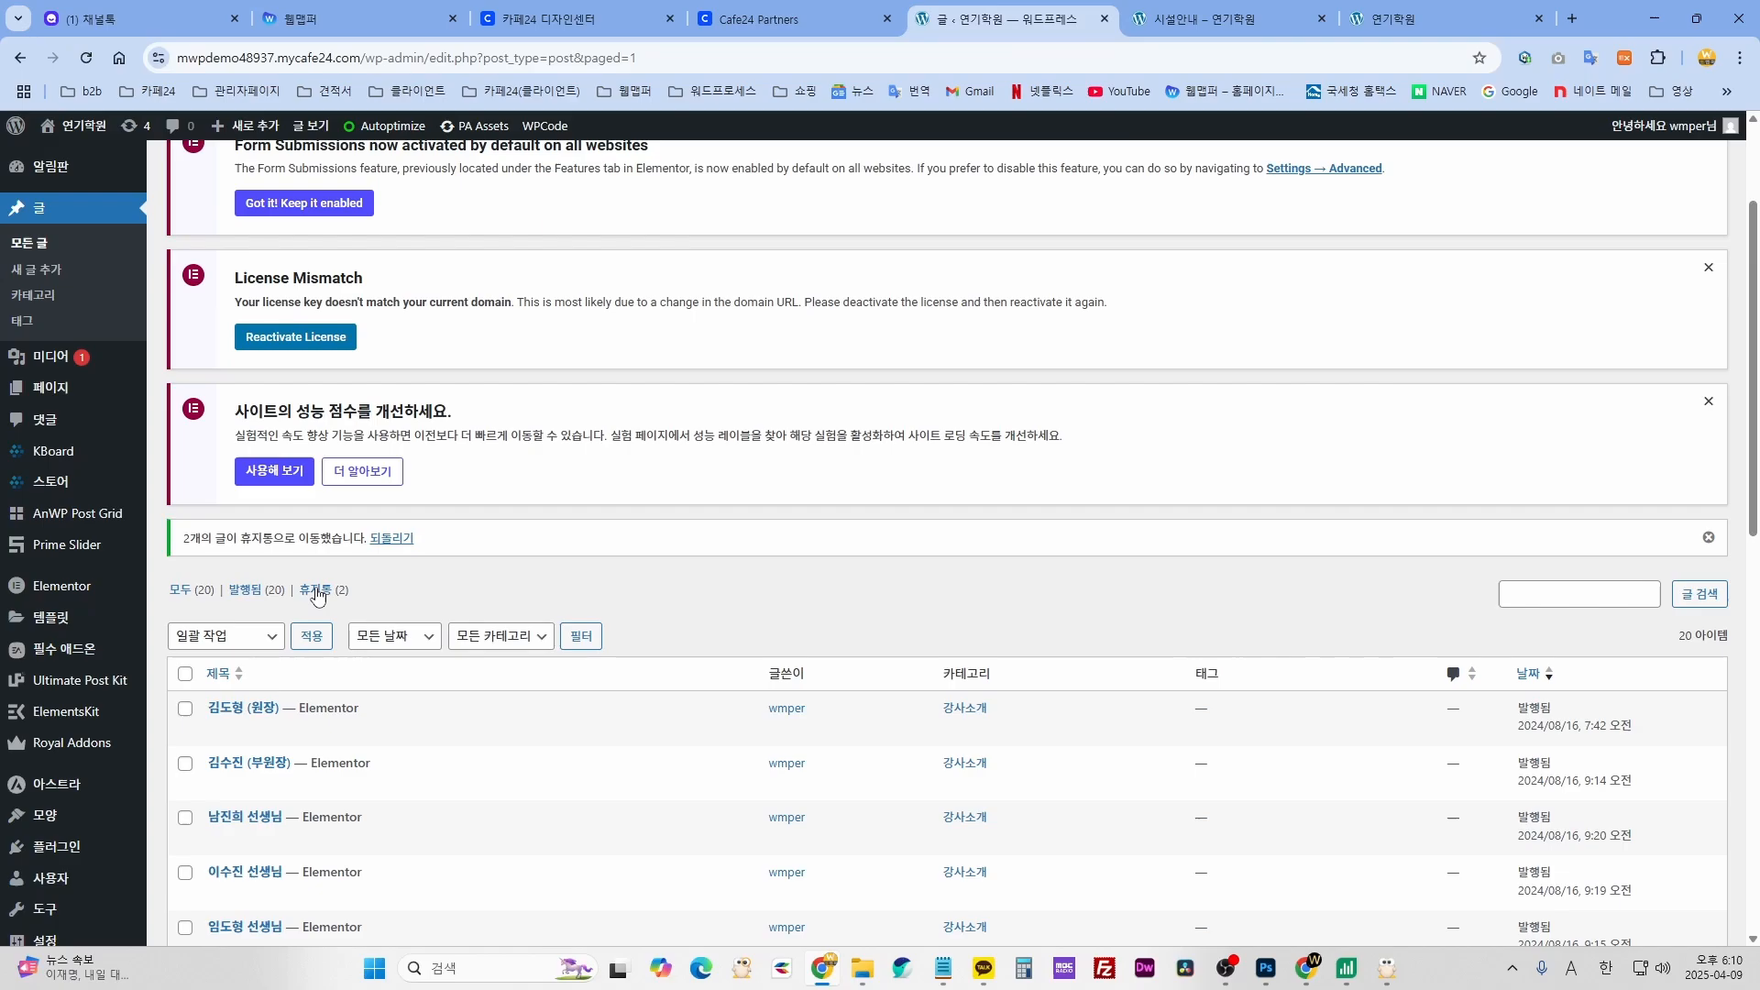
- Permanently delete both trashed 'WMPER STUDIO – Copy' posts with the 영구 삭제 bulk action
left_click(315, 591)
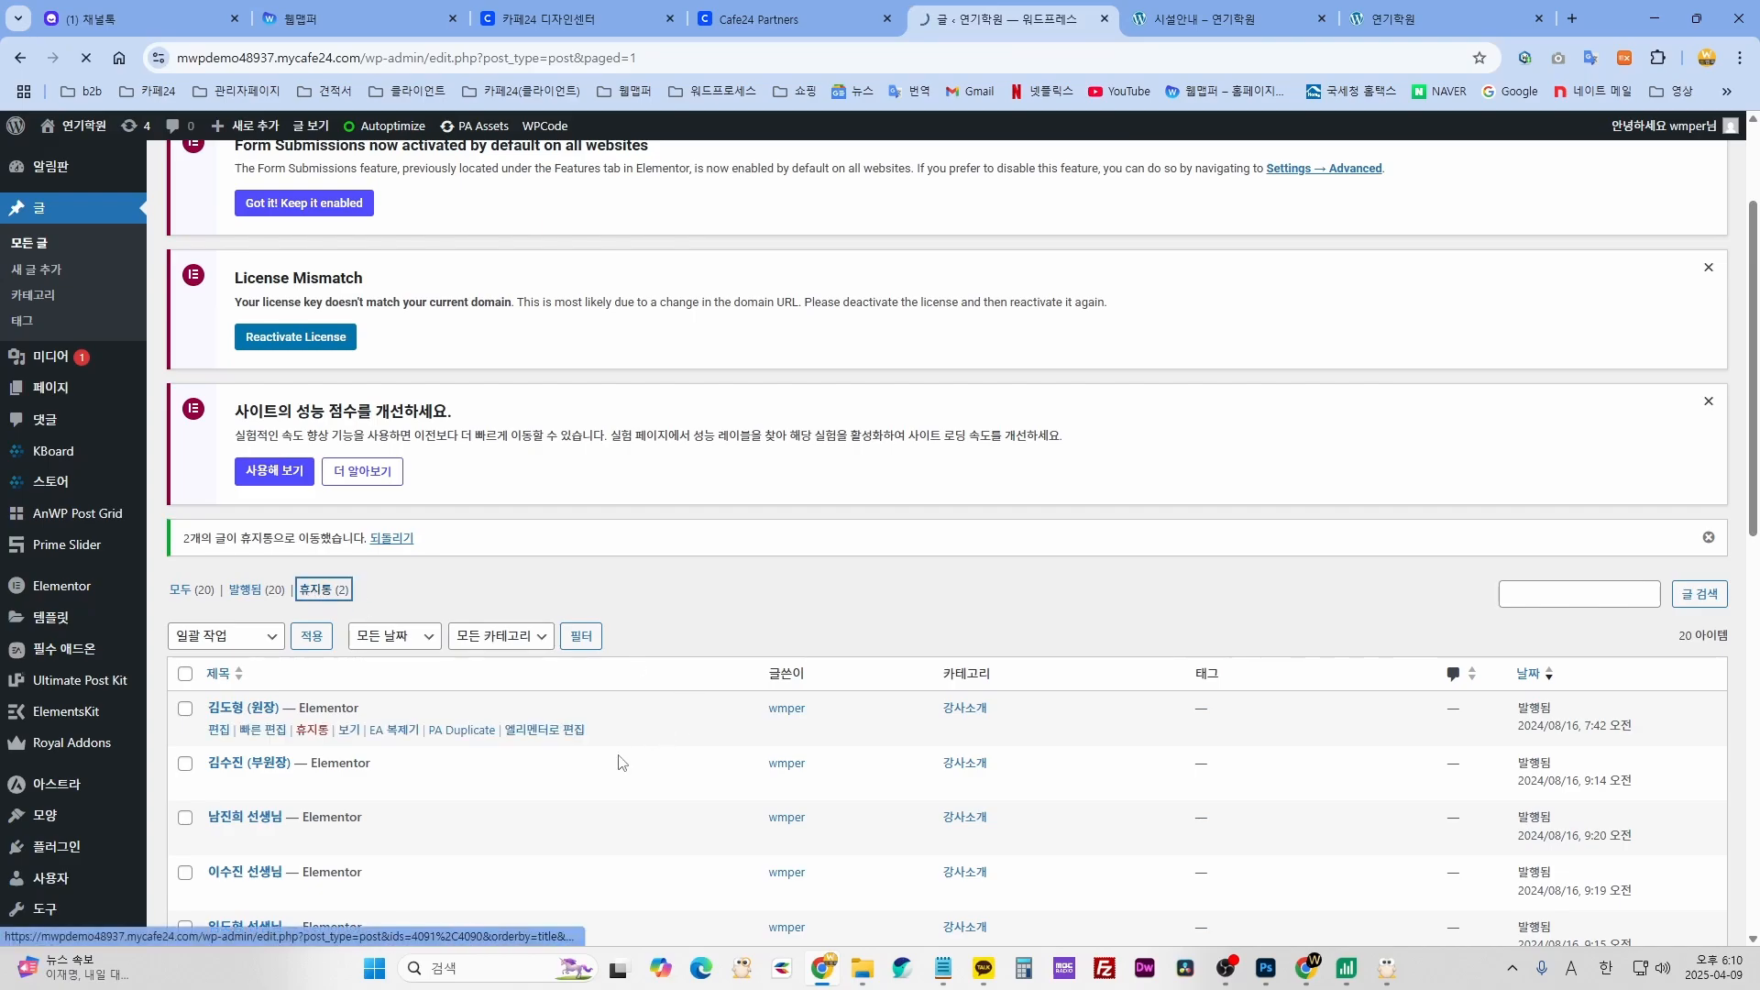
scroll(504, 761, "down", 2)
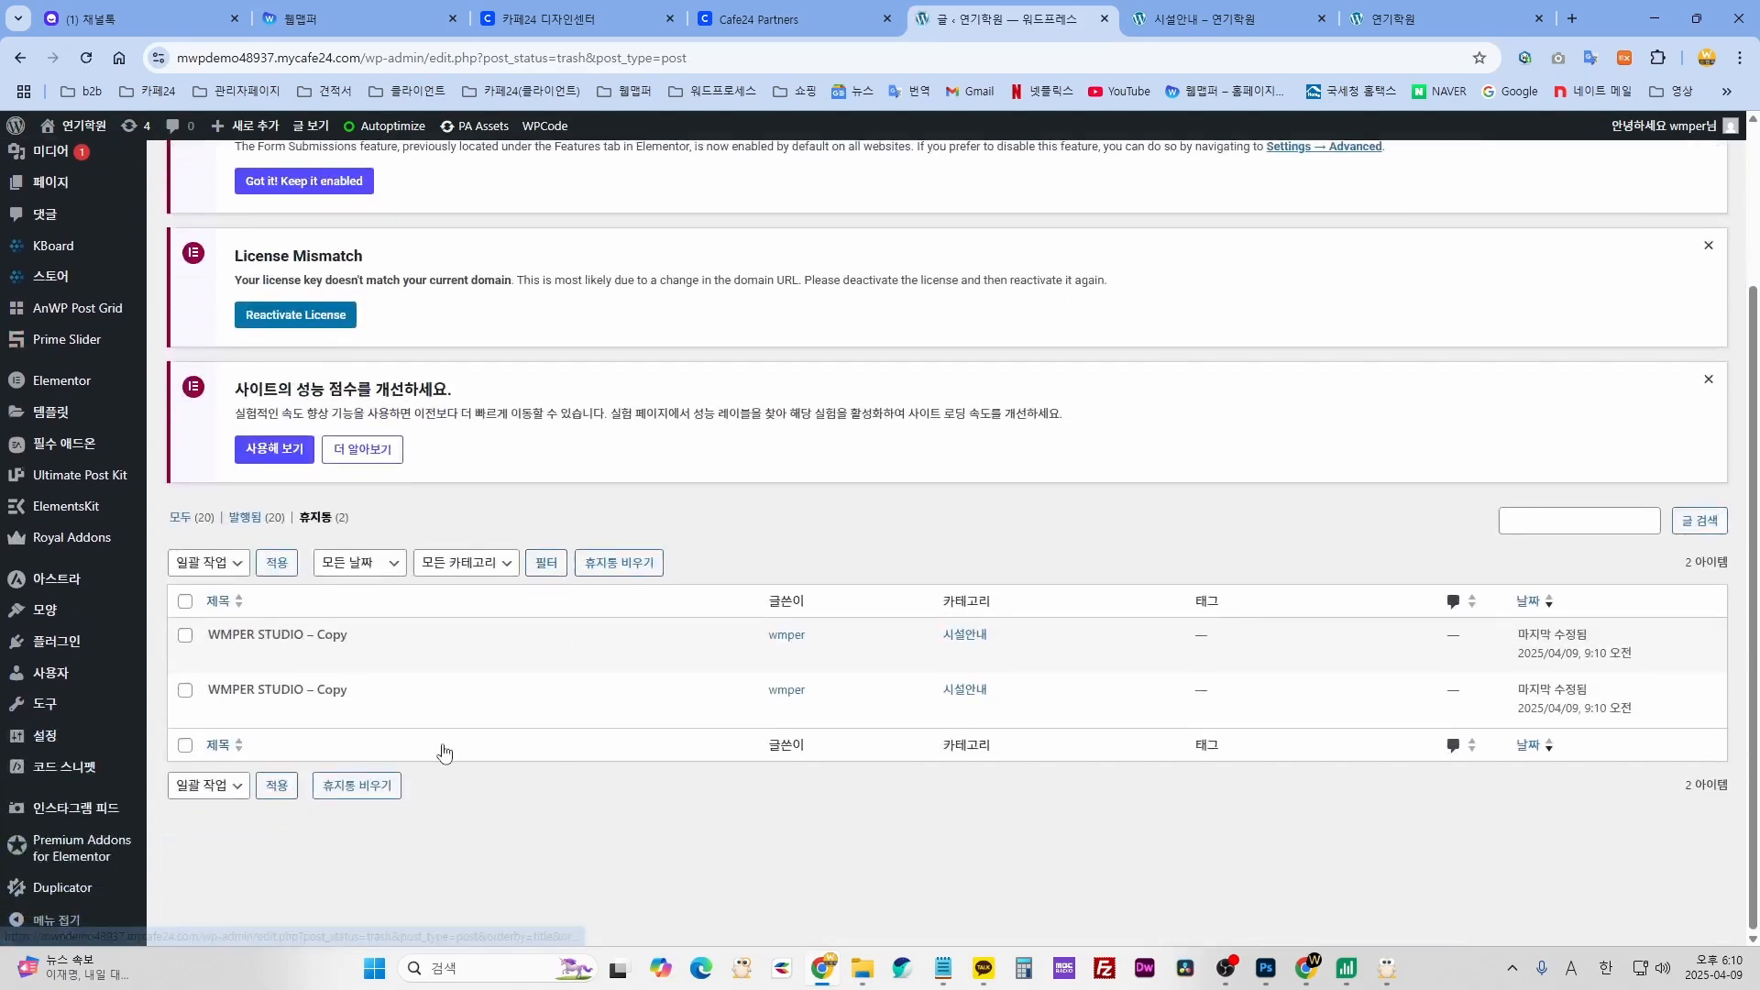
left_click(204, 562)
left_click(197, 636)
left_click(277, 562)
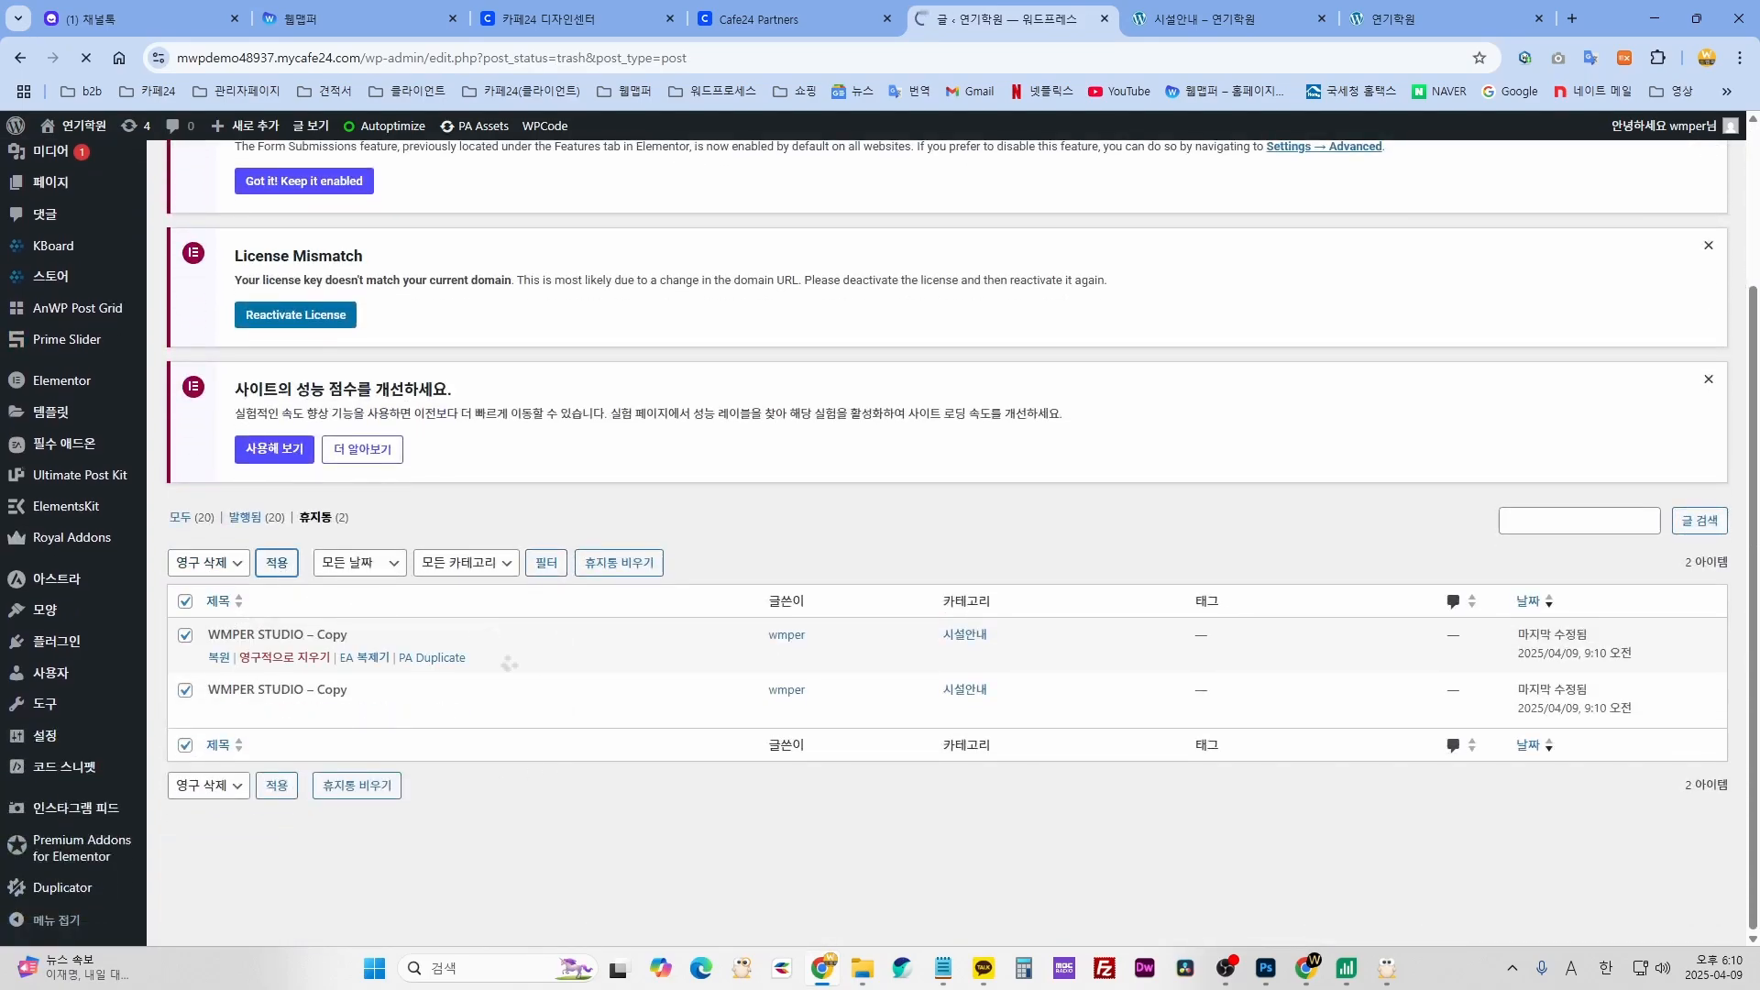
left_click(1210, 19)
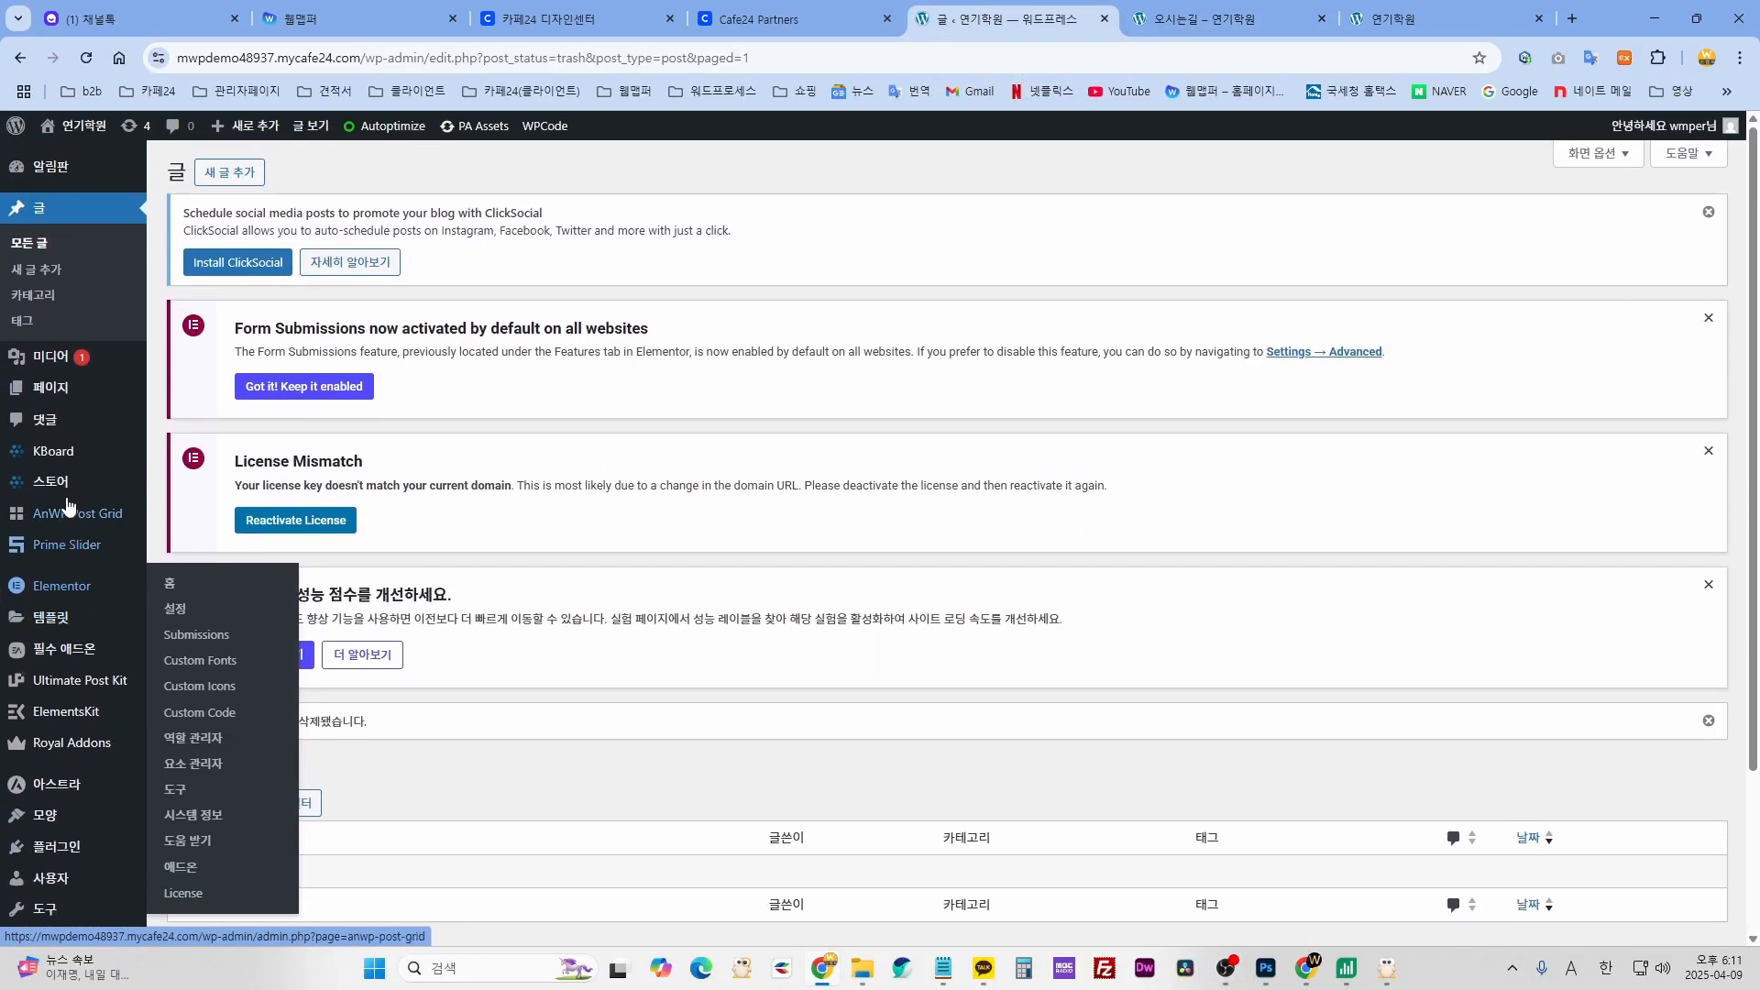
- Browse the All Pages list, open 오시는길 in Elementor and show its container Style settings
mouse_move(43, 388)
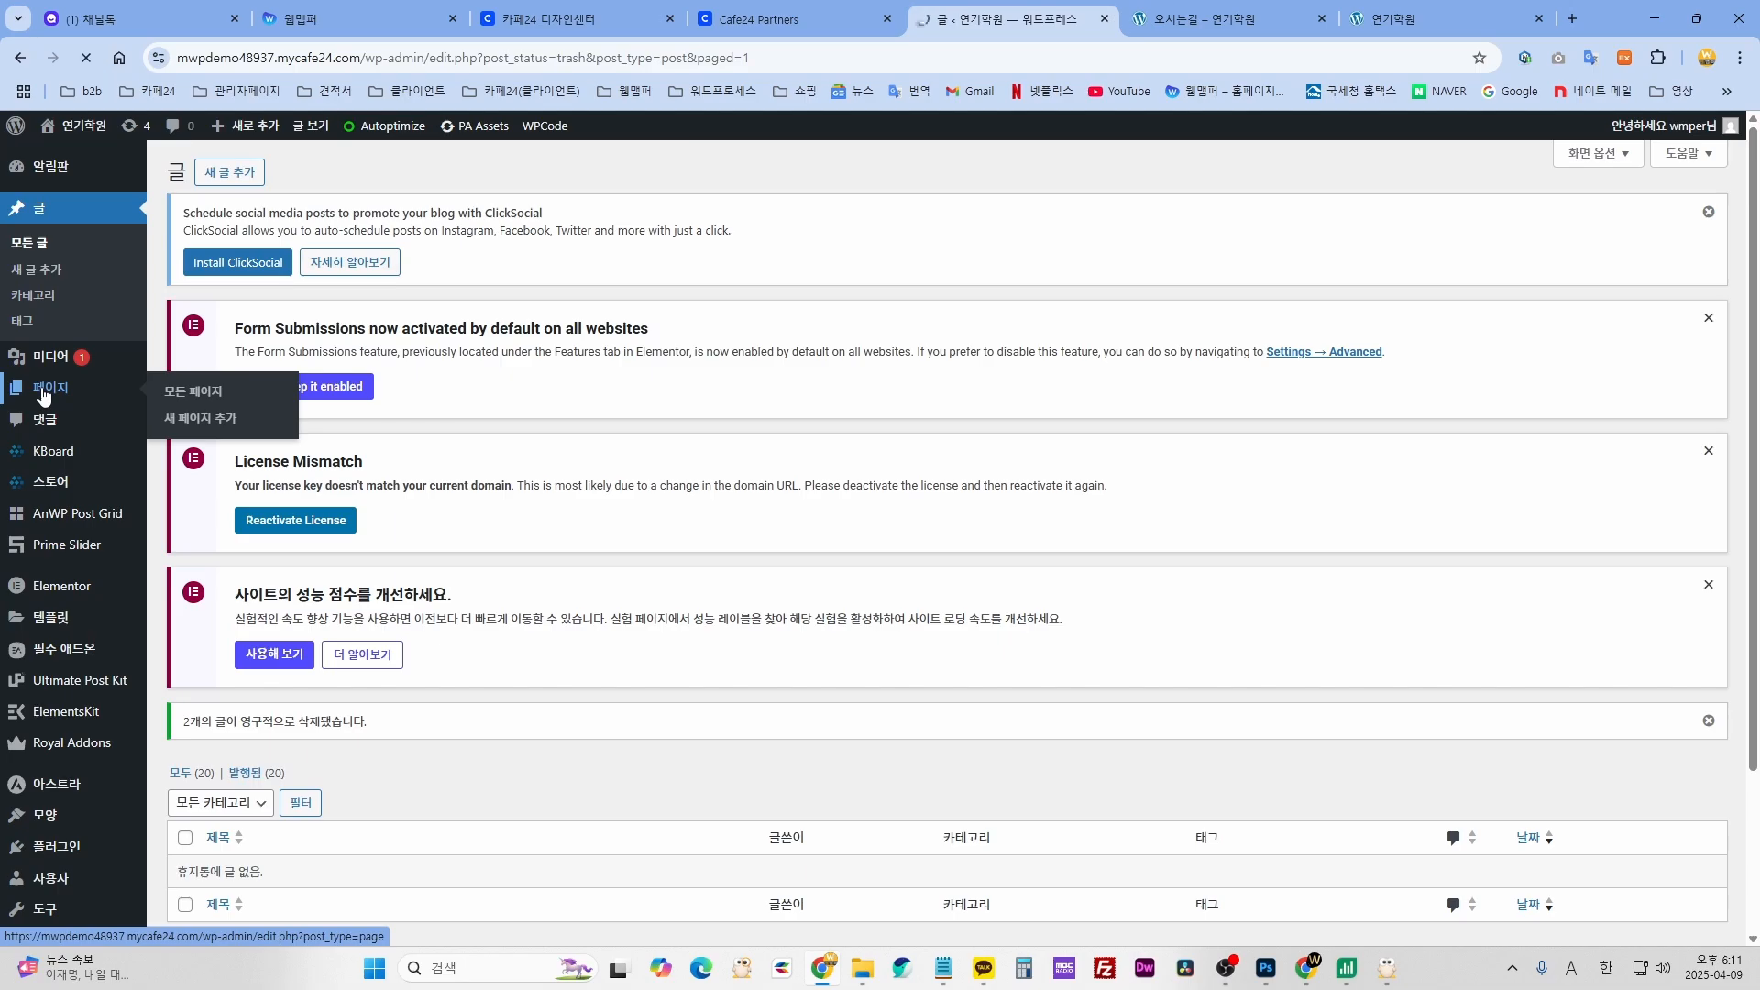
scroll(554, 701, "down", 10)
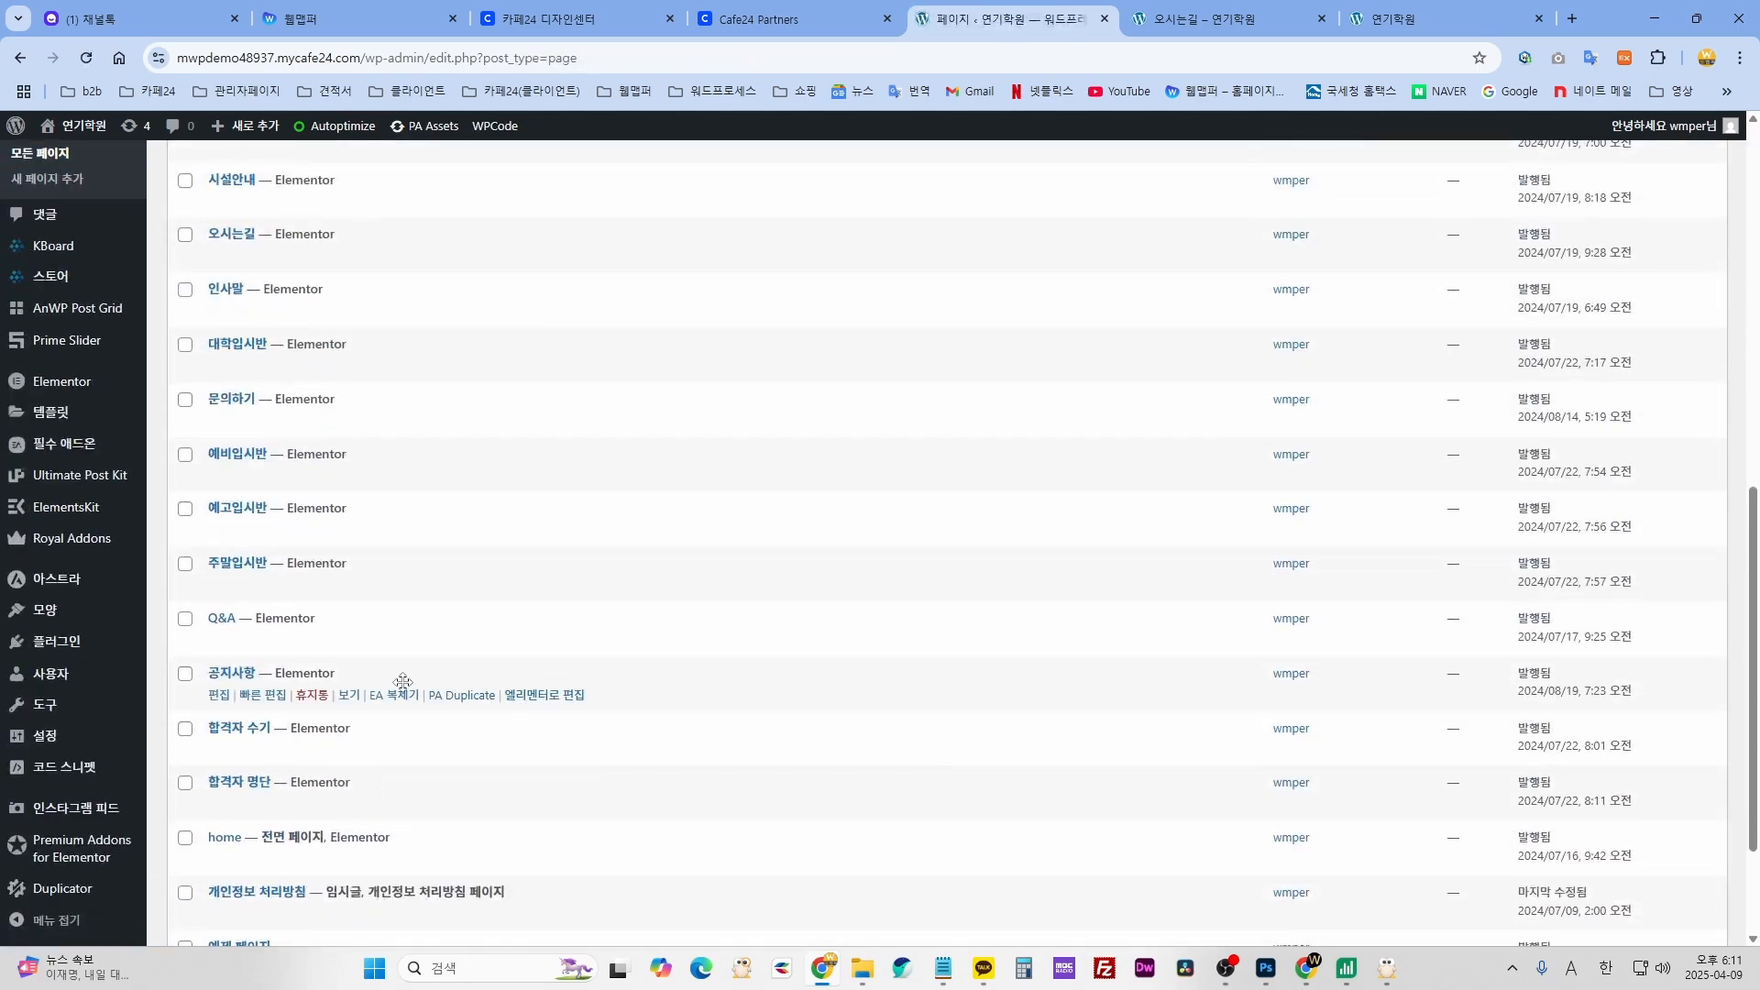
scroll(402, 682, "down", 2)
scroll(402, 682, "up", 3)
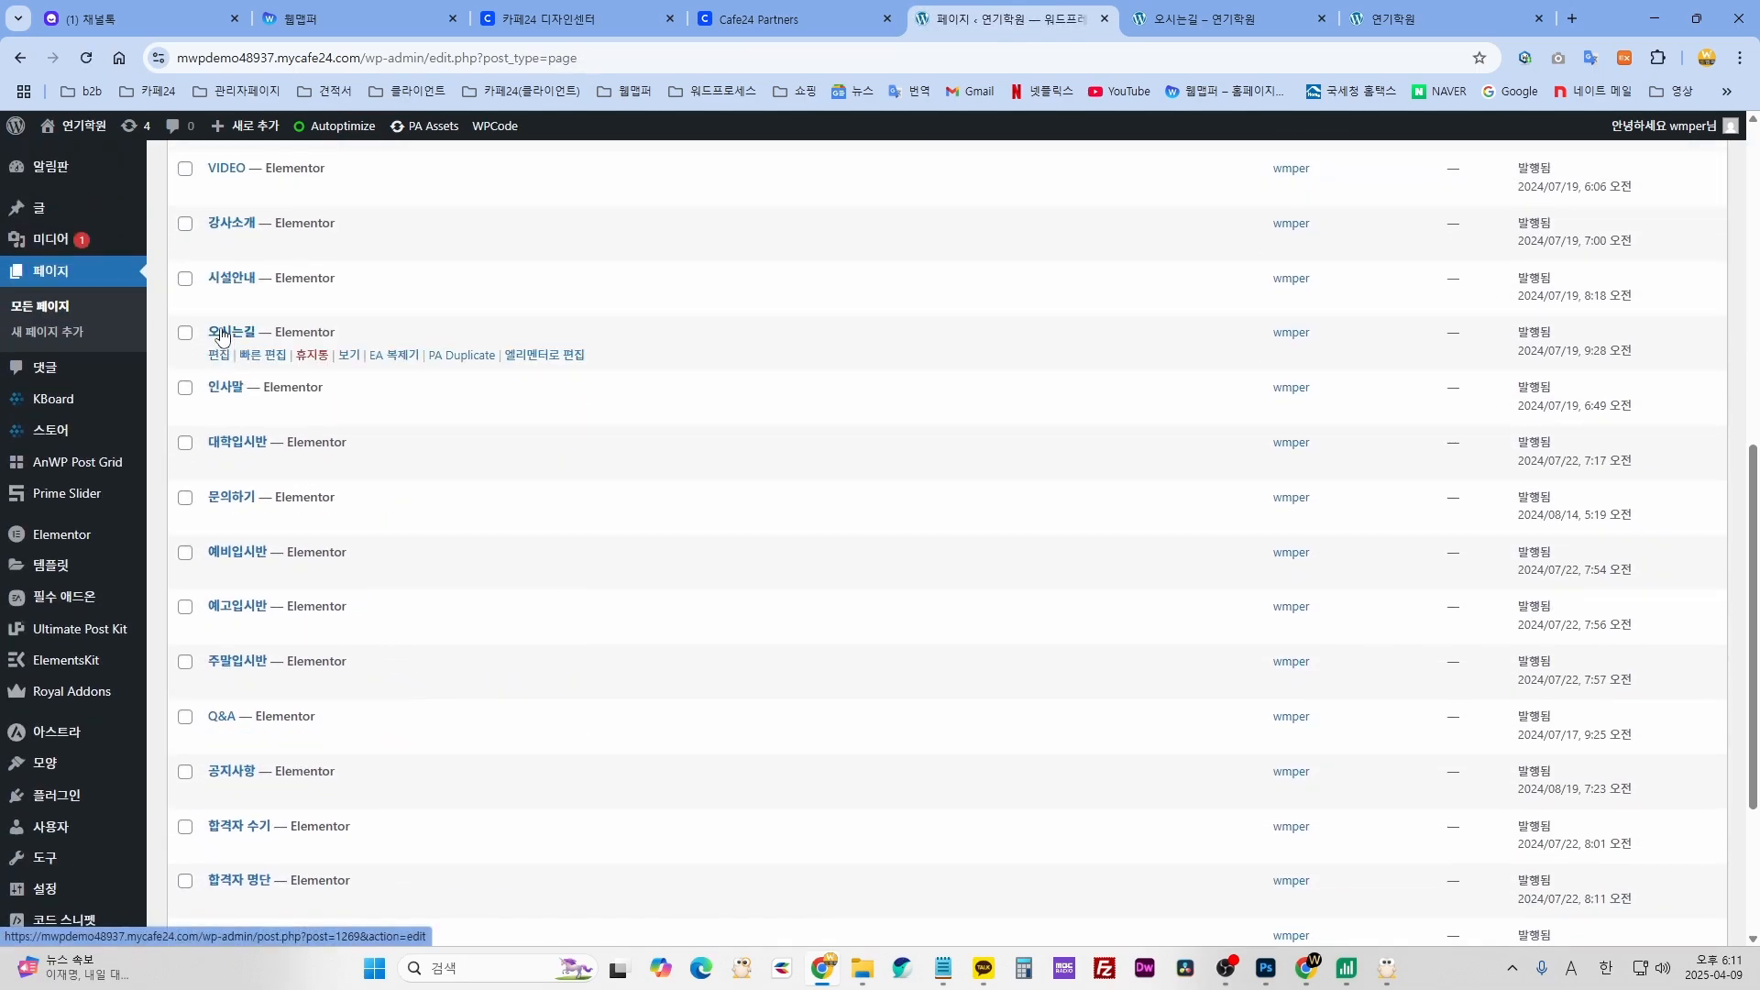
left_click(555, 357)
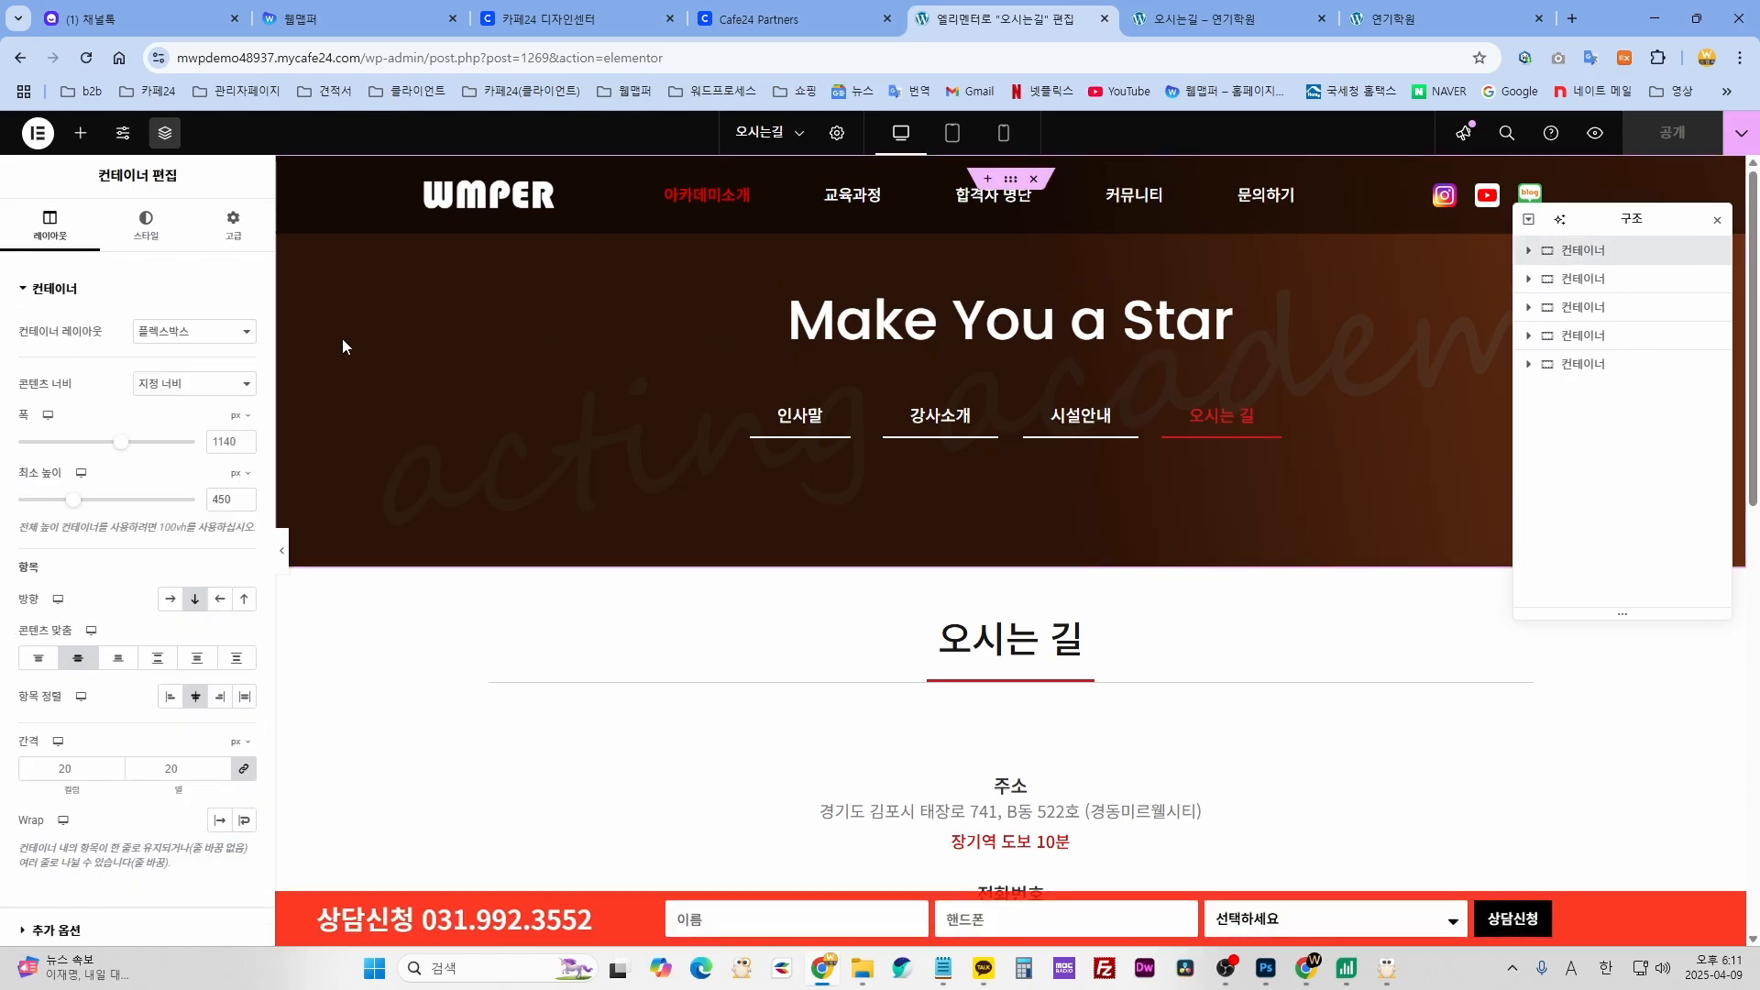
left_click(153, 227)
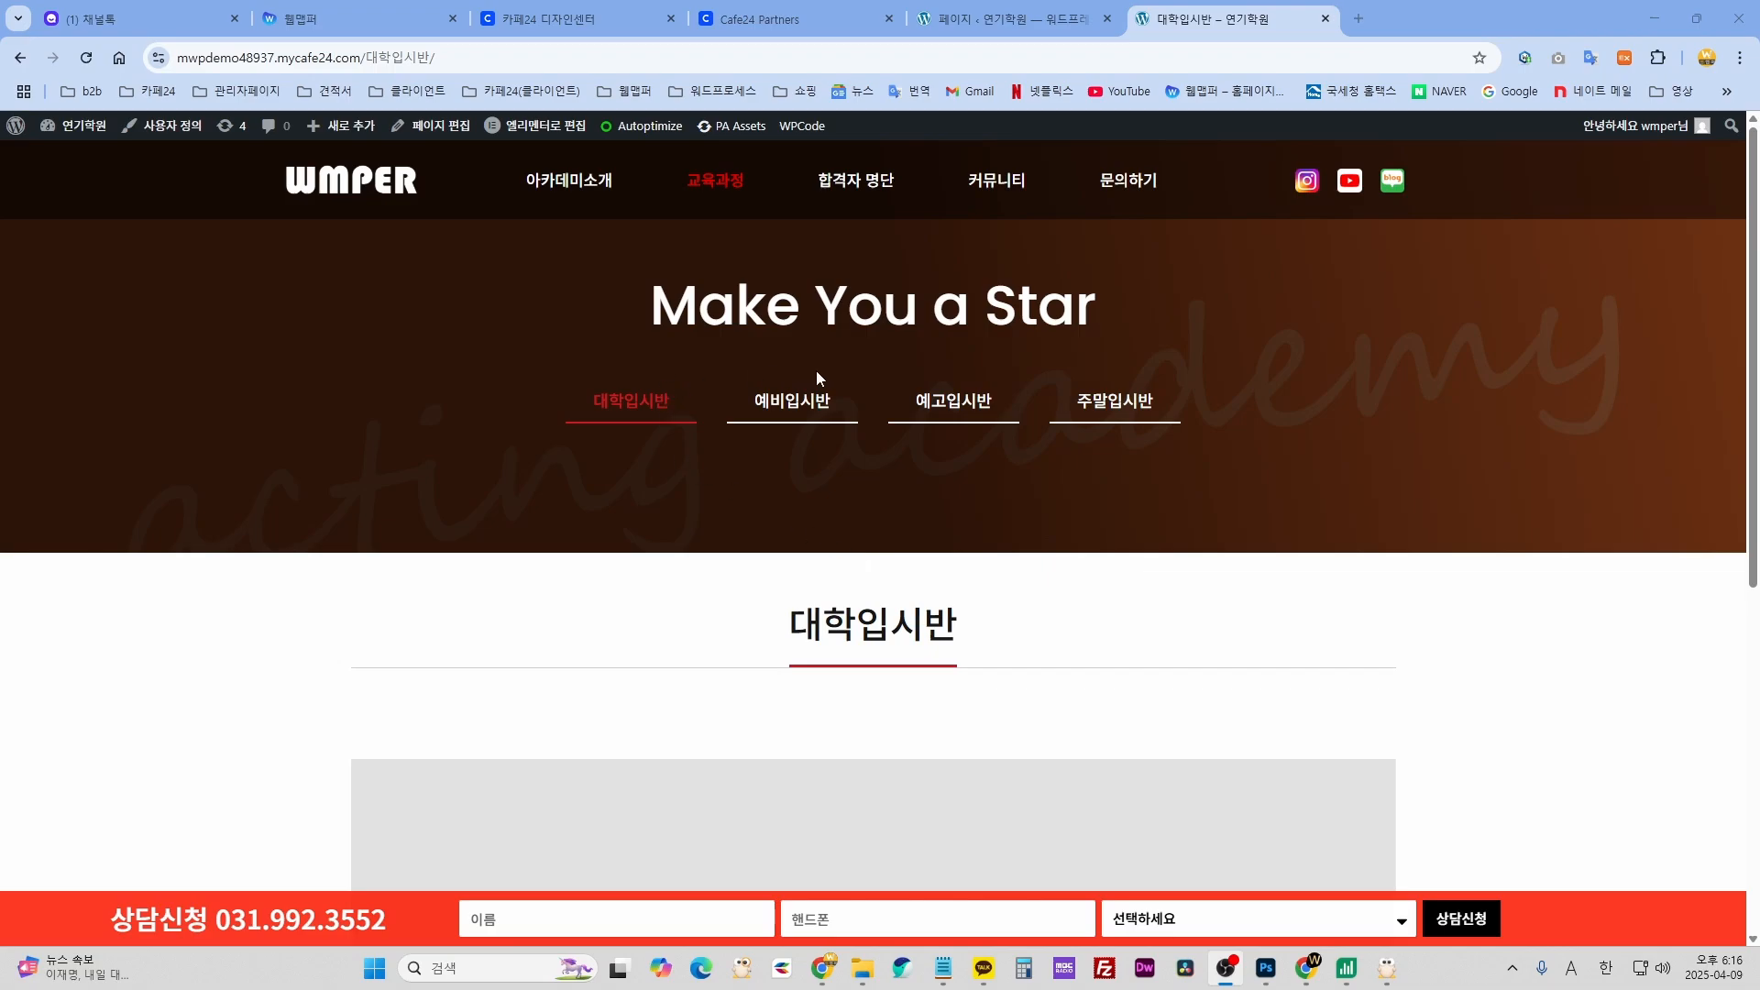
- Look over the 대학입시반 page, then browse the 합격자 수기 success-stories page
scroll(1030, 579, "down", 8)
scroll(1031, 579, "up", 8)
scroll(733, 559, "down", 3)
scroll(877, 663, "up", 3)
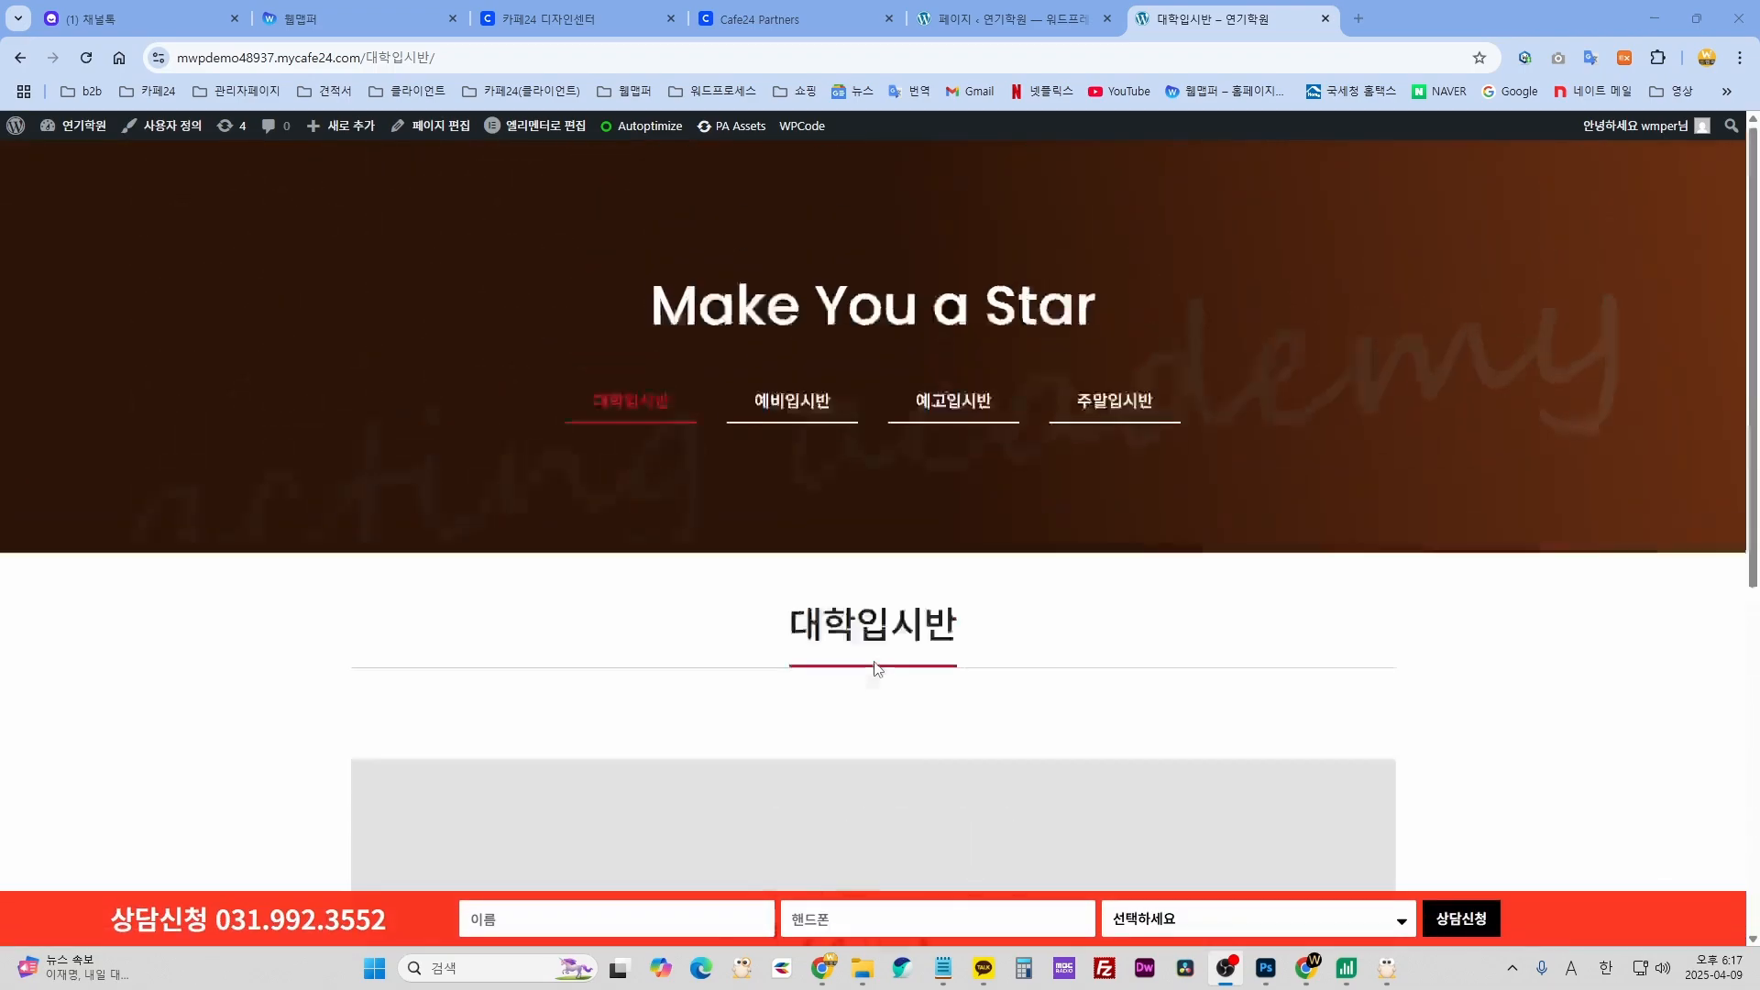
left_click(862, 217)
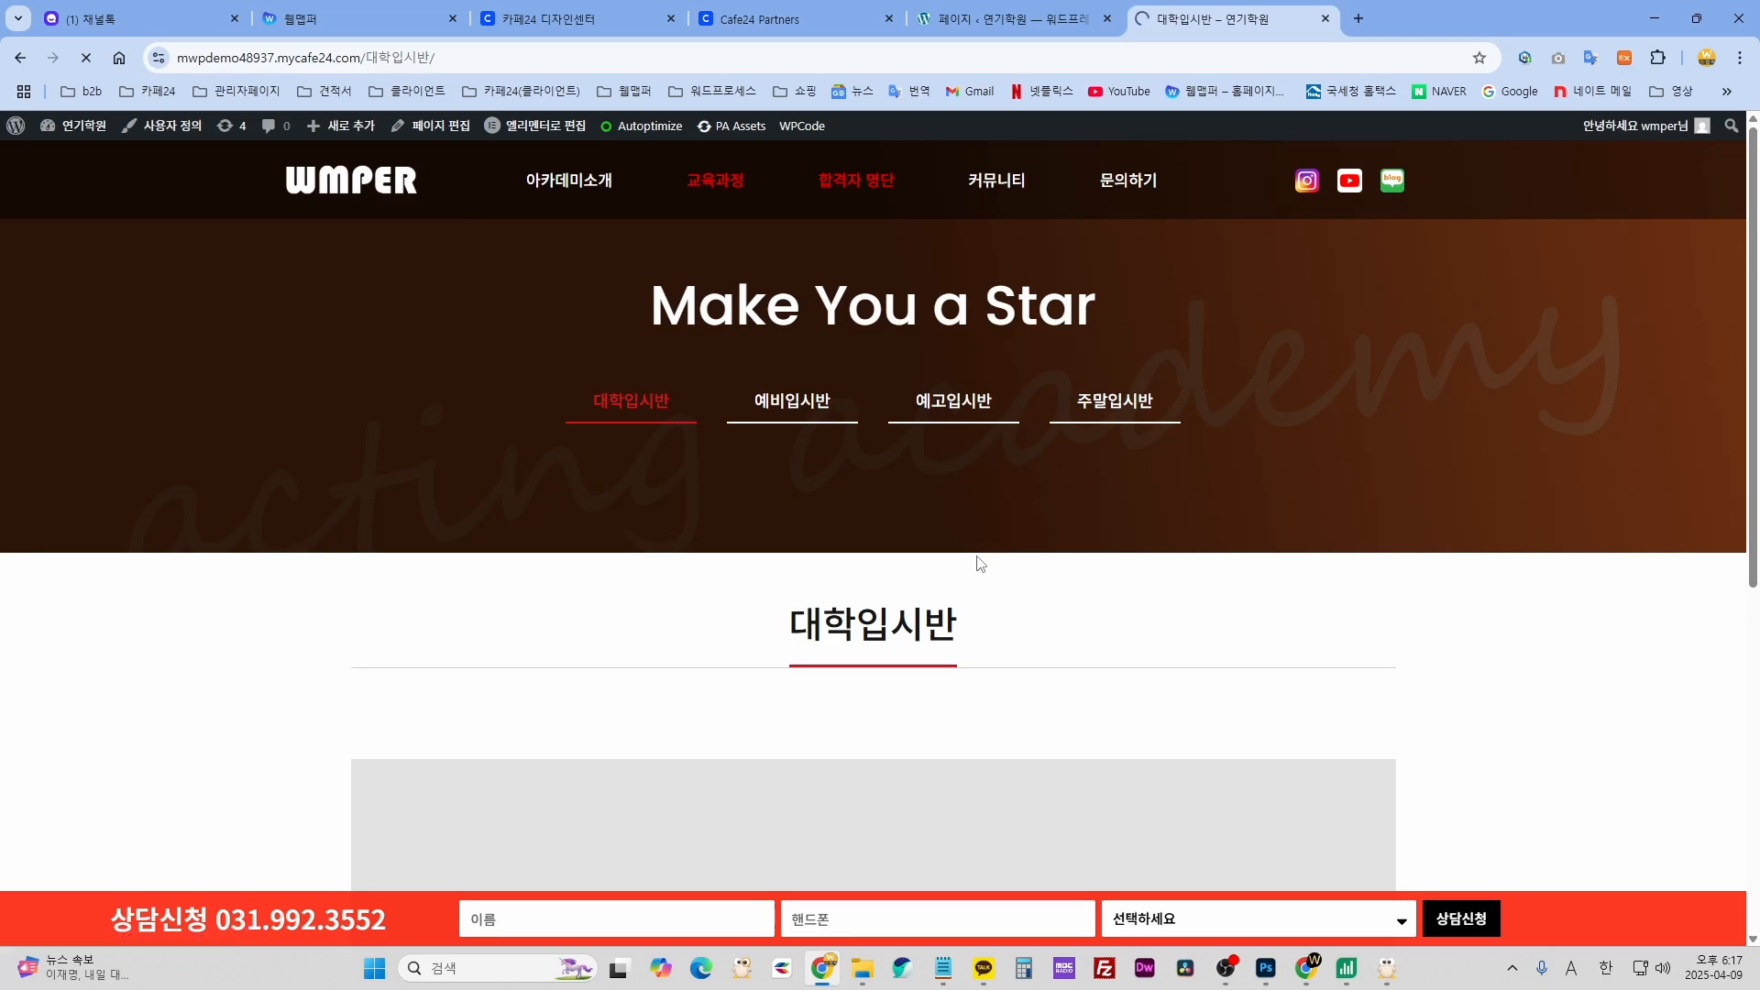
scroll(978, 563, "down", 4)
scroll(1008, 545, "up", 4)
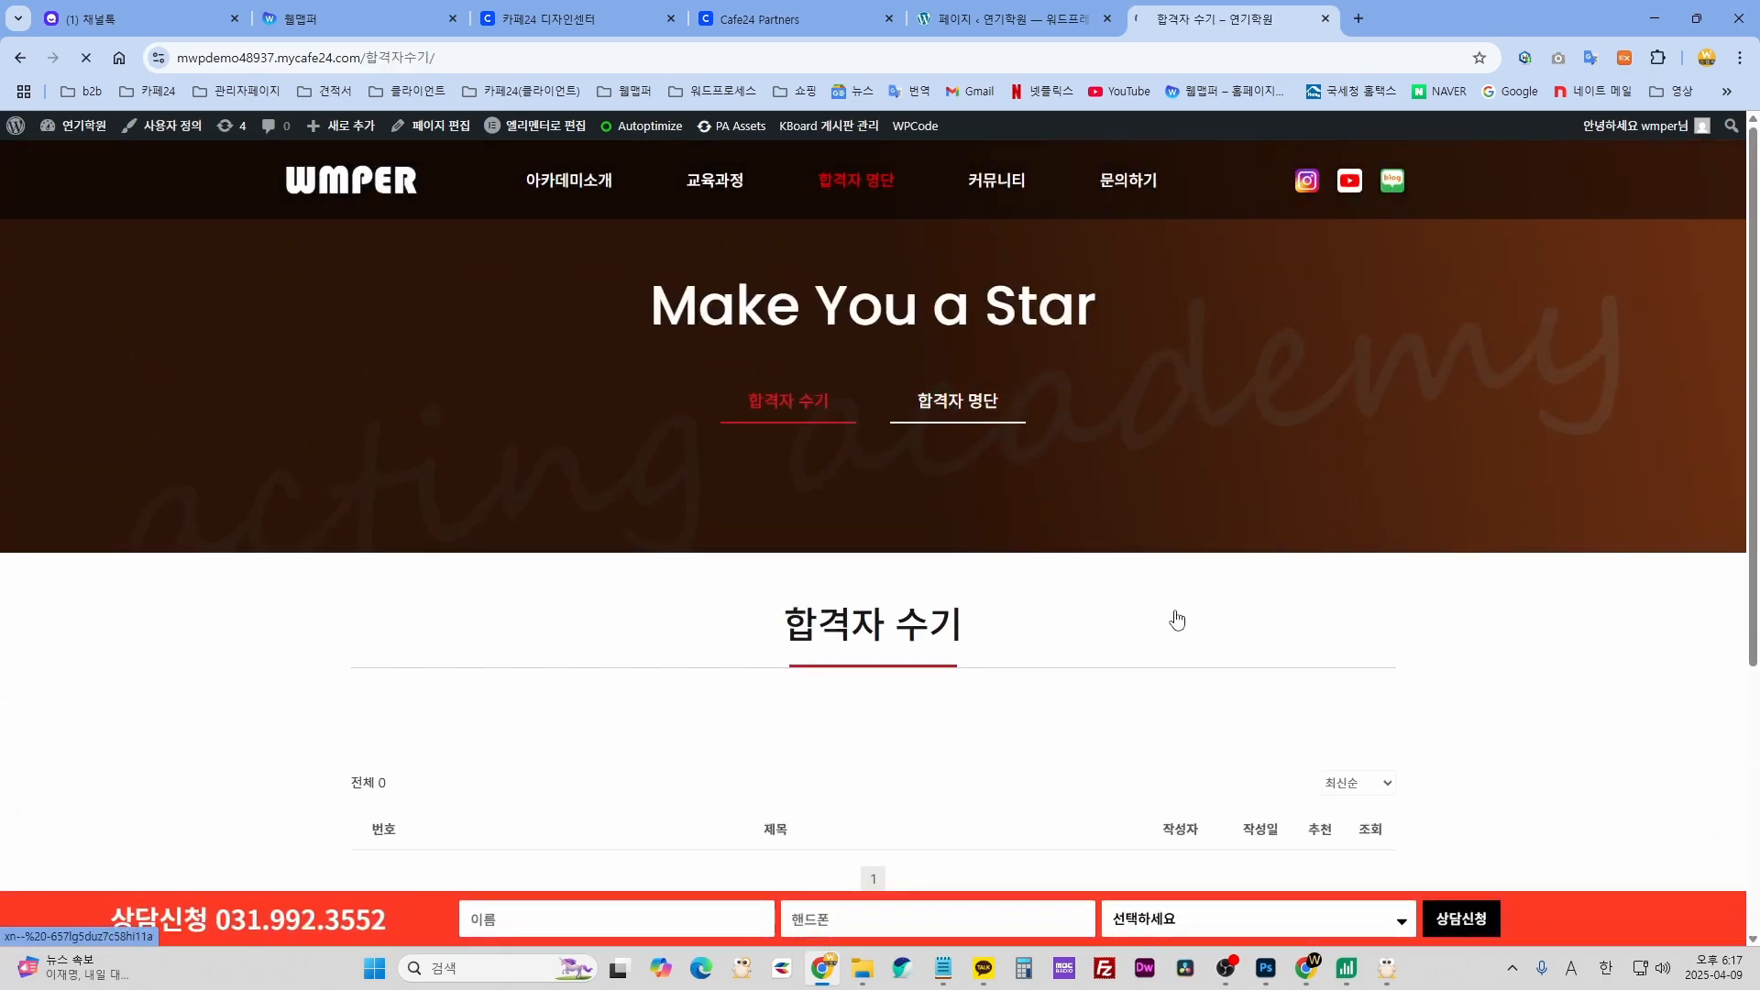
scroll(1177, 596, "down", 4)
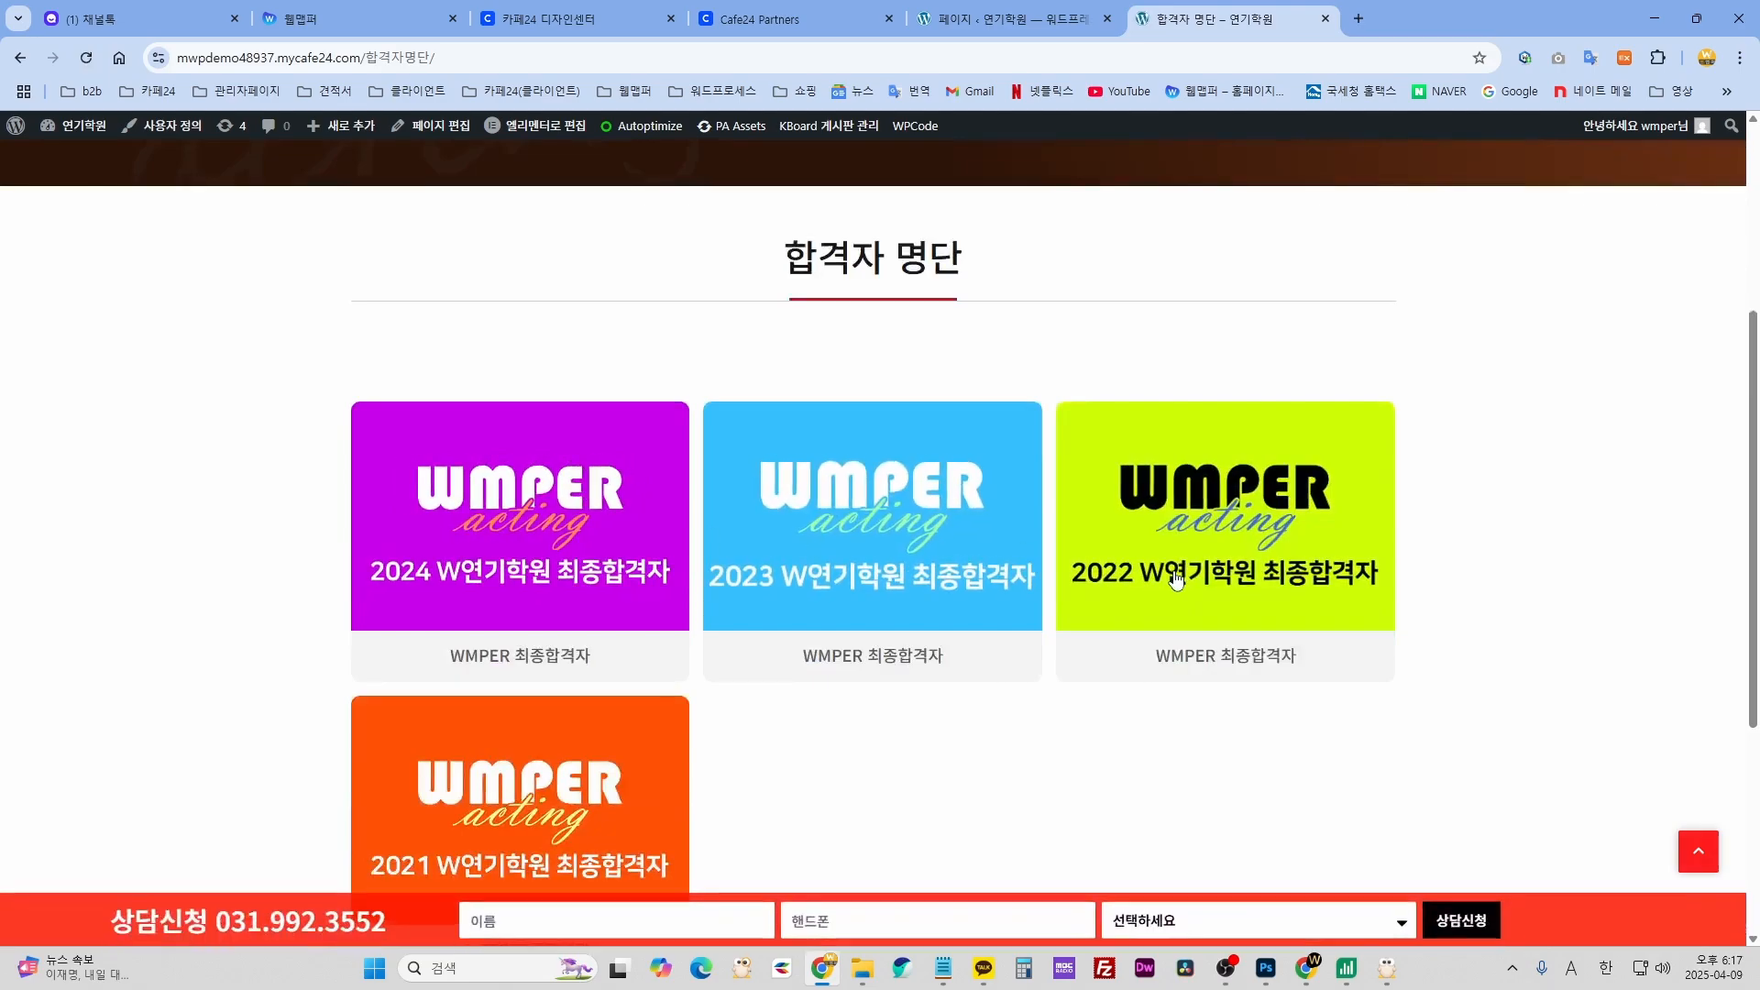
scroll(935, 715, "down", 3)
scroll(545, 575, "up", 4)
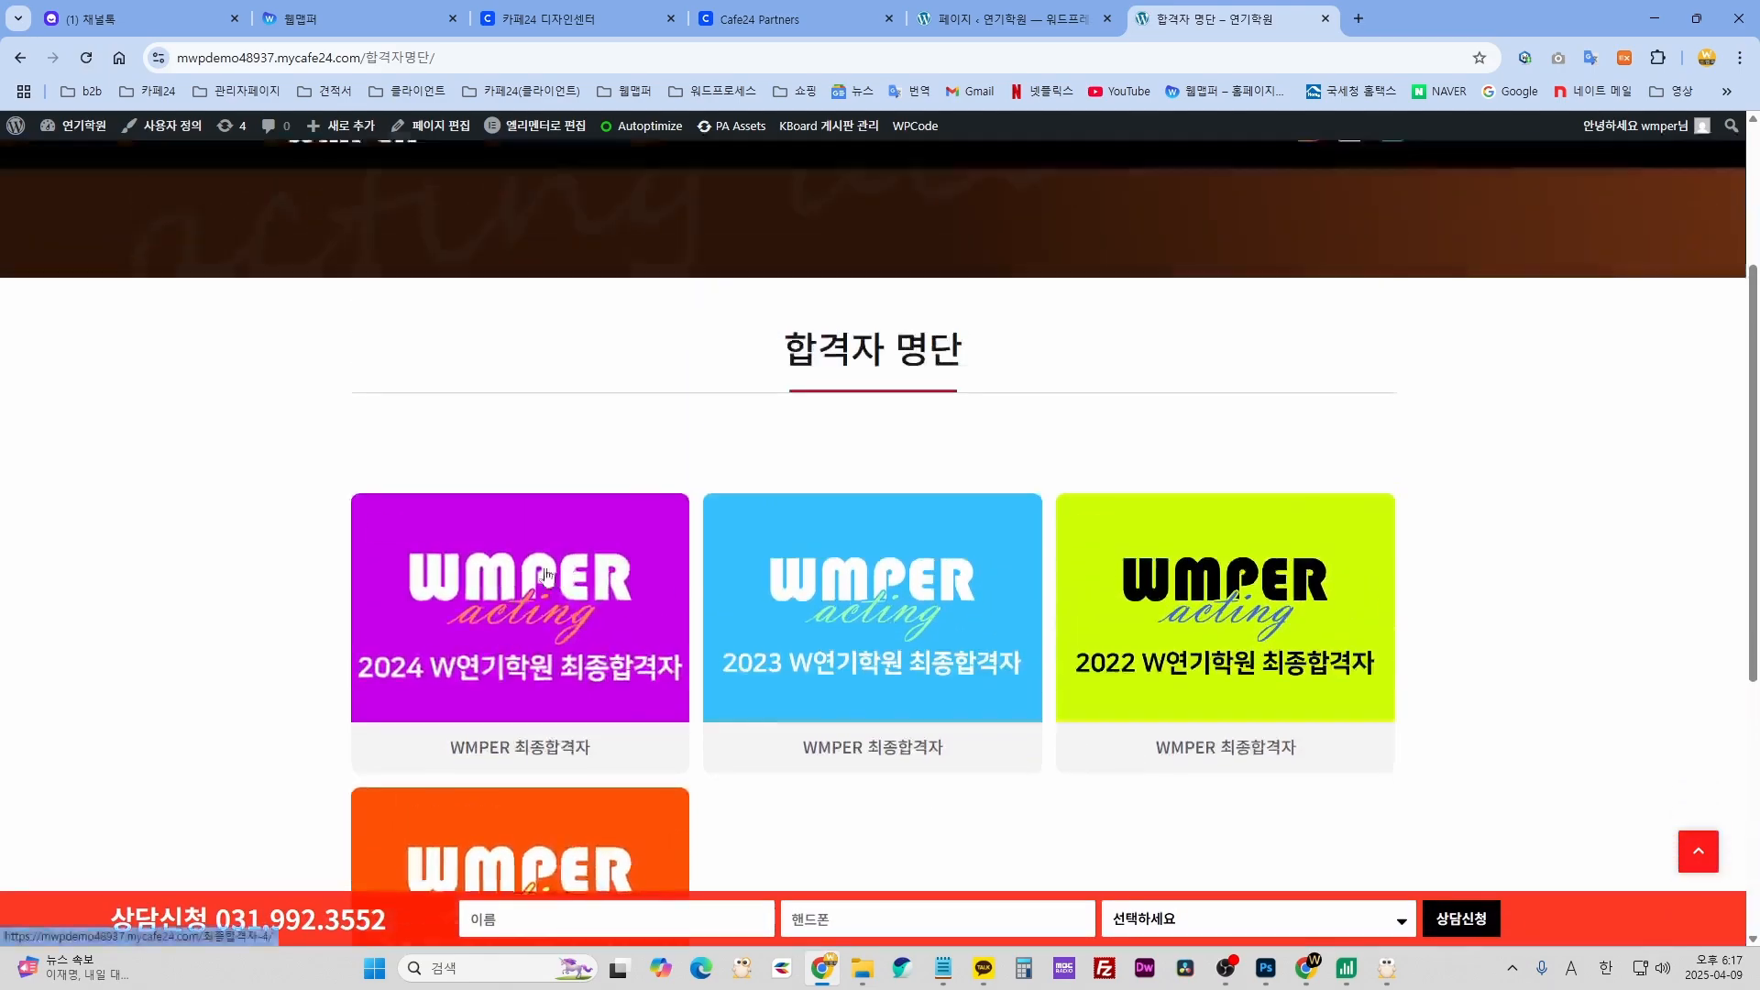
- Open and read through the 2024 final-admissions (최종합격자) post
left_click(1105, 711)
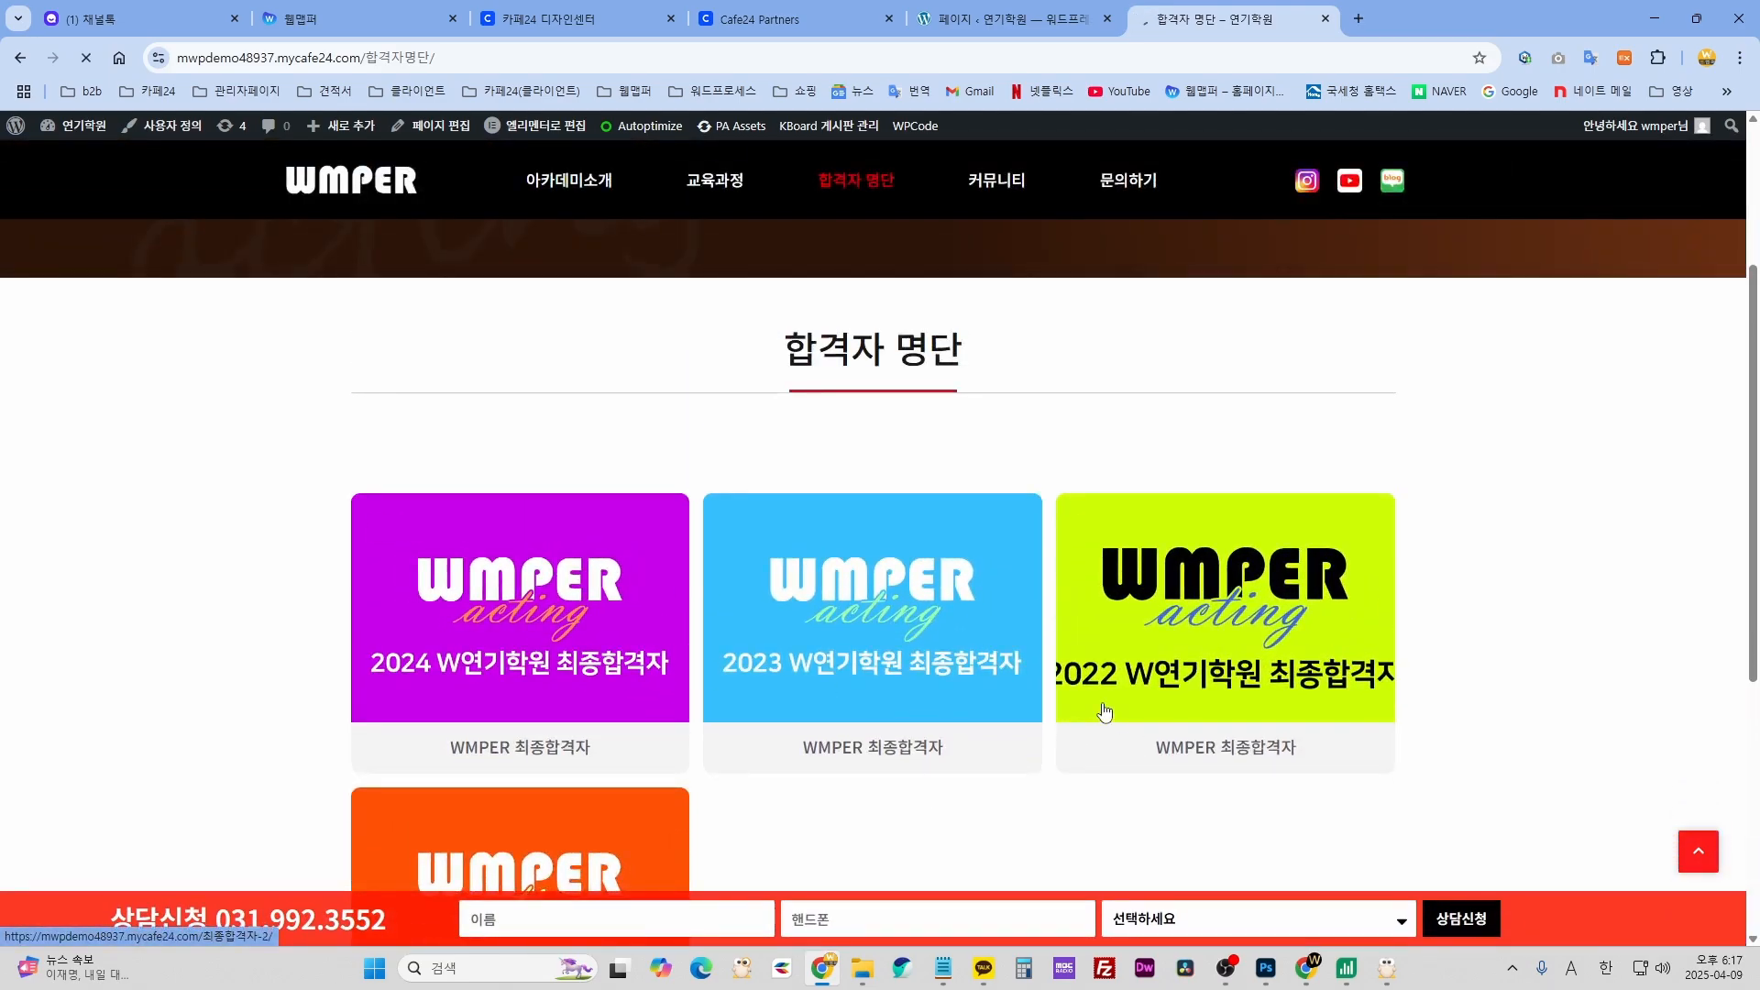
scroll(1102, 699, "down", 8)
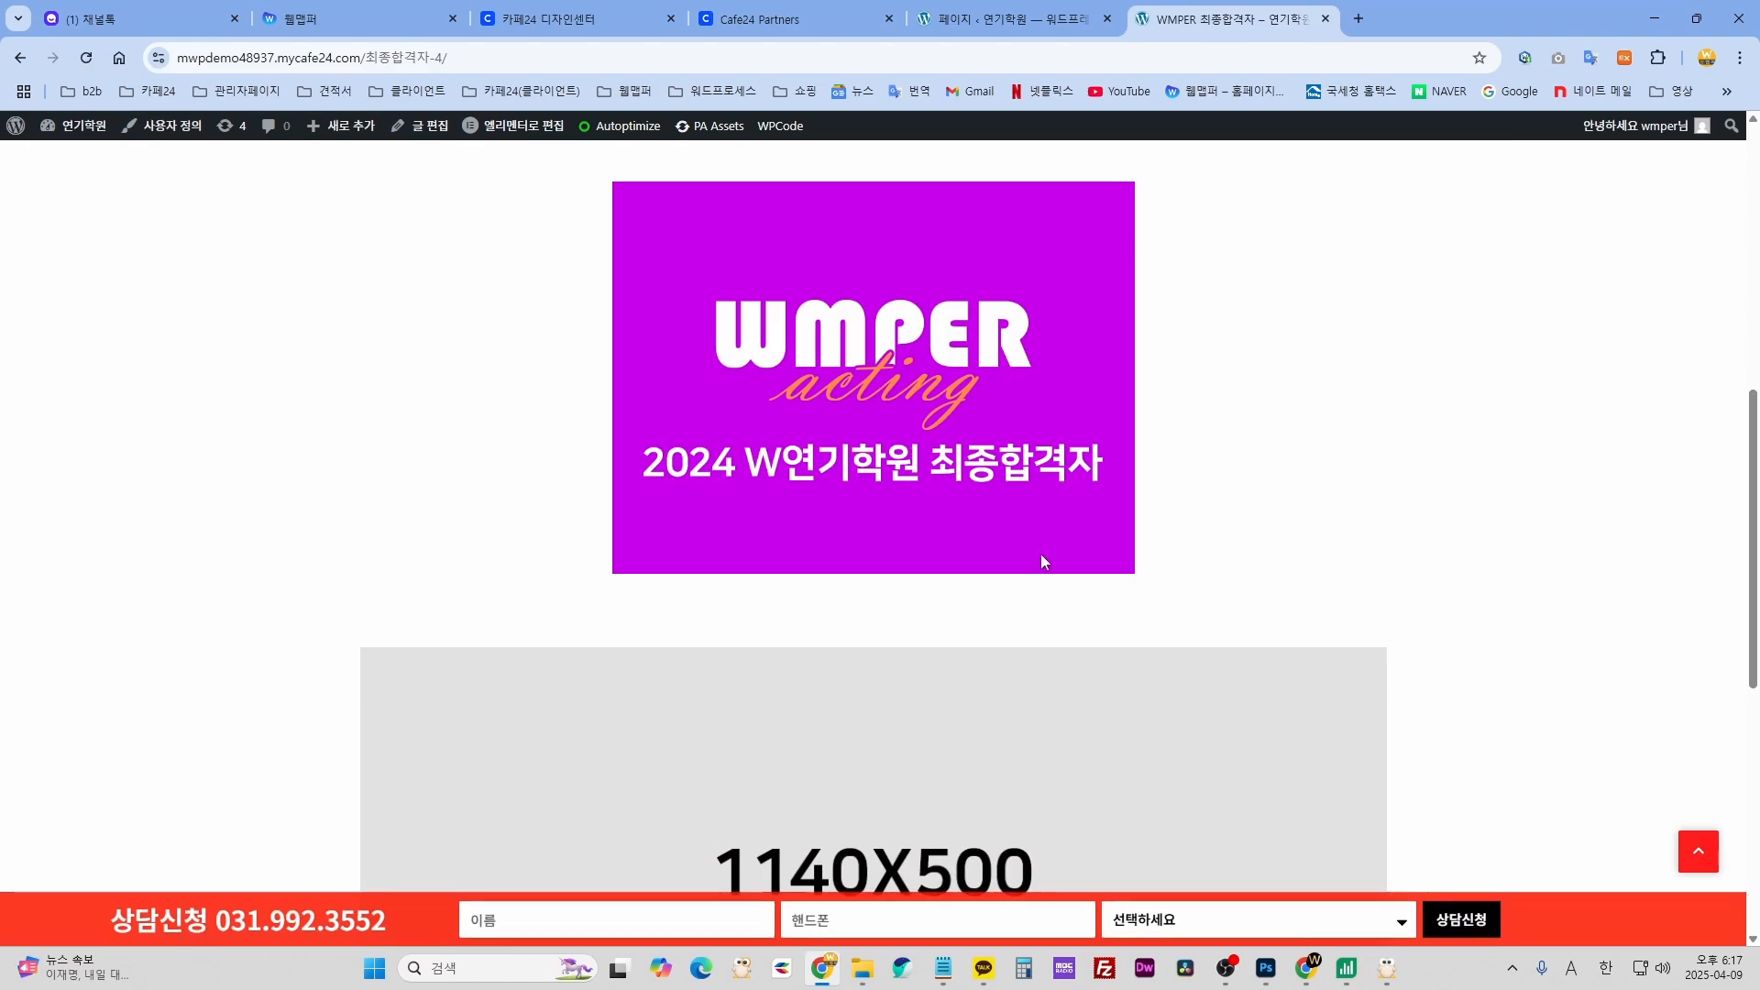
scroll(1041, 561, "down", 4)
scroll(982, 597, "up", 15)
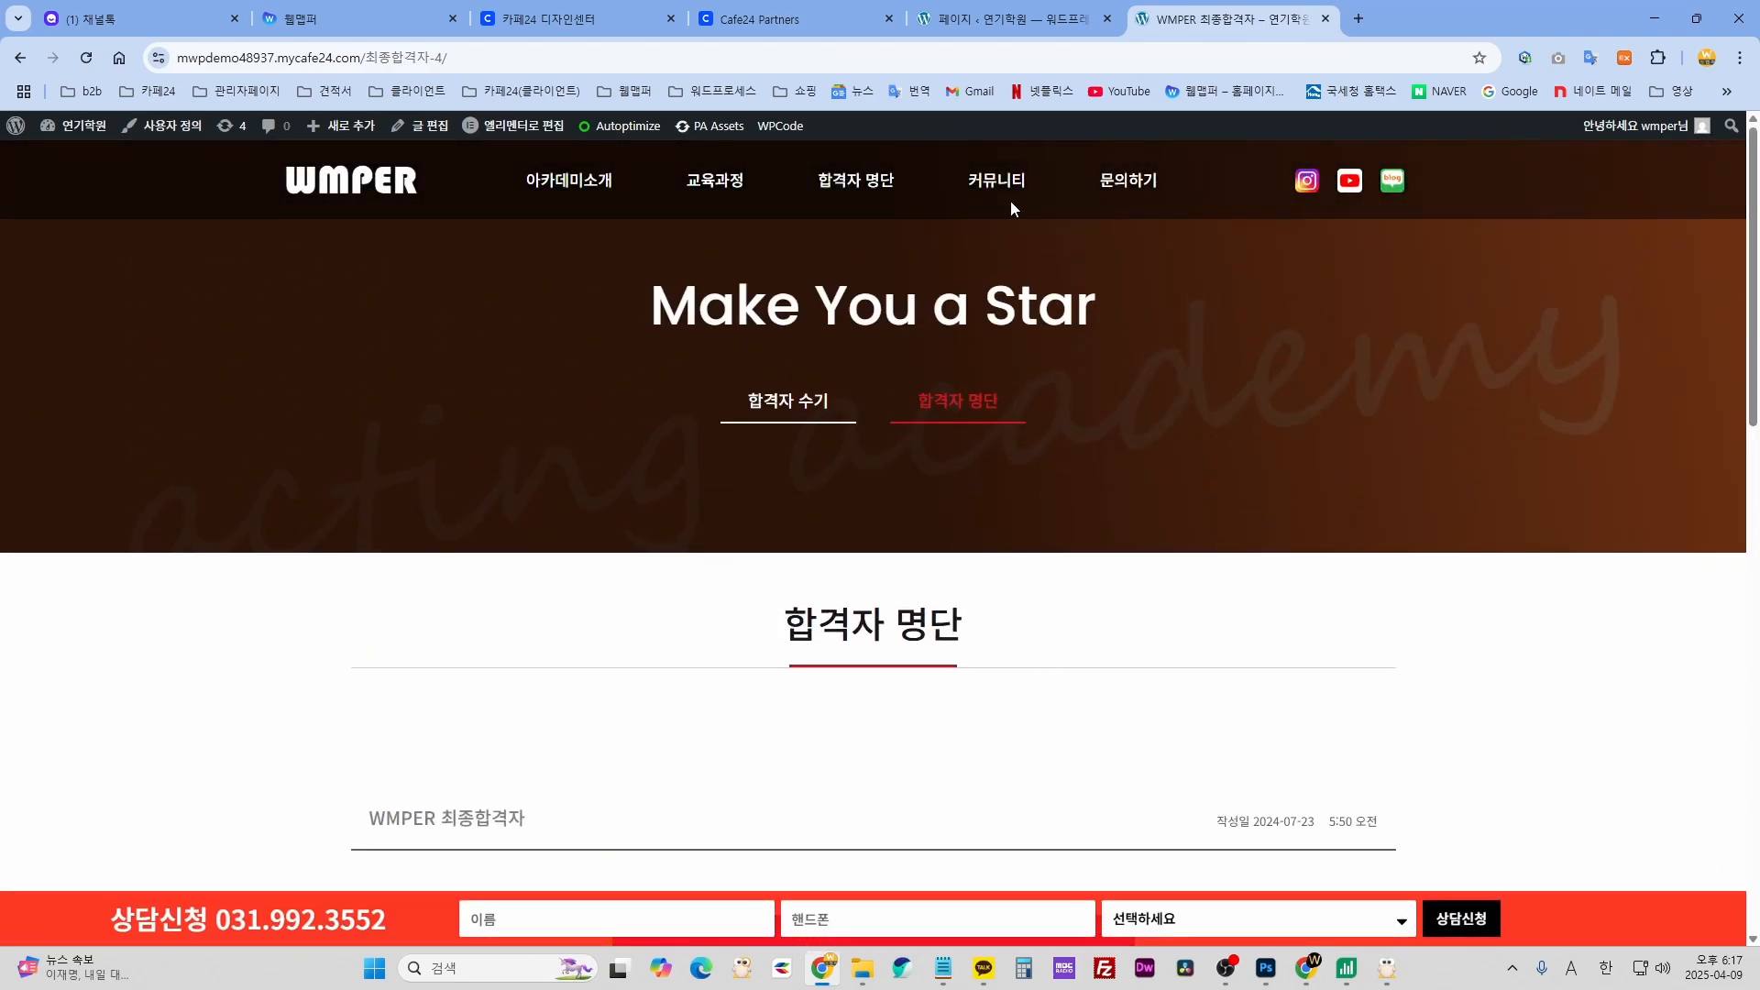
- Visit the 공지사항 notice board, the 갤러리 gallery, and finally the 문의하기 contact page
left_click(1011, 181)
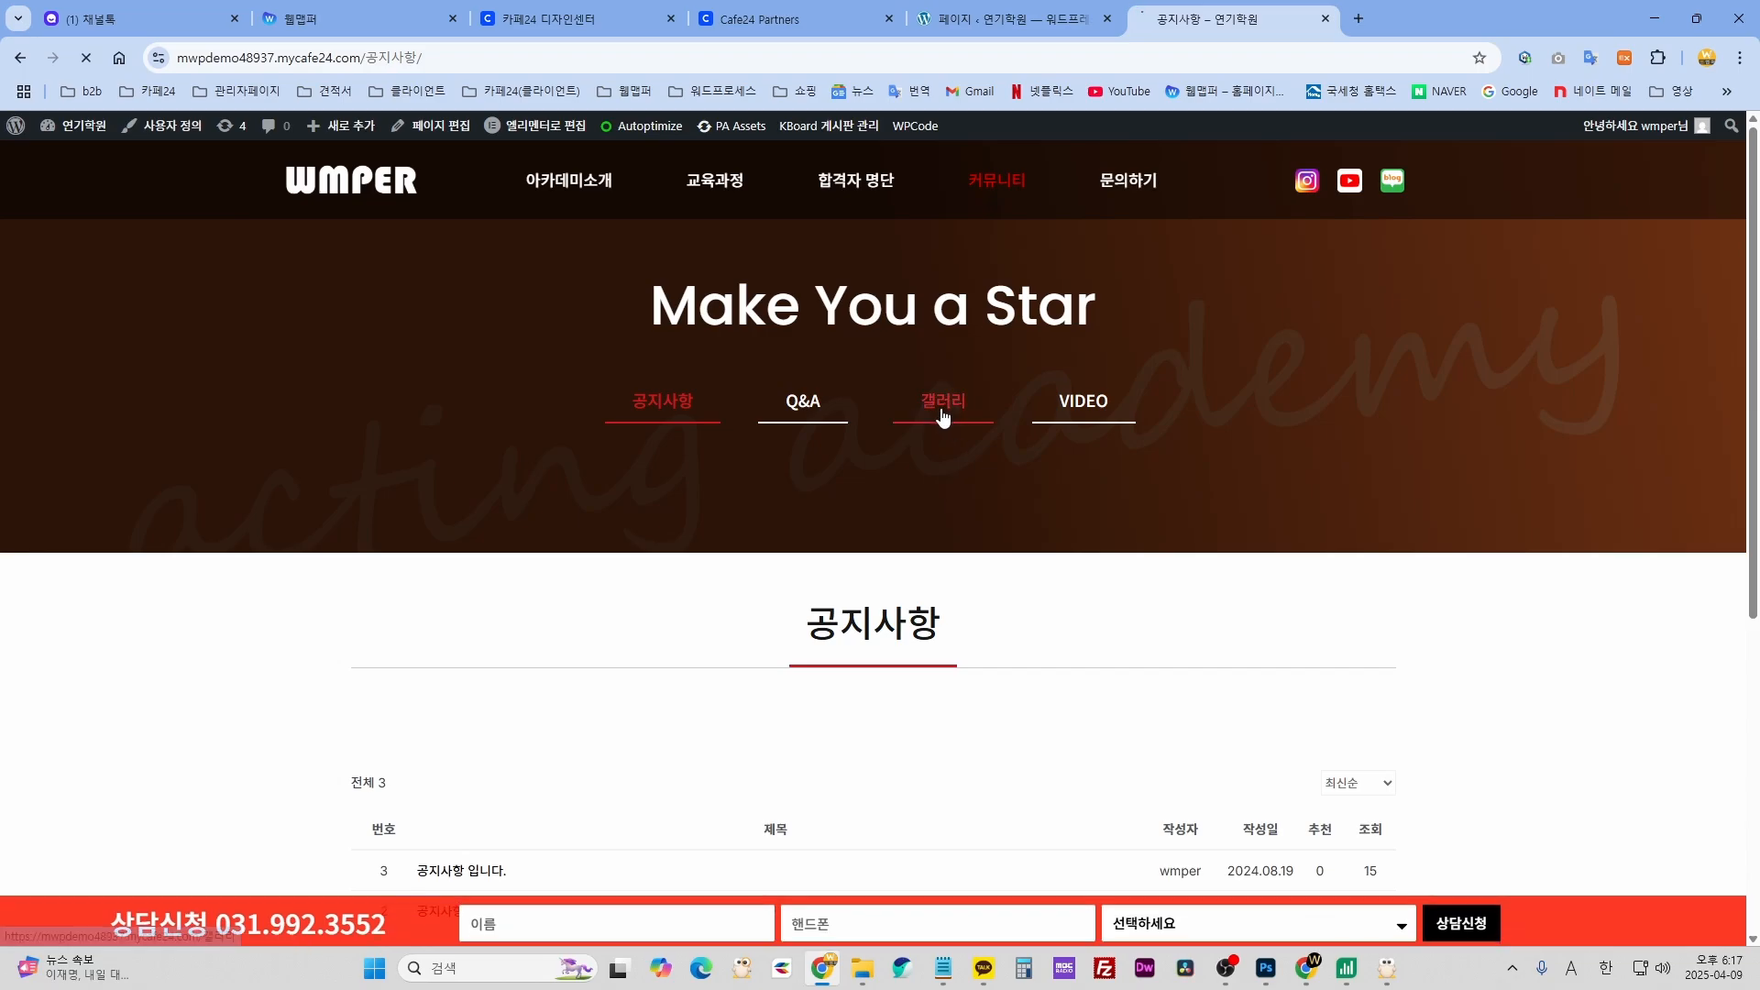
left_click(944, 414)
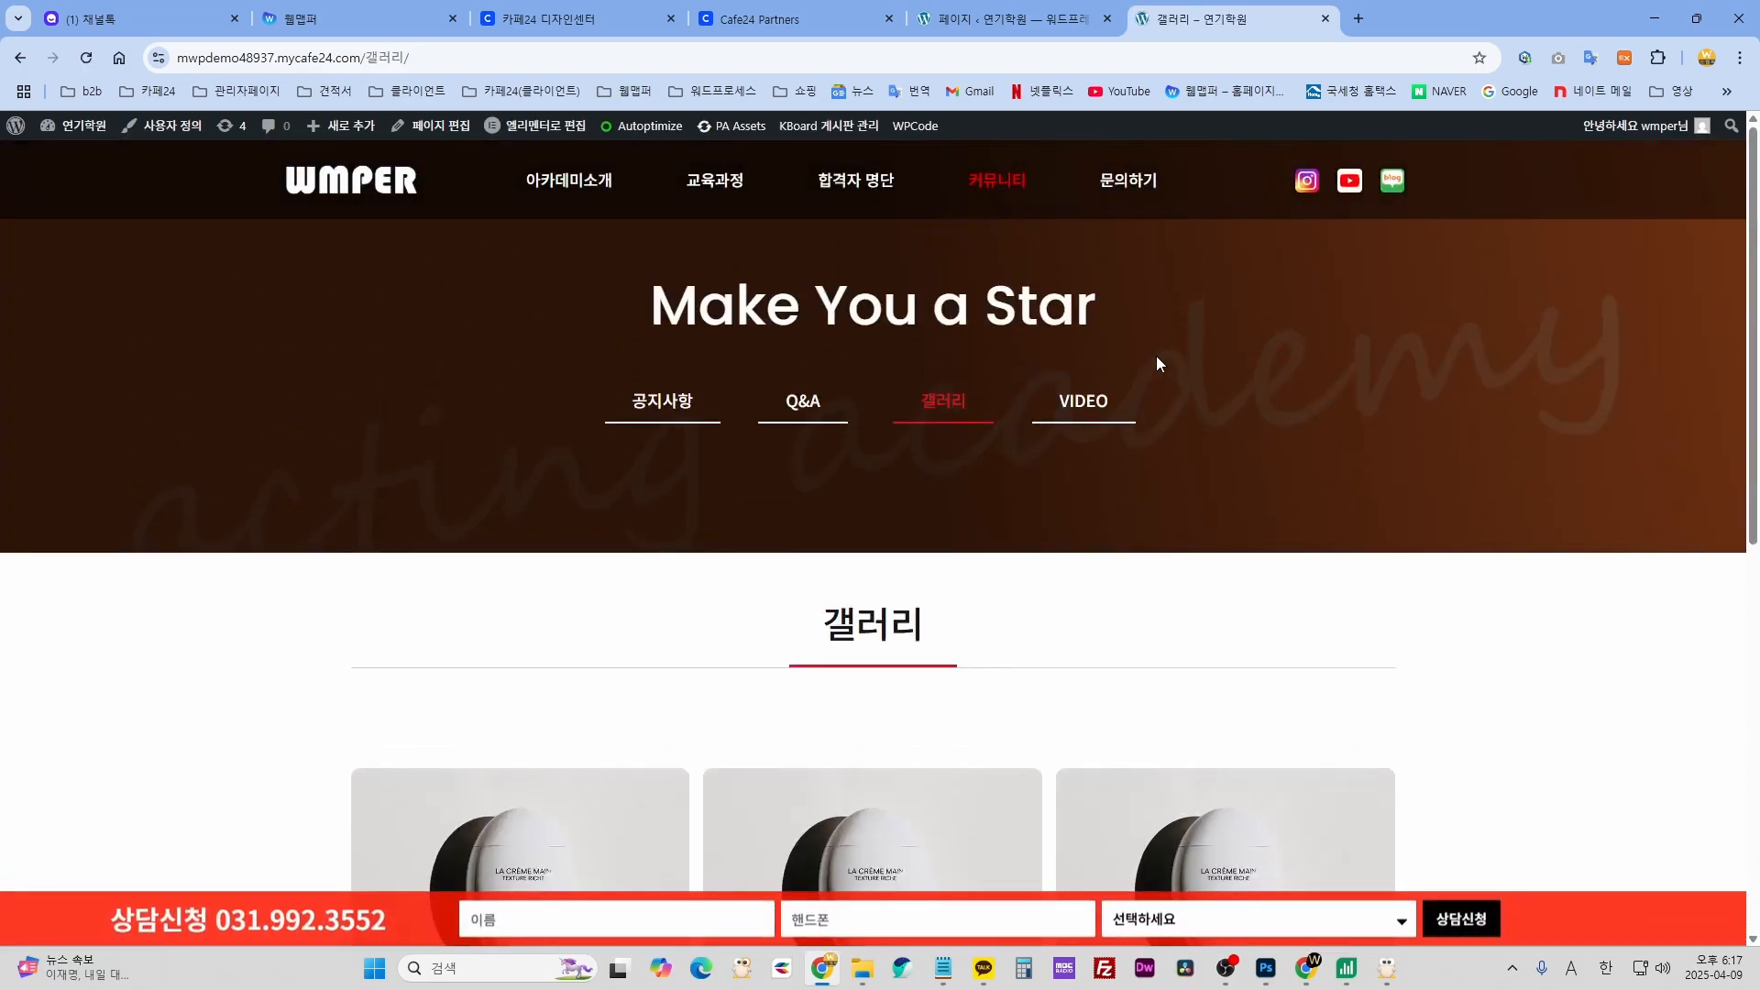
left_click(1141, 184)
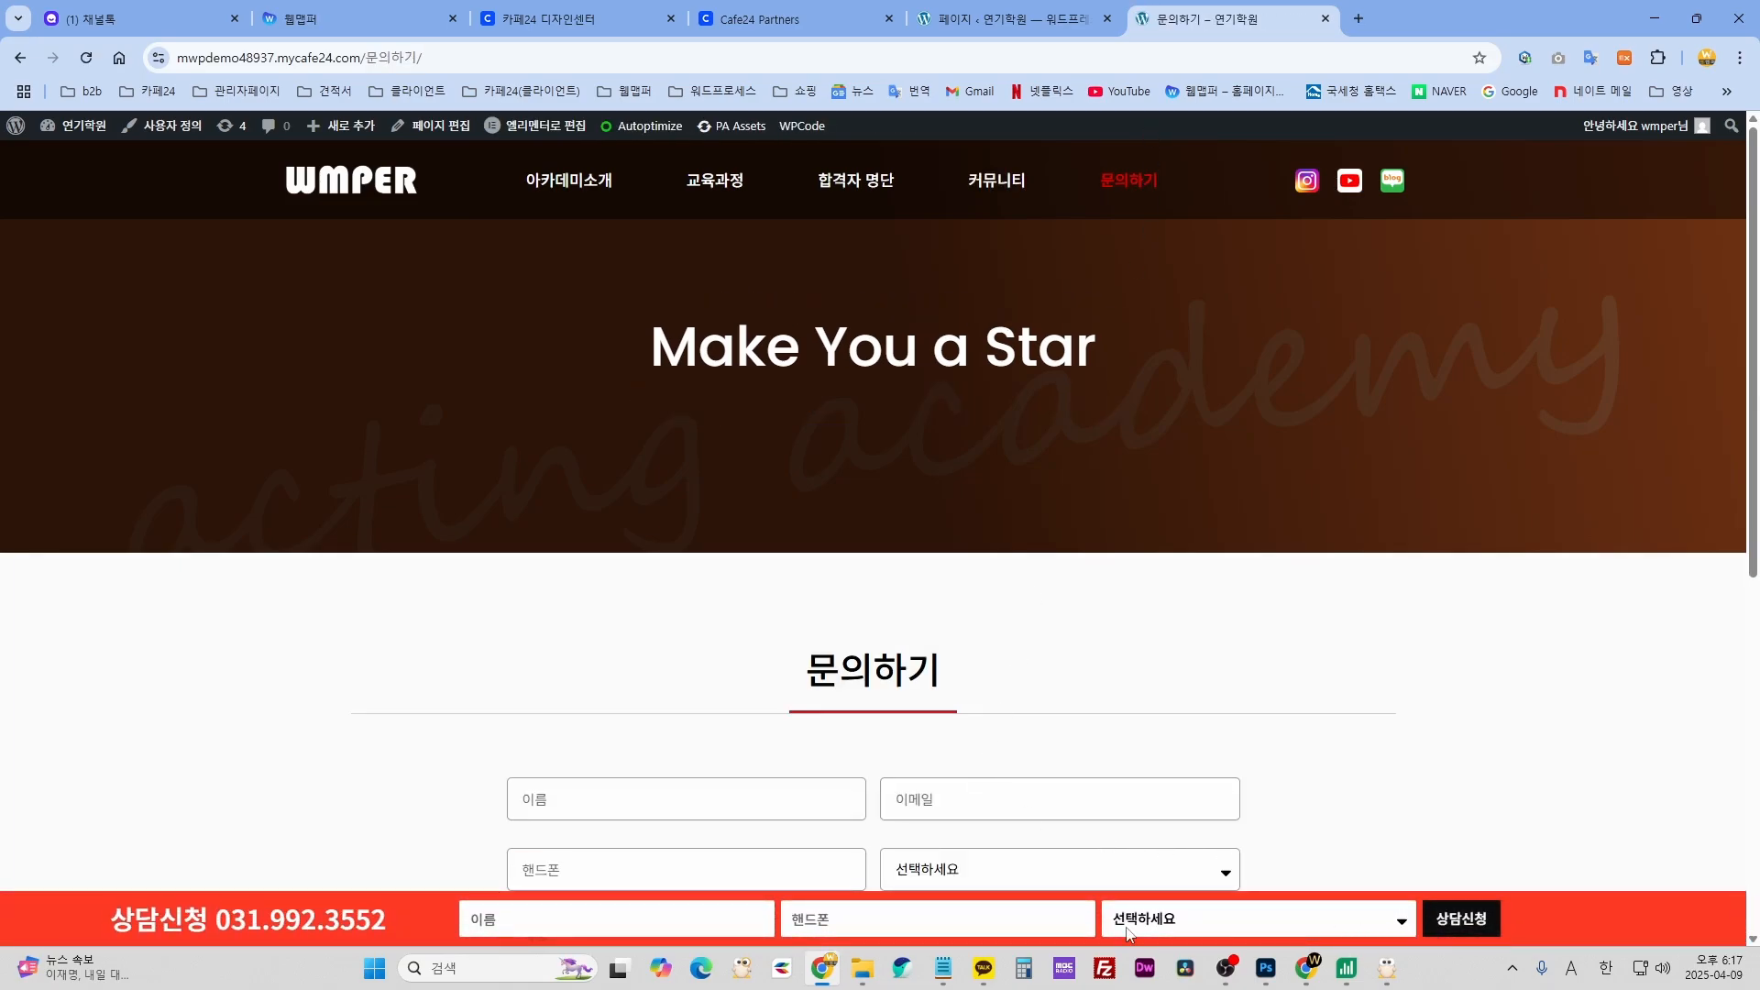
scroll(1191, 656, "down", 2)
scroll(1190, 656, "up", 2)
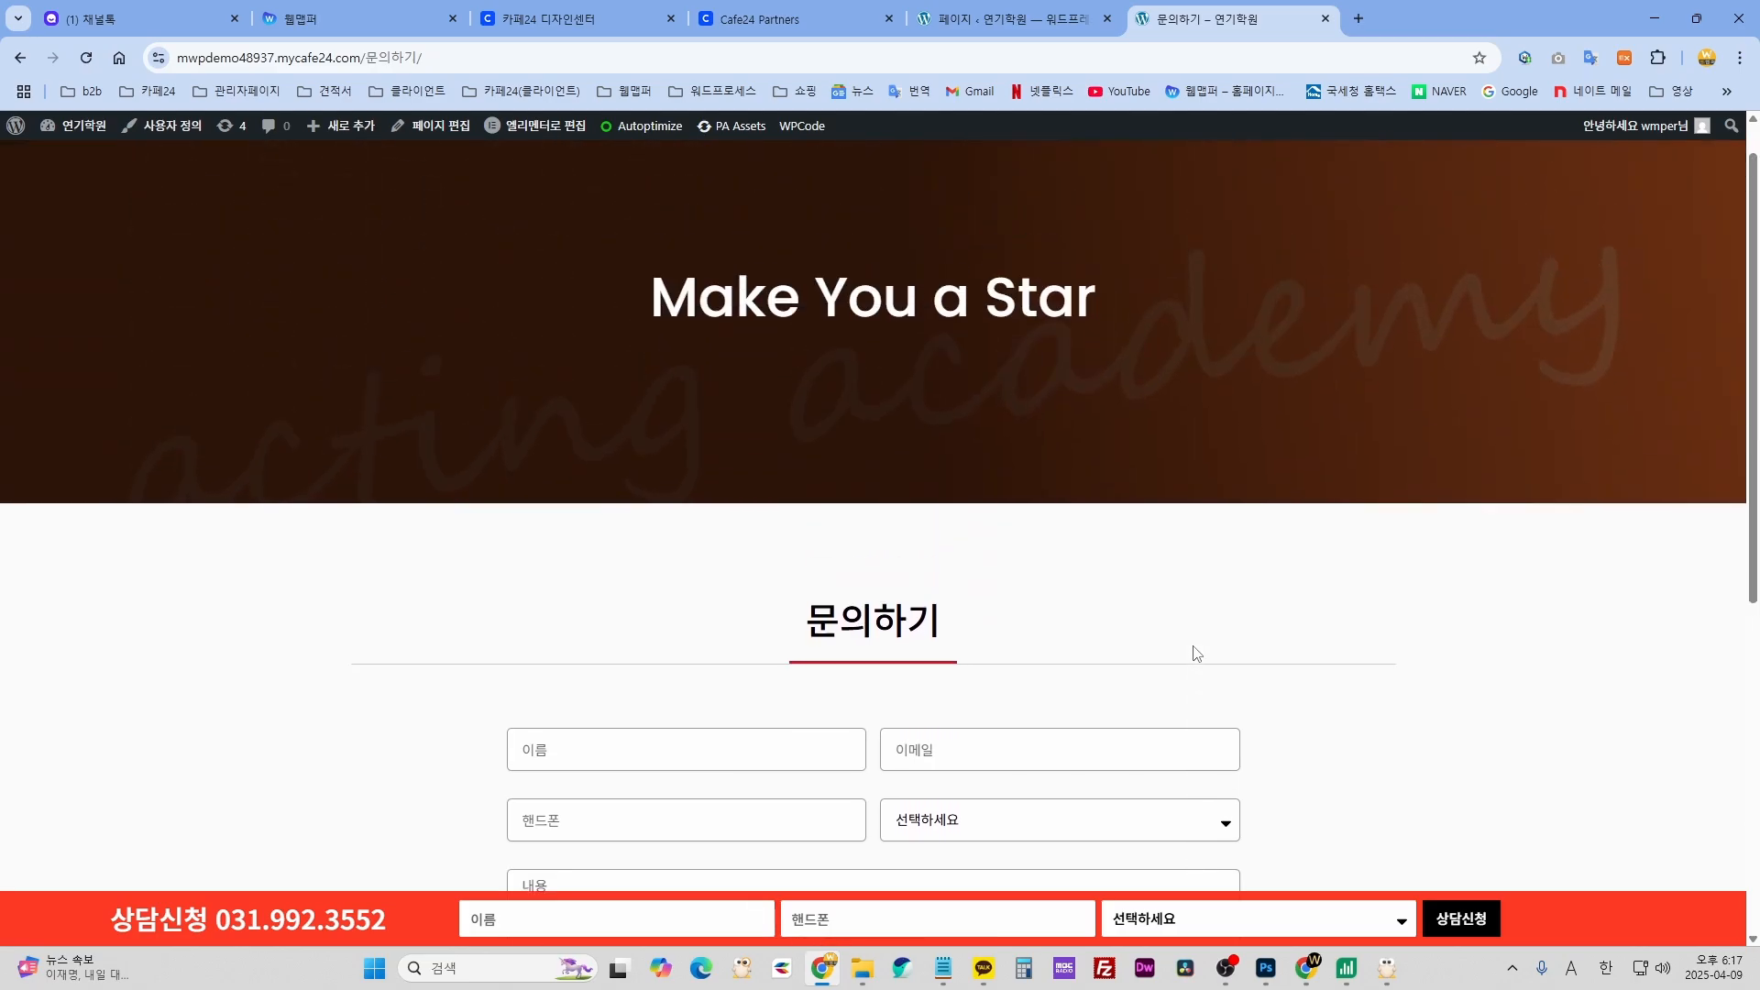
- Return to the WordPress Pages list and scroll through it to the 문의하기 row
left_click(984, 20)
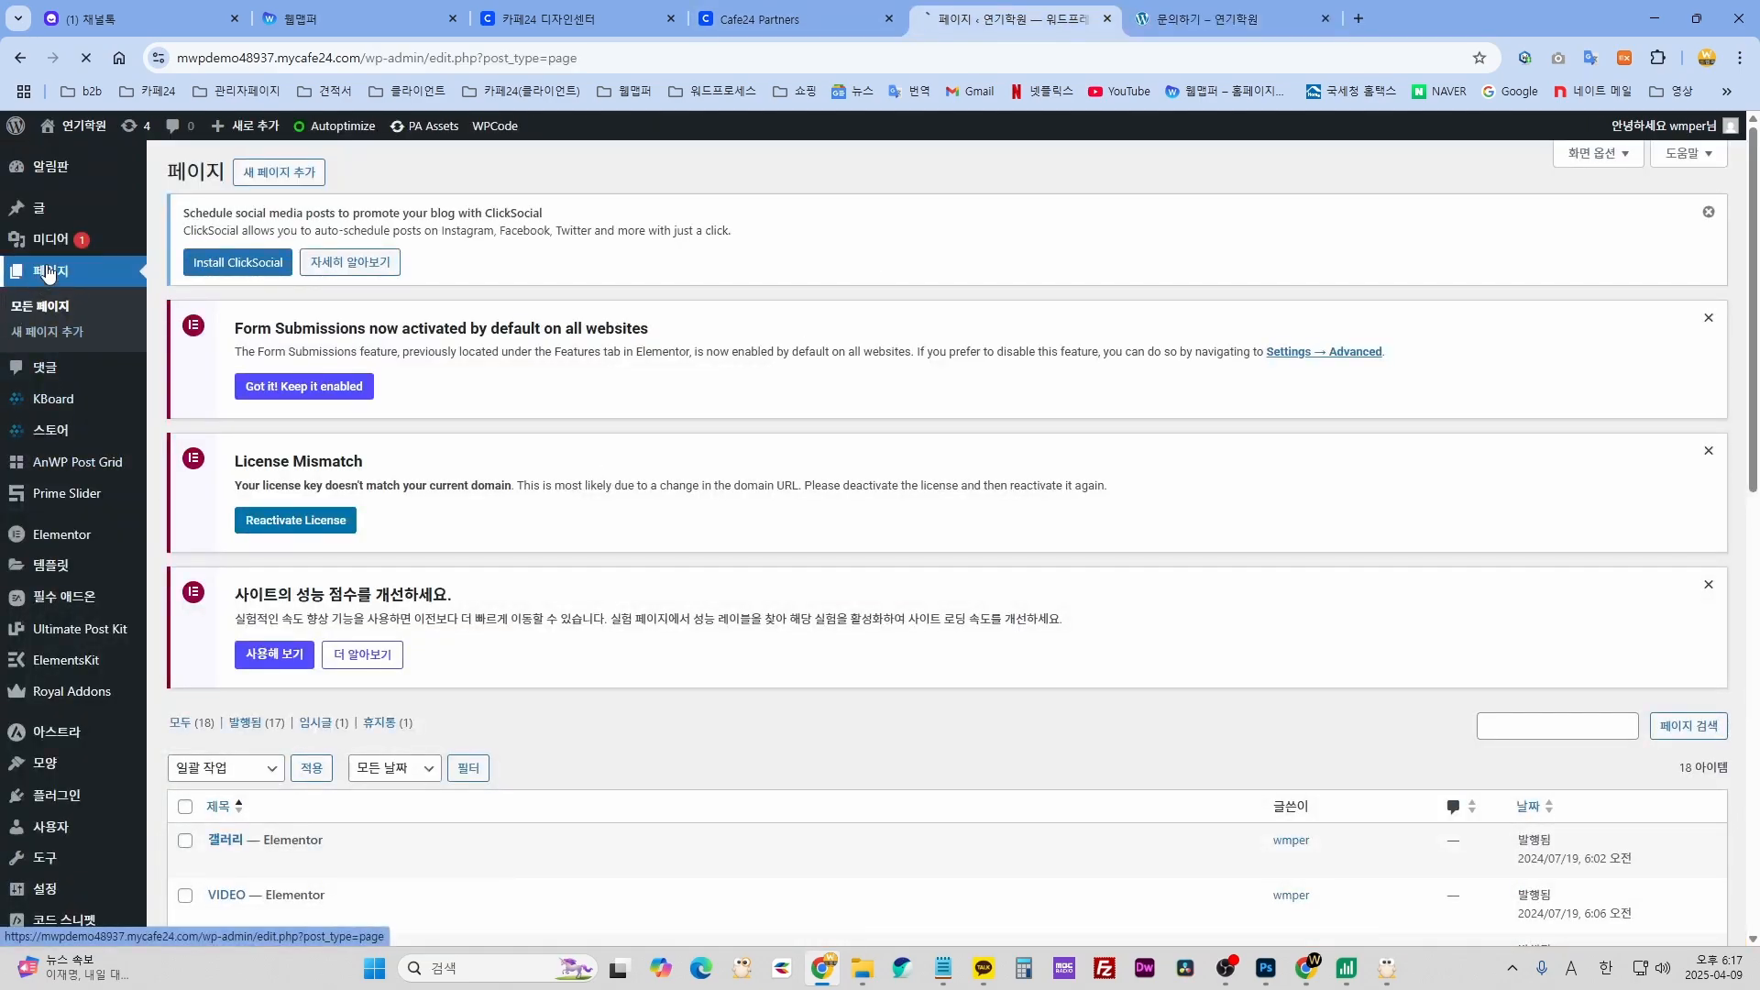
scroll(673, 669, "down", 8)
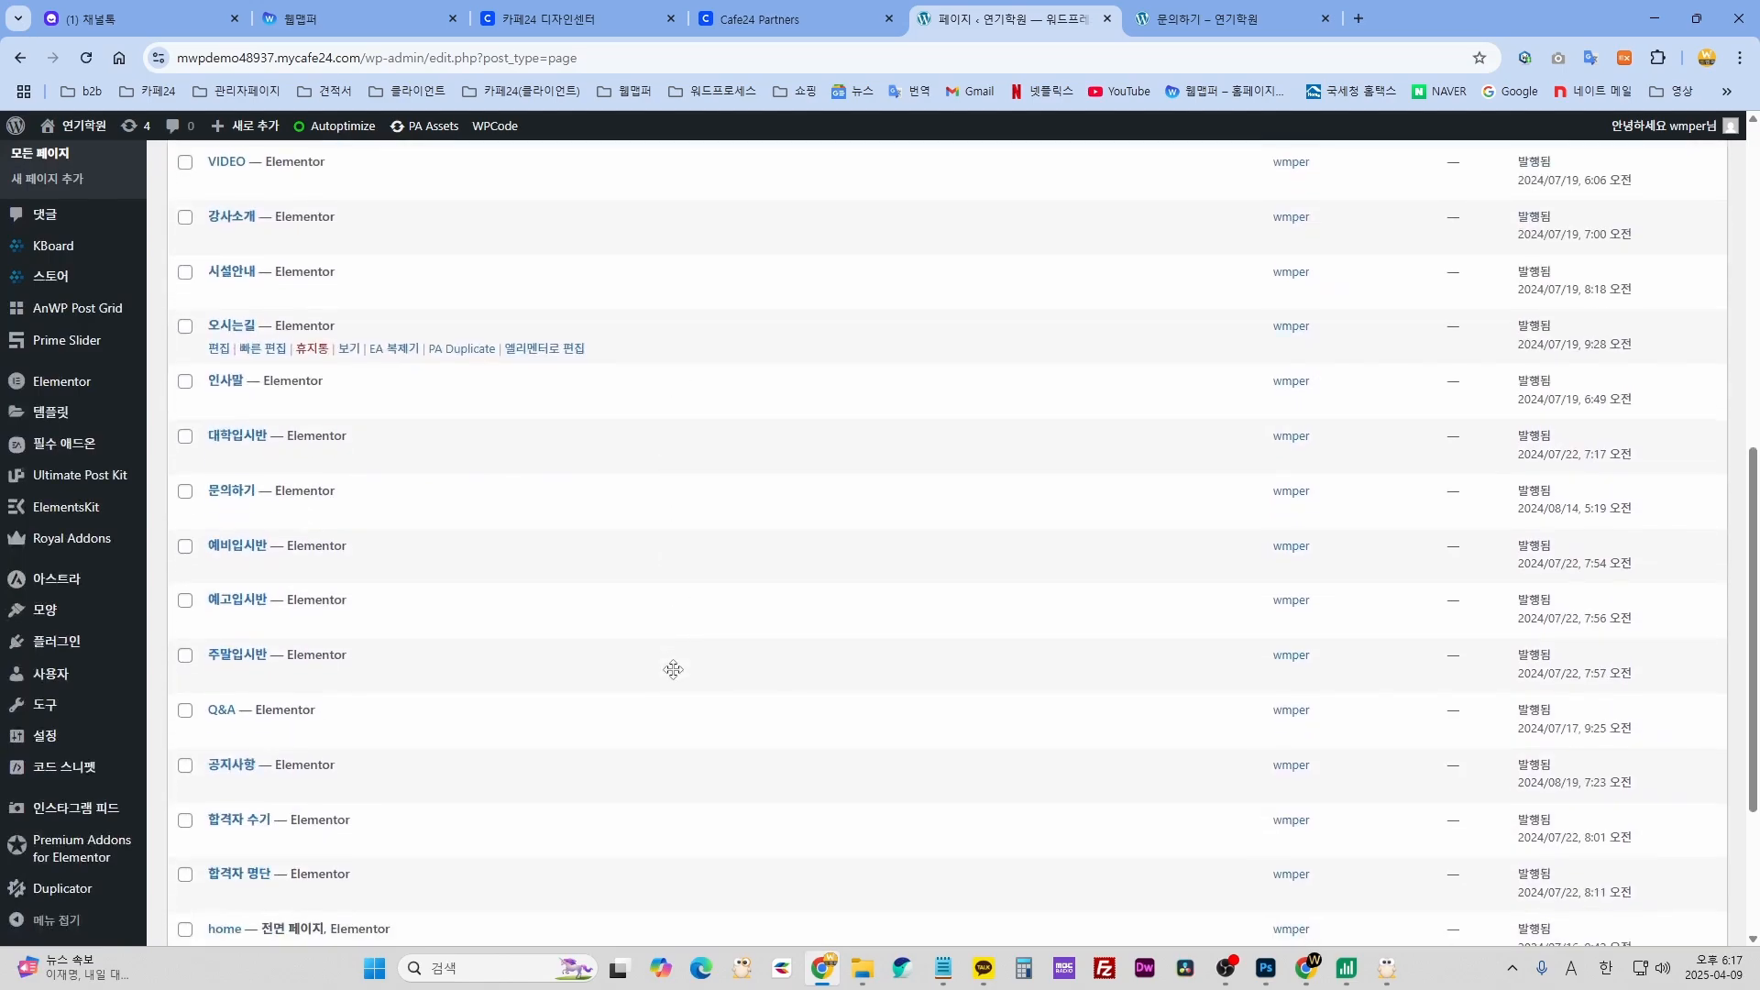
scroll(672, 669, "down", 3)
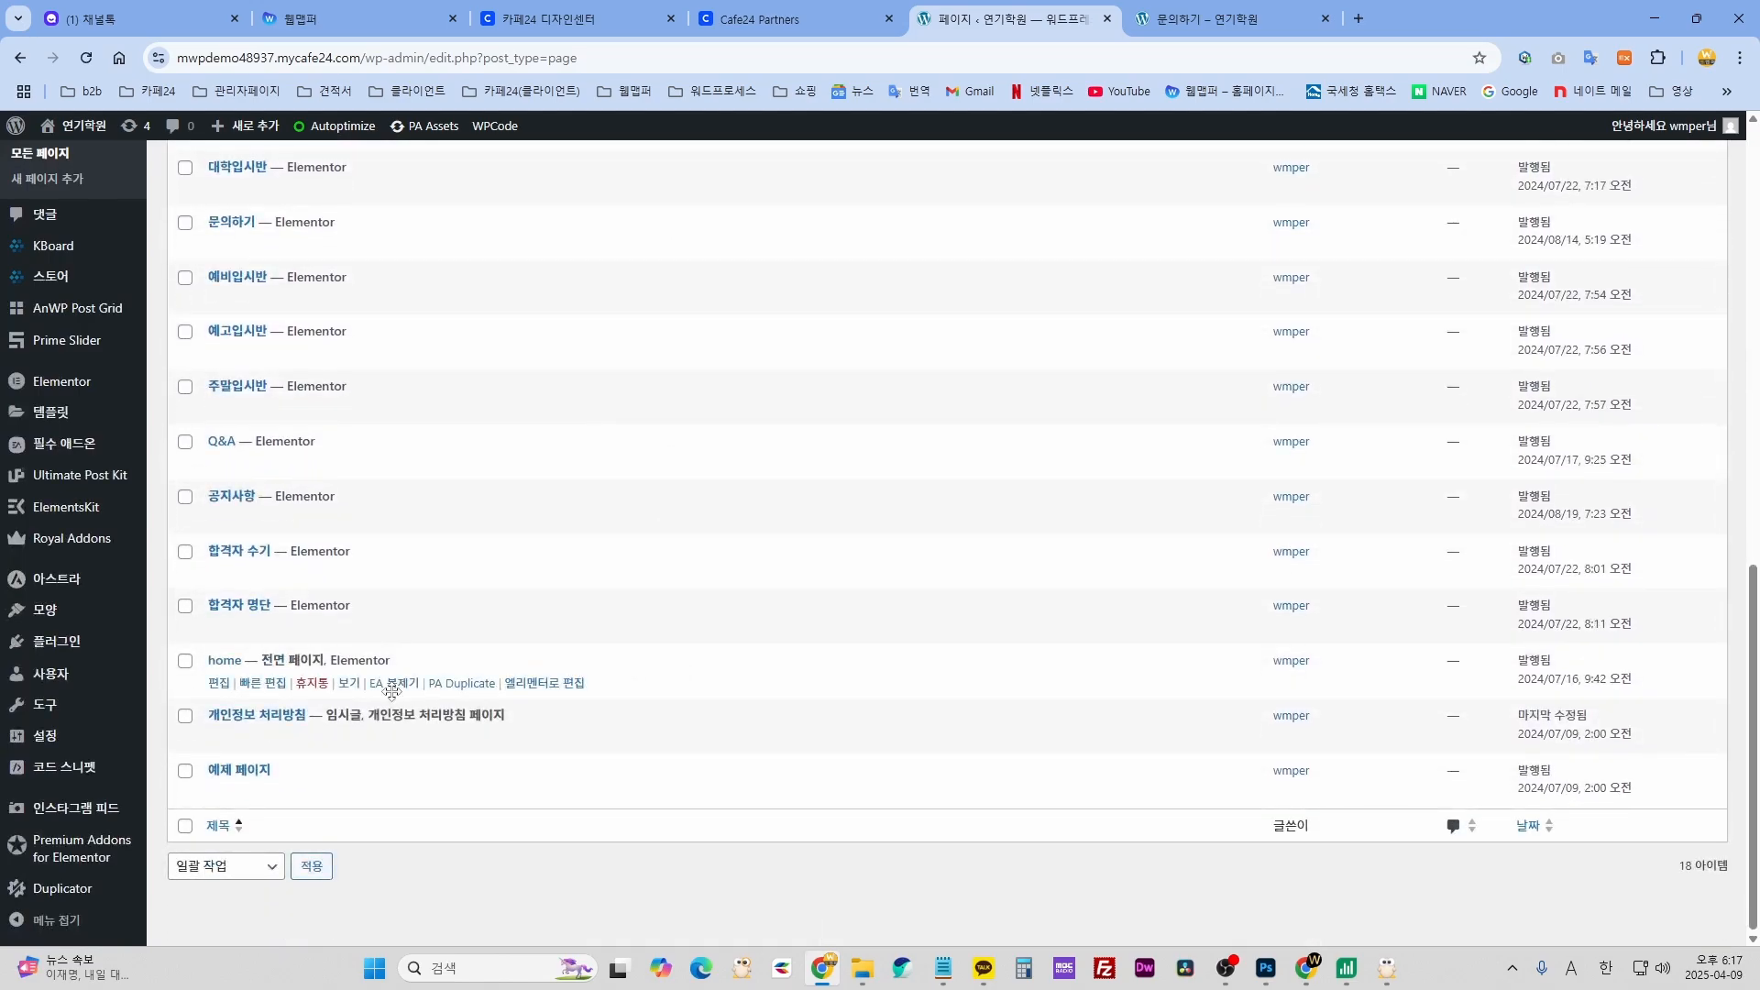
scroll(394, 702, "up", 2)
scroll(395, 701, "up", 1)
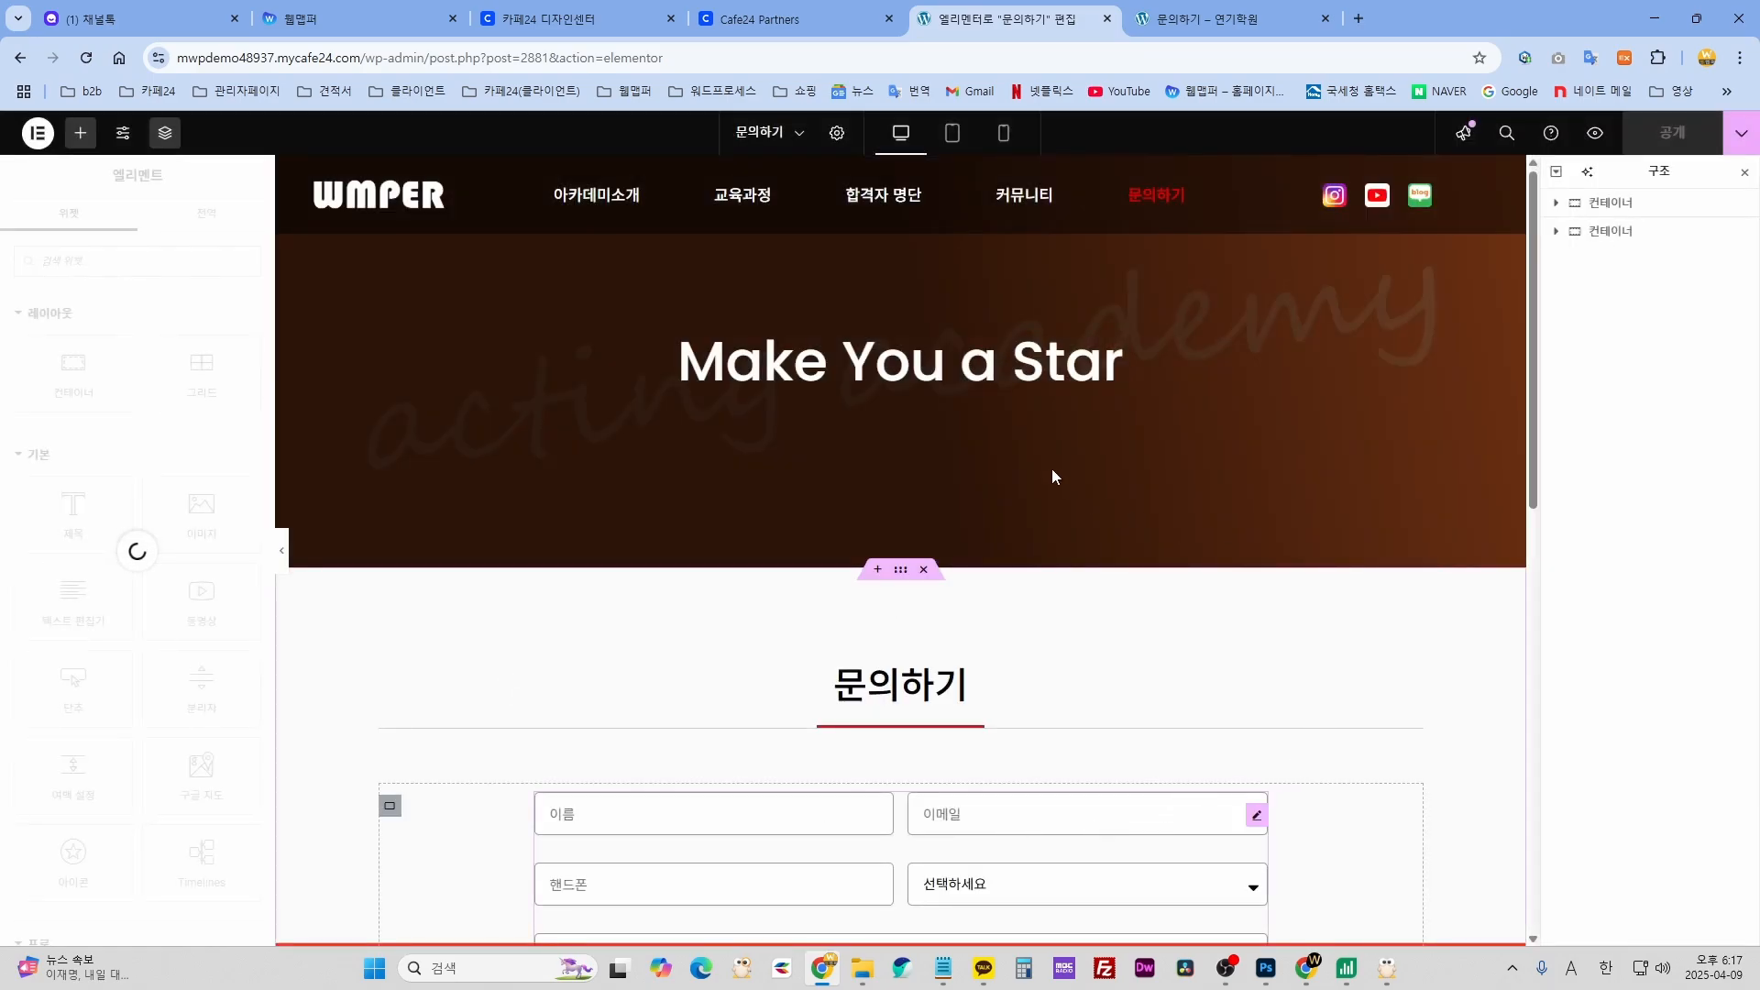
- Scroll down to the contact form and open its Form widget settings
scroll(1005, 687, "down", 3)
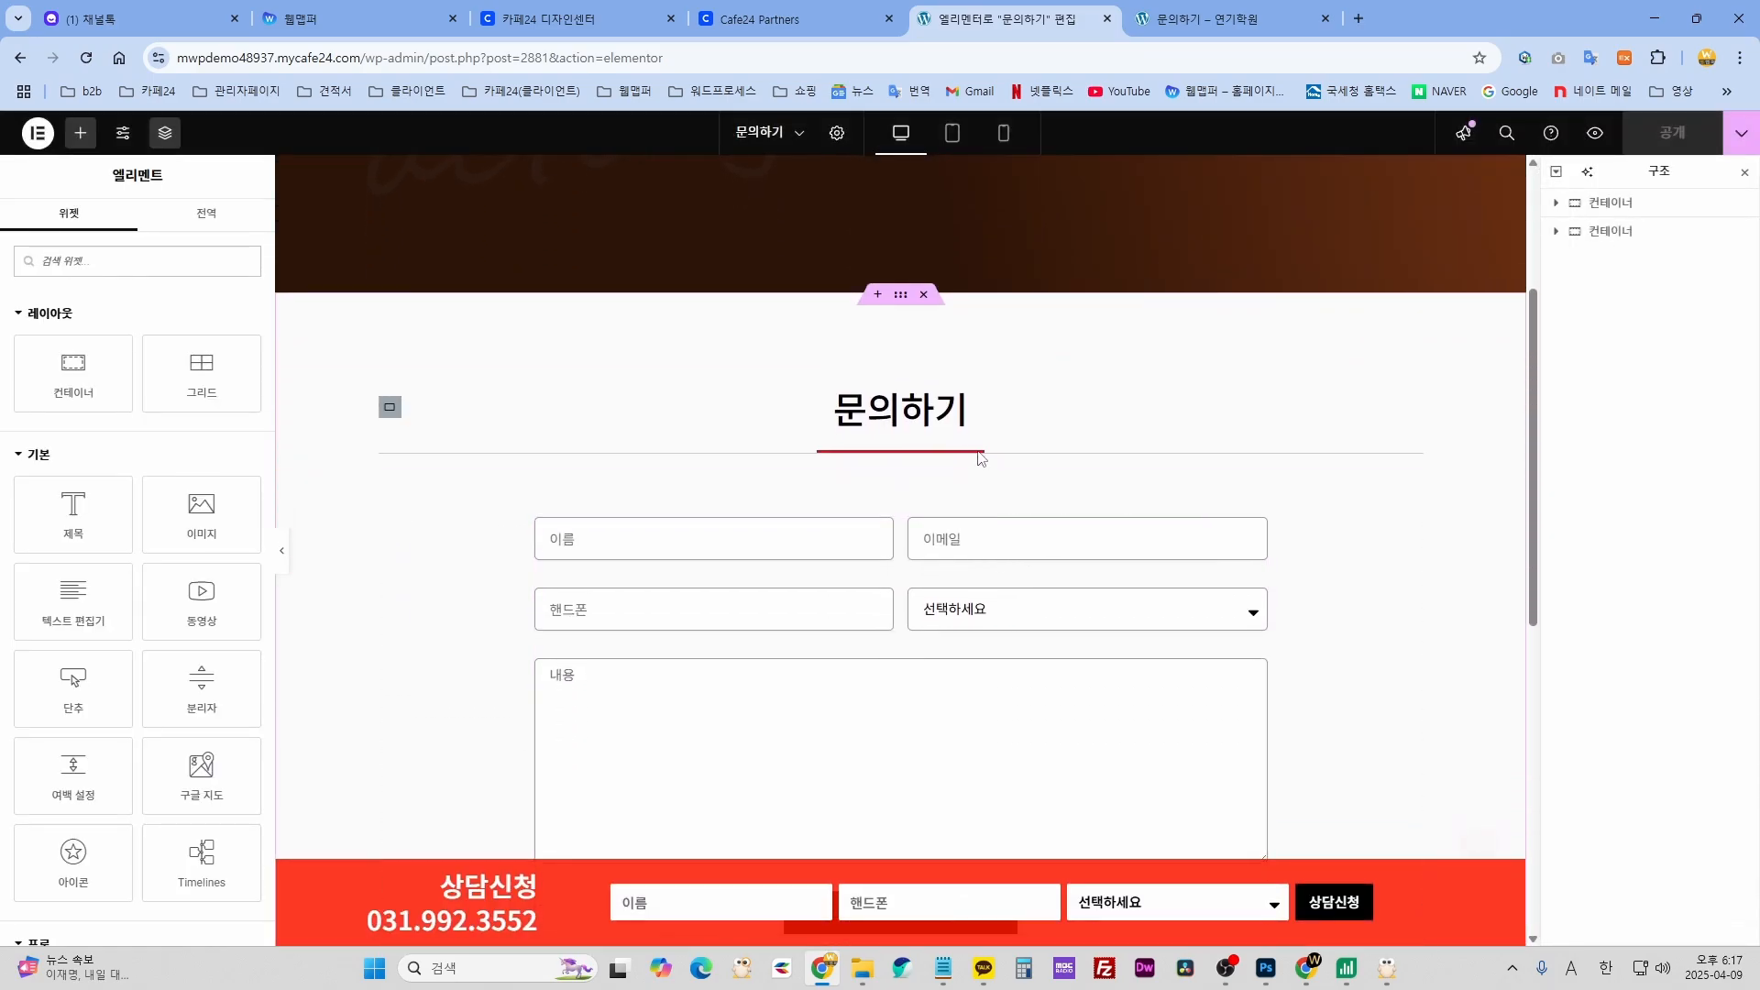
scroll(966, 715, "down", 2)
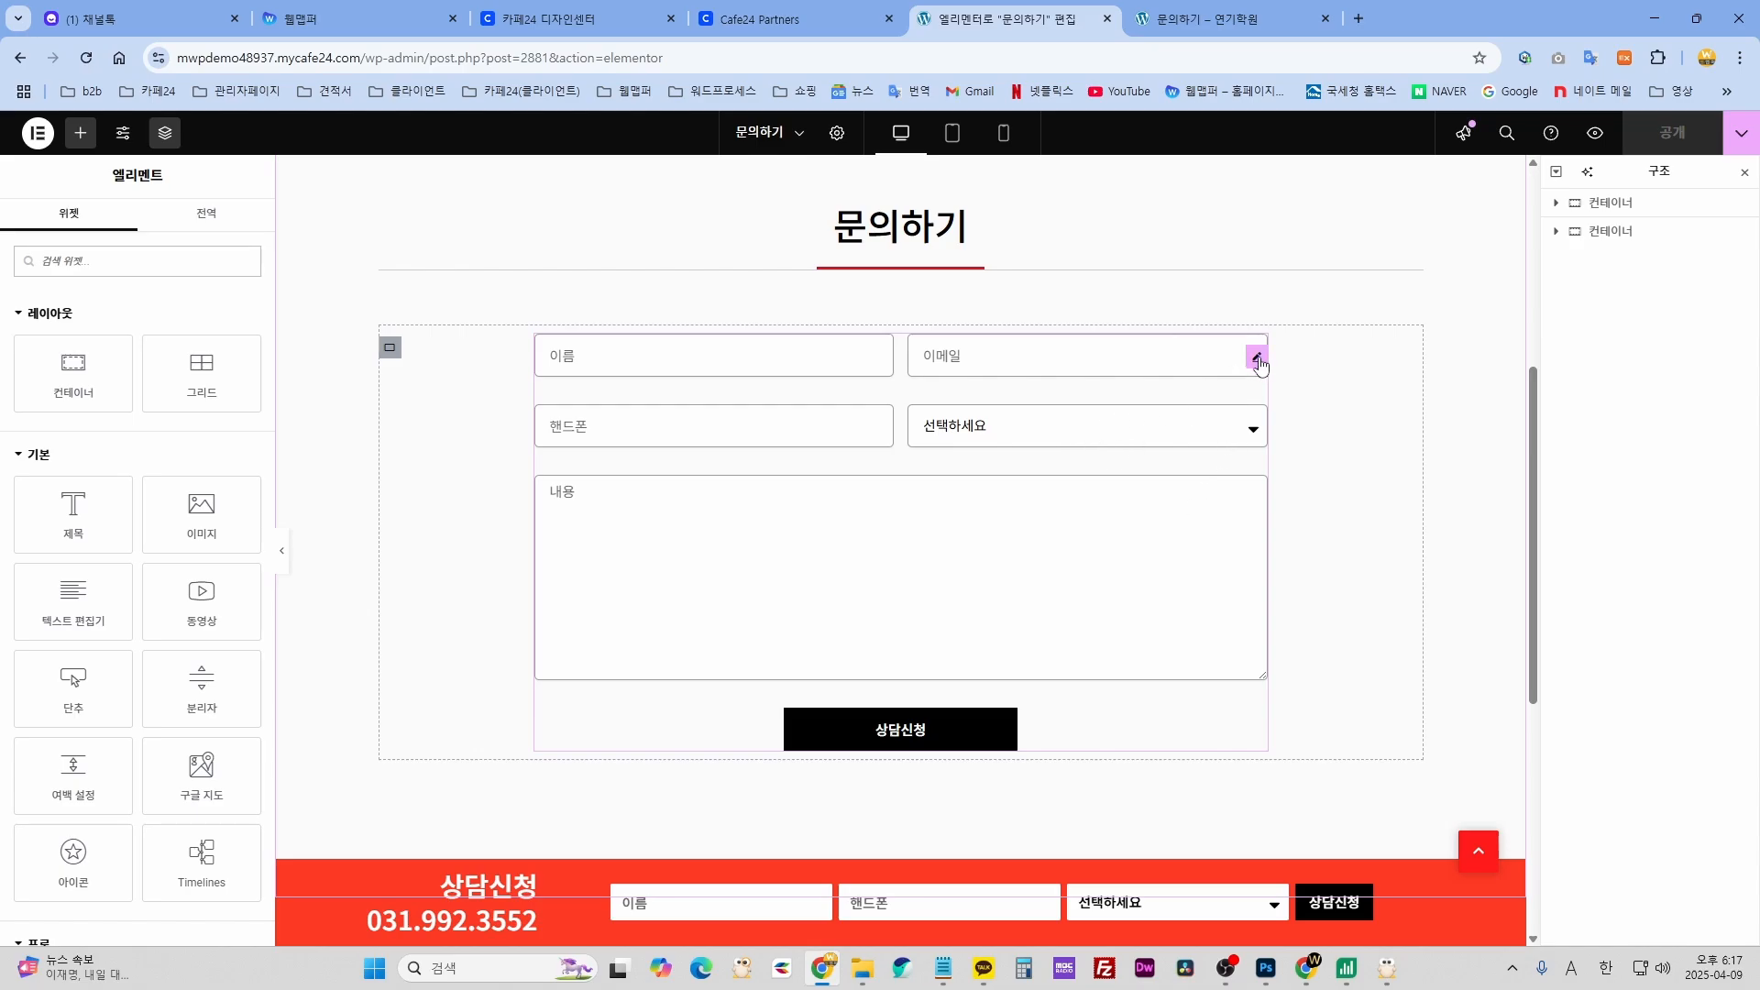
left_click(1261, 365)
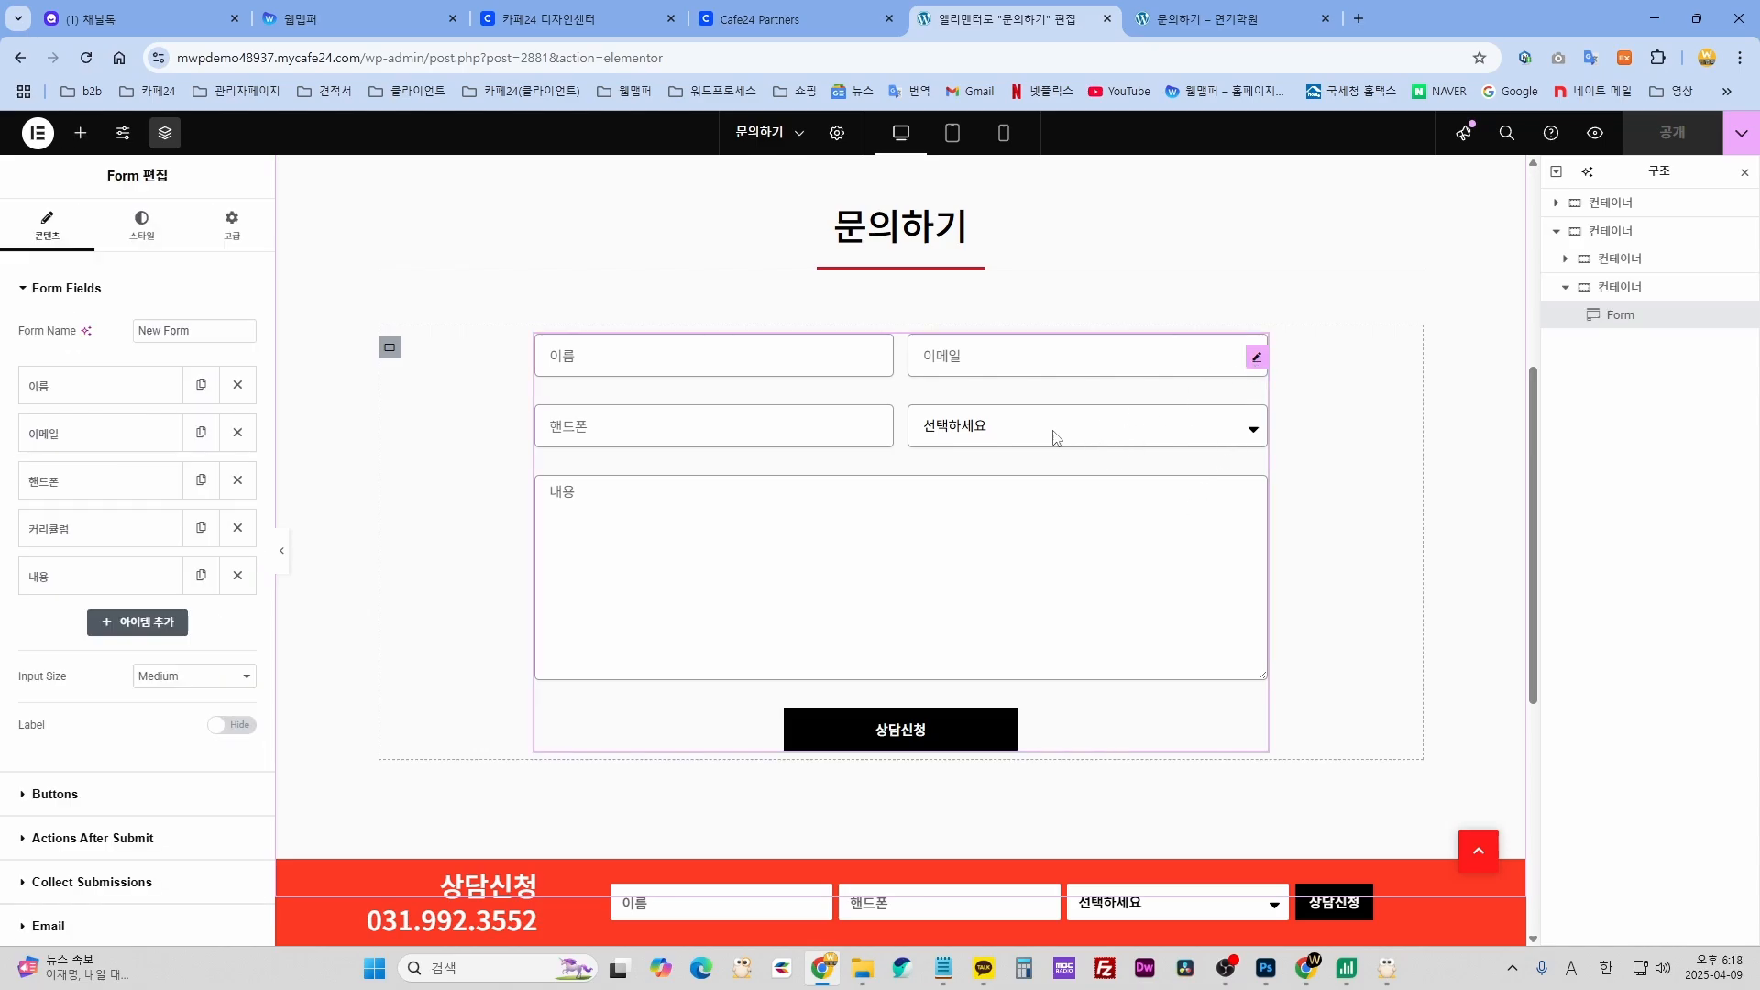
- Expand and collapse the 이름, 이메일 and 내용 form fields to inspect each one
left_click(91, 390)
left_click(91, 391)
left_click(71, 436)
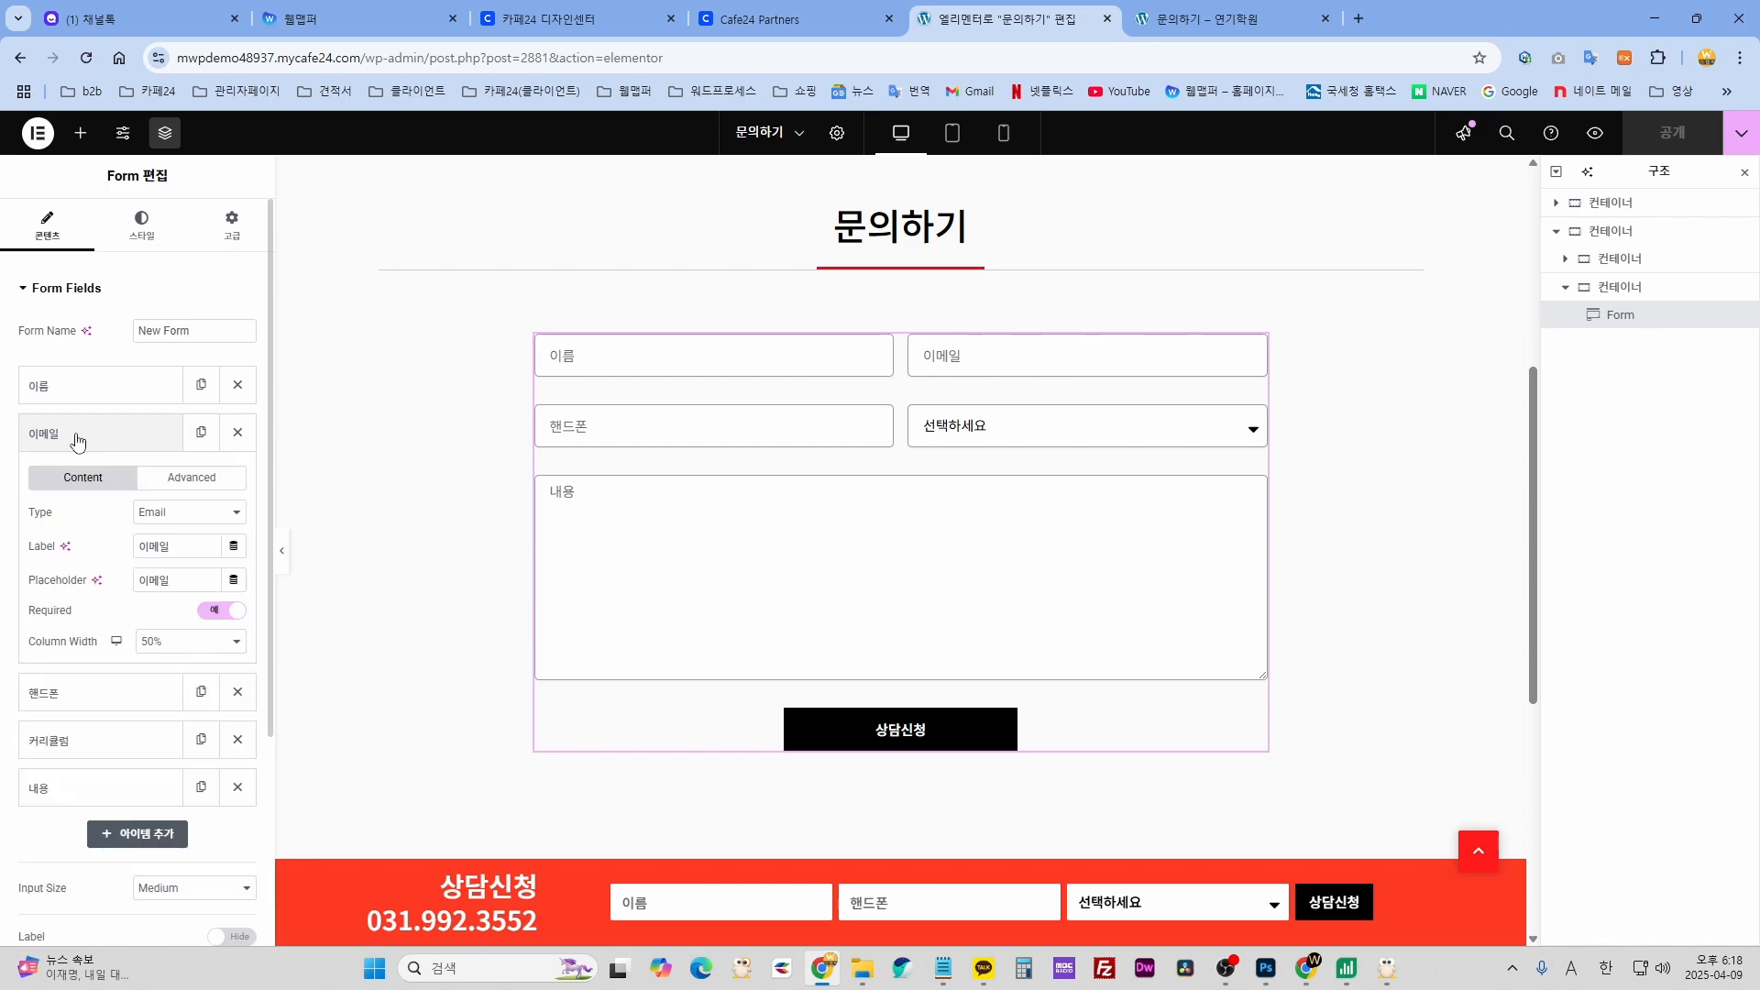
left_click(70, 438)
scroll(60, 541, "down", 2)
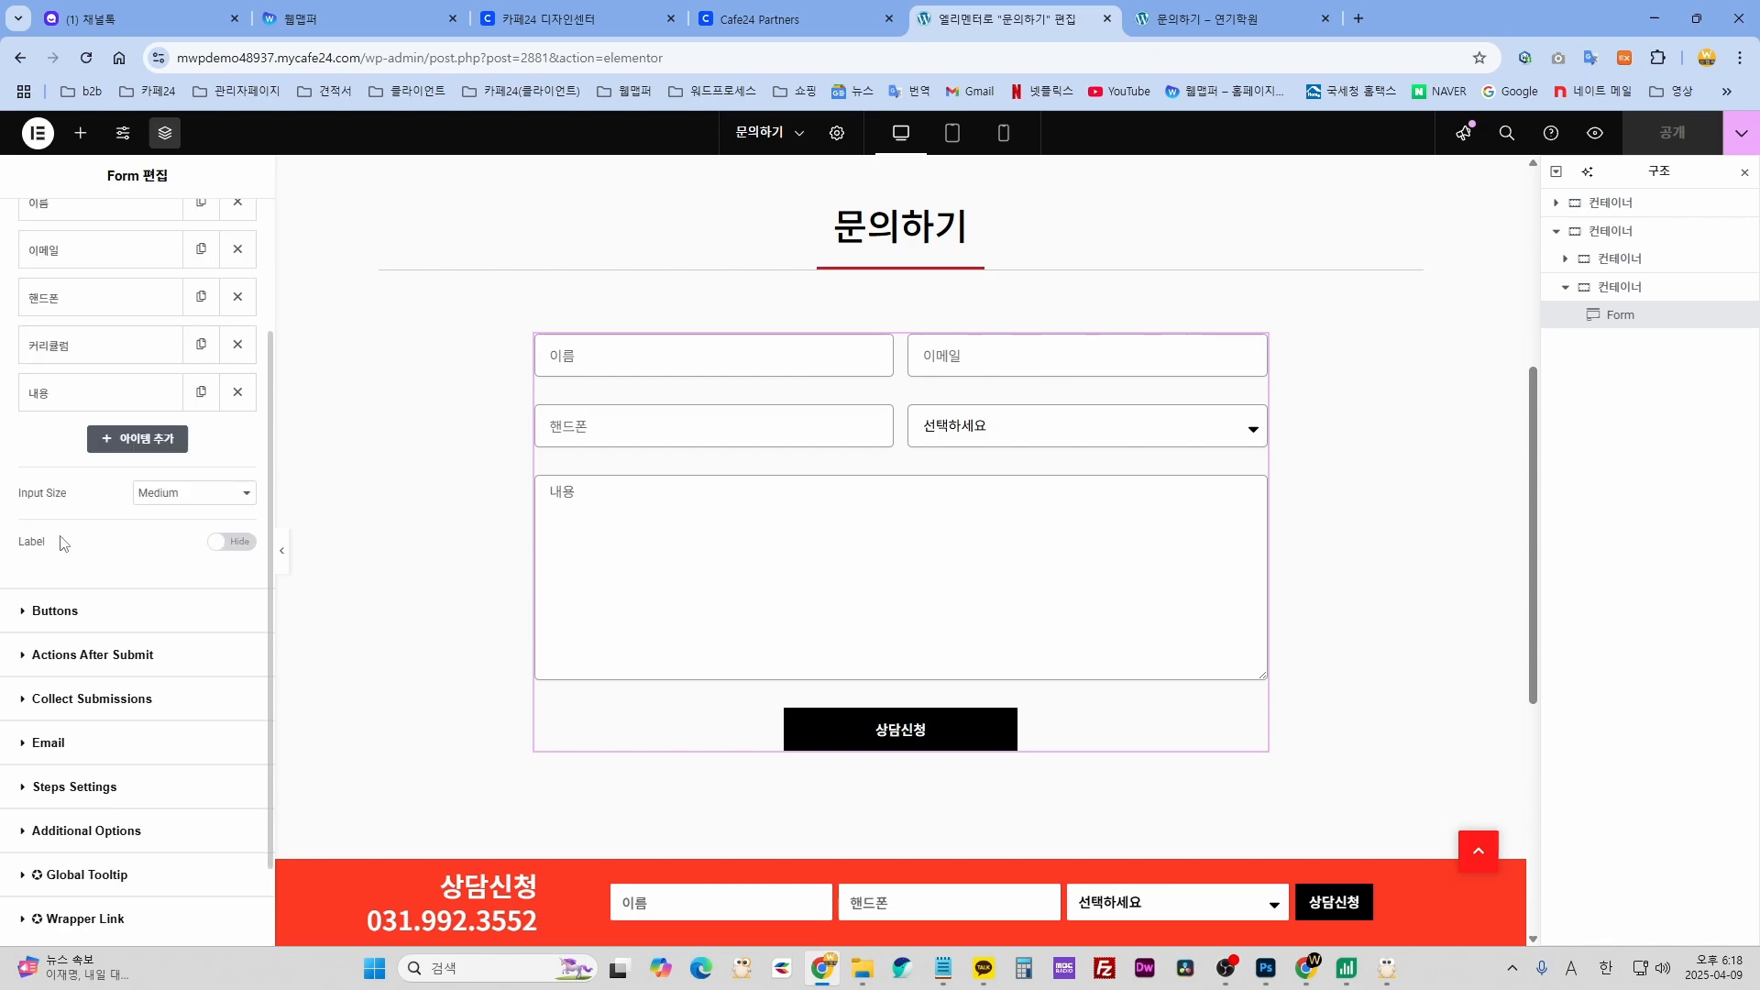
left_click(100, 401)
left_click(99, 402)
scroll(89, 553, "down", 1)
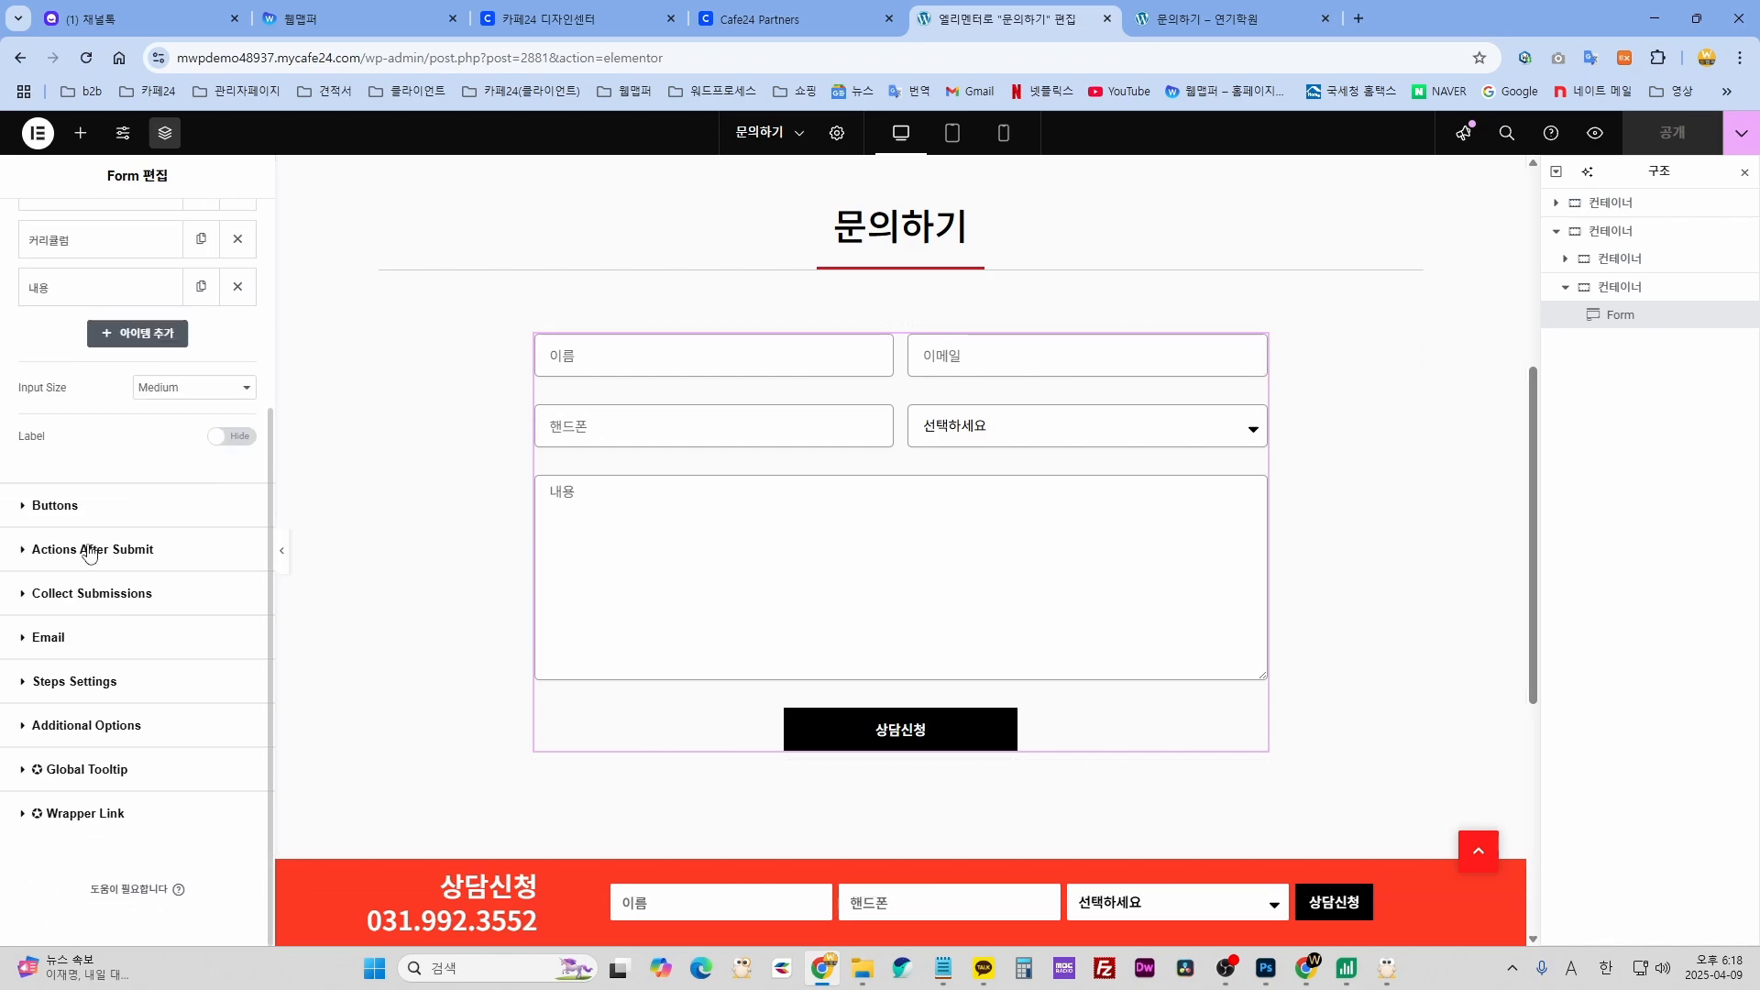
- Expand the form's Email action and highlight the To address, From Email and From Name values
left_click(68, 639)
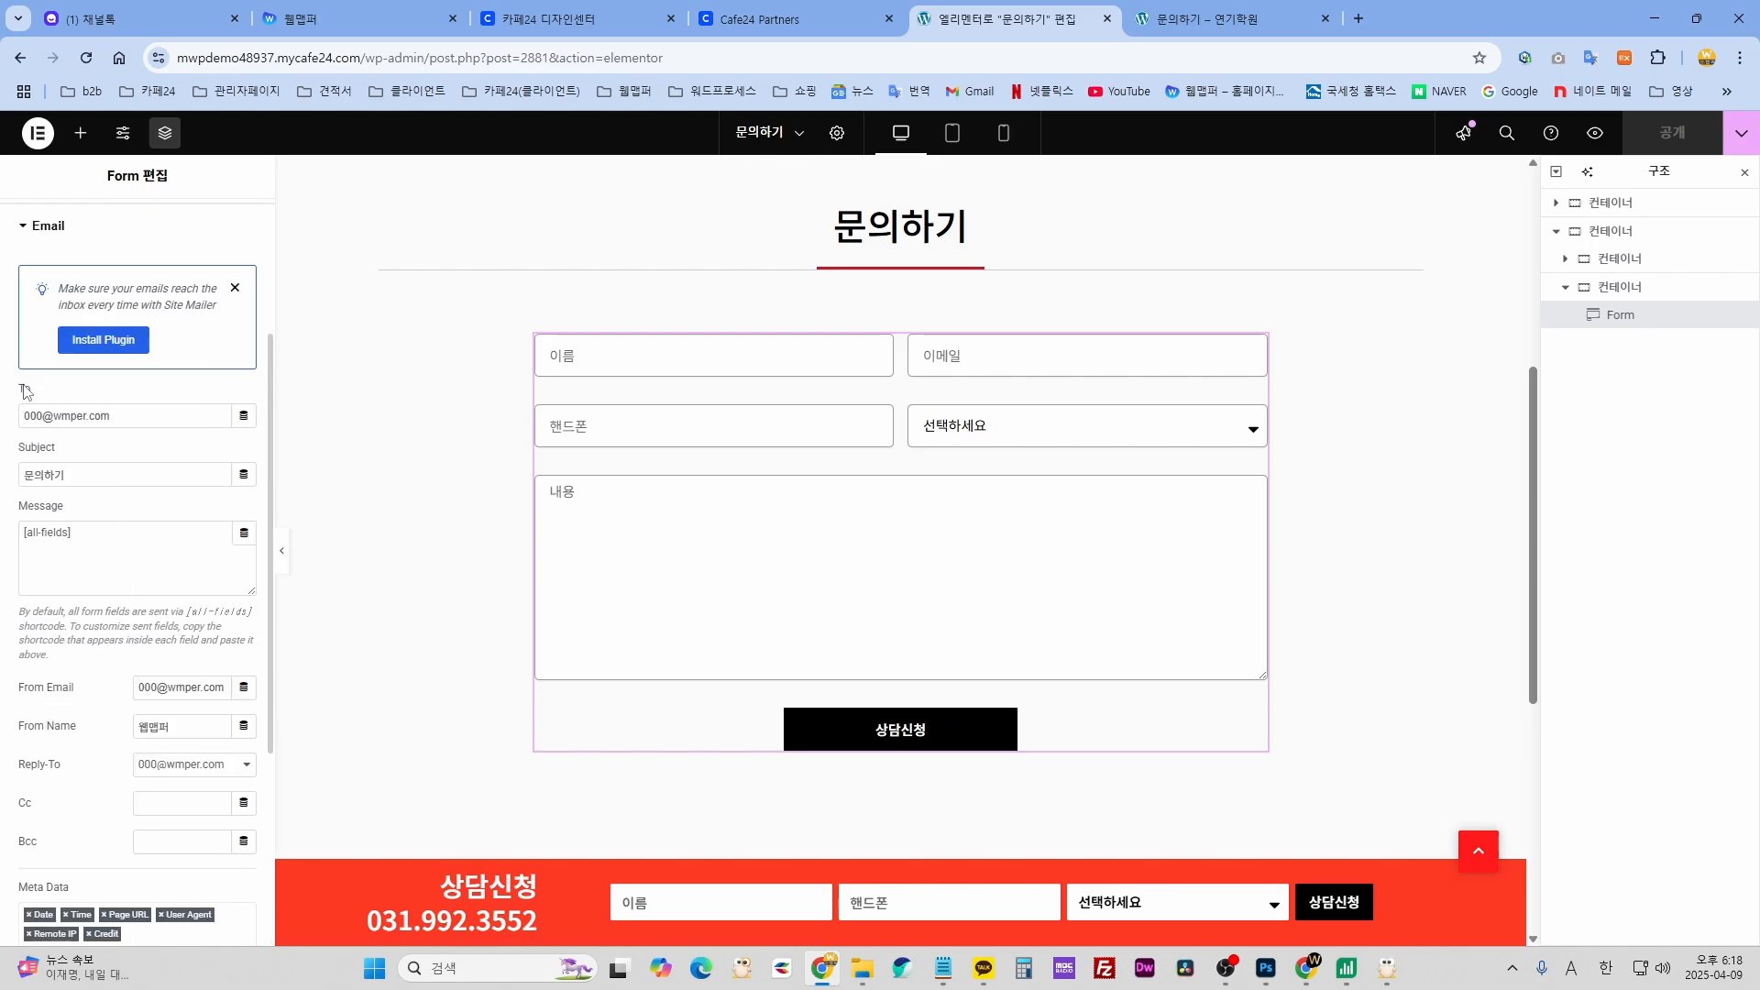
left_click_drag(112, 415, 22, 415)
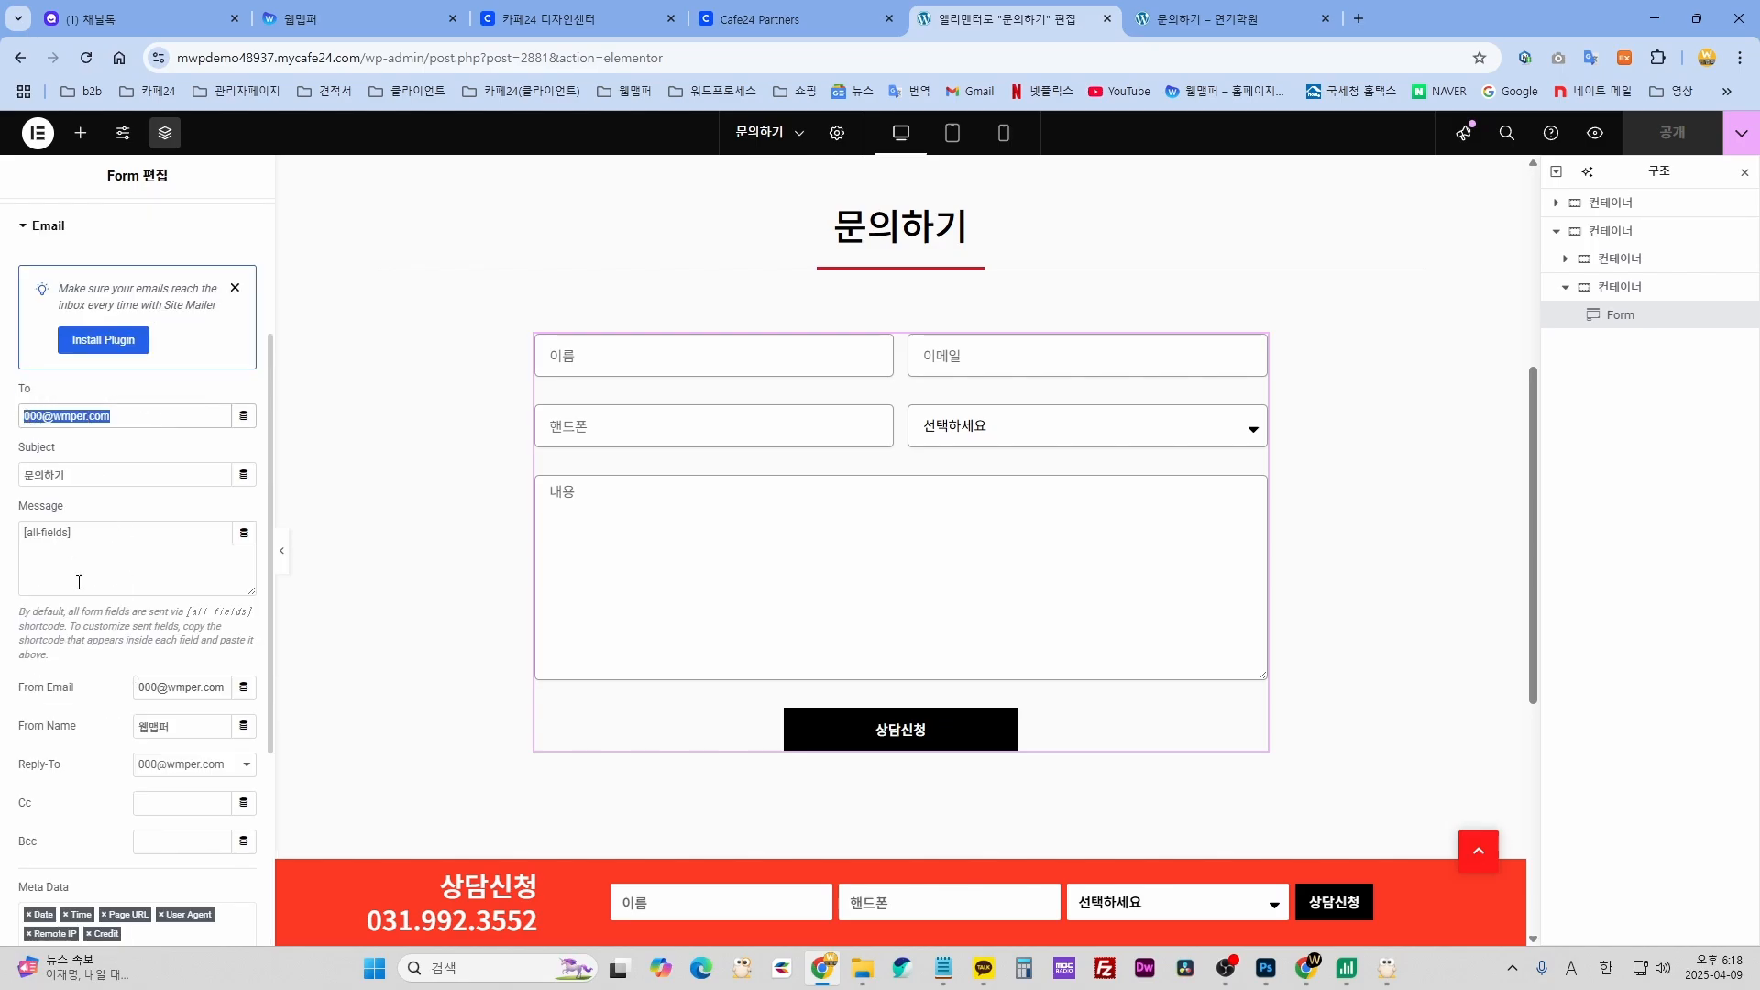
left_click_drag(225, 688, 138, 687)
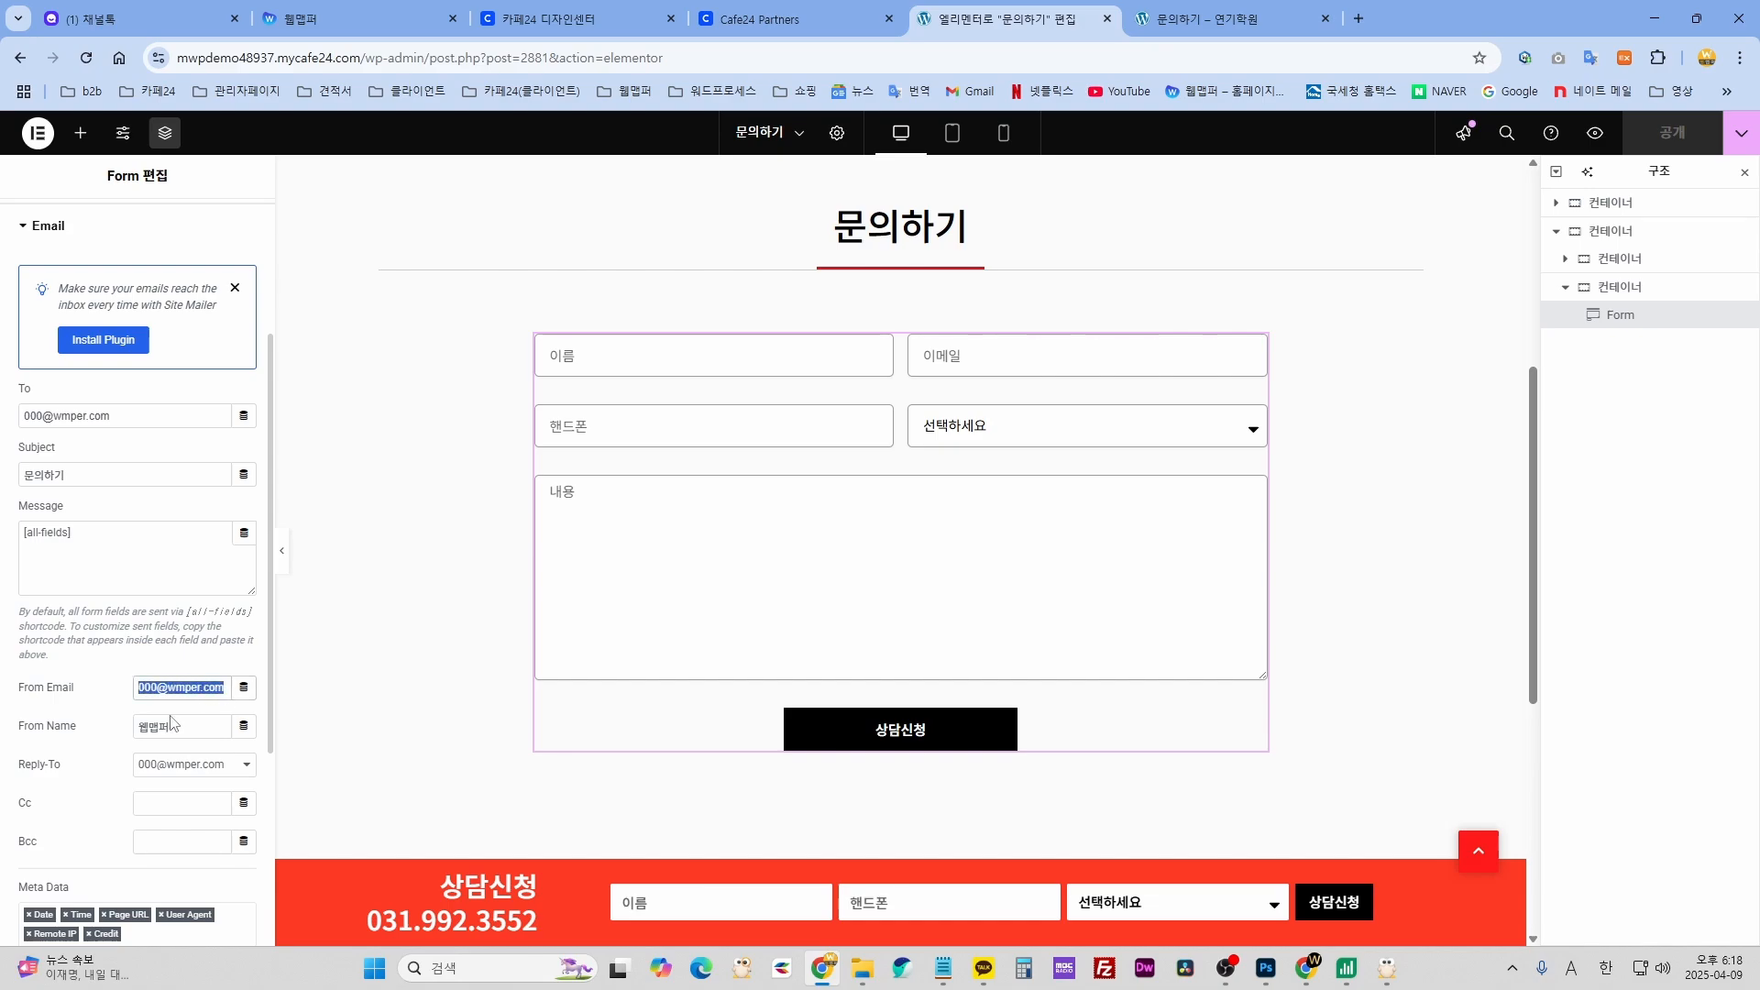
left_click_drag(20, 727, 77, 730)
left_click_drag(183, 727, 140, 727)
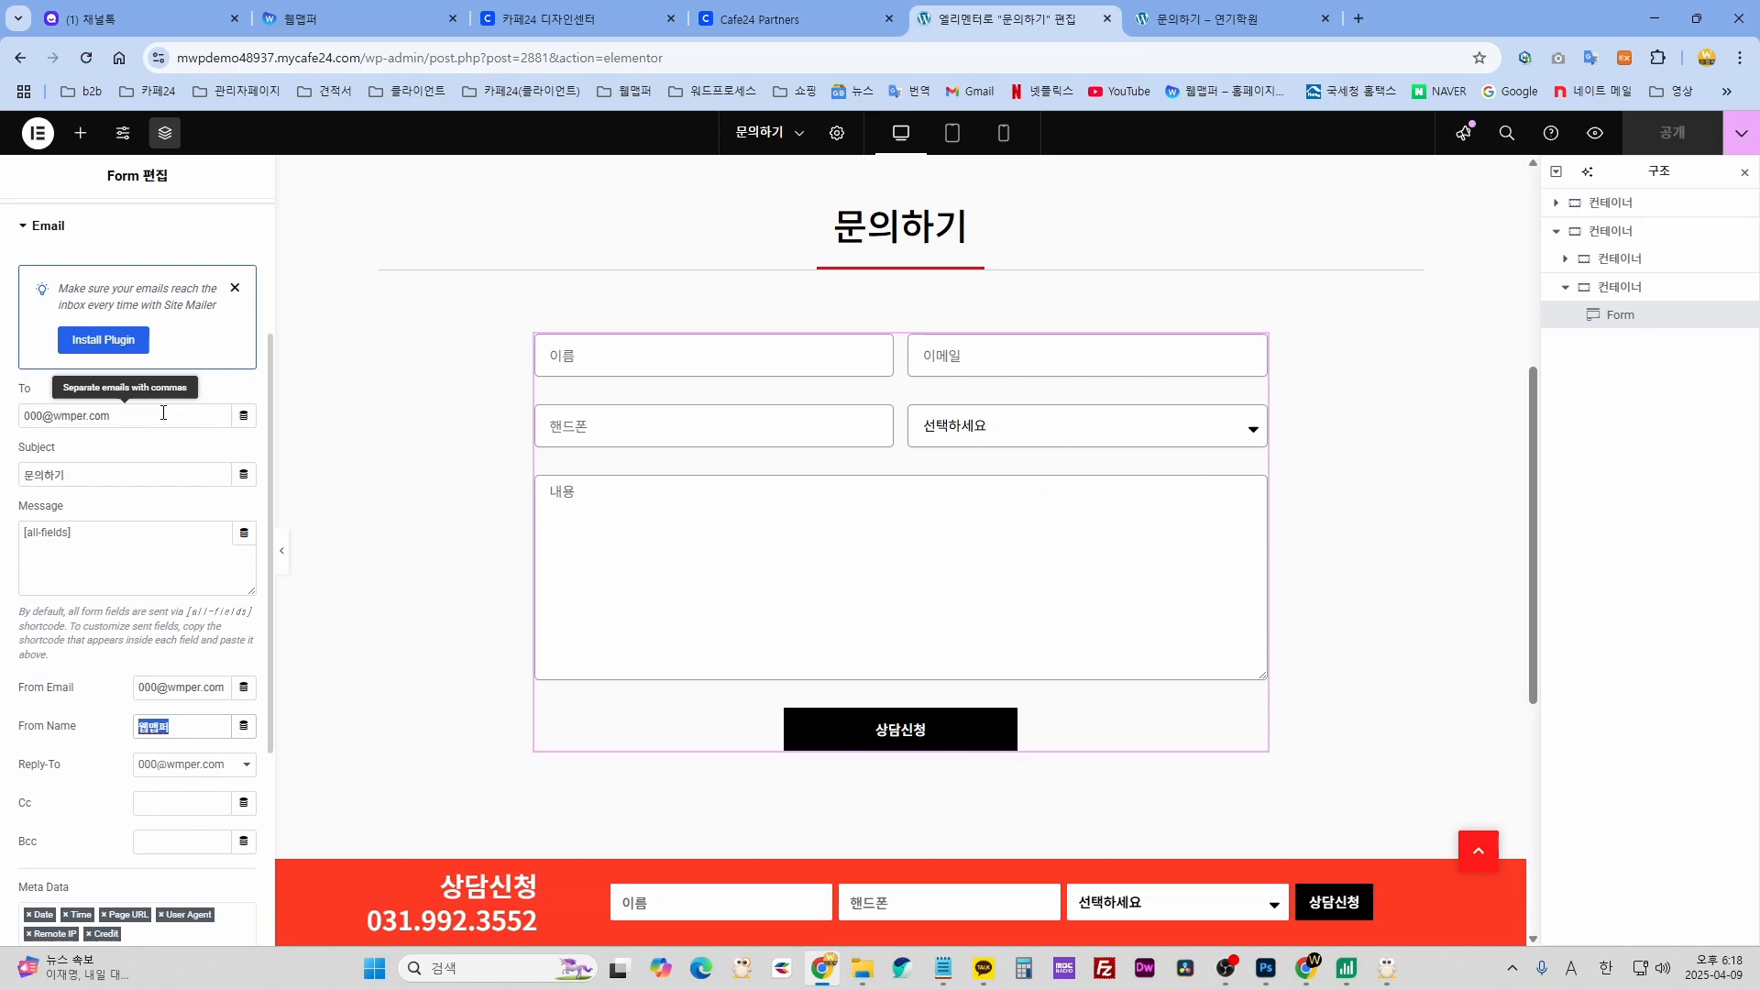
left_click_drag(114, 416, 29, 412)
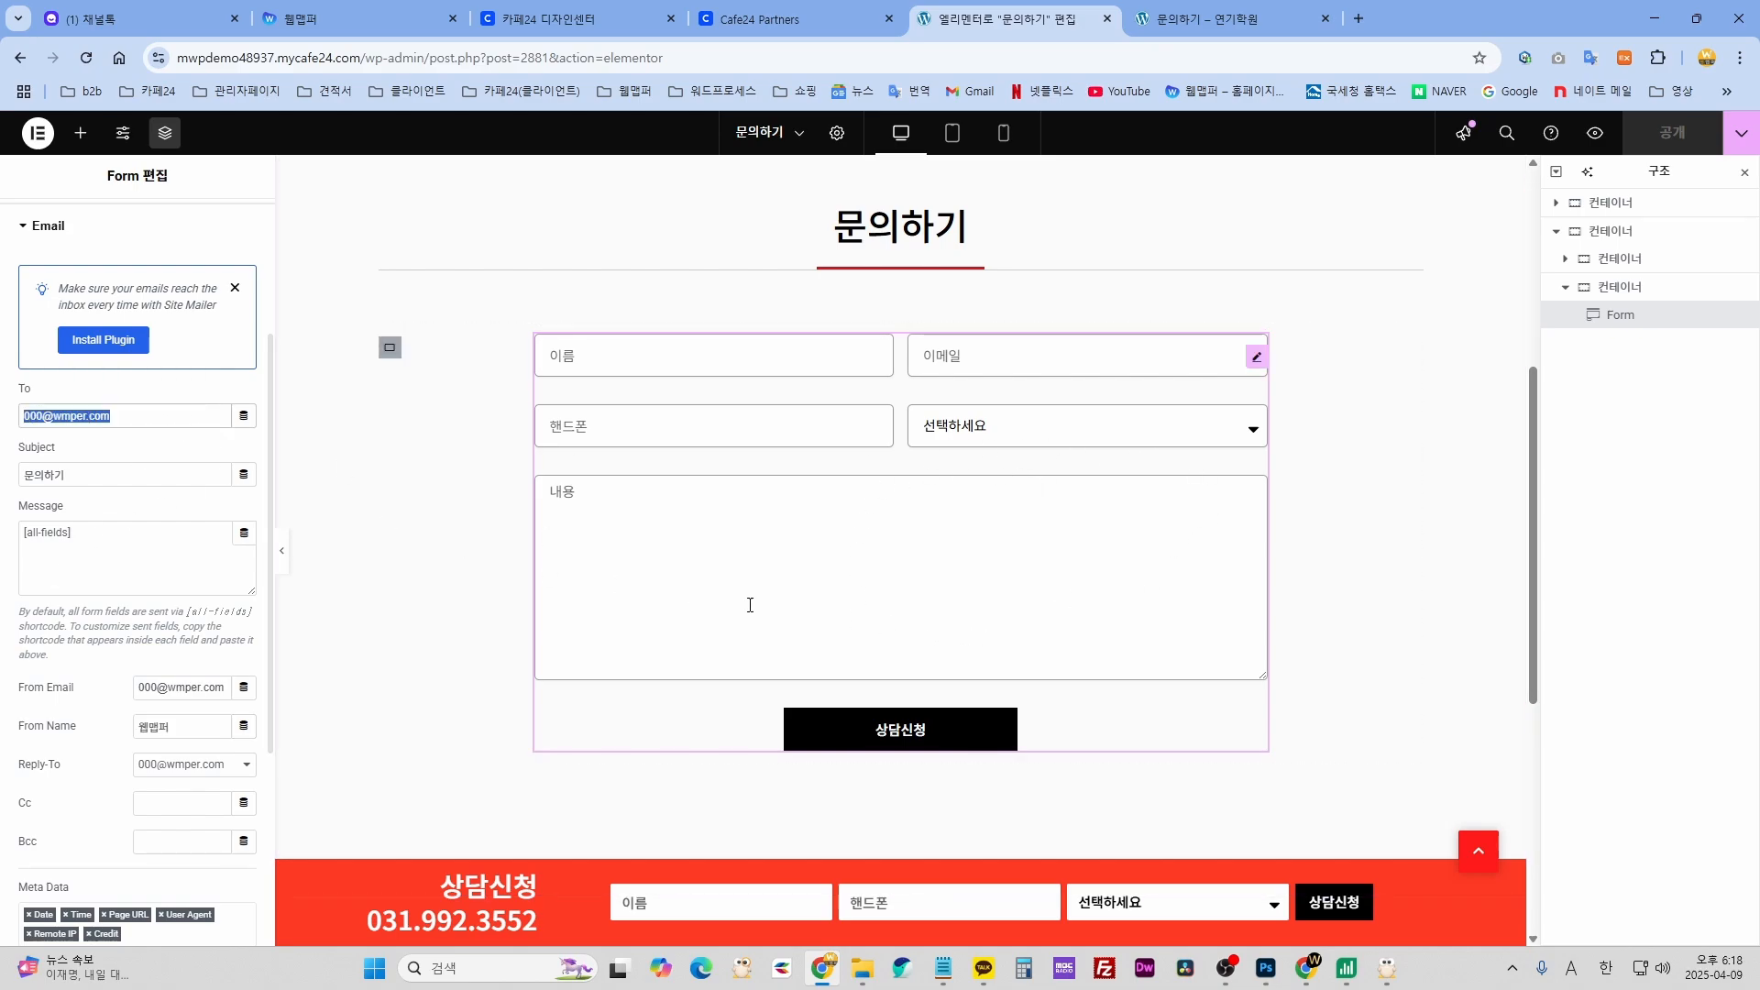